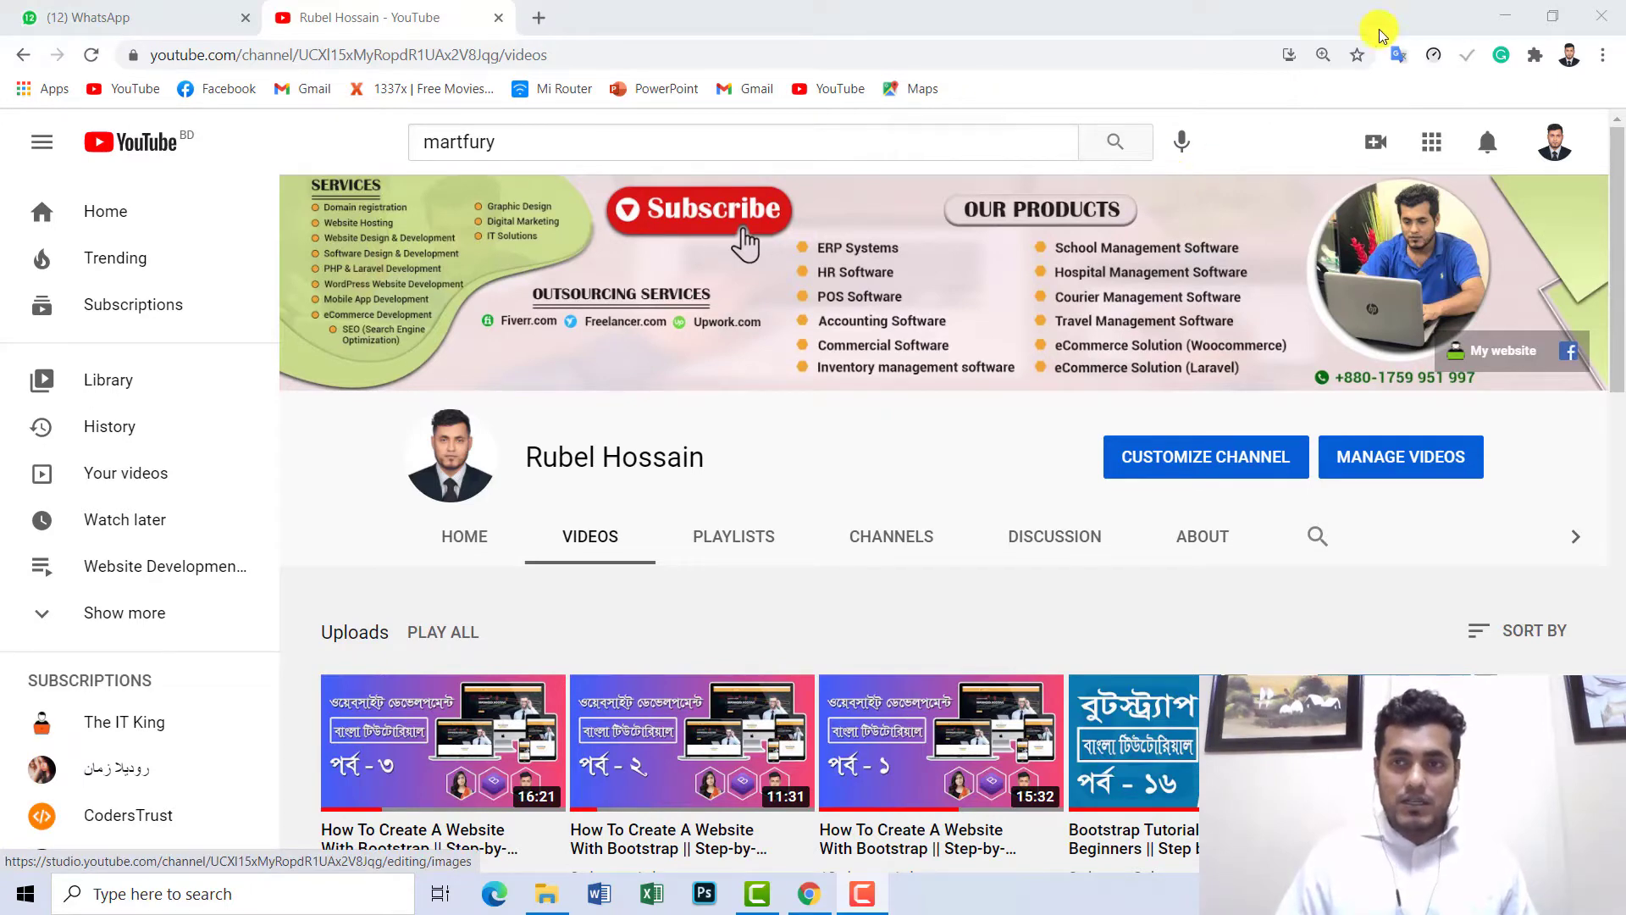
- Minimize the Chrome window showing the YouTube videos page to reveal the desktop
left_click(1506, 16)
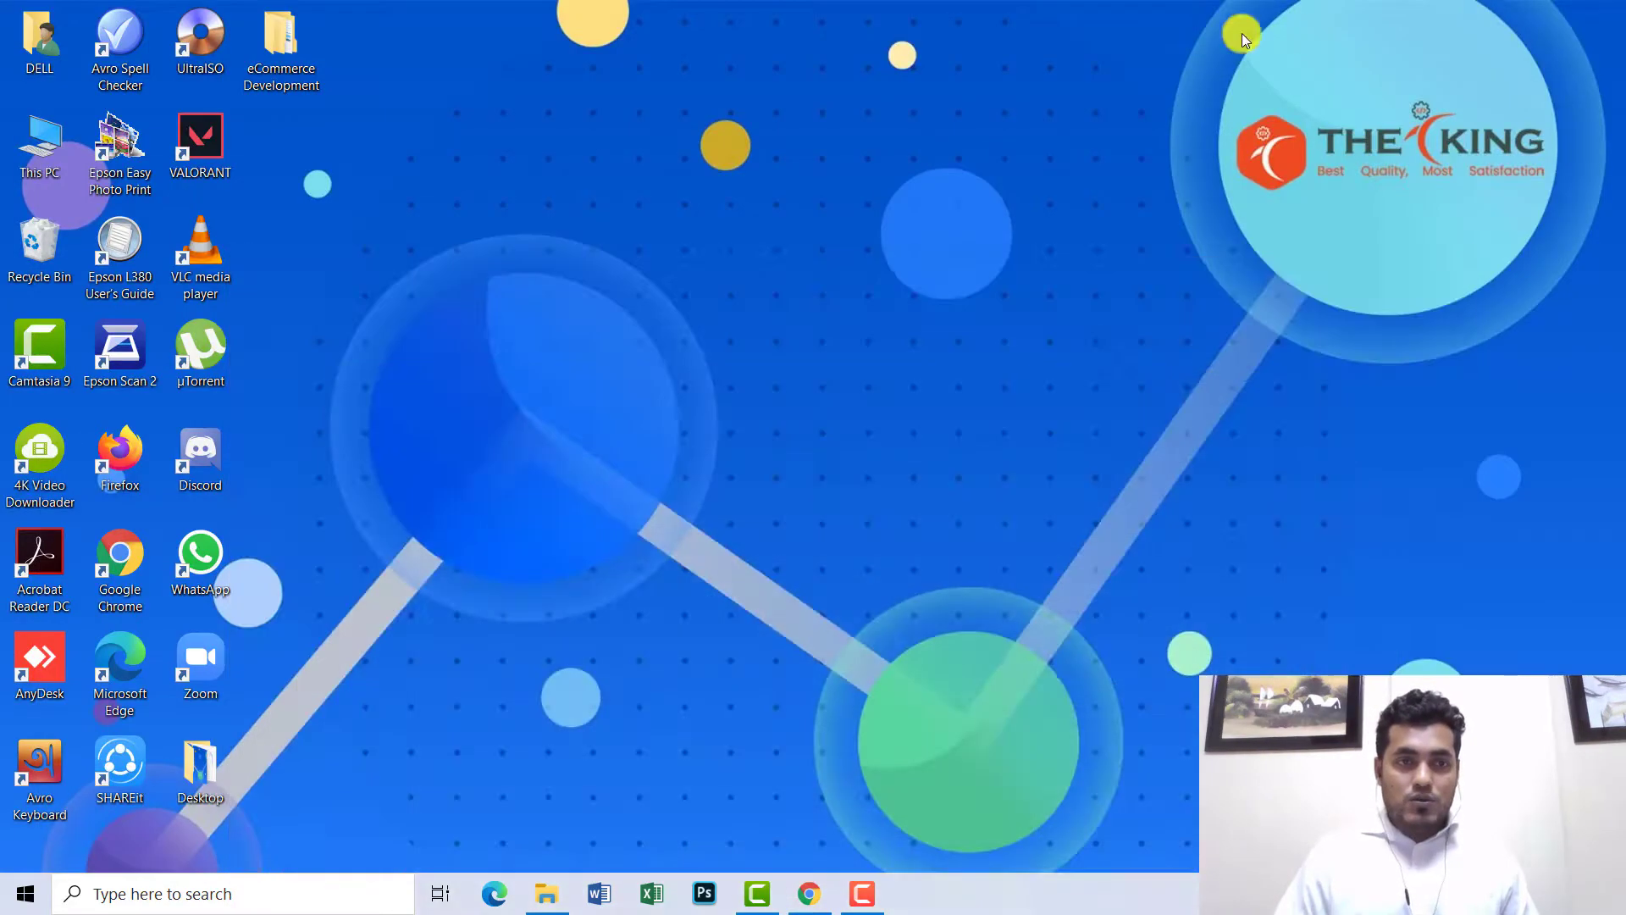
- Browse eCommerce Development > Martfury > themeforest > martfury theme files, then return to eCommerce Development
double_click(275, 39)
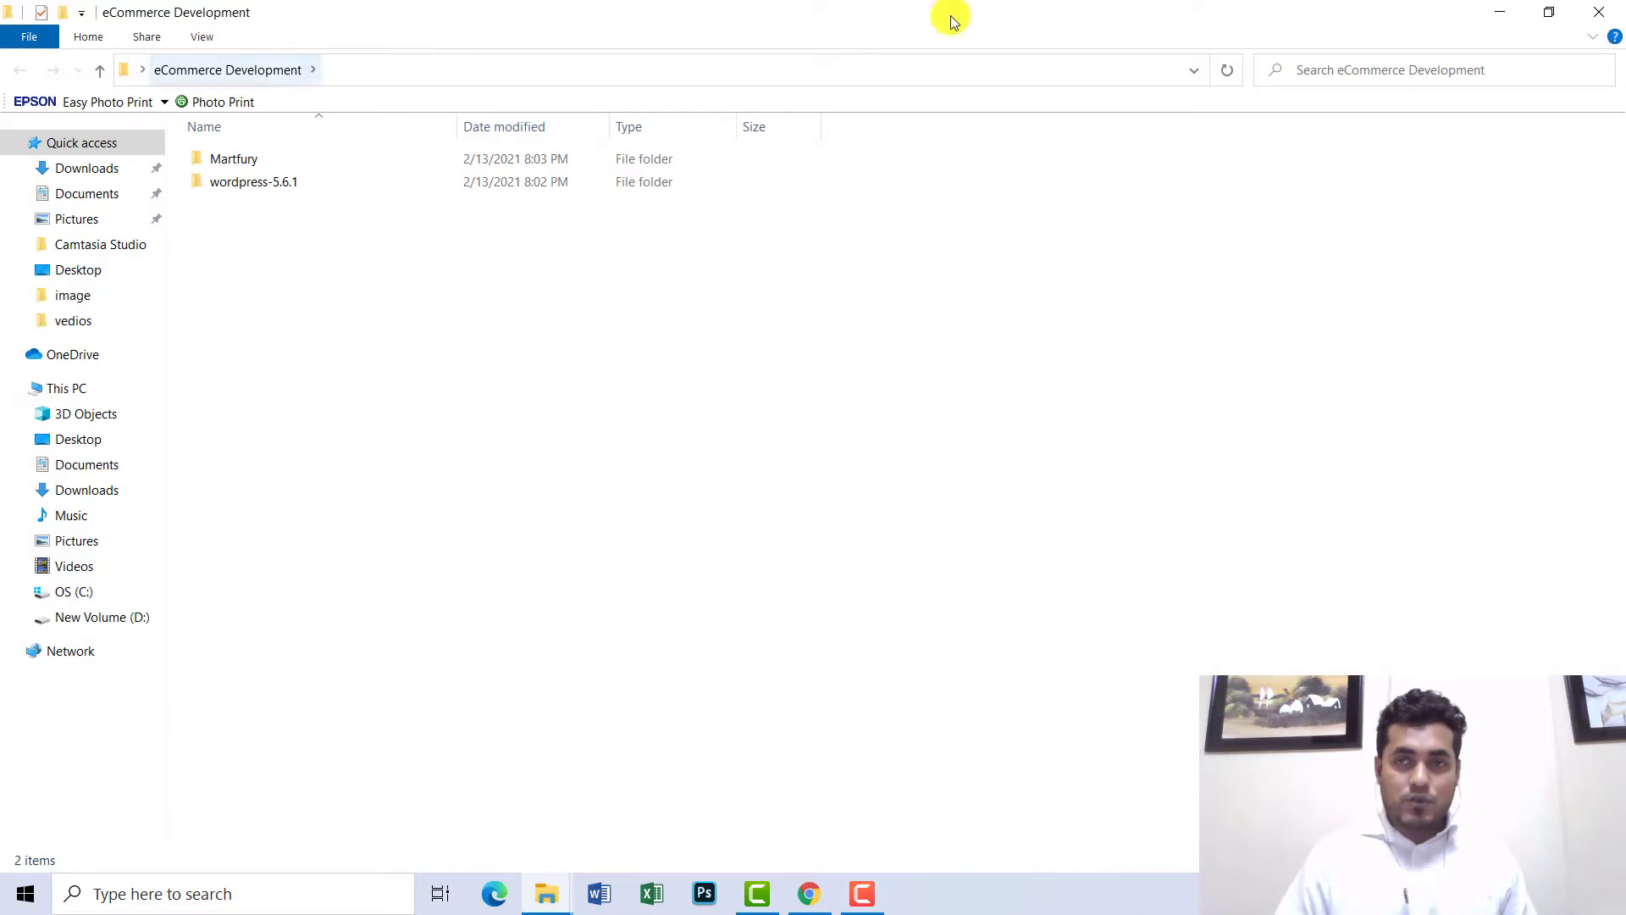
left_click(1500, 12)
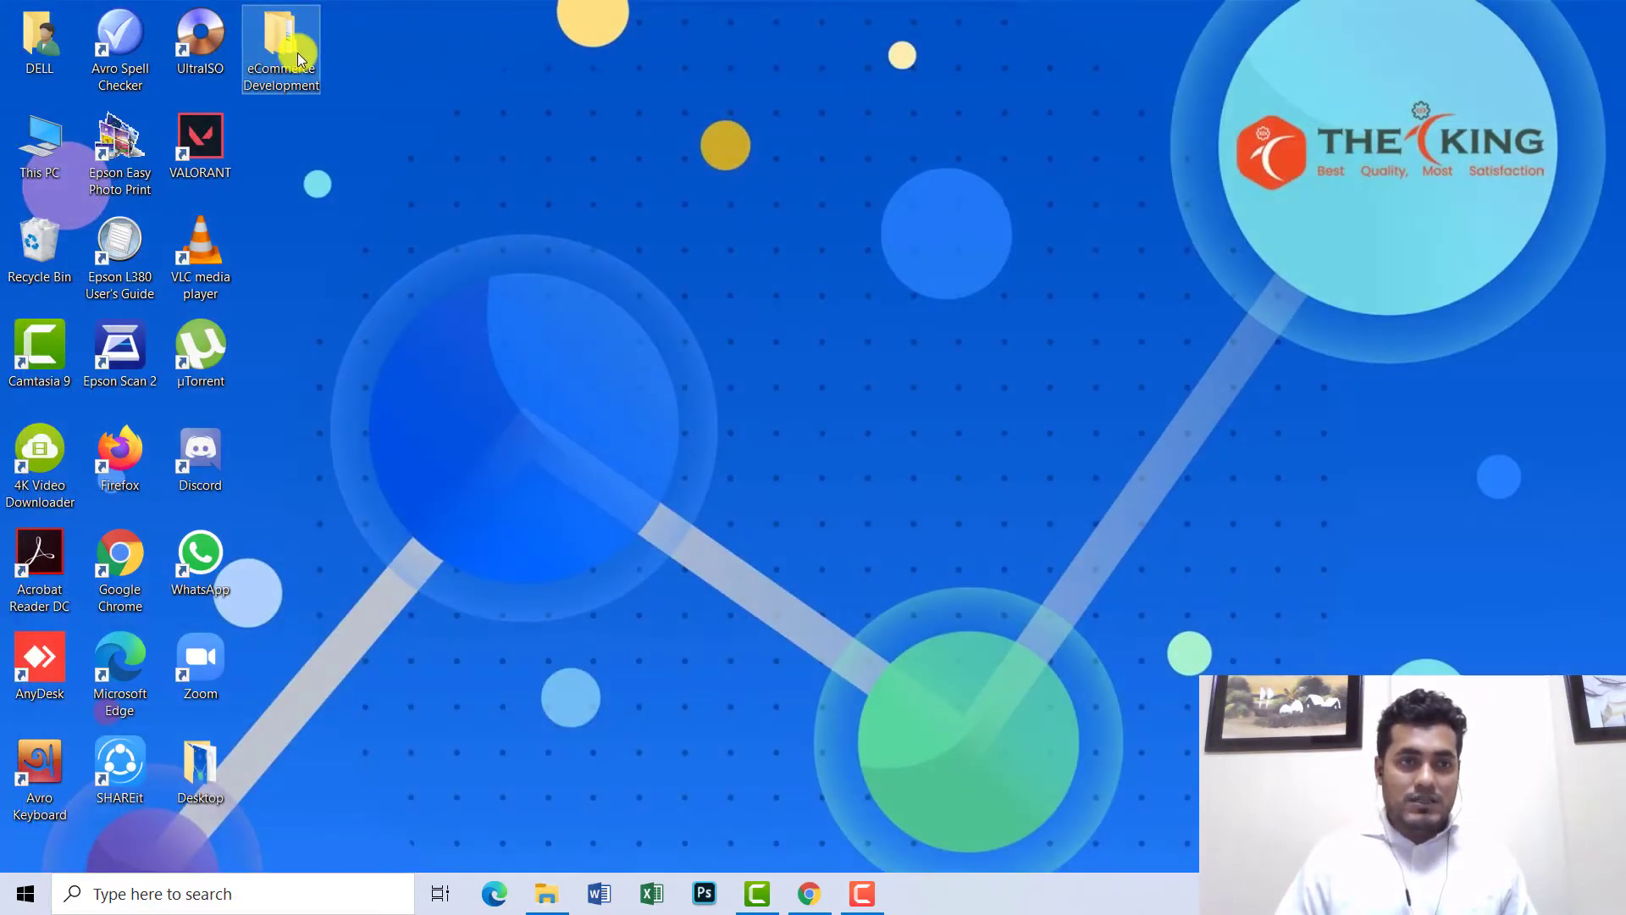
double_click(297, 53)
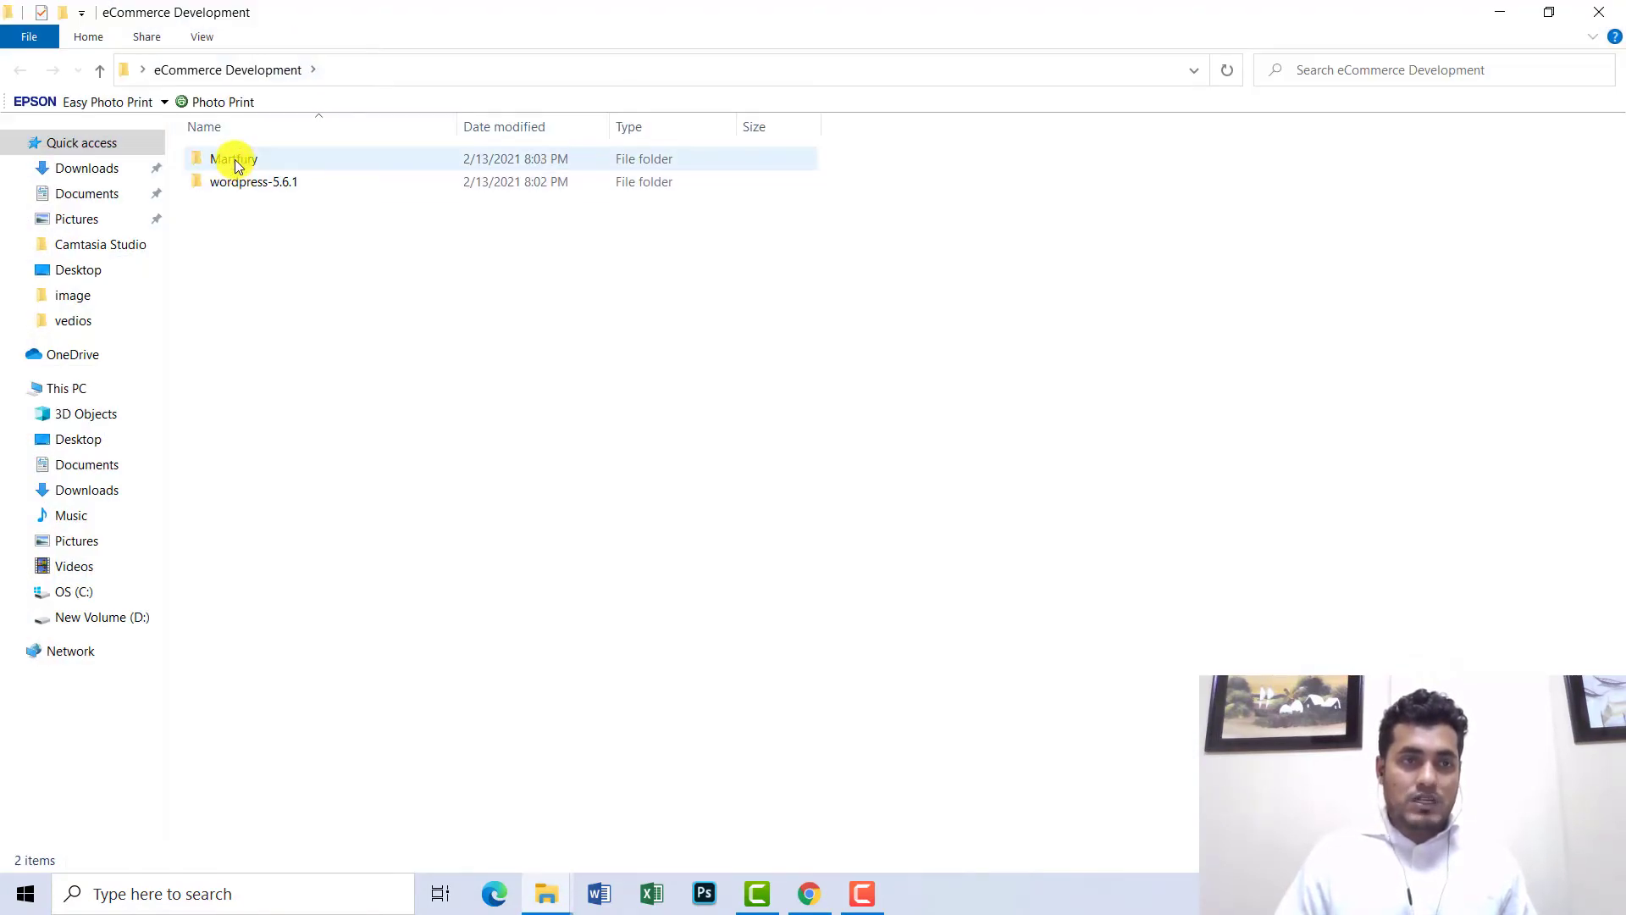
left_click(236, 159)
double_click(236, 160)
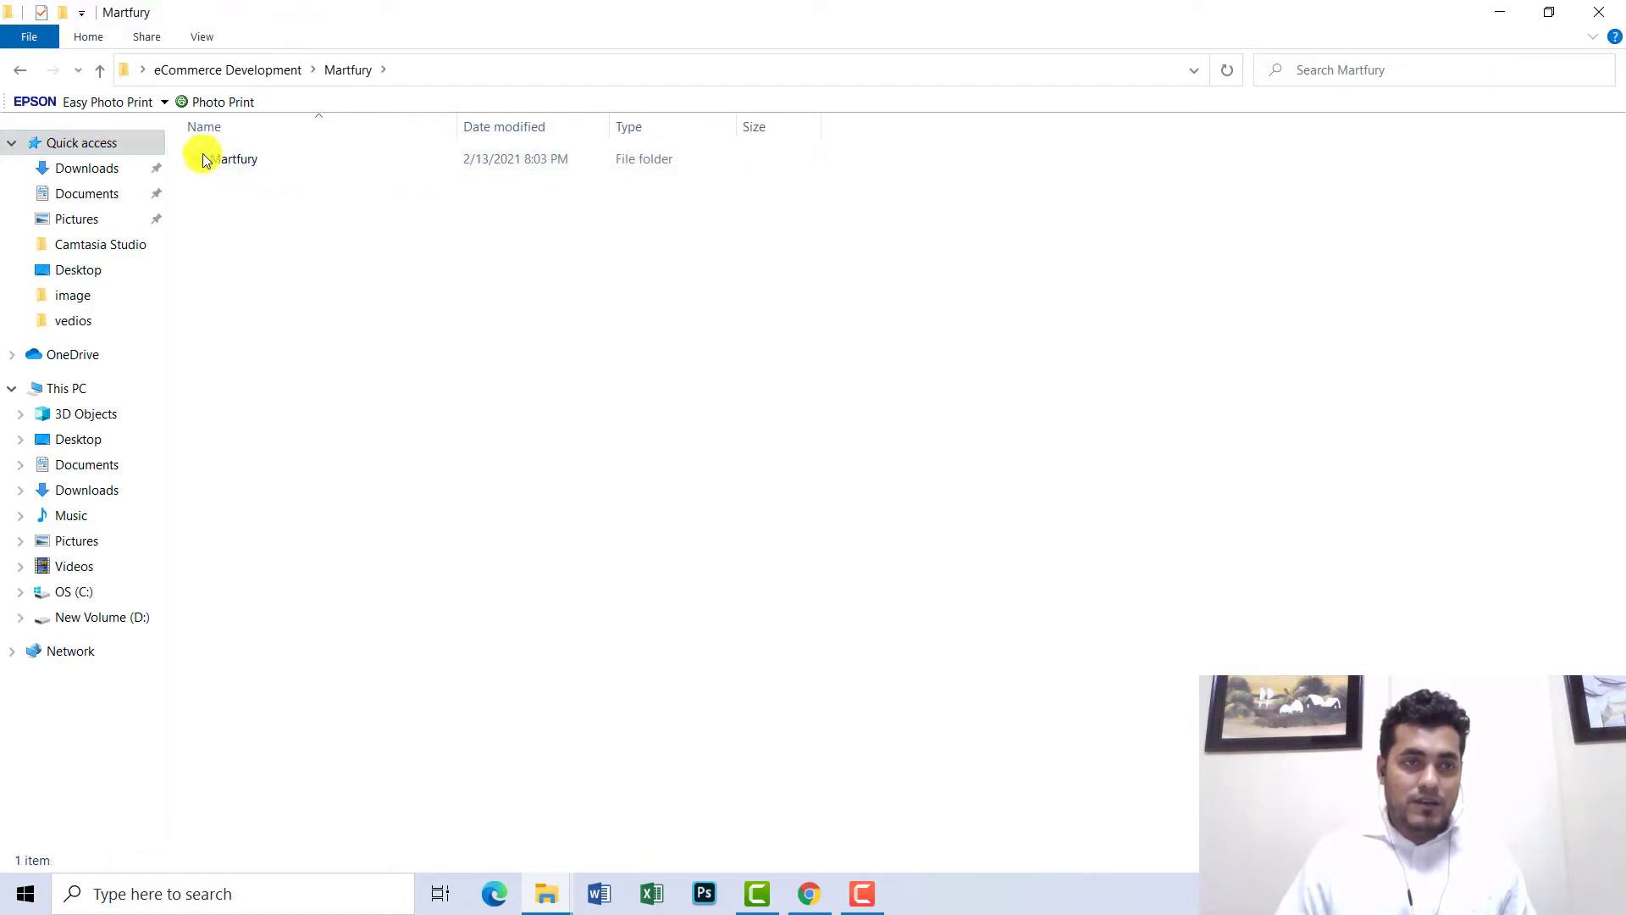
double_click(227, 163)
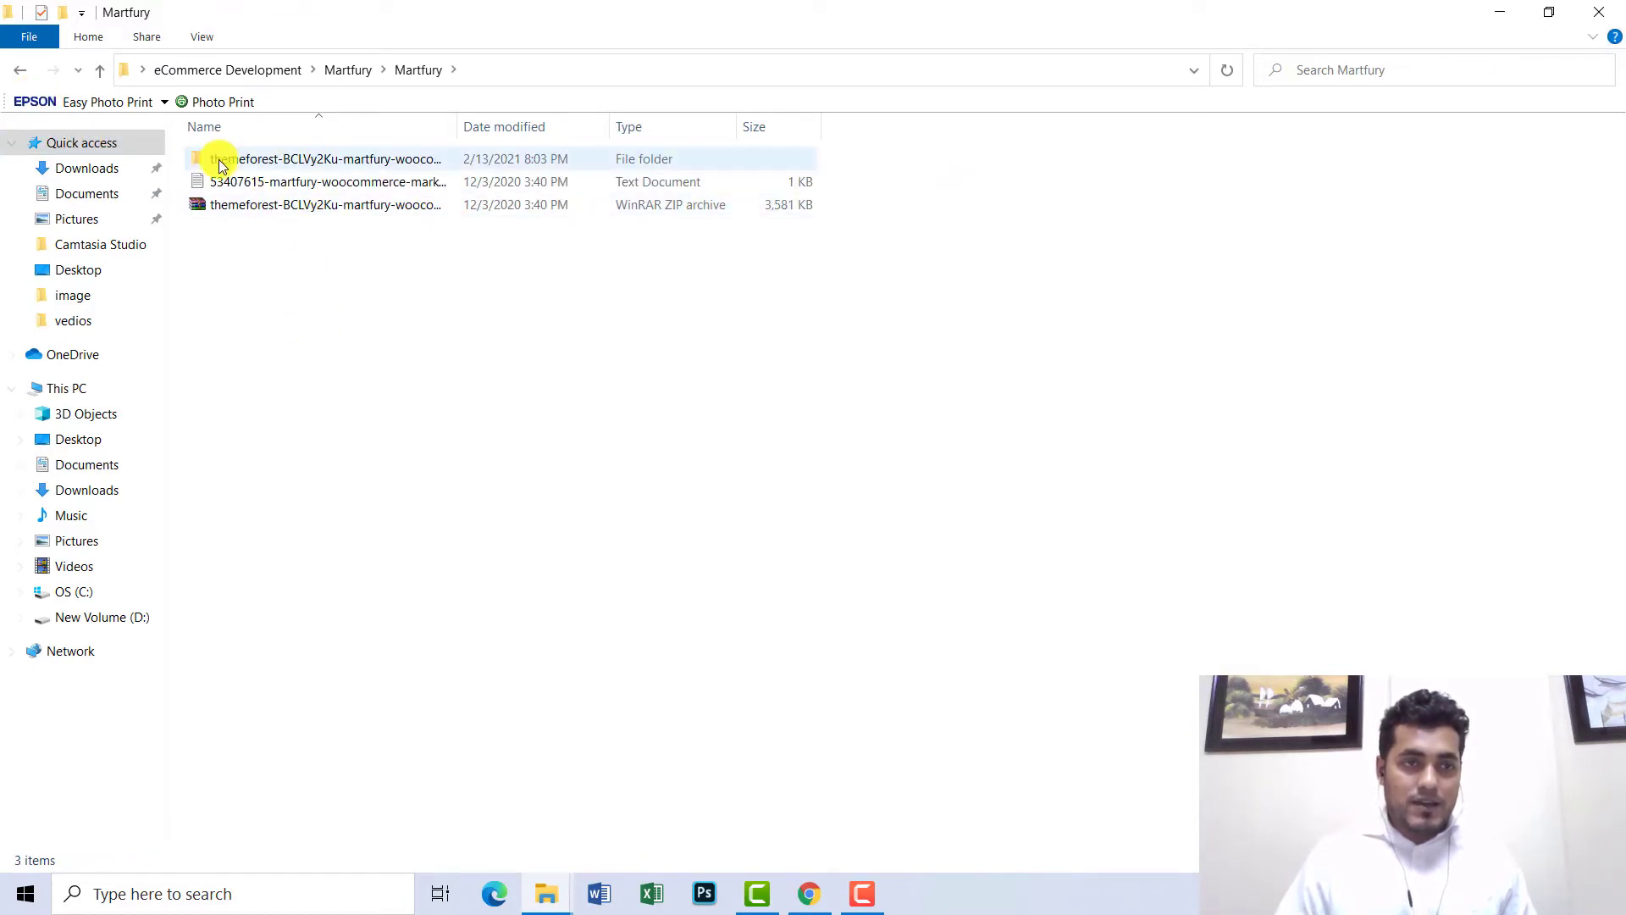
left_click(297, 205)
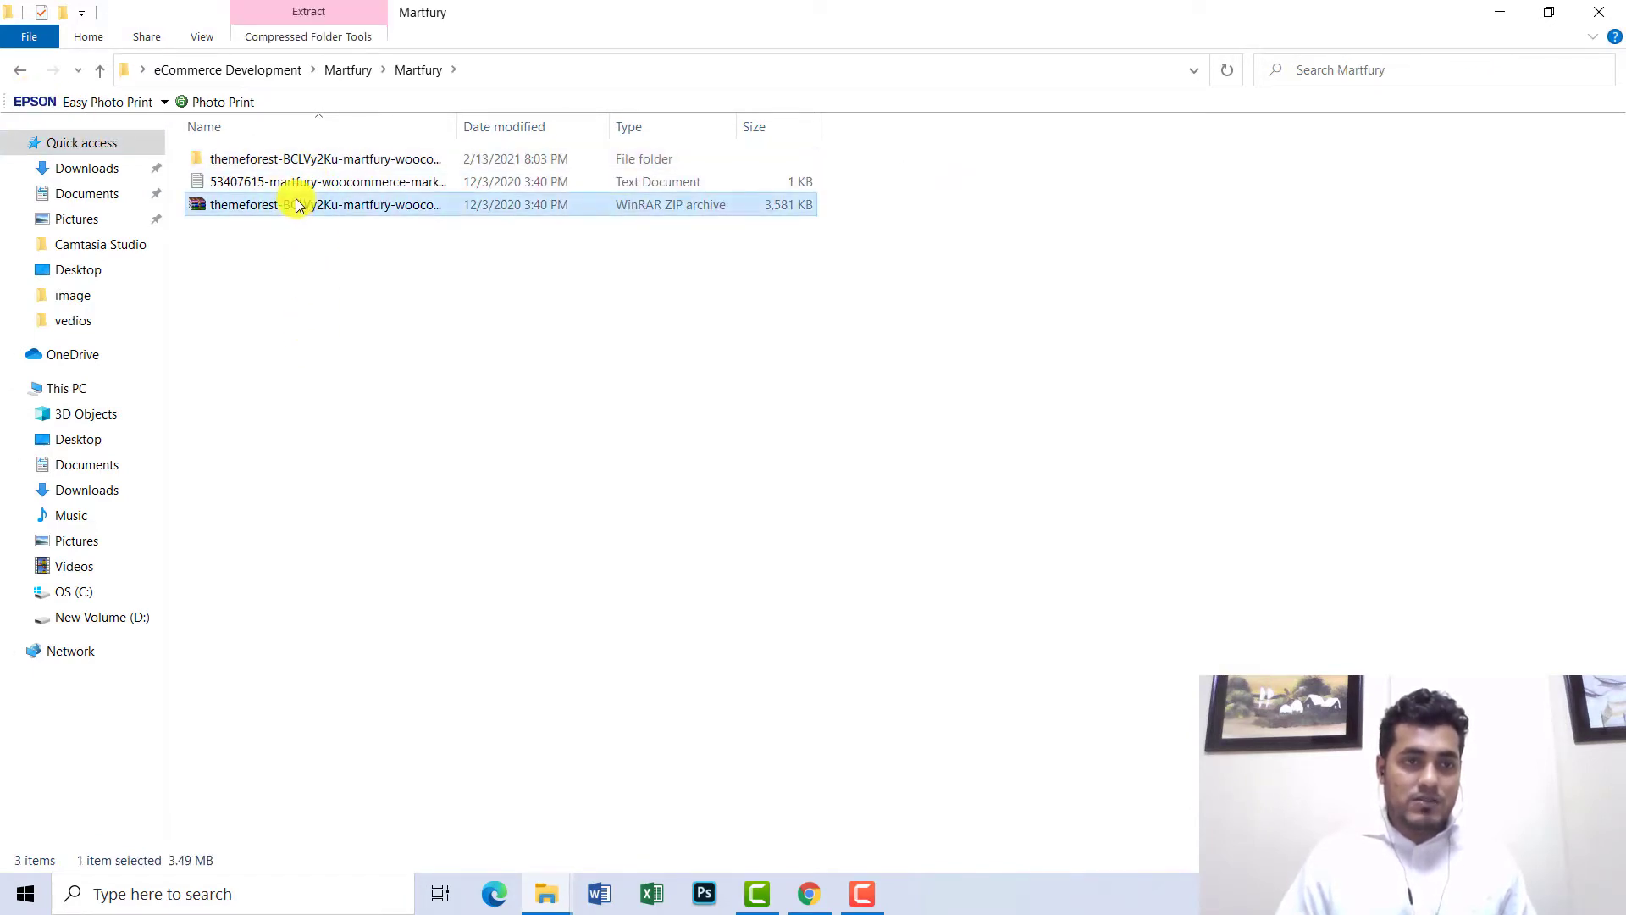
double_click(294, 159)
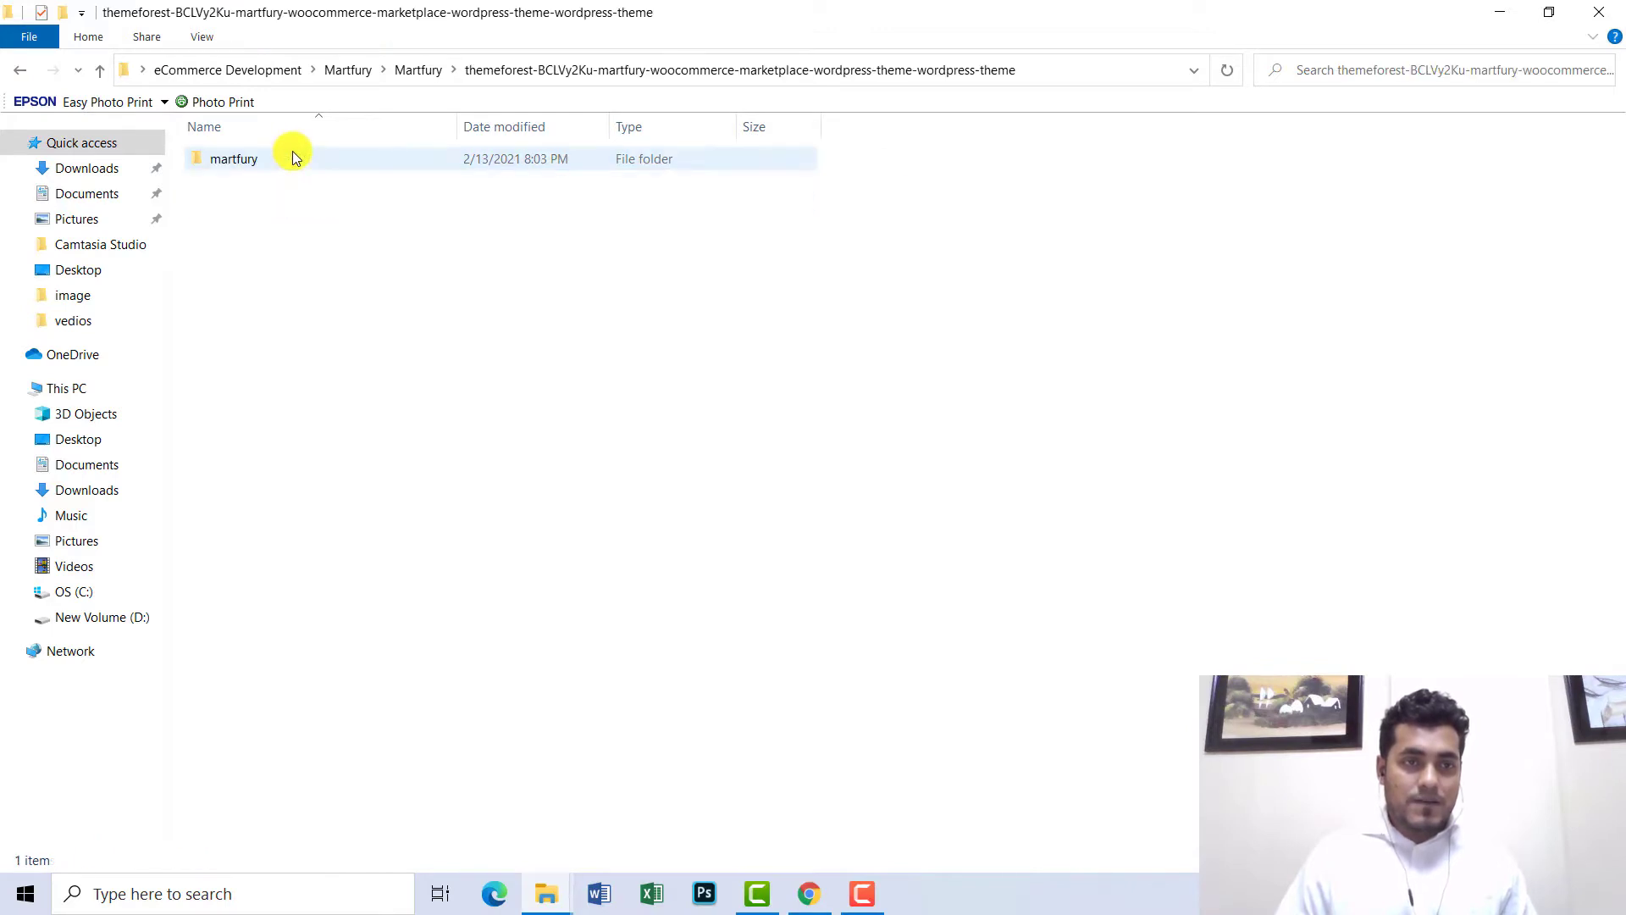
double_click(232, 161)
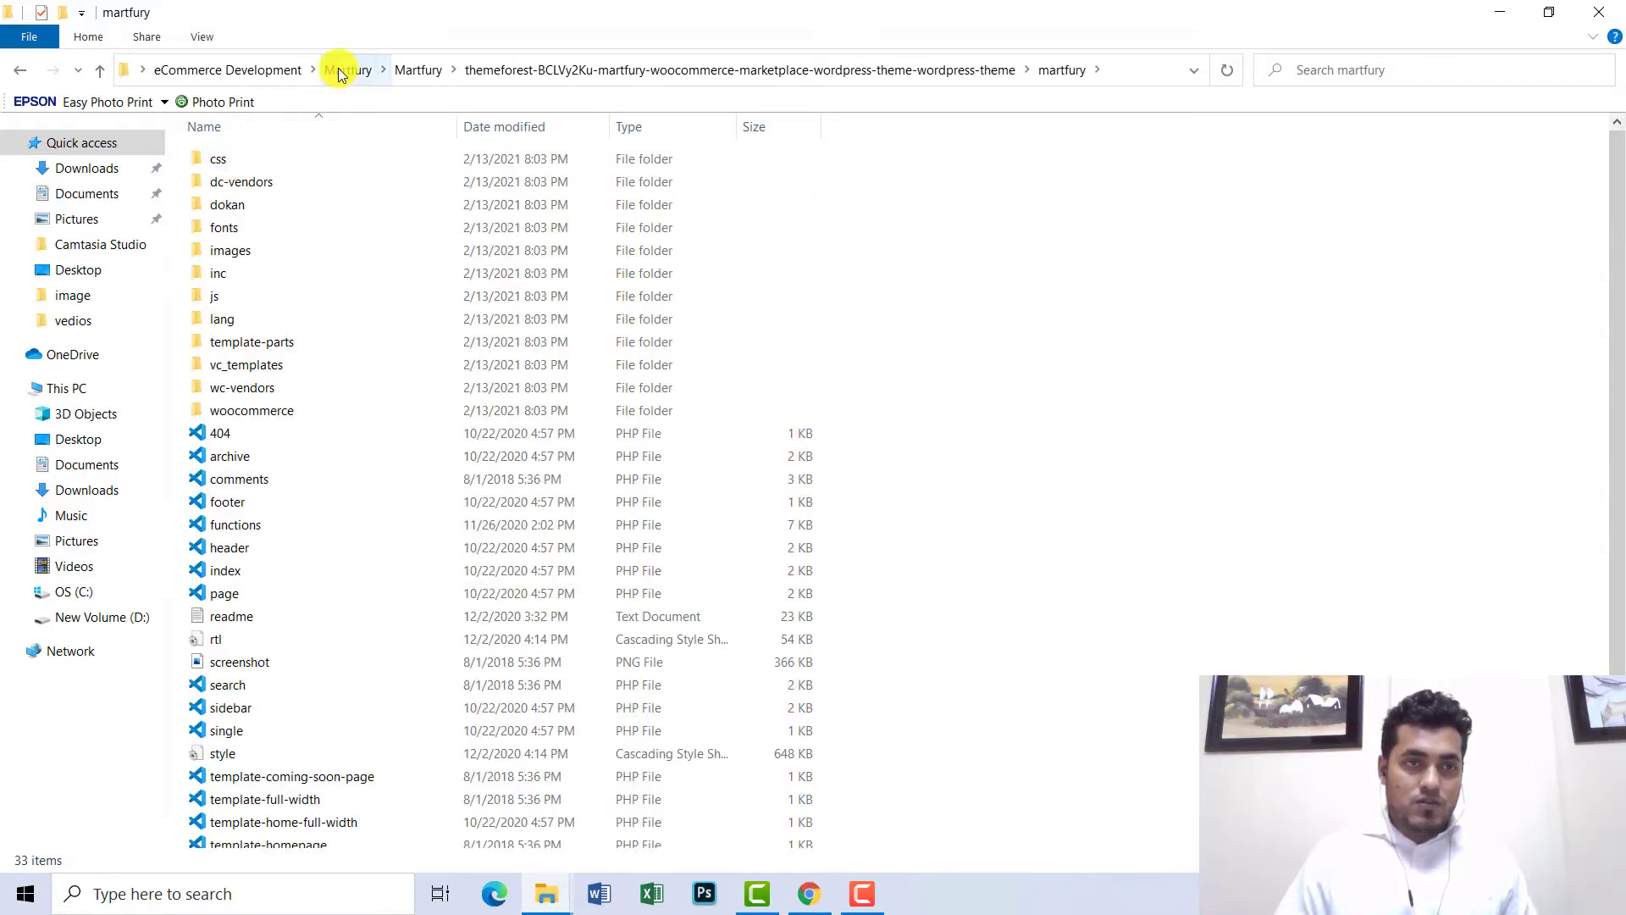
left_click(271, 70)
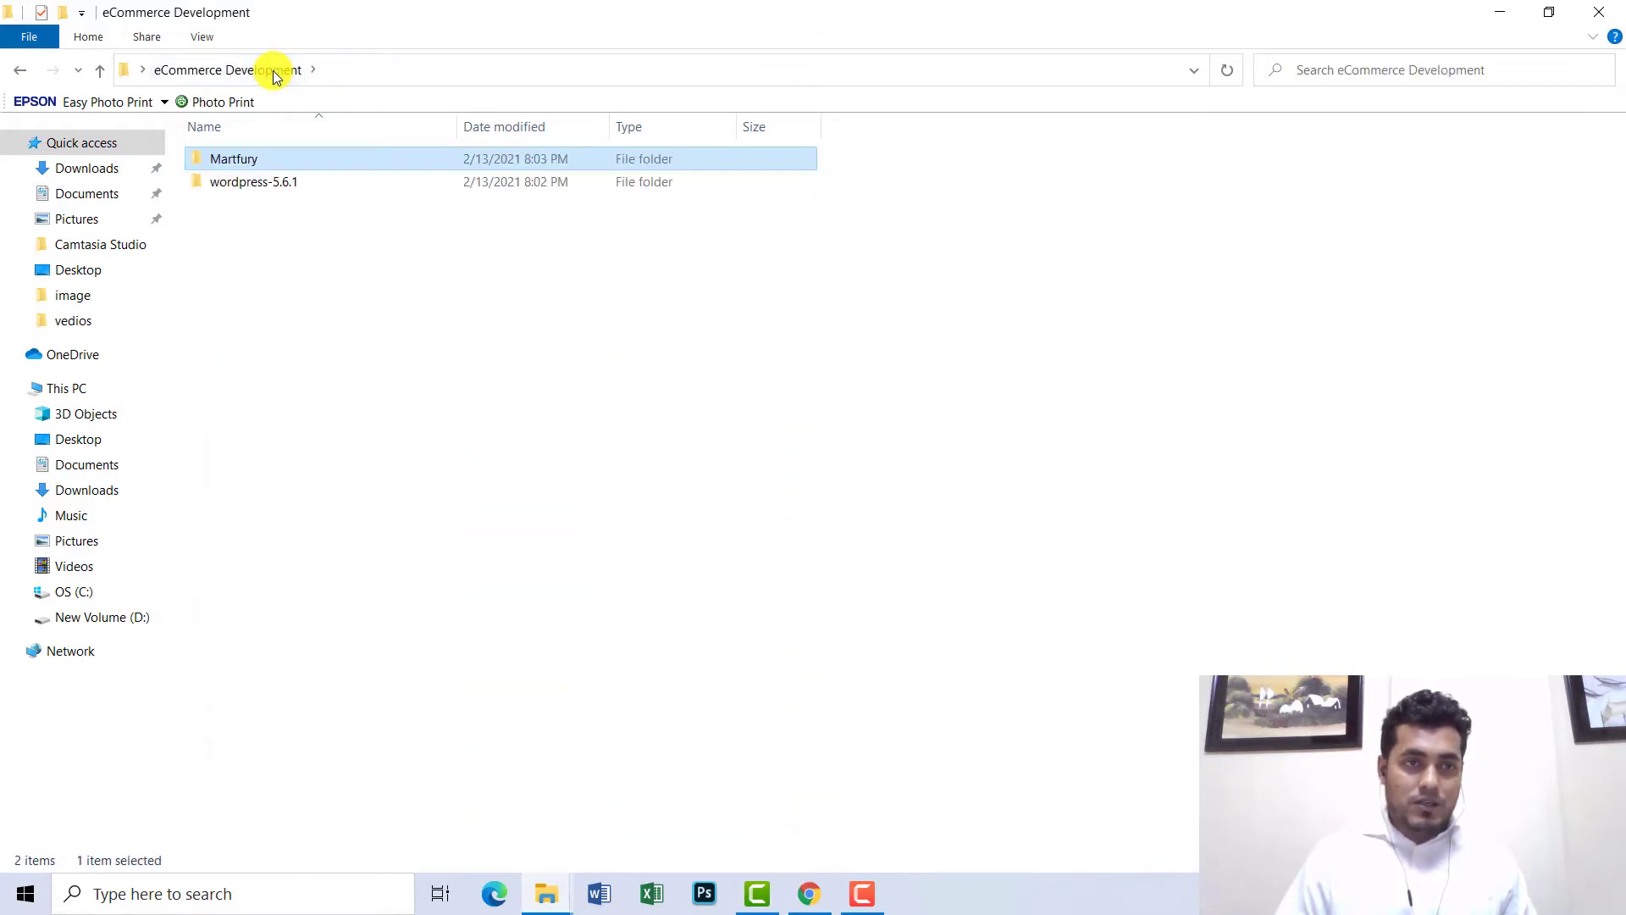
- Browse from This PC into OS (C:) > xampp > htdocs, then minimize that Explorer window
left_click(251, 186)
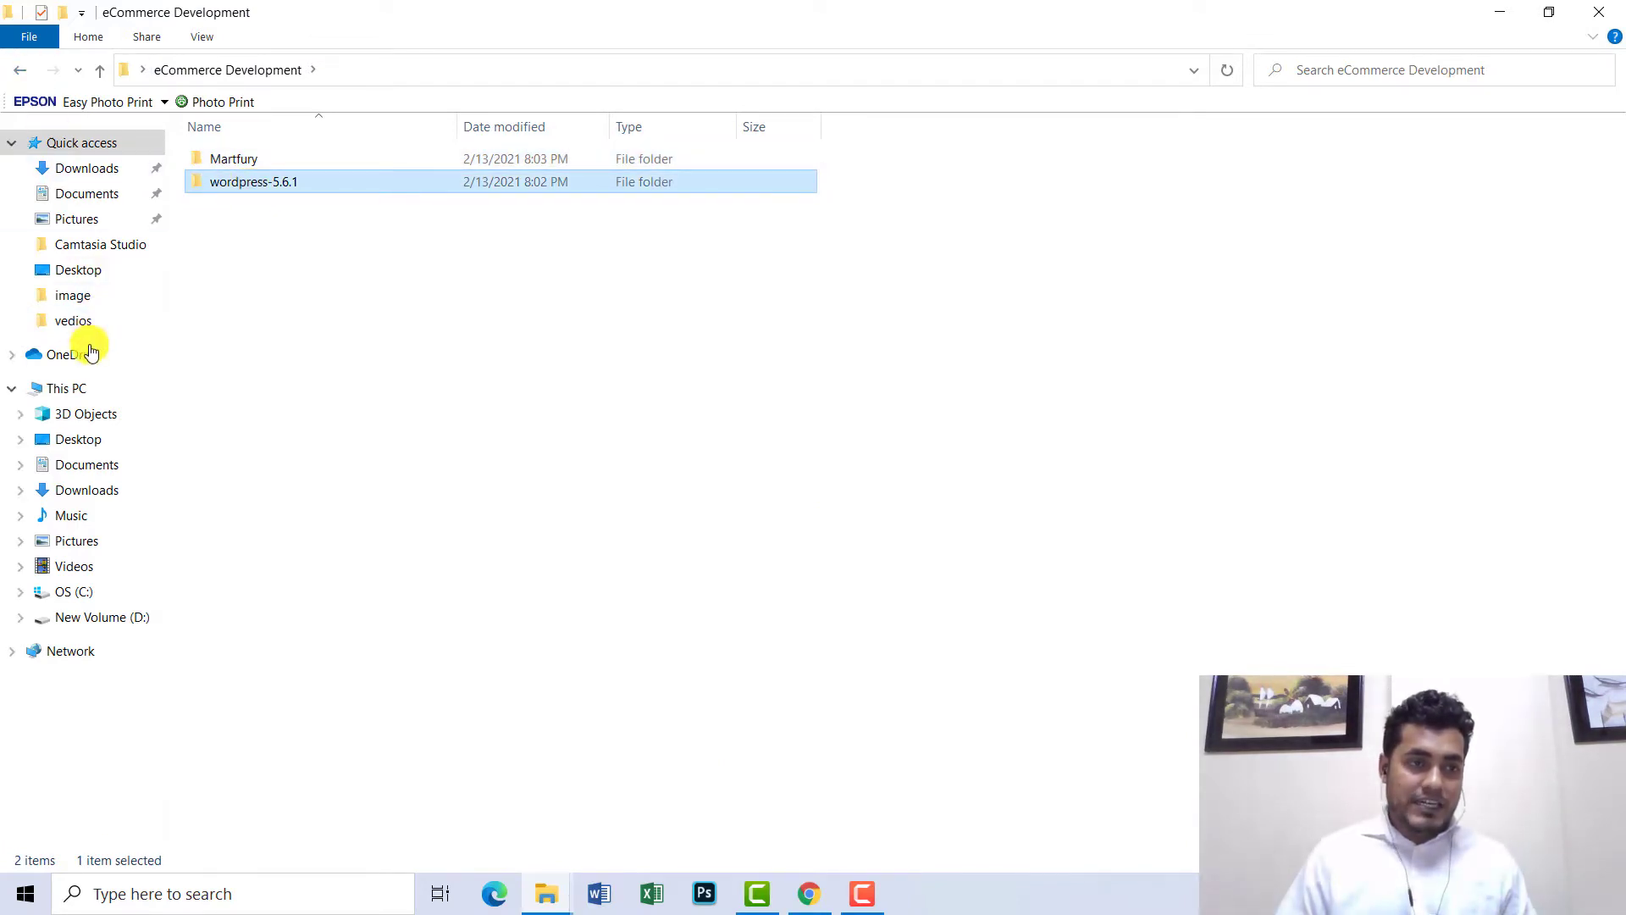
left_click(66, 388)
double_click(303, 323)
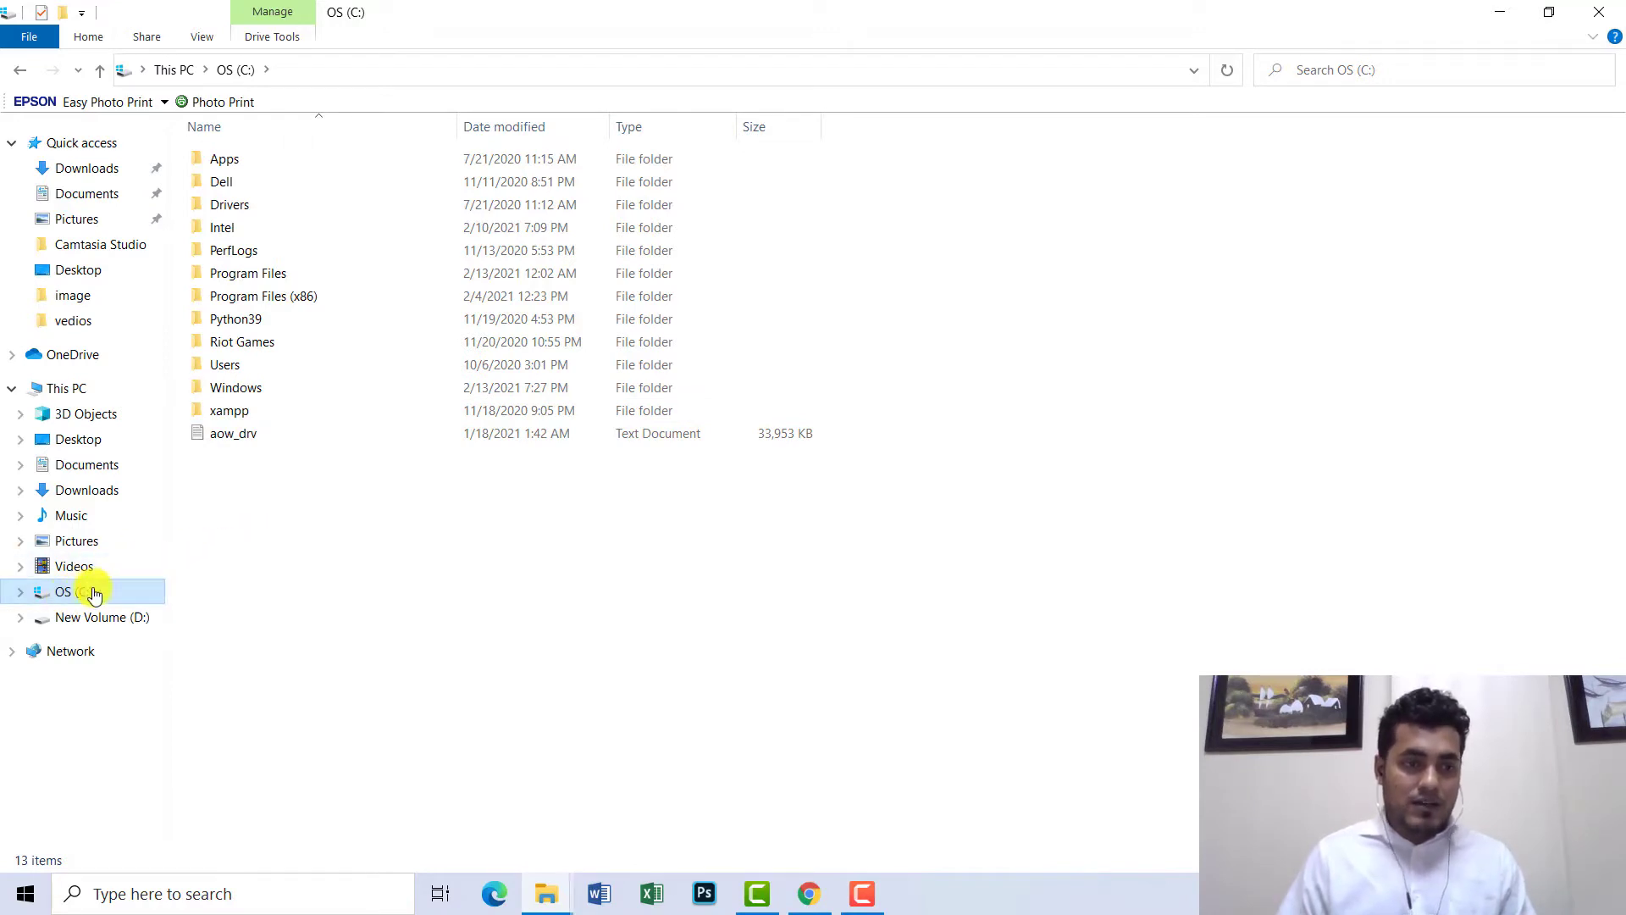
left_click(66, 388)
double_click(317, 329)
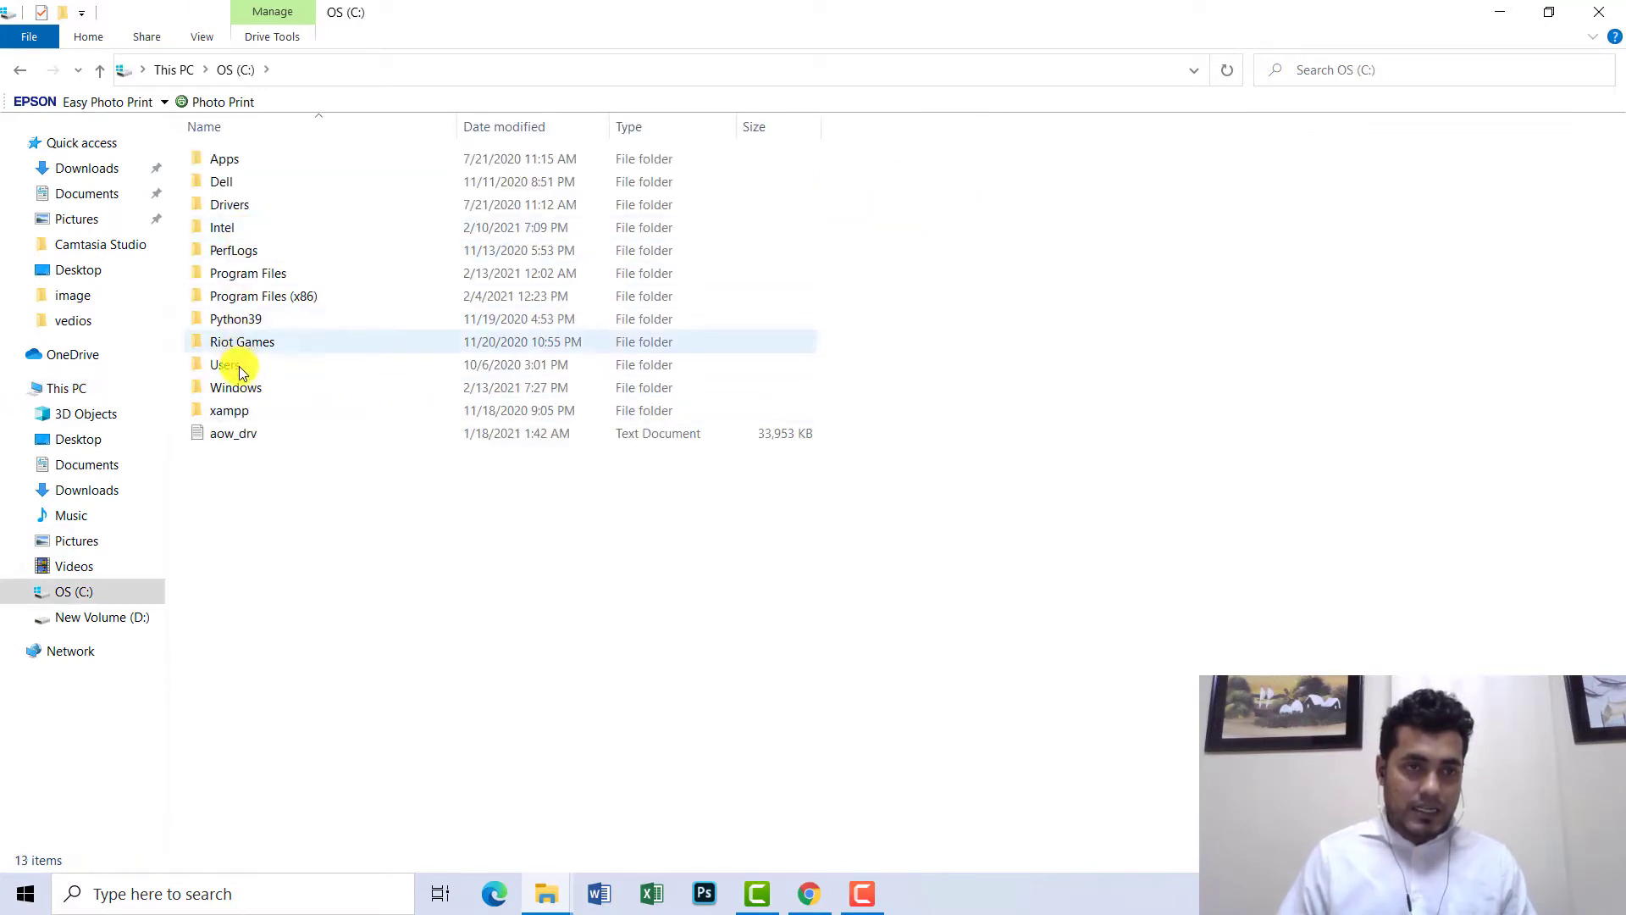
double_click(234, 412)
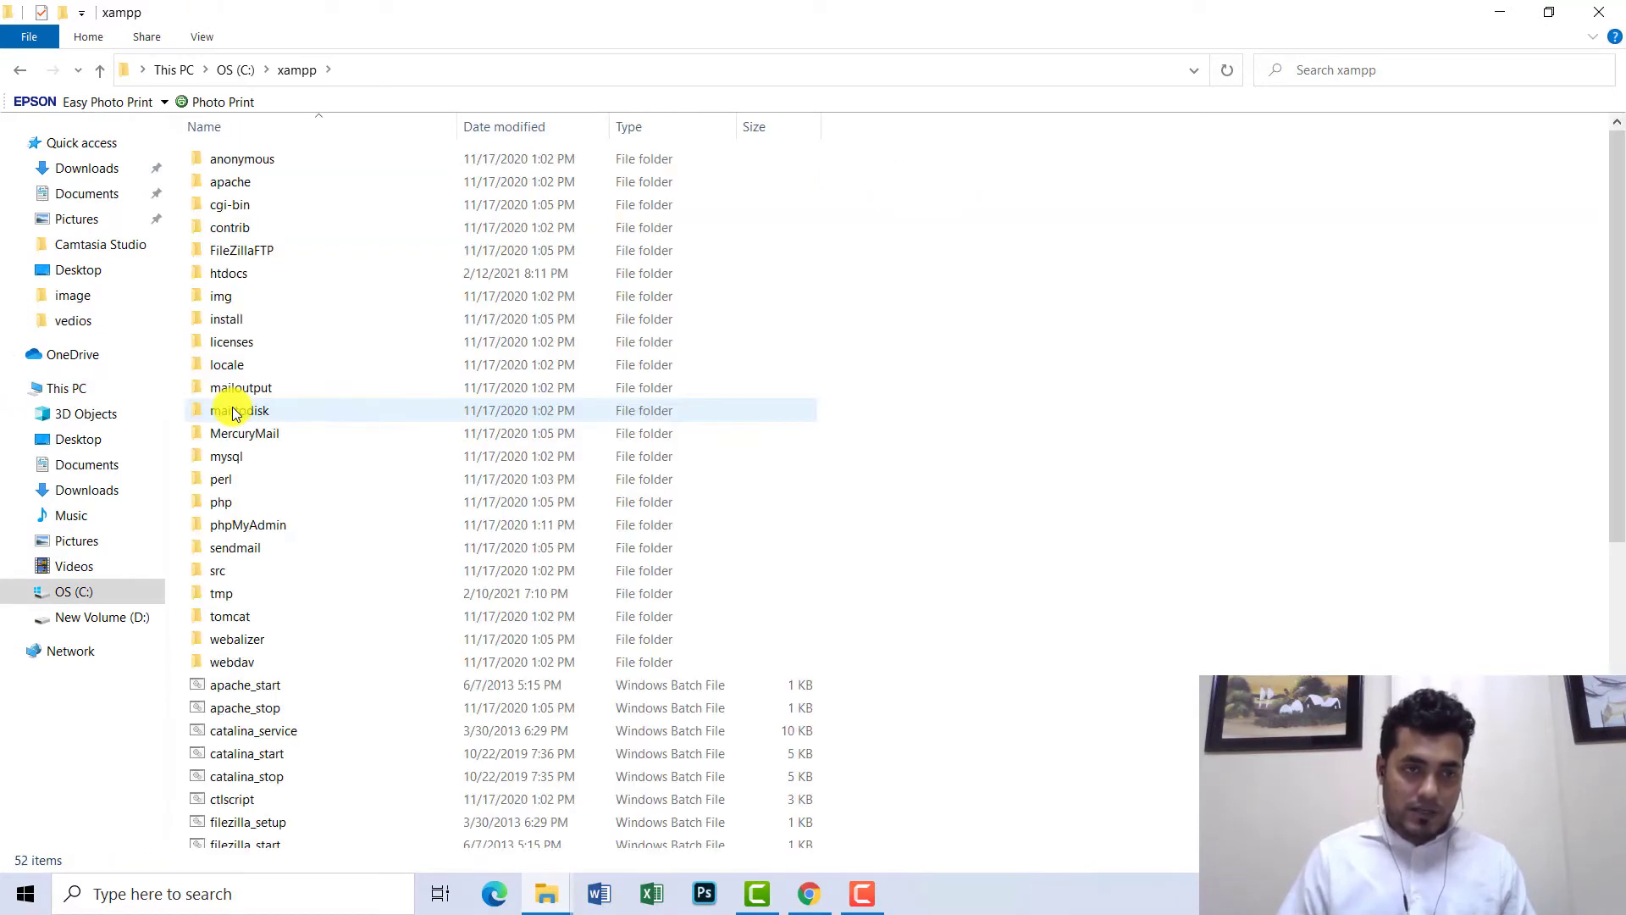
double_click(226, 275)
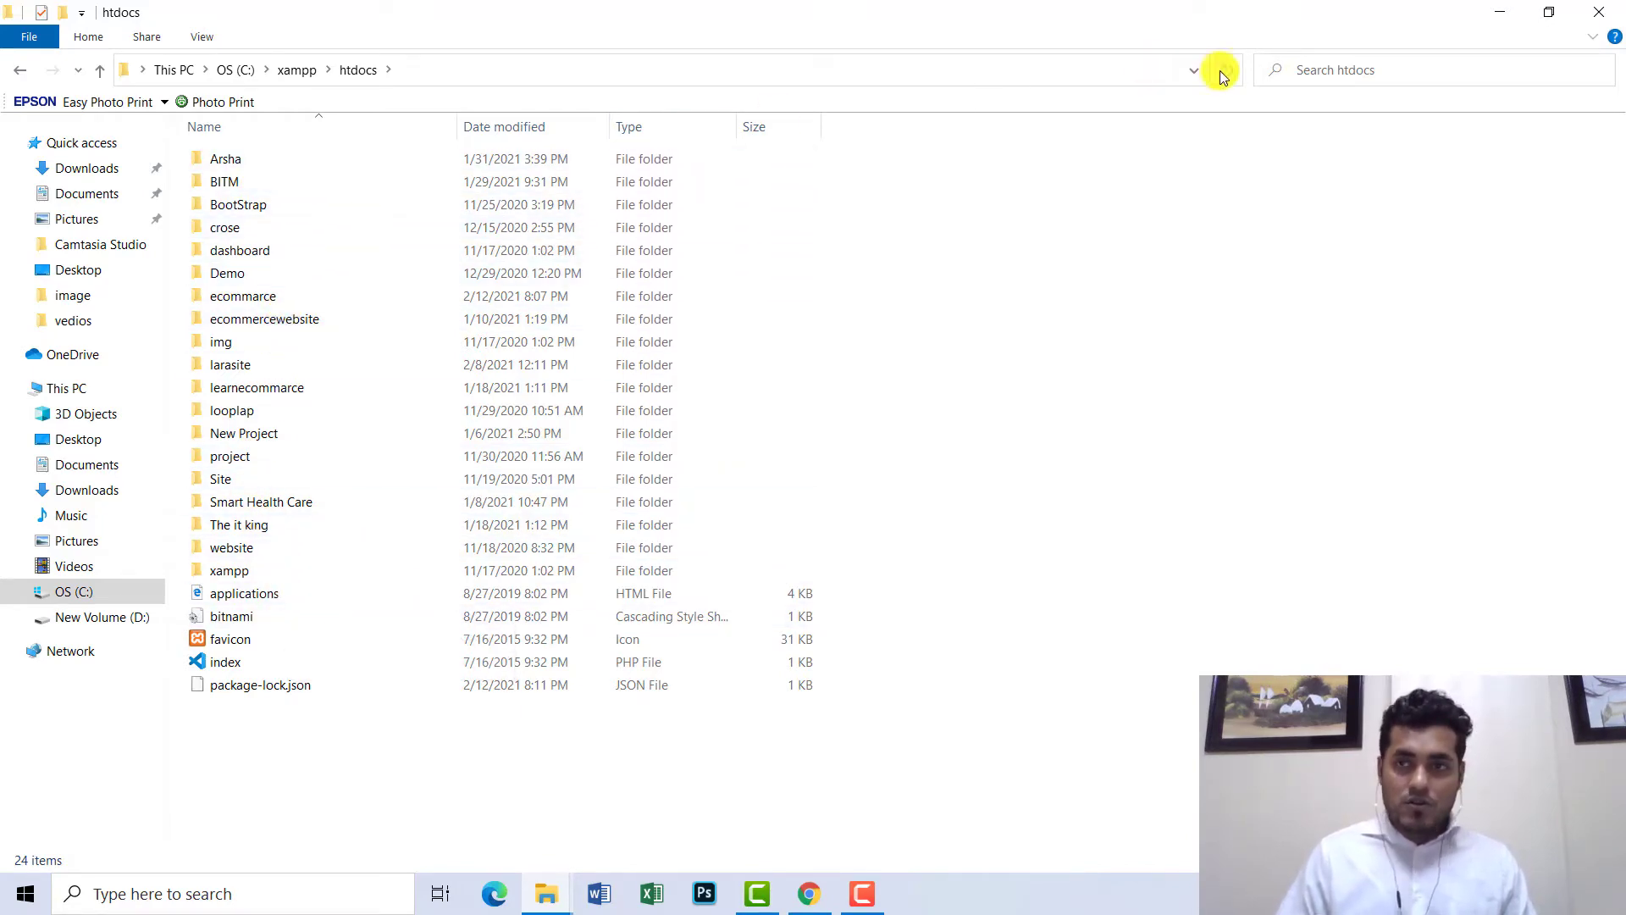
left_click(1501, 12)
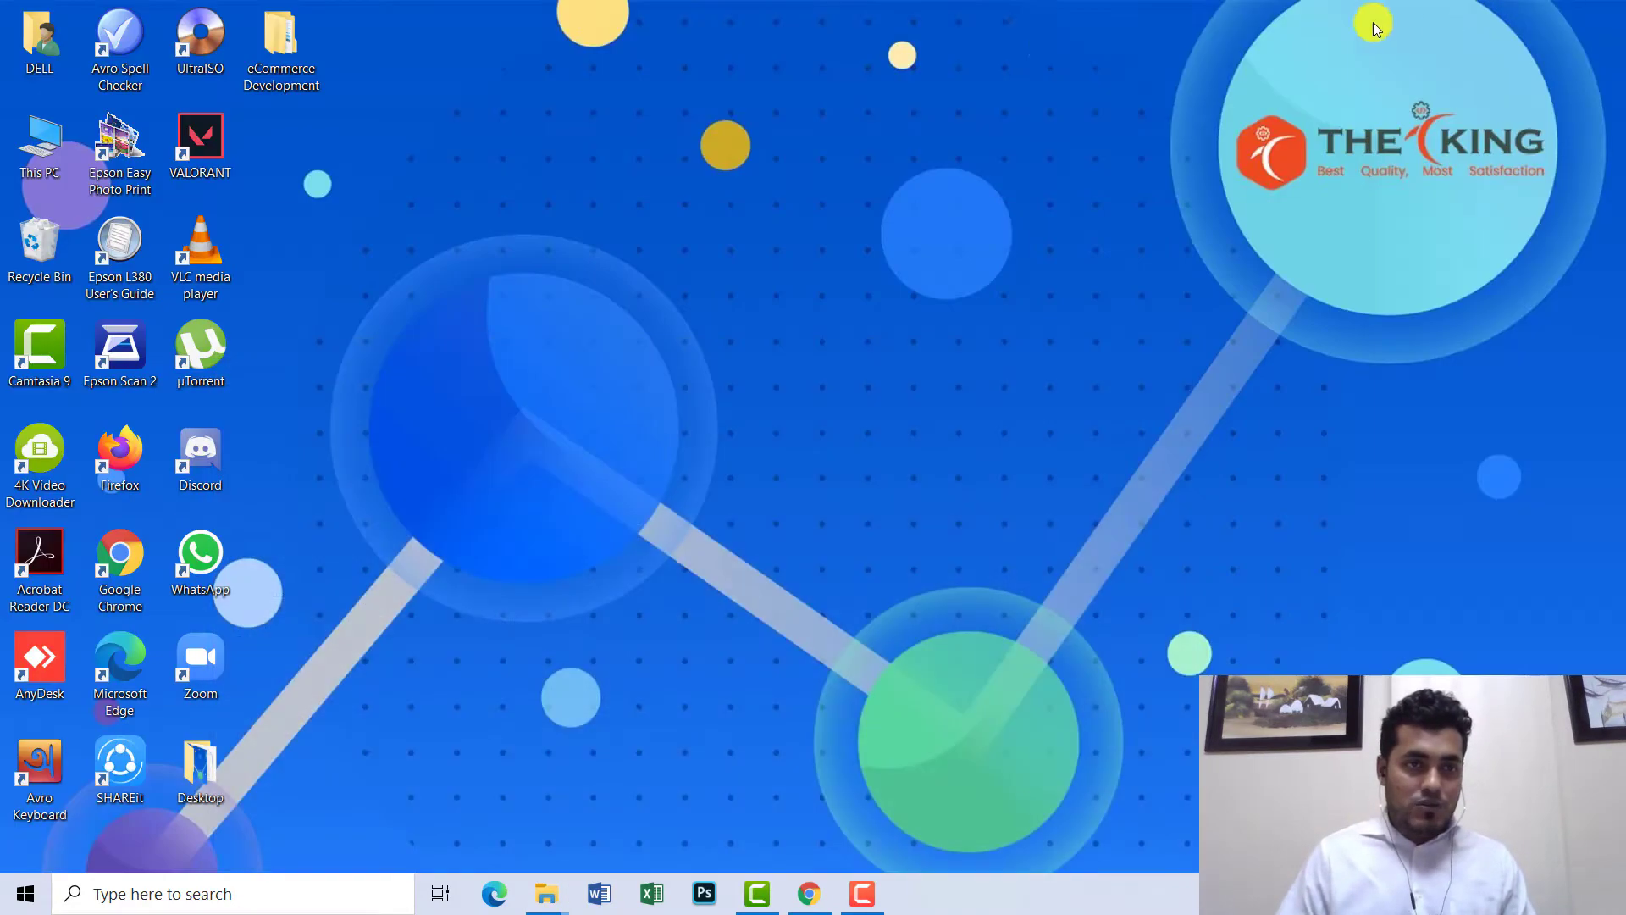
- Copy the wordpress folder from eCommerce Development\wordpress-5.6.1
left_click(292, 42)
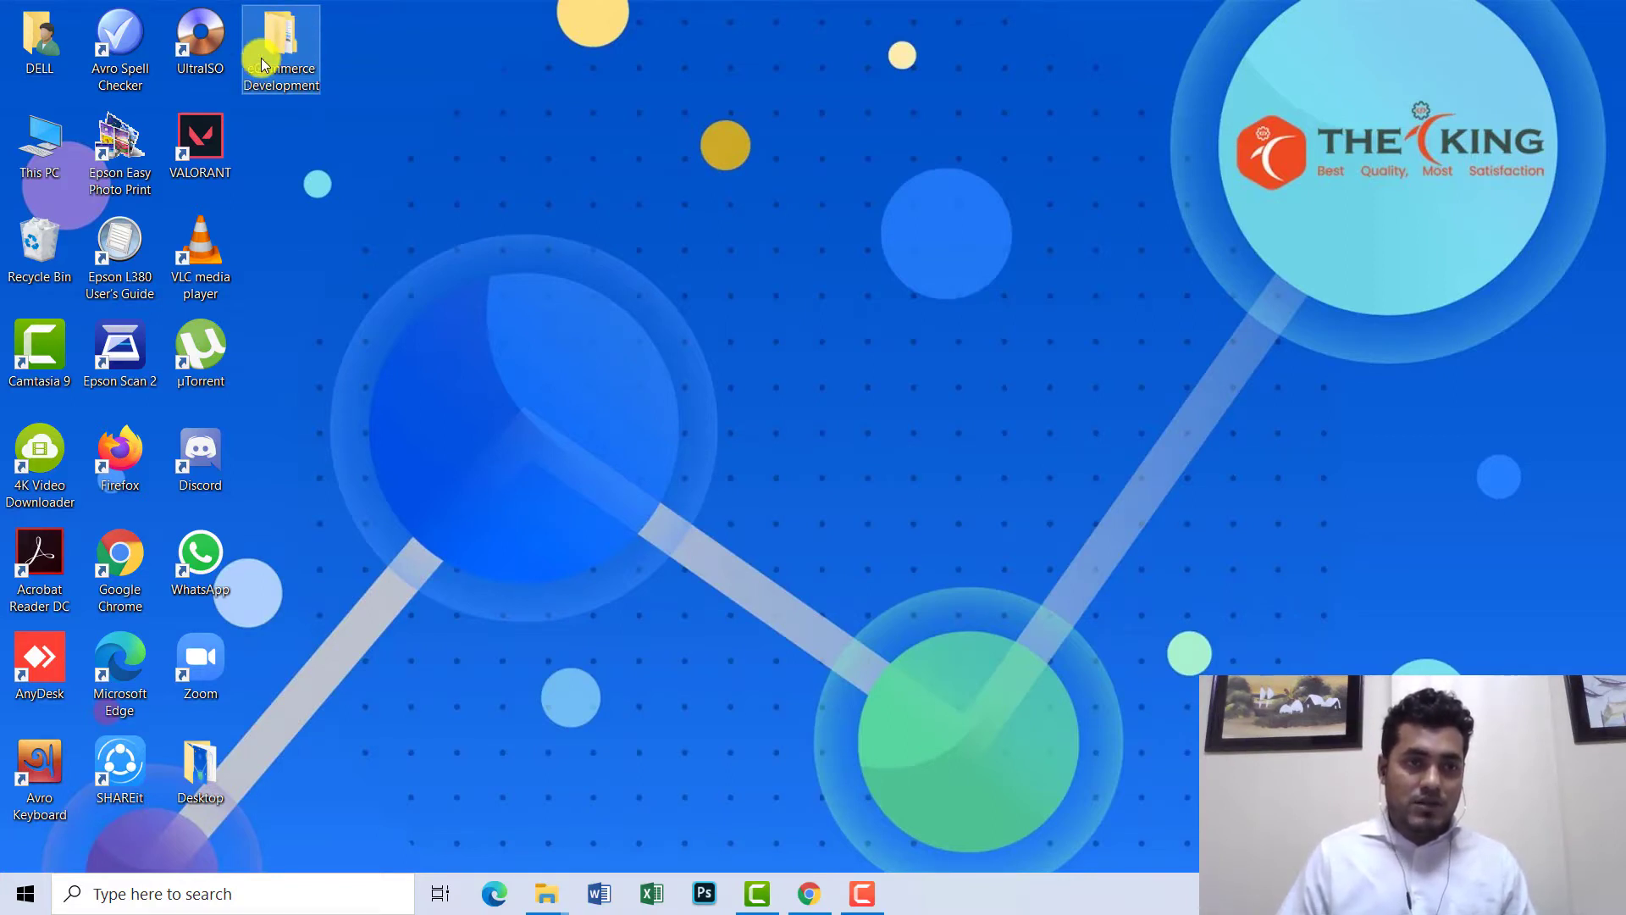
double_click(263, 64)
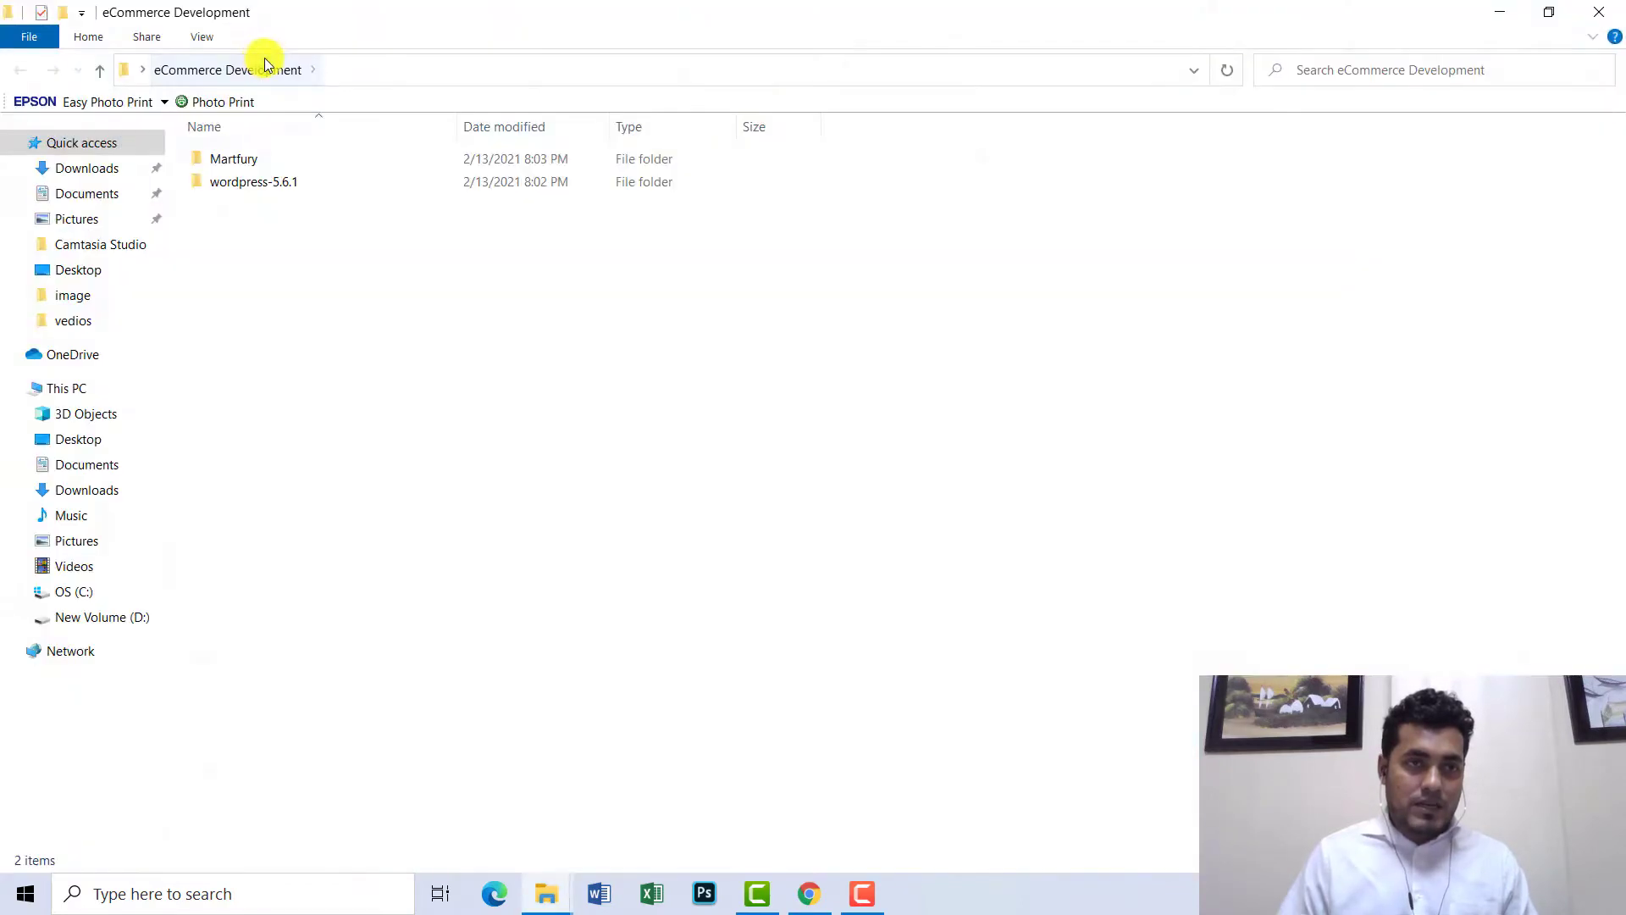
left_click(262, 187)
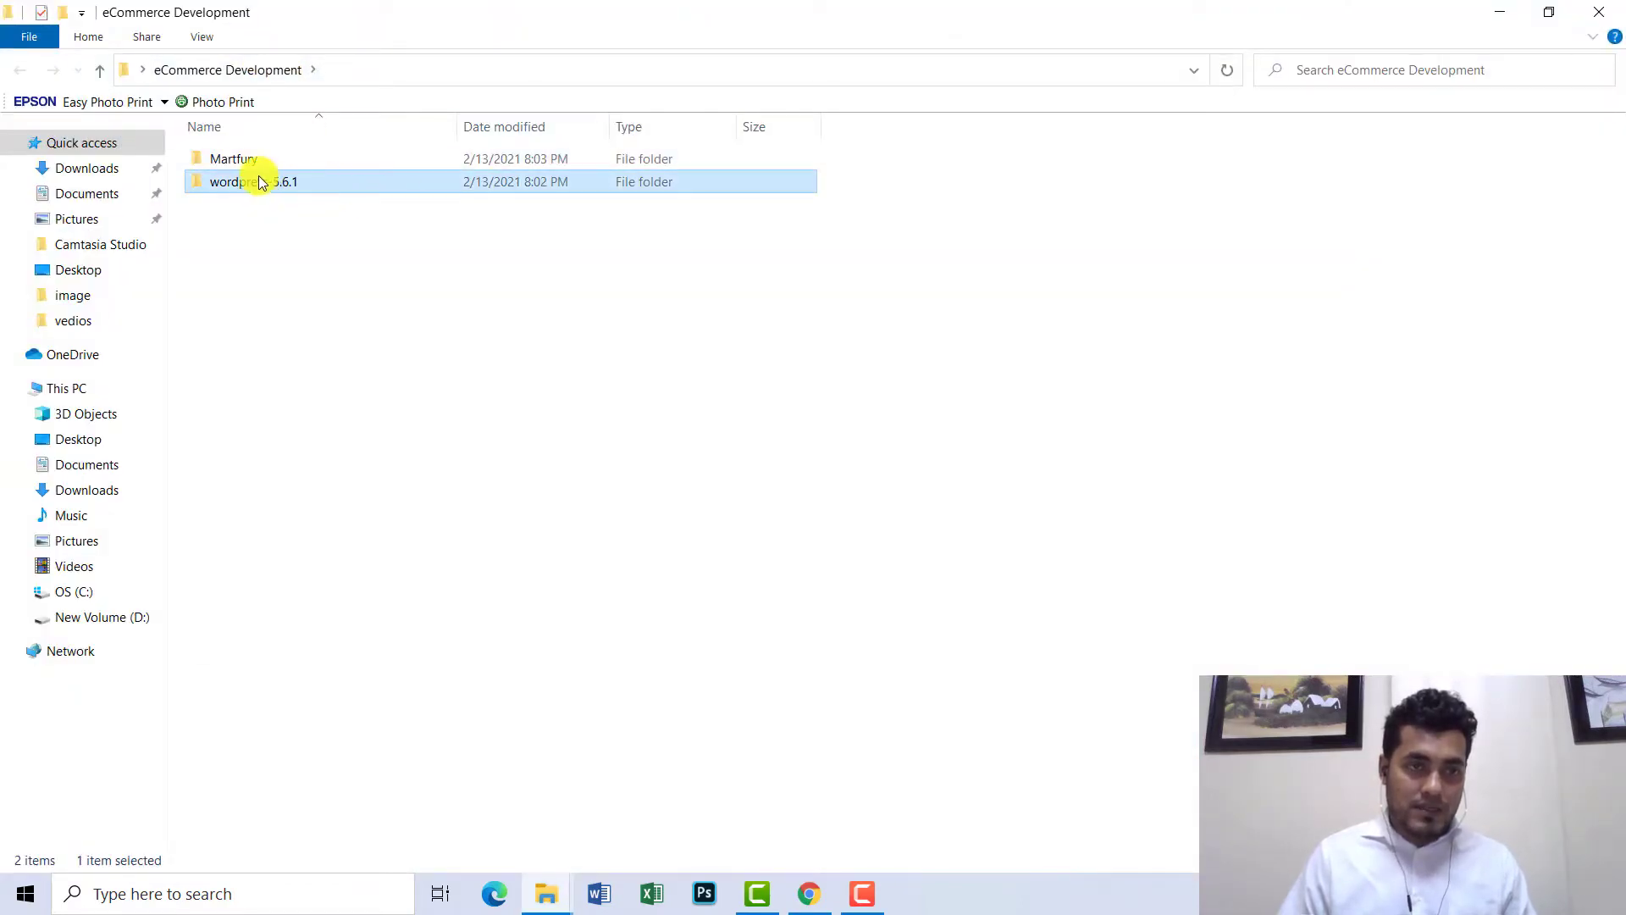
double_click(257, 179)
left_click(252, 165)
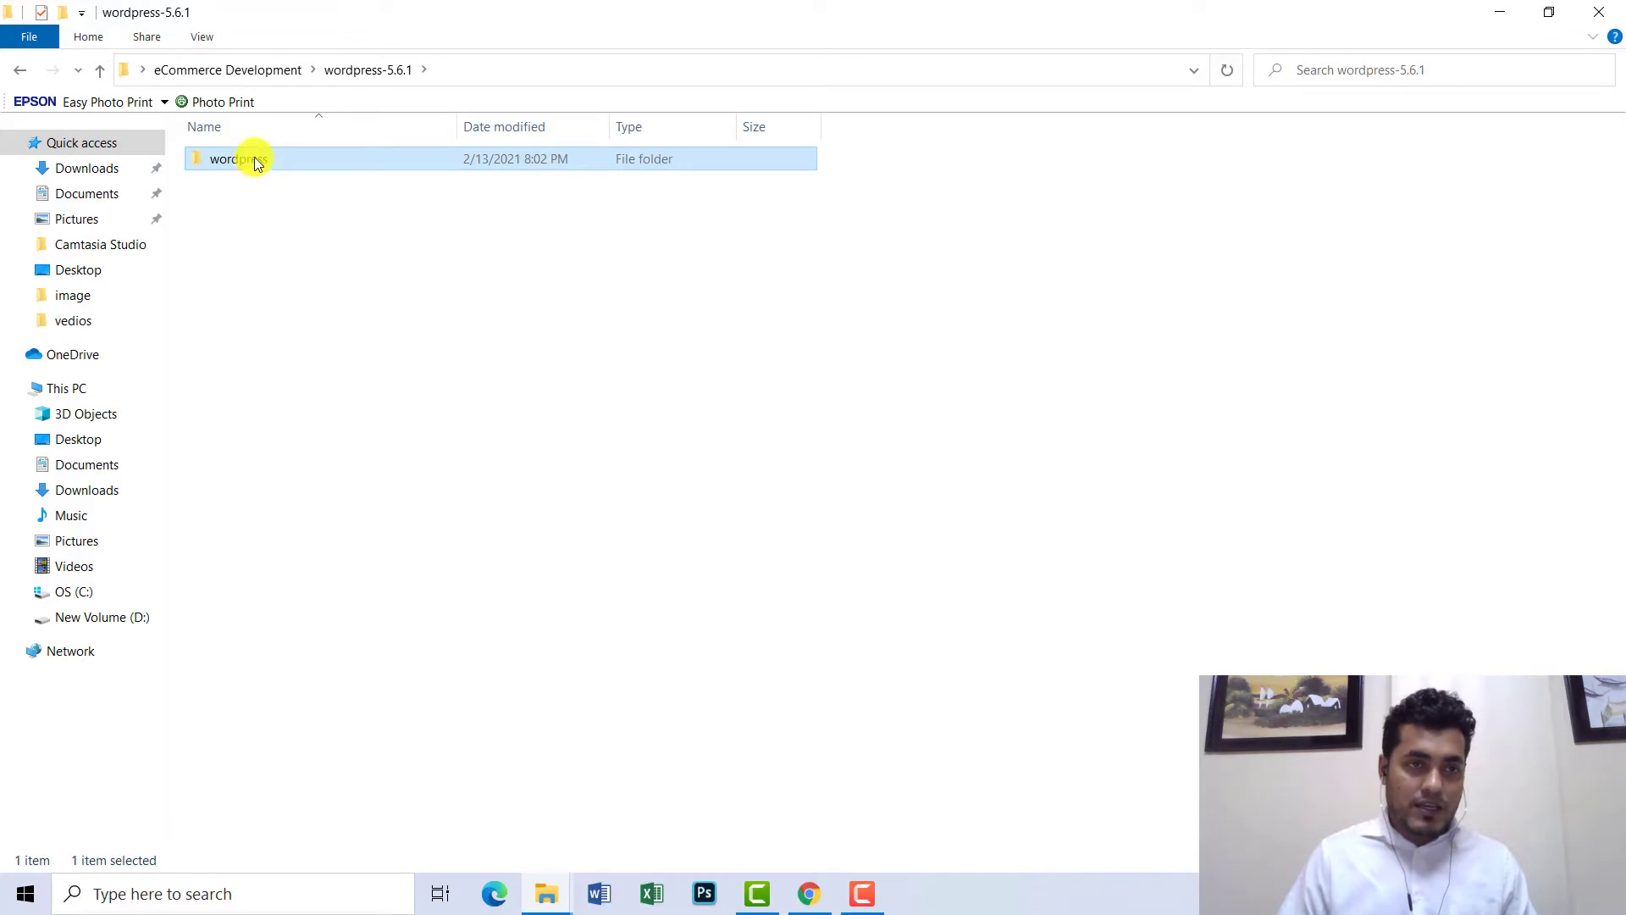
double_click(251, 164)
left_click(19, 71)
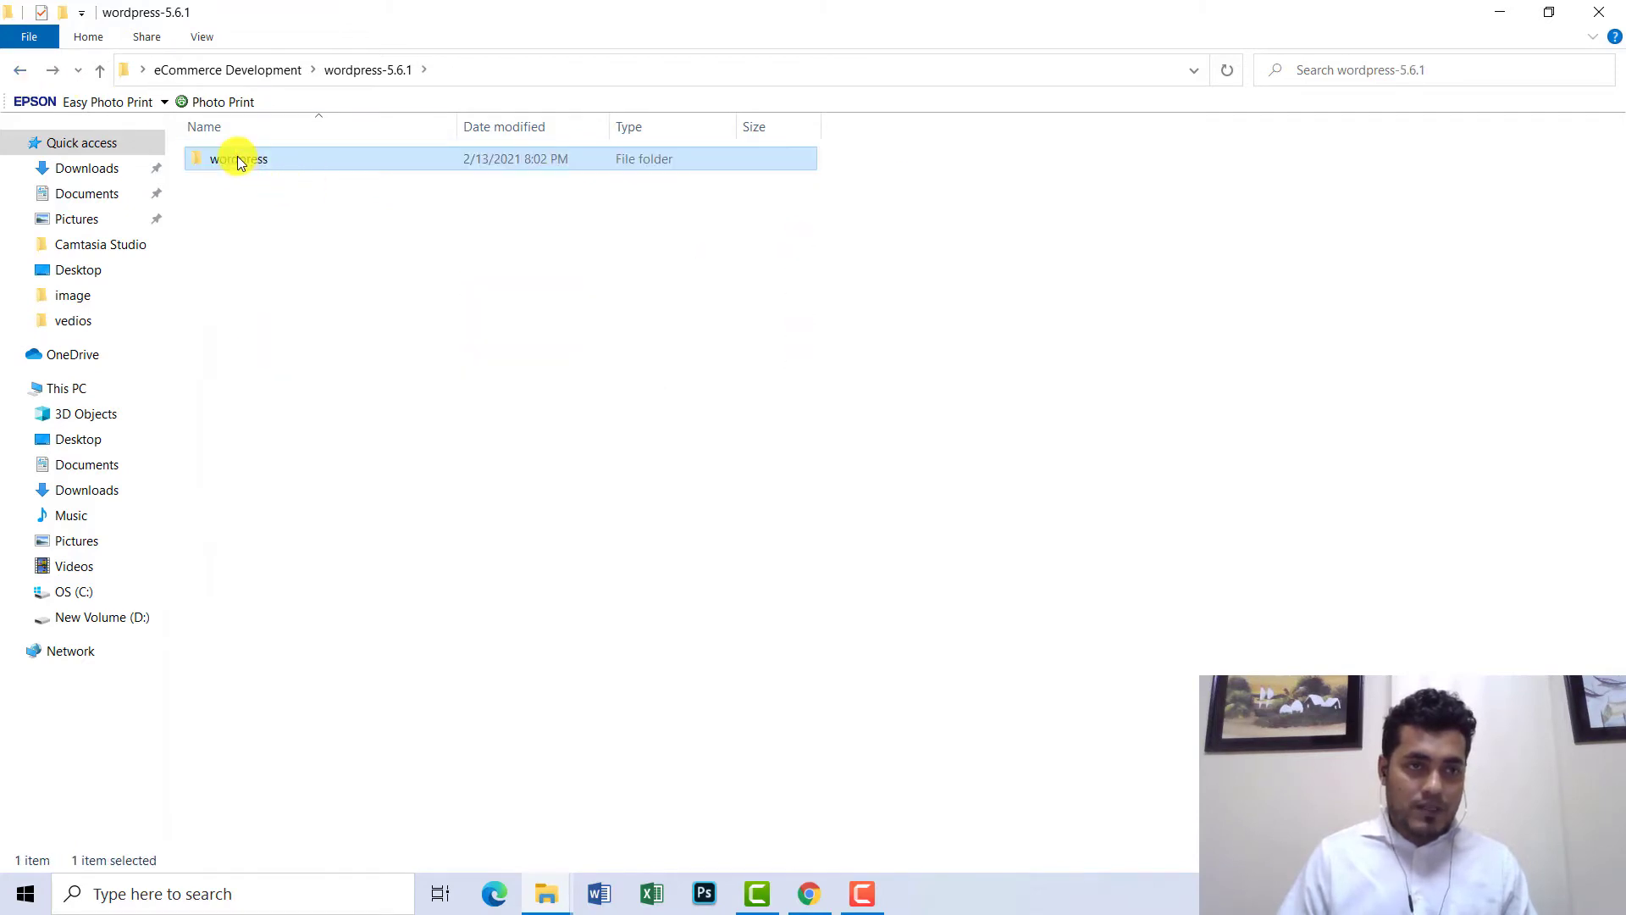
right_click(238, 160)
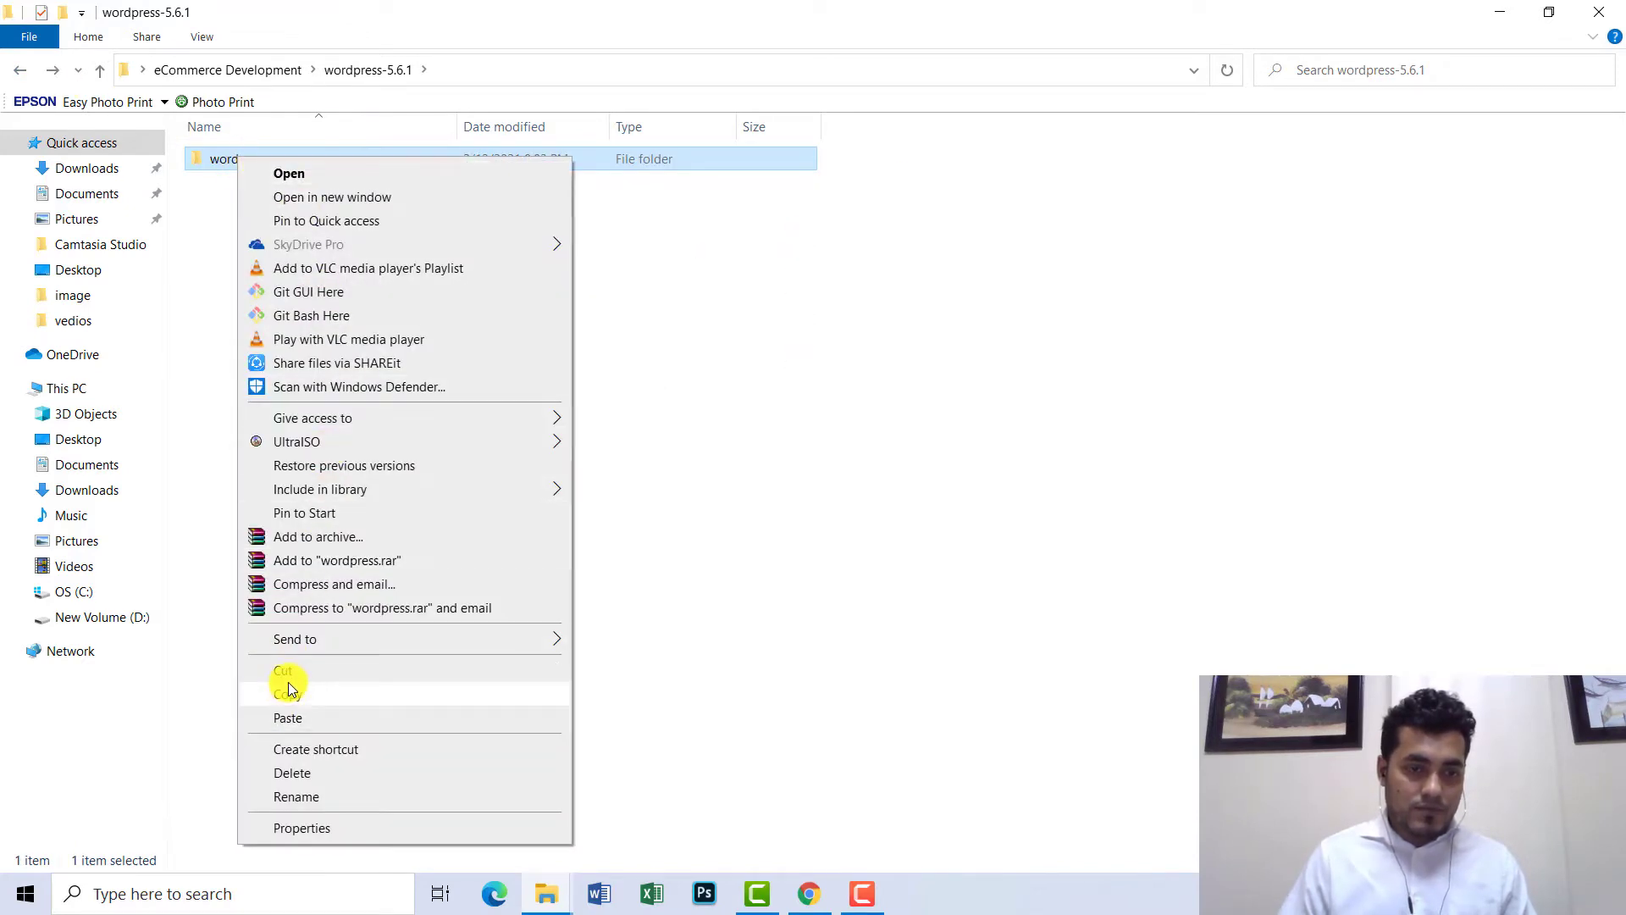
left_click(288, 688)
- Navigate the This PC window to C:\xampp\htdocs, ready to paste
left_click(547, 893)
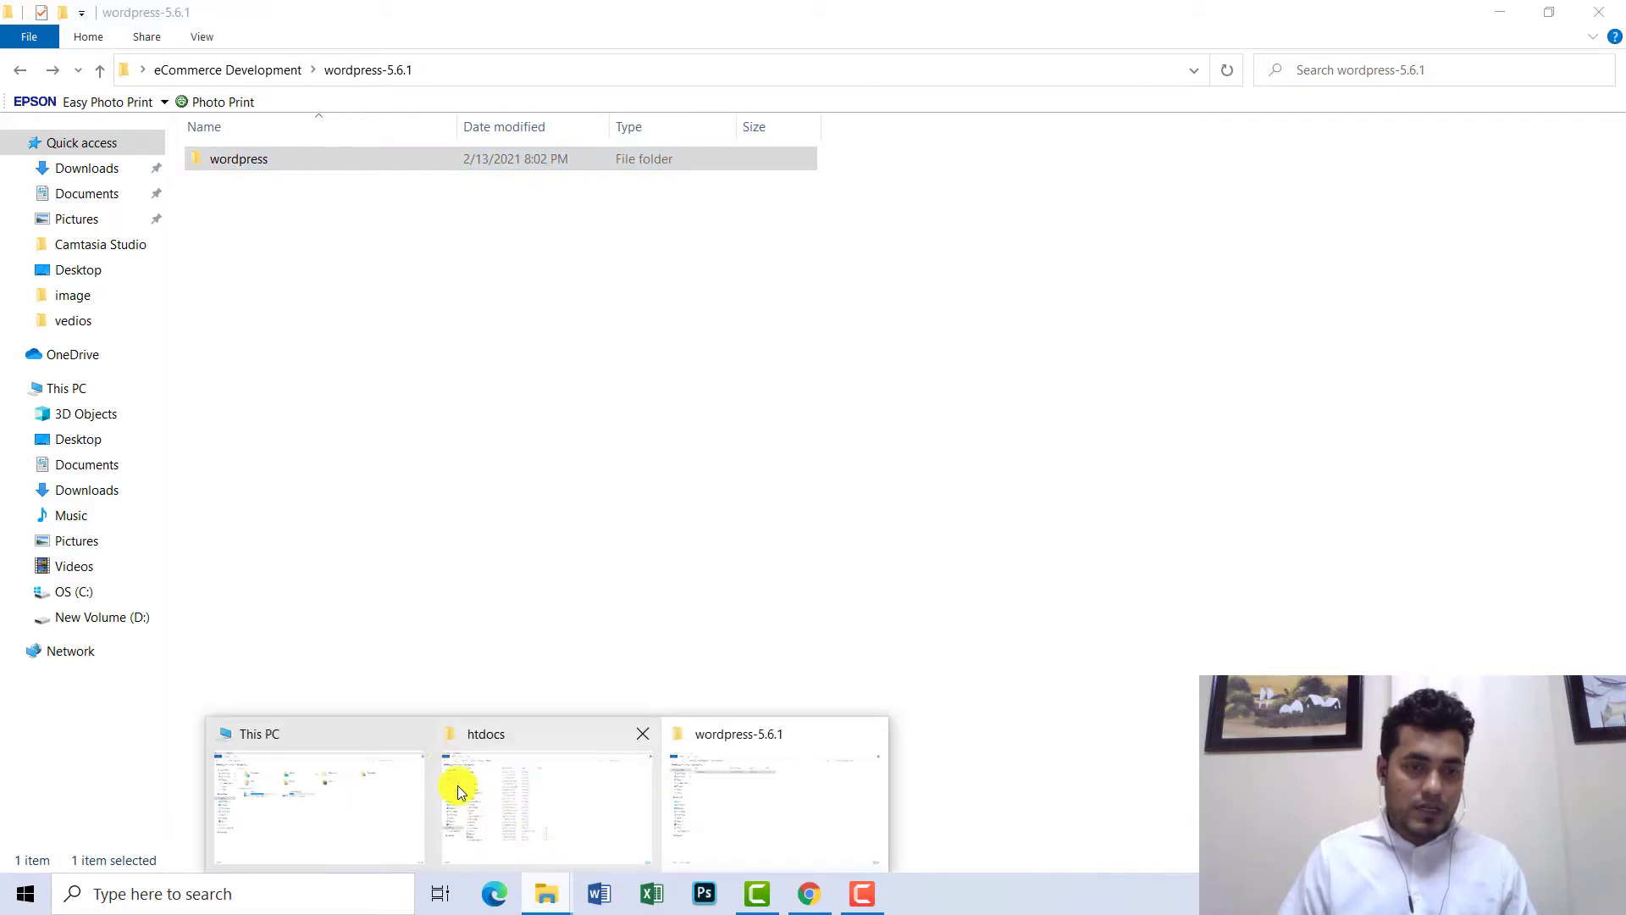
left_click(391, 767)
left_click(377, 318)
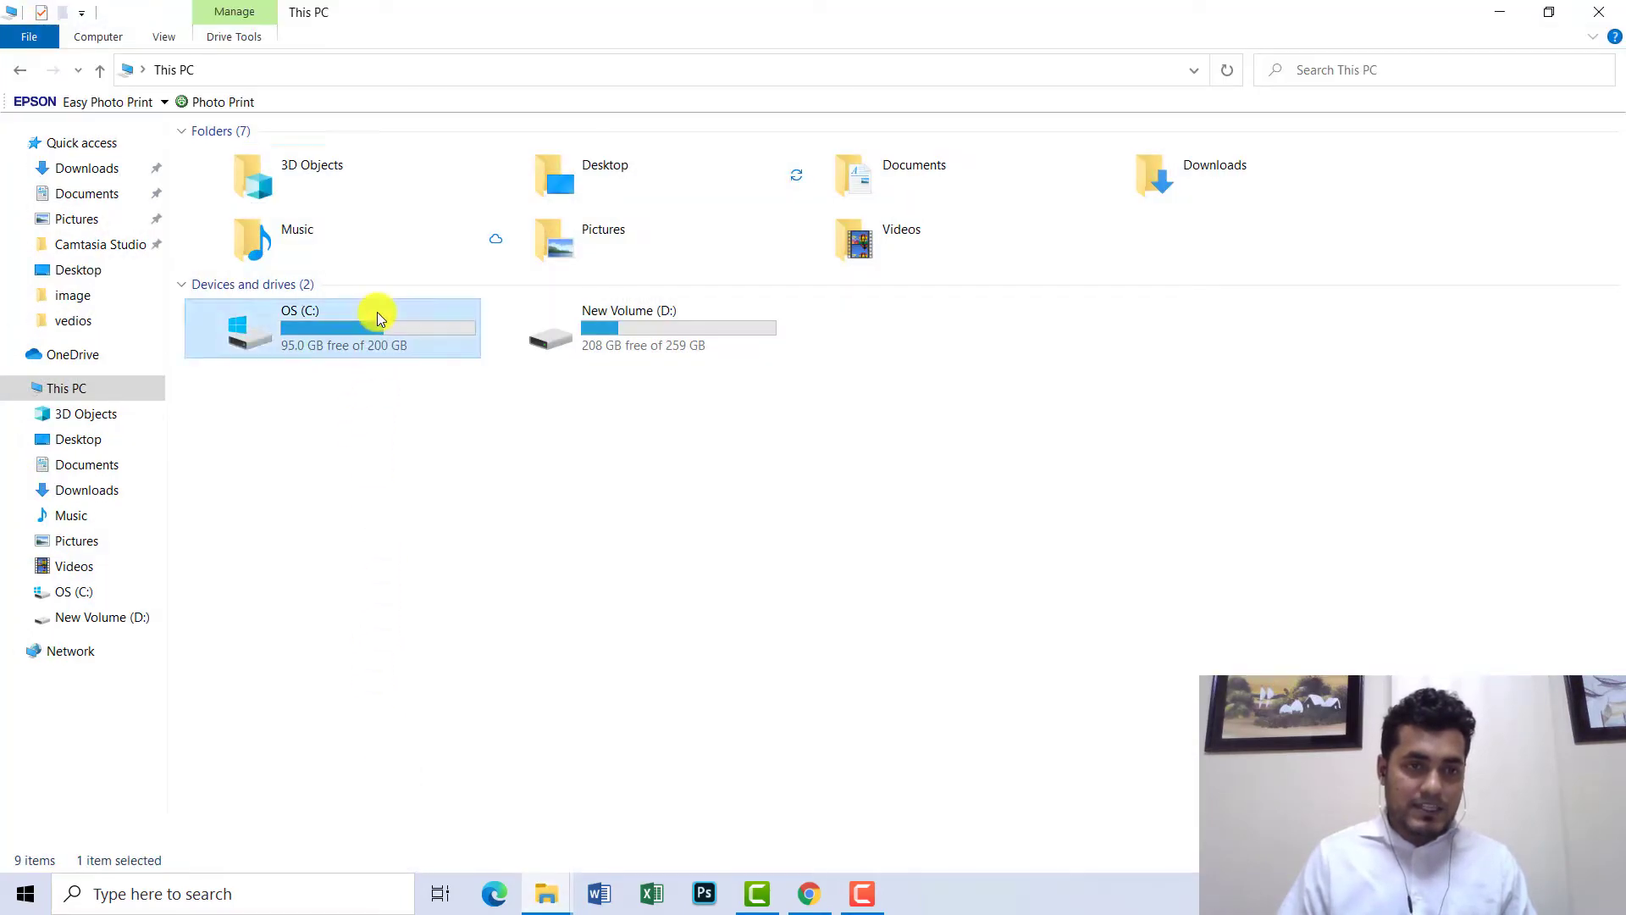
double_click(378, 317)
double_click(235, 414)
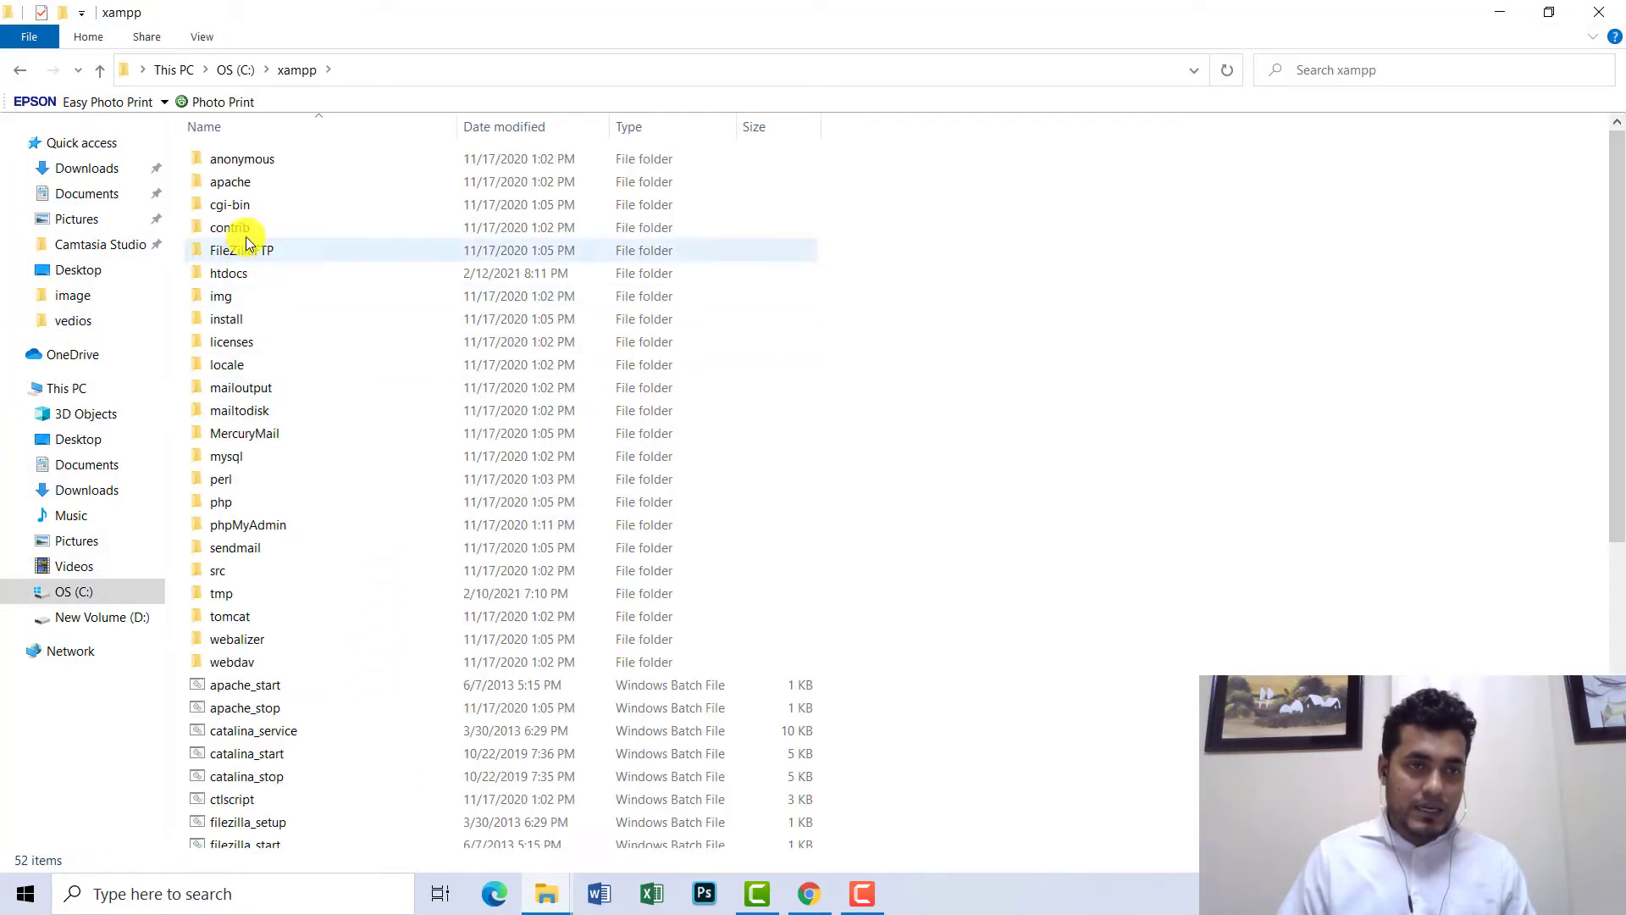
double_click(237, 271)
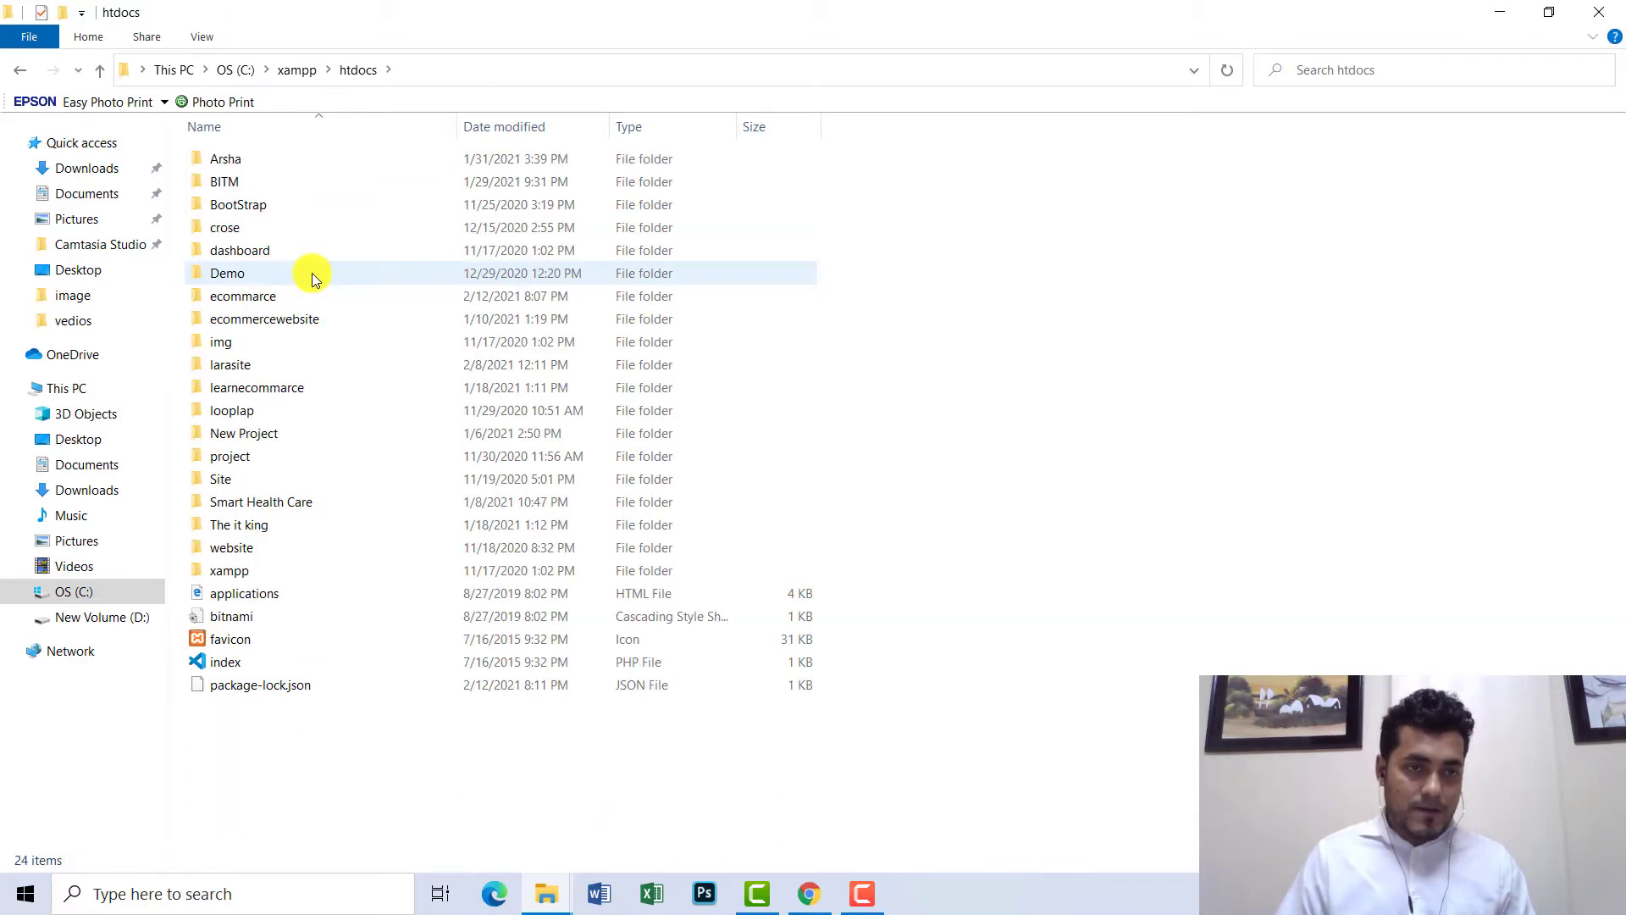
left_click(312, 273)
key("w")
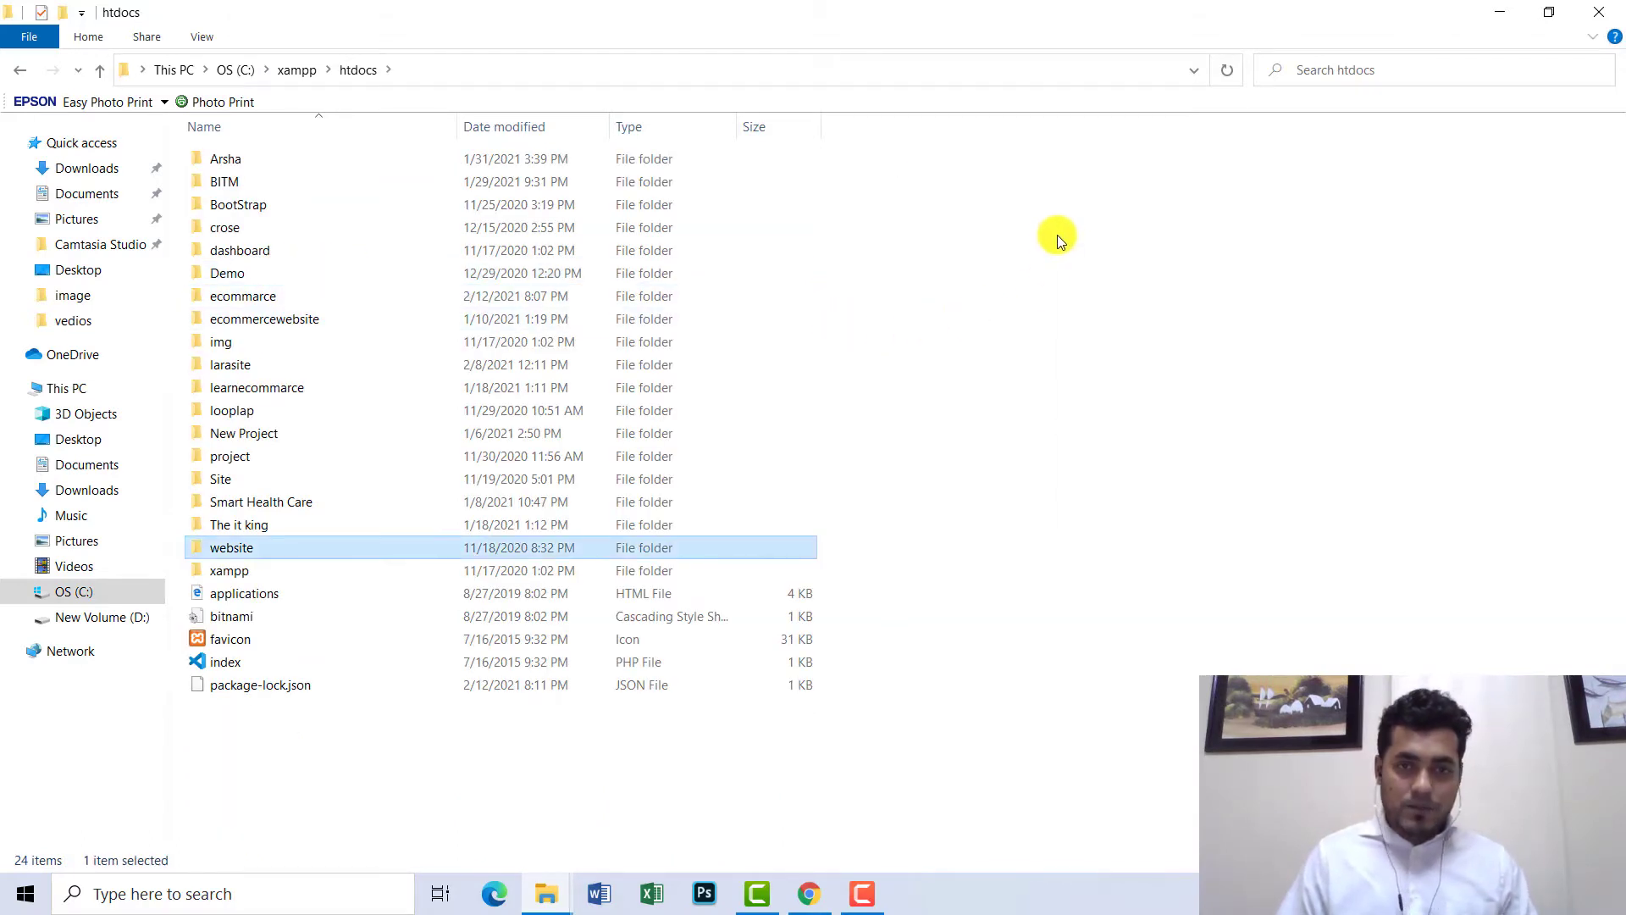
right_click(1058, 240)
- Paste the copied wordpress folder into C:\xampp\htdocs, bringing it to 25 items
left_click(1137, 391)
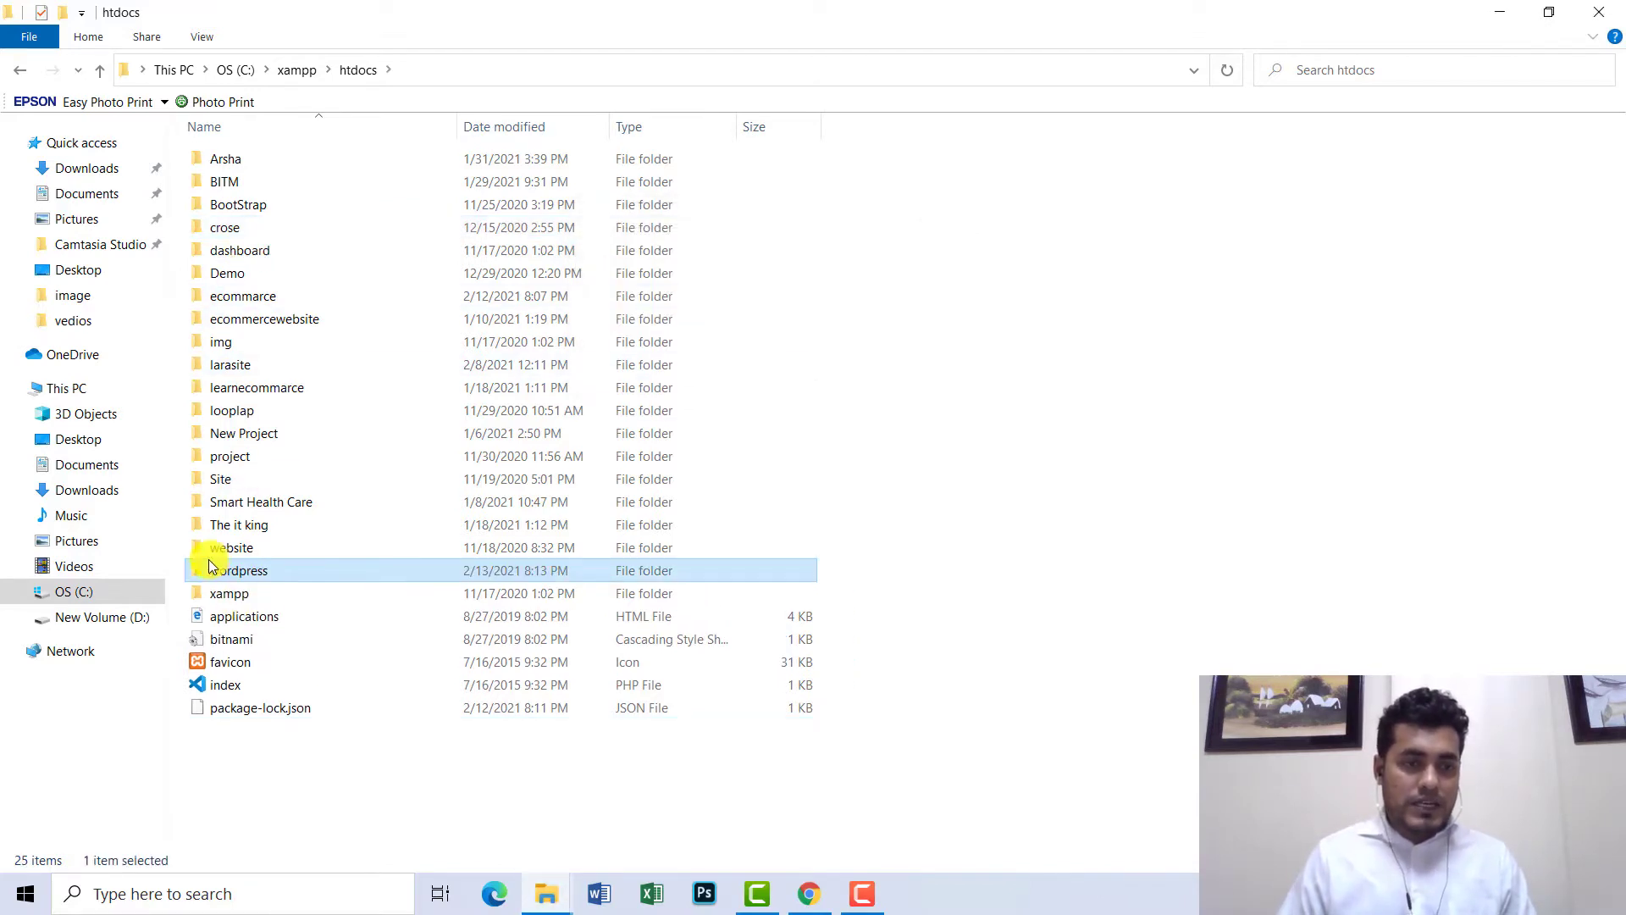
- Rename the wordpress folder in htdocs to 'Martfury'
double_click(226, 580)
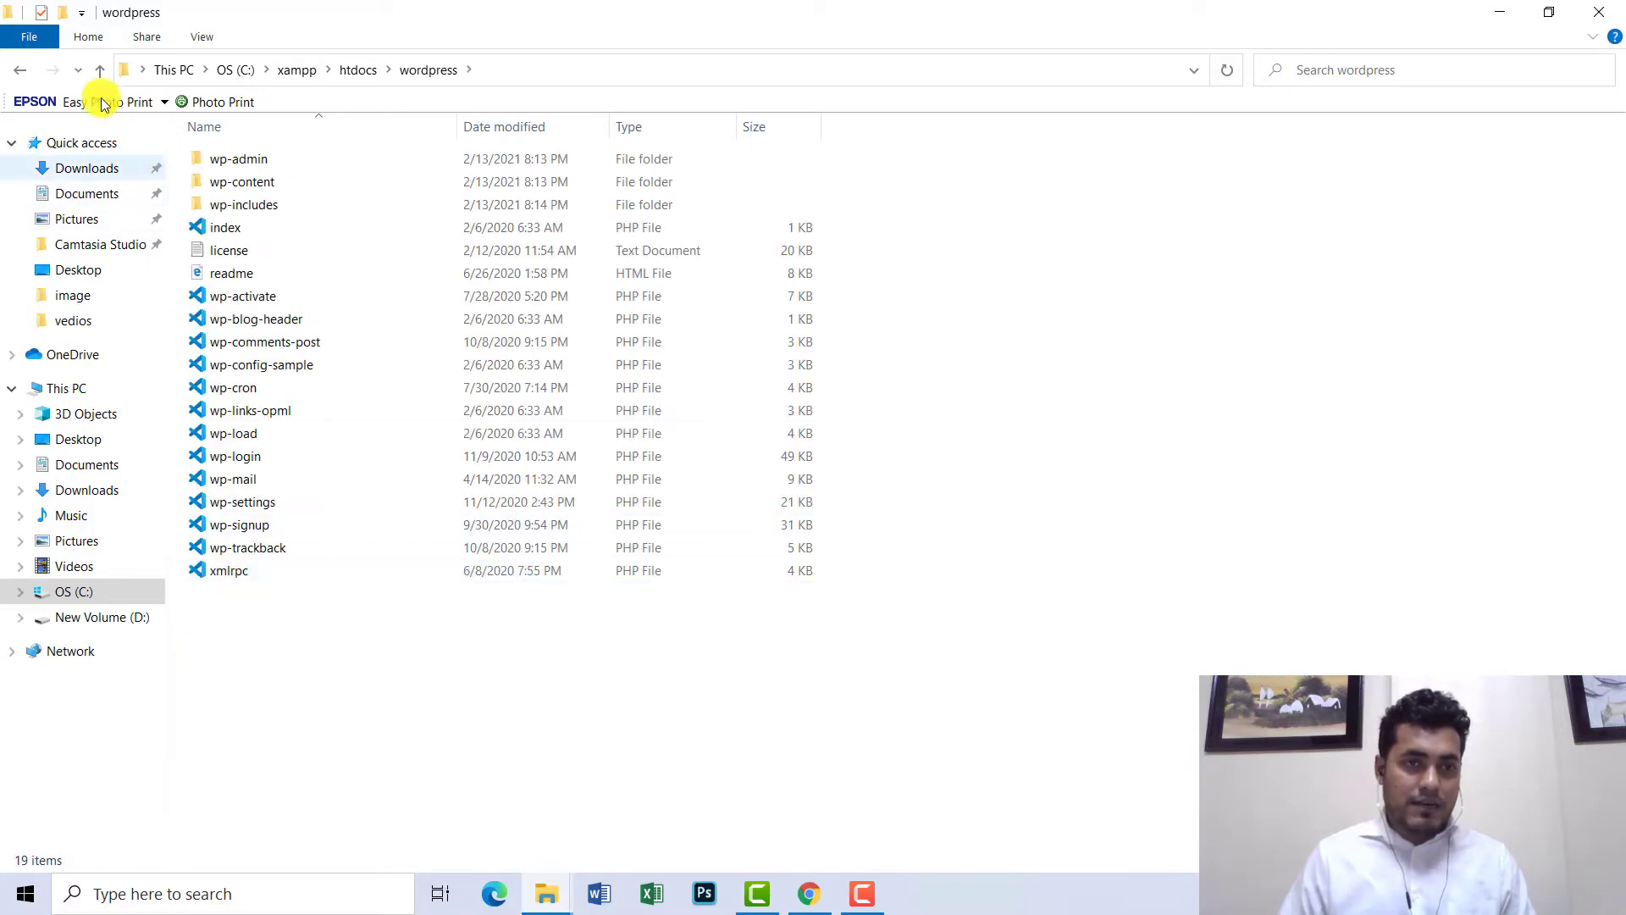
left_click(19, 71)
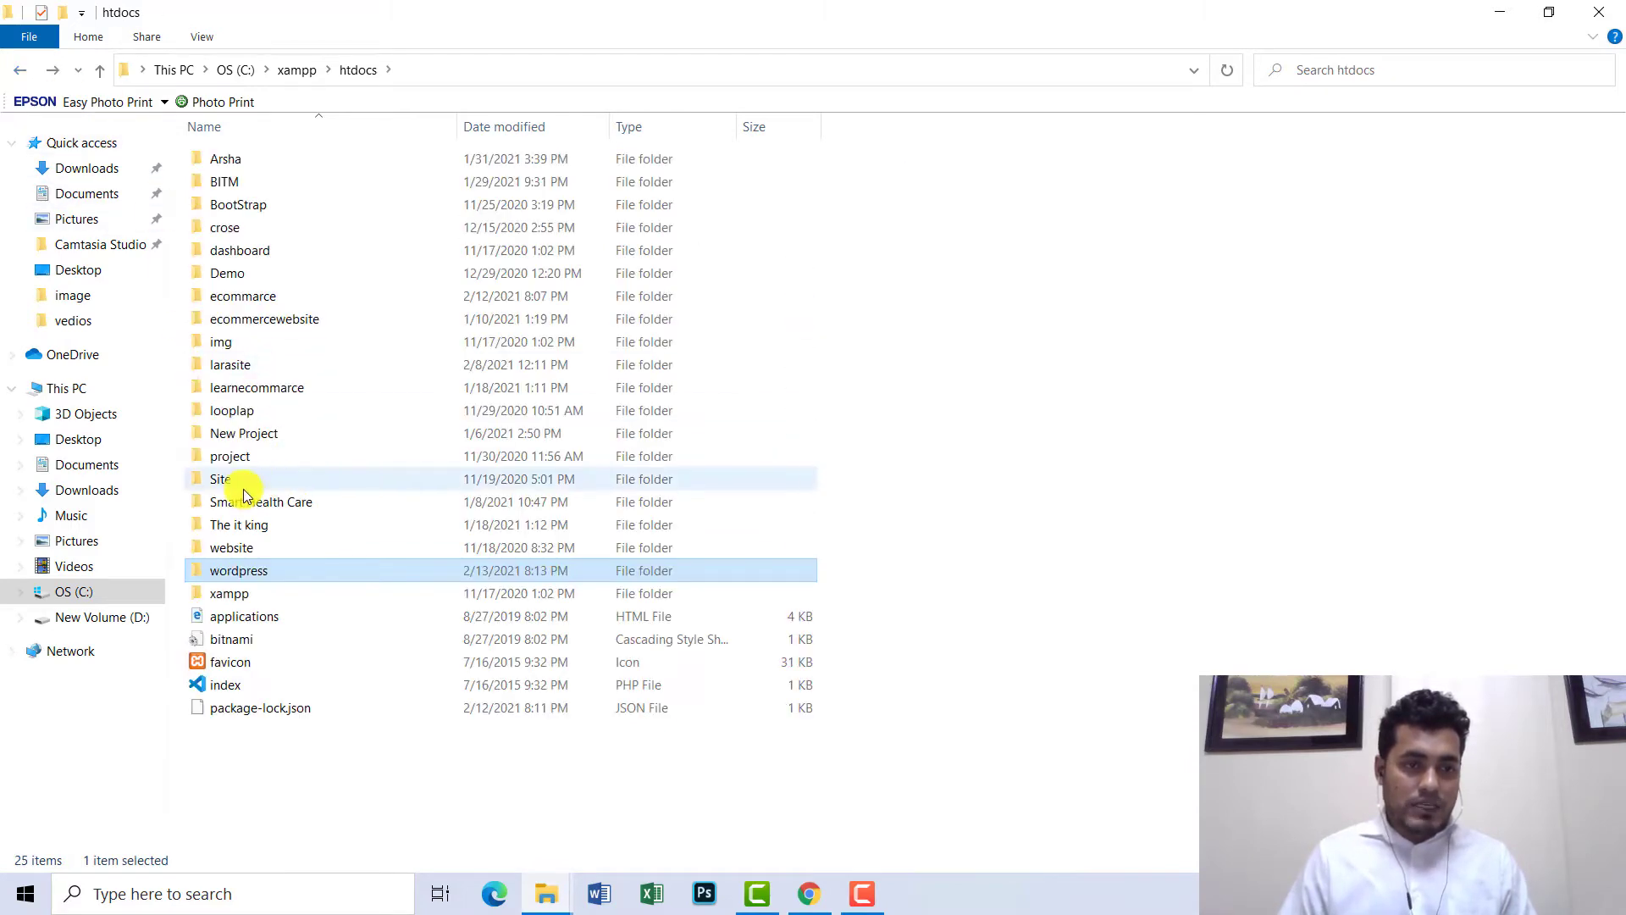
right_click(231, 572)
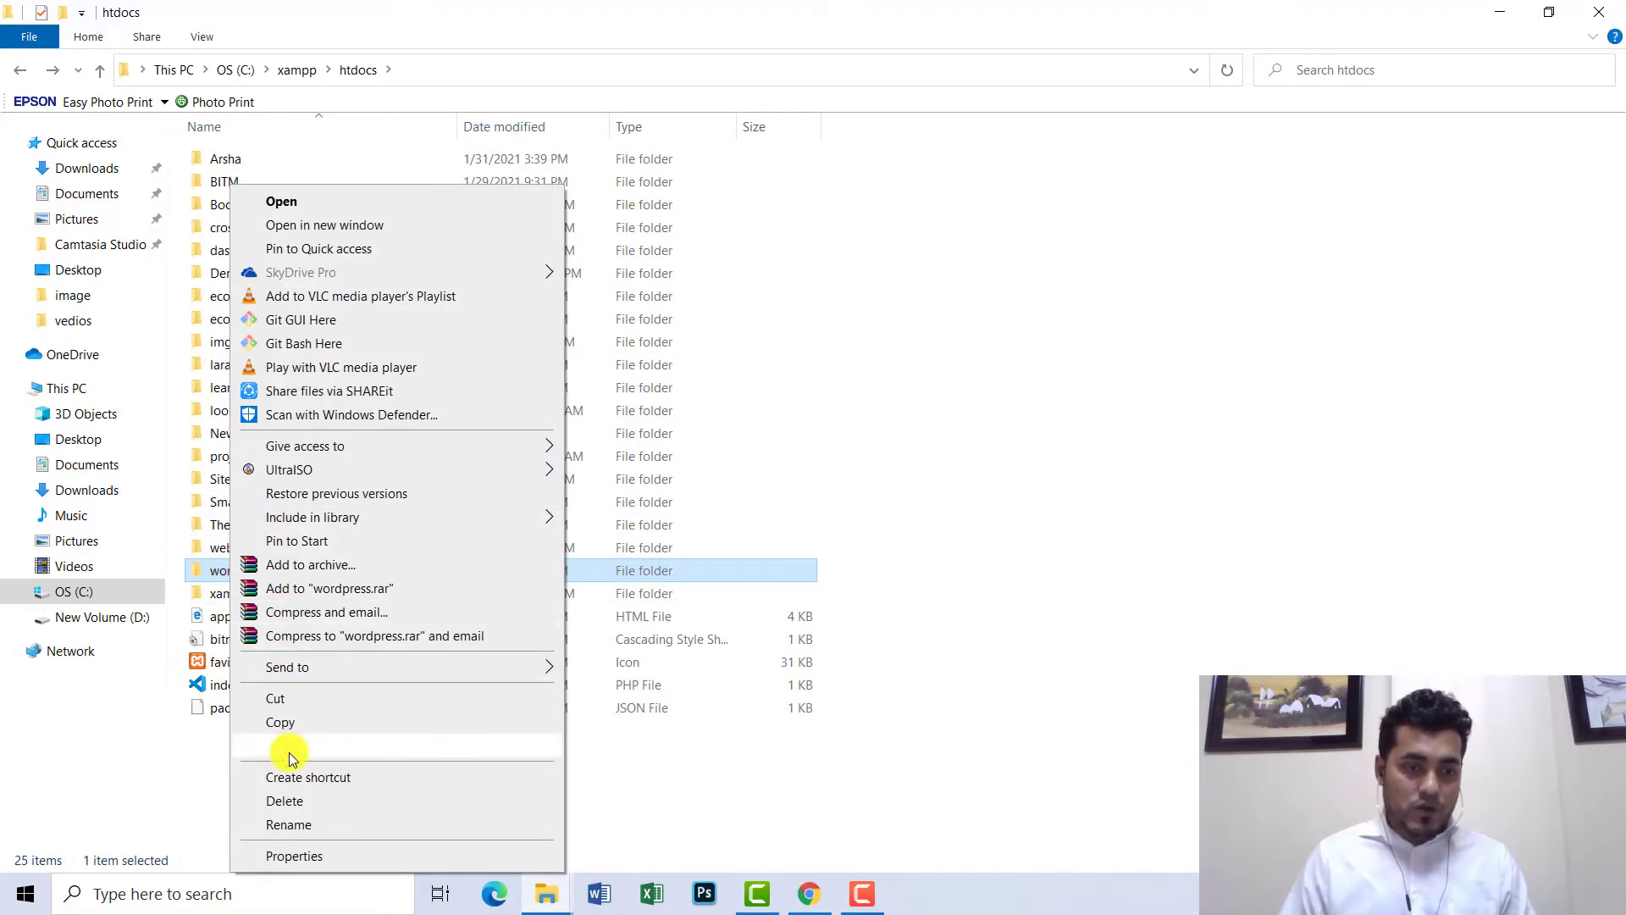
left_click(288, 826)
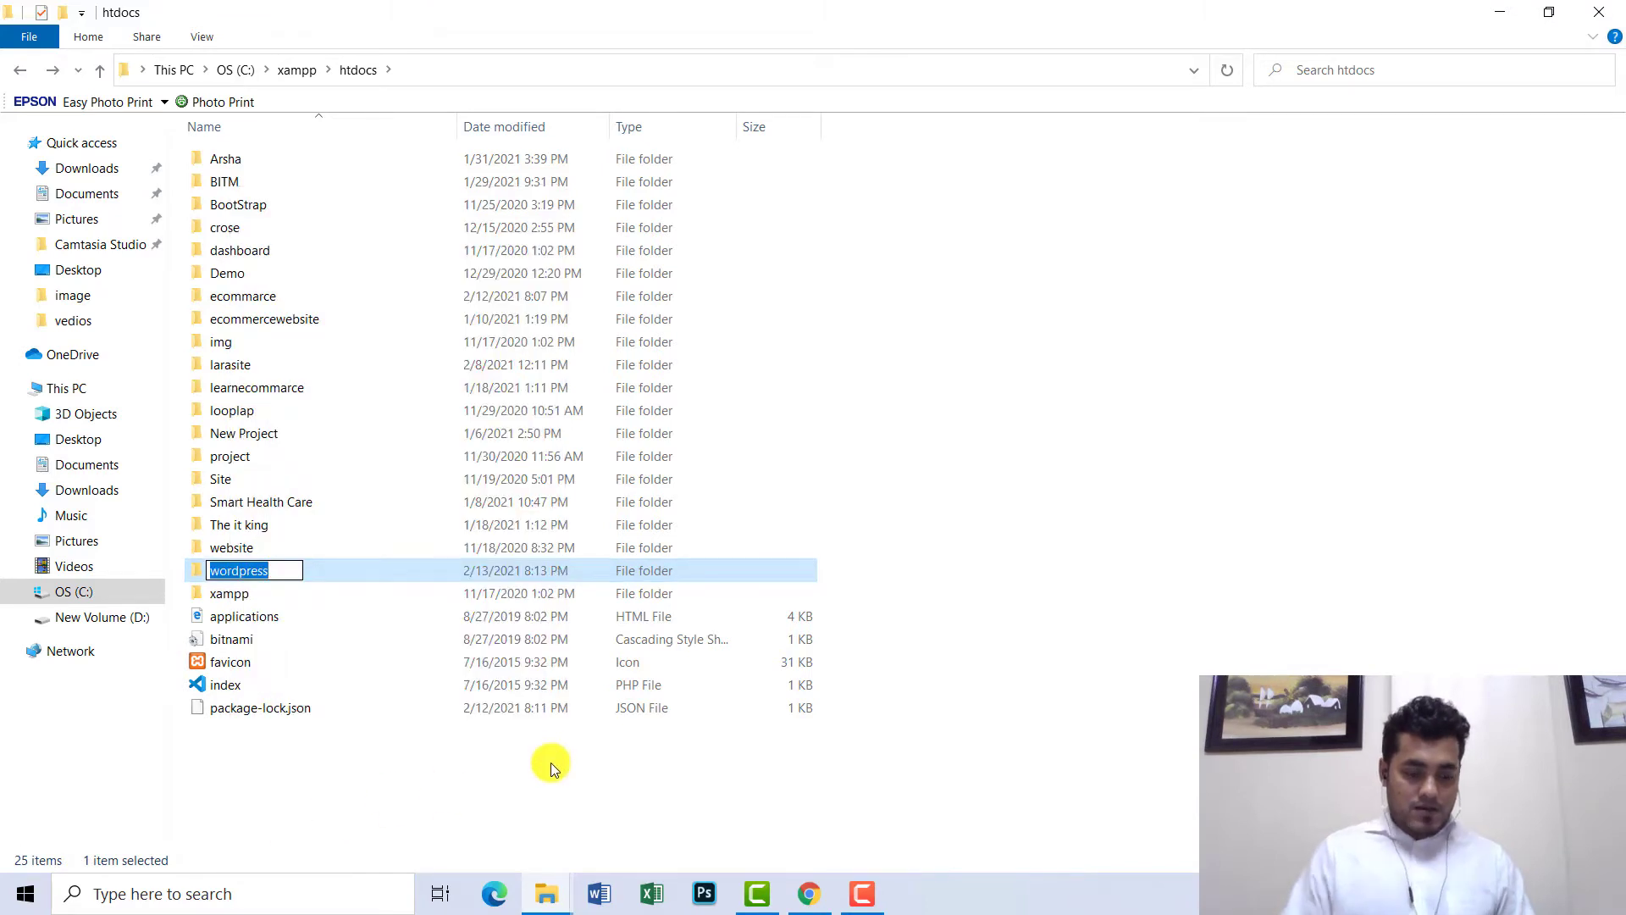
type("Mar")
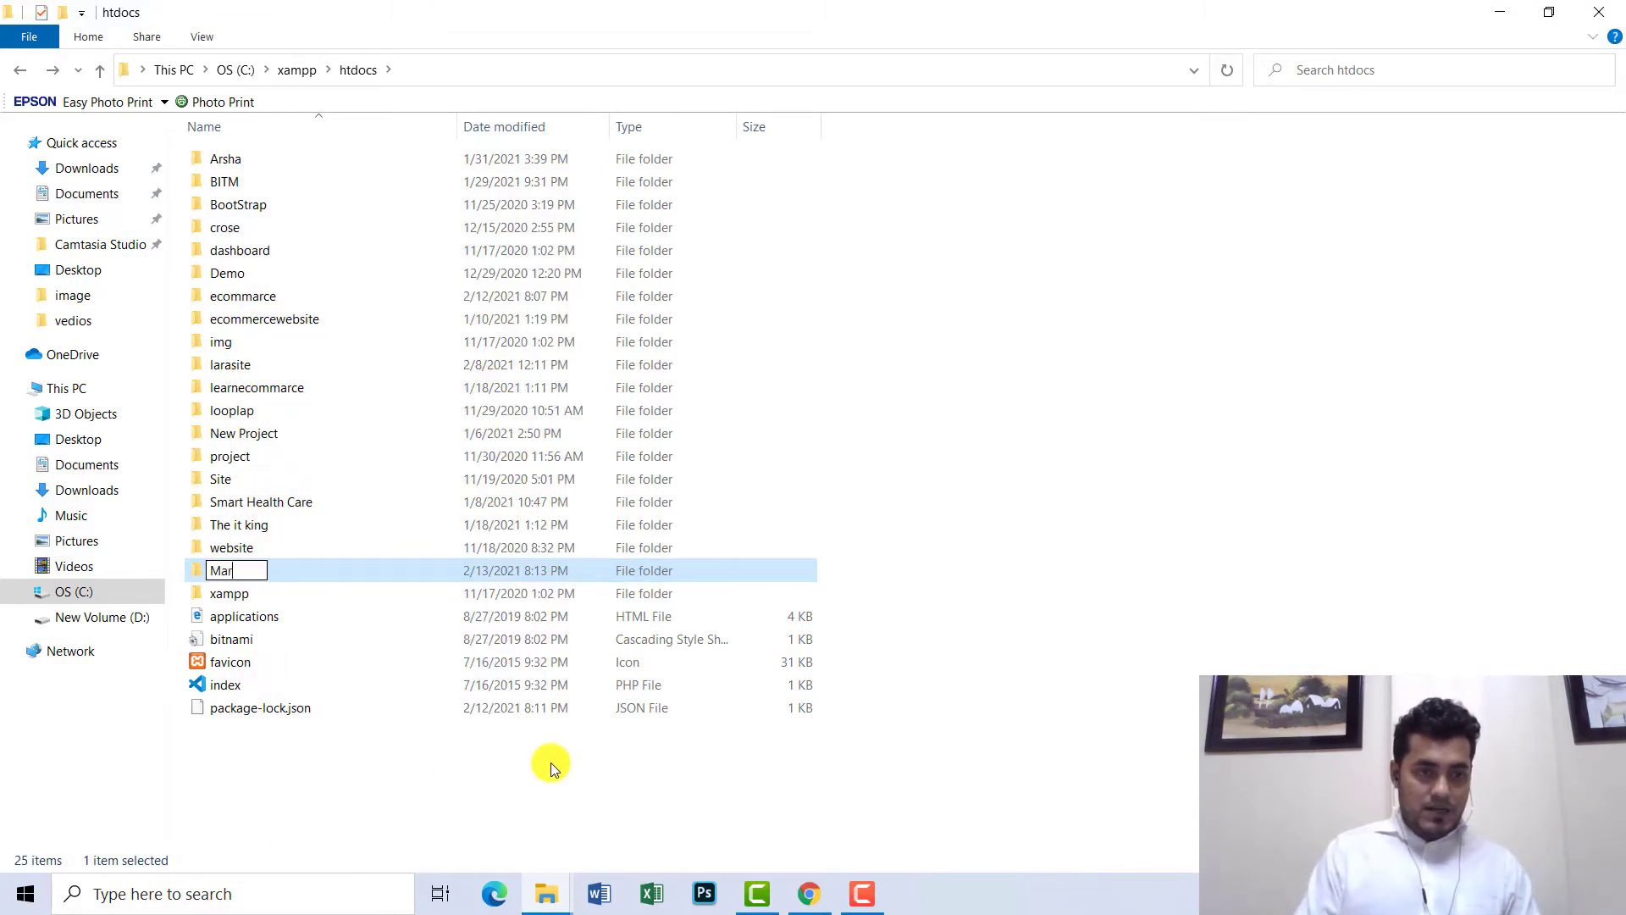
type("tfury")
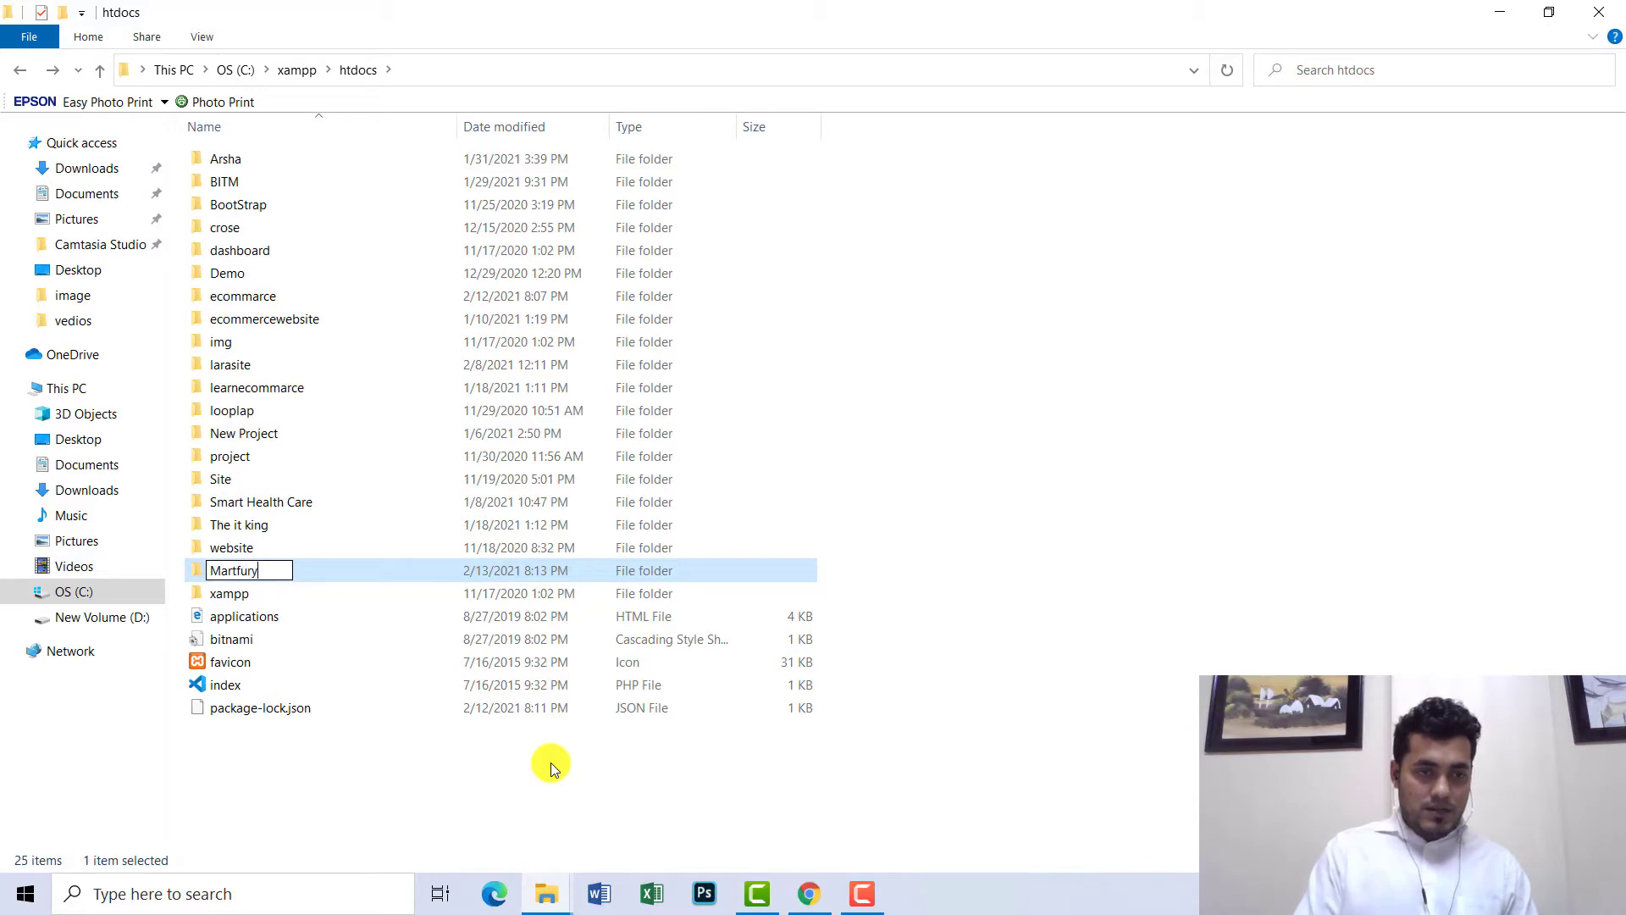
left_click(1045, 440)
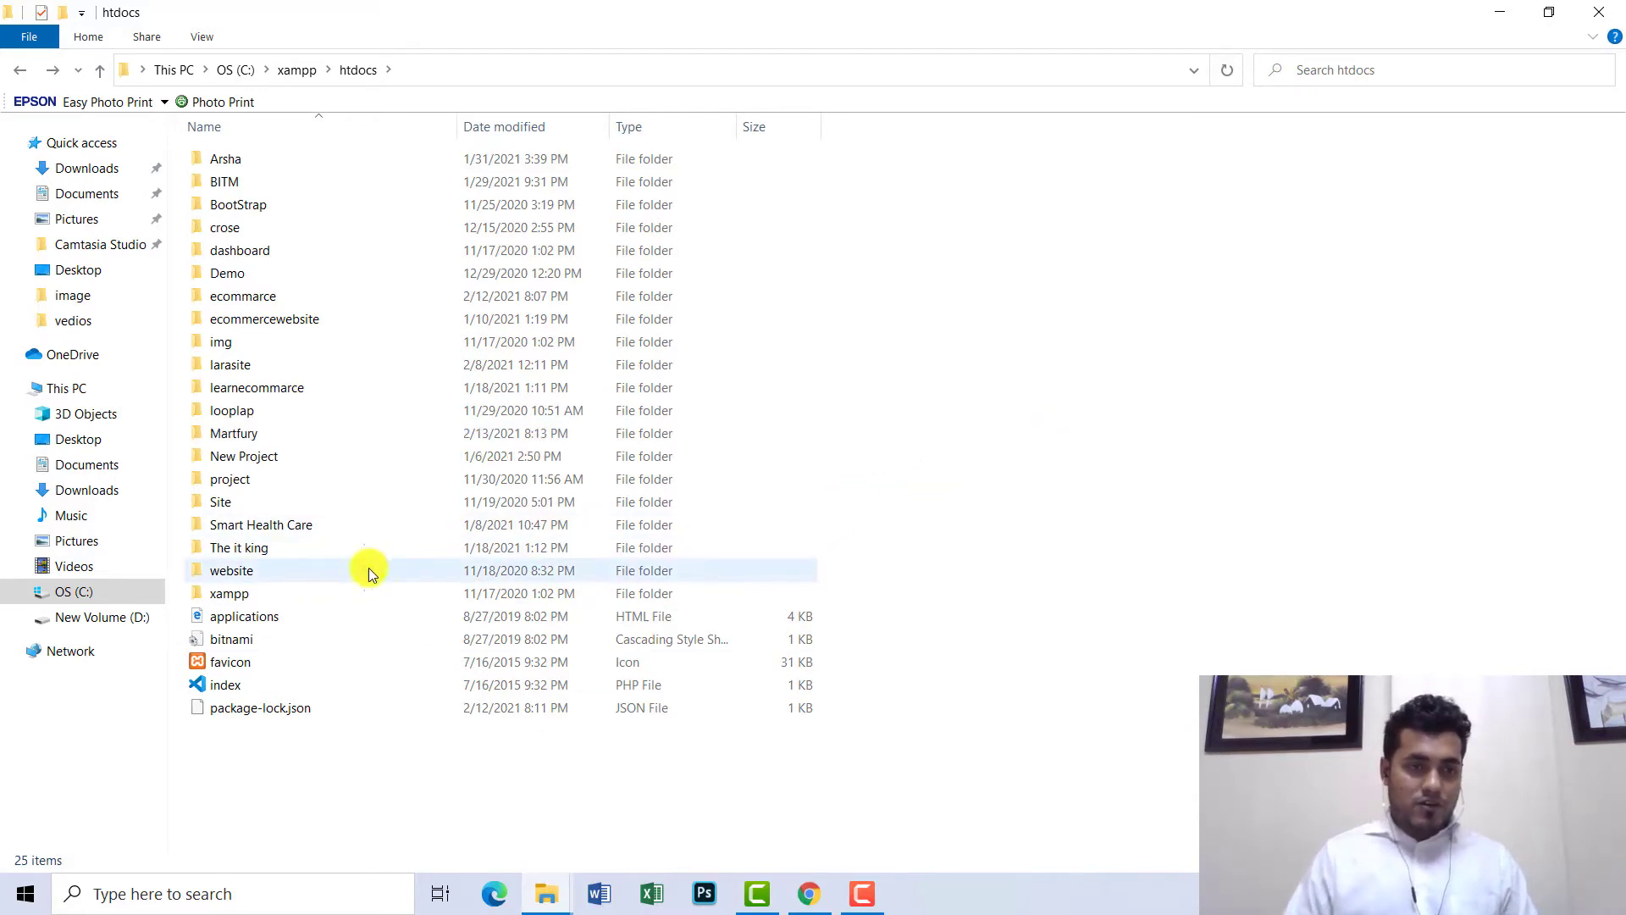
- Check the Martfury folder, then go up to xampp and select xampp-control
left_click(245, 436)
double_click(245, 436)
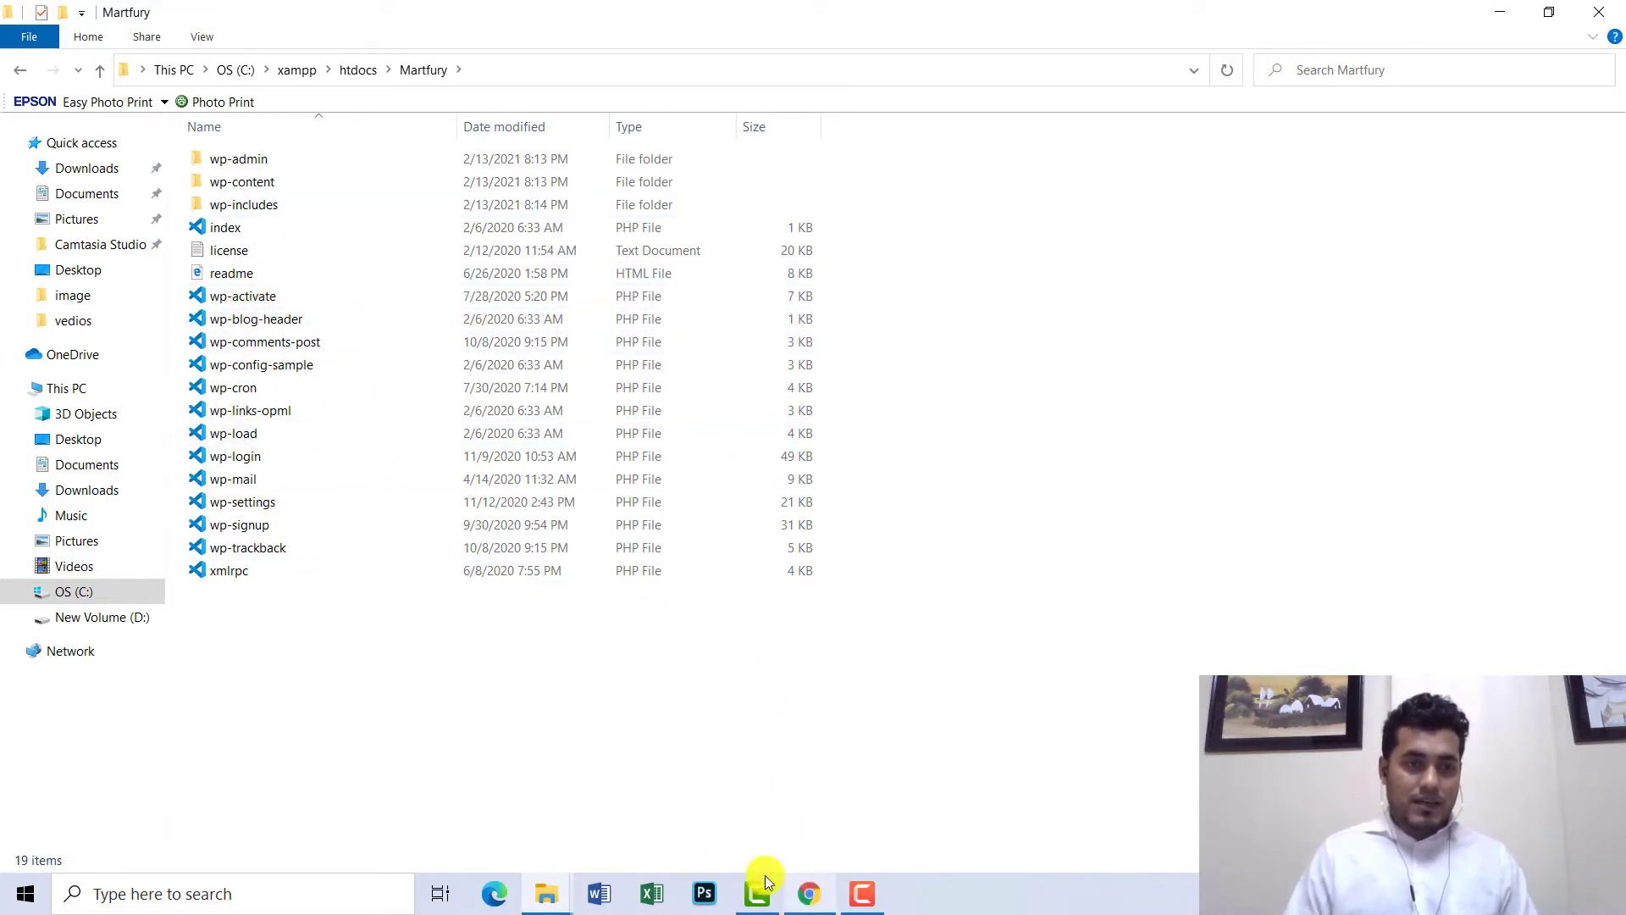
left_click(298, 70)
scroll(330, 625, "down", 6)
scroll(292, 796, "down", 2)
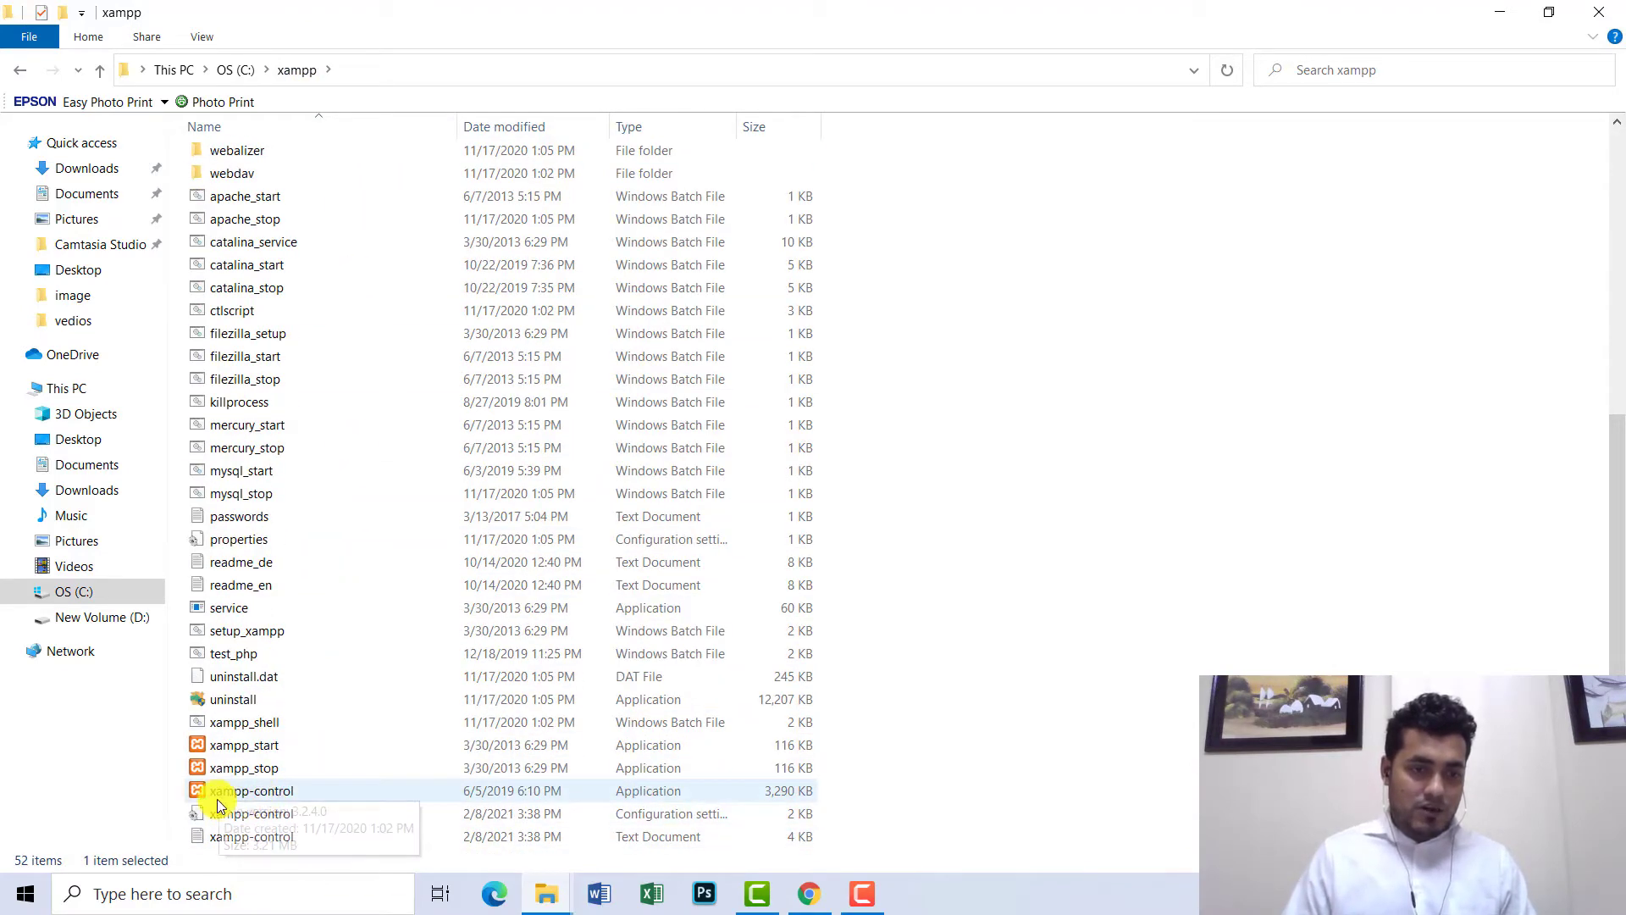
left_click(261, 790)
- Launch XAMPP Control Panel with Apache and MySQL running, move it aside and minimize it
double_click(261, 787)
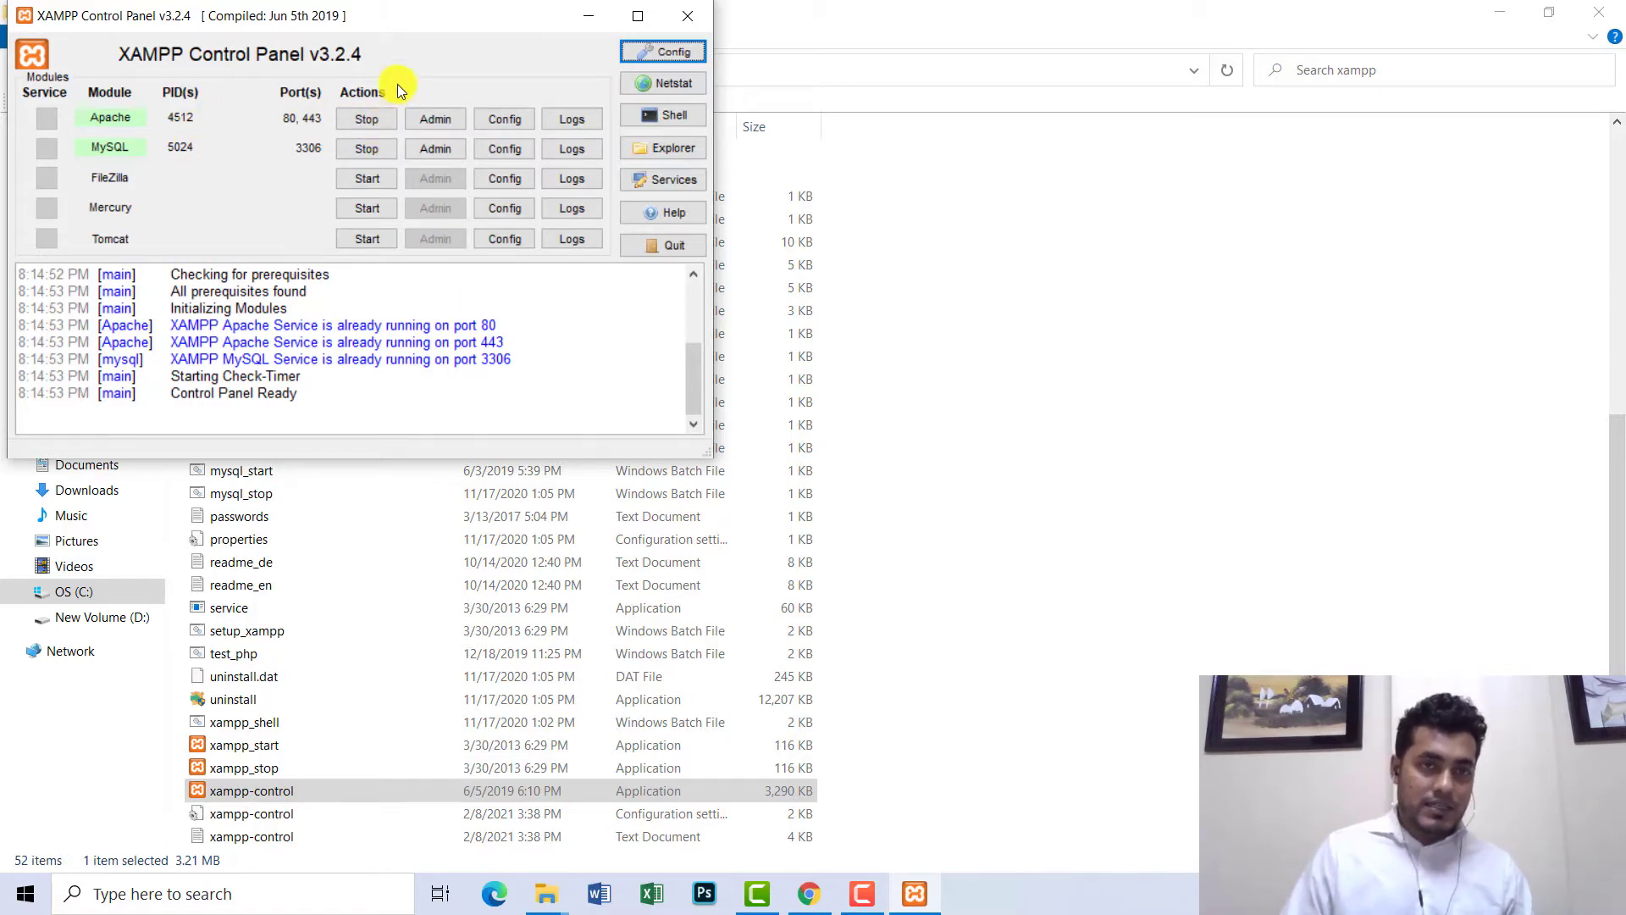
left_click_drag(409, 17, 1162, 102)
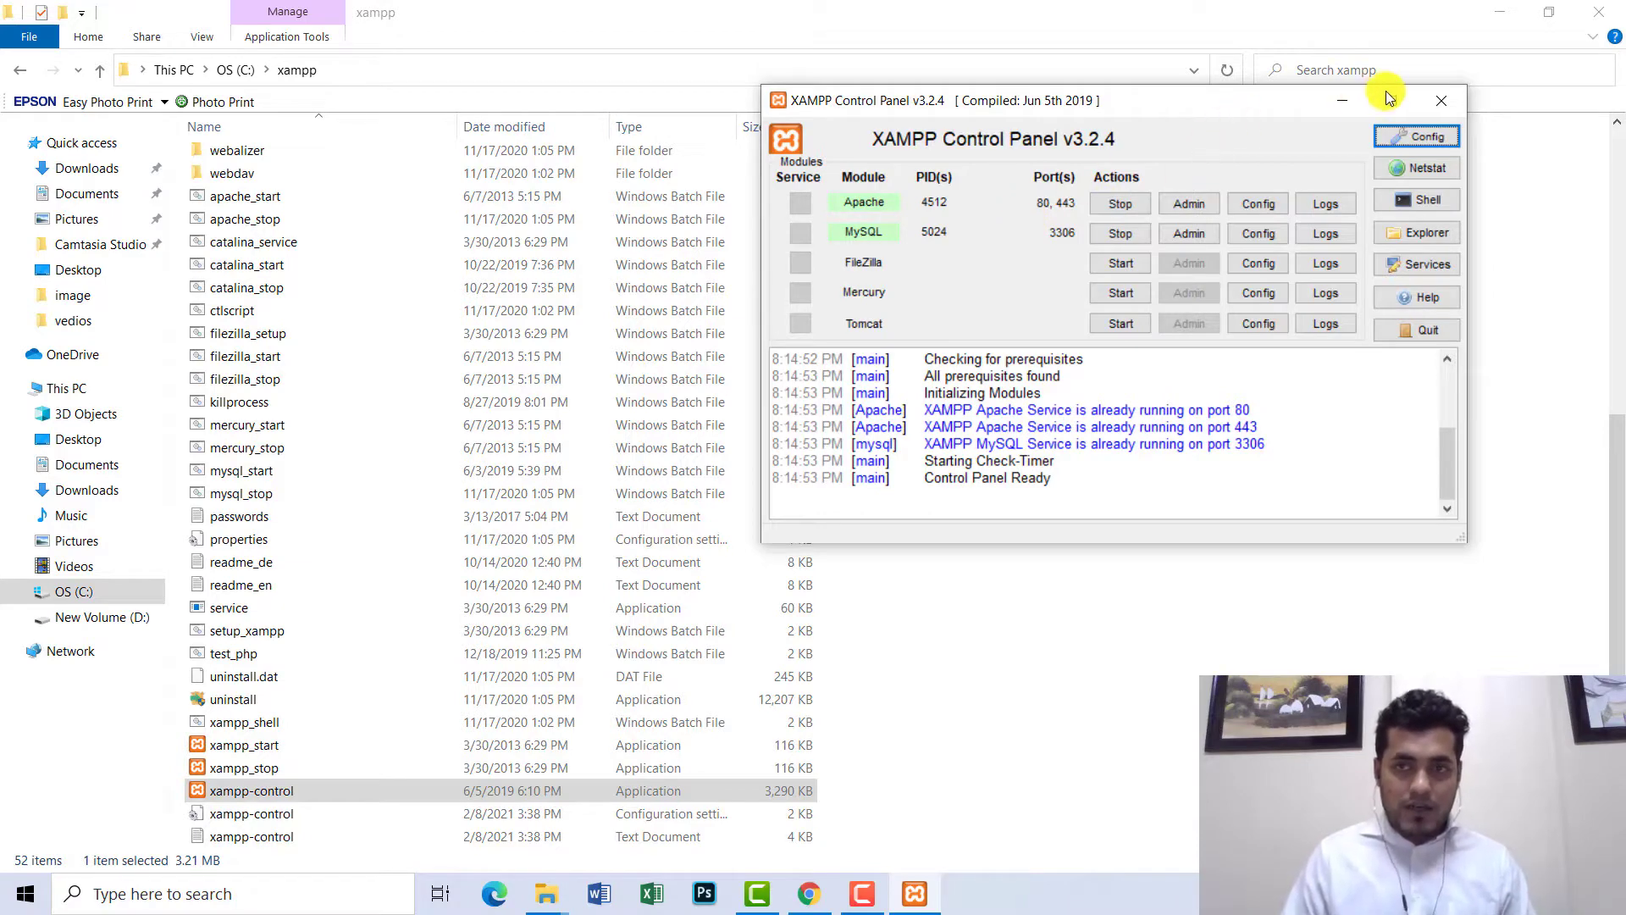
left_click(1344, 102)
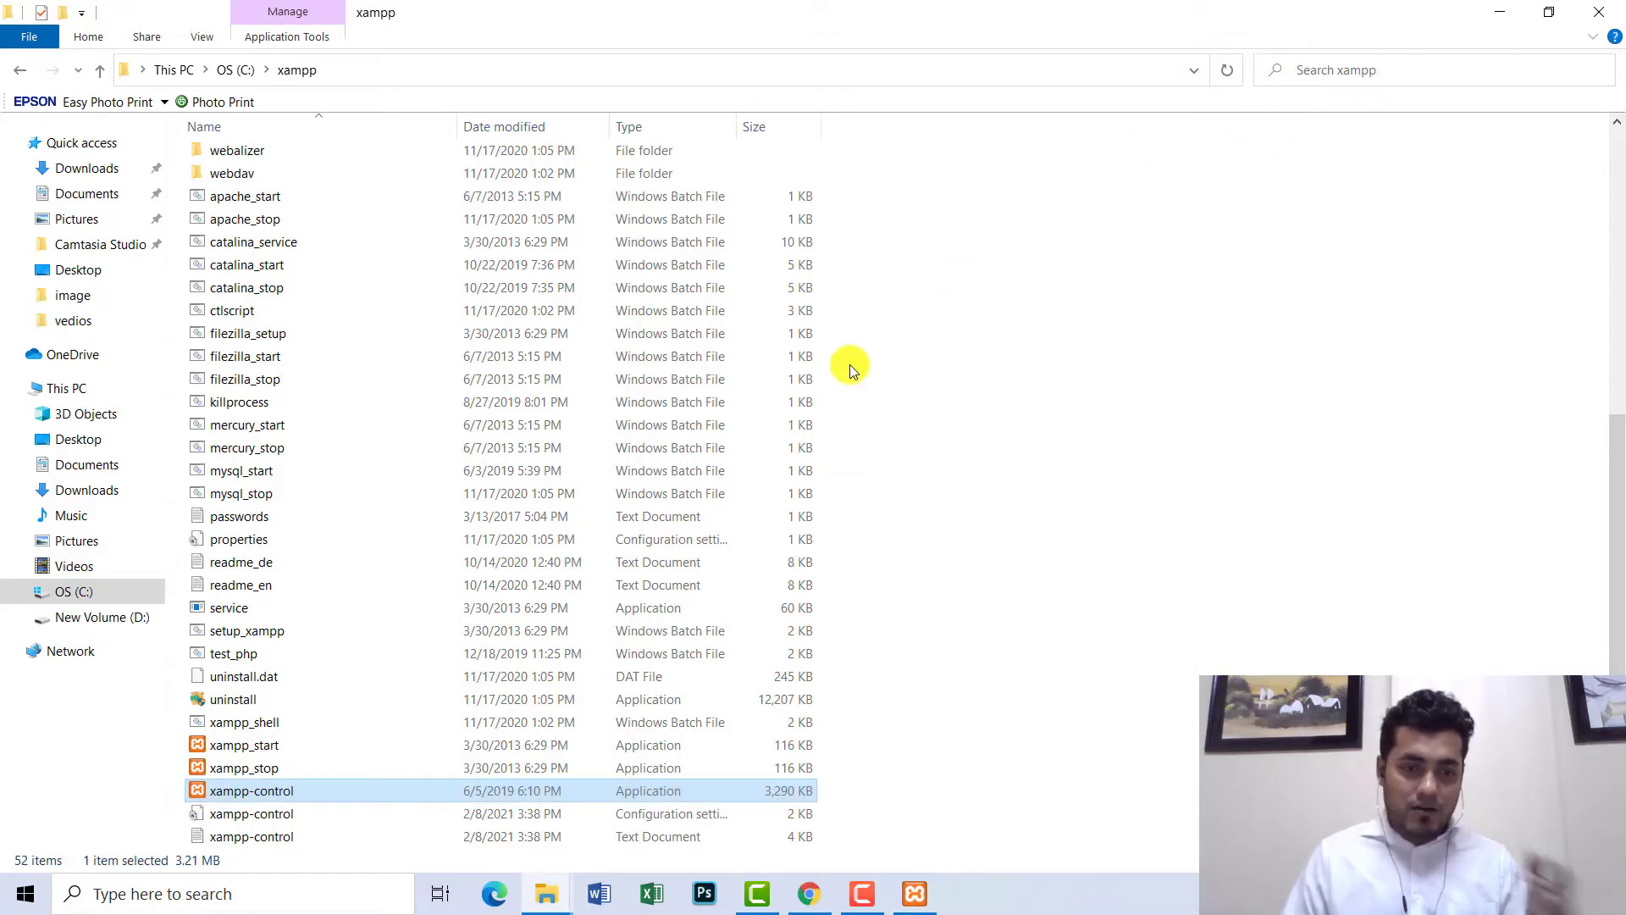
- Load localhost/phpmyadmin in a new Chrome tab
left_click(807, 890)
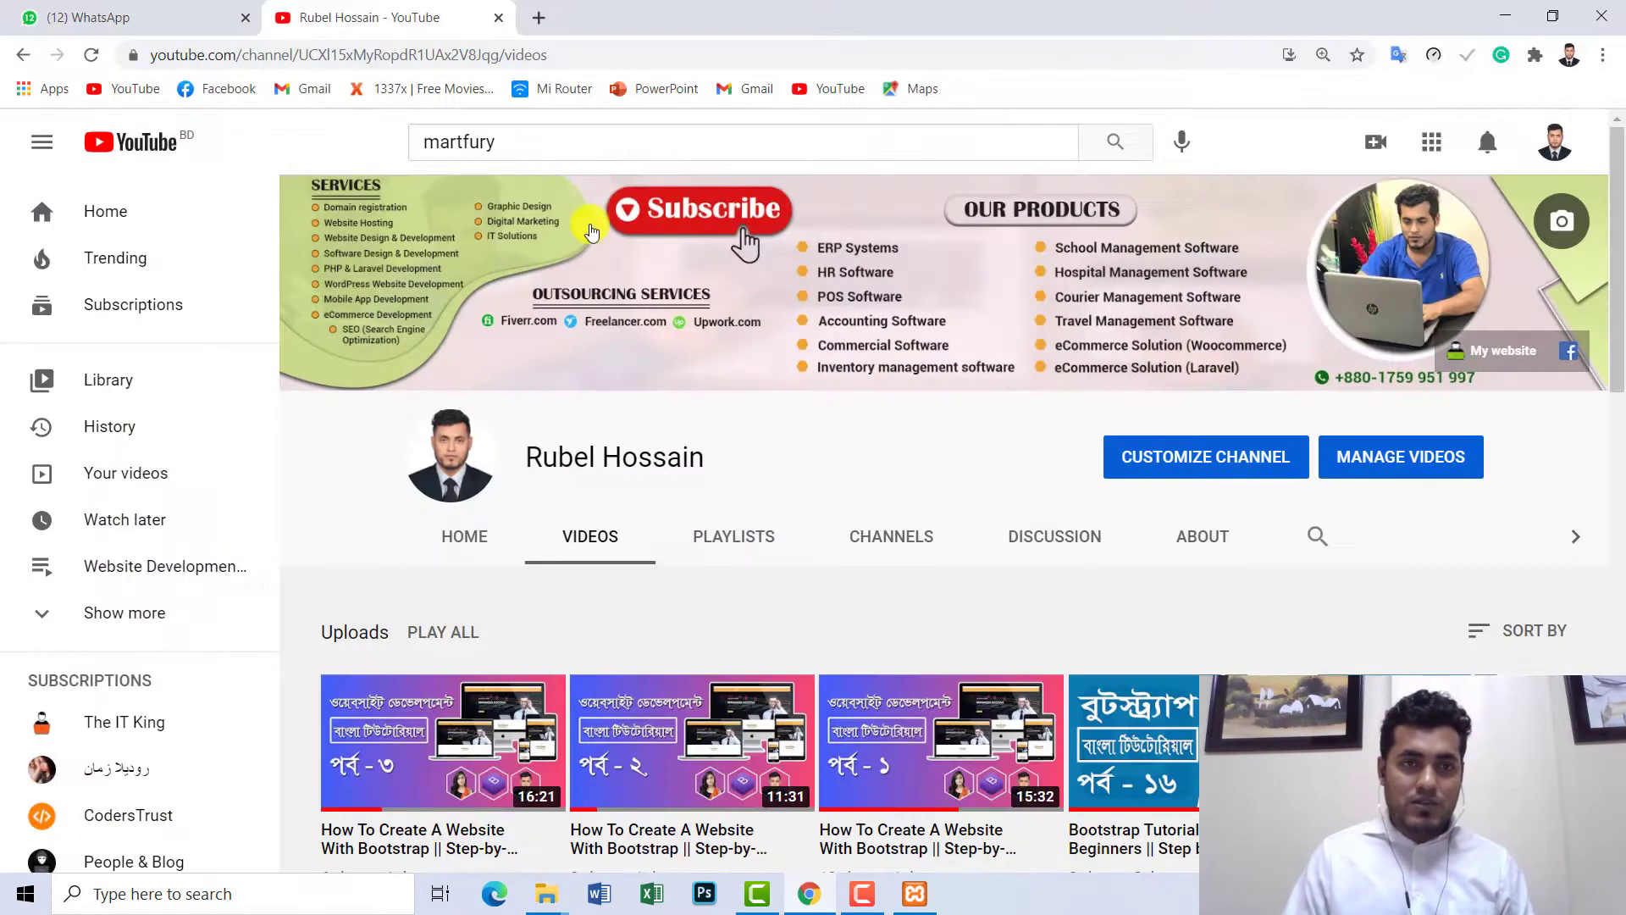
left_click(539, 18)
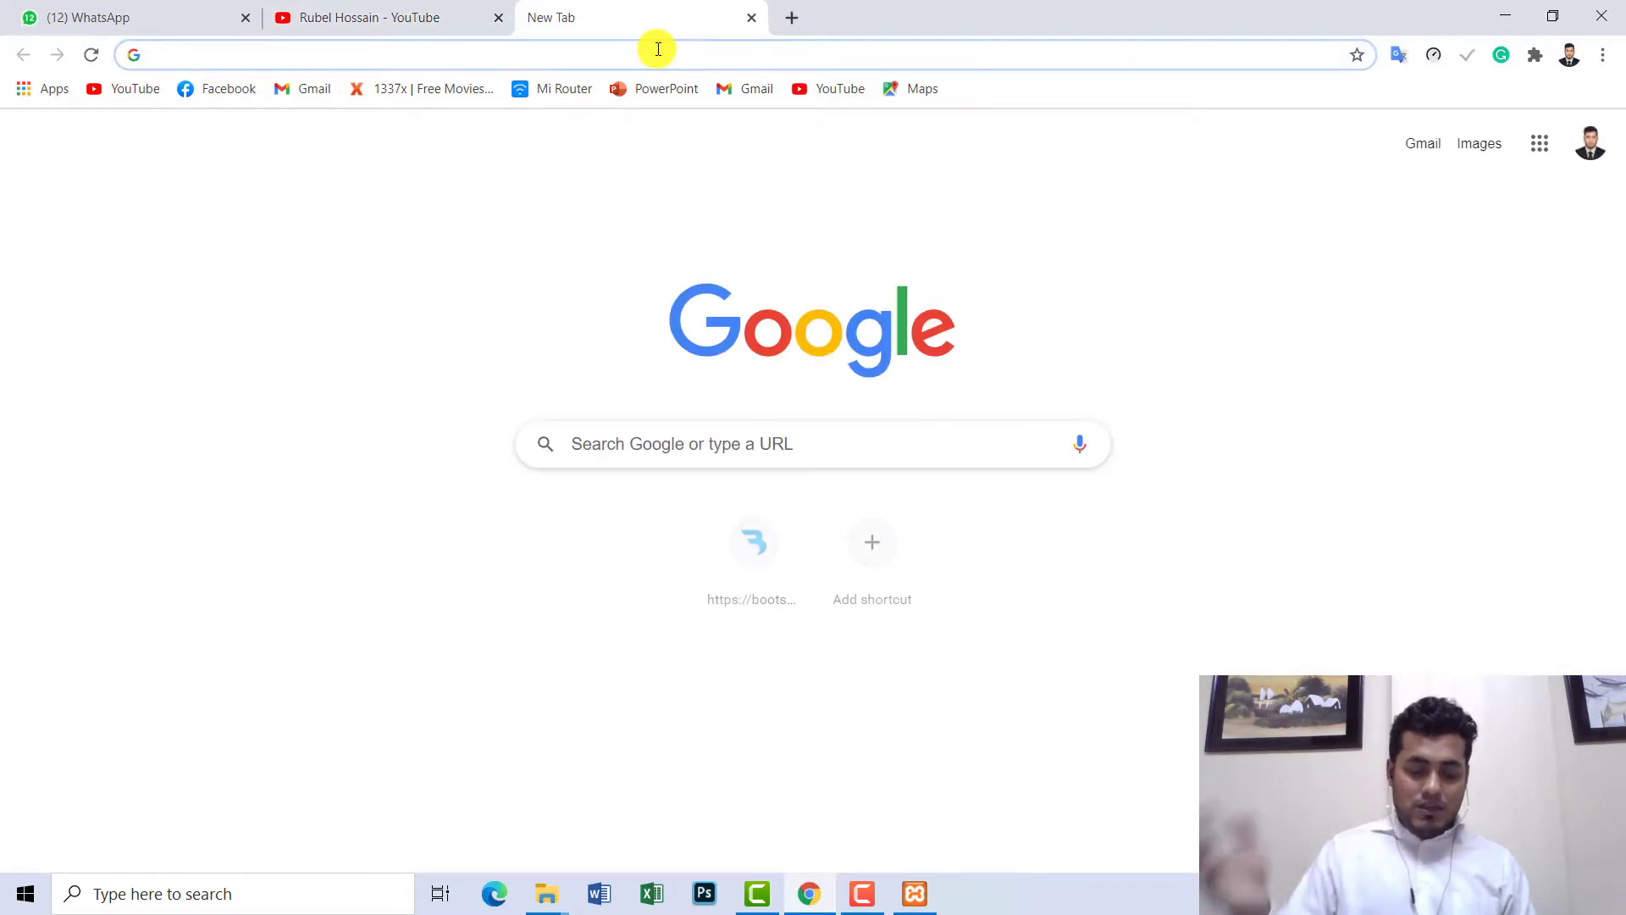
type("localhost/phpmyadmin")
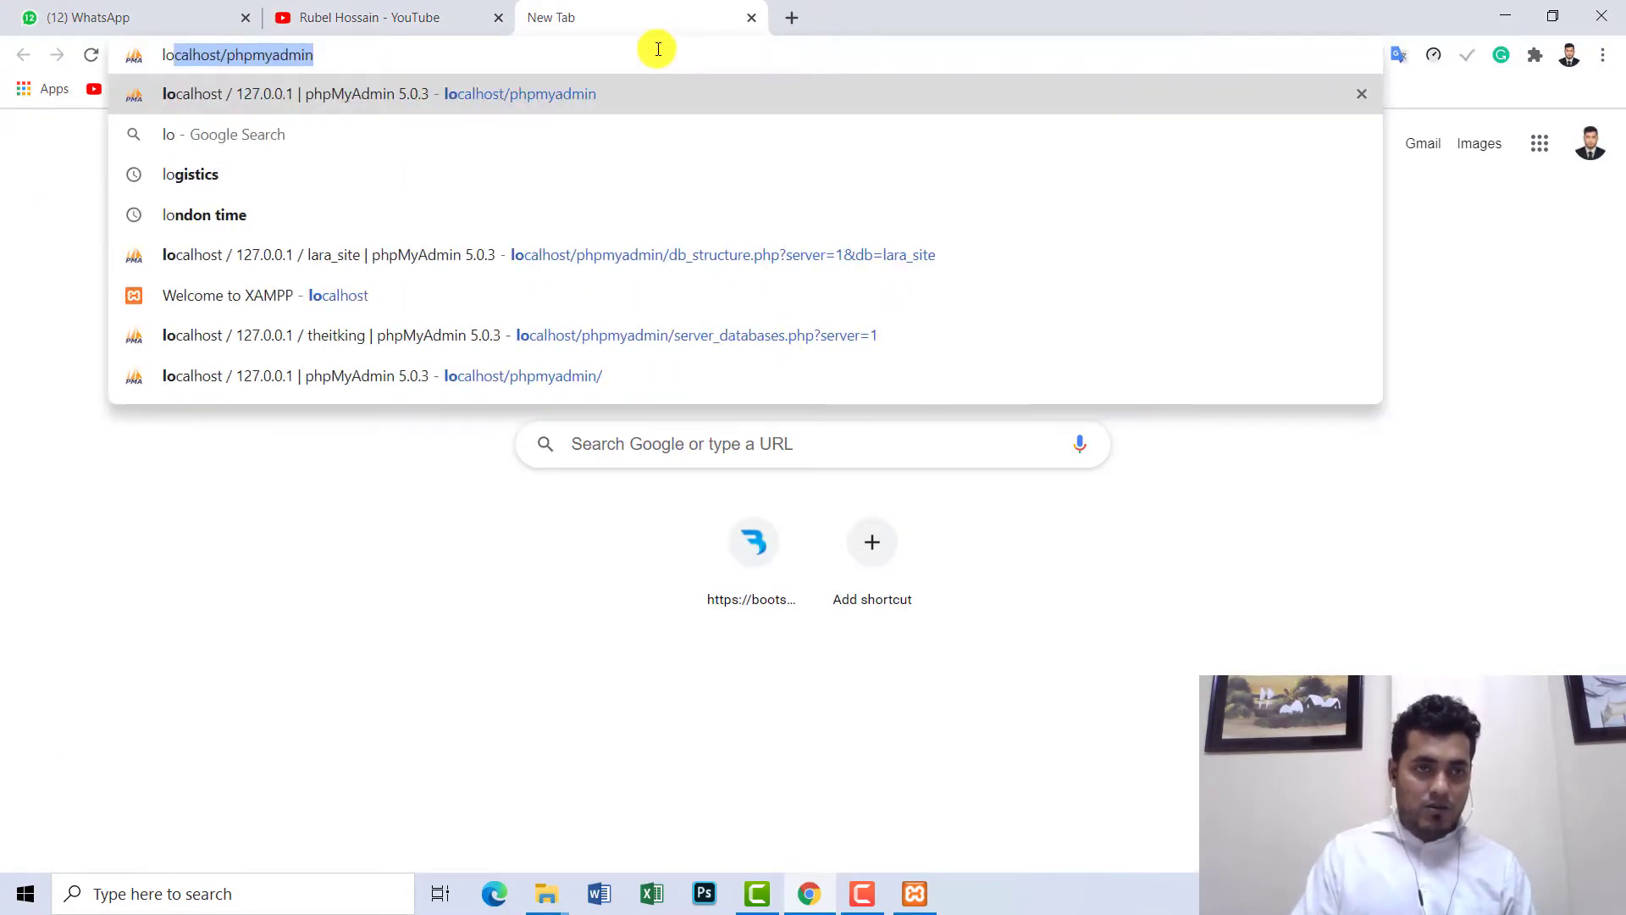
key("Right")
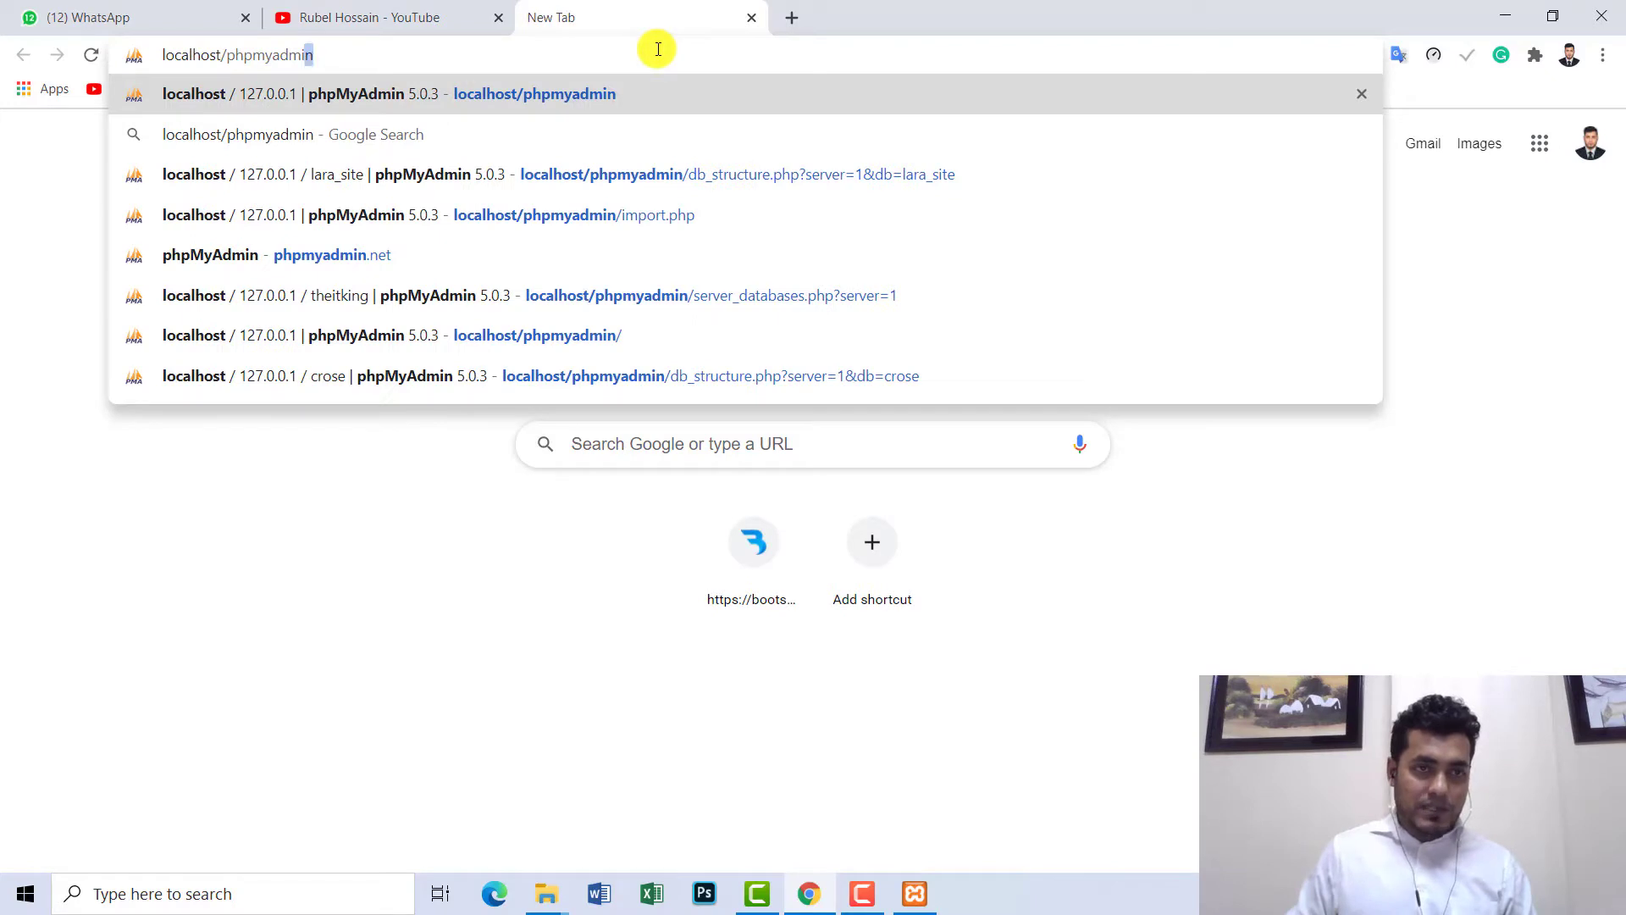
key("shift+Left")
key("shift+Left")
key("shift+Left")
key("shift+Left")
key("shift+Left")
key("shift+Left")
key("shift+Left")
key("shift+Left")
key("shift+Left")
key("shift+Left")
key("shift+Left")
key("shift+Left")
key("shift+Left")
key("shift+Left")
key("shift+Left")
key("shift+Left")
key("shift+Left")
key("shift+Left")
key("shift+Left")
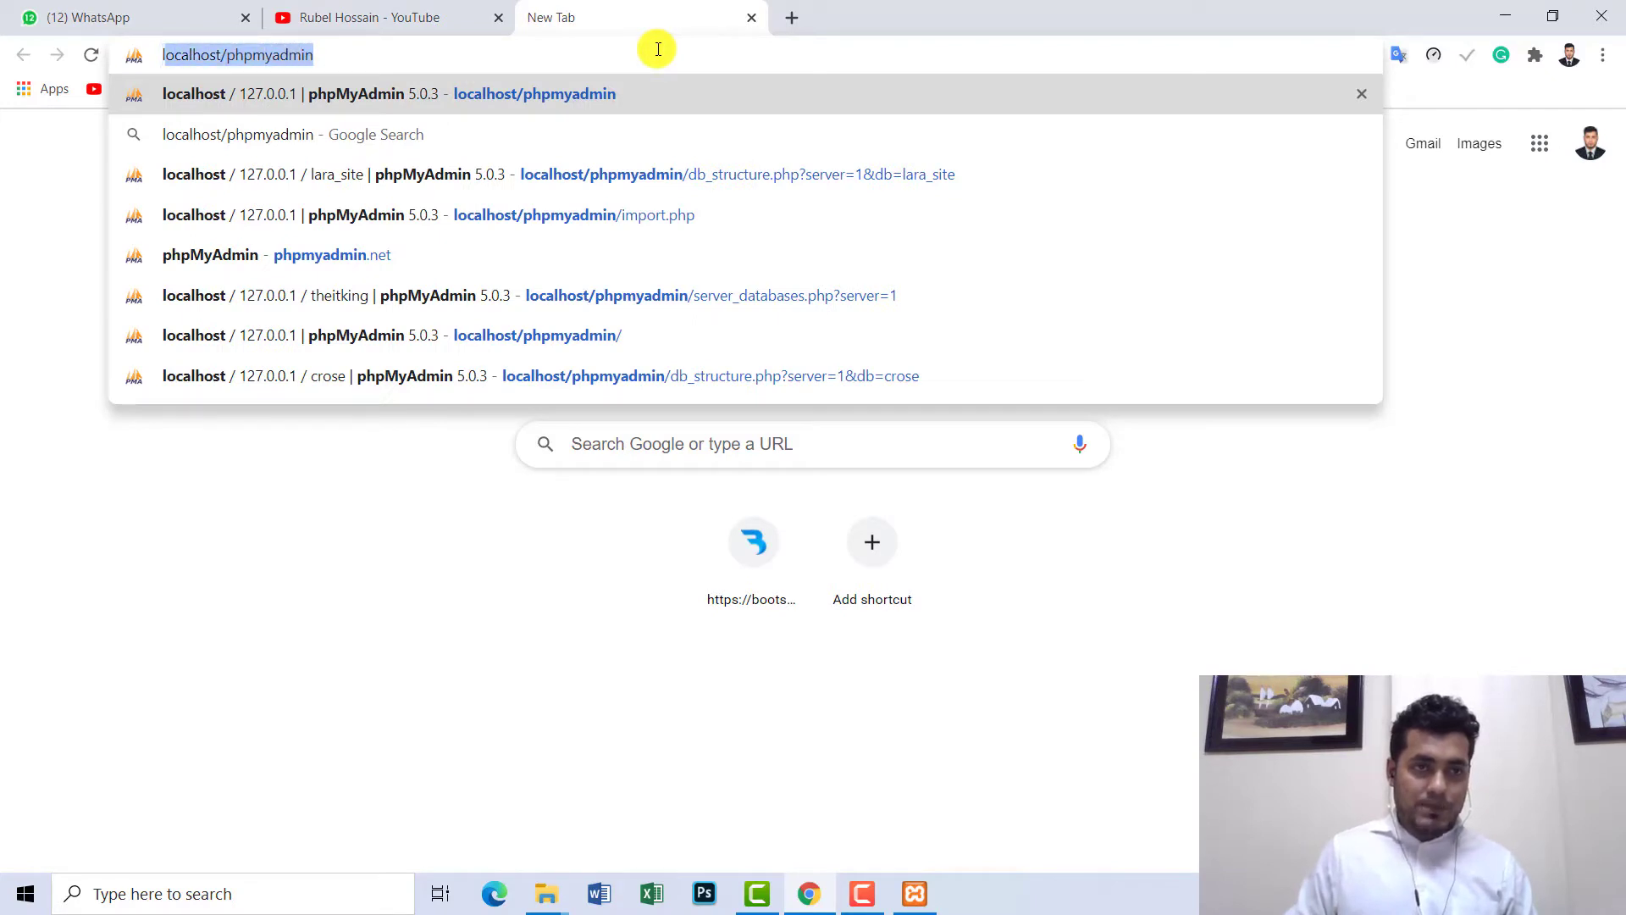
key("Right")
key("Return")
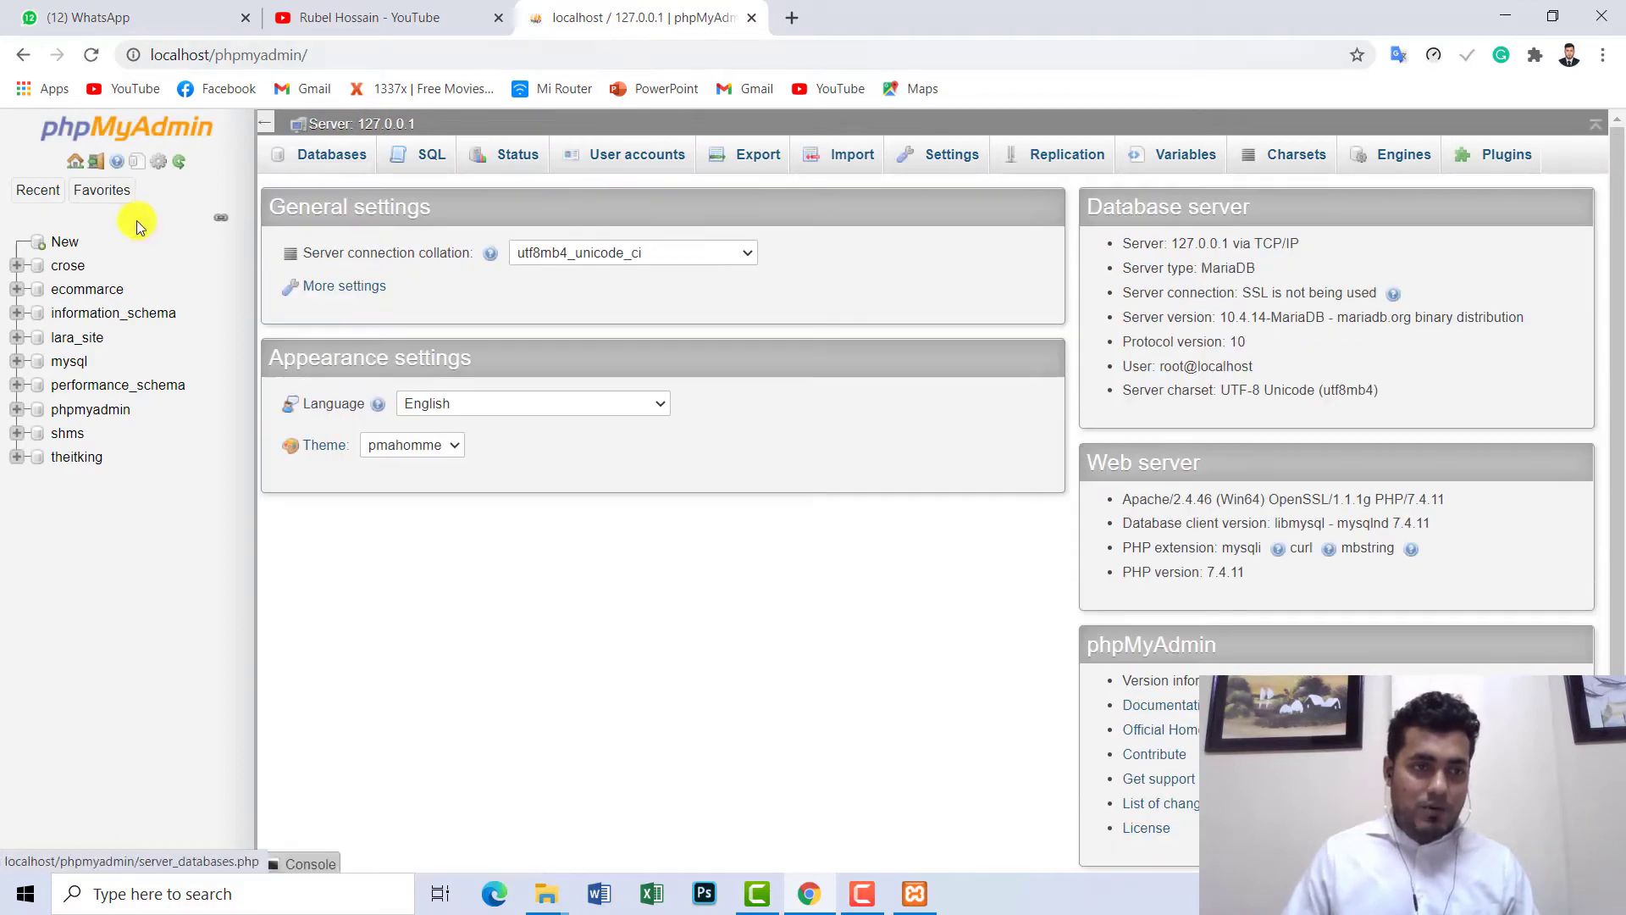
- Create a database named 'martfury' in phpMyAdmin and open it from the left tree
left_click(74, 247)
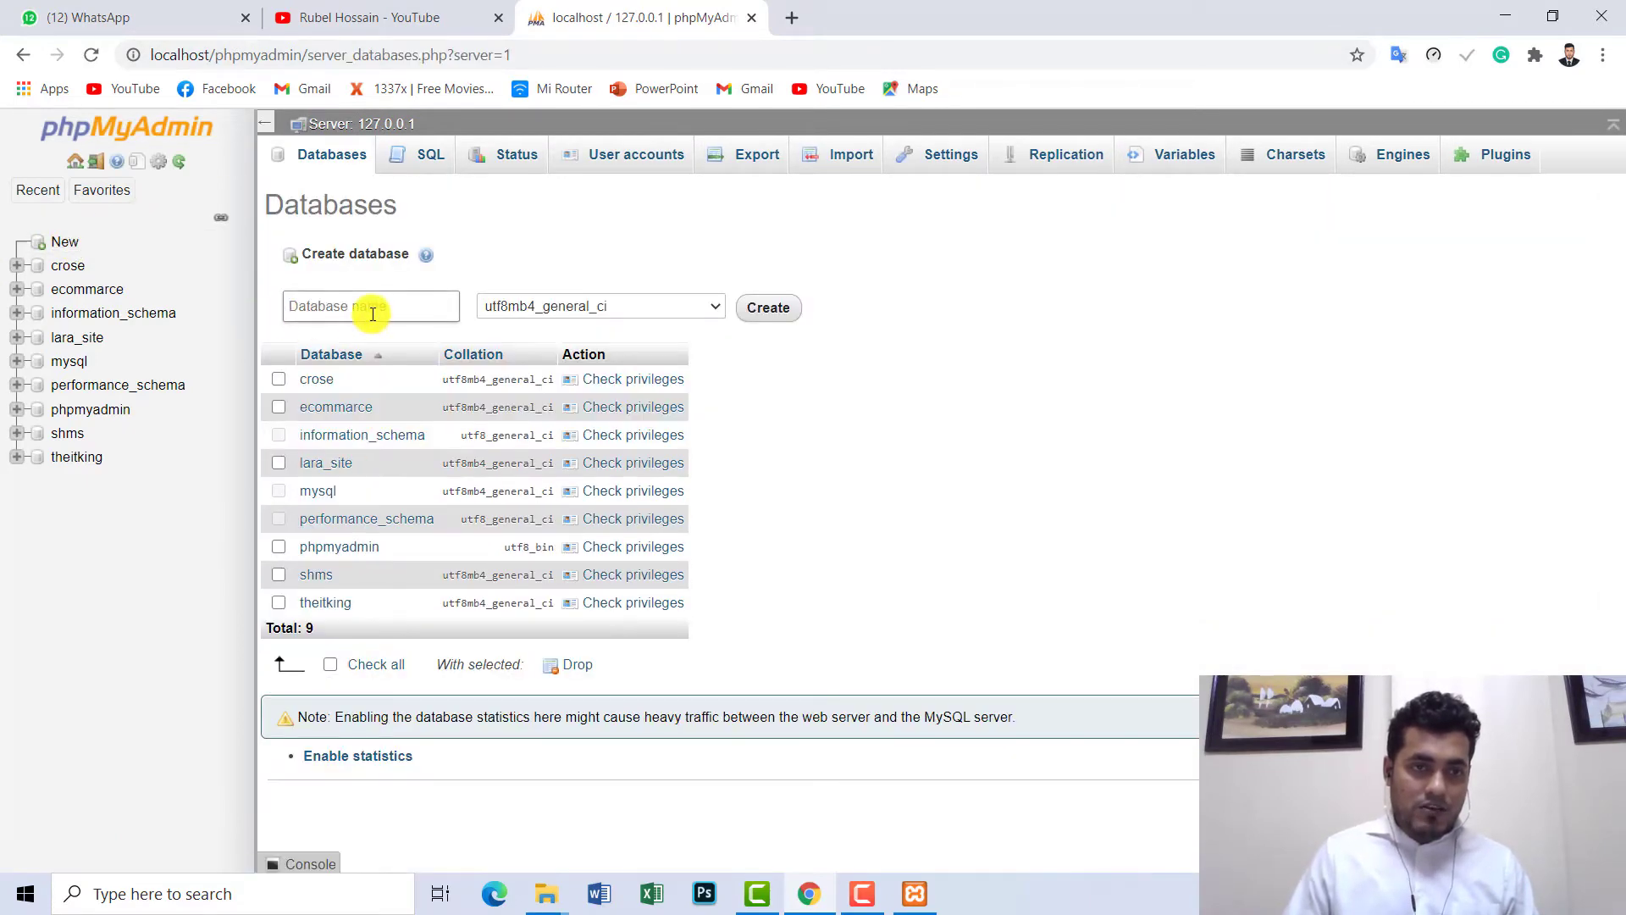
double_click(364, 209)
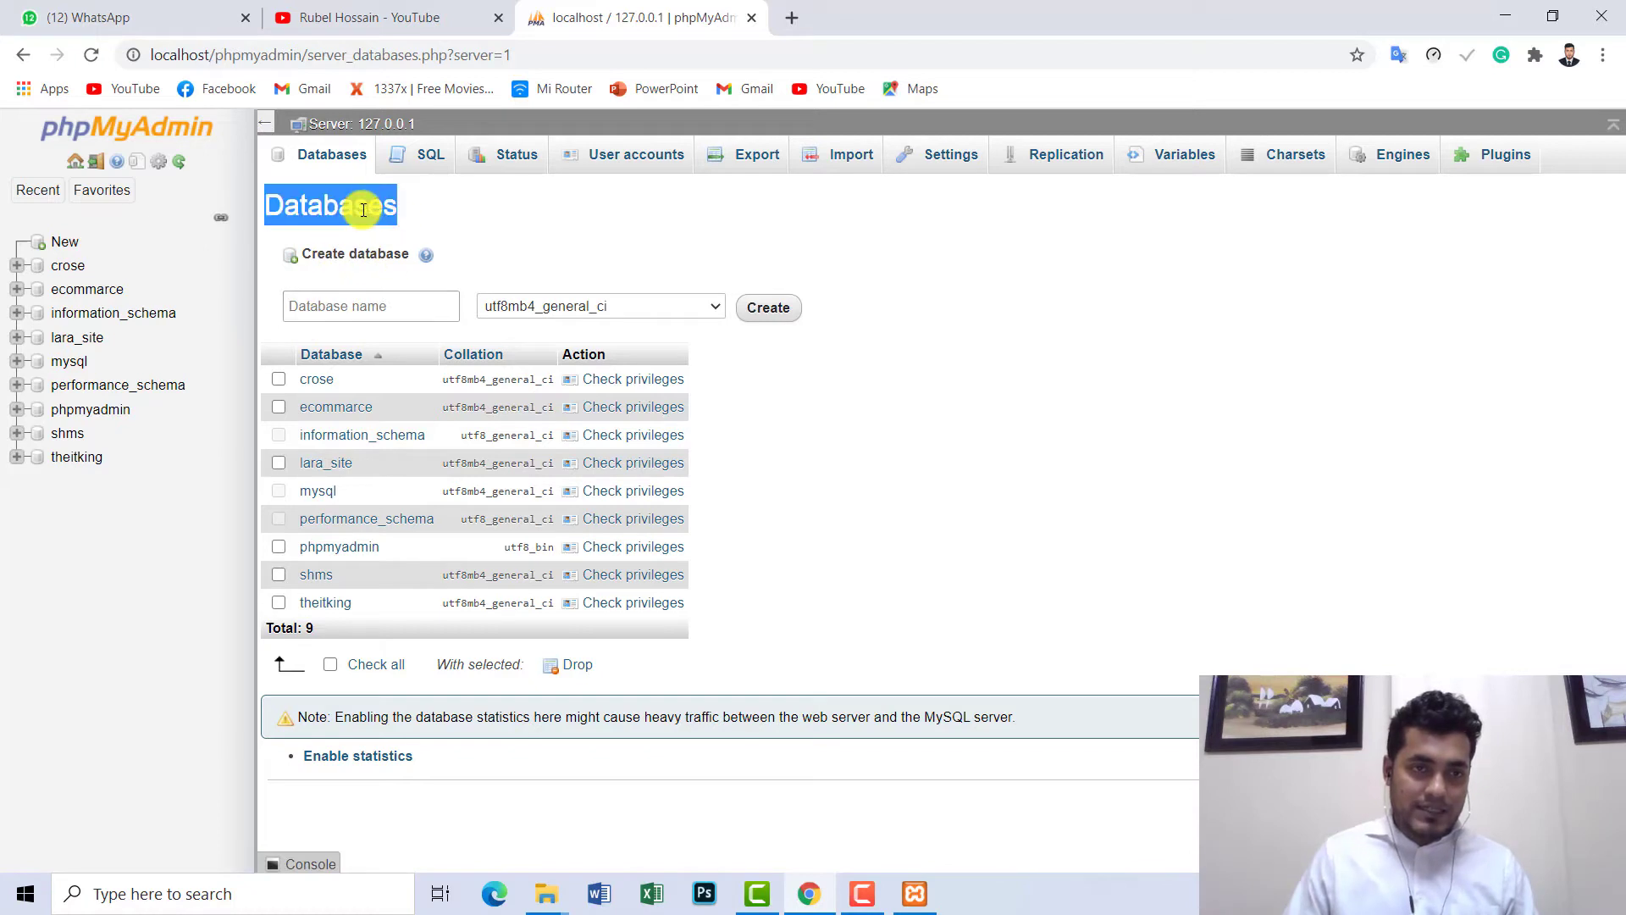
left_click(335, 308)
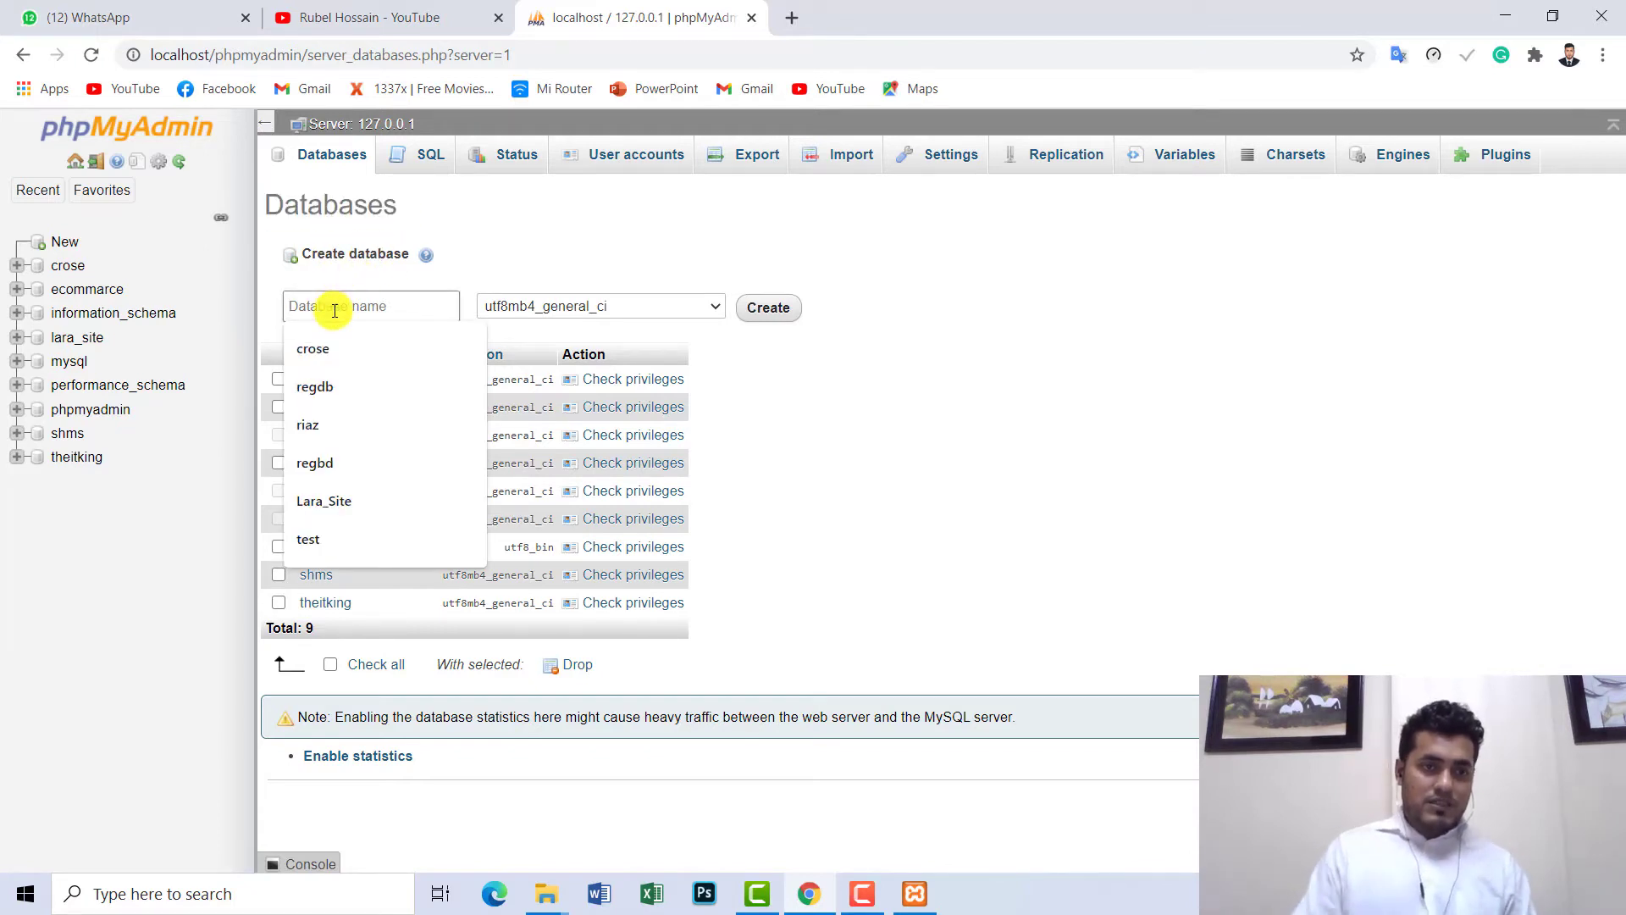
type("mar")
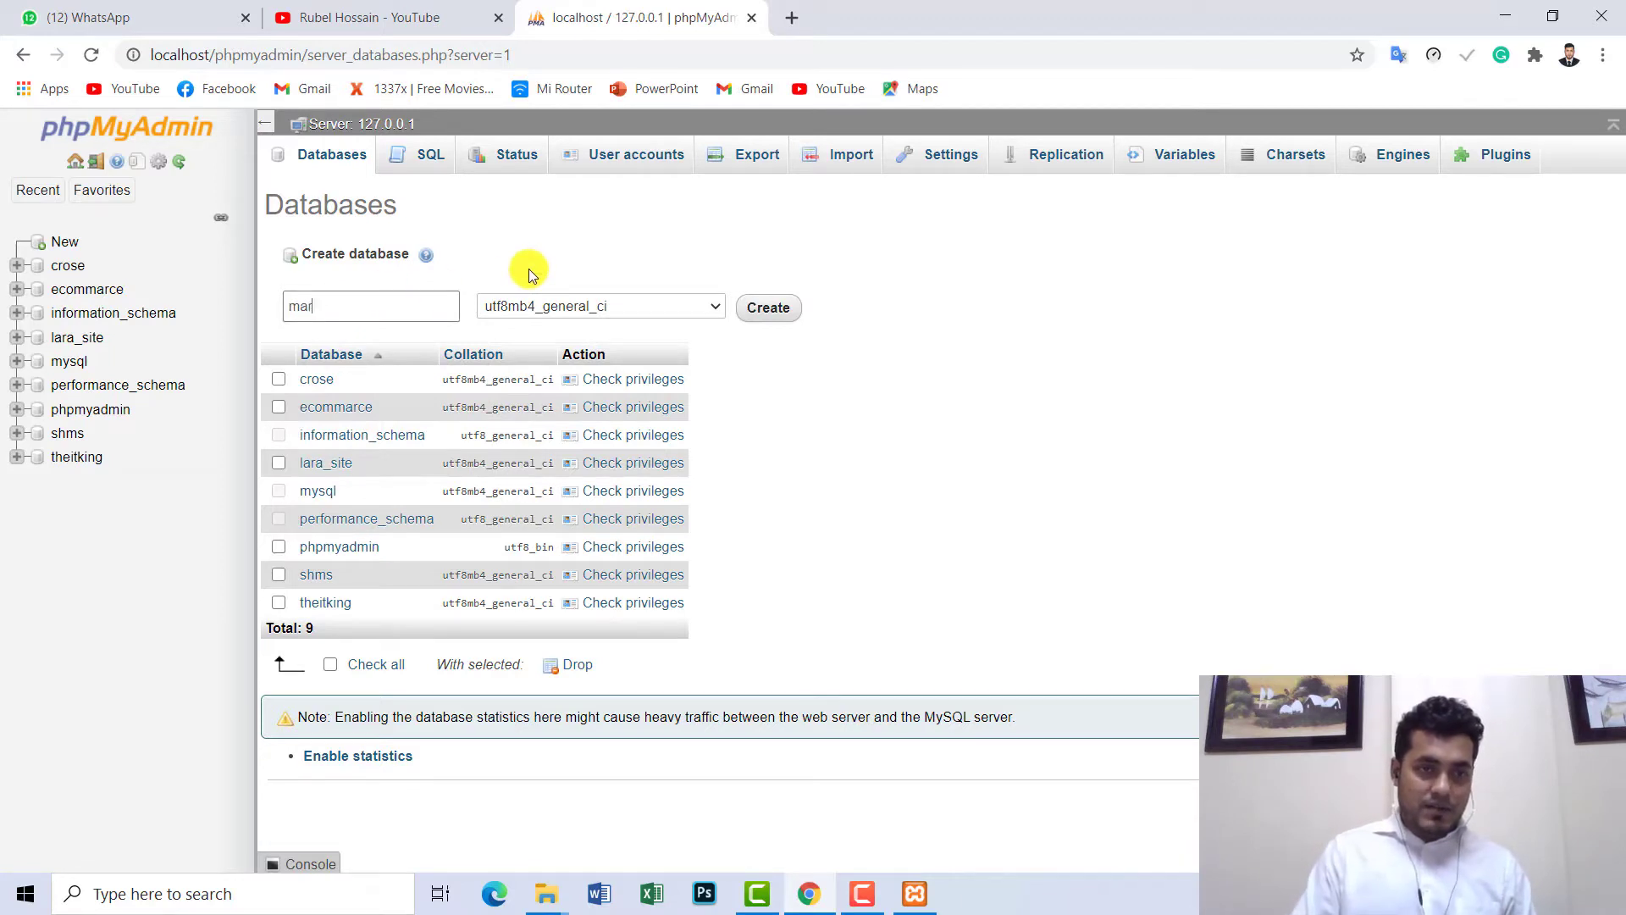
type("tfurjy")
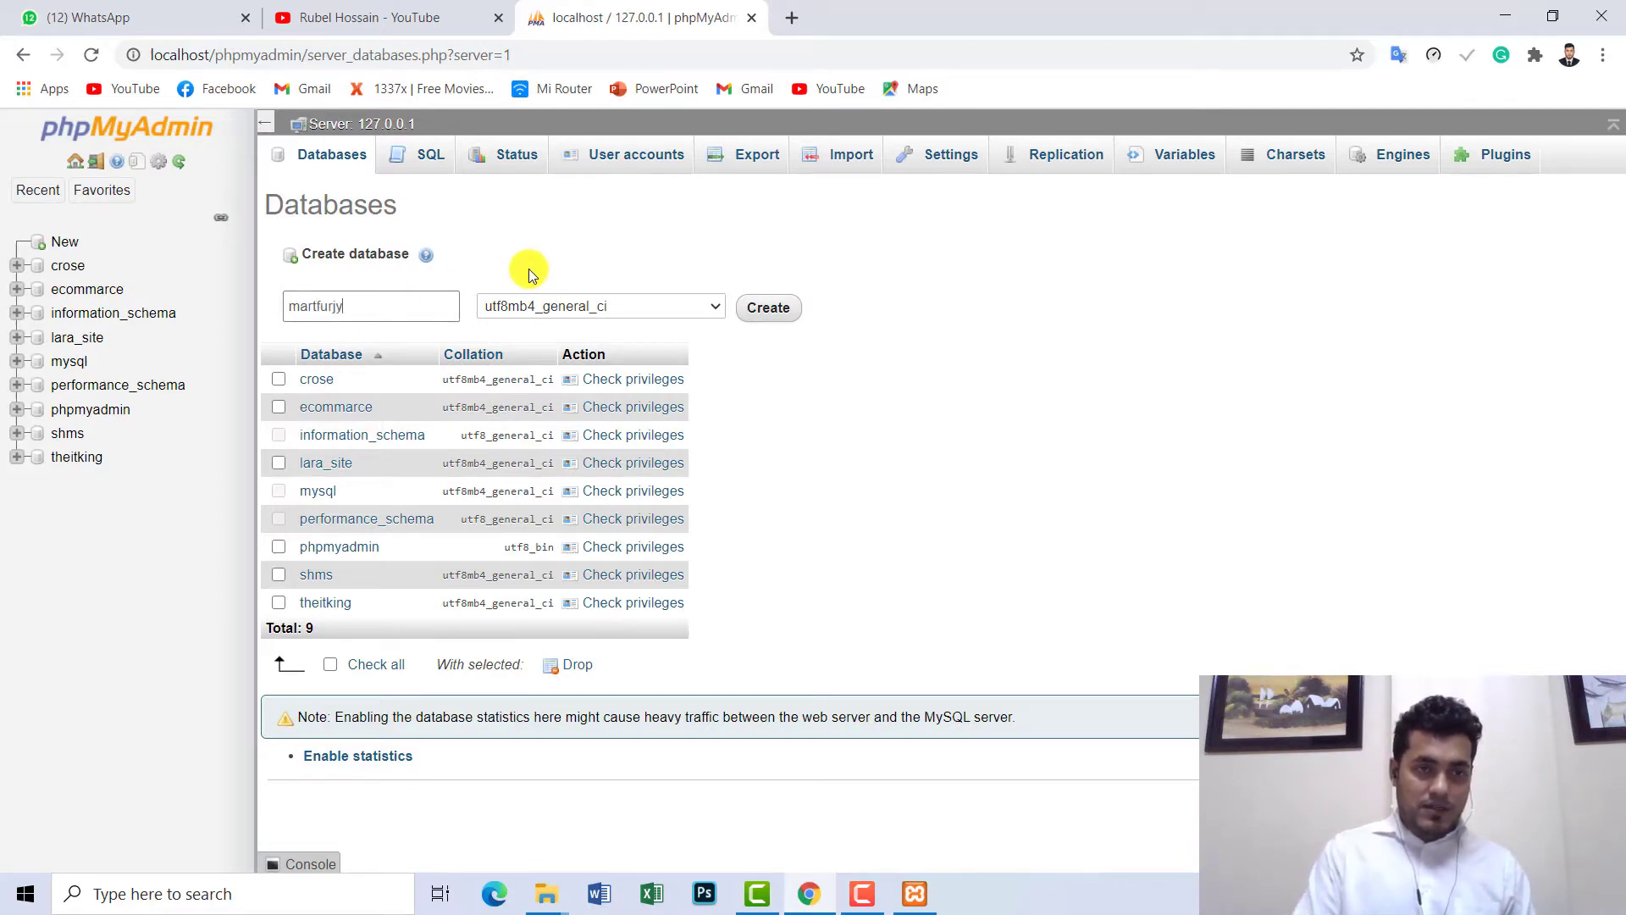
key("BackSpace")
key("BackSpace")
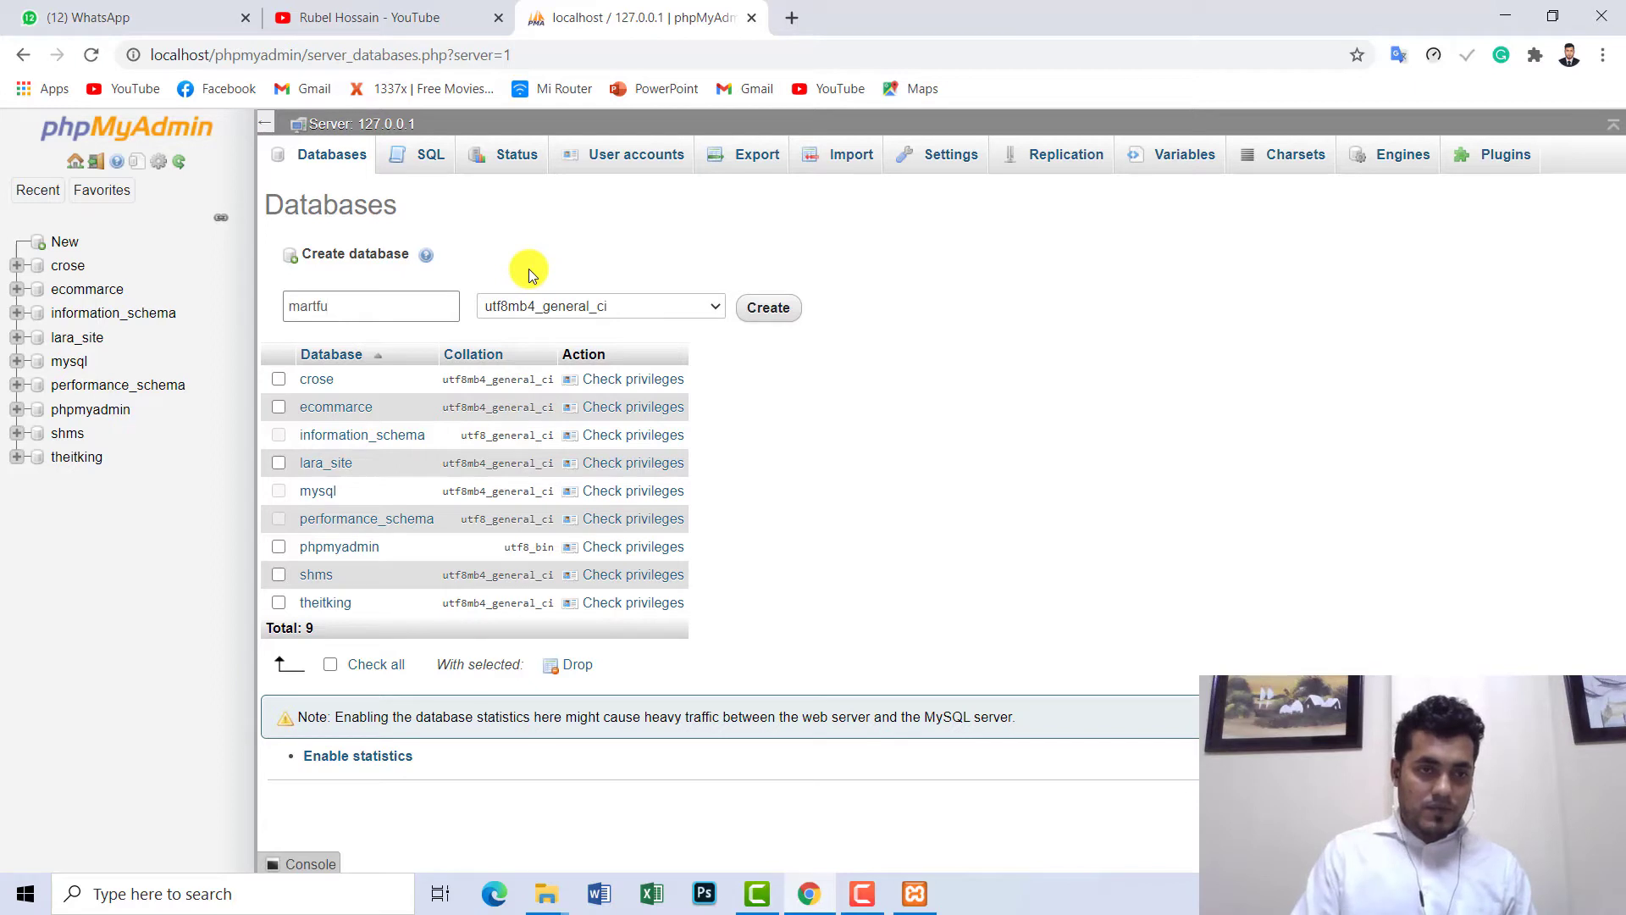
type("ry")
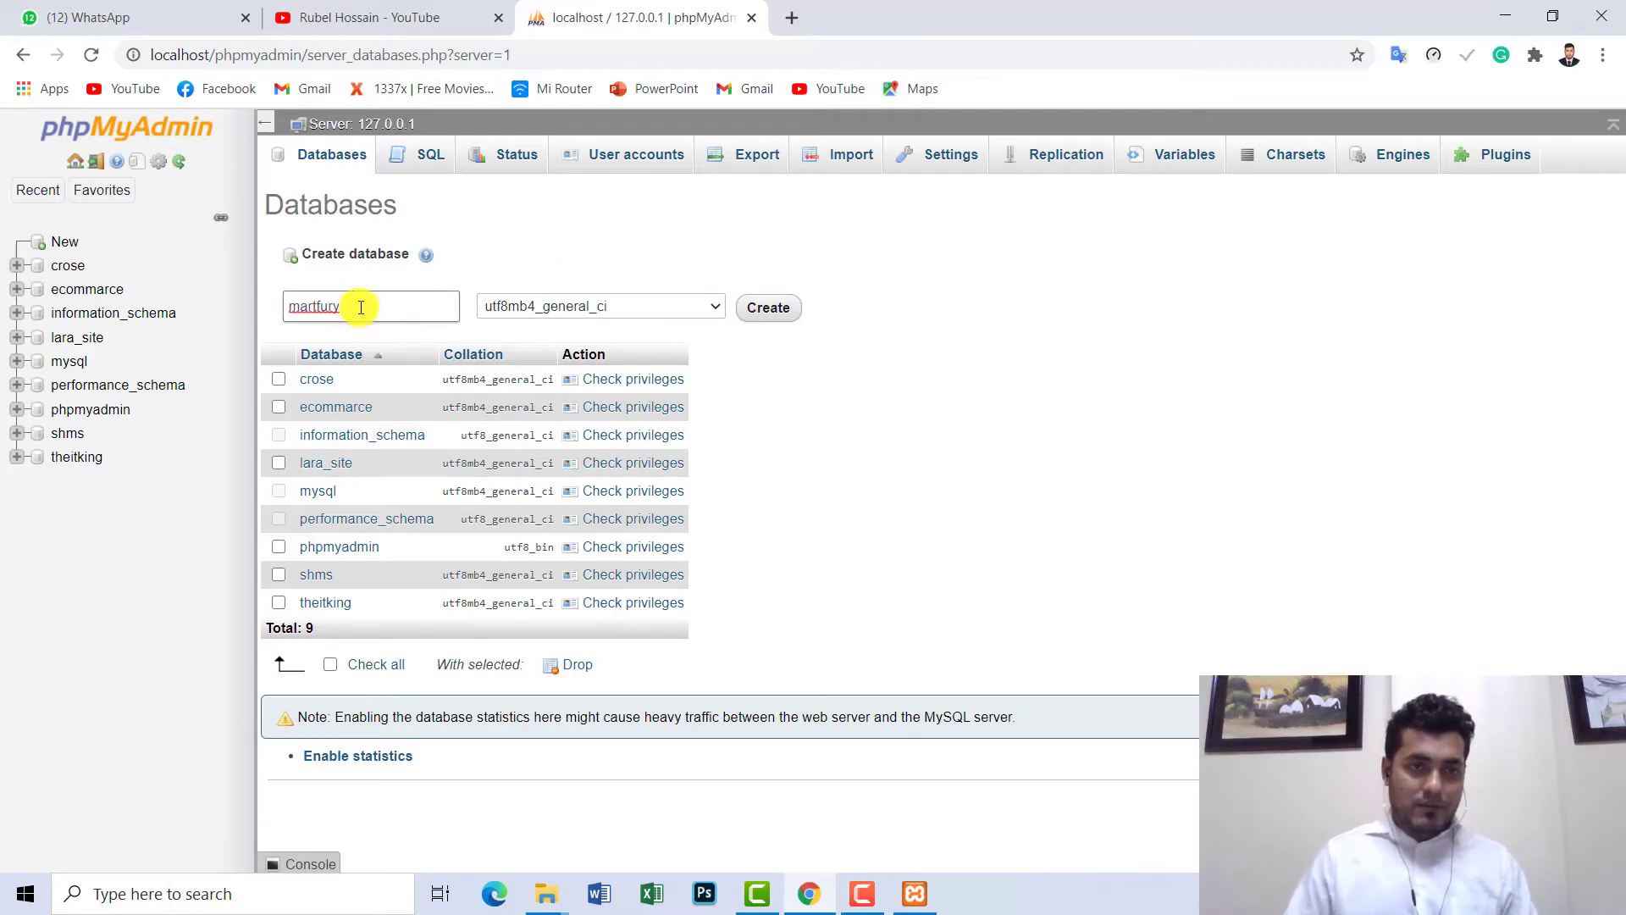
left_click_drag(360, 308, 282, 306)
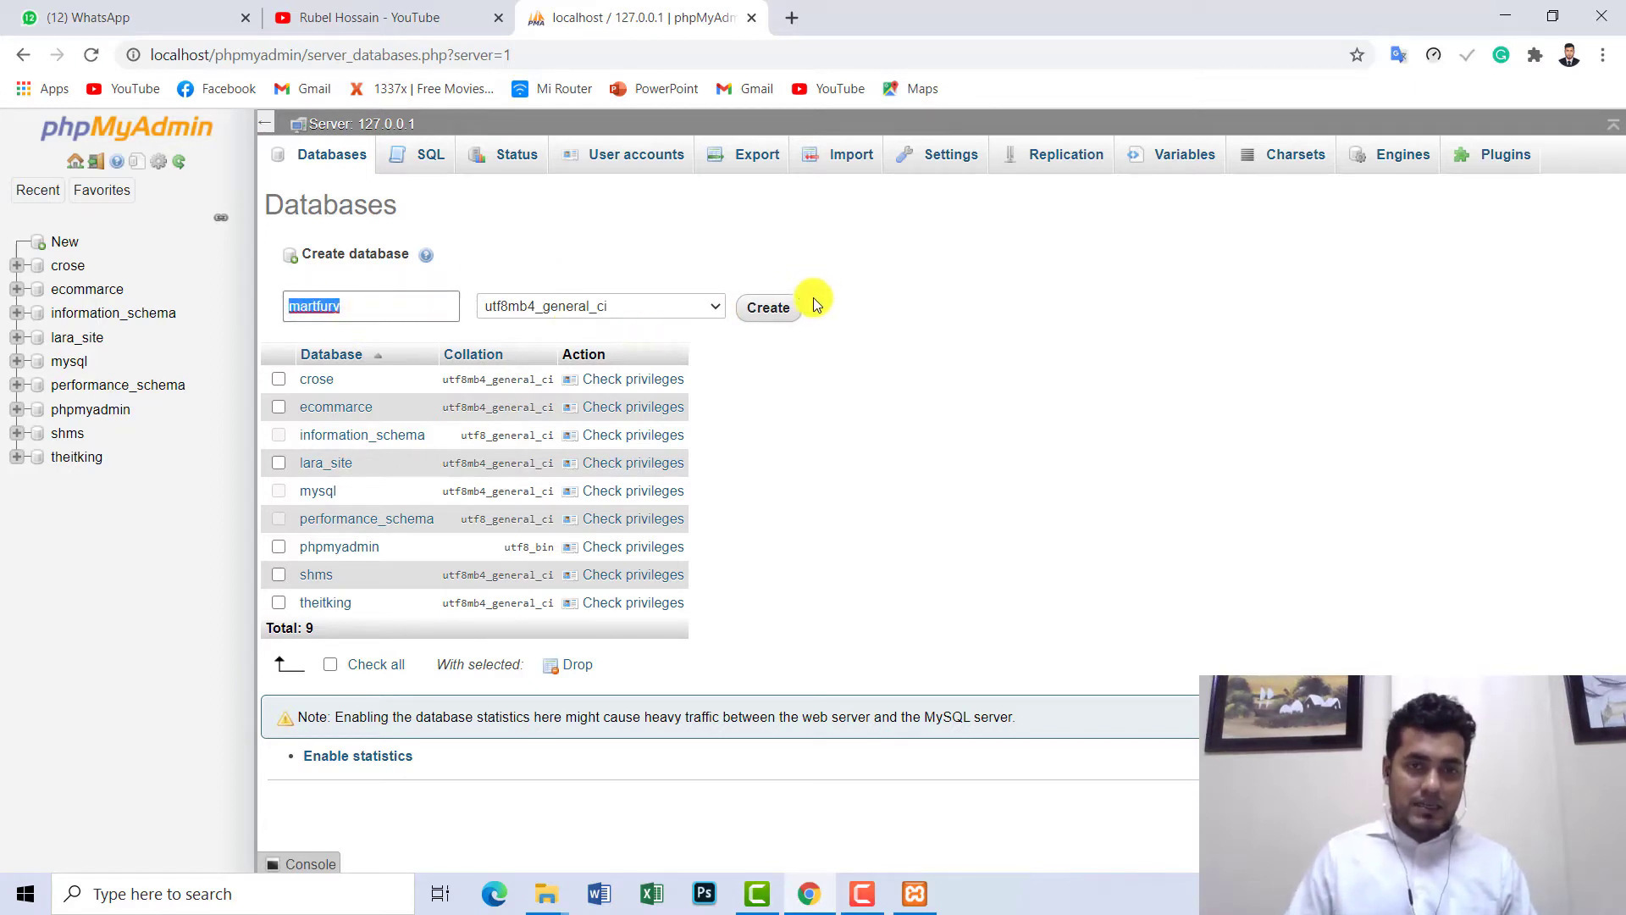
left_click(772, 316)
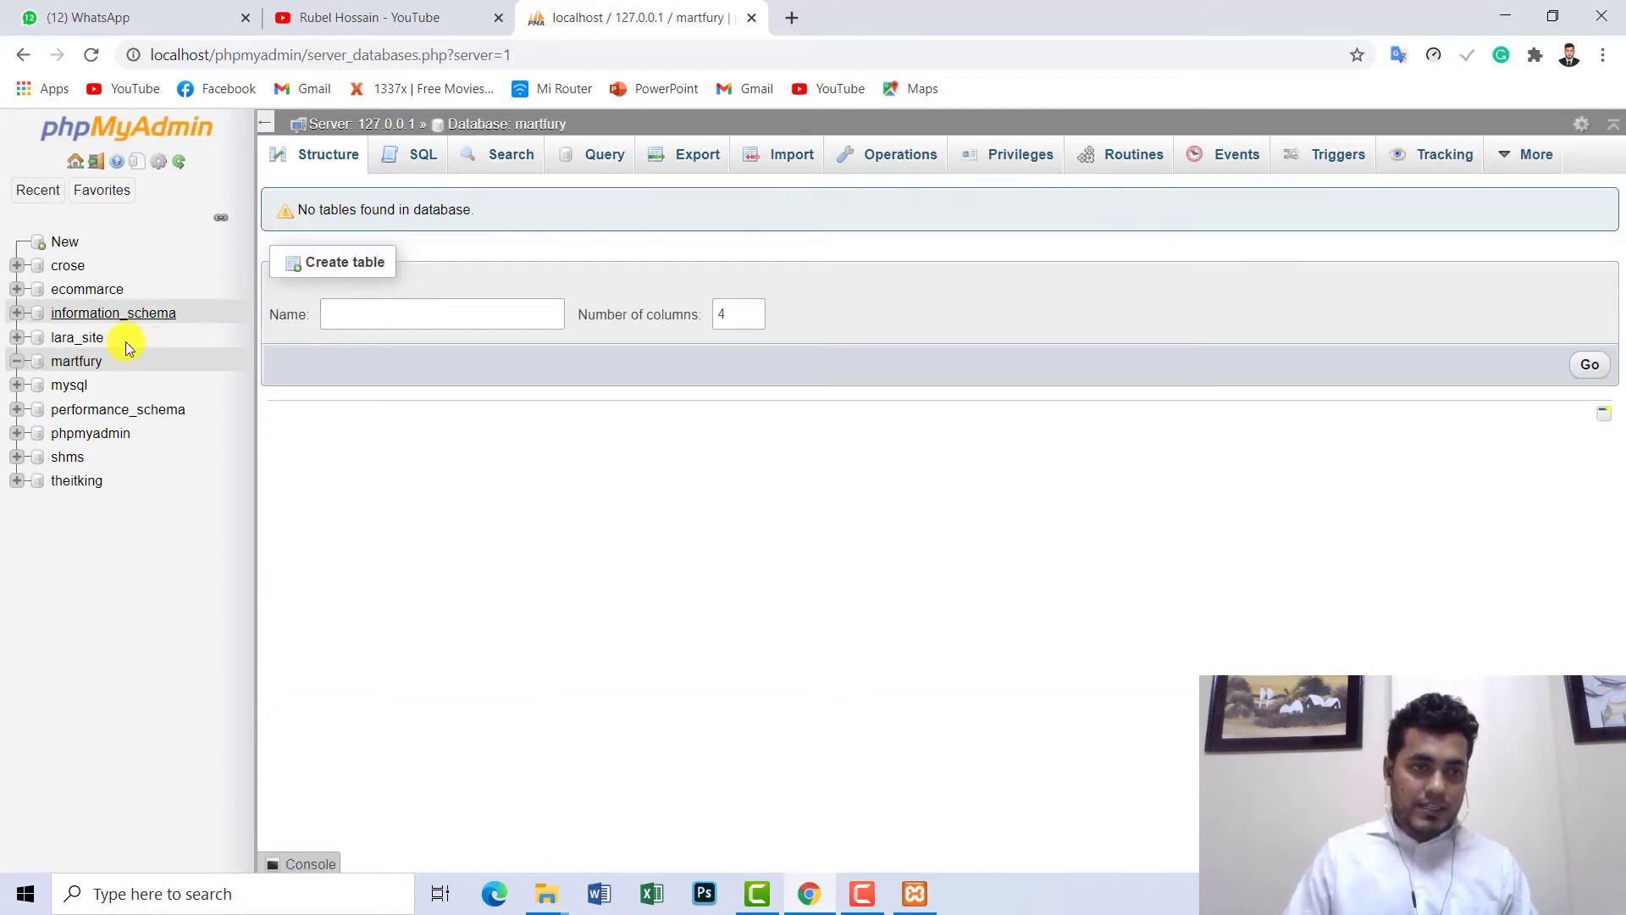
left_click(81, 362)
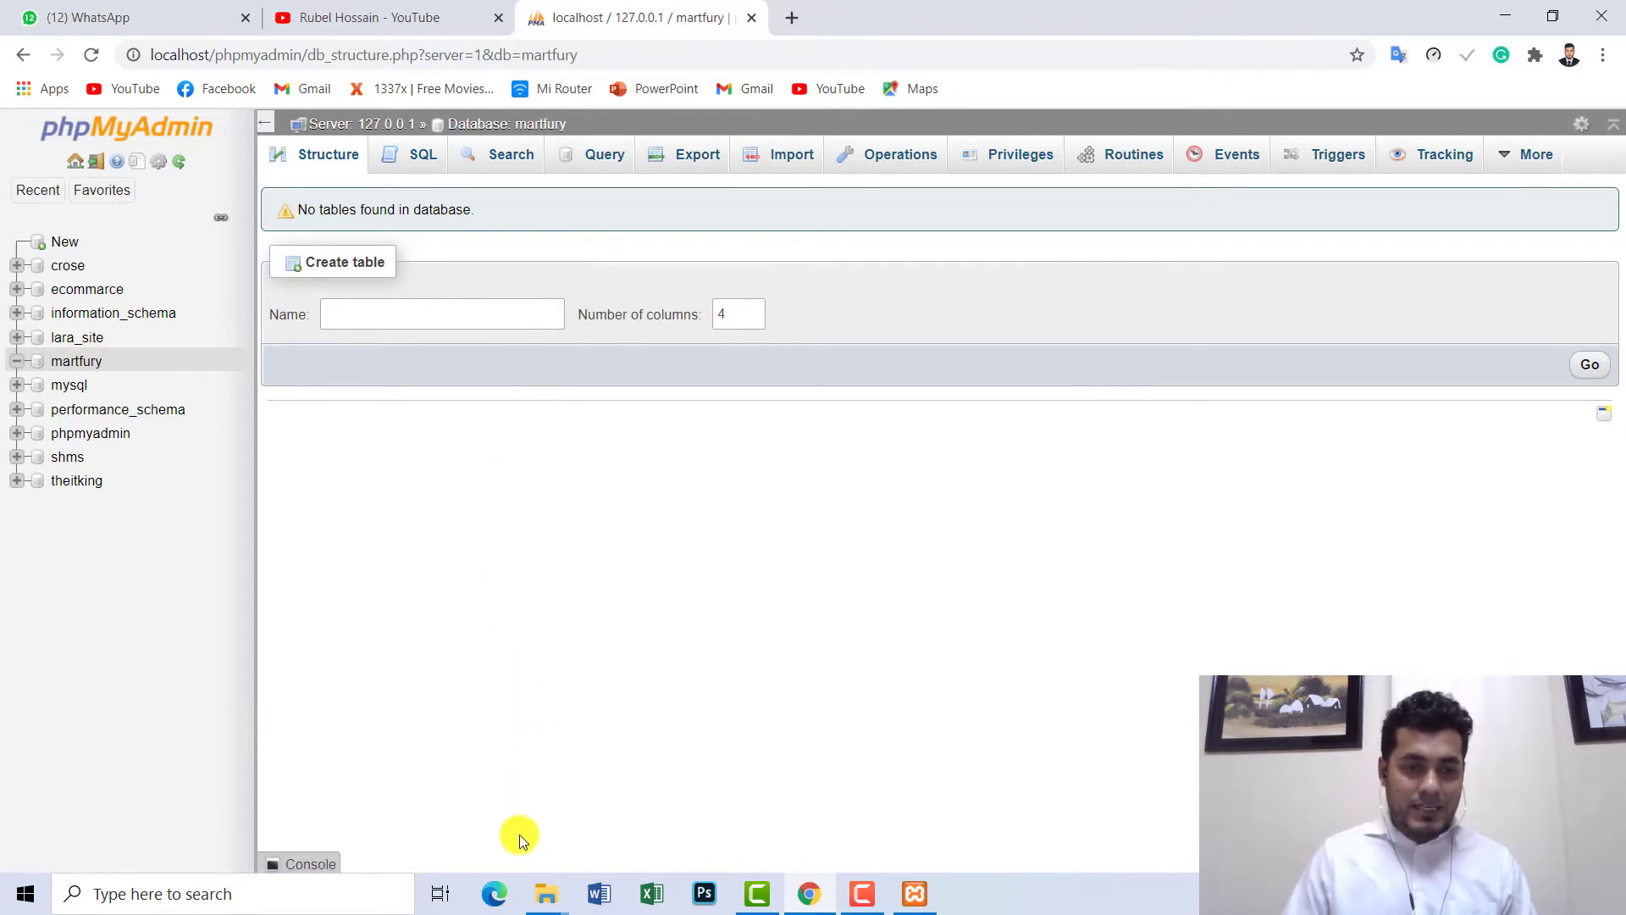
- View the WordPress files in htdocs\Martfury, then open a new blank Chrome tab
mouse_move(543, 905)
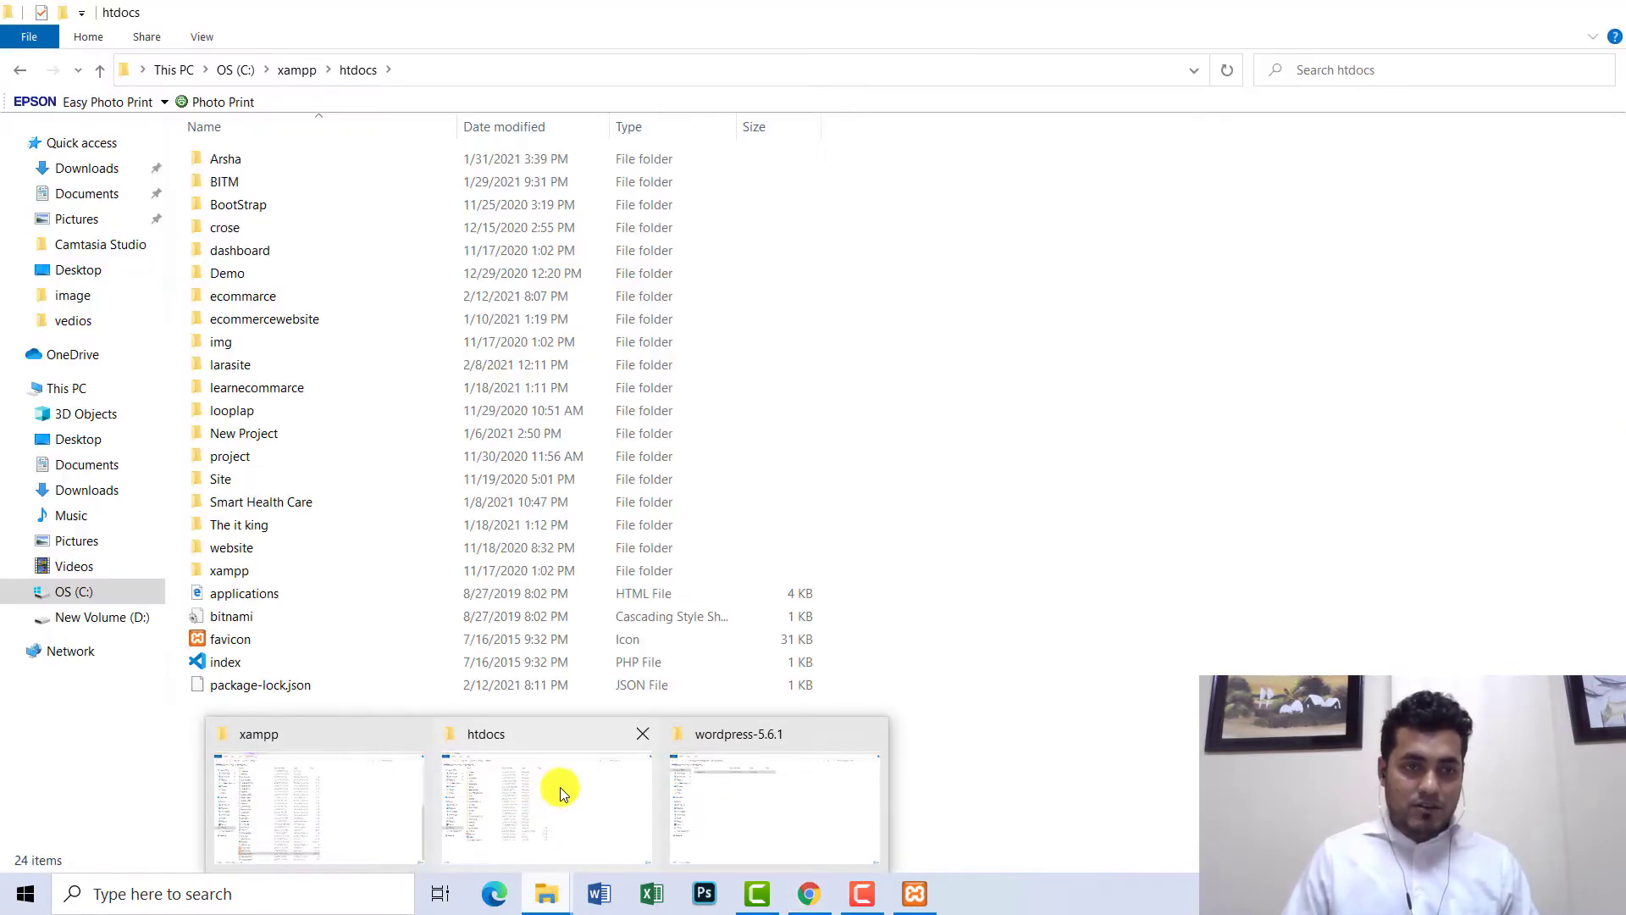
left_click(559, 786)
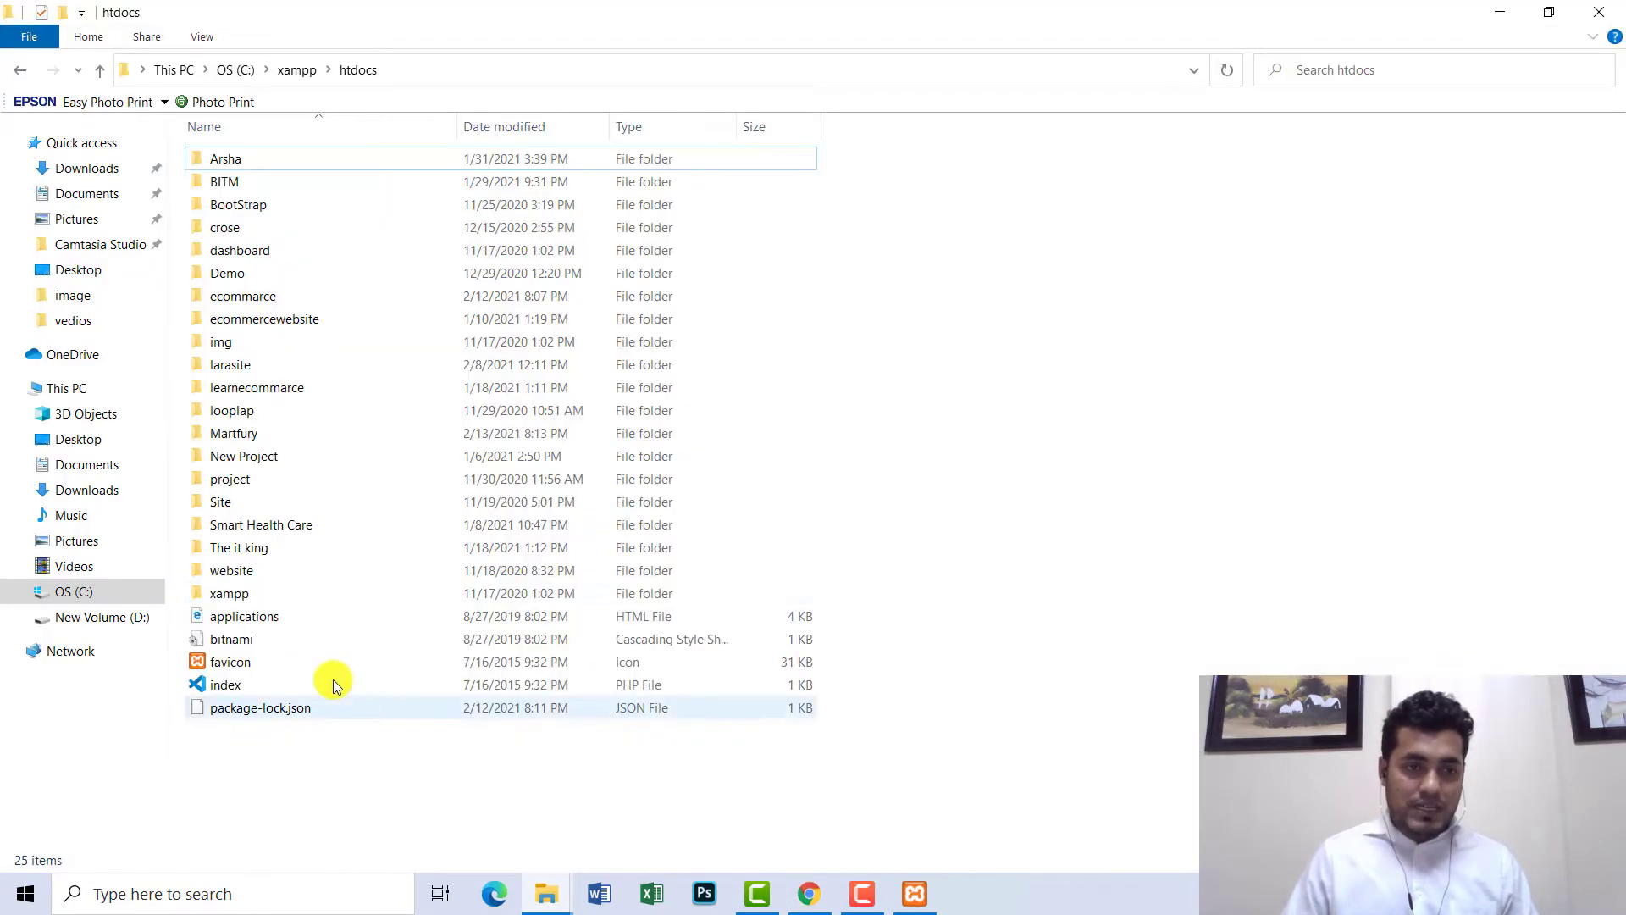
left_click(257, 442)
double_click(257, 441)
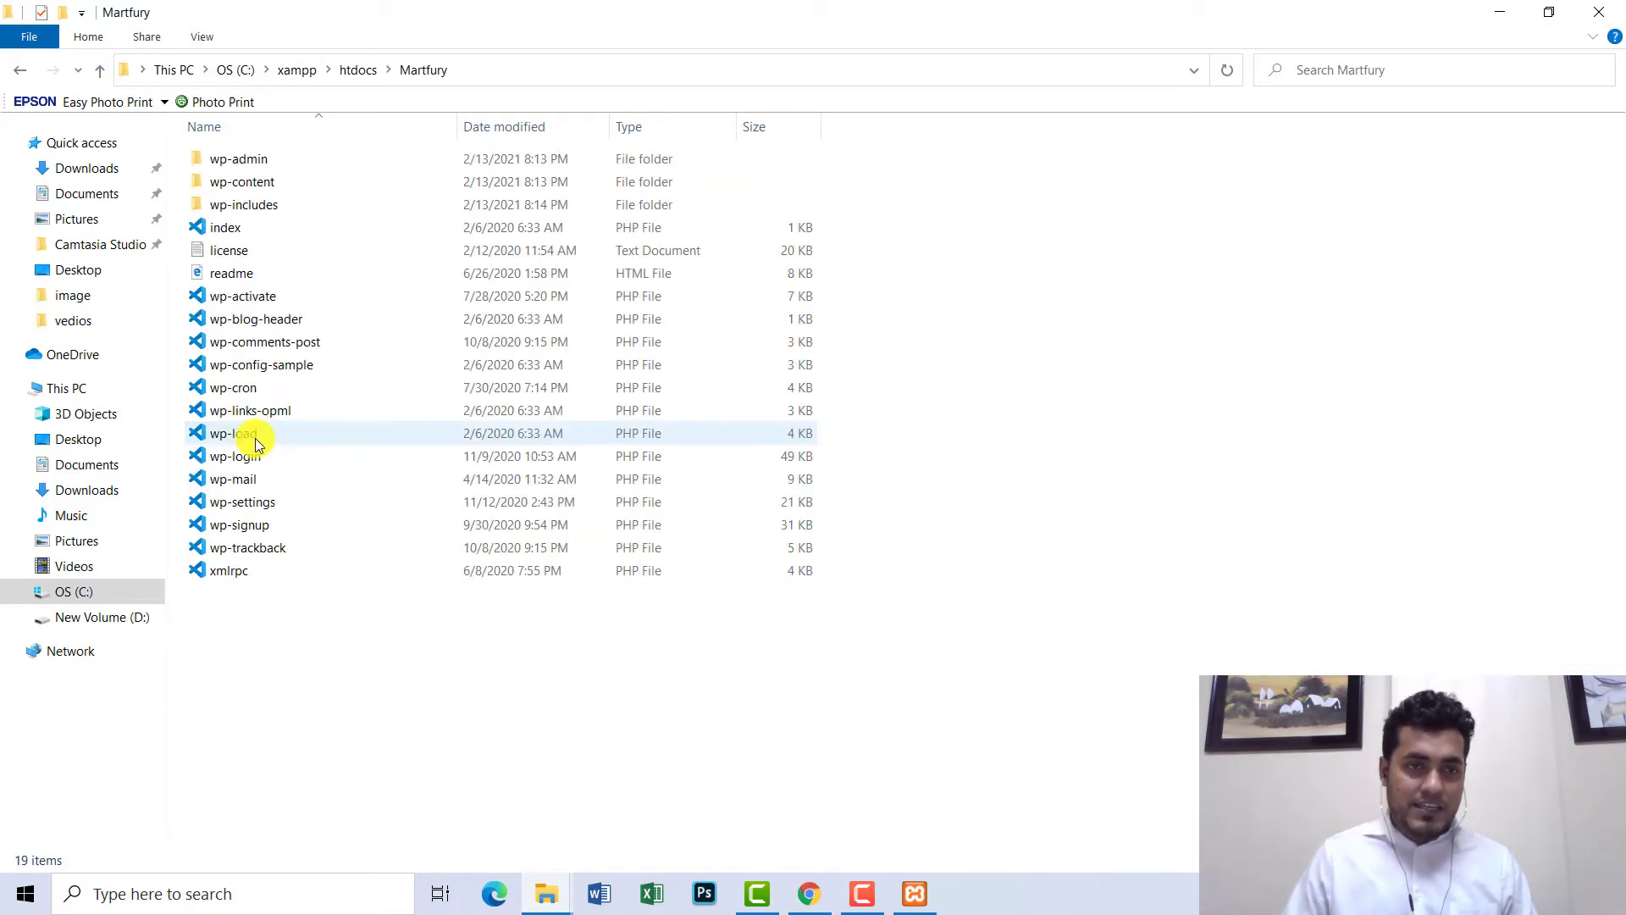
left_click(811, 894)
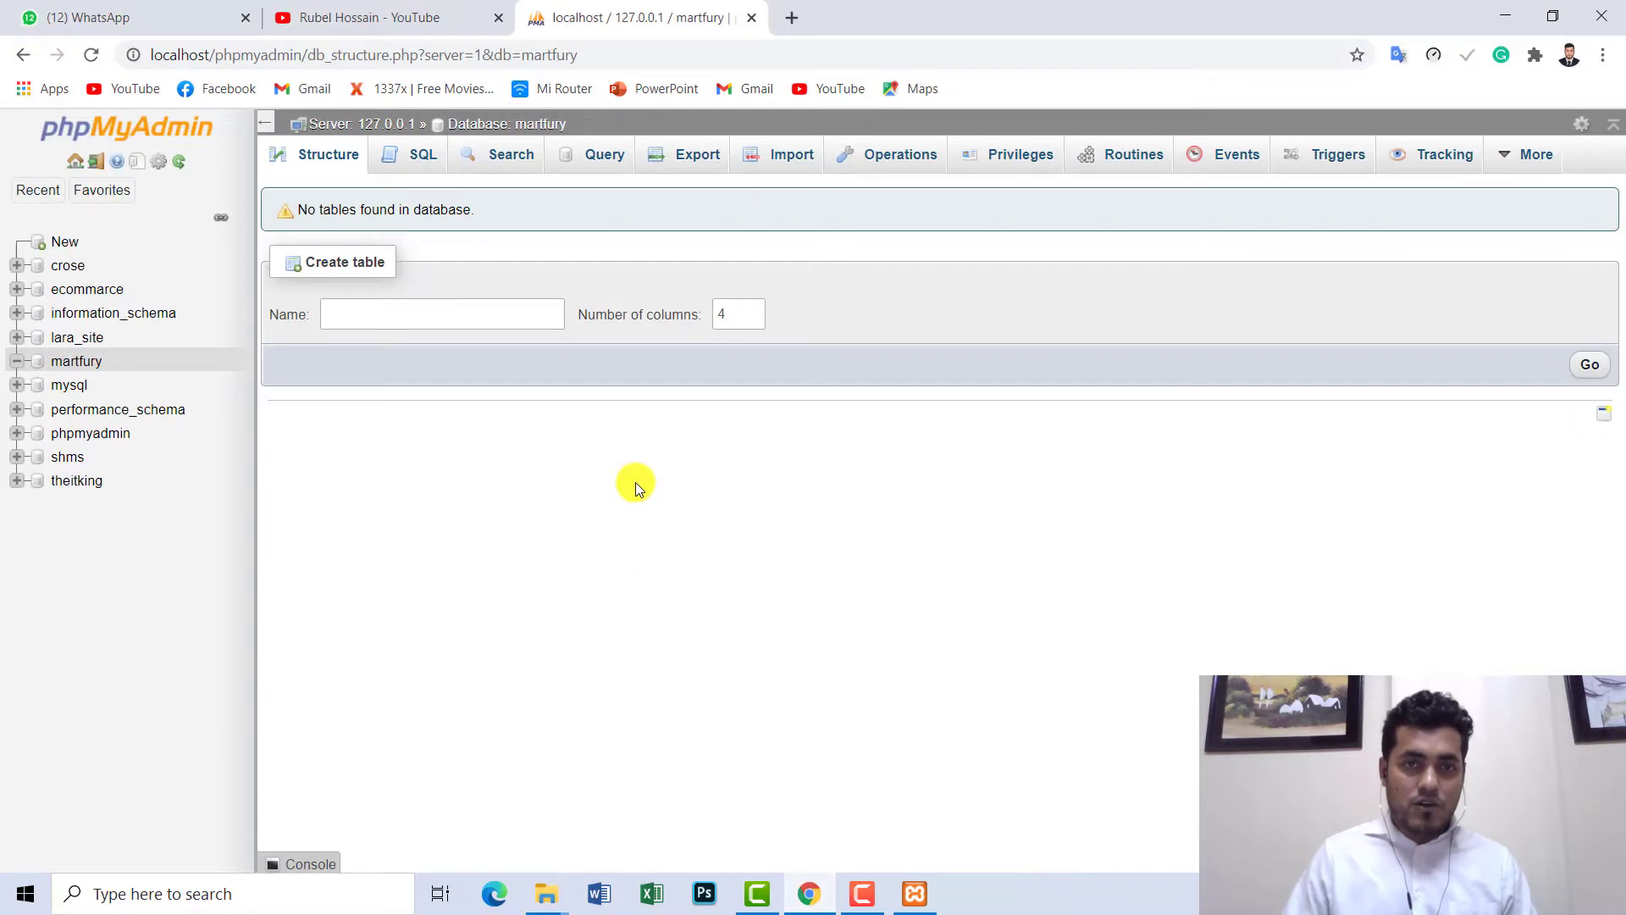
left_click(790, 21)
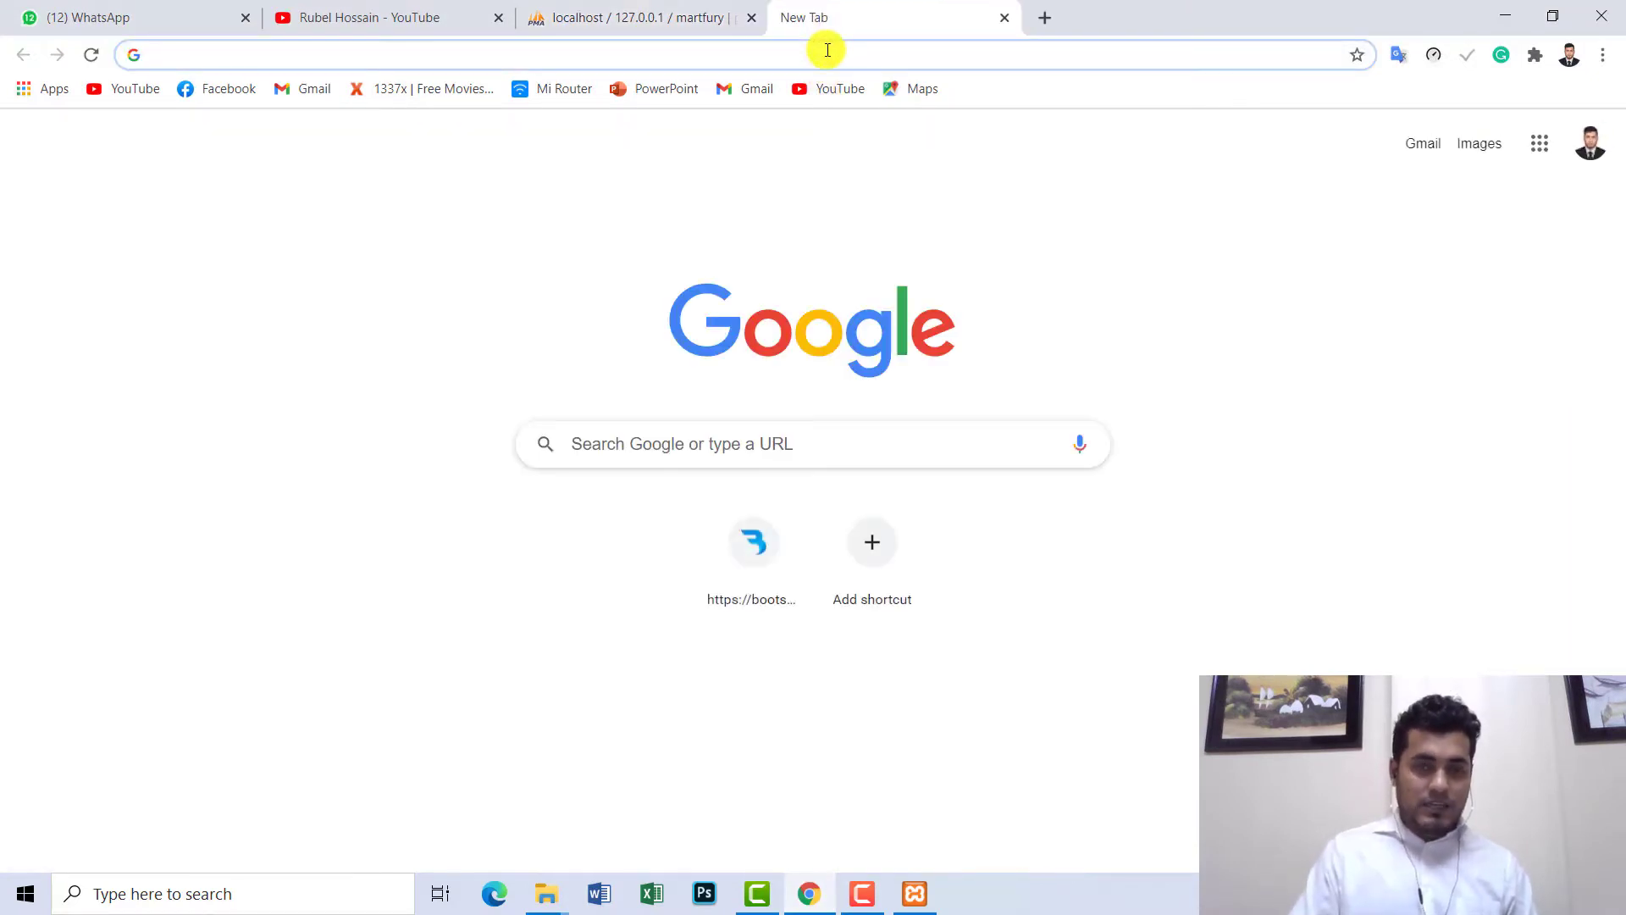
- Load localhost/Martfury in the new Chrome tab
type("lo")
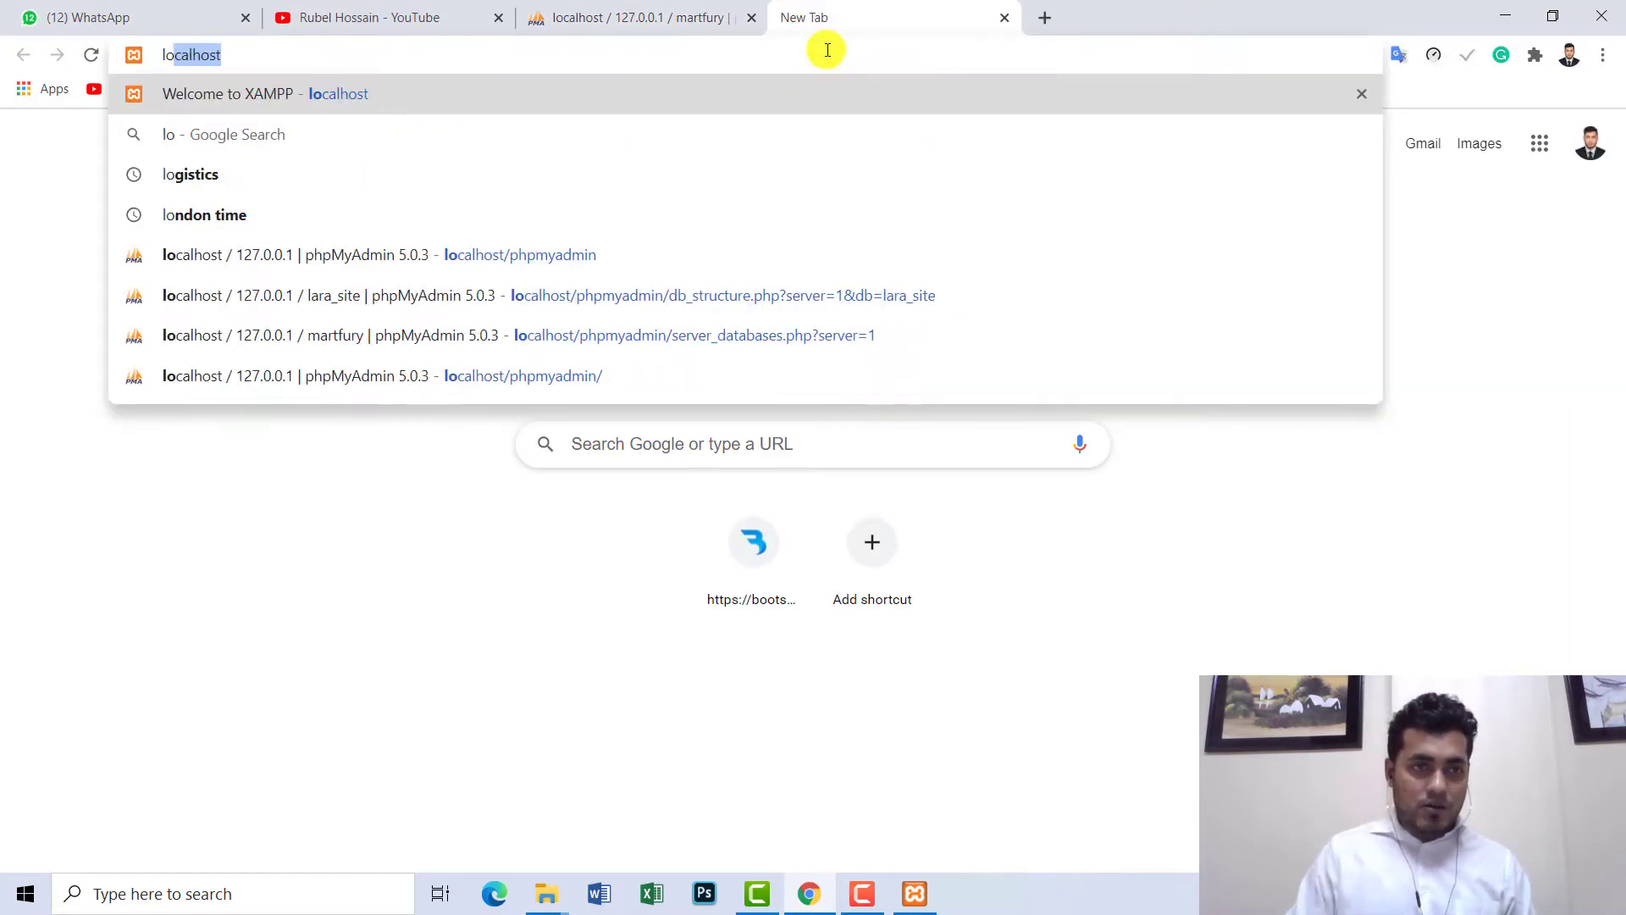
type("calhost/")
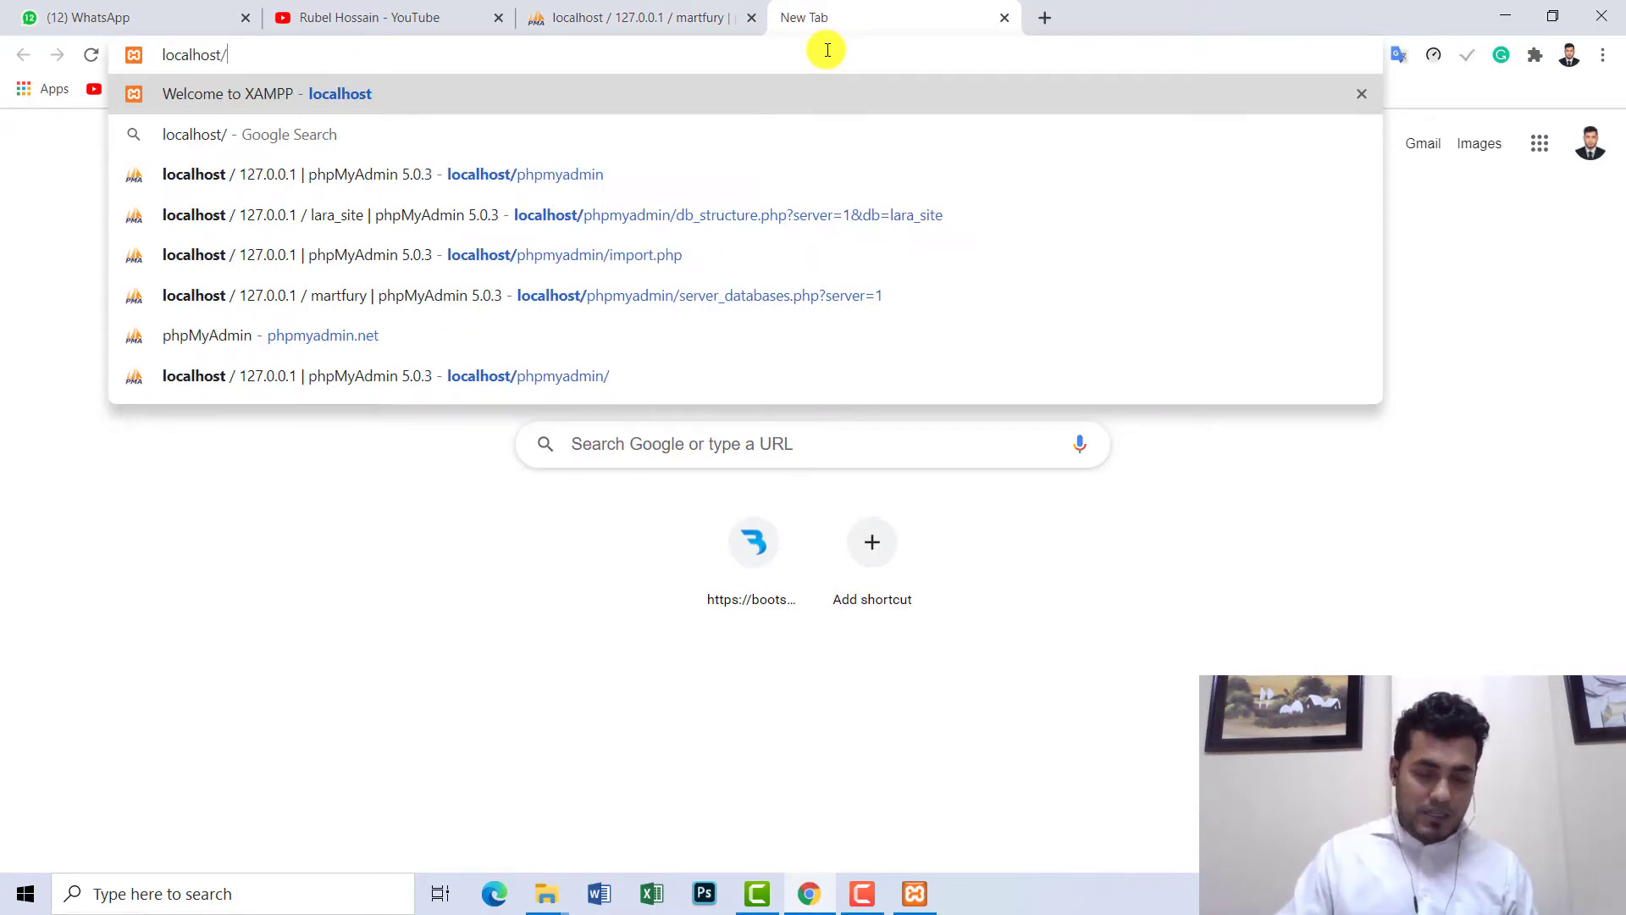
type("M")
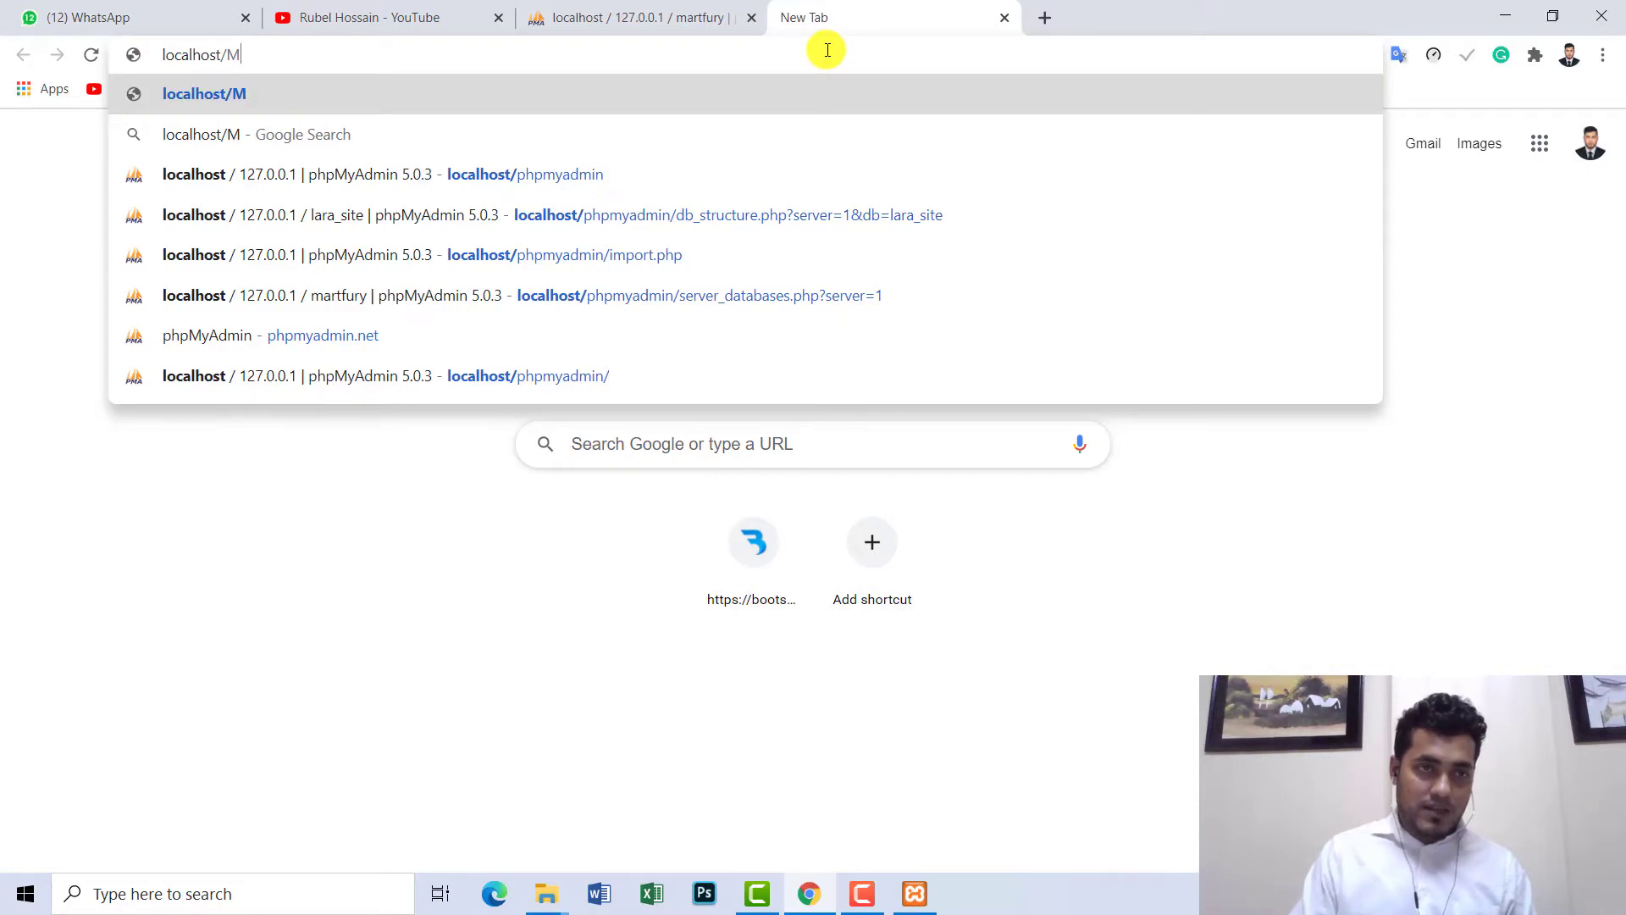
type("artfuj")
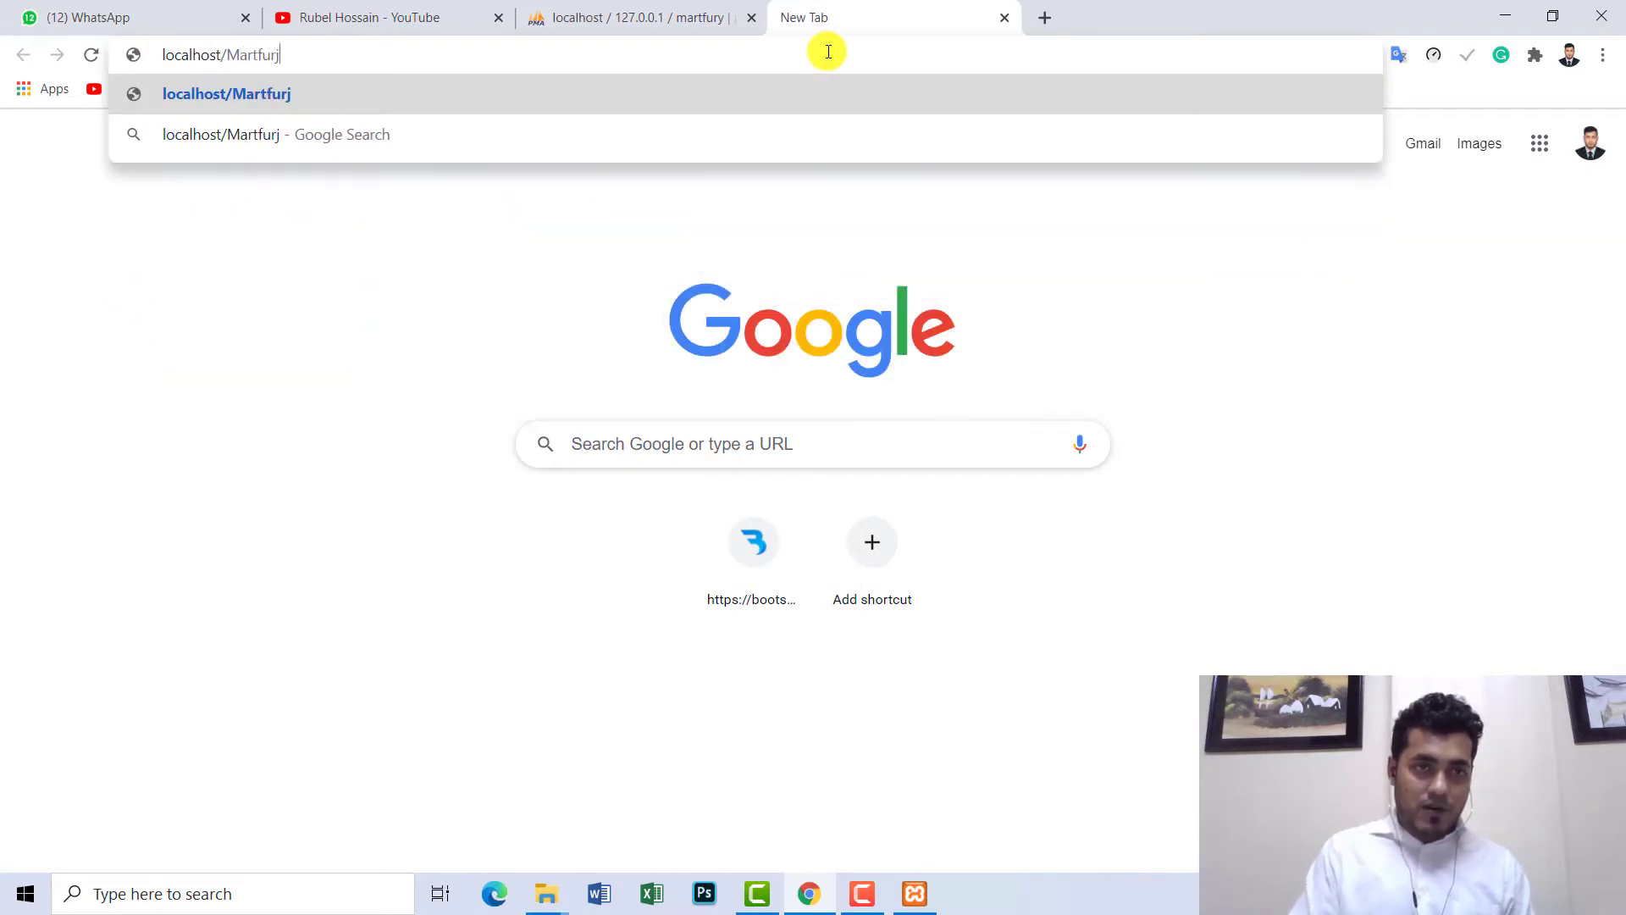
key("BackSpace")
type("ry")
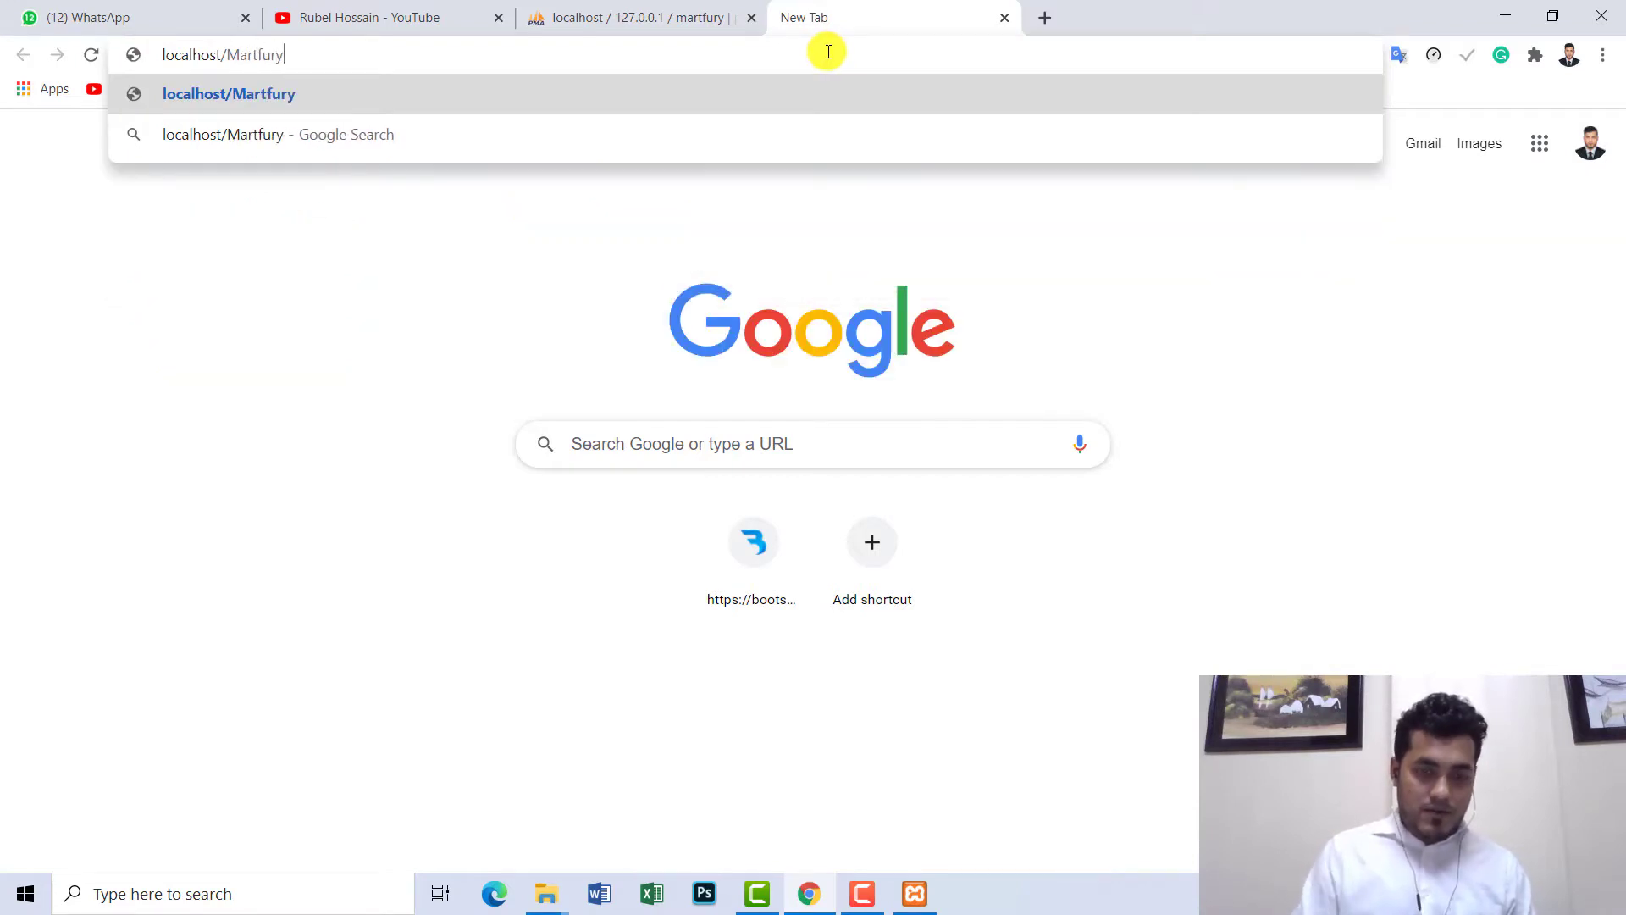
key("Return")
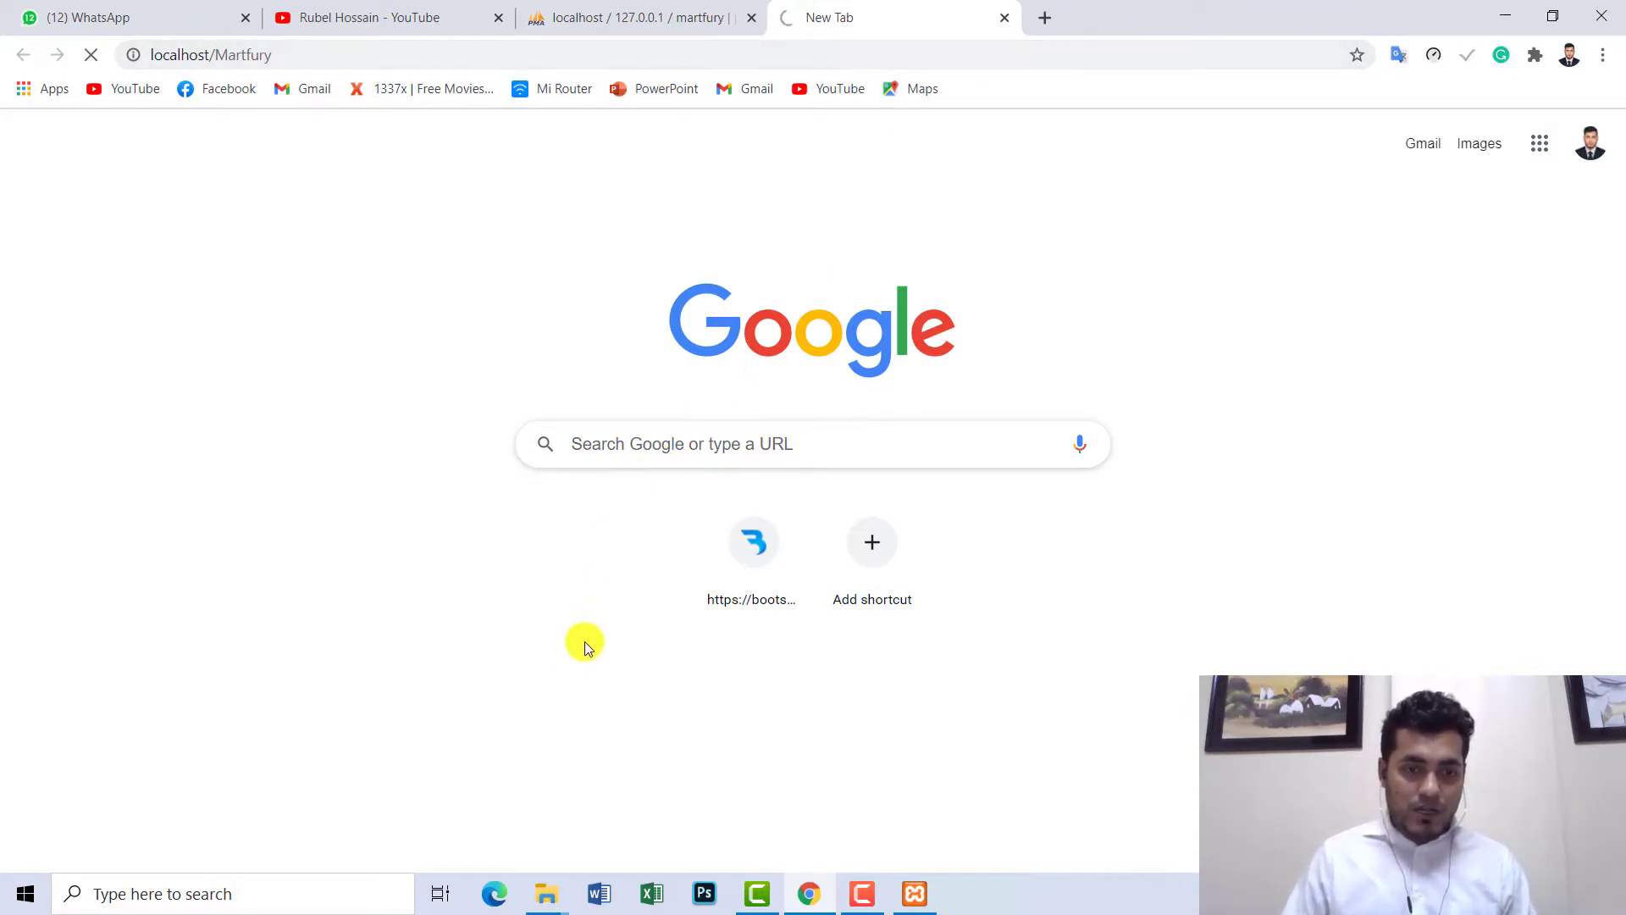
- Copy the Martfury folder name from the C:\xampp\htdocs listing in File Explorer
left_click(546, 891)
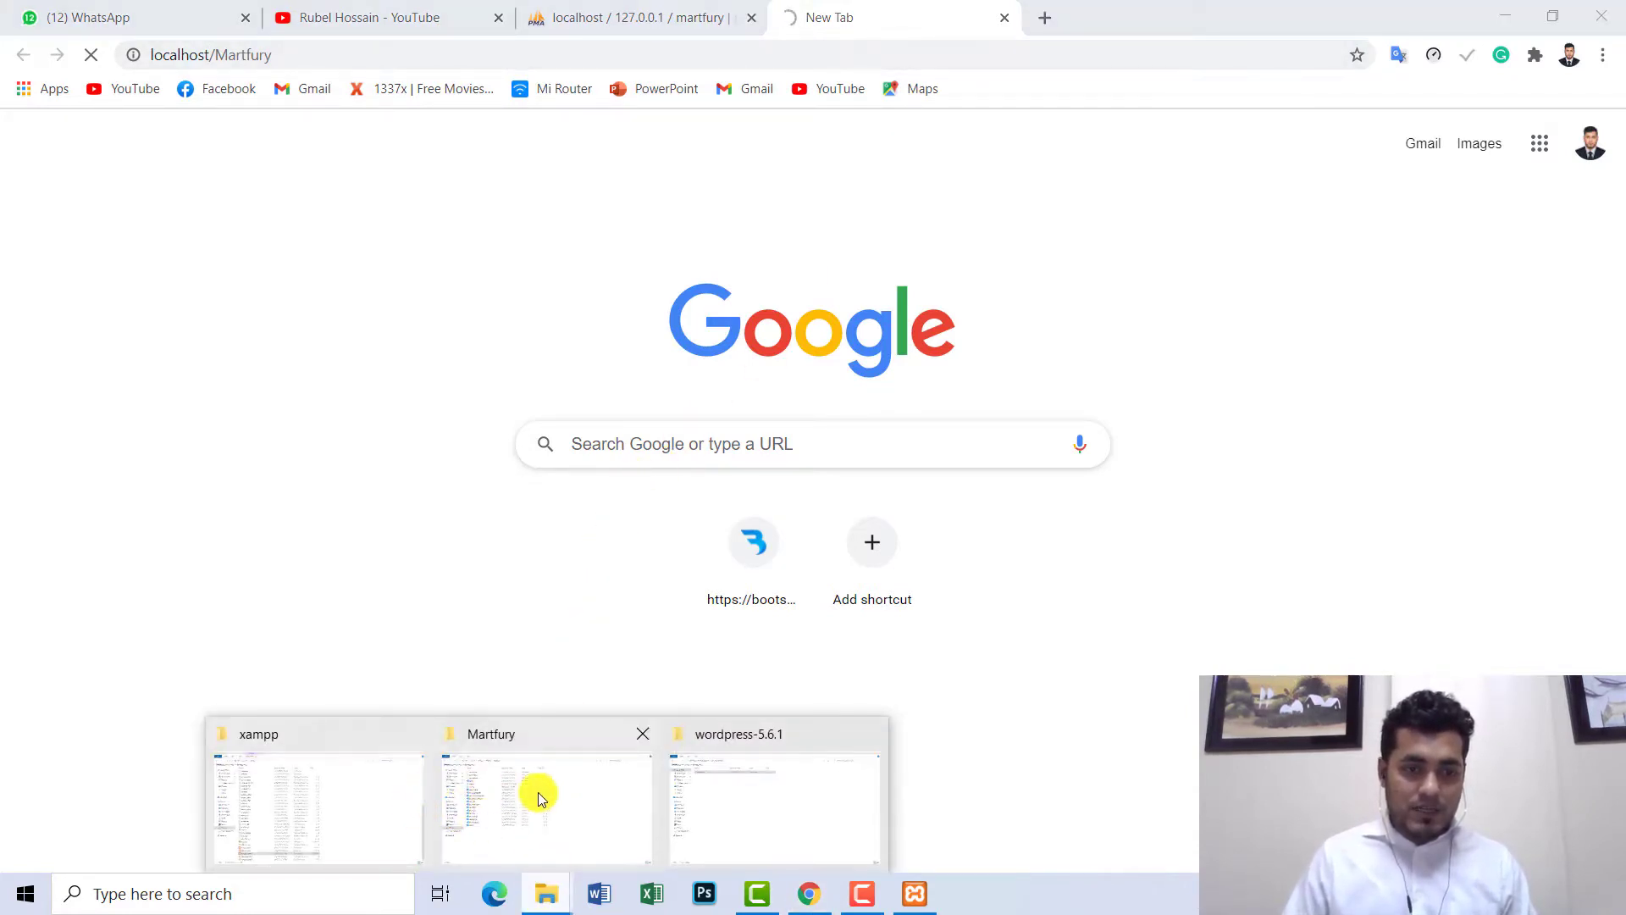
left_click(884, 735)
left_click(654, 785)
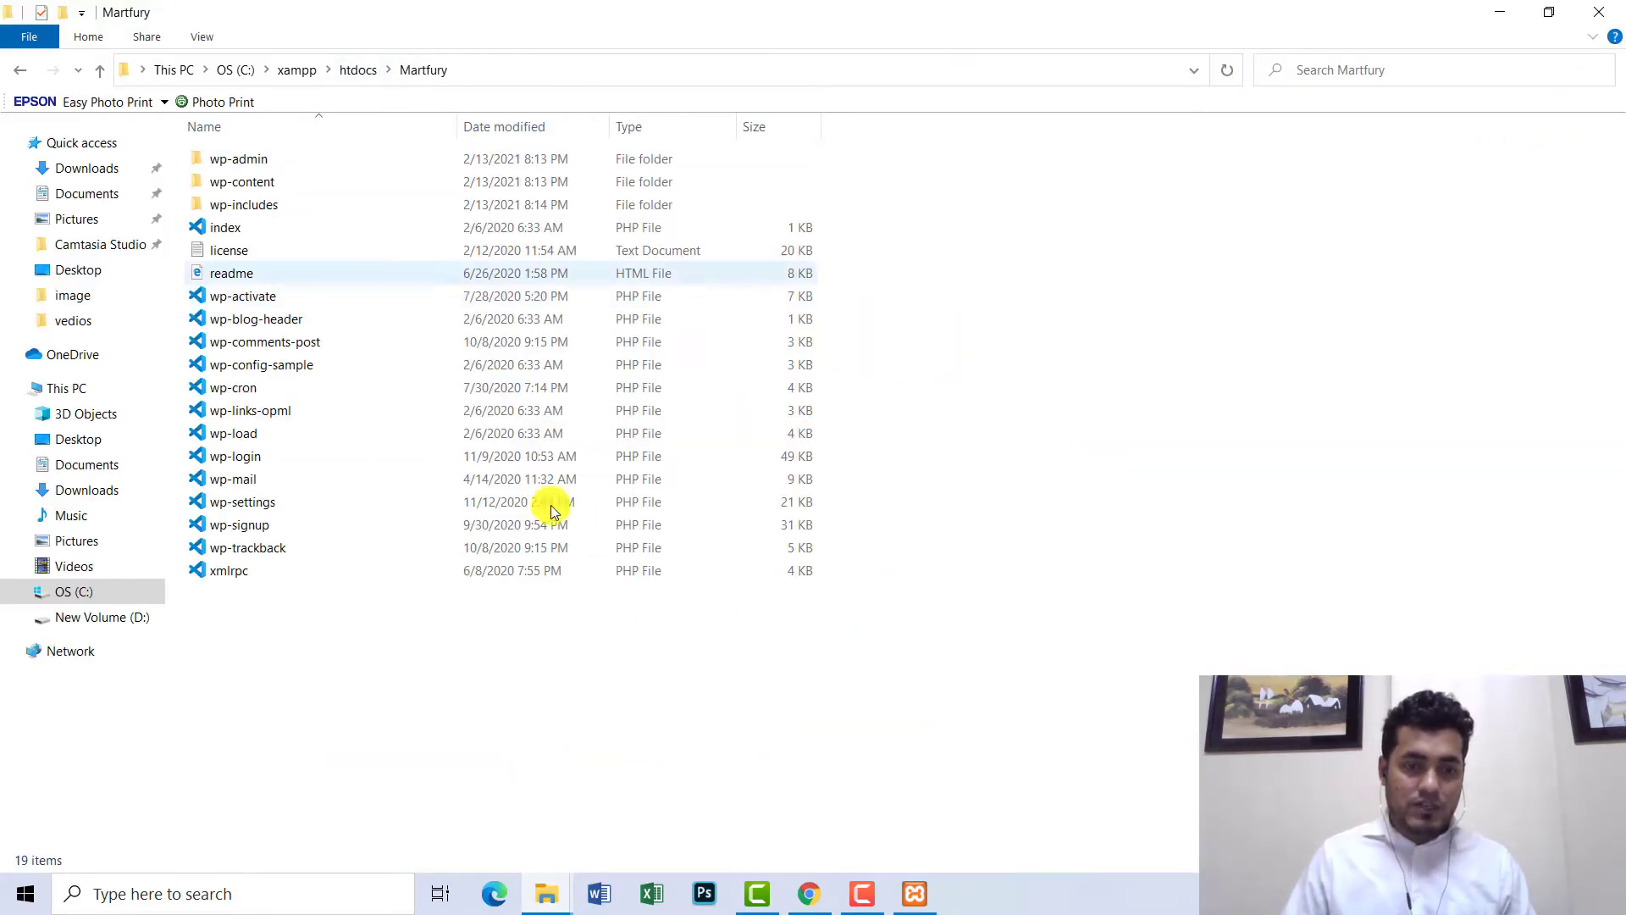
left_click(808, 892)
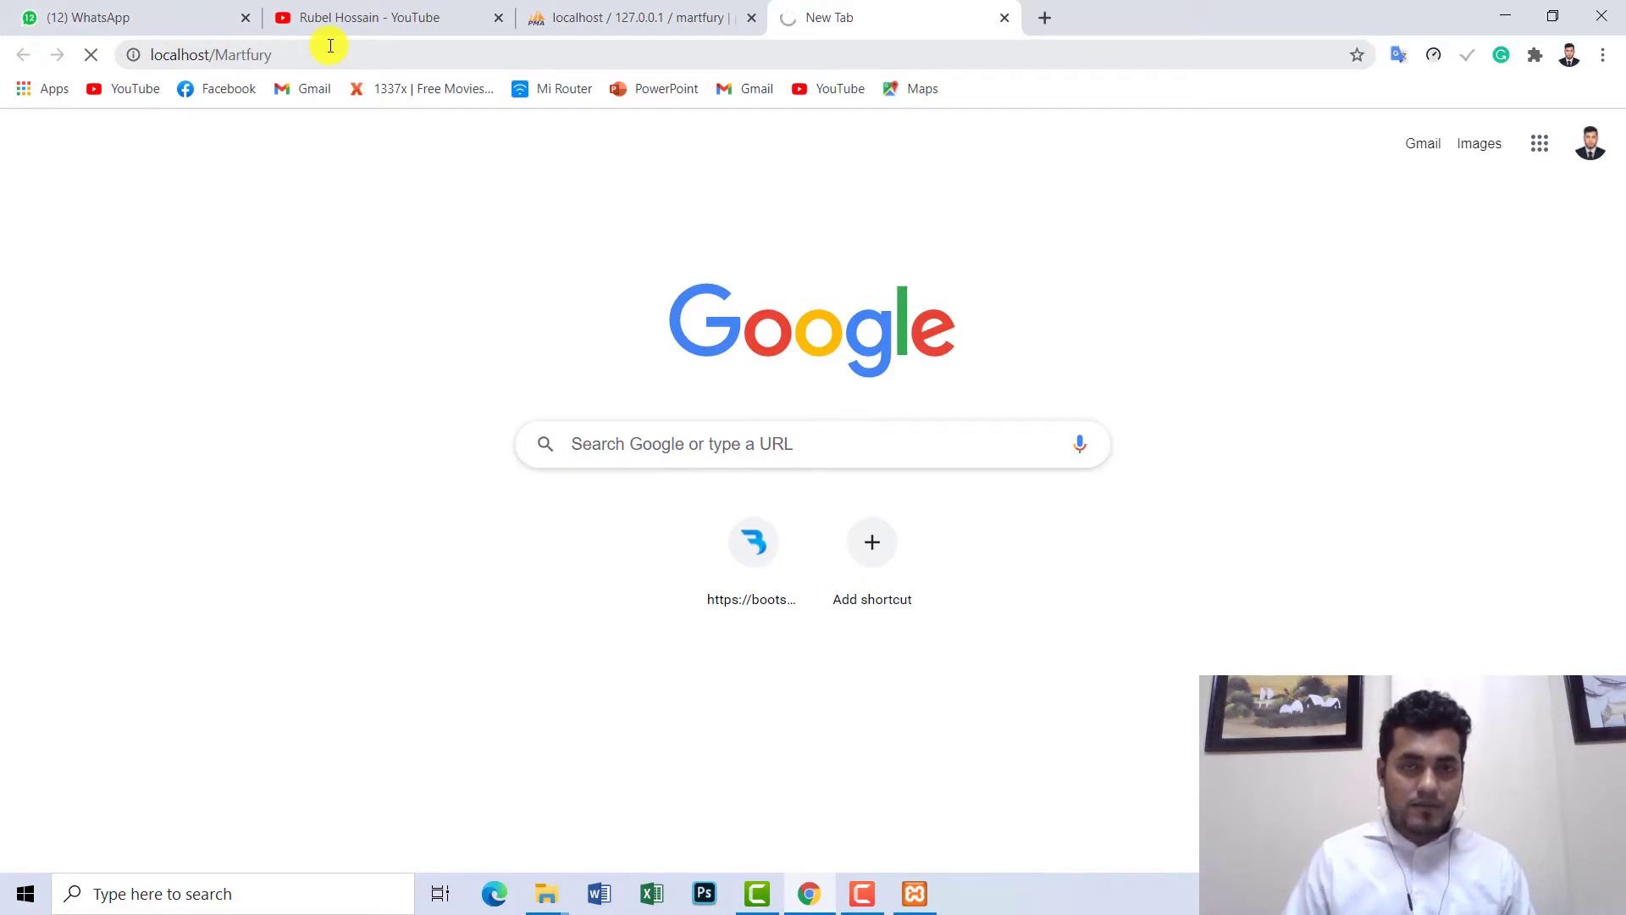
left_click(546, 892)
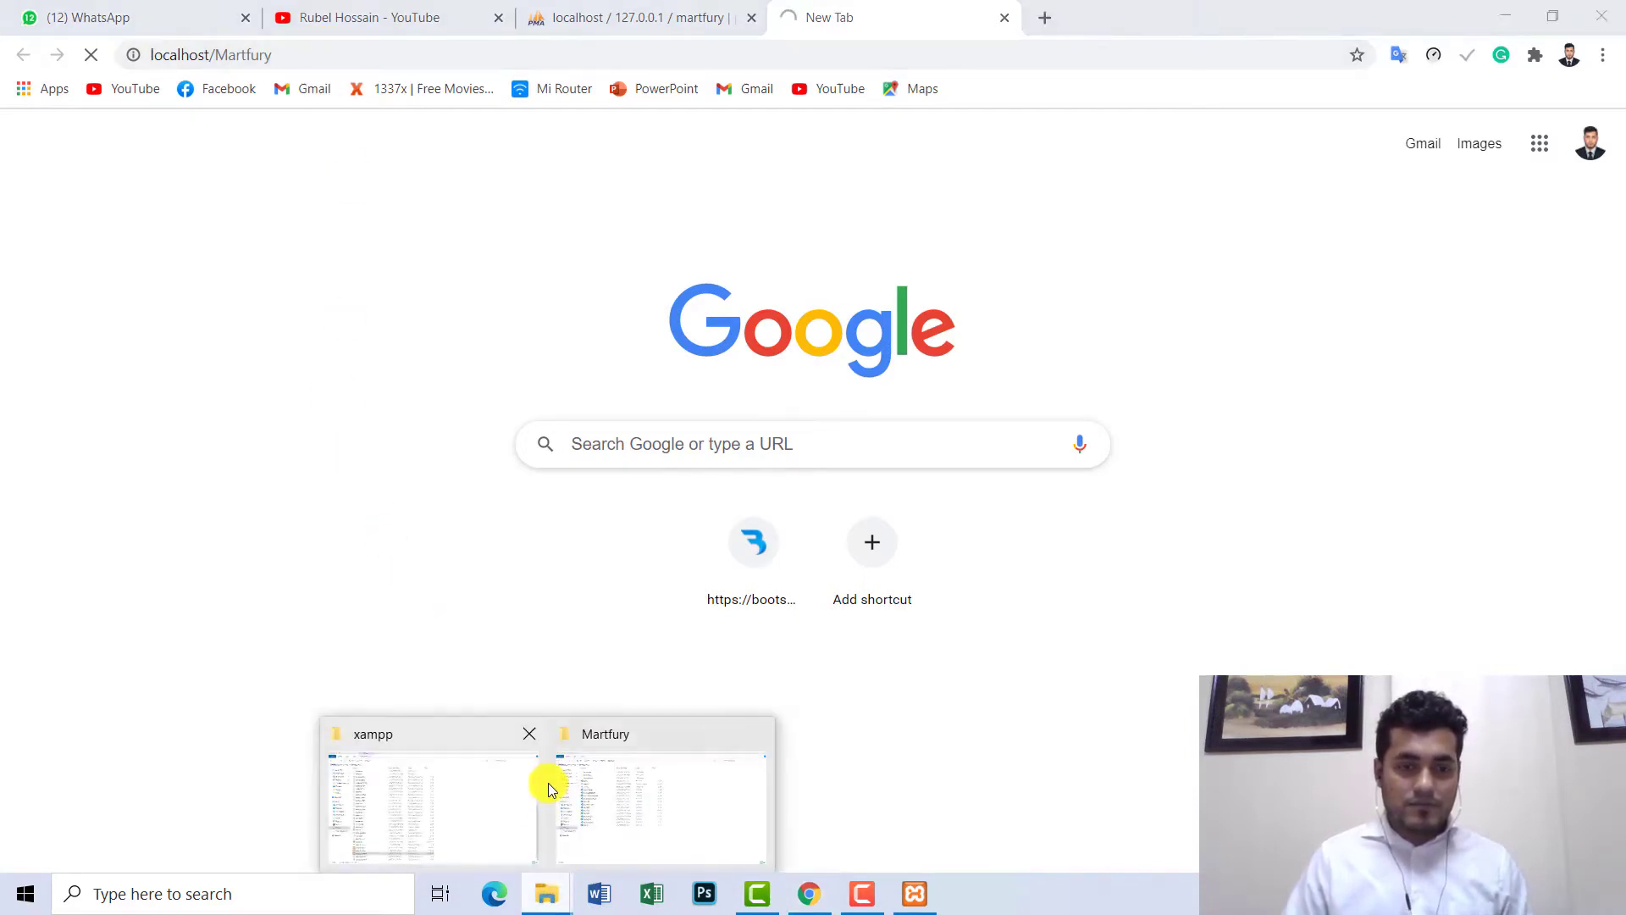
left_click(552, 784)
left_click(362, 70)
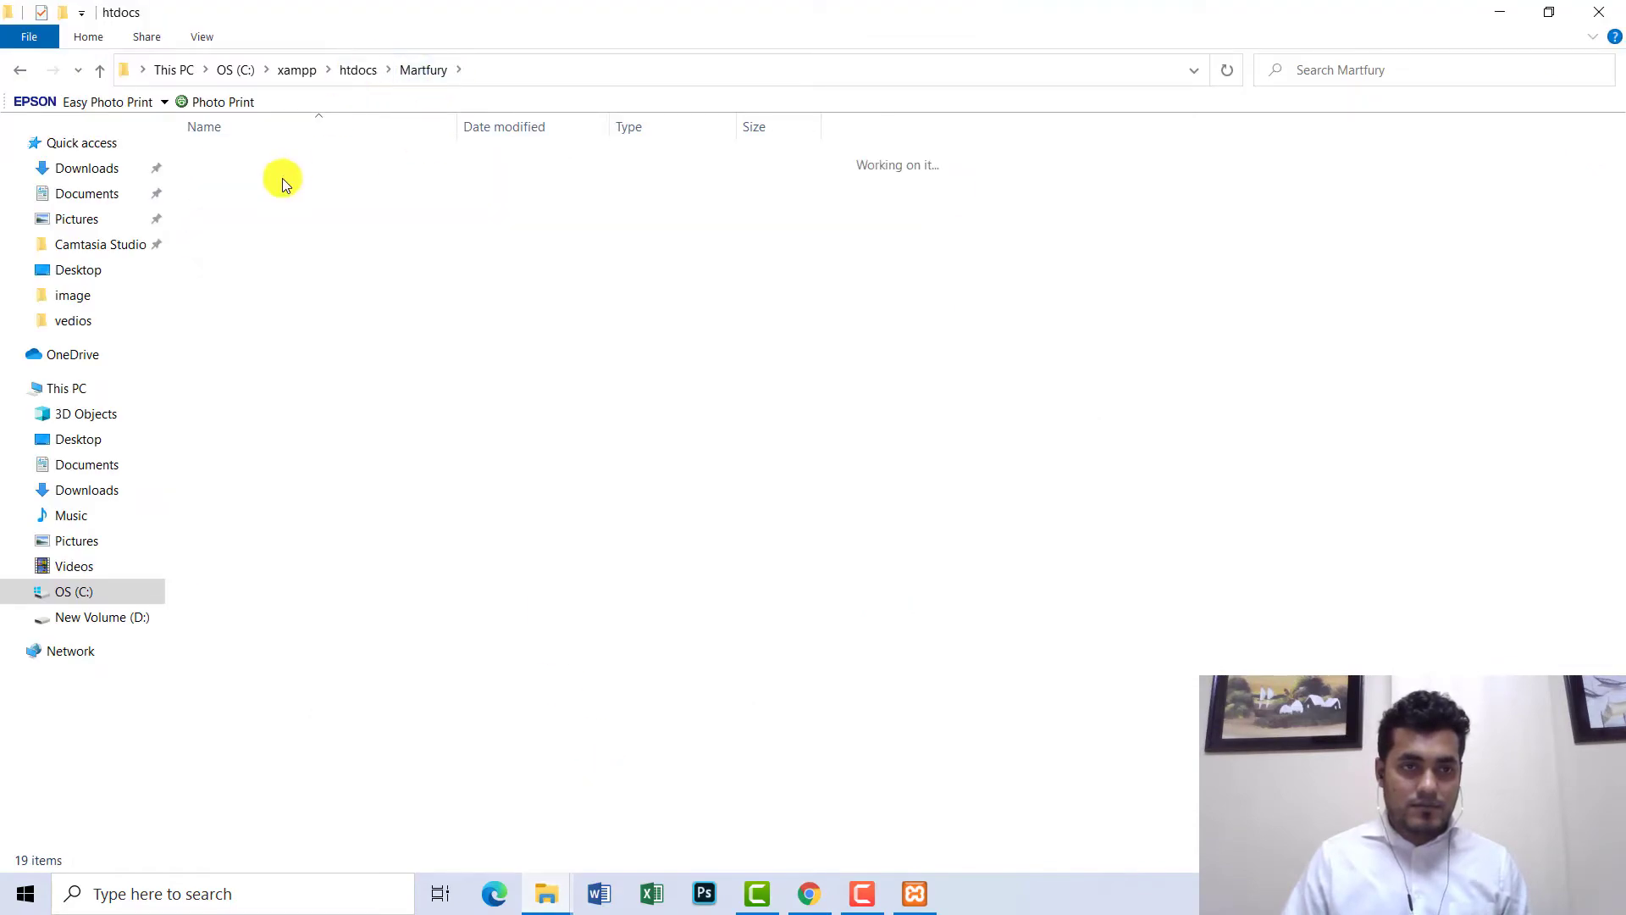
left_click(231, 434)
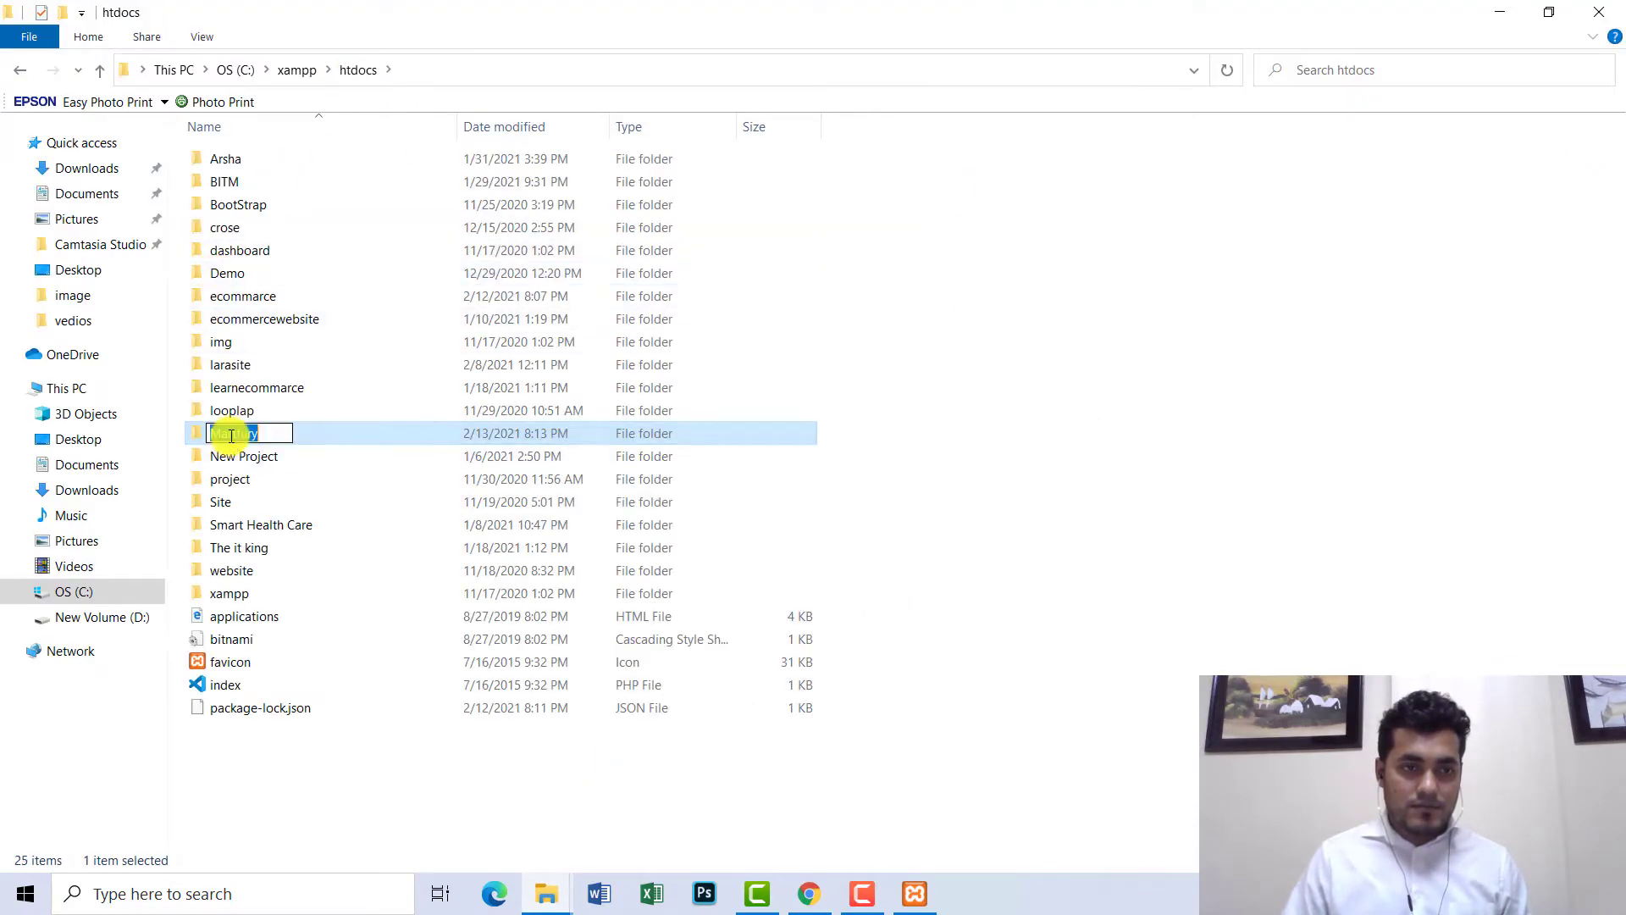
right_click(231, 435)
left_click(272, 498)
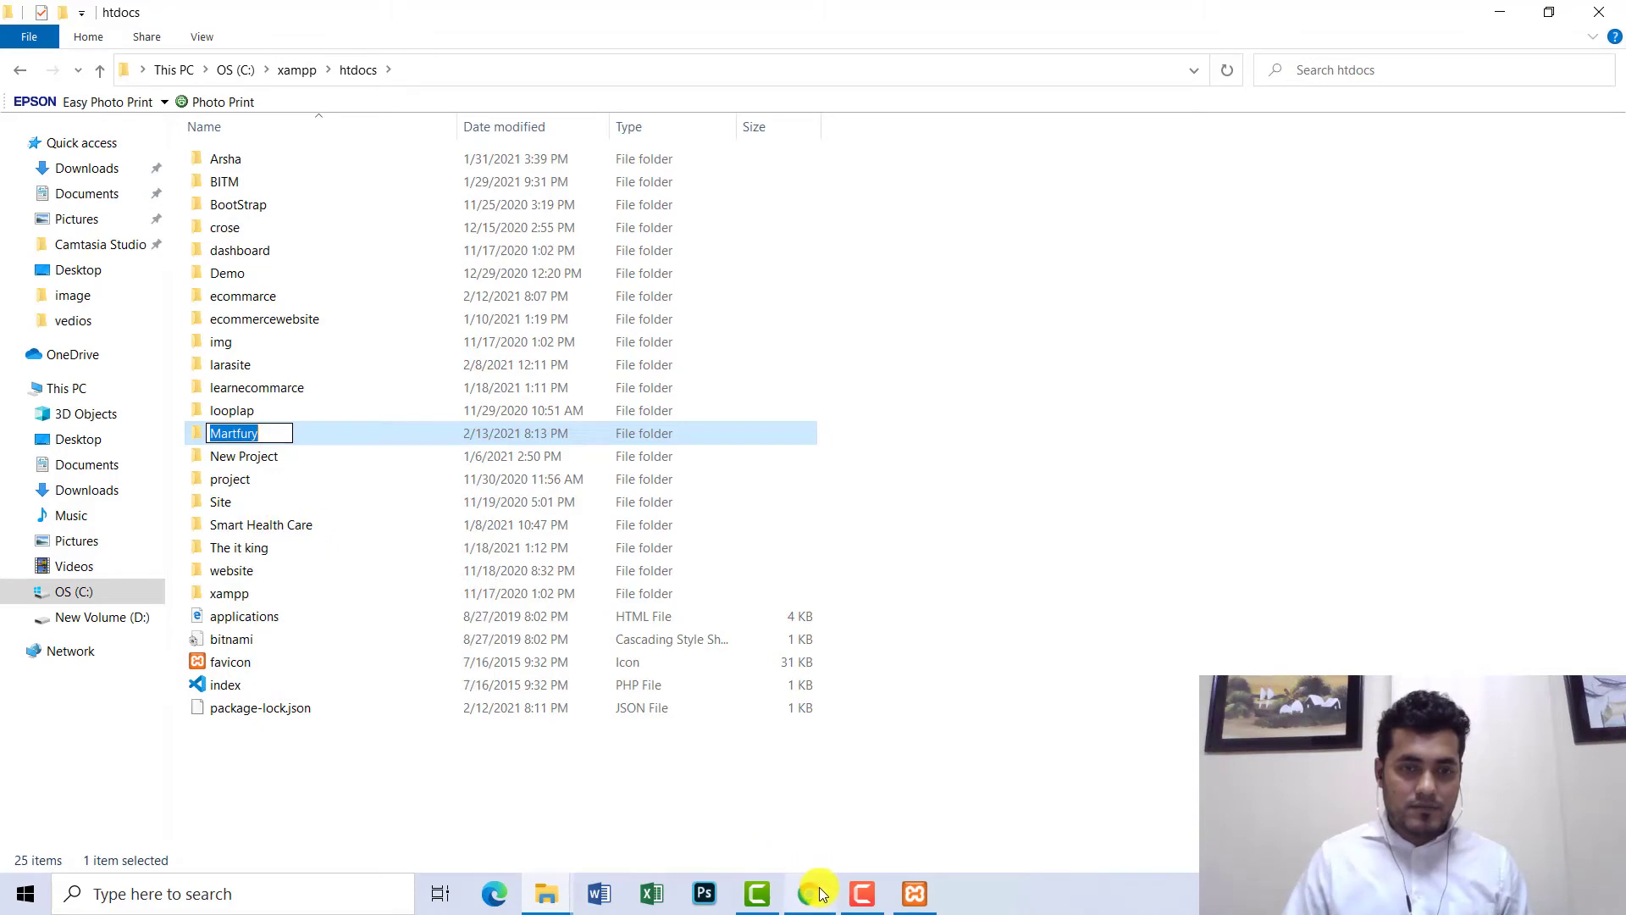
left_click(813, 894)
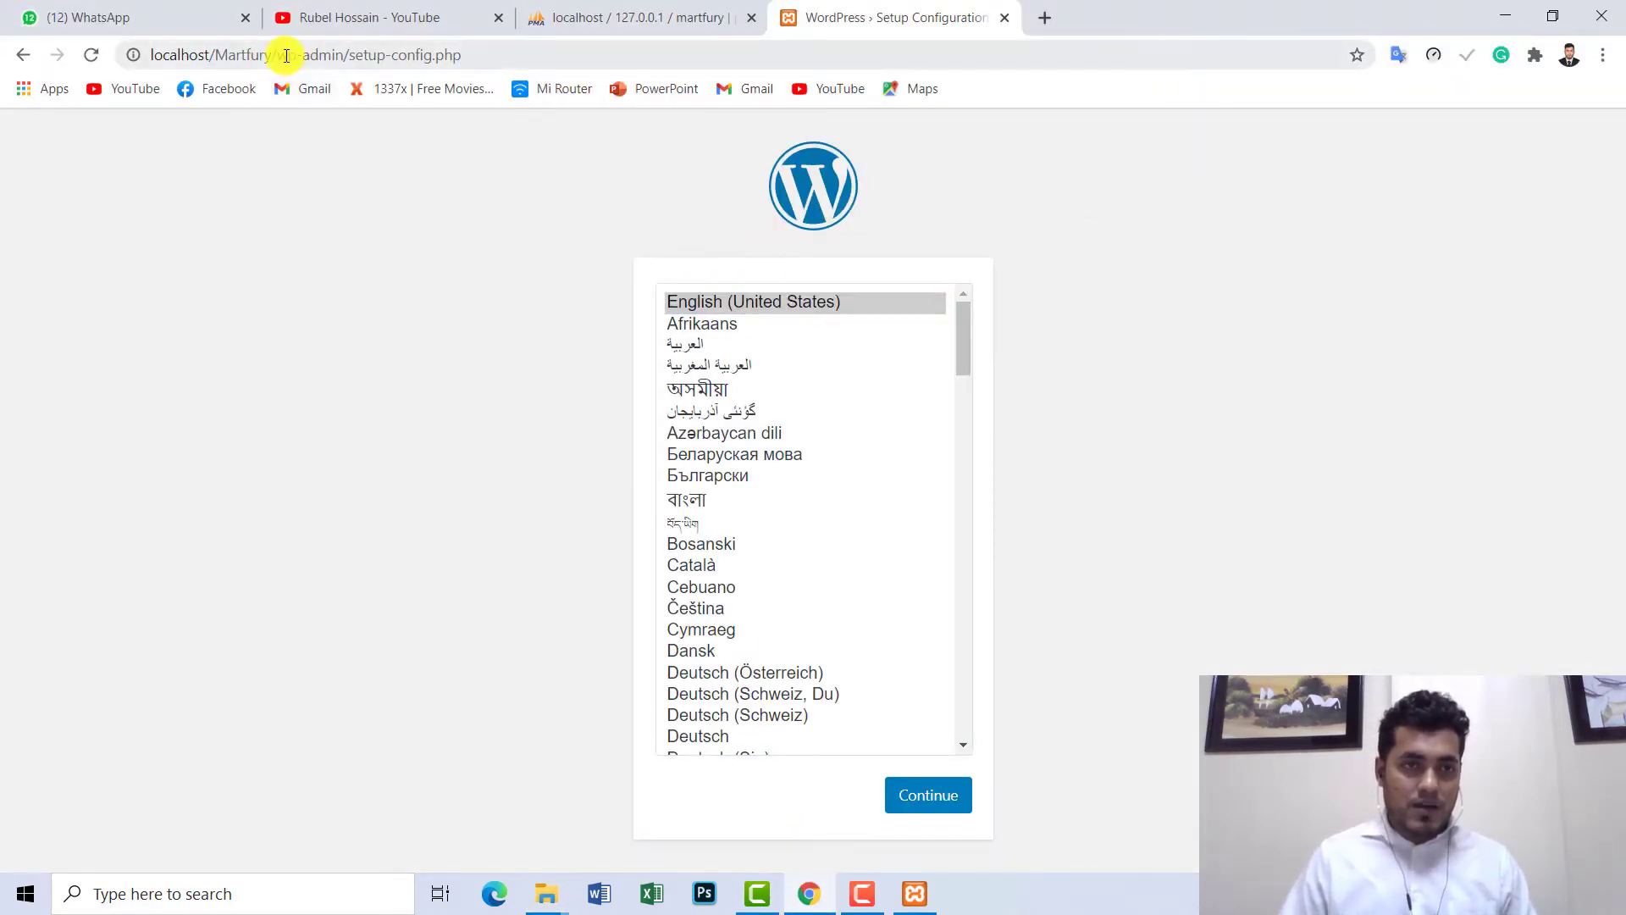
- Leave English (United States) as the setup language and continue to the welcome page
left_click_drag(272, 55, 138, 54)
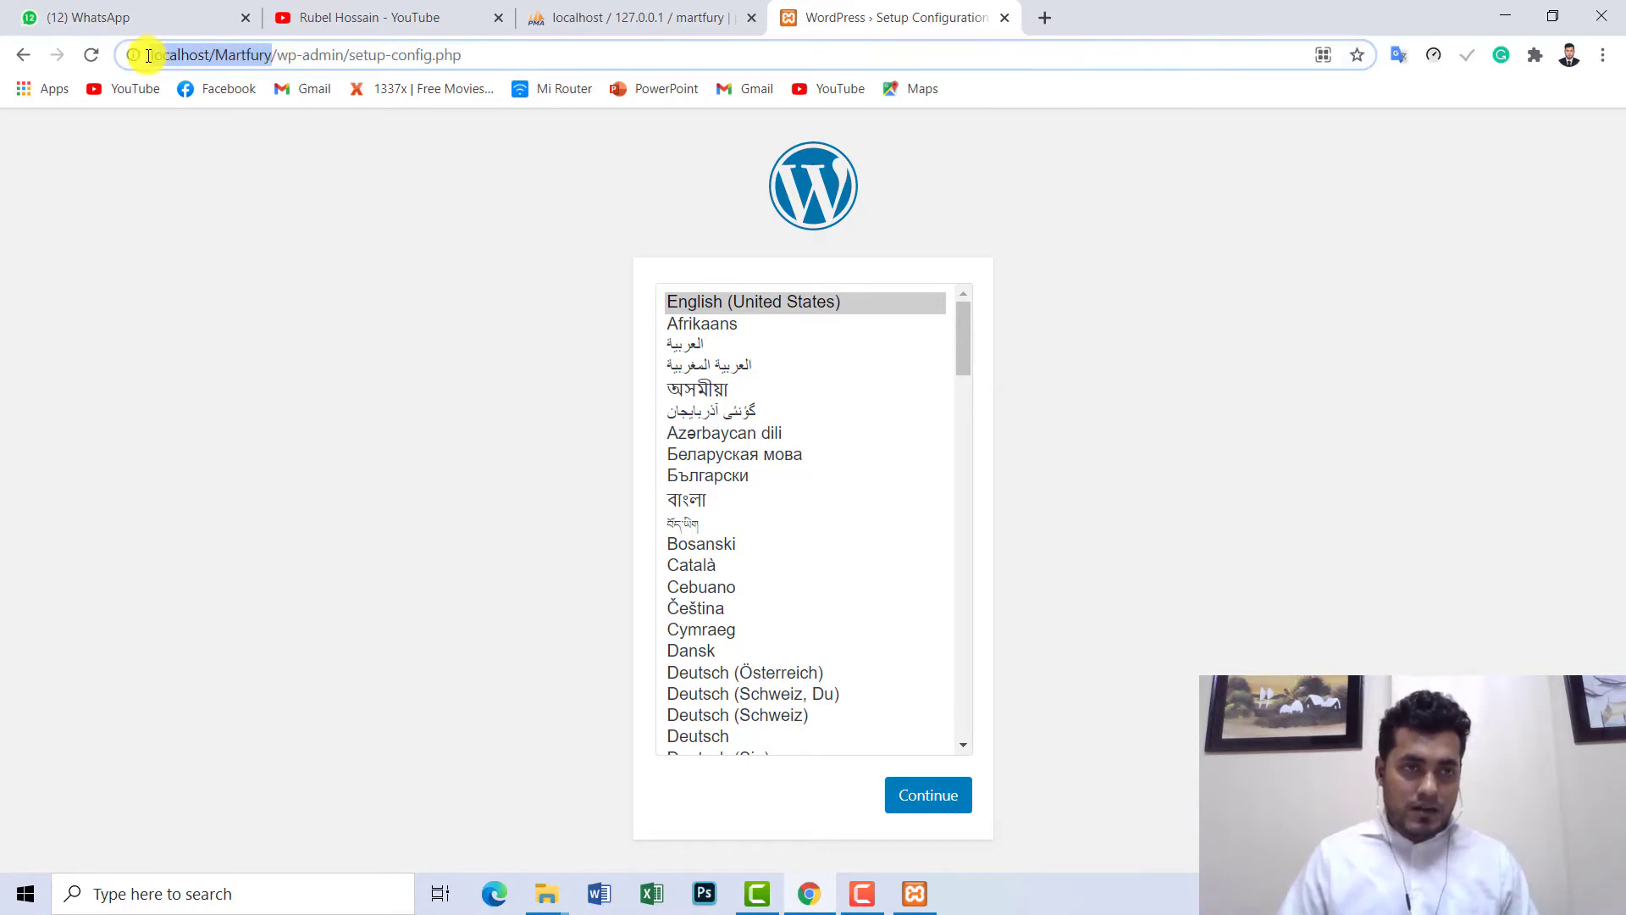
left_click(1101, 227)
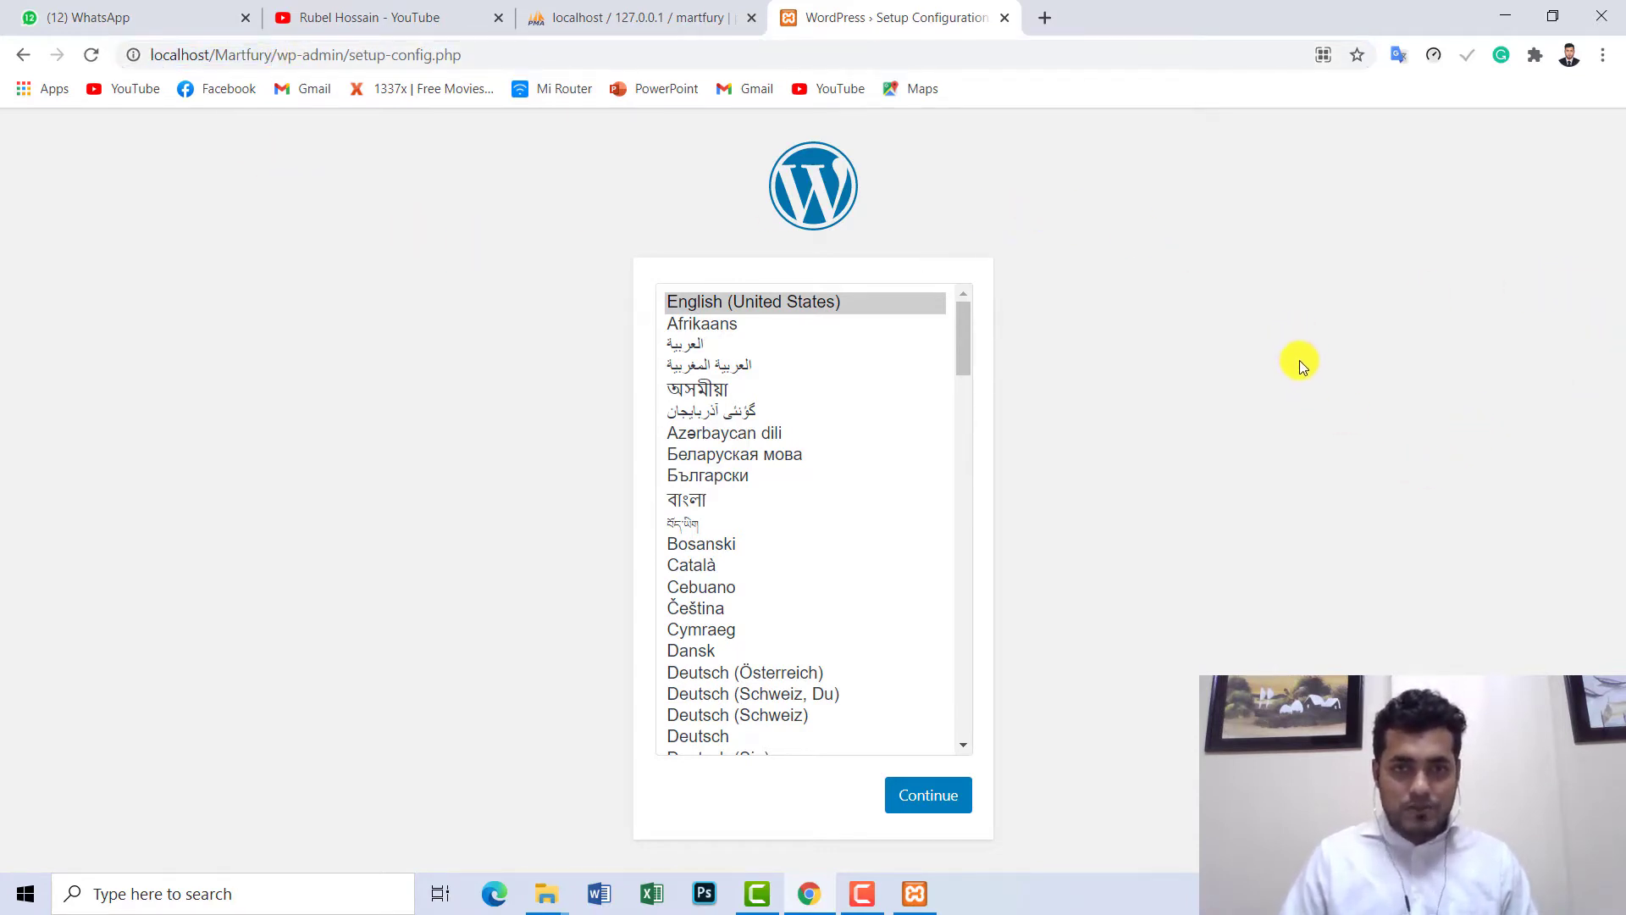
left_click(930, 798)
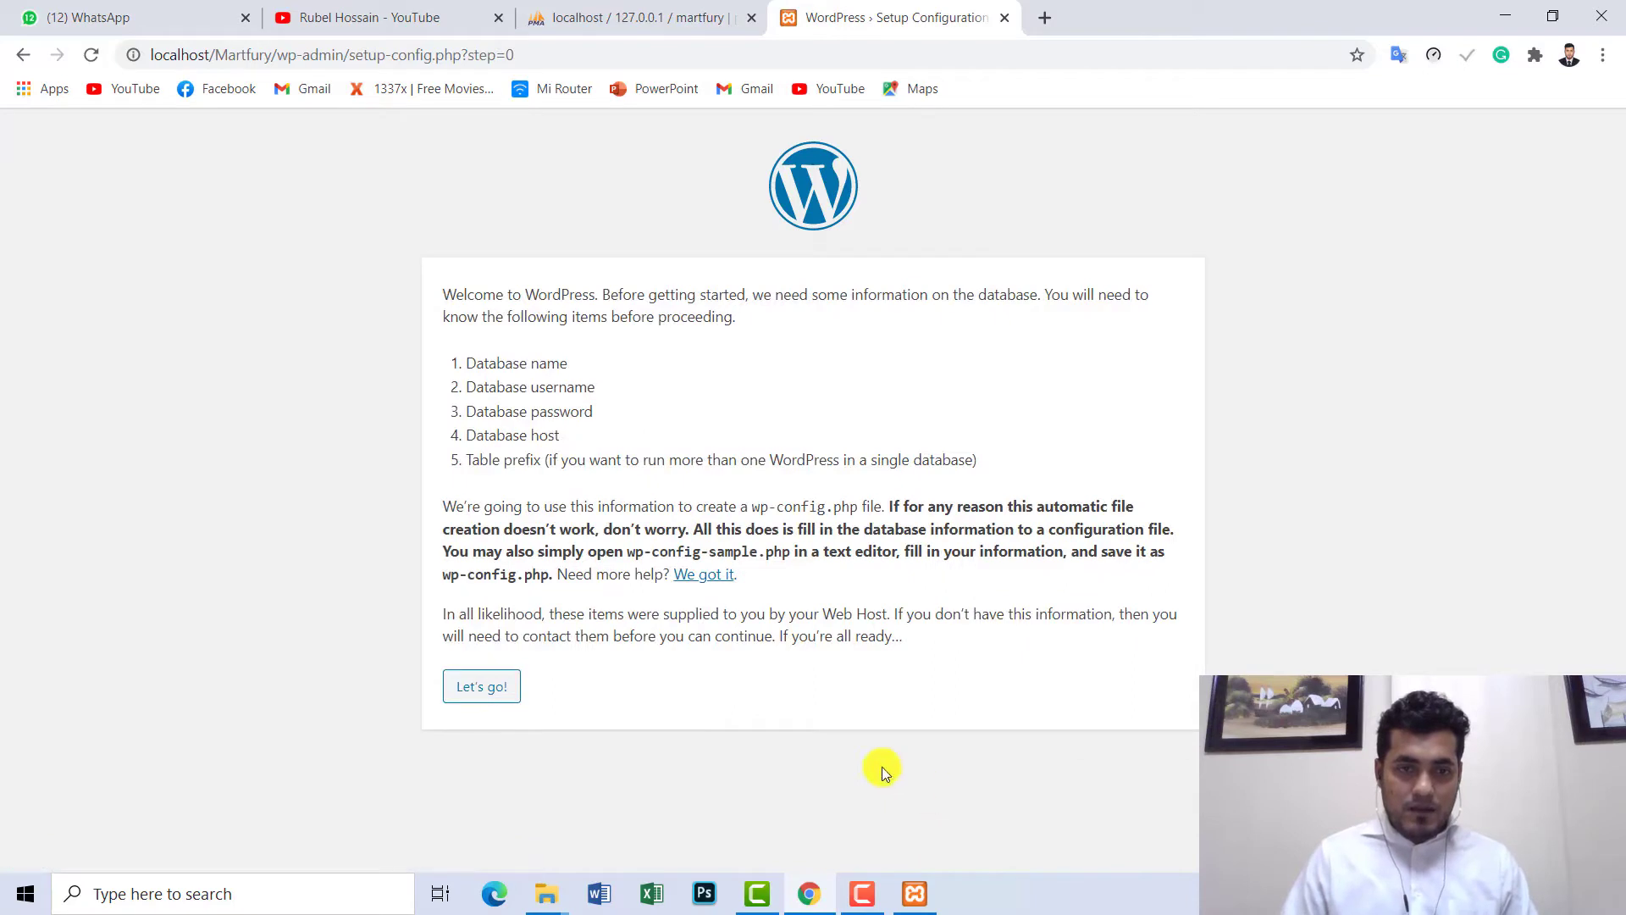
- Replace the Database Name with martfury, copied from phpMyAdmin
left_click(469, 692)
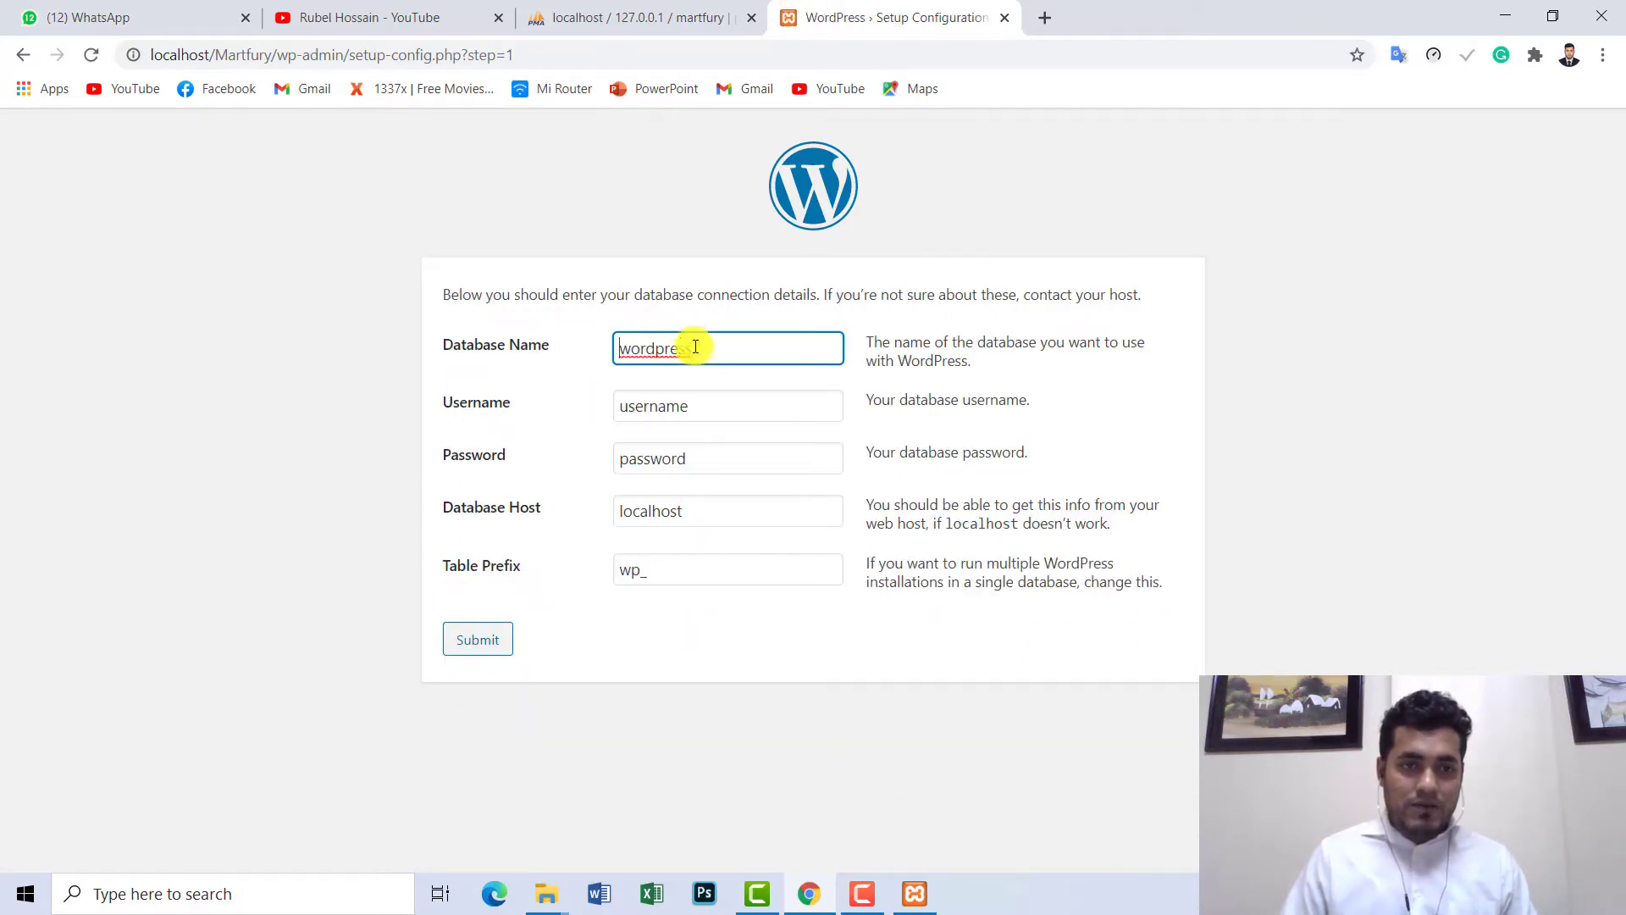
left_click_drag(726, 348, 581, 359)
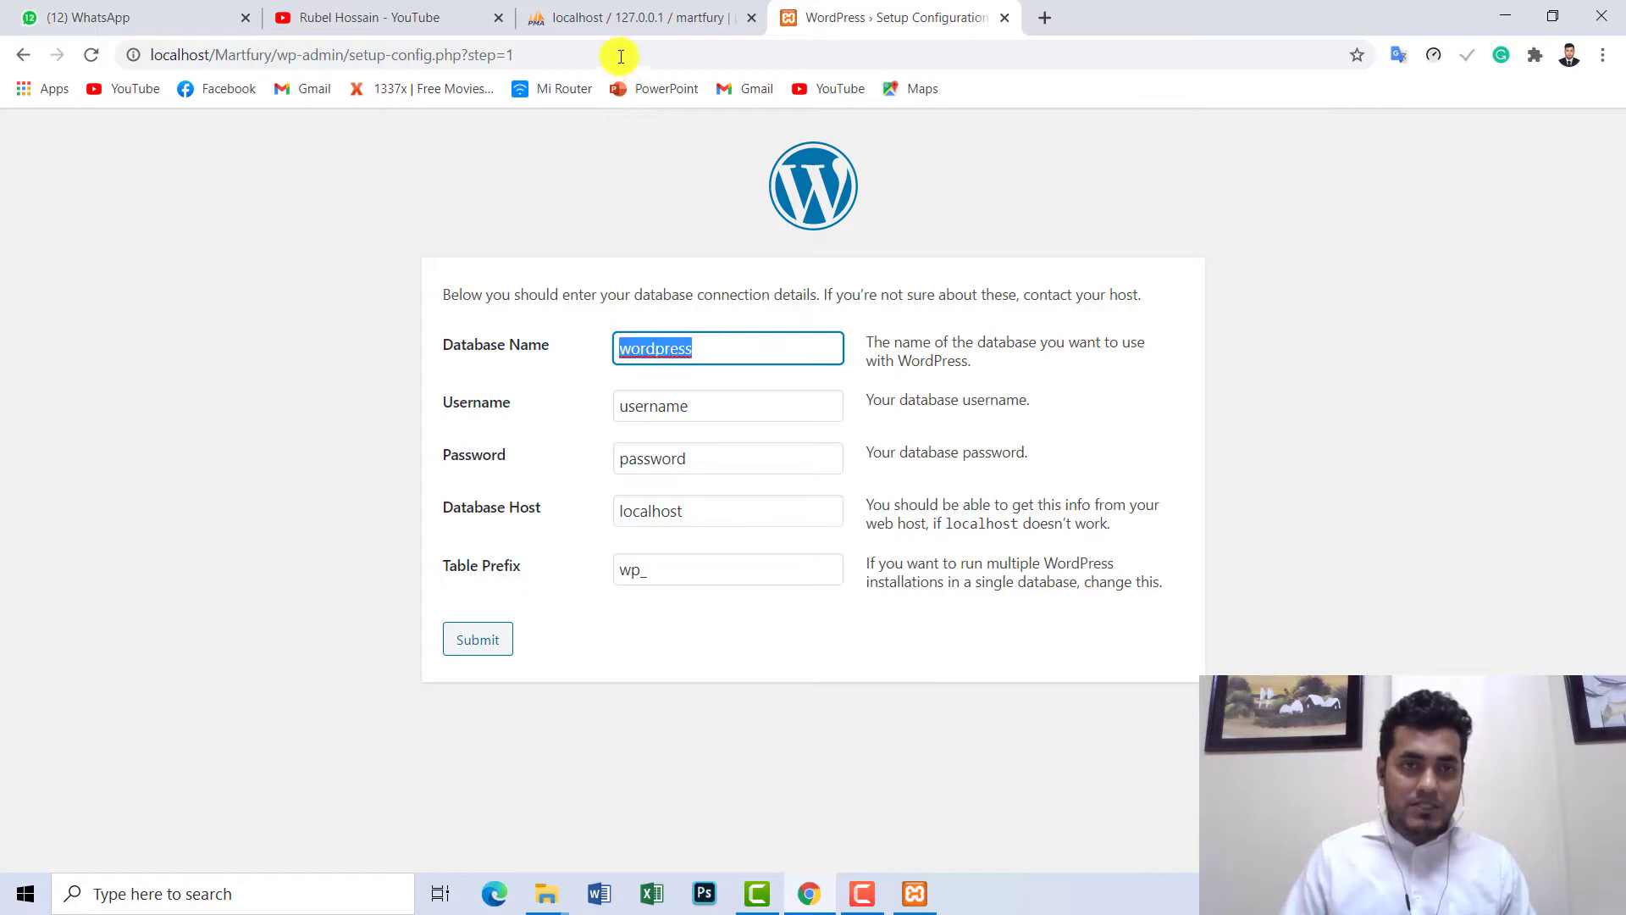
left_click(627, 18)
double_click(58, 358)
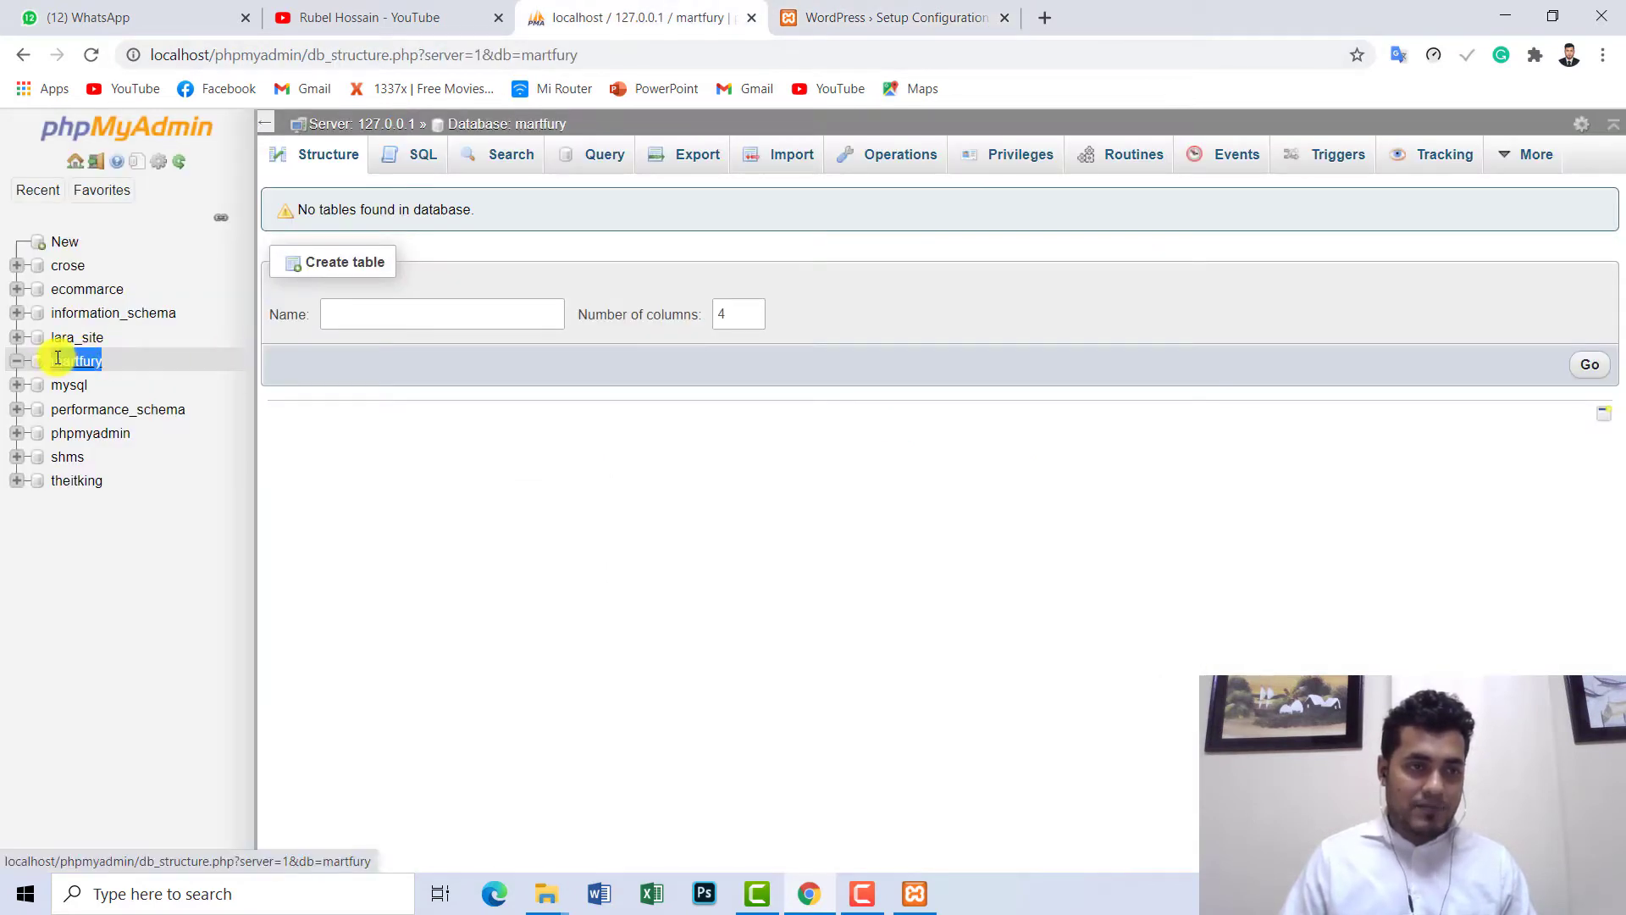
right_click(56, 359)
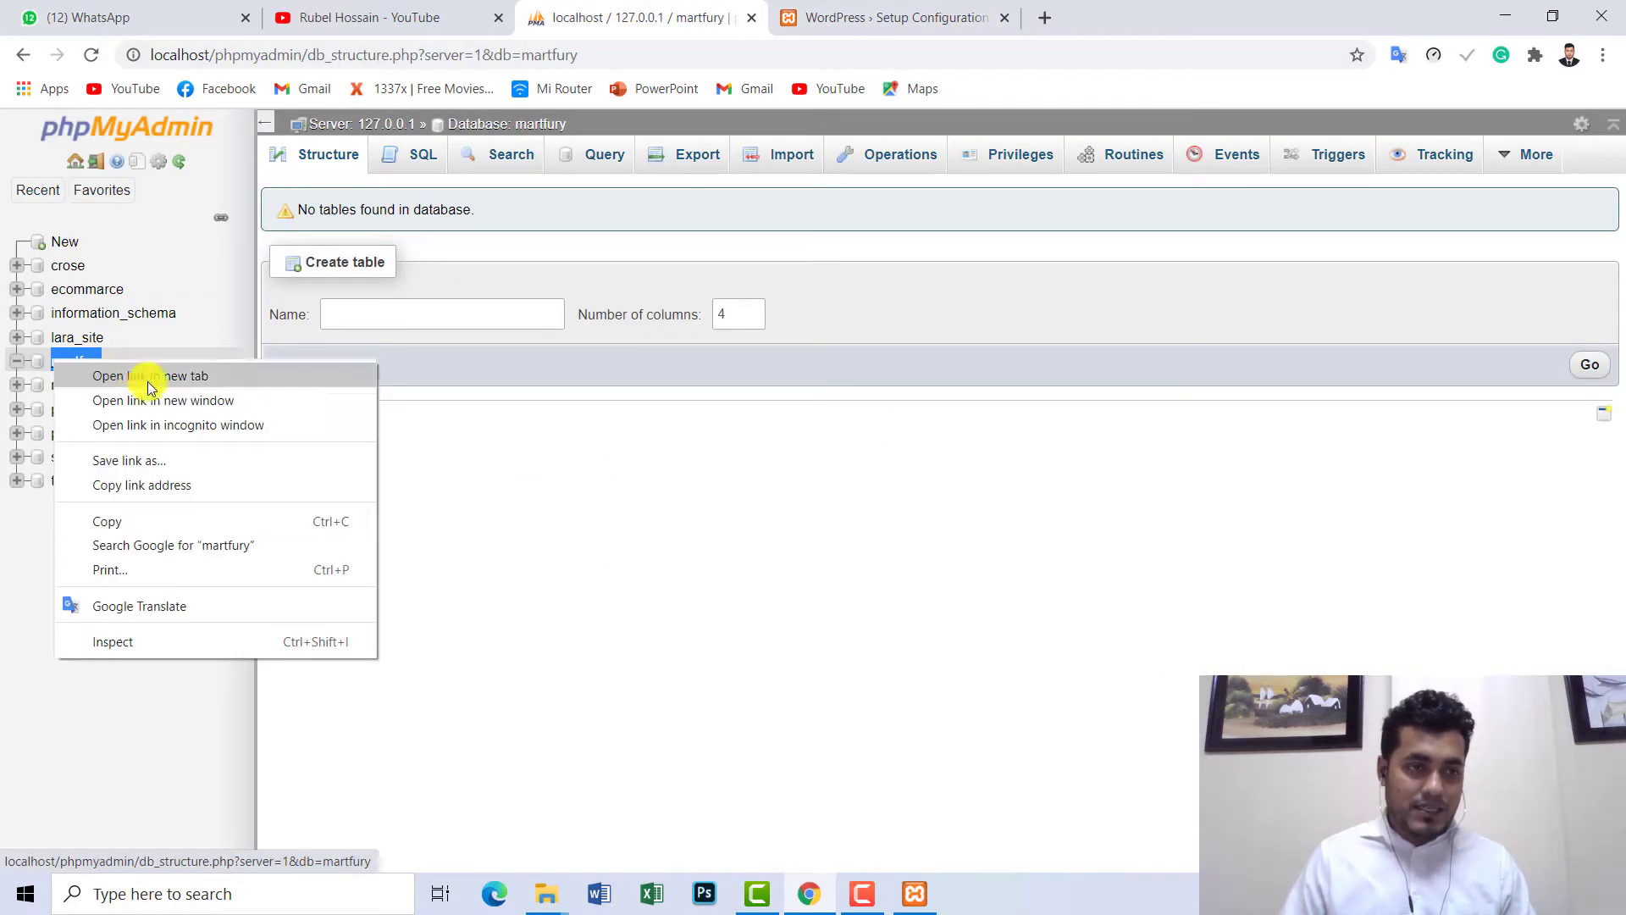
left_click(115, 525)
left_click(813, 17)
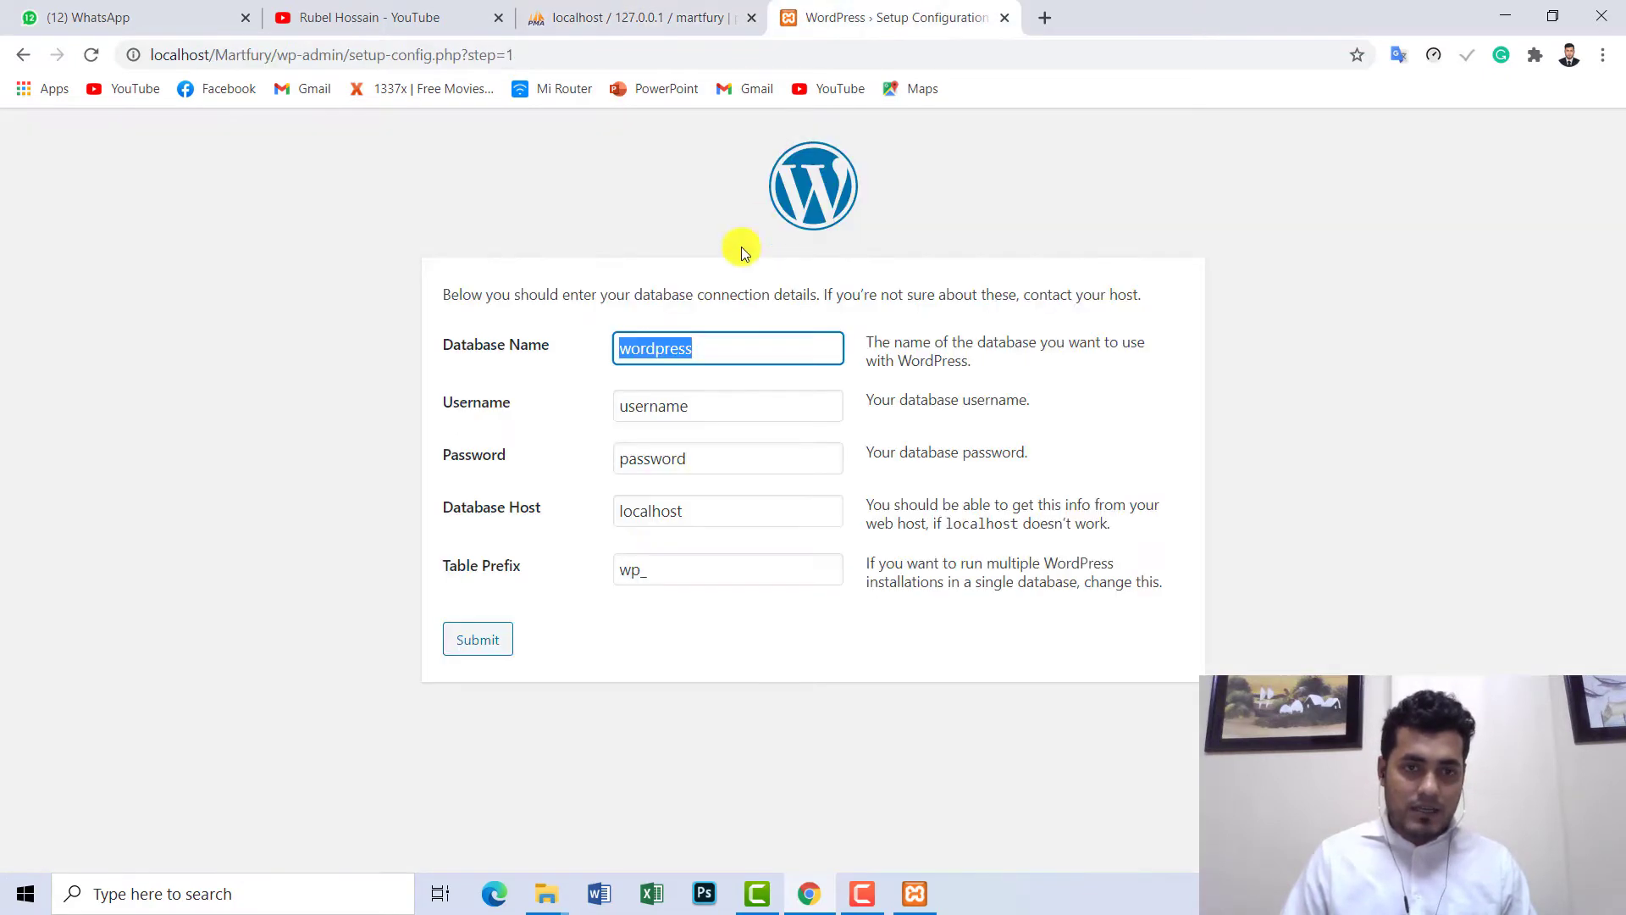
right_click(671, 335)
left_click(744, 430)
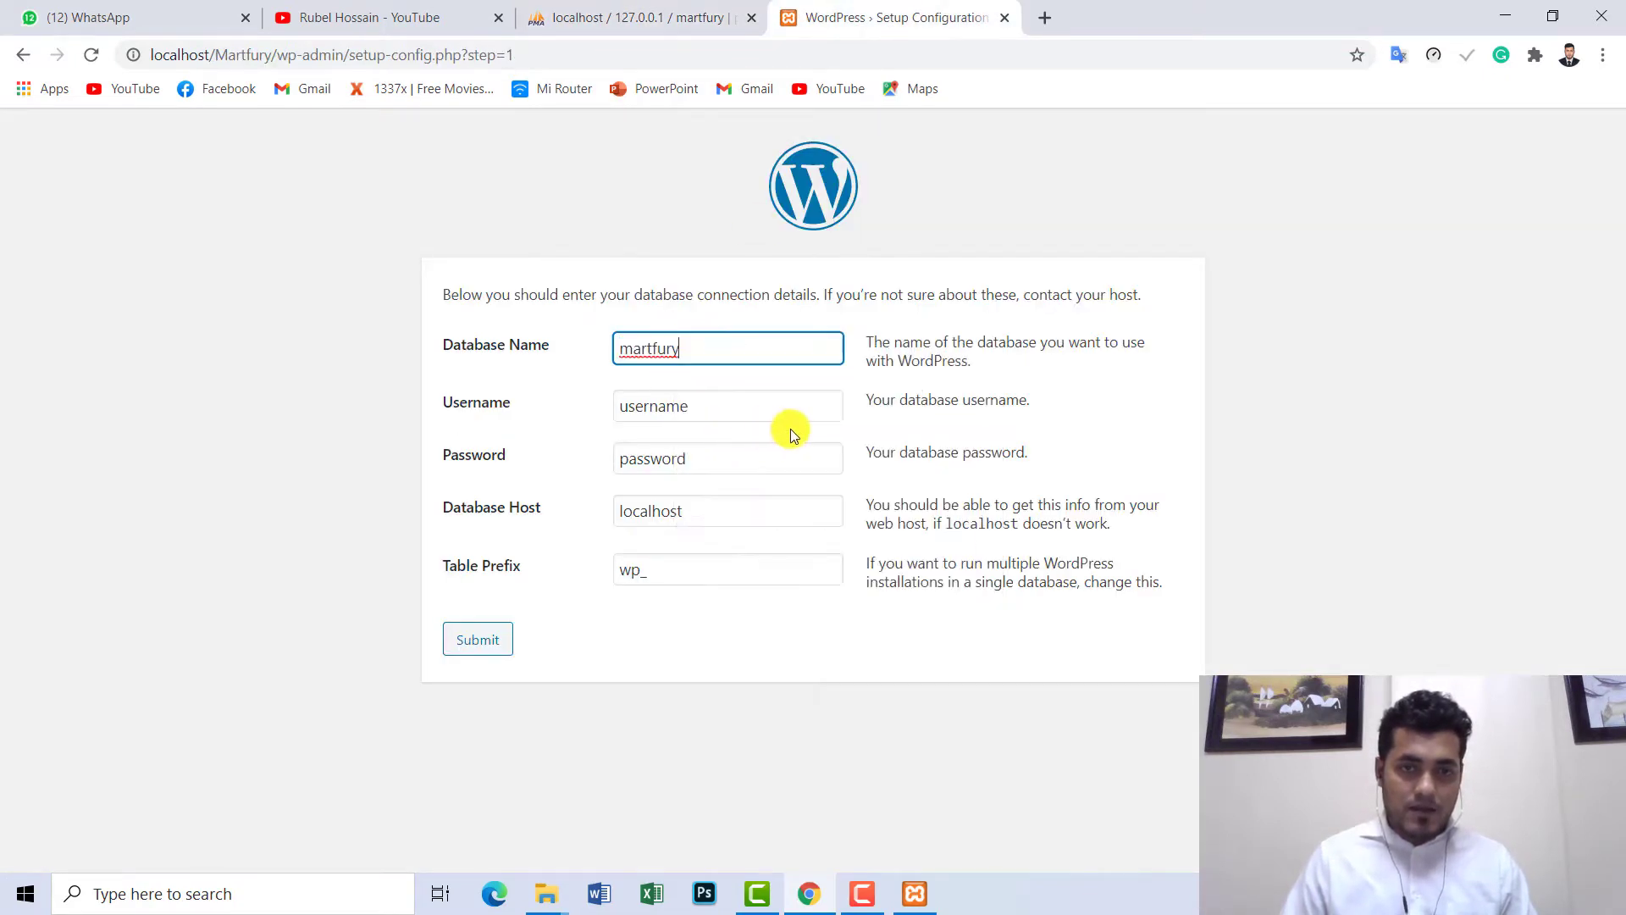
- Set Username to root, blank the password, change Table Prefix to mart_, and submit
left_click_drag(748, 406, 602, 406)
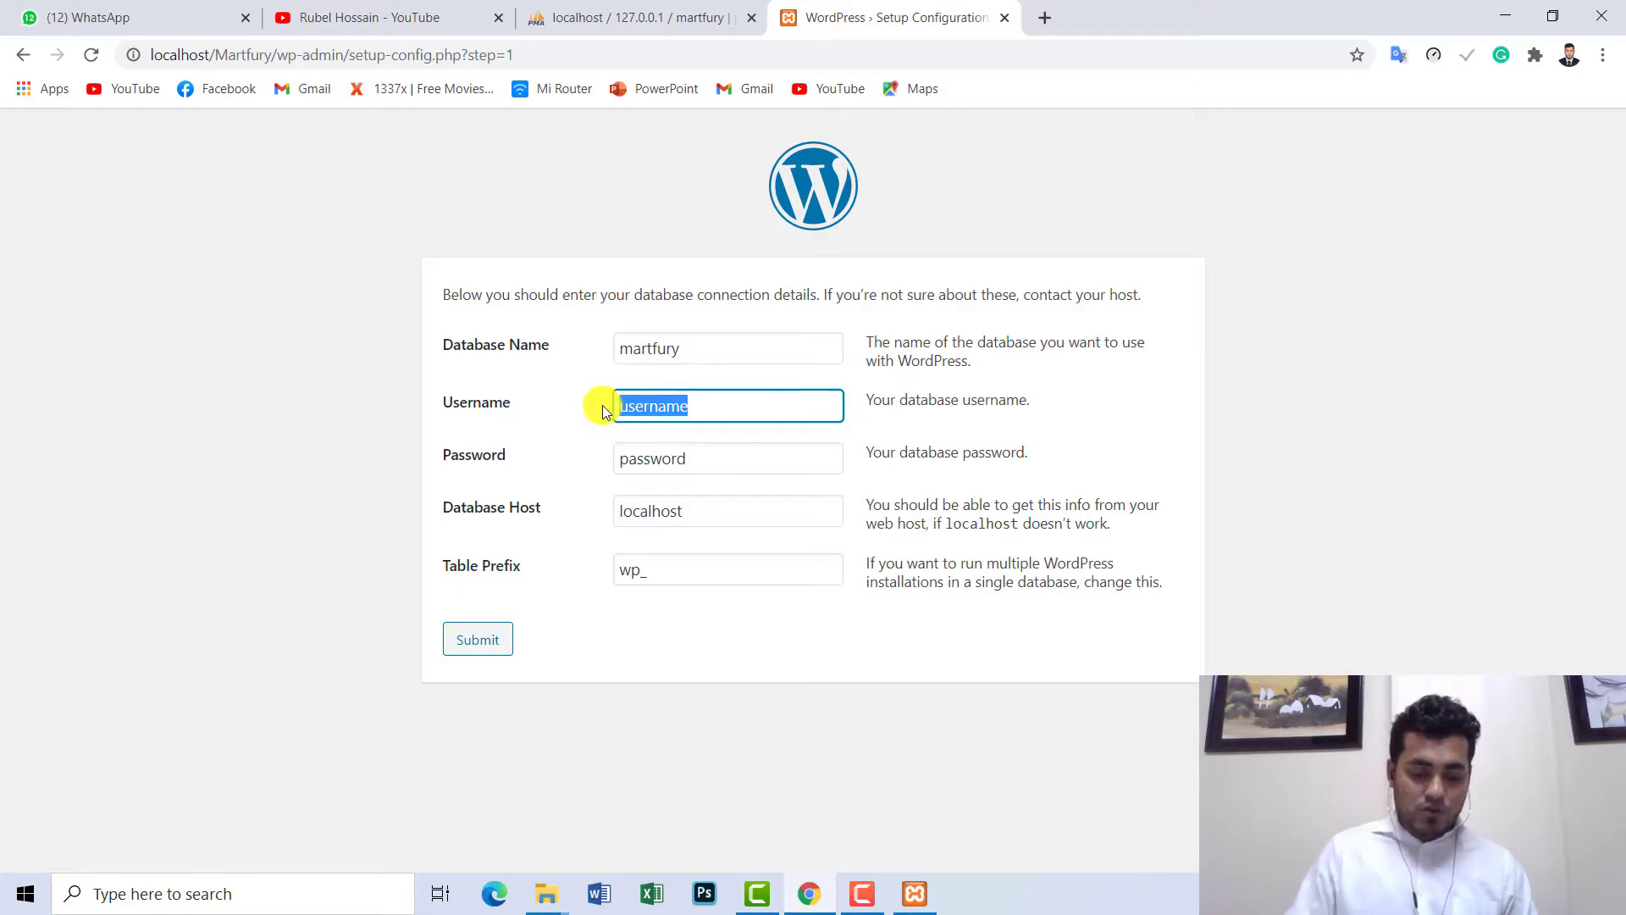
type("root")
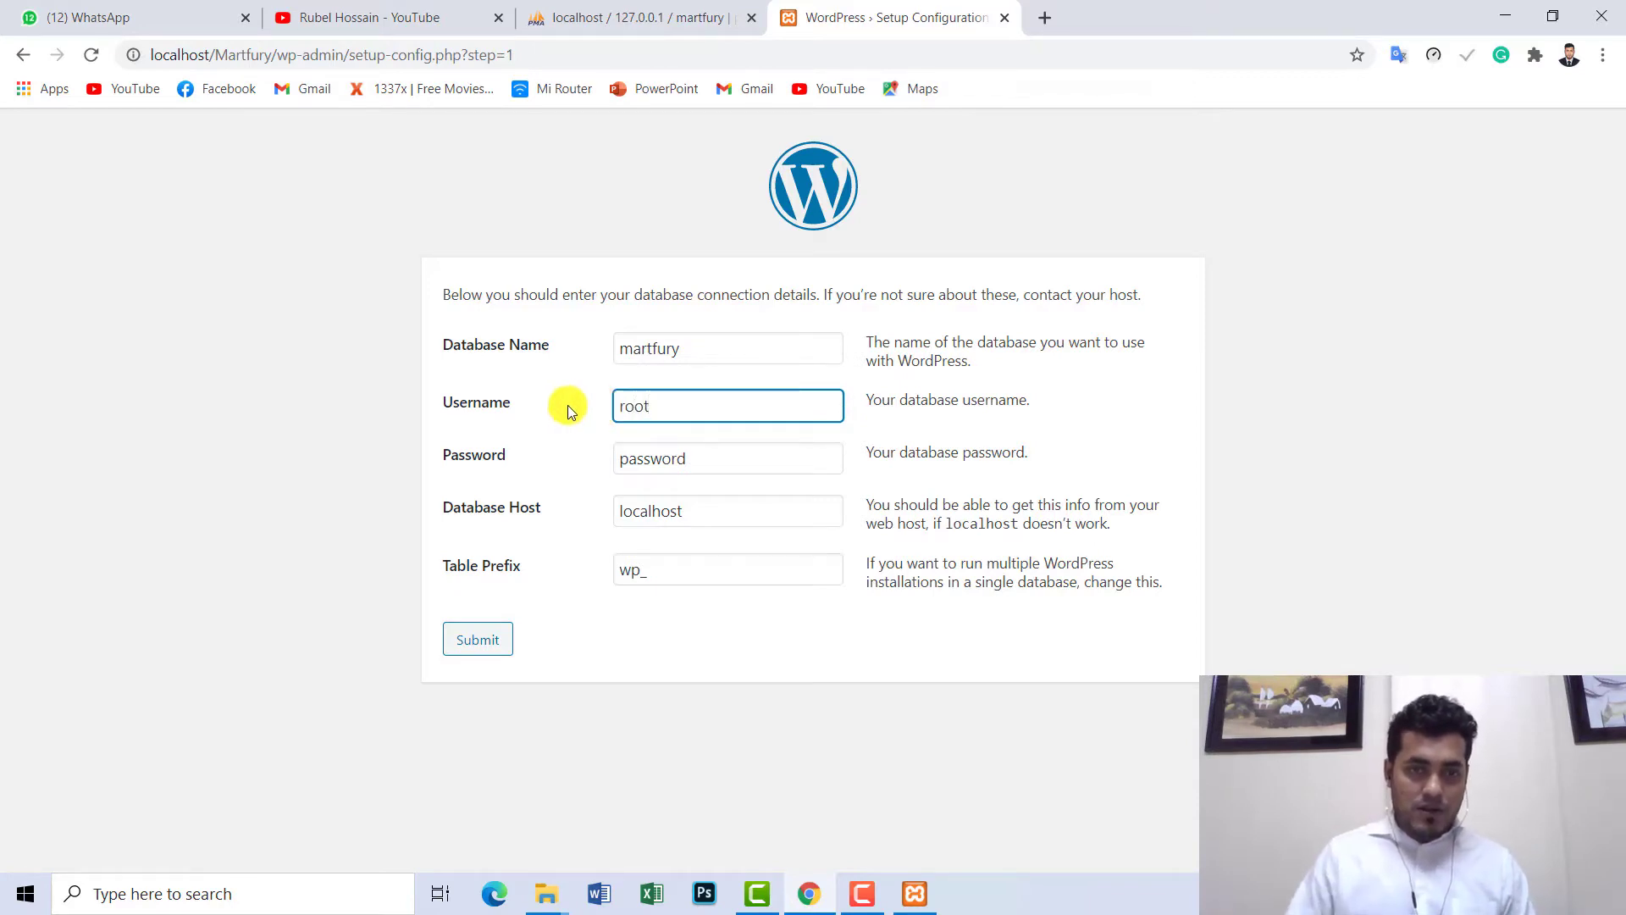
left_click_drag(715, 462, 584, 461)
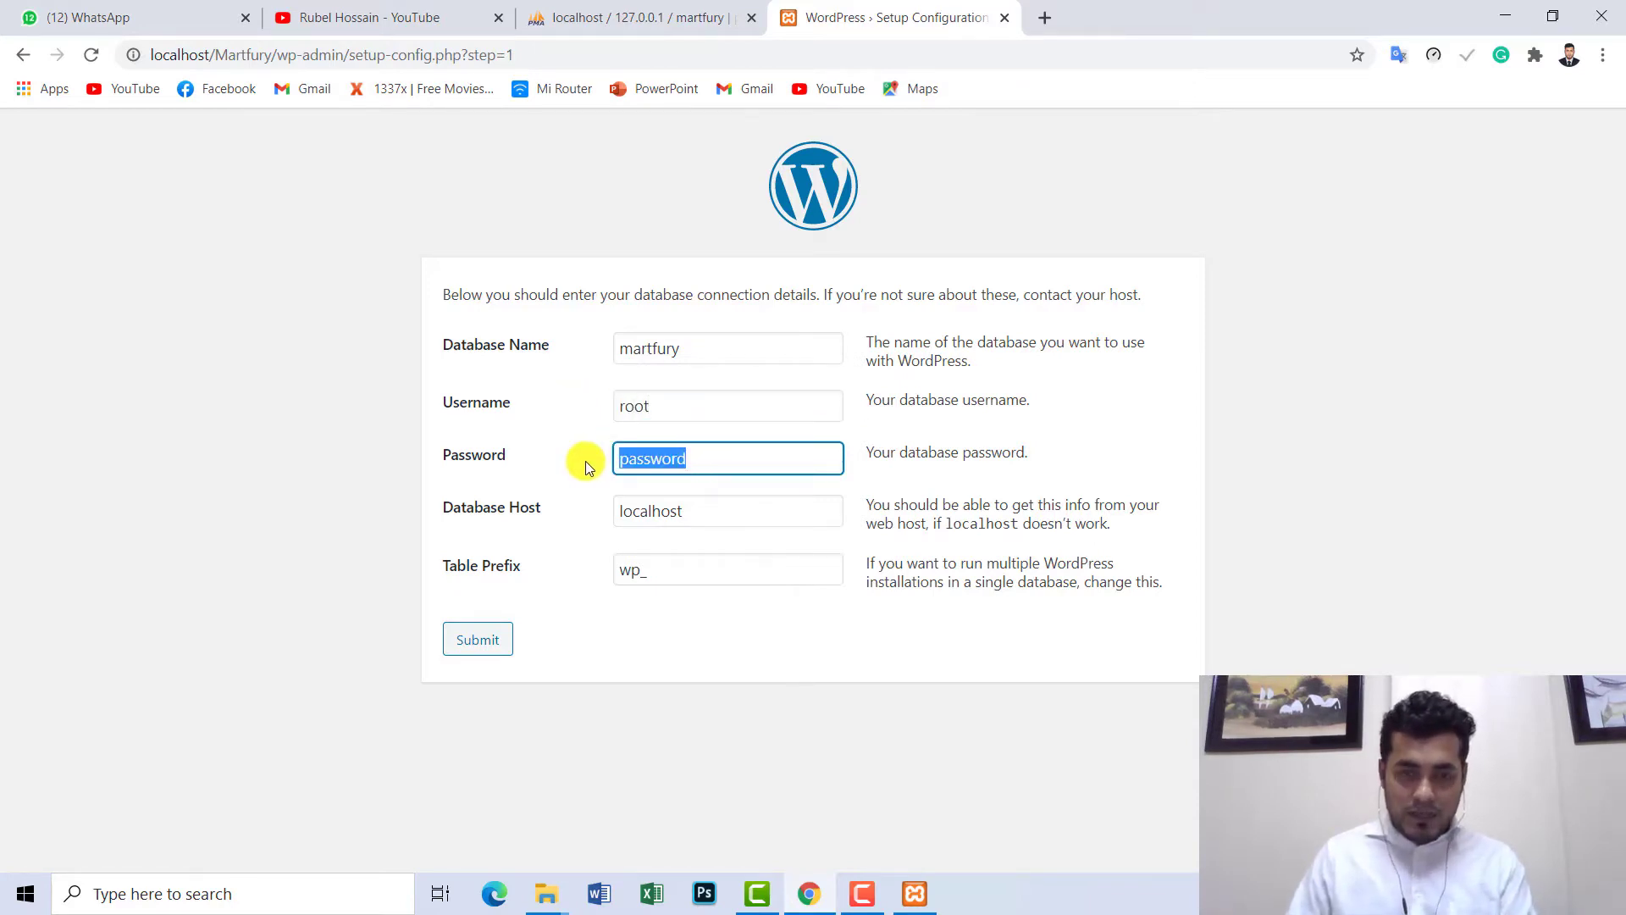
key("BackSpace")
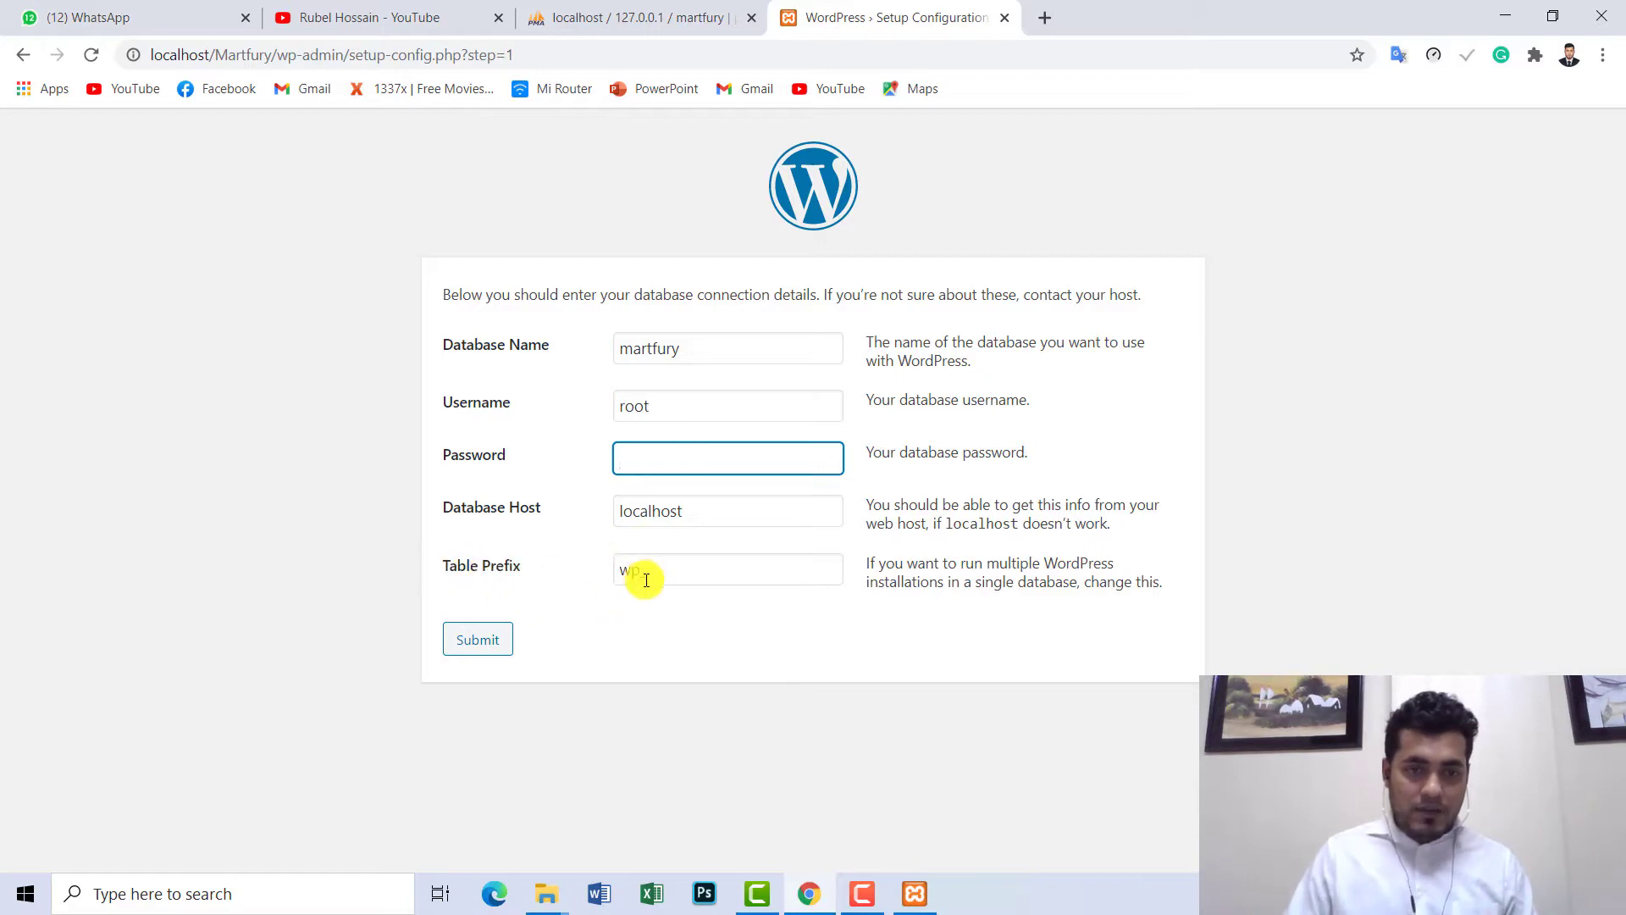
left_click_drag(640, 572, 603, 572)
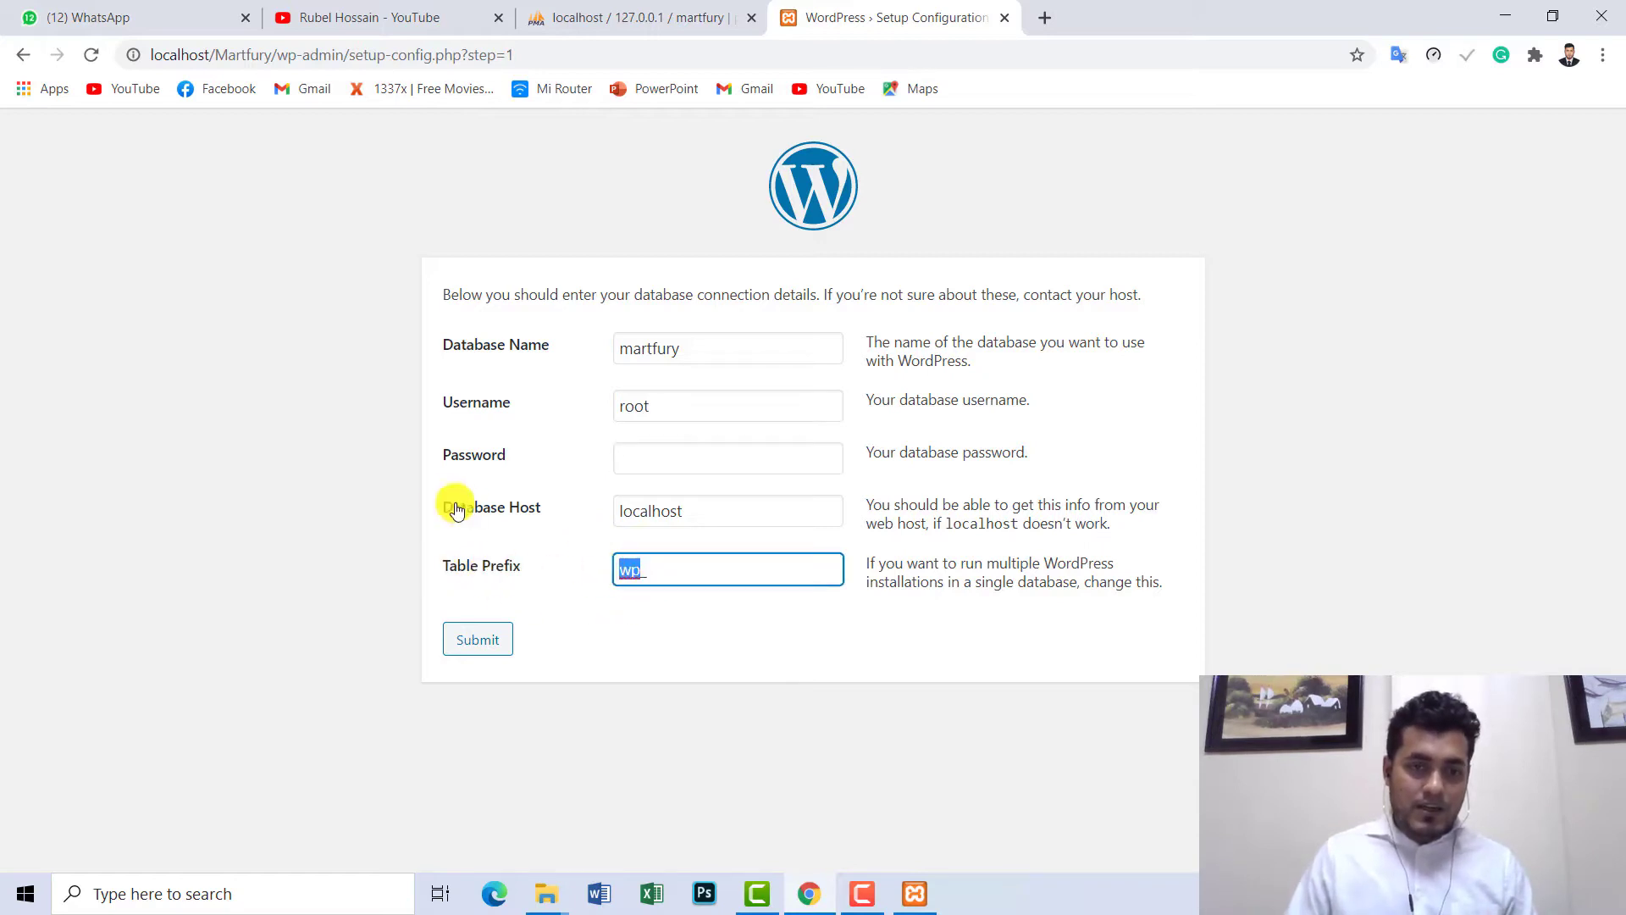
left_click_drag(679, 510, 534, 545)
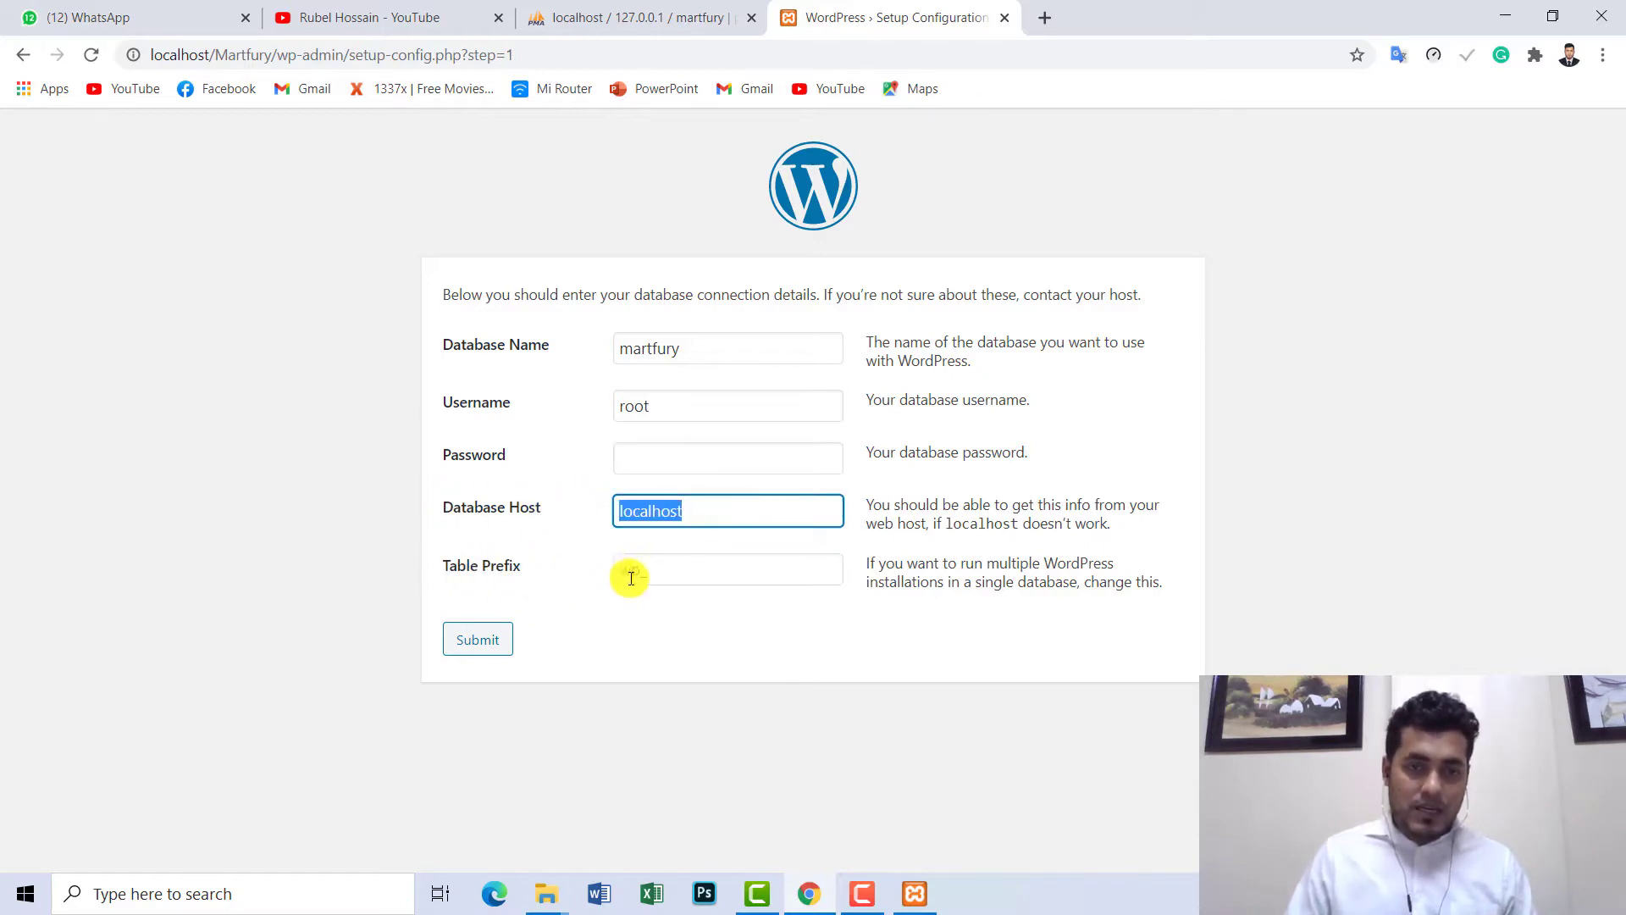
left_click_drag(642, 572, 607, 576)
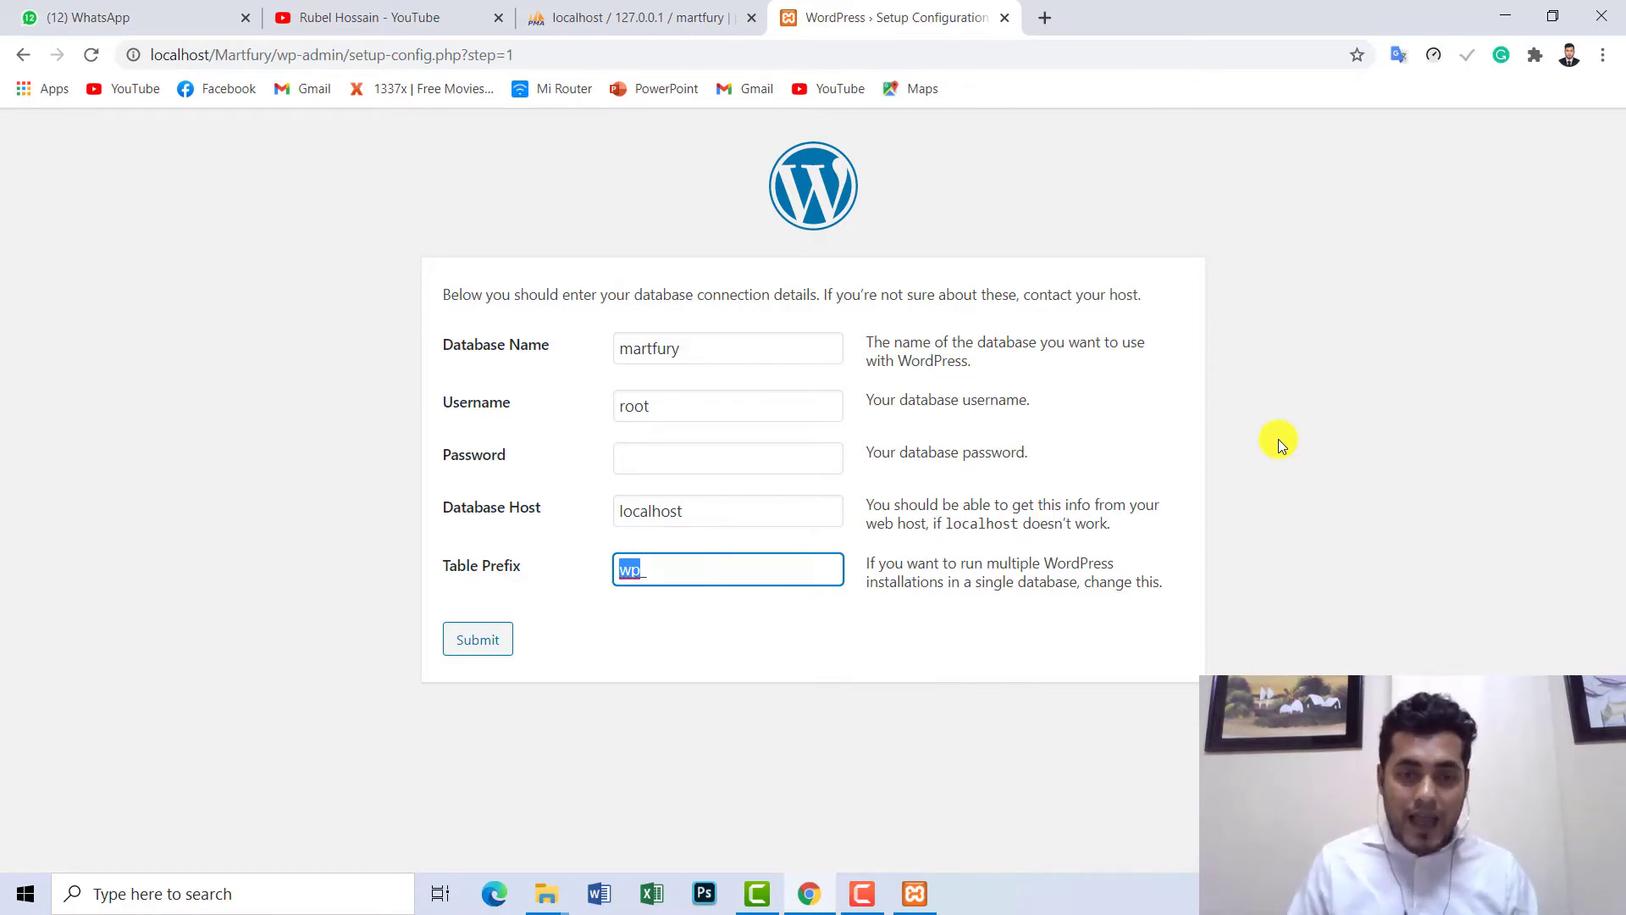
type("mart_")
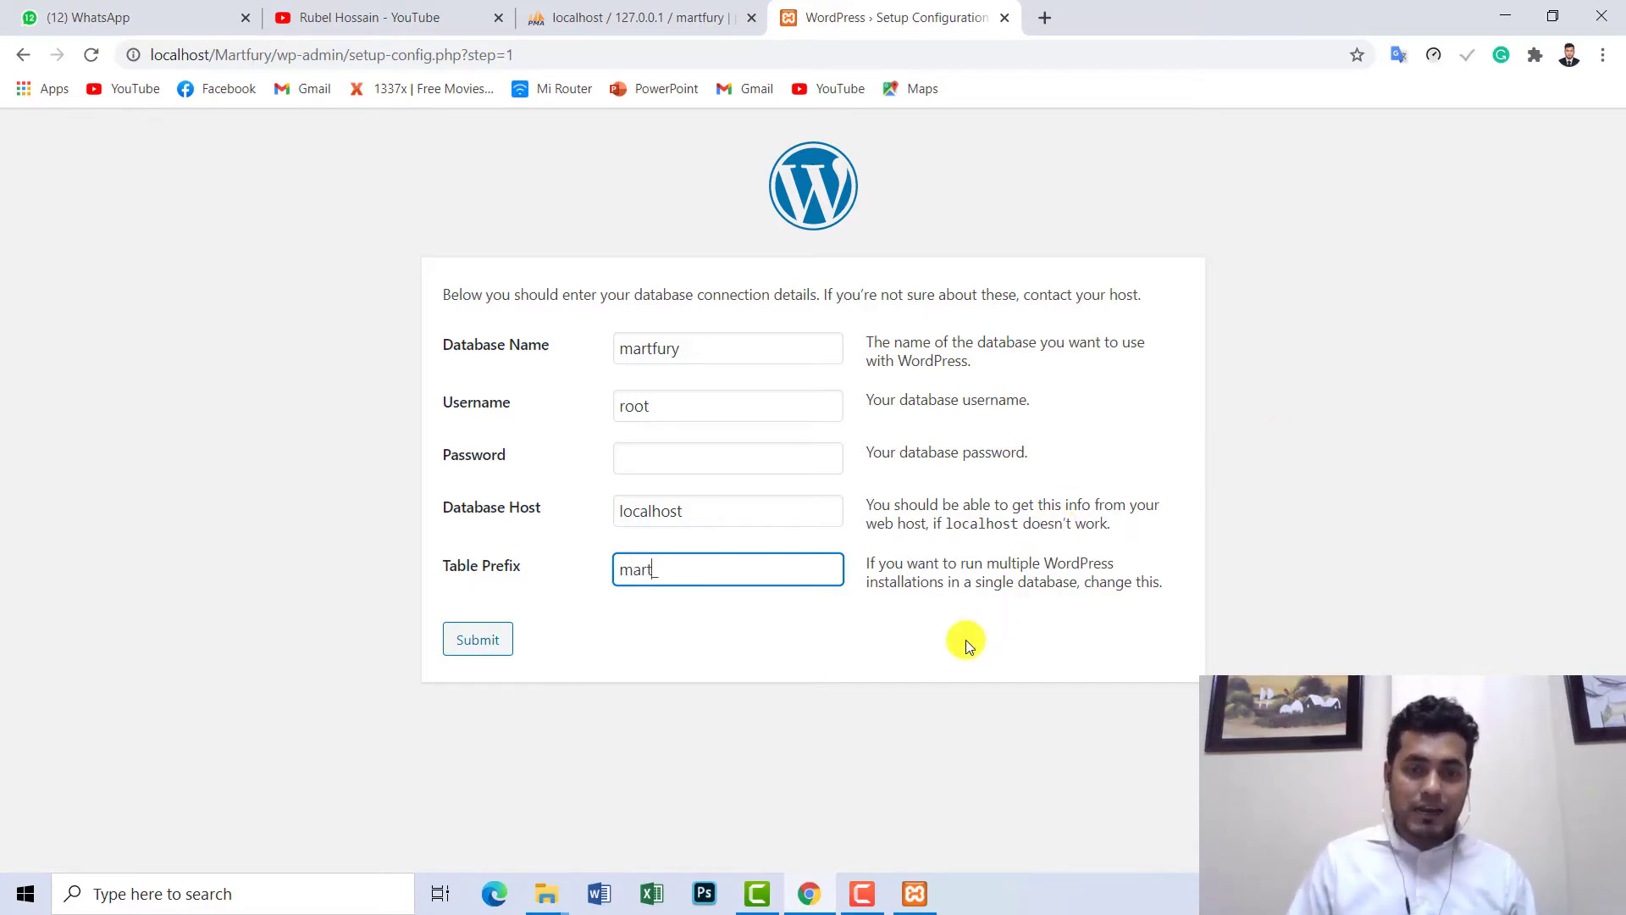
left_click(896, 700)
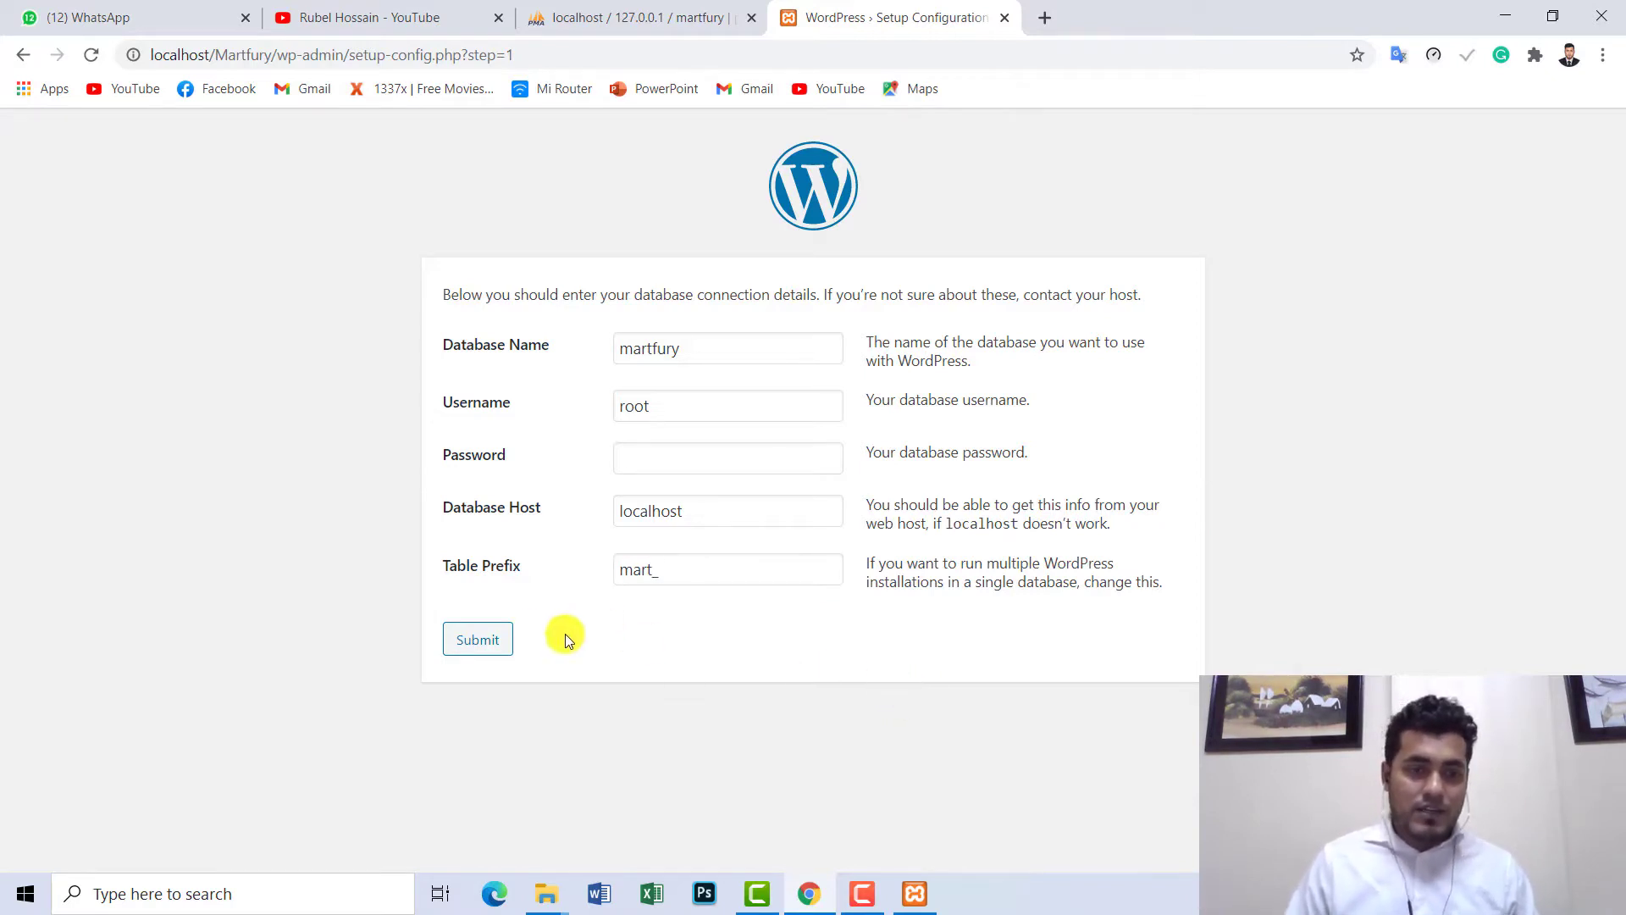
left_click(471, 638)
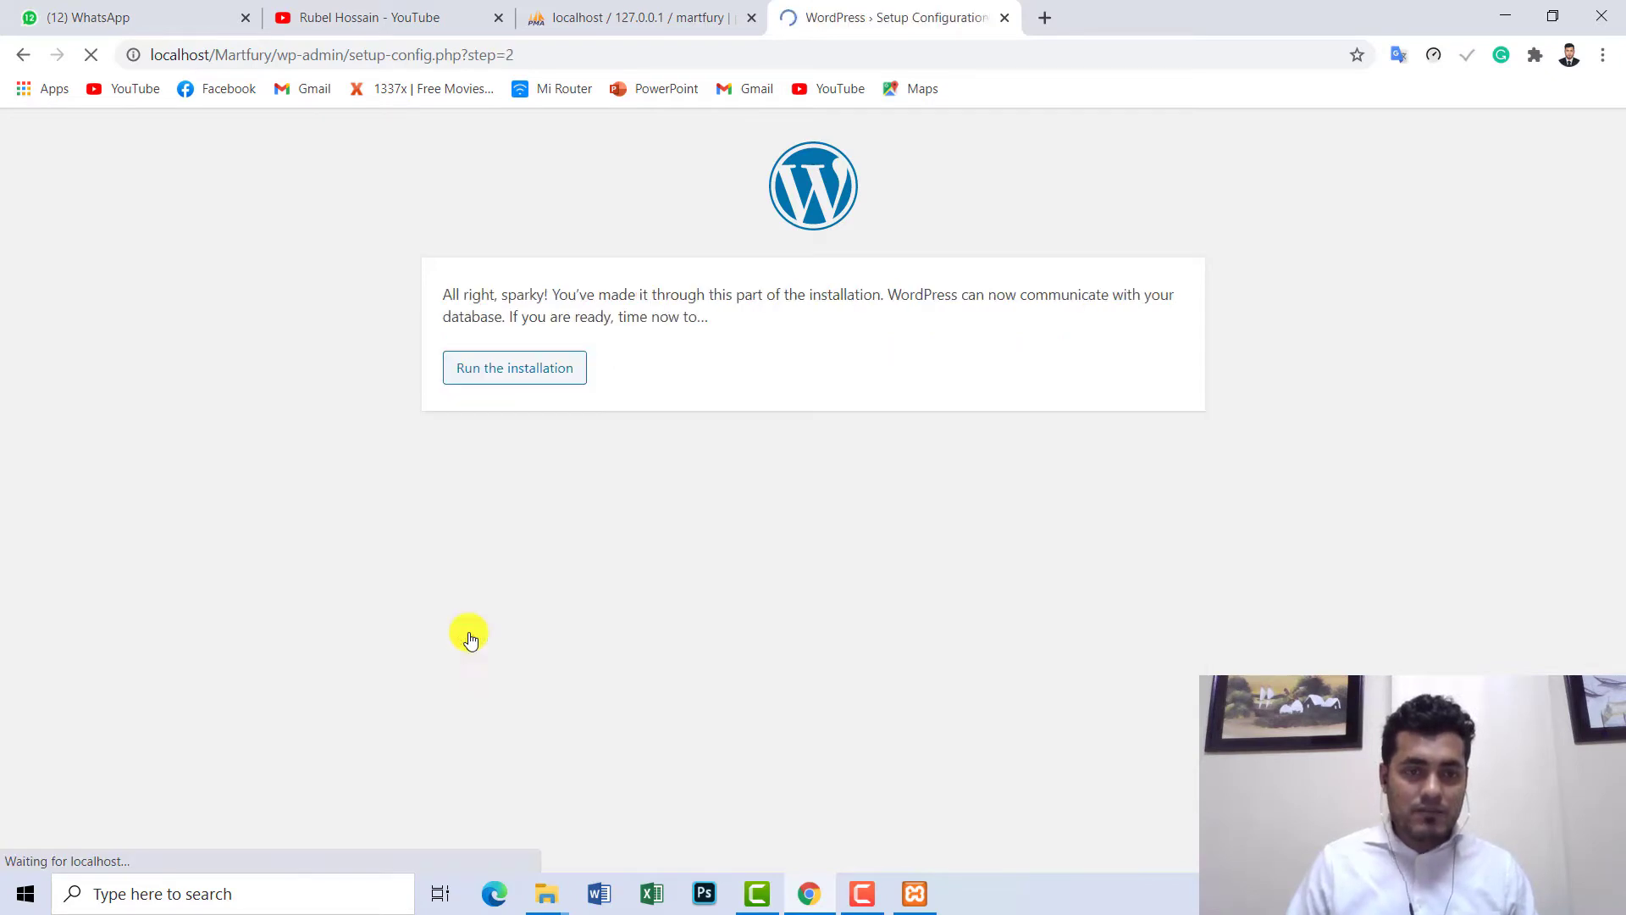
- Start the installation and enter Martfury as the site title
left_click(511, 376)
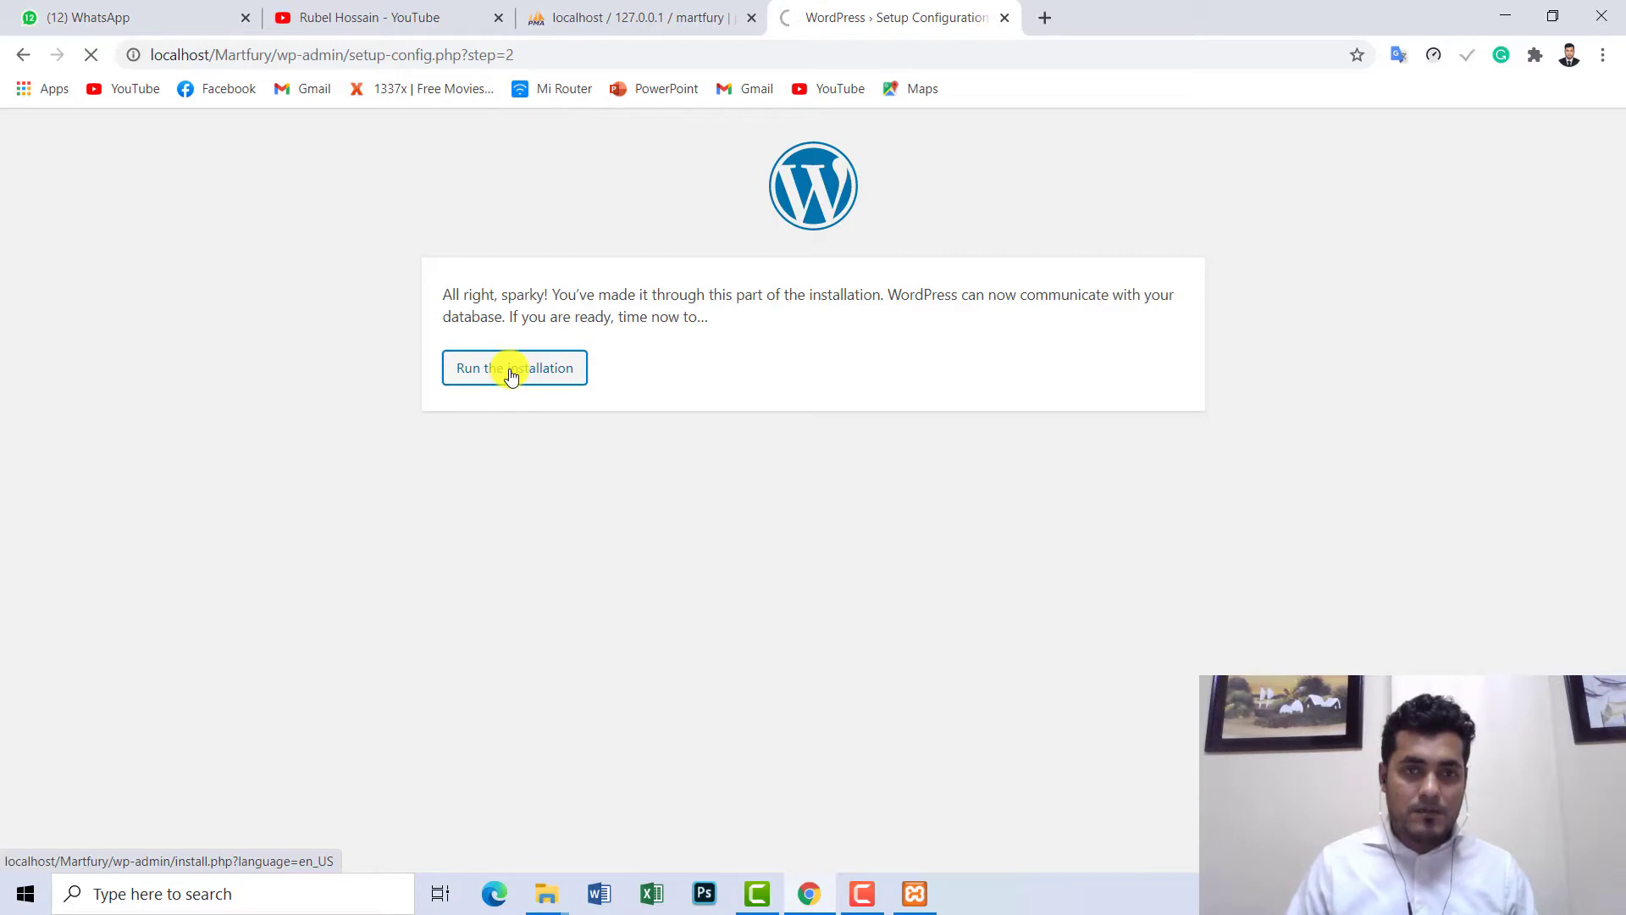
scroll(508, 373, "down", 2)
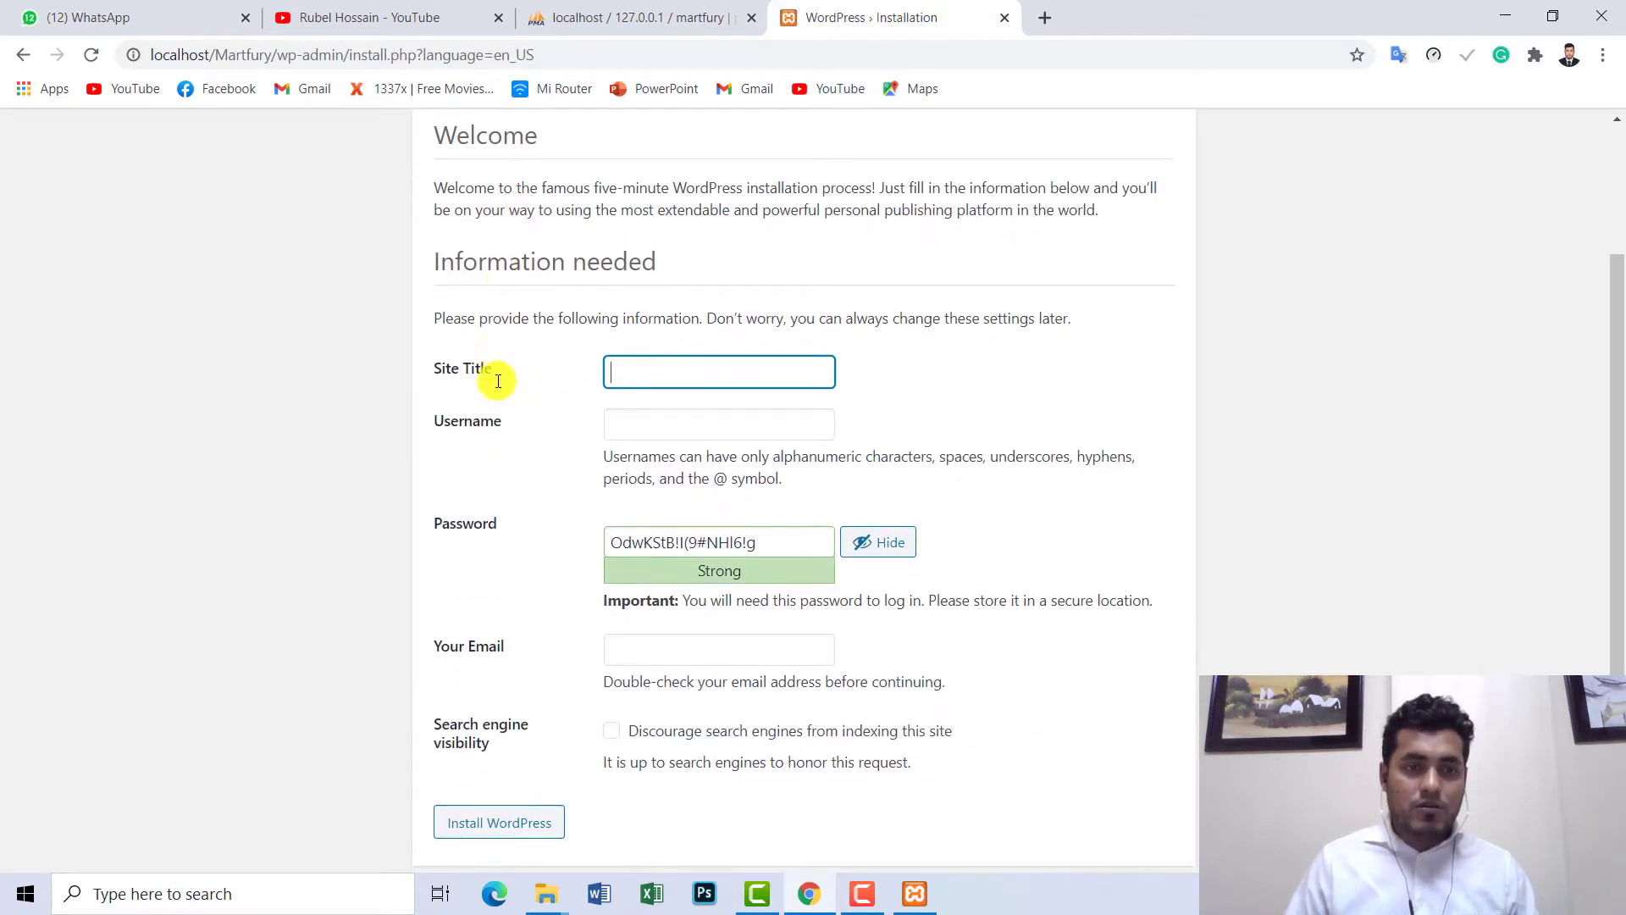
scroll(495, 373, "up", 2)
scroll(555, 305, "down", 1)
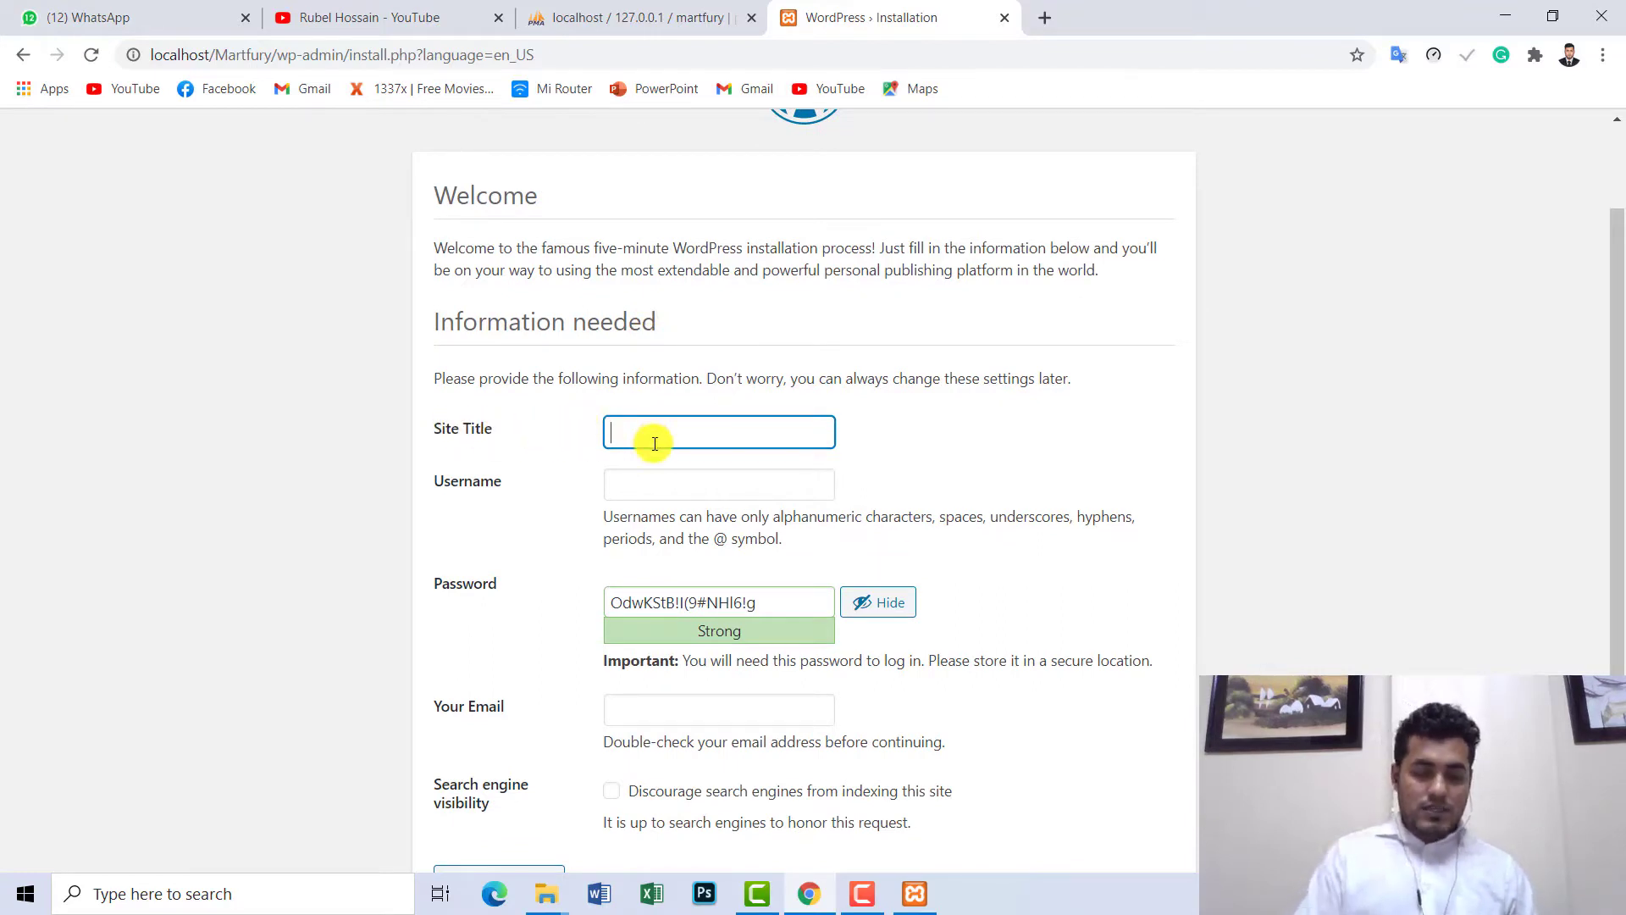
type("Mar")
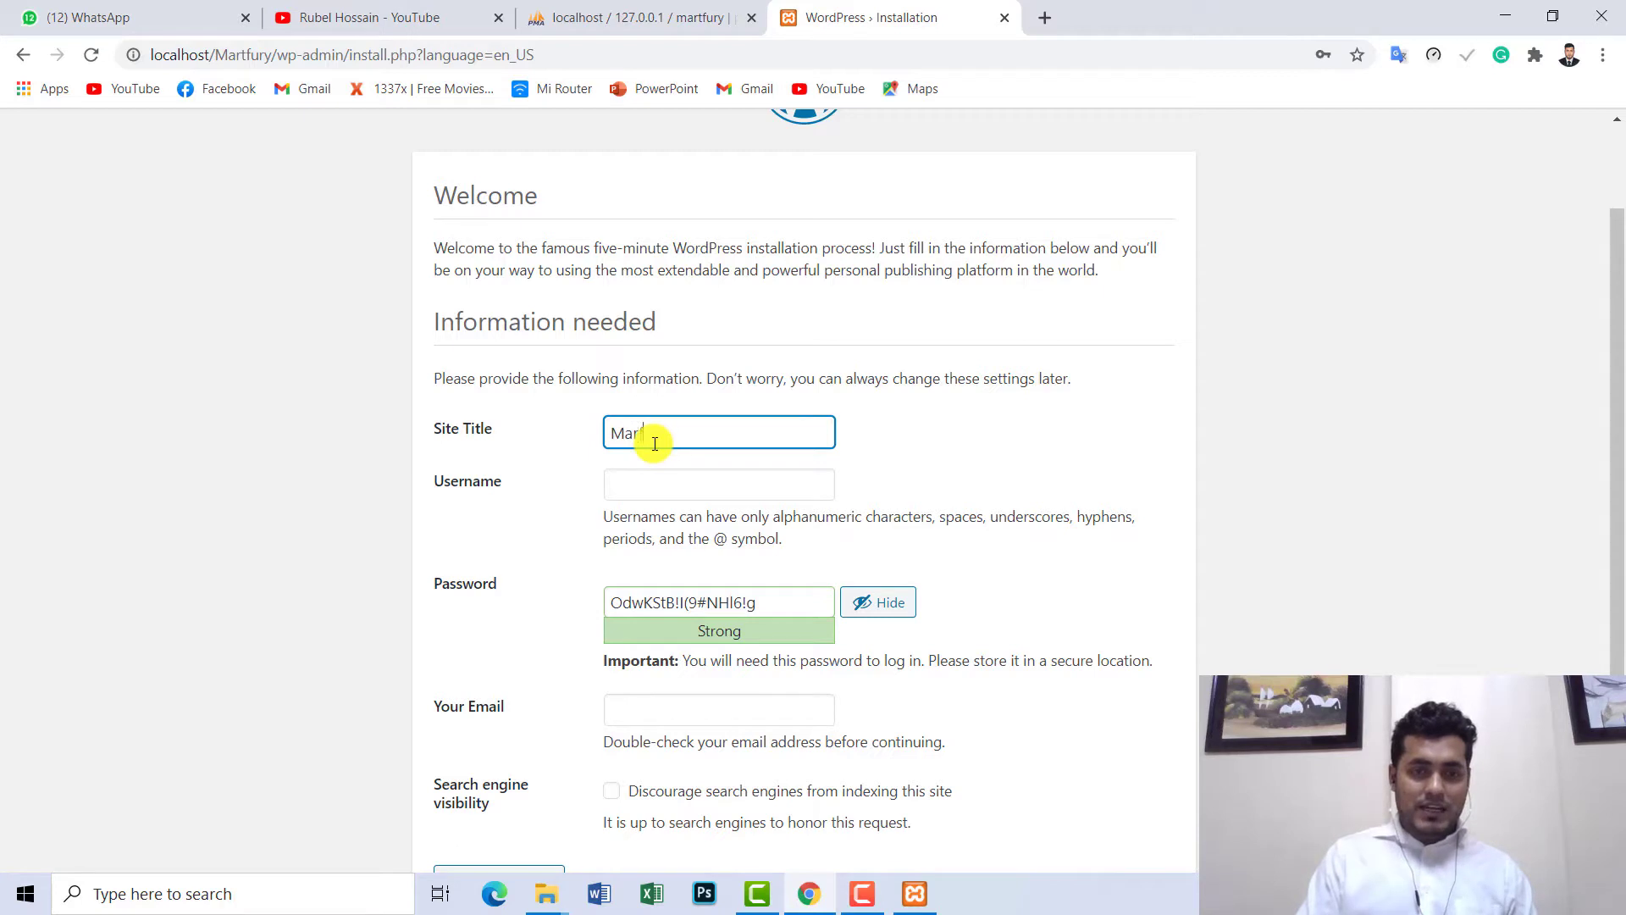
type("tfury")
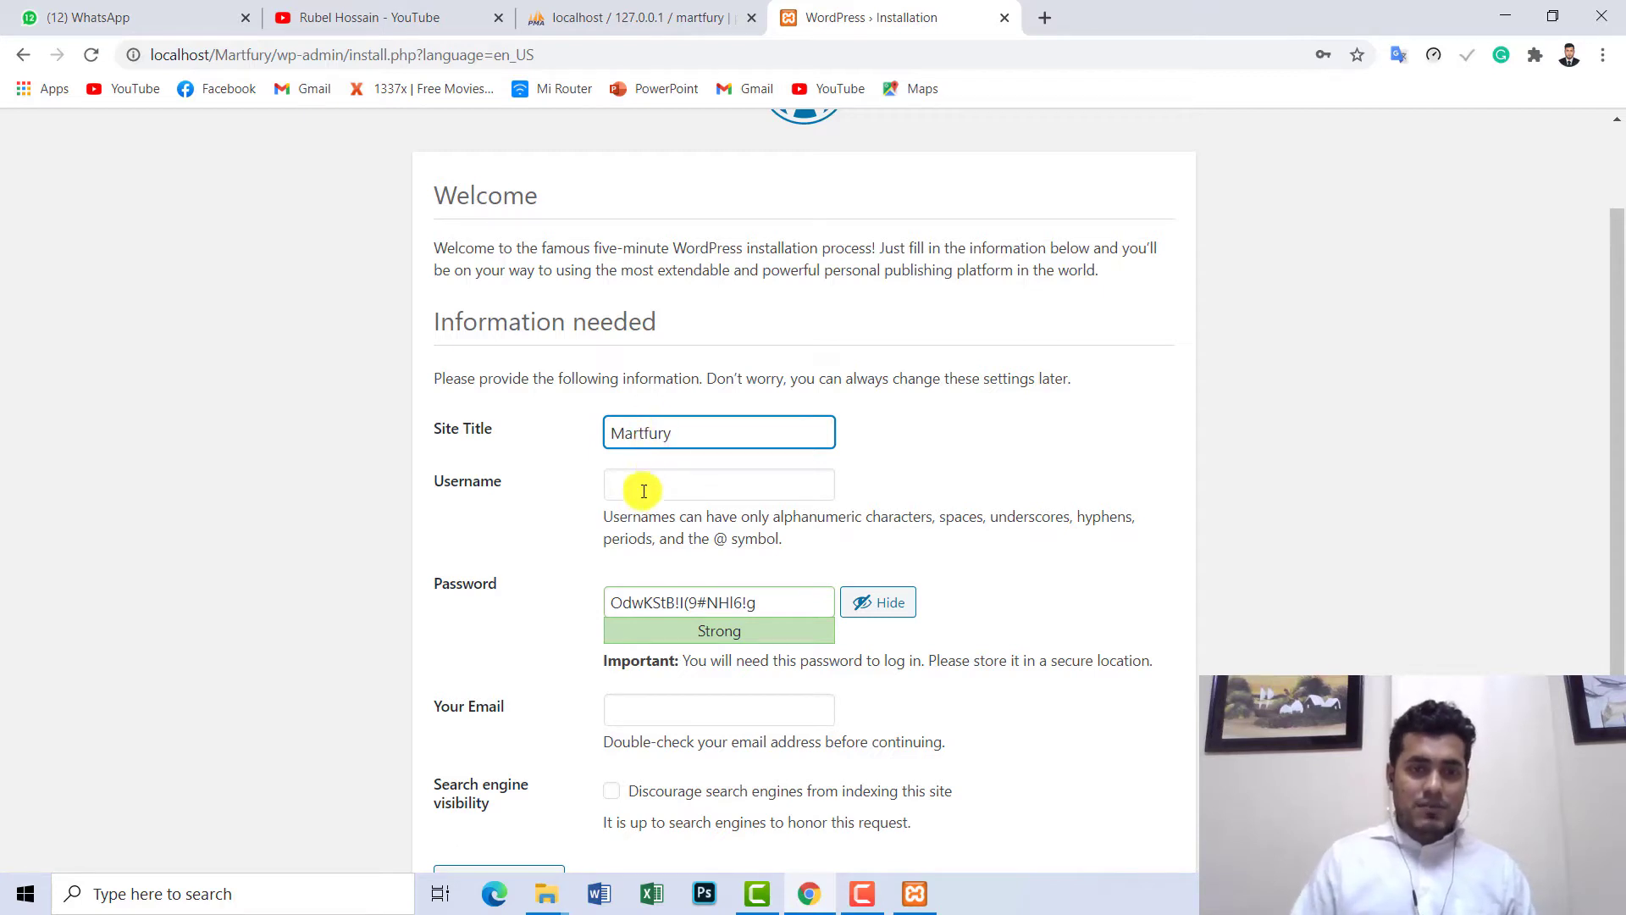
- Set the admin username to martfury and replace the generated password with a custom one
key("ctrl+a")
left_click(644, 478)
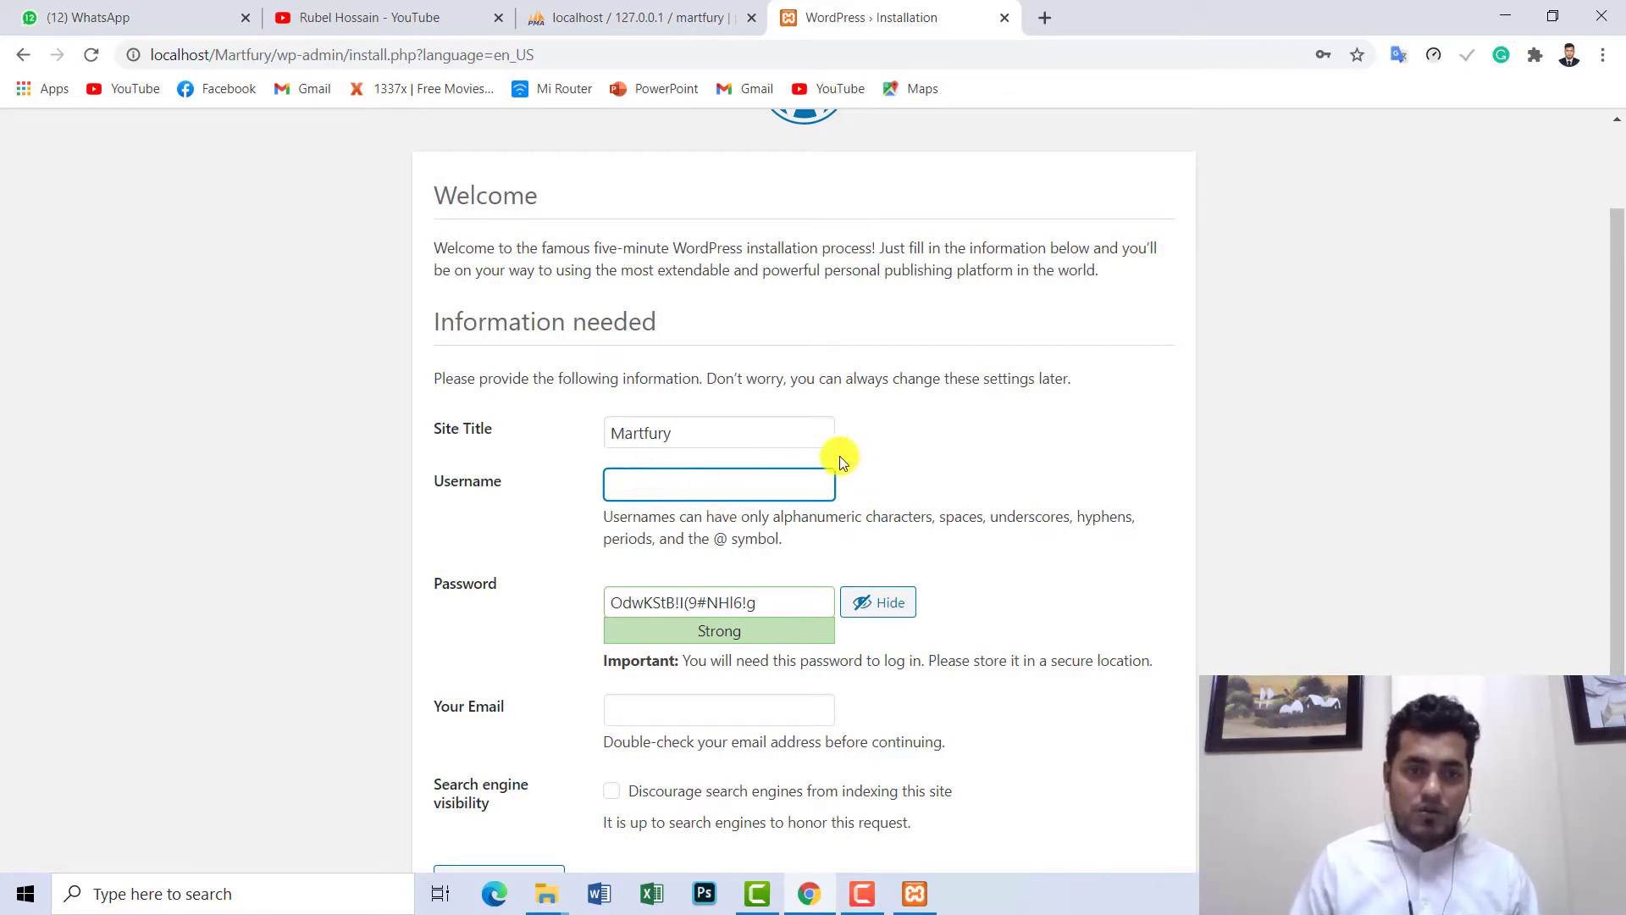
type("mar")
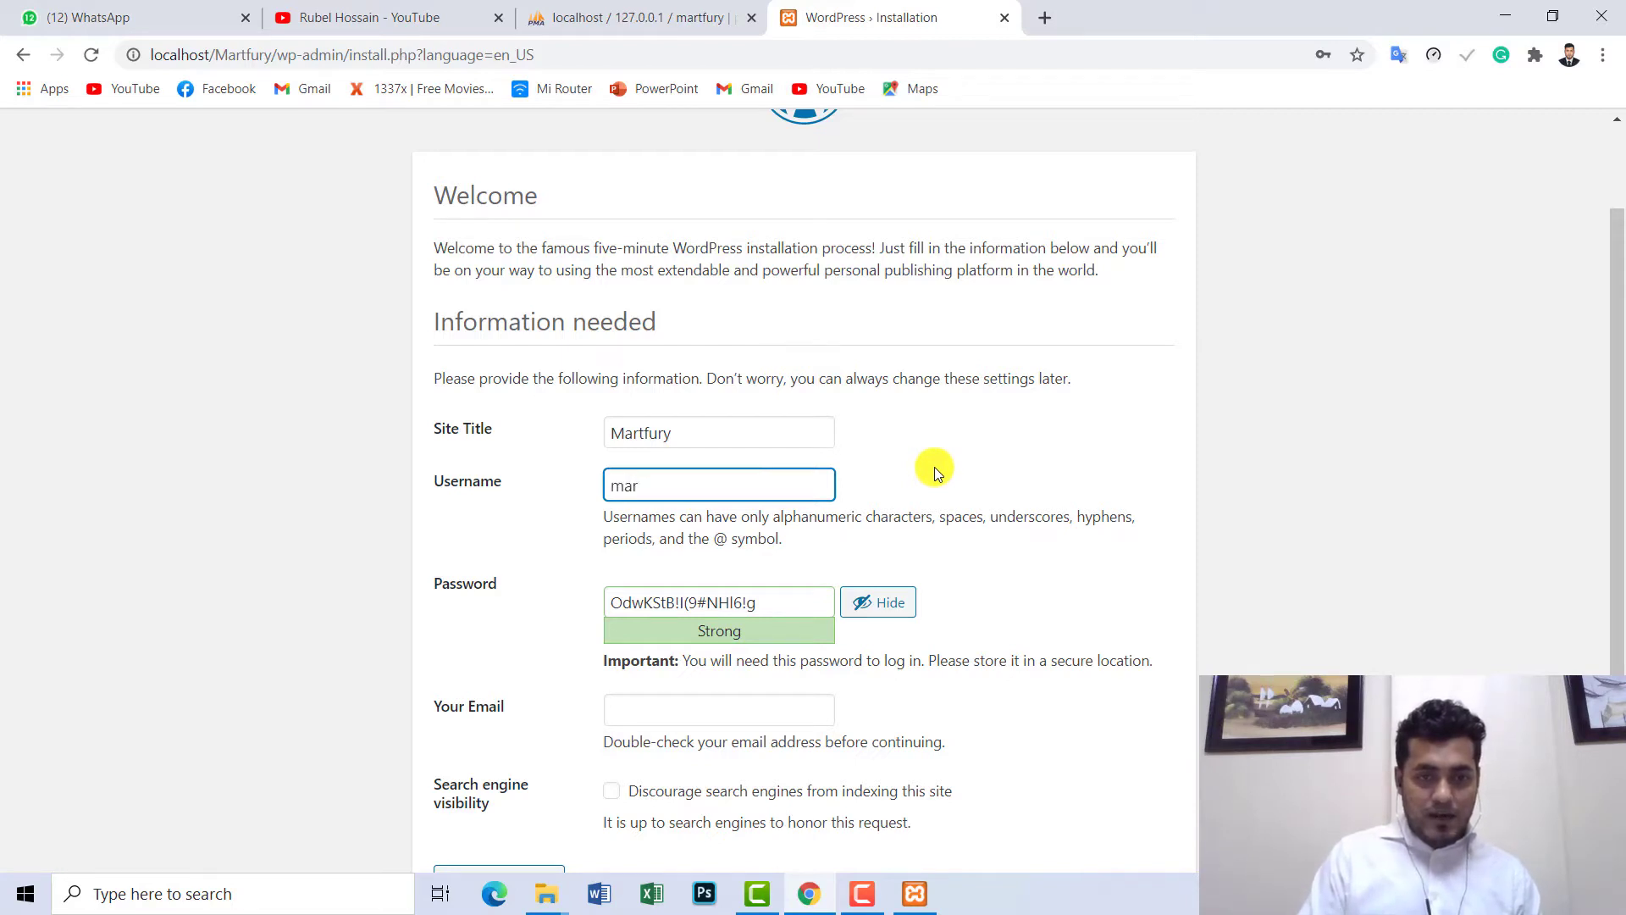
type("tfury")
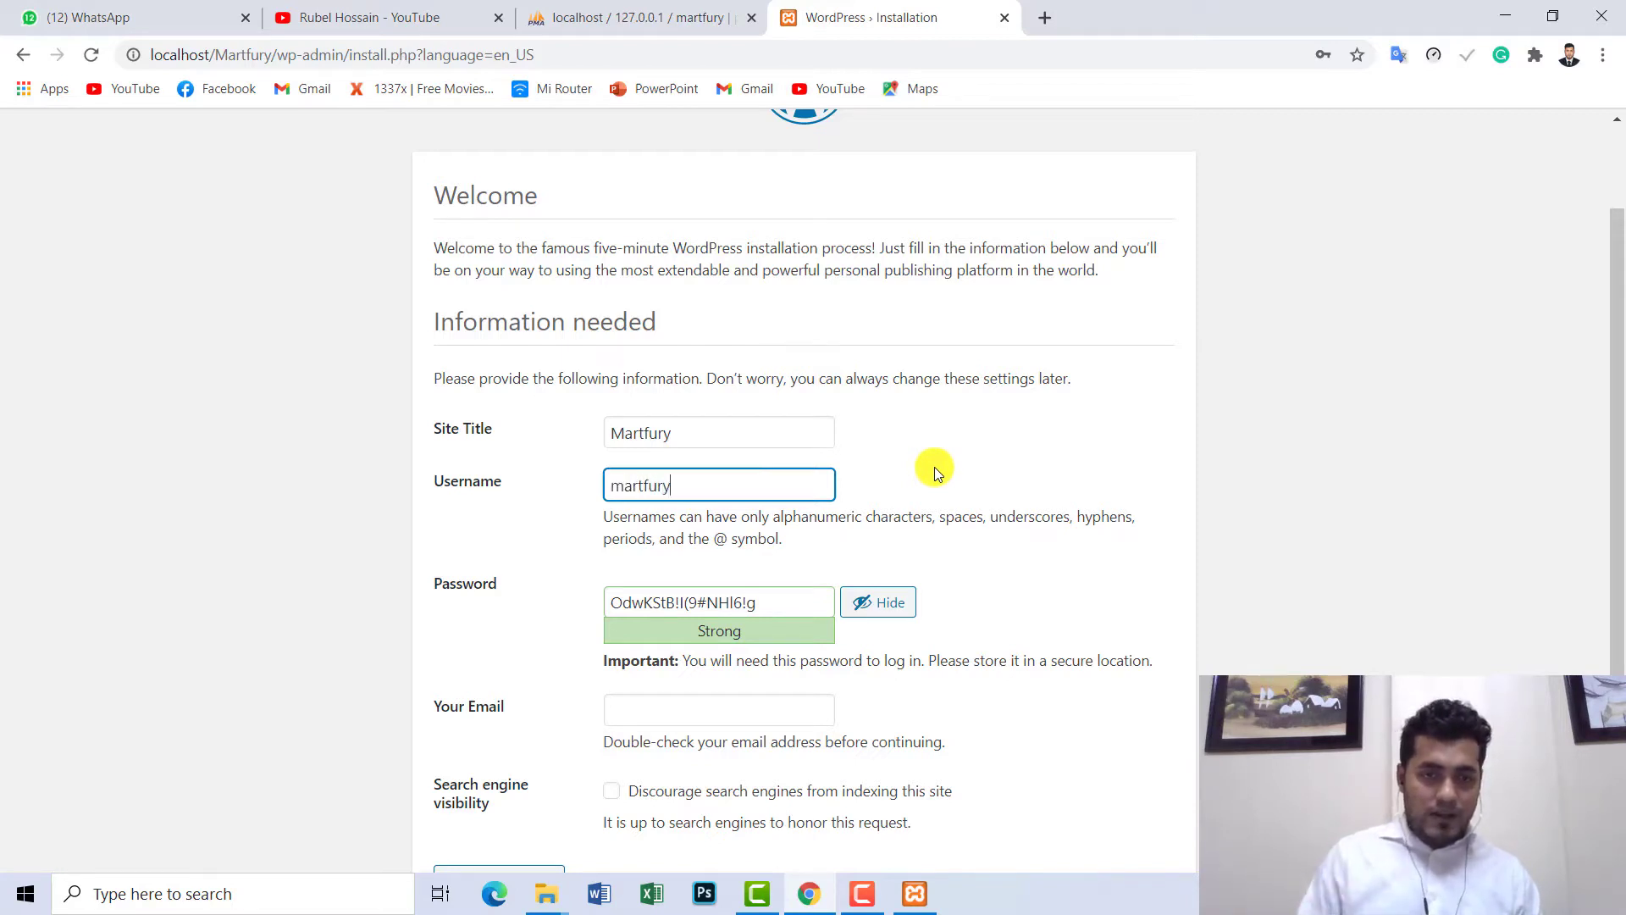
key("shift+Left")
key("shift+Home")
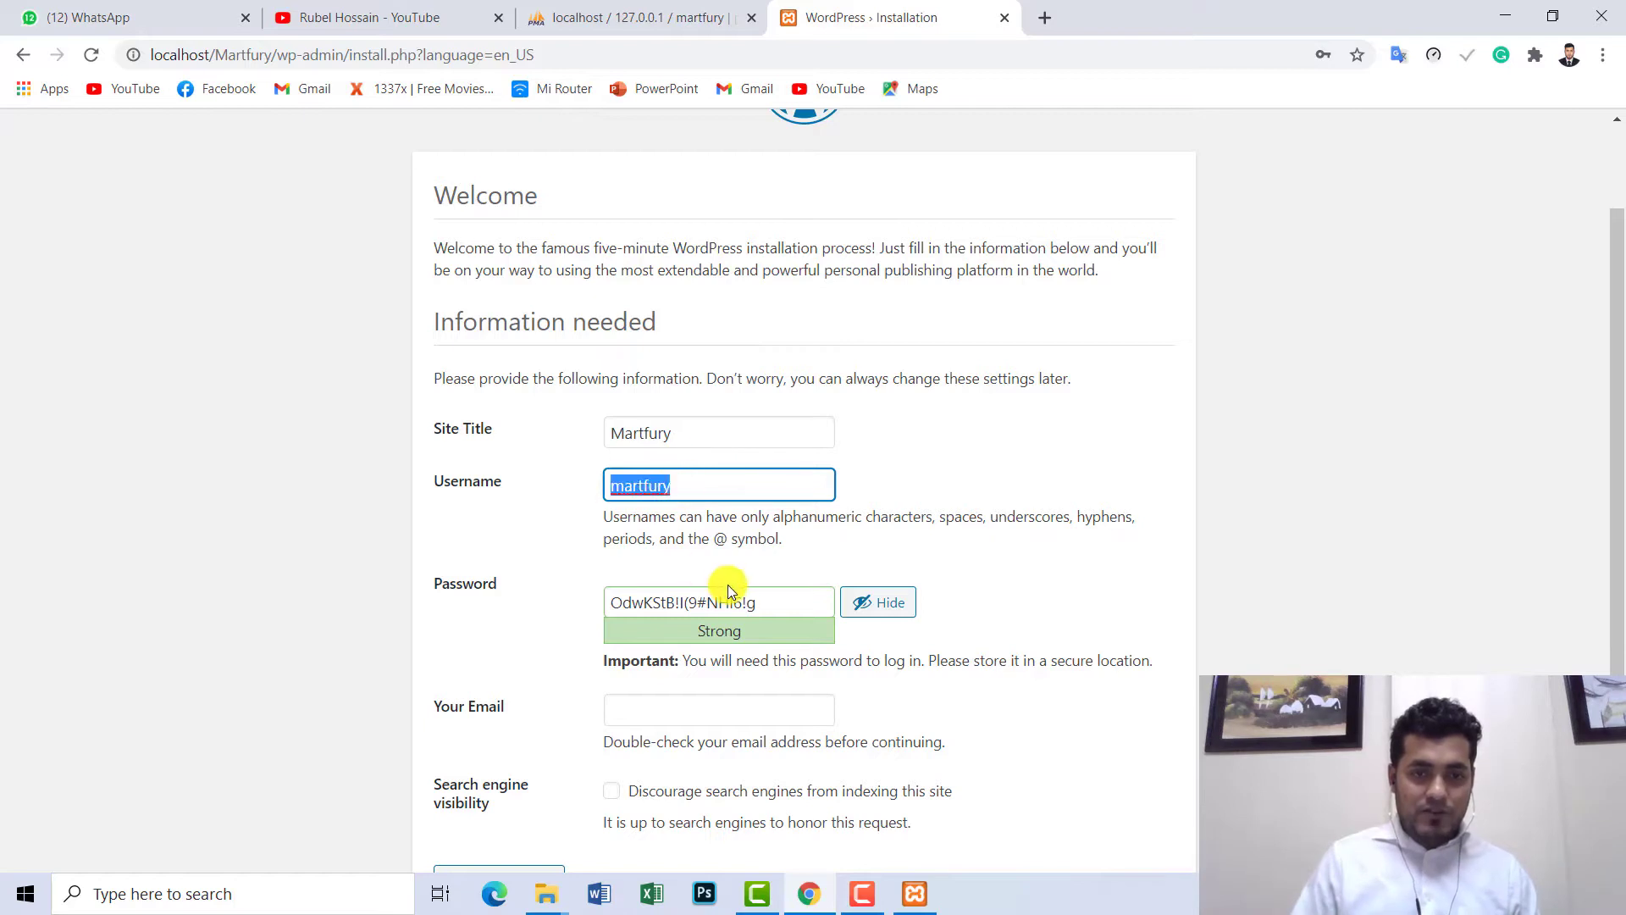
left_click_drag(770, 598, 635, 586)
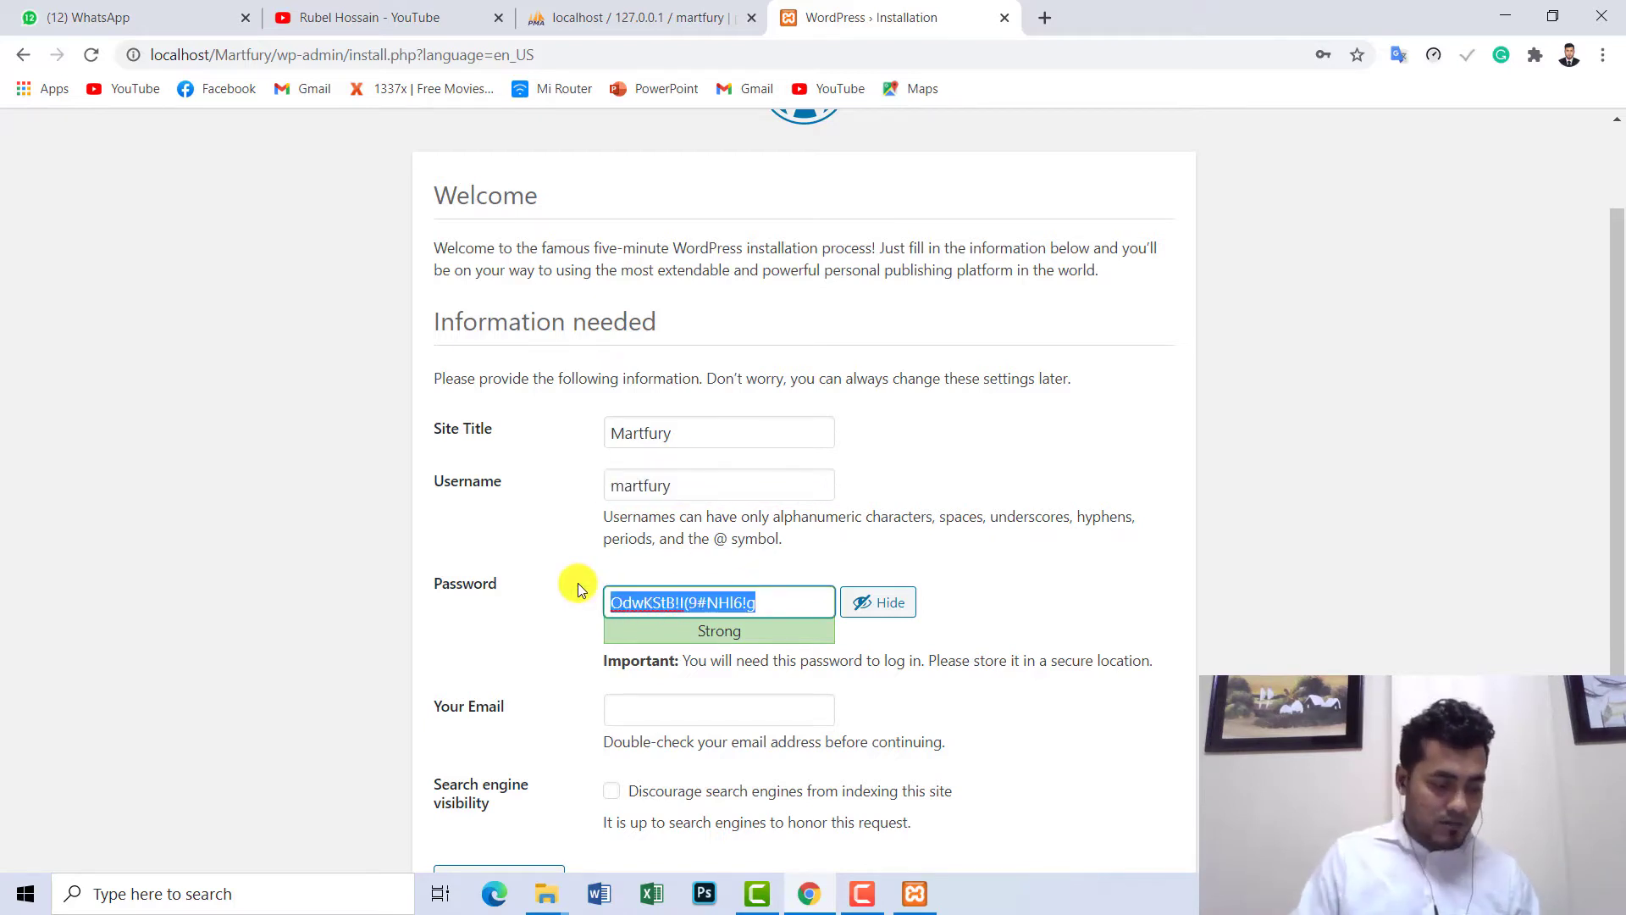
type("ABC")
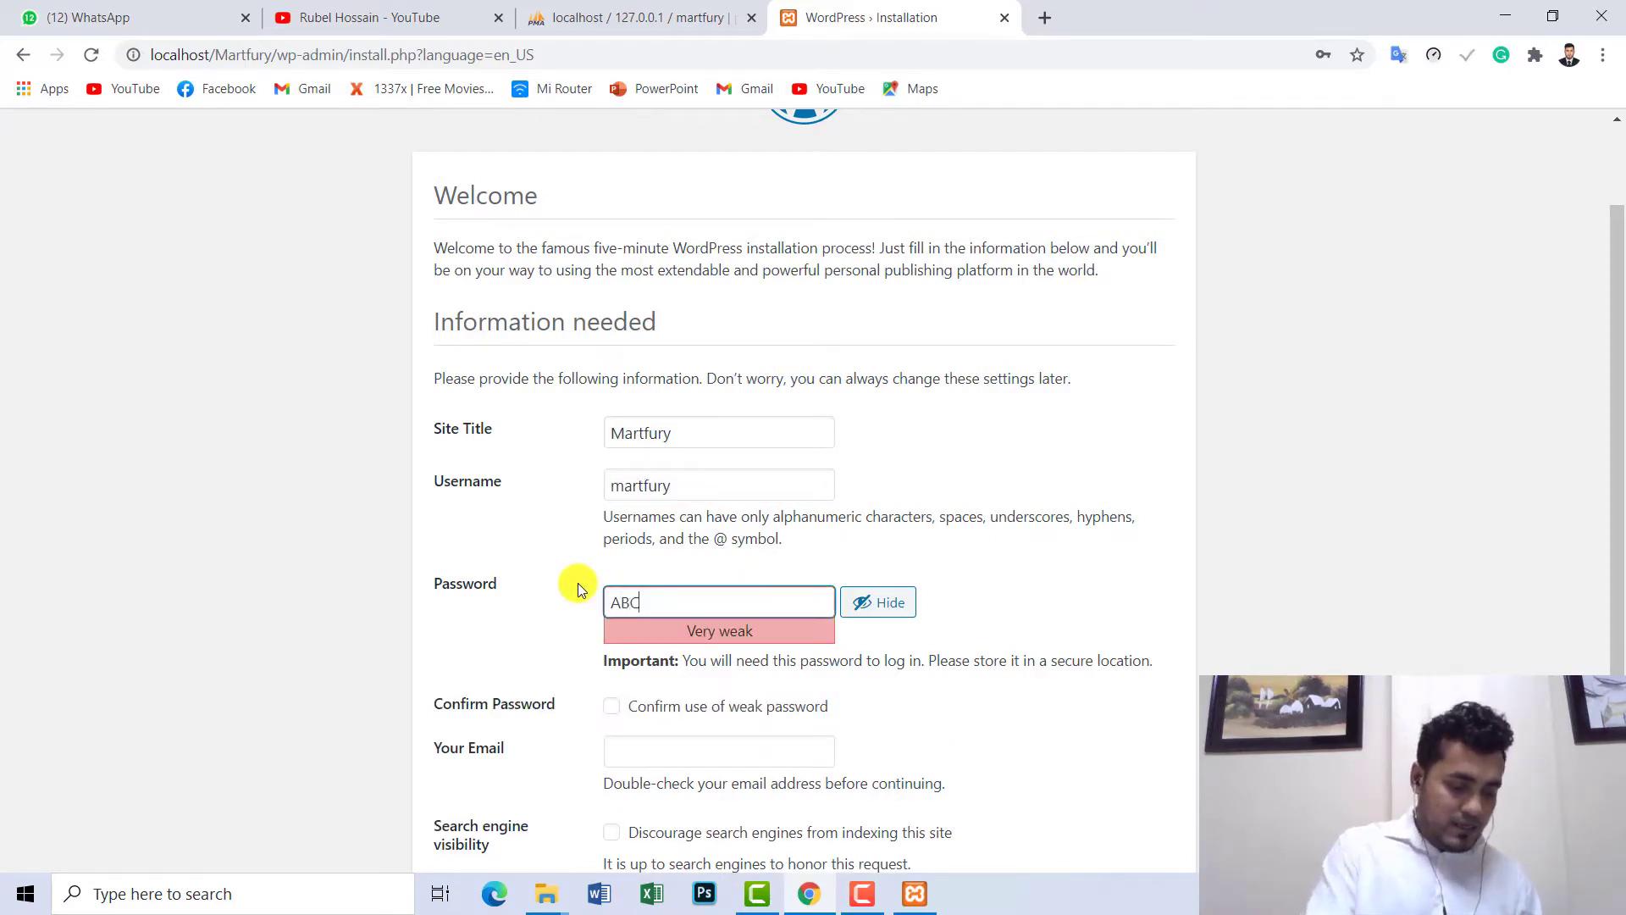
type("abc")
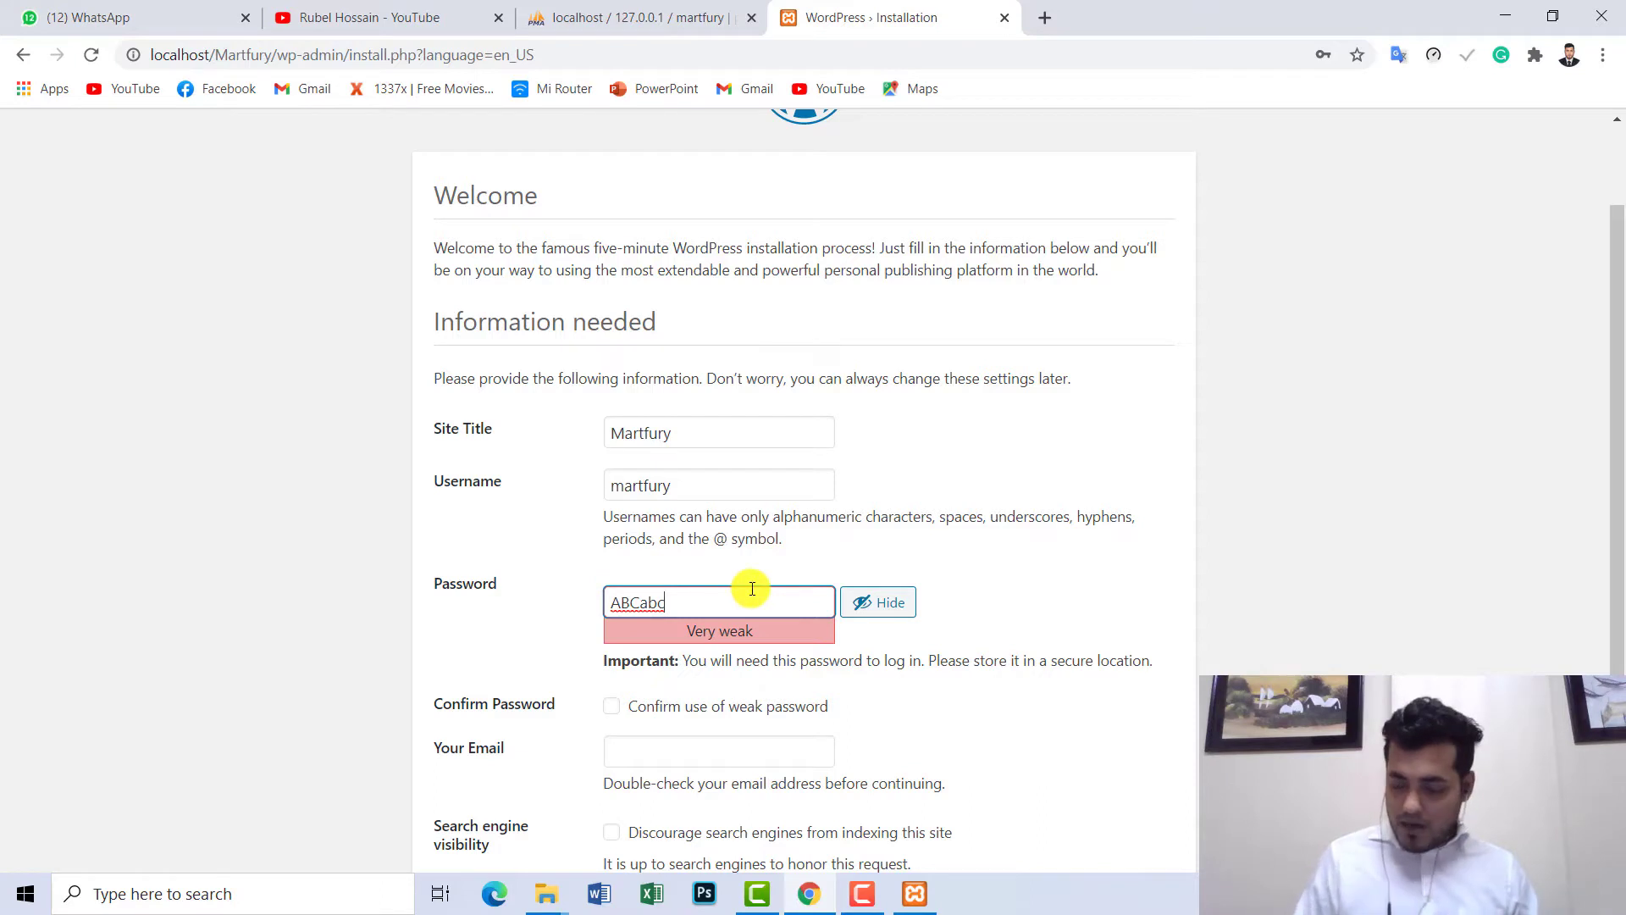
type("12")
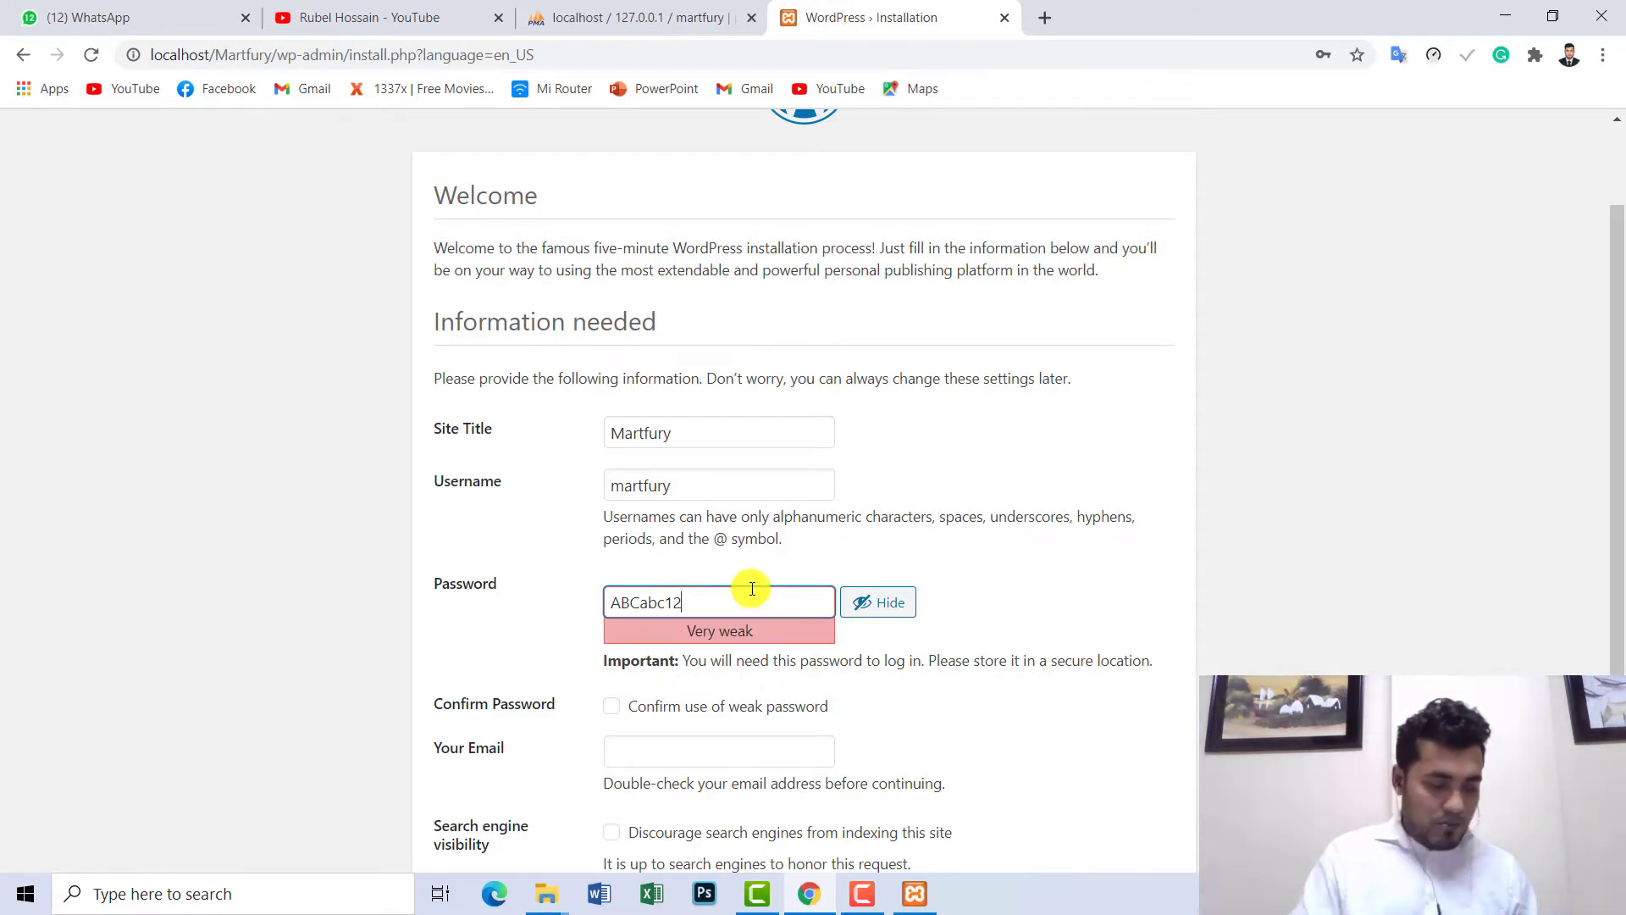
type("*#")
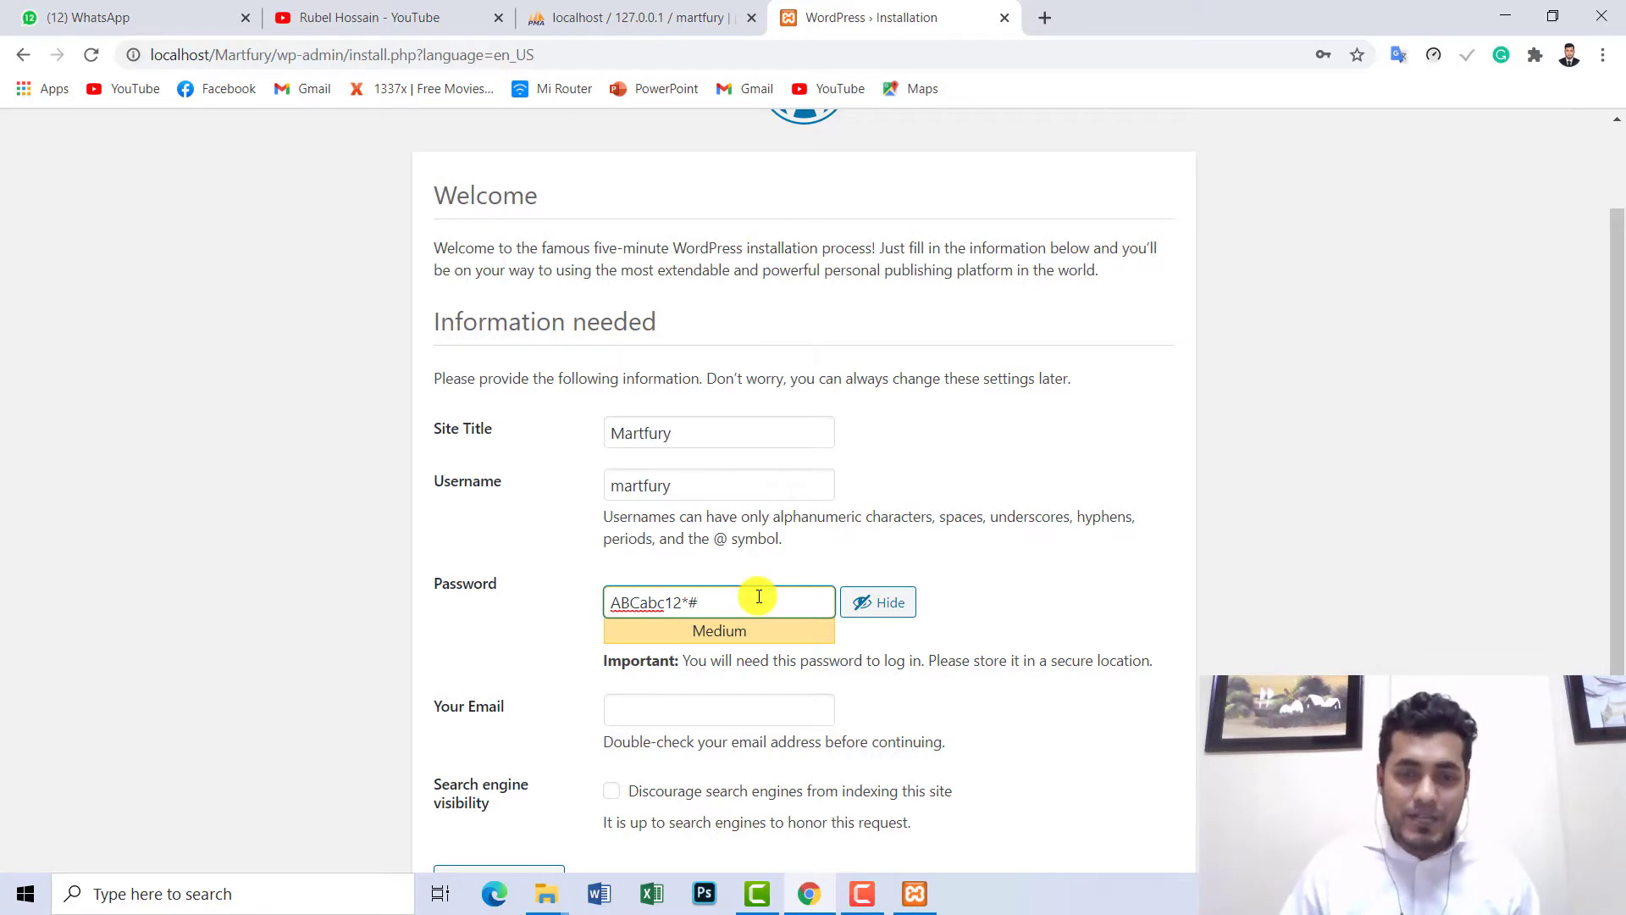
left_click(879, 602)
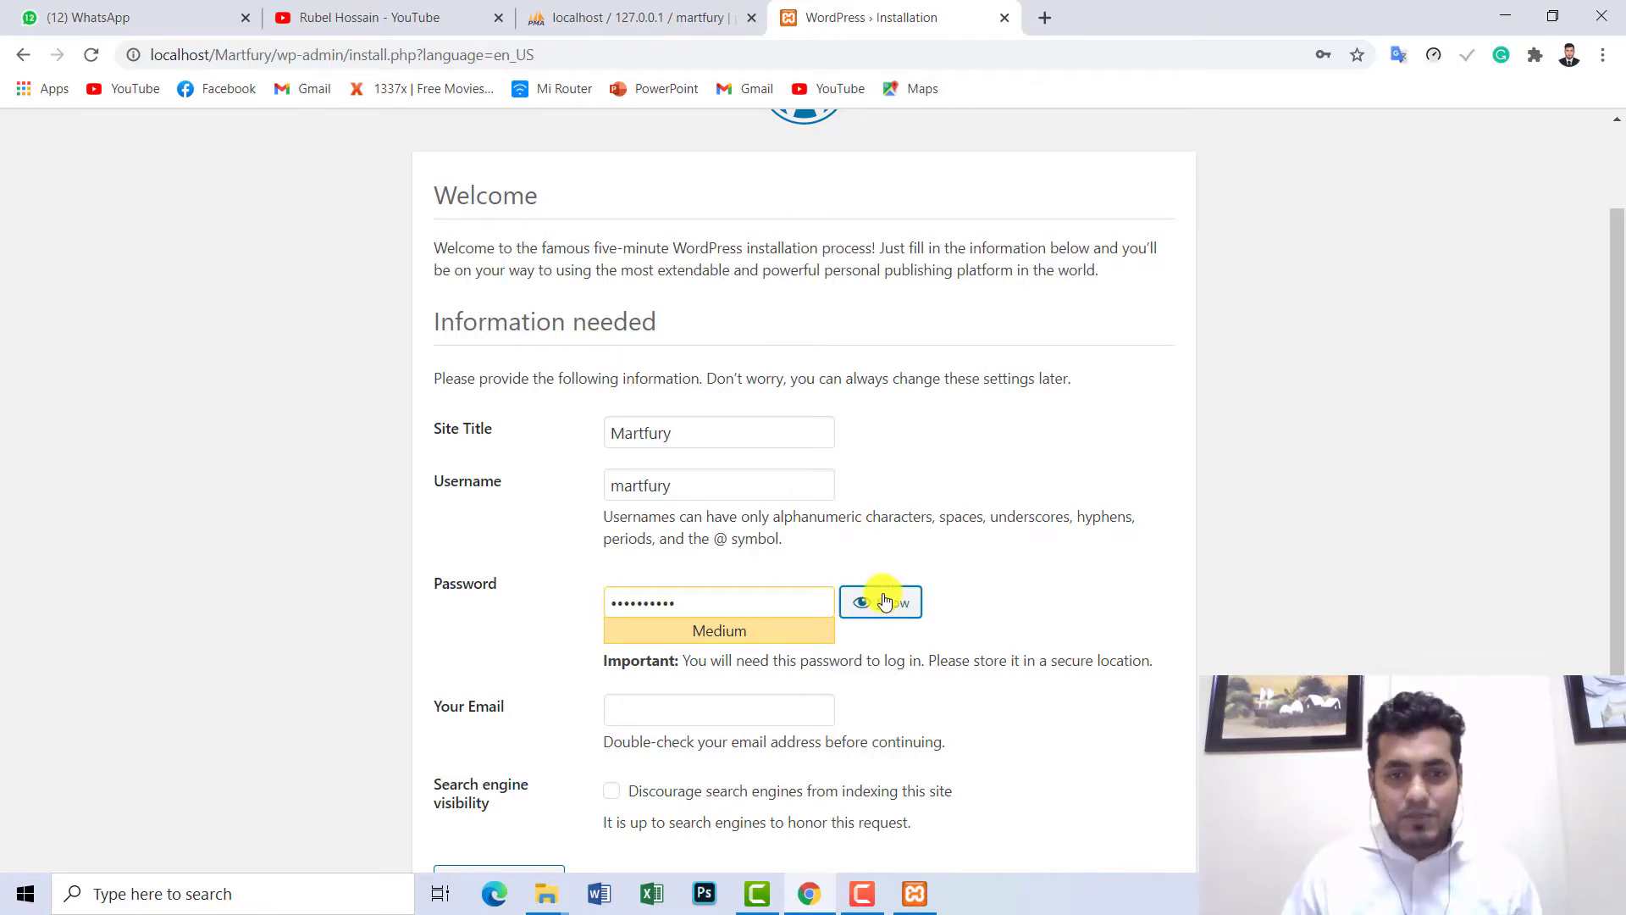
left_click(883, 607)
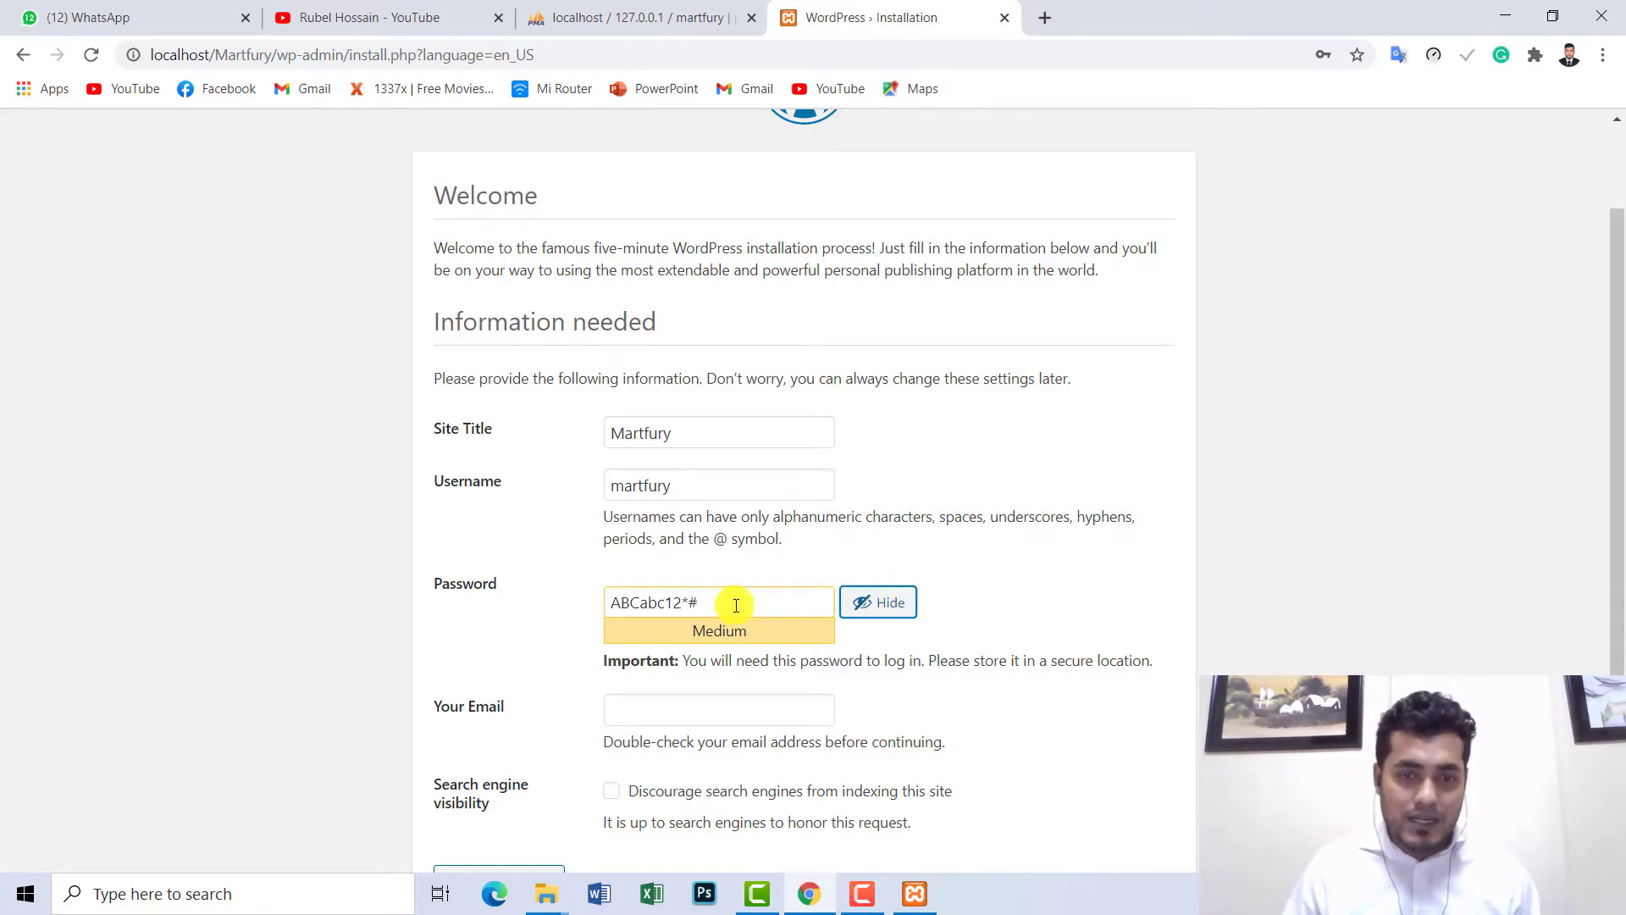
left_click_drag(730, 606, 598, 603)
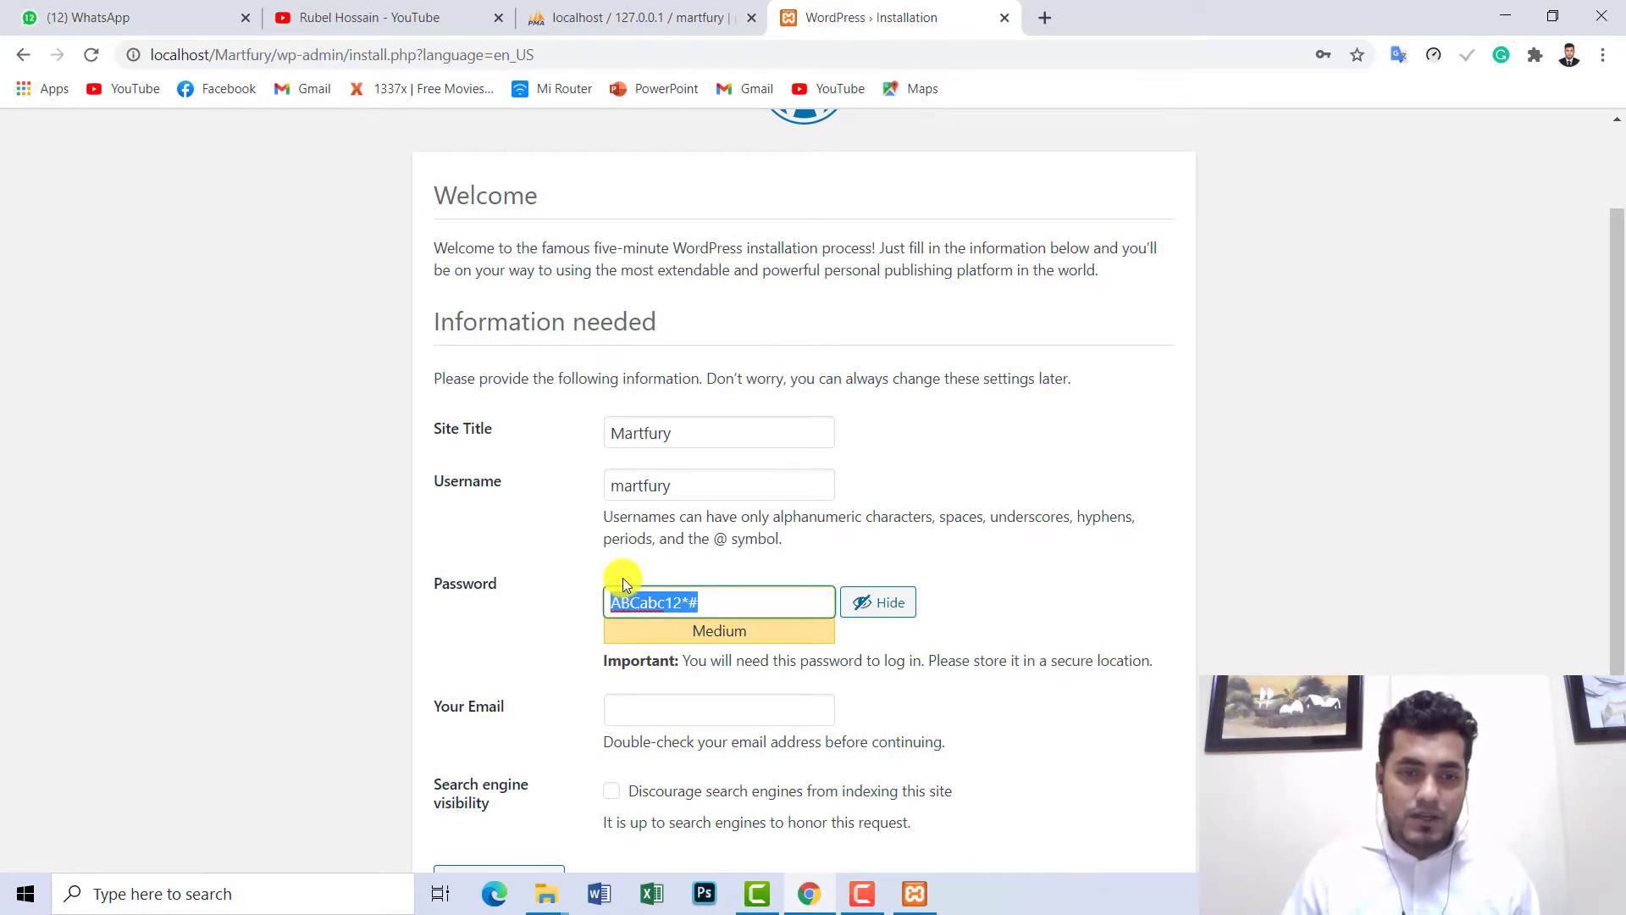
- Select the account e-mail address in YouTube's account menu to copy it
scroll(627, 593, "down", 1)
left_click(665, 627)
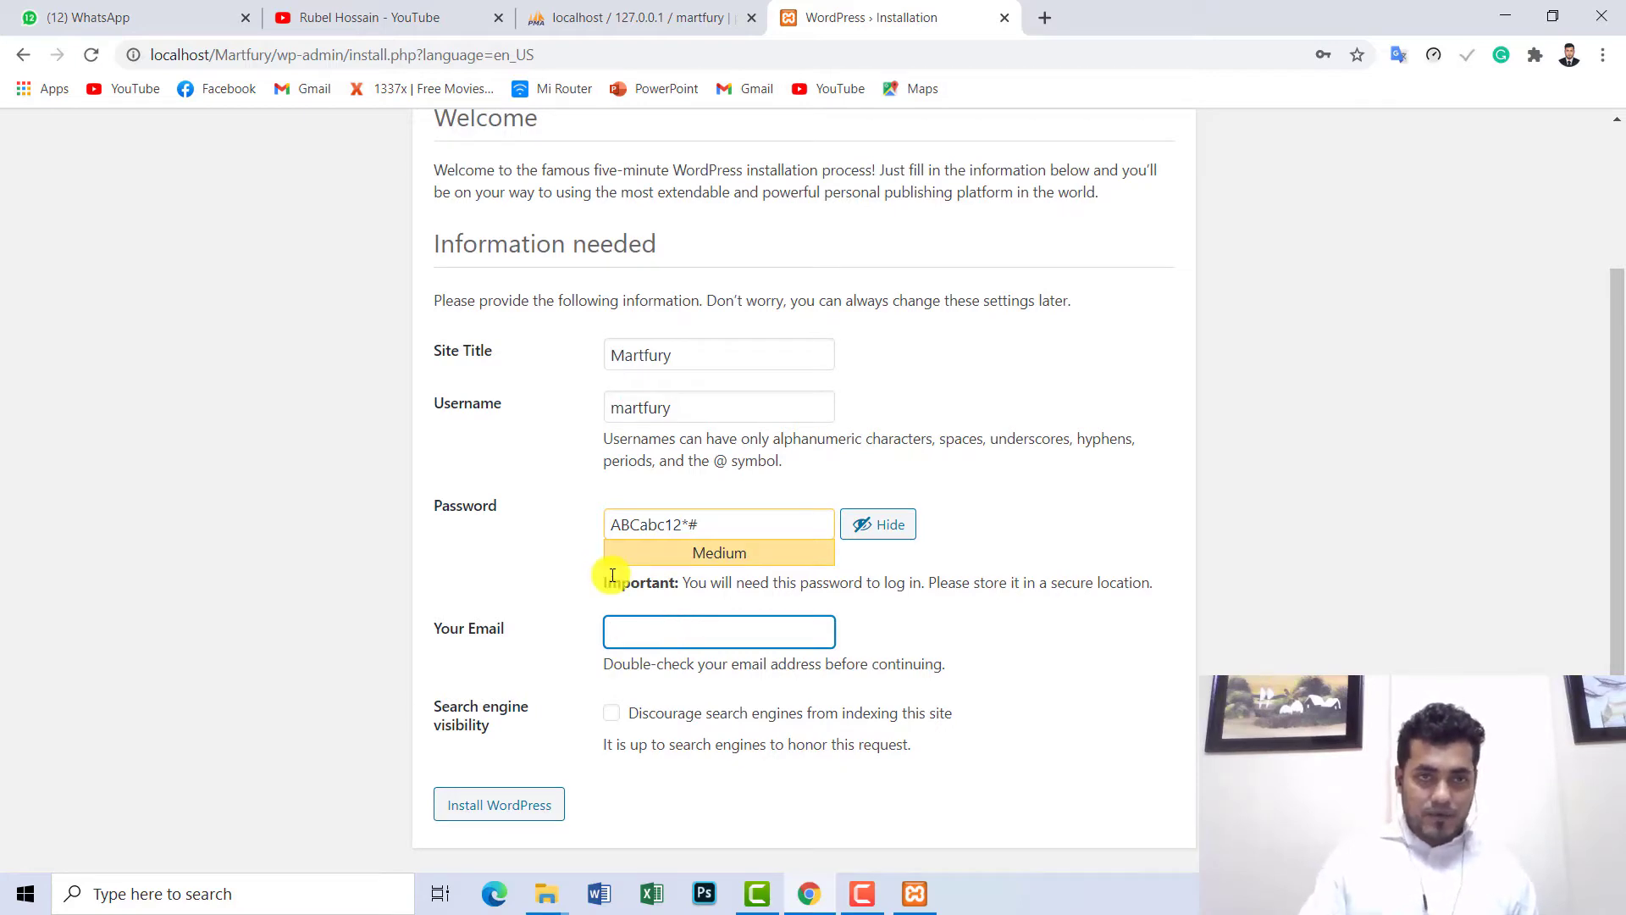
left_click(412, 19)
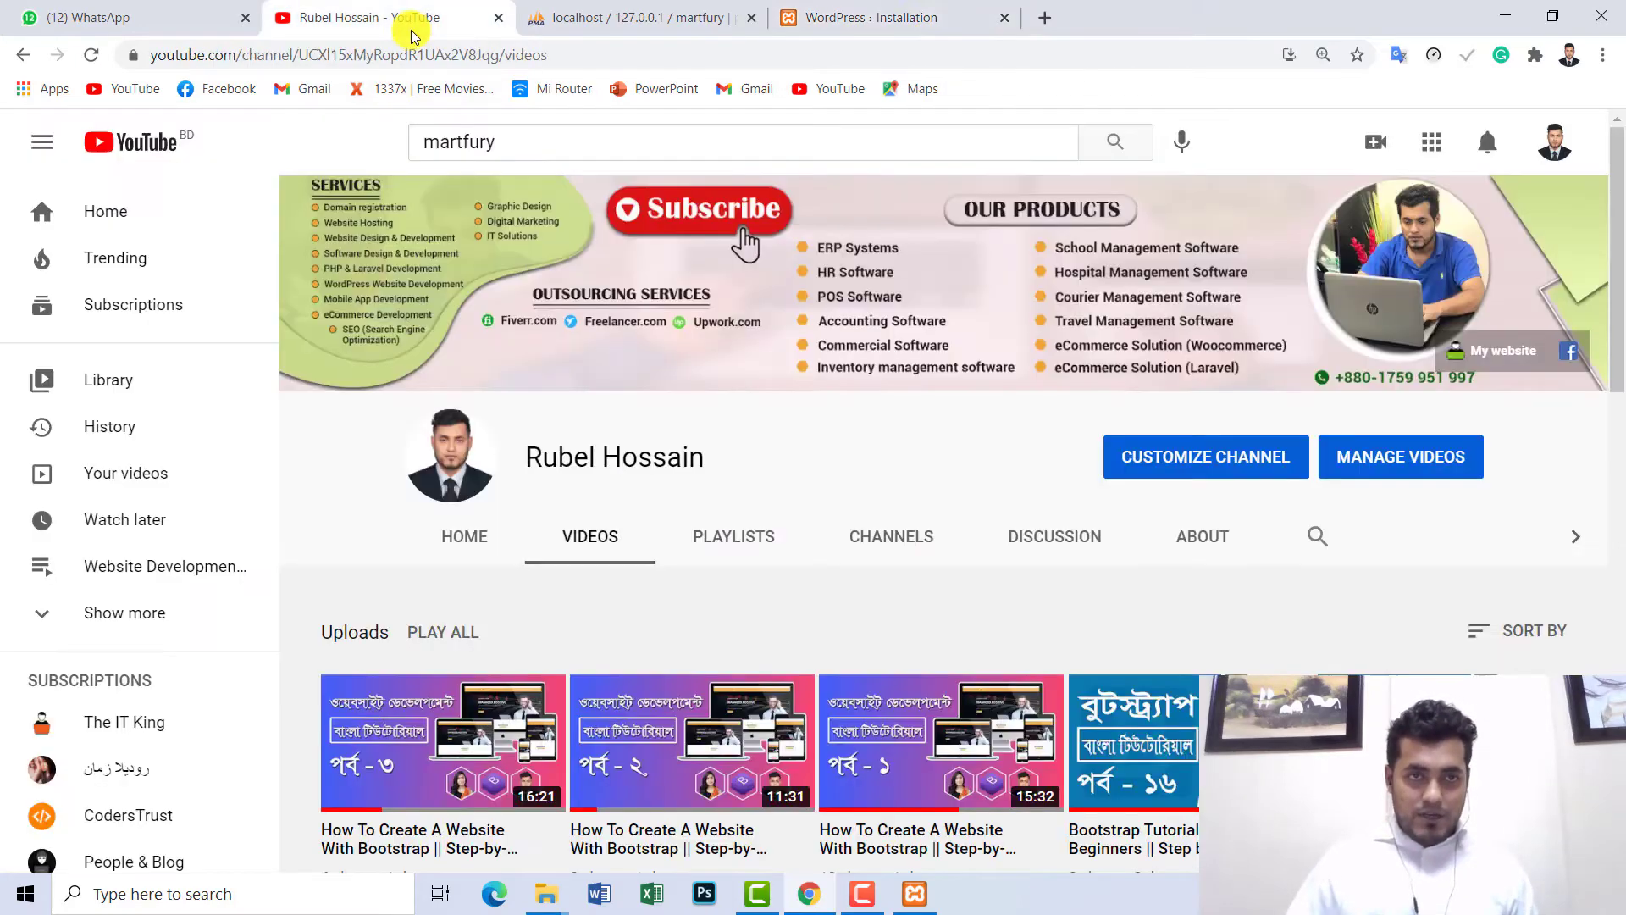
left_click(1550, 155)
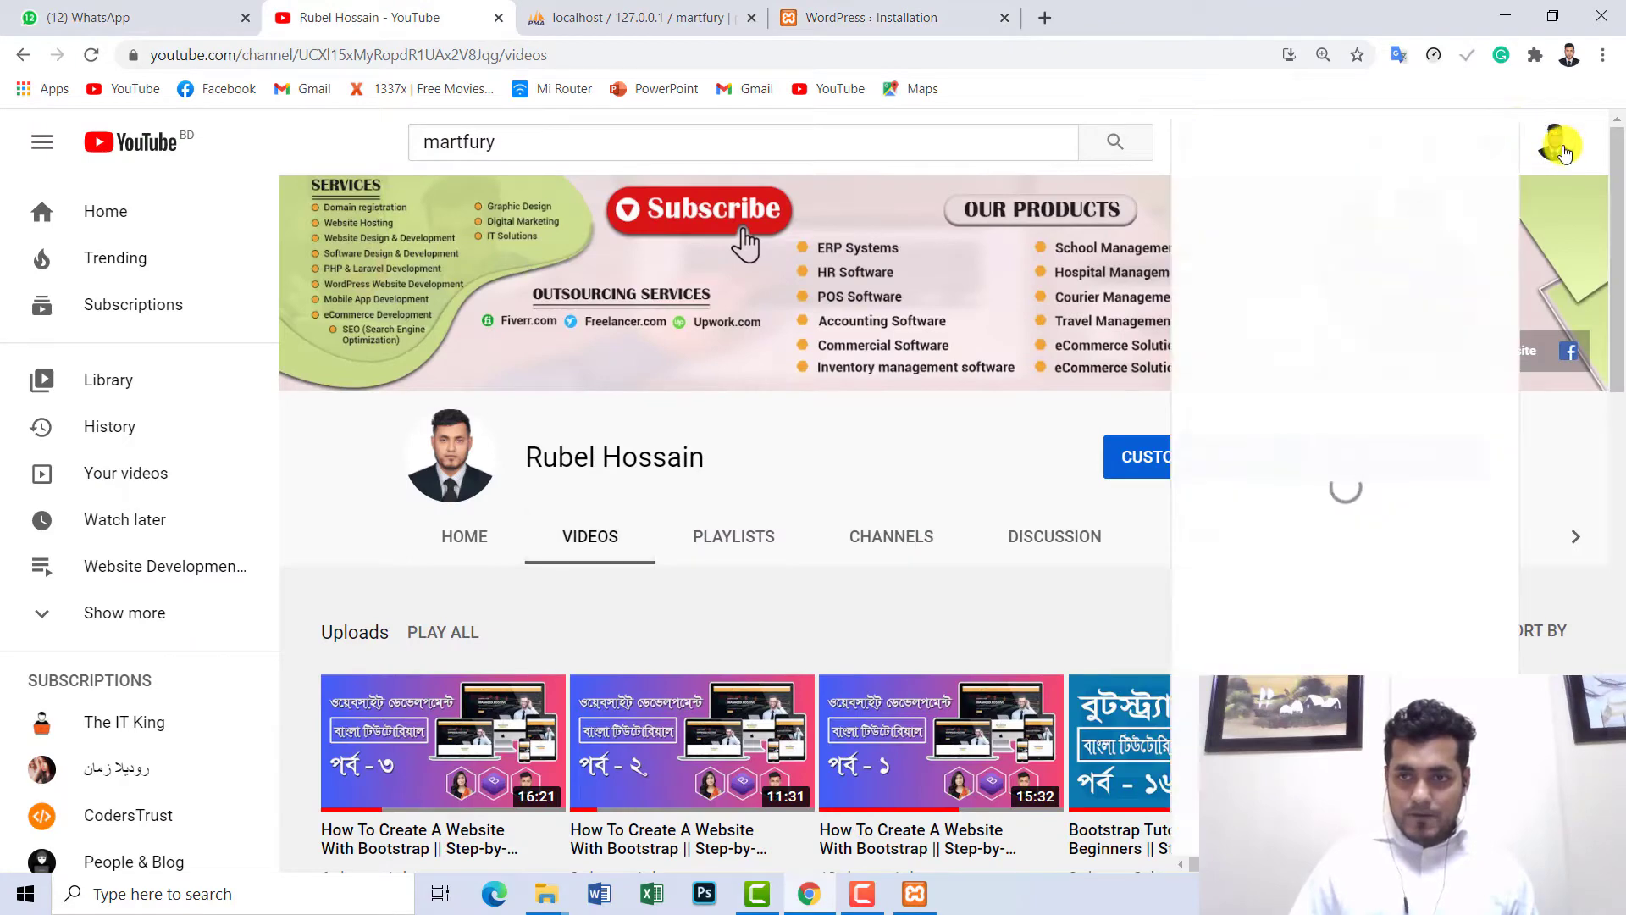
left_click_drag(1445, 174, 1258, 176)
key("ctrl+c")
- Paste the copied account e-mail into Your Email and install WordPress
left_click(872, 17)
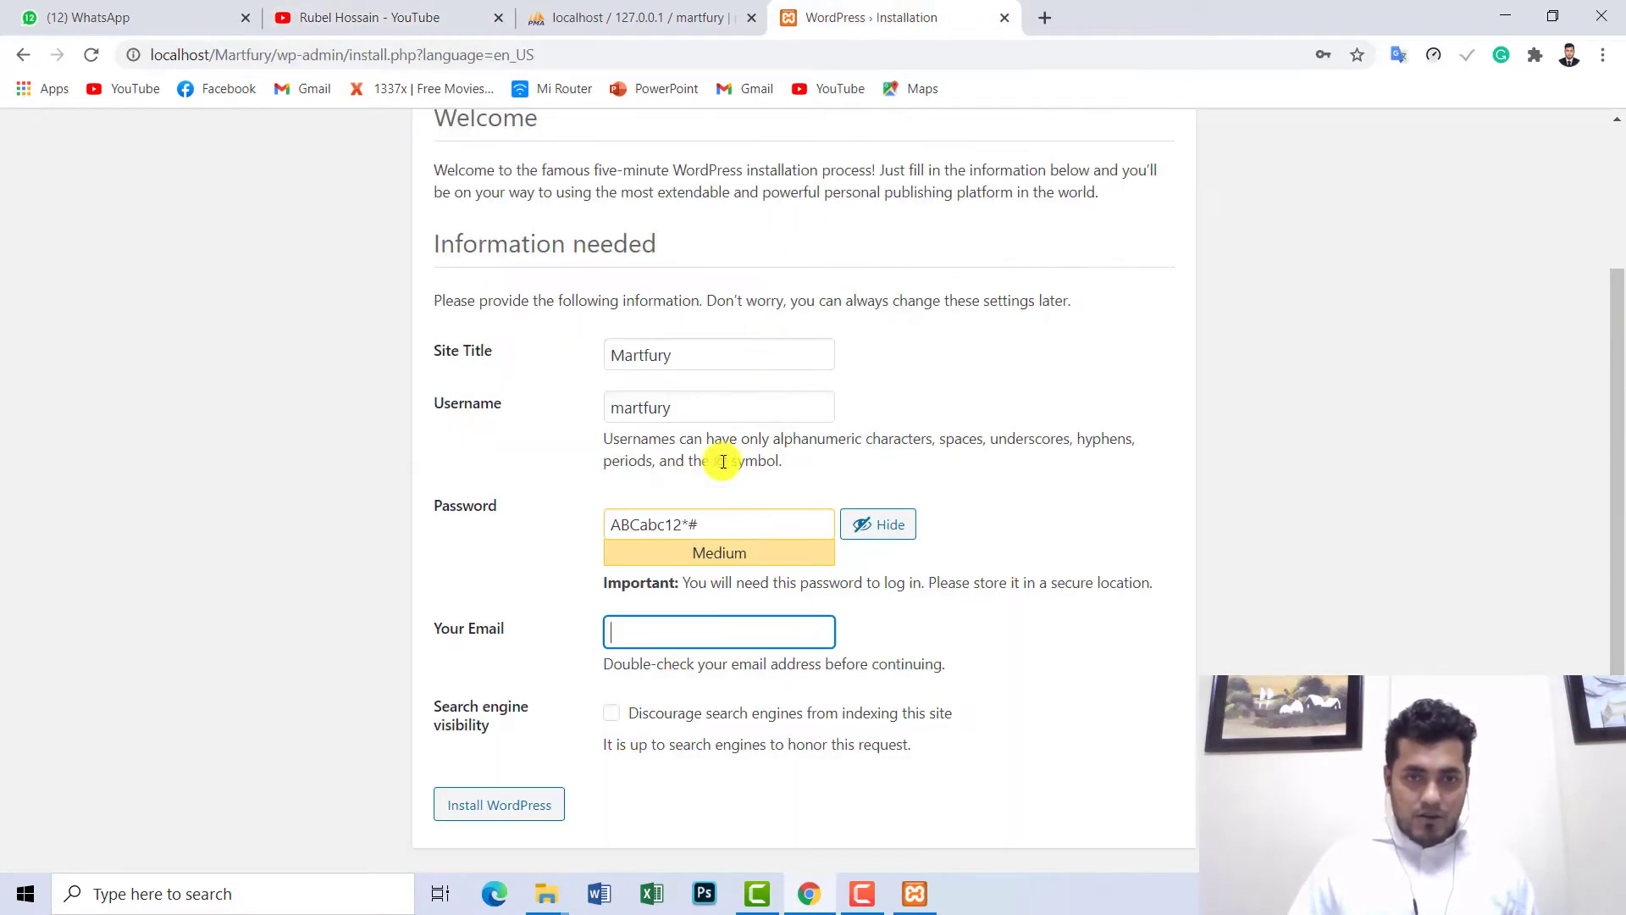
key("ctrl+v")
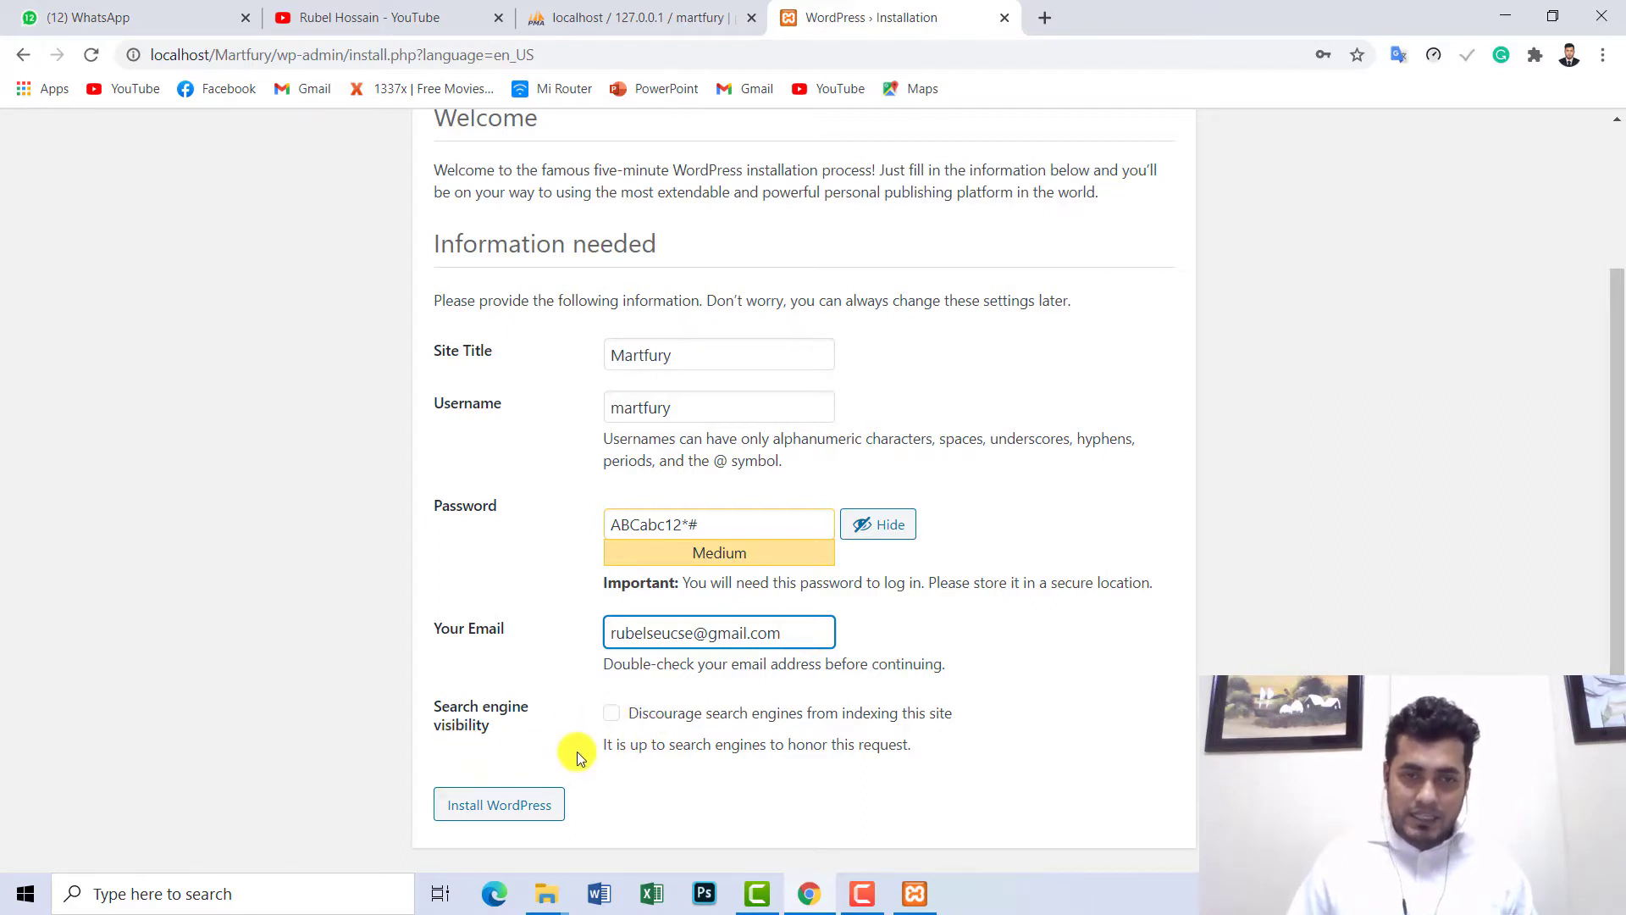
left_click(454, 363)
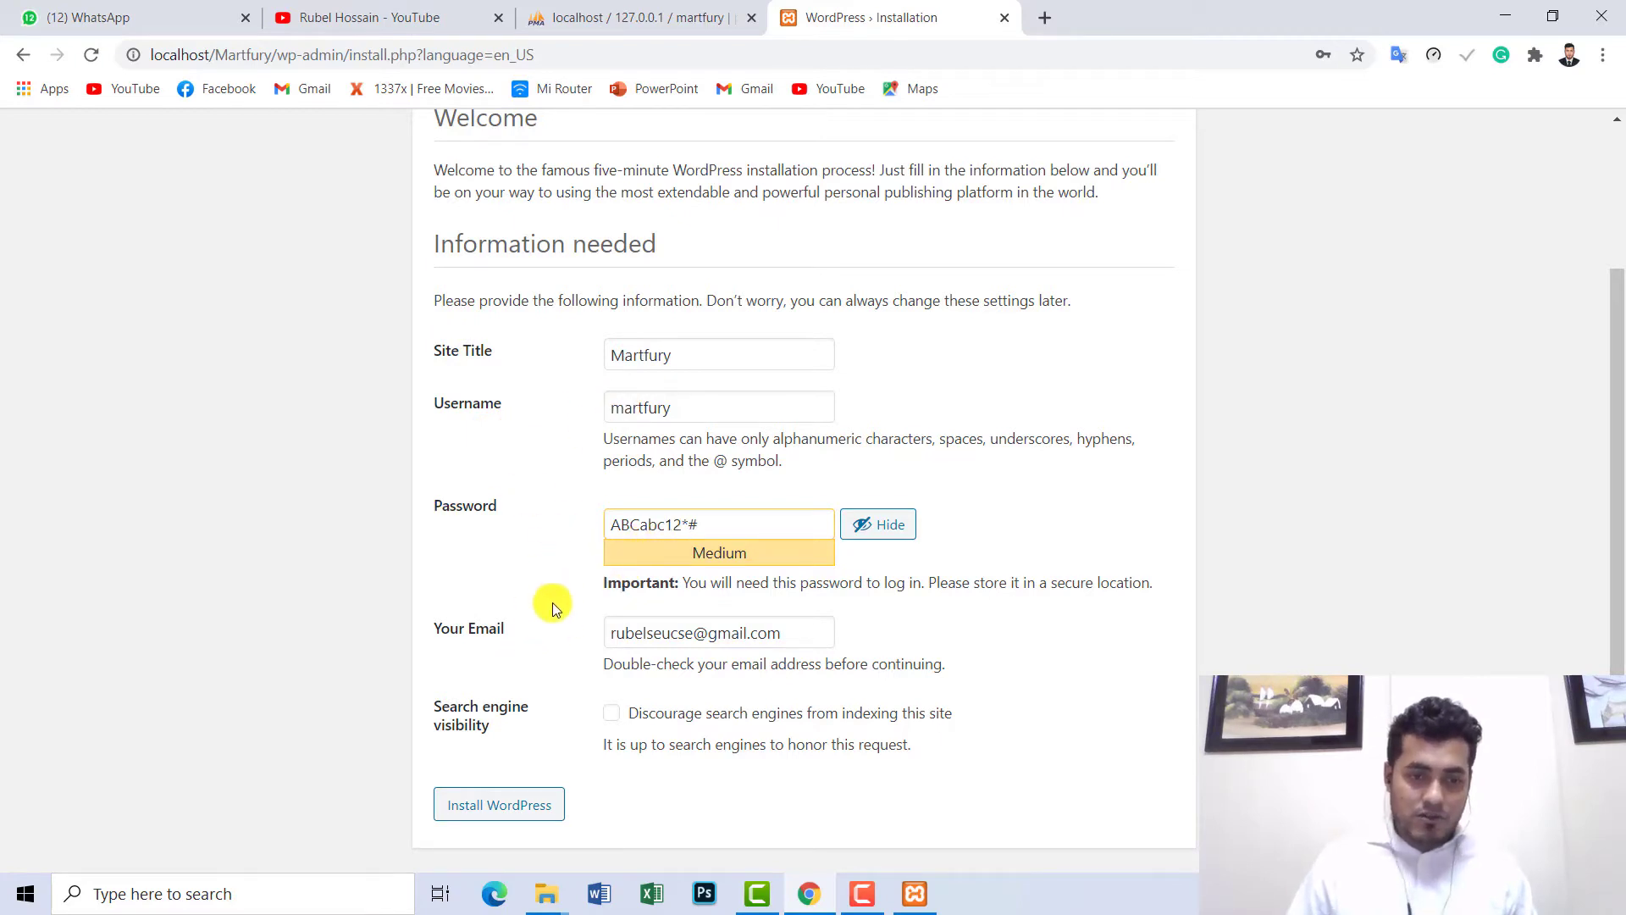
left_click(505, 811)
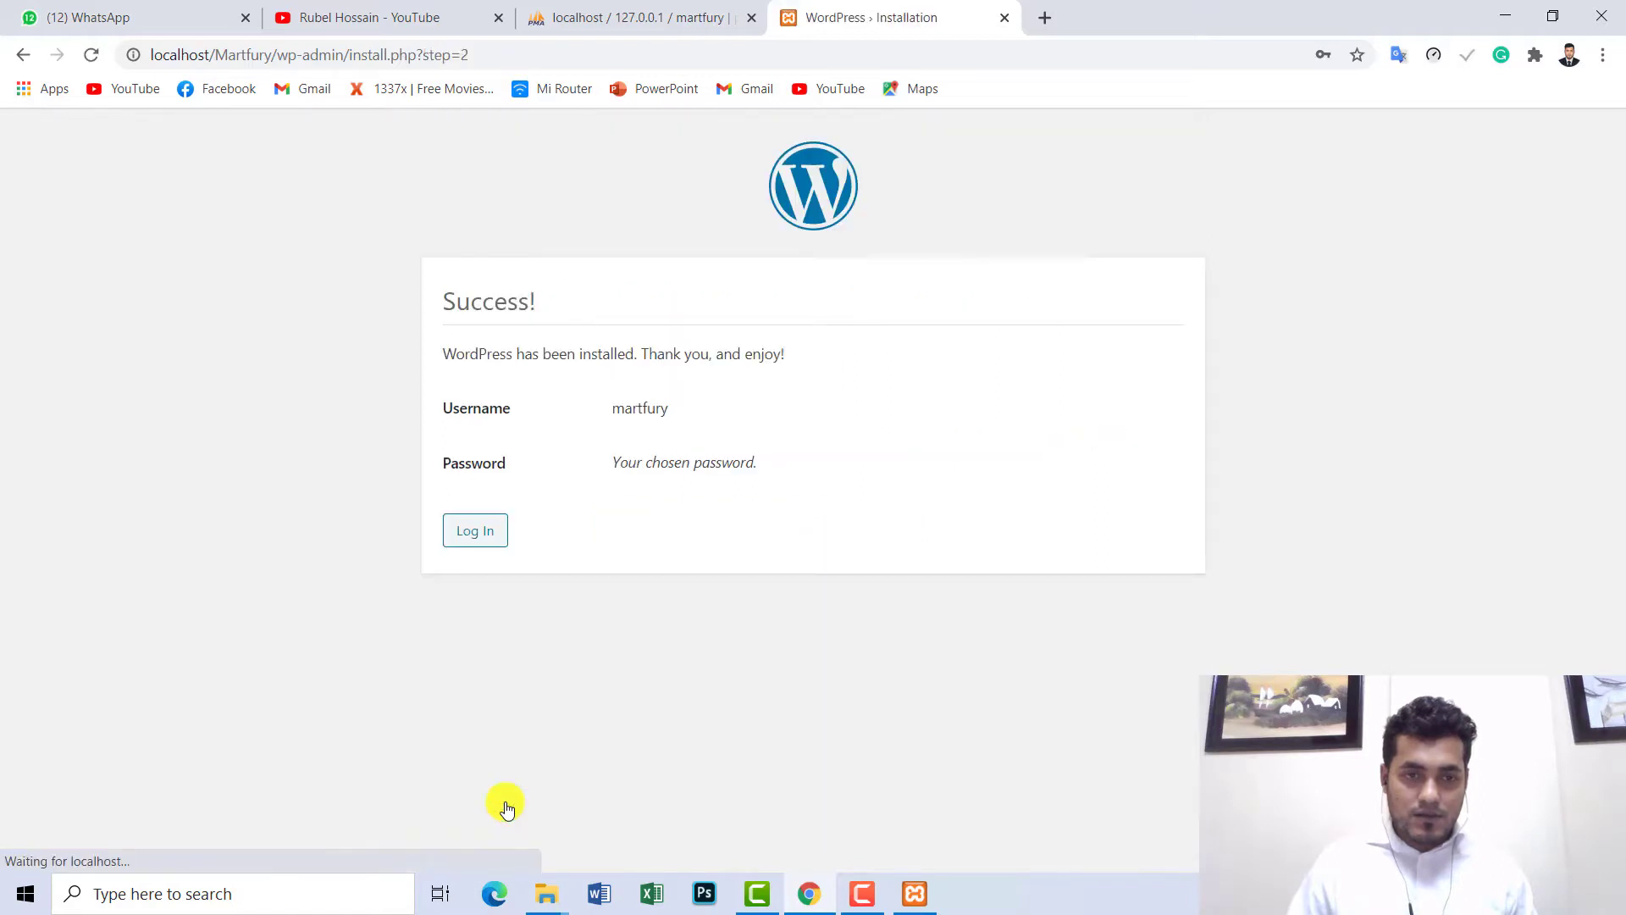
- Review the Success! message and the martfury username, then proceed to the login form
double_click(490, 305)
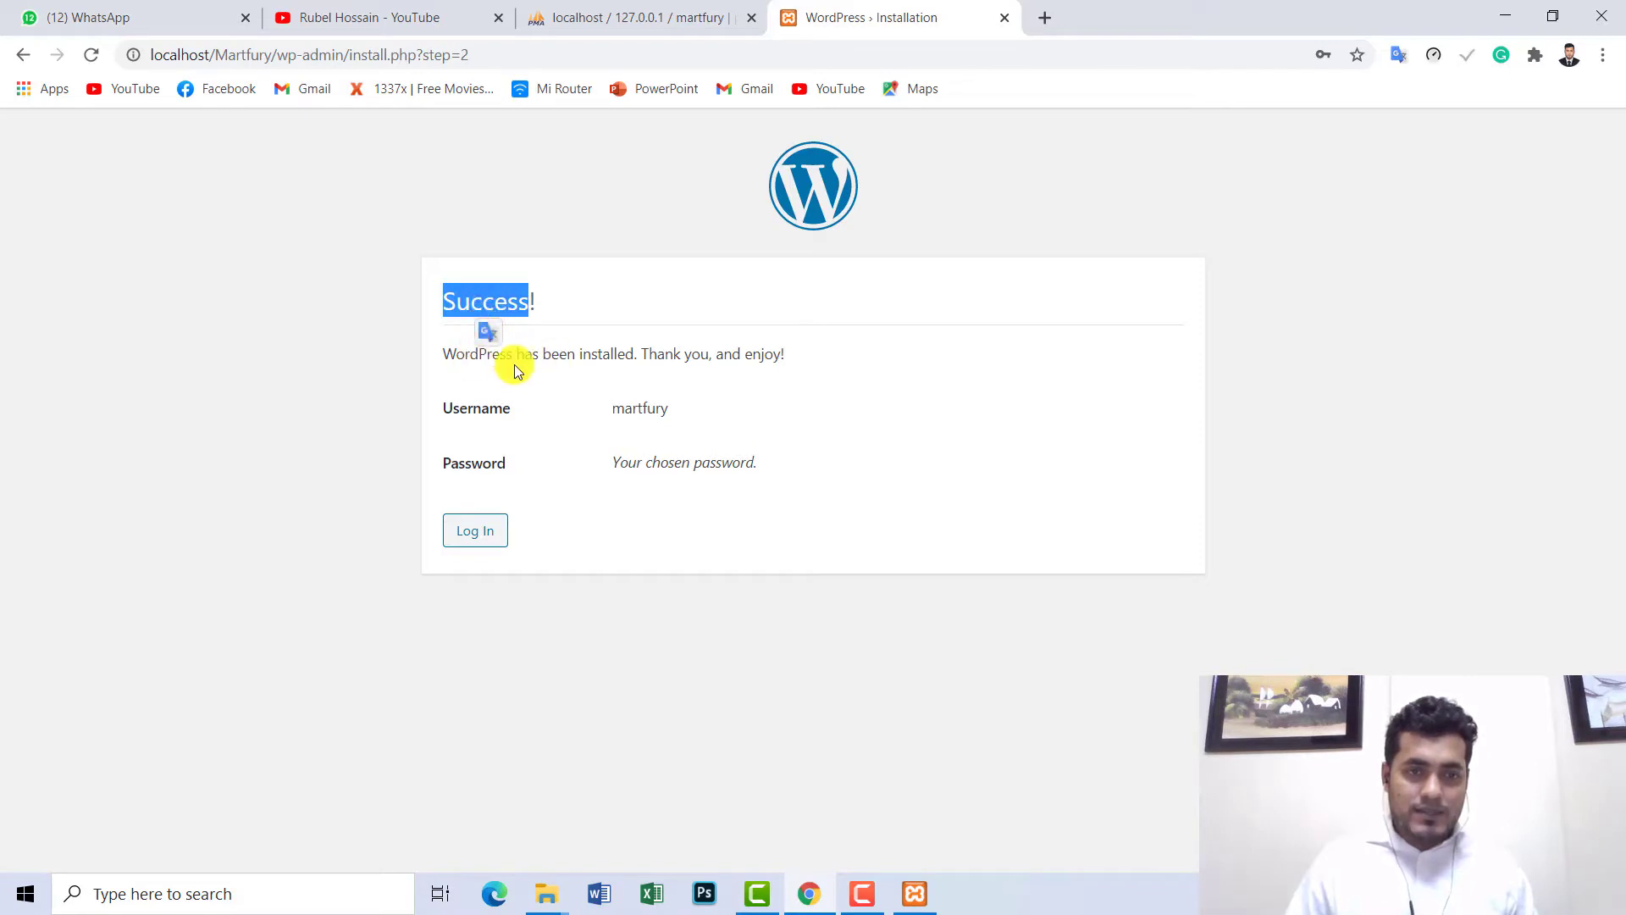
left_click_drag(440, 354, 670, 374)
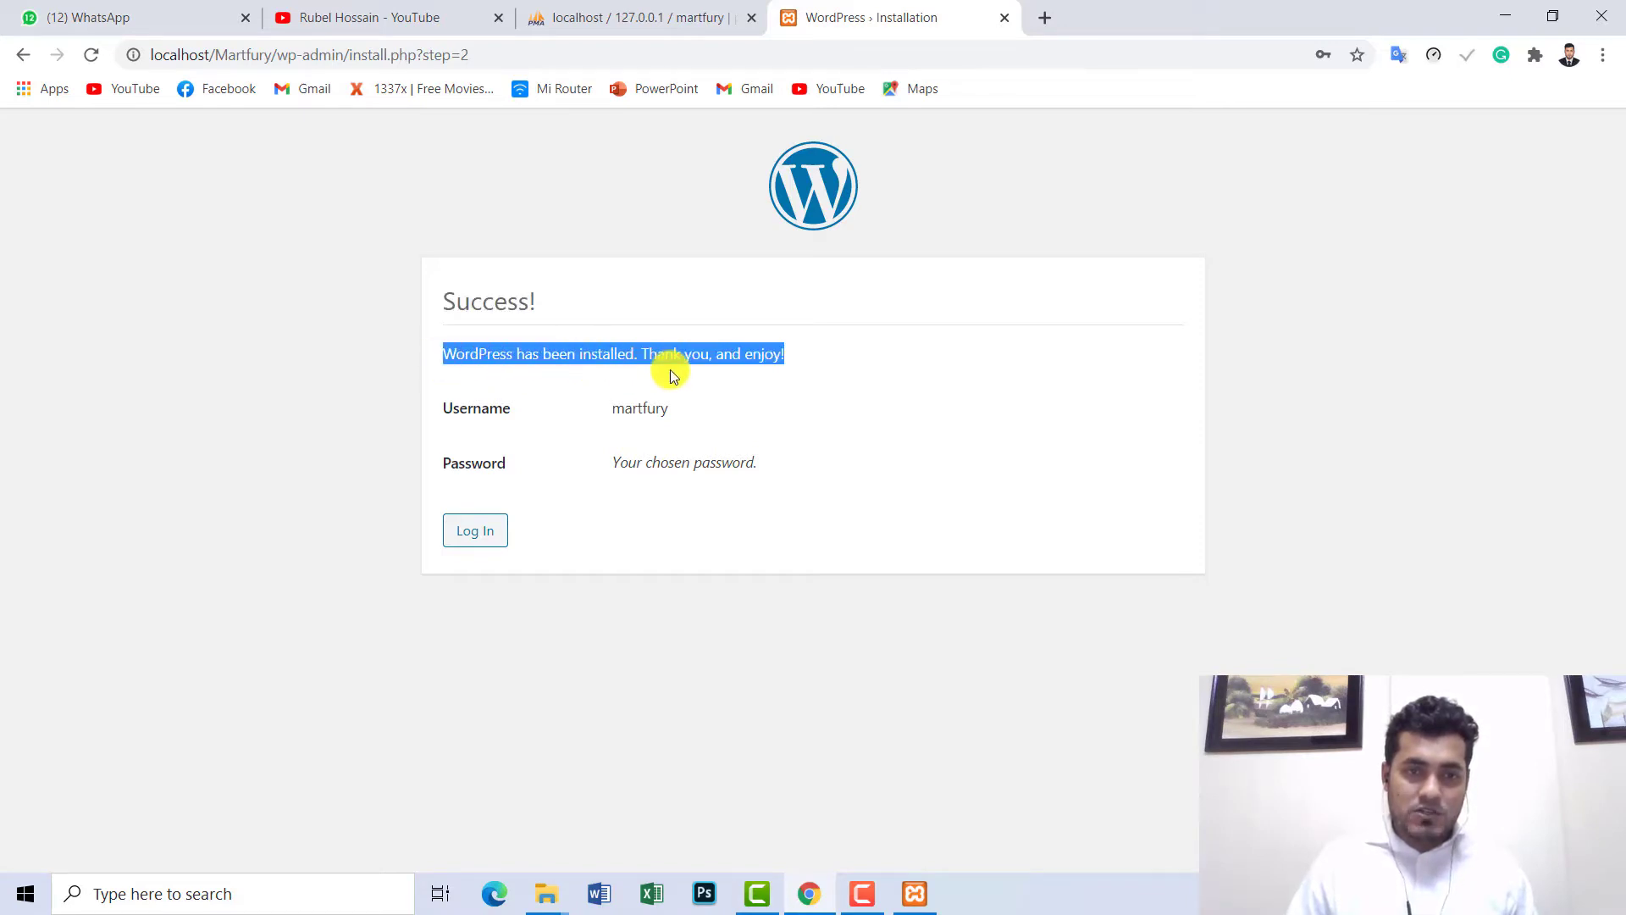
left_click(732, 374)
left_click_drag(790, 358, 445, 349)
left_click(610, 361)
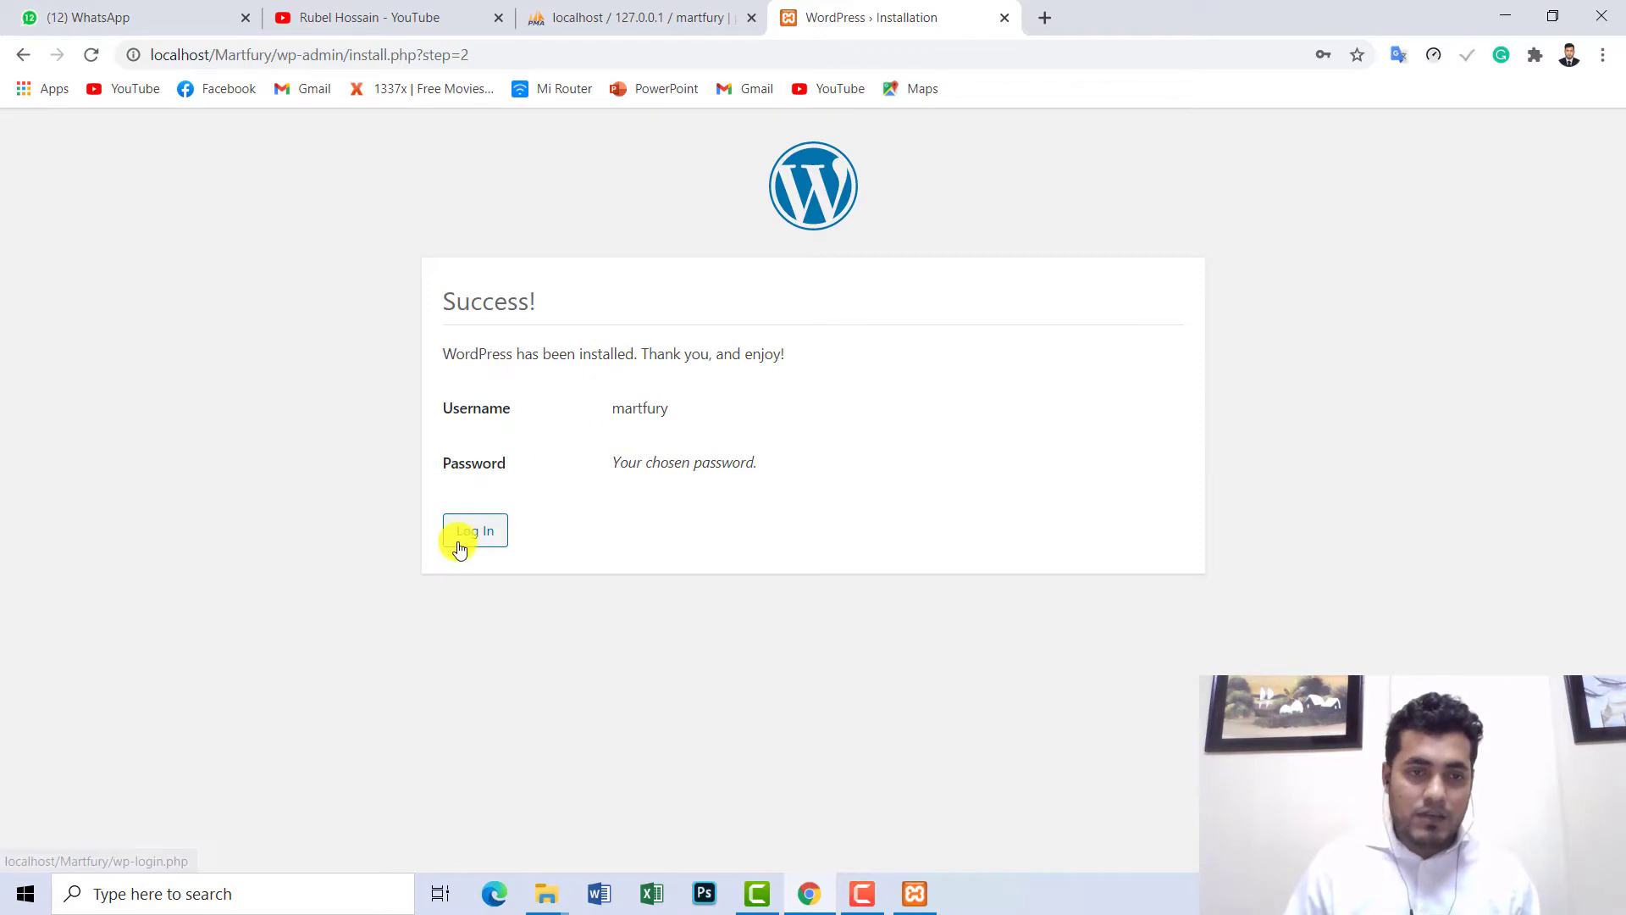
double_click(642, 409)
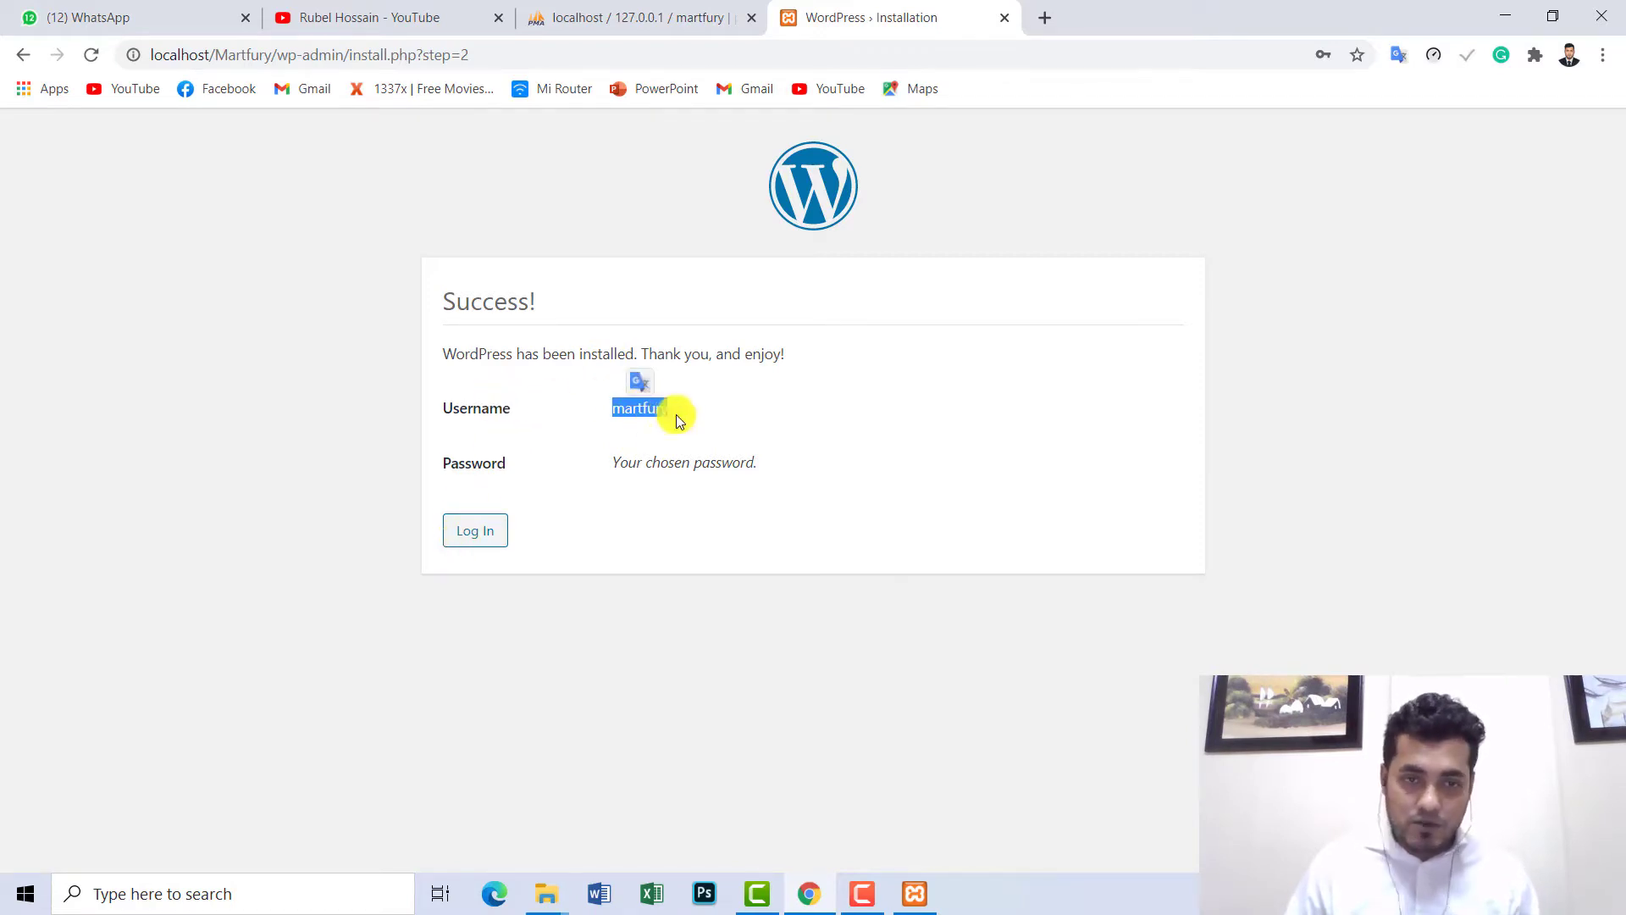
left_click(476, 531)
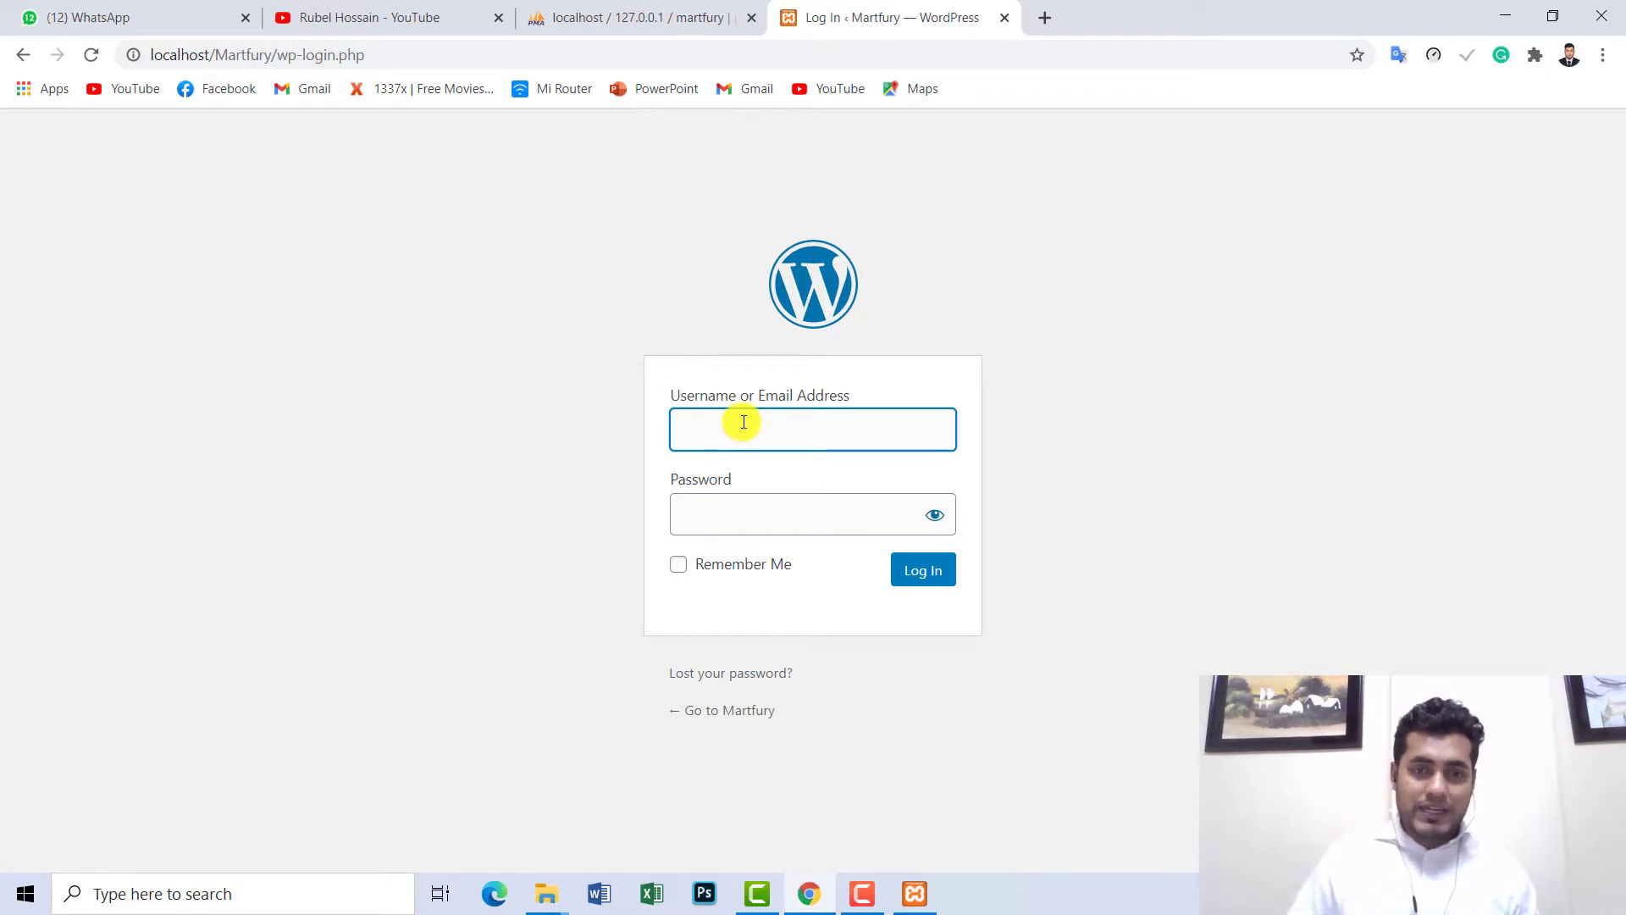
- Log in as martfury with the admin password, revealing it to verify before signing in
type("ma")
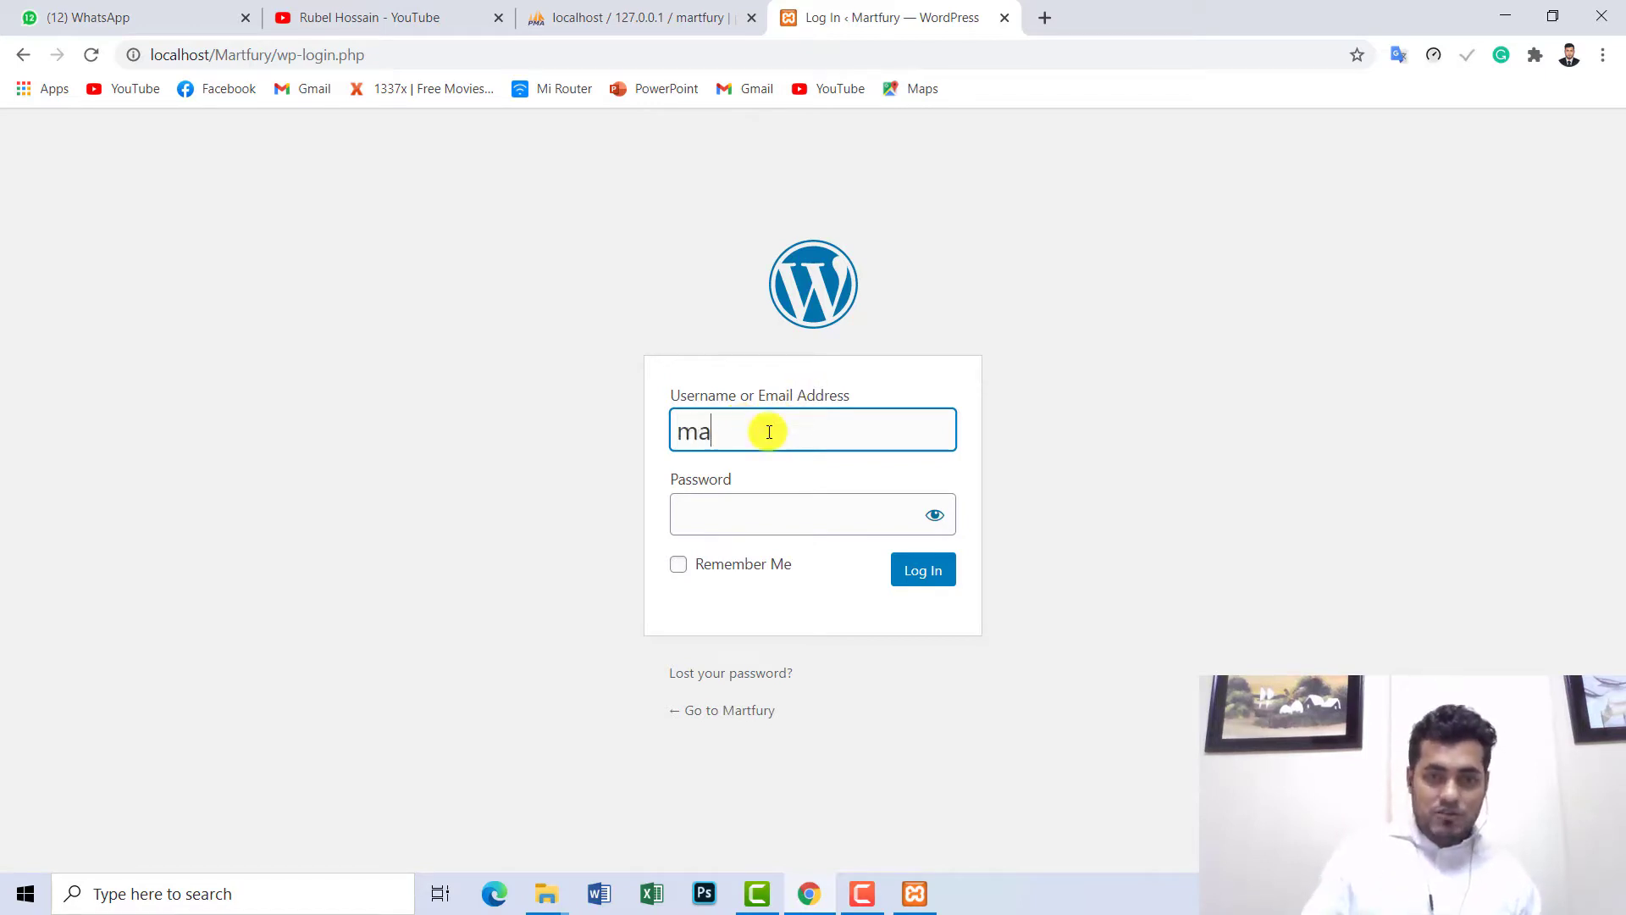
type("rt")
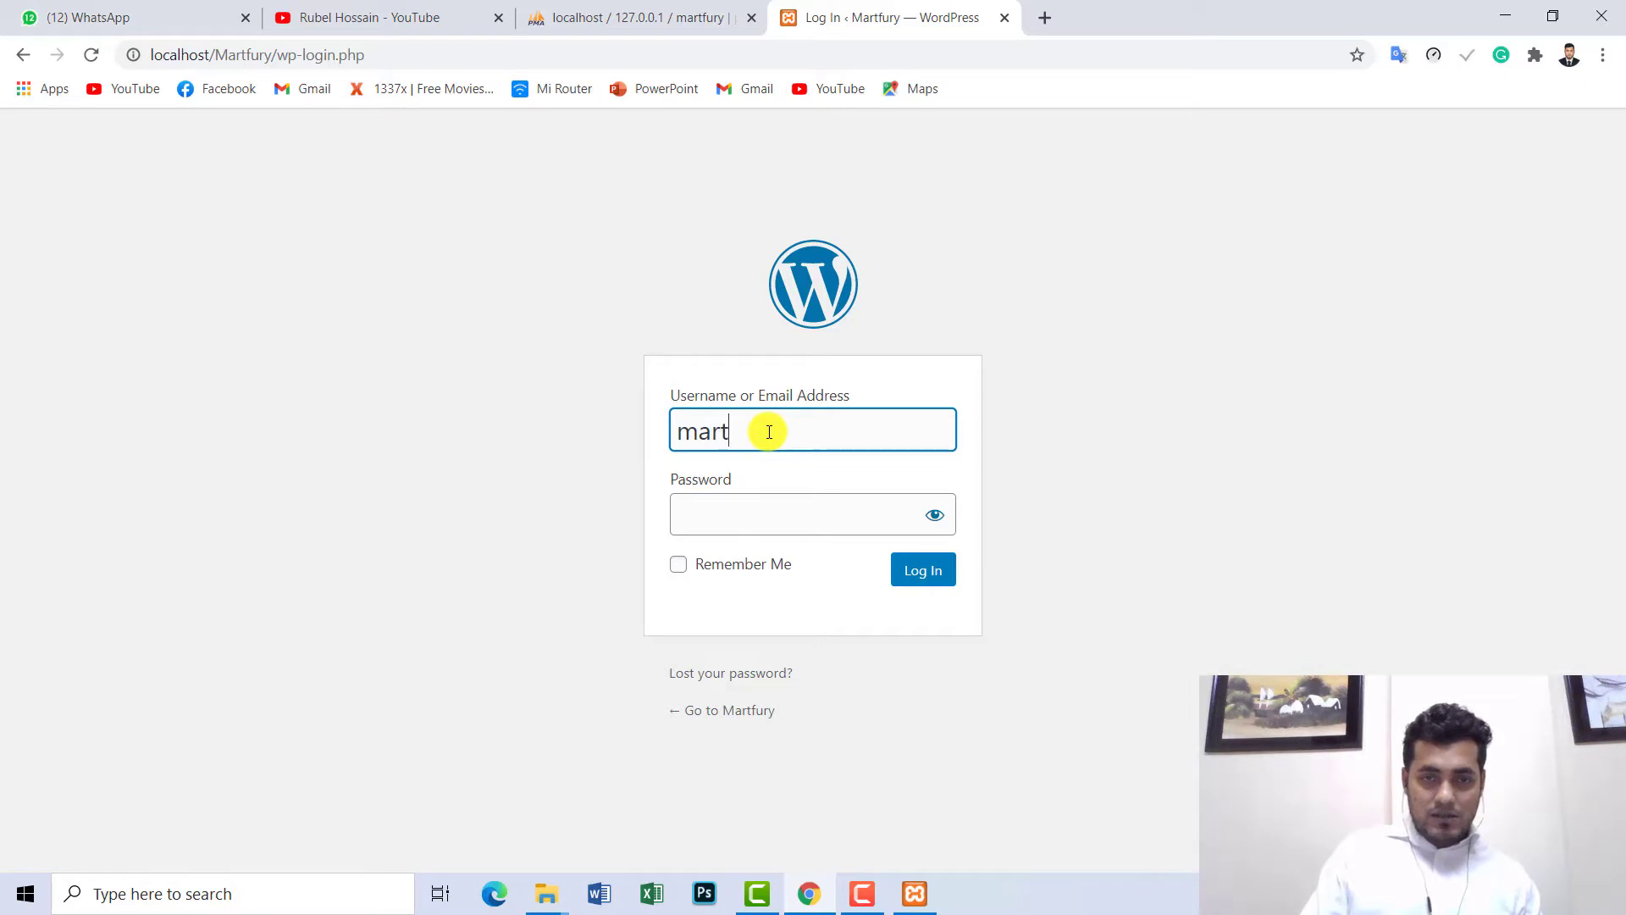
type("fury")
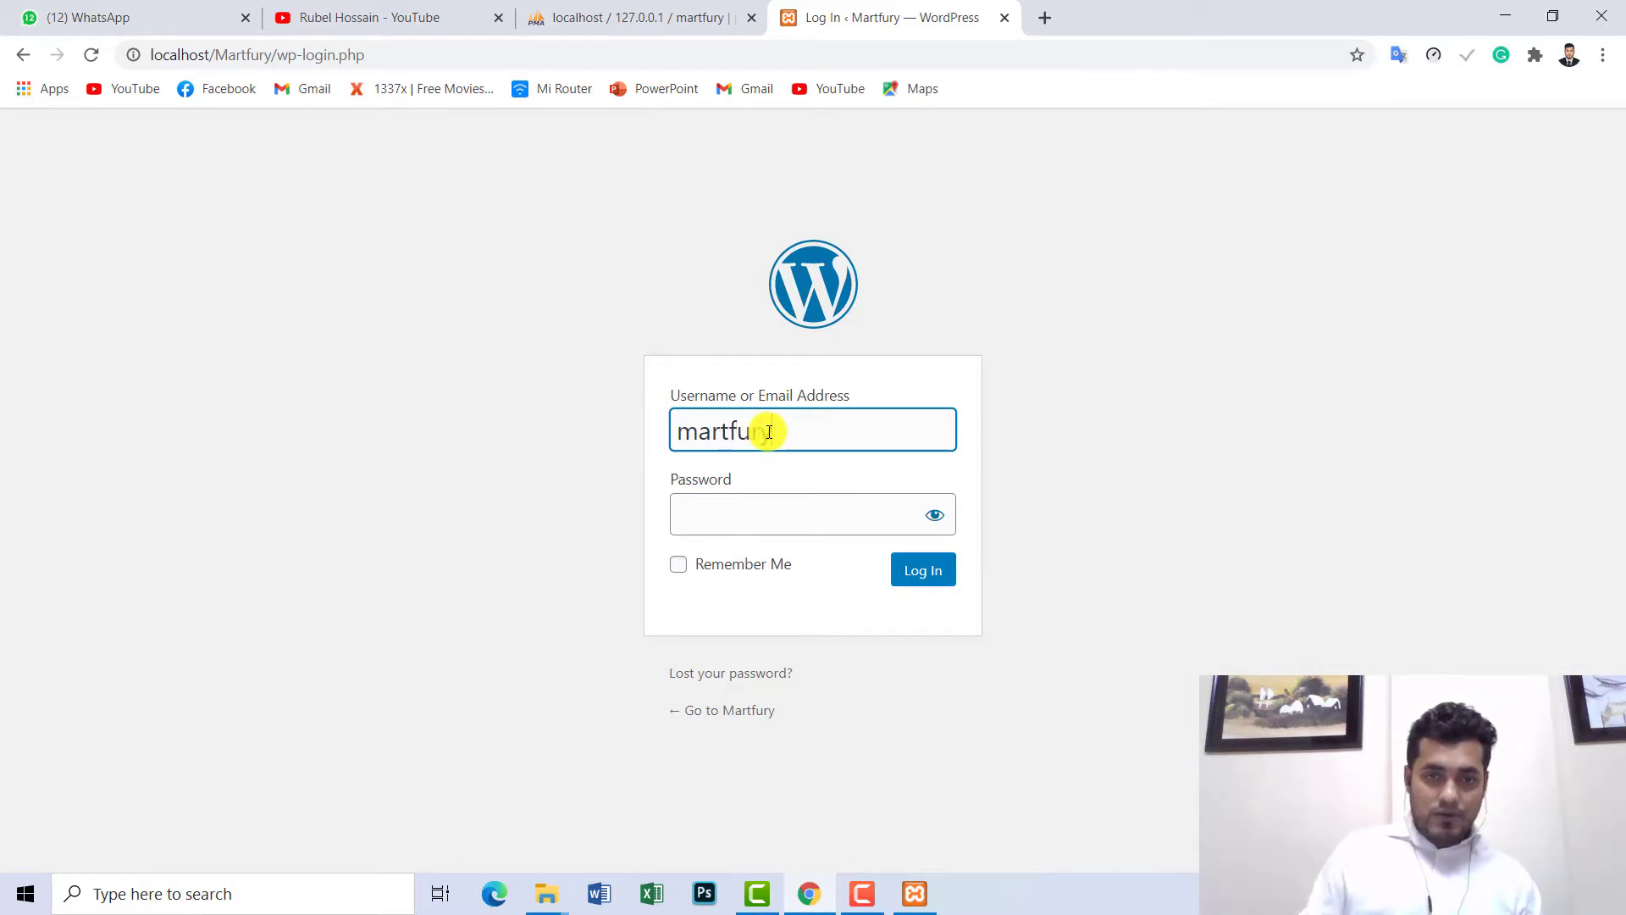
left_click(707, 507)
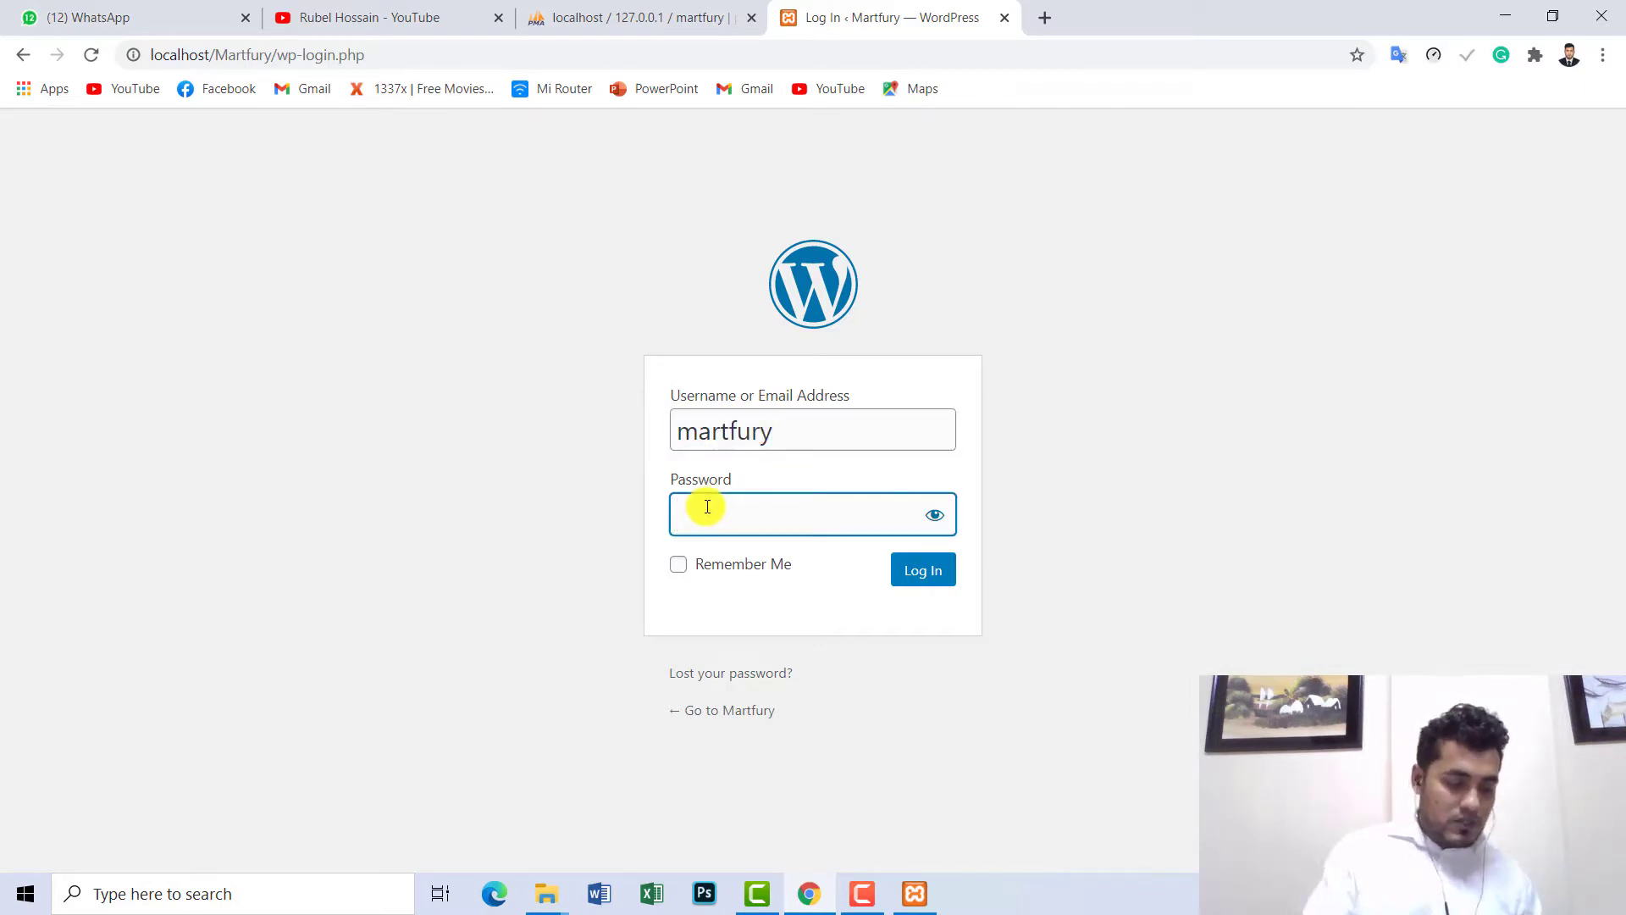
type("1234")
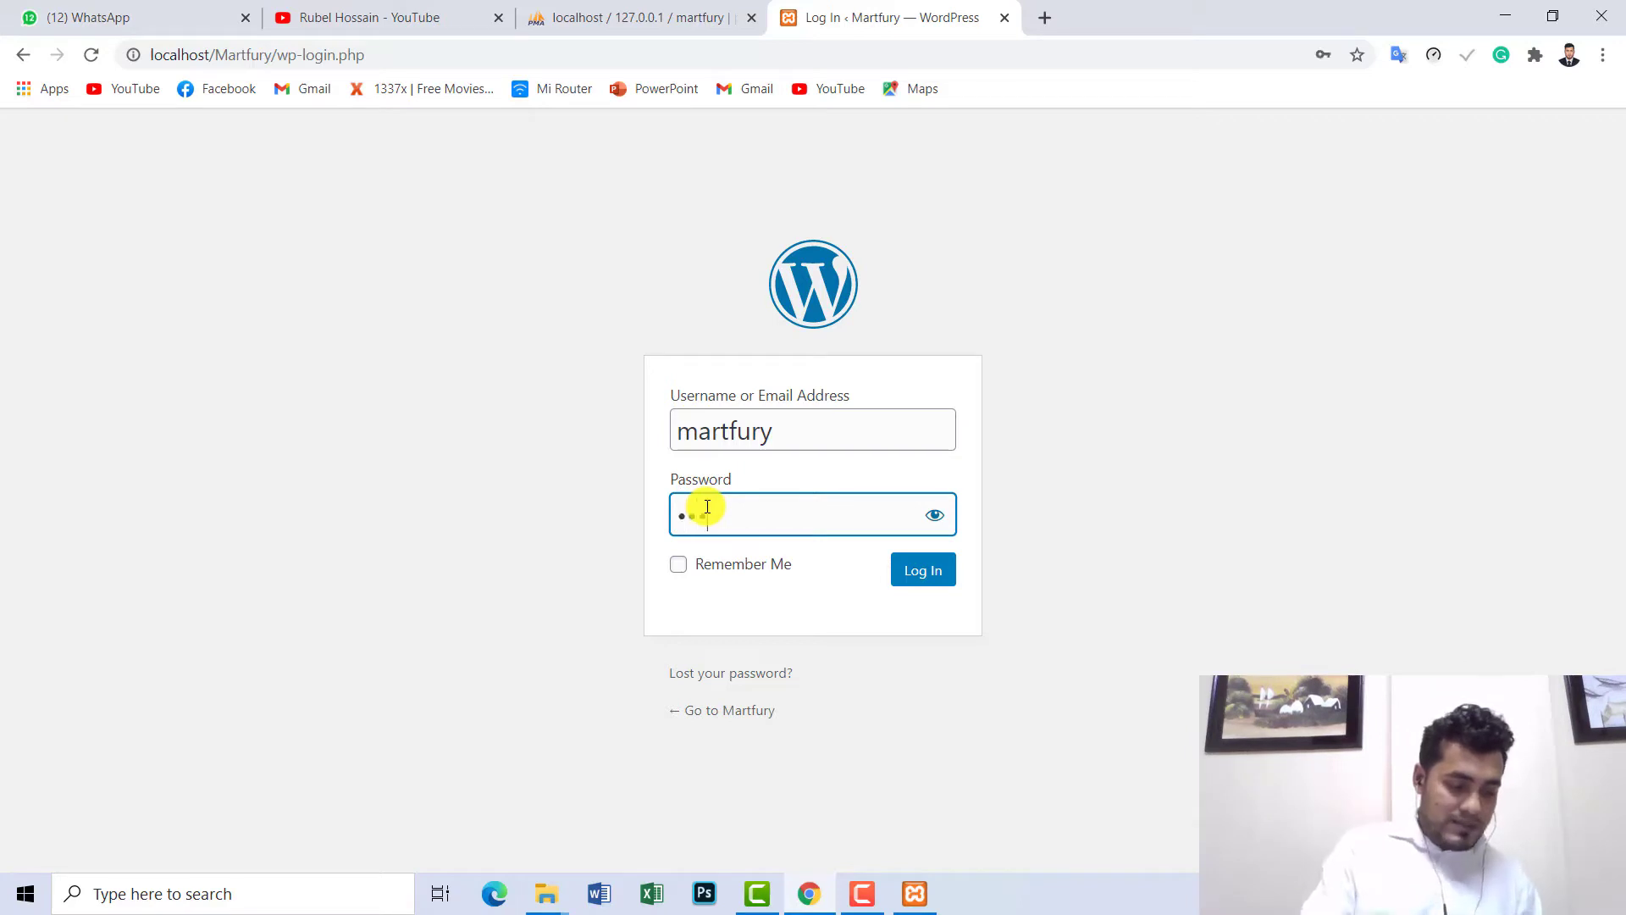
type("5678")
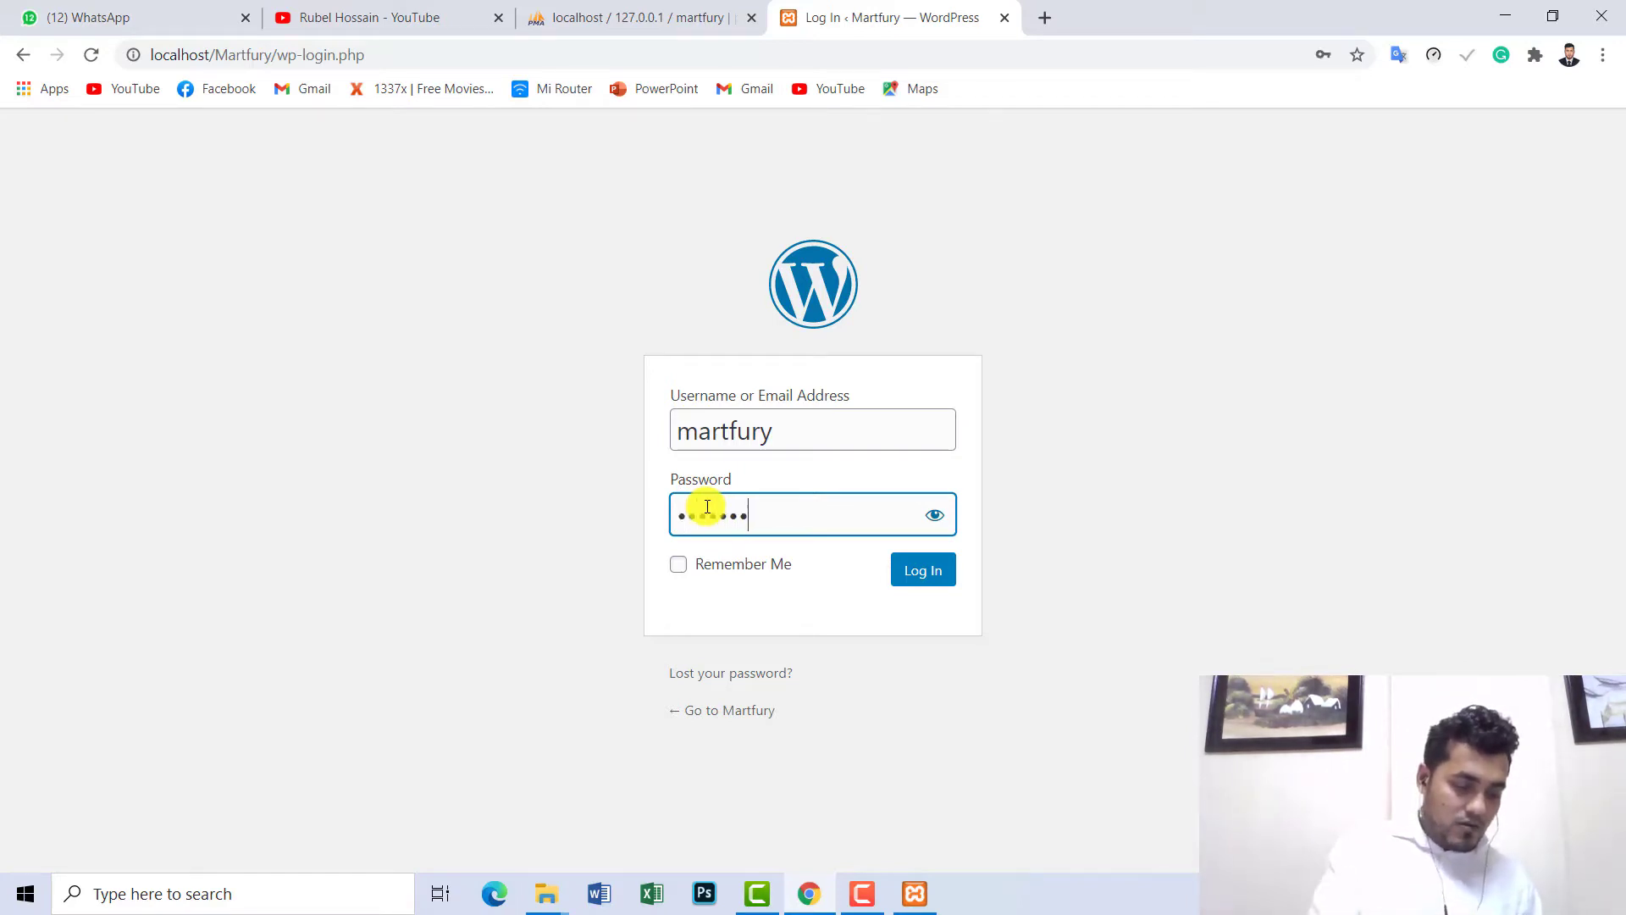
type("90")
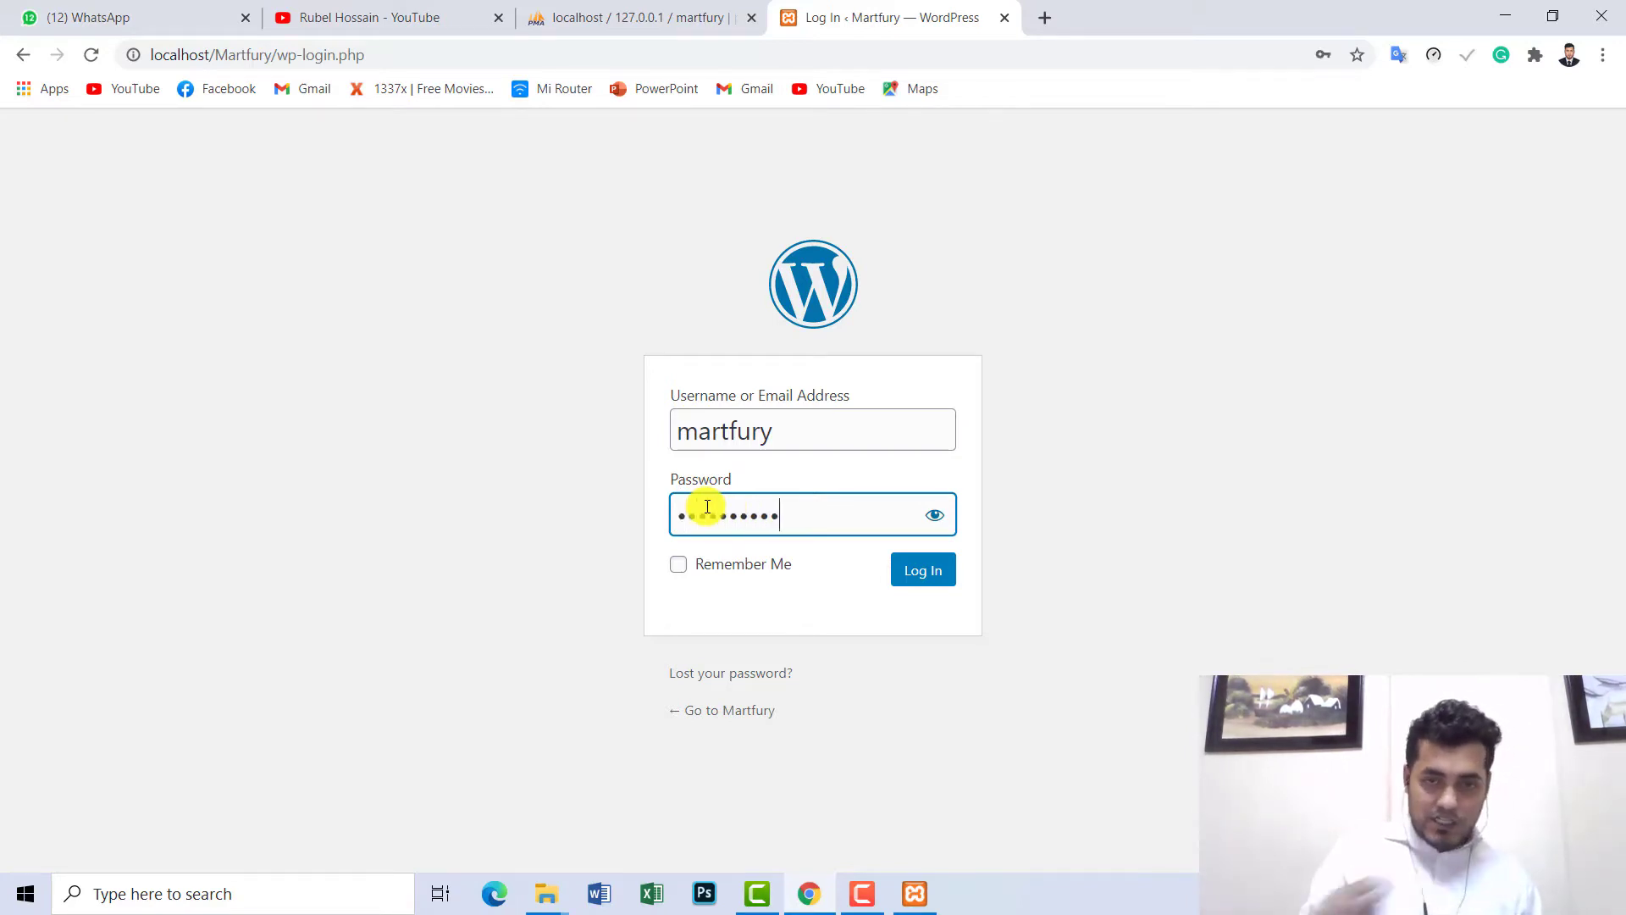
left_click(931, 527)
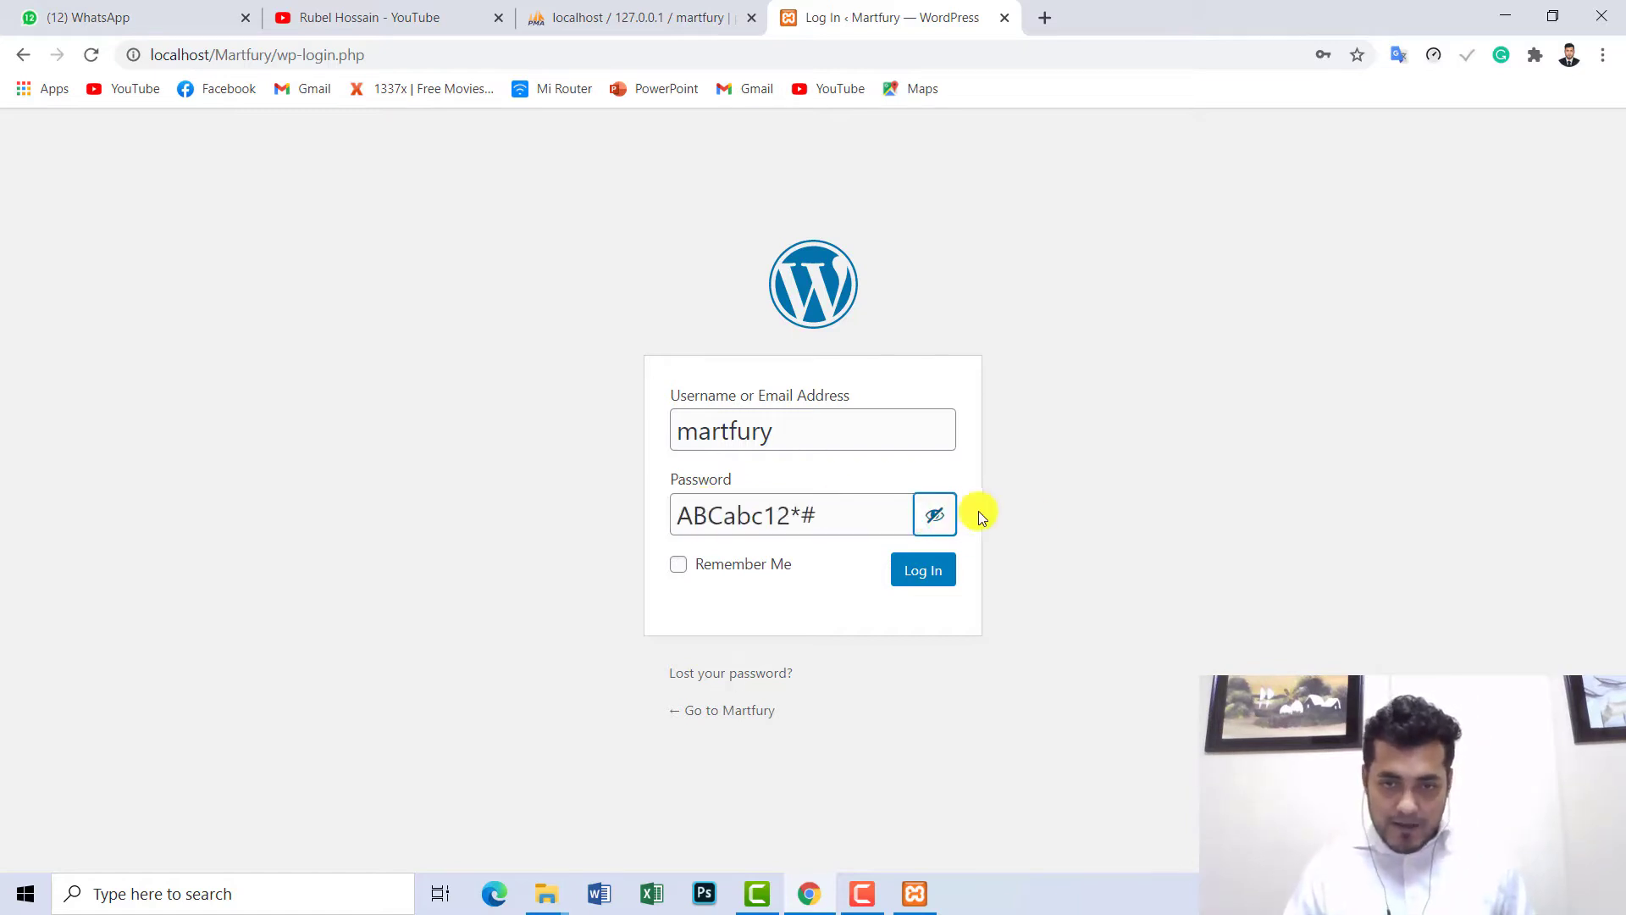
left_click(845, 516)
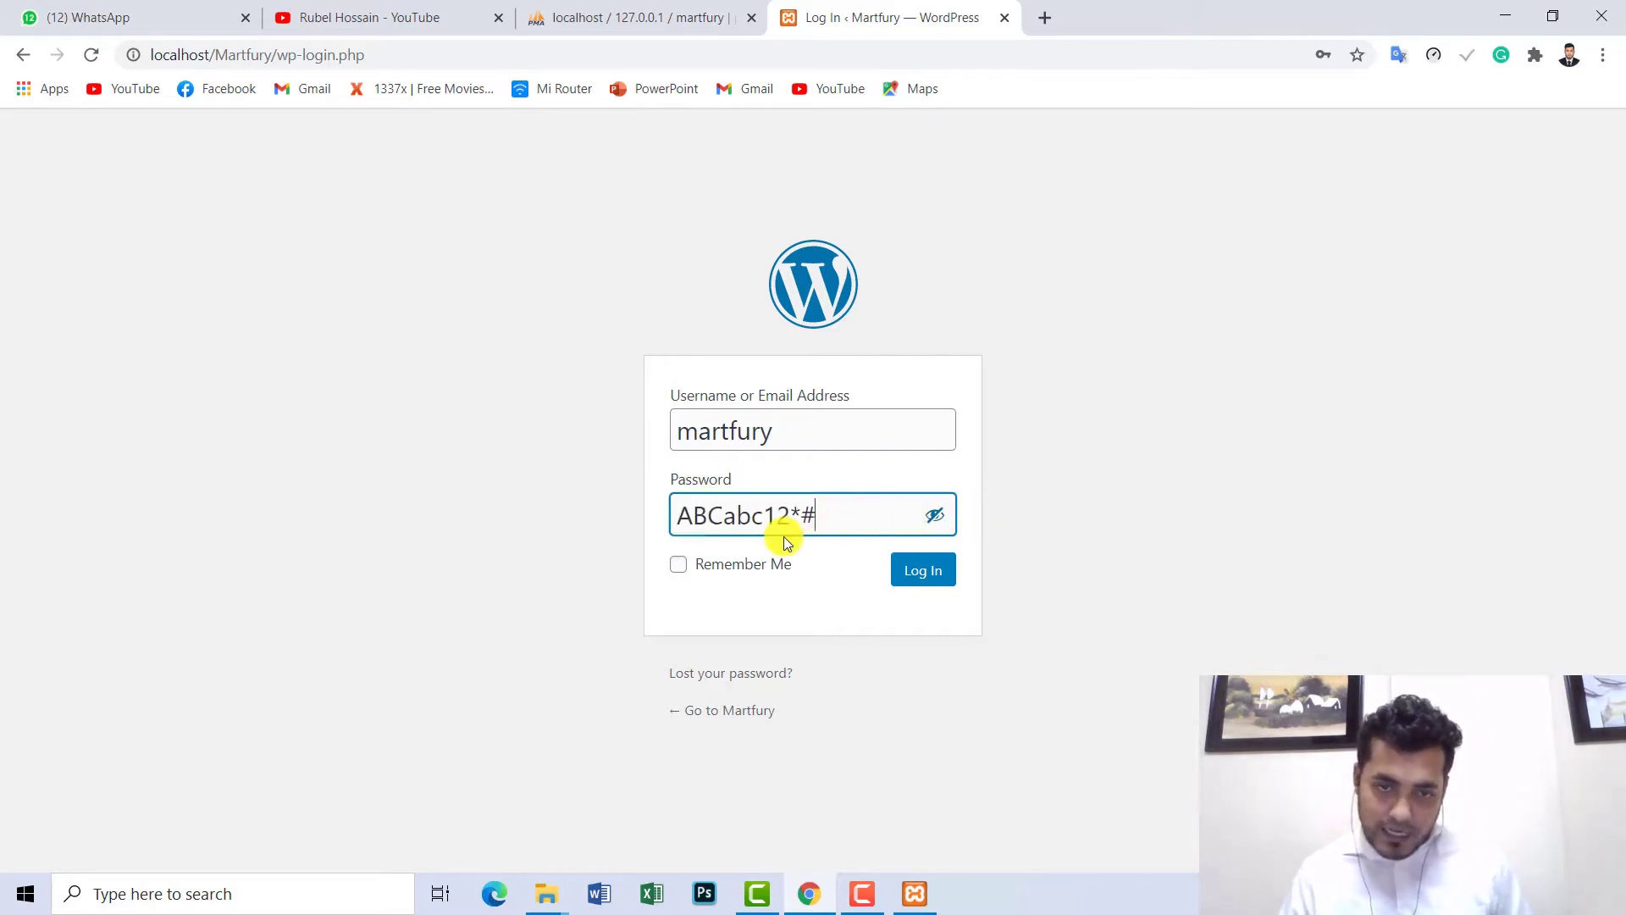
left_click_drag(723, 513, 672, 520)
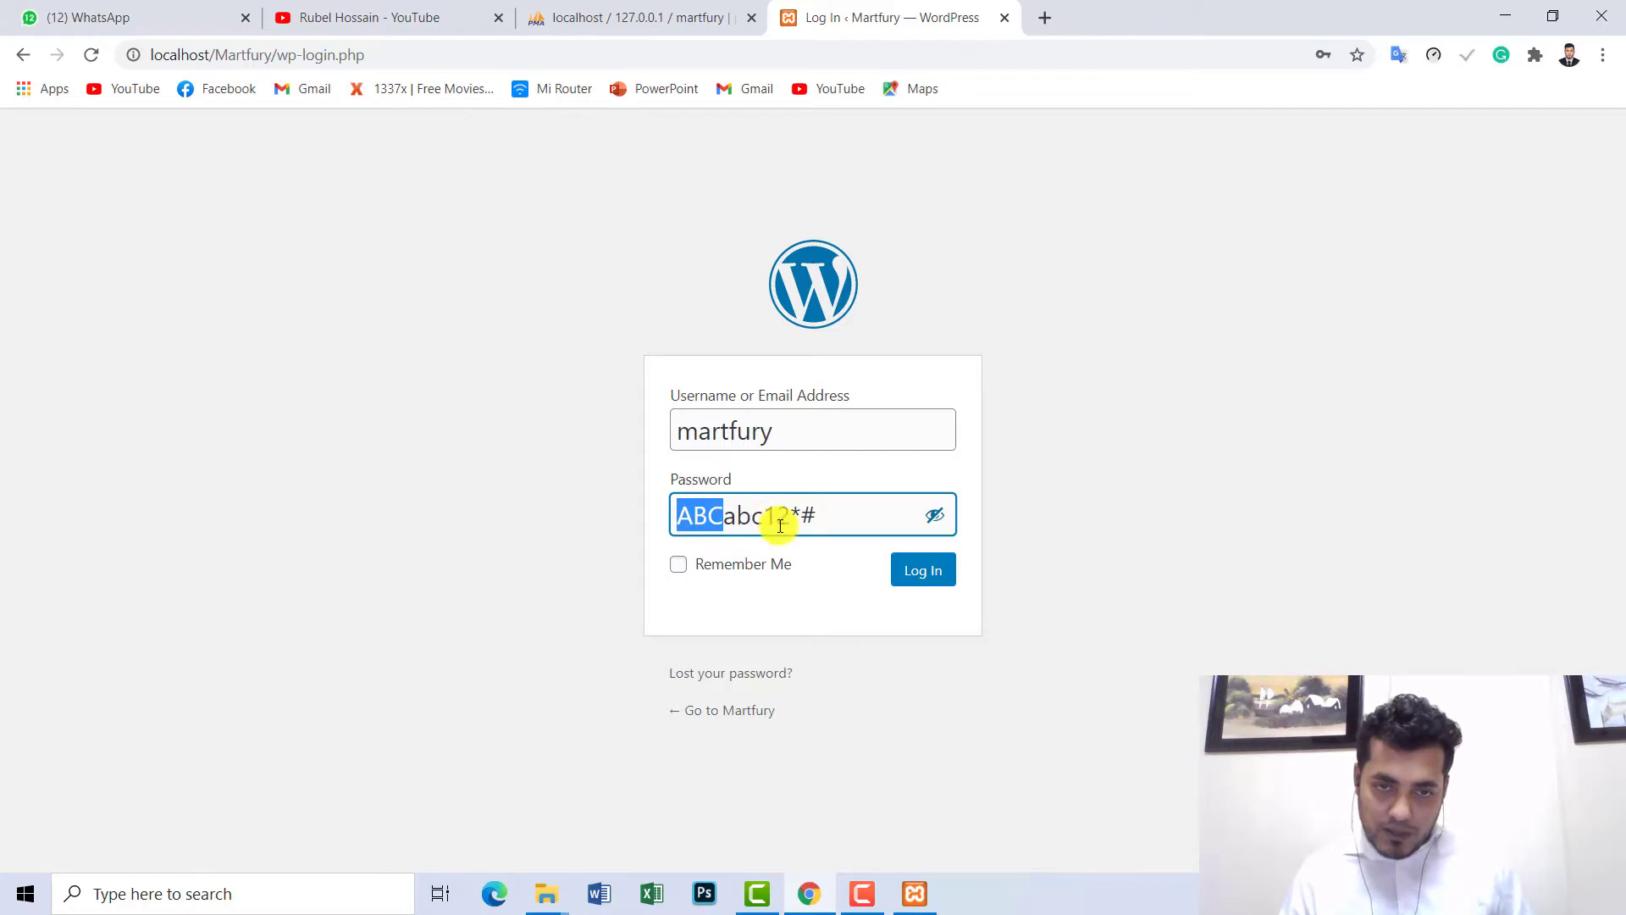
left_click(840, 514)
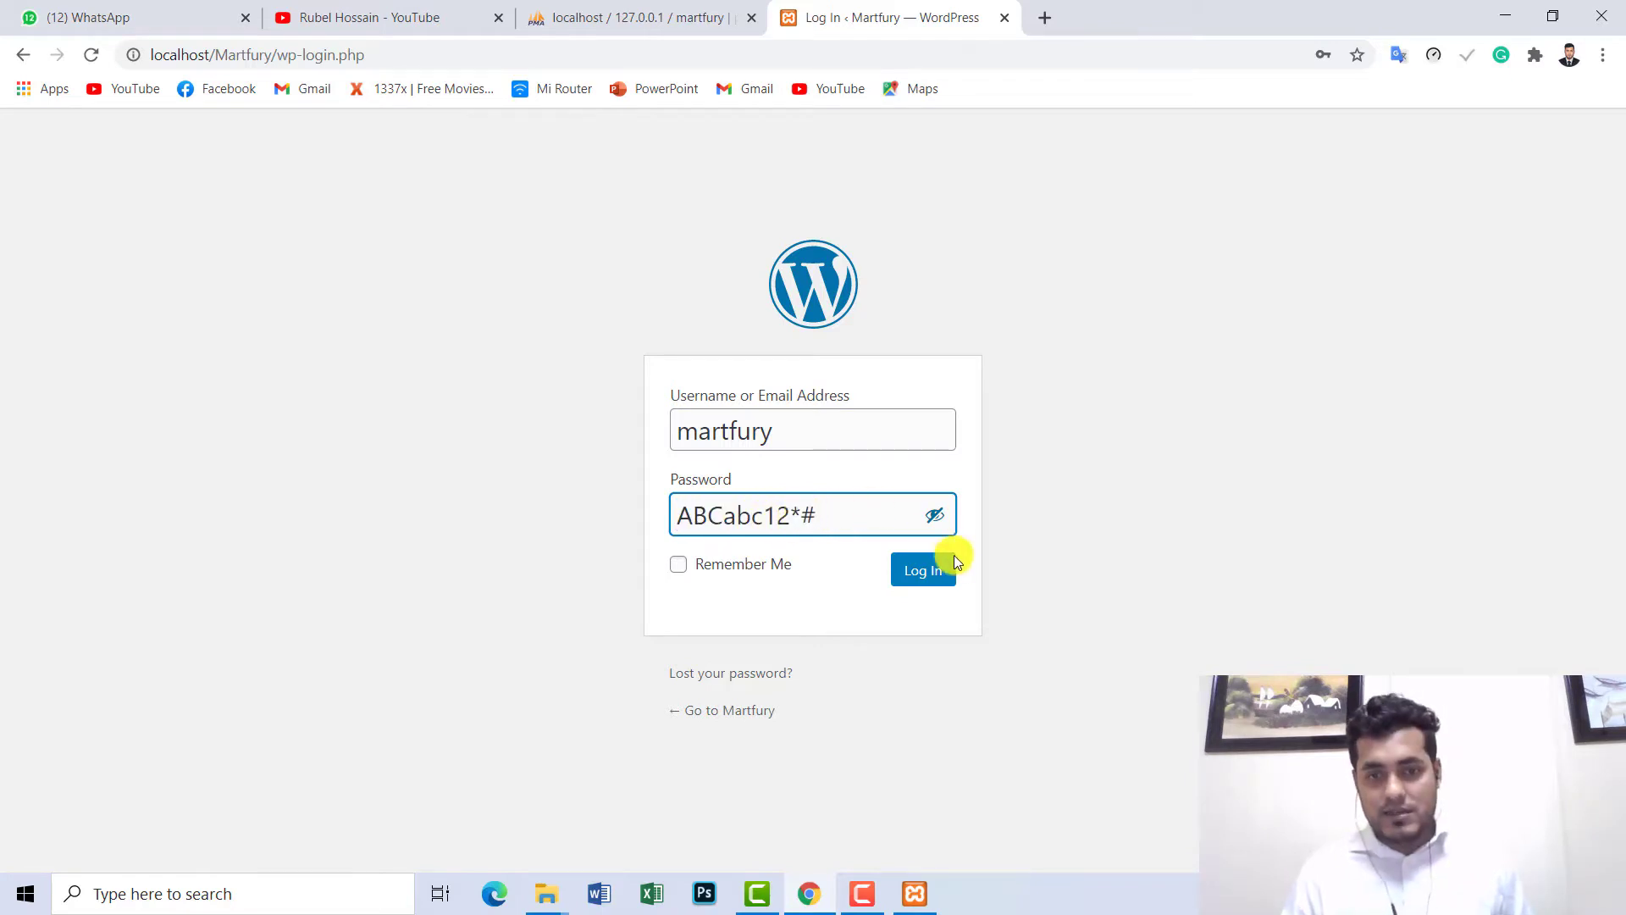
left_click(925, 576)
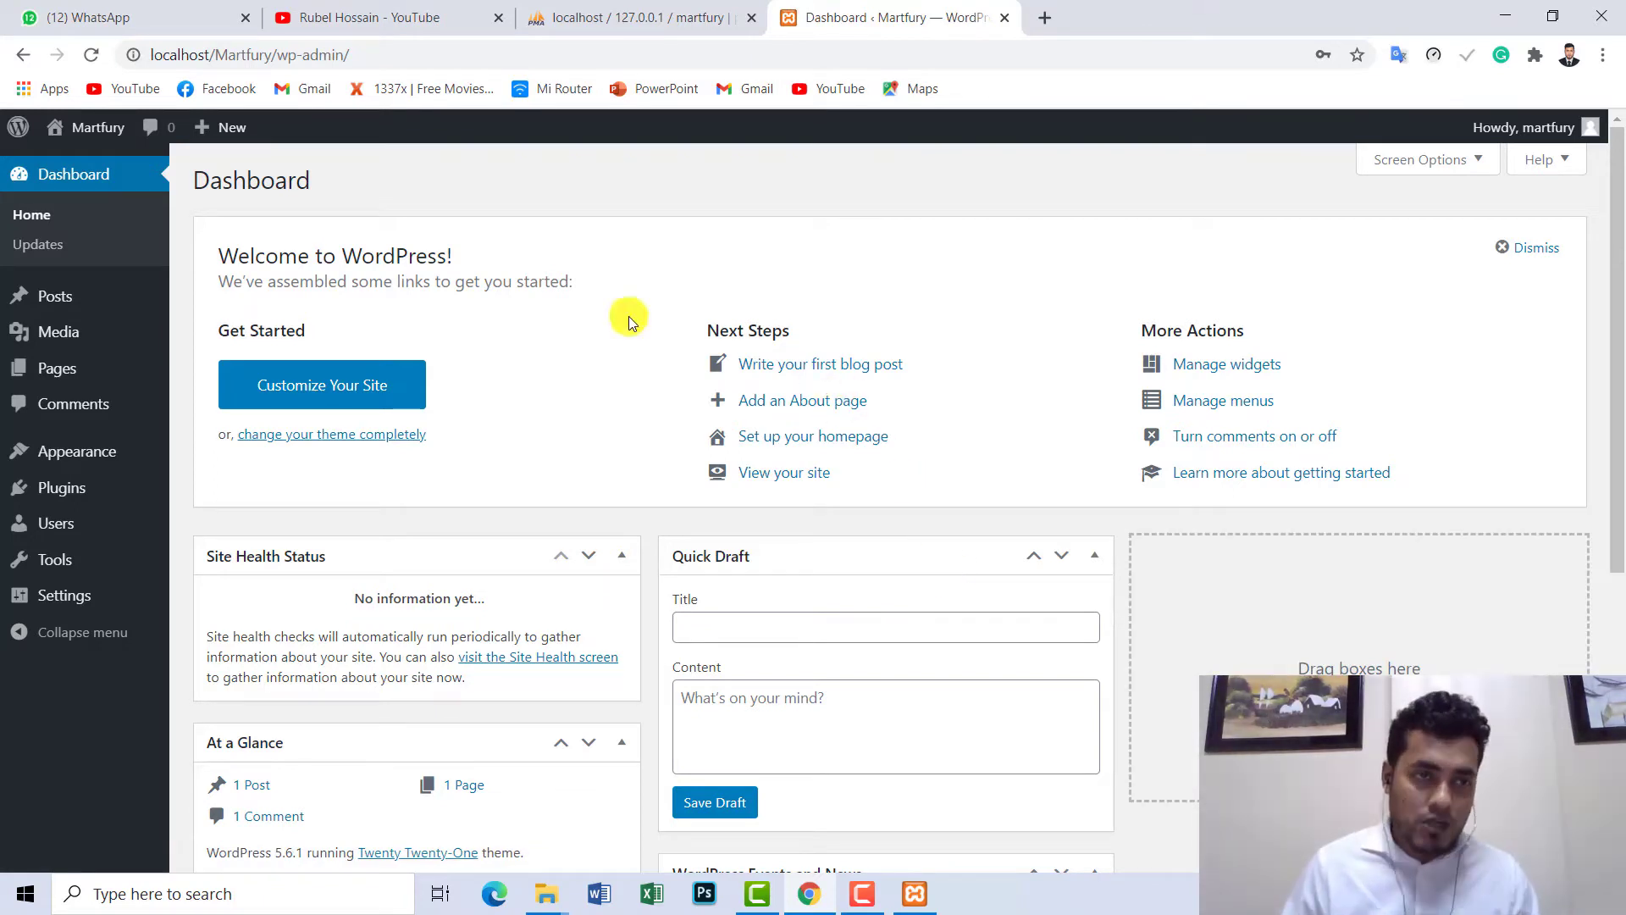
- Open Visit Site in a new tab and scroll through the default front page
mouse_move(105, 135)
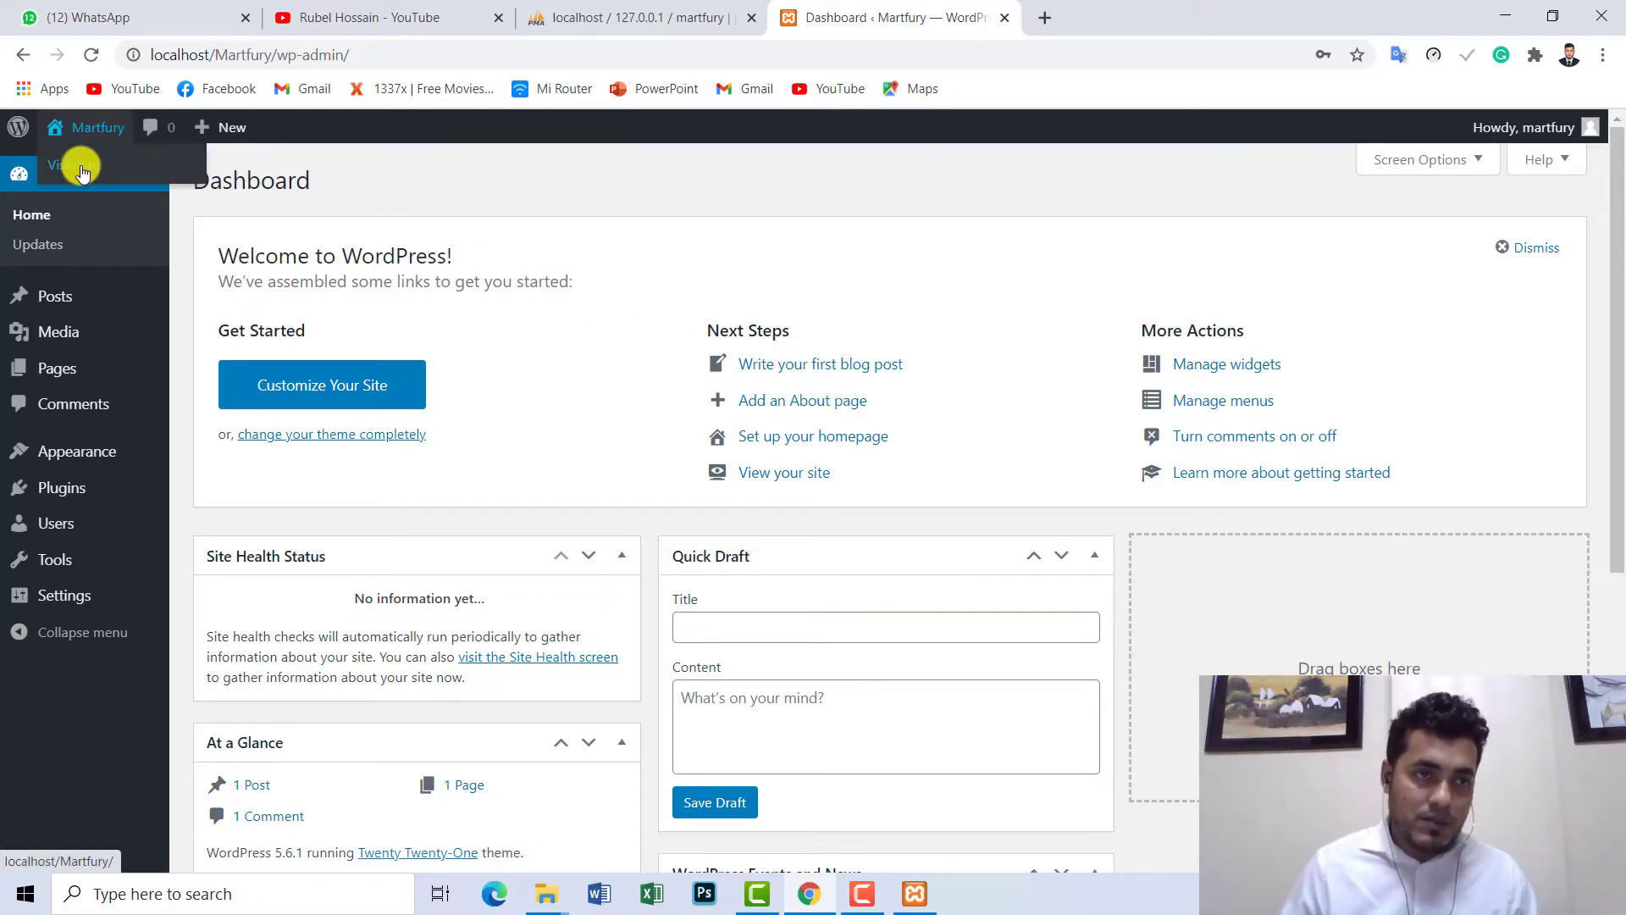
right_click(78, 166)
left_click(131, 182)
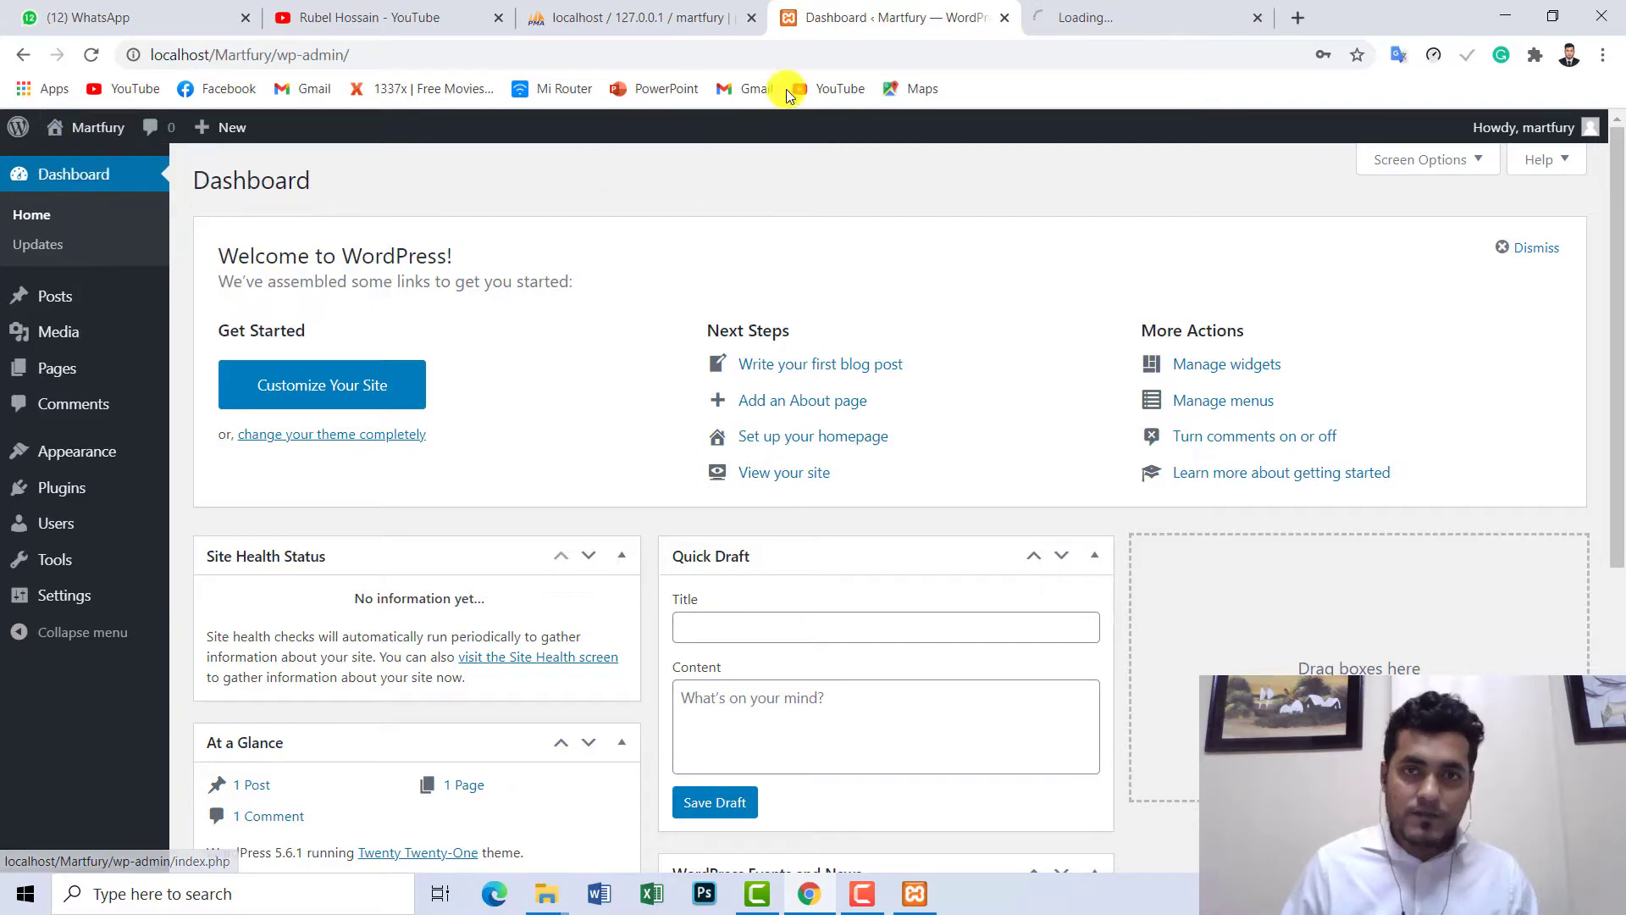
left_click(1125, 14)
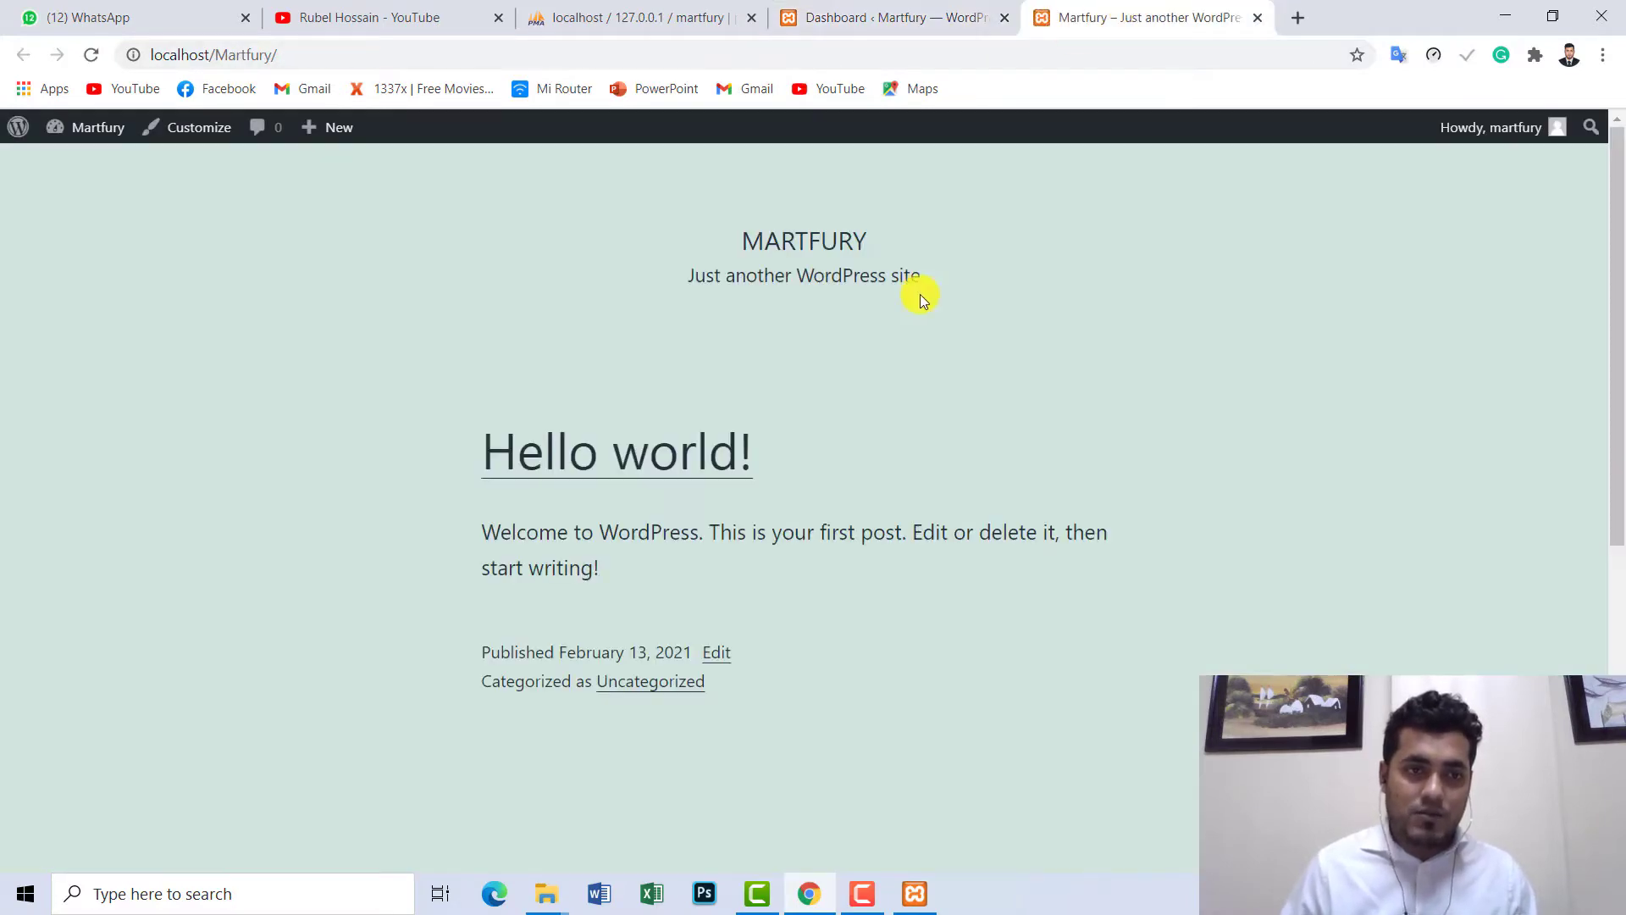
left_click_drag(1616, 207, 1615, 519)
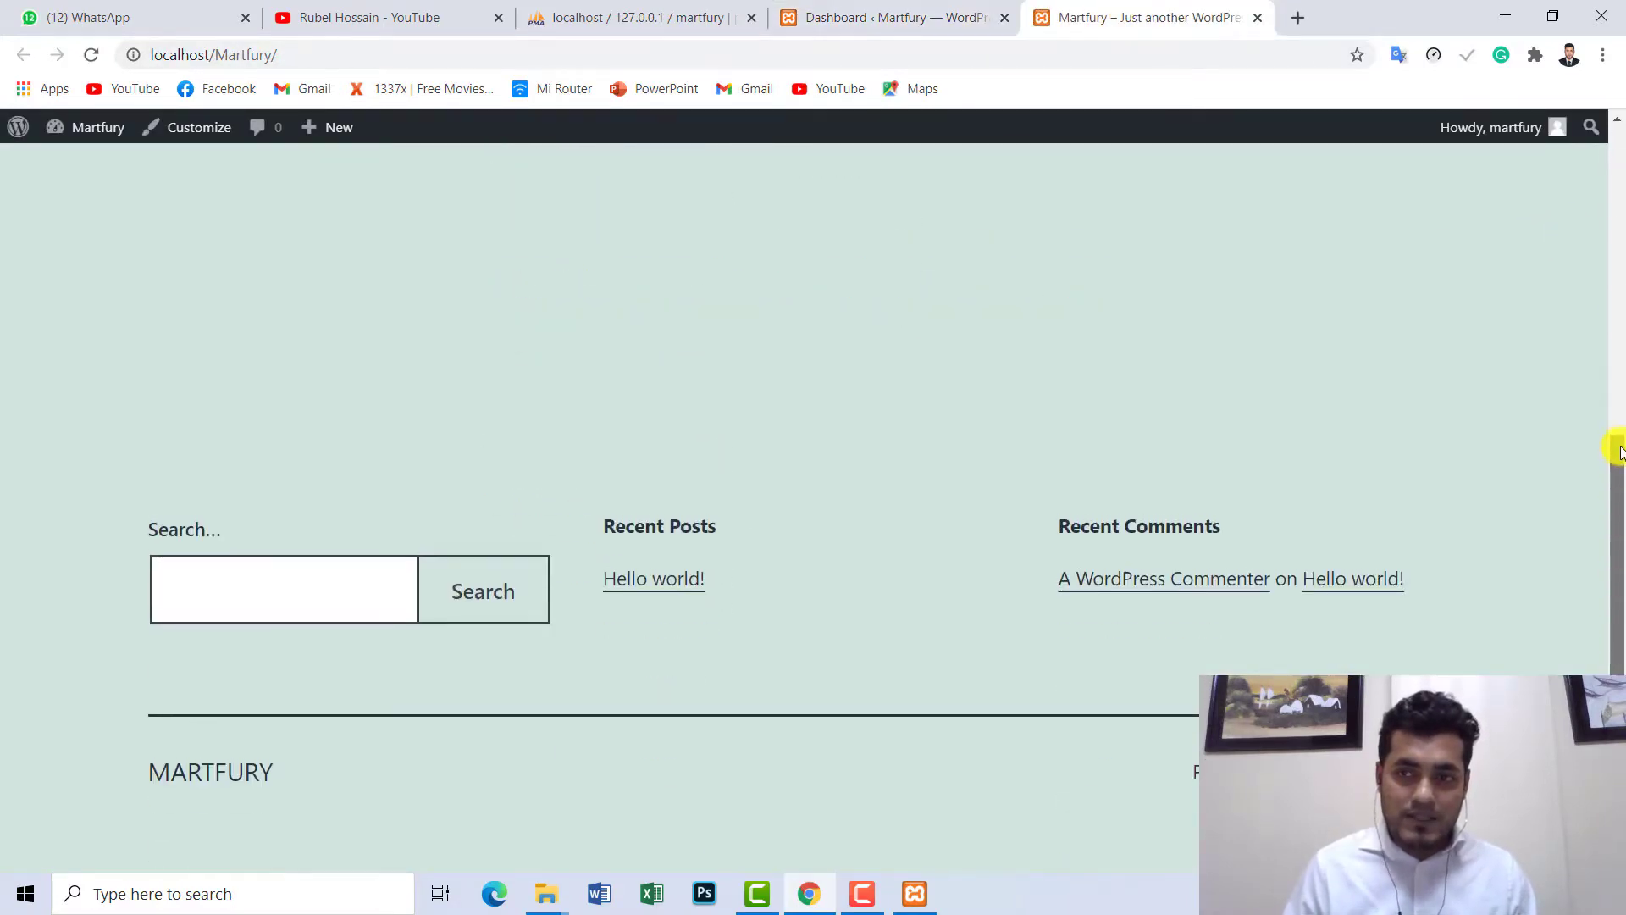
left_click_drag(1616, 443, 1612, 164)
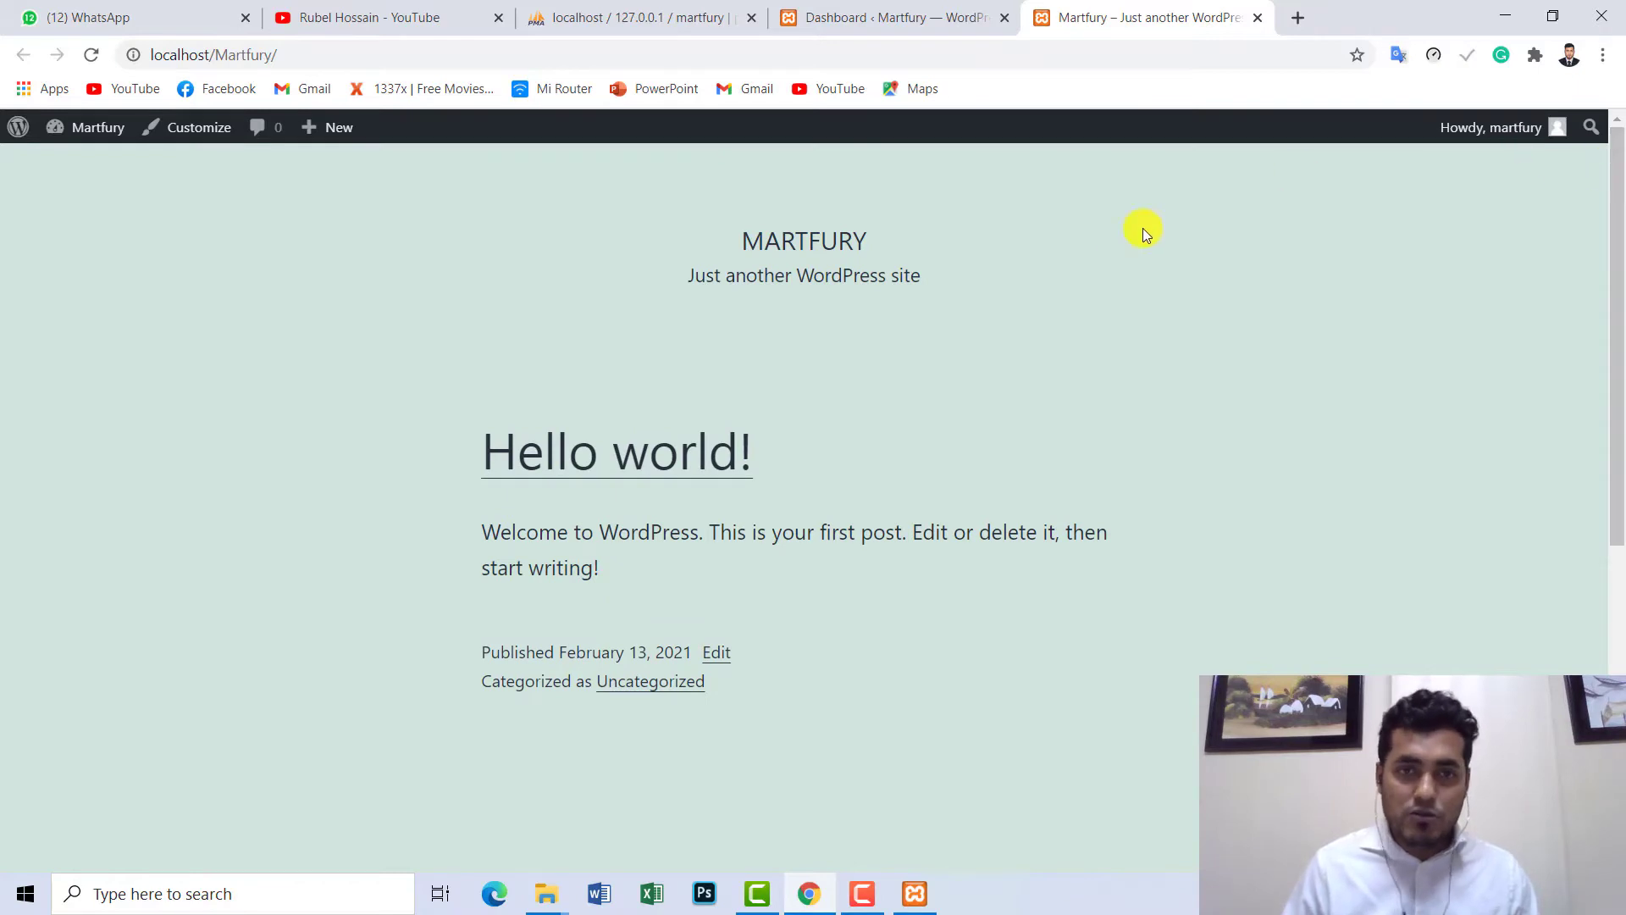
- Open Appearance > Themes from the Dashboard tab, then minimize Chrome
left_click(941, 29)
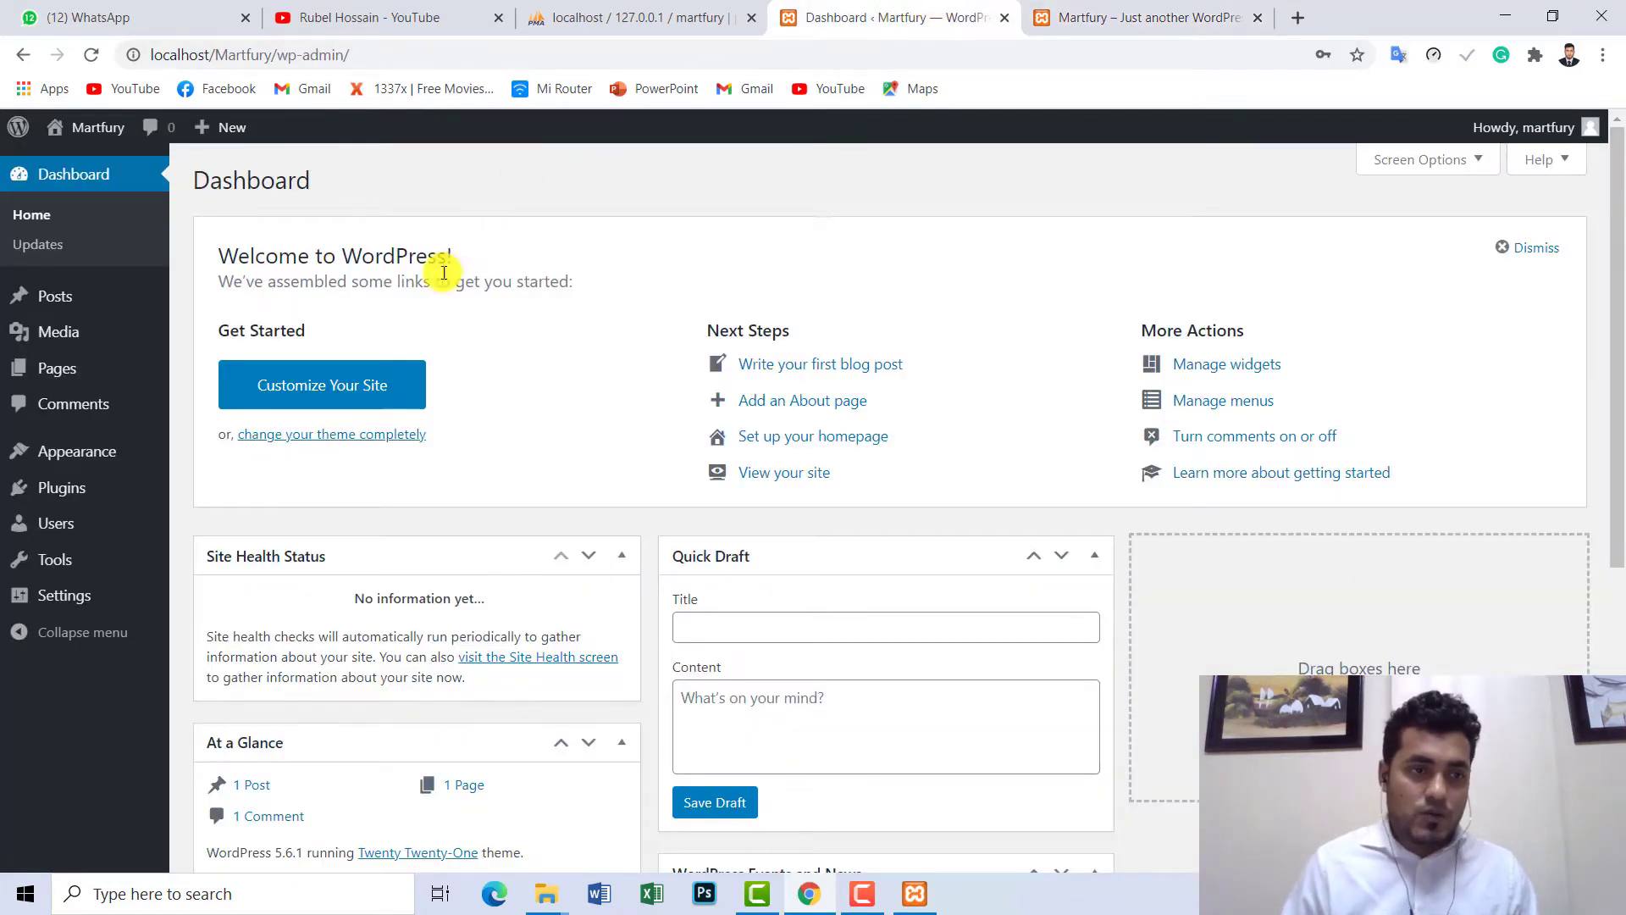
mouse_move(138, 446)
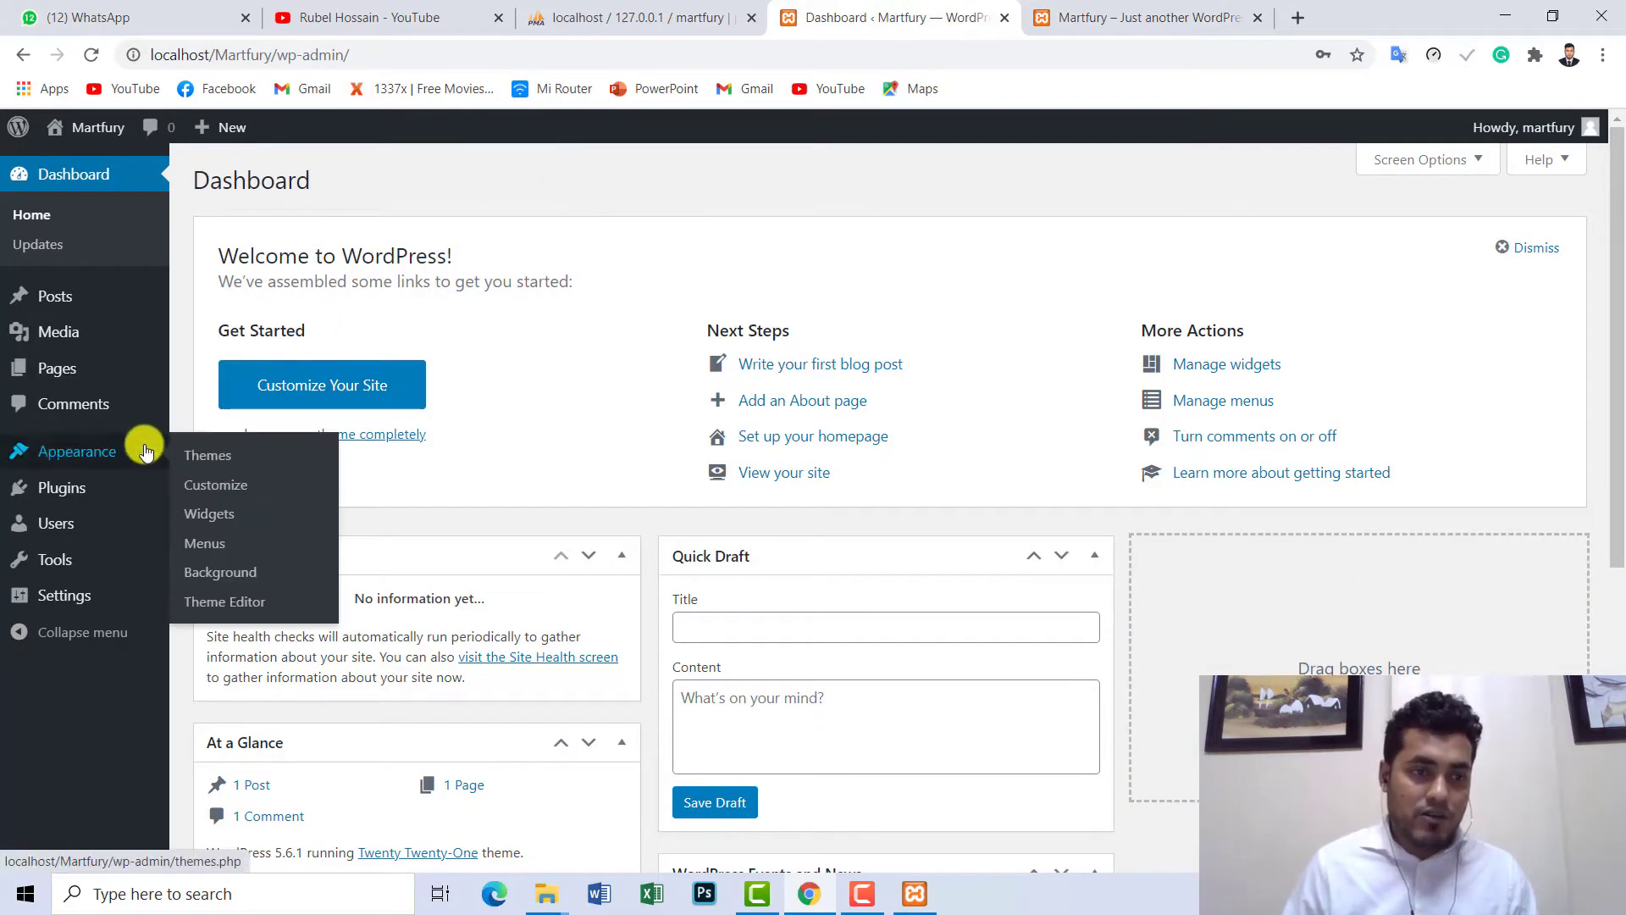
left_click(217, 457)
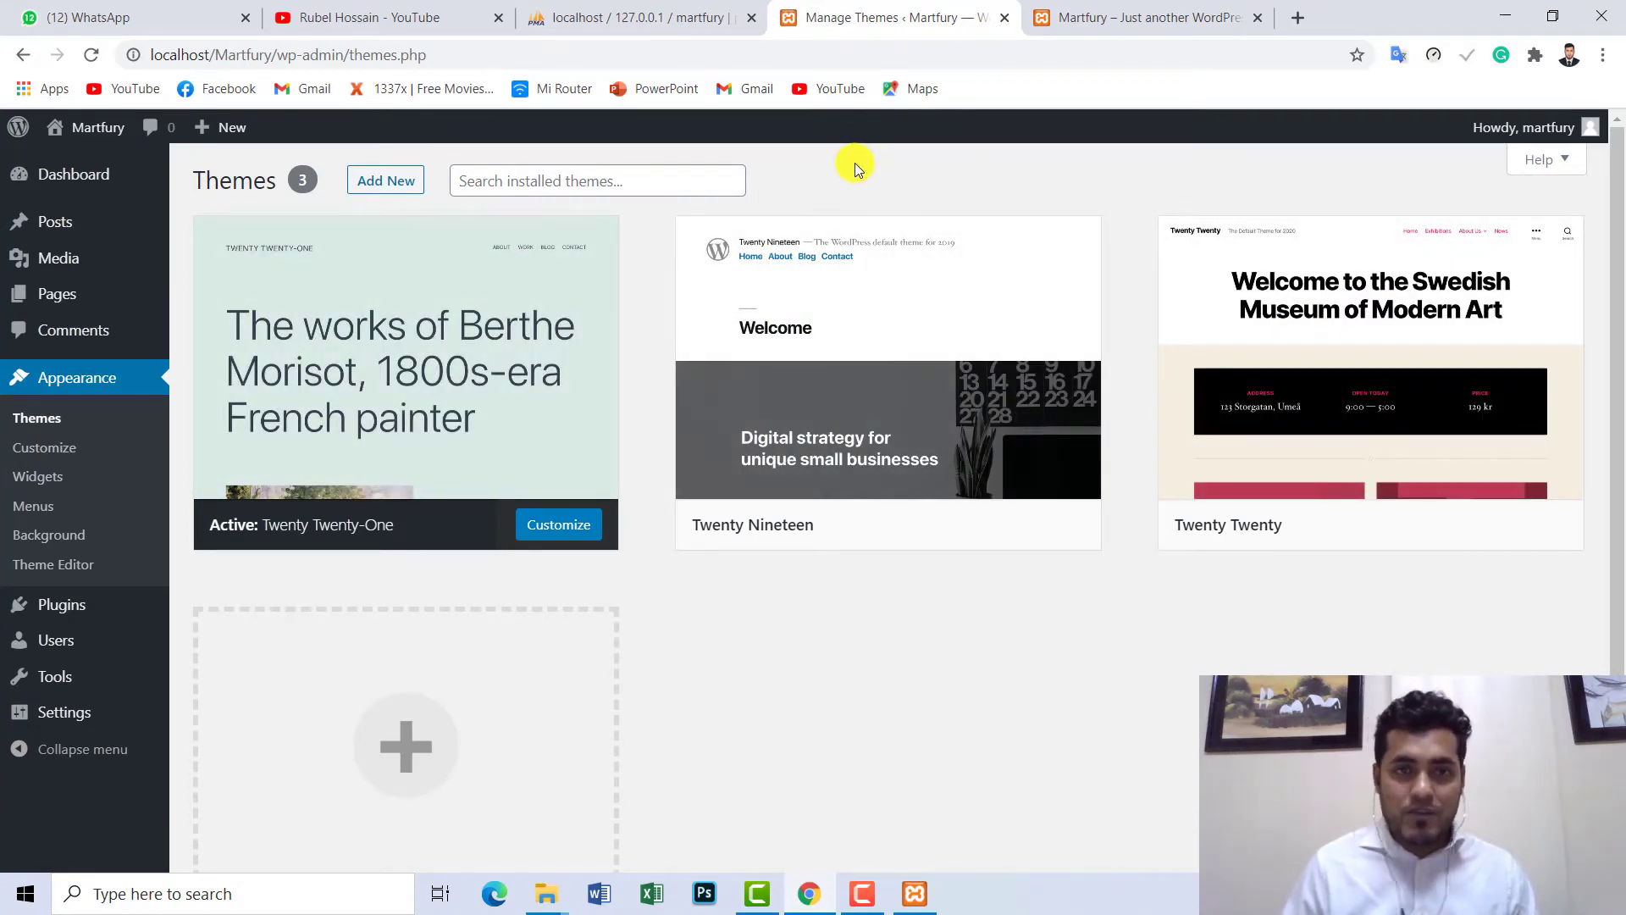
left_click(1498, 9)
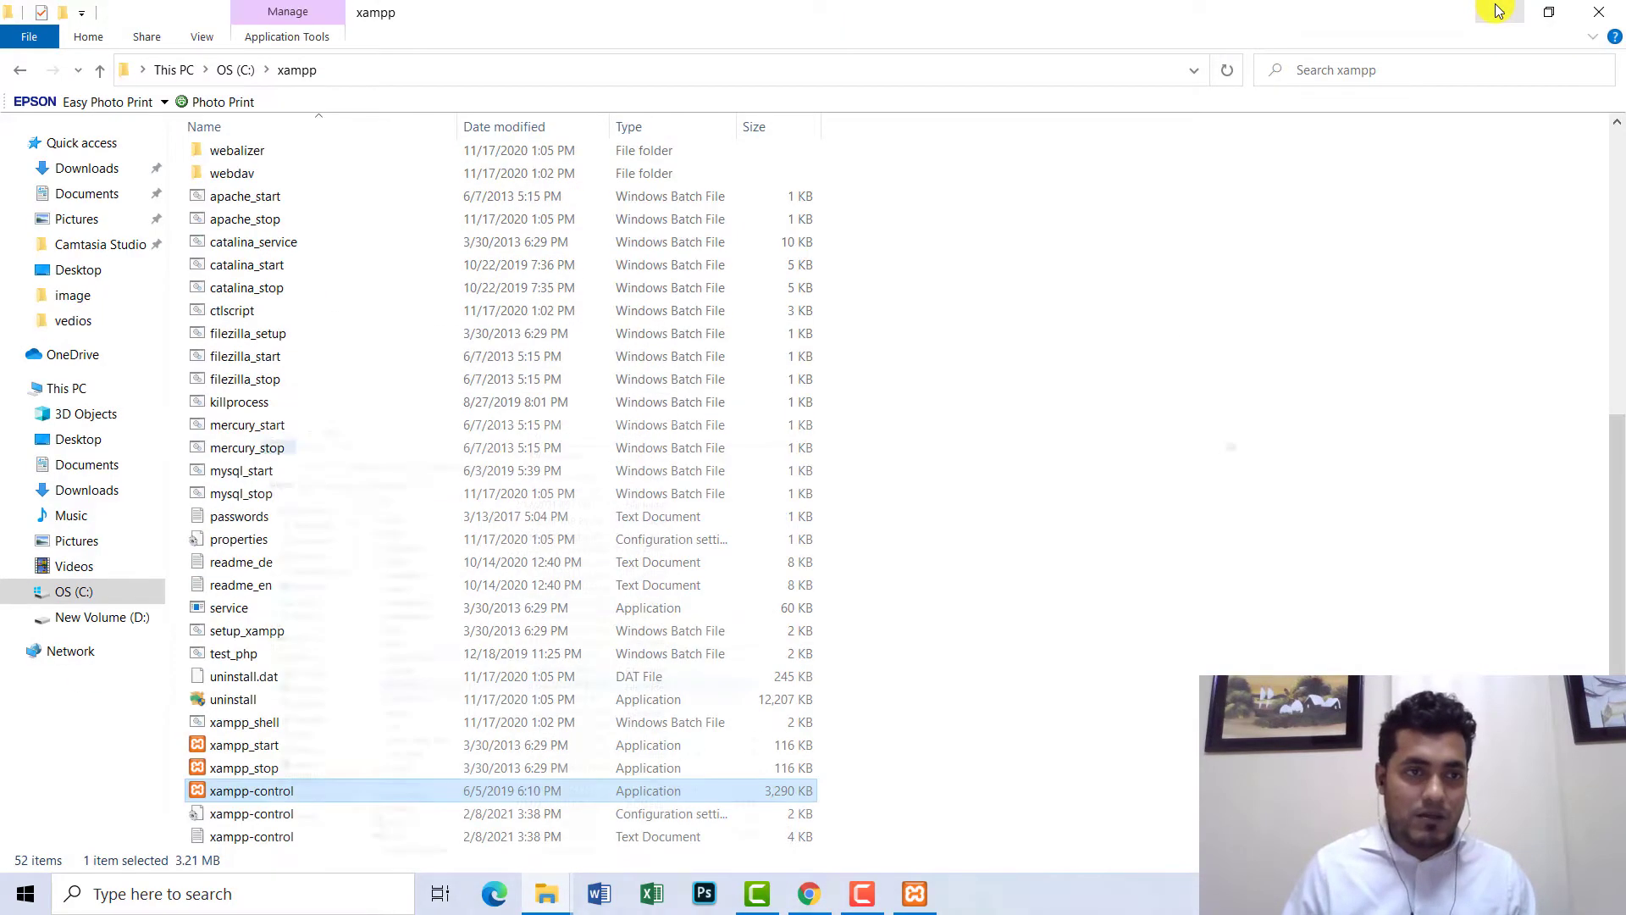
- Browse into eCommerce Development > Martfury > Martfury and read the license text file
left_click(1498, 11)
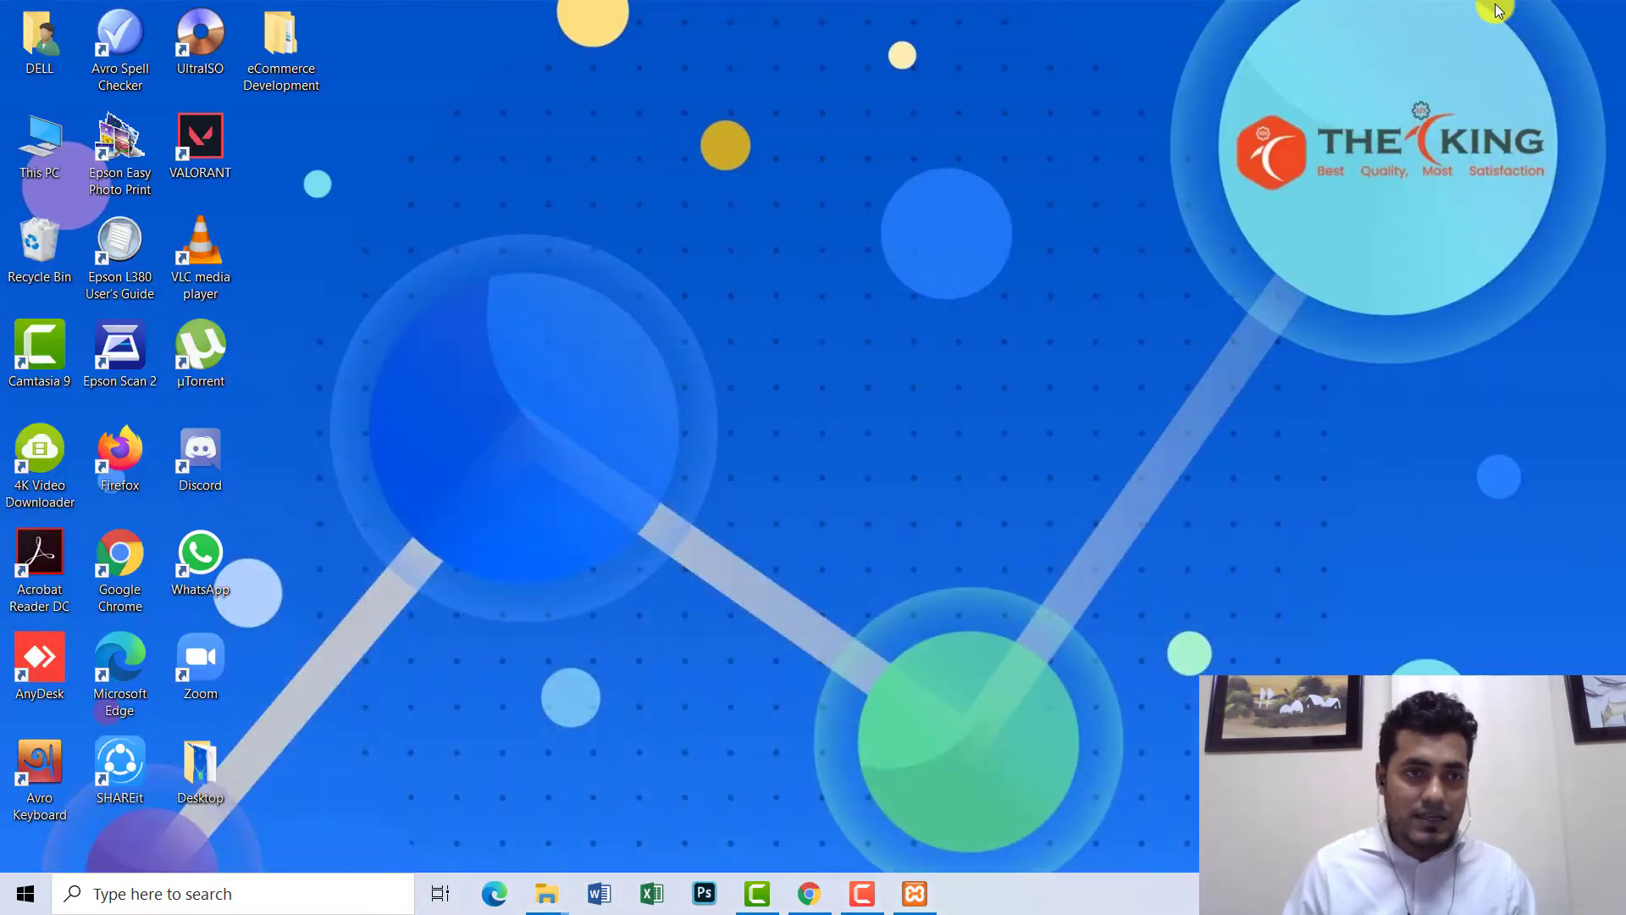
double_click(284, 68)
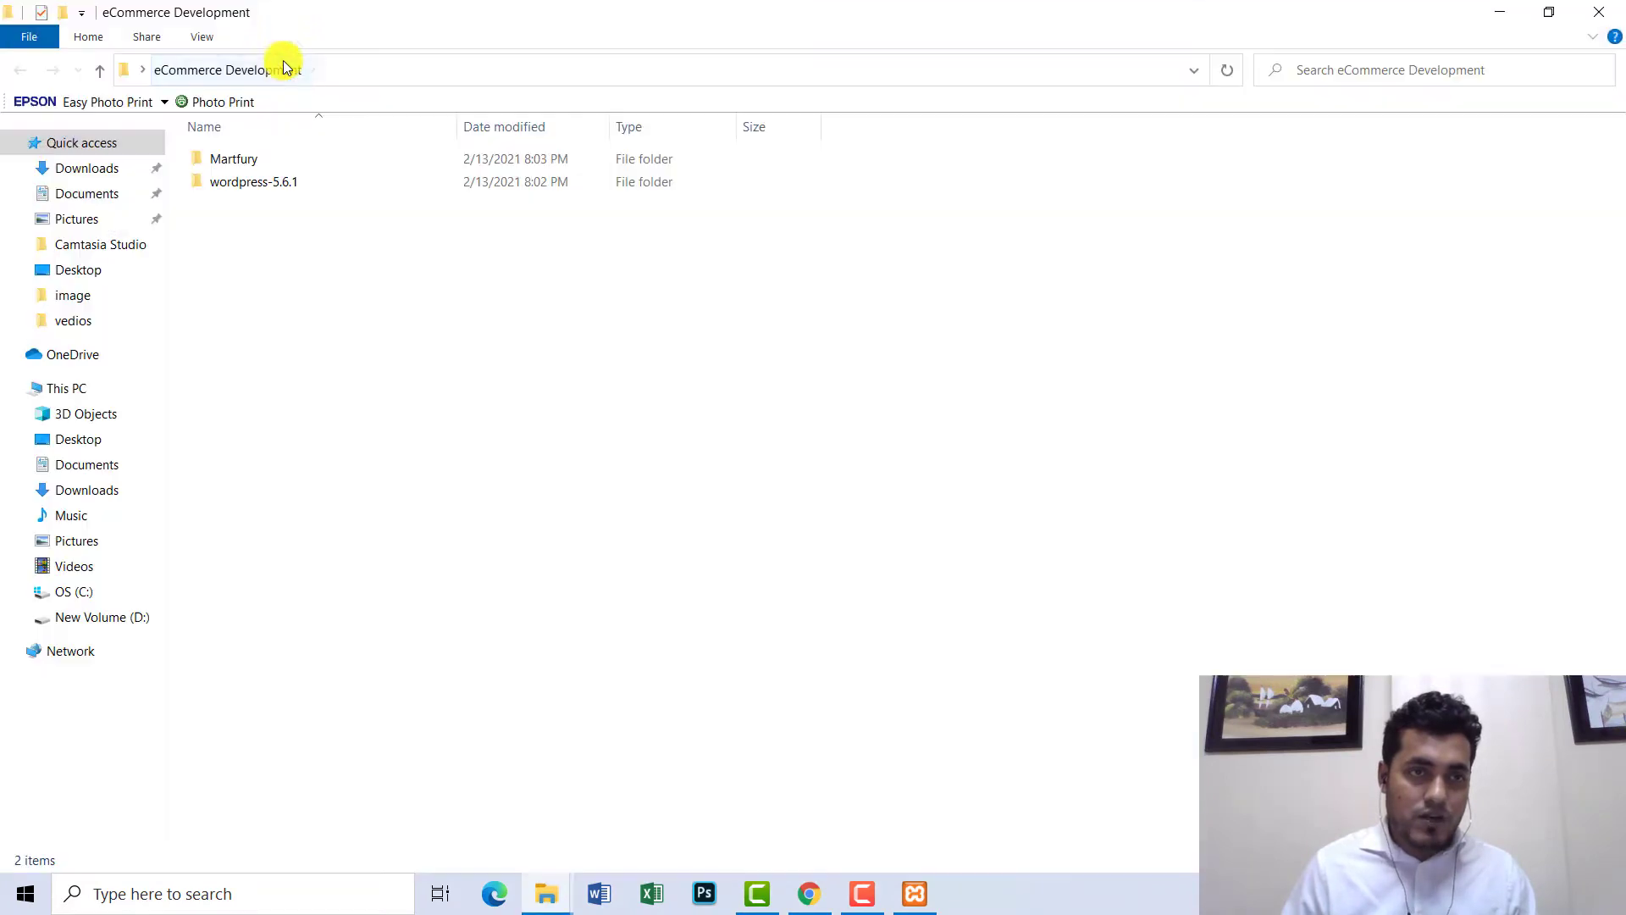
double_click(247, 161)
double_click(266, 165)
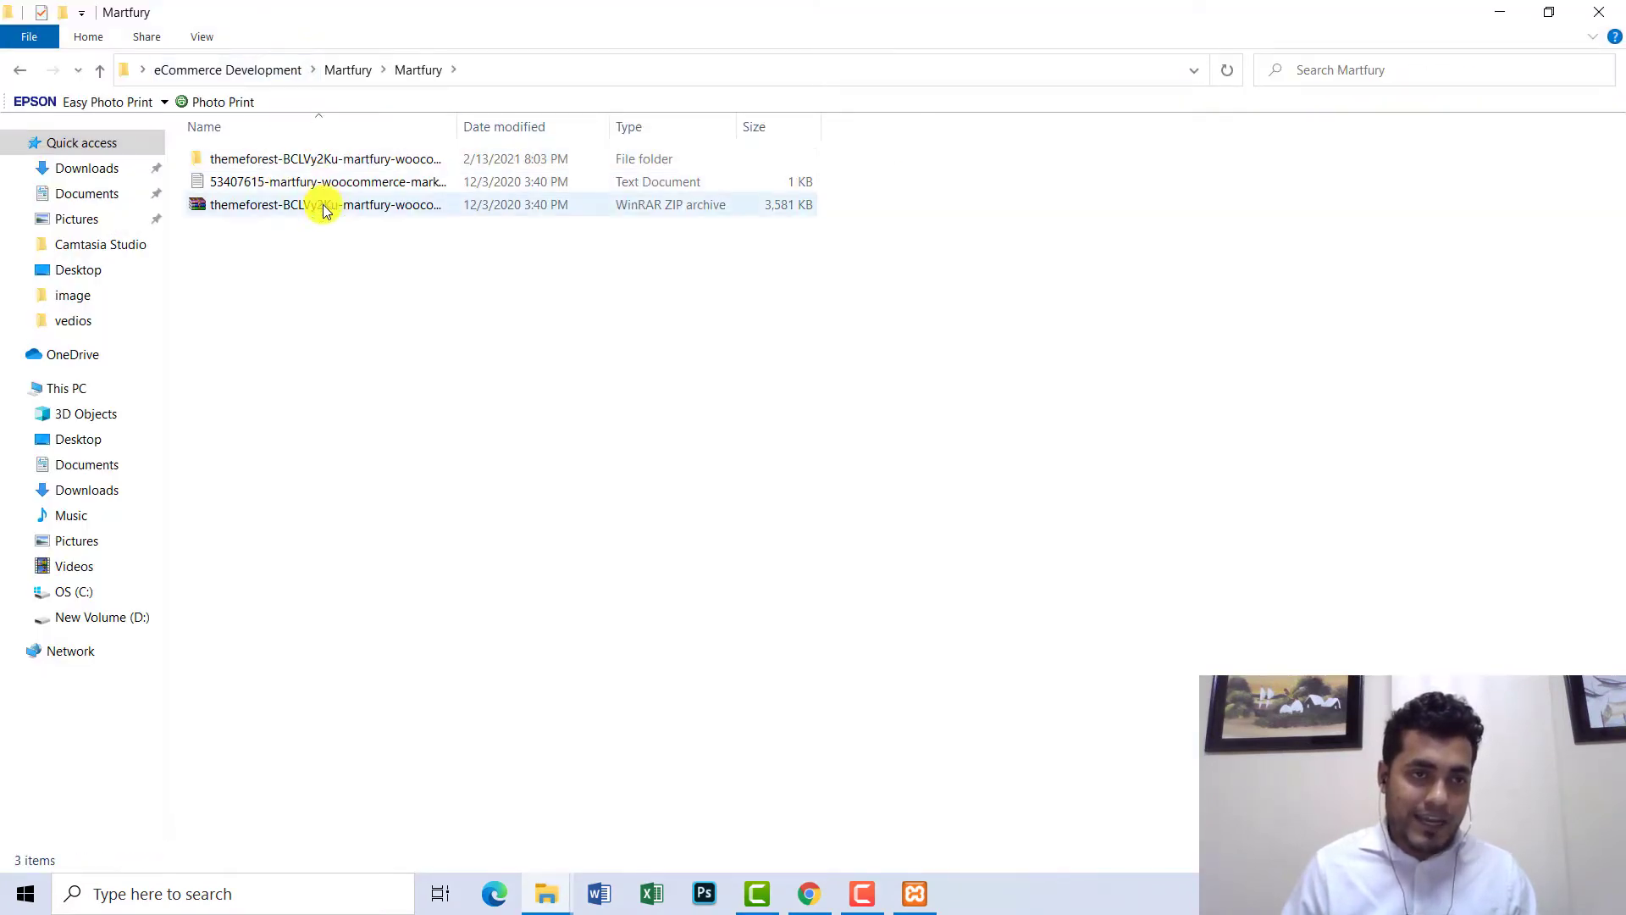
left_click(311, 212)
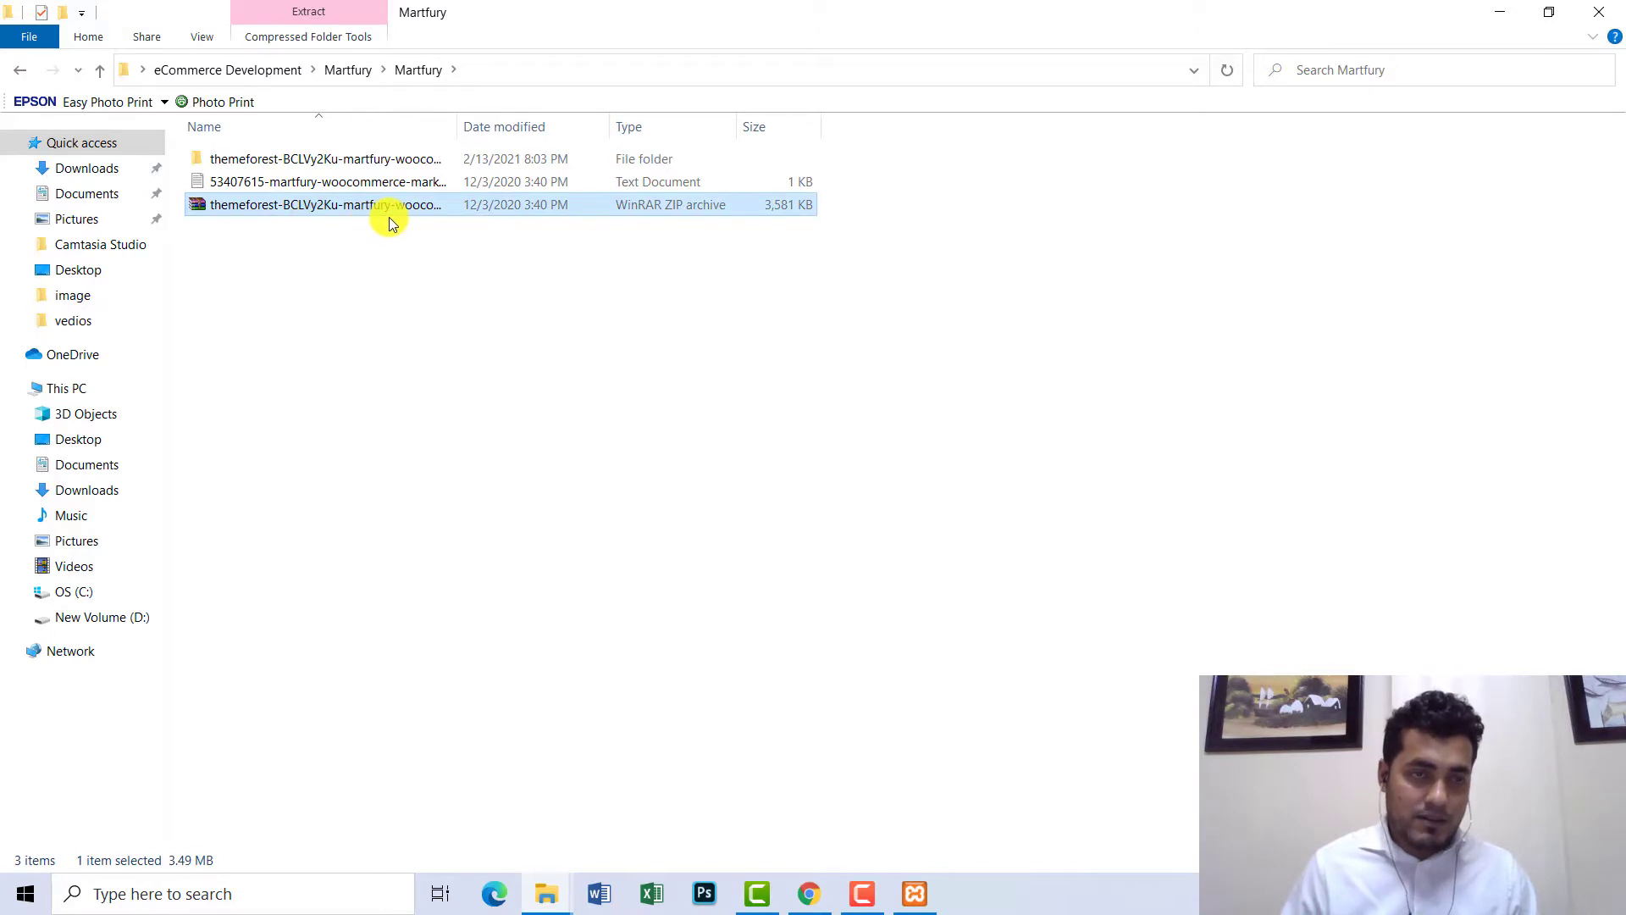
double_click(298, 161)
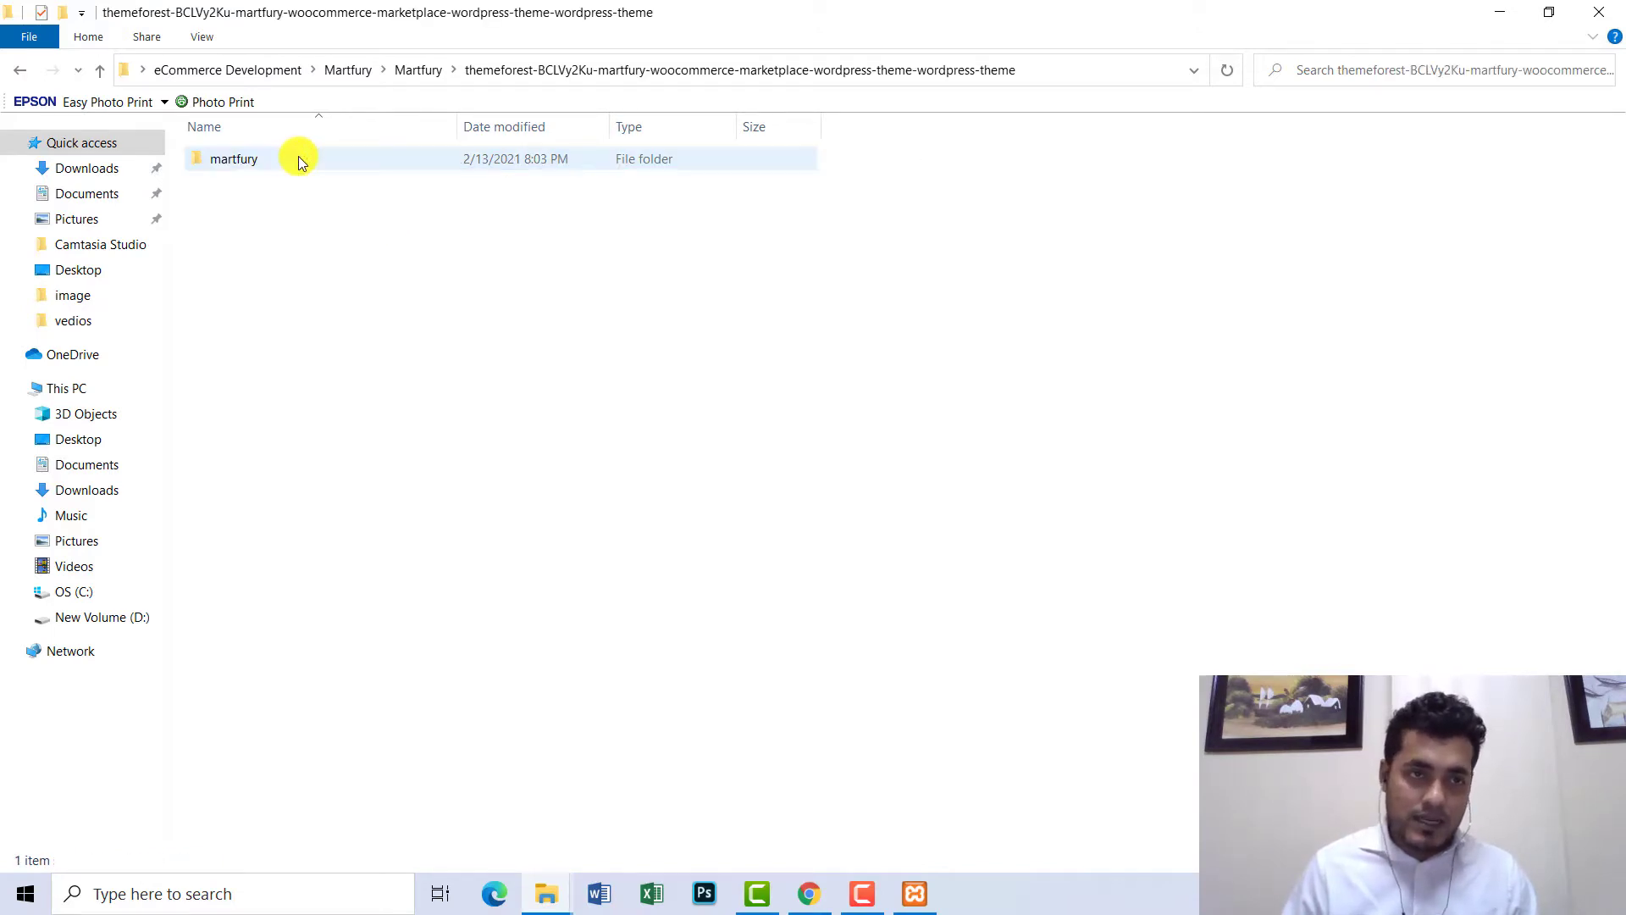
left_click(17, 76)
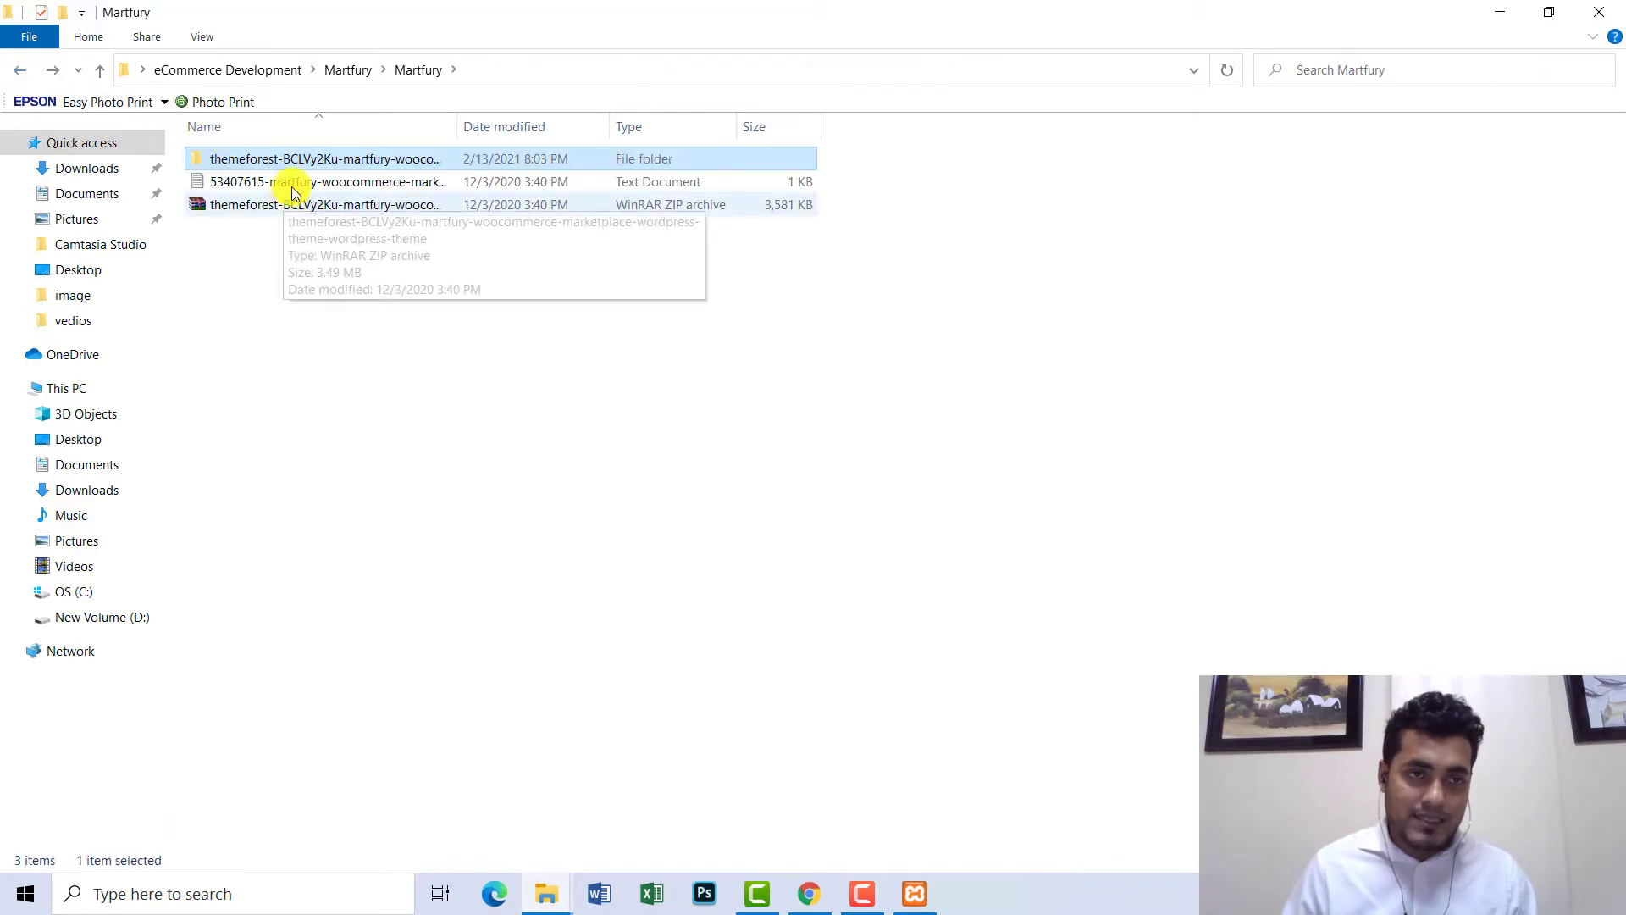
double_click(293, 182)
scroll(806, 254, "down", 3)
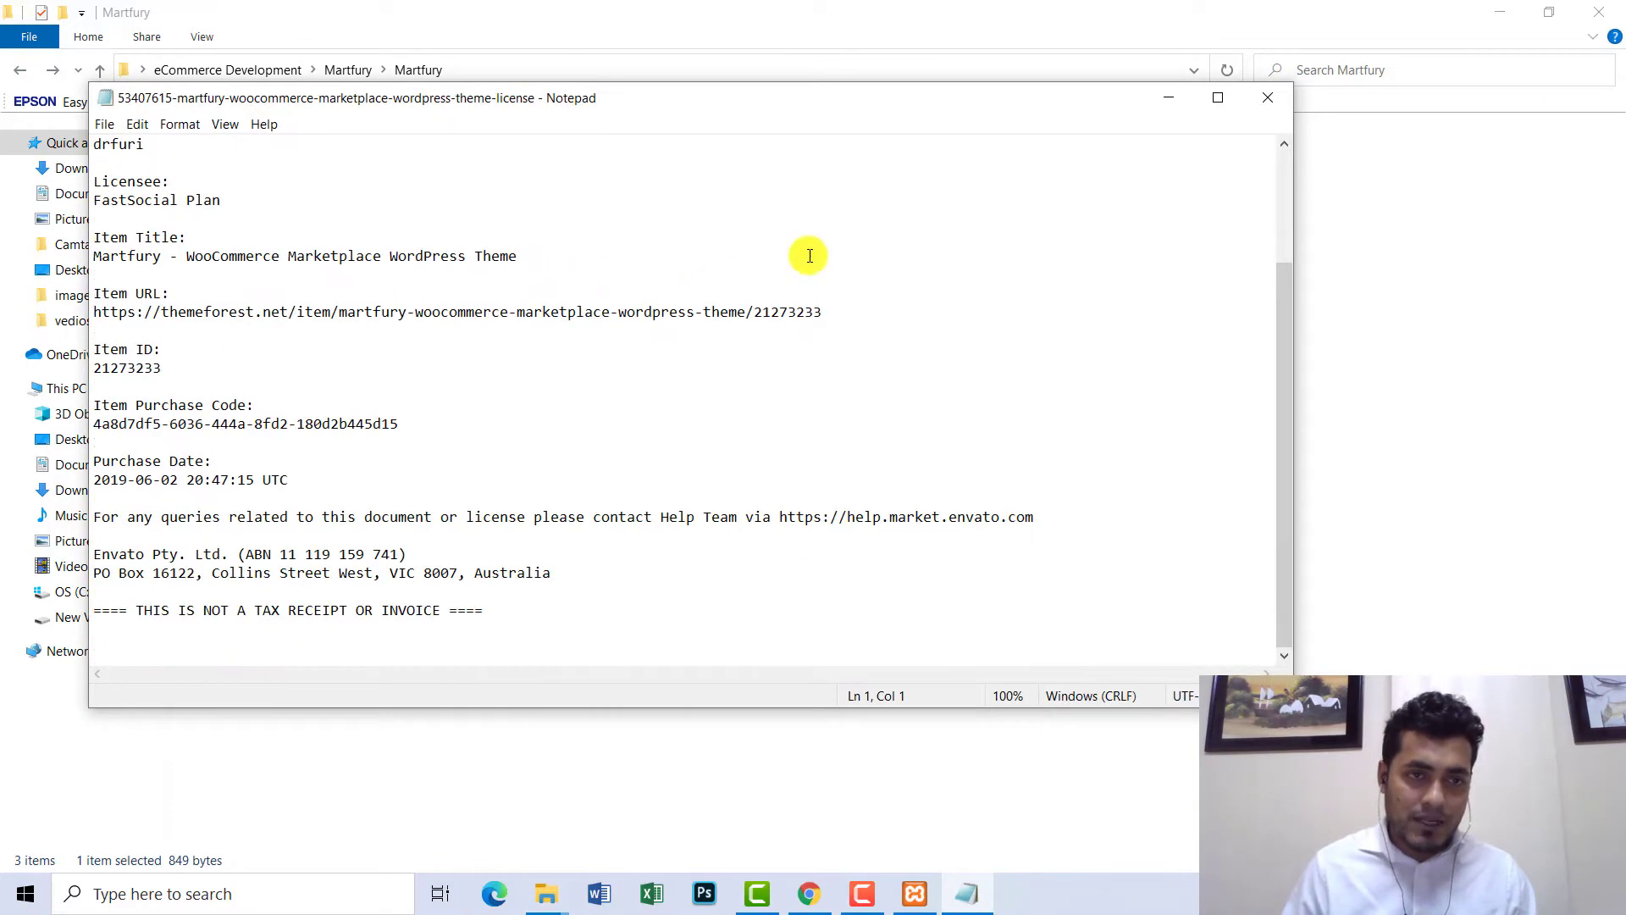
left_click(1262, 98)
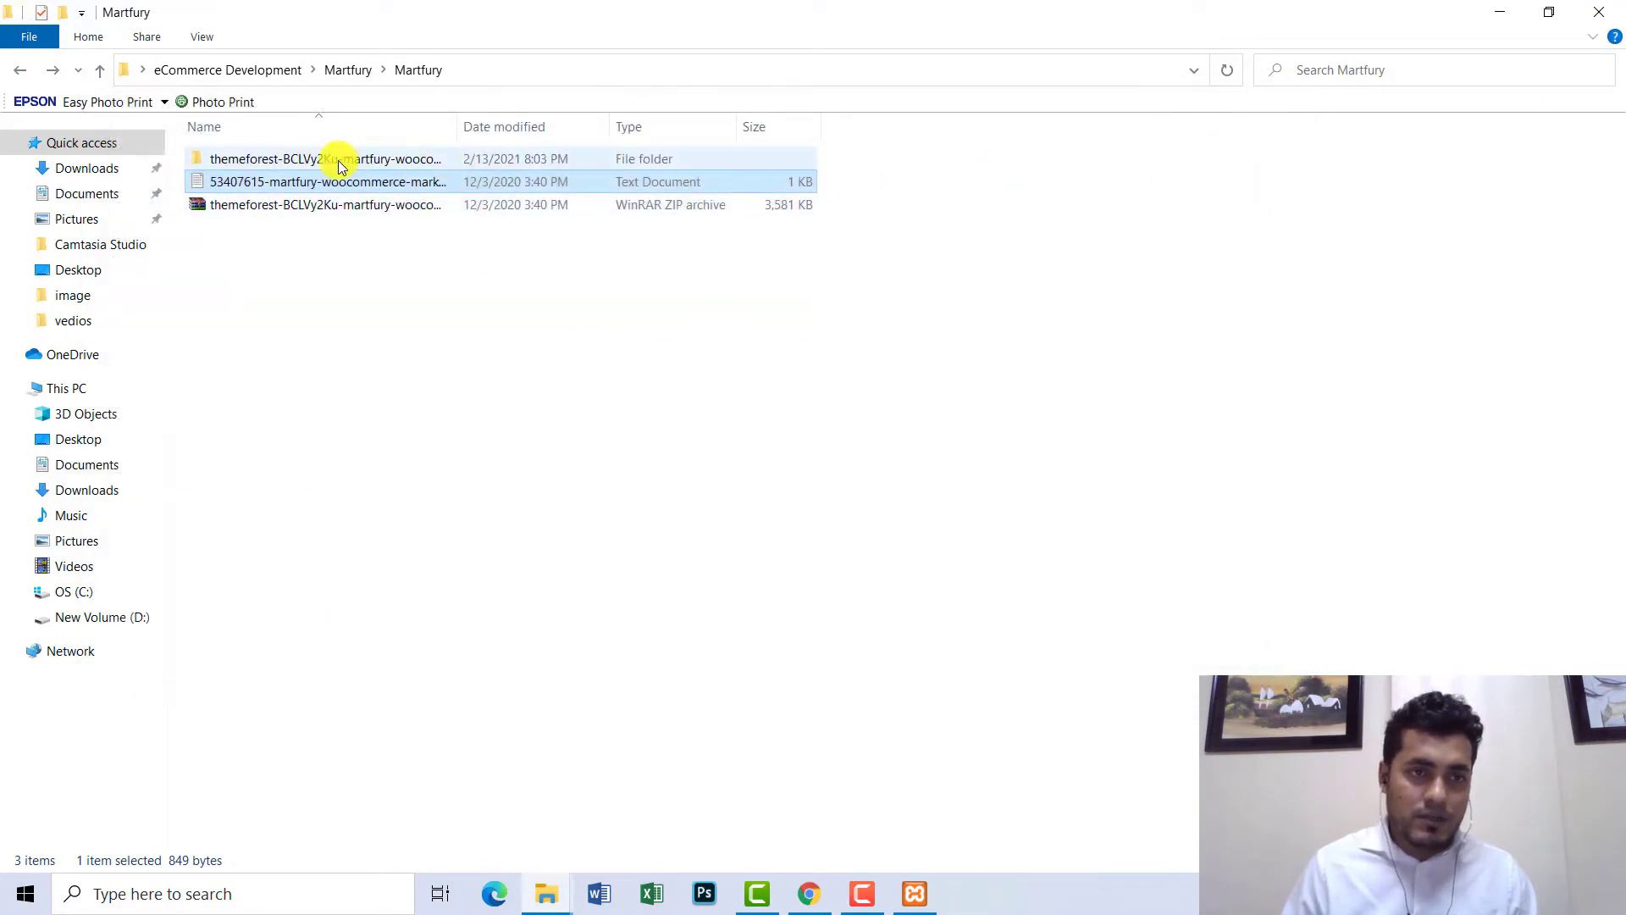
- Copy the martfury theme folder from inside the extracted themeforest folder
double_click(338, 161)
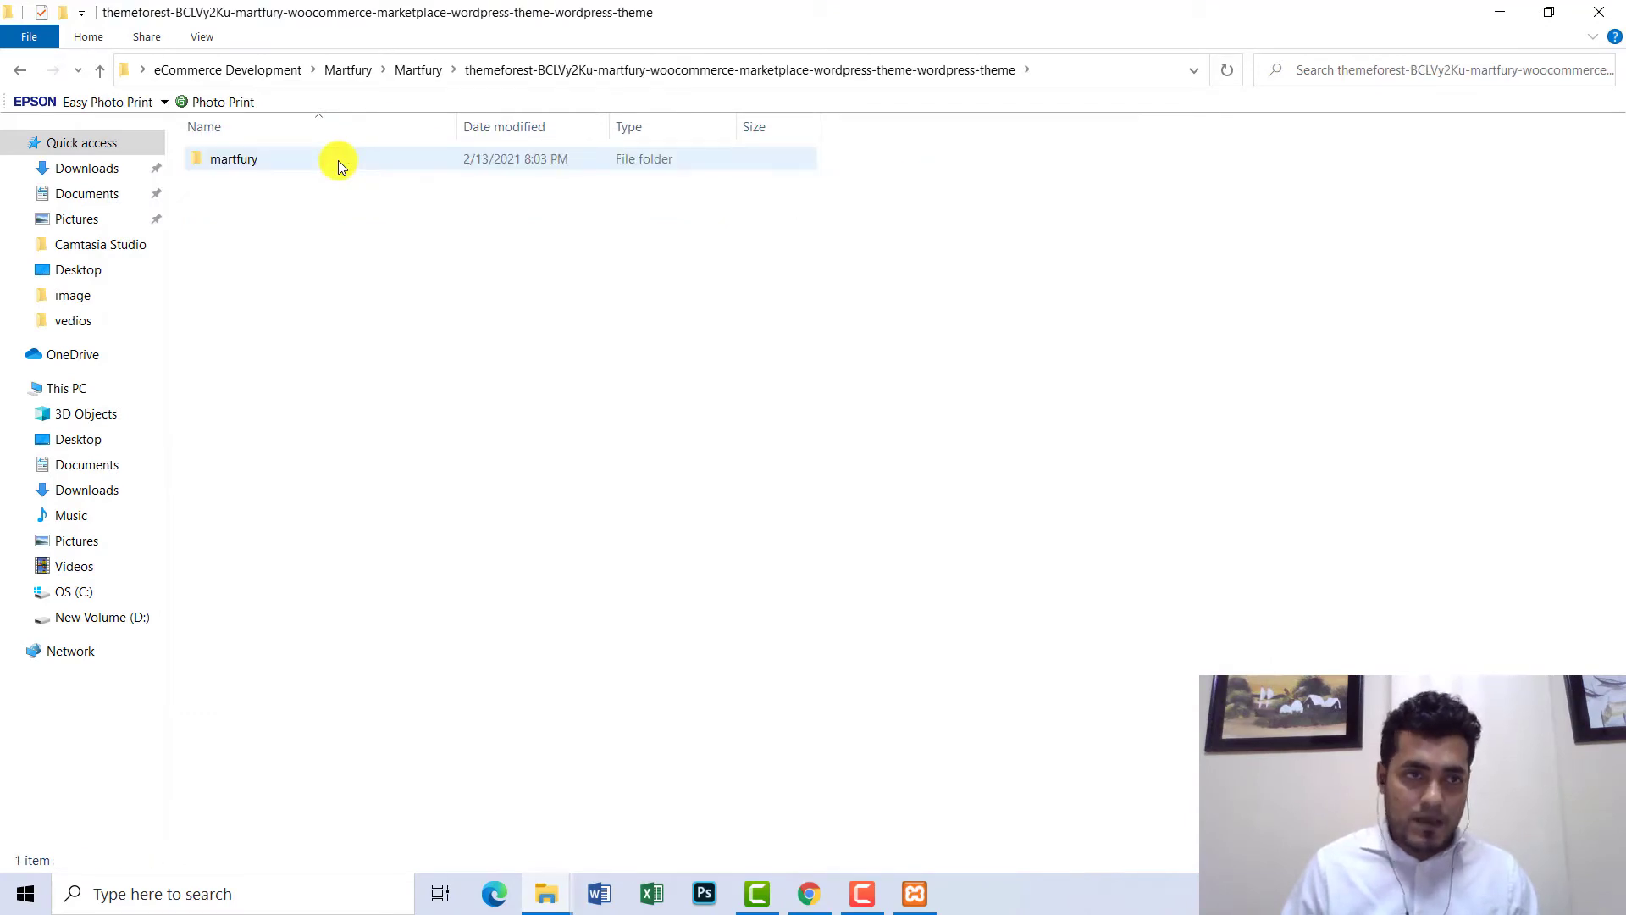
double_click(230, 164)
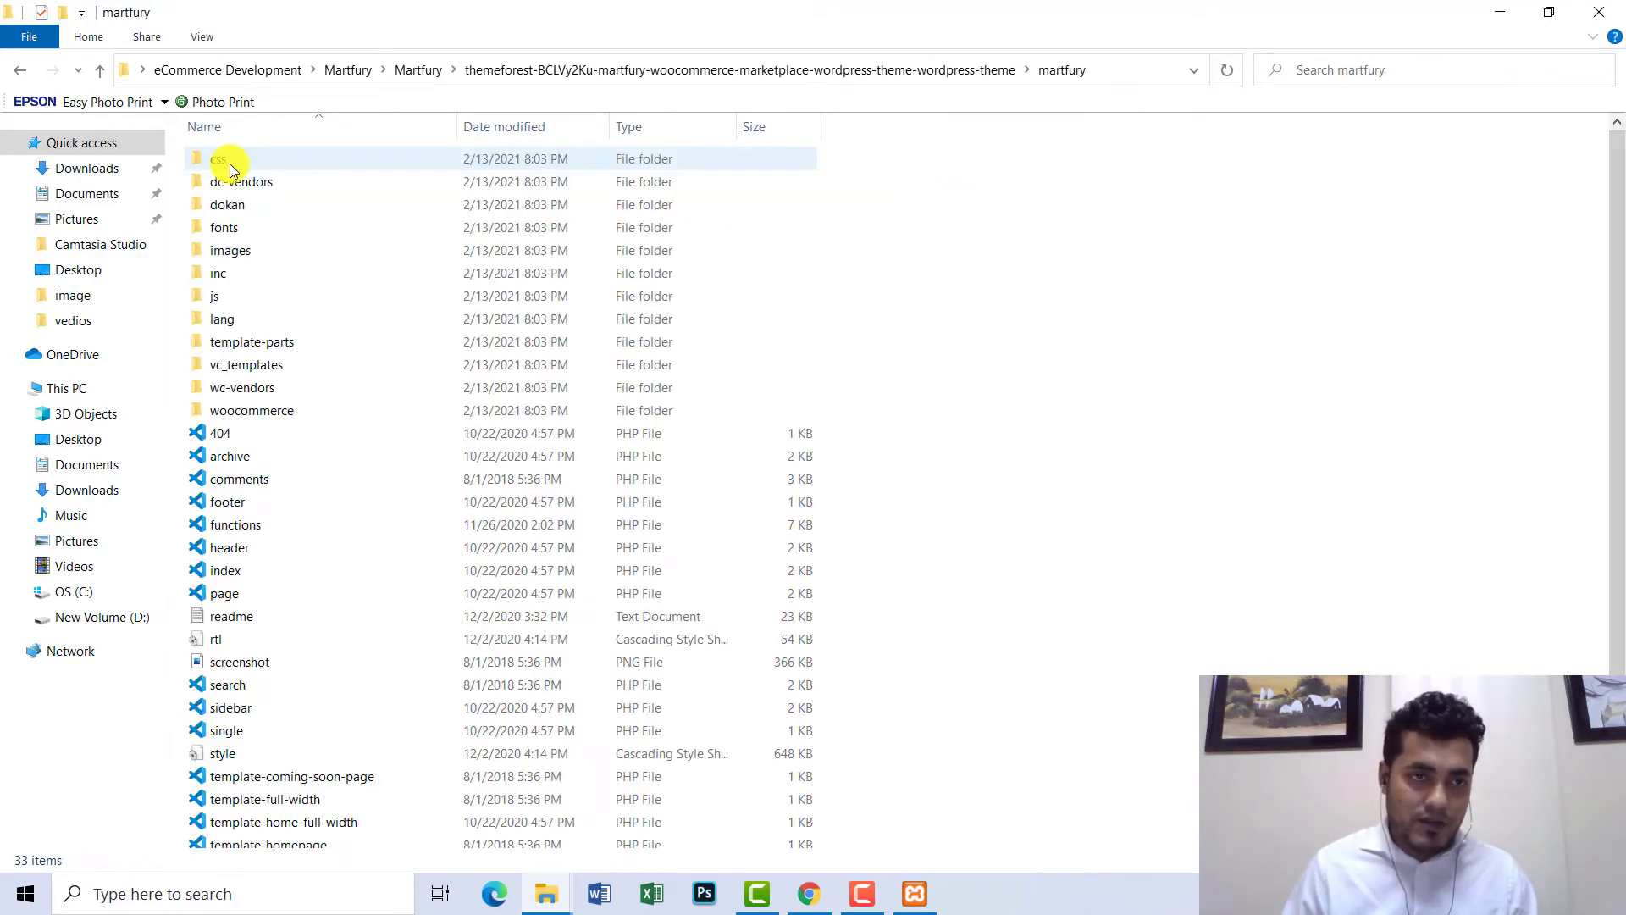
left_click(20, 70)
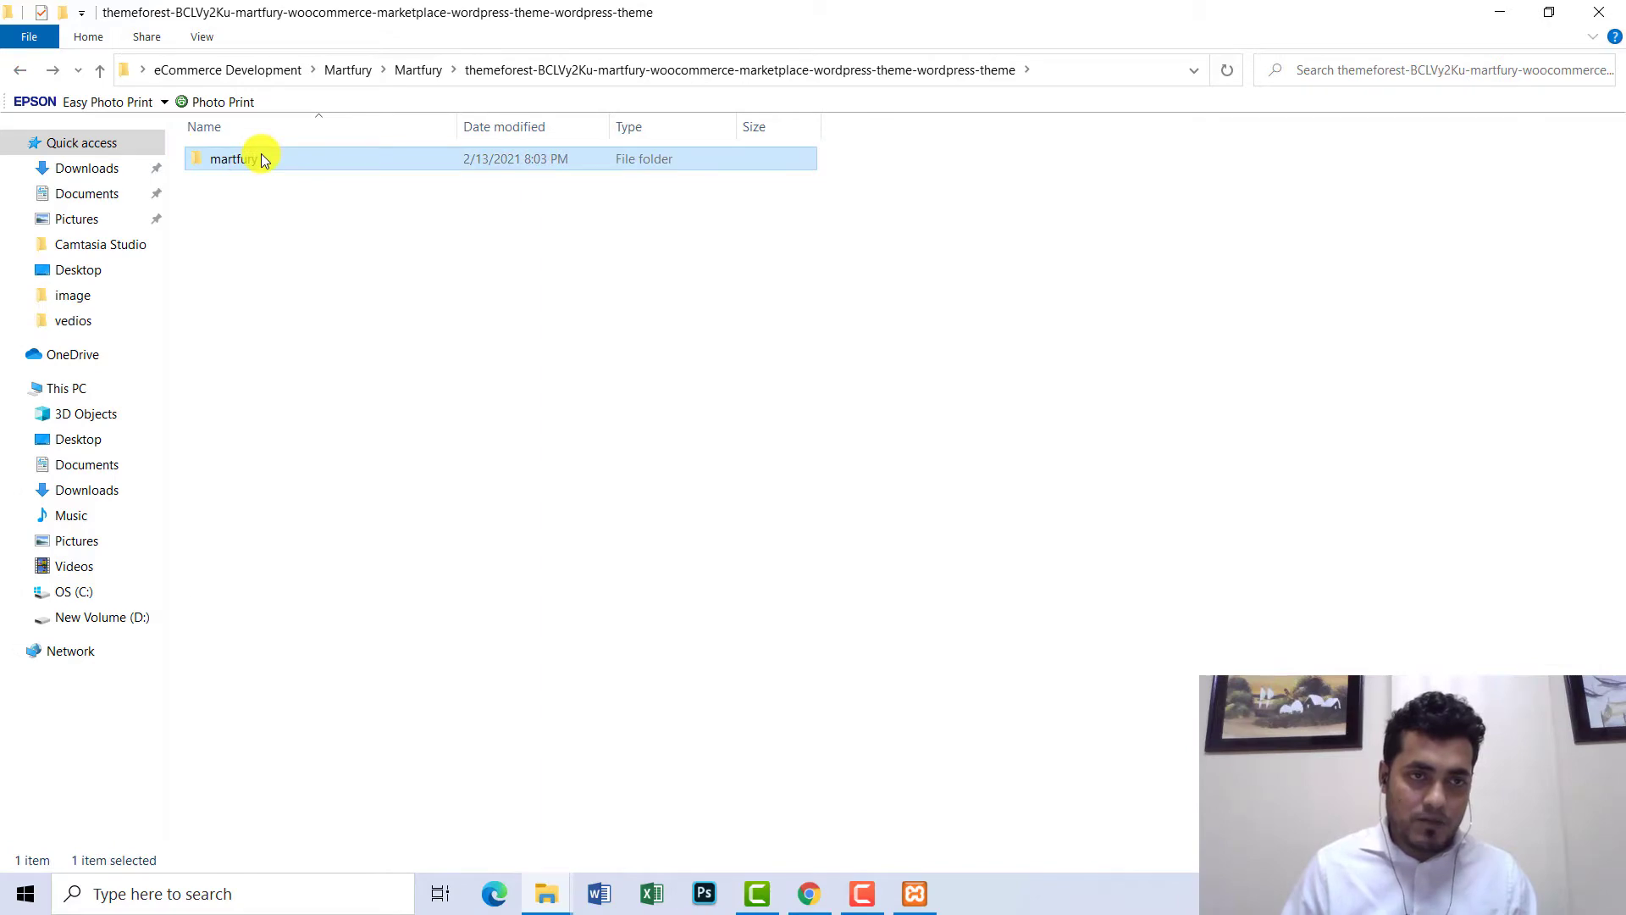
right_click(261, 156)
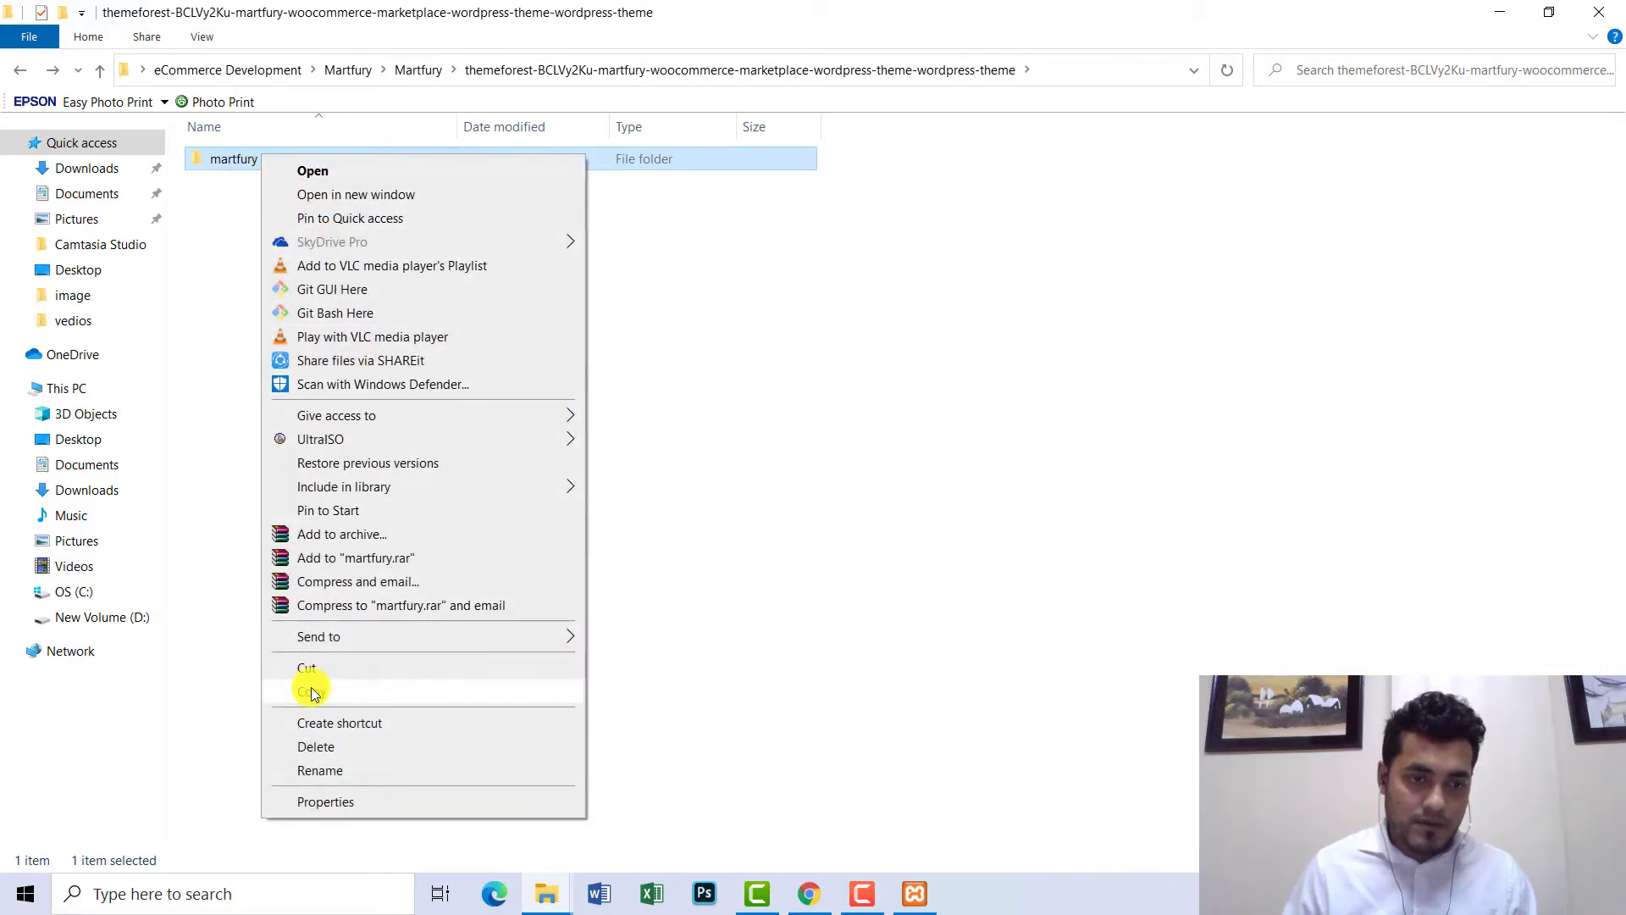
left_click(312, 689)
left_click(545, 891)
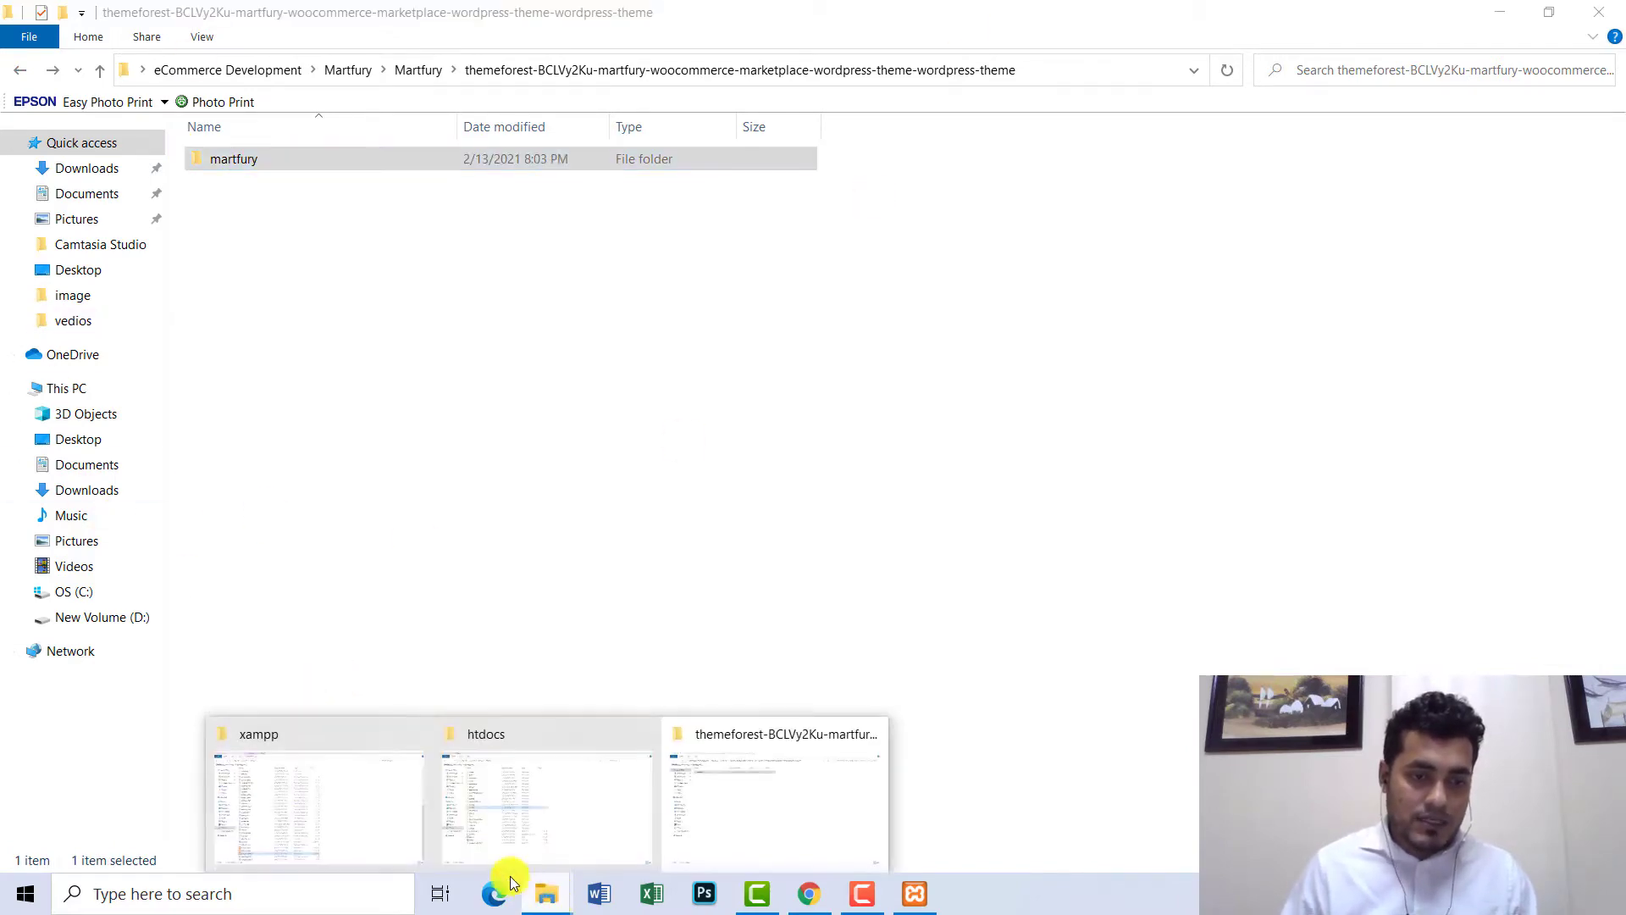
- Browse to C:\xampp\htdocs\Martfury\wp-content\themes in File Explorer
left_click(308, 786)
left_click(242, 70)
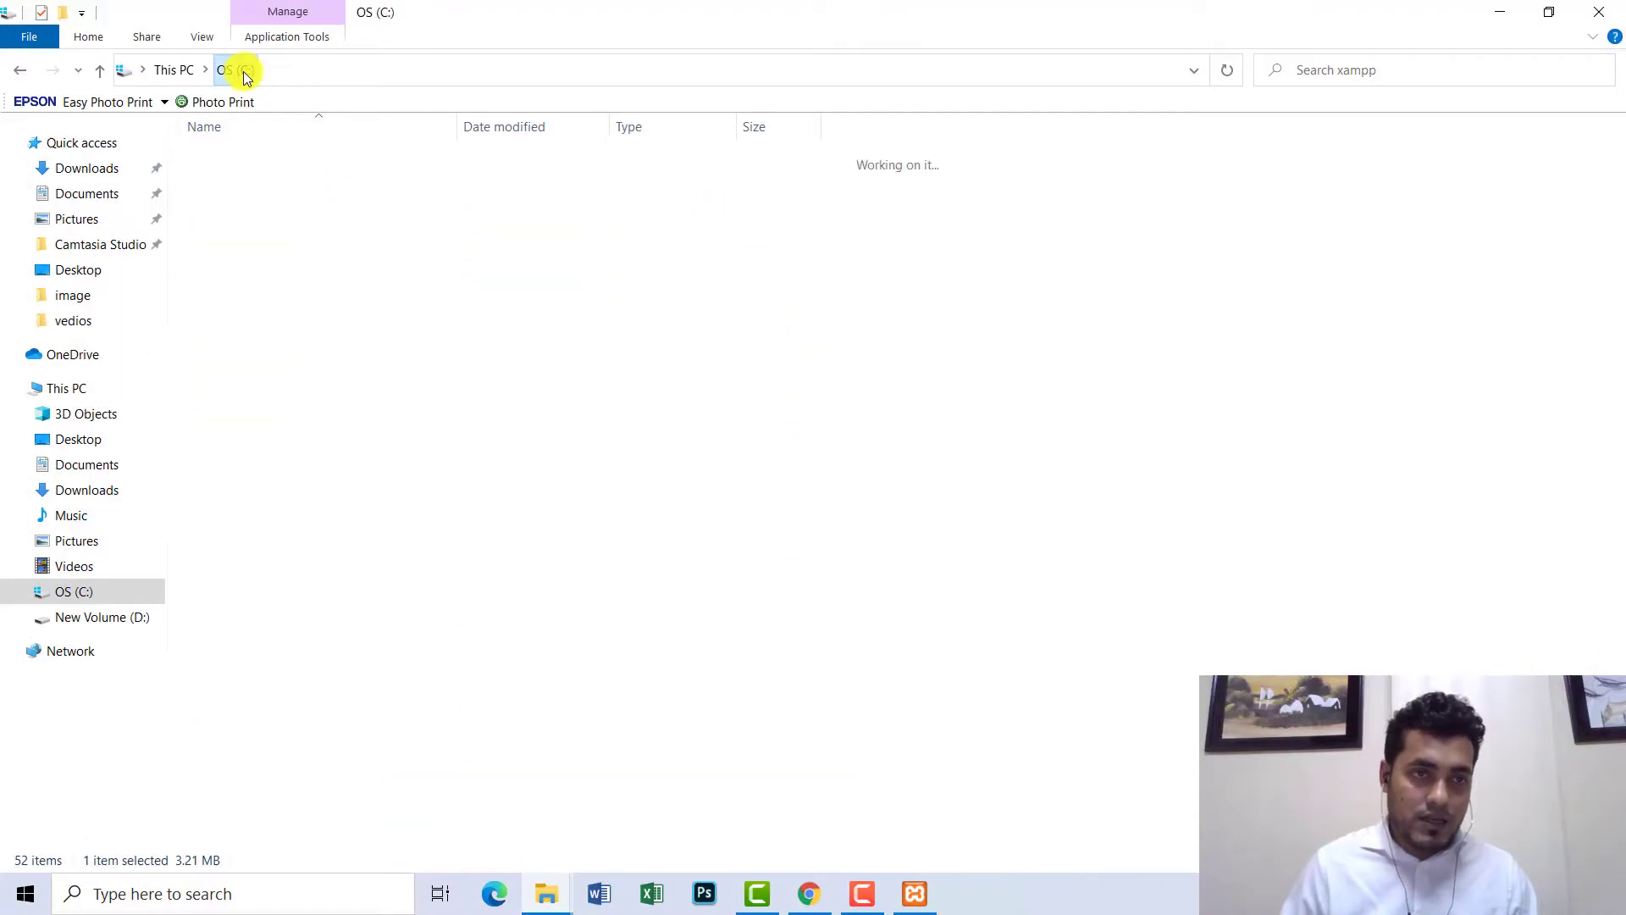
left_click(176, 69)
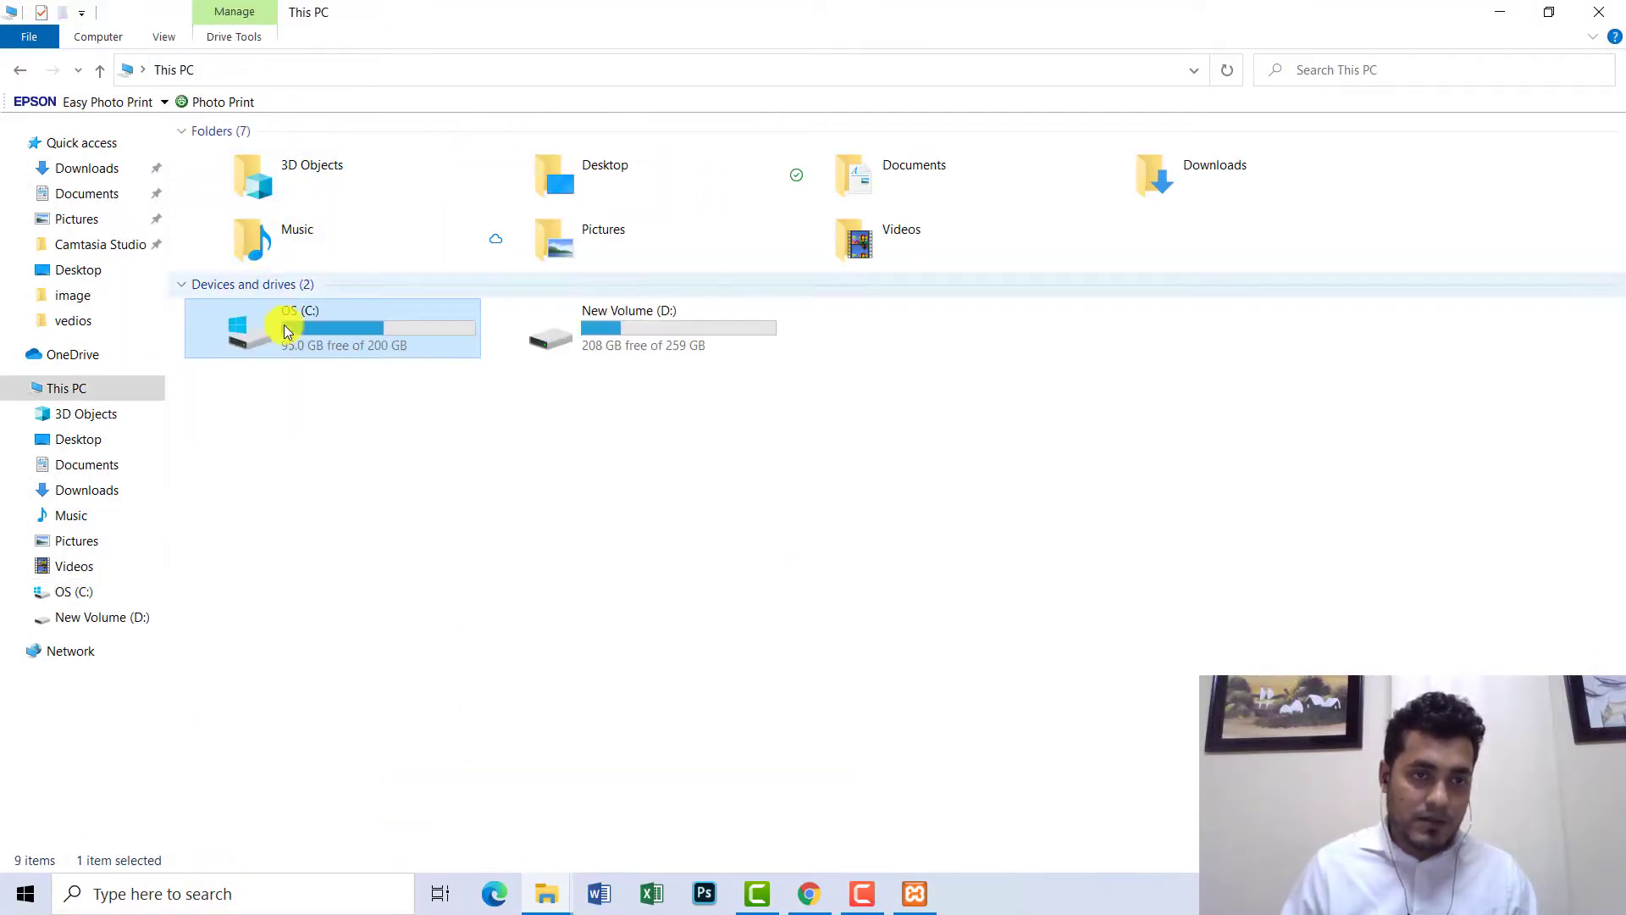
double_click(314, 334)
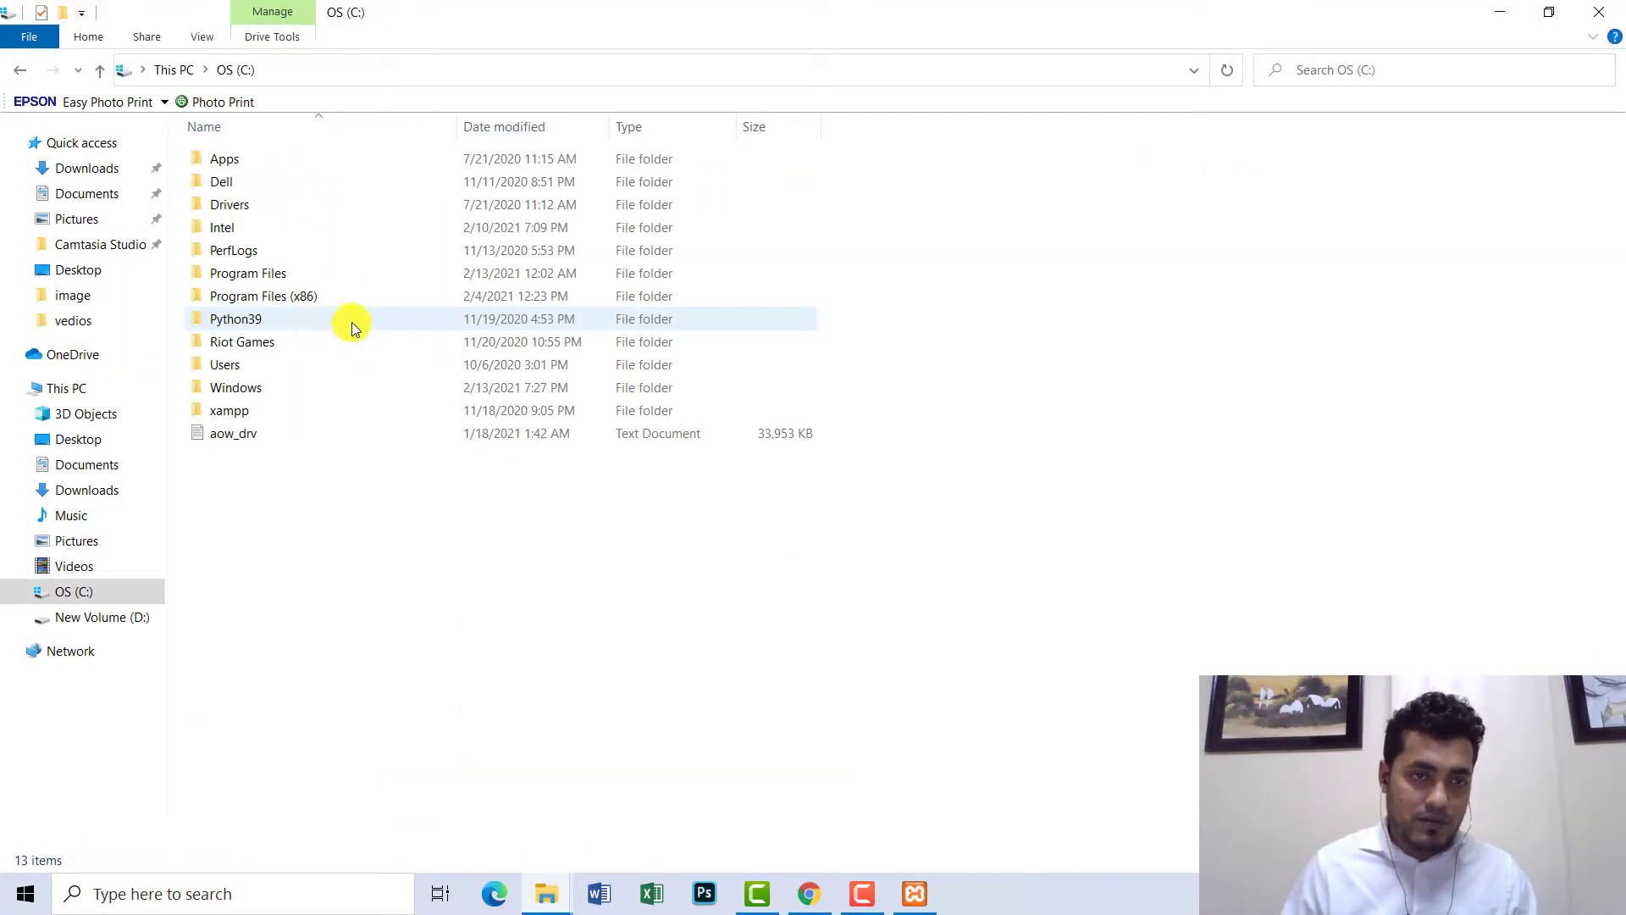
double_click(225, 410)
double_click(252, 273)
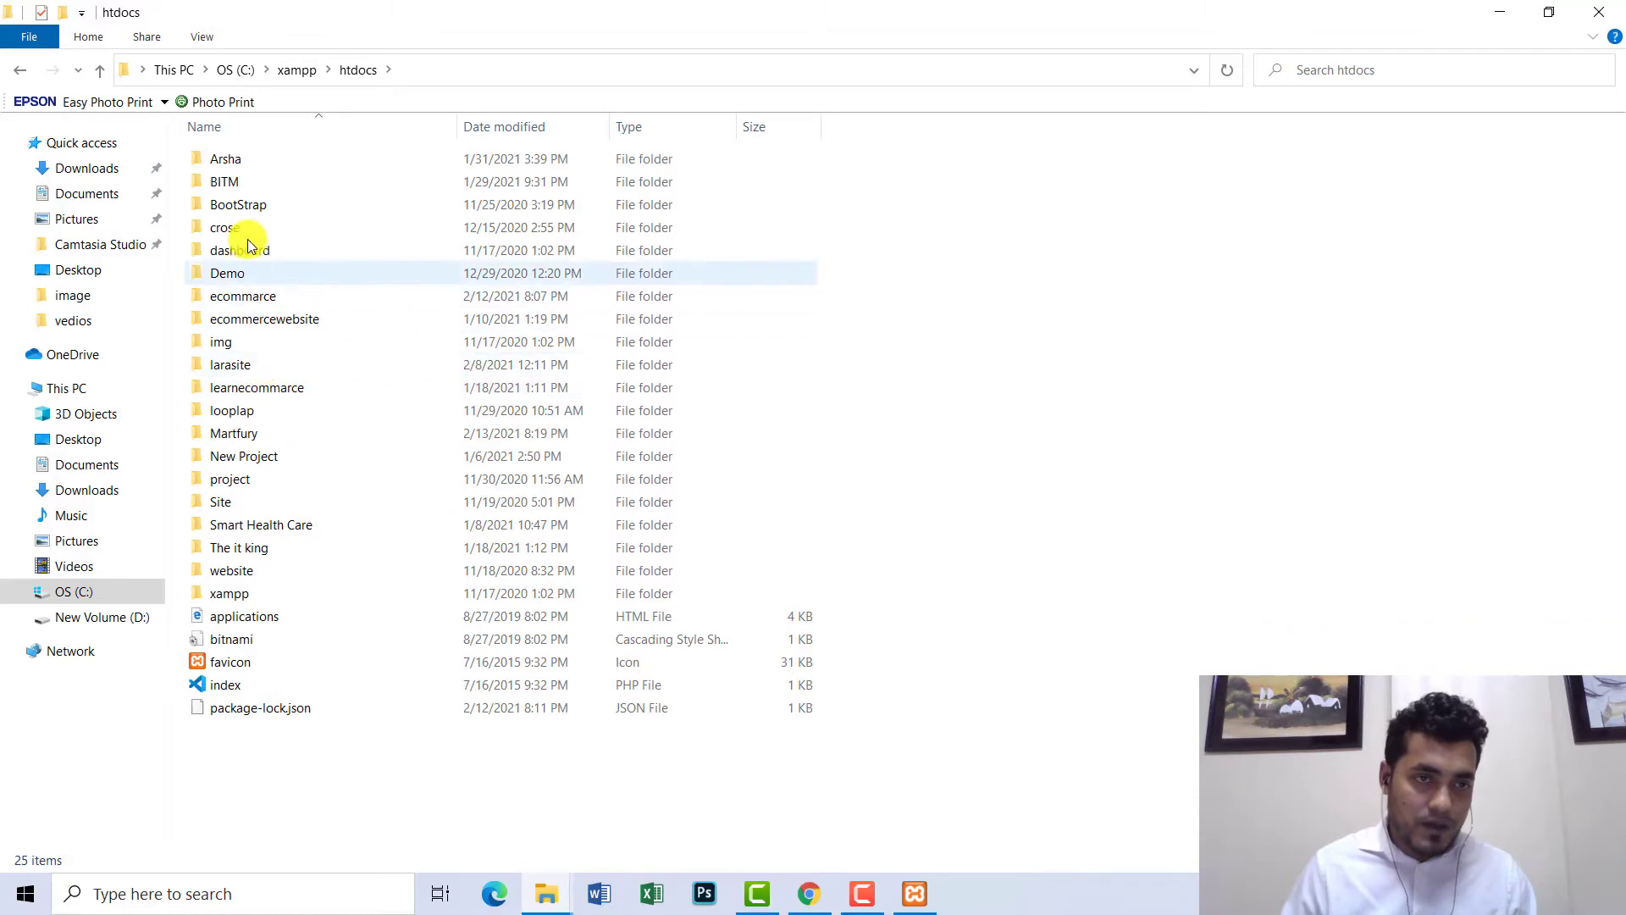
left_click(236, 548)
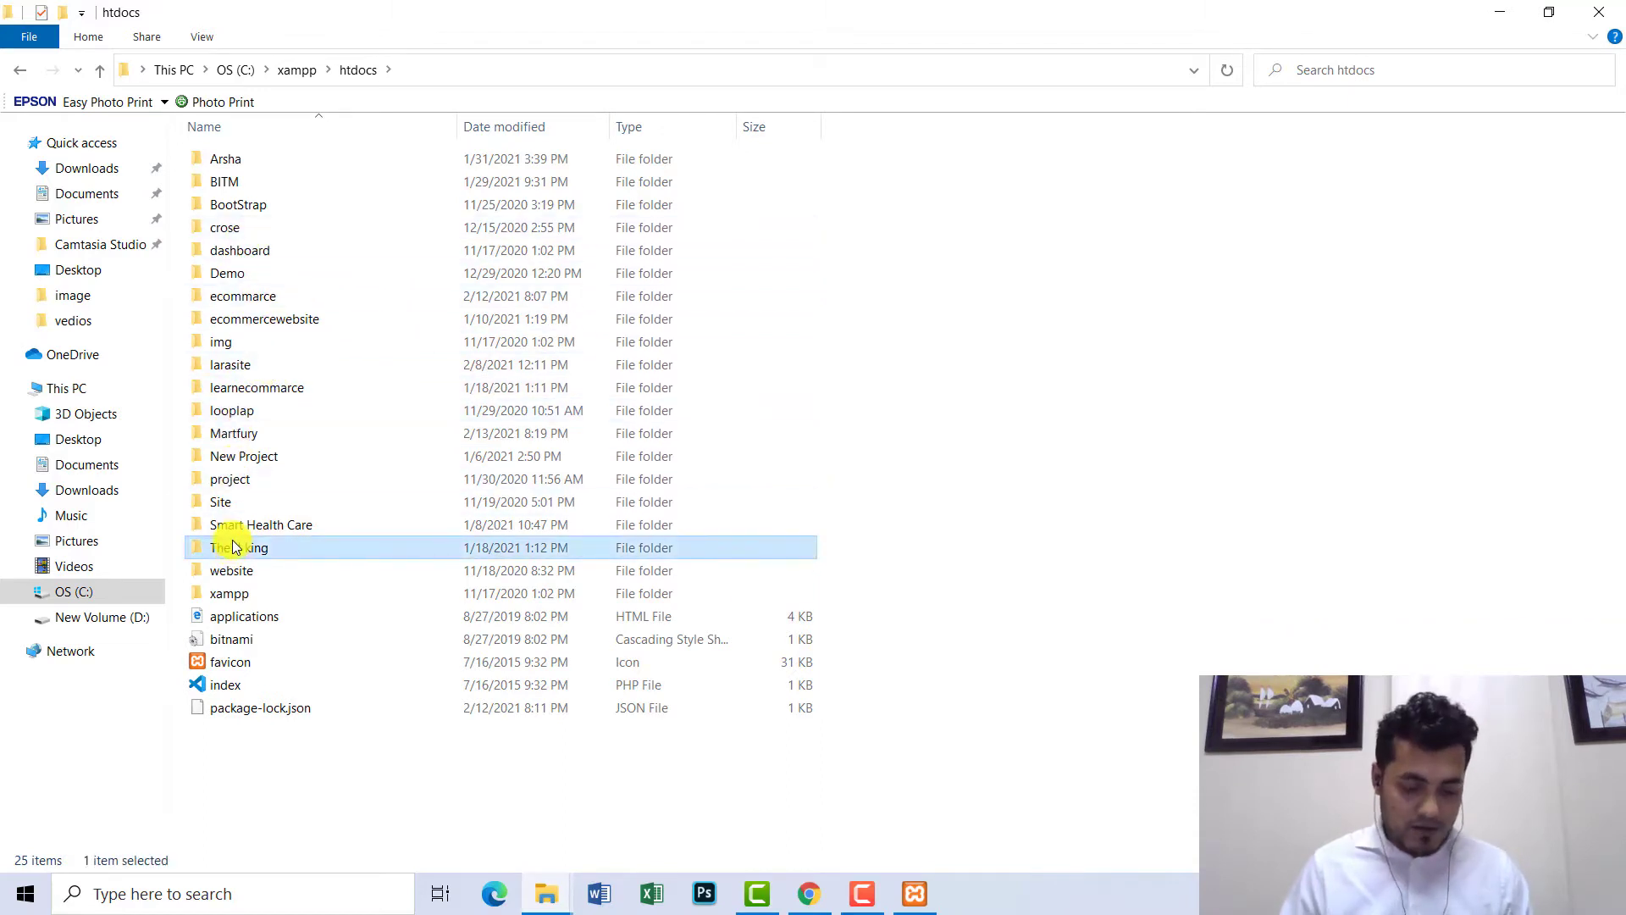
key("m")
double_click(252, 434)
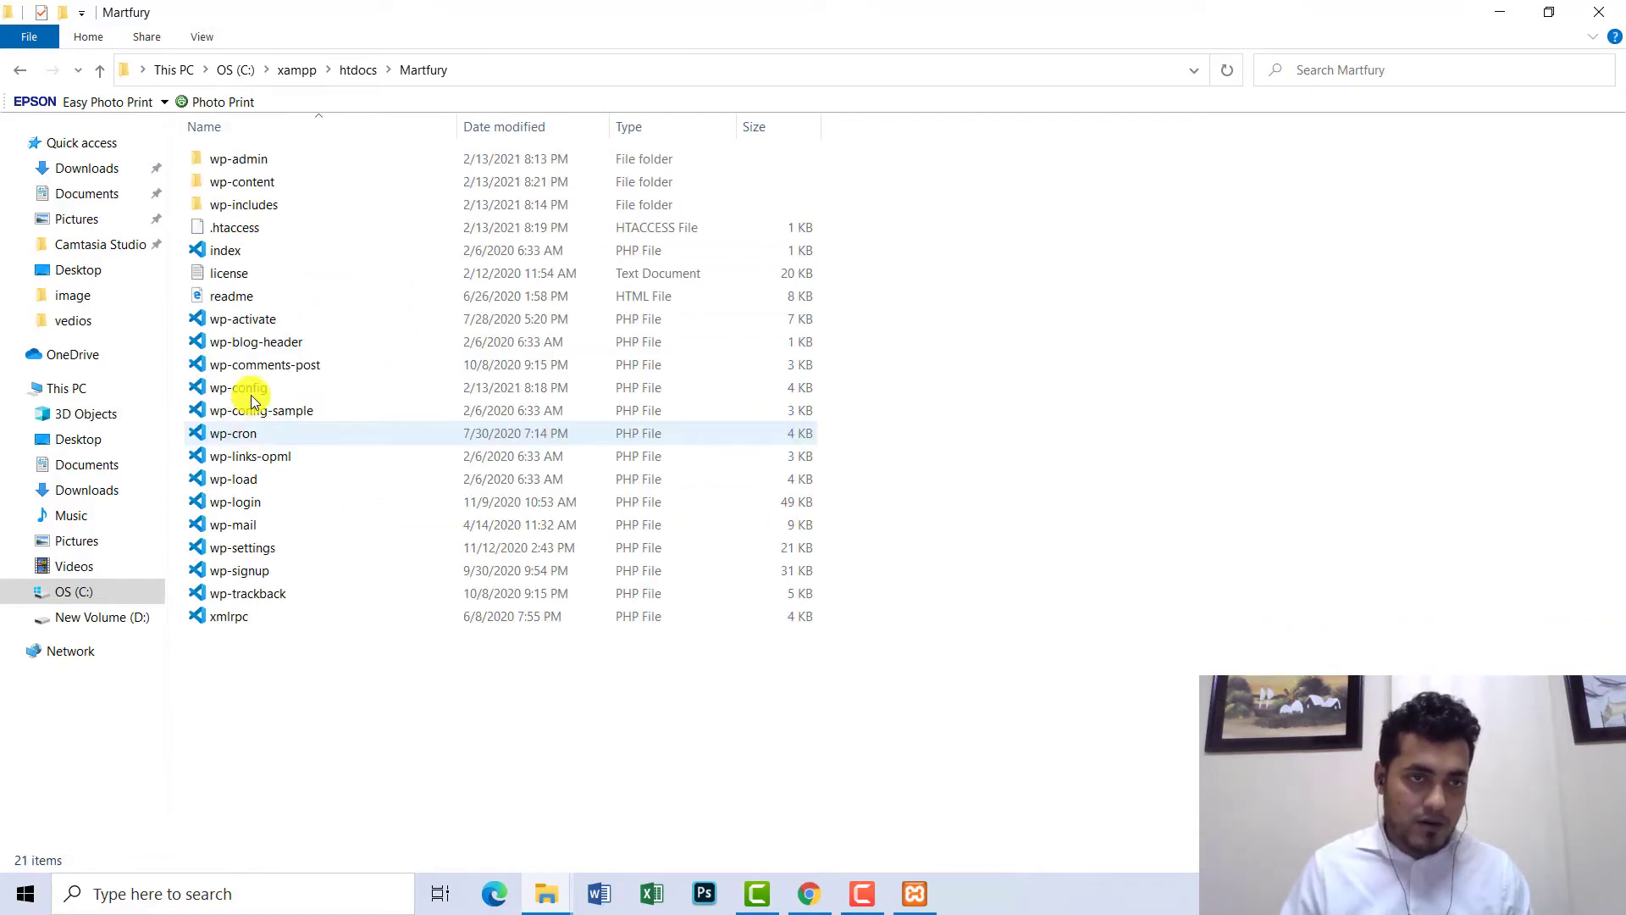
double_click(260, 183)
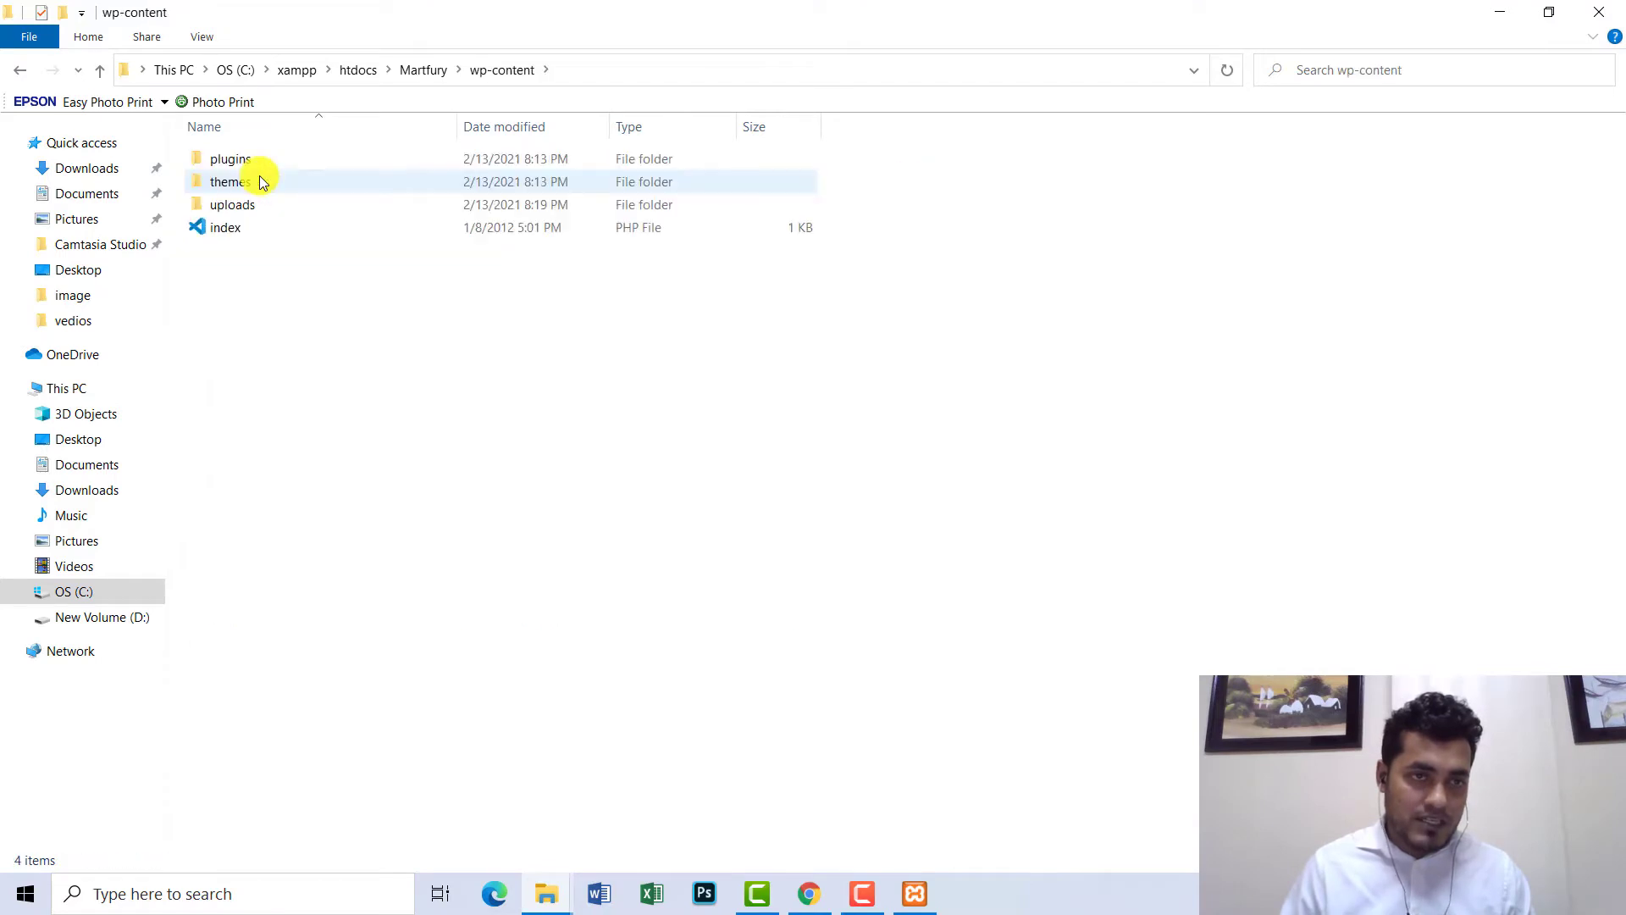
double_click(196, 181)
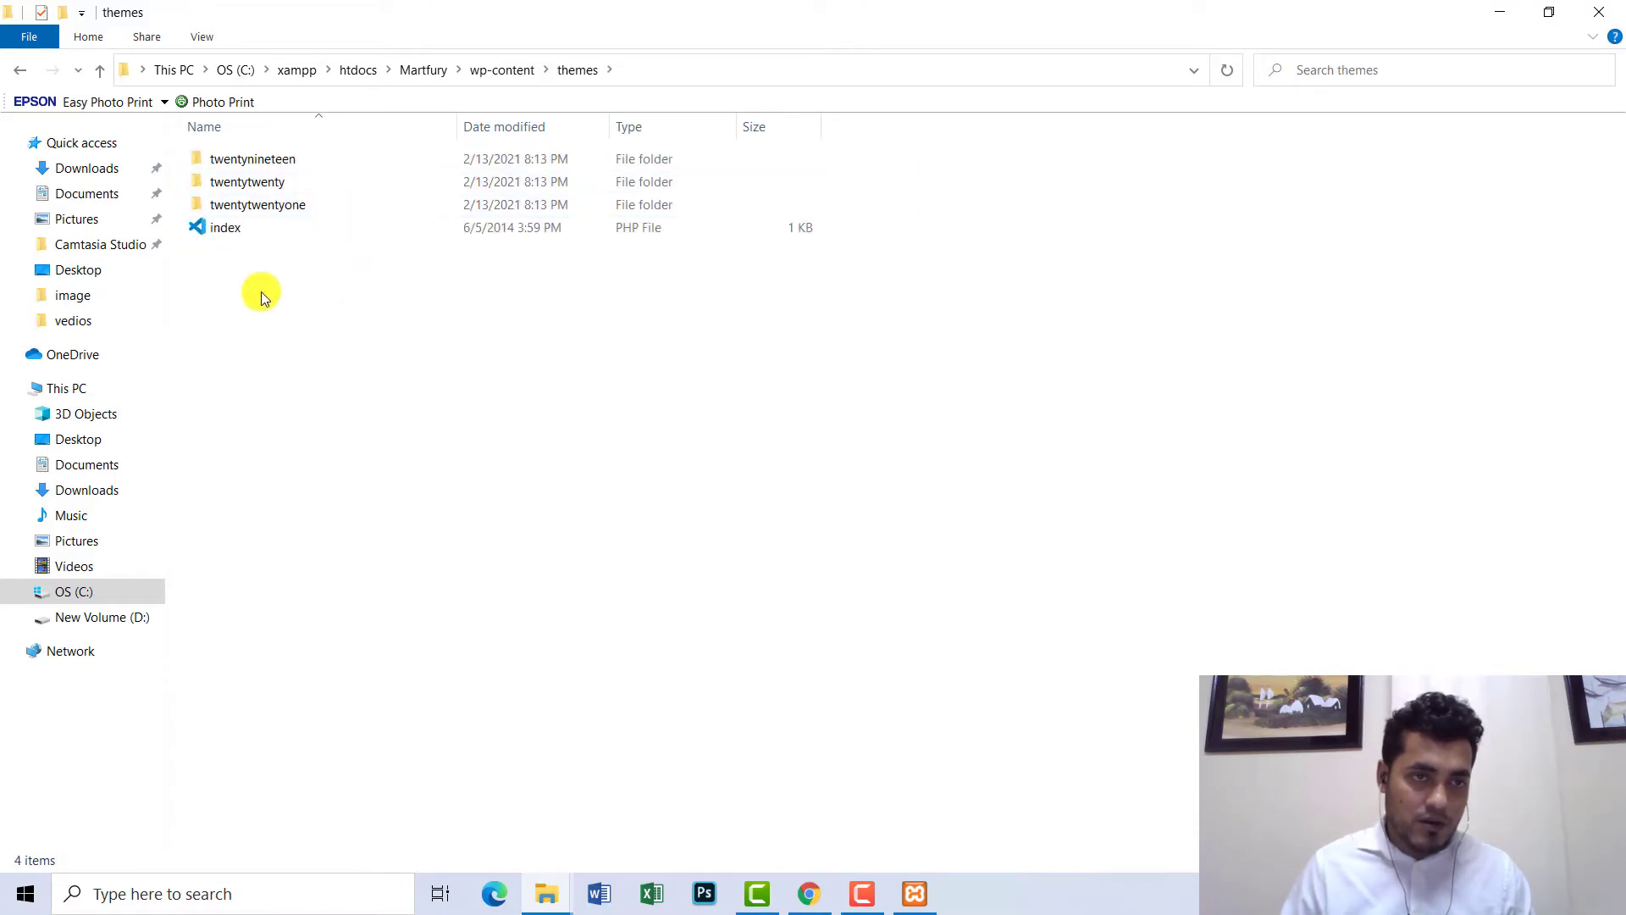
- Paste the martfury theme folder into the themes folder
left_click(497, 70)
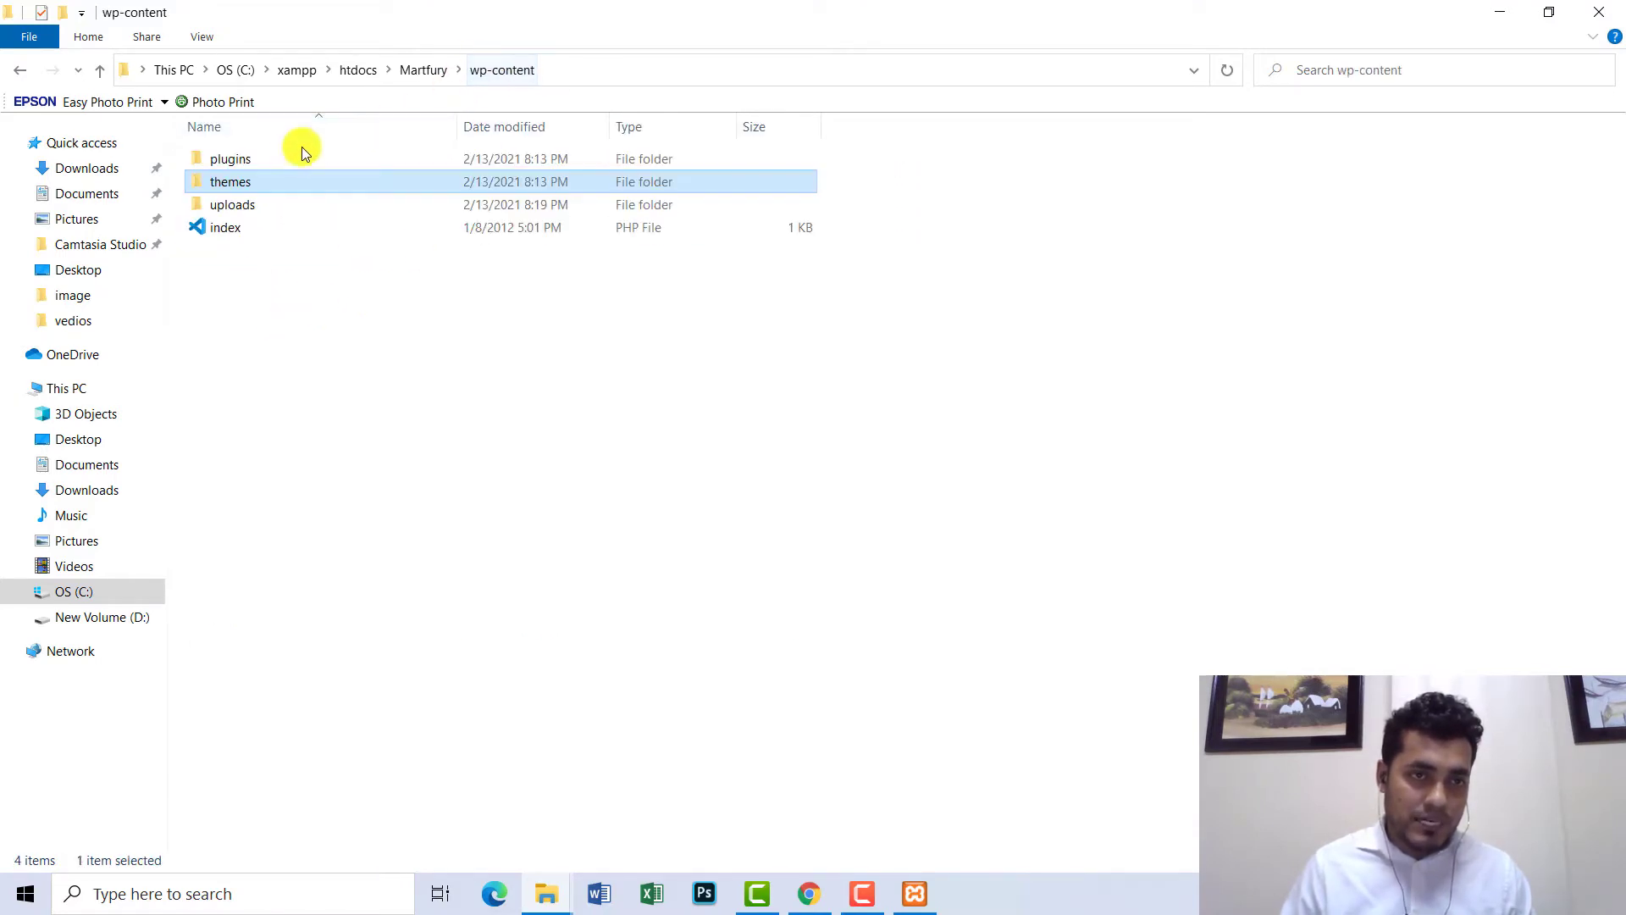
double_click(231, 181)
right_click(440, 333)
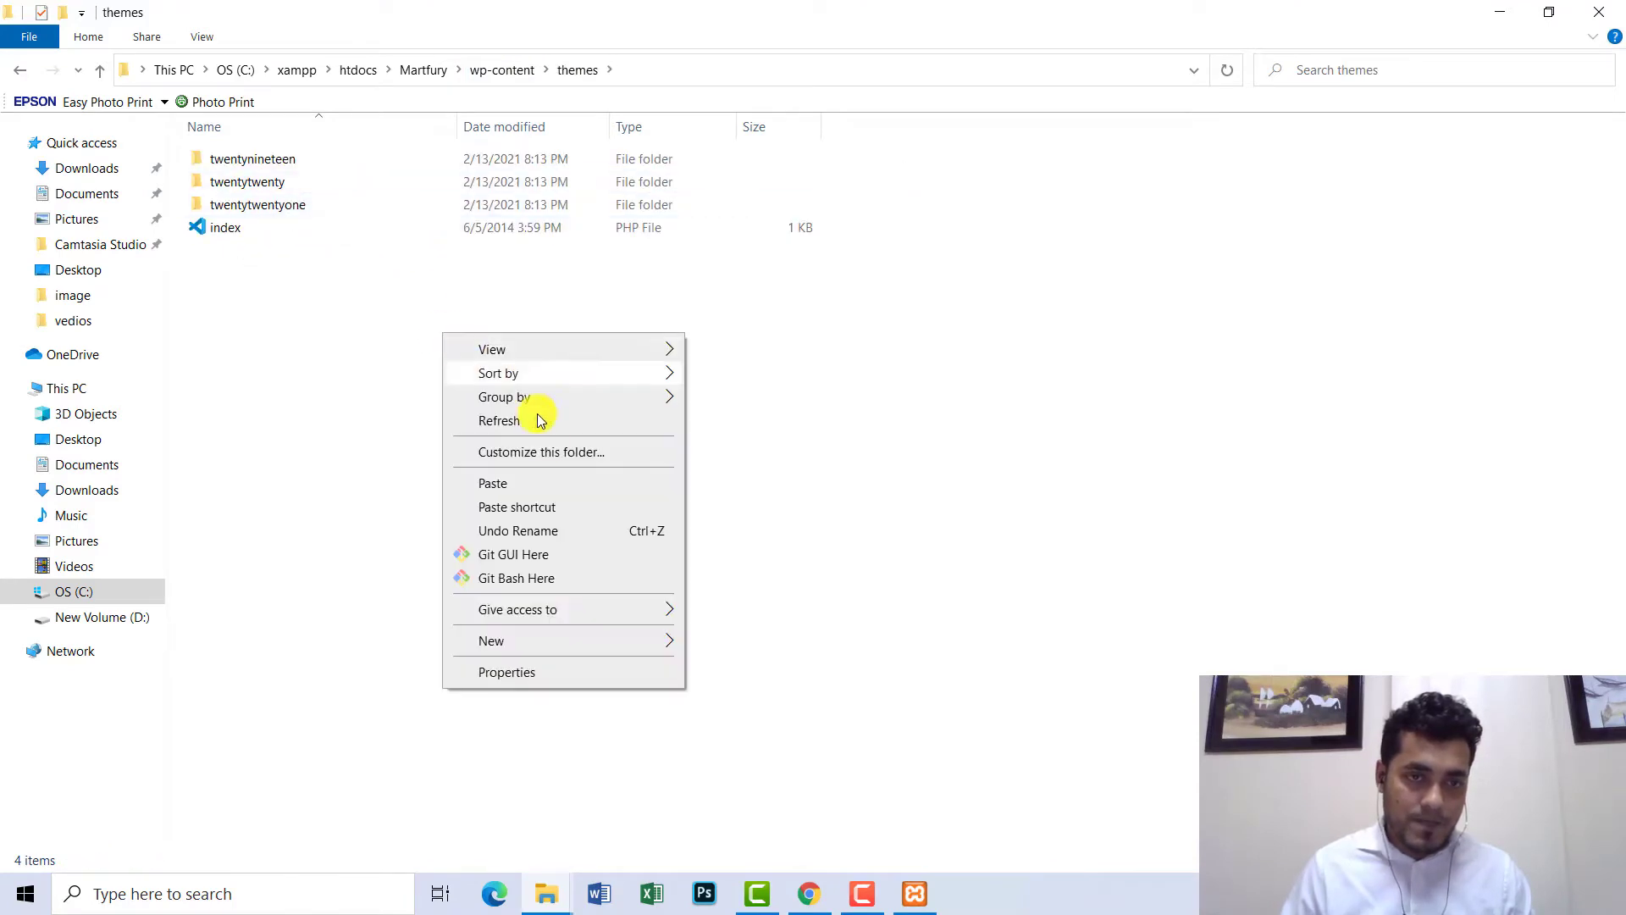
left_click(487, 484)
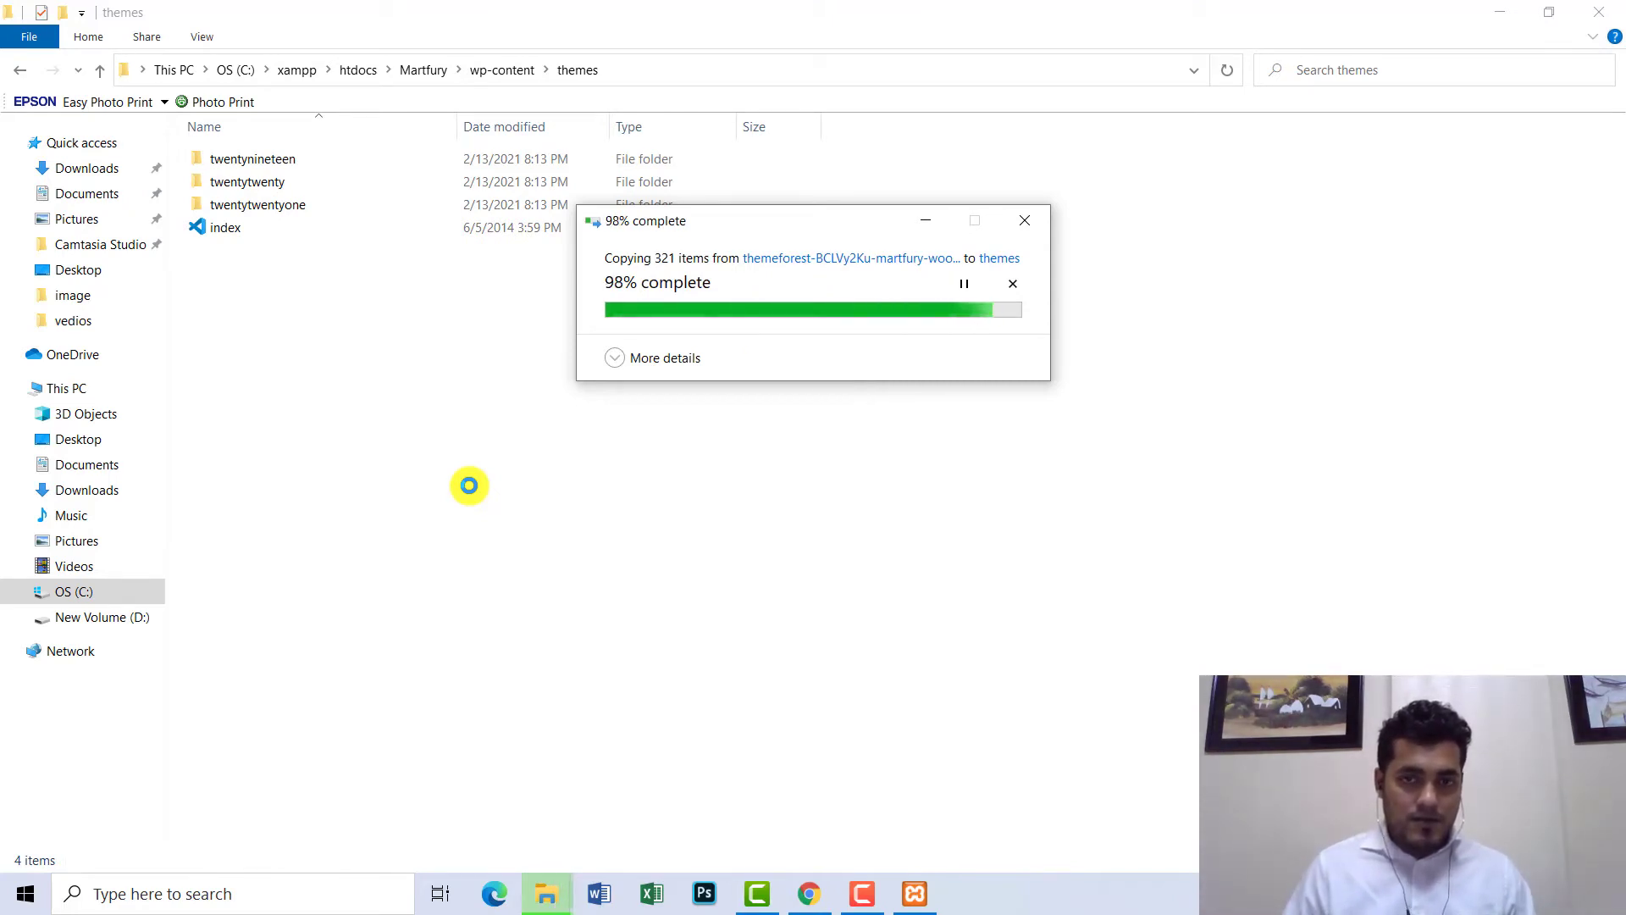
- Reopen Martfury\wp-content\themes to confirm martfury sits beside the Twenty themes
left_click(421, 73)
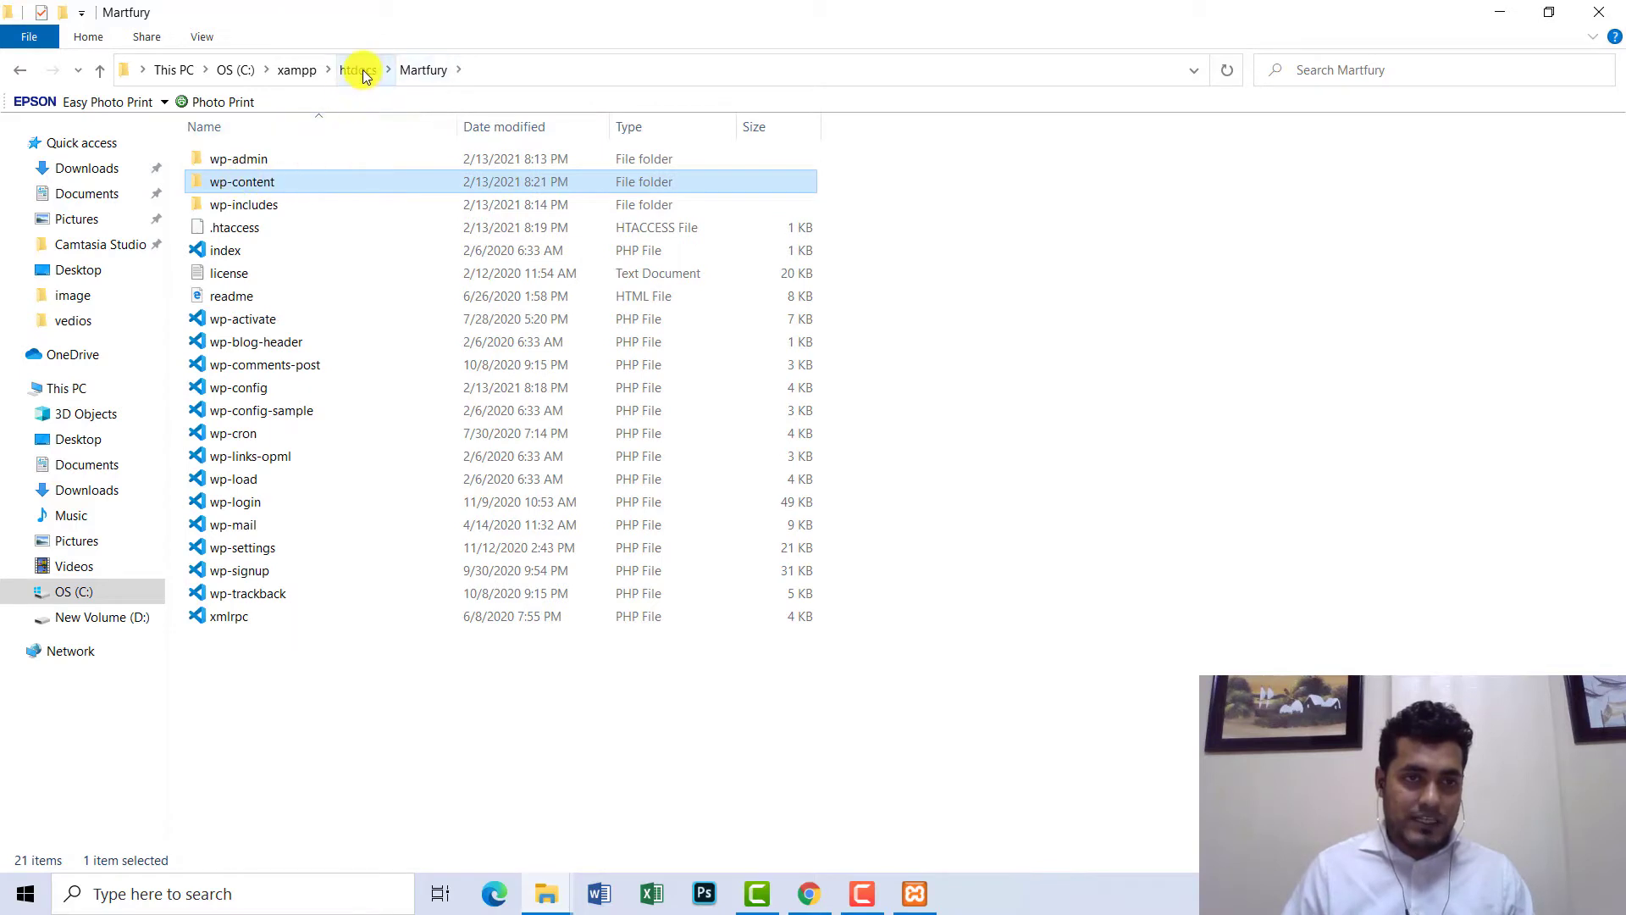
left_click(415, 69)
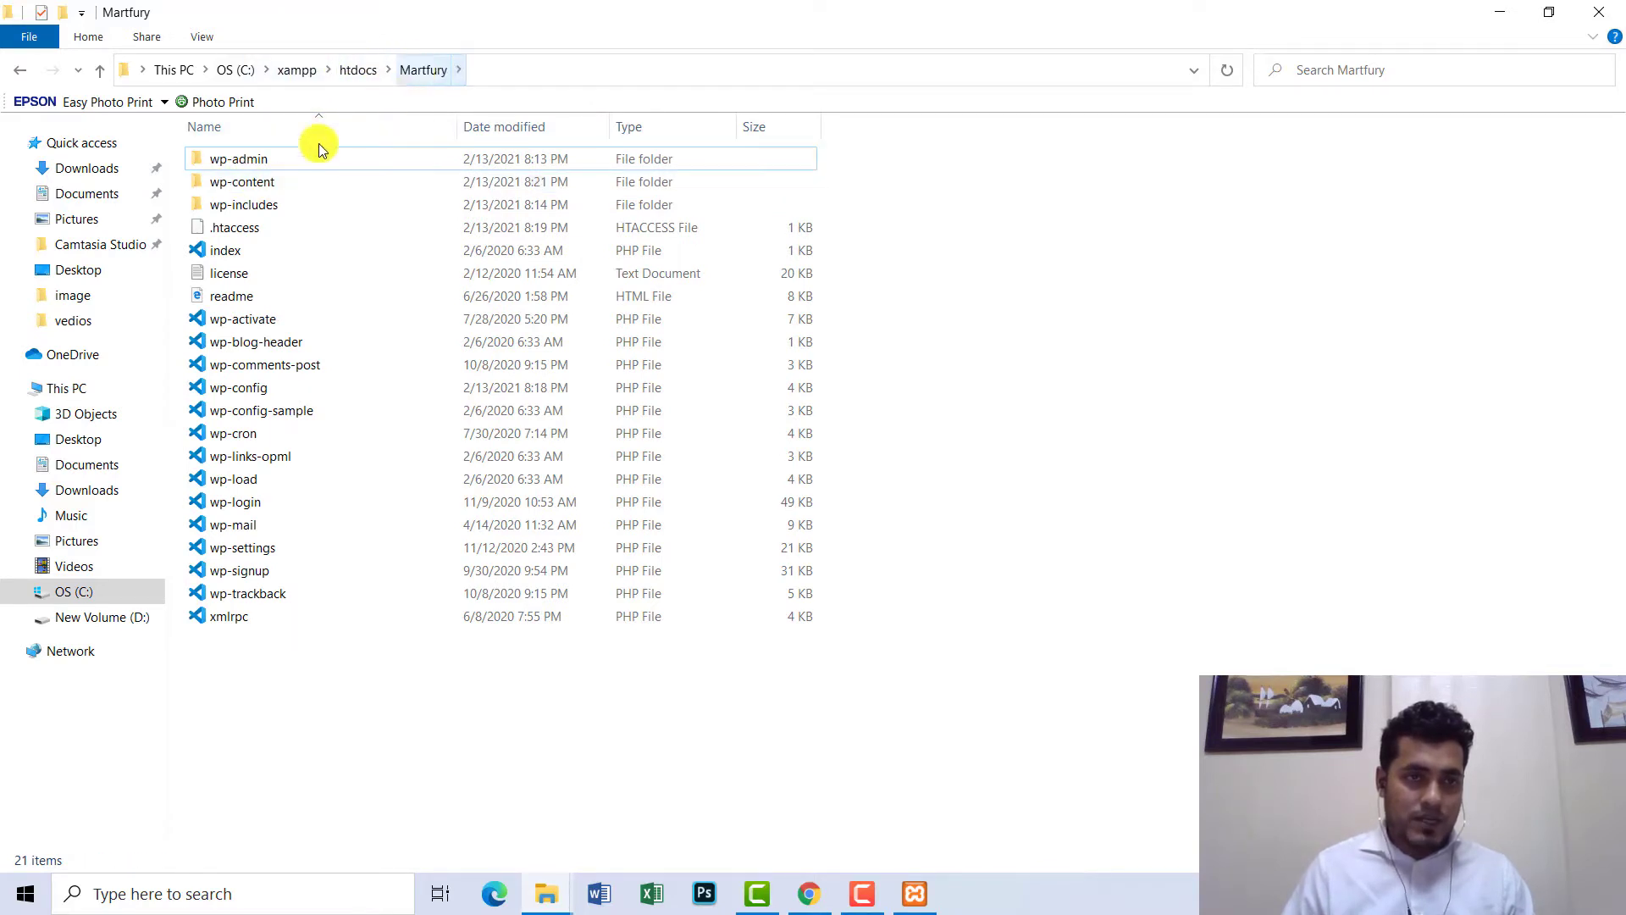
double_click(261, 179)
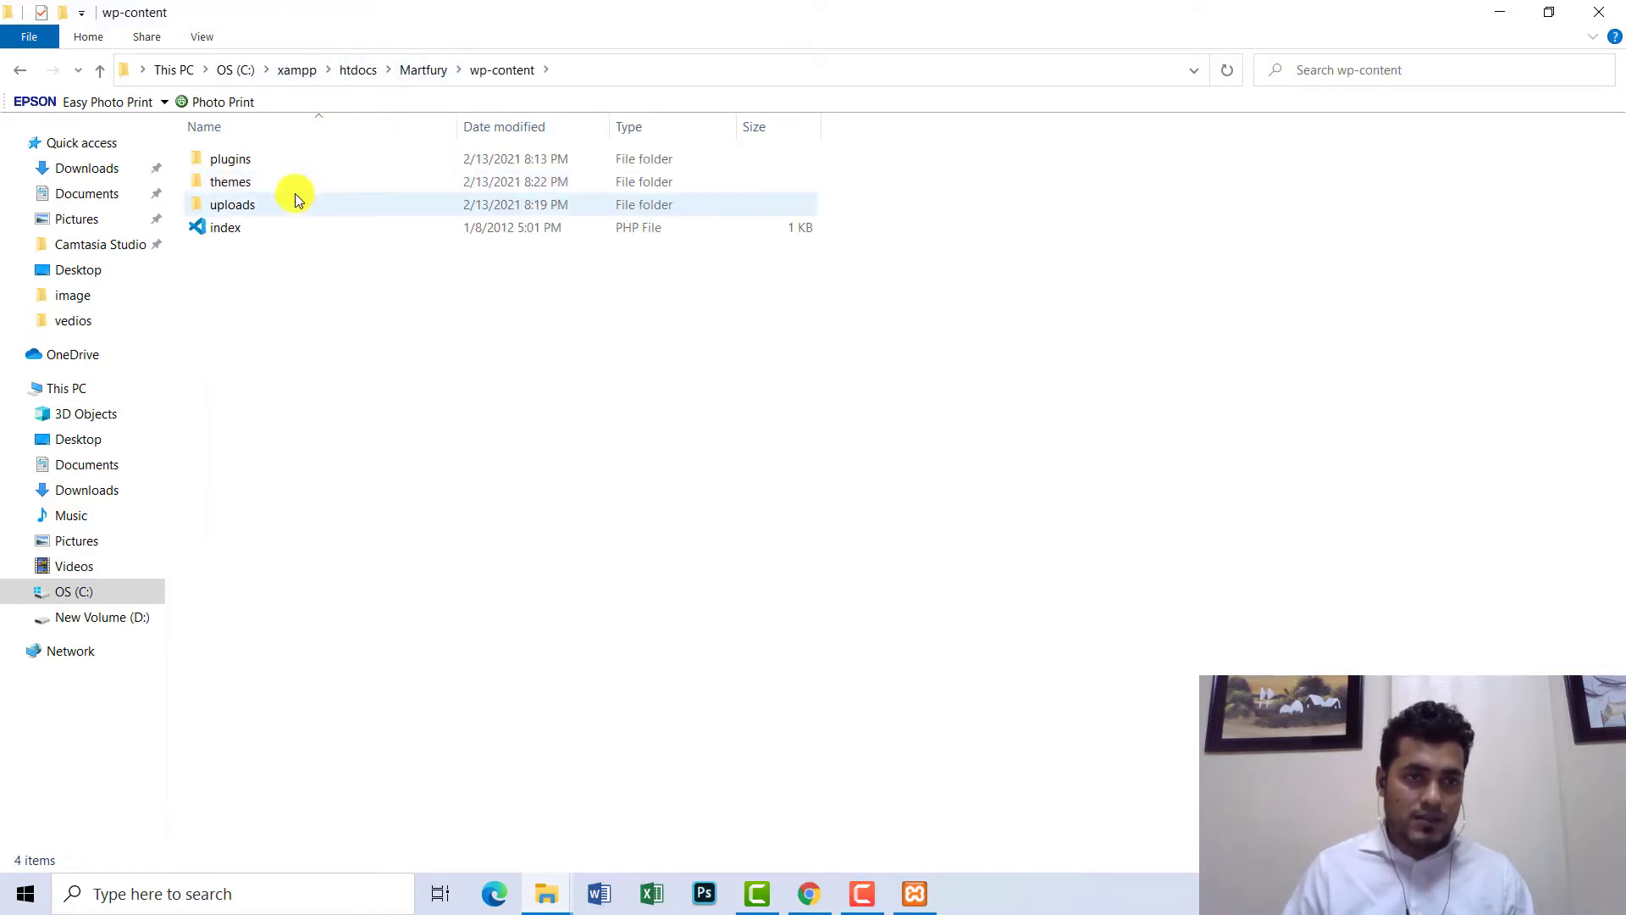
double_click(233, 186)
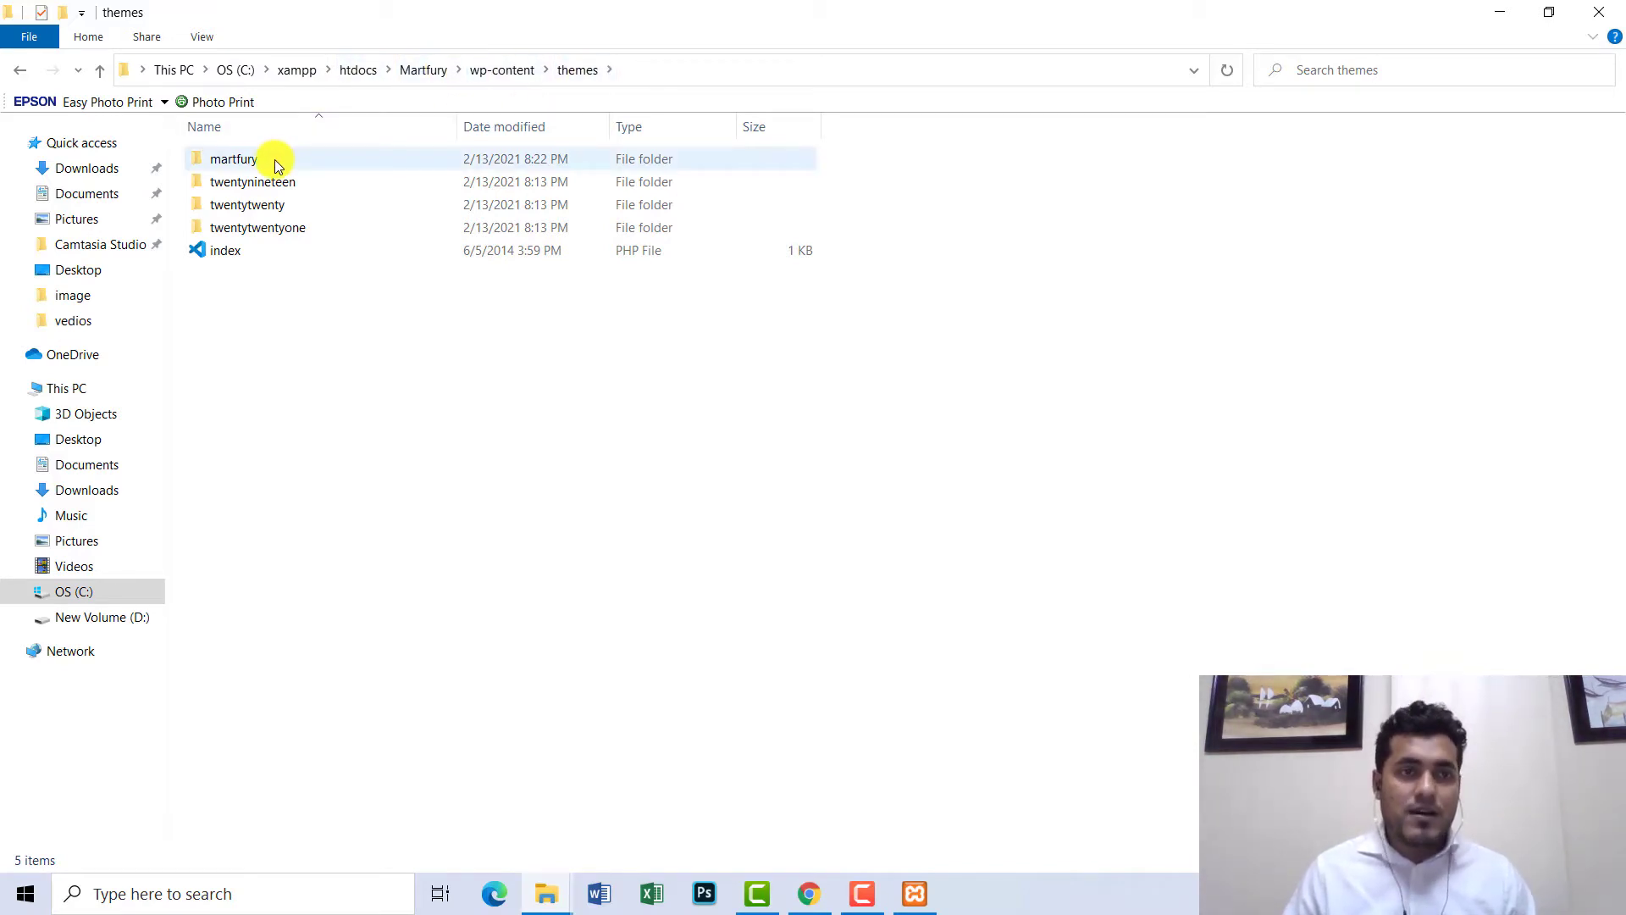
- Reload Appearance > Themes and activate Martfury from its Theme Details, replacing Twenty Twenty-One
mouse_move(274, 159)
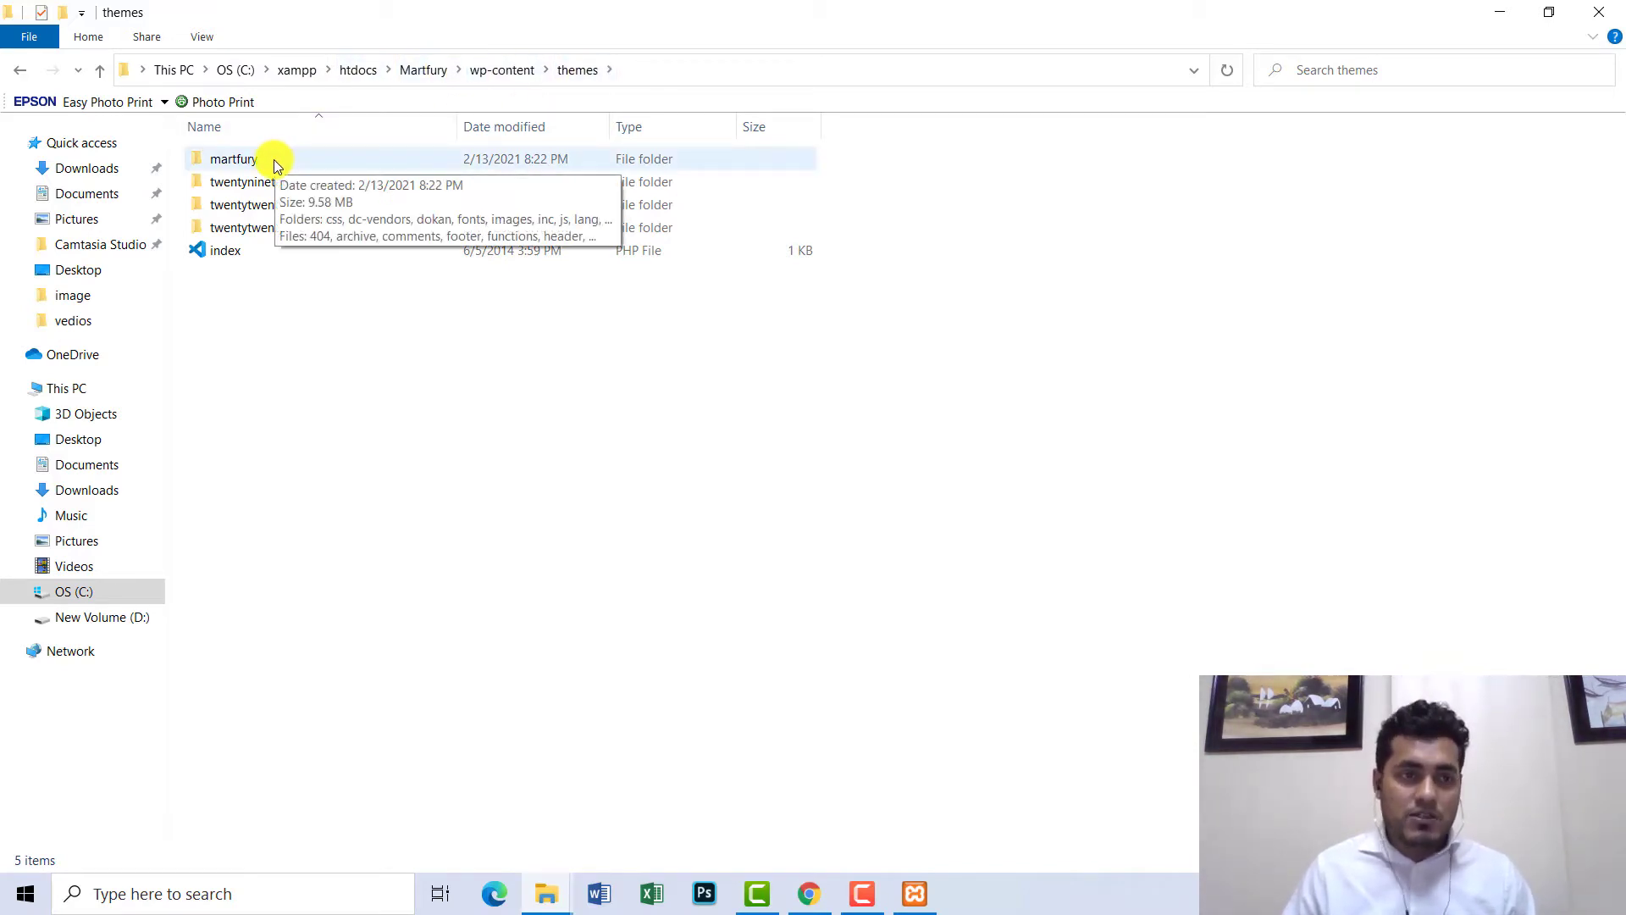
left_click(809, 893)
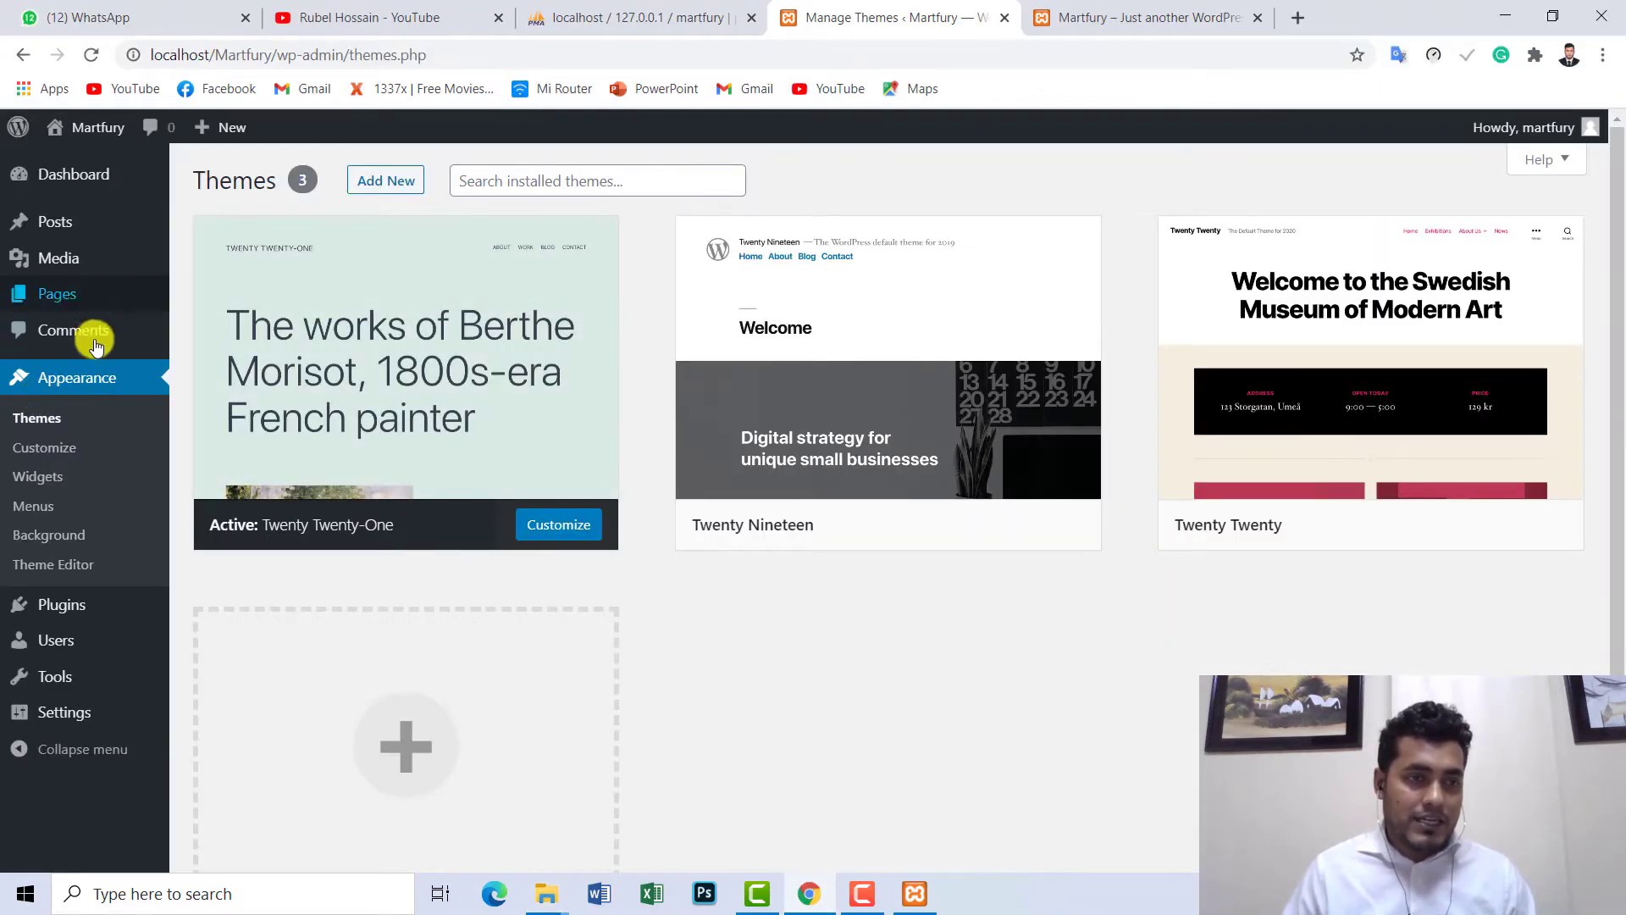
left_click(47, 424)
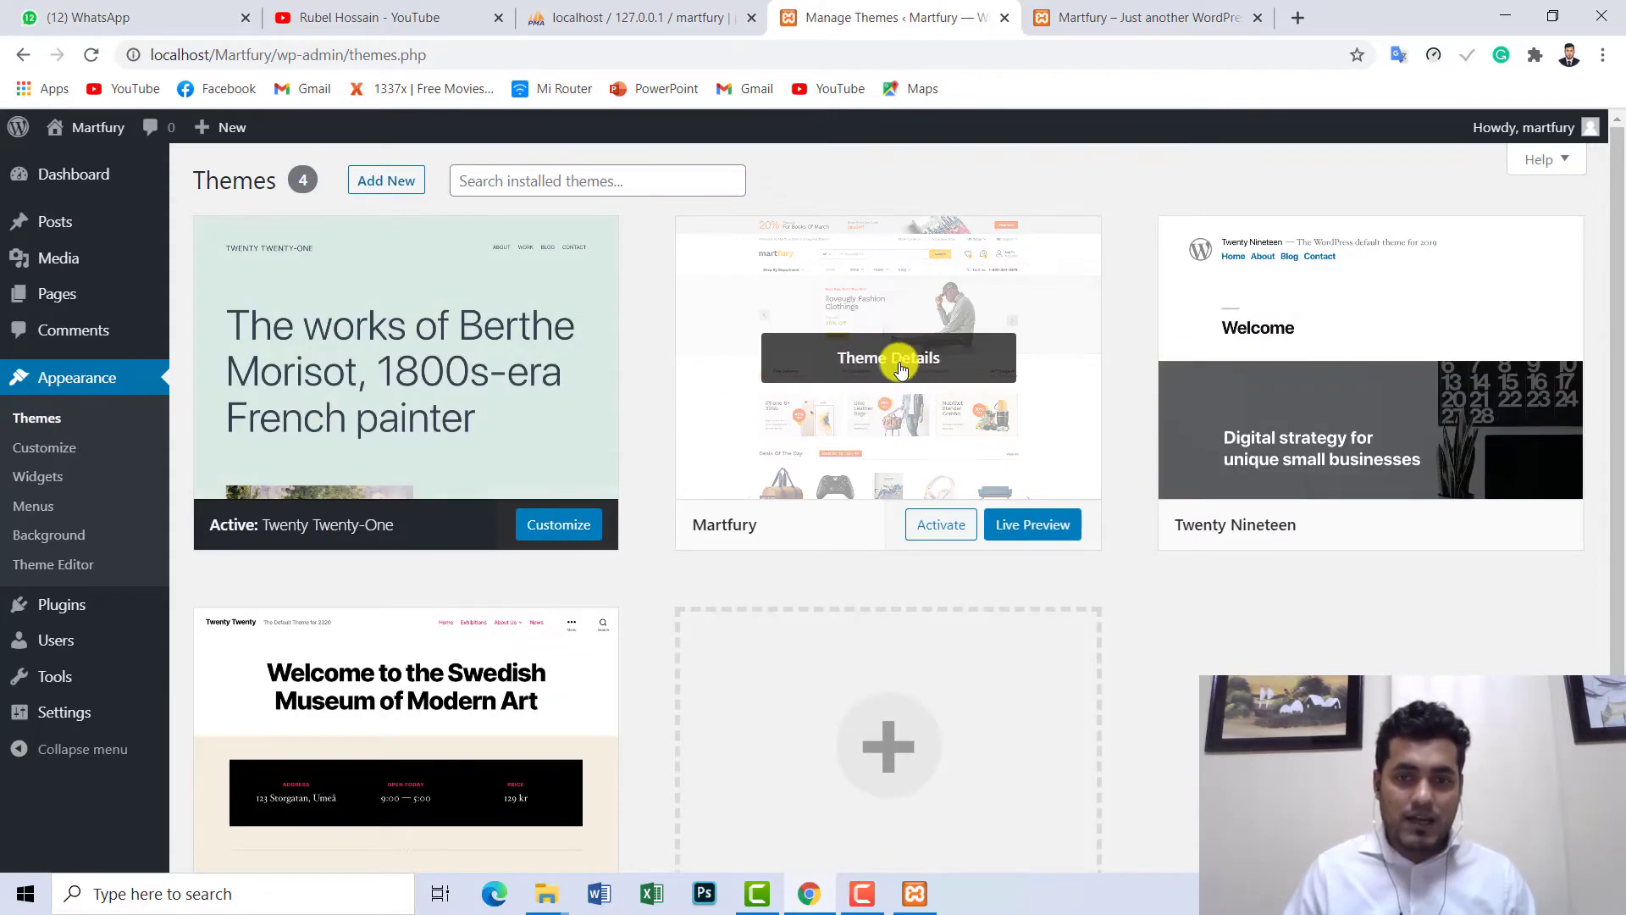
scroll(886, 370, "down", 3)
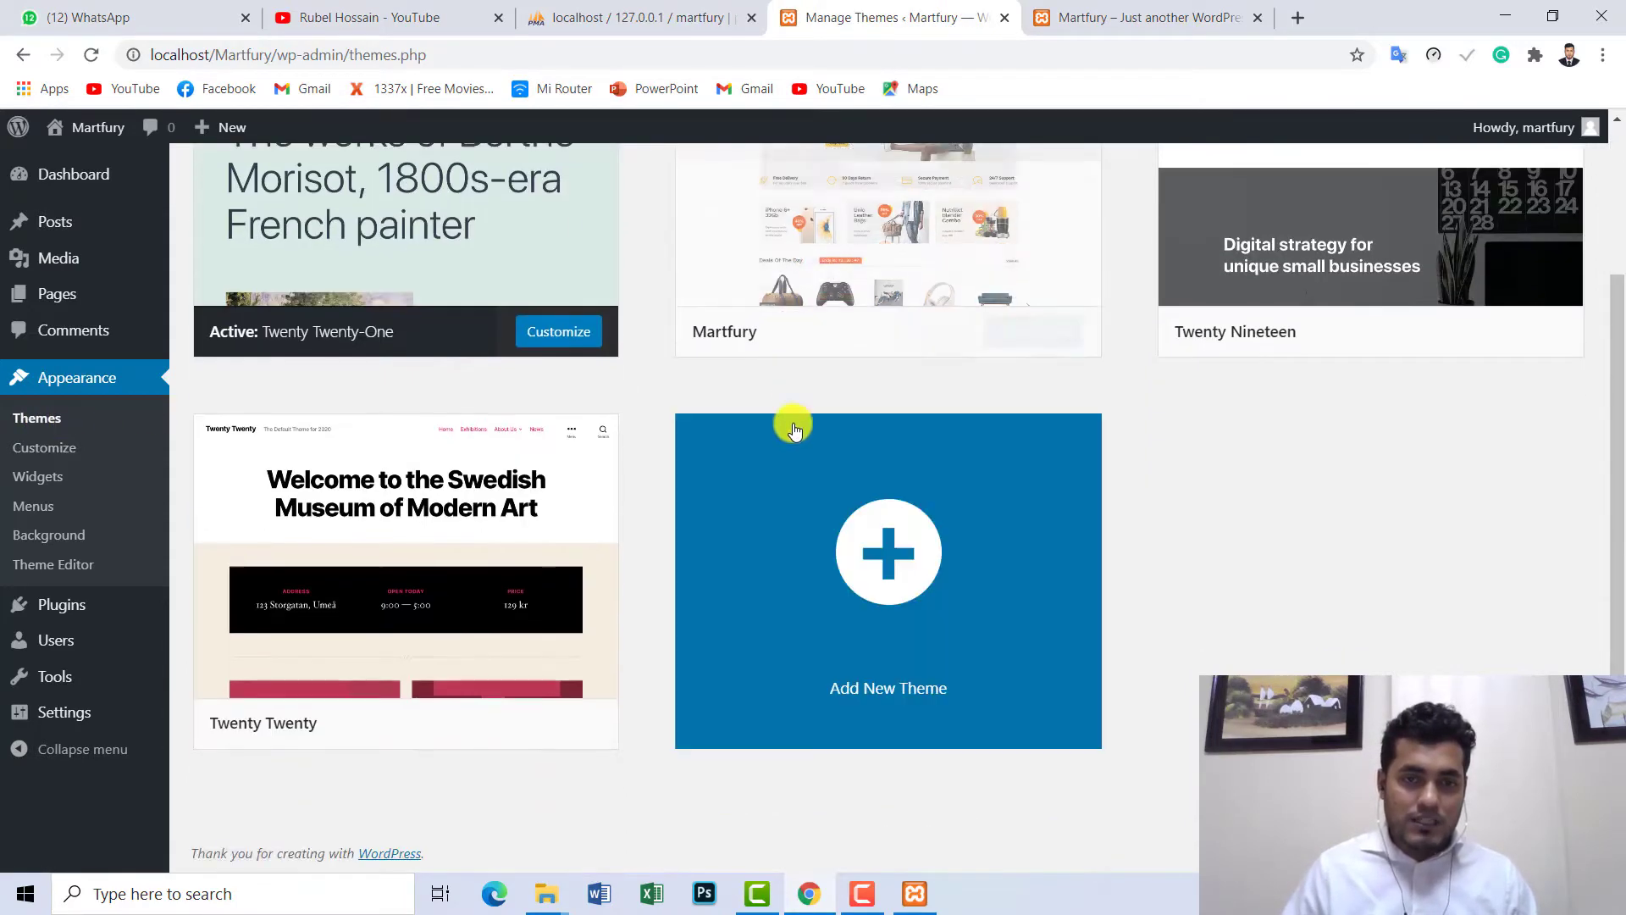
scroll(791, 424, "up", 3)
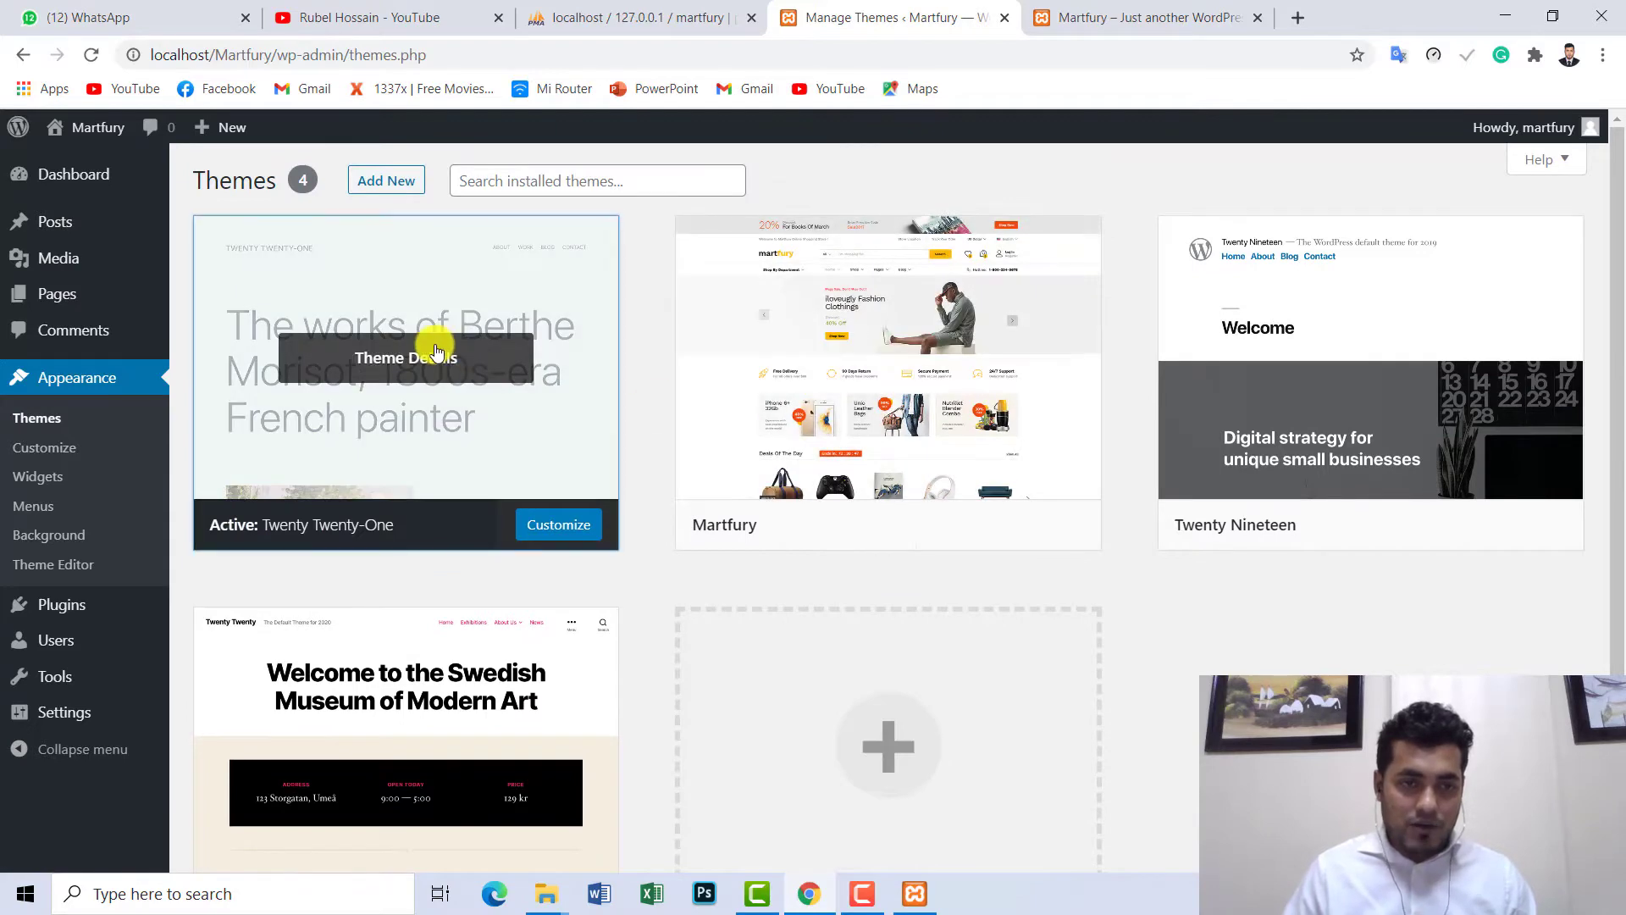
left_click(439, 343)
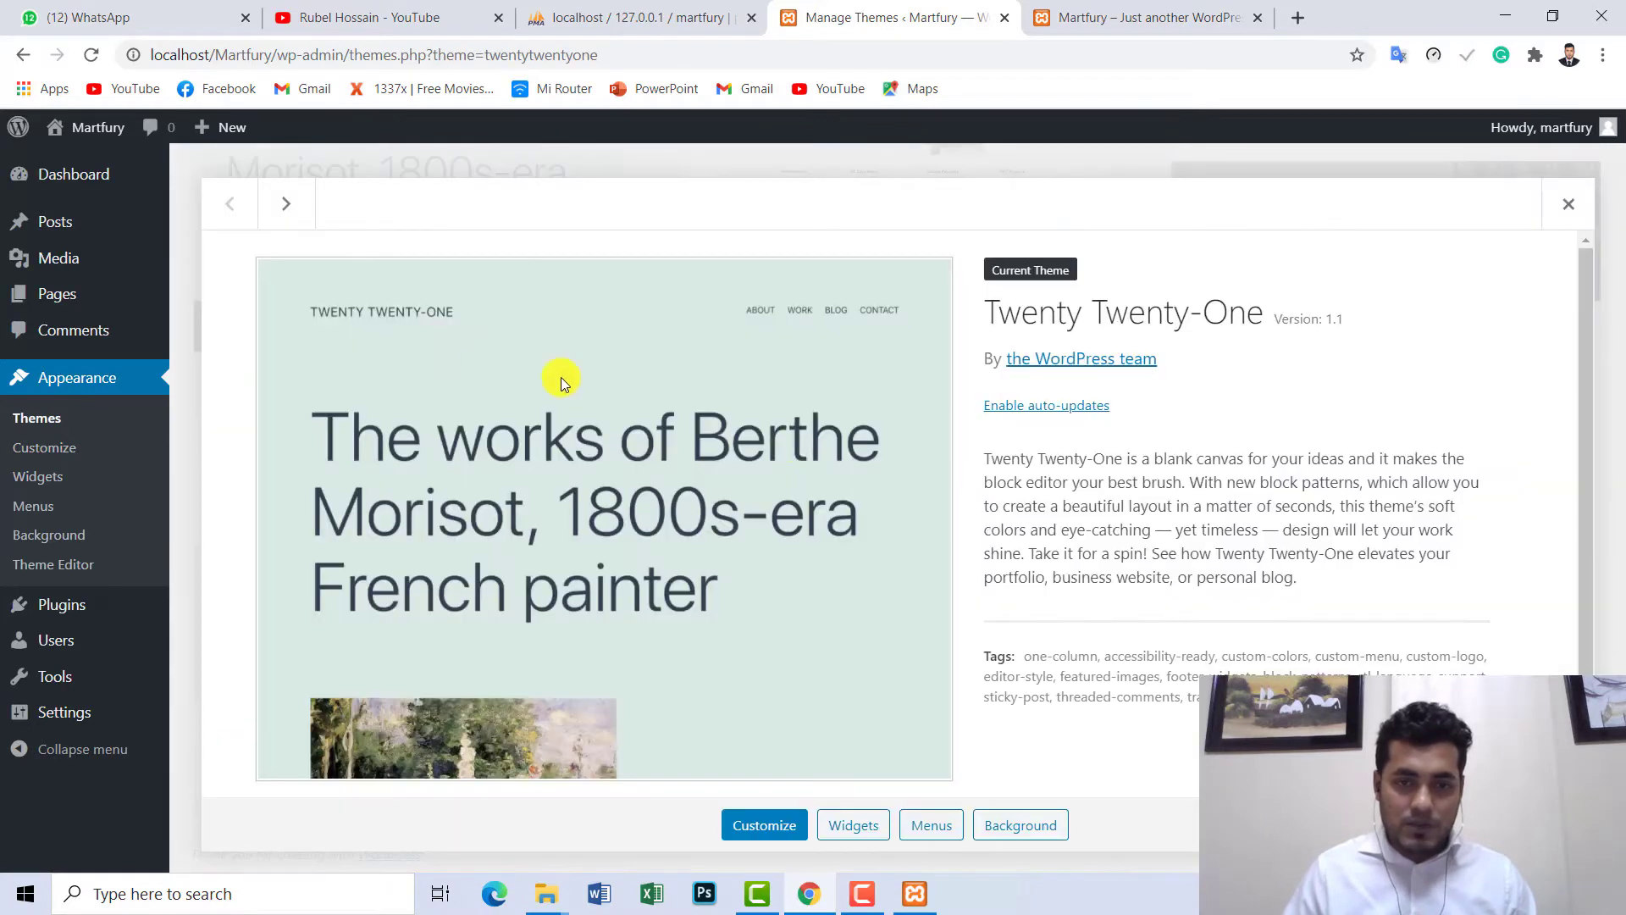
left_click(1569, 204)
left_click(894, 256)
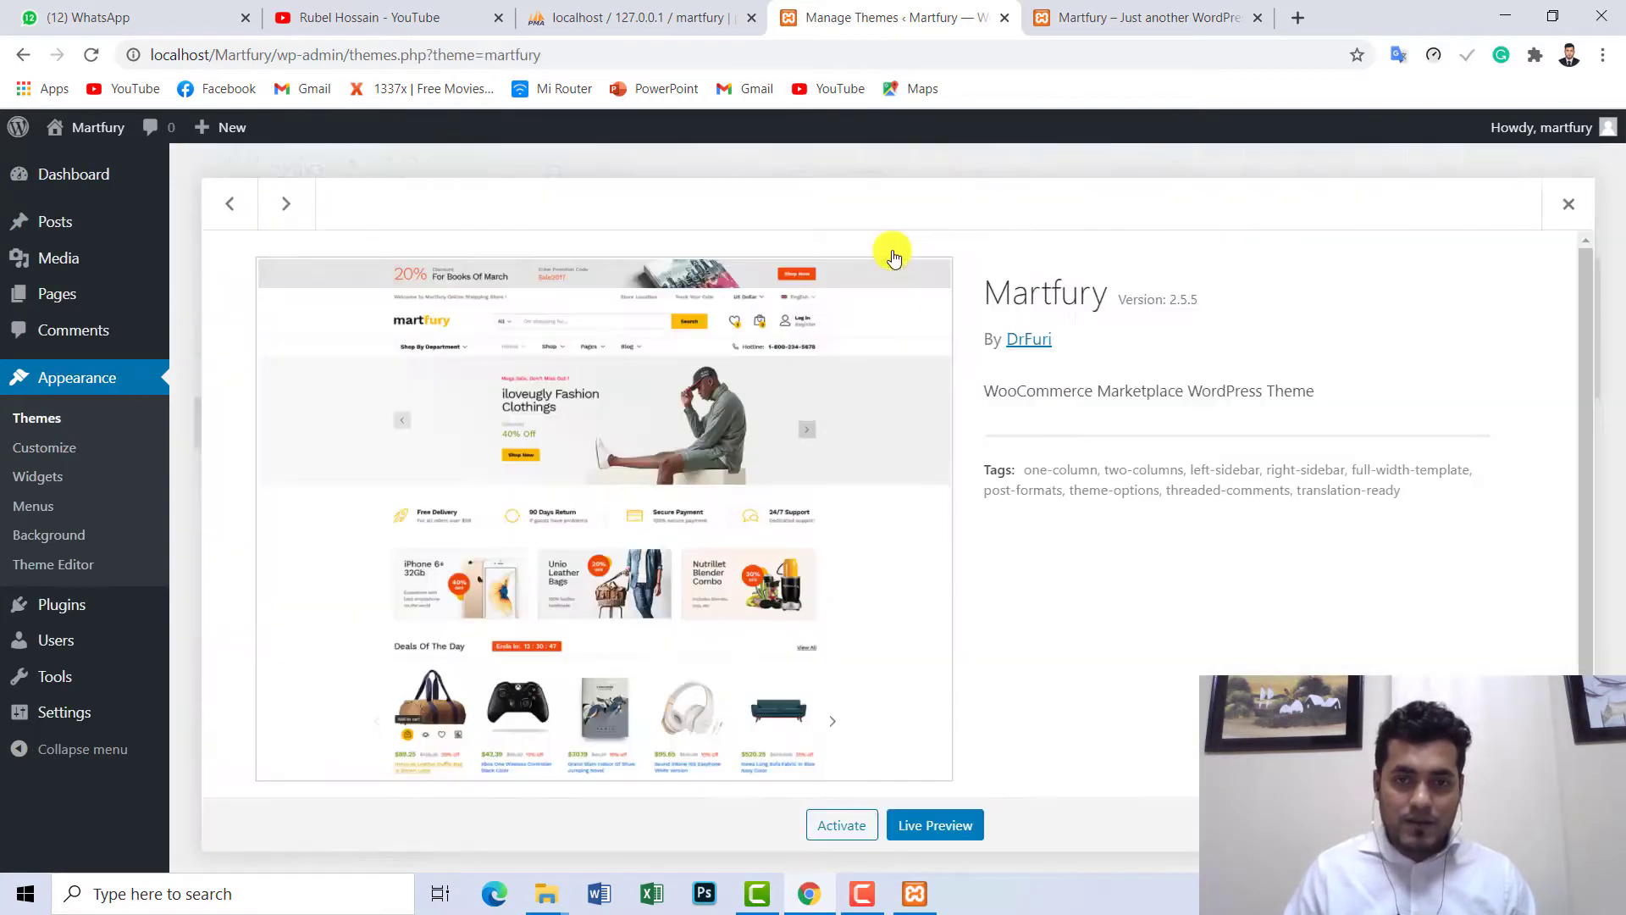
left_click(841, 826)
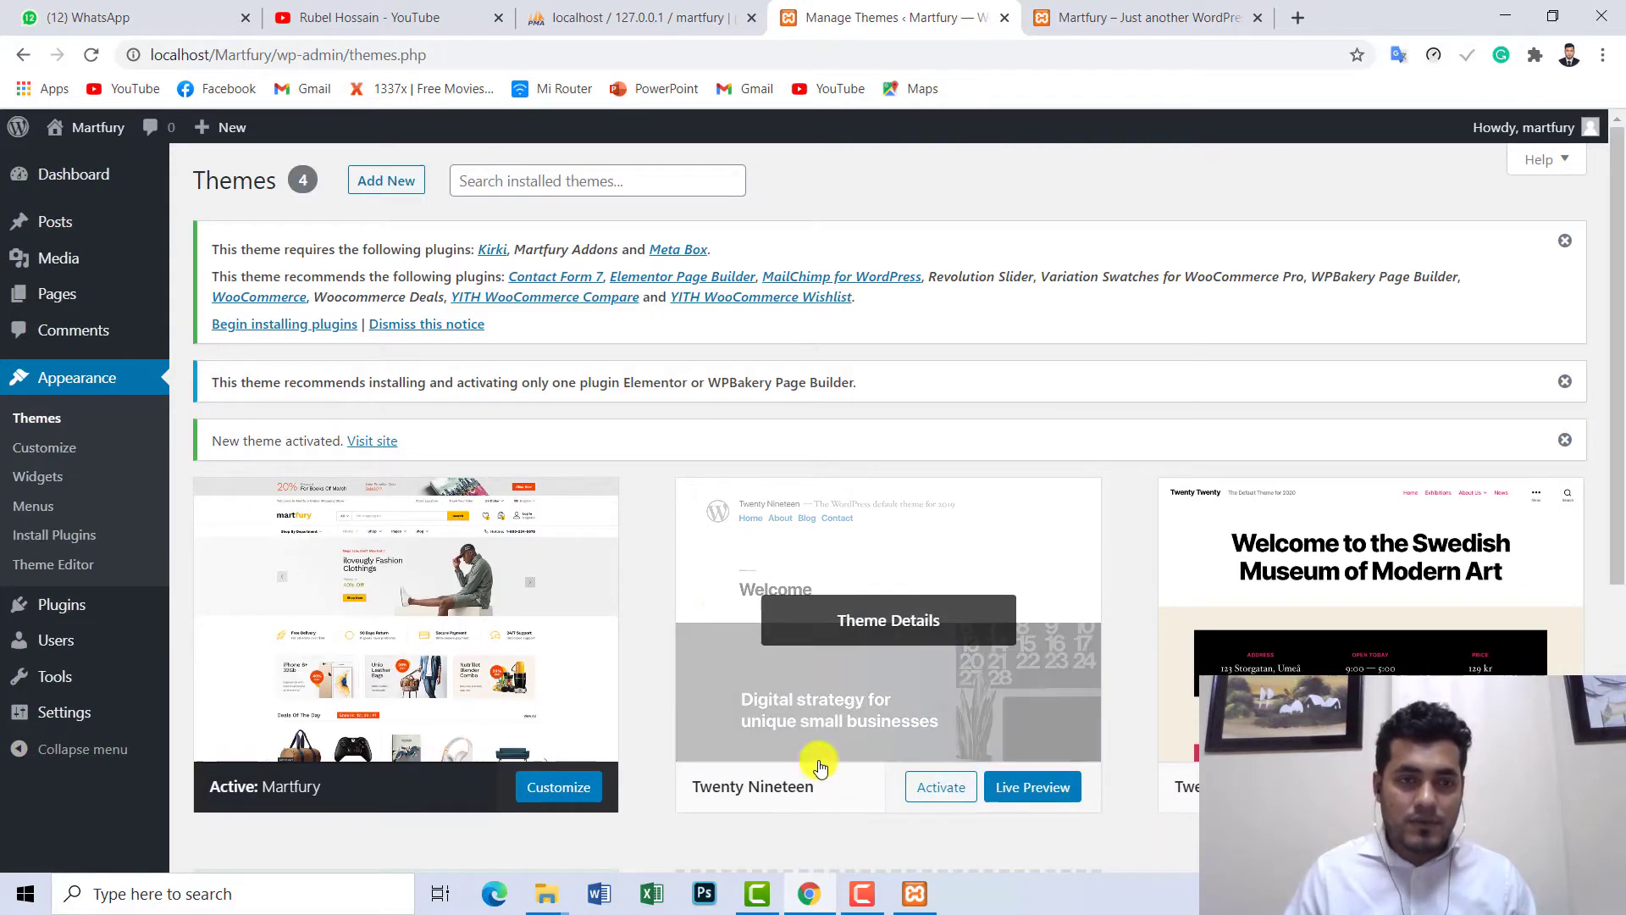
- Switch to the 'Martfury – Just another WordPress site' front-end tab at localhost/Martfury
scroll(563, 538, "down", 2)
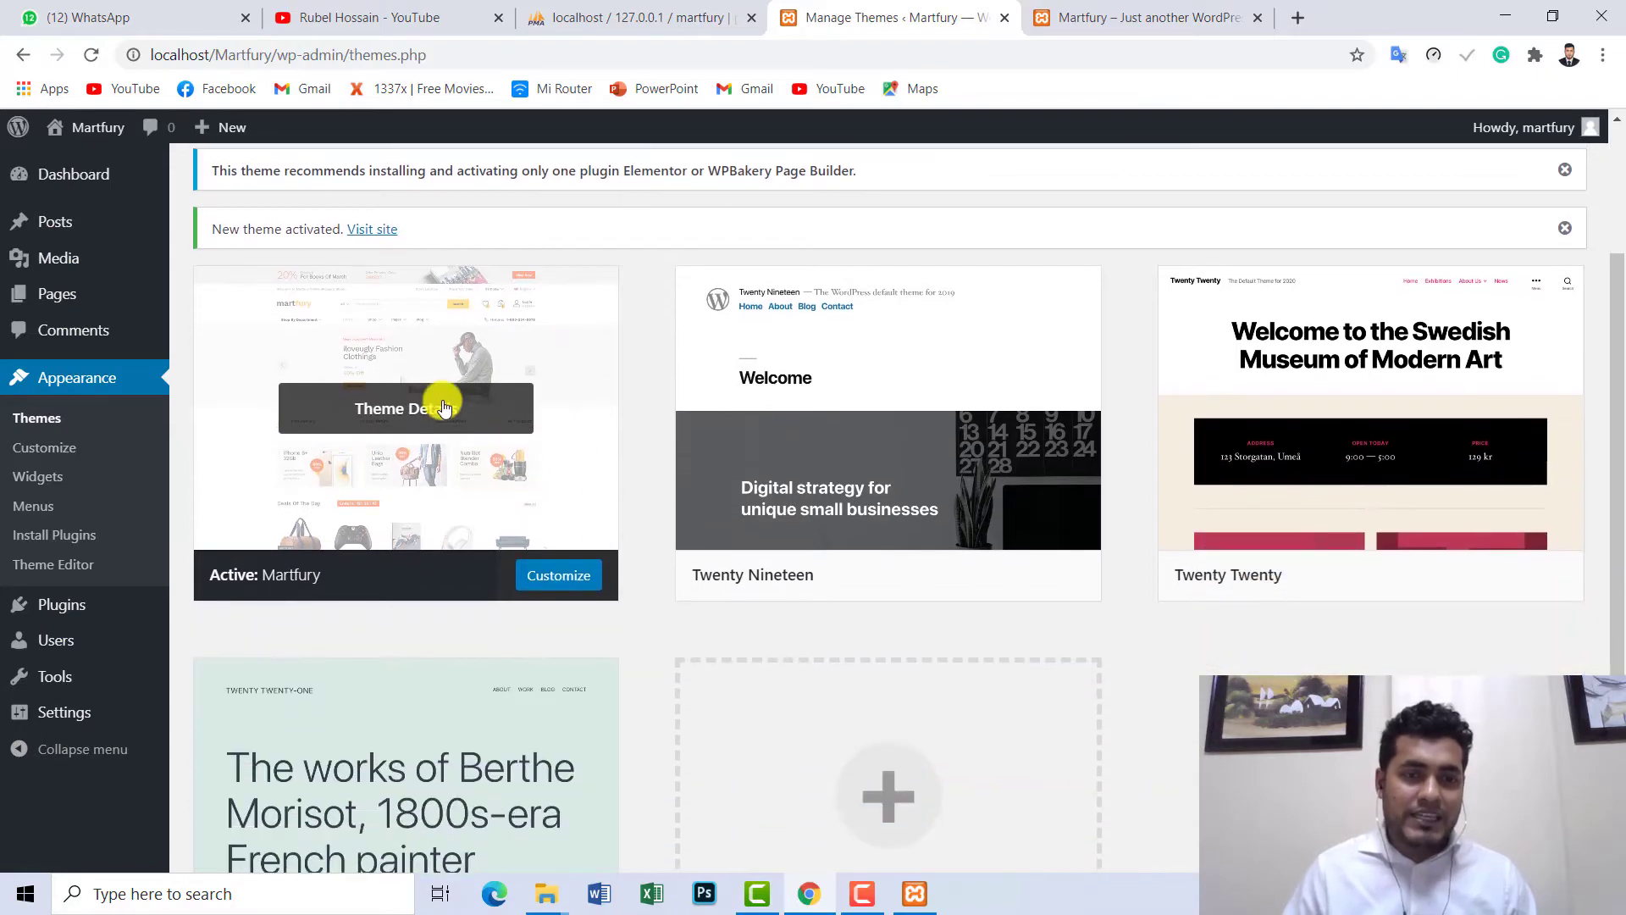
scroll(449, 408, "up", 2)
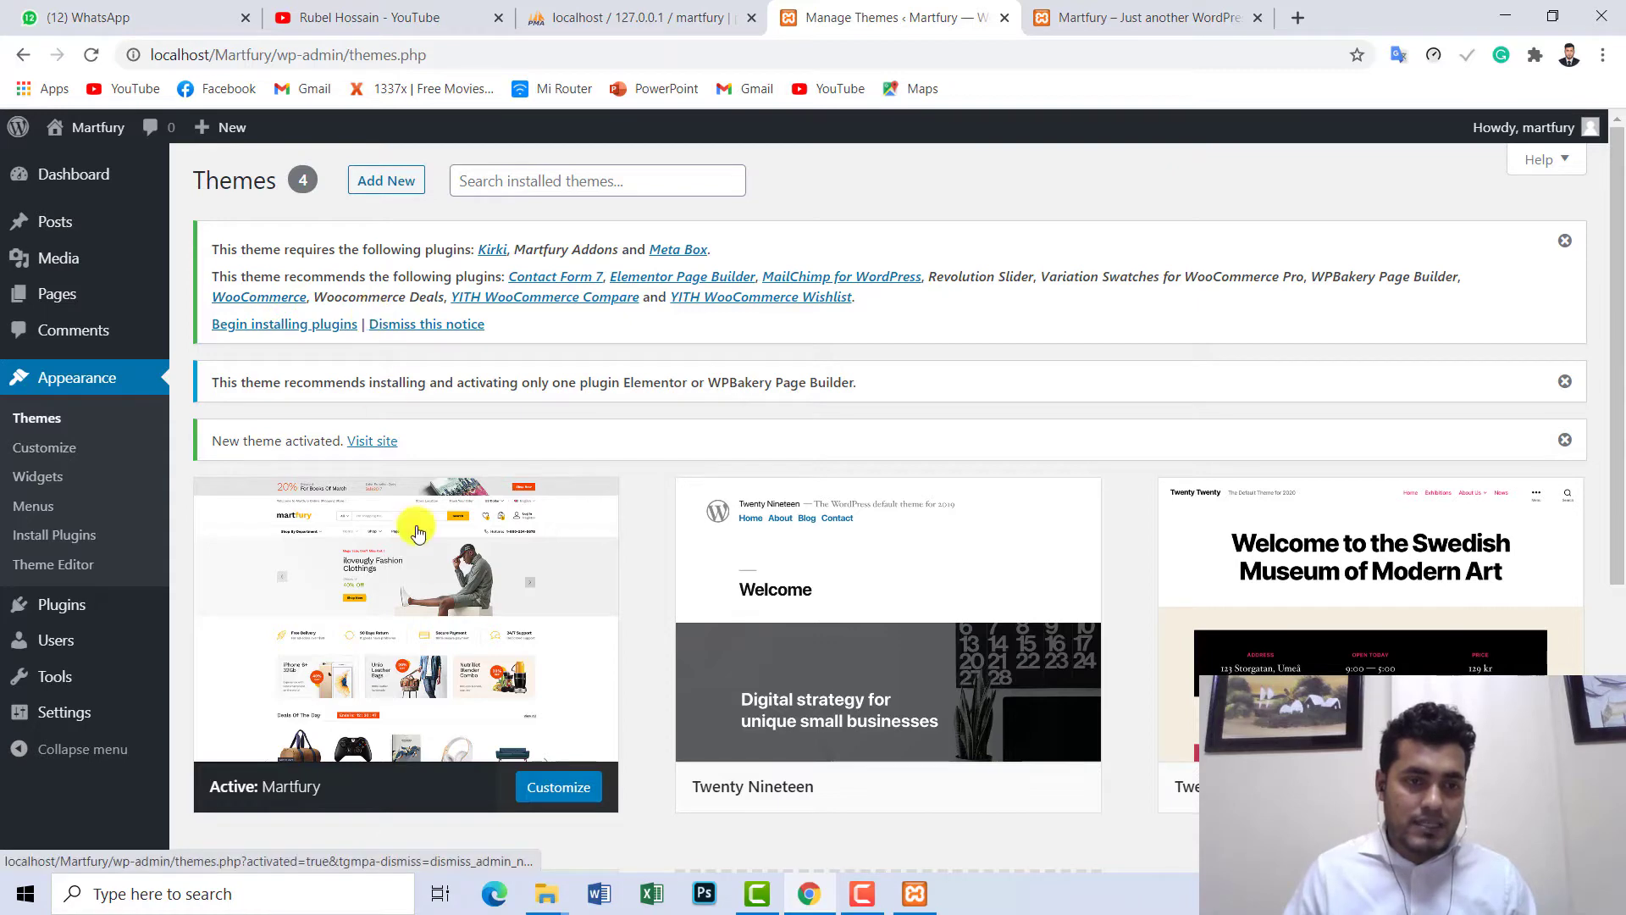
left_click(356, 634)
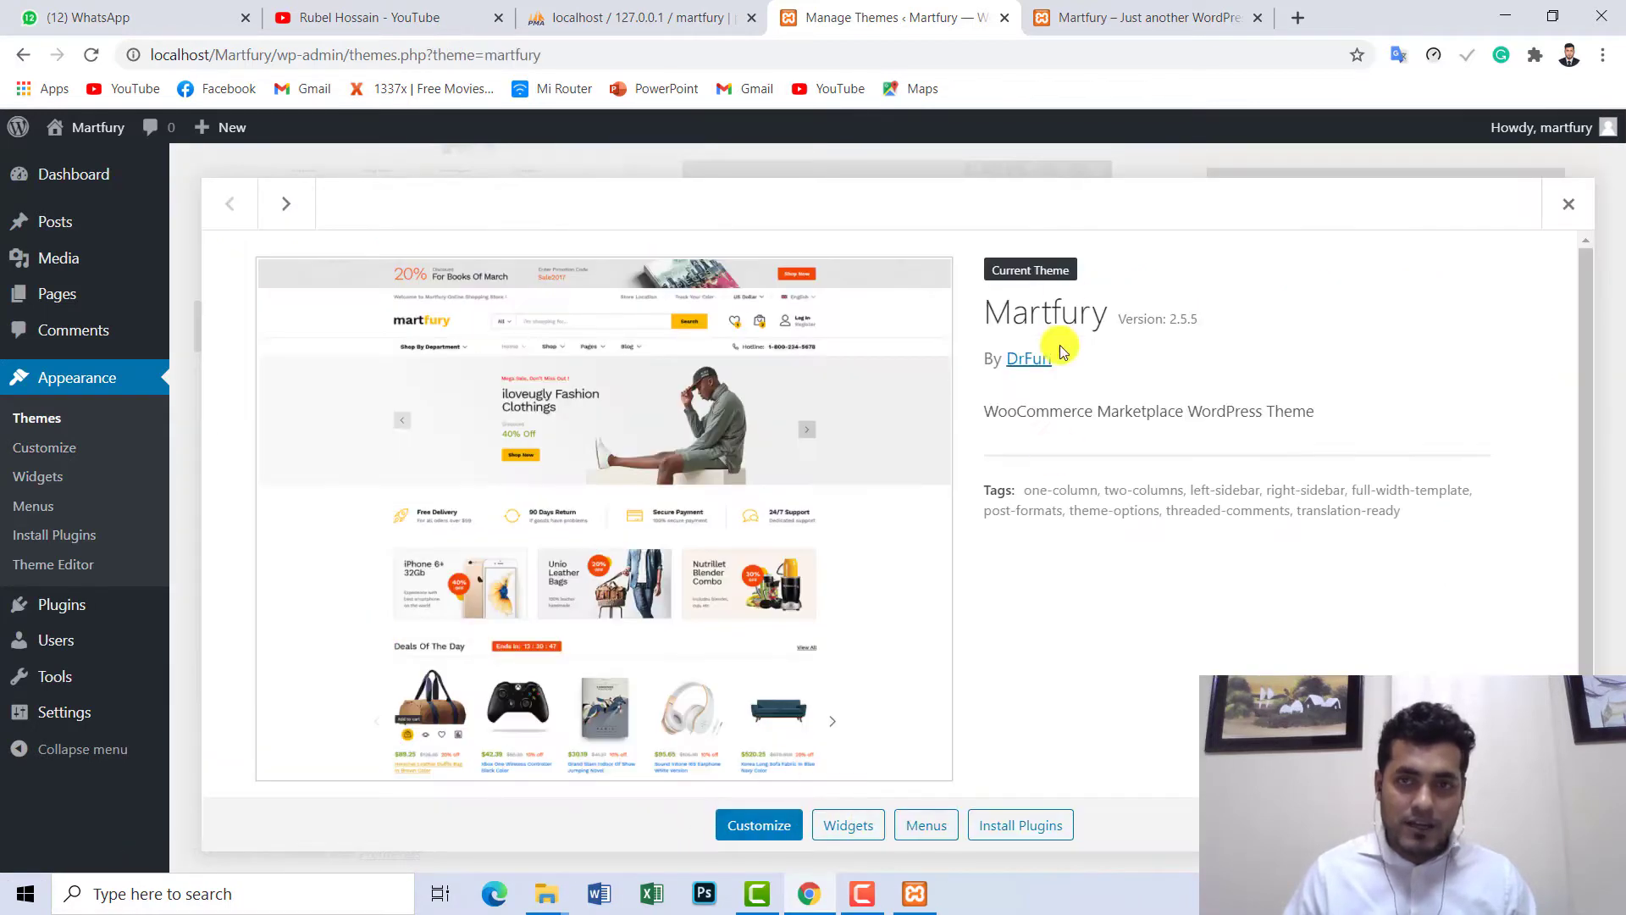
left_click(1106, 18)
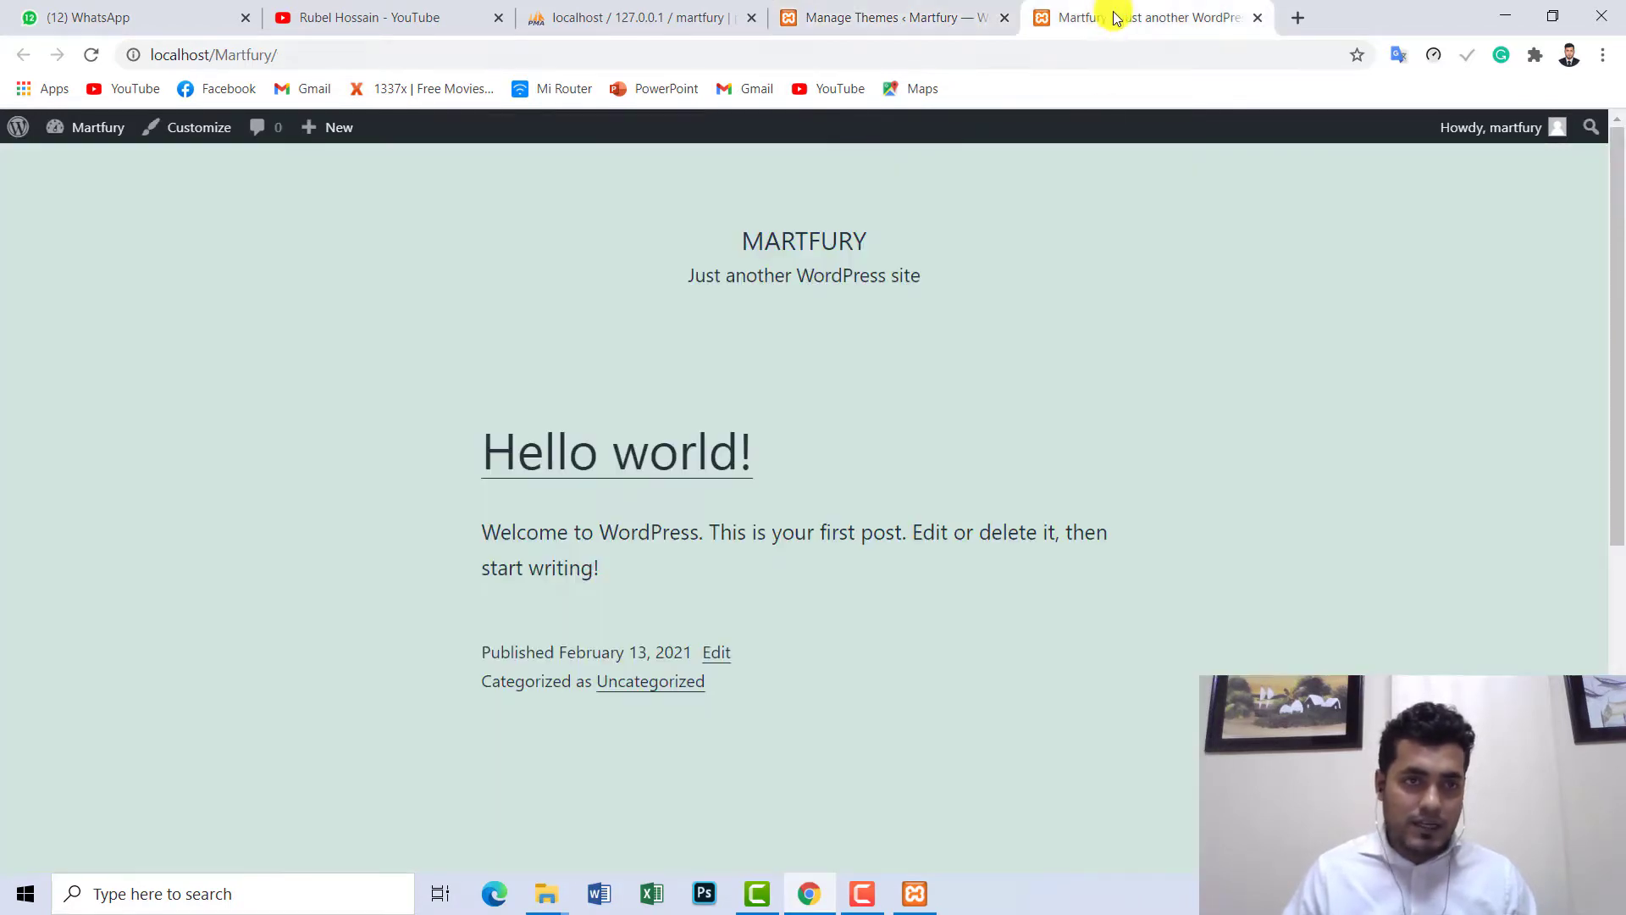
- Reload localhost/Martfury to show the new Martfury design, then return to Manage Themes
left_click(95, 60)
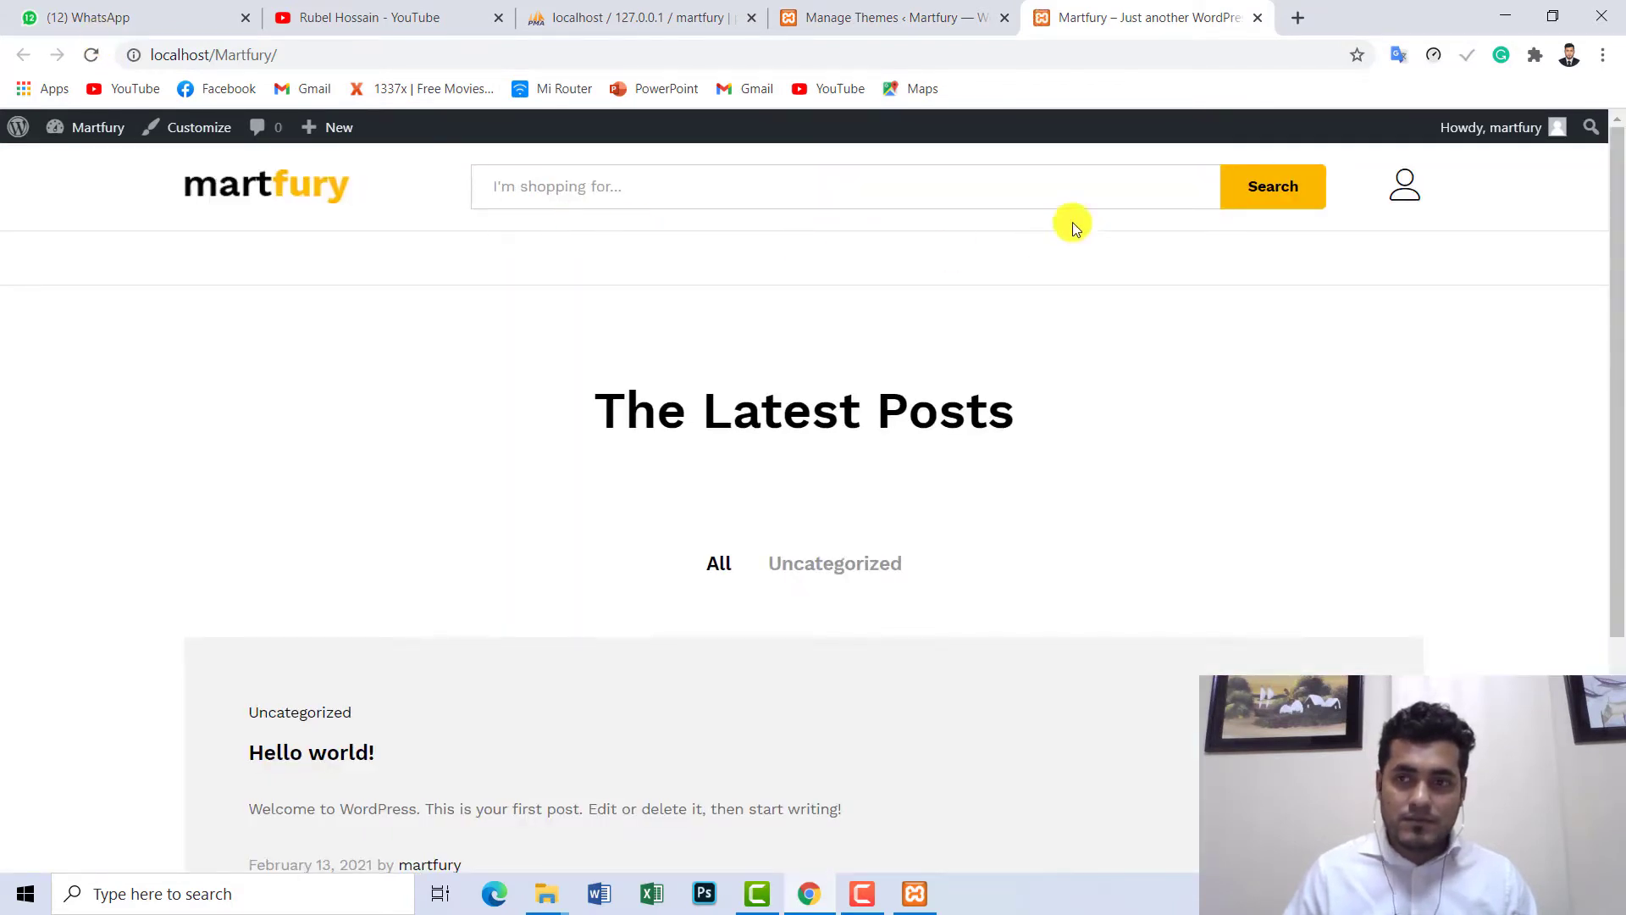
left_click_drag(1618, 173, 1620, 219)
scroll(1618, 220, "up", 2)
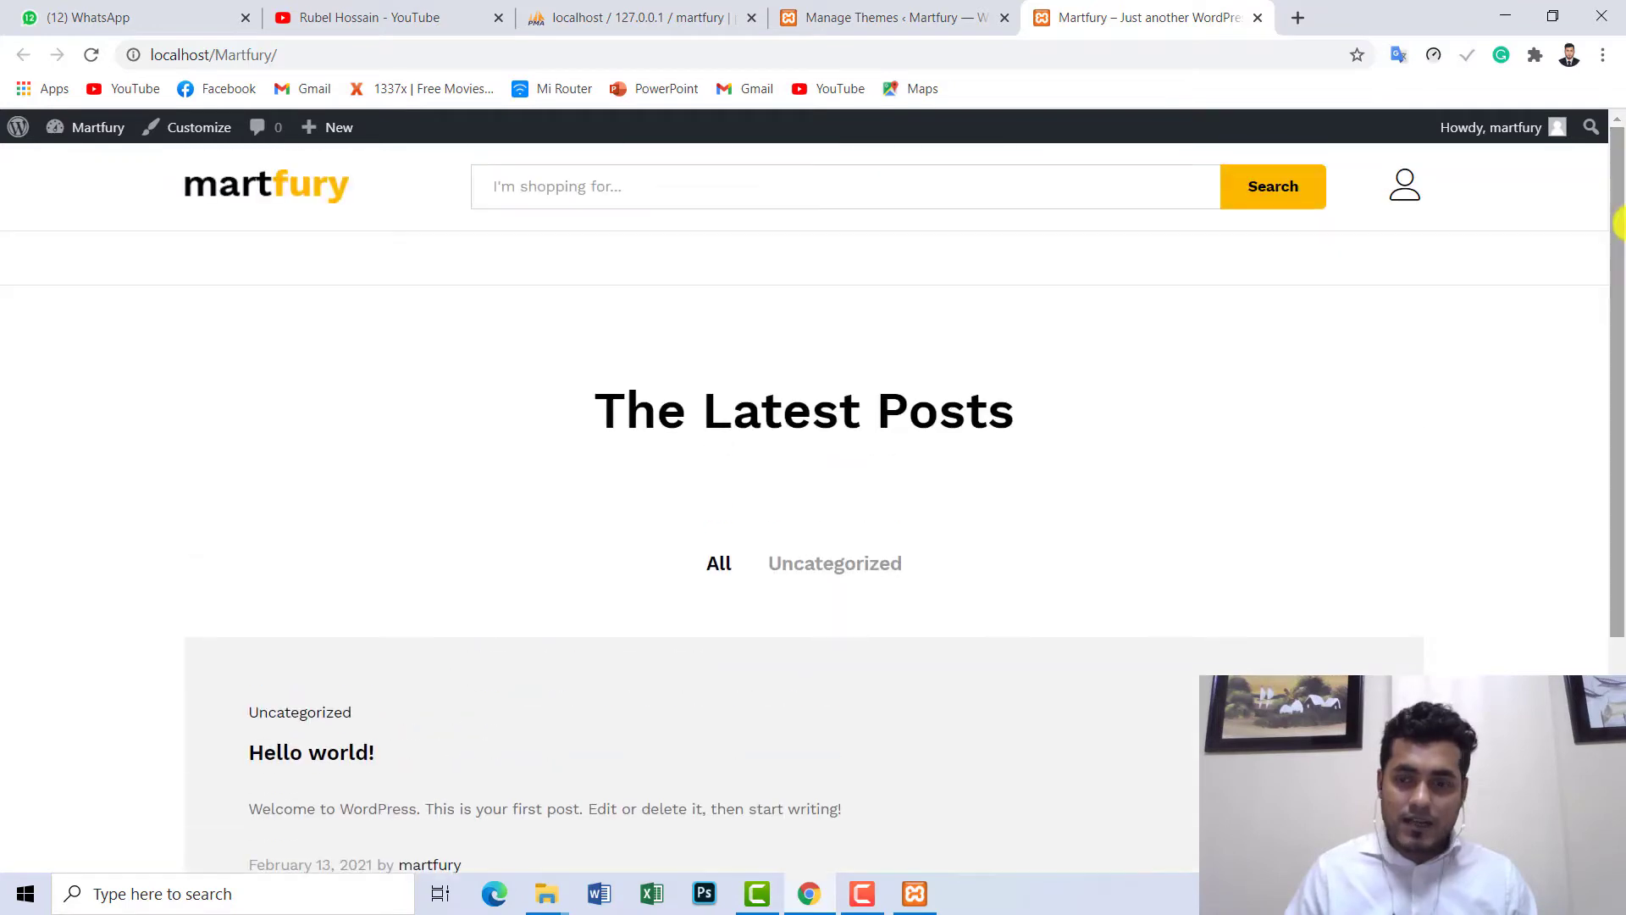
left_click(858, 11)
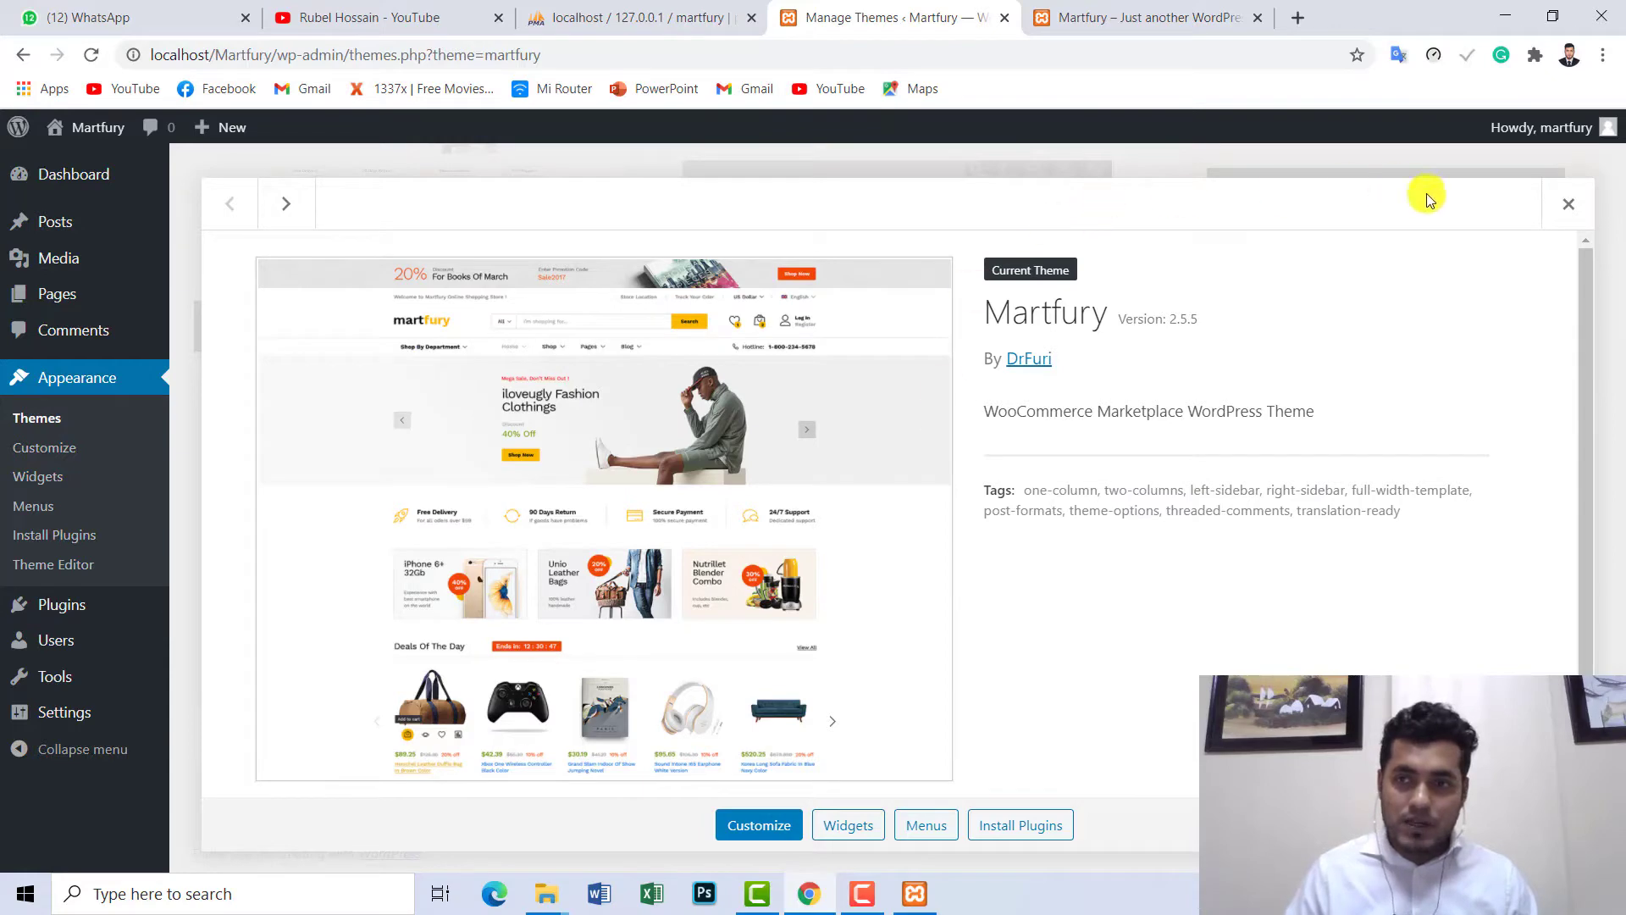
- Open Install Required Plugins and select all 13 listed plugins
left_click(1568, 205)
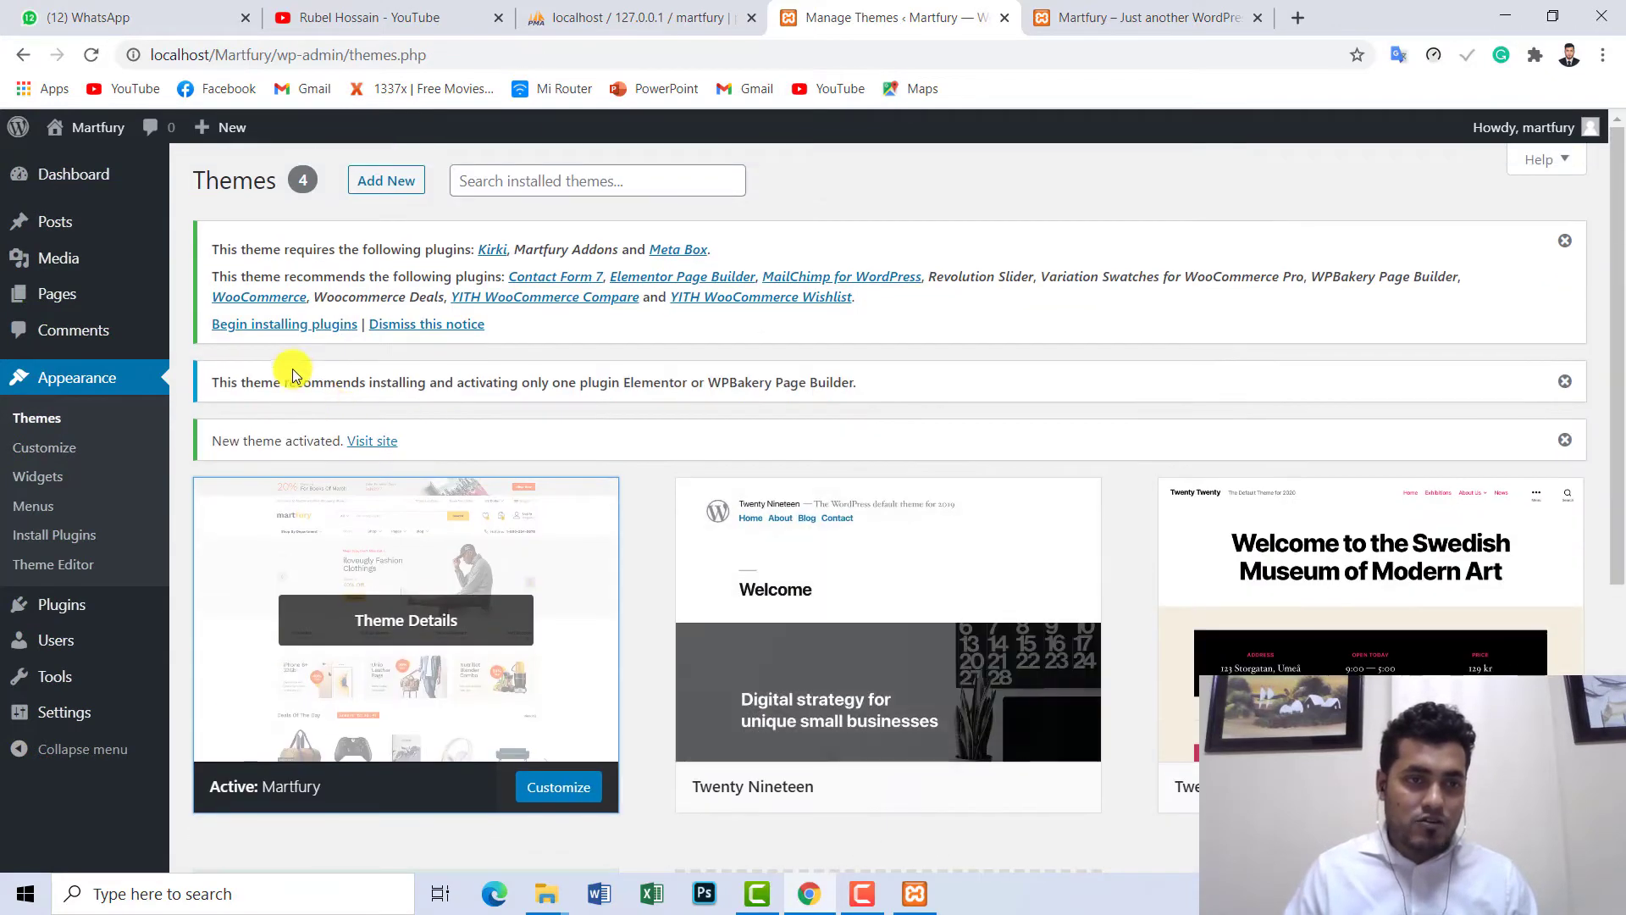
left_click(299, 325)
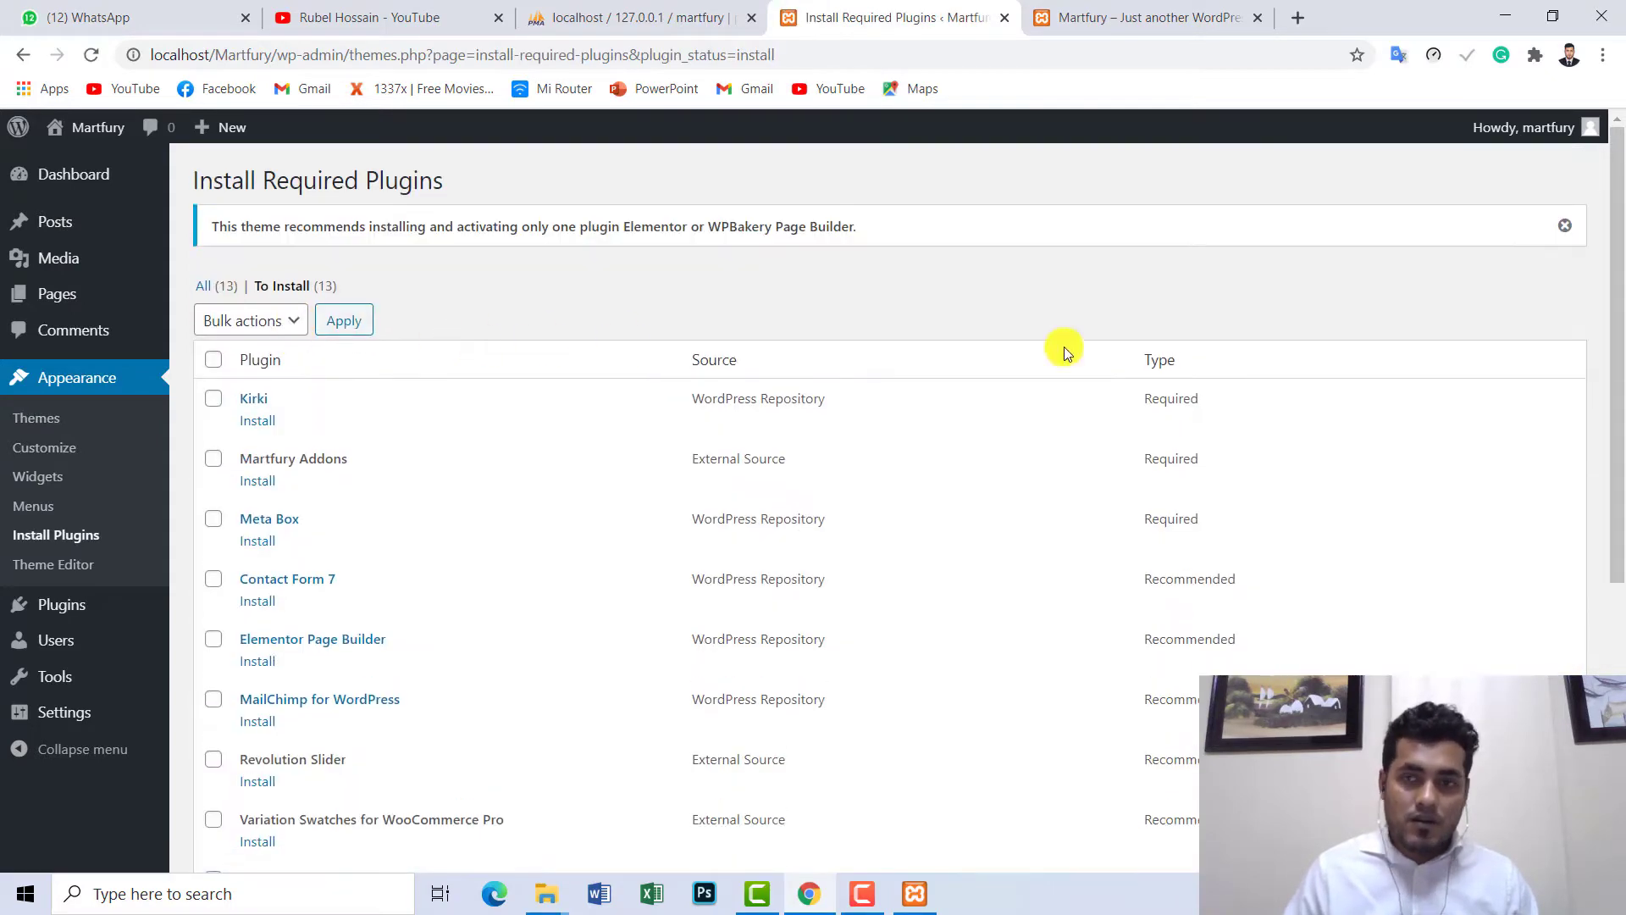
left_click_drag(1619, 237, 1415, 292)
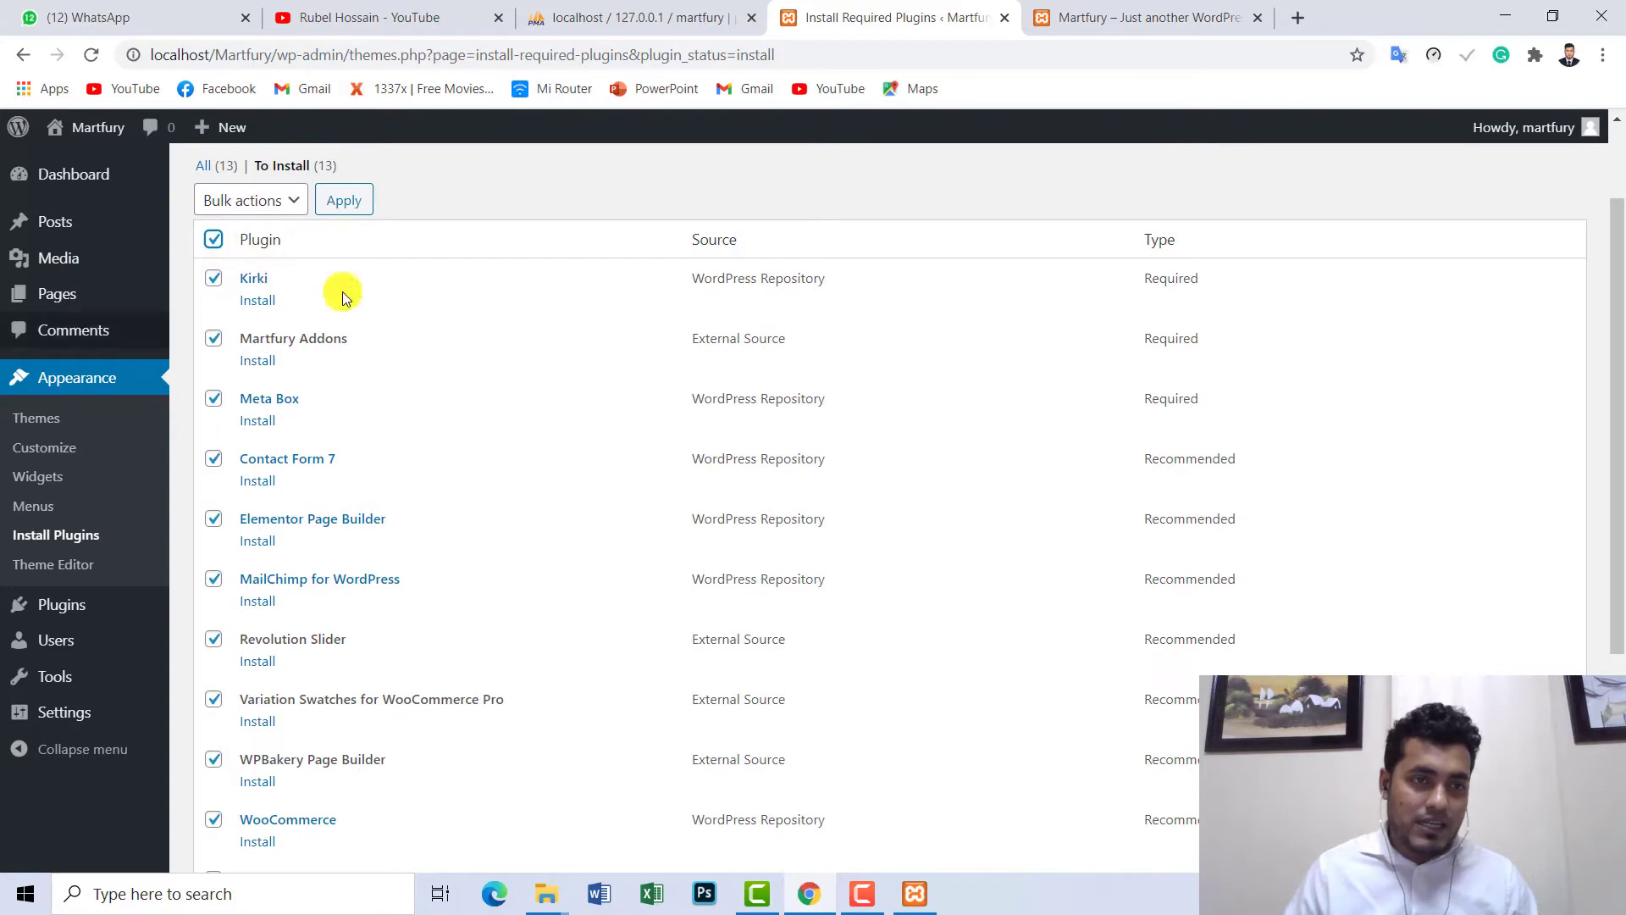
left_click(219, 246)
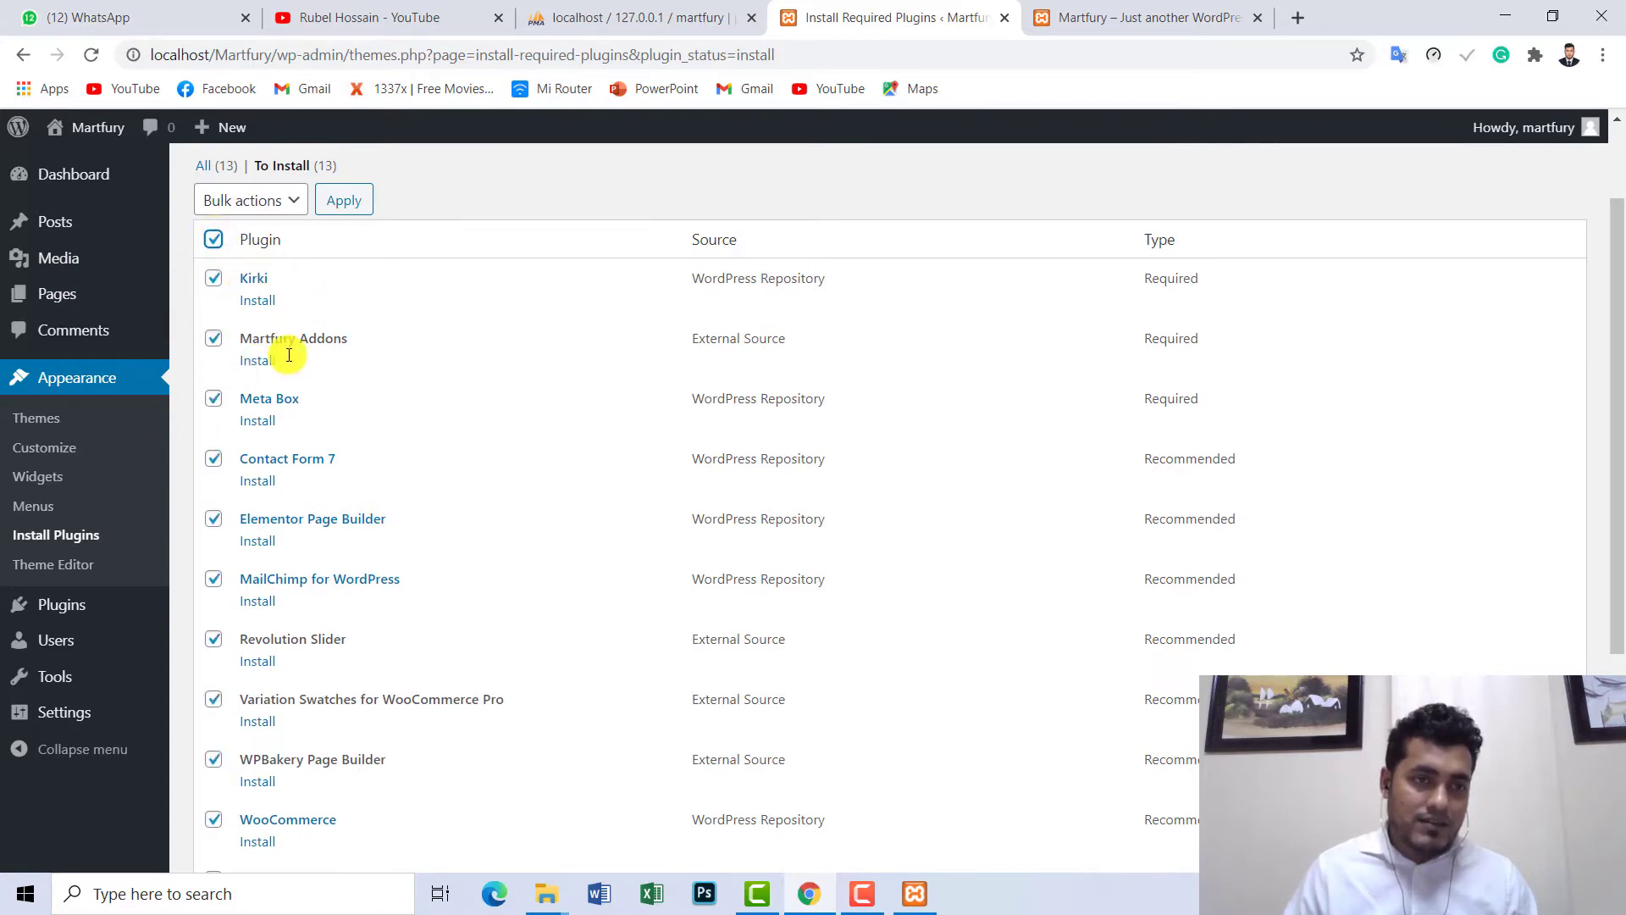
left_click(213, 241)
left_click(215, 285)
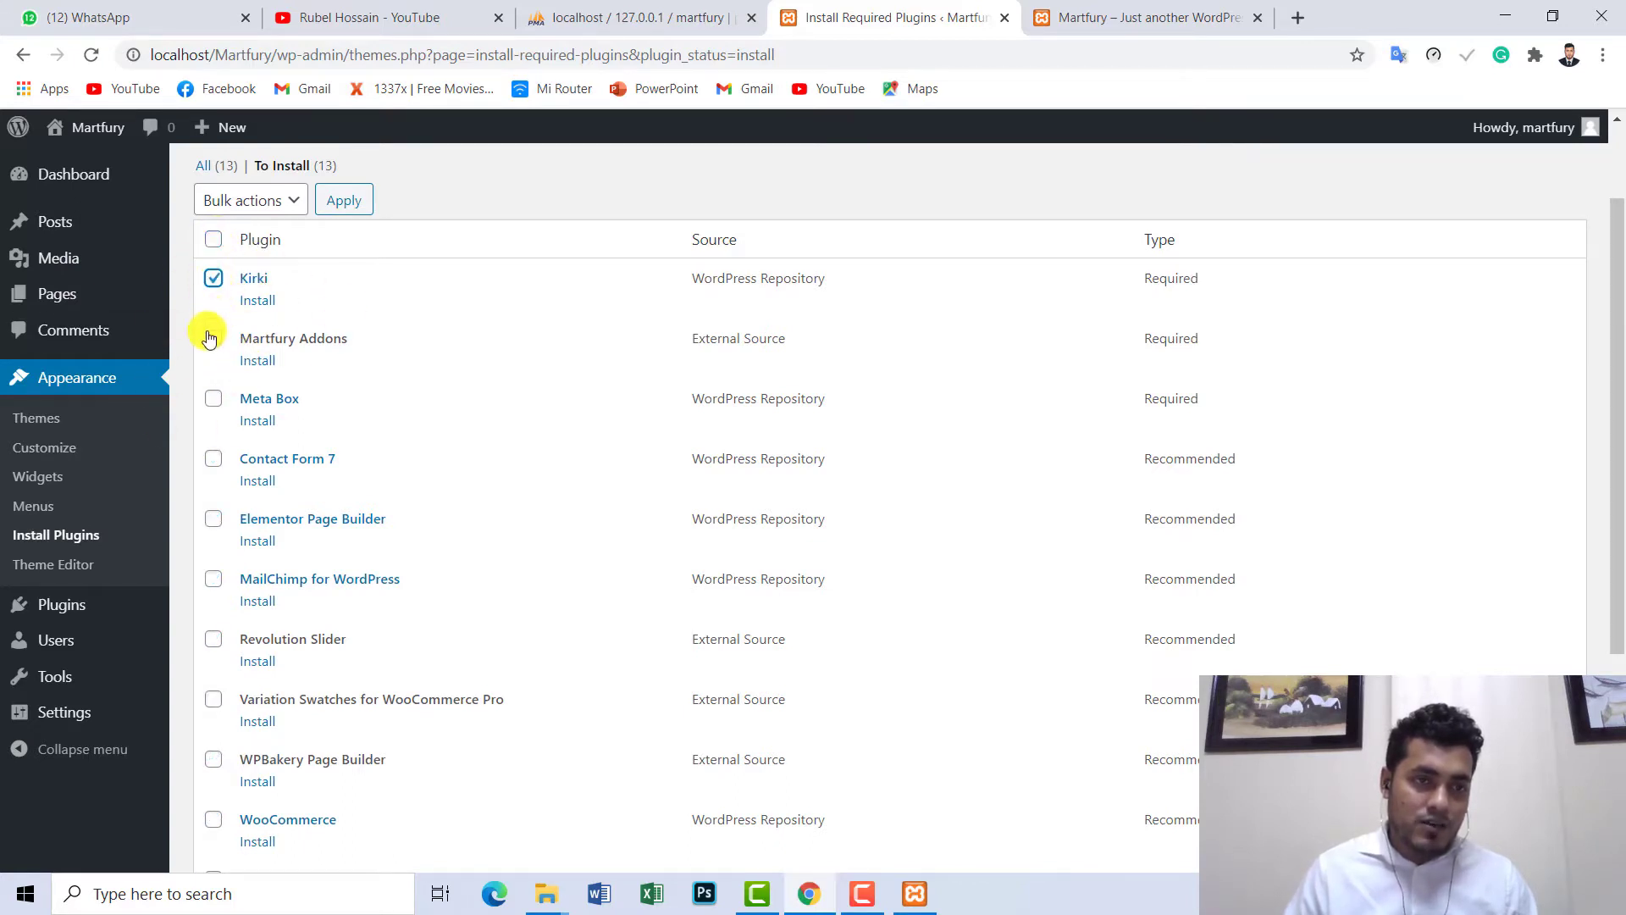
left_click(215, 244)
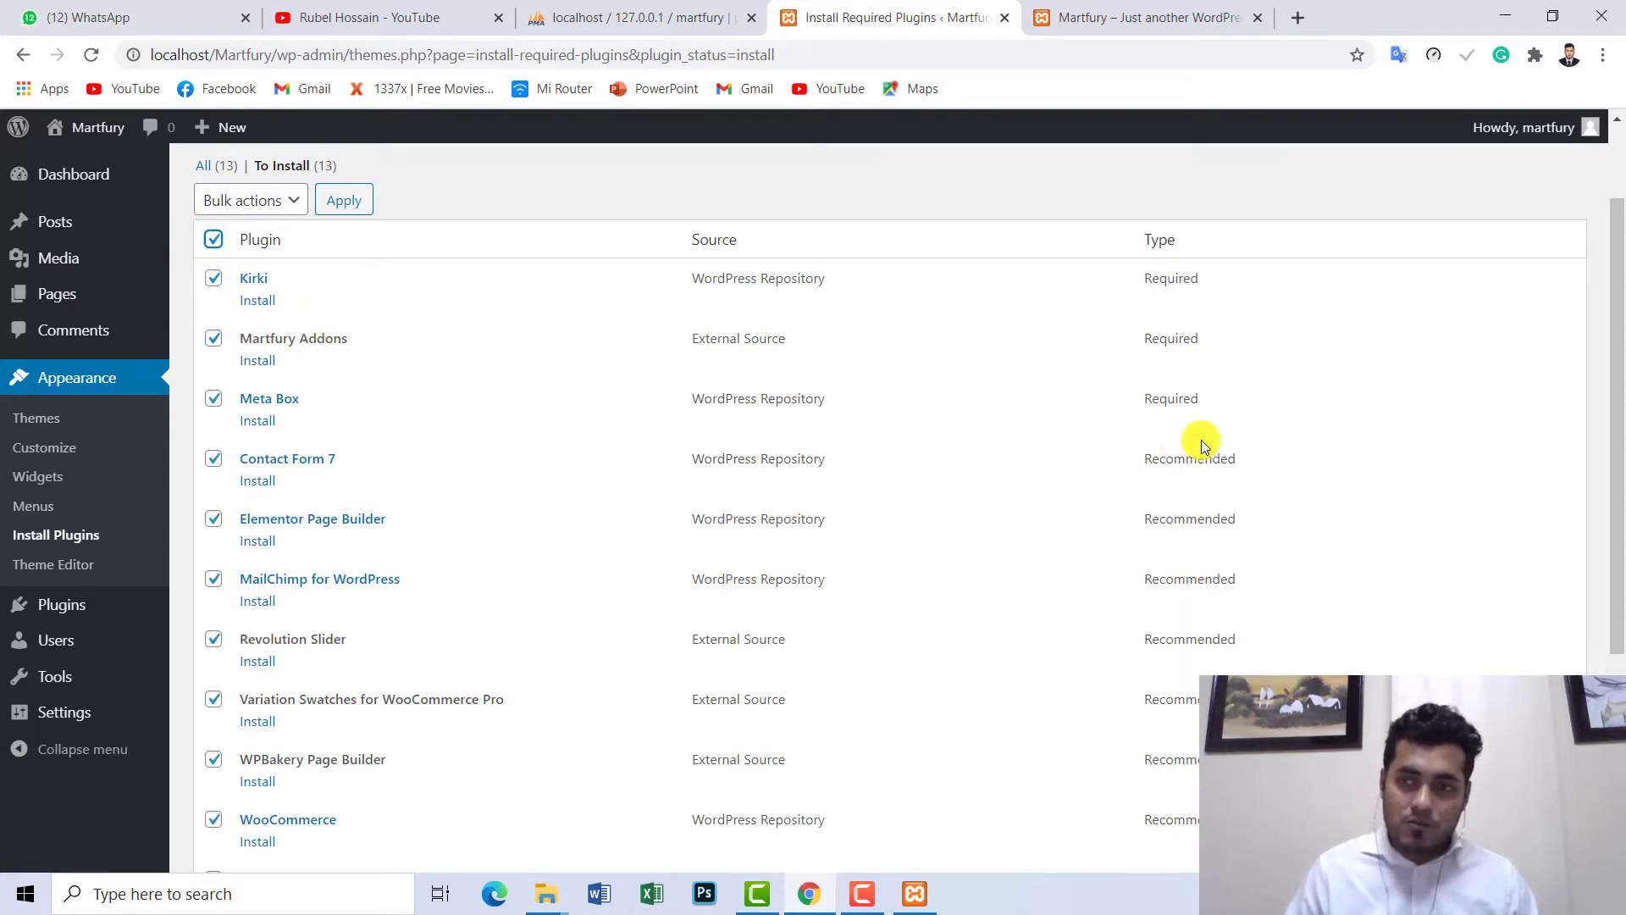
left_click_drag(1612, 320, 1616, 267)
scroll(669, 271, "up", 1)
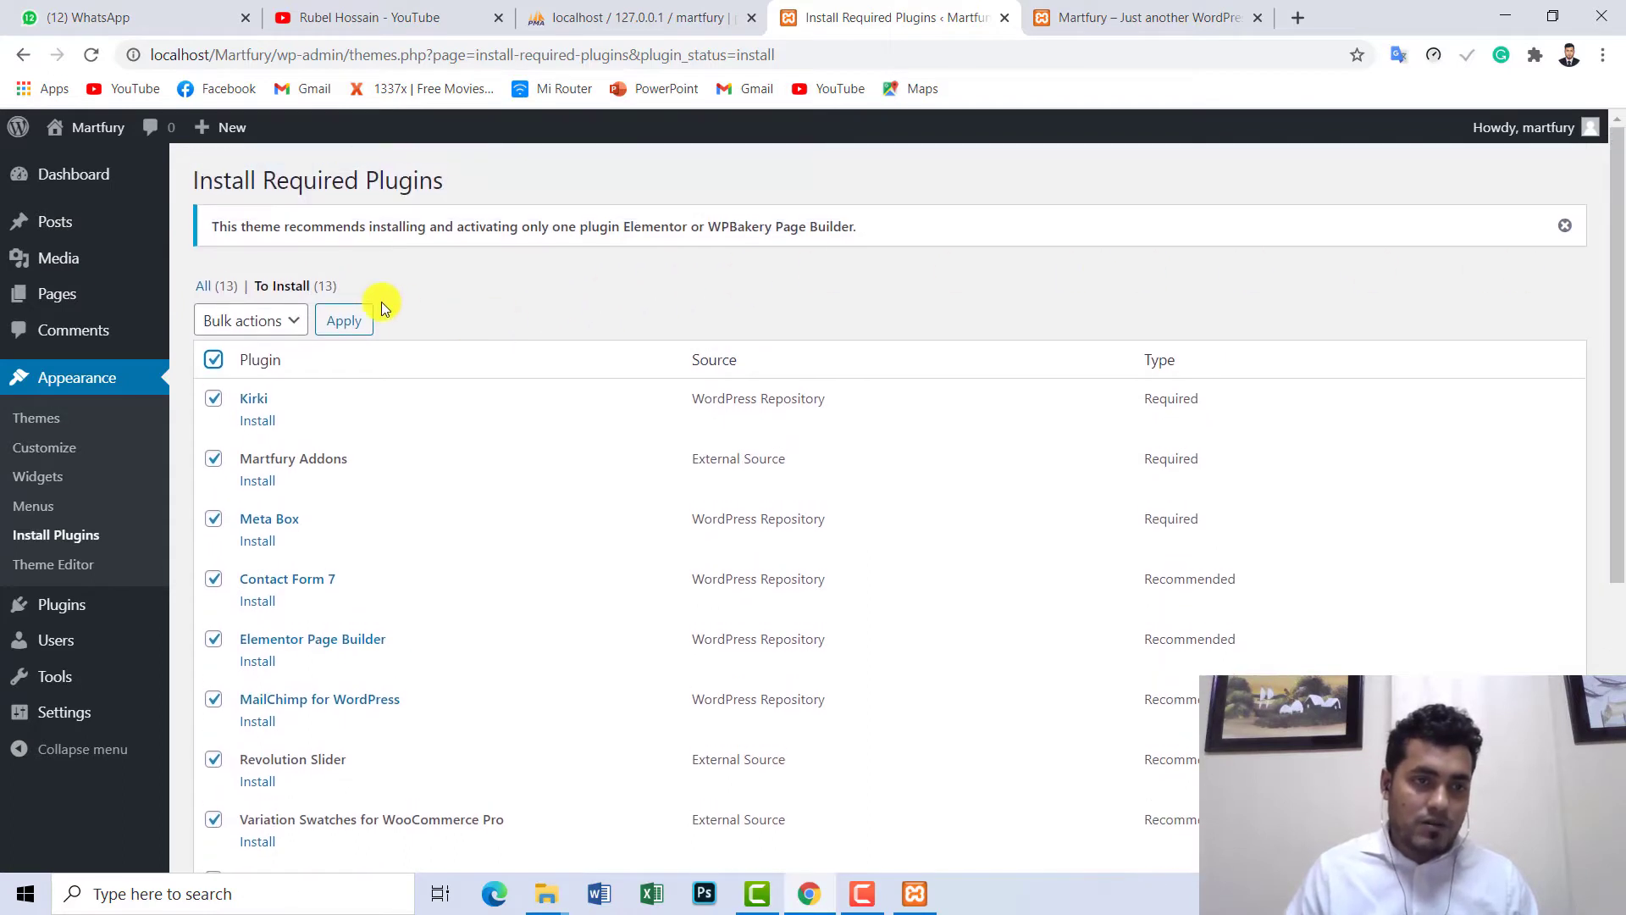
- Apply the Install bulk action to the selected plugins
left_click(254, 321)
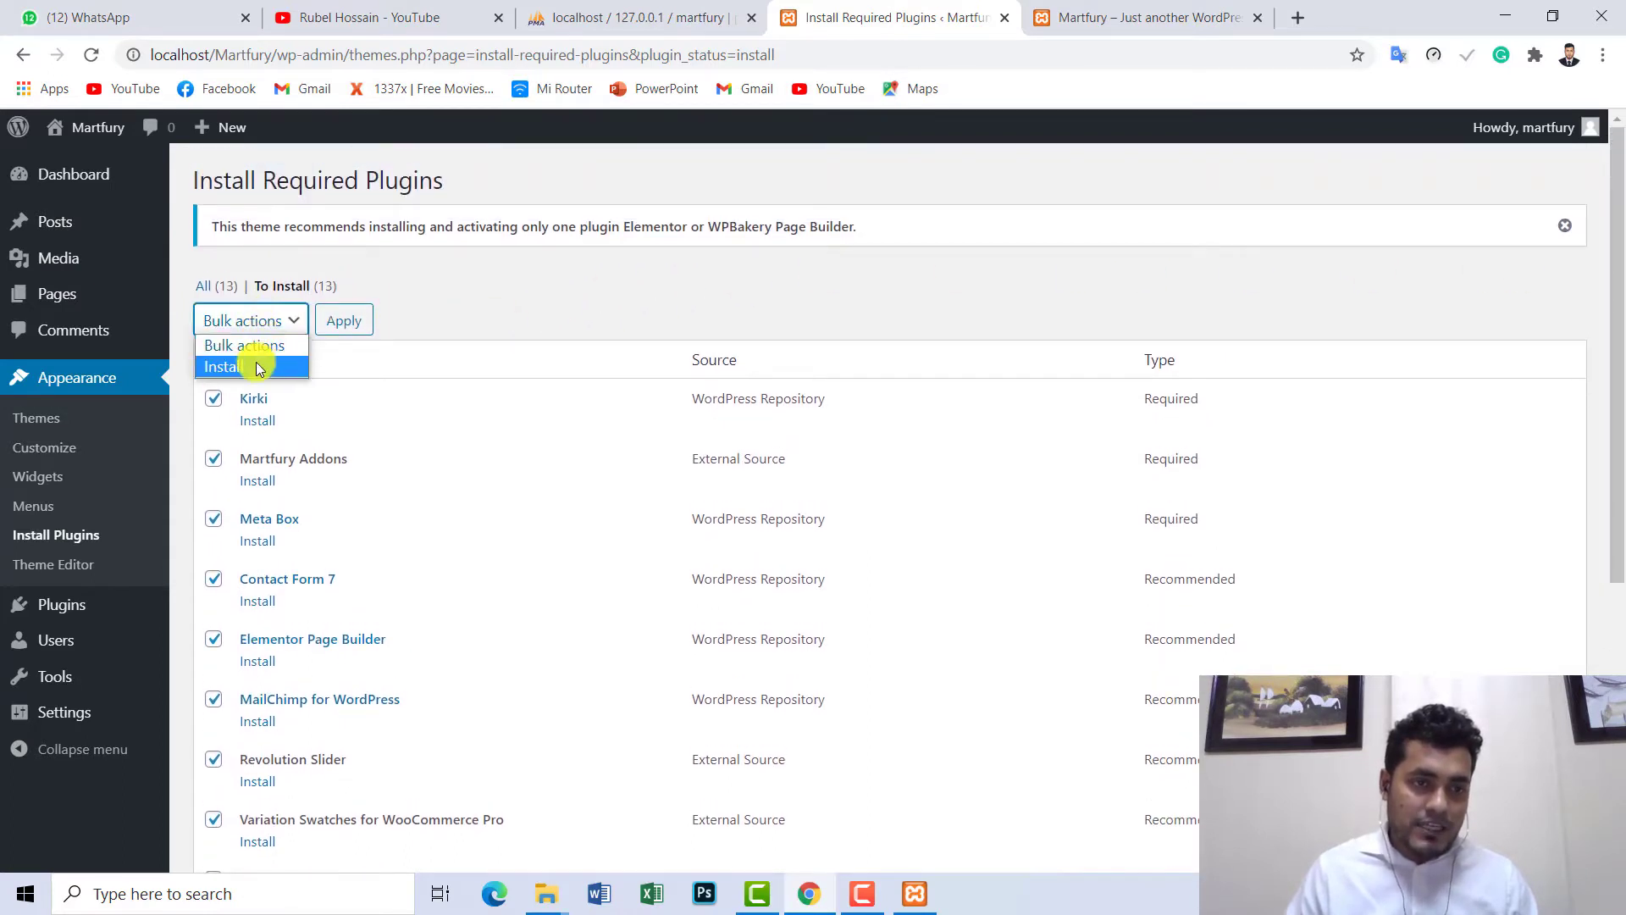
left_click(257, 366)
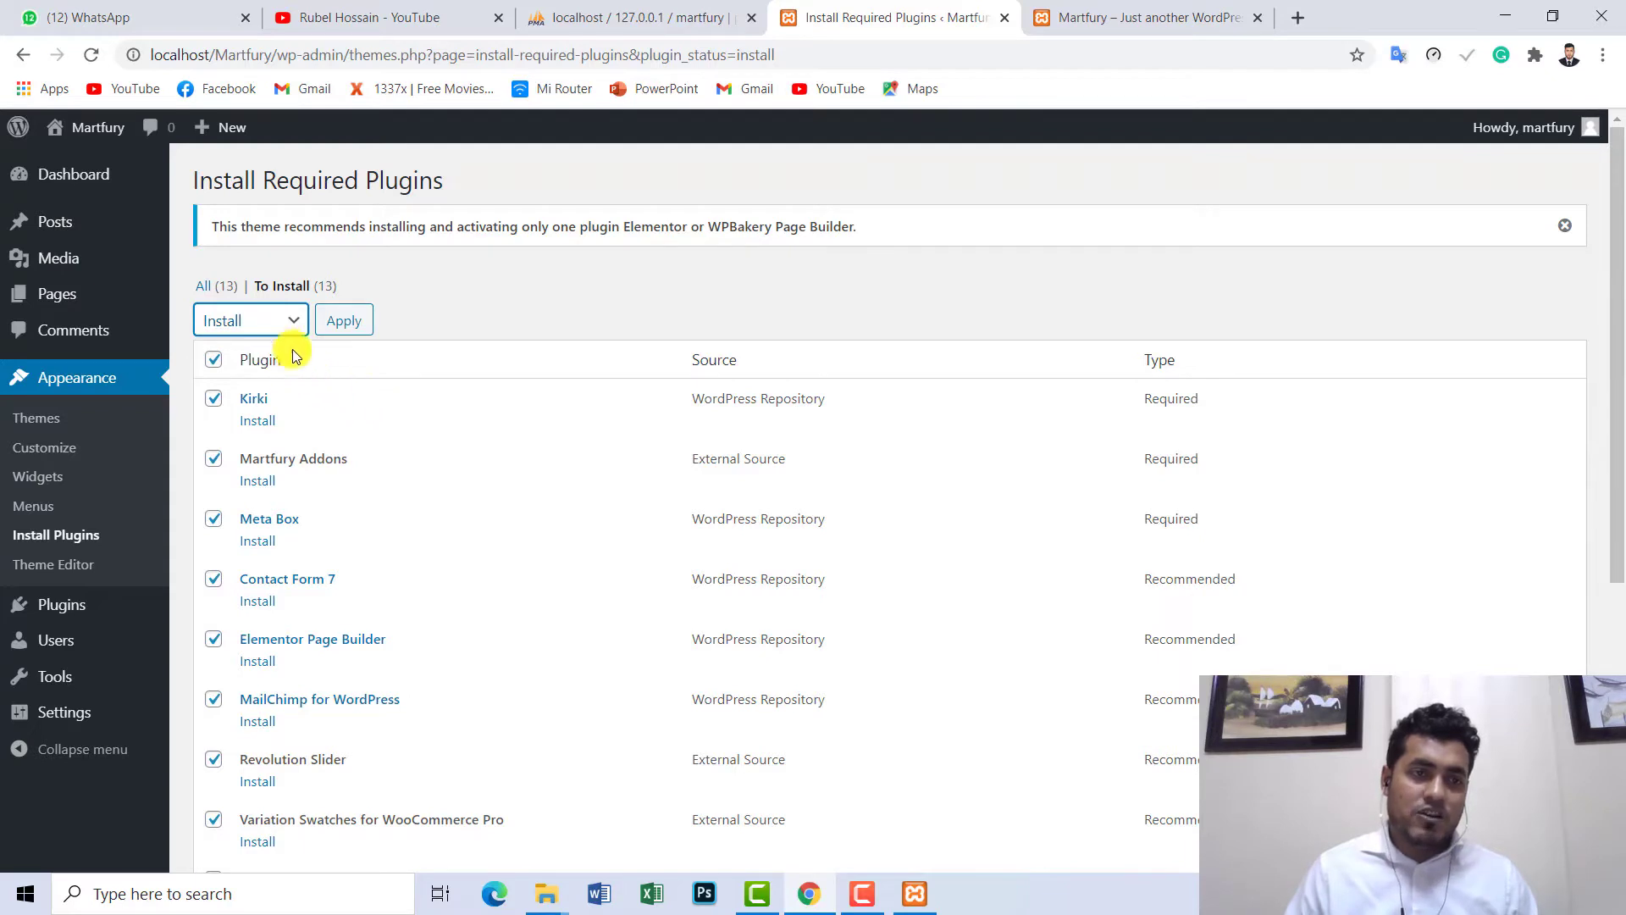
left_click(269, 327)
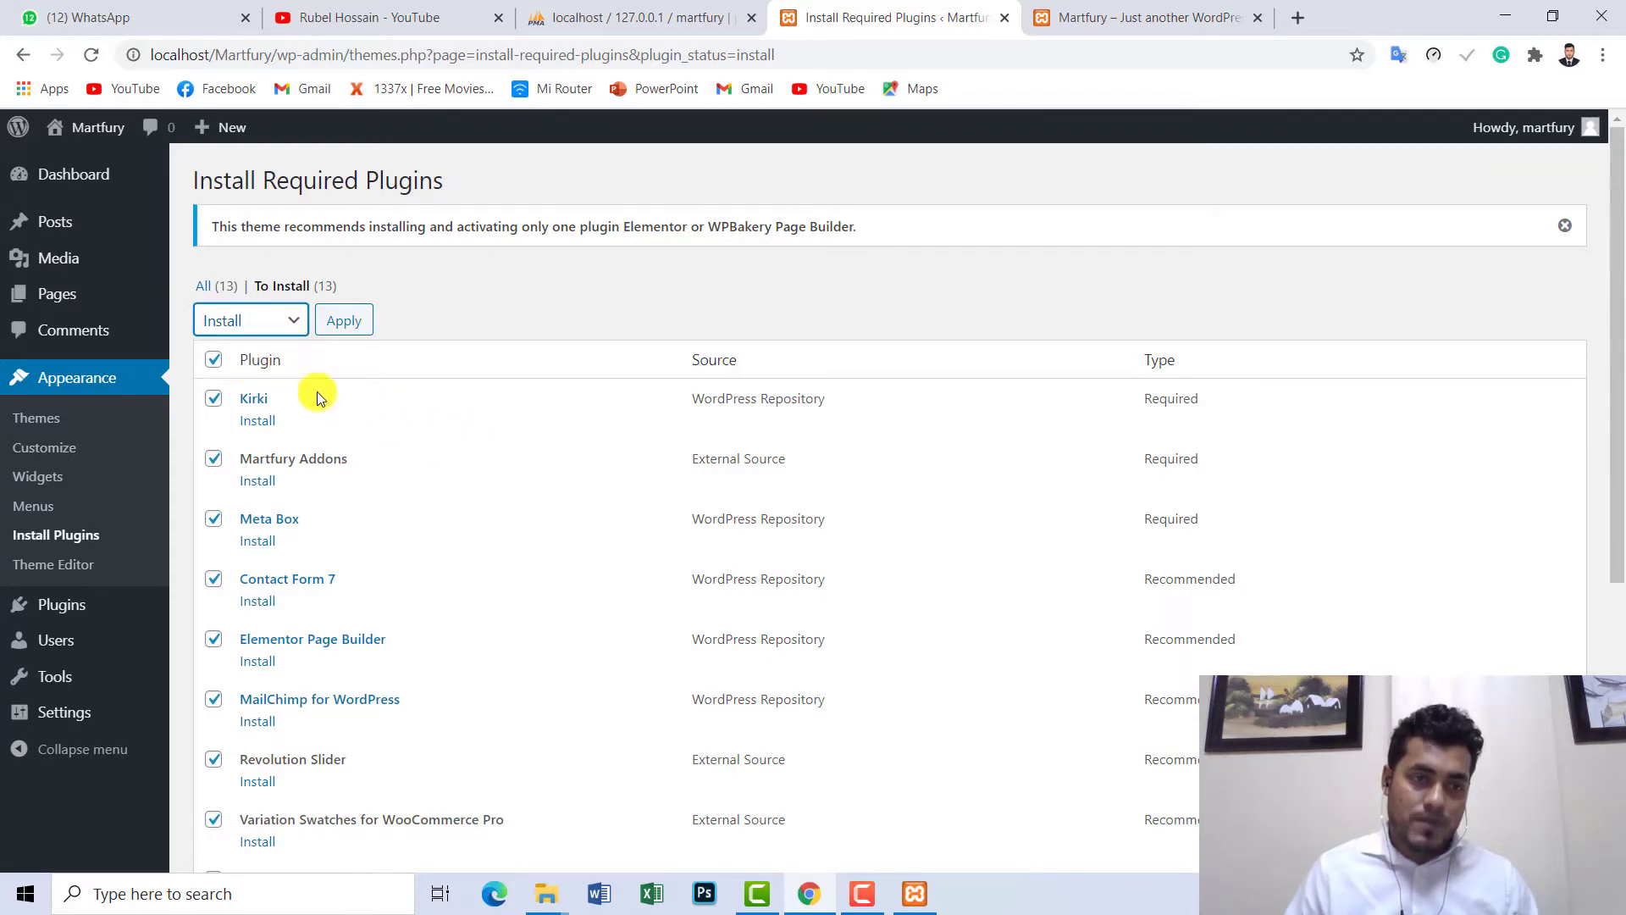
left_click(261, 319)
left_click(256, 346)
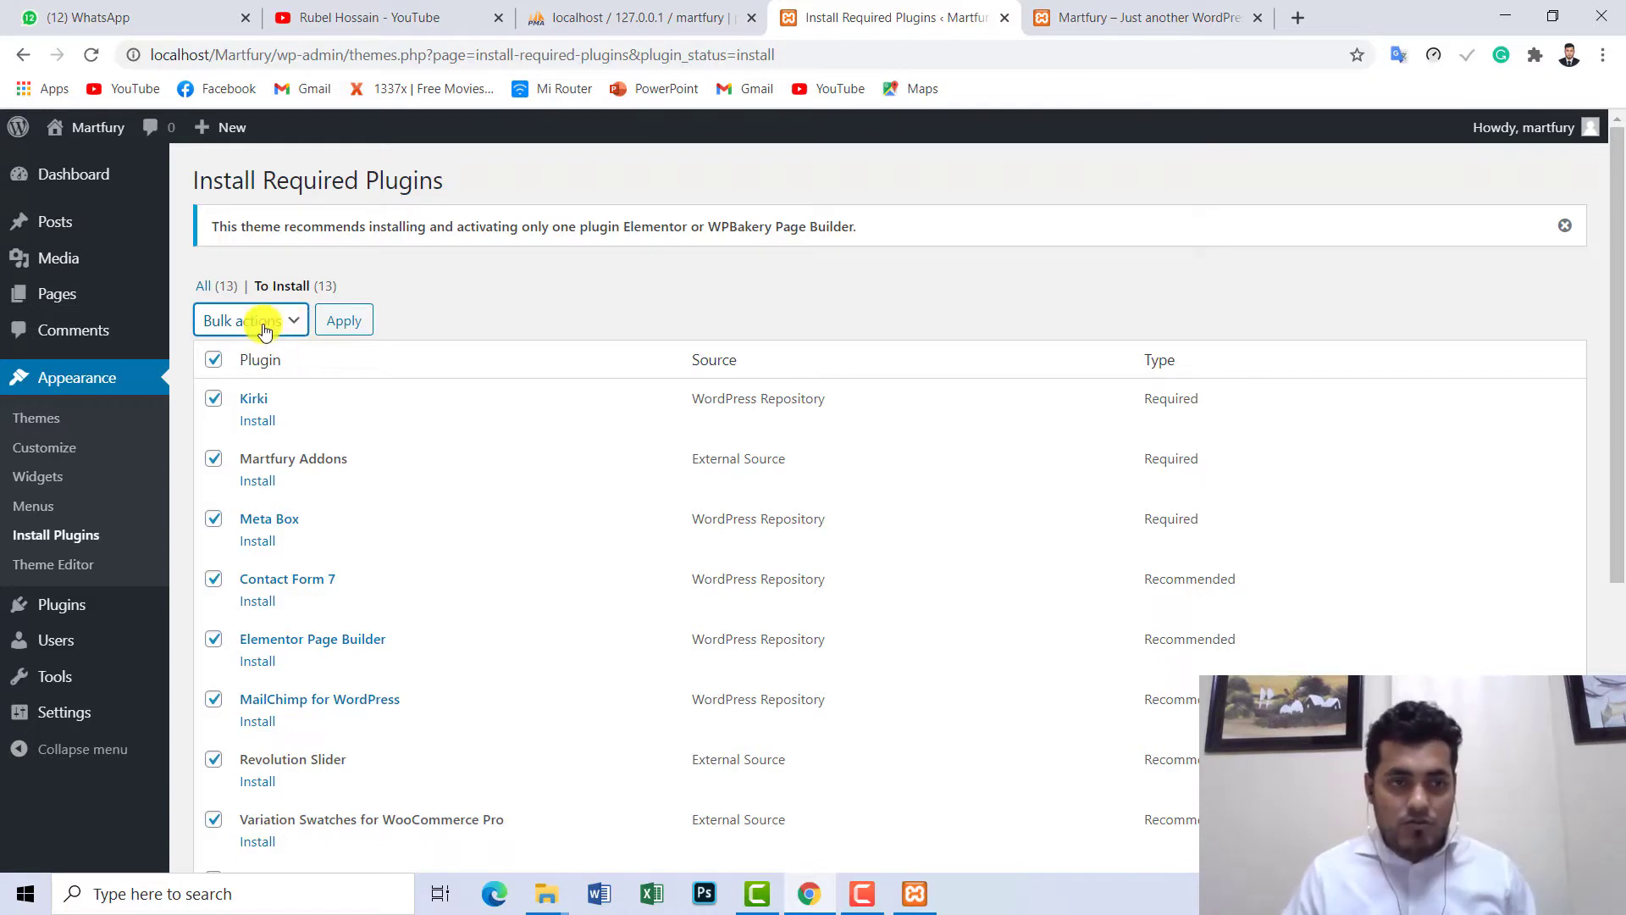
left_click(265, 327)
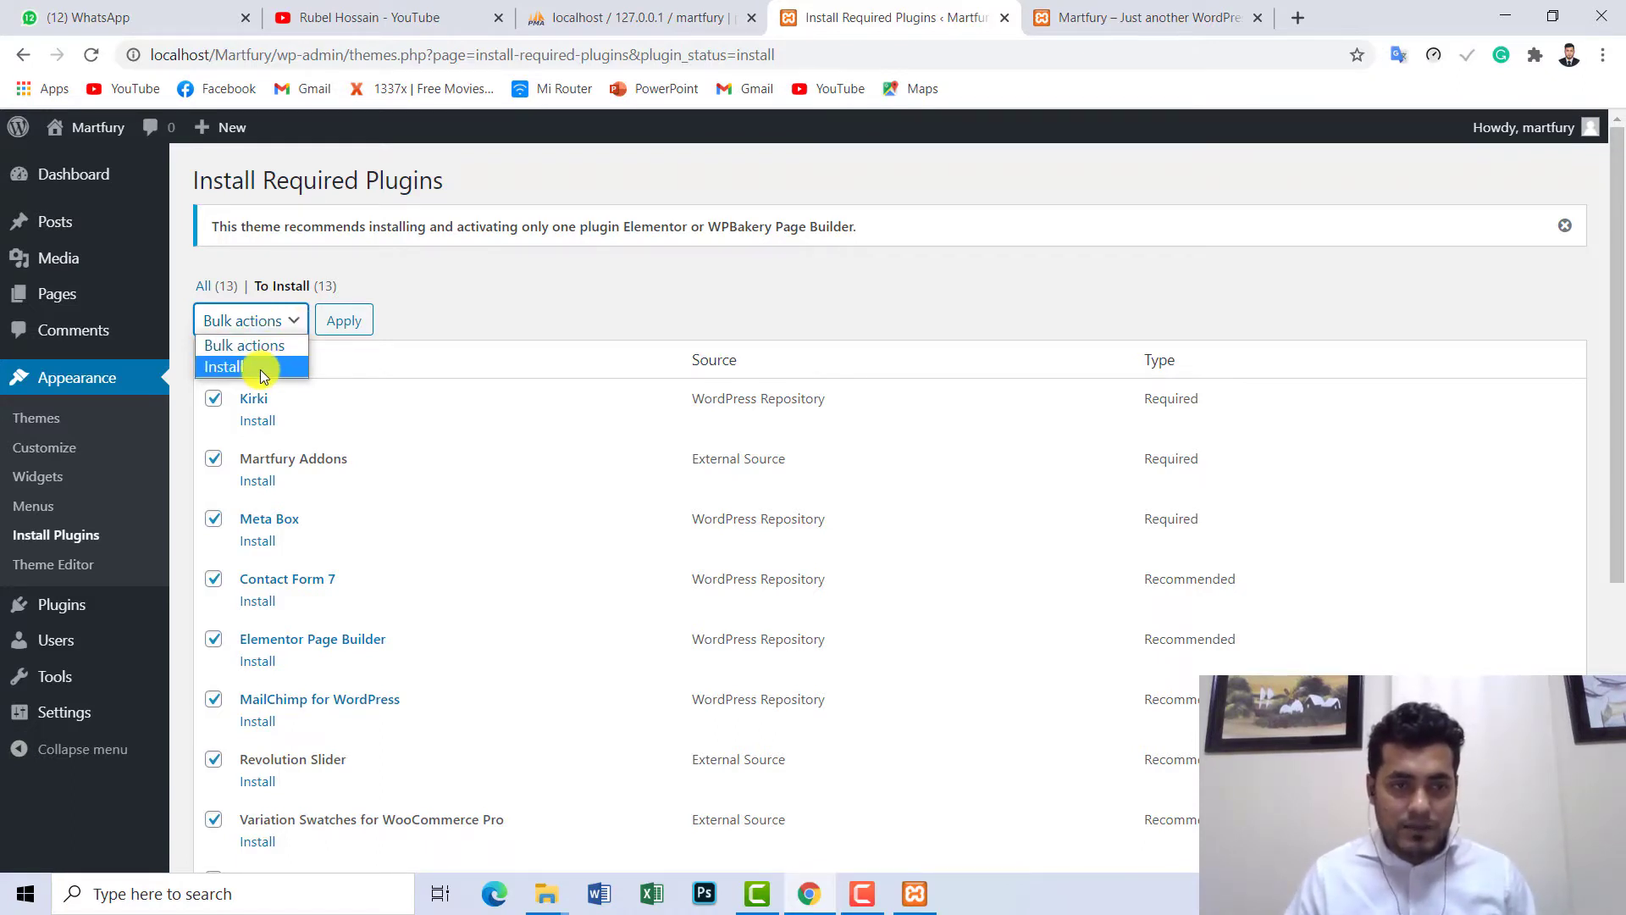
left_click(261, 370)
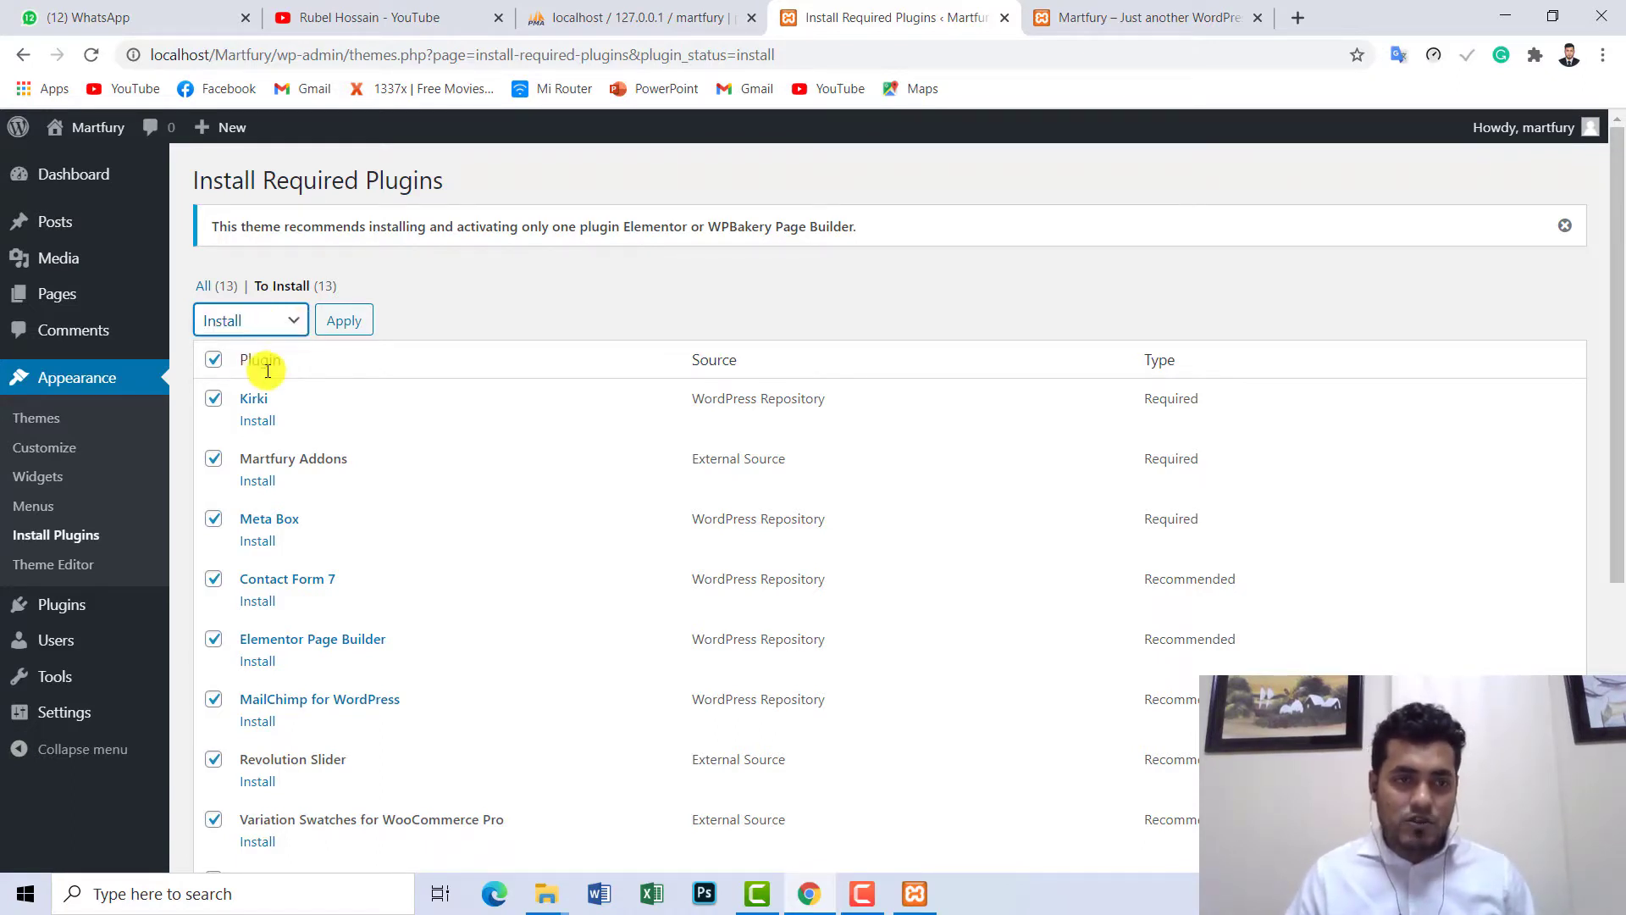
left_click(342, 325)
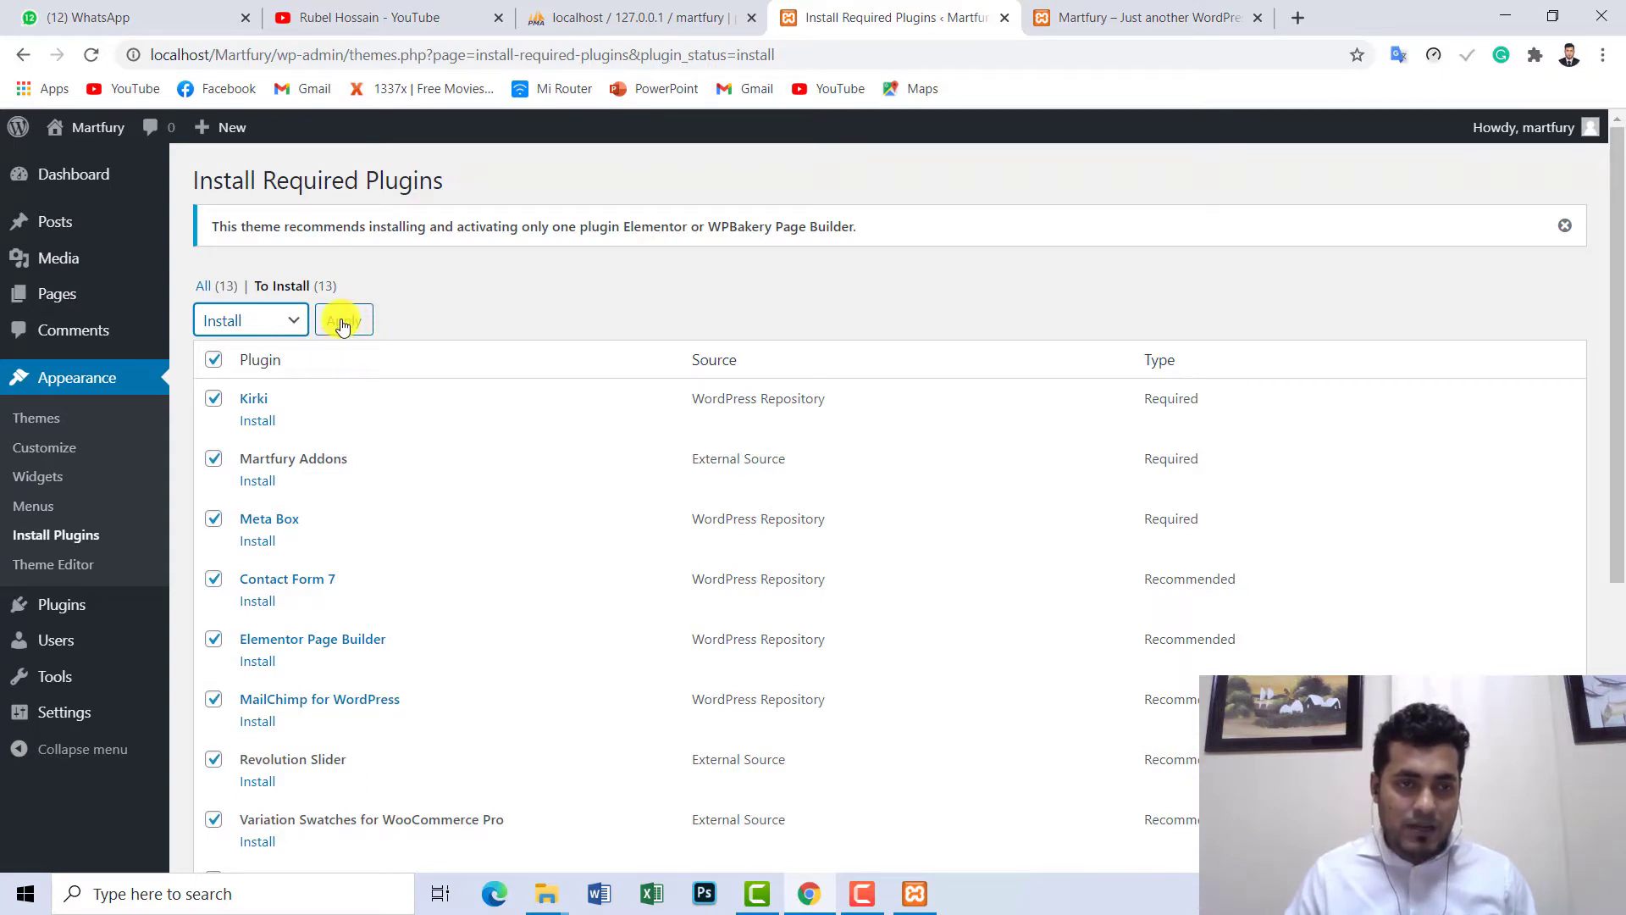
left_click(342, 325)
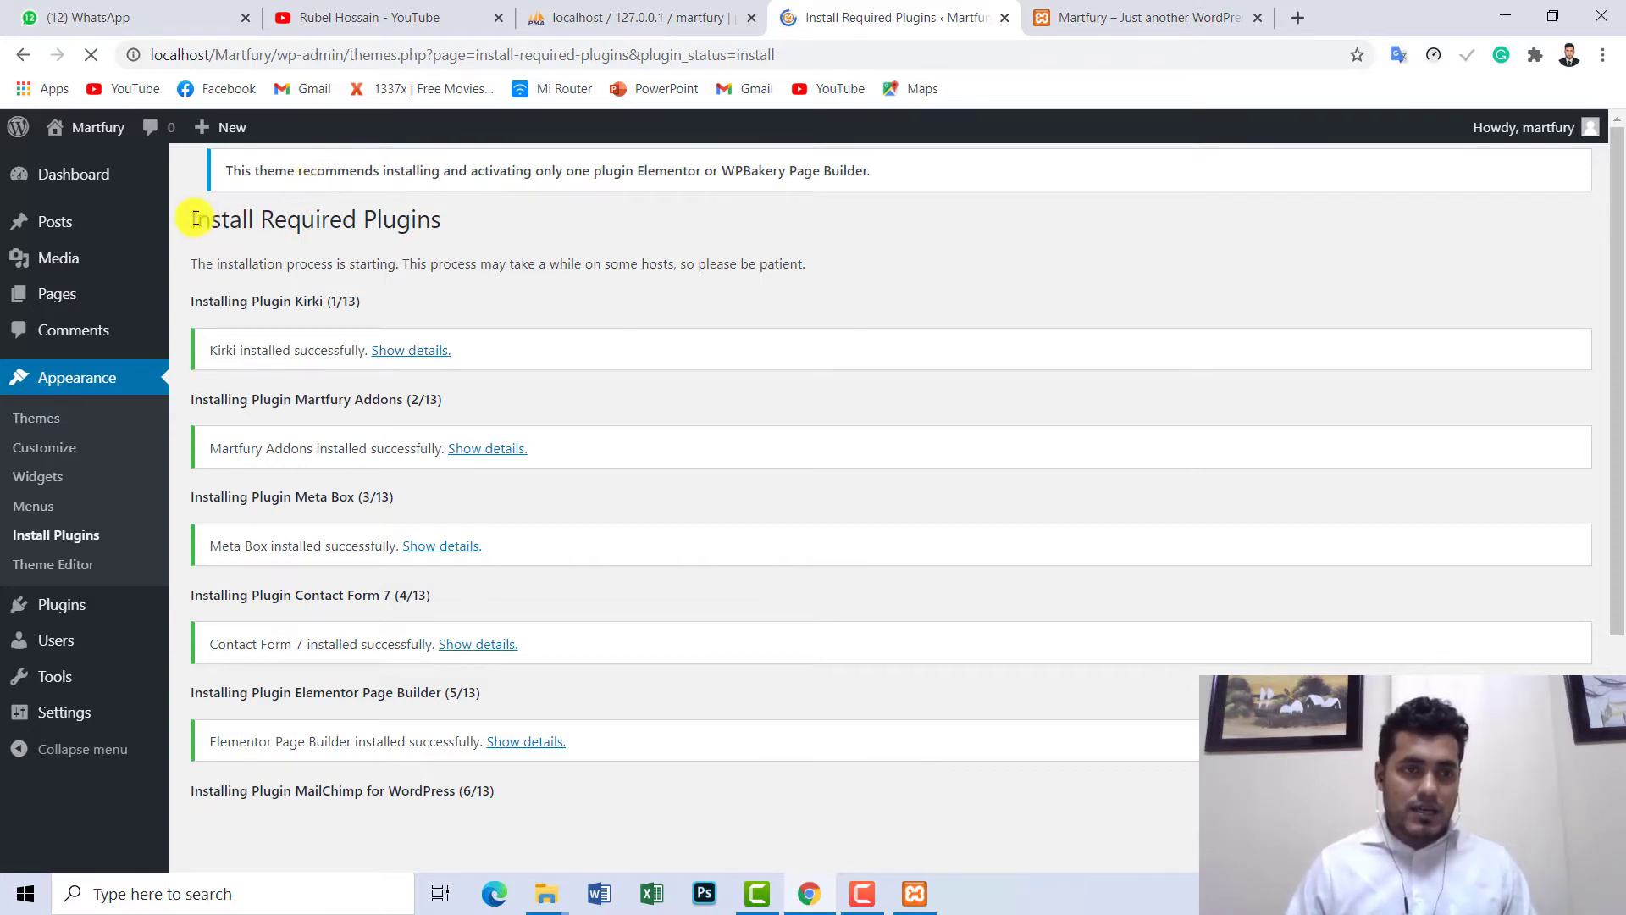
- Follow the install log as nine of 13 plugins finish and WooCommerce (10/13) starts
left_click_drag(229, 219, 429, 218)
left_click(441, 218)
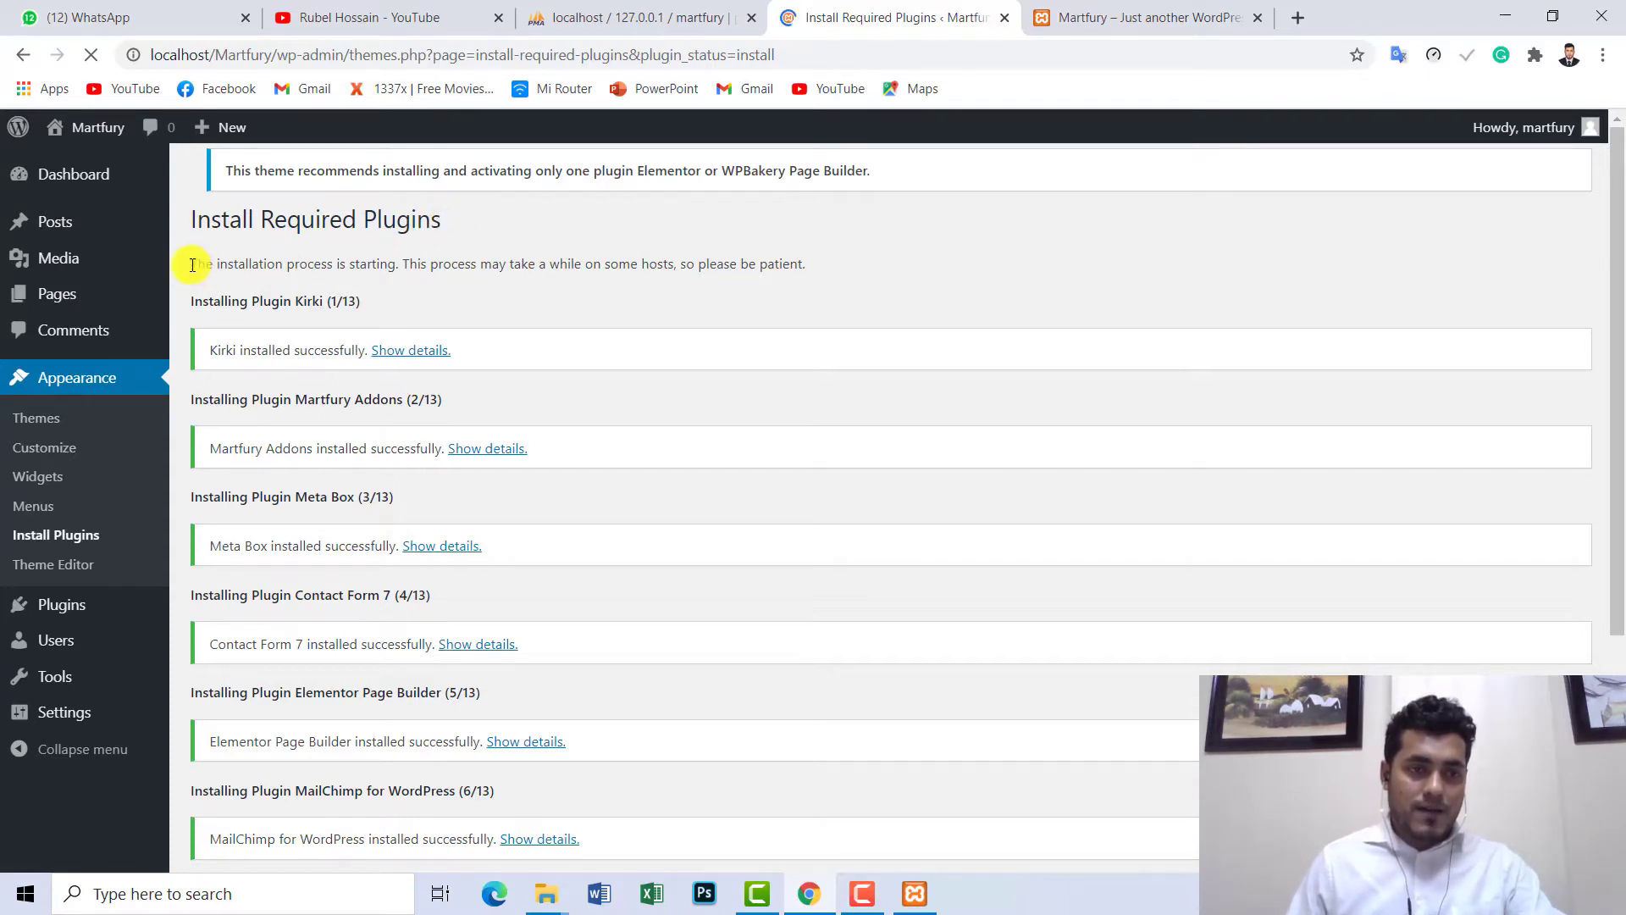
left_click_drag(193, 265, 750, 271)
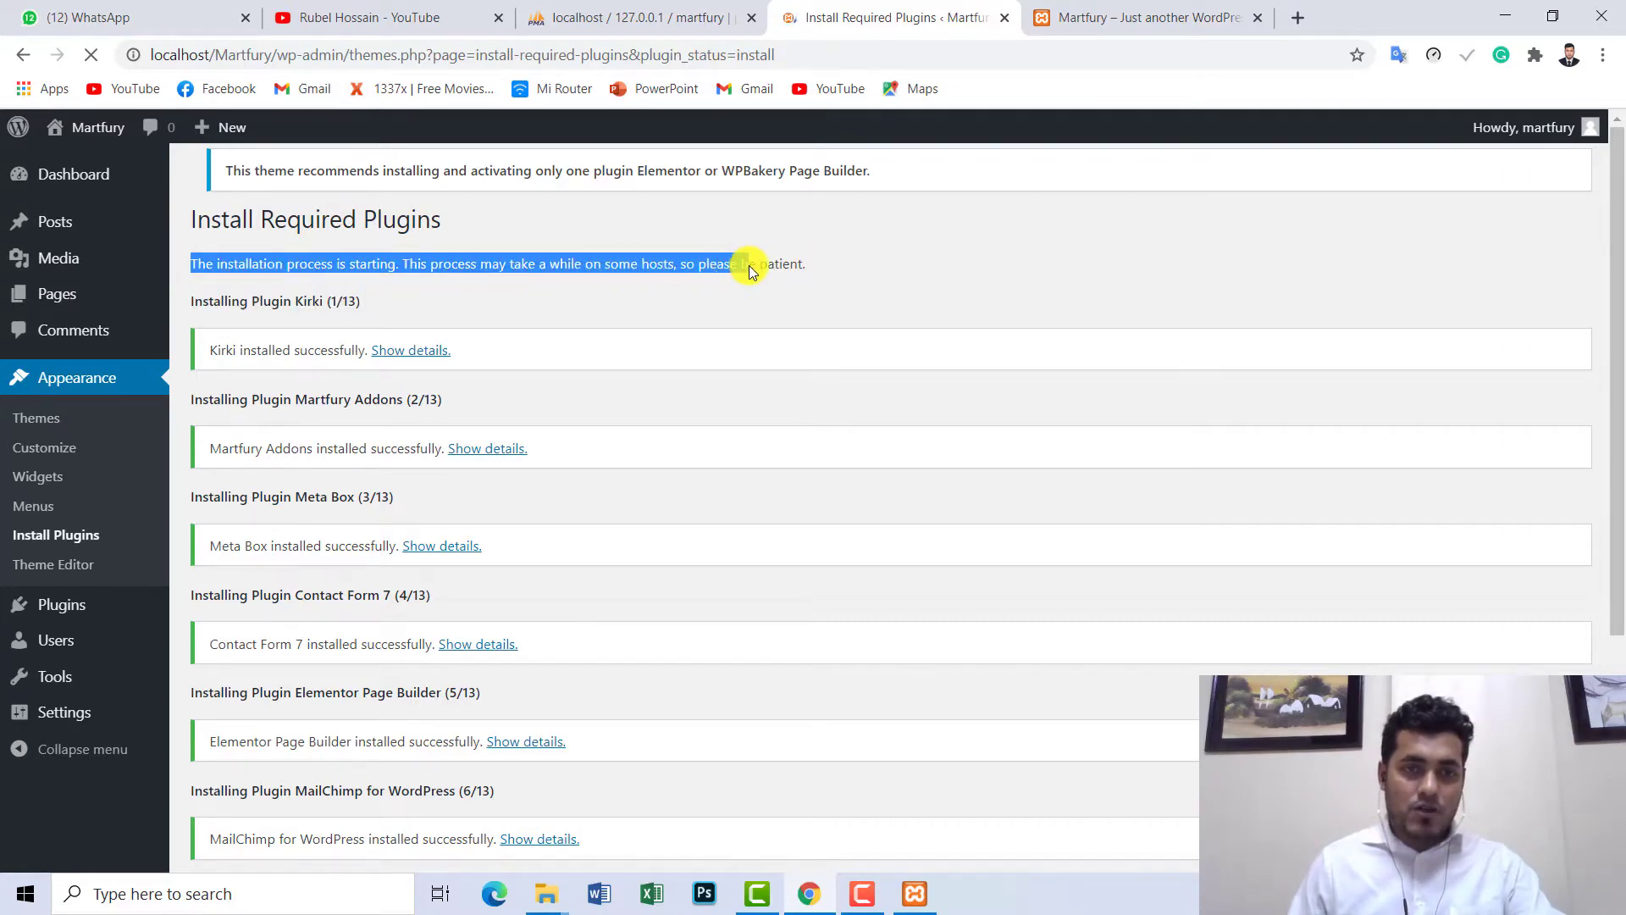
left_click(822, 266)
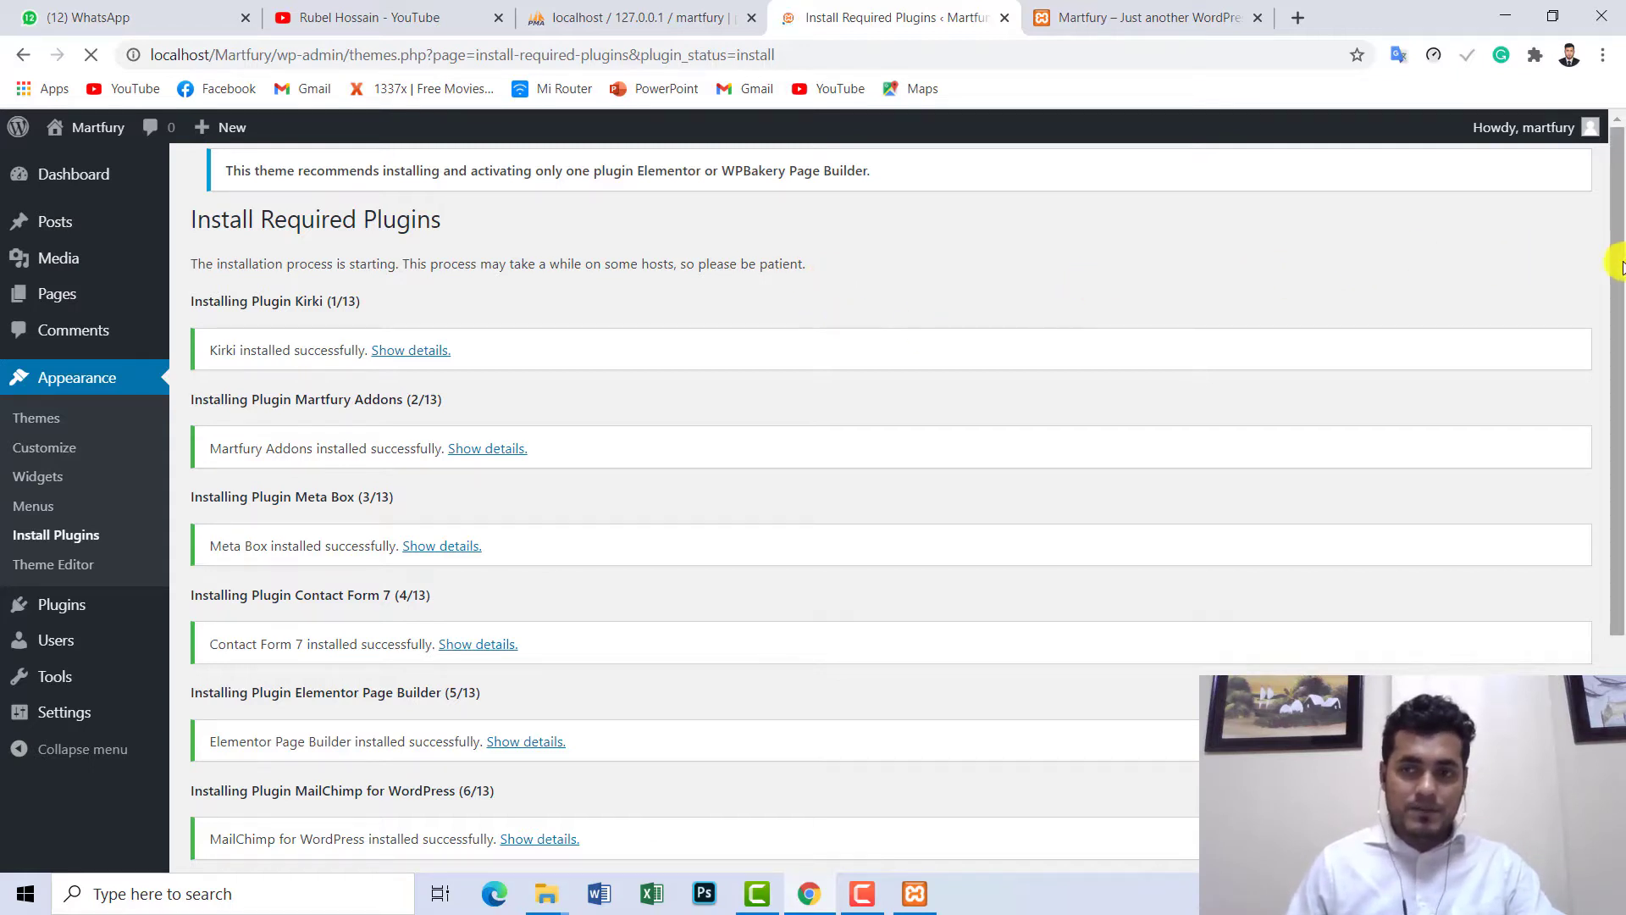
left_click_drag(1617, 262, 1620, 415)
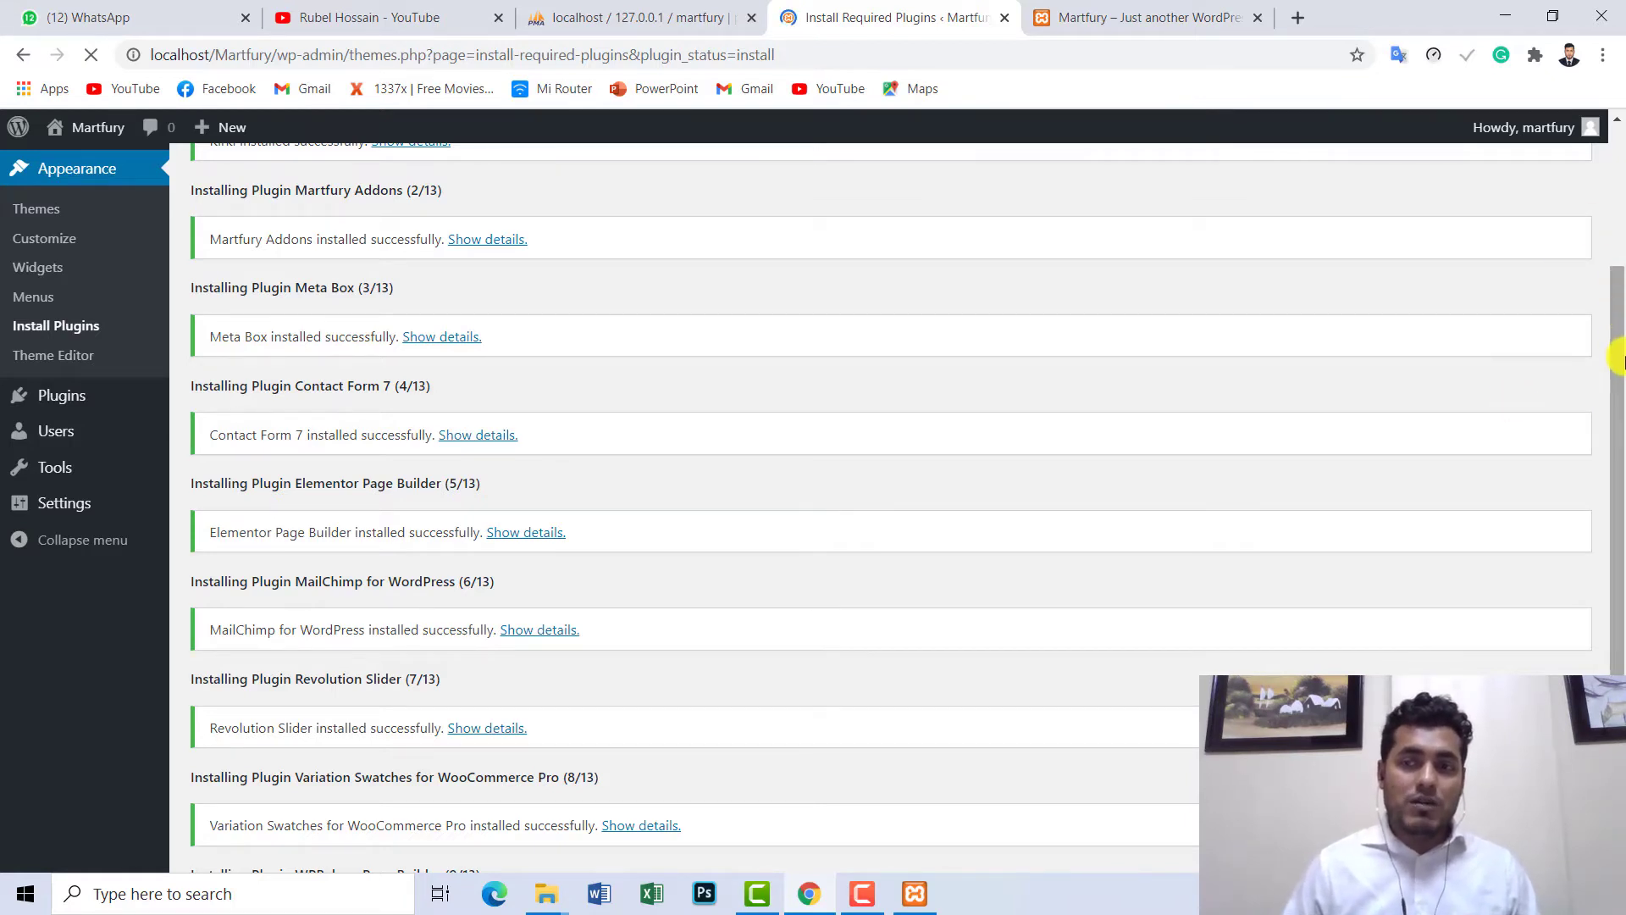
left_click_drag(1618, 353, 1618, 462)
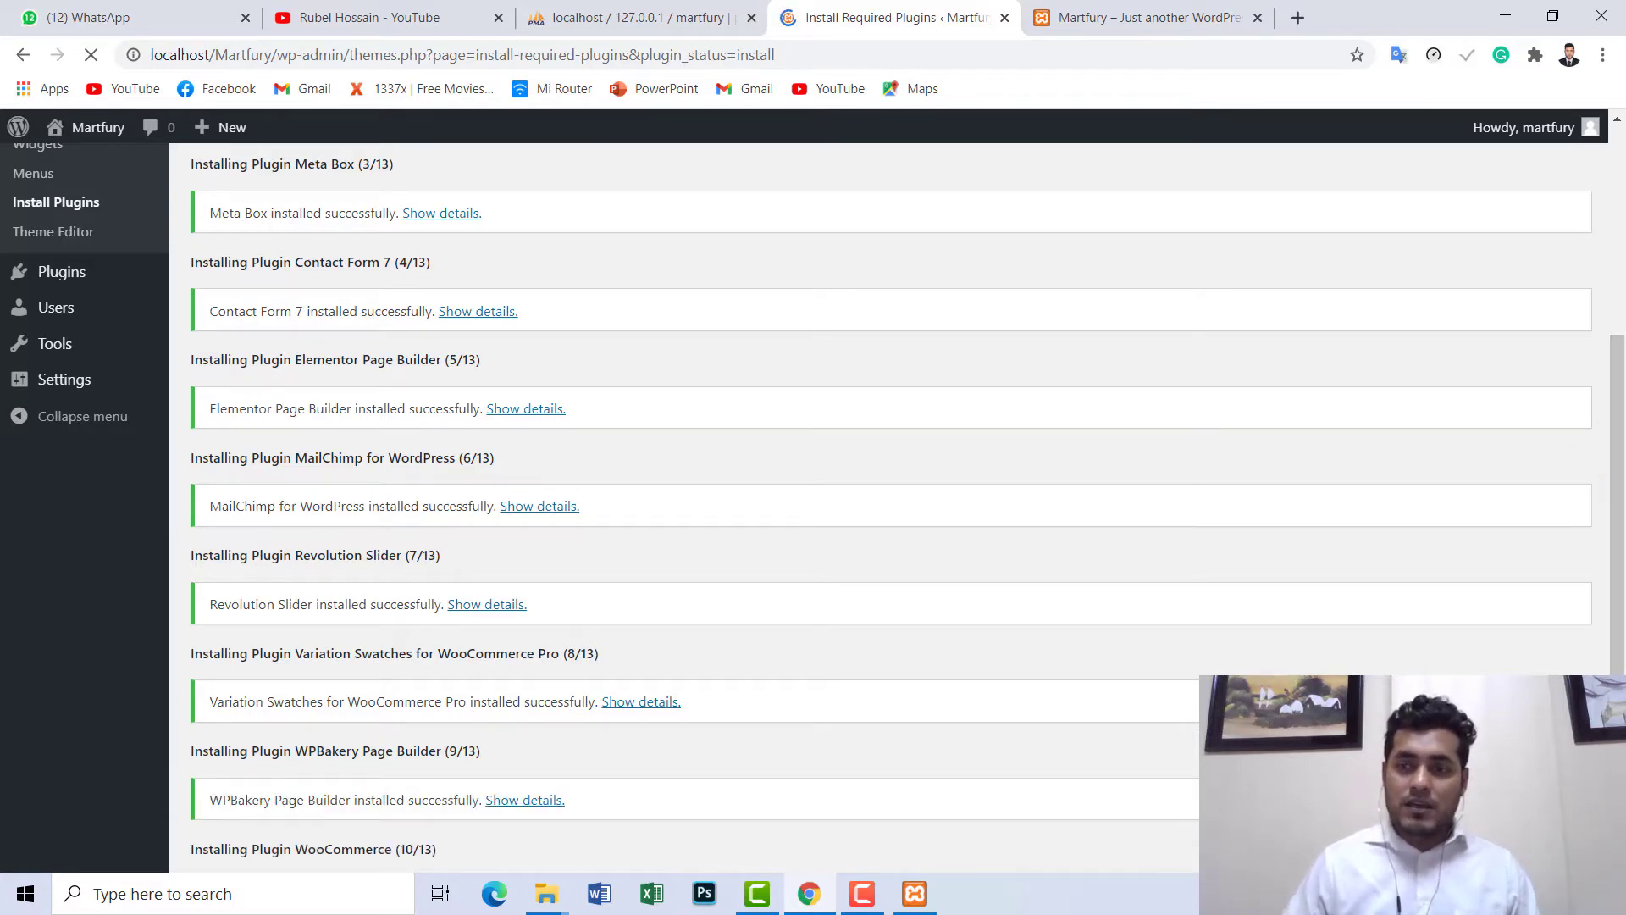
left_click_drag(1618, 443, 1618, 482)
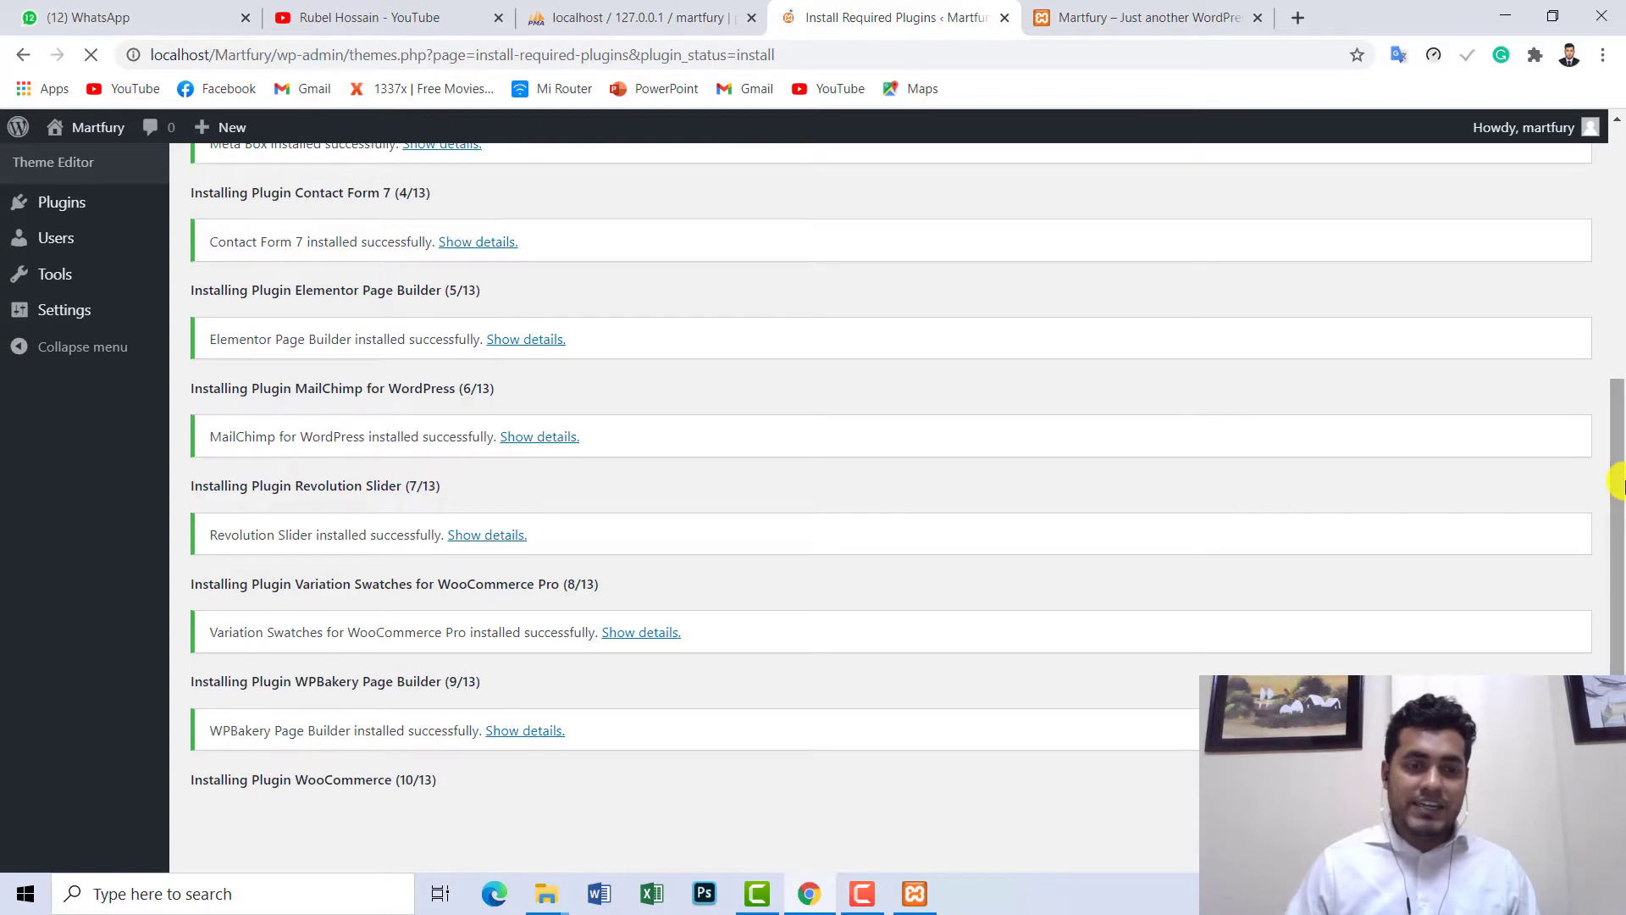
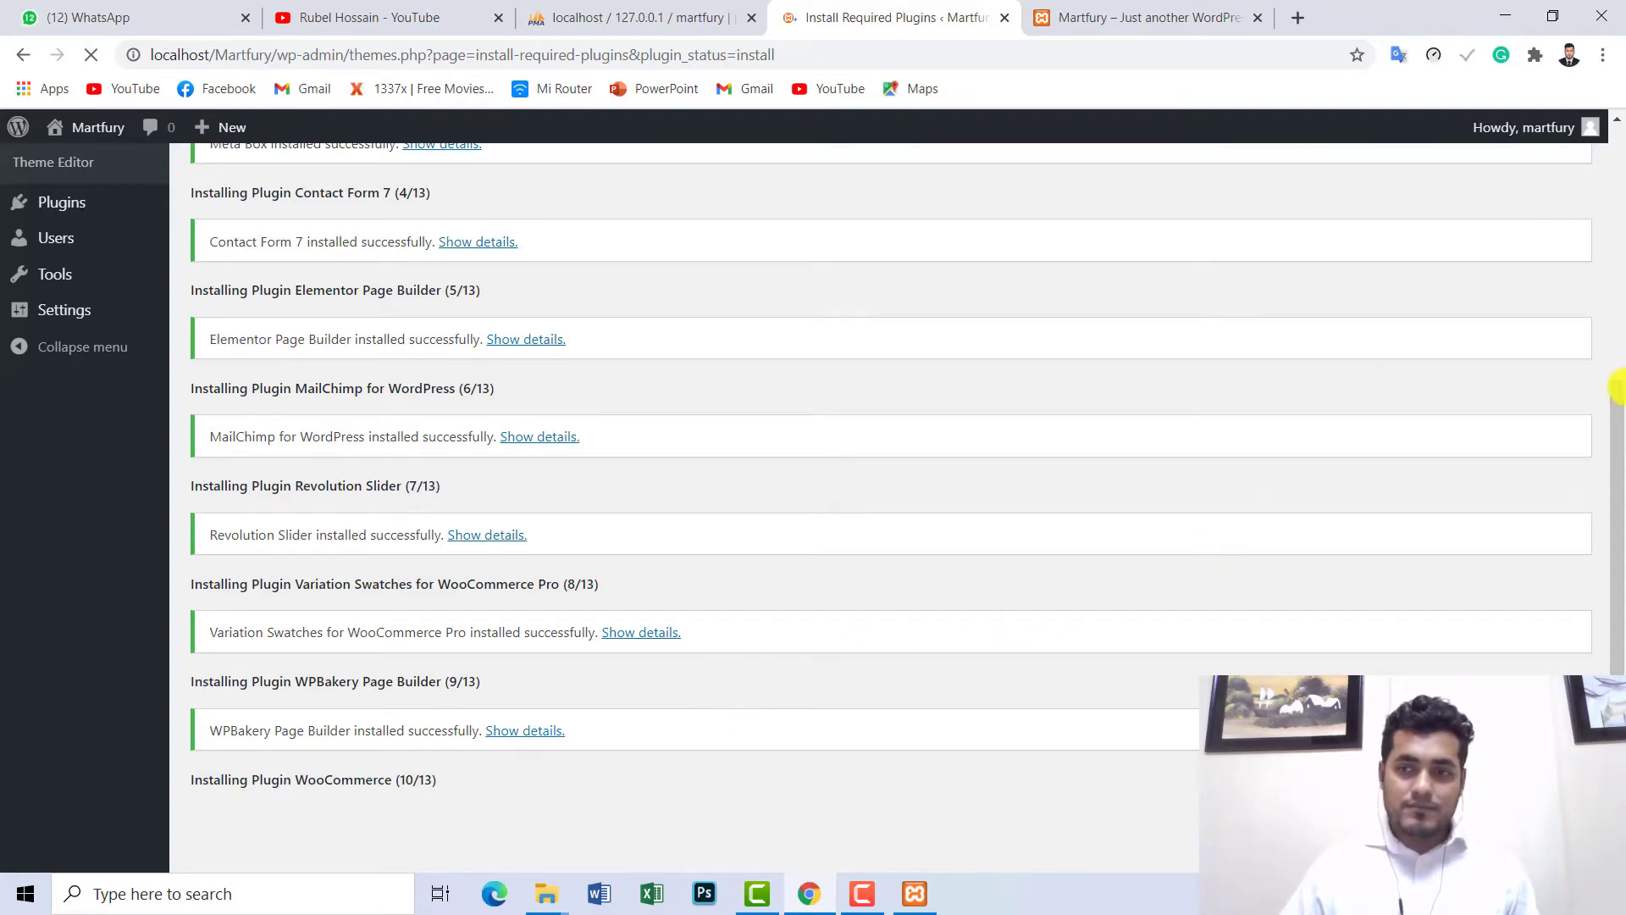
- Reload the site's front page, then return to the plugin installation progress tab
scroll(1618, 354, "up", 1)
scroll(1618, 354, "up", 5)
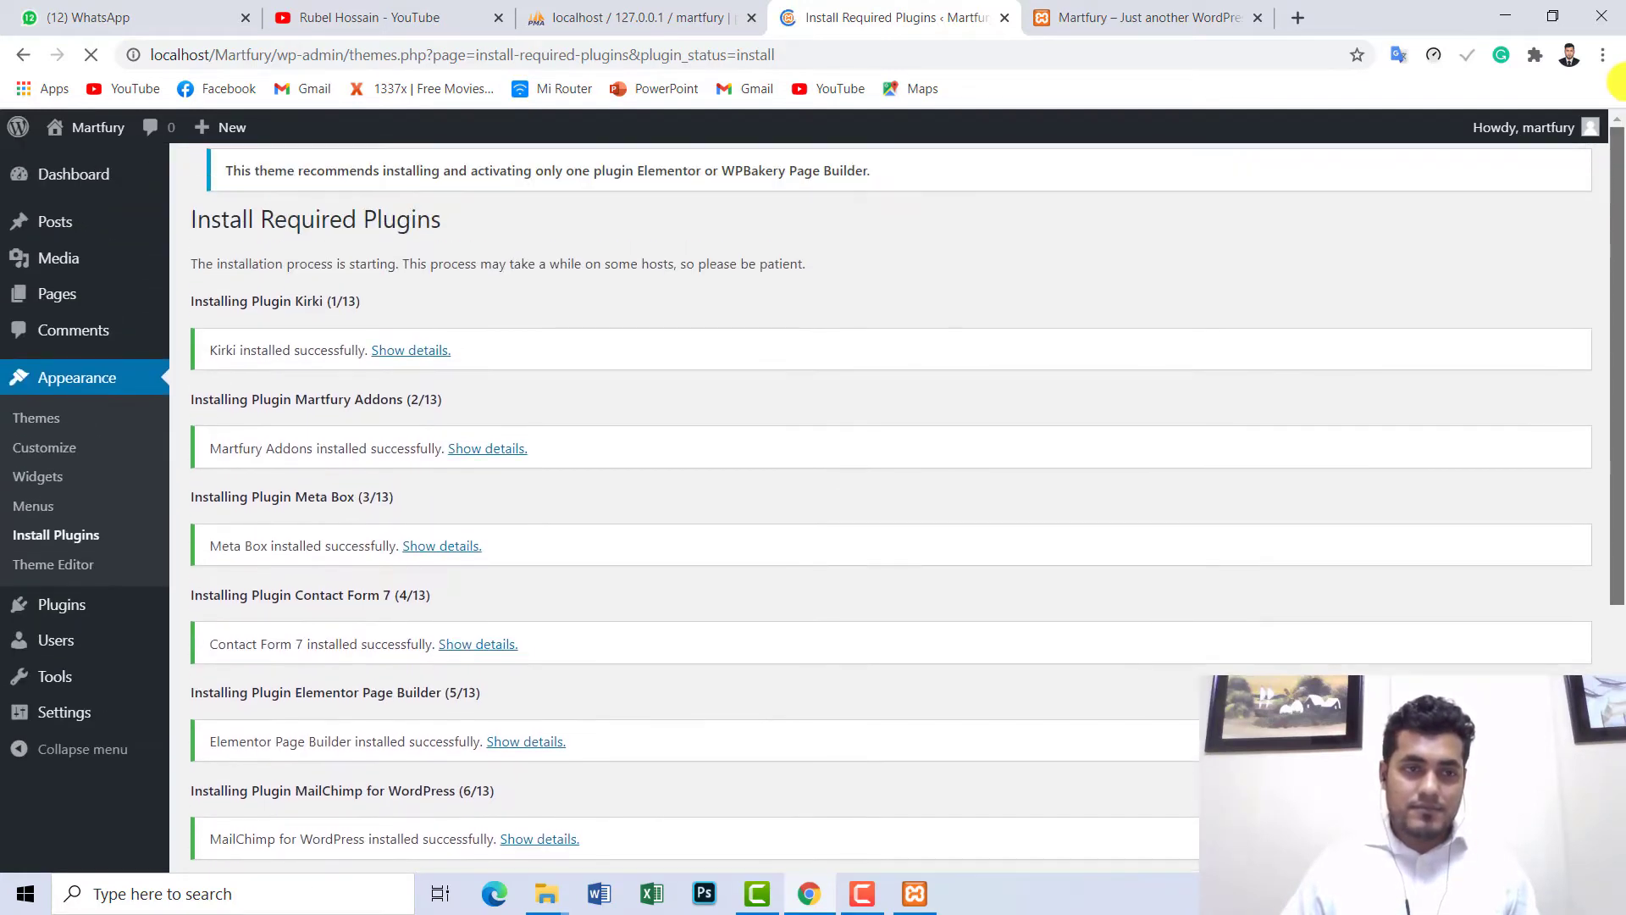
scroll(1618, 371, "down", 3)
scroll(1618, 371, "down", 2)
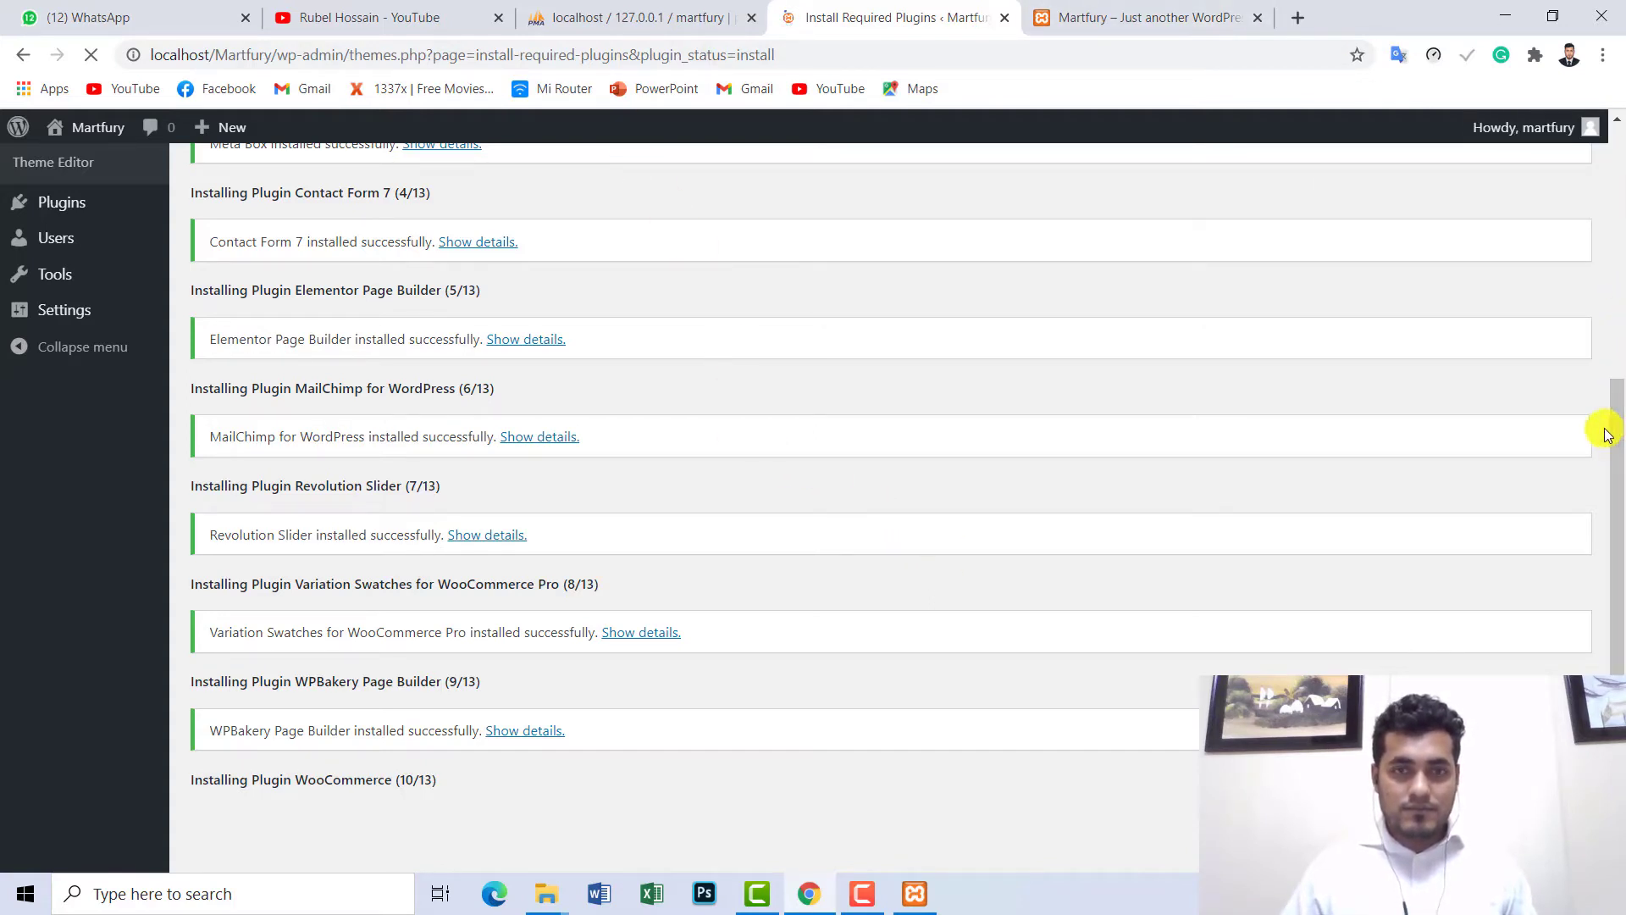
left_click_drag(1617, 396, 1620, 95)
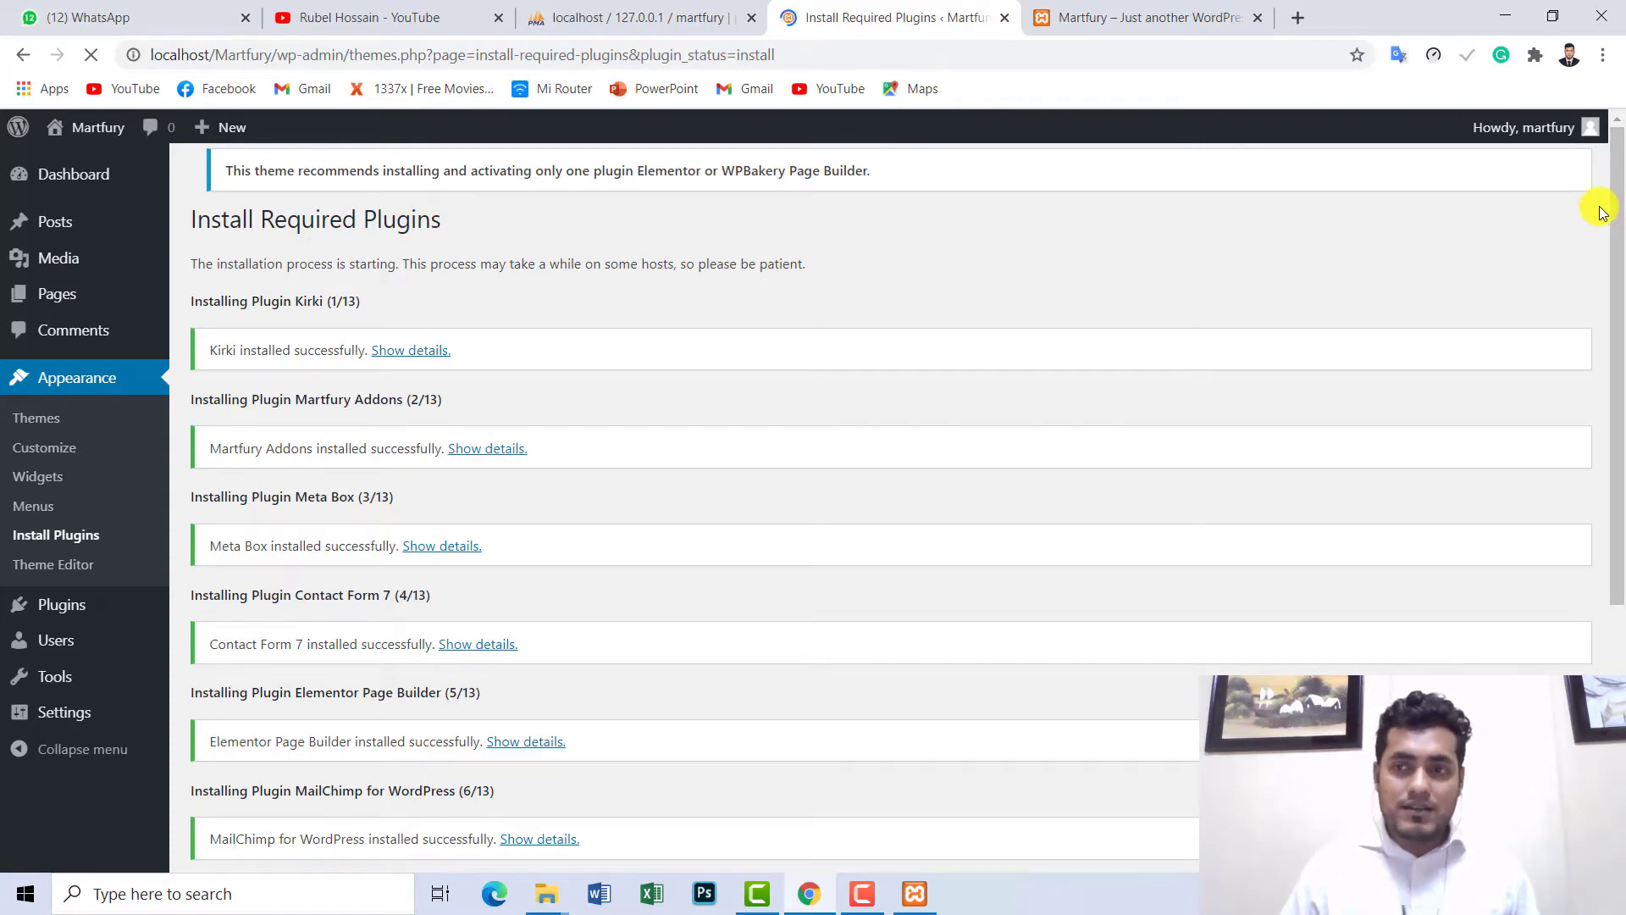
scroll(1618, 298, "down", 1)
left_click_drag(1618, 298, 1618, 508)
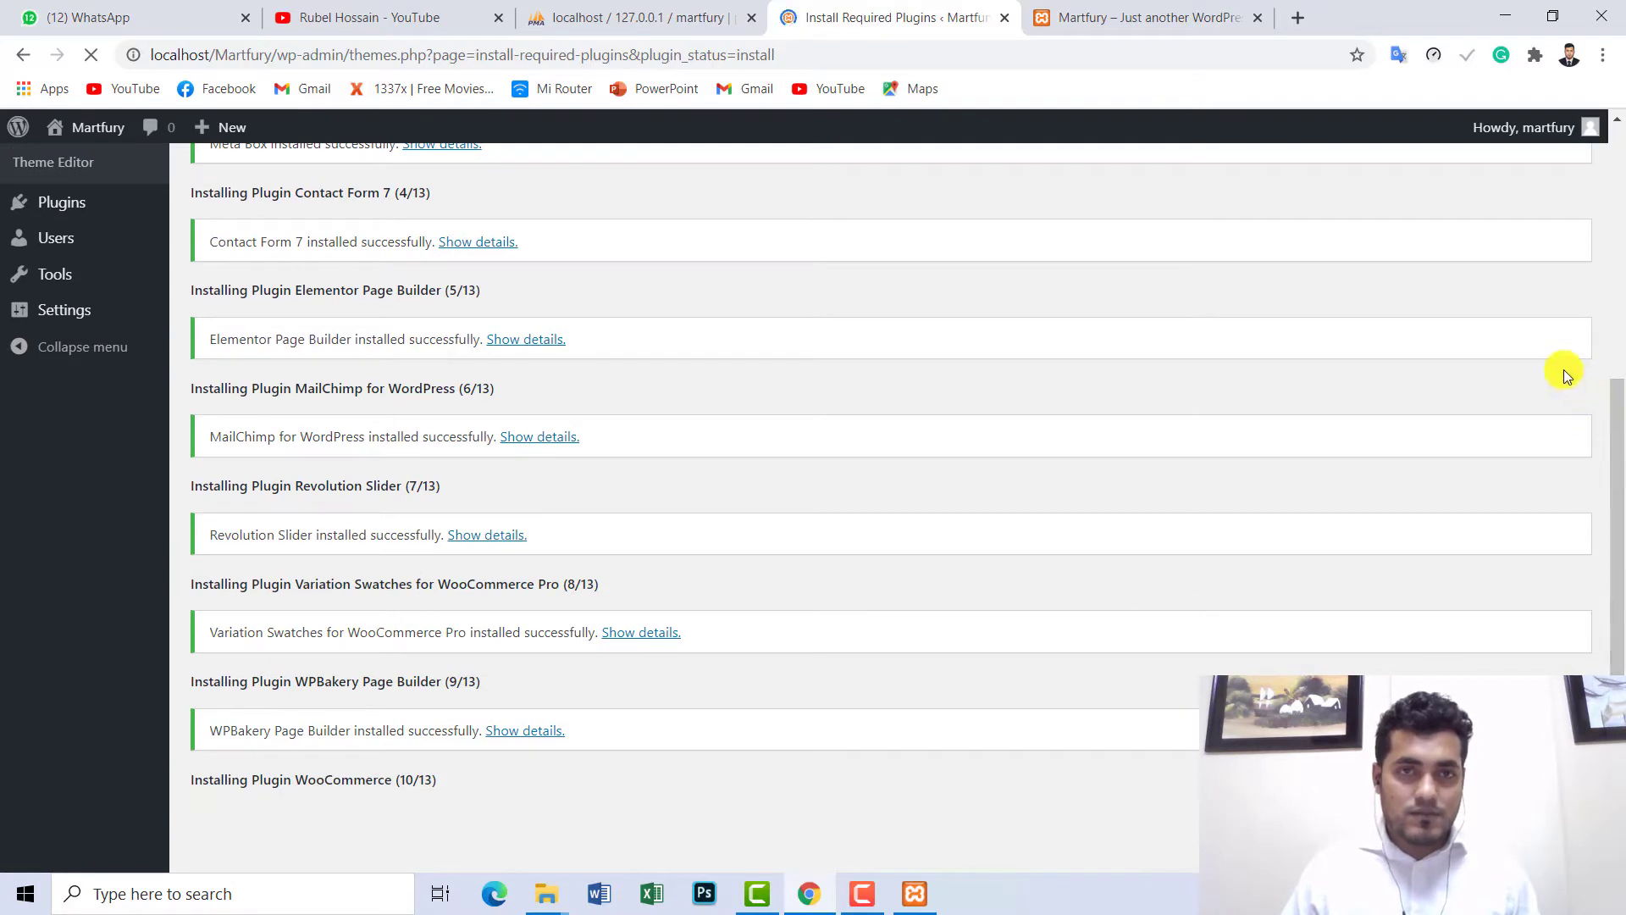
left_click(1167, 17)
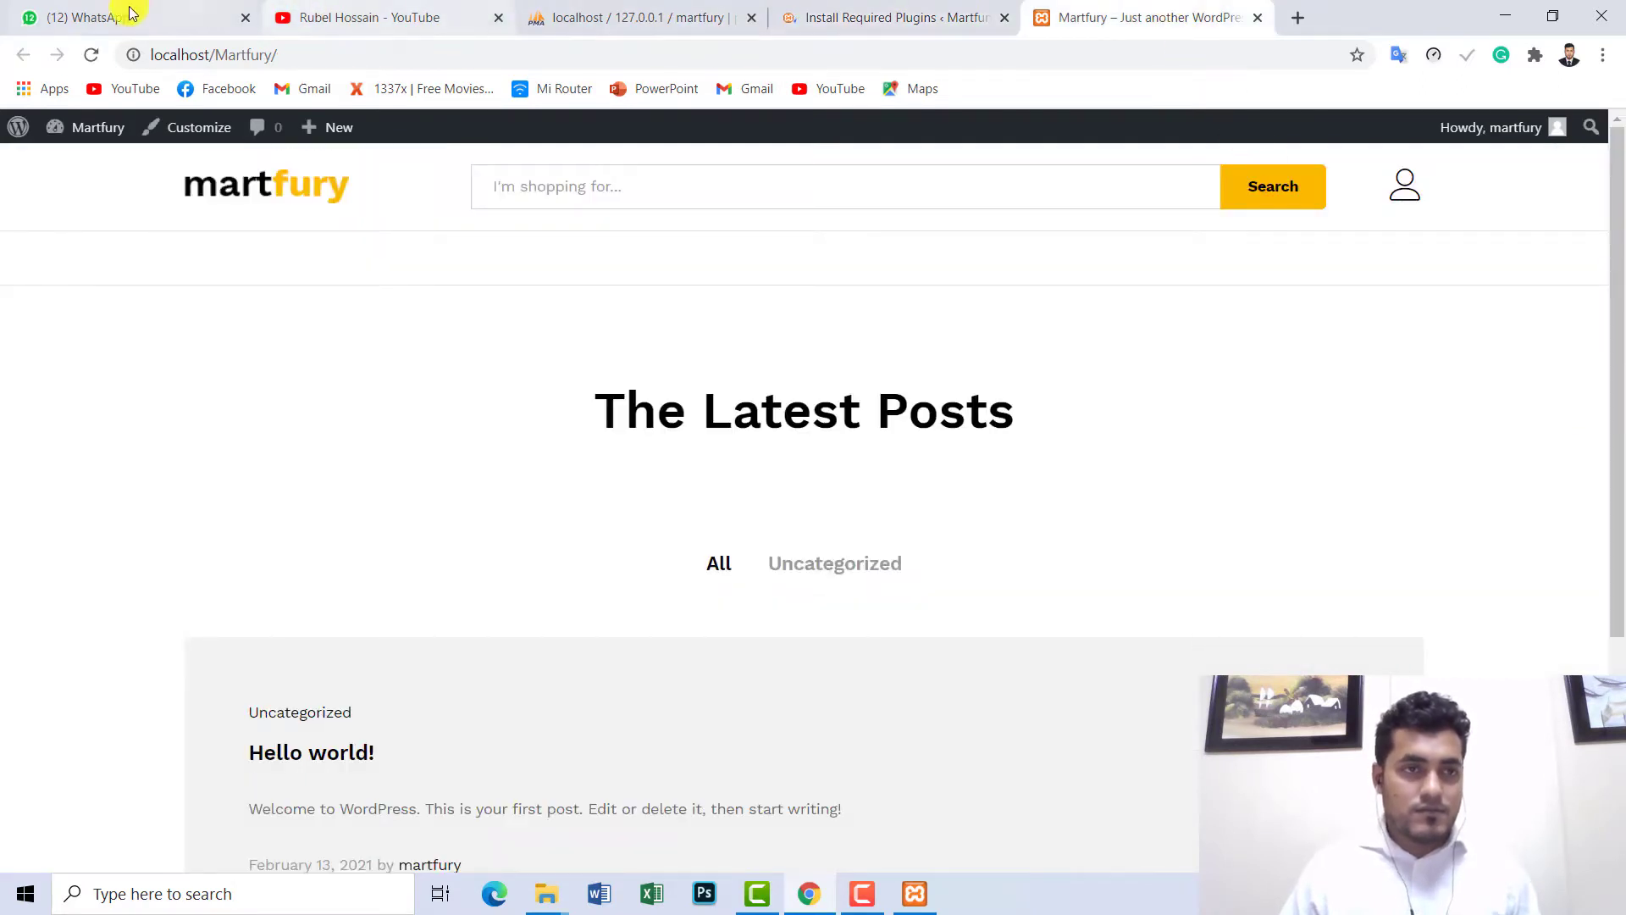
left_click(91, 58)
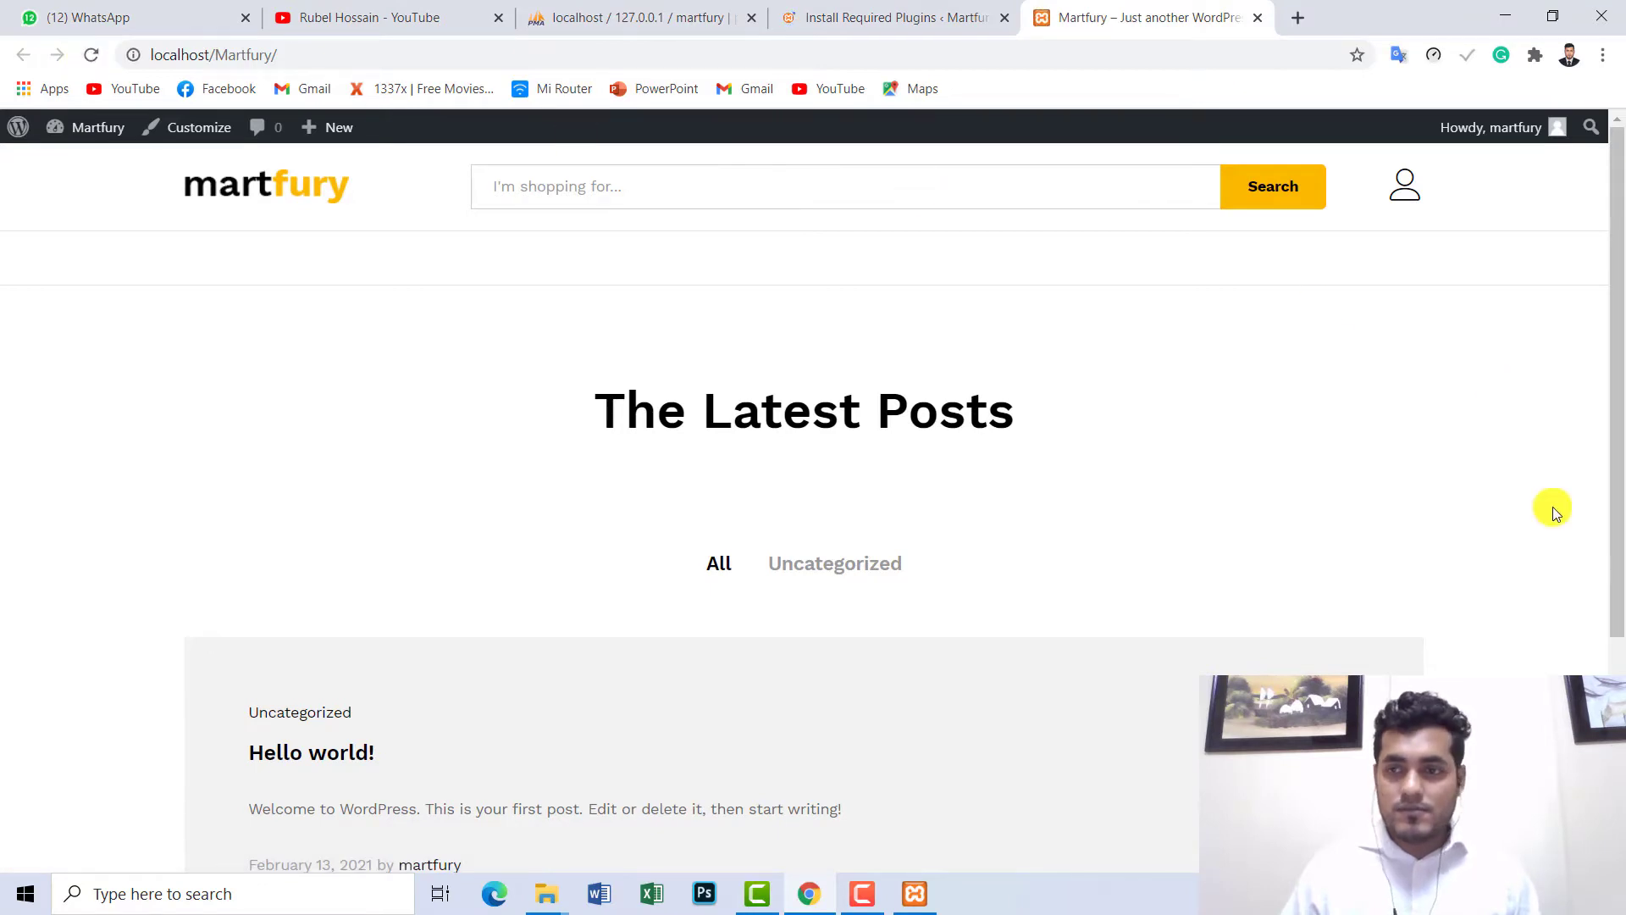
left_click(852, 20)
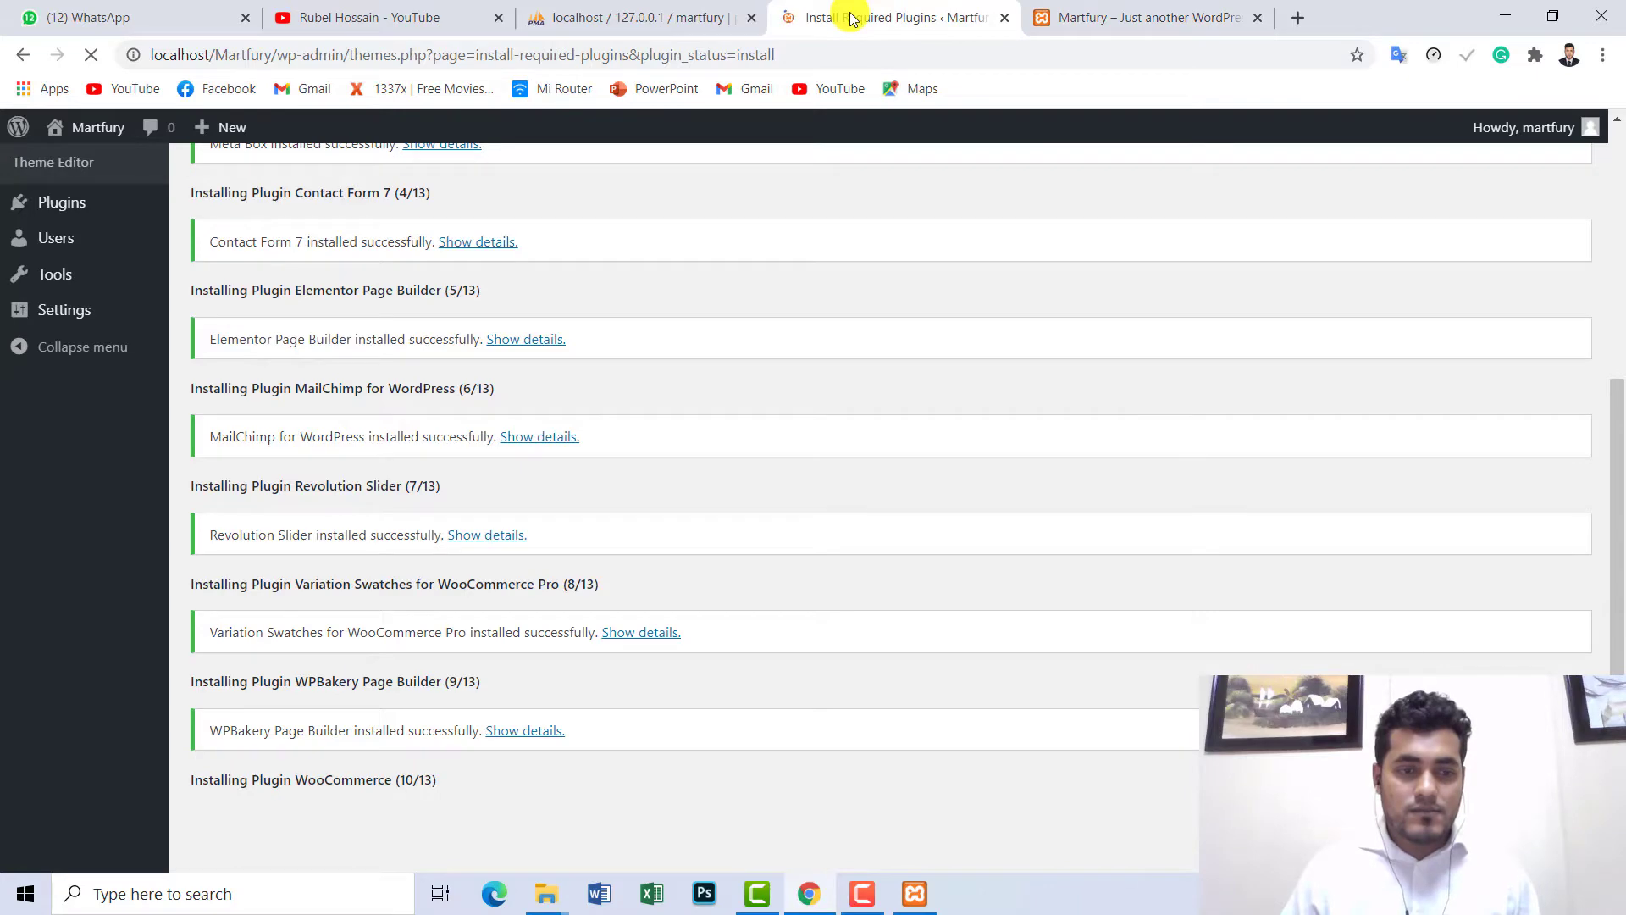
- Minimize the browser and file windows, refresh the desktop three times, then restore the browser
left_click(1505, 17)
left_click(1502, 19)
left_click(1496, 15)
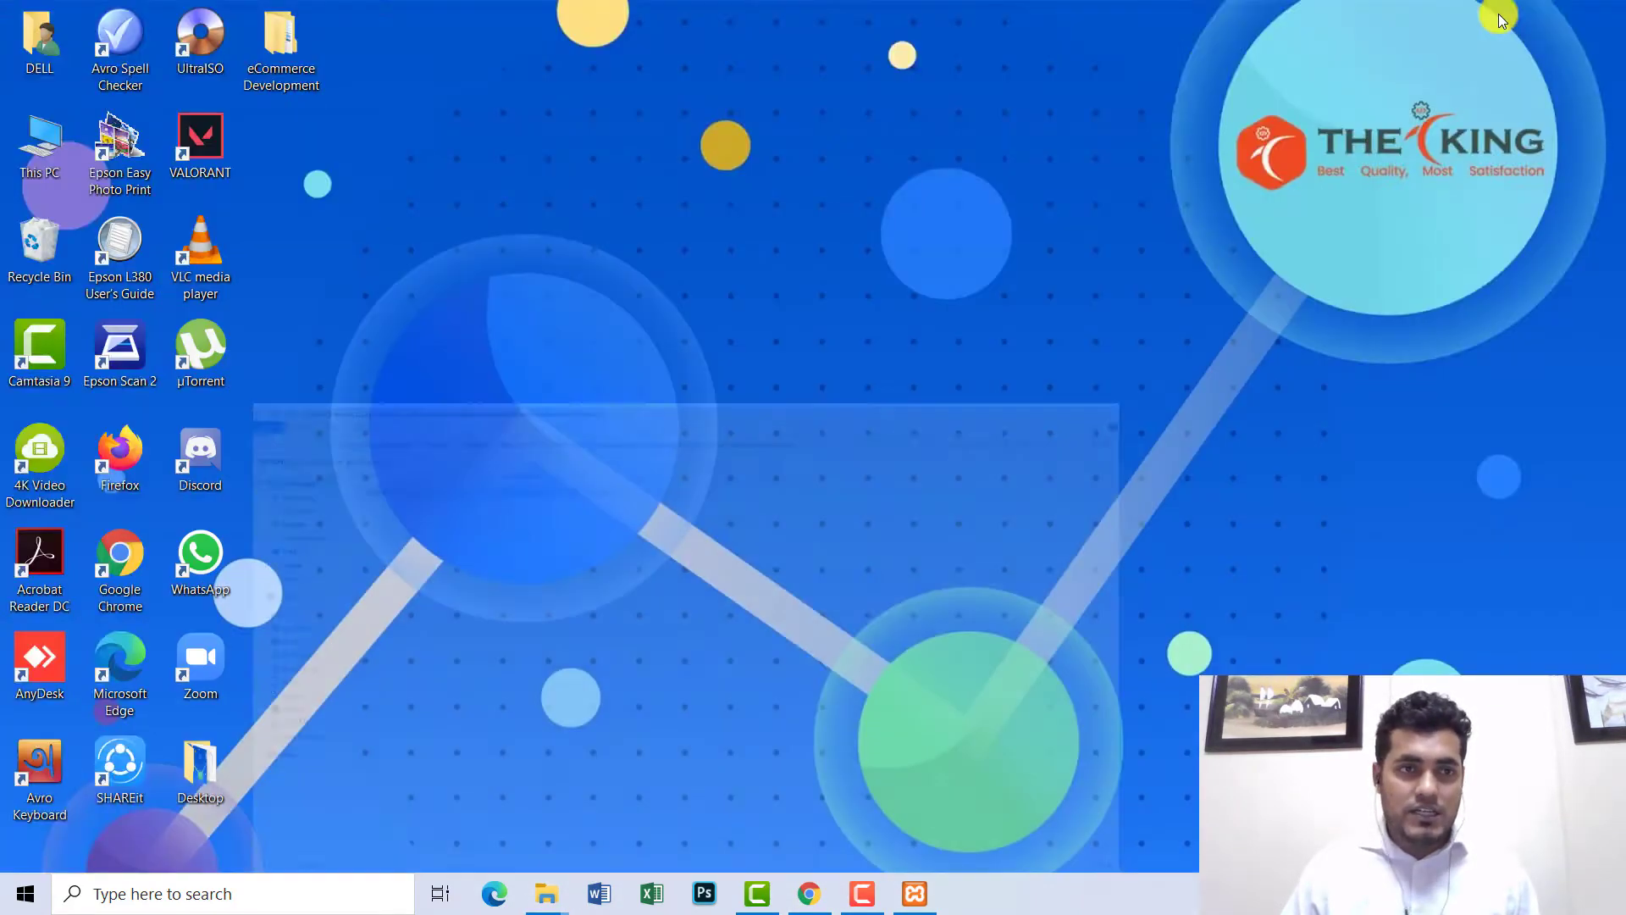
right_click(1165, 66)
left_click(1226, 131)
right_click(918, 113)
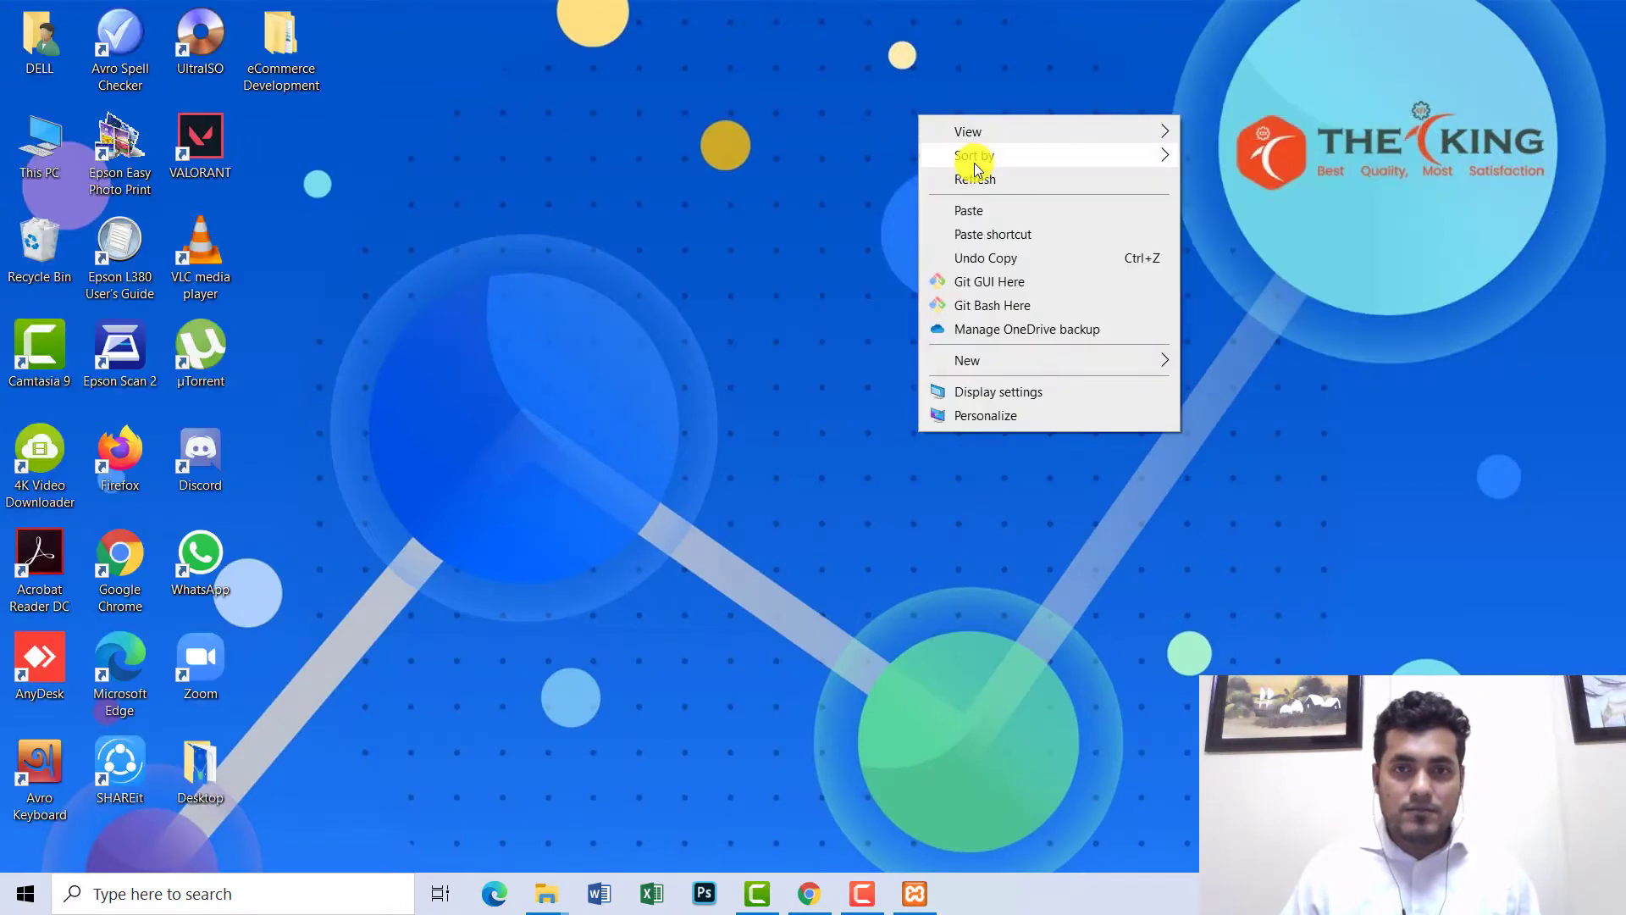
left_click(978, 179)
right_click(731, 151)
left_click(805, 219)
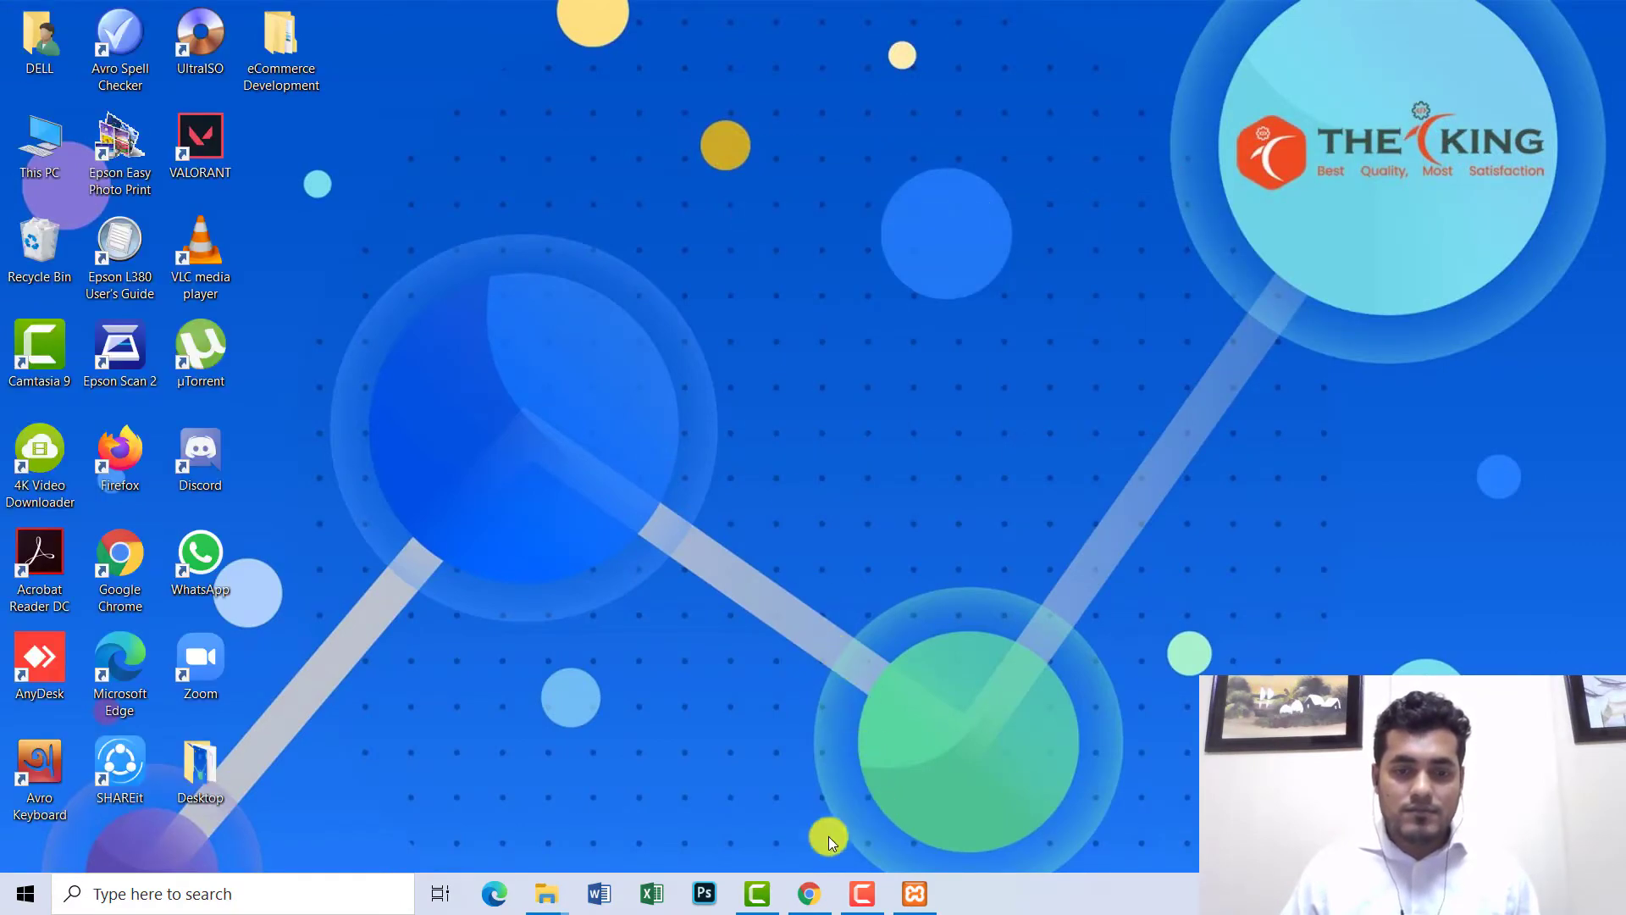
left_click(811, 898)
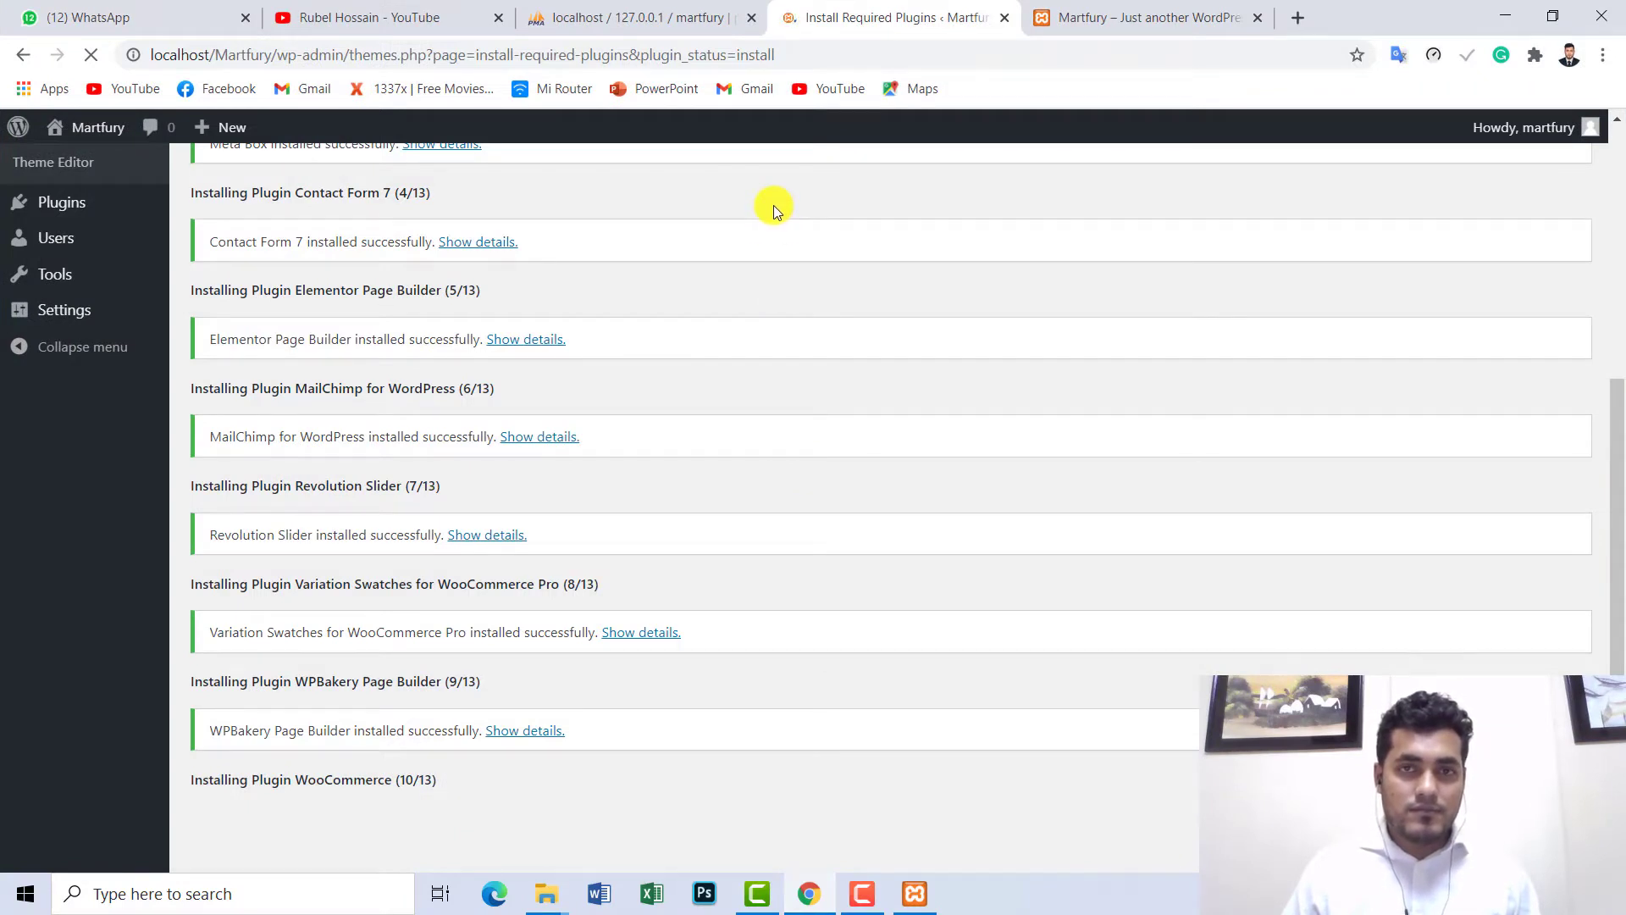
- Move the Martfury tab before the install tab and load Installed Plugins there, then return to the install log
left_click_drag(1101, 16, 847, 19)
mouse_move(98, 127)
left_click(91, 168)
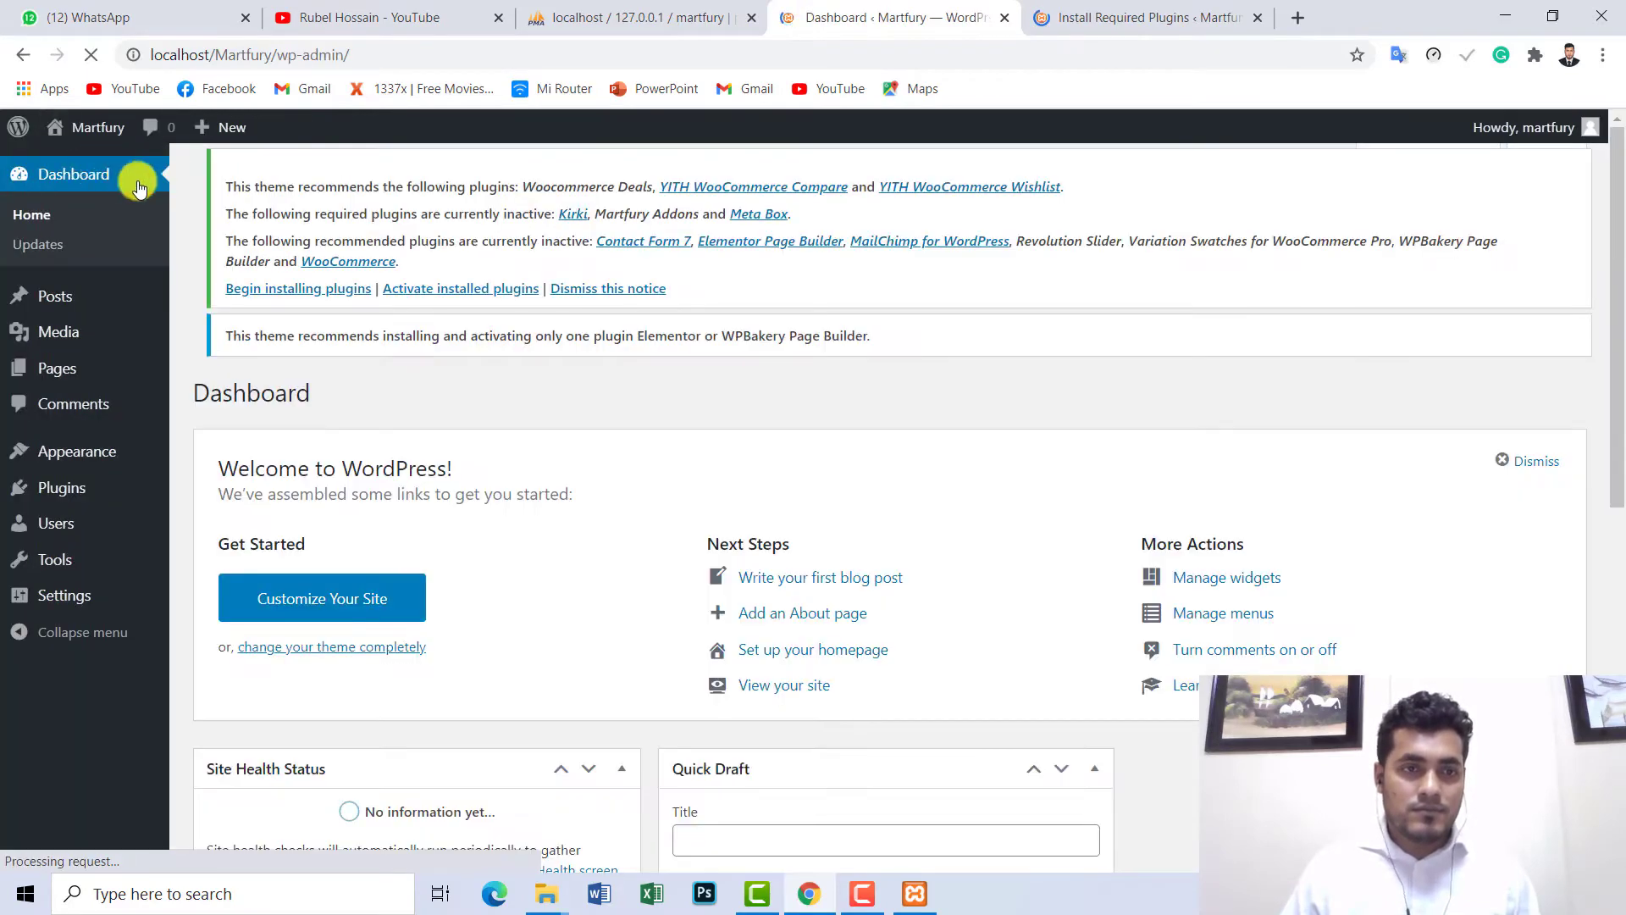
scroll(243, 230, "down", 1)
mouse_move(102, 488)
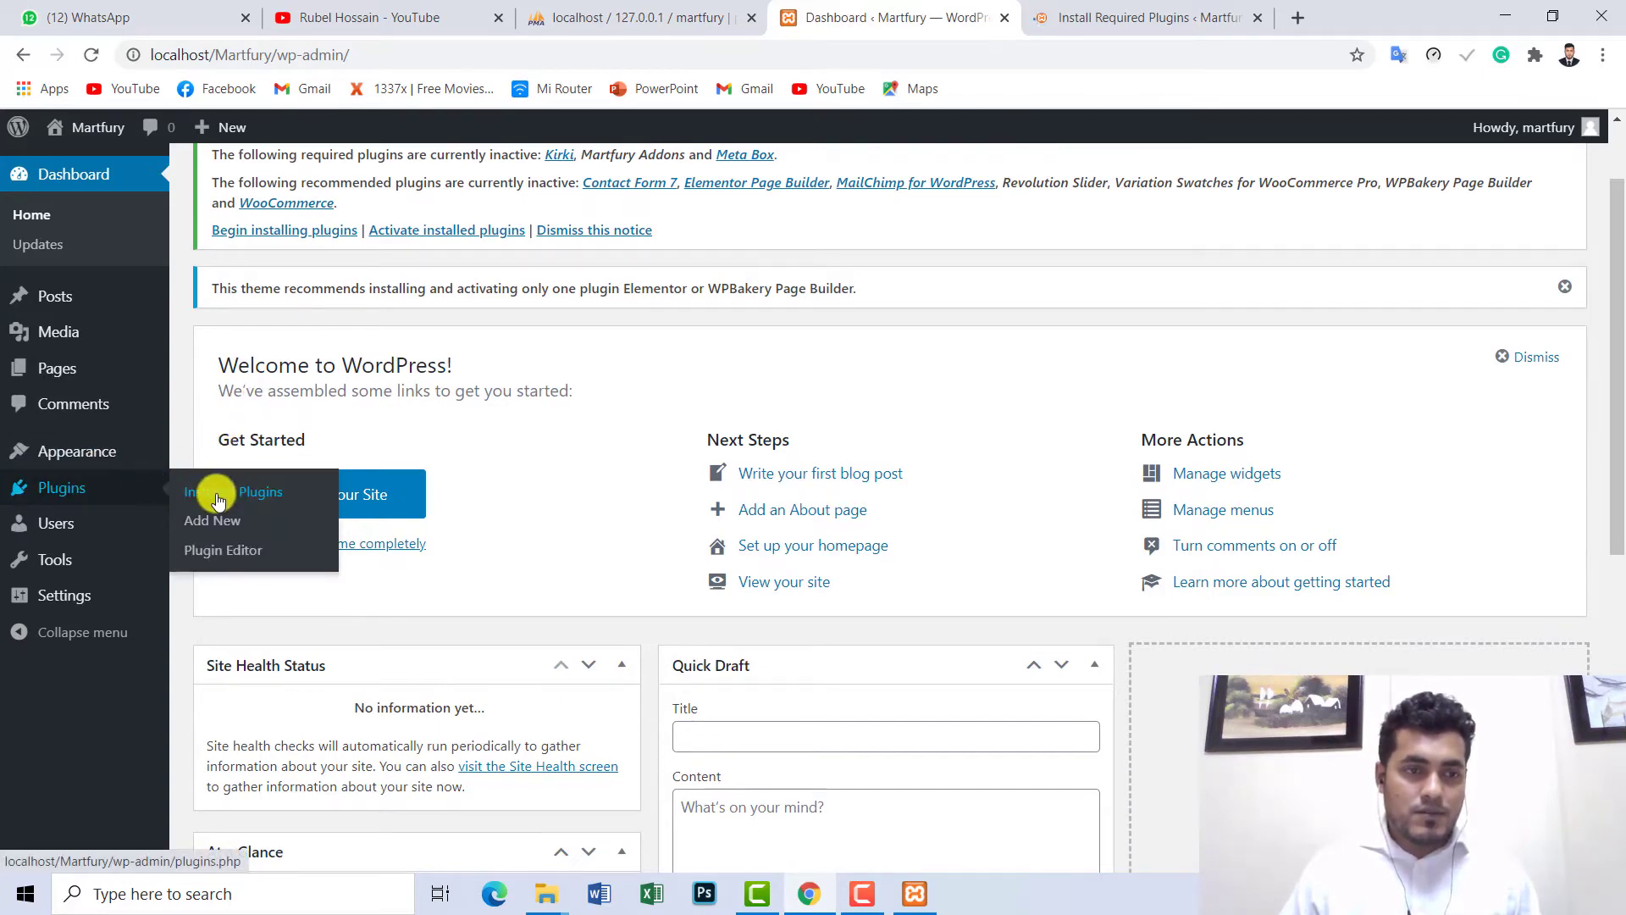
left_click(218, 495)
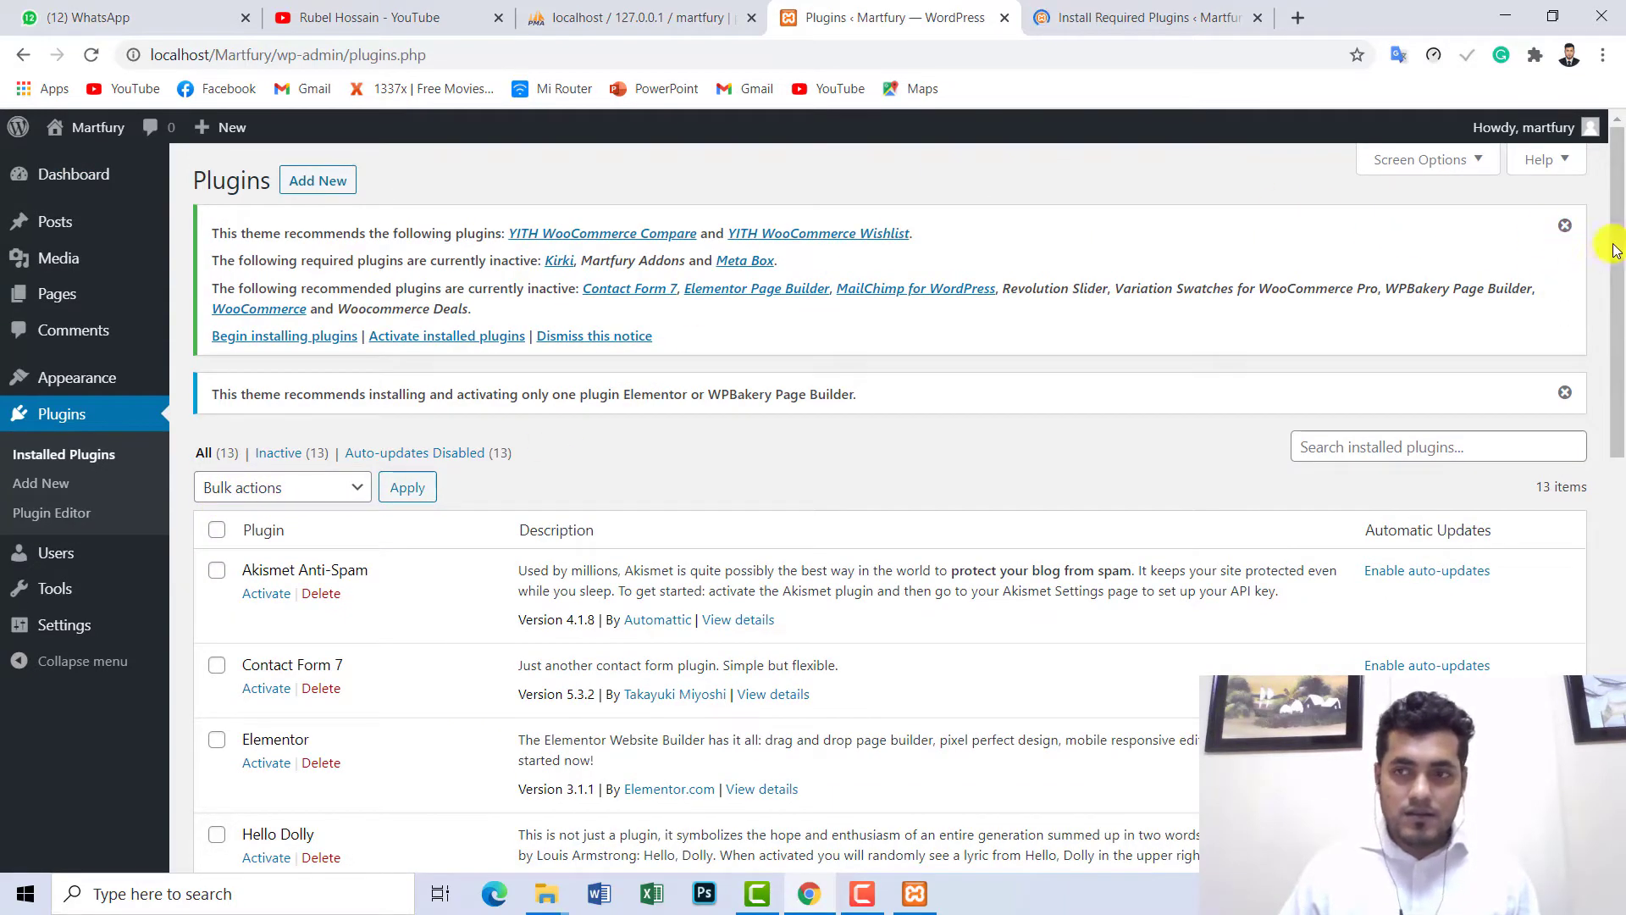
mouse_move(1618, 285)
left_mouse_down()
mouse_move(1618, 606)
mouse_move(1618, 293)
left_mouse_up()
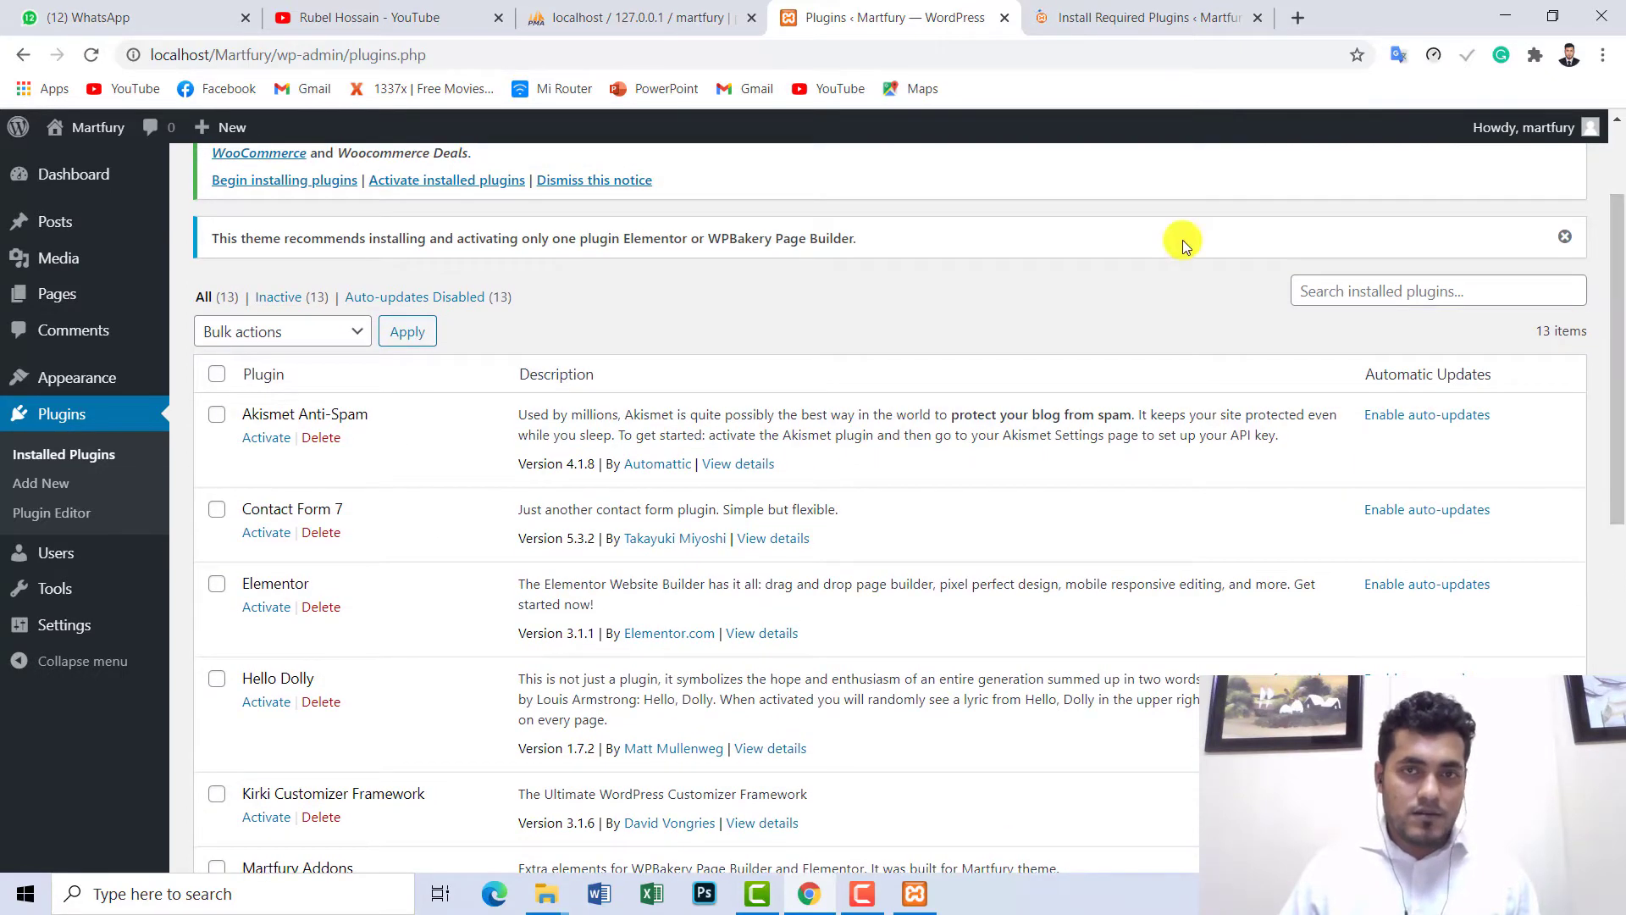
left_click(1135, 15)
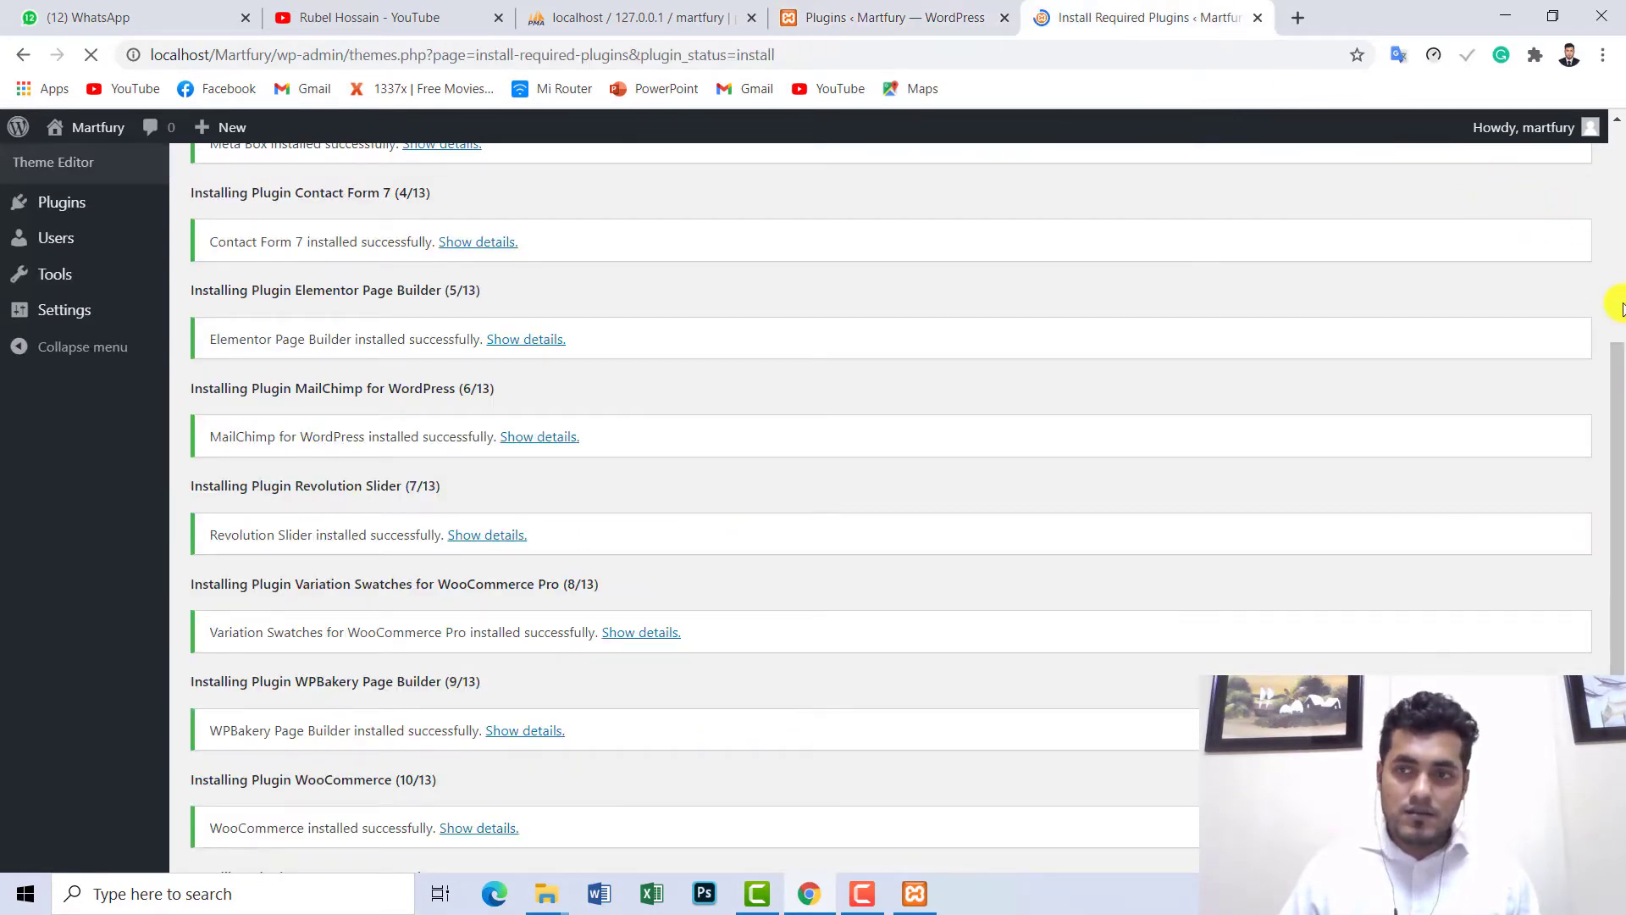
left_click_drag(1618, 355, 1618, 508)
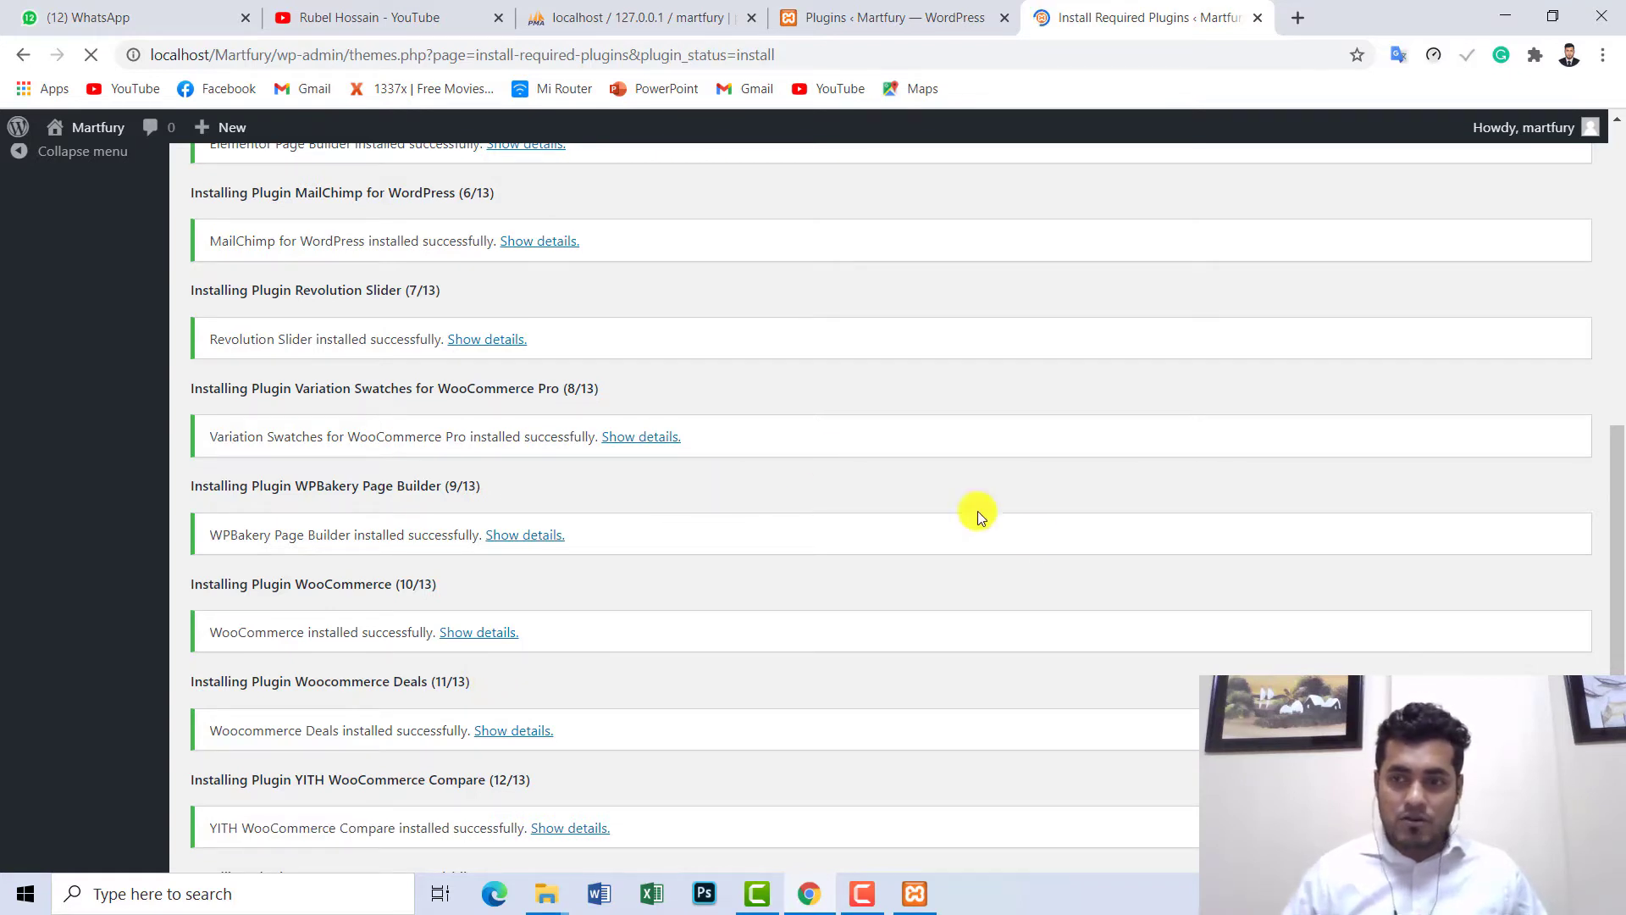
left_click_drag(1617, 462, 1617, 508)
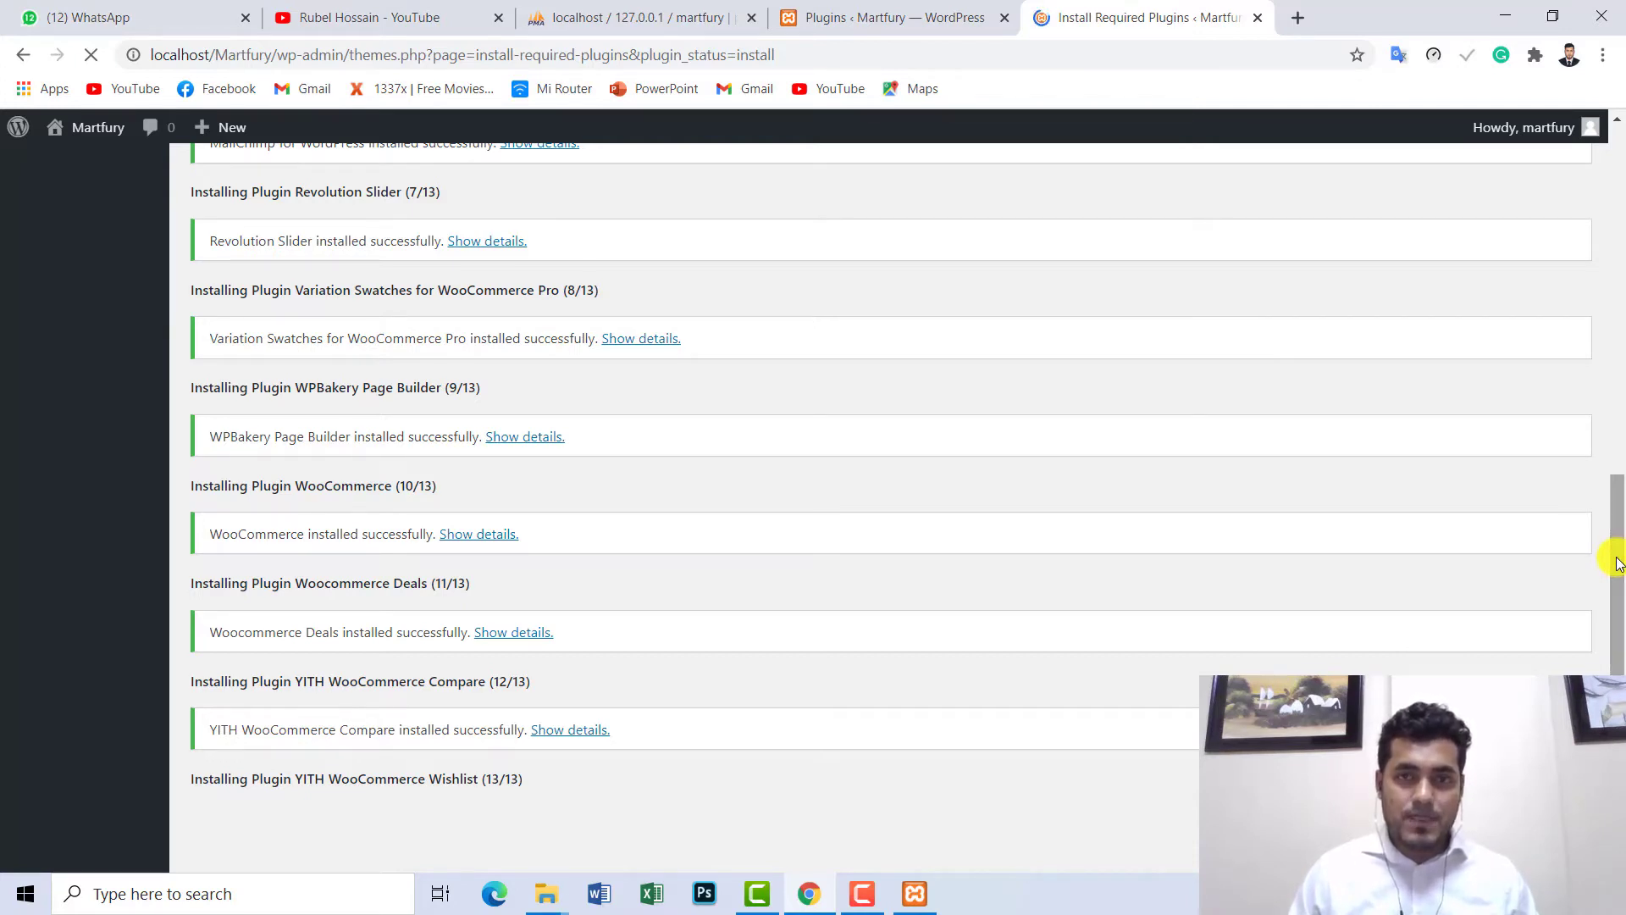
- Reload the installed plugins list in the Plugins tab
left_click(889, 17)
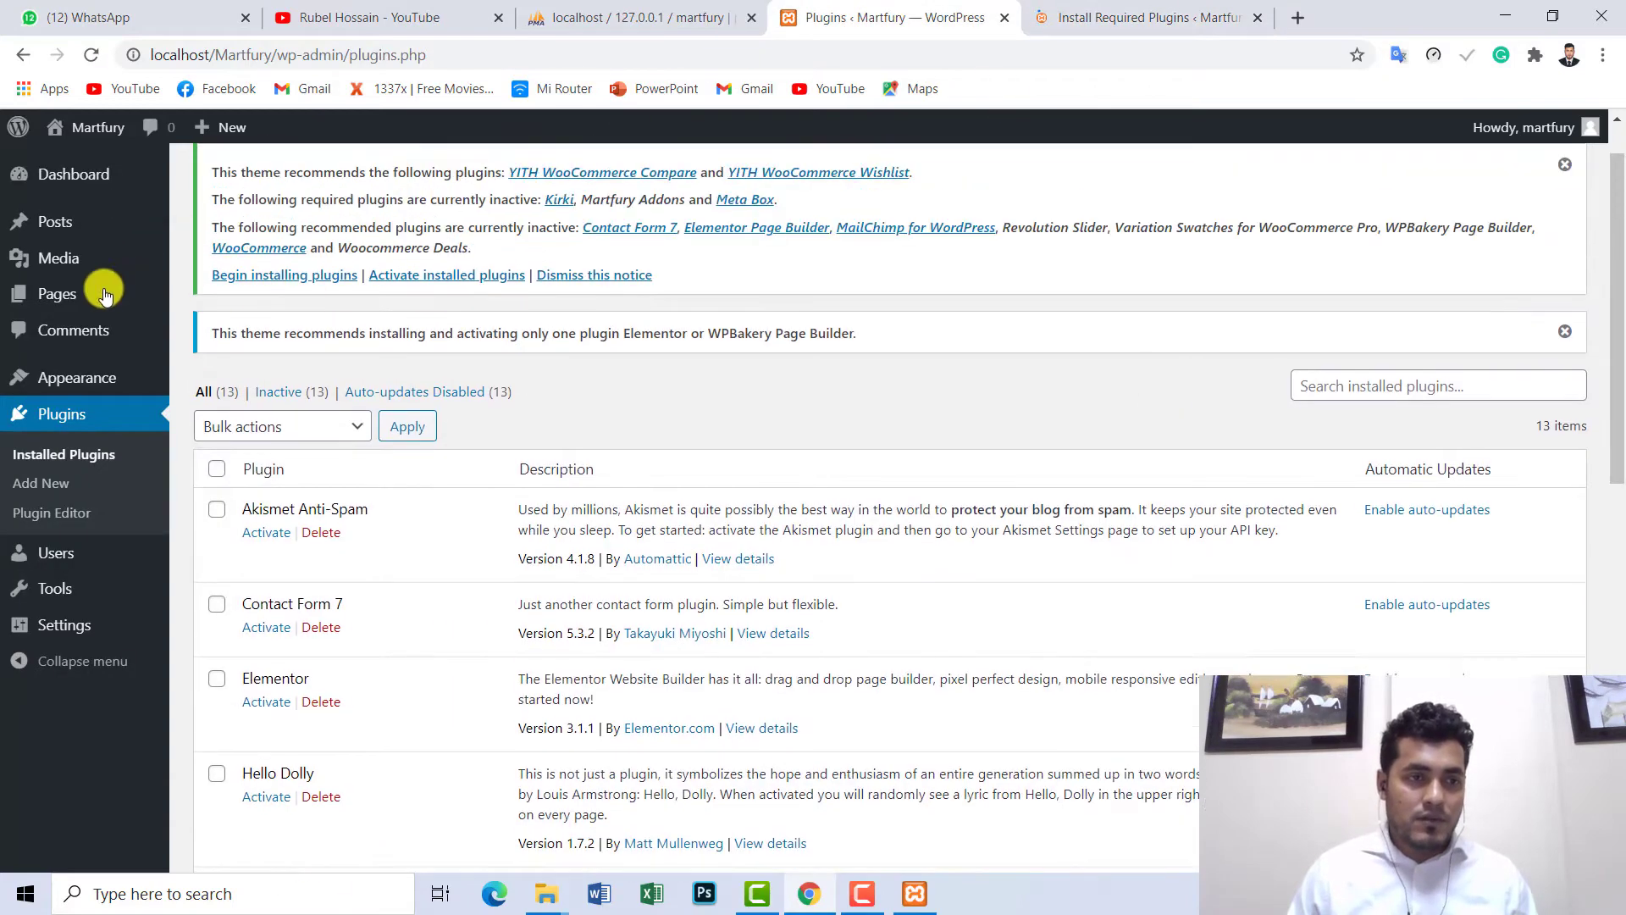
scroll(103, 294, "up", 1)
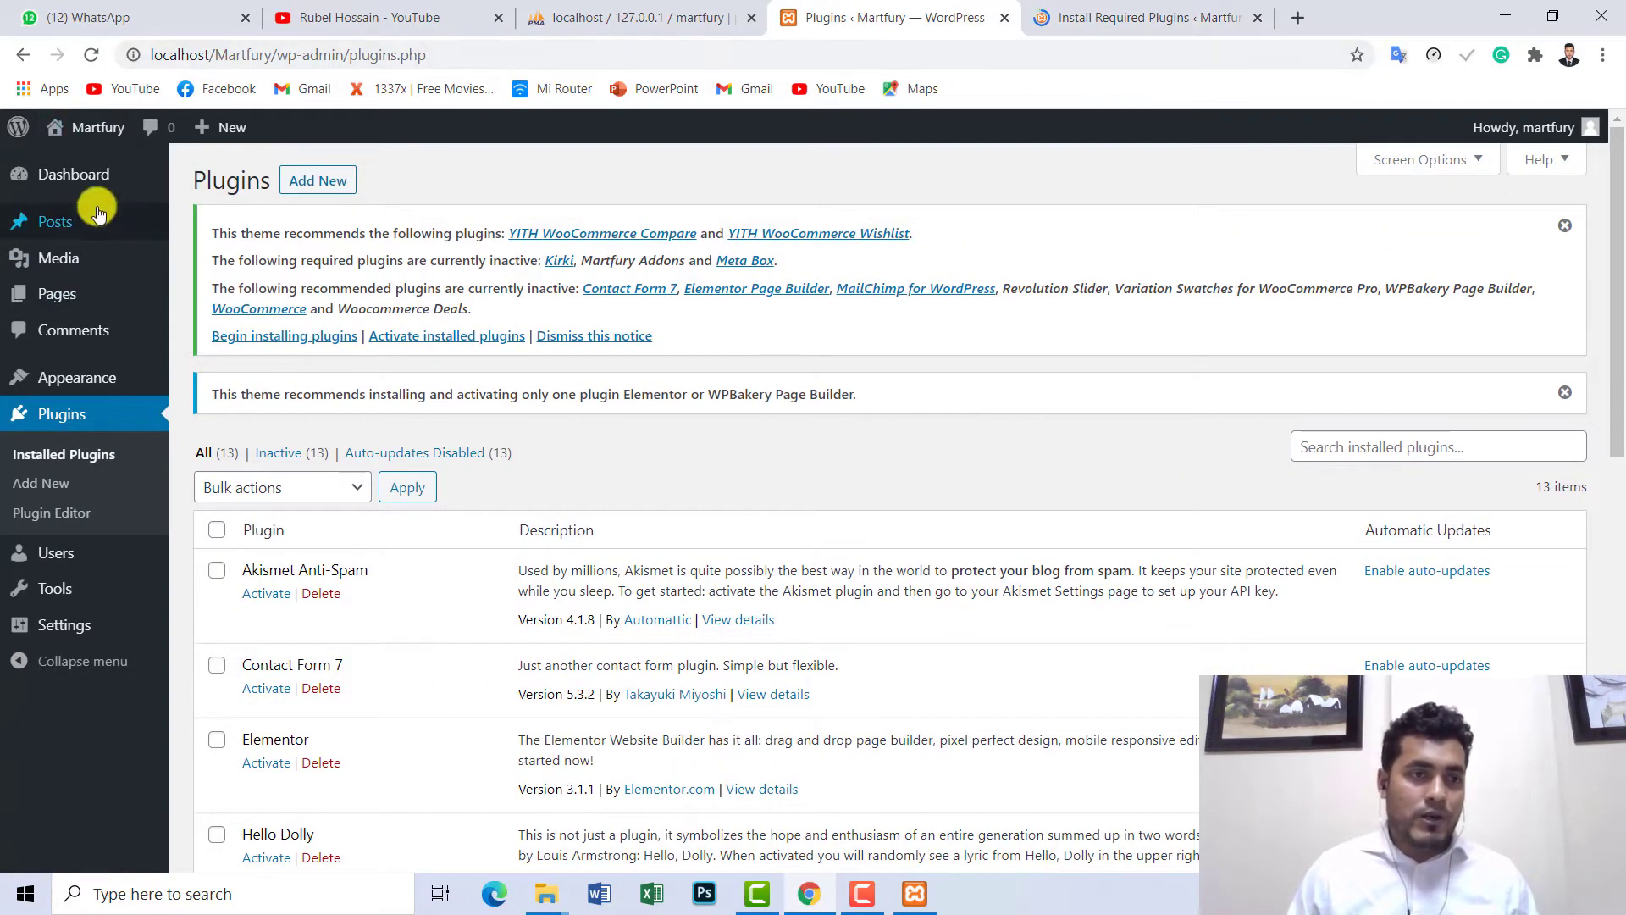
left_click(54, 421)
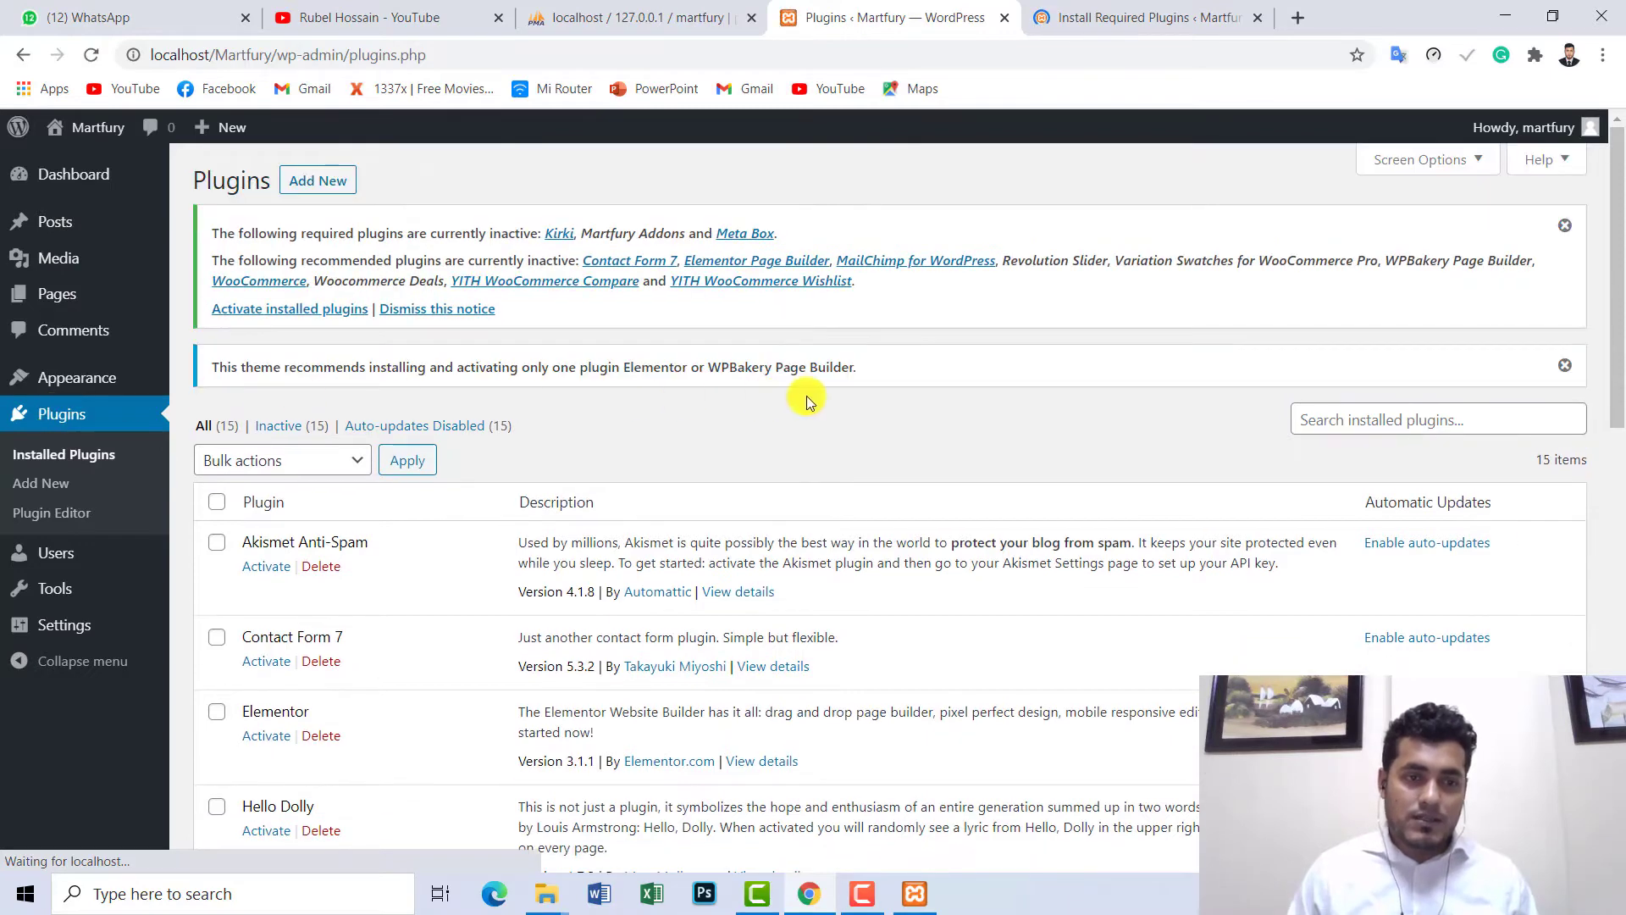
left_click_drag(1617, 250, 1613, 216)
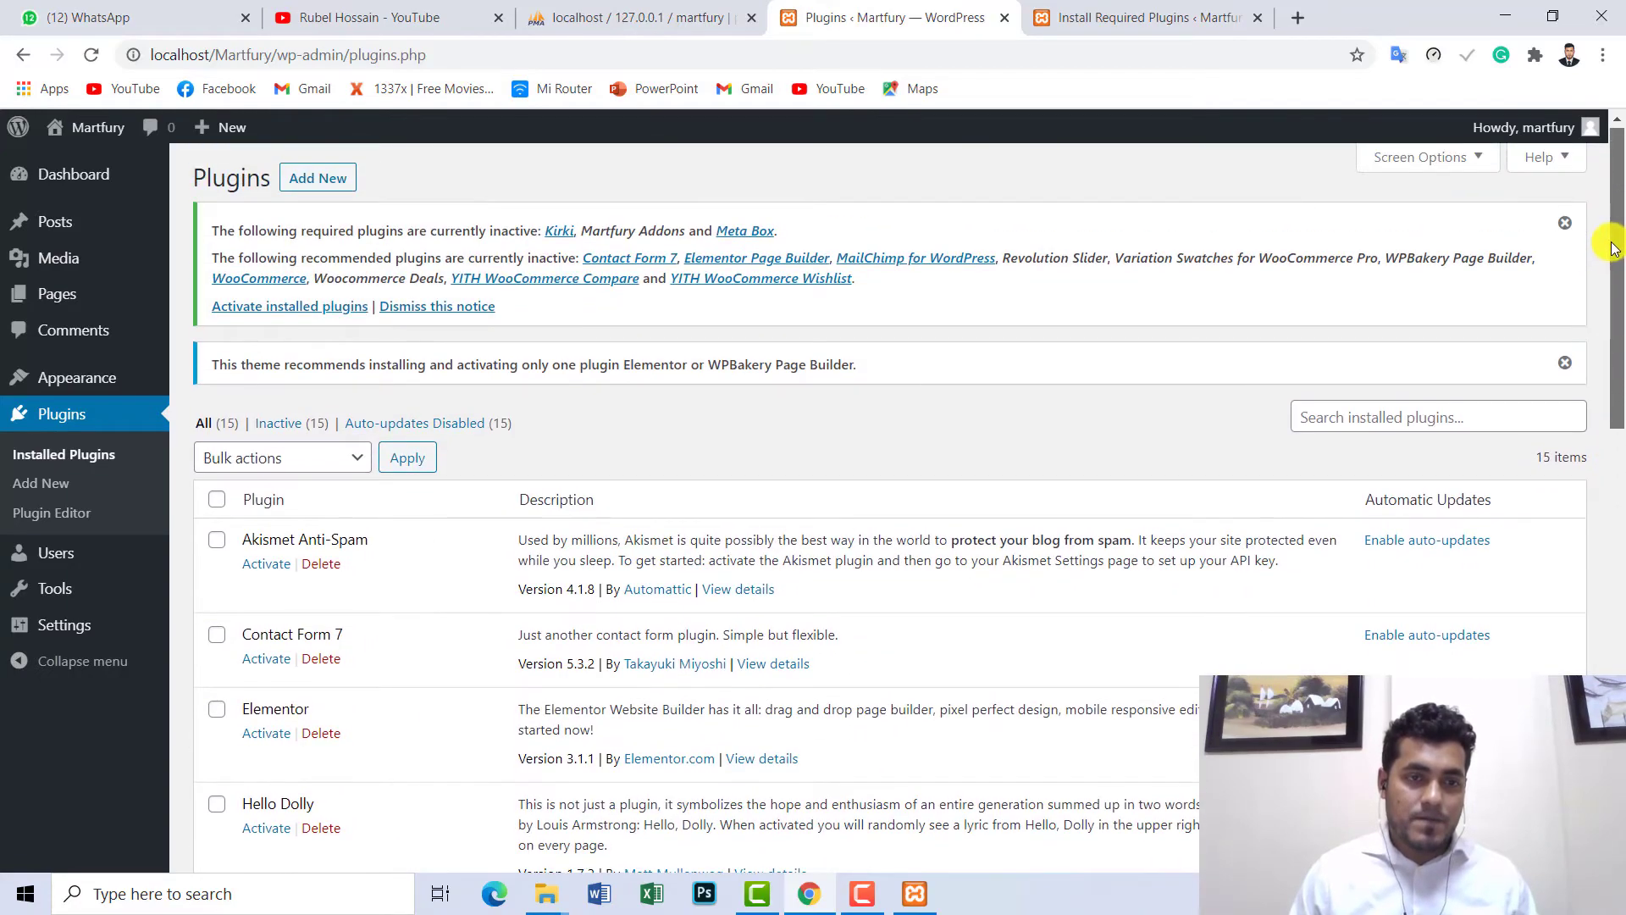
- Confirm the install tab reports all installations completed, then go back to the Plugins tab
left_click(1152, 17)
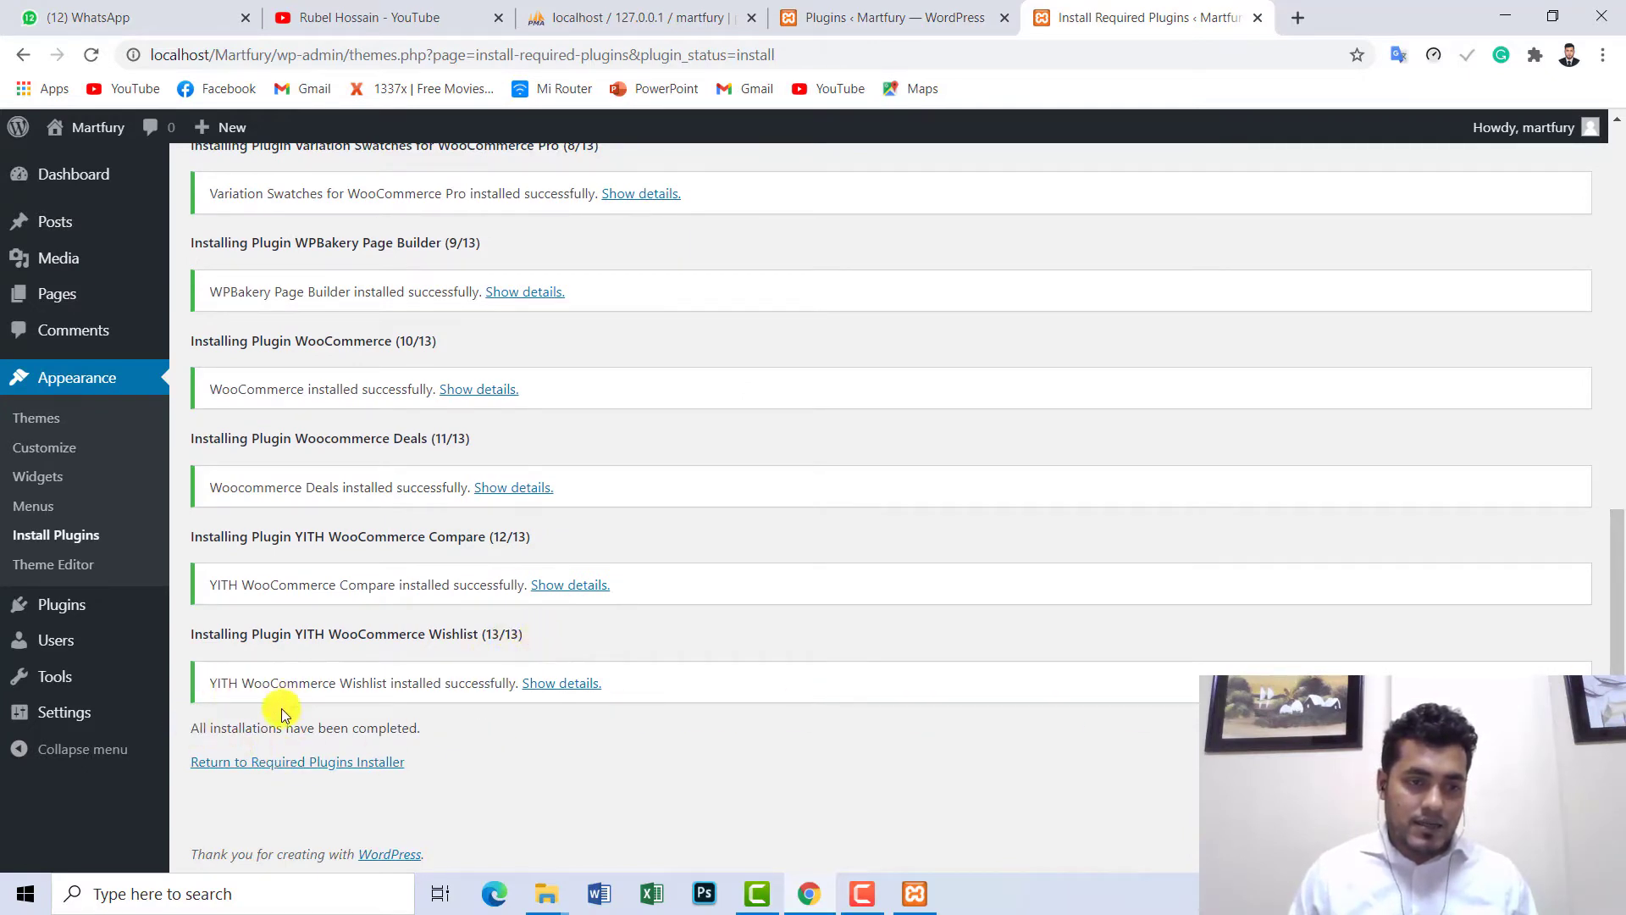
left_click_drag(191, 733, 436, 730)
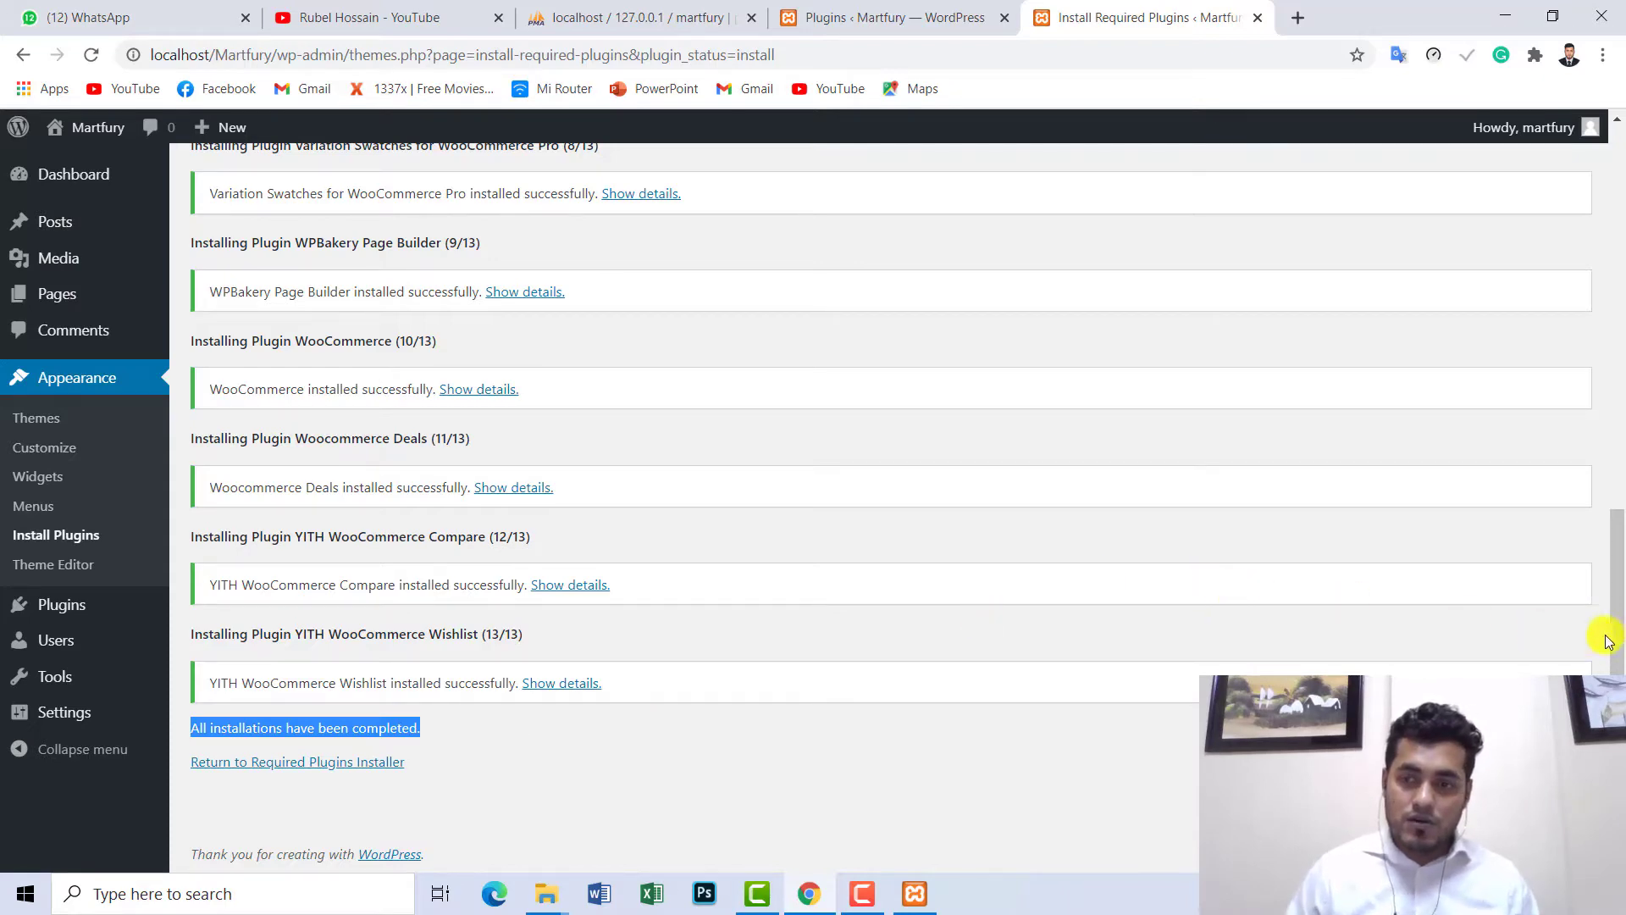
scroll(1618, 527, "up", 1)
left_click_drag(1618, 527, 1616, 661)
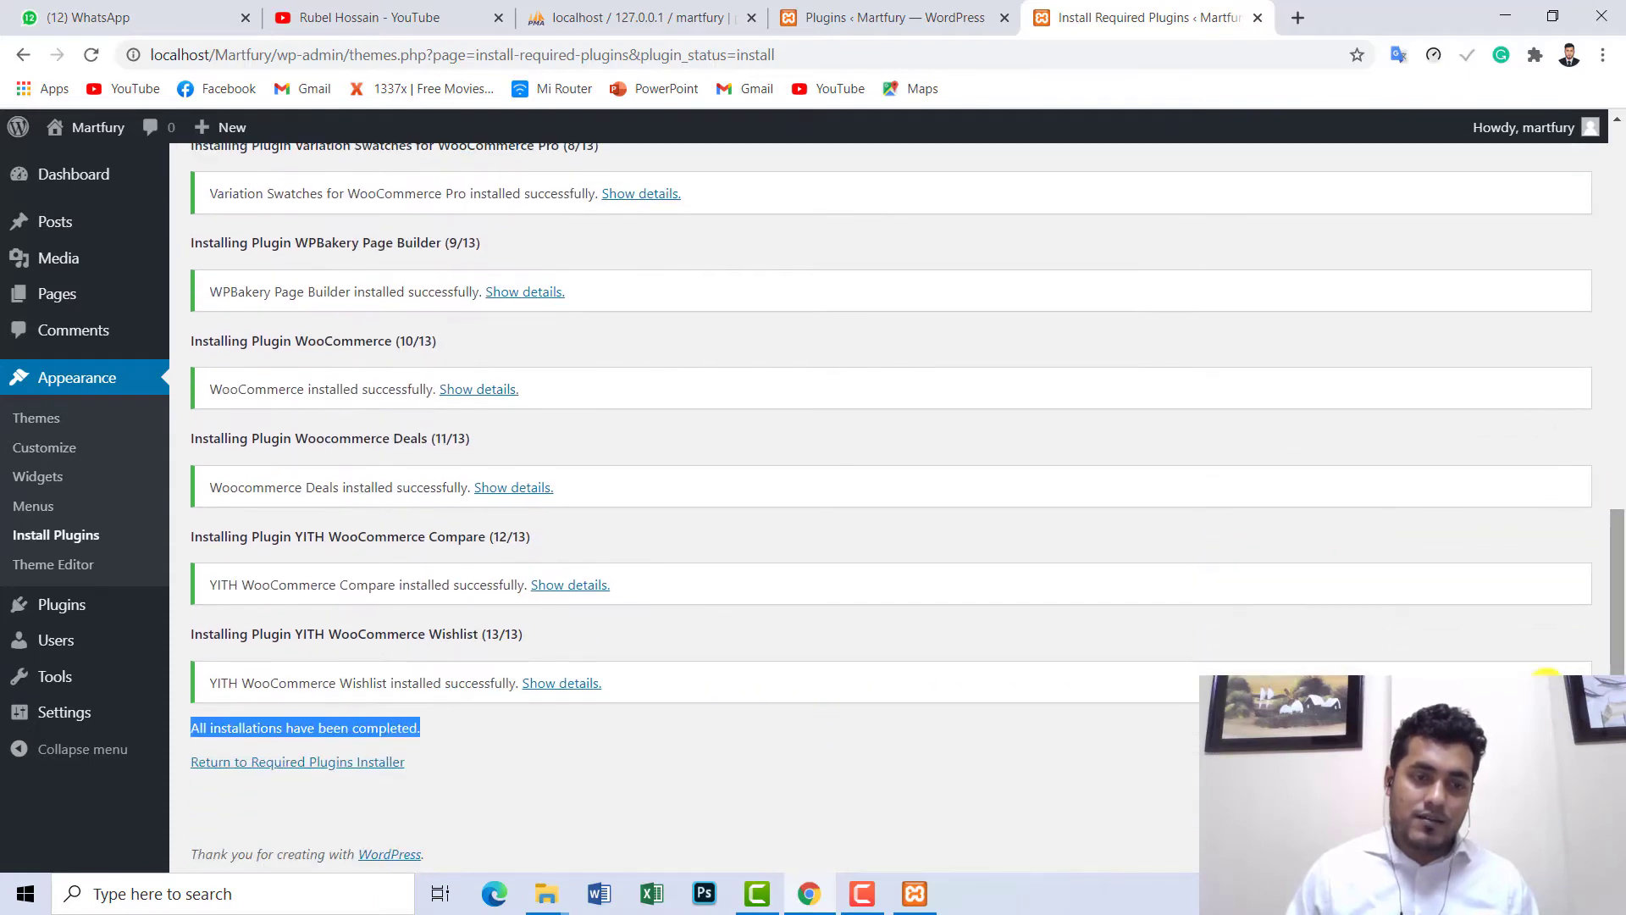
left_click(627, 759)
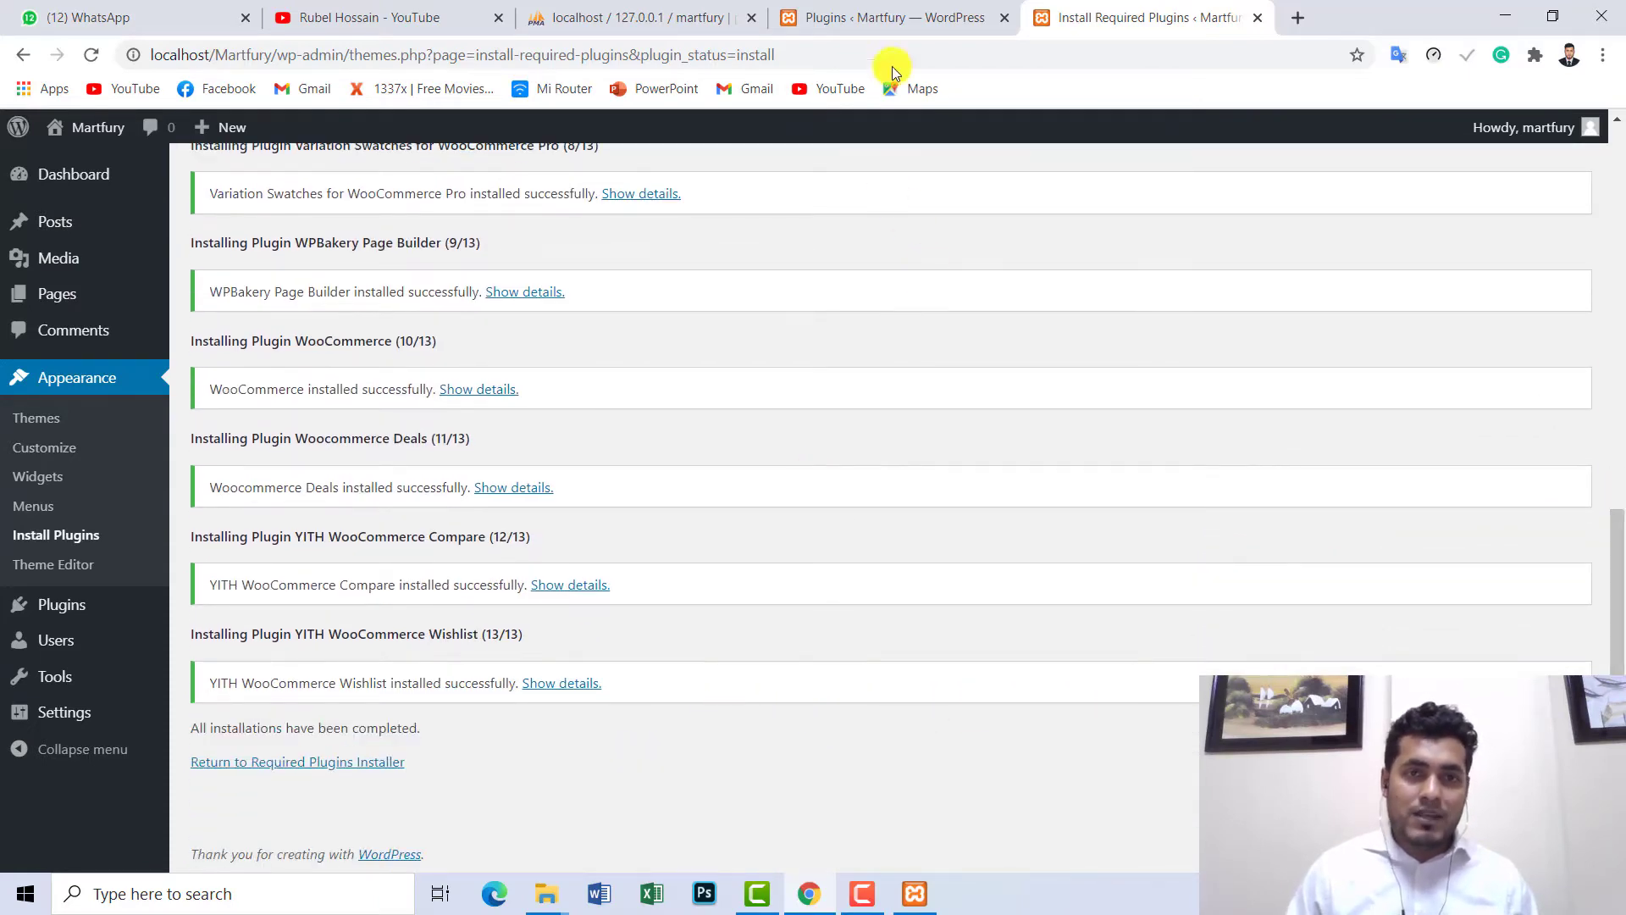
left_click(889, 16)
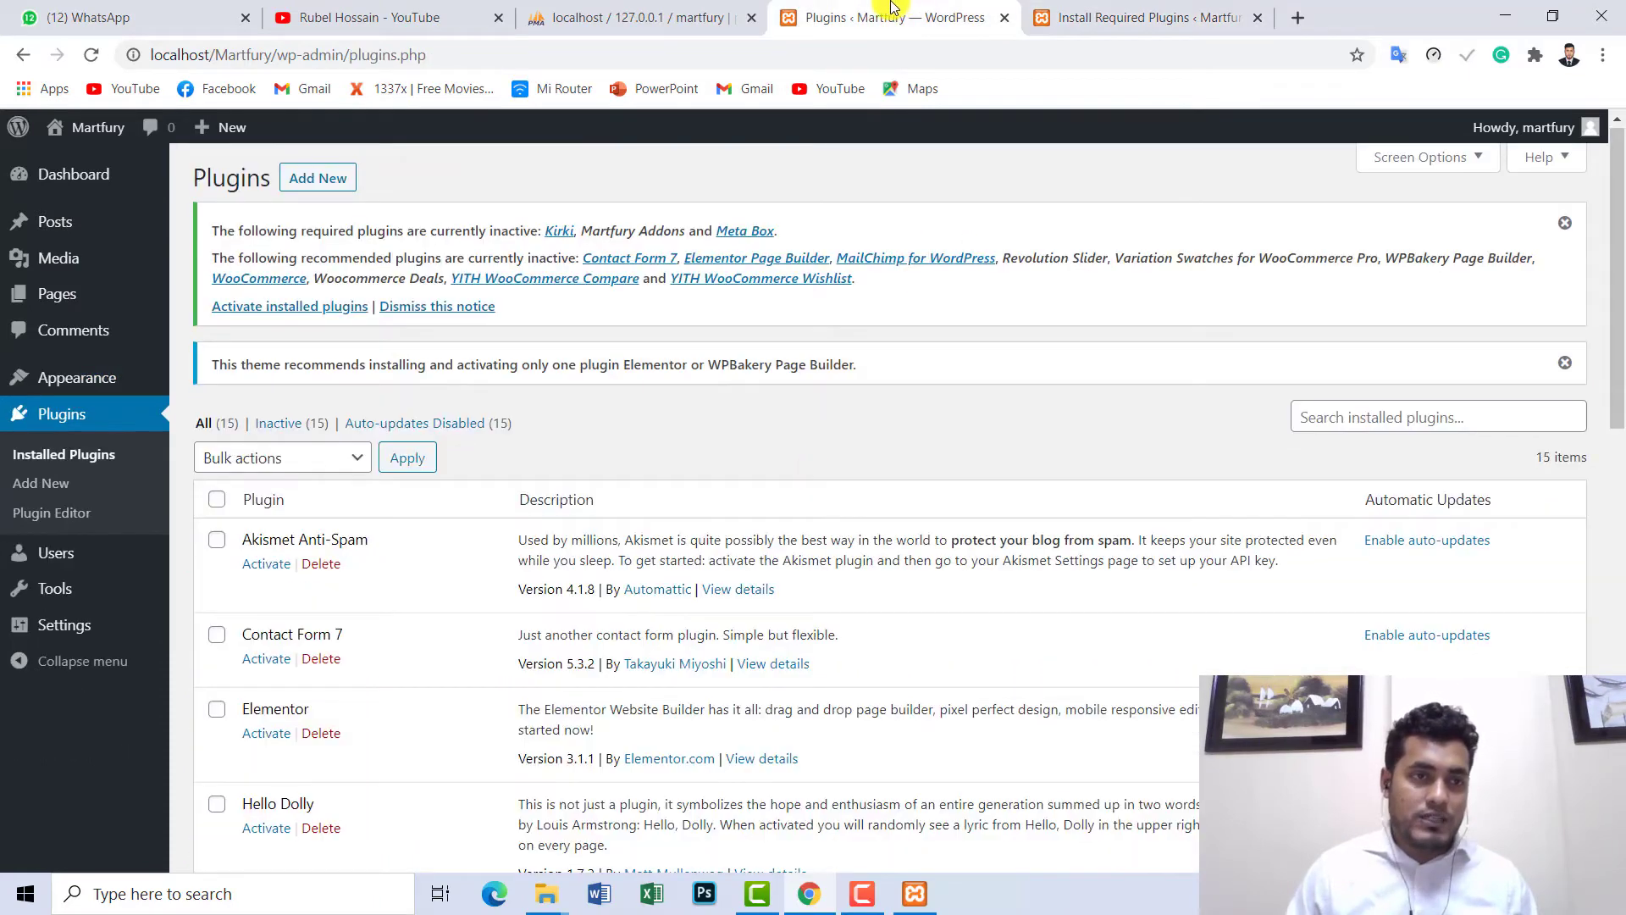
- Filter to Inactive plugins, select all 15, and set the bulk action to Activate
left_click(71, 423)
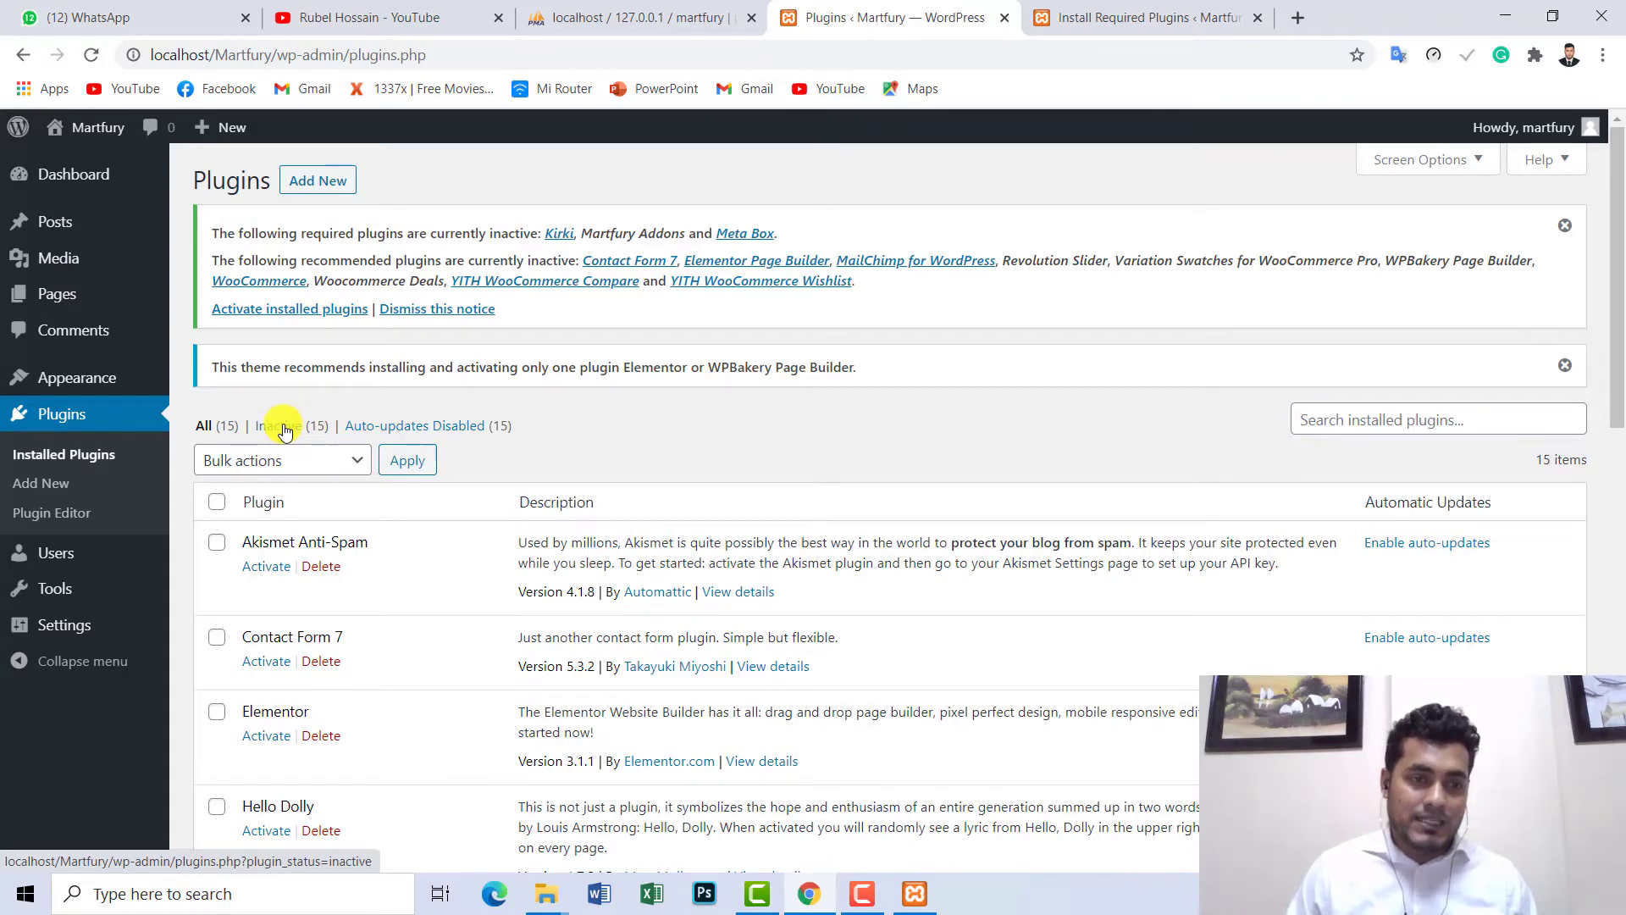
left_click(284, 428)
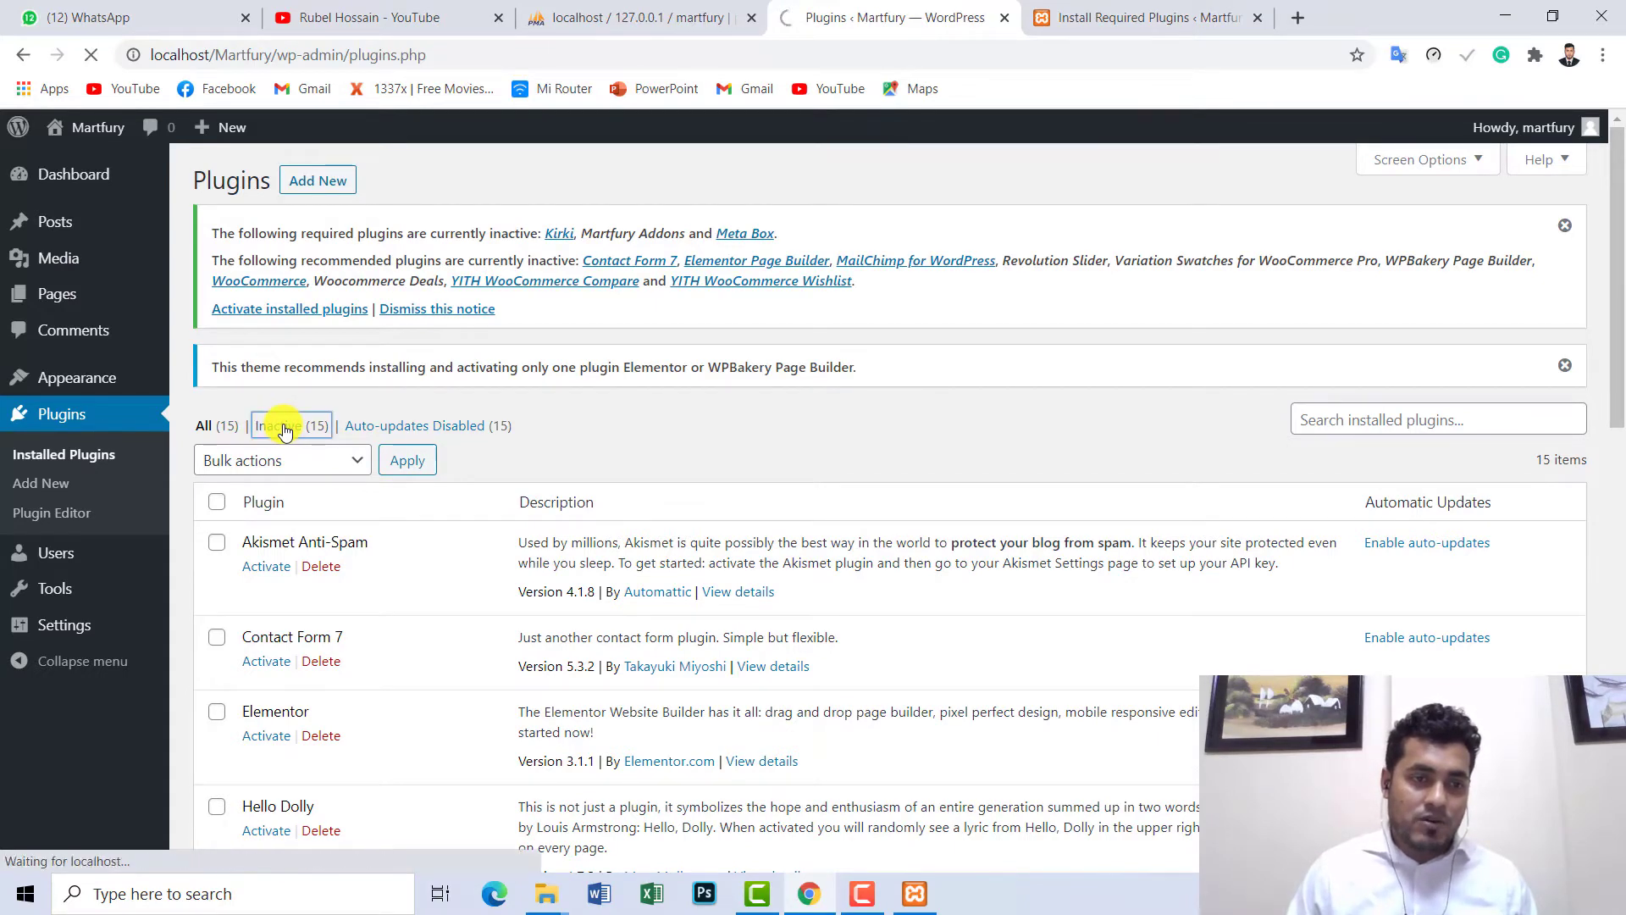
left_click(218, 503)
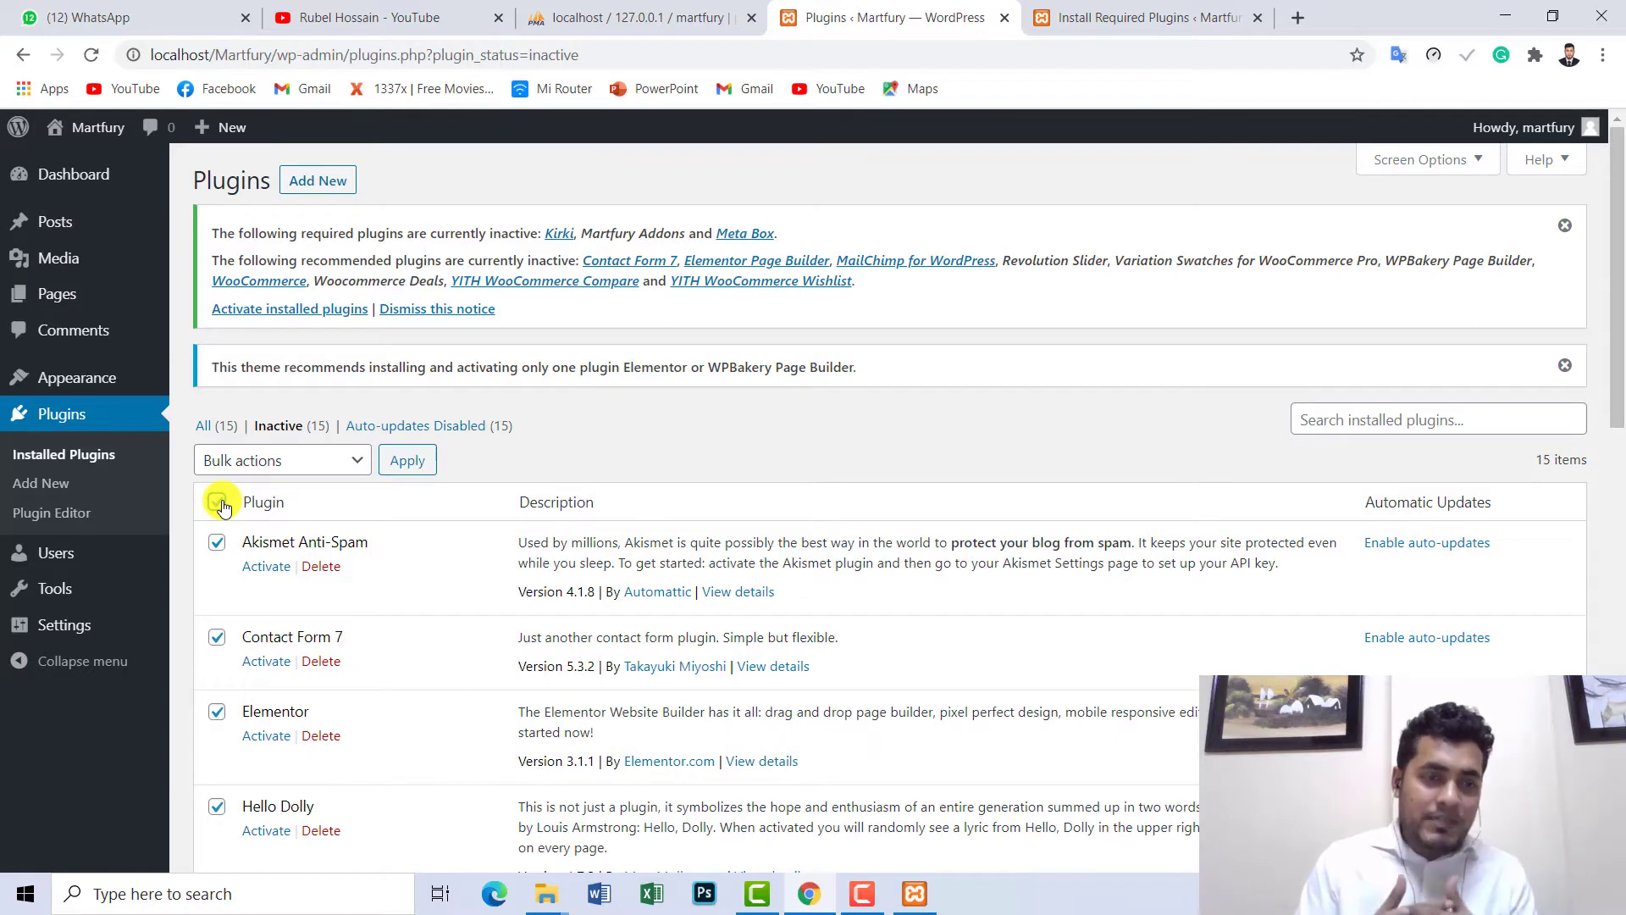
scroll(1616, 254, "down", 2)
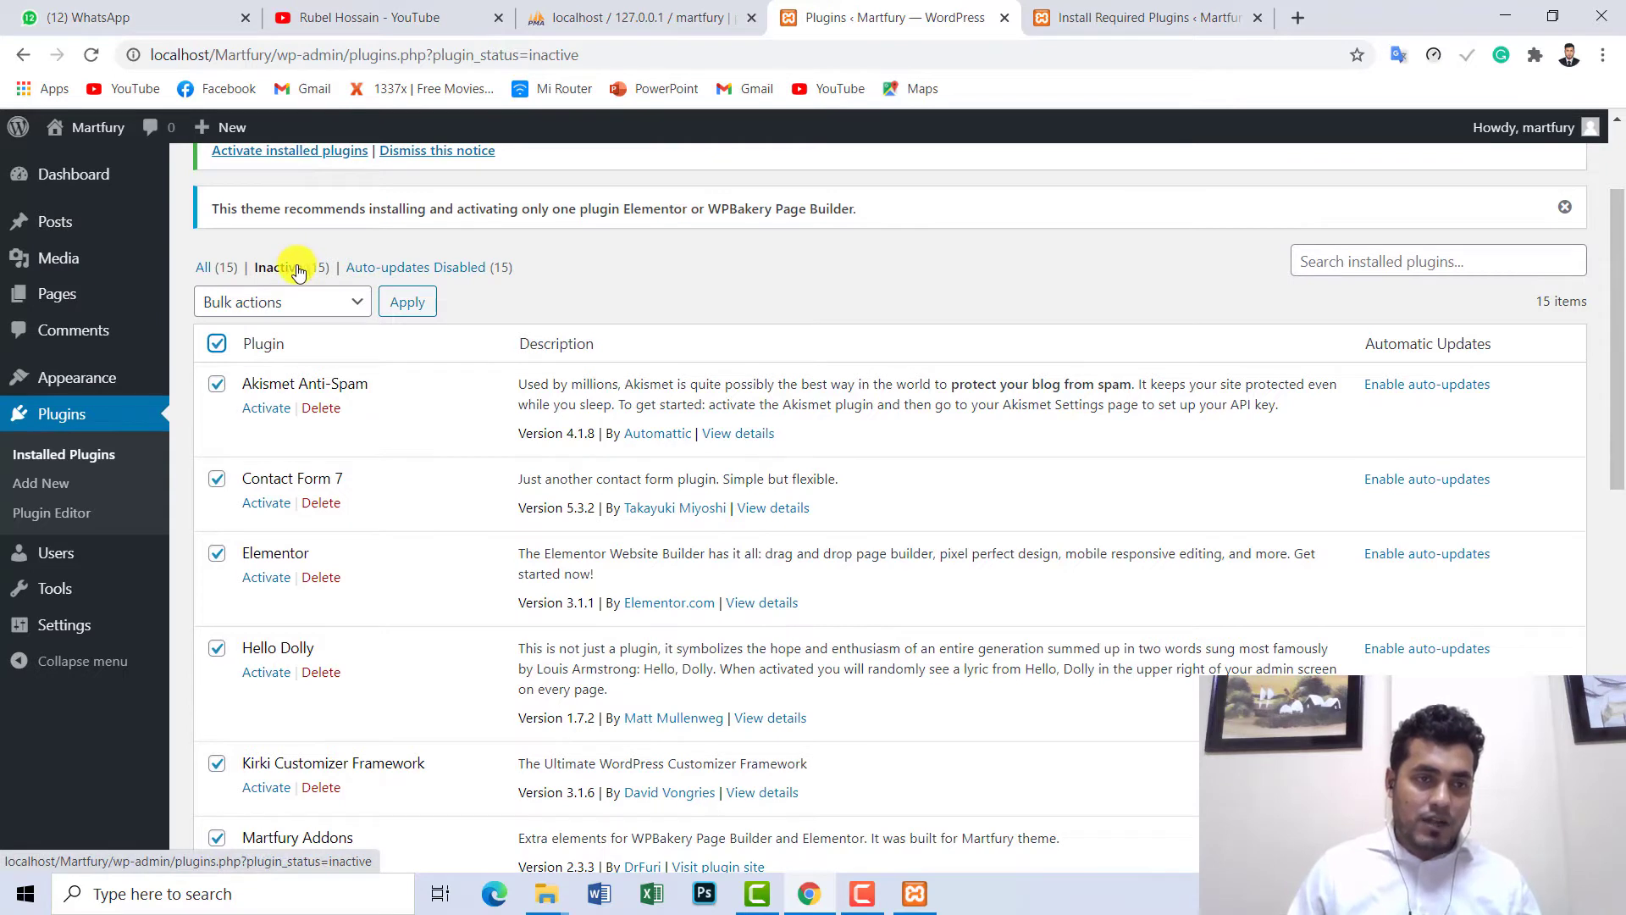
left_click(218, 385)
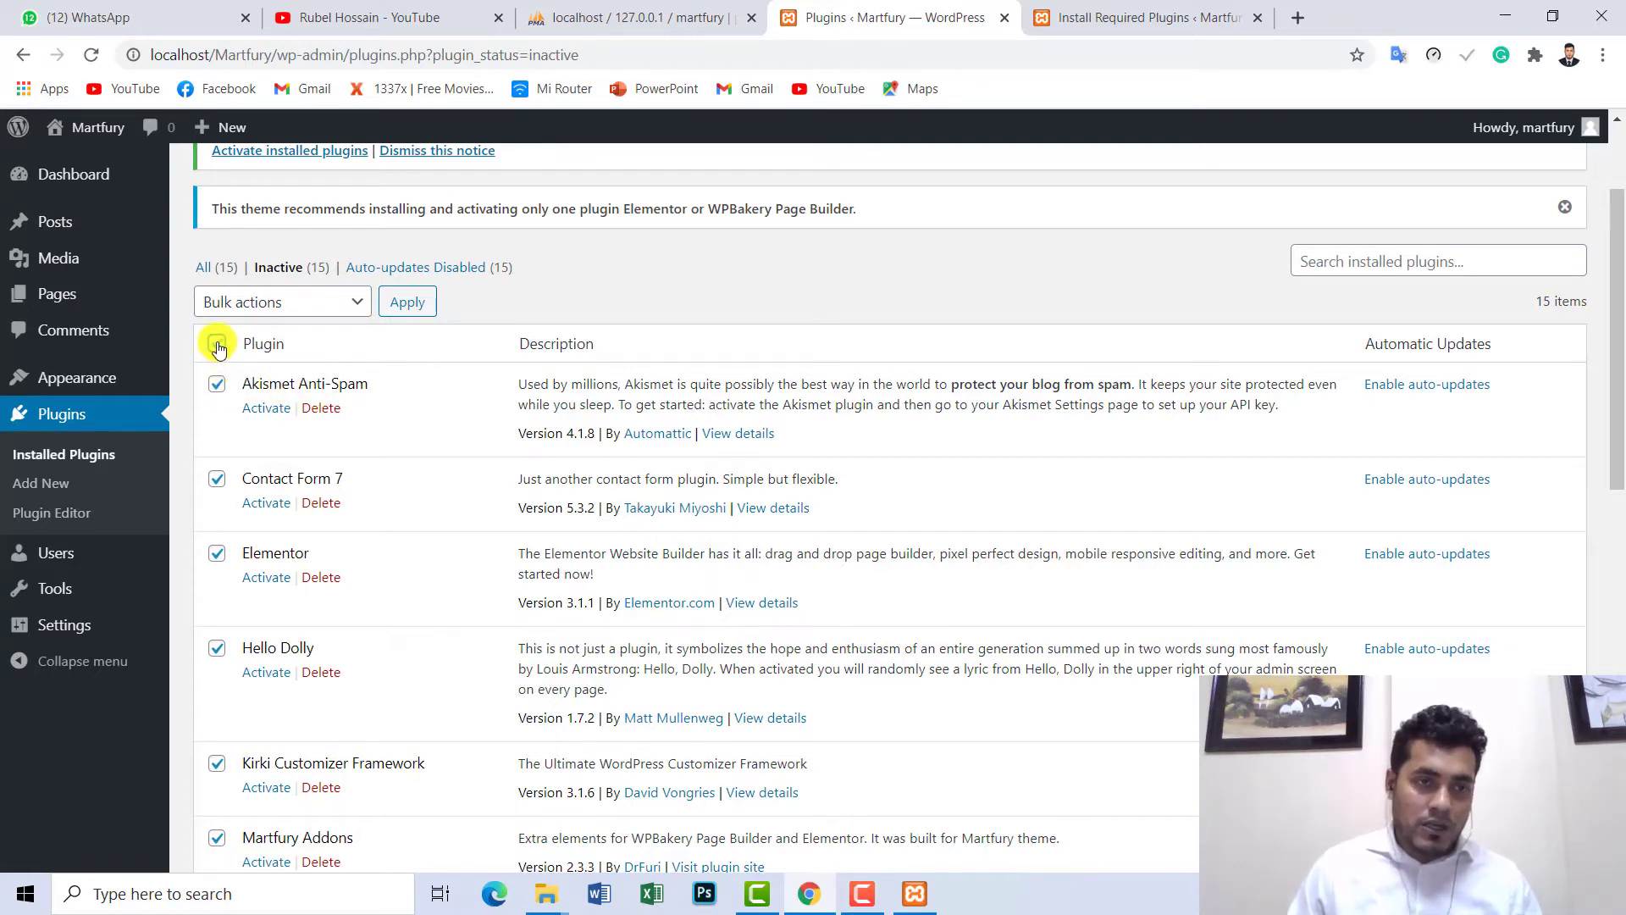
left_click(217, 344)
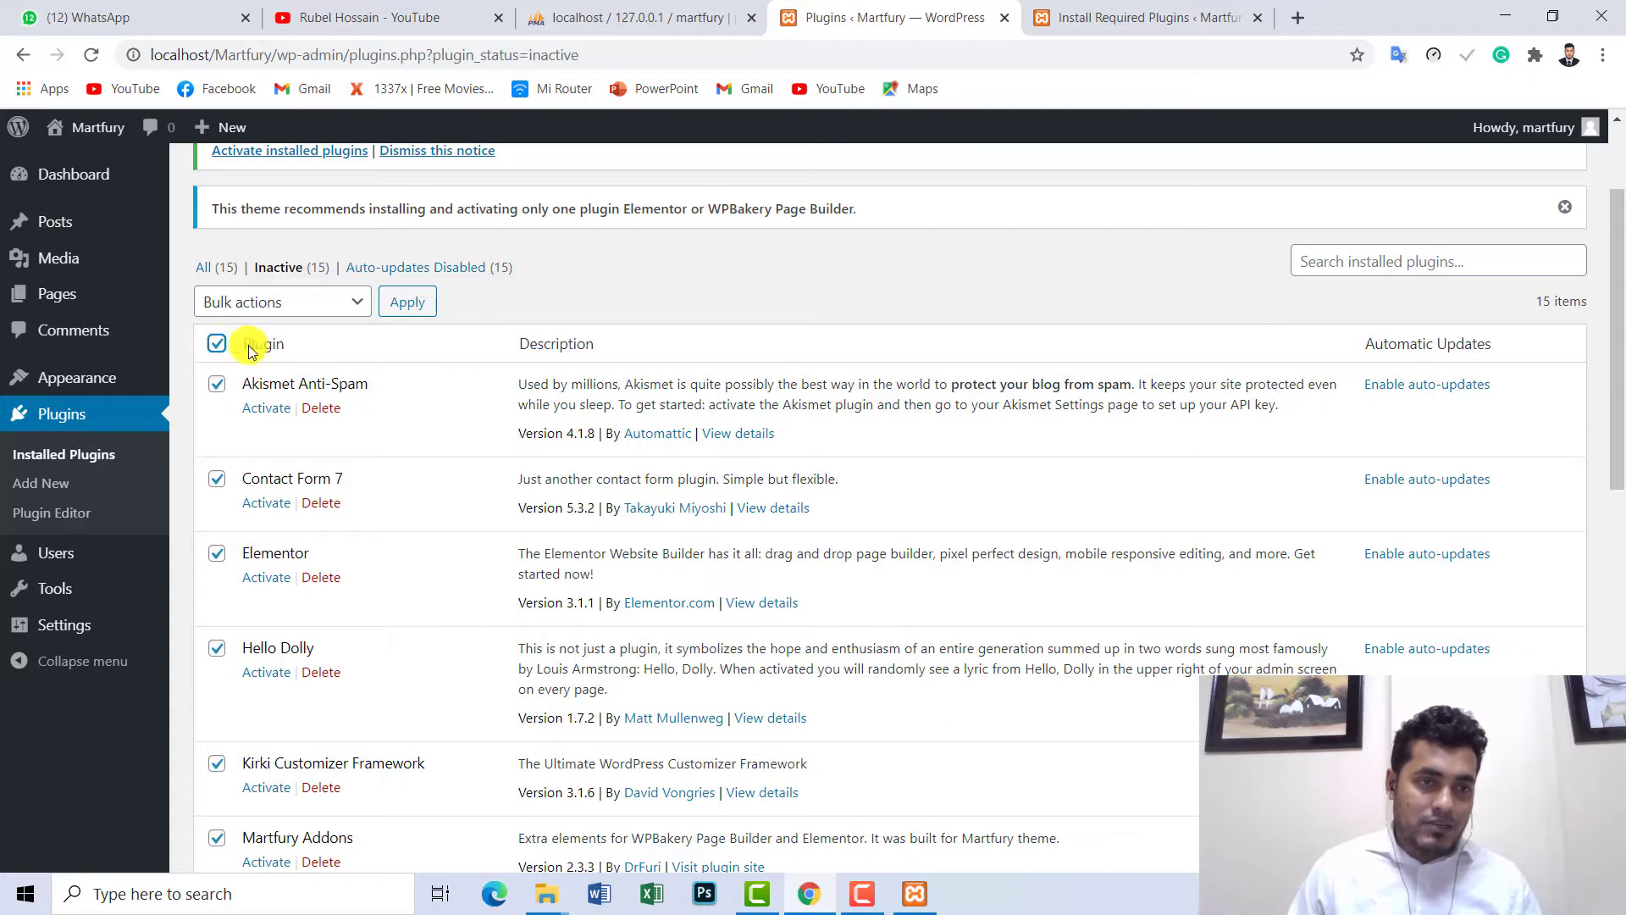
left_click(260, 301)
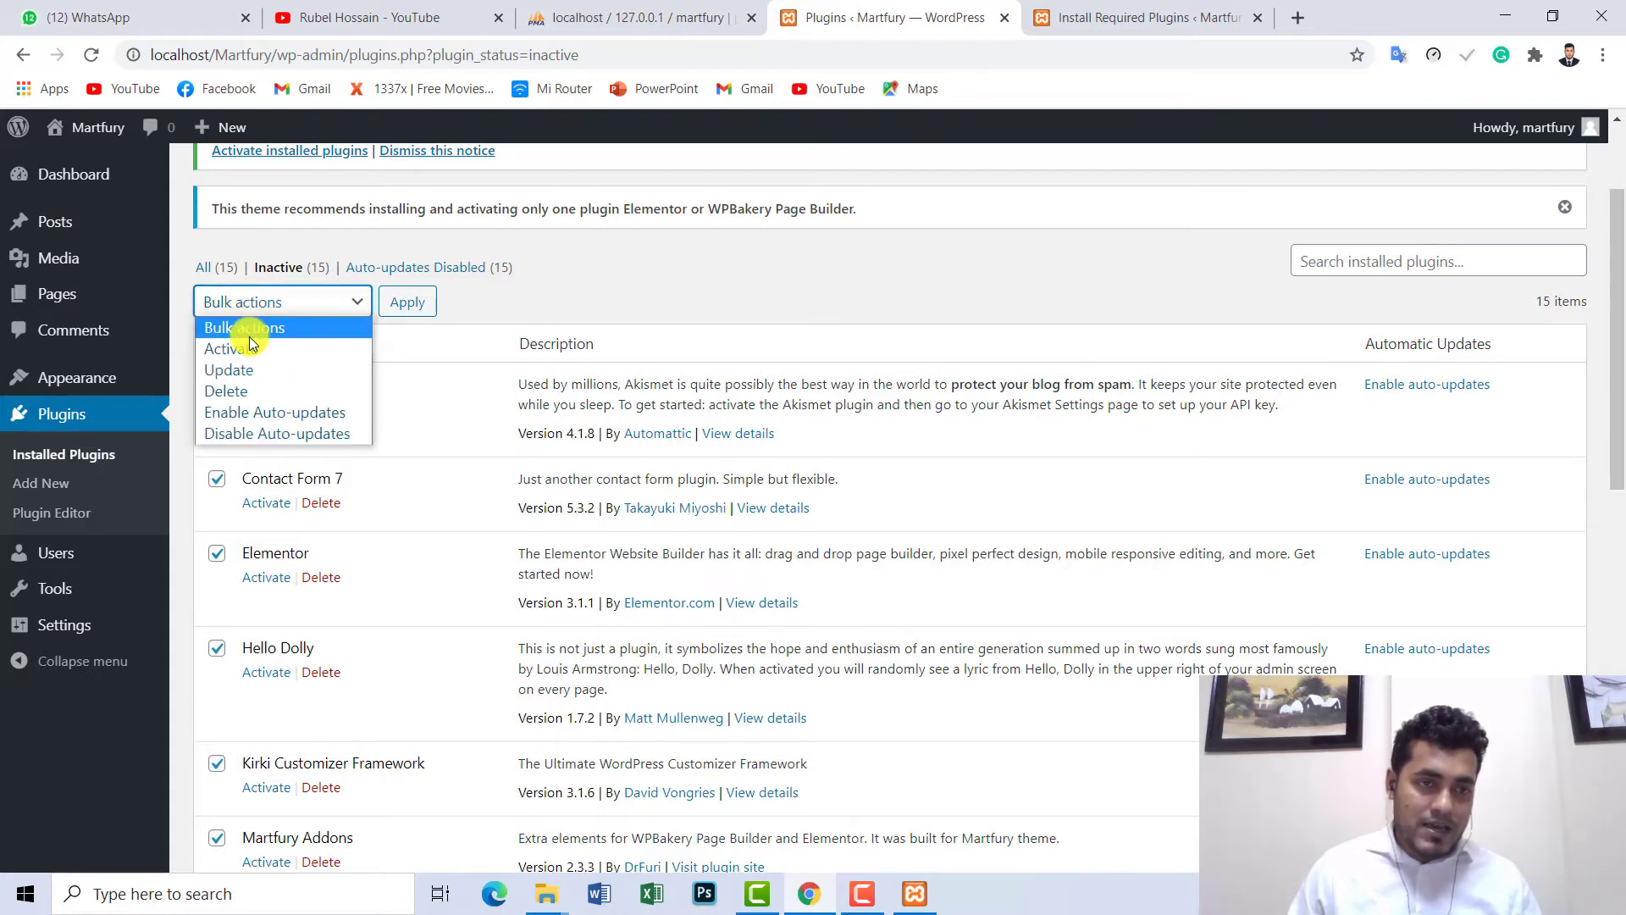
left_click(245, 348)
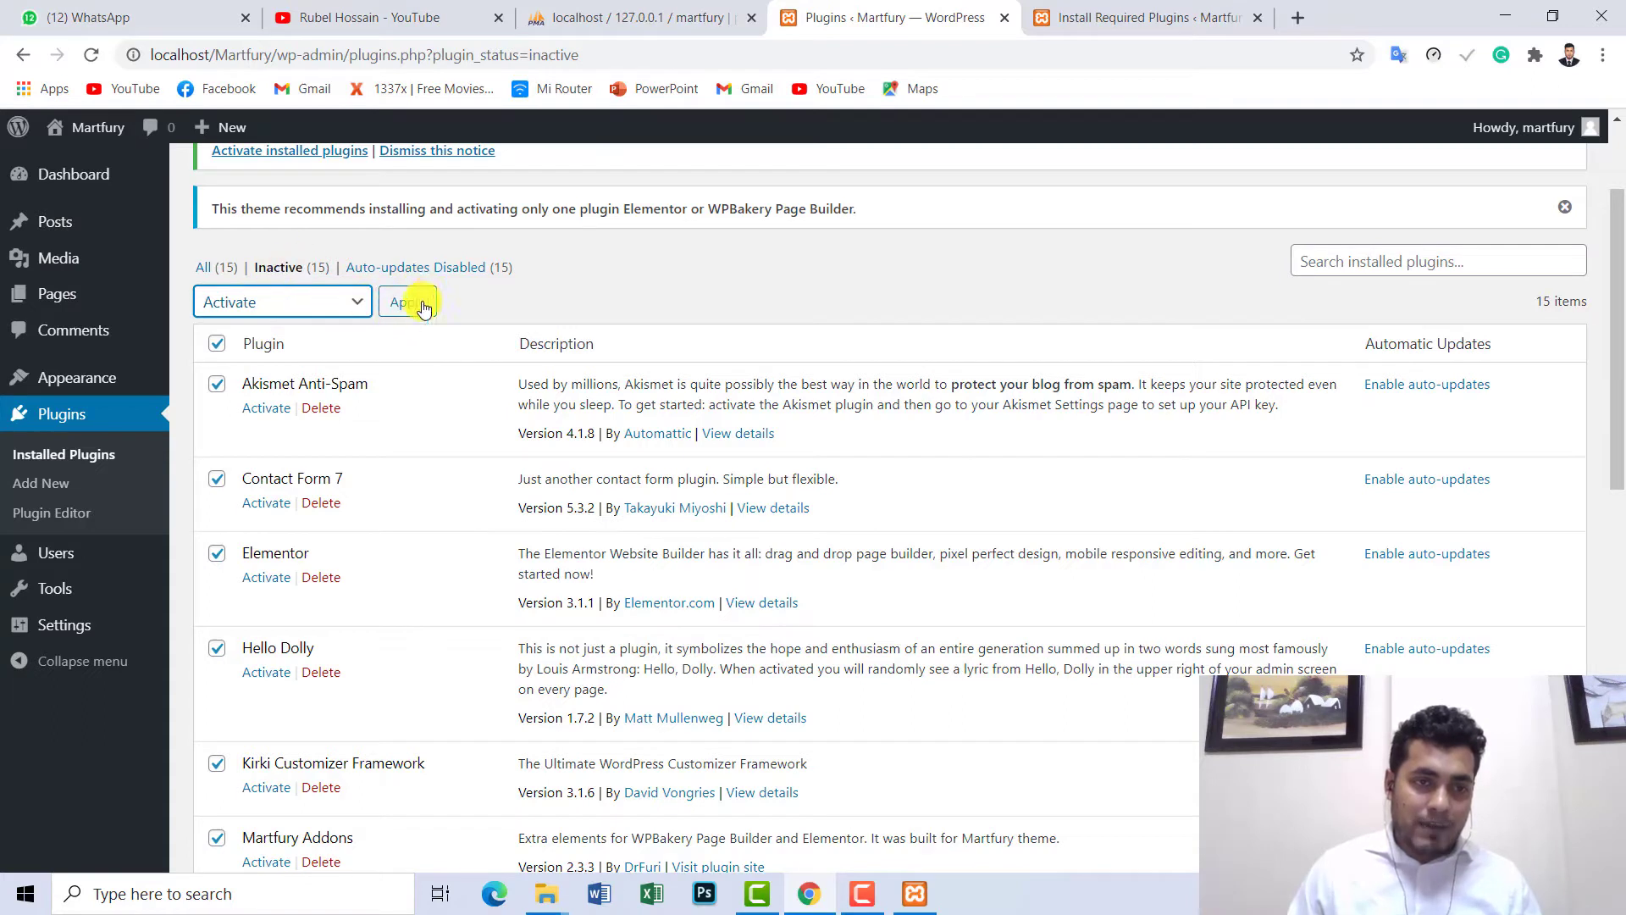
- Apply the Activate bulk action to the checked plugins and scroll the reloaded page
left_click(398, 305)
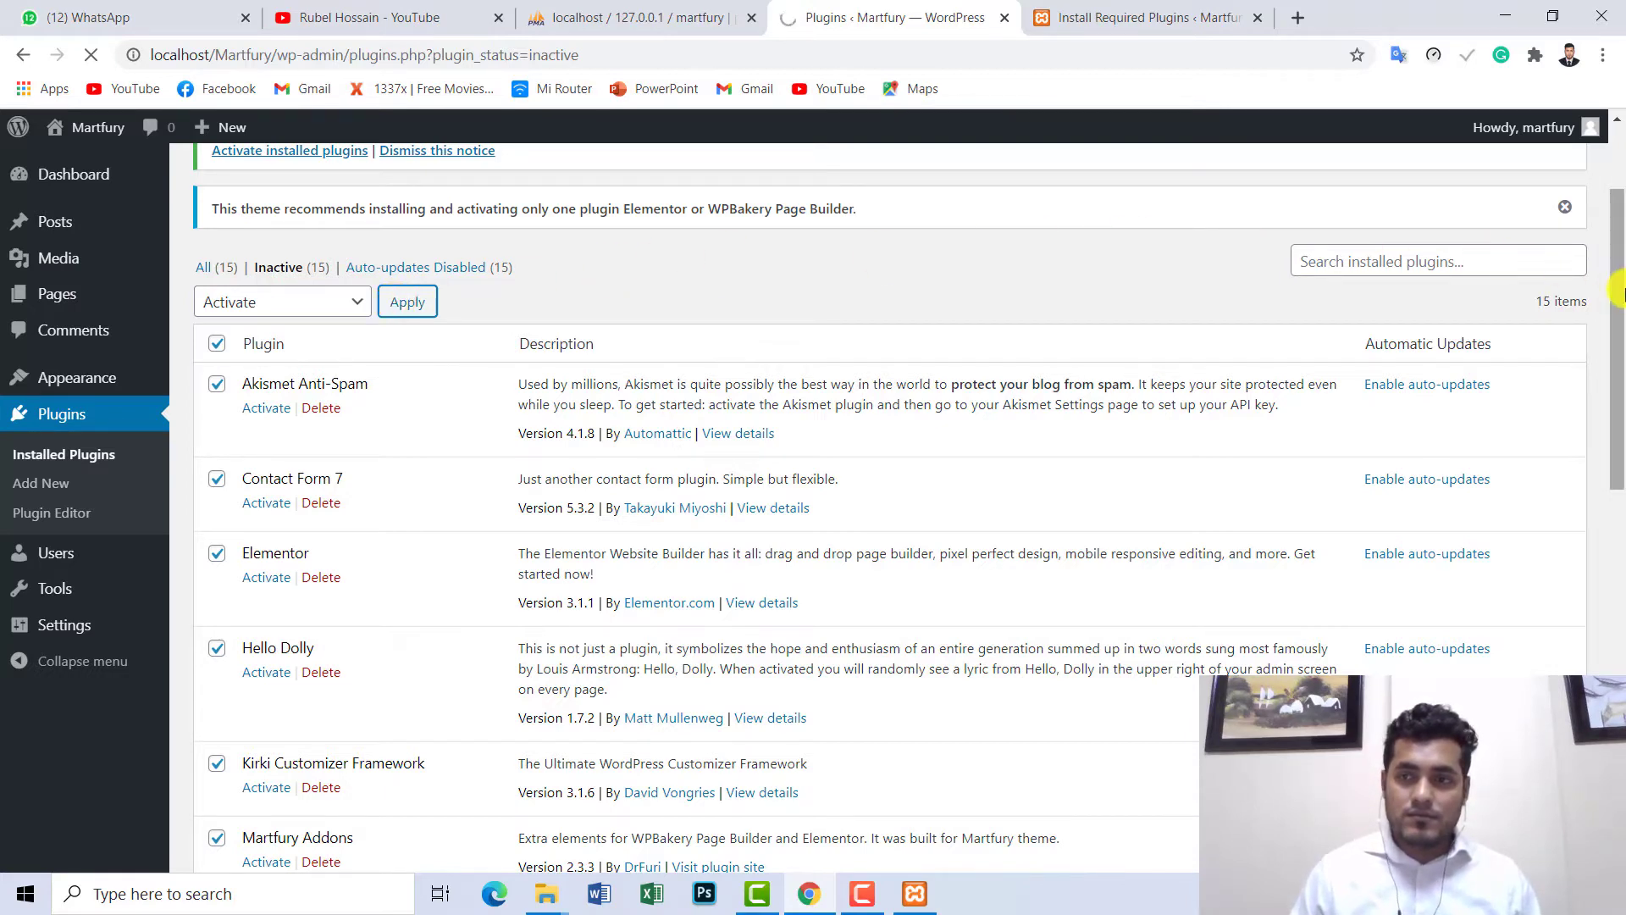
scroll(1613, 305, "down", 5)
scroll(1618, 559, "down", 5)
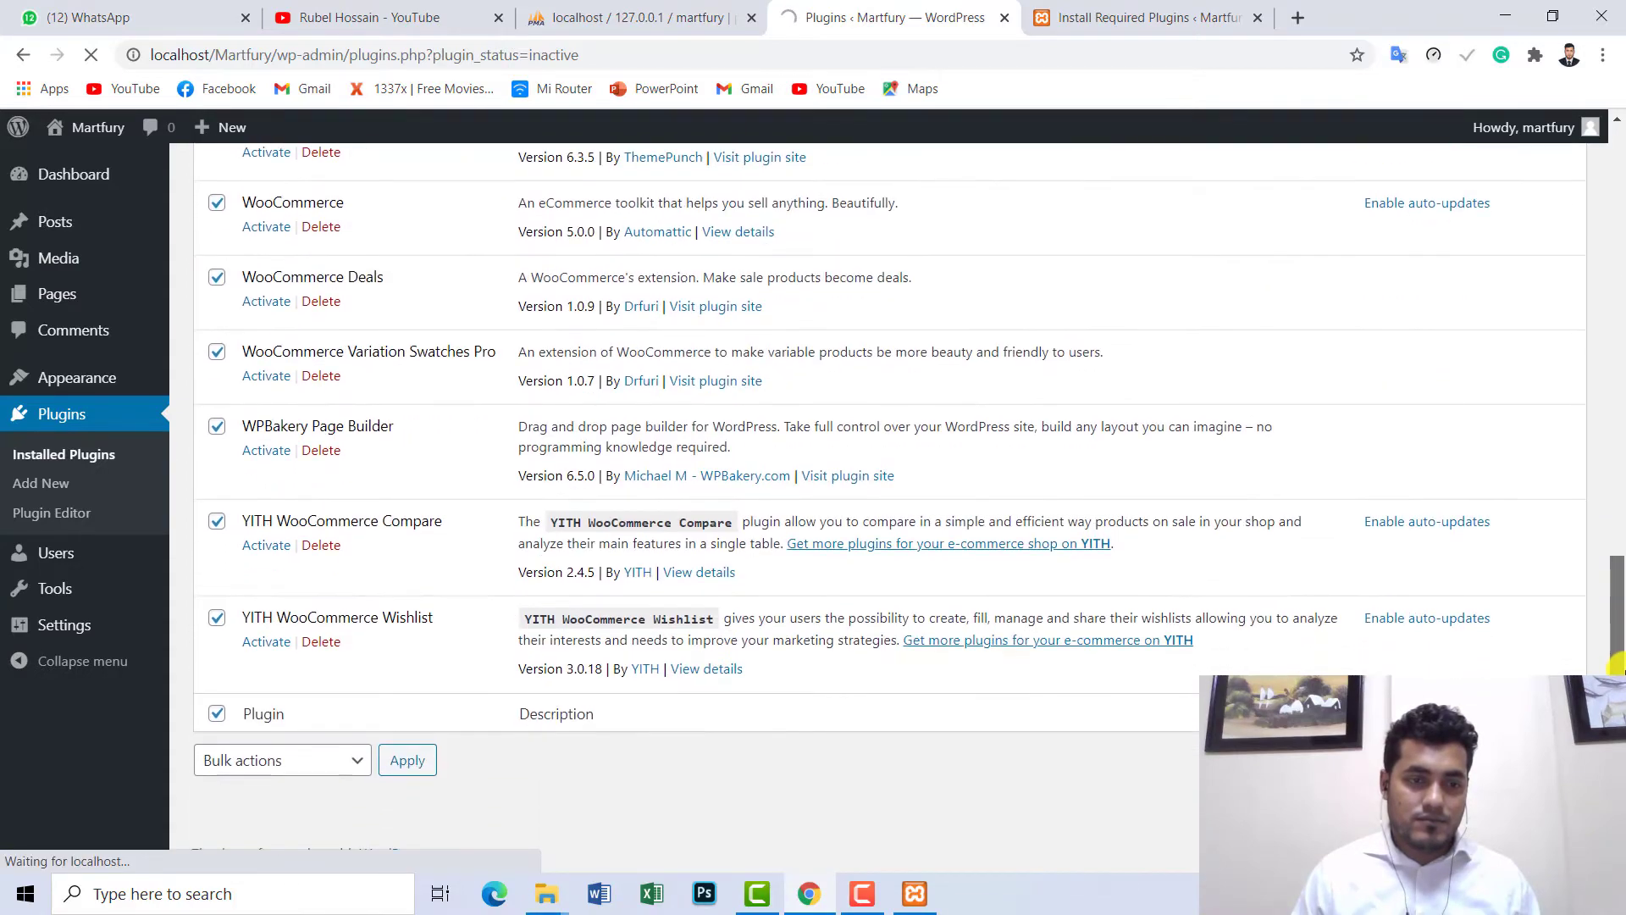
left_click_drag(1618, 660, 1618, 237)
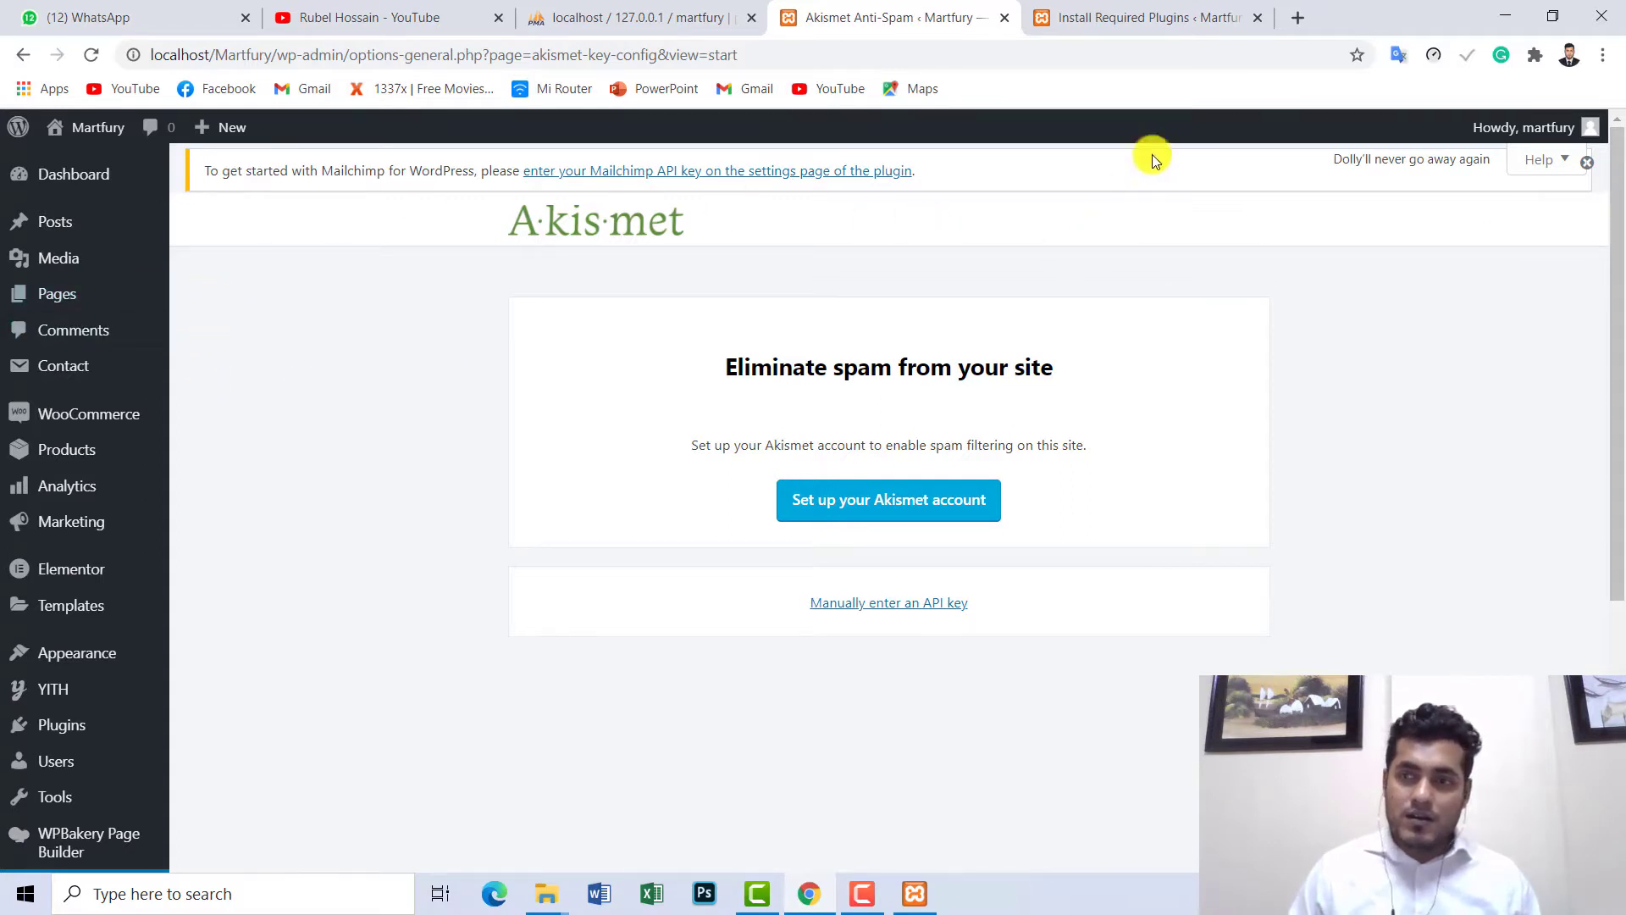
- Dismiss the Mailchimp API key notice and go back to the Install Required Plugins tab
left_click(1584, 167)
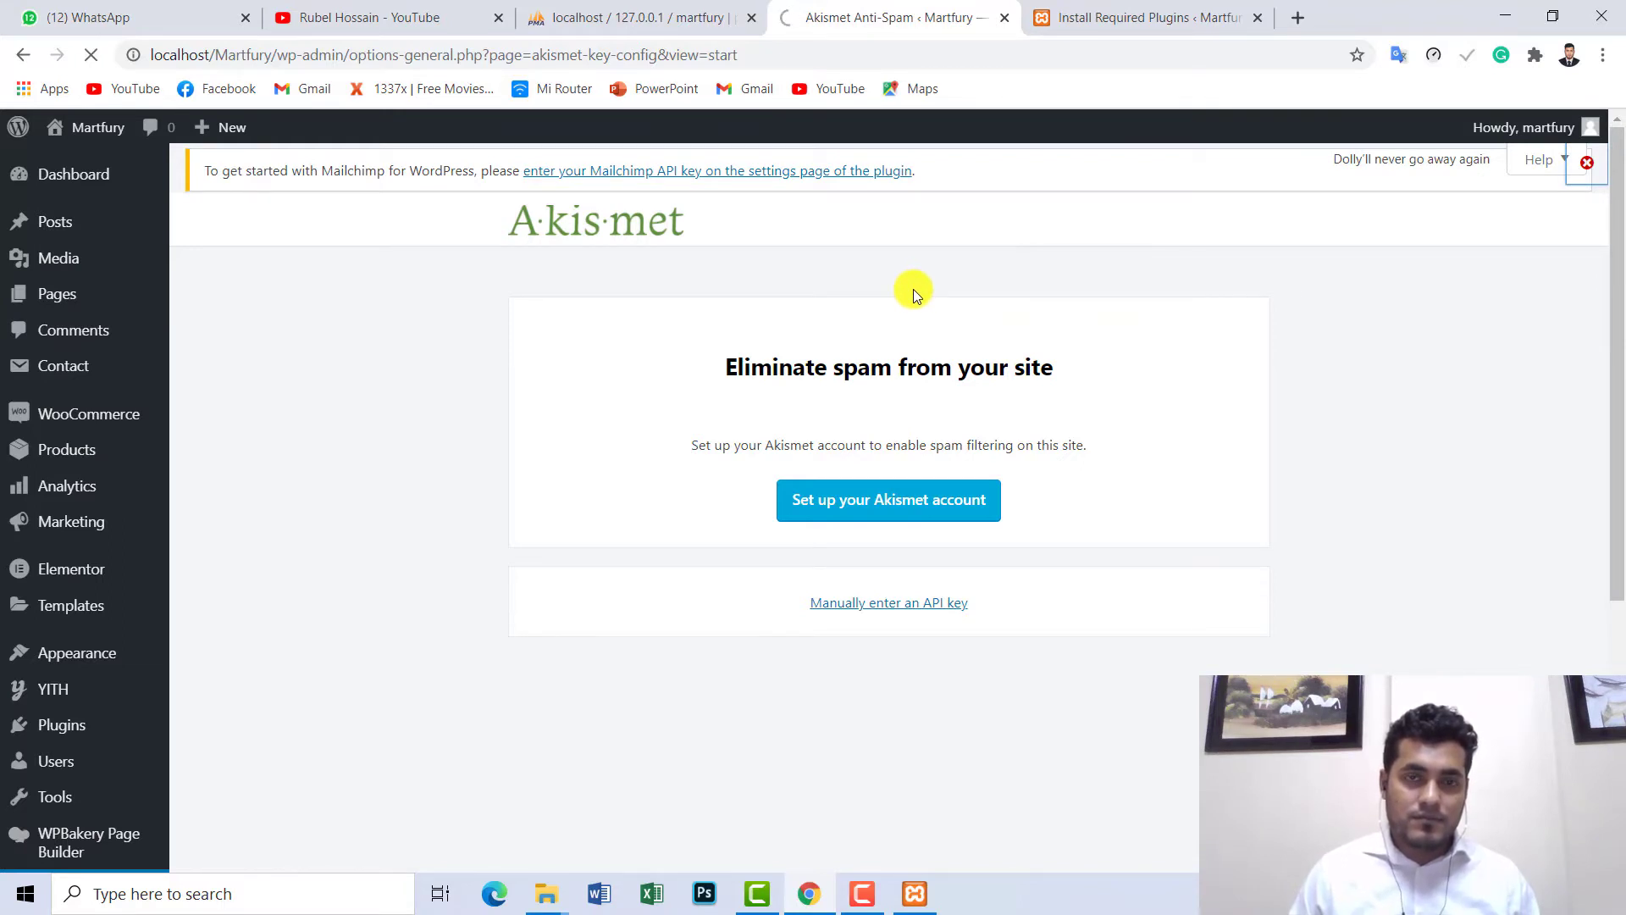
left_click(1141, 9)
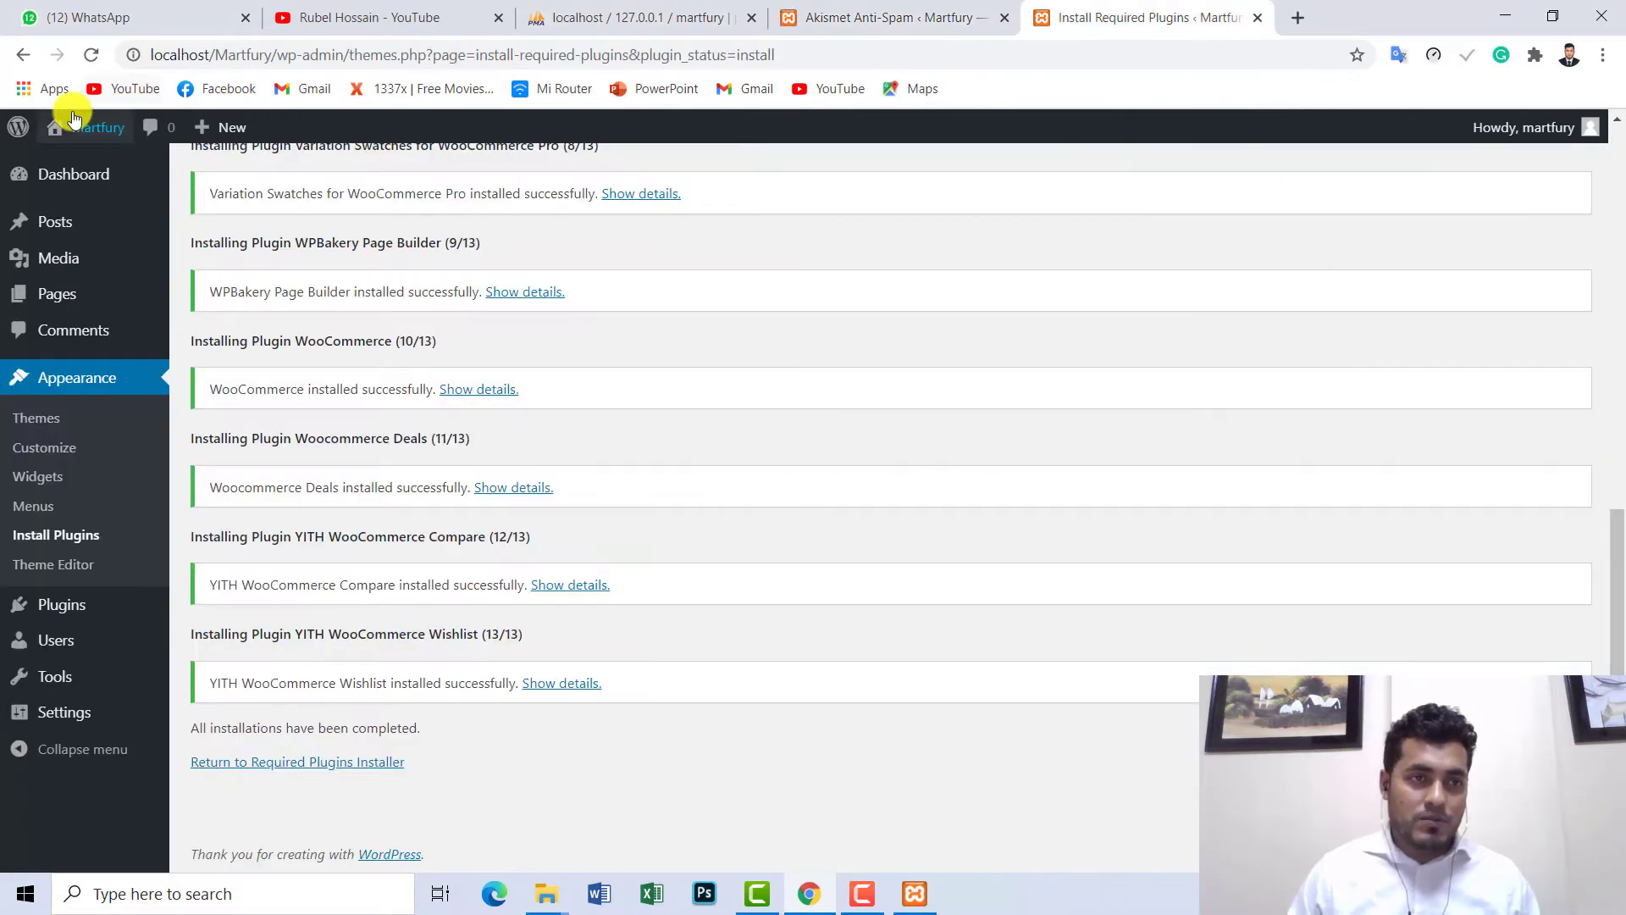
- Visit the Martfury front page from the admin bar, then return to the Akismet setup tab
mouse_move(79, 135)
left_click(79, 166)
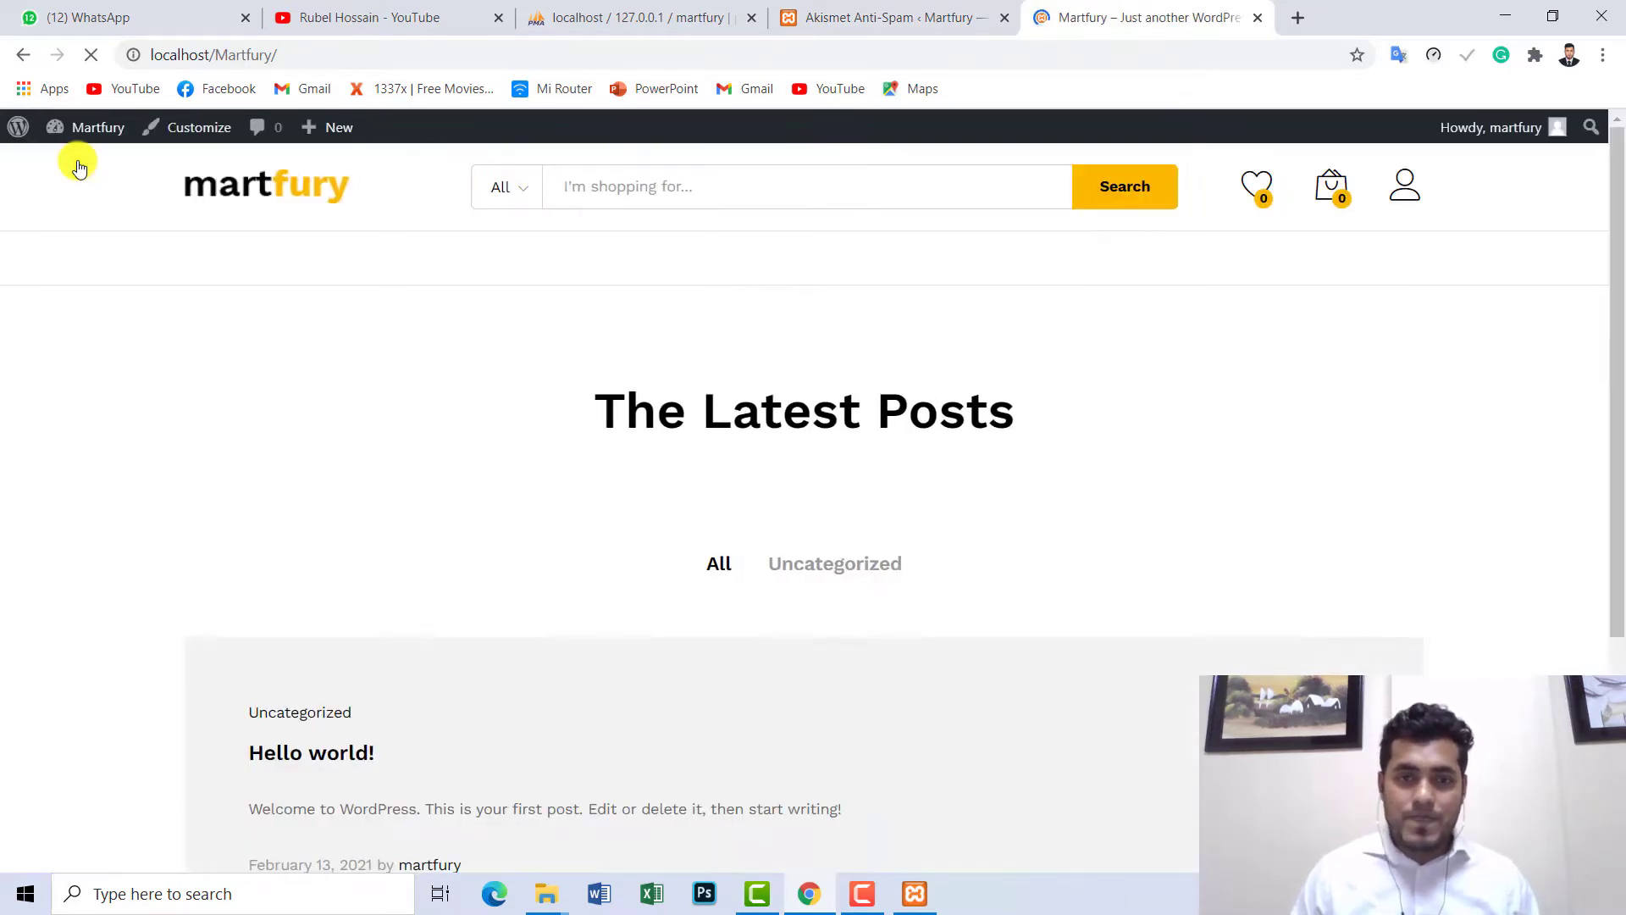
left_click_drag(1618, 278, 1619, 199)
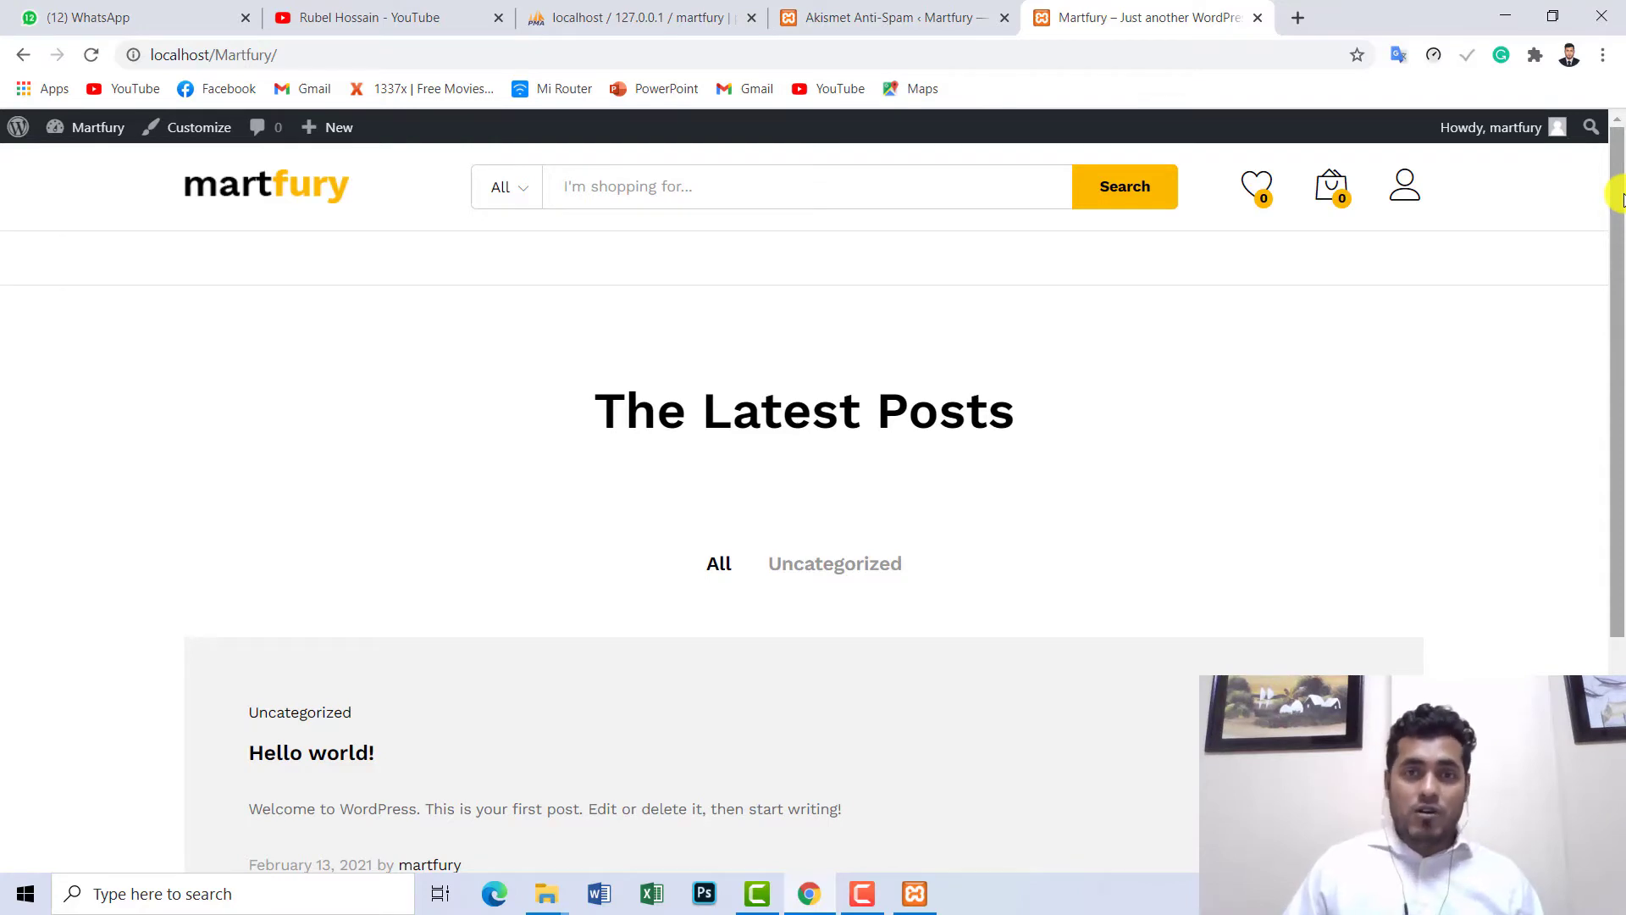
left_click(885, 17)
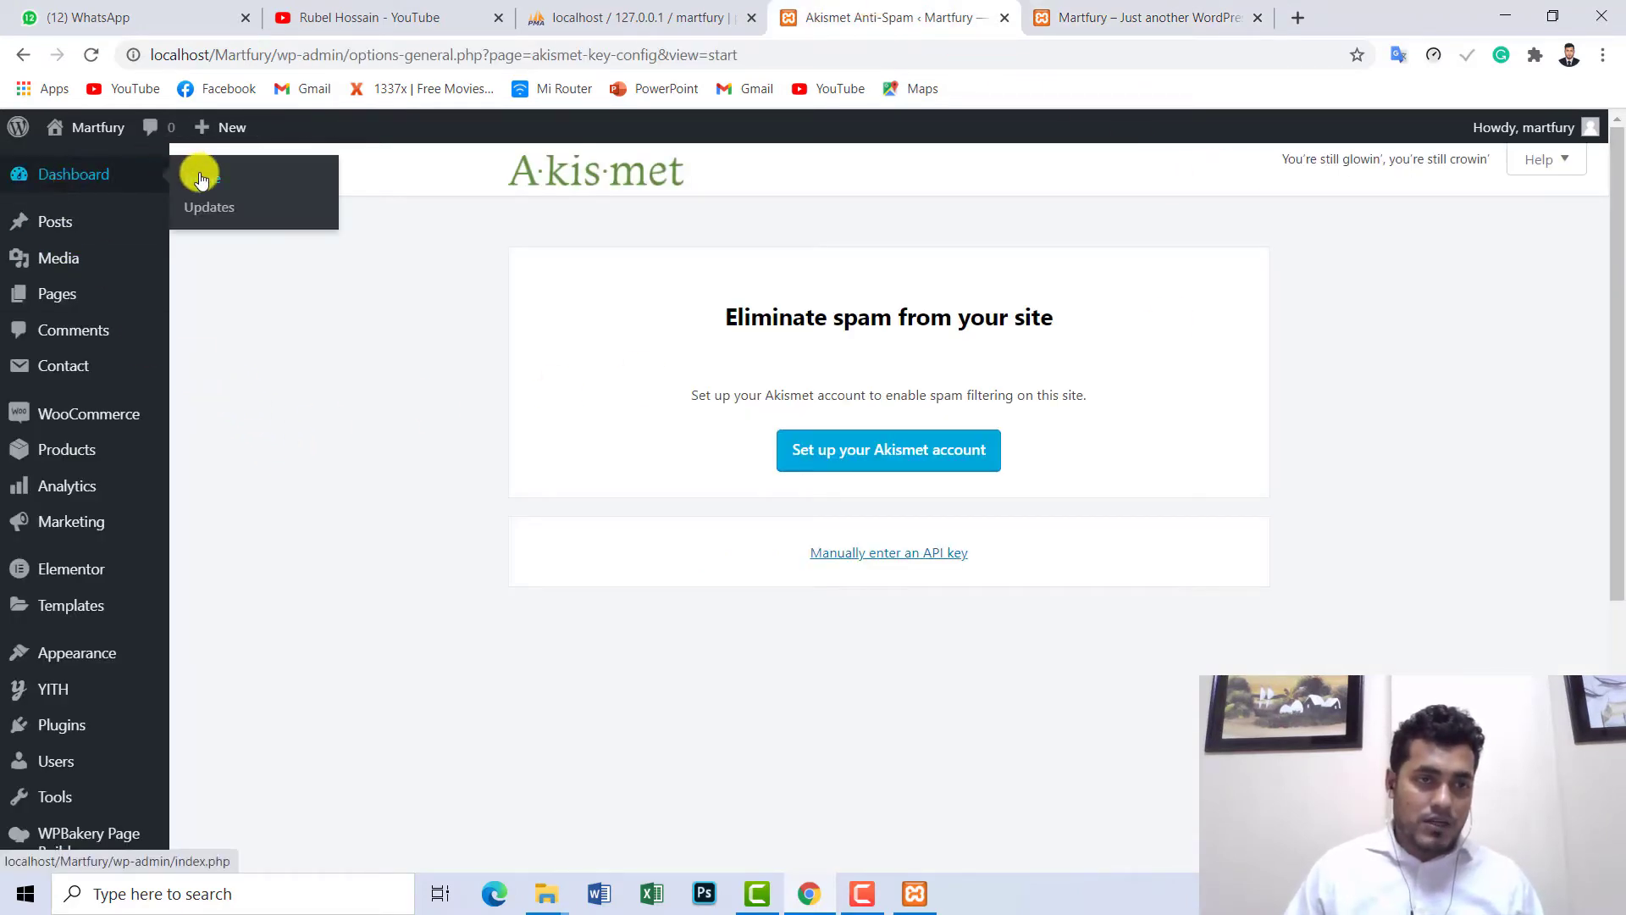
- Go to Dashboard Home, then to Plugins > Installed Plugins
left_click(201, 178)
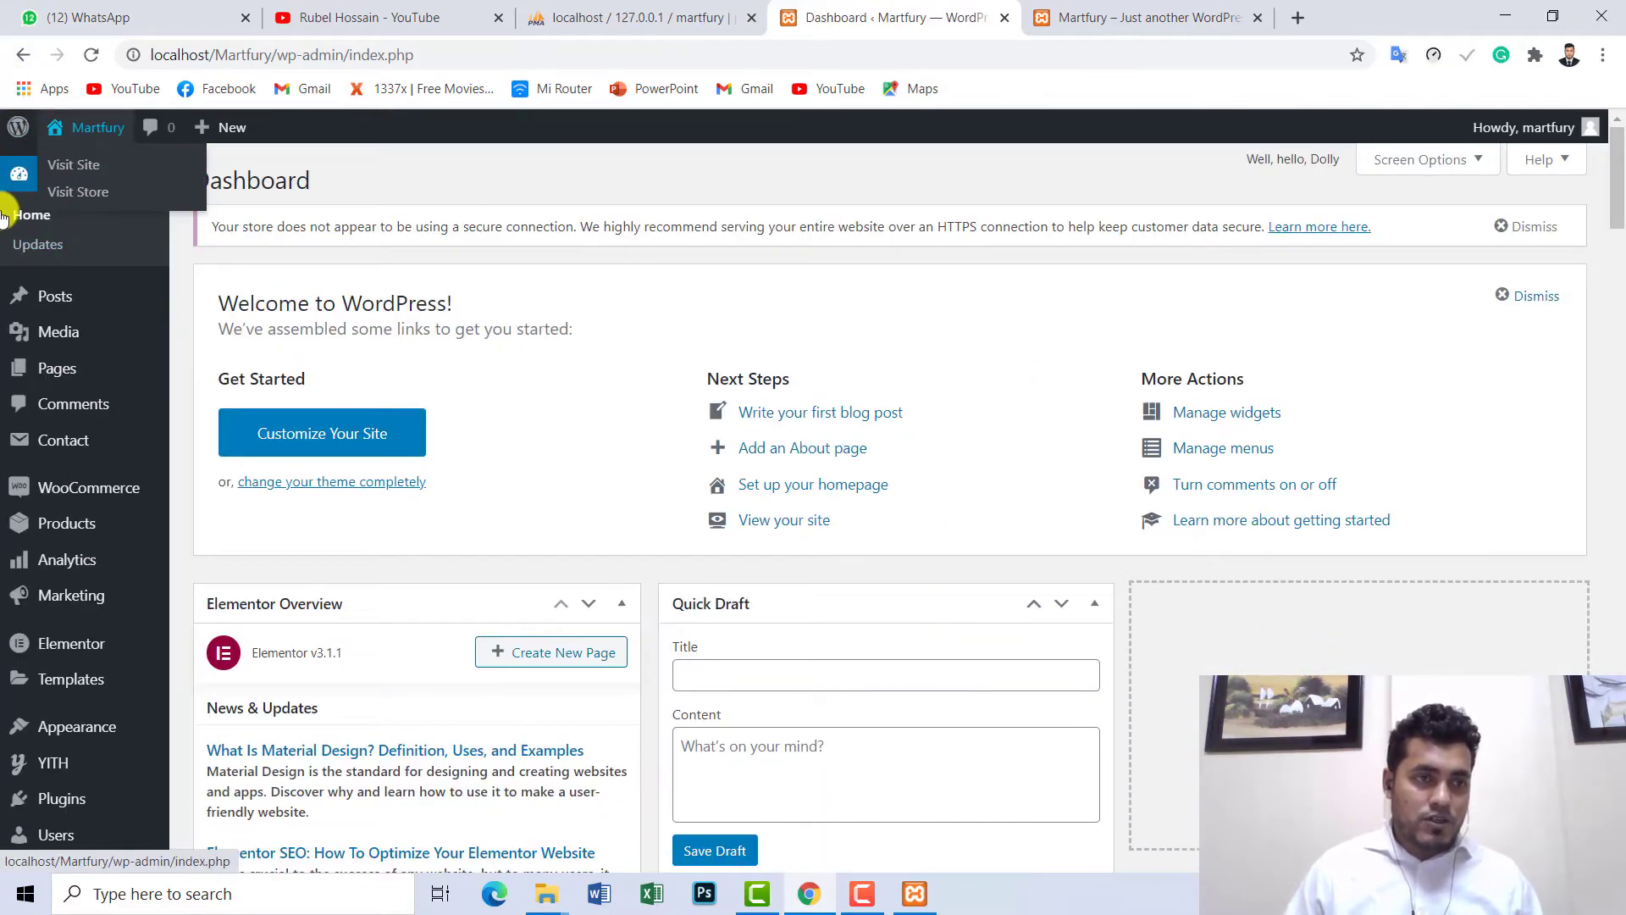
scroll(1050, 427, "down", 8)
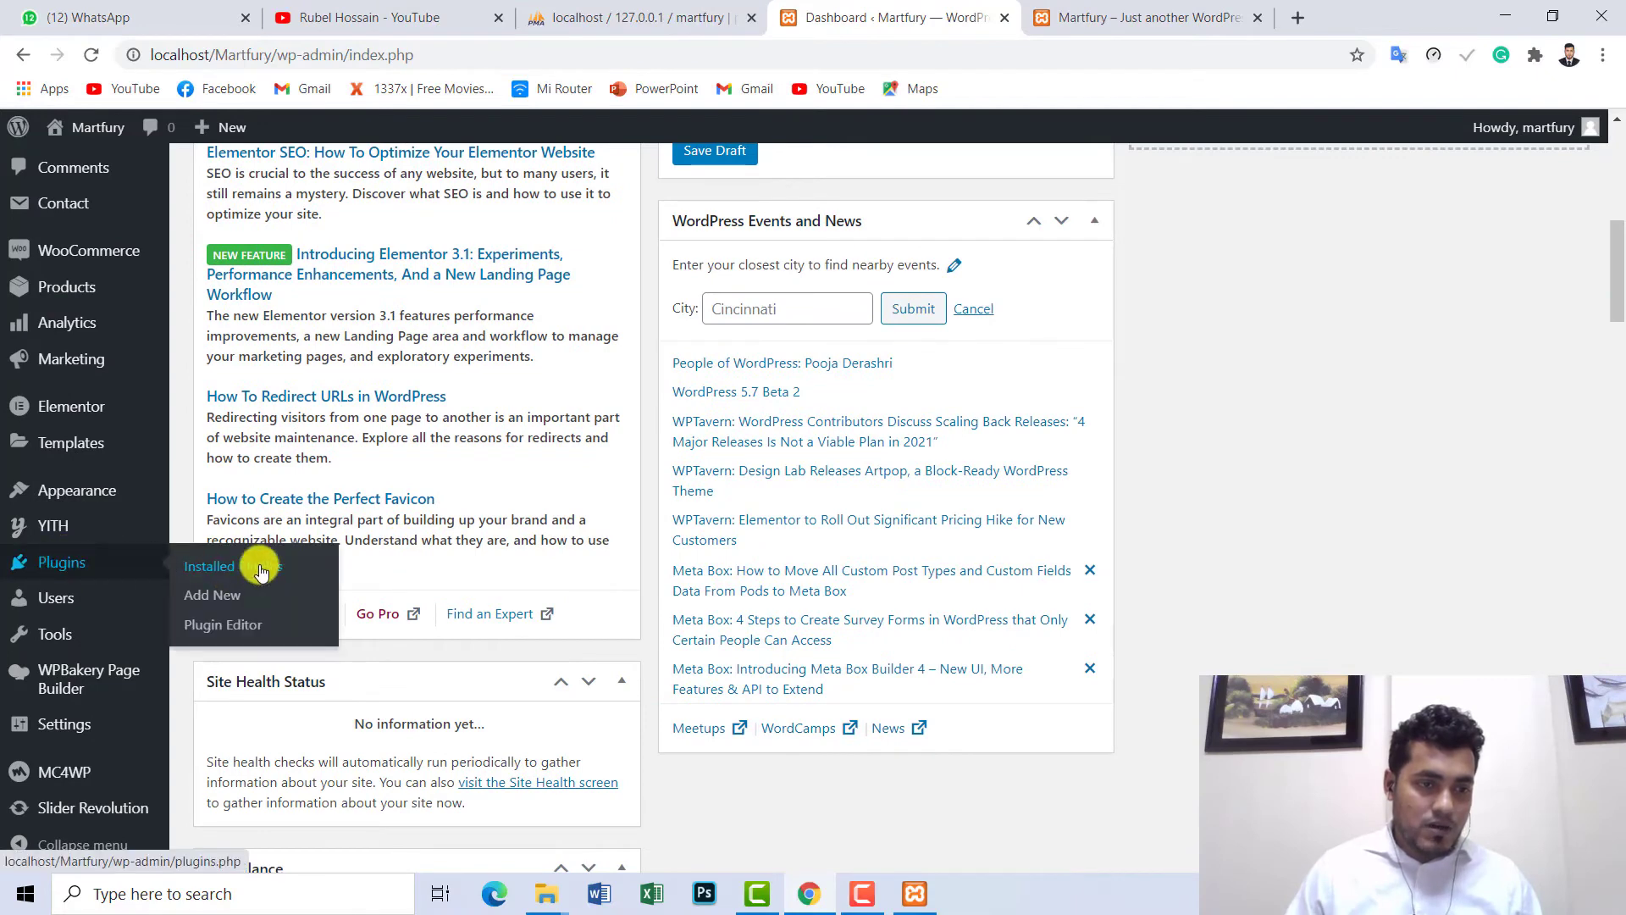
left_click(260, 571)
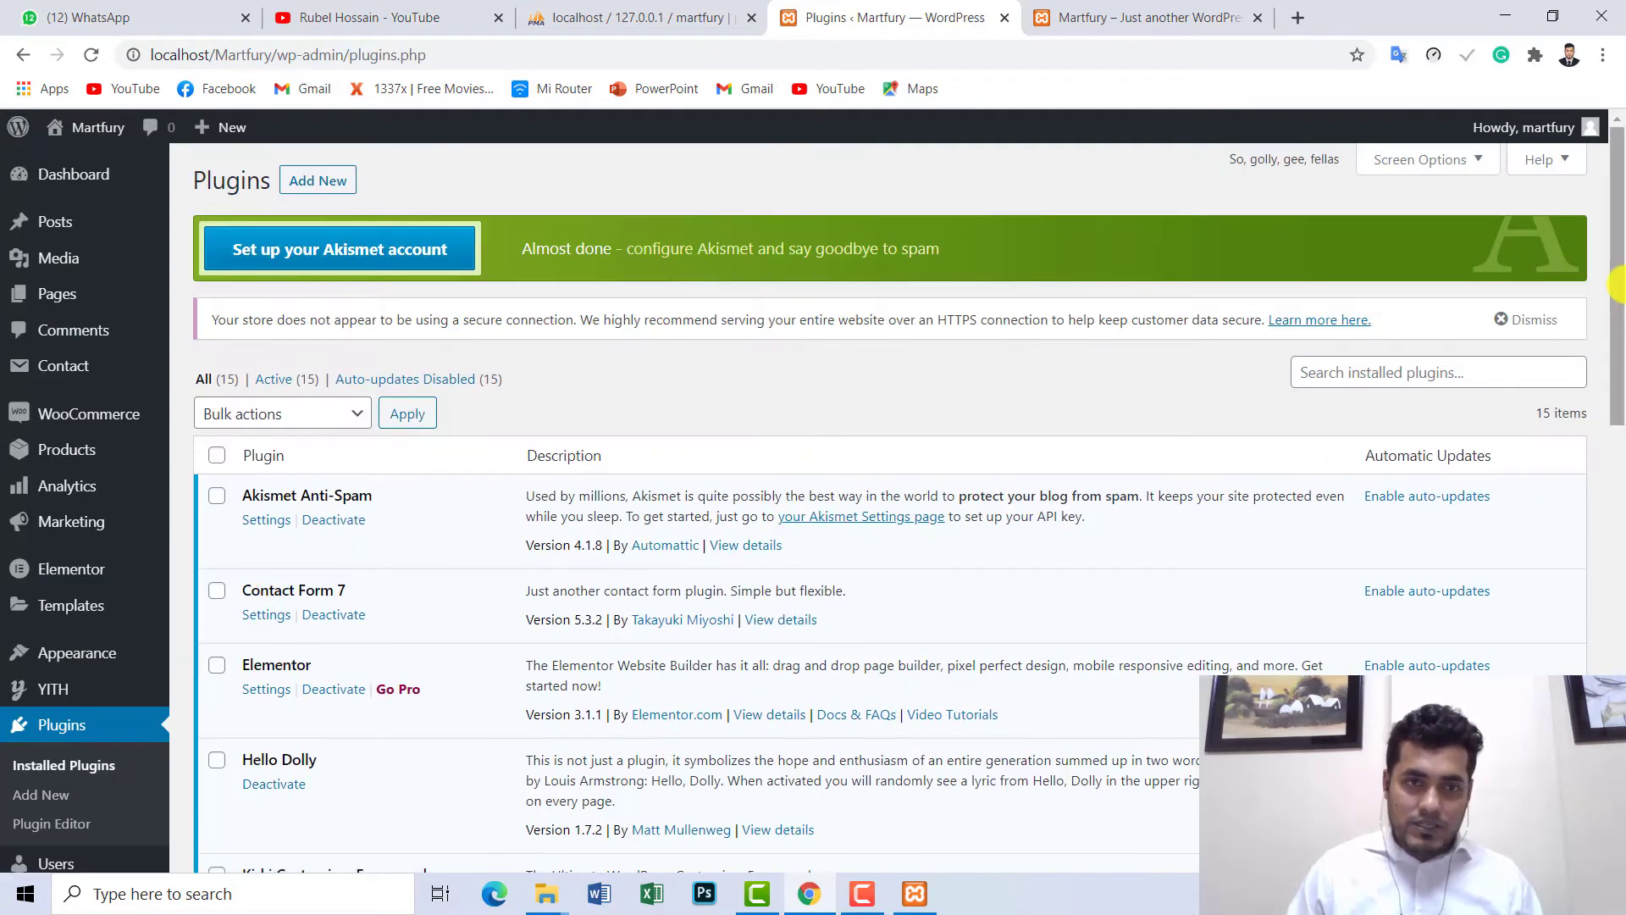
- Scroll through the Plugins page to review all 15 now-active plugins, including WooCommerce and Elementor
left_click_drag(1618, 285, 1620, 356)
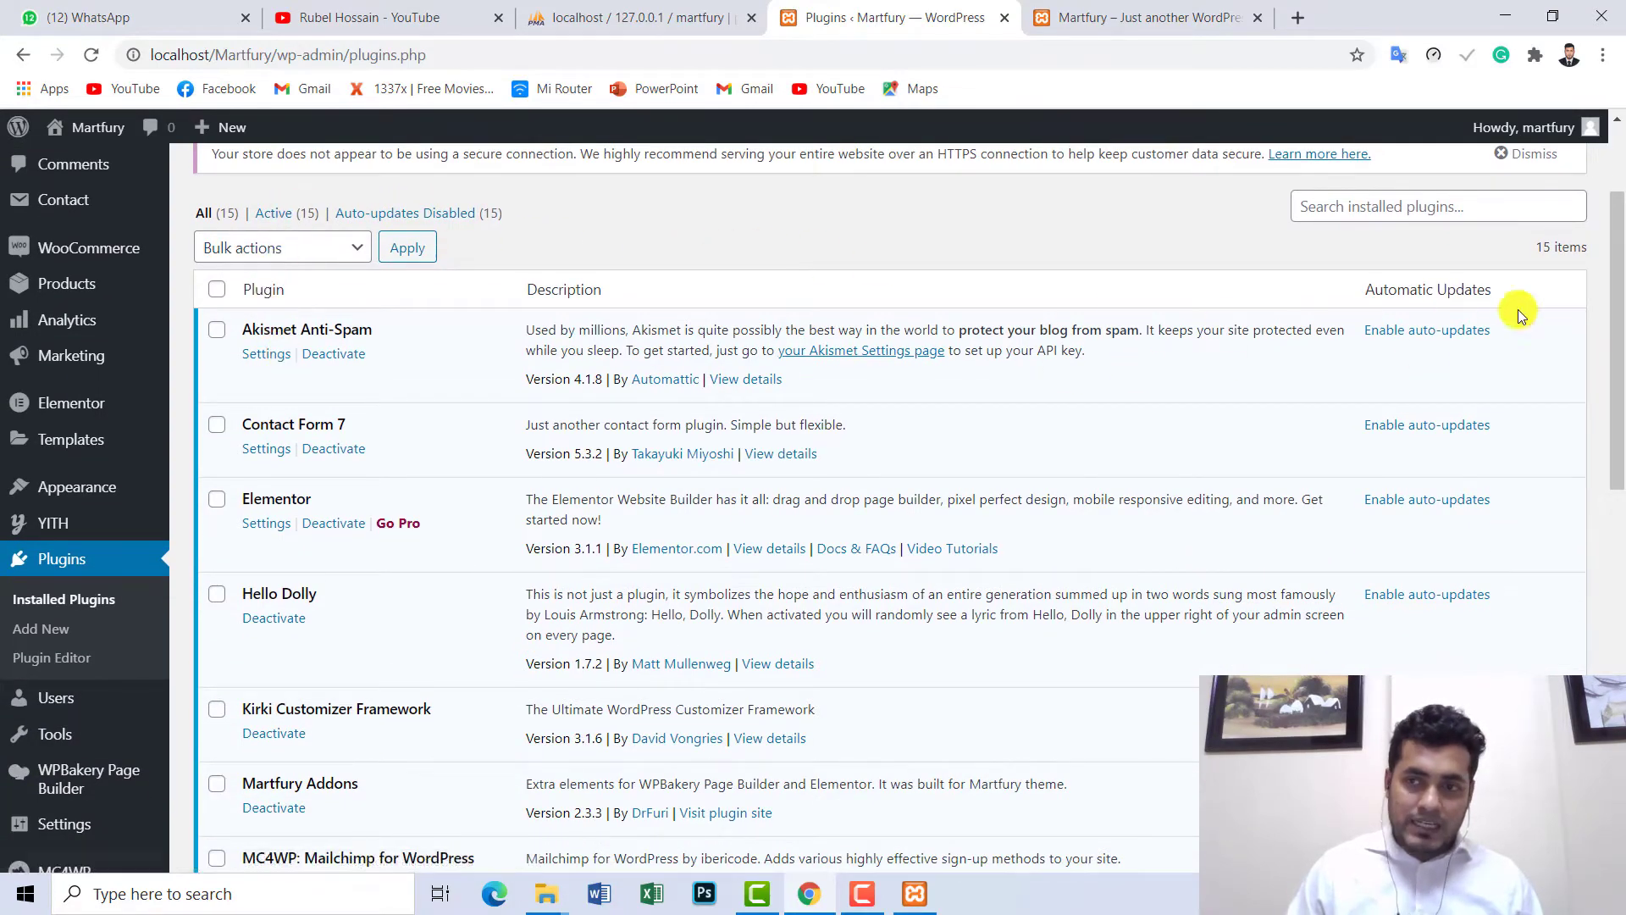
scroll(1519, 315, "down", 10)
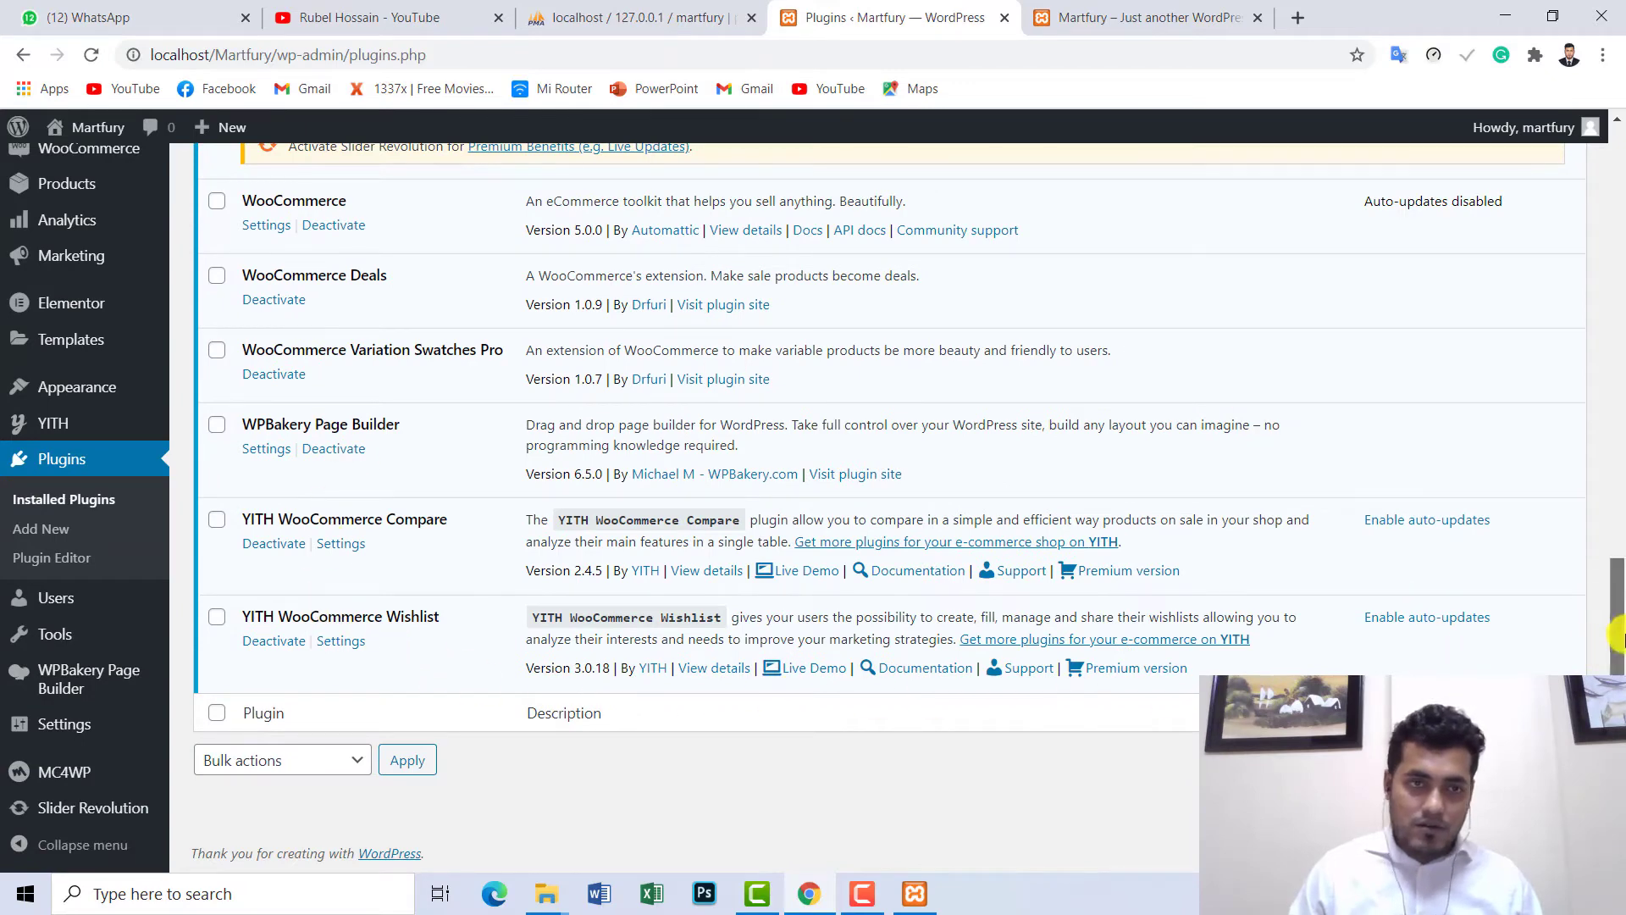
left_click_drag(1618, 636, 1618, 222)
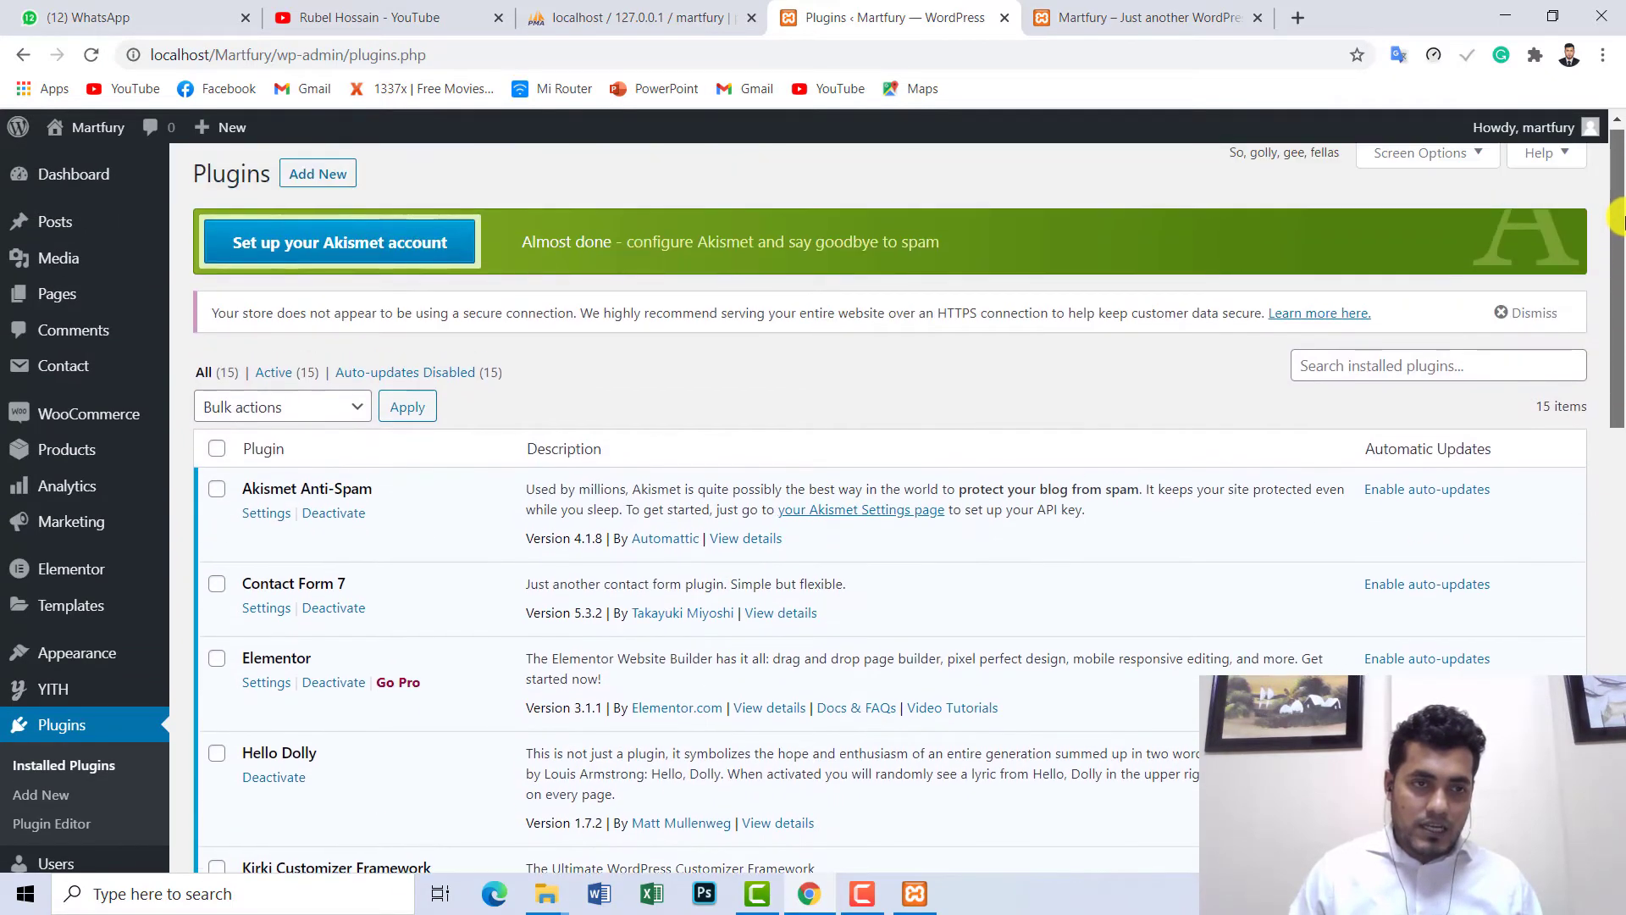
scroll(78, 499, "down", 1)
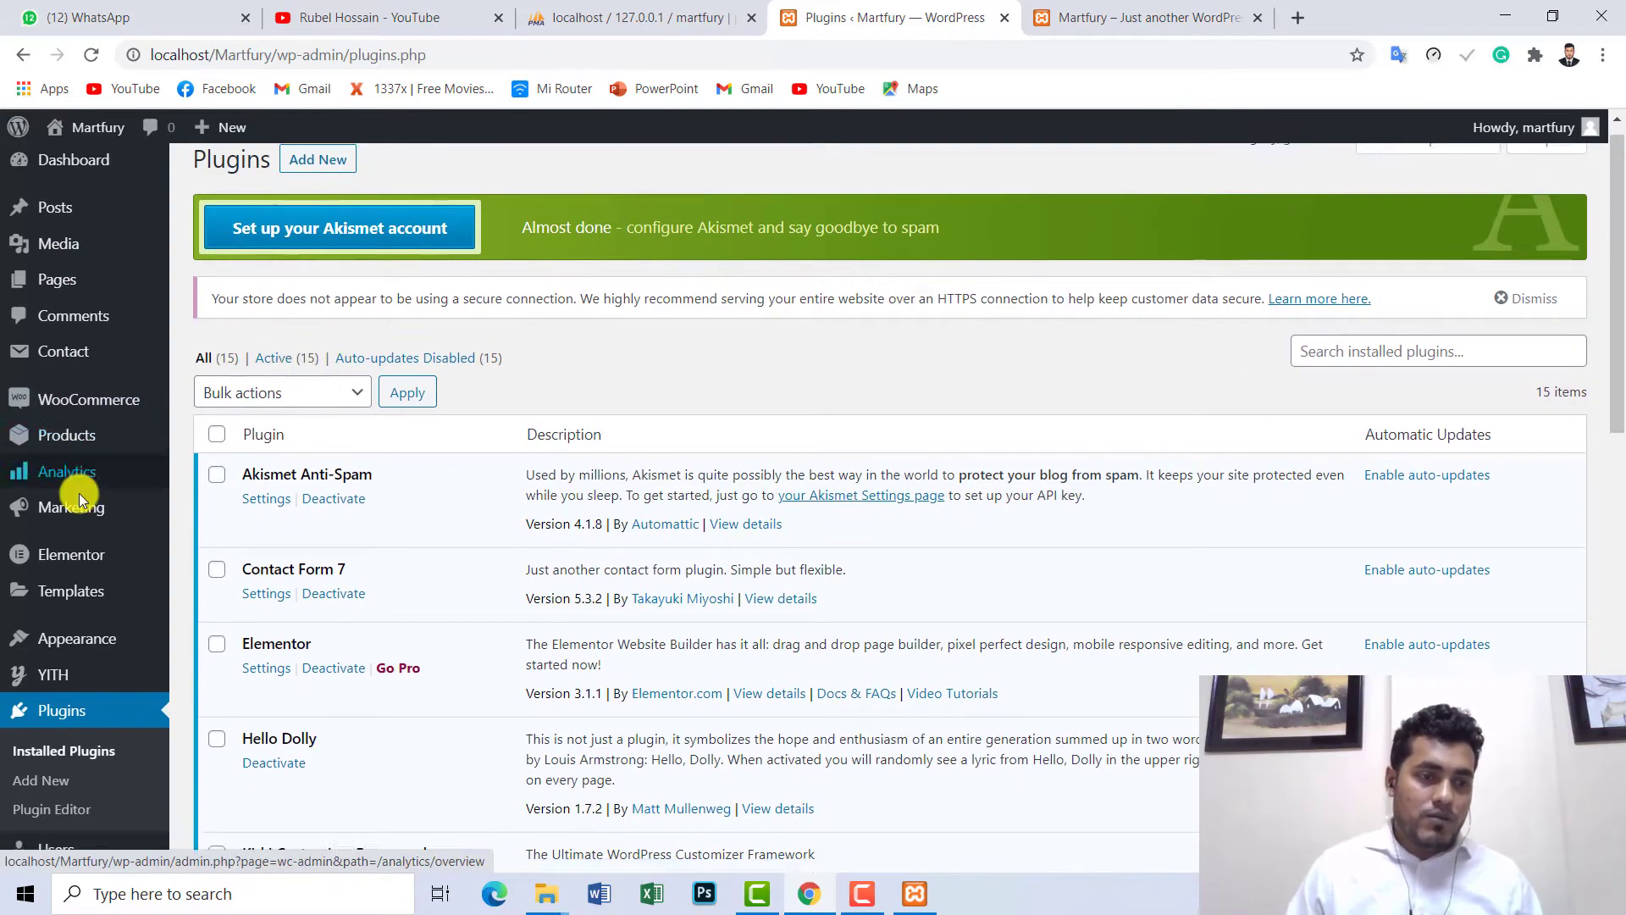
scroll(85, 500, "down", 2)
scroll(115, 501, "up", 2)
scroll(120, 462, "down", 2)
mouse_move(123, 469)
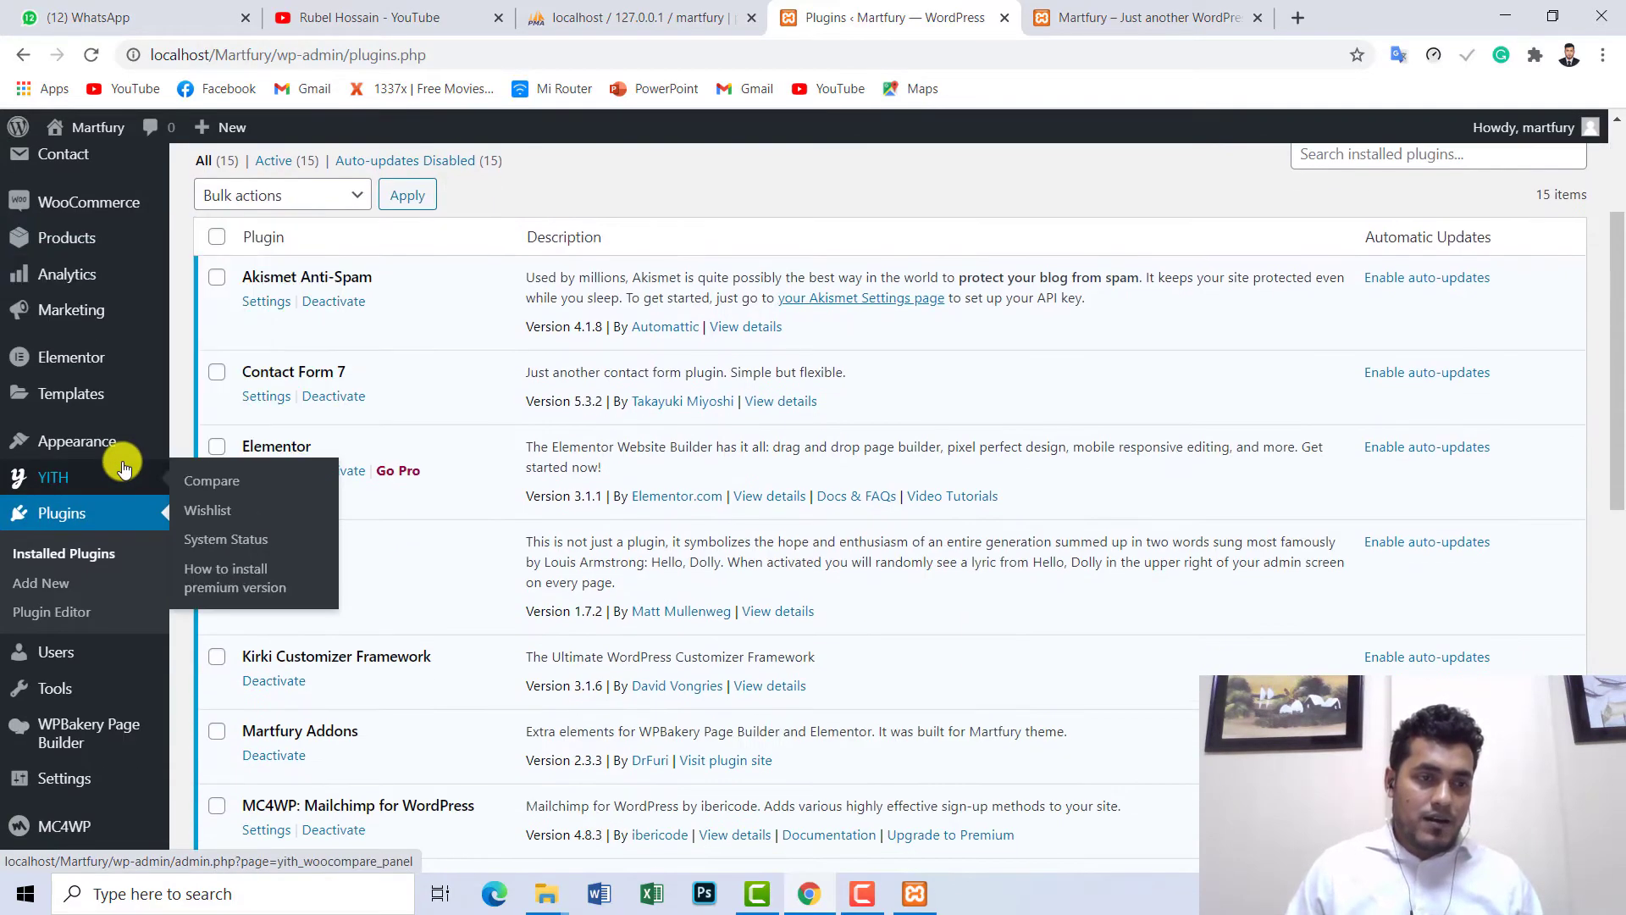
mouse_move(99, 436)
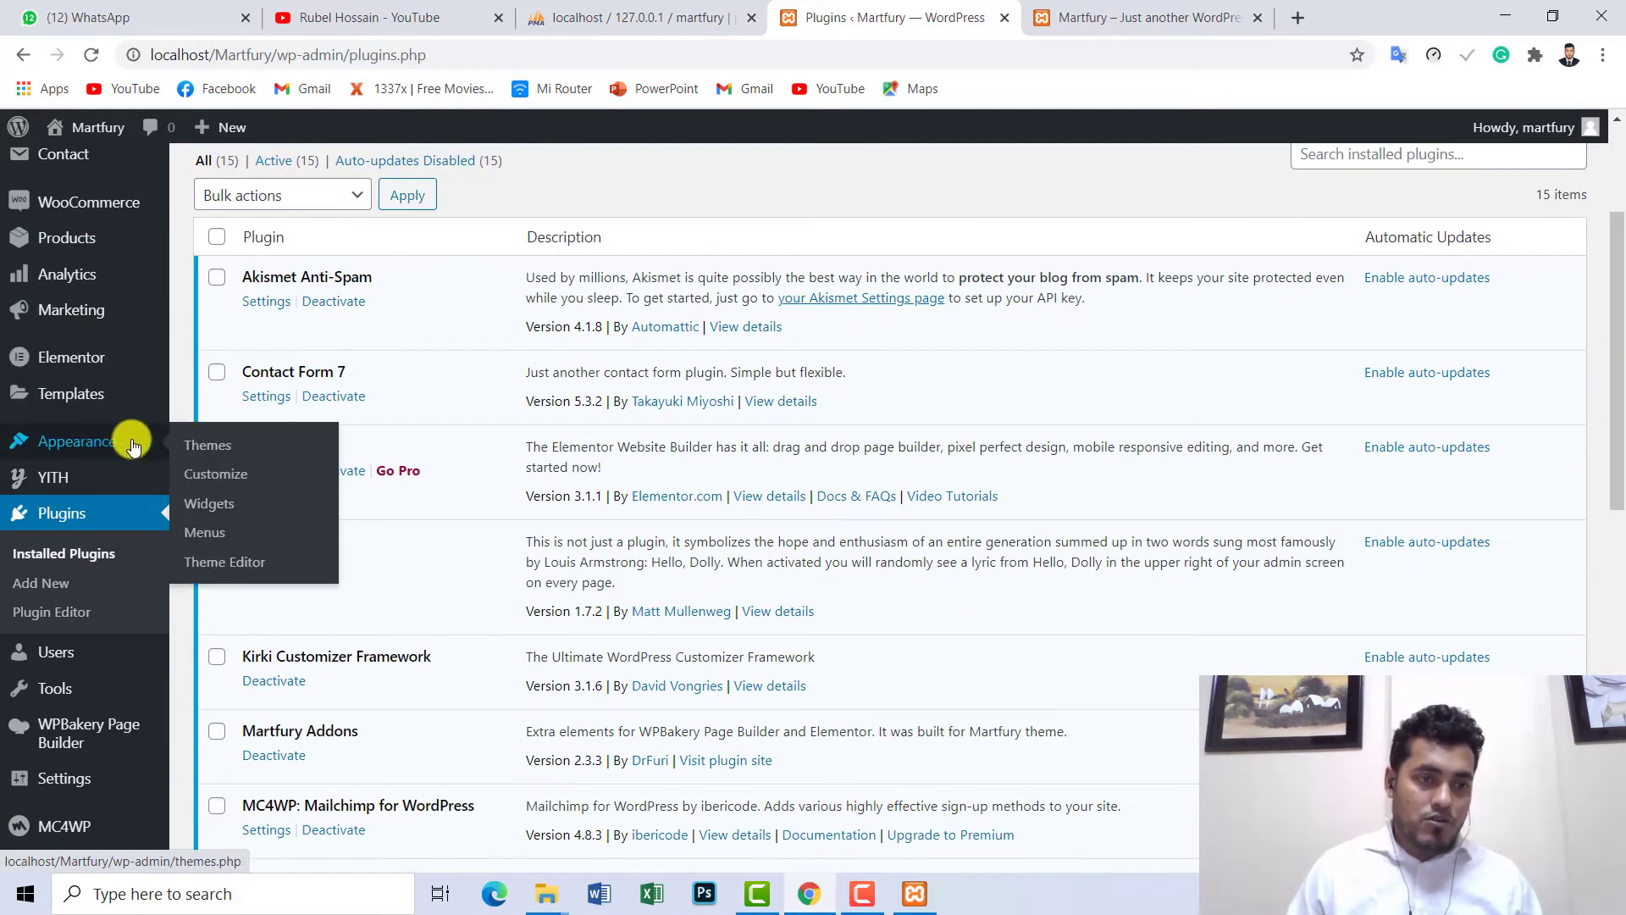
scroll(102, 432, "down", 2)
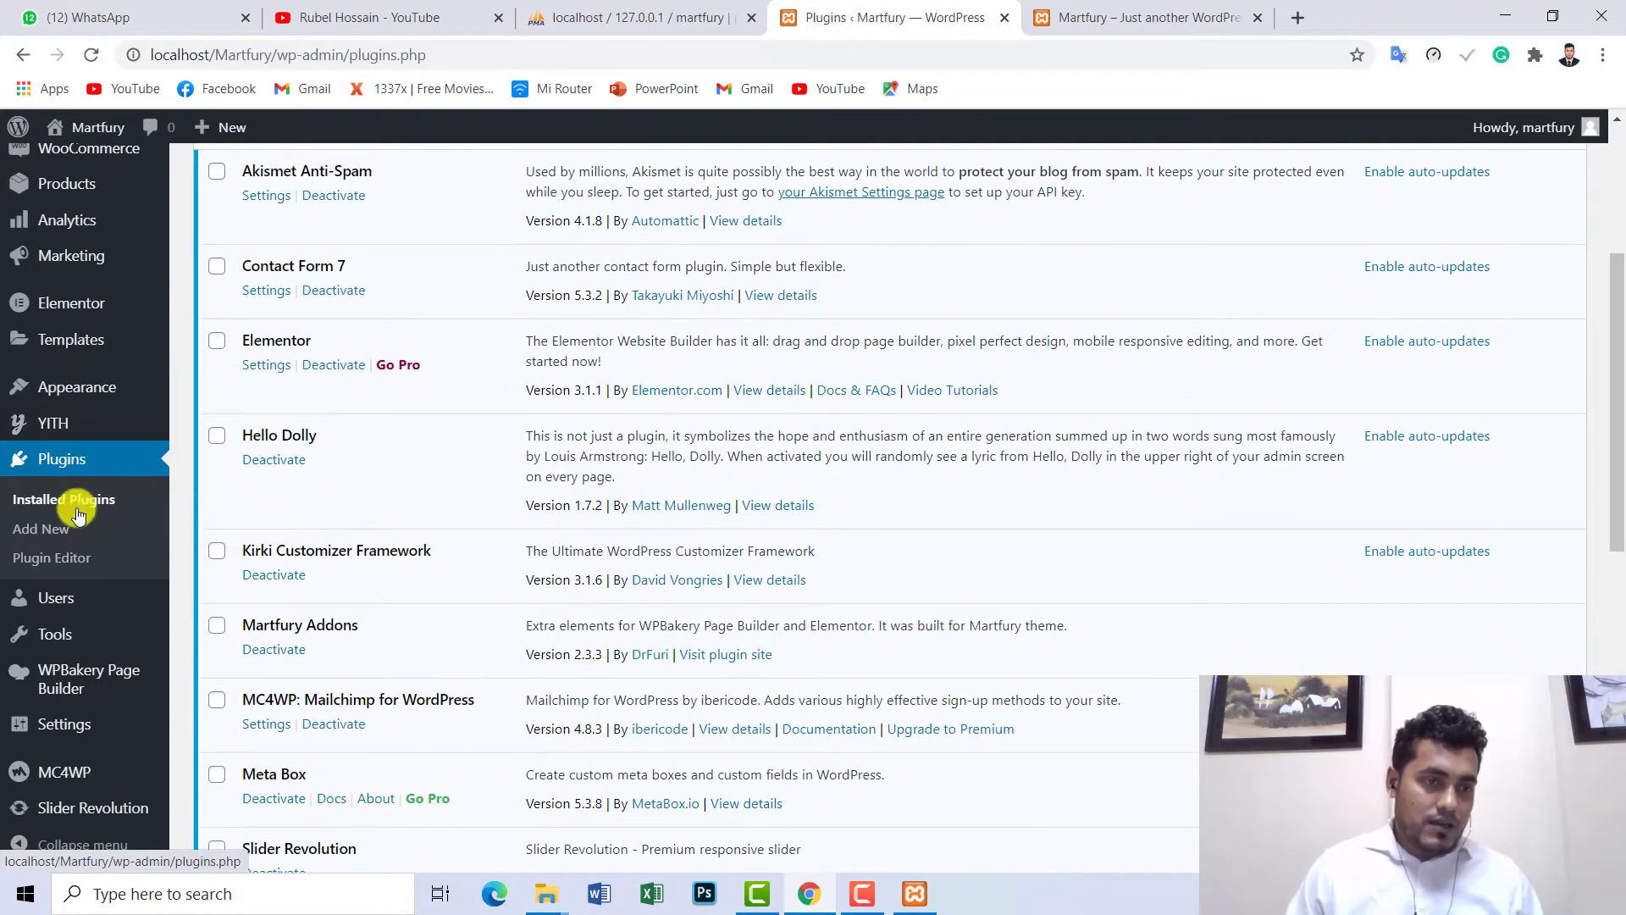
scroll(76, 515, "down", 2)
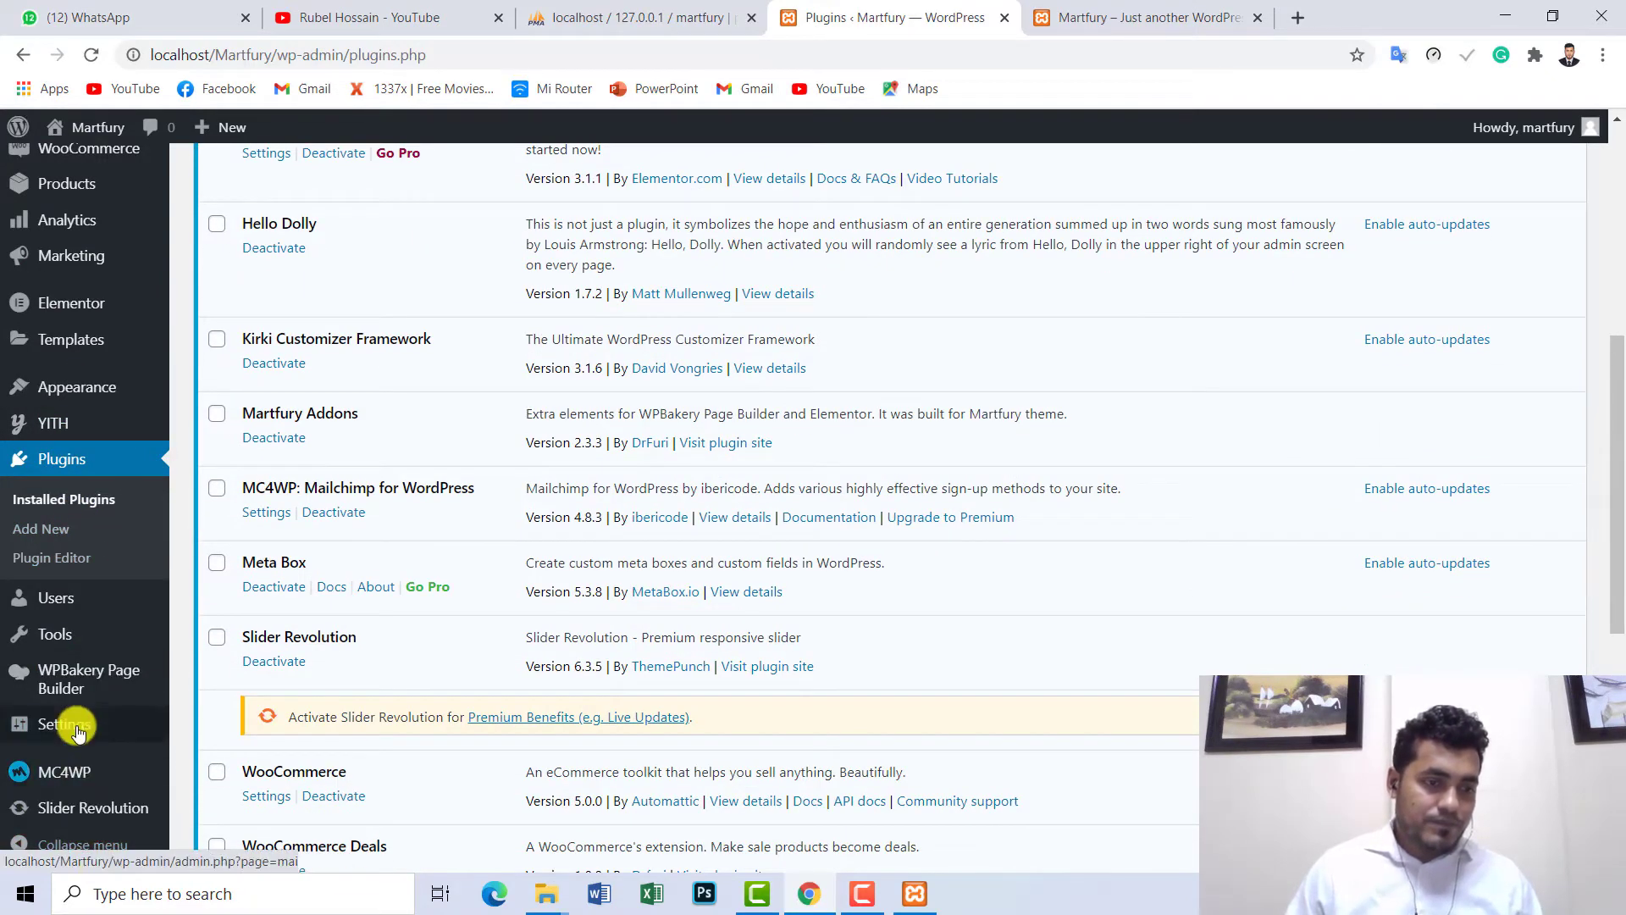
mouse_move(76, 730)
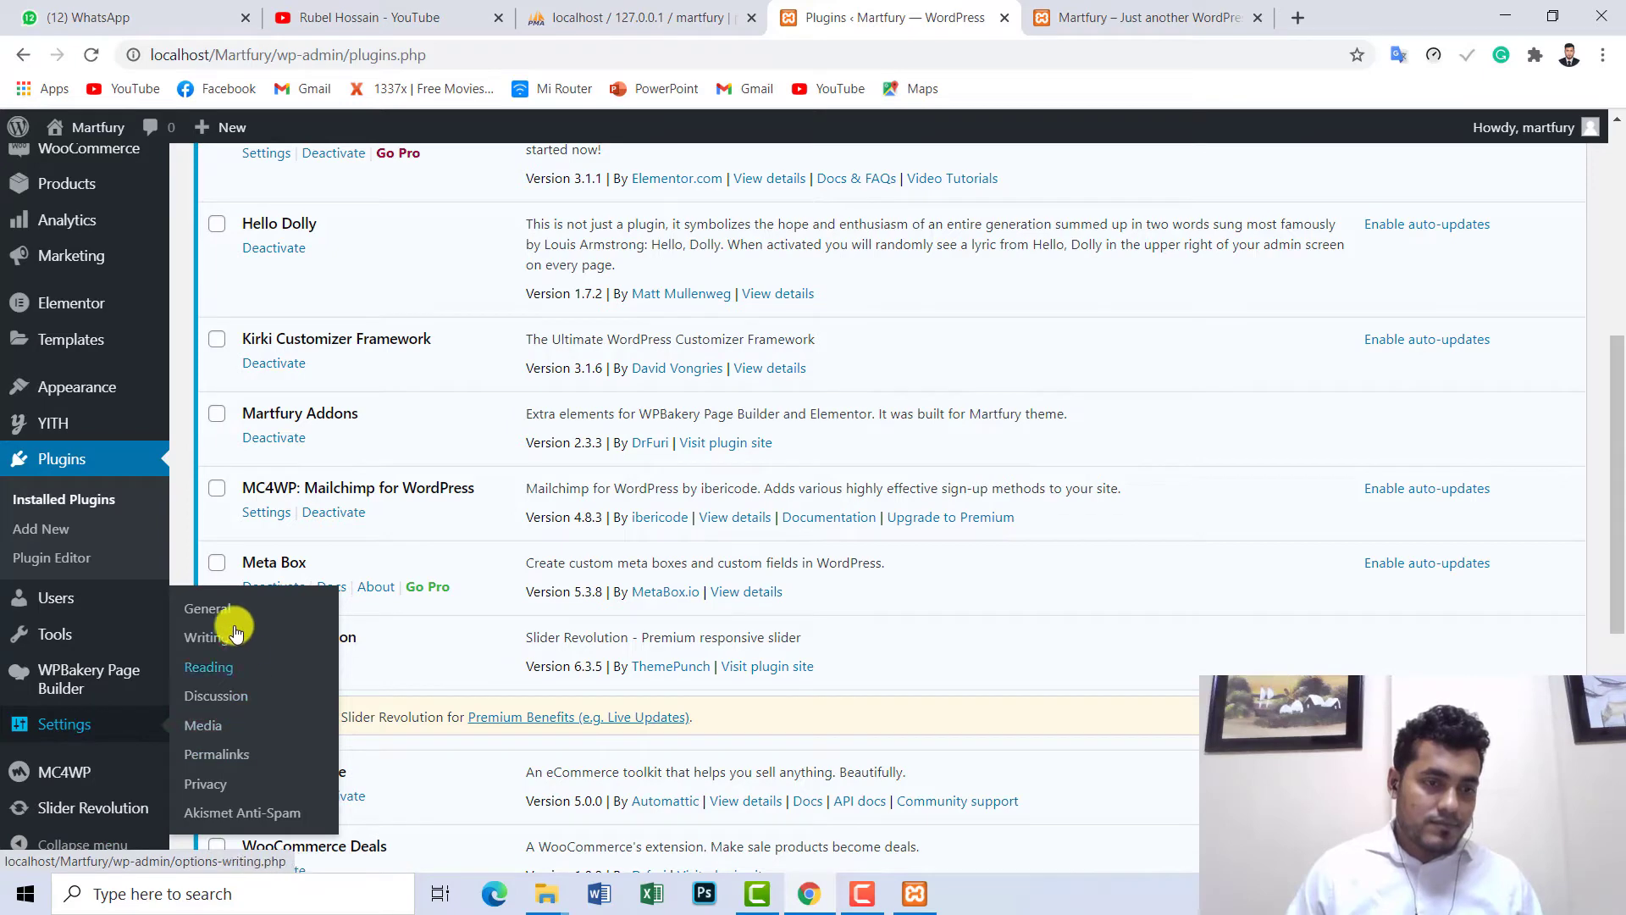
scroll(65, 627, "up", 3)
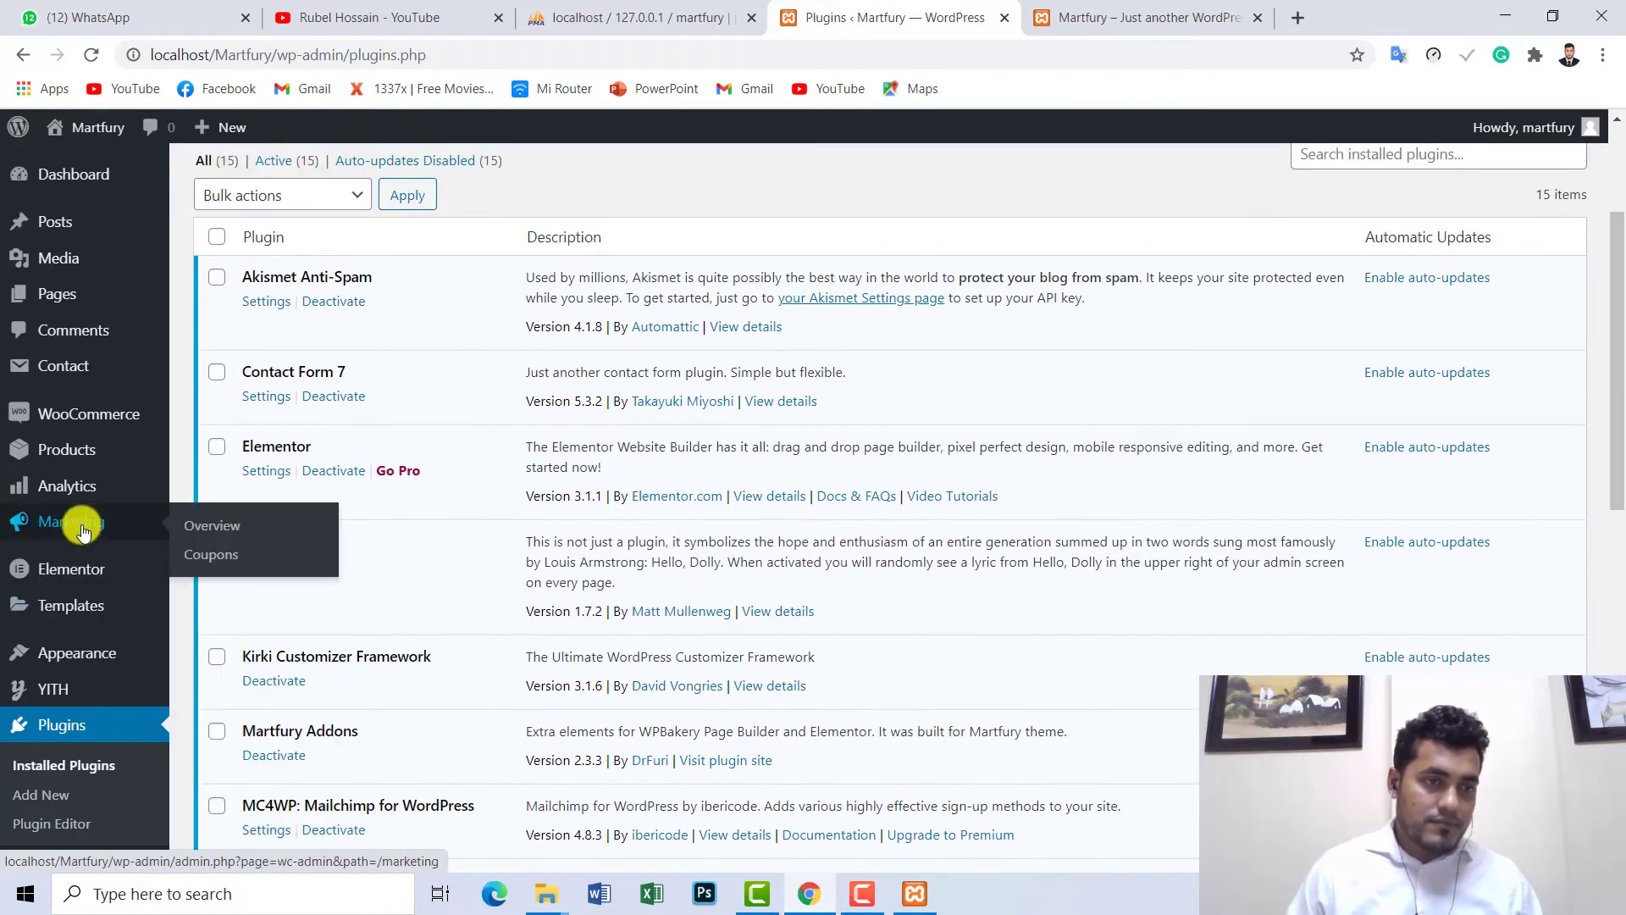
scroll(68, 364, "up", 1)
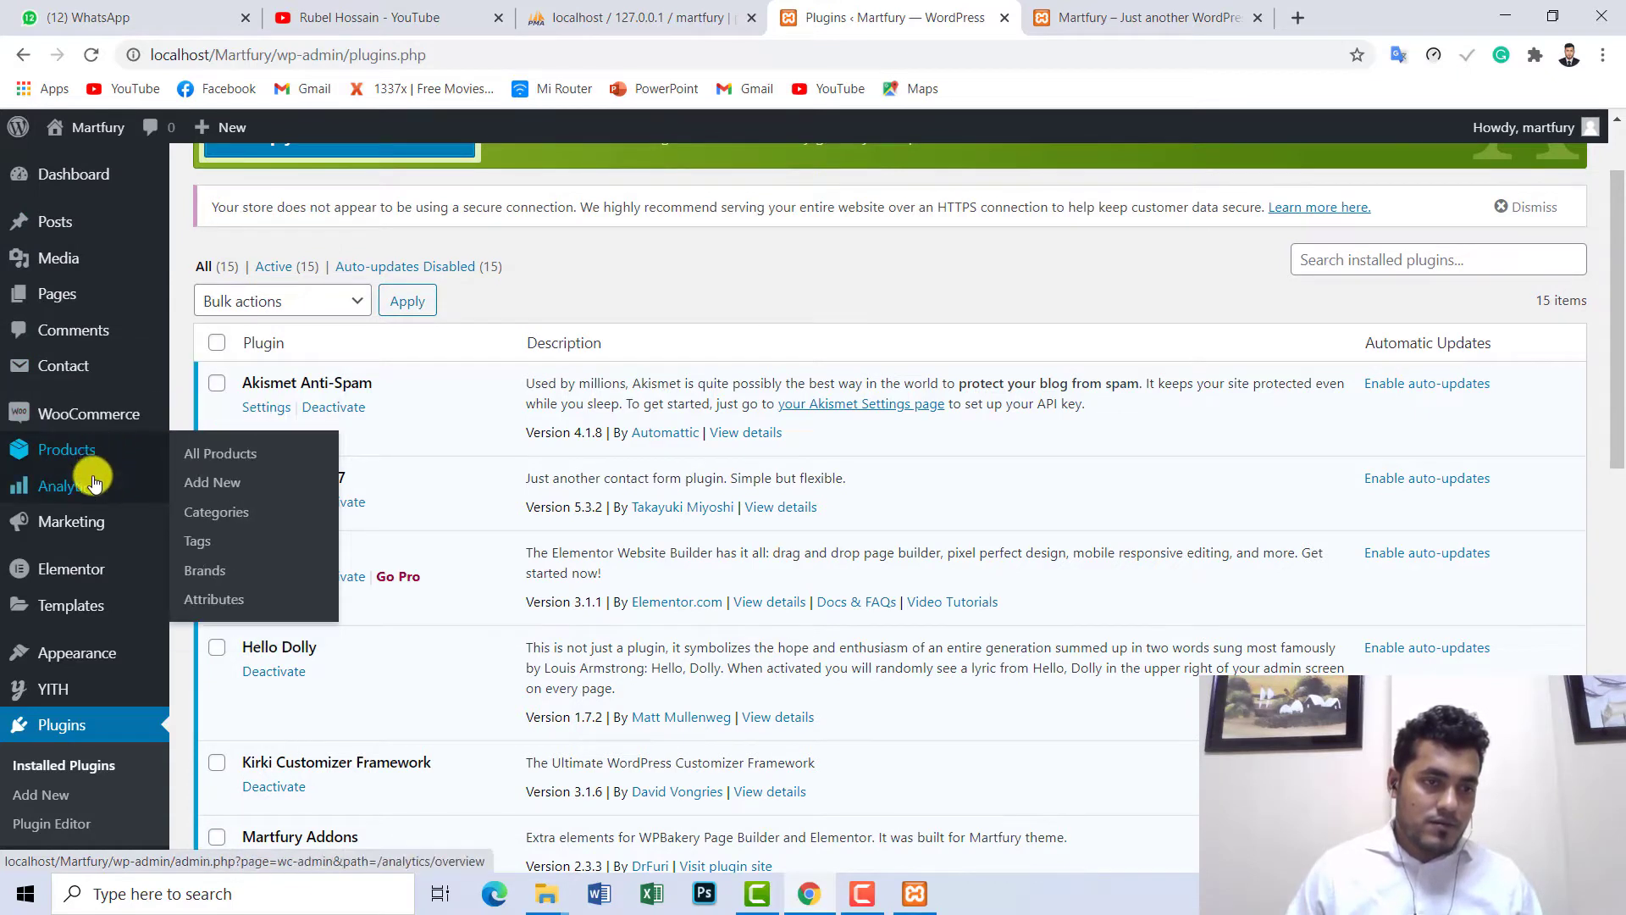
mouse_move(99, 578)
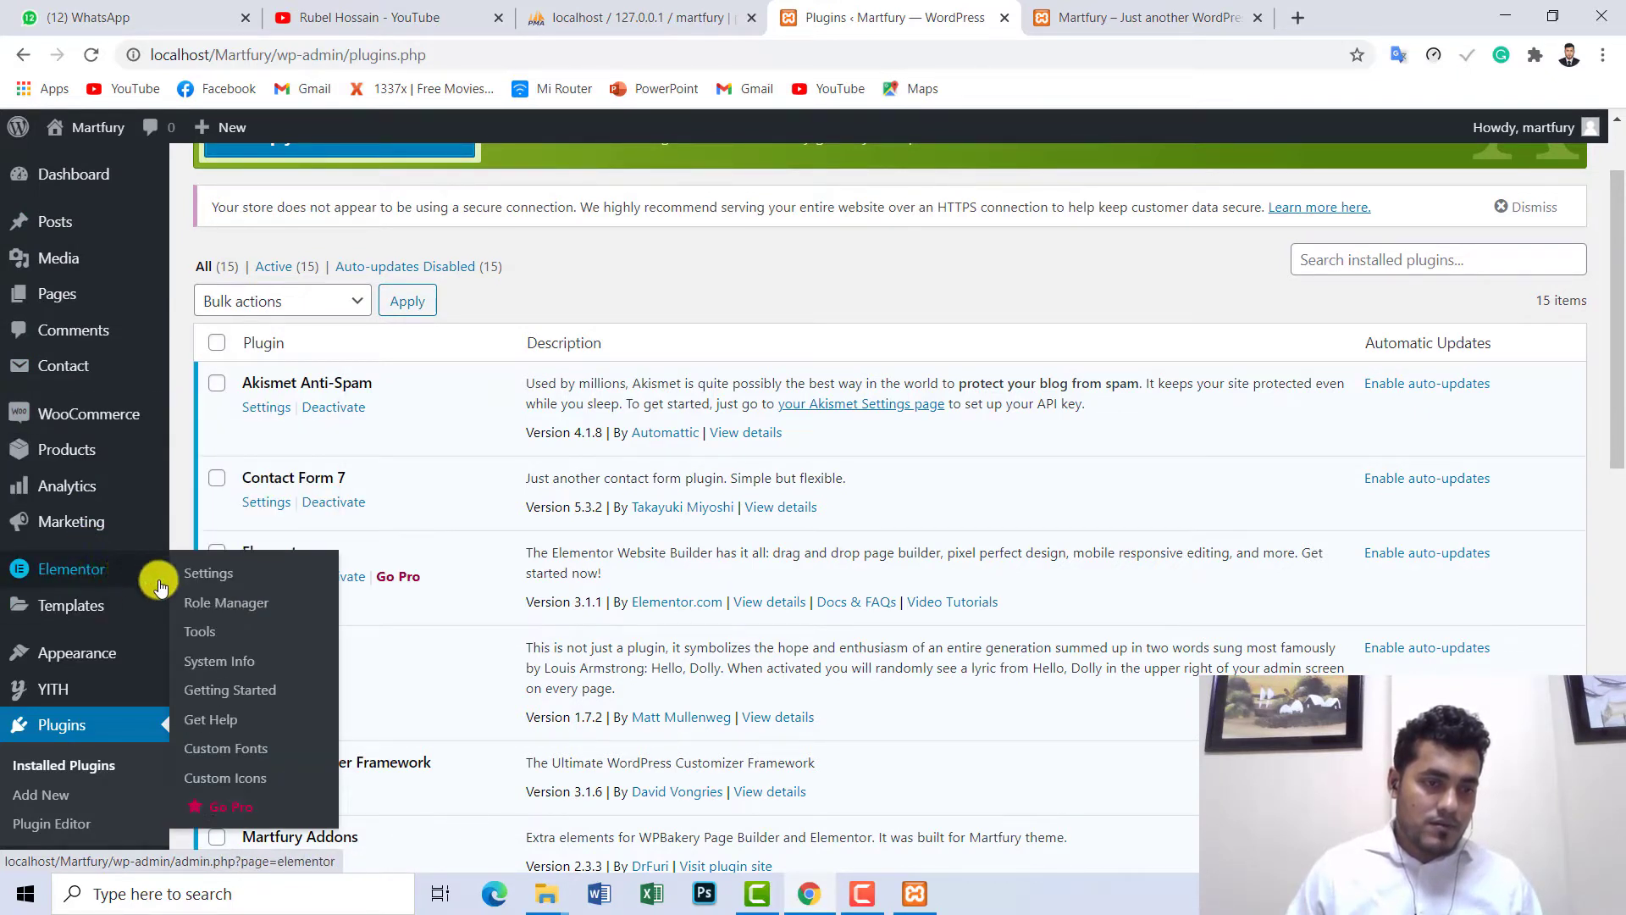
mouse_move(73, 650)
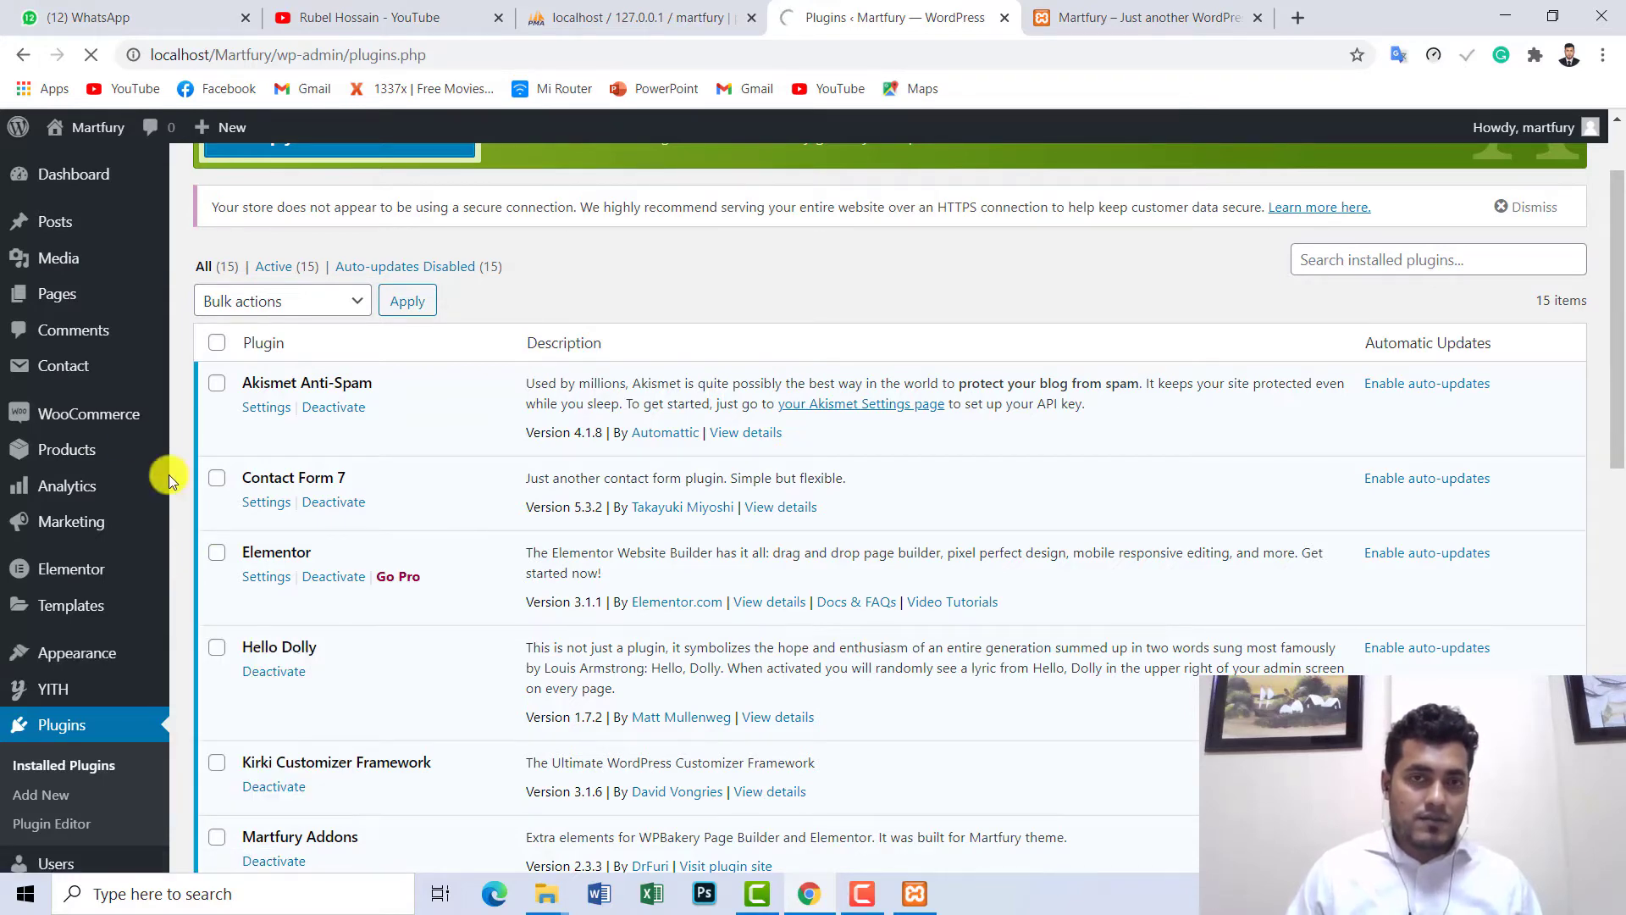
scroll(49, 413, "down", 2)
scroll(48, 413, "down", 6)
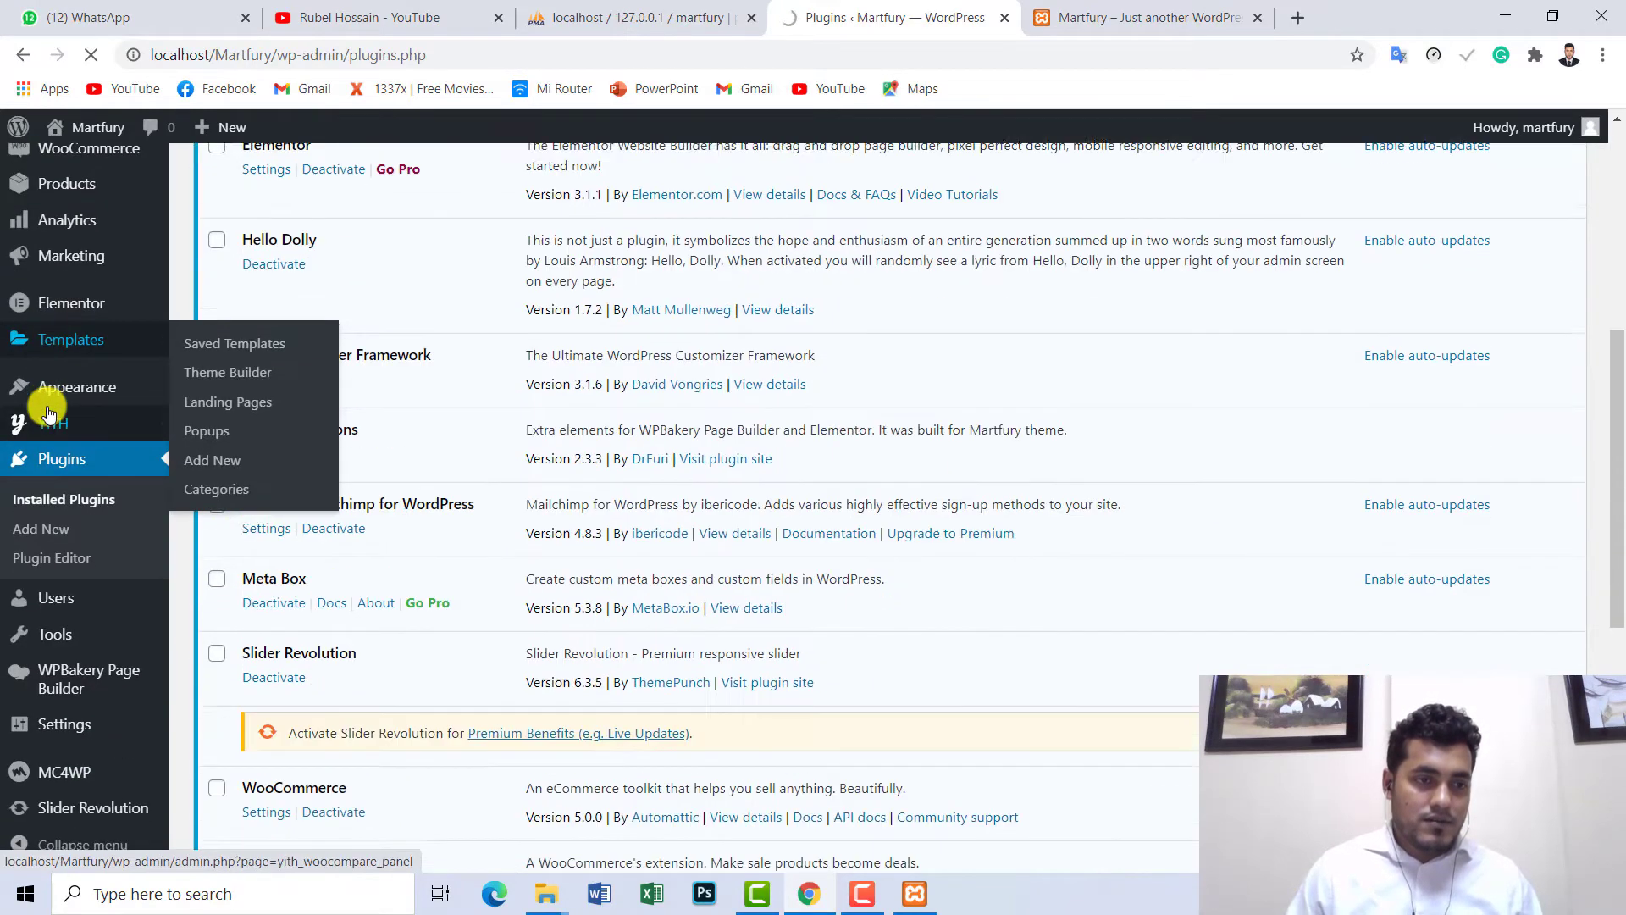
scroll(85, 647, "down", 1)
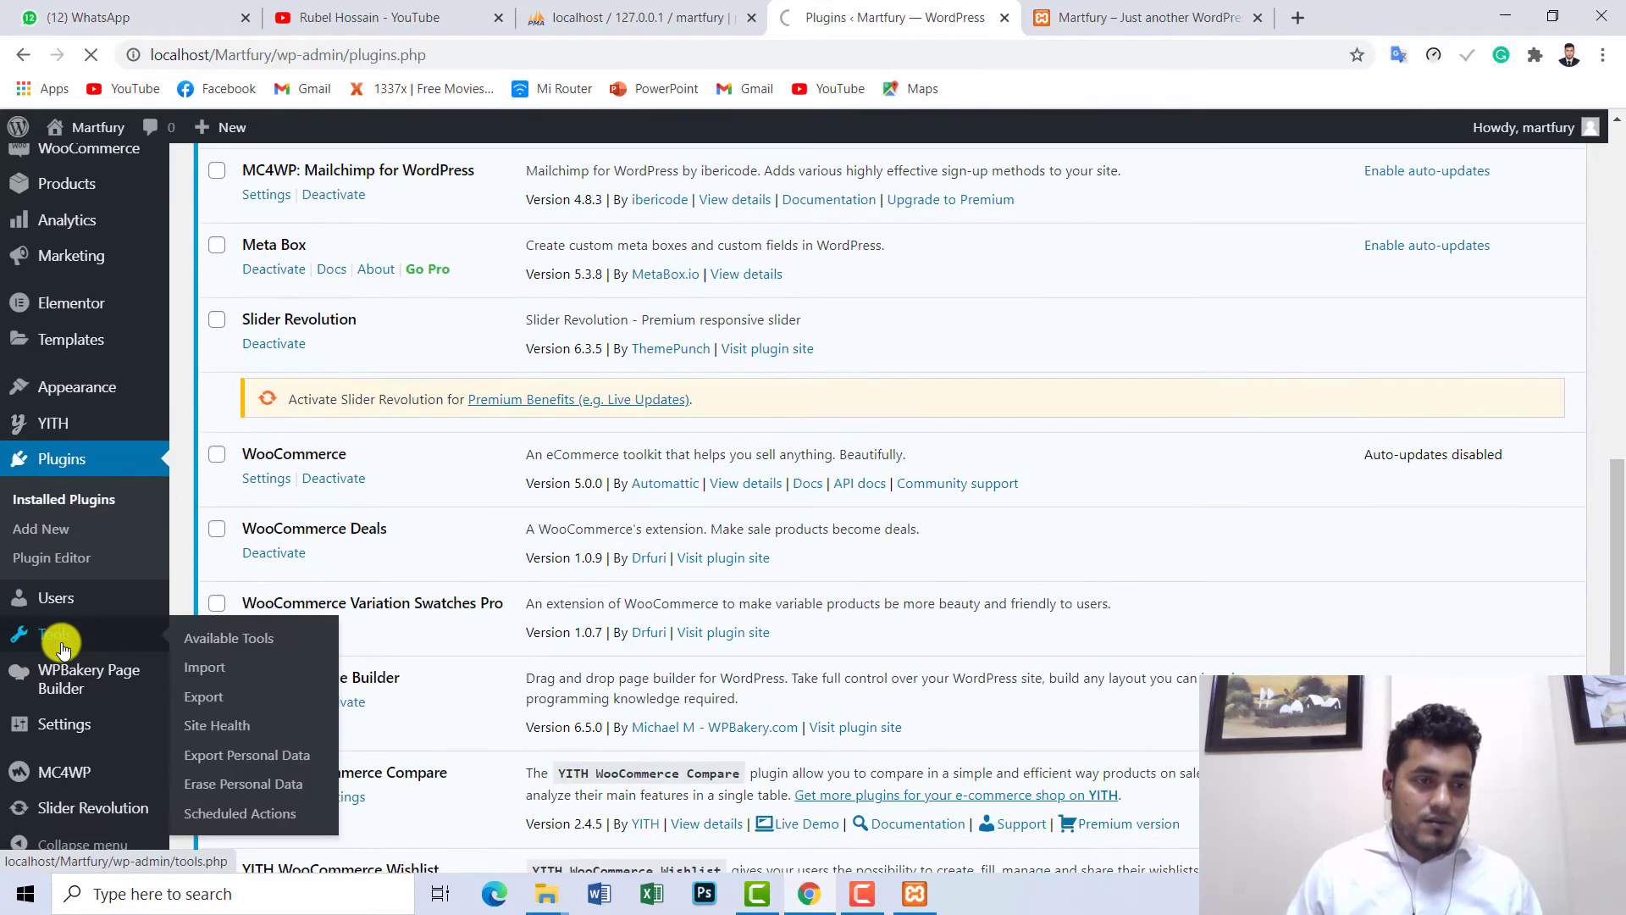
- Search Google for 'martfury demo' in a new tab
left_click(1304, 17)
type("mar")
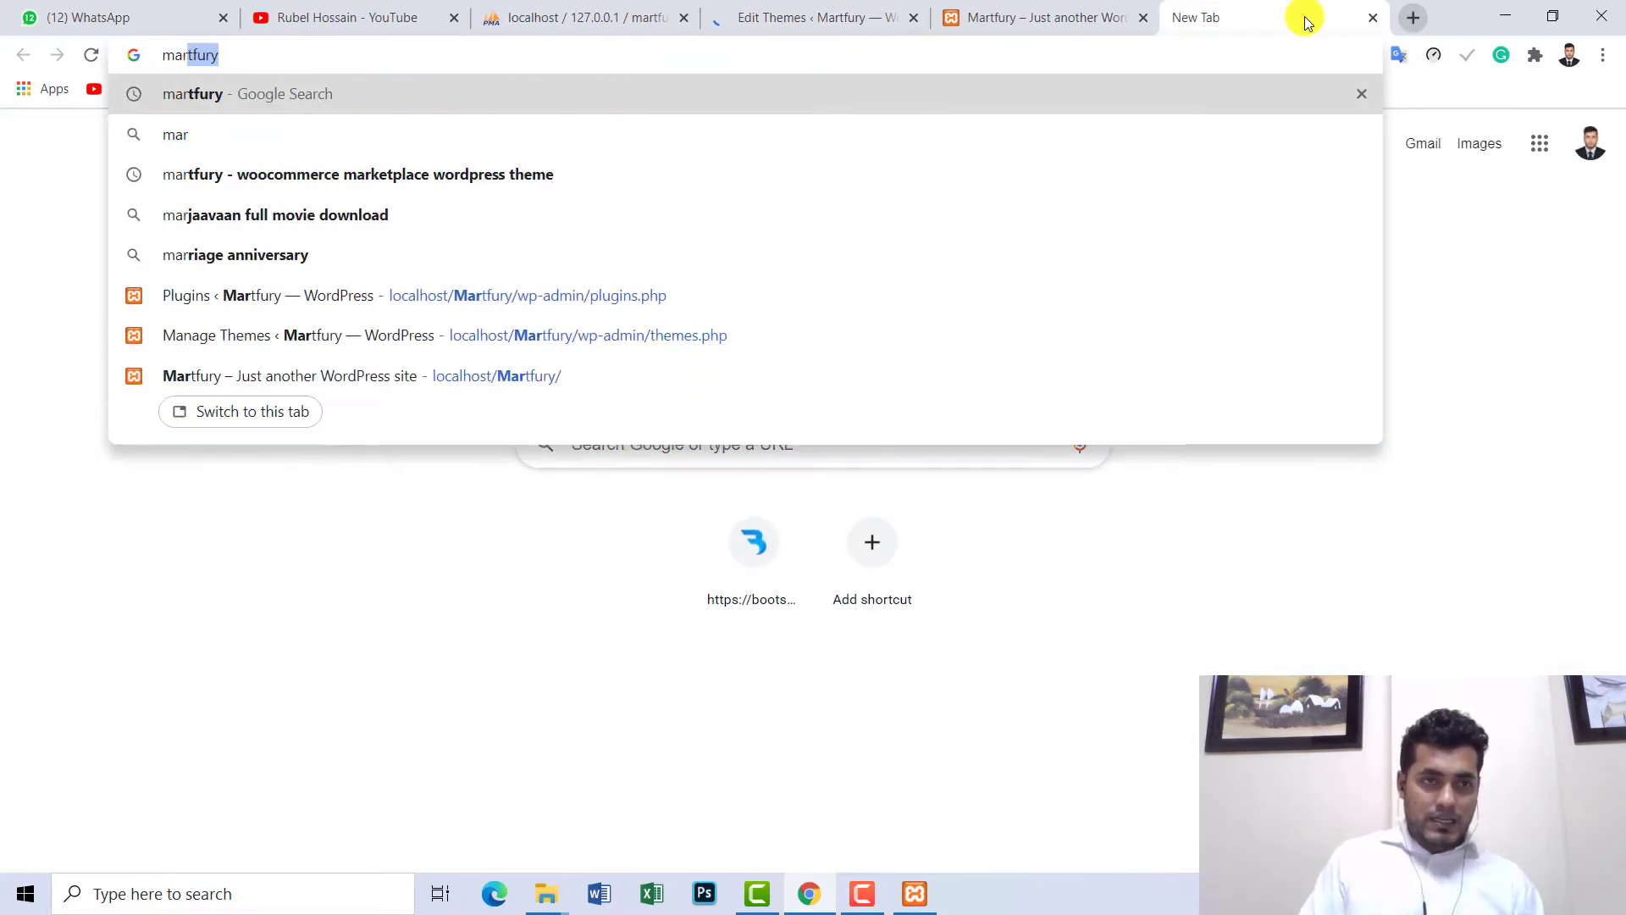
type("tfury d")
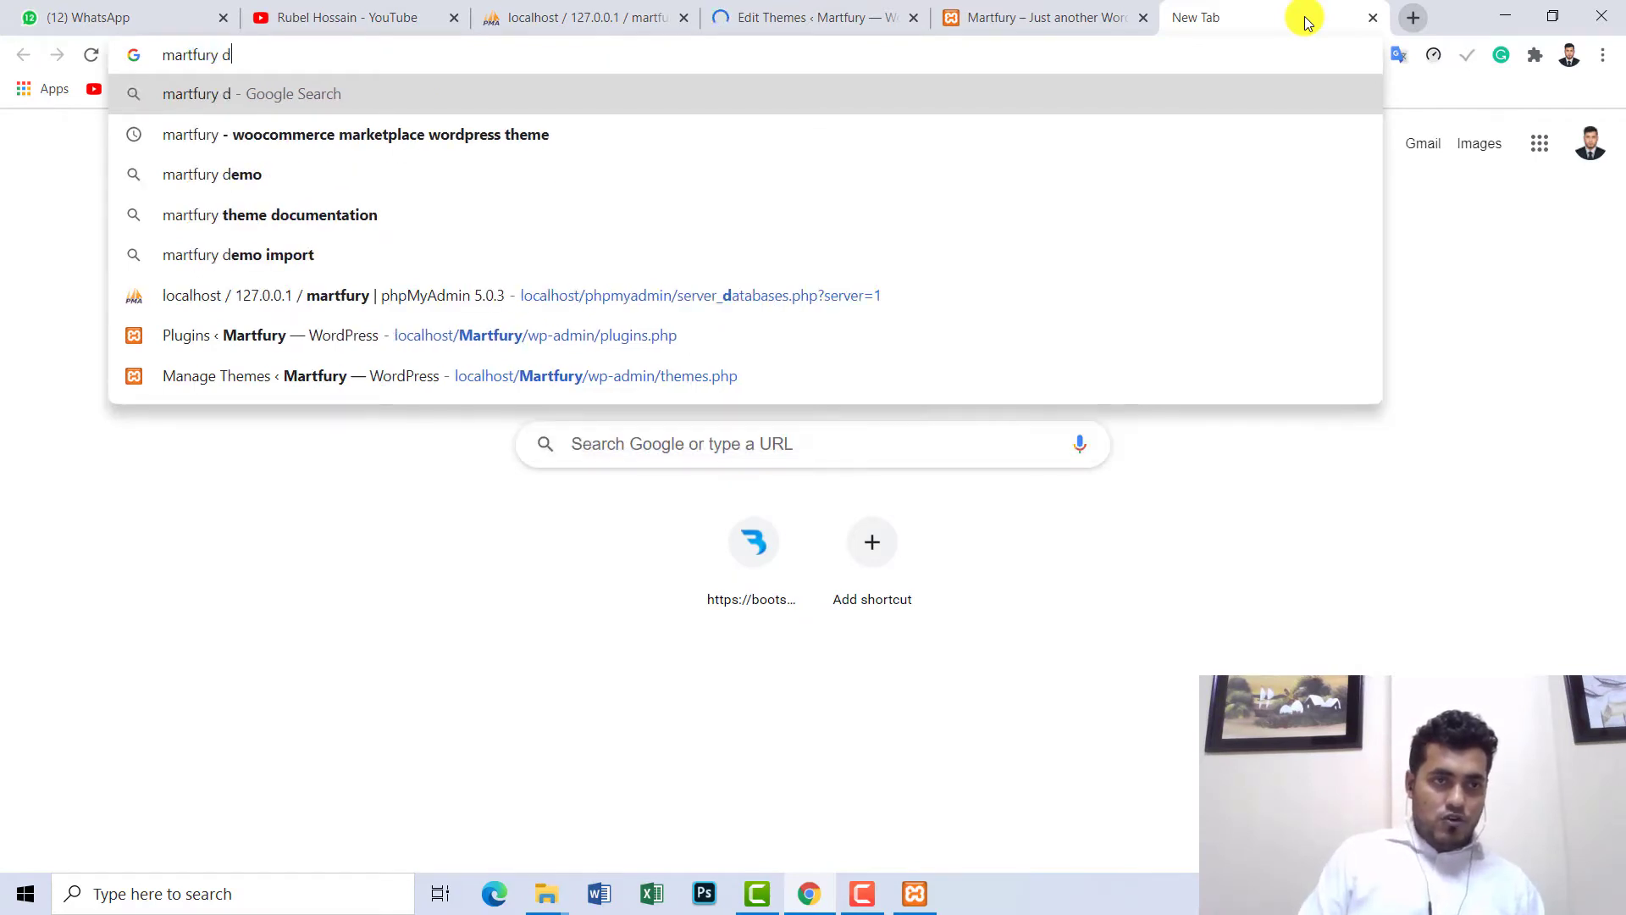
type("emo i")
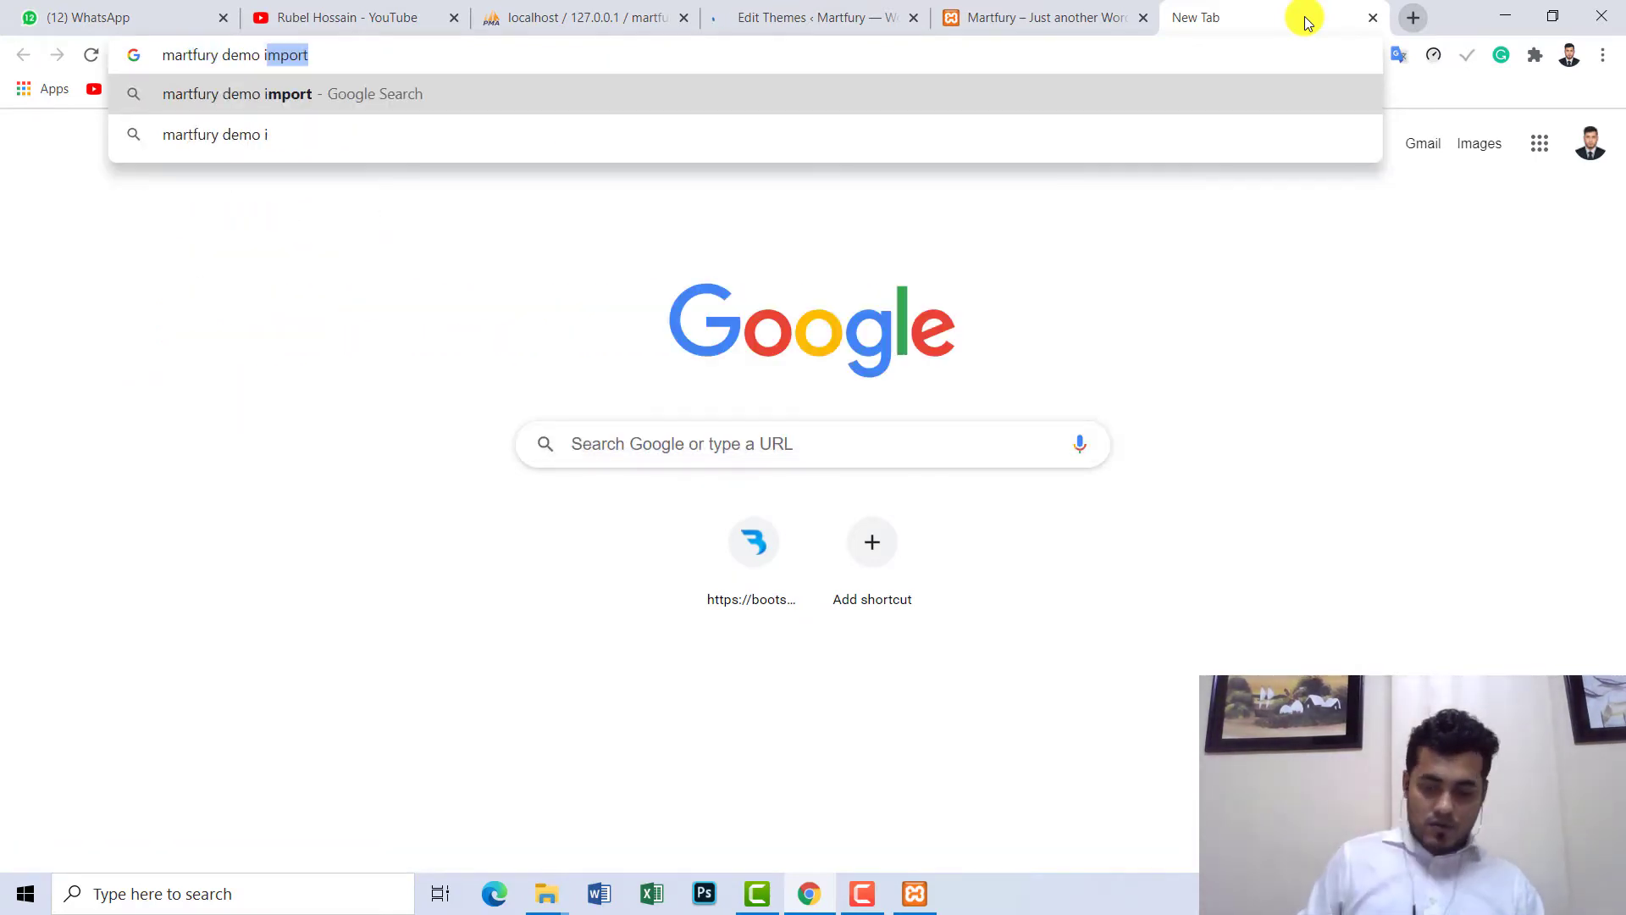
key("Return")
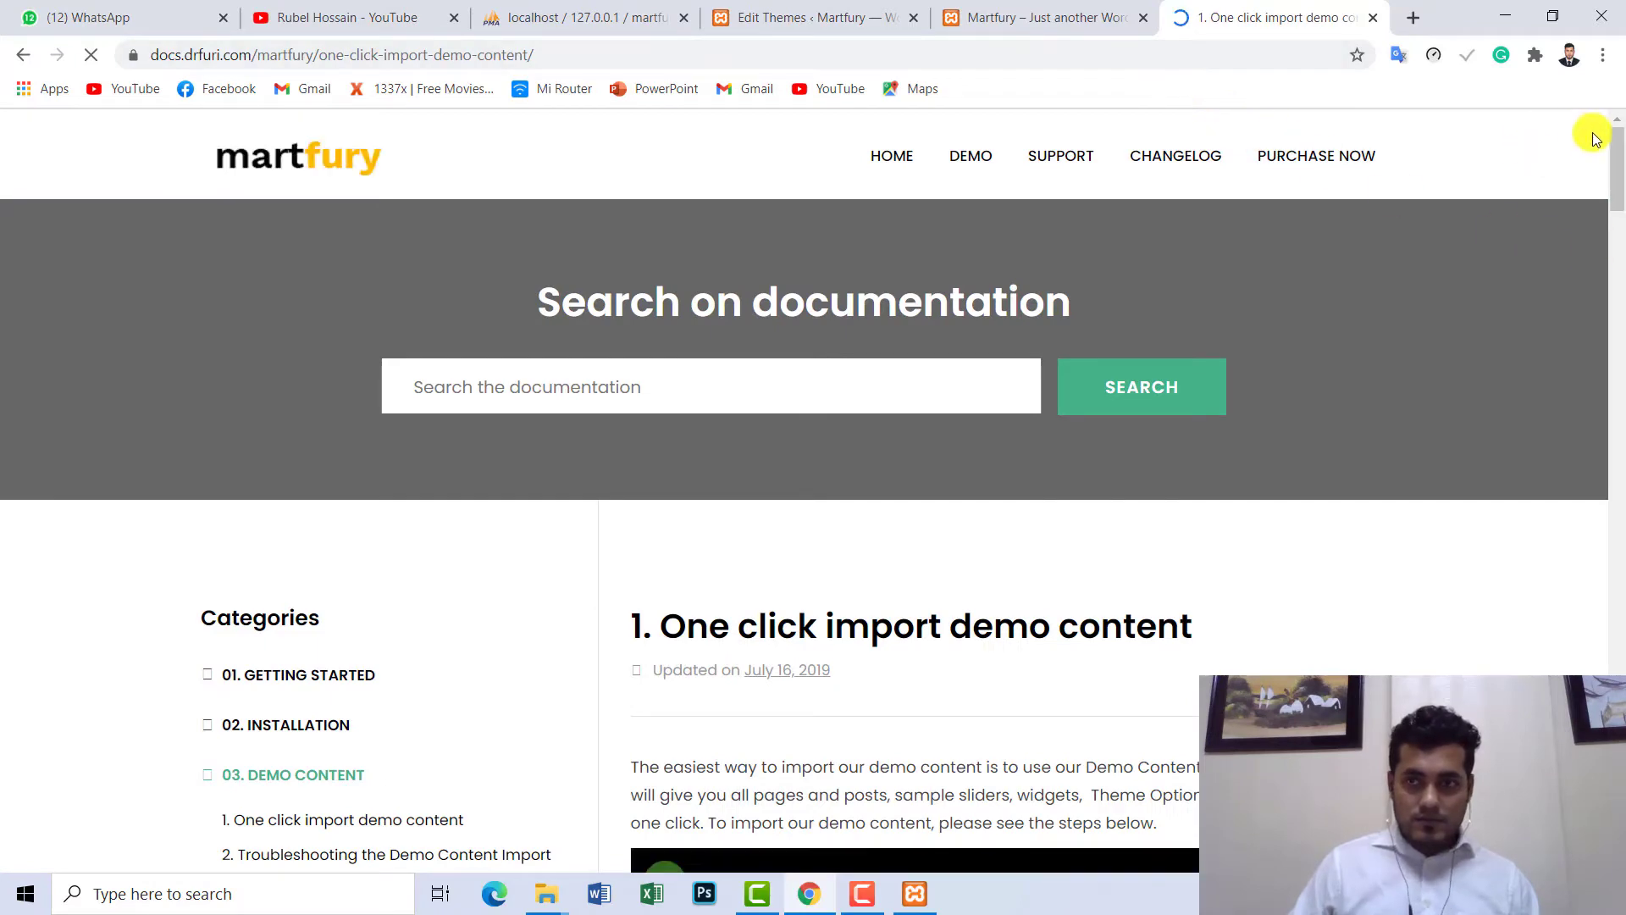
- Play the demo import tutorial fullscreen, seek with the arrow keys, pause at 0:15, and exit fullscreen
left_click_drag(1618, 176, 1618, 228)
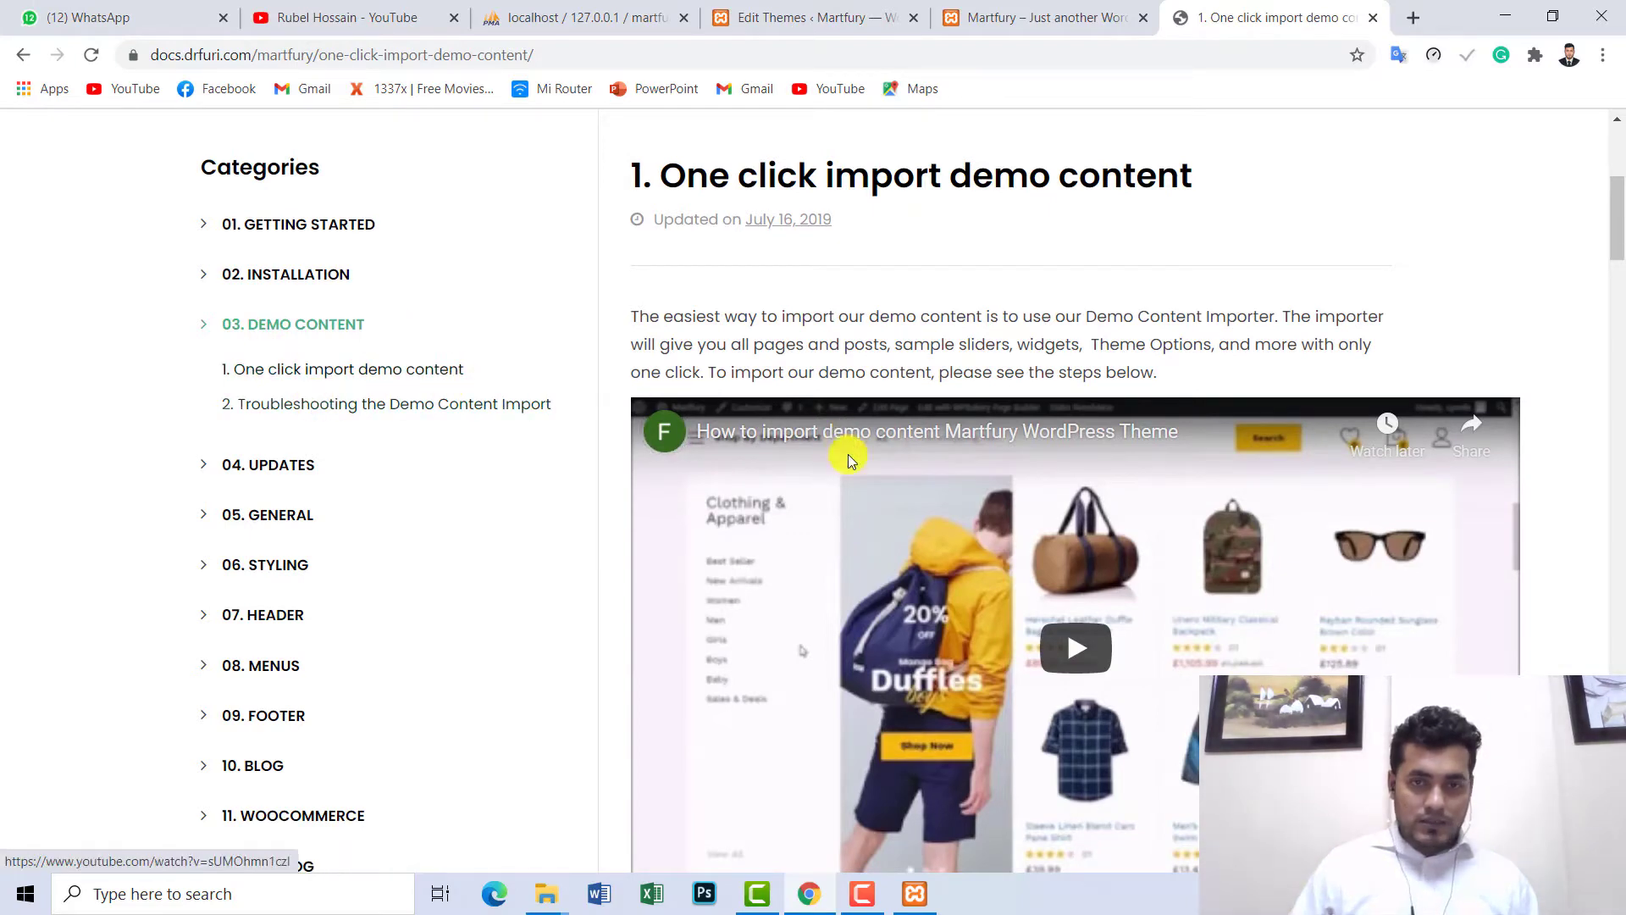
scroll(1072, 643, "down", 1)
left_click(1074, 649)
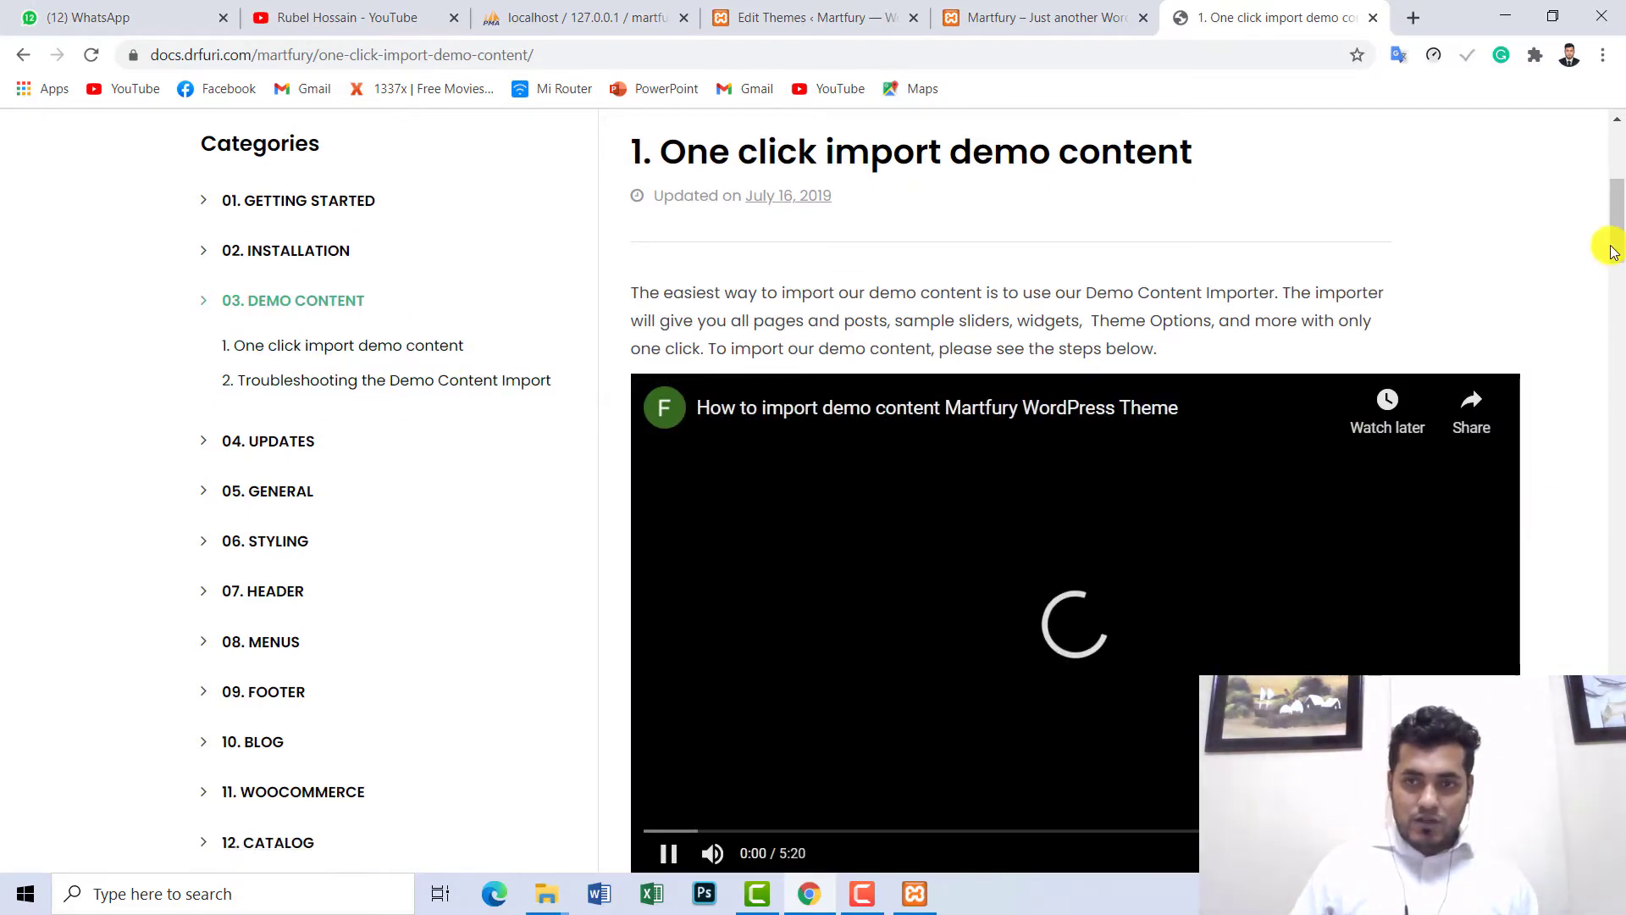
scroll(1618, 262, "down", 5)
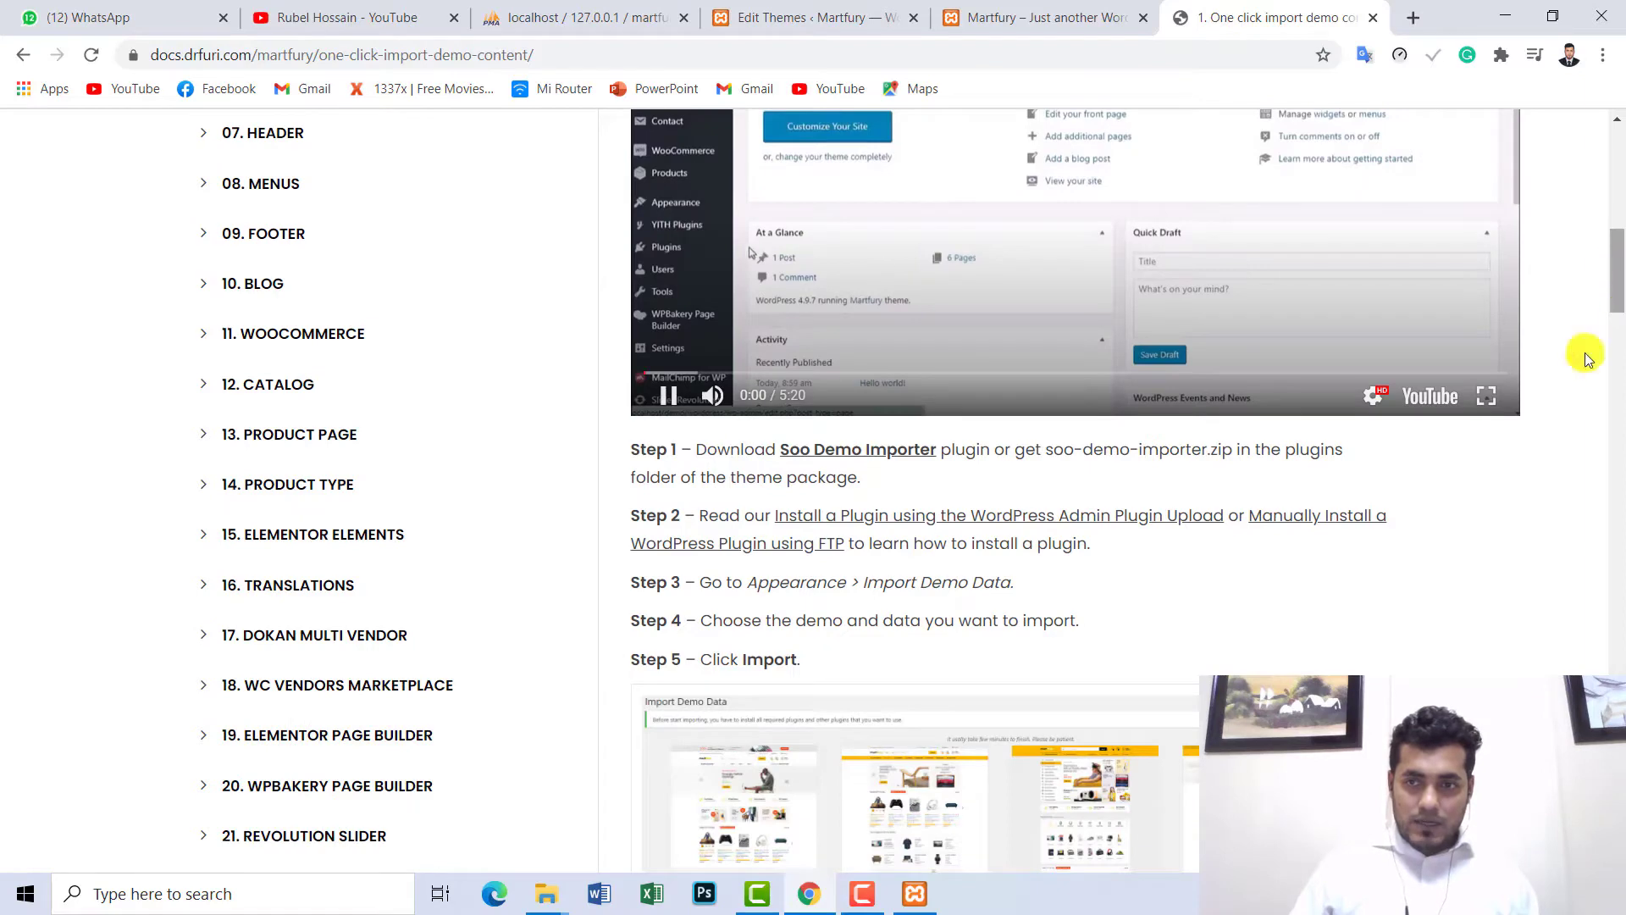
left_click(1488, 396)
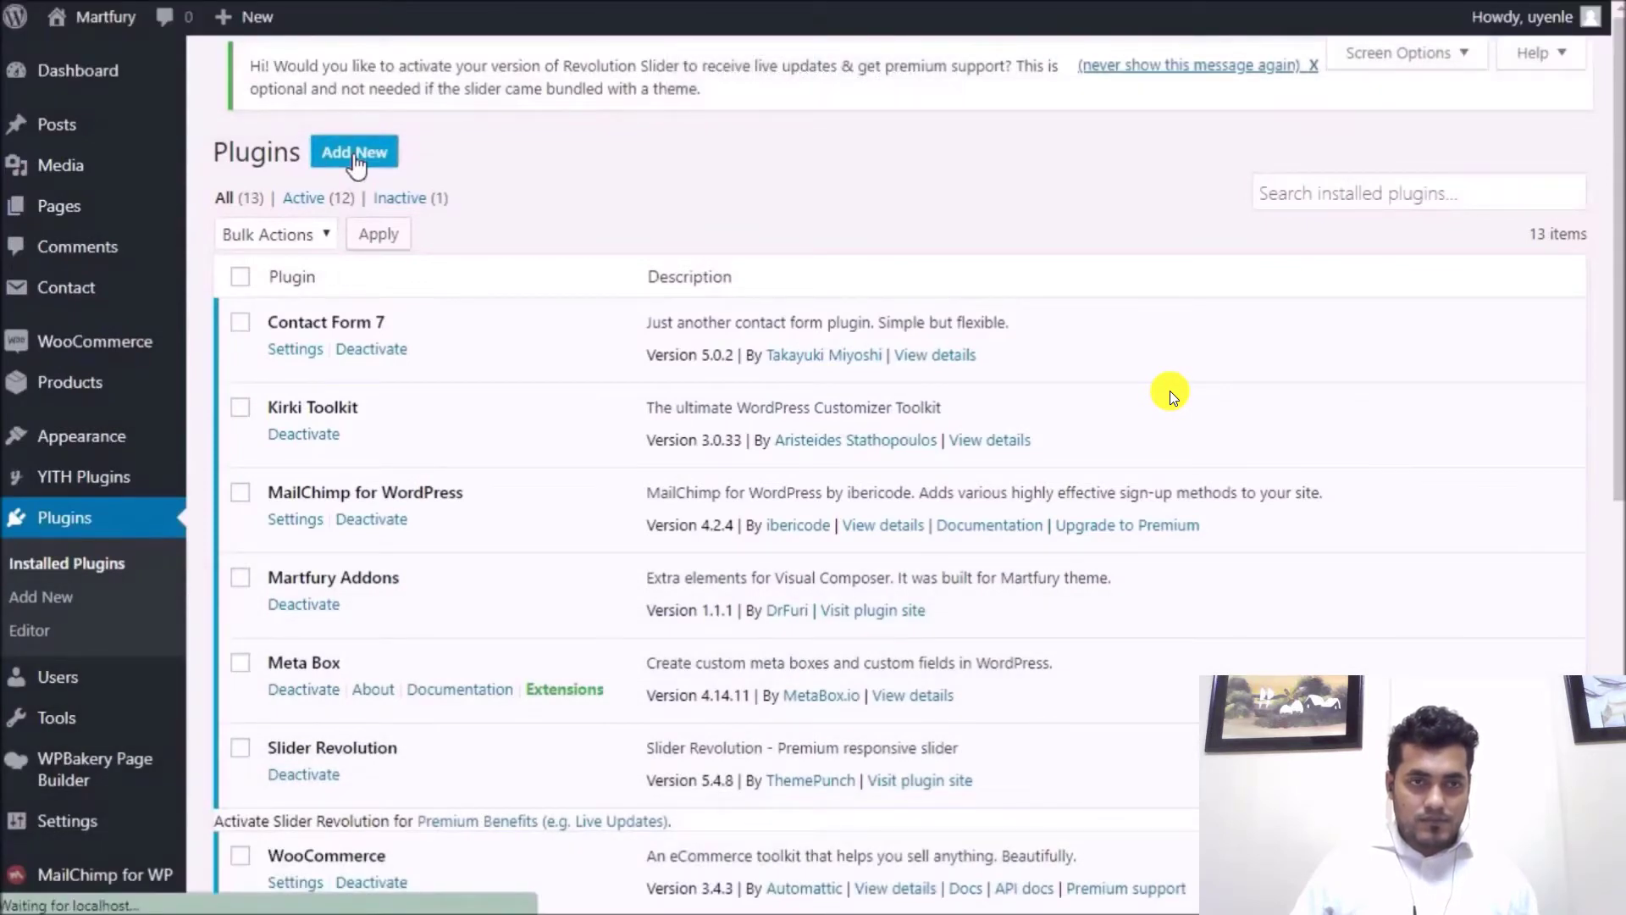
key("Right")
key("Right")
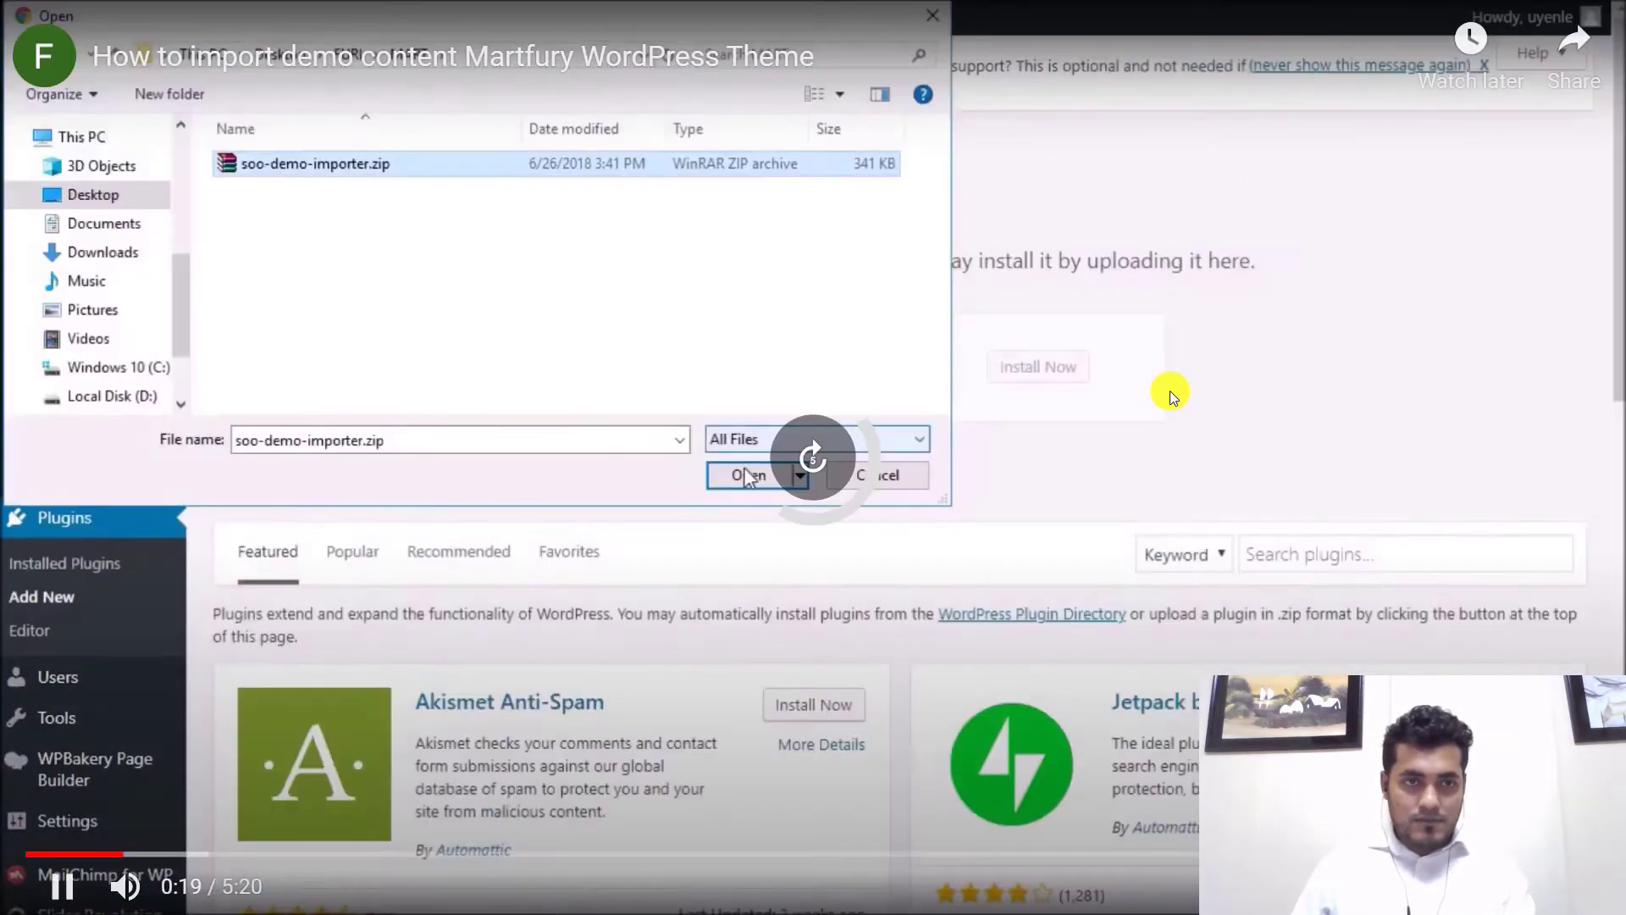
key("Left")
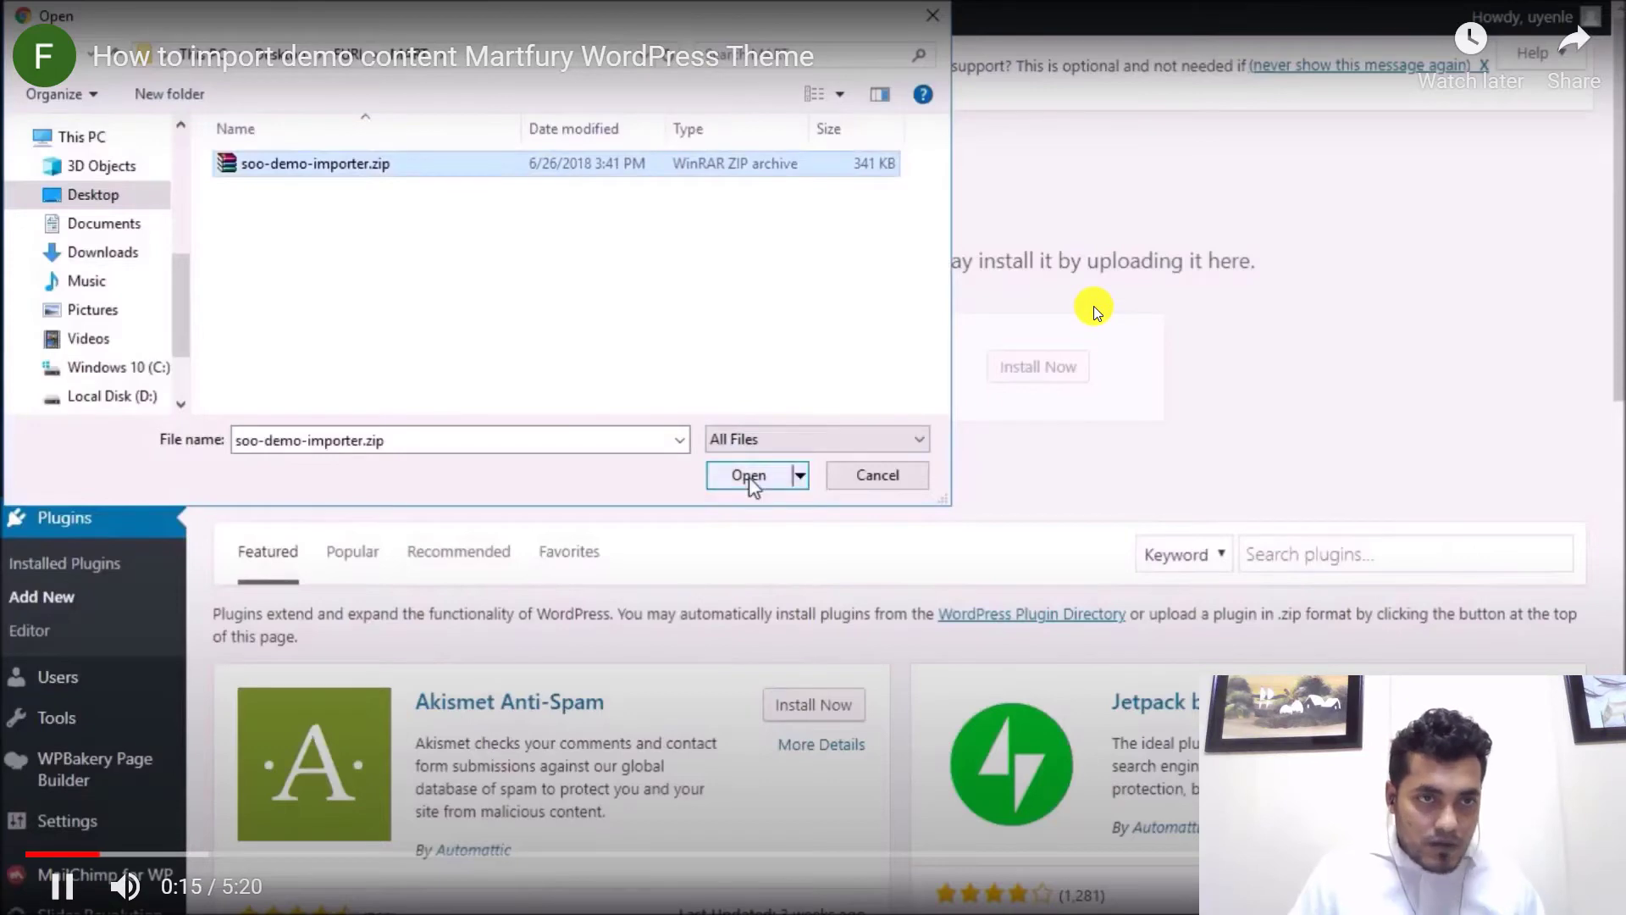
key("space")
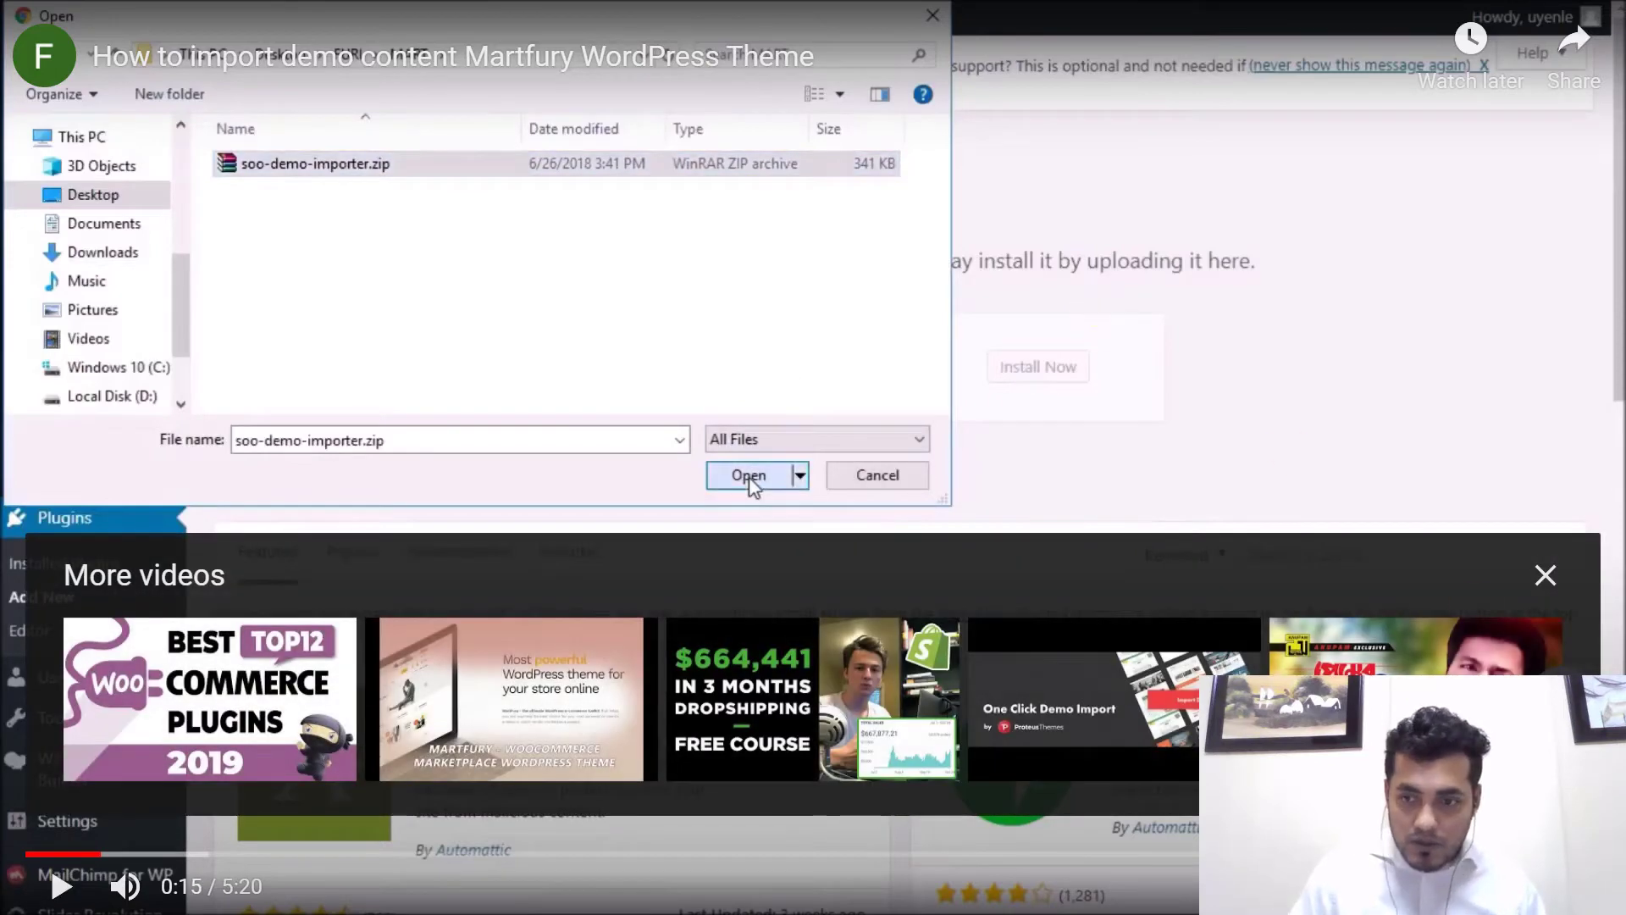
key("Escape")
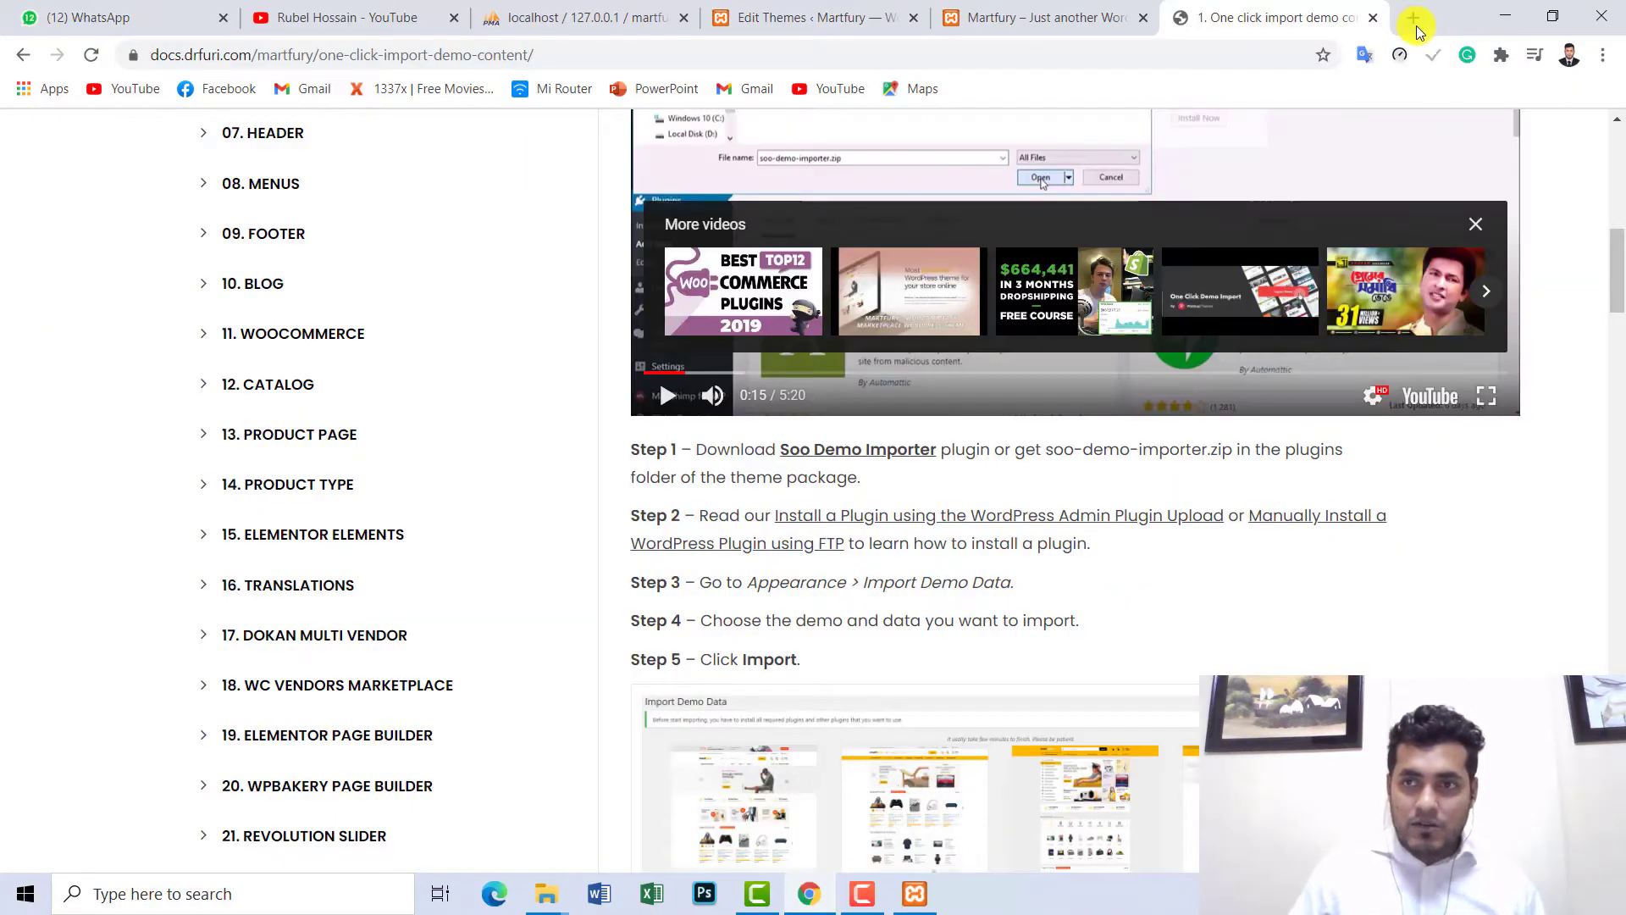
- Google 'soo demo importer' in a new tab and open the WordPress.org One Click Demo Import page
left_click(1414, 23)
type("soo")
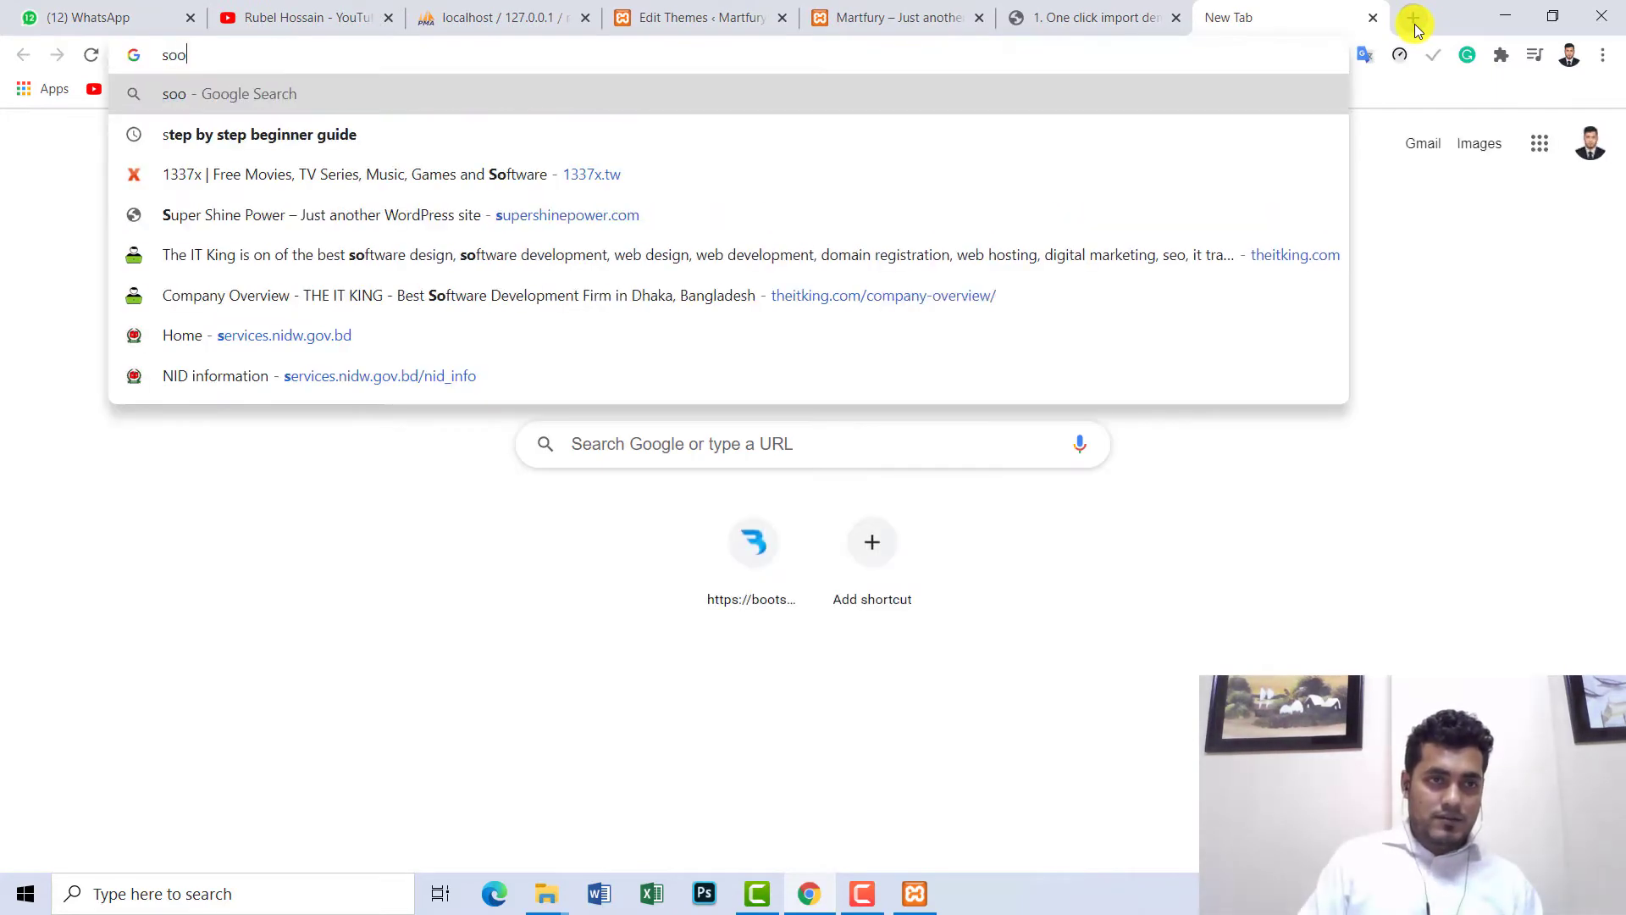
type(" dem")
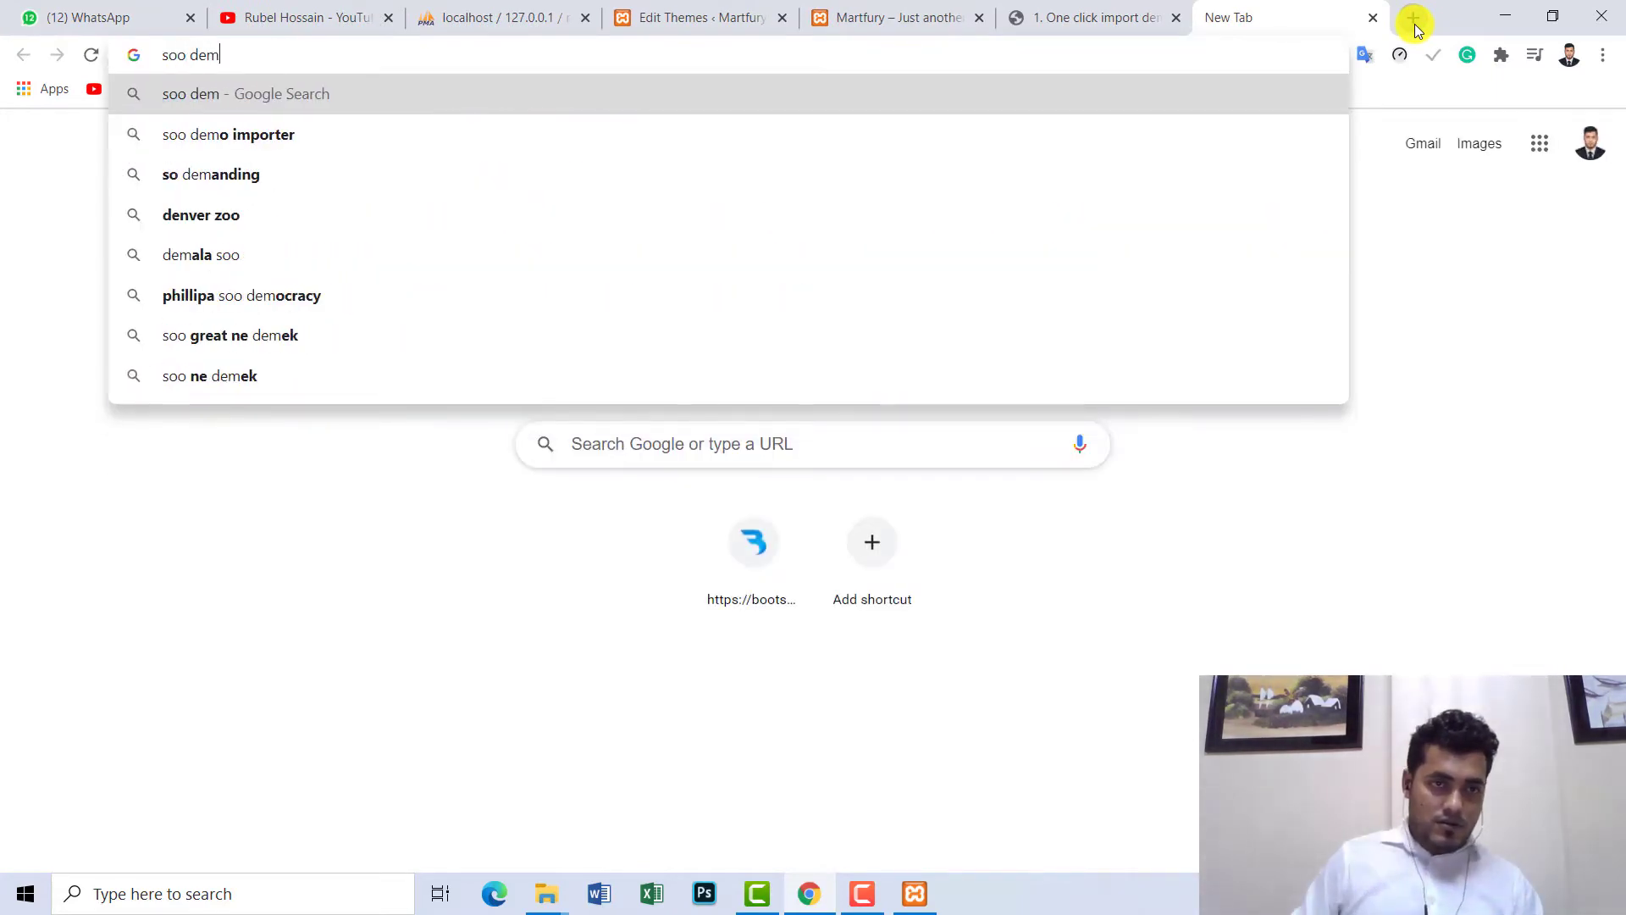
key("Down")
key("Return")
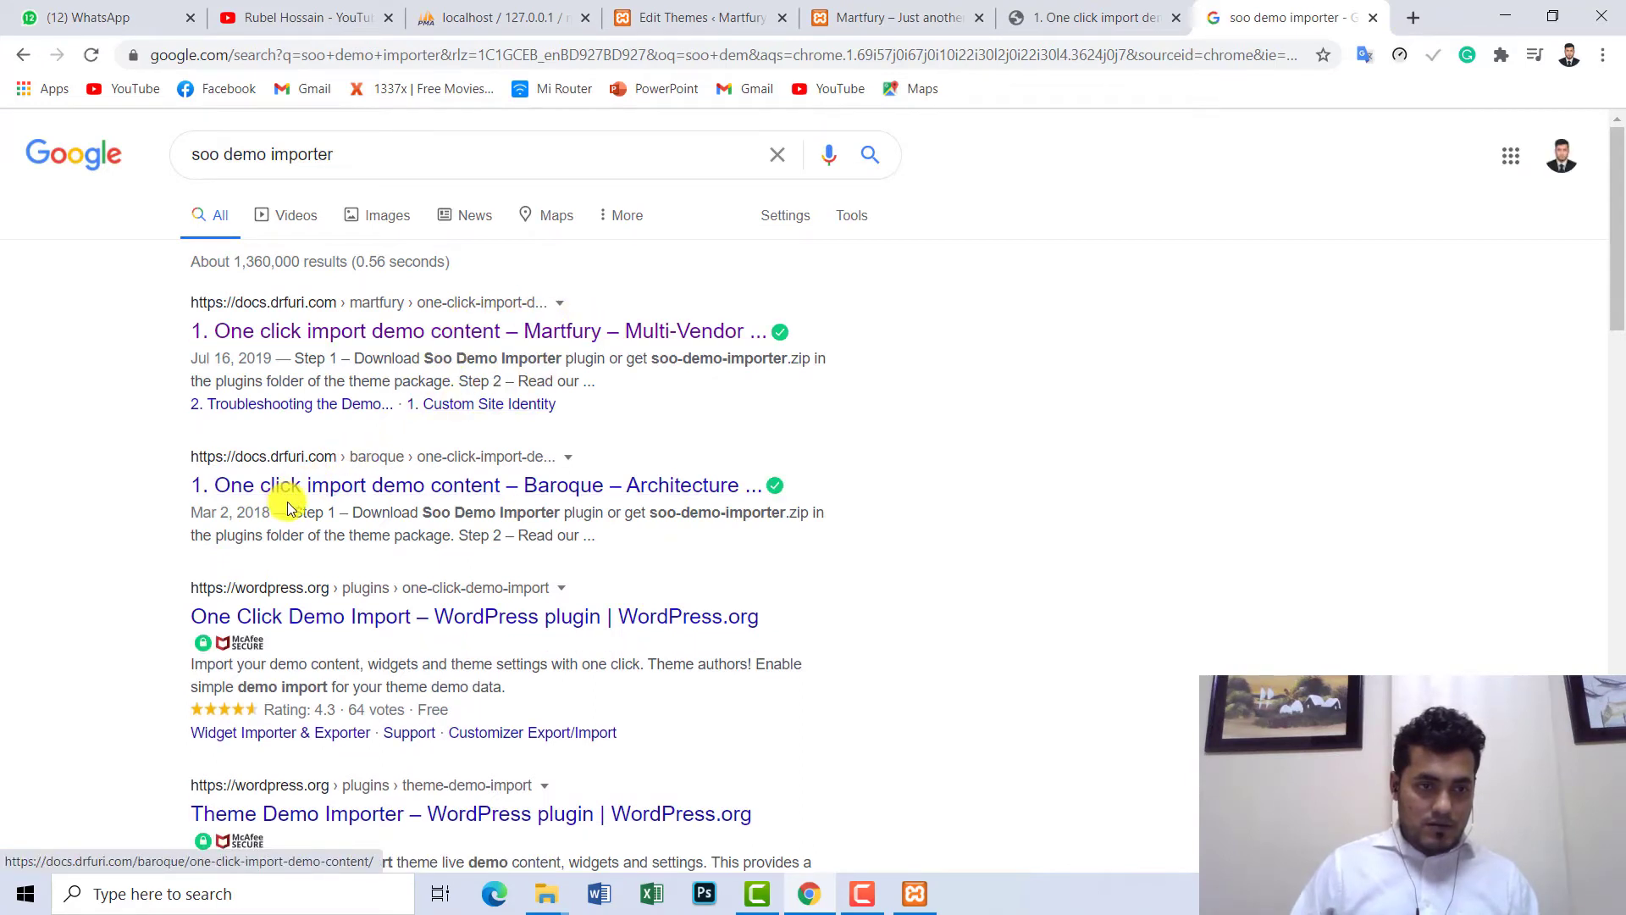
left_click(551, 617)
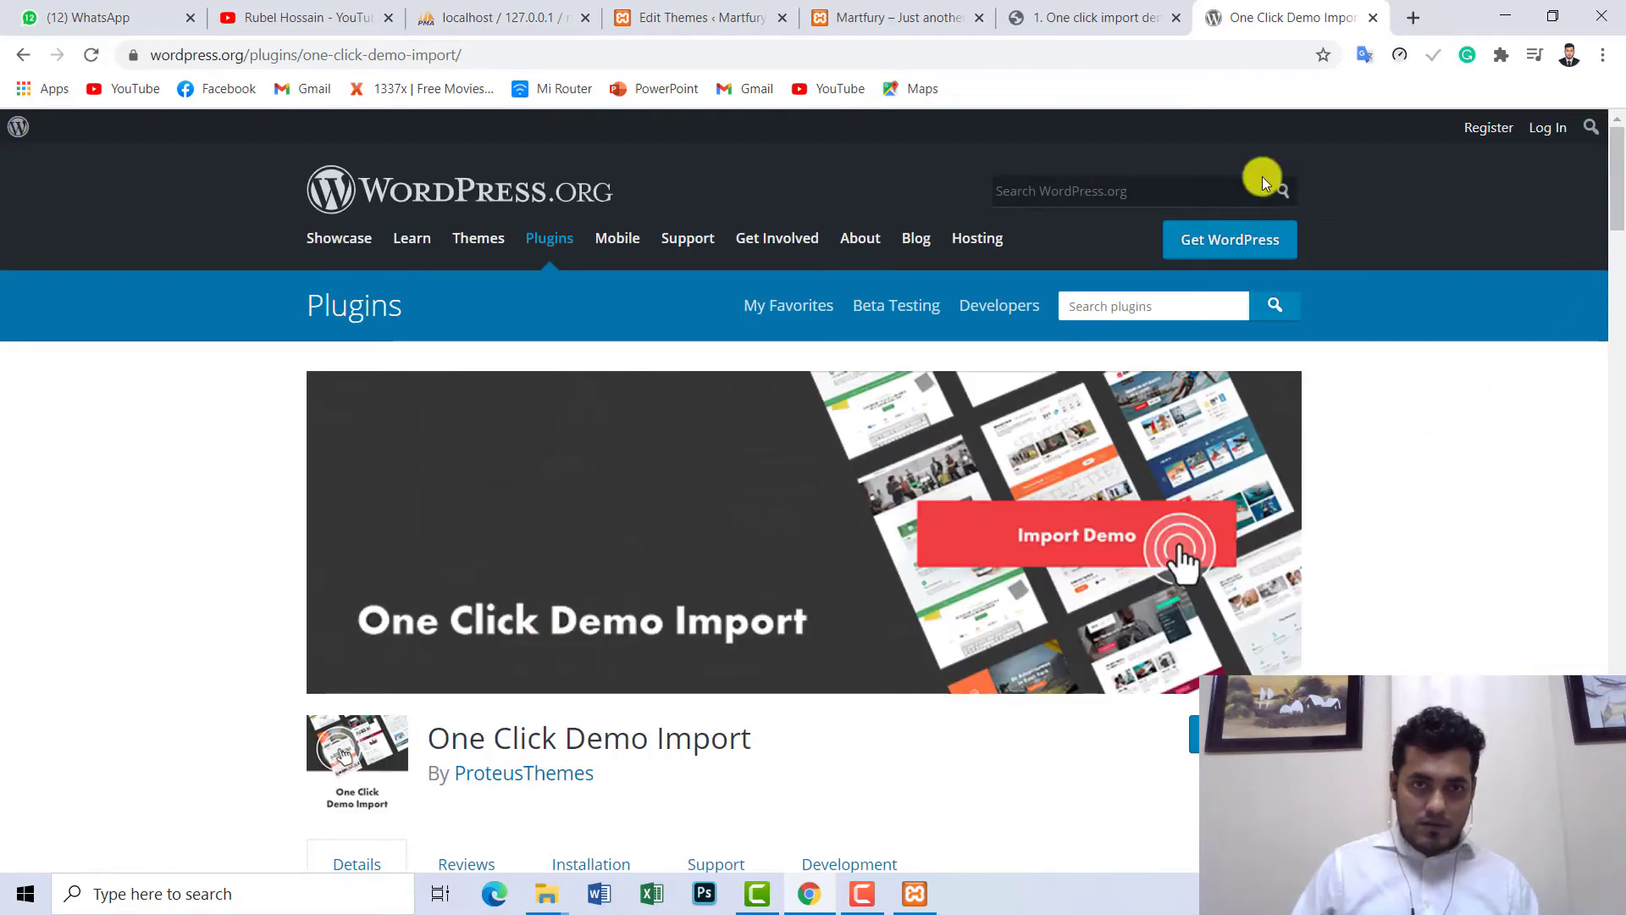
scroll(389, 410, "down", 6)
scroll(194, 339, "up", 4)
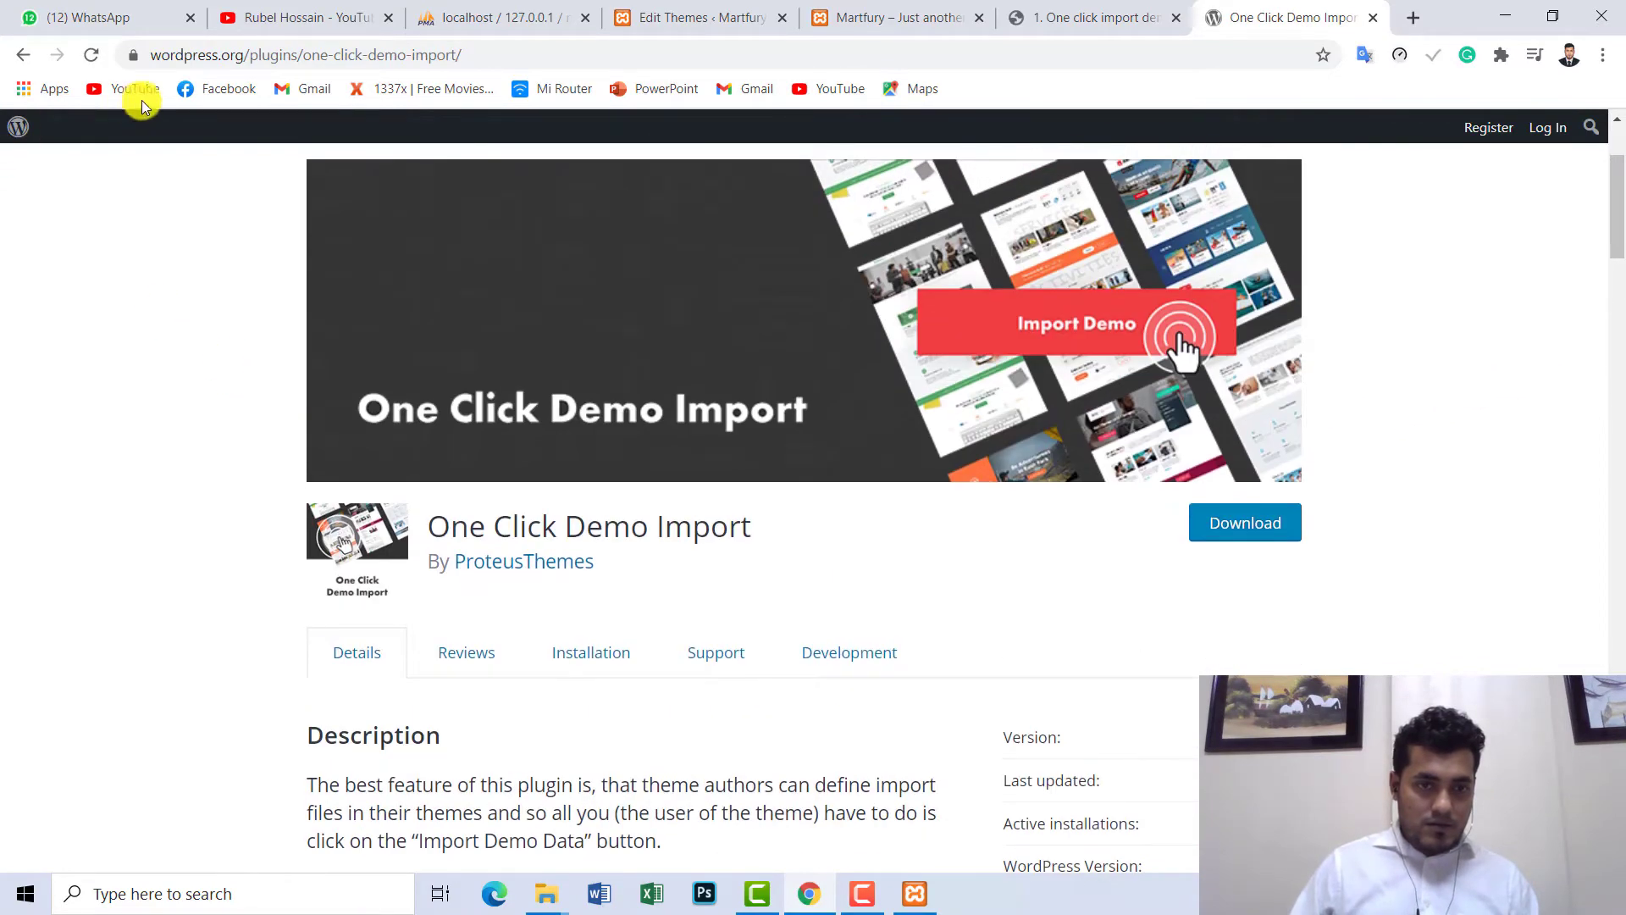
- Return to the results and look over the Martfury one click import documentation tabs
left_click(20, 56)
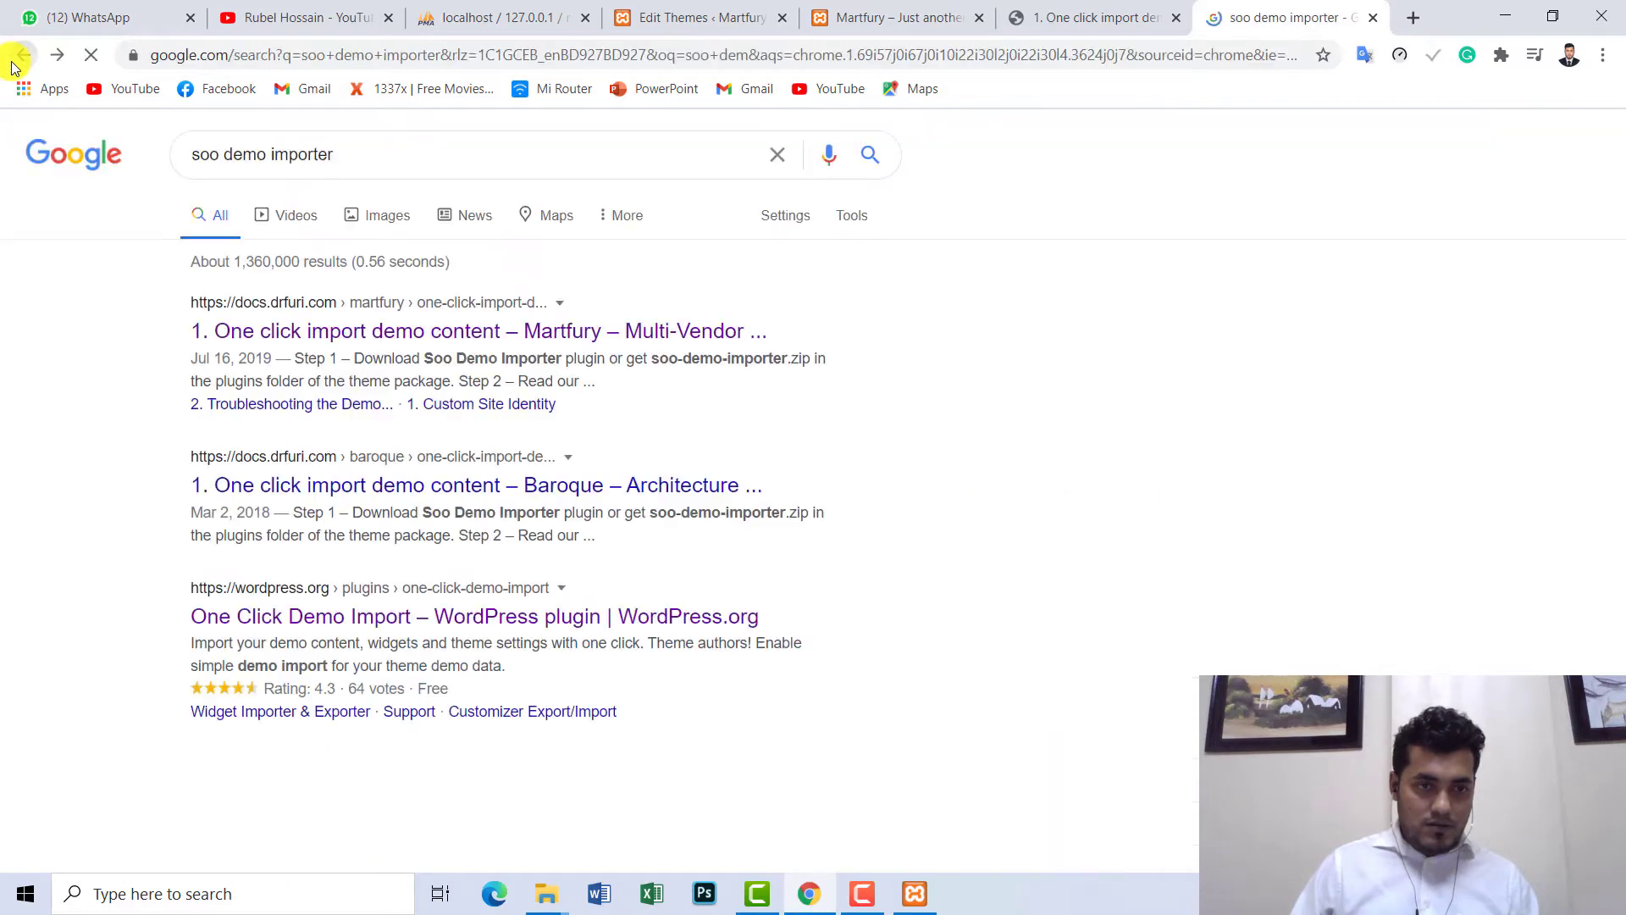
left_click(321, 336)
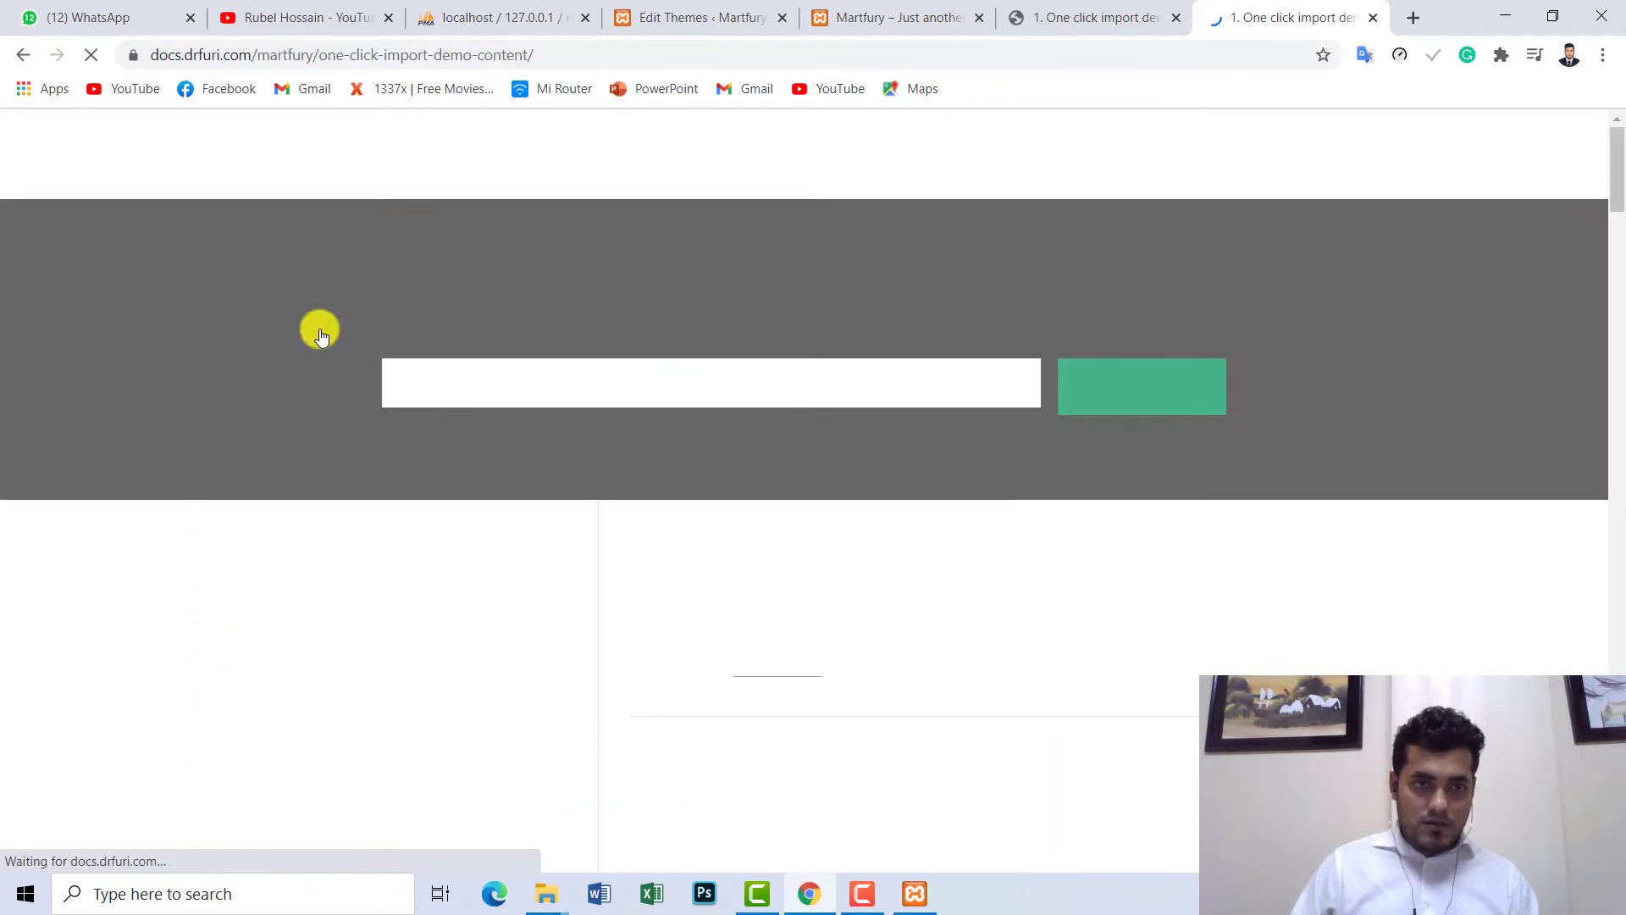
left_click(1084, 17)
scroll(399, 181, "up", 5)
left_click(1232, 9)
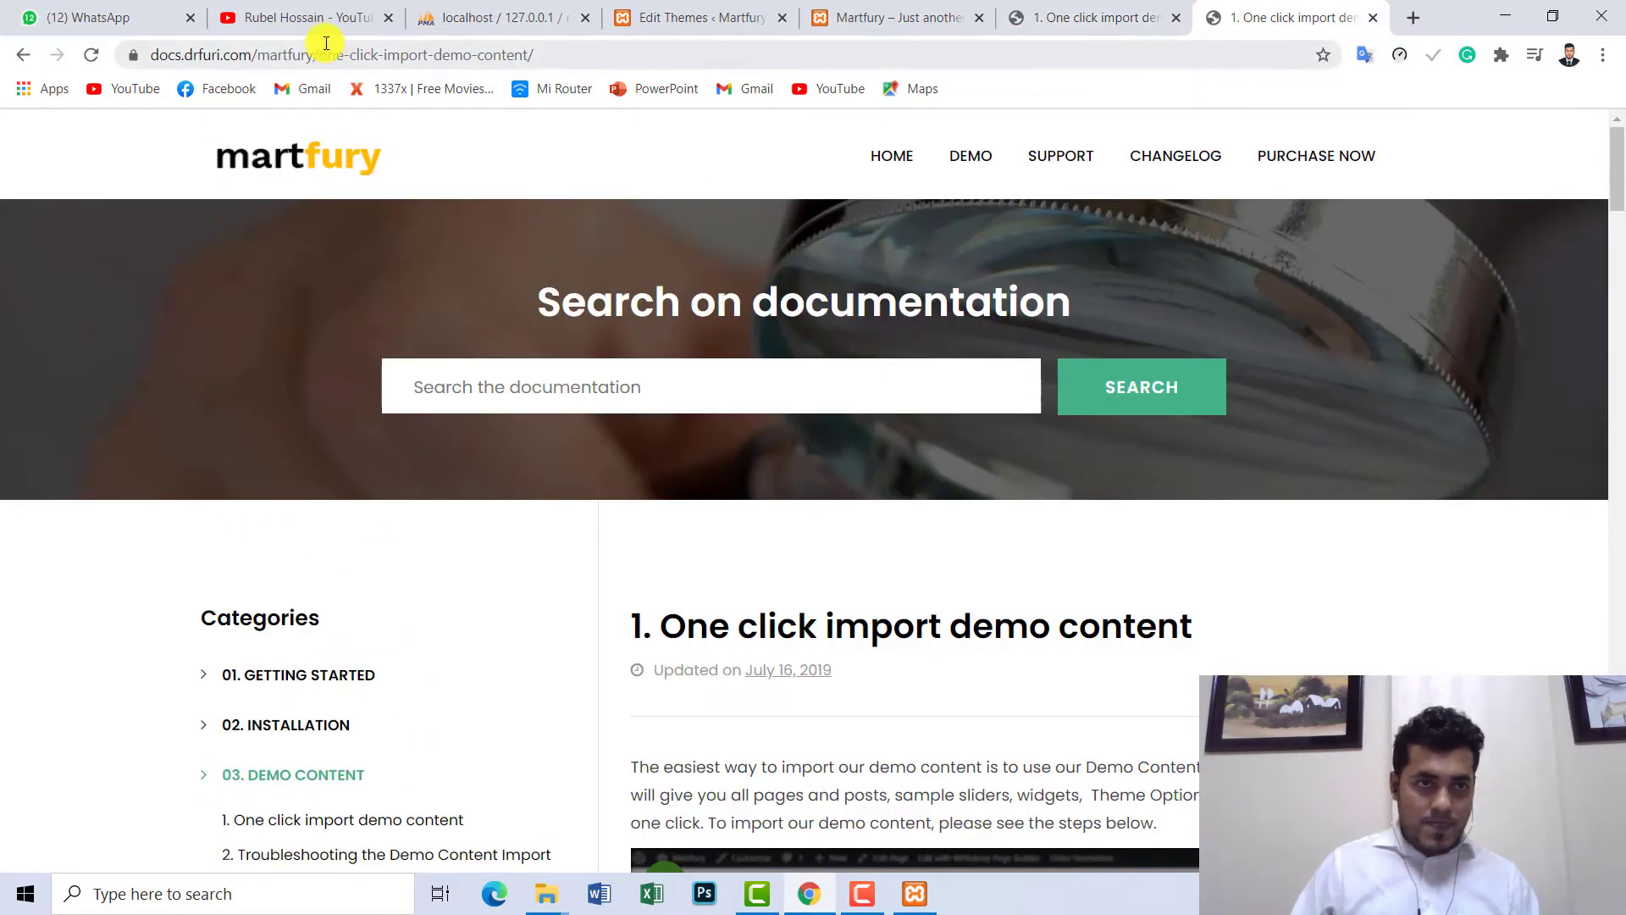
left_click(18, 56)
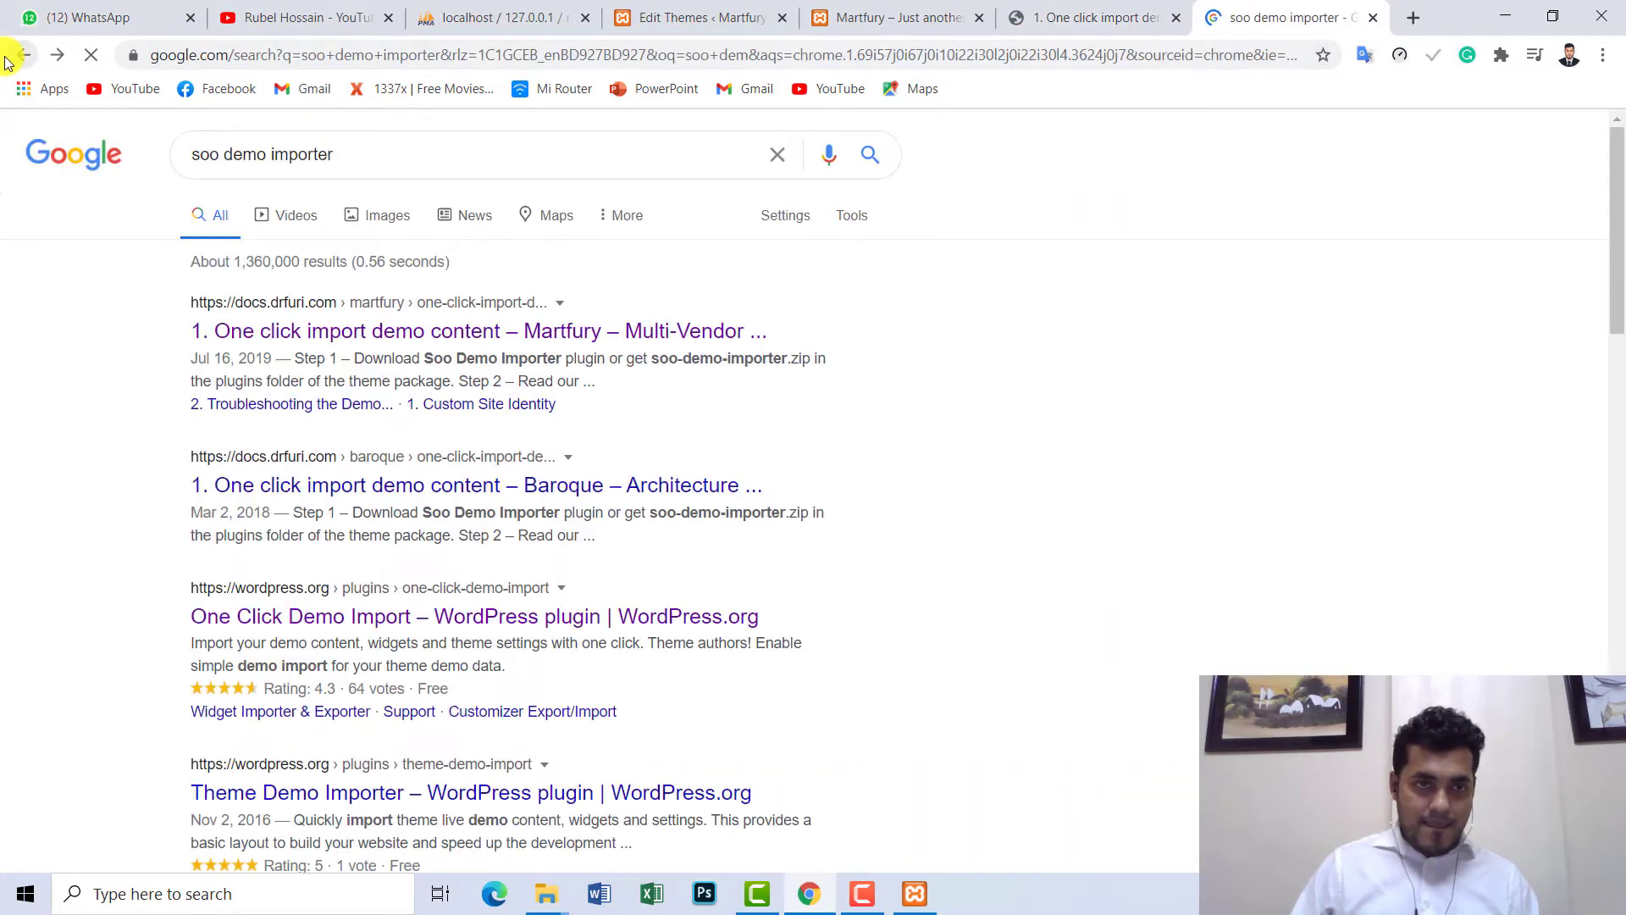
- Search for 'soo demo importer plugin download', scan the results, and minimize Chrome
left_click(438, 150)
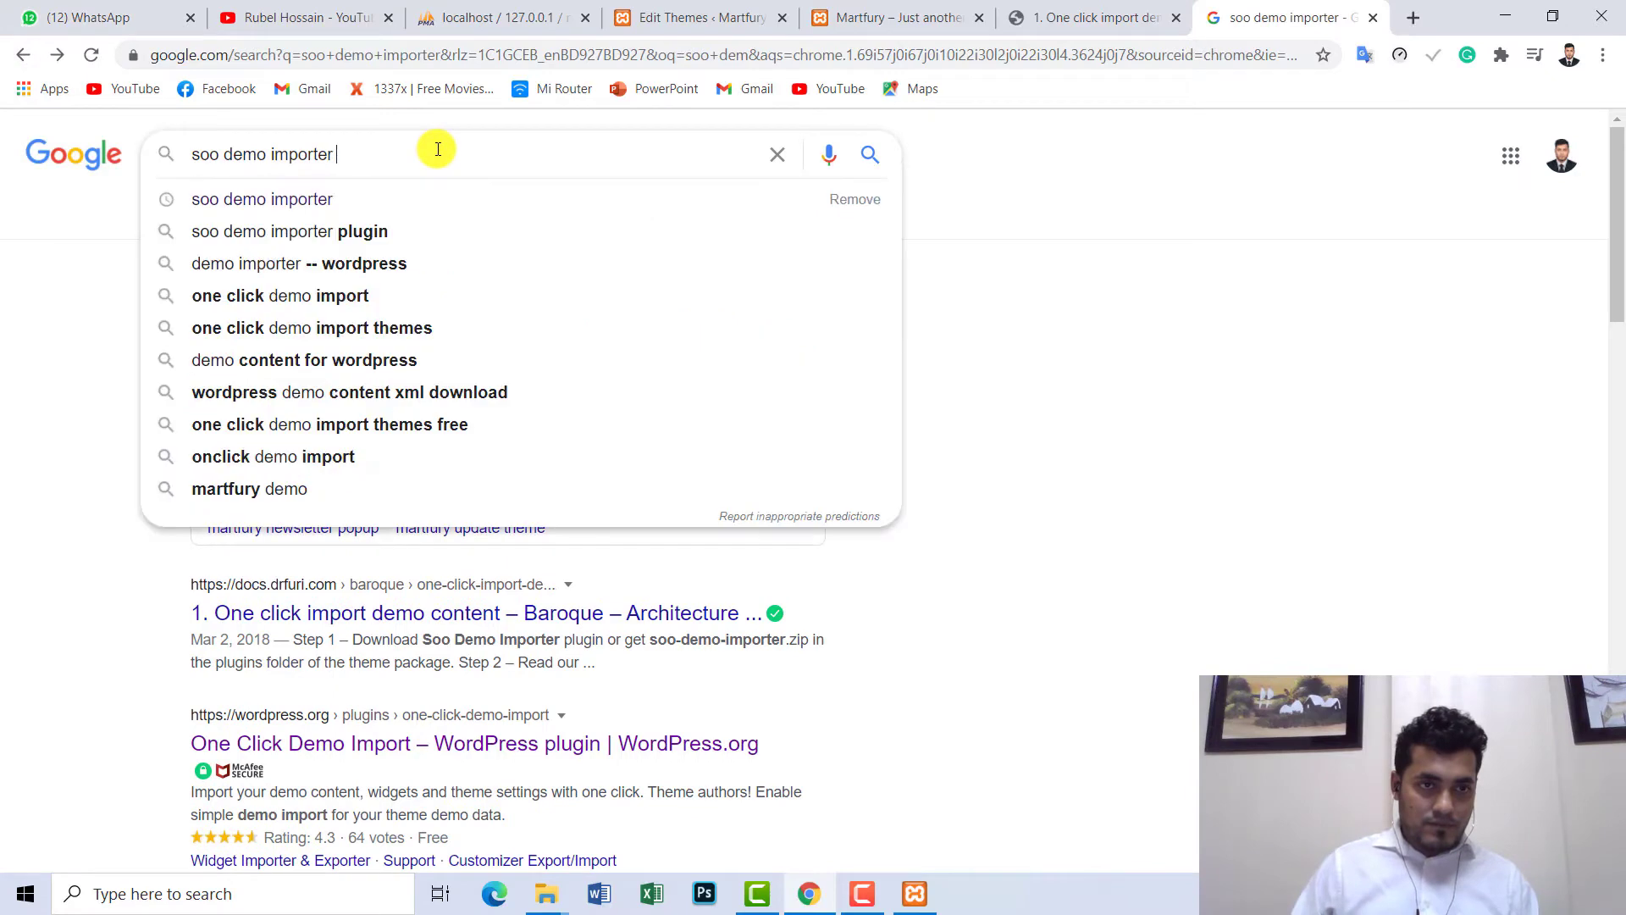
left_click(388, 231)
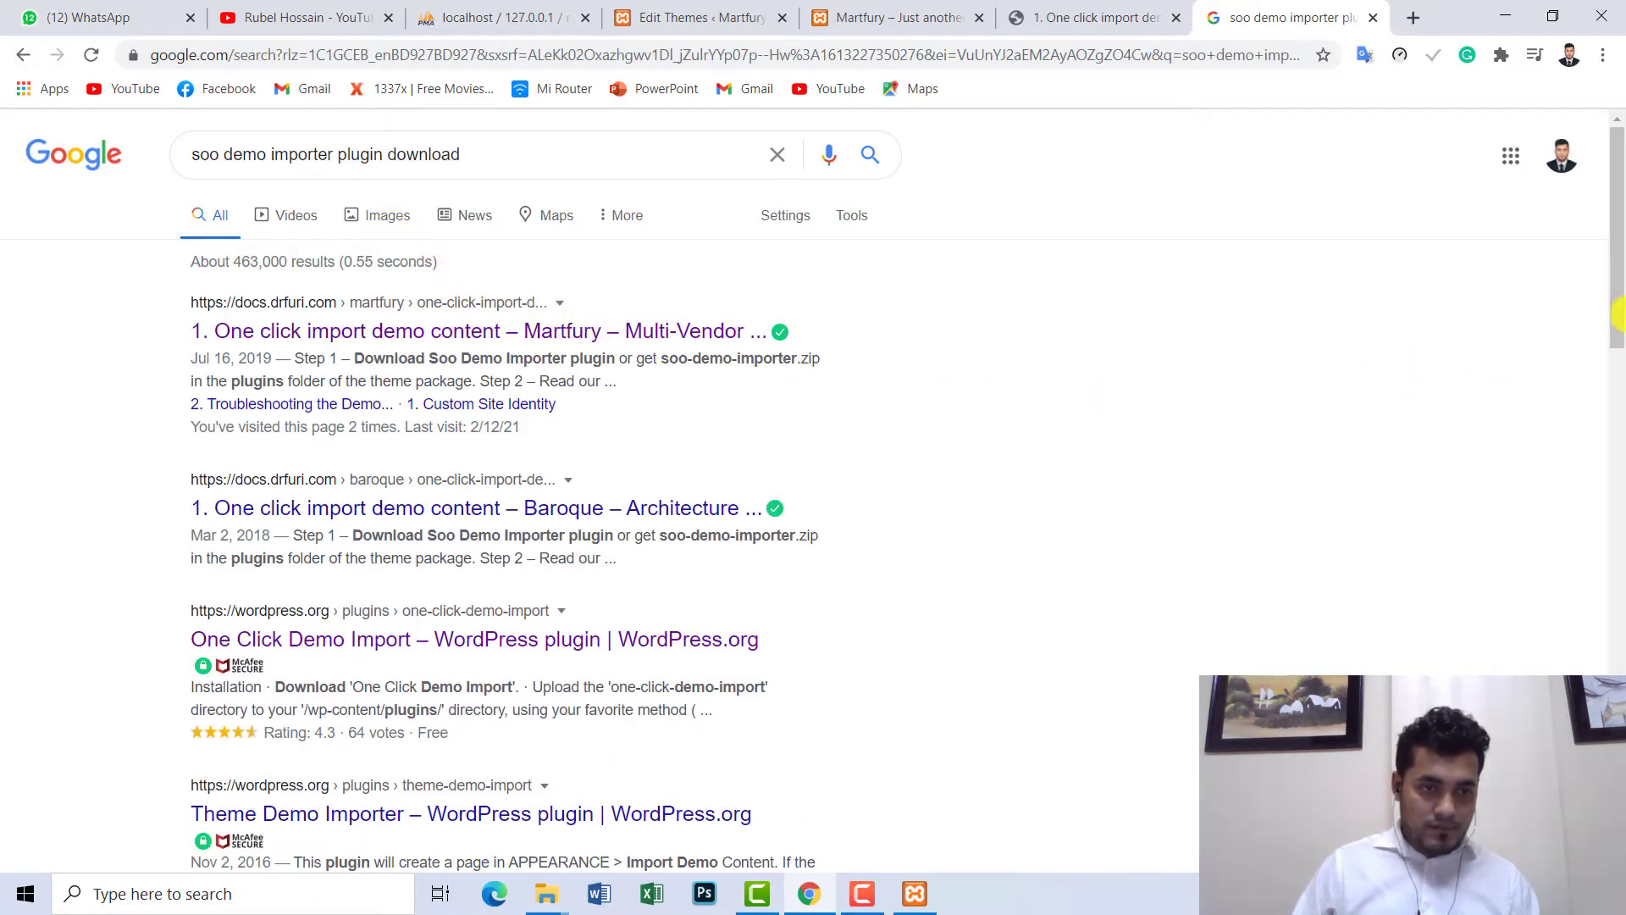
scroll(1618, 284, "down", 1)
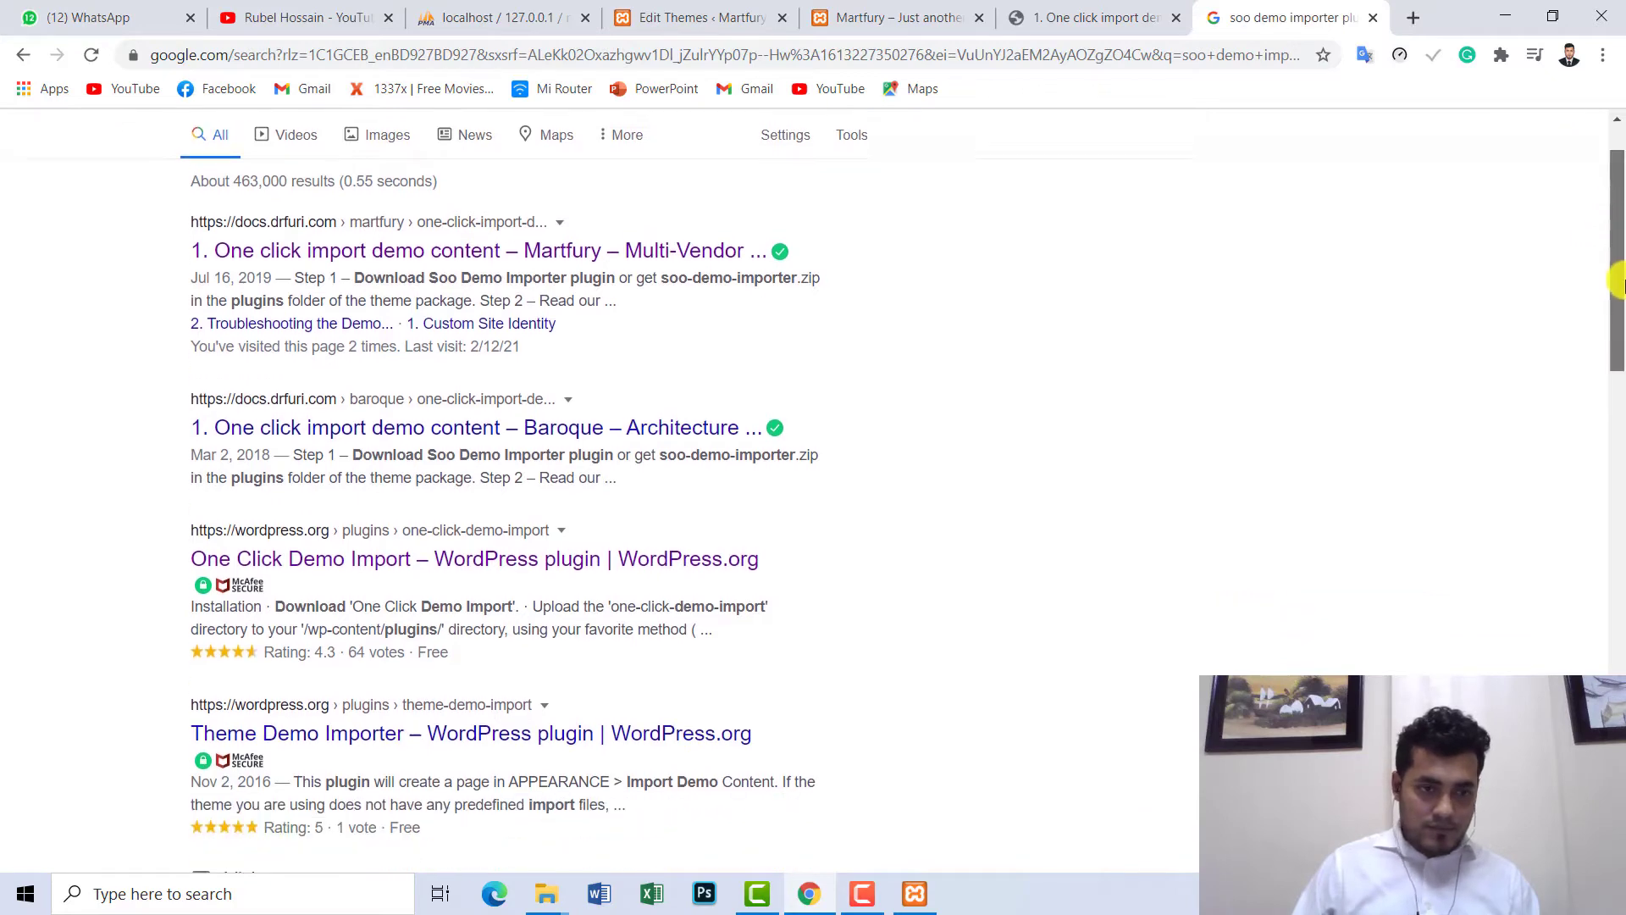
scroll(1618, 285, "down", 2)
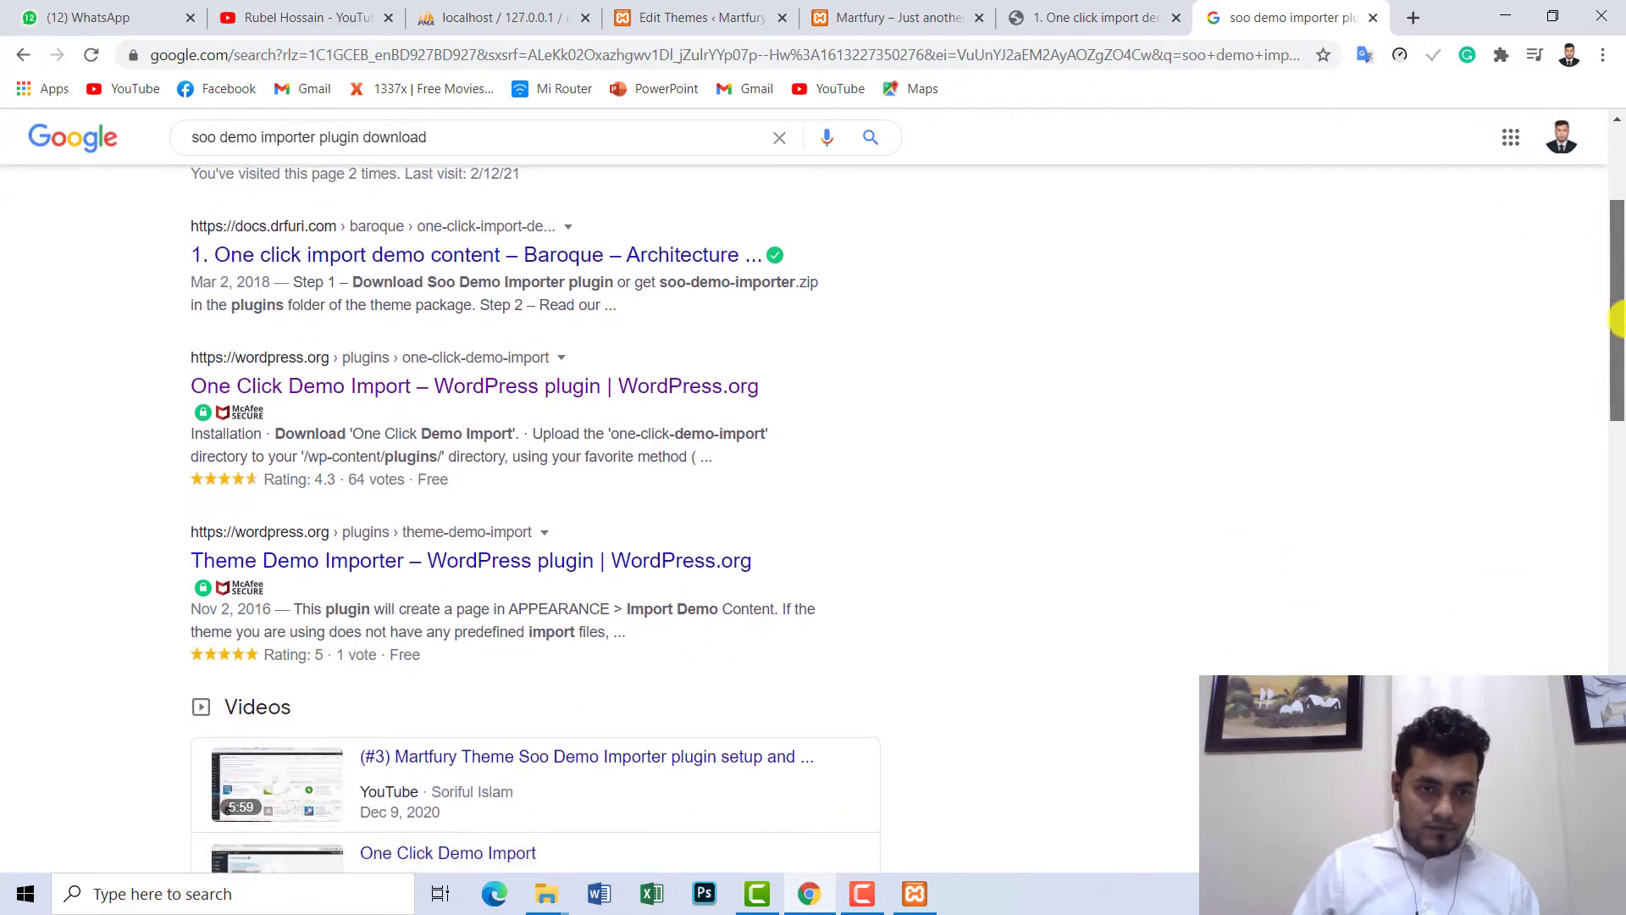
scroll(1618, 322, "up", 3)
left_click(1501, 12)
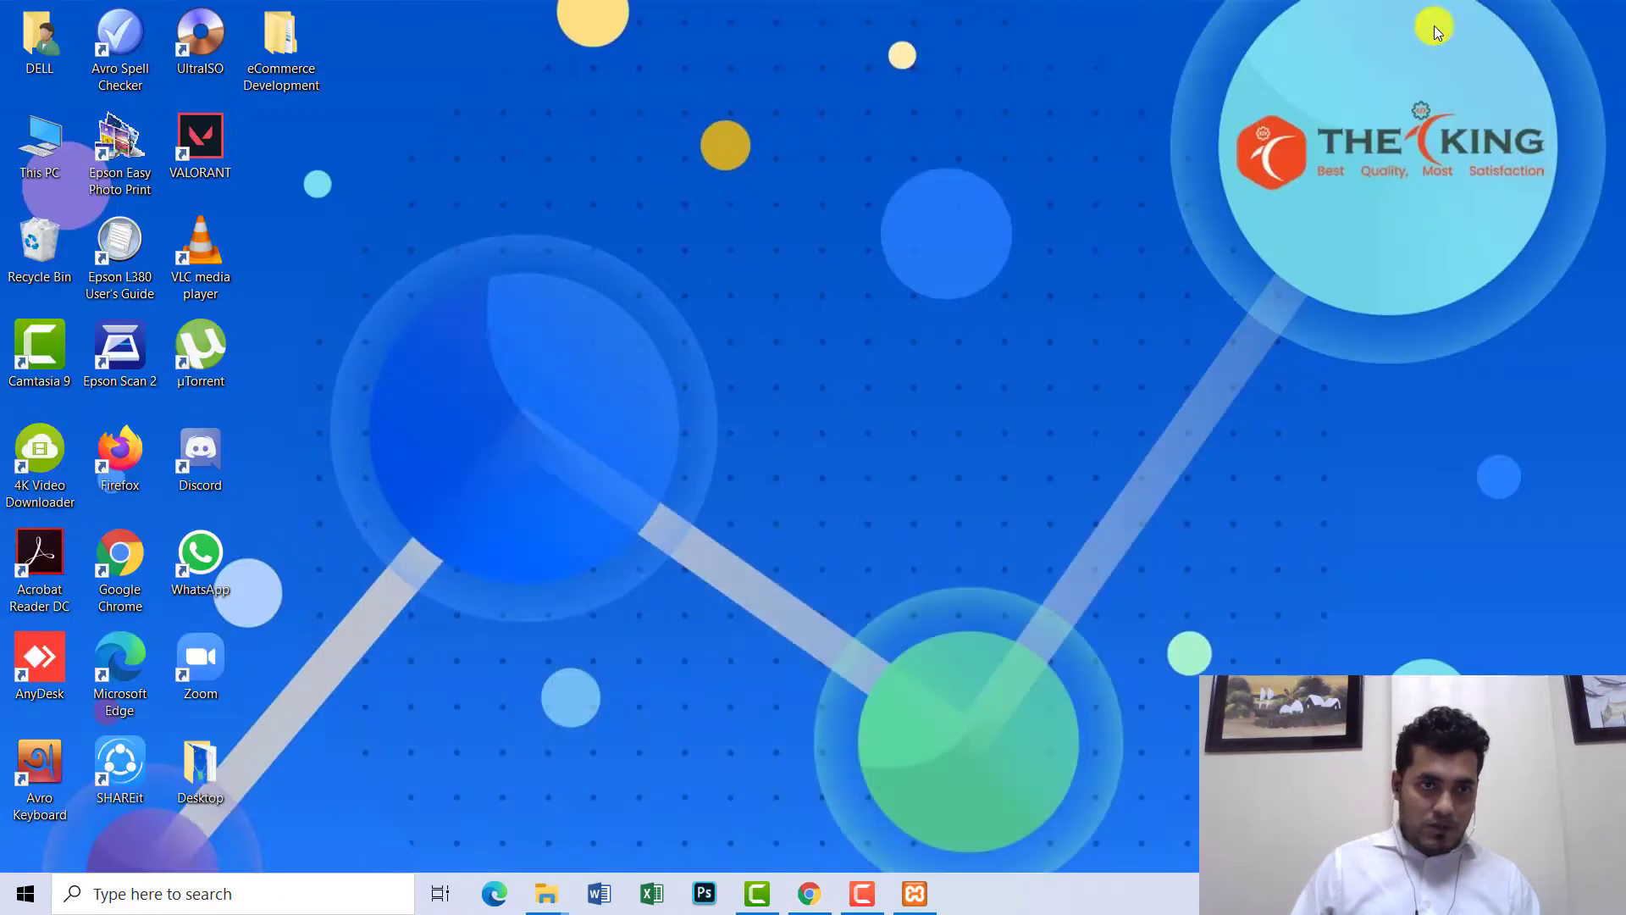
- Browse eCommerce Development > Martfury into the extracted themeforest theme folder, back up twice, and restore Chrome
double_click(264, 38)
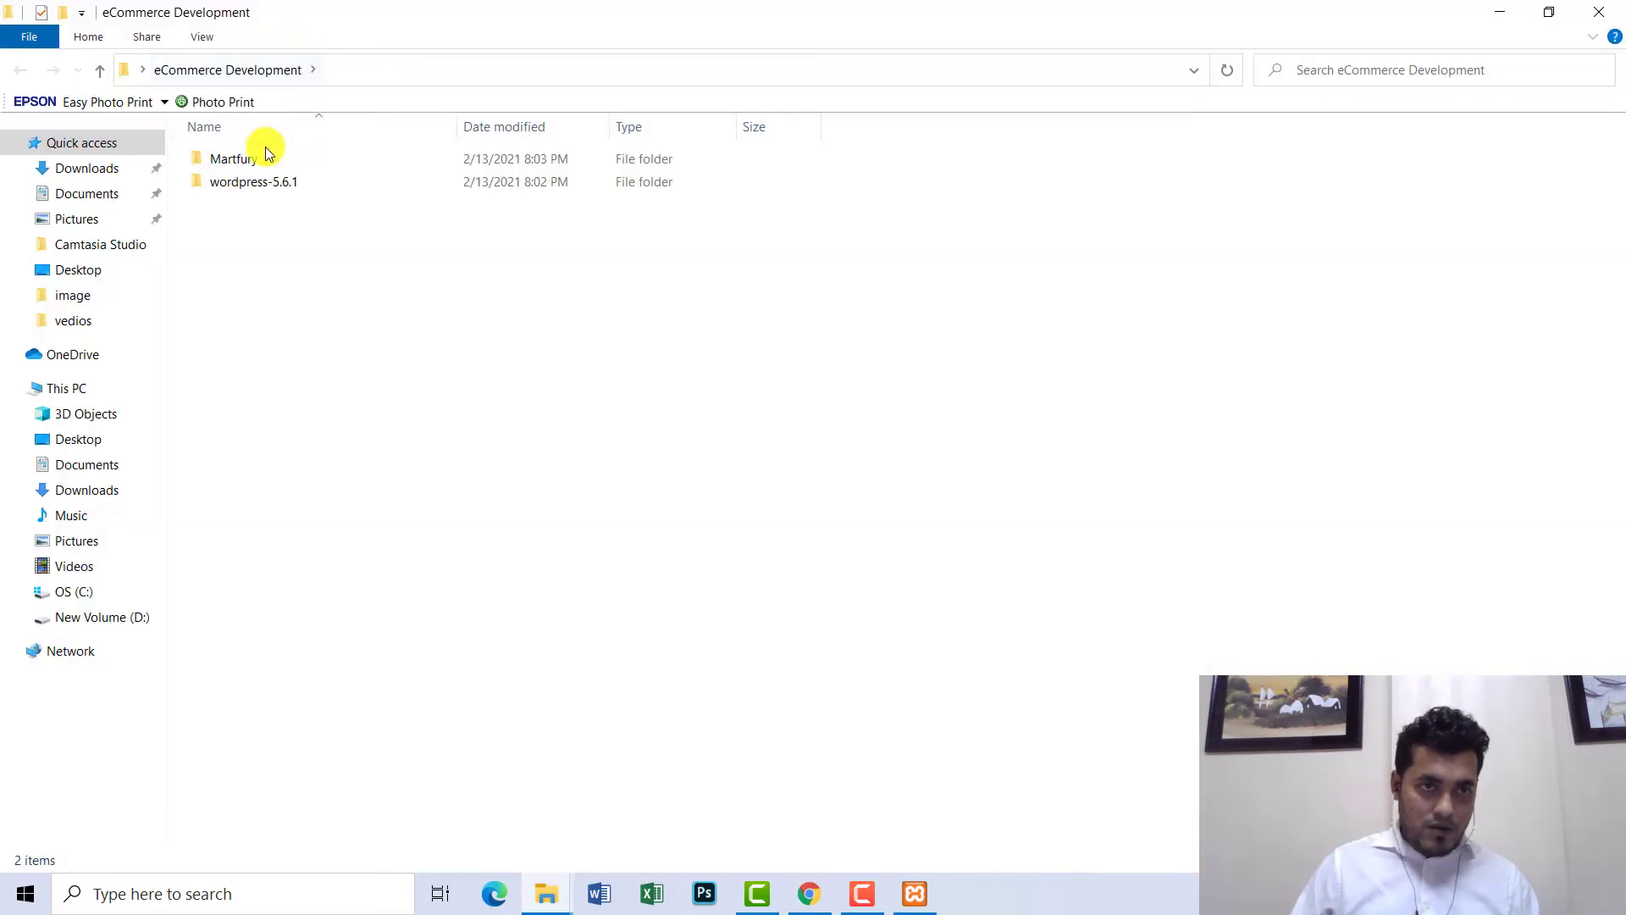
double_click(262, 161)
double_click(271, 159)
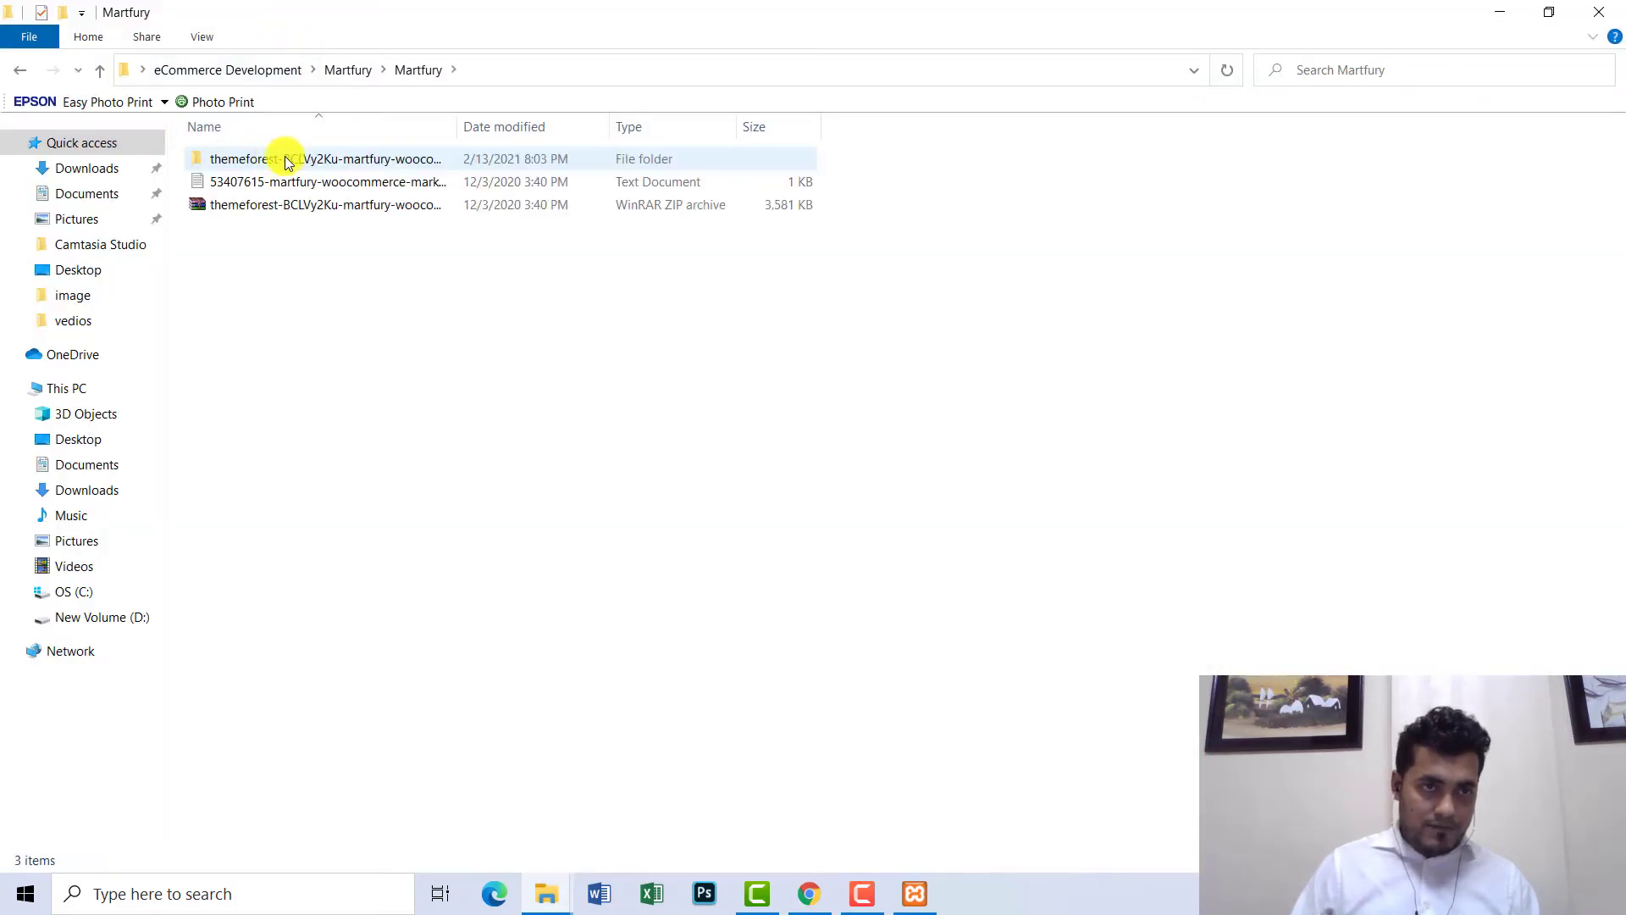
double_click(339, 161)
double_click(339, 159)
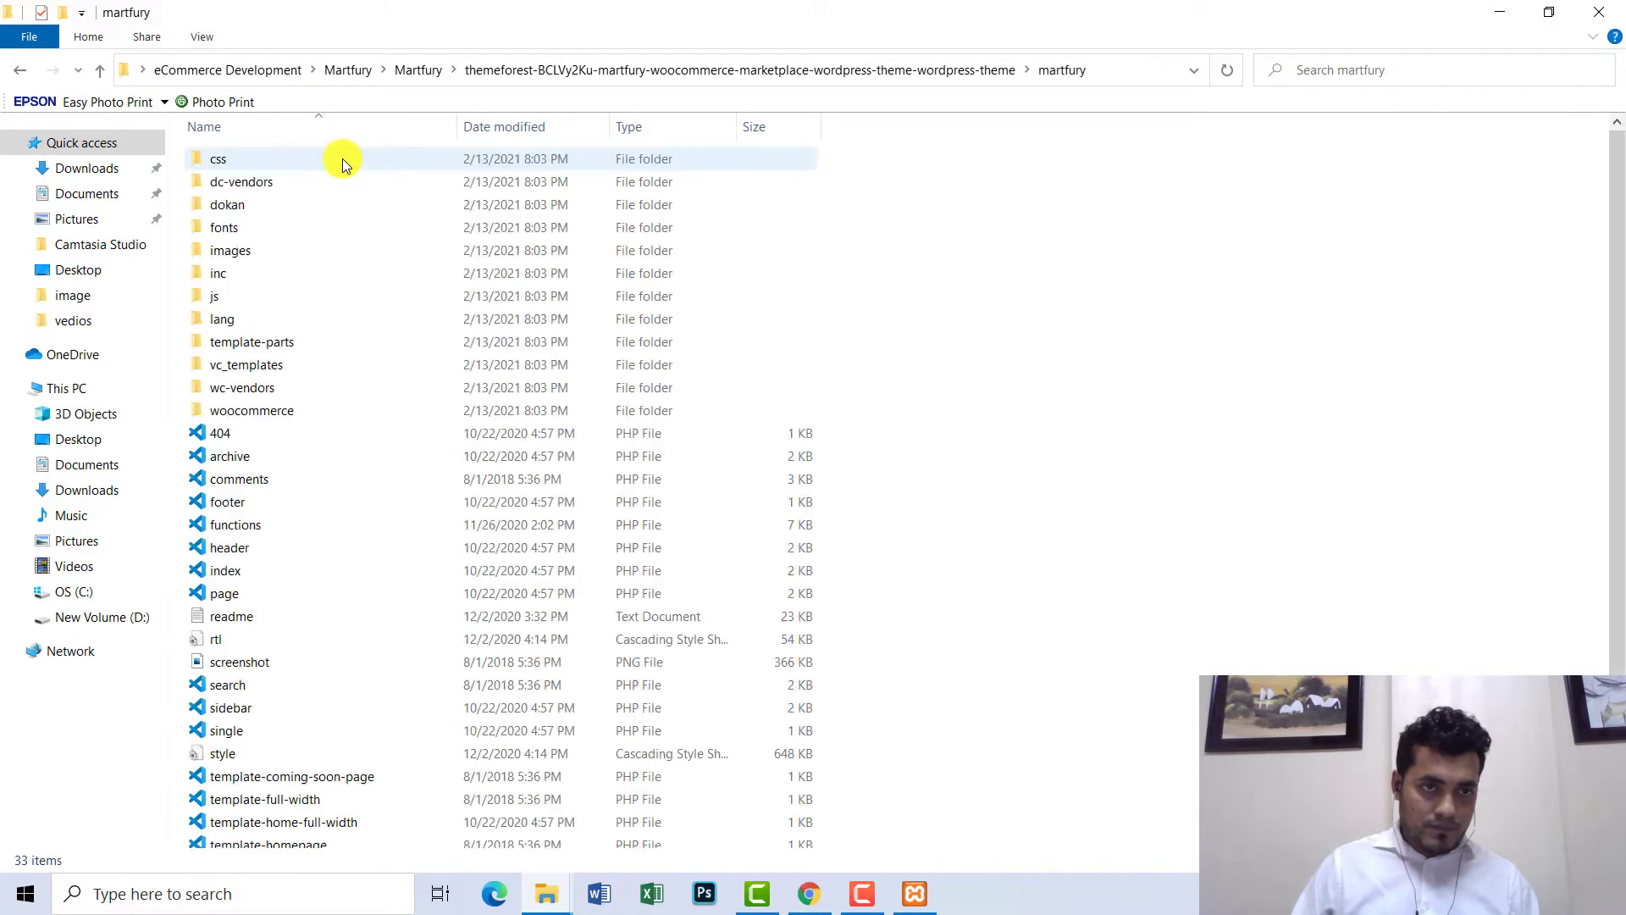
left_click(15, 73)
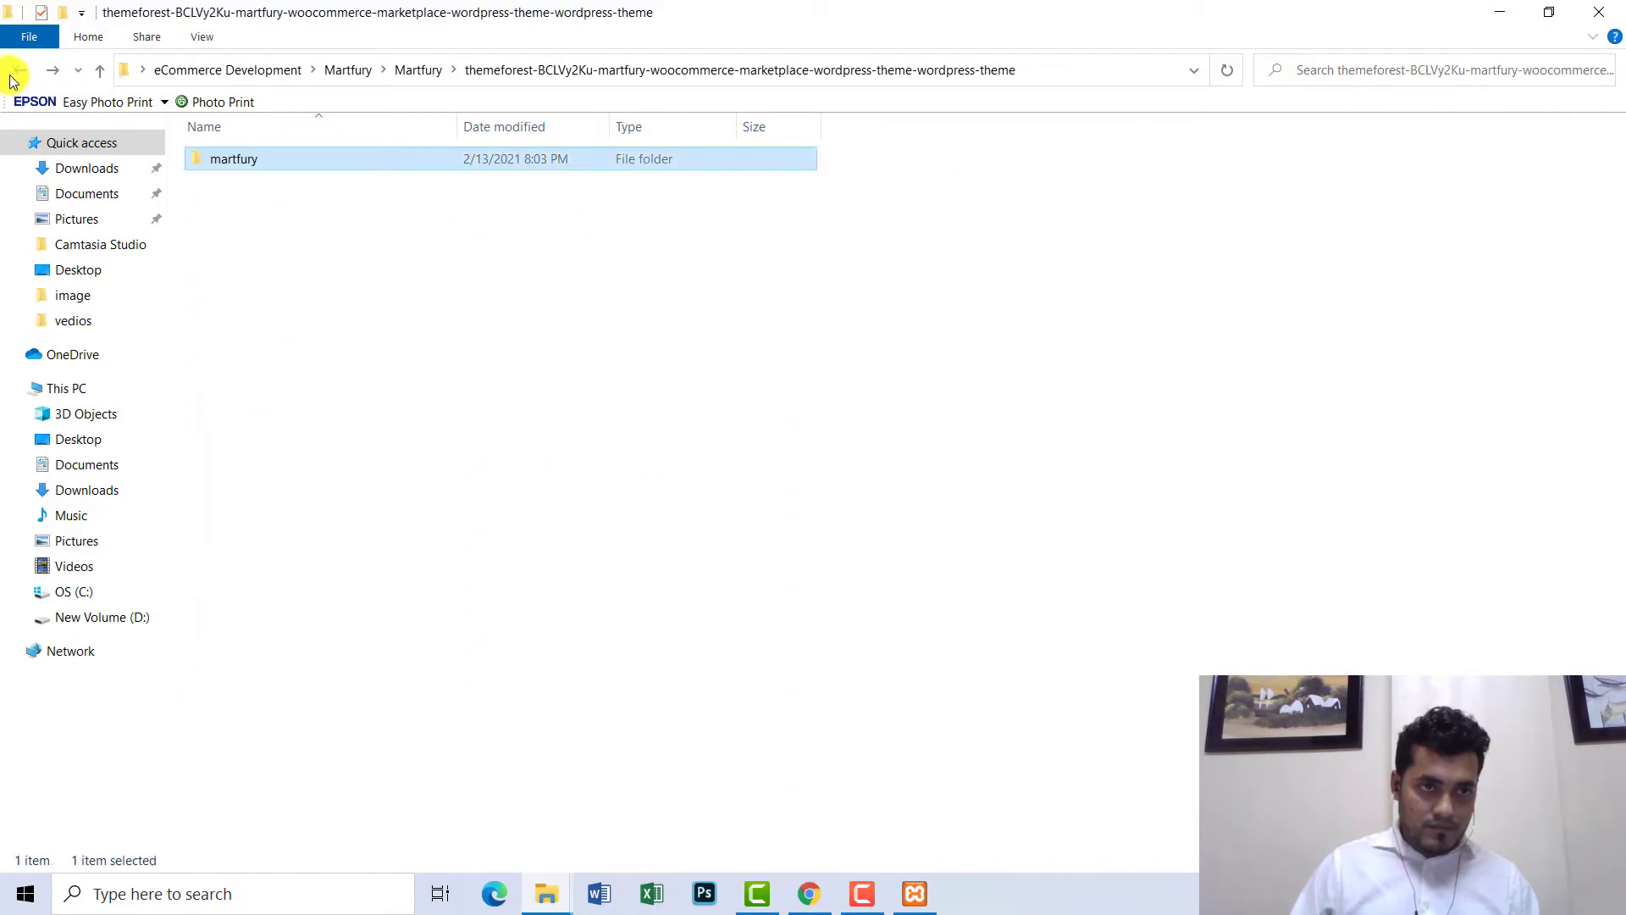
left_click(15, 73)
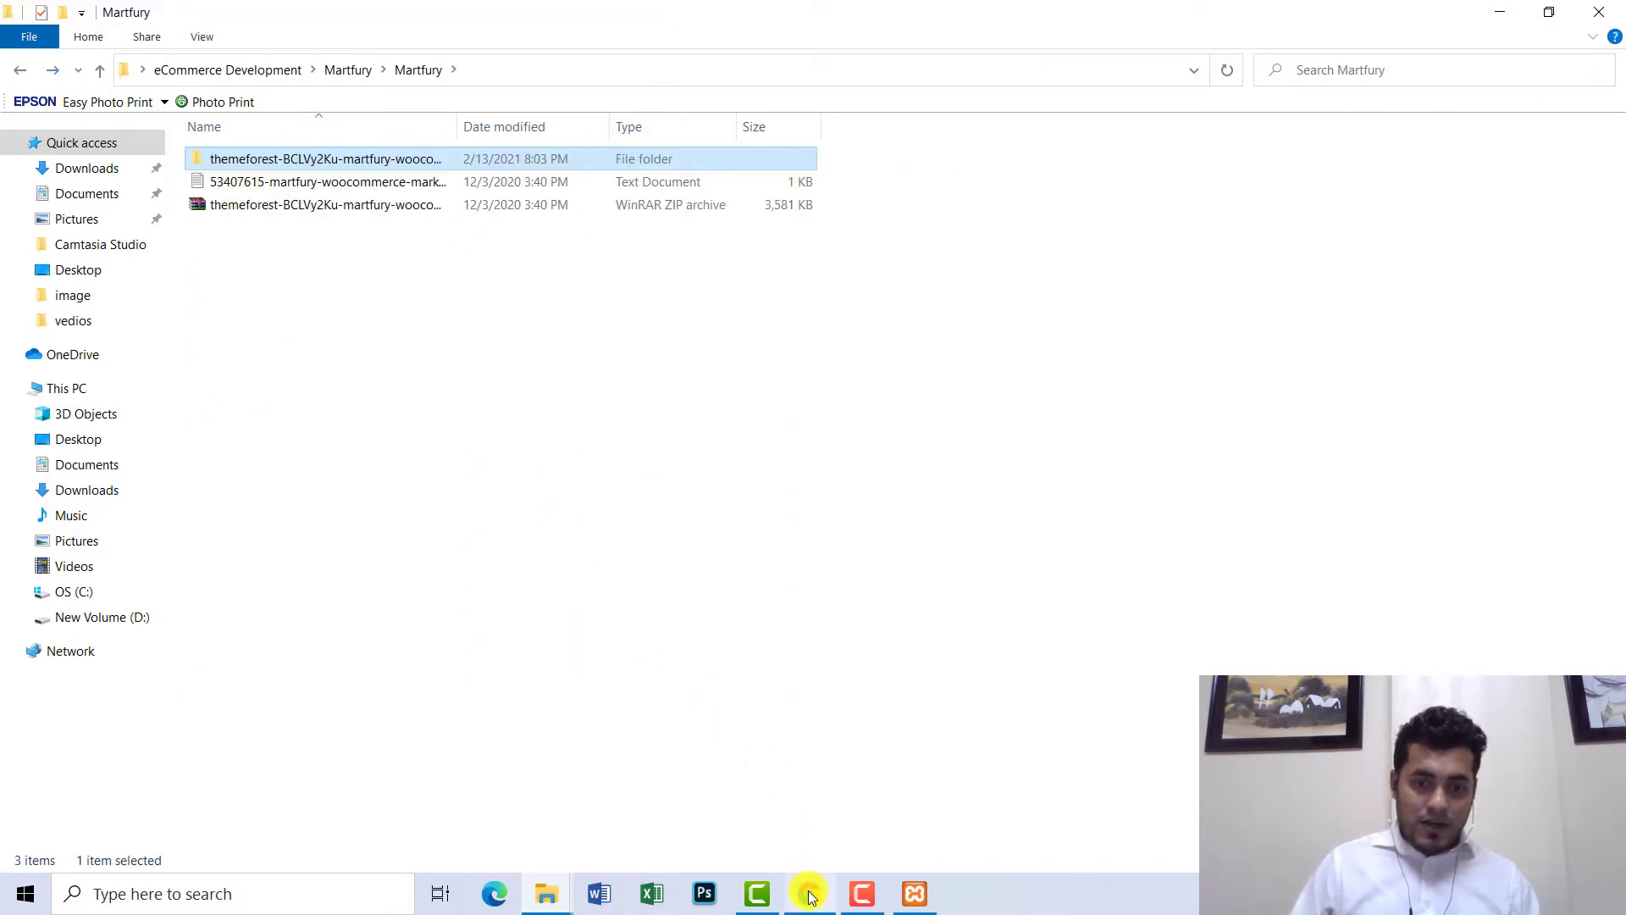
left_click(810, 894)
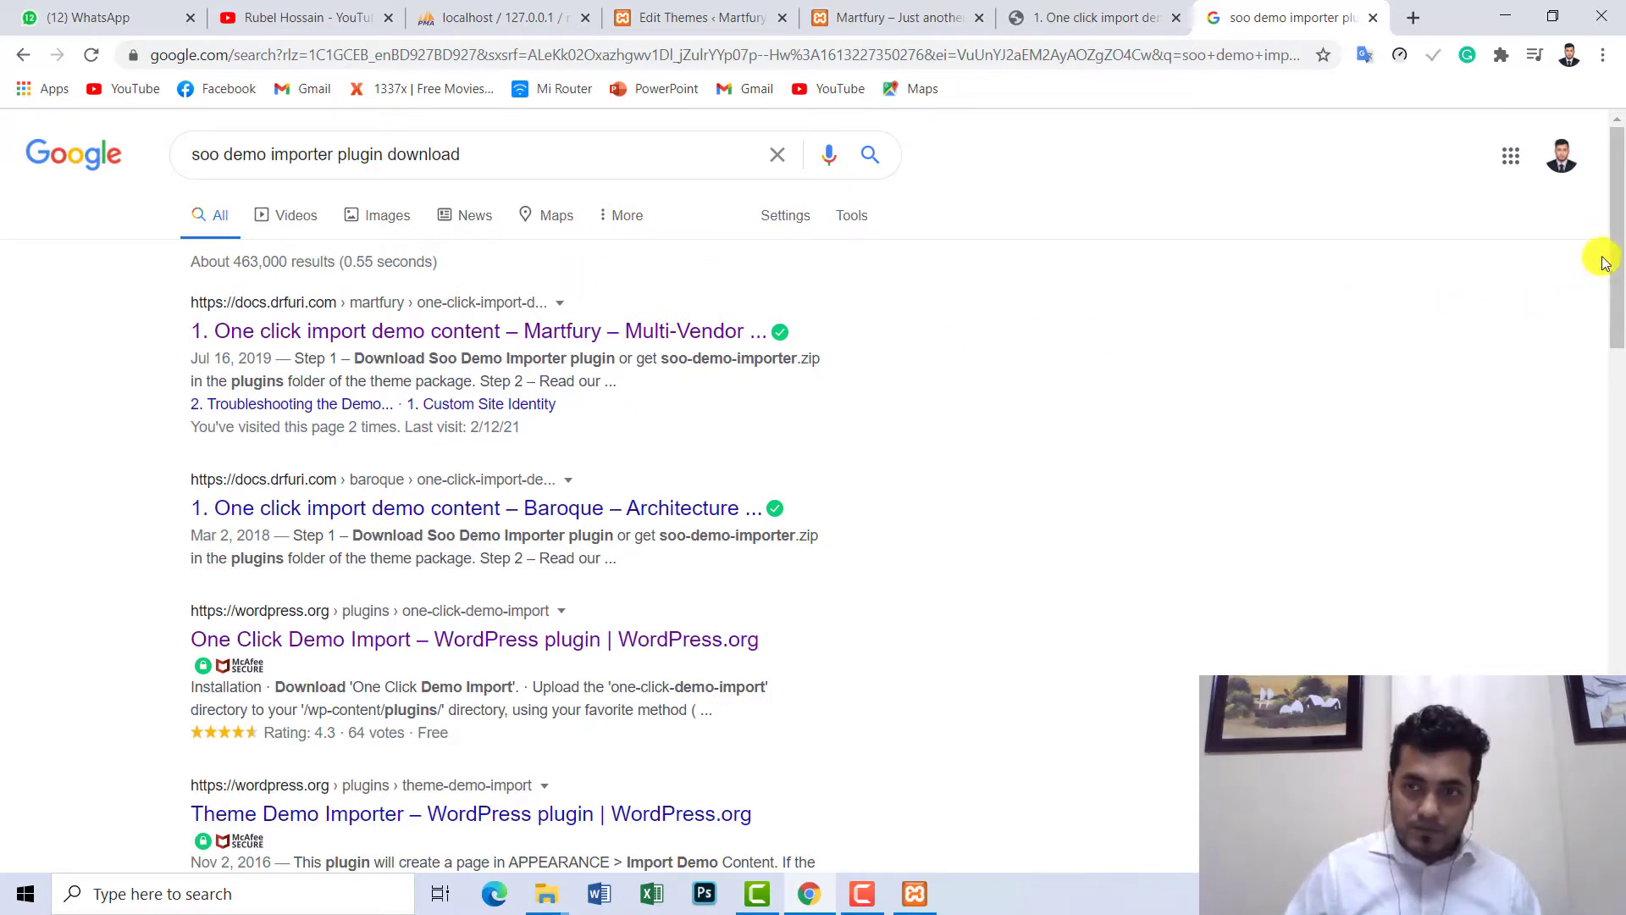
- On the Martfury docs page, play the tutorial video and rewind it to the plugins list part
scroll(1604, 262, "down", 1)
scroll(1605, 245, "up", 1)
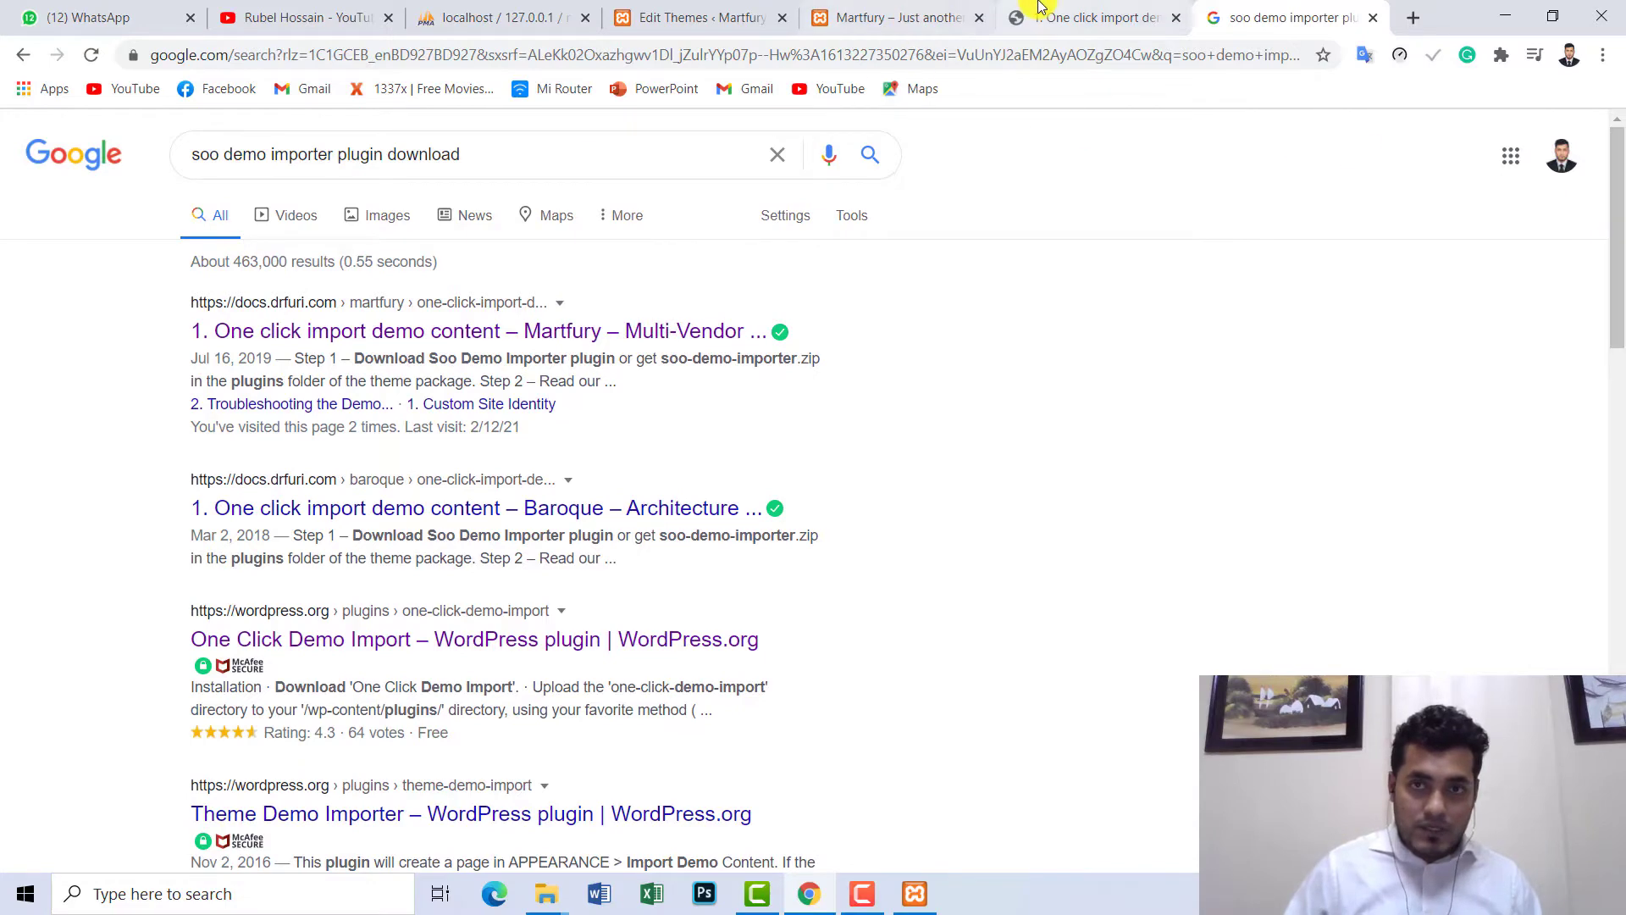
left_click(1041, 9)
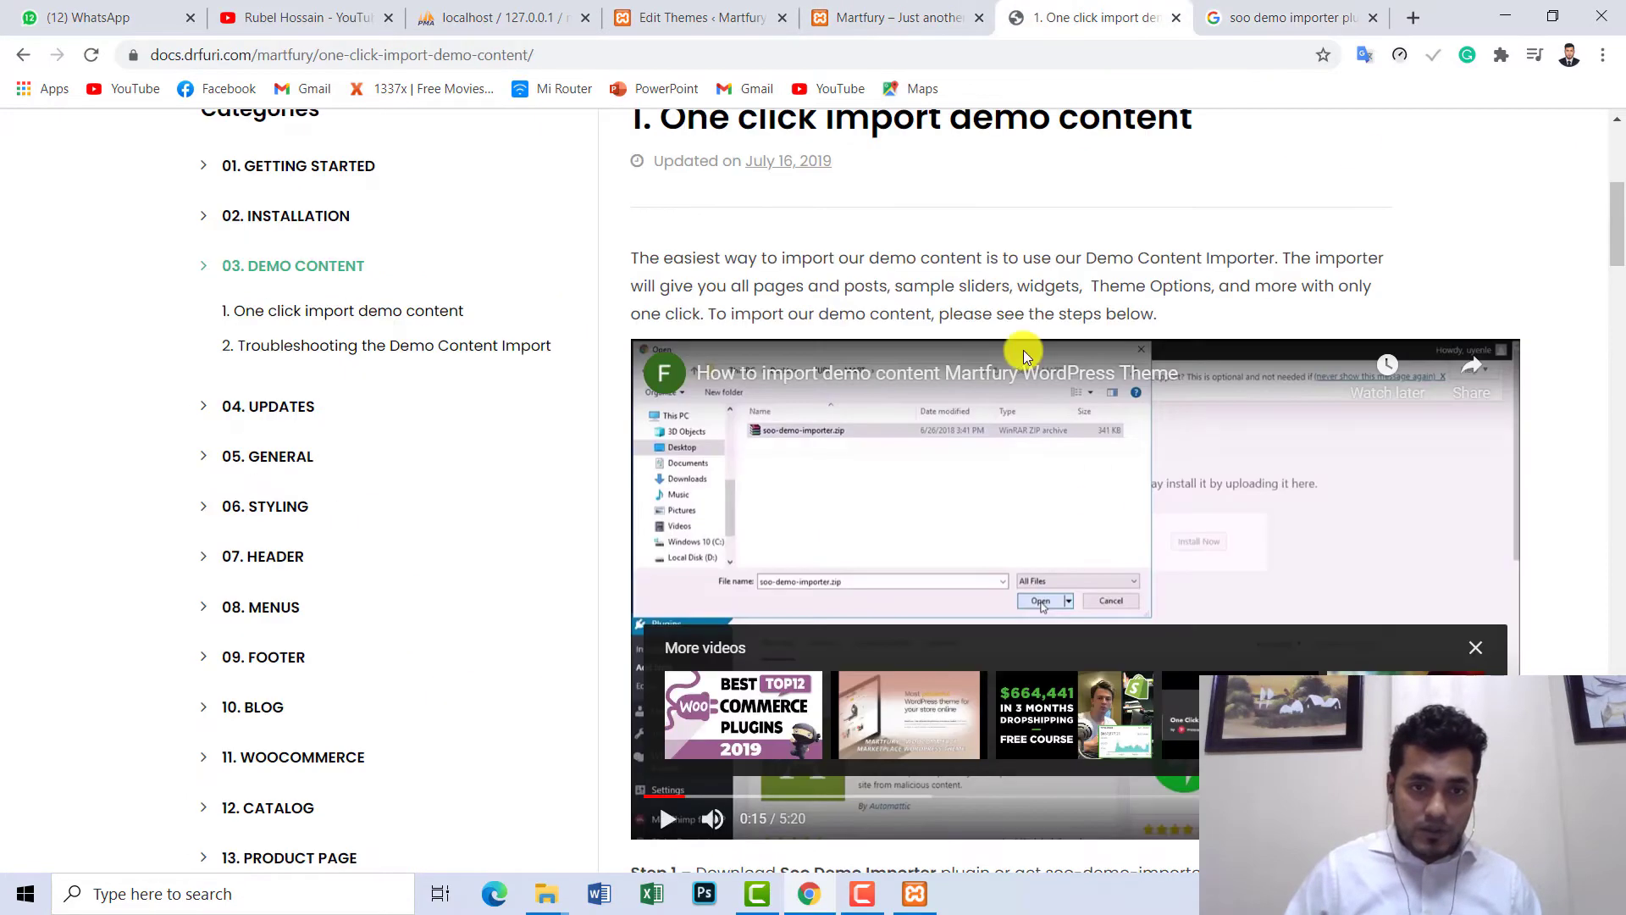
left_click(1301, 525)
left_click(1060, 586)
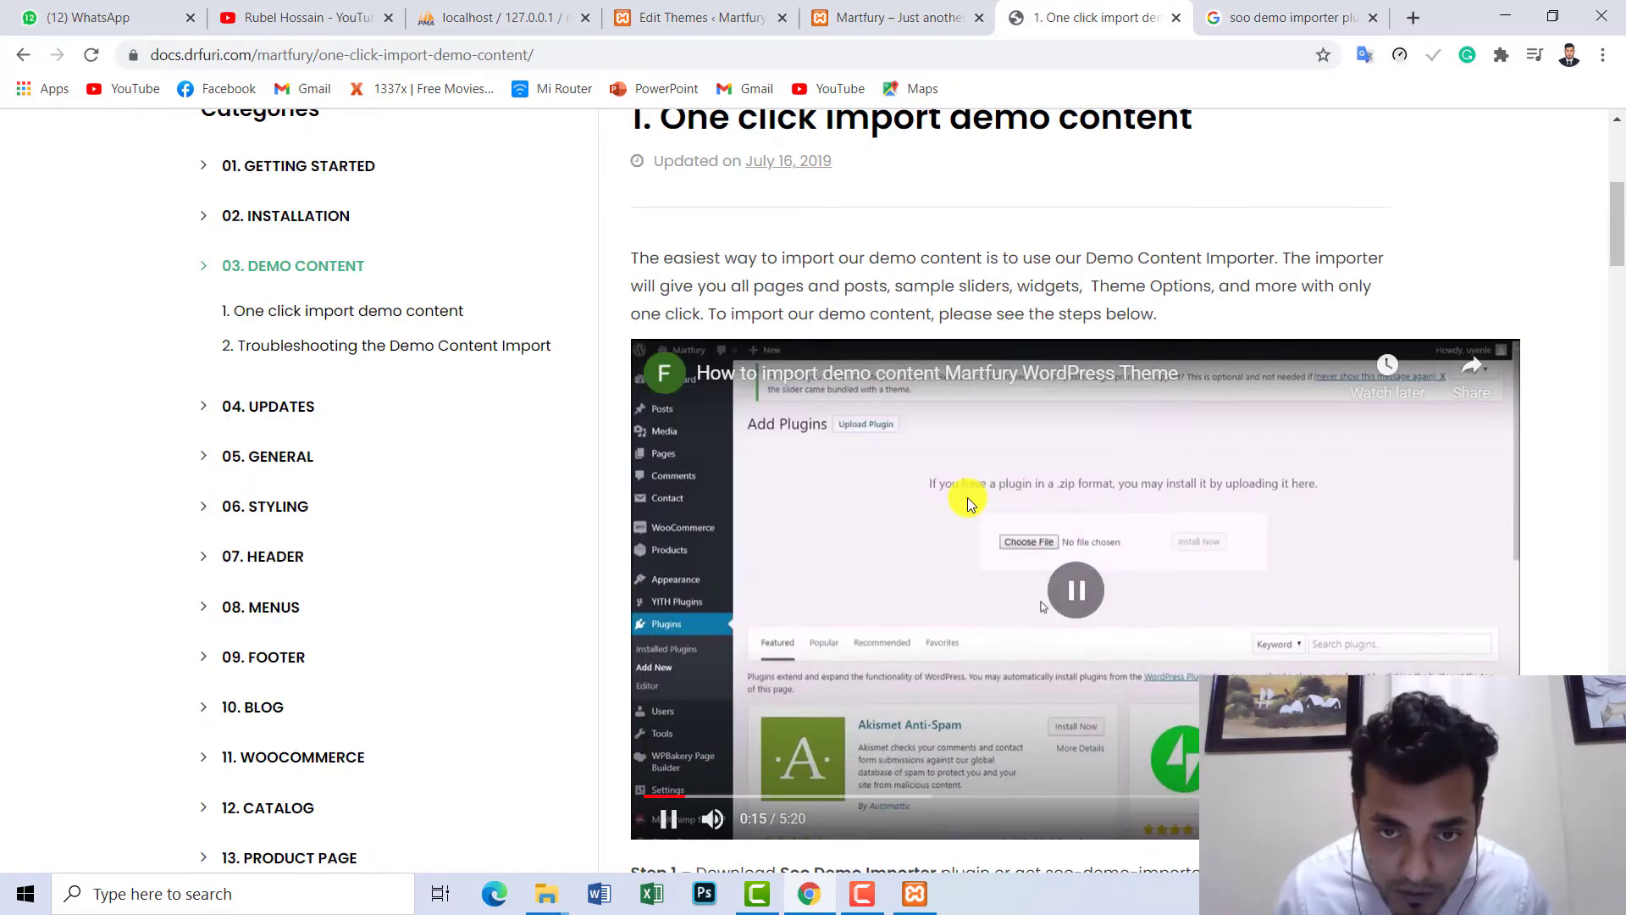
left_click(674, 796)
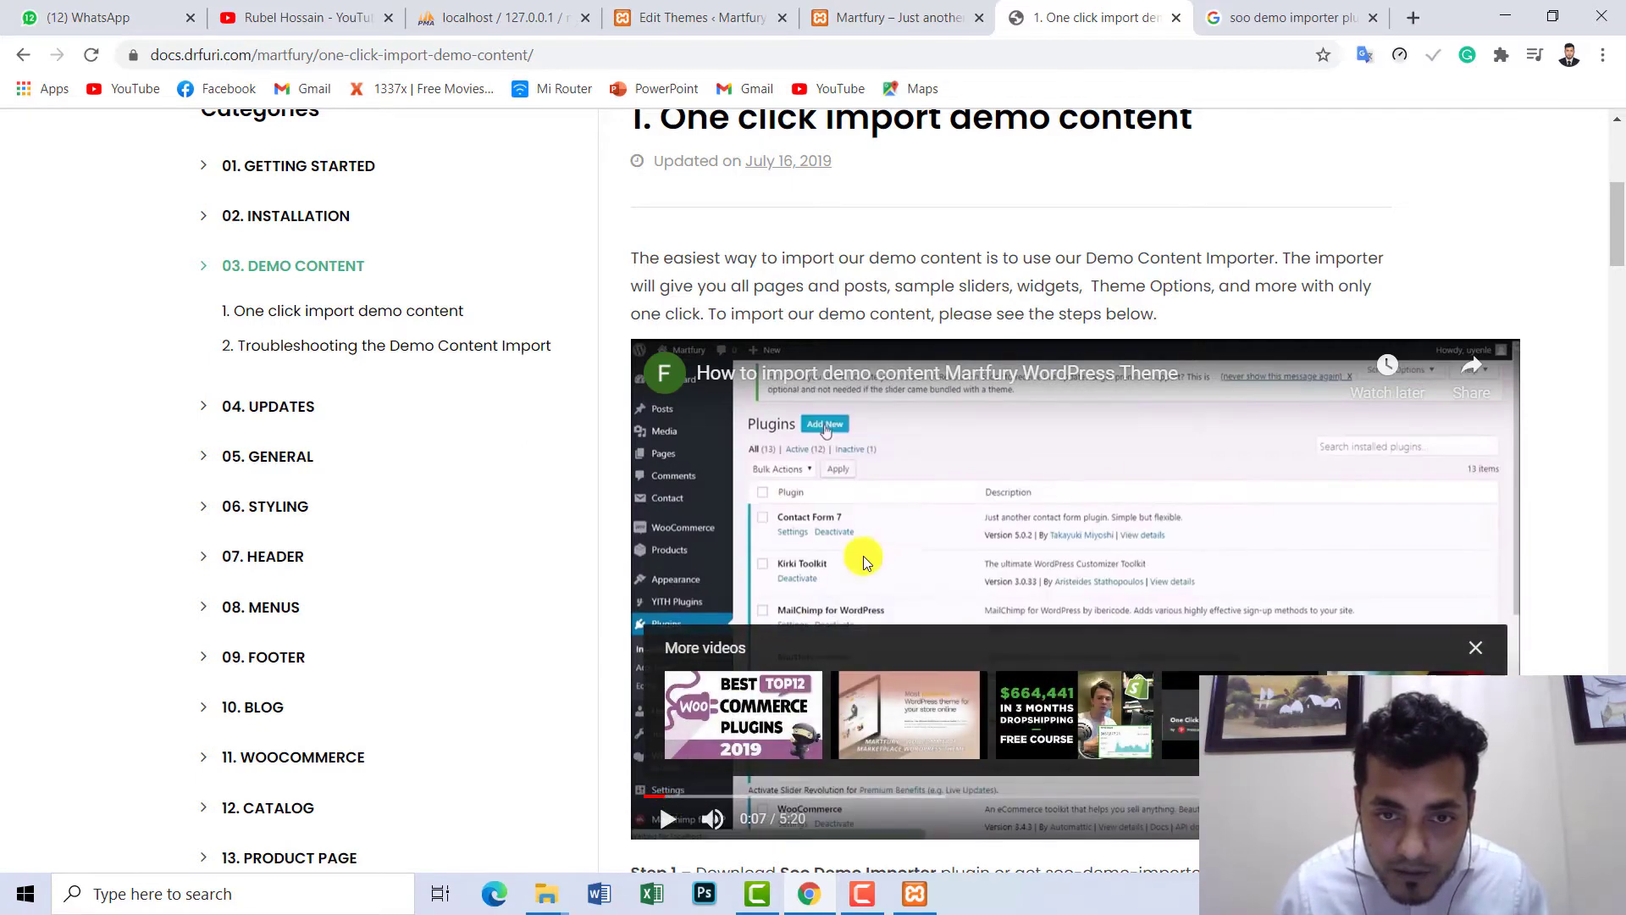
- Seek the video through the plugin activation and file selection steps in full screen, then return to Google
left_click(690, 798)
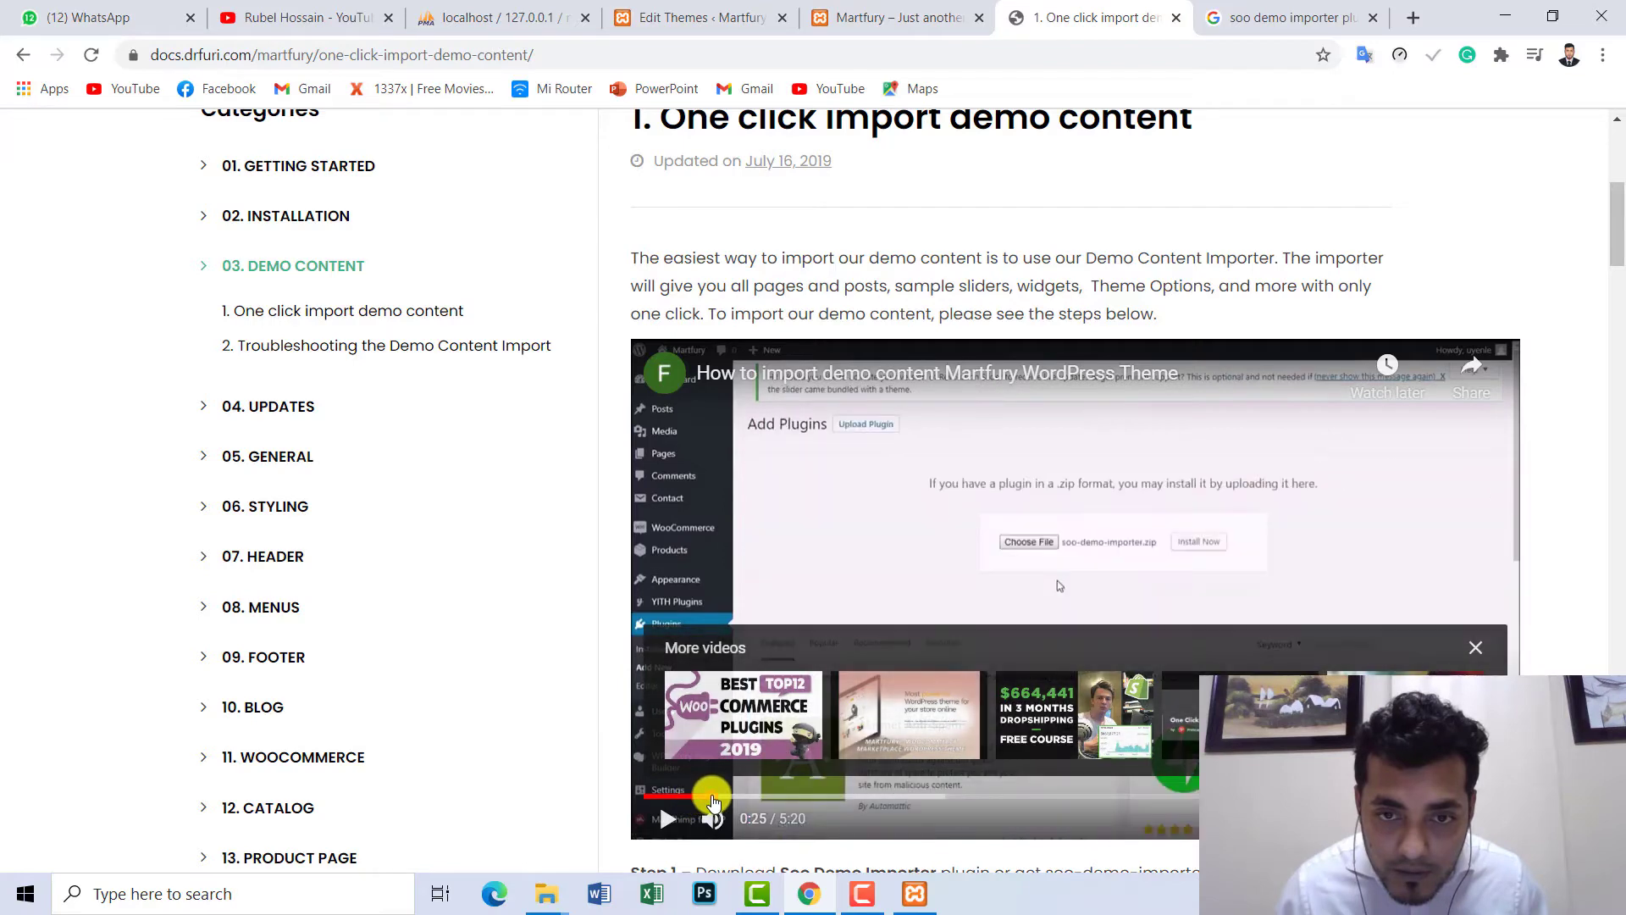
left_click(719, 799)
left_click(698, 797)
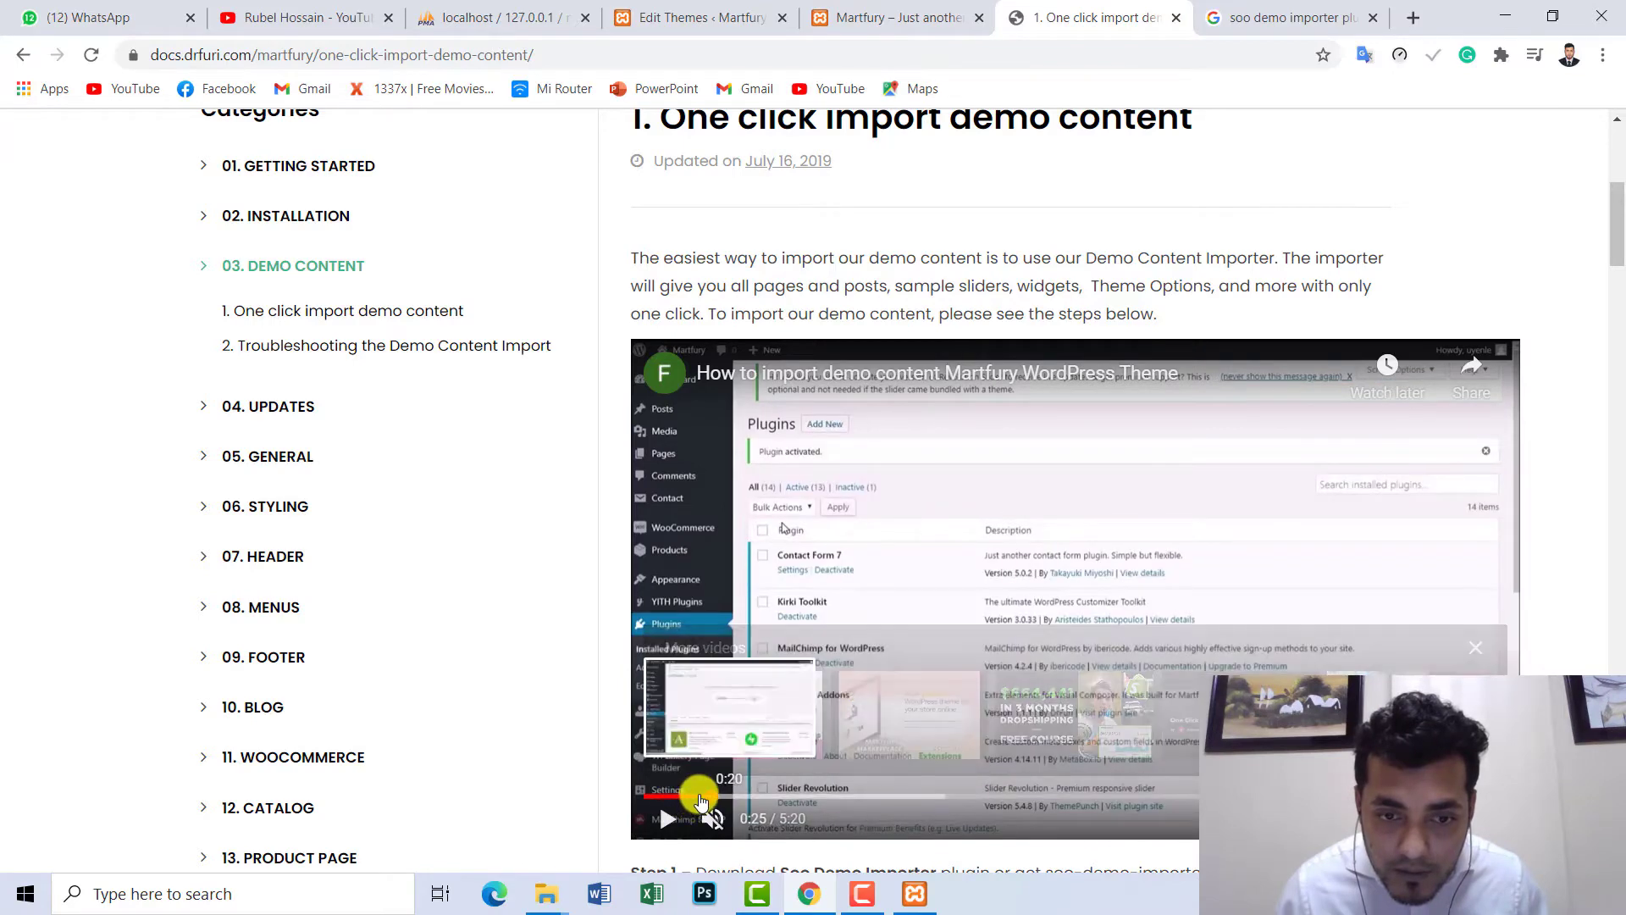
double_click(1155, 653)
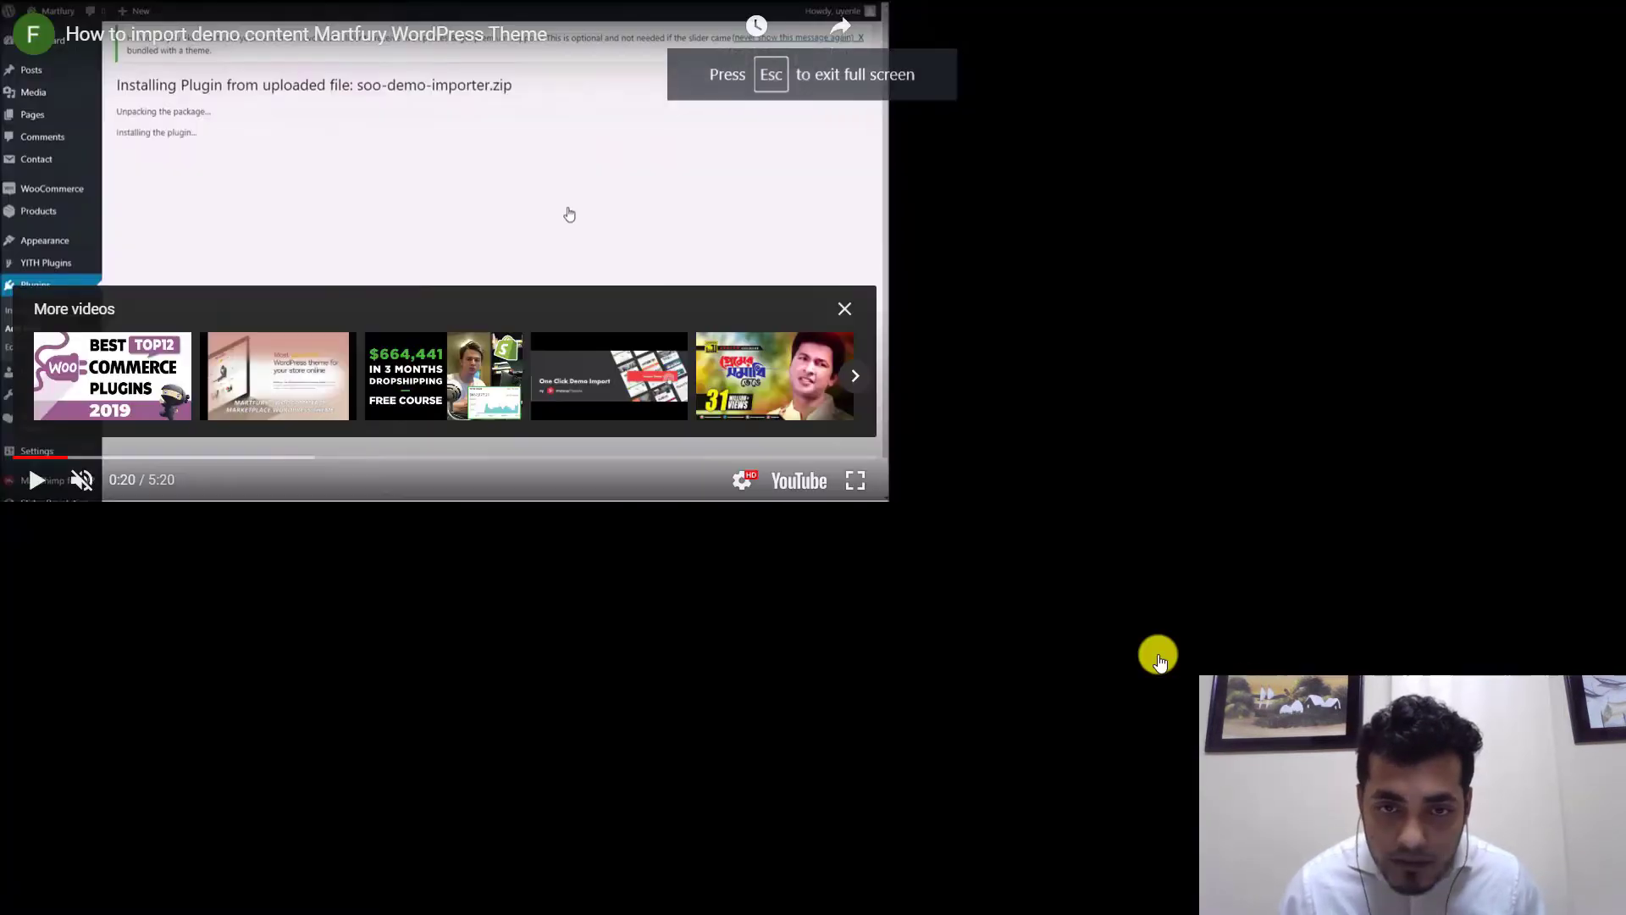
left_click(96, 854)
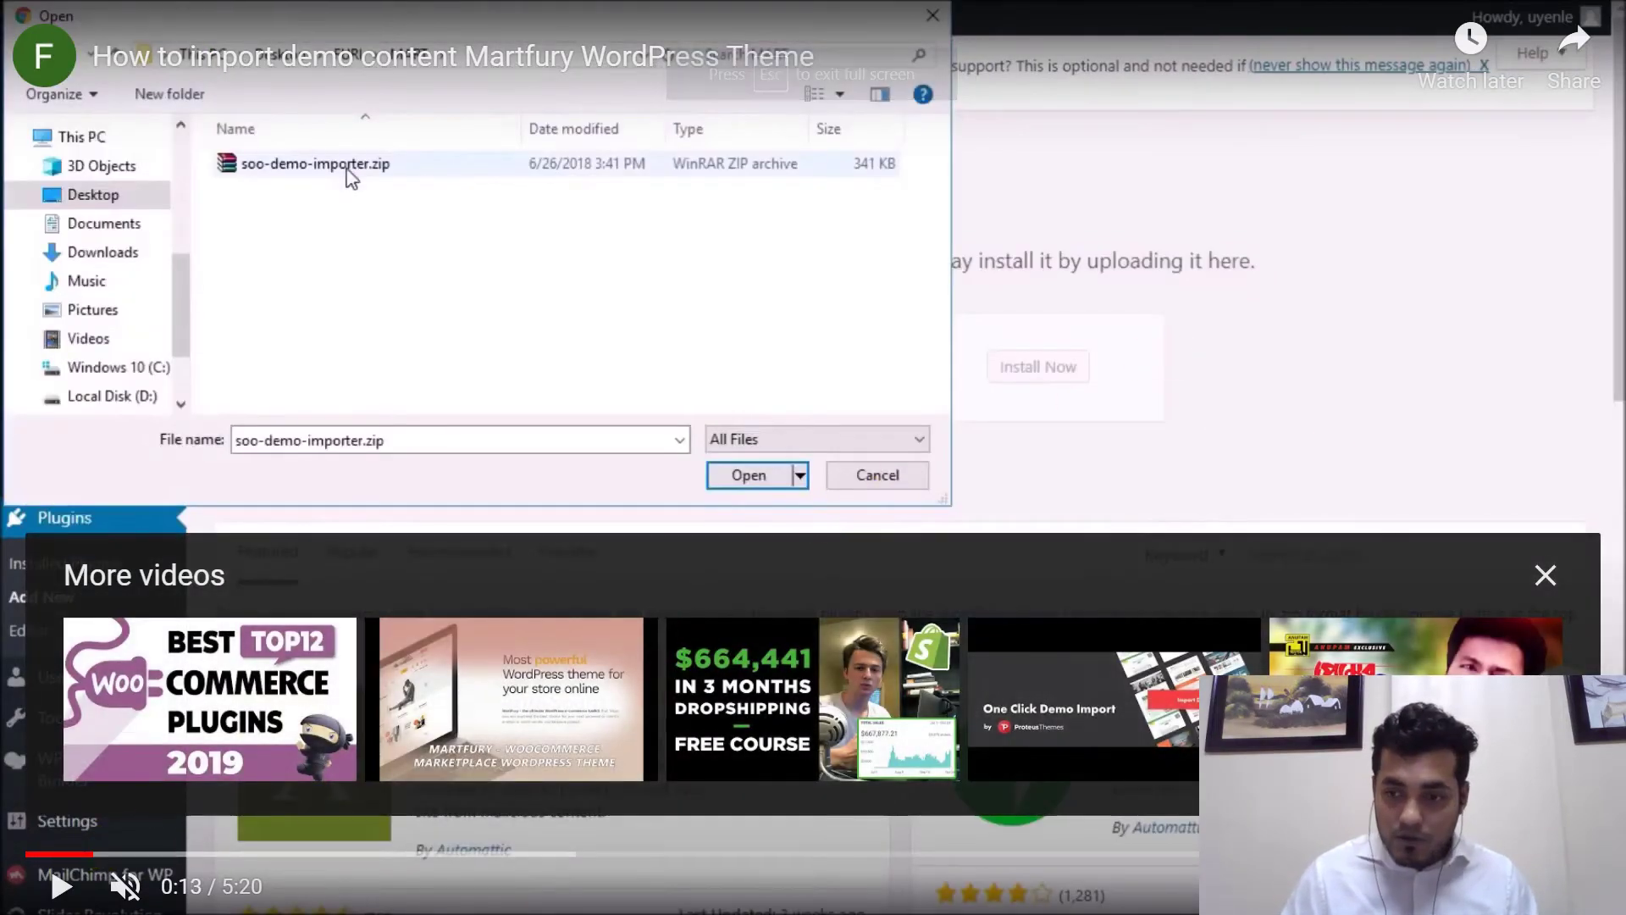
key("Escape")
left_click(1263, 10)
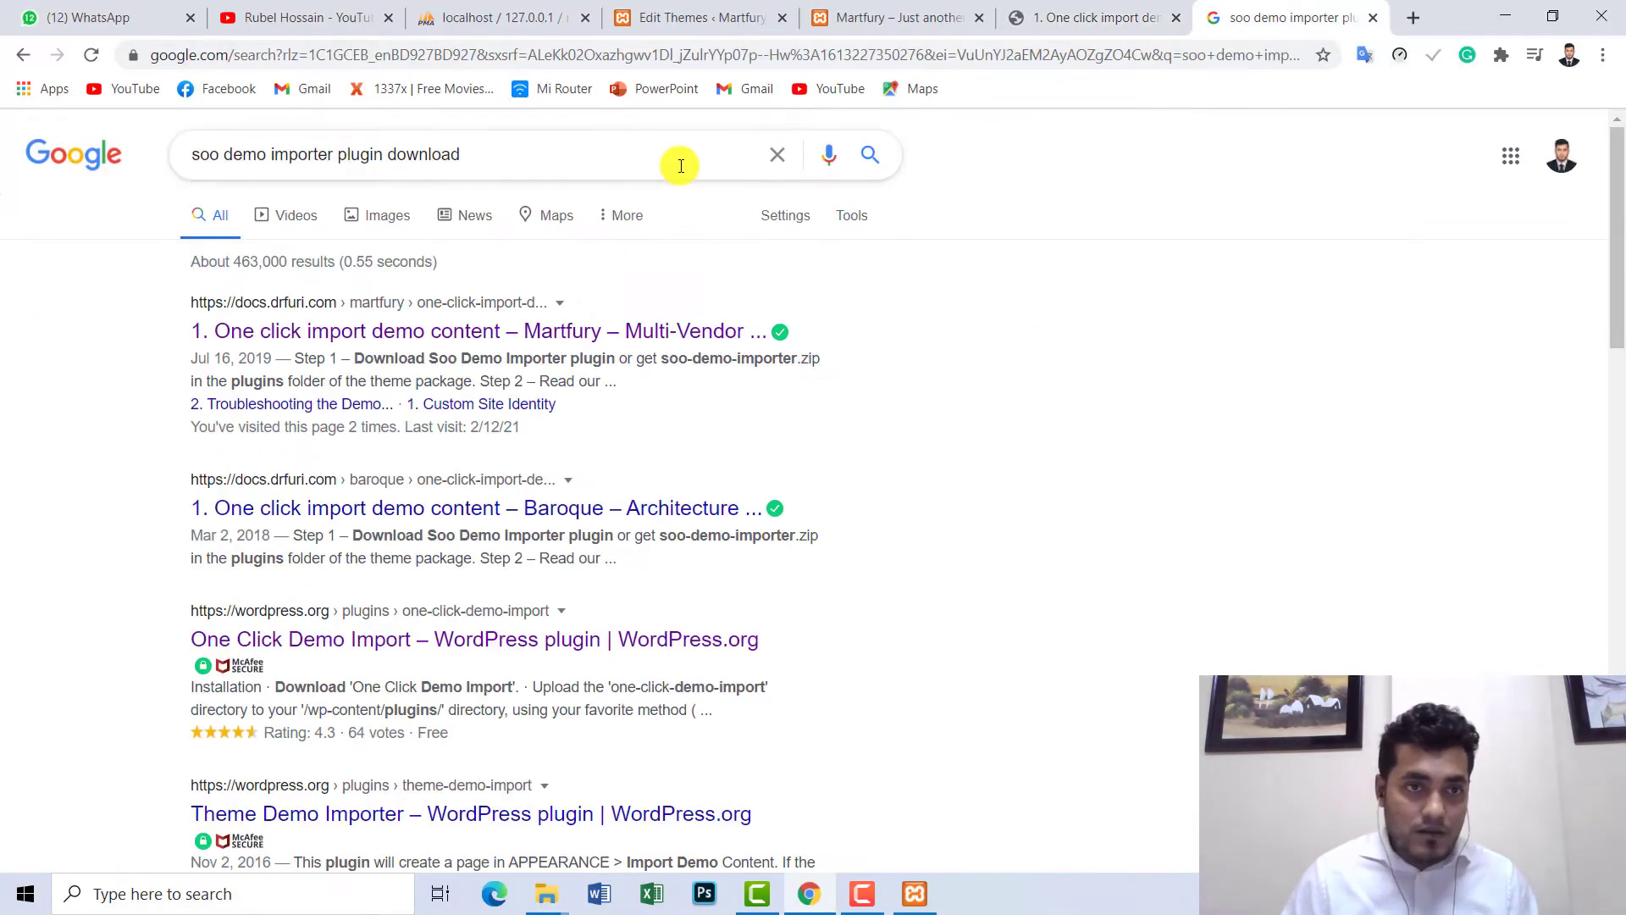
- Add 'word' to the search and open the One Click Demo Import and Martfury docs results in new tabs
left_click(582, 167)
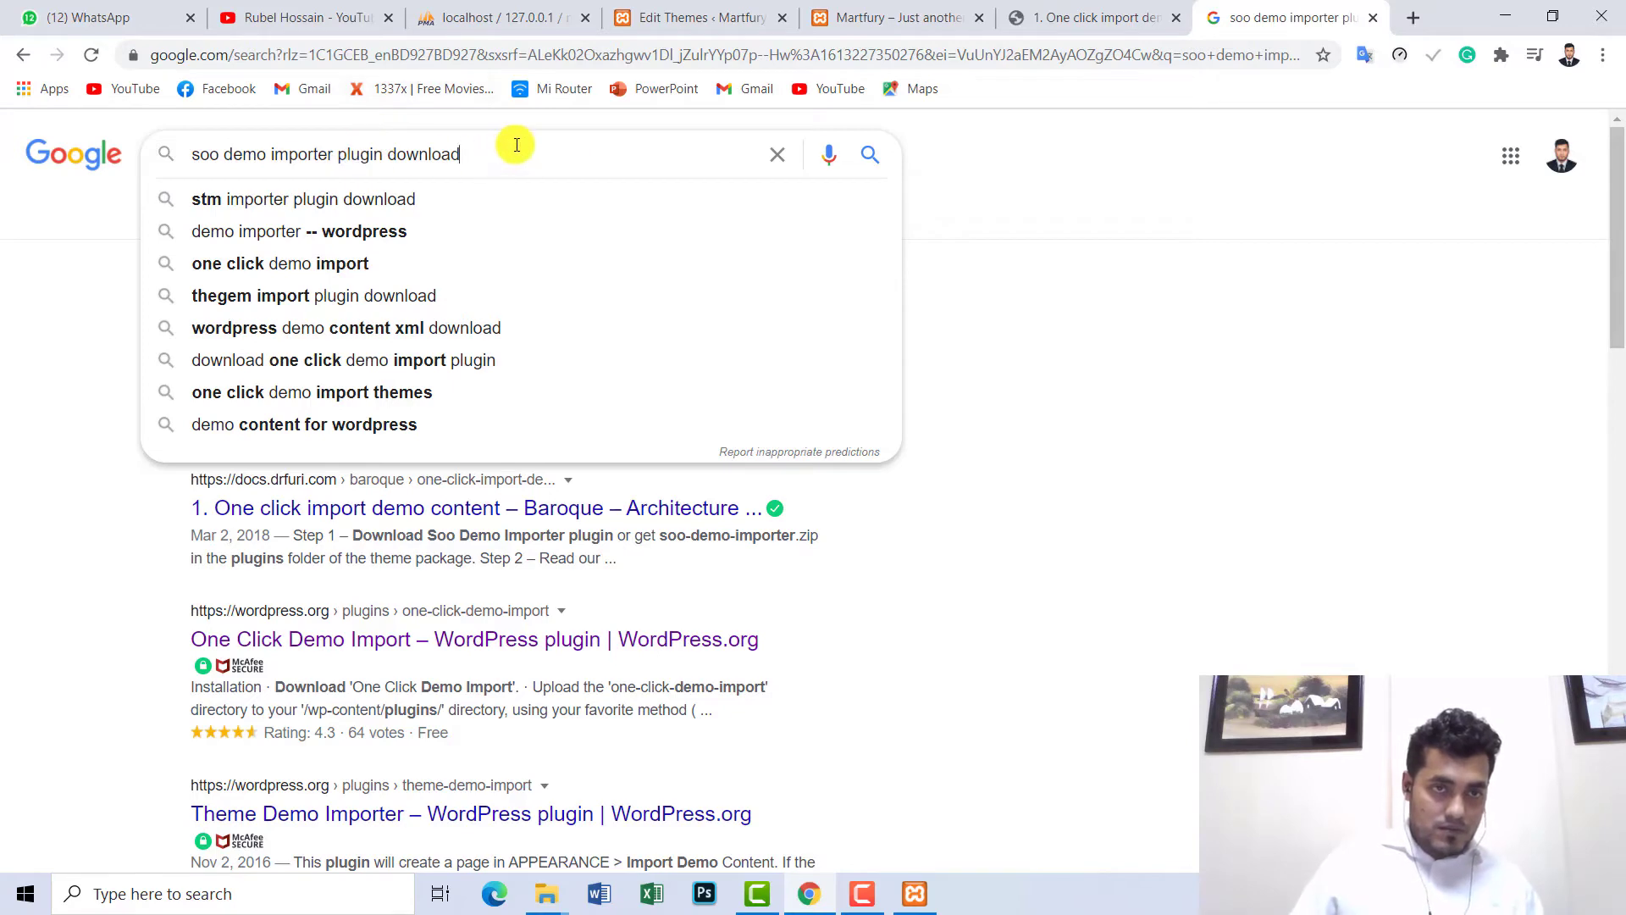
type("w")
type("ord")
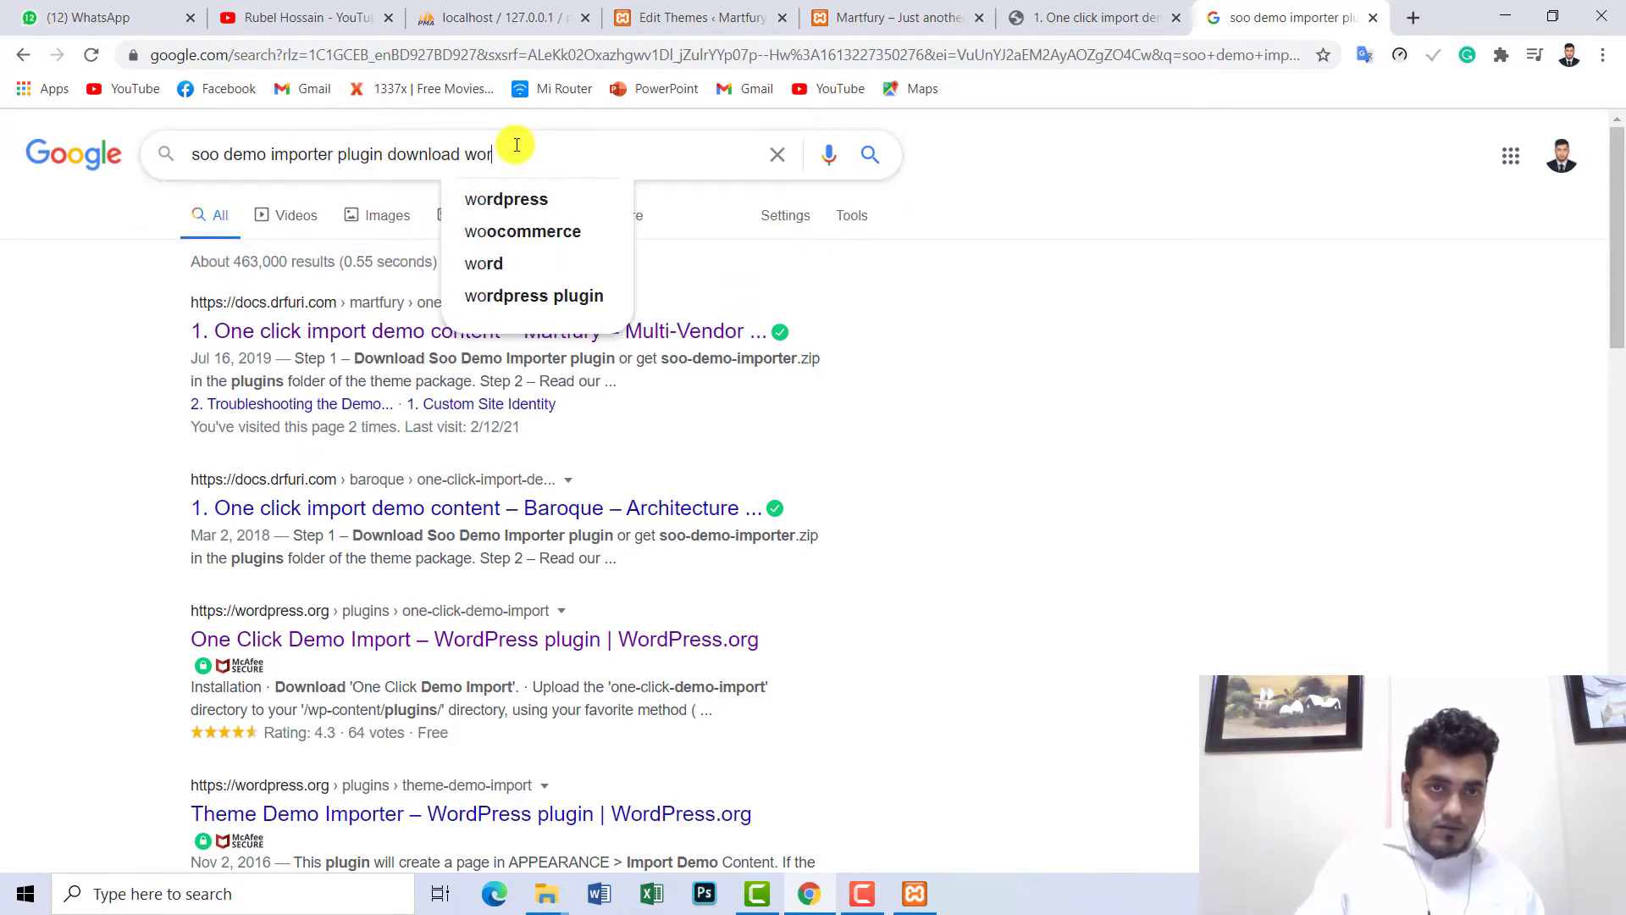
left_click(483, 206)
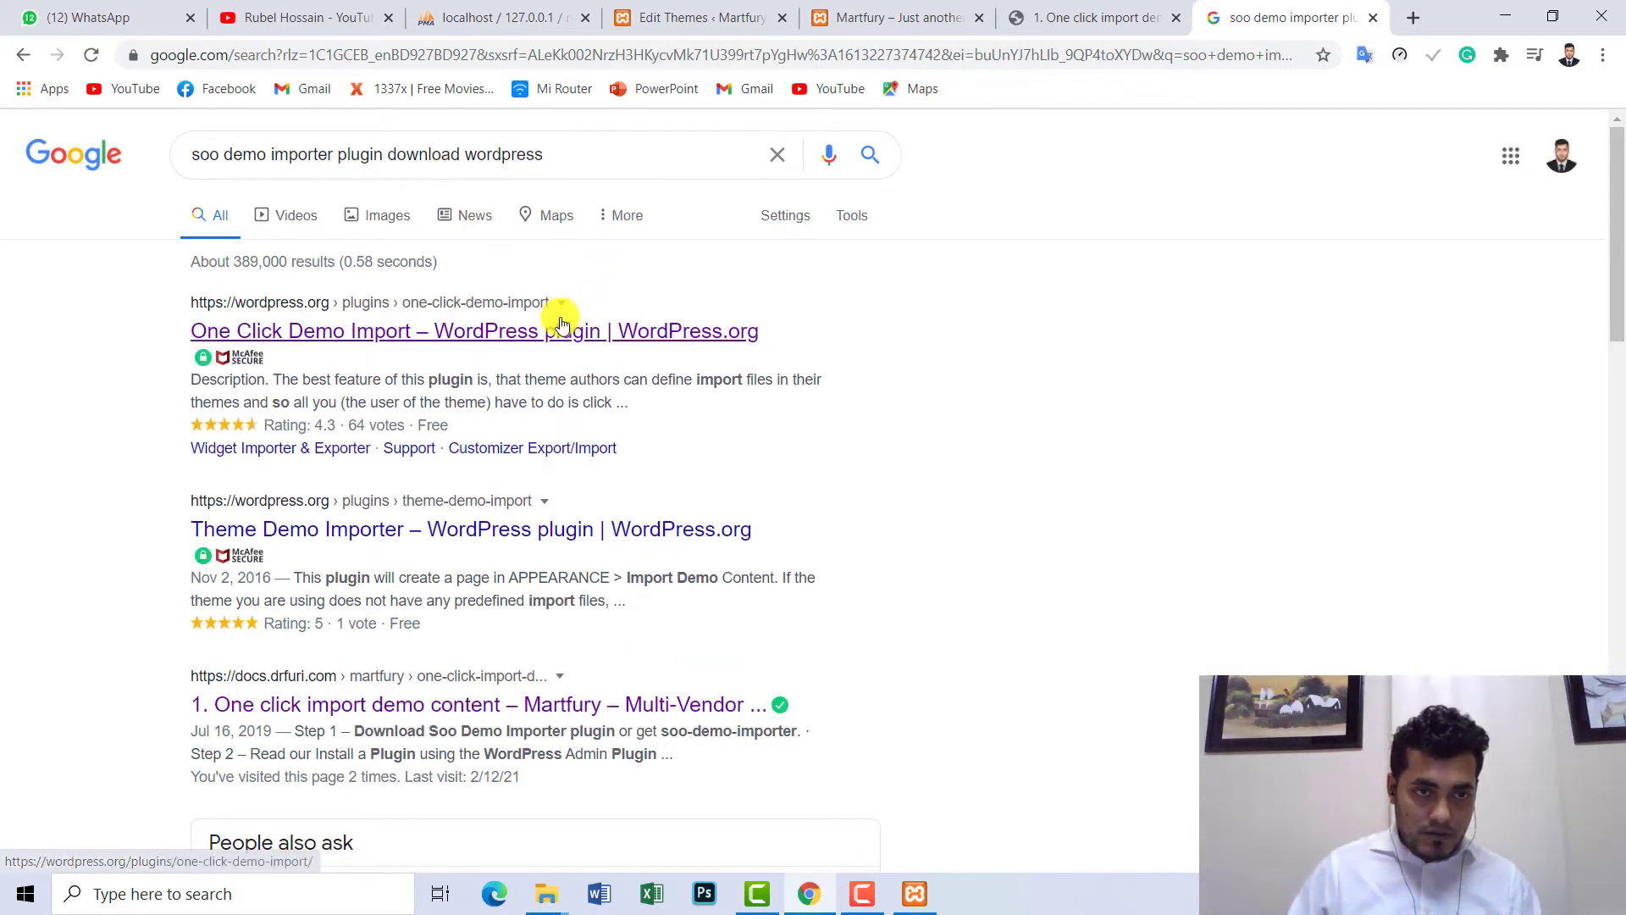
right_click(545, 331)
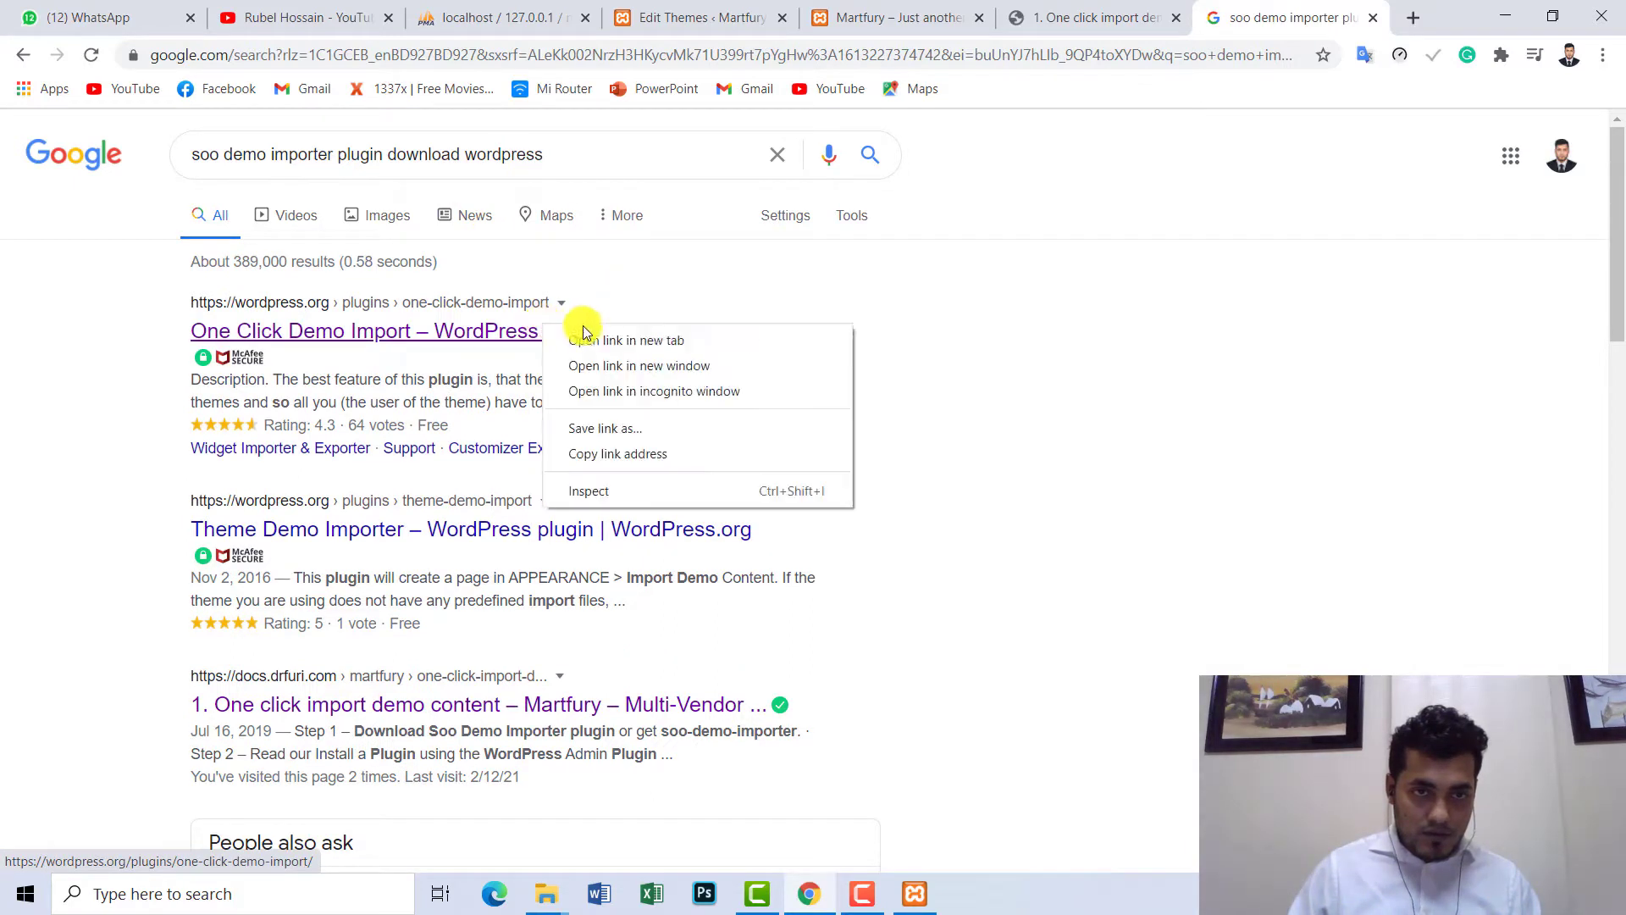
left_click(585, 340)
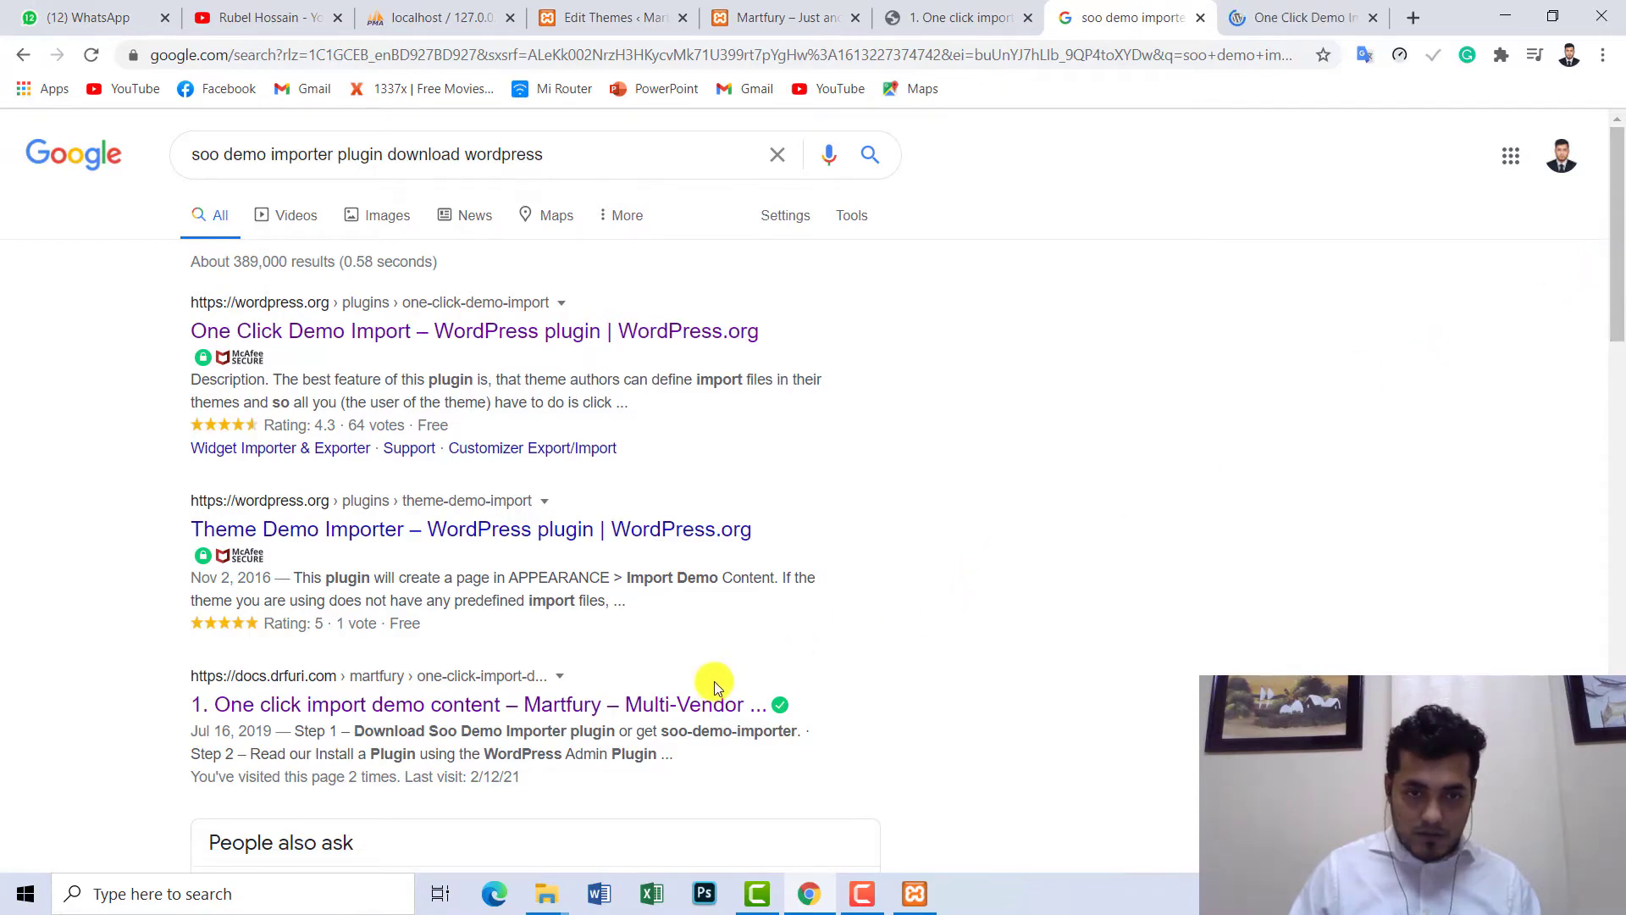
right_click(644, 710)
left_click(785, 521)
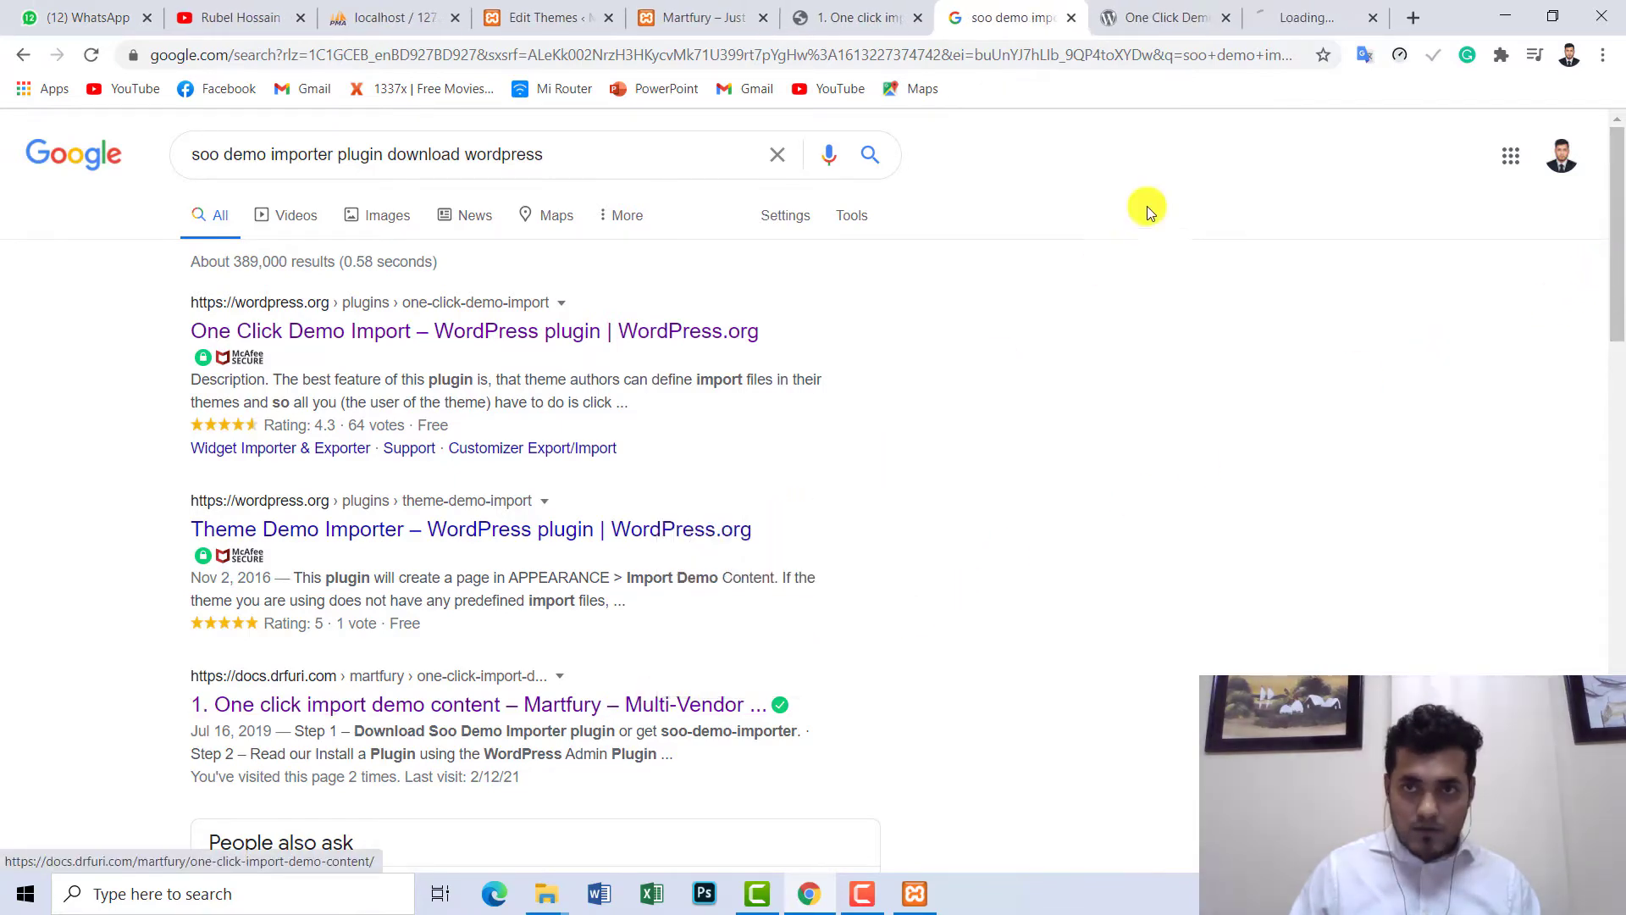
- Copy the 'One Click Demo Import' title from its plugin page and go back to the Martfury theme editor
left_click(1140, 9)
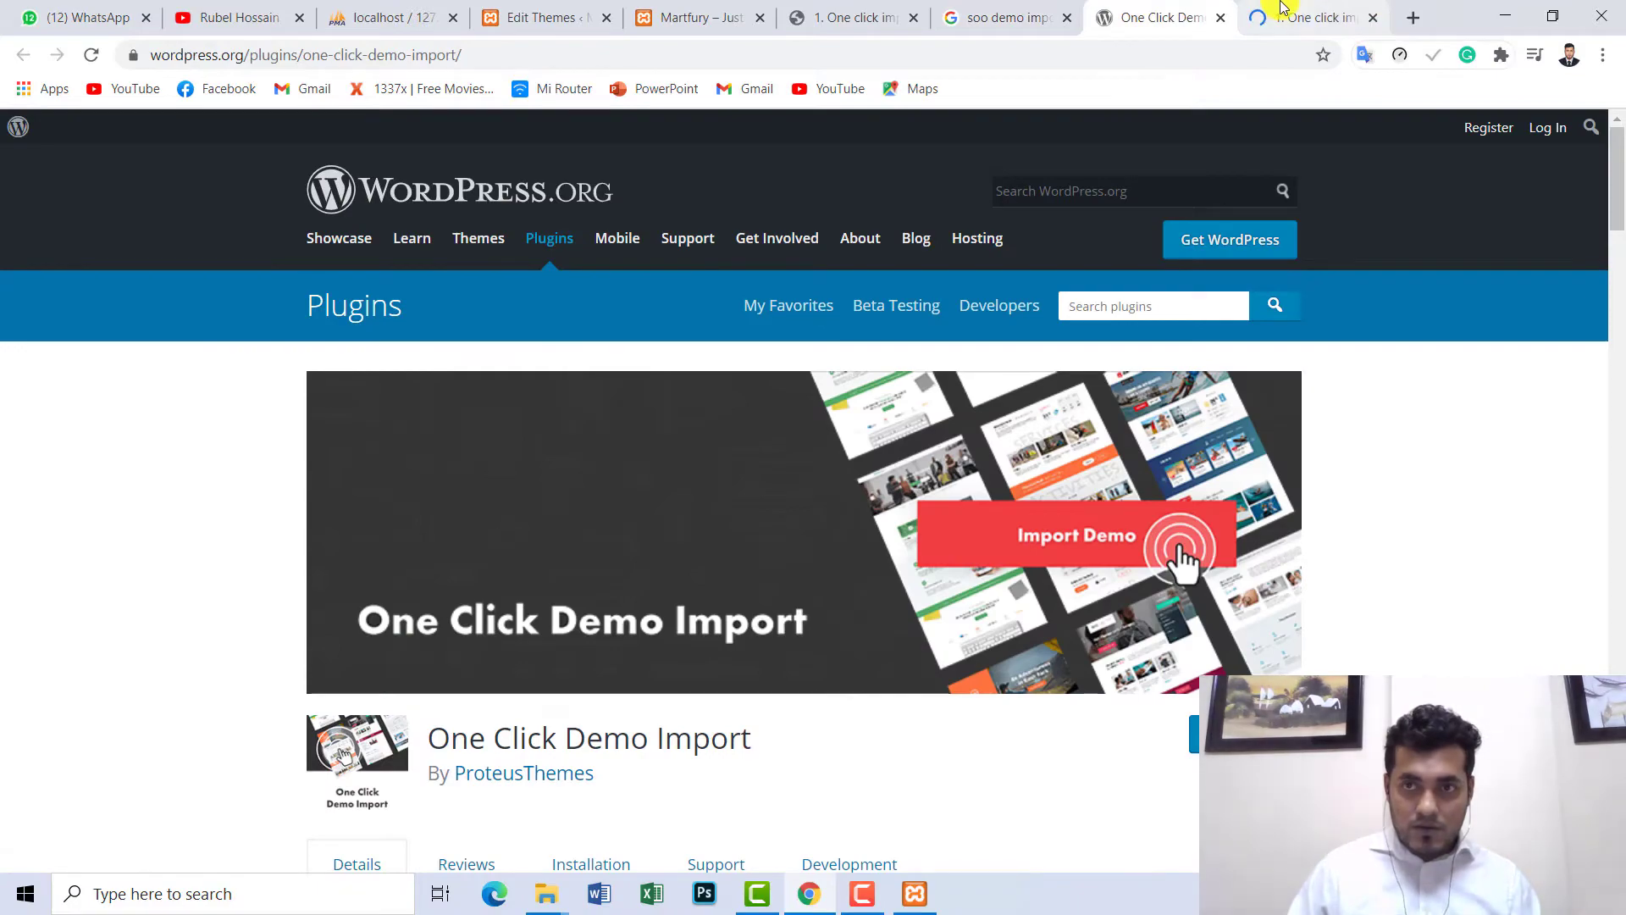
left_click(1297, 14)
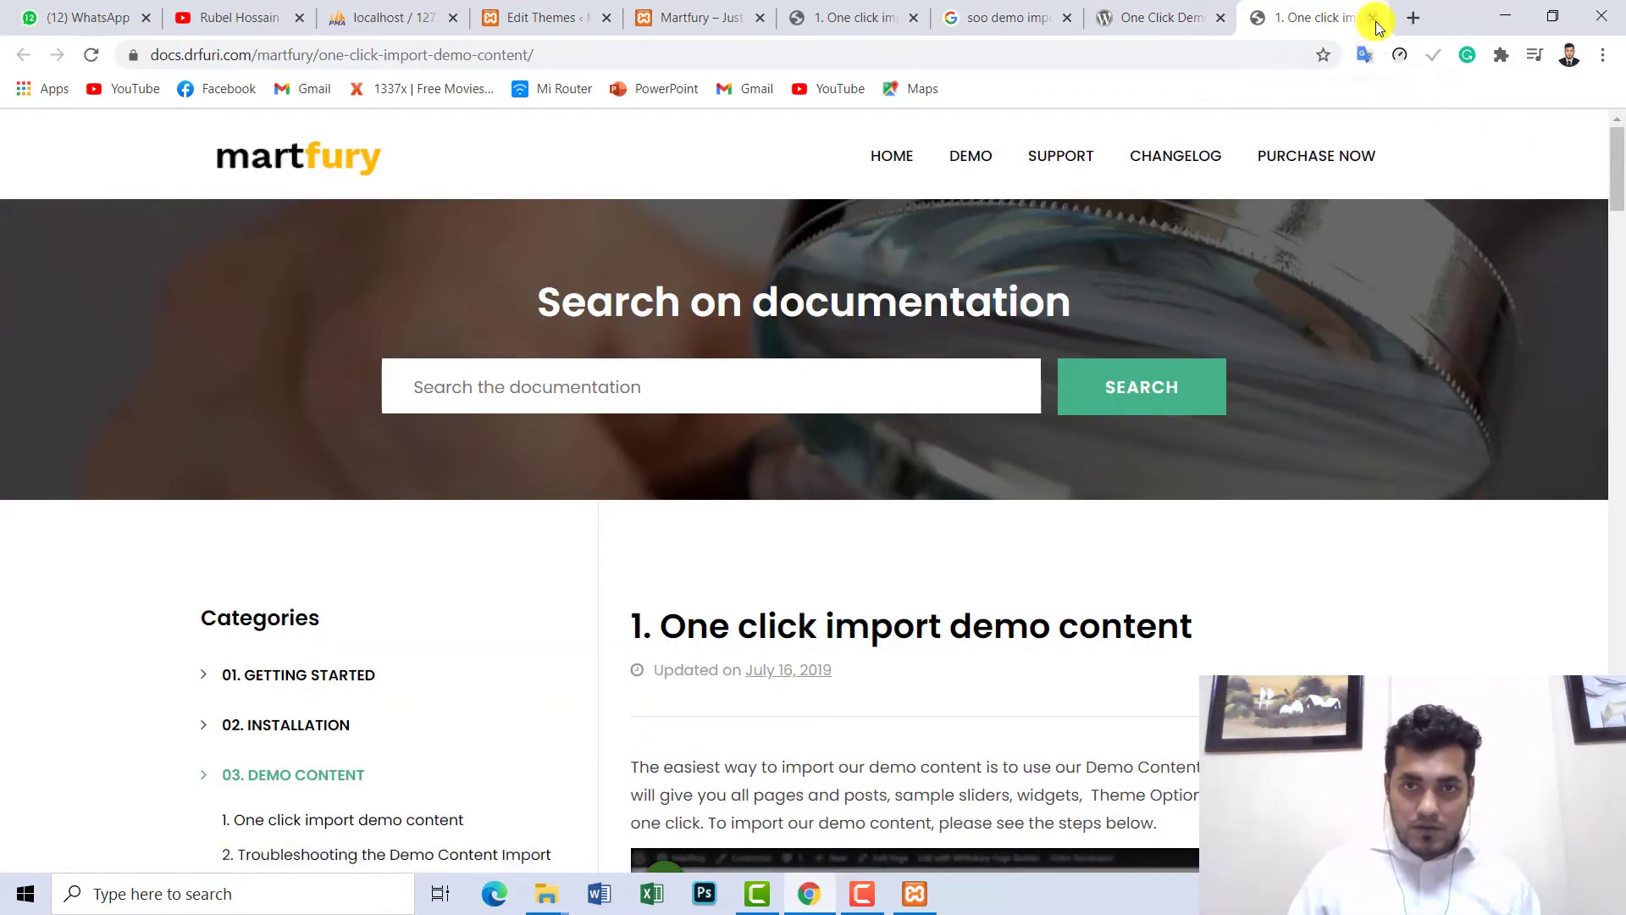
left_click_drag(1618, 188, 1618, 363)
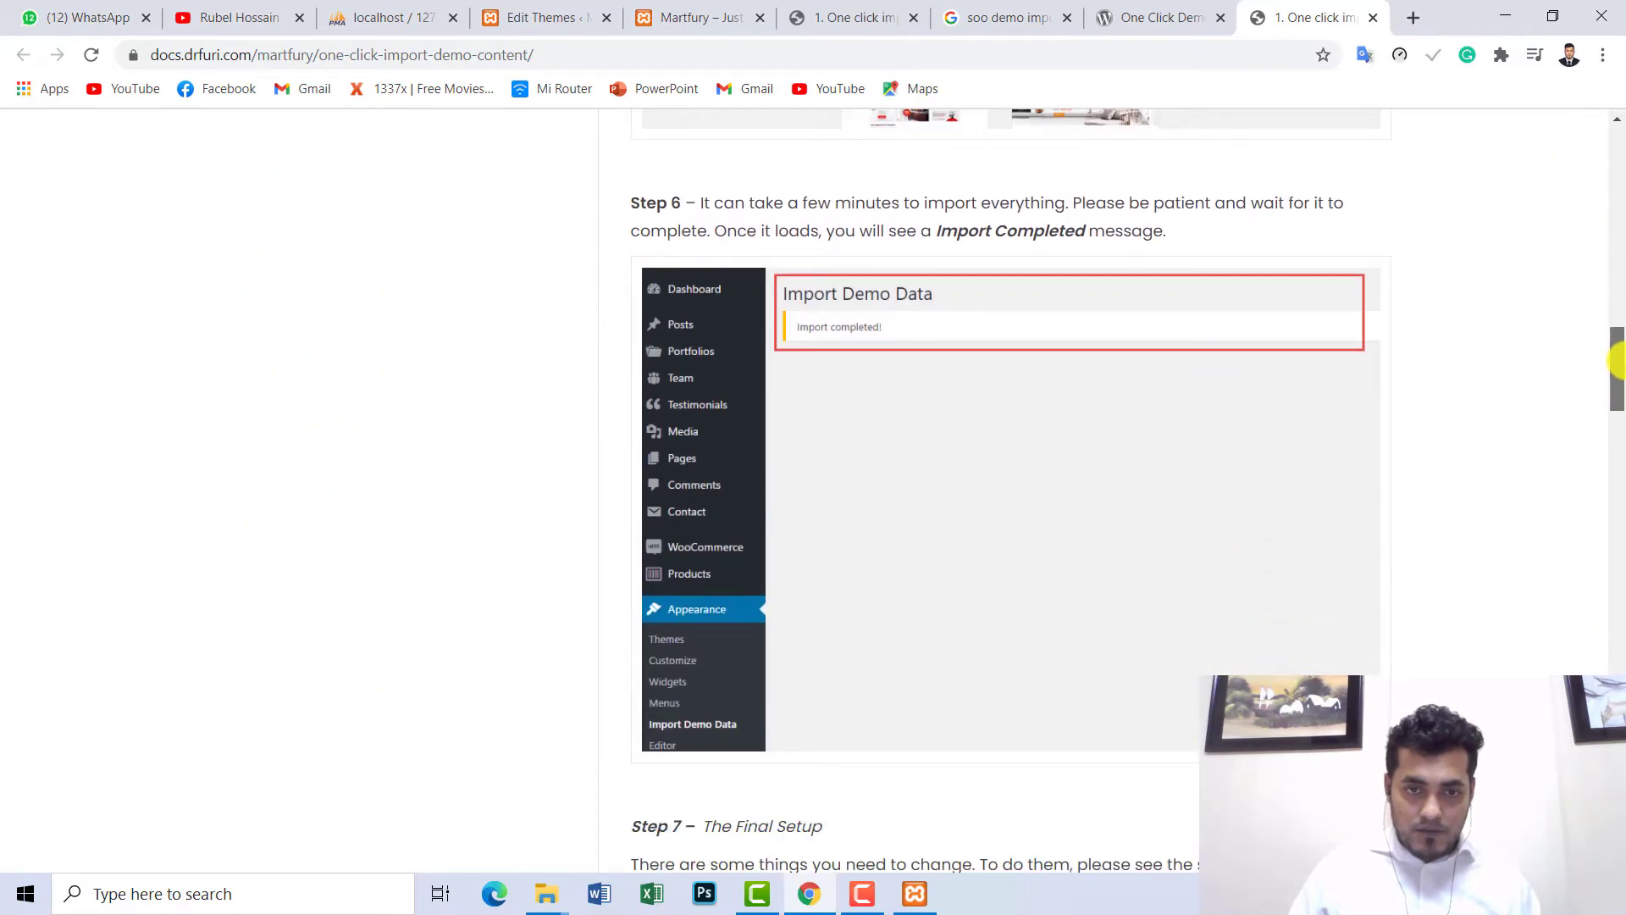
left_click(1195, 7)
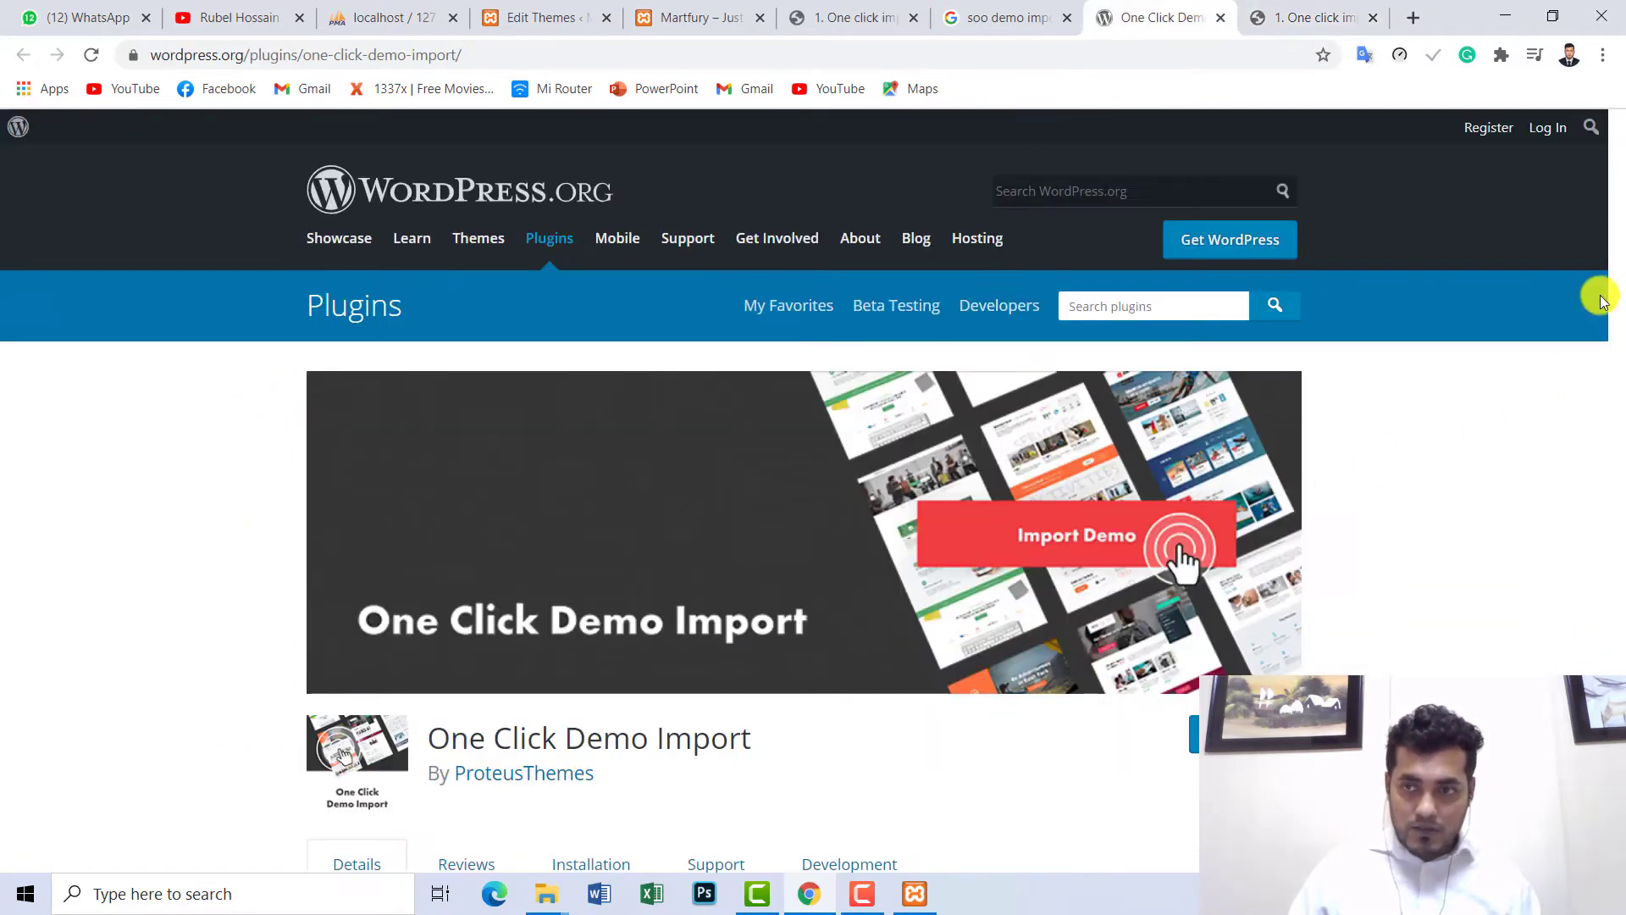
left_click_drag(1615, 200, 1561, 251)
left_click_drag(796, 425, 439, 443)
right_click(465, 432)
left_click(508, 443)
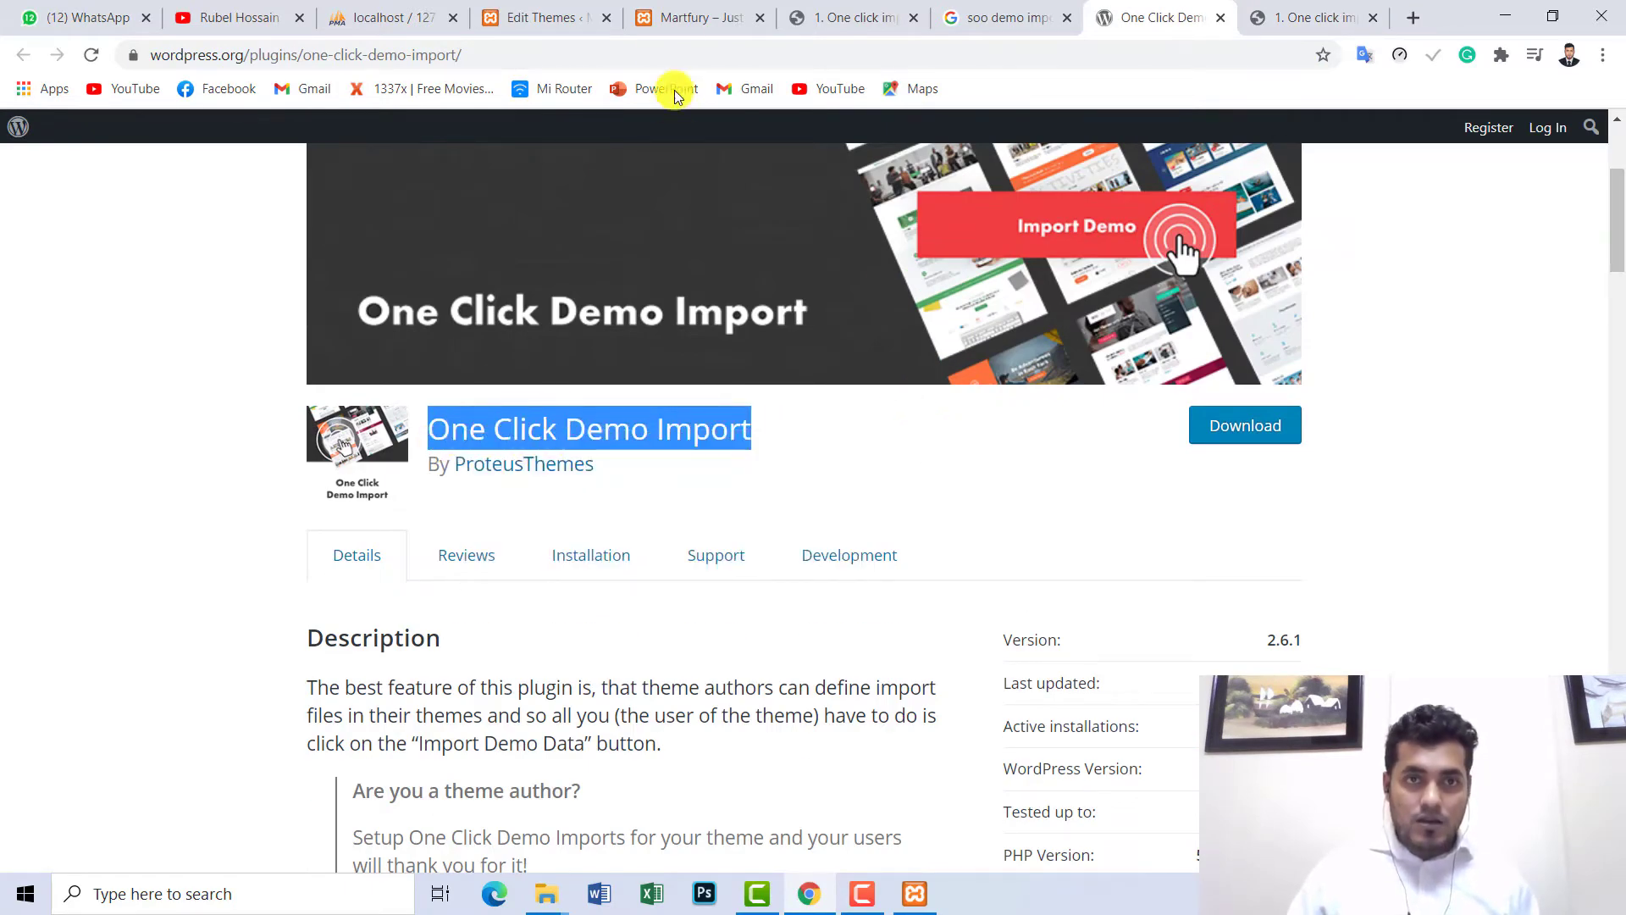
left_click(551, 11)
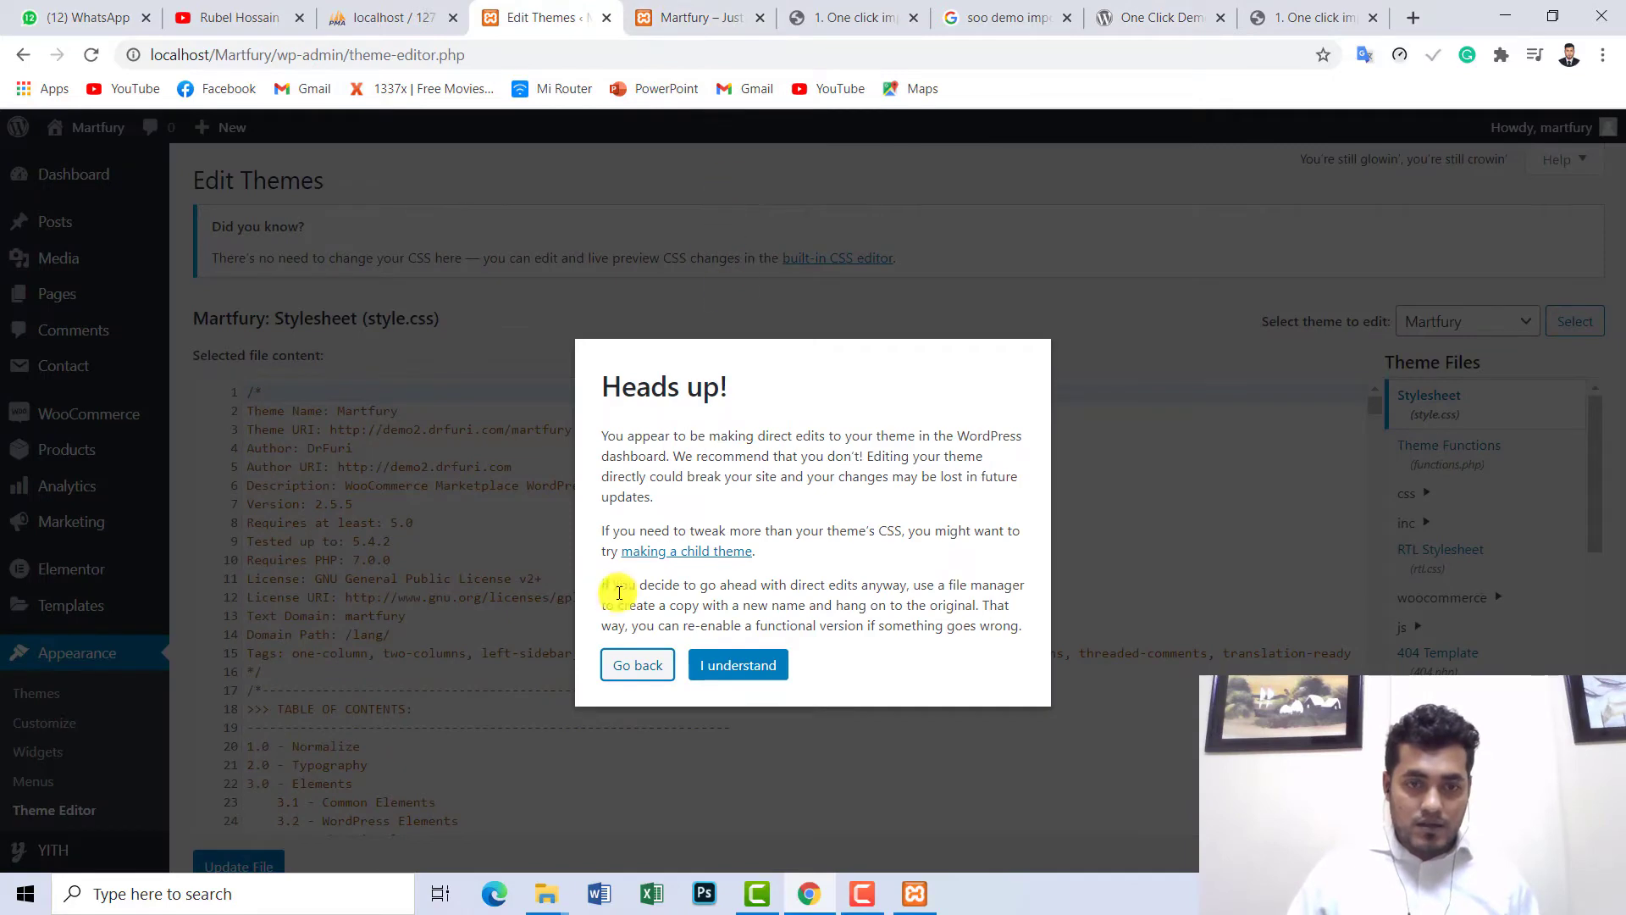
- Dismiss the editing warning, search installed plugins for 'One Click Demo Import' (none found), then go to Add New
left_click(728, 665)
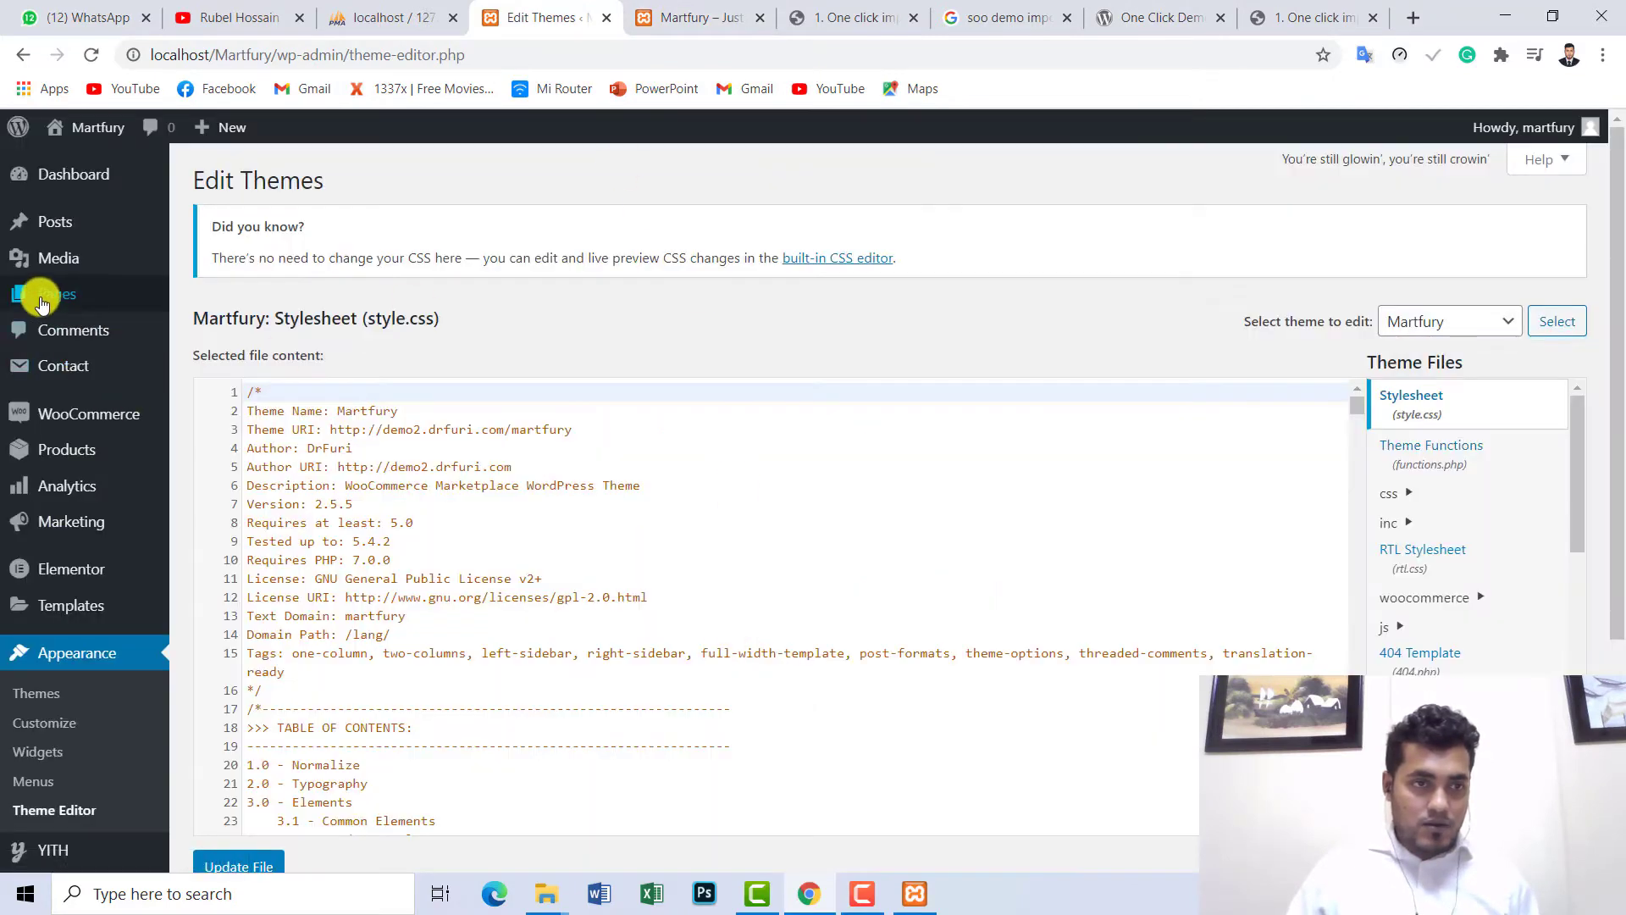
scroll(49, 502, "down", 3)
mouse_move(58, 672)
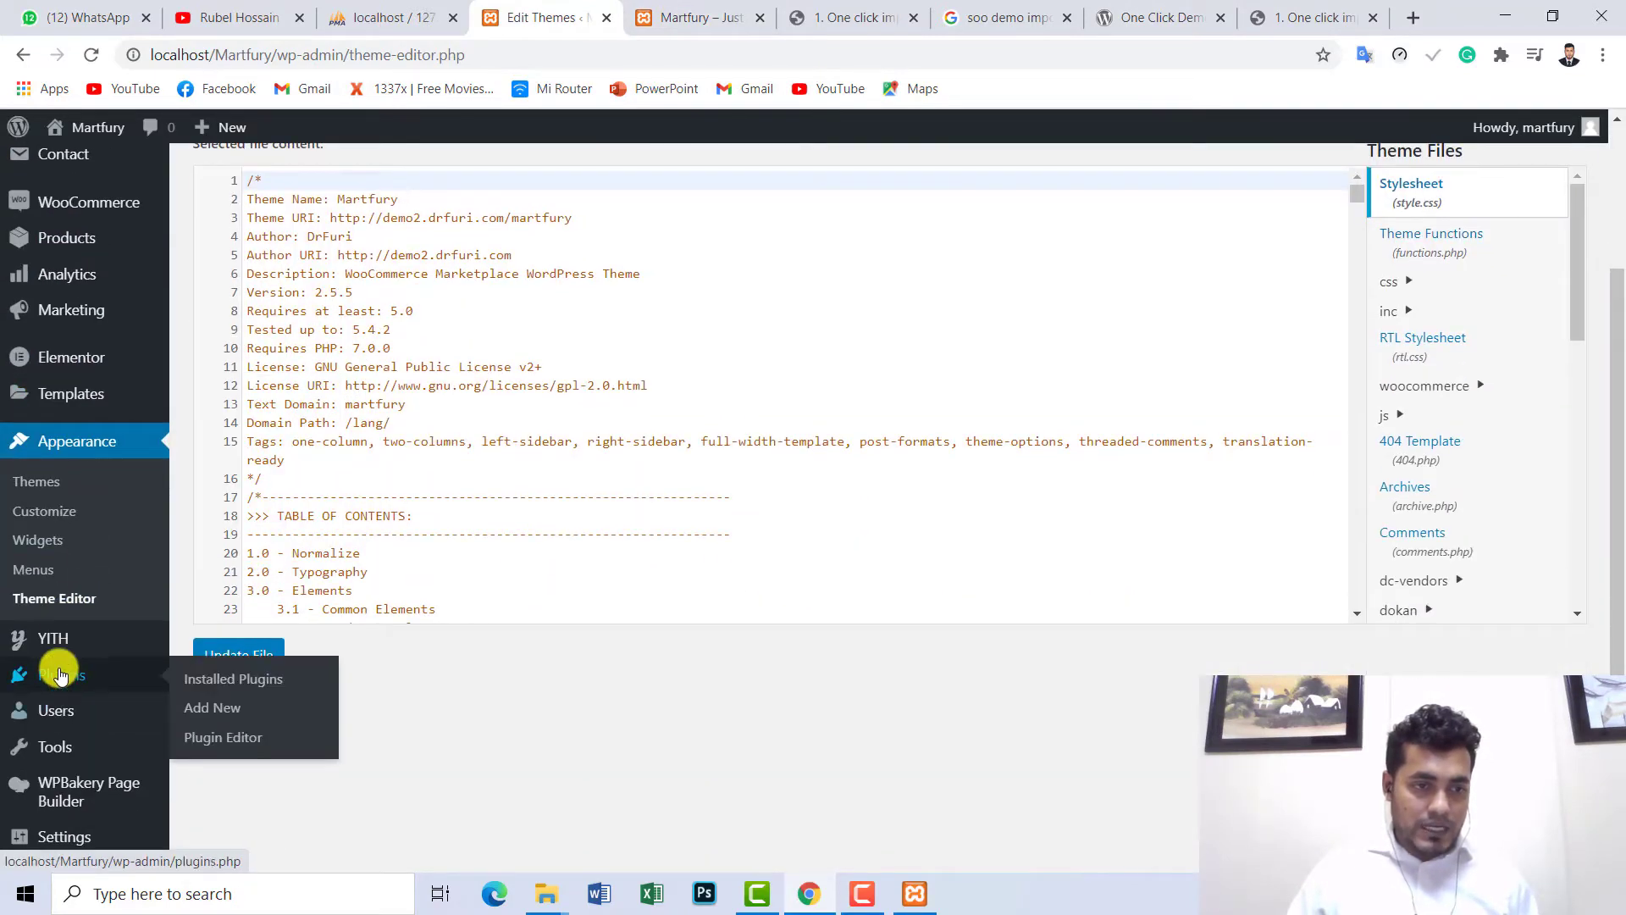
left_click(248, 688)
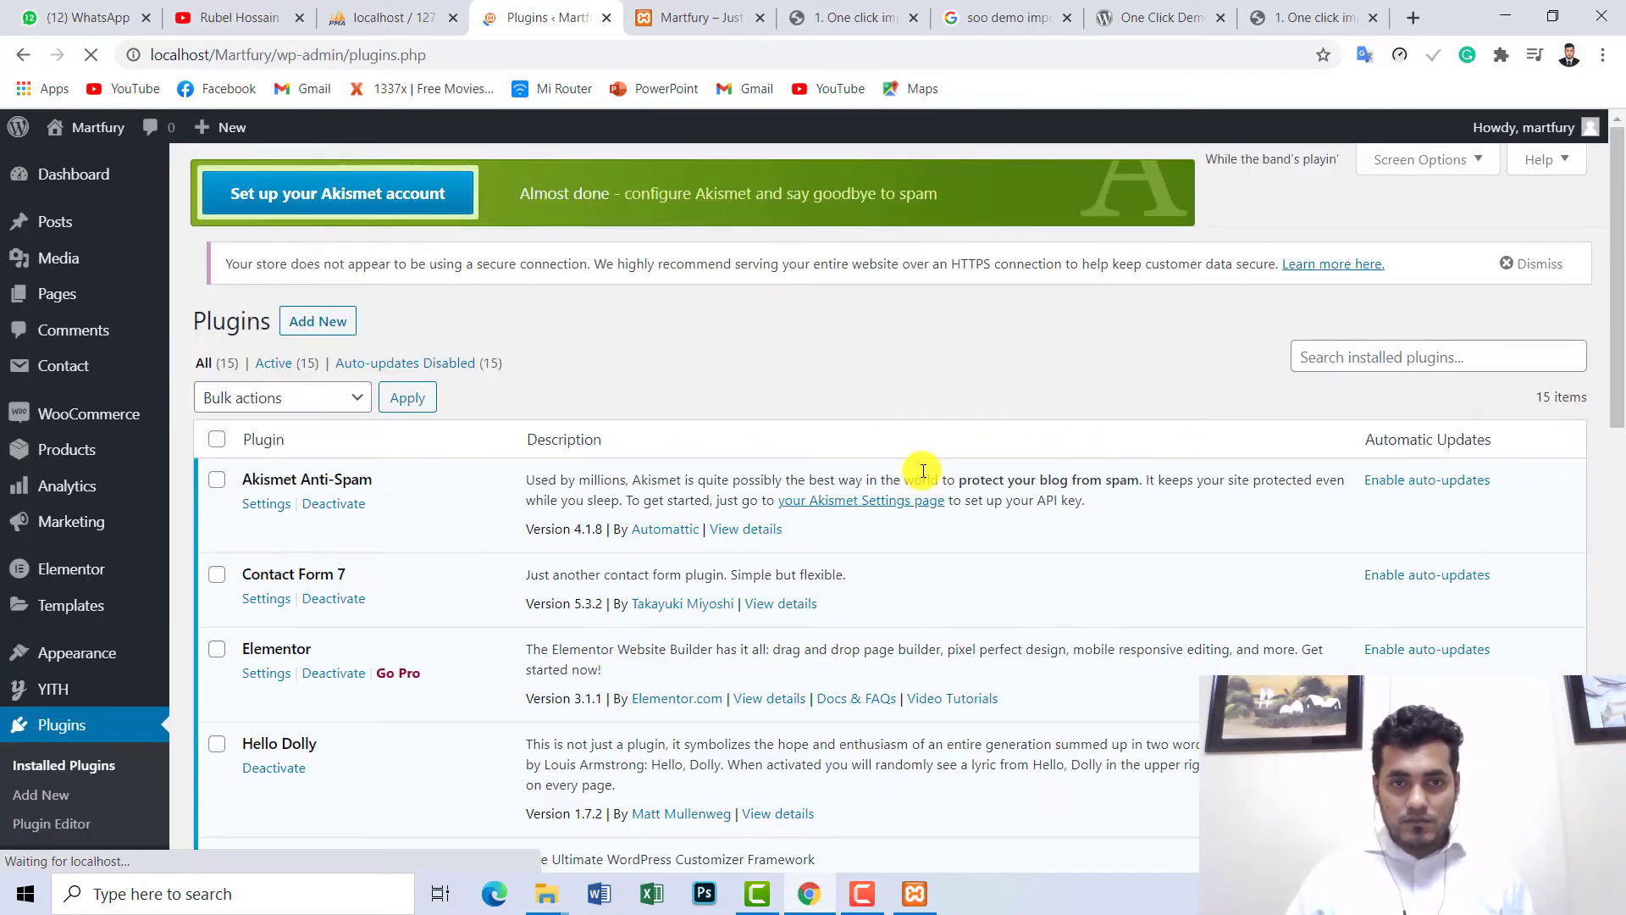
left_click(1425, 374)
key("ctrl+v")
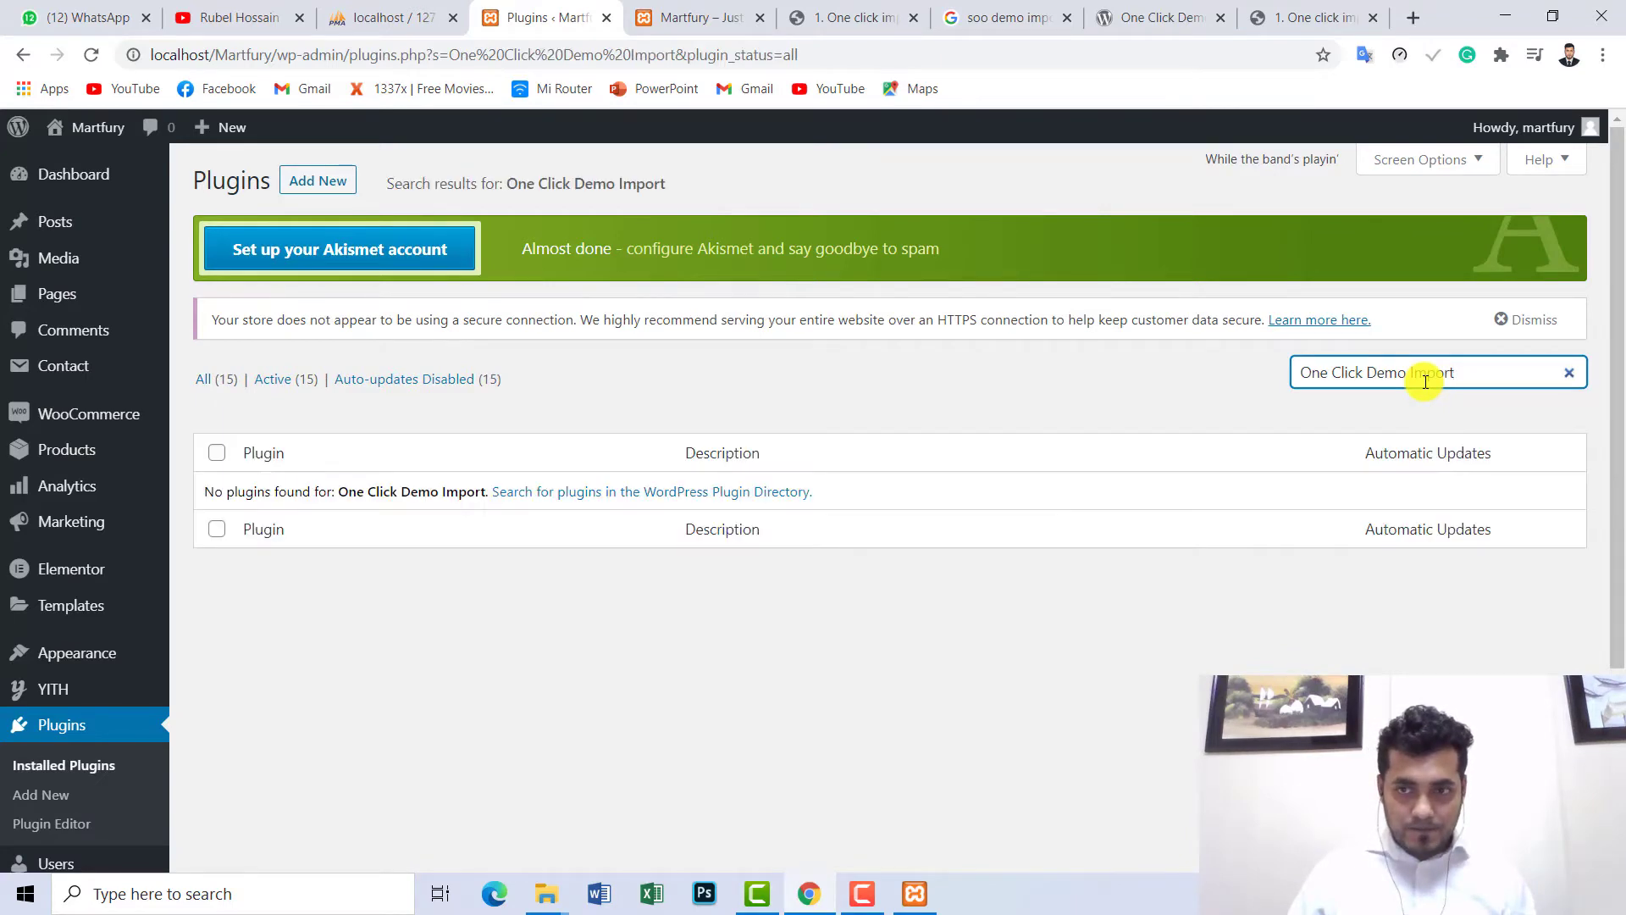
scroll(65, 767, "down", 3)
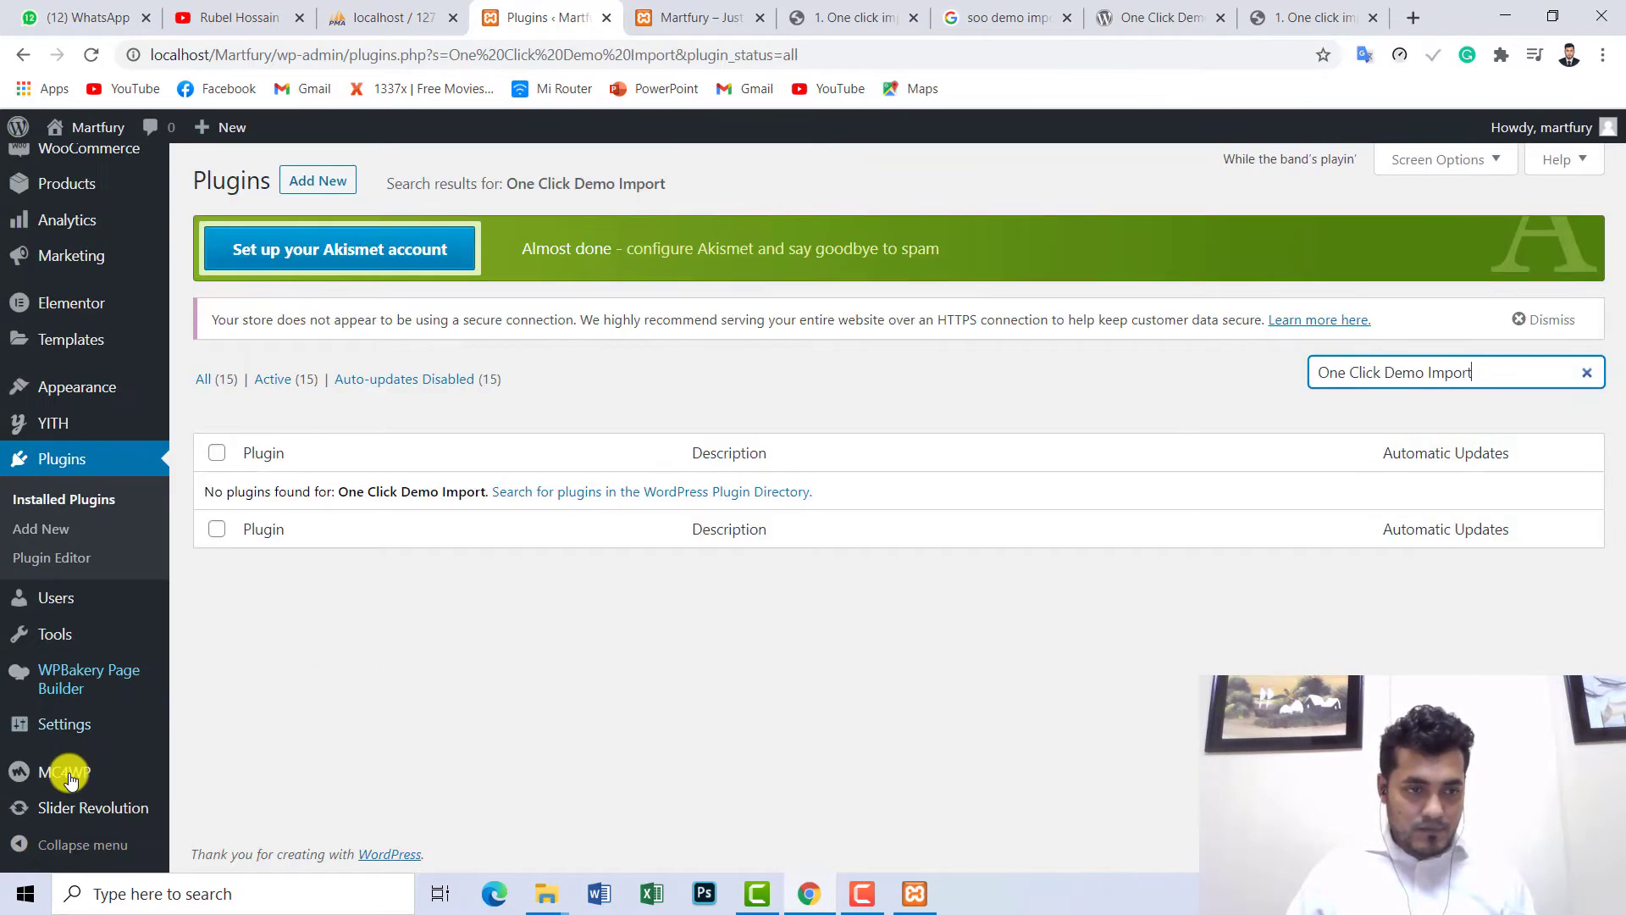
left_click(45, 532)
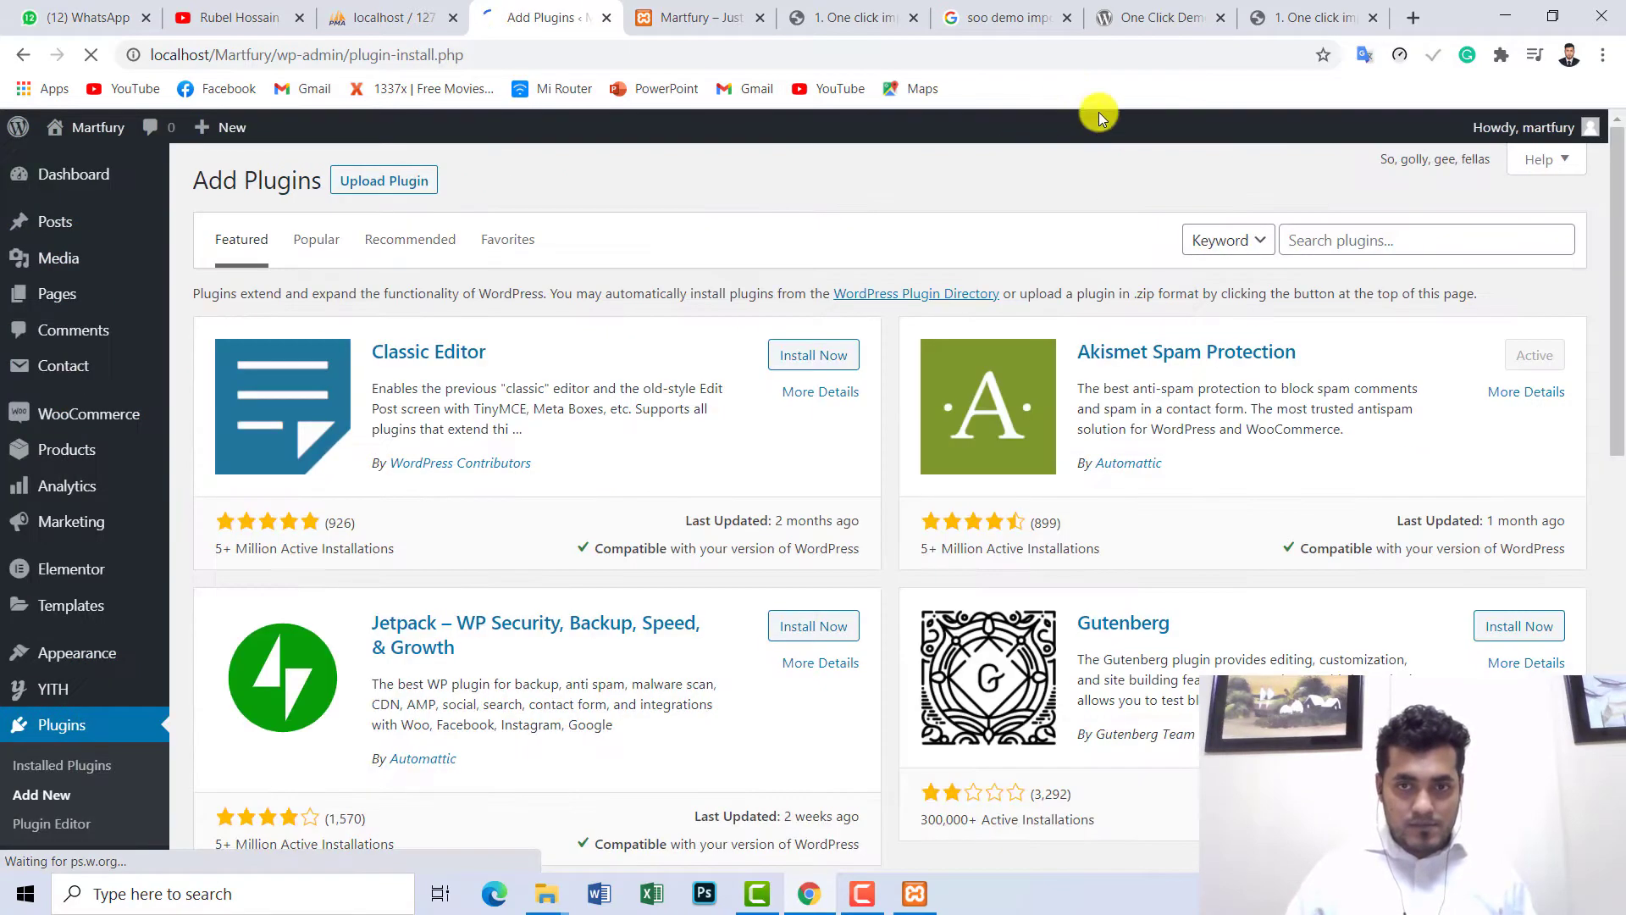
- Search the plugin directory for 'One Click Demo Import' and install it
left_click(1318, 238)
key("ctrl+v")
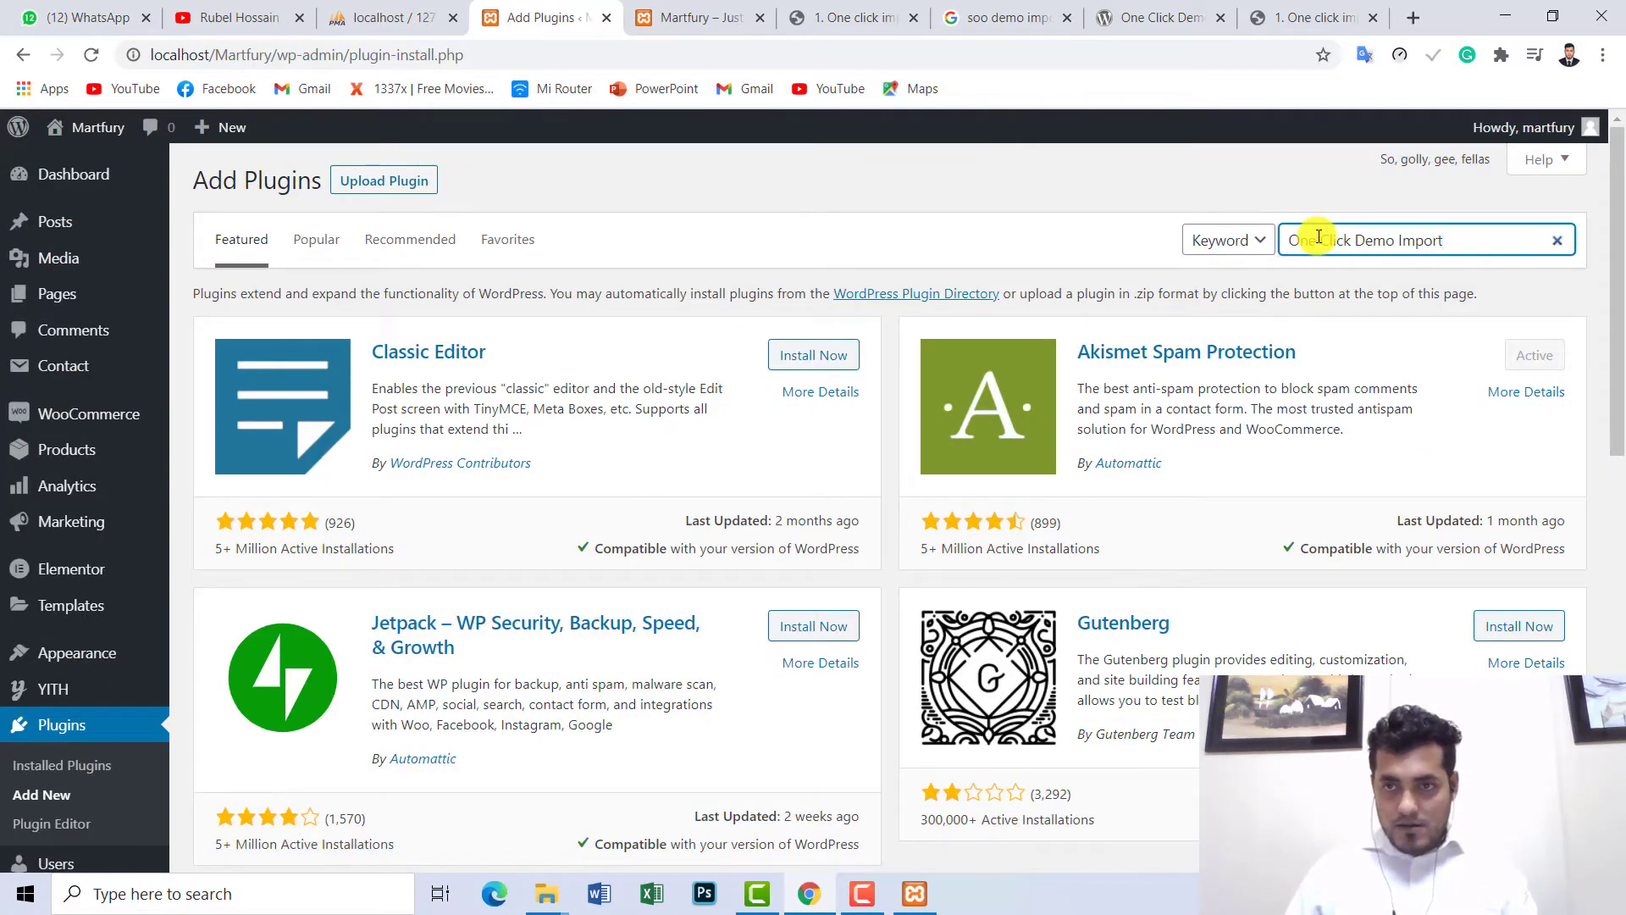
key("Return")
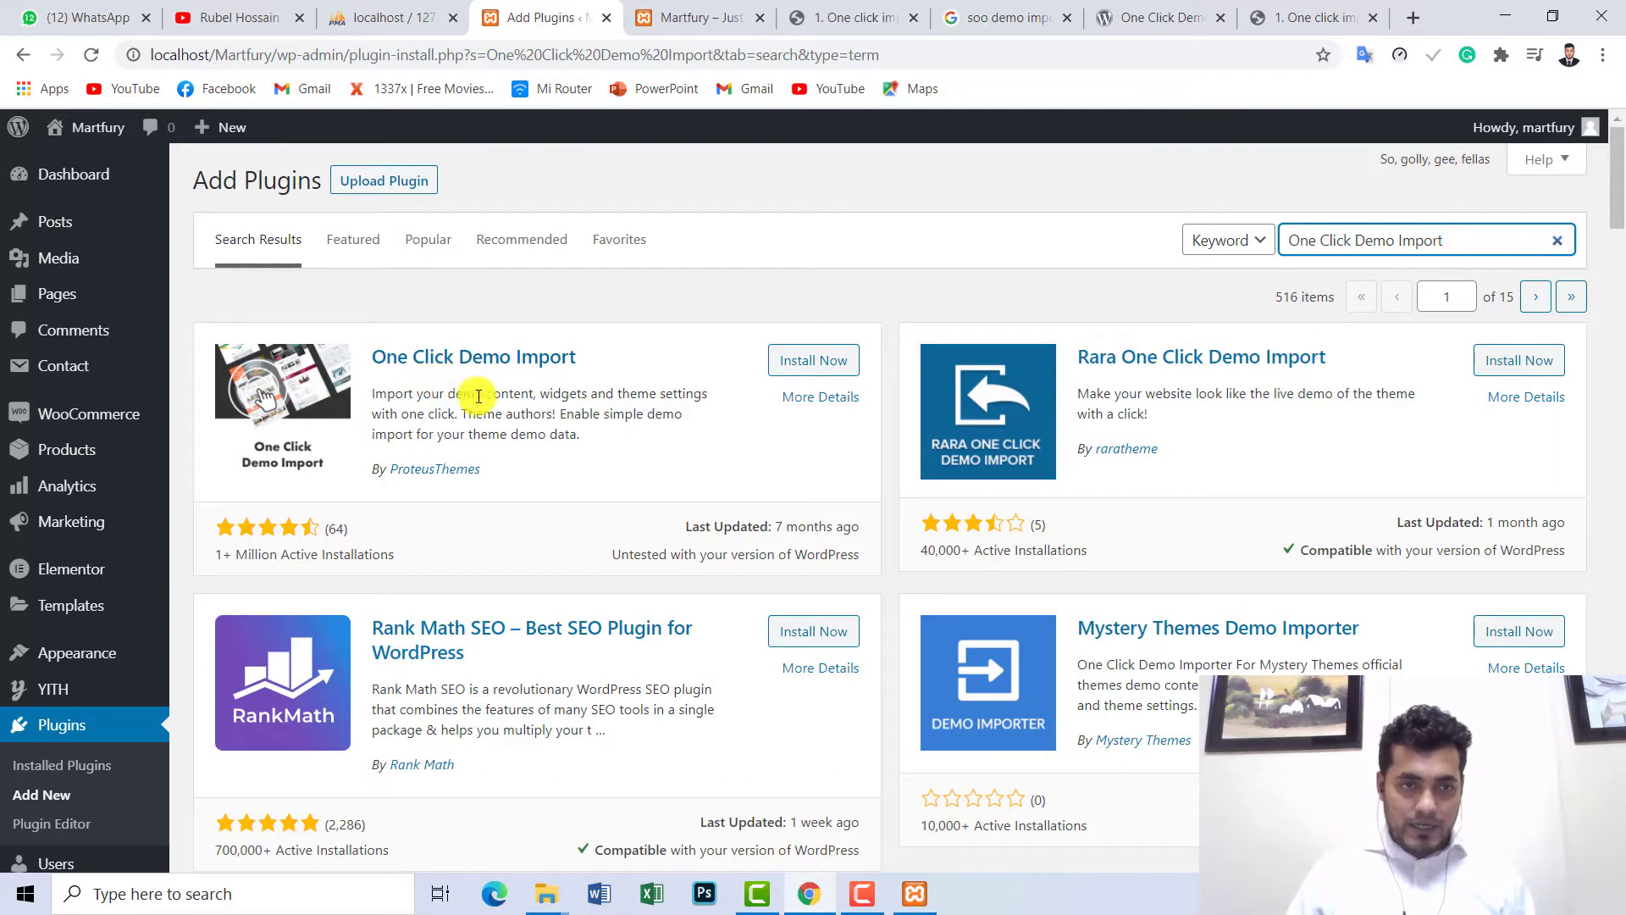
left_click(815, 362)
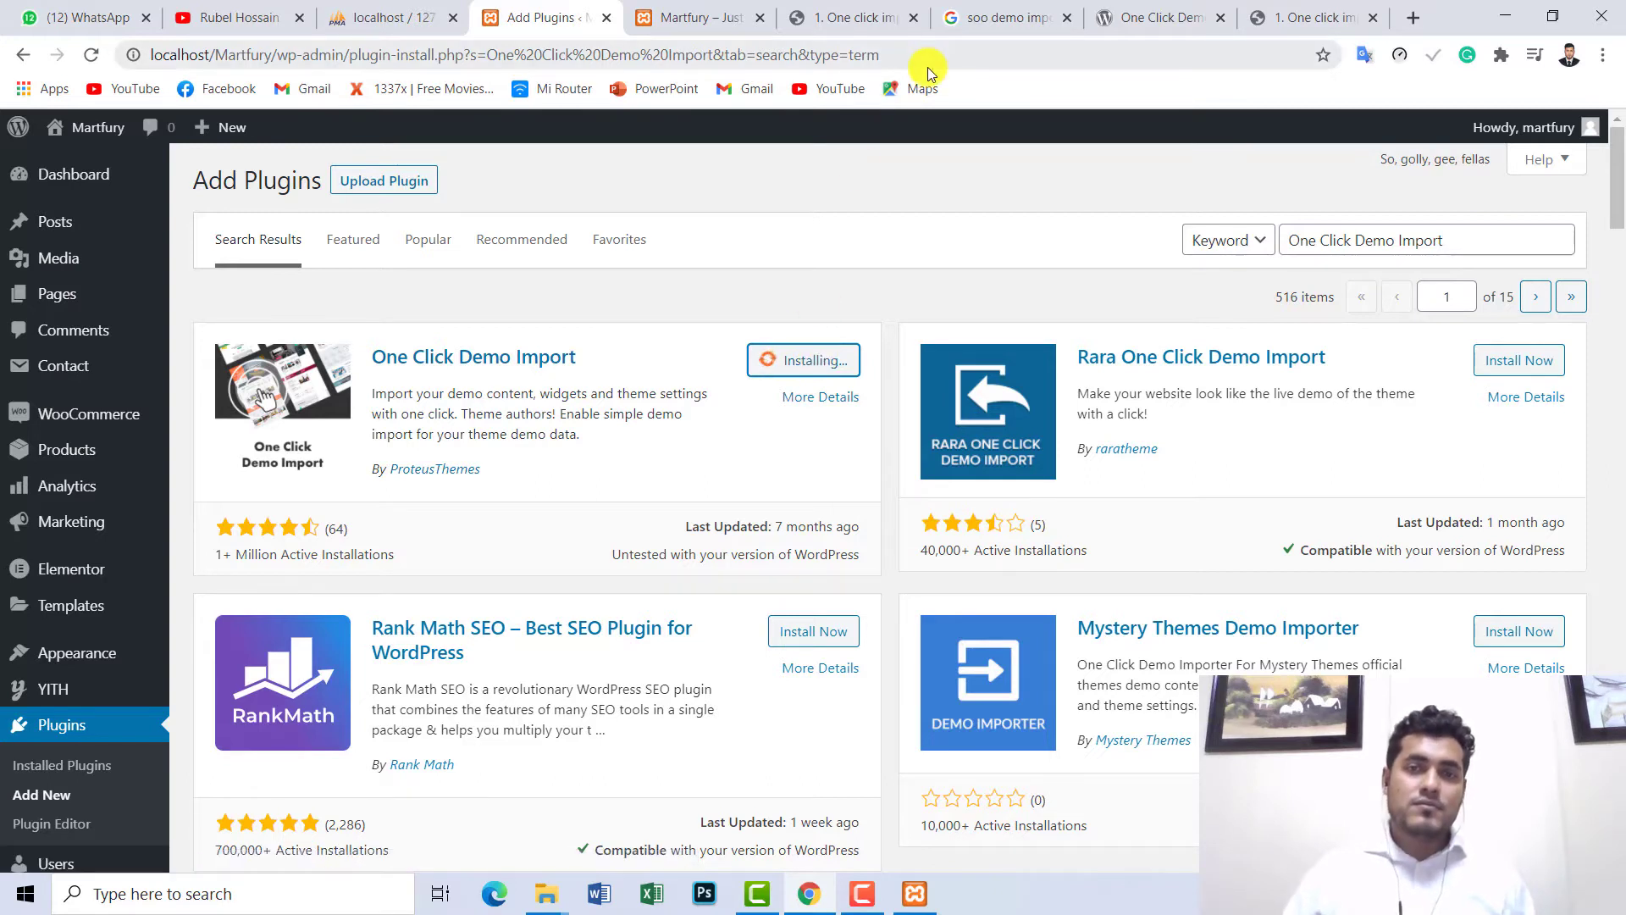
- Check the Google results, Martfury docs and site front-end tabs, then return to Add Plugins
left_click(1008, 17)
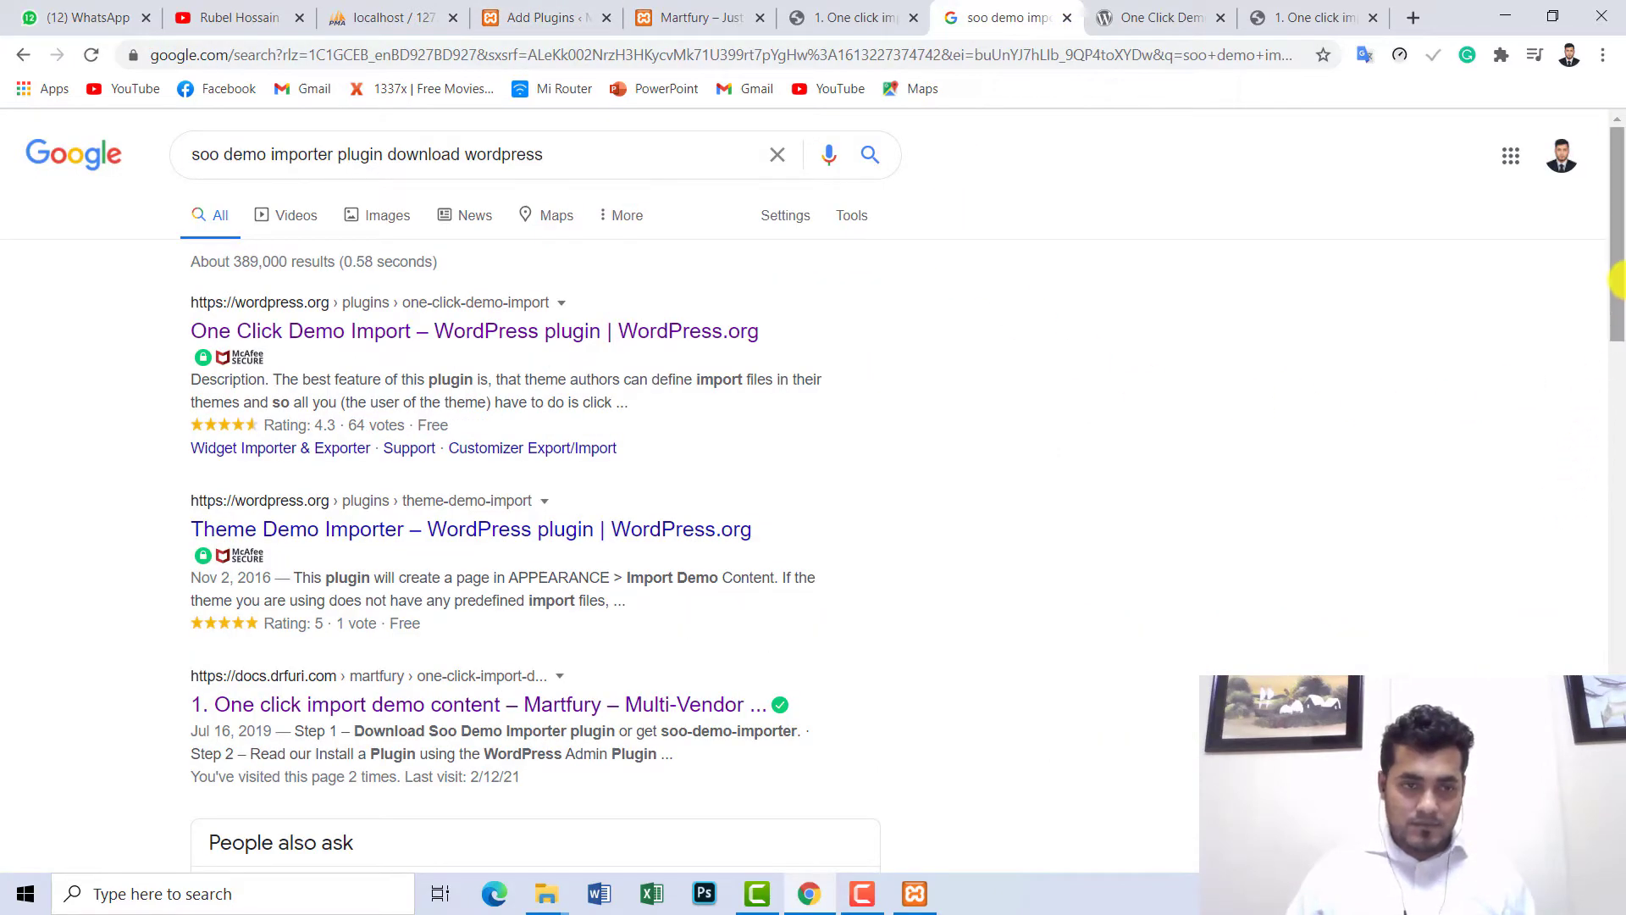
left_click(1618, 457)
left_click_drag(1618, 462, 1584, 215)
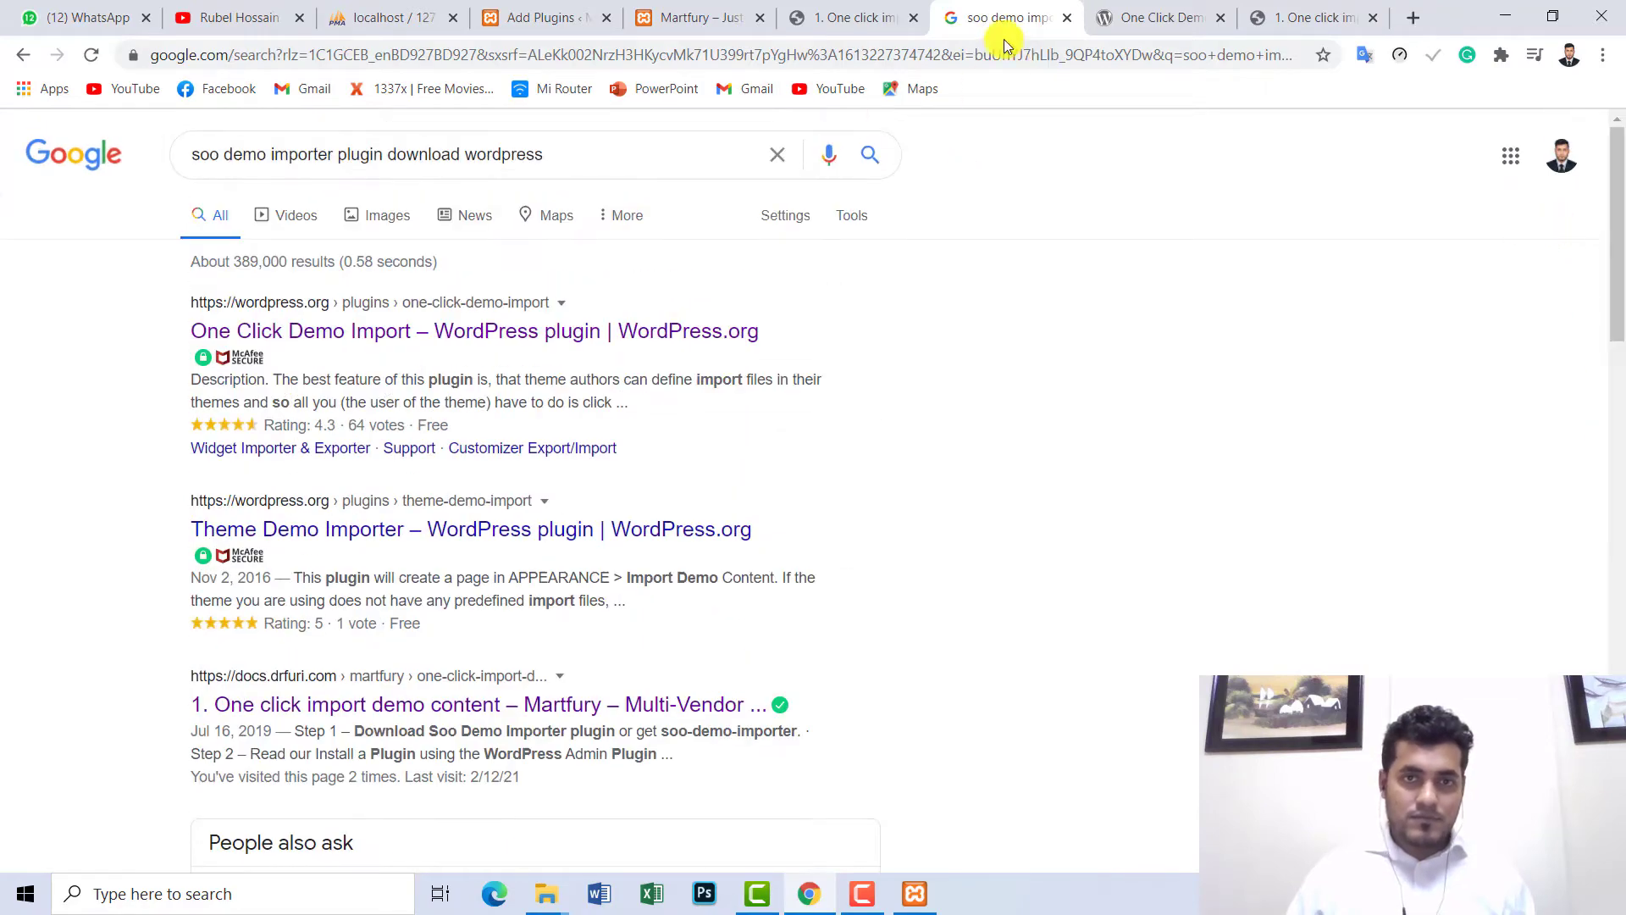
left_click(857, 20)
left_click(708, 17)
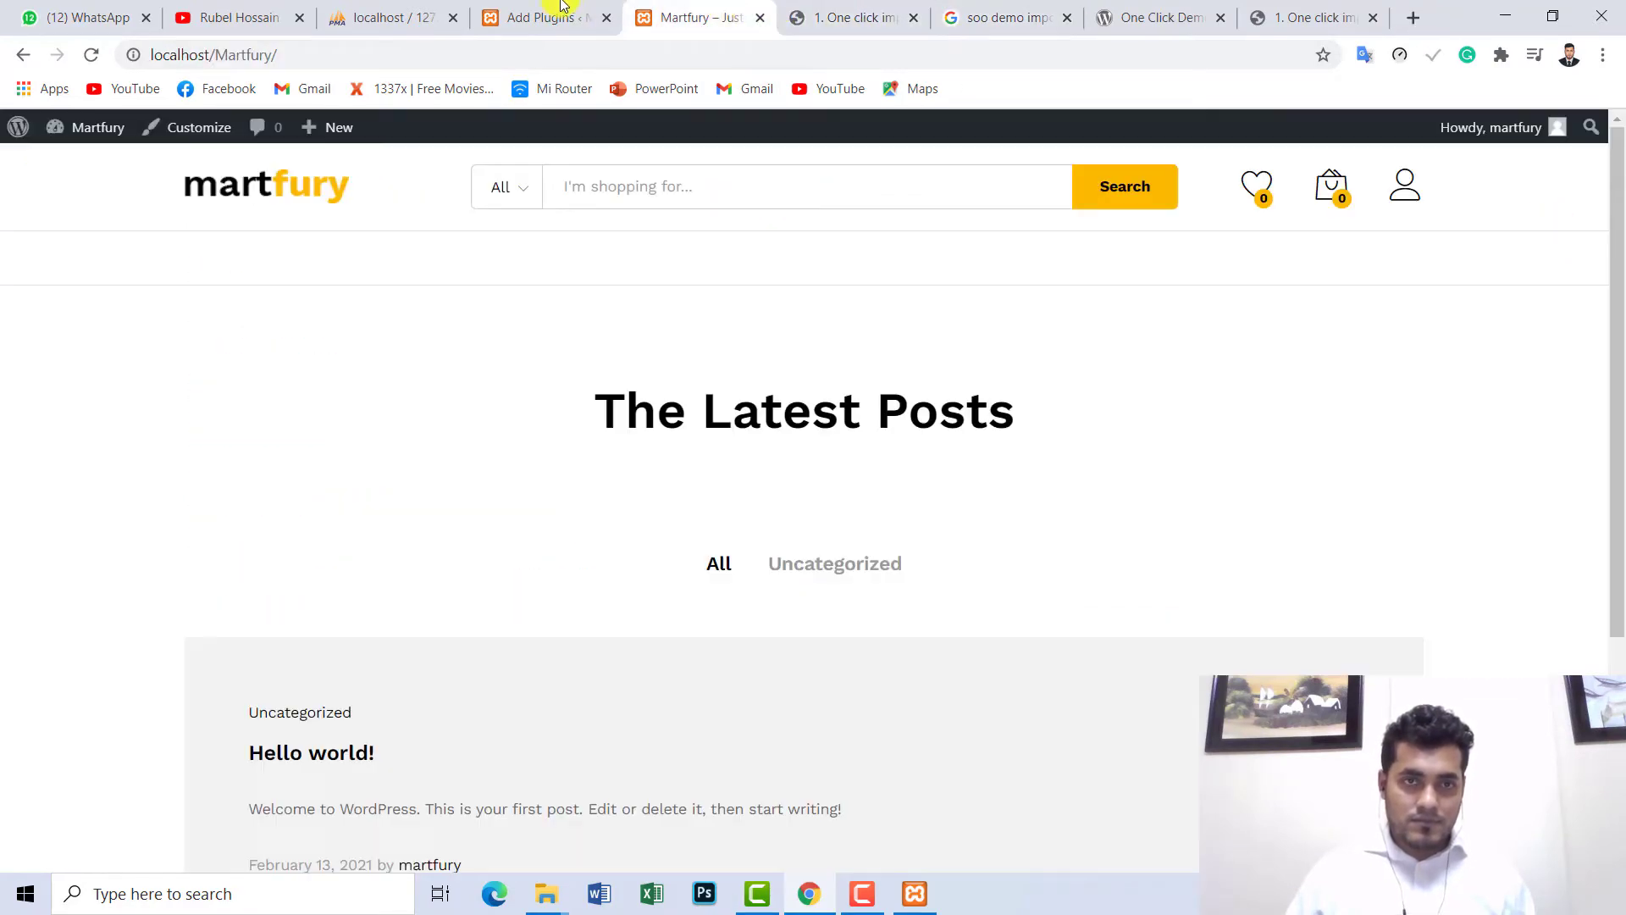
left_click(559, 17)
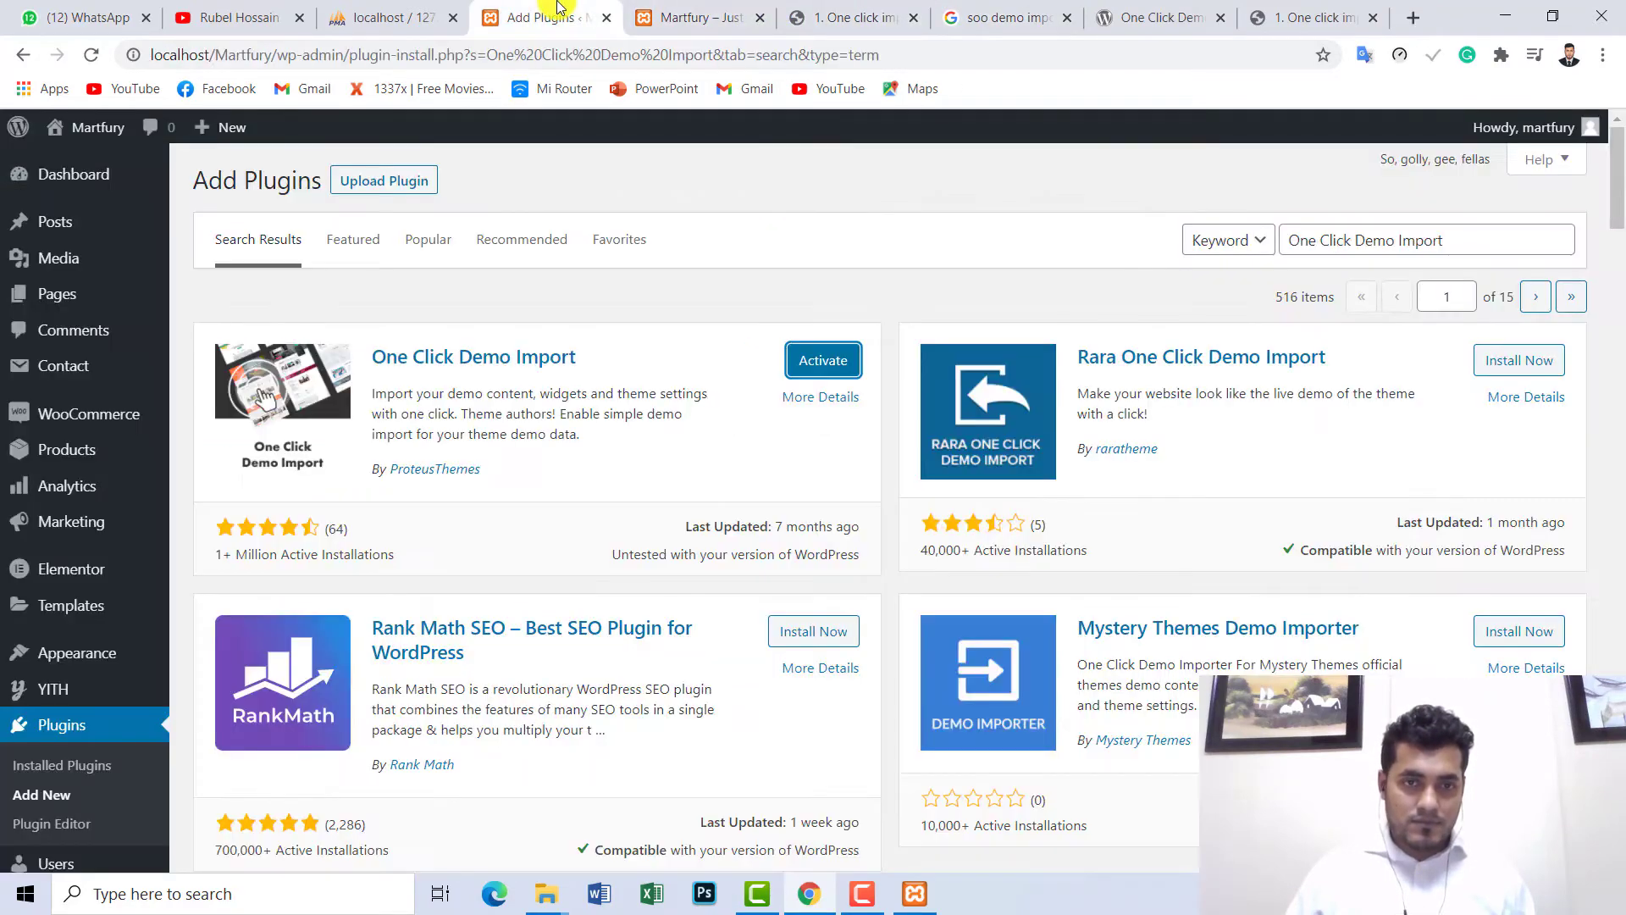
- Activate One Click Demo Import and scroll the Plugins list to find it among the 16 installed
left_click(818, 364)
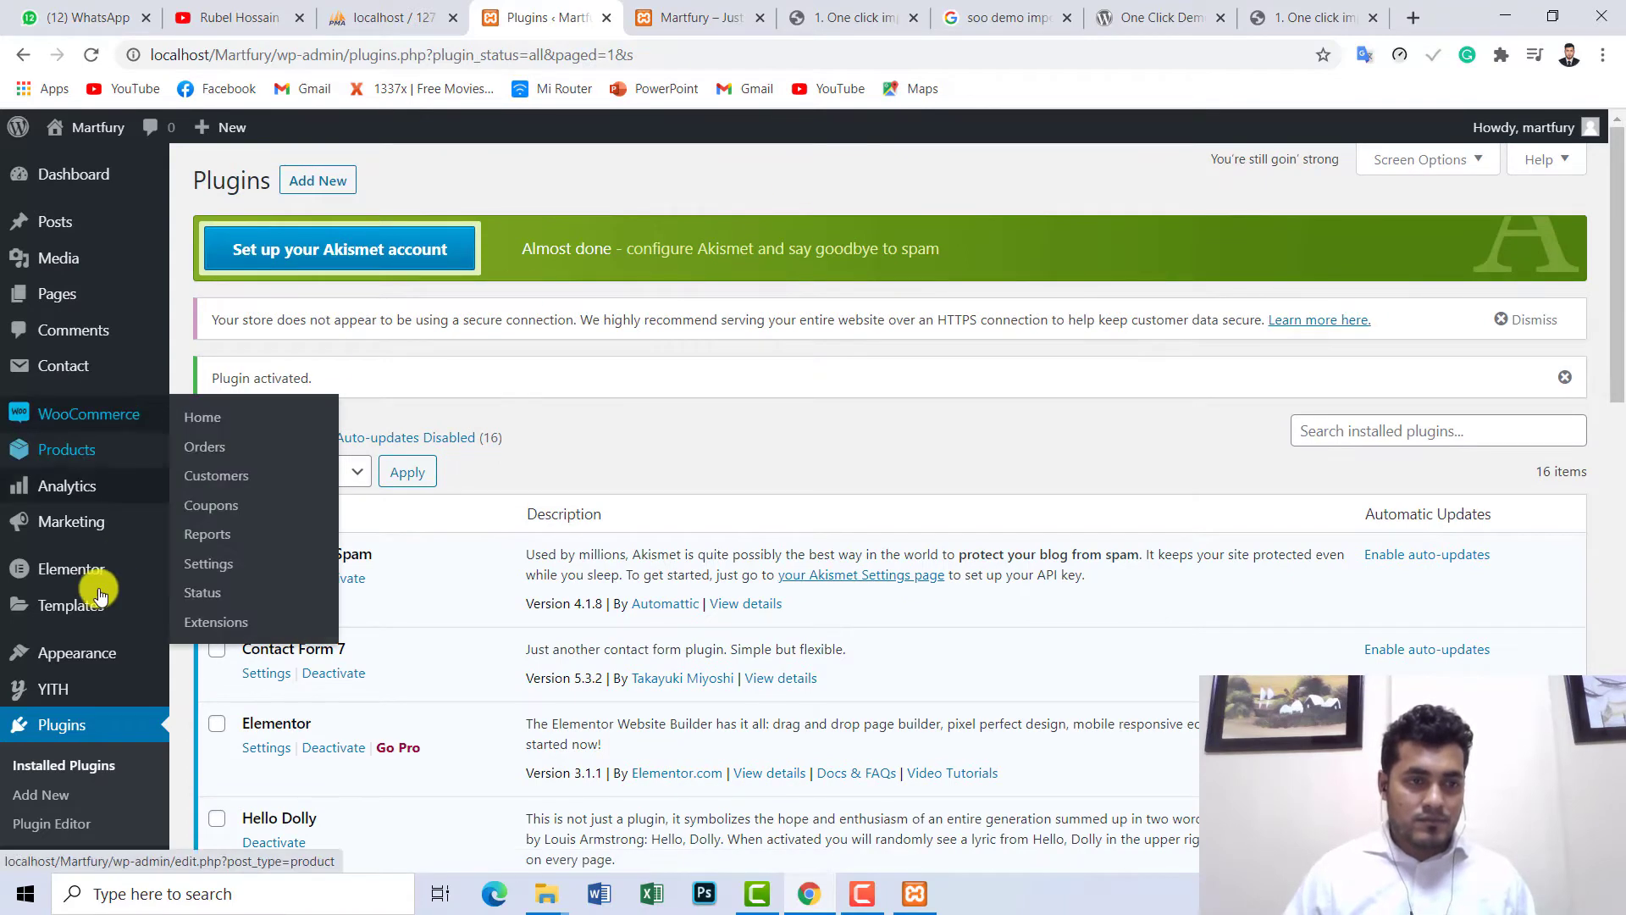
mouse_move(96, 661)
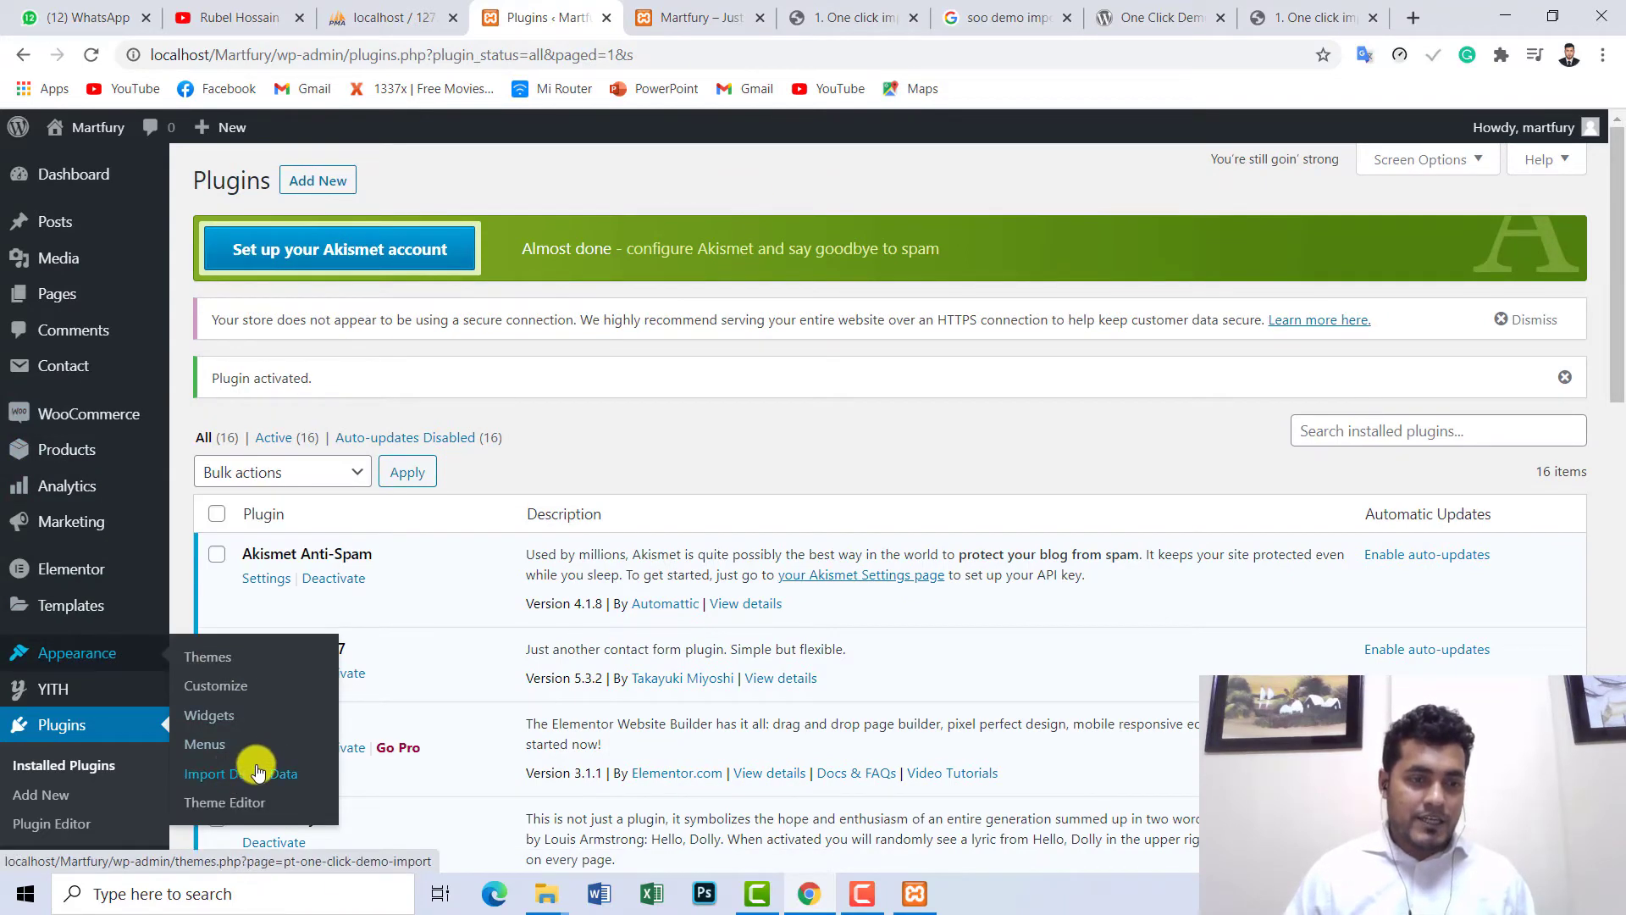
scroll(127, 584, "down", 1)
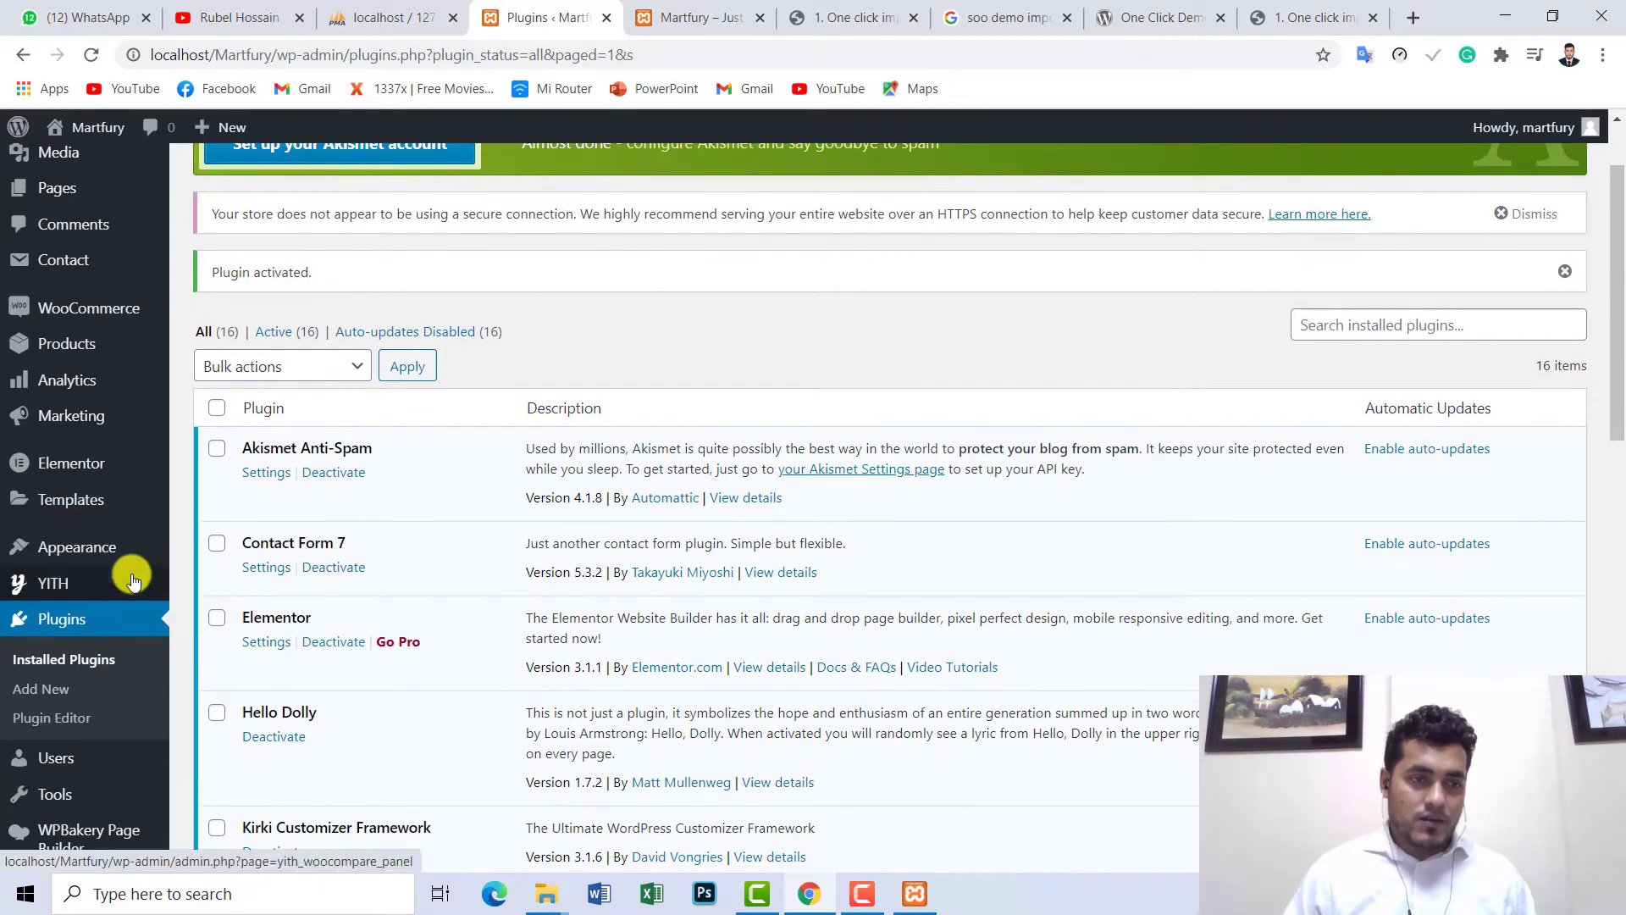
scroll(127, 545, "up", 1)
scroll(366, 379, "down", 5)
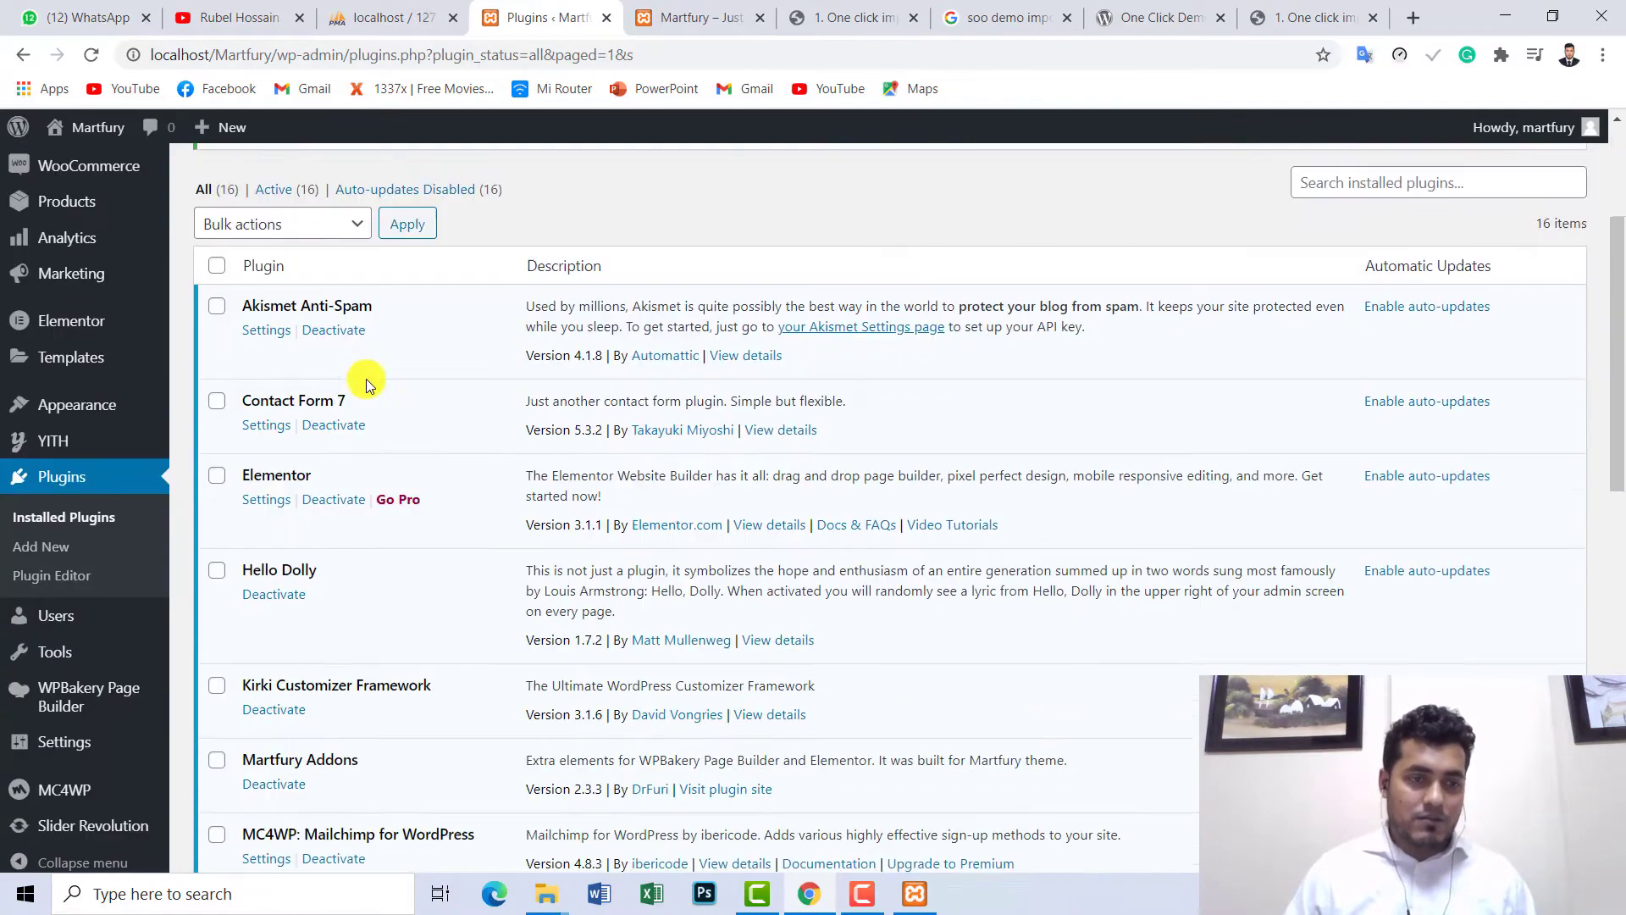
scroll(381, 424, "down", 5)
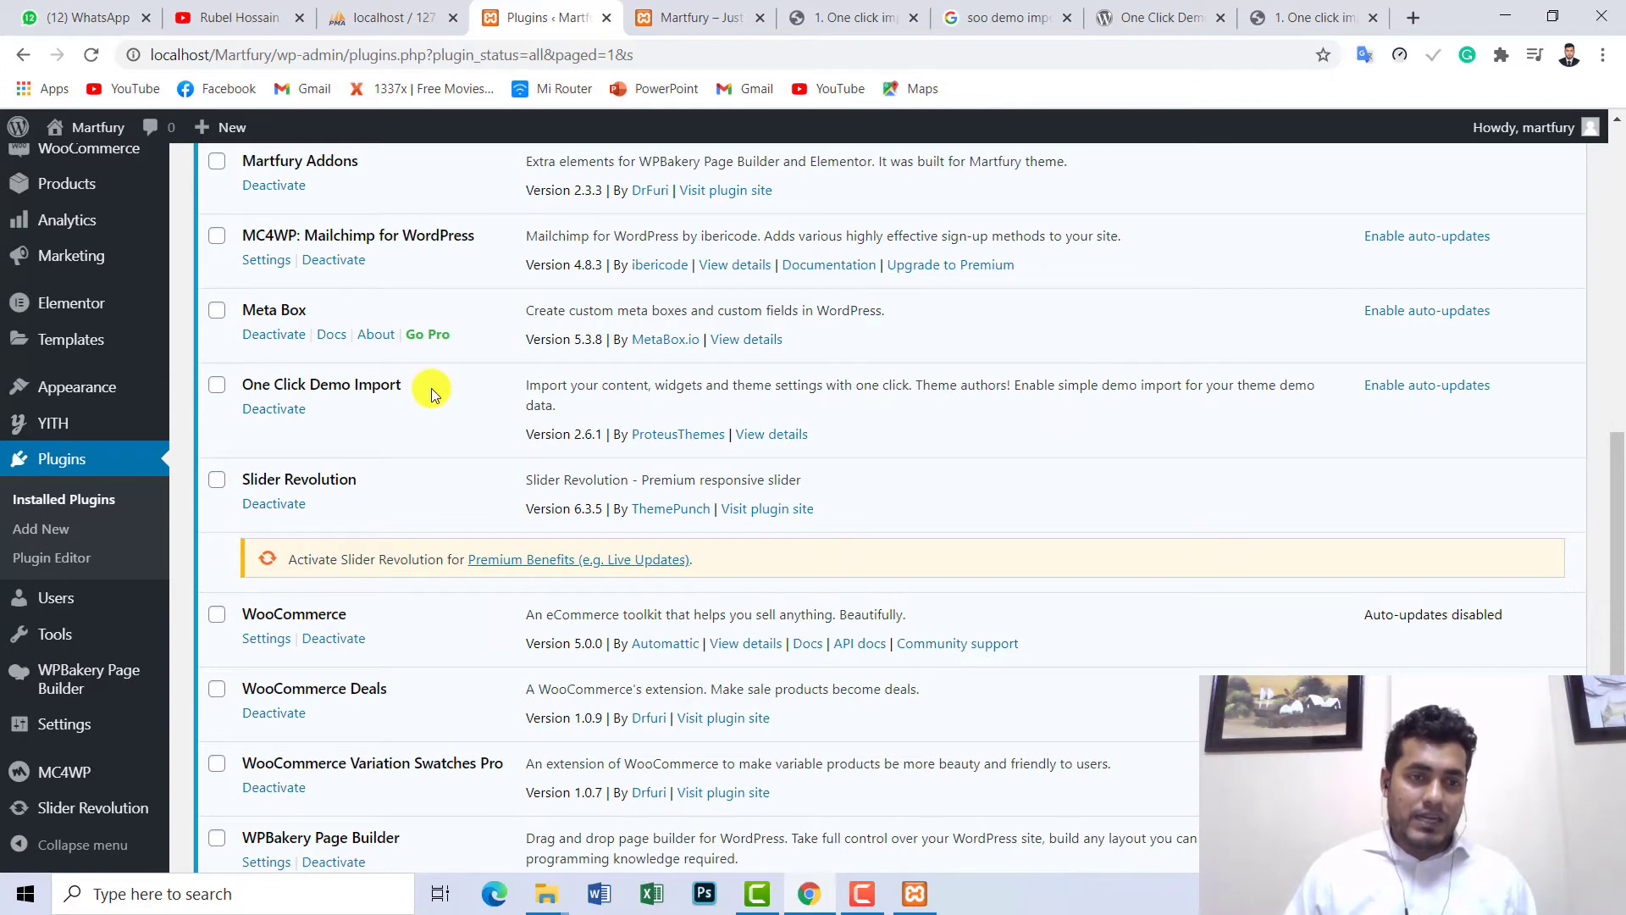
- Go to Appearance > Import Demo Data and scroll down to the Manual demo files upload section
mouse_move(43, 398)
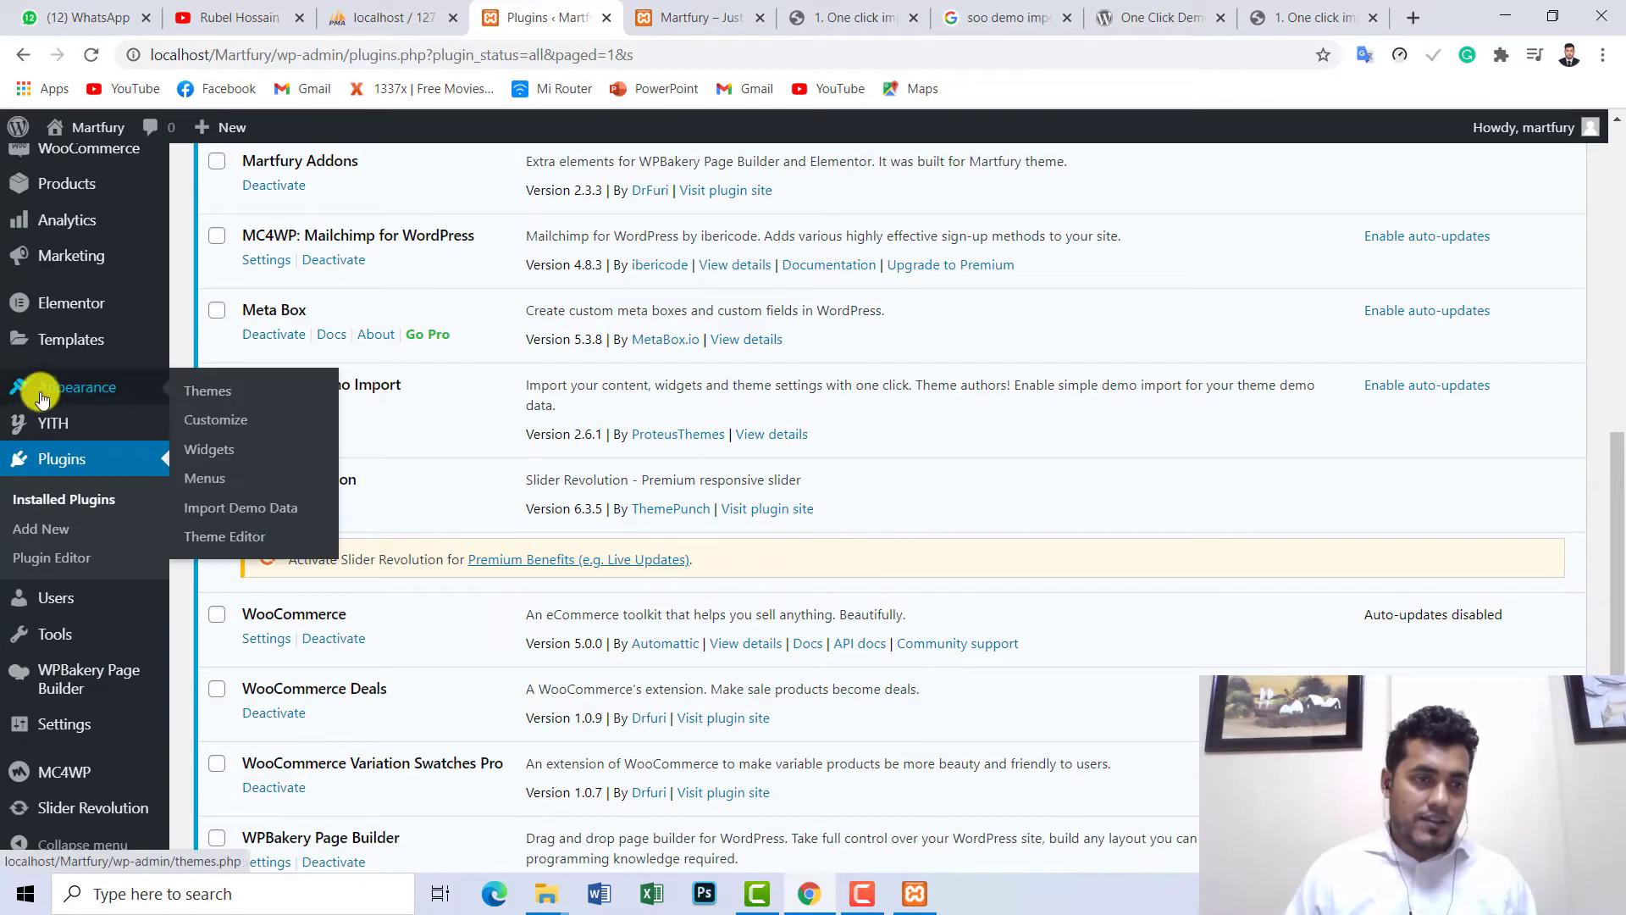
scroll(59, 394, "up", 10)
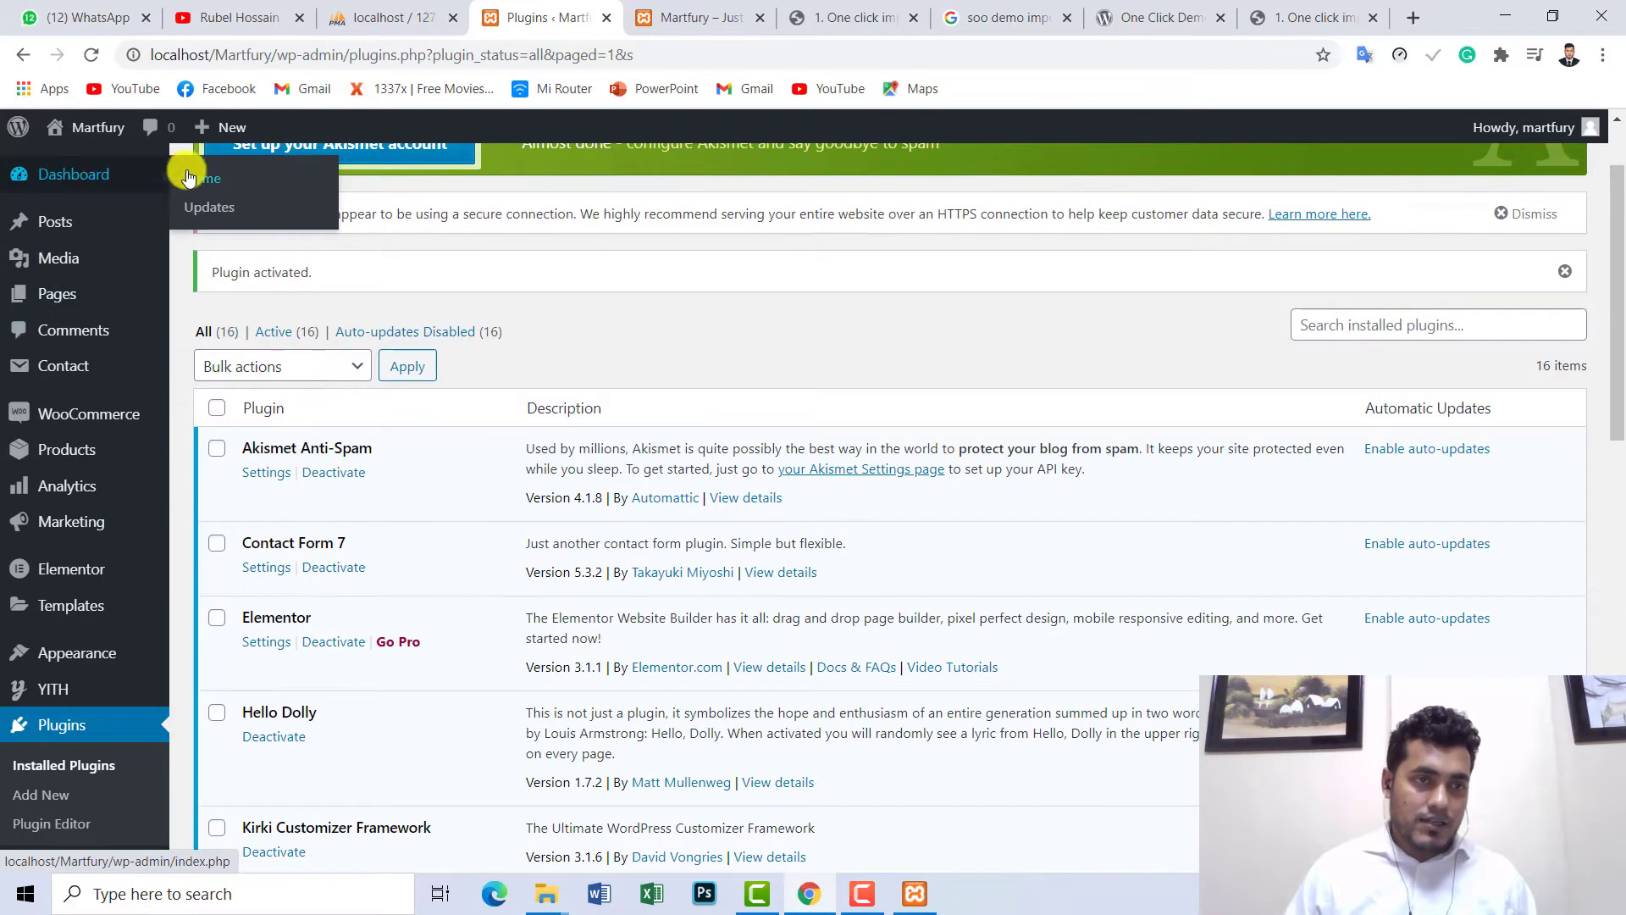
scroll(102, 530, "down", 1)
mouse_move(127, 548)
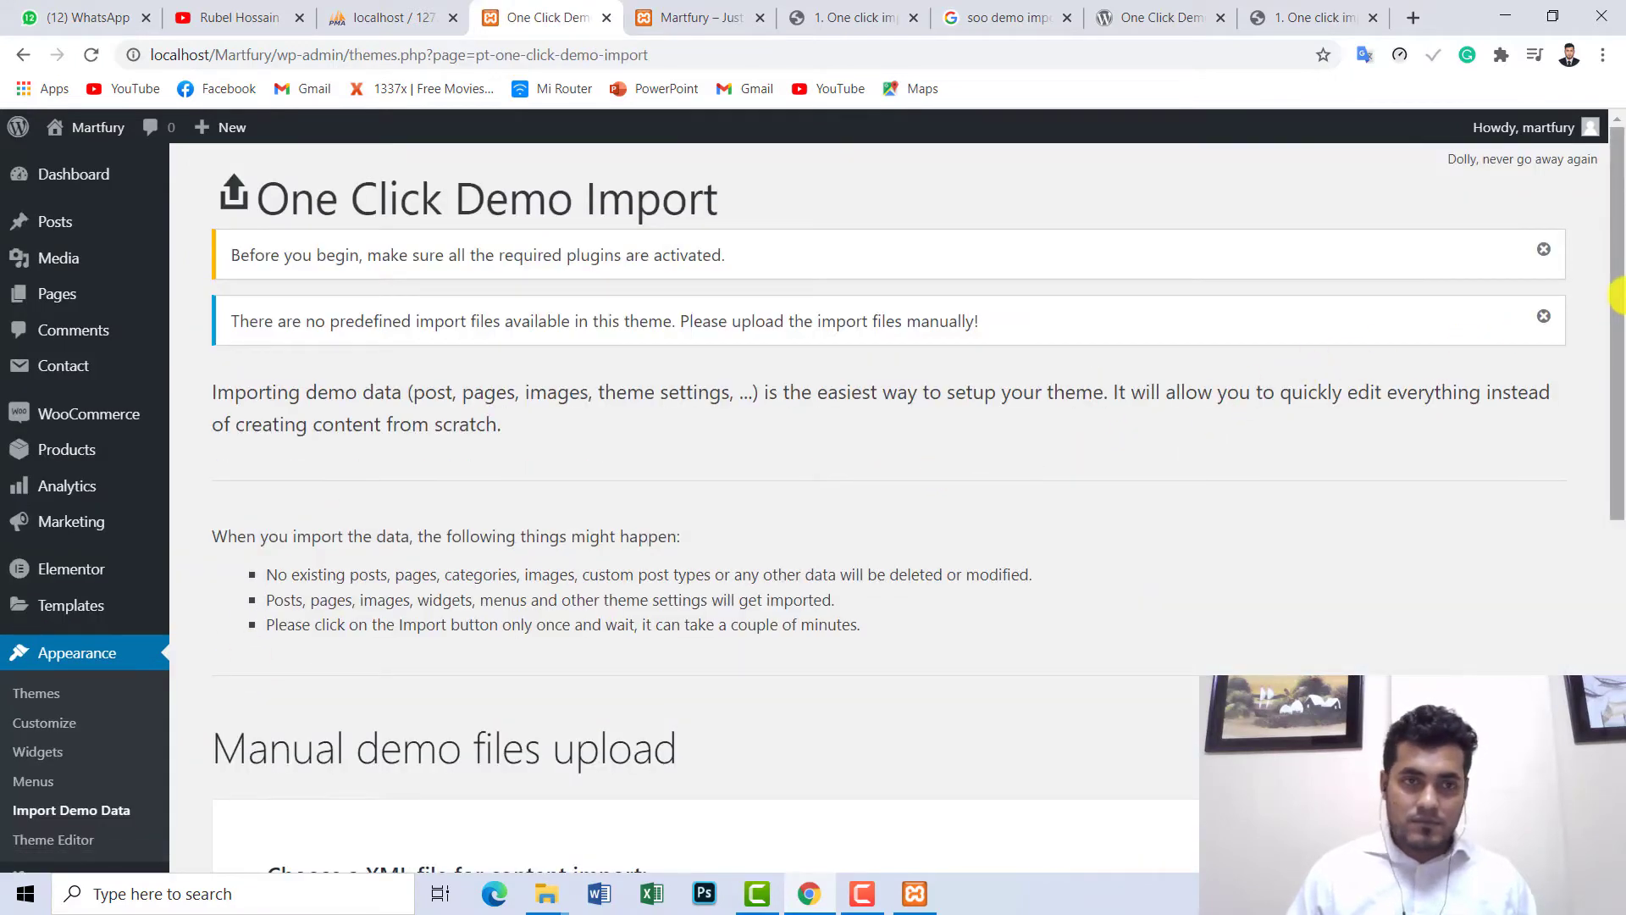
left_click_drag(1618, 280, 1617, 521)
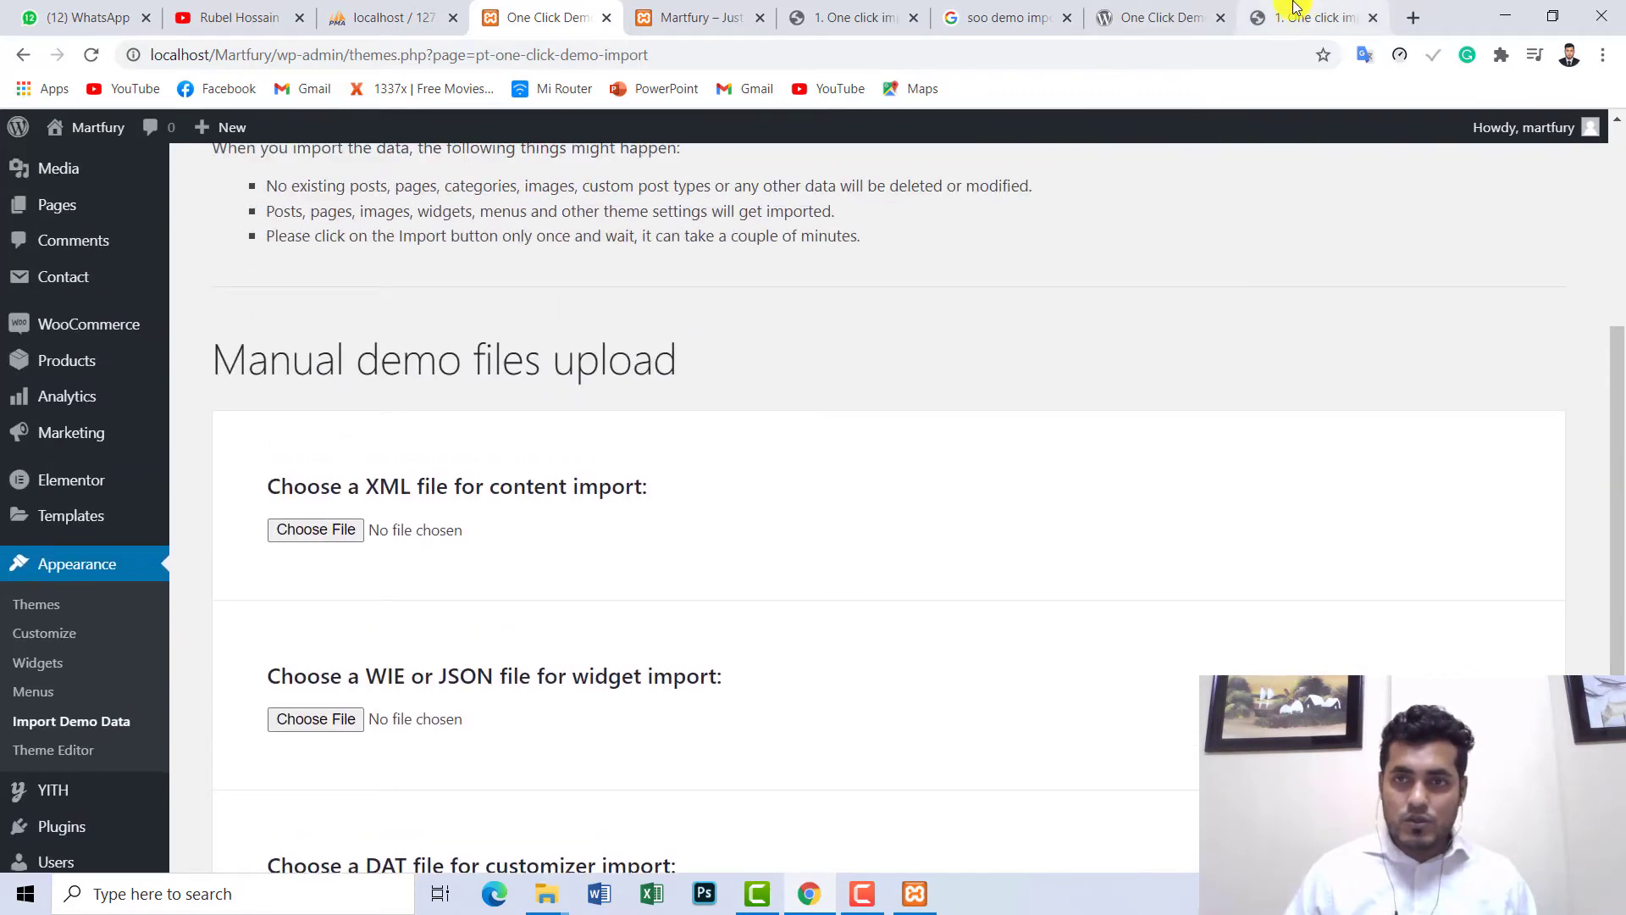
- Cycle through the open browser tabs, settling on the Martfury documentation page
left_click(1294, 10)
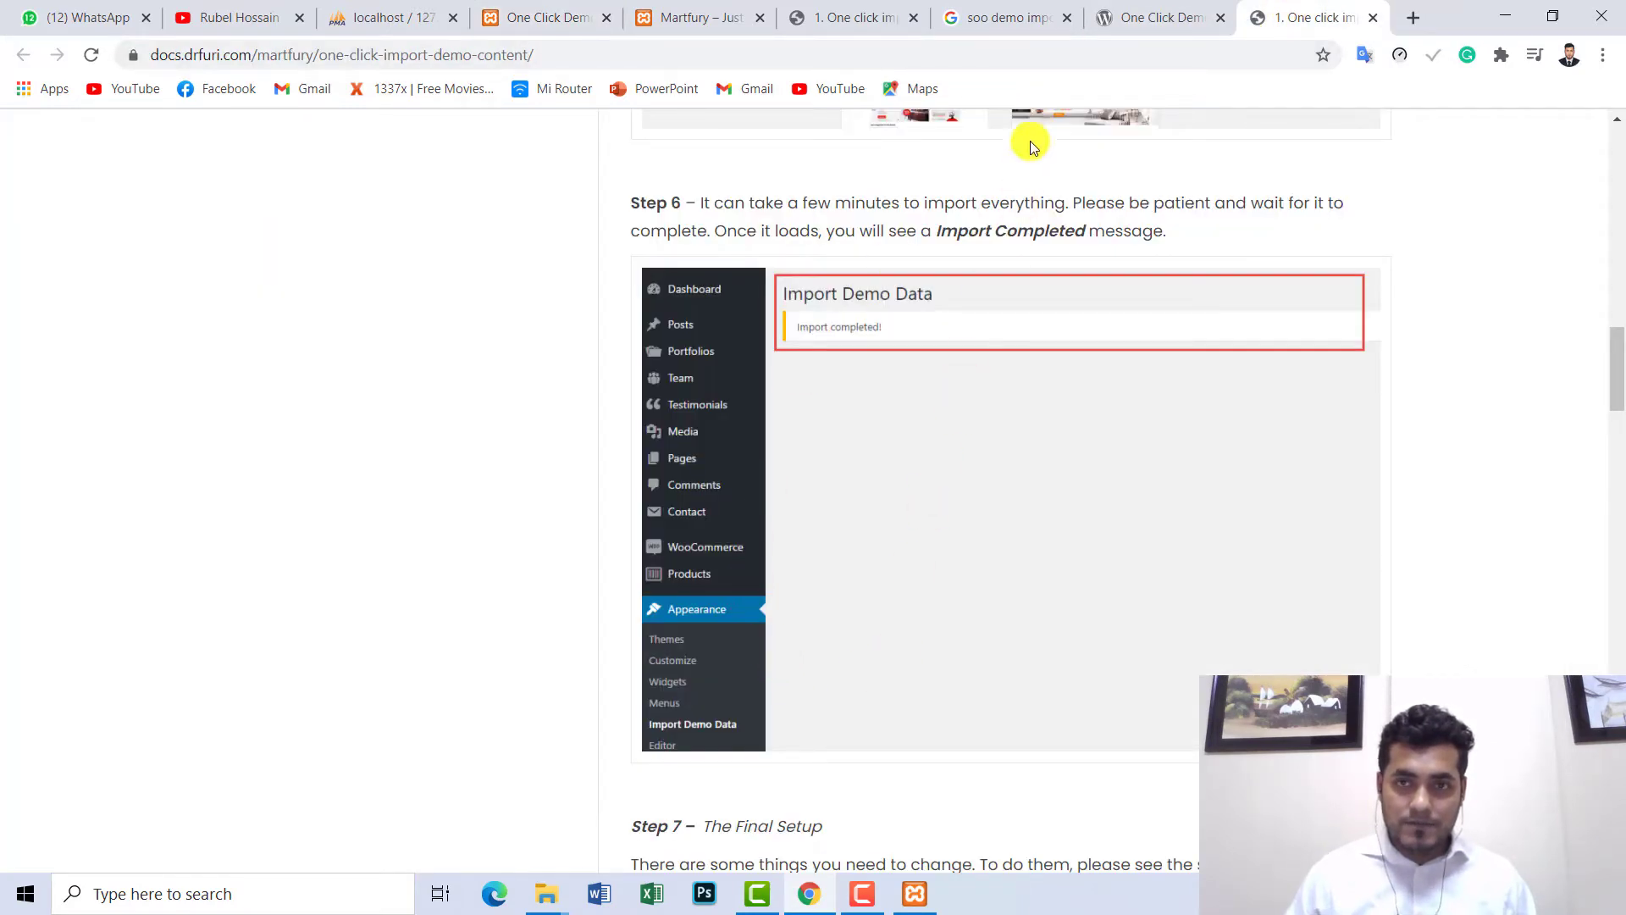
scroll(1059, 304, "up", 9)
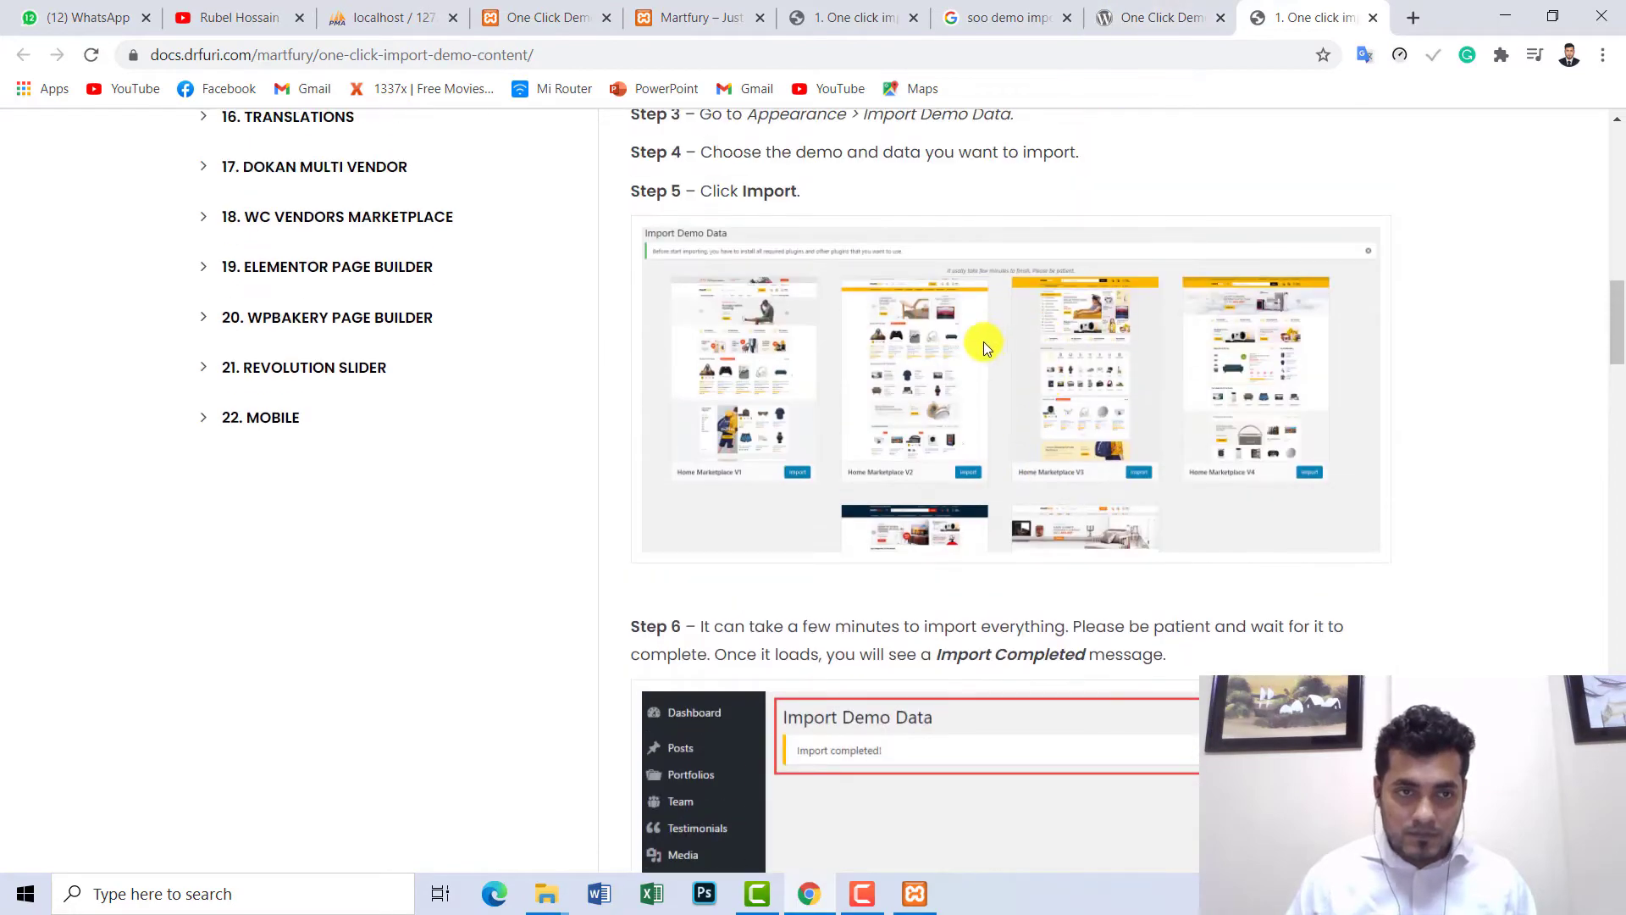
scroll(935, 350, "up", 10)
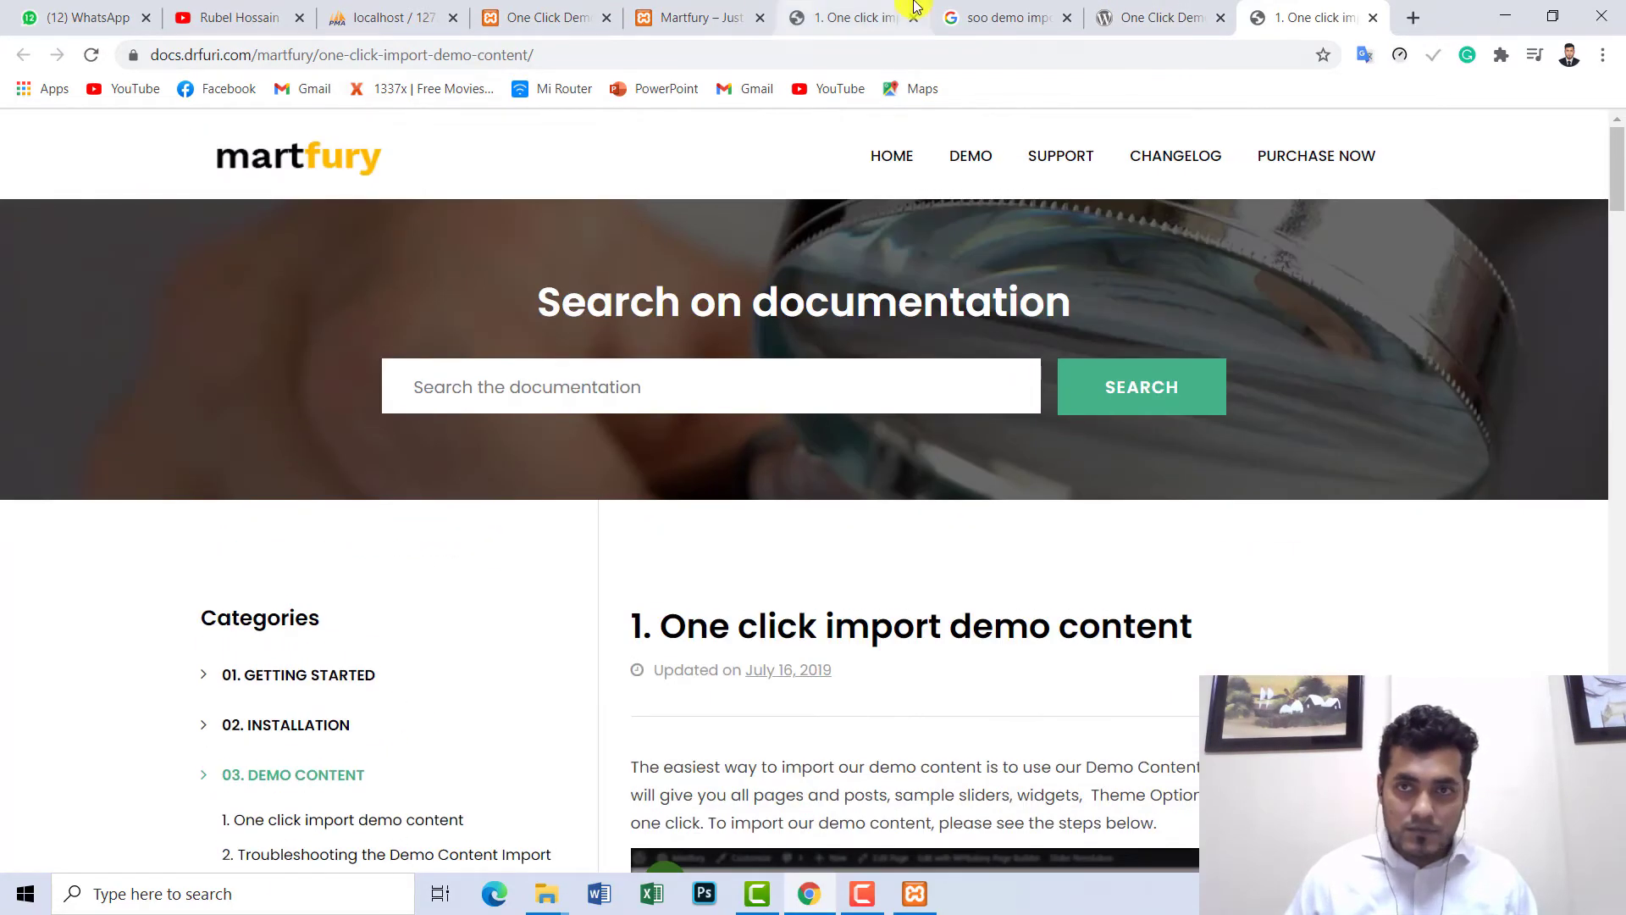
left_click(1154, 12)
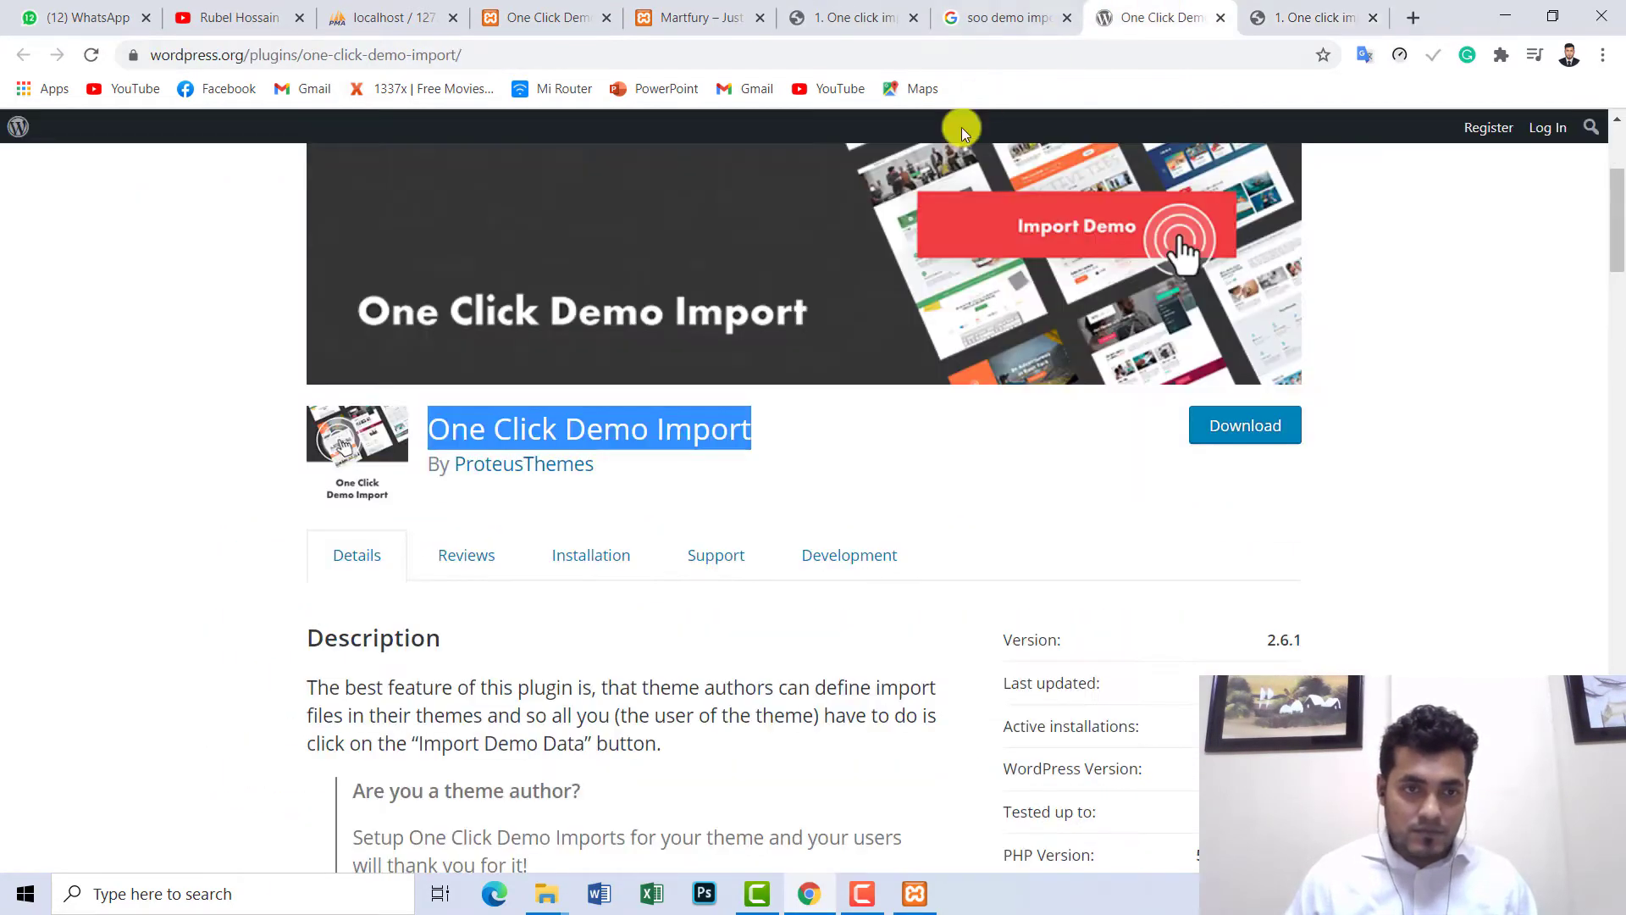
left_click(996, 10)
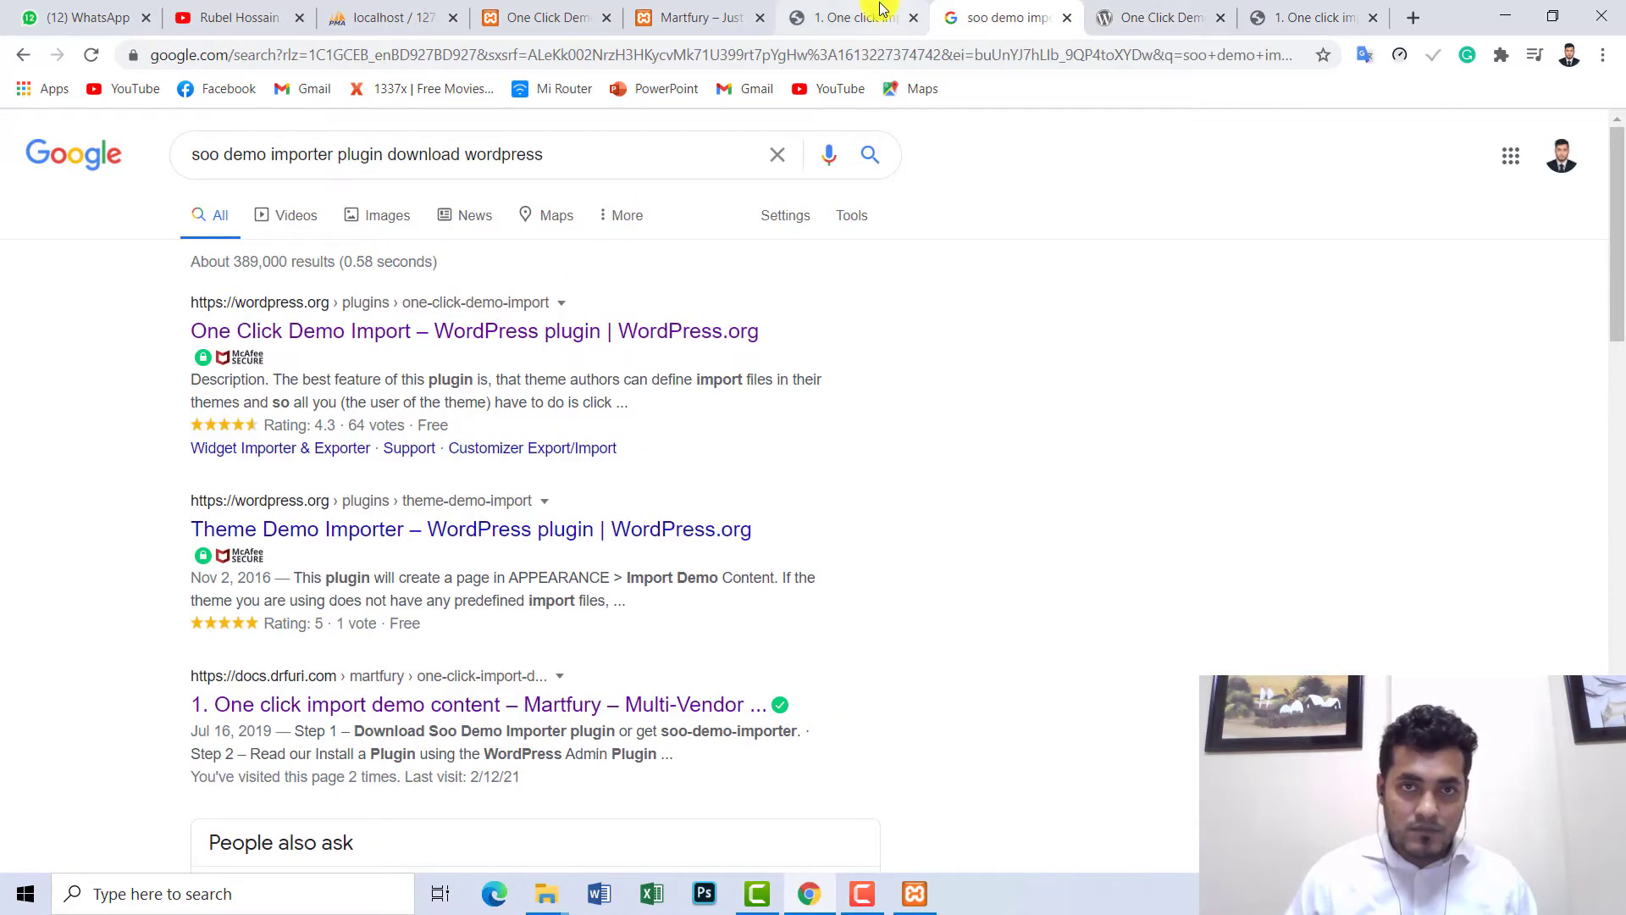
left_click(847, 15)
left_click(703, 17)
left_click(824, 12)
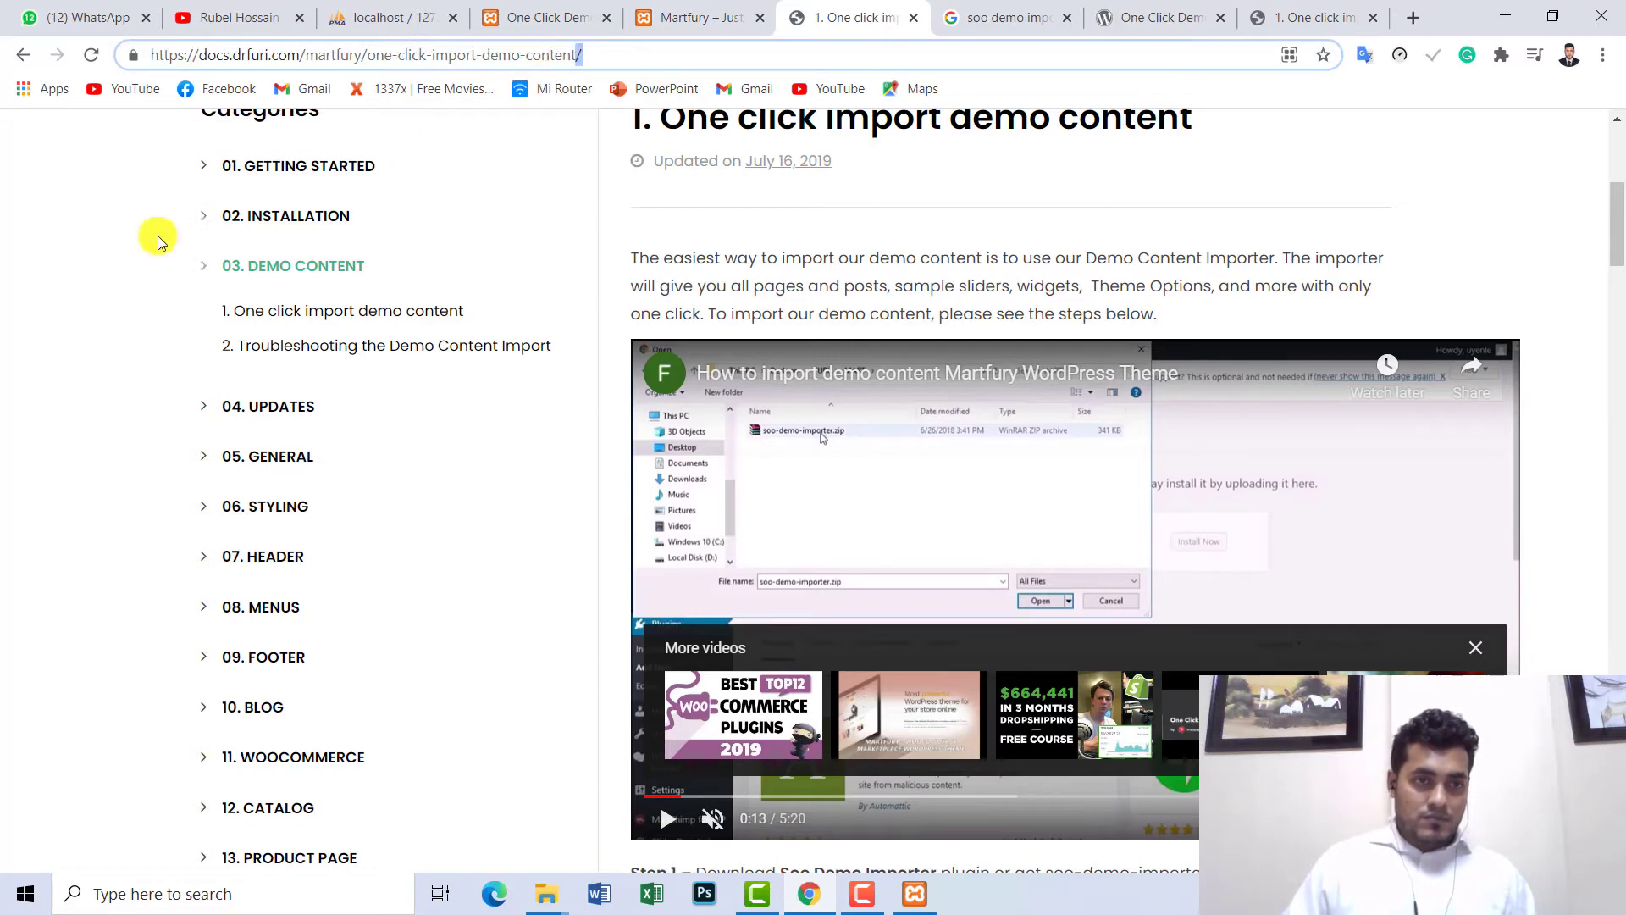
- Reopen the 'One click import demo content' article under Demo Content and play its tutorial video
left_click(264, 269)
left_click(288, 266)
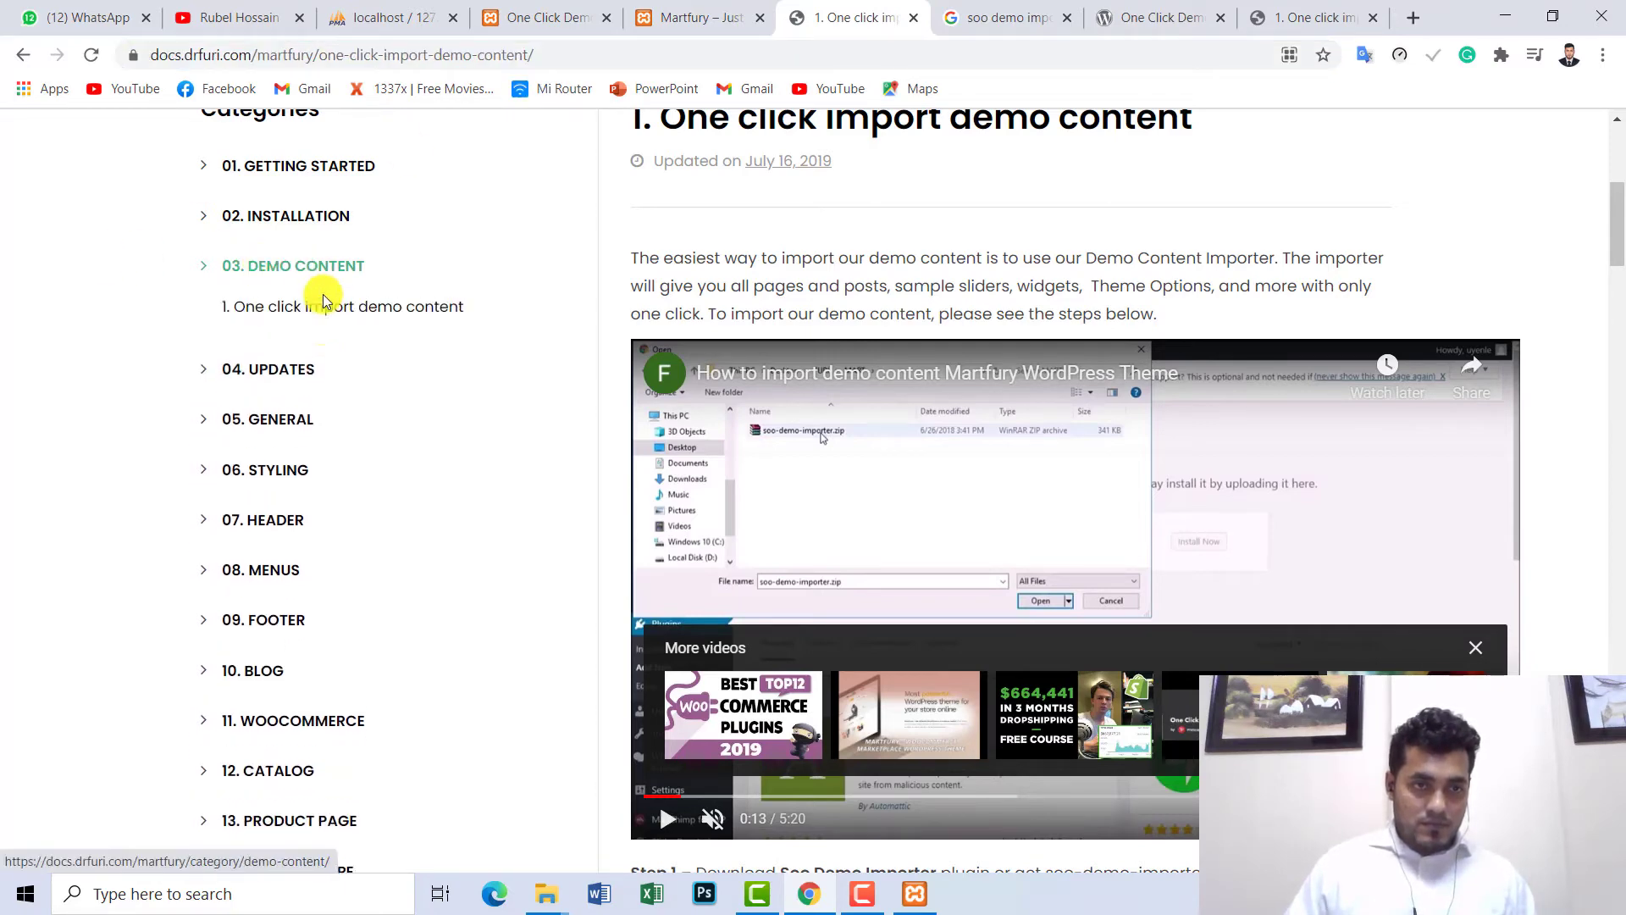
left_click(320, 310)
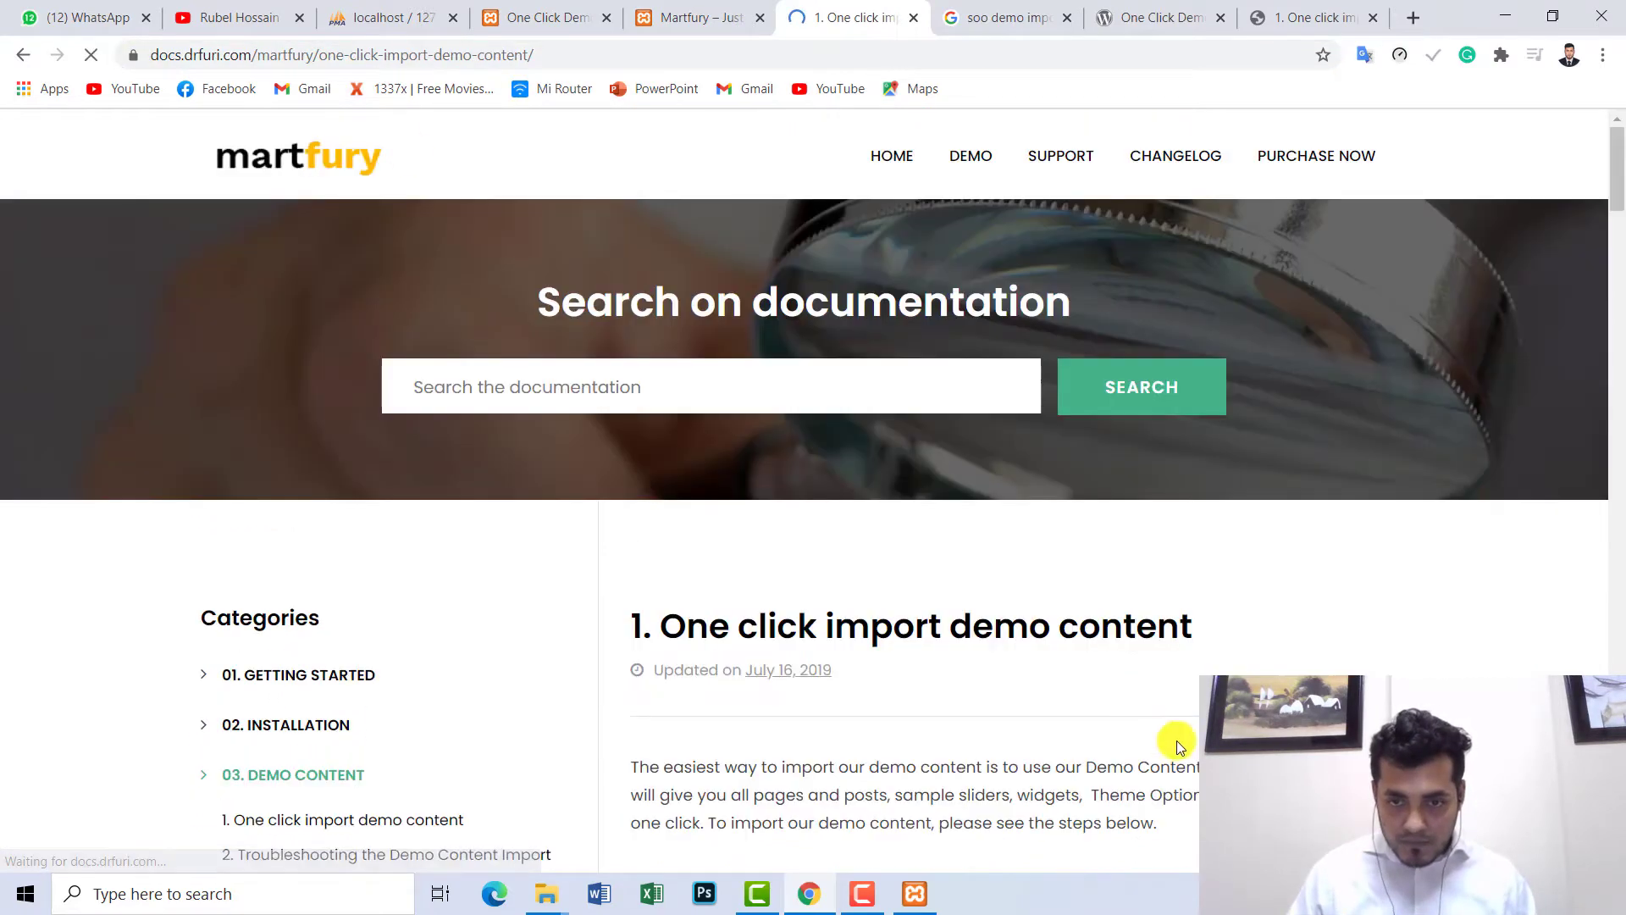
scroll(906, 480, "down", 6)
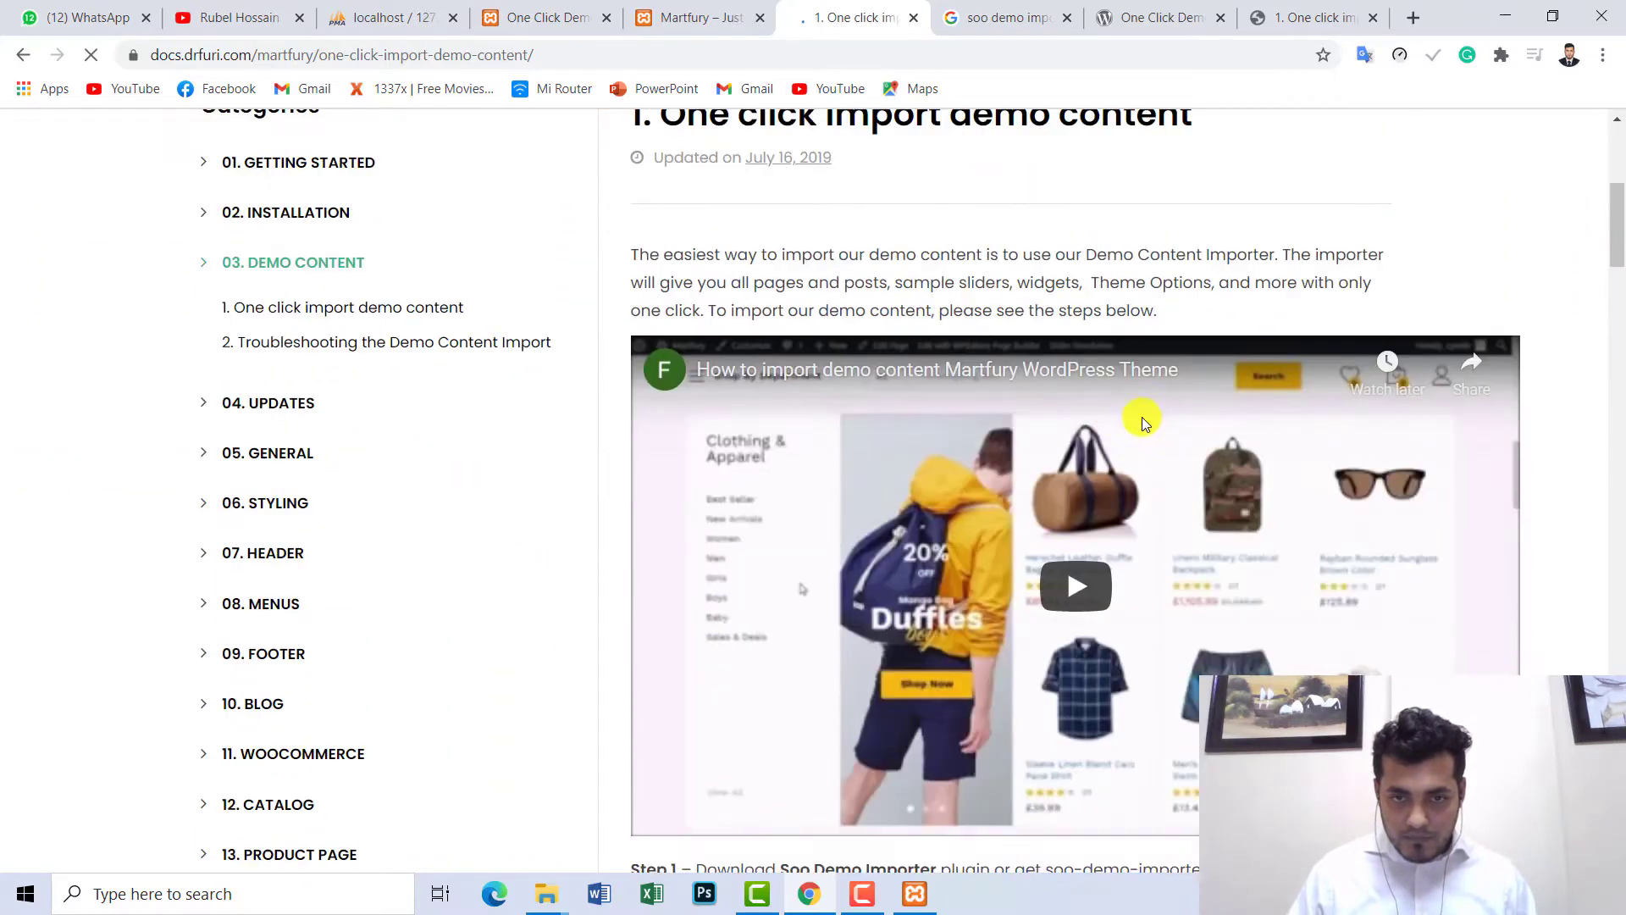
left_click(1275, 651)
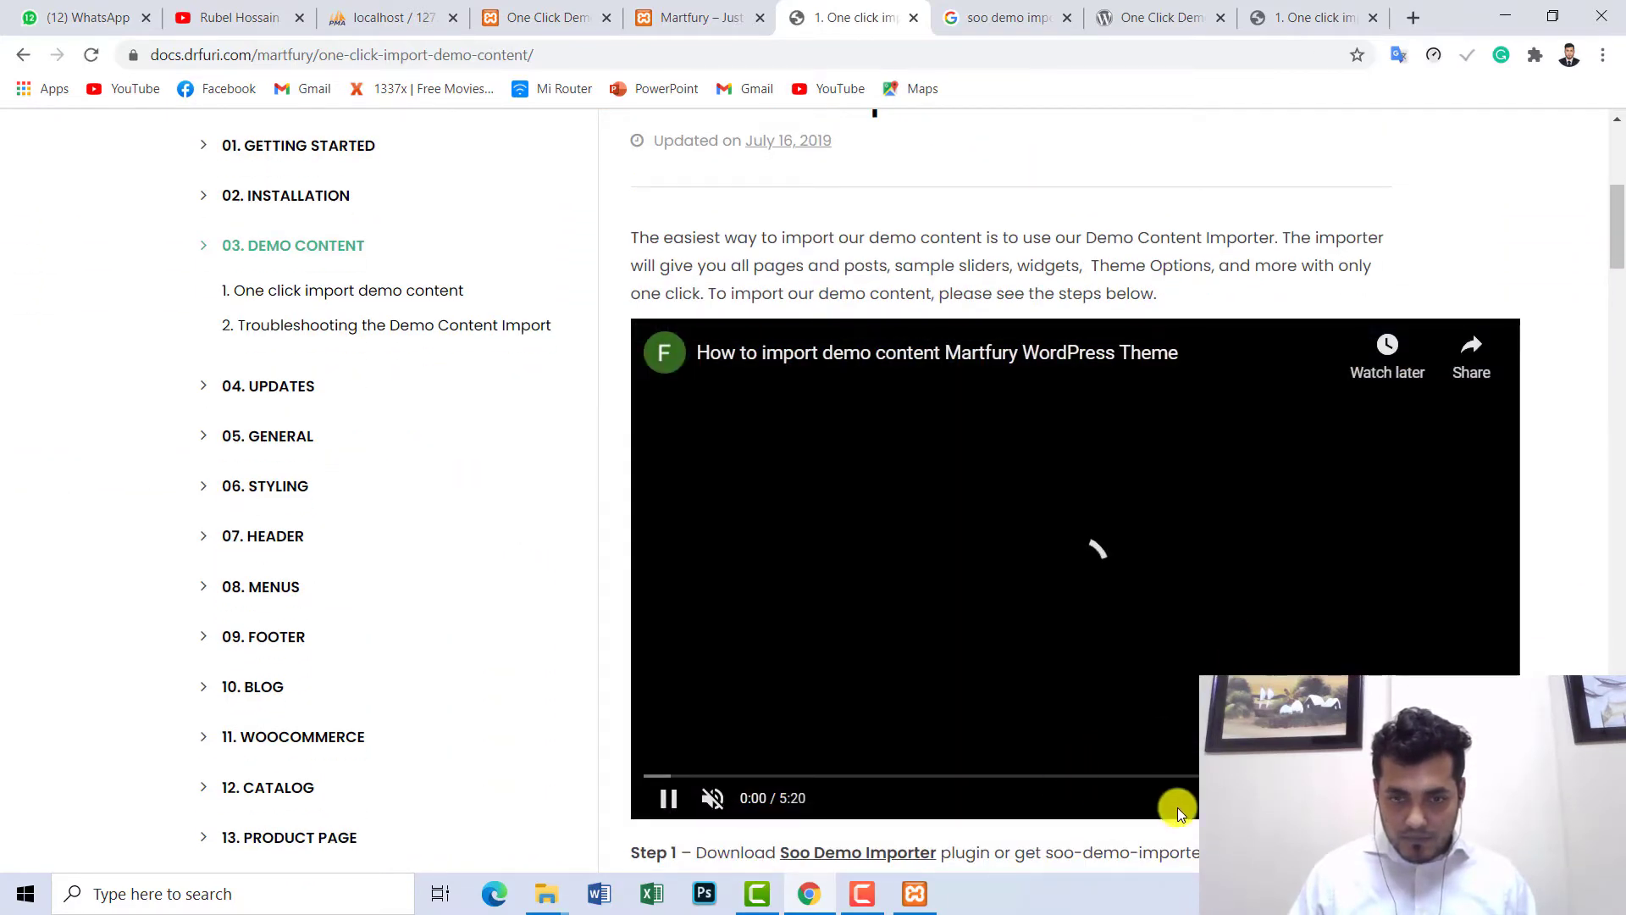
- Watch the video full screen up to the soo-demo-importer.zip upload step, then exit to the page top
left_click(1495, 798)
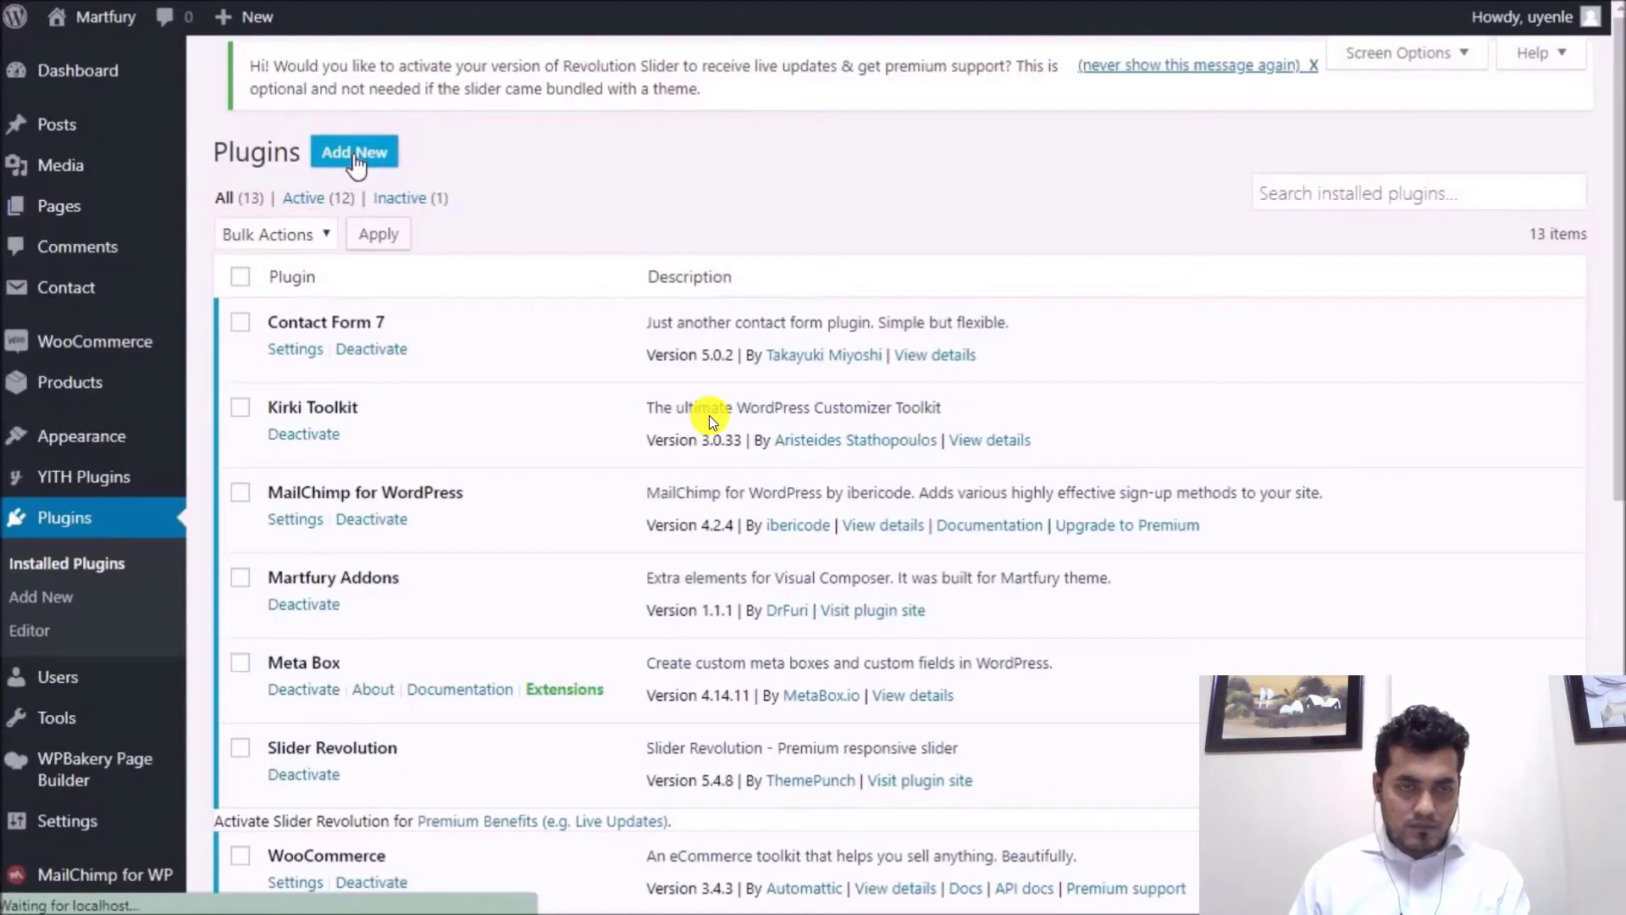
mouse_move(679, 341)
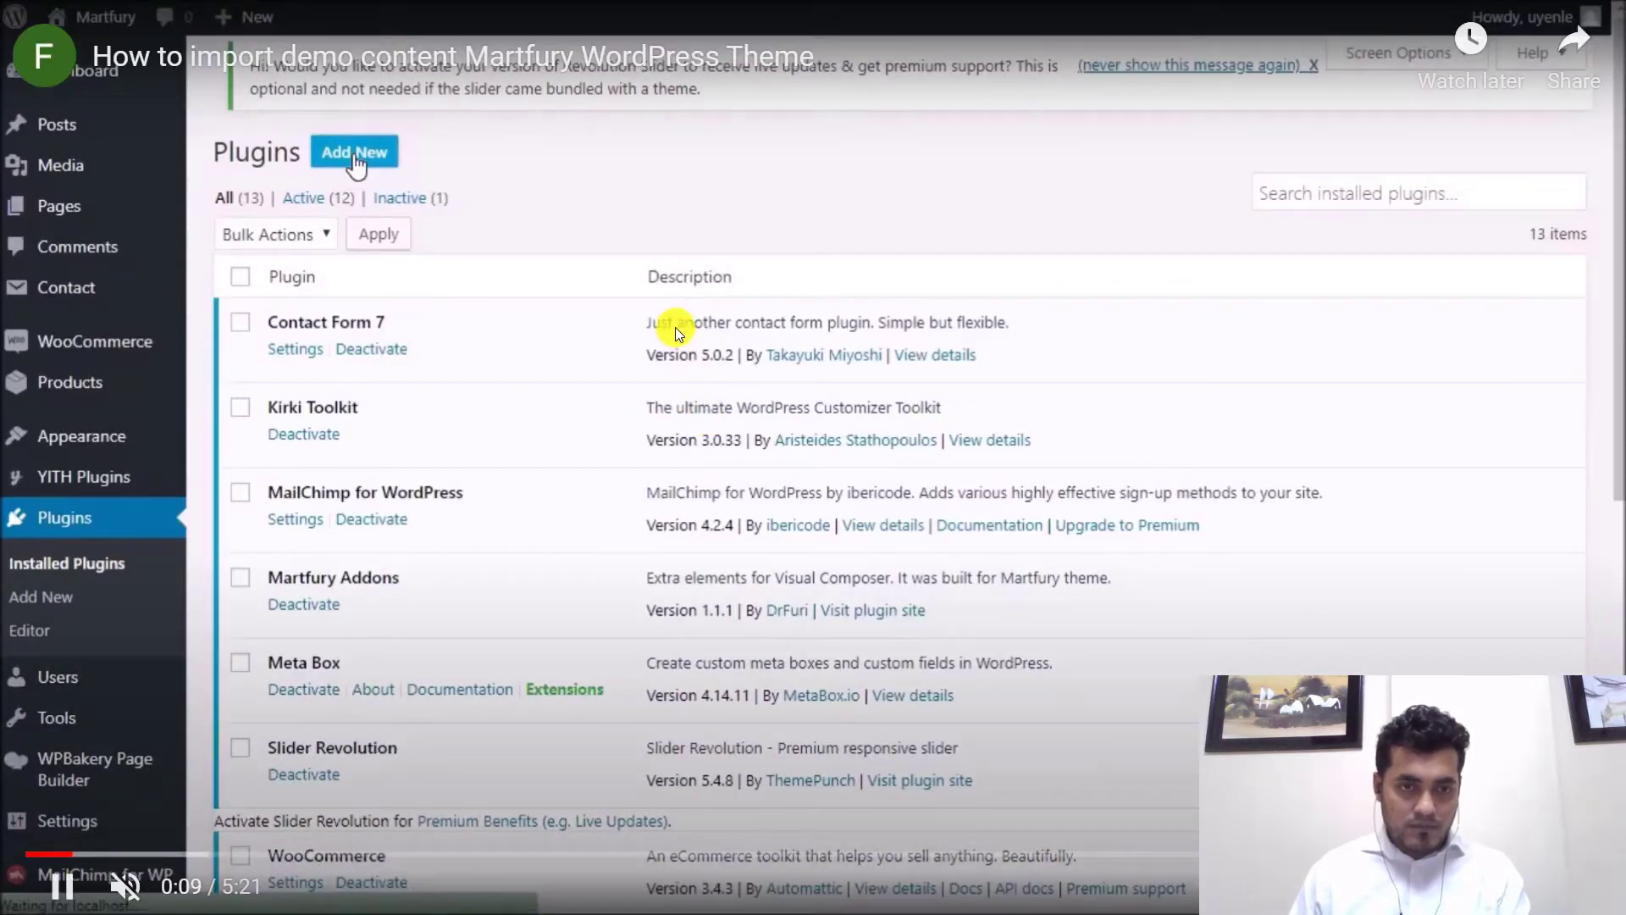
key("Right")
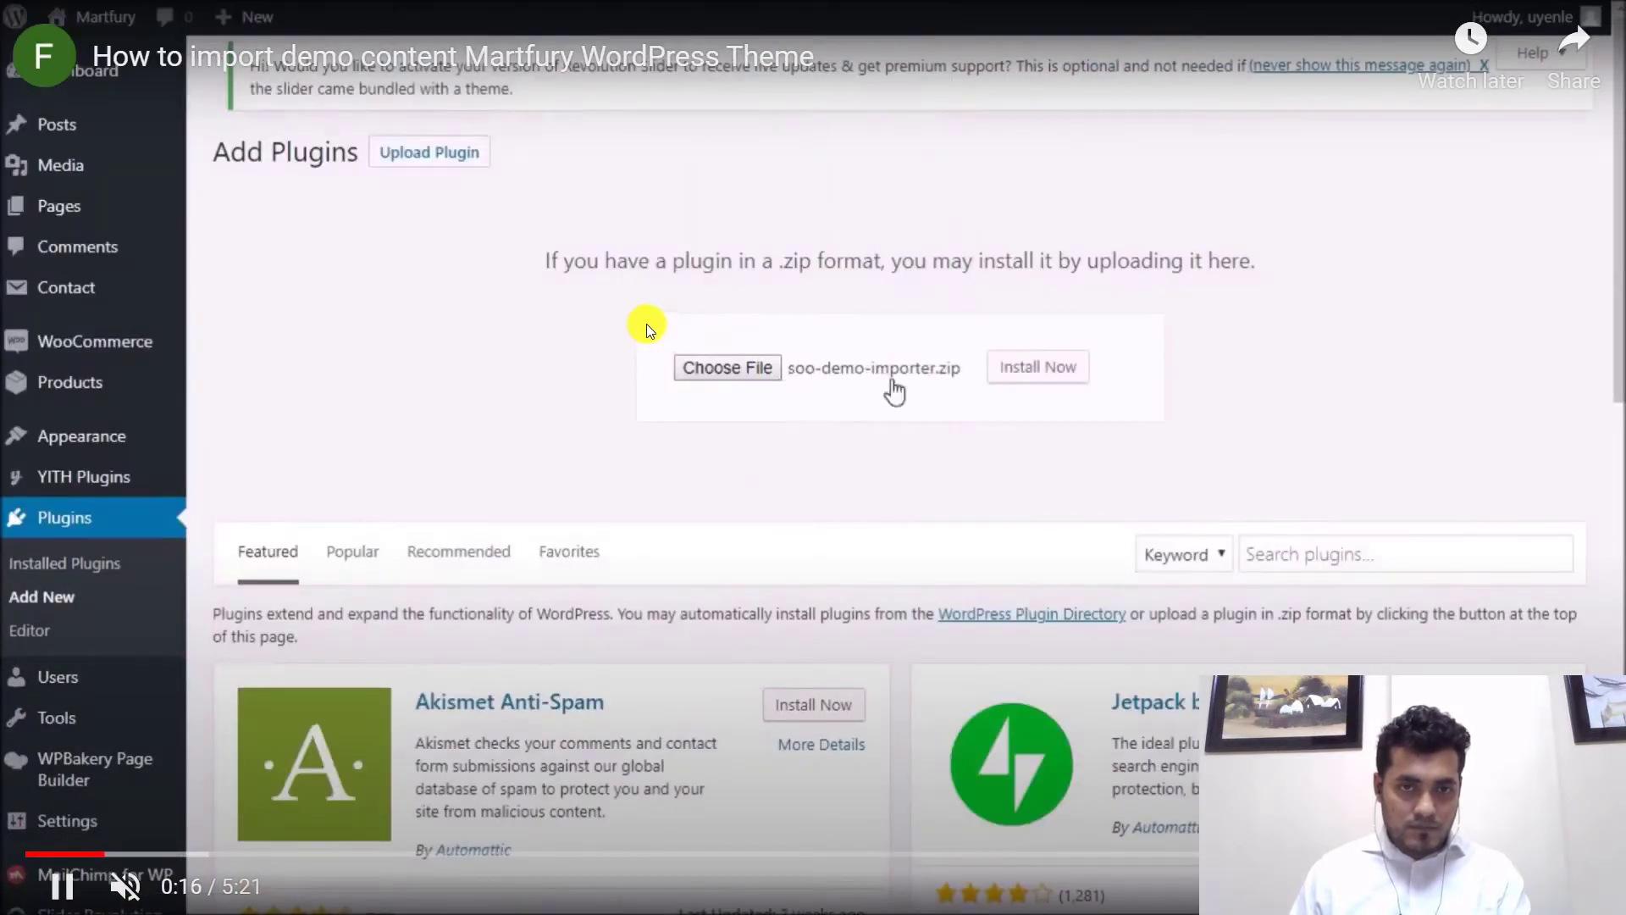
left_click(627, 318)
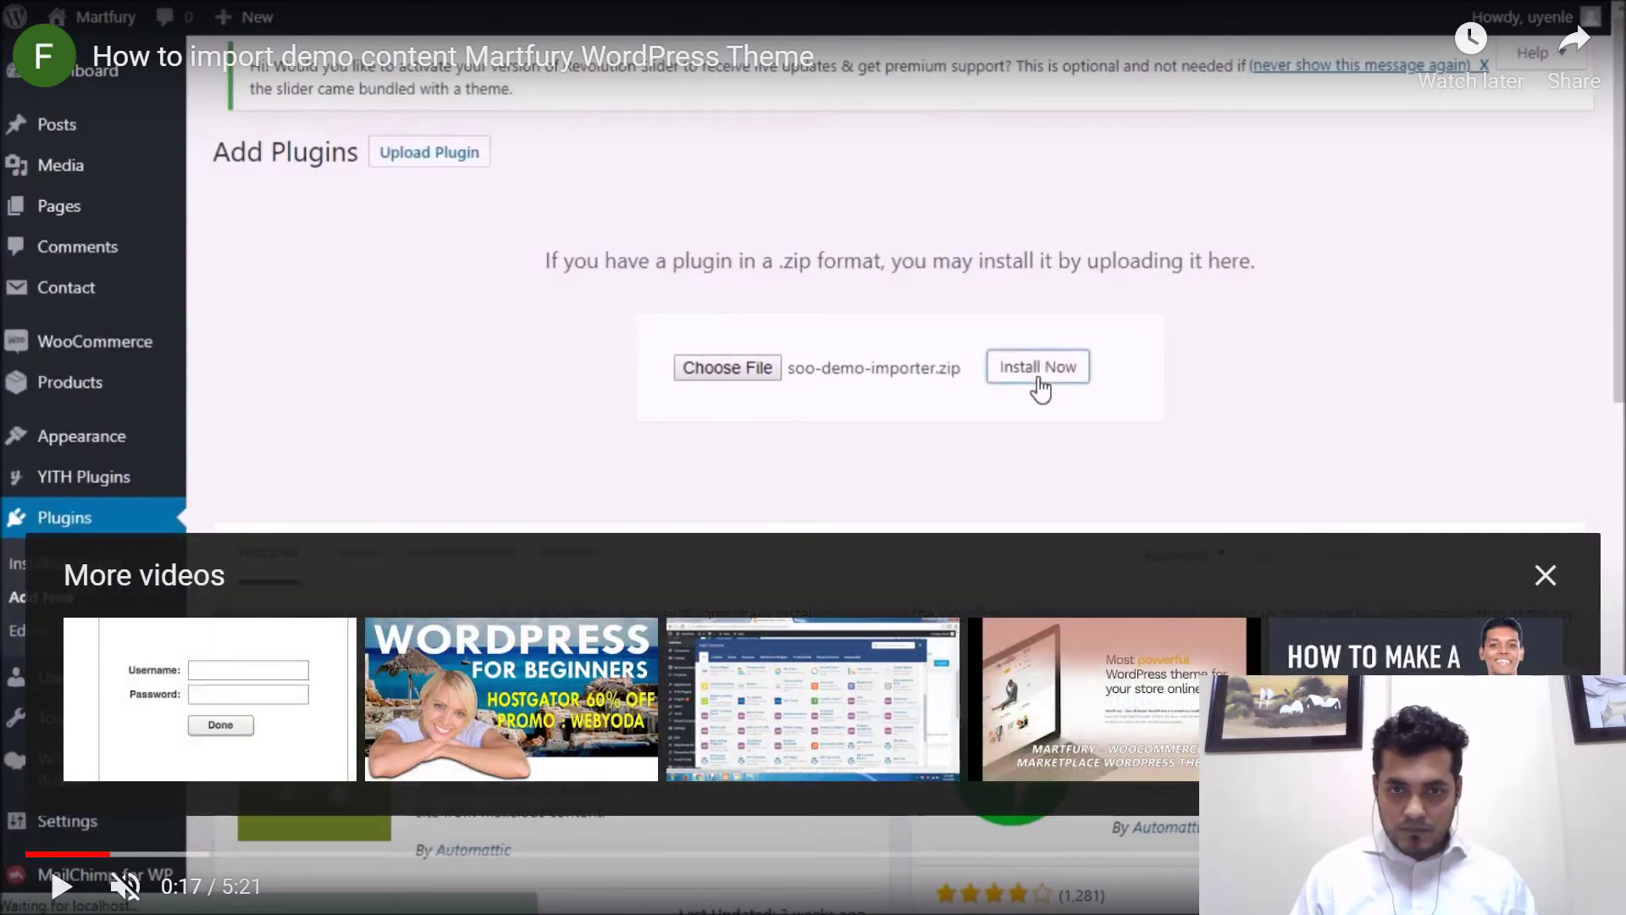
key("Escape")
key("Home")
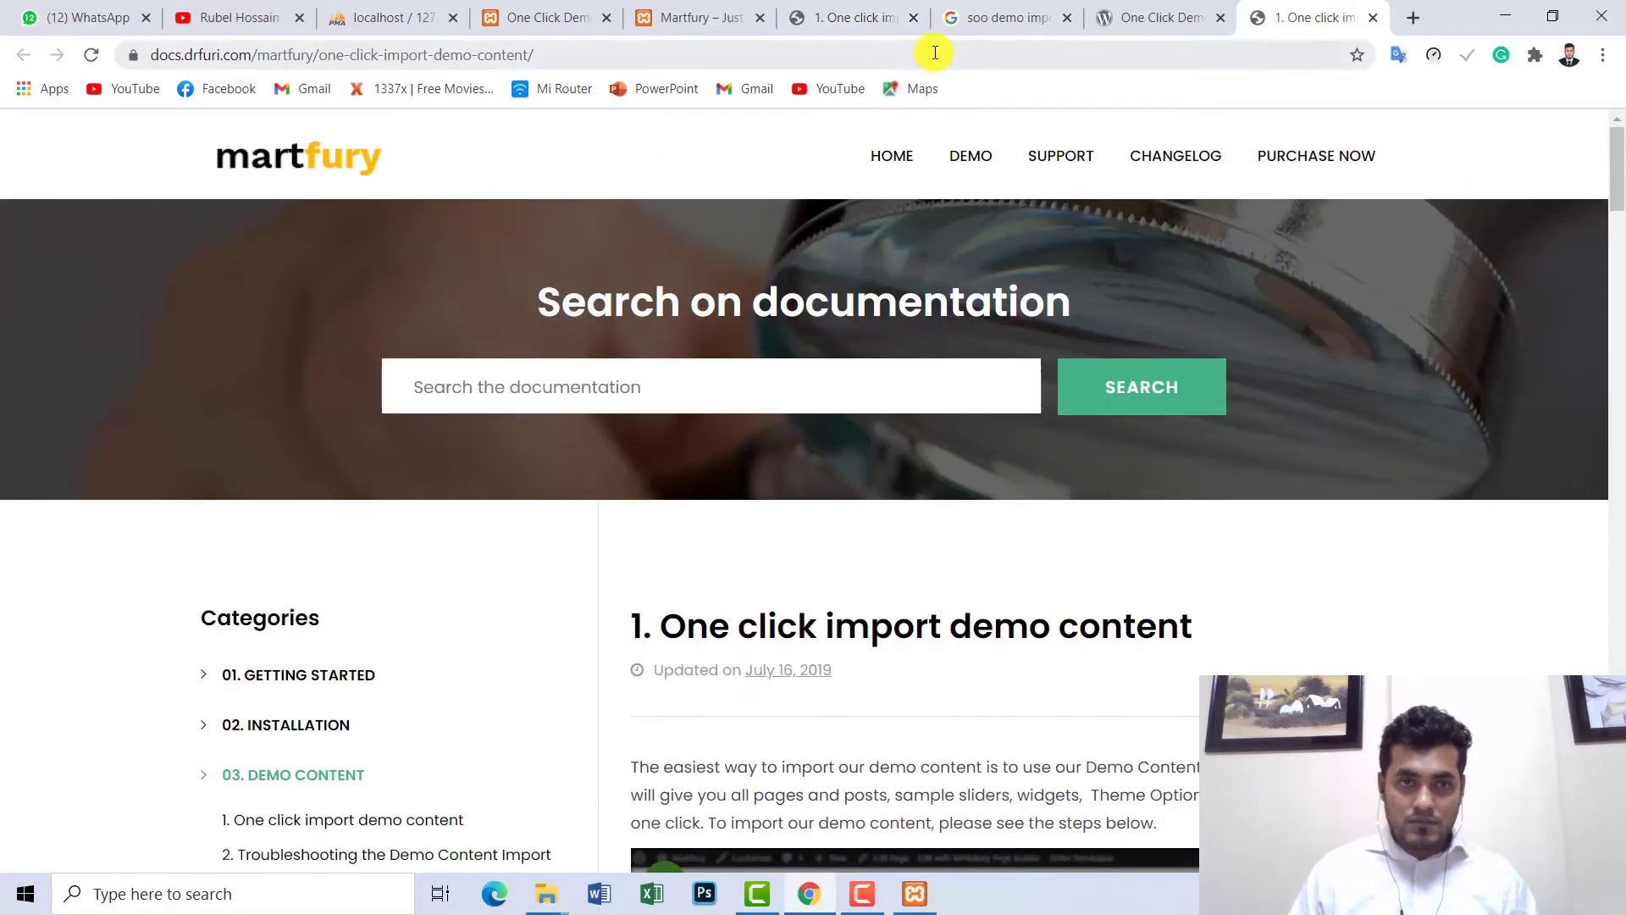
- Search Google for 'soo demo importer free download' from the address bar
left_click(935, 52)
type("soo")
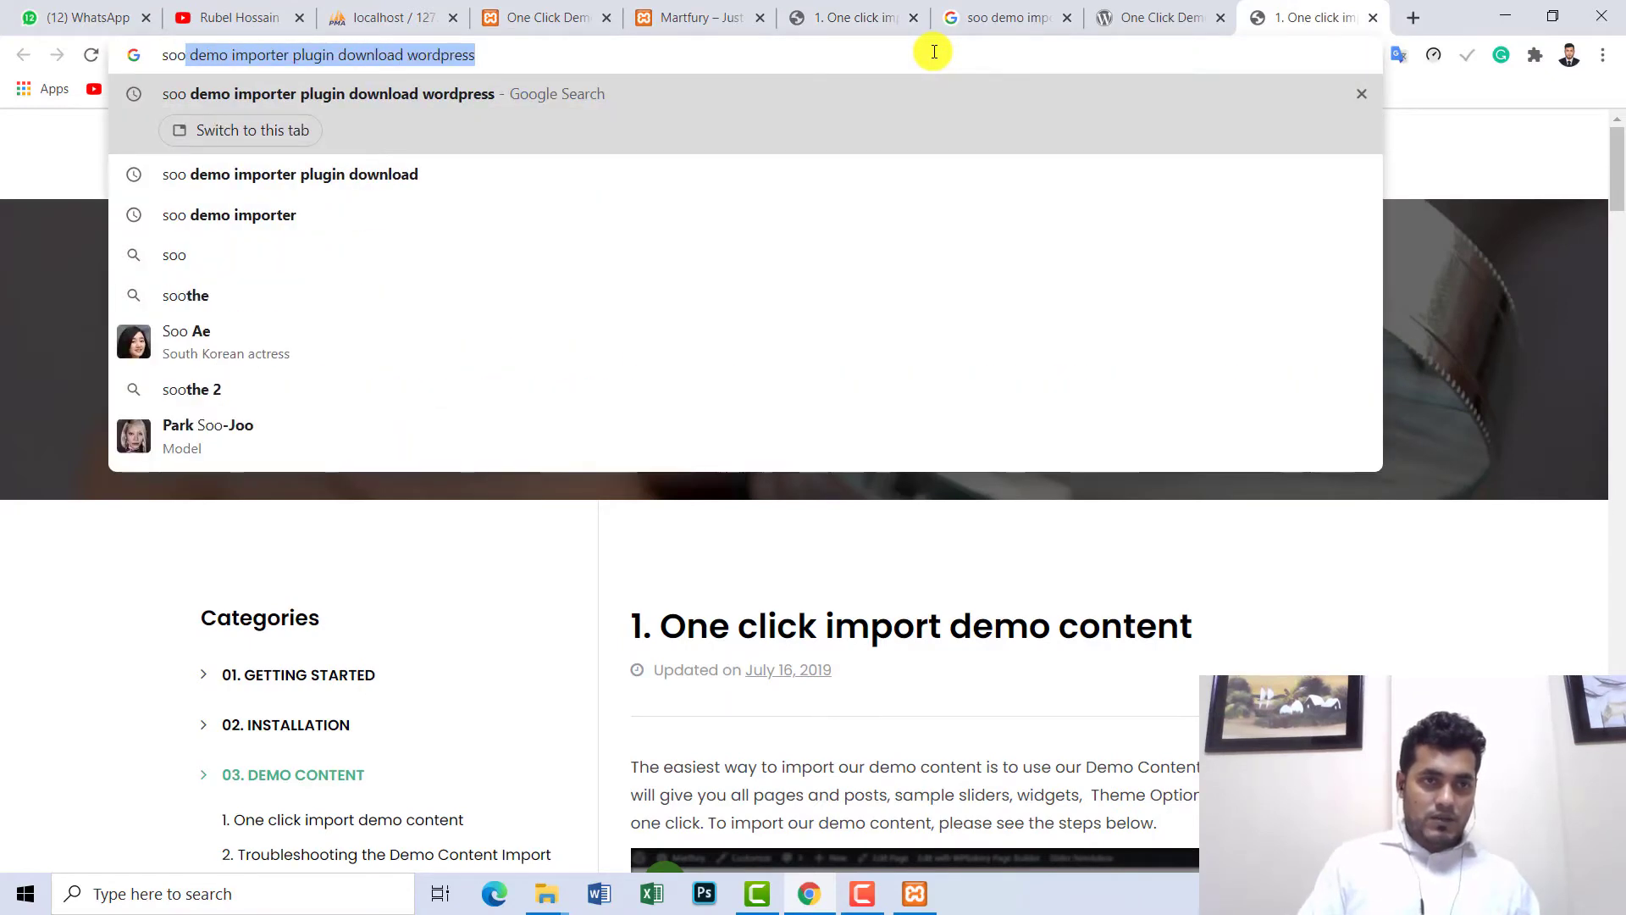
key("Right")
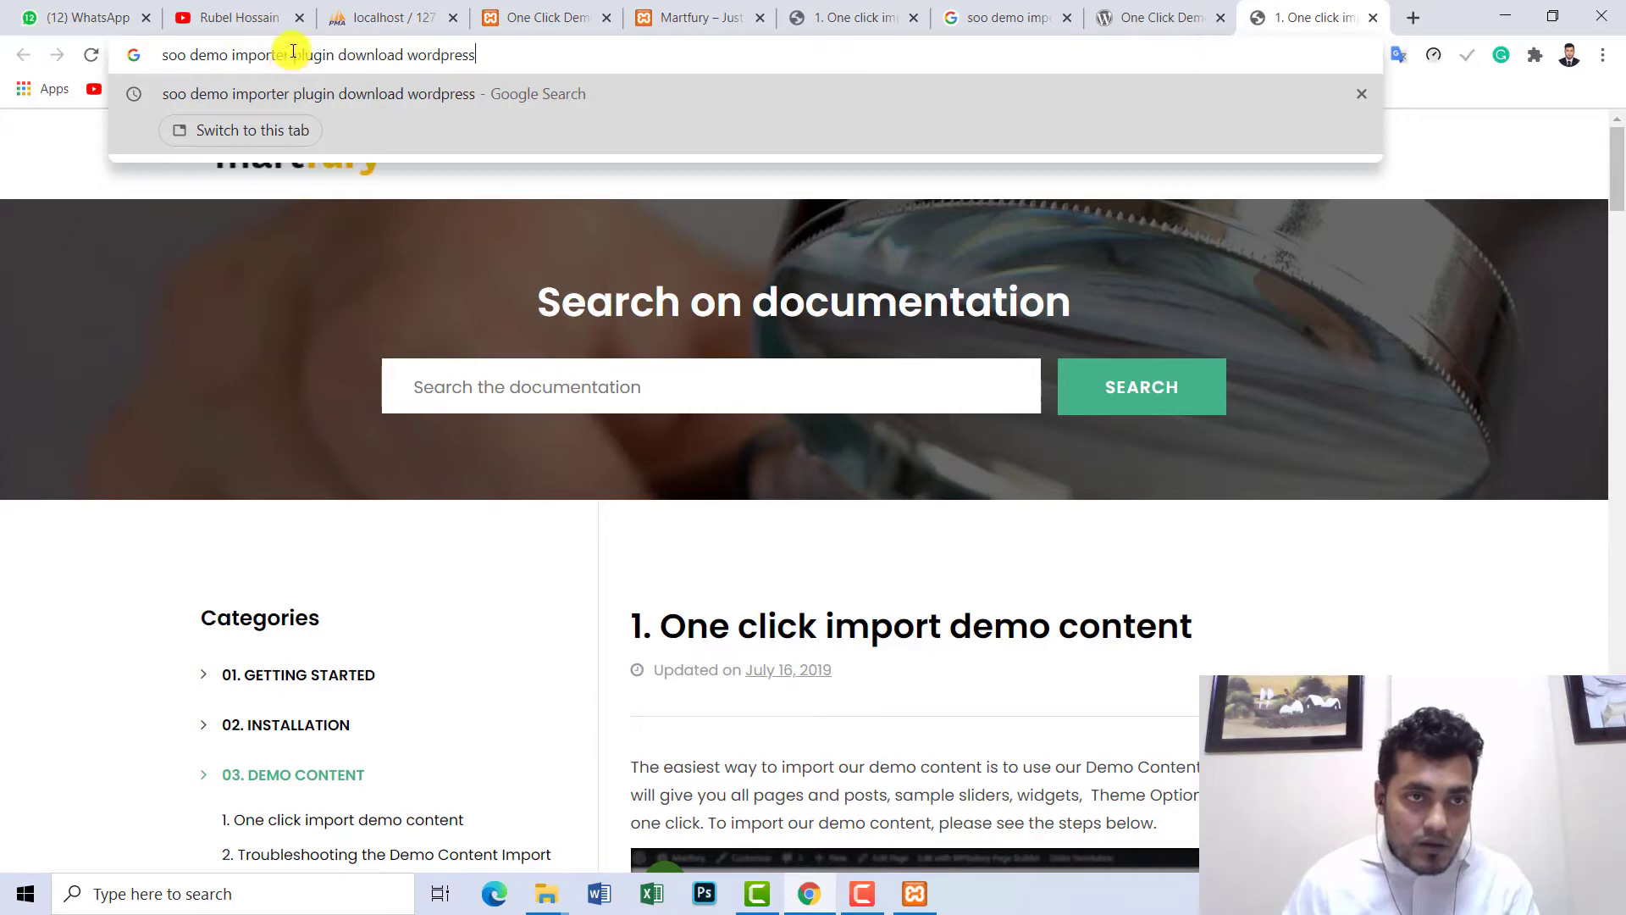
left_click_drag(293, 52, 686, 57)
key("BackSpace")
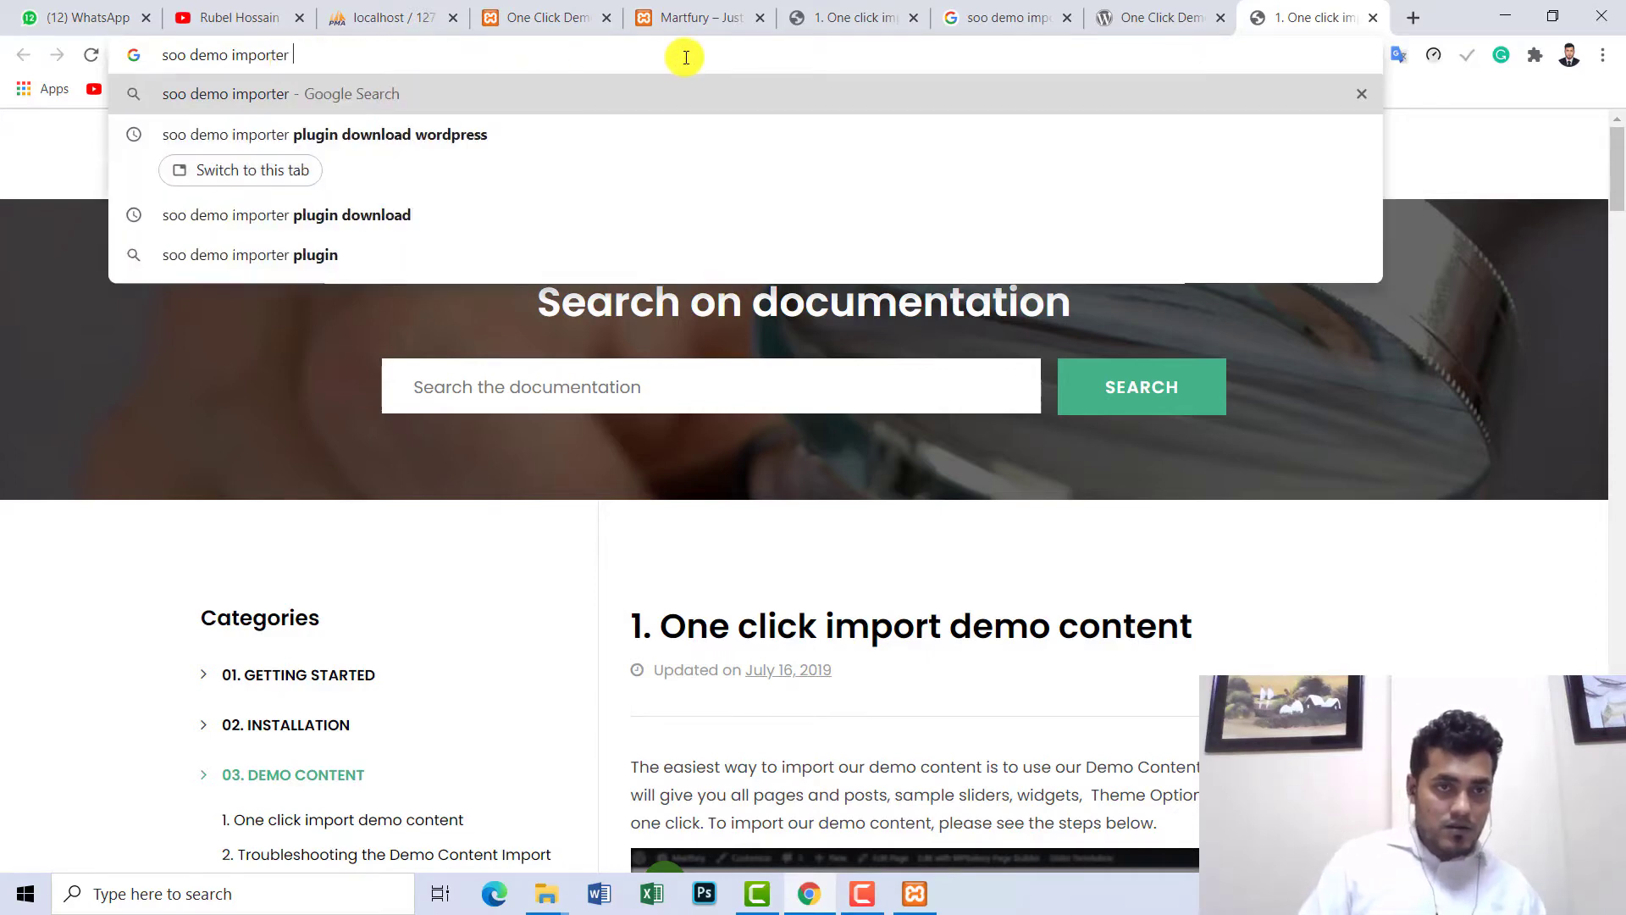
type("dow")
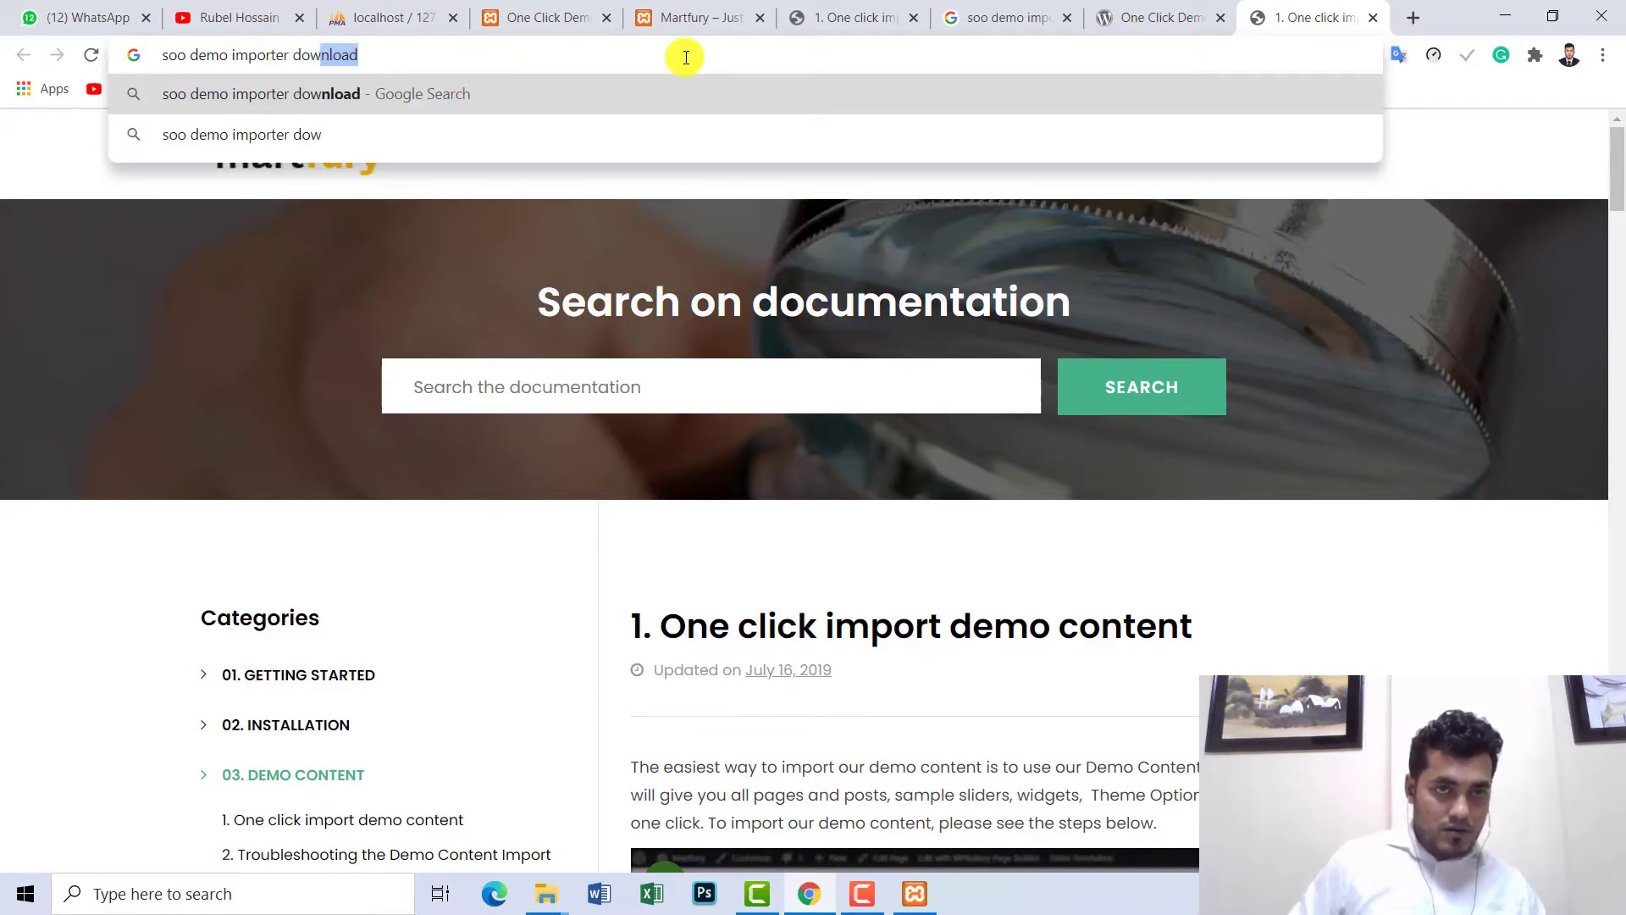
key("Left")
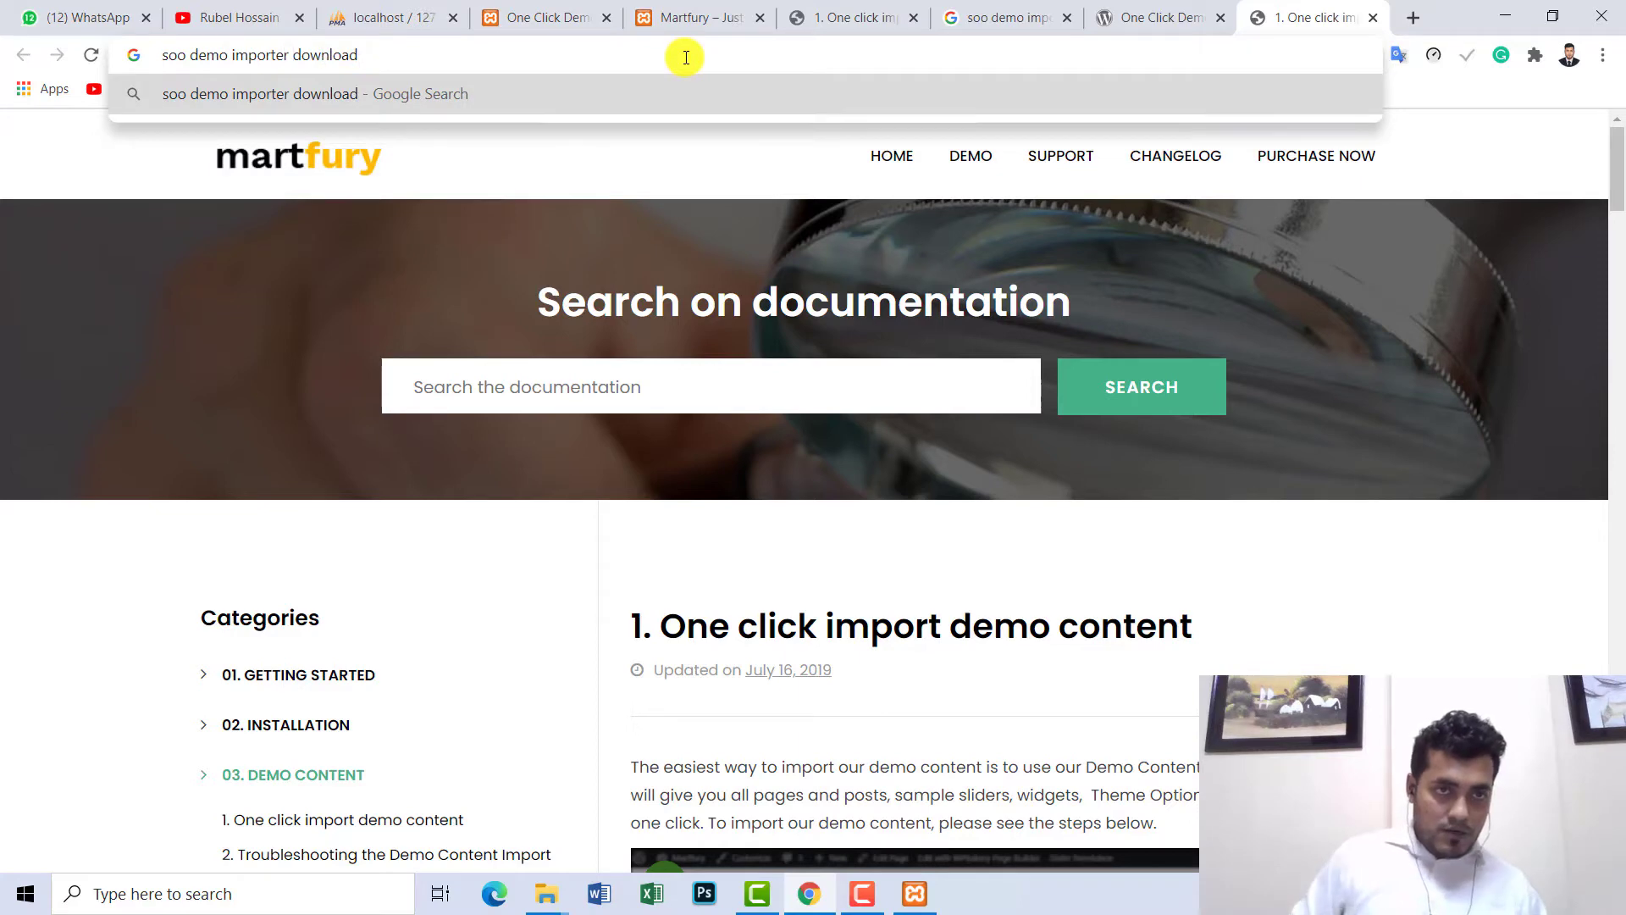
type("free")
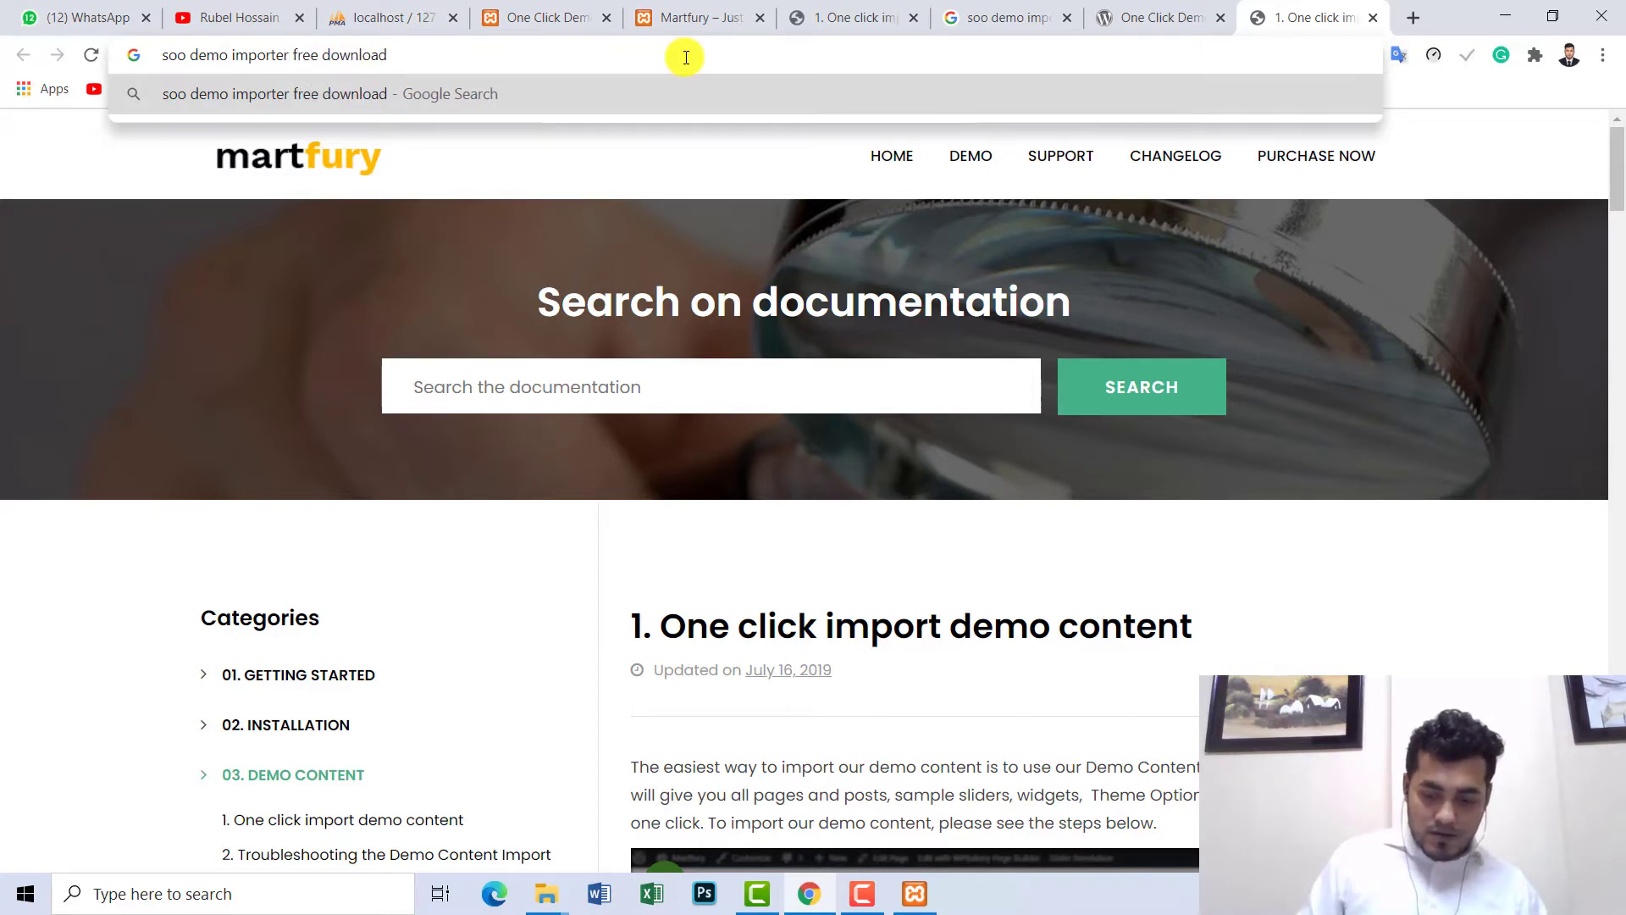
key("Return")
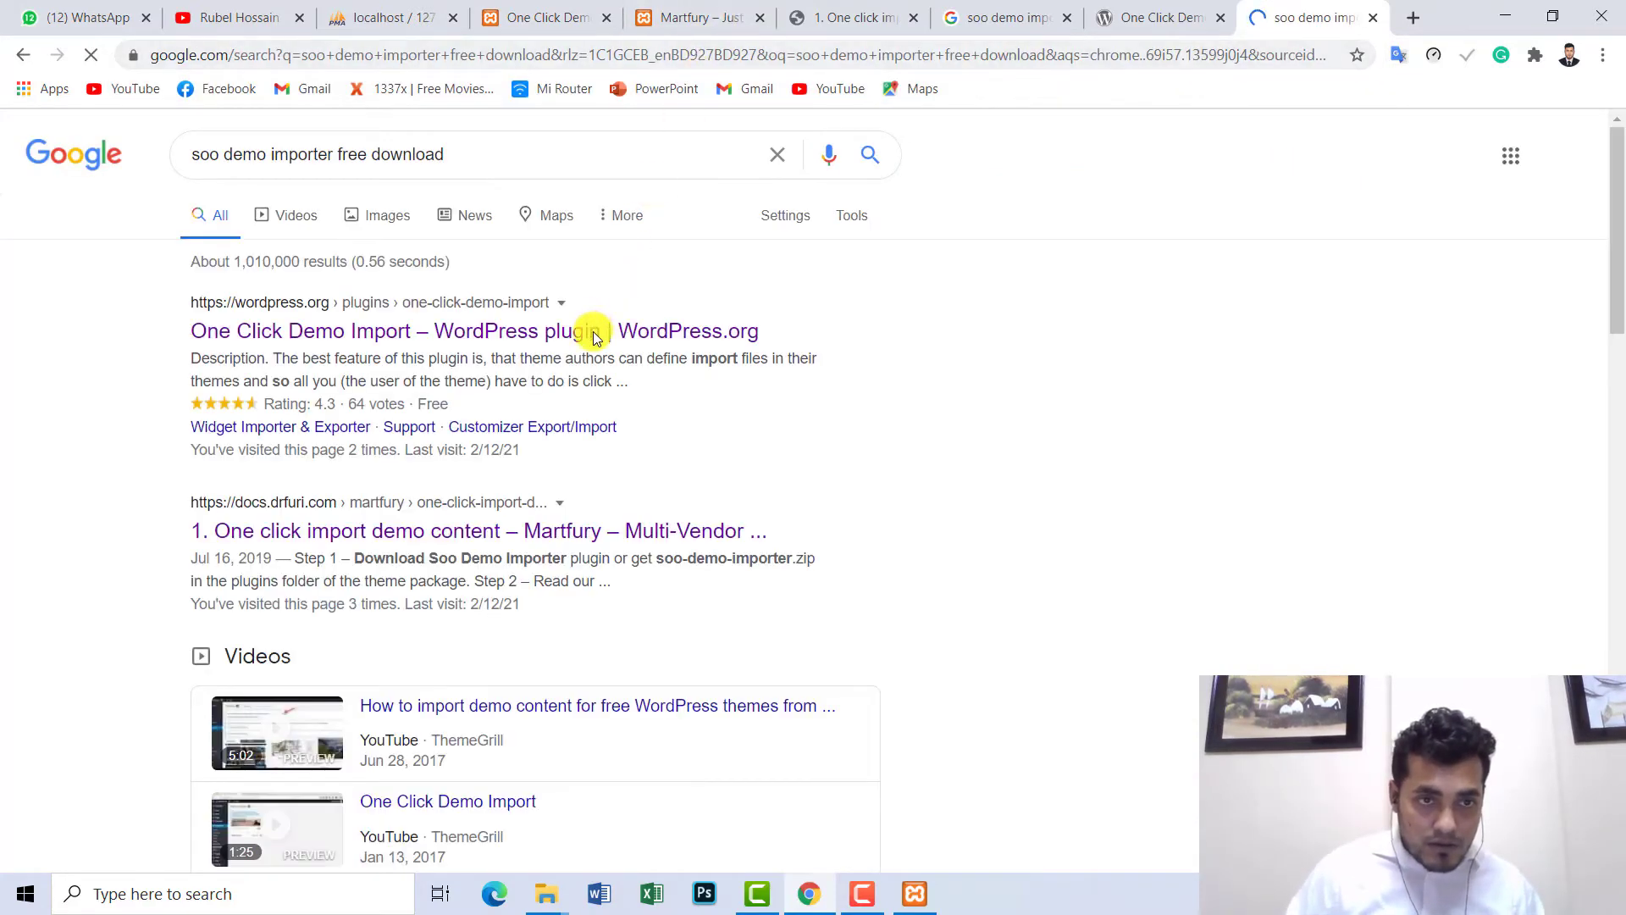
- Open the One Click Demo Import WordPress.org result in a new tab, then return to WordPress
right_click(592, 336)
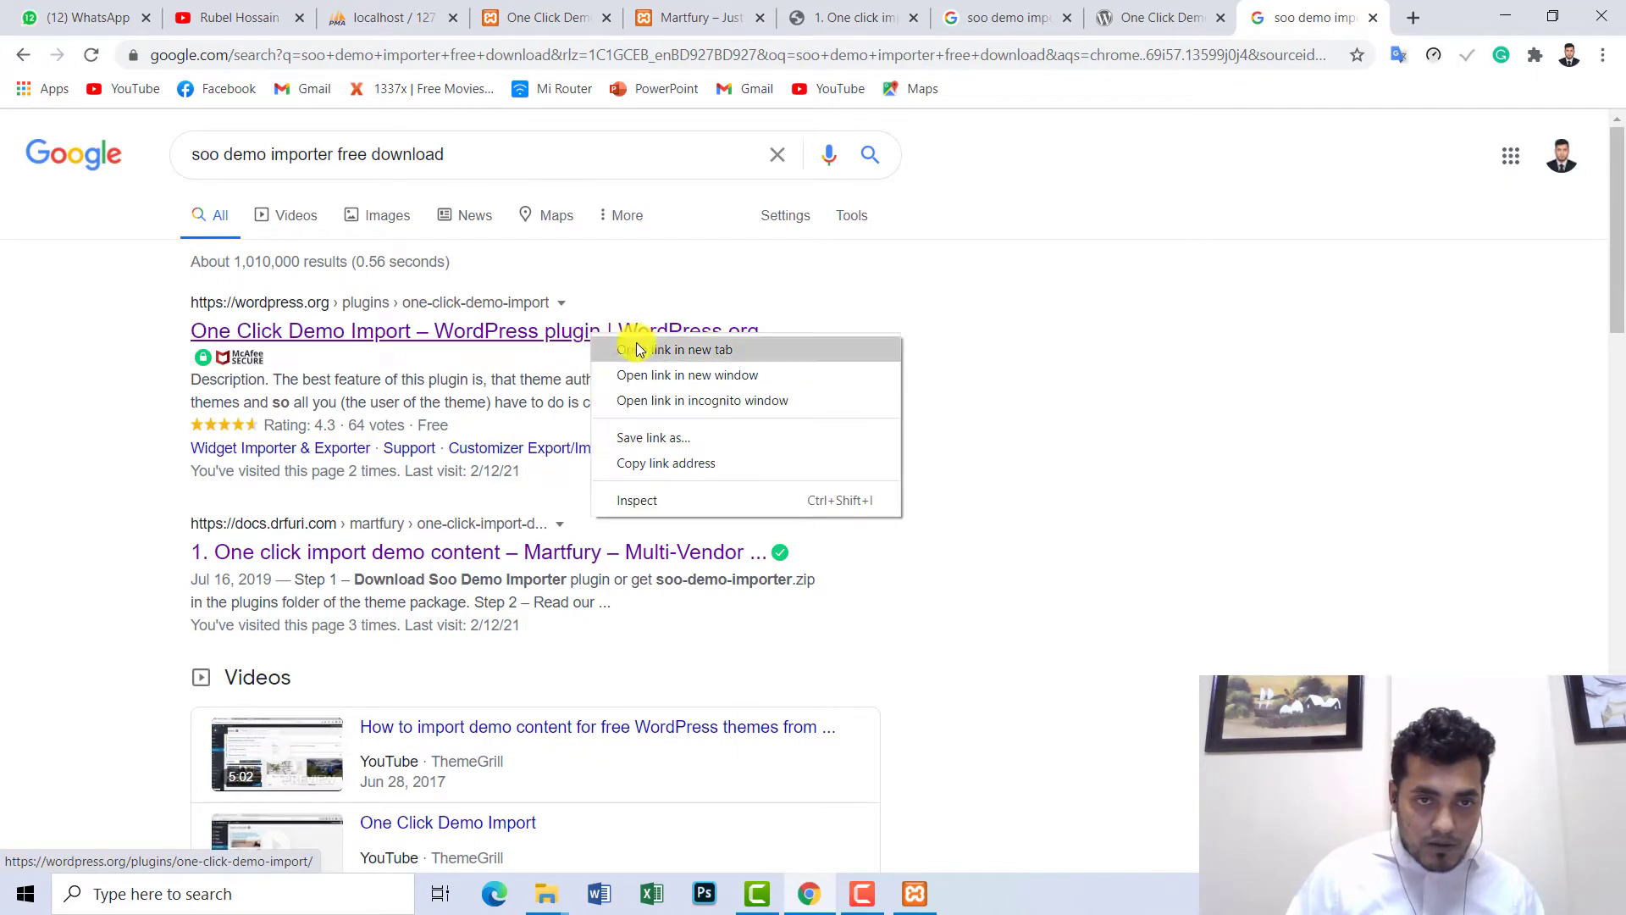
left_click(649, 351)
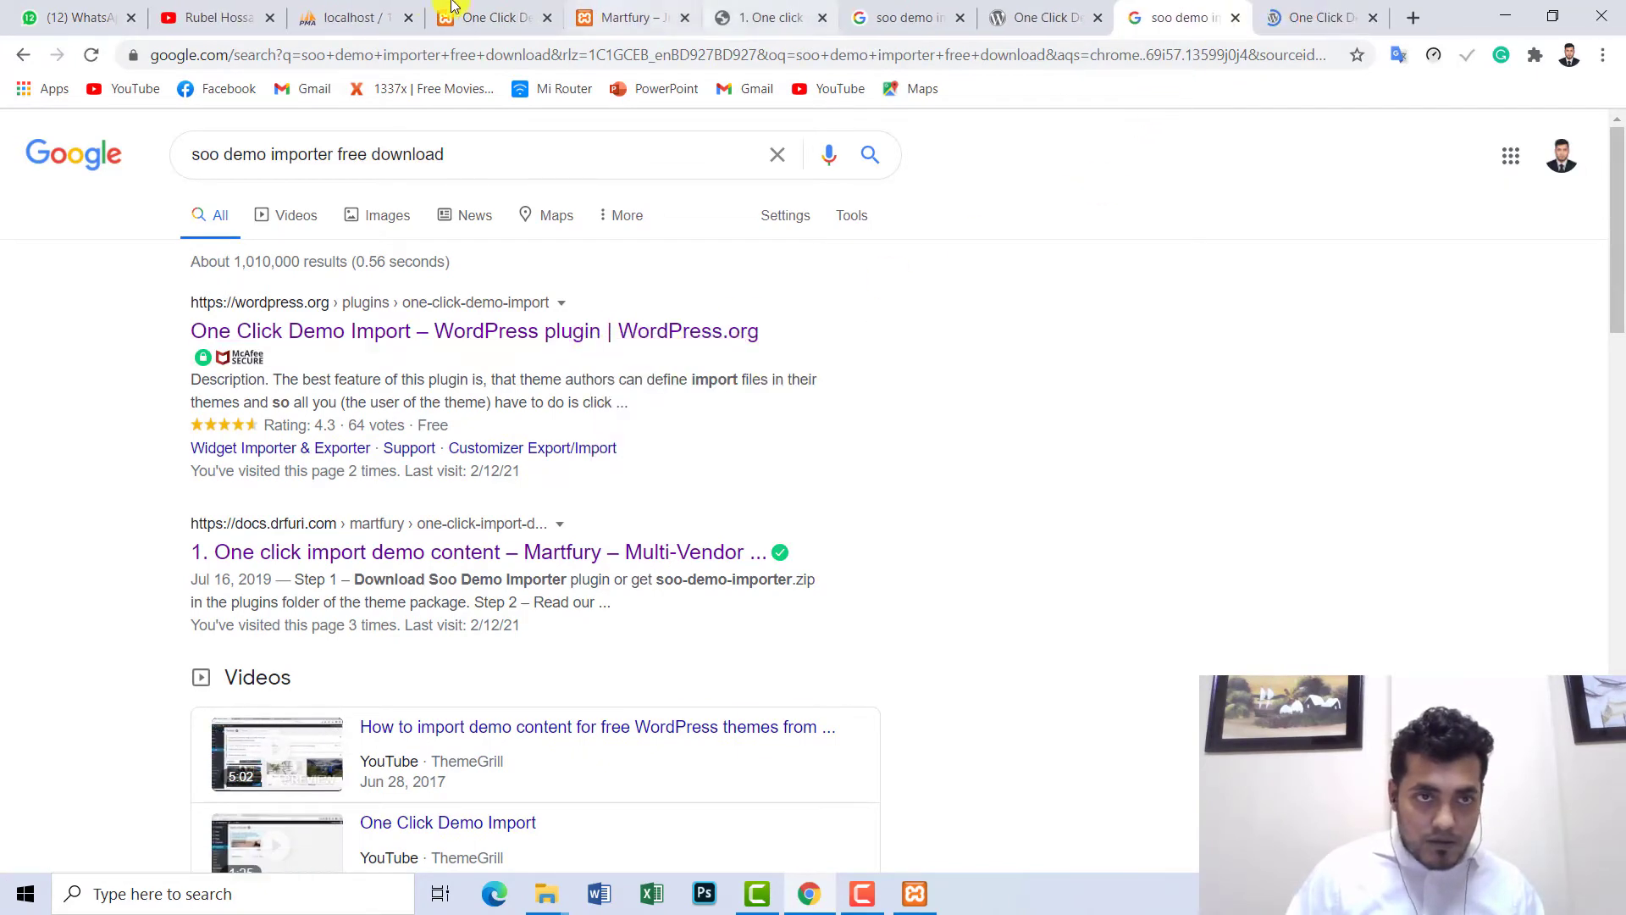
left_click(492, 10)
- Open the docs.drfuri.com Martfury documentation result in a new tab and glance at it
scroll(1222, 308, "down", 3)
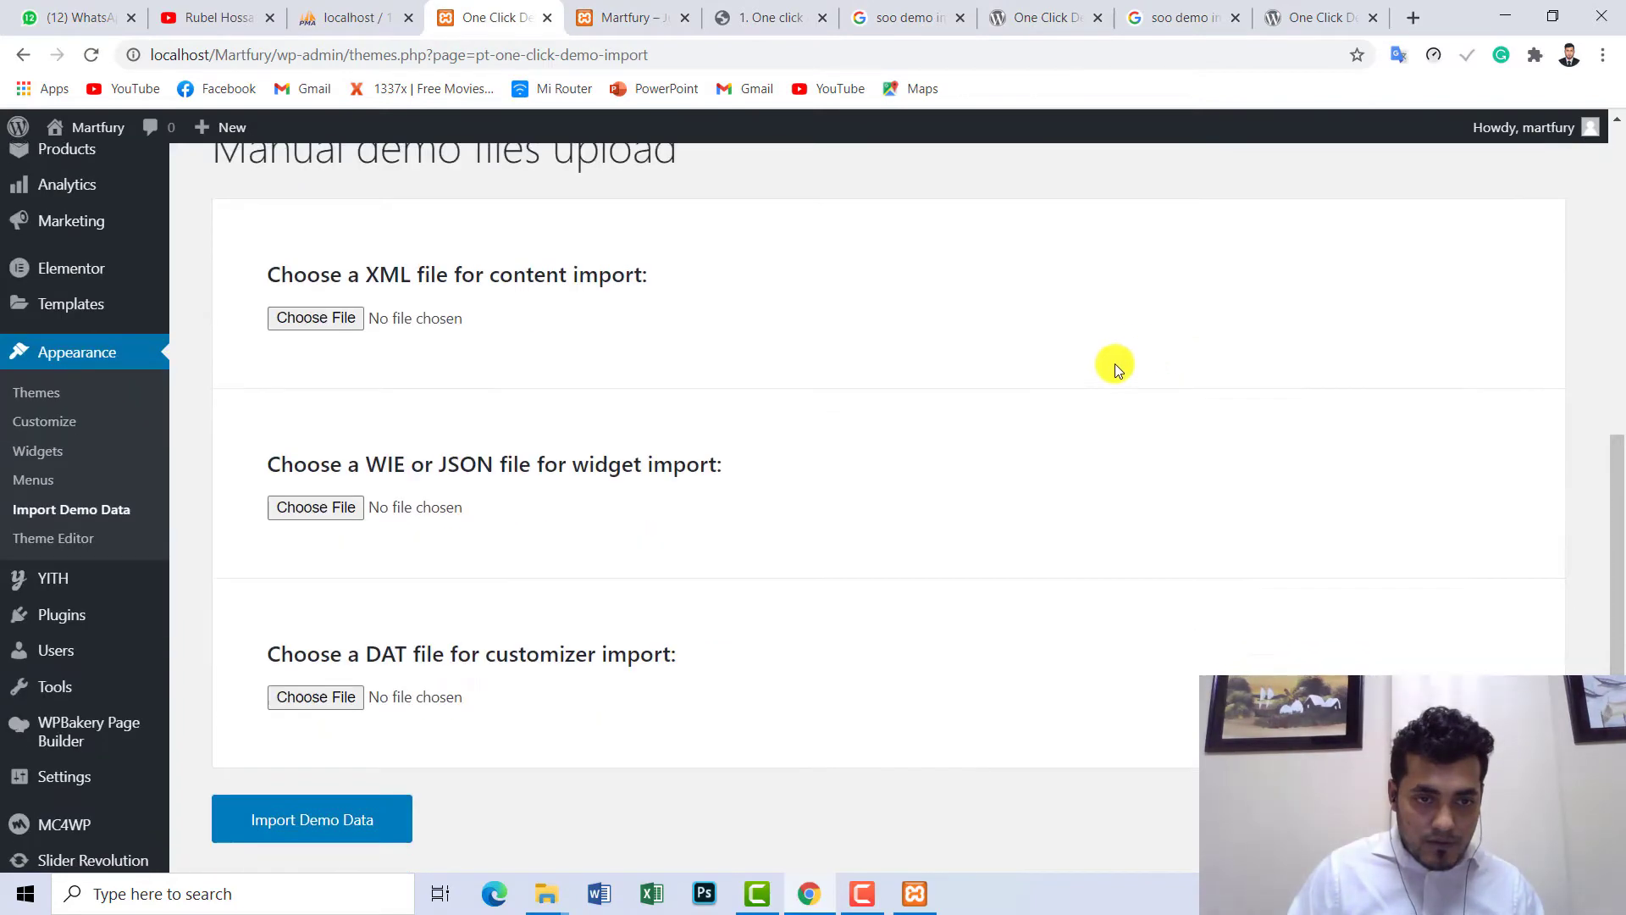
left_click(1296, 14)
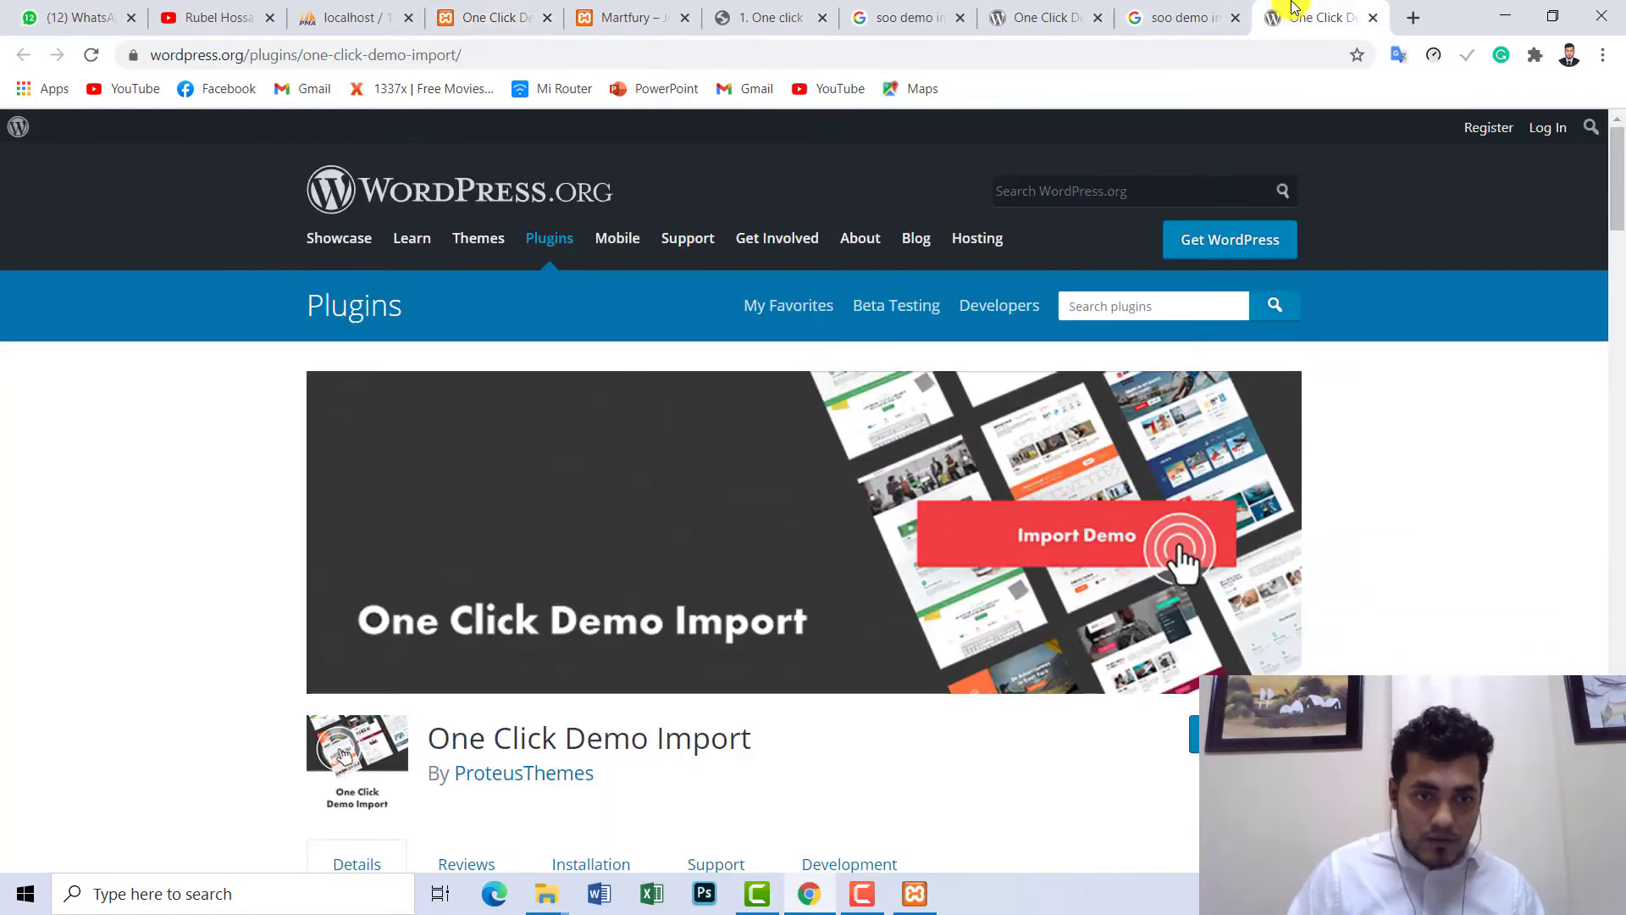
left_click(1182, 17)
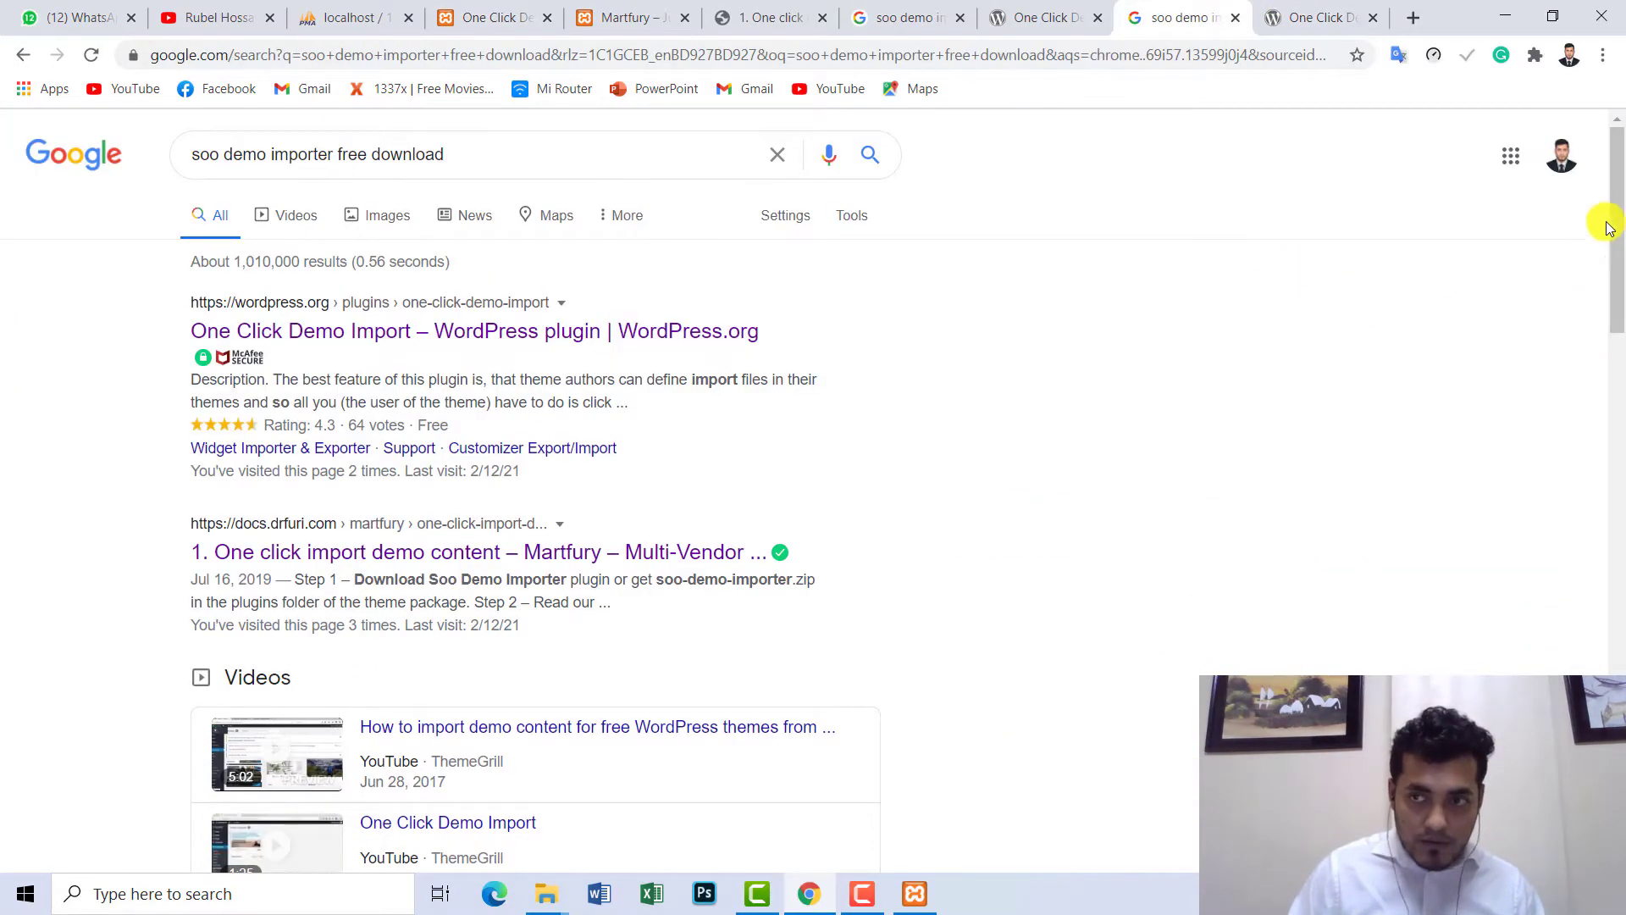
left_click_drag(1620, 224, 1619, 320)
right_click(761, 251)
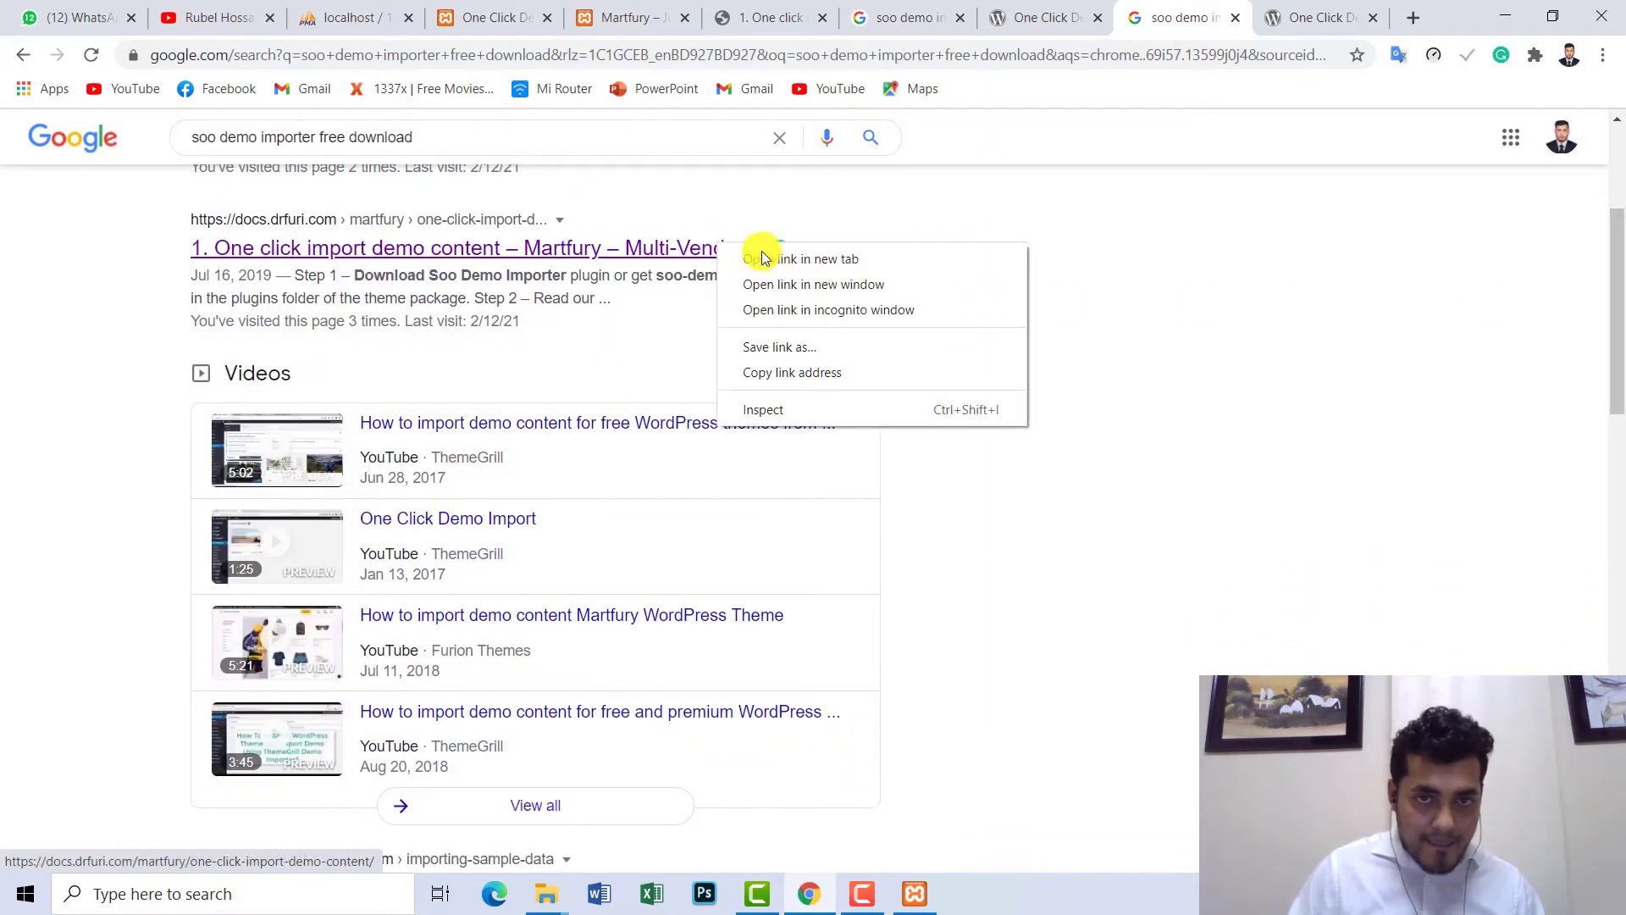
left_click(768, 254)
left_click(1177, 17)
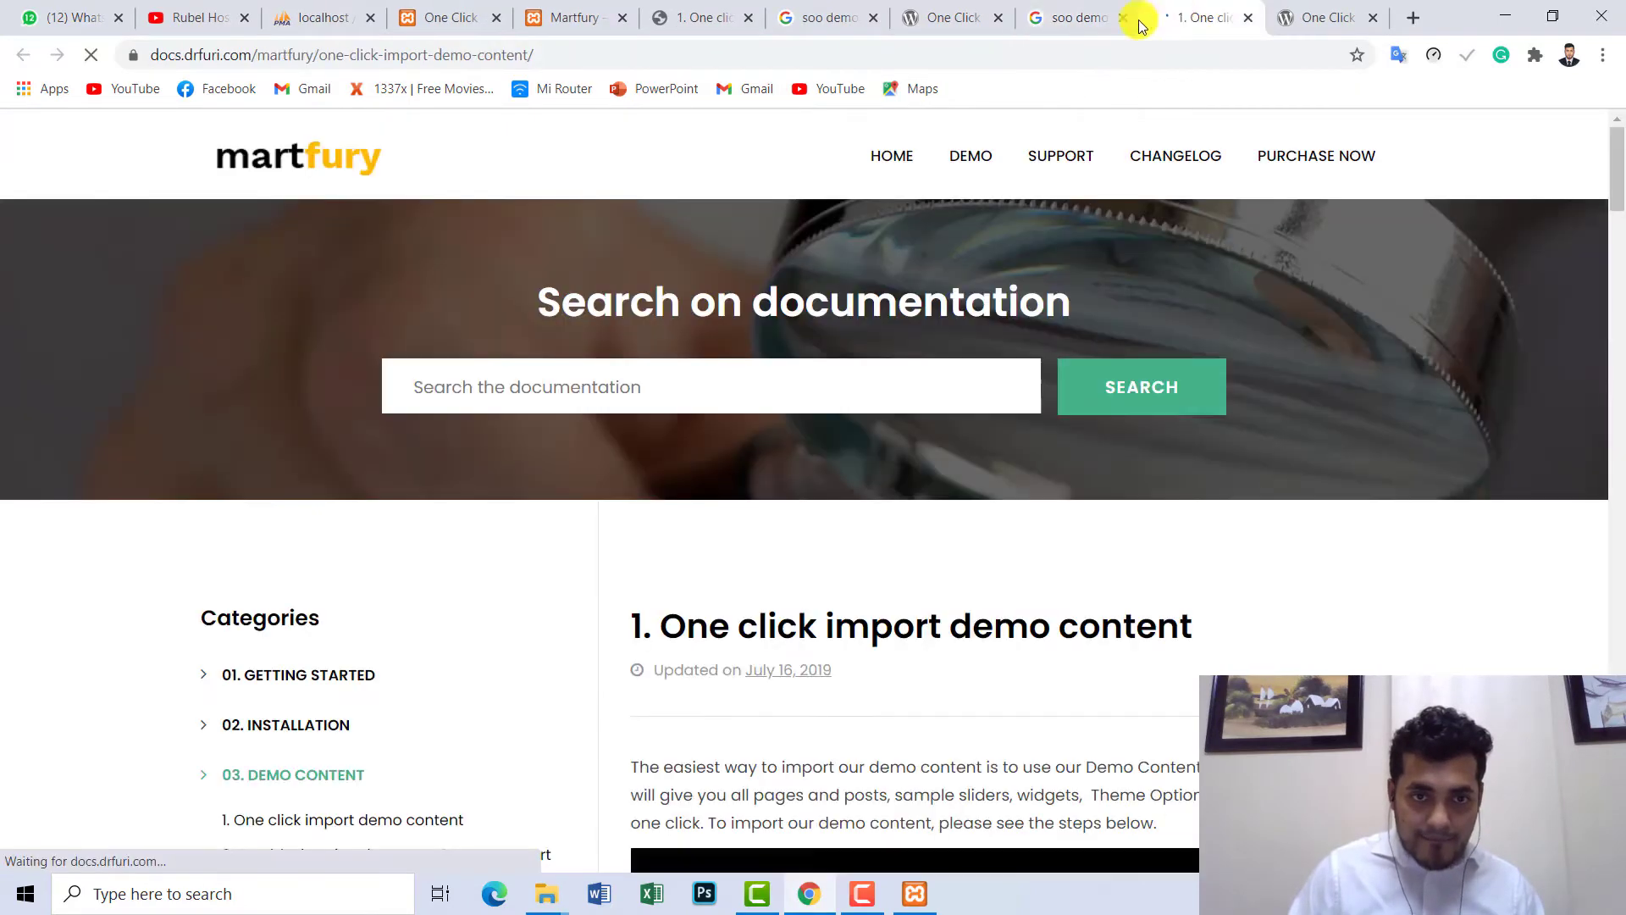
left_click(1075, 16)
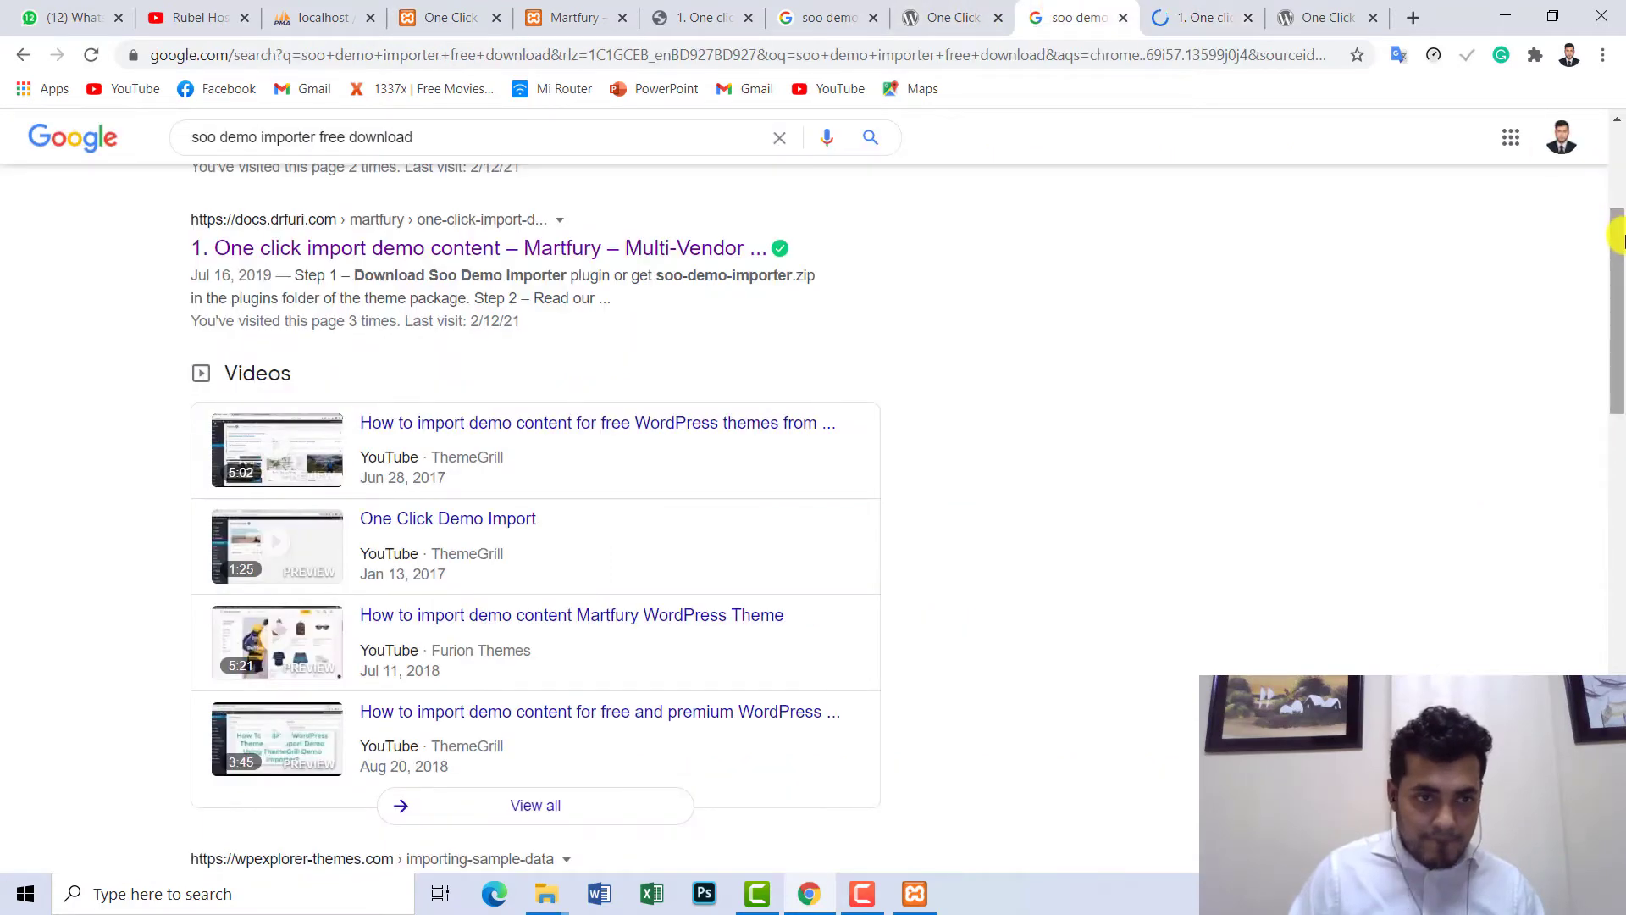
- Open the downloadfreewpplugins One Click Demo Import result, scroll through it, then close it
left_click_drag(1618, 289, 1618, 487)
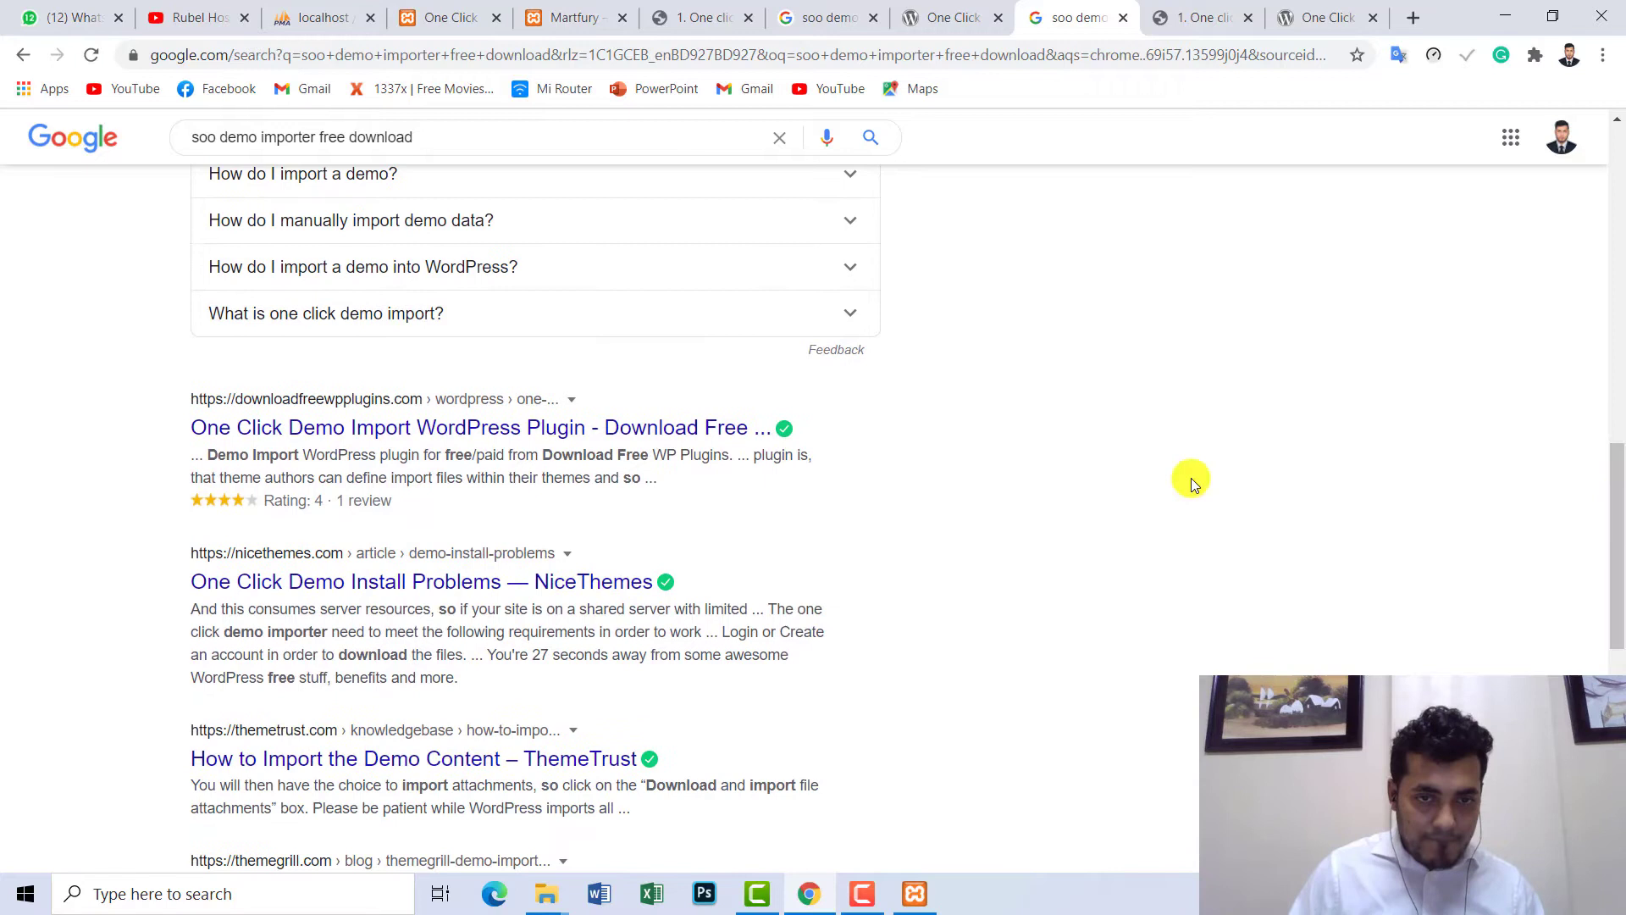
right_click(697, 430)
left_click(753, 442)
left_click(1211, 17)
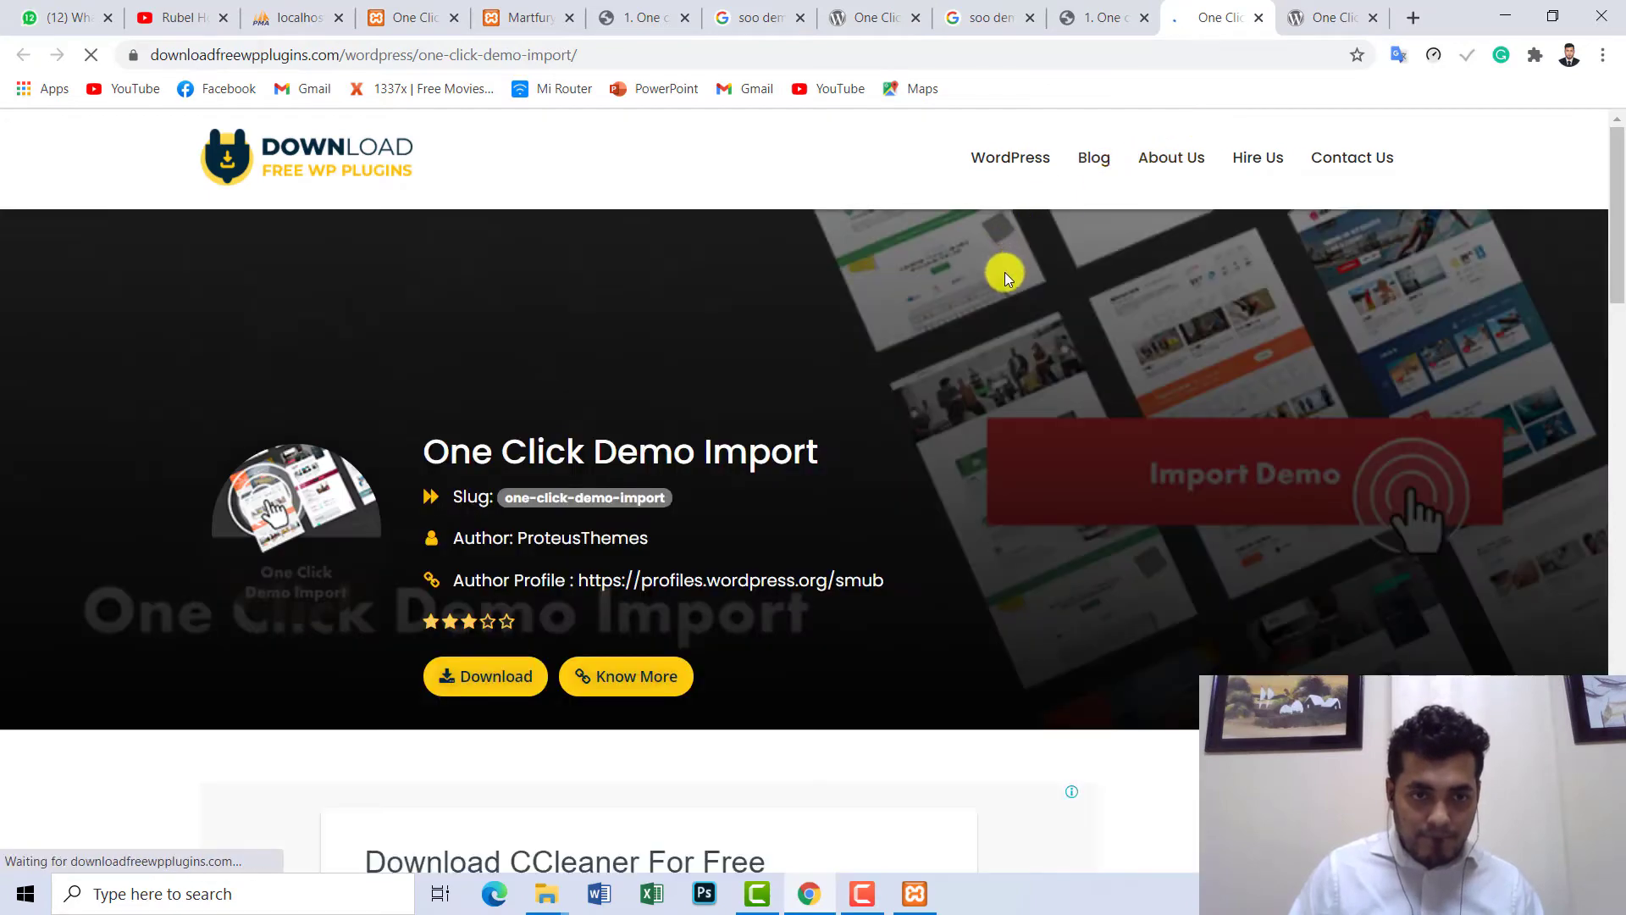
scroll(1617, 254, "down", 8)
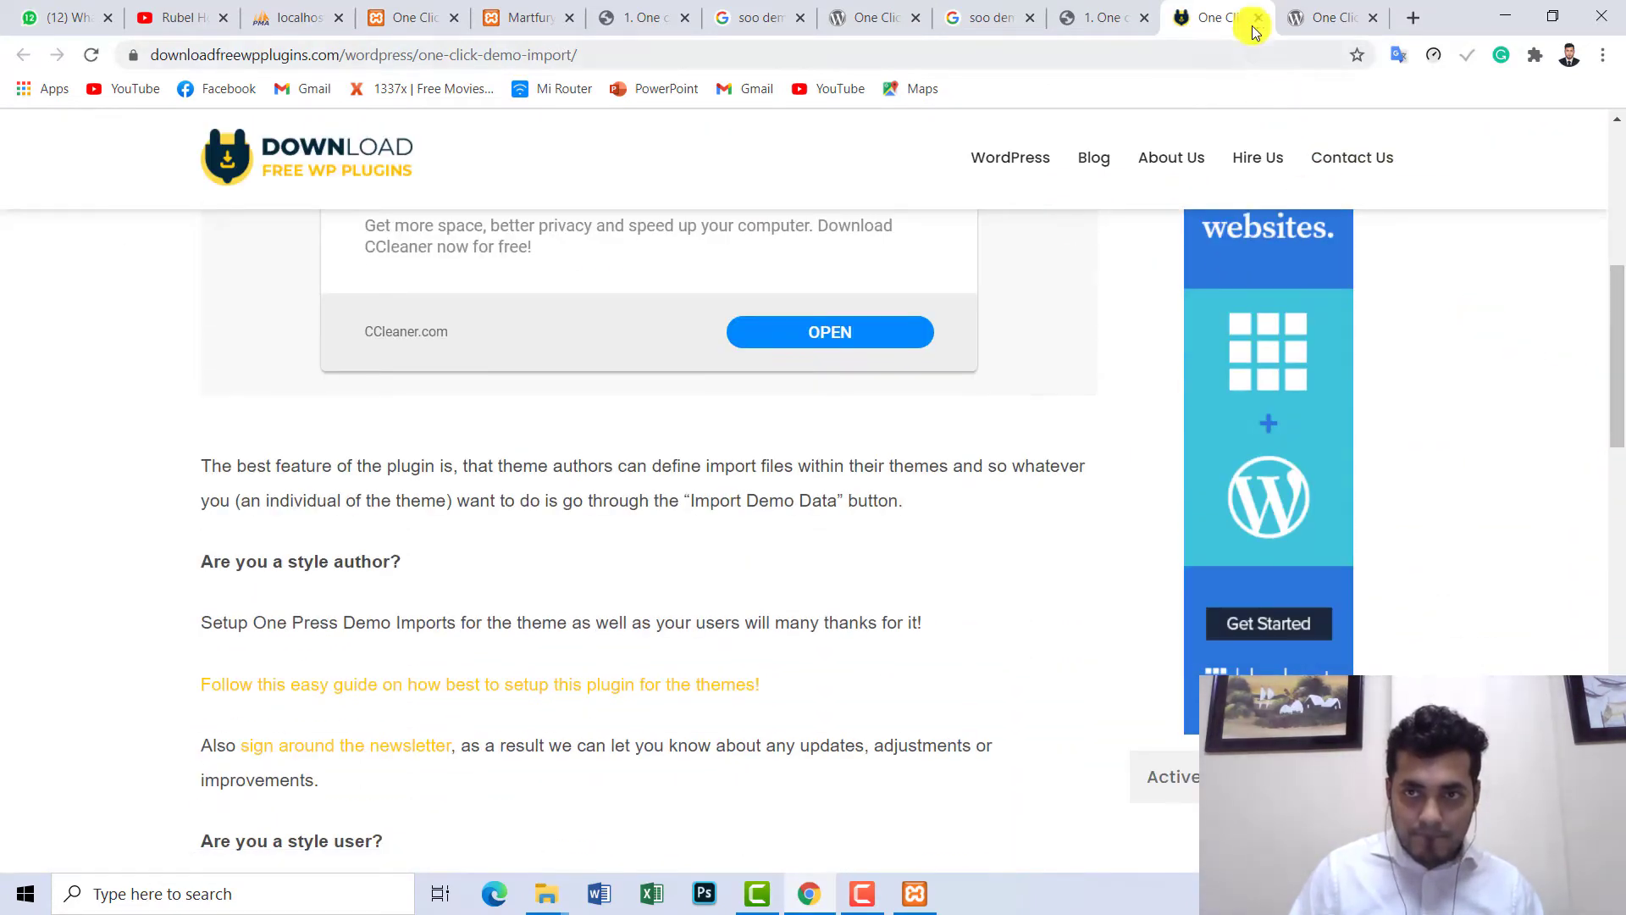
left_click(1259, 18)
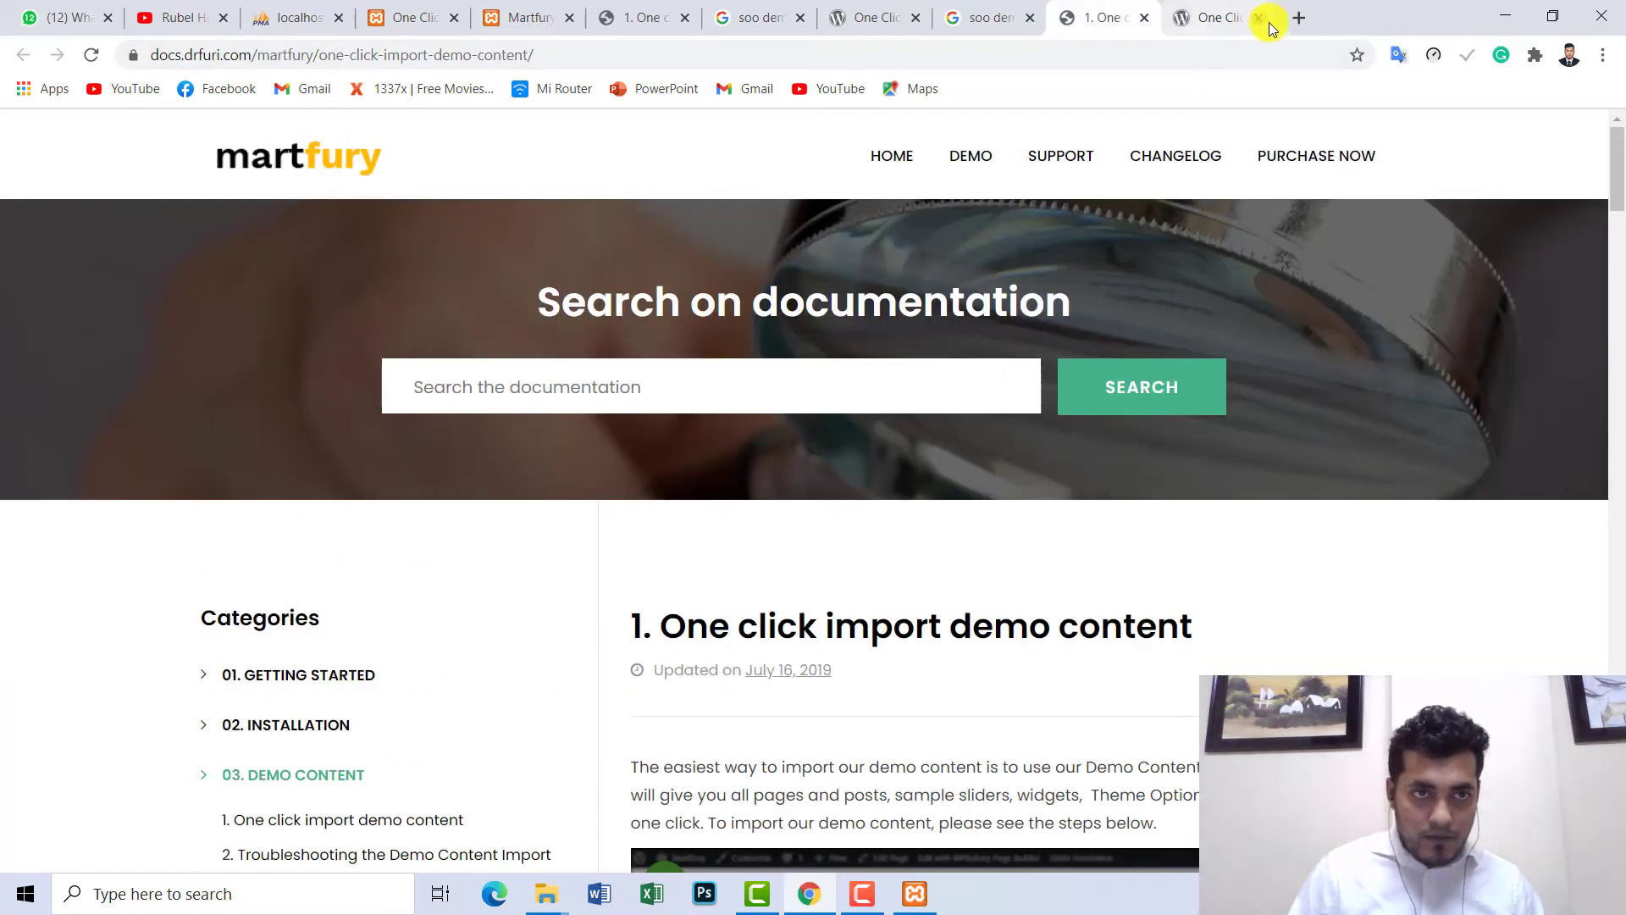
- Search YouTube for martfury theme demo import and open 'Martfury theme install and dummy content import'
left_click(176, 10)
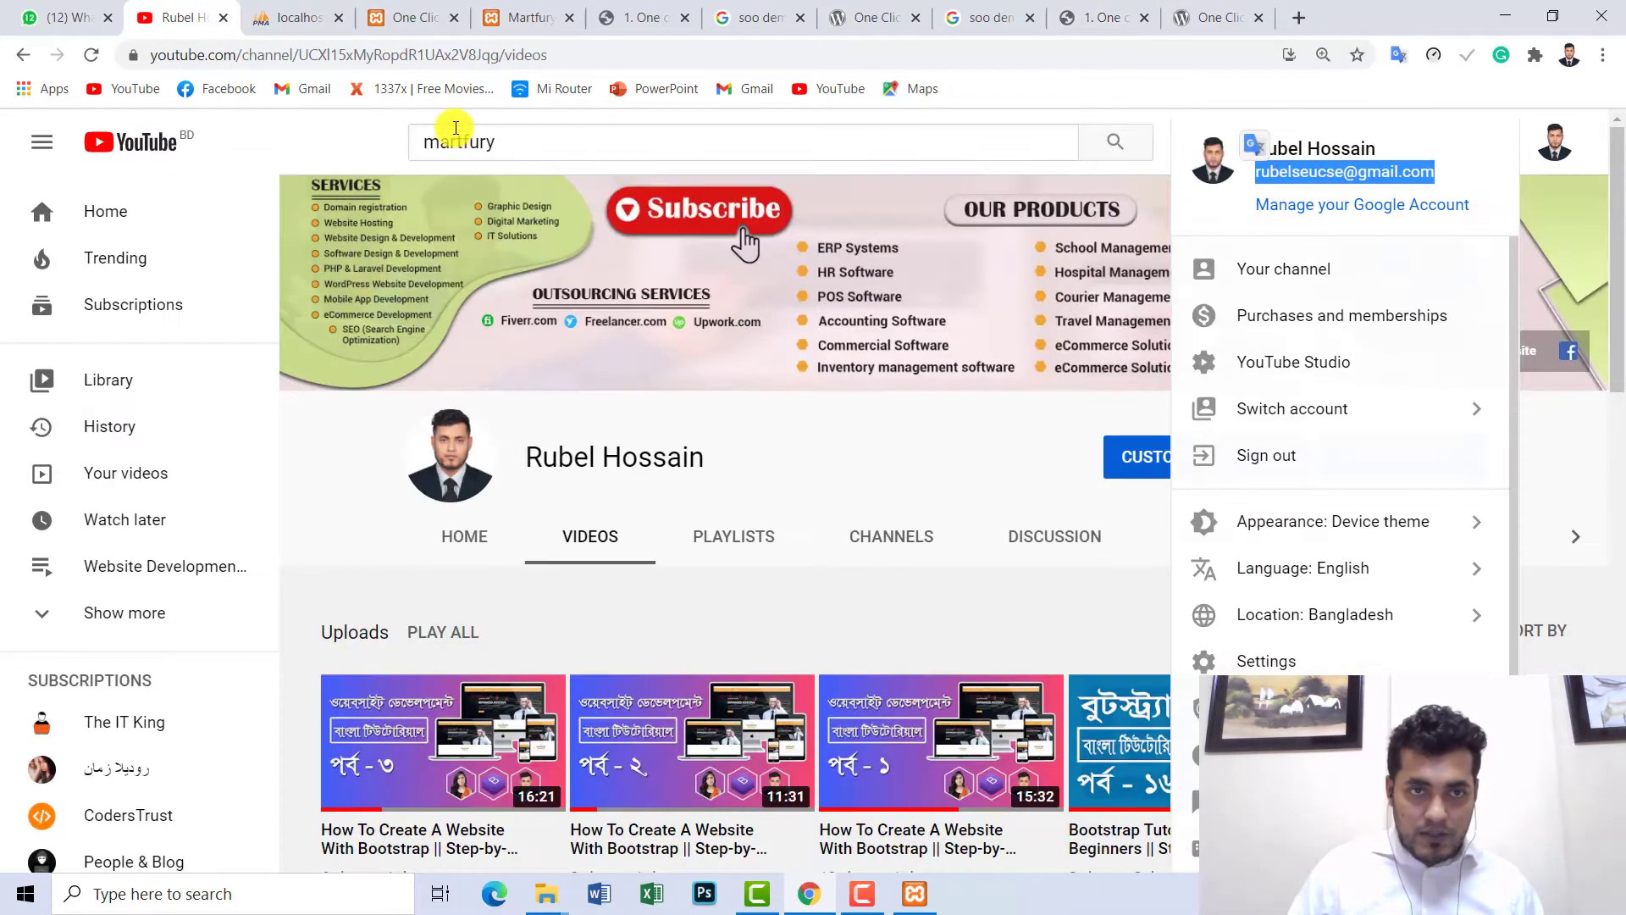
left_click(544, 138)
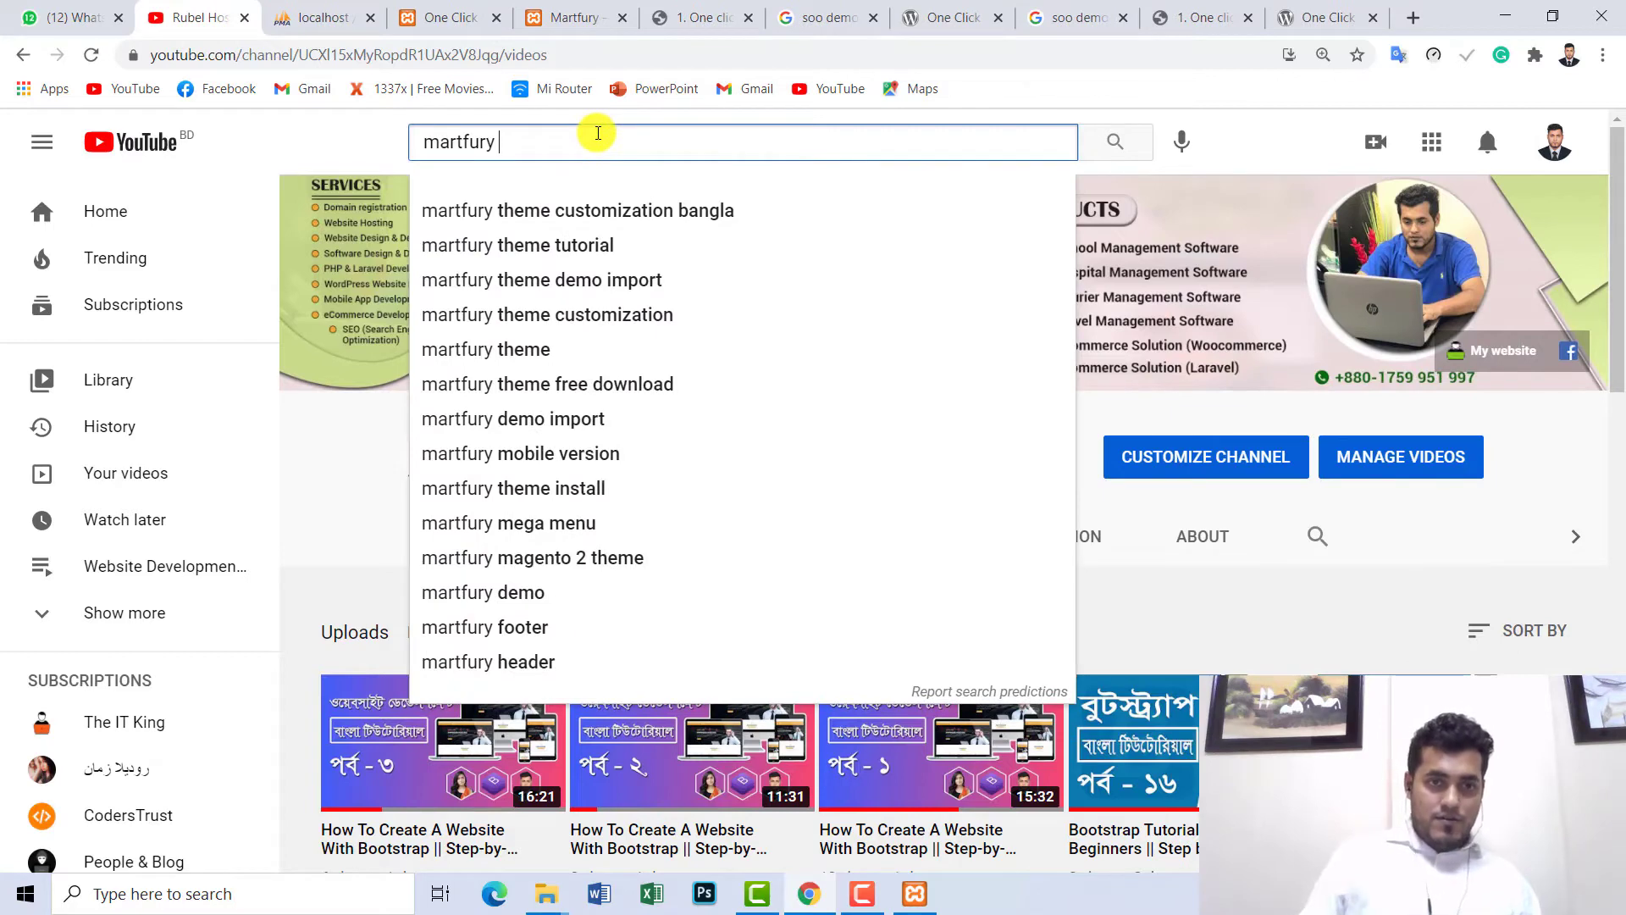
left_click(581, 280)
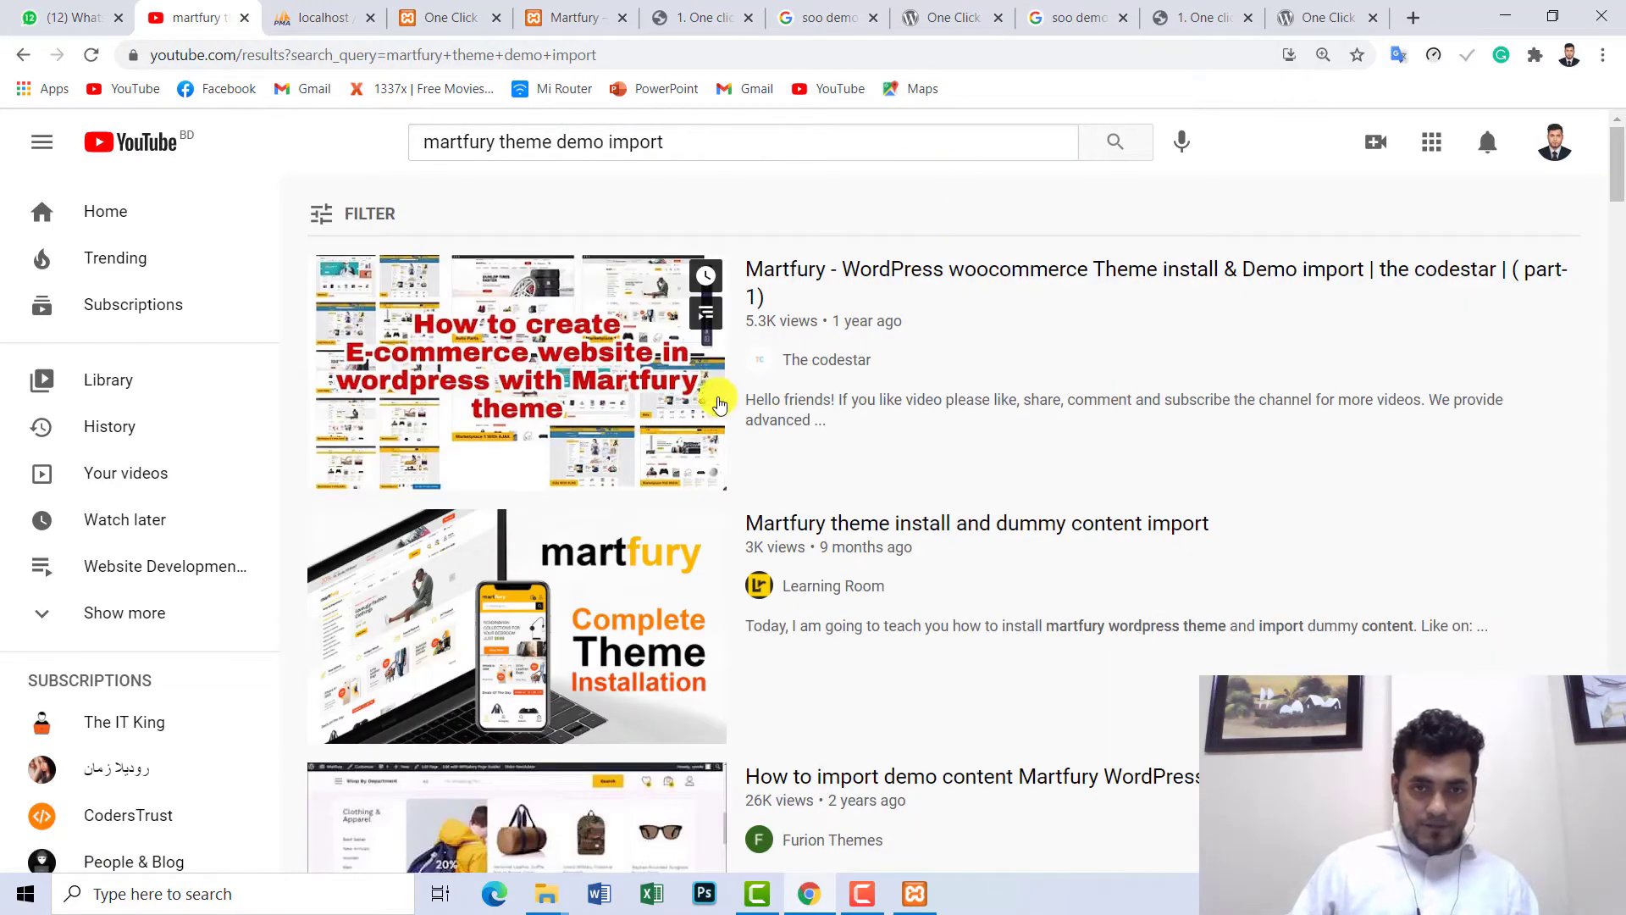
left_click(563, 591)
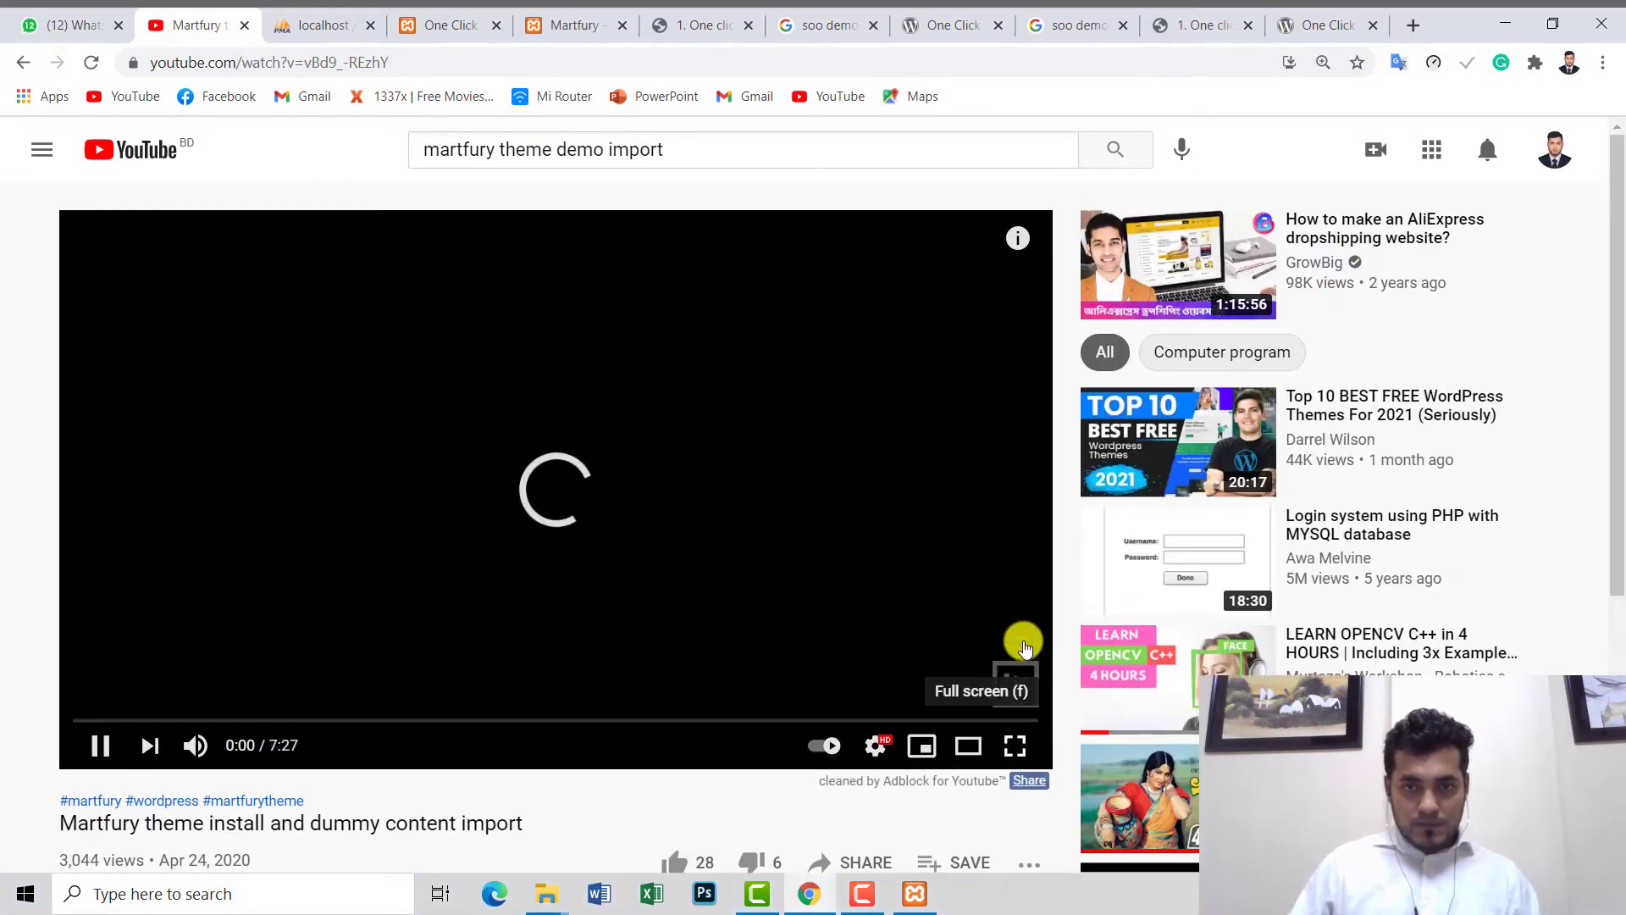
- Watch briefly full screen, expand the video description, and jump ahead to 3:14
left_click(1021, 740)
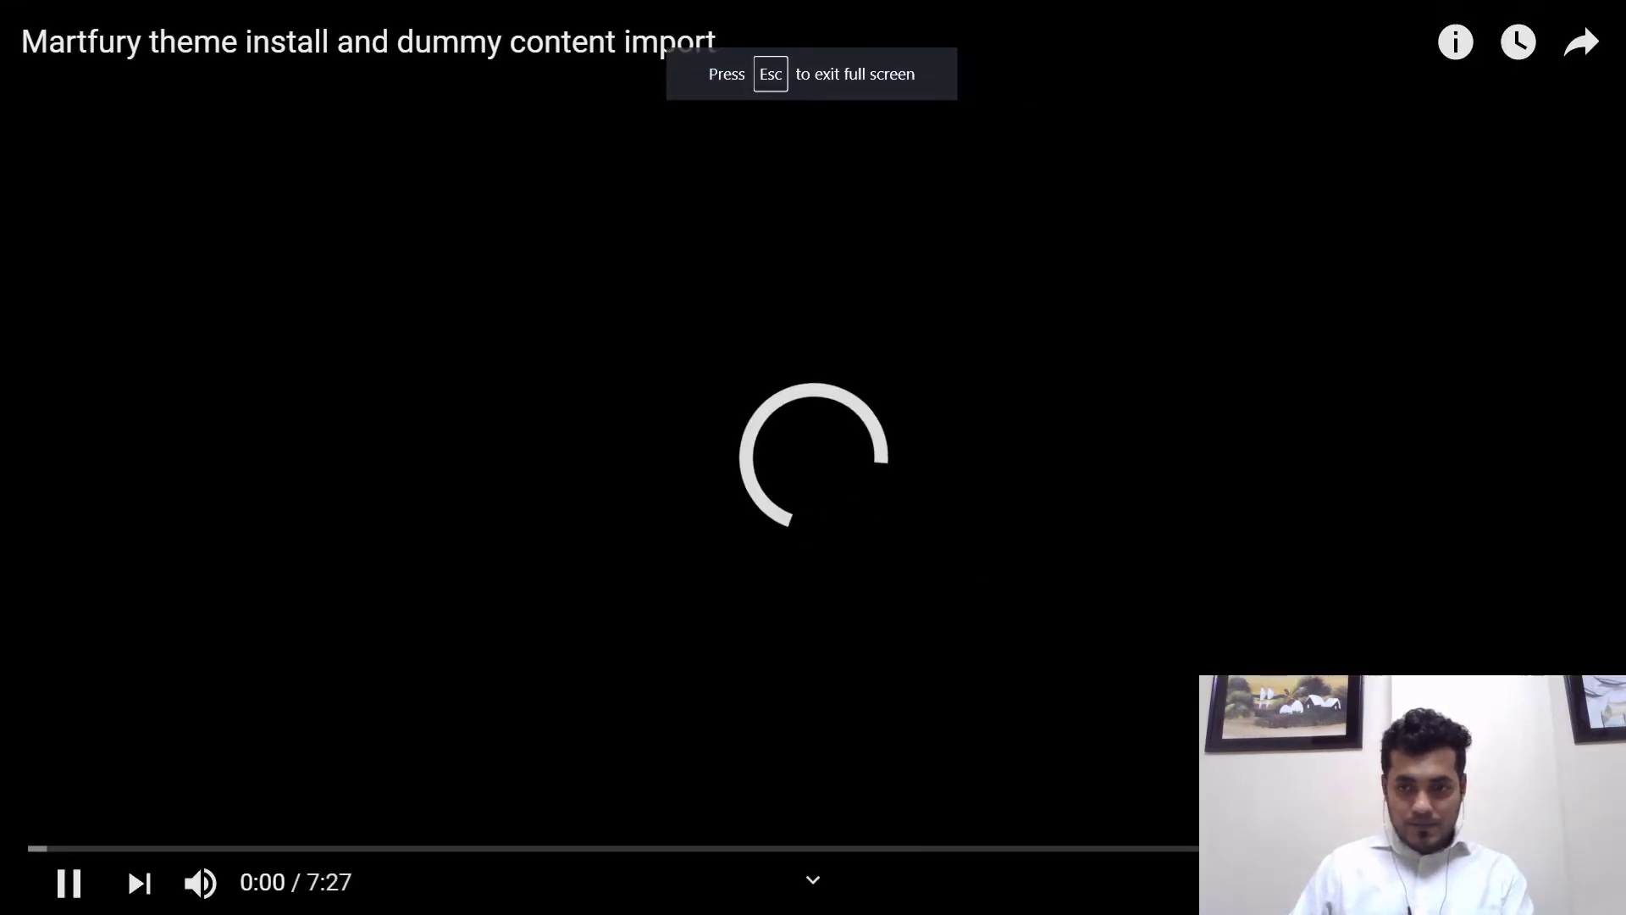
key("Escape")
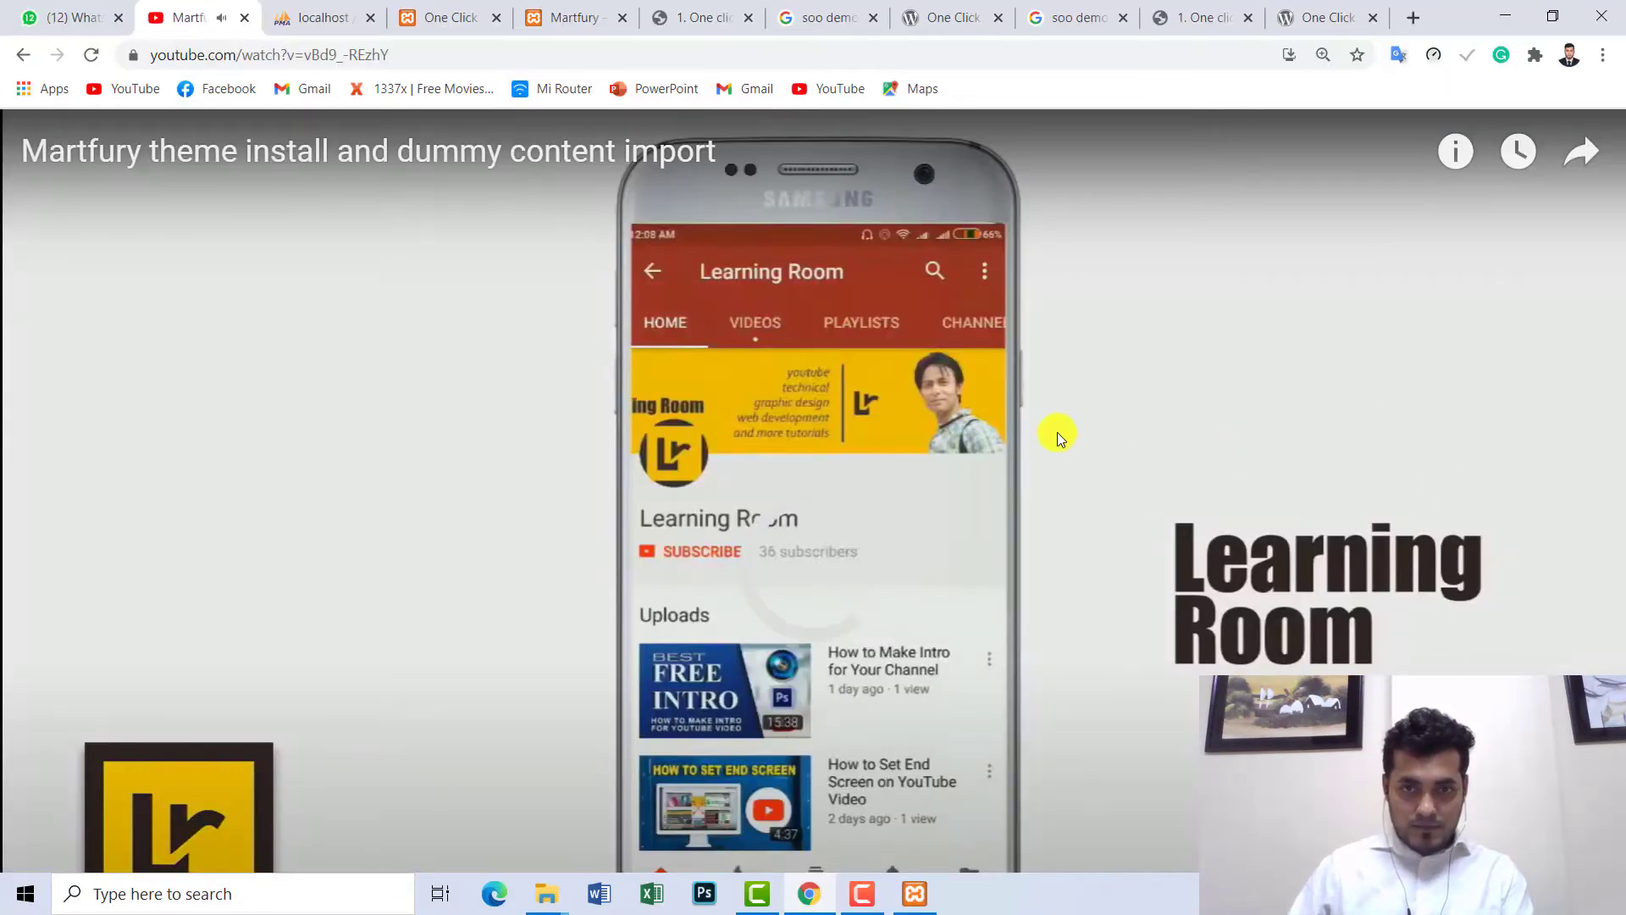
scroll(921, 425, "down", 4)
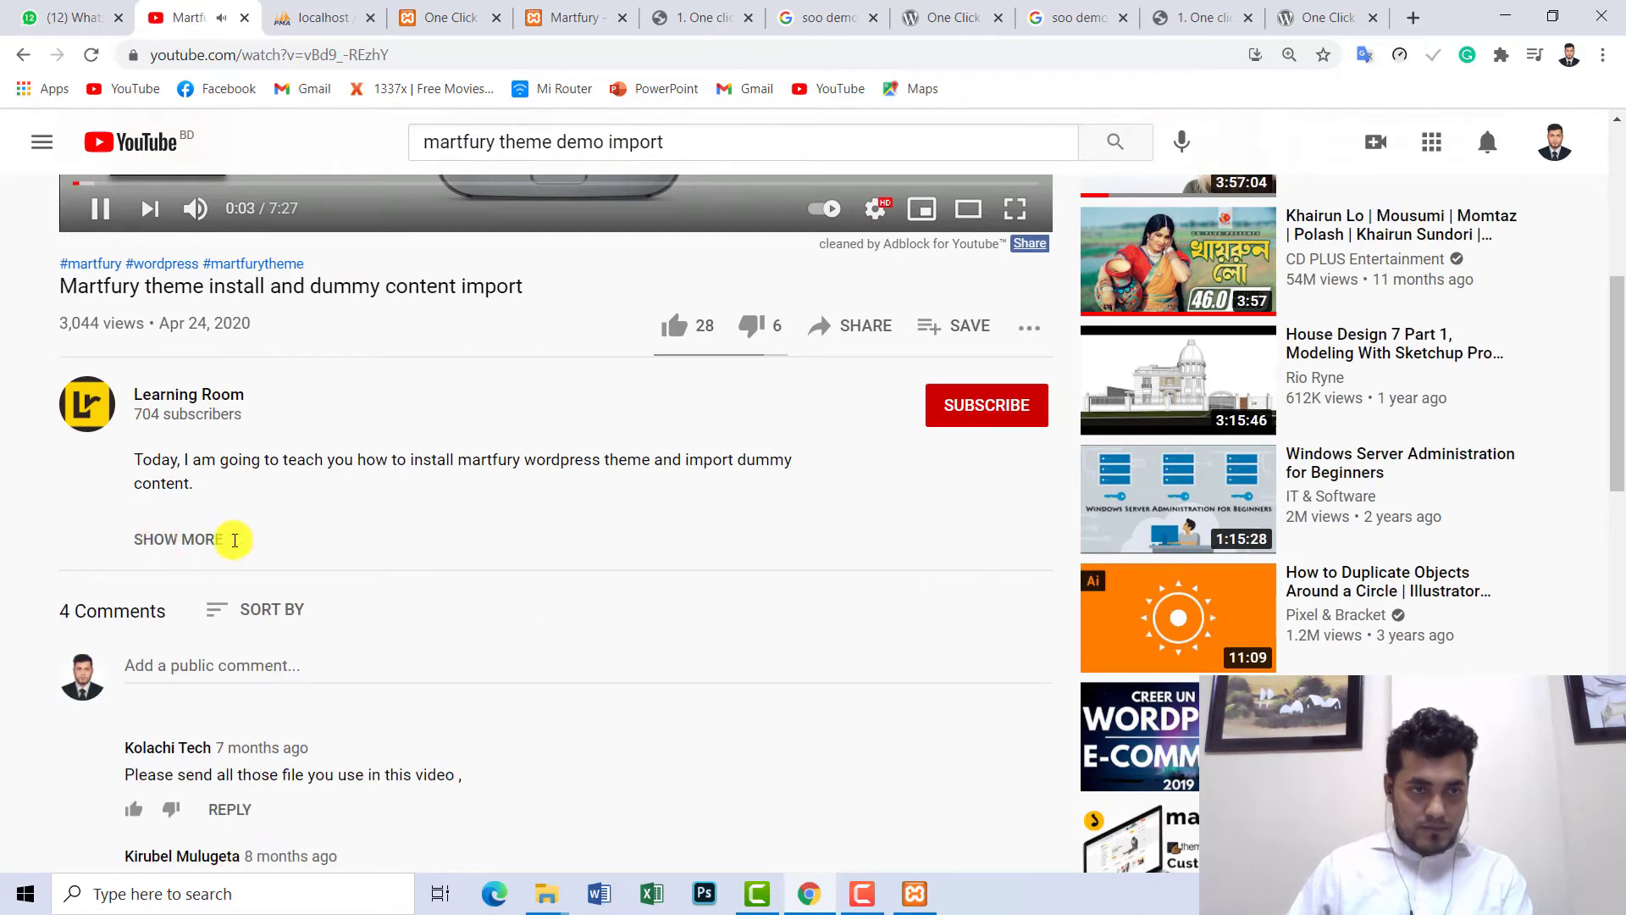
left_click(234, 539)
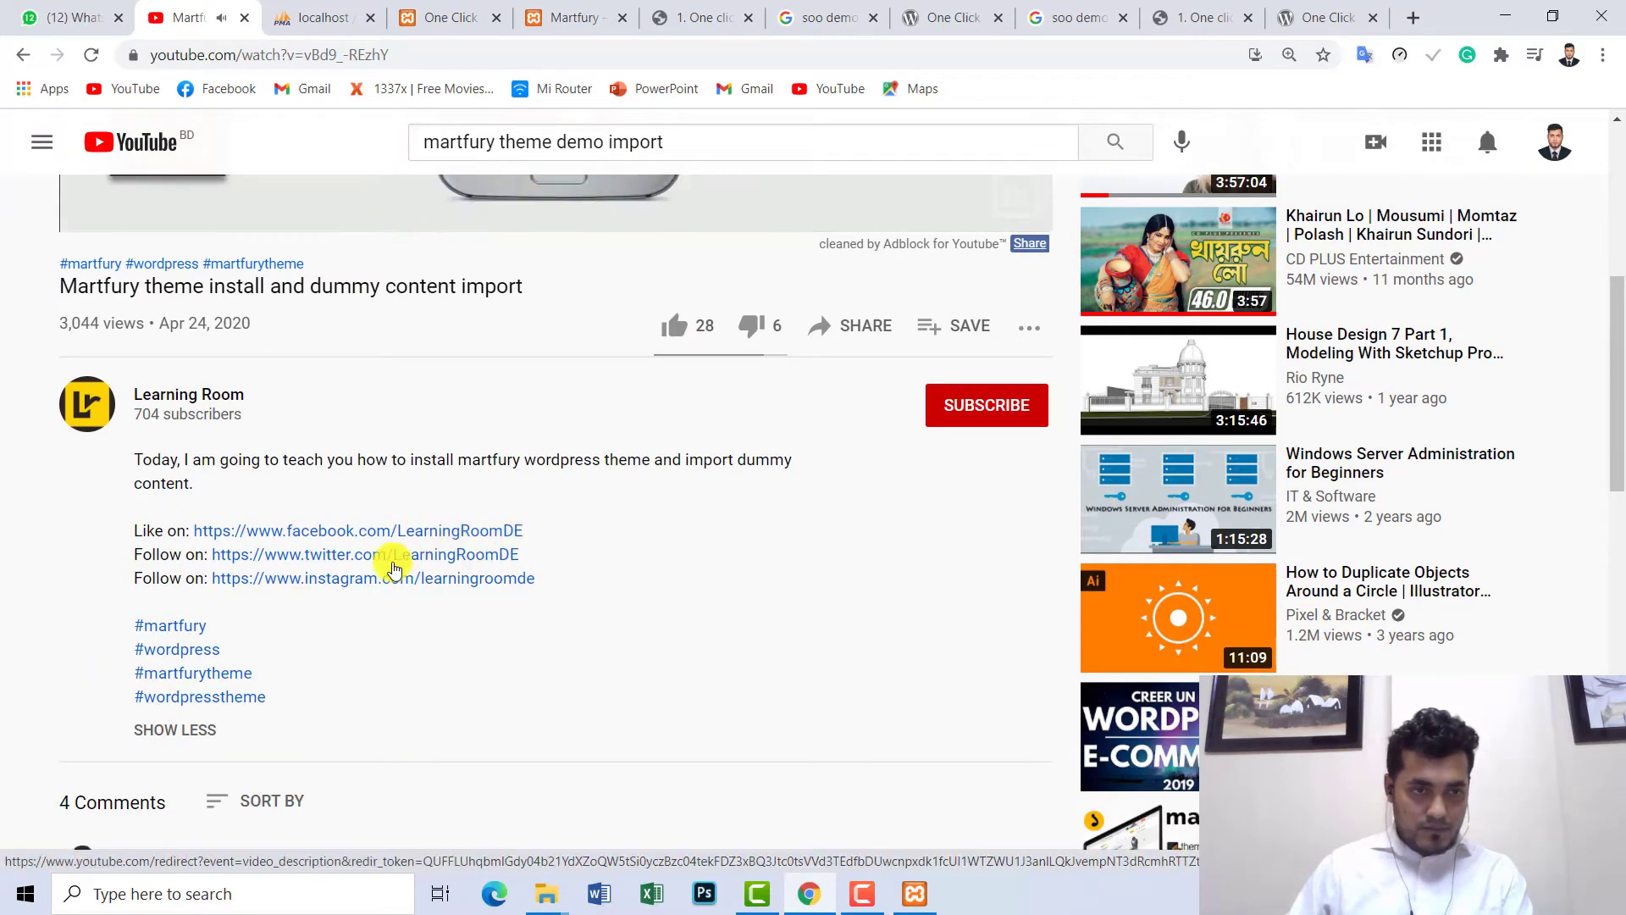
scroll(453, 583, "up", 2)
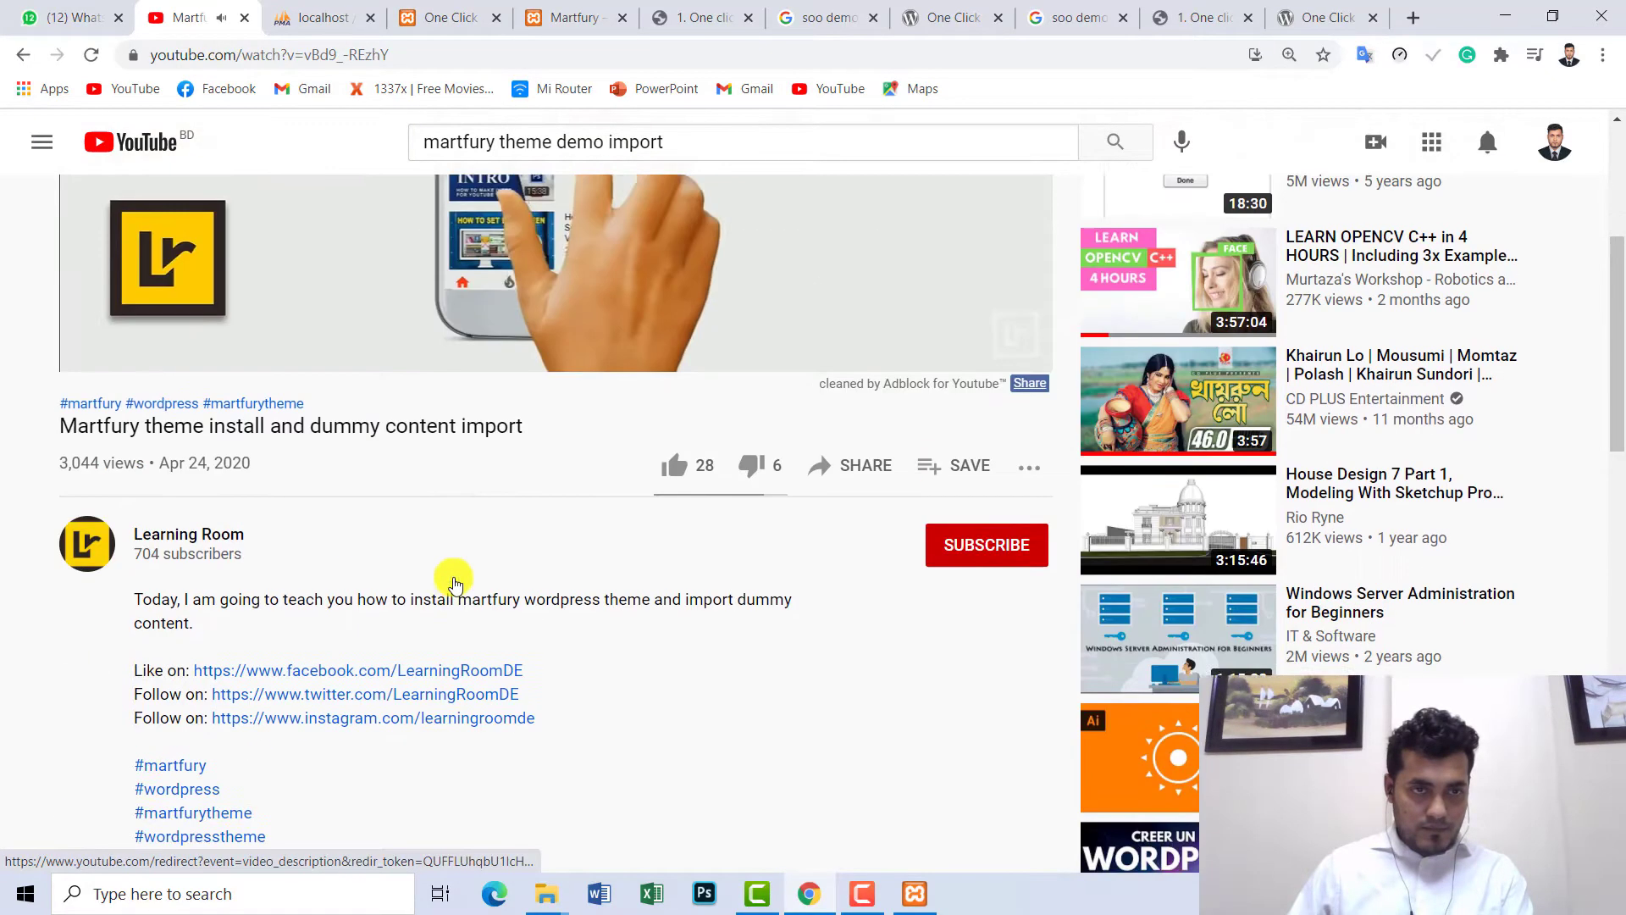
scroll(455, 583, "up", 1)
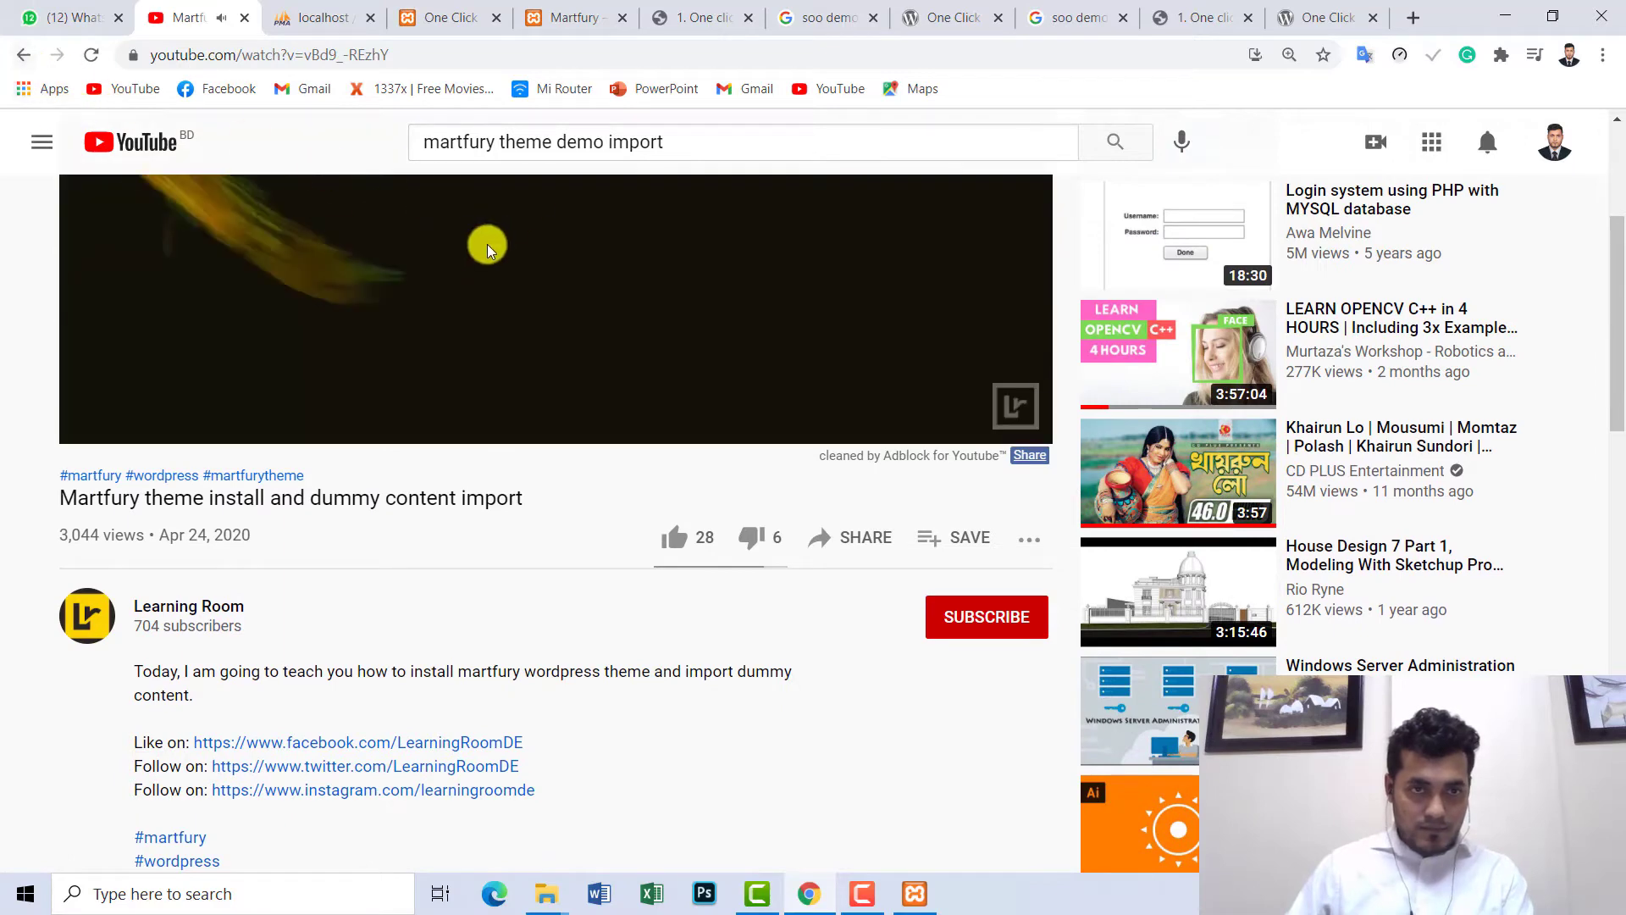
scroll(600, 546, "up", 4)
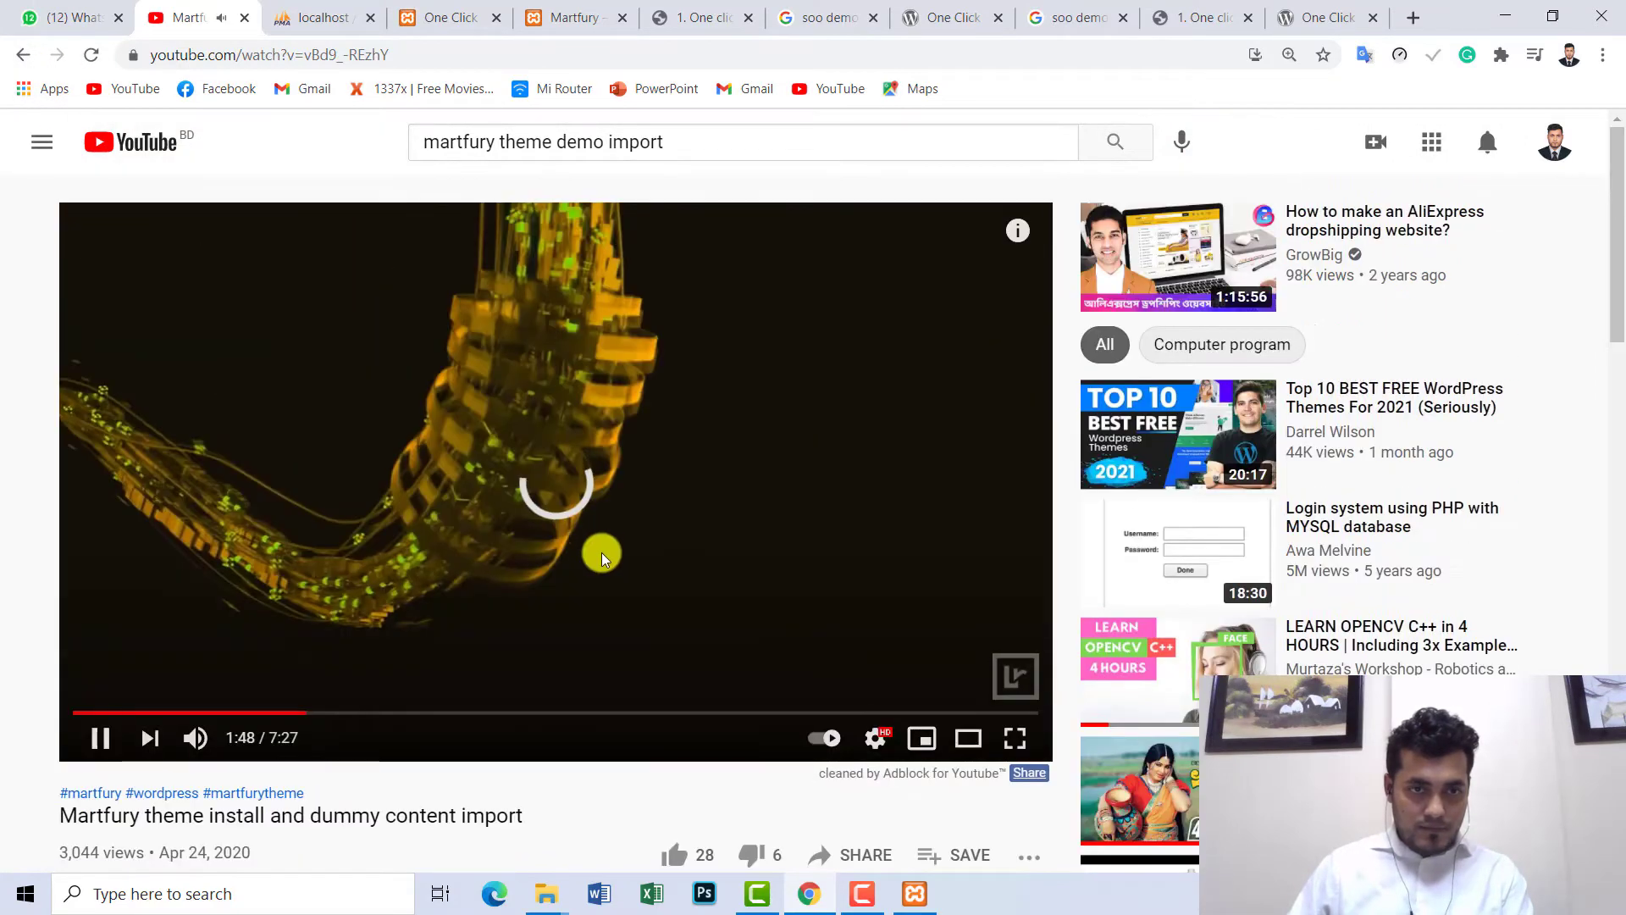
scroll(602, 552, "down", 3)
left_click(496, 501)
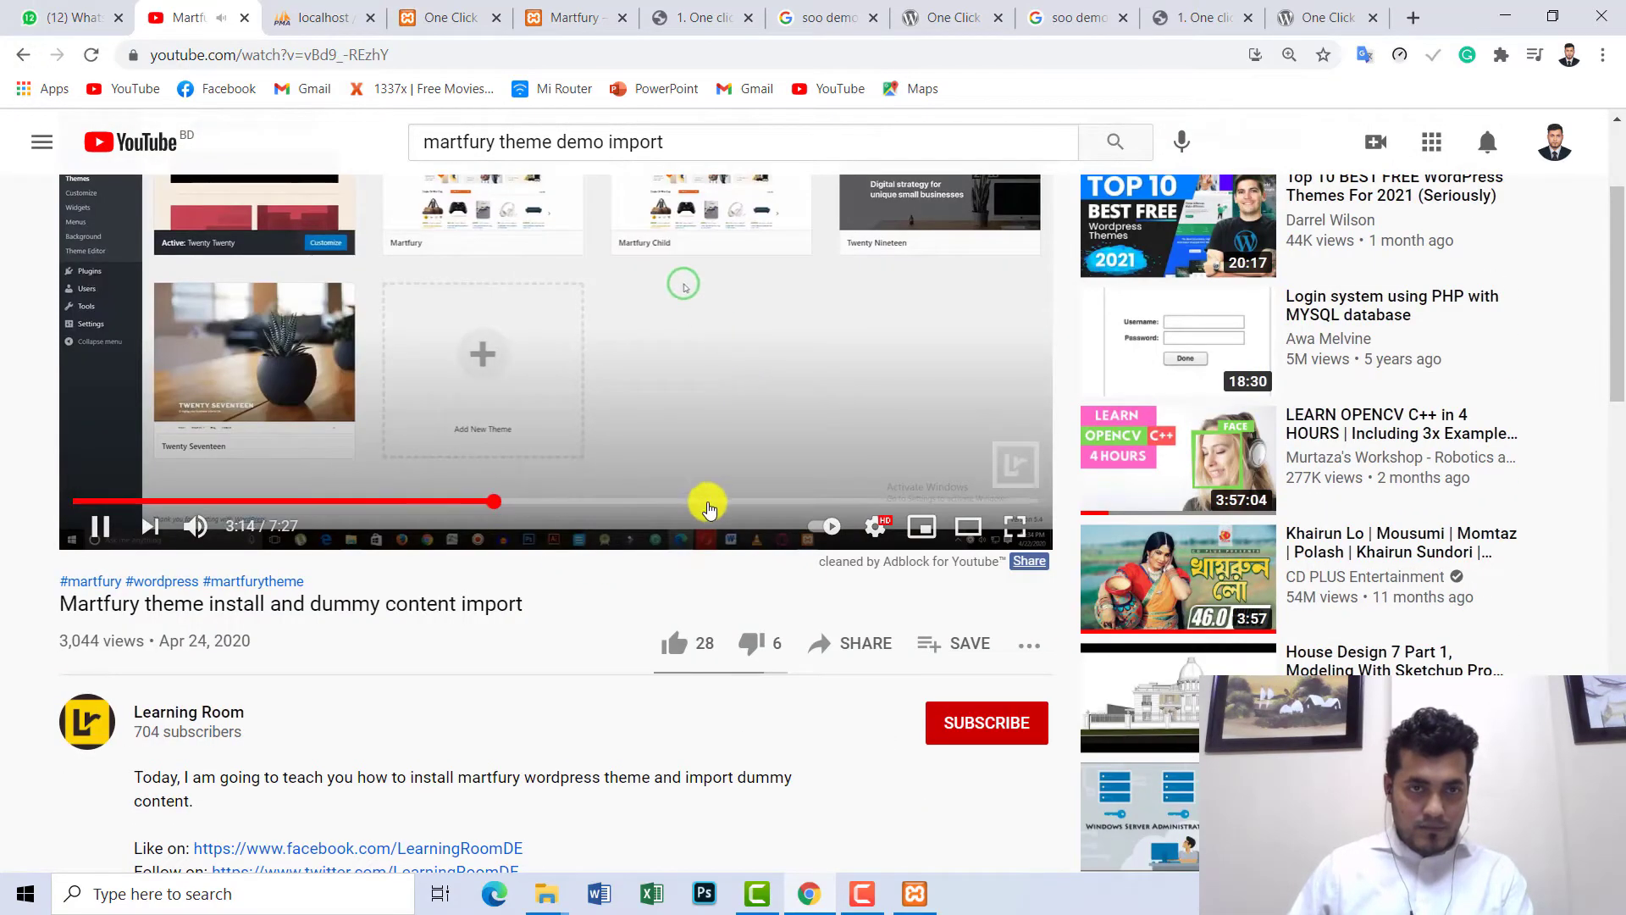
scroll(715, 506, "up", 3)
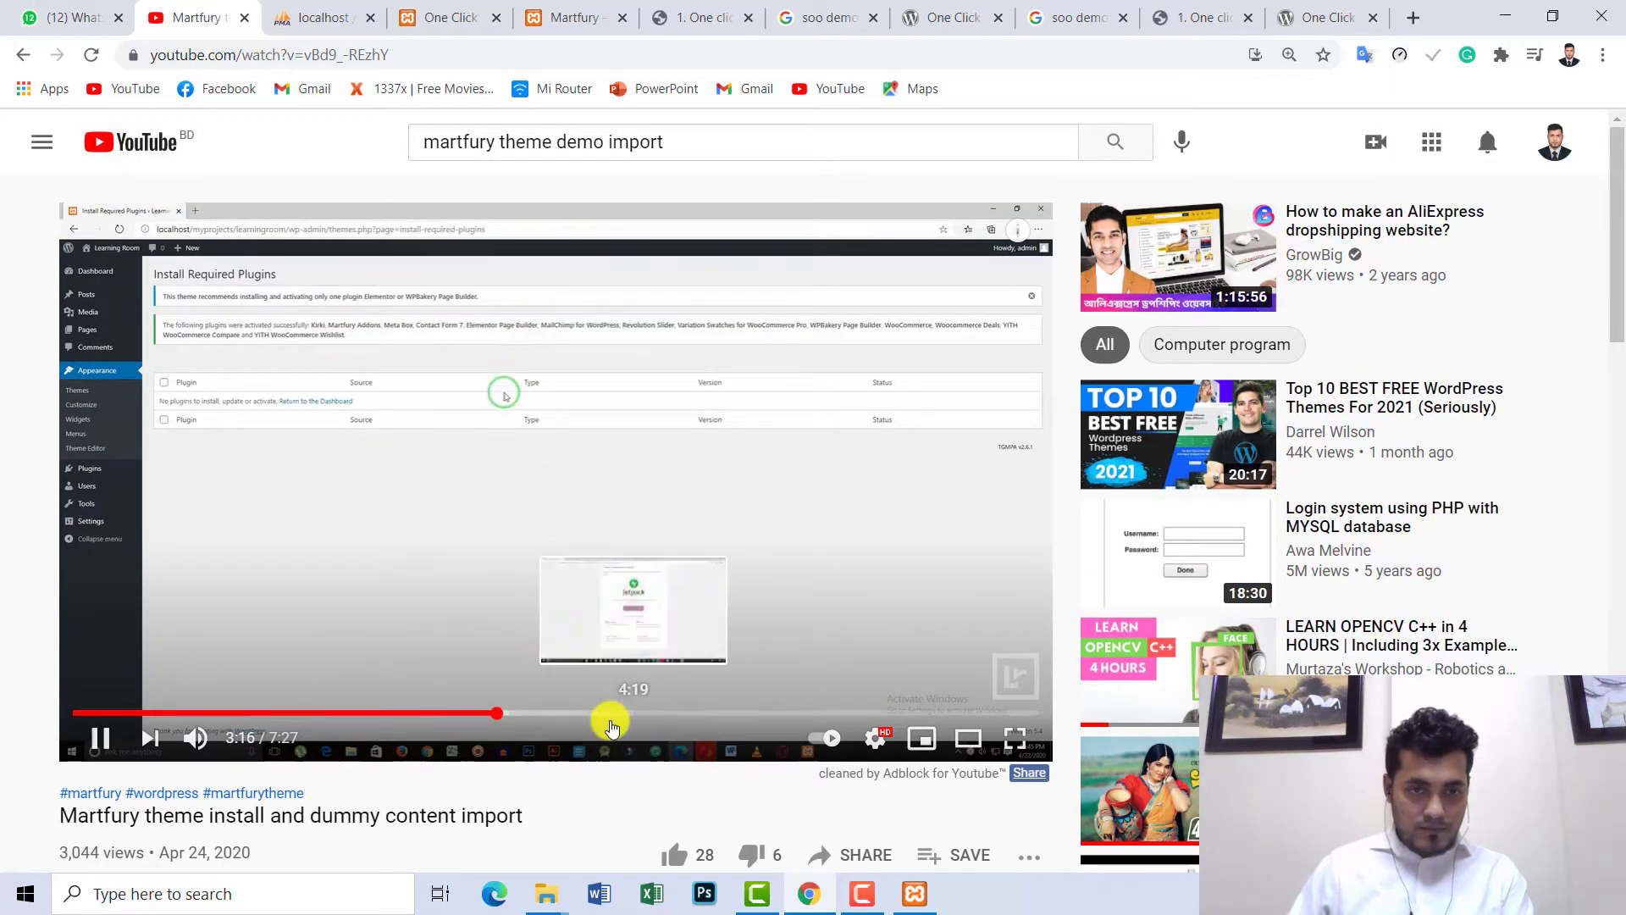
- Seek back through the tutorial to pause at 1:33 on the theme upload step, then close it
left_click(611, 714)
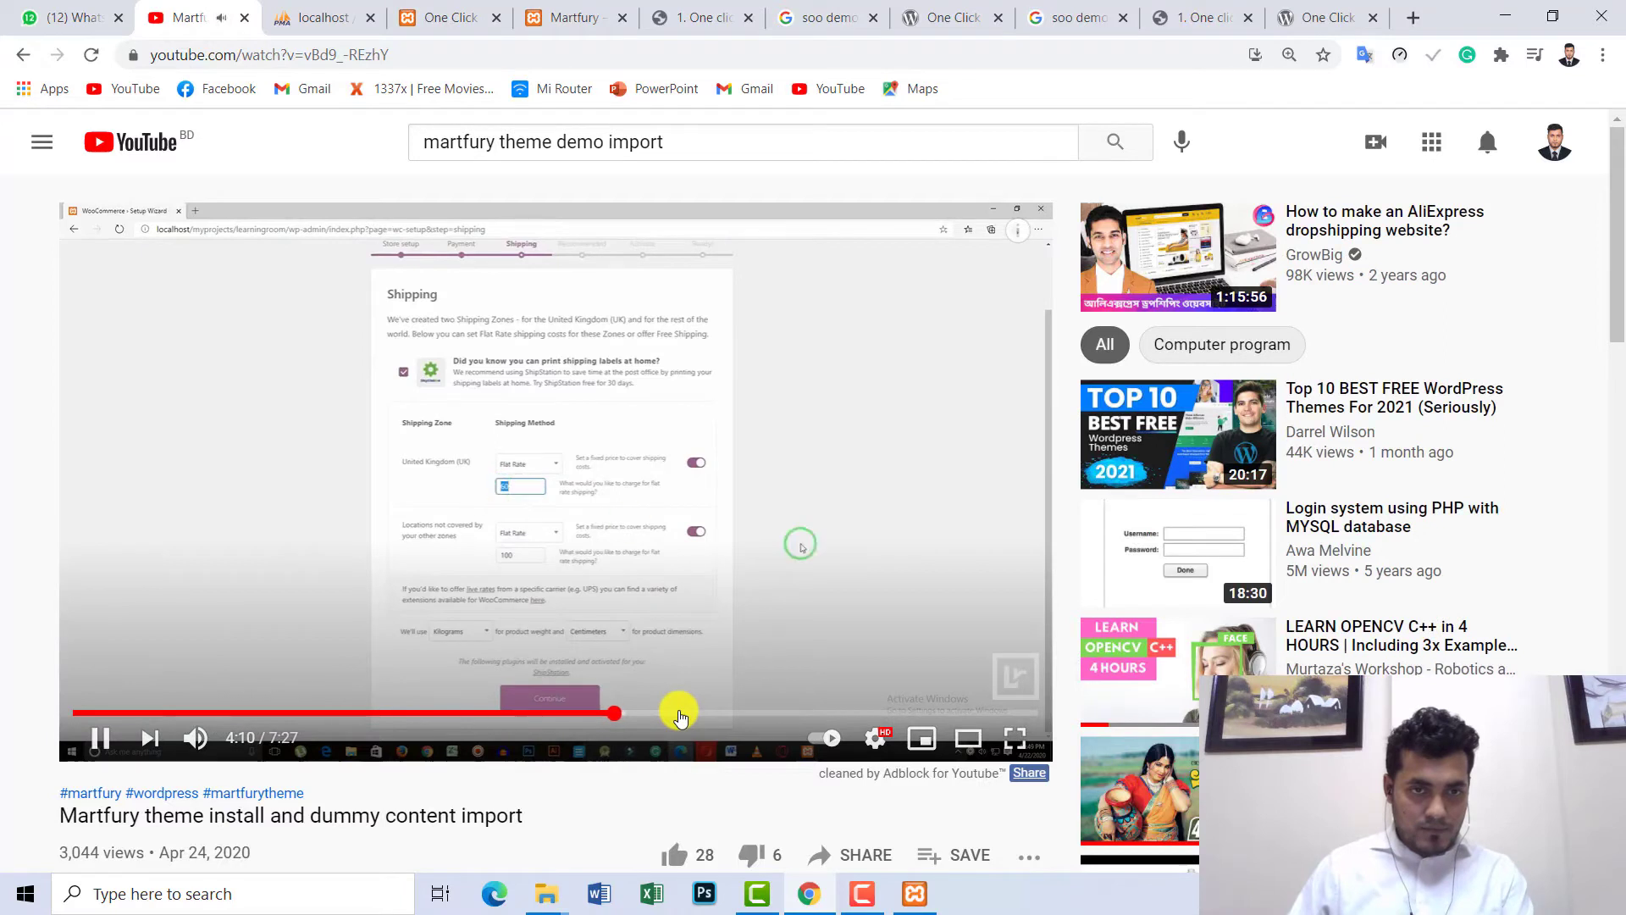
left_click(598, 713)
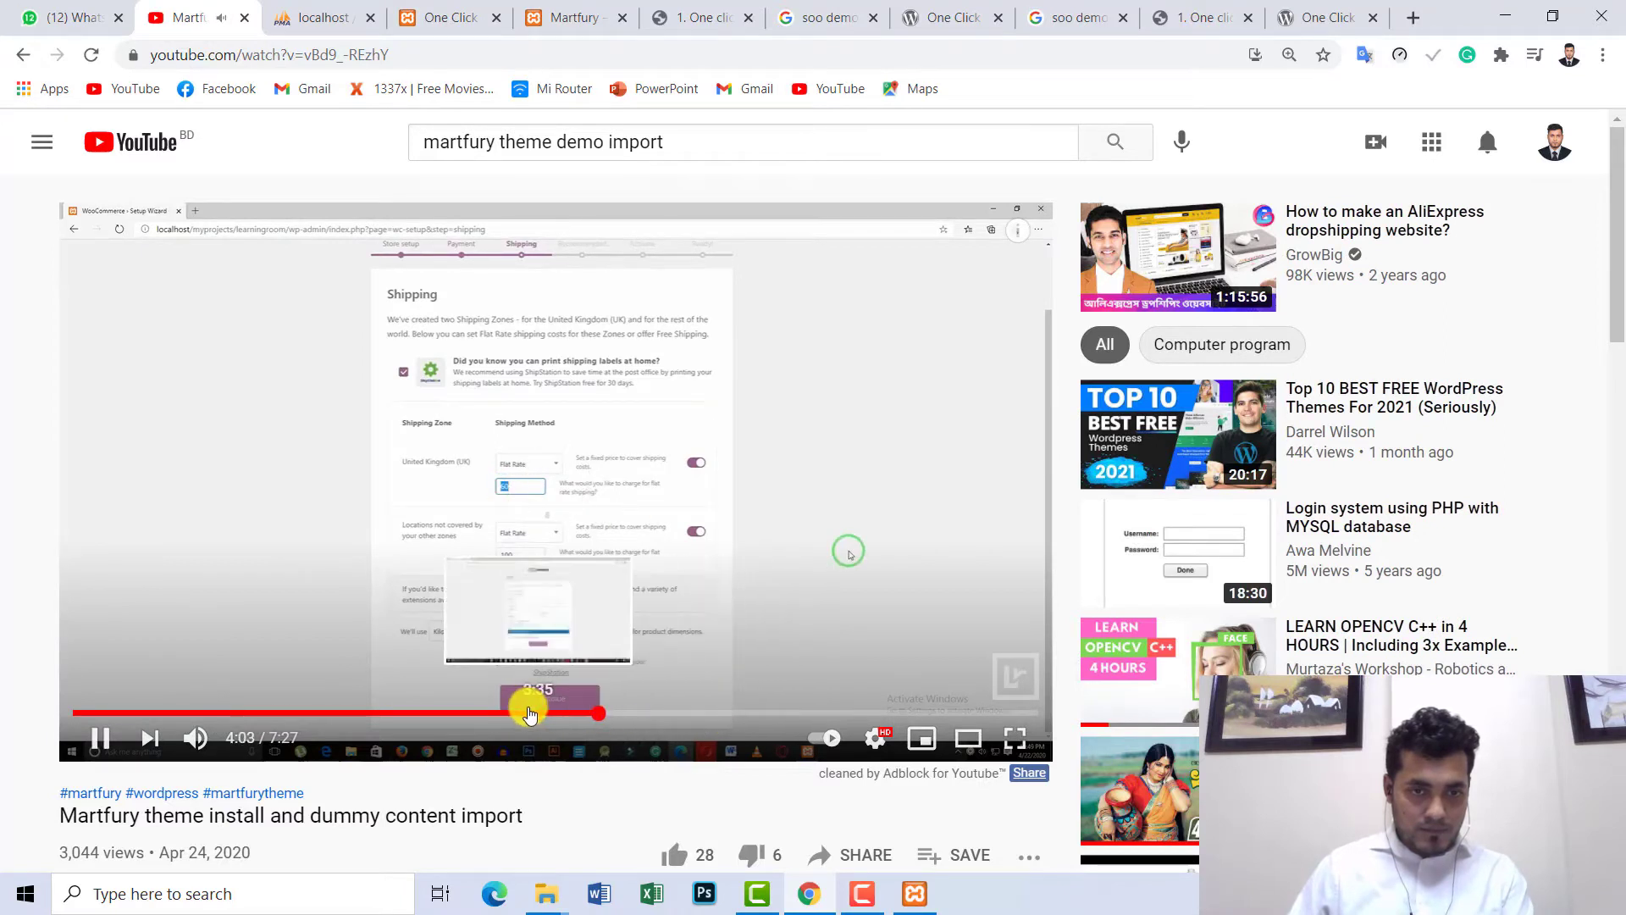
left_click(477, 714)
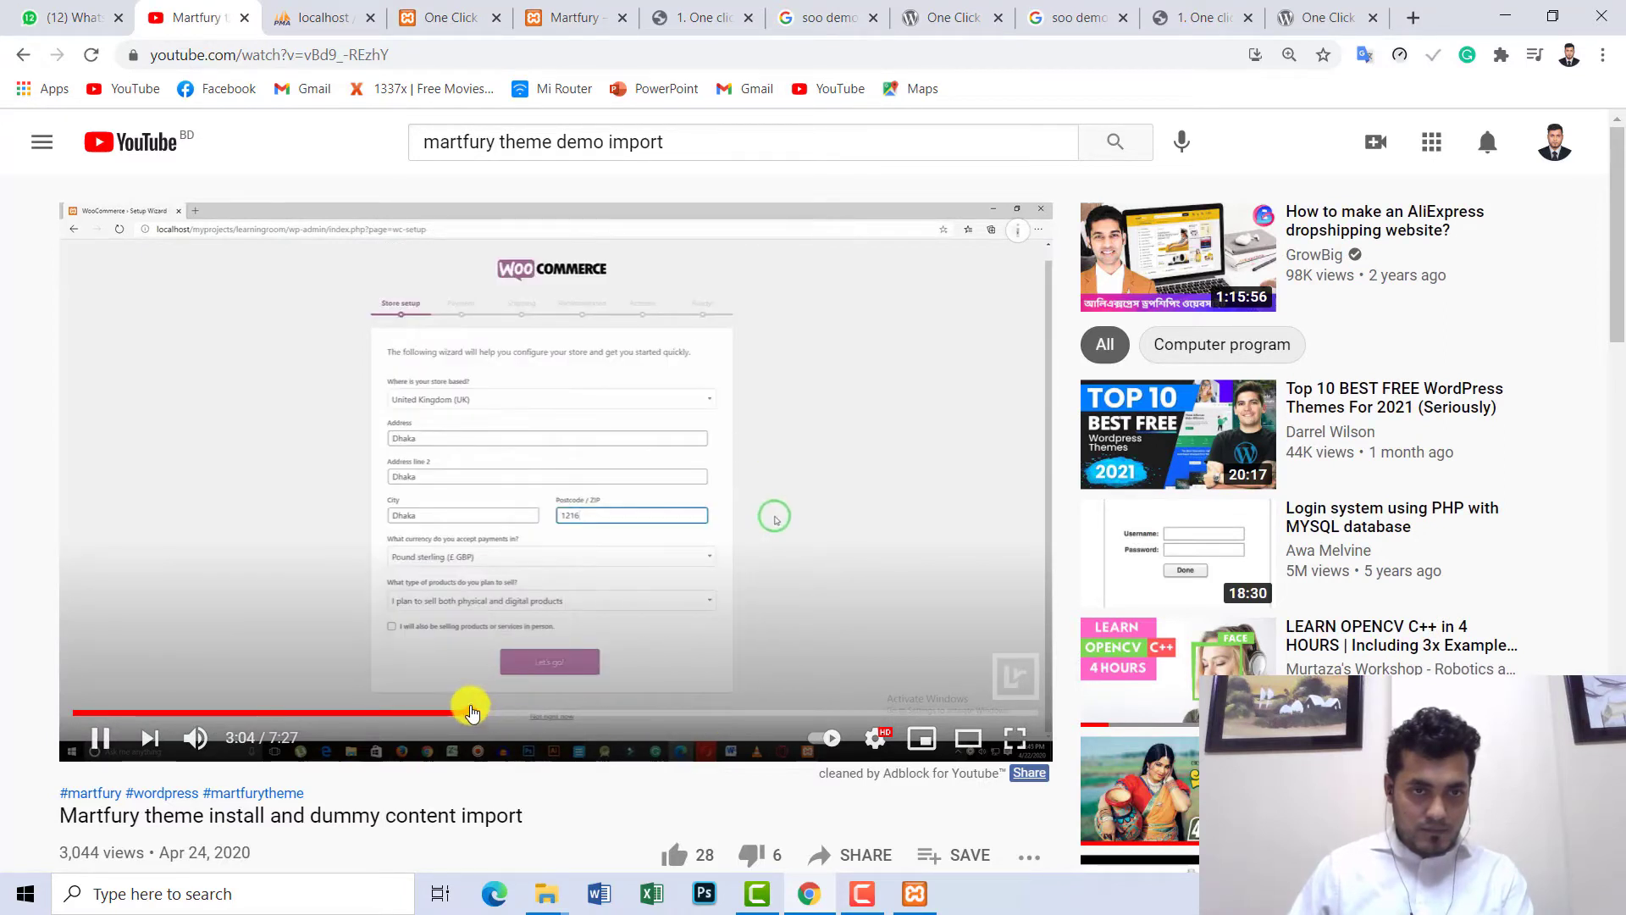
left_click(410, 713)
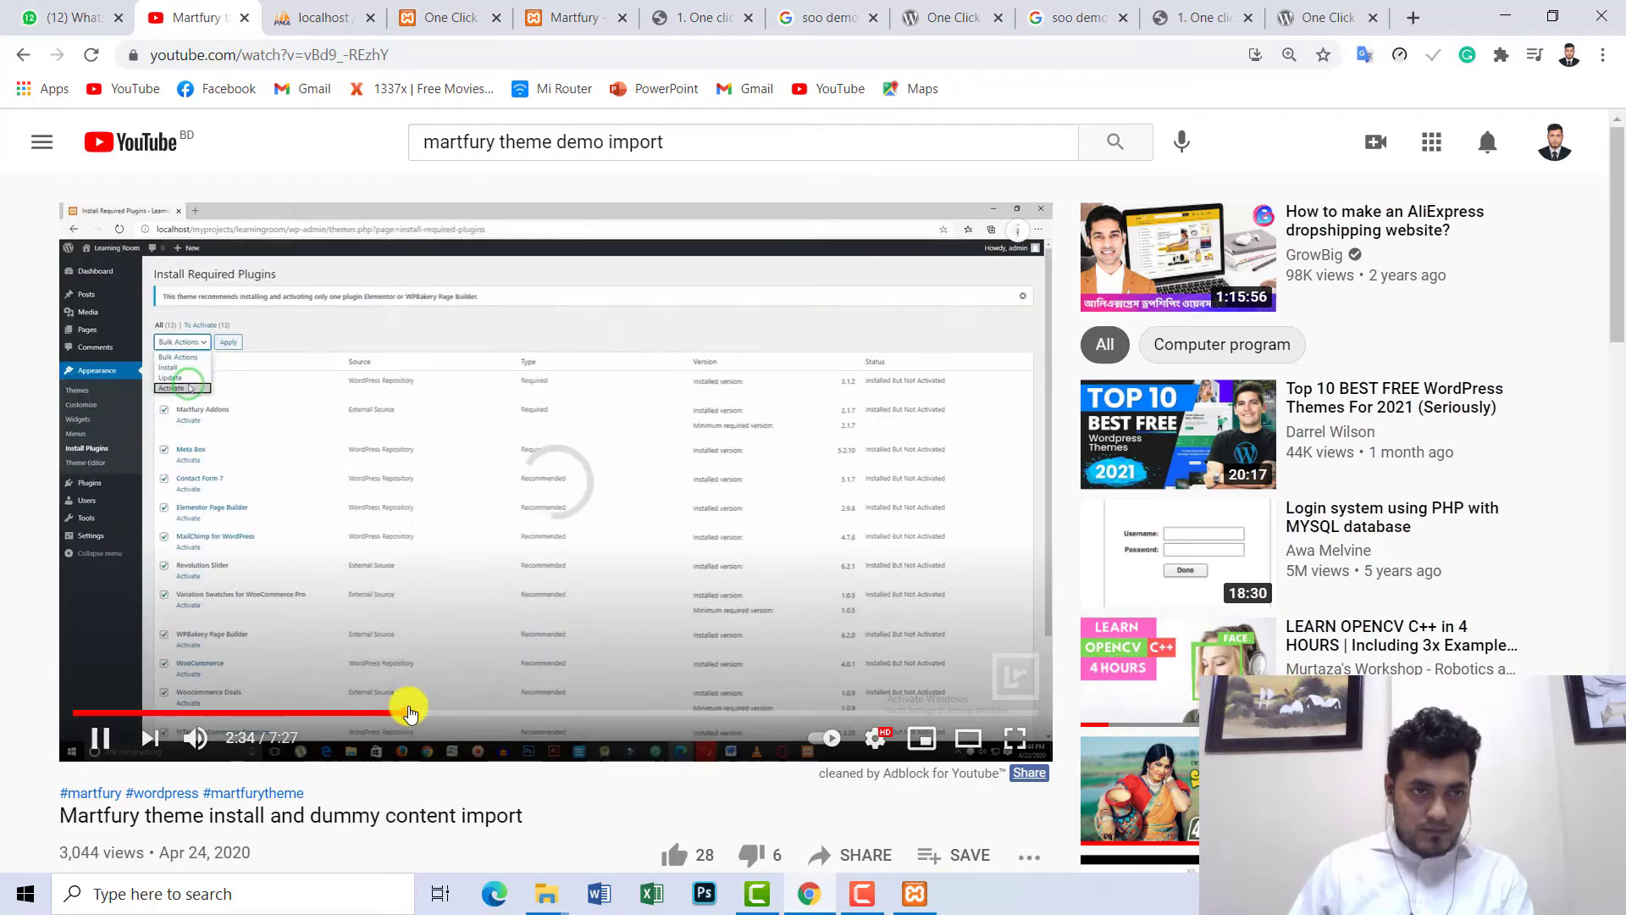
left_click(354, 713)
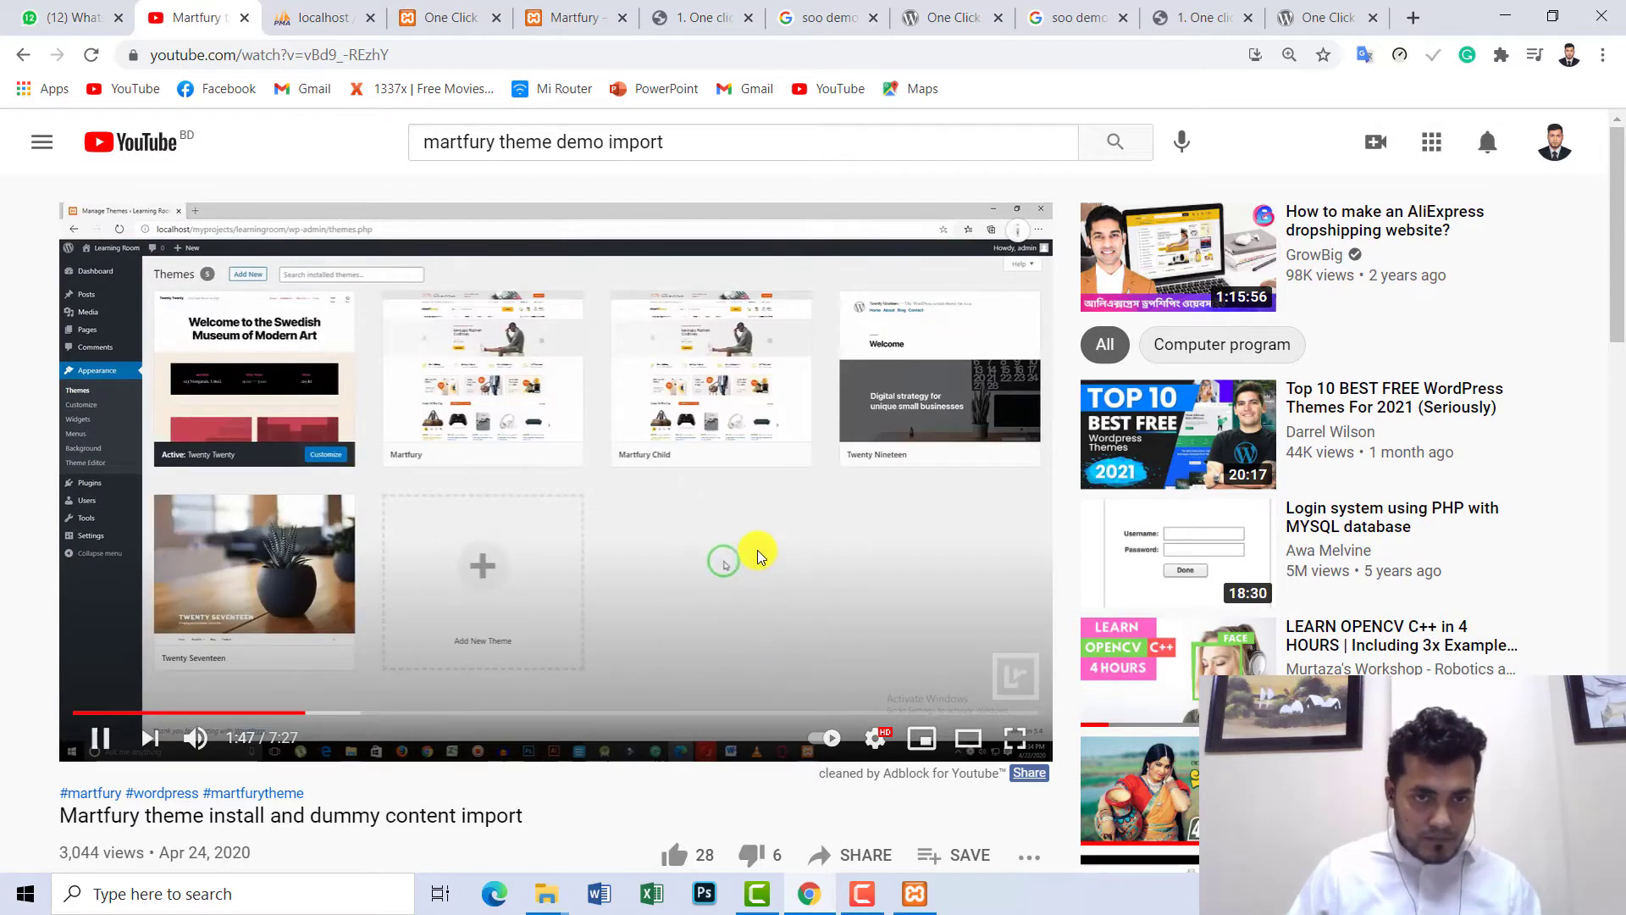
left_click(260, 713)
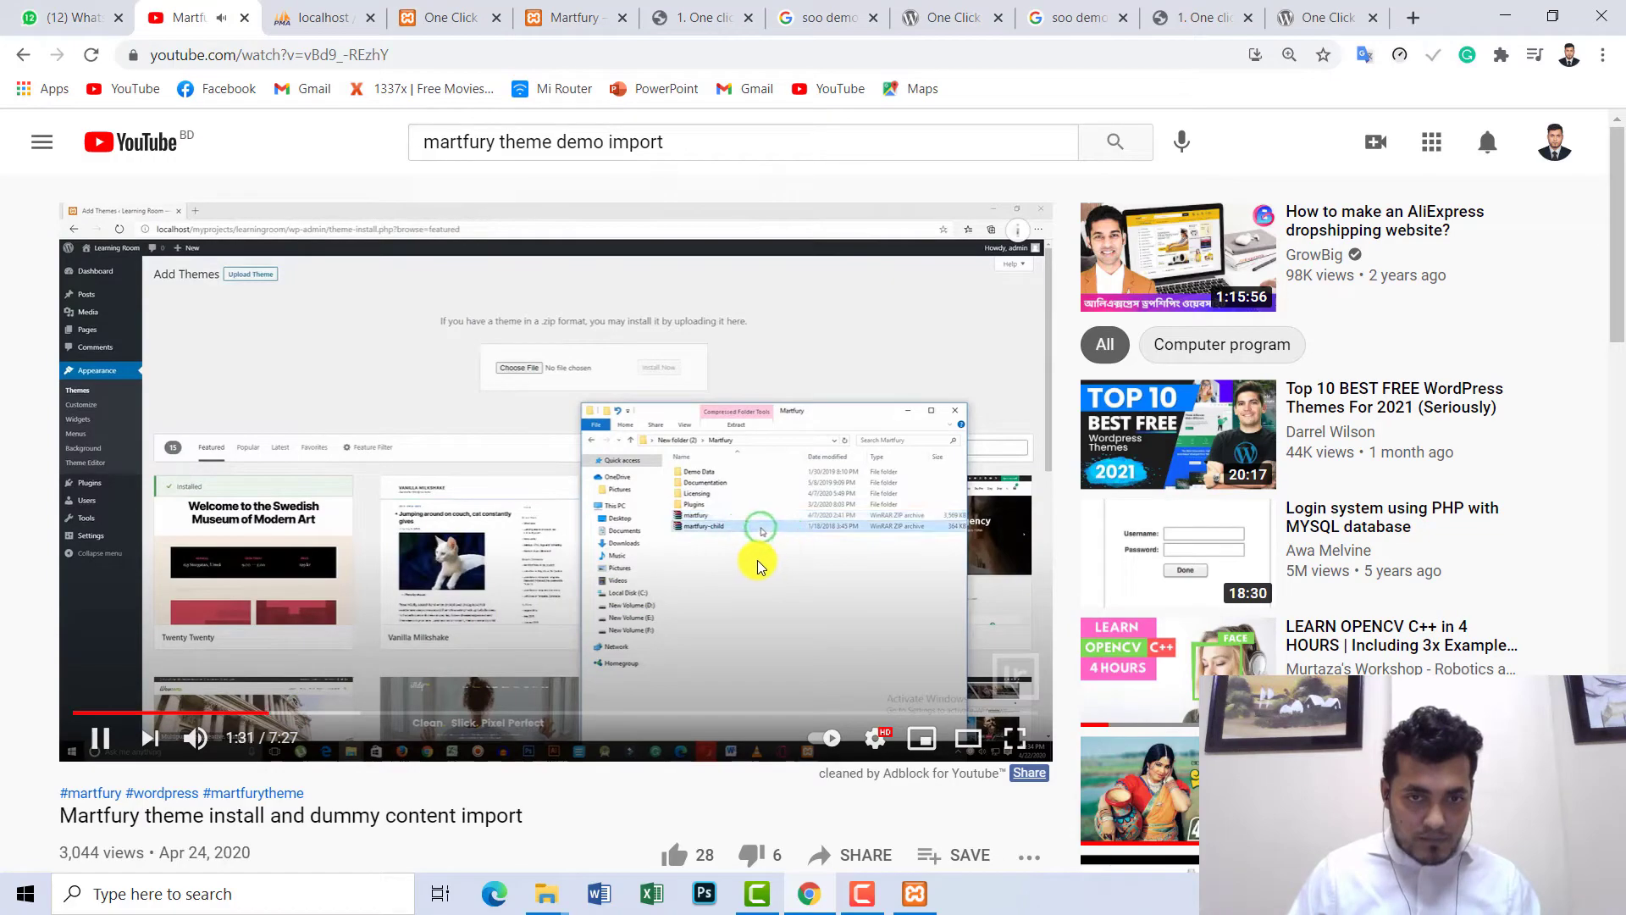
left_click(922, 608)
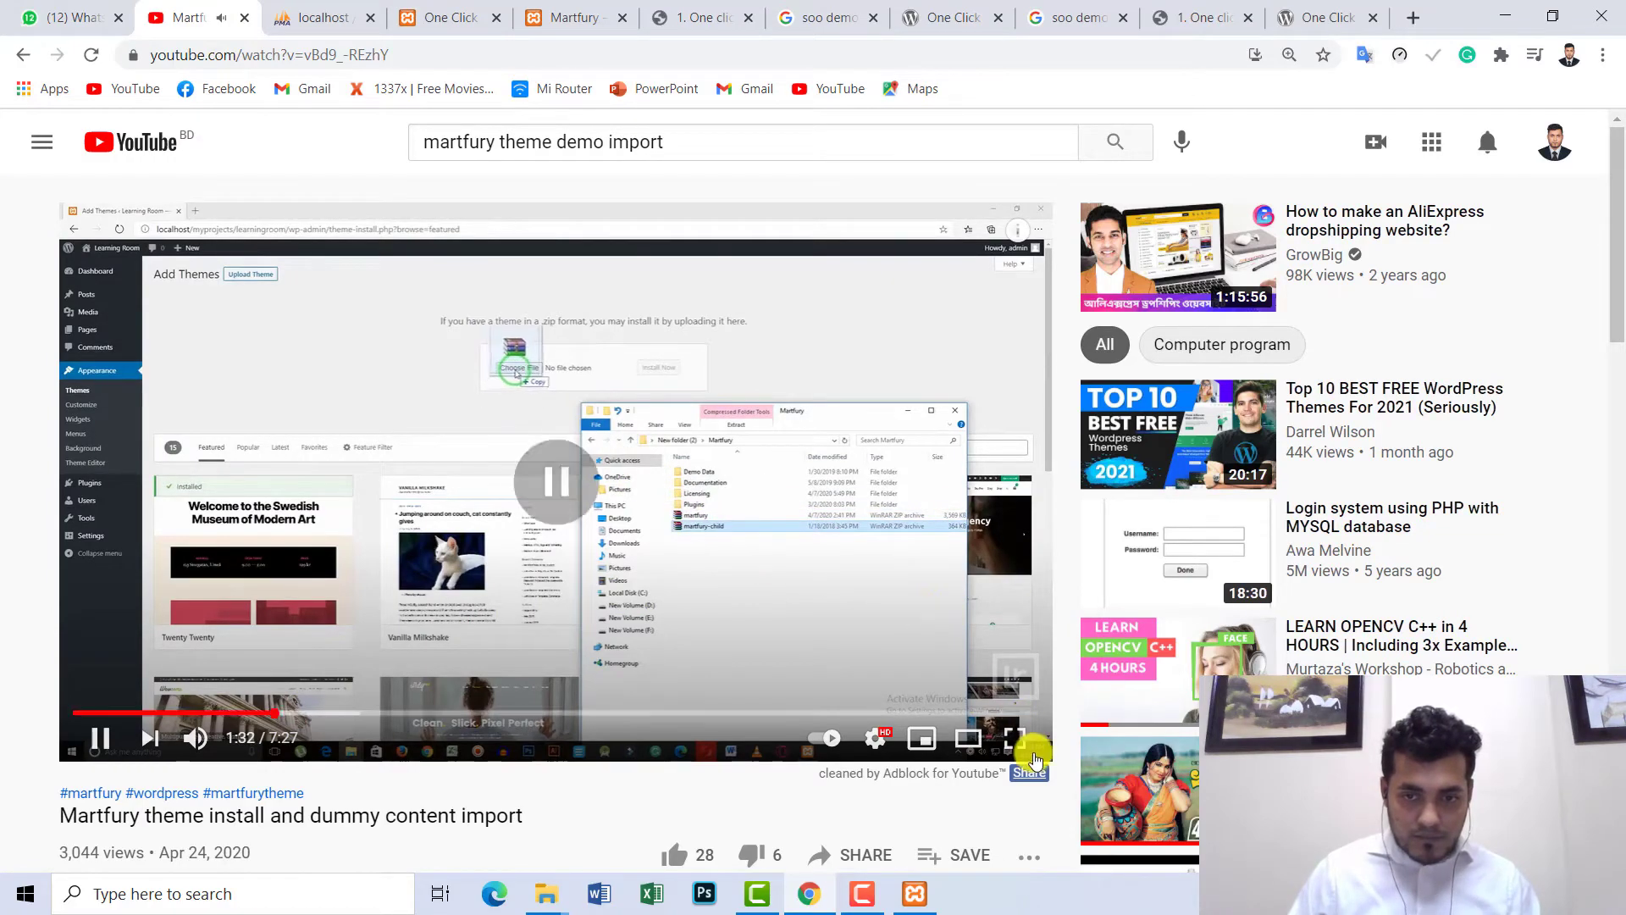
left_click(1026, 740)
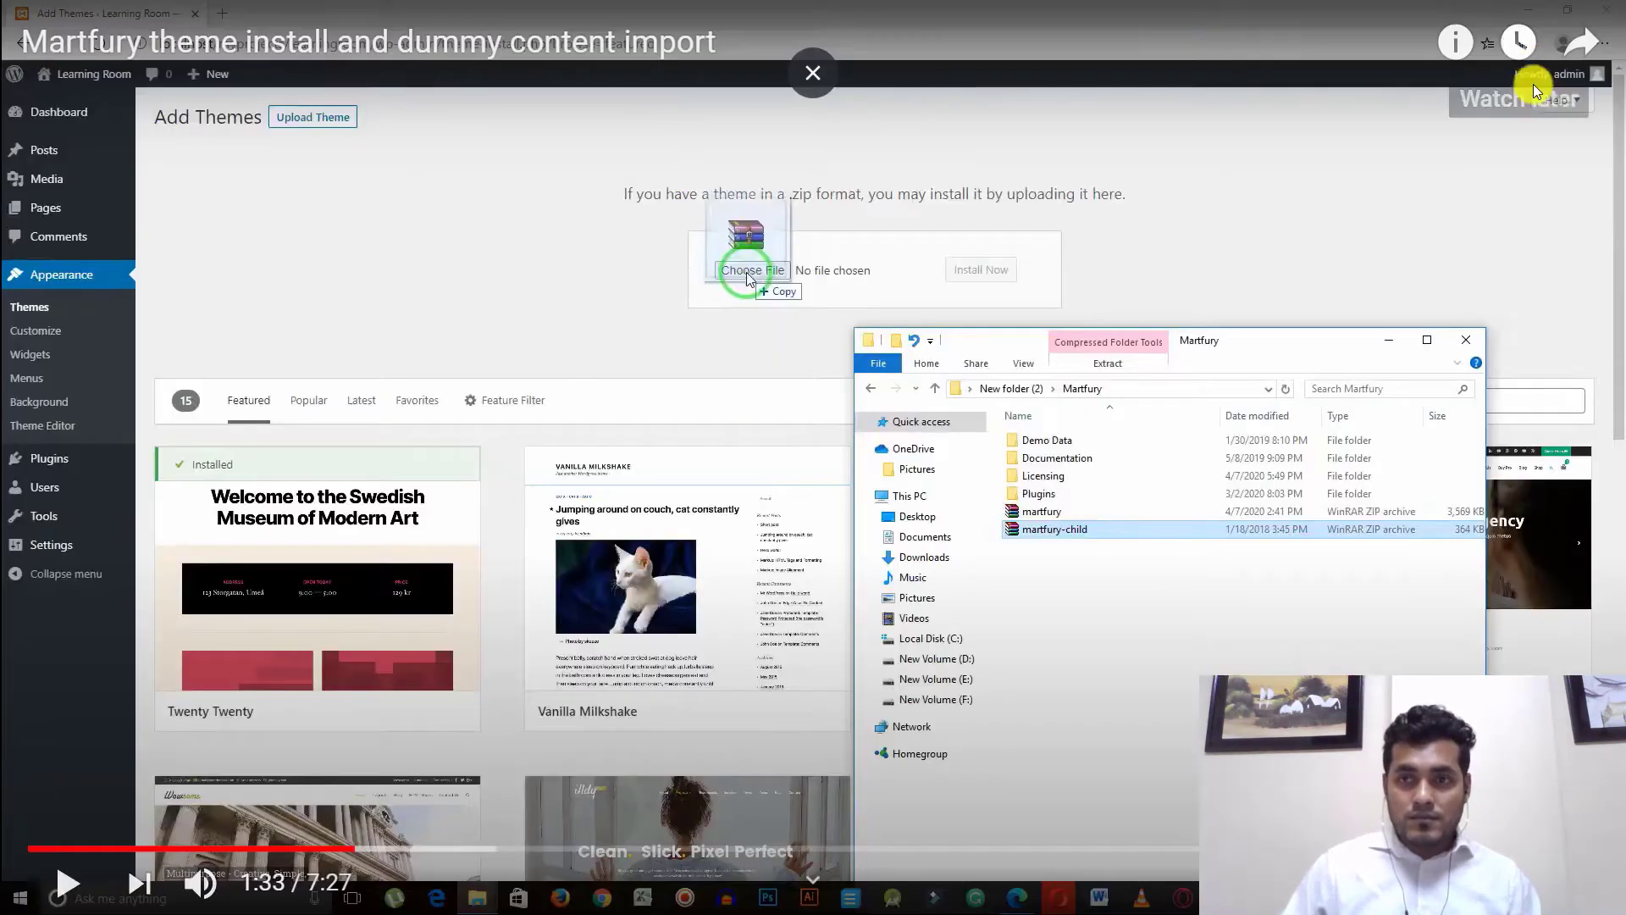
key("Escape")
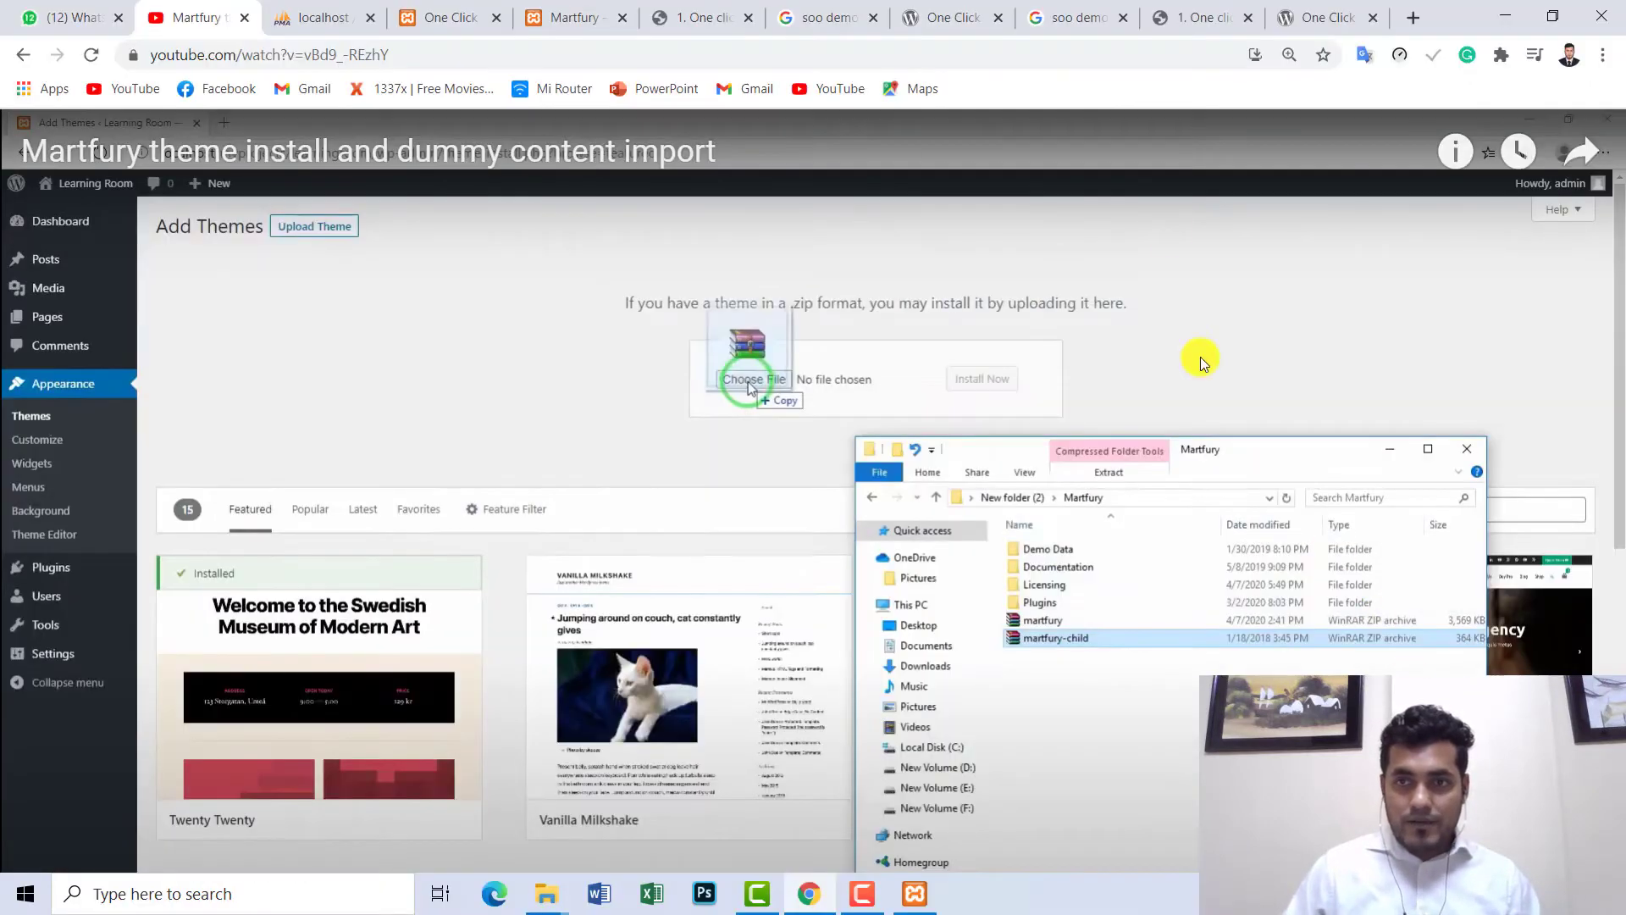
left_click(245, 17)
- Return to the soo demo importer free download results via the open tabs, then minimize Chrome
left_click(1200, 19)
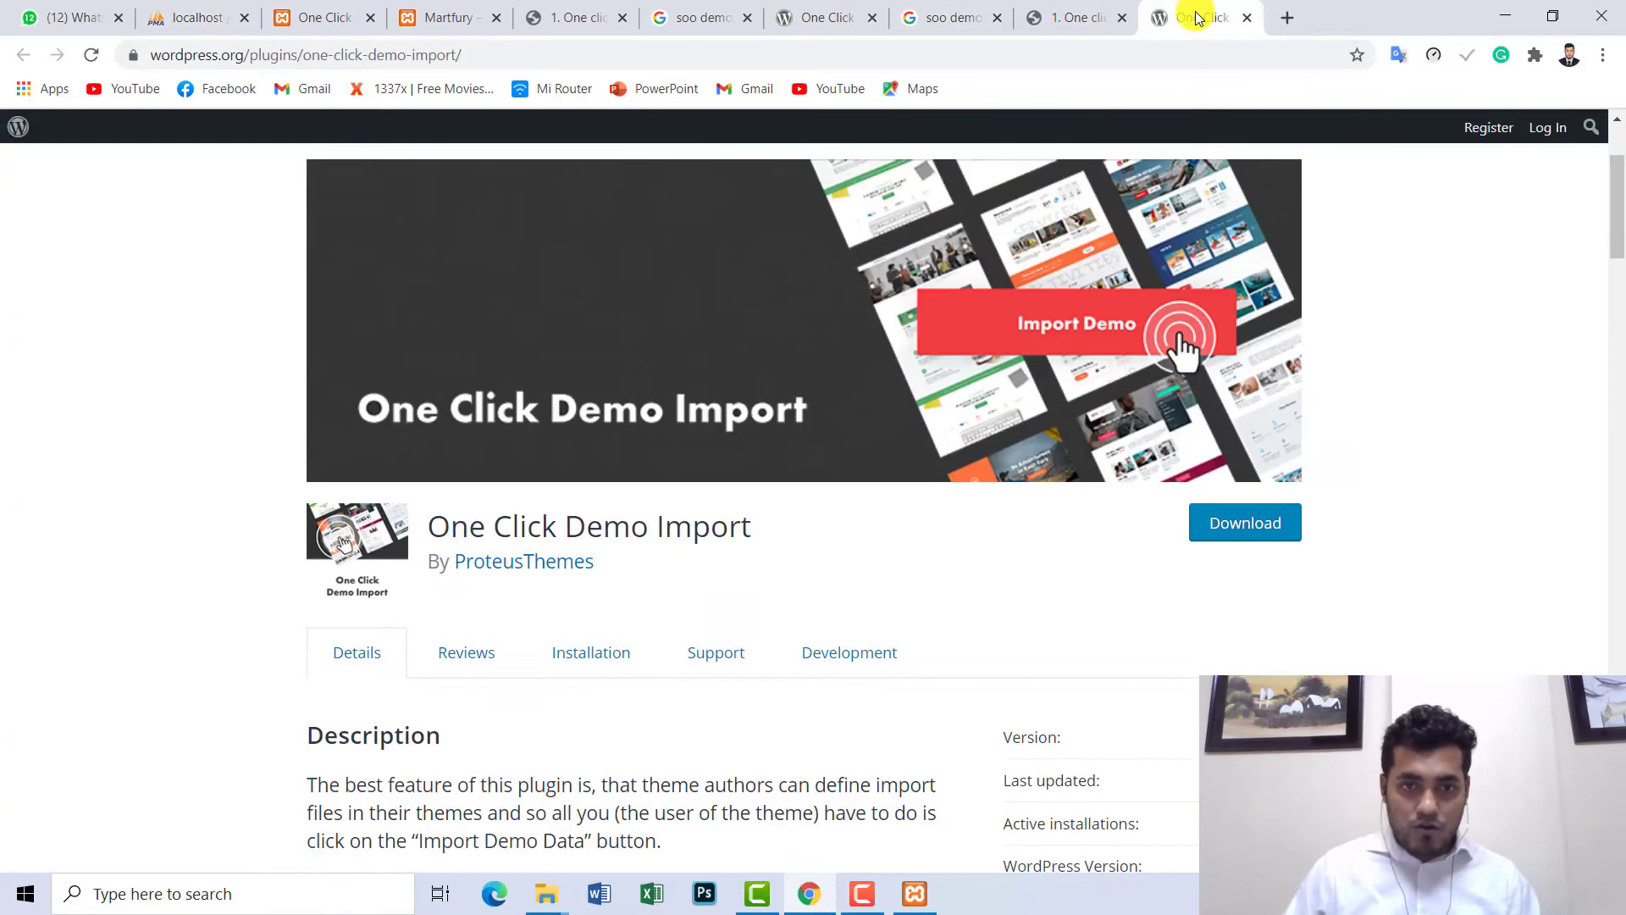
left_click(1038, 17)
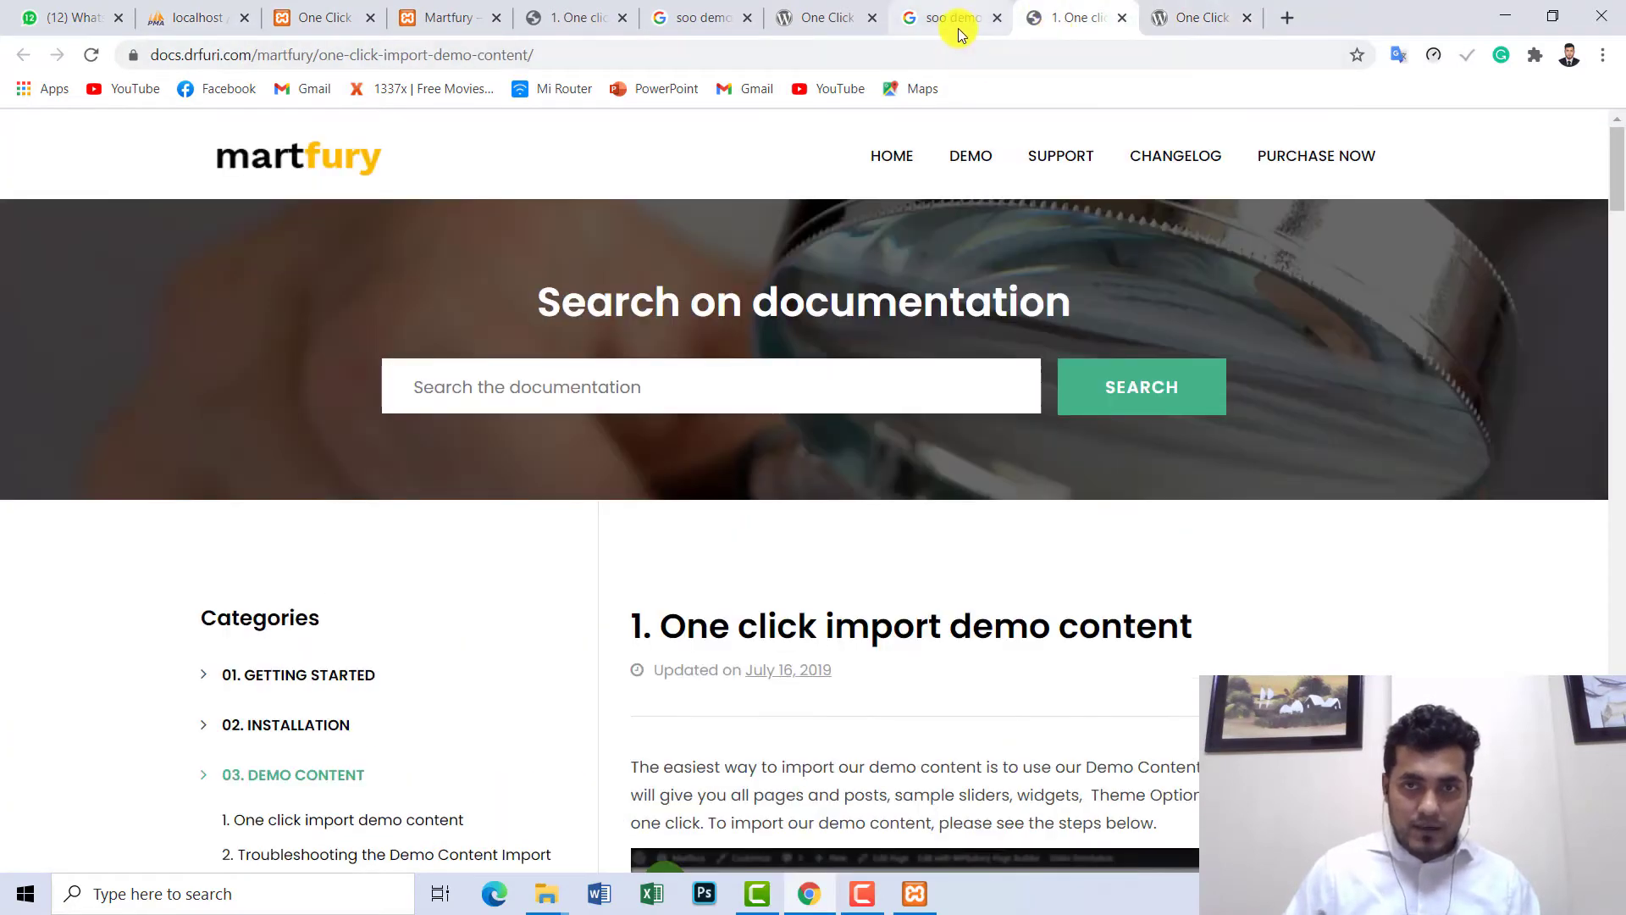
left_click(983, 9)
scroll(828, 272, "up", 2)
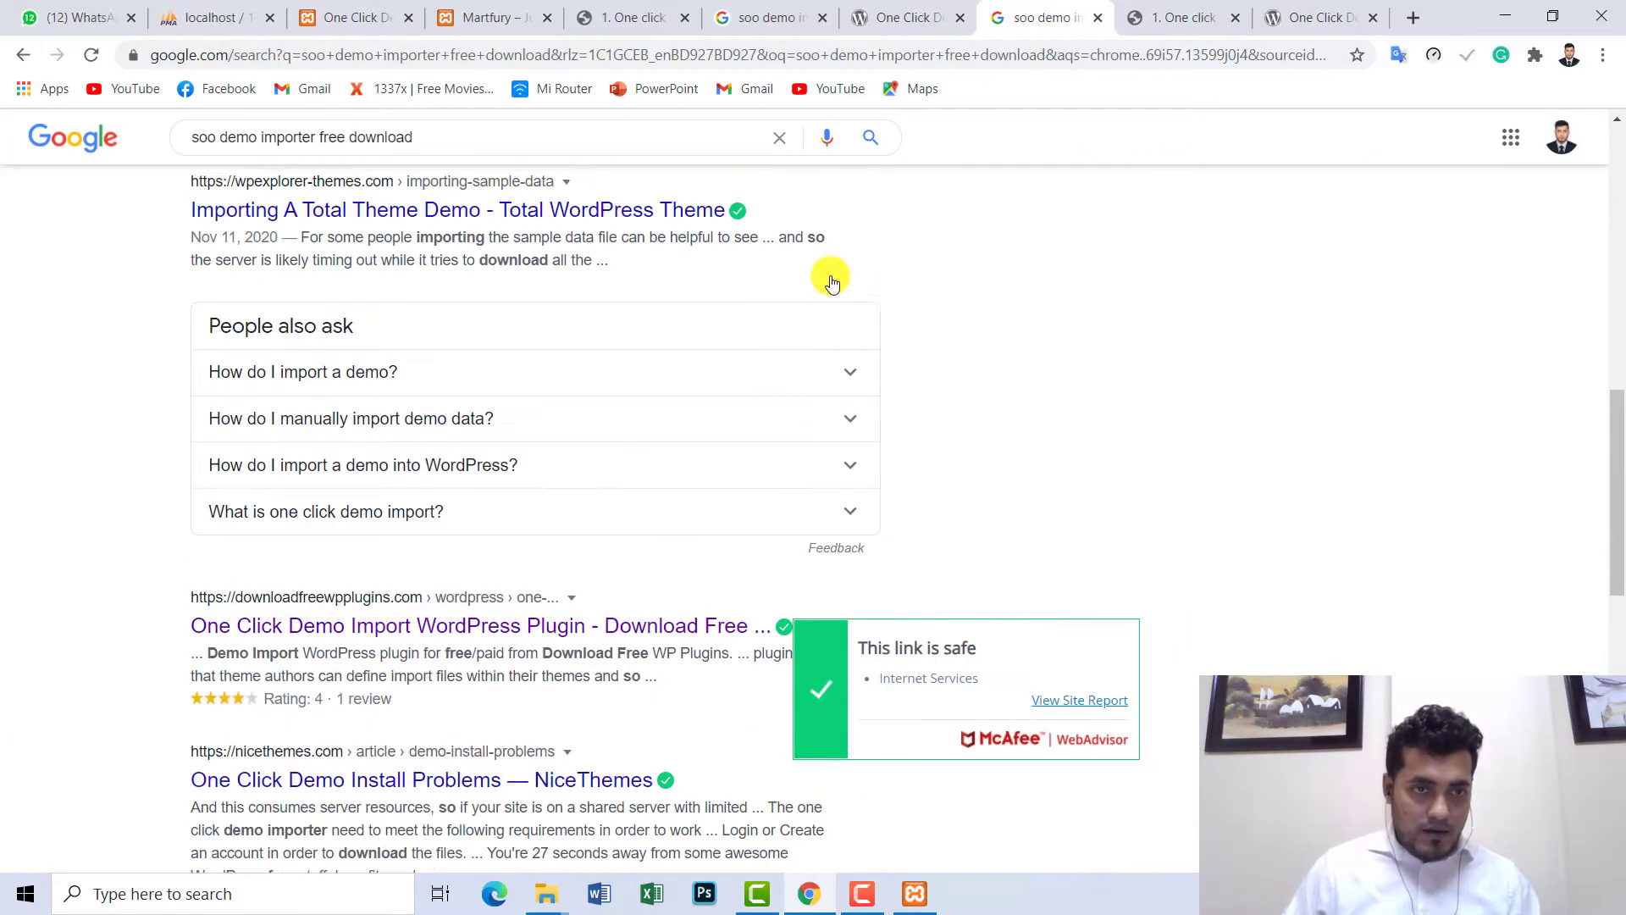
scroll(546, 258, "up", 4)
scroll(547, 259, "up", 8)
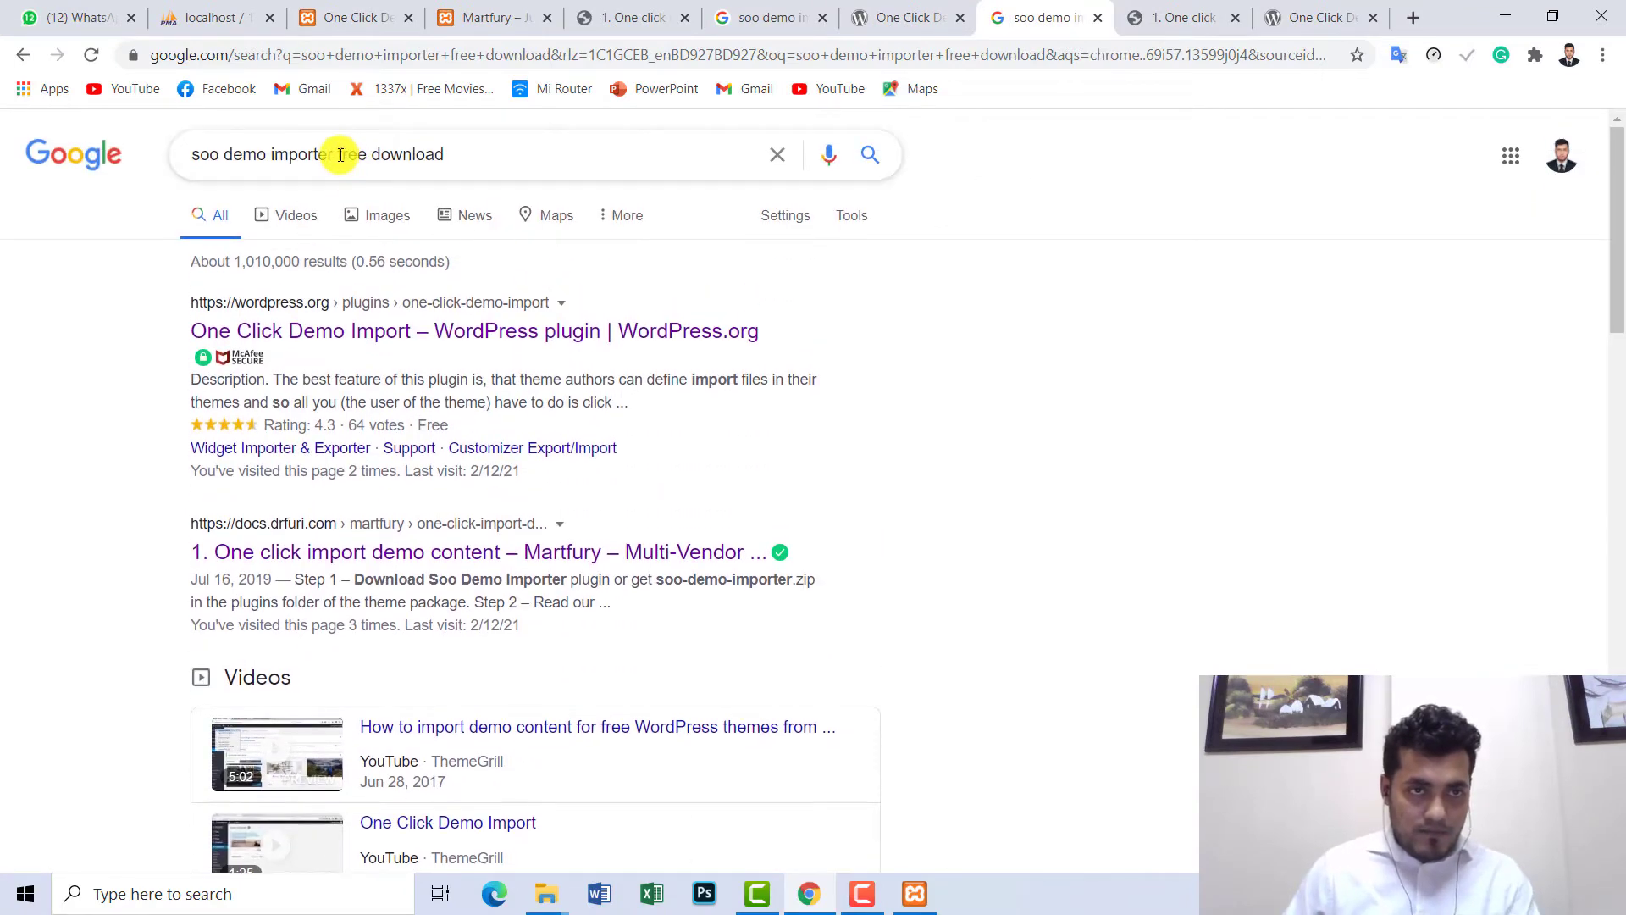
left_click_drag(338, 156, 483, 153)
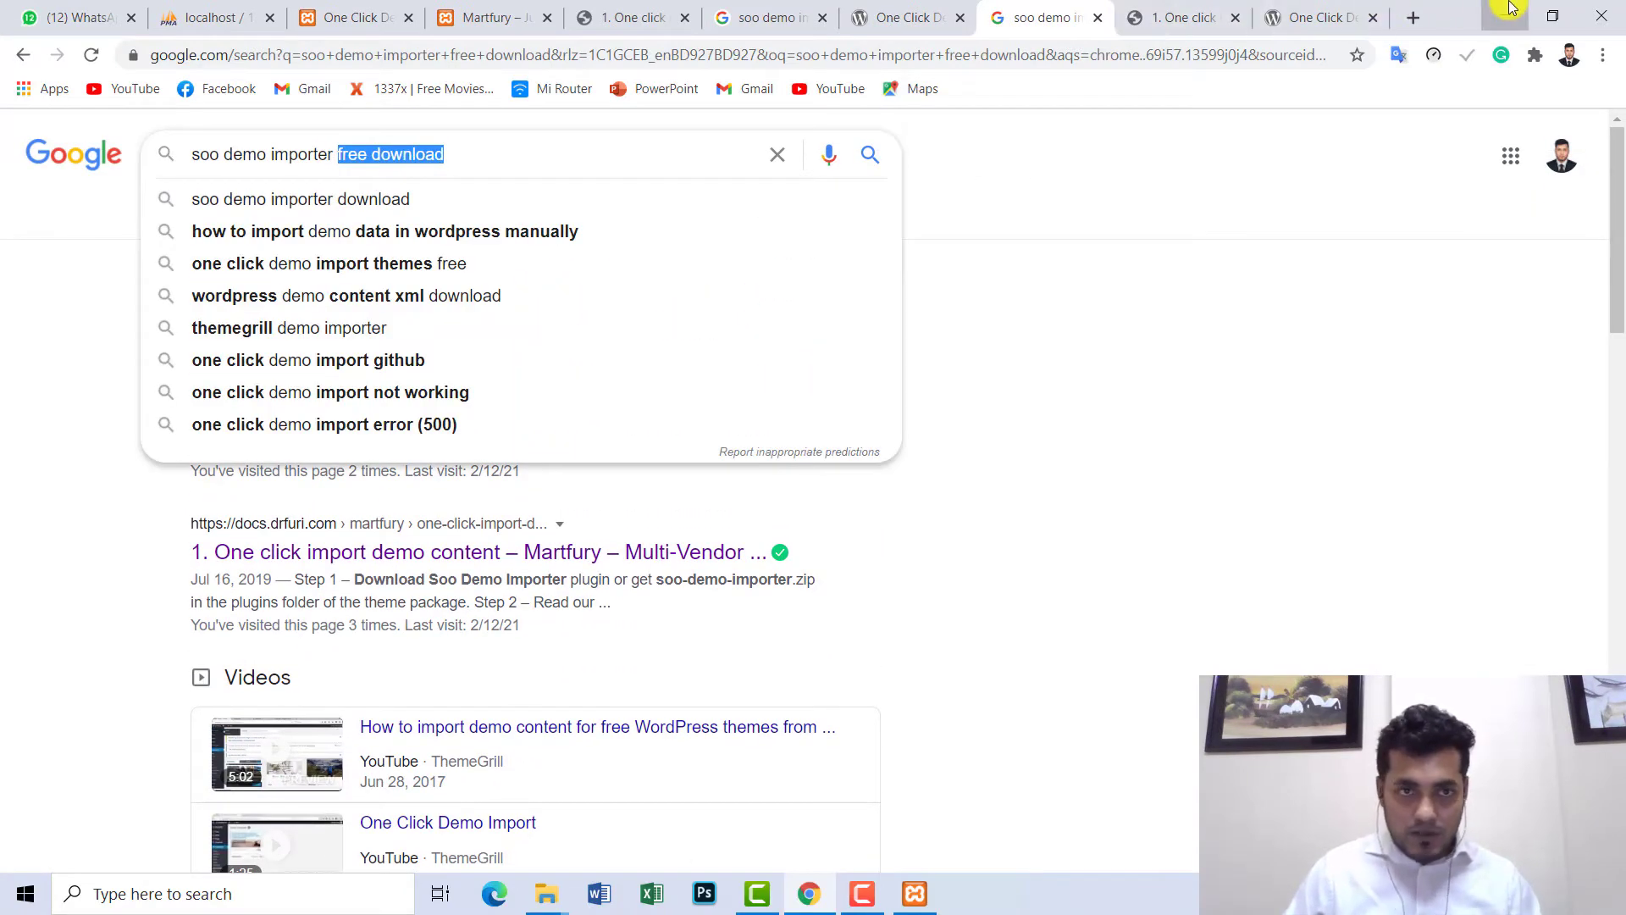
left_click(1505, 16)
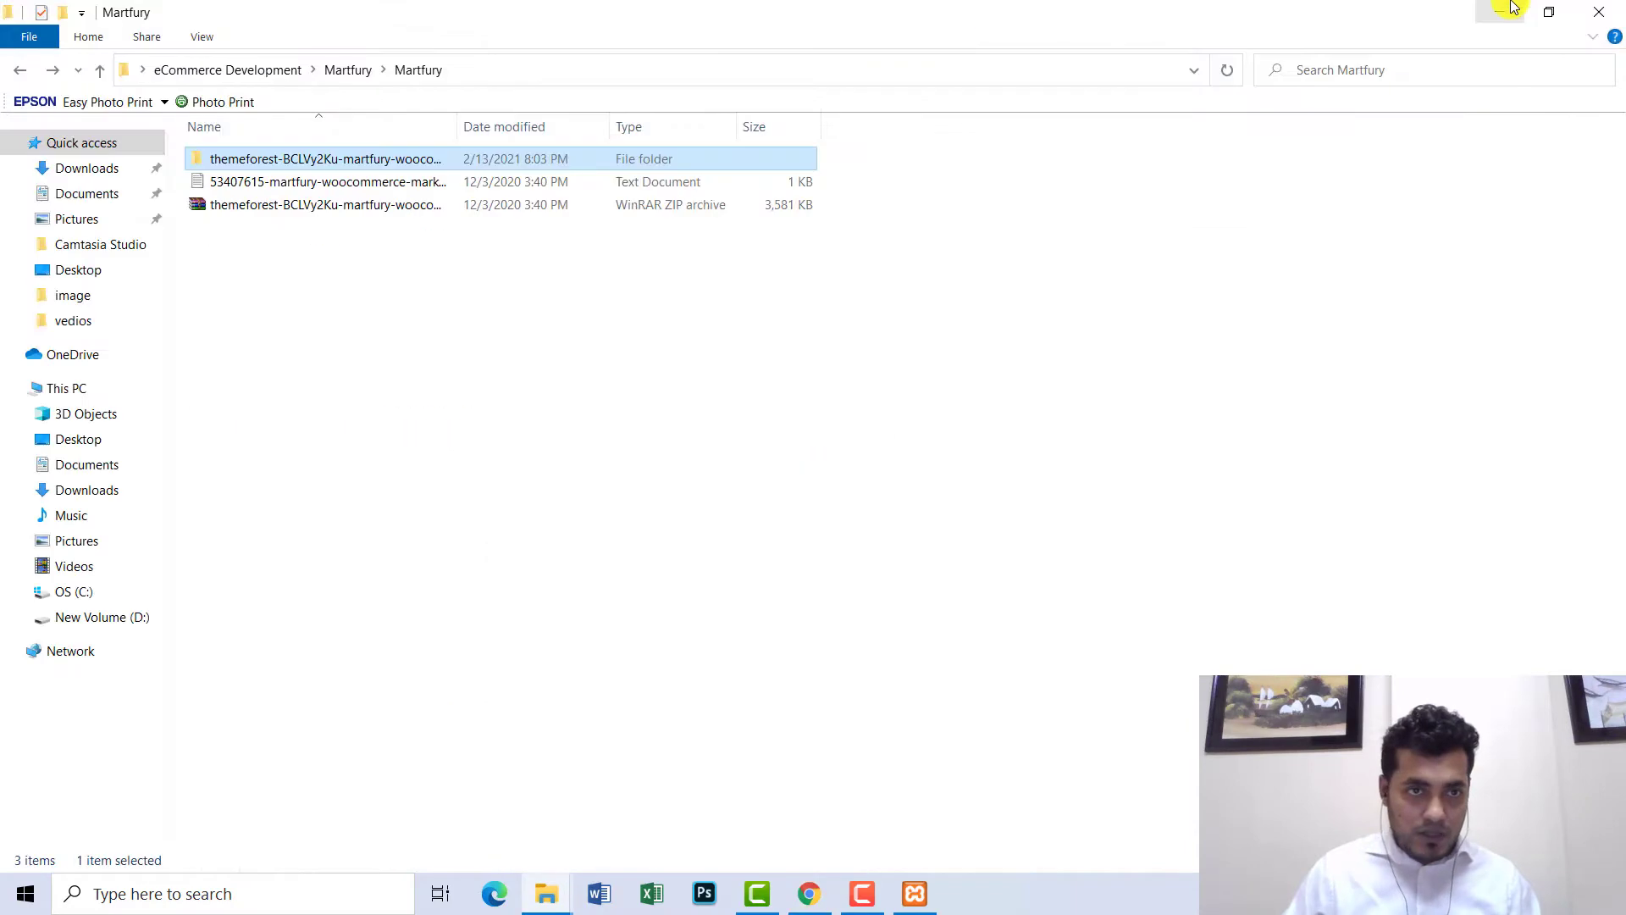
- Open themeforest > martfury, browse its folders from lang onward, then close File Explorer
double_click(353, 157)
double_click(353, 158)
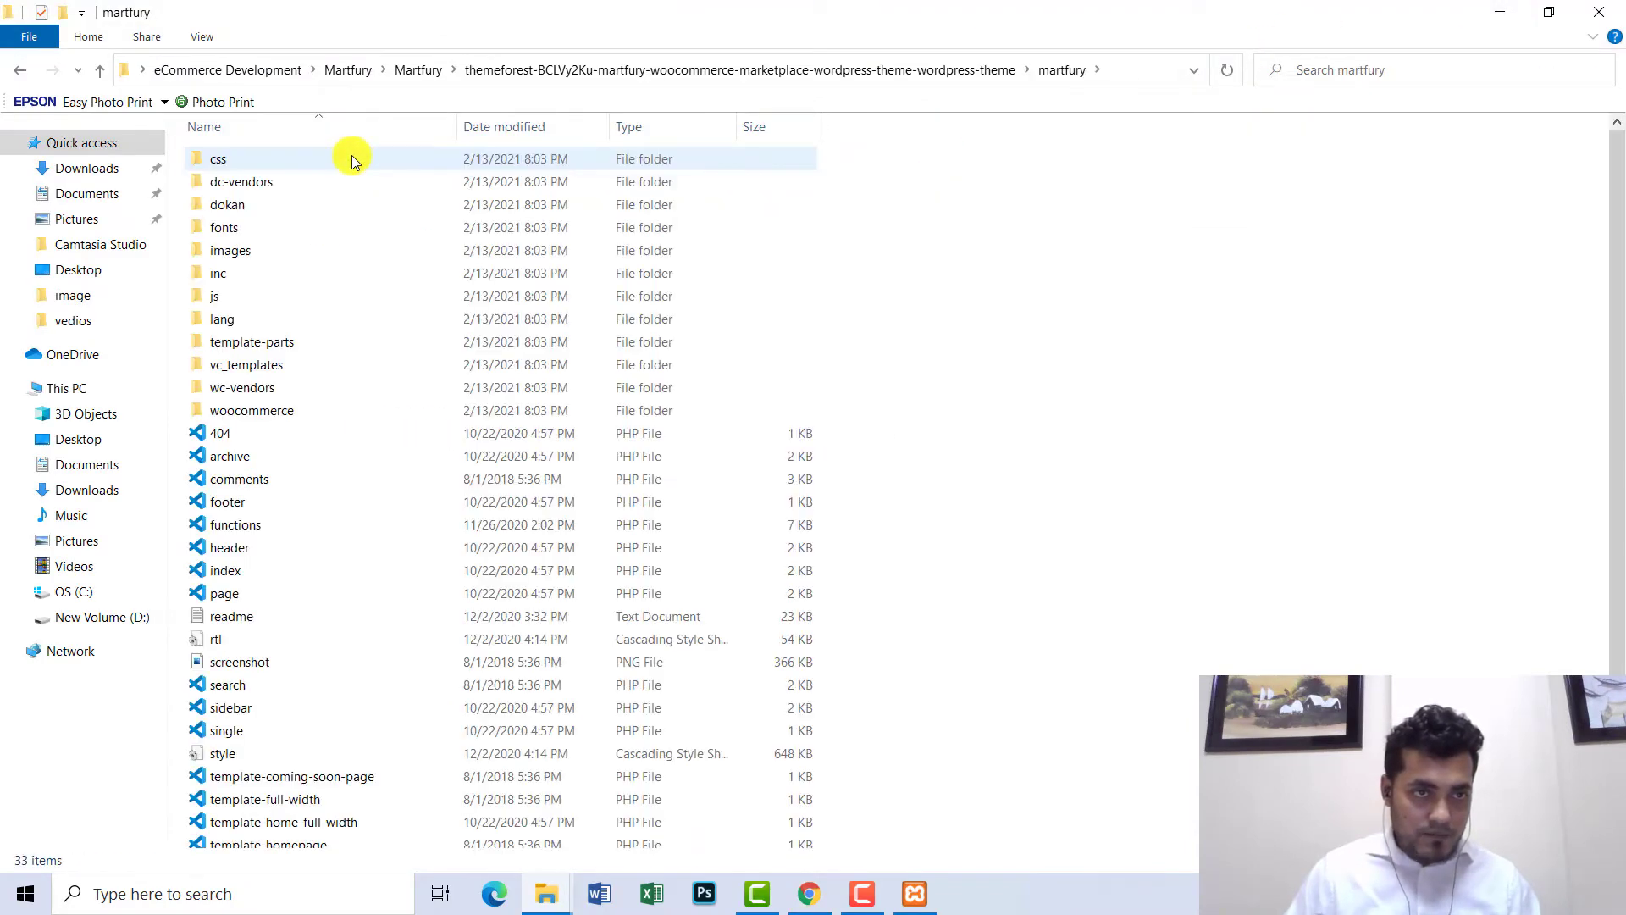
left_click(269, 322)
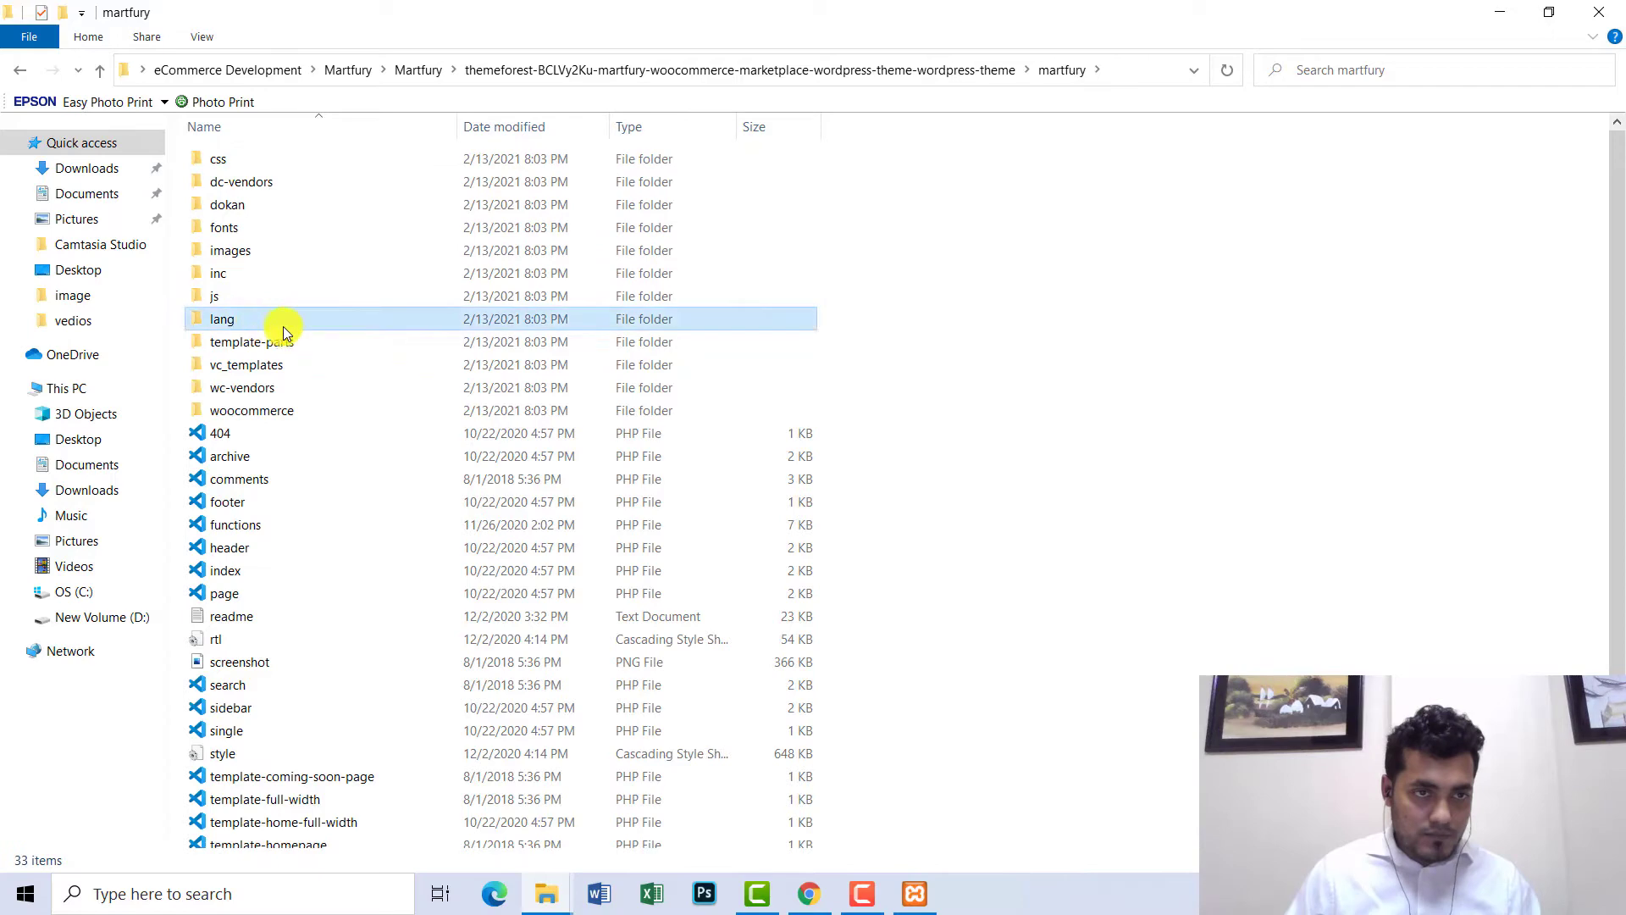
key("d")
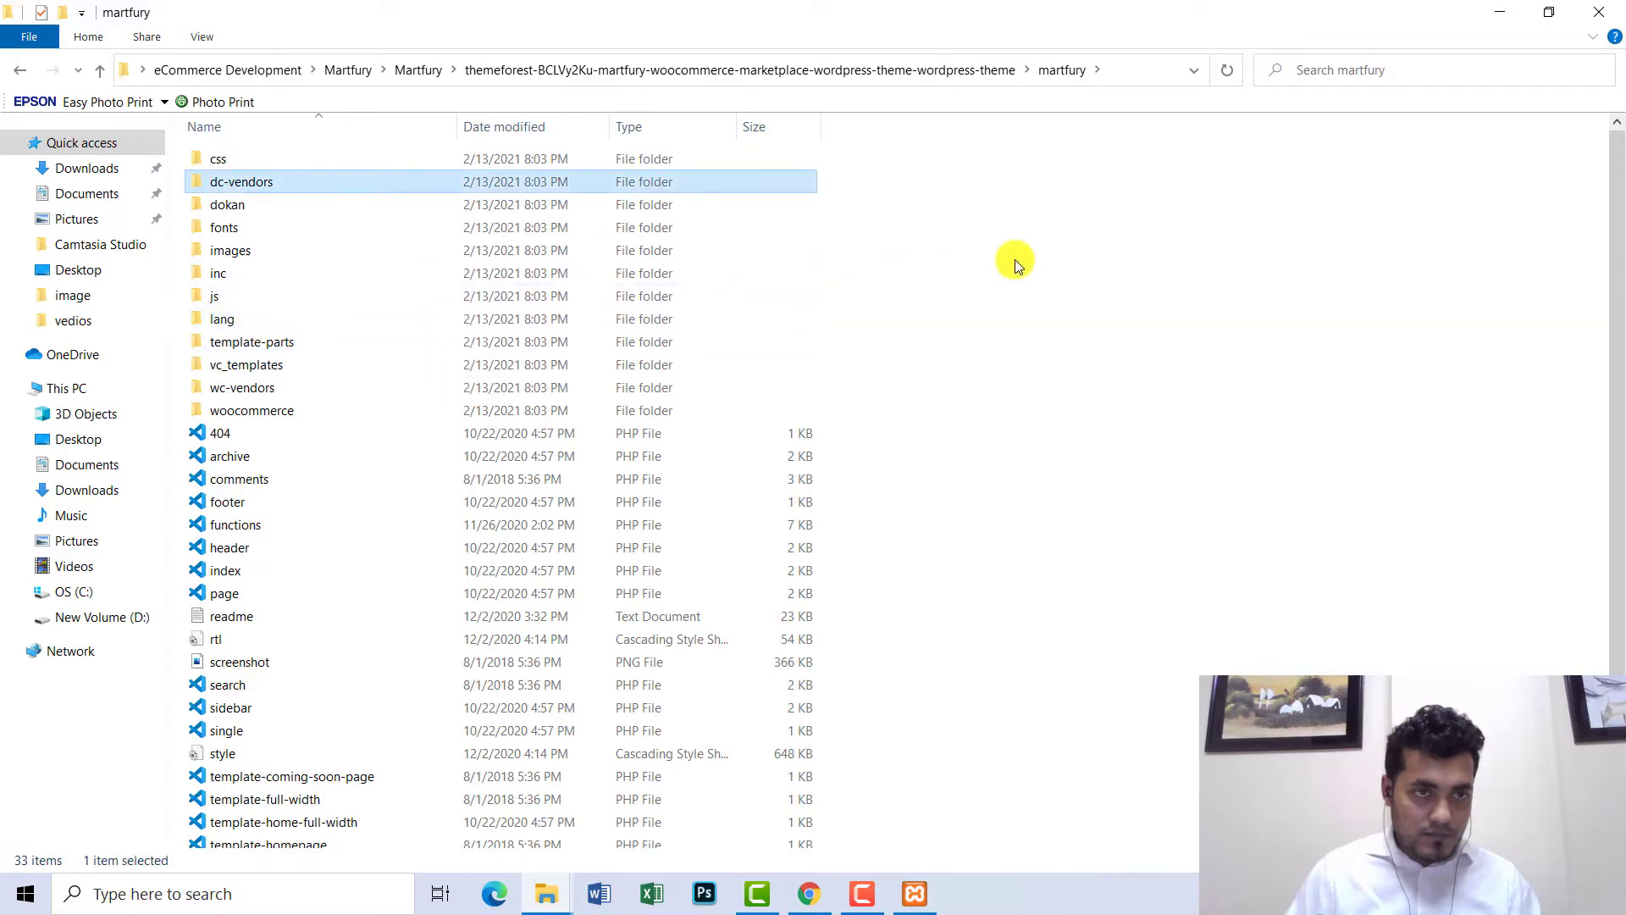
key("d")
key("d")
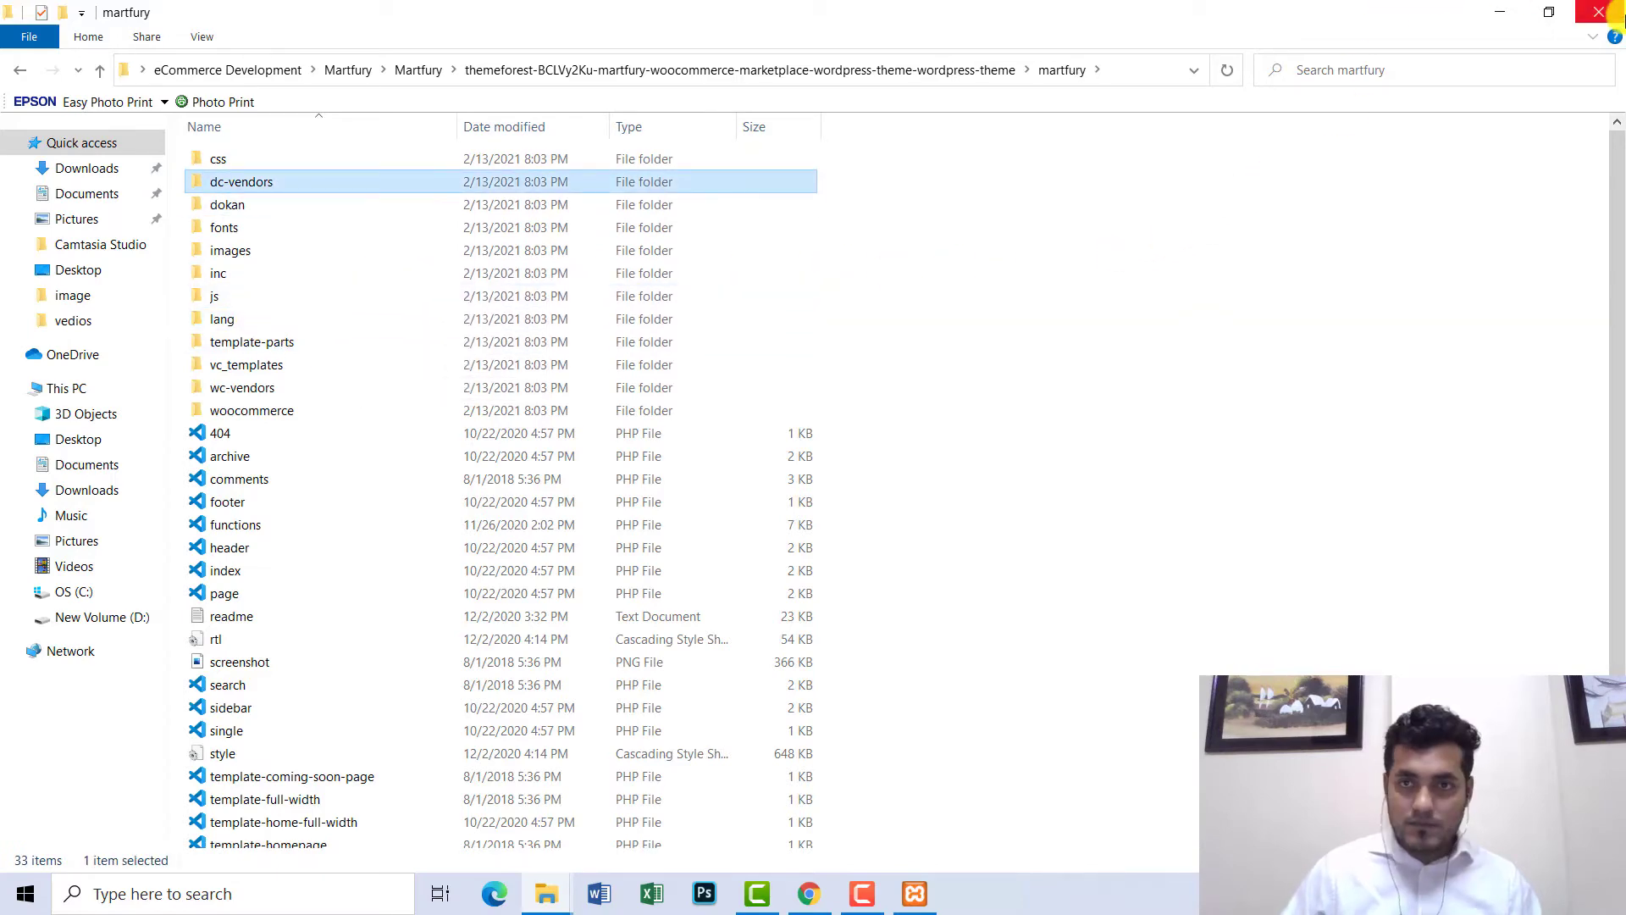
left_click(1614, 13)
- Refresh the desktop, then find Firefox through Windows search and launch it
right_click(635, 139)
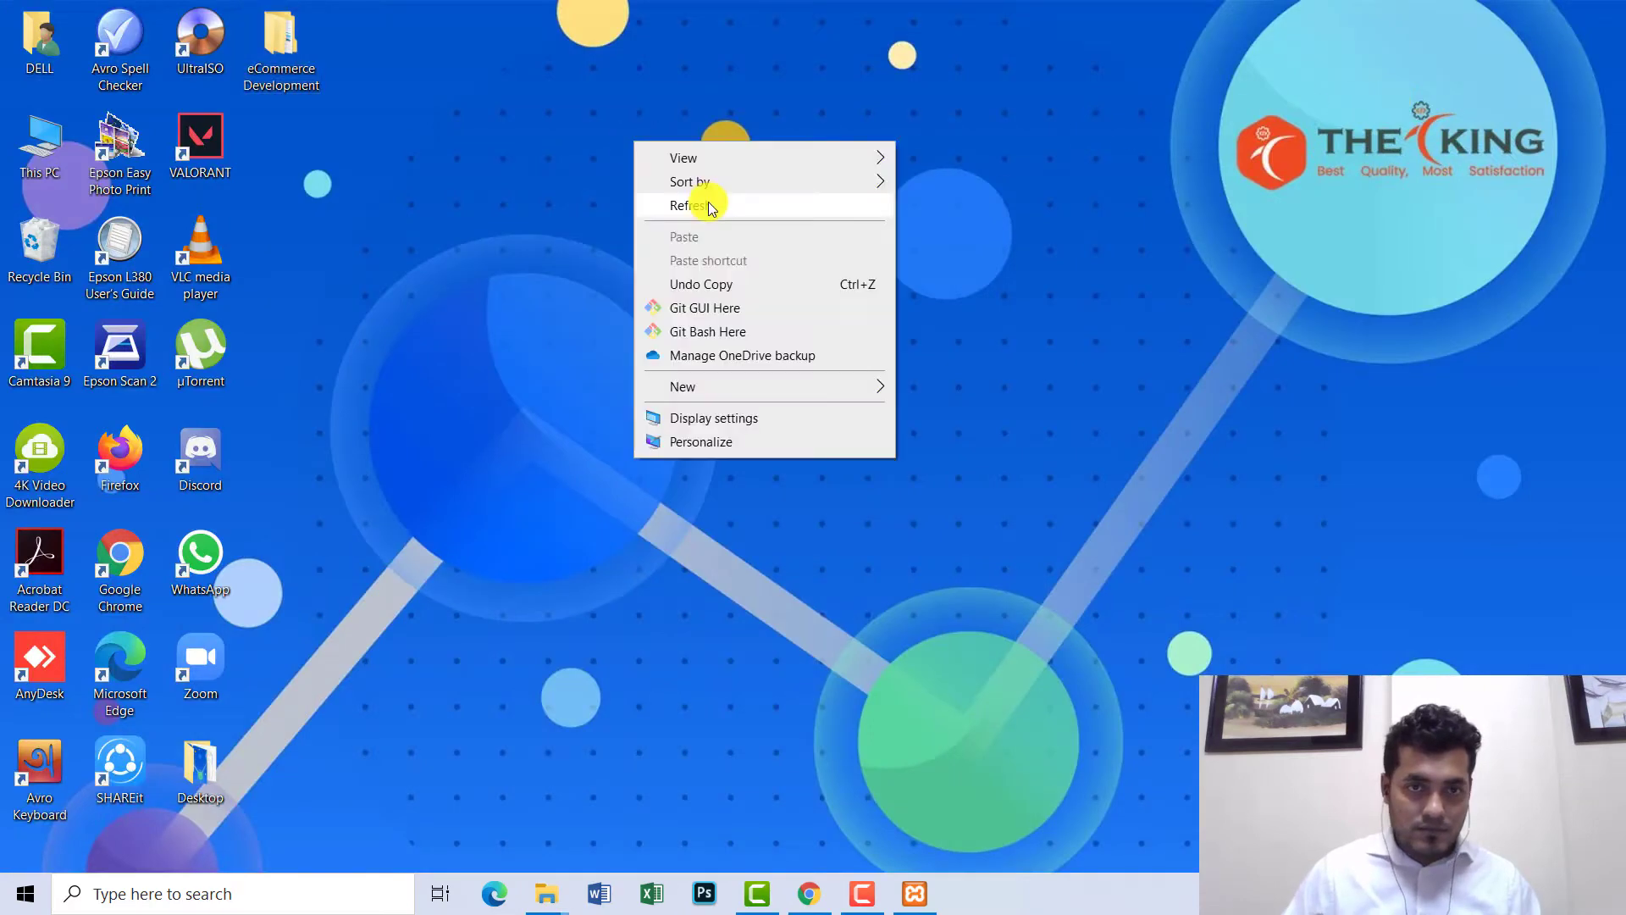
left_click(708, 205)
left_click(227, 881)
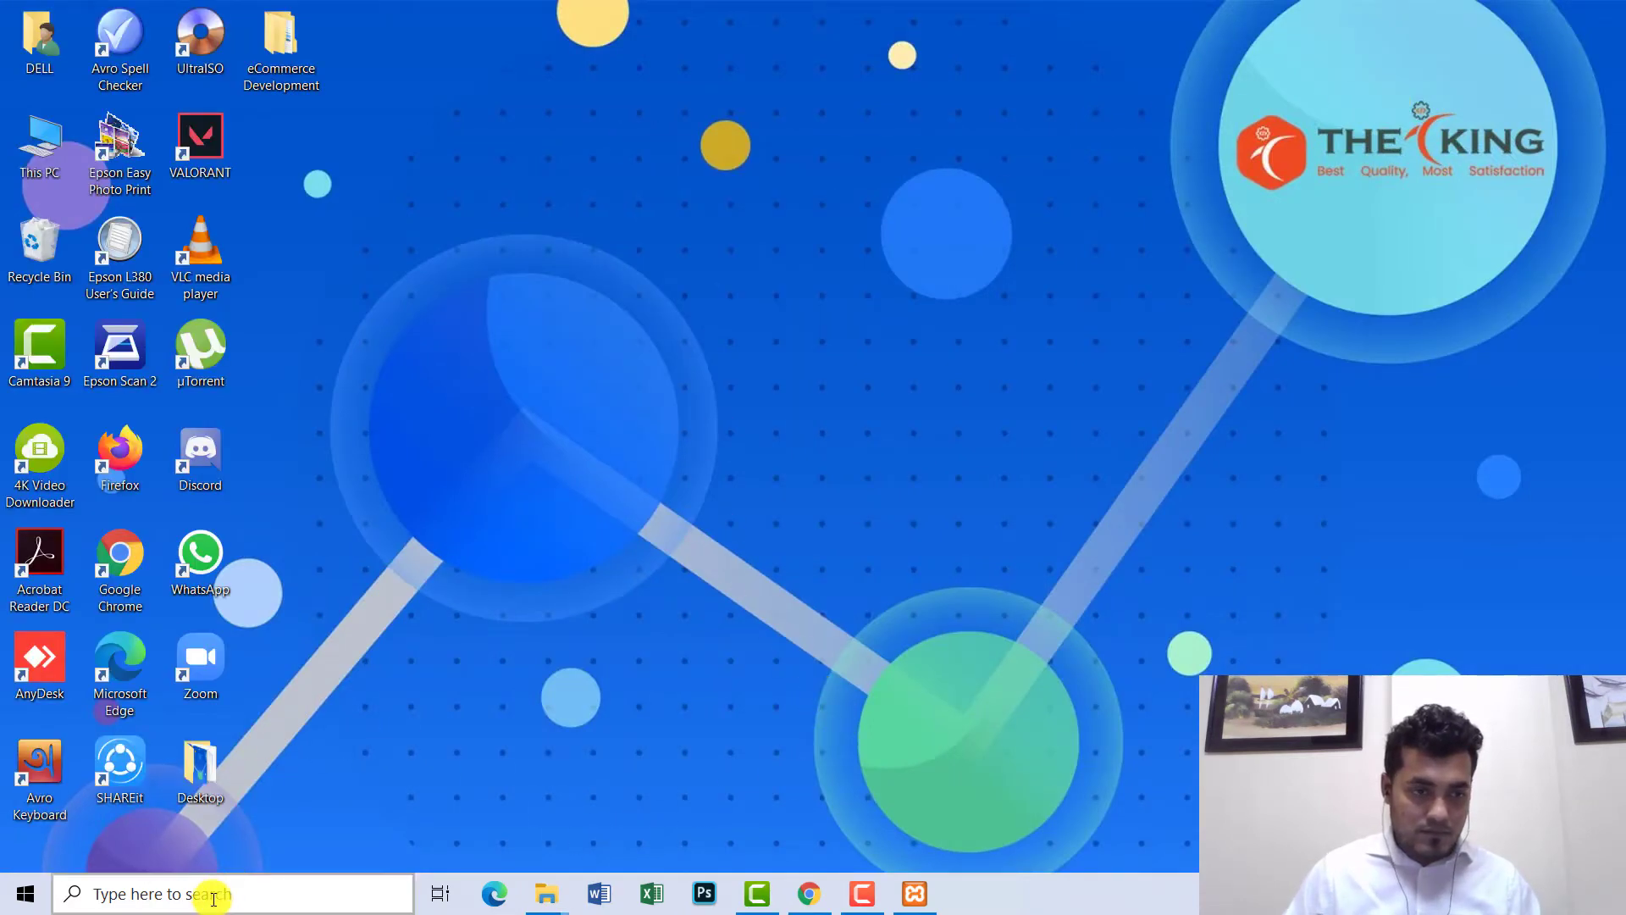
type("firefox")
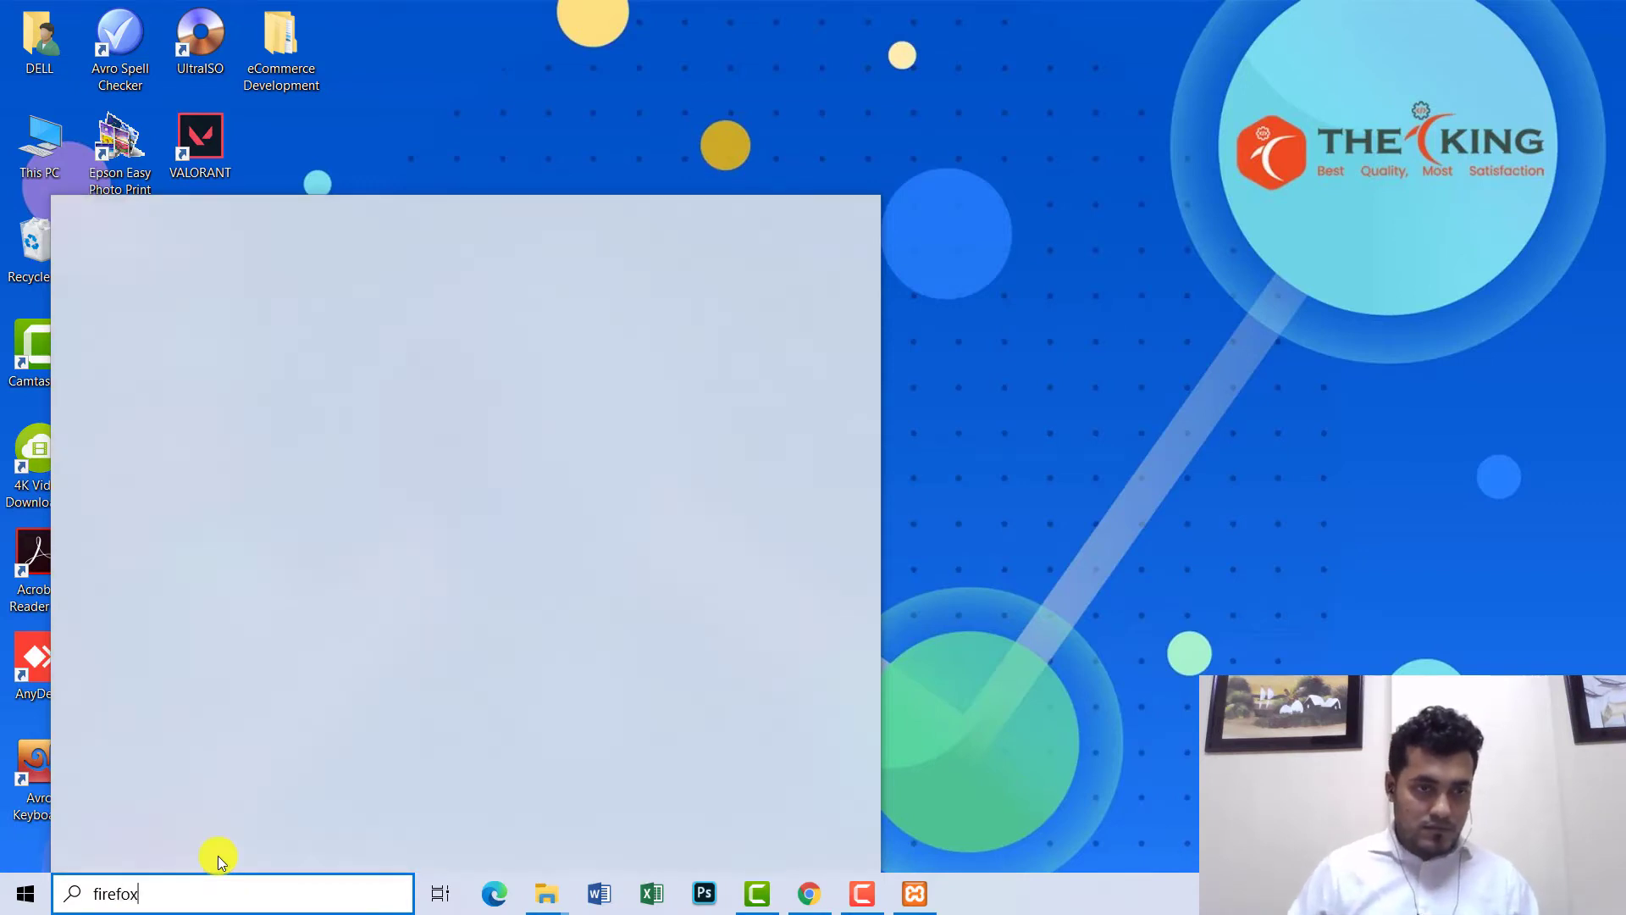
key("BackSpace")
key("BackSpace")
key("BackSpace")
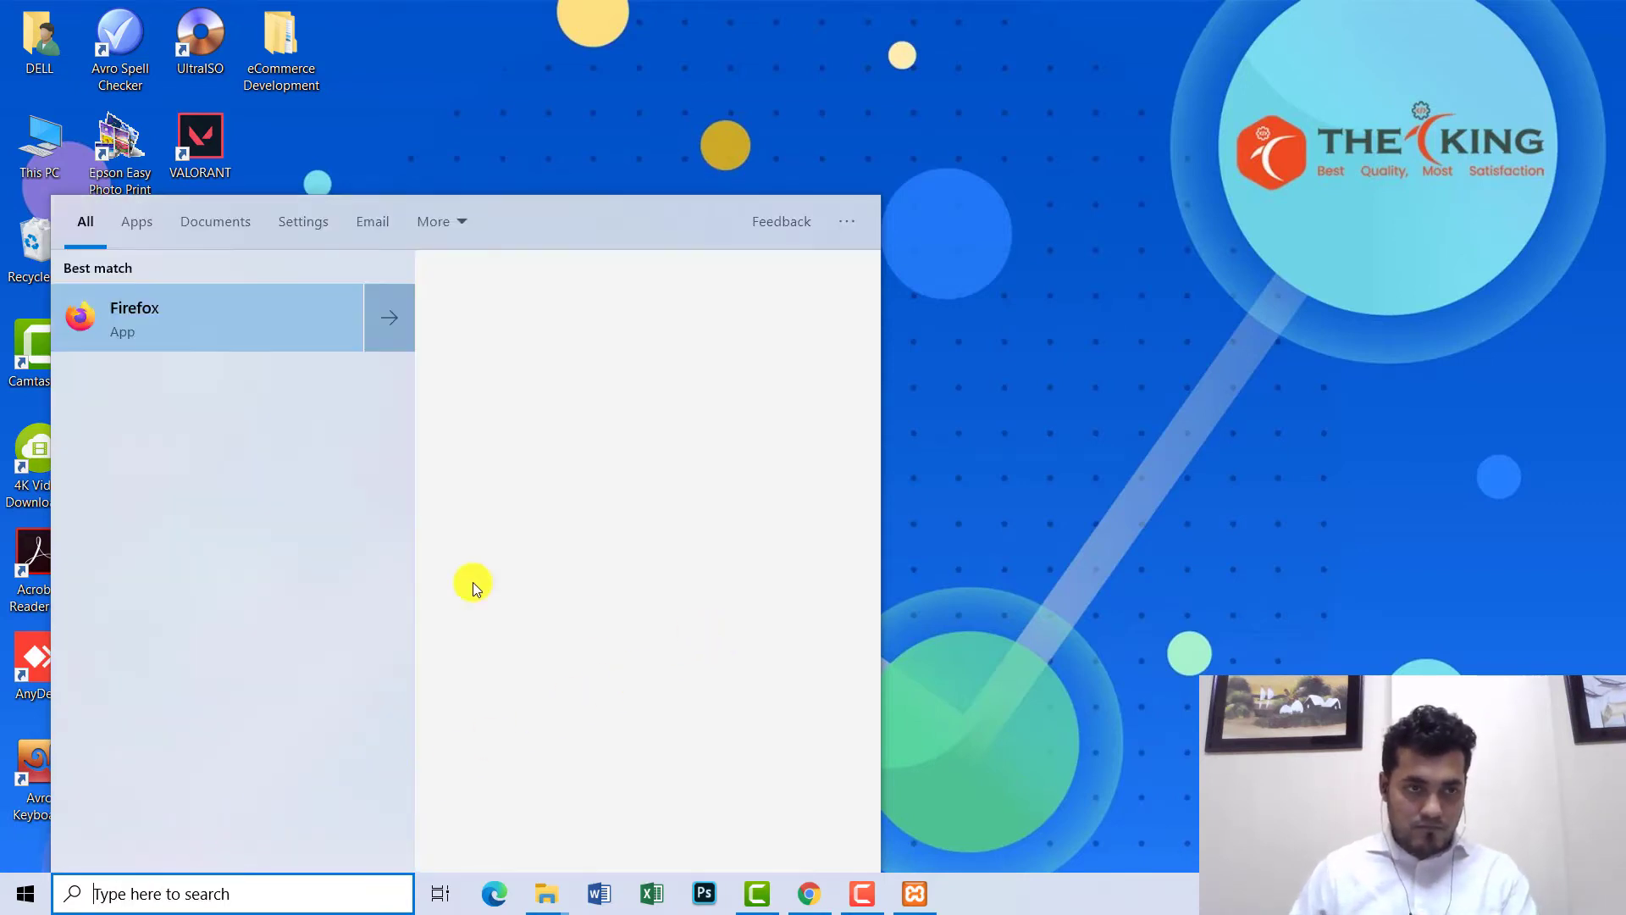
type("f")
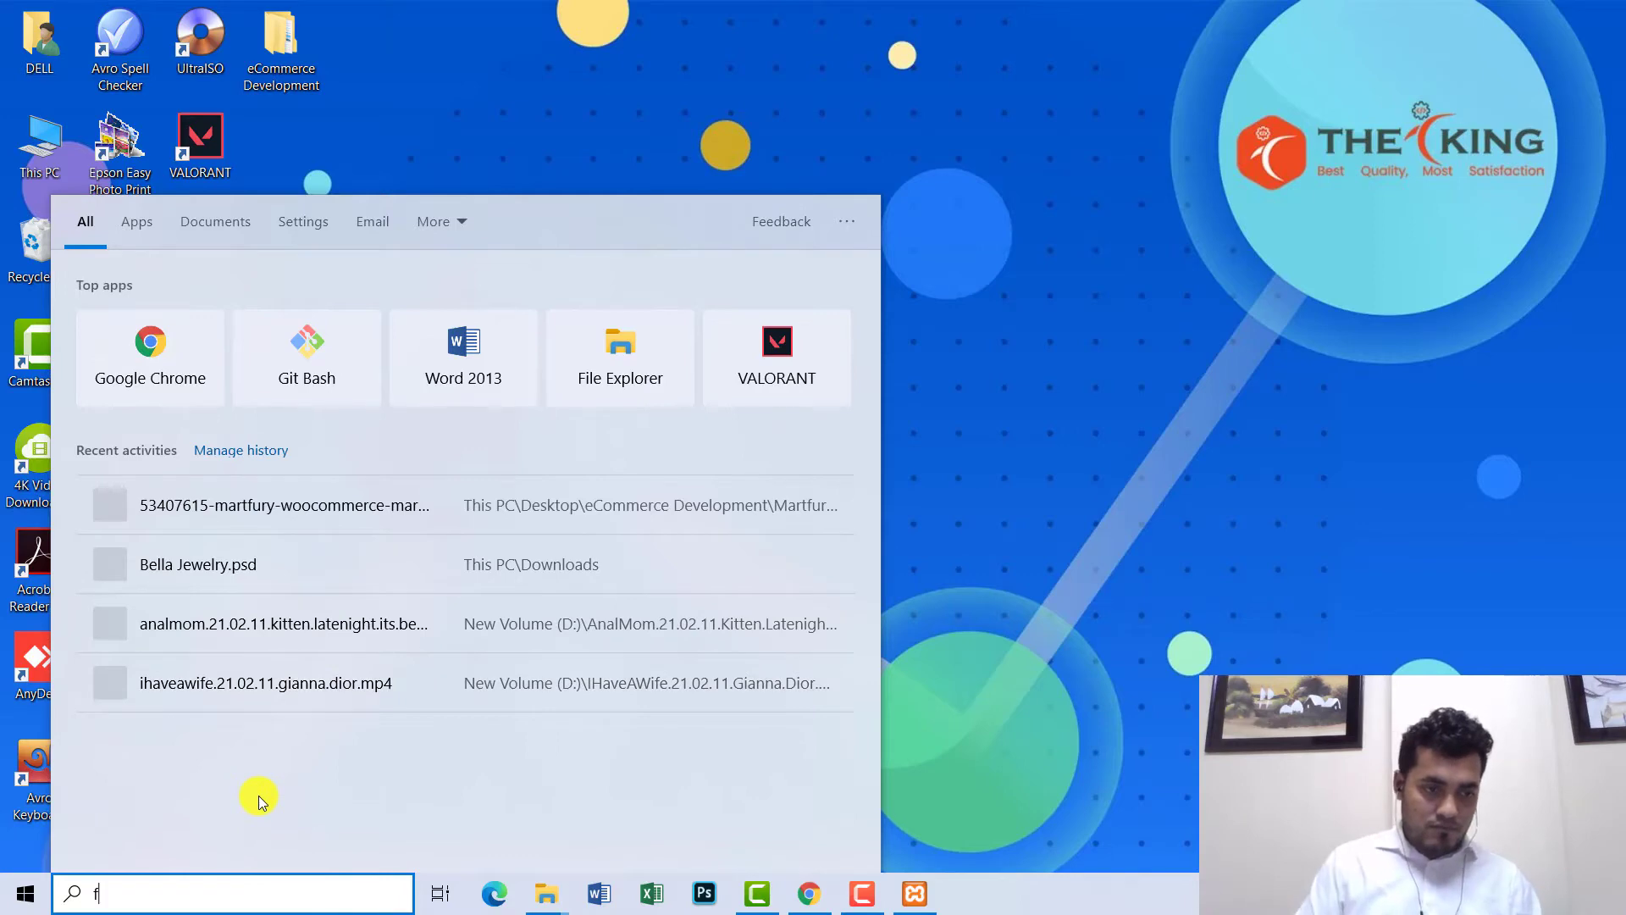
type("ire")
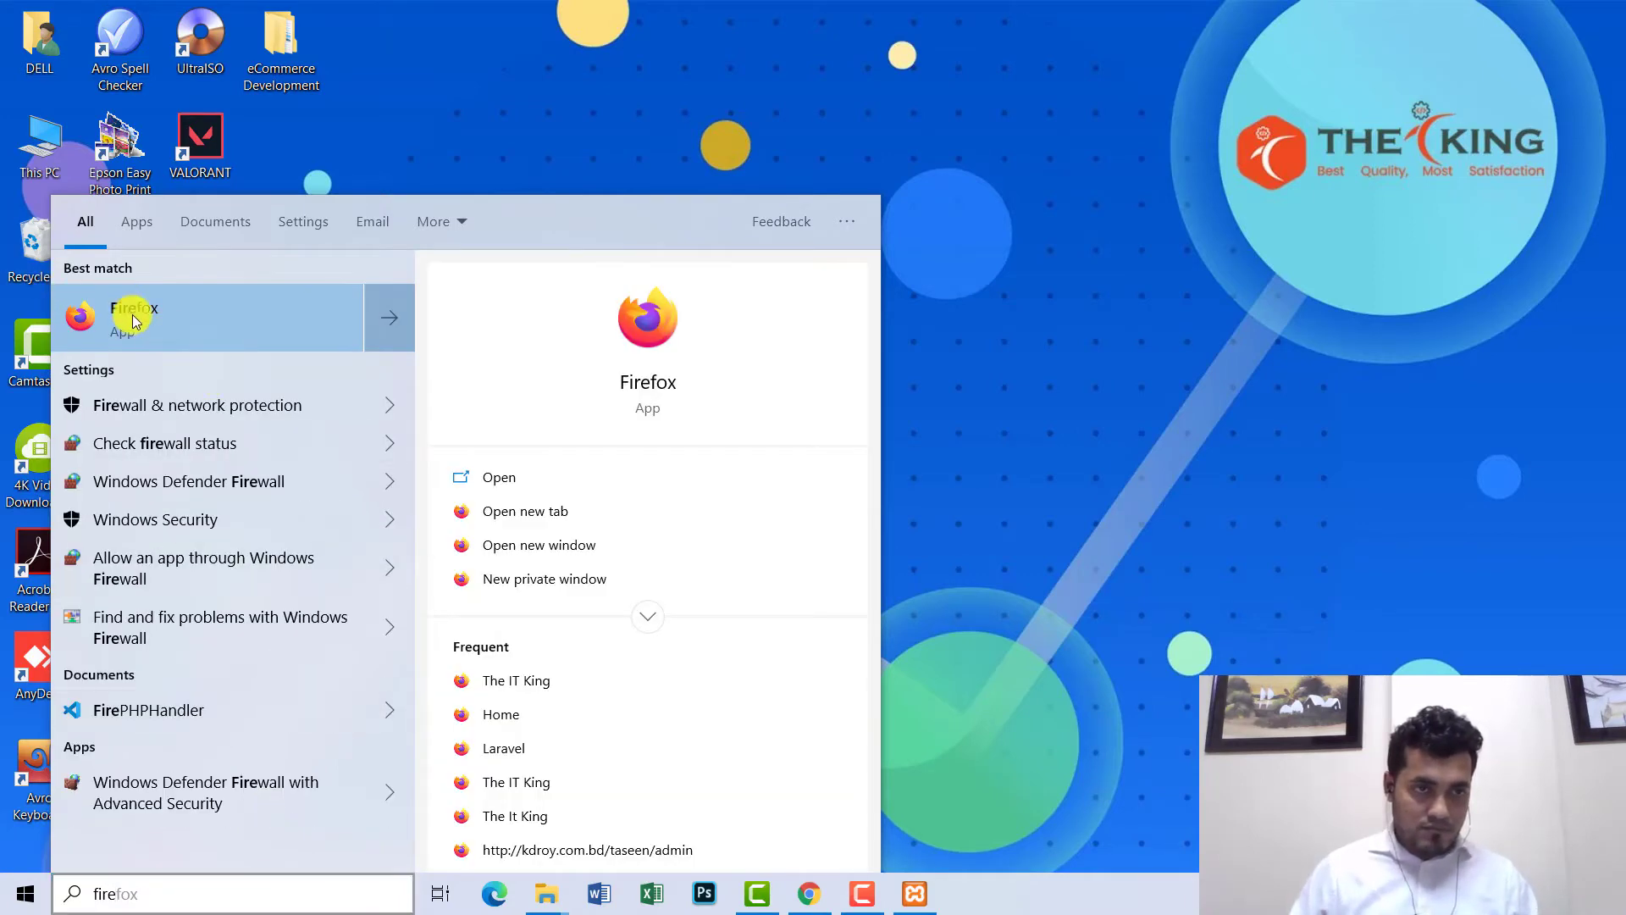
left_click(132, 321)
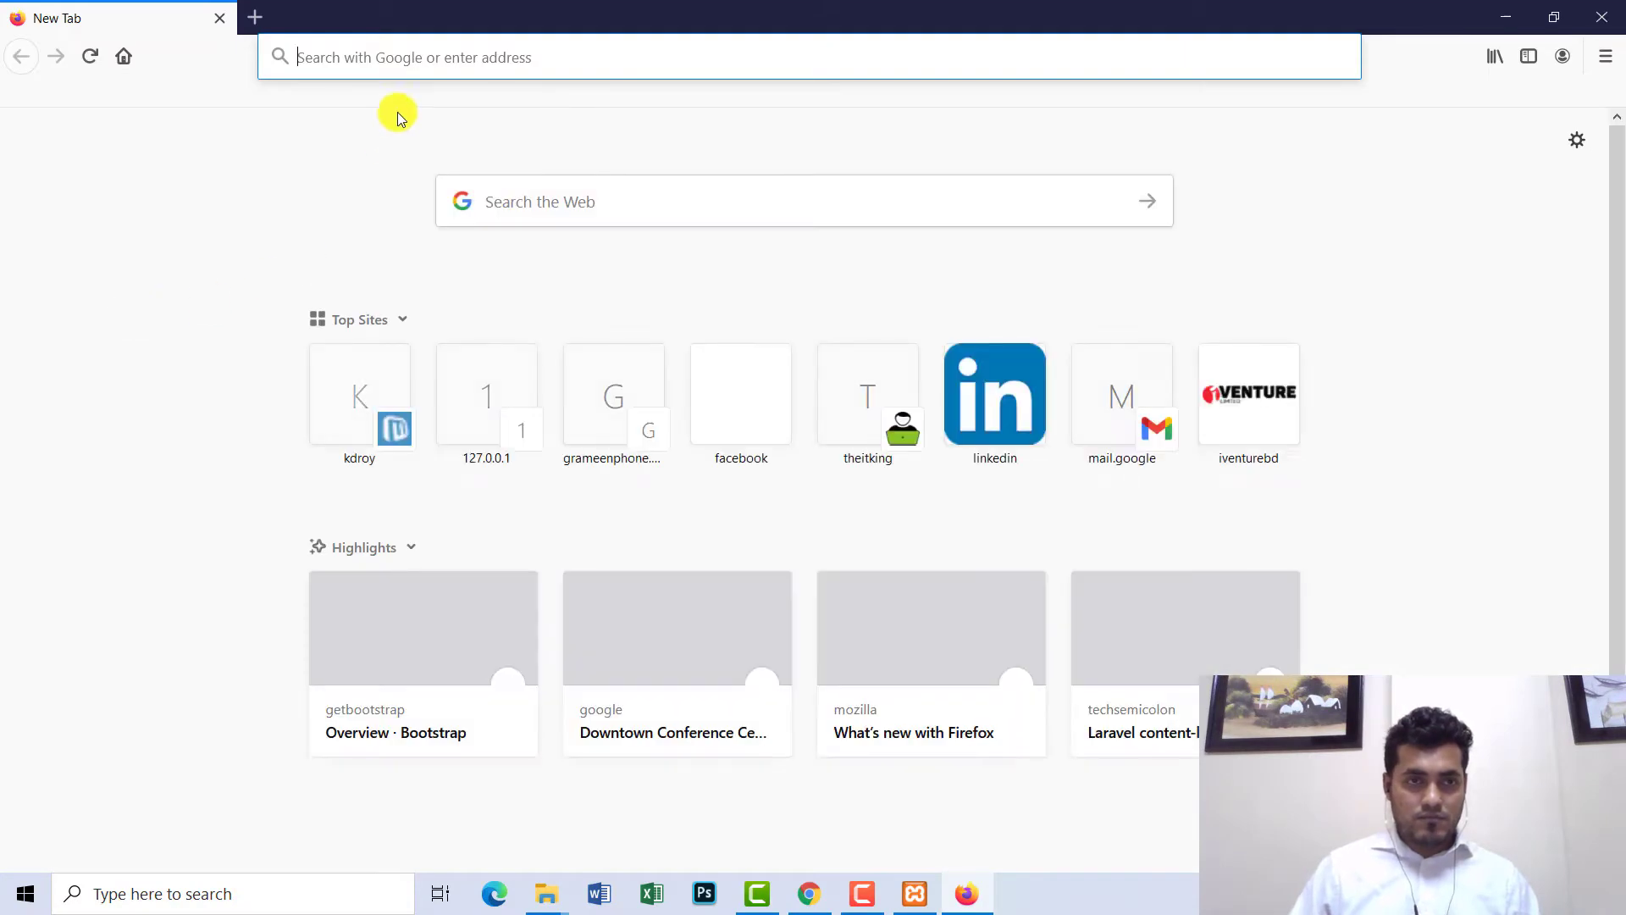
- Google 'soo demo importer plugin download' in Firefox and open the Martfury docs result in a new tab
left_click(928, 482)
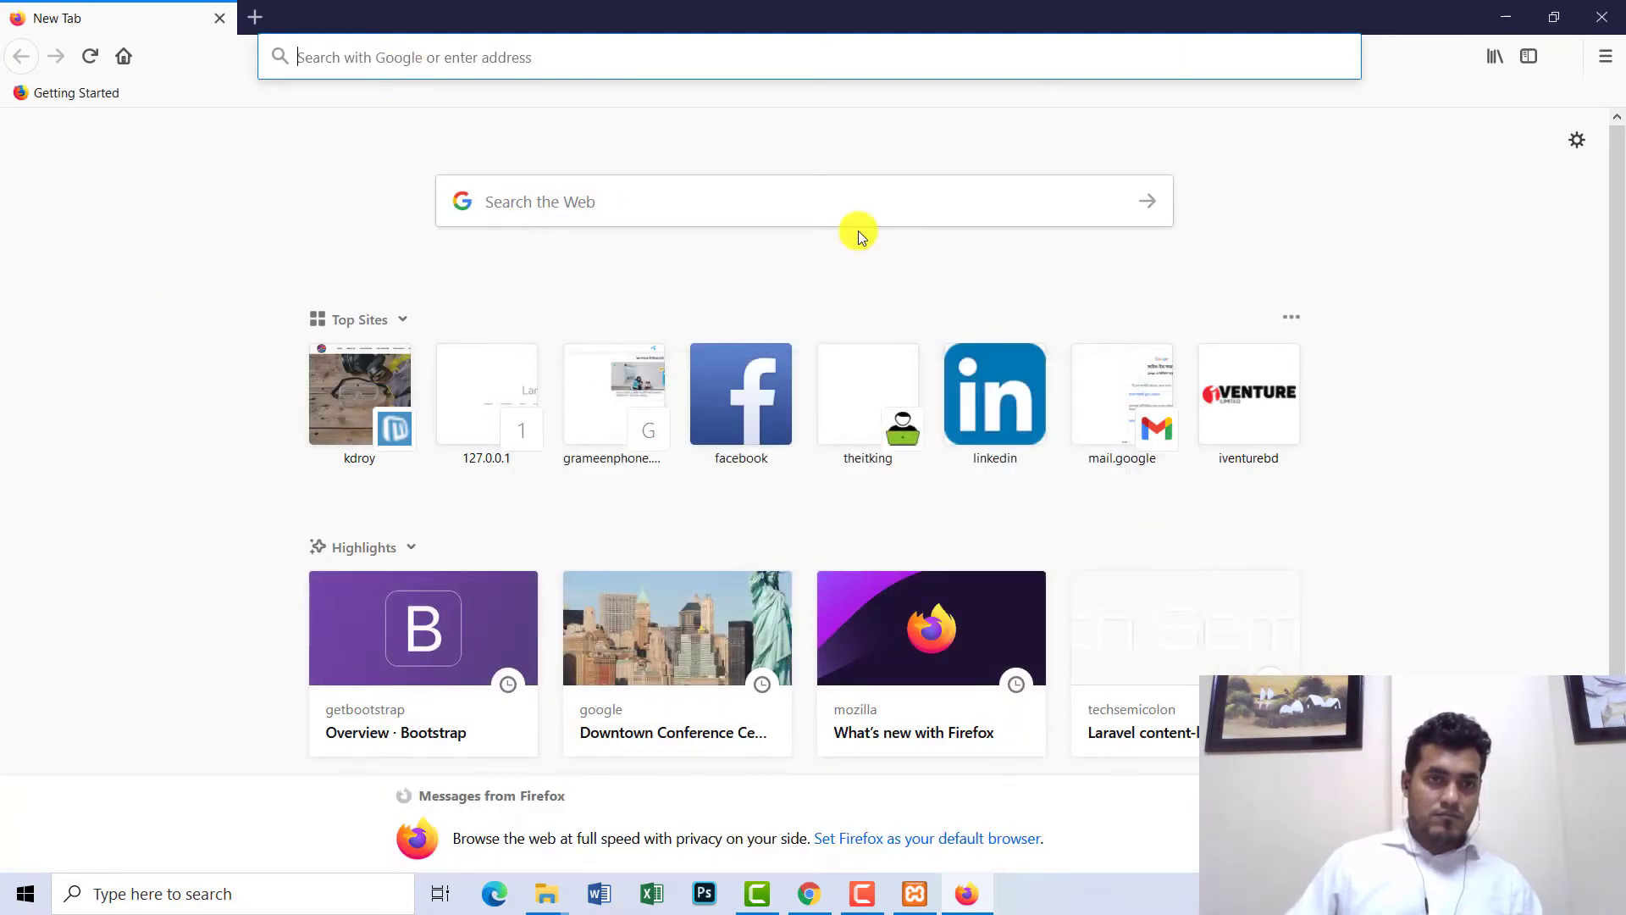
type("soo dem")
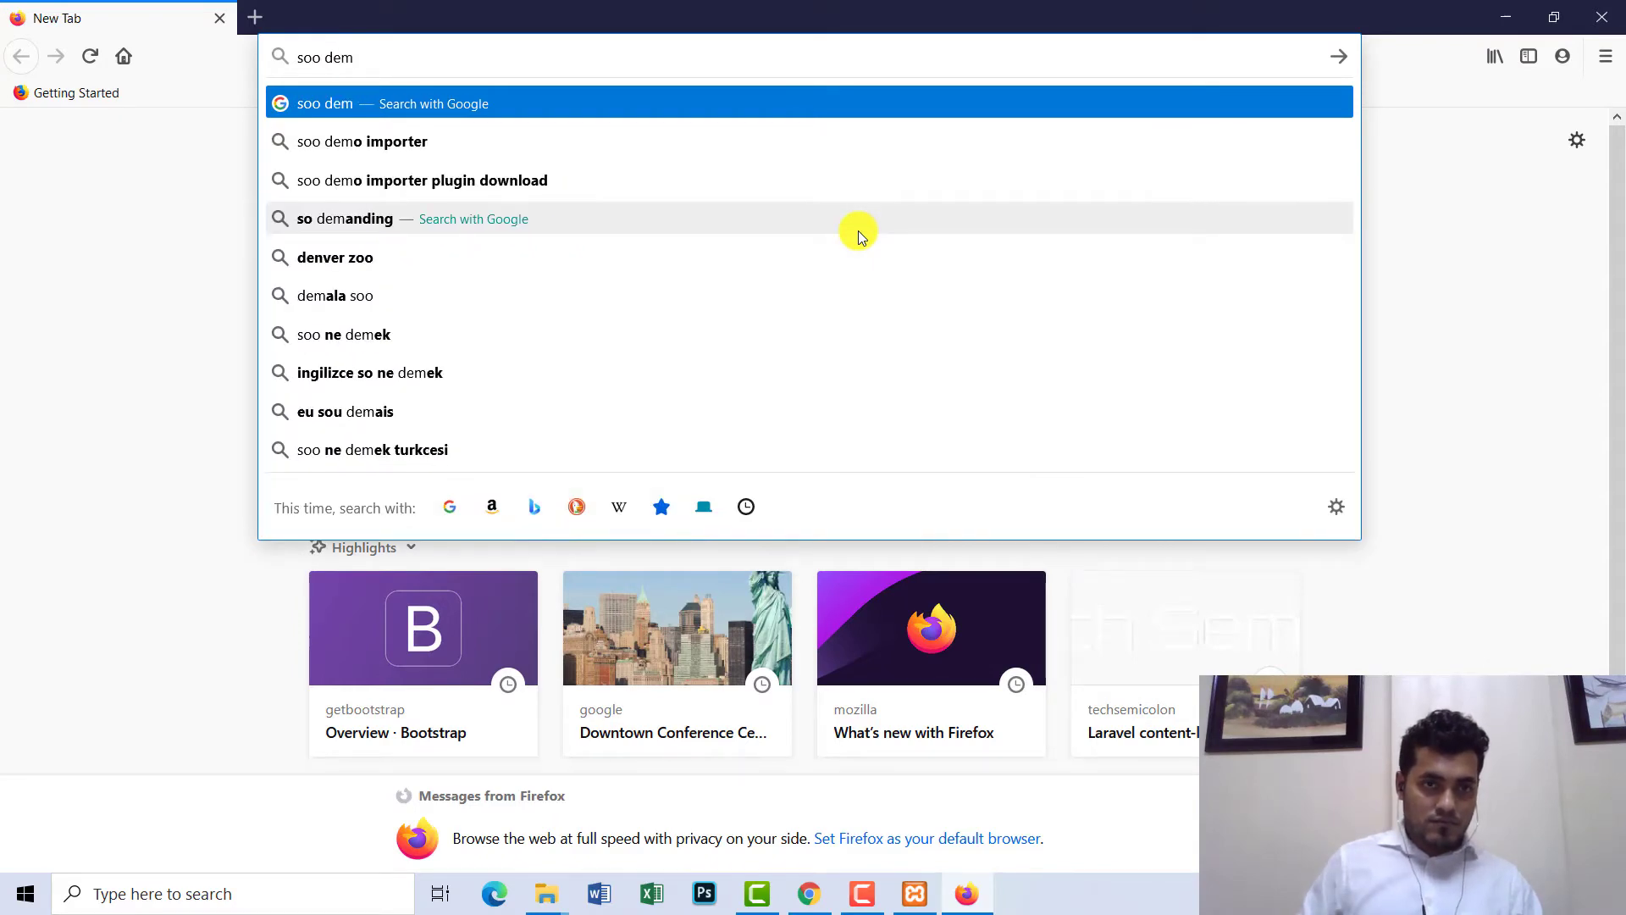
key("Down")
key("Down")
key("Return")
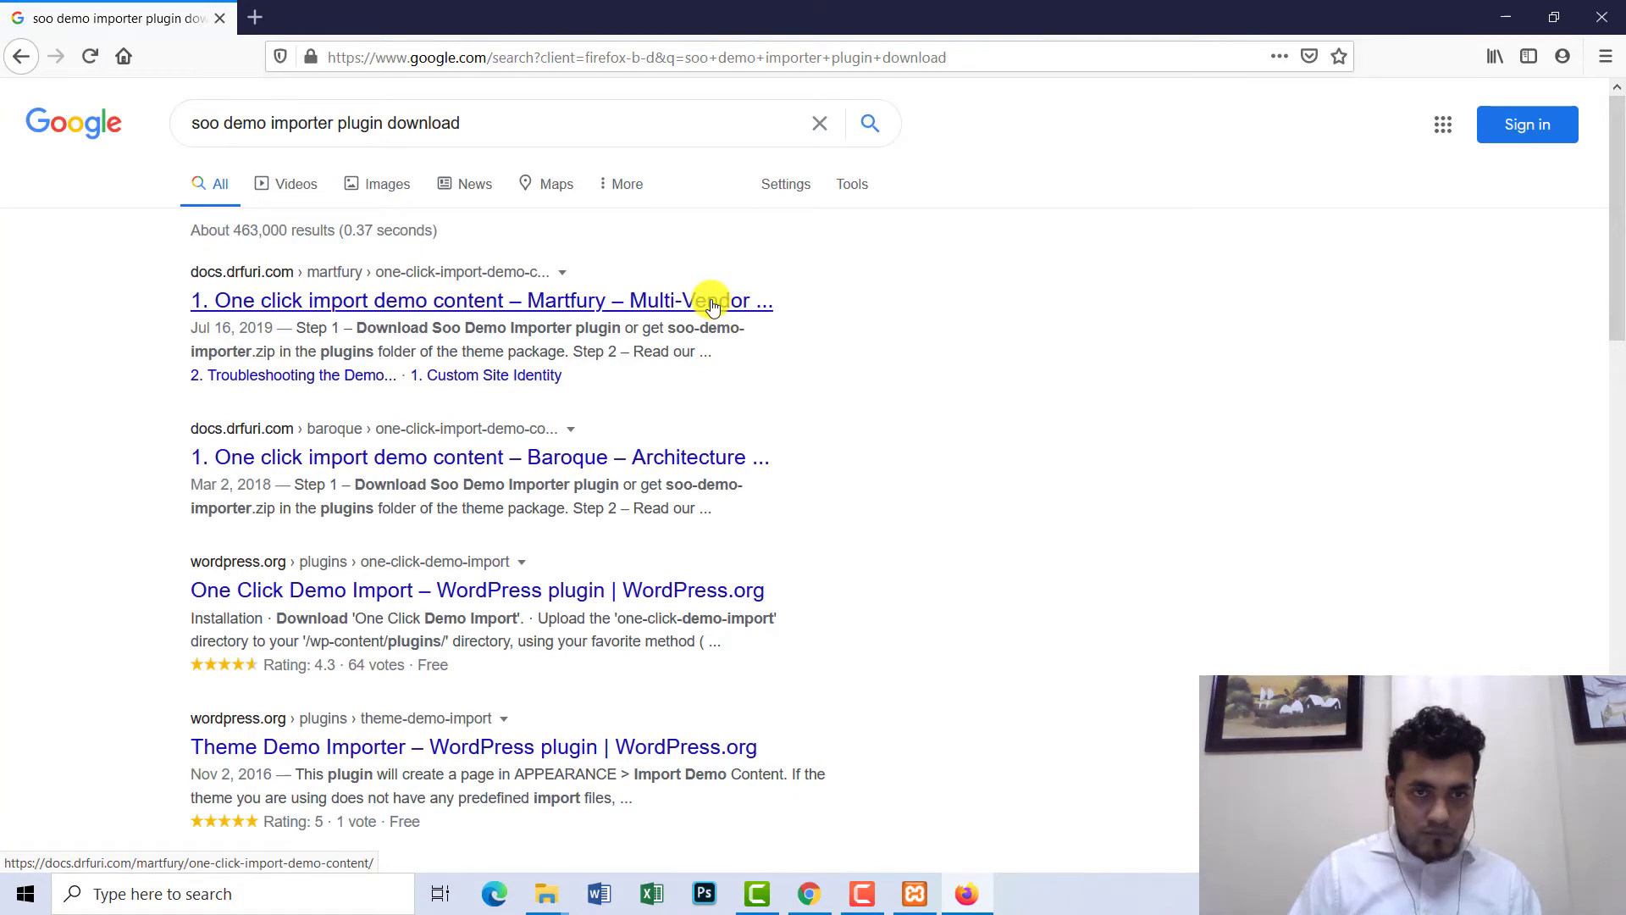
right_click(305, 306)
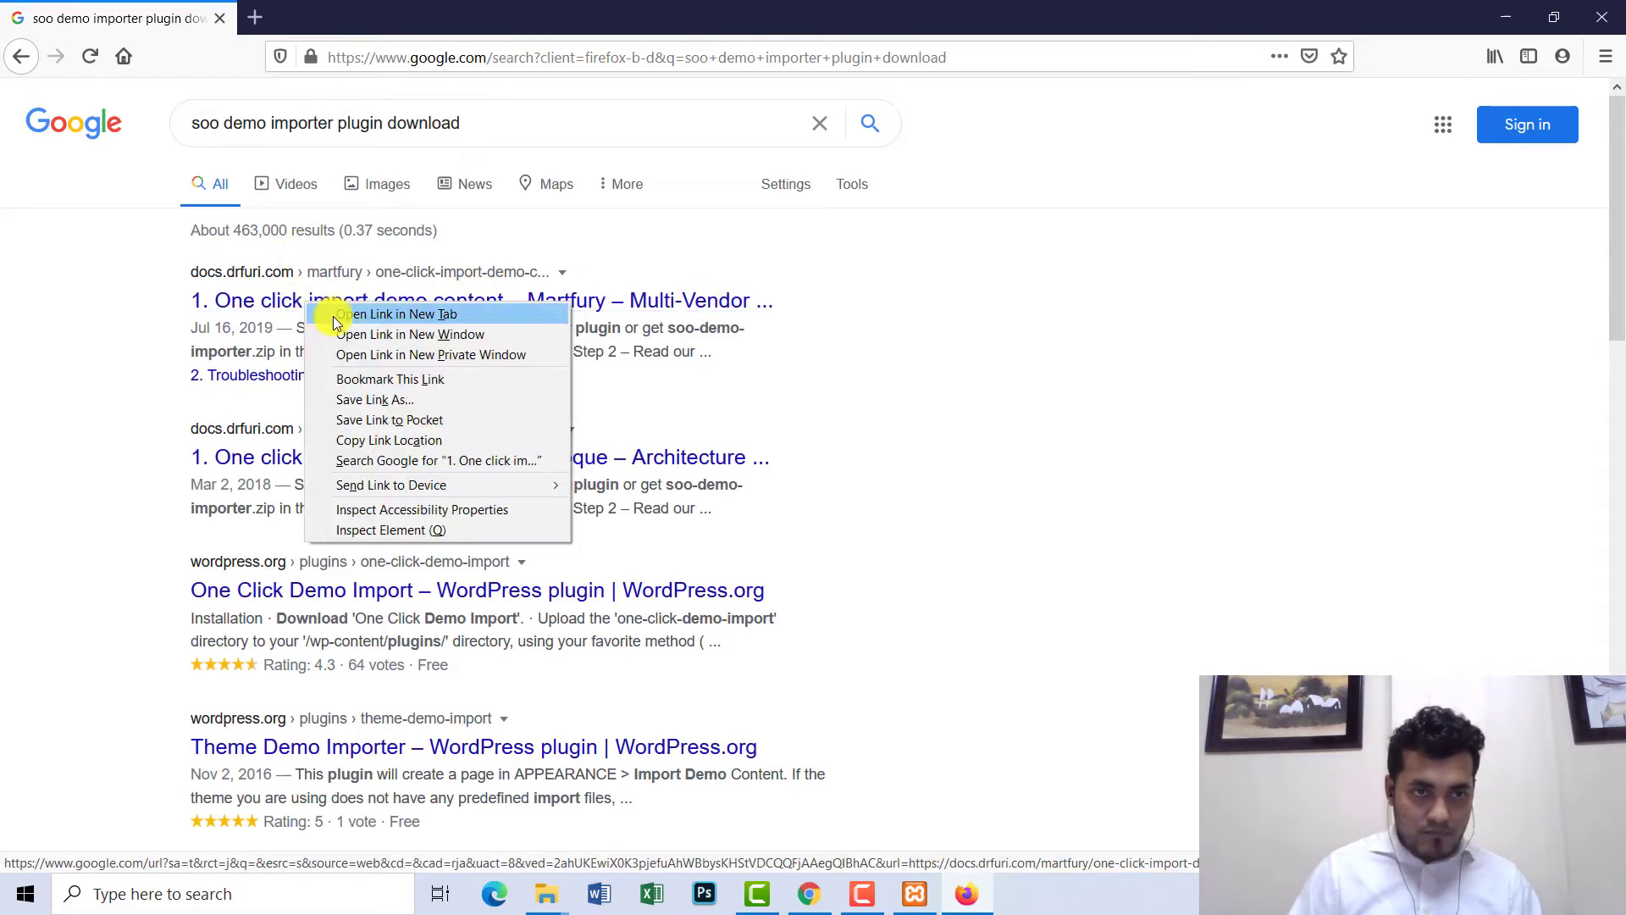
left_click(381, 313)
left_click(327, 20)
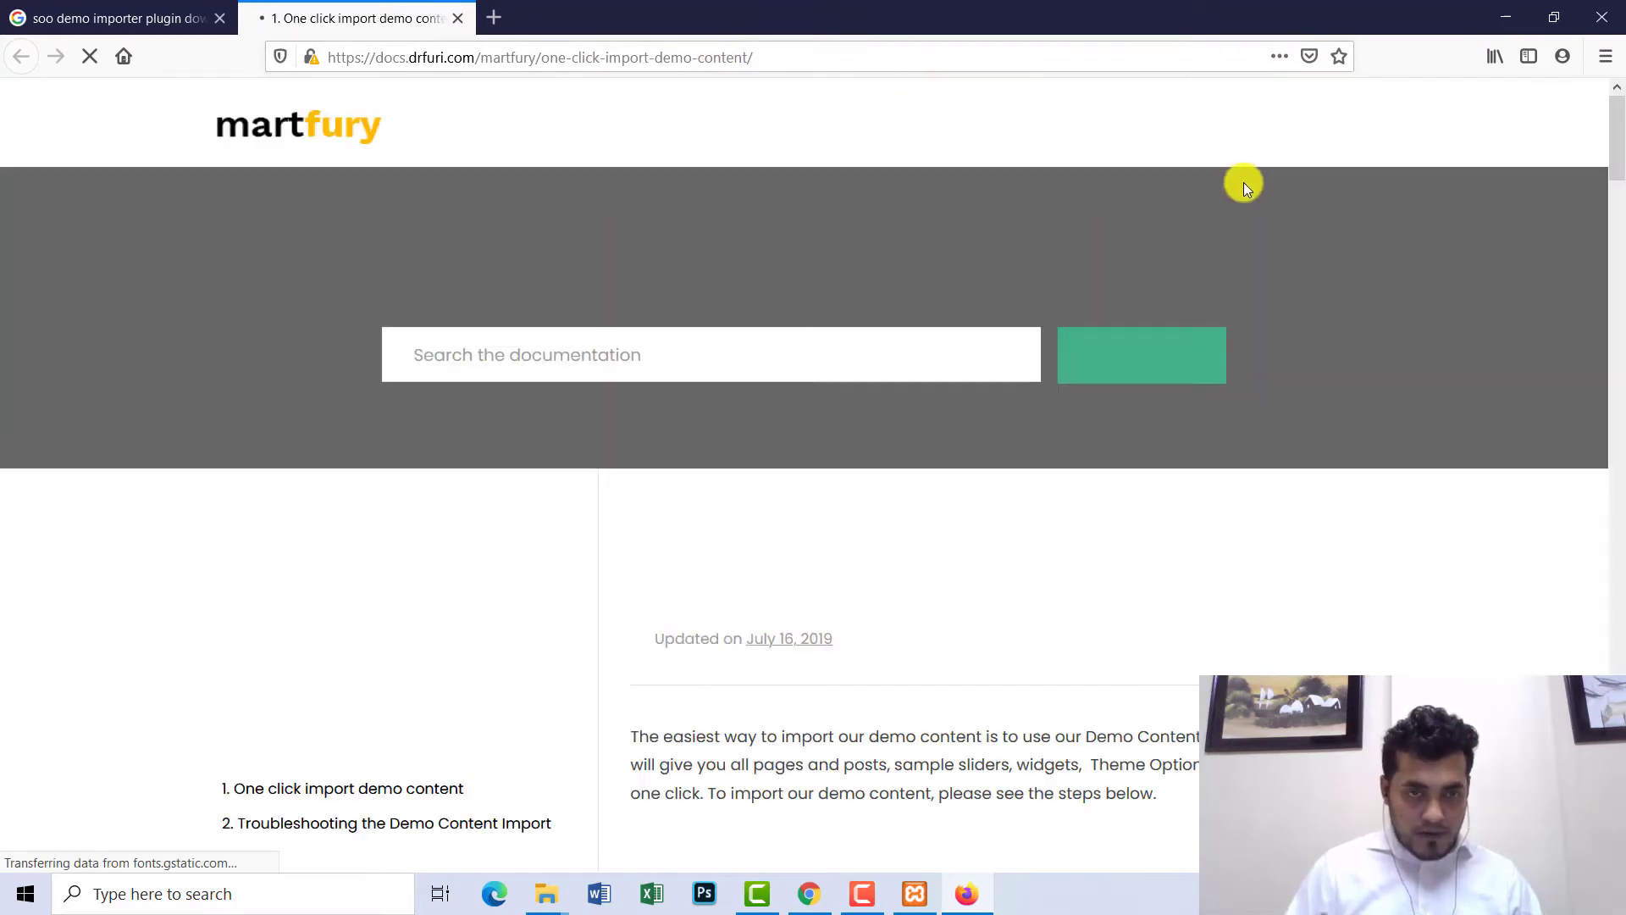
- Save soo-demo-importer.zip from the Soo Demo Importer link in the docs' Step 1
left_click_drag(1618, 163, 1618, 233)
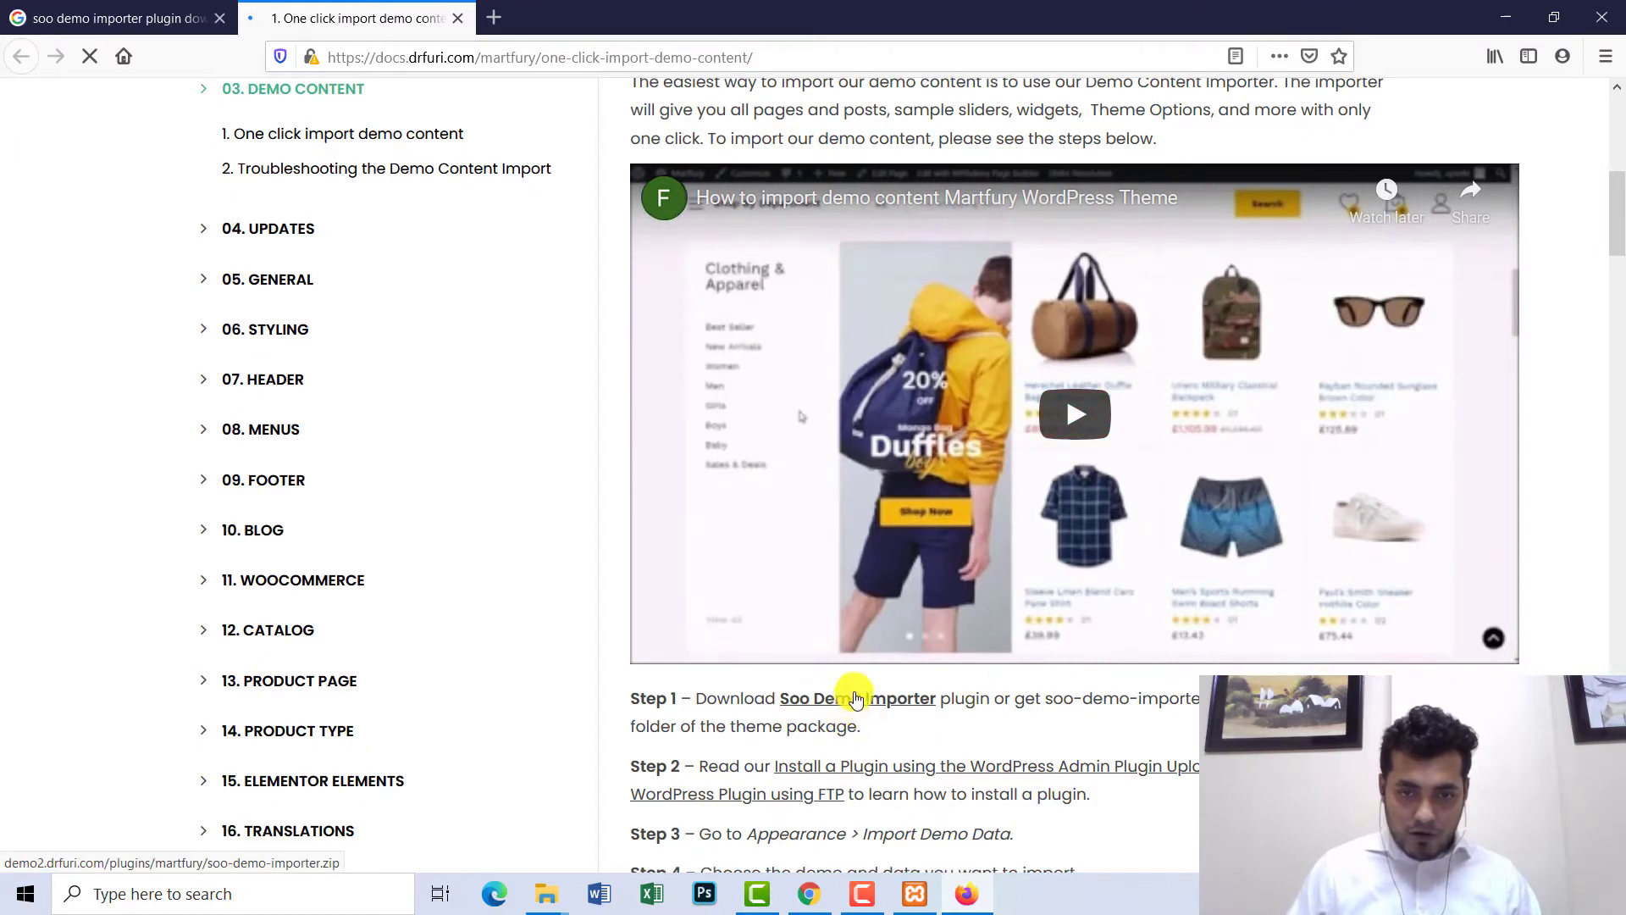
scroll(987, 672, "down", 3)
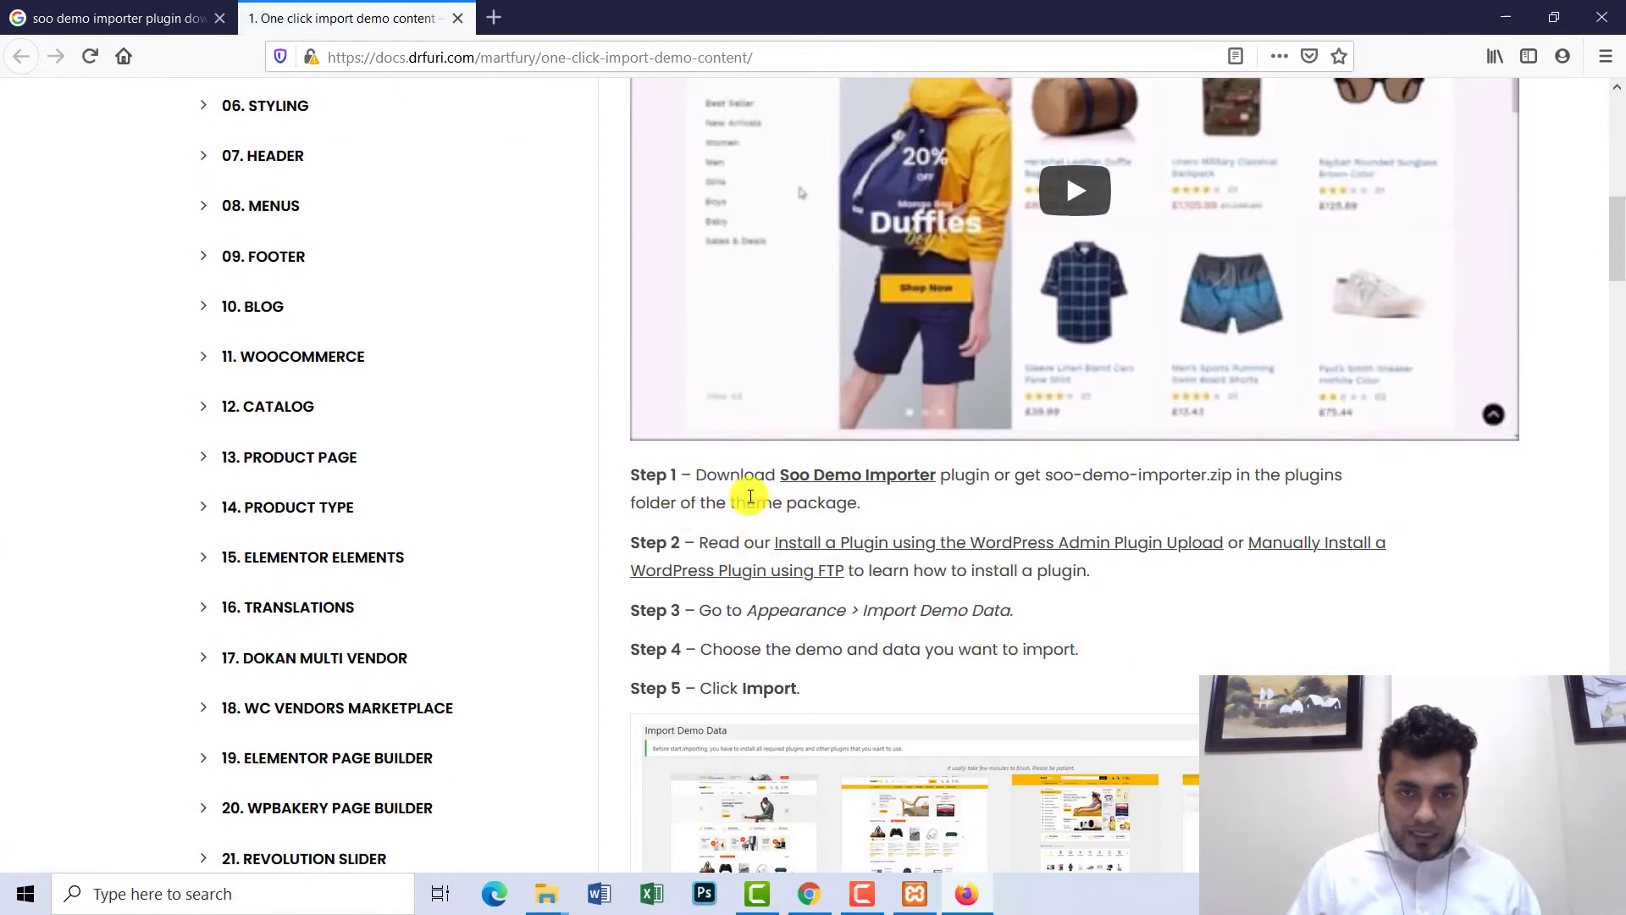
right_click(848, 477)
left_click(898, 491)
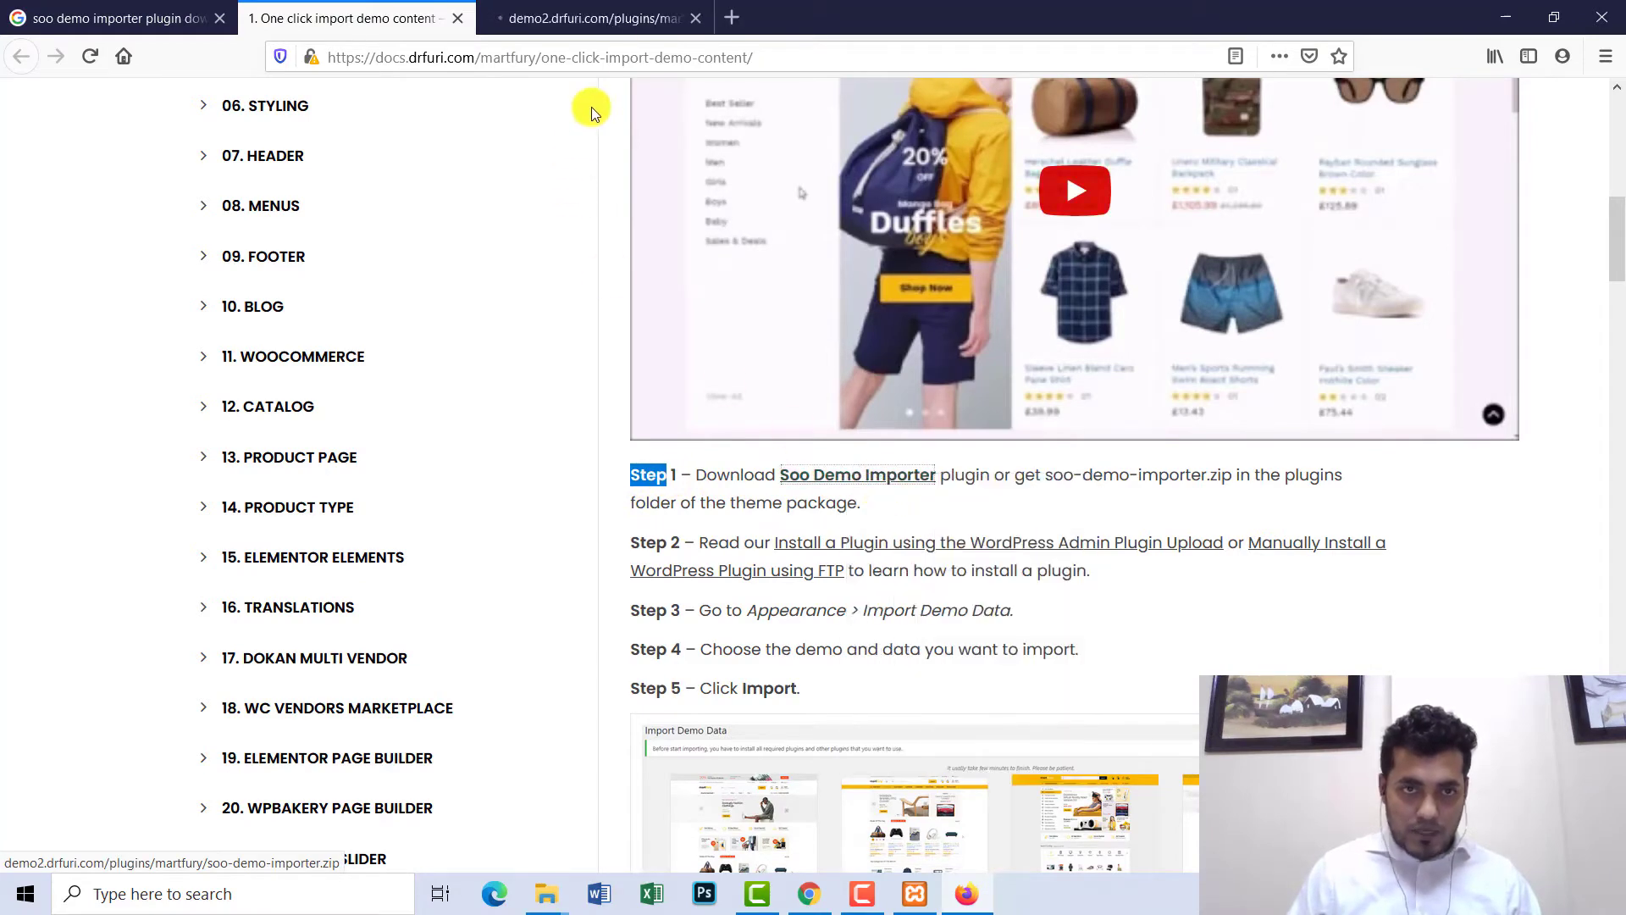
left_click(624, 18)
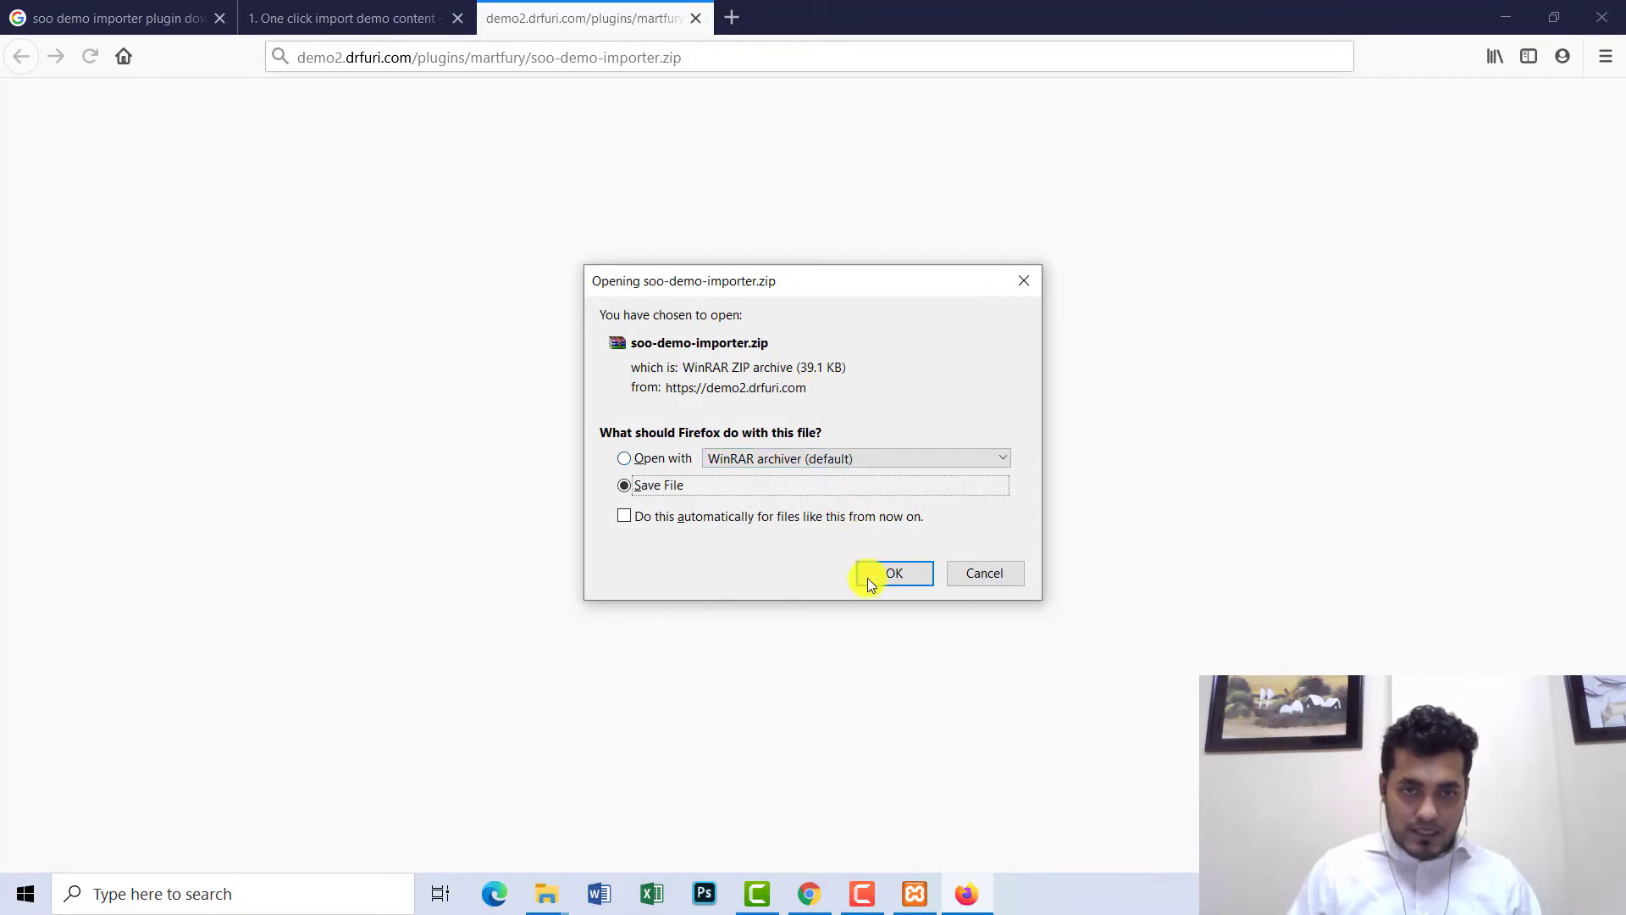
left_click(893, 572)
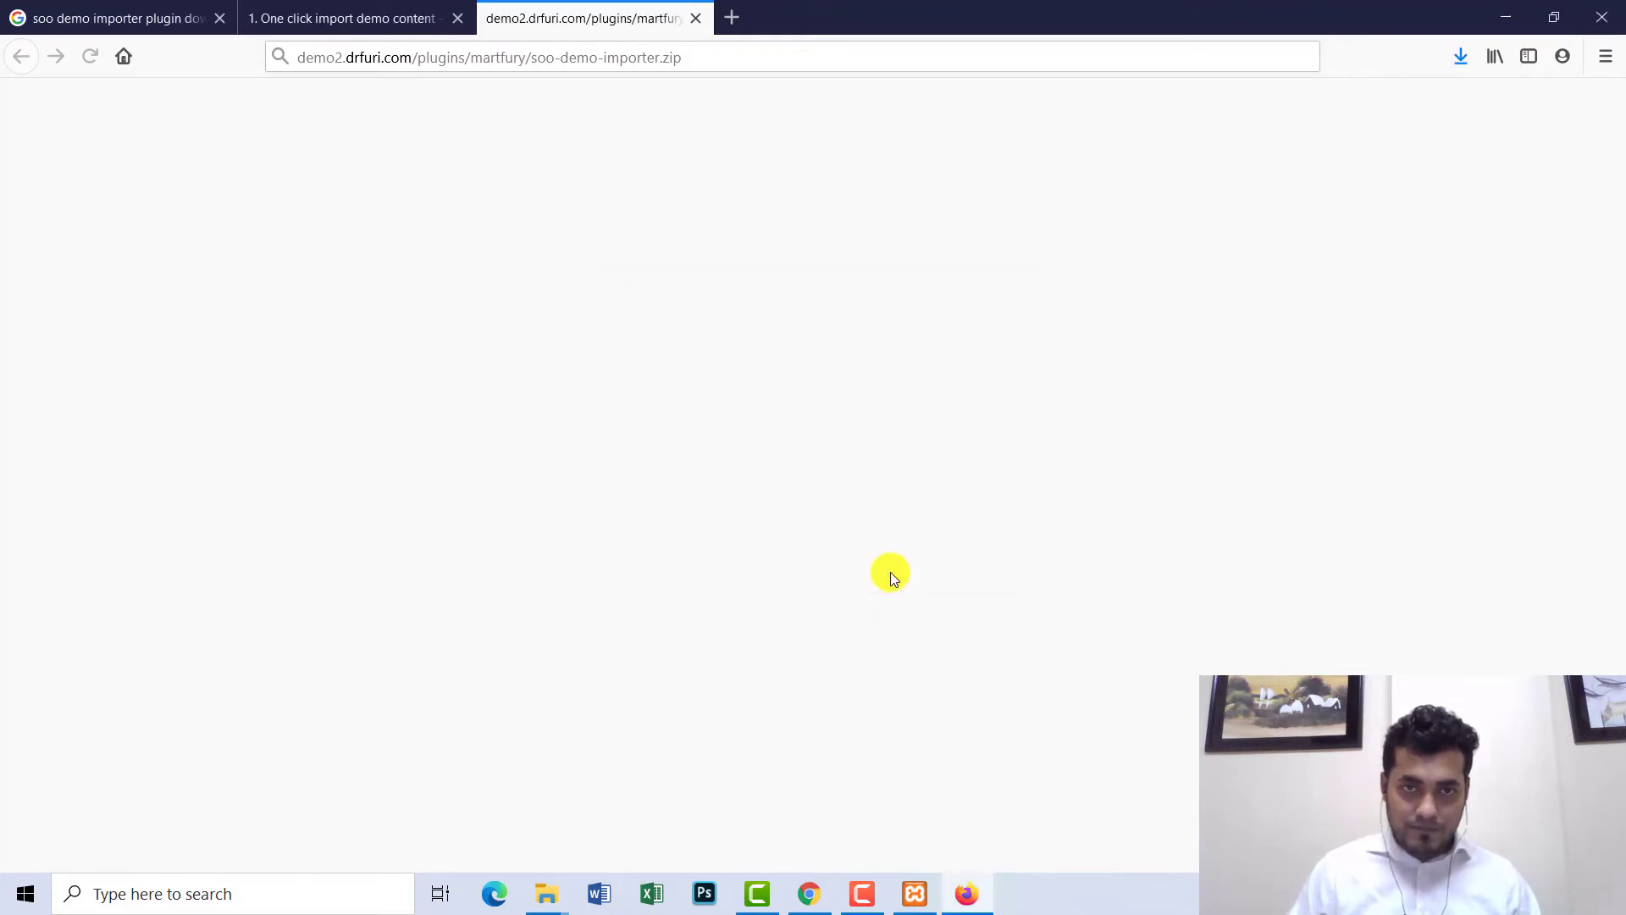
left_click(548, 894)
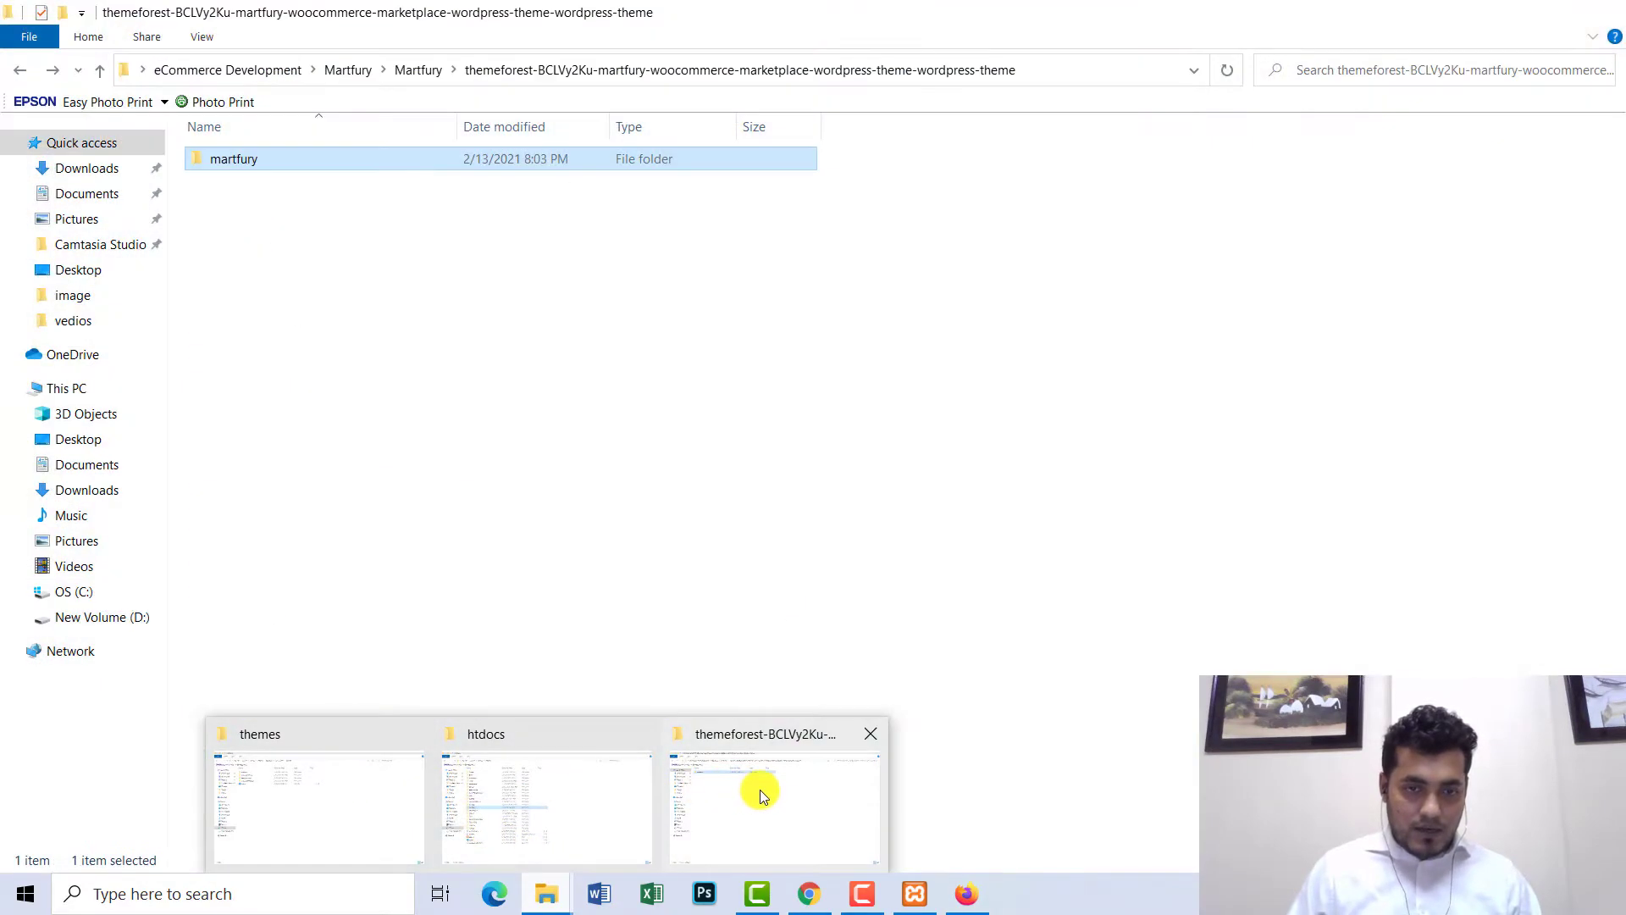
- Copy the soo-demo-importer archive from the Downloads folder
left_click(760, 790)
left_click(100, 168)
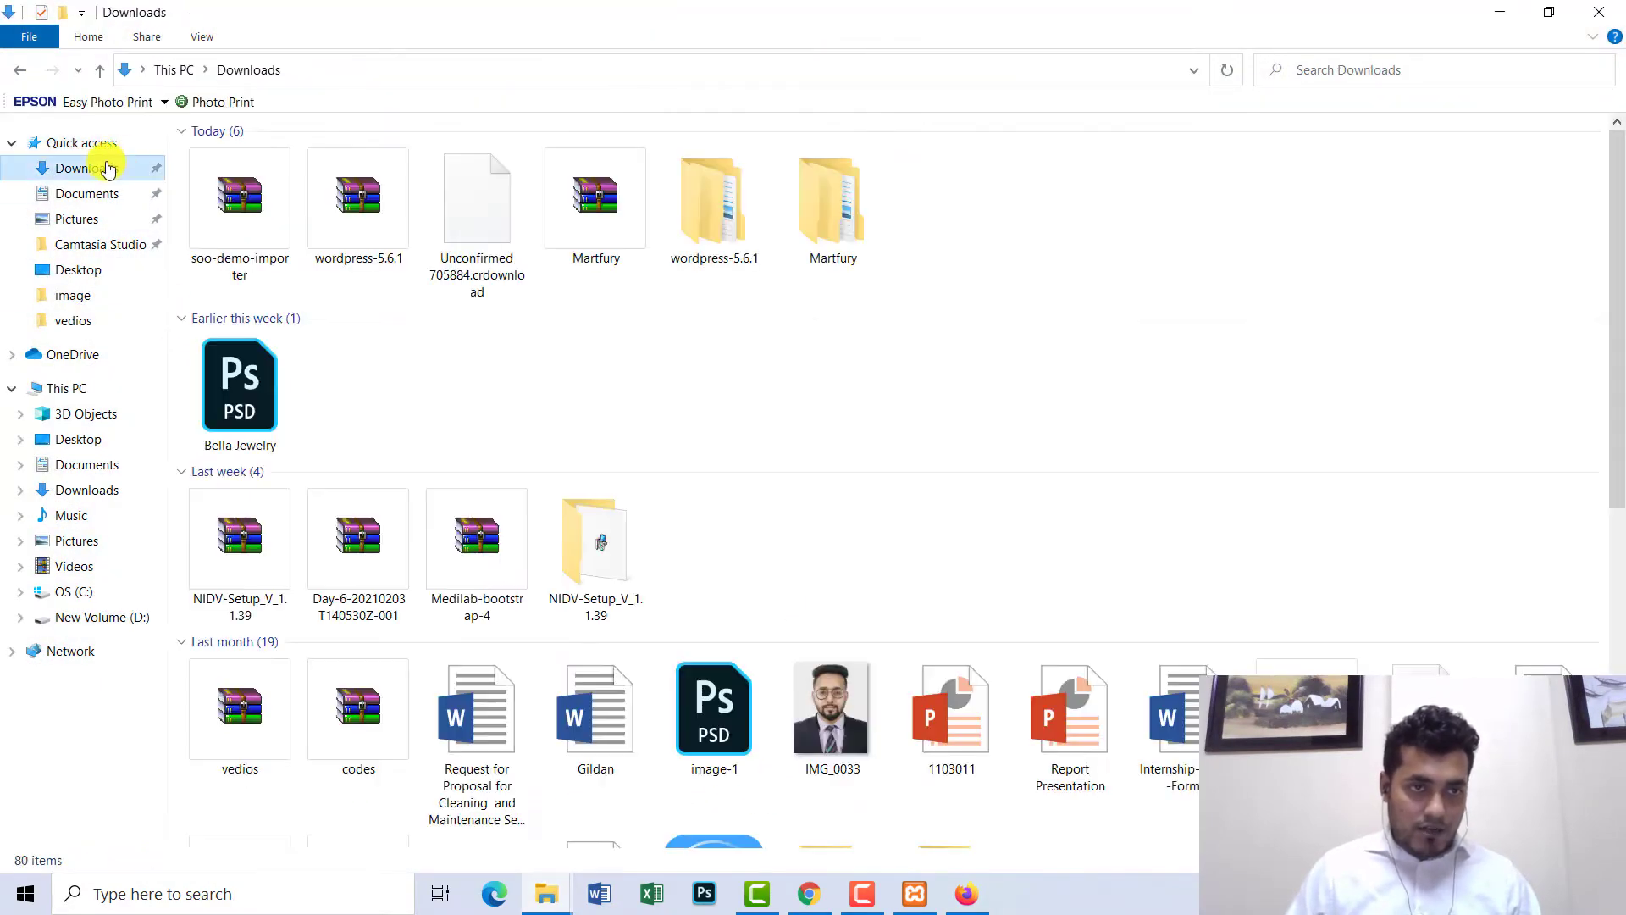
left_click(241, 215)
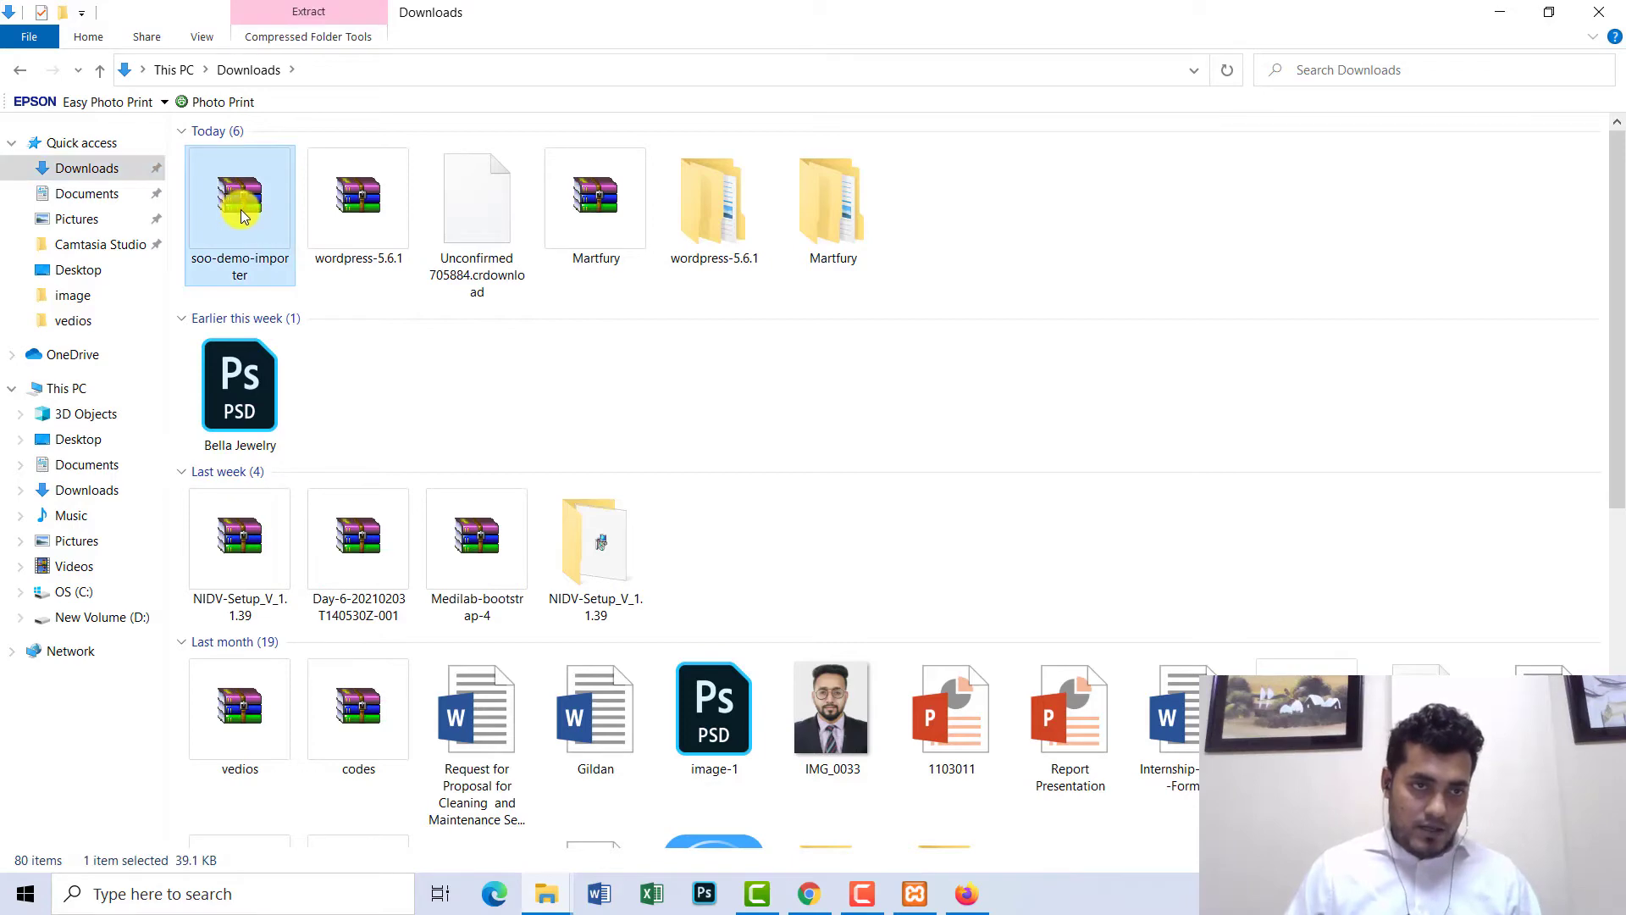
right_click(242, 210)
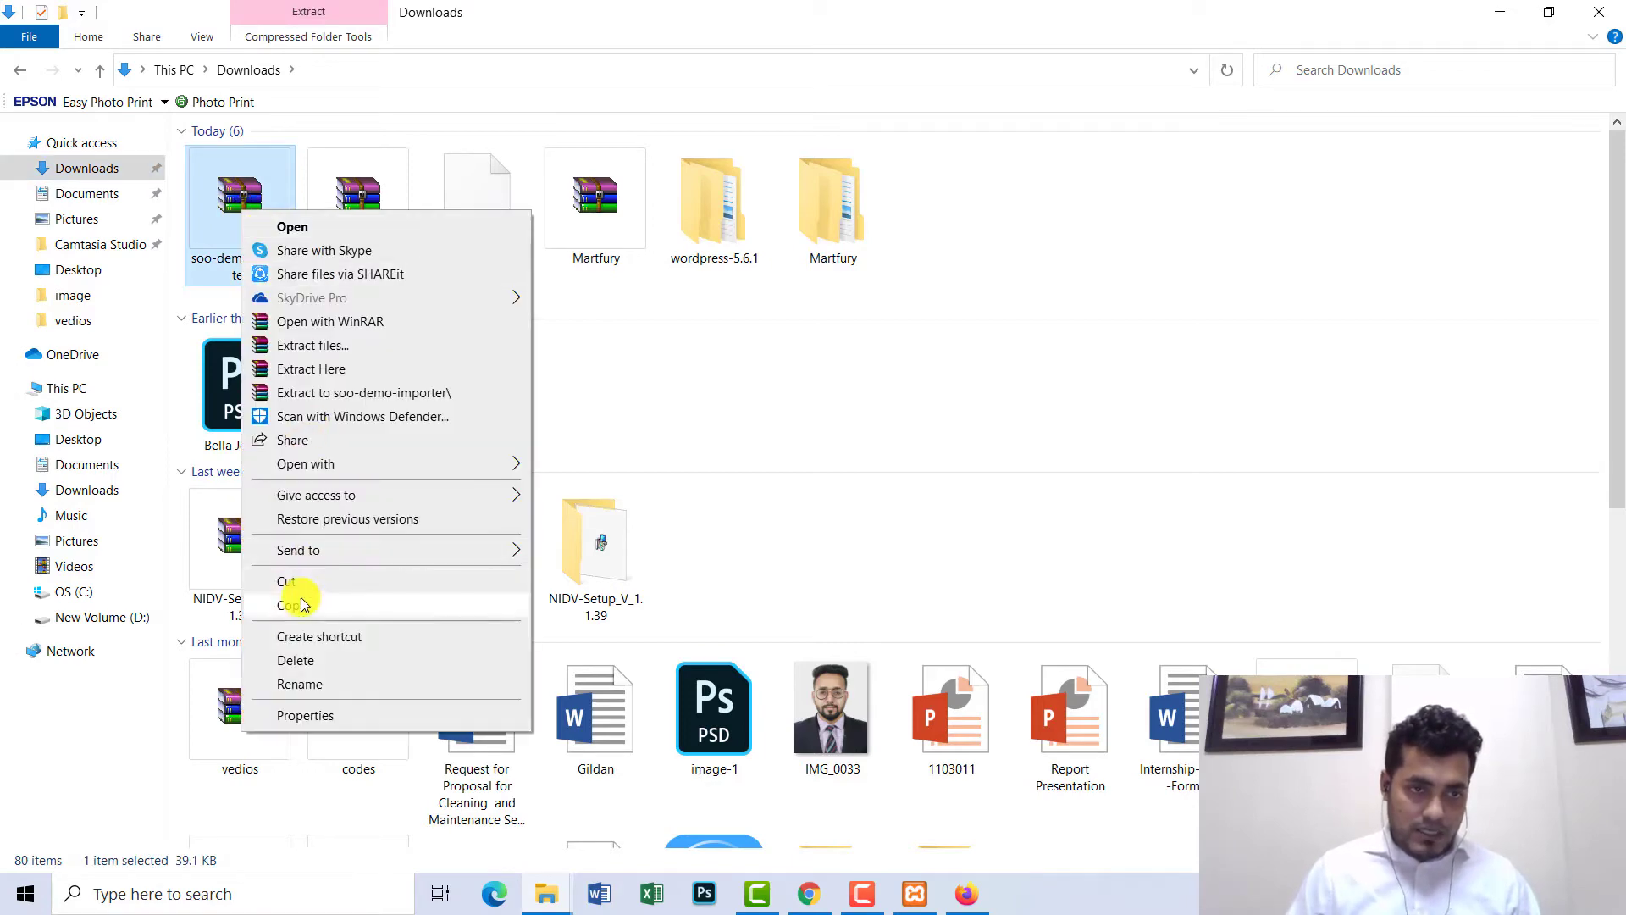
left_click(301, 606)
left_click(1593, 14)
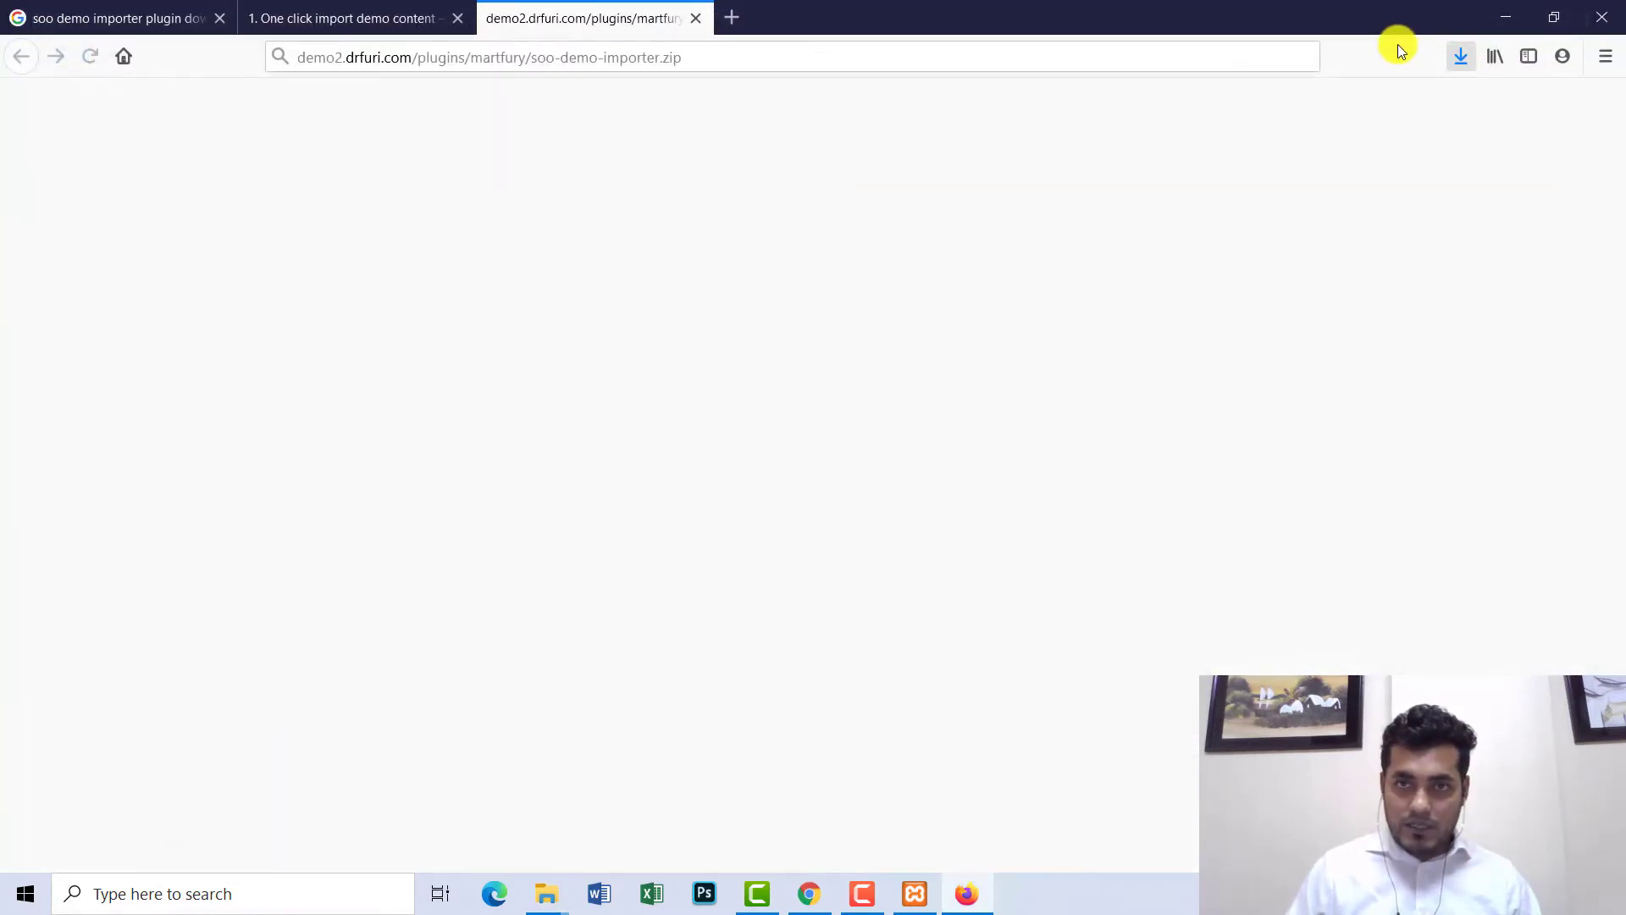
- Close Firefox with all three tabs and paste the archive into eCommerce Development
left_click(1602, 17)
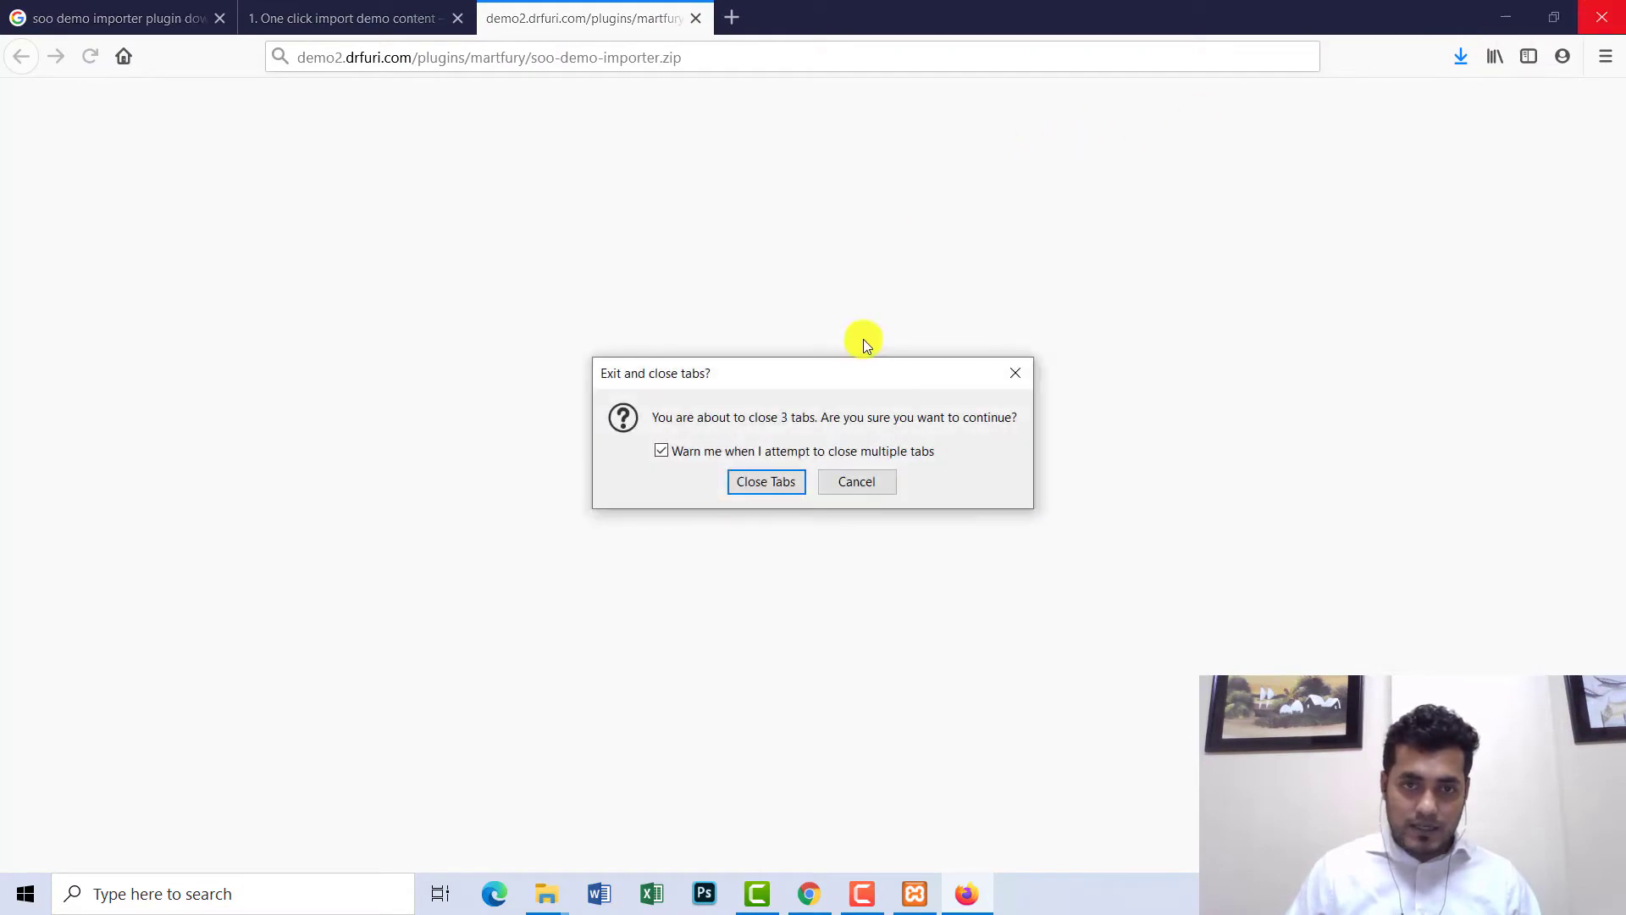
left_click(762, 477)
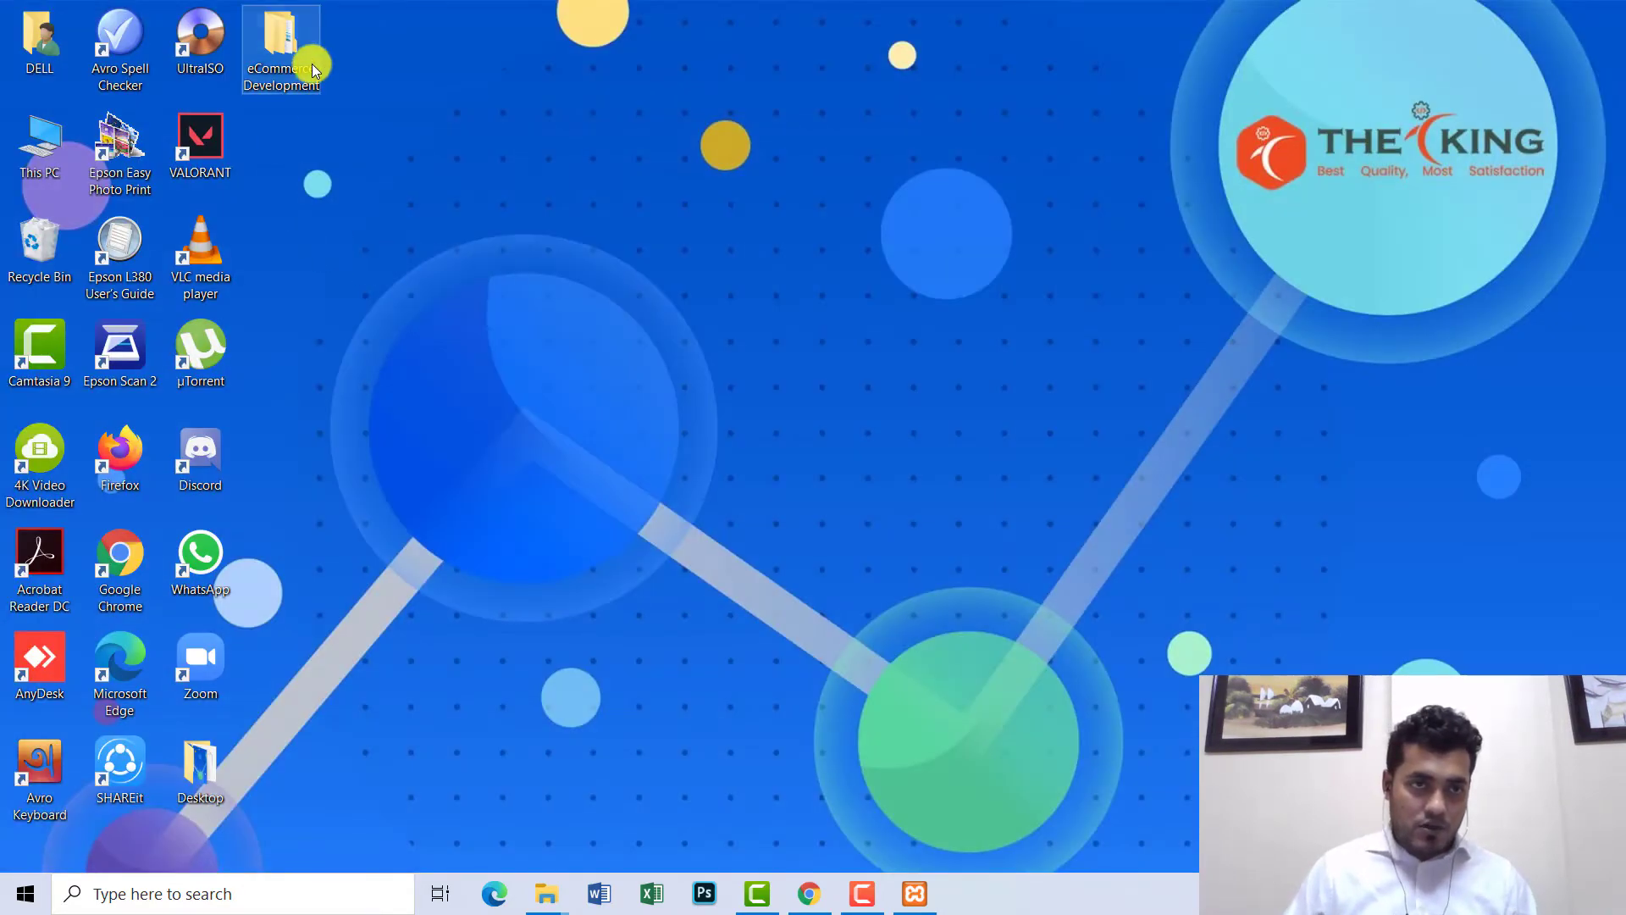
double_click(310, 64)
right_click(389, 301)
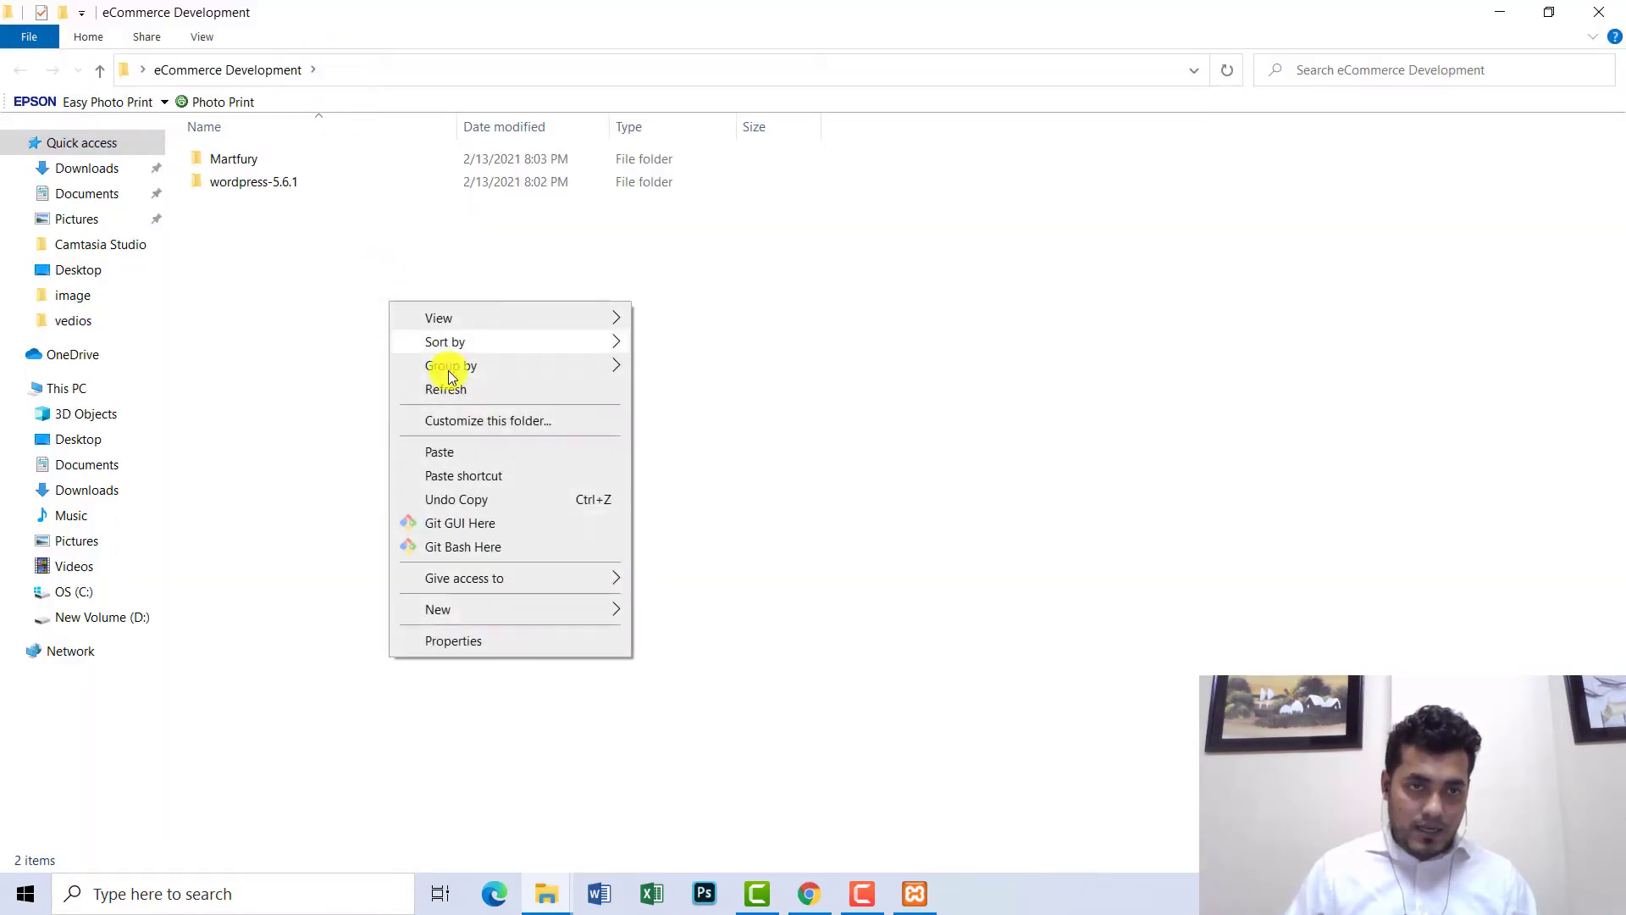
left_click(449, 451)
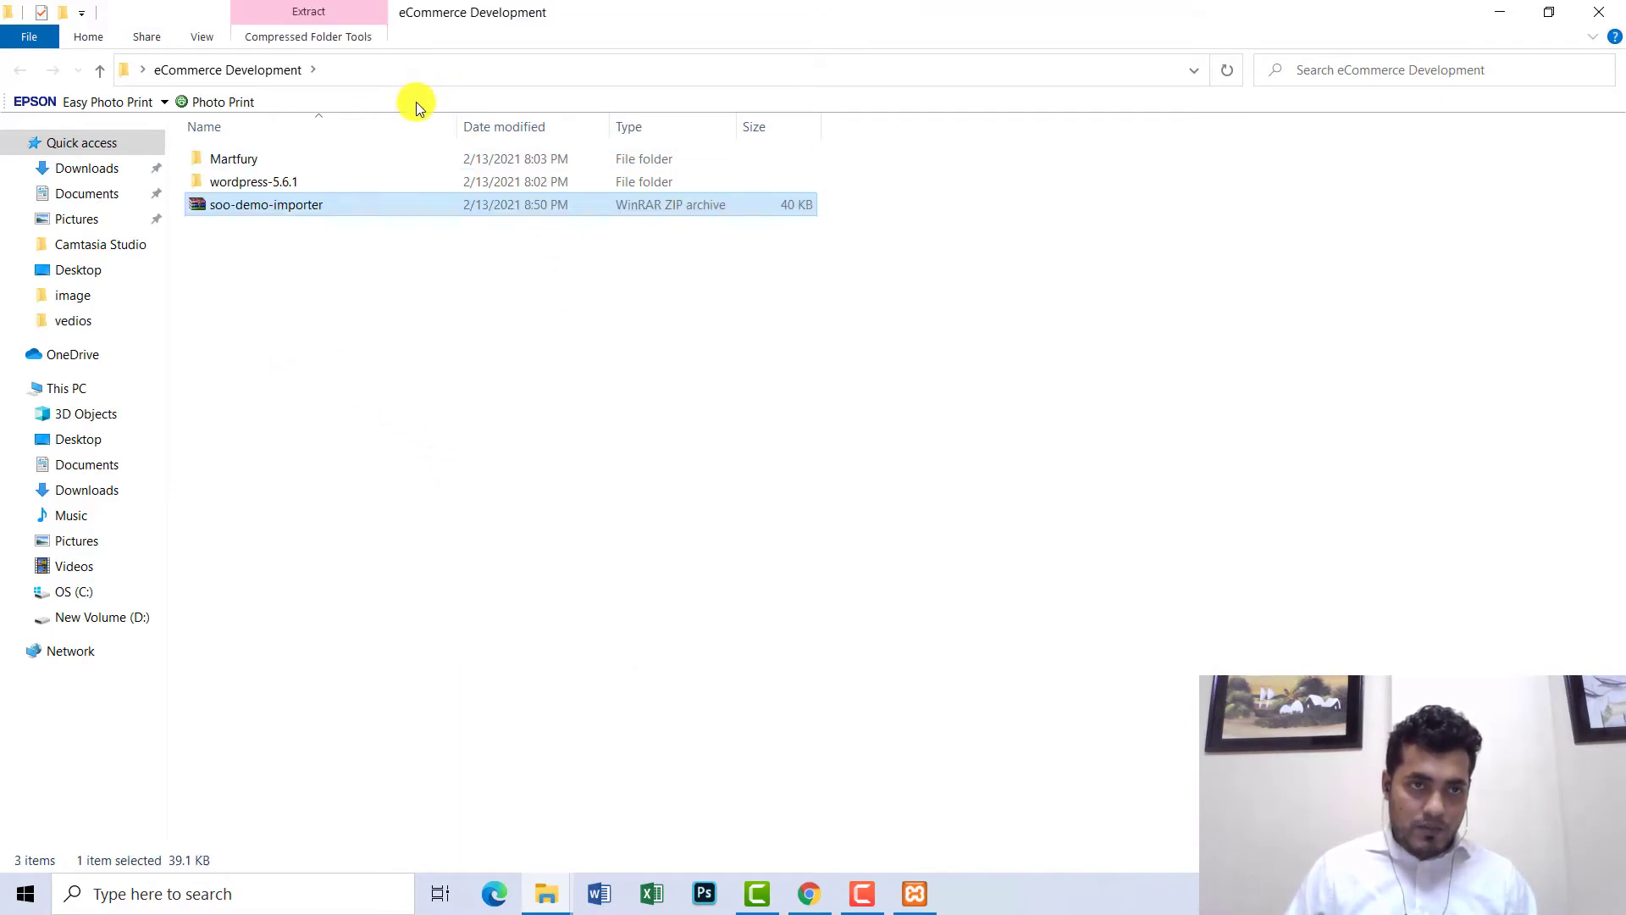
- Copy the eCommerce Development folder path from the address bar and return to Chrome
left_click(442, 70)
right_click(442, 69)
left_click(500, 120)
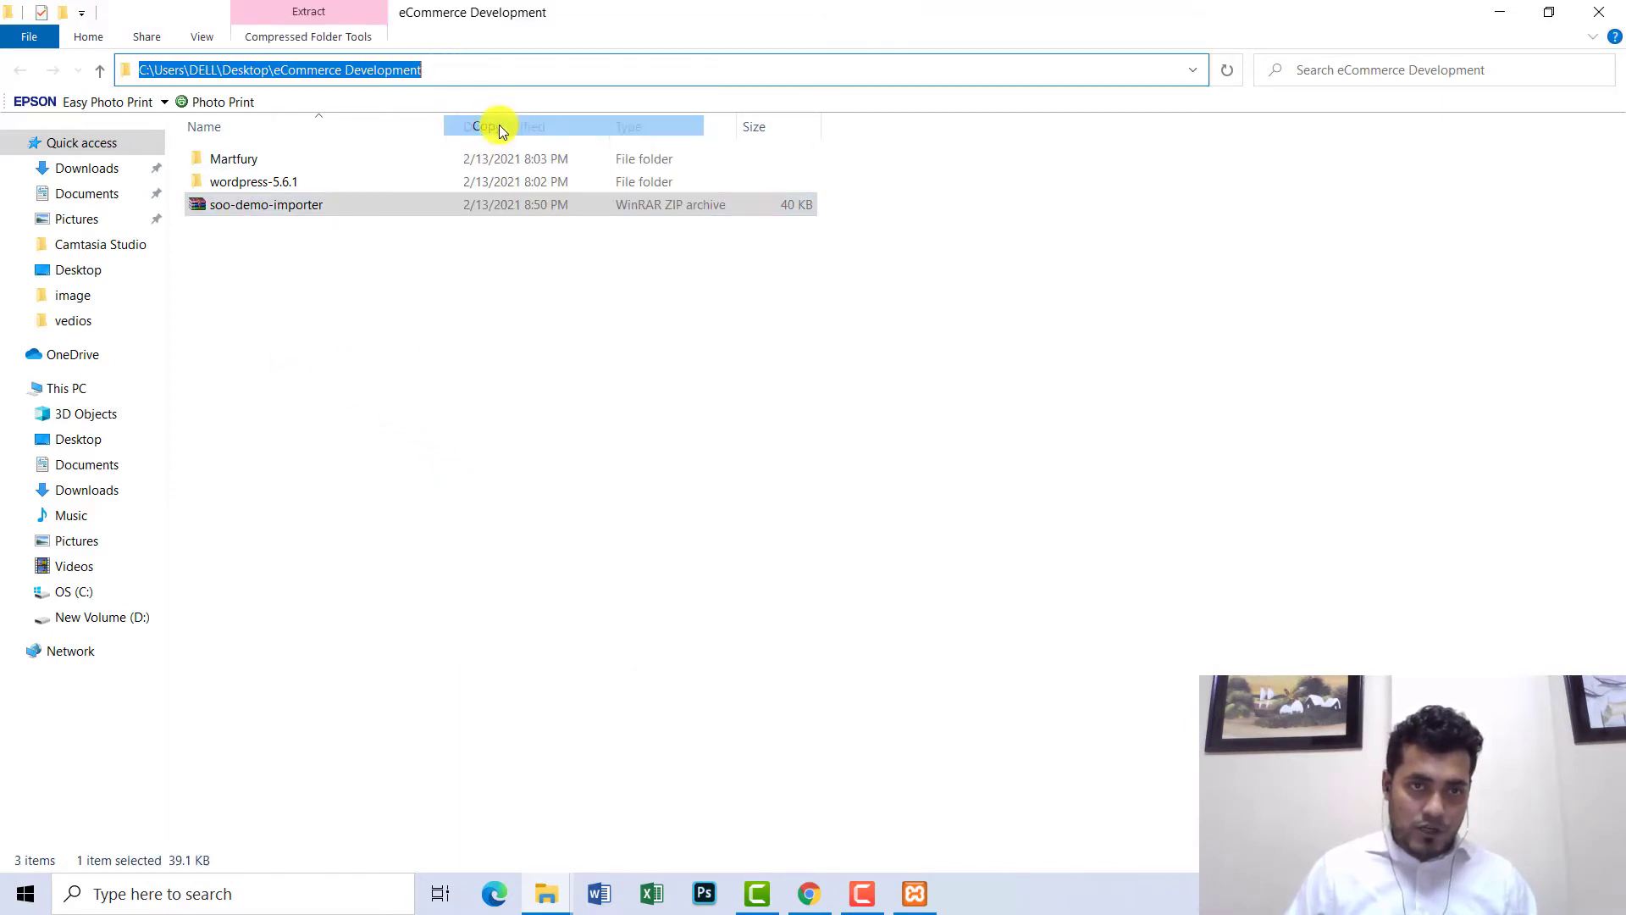
left_click(809, 891)
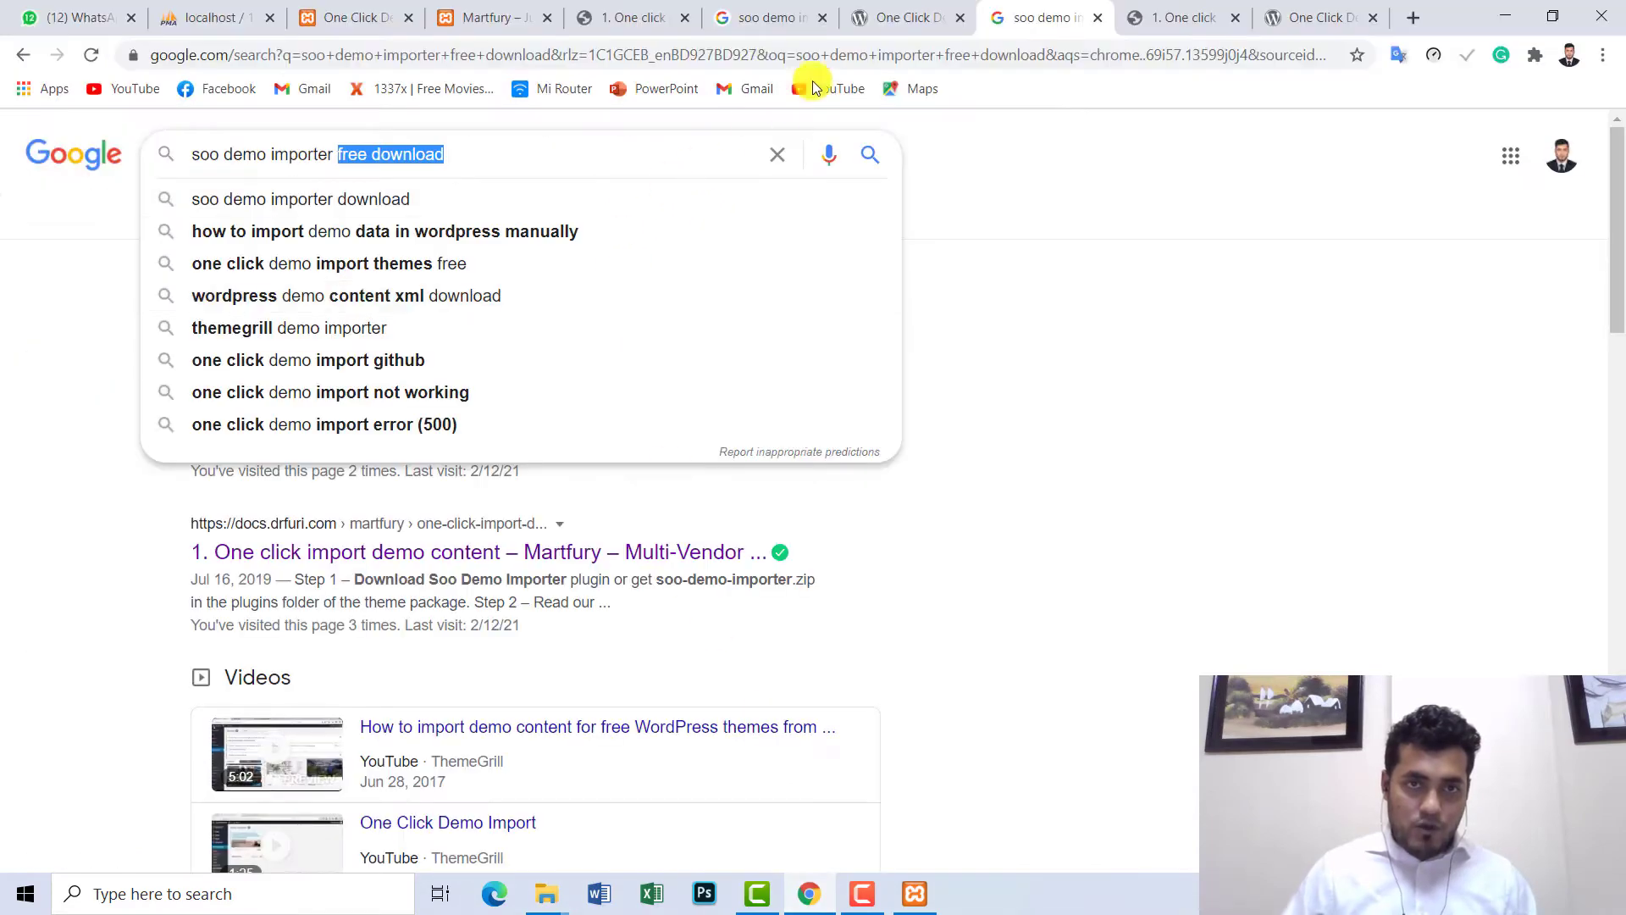
- Open Plugins > Installed Plugins in the Martfury WordPress admin
left_click(489, 26)
left_click(360, 17)
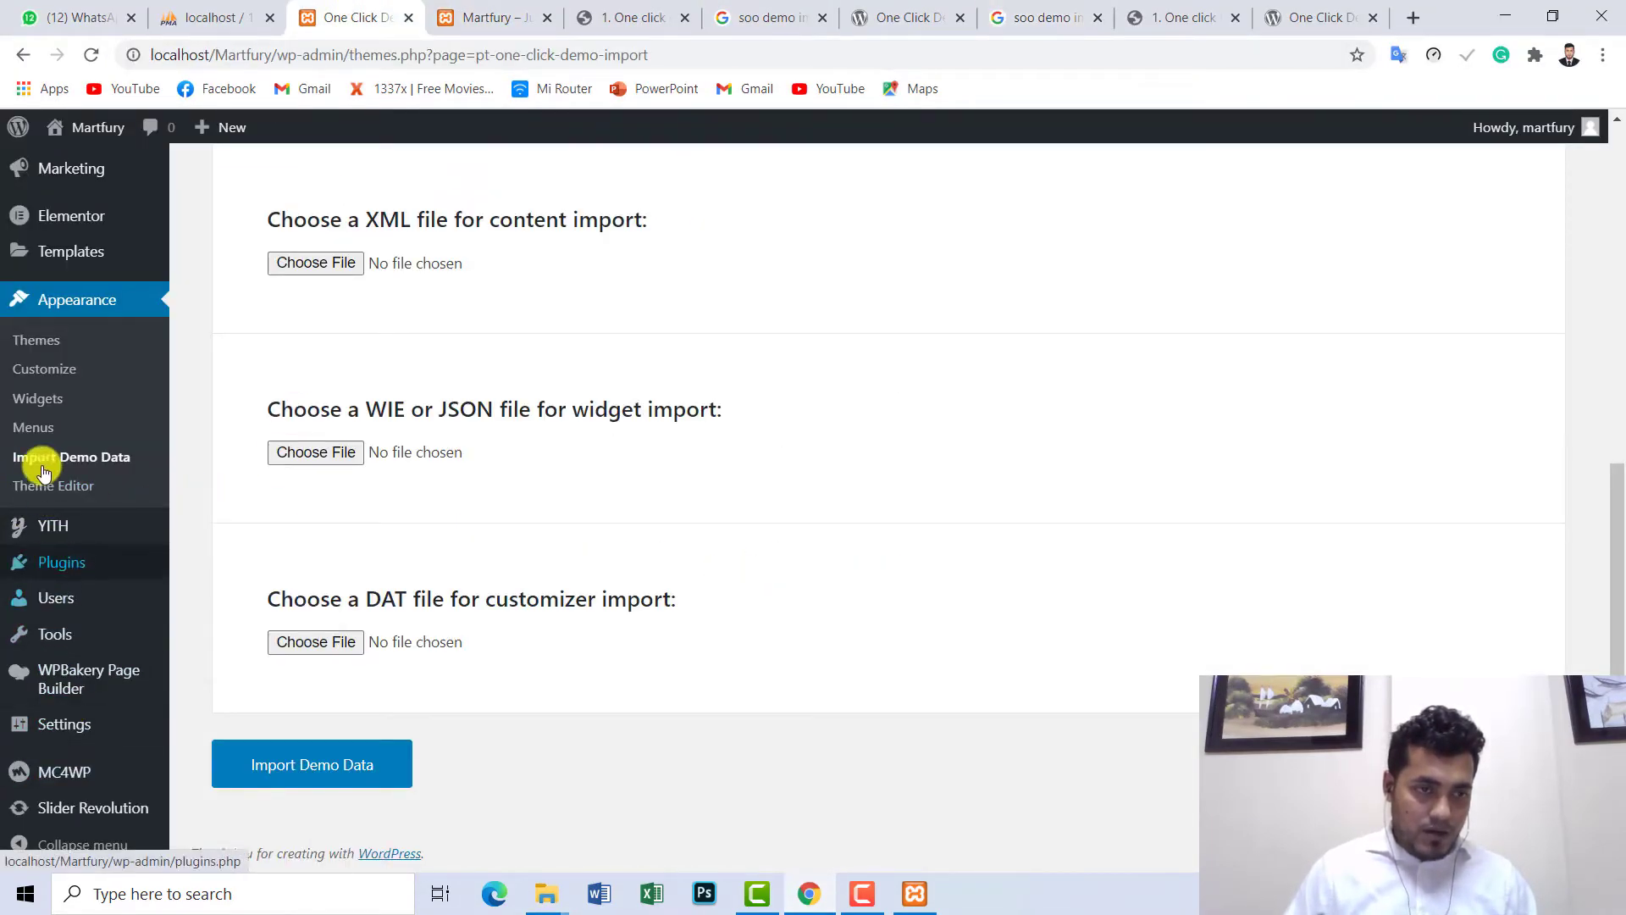
scroll(123, 572, "up", 1)
mouse_move(51, 669)
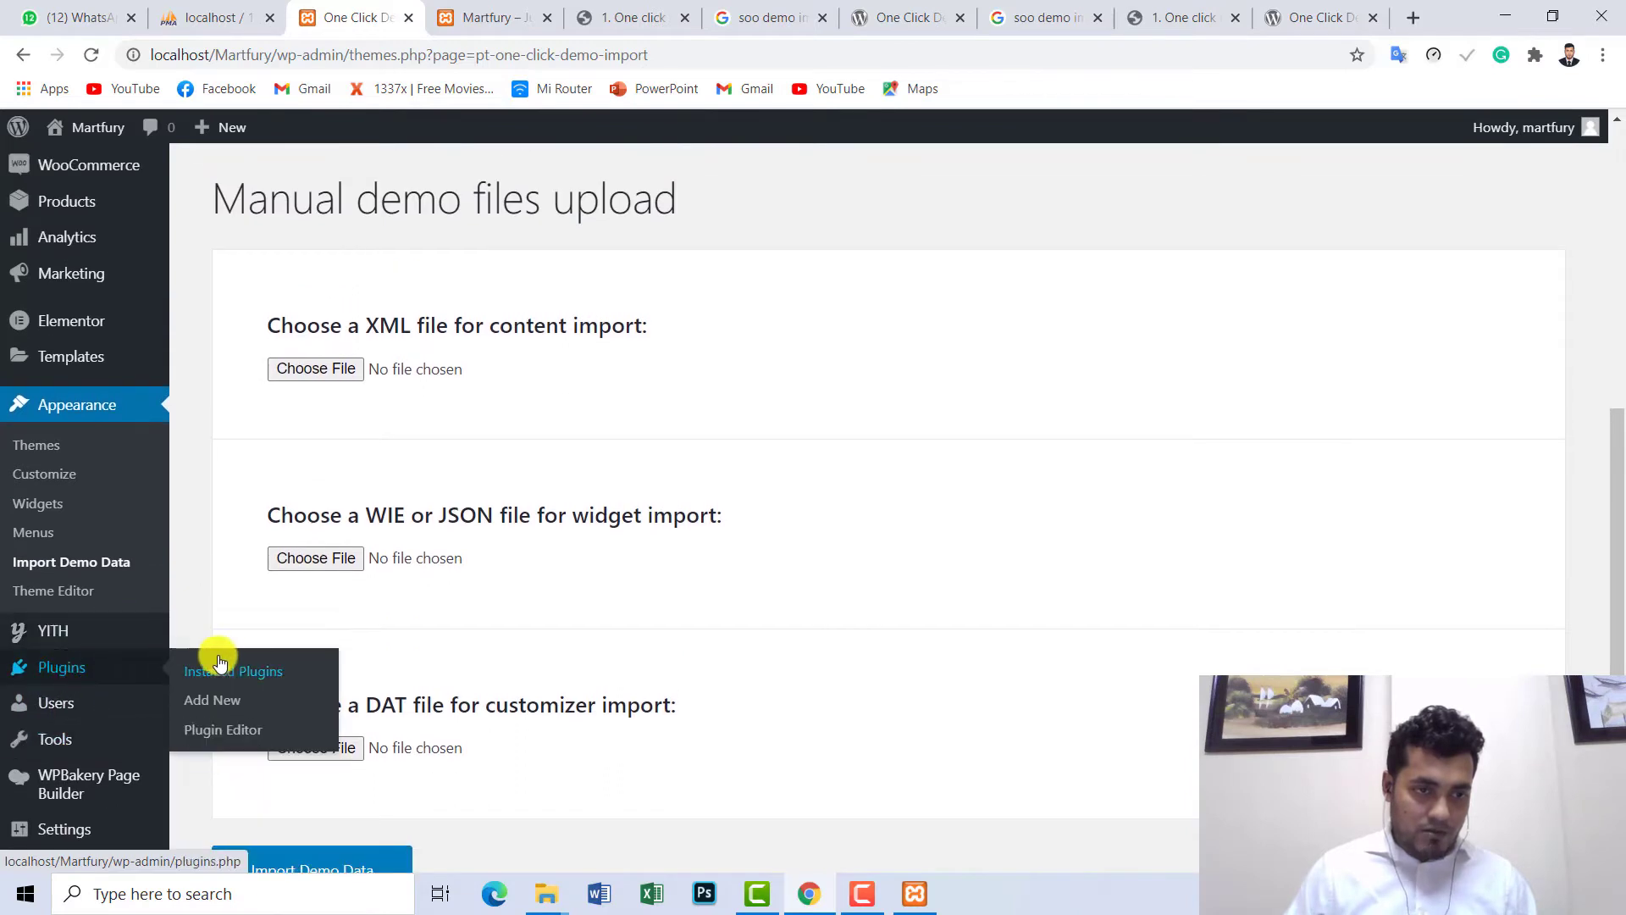
left_click(240, 674)
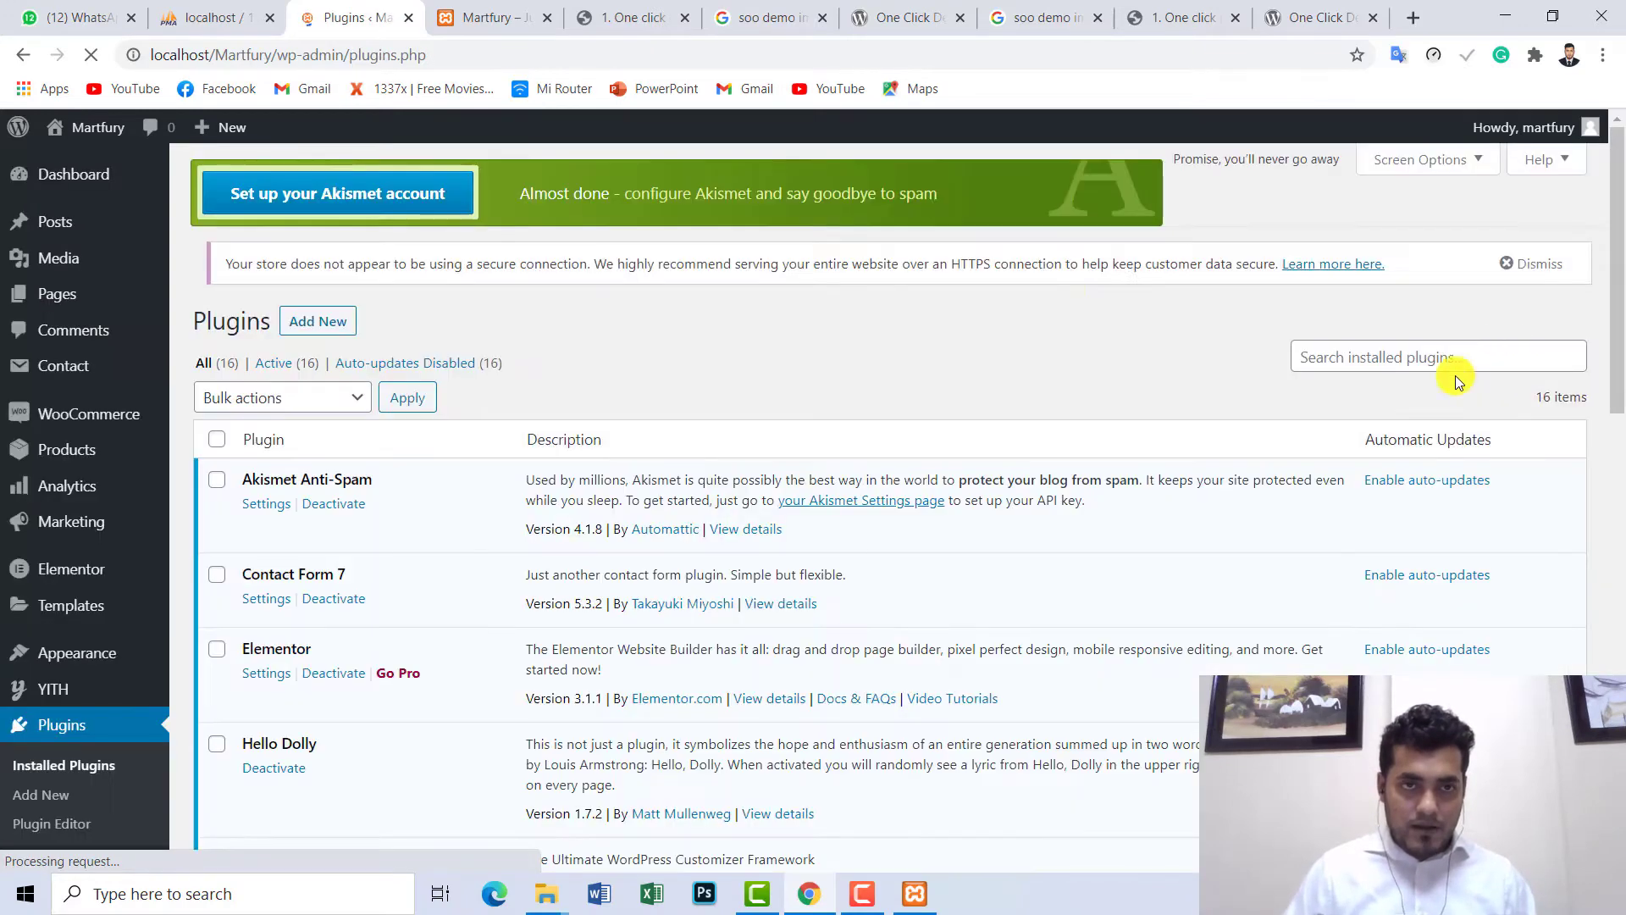
- Look over the One Click Demo Import, search and Martfury docs tabs, then return to Plugins
left_click(872, 17)
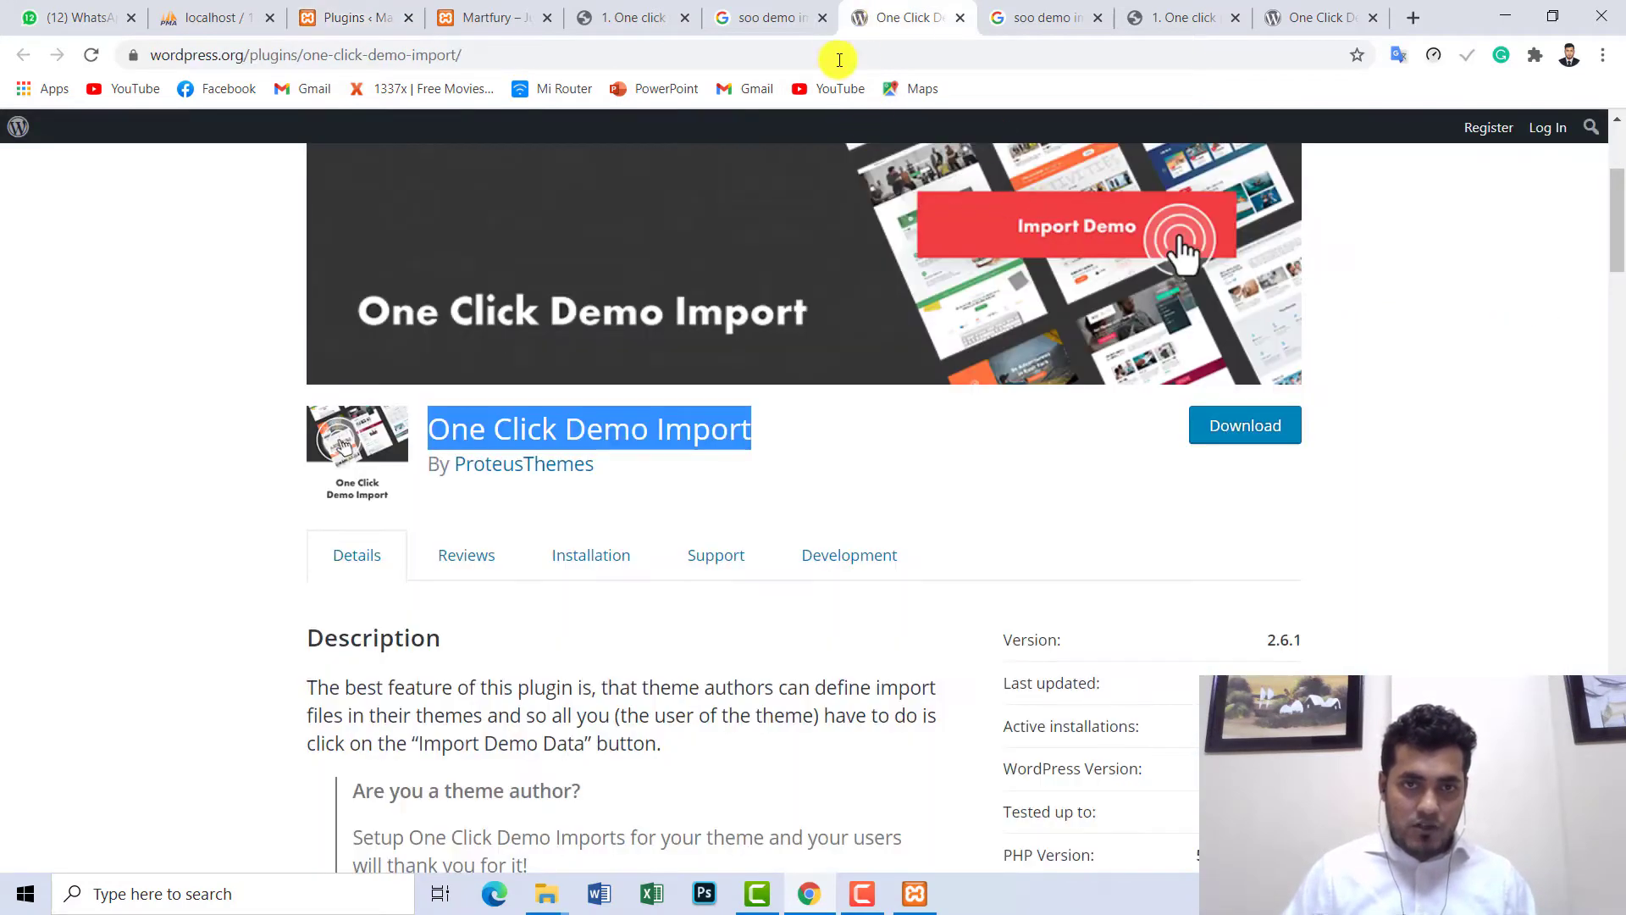
left_click(772, 15)
left_click(595, 15)
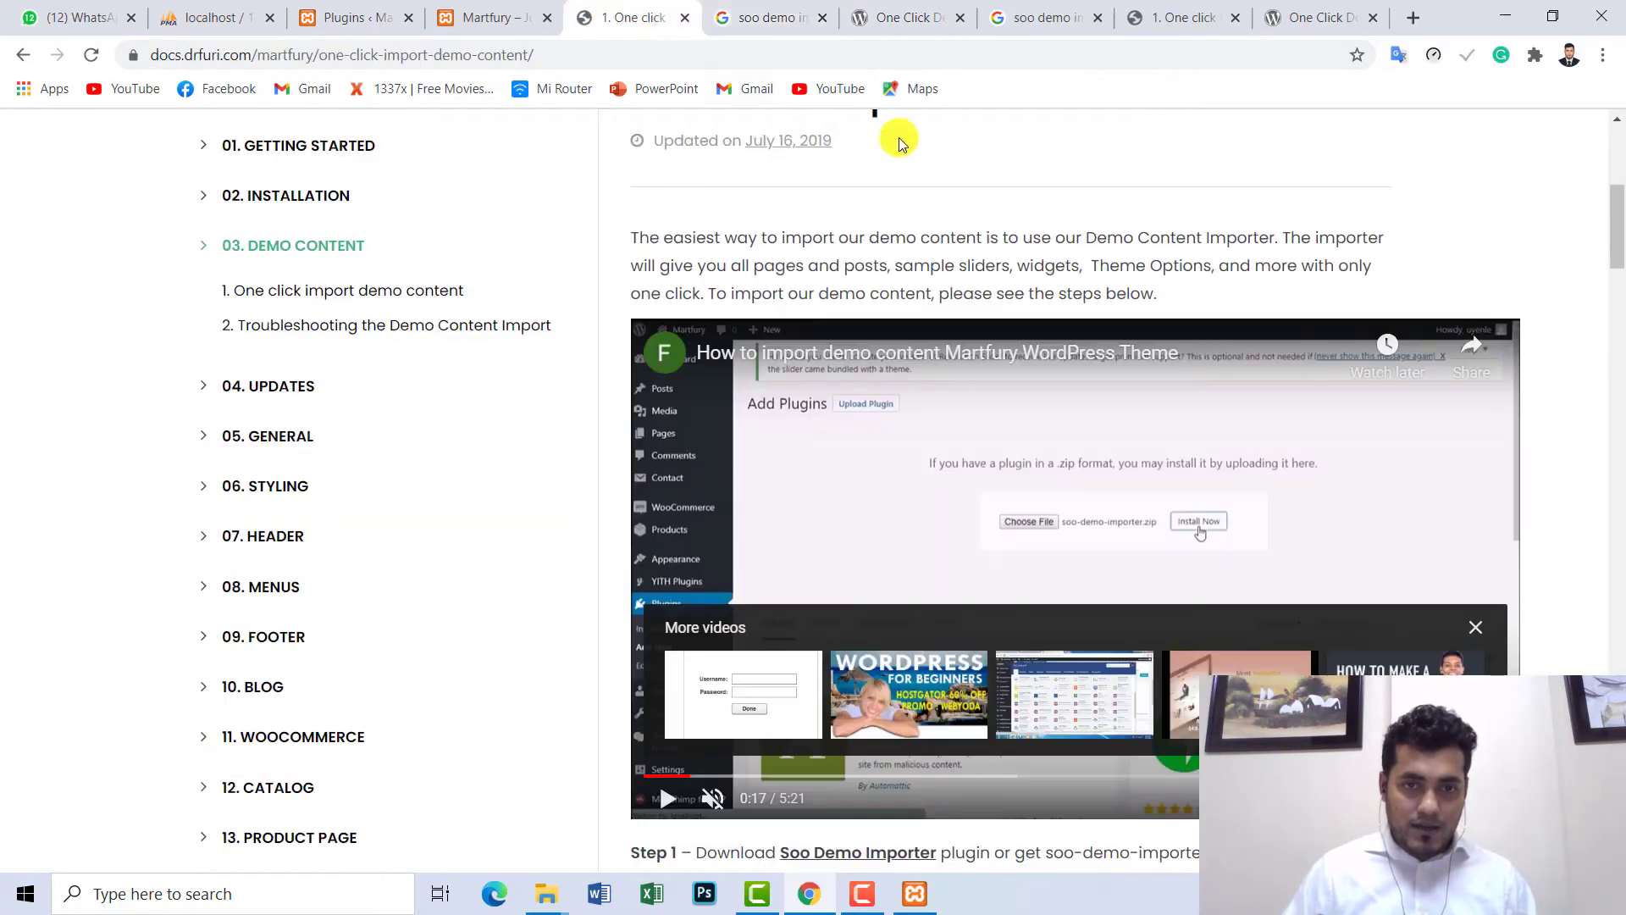
mouse_move(1618, 216)
left_mouse_down()
mouse_move(1618, 187)
mouse_move(1618, 210)
left_mouse_up()
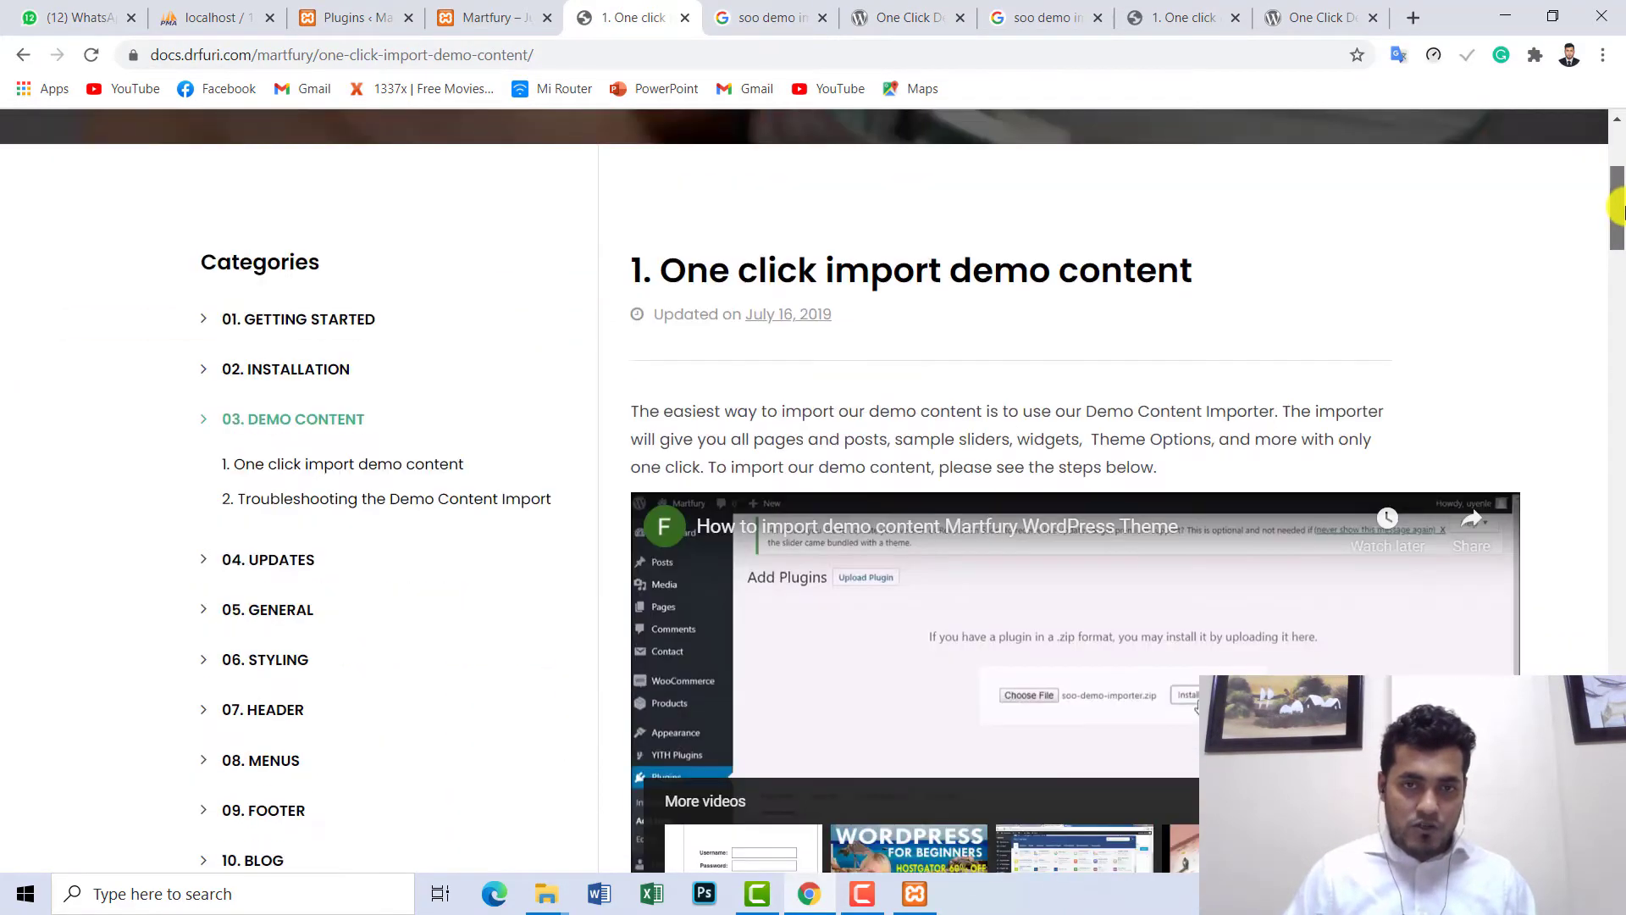
left_click_drag(1189, 262, 665, 282)
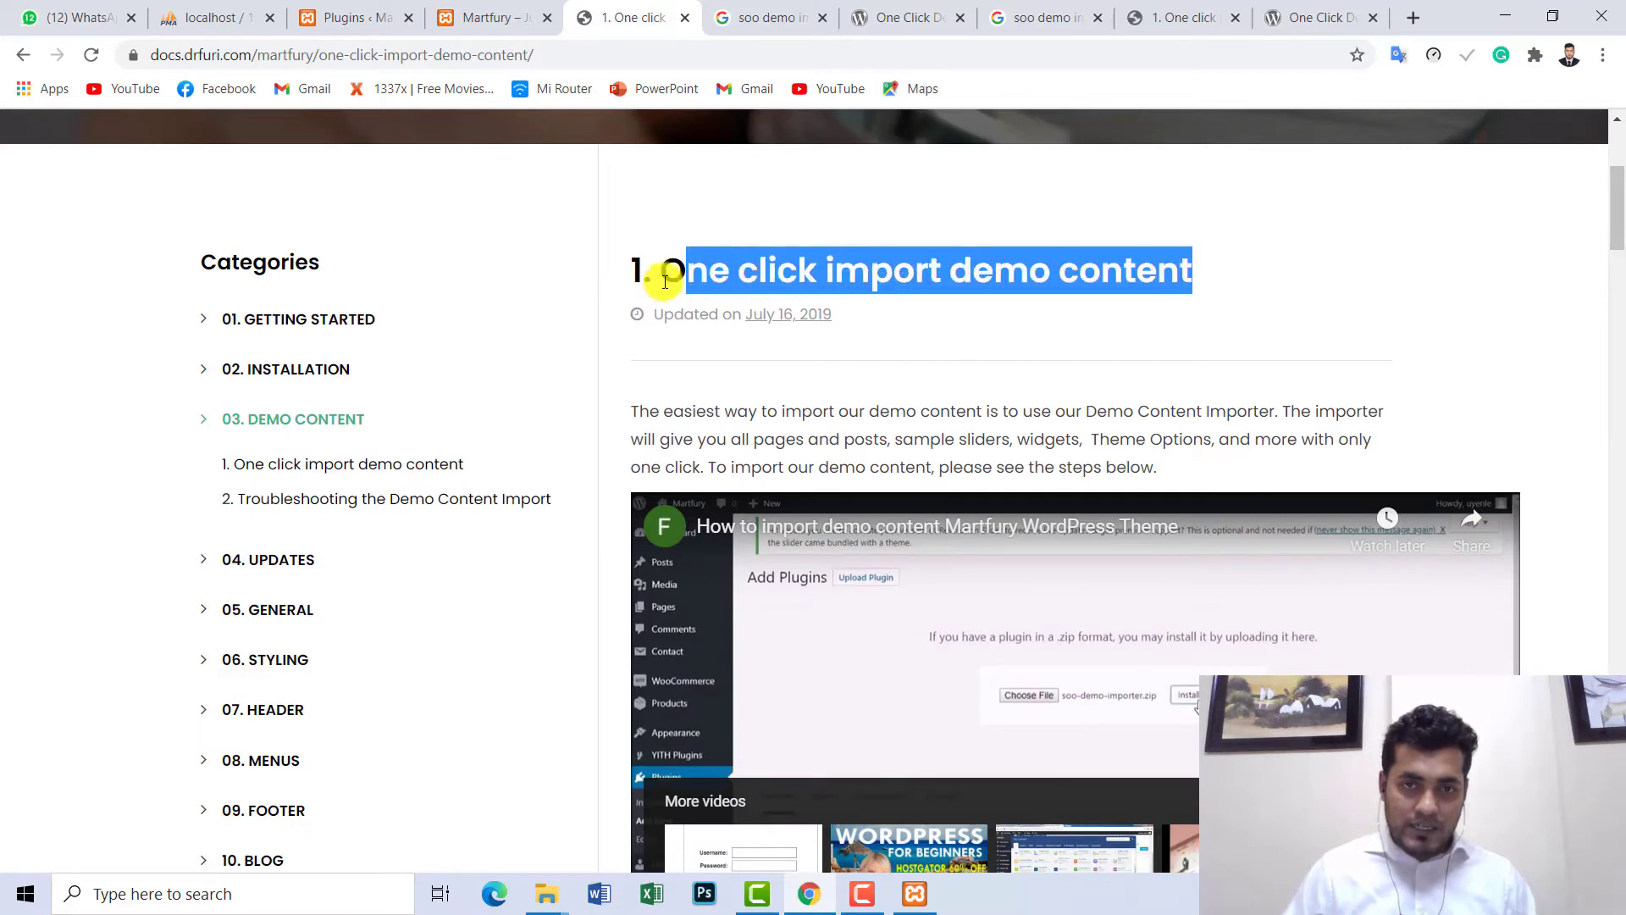
left_click_drag(1619, 229, 1619, 290)
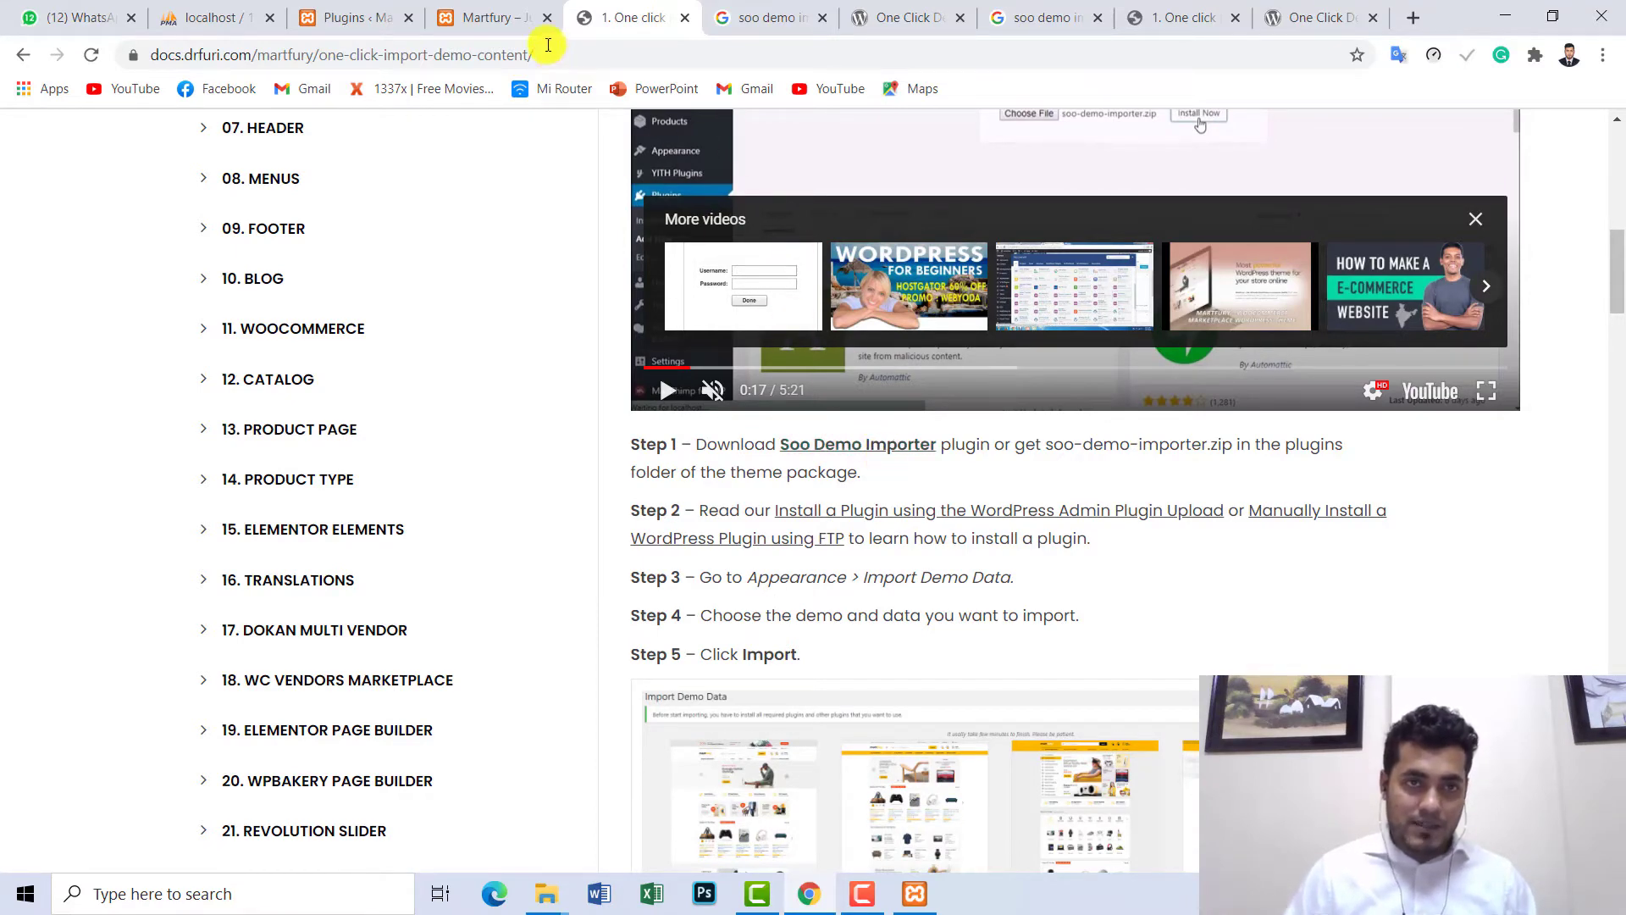
left_click(474, 13)
left_click(362, 8)
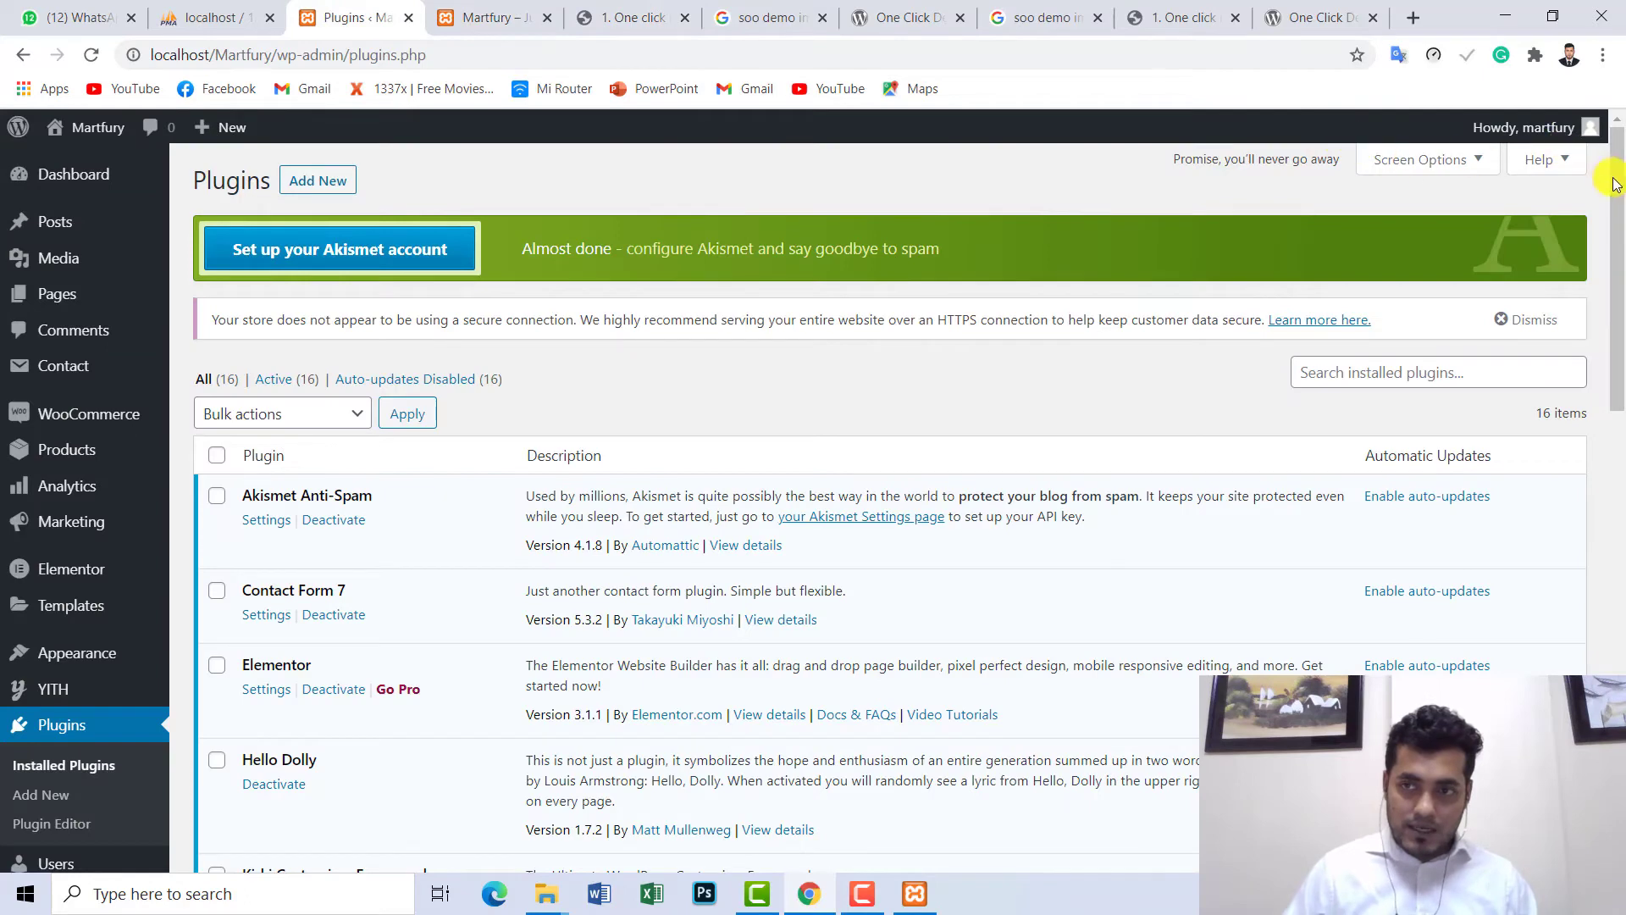
- Deactivate the One Click Demo Import plugin, then select it and confirm its deletion
left_click_drag(1616, 184, 1618, 447)
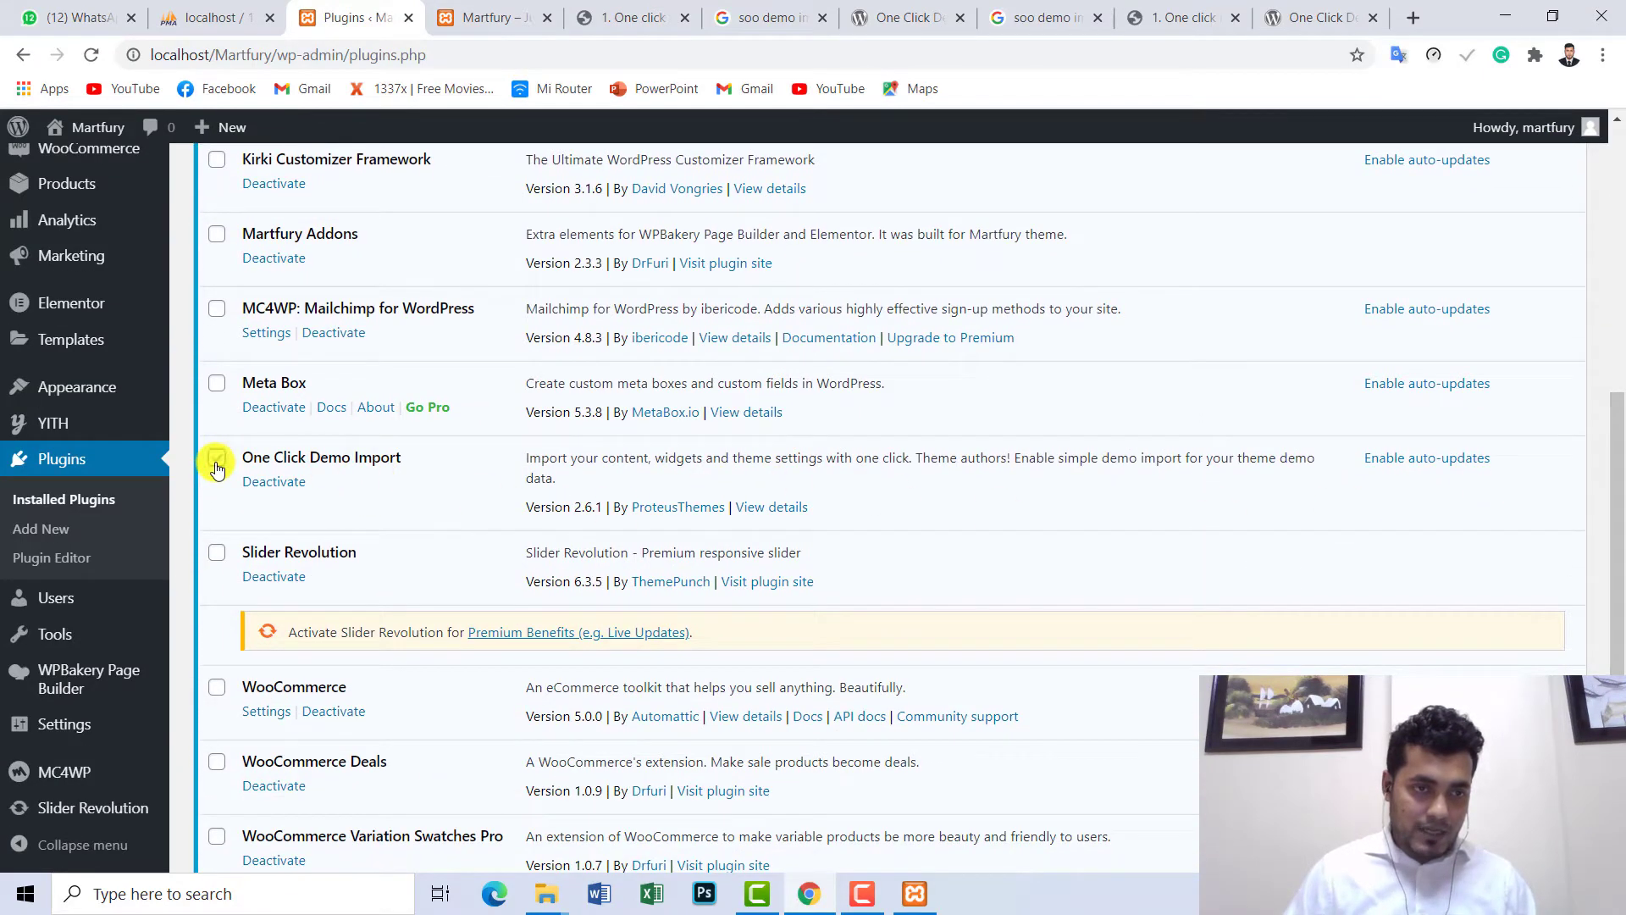
left_click(278, 487)
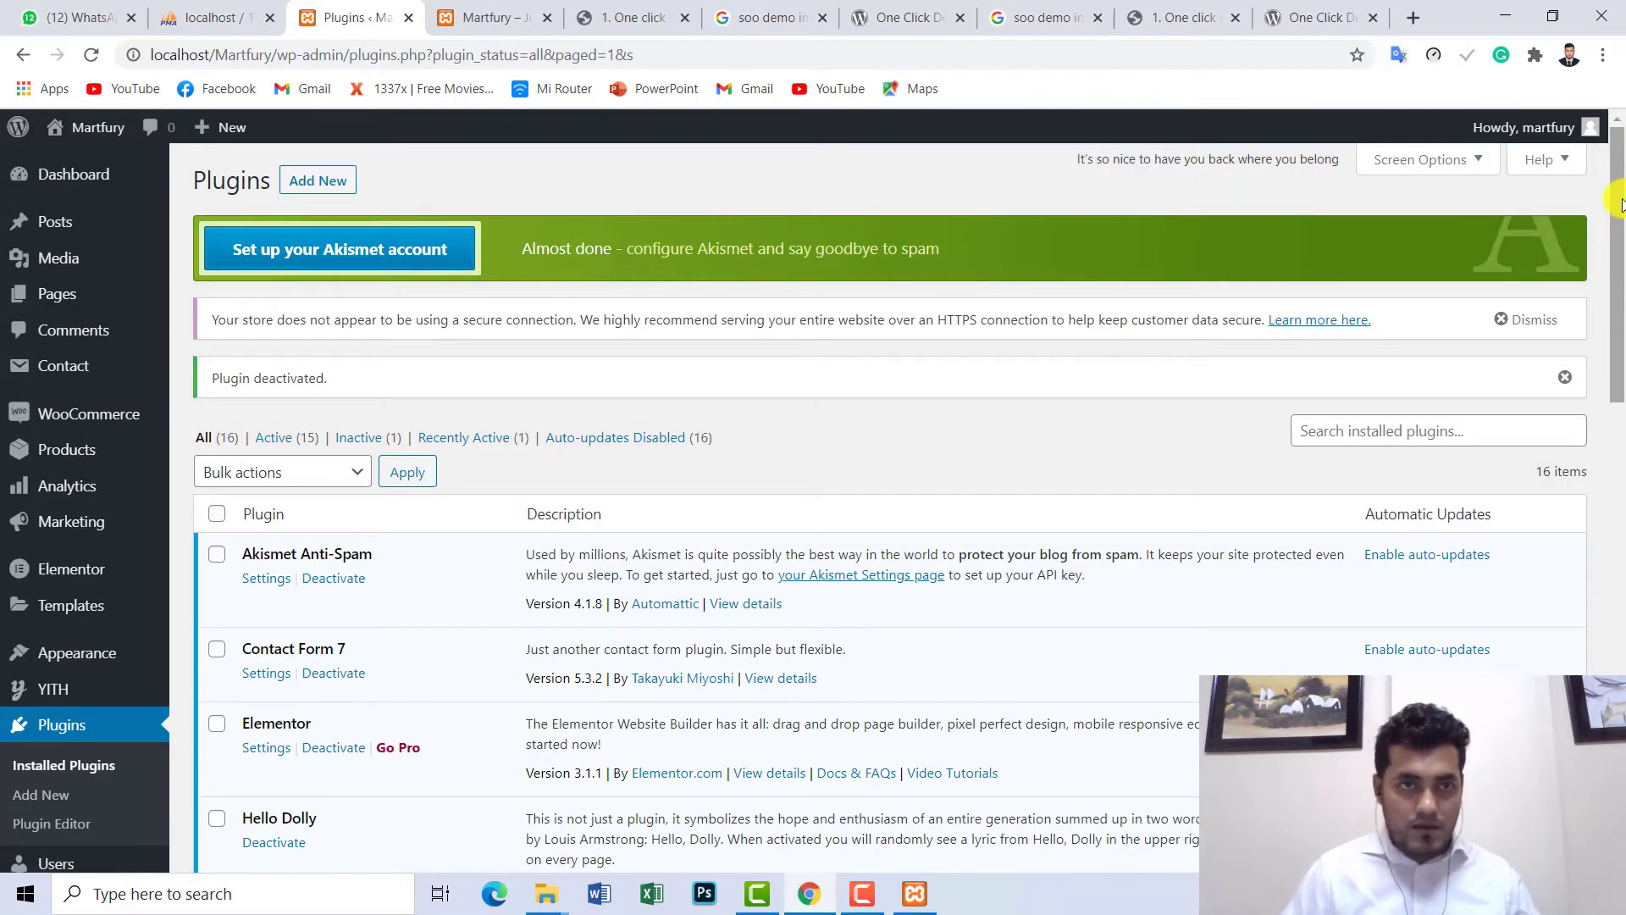
left_click_drag(1620, 203, 1619, 412)
left_click_drag(1618, 436, 1618, 483)
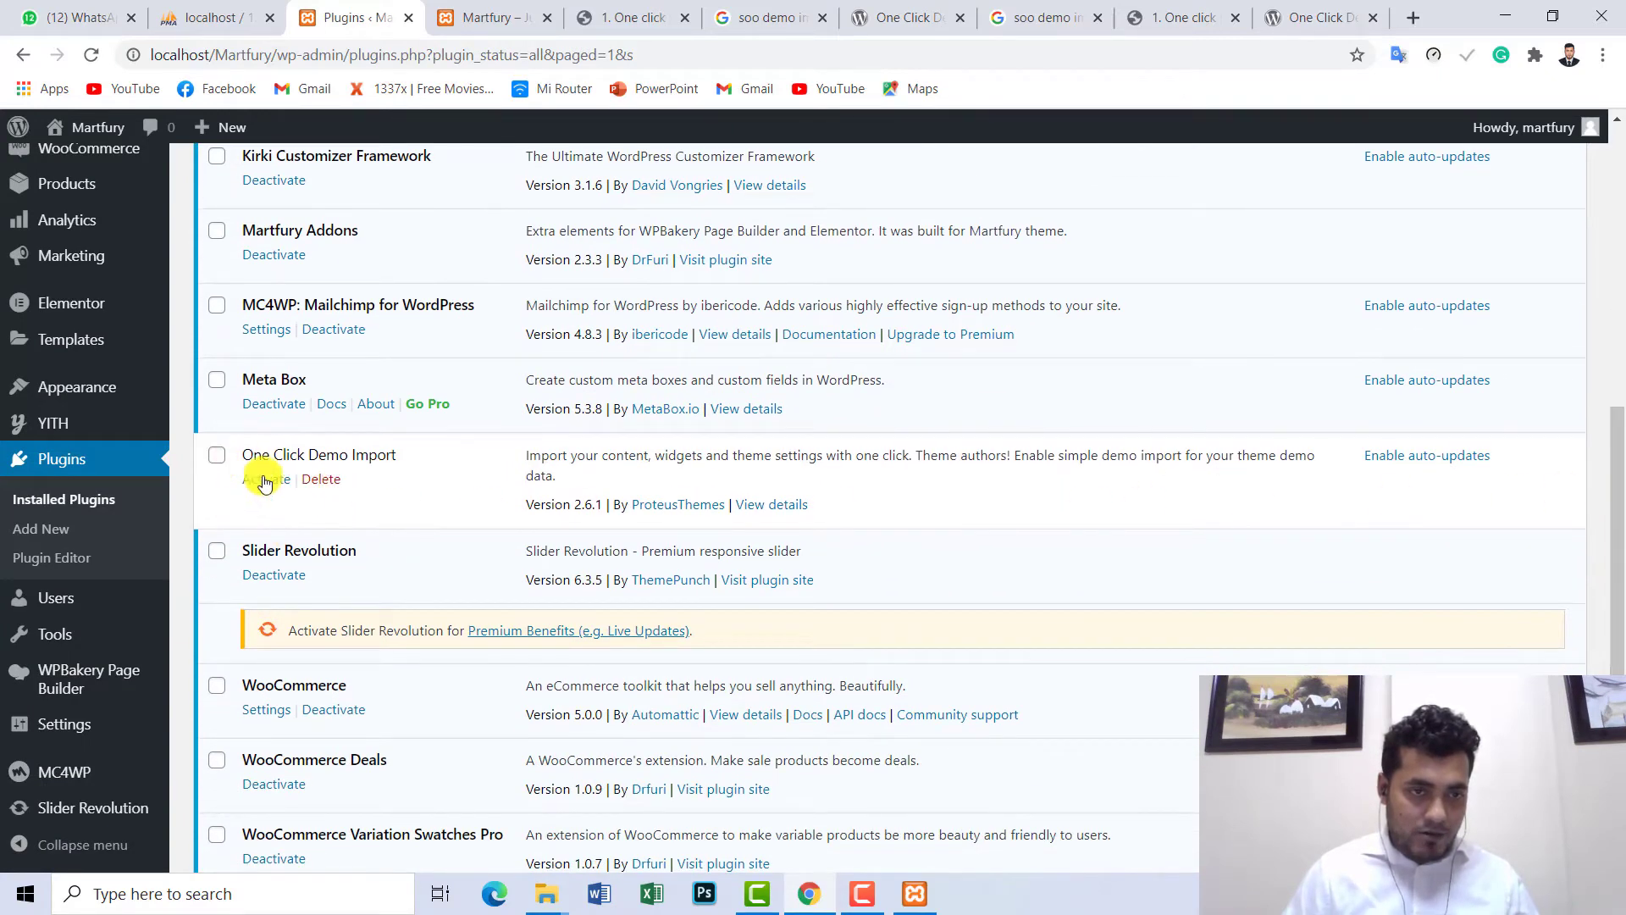
left_click(215, 460)
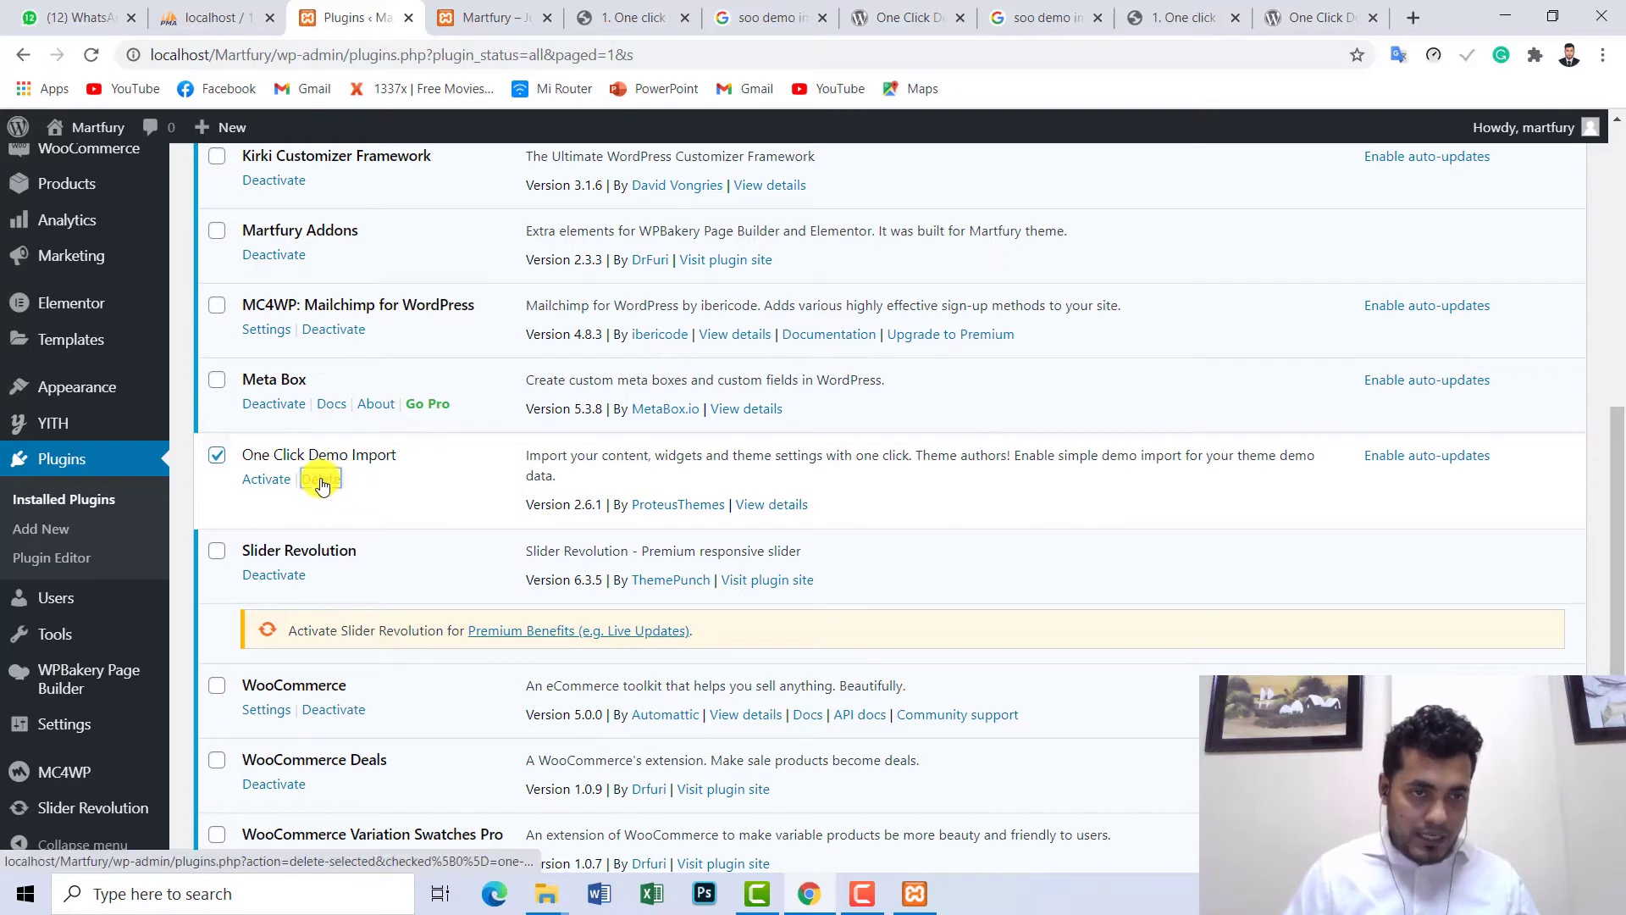
left_click(321, 479)
left_click(919, 173)
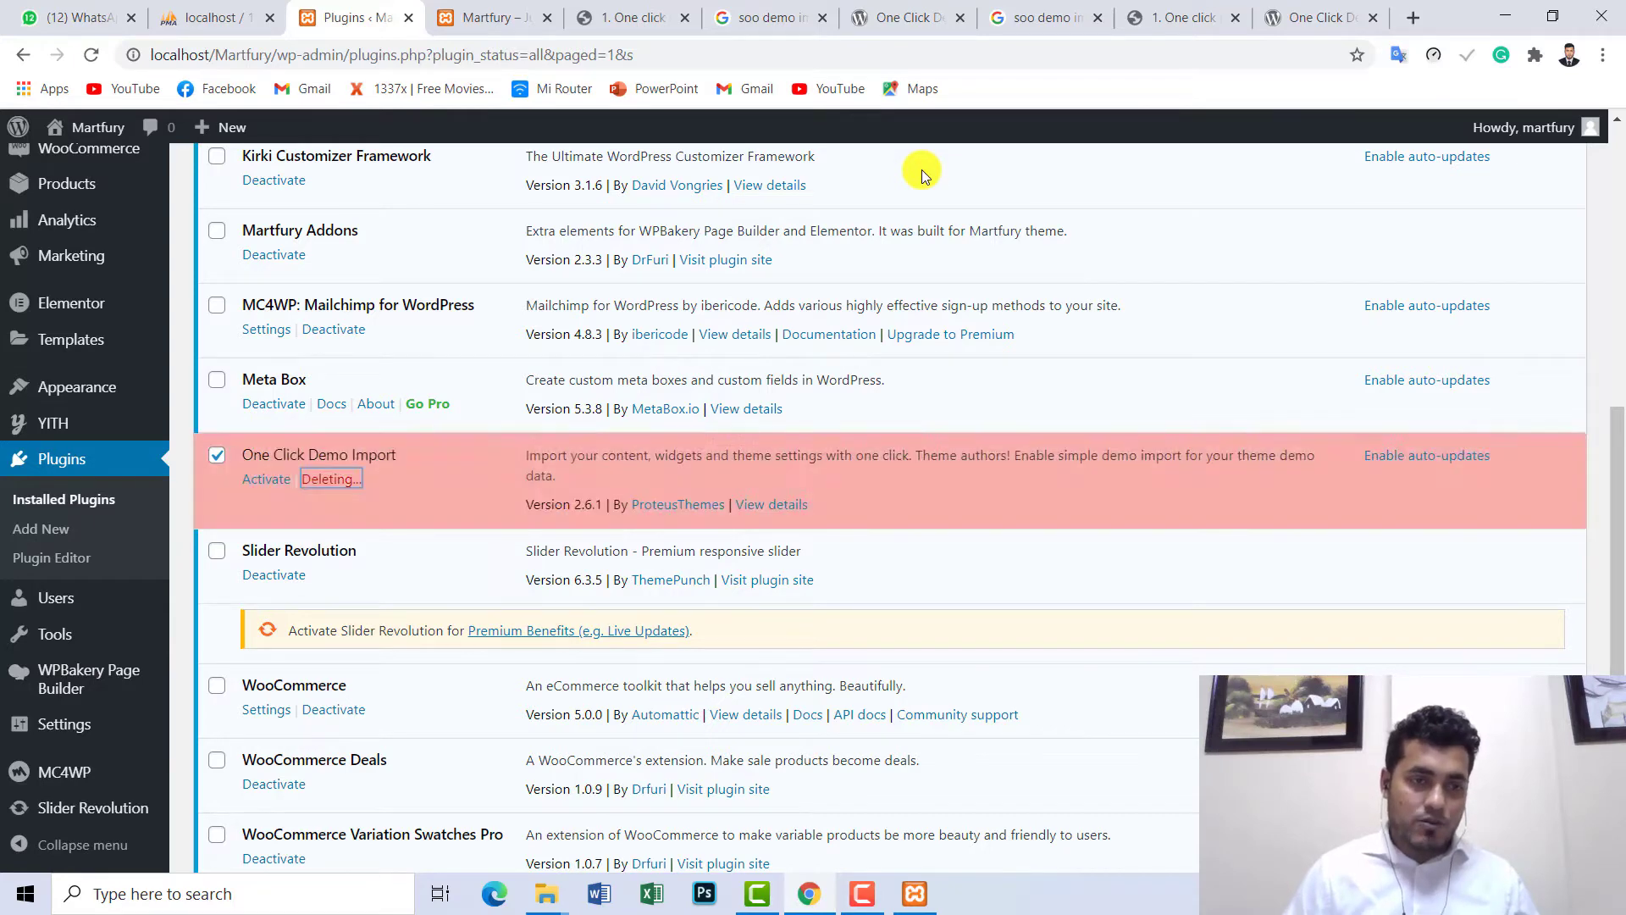
- Bring up the eCommerce Development folder window in File Explorer
scroll(369, 414, "up", 9)
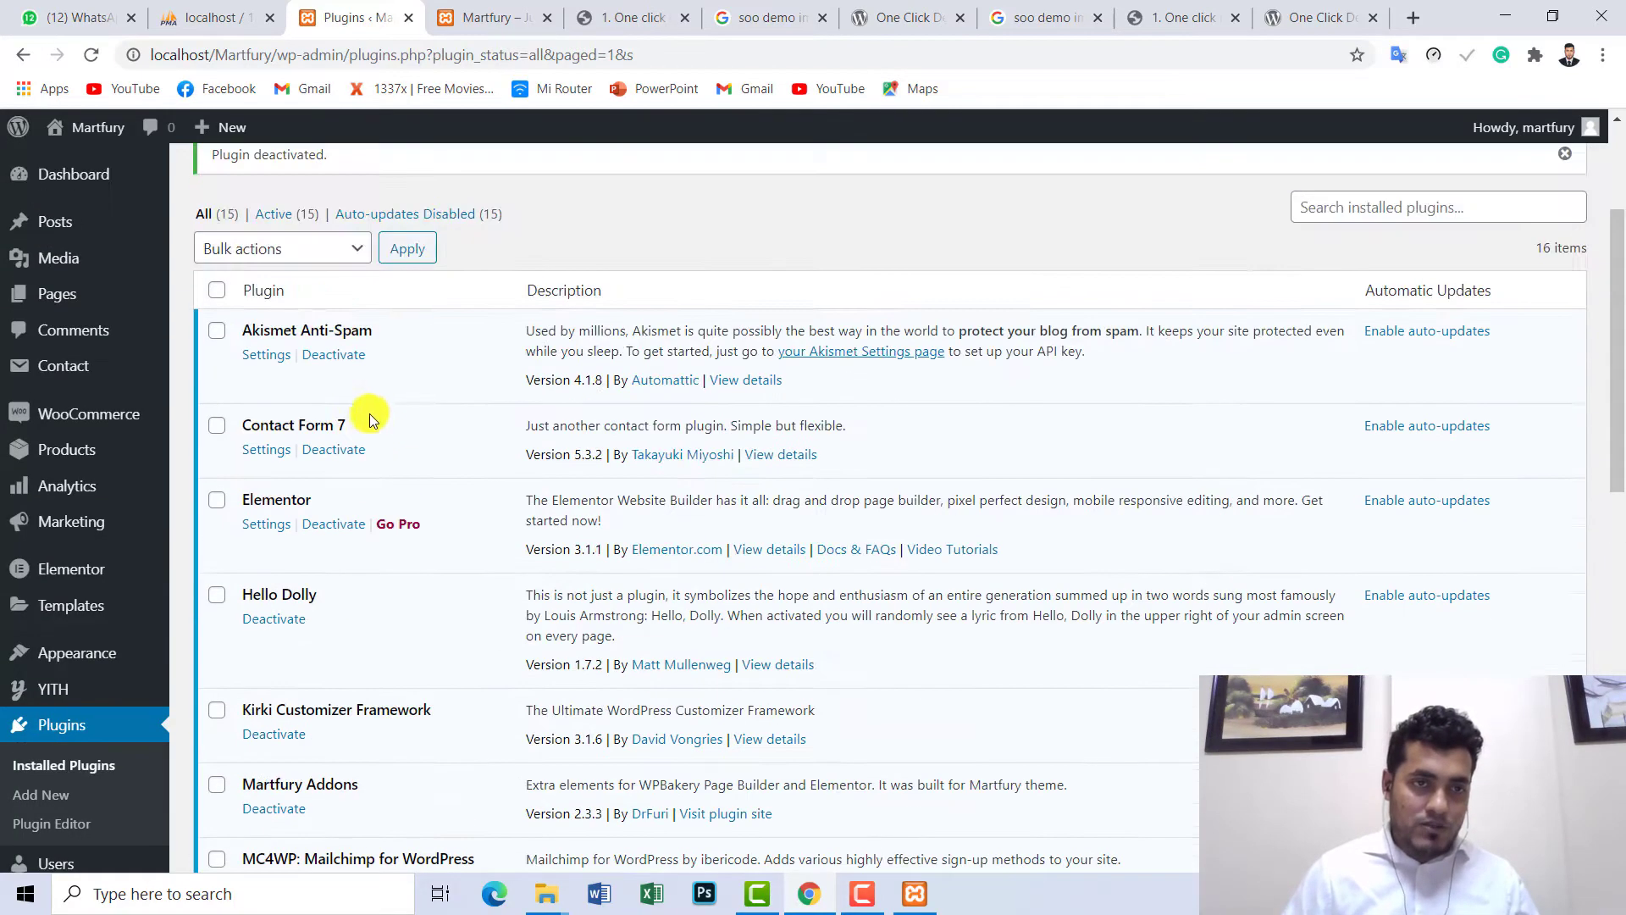
left_click(542, 892)
left_click(720, 781)
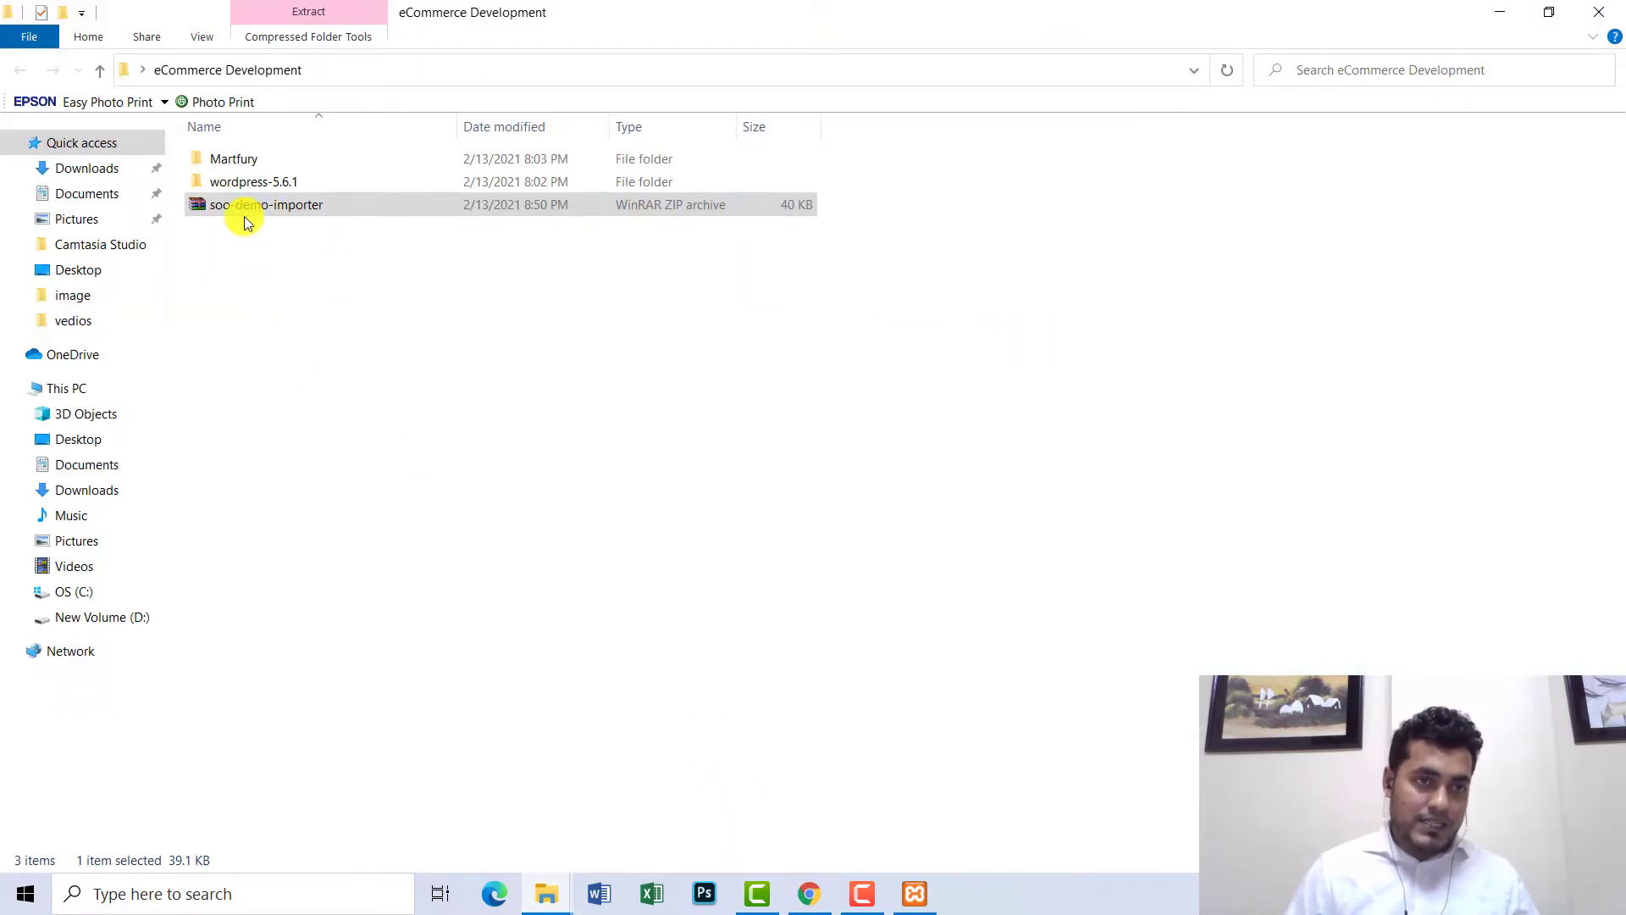
- Copy the eCommerce Development folder path from the address bar and switch back to Chrome's Plugins page
left_click(273, 210)
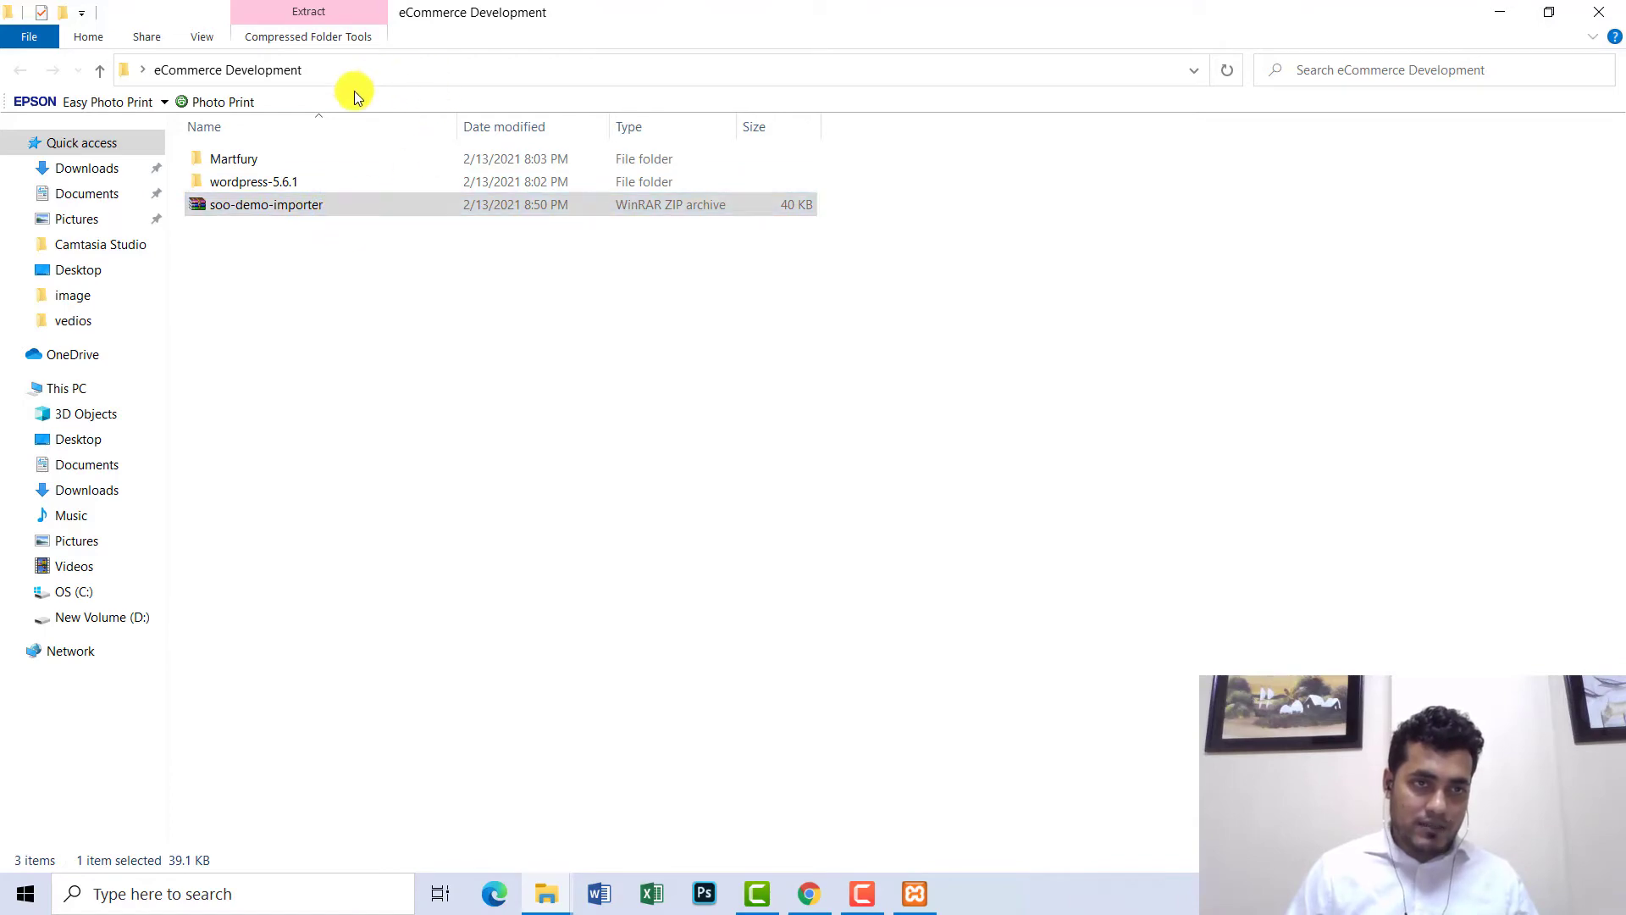
left_click(403, 69)
right_click(407, 68)
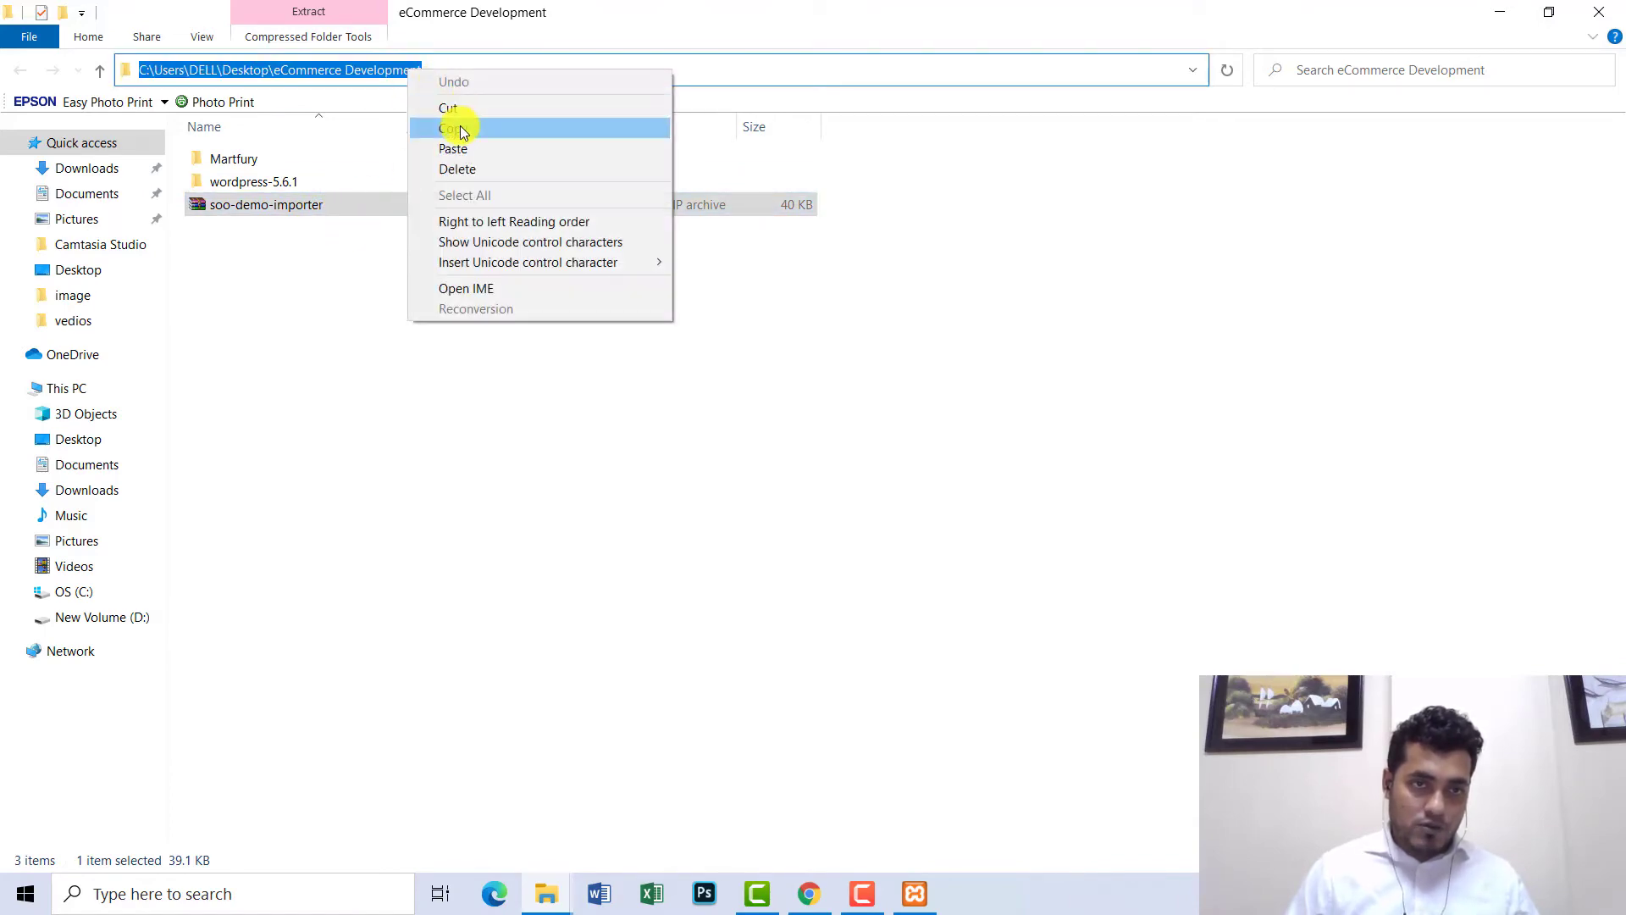
left_click(460, 127)
left_click(809, 894)
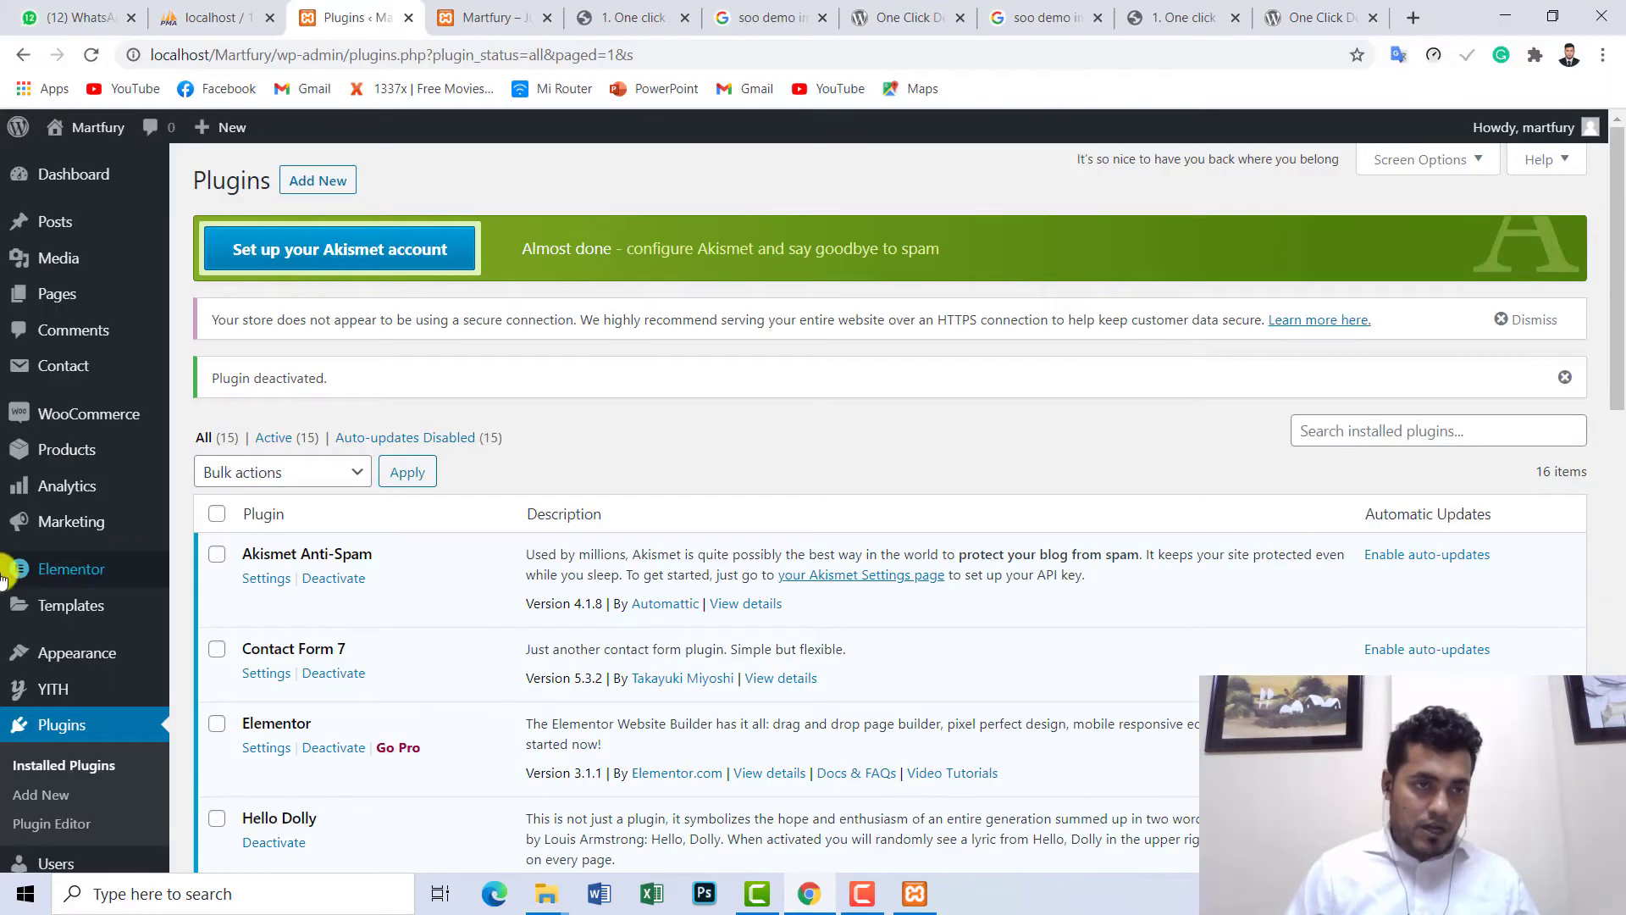
- Go to Plugins > Add New and reveal the Upload Plugin form
scroll(18, 525, "down", 2)
mouse_move(18, 460)
scroll(19, 460, "down", 2)
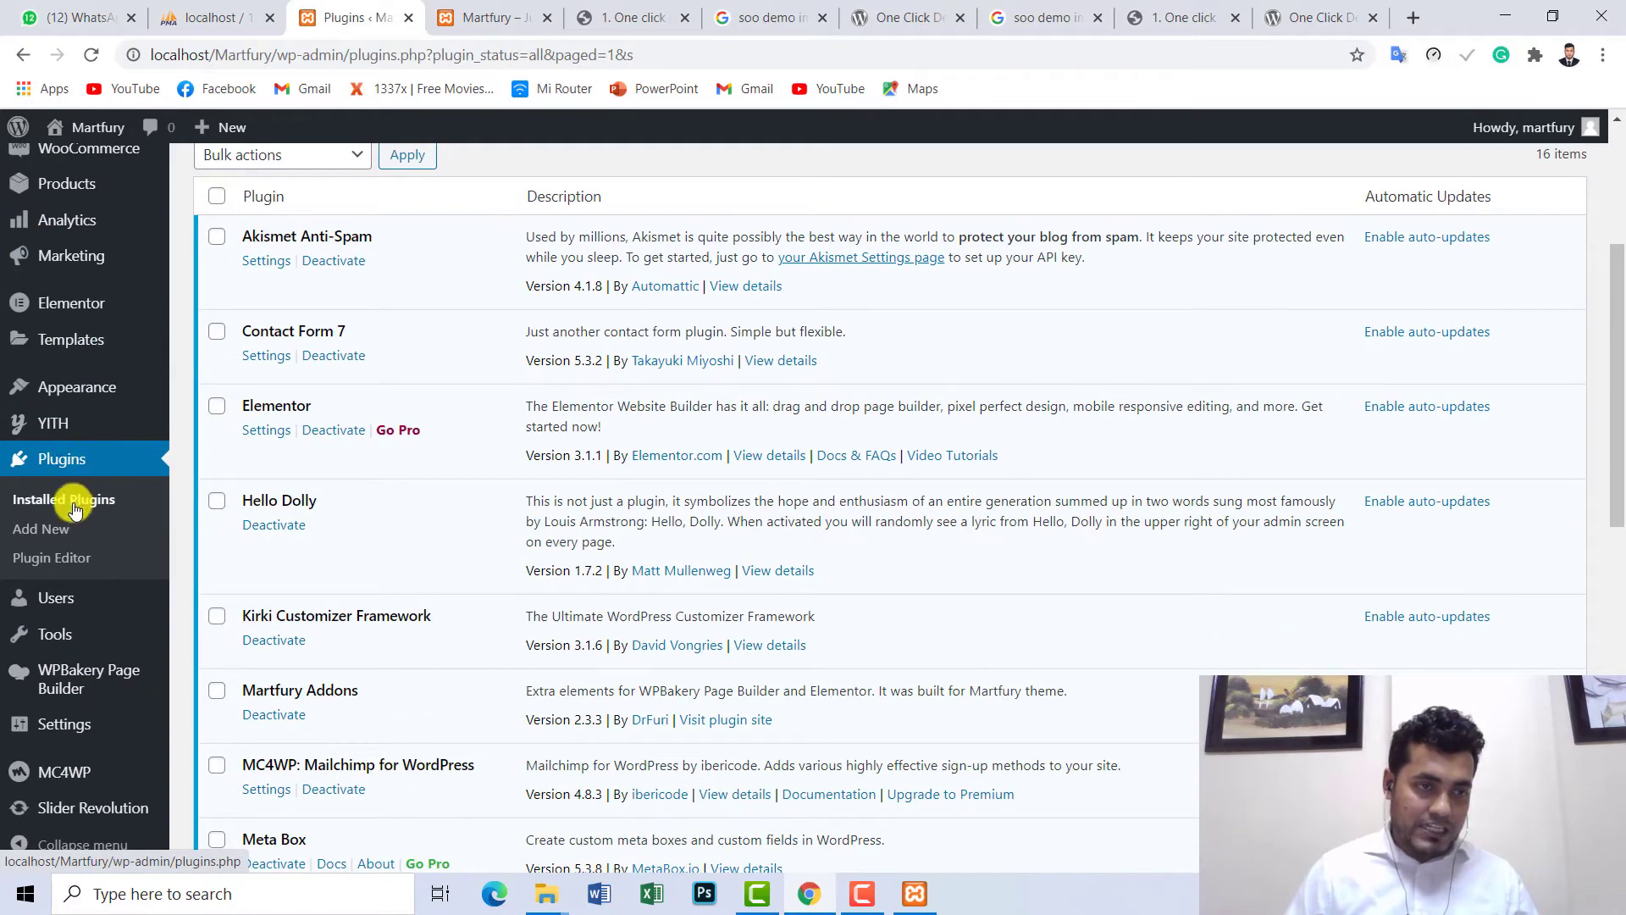
left_click(52, 532)
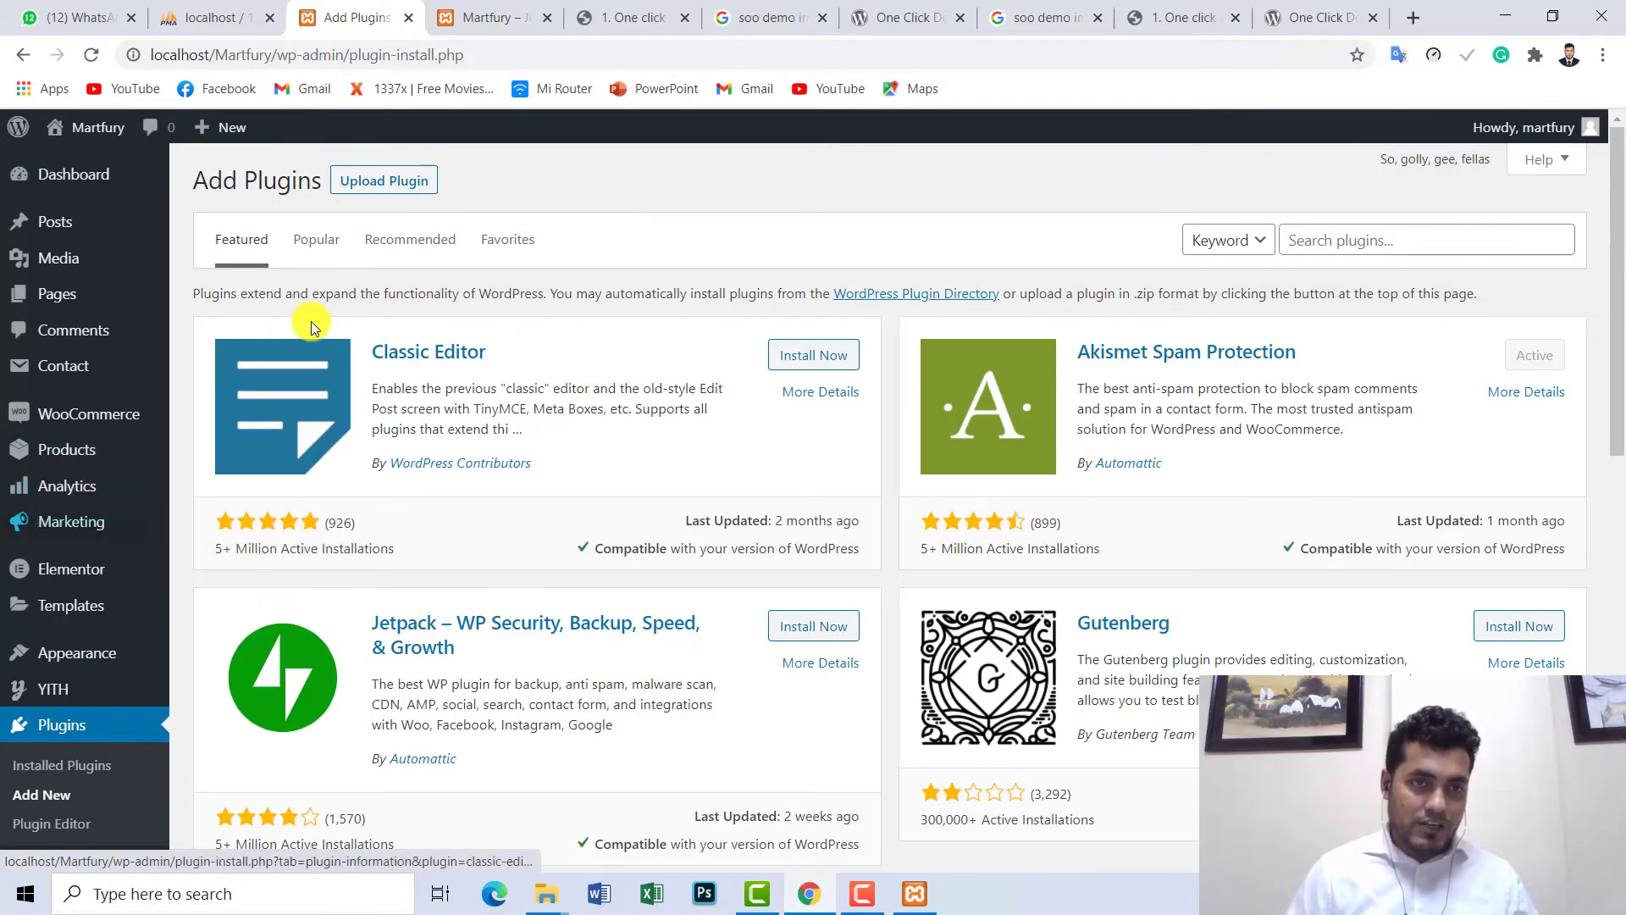
left_click(369, 183)
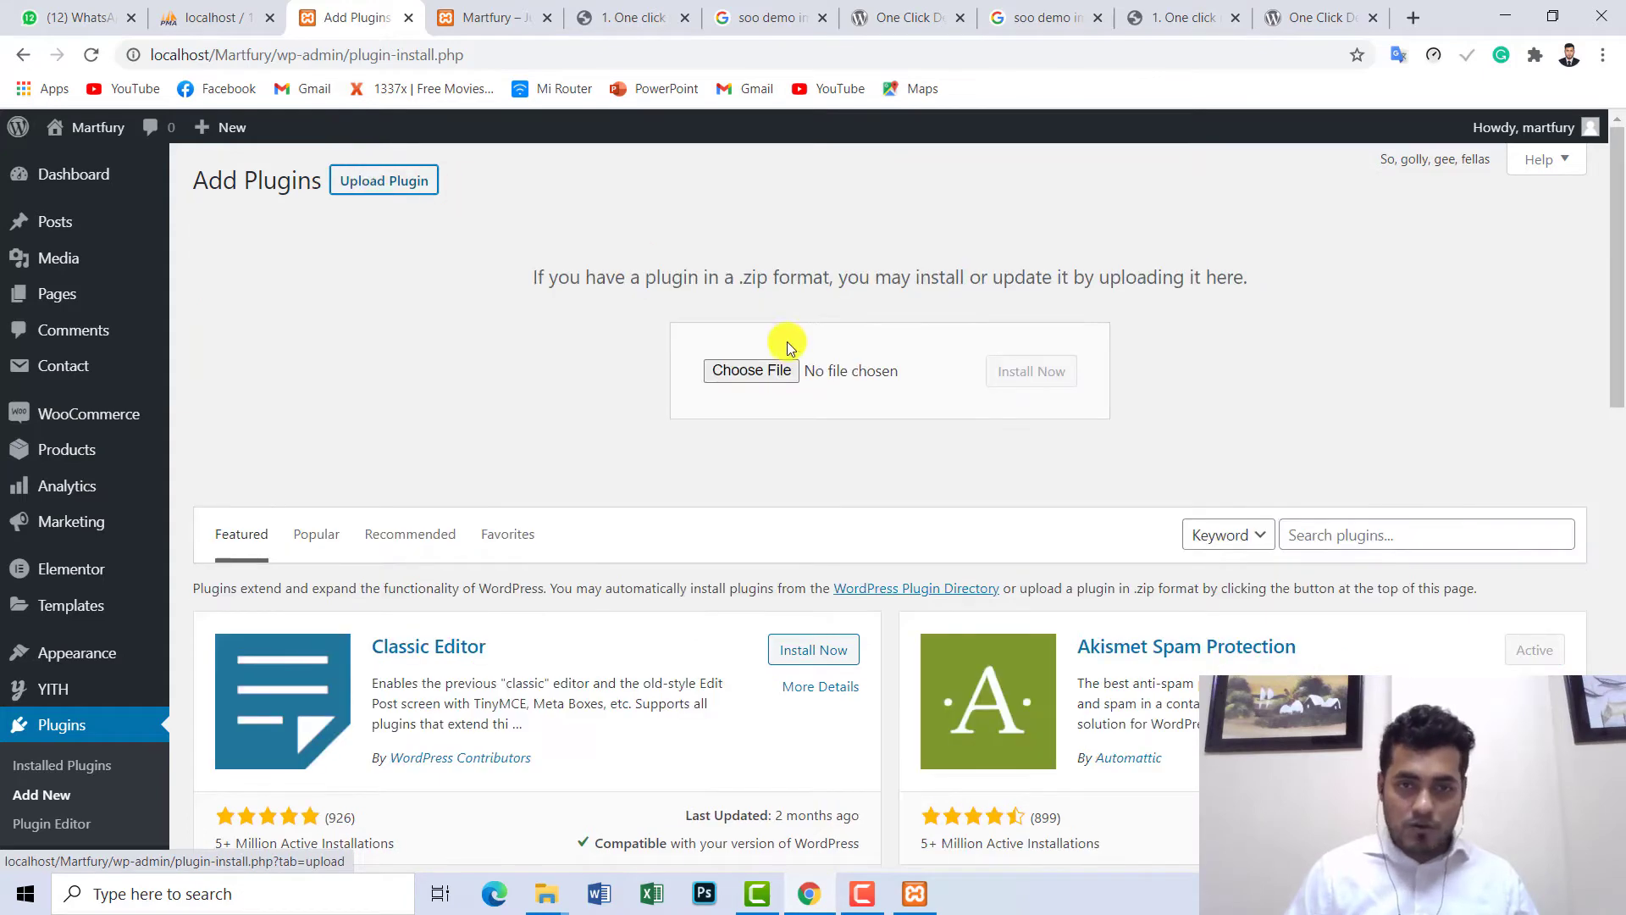
- Choose soo-demo-importer.zip from the pasted eCommerce Development folder path as the upload file
left_click(751, 371)
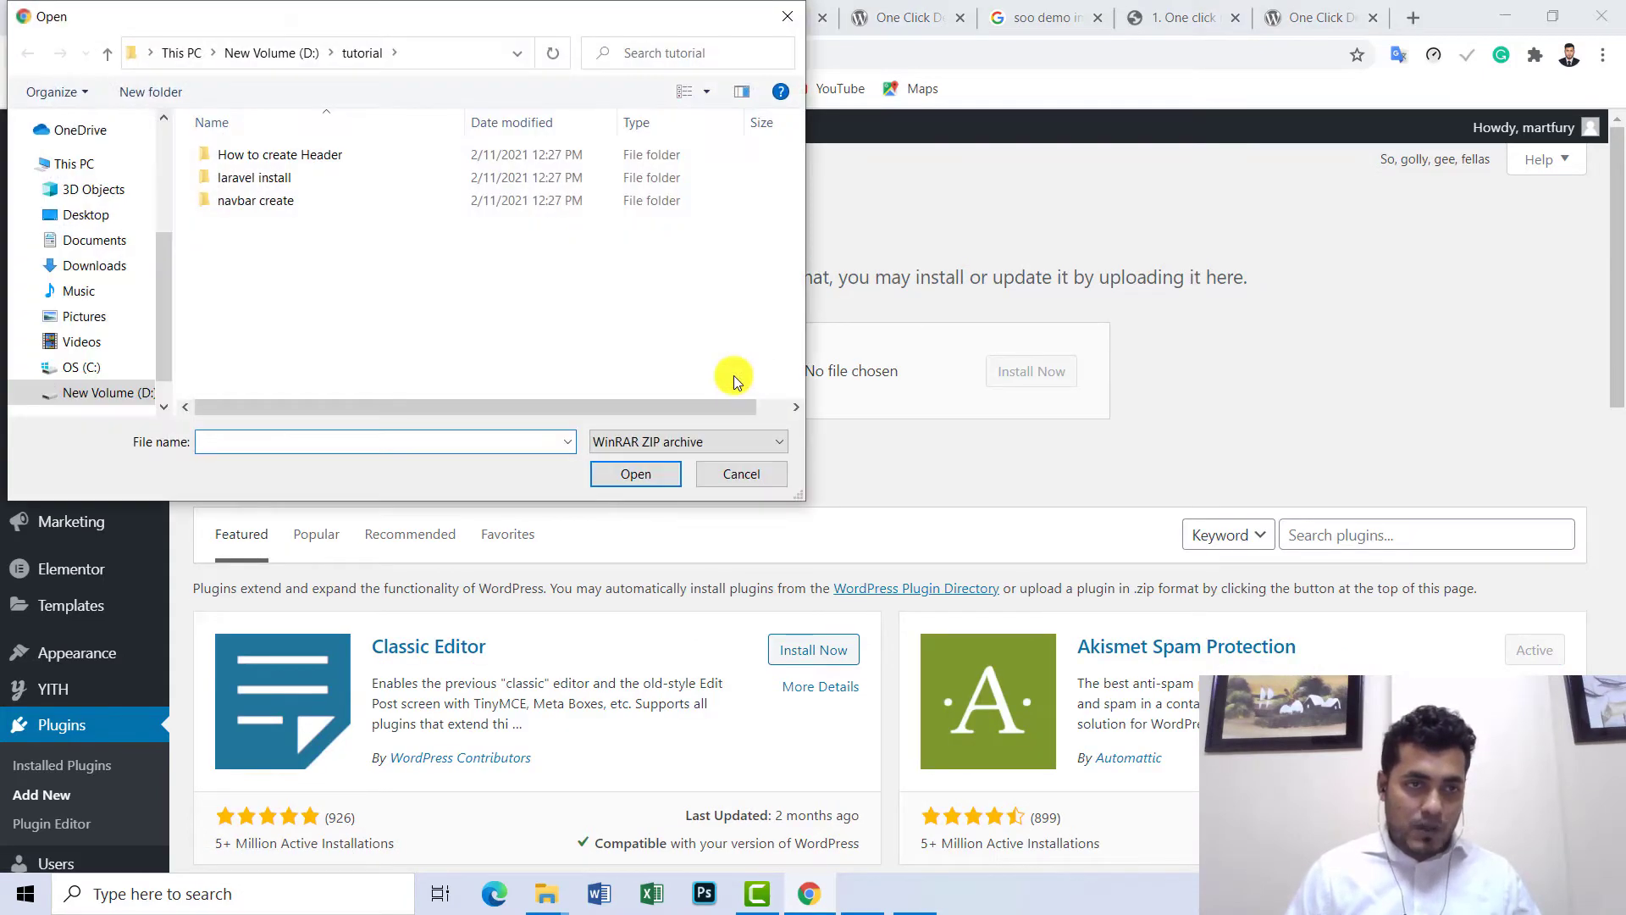
key("ctrl+v")
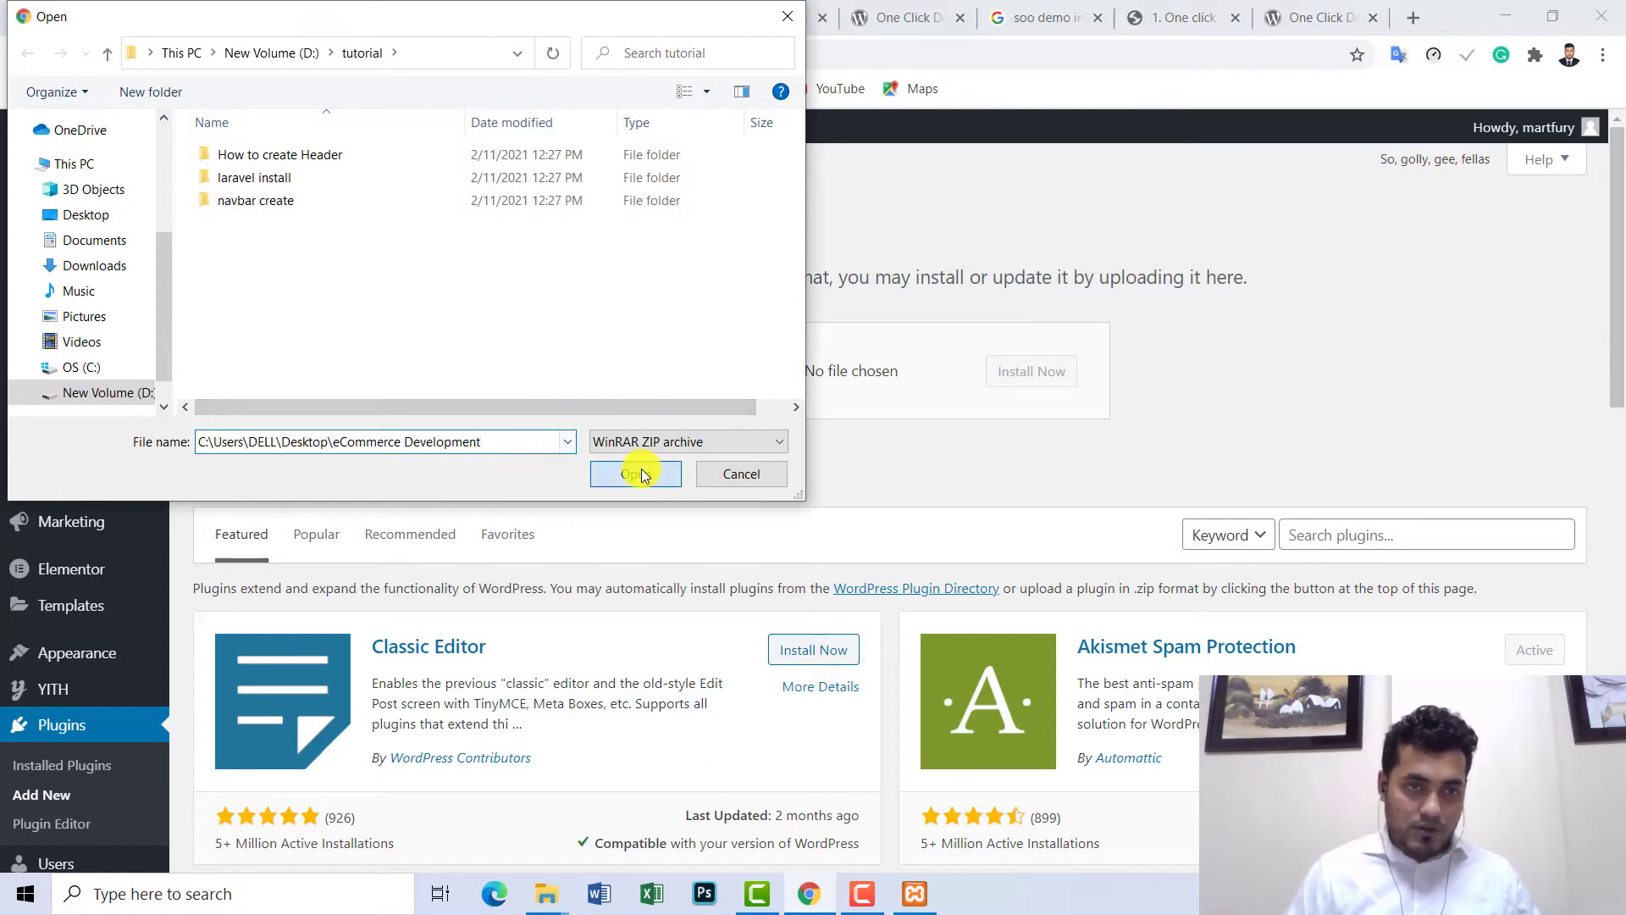
left_click(641, 476)
left_click(252, 205)
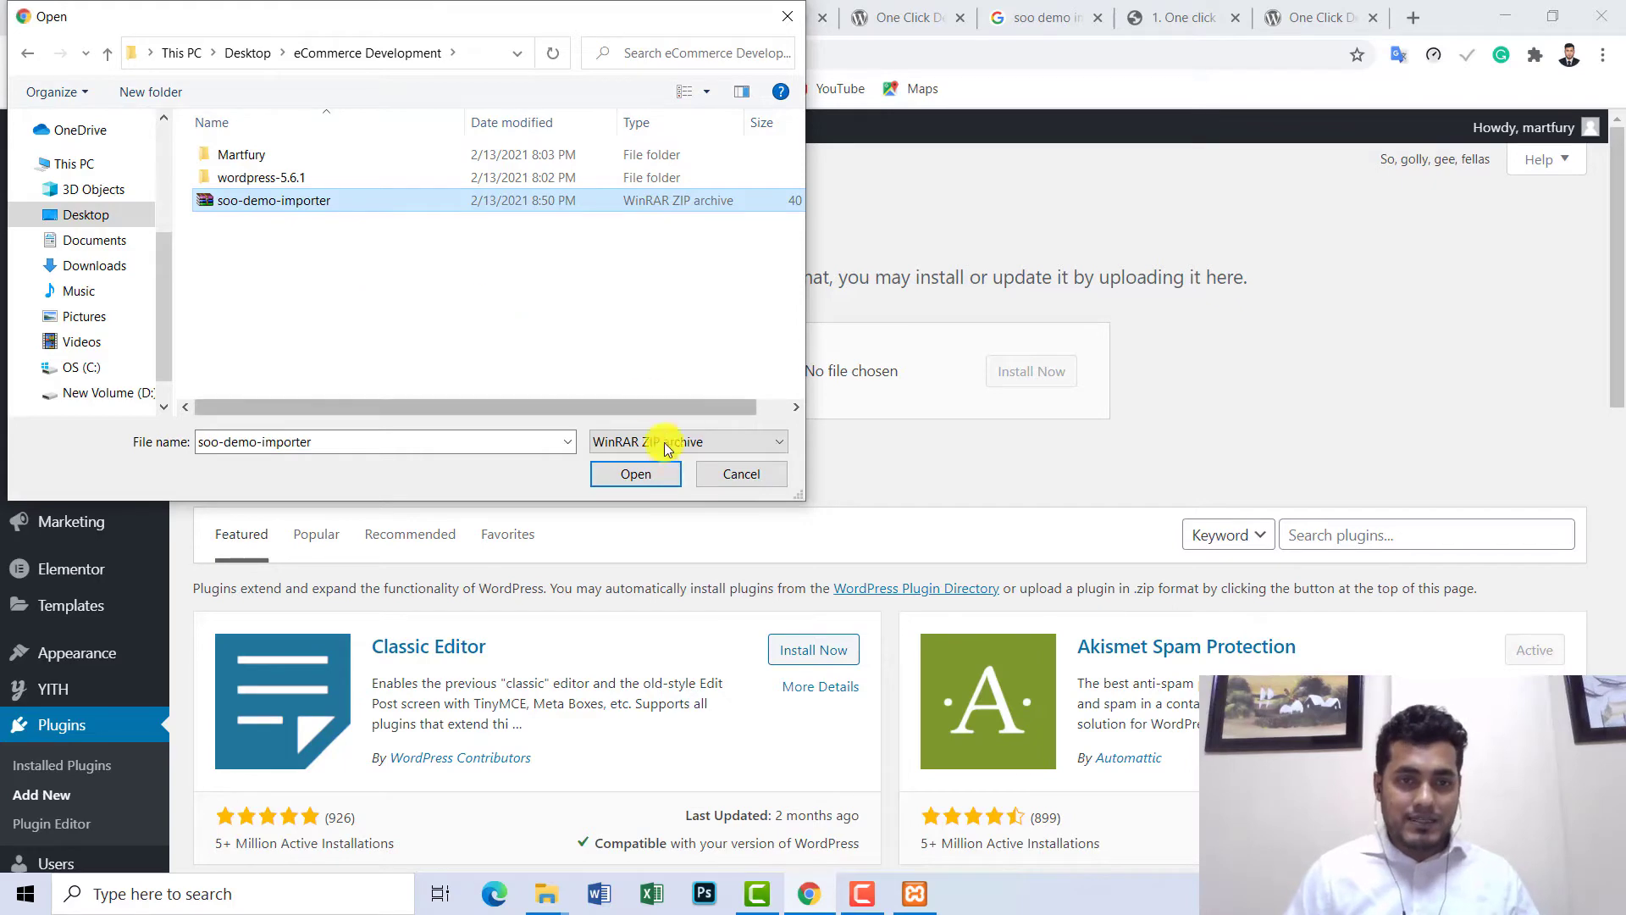
left_click(628, 476)
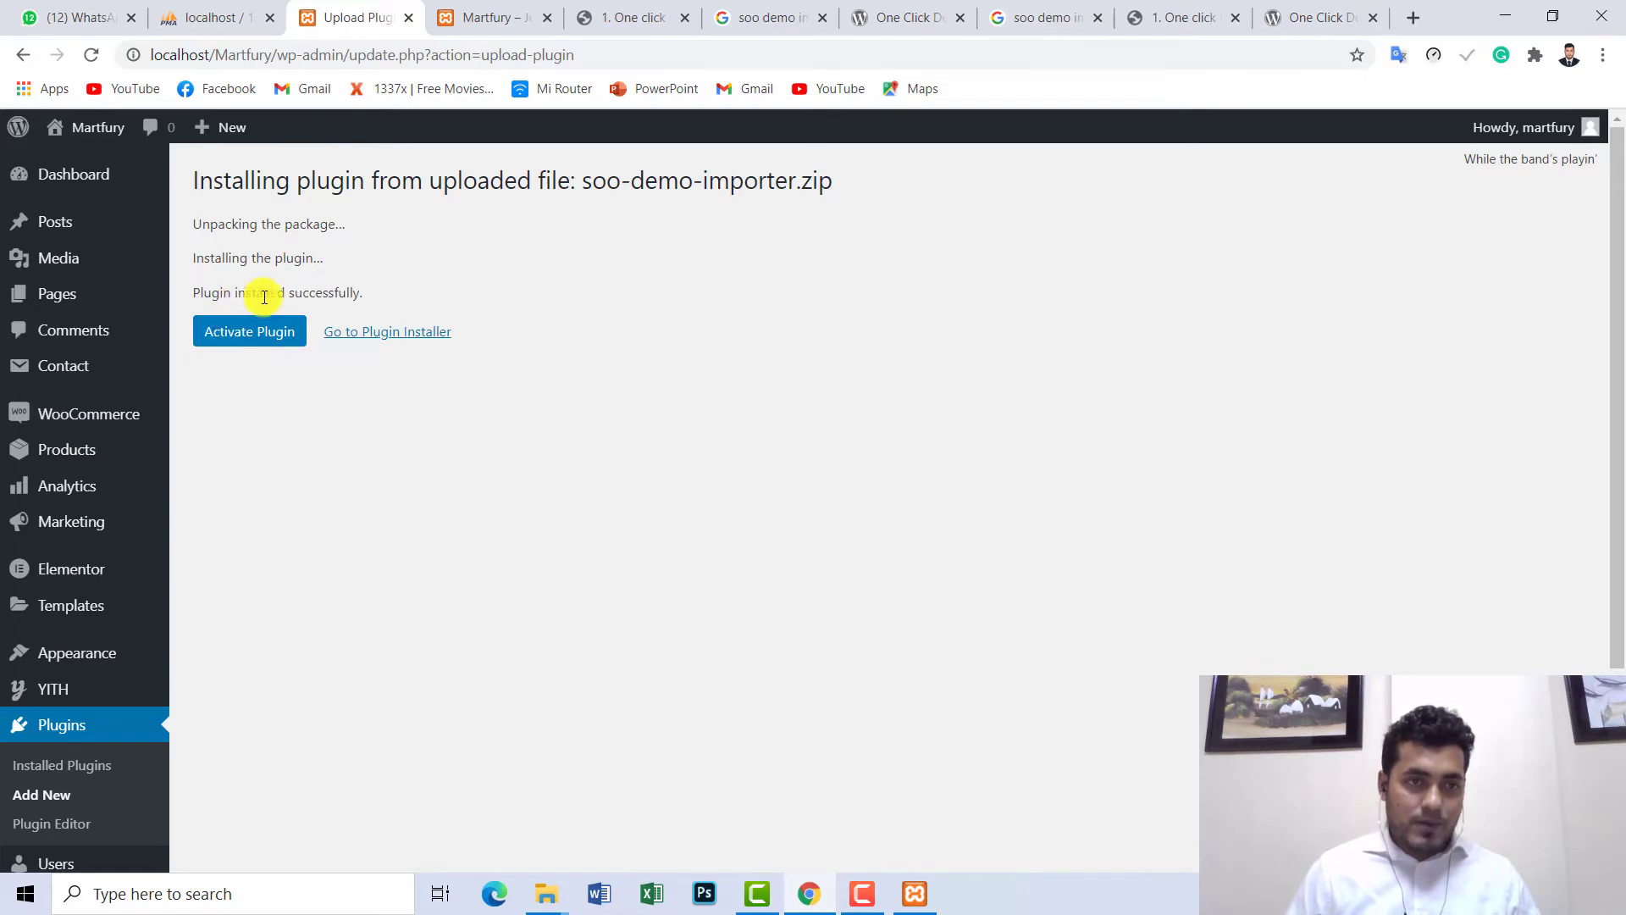
- After 'Plugin installed successfully.' appears, activate the newly installed soo-demo-importer plugin
left_click_drag(363, 292, 190, 293)
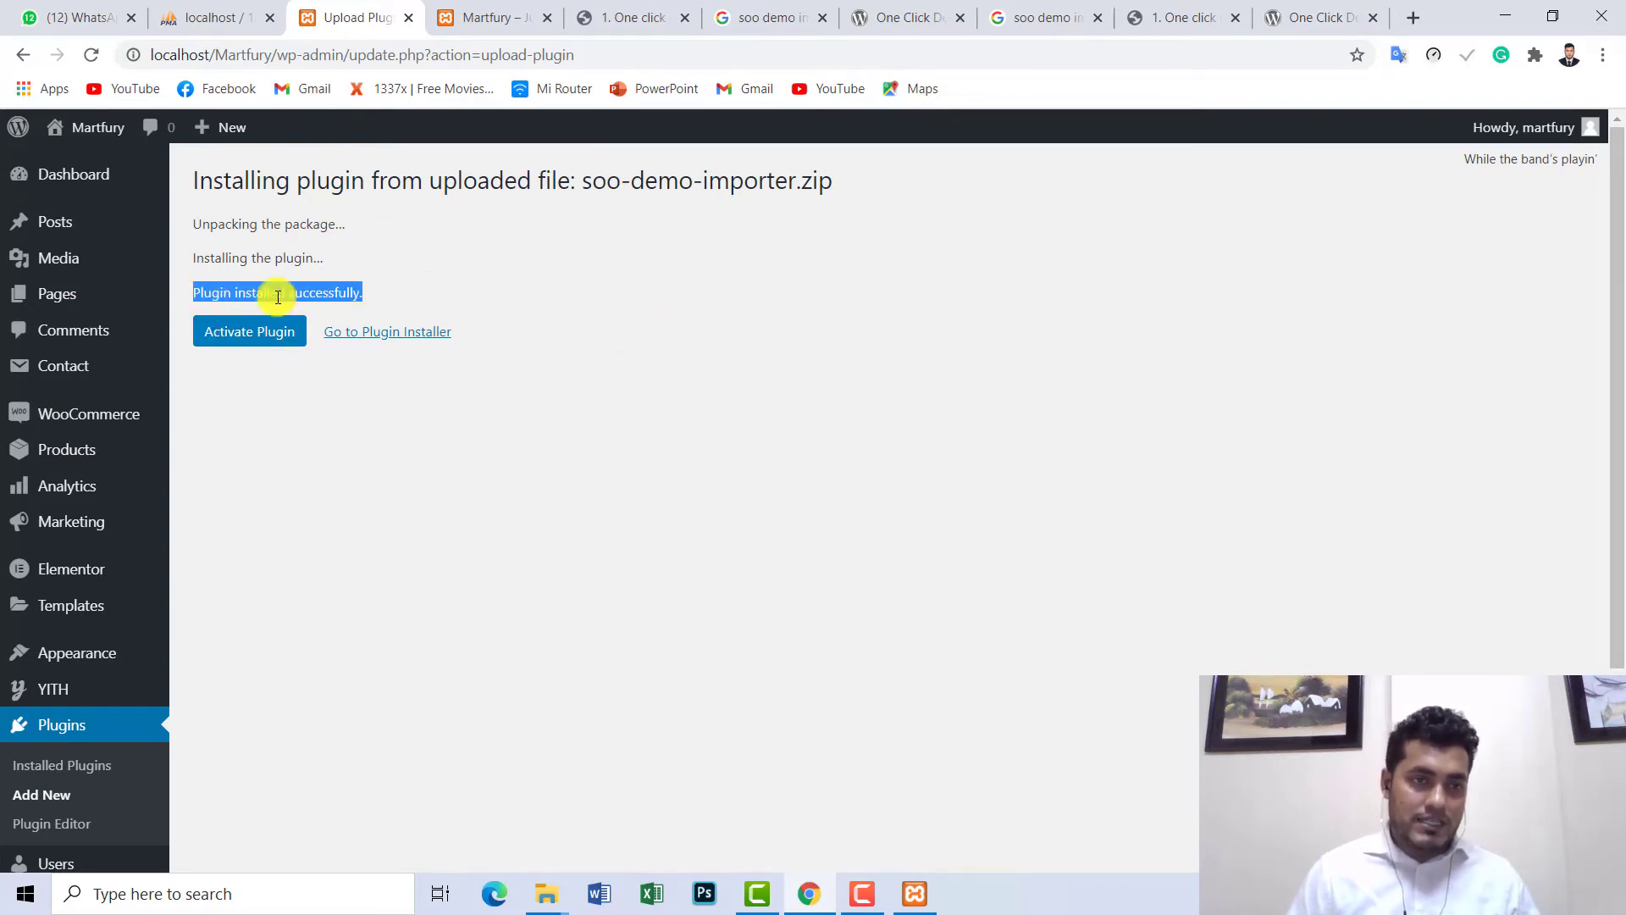
left_click(252, 333)
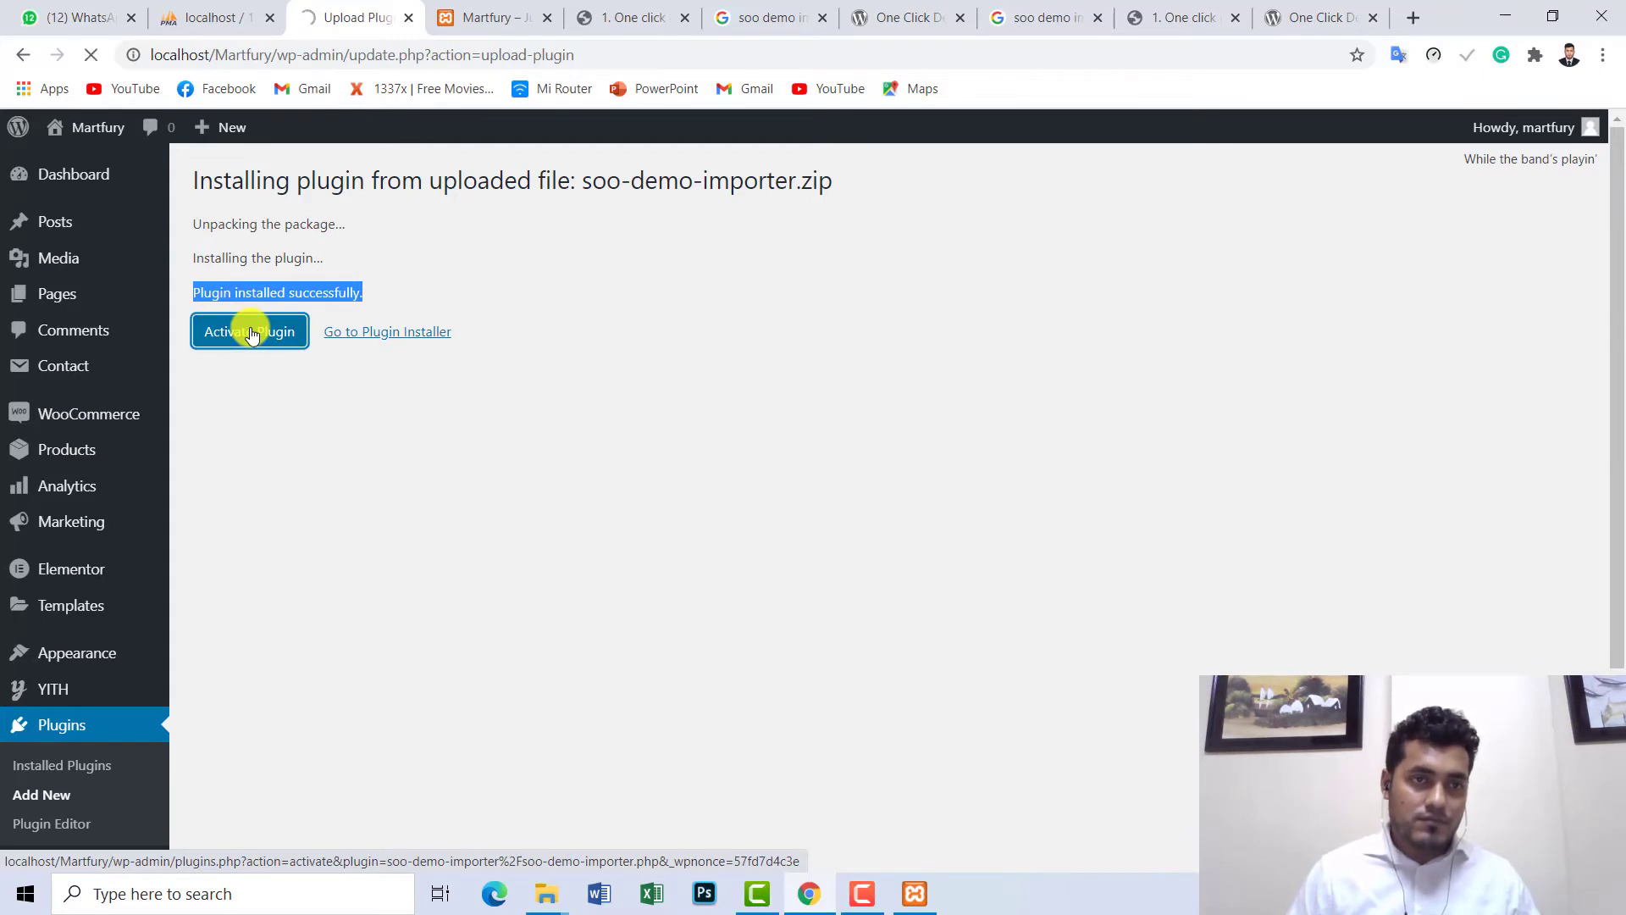
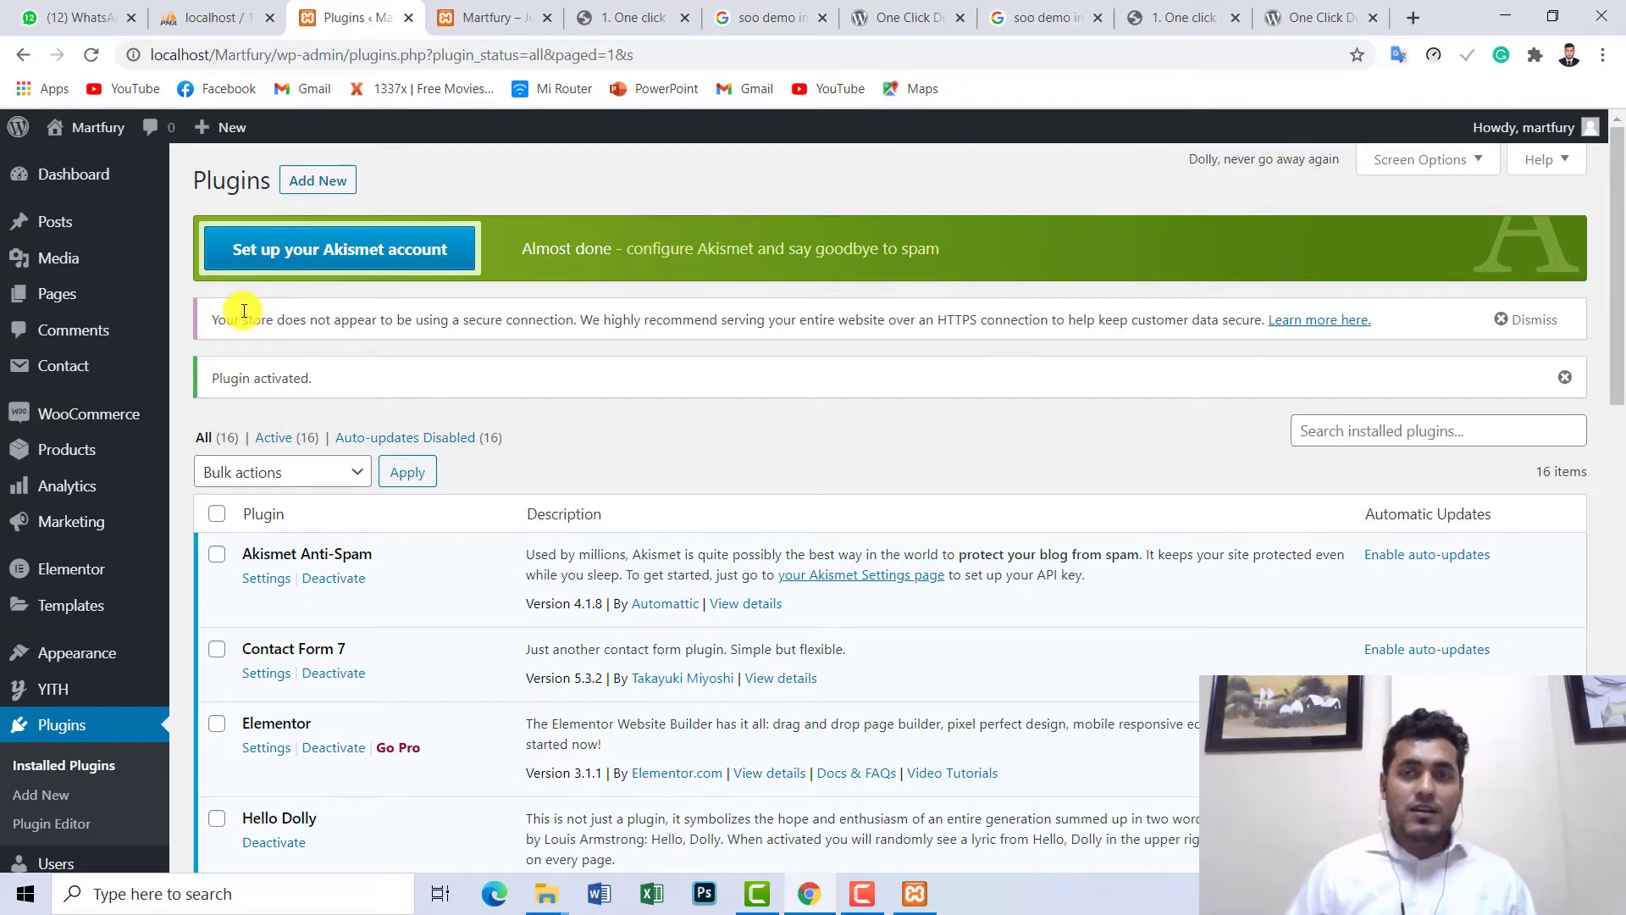
- Revisit the admin dashboard, reload the Martfury homepage, and view the One Click Demo Import plugin page
scroll(1618, 254, "down", 2)
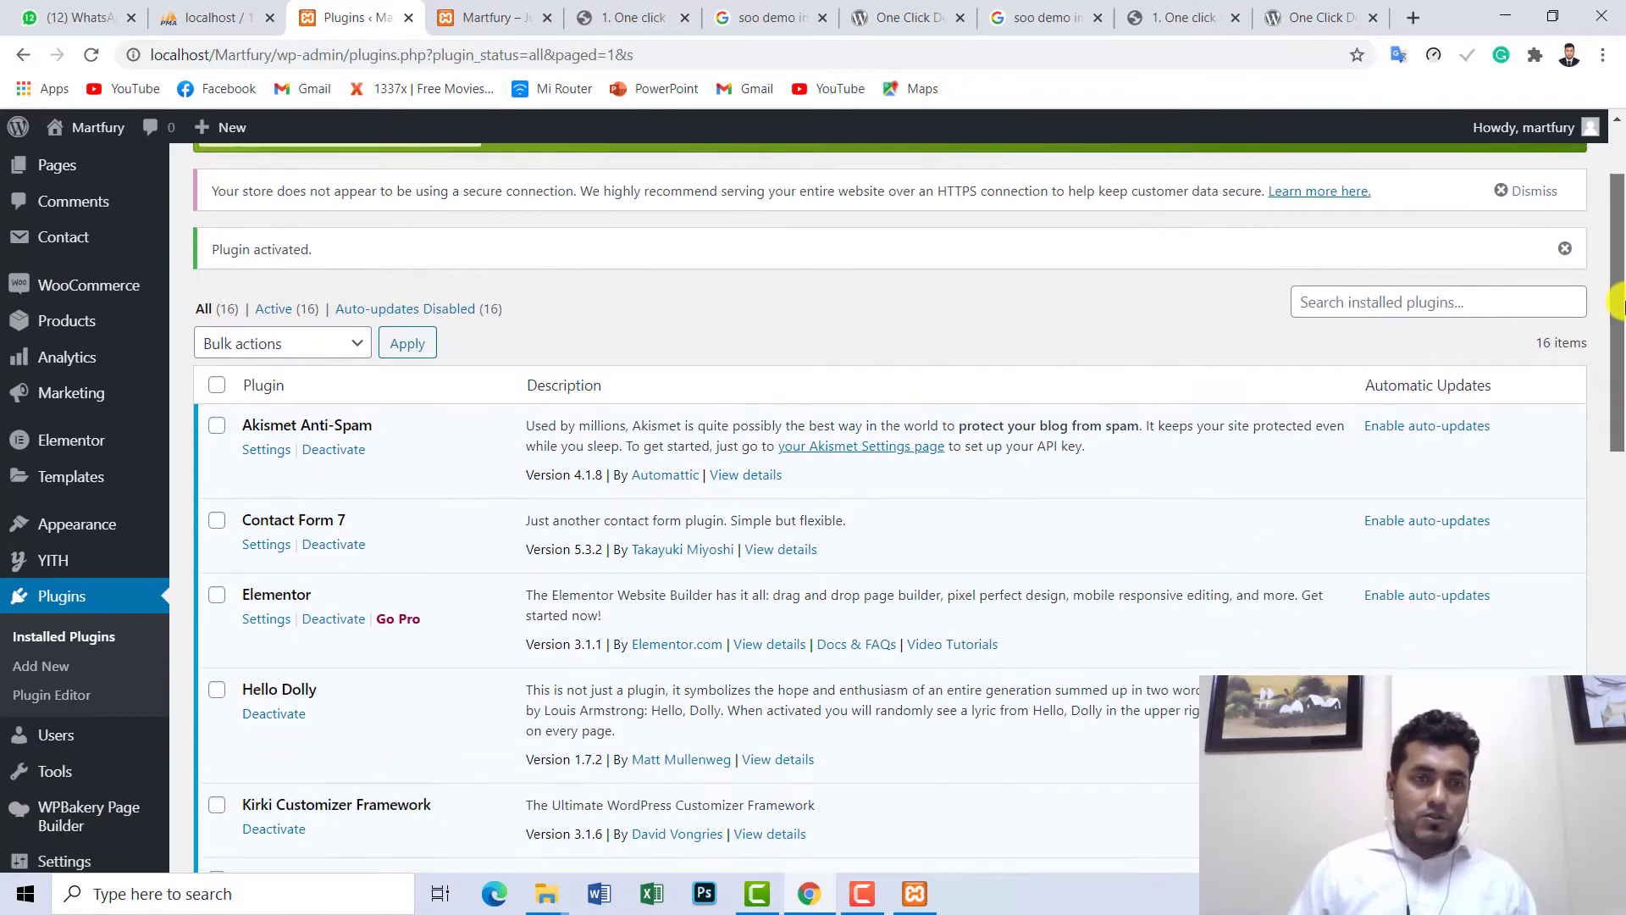
scroll(1618, 254, "up", 2)
mouse_move(74, 184)
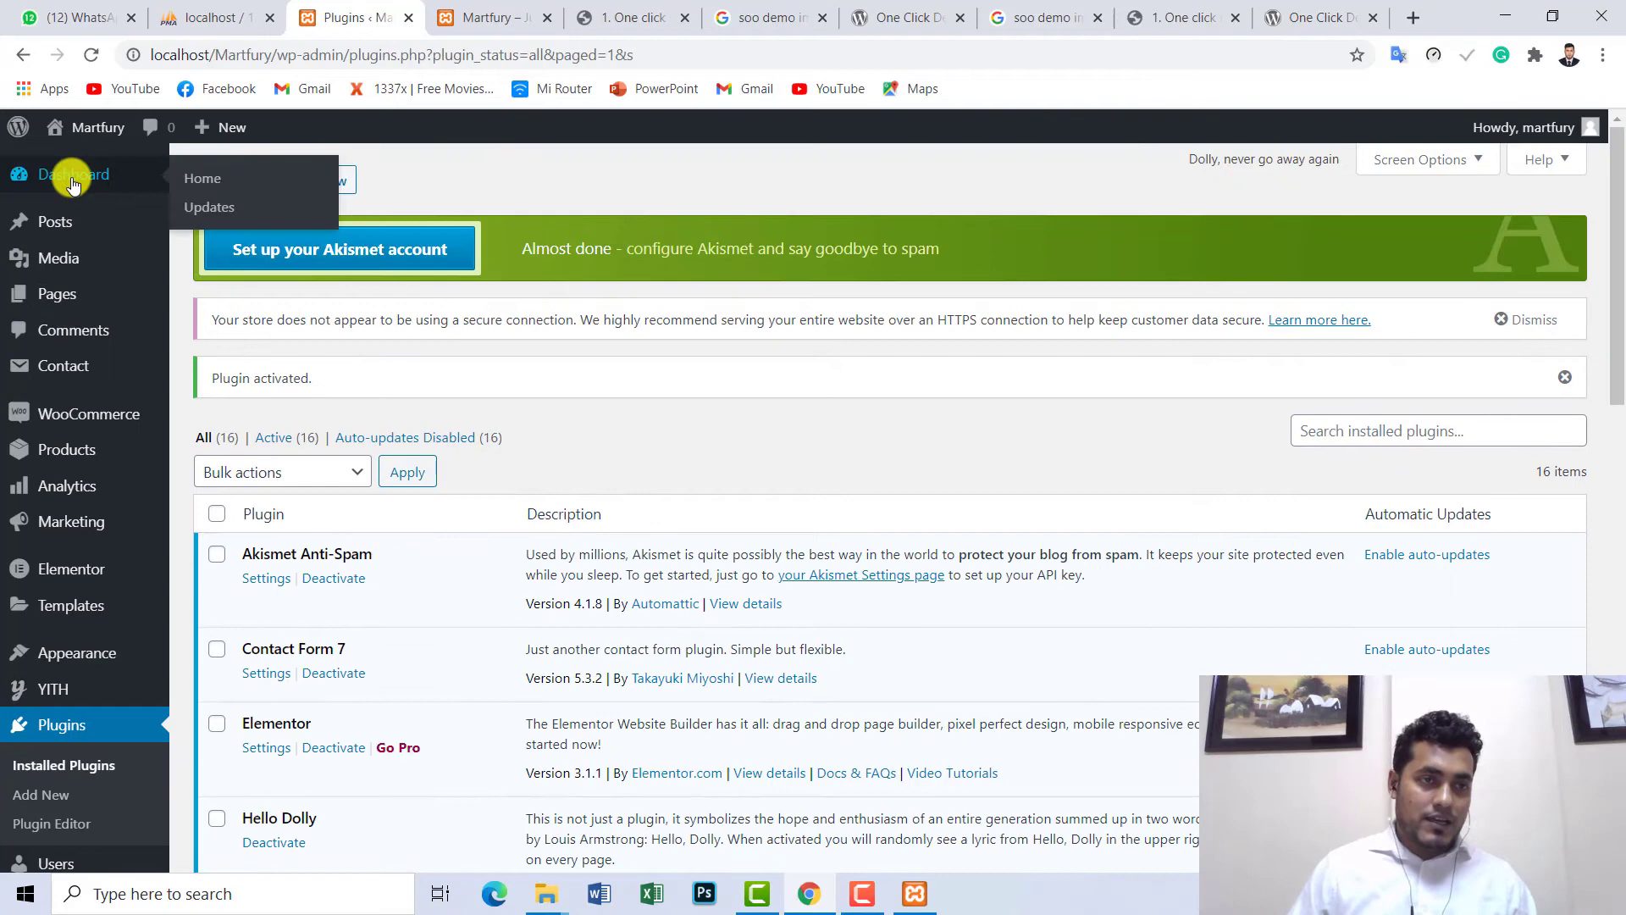
left_click(223, 175)
left_click(505, 8)
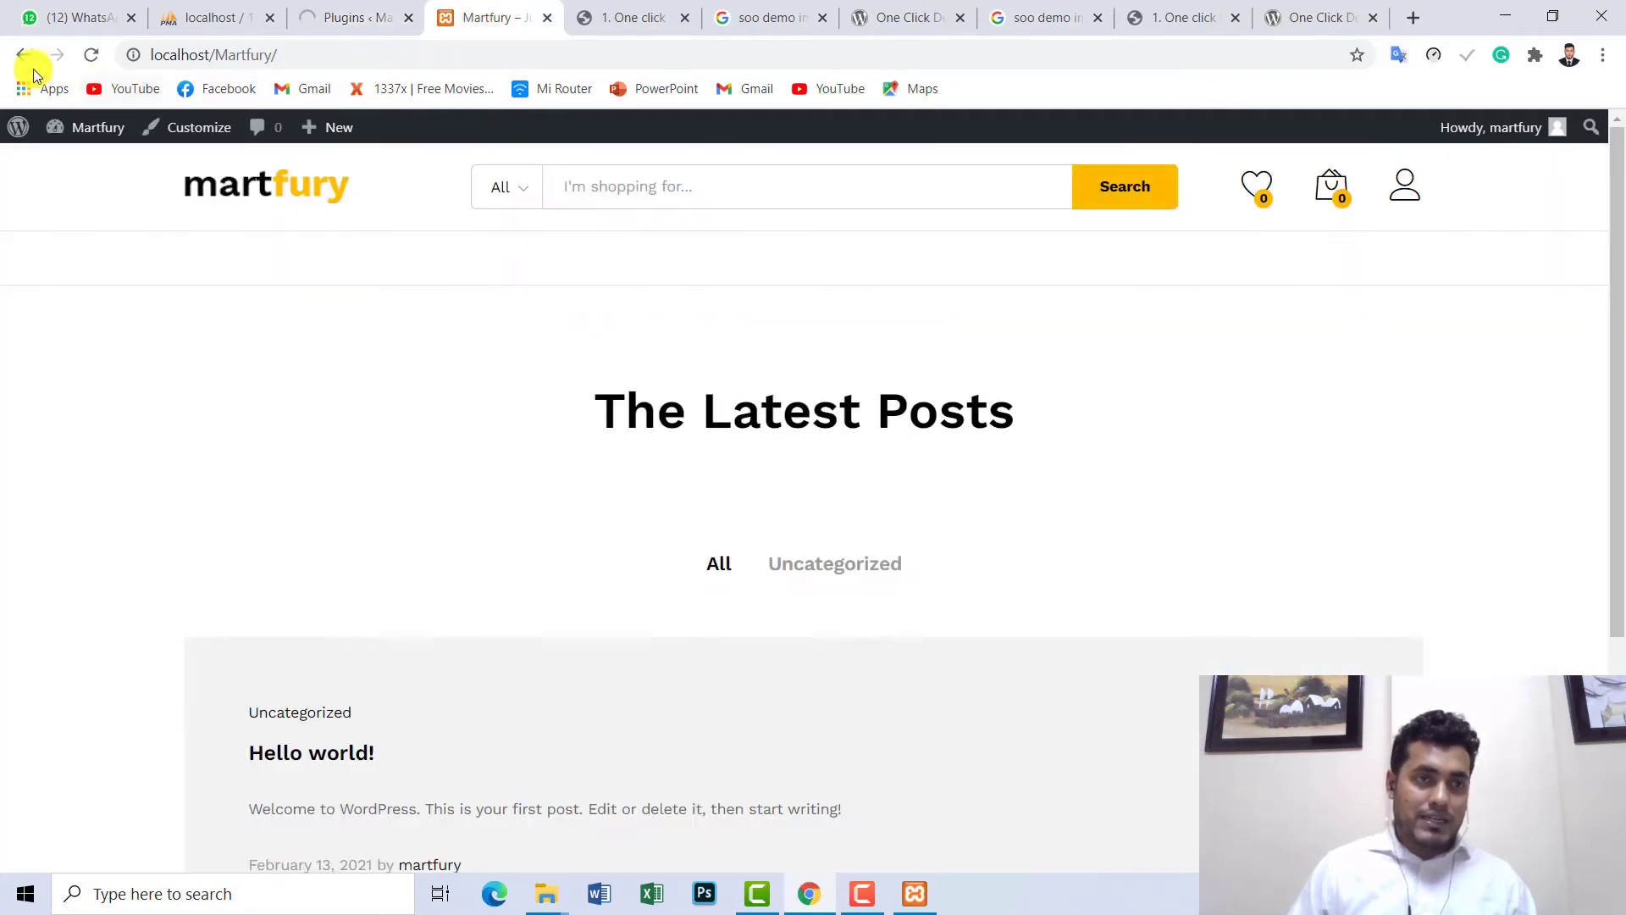
left_click(86, 63)
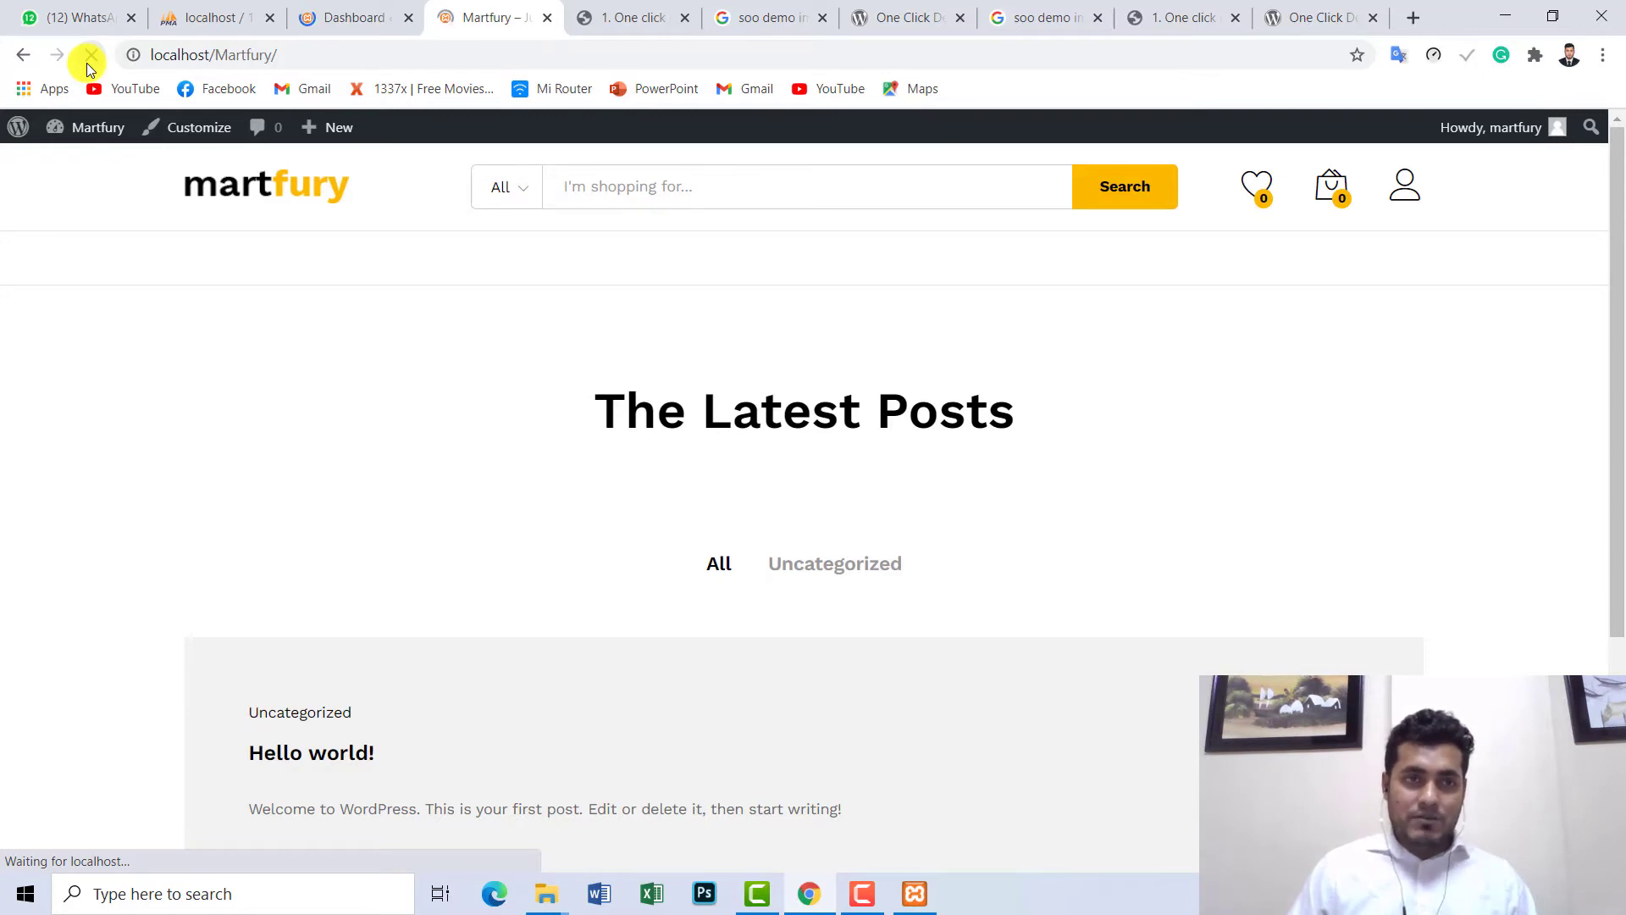
left_click(353, 16)
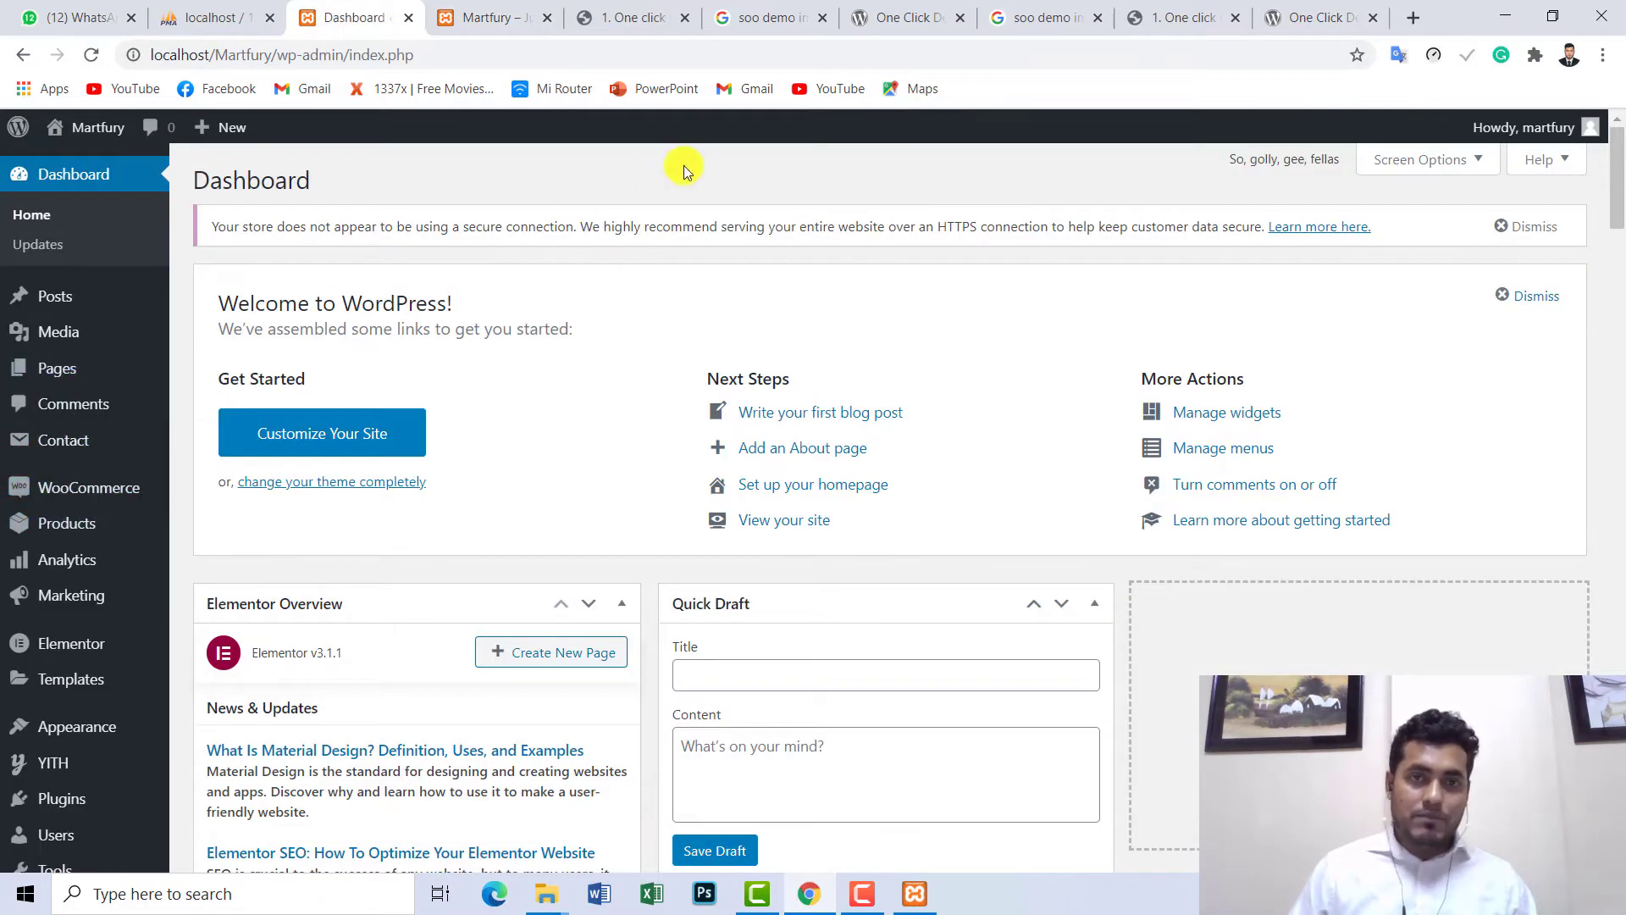
left_click(890, 24)
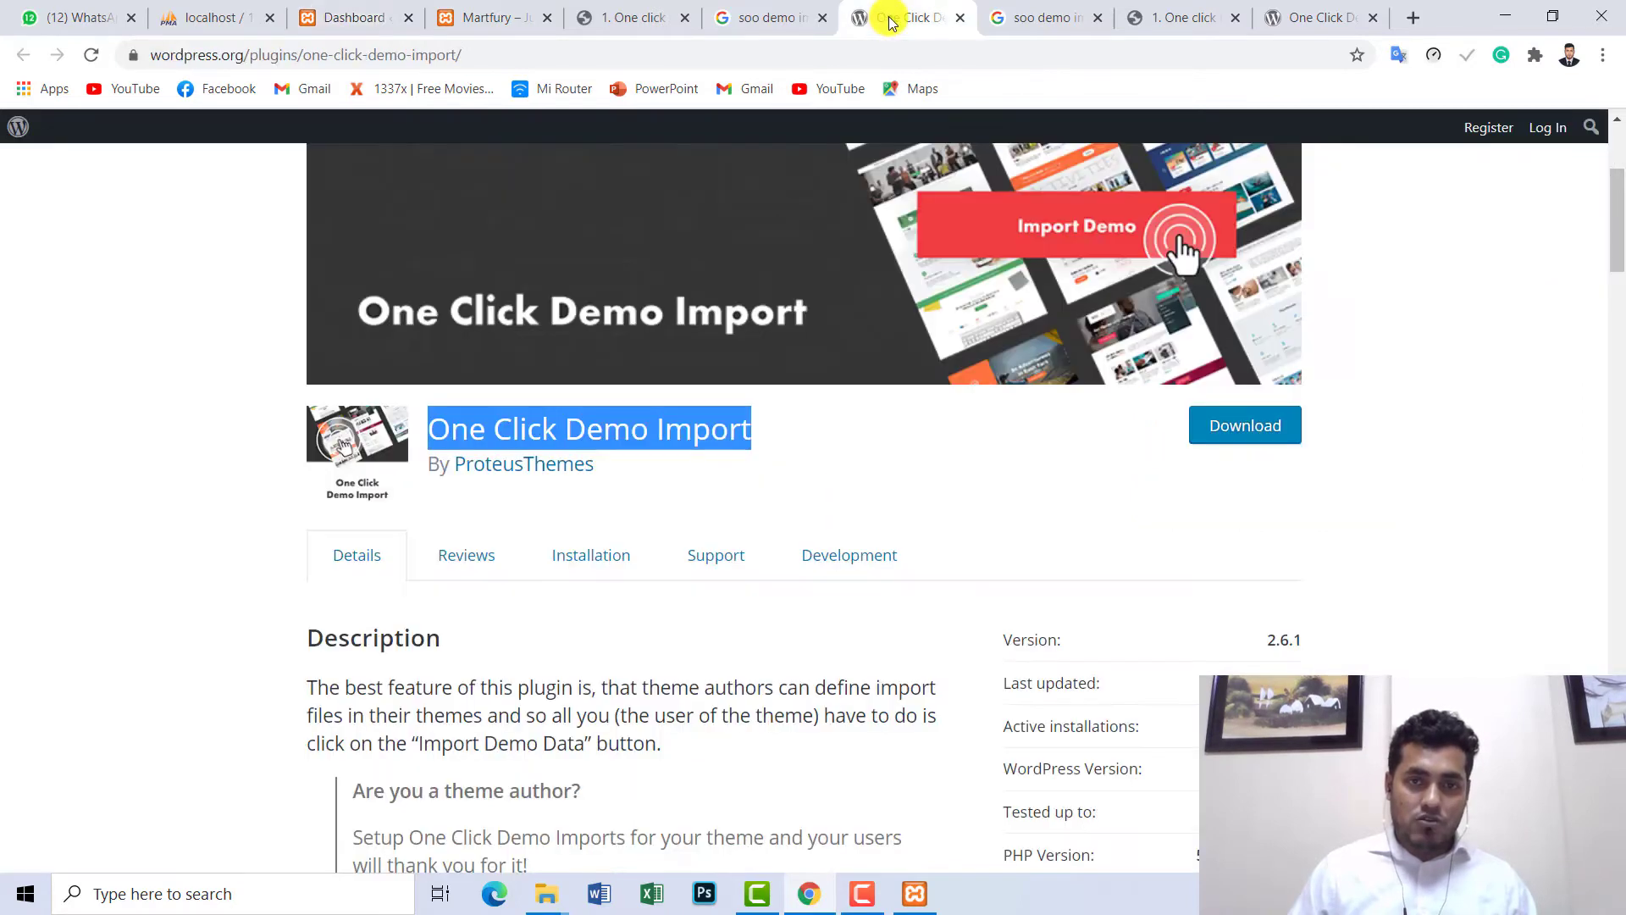
- Close five leftover tabs, ending with the soo demo importer search results
left_click(959, 24)
left_click(959, 24)
left_click(959, 24)
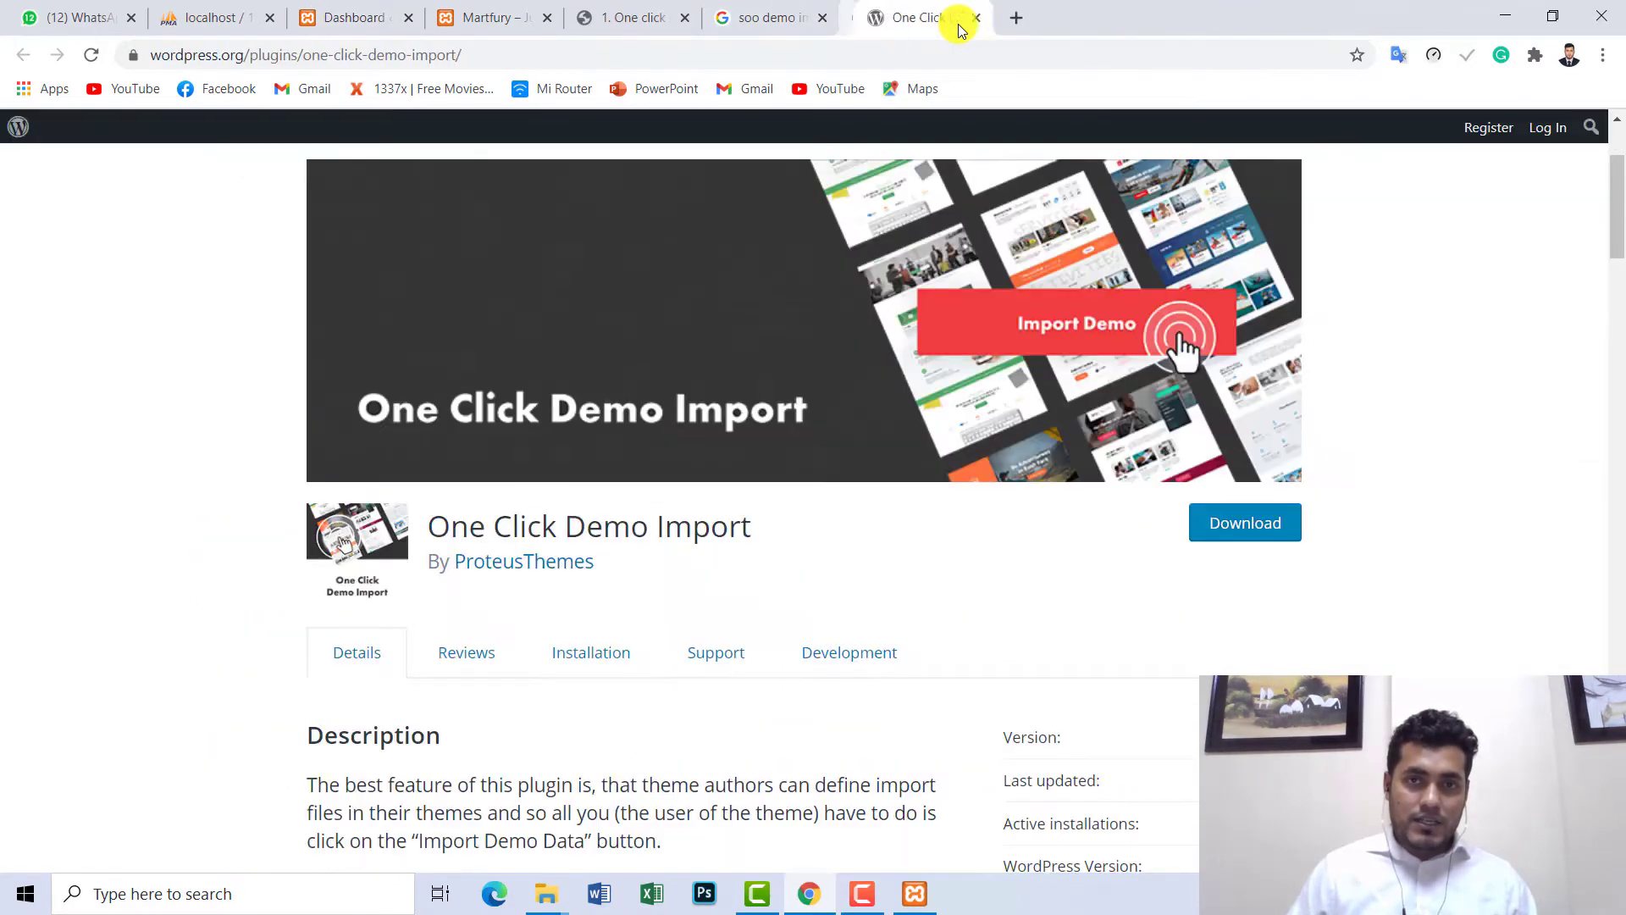
left_click(959, 23)
left_click(959, 24)
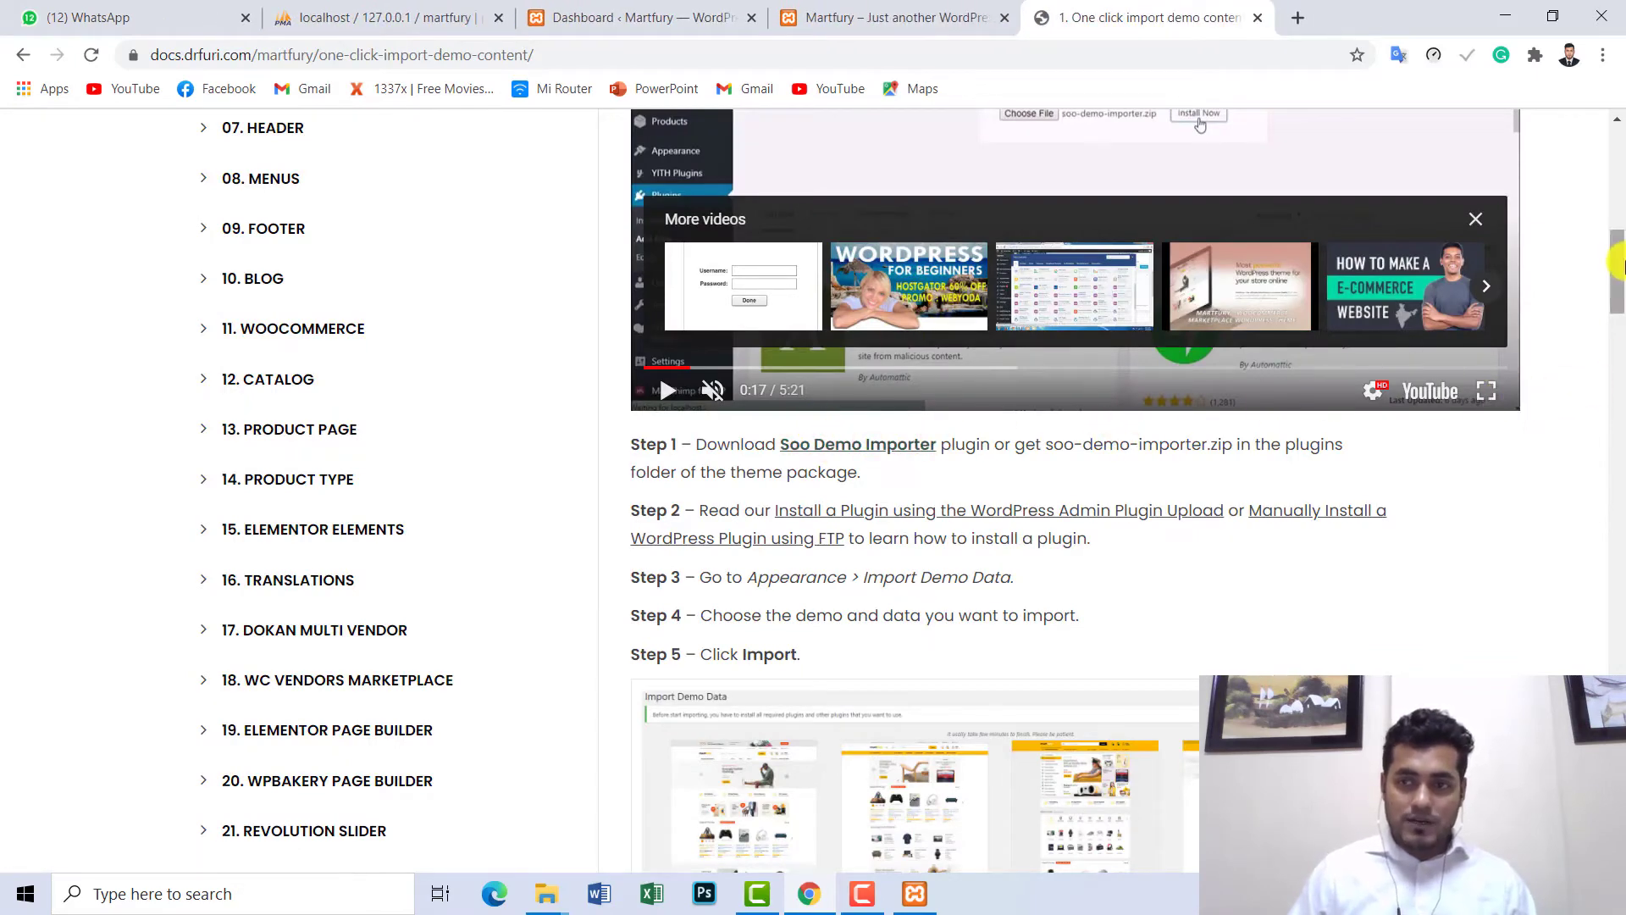
left_click_drag(1618, 271, 1619, 235)
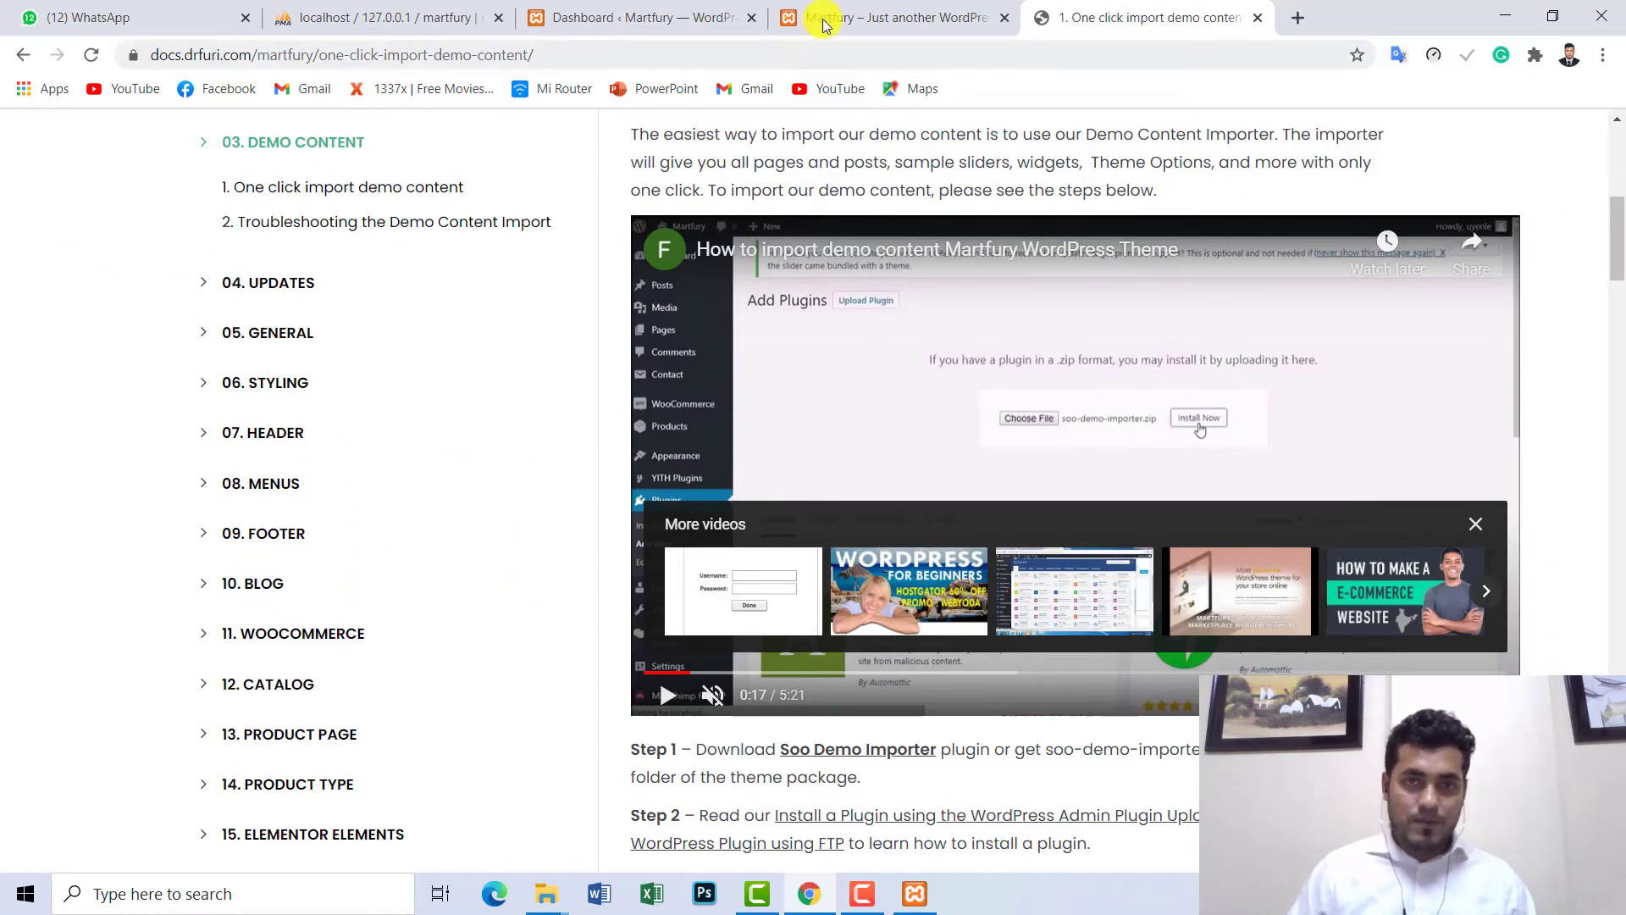
left_click(823, 21)
- From the admin dashboard, go to Appearance > Import Demo Data to list the Elementor demos
left_click(677, 22)
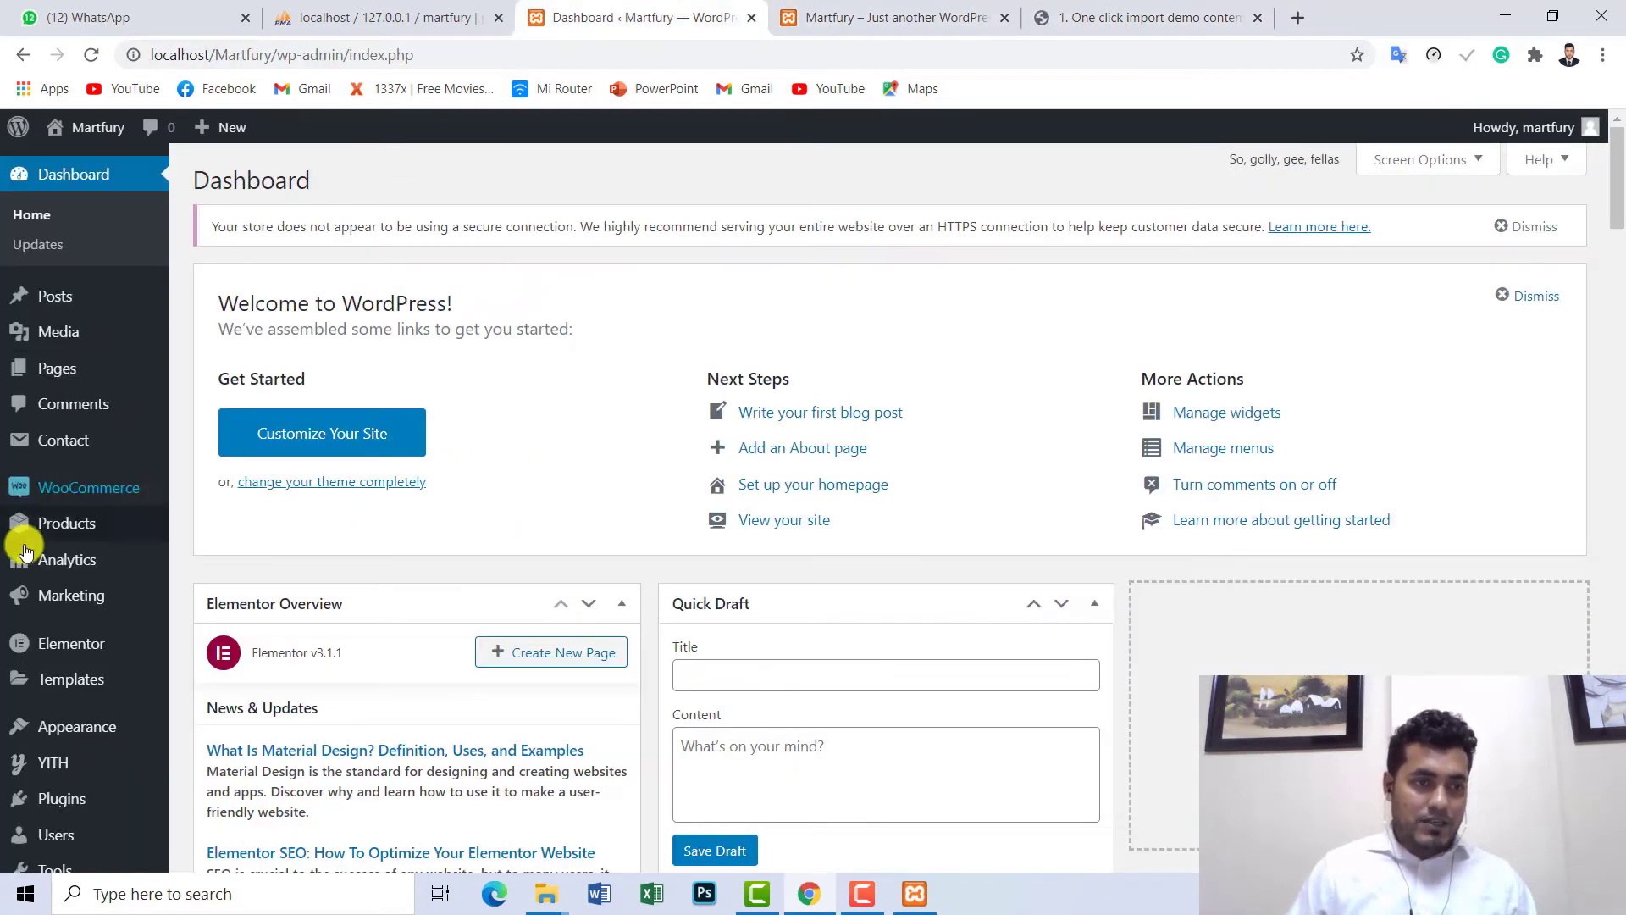
mouse_move(74, 539)
scroll(74, 539, "down", 2)
scroll(74, 538, "down", 1)
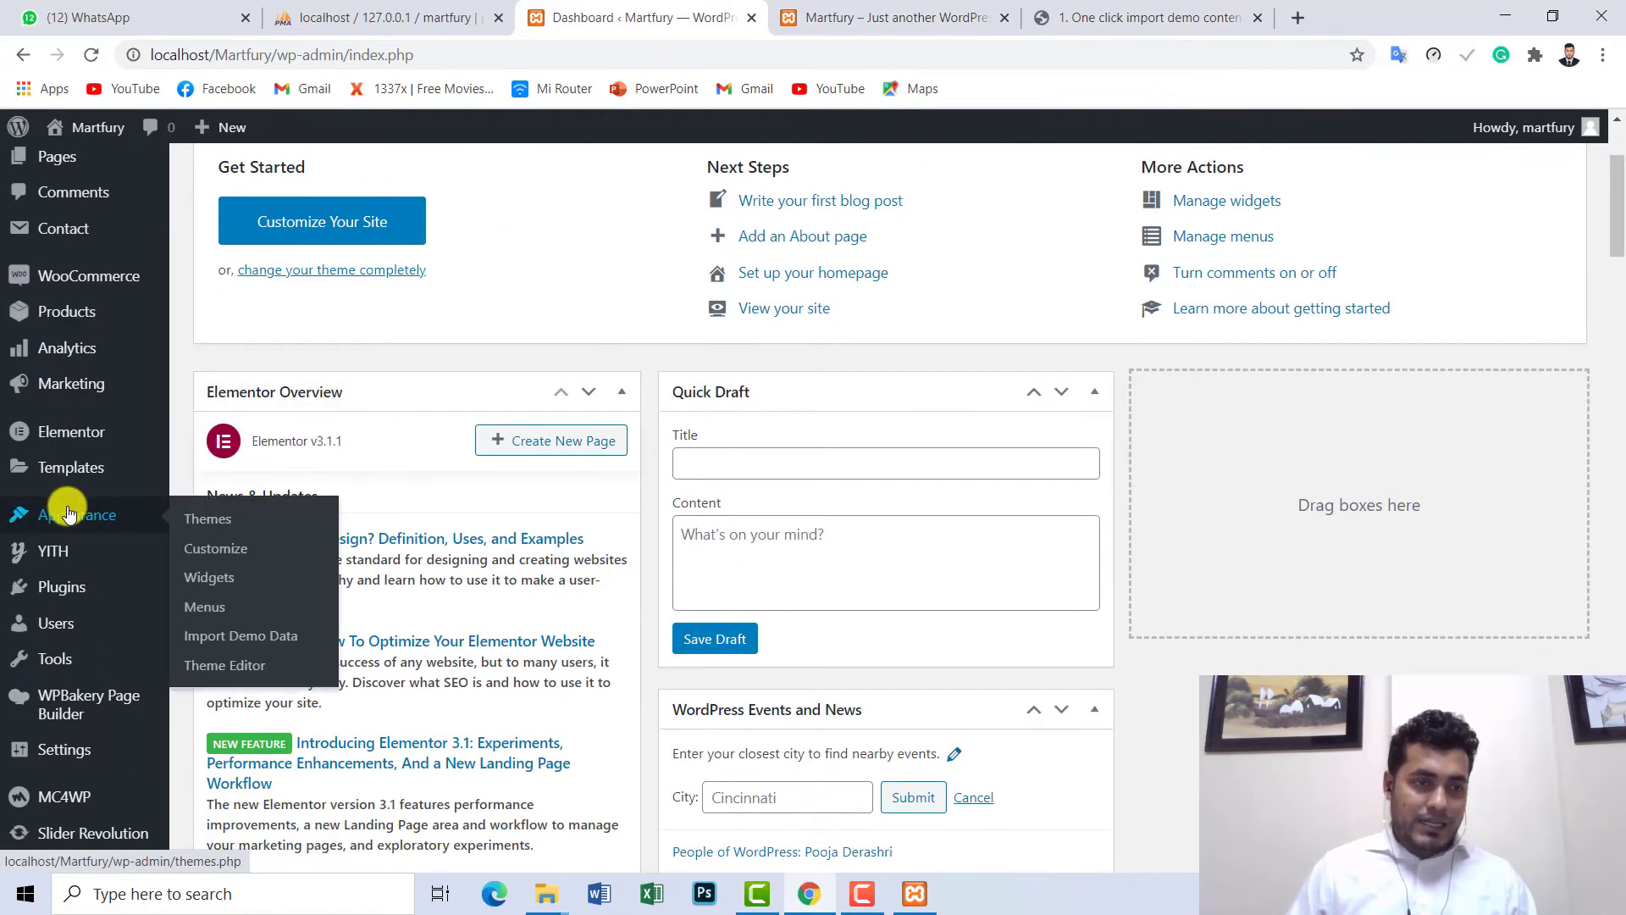
left_click(232, 640)
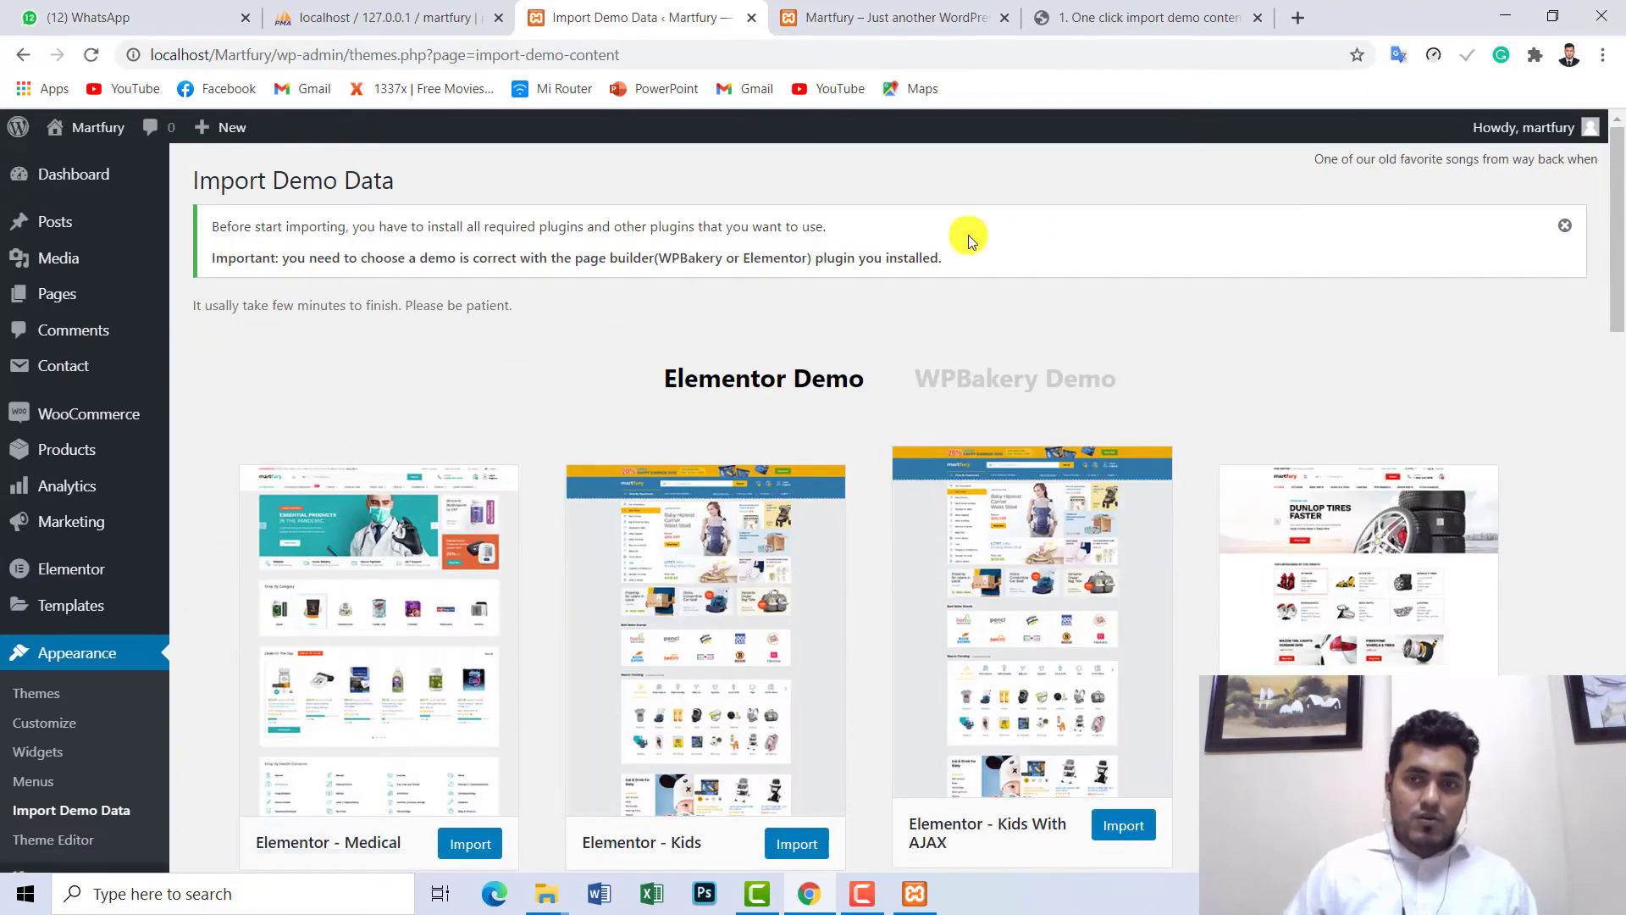
scroll(610, 537, "down", 4)
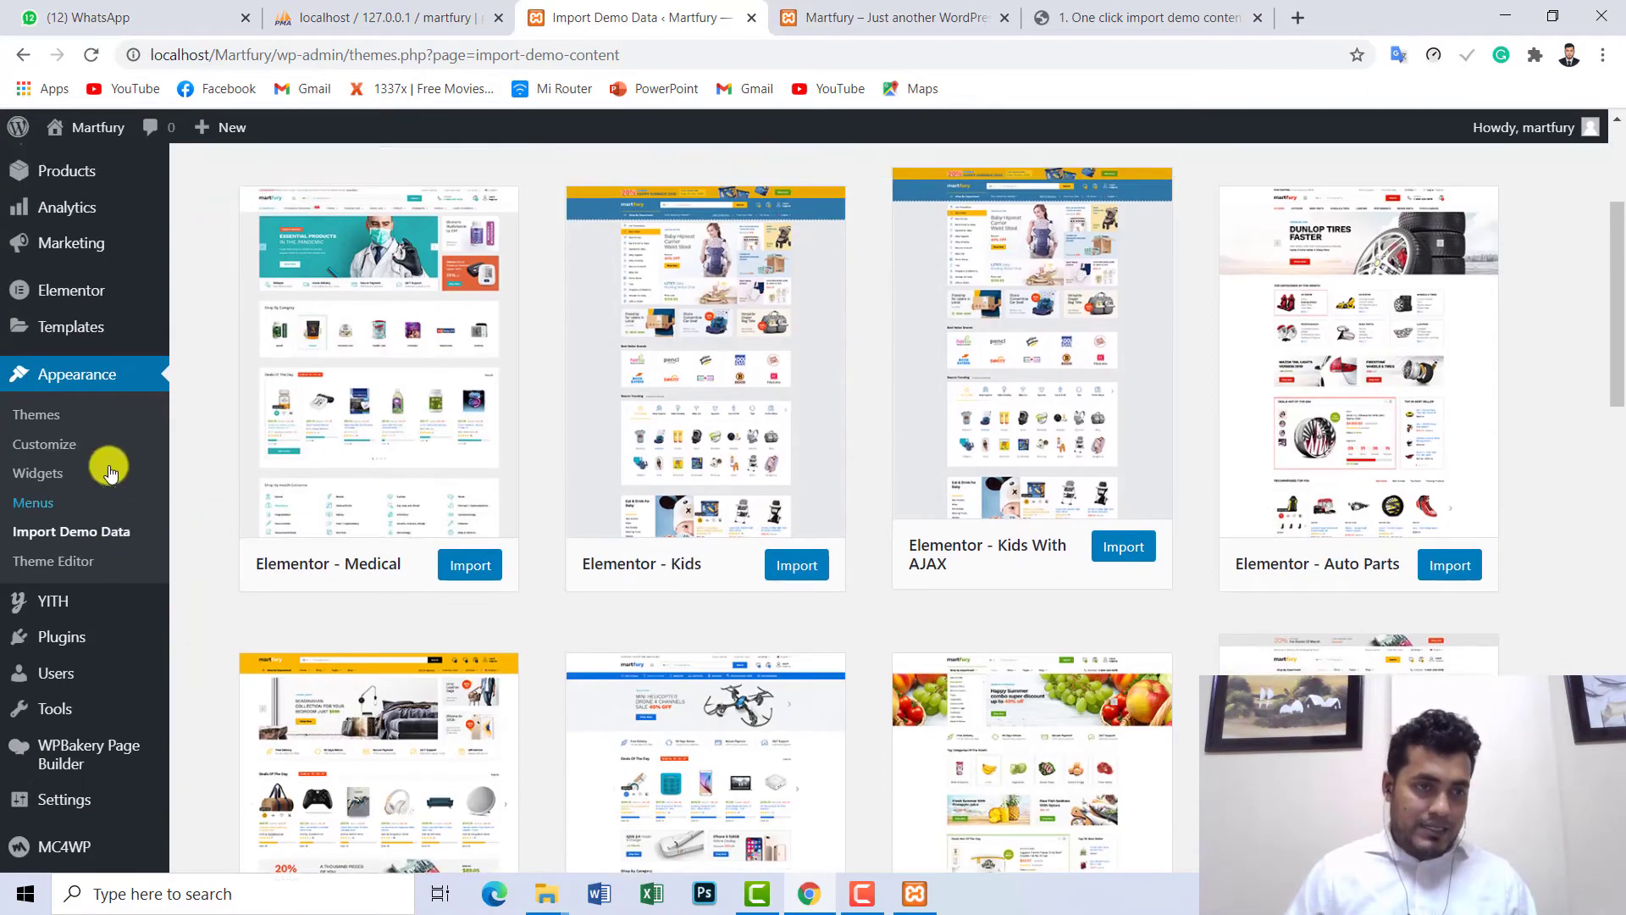
scroll(77, 496, "up", 2)
scroll(76, 496, "down", 2)
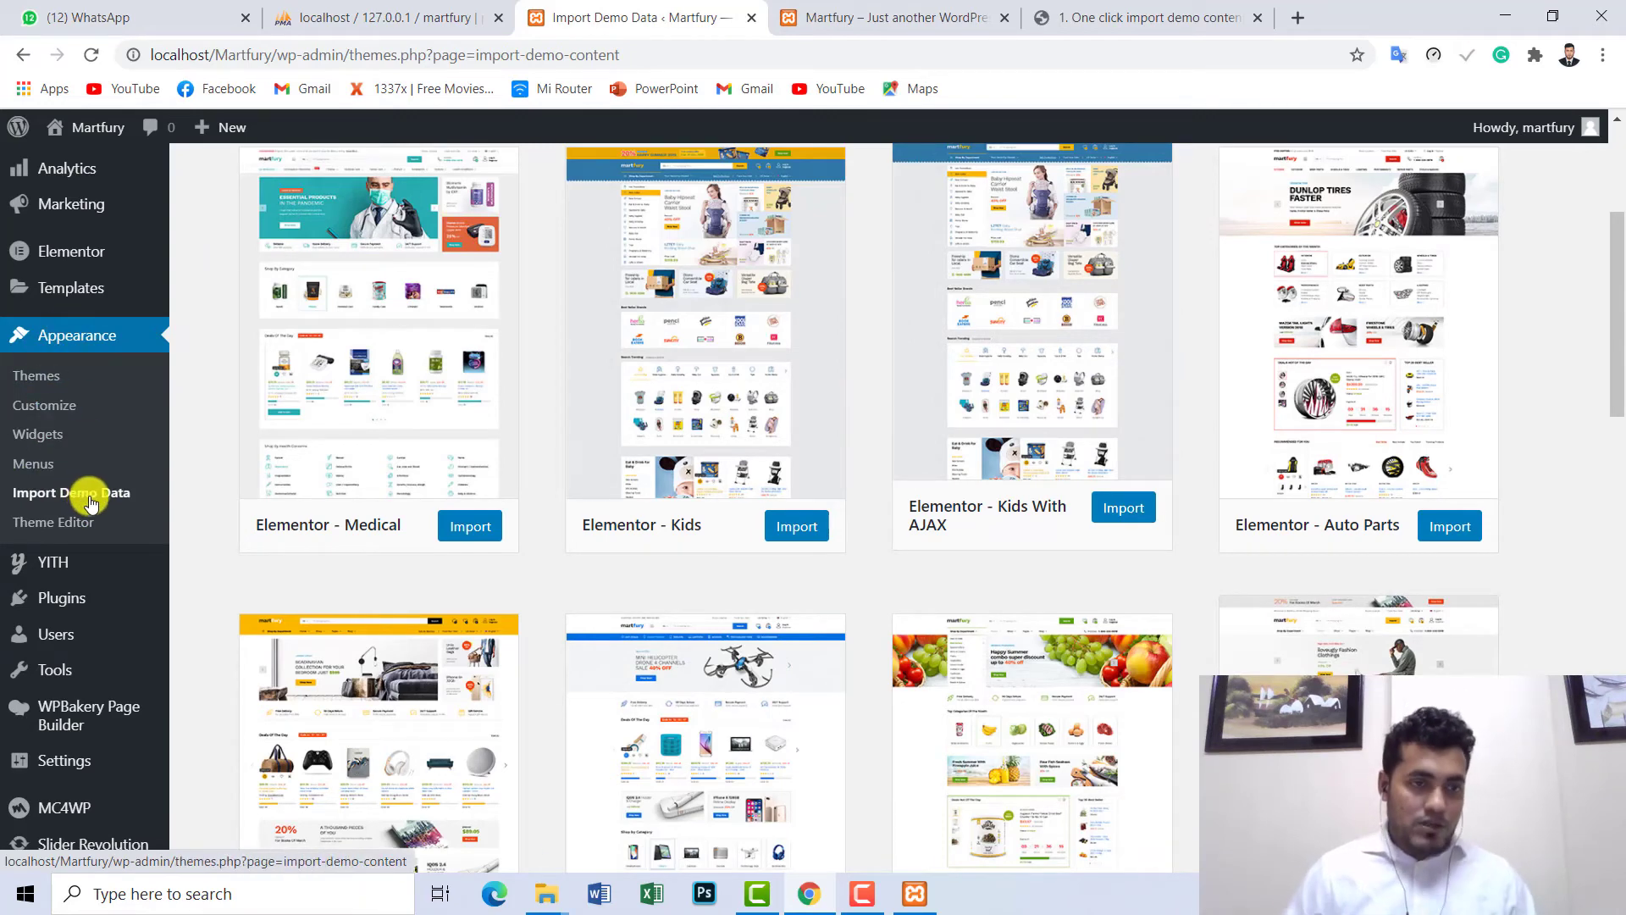
scroll(288, 454, "up", 3)
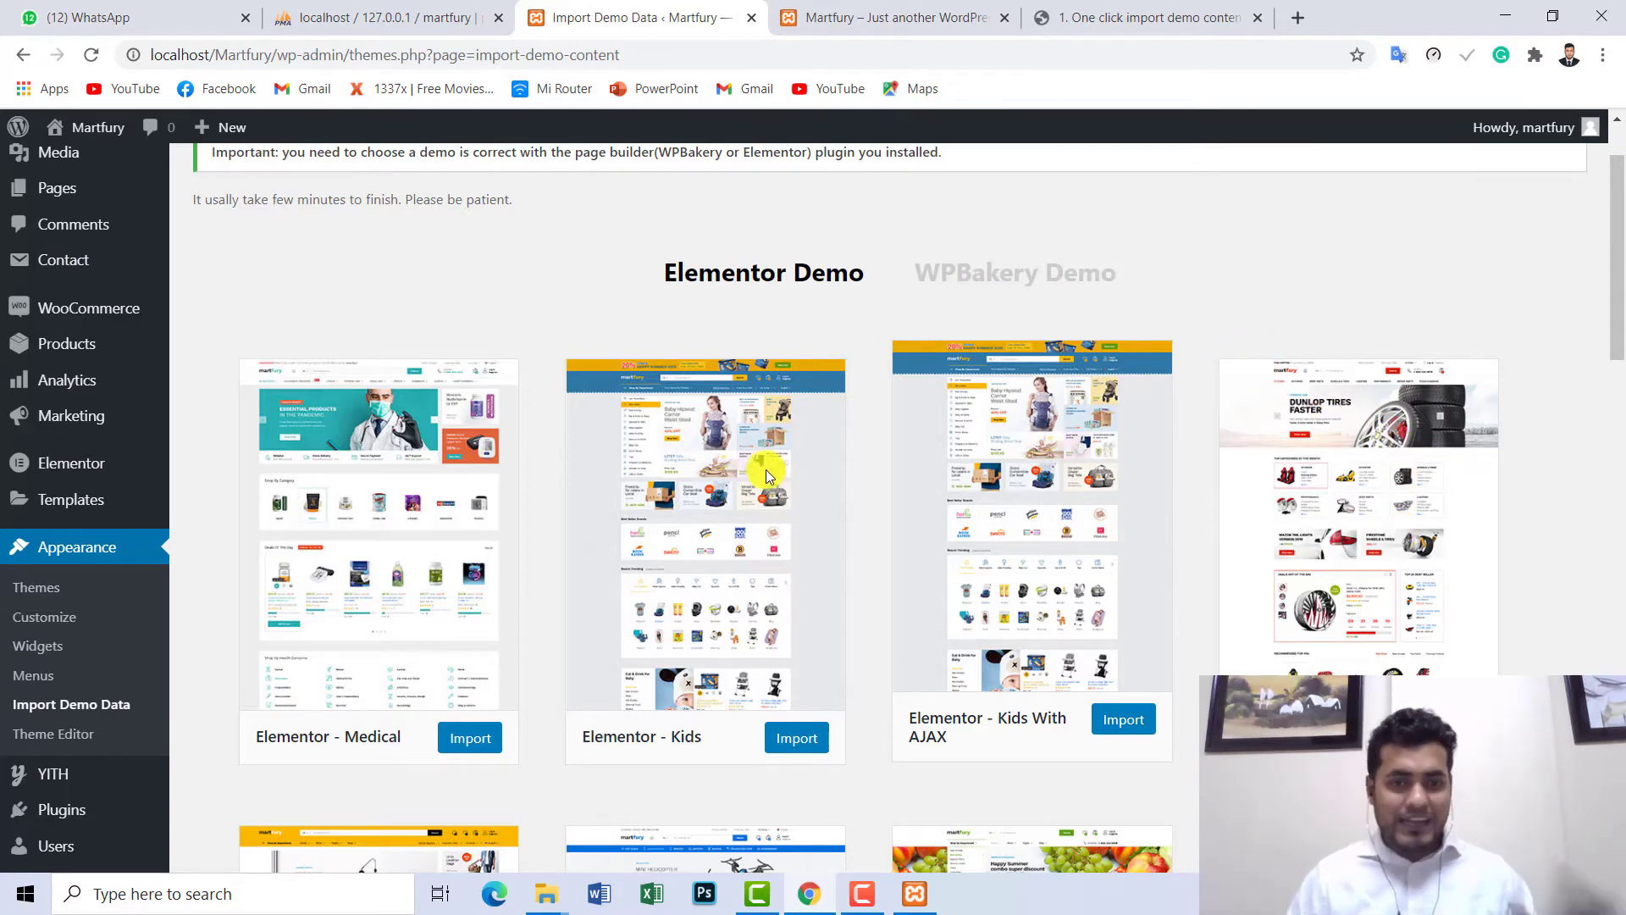
scroll(756, 460, "down", 5)
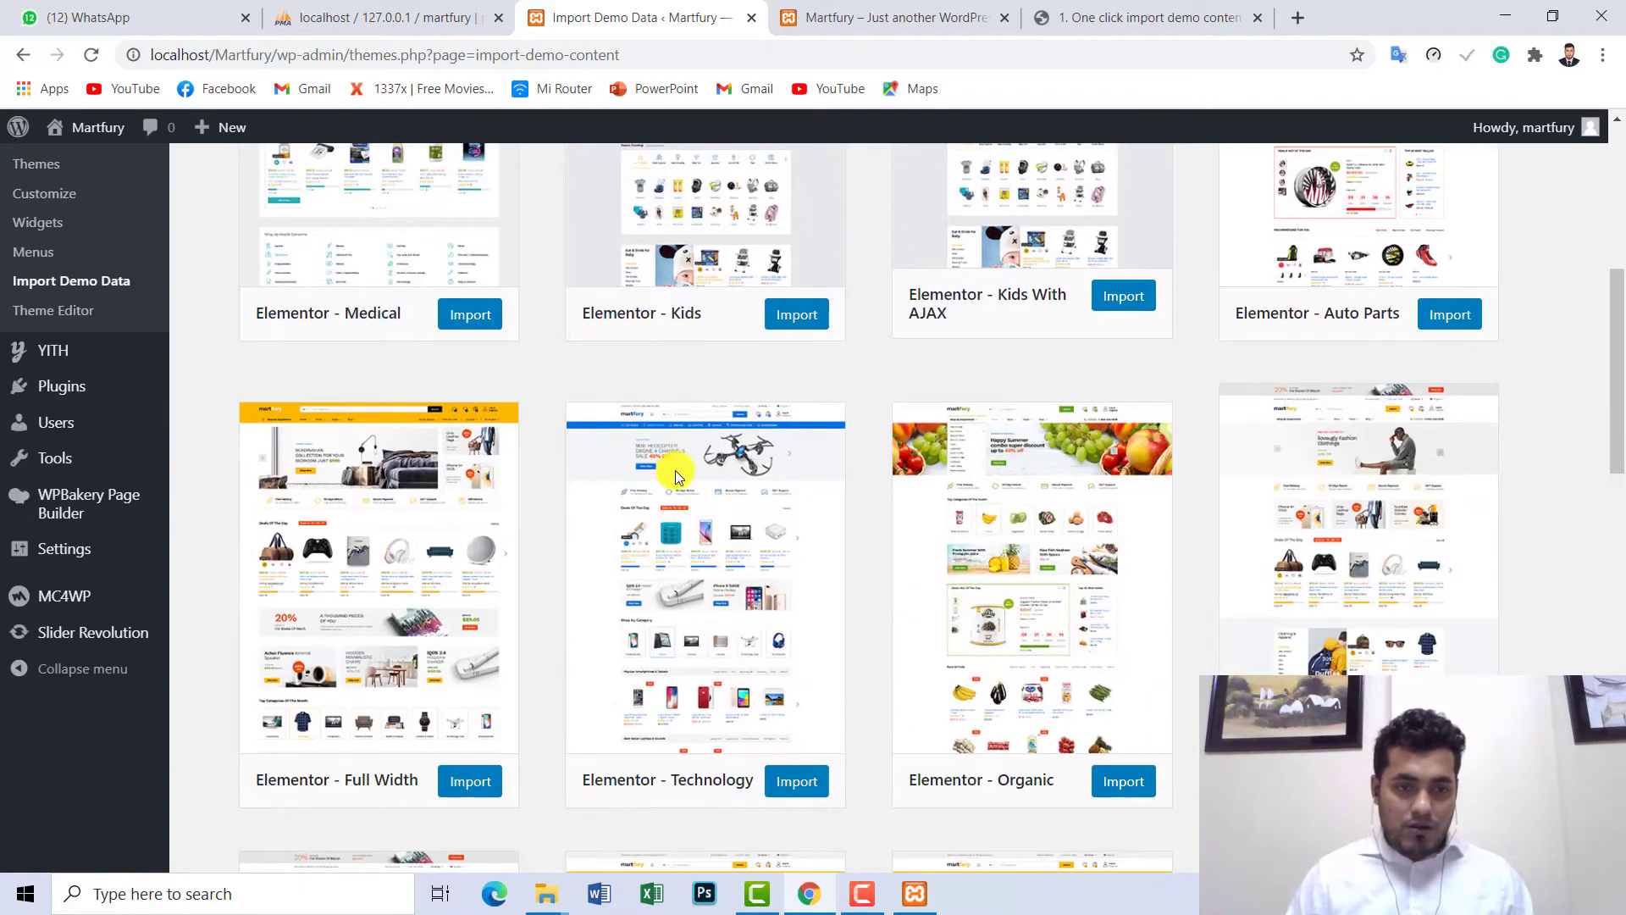
scroll(1144, 418, "down", 1)
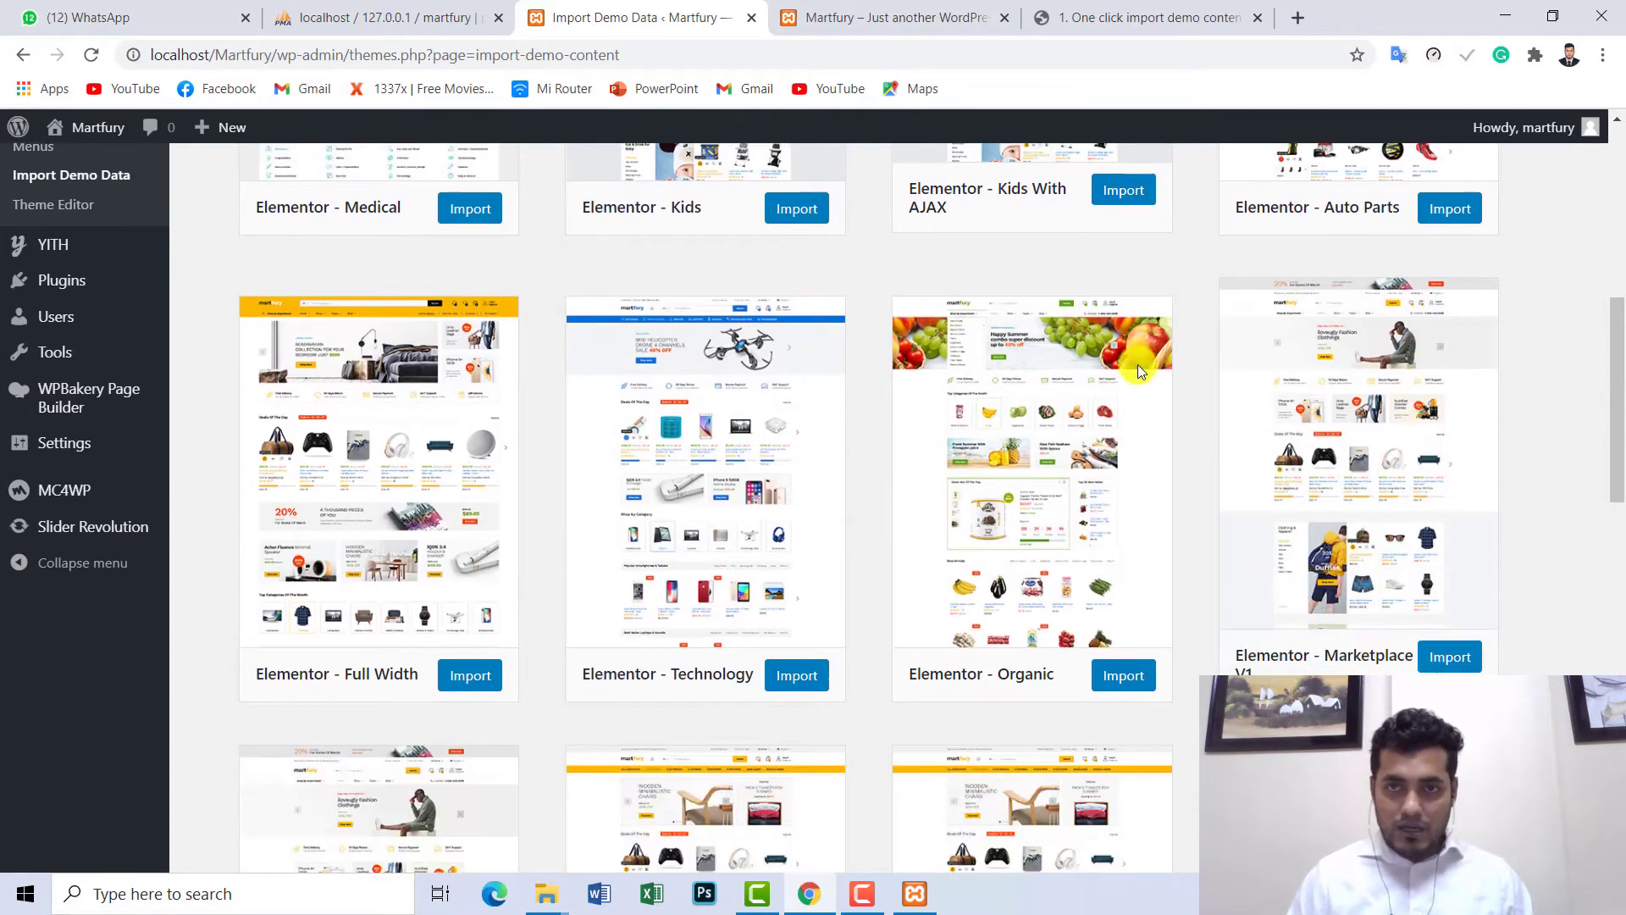
scroll(617, 407, "down", 5)
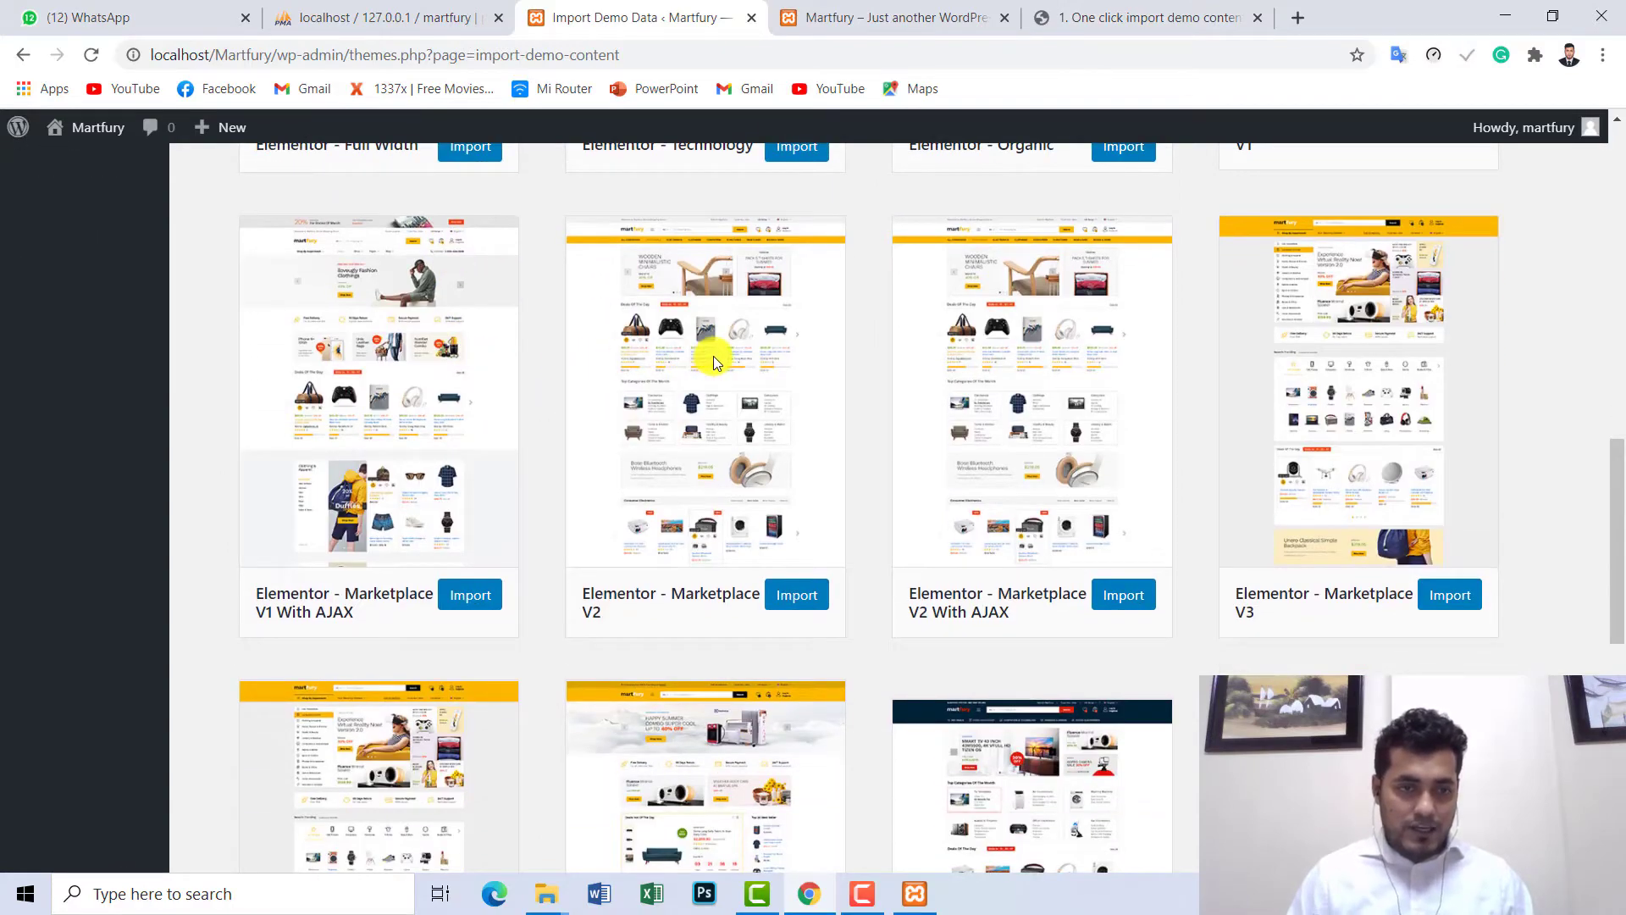
scroll(713, 356, "down", 6)
scroll(1279, 403, "down", 1)
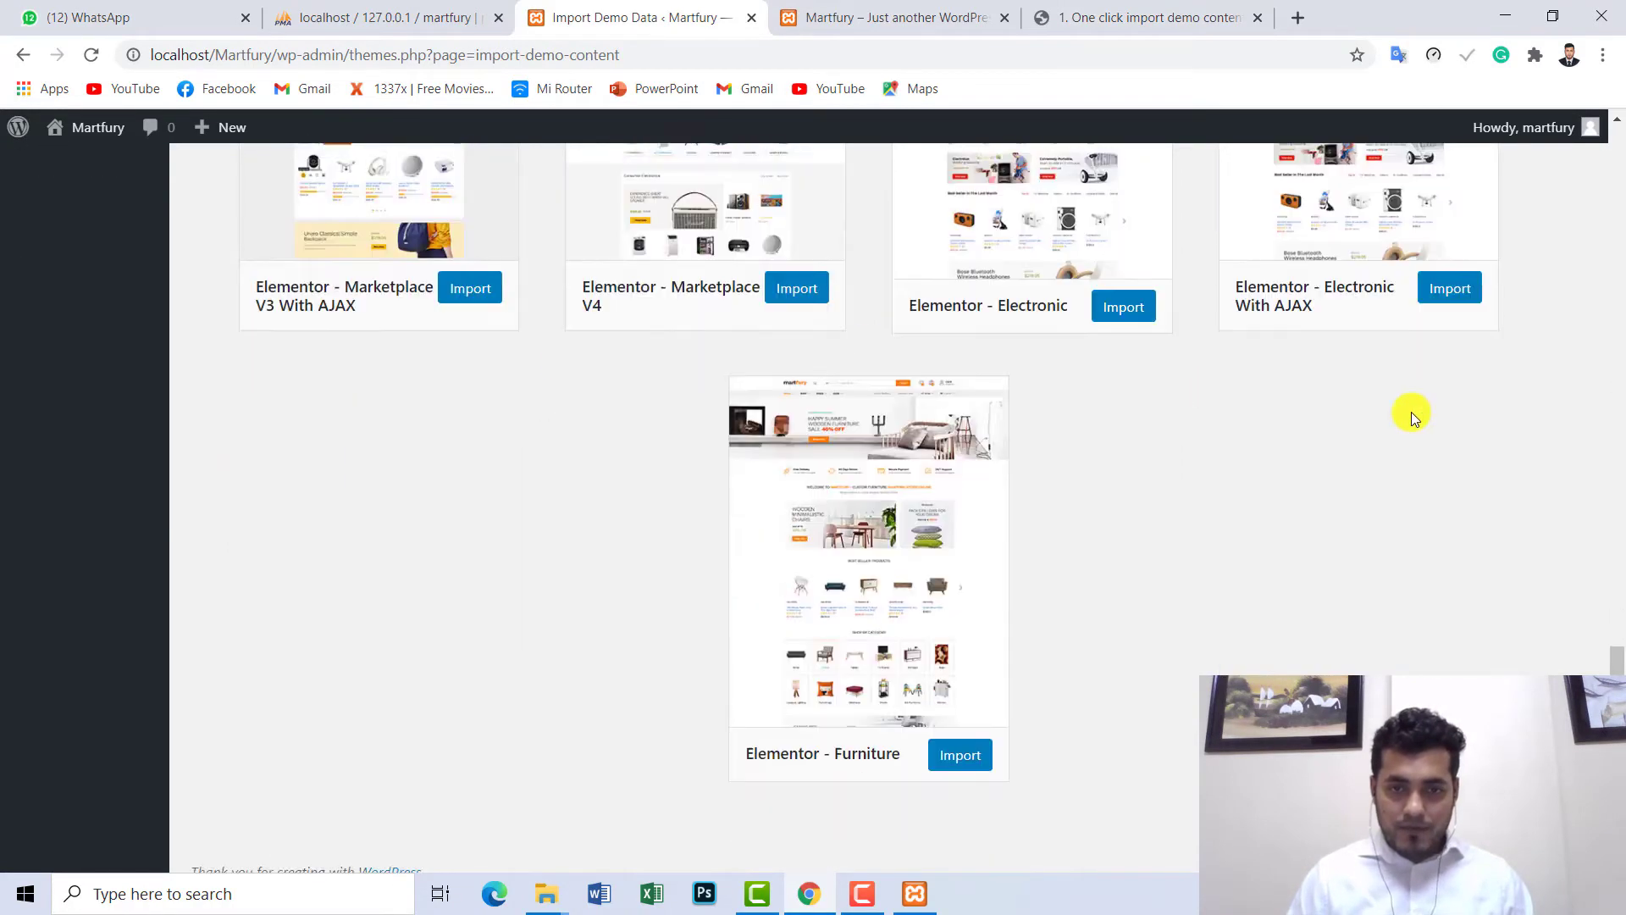
scroll(1339, 406, "up", 12)
scroll(1111, 390, "up", 8)
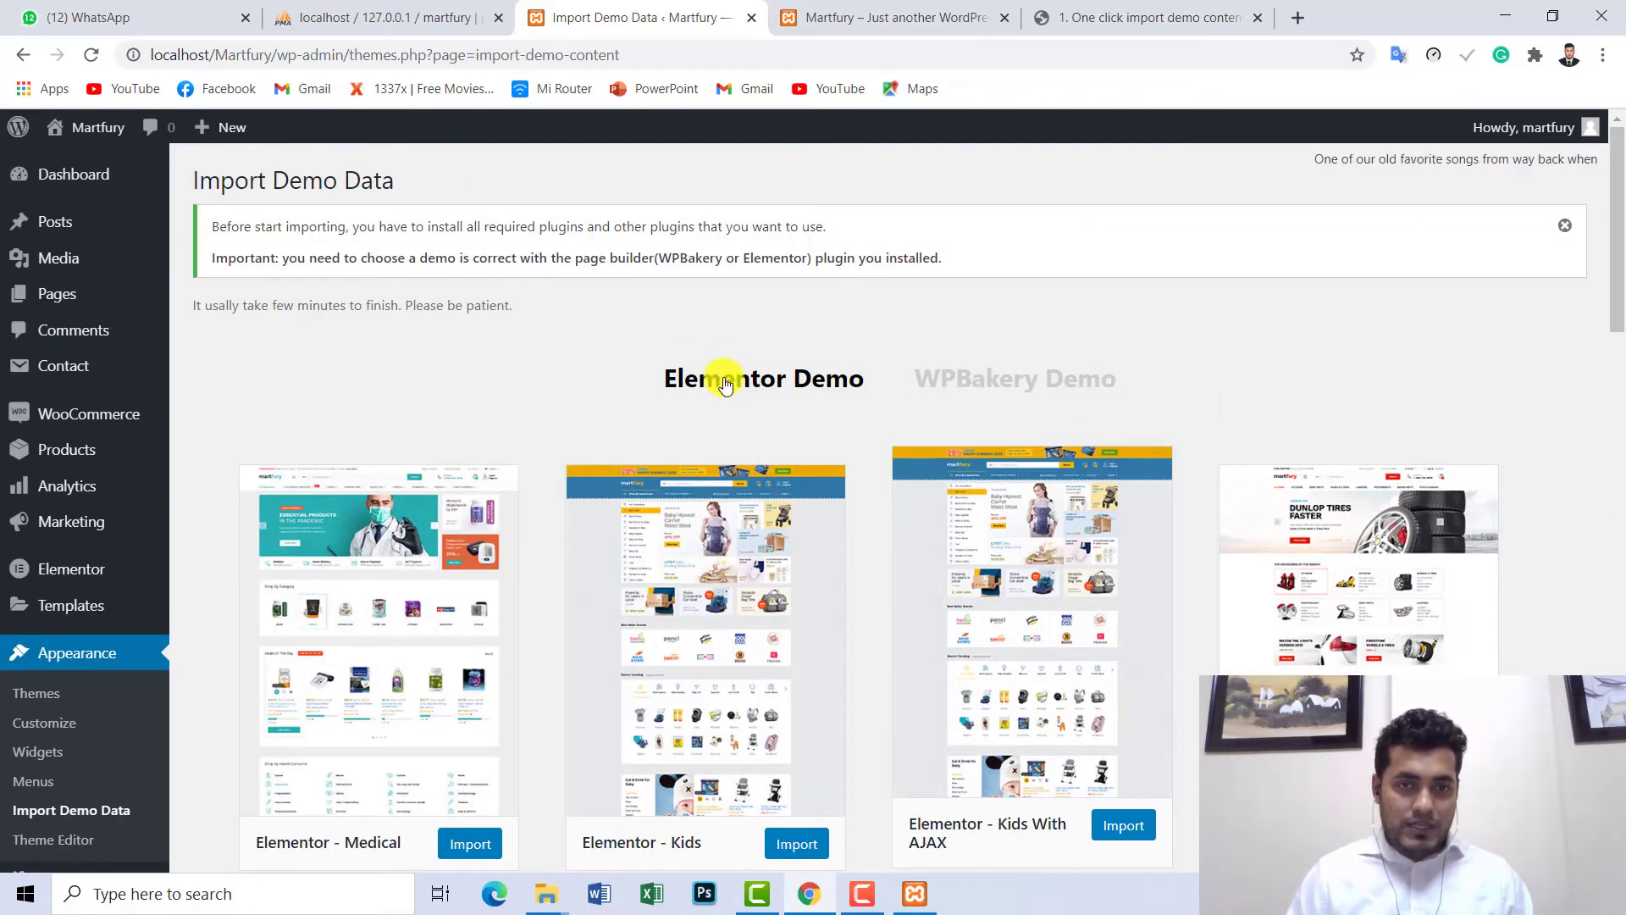
left_click(991, 382)
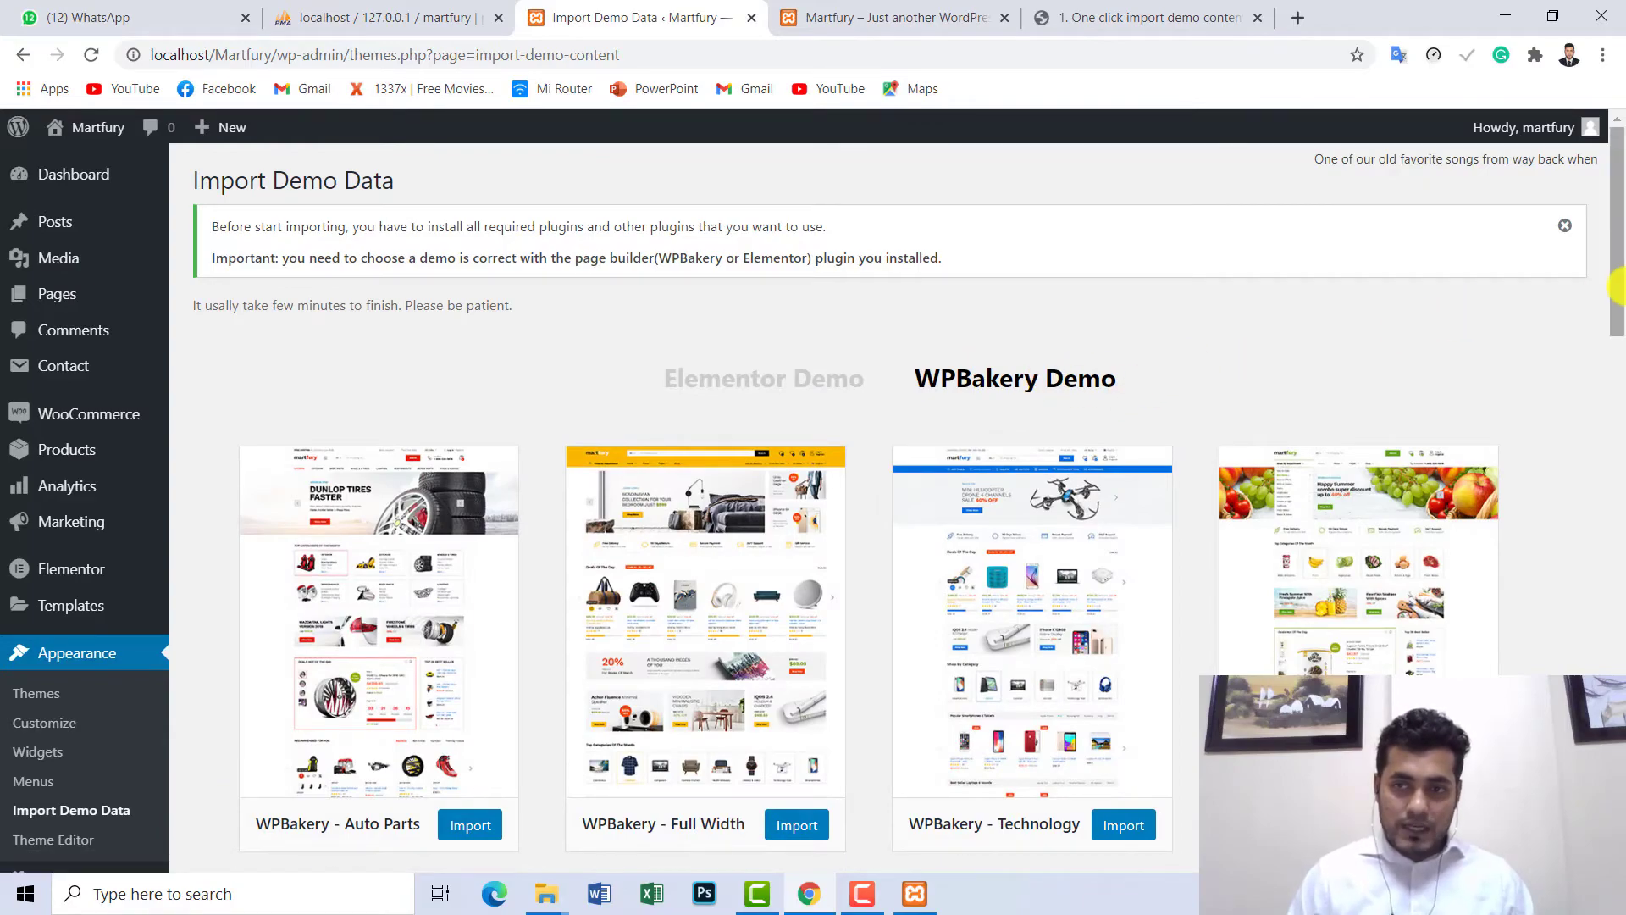
left_click_drag(1617, 246, 1618, 161)
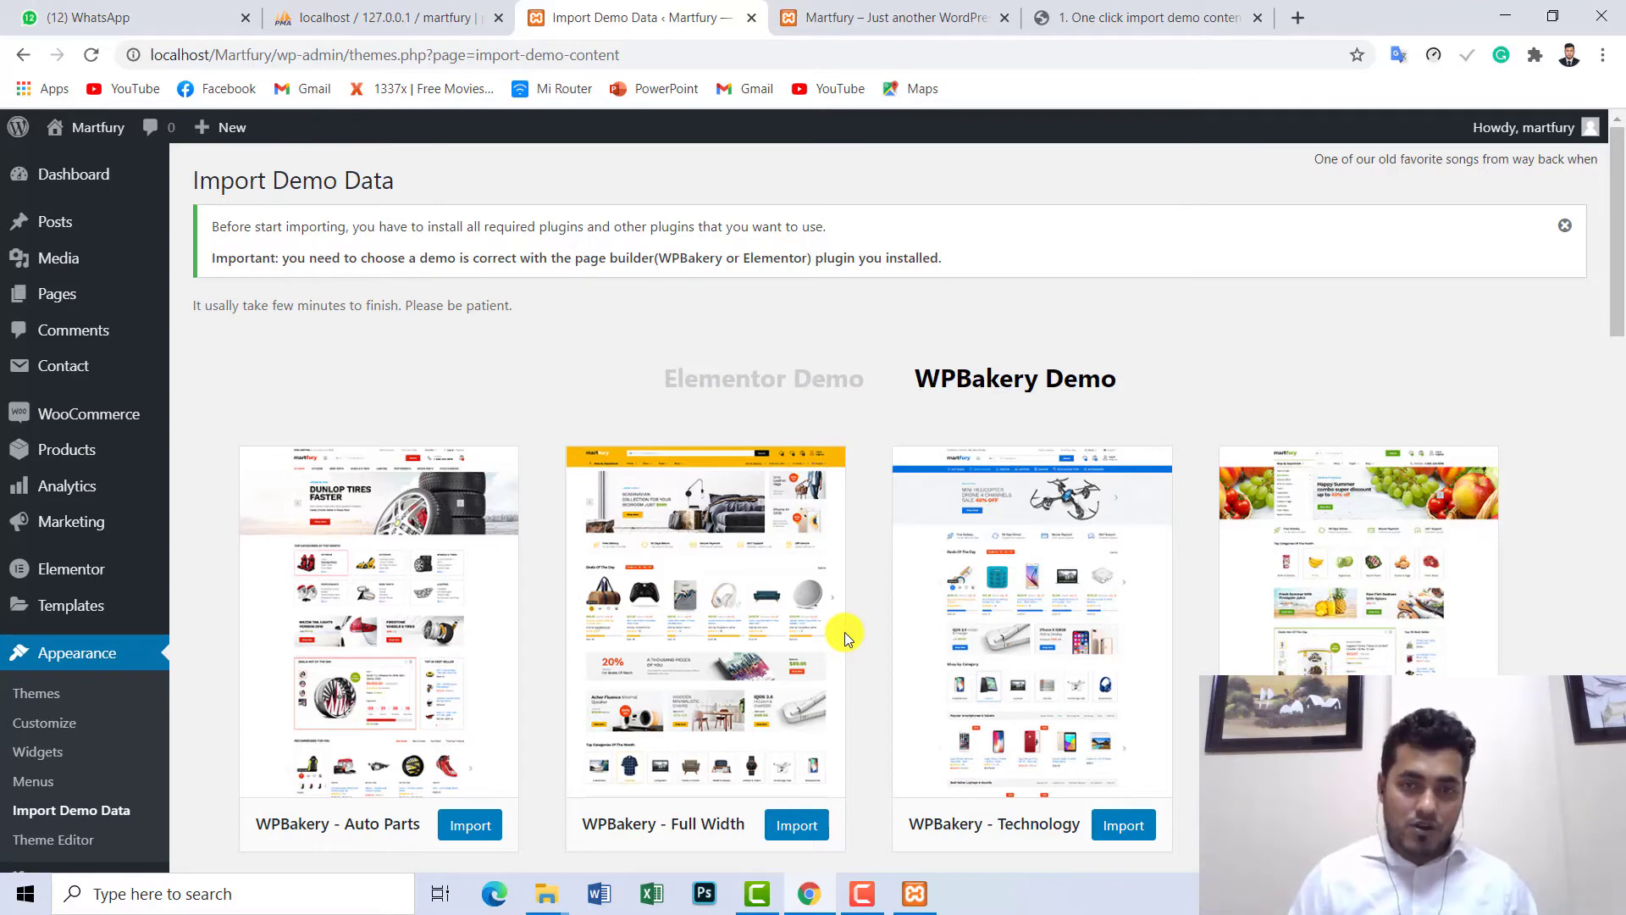
left_click(756, 379)
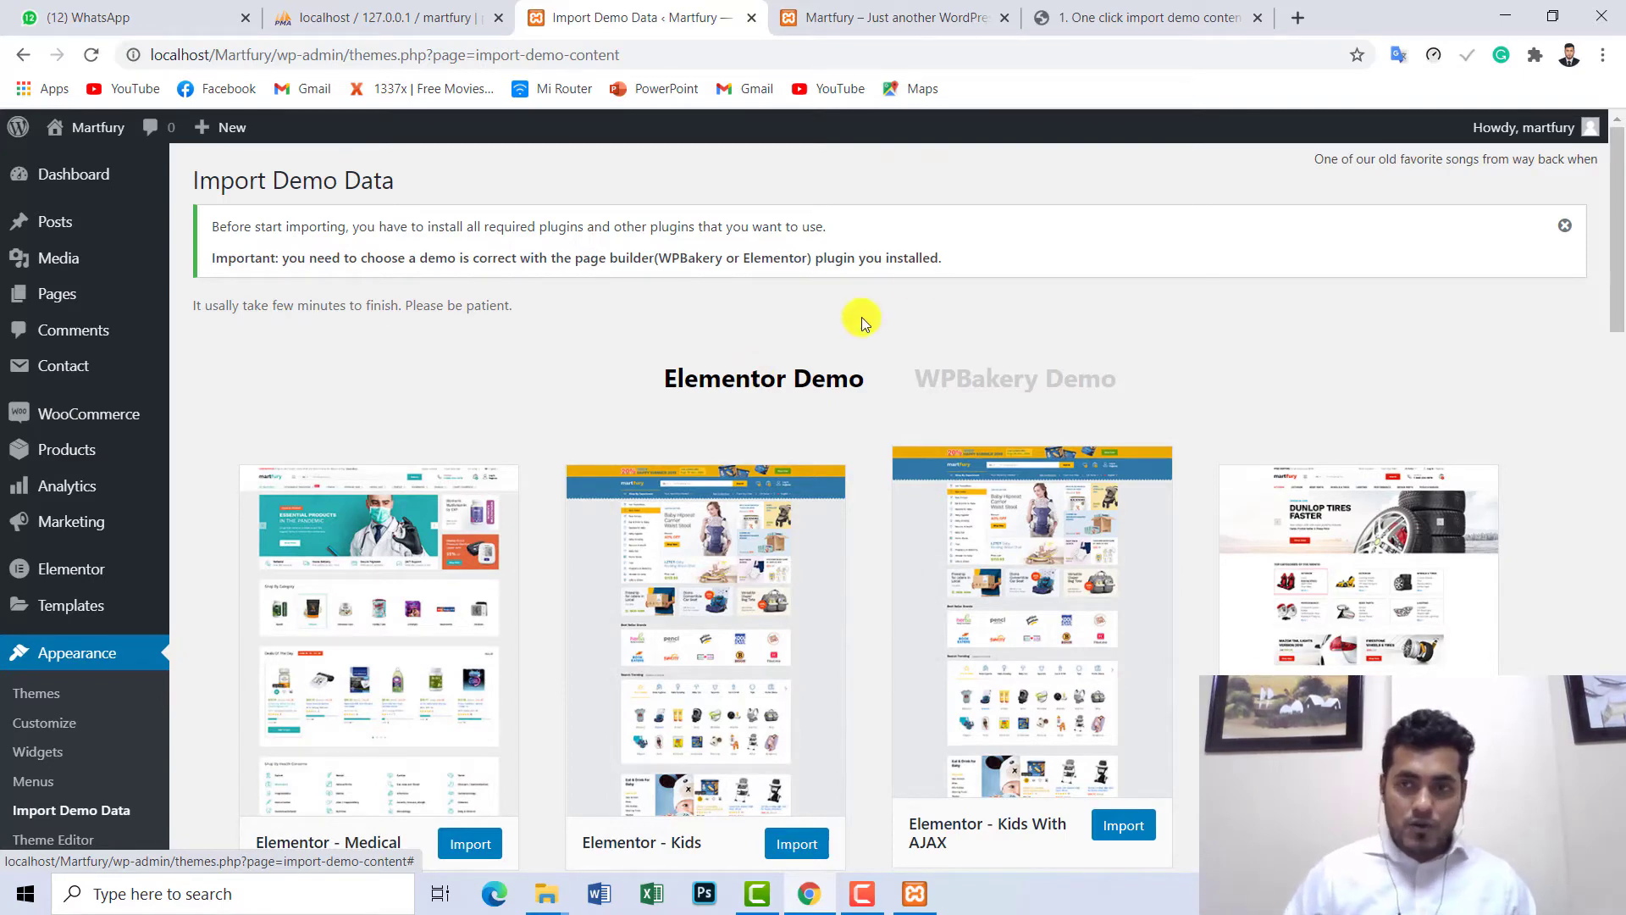
left_click(995, 378)
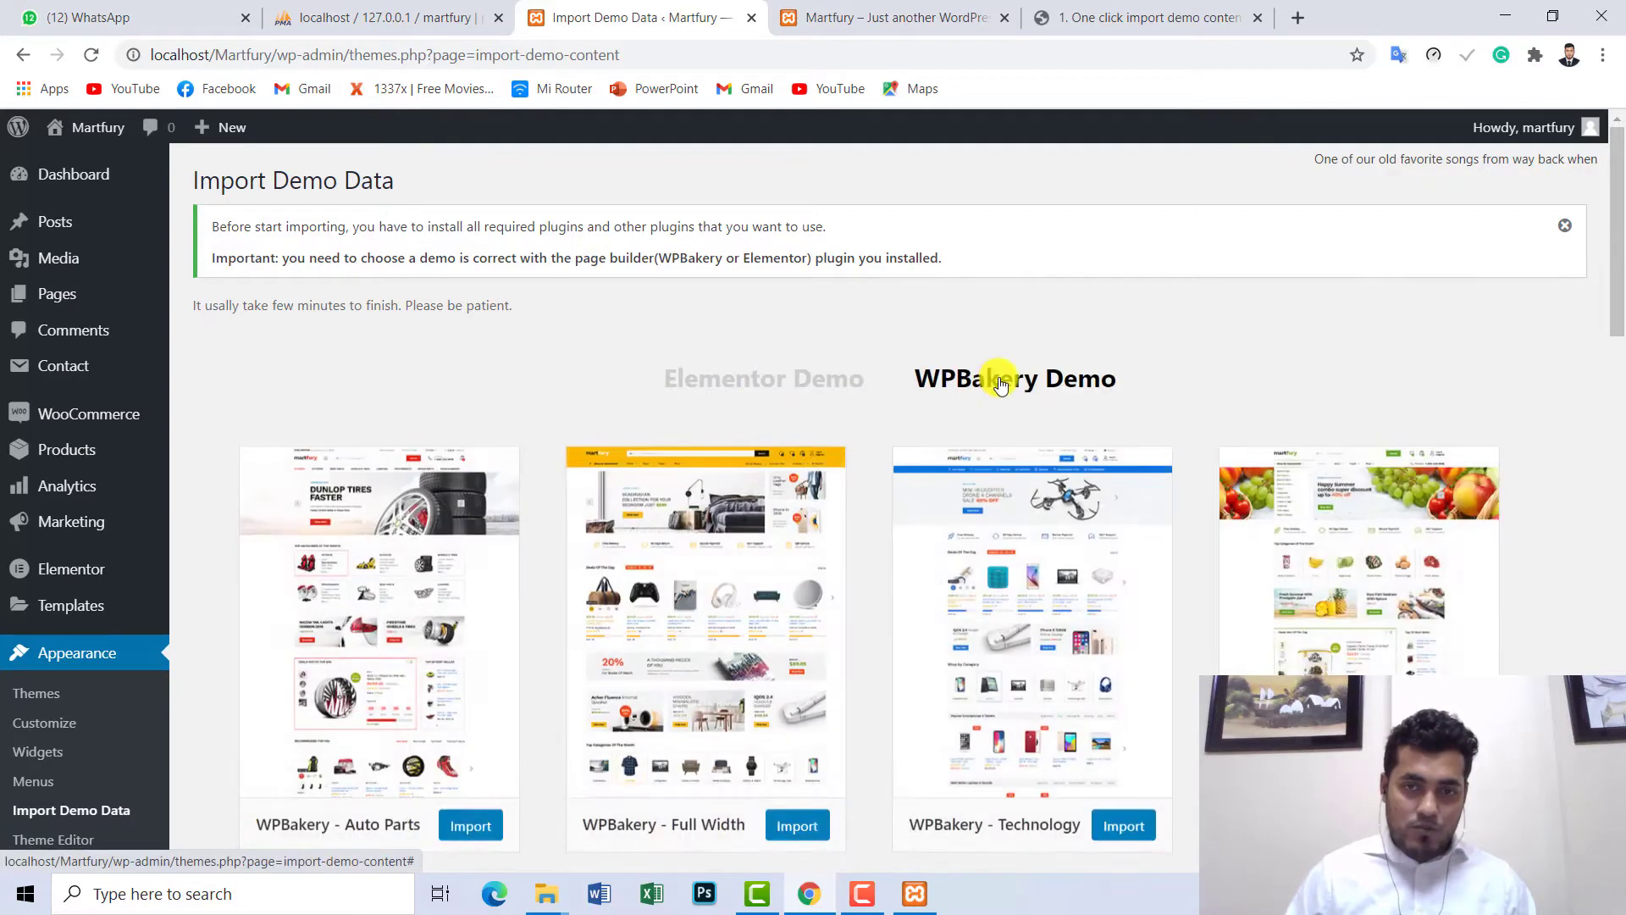
left_click(726, 376)
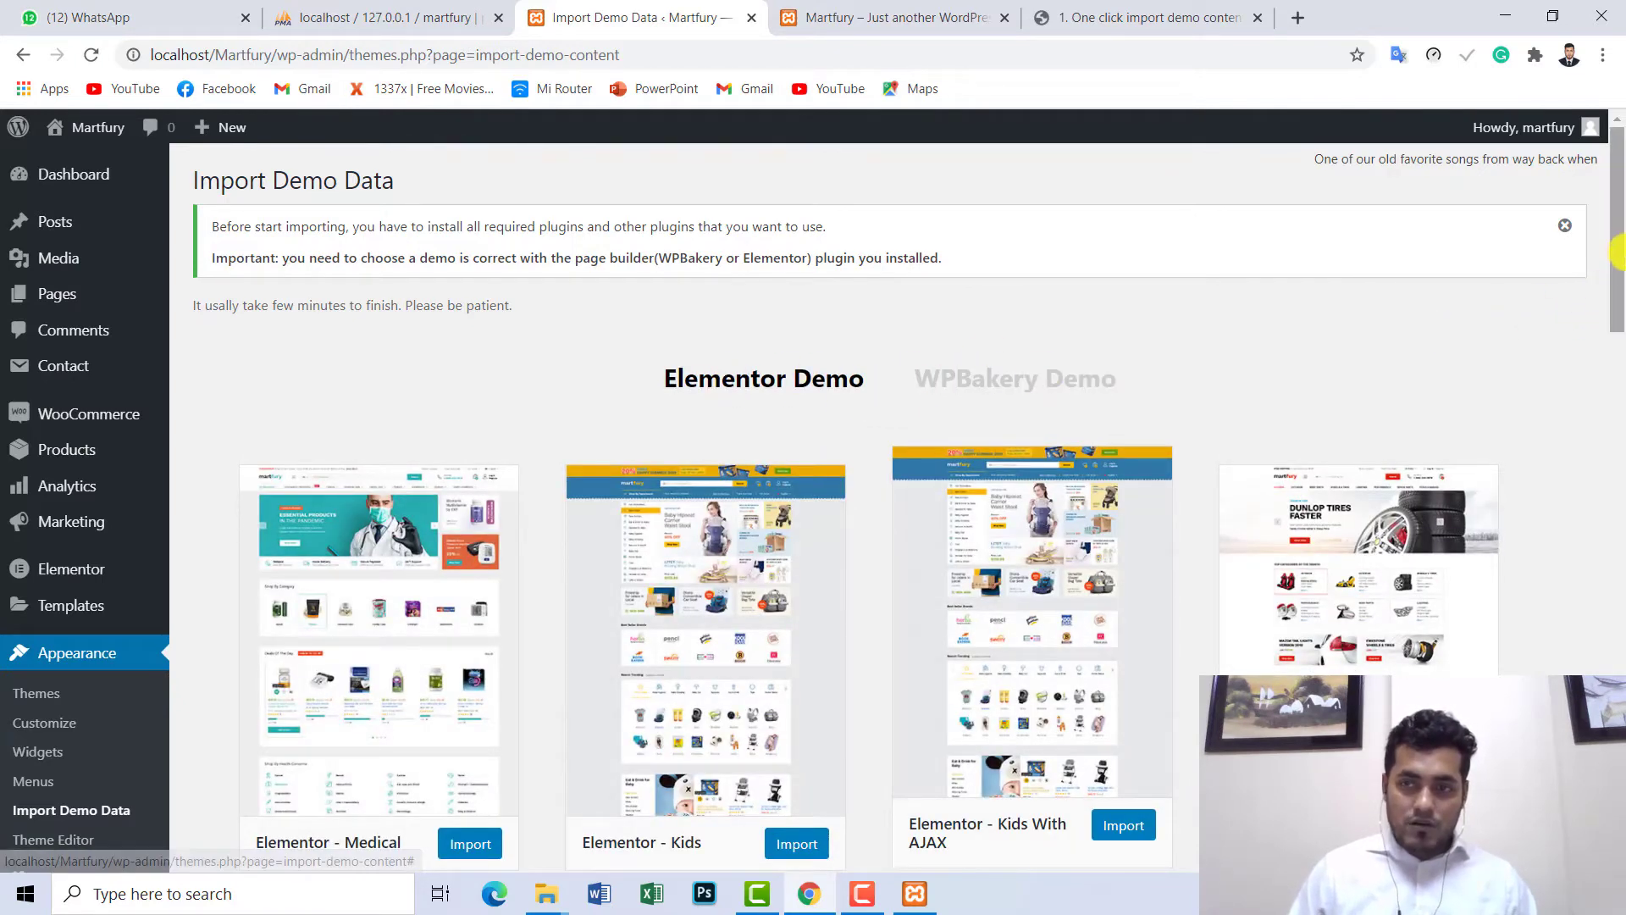
left_click_drag(1617, 252, 1619, 321)
left_click_drag(1619, 334, 1617, 500)
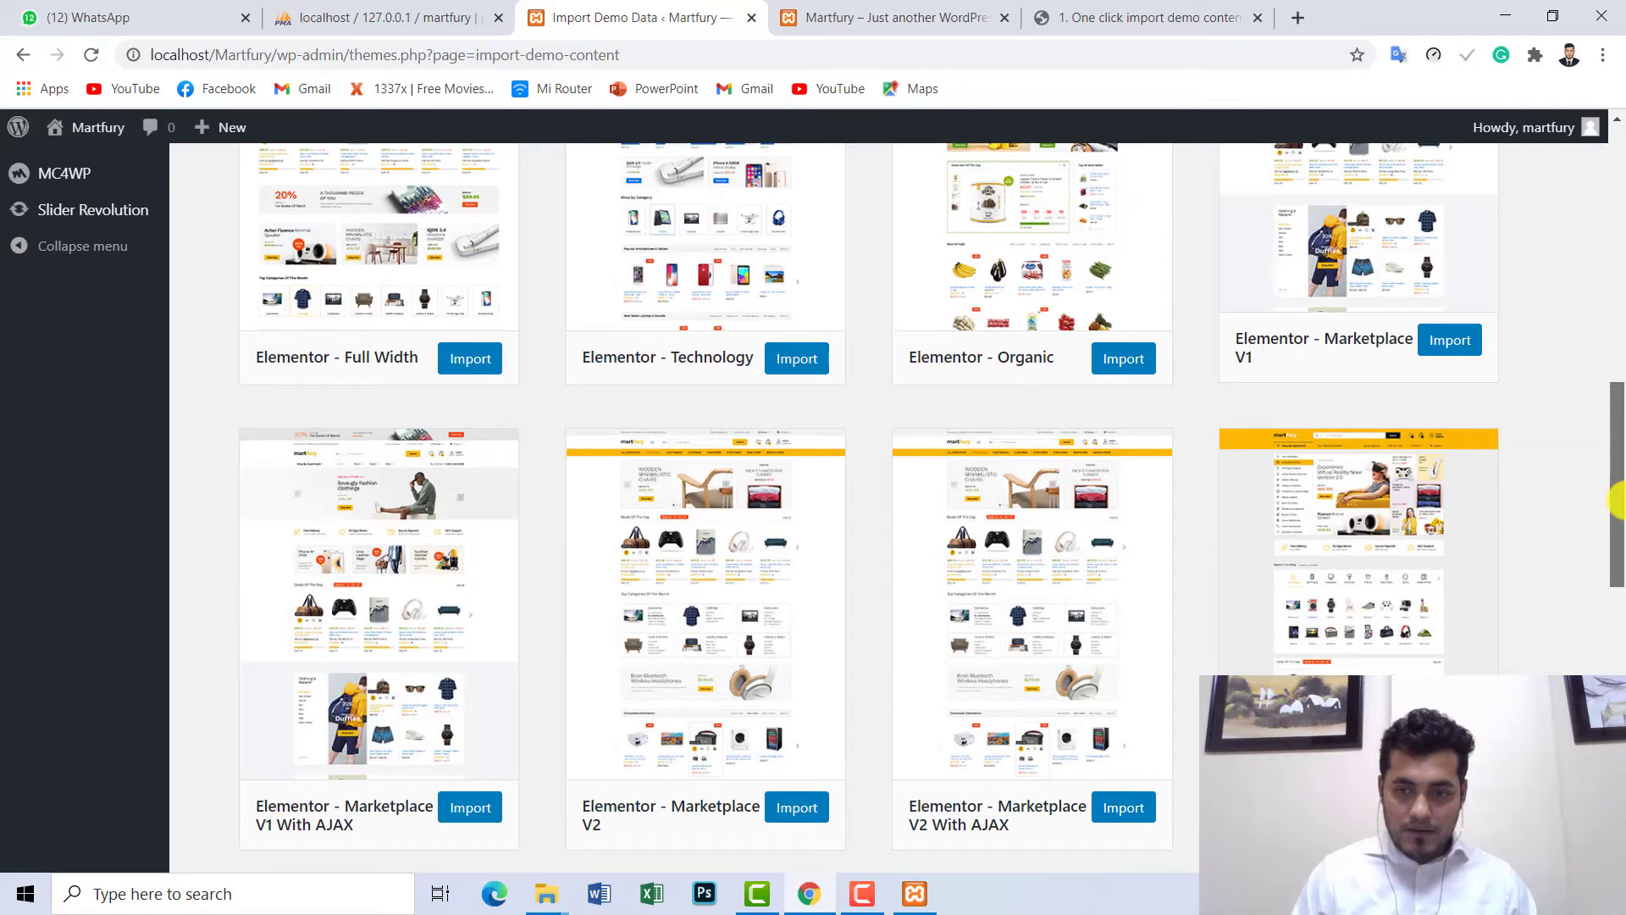
left_click_drag(1618, 499, 1613, 392)
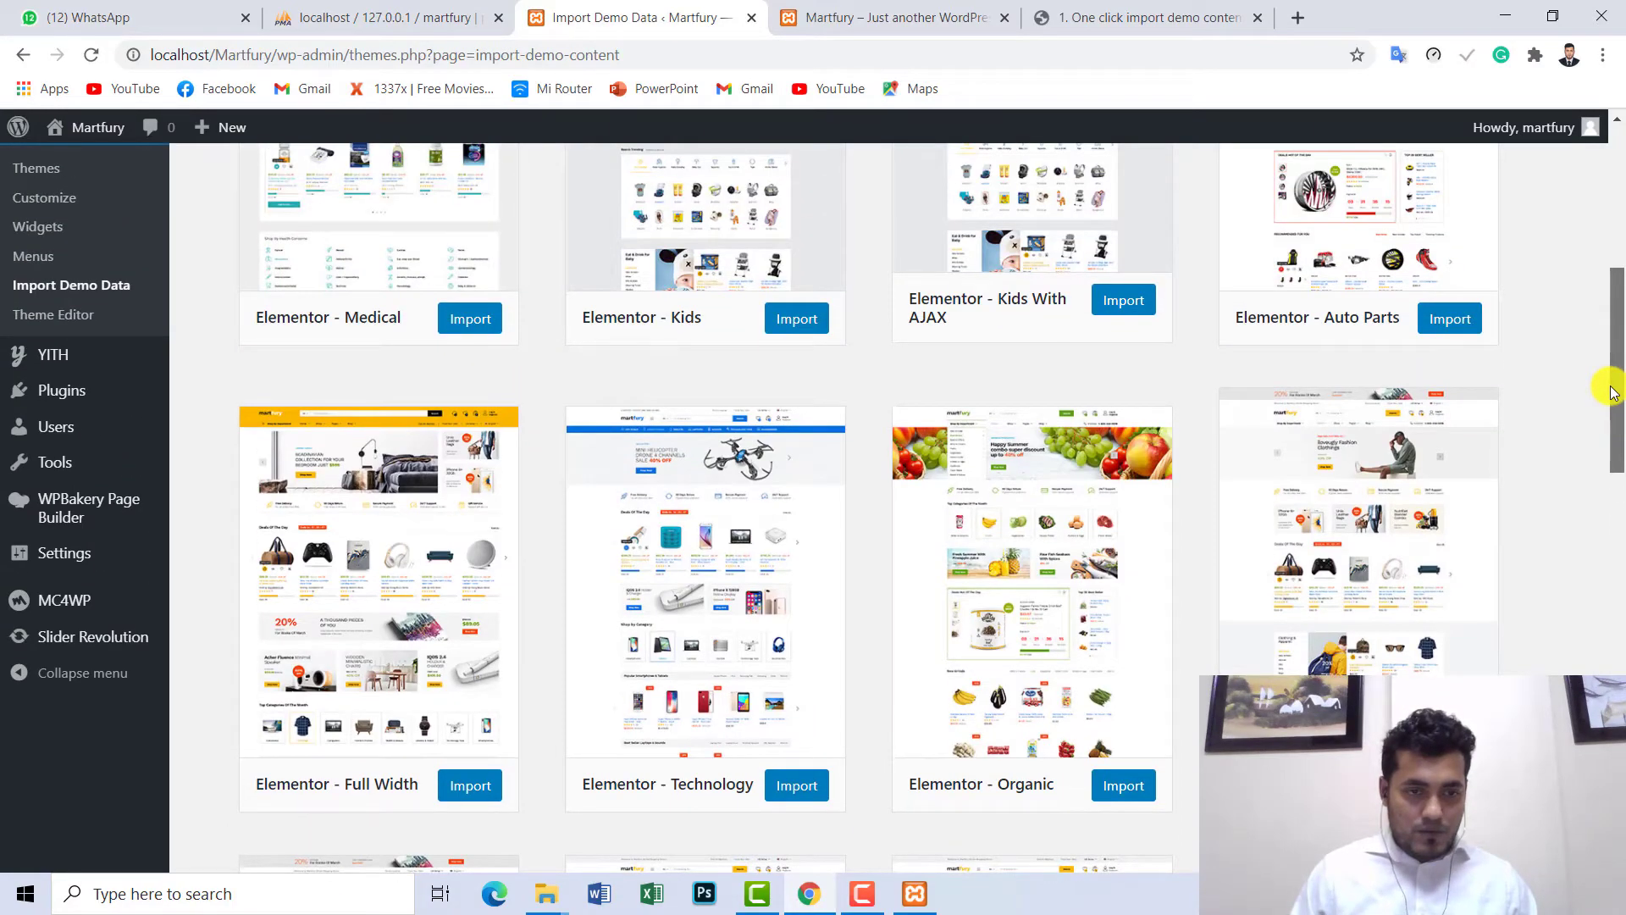
left_click_drag(1614, 391, 1614, 637)
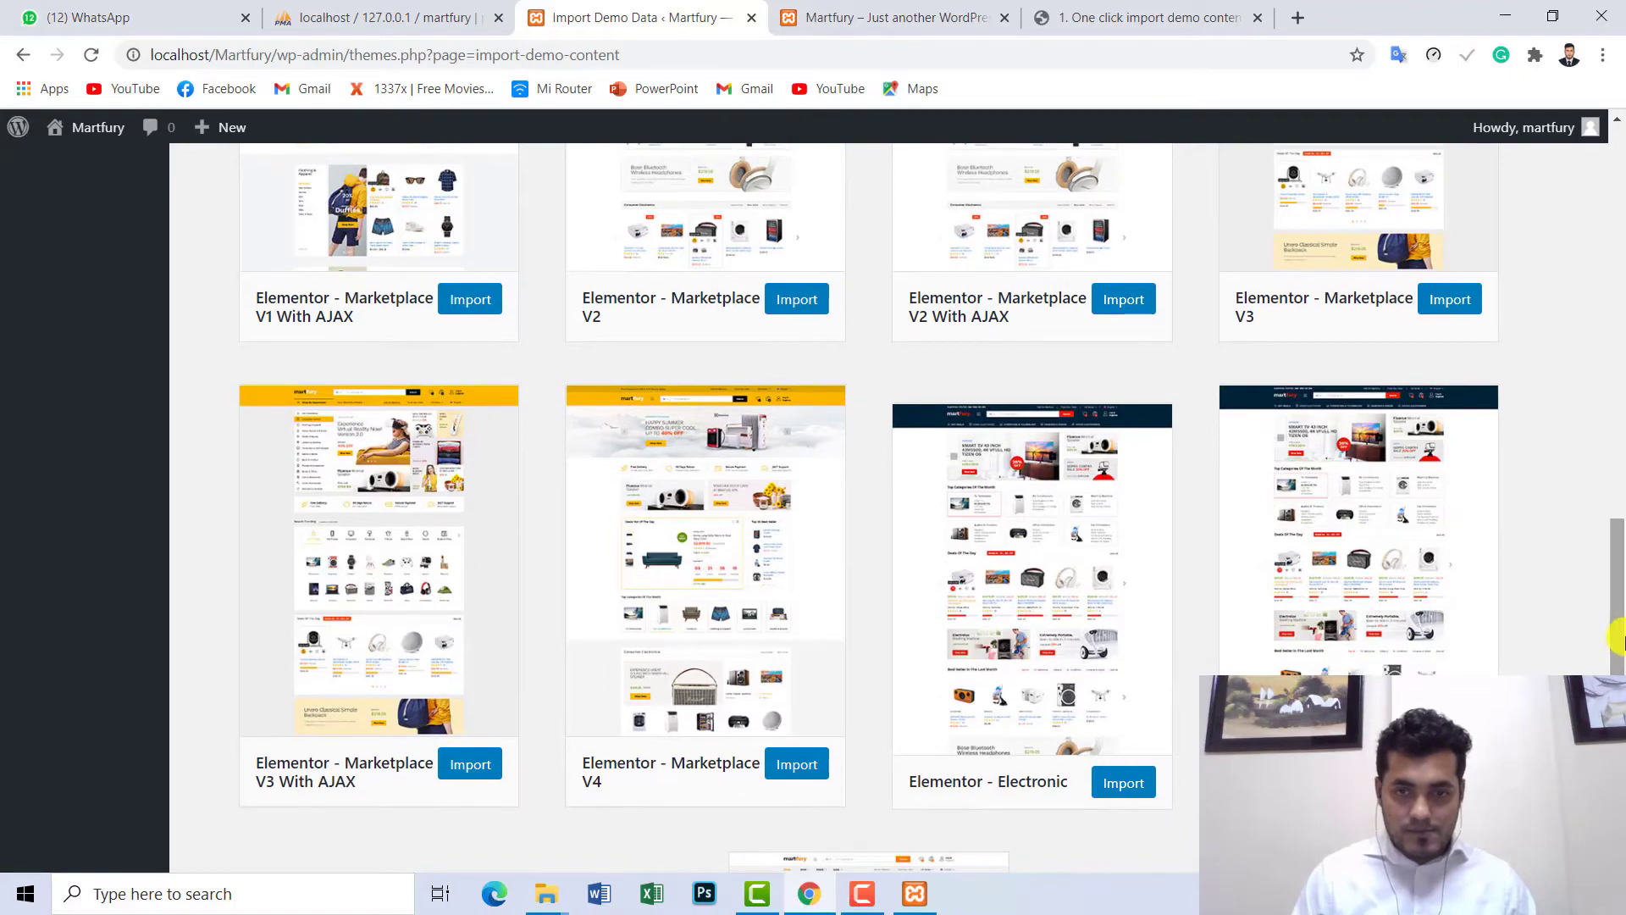
scroll(1280, 627, "down", 5)
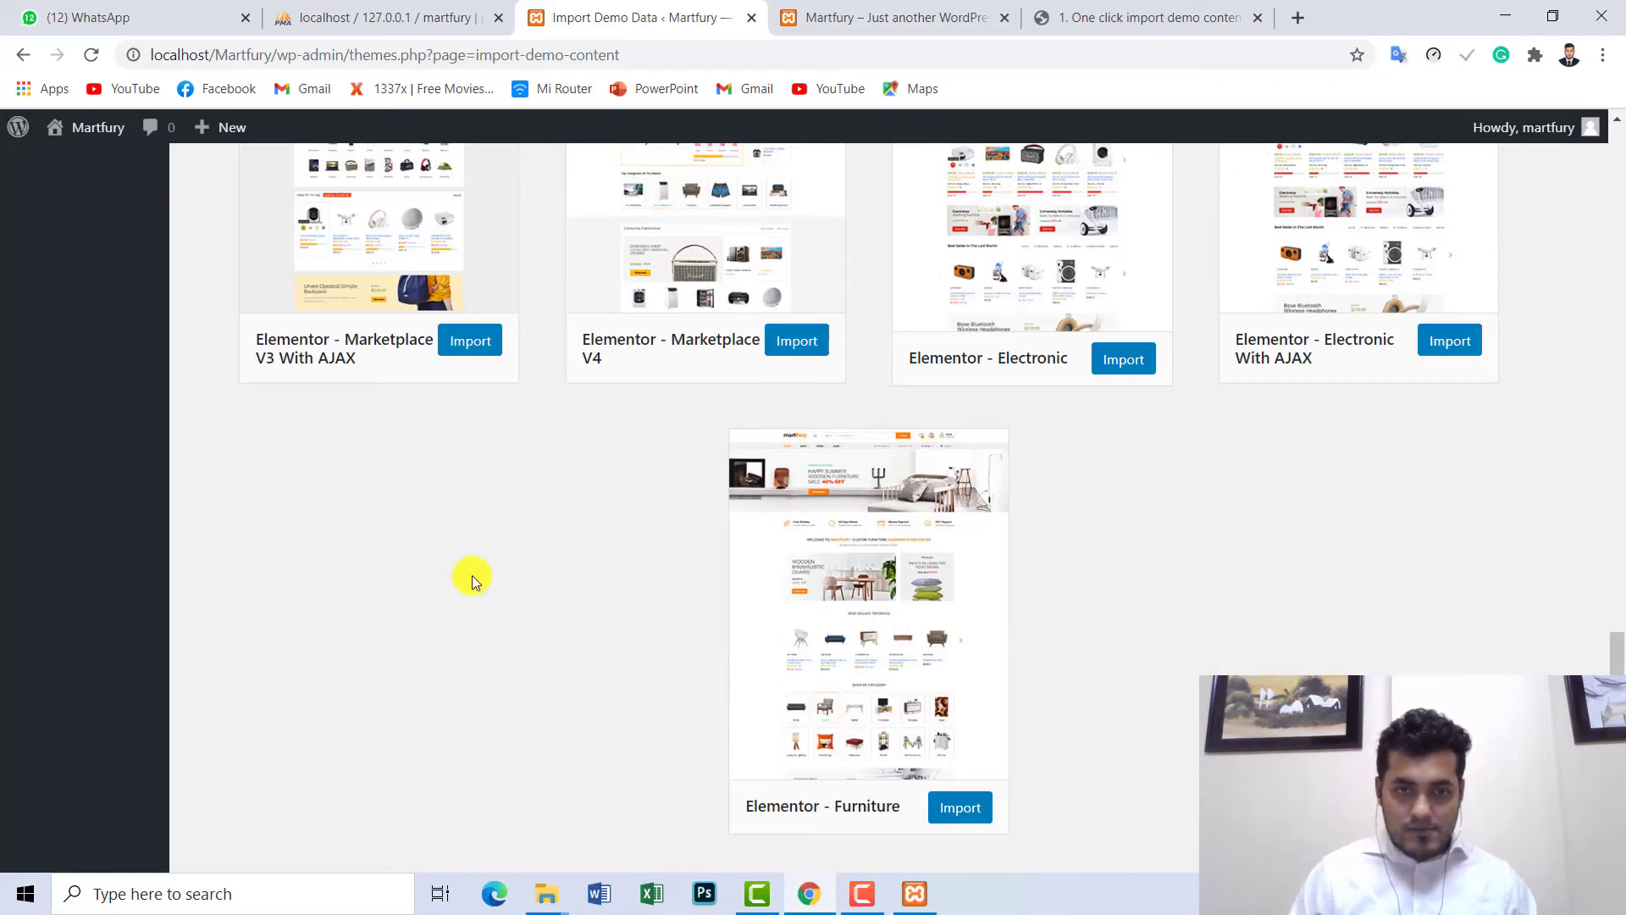
scroll(466, 593, "up", 5)
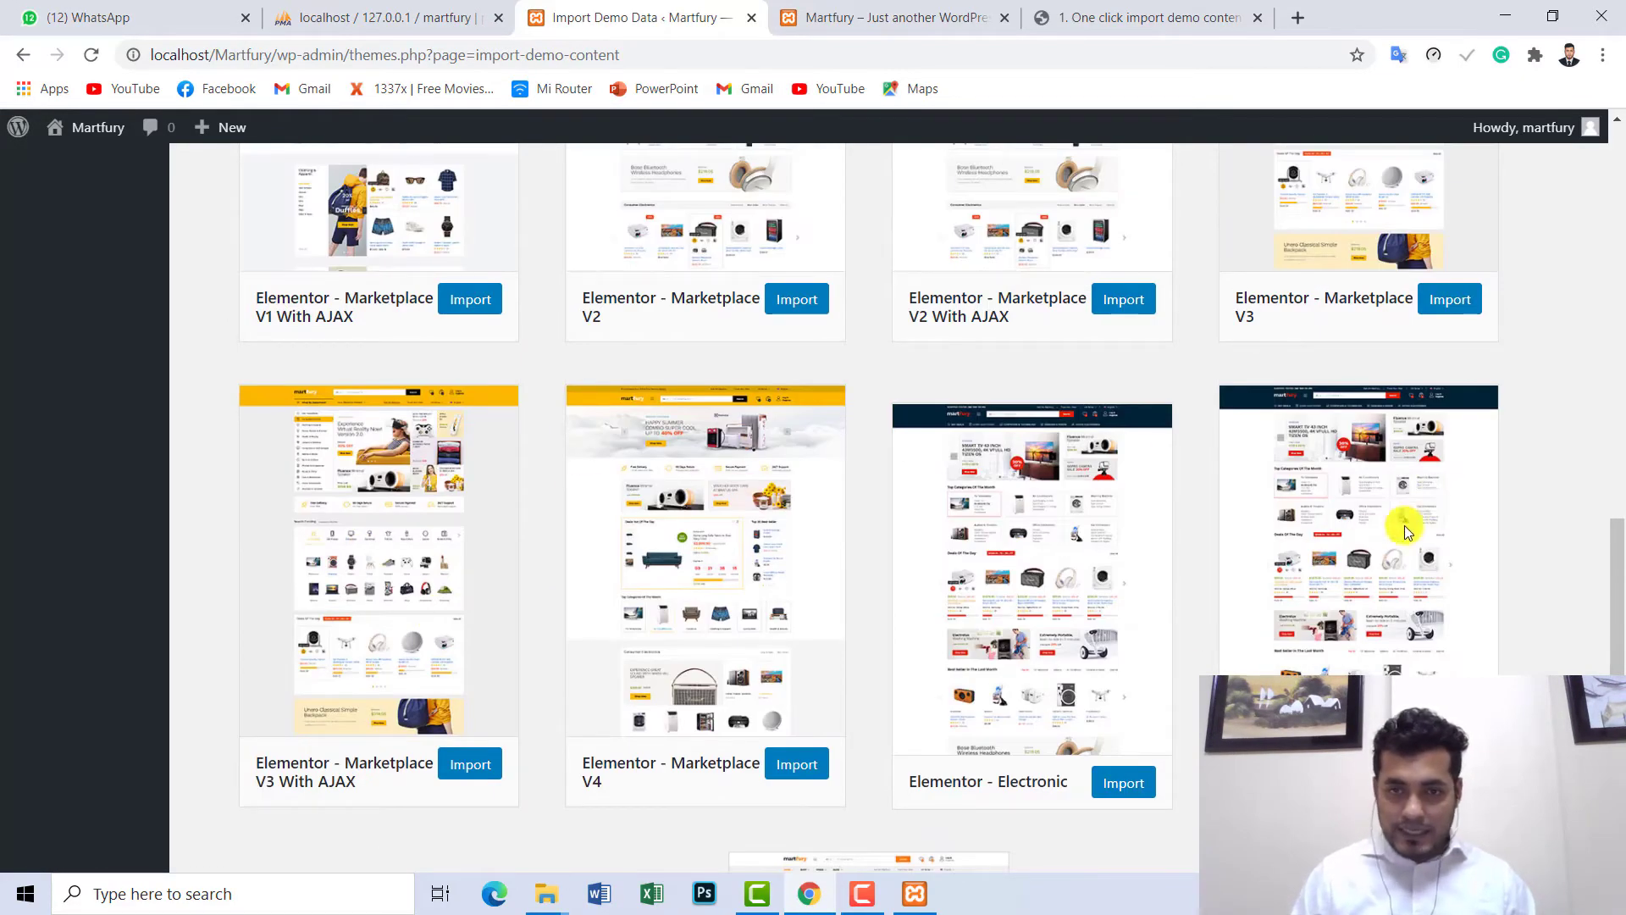
scroll(190, 486, "up", 1)
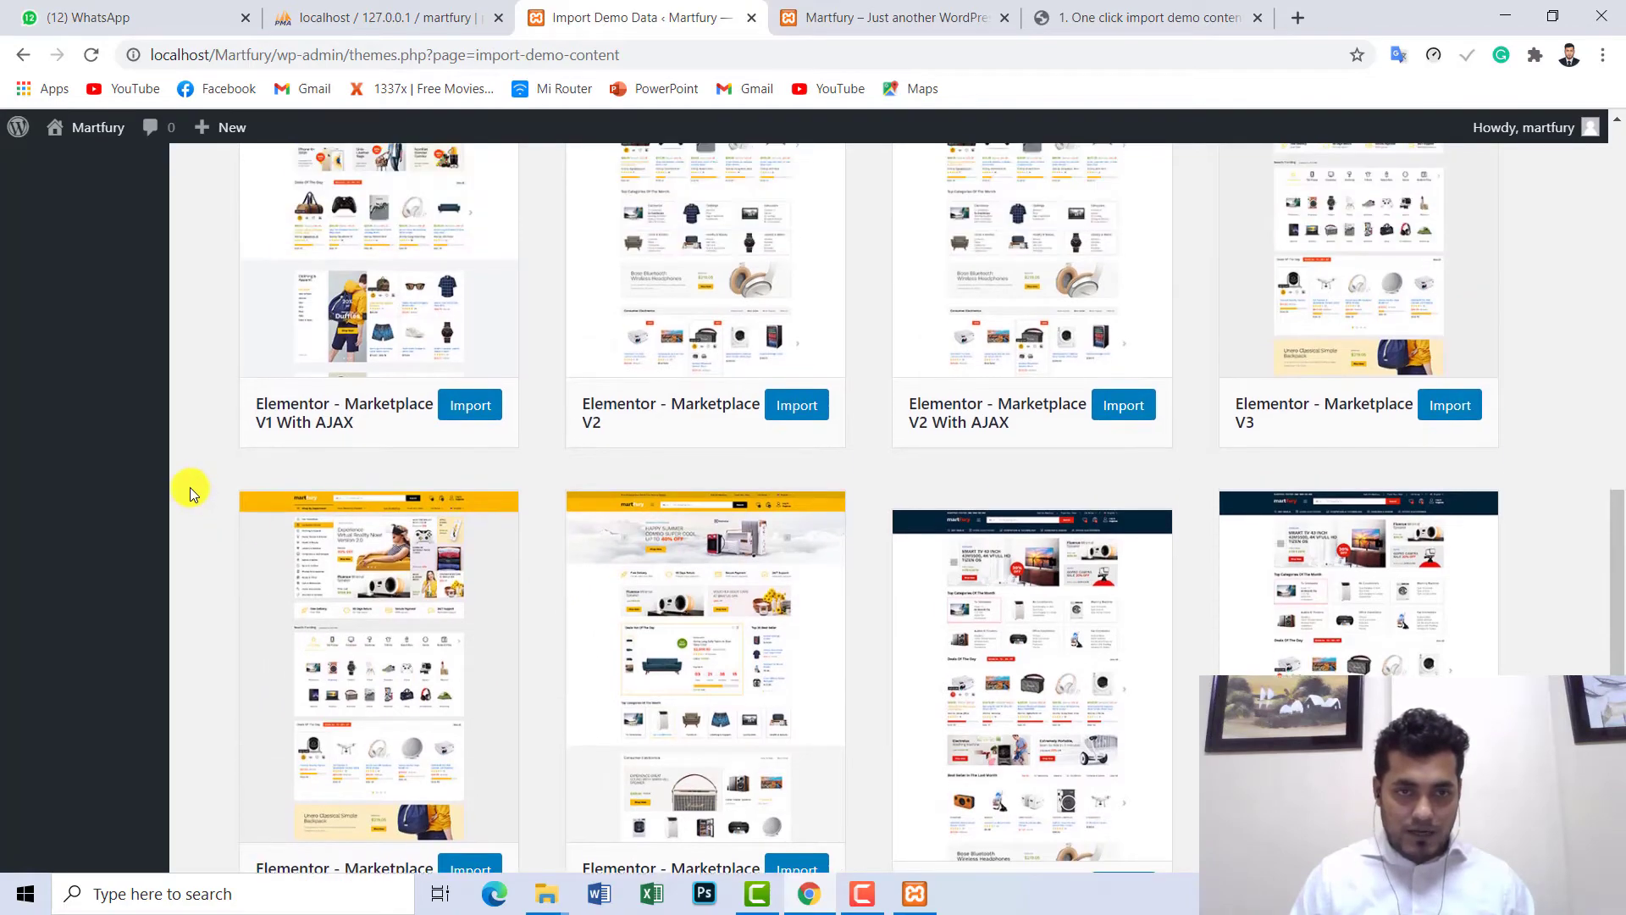
scroll(207, 486, "down", 3)
scroll(211, 486, "up", 5)
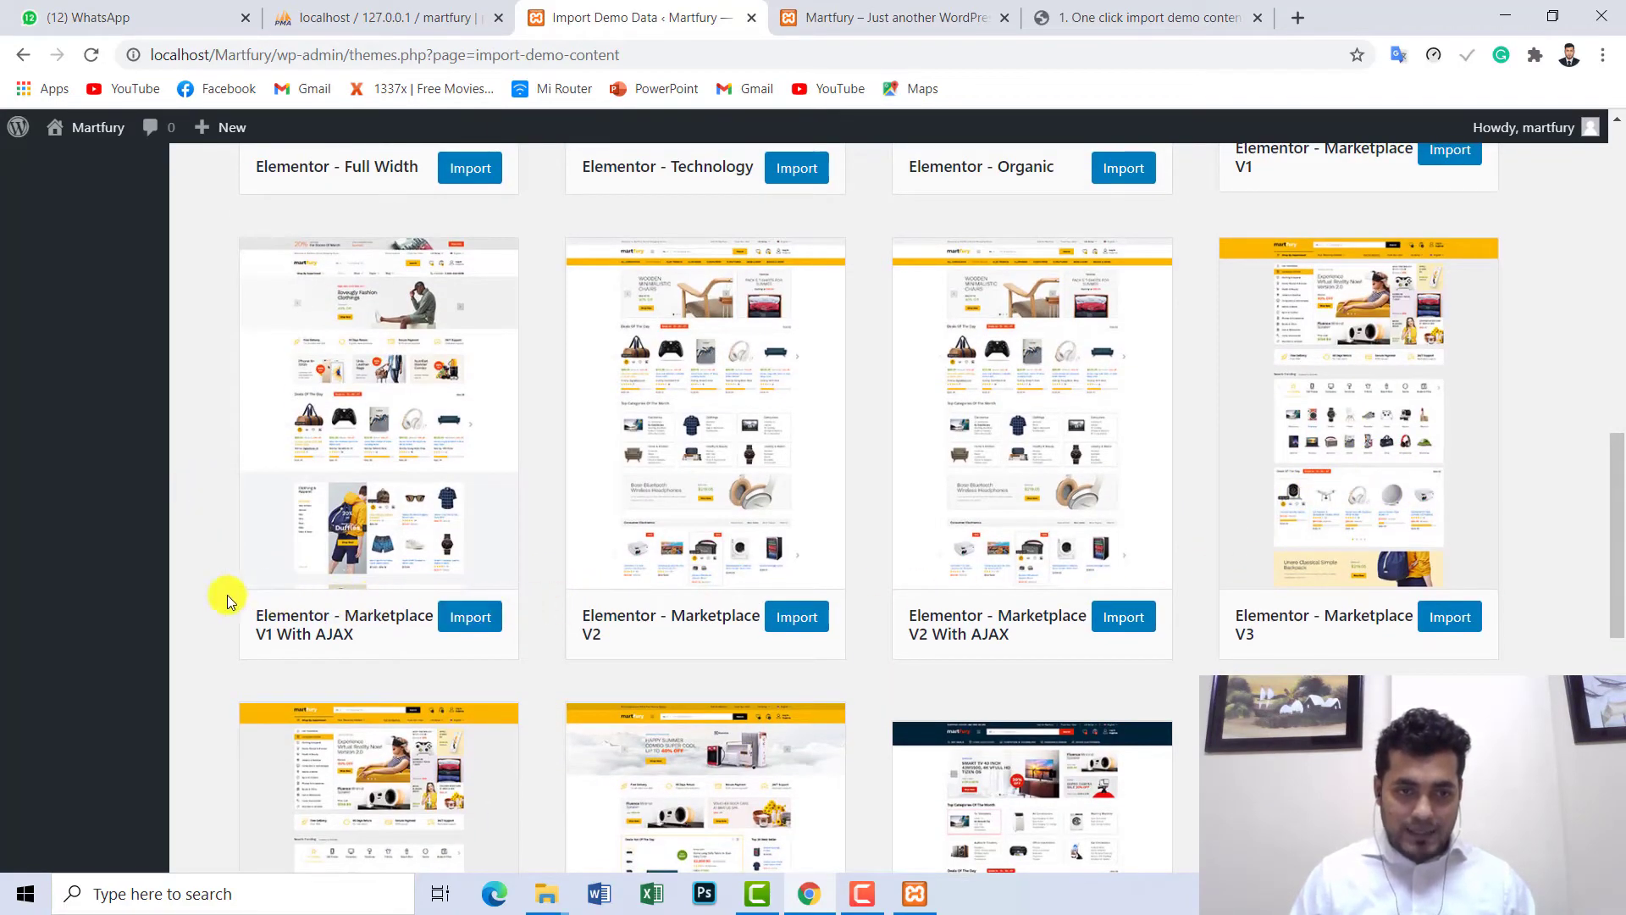
scroll(214, 593, "up", 2)
scroll(214, 593, "down", 1)
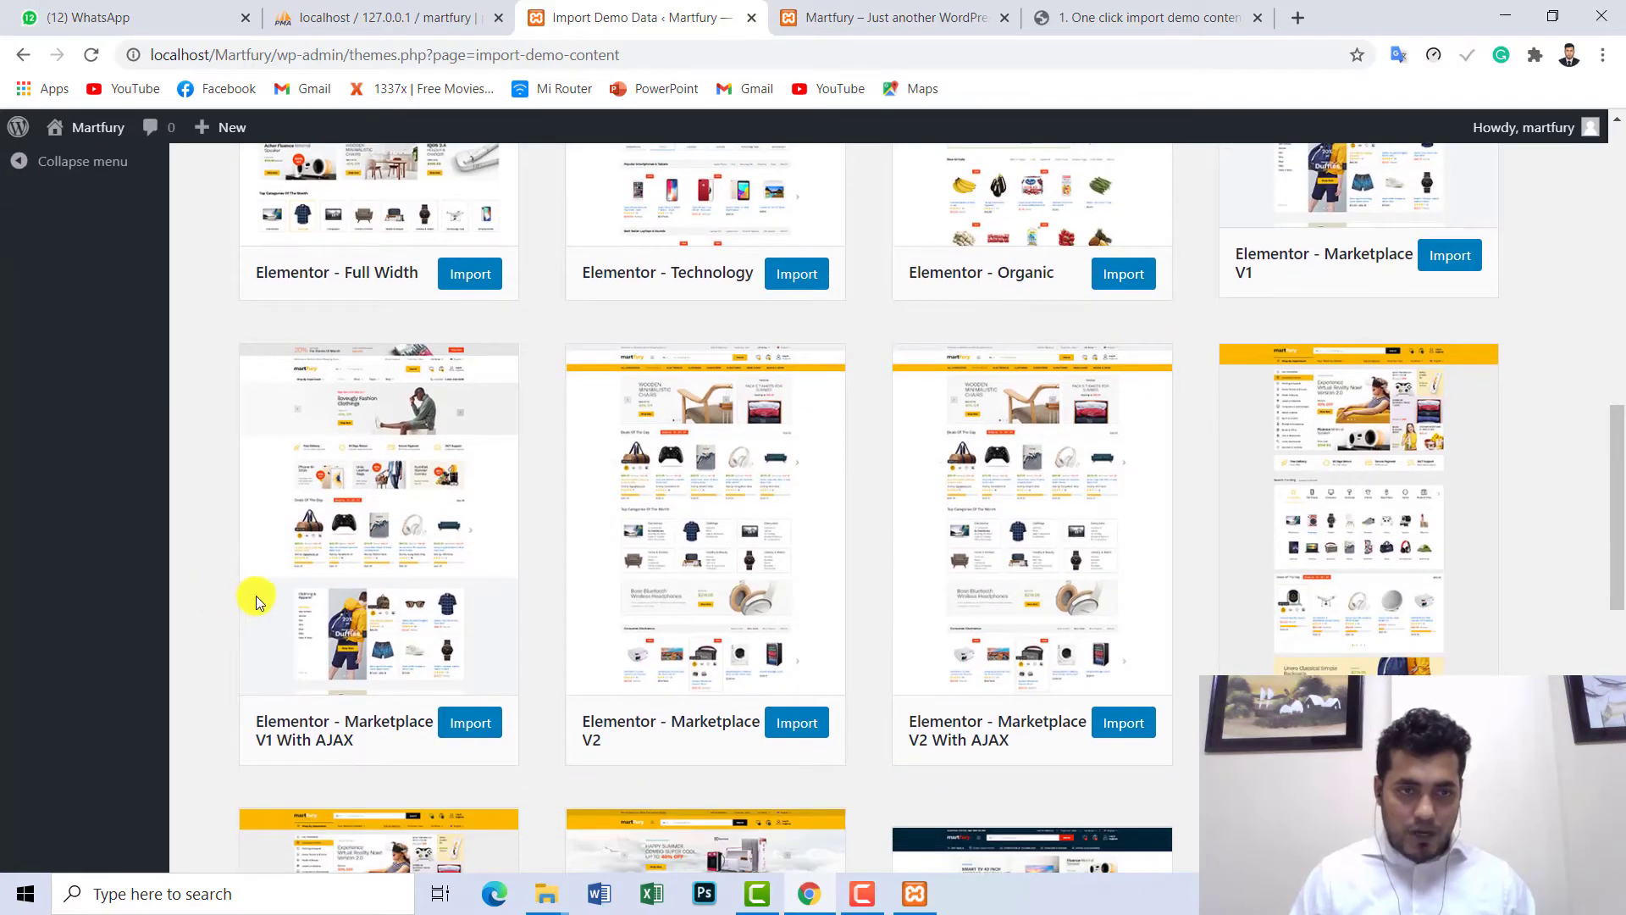
scroll(256, 599, "up", 3)
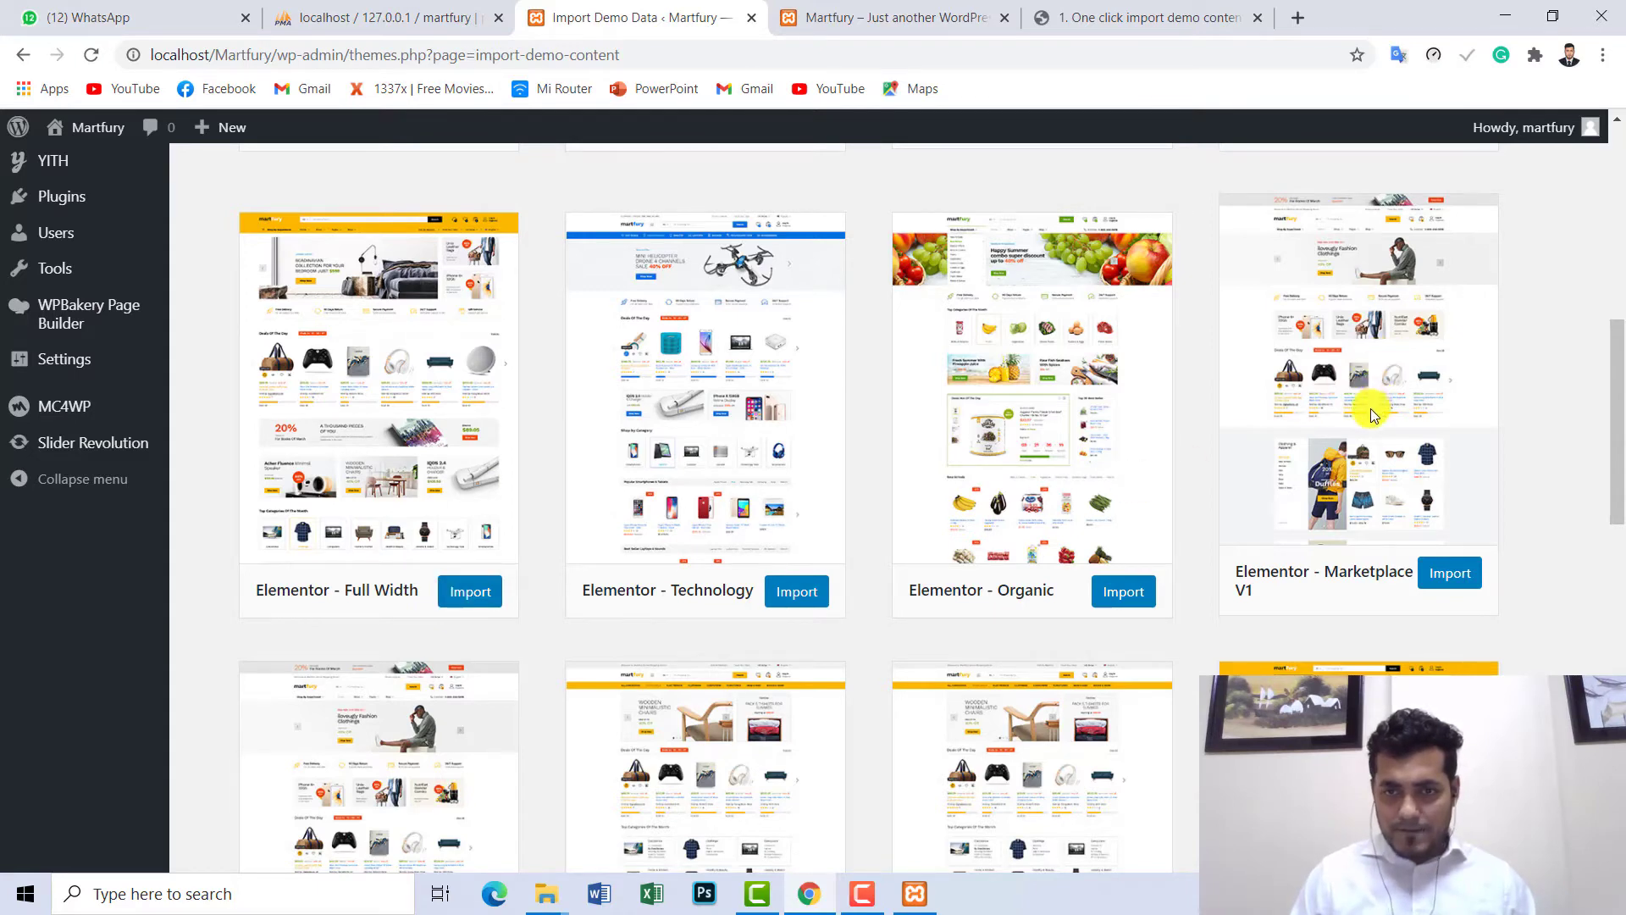
scroll(1371, 408, "up", 1)
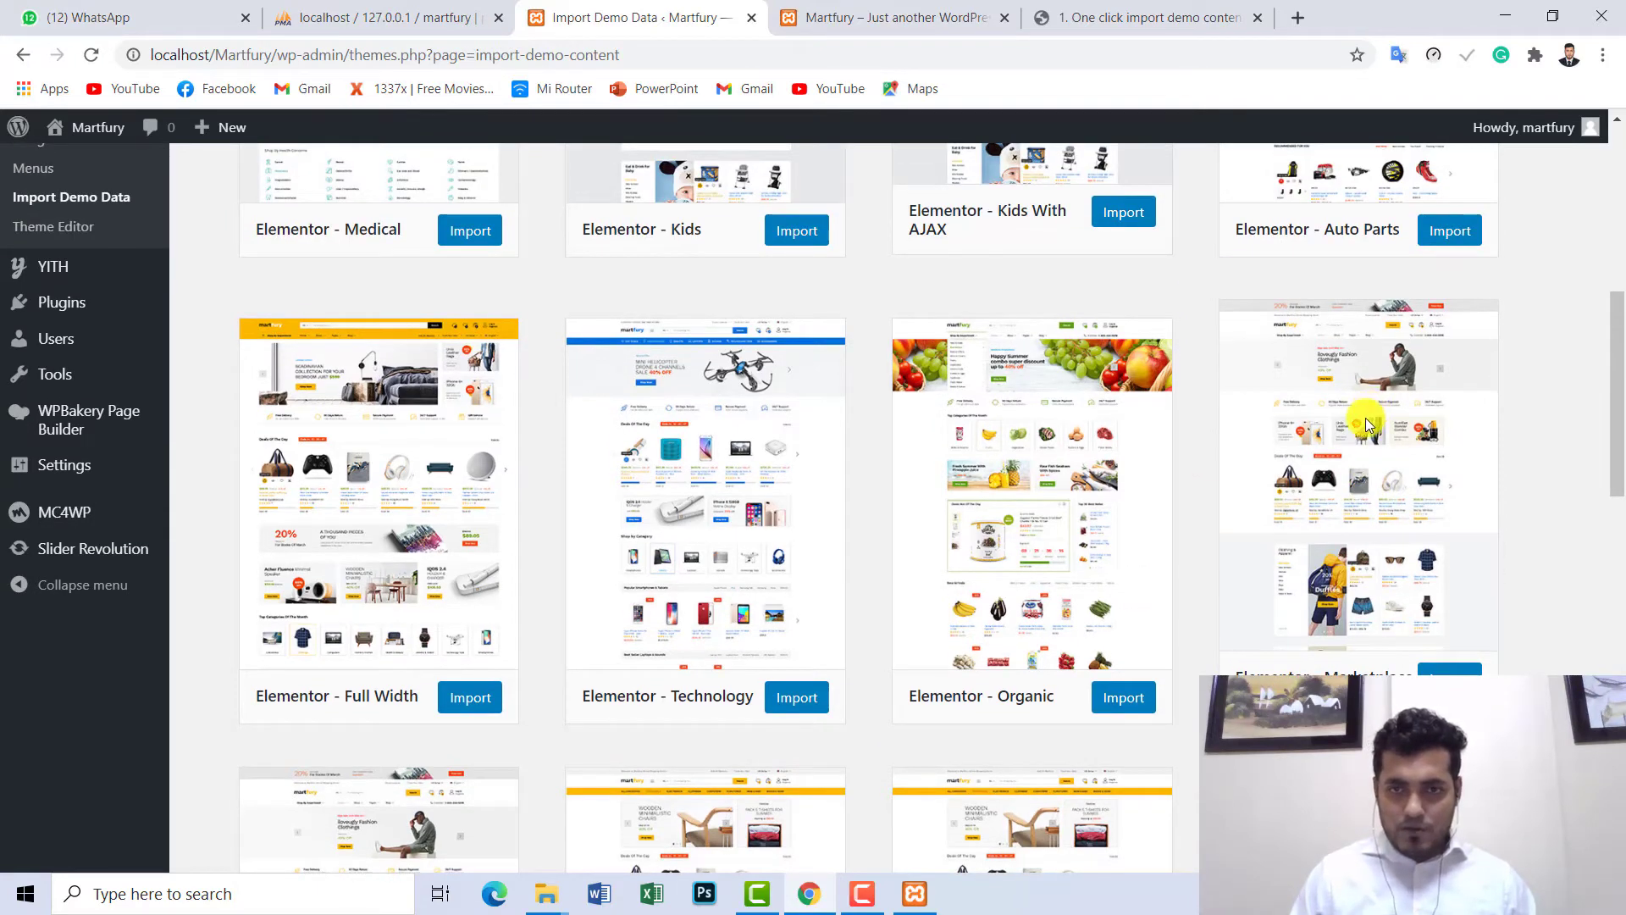
scroll(1350, 422, "up", 3)
scroll(1318, 438, "up", 1)
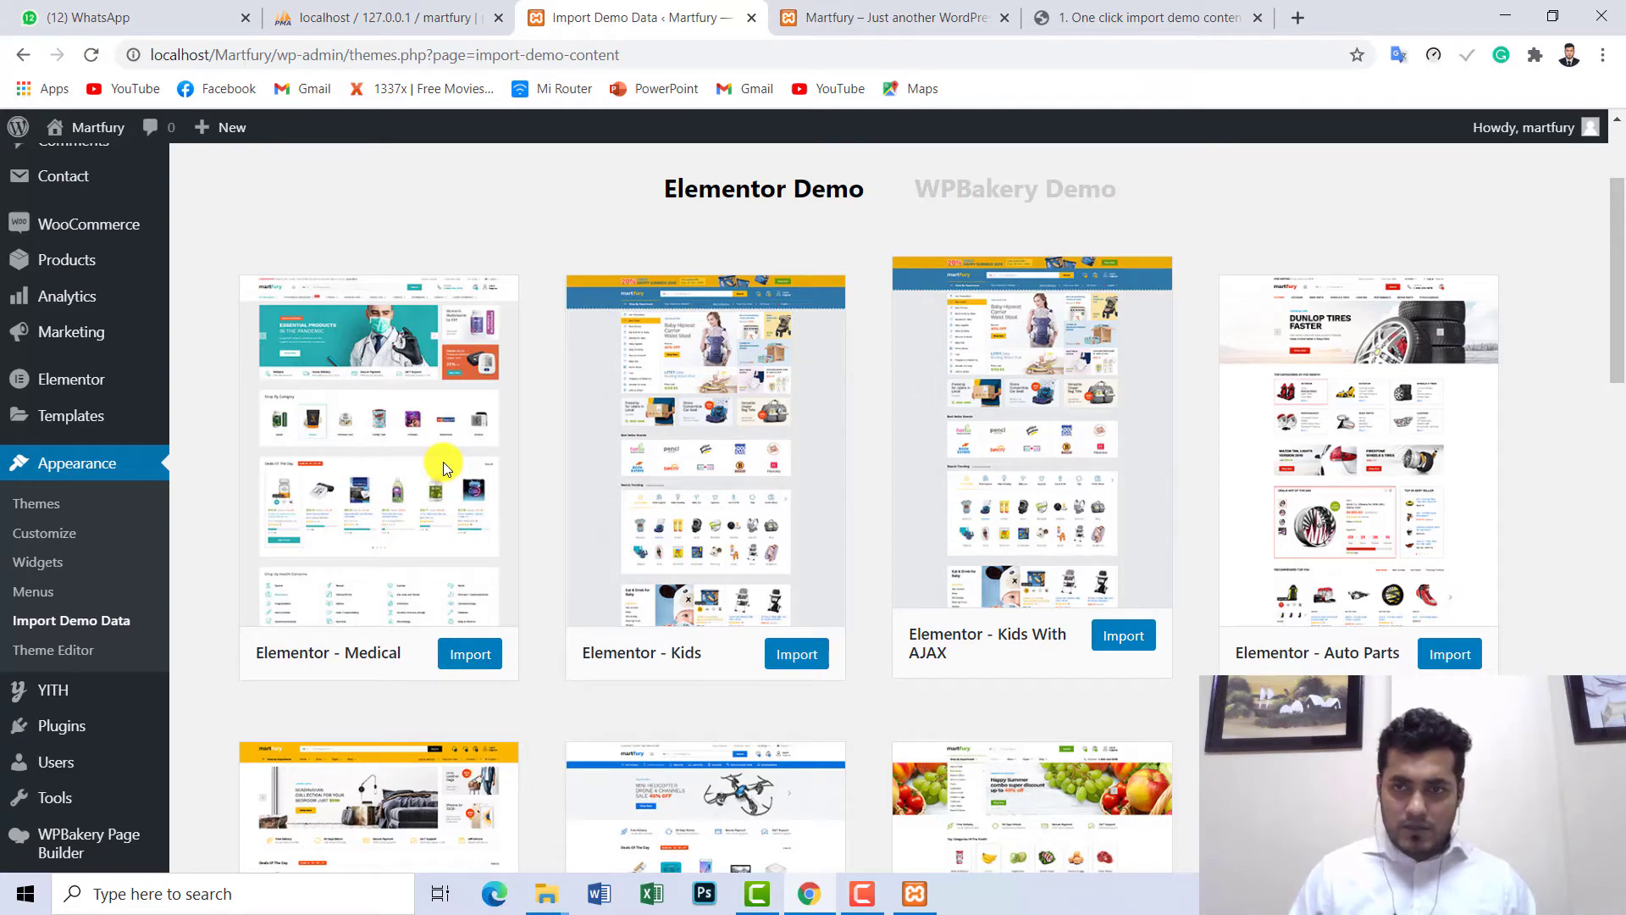
scroll(444, 465, "down", 5)
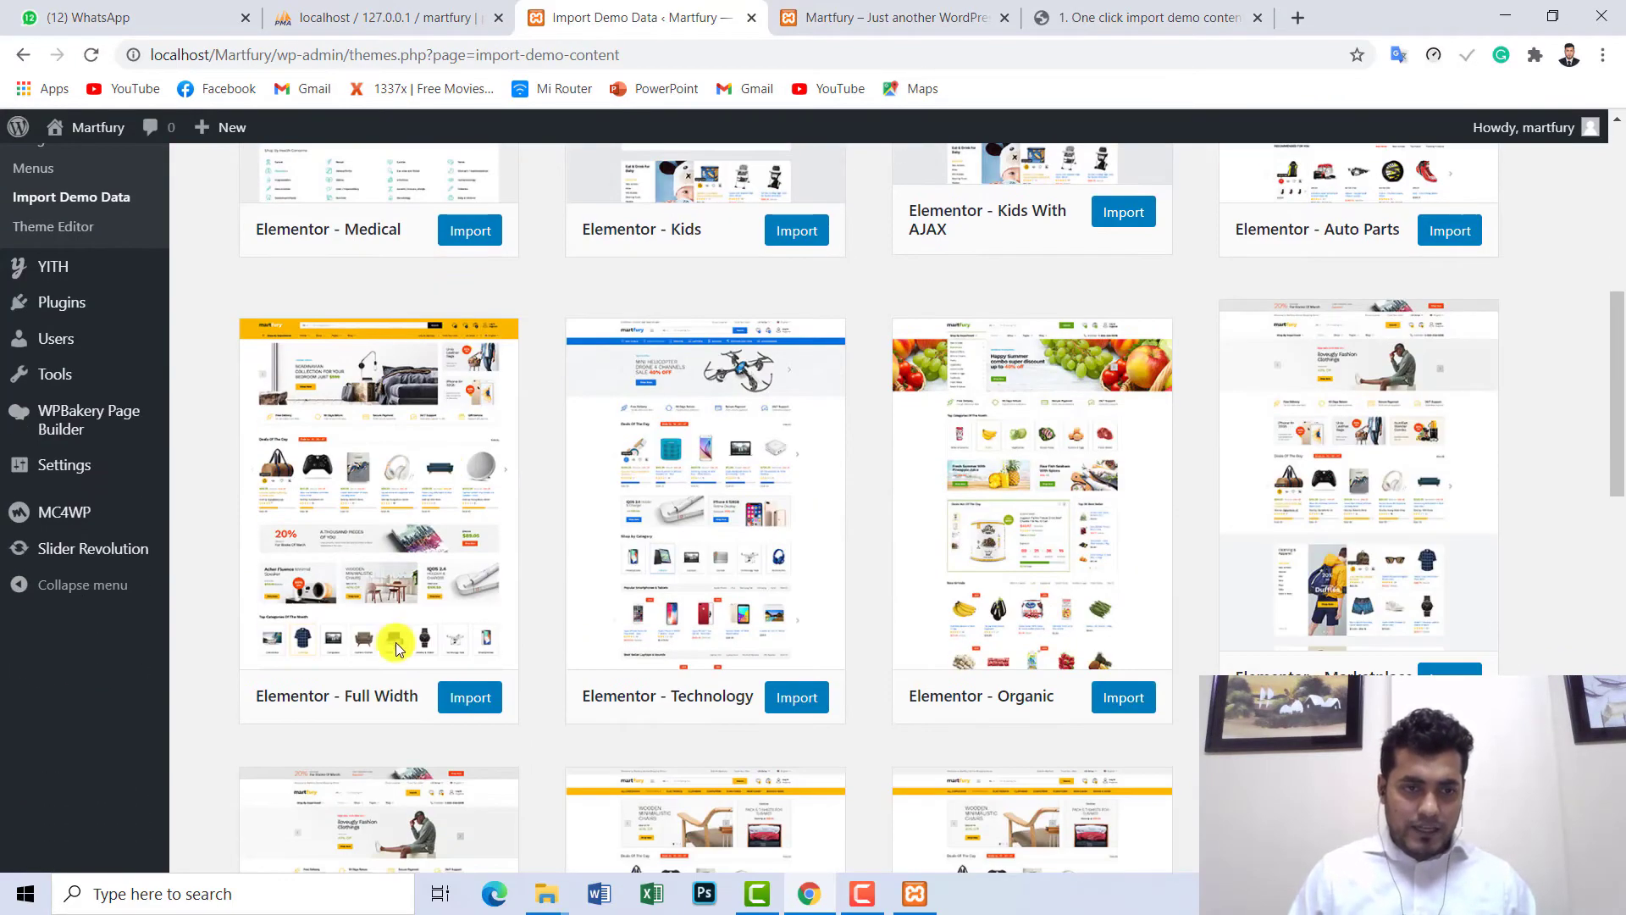
left_click_drag(257, 697, 403, 719)
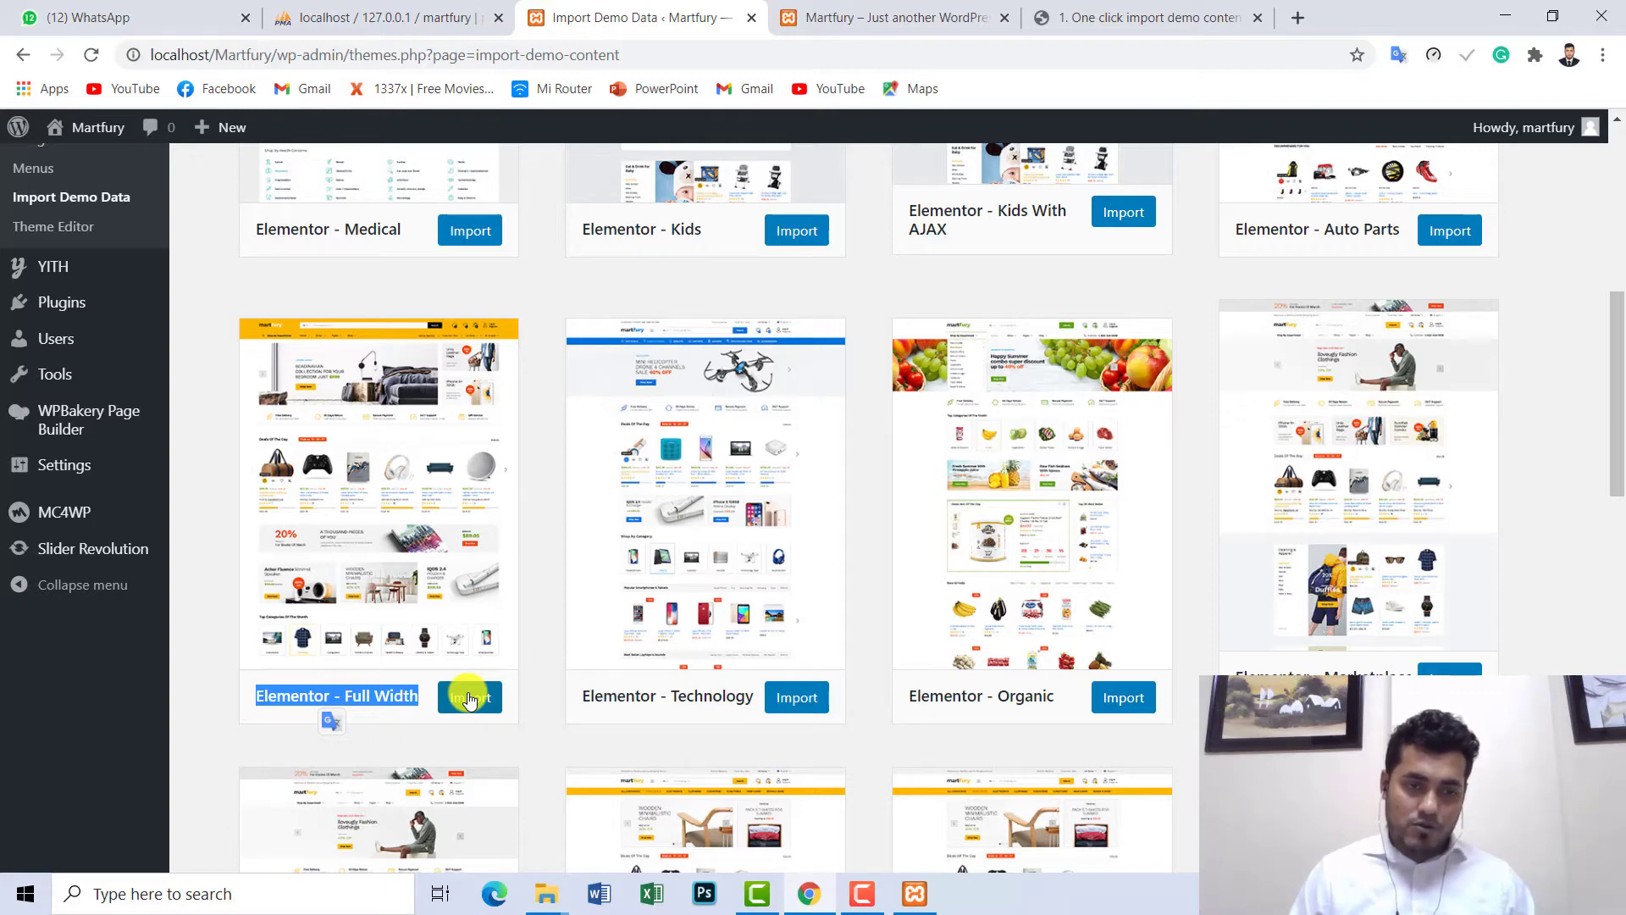
- Start the import on the Elementor - Full Width demo card
left_click(469, 699)
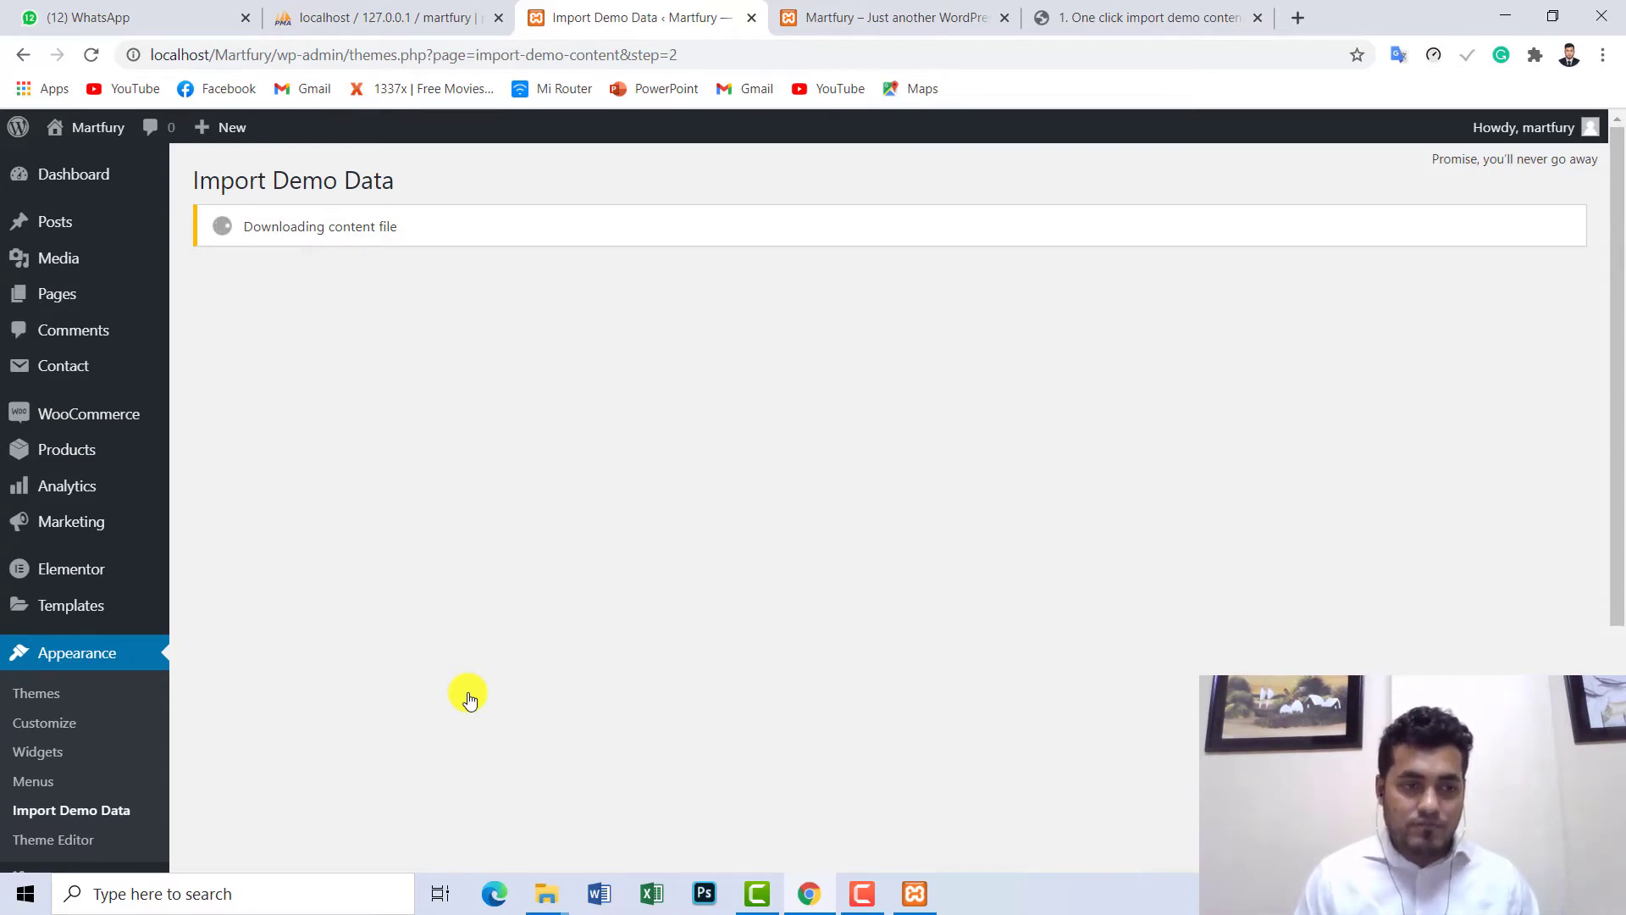
- Search Google for martfury and open the Martfury theme's ThemeForest item page
left_click(1305, 19)
type("ma")
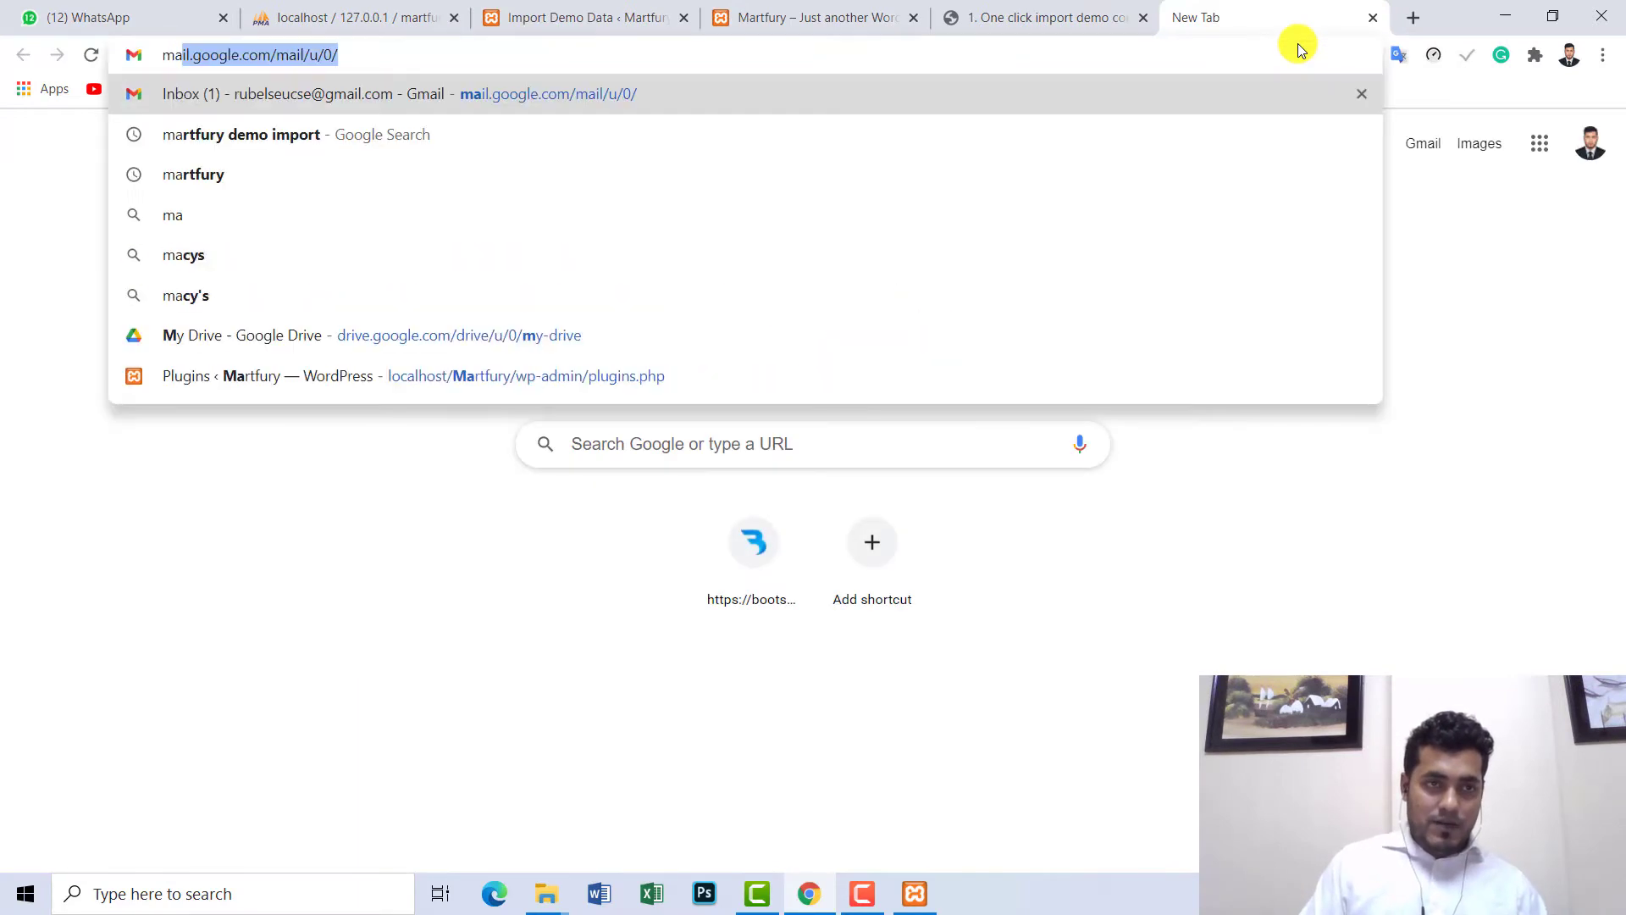
type("rtfury")
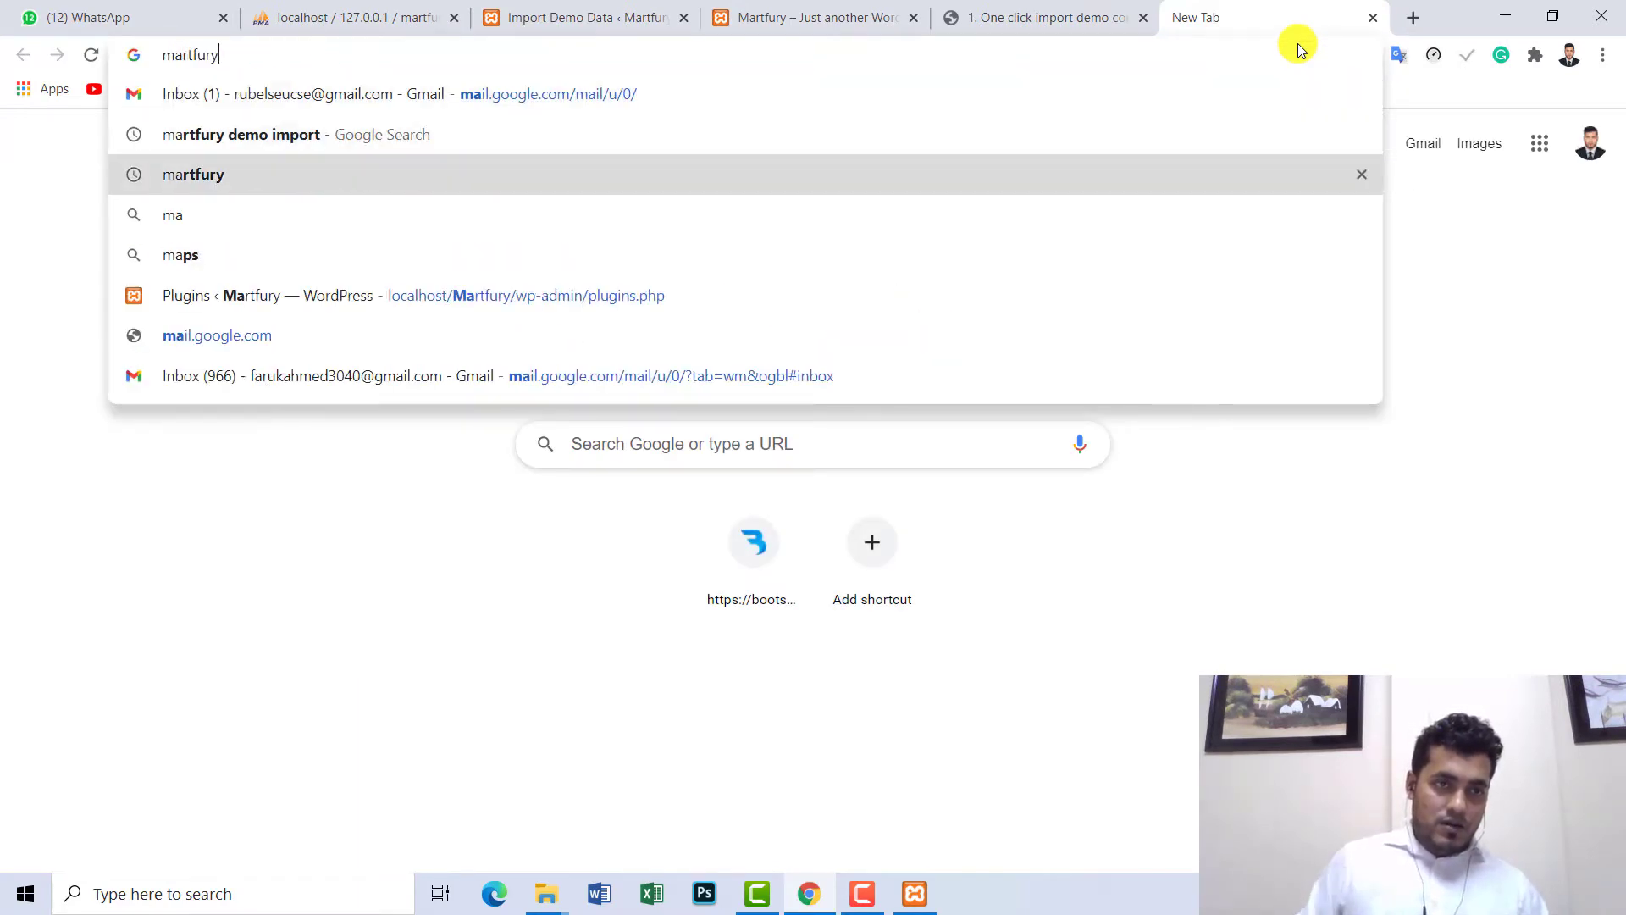
key("Return")
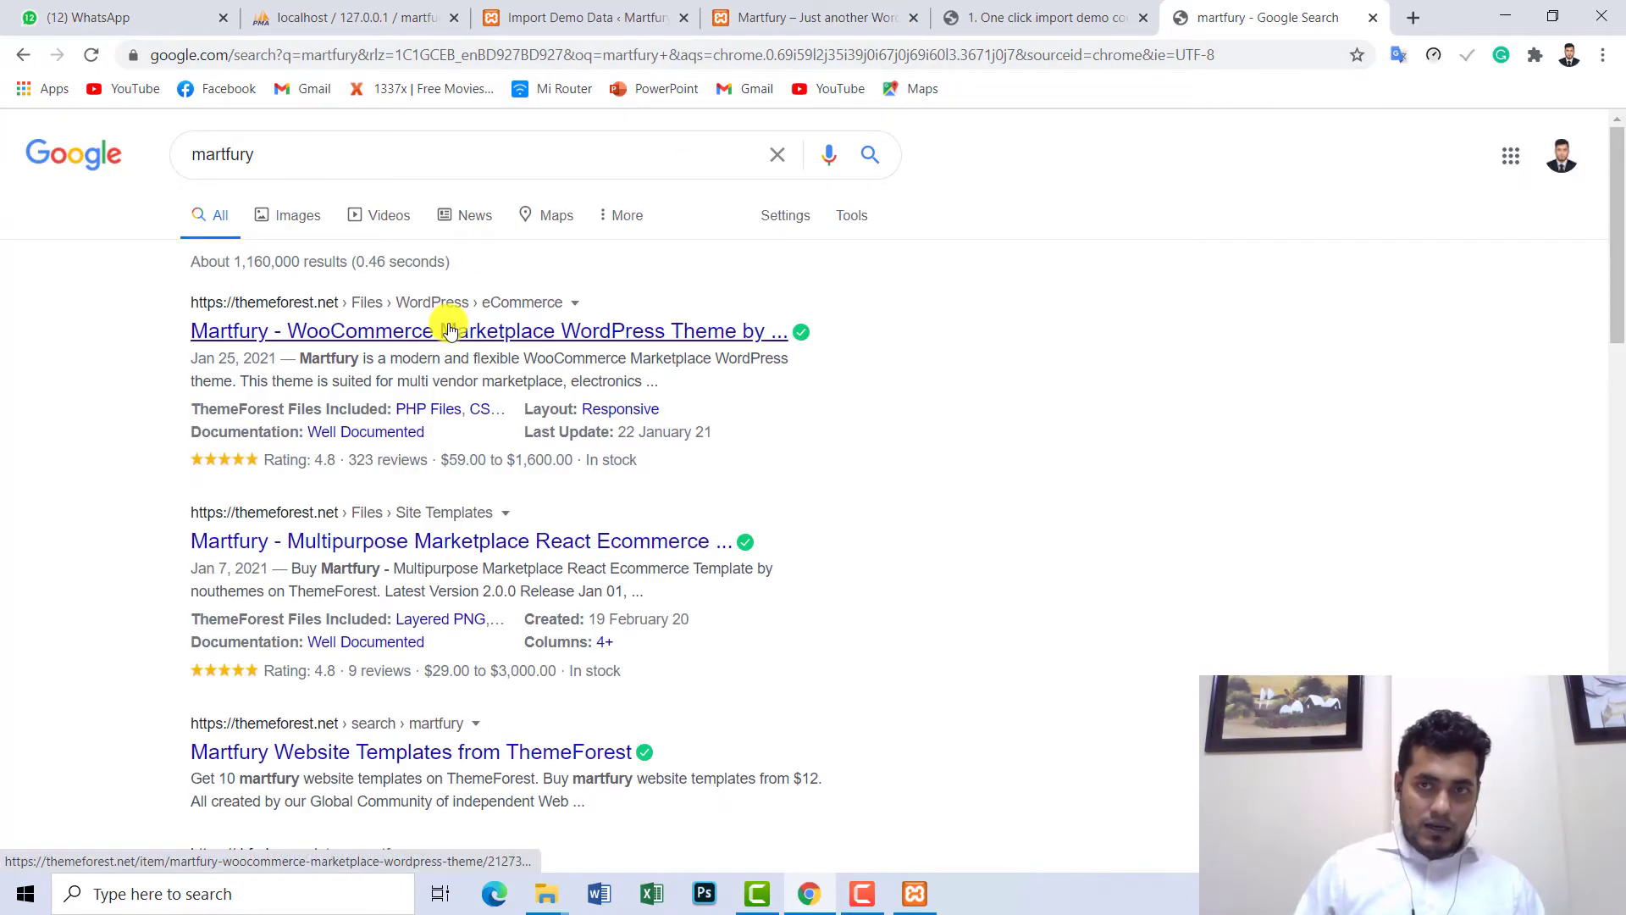
left_click(471, 338)
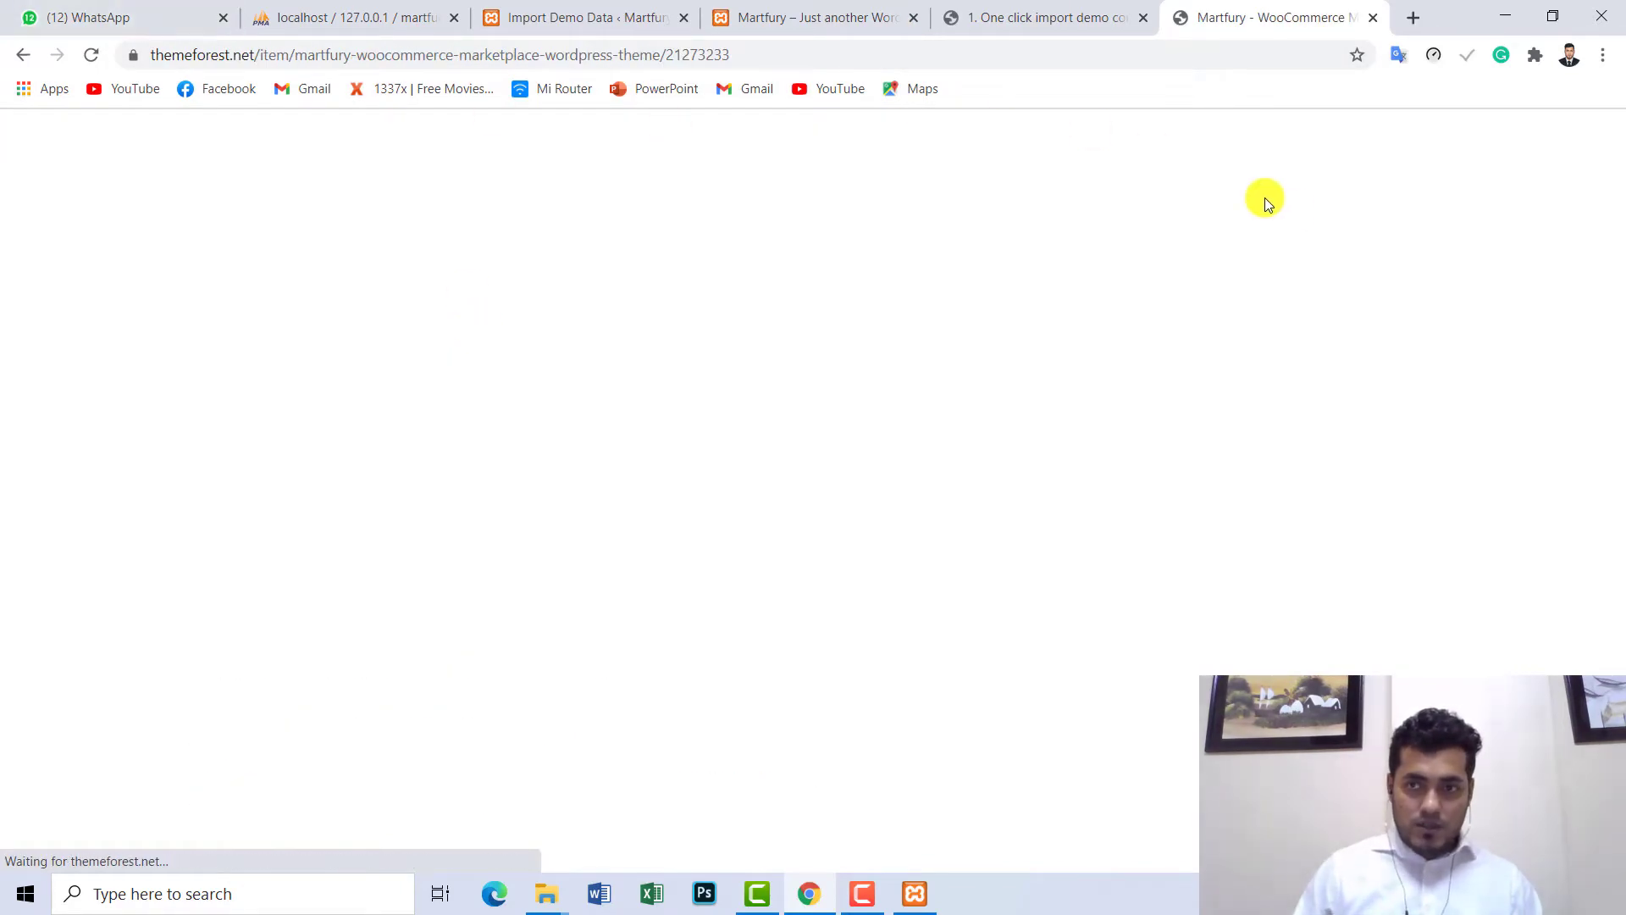
- Open the theme's Live Preview in a new tab and switch to it
scroll(765, 405, "down", 4)
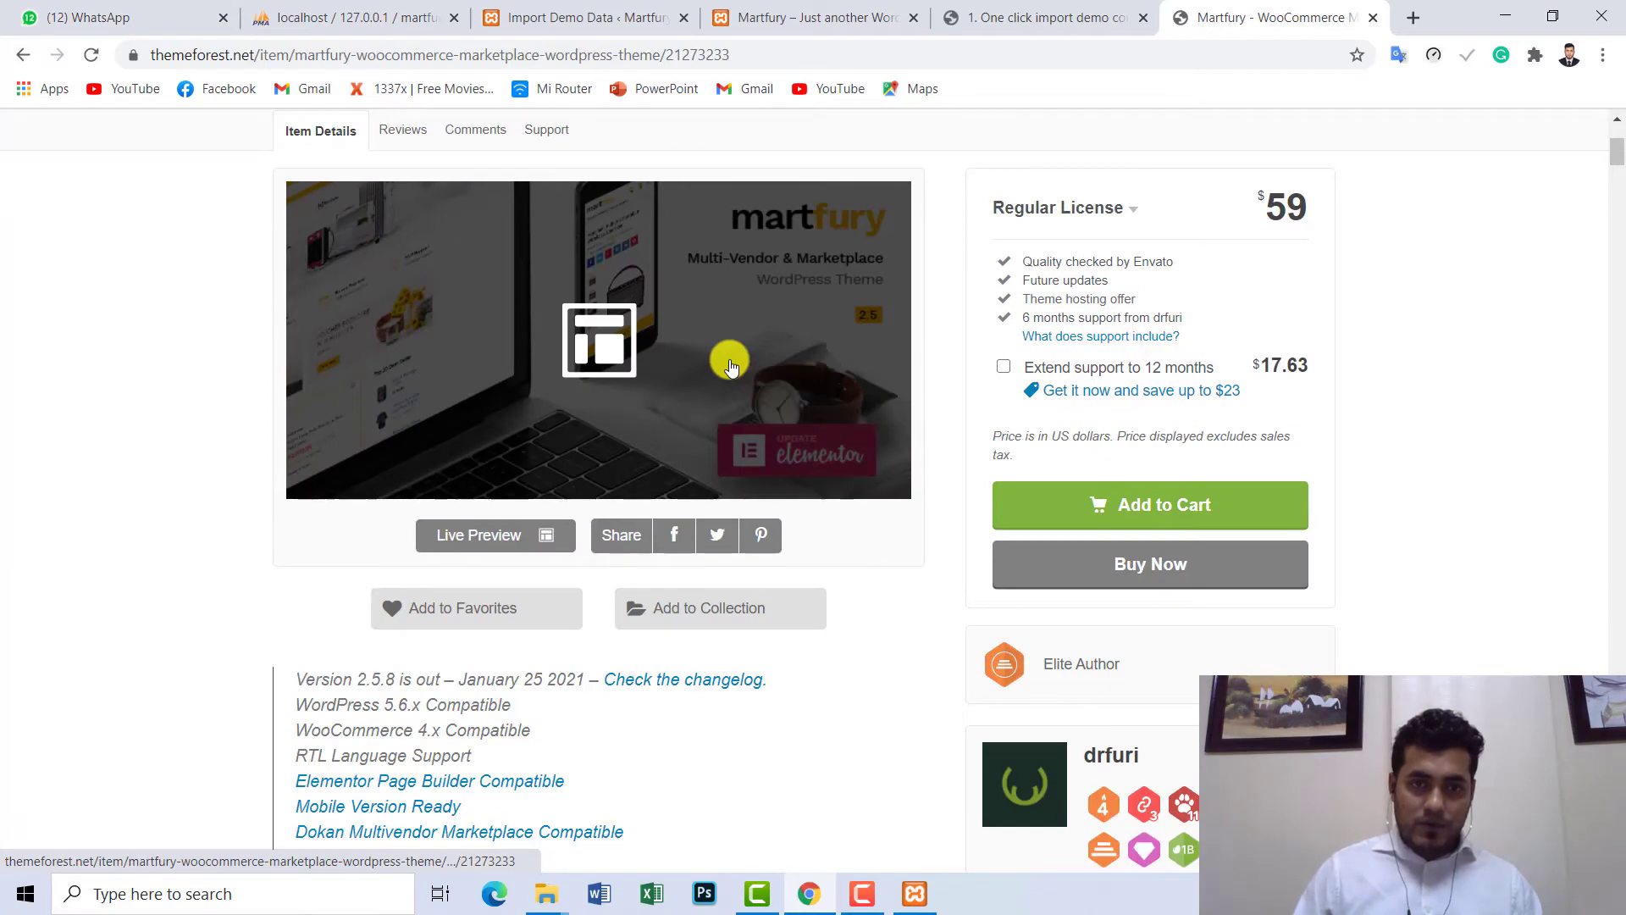
left_click(730, 359)
left_click(1064, 26)
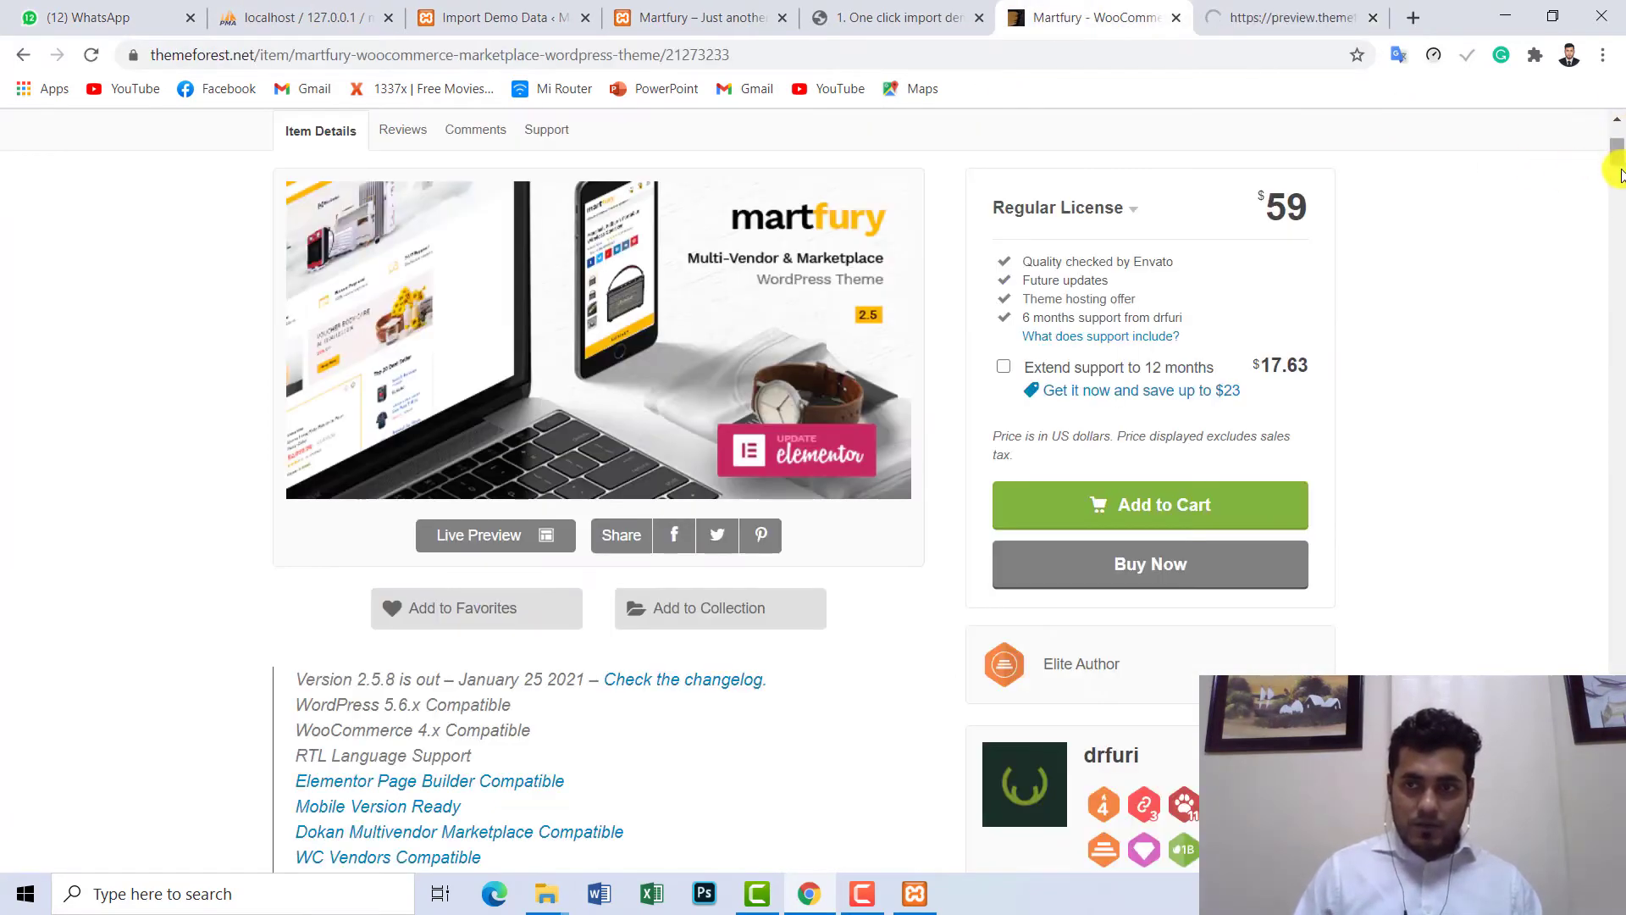
left_click(1618, 174)
left_click_drag(1612, 145, 1616, 134)
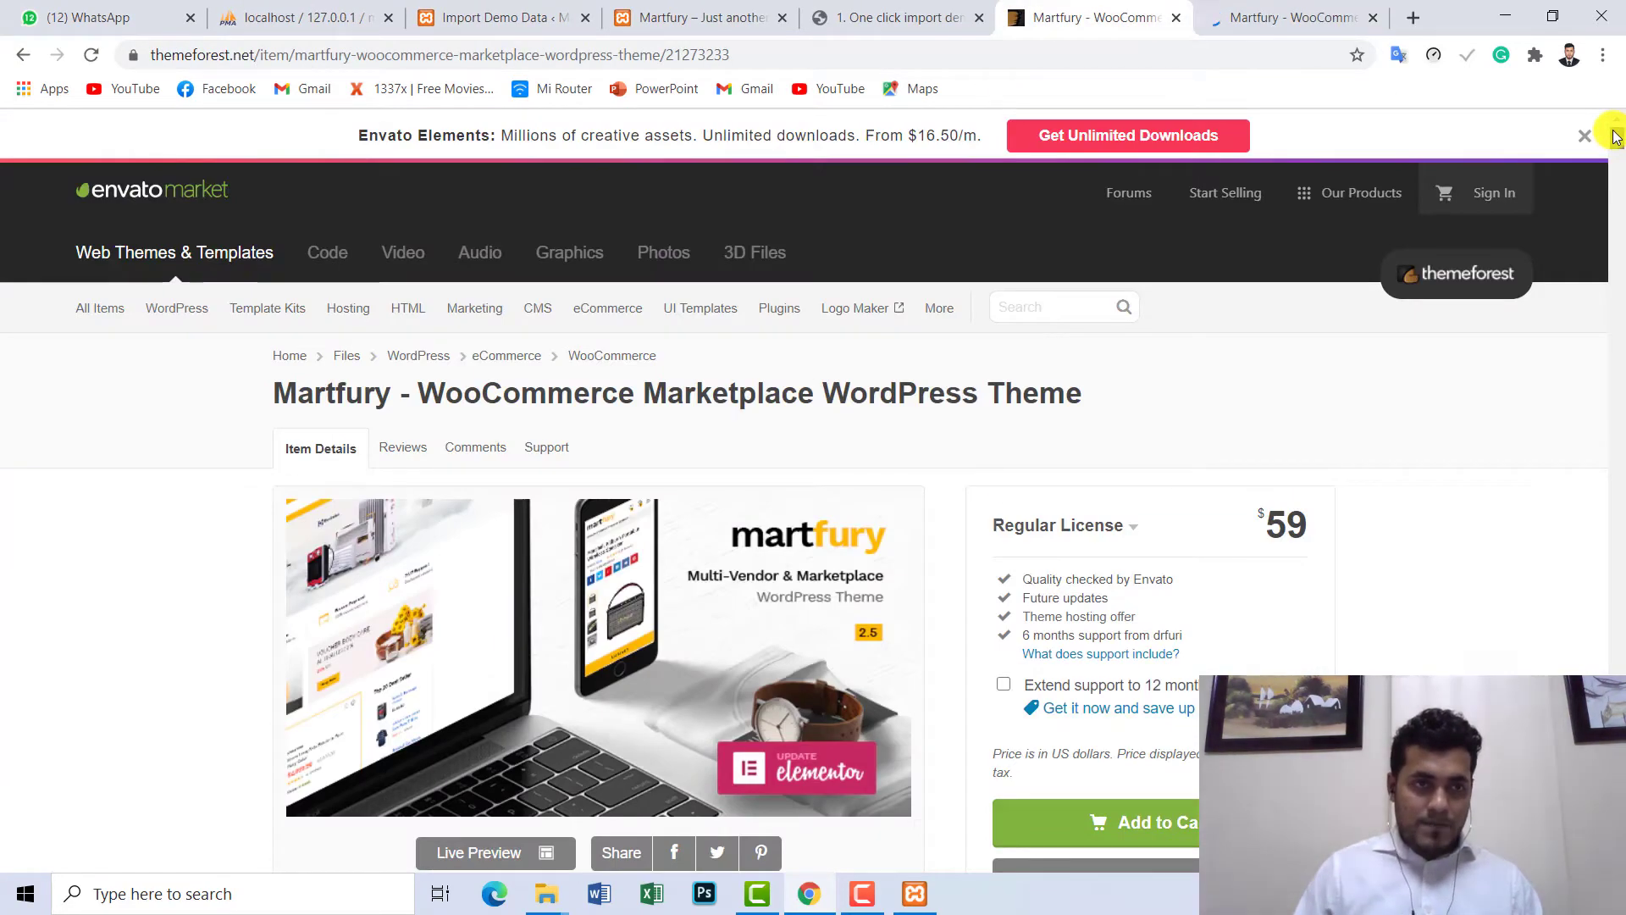
left_click(1616, 138)
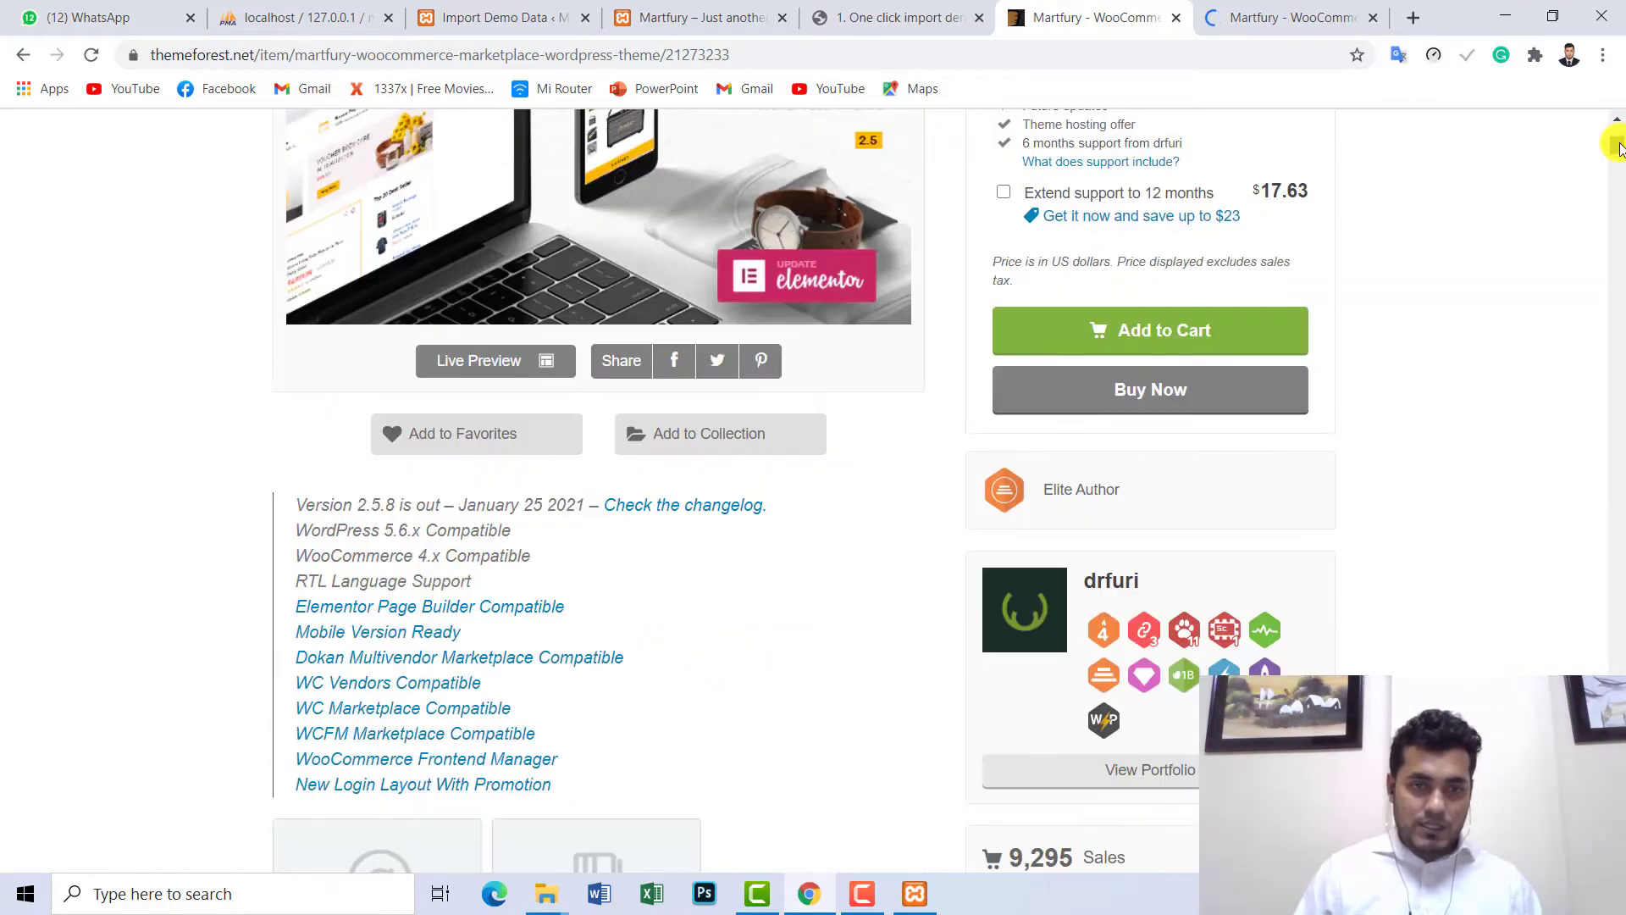
left_click(1618, 136)
left_click_drag(1618, 136, 1618, 140)
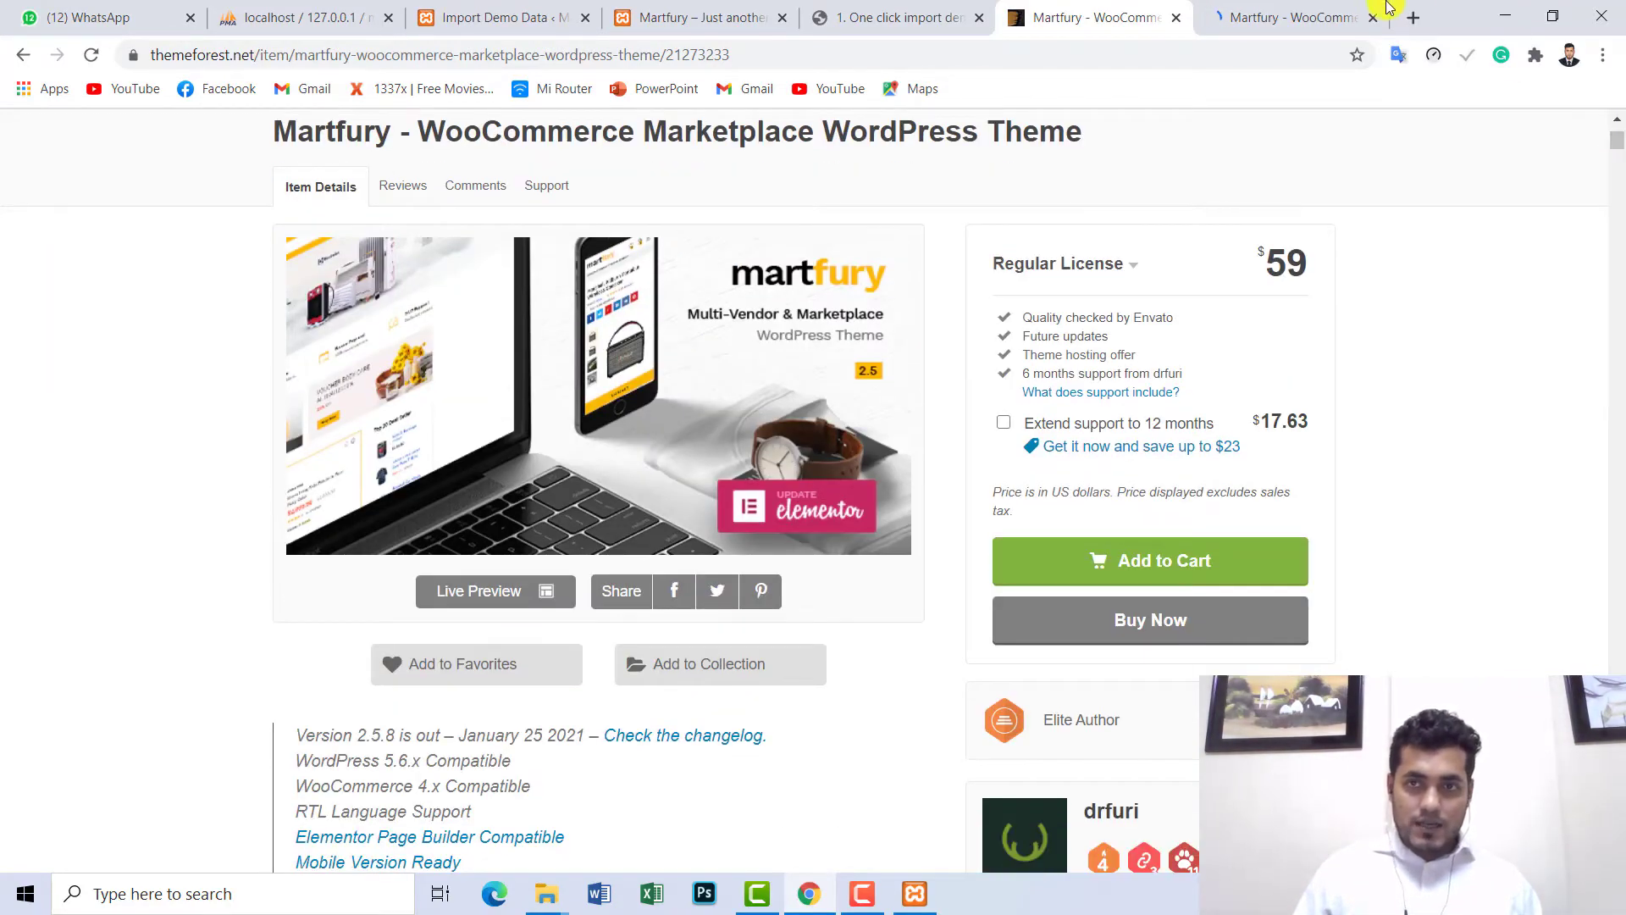
left_click(1296, 14)
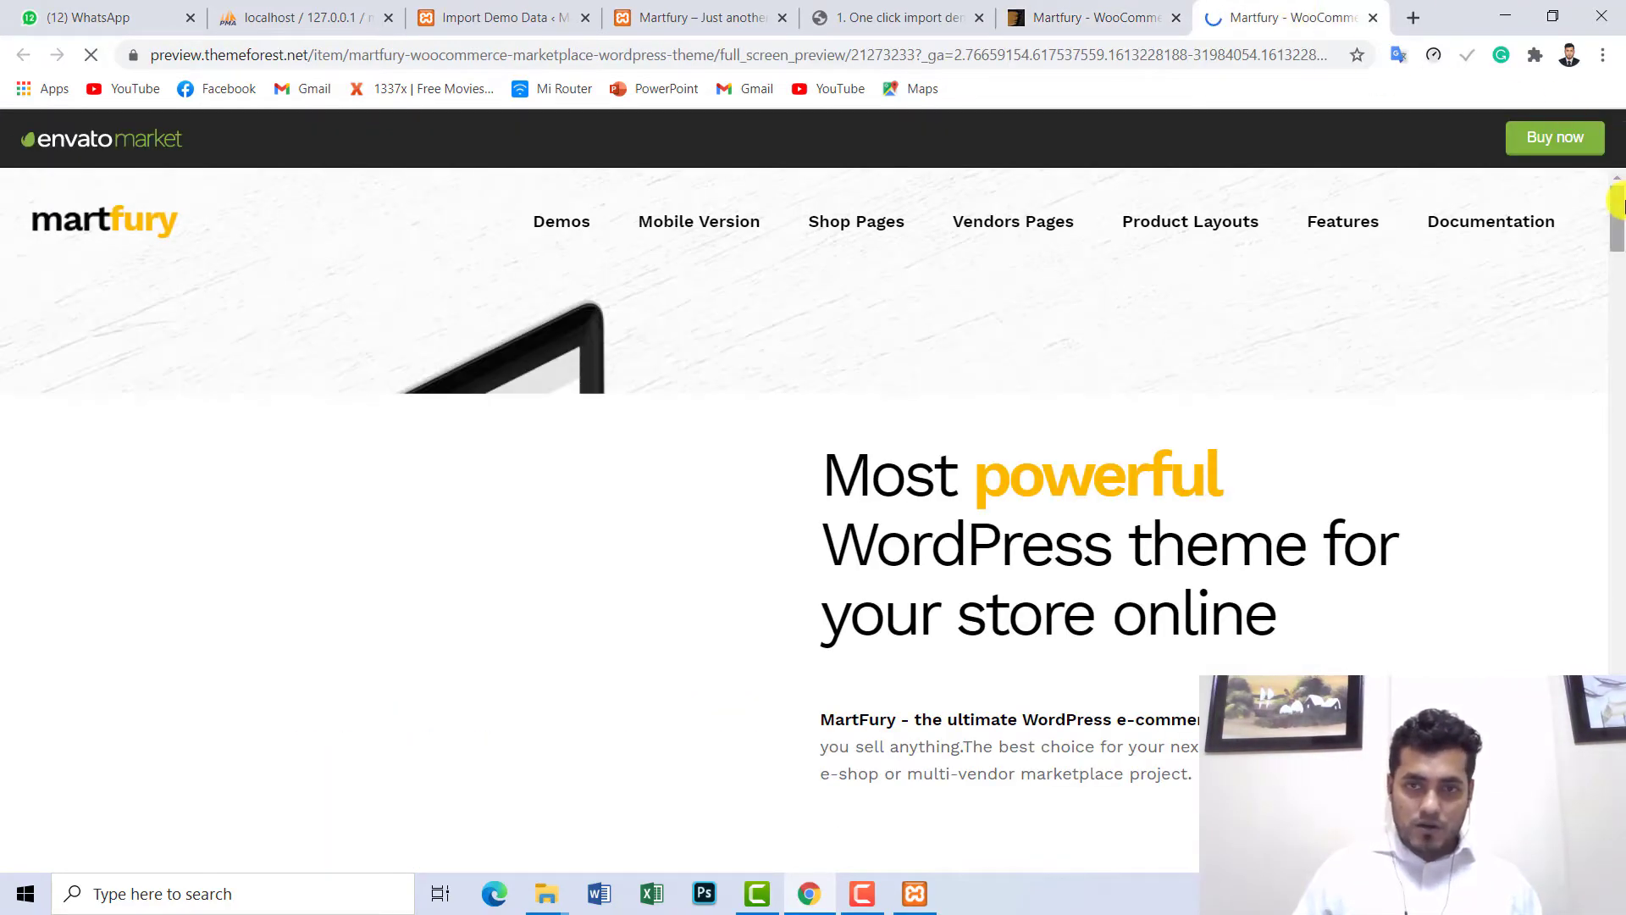
- From the preview's Elementor demo grid, open Medical, Marketplace Full Width and Marketplace 3 in new tabs
left_click_drag(1618, 205, 1618, 360)
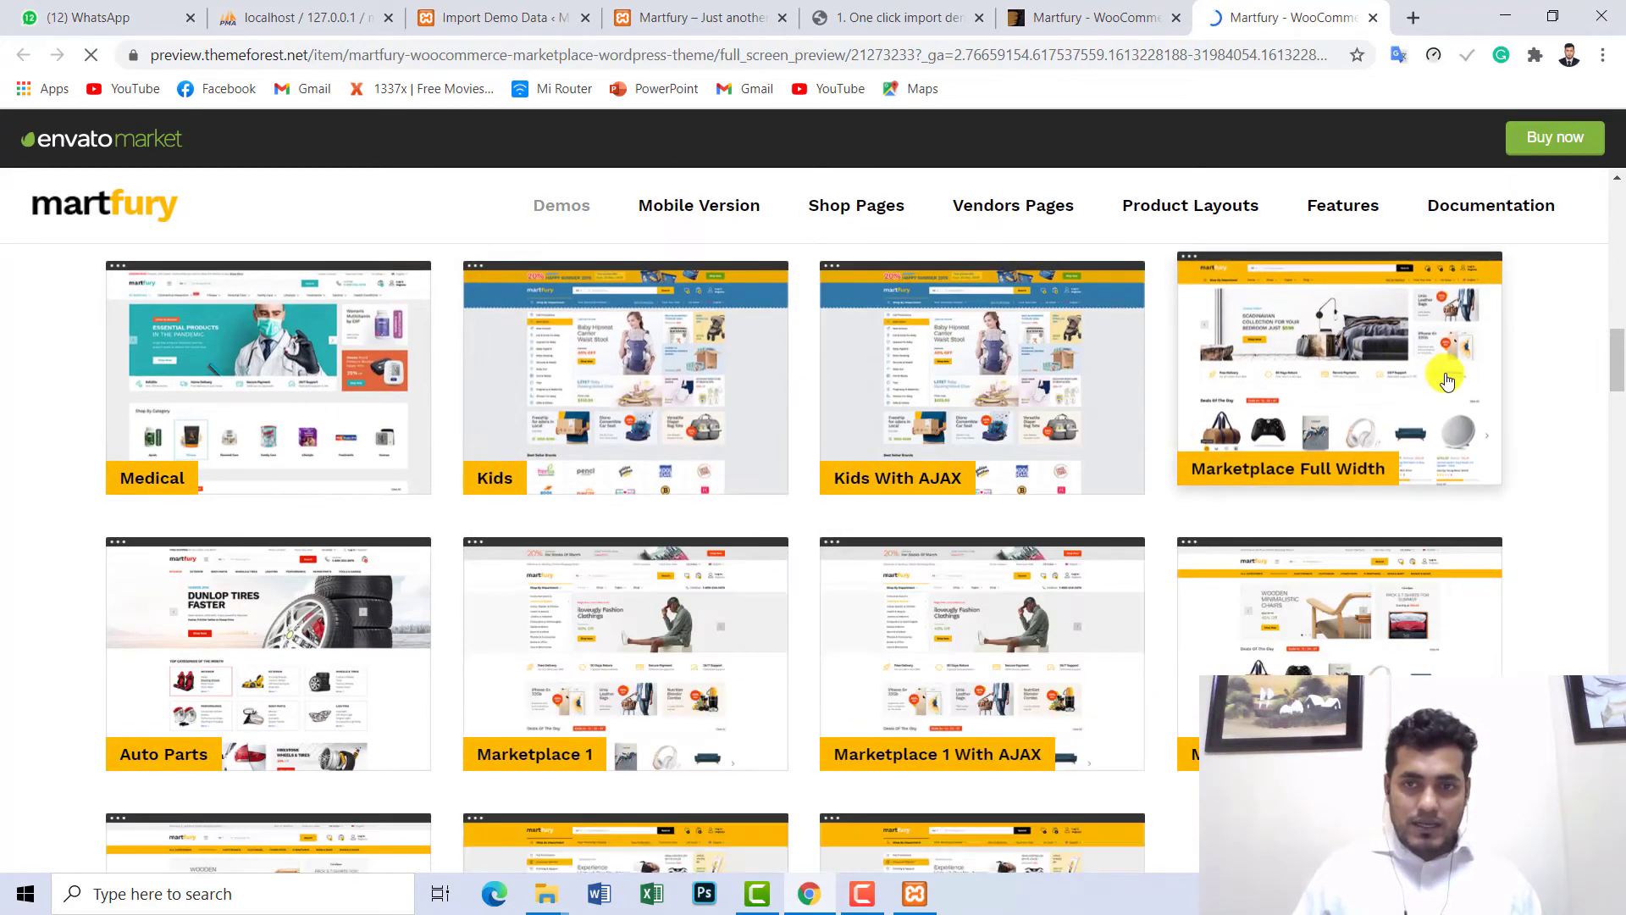
left_click(241, 375)
left_click(1092, 15)
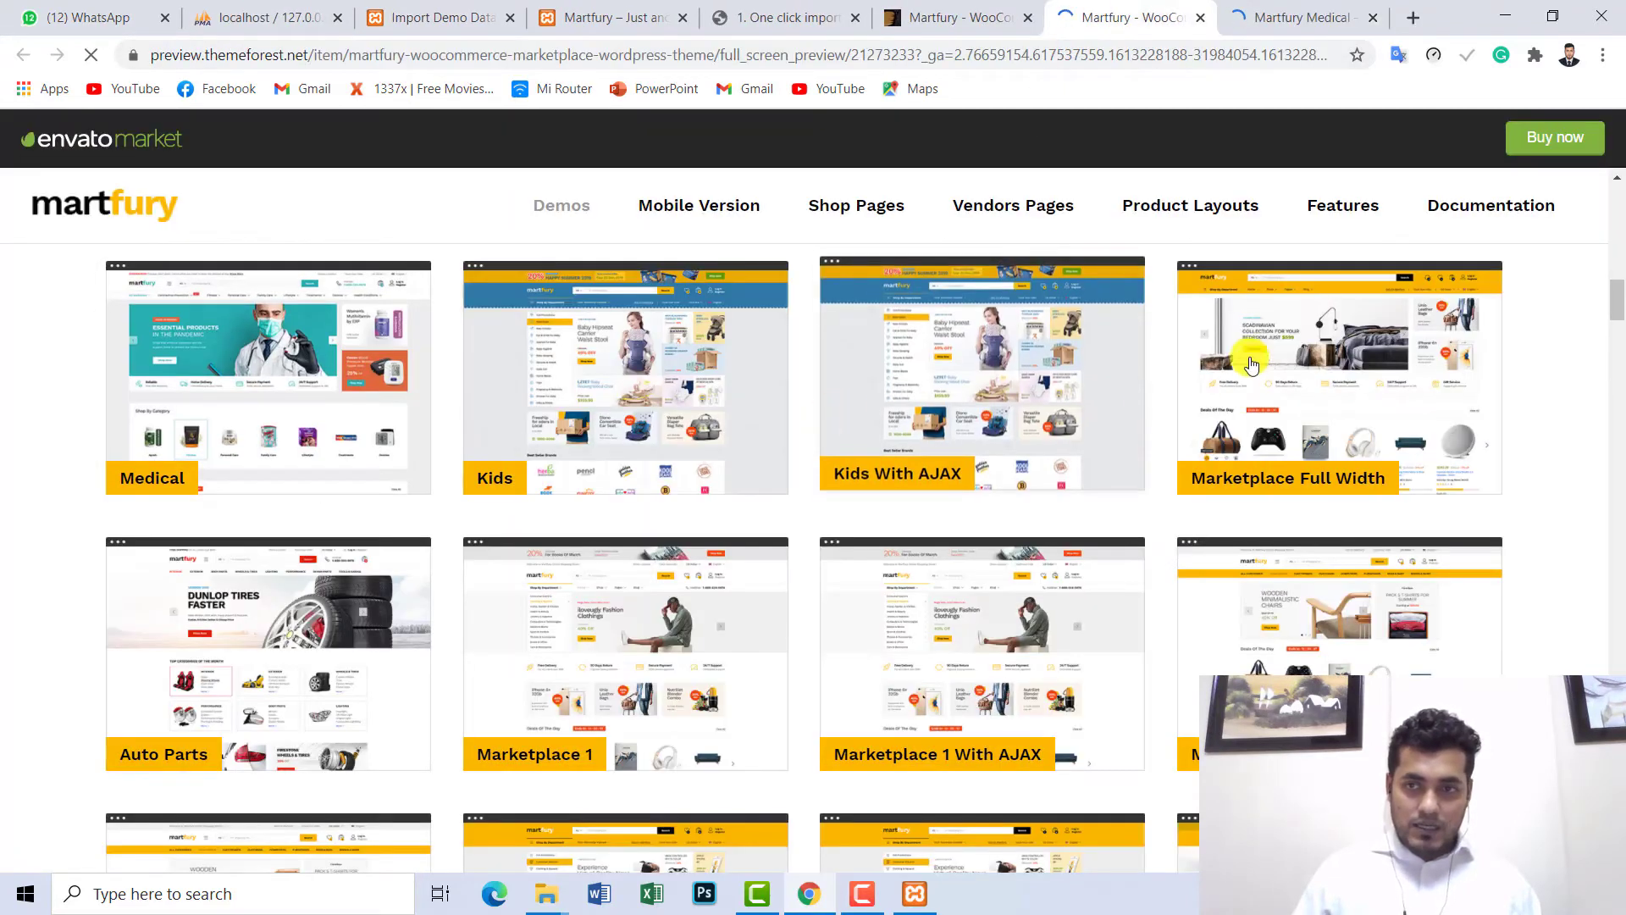
left_click(1313, 357)
left_click(1059, 18)
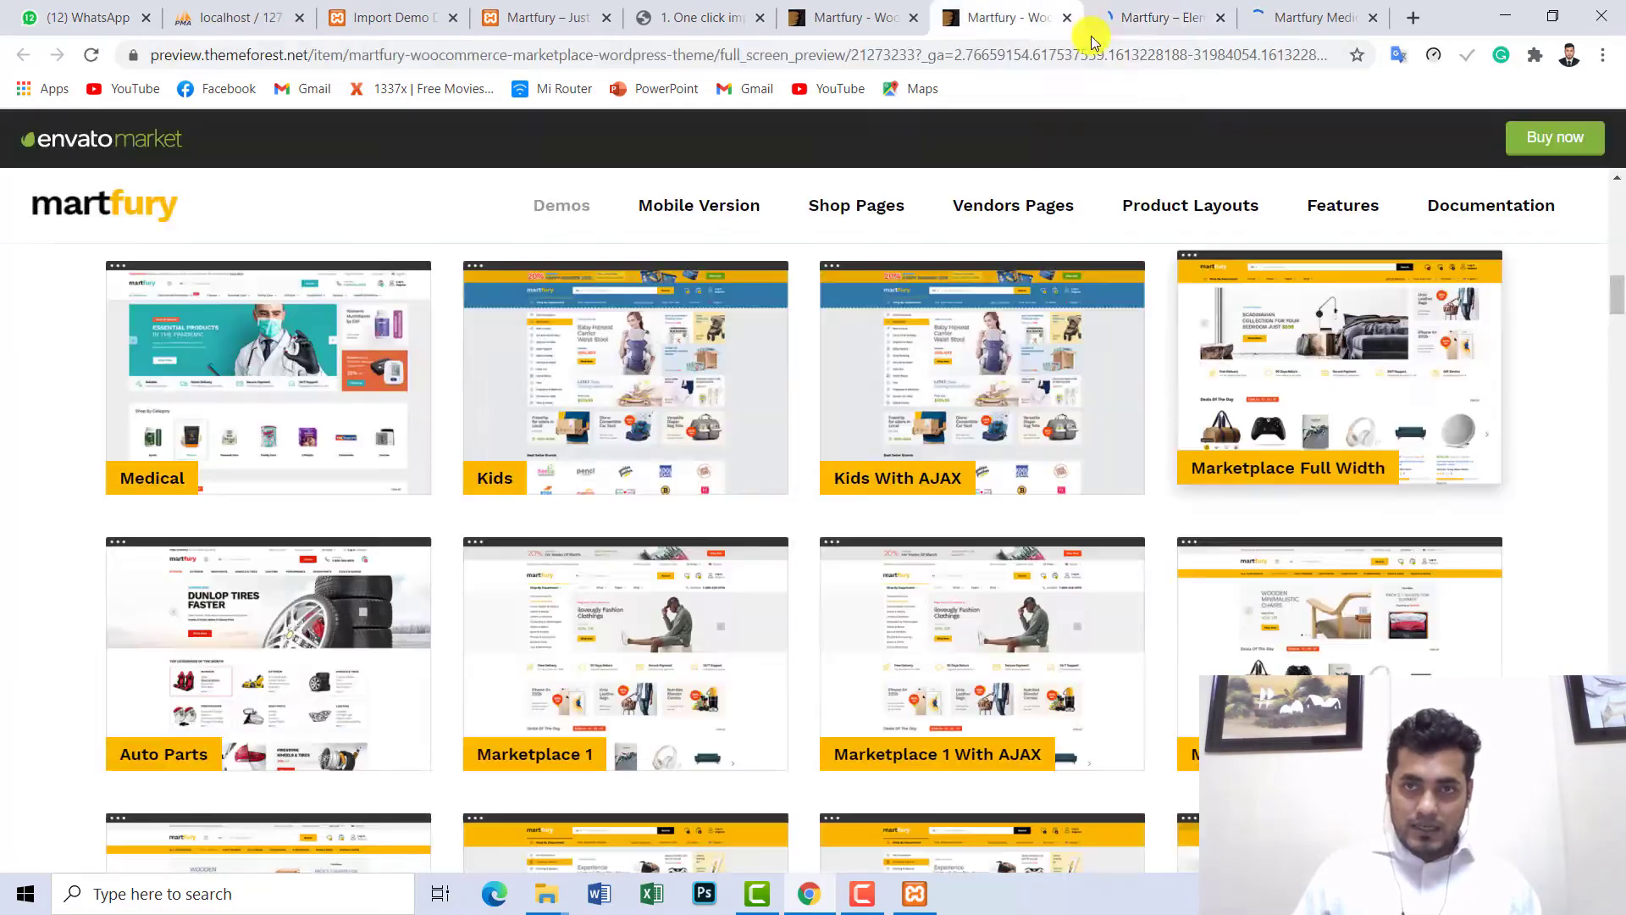
mouse_move(1620, 298)
left_mouse_down()
mouse_move(1621, 363)
mouse_move(1620, 289)
left_mouse_up()
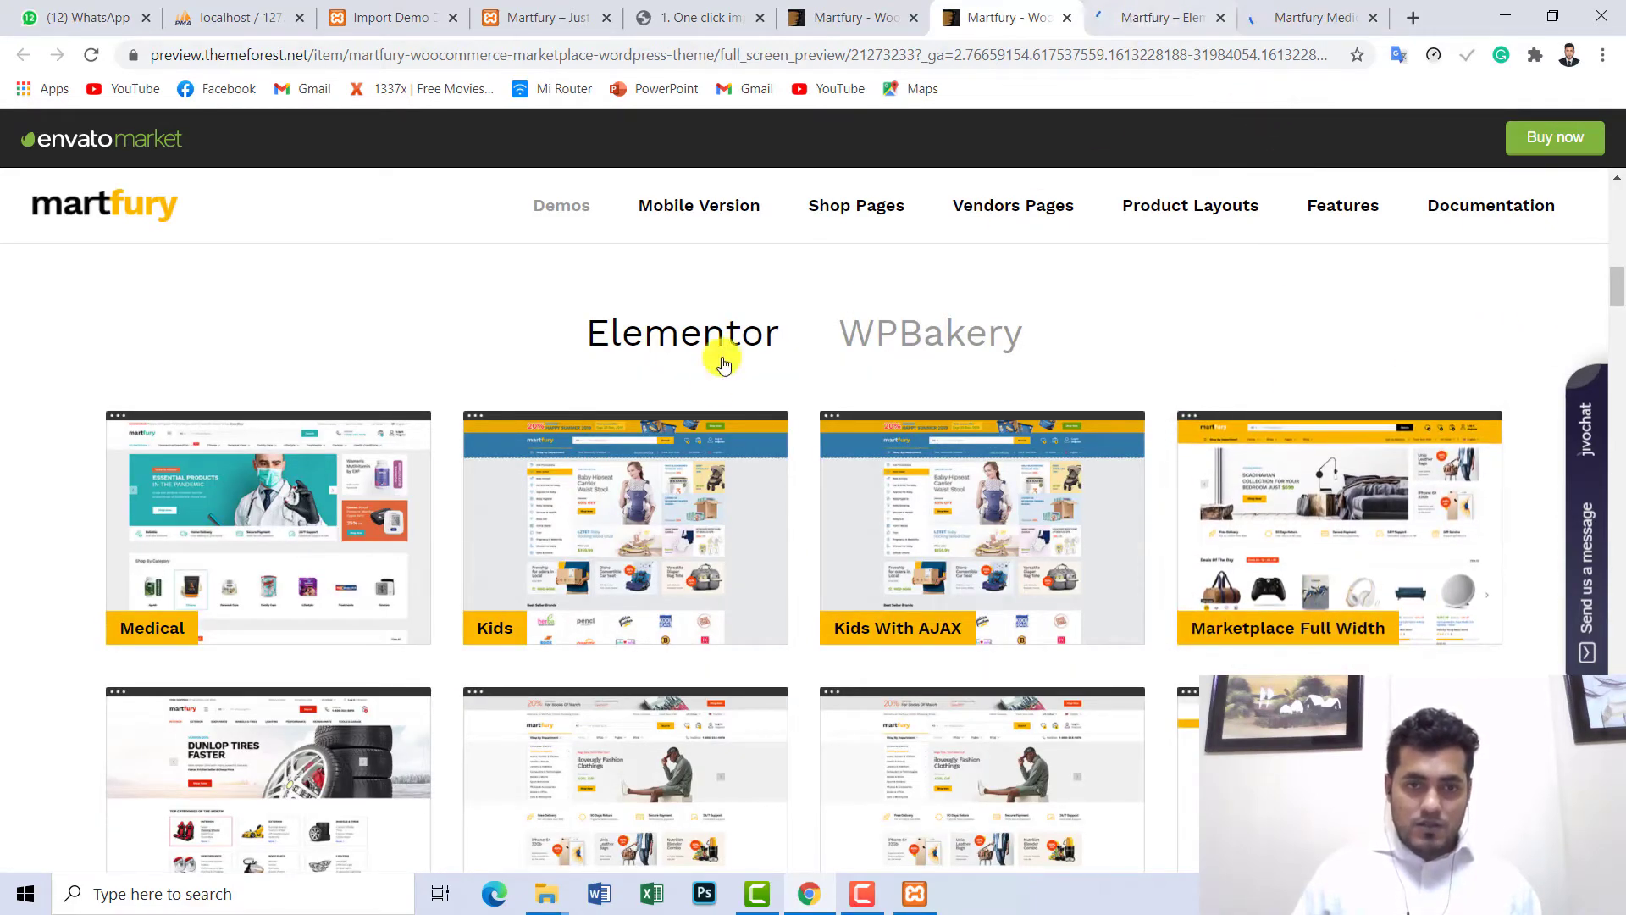
scroll(719, 353, "down", 5)
left_click(644, 555)
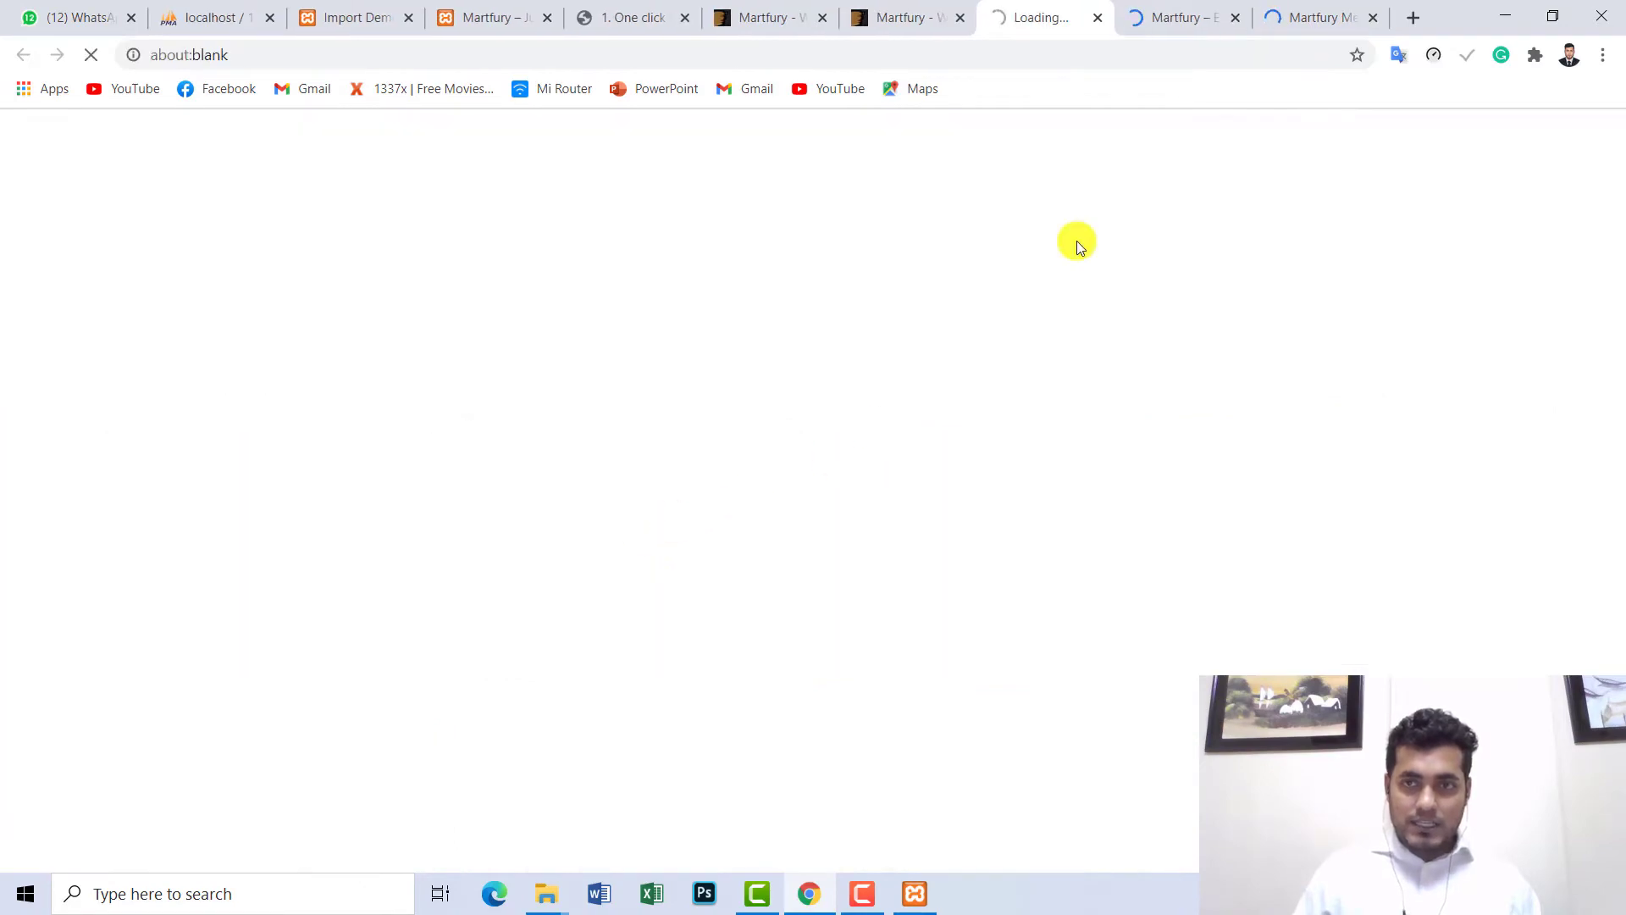
left_click(1184, 10)
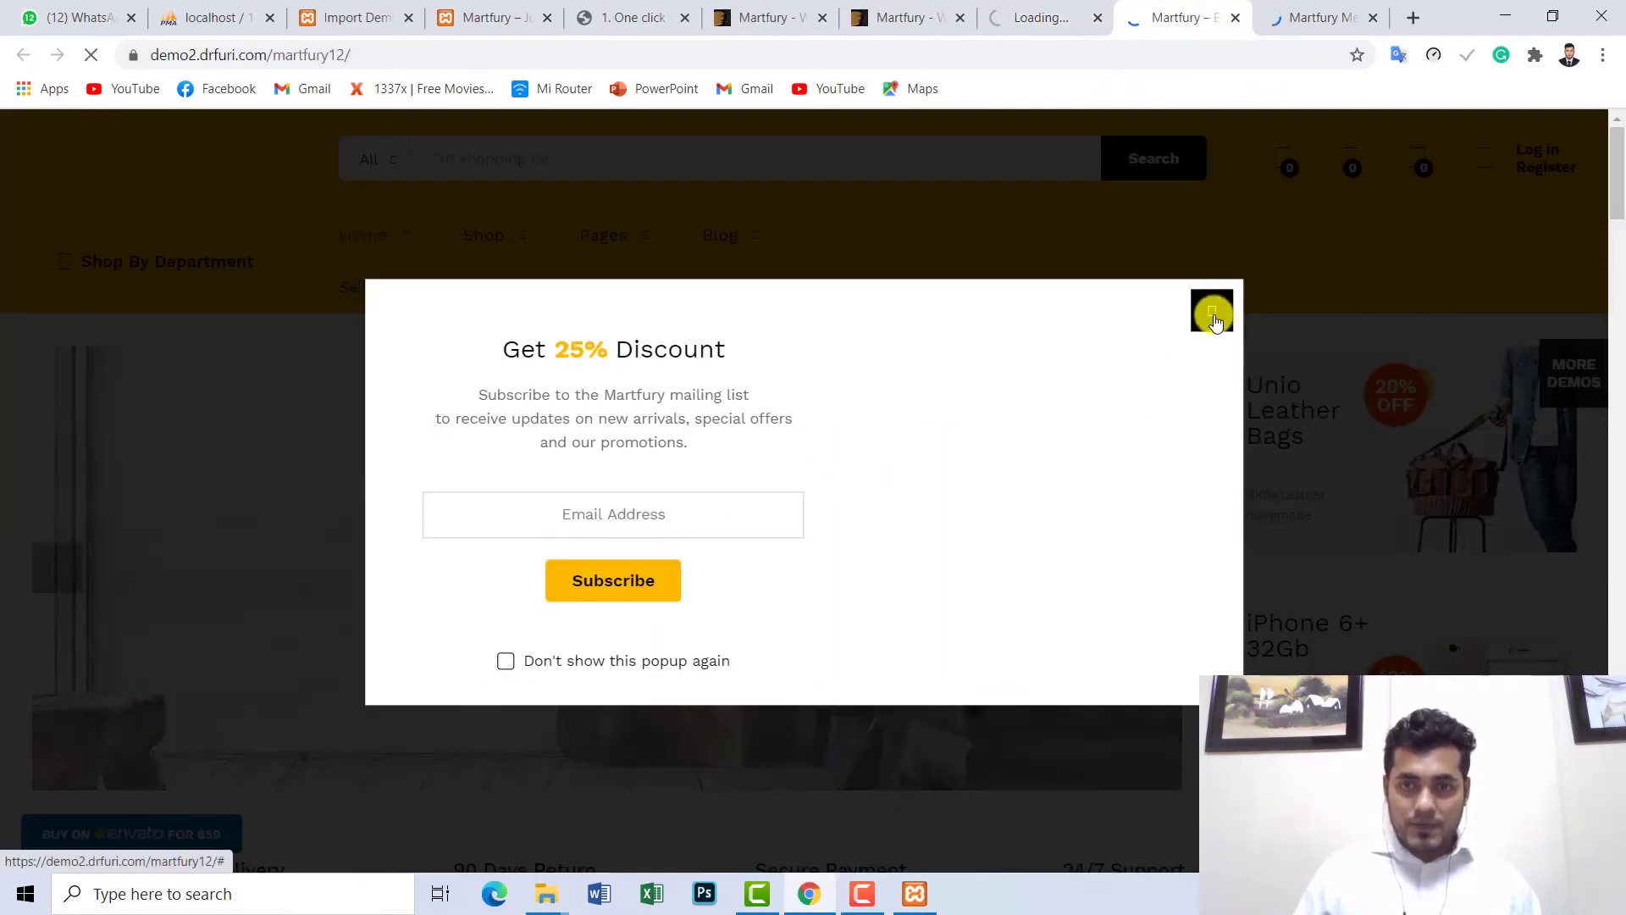
left_click(1290, 24)
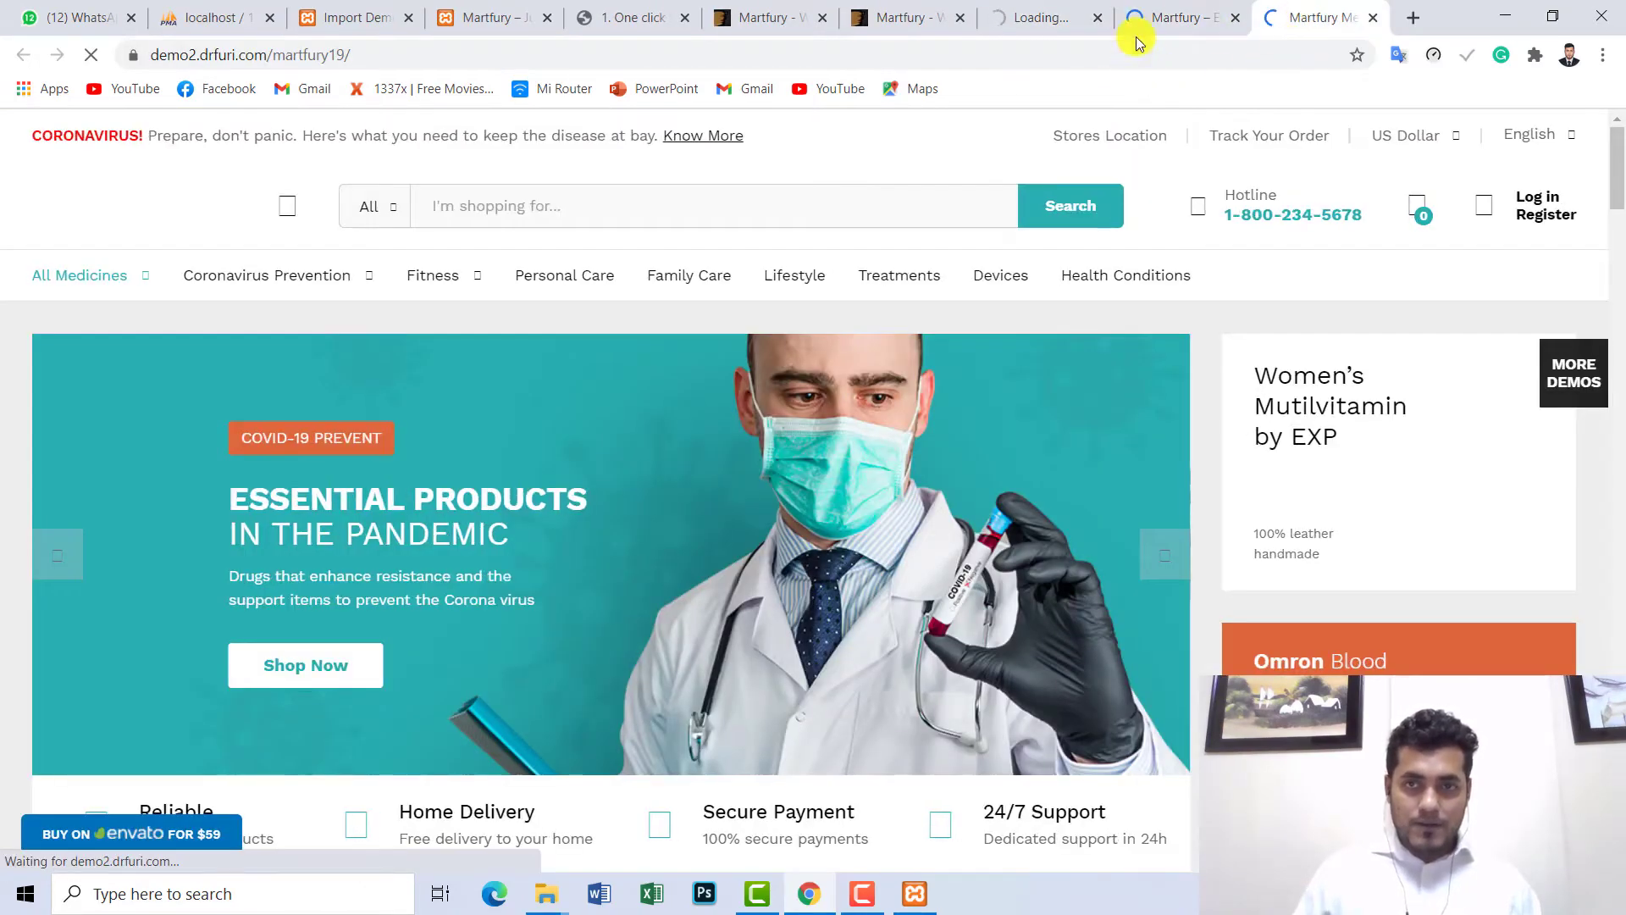
left_click(1000, 10)
left_click(1141, 10)
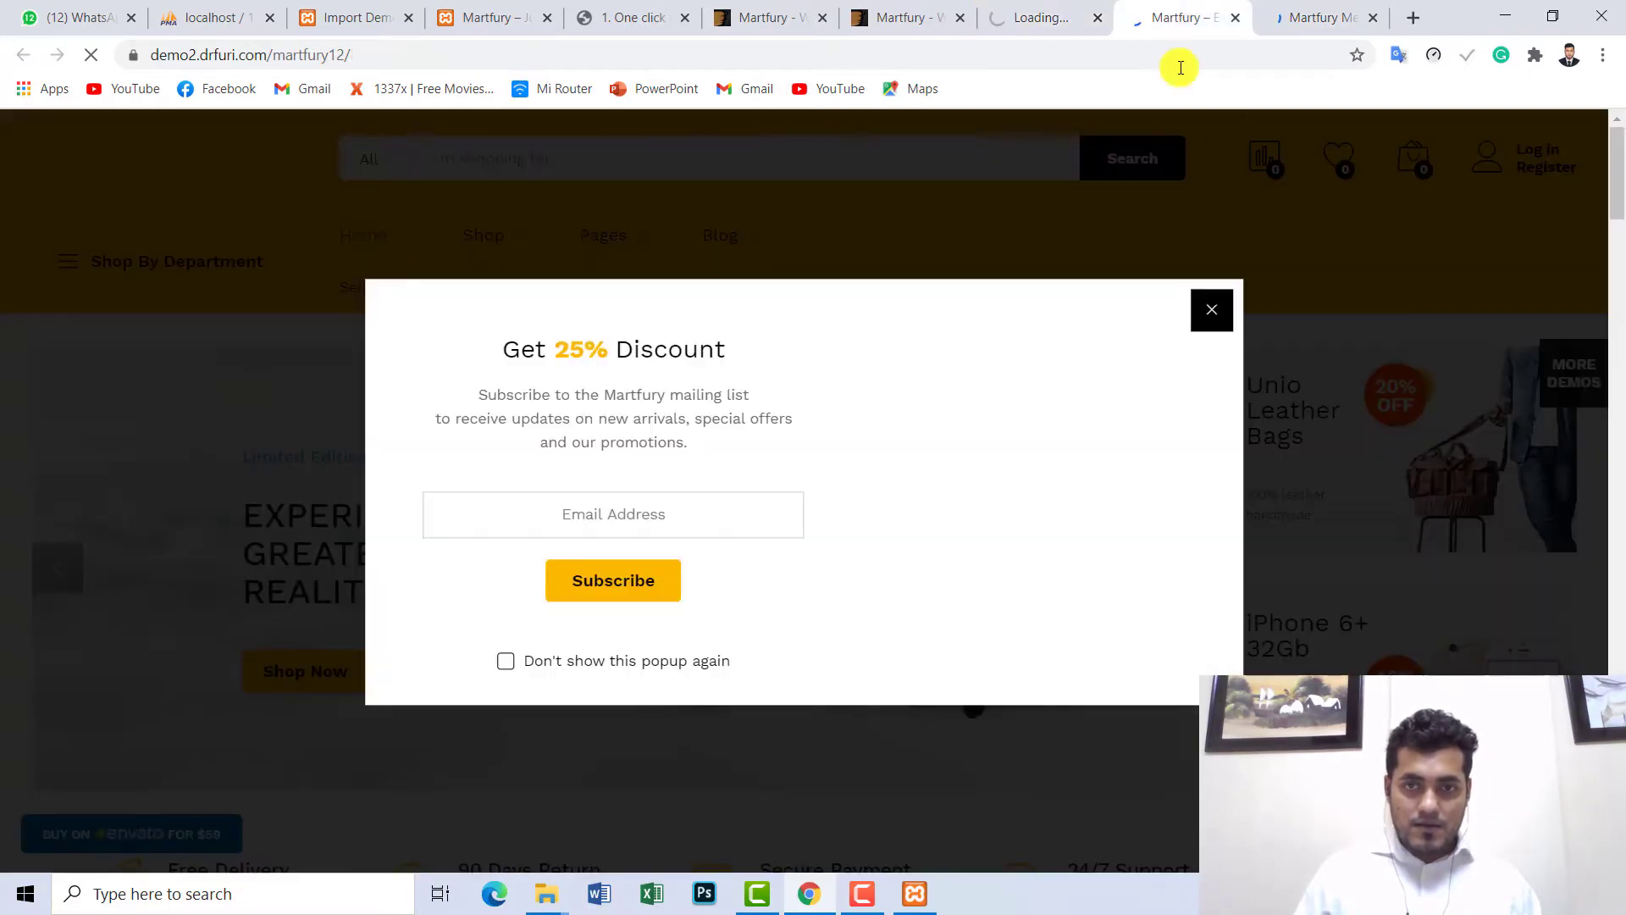
left_click(1211, 317)
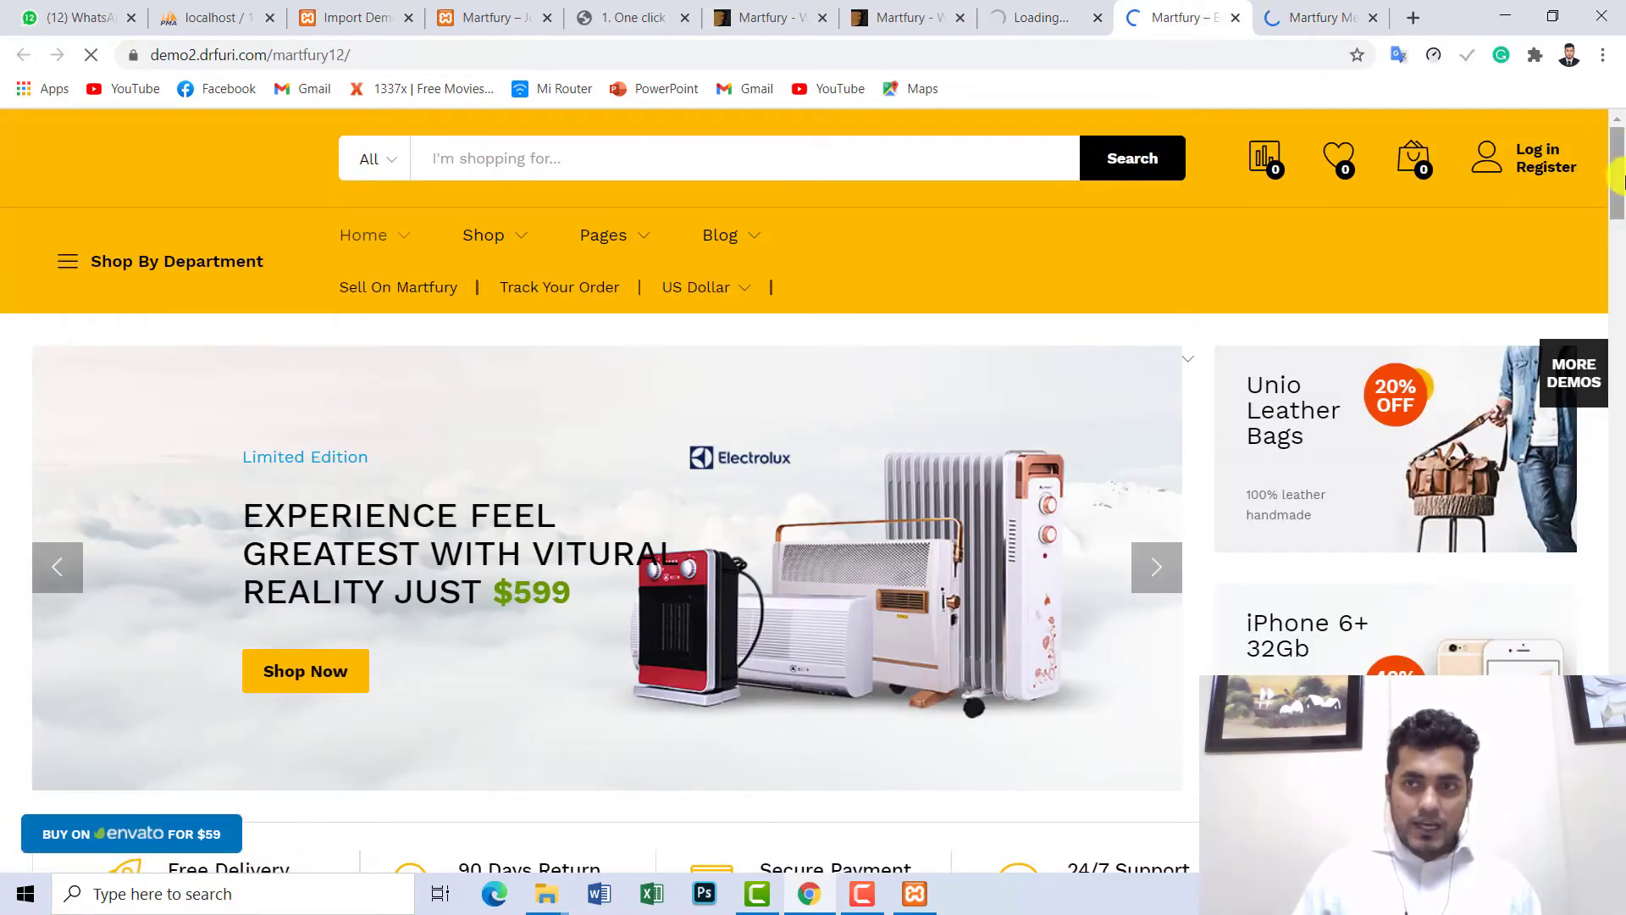
scroll(1618, 222, "down", 2)
mouse_move(1618, 222)
left_mouse_down()
mouse_move(1618, 856)
mouse_move(1618, 119)
mouse_move(1618, 716)
mouse_move(1616, 305)
mouse_move(1575, 145)
left_mouse_up()
left_click(1309, 19)
left_click(1154, 16)
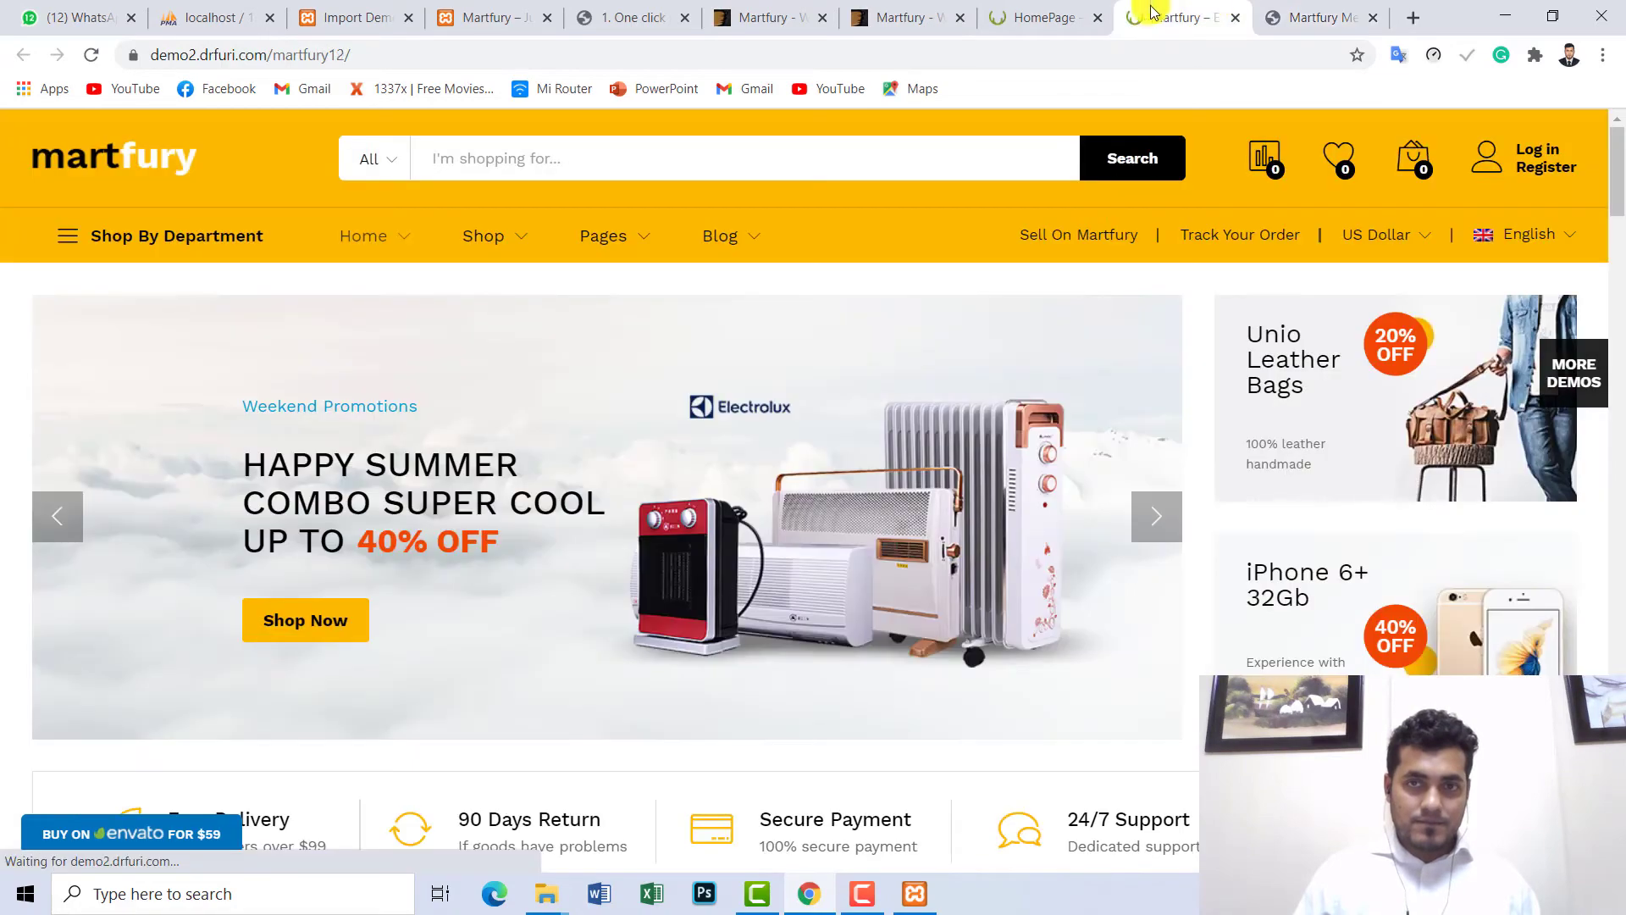
left_click(1043, 17)
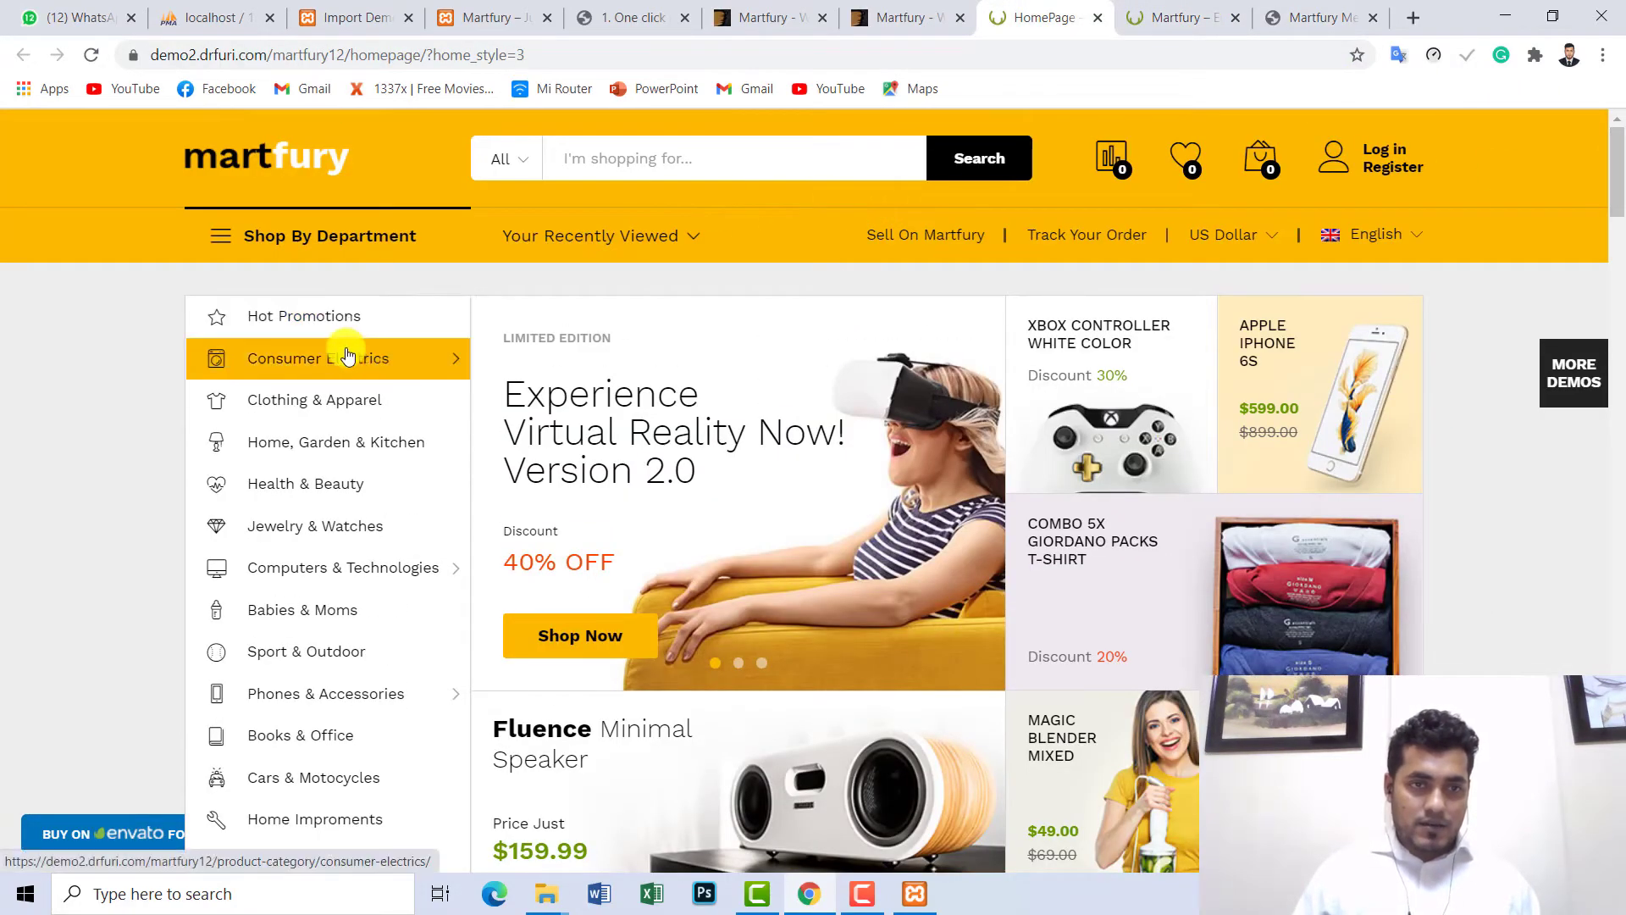
mouse_move(392, 580)
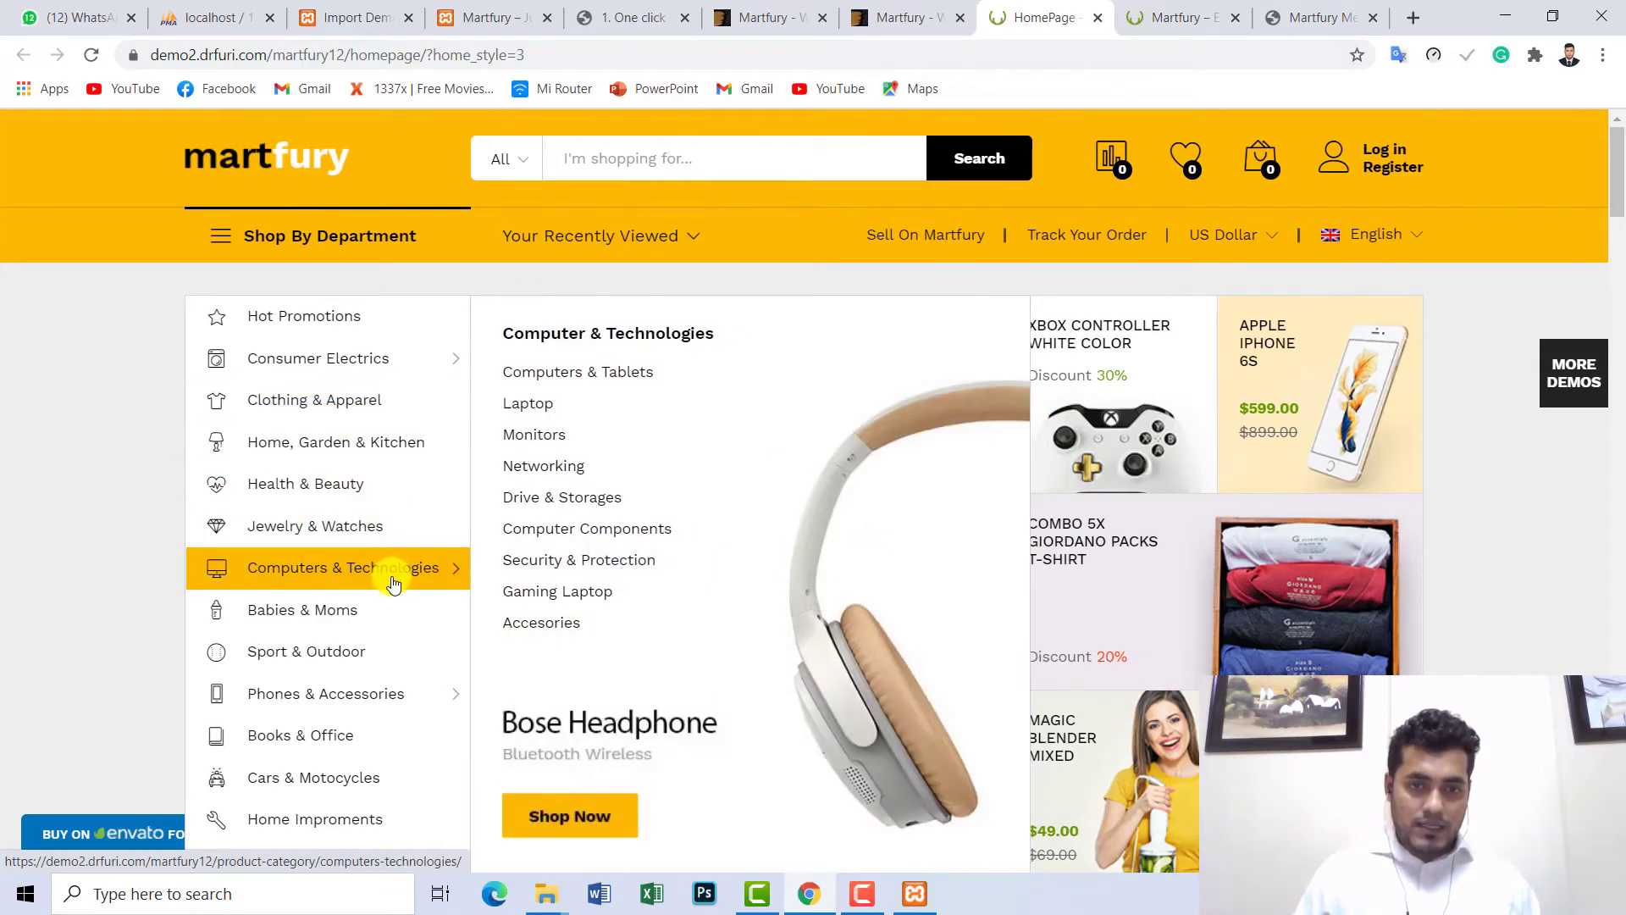
left_click_drag(1618, 203, 1616, 127)
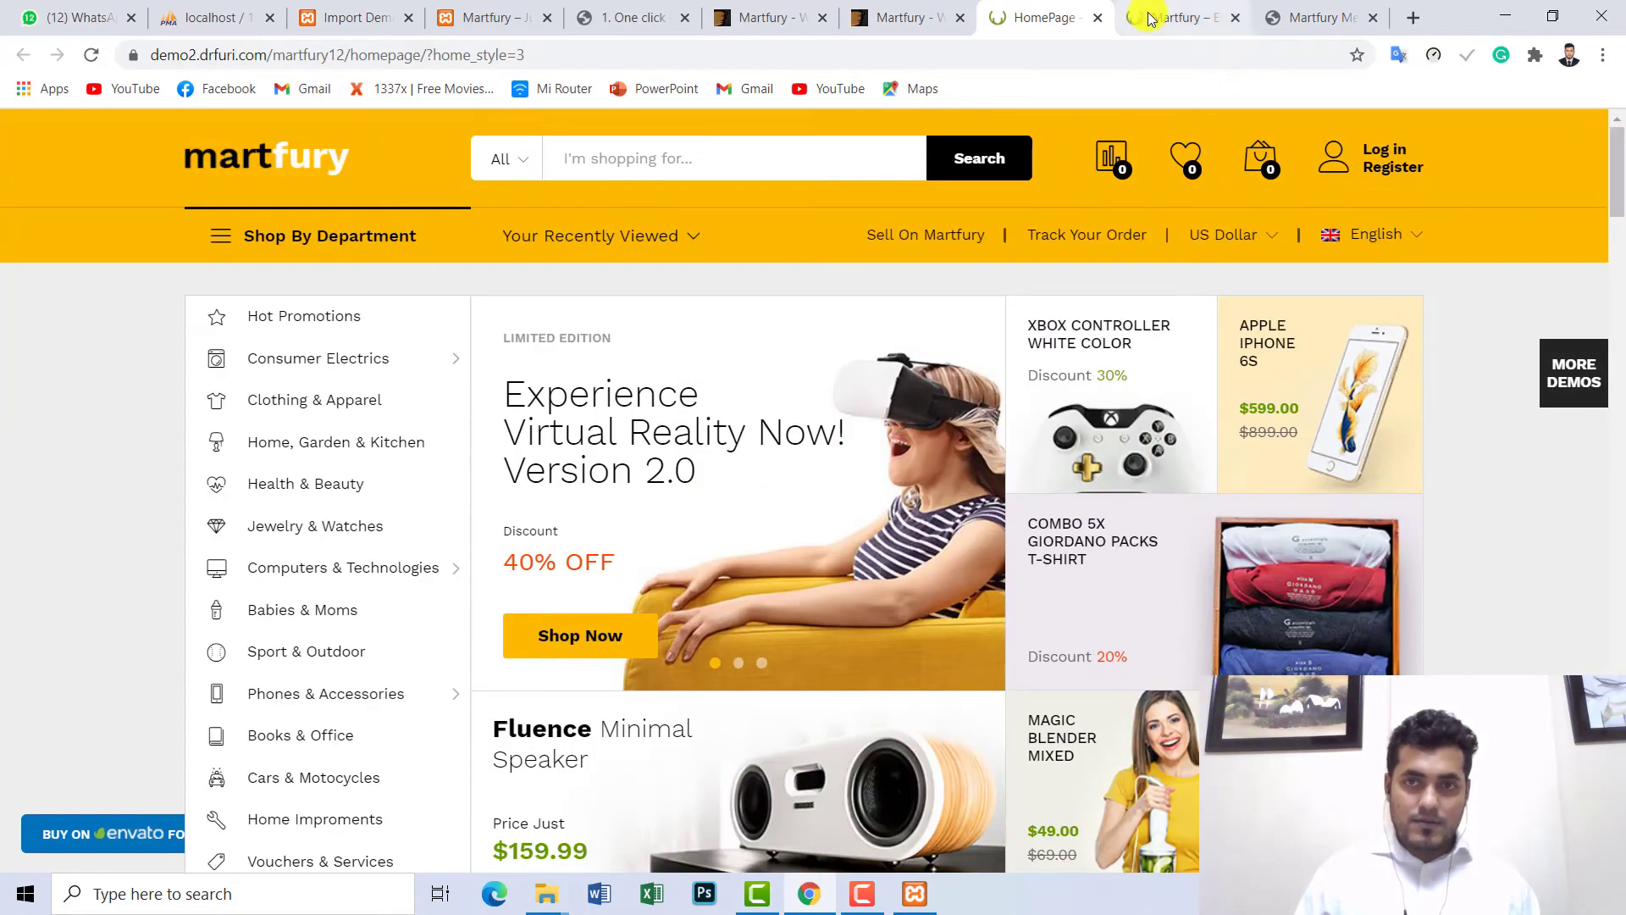
left_click(1174, 18)
left_click(485, 16)
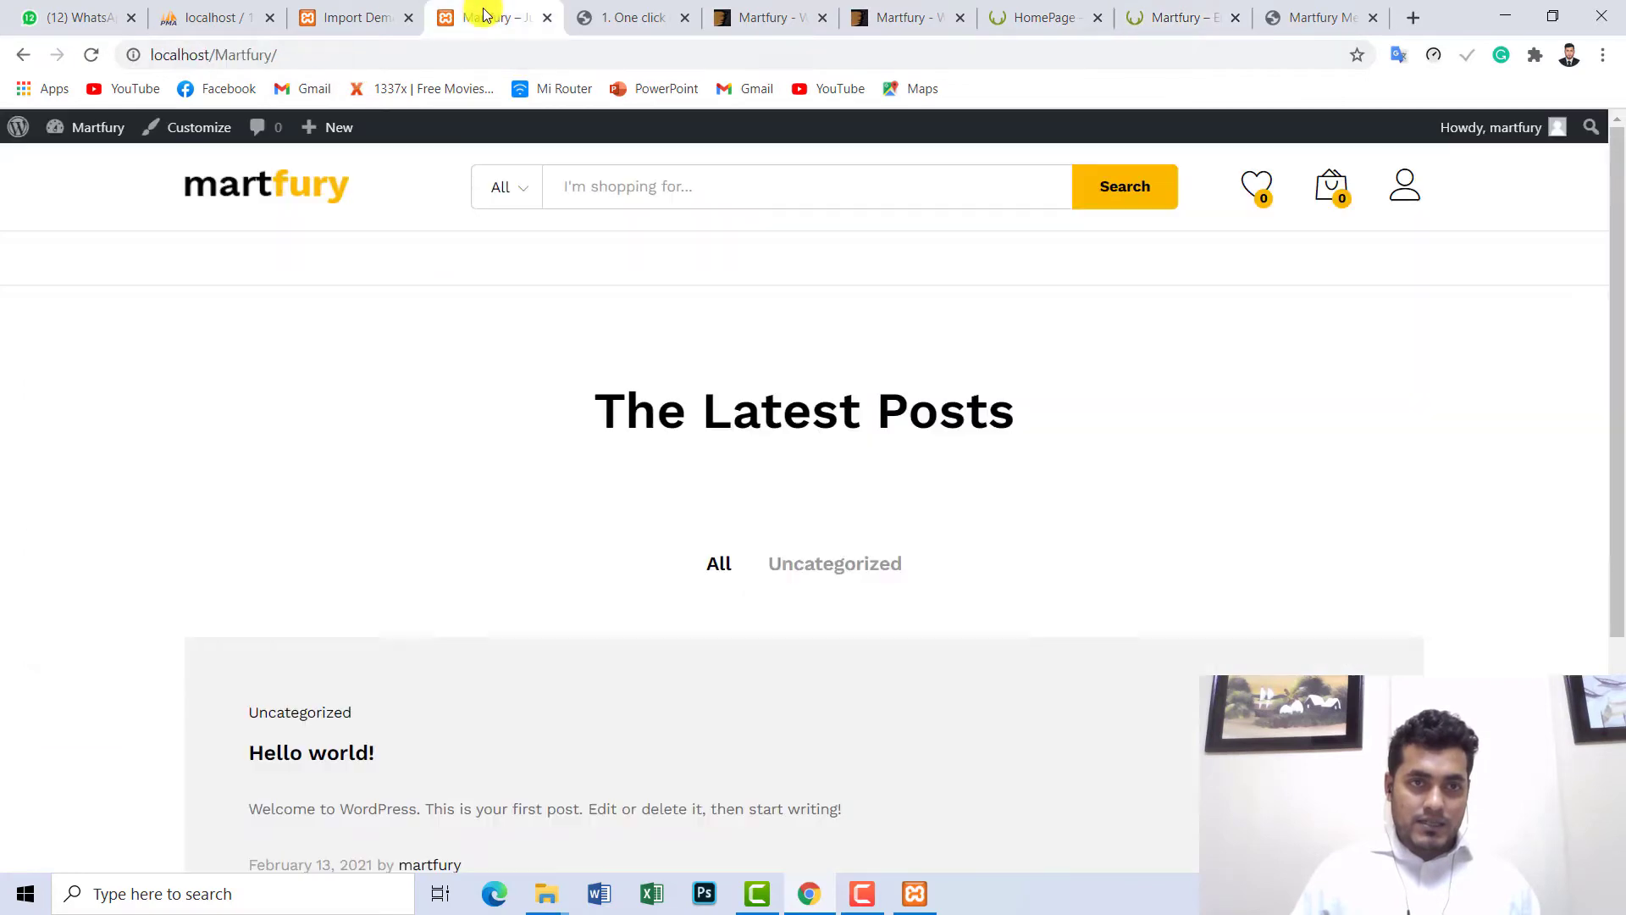
left_click(363, 15)
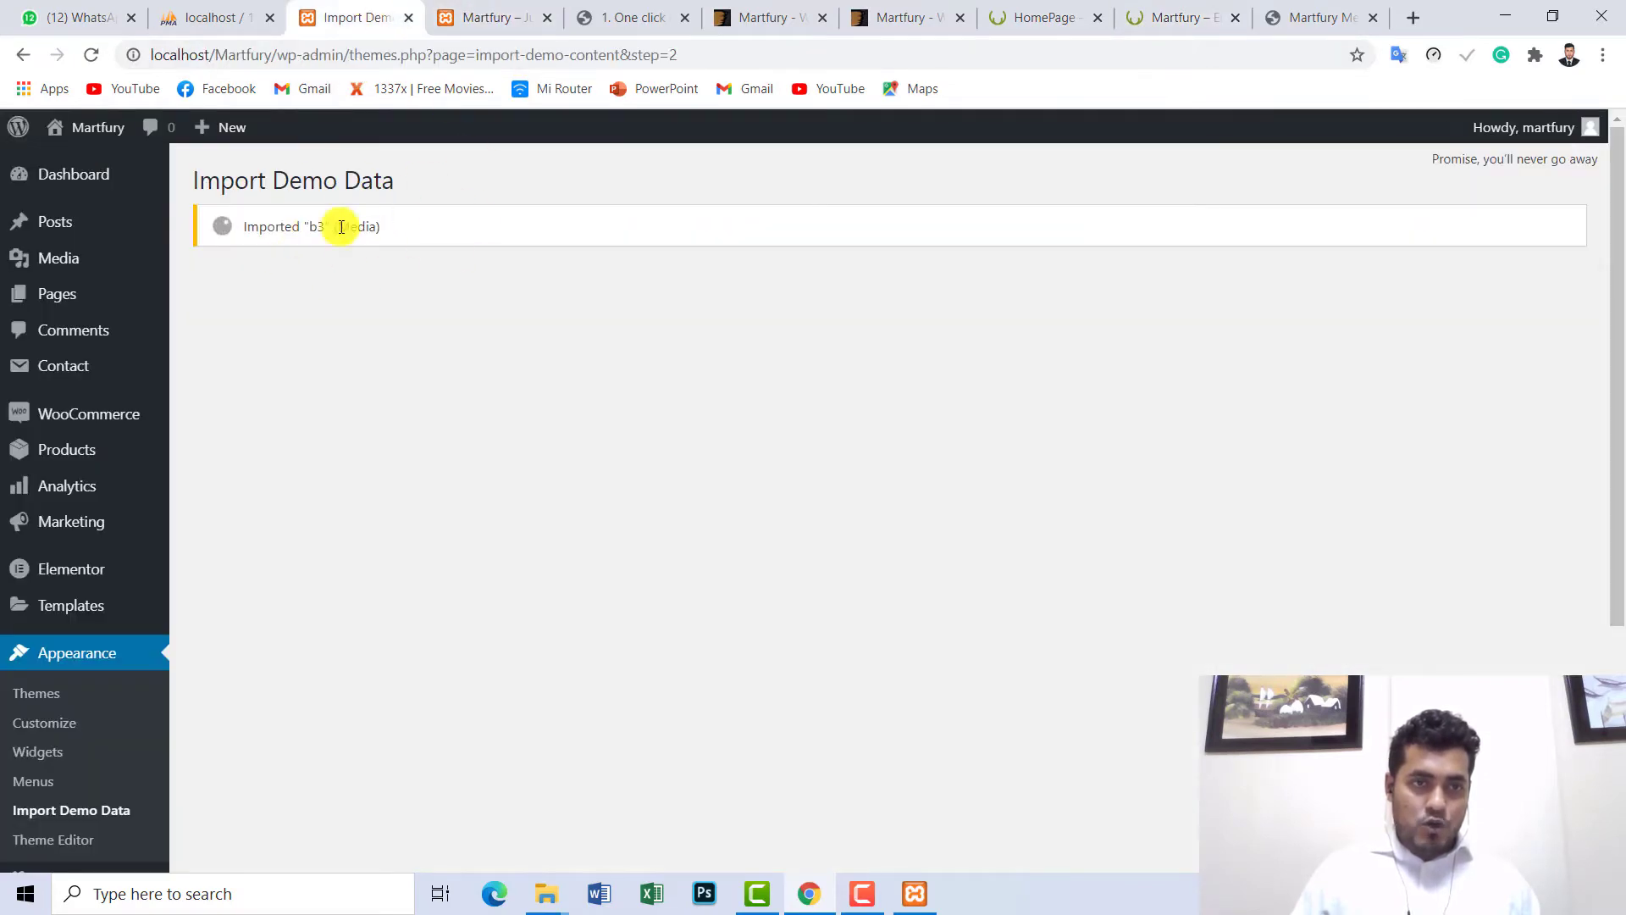
left_click(1201, 12)
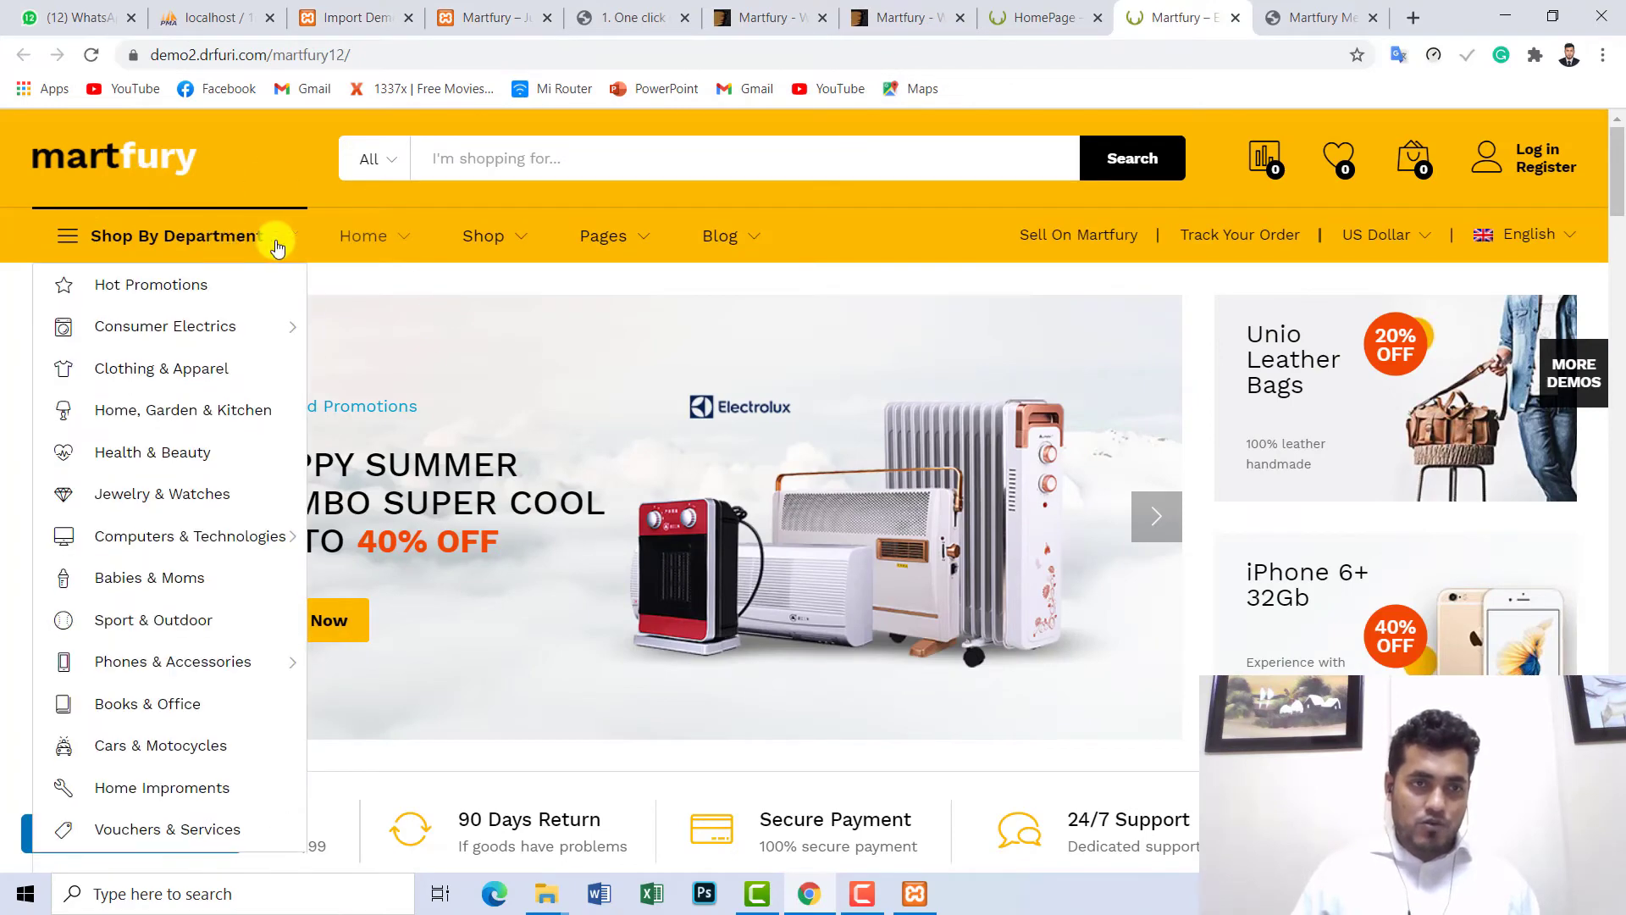
- Advance the hero banner three slides and look over the Shop and Pages menus
mouse_move(505, 247)
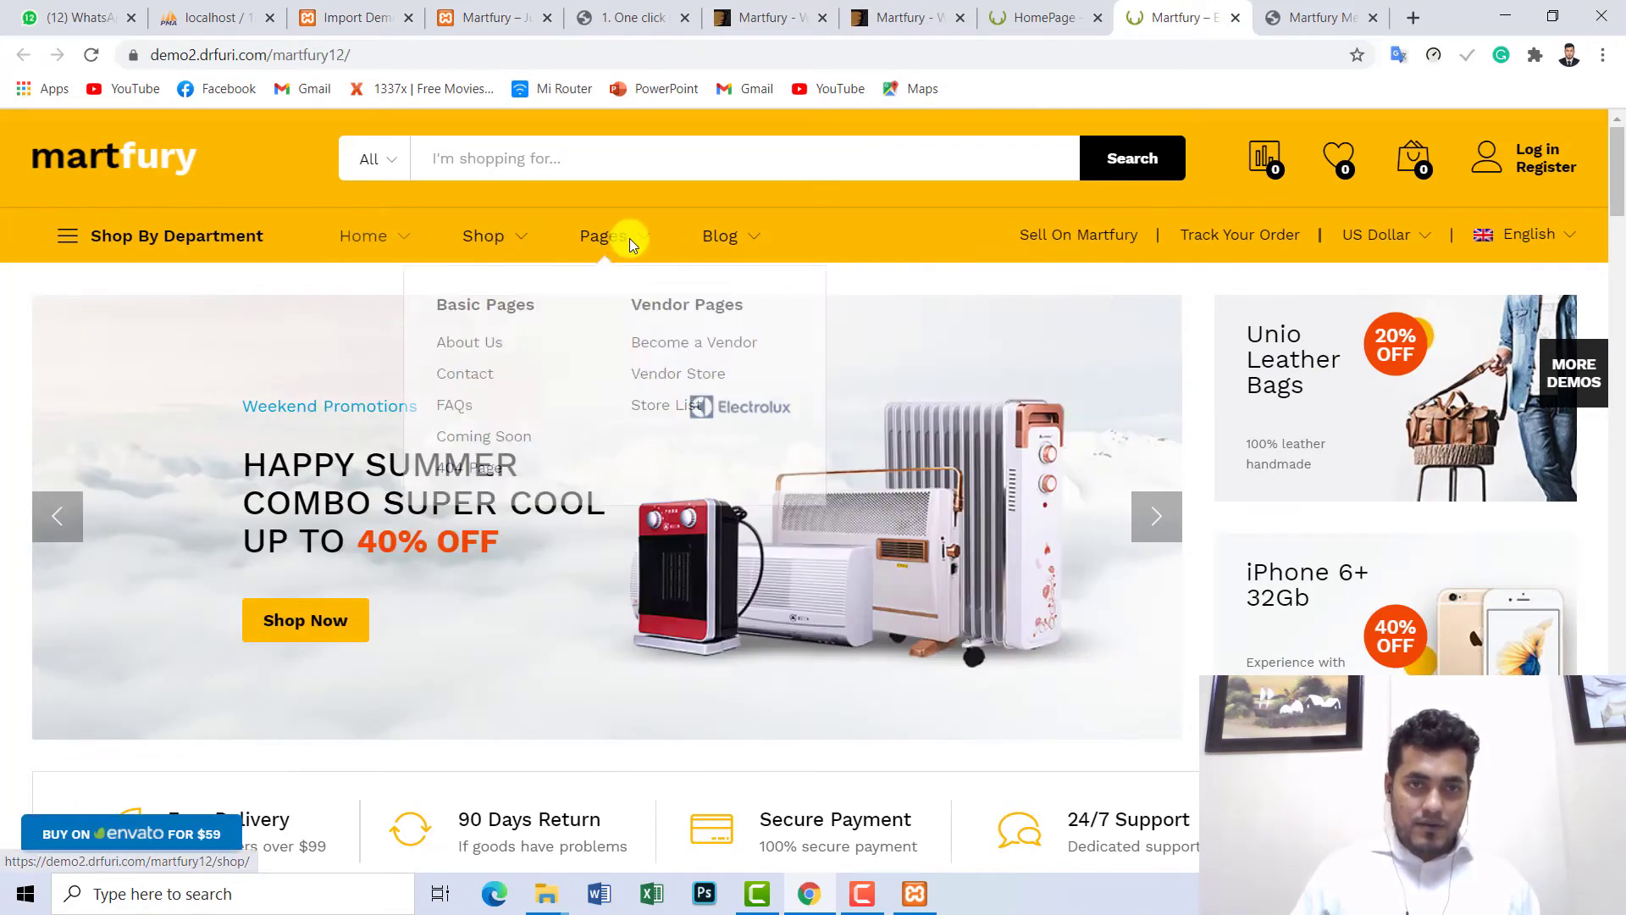
left_click_drag(1618, 176, 1618, 457)
left_click_drag(1618, 485, 1619, 152)
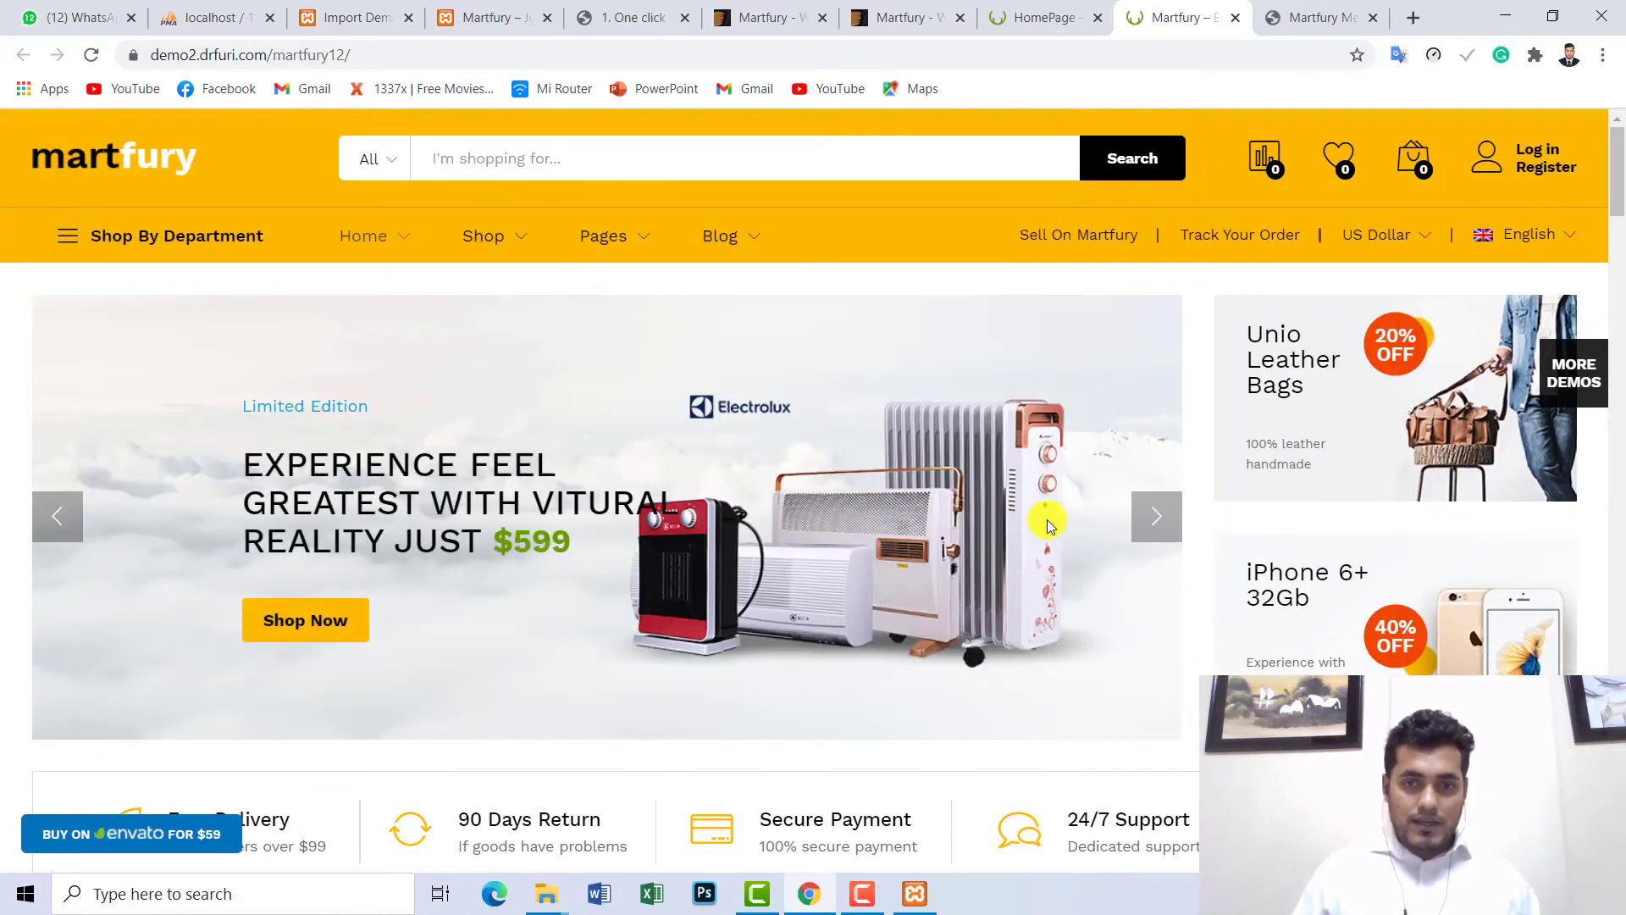
left_click(1145, 525)
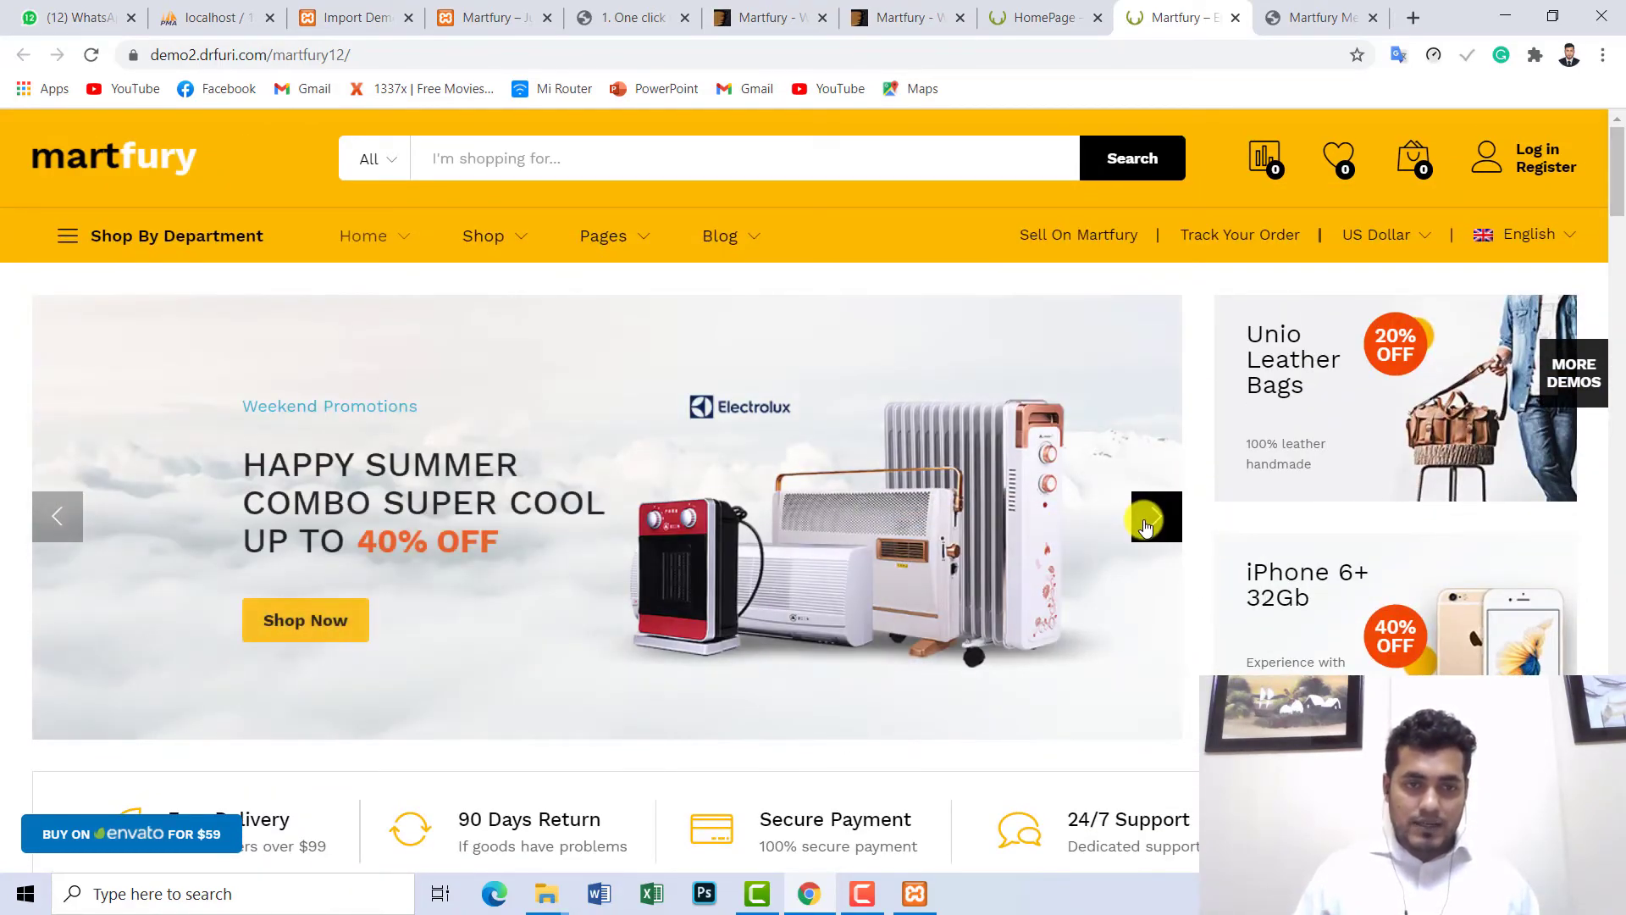
left_click(1144, 526)
left_click(1144, 536)
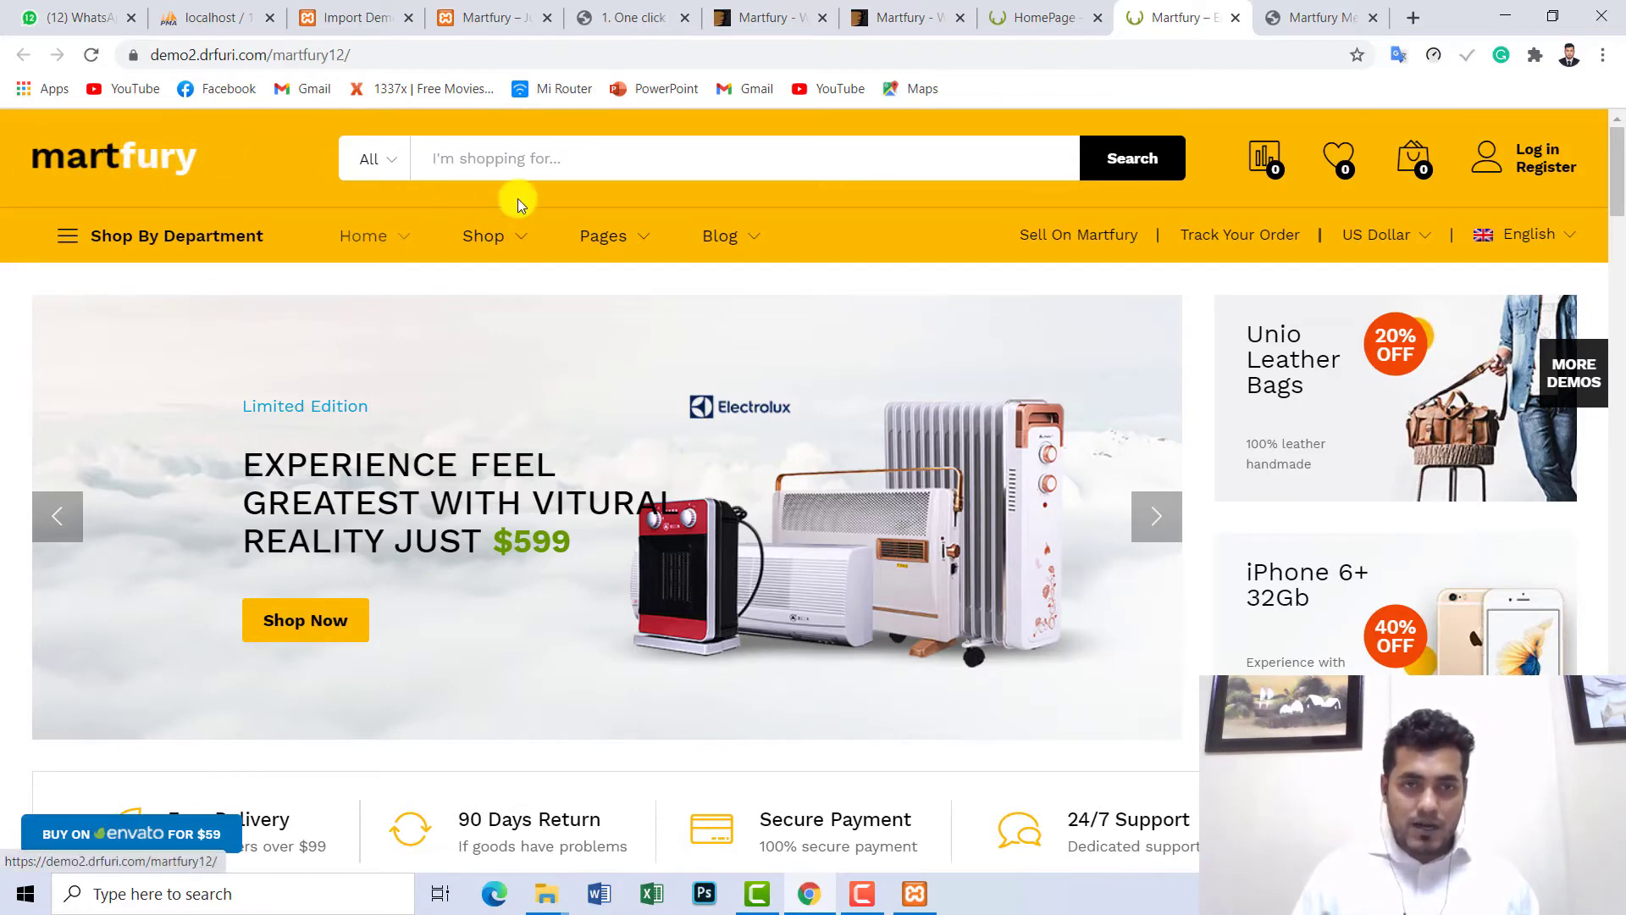
mouse_move(518, 239)
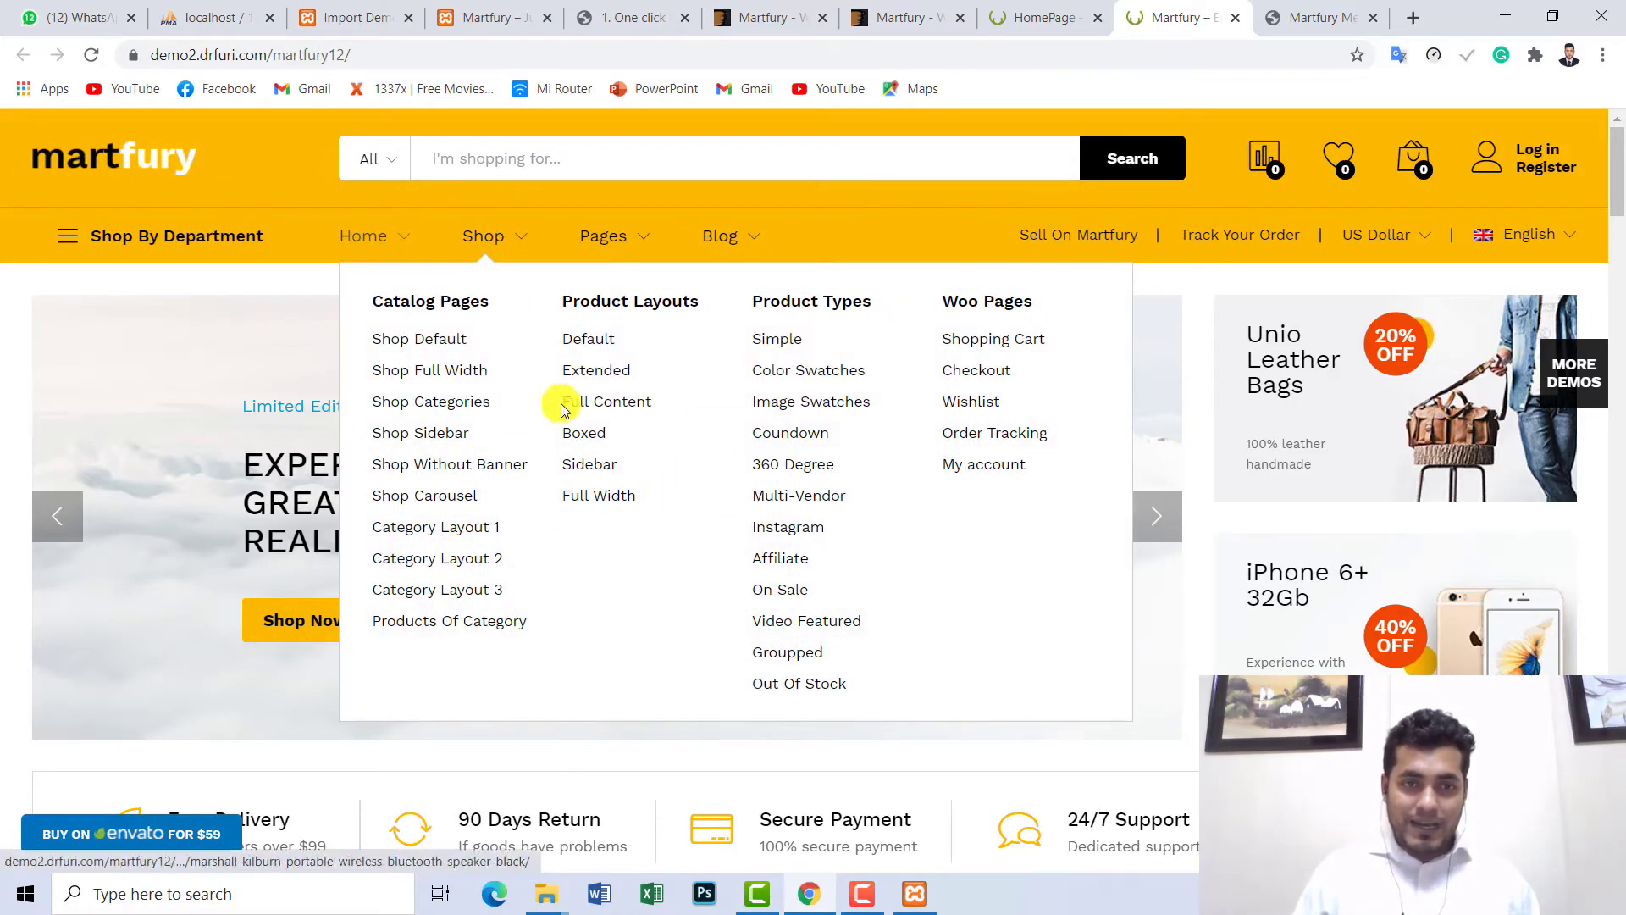
mouse_move(623, 254)
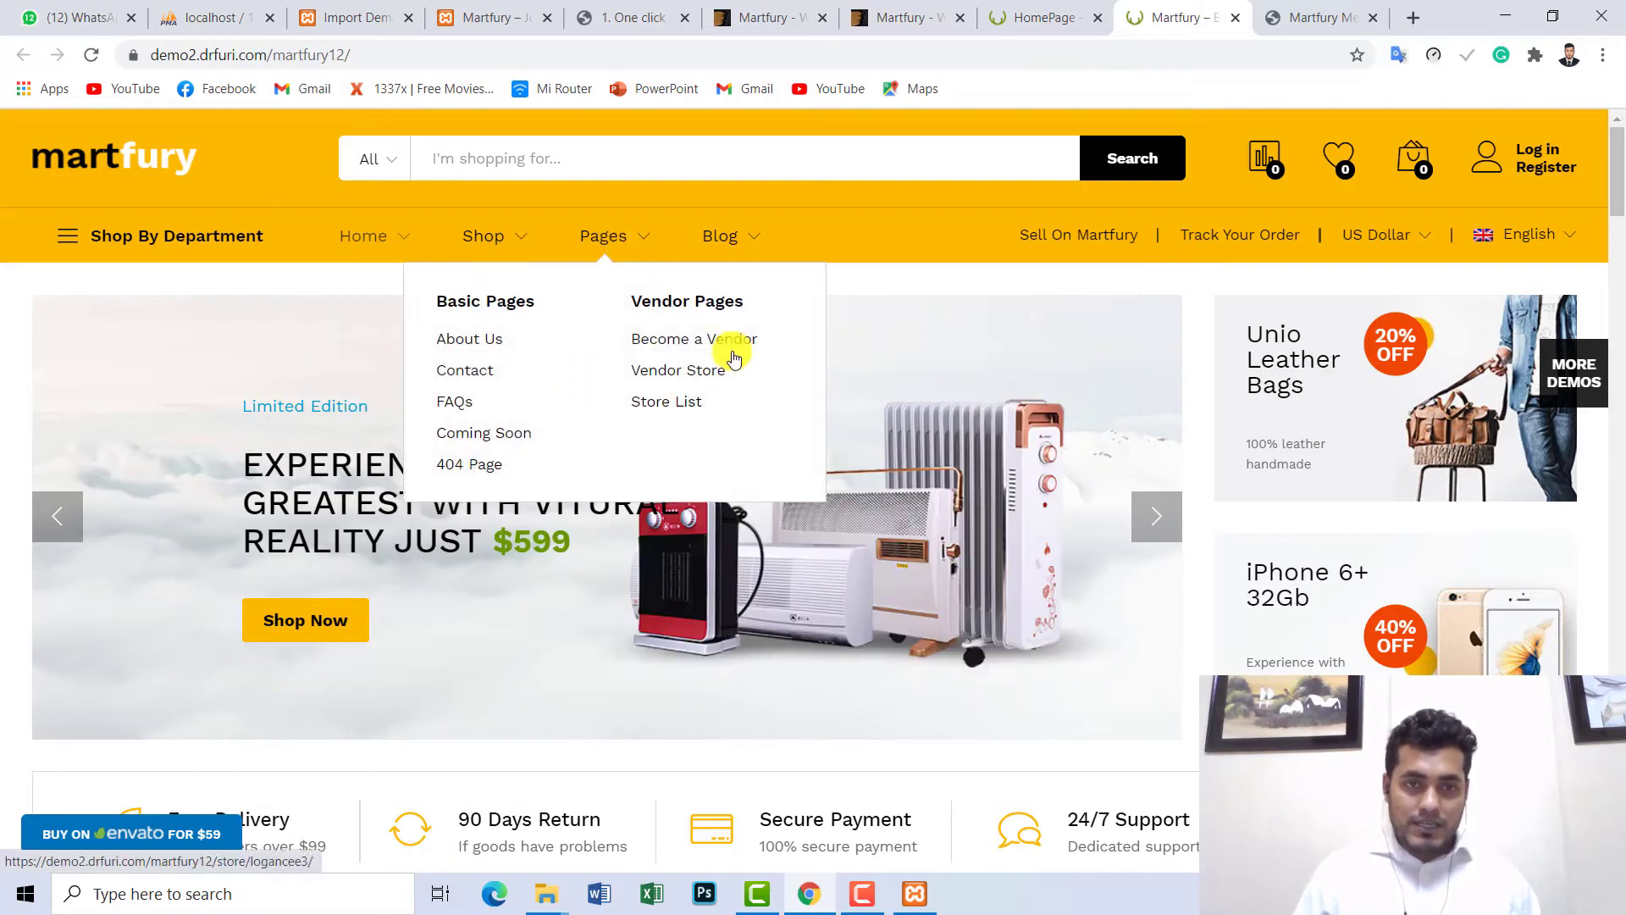
mouse_move(381, 237)
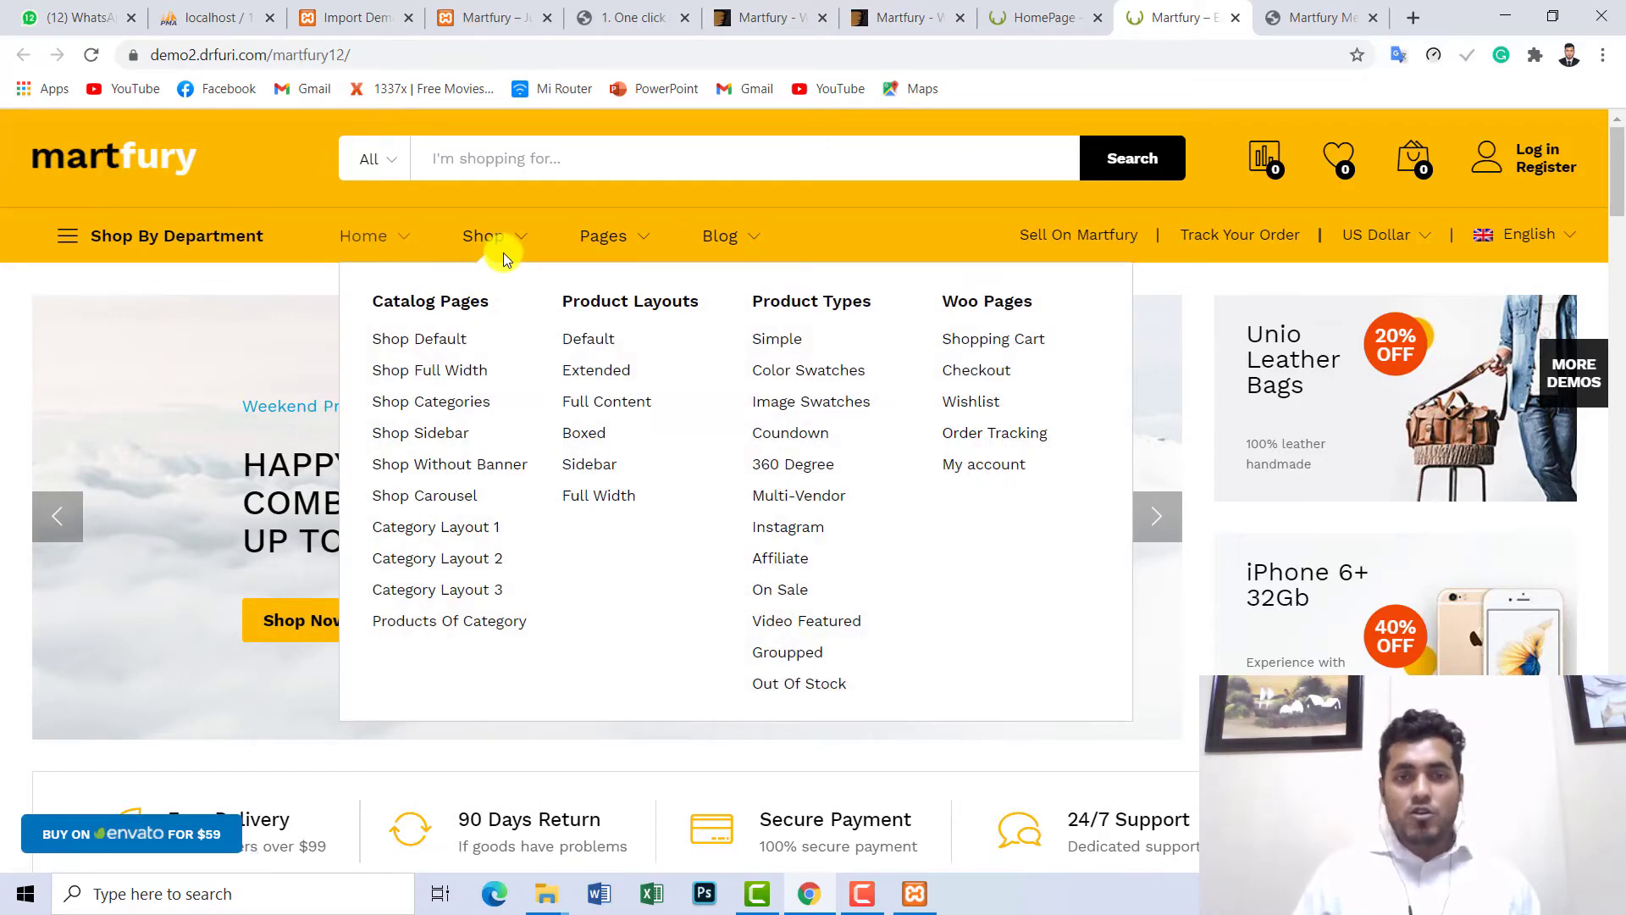
mouse_move(1555, 249)
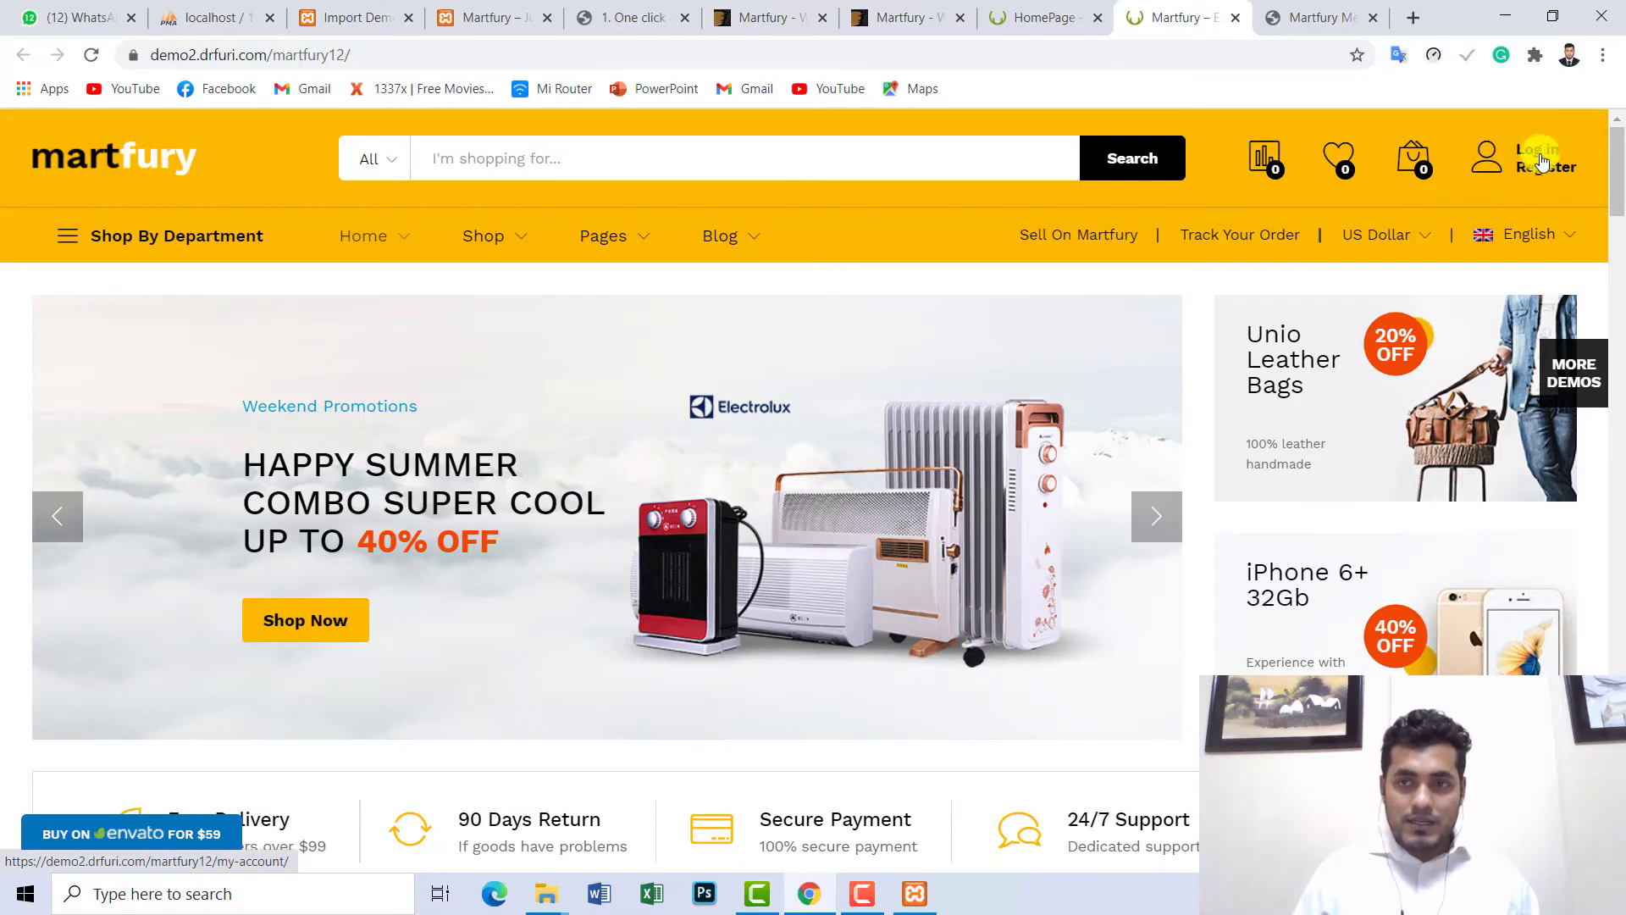
- Scroll past Deals Of The Day and Top Categories Of The Month to the Consumer Electronics row
left_click_drag(1616, 191, 1616, 217)
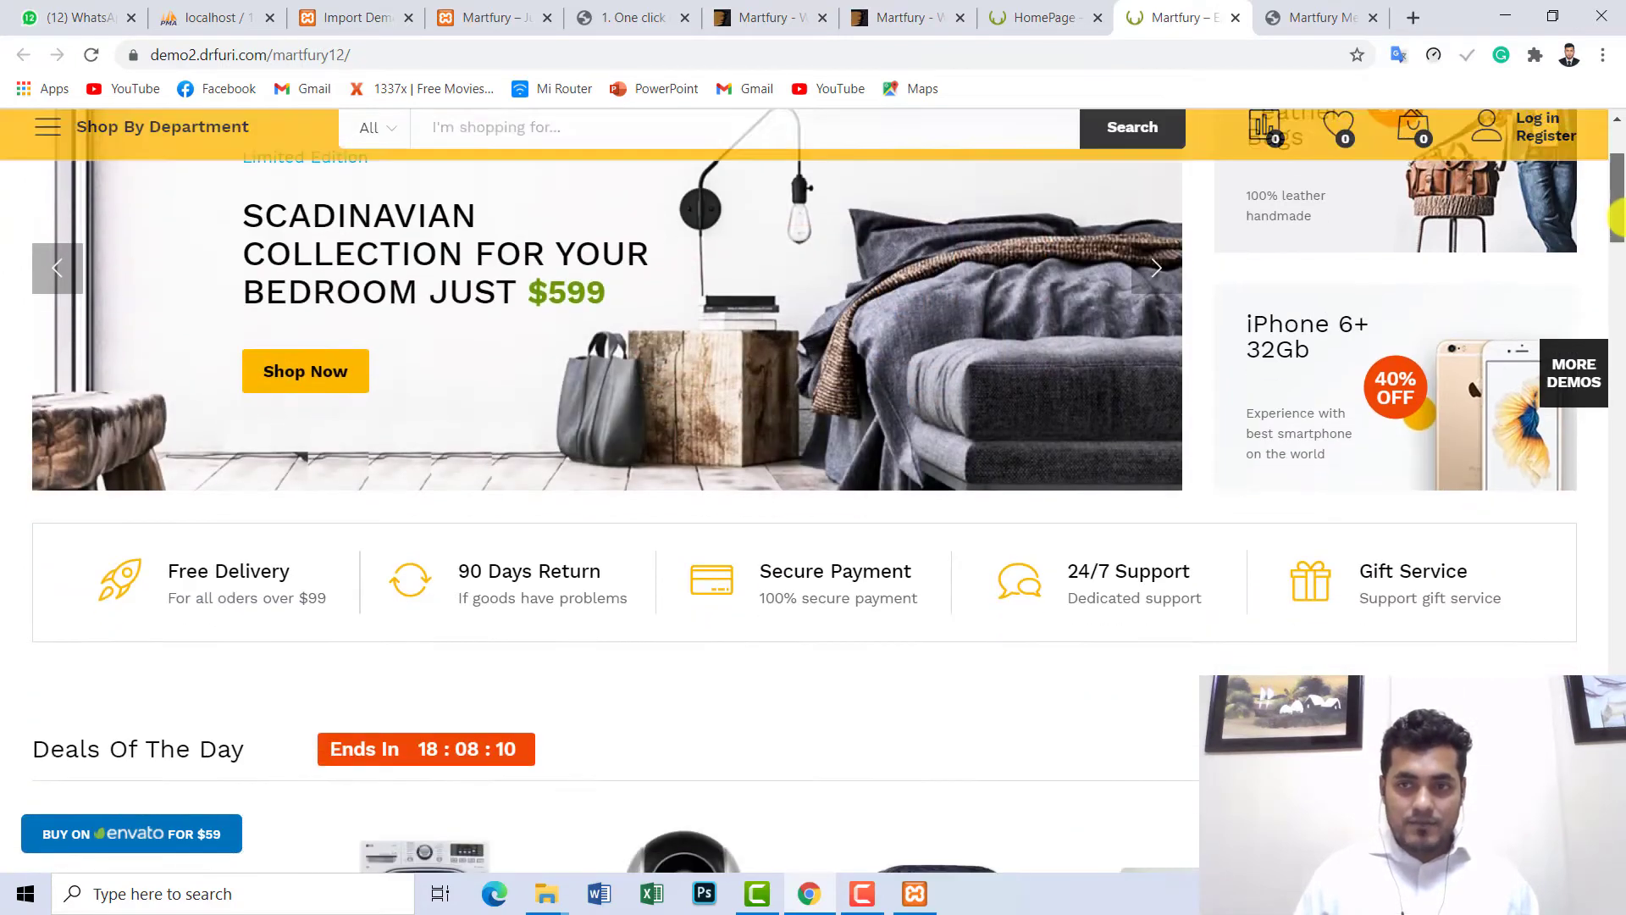
scroll(1419, 288, "up", 3)
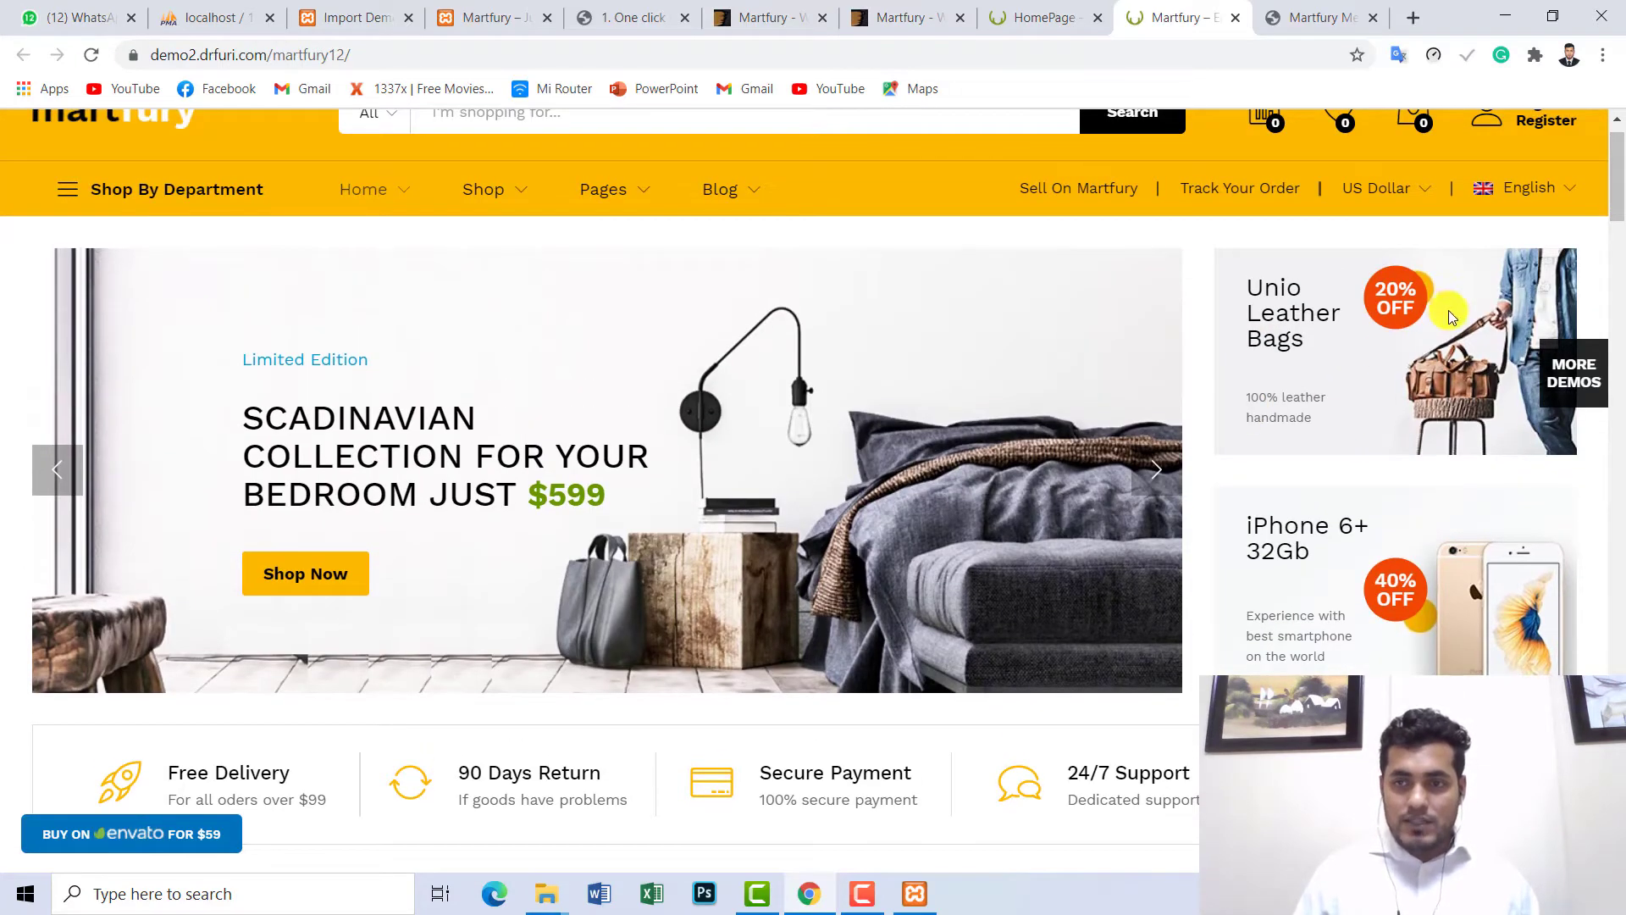
left_click_drag(1617, 204, 1614, 303)
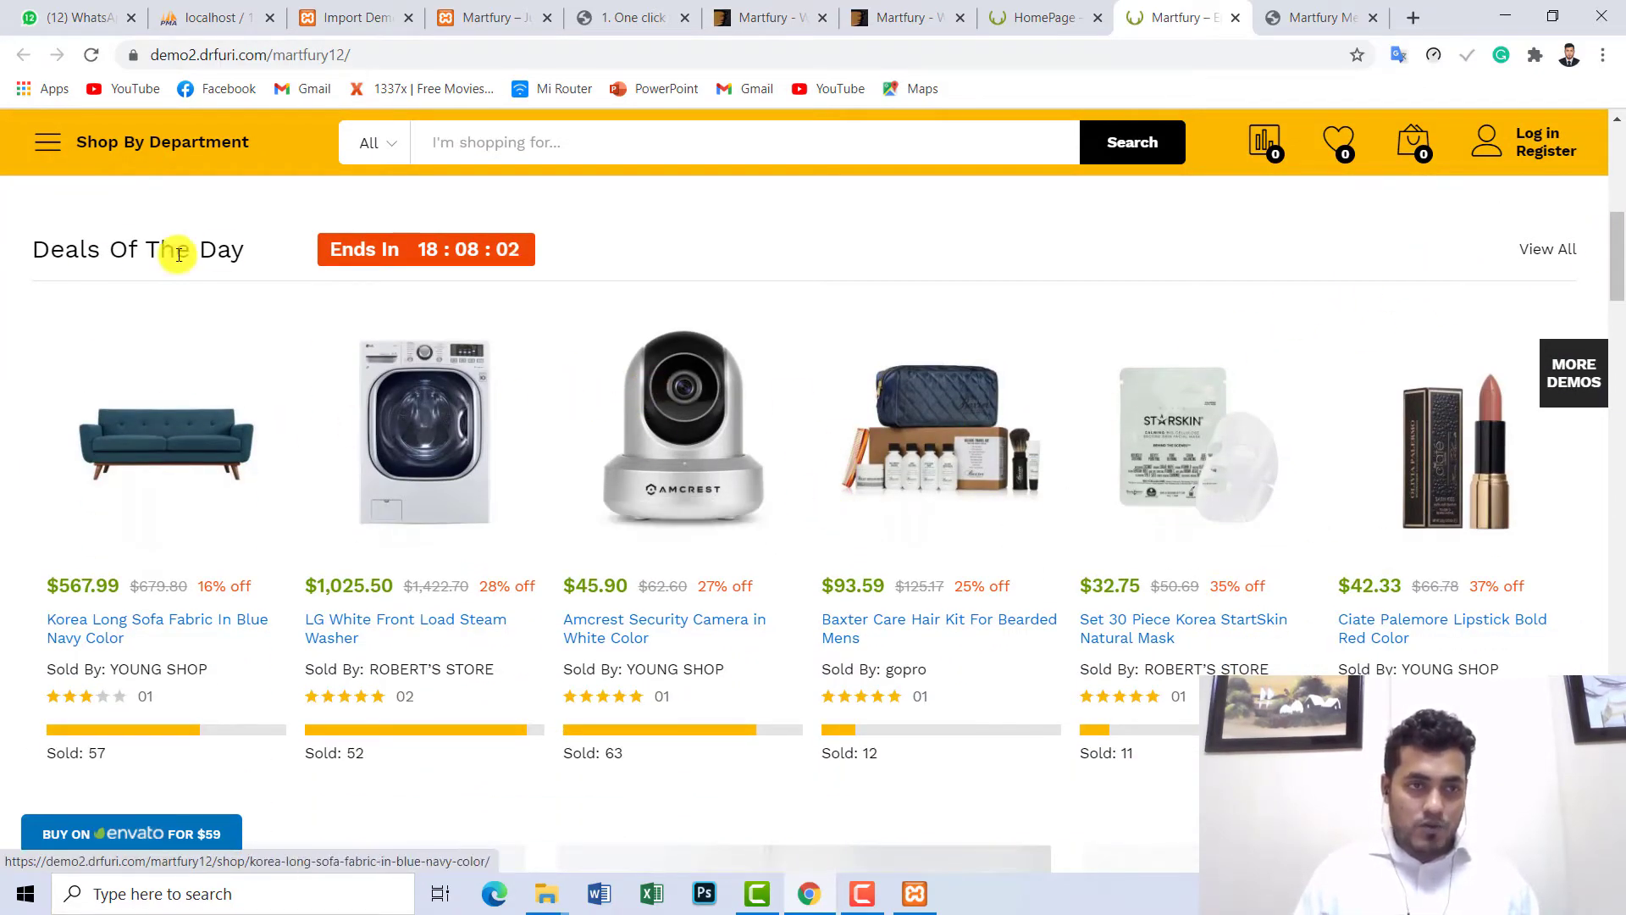
left_click_drag(254, 248, 39, 255)
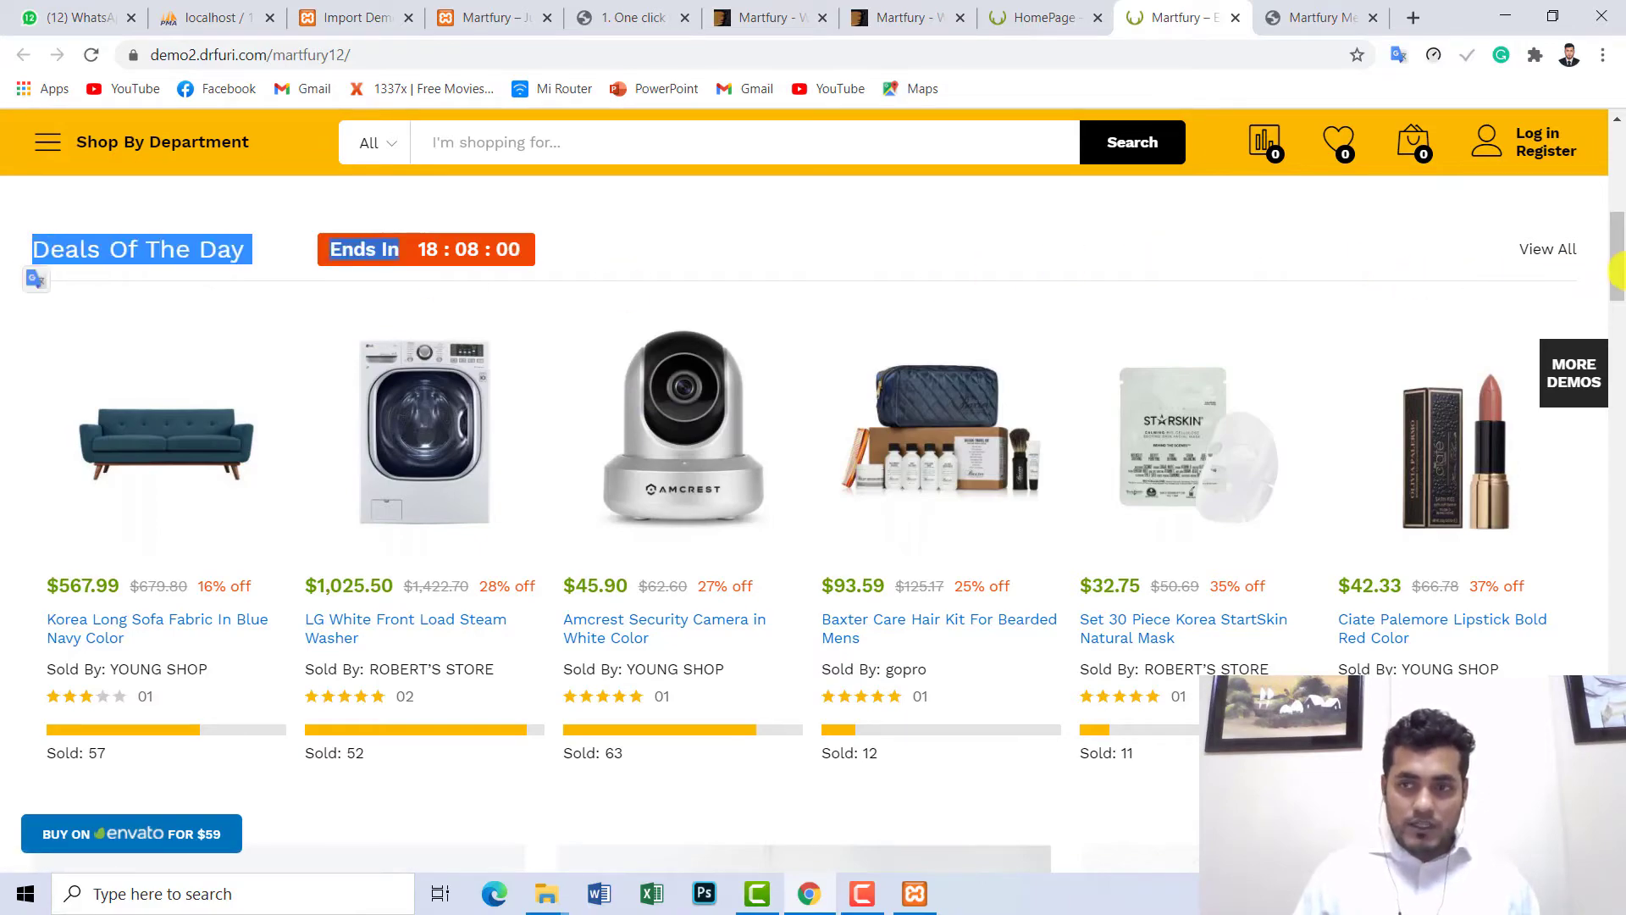
left_click_drag(1618, 273, 1618, 377)
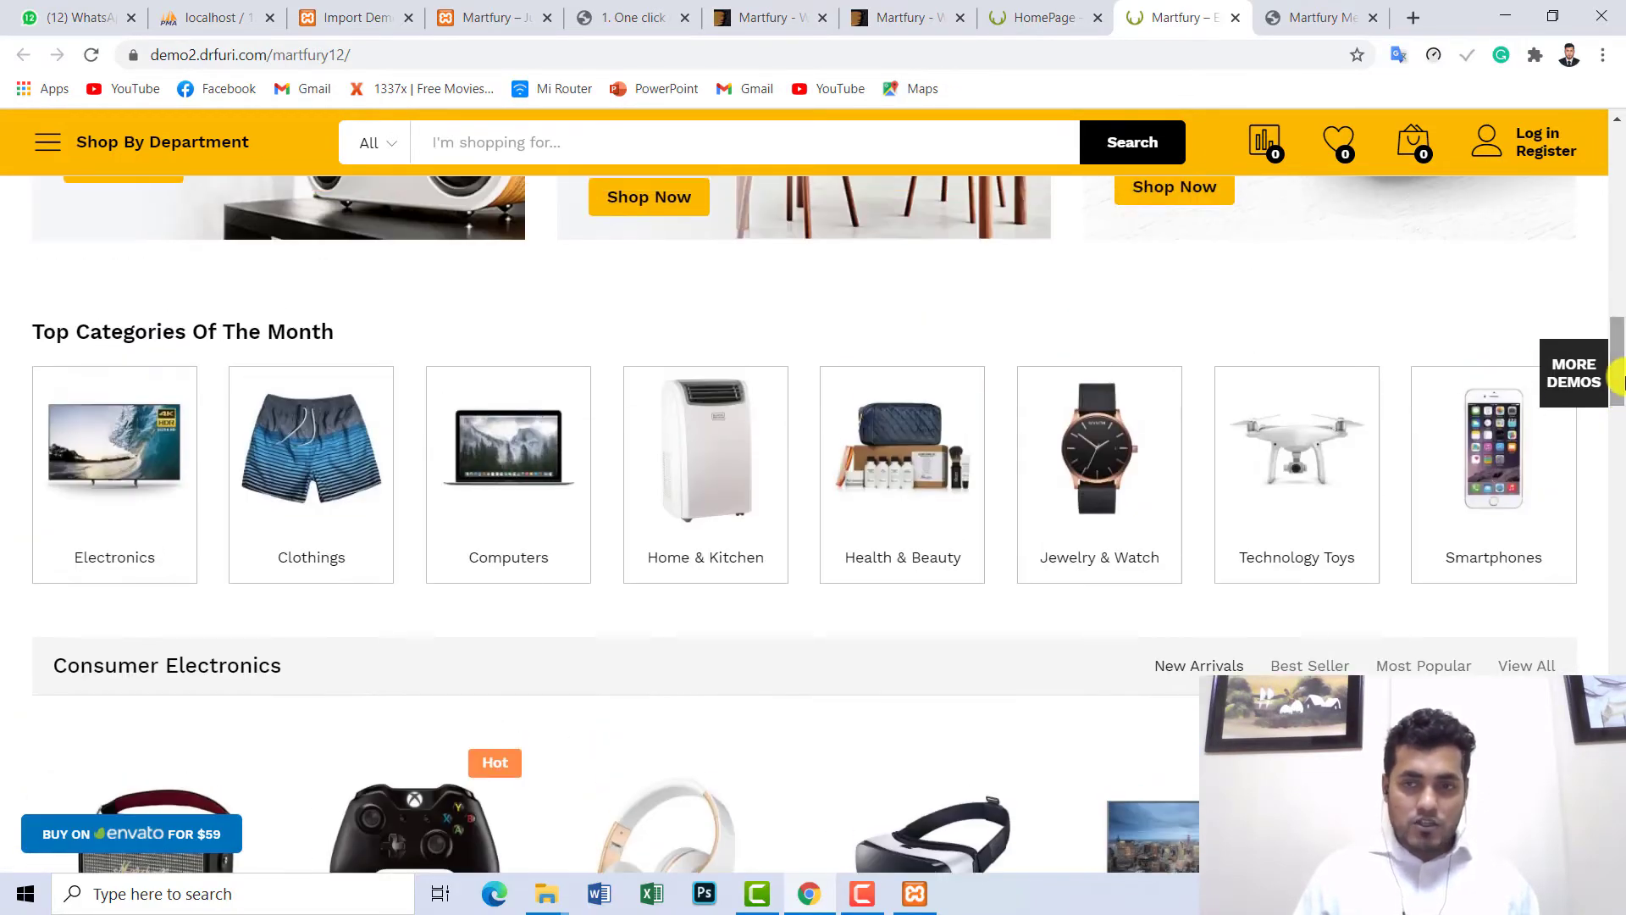
left_click_drag(27, 335, 260, 323)
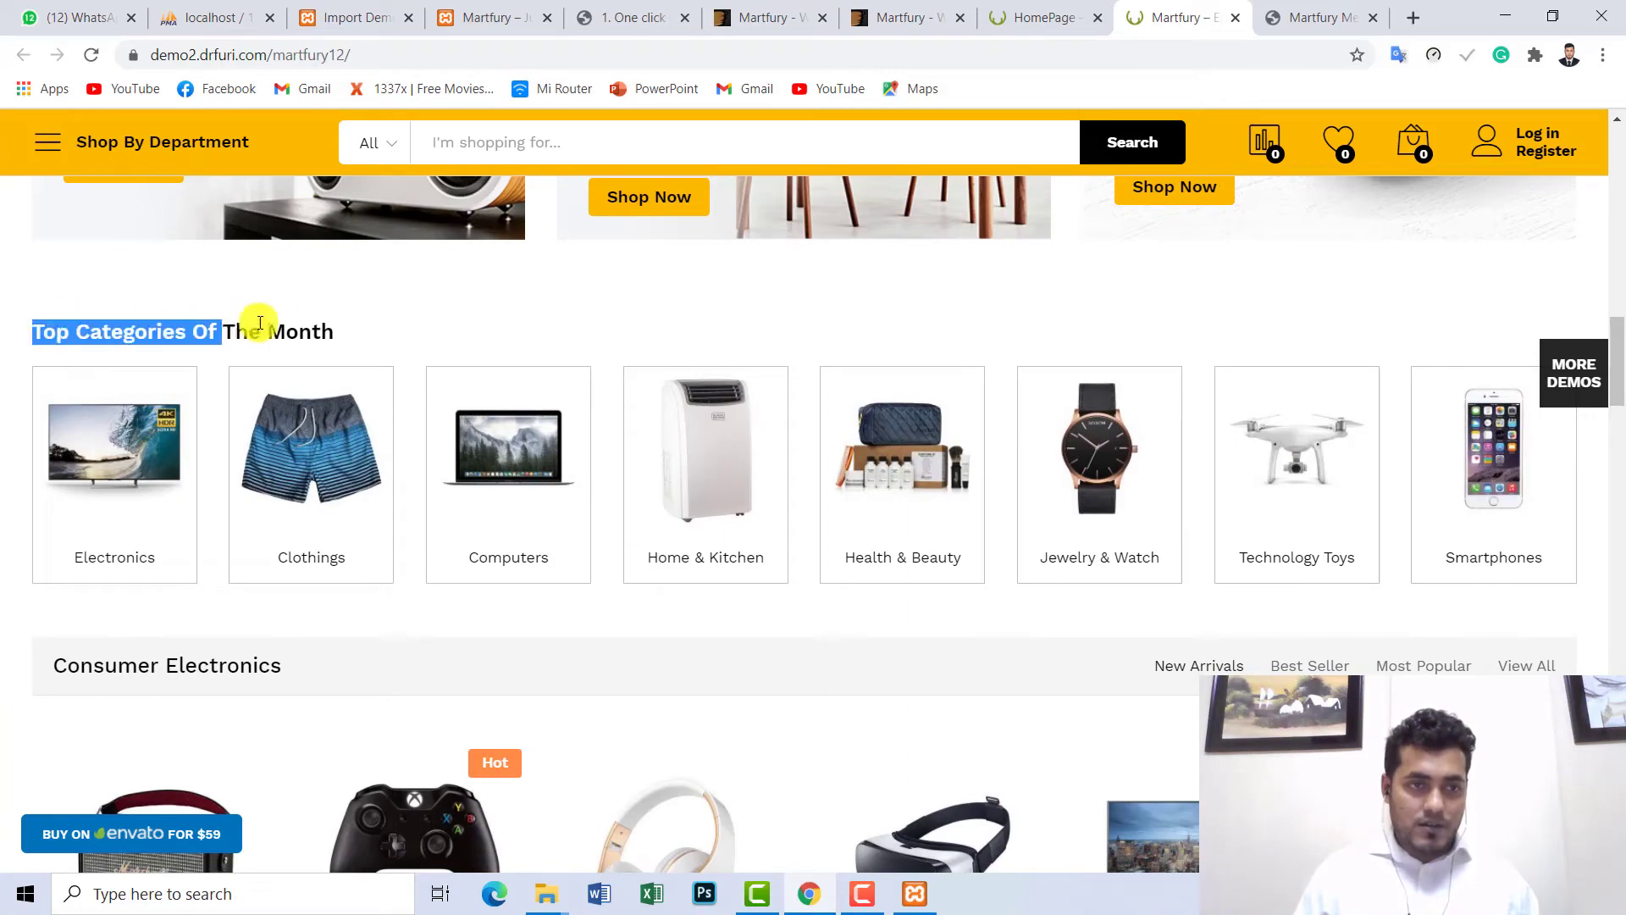
left_click(497, 319)
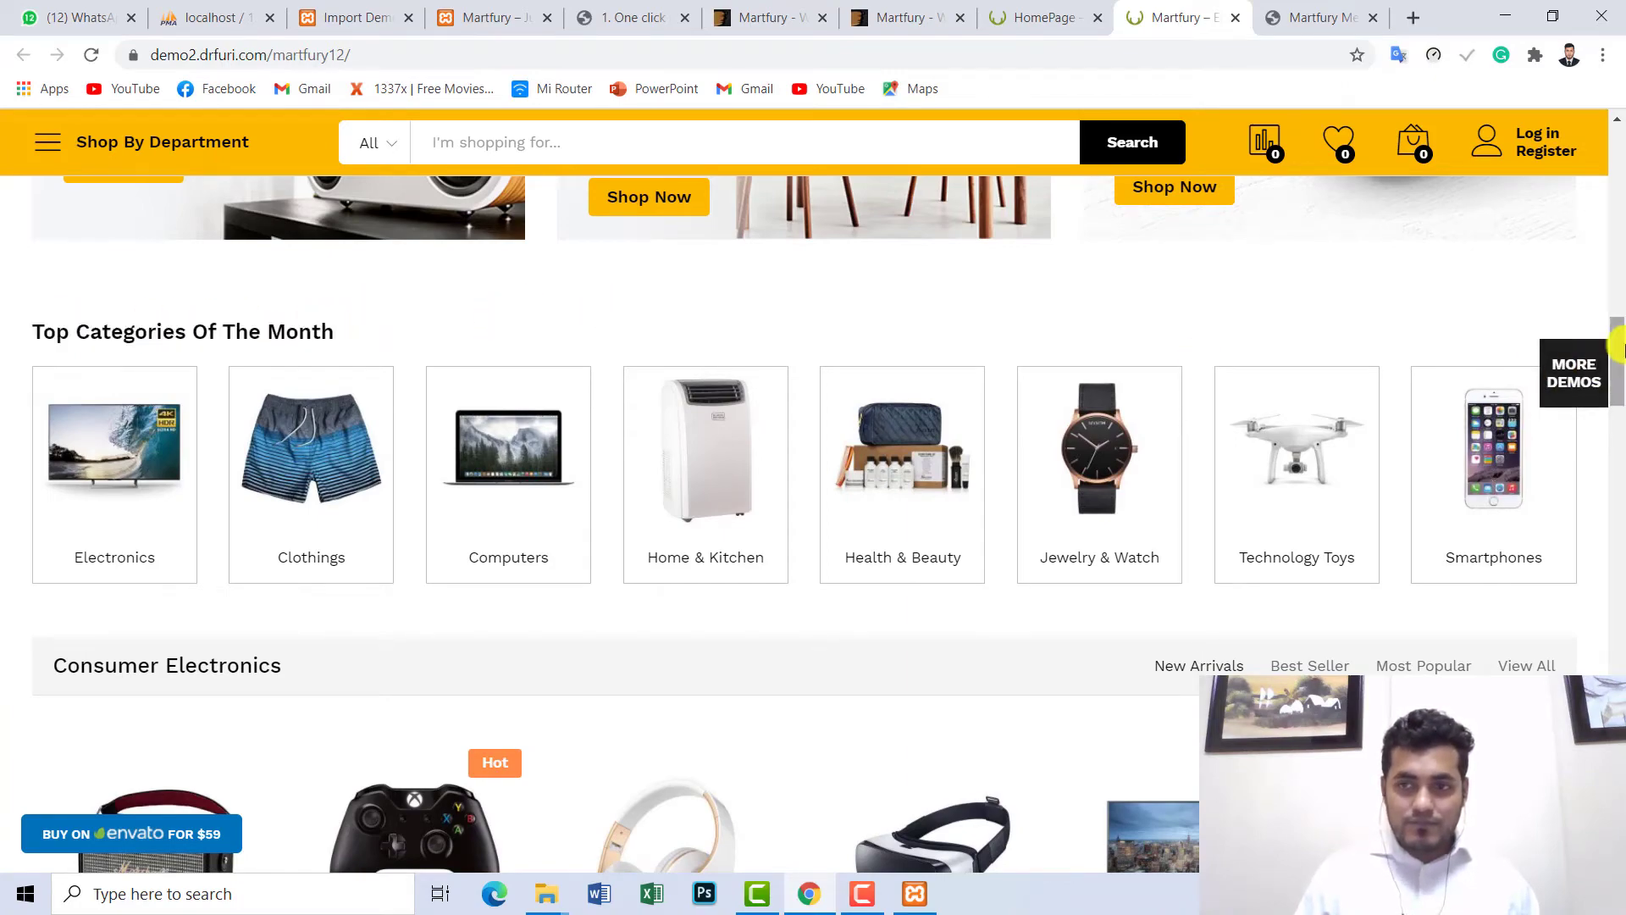
left_click_drag(1618, 347, 1618, 394)
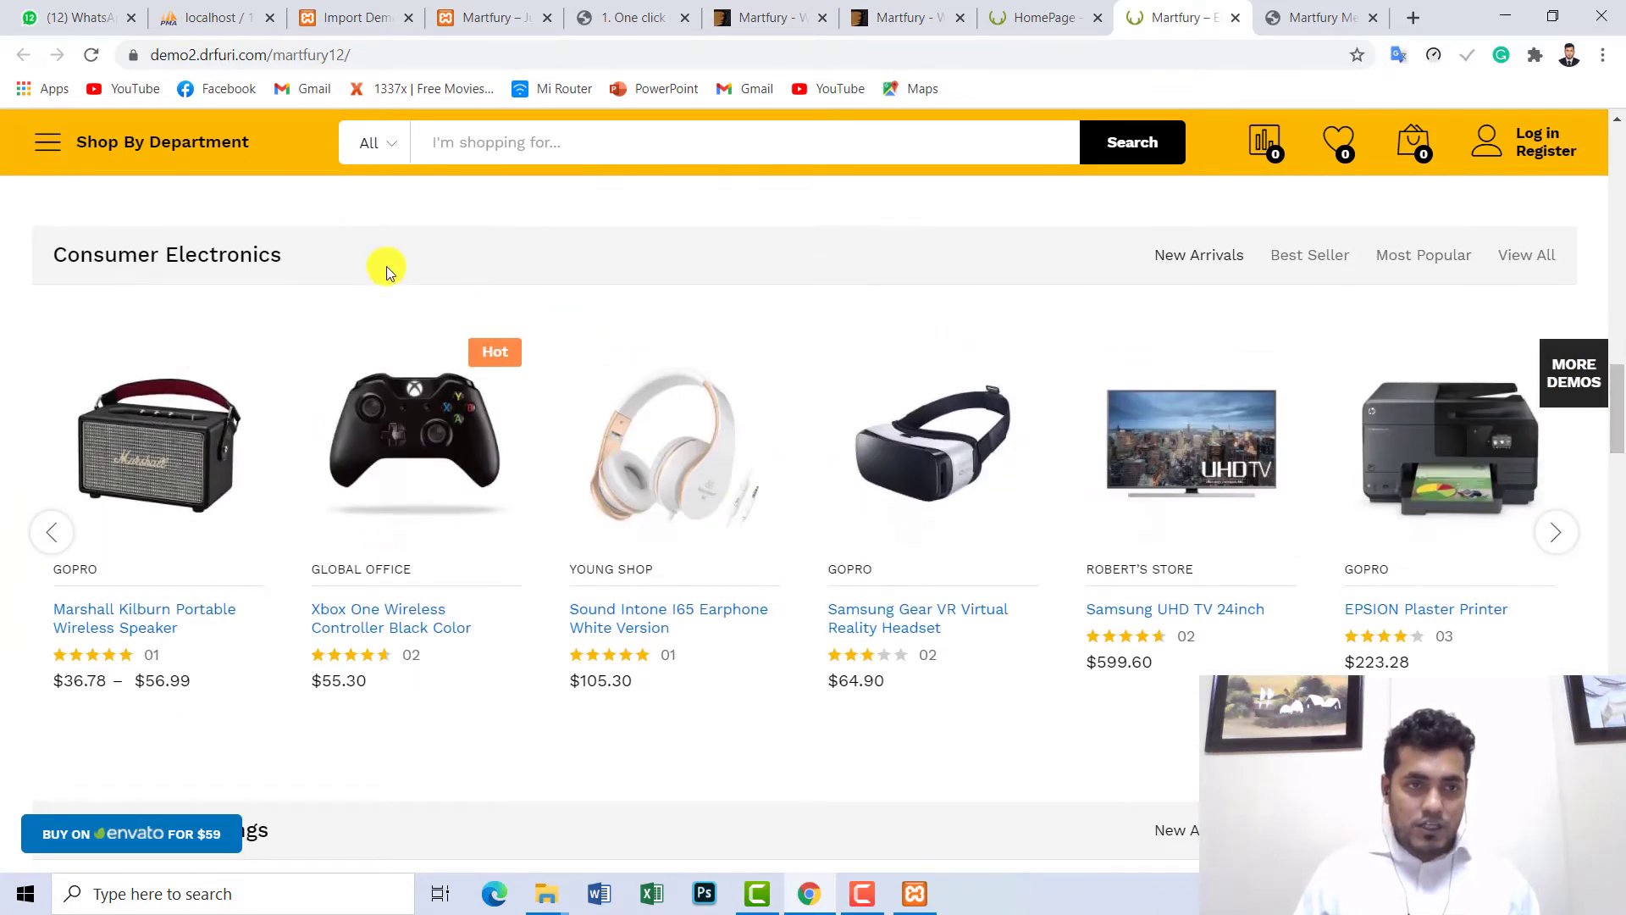
left_click_drag(265, 257, 55, 249)
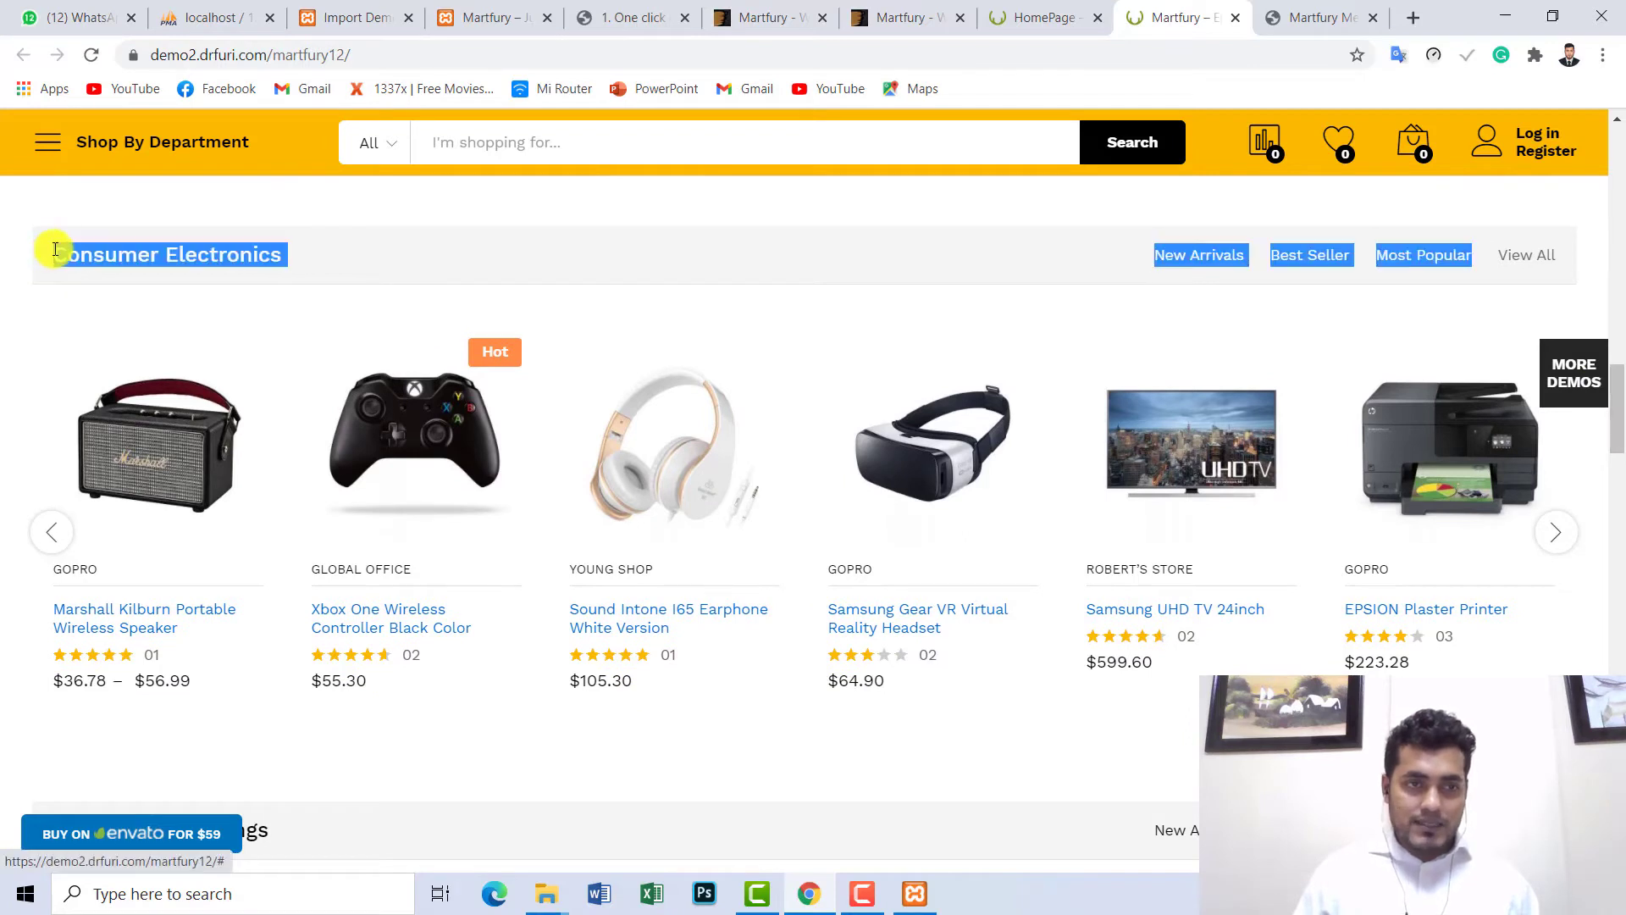
left_click(392, 268)
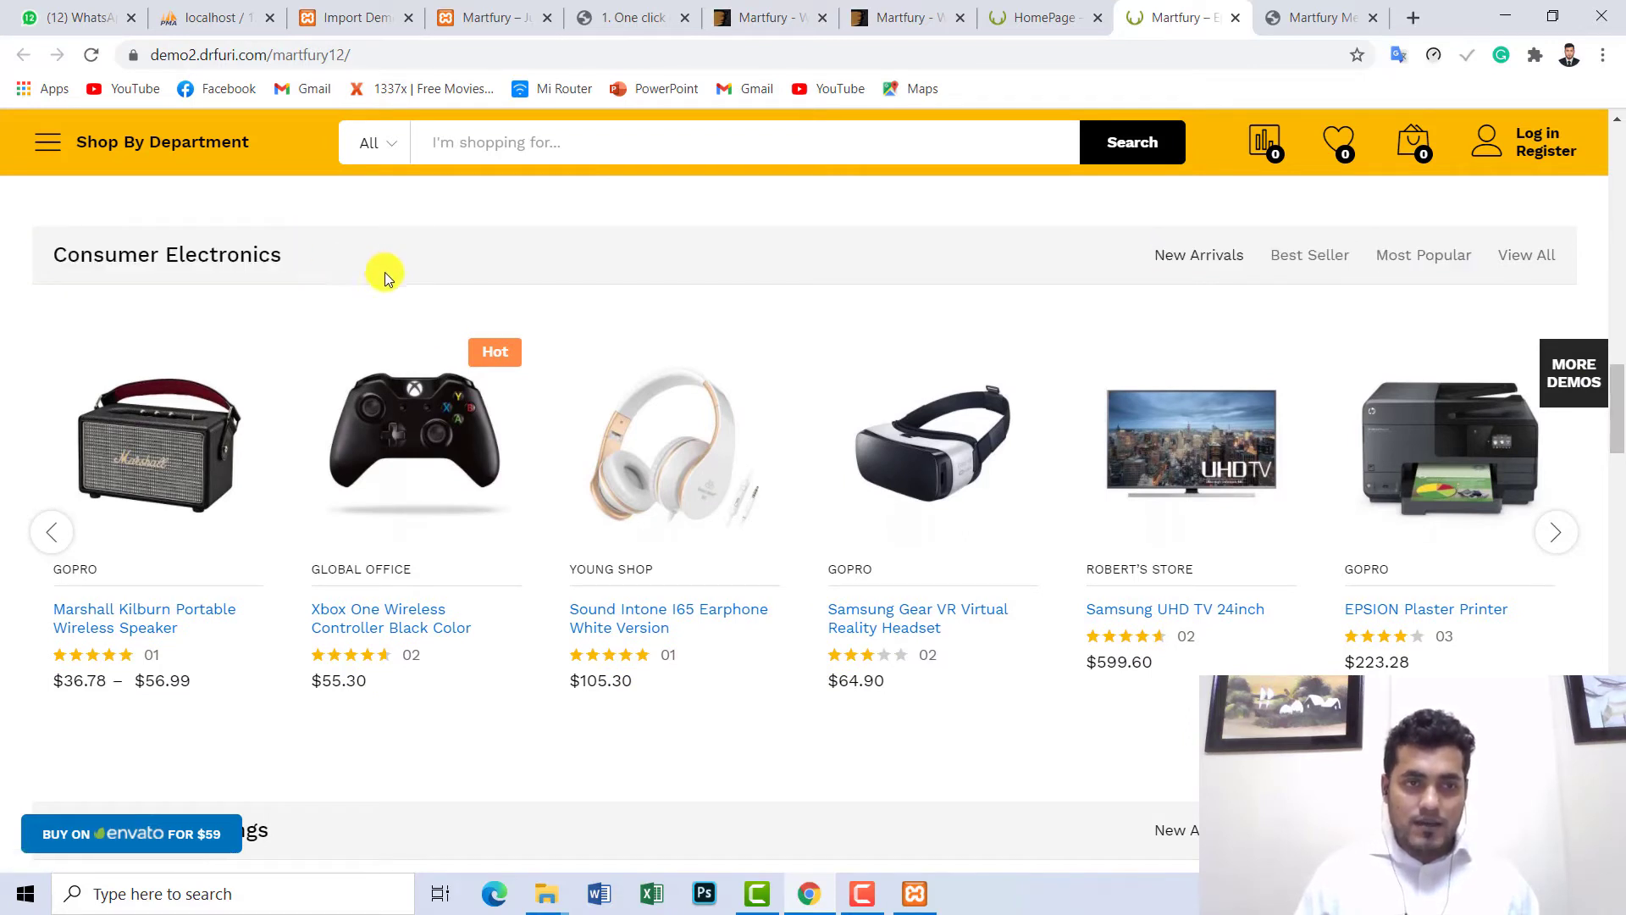
left_click_drag(300, 259, 75, 255)
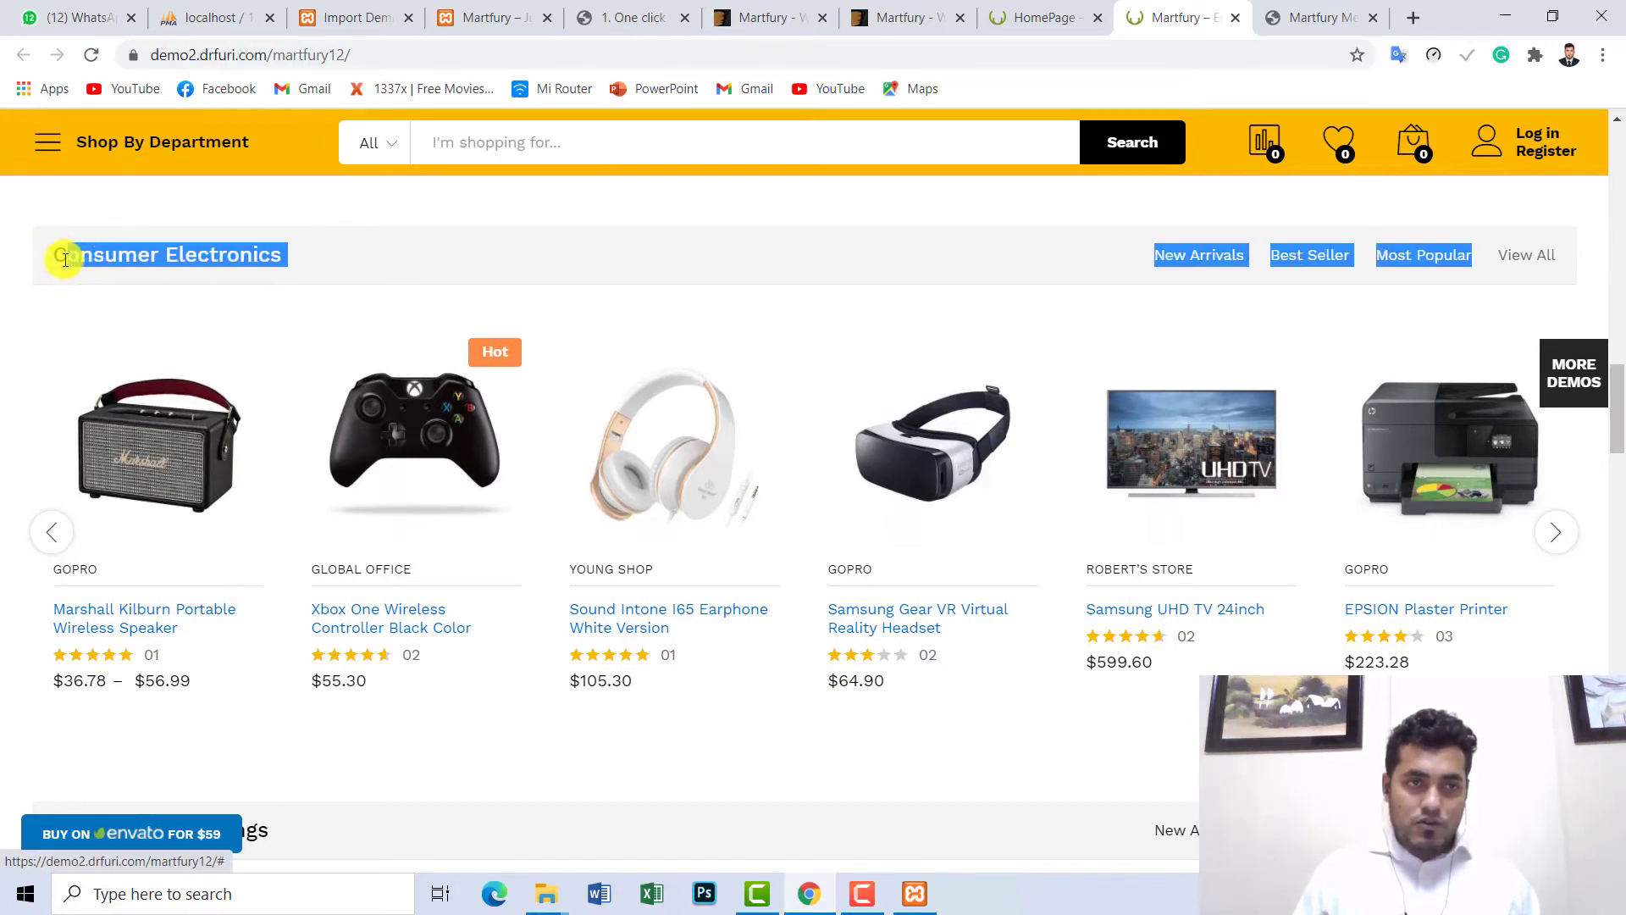
left_click(1311, 19)
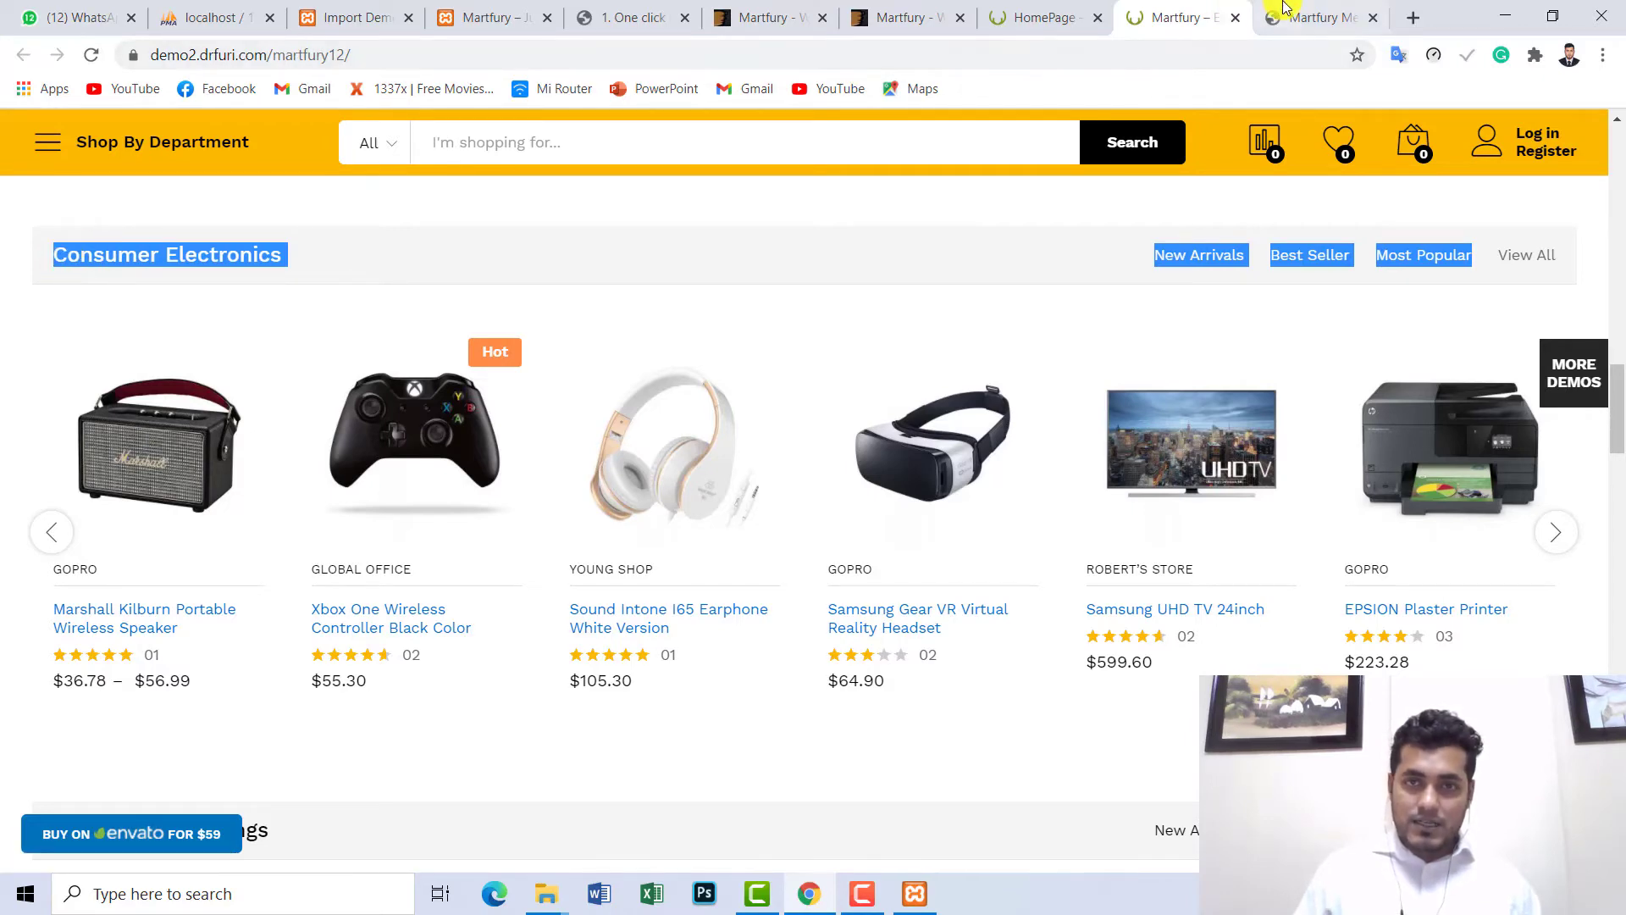
- Open evaly.com.bd in a new tab
left_click(1421, 24)
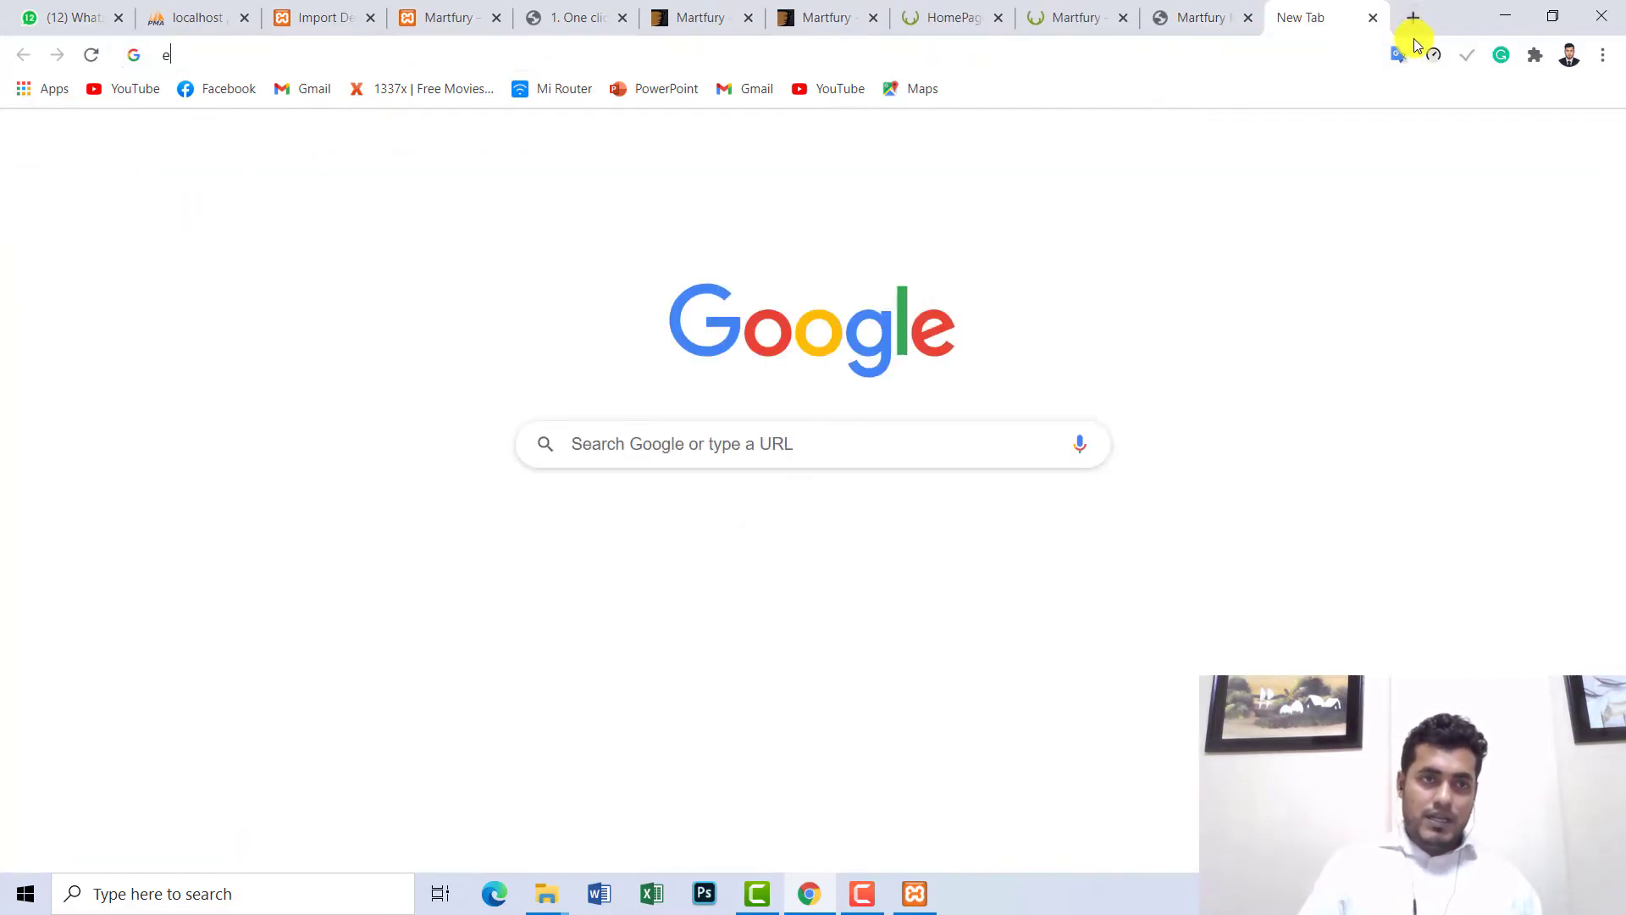
type("evaly c")
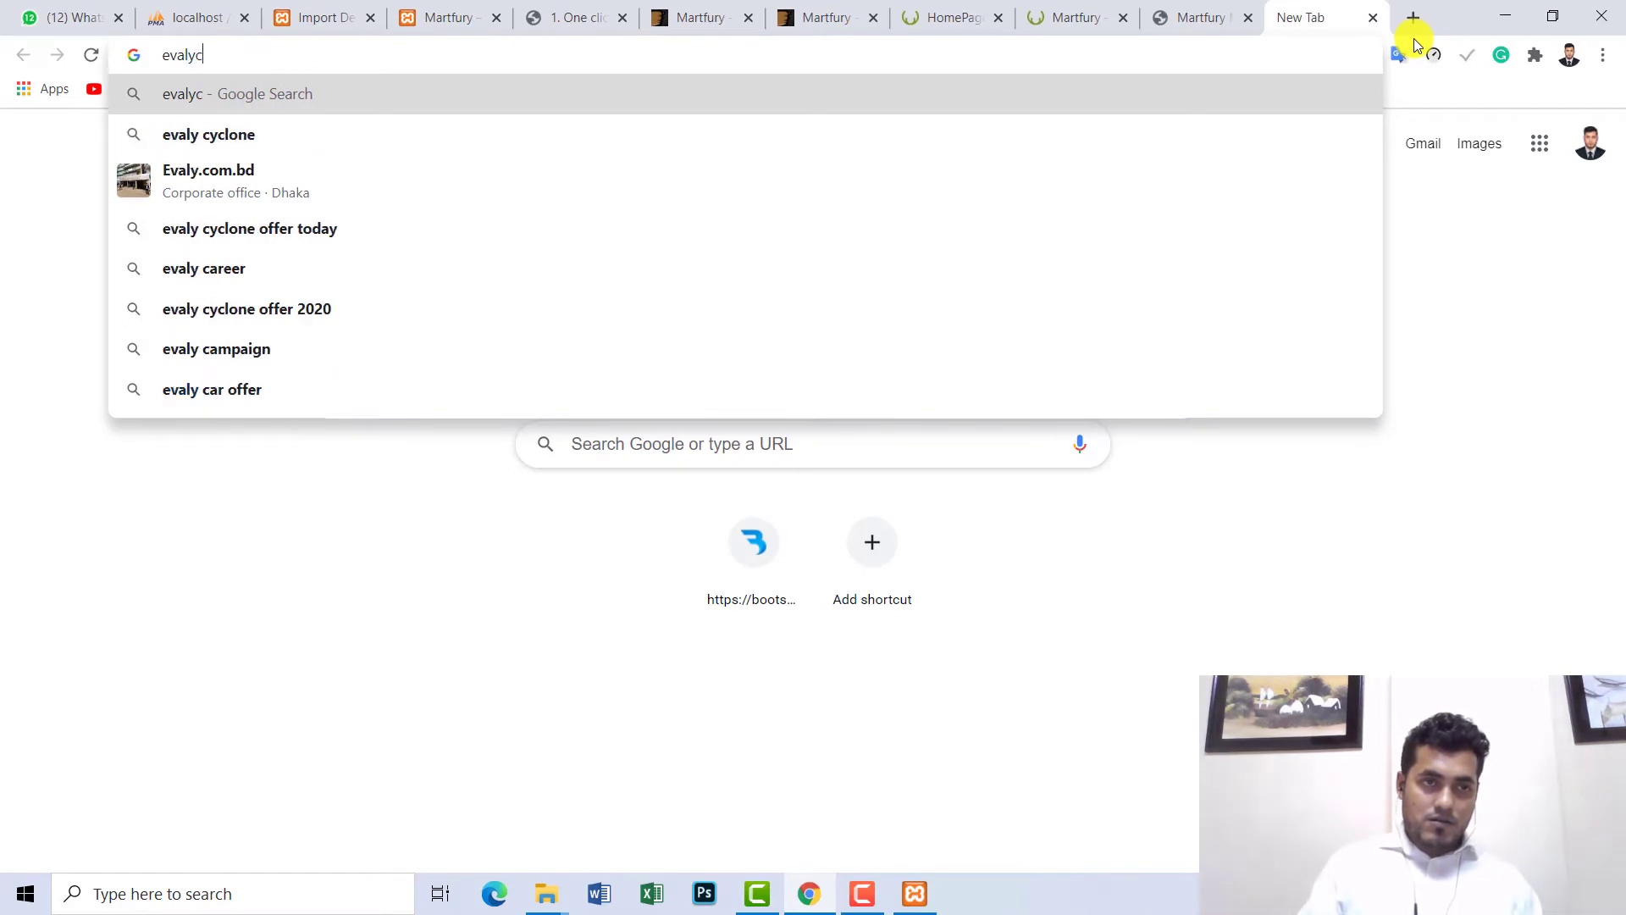
key("BackSpace")
key("BackSpace")
type(".com.b")
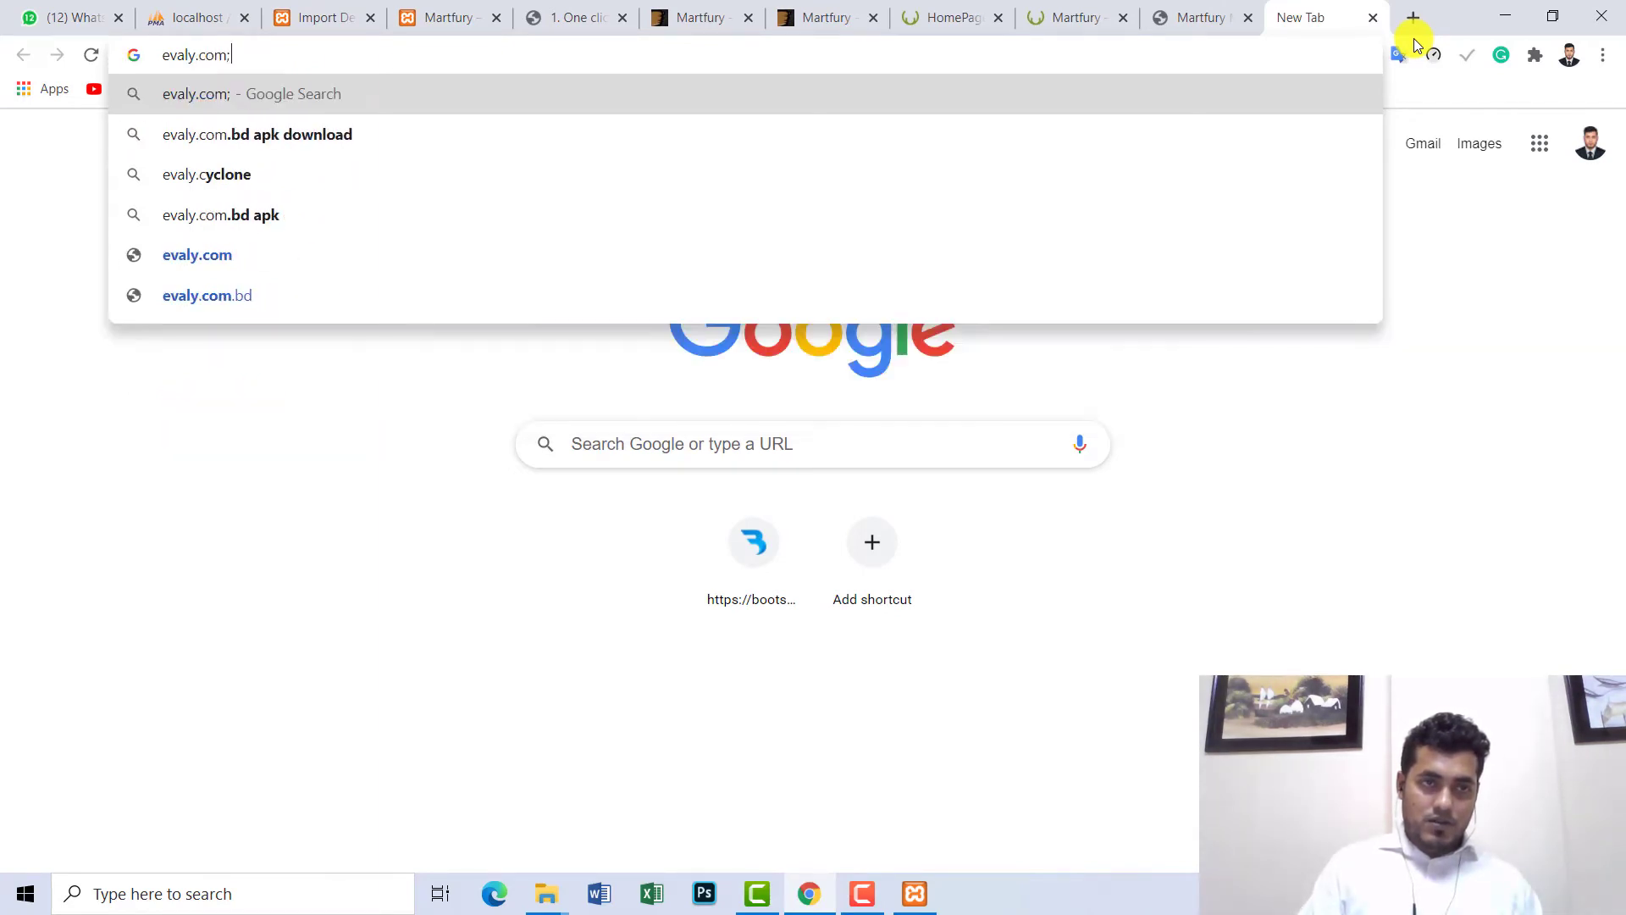
key("BackSpace")
key("BackSpace")
type(".")
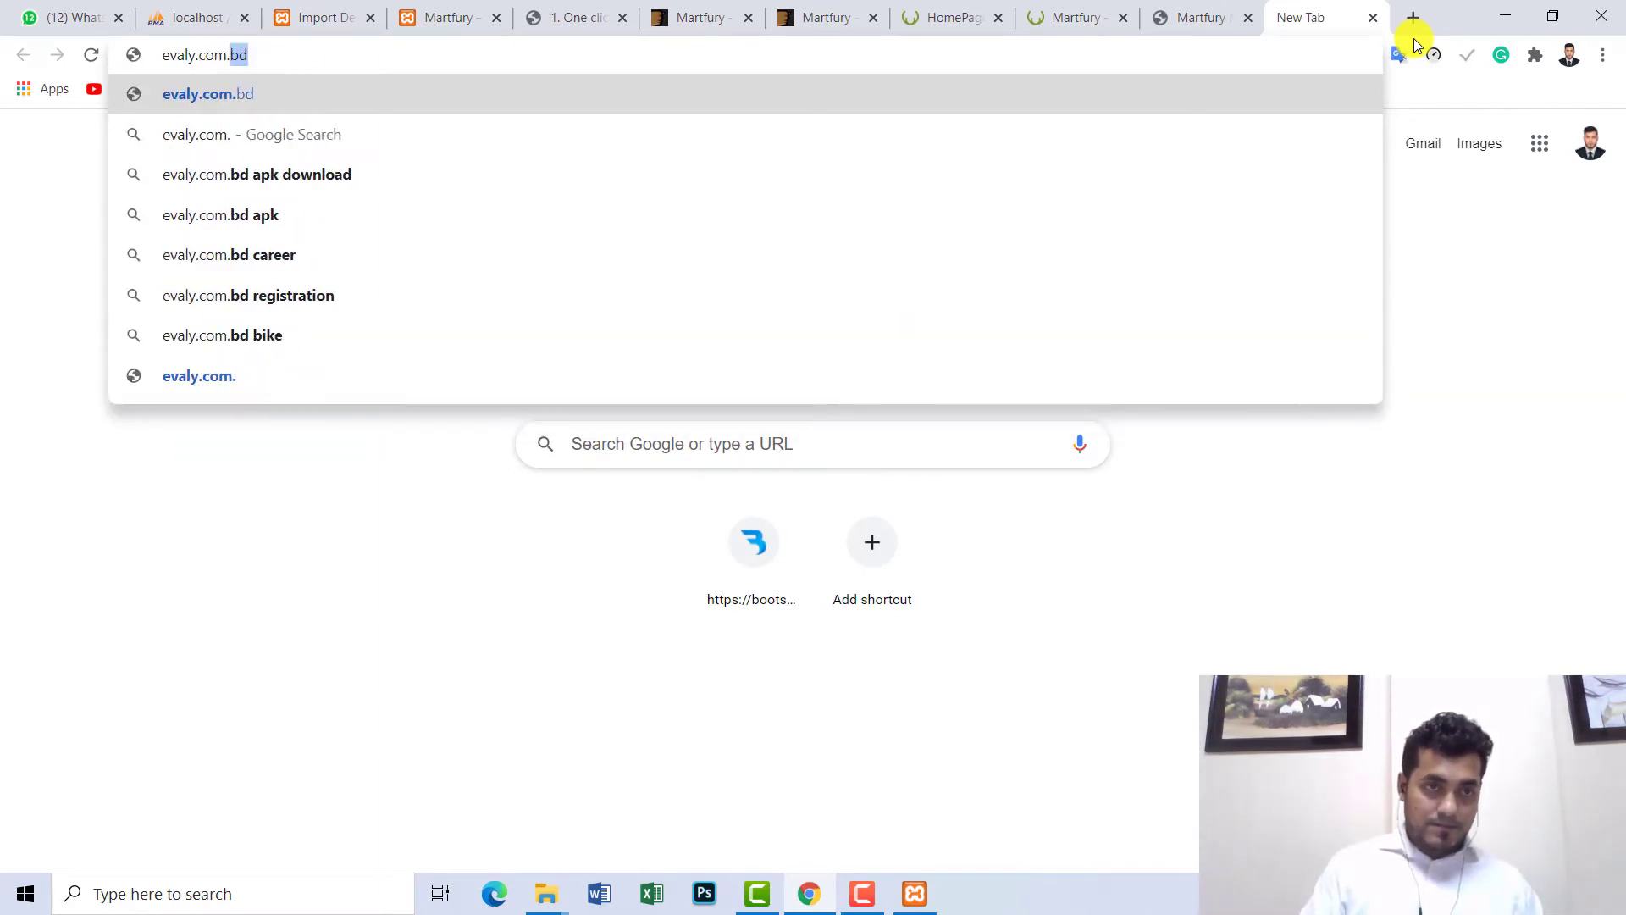
type("bd")
key("Return")
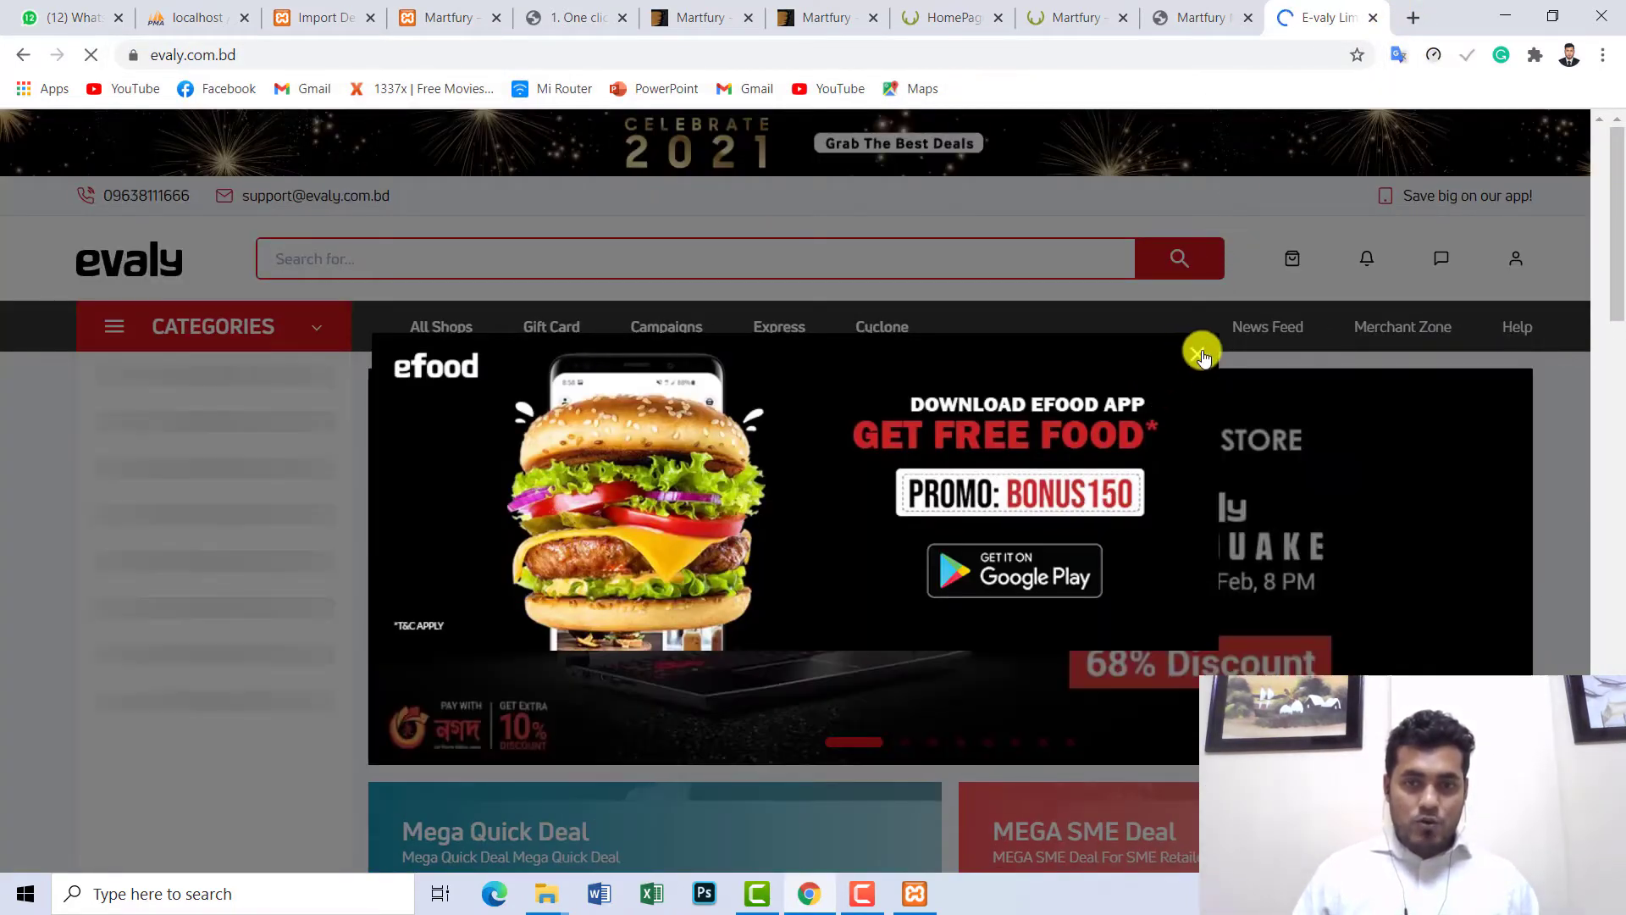
- Dismiss Evaly's efood promo popup and scroll to its Shop by Stores section
left_click(1174, 15)
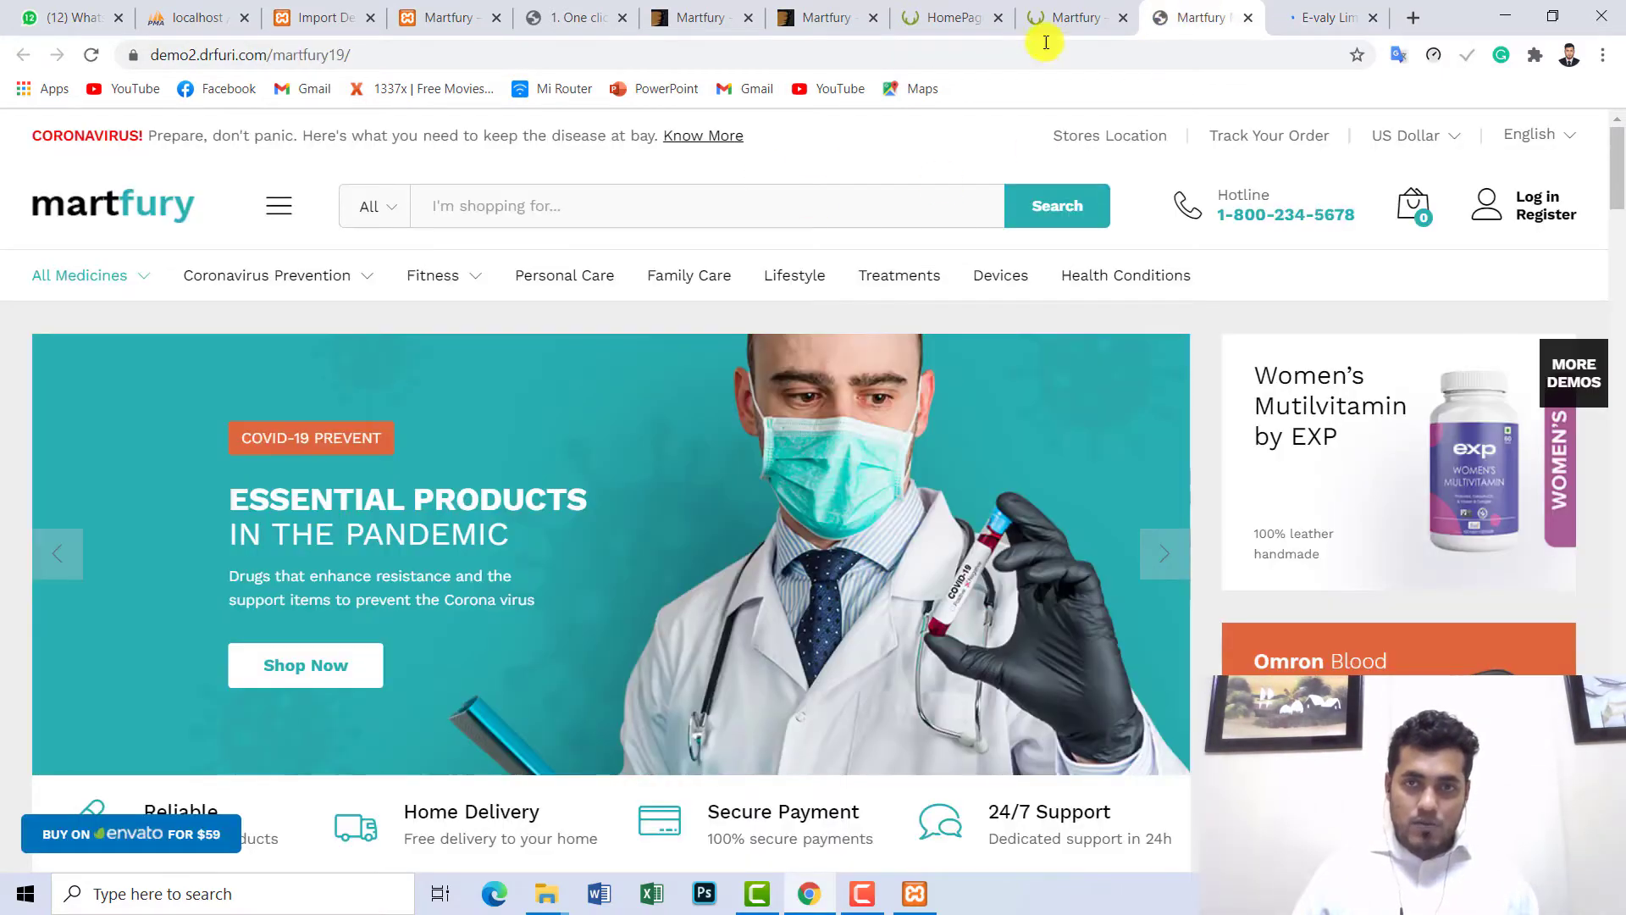
left_click(1029, 13)
left_click(1336, 8)
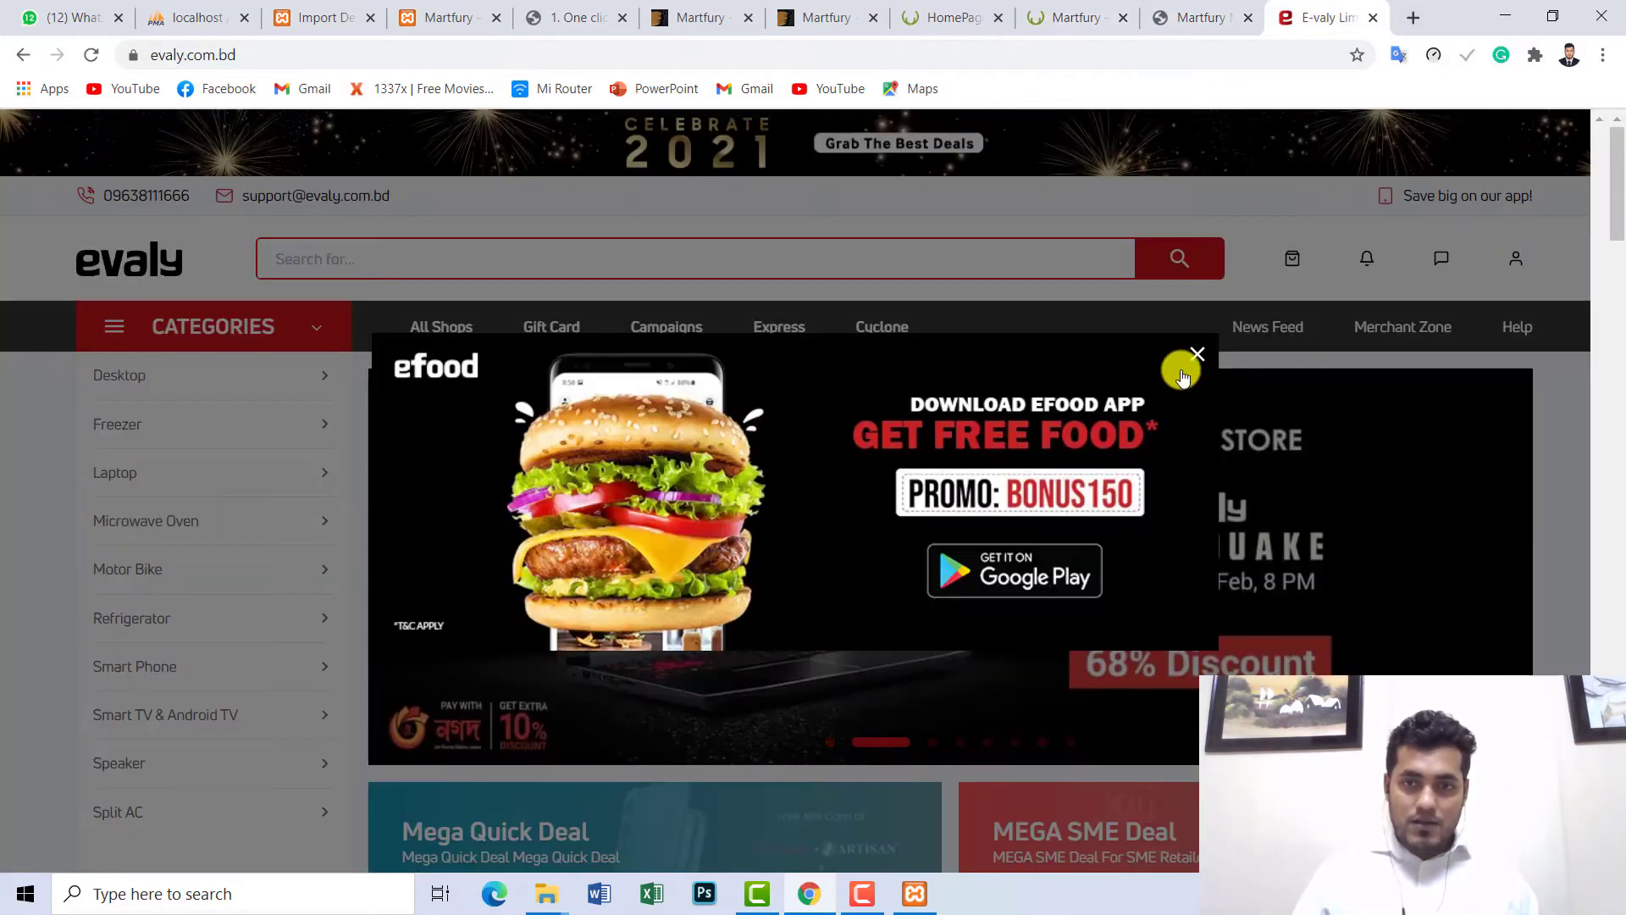
left_click(1196, 354)
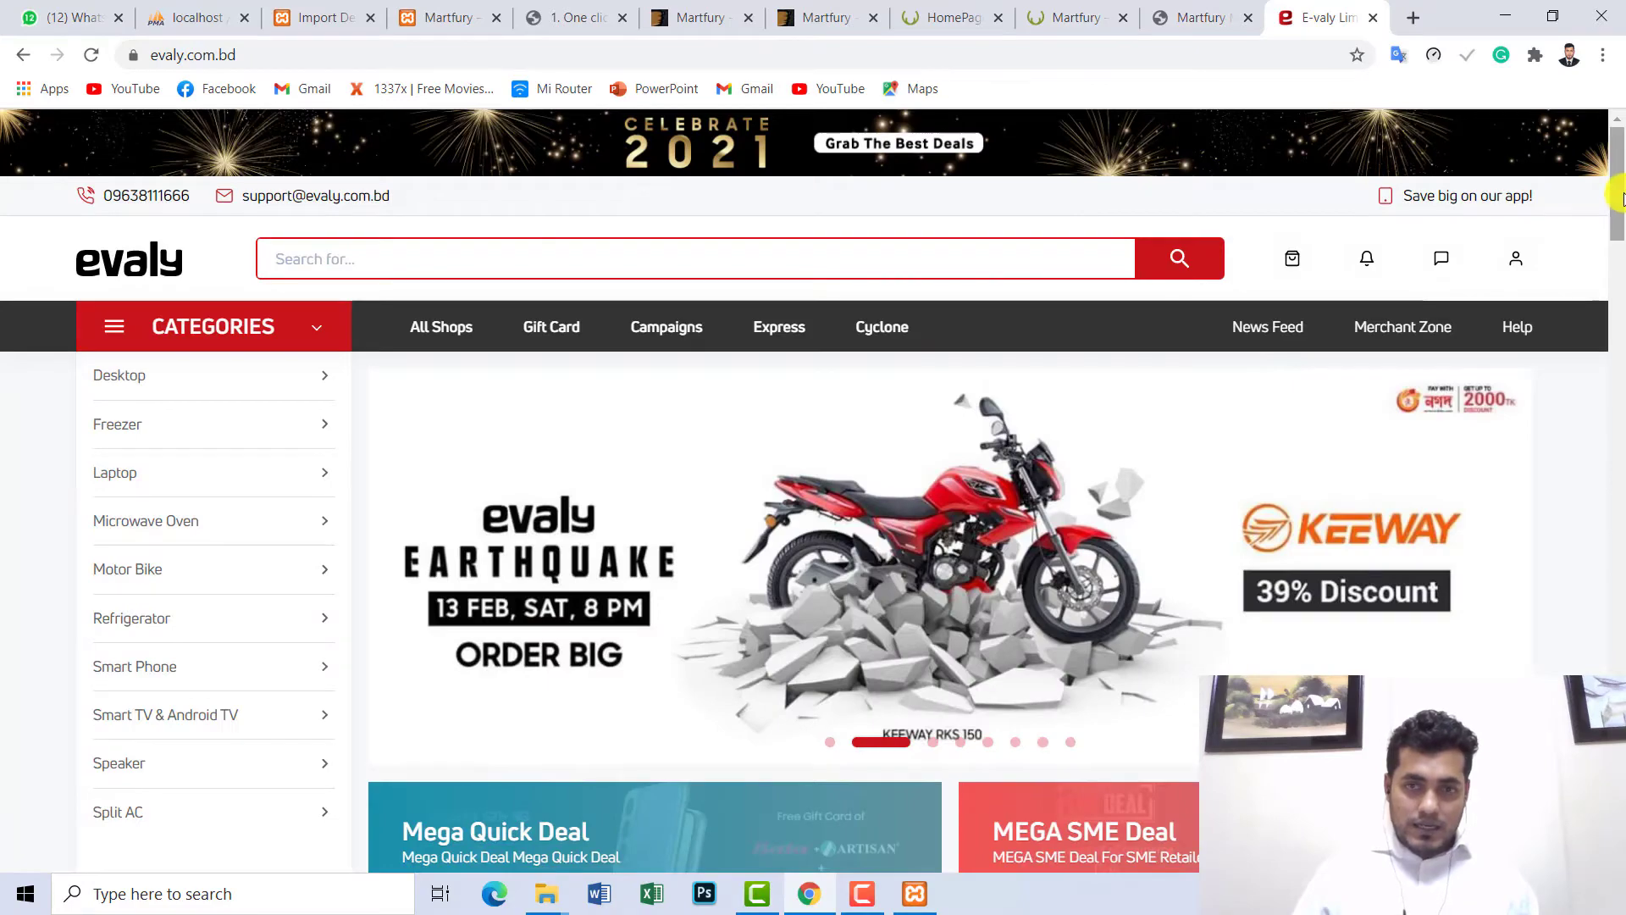
scroll(702, 377, "down", 7)
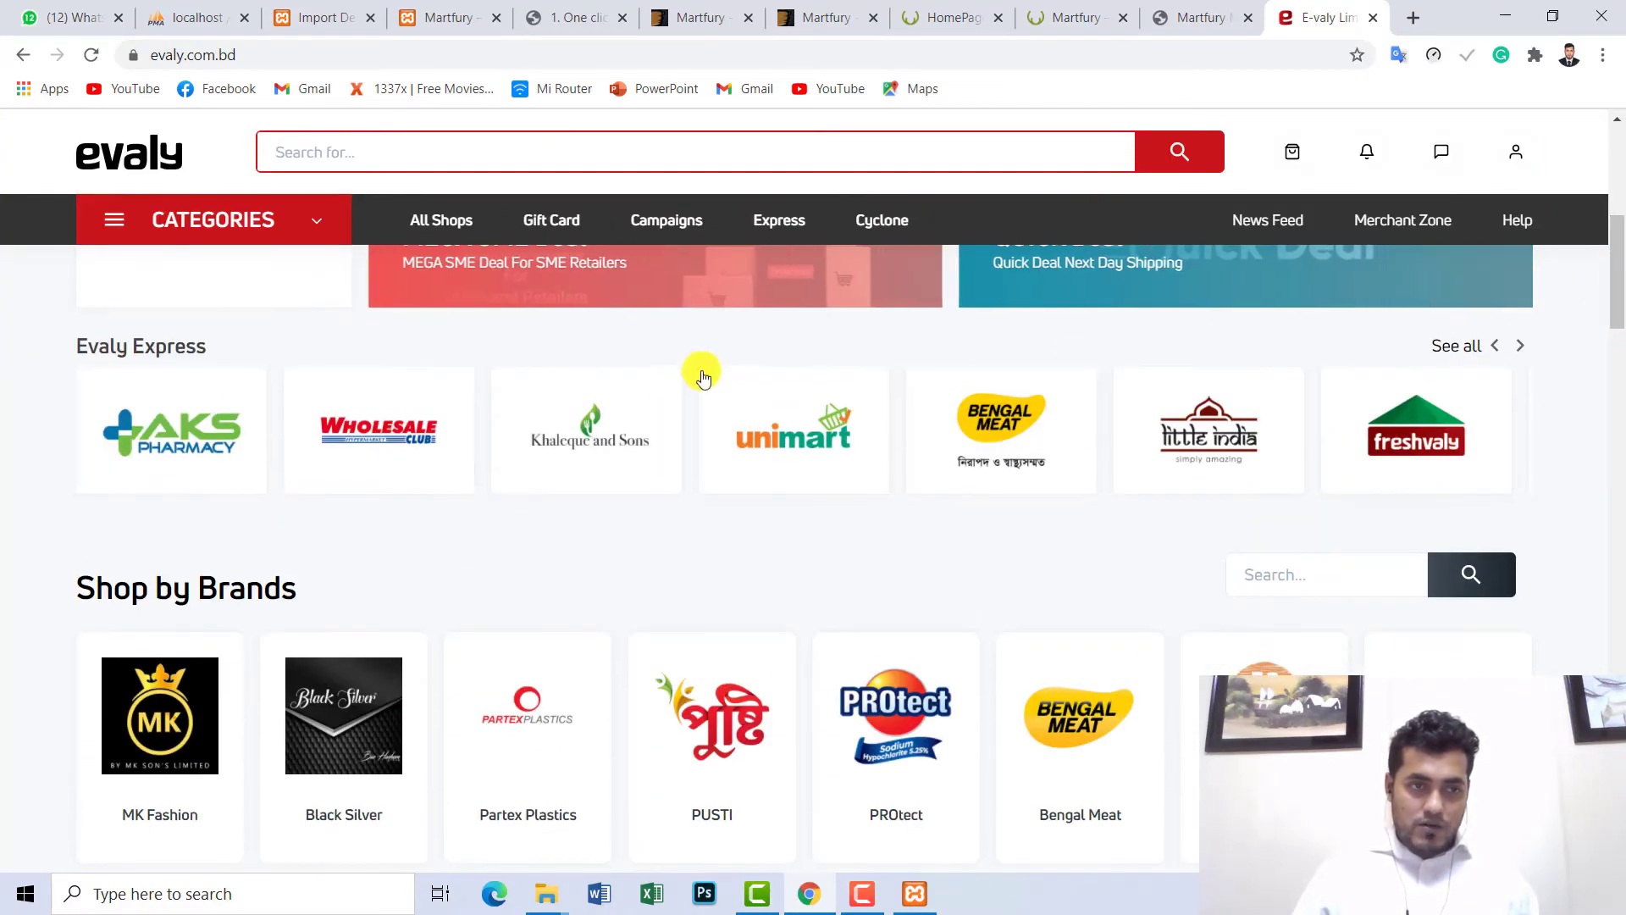
left_click_drag(1618, 280, 1618, 458)
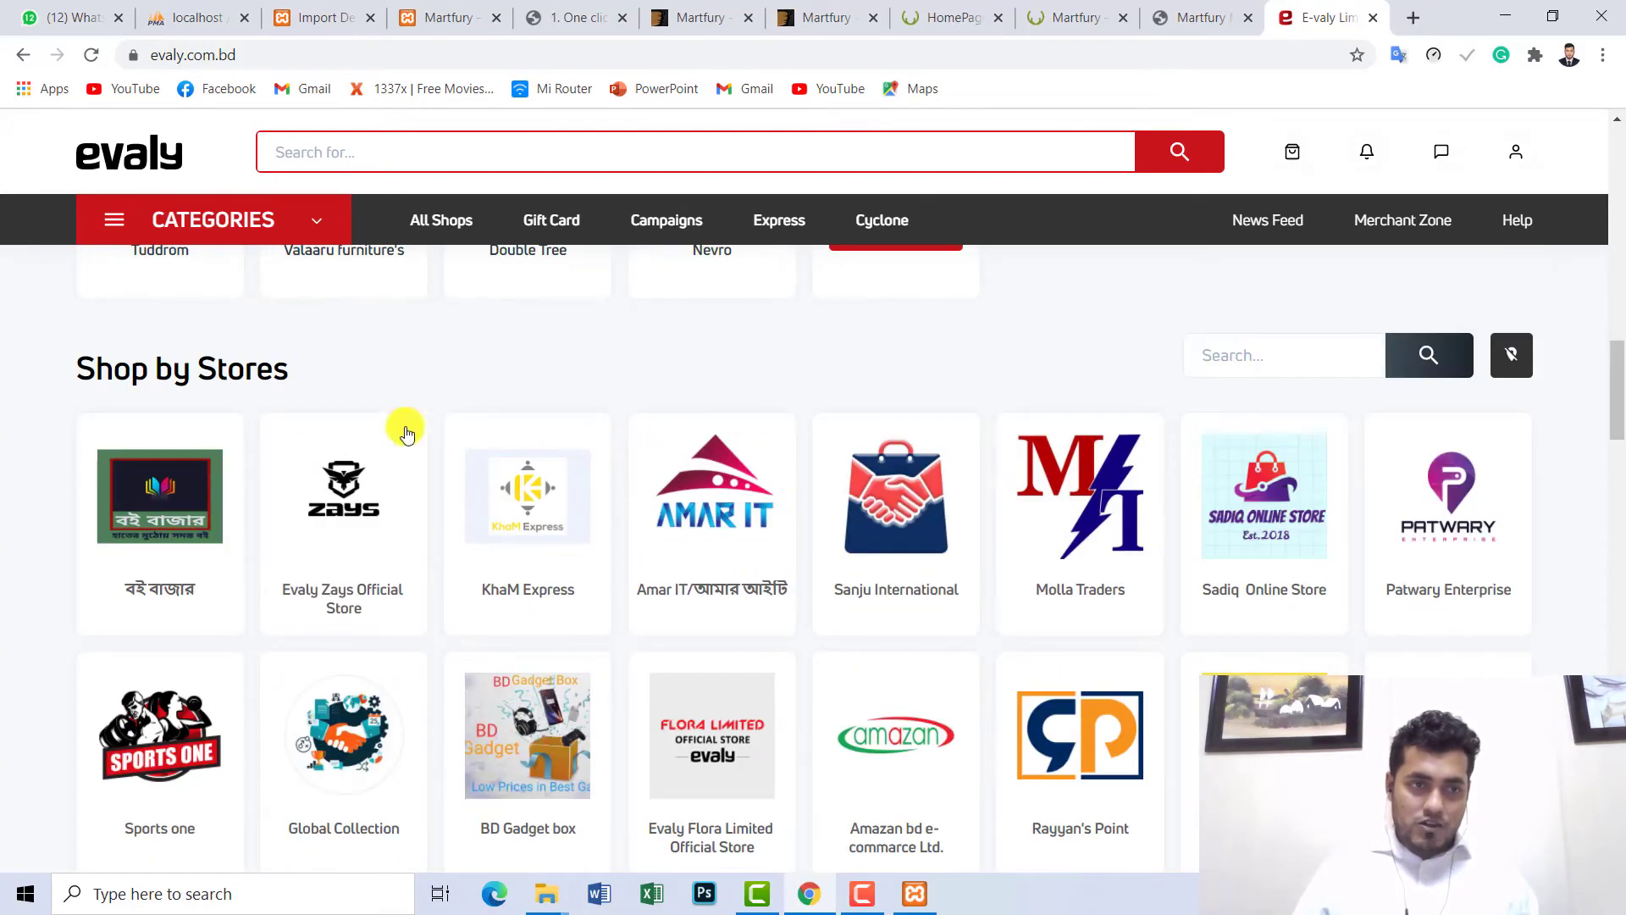
triple_click(95, 367)
- Compare Martfury's Top Categories Of The Month with Evaly's DIY & Outdoor section
left_click(1016, 10)
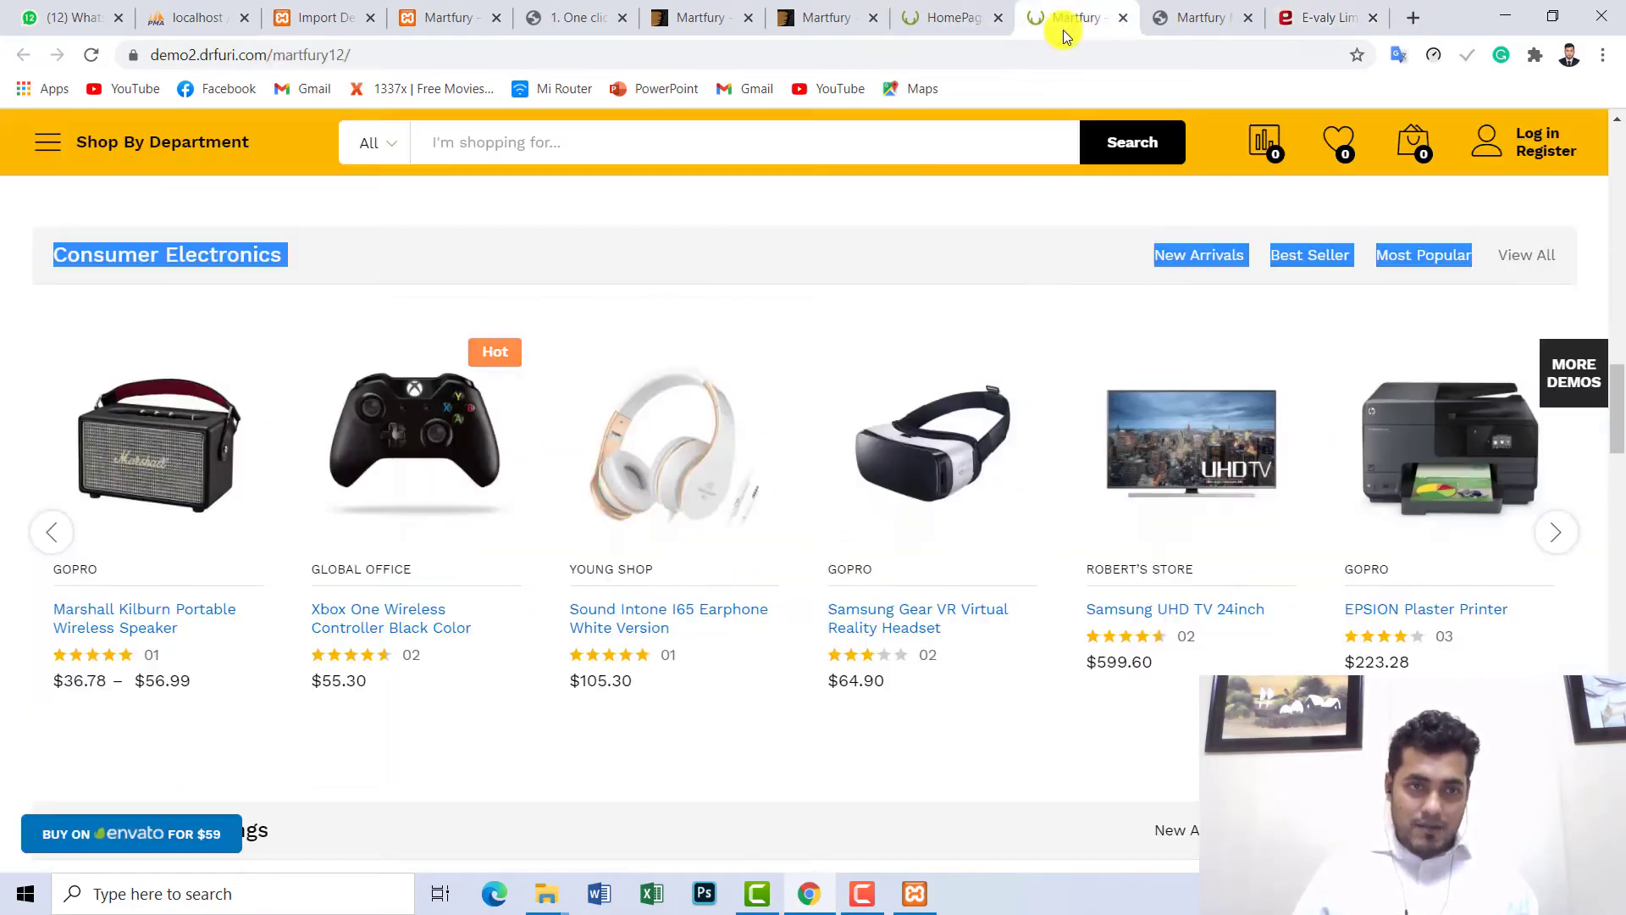
scroll(347, 432, "up", 5)
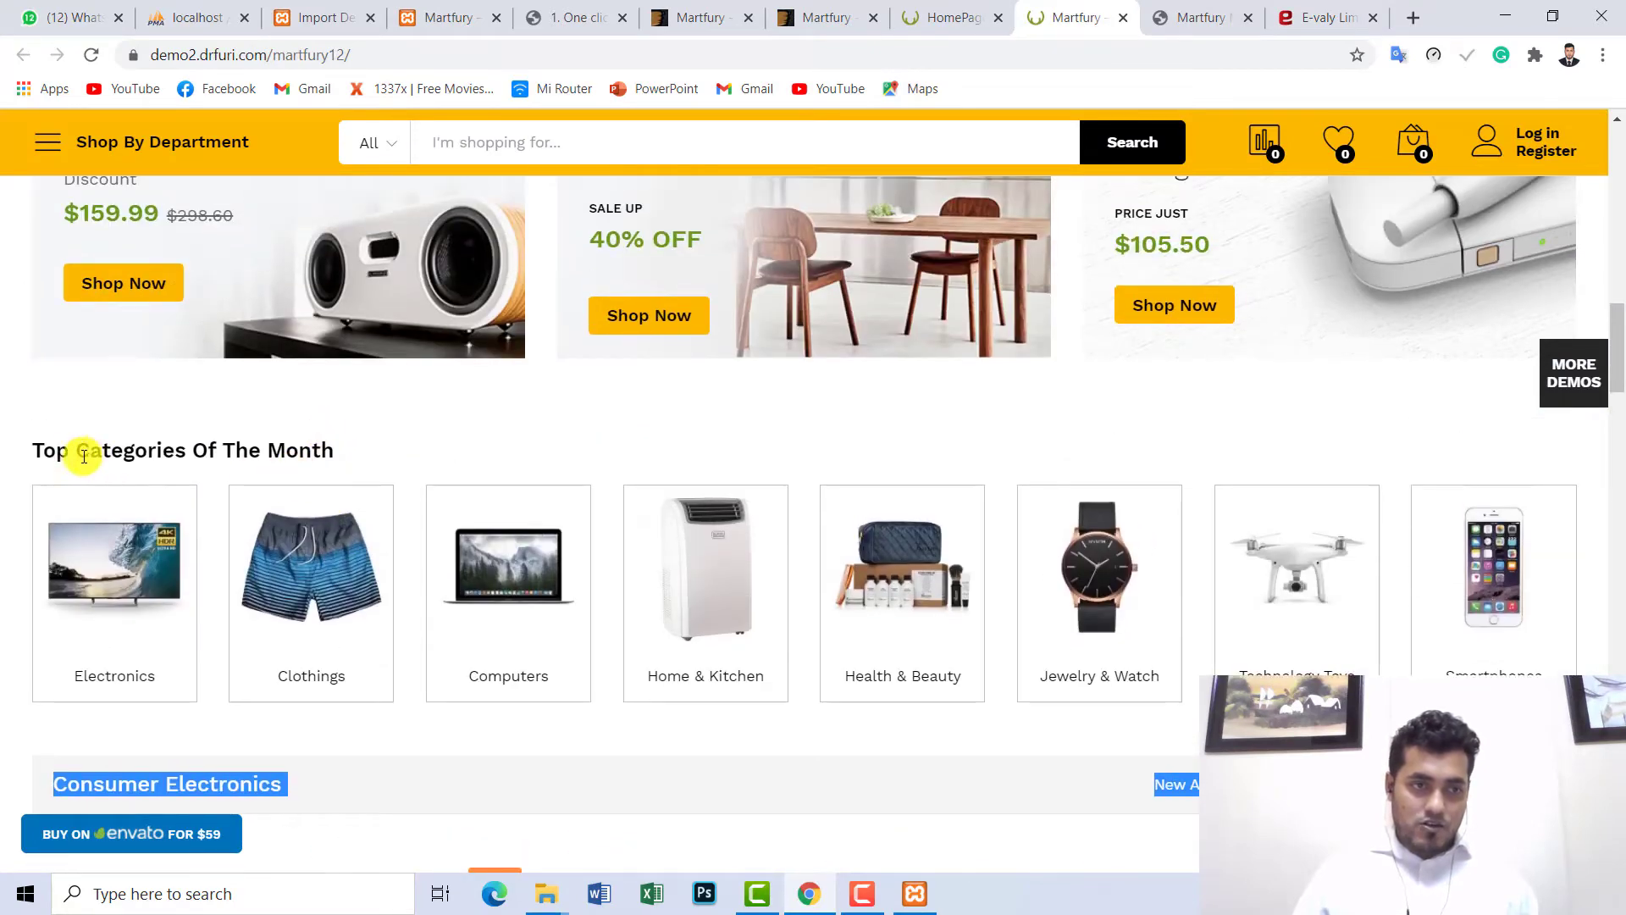
left_click_drag(23, 453, 331, 452)
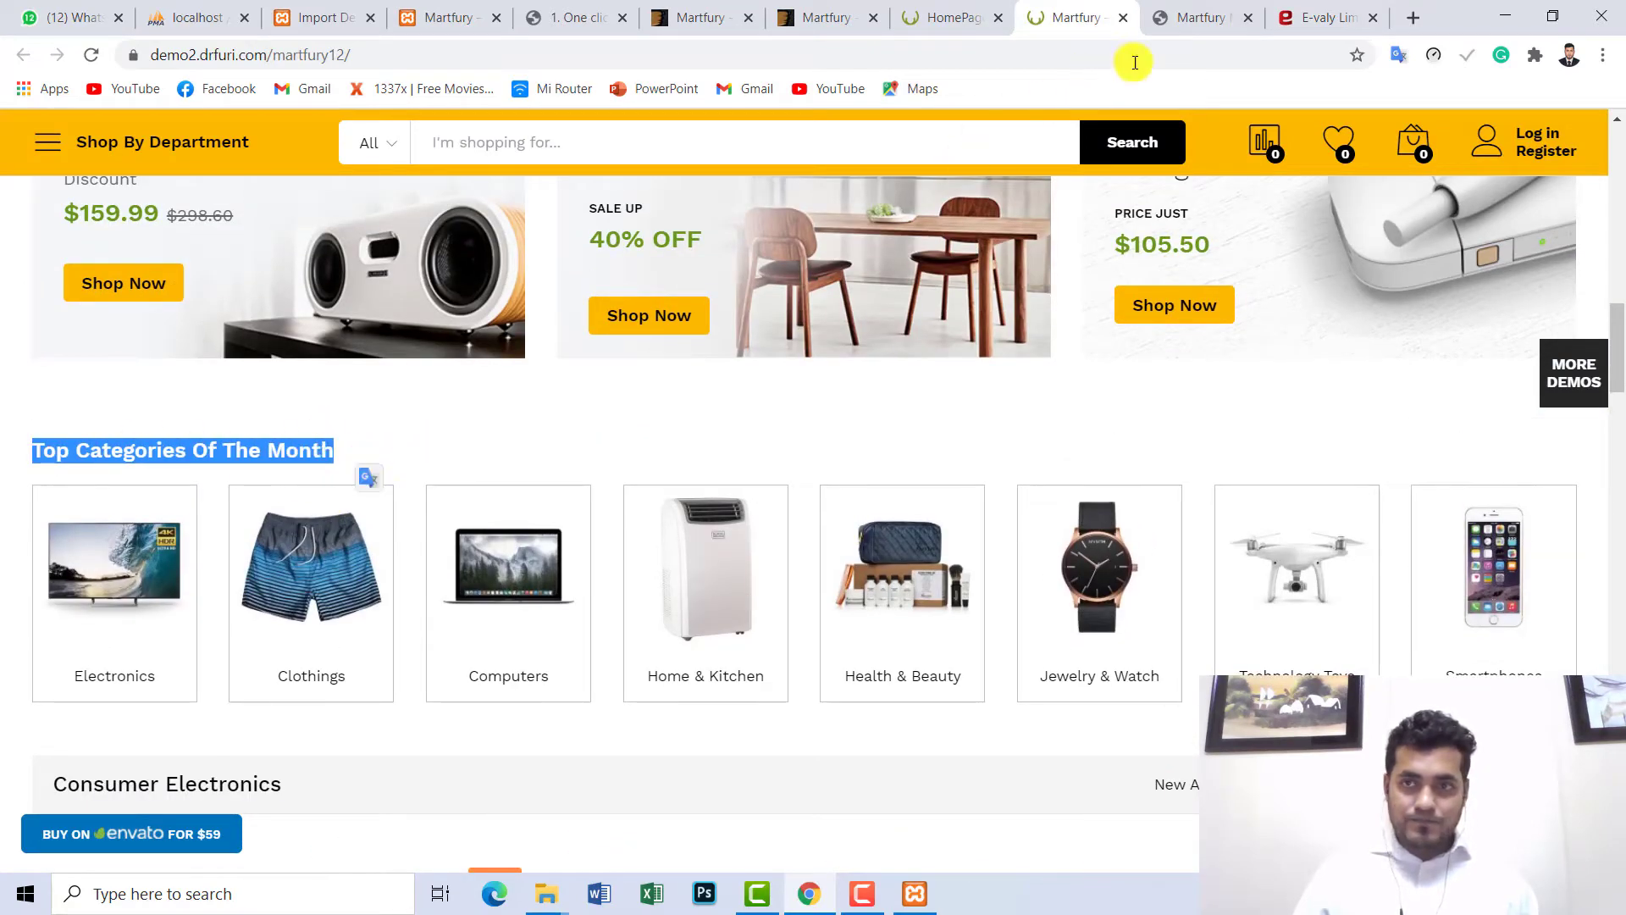
left_click(1293, 9)
left_click_drag(1618, 299, 1619, 614)
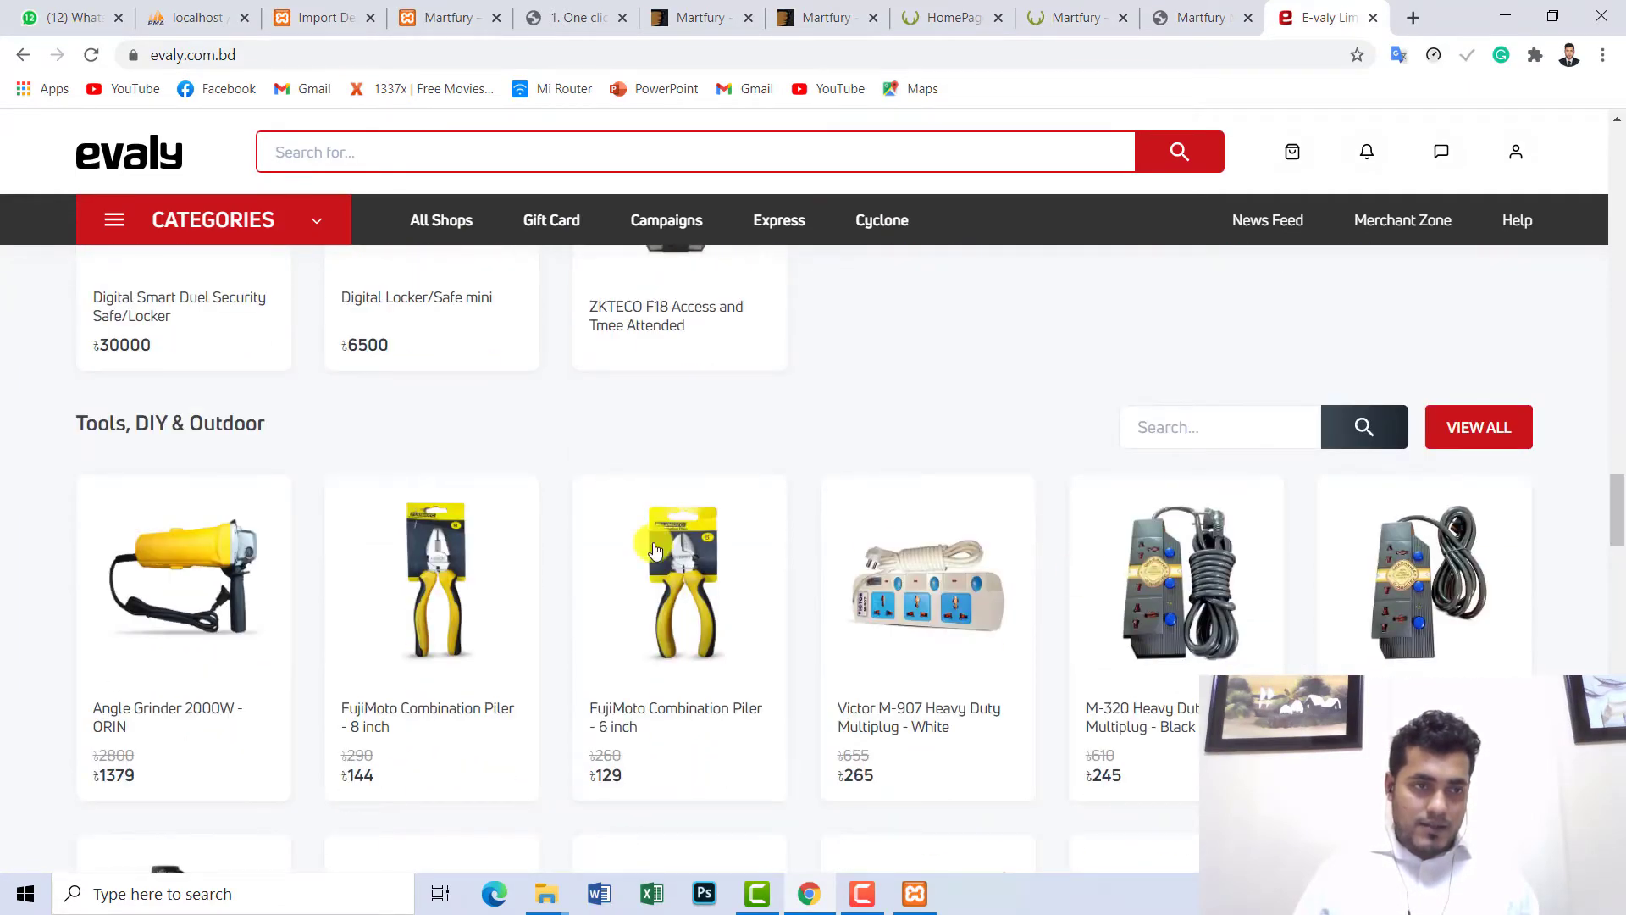
left_click(73, 435)
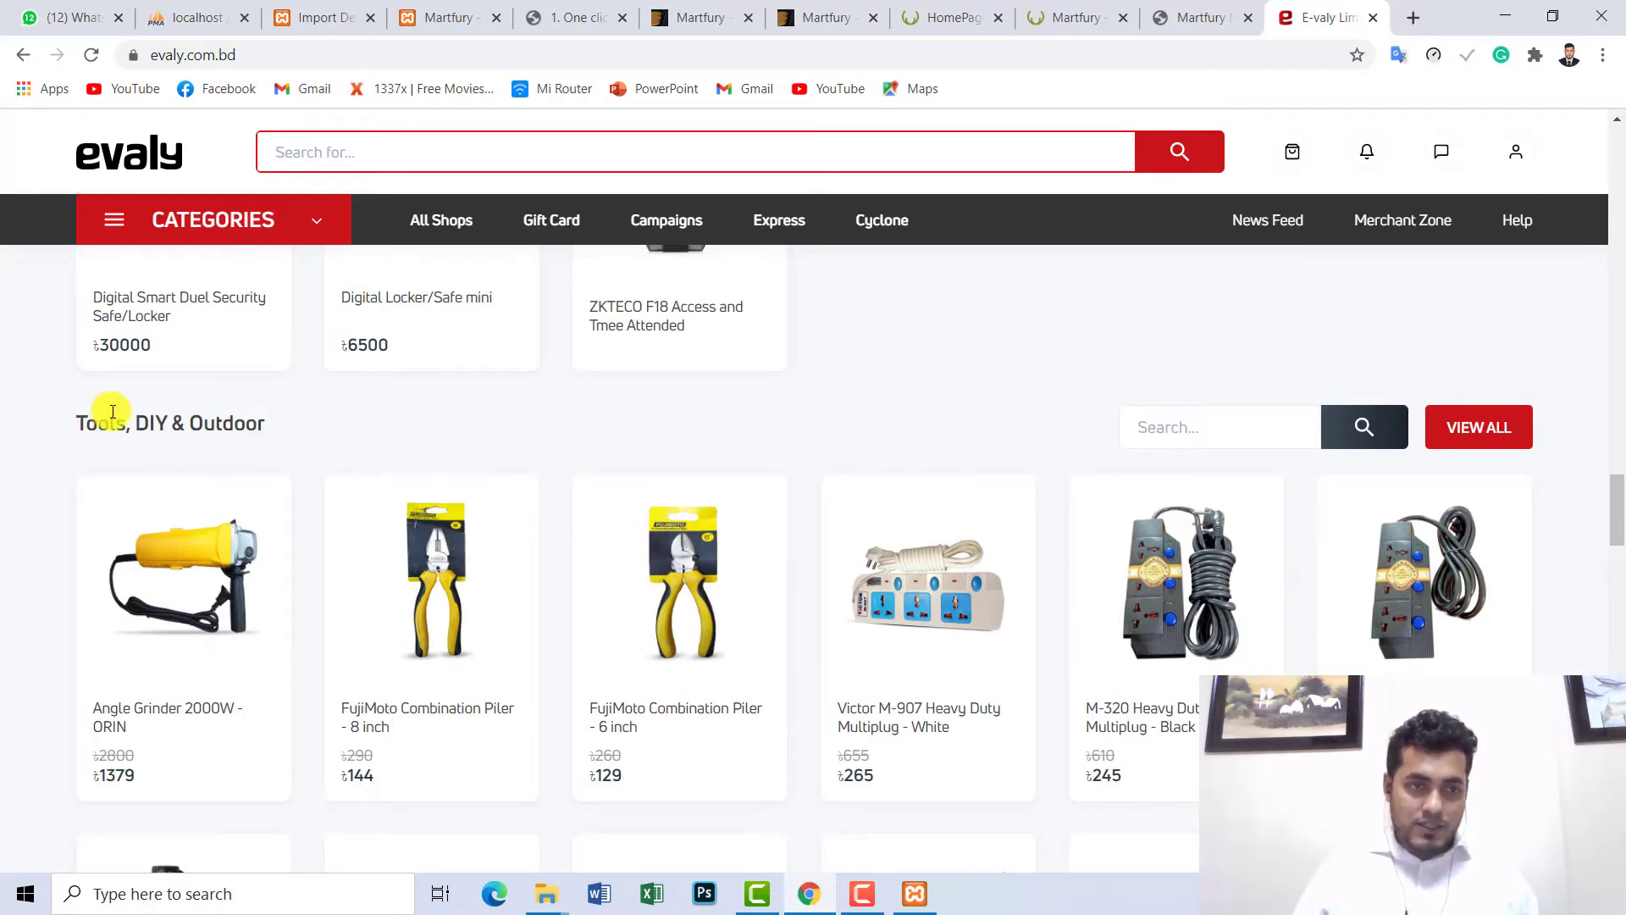
left_click_drag(127, 424, 611, 386)
- Return to the Martfury electronics demo and review its Consumer Electronics row
left_click(1140, 25)
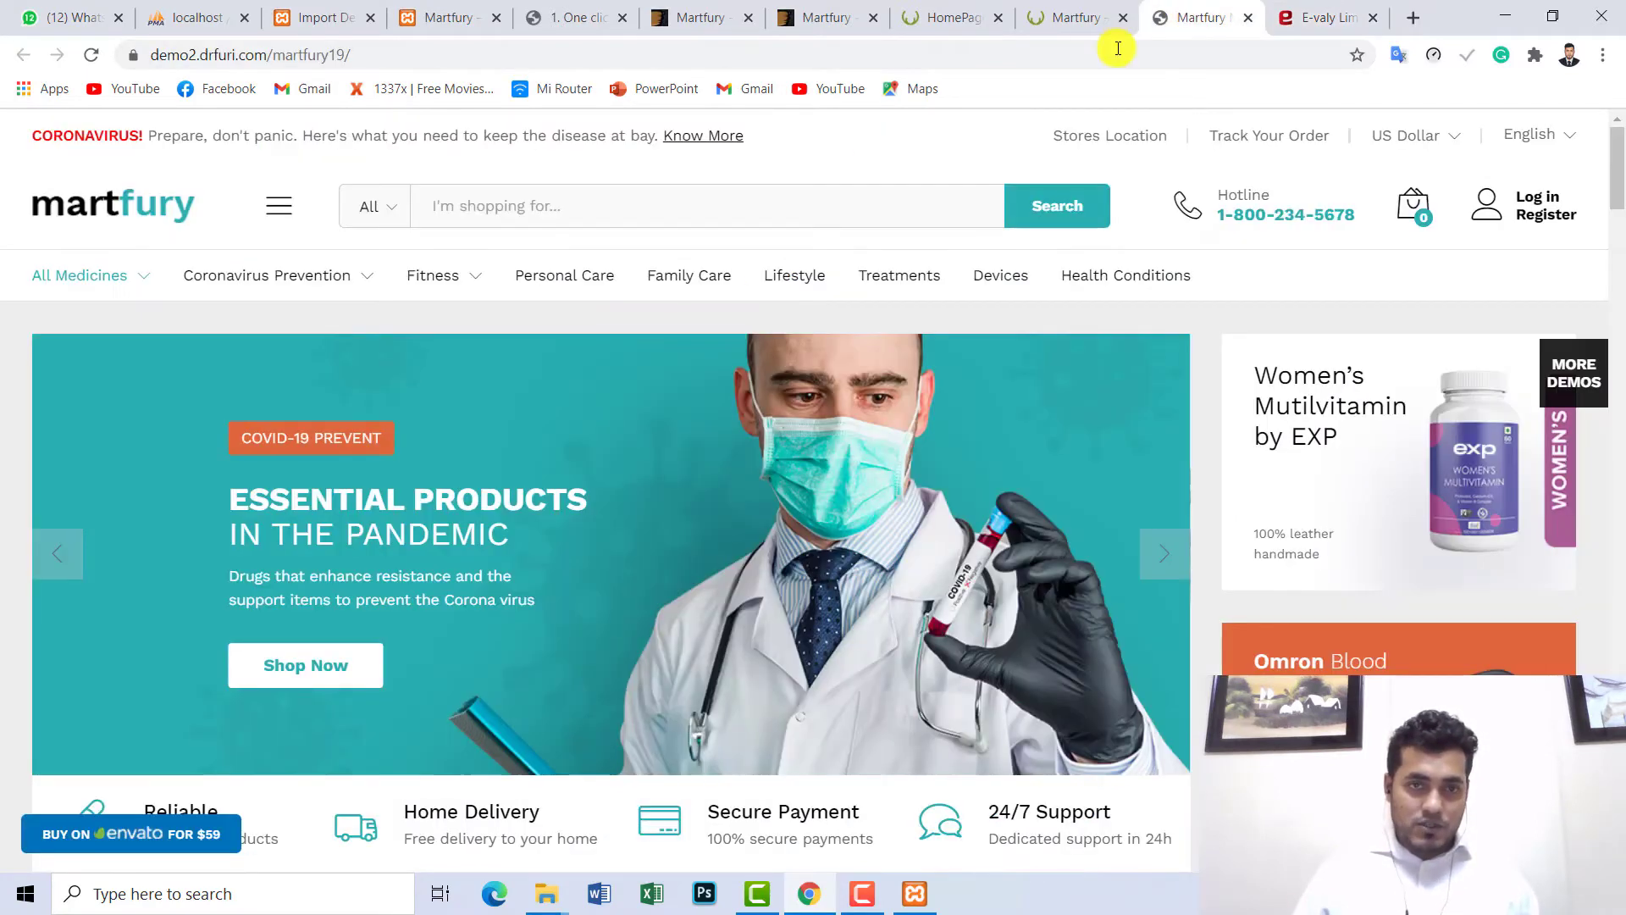
left_click(1051, 17)
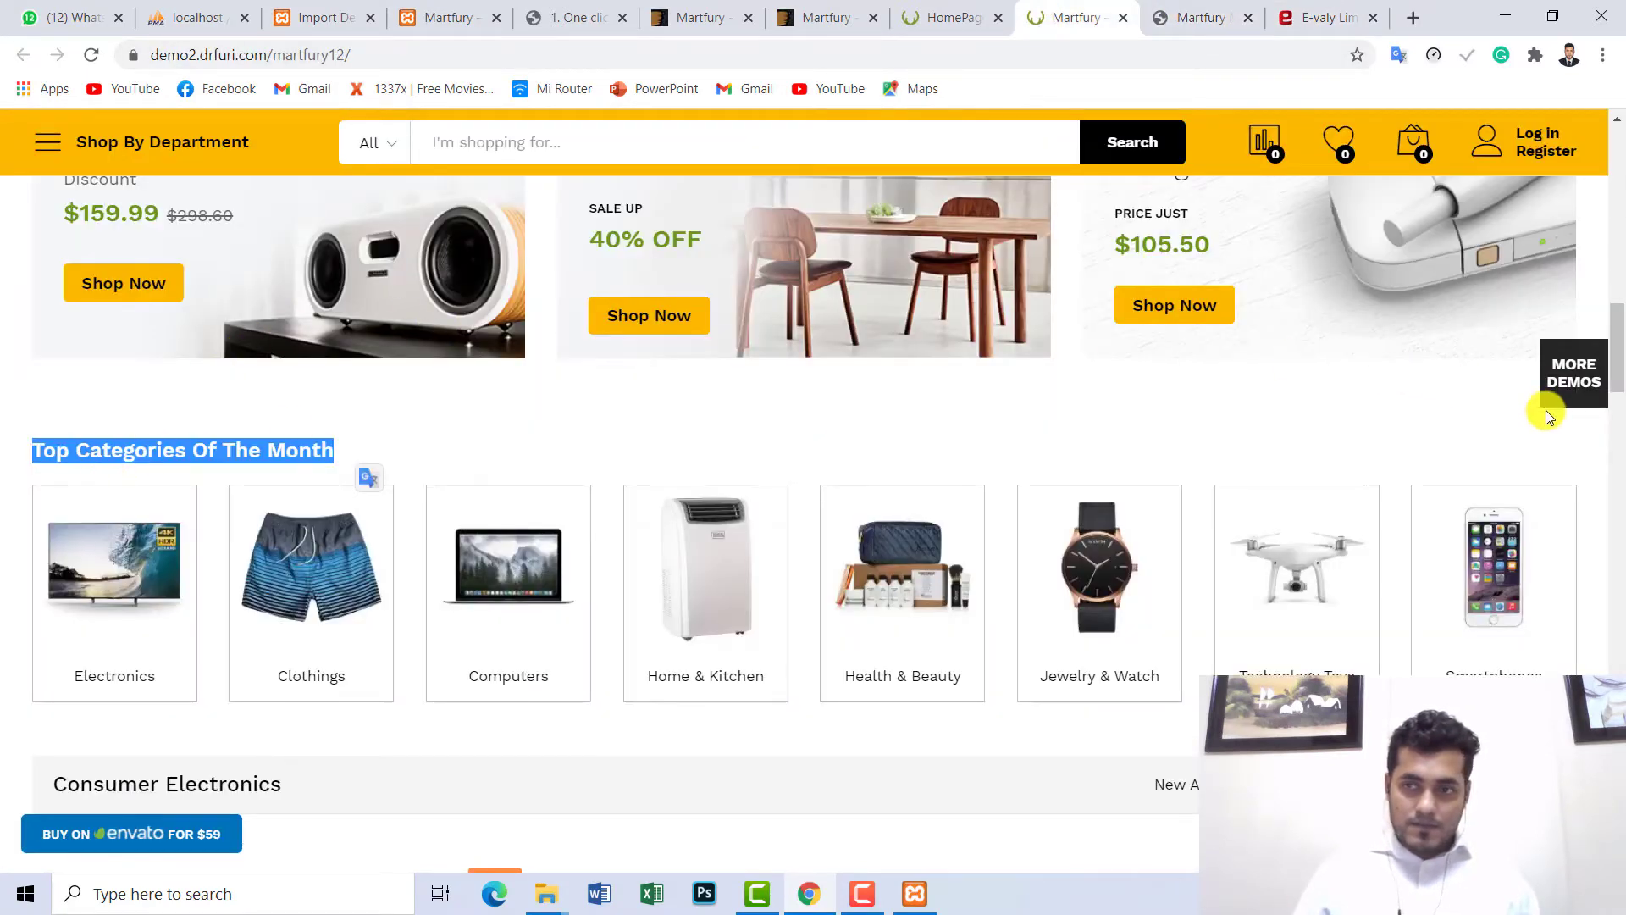
scroll(1618, 386, "down", 6)
scroll(449, 402, "up", 1)
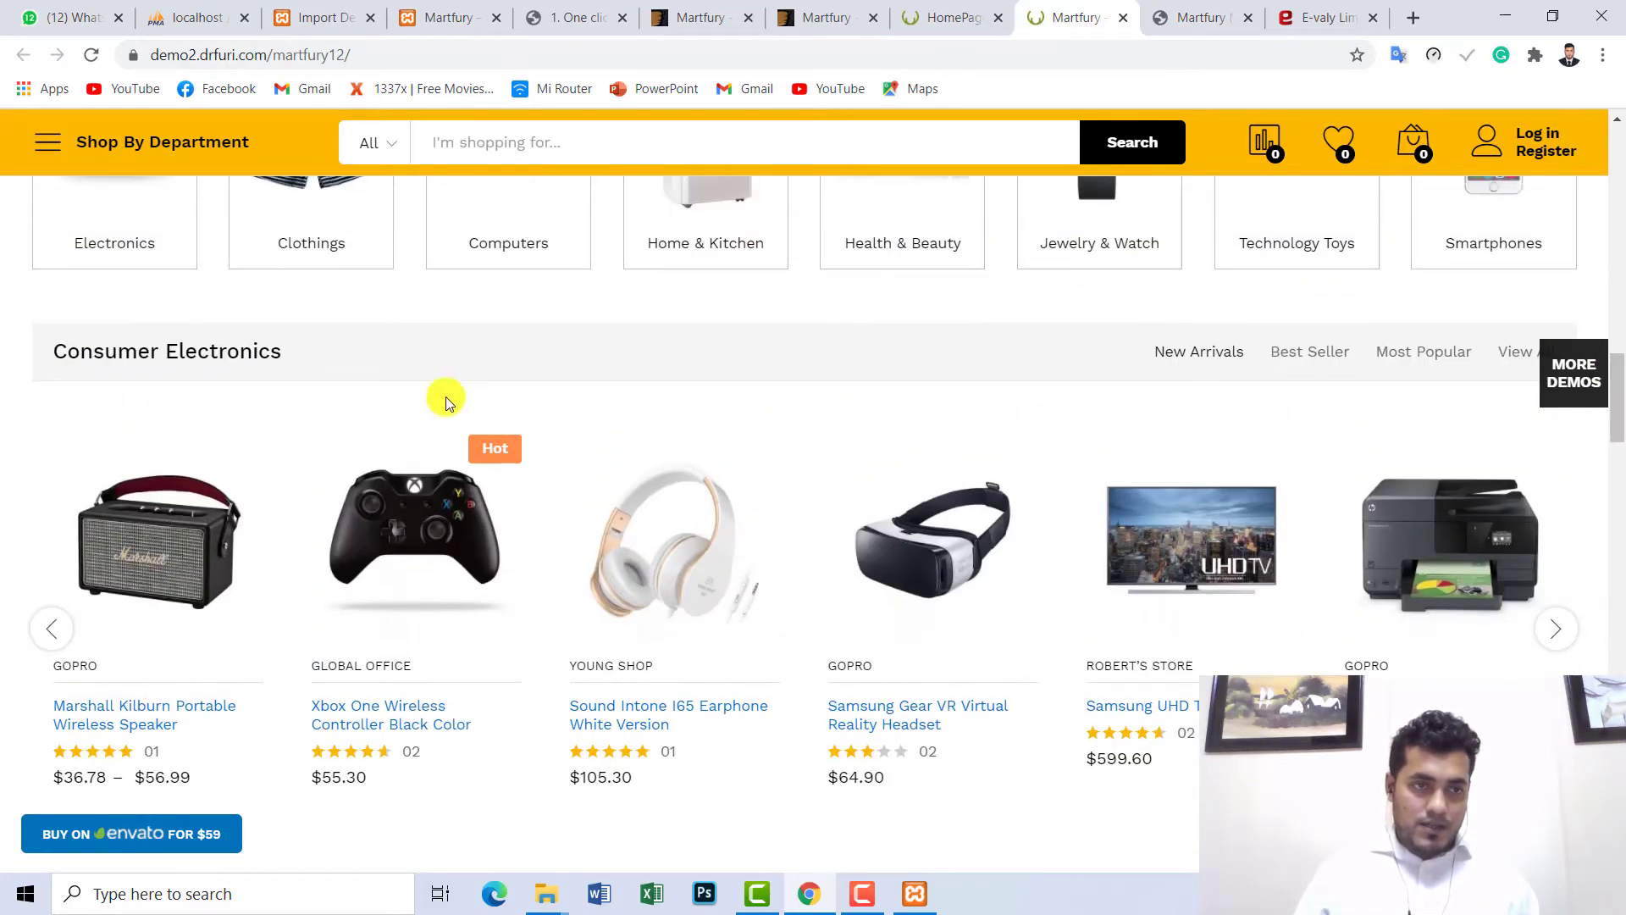
left_click_drag(293, 356, 62, 338)
left_click(145, 353)
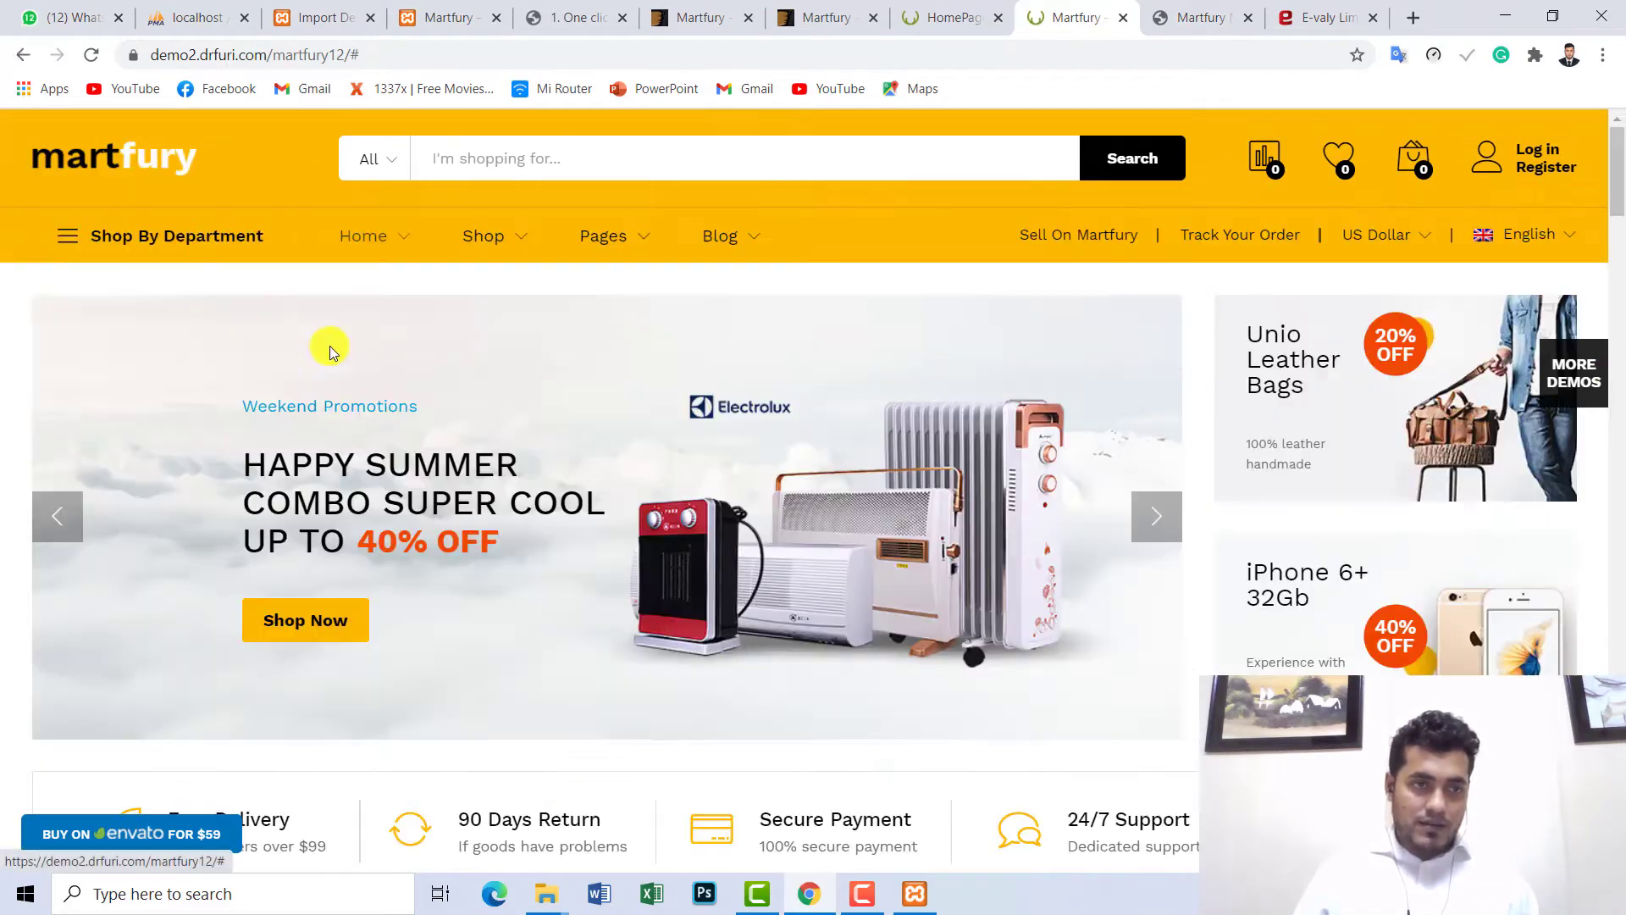
- Switch to Evaly and look over its Digital Goods section
scroll(983, 373, "down", 10)
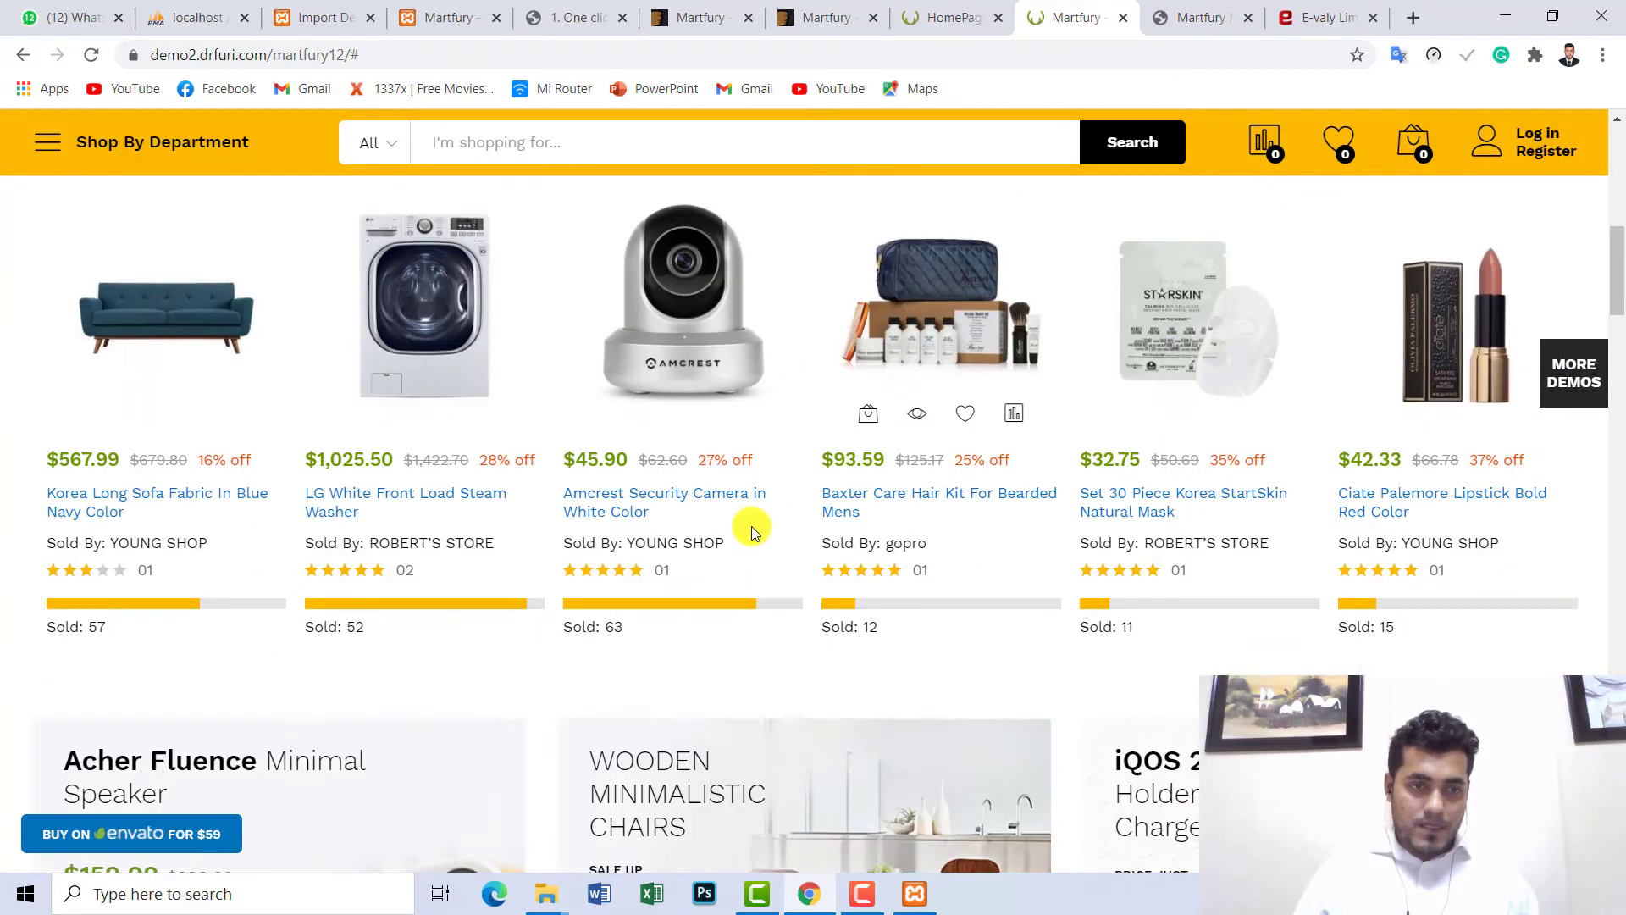
scroll(1618, 436, "down", 5)
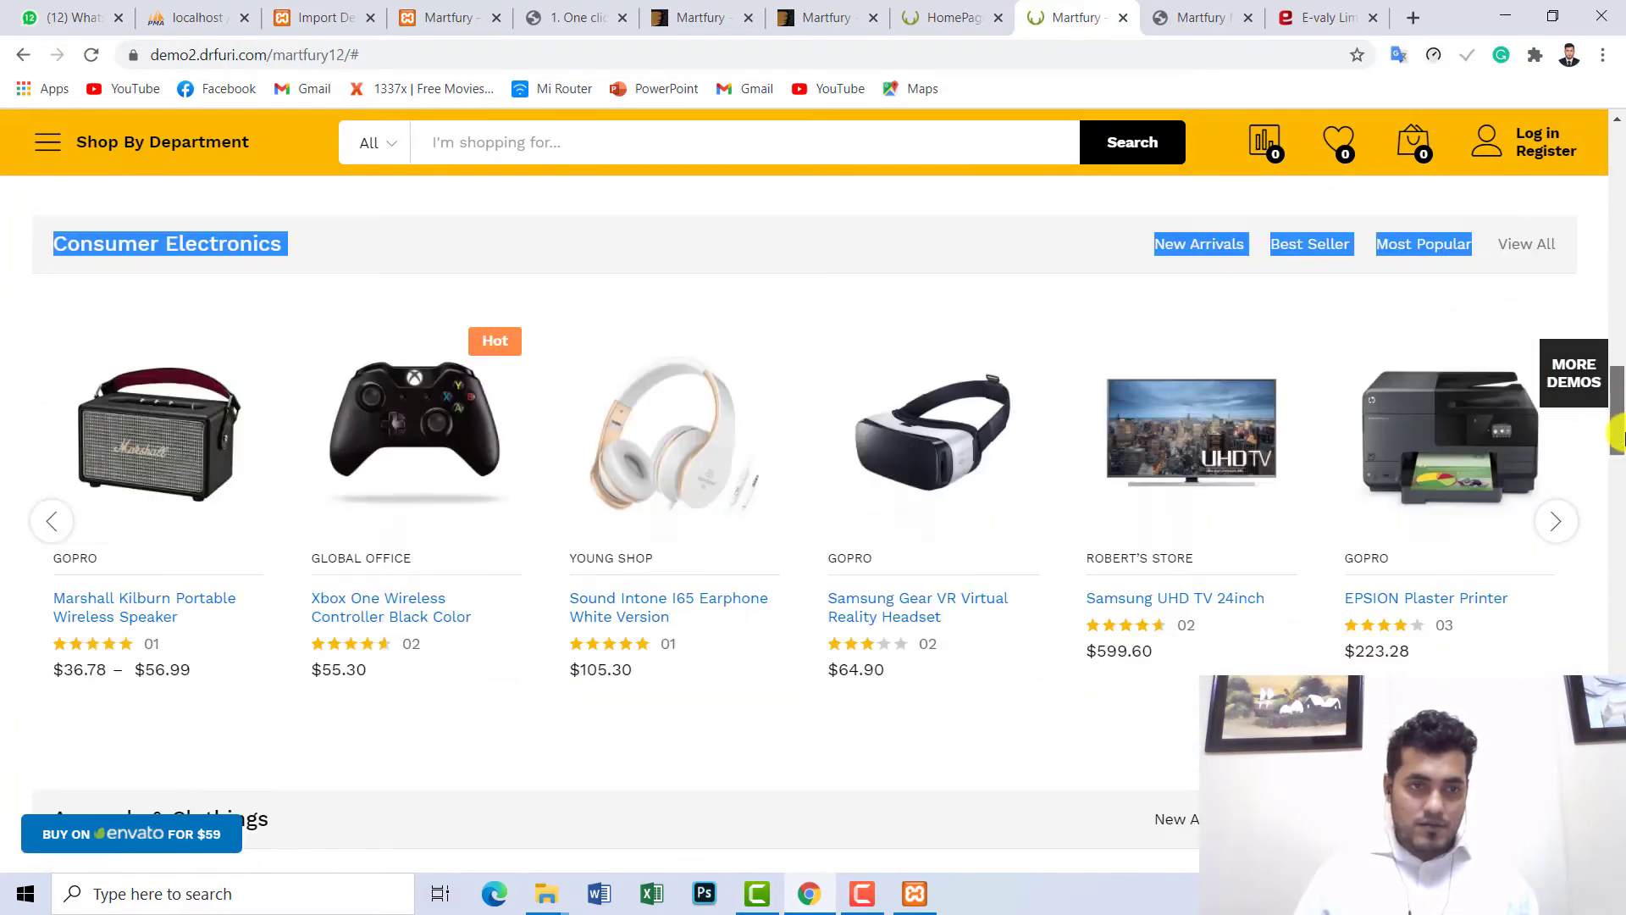
left_click(348, 248)
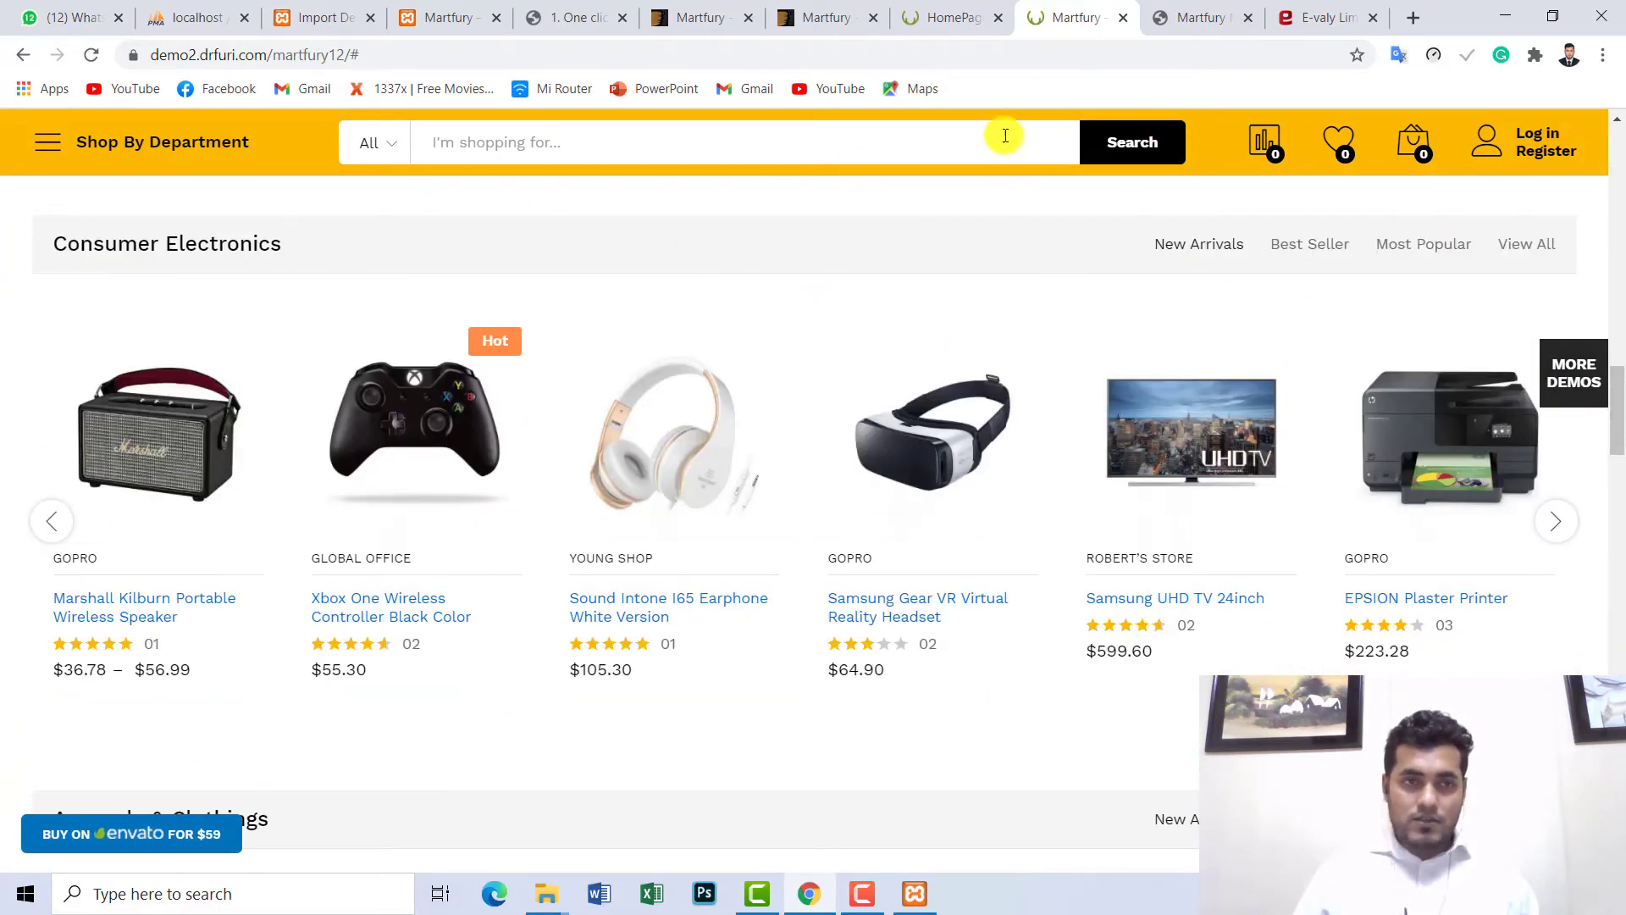
left_click(1315, 20)
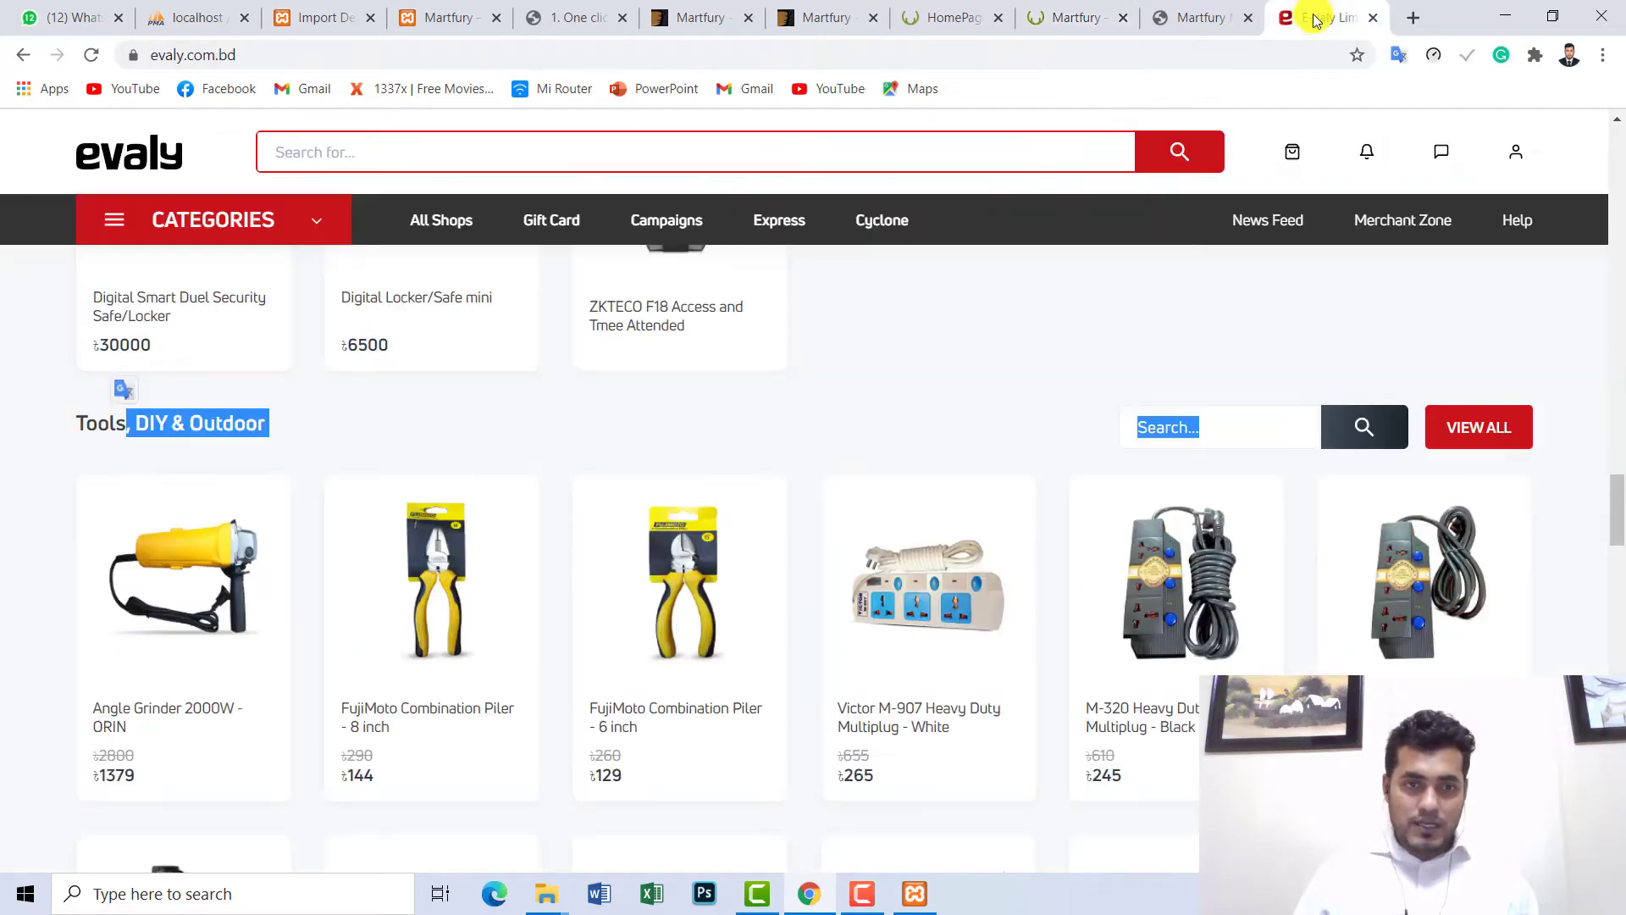
left_click(435, 446)
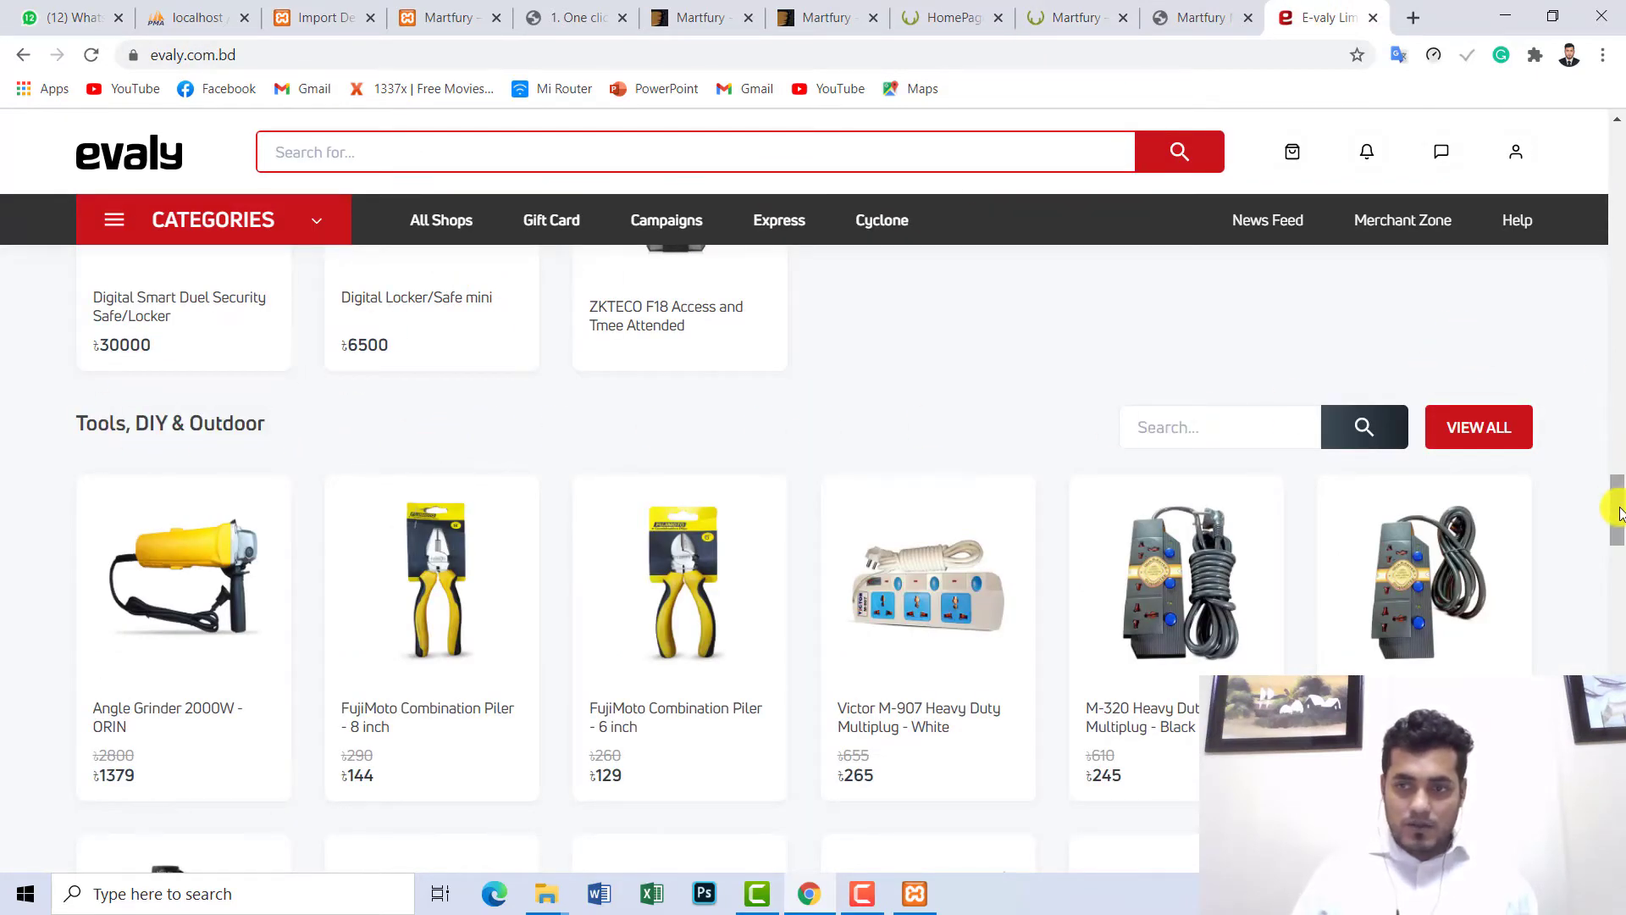
scroll(1620, 512, "down", 14)
scroll(1613, 538, "up", 5)
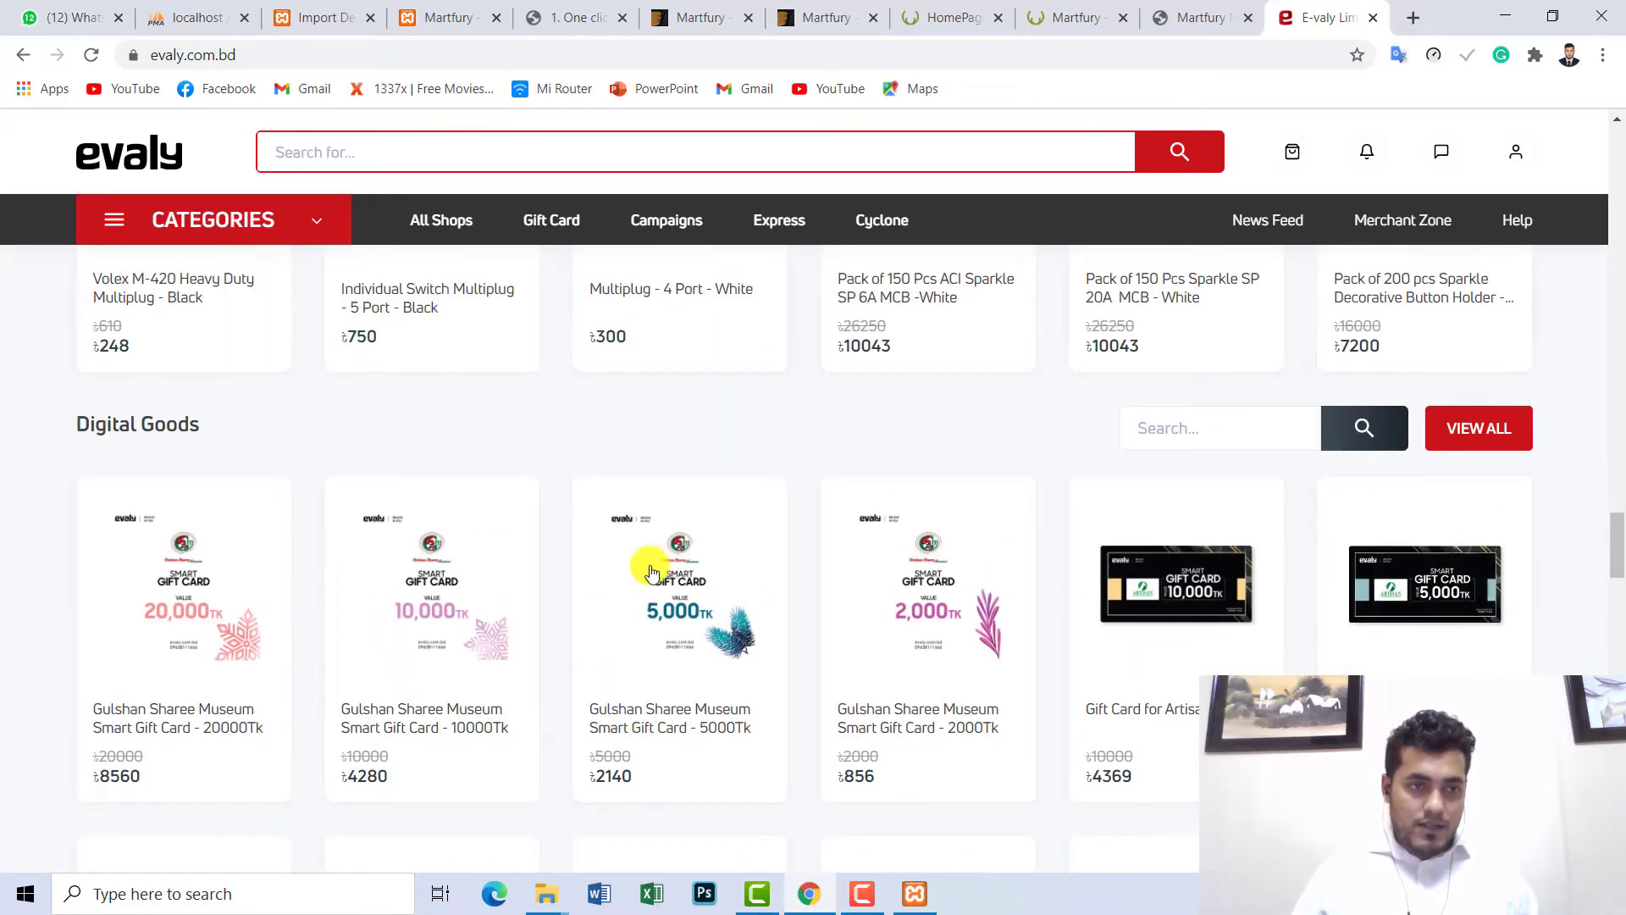
left_click_drag(218, 428, 108, 434)
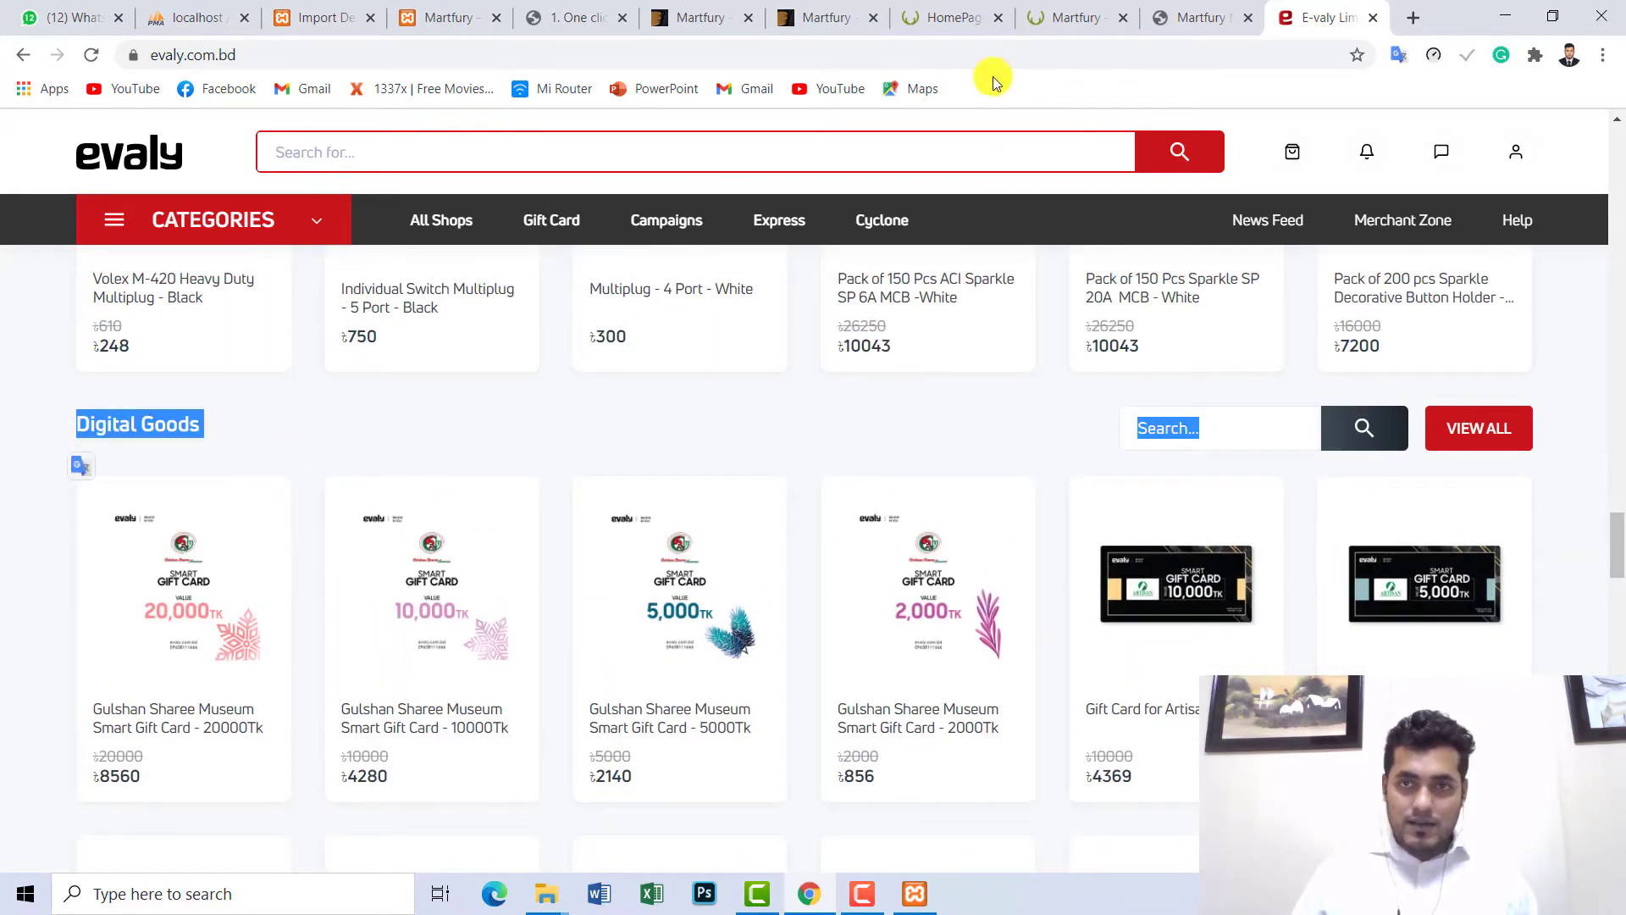
- Compare Martfury's Apparels & Clothings row with Evaly, then return to the Martfury demo homepage
left_click(1082, 11)
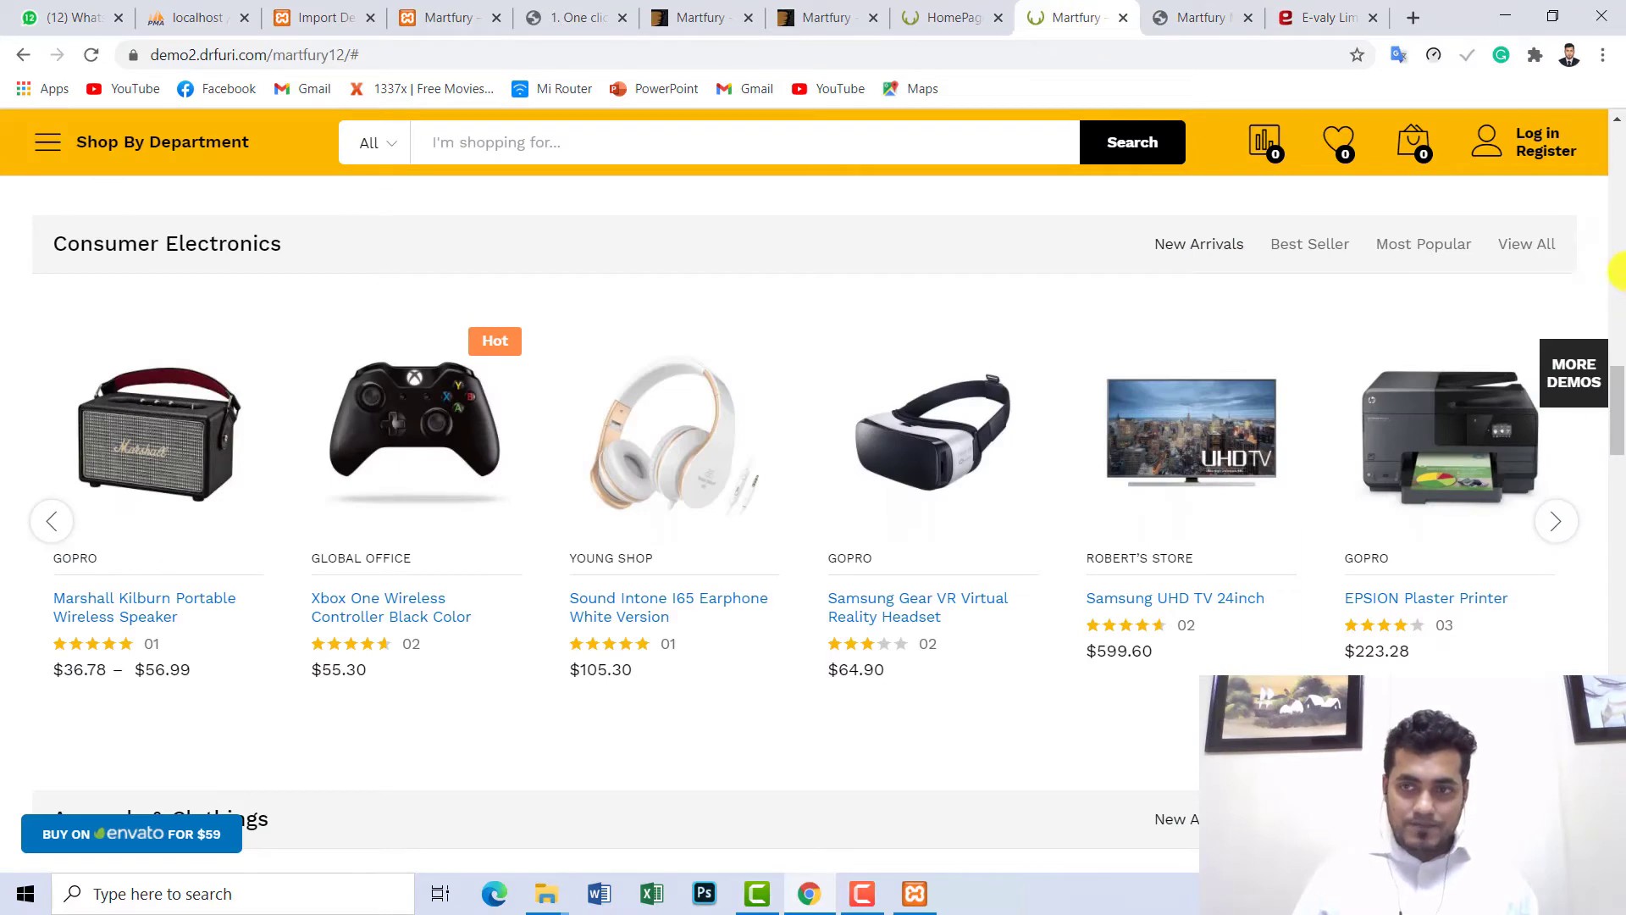
left_click_drag(1619, 385, 1618, 475)
left_click_drag(279, 268, 122, 270)
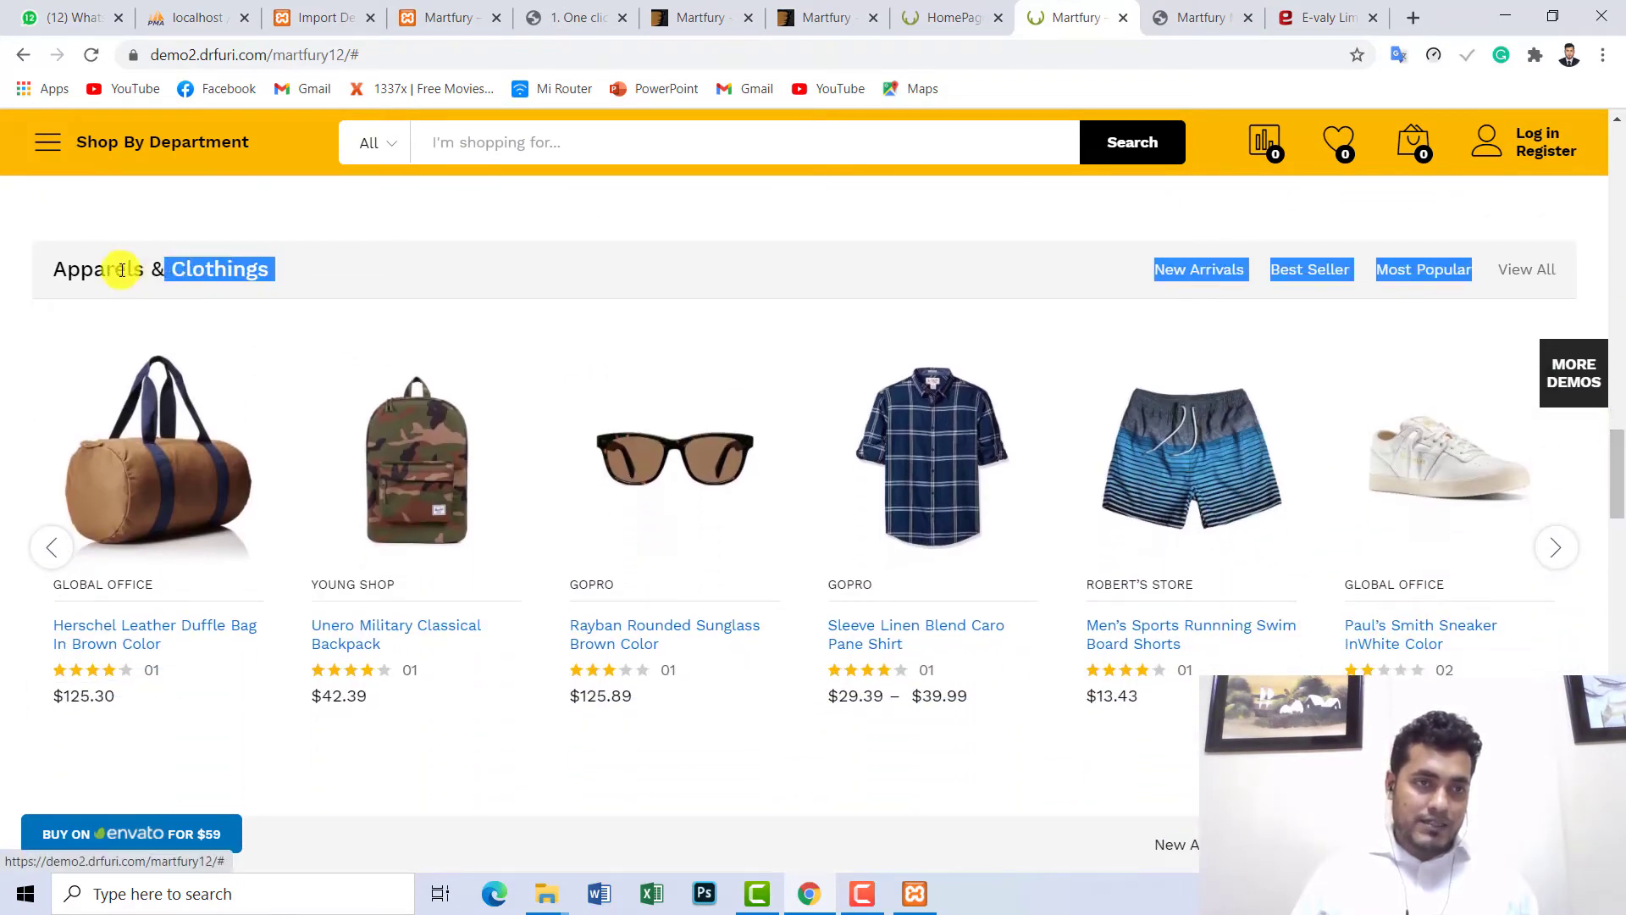
left_click(286, 278)
left_click(1333, 11)
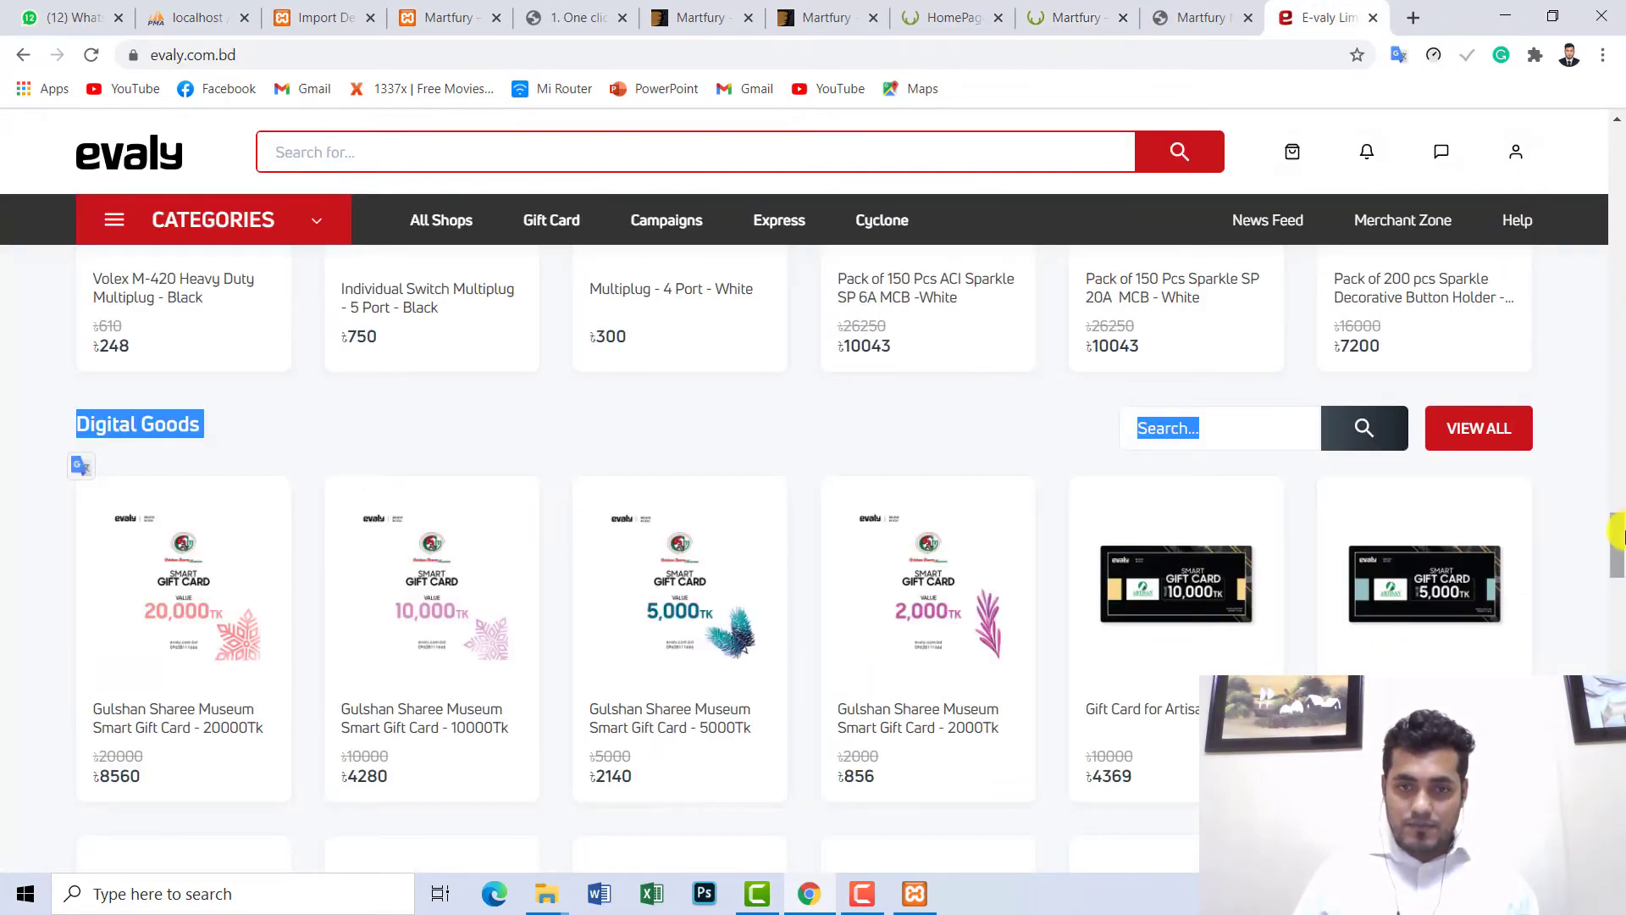
scroll(1618, 533, "down", 15)
scroll(1618, 593, "up", 4)
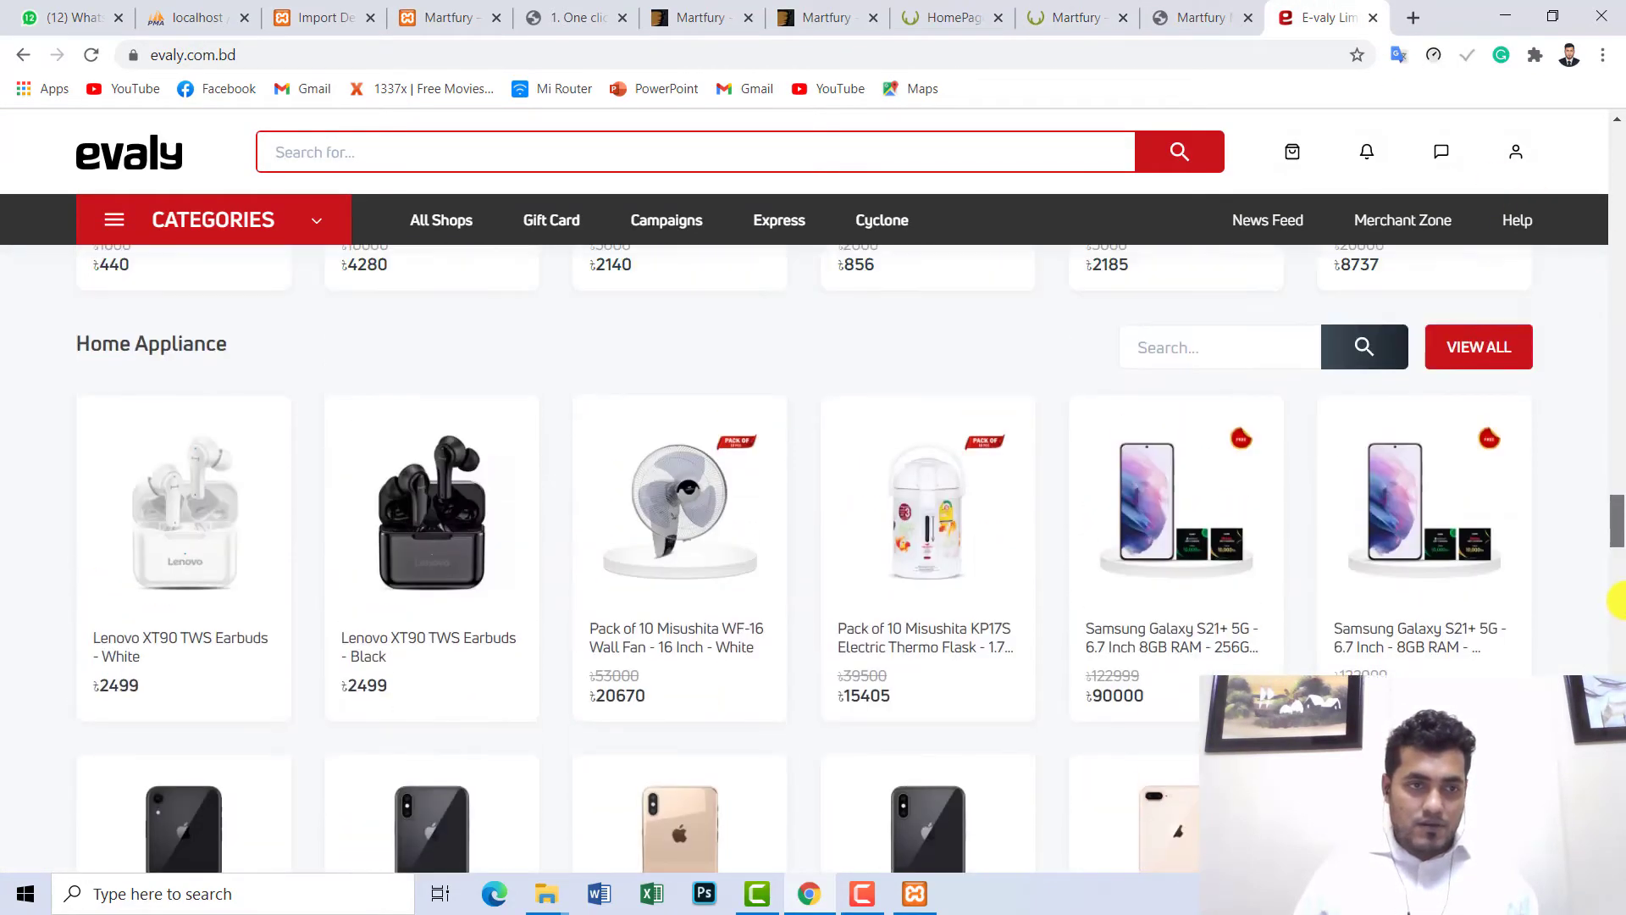
left_click_drag(247, 358, 74, 349)
left_click(75, 350)
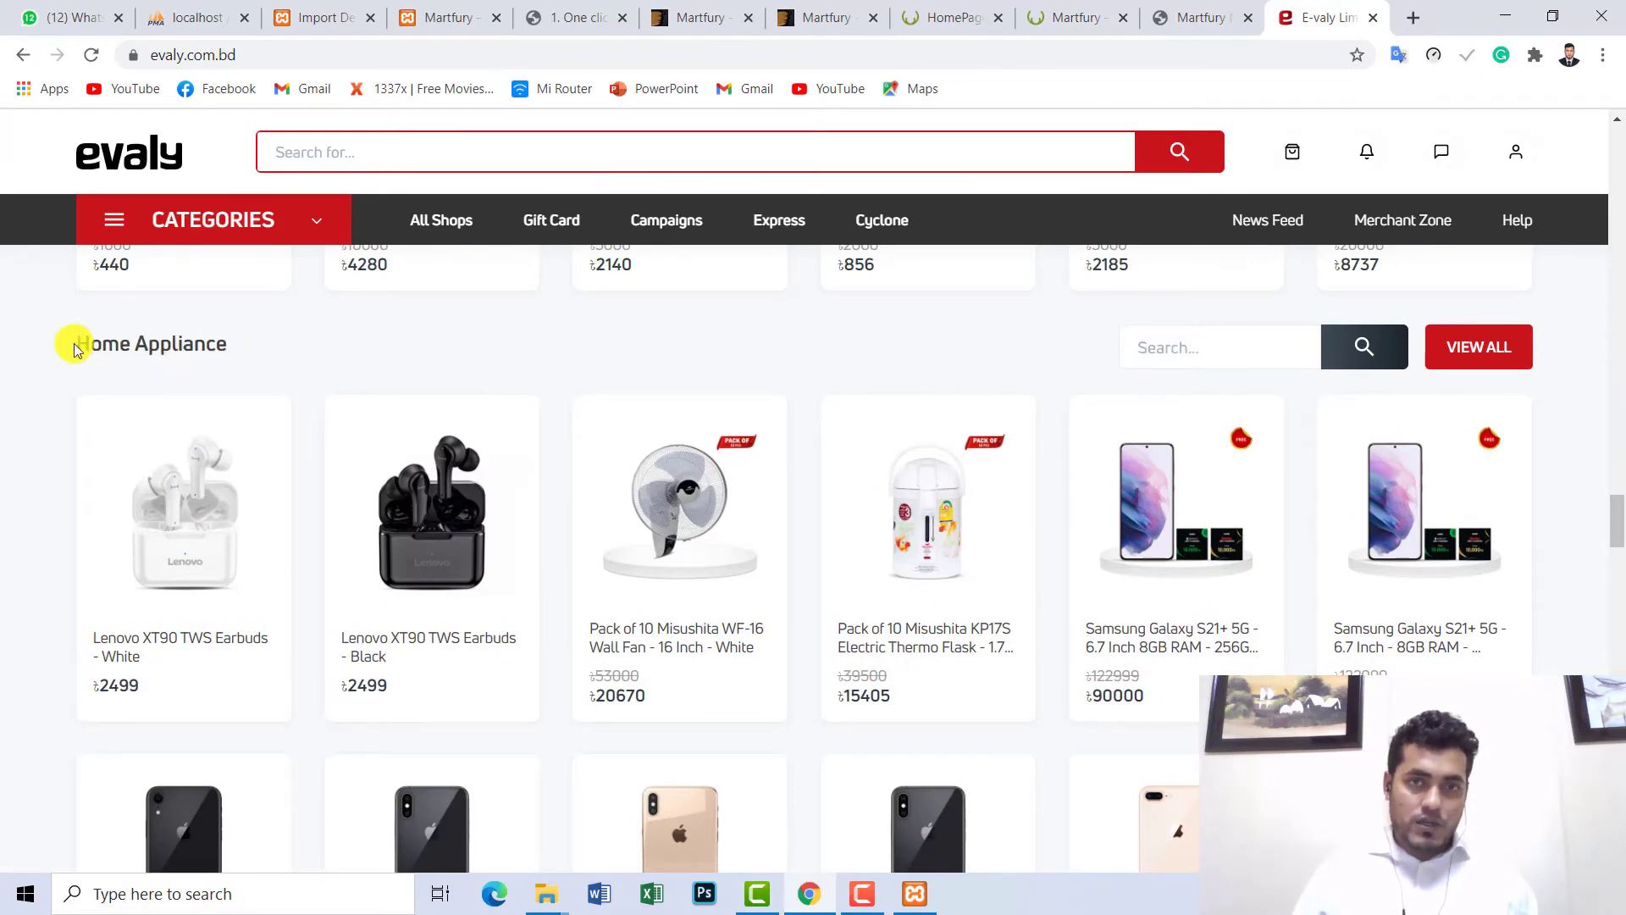
left_click(947, 15)
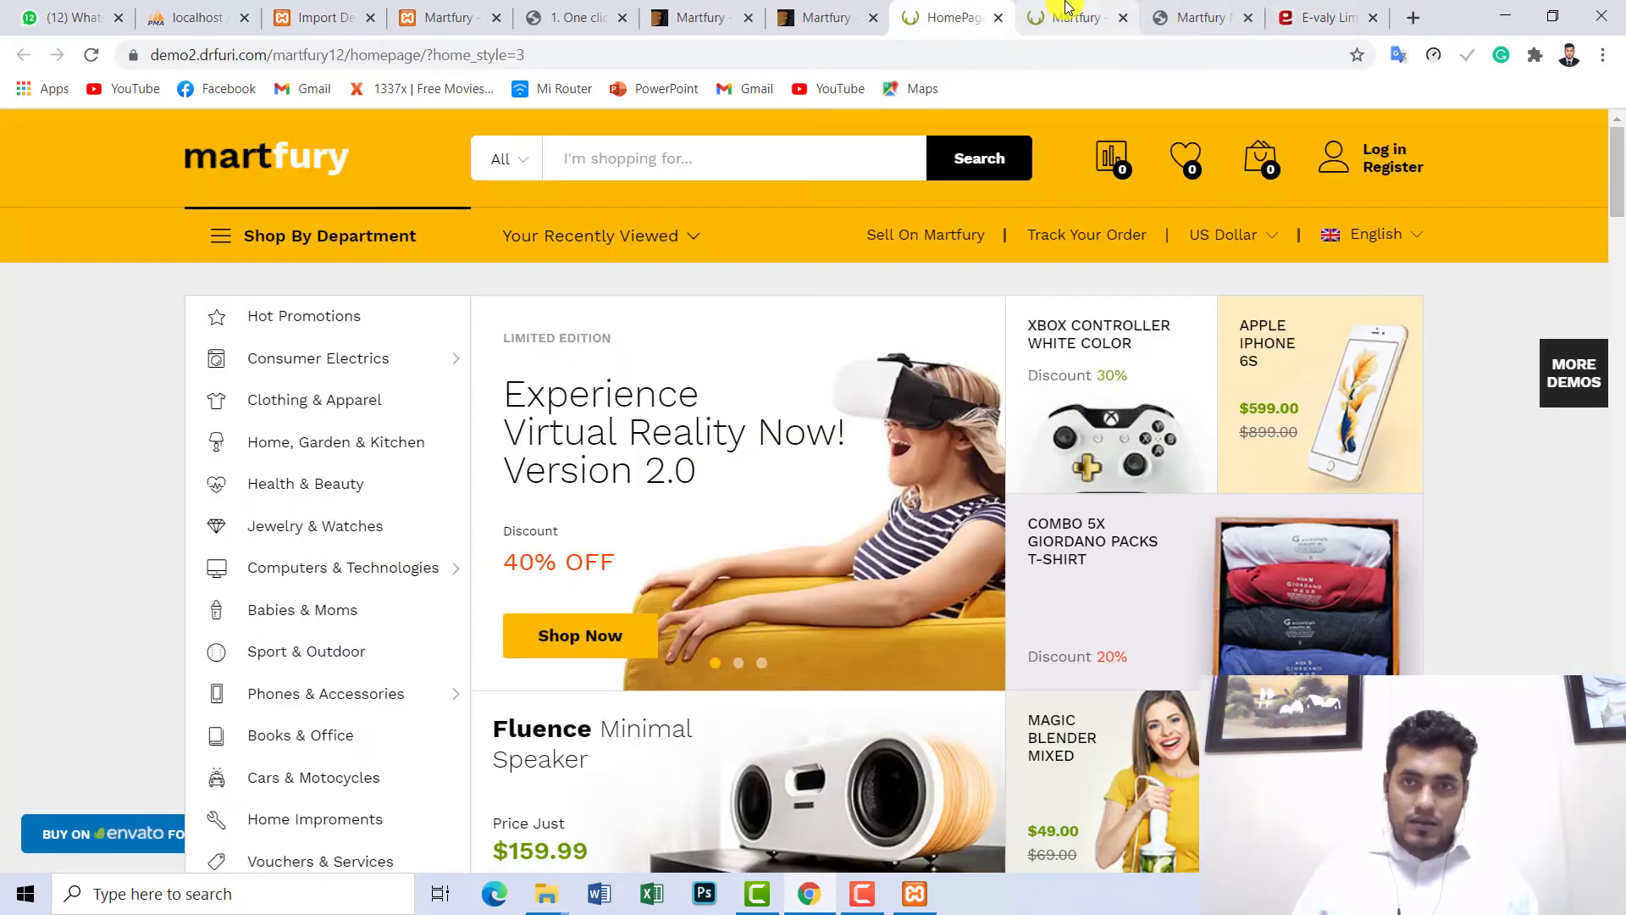
- Look over the other Martfury demo's Garden & Kitchen row, then go back to Evaly
left_click(1073, 17)
left_click_drag(1618, 464, 1618, 529)
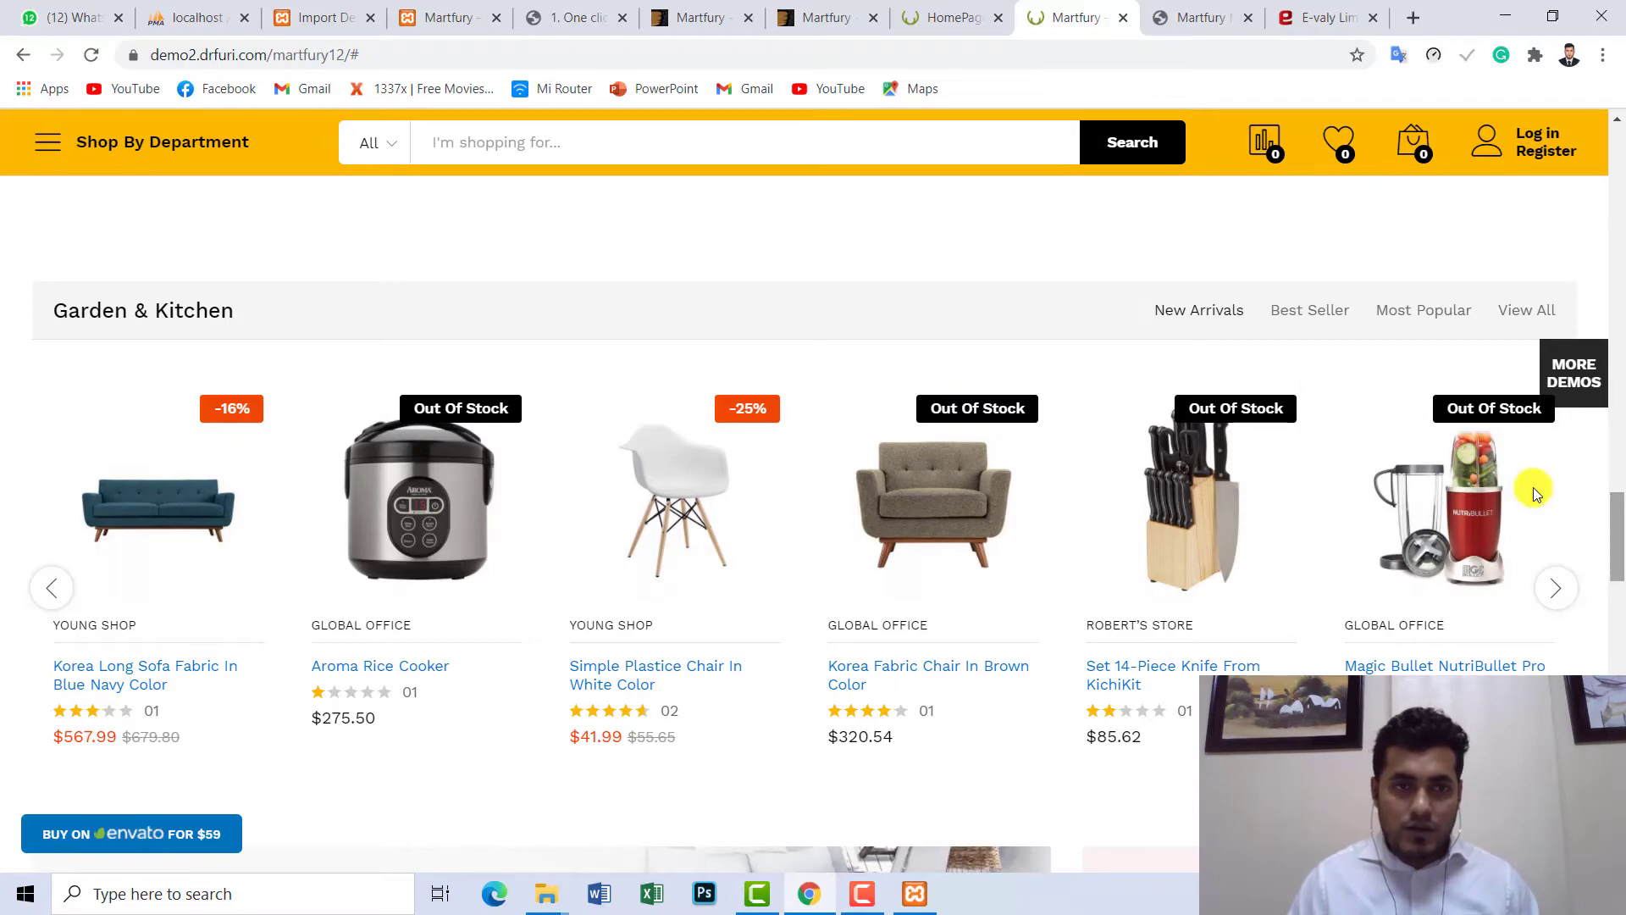
left_click(1300, 20)
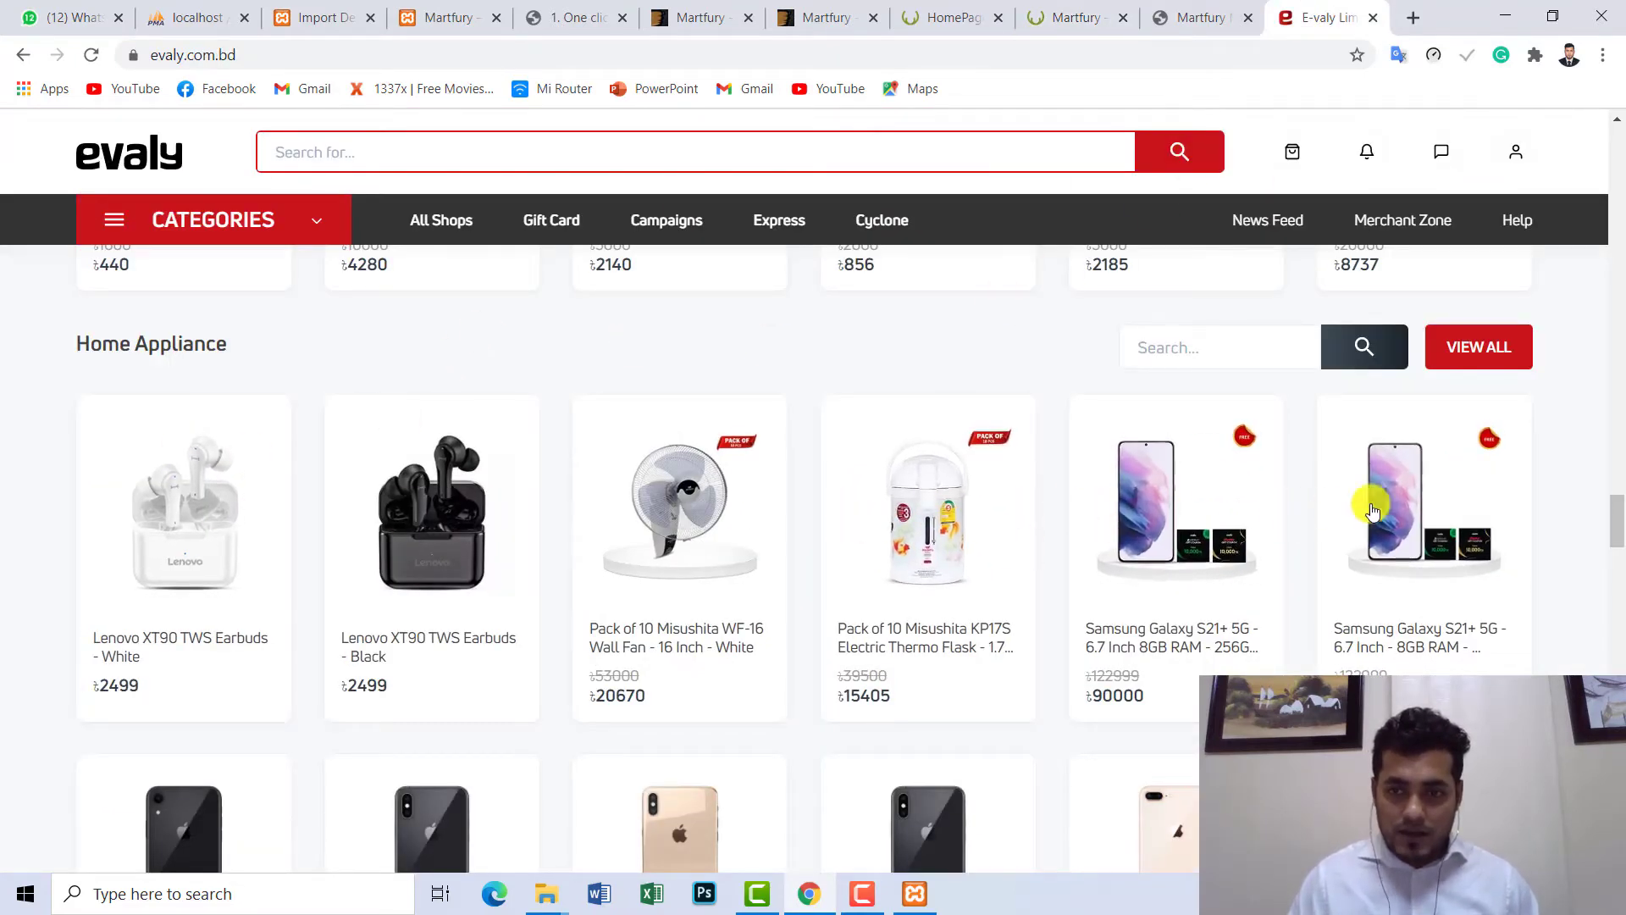
- Browse Evaly's Samsung Galaxy S21+ product page, then return to the Martfury tab
left_click(1155, 500)
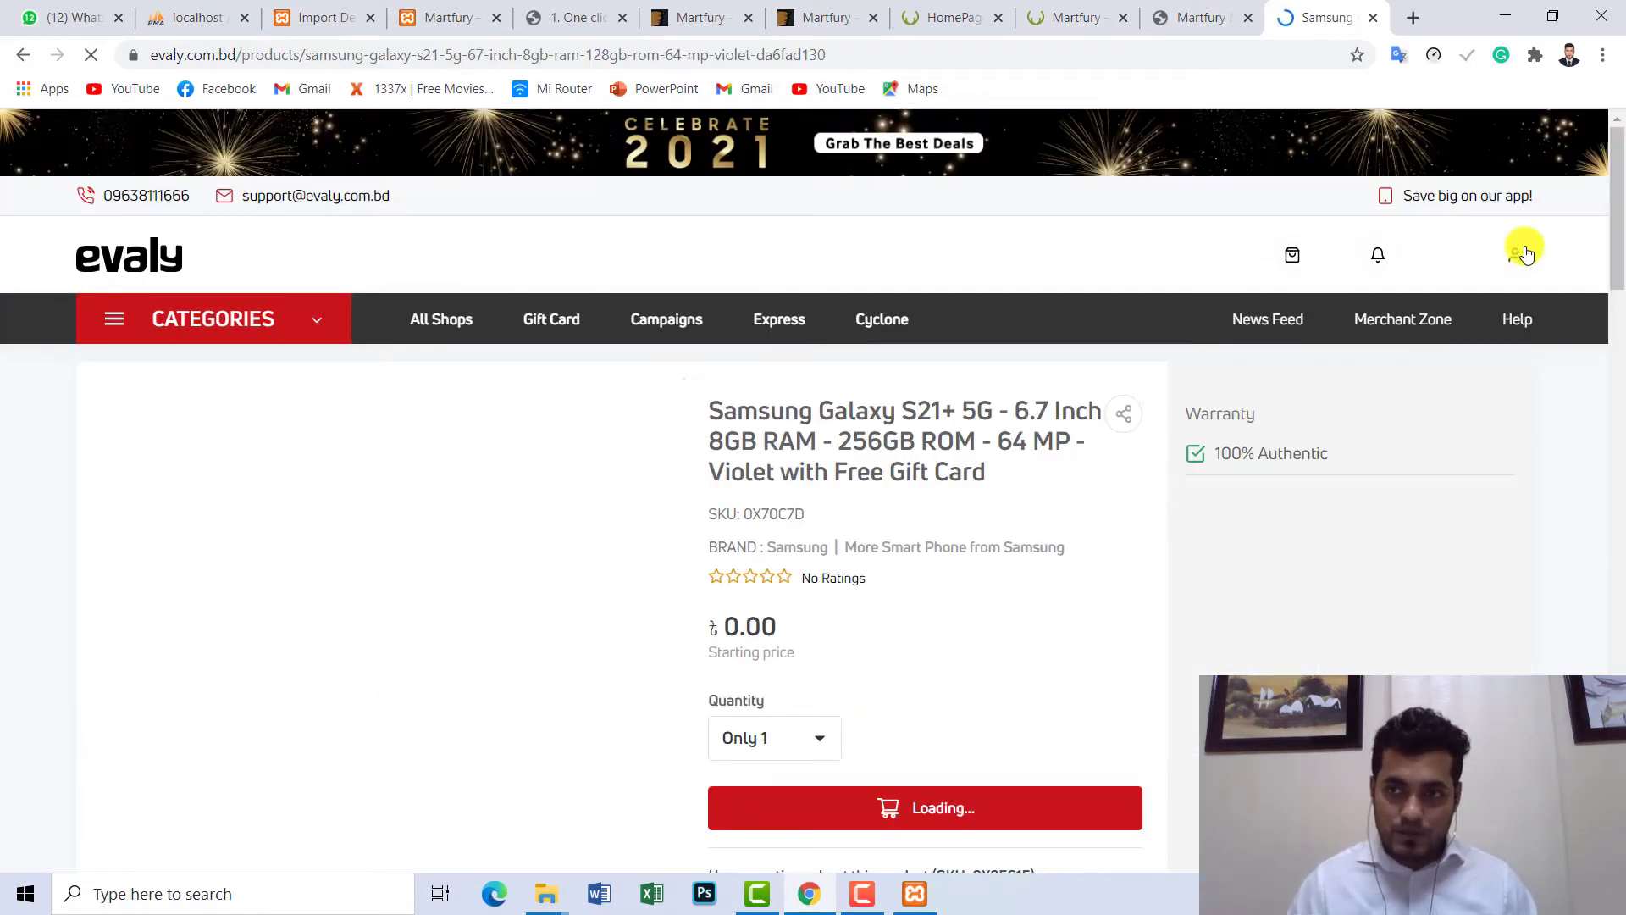
scroll(1620, 208, "down", 3)
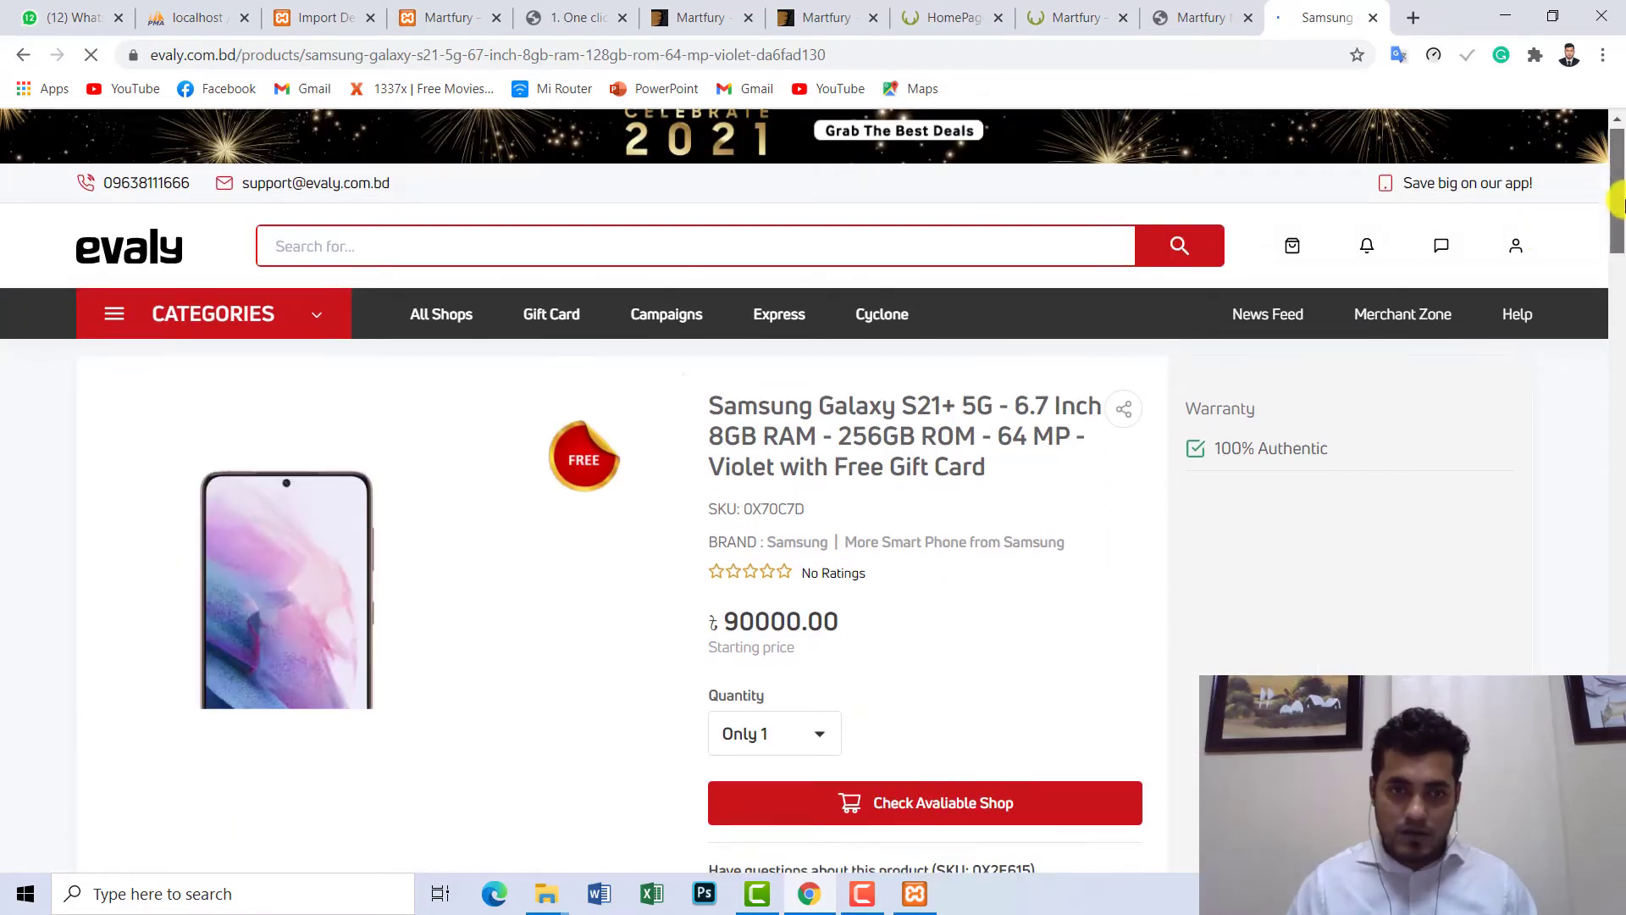
scroll(1618, 218, "up", 3)
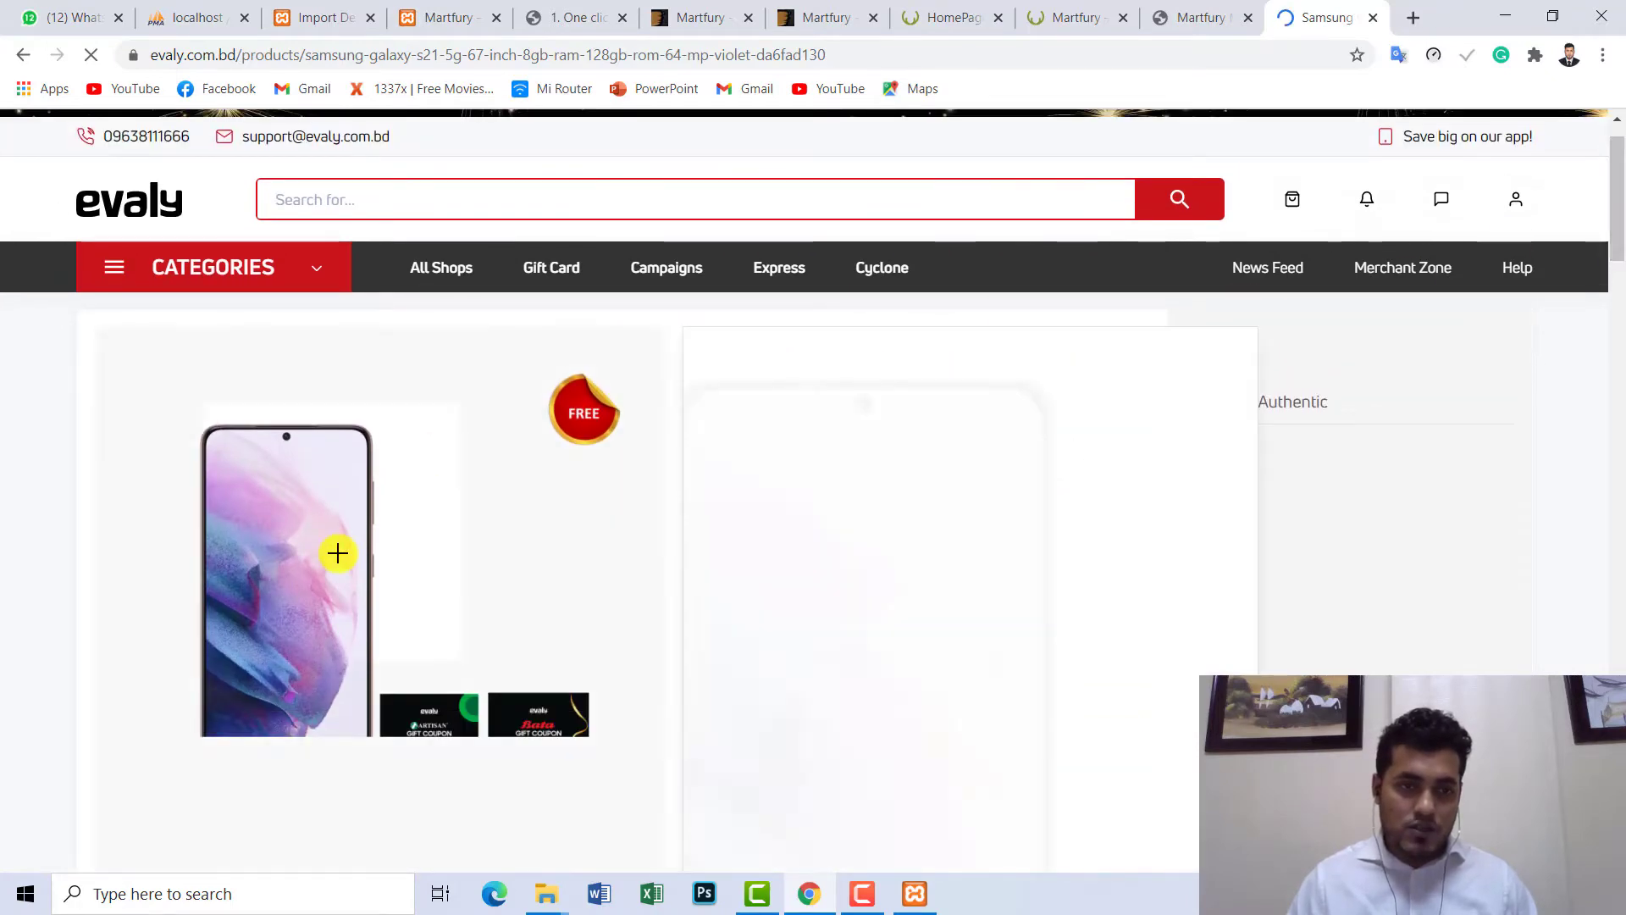
scroll(355, 526, "down", 3)
scroll(525, 356, "up", 3)
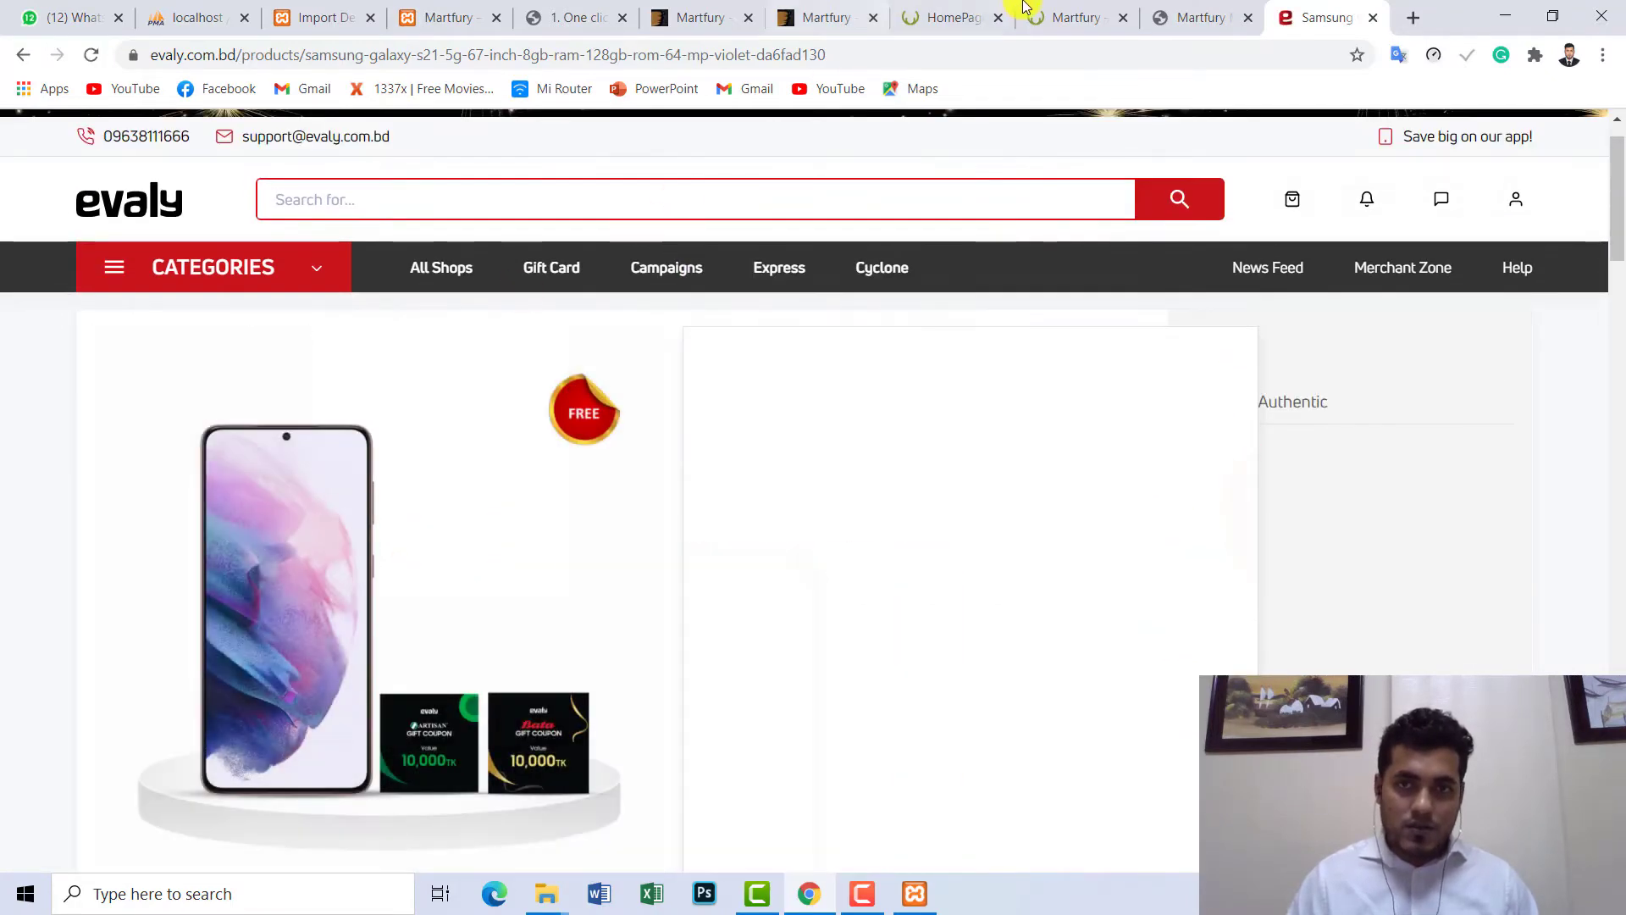
left_click(1060, 9)
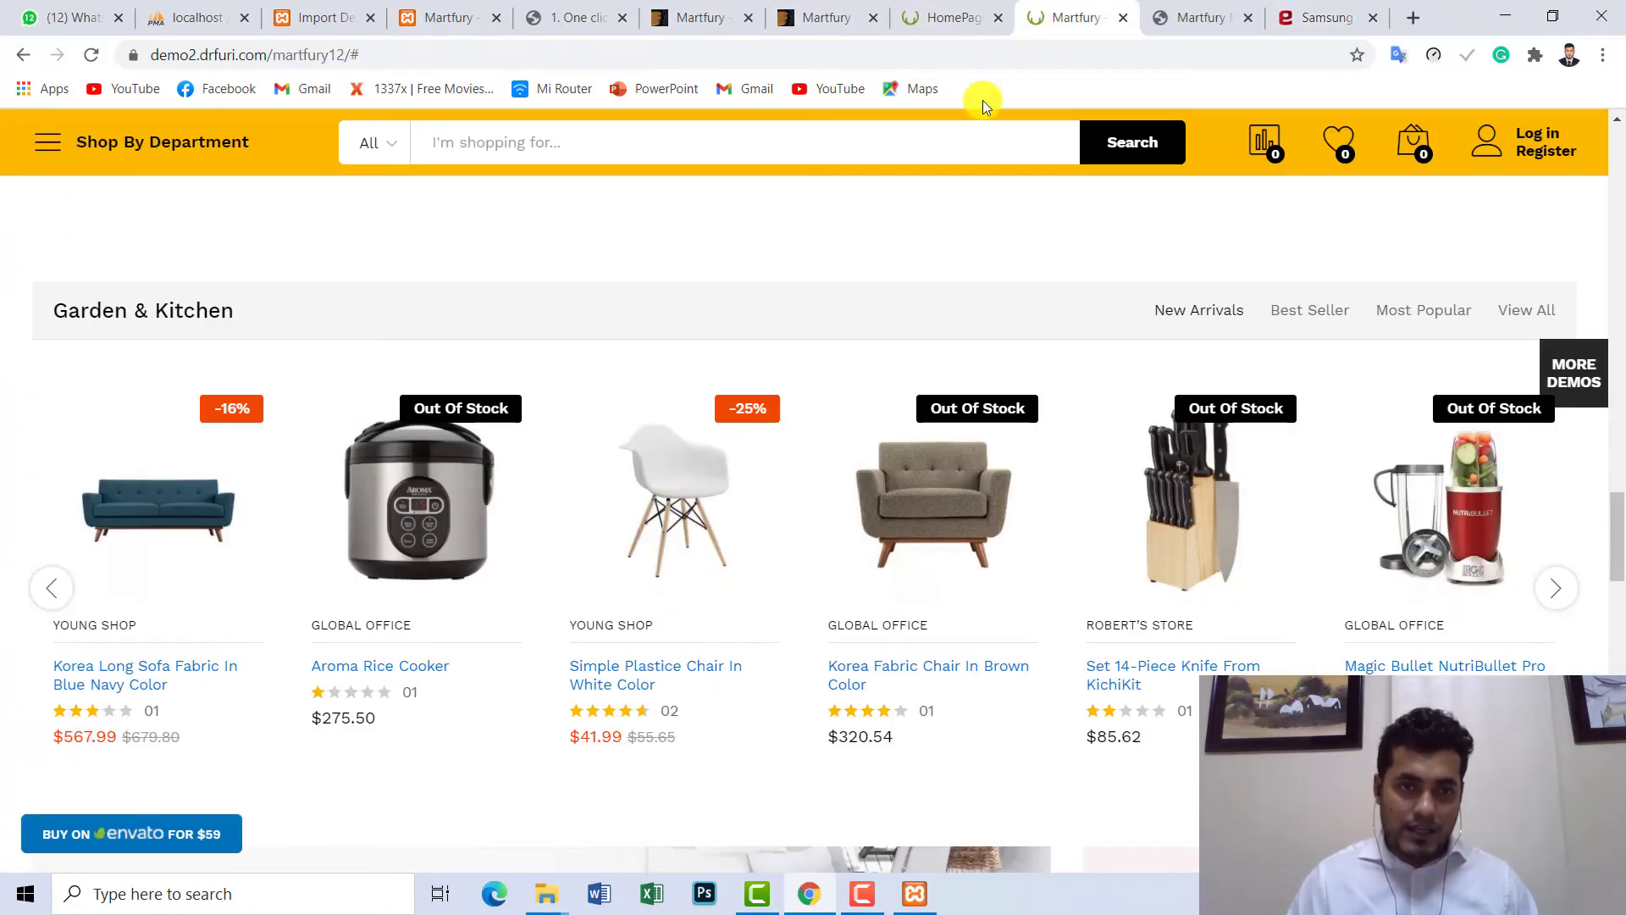
- Open the Aroma Rice Cooker product and flip through its second, fourth and first photos
left_click(408, 481)
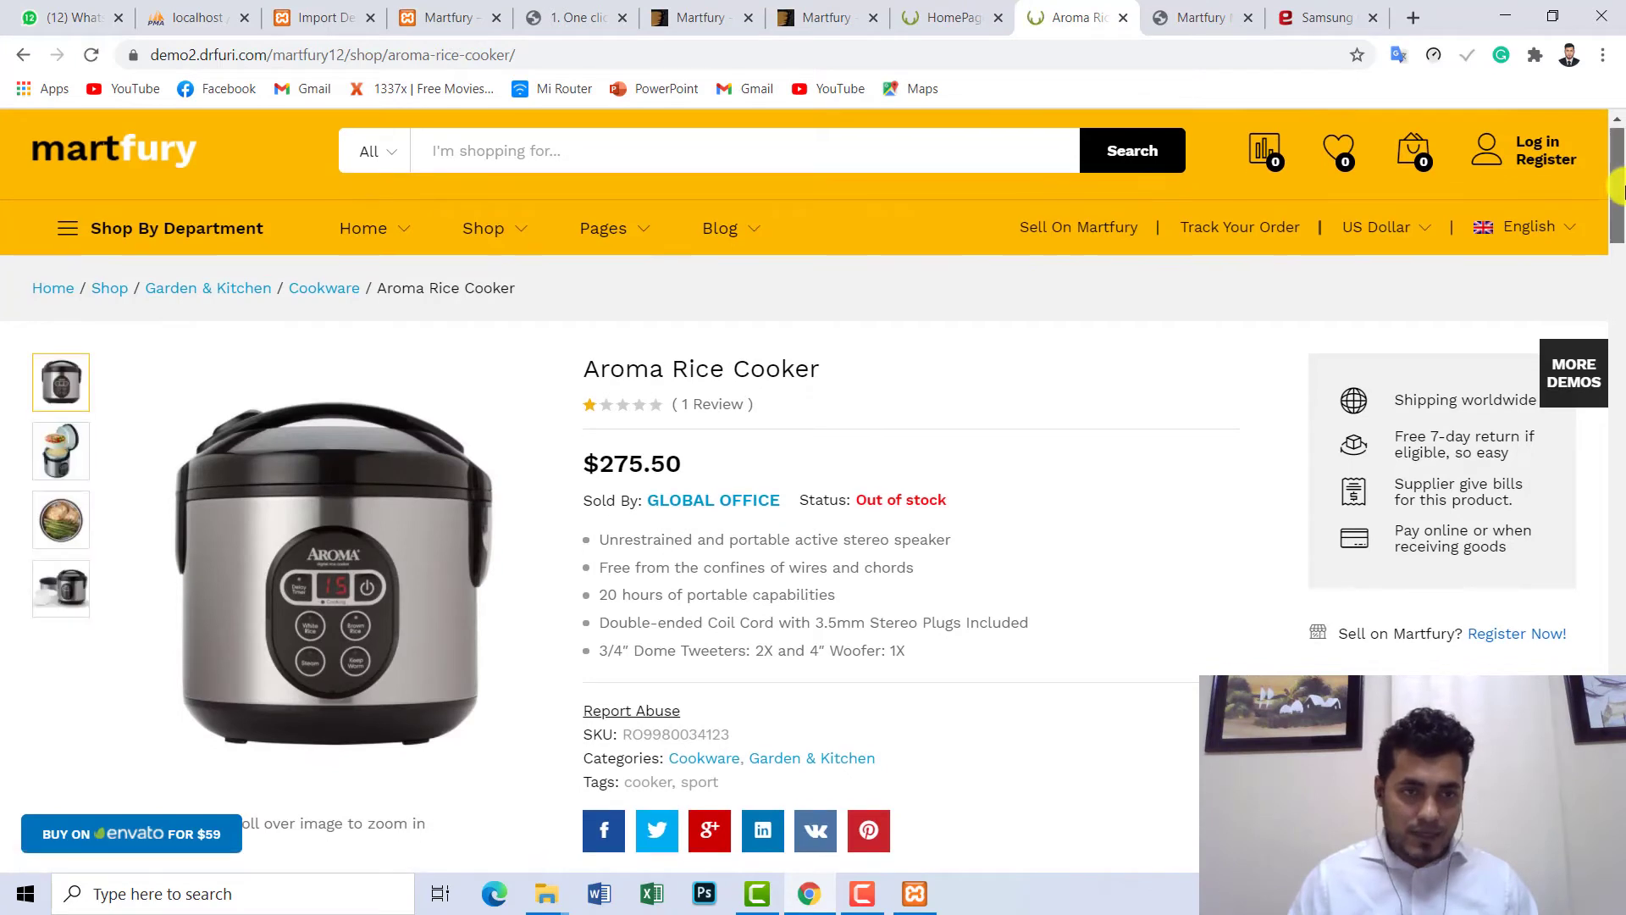
scroll(1618, 191, "down", 1)
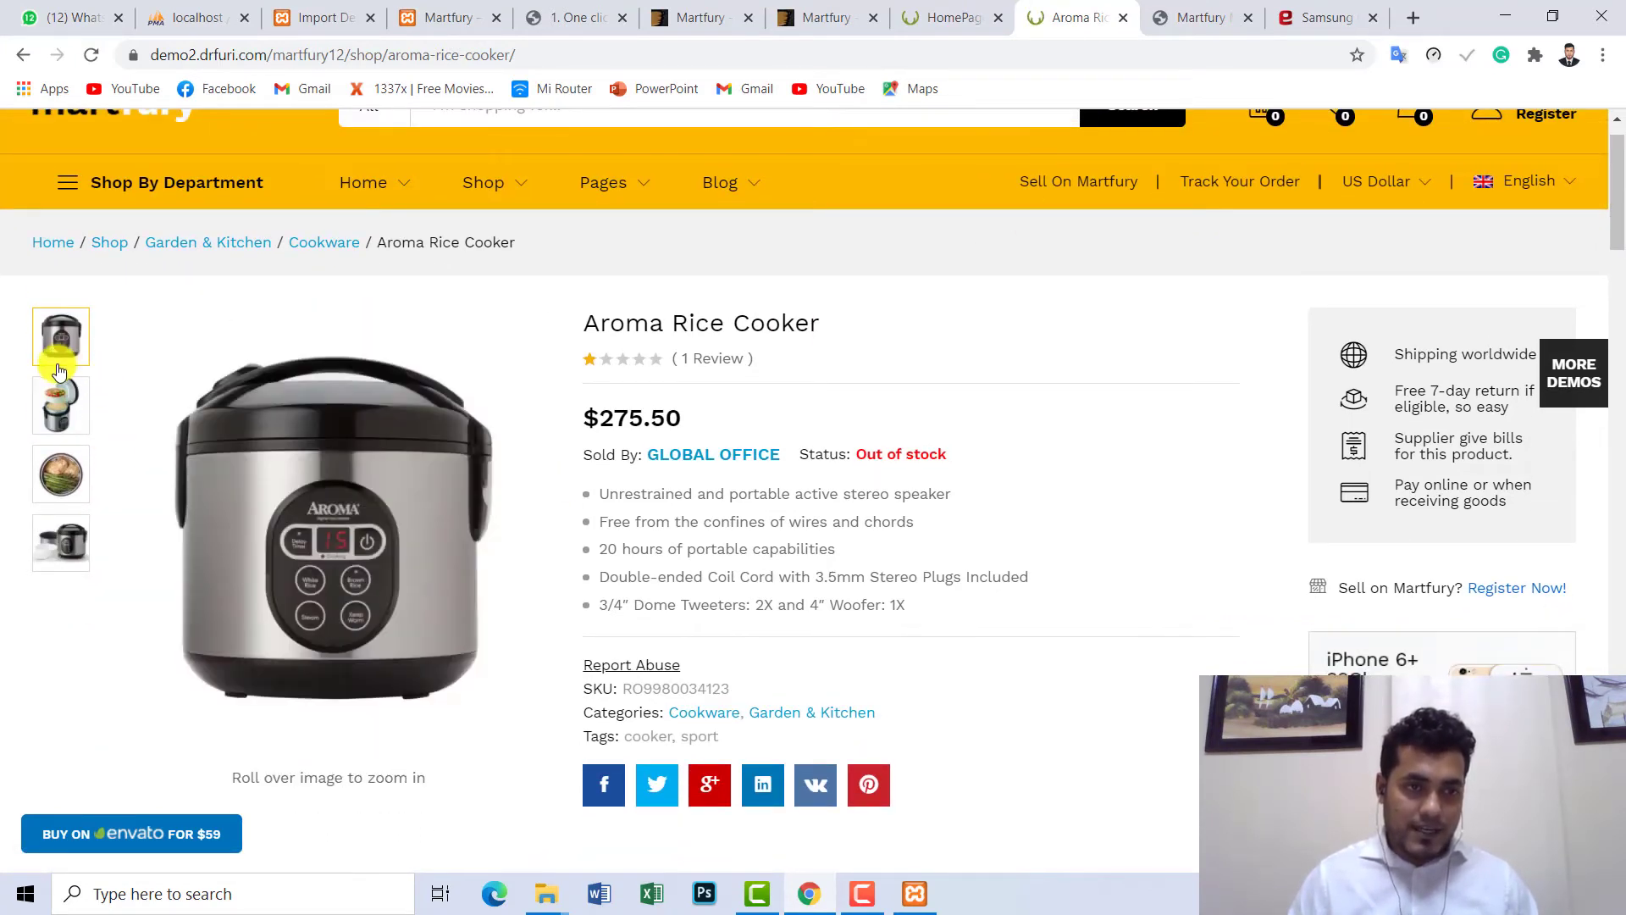
left_click(76, 477)
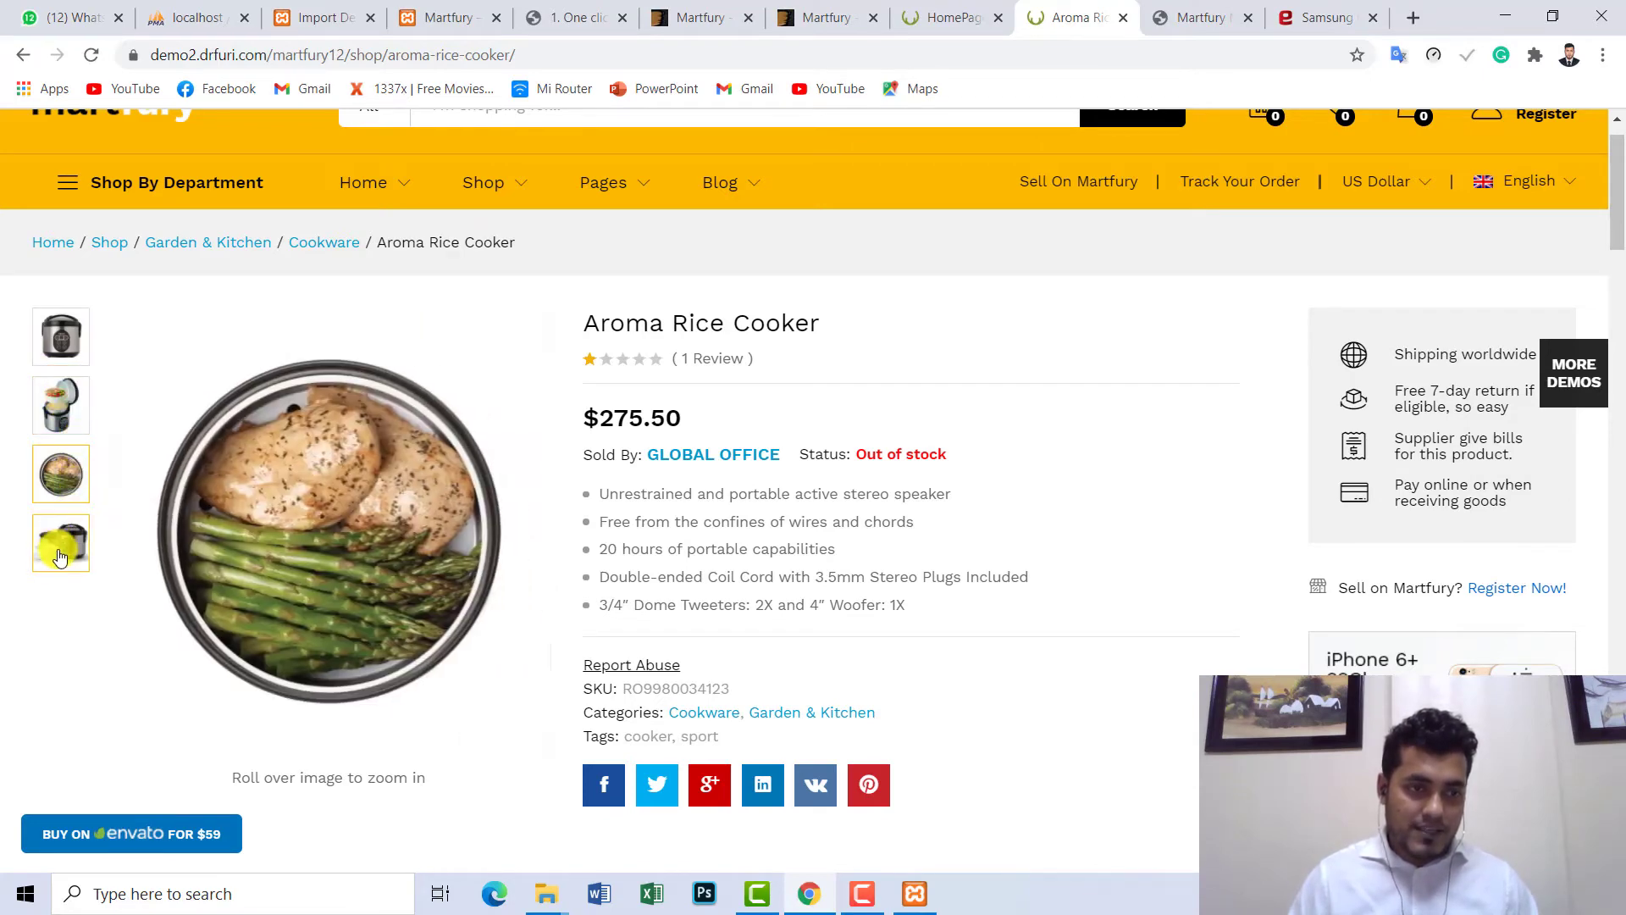
left_click(61, 544)
left_click(62, 337)
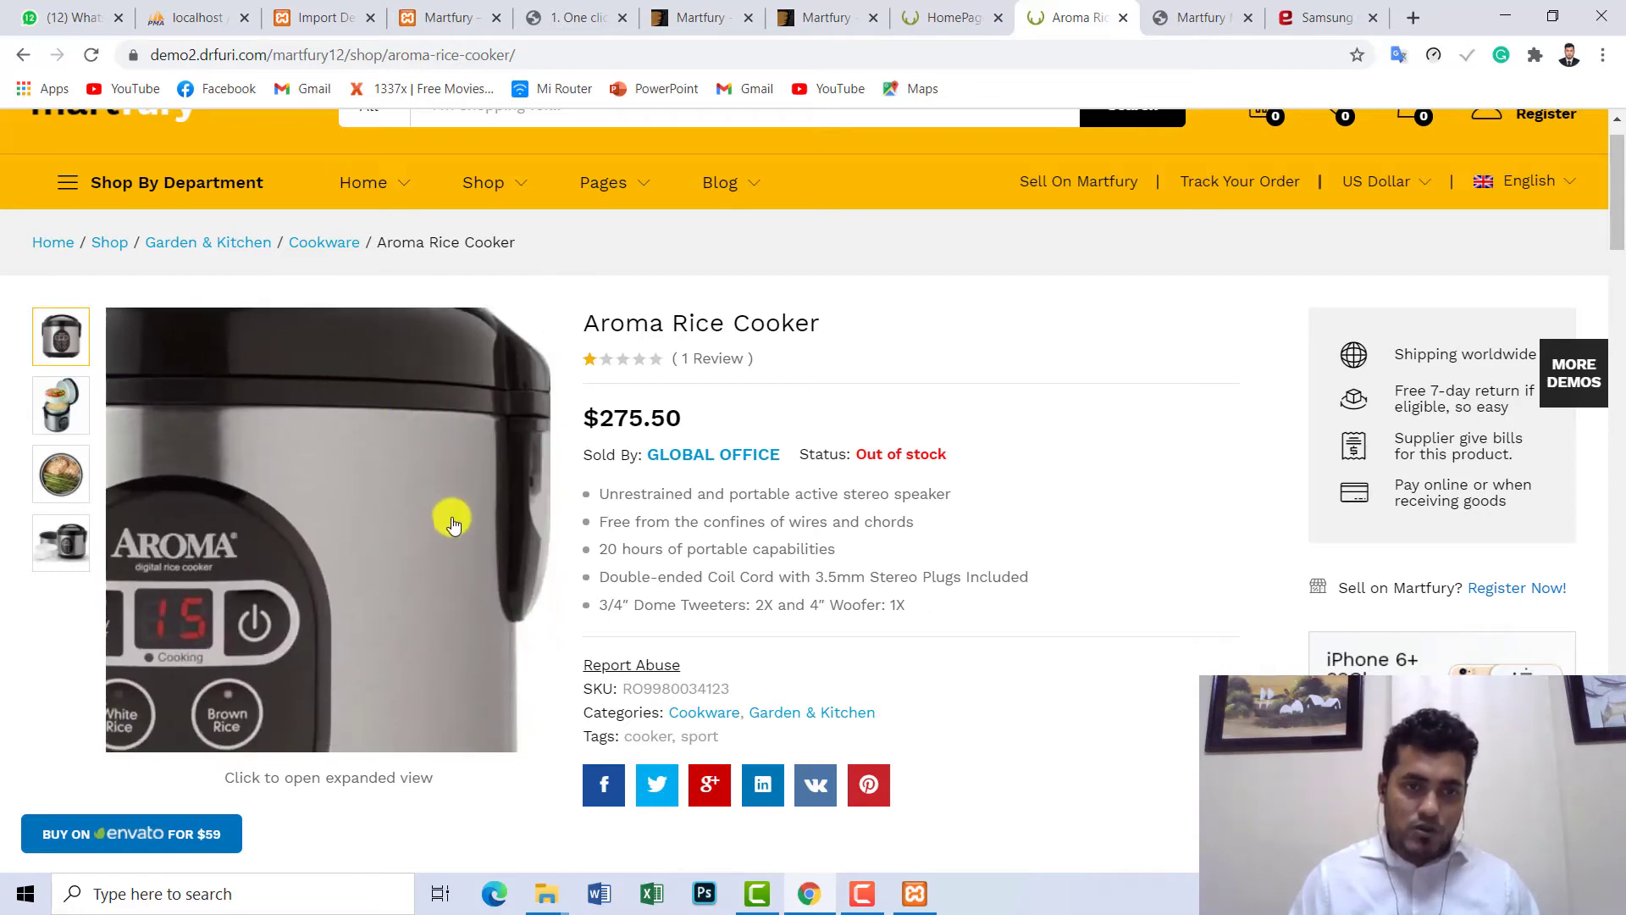
- View the cooker photo full screen, zoom into its control panel, then return to the Samsung page
left_click(319, 545)
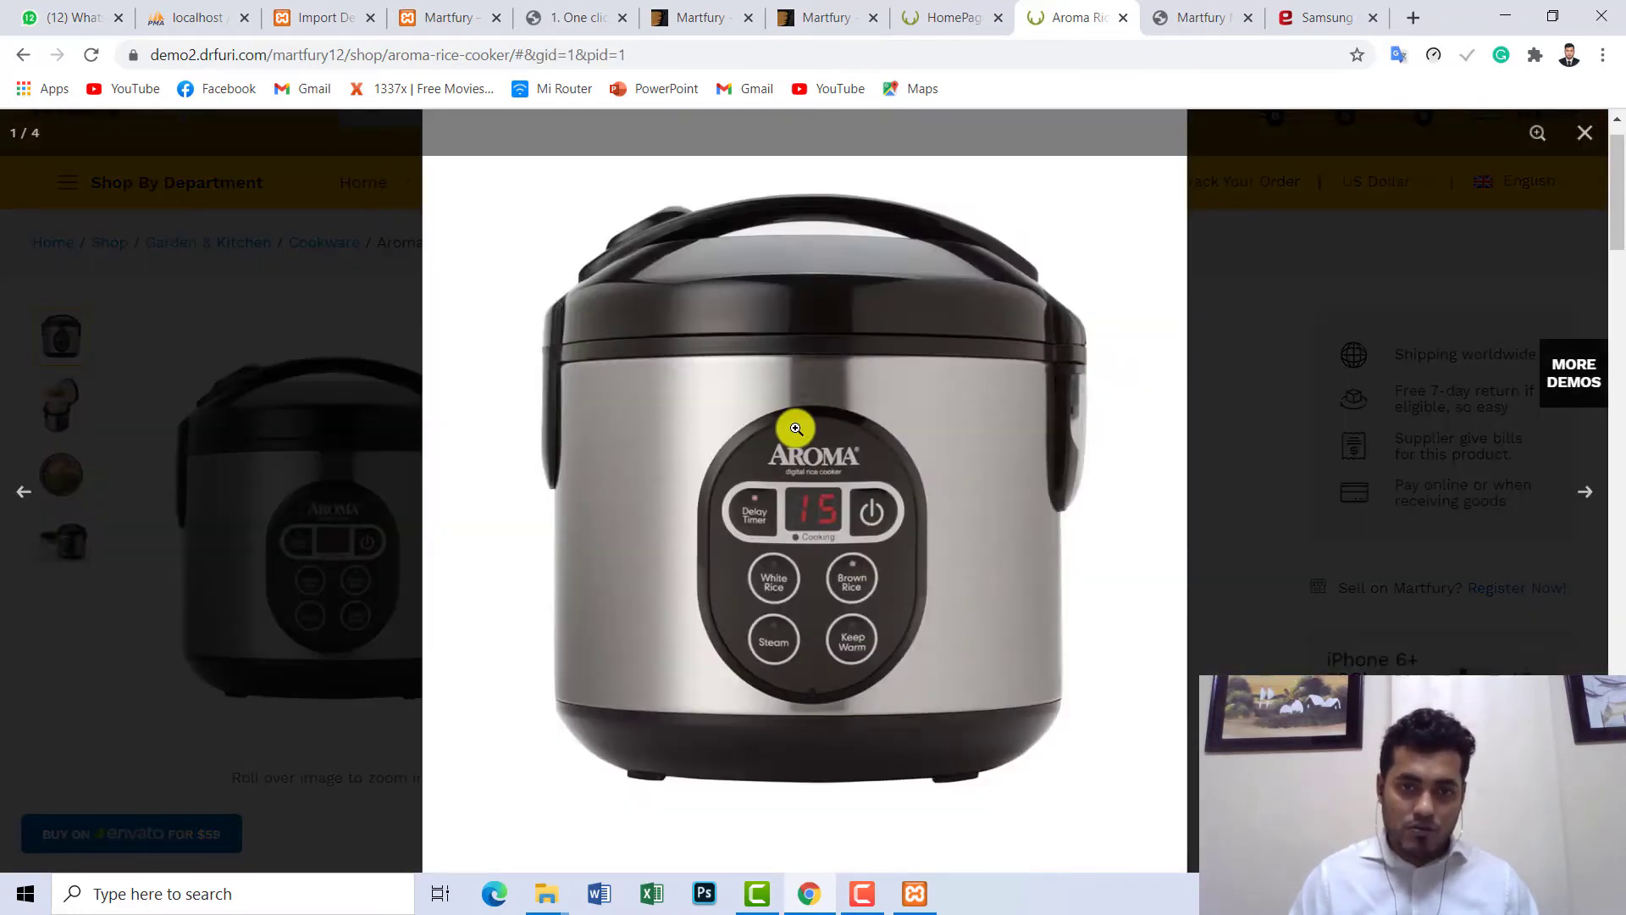
left_click(796, 427)
left_click(794, 428)
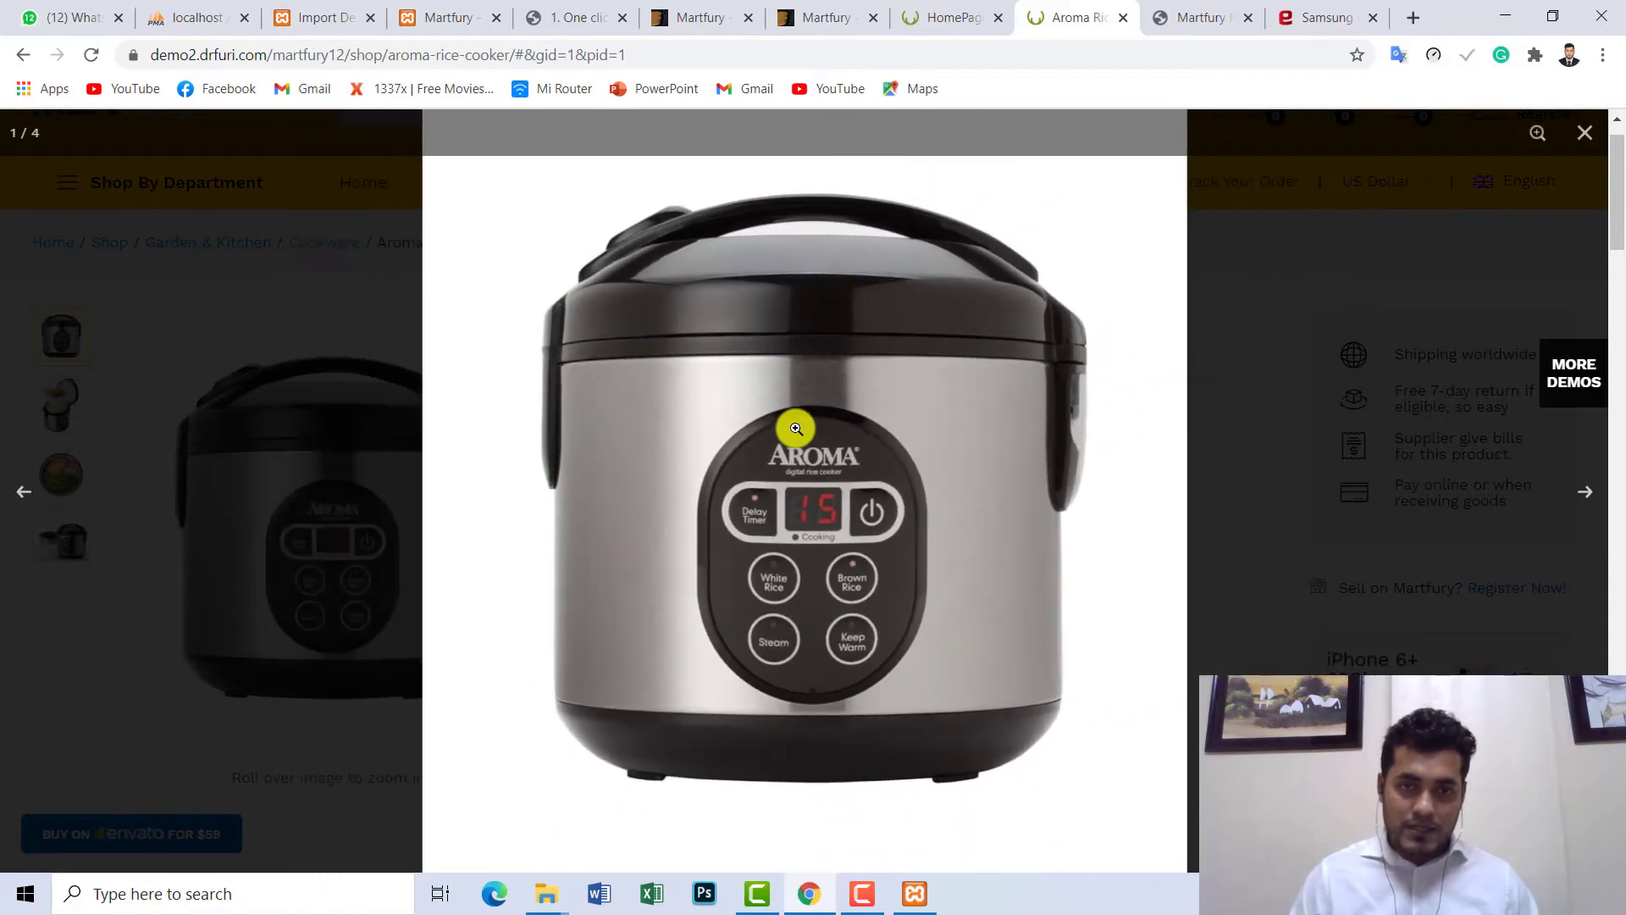
left_click(796, 428)
left_click(1208, 357)
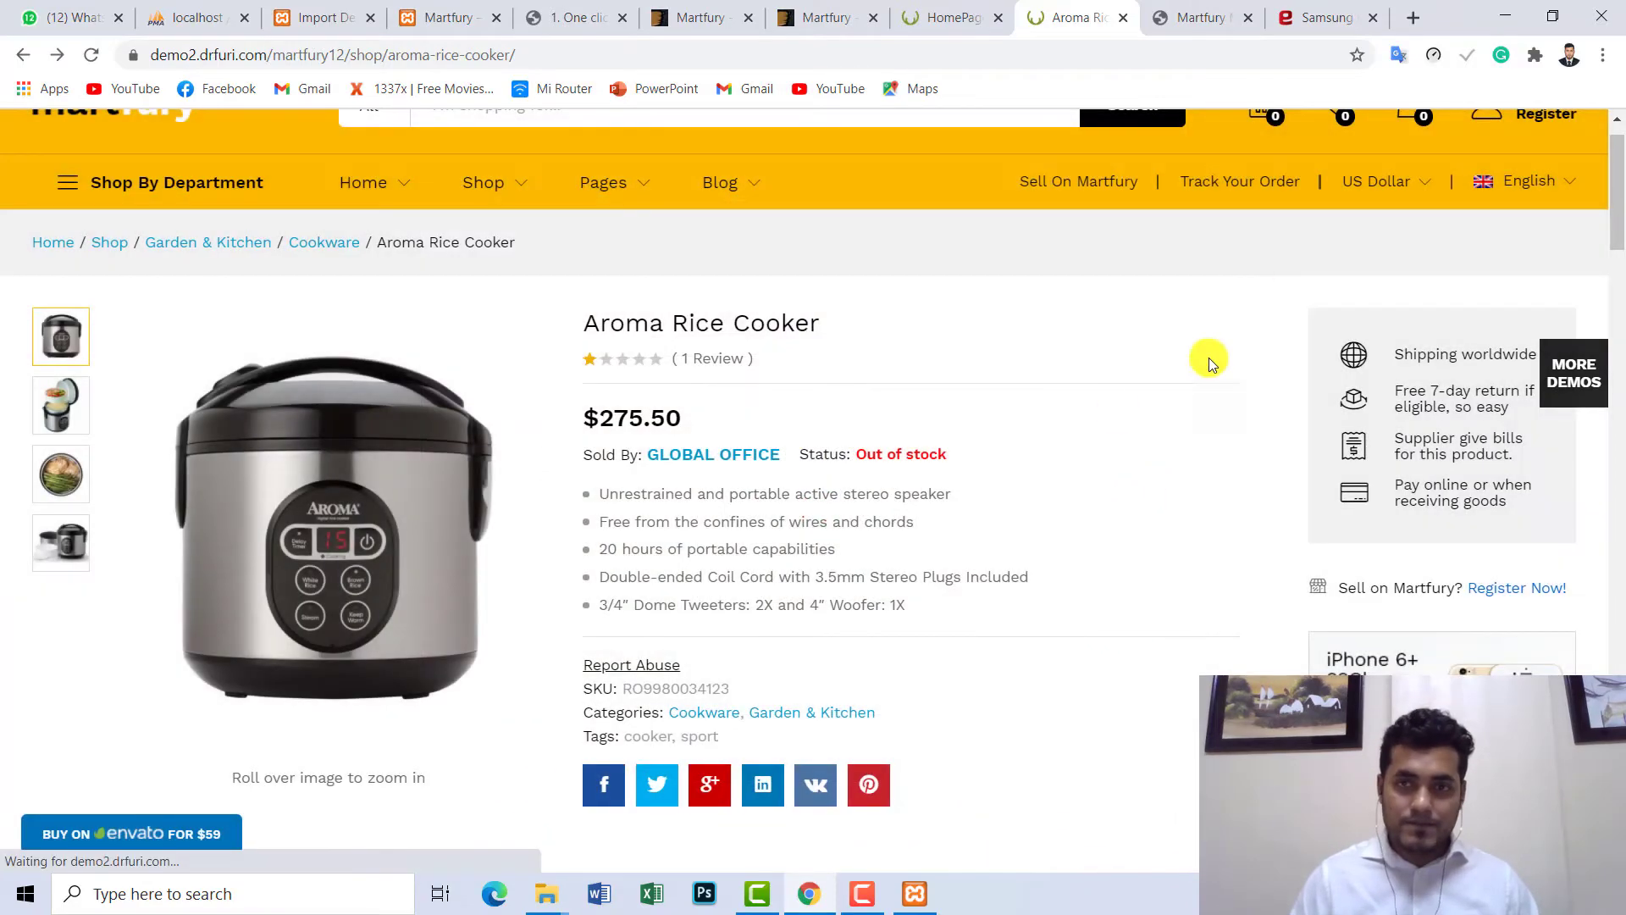
left_click(1327, 17)
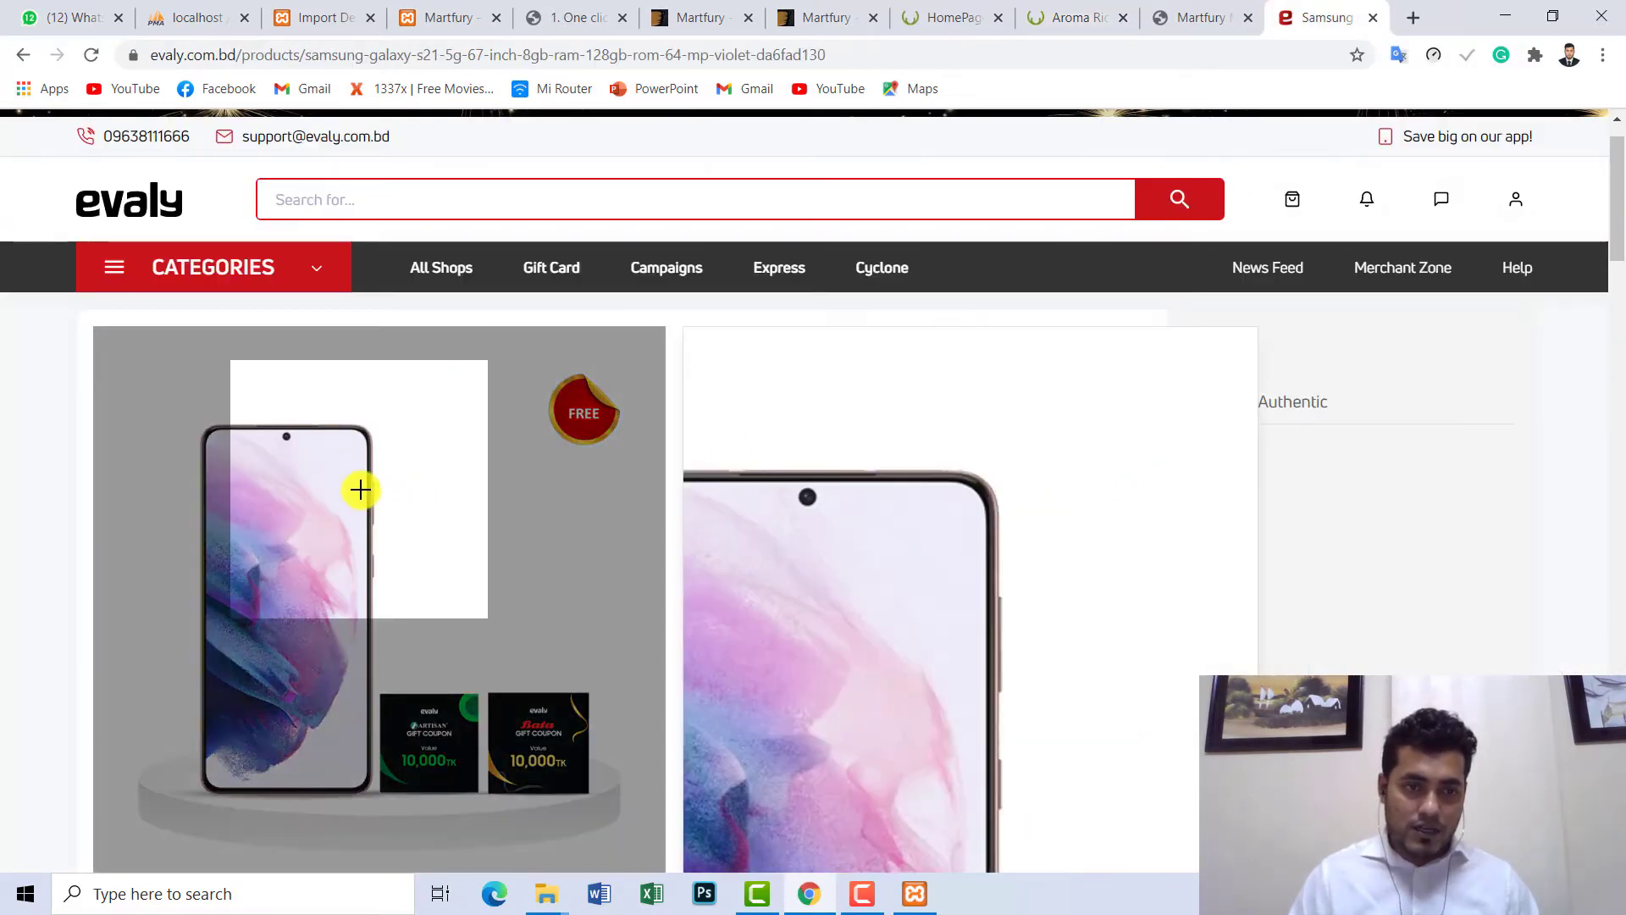
- Show the Samsung phone's violet back view, then its front view again
scroll(547, 475, "down", 4)
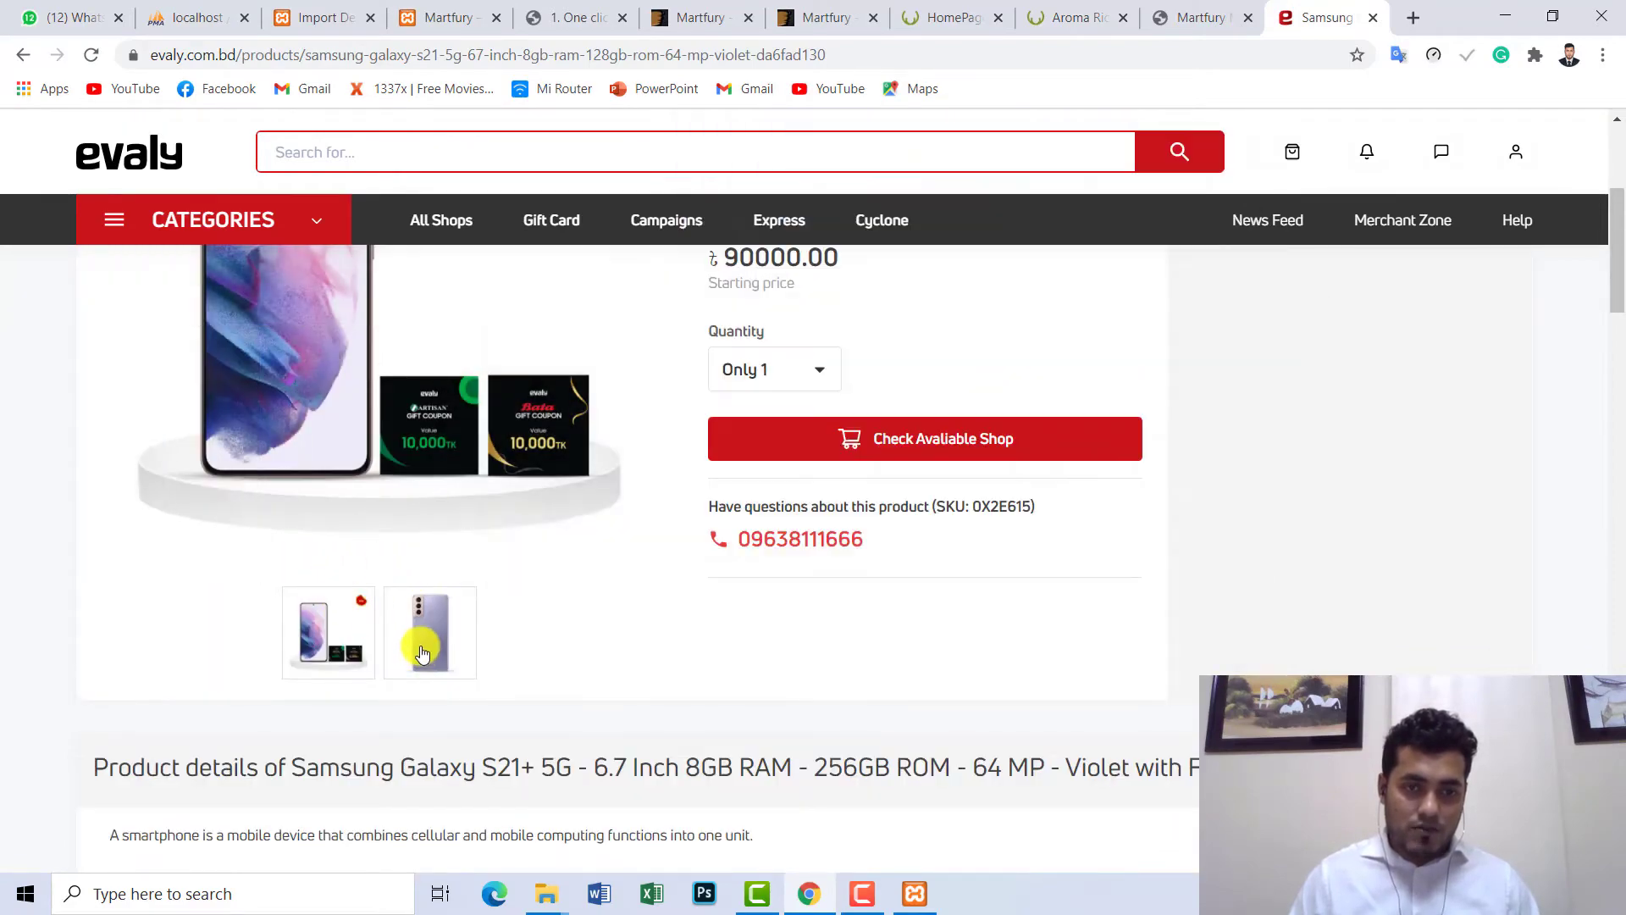
left_click(415, 634)
scroll(364, 593, "up", 4)
scroll(361, 564, "down", 4)
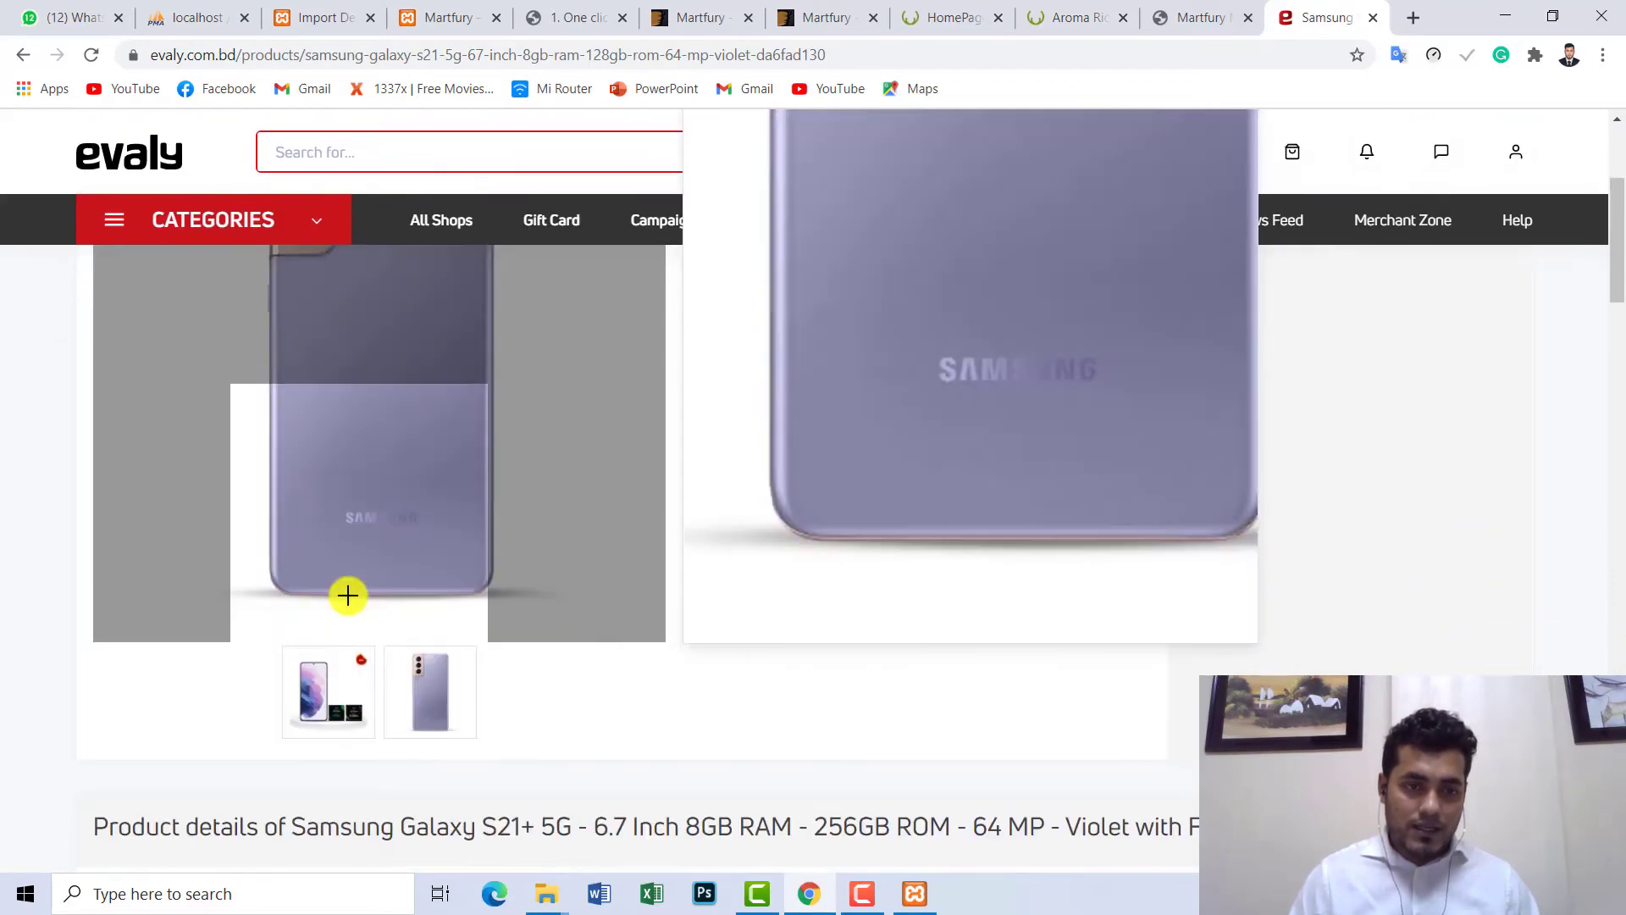
left_click(305, 629)
scroll(349, 542, "up", 4)
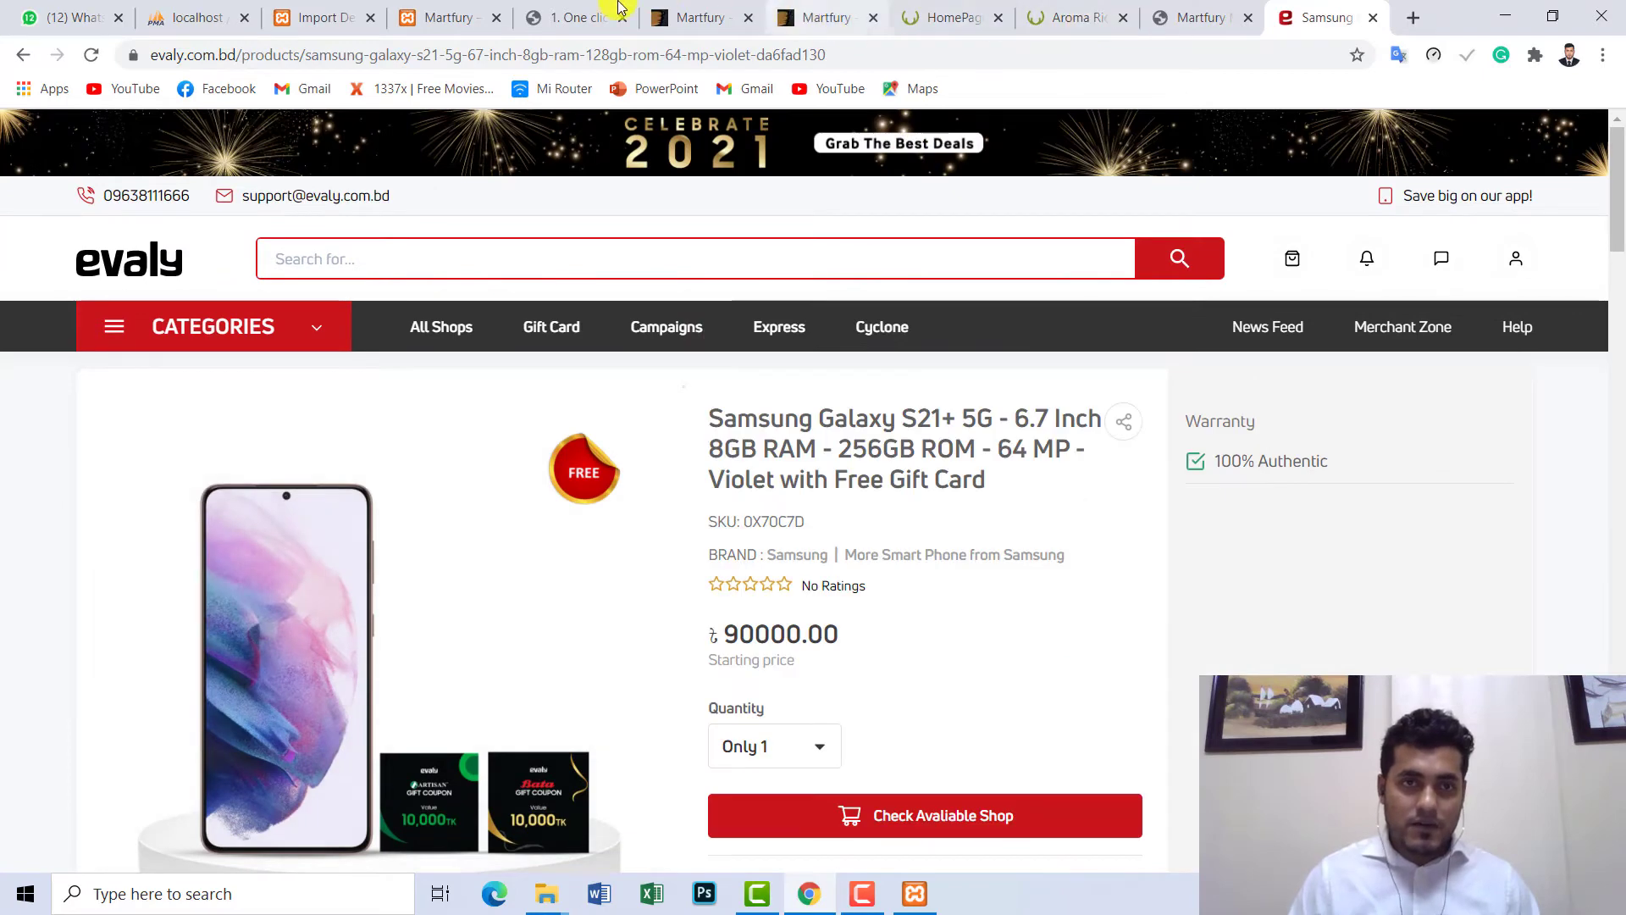
- Check the demo data import progress, then go back to the Aroma Rice Cooker page
left_click(366, 12)
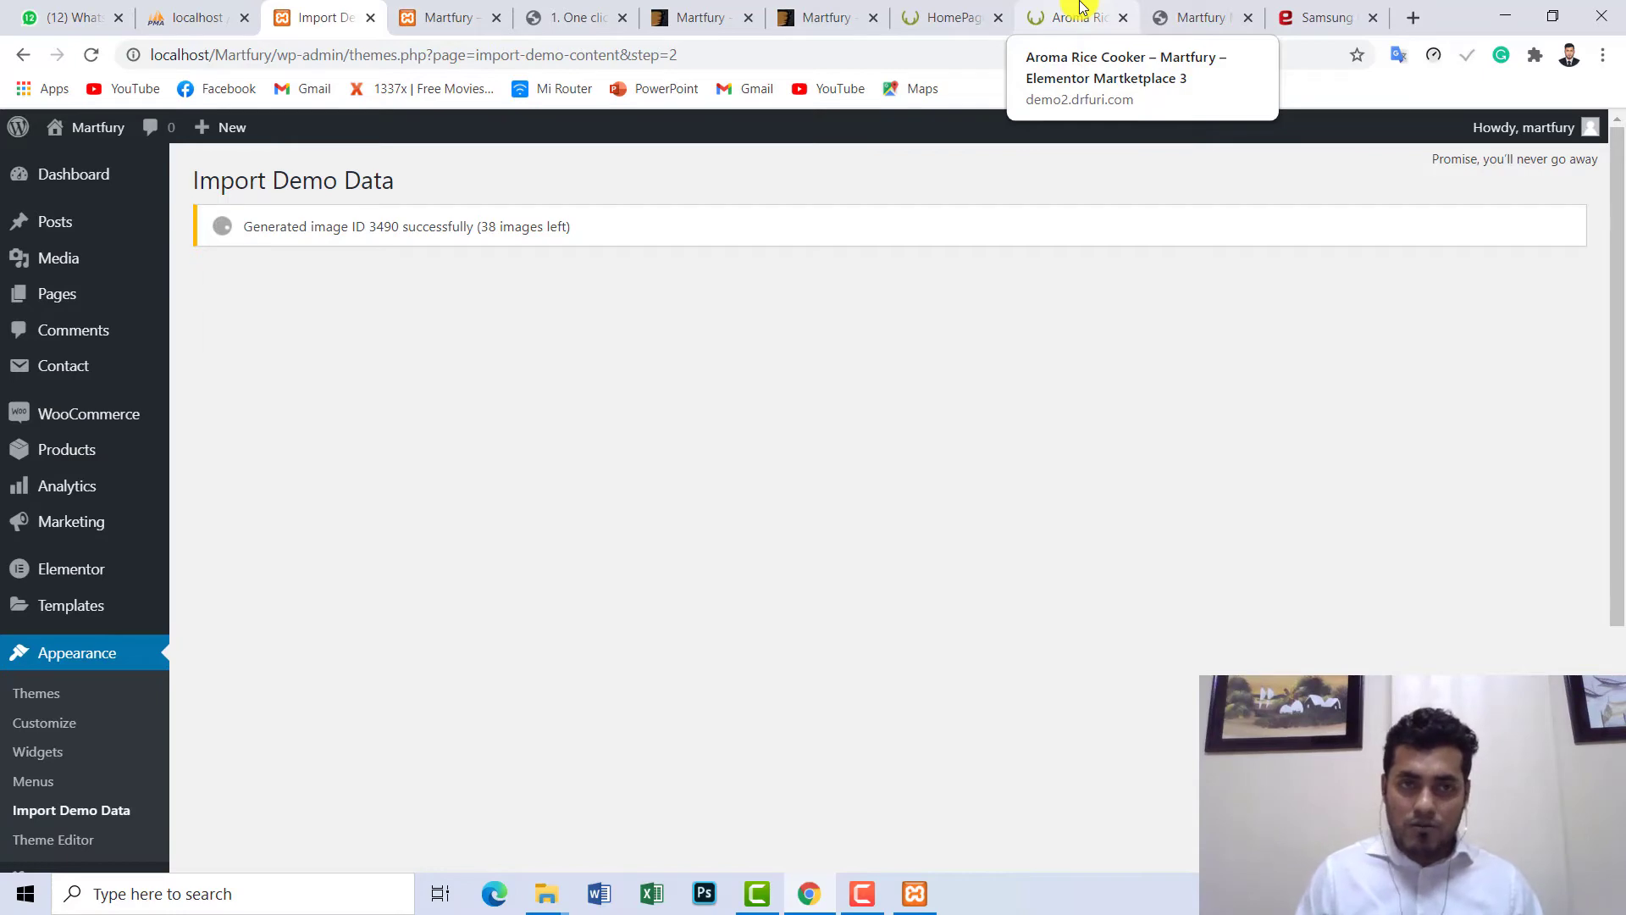
left_click(1081, 7)
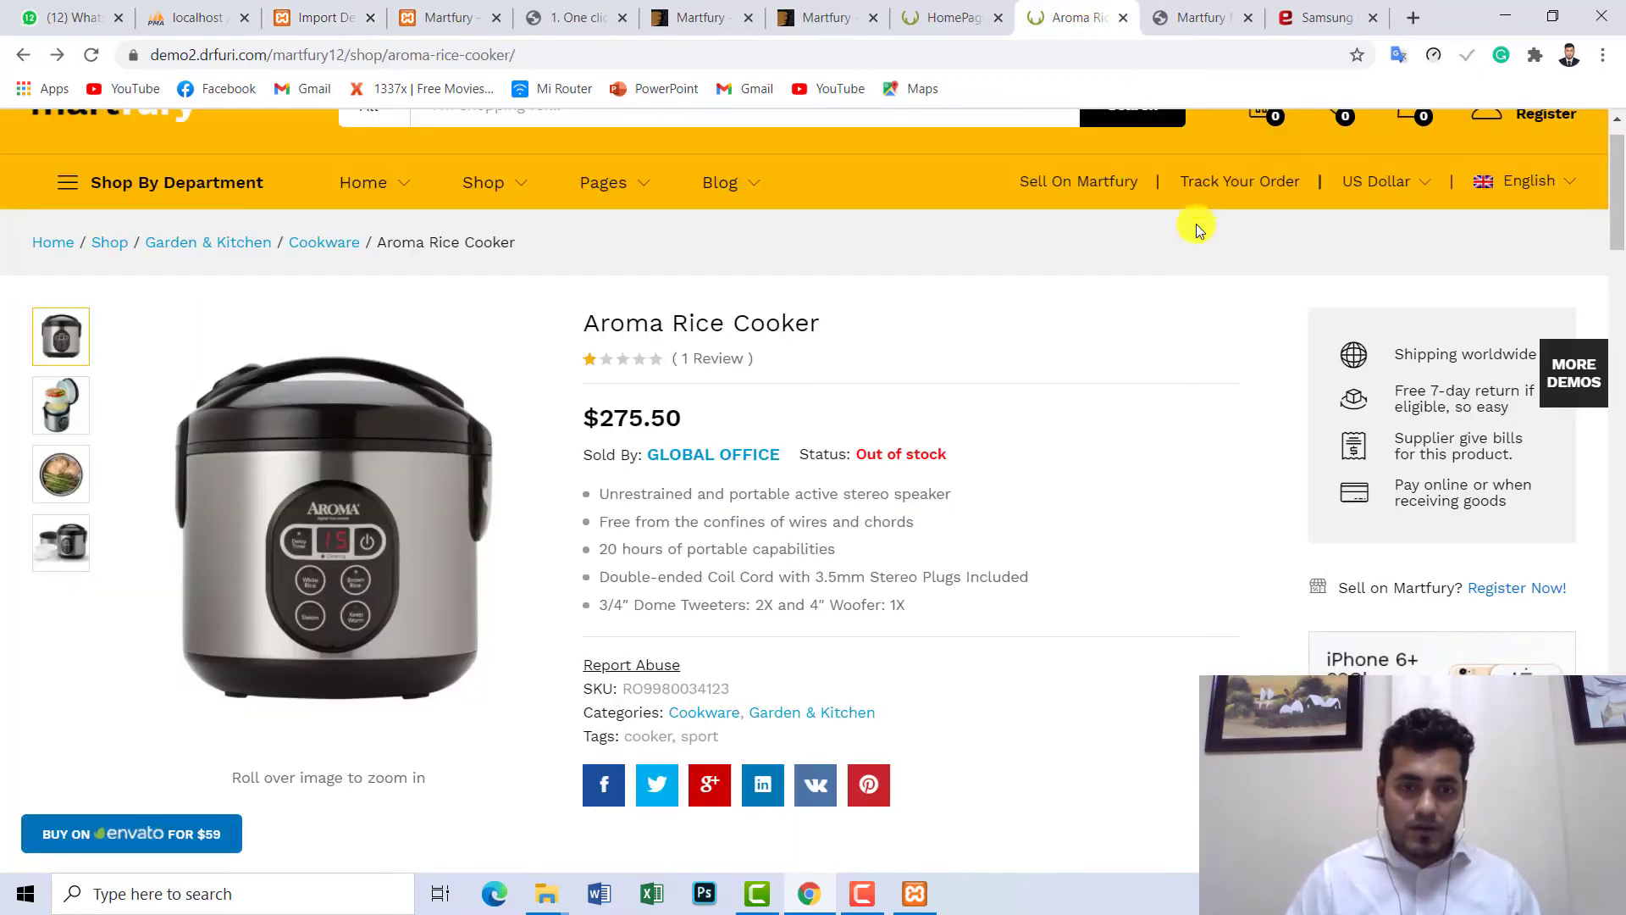
scroll(1194, 225, "down", 9)
- Go back to the Martfury homepage and open the Rayban sunglasses under Apparels & Clothings
scroll(928, 338, "down", 1)
left_click(928, 13)
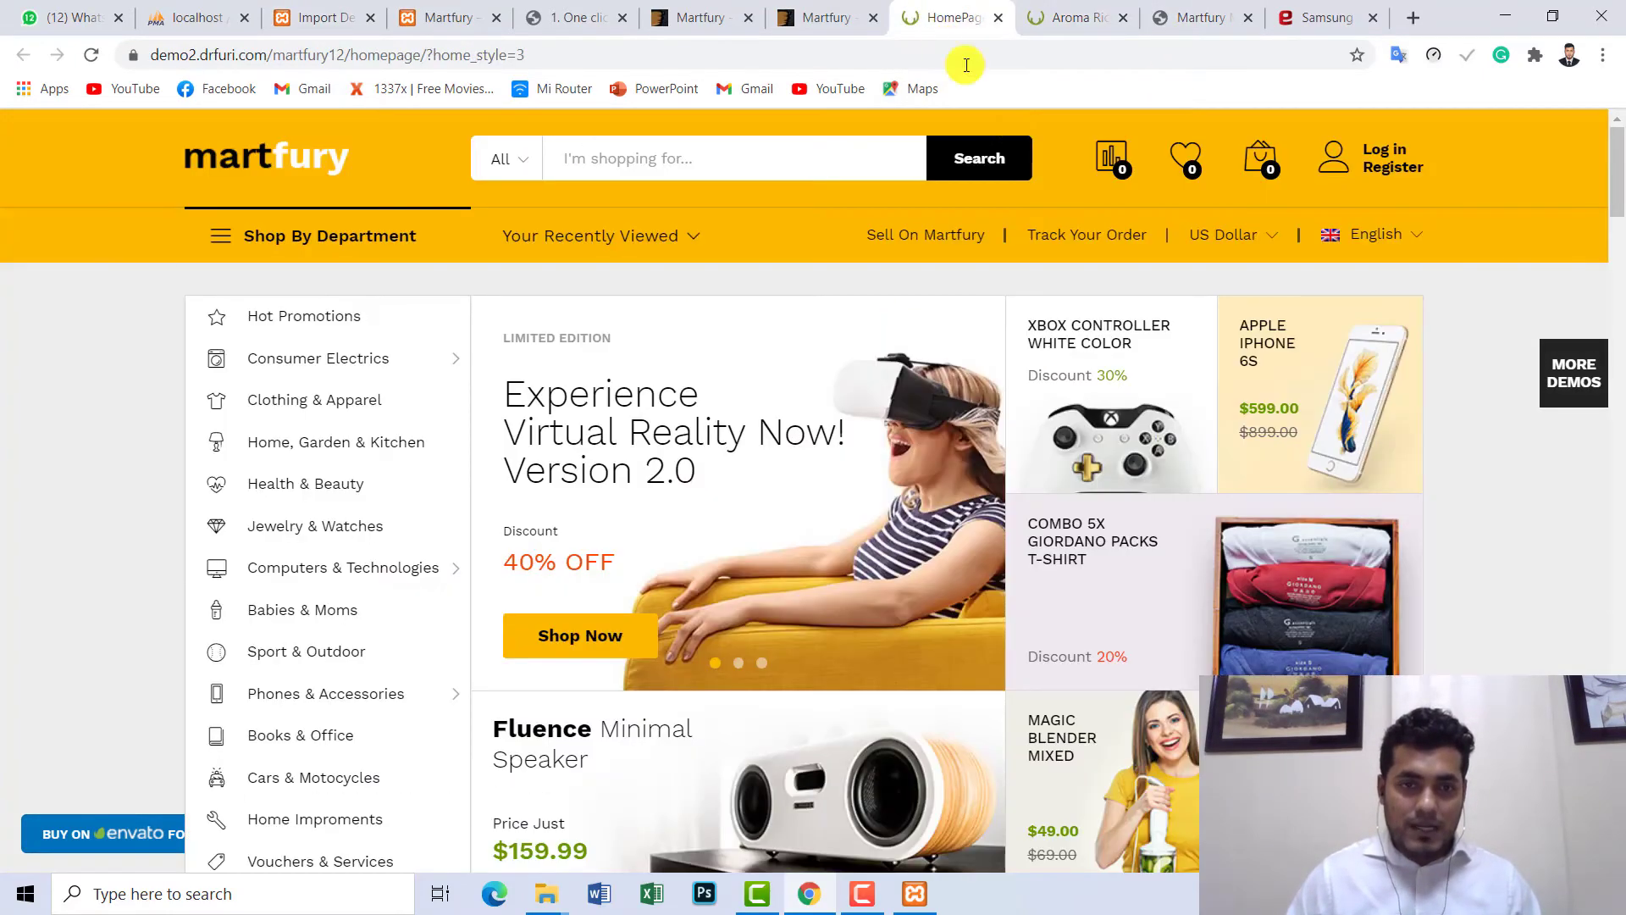
left_click(1059, 15)
left_click(23, 54)
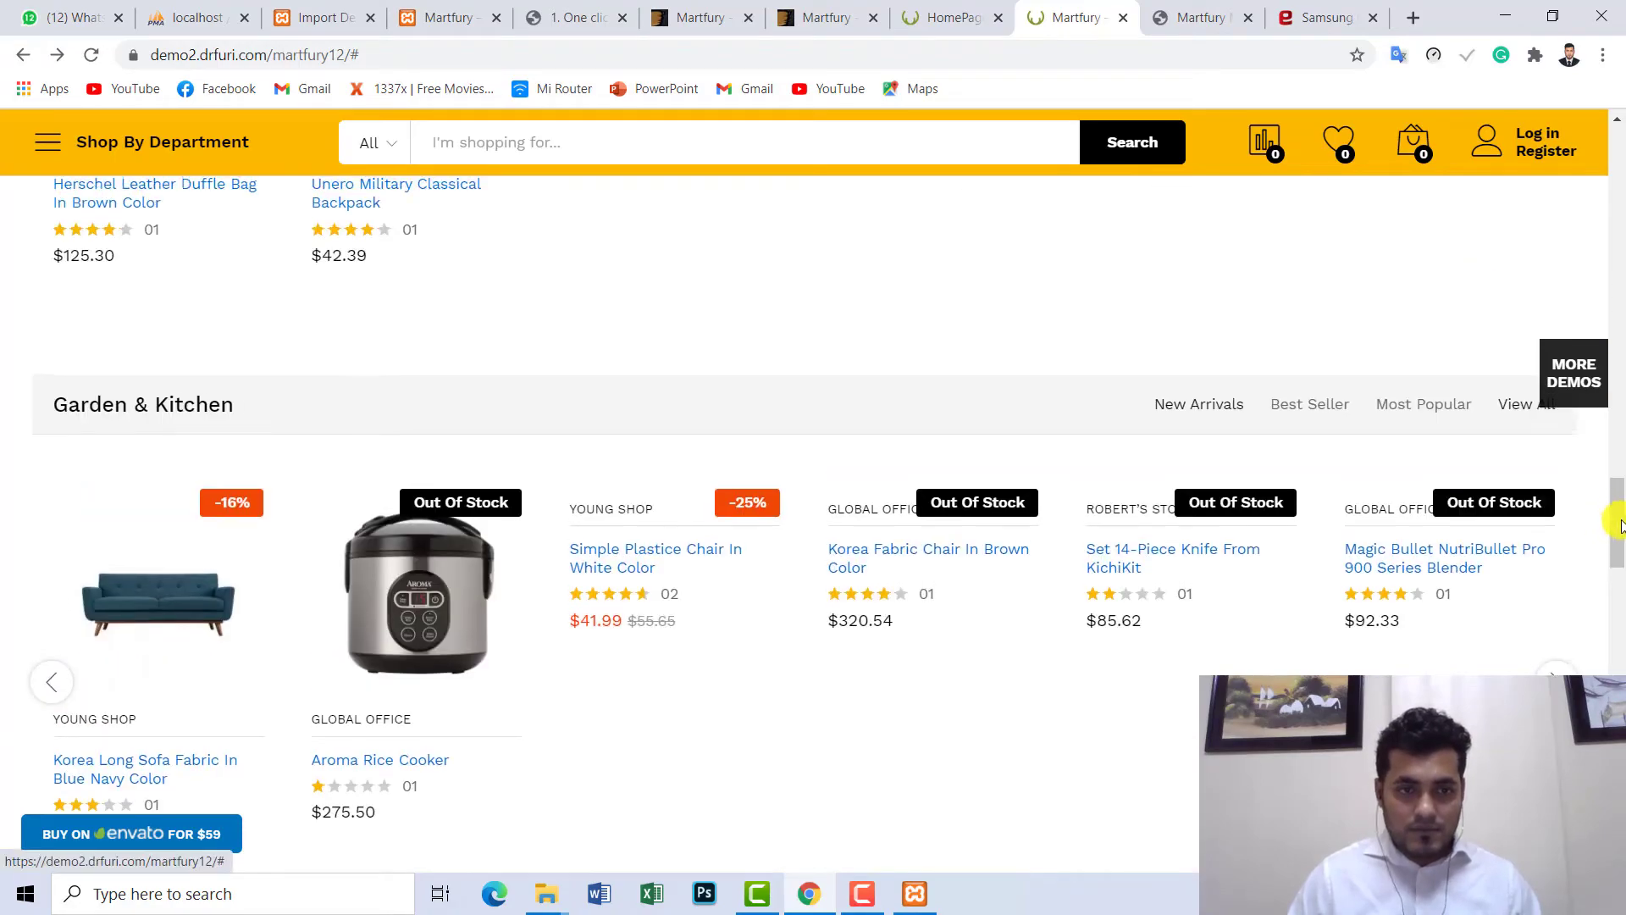
scroll(1614, 531, "down", 6)
scroll(1614, 551, "up", 5)
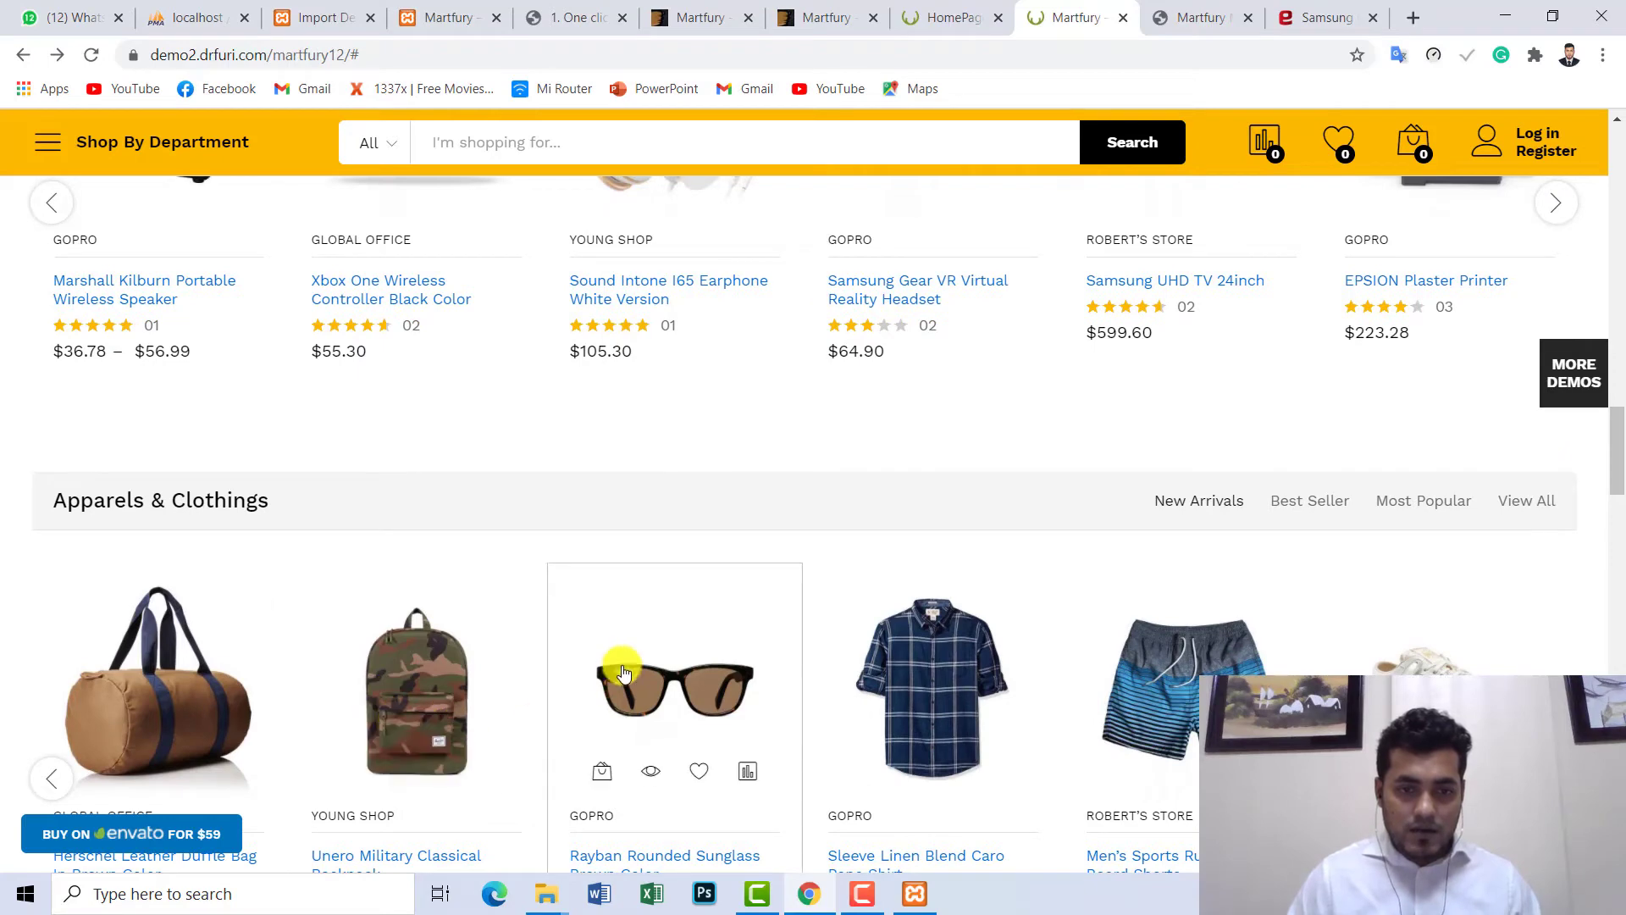
left_click(625, 667)
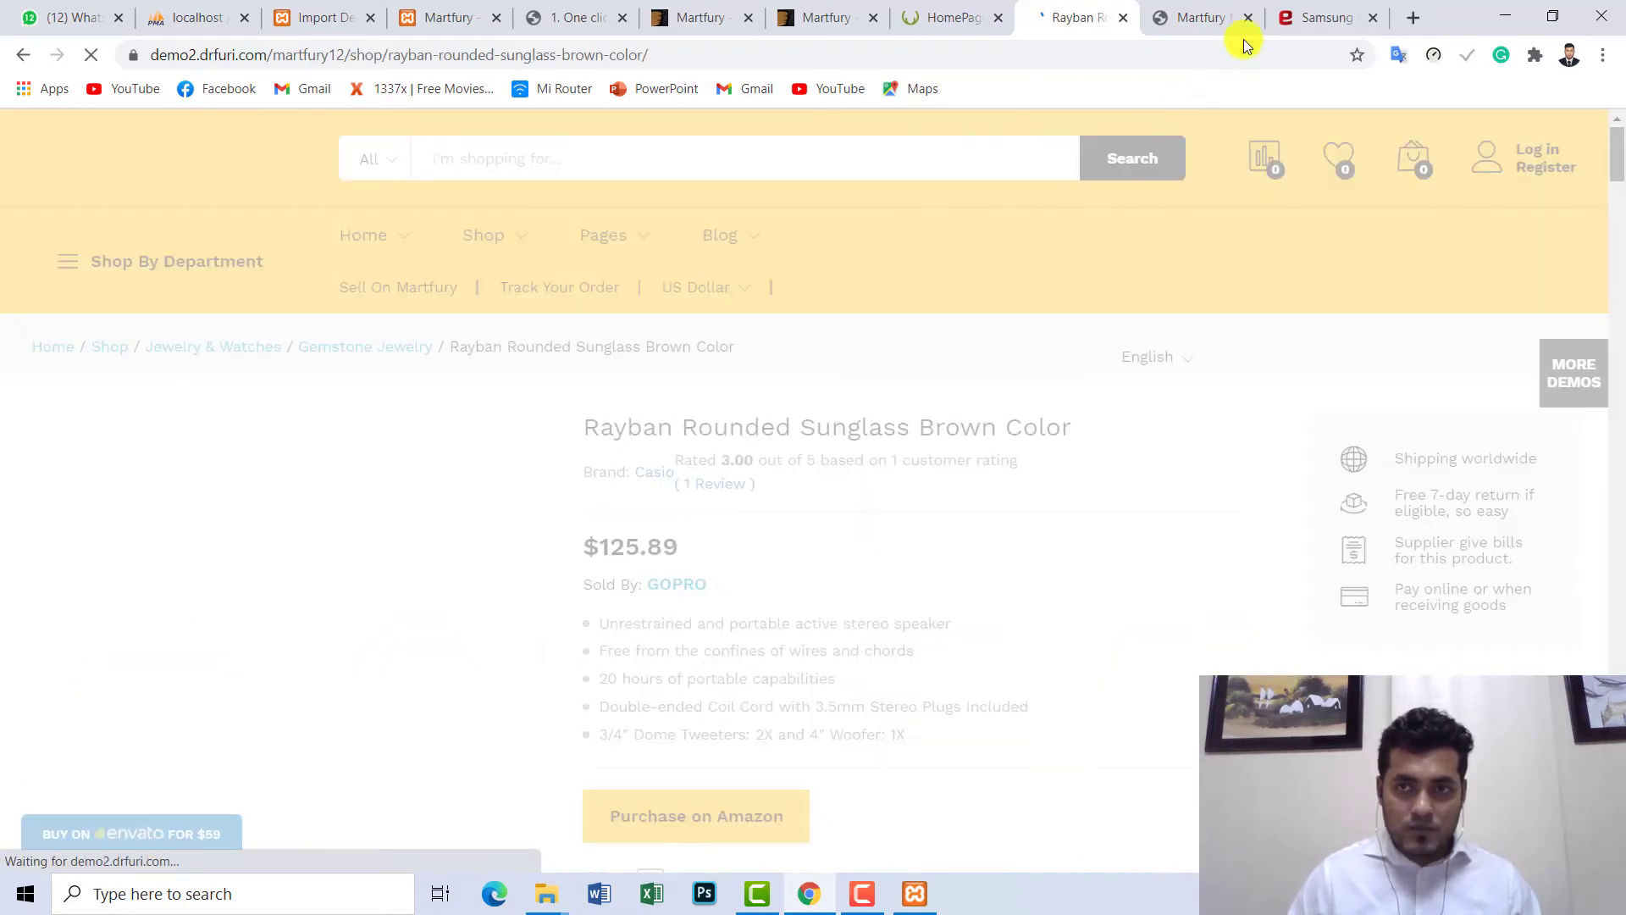
- Switch to the Evaly Samsung page and go back to the Evaly homepage
left_click(1325, 16)
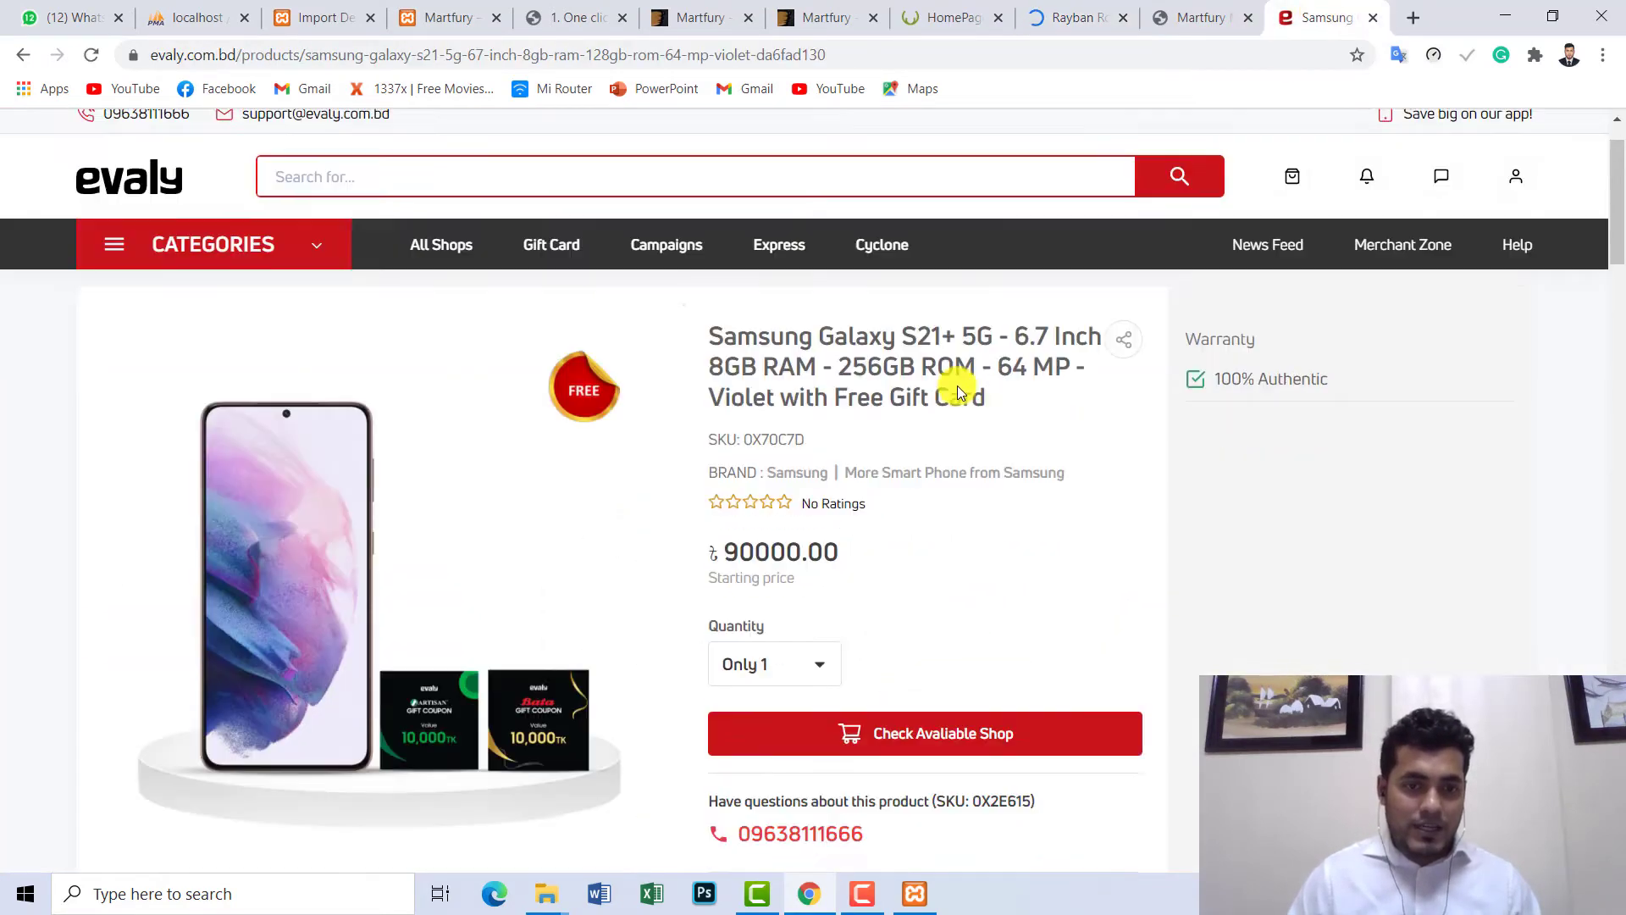
scroll(957, 384, "down", 4)
scroll(163, 352, "up", 3)
left_click(23, 55)
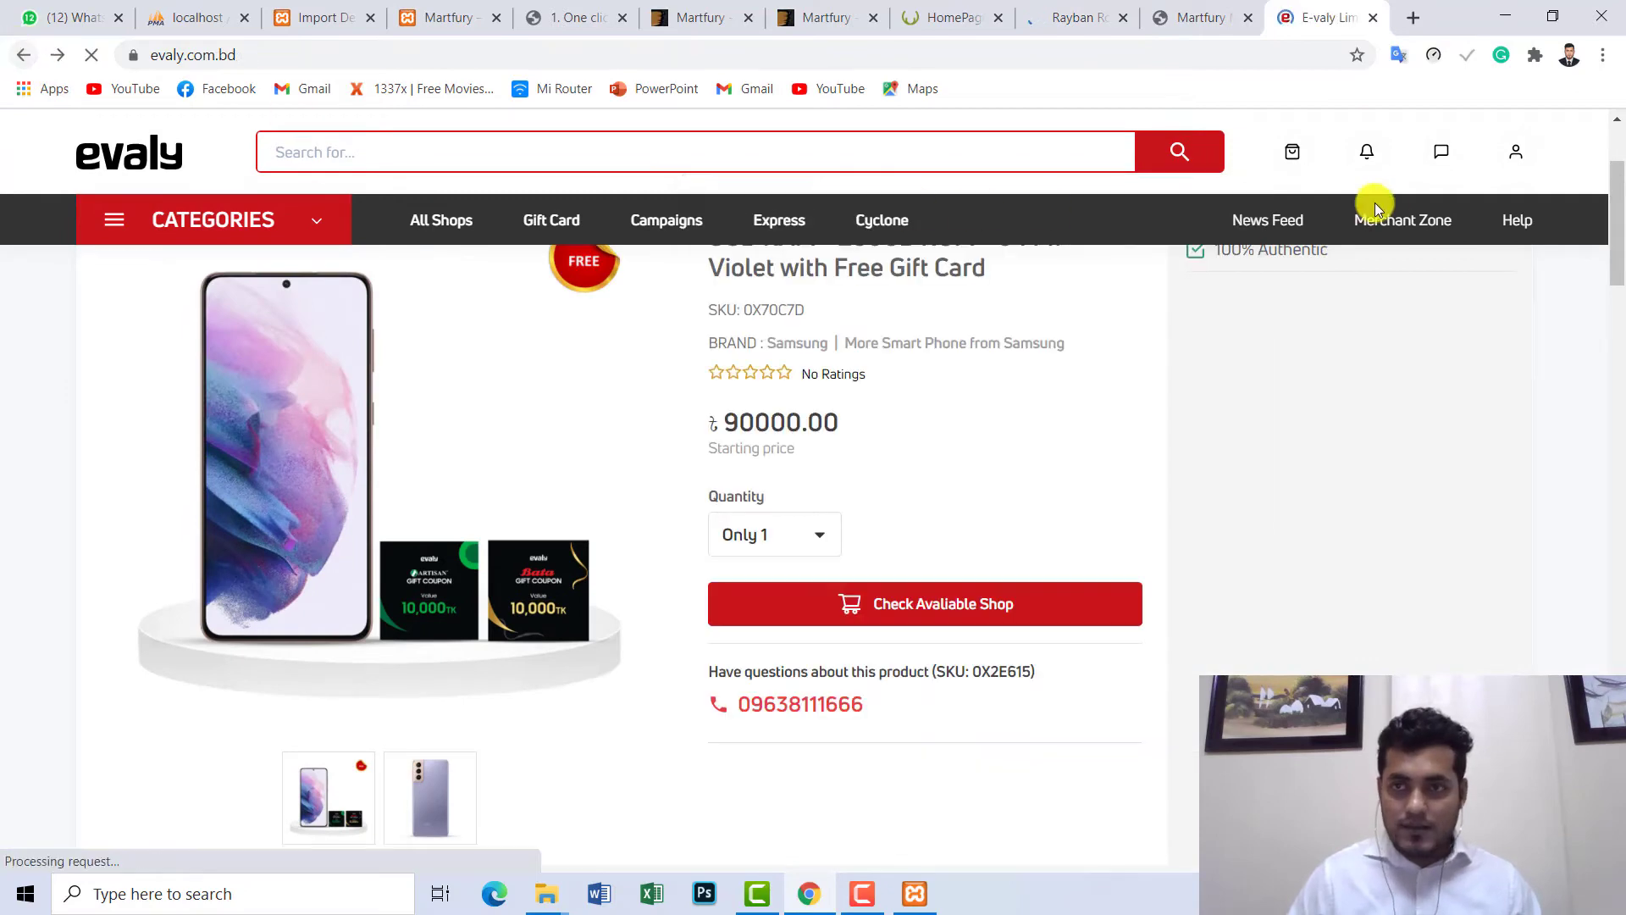
- Scroll through Evaly's homepage sections and open the Pack of 10 Misushita WF-16 Wall Fan
scroll(1618, 348, "down", 2)
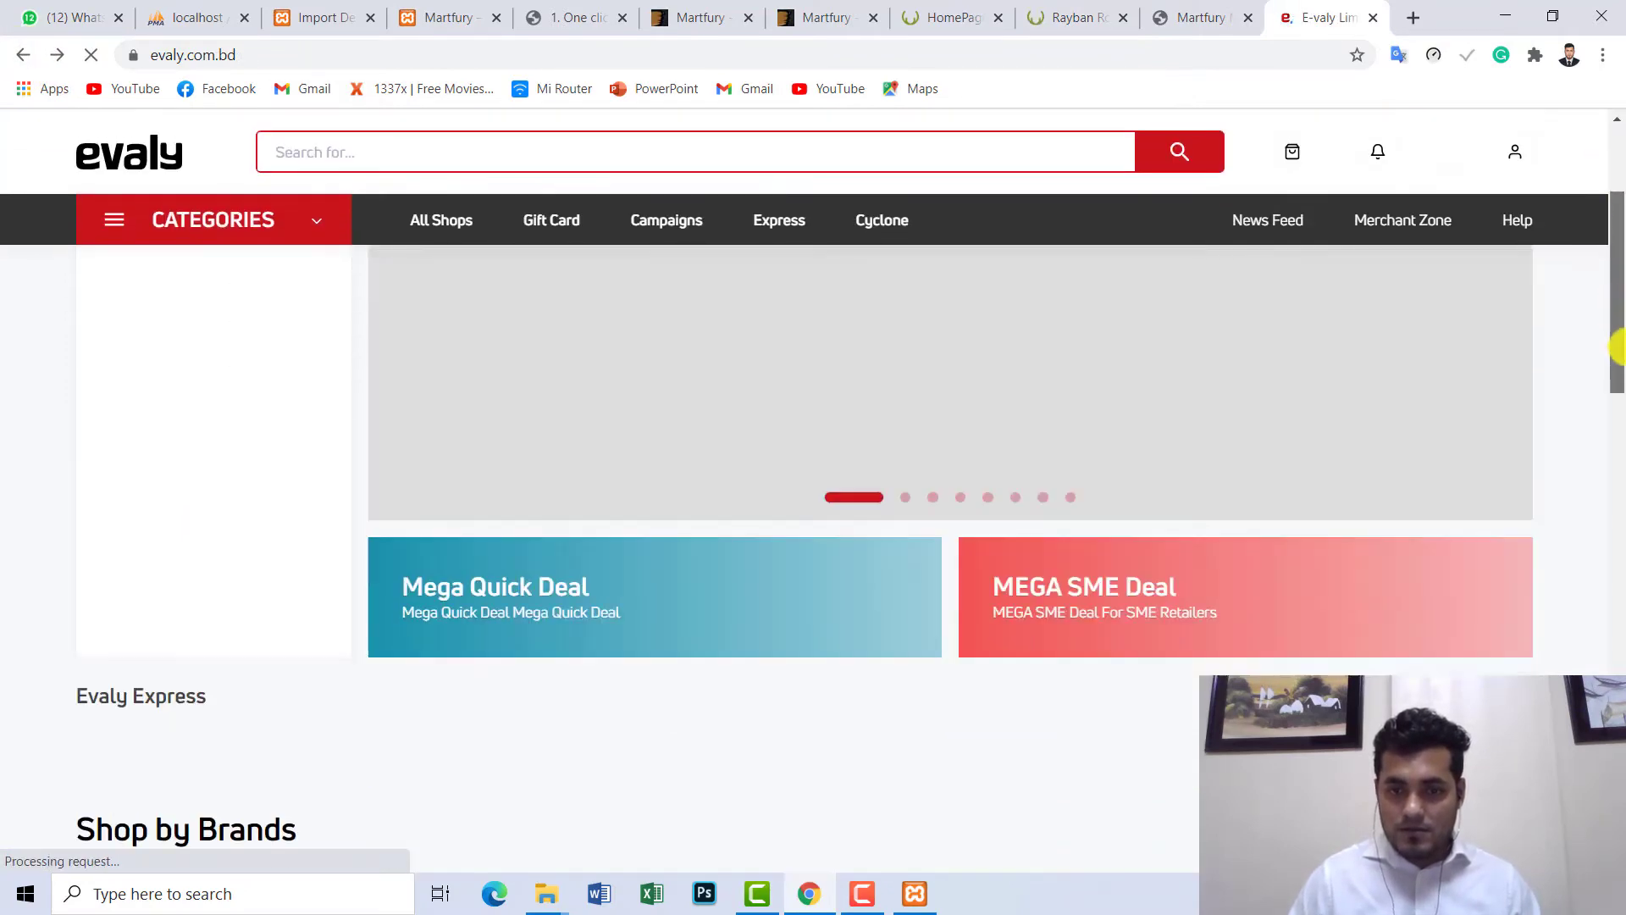
scroll(1618, 347, "down", 10)
scroll(1618, 348, "up", 8)
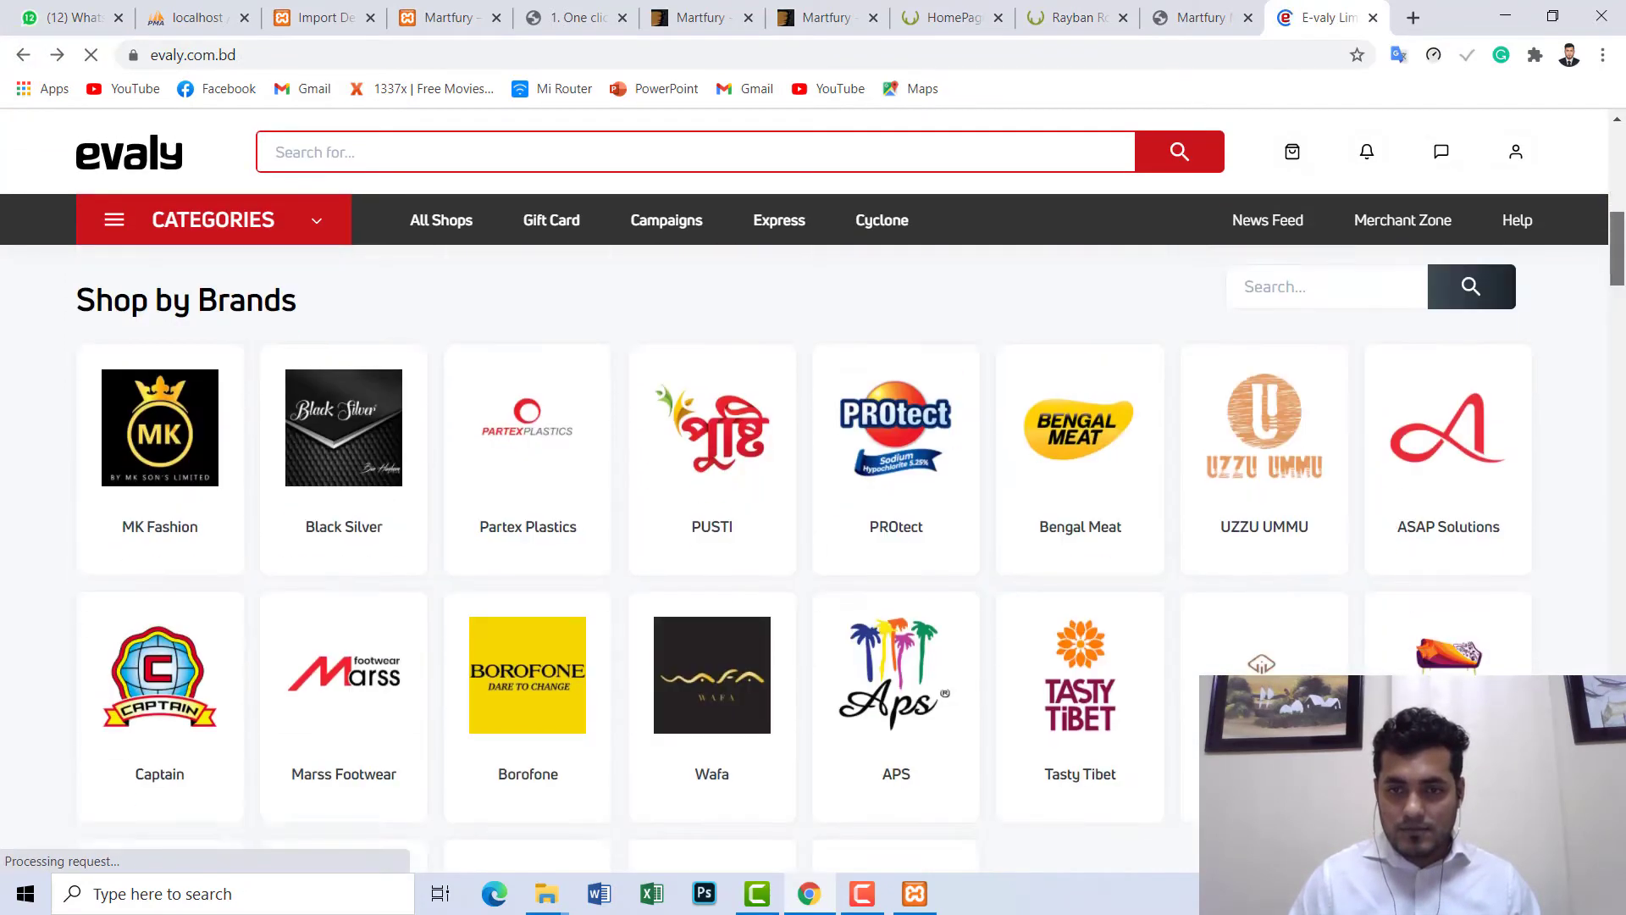
scroll(813, 559, "down", 15)
scroll(813, 559, "up", 2)
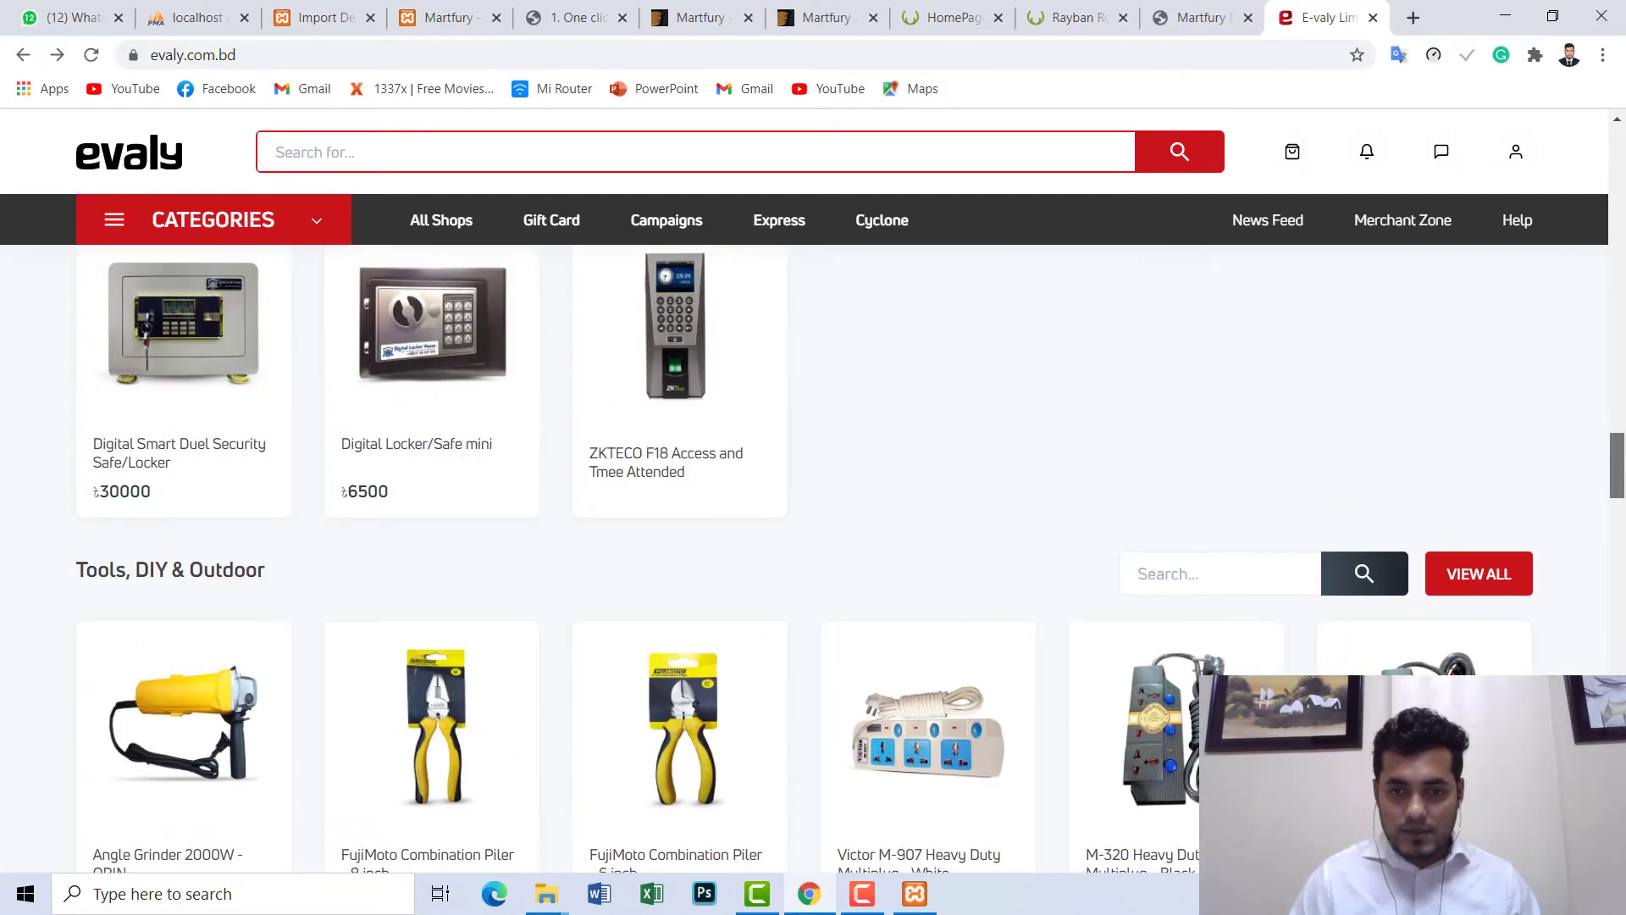
scroll(269, 581, "down", 4)
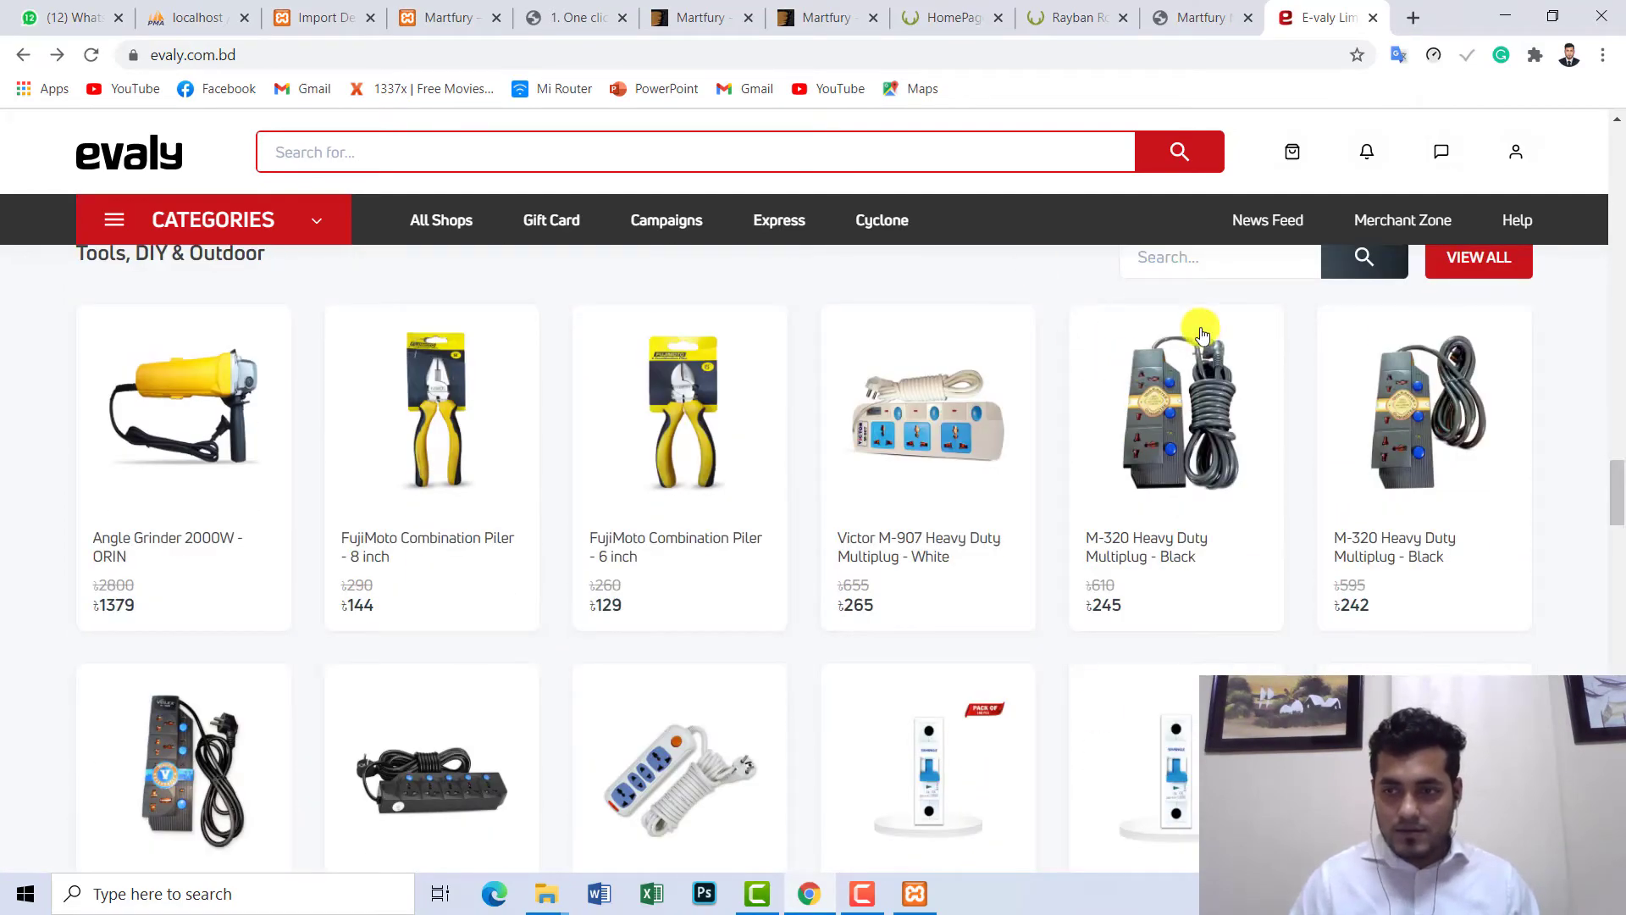
left_click_drag(1616, 524, 1618, 659)
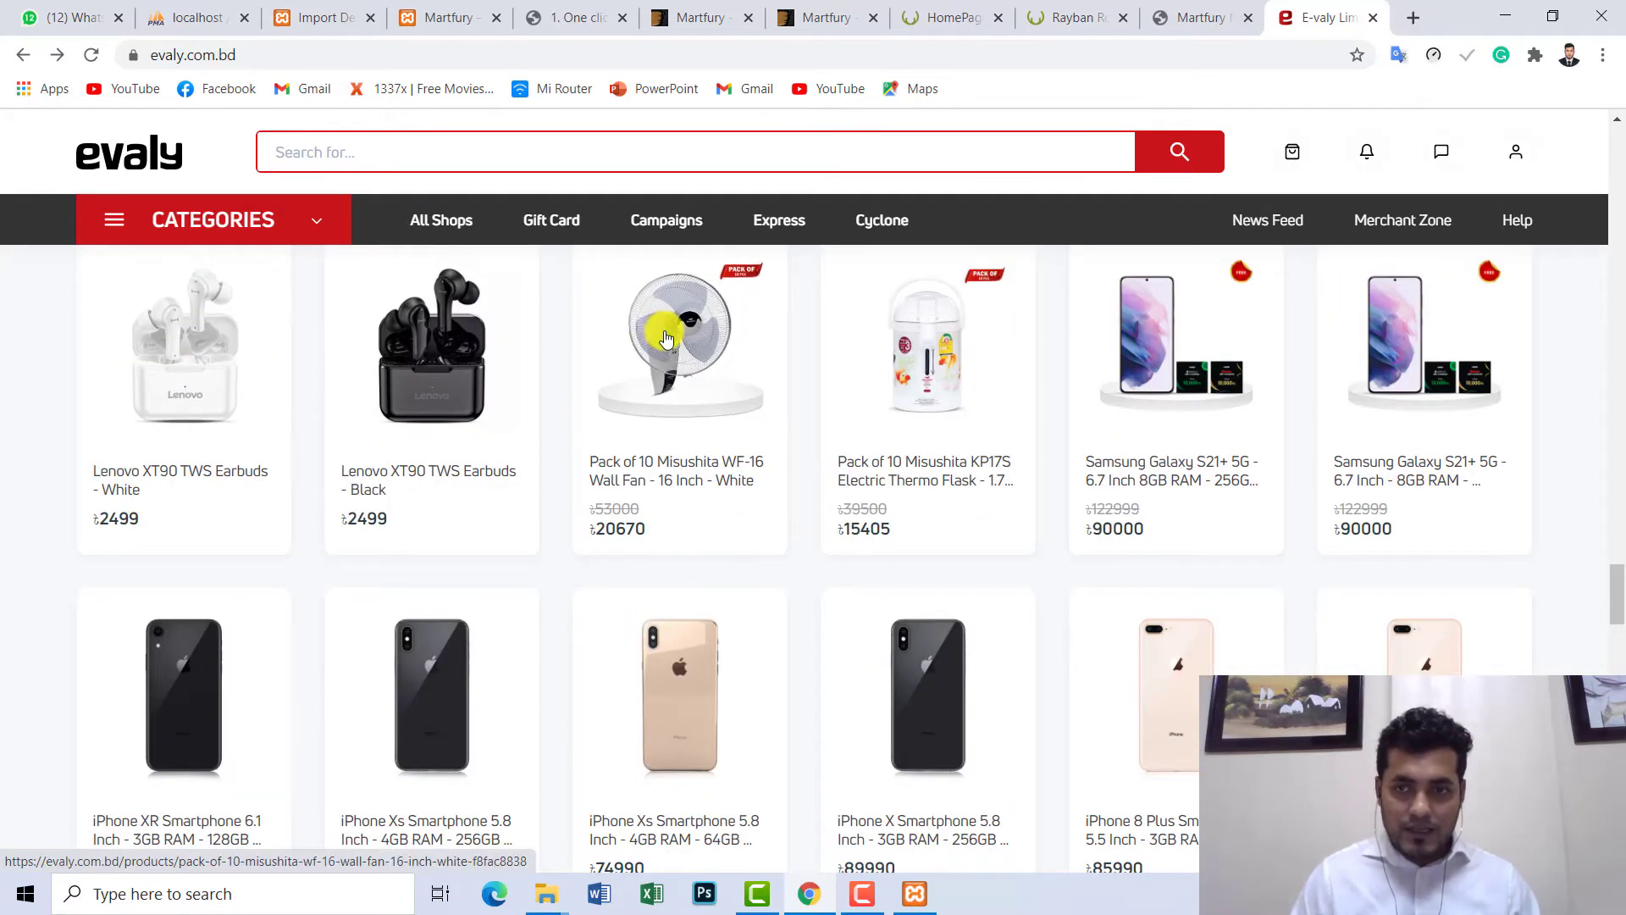
left_click(698, 343)
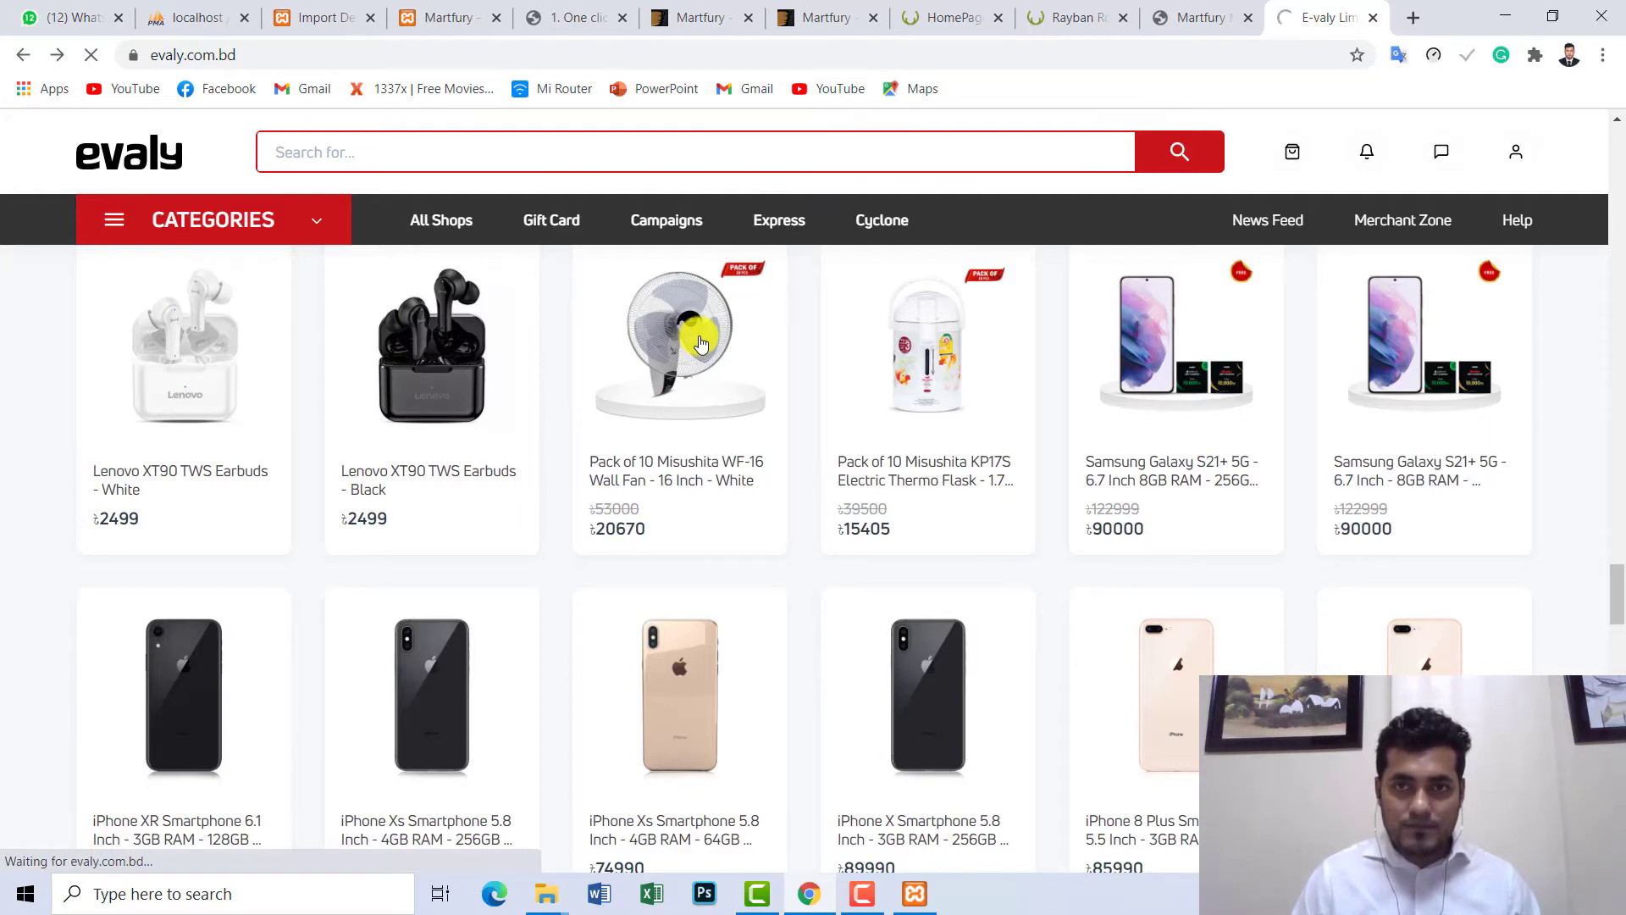
- On the Rayban Rounded Sunglass page, cycle through the angled, side and front gallery views
left_click(1074, 17)
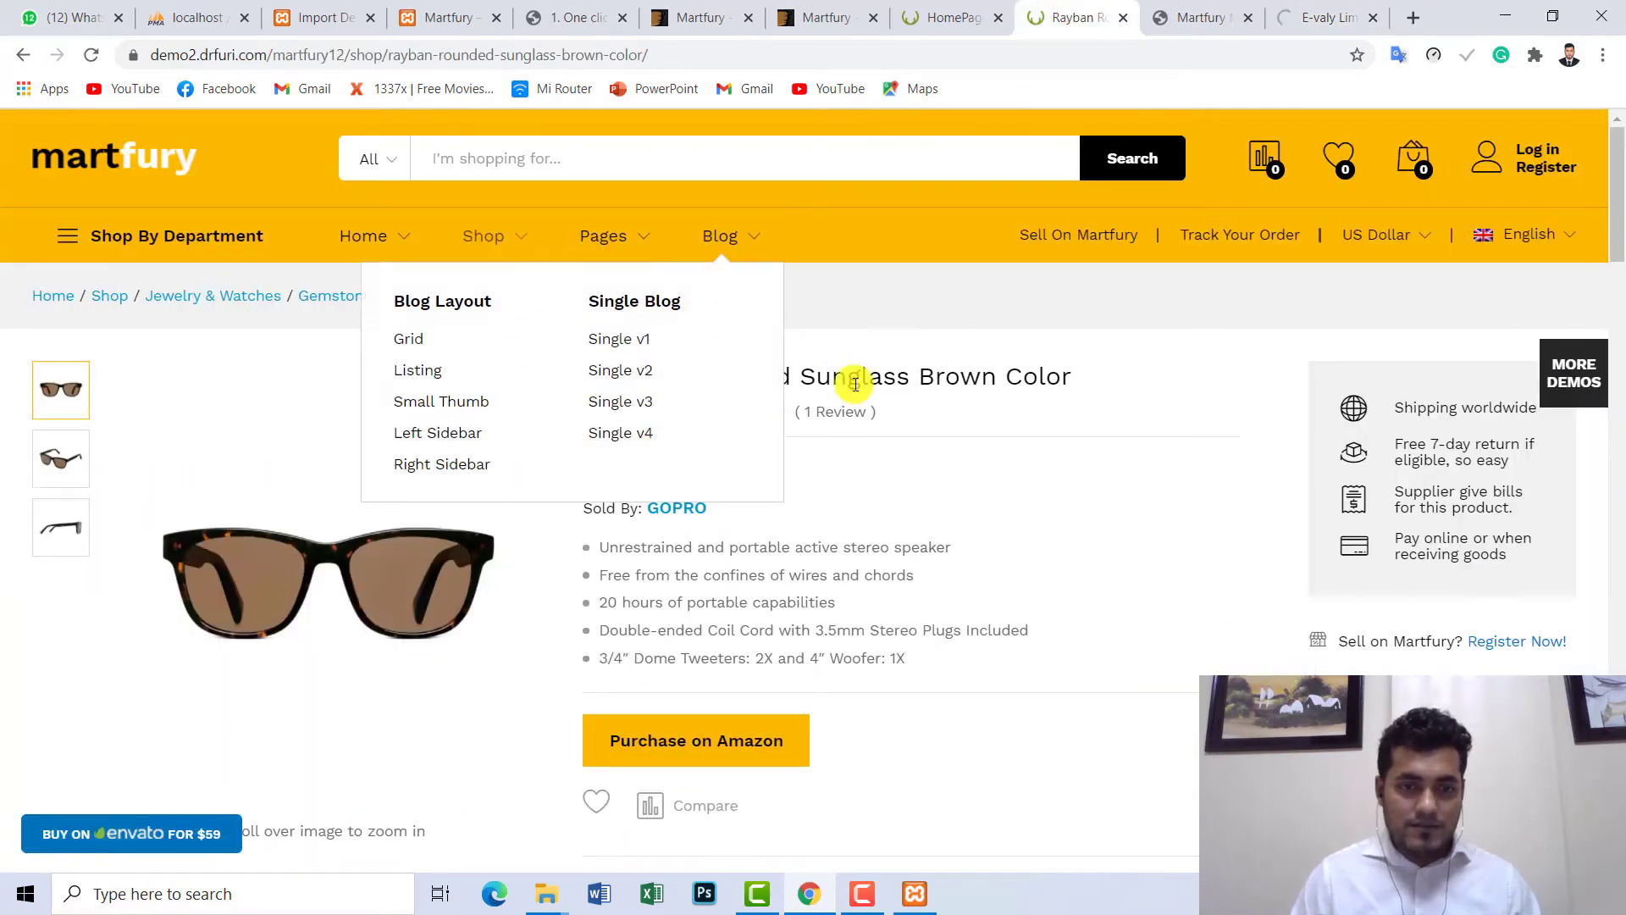
scroll(855, 383, "down", 3)
scroll(862, 410, "up", 3)
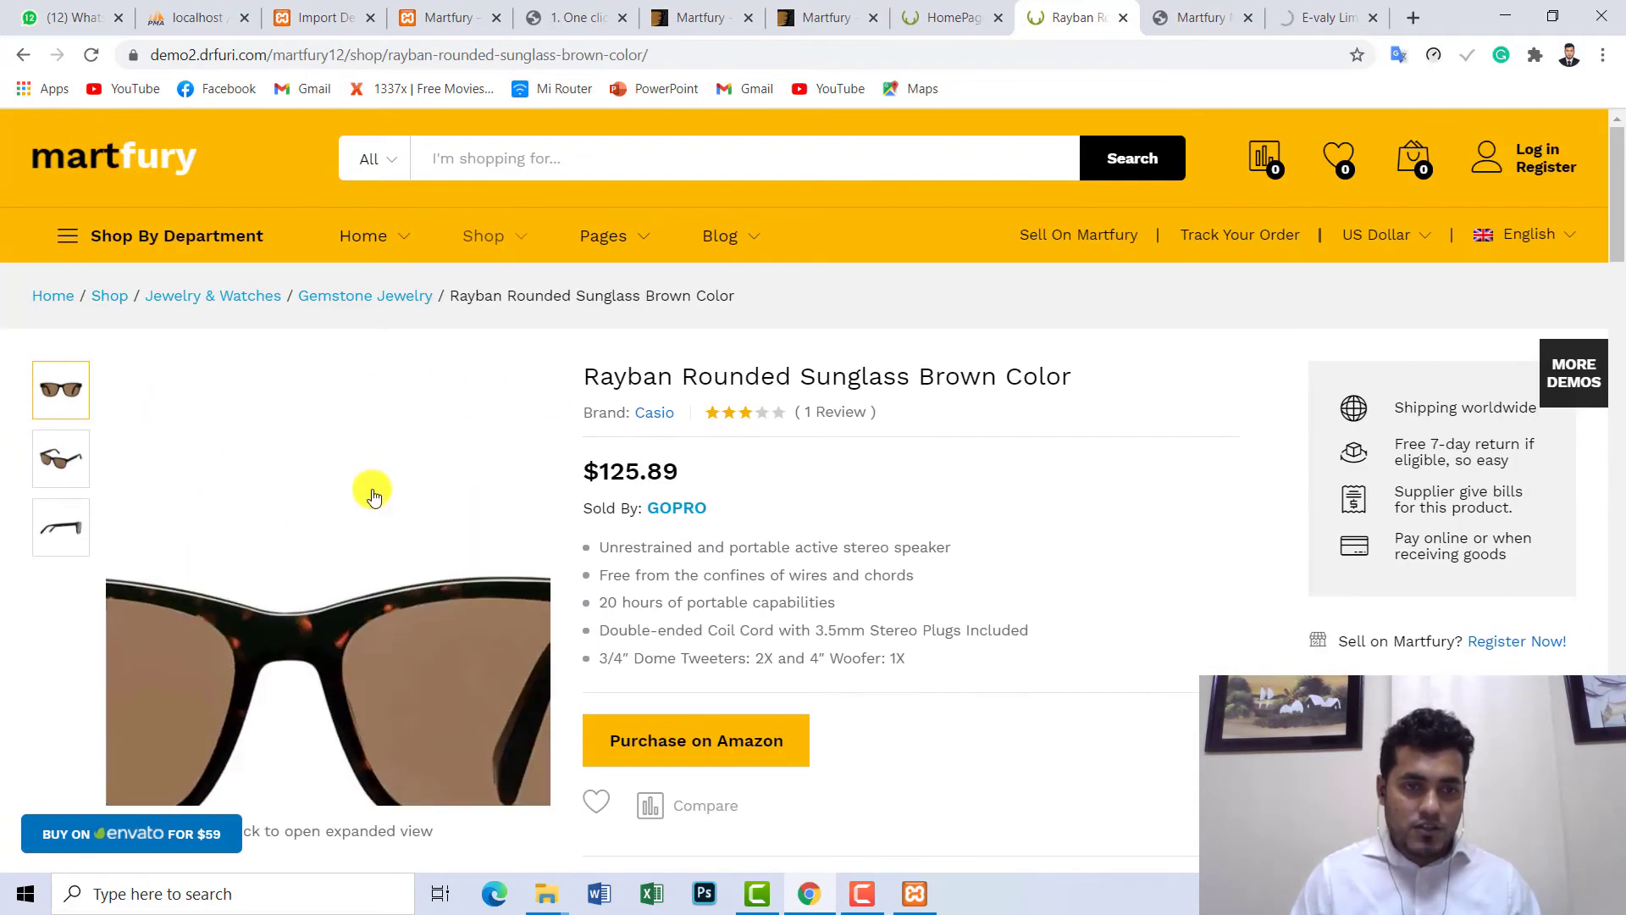
scroll(373, 495, "down", 3)
left_click(60, 247)
left_click(66, 312)
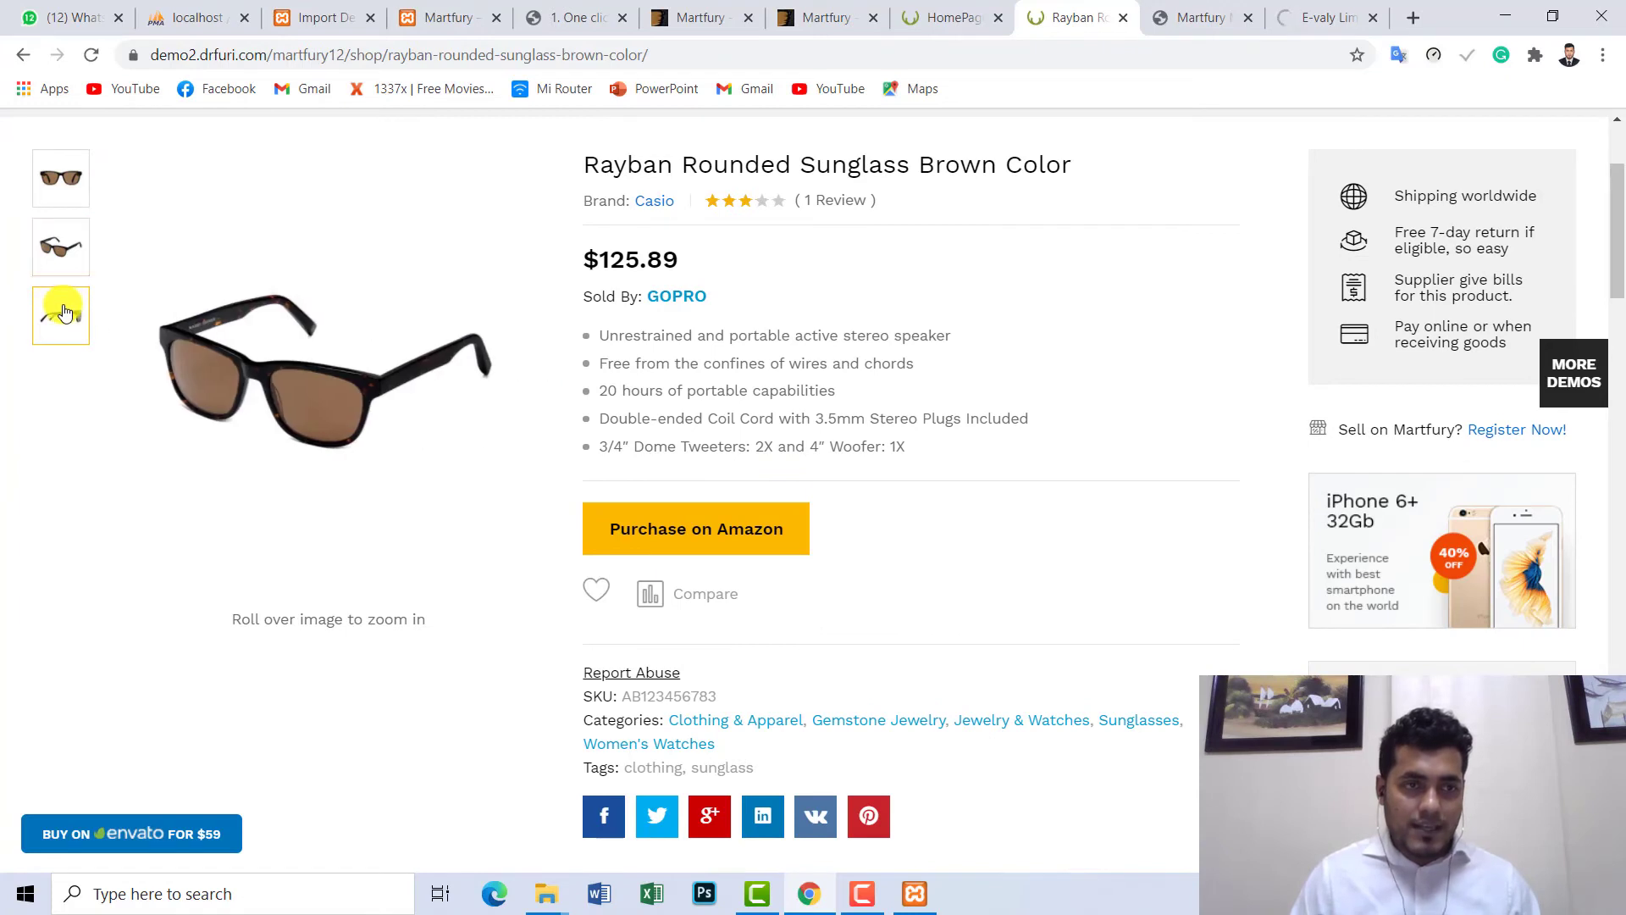
left_click(75, 180)
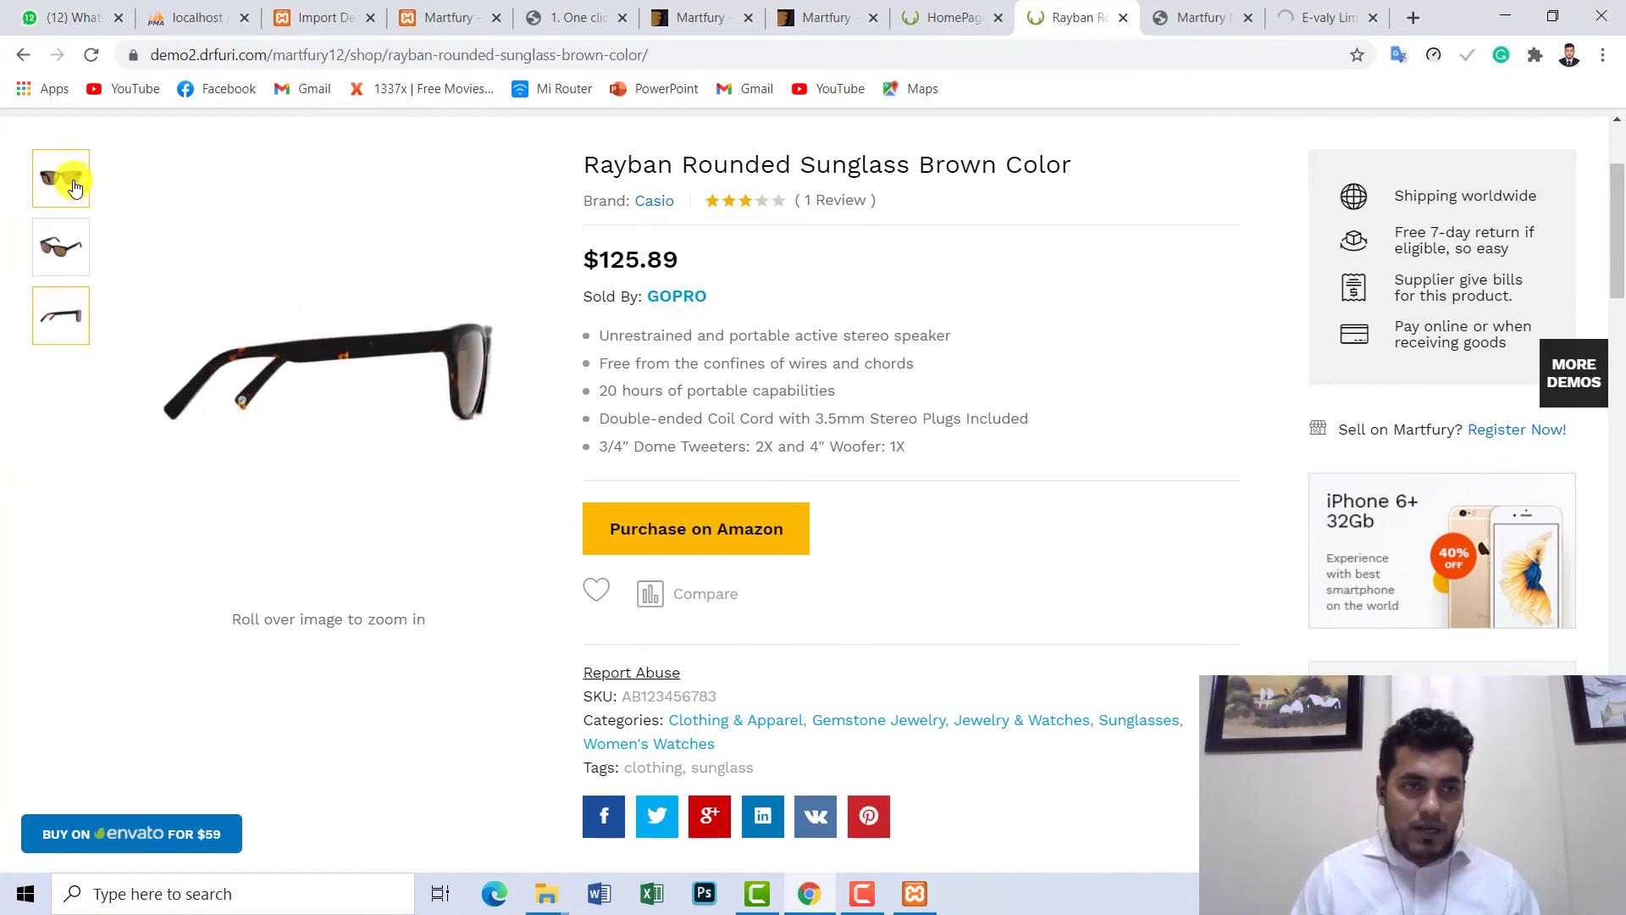
left_click(69, 260)
left_click(62, 320)
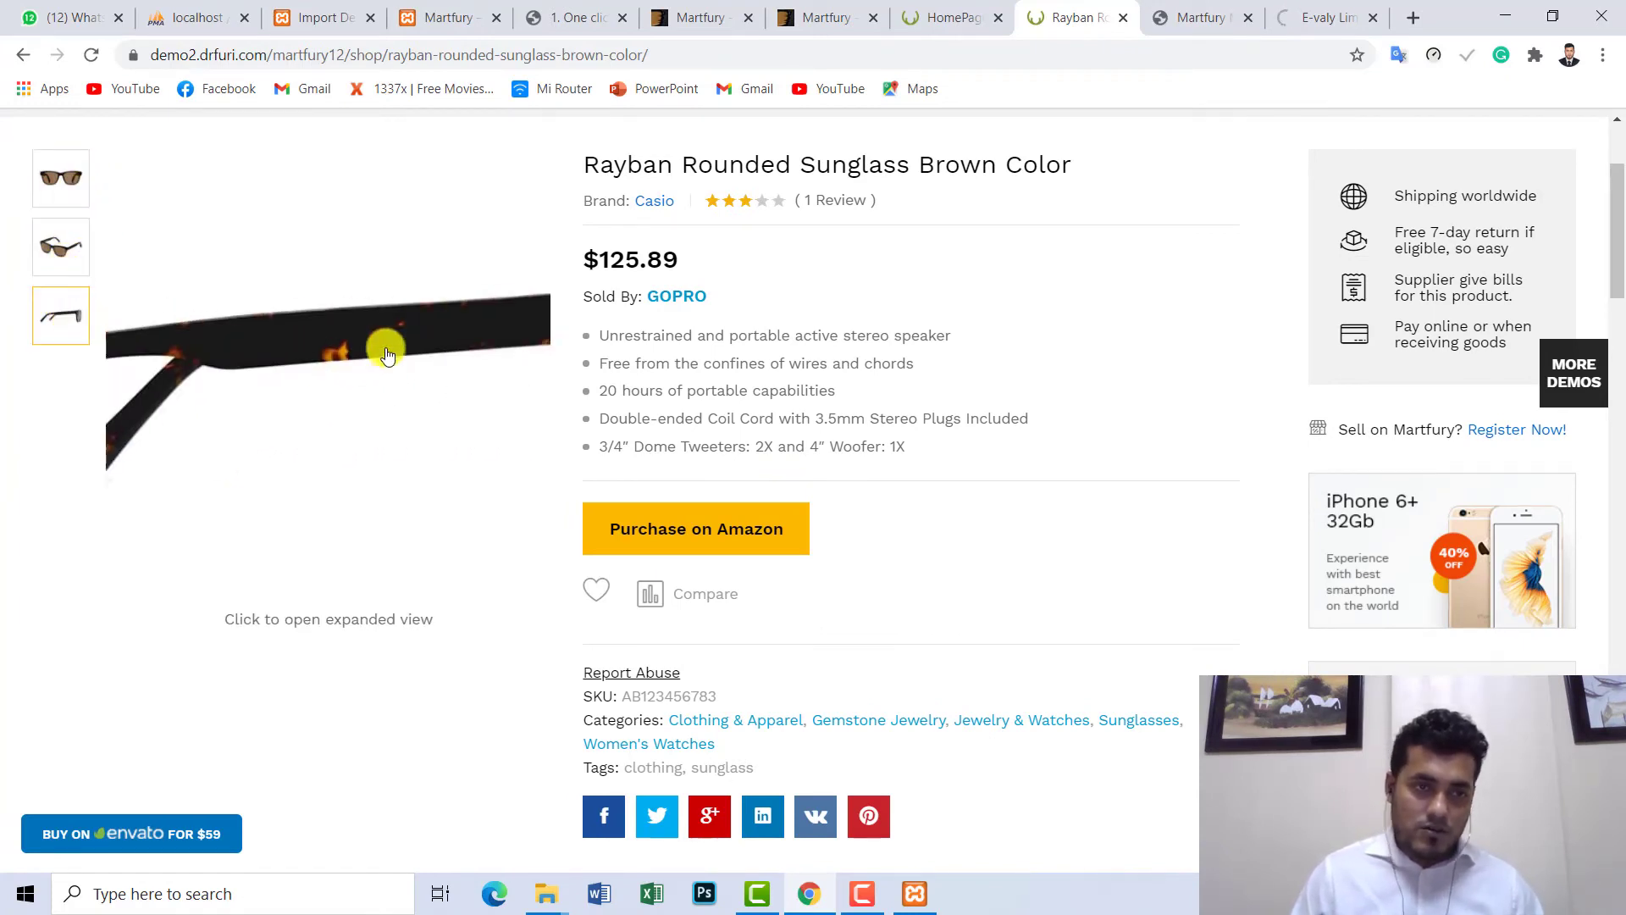
- Scroll through the sunglasses description, then bring up the Martfury demo homepage
scroll(152, 365, "up", 3)
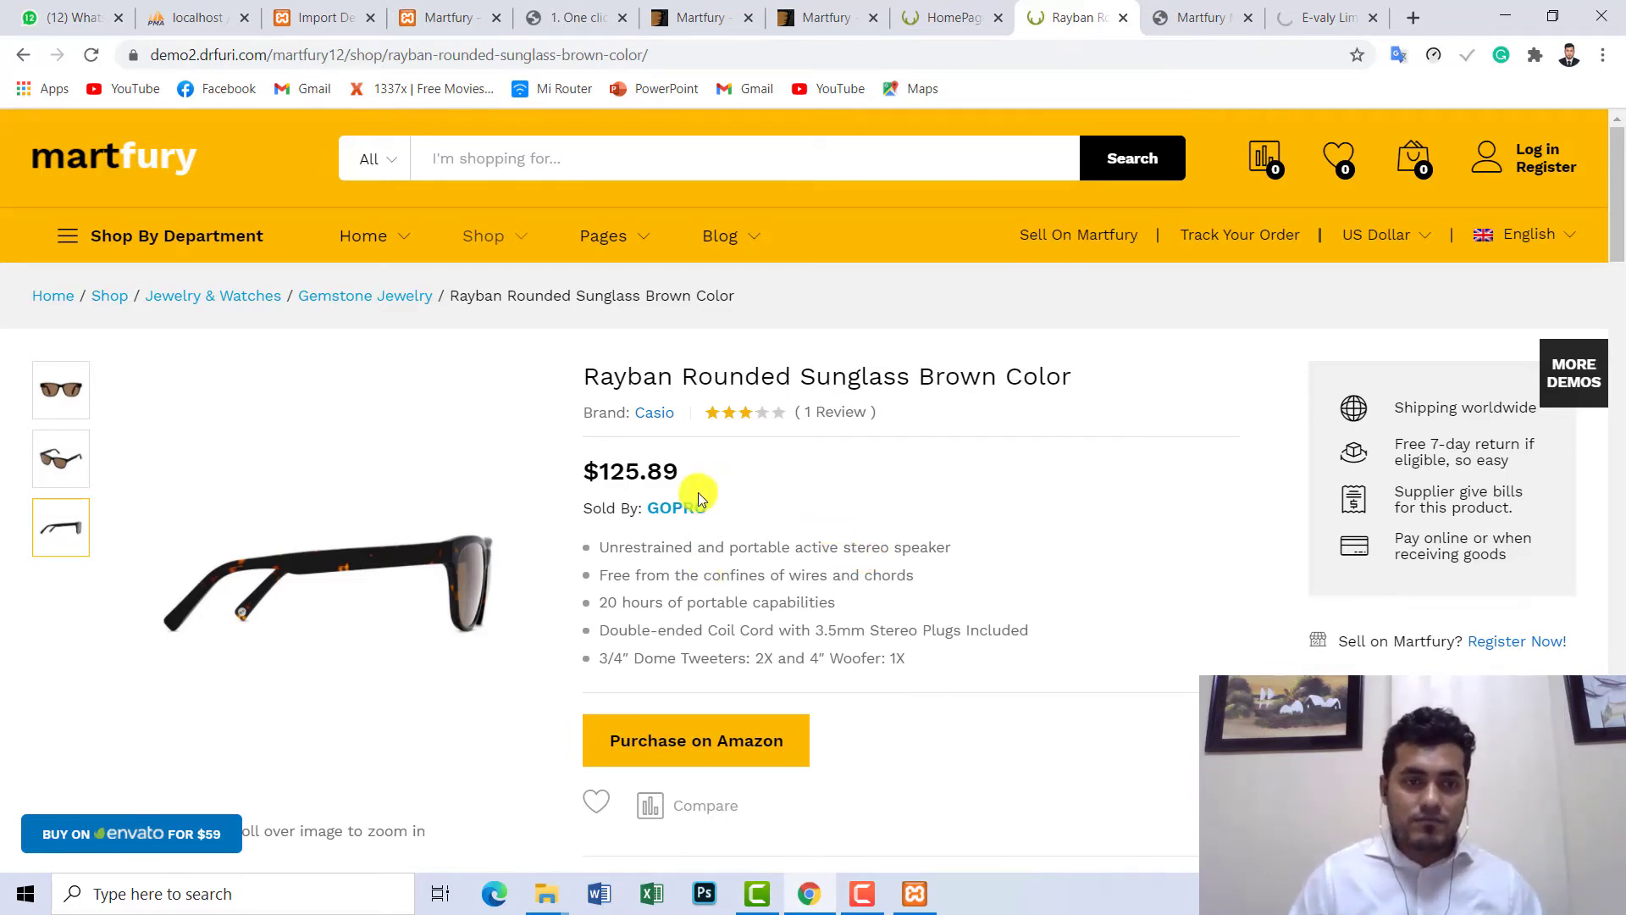
scroll(545, 500, "down", 3)
scroll(546, 503, "down", 9)
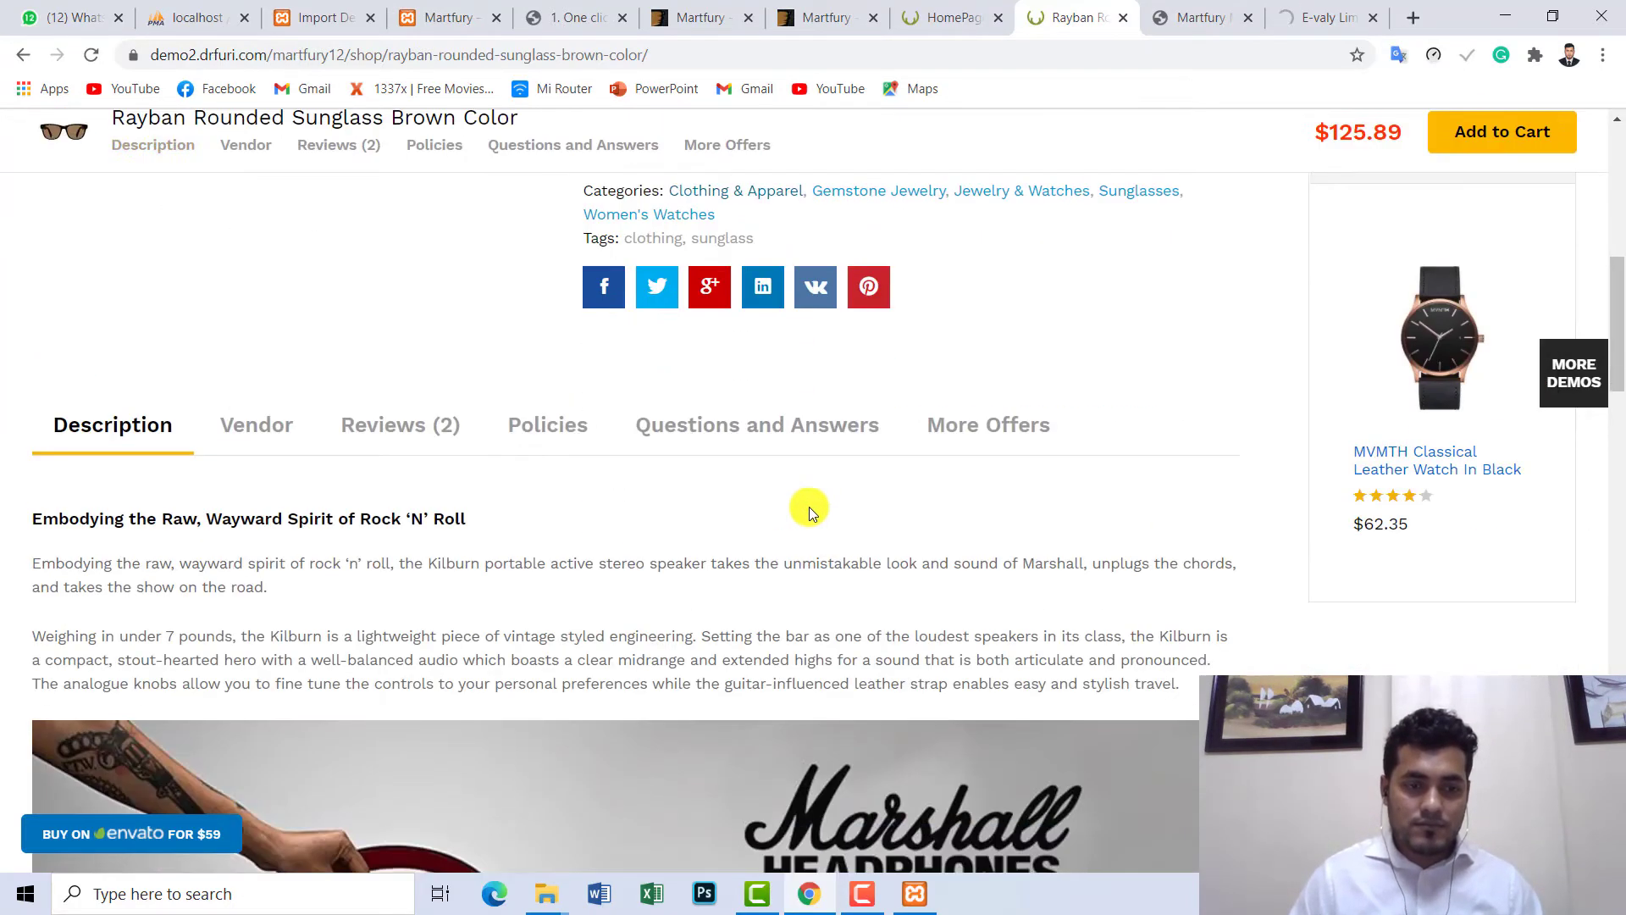
scroll(932, 492, "up", 7)
scroll(979, 443, "up", 5)
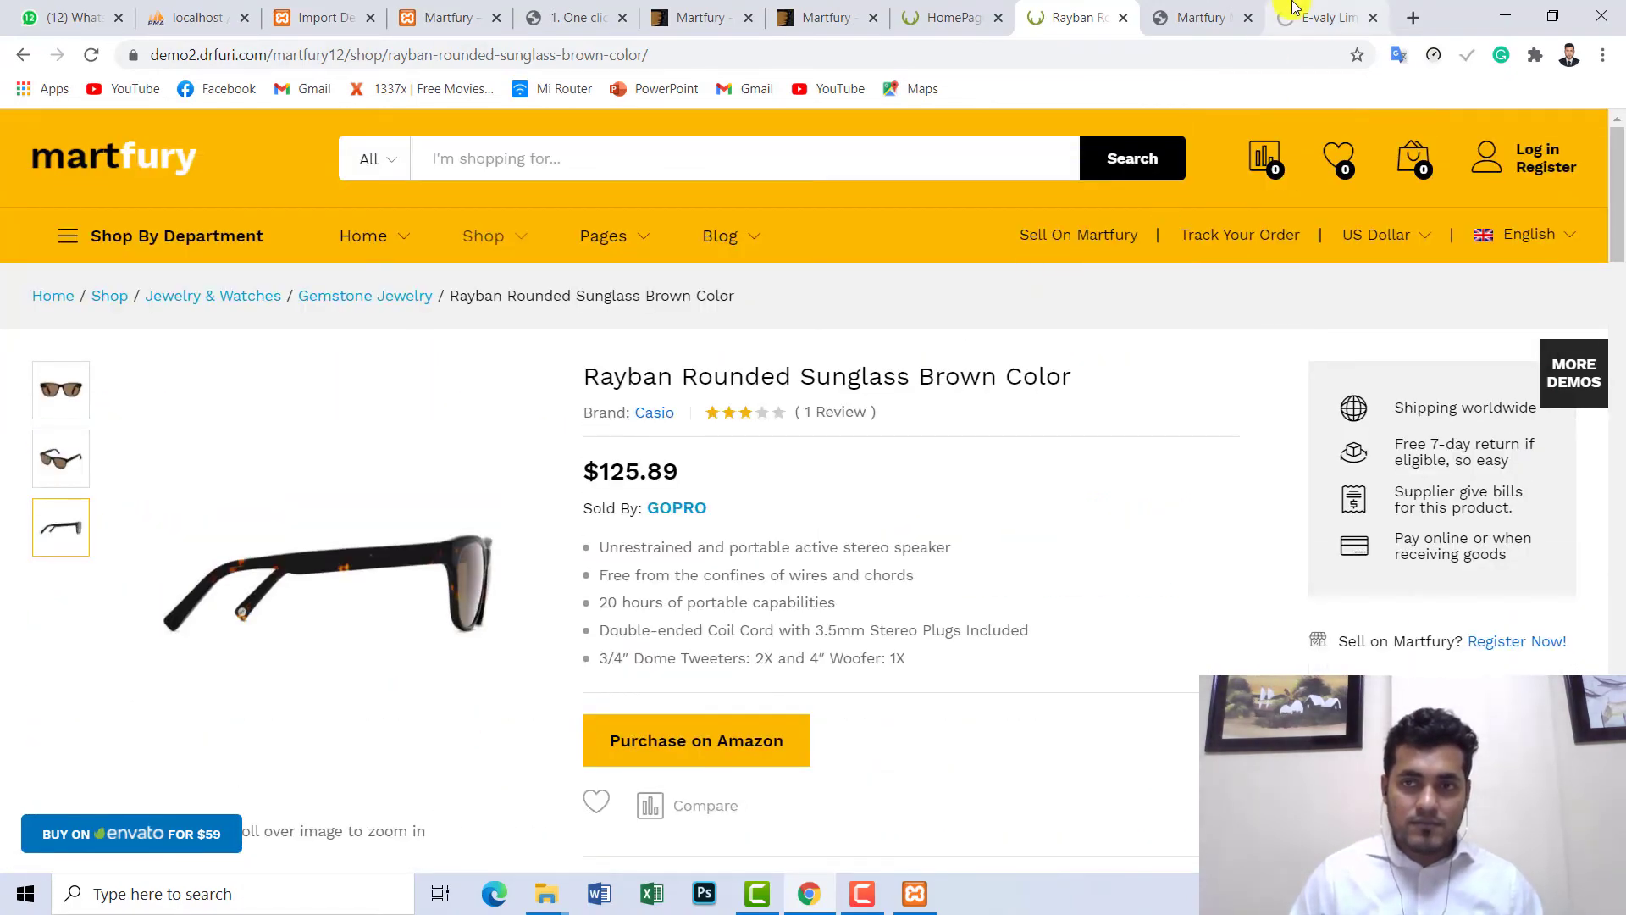
left_click(1309, 17)
scroll(1178, 145, "up", 9)
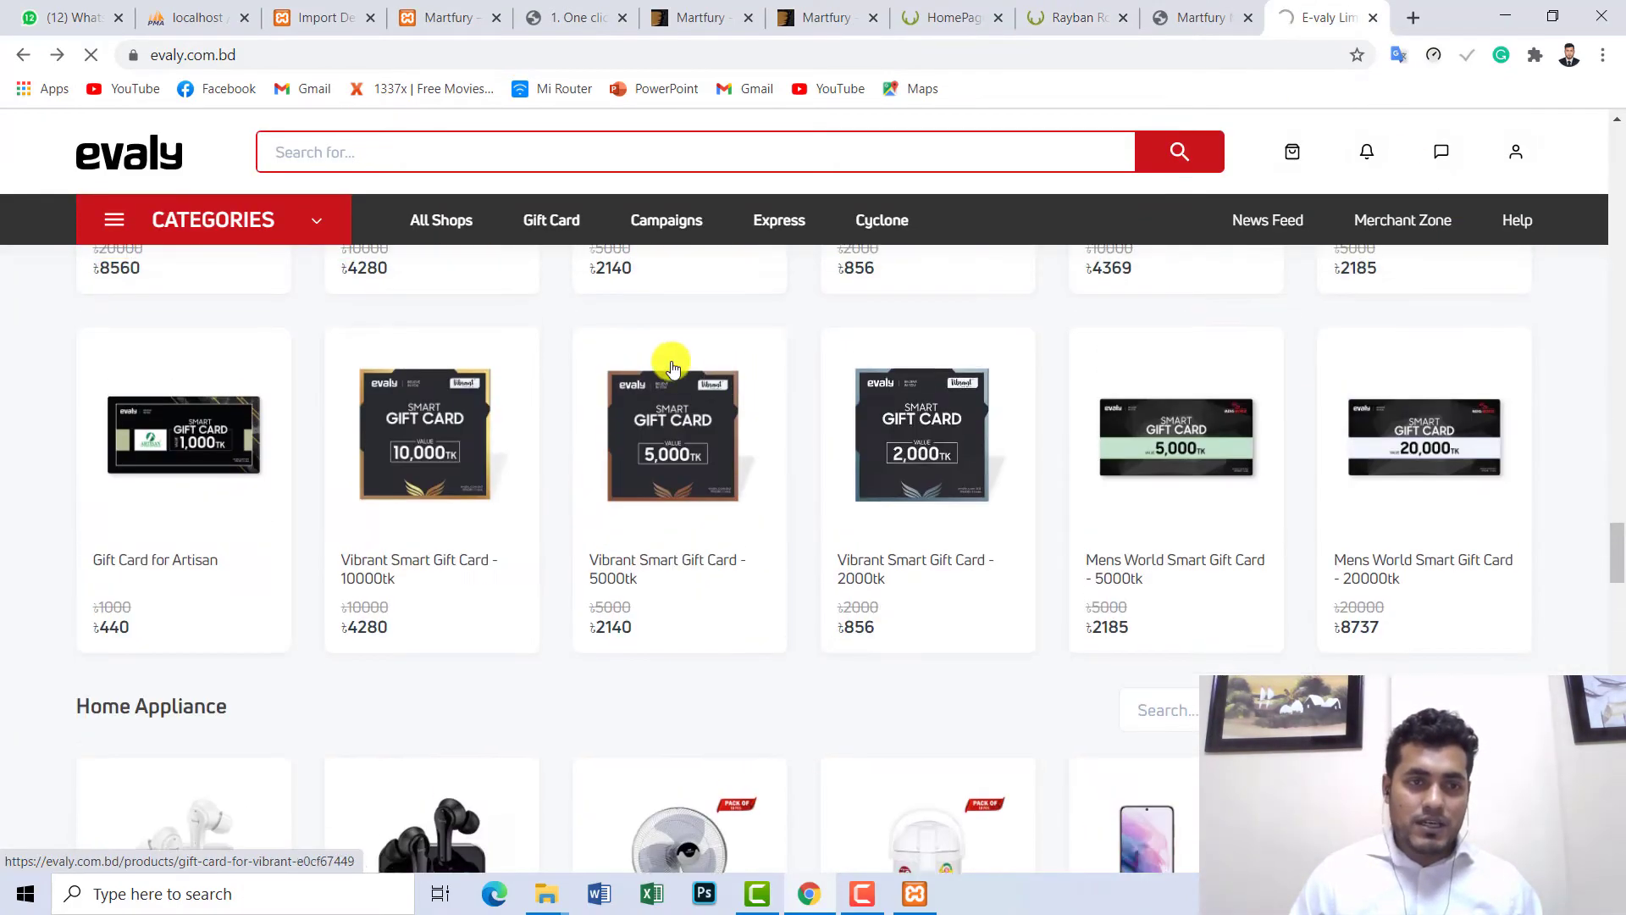
left_click(935, 11)
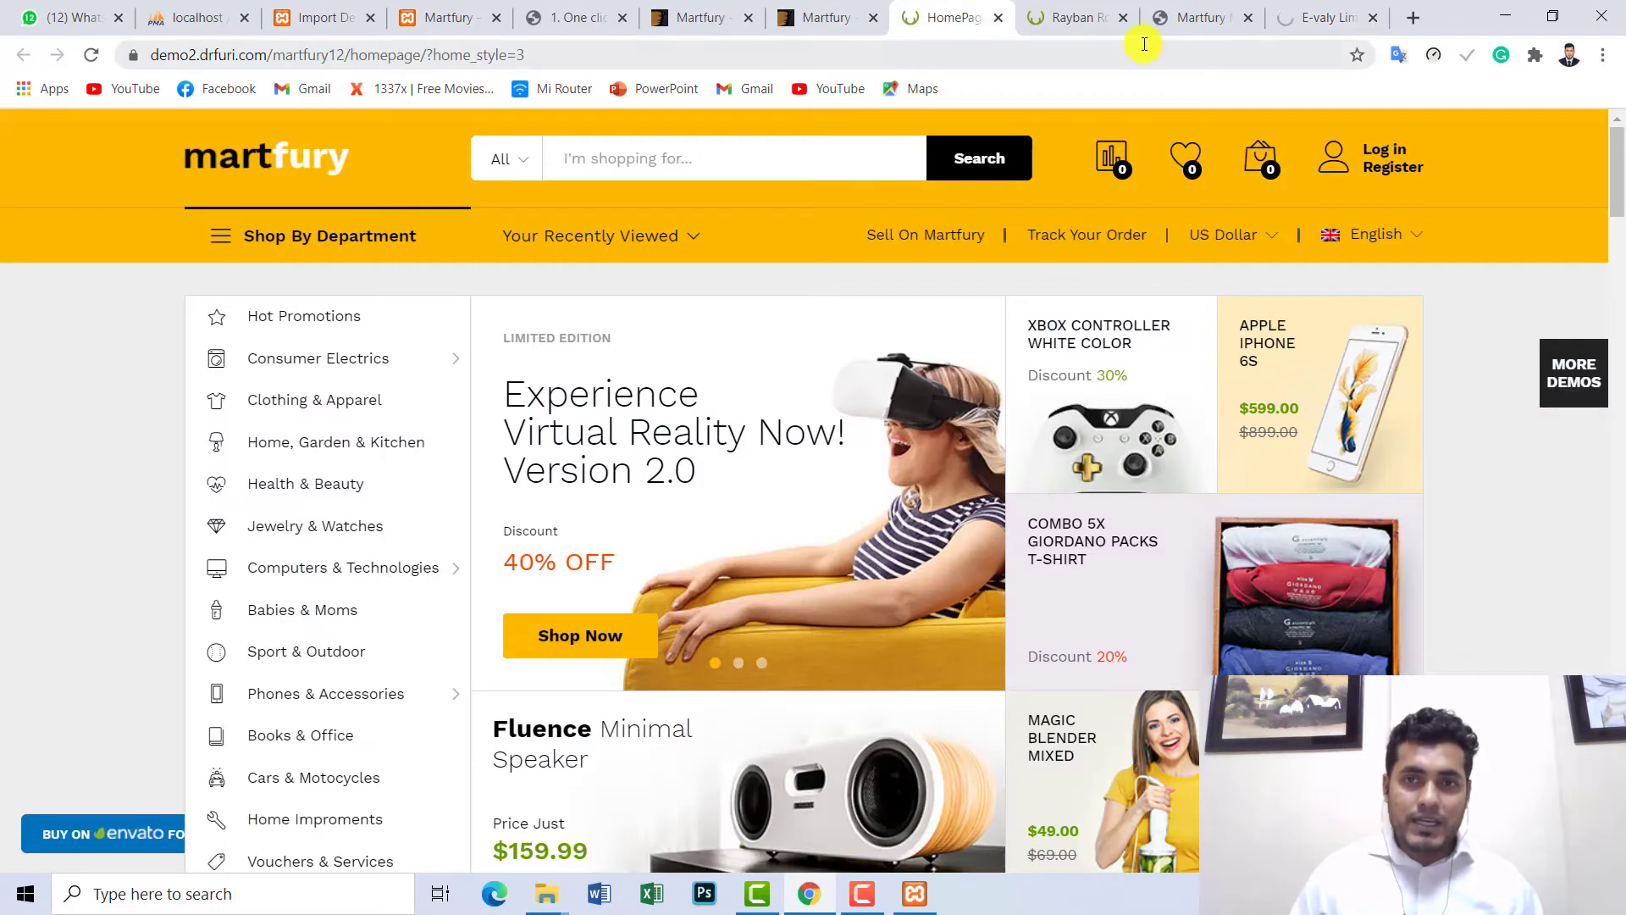
- Search for 'parentschoisefurniture' from the address bar, then close the results tab
left_click(1011, 48)
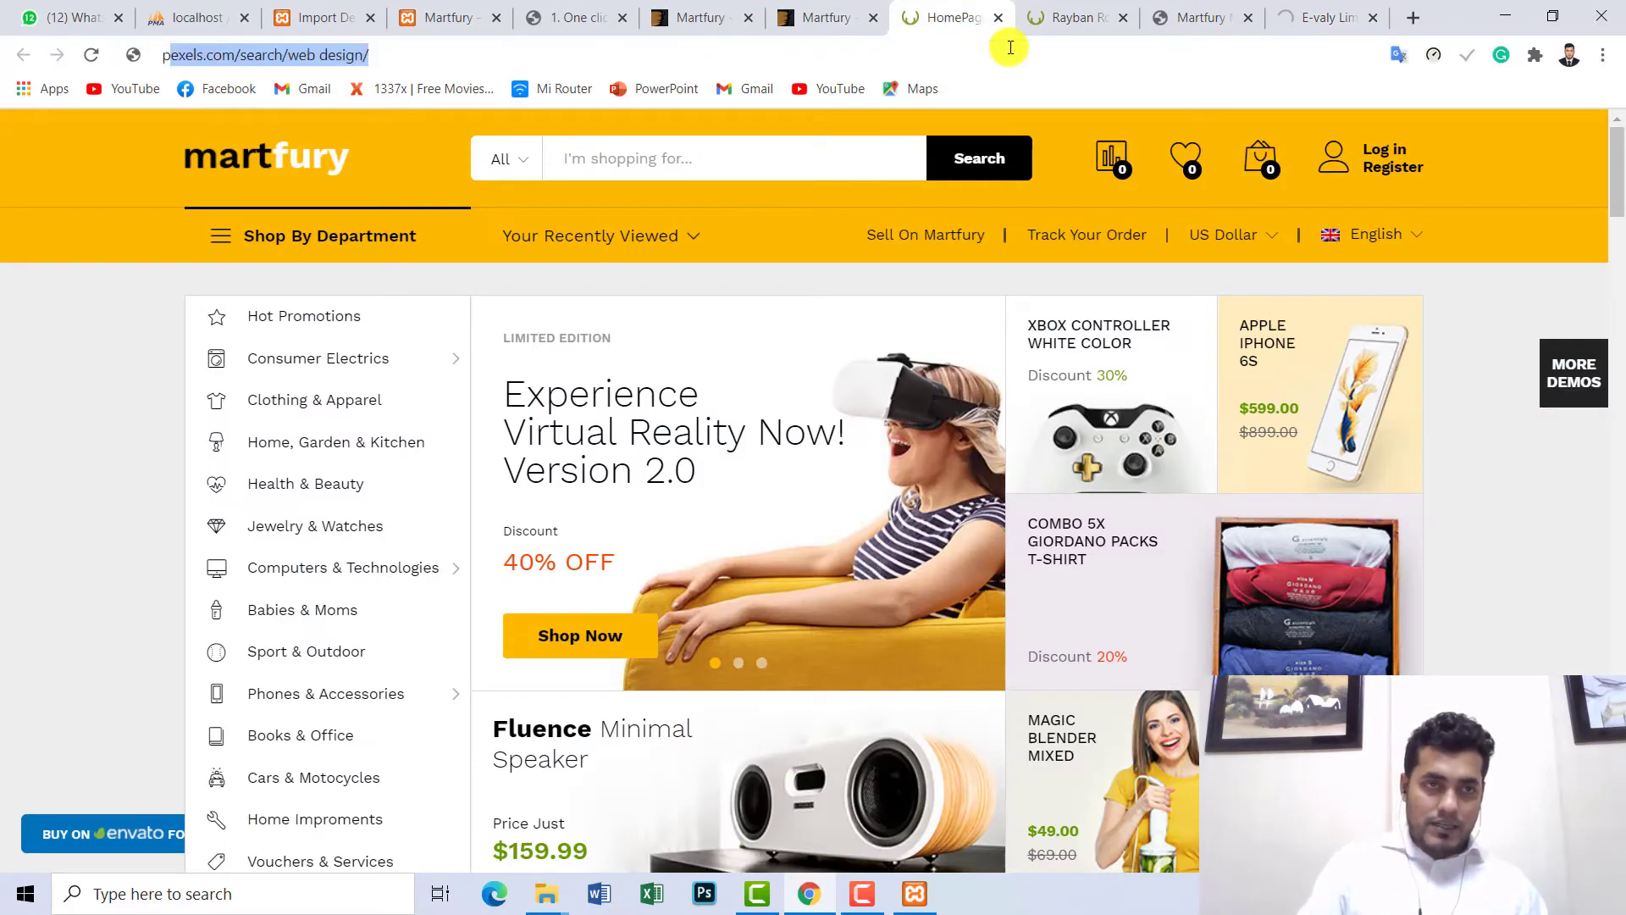
type("pa")
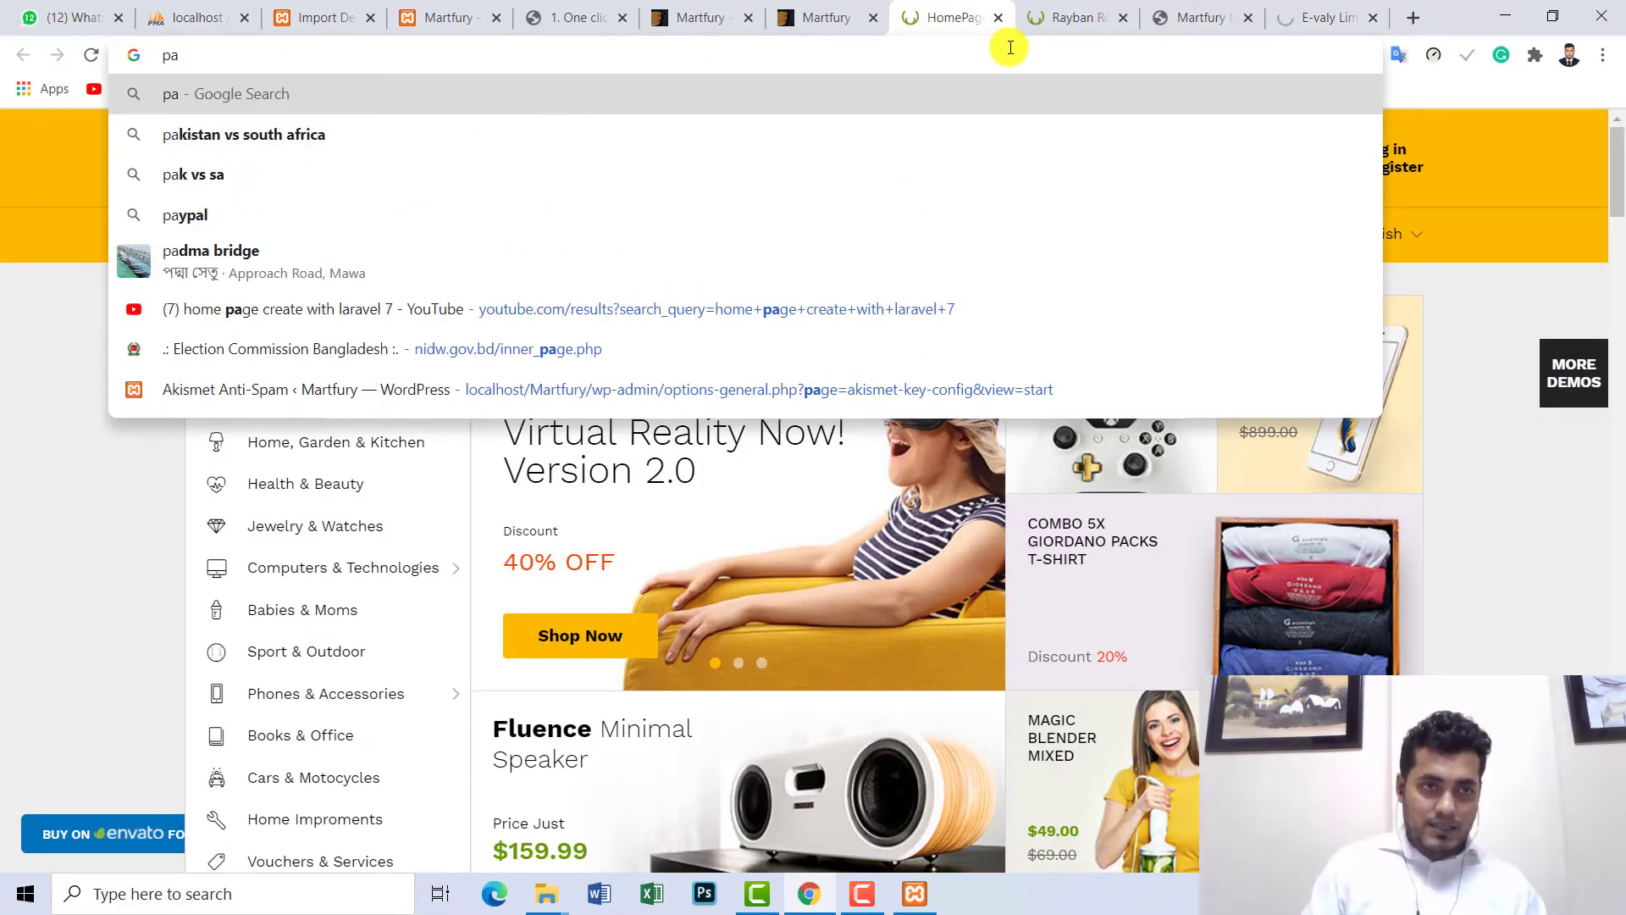
type("r")
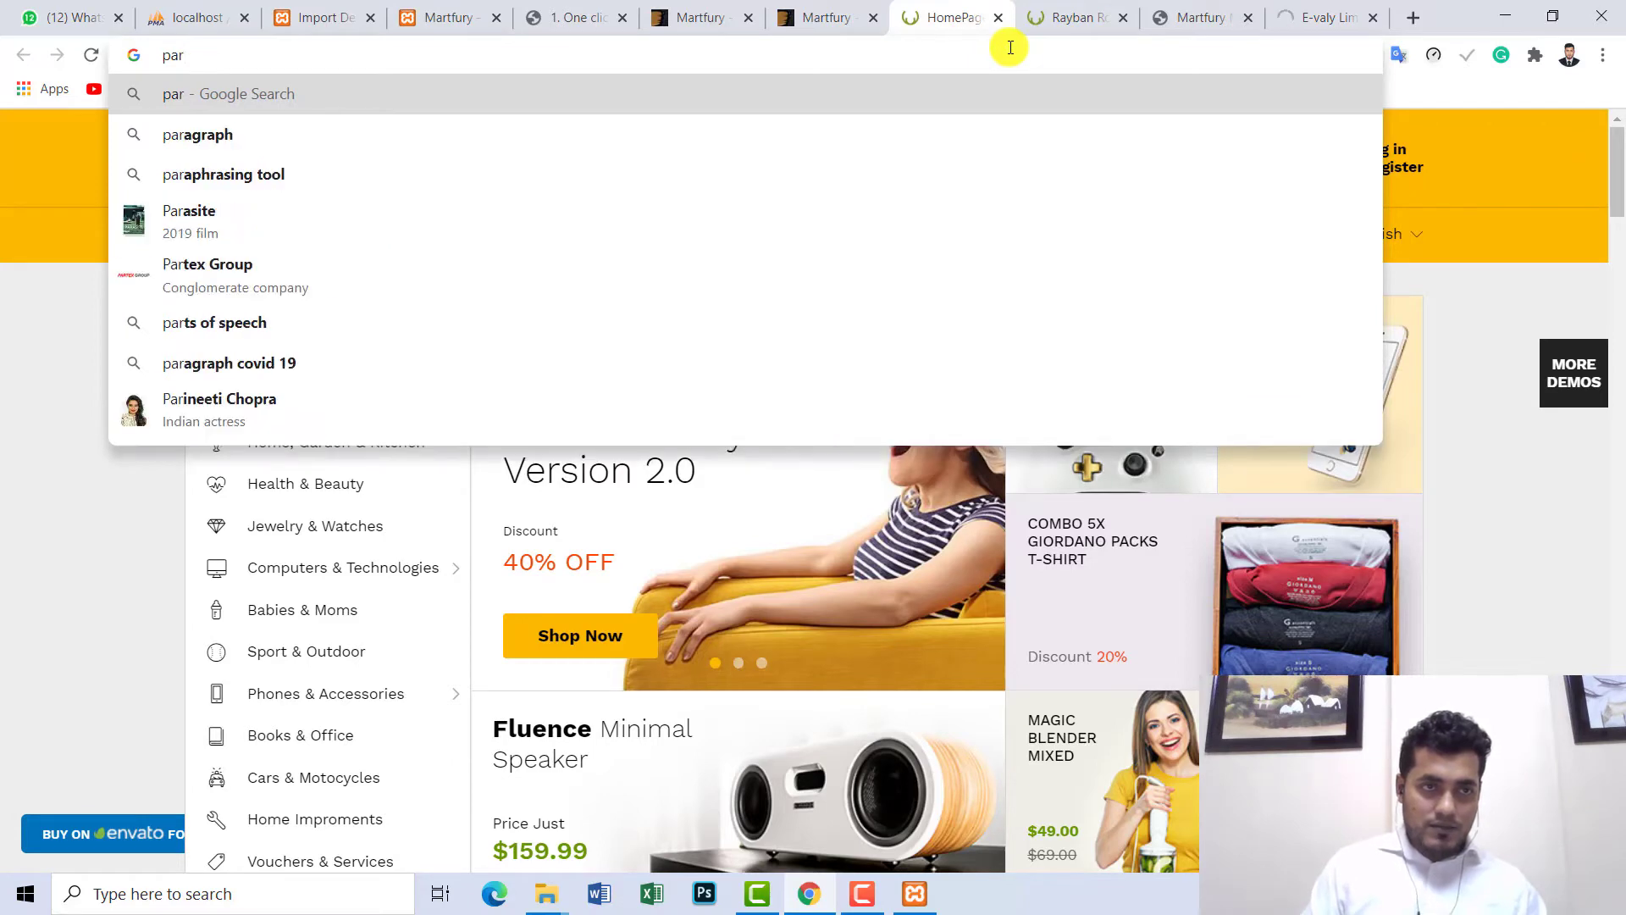
type("ent")
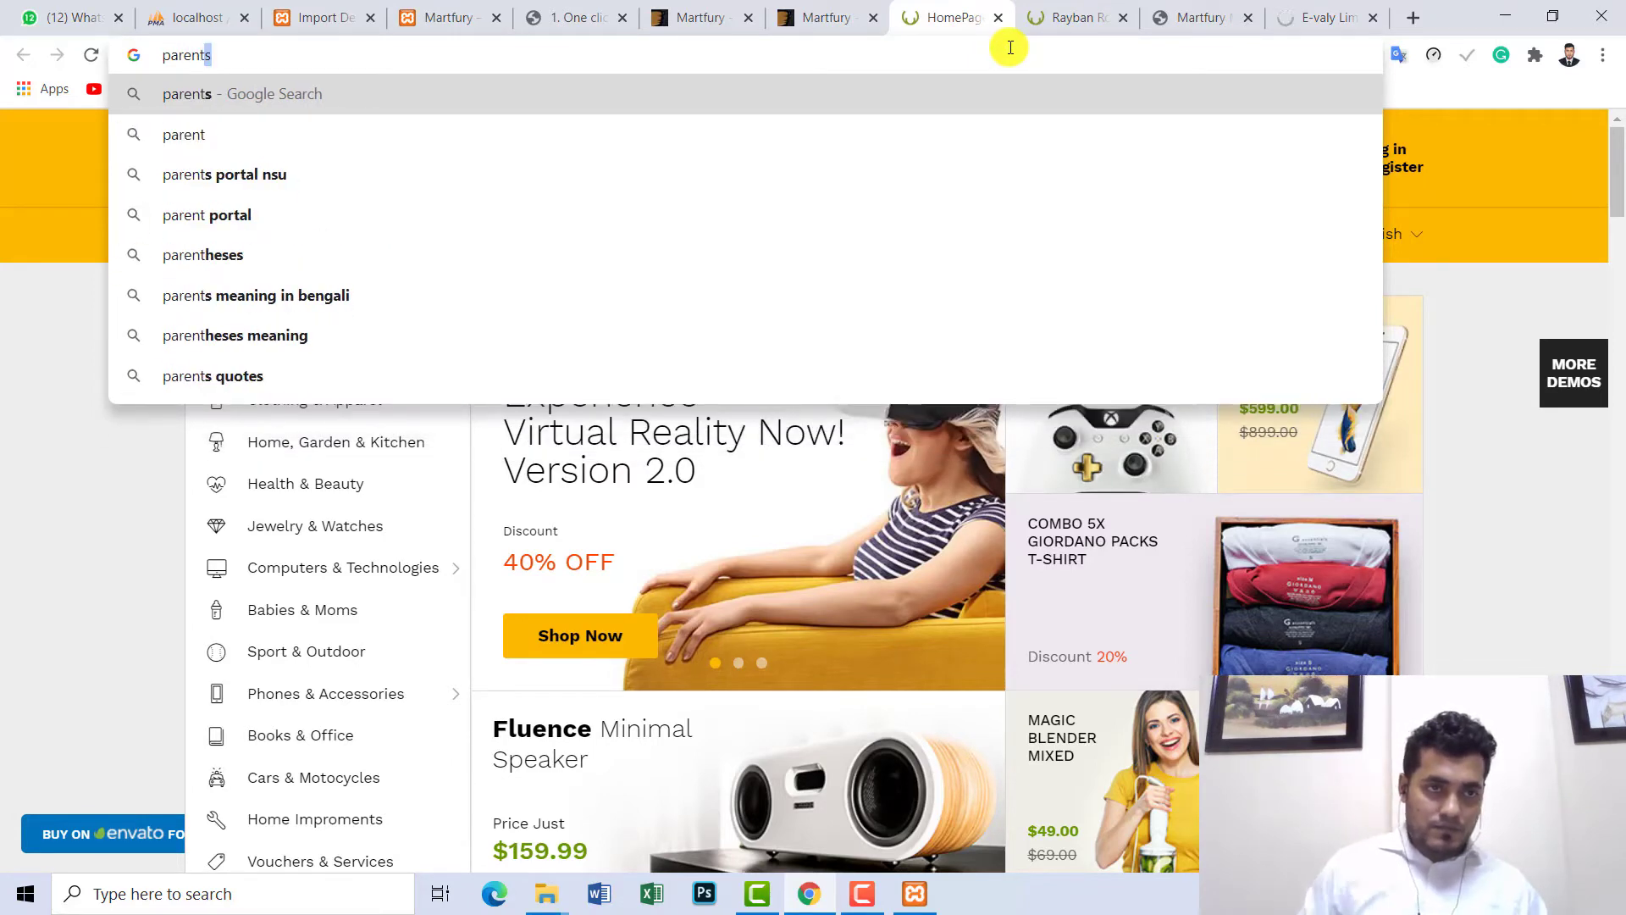
type("schois")
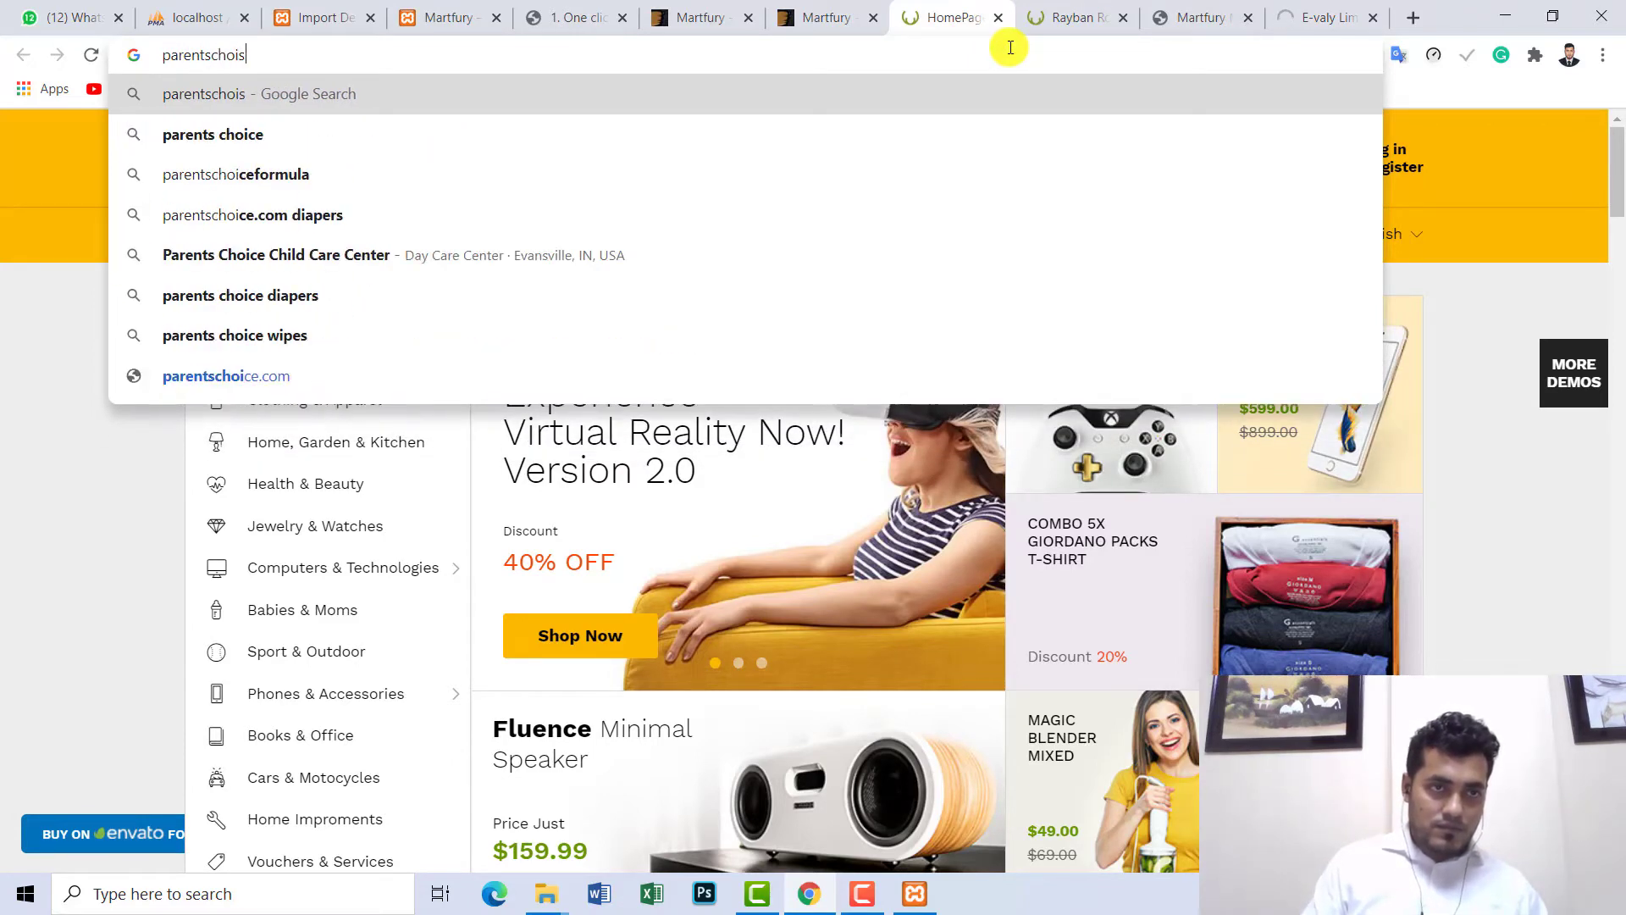
type("efurniture")
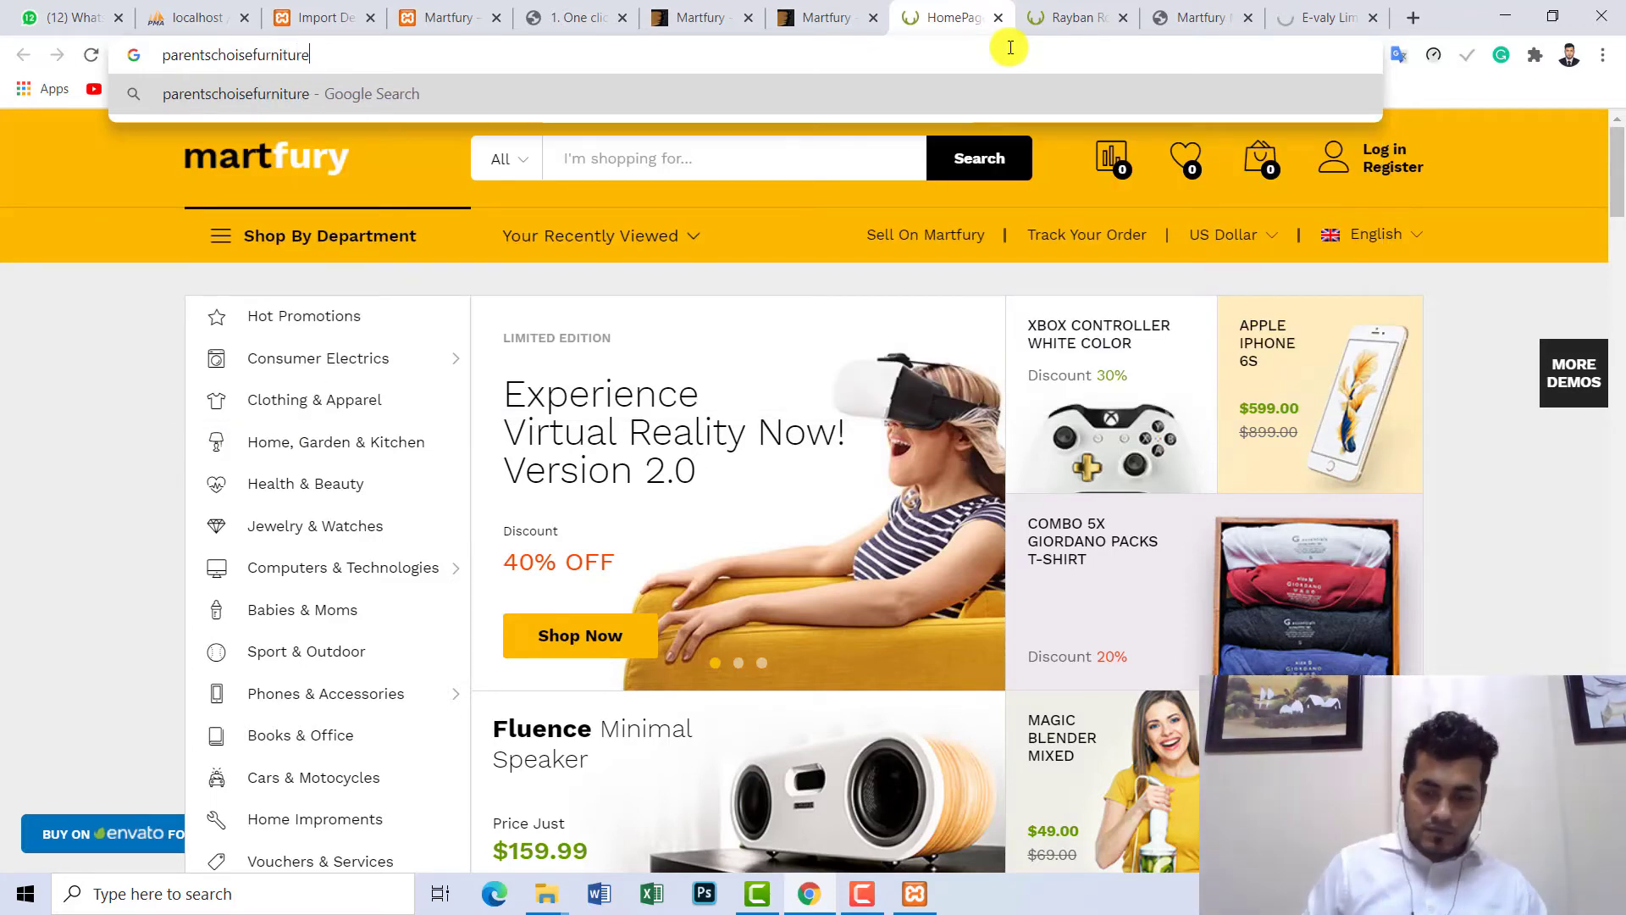
key("Return")
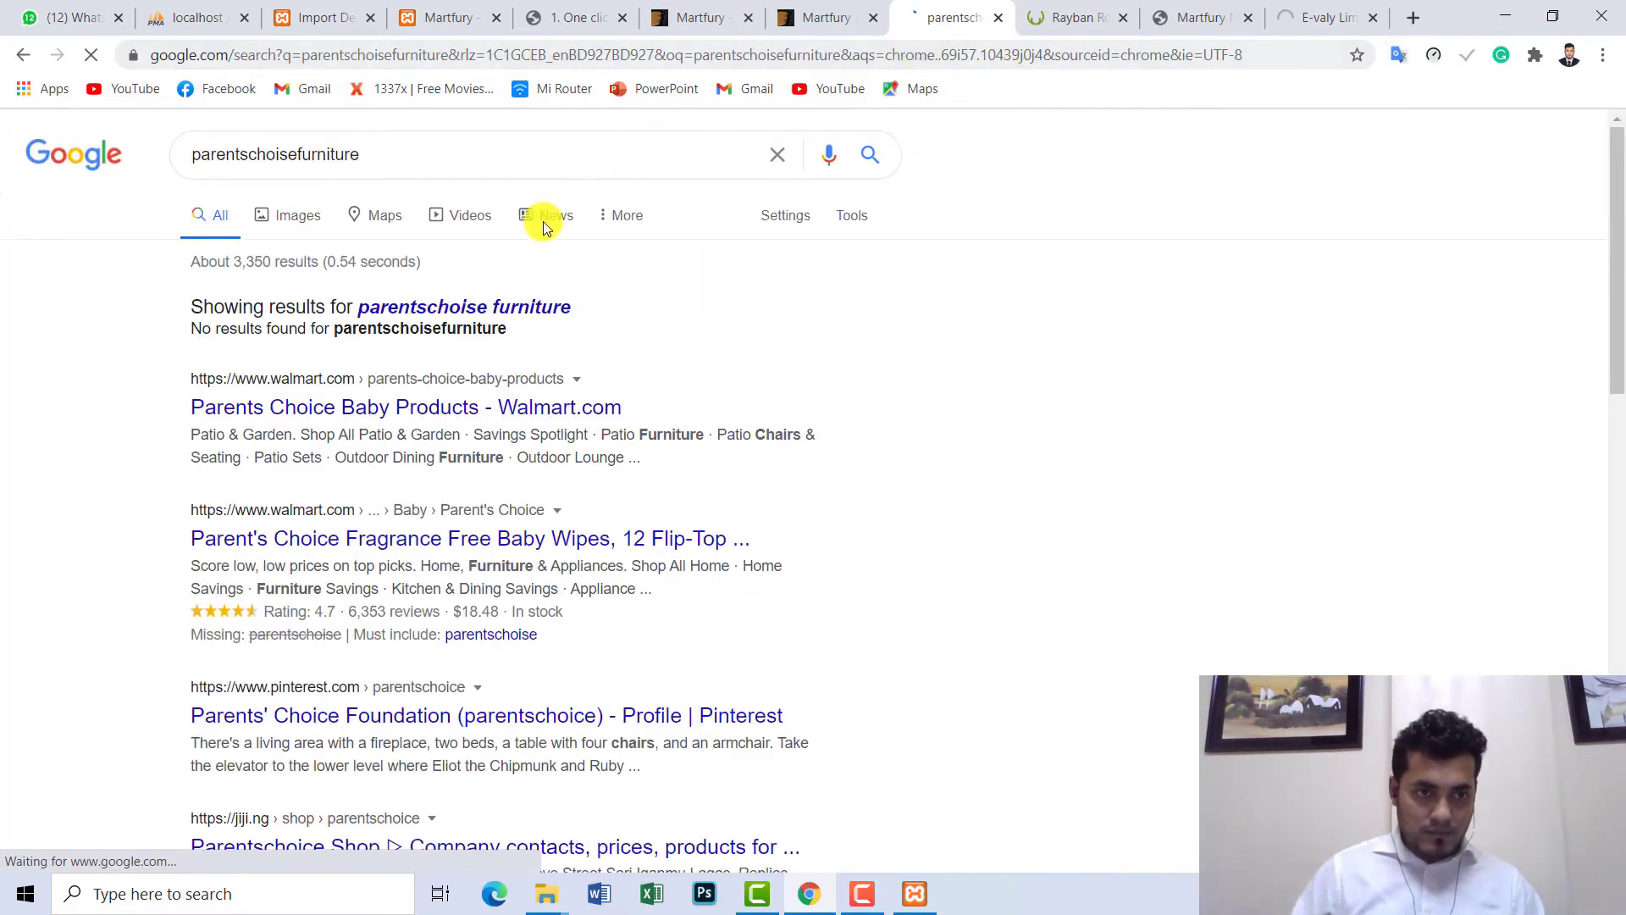
mouse_move(1618, 342)
left_mouse_down()
mouse_move(1618, 703)
mouse_move(1618, 356)
left_mouse_up()
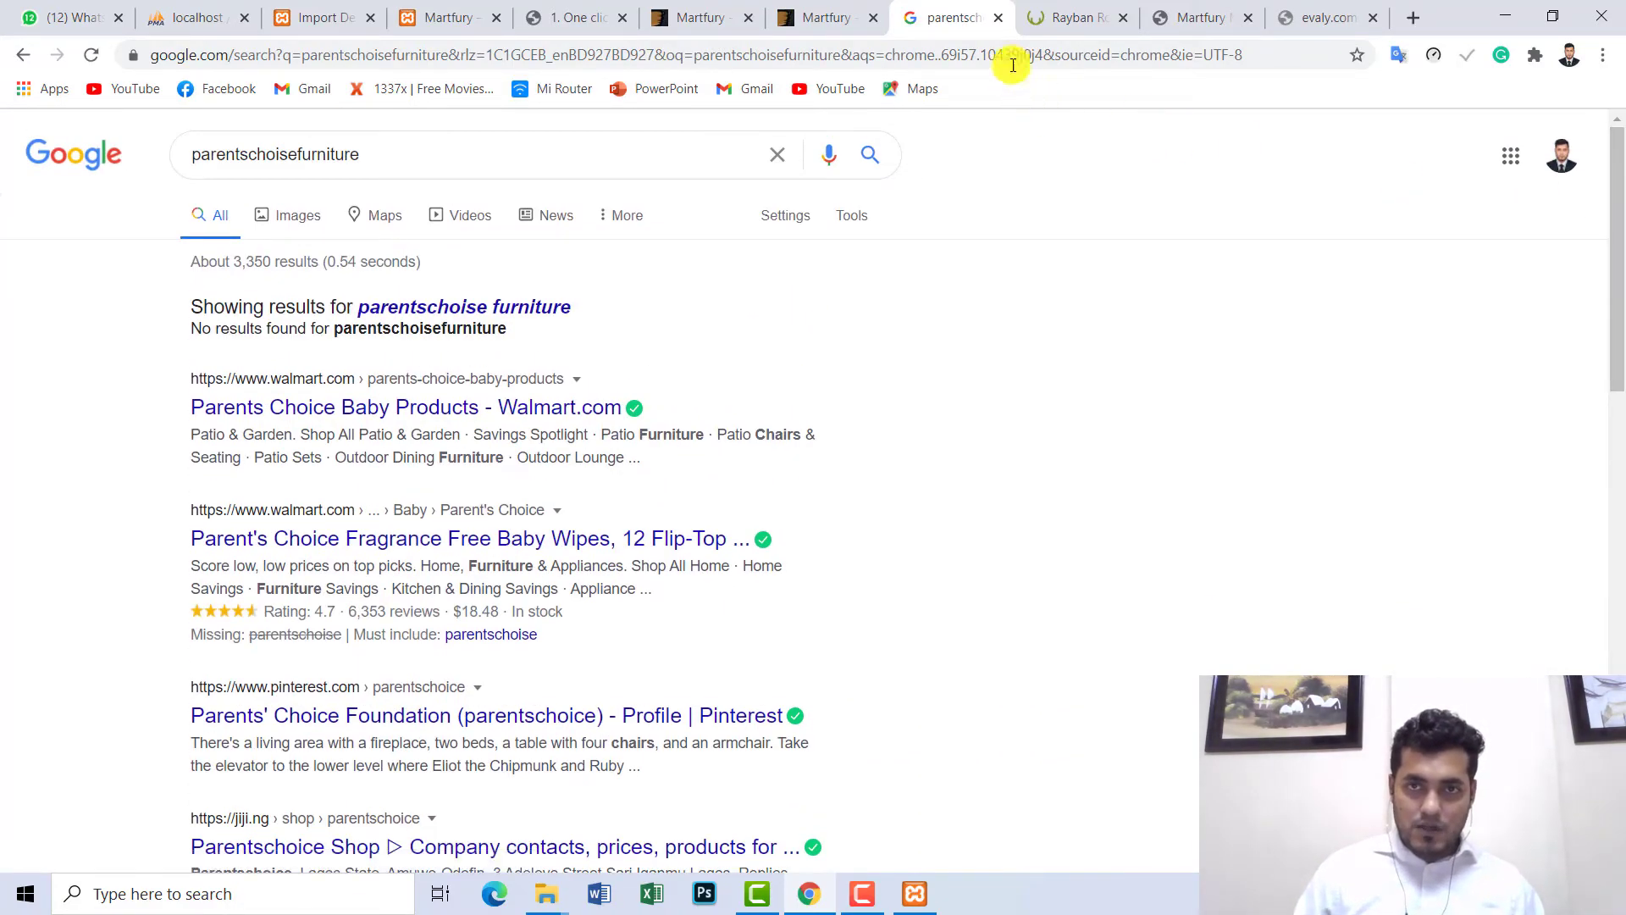
left_click(1001, 18)
- Reload the failed Evaly wall fan page, then return to the Import Demo Data progress page
left_click(1080, 17)
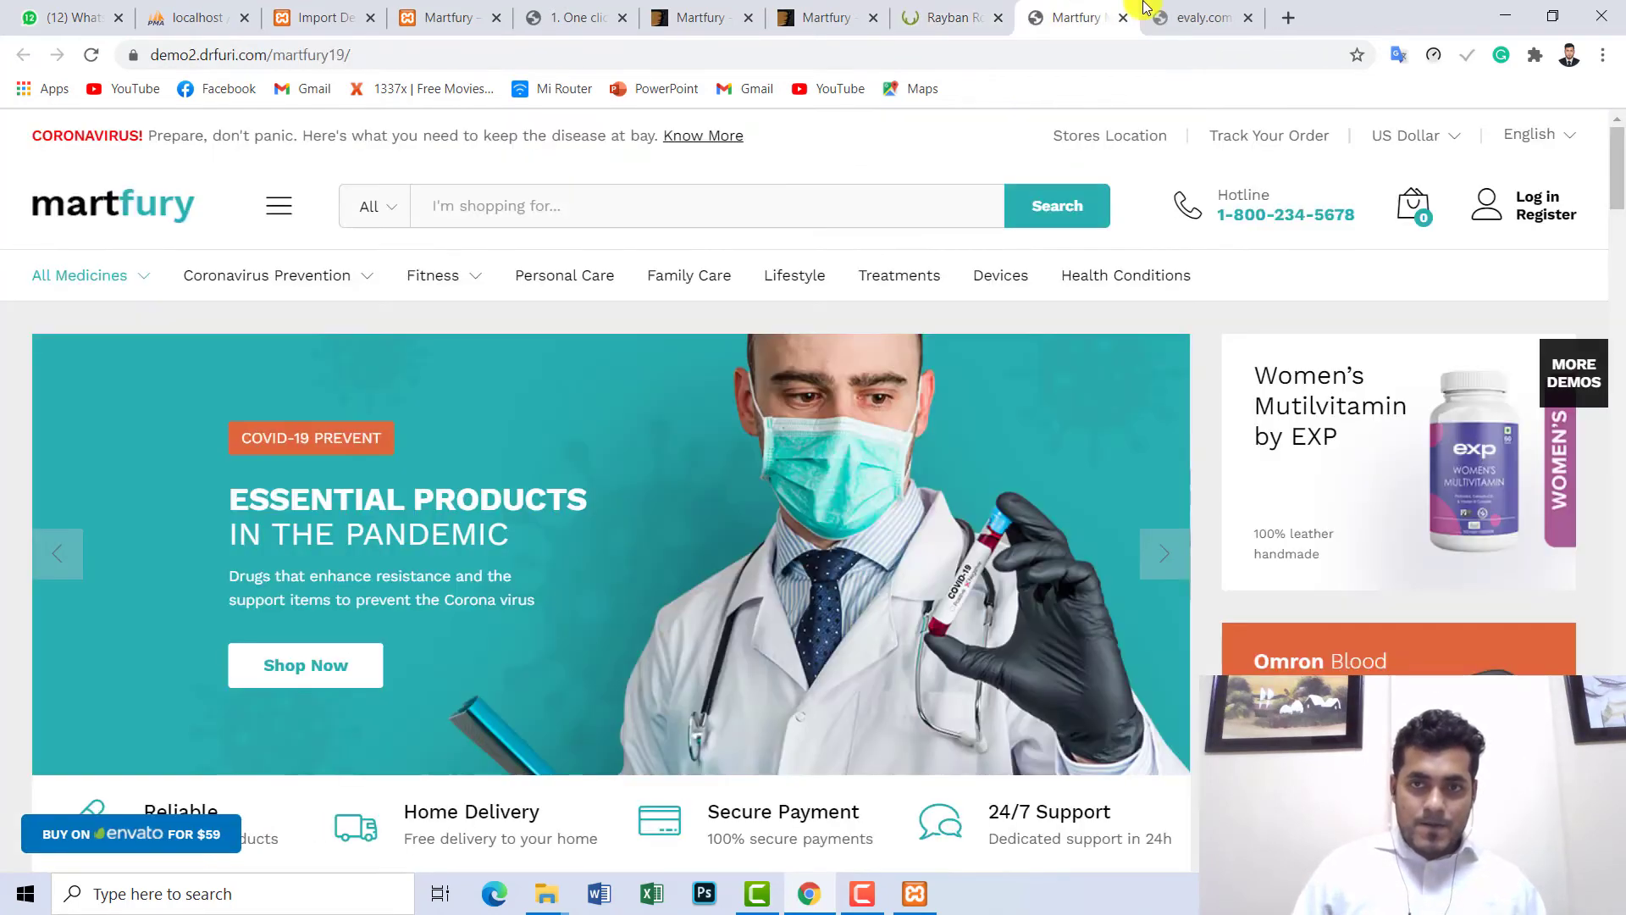
left_click(1220, 13)
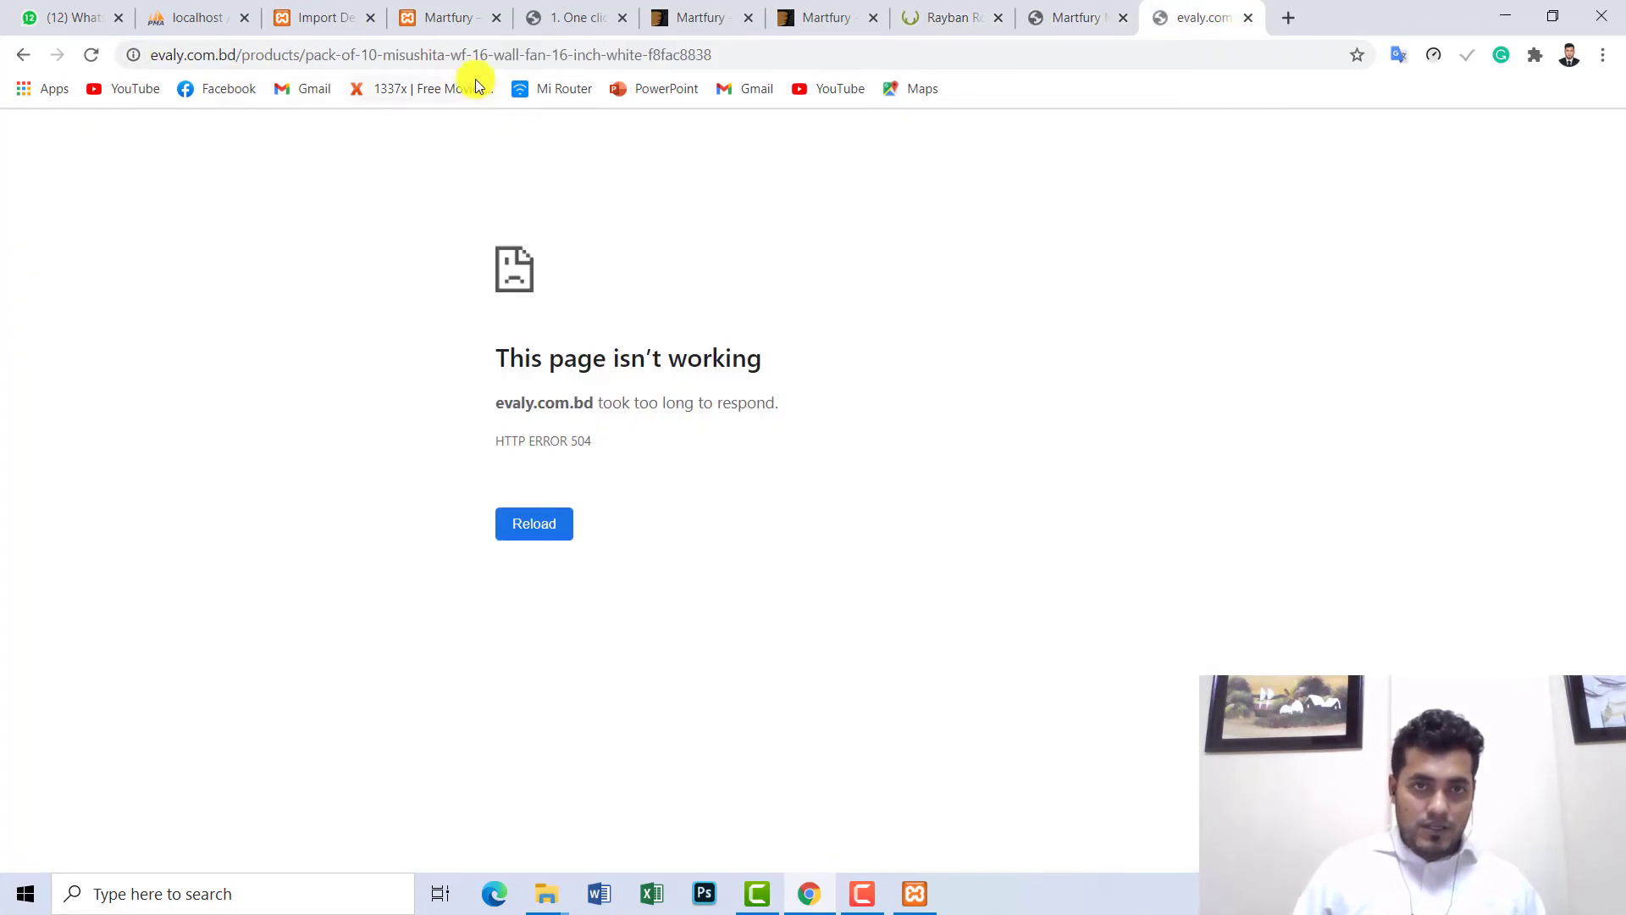
left_click(93, 59)
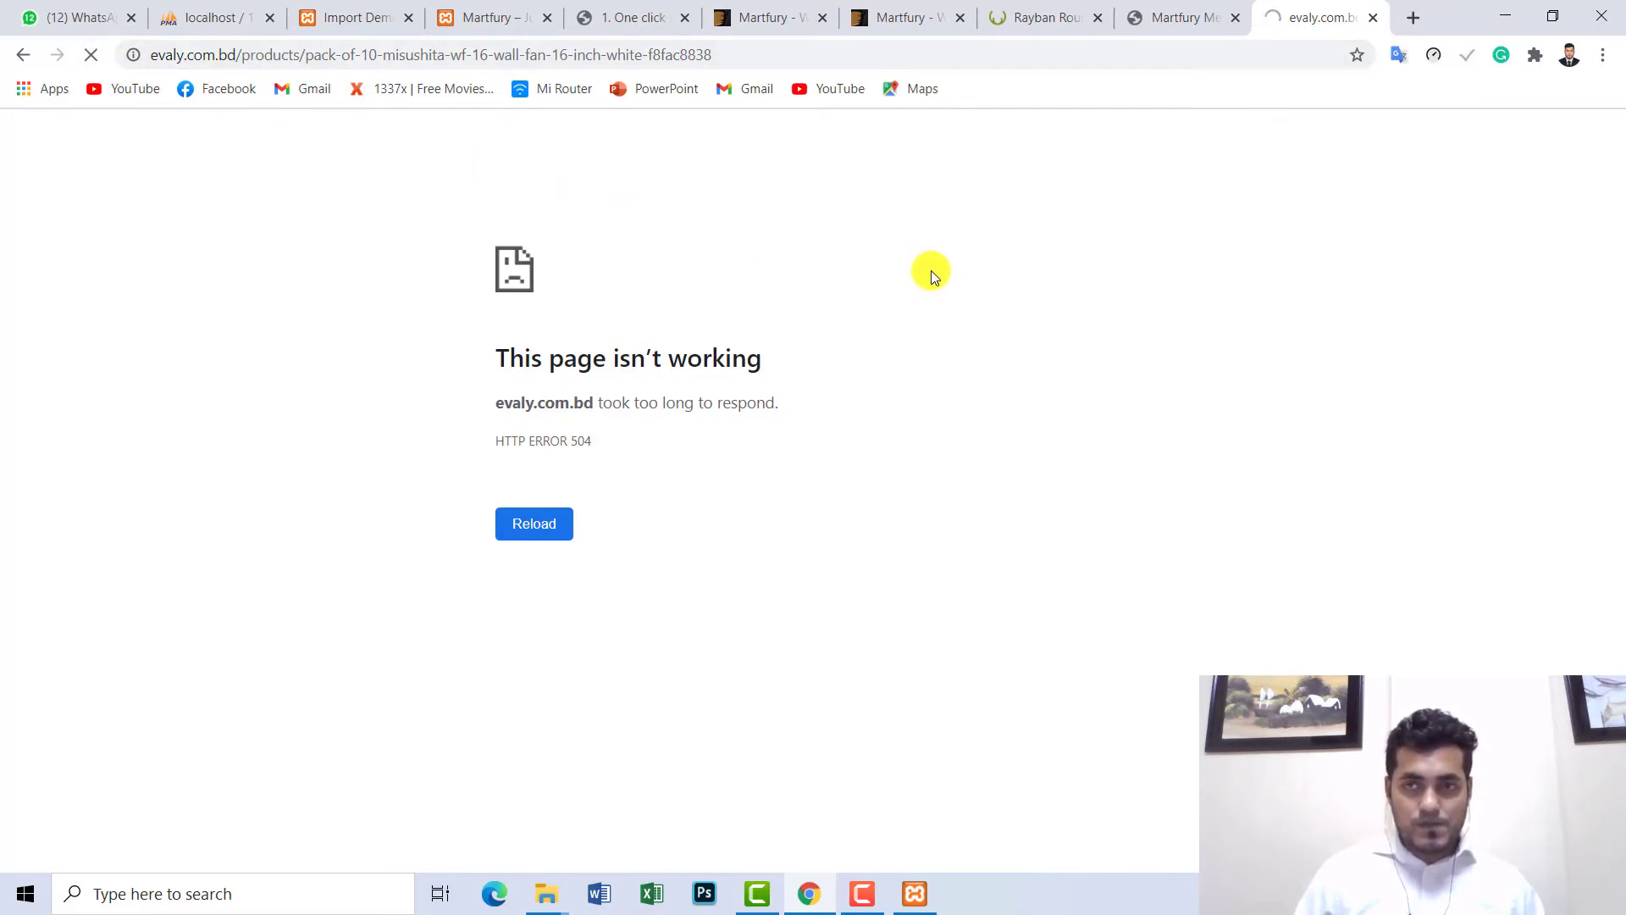
left_click(495, 17)
left_click(360, 17)
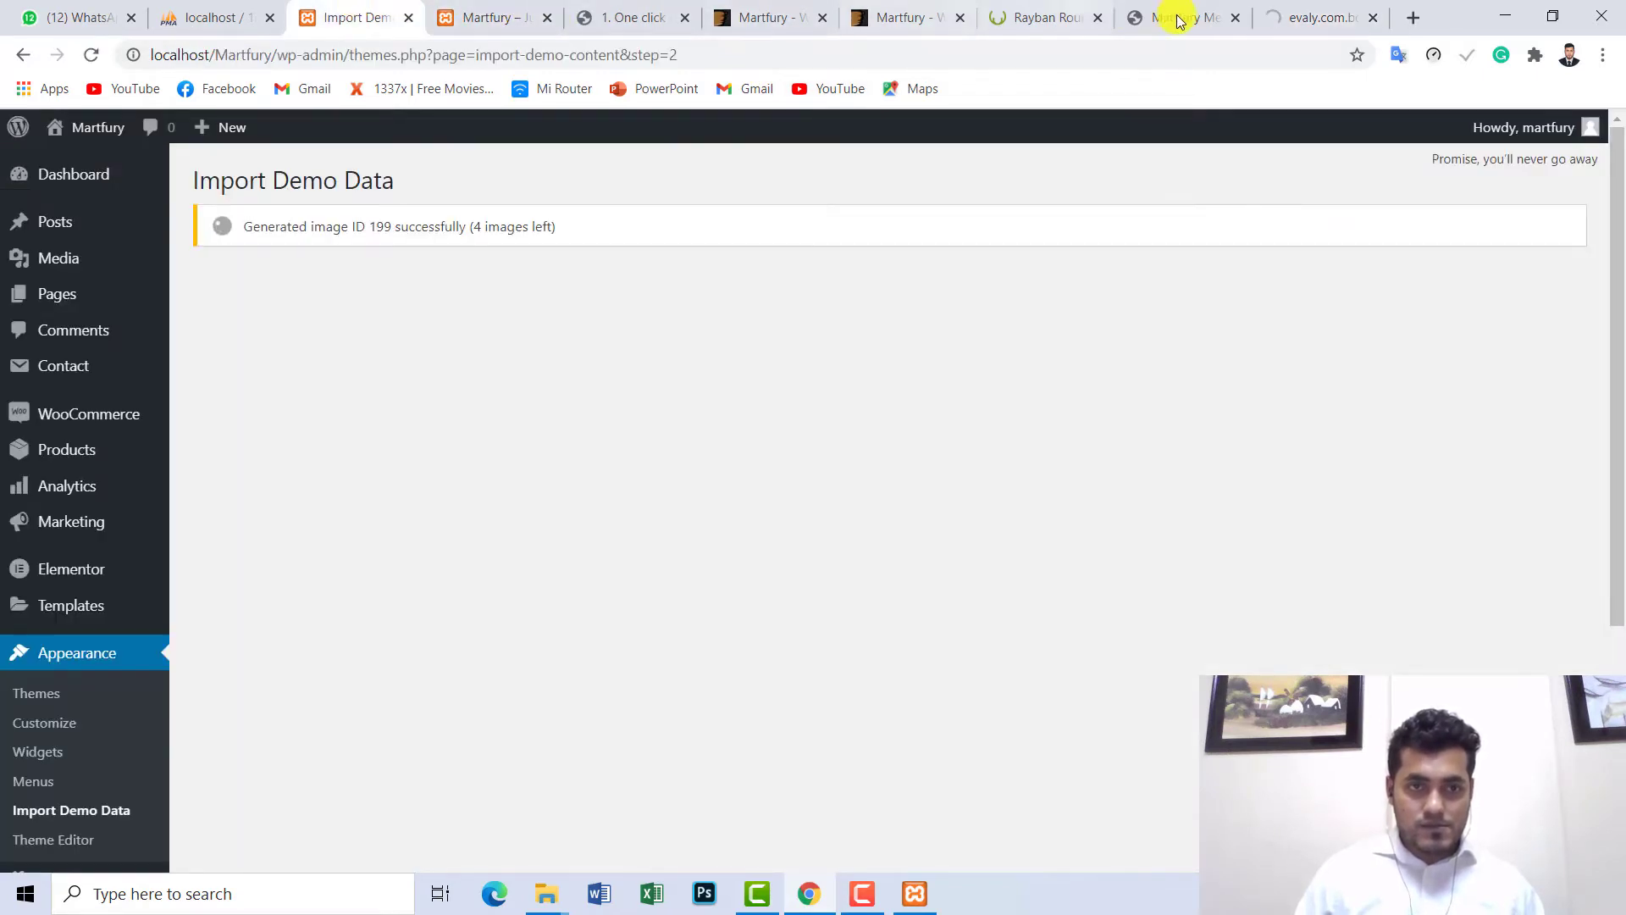
- Replace the Evaly error page with a Google search for daraz, browse Daraz's homepage, then return to the import page
left_click(1332, 6)
left_click(1020, 45)
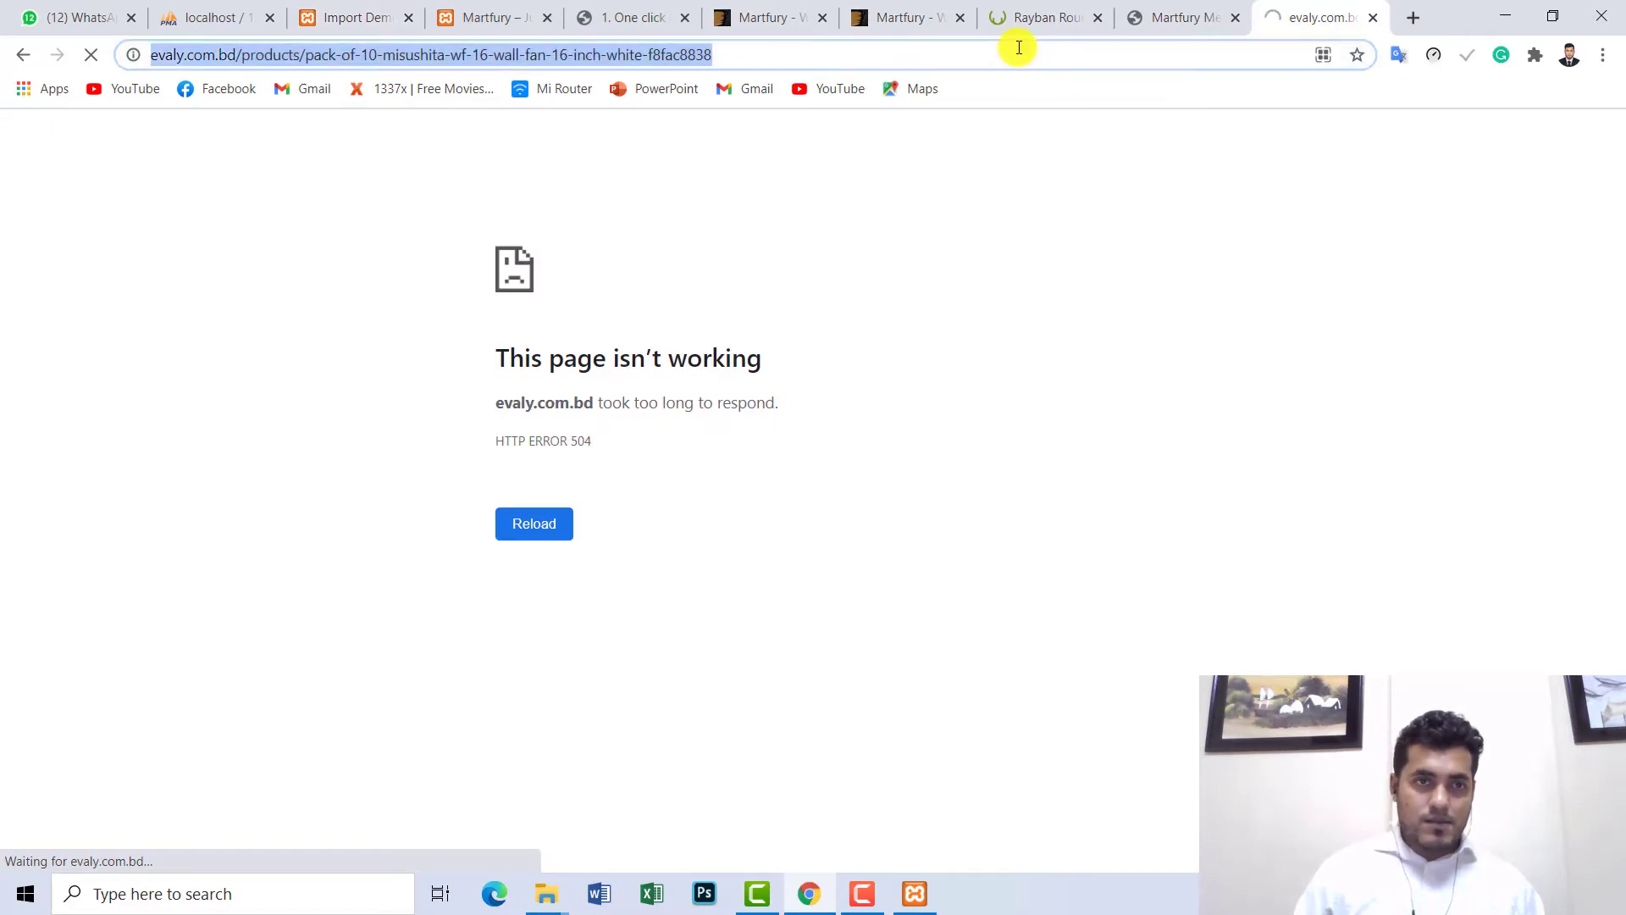
type("dara")
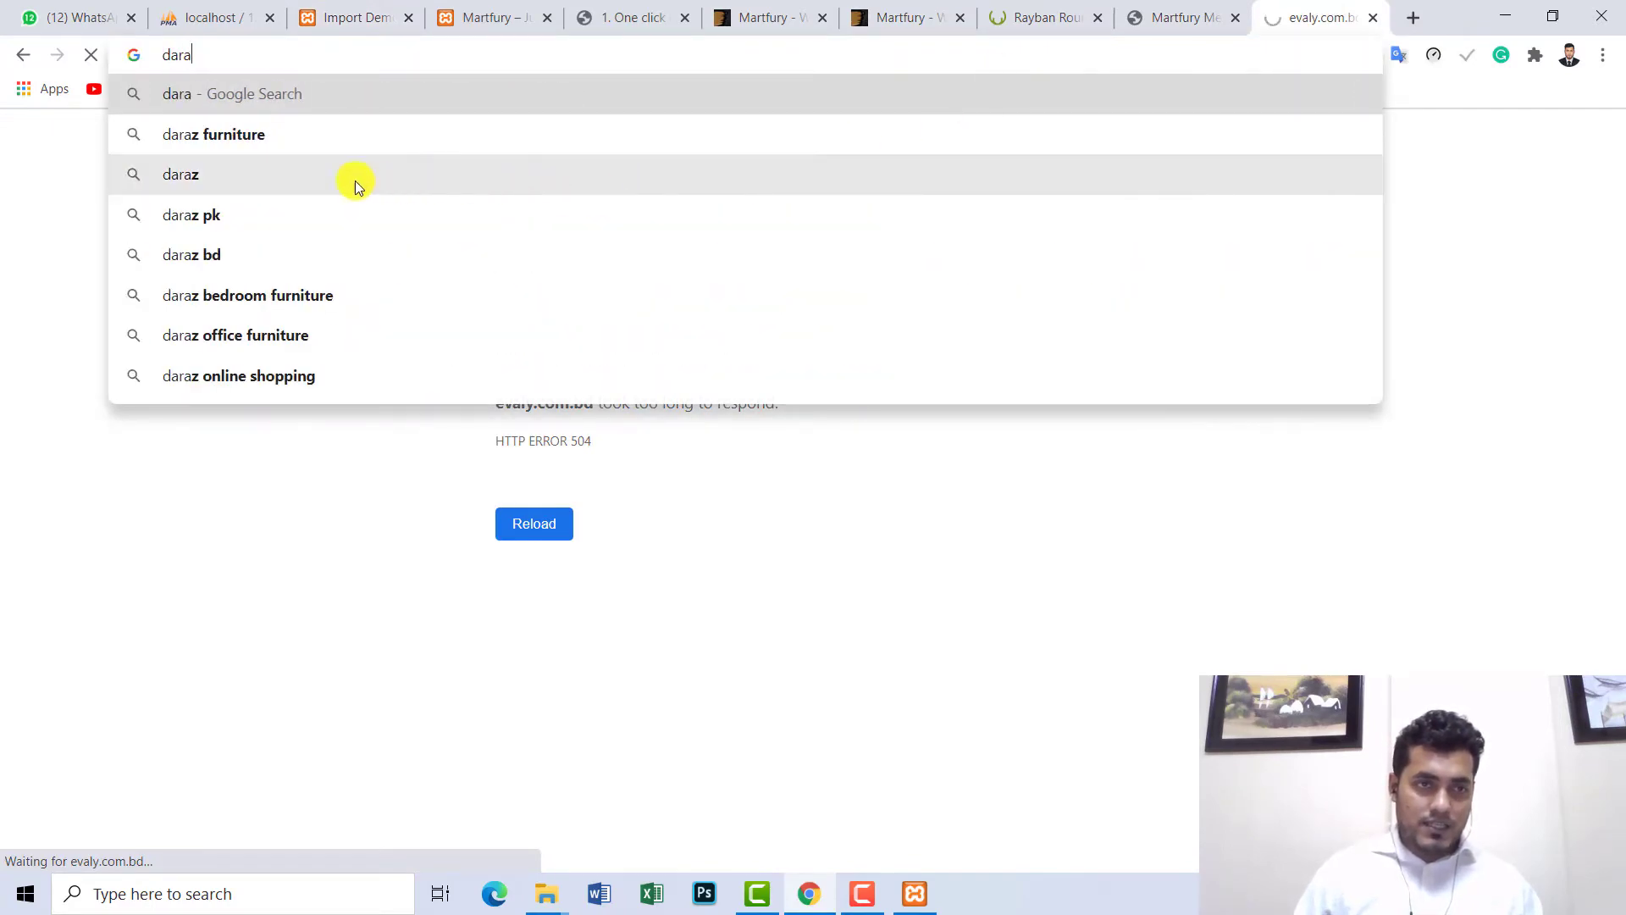
left_click(354, 178)
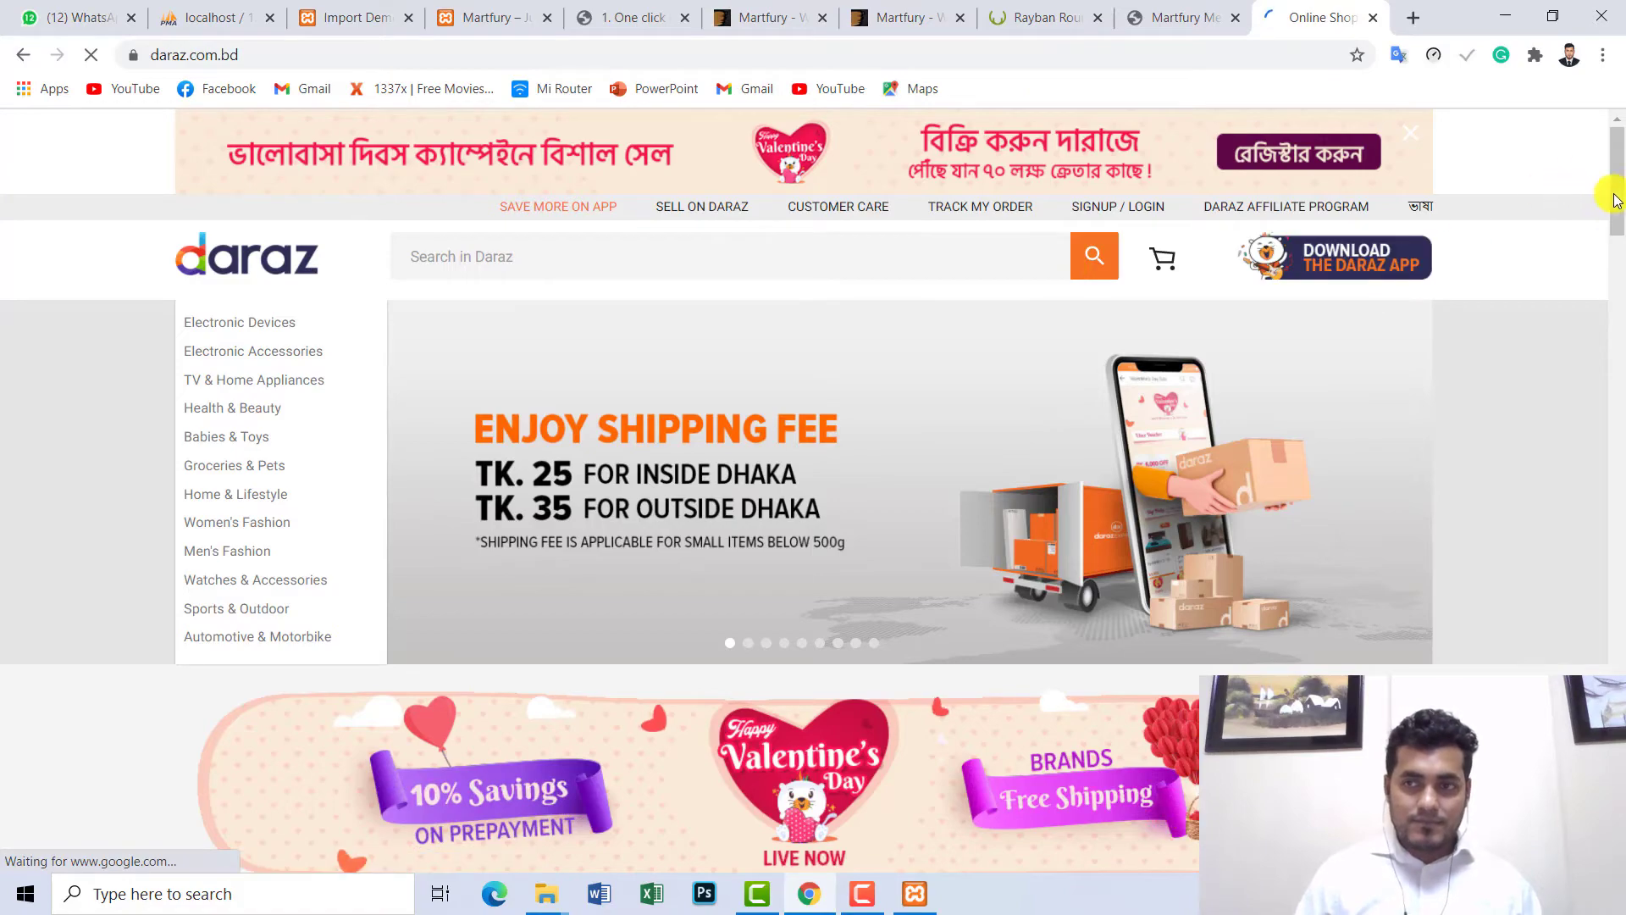
left_click_drag(1613, 199, 1609, 132)
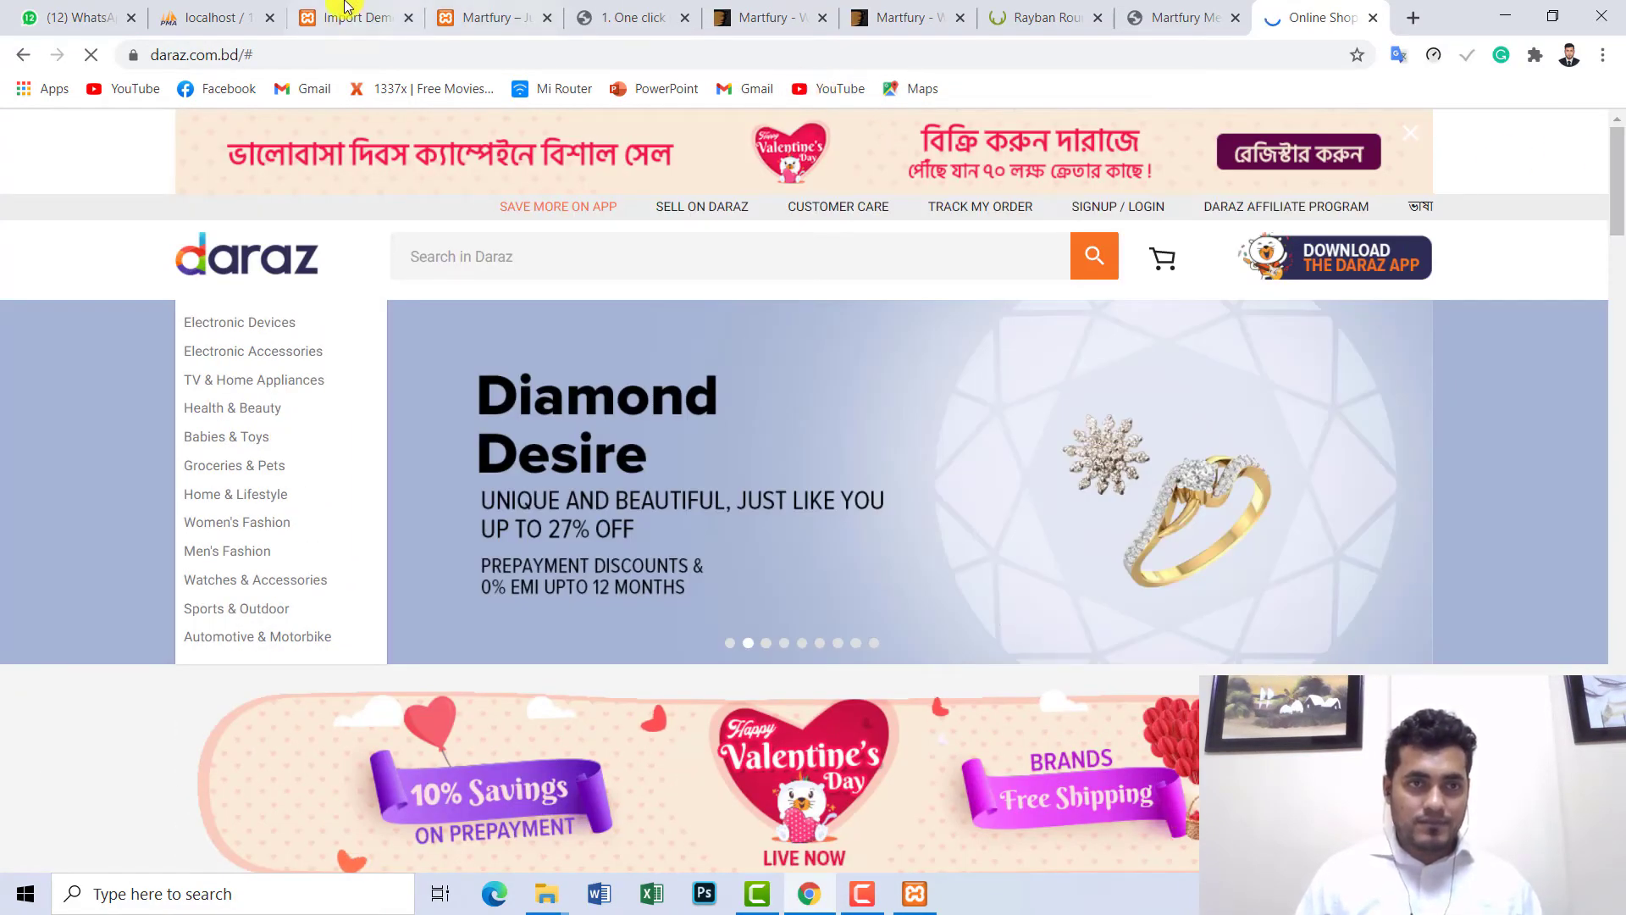
left_click(346, 6)
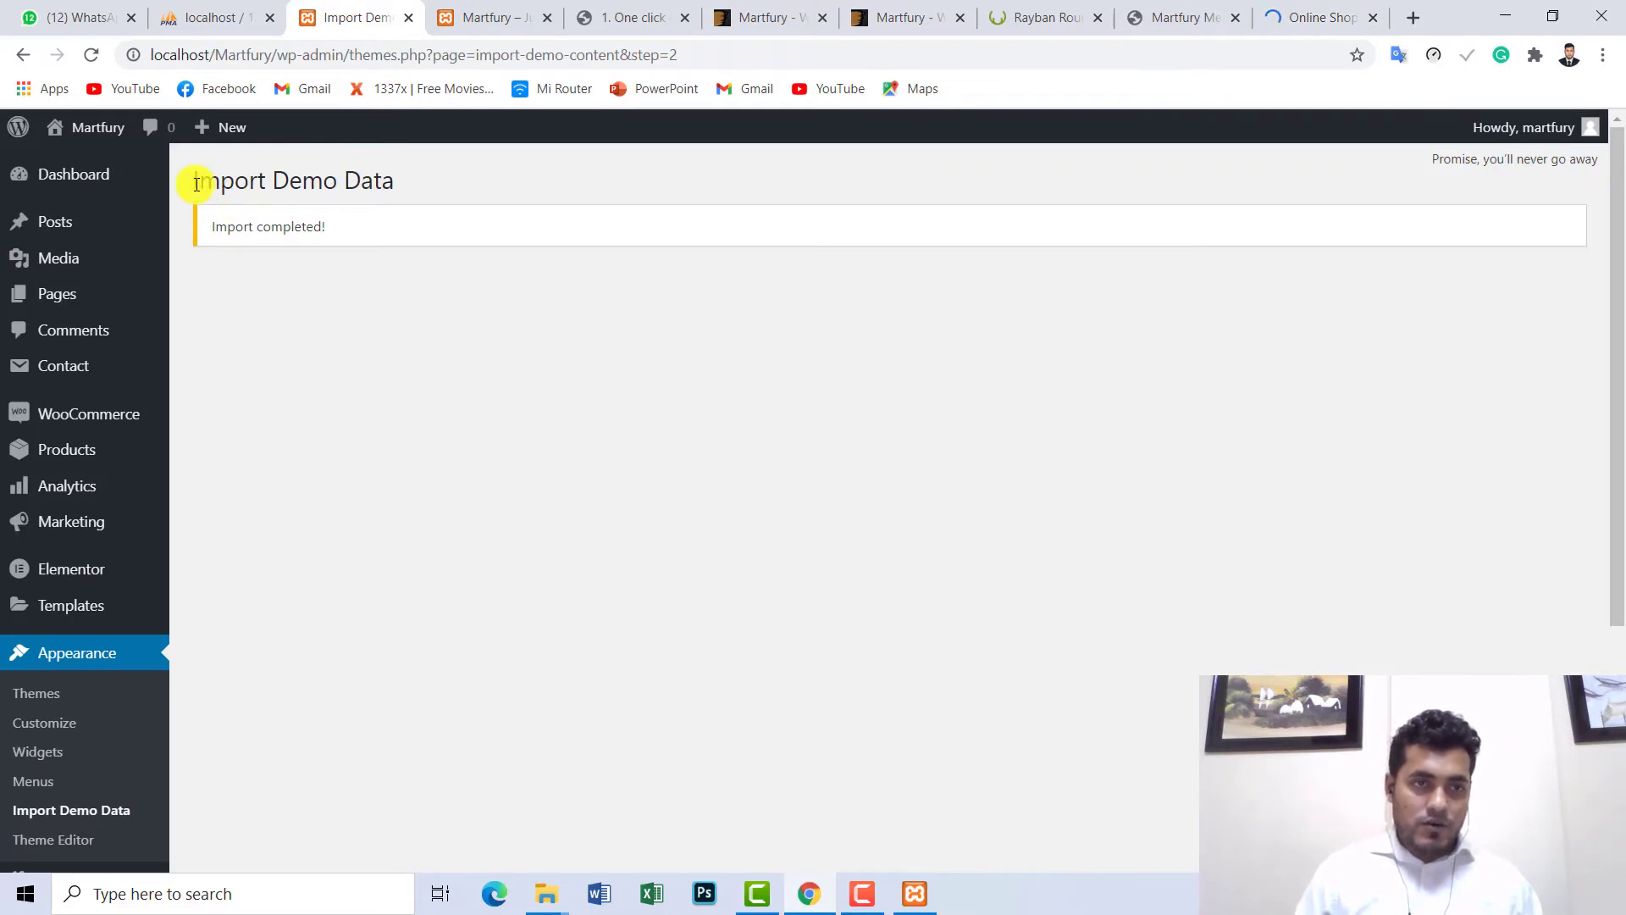
- Highlight the 'Import completed!' message, then reload the local Martfury storefront to show the imported content
left_click_drag(192, 183, 429, 178)
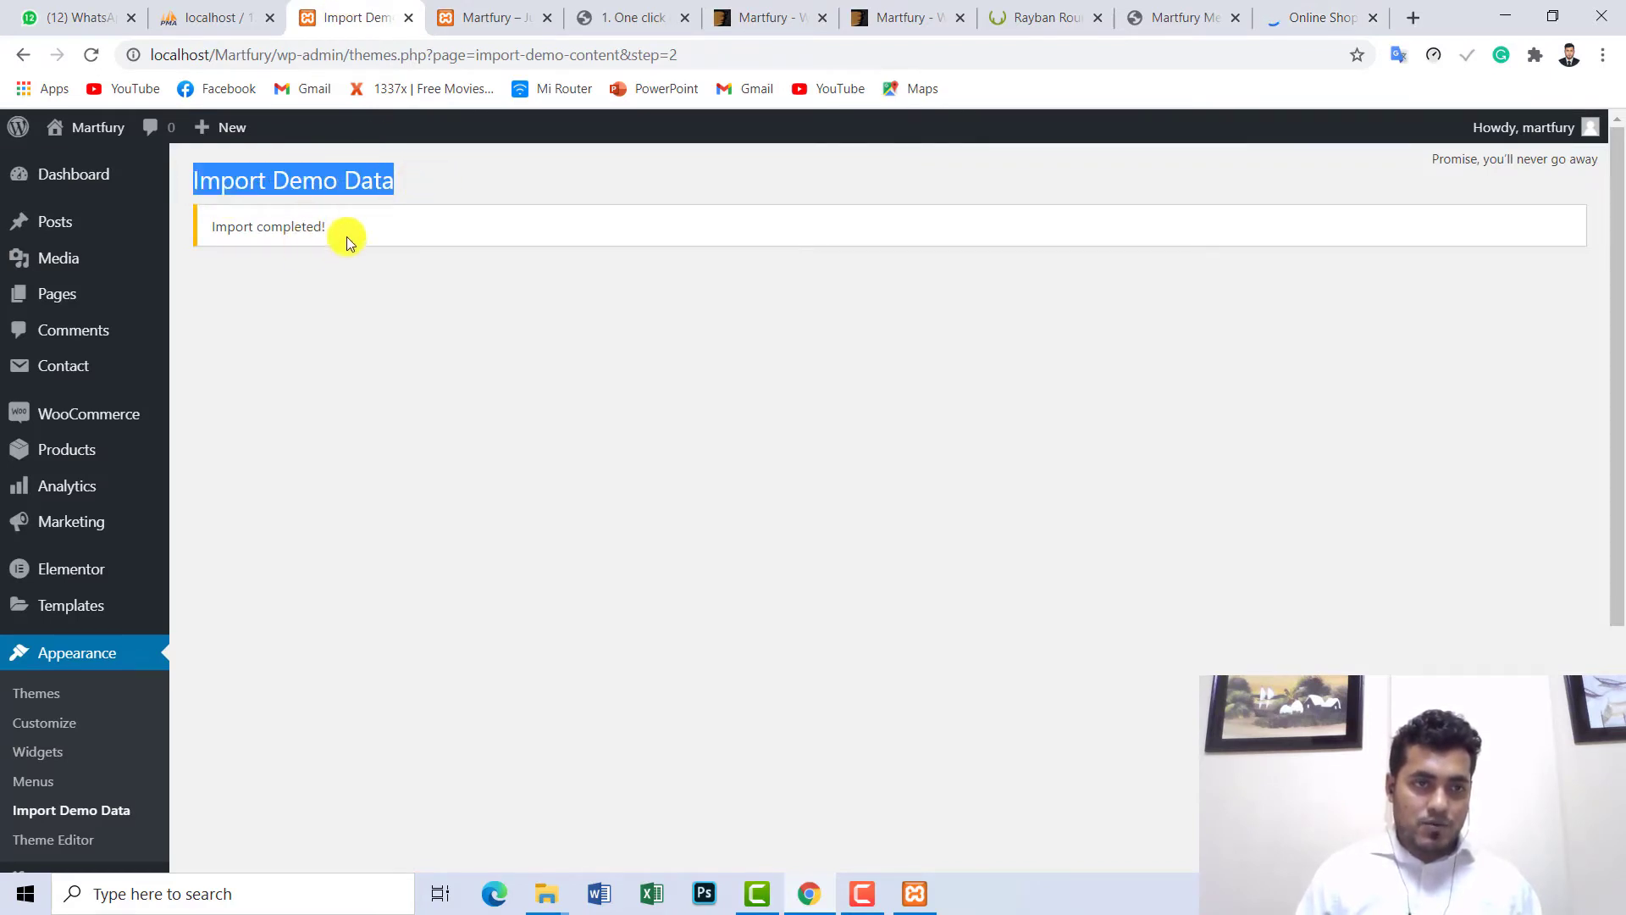
left_click_drag(332, 226, 212, 227)
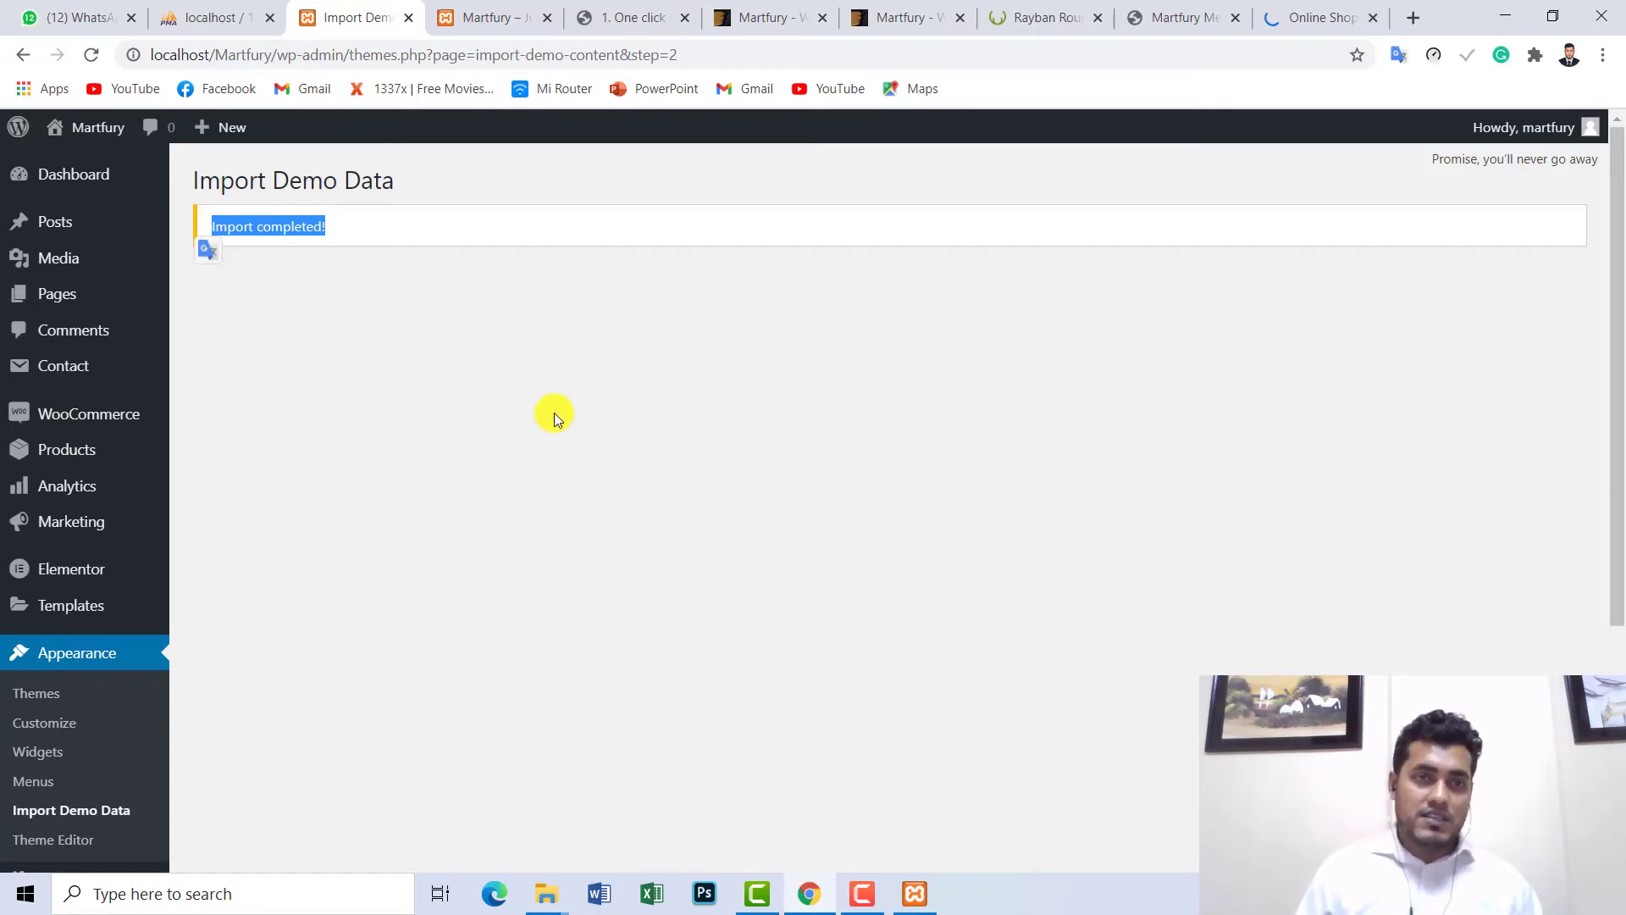
left_click(497, 19)
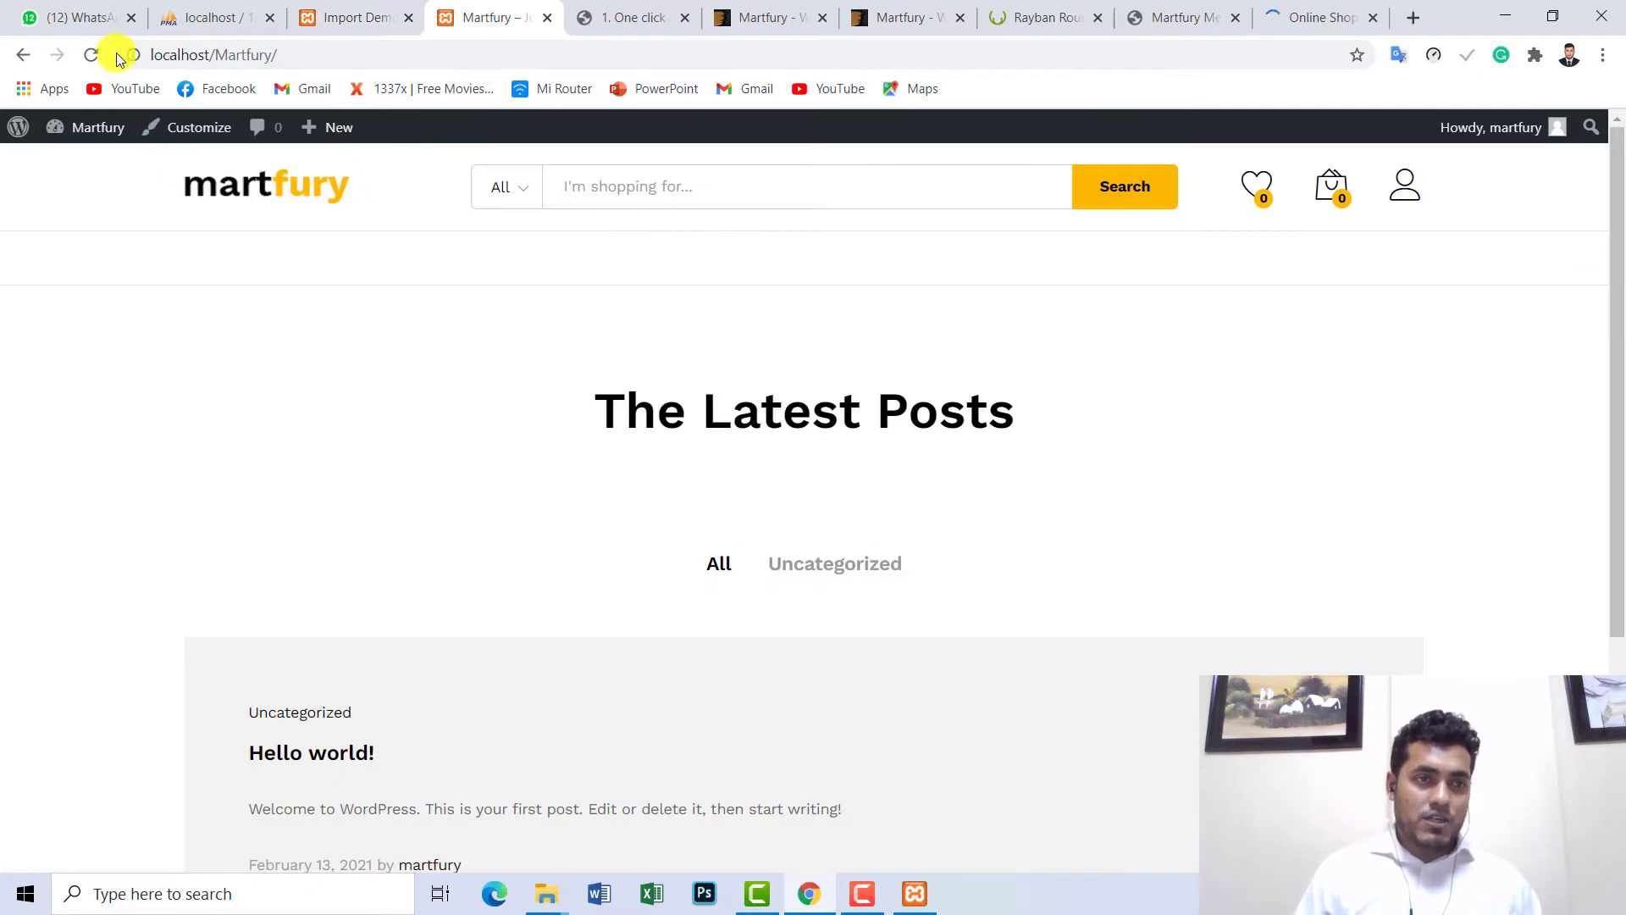
left_click(90, 51)
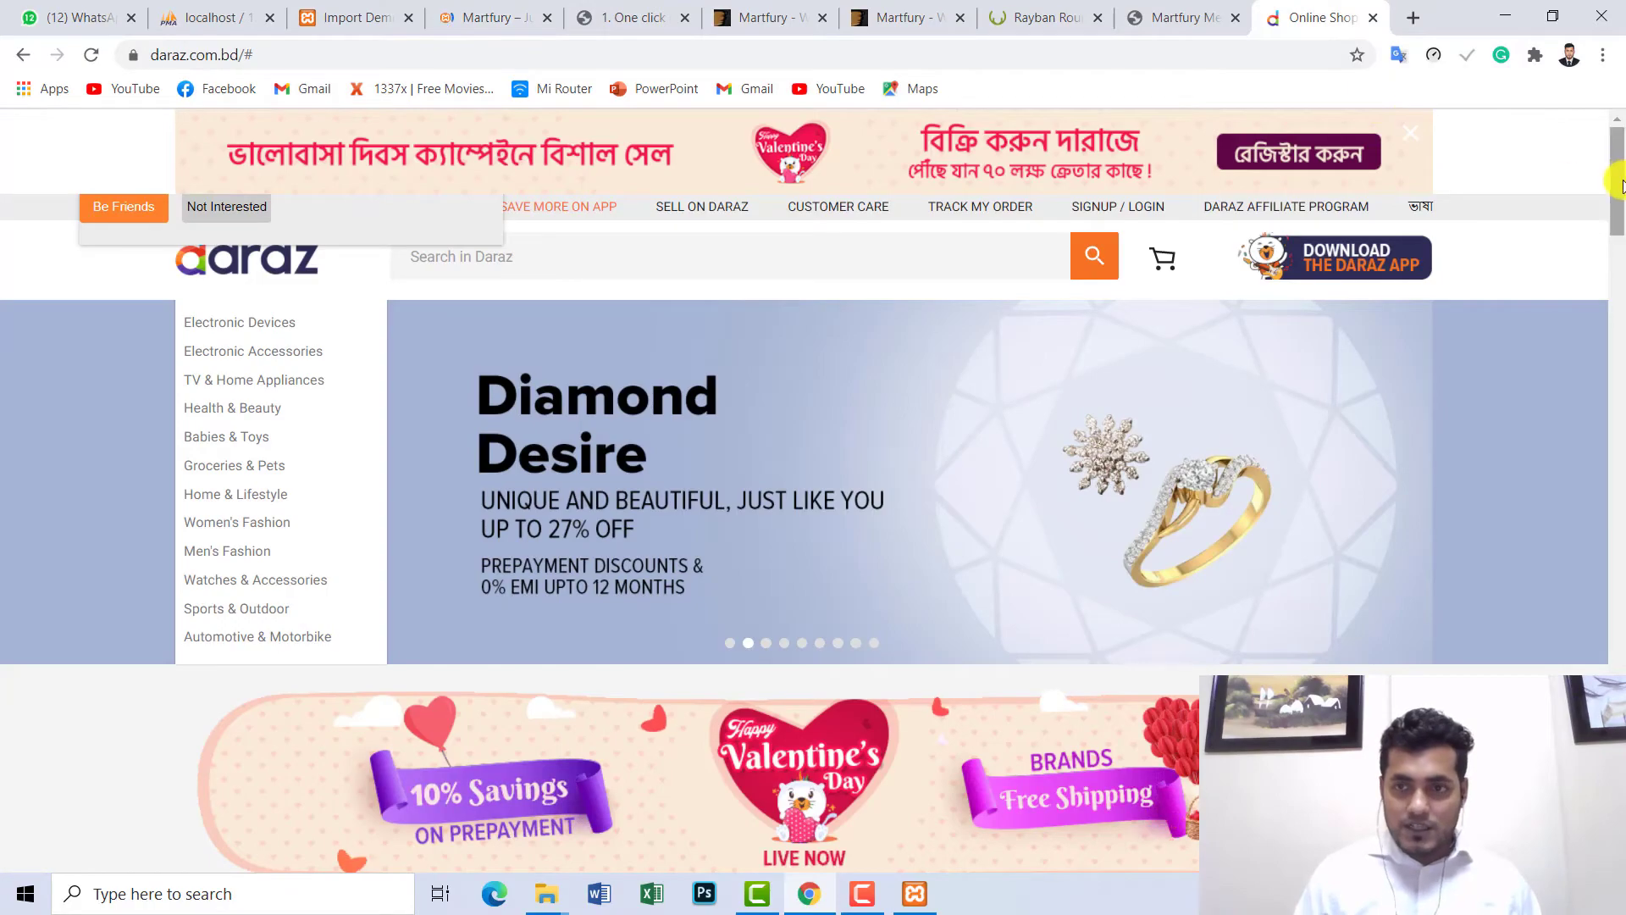
- Scroll Daraz down to Just For You, then go back to the local Martfury homepage
left_click_drag(1618, 174, 1619, 509)
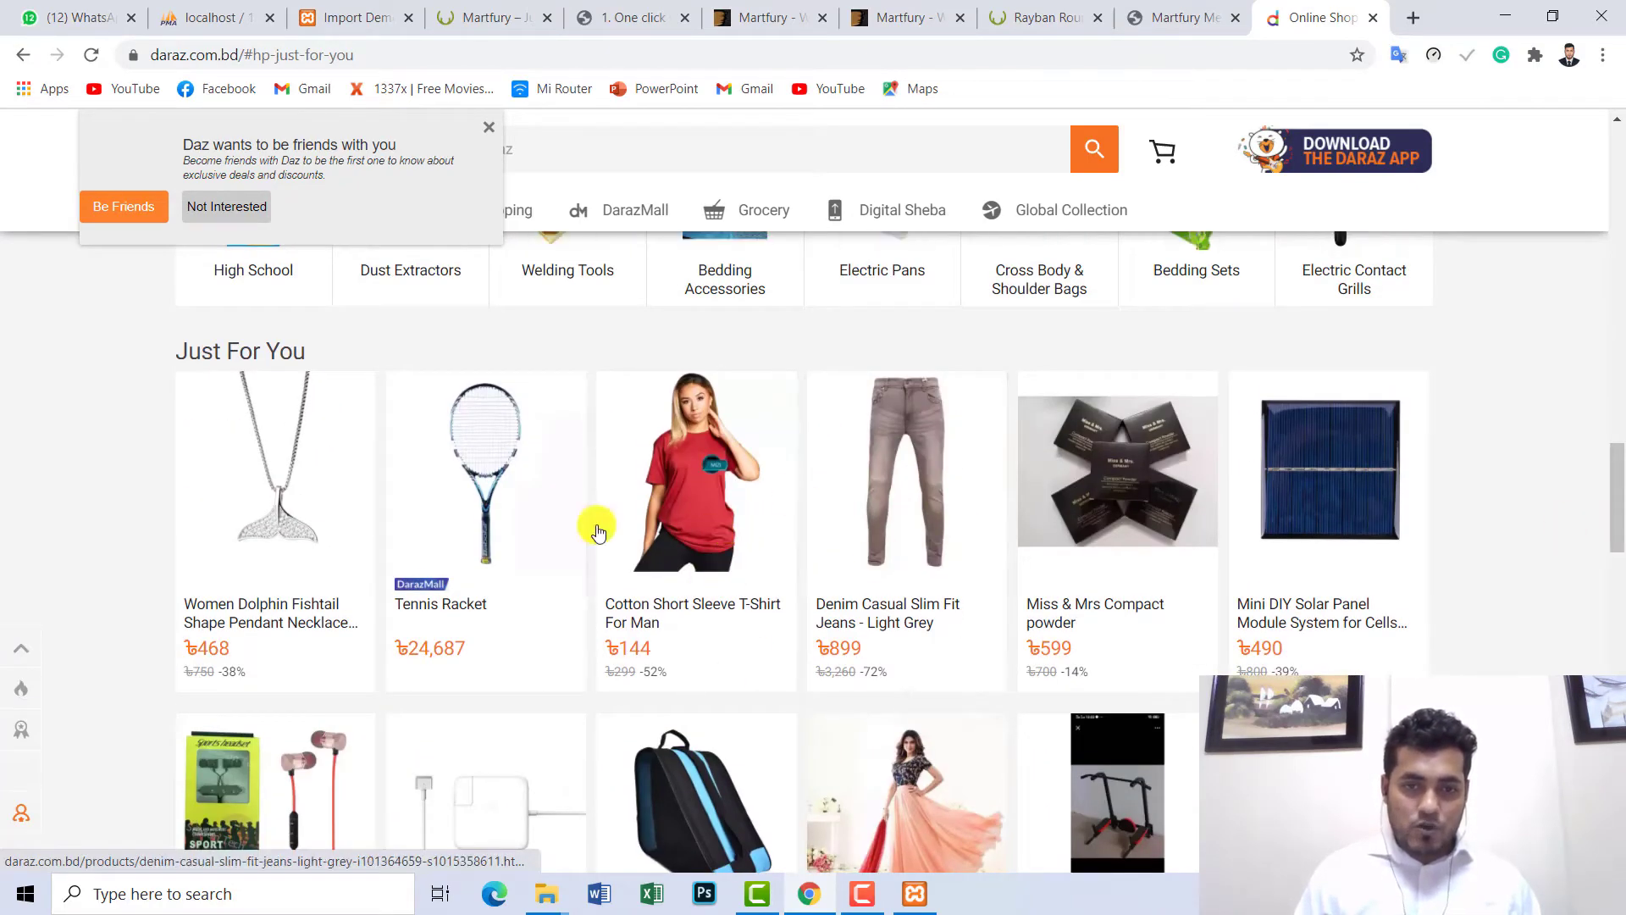
left_click(489, 10)
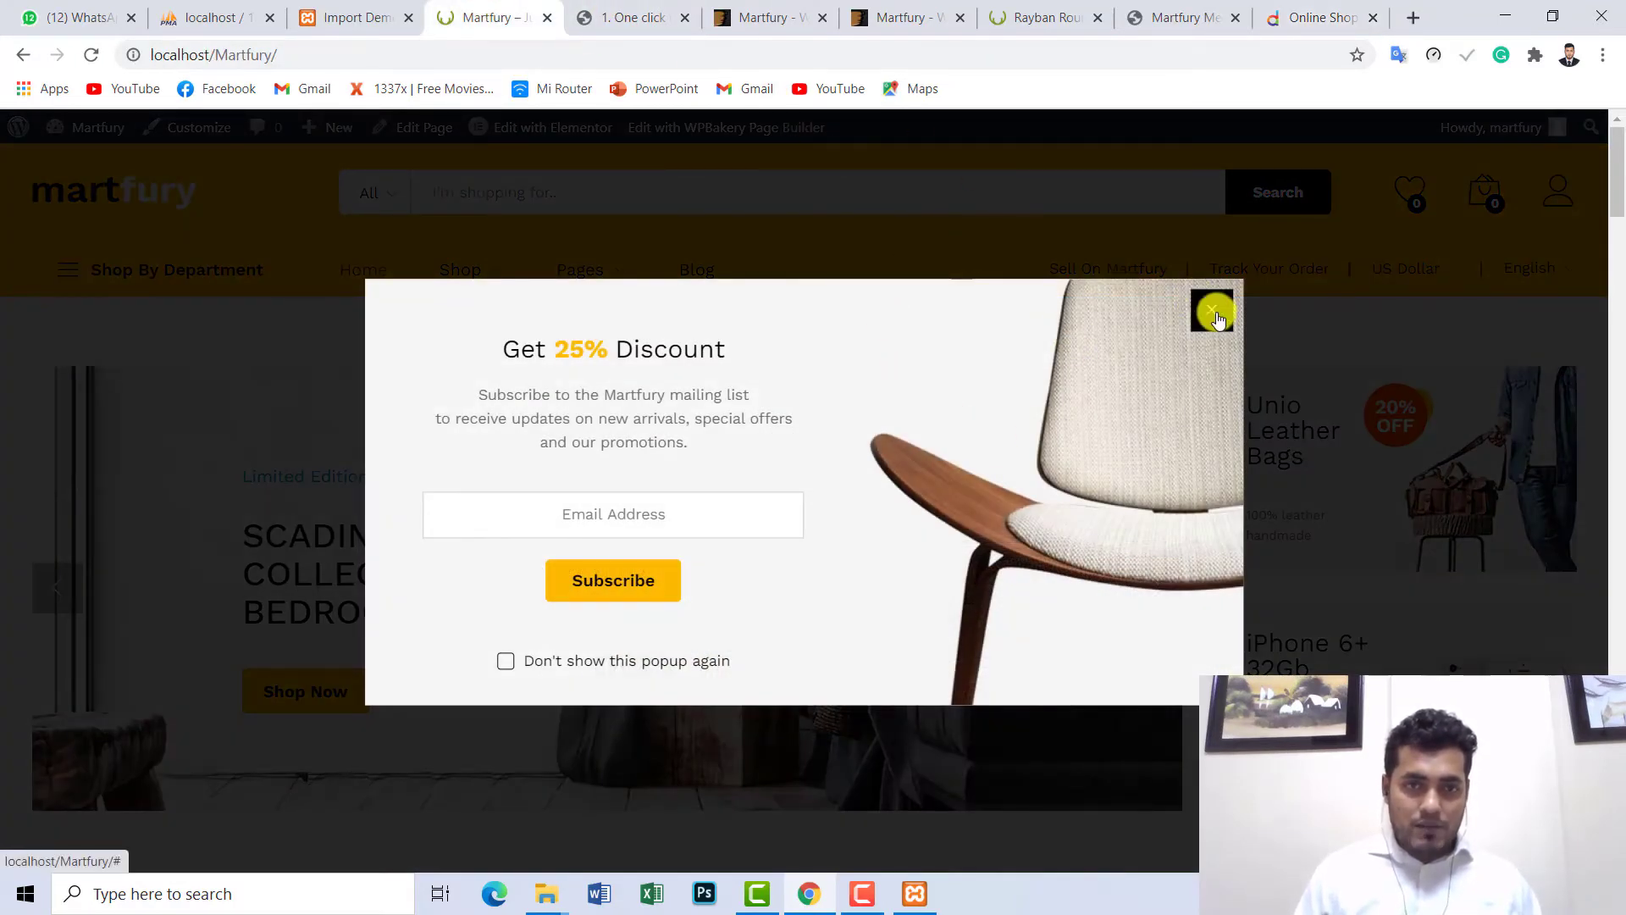
- Close the Get 25% Discount newsletter popup, then switch to the Rayban sunglasses demo page
left_click_drag(278, 54, 145, 51)
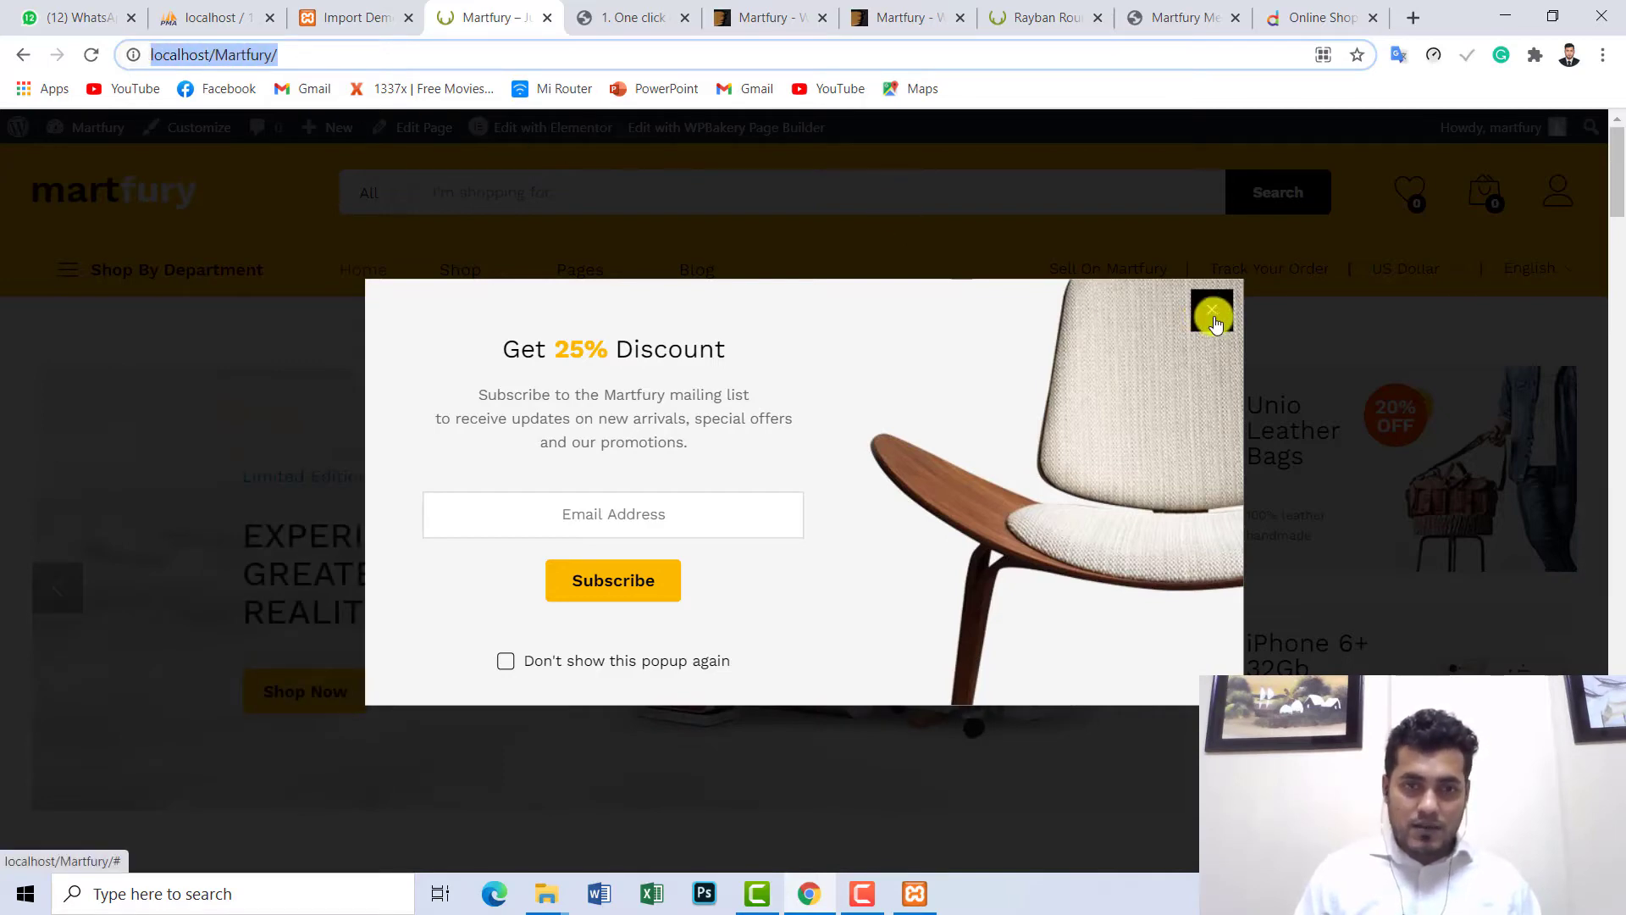
left_click(801, 508)
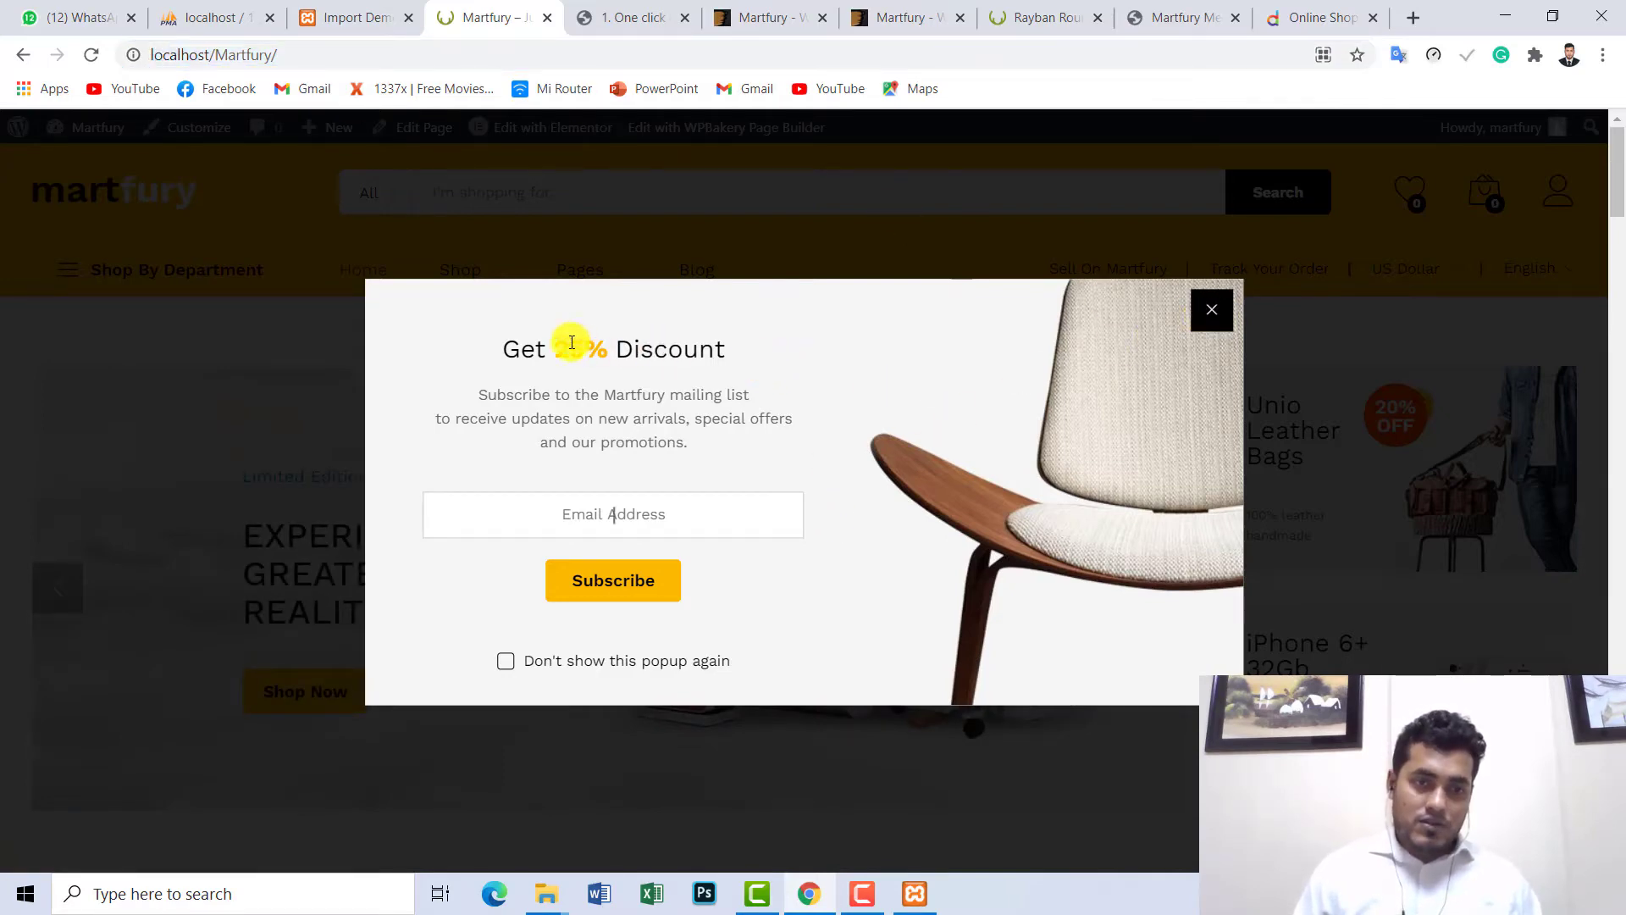
left_click_drag(500, 350, 771, 420)
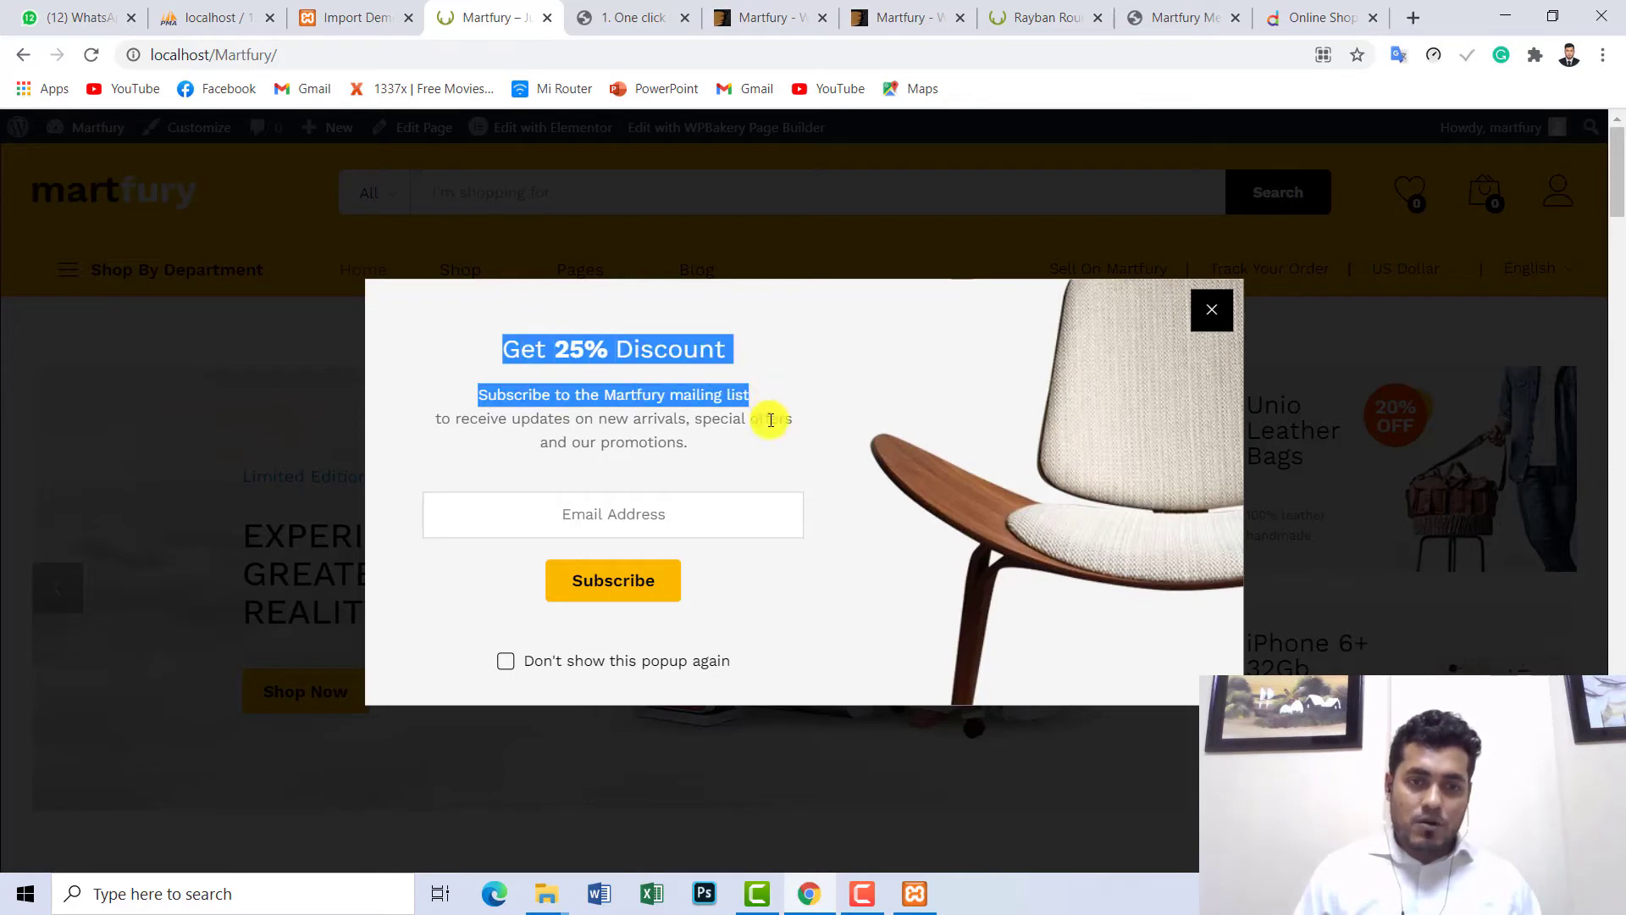
left_click(739, 505)
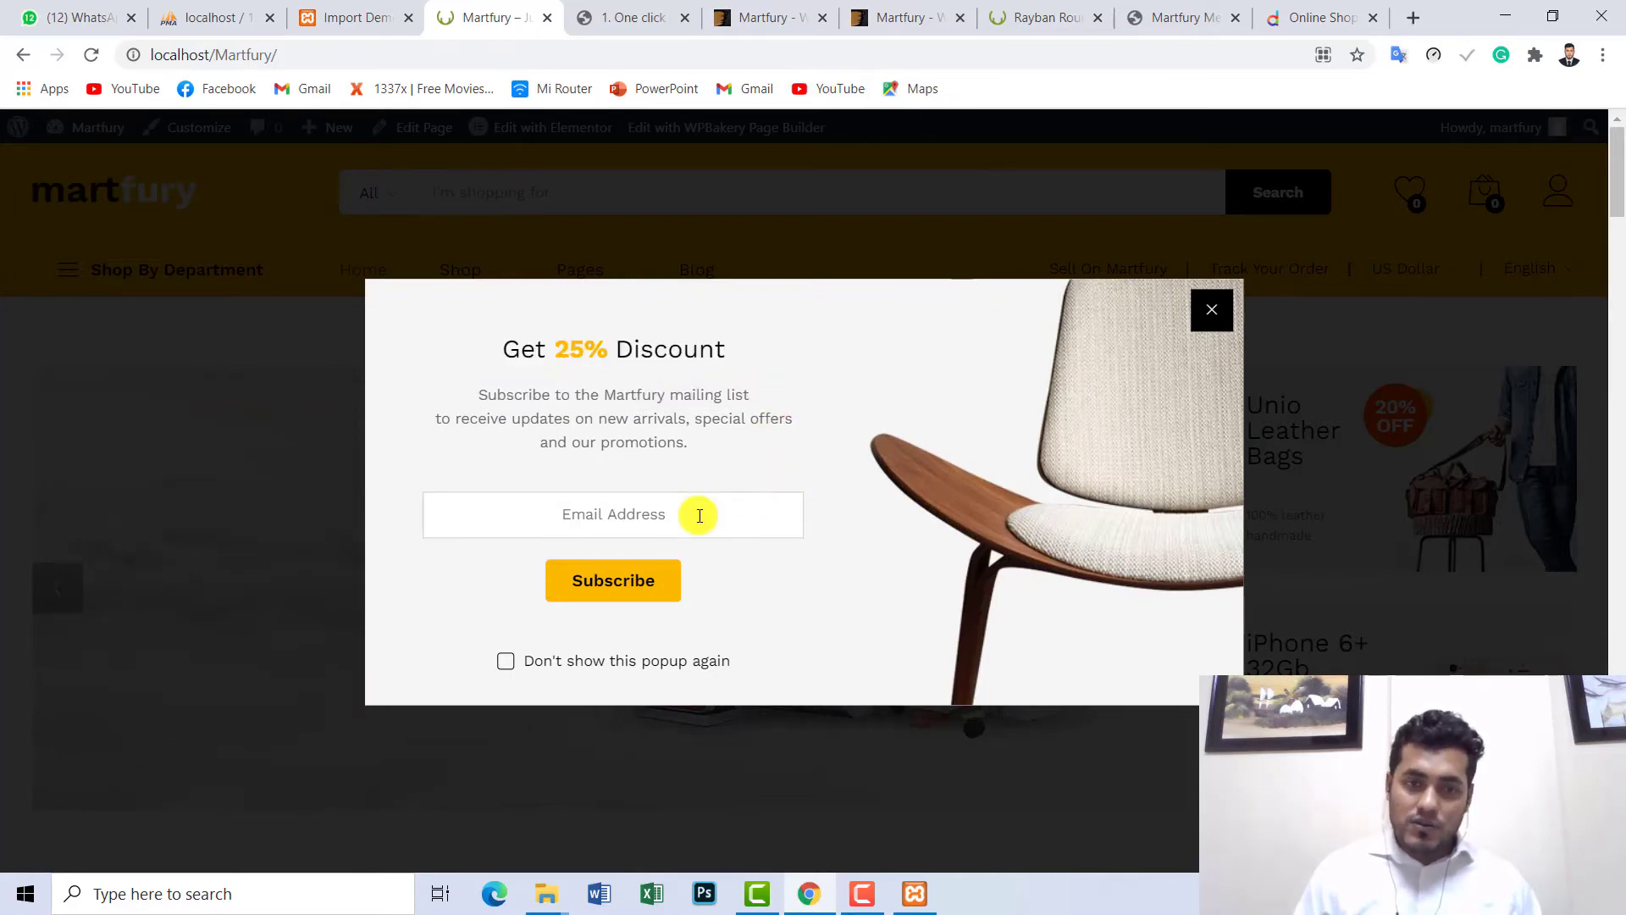
left_click(1214, 315)
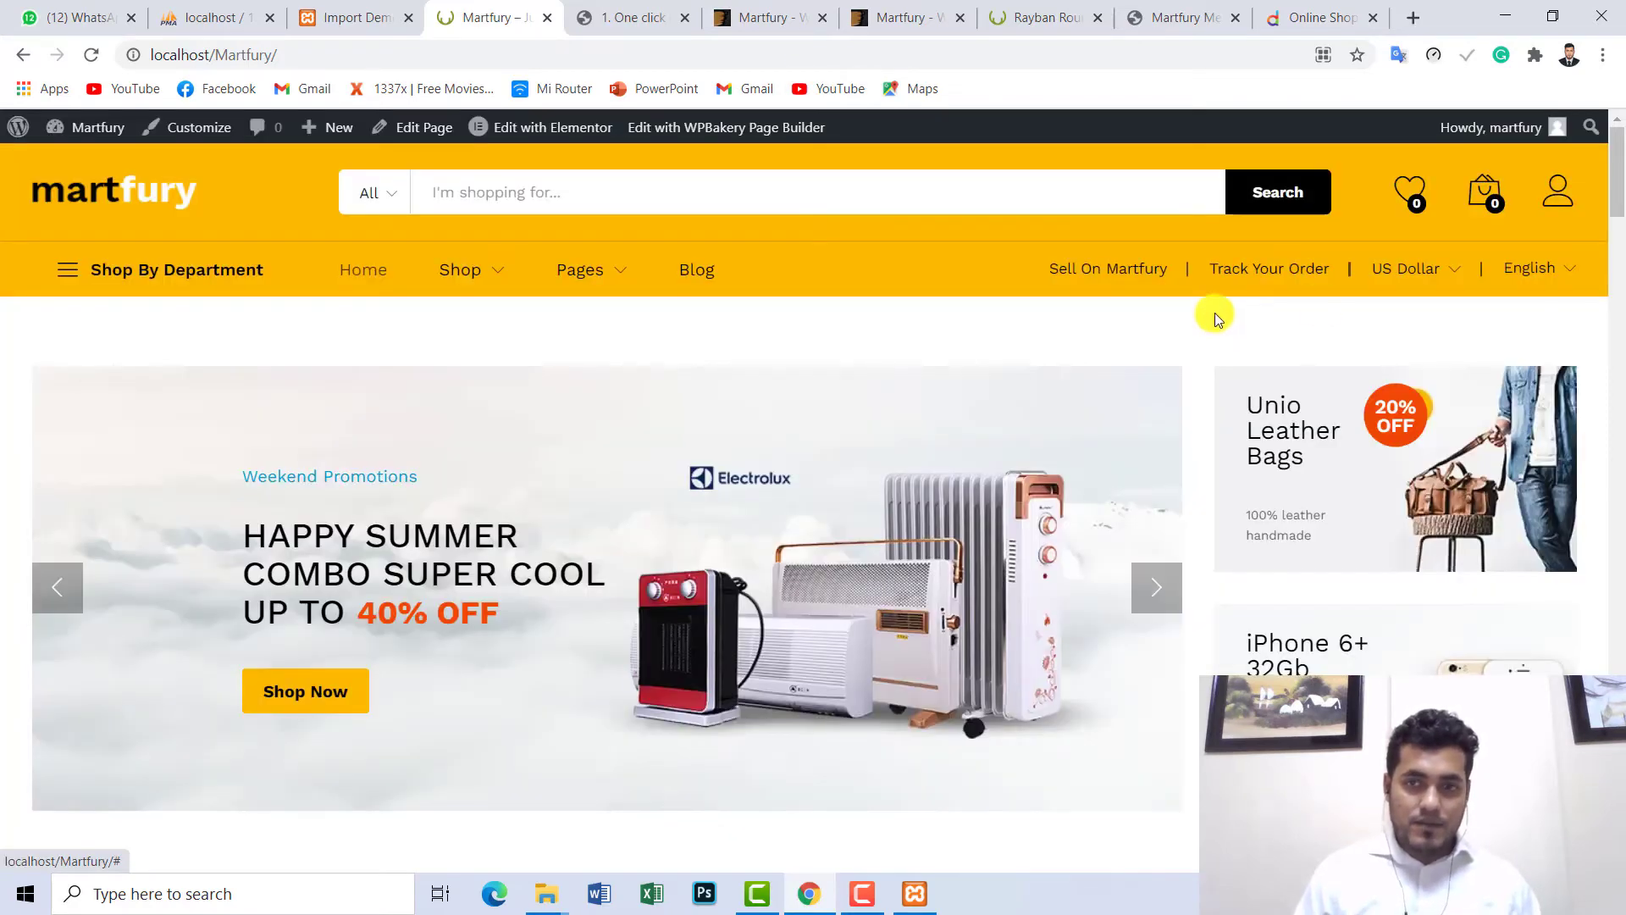
left_click(325, 61)
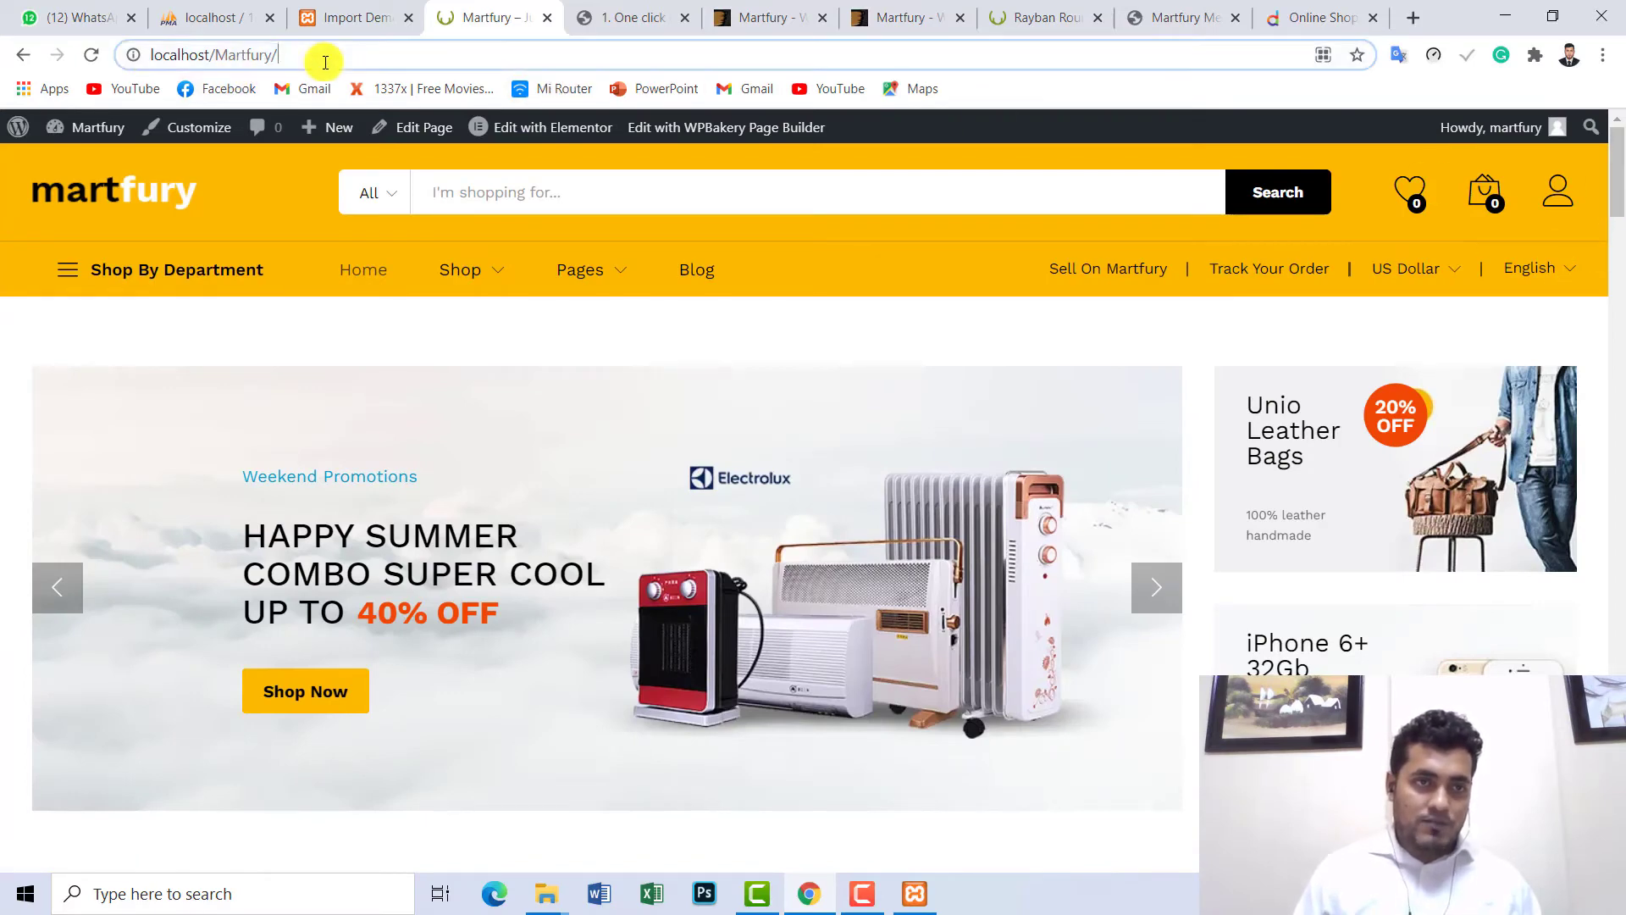
left_click(508, 195)
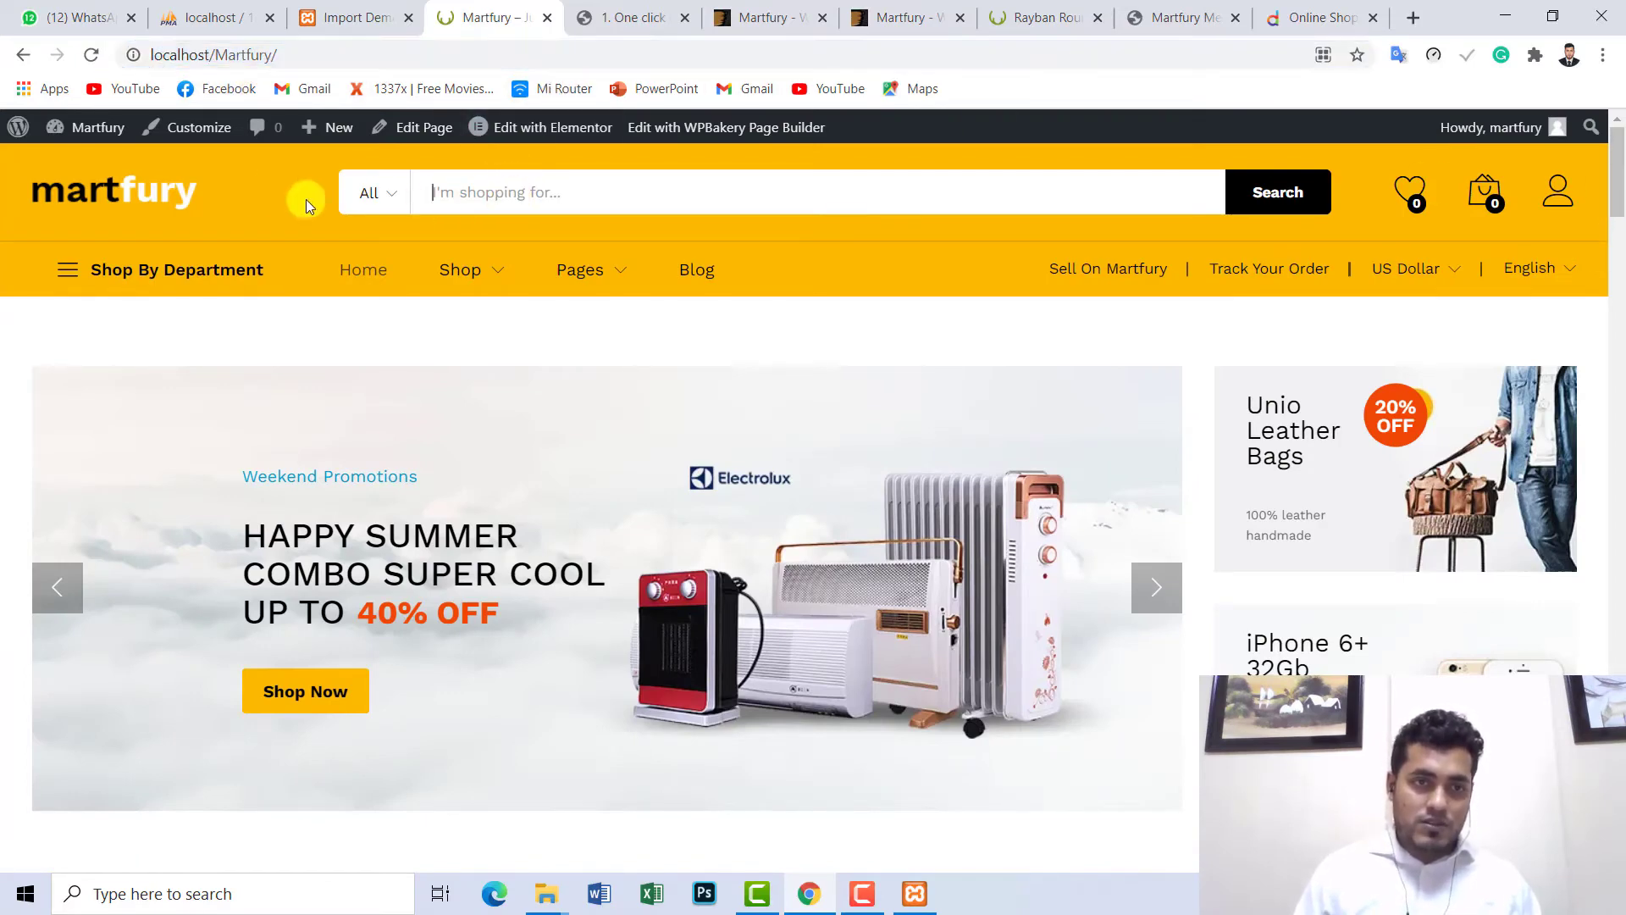
left_click(1075, 25)
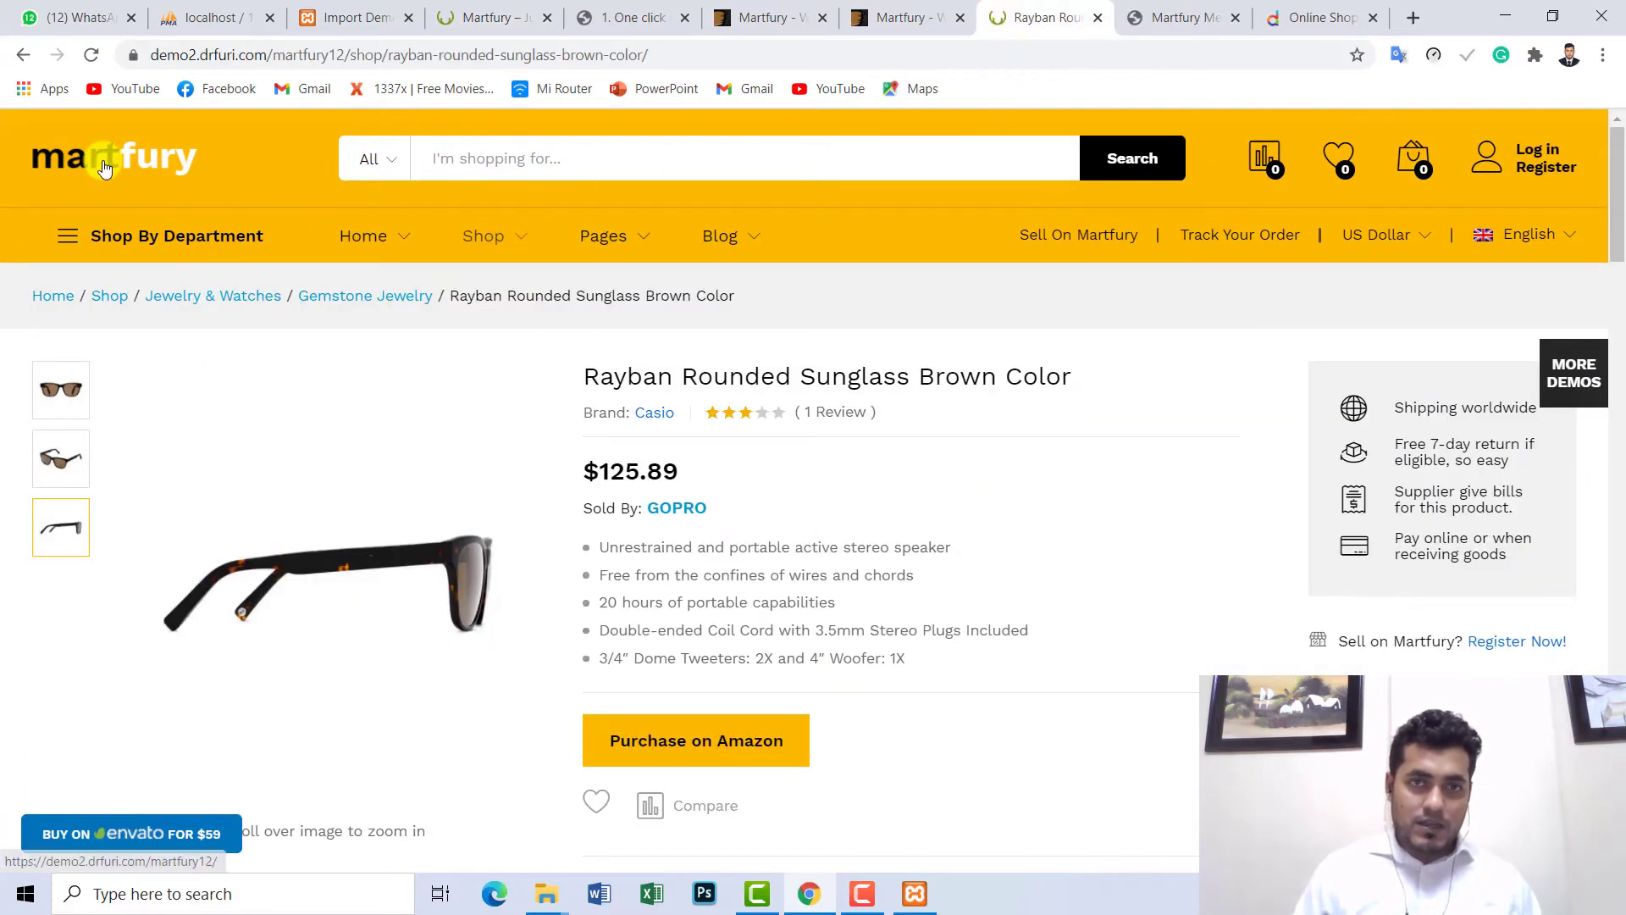
- Scroll through the official Martfury demo homepage, then scroll the local storefront to compare
left_click(104, 167)
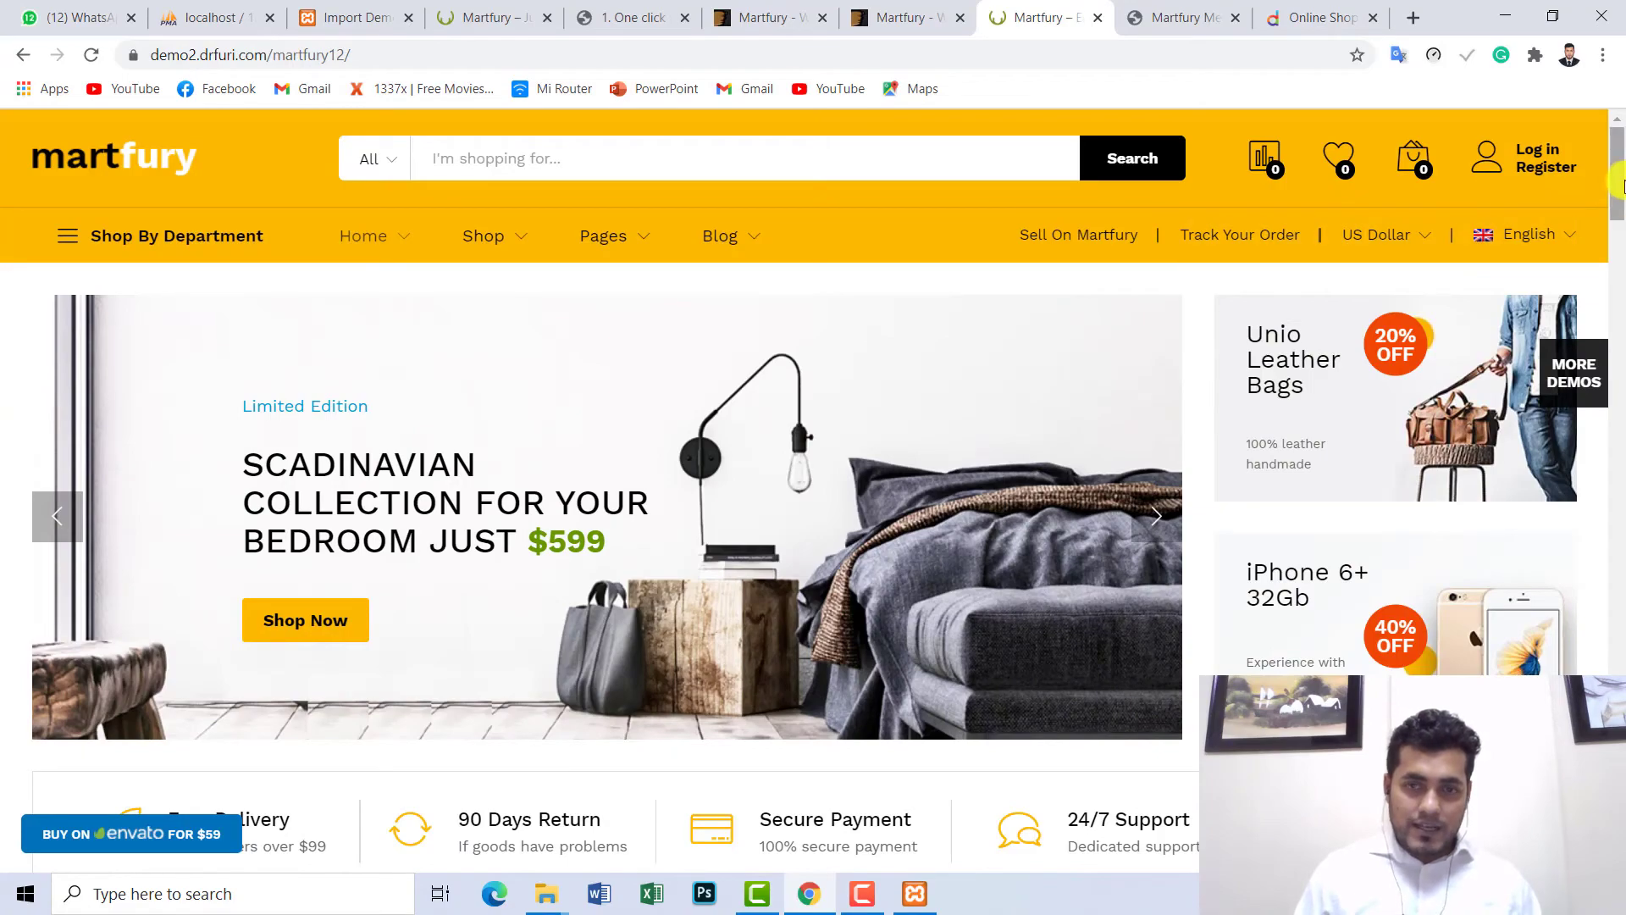
left_click_drag(1618, 186, 1028, 93)
left_click(489, 10)
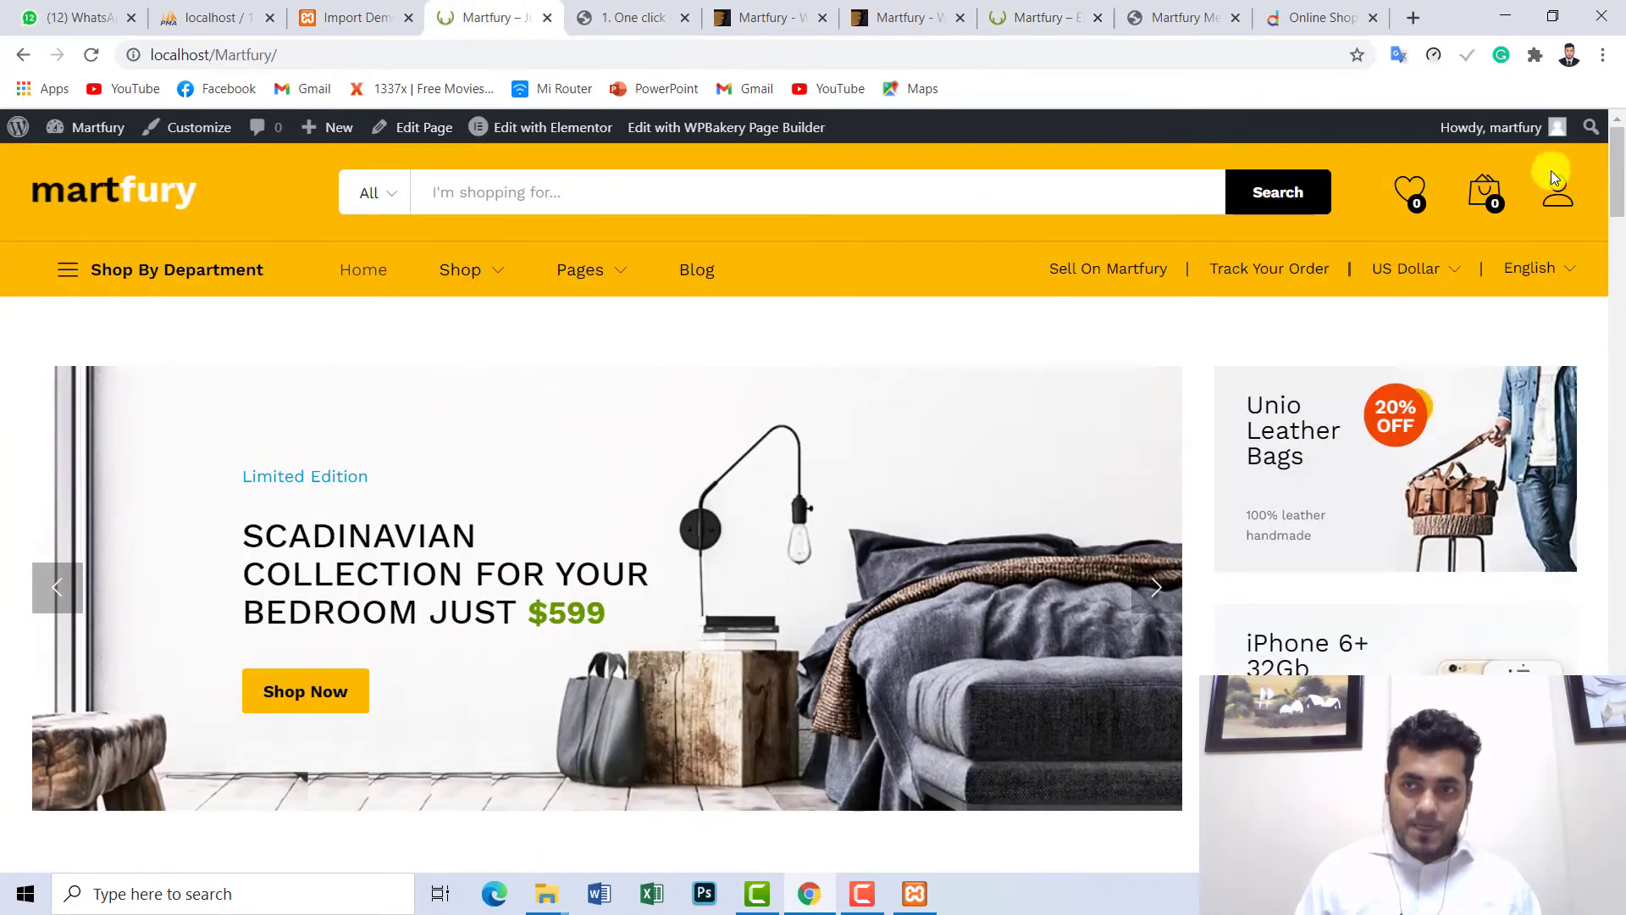
left_click_drag(1618, 182, 1618, 440)
left_click_drag(1618, 538, 1574, 182)
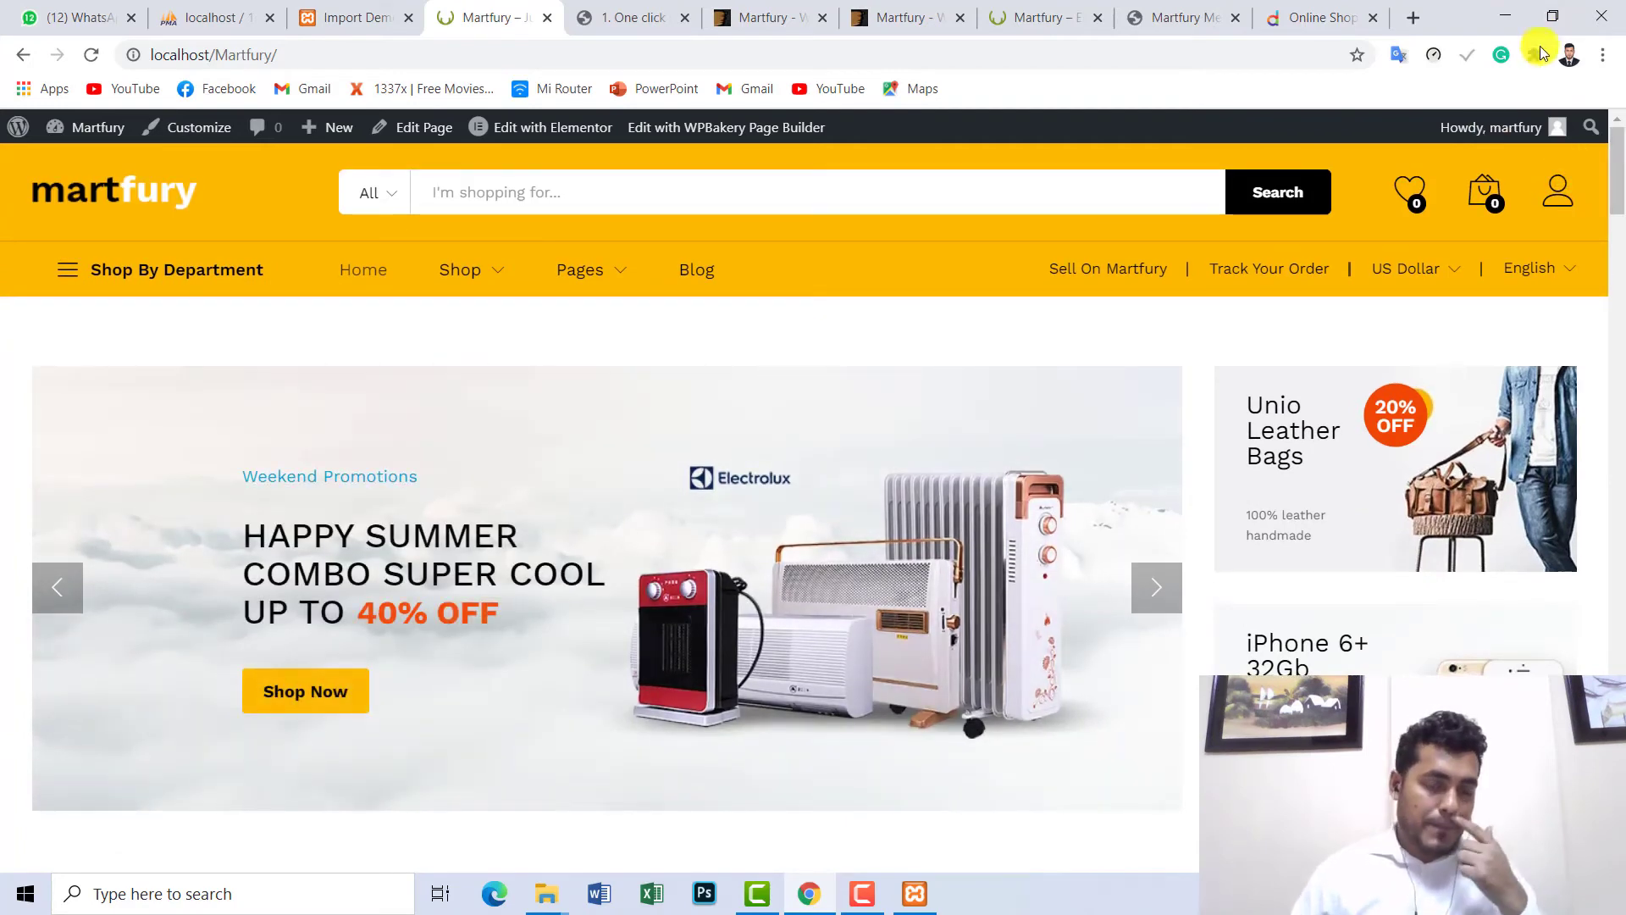
- Recheck the live demo homepage, then scroll the local storefront to its Scadinavian Collection $599 banner
left_click(1002, 7)
left_click_drag(1618, 212, 1618, 569)
left_click_drag(1618, 668, 1618, 165)
left_click(345, 10)
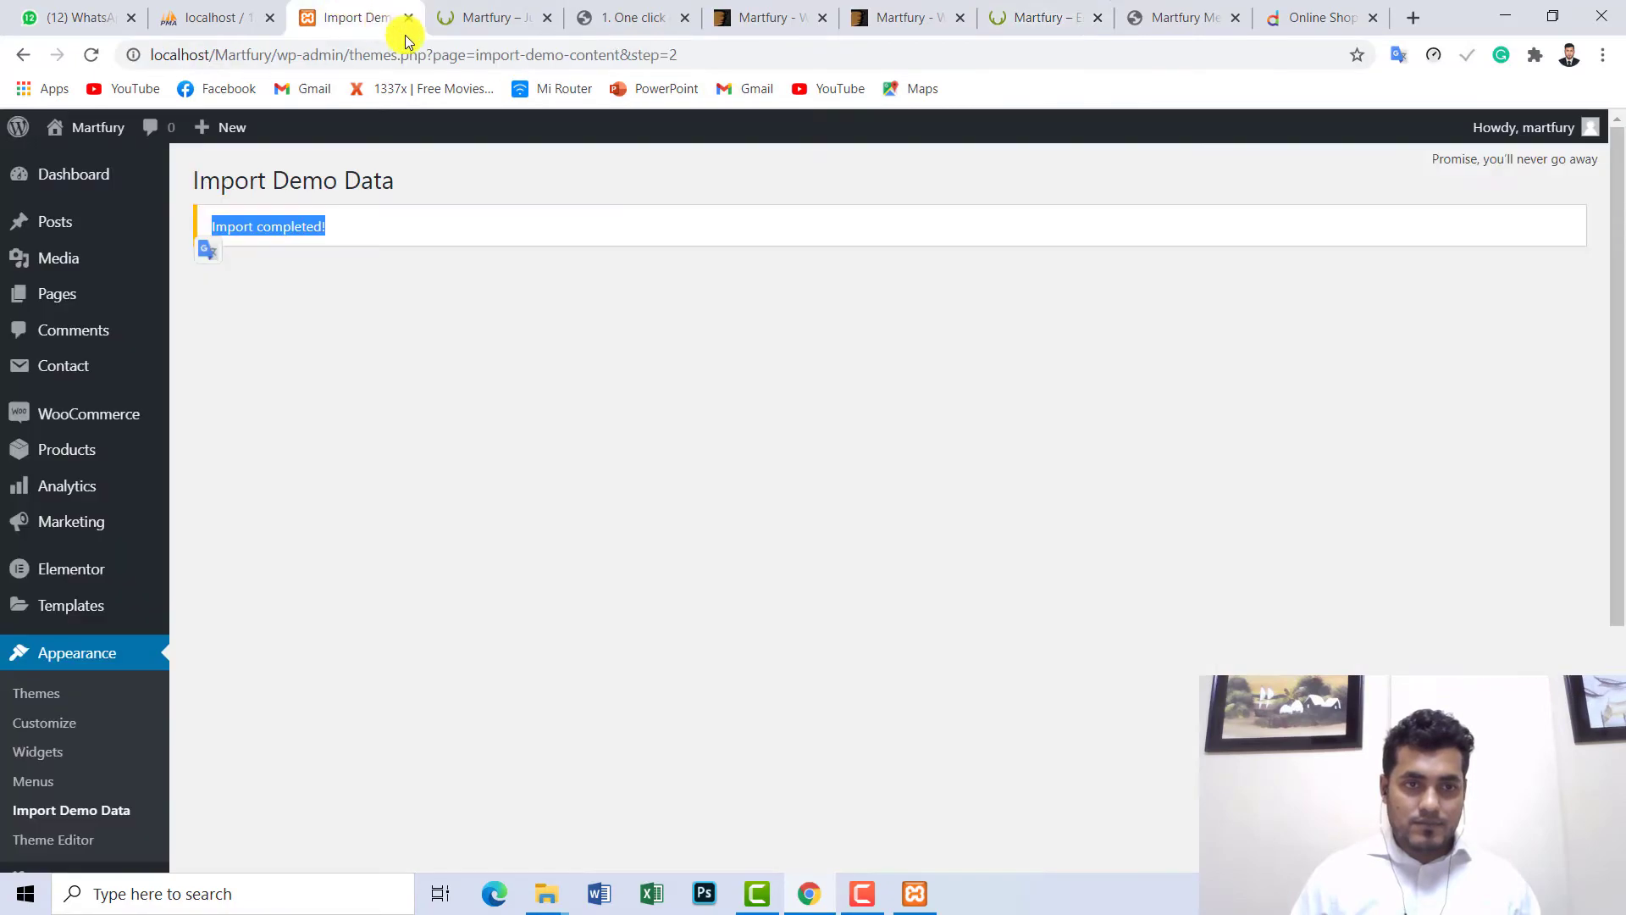
left_click(470, 10)
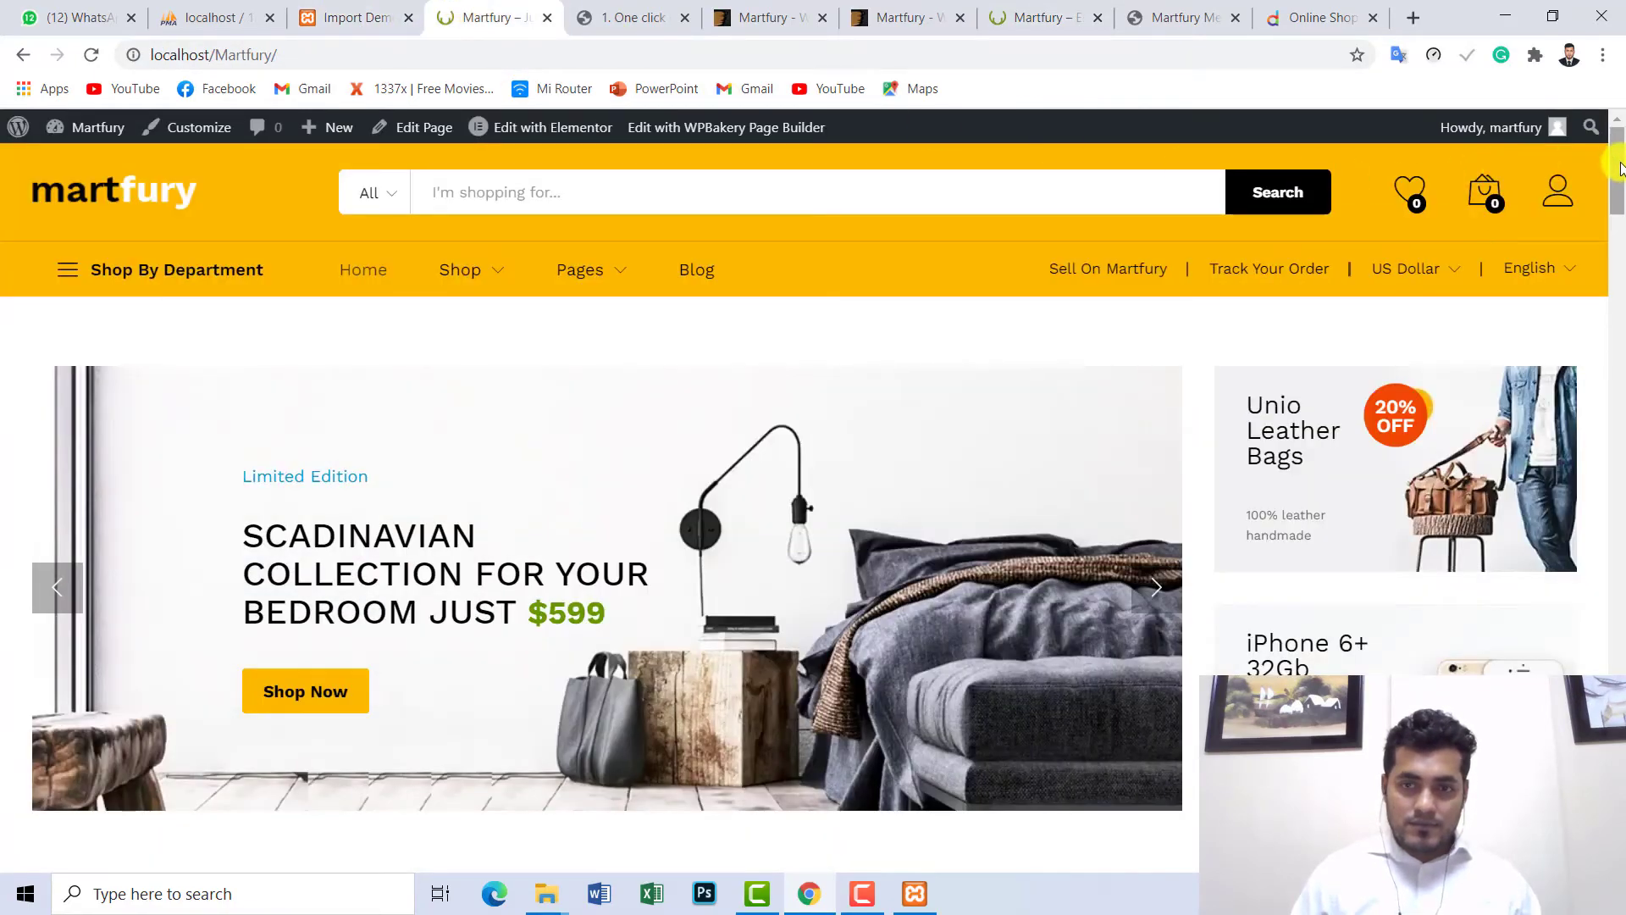
left_click_drag(1619, 167, 1619, 784)
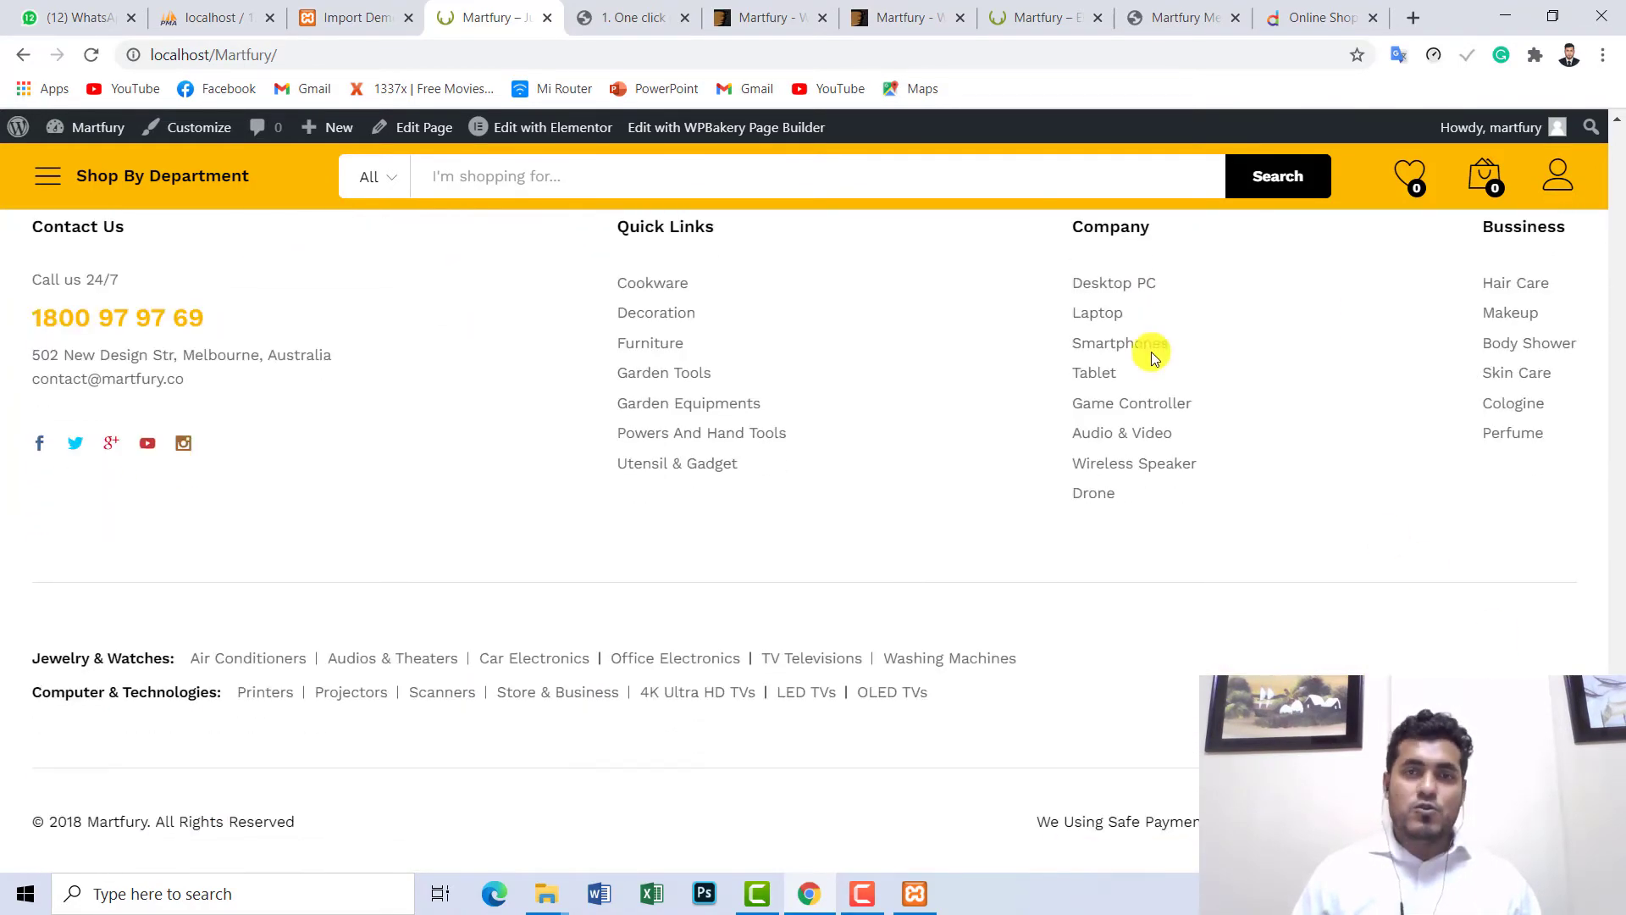
- Scroll the official demo homepage and close the one-click import documentation tab
left_click(1058, 19)
mouse_move(1618, 139)
left_mouse_down()
mouse_move(1618, 771)
mouse_move(1618, 148)
left_mouse_up()
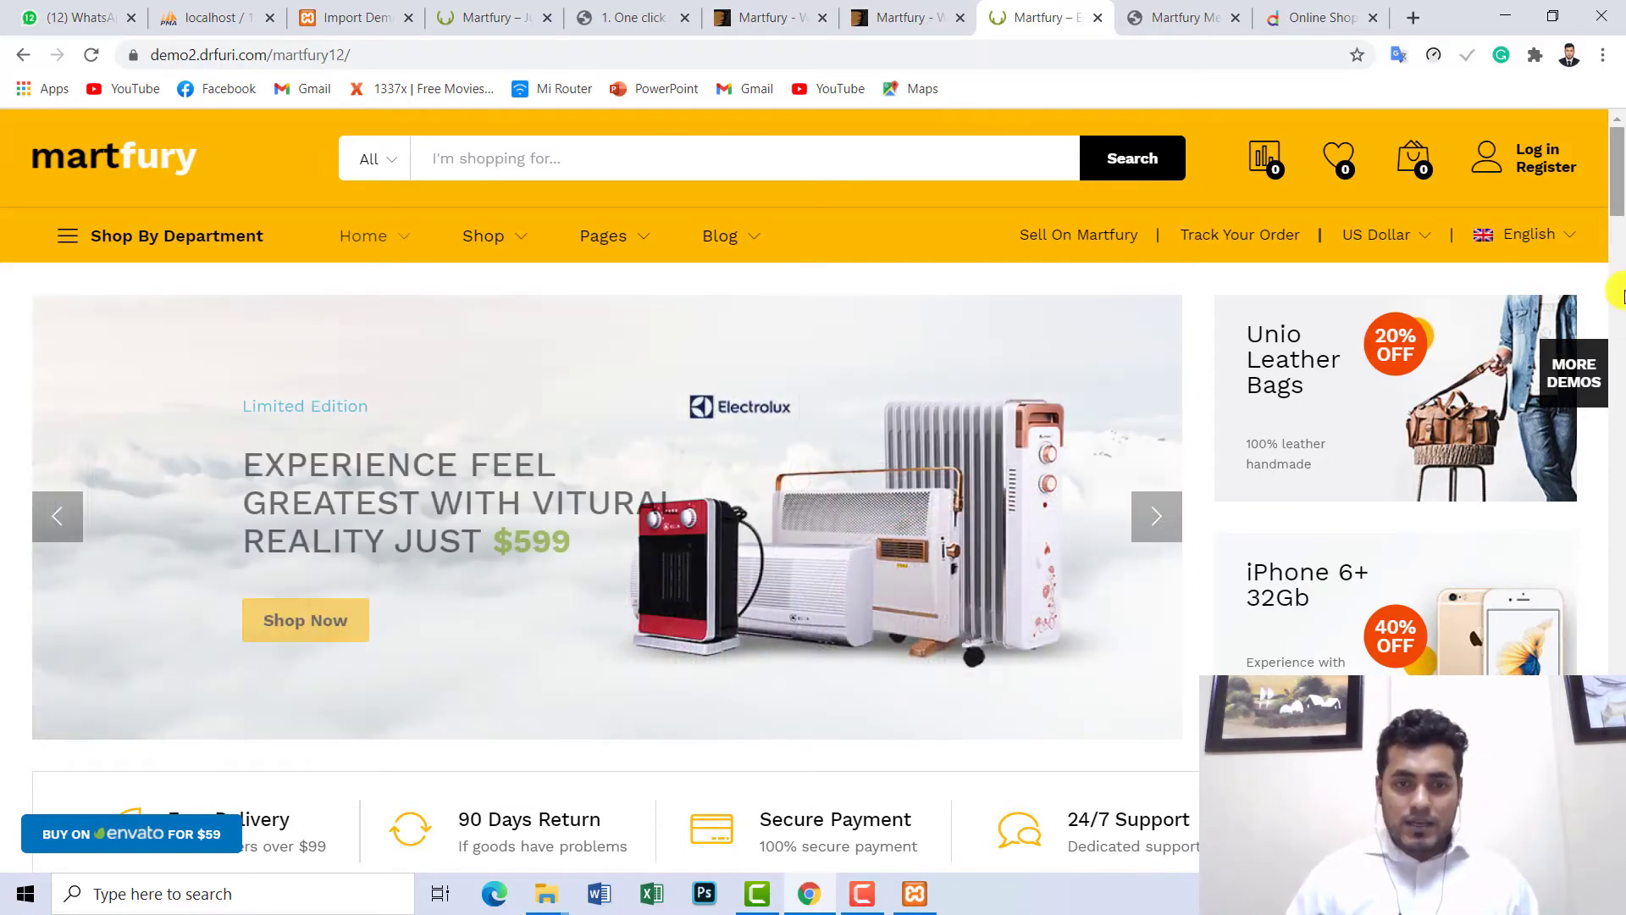
scroll(1184, 288, "down", 2)
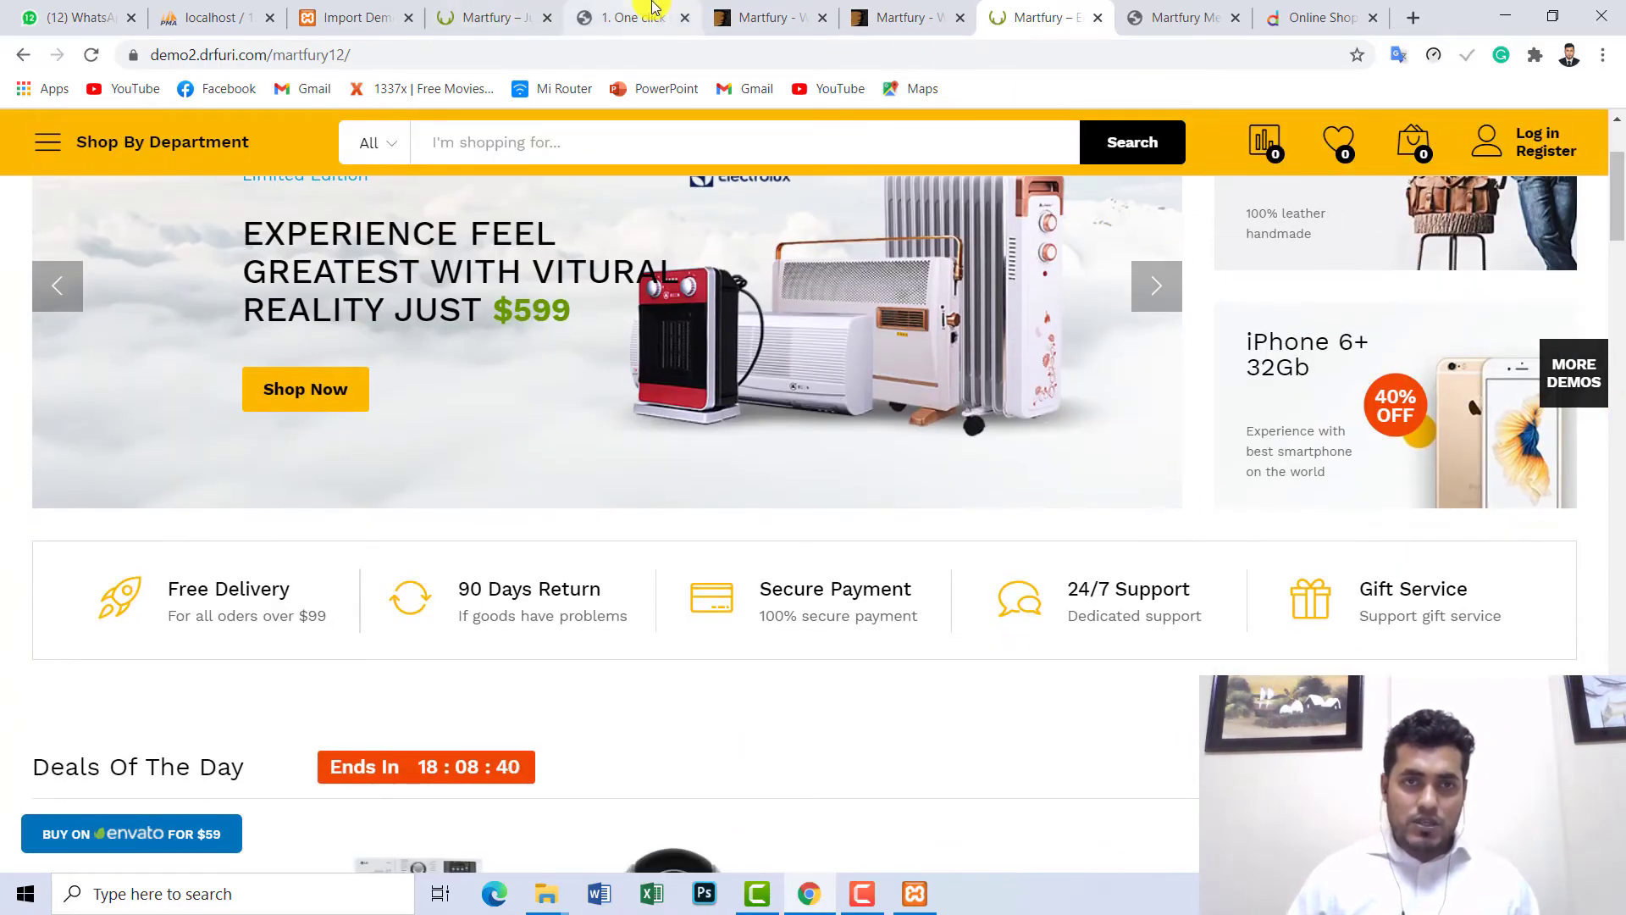
left_click(652, 18)
left_click(684, 19)
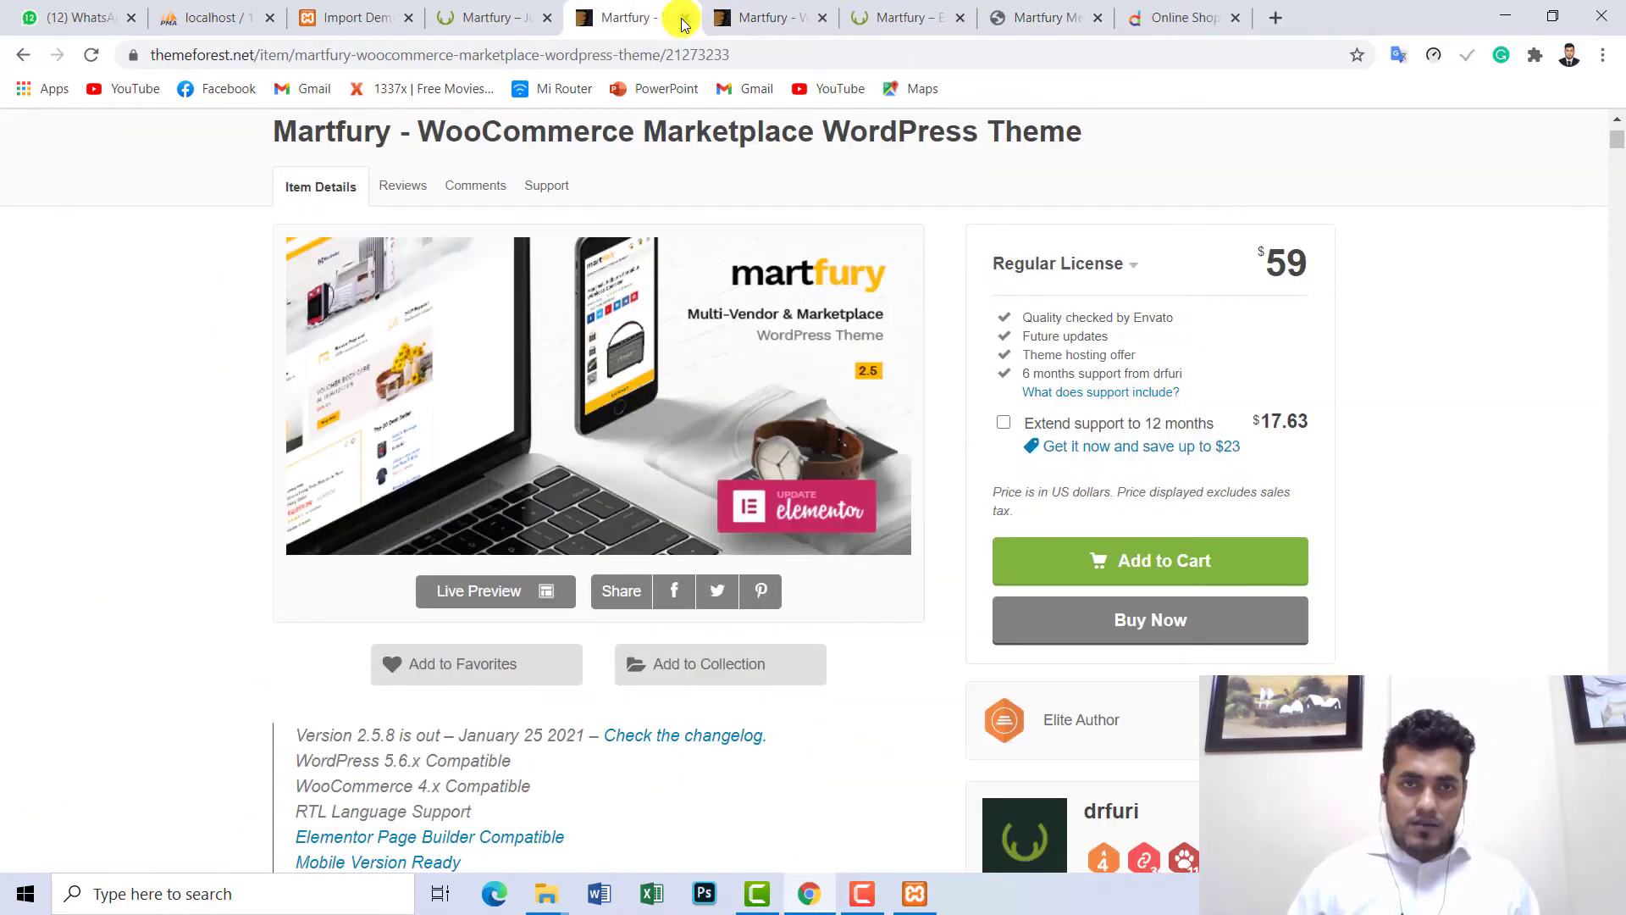
- Return to the local Martfury storefront and scroll to its Contact Us and Quick Links footer
left_click(541, 8)
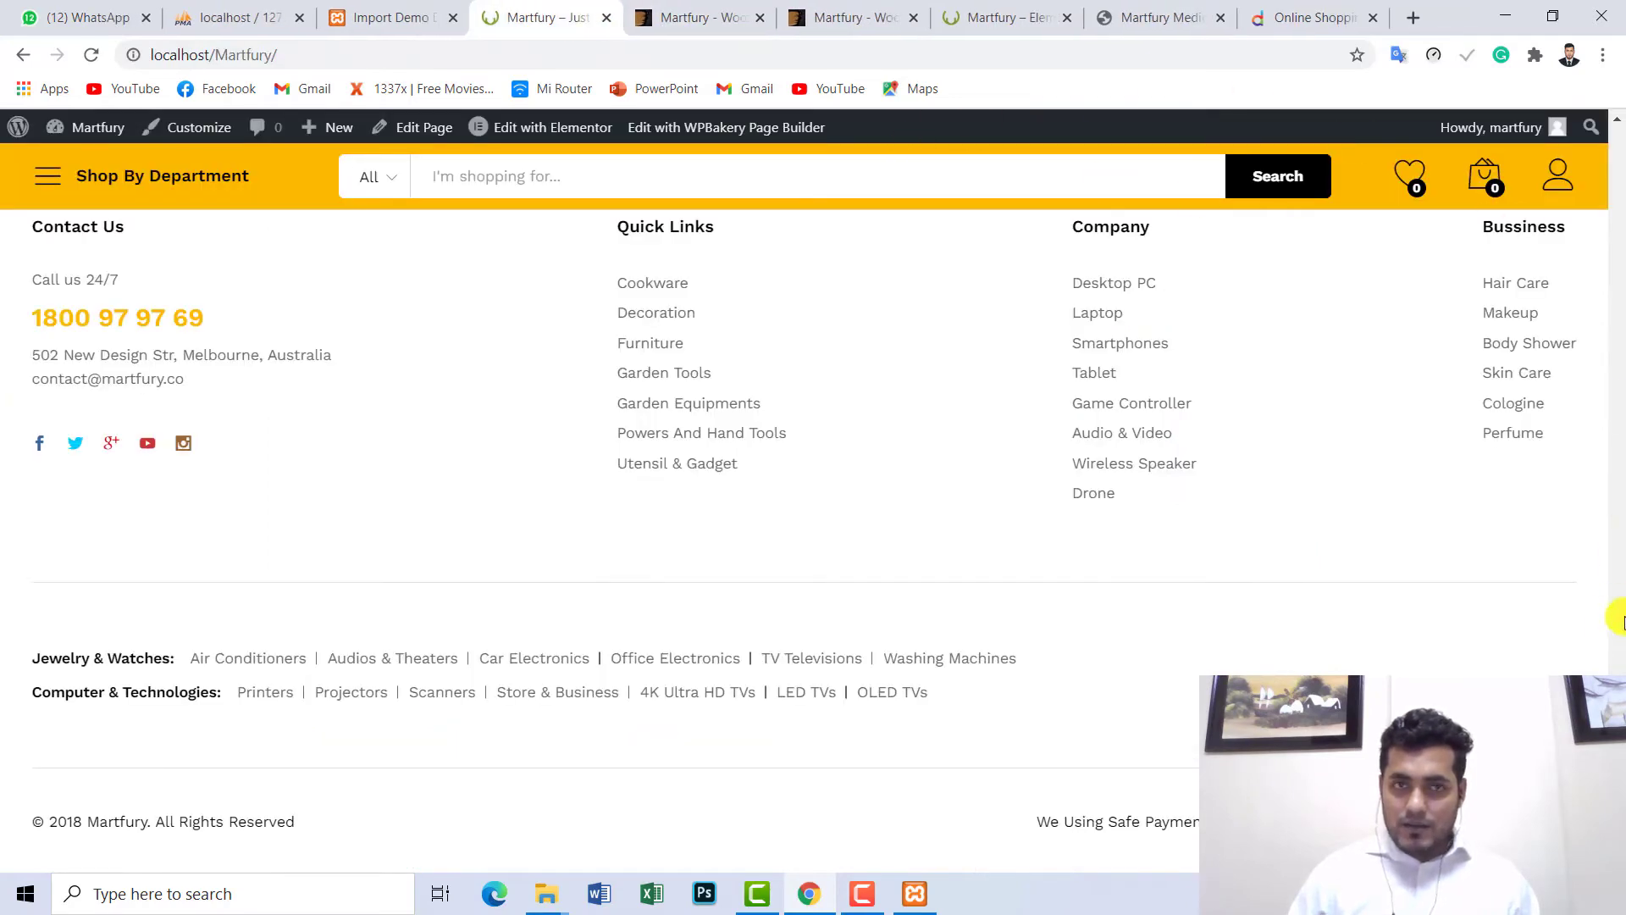
left_click(292, 24)
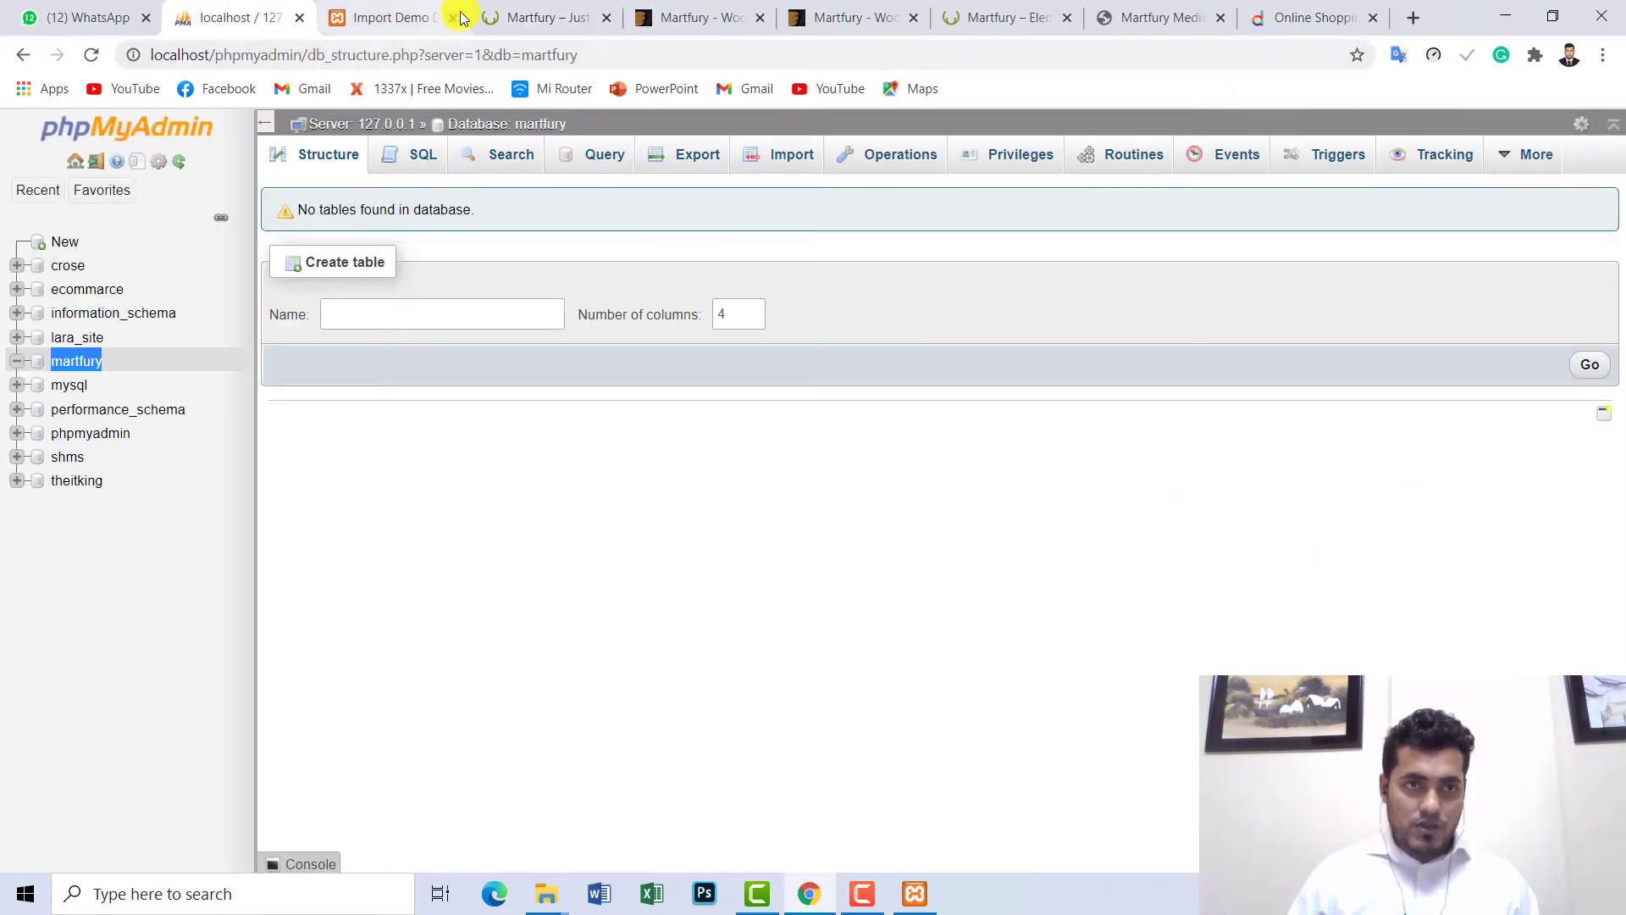
left_click(436, 15)
left_click(526, 10)
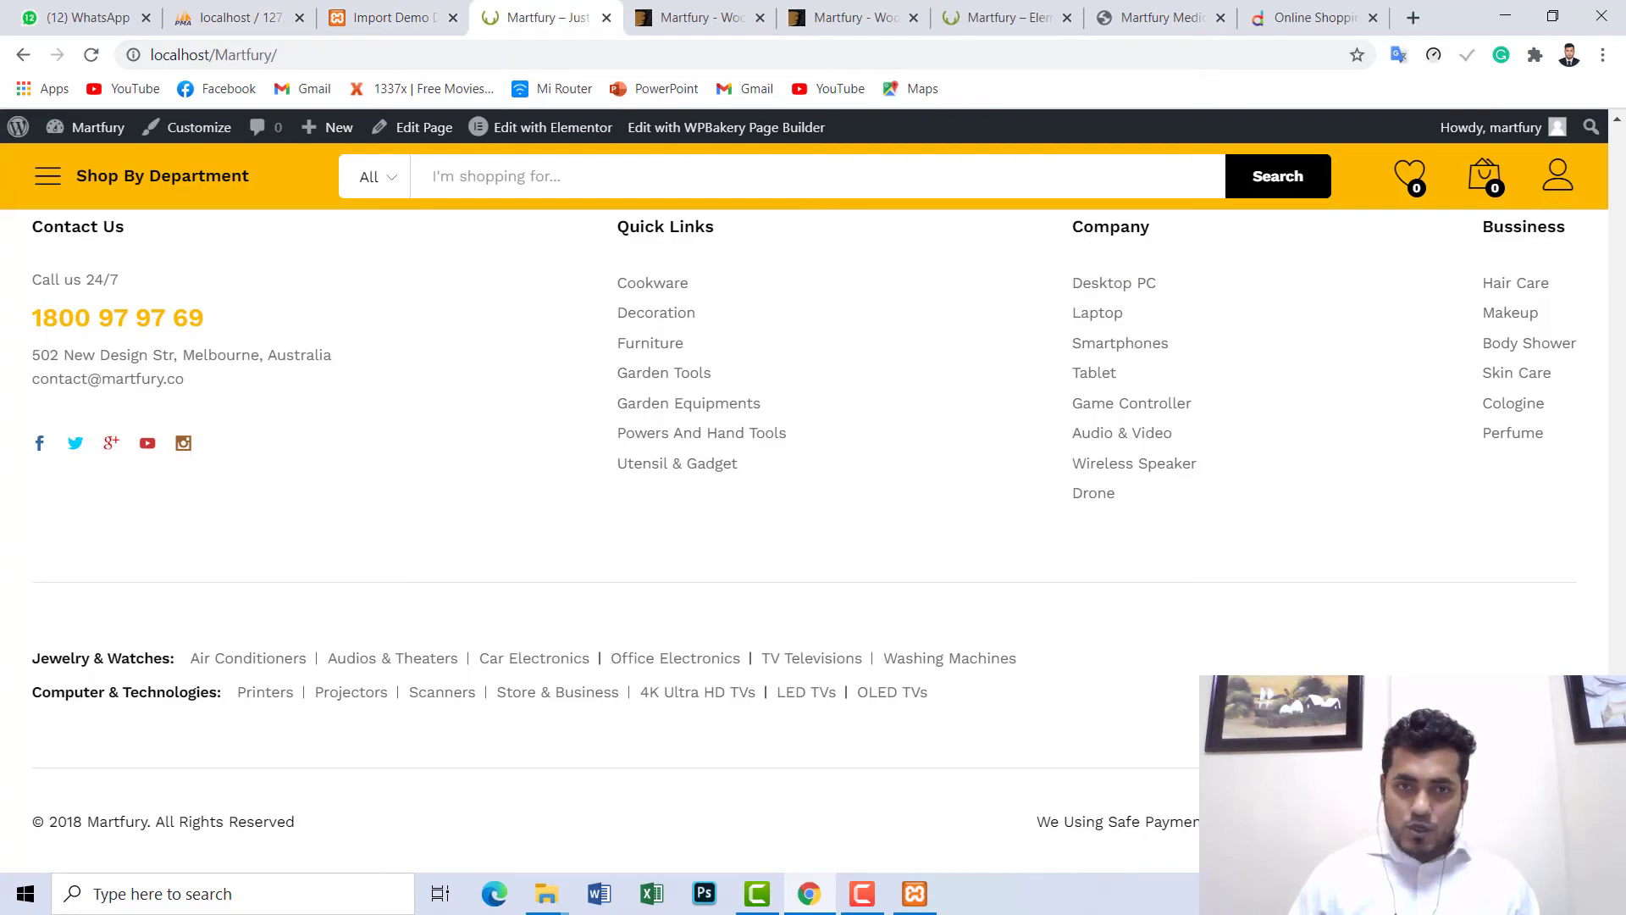
left_click_drag(1618, 835, 1618, 462)
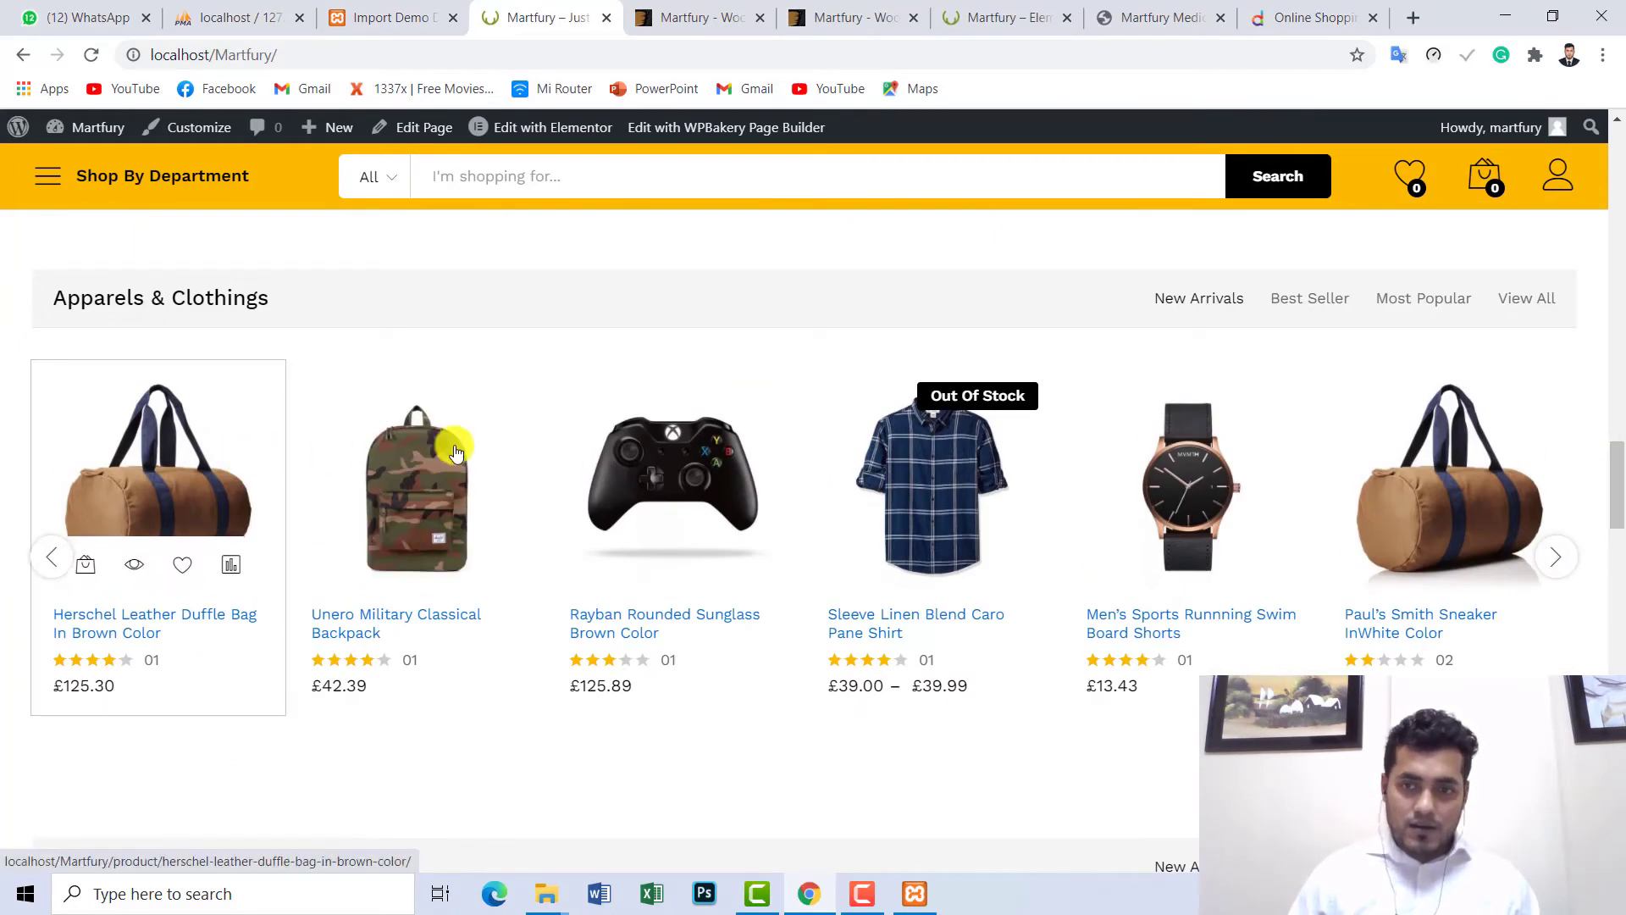
- Open the swim board shorts product and cycle through the backpack, controller and duffel bag gallery images
left_click(1203, 450)
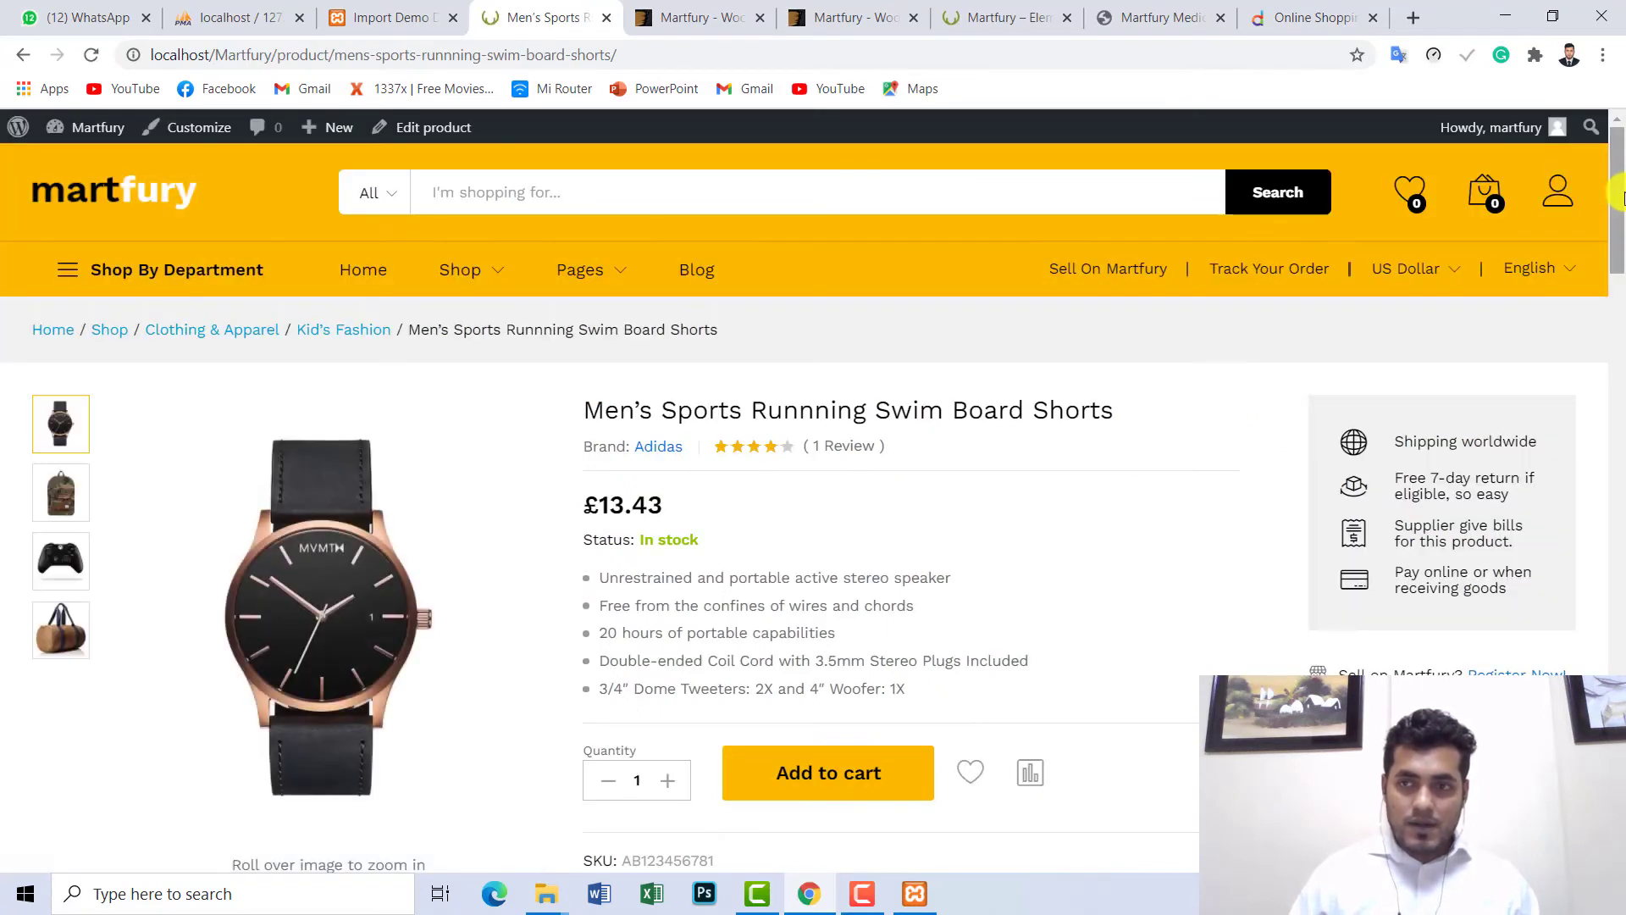
scroll(1355, 297, "down", 1)
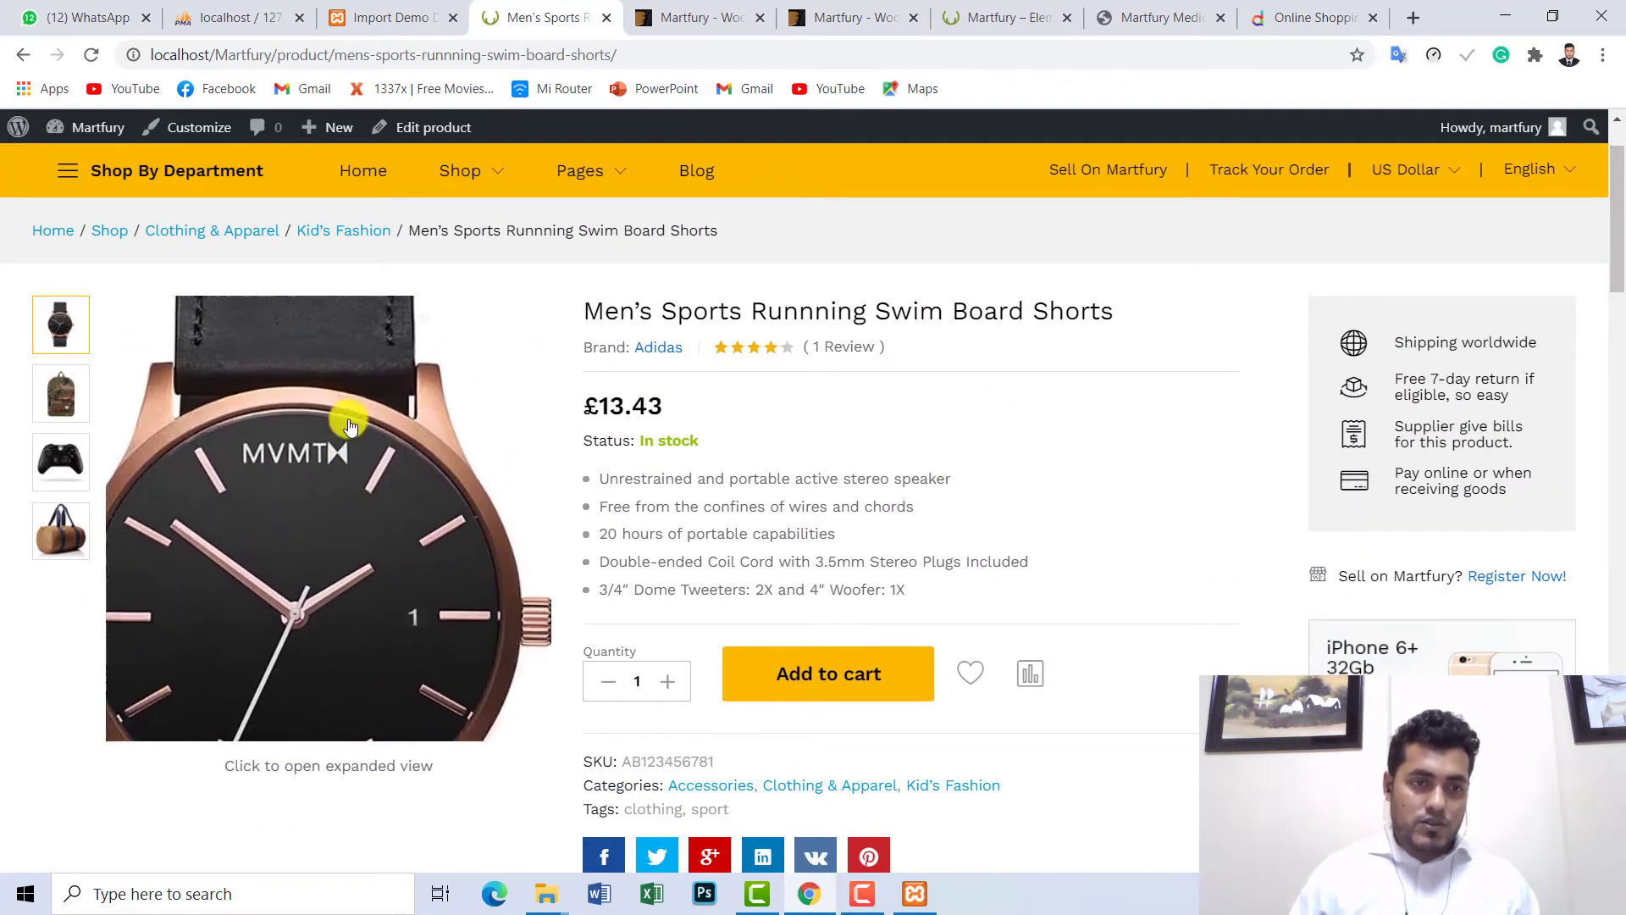
left_click(61, 397)
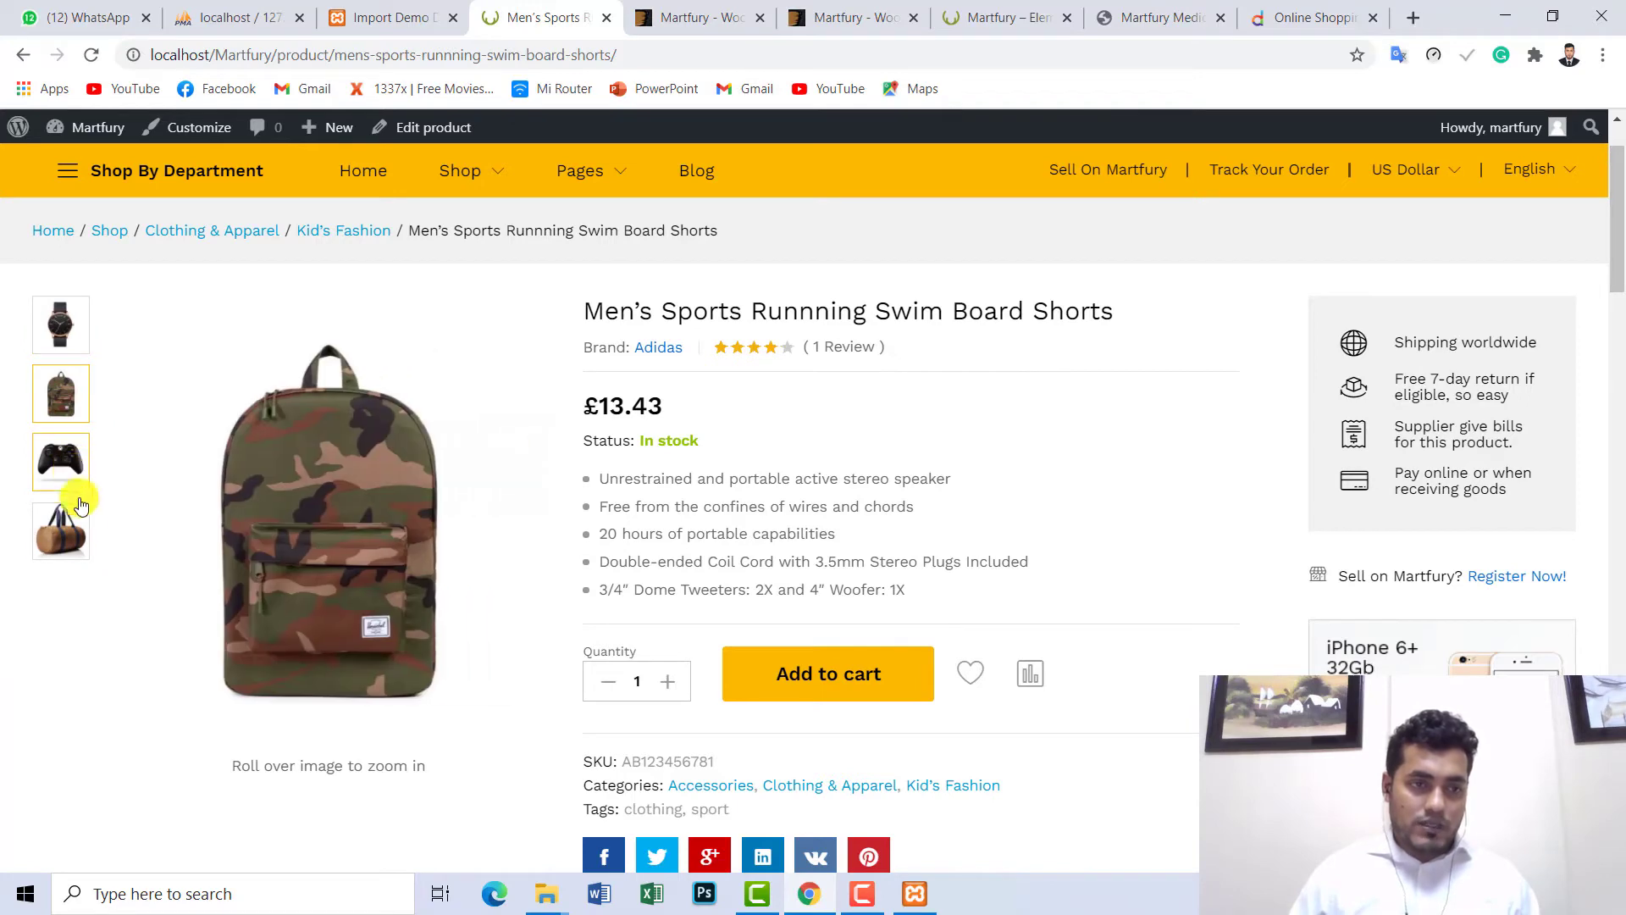
left_click(73, 475)
left_click(71, 533)
left_click(58, 388)
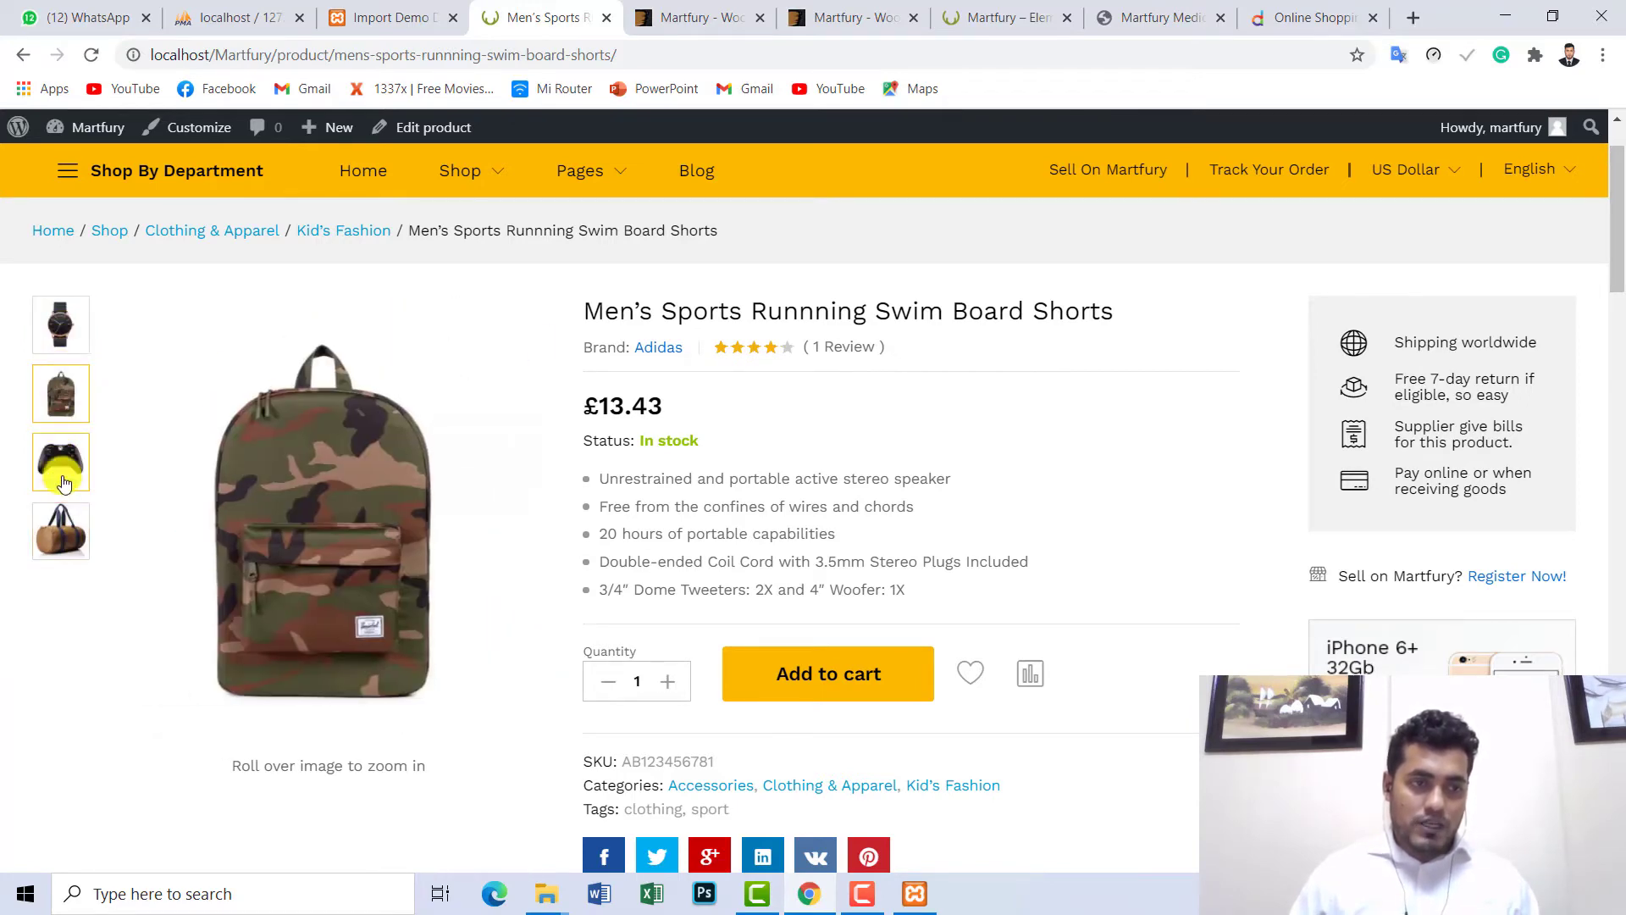
left_click(59, 461)
left_click(61, 531)
- Compare with Daraz's Cotton Short Sleeve T-Shirt For Man product page
left_click(1294, 25)
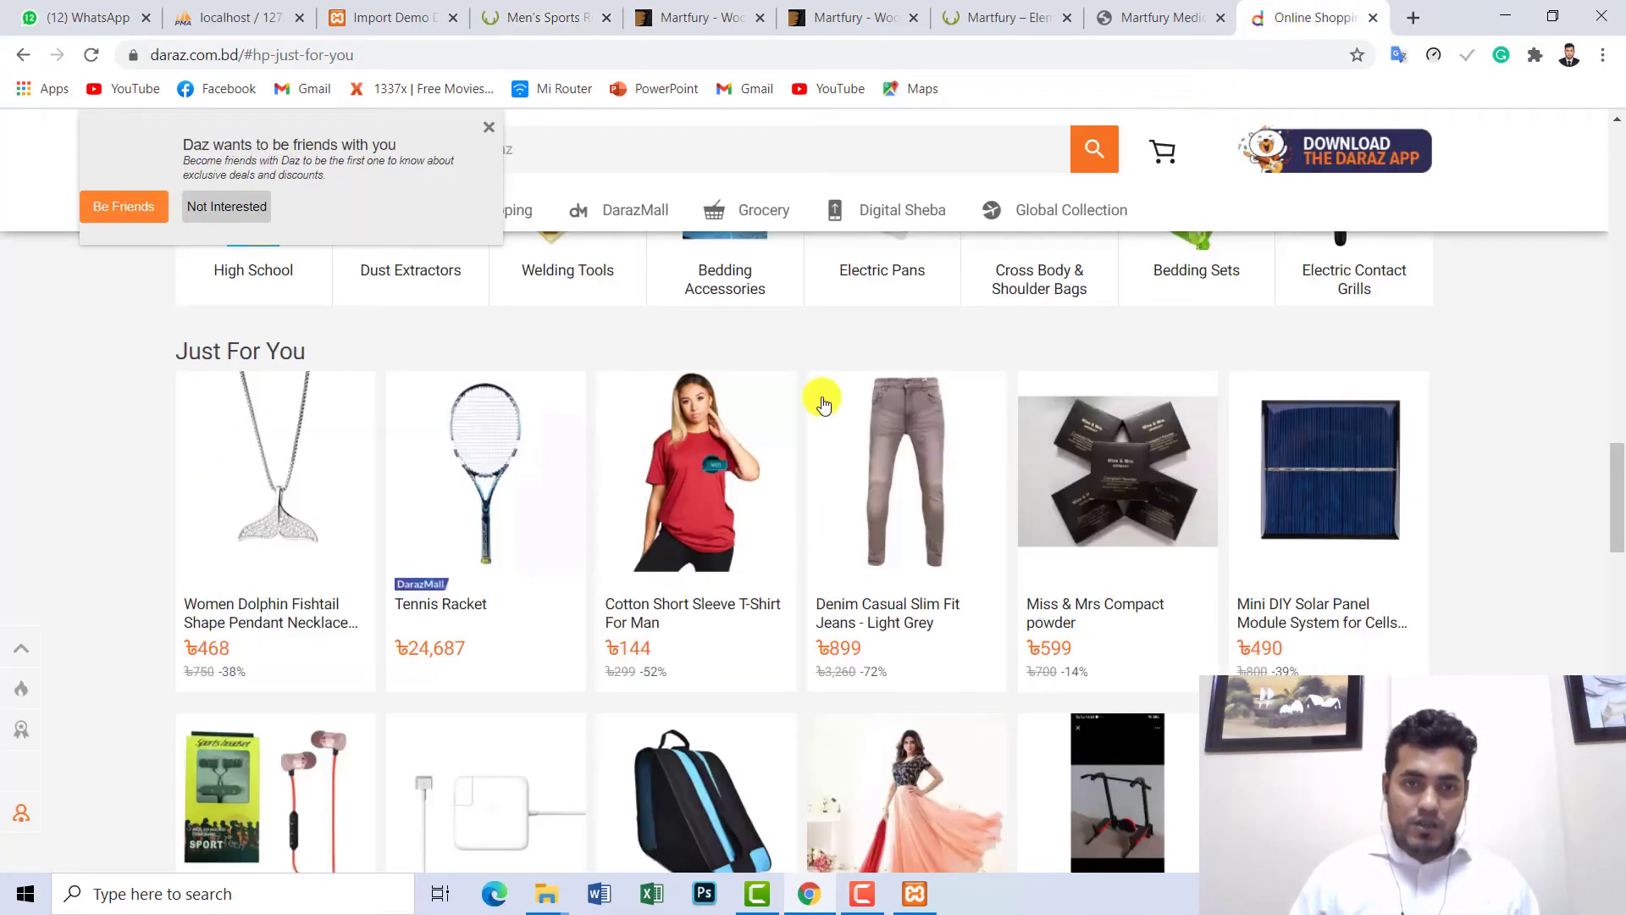
left_click(652, 464)
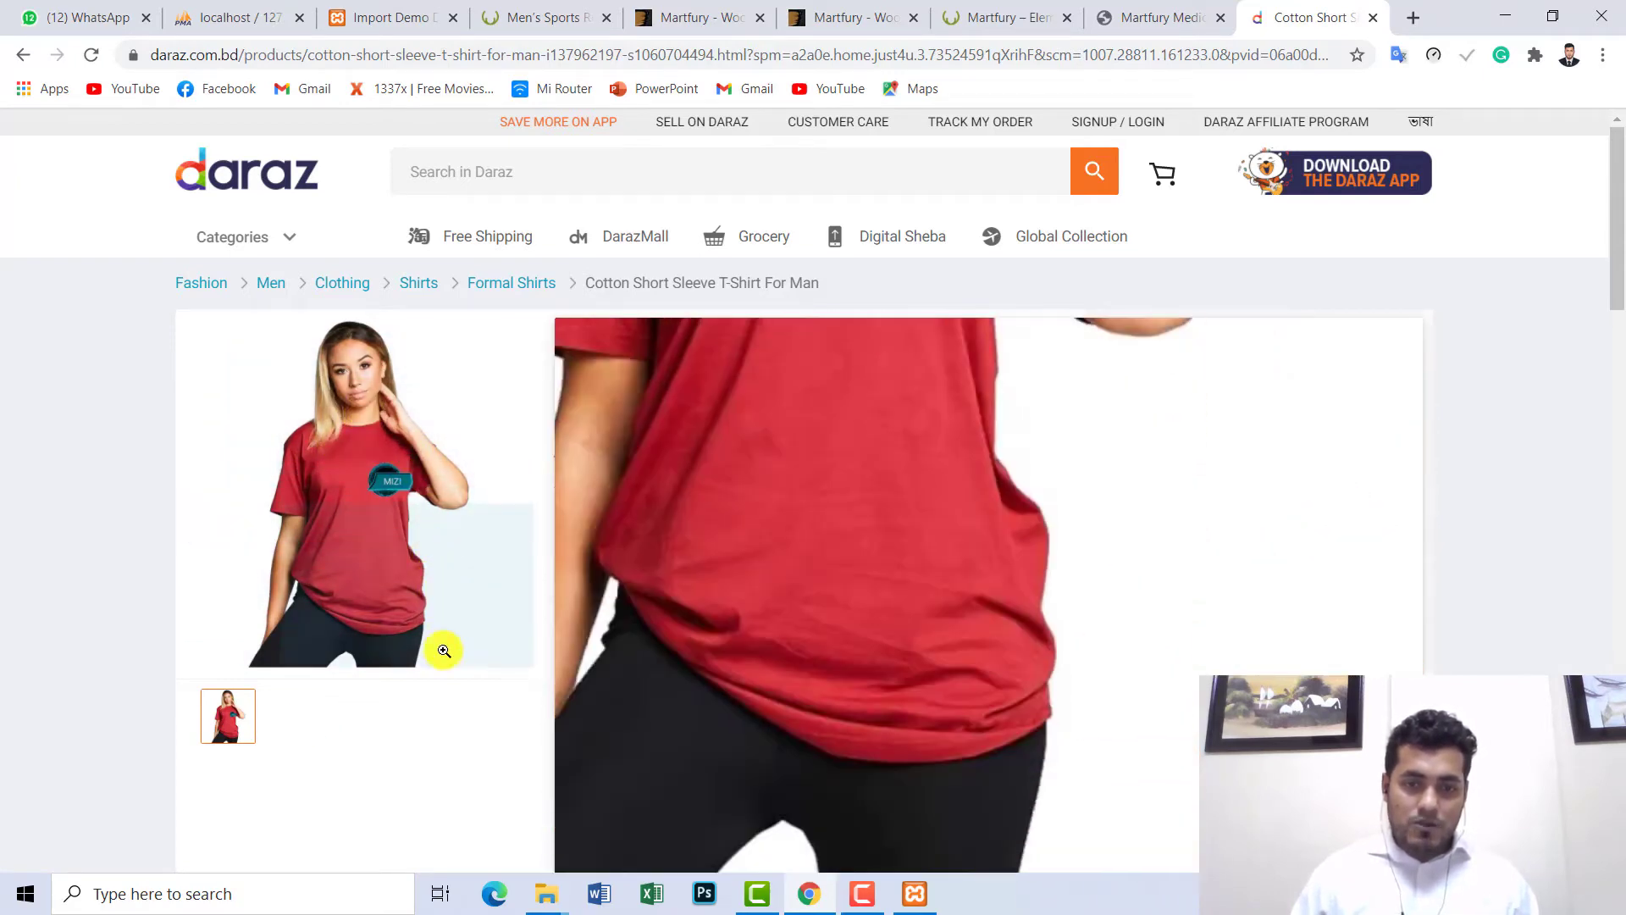
left_click(524, 10)
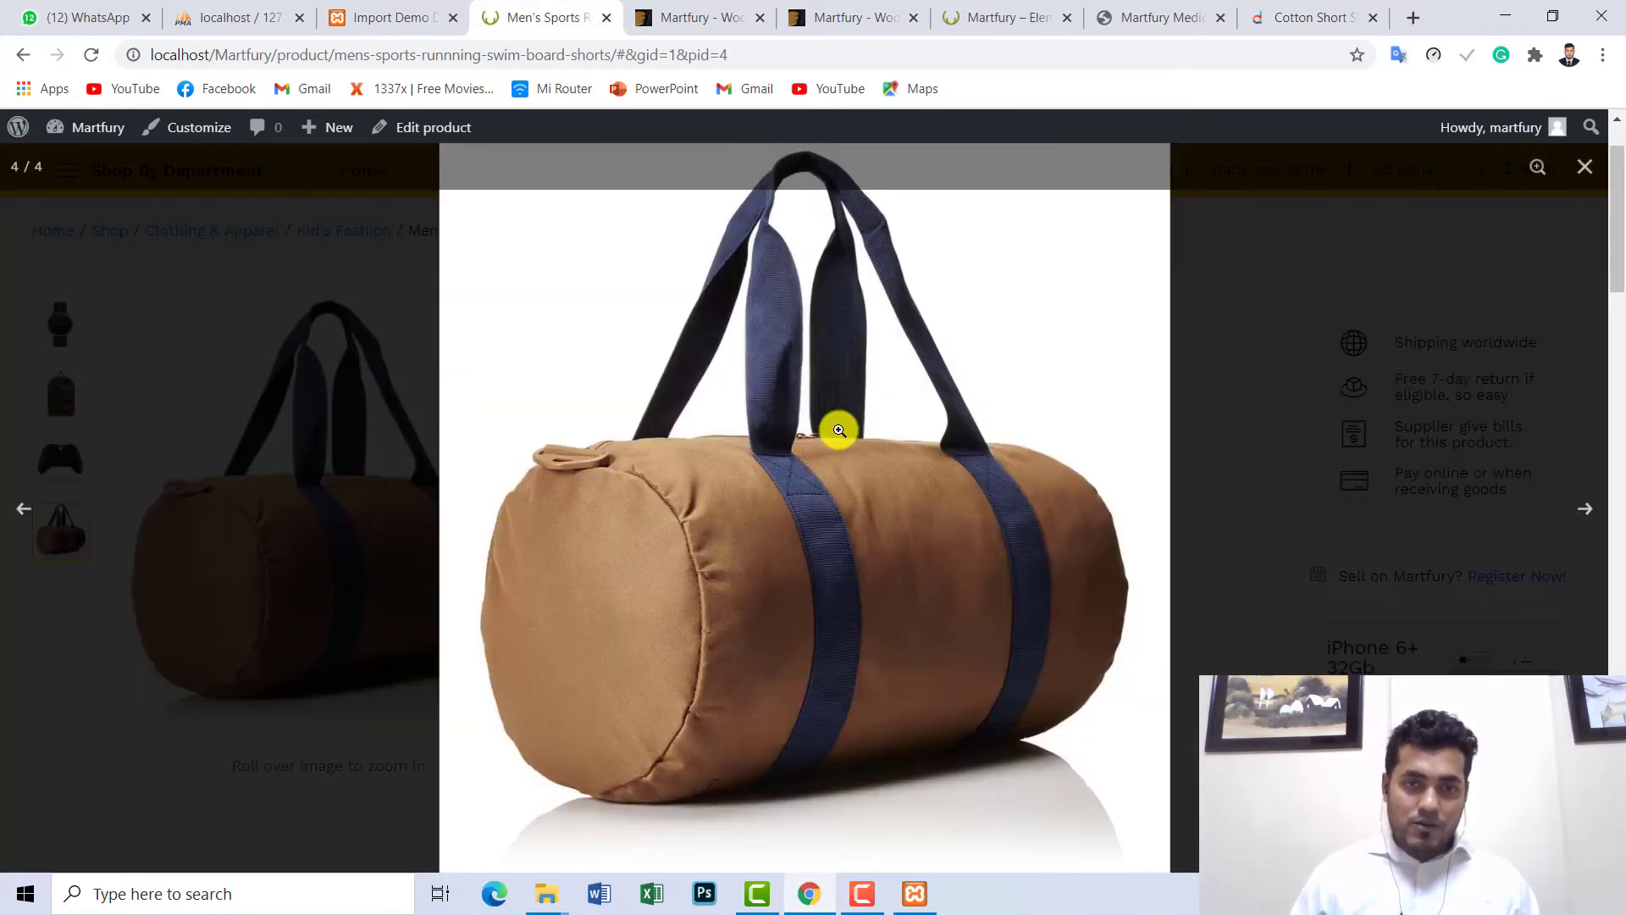
- Zoom in and out on the enlarged duffel bag image, then close the lightbox
left_click(839, 431)
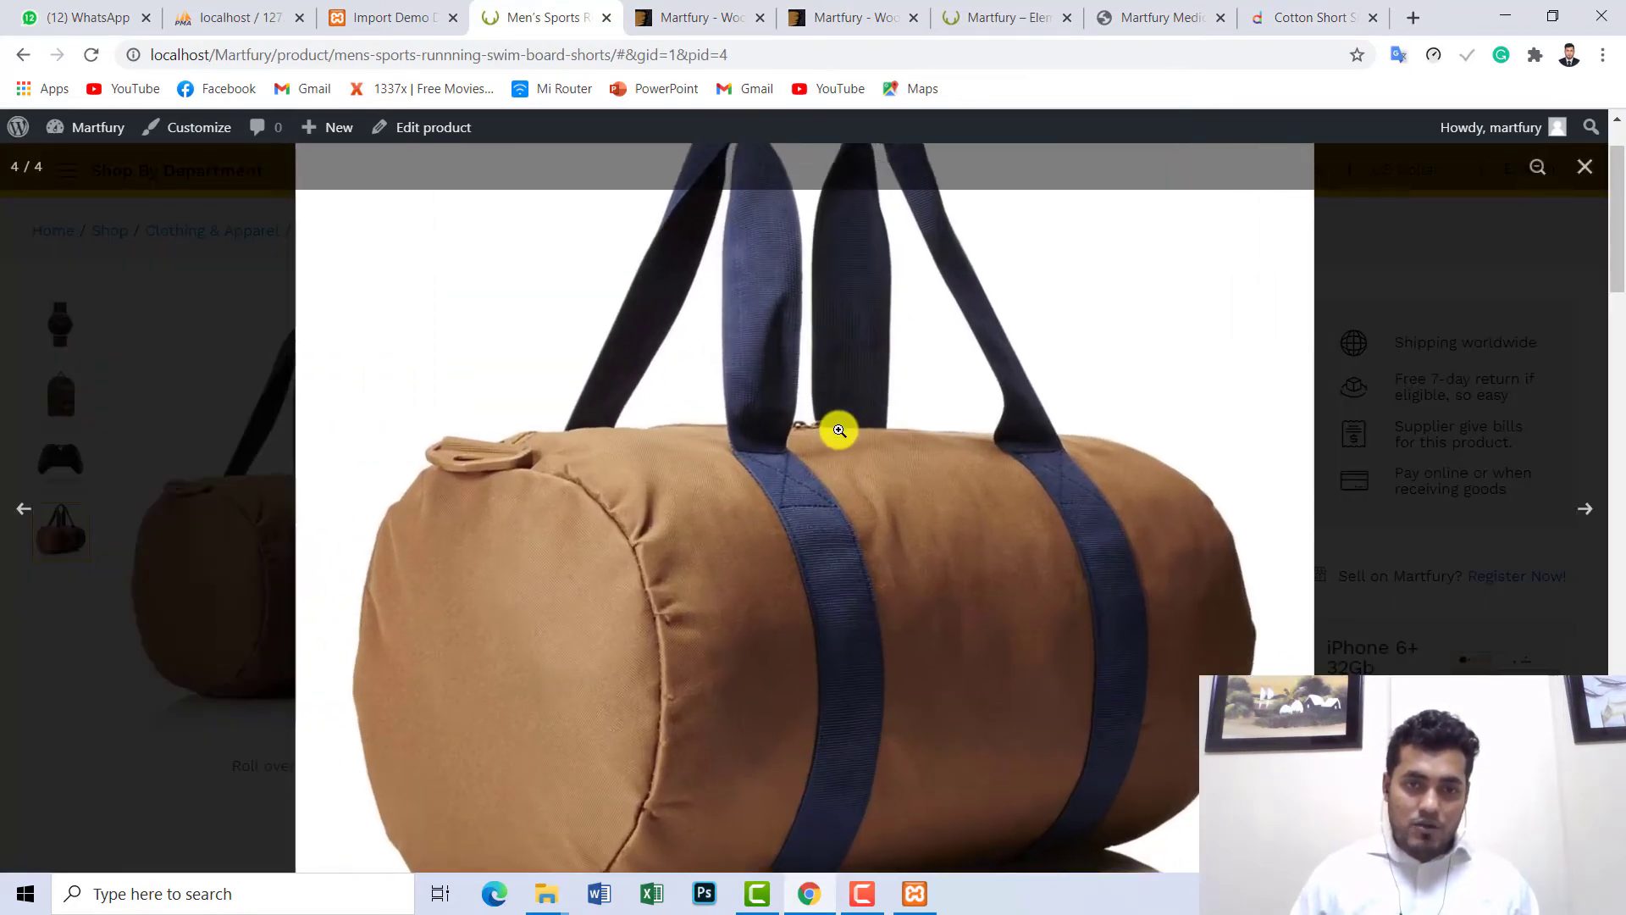
left_click(861, 250)
left_click(819, 557)
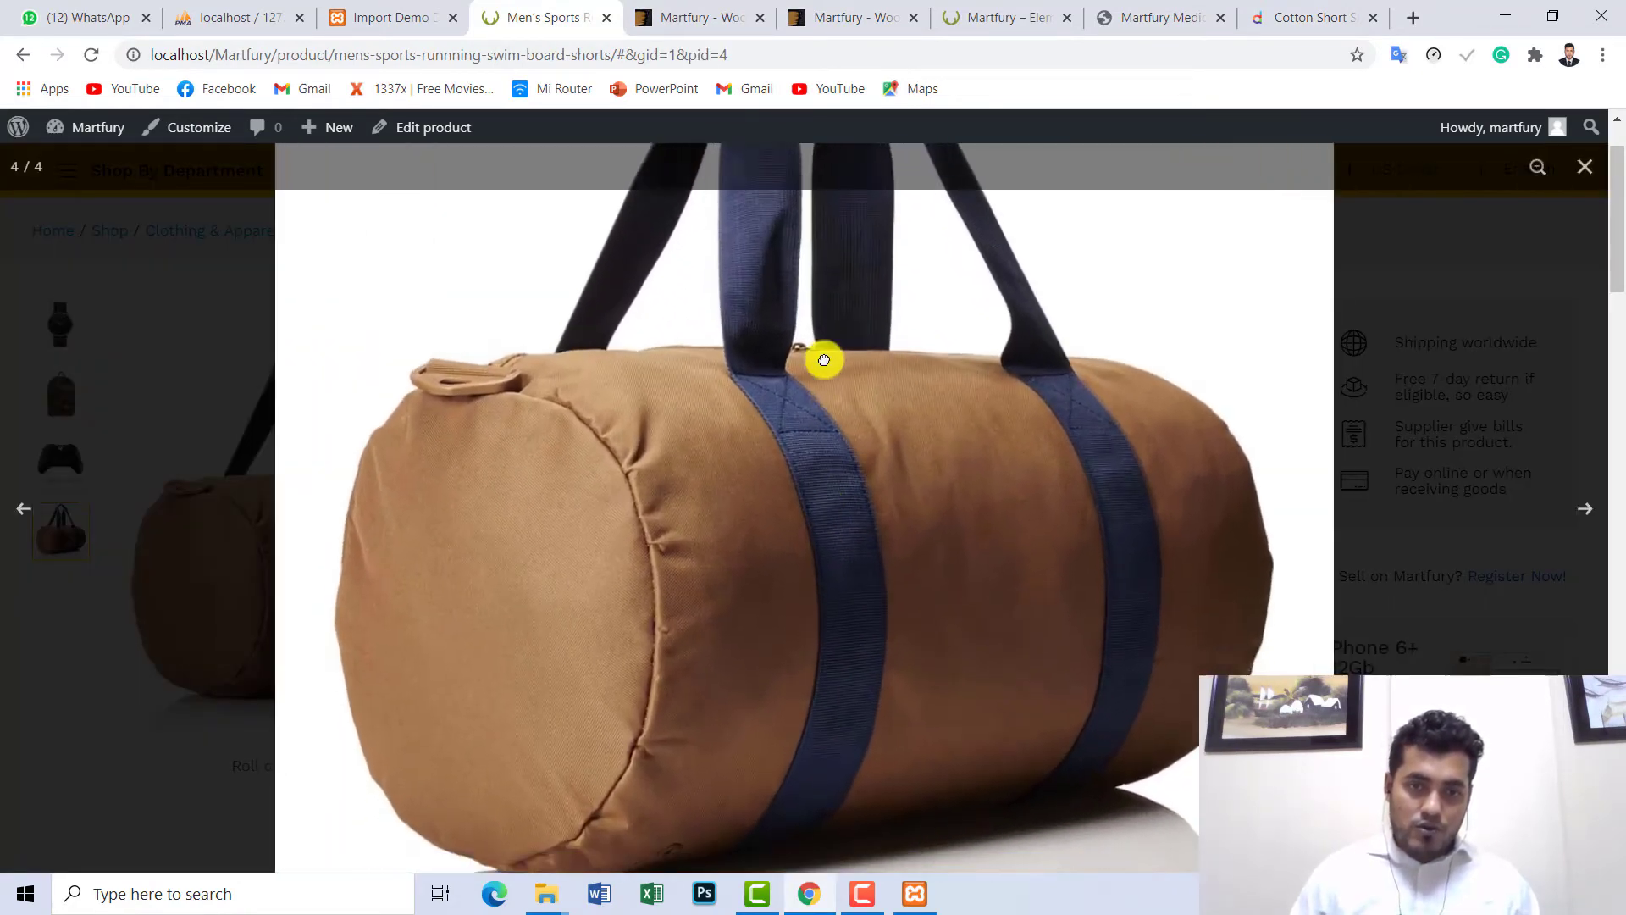
scroll(817, 628, "up", 3)
scroll(996, 474, "down", 5)
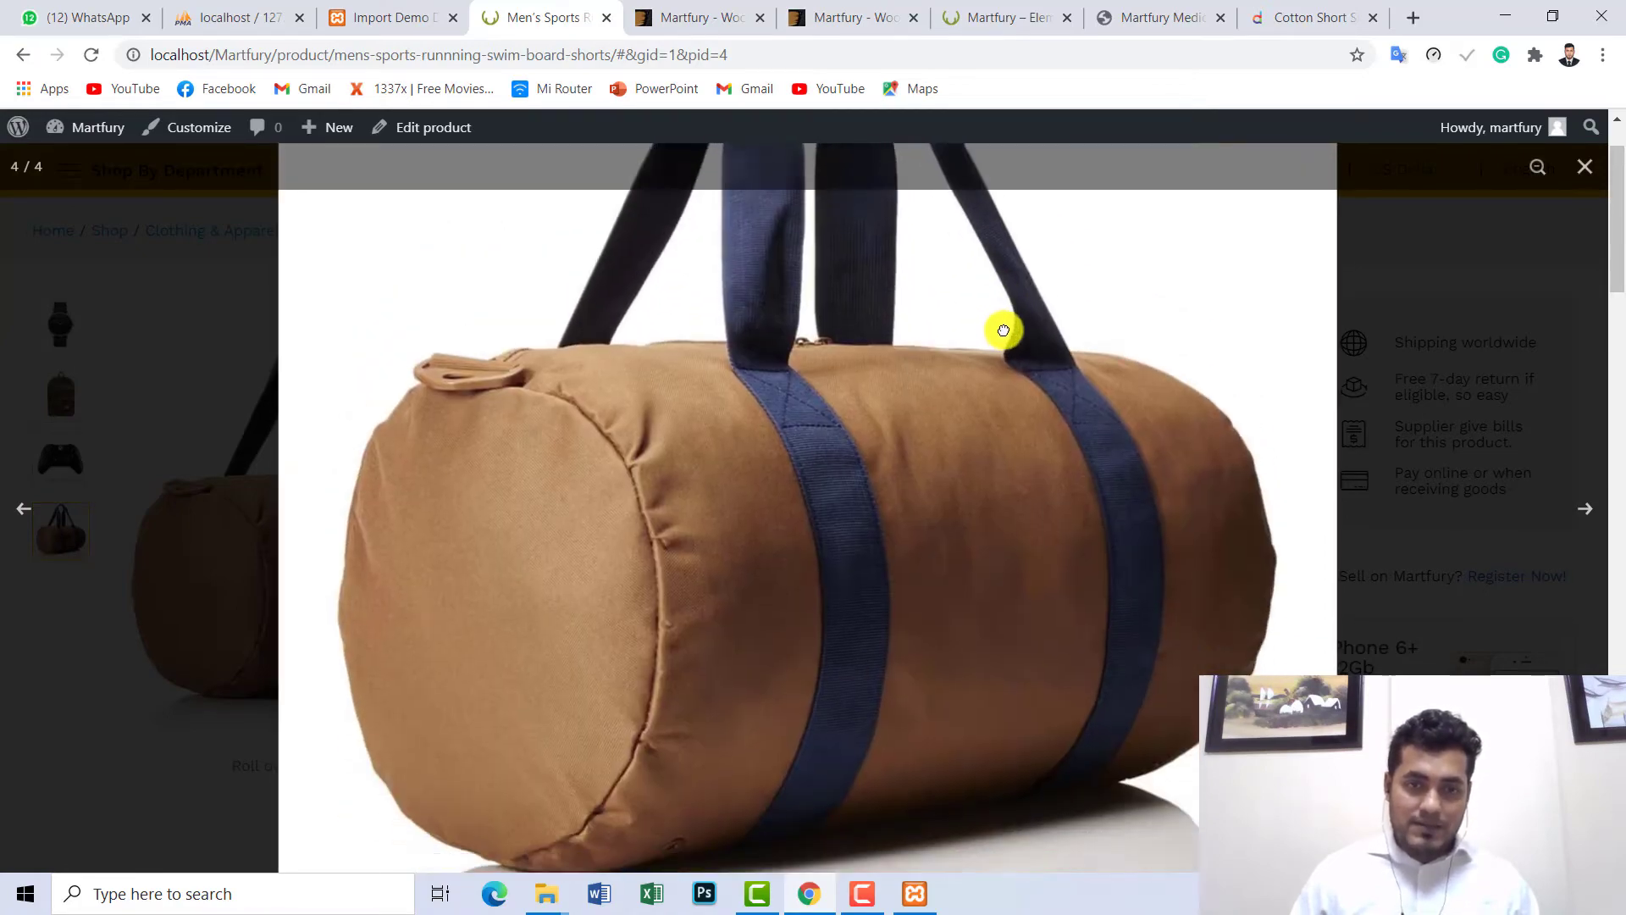
left_click(1359, 390)
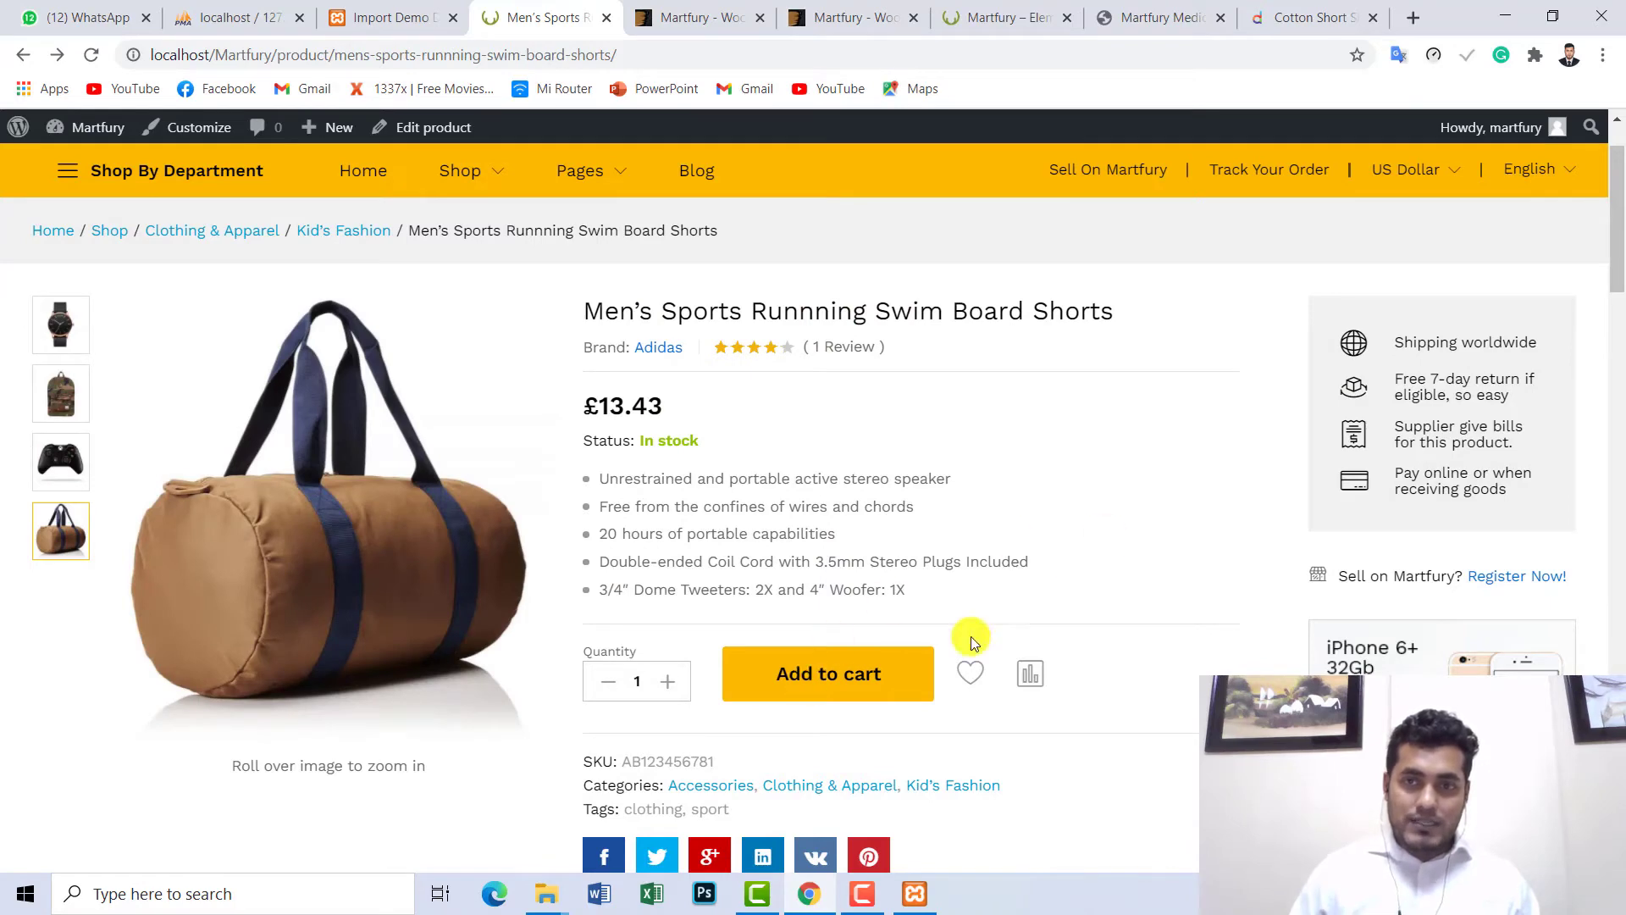
- Try adding the Daraz T-shirt to cart, dismiss the login prompt, and return to Martfury
left_click(1270, 17)
scroll(866, 437, "down", 3)
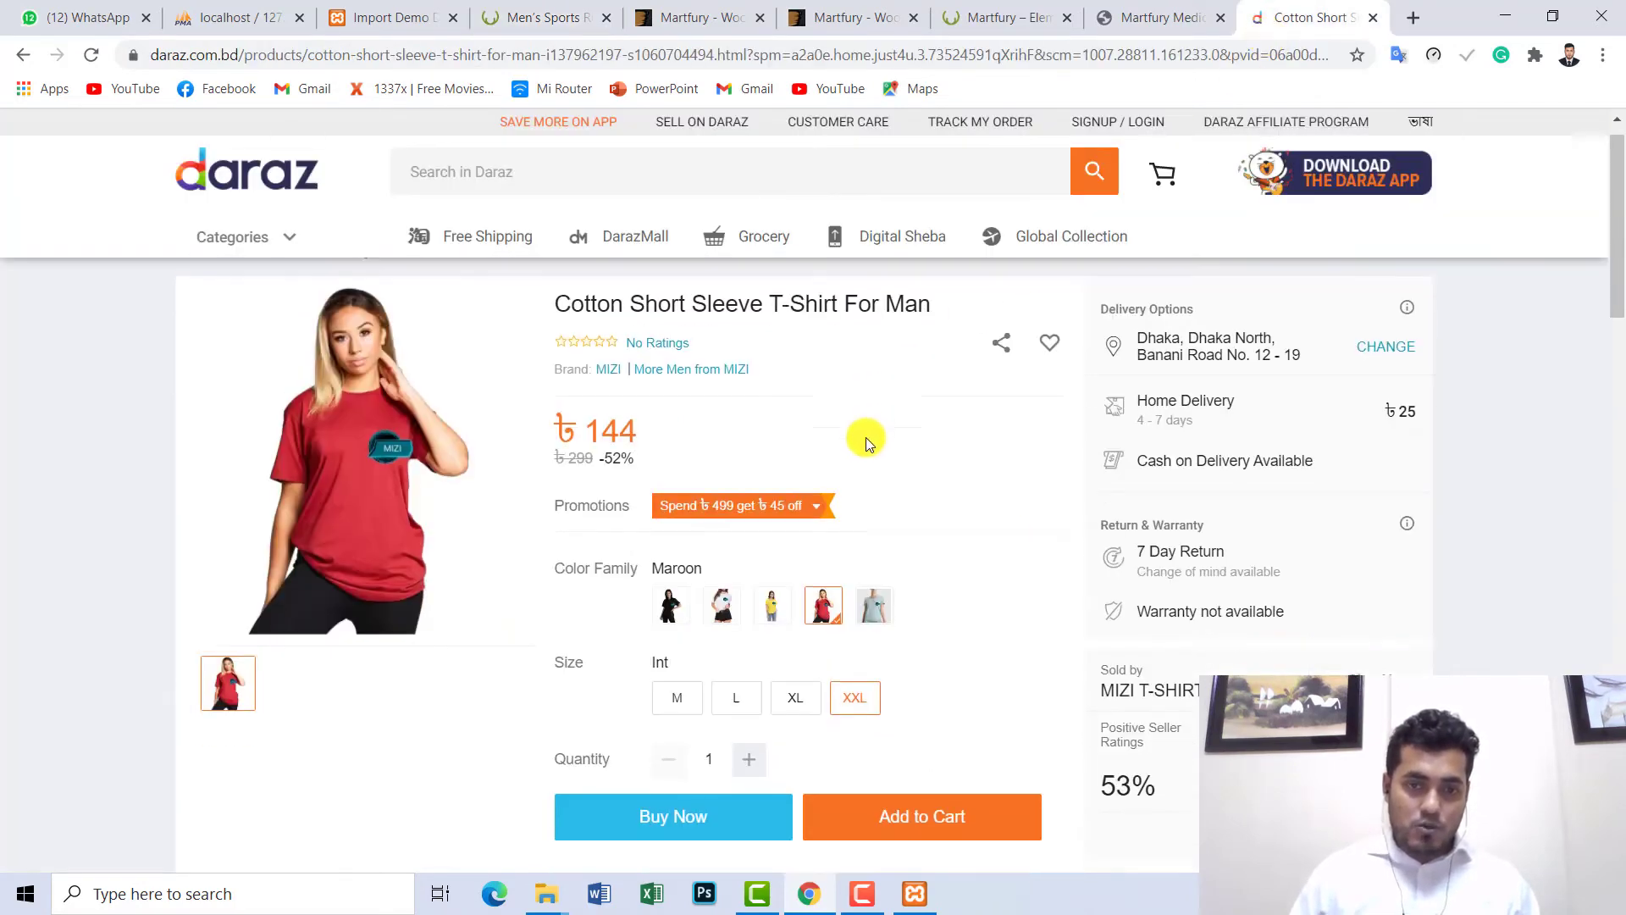
left_click(899, 639)
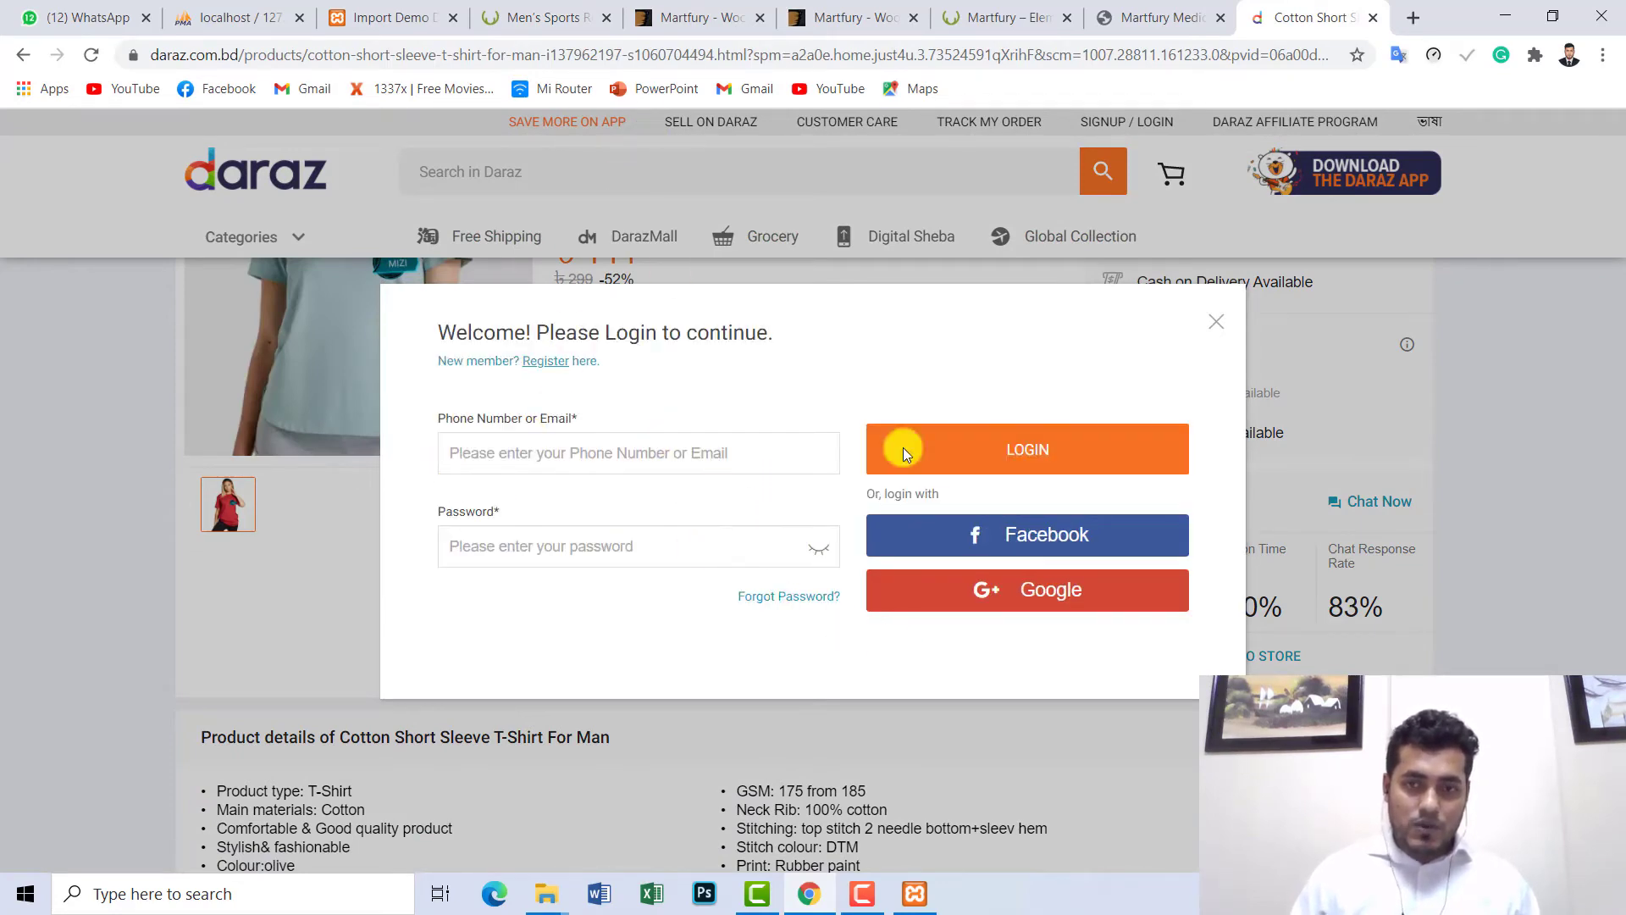
left_click(1221, 327)
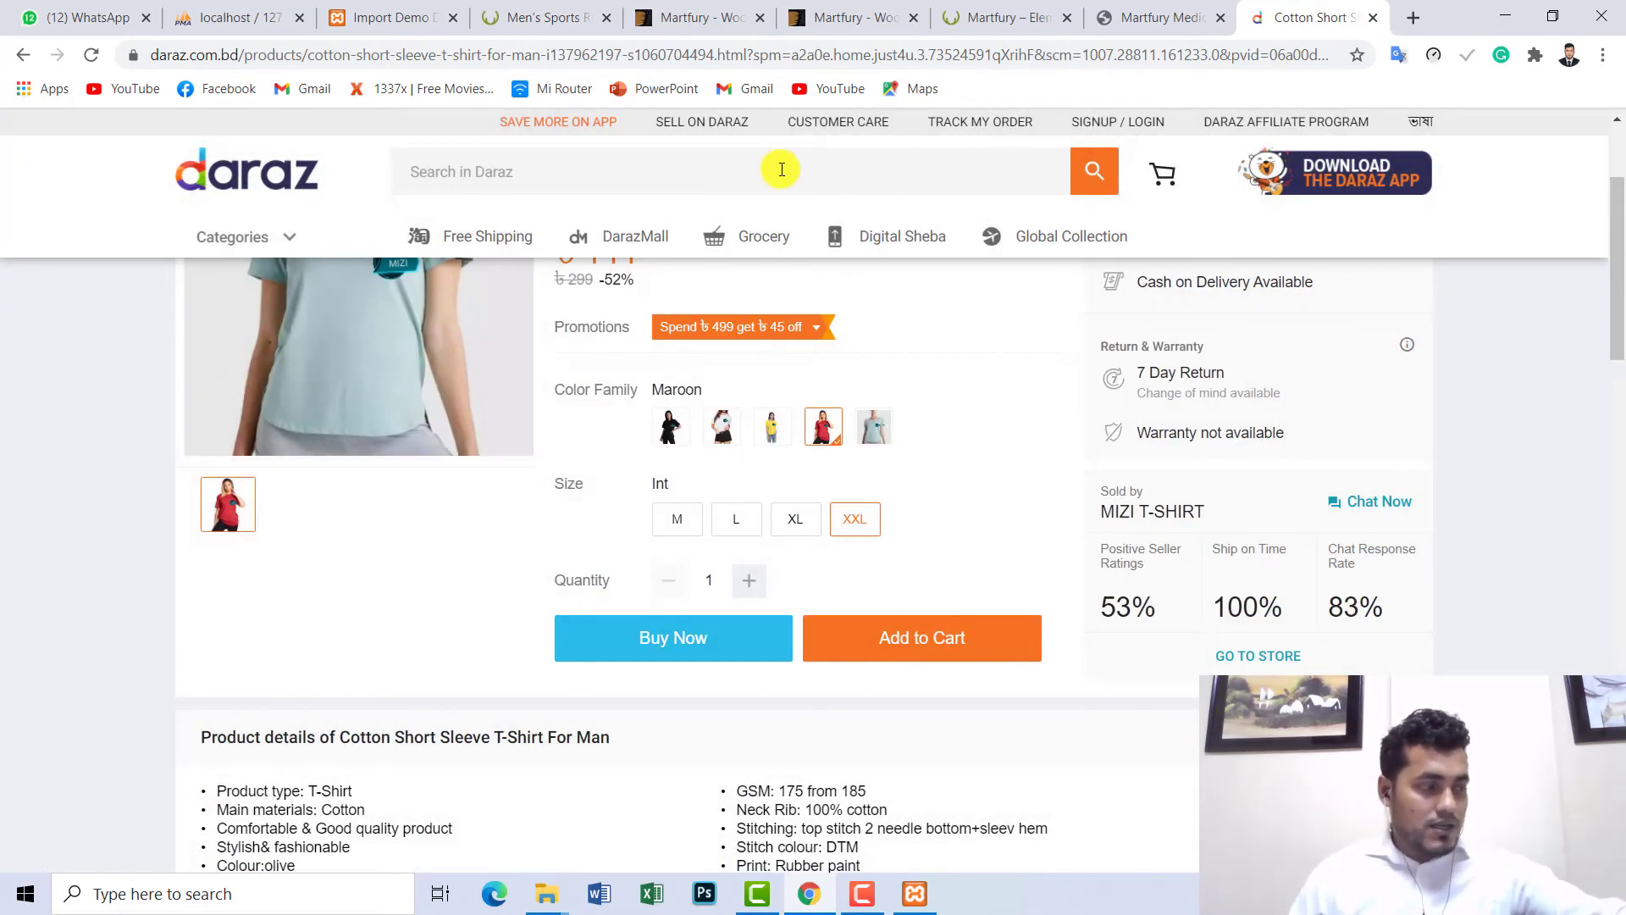
left_click(534, 17)
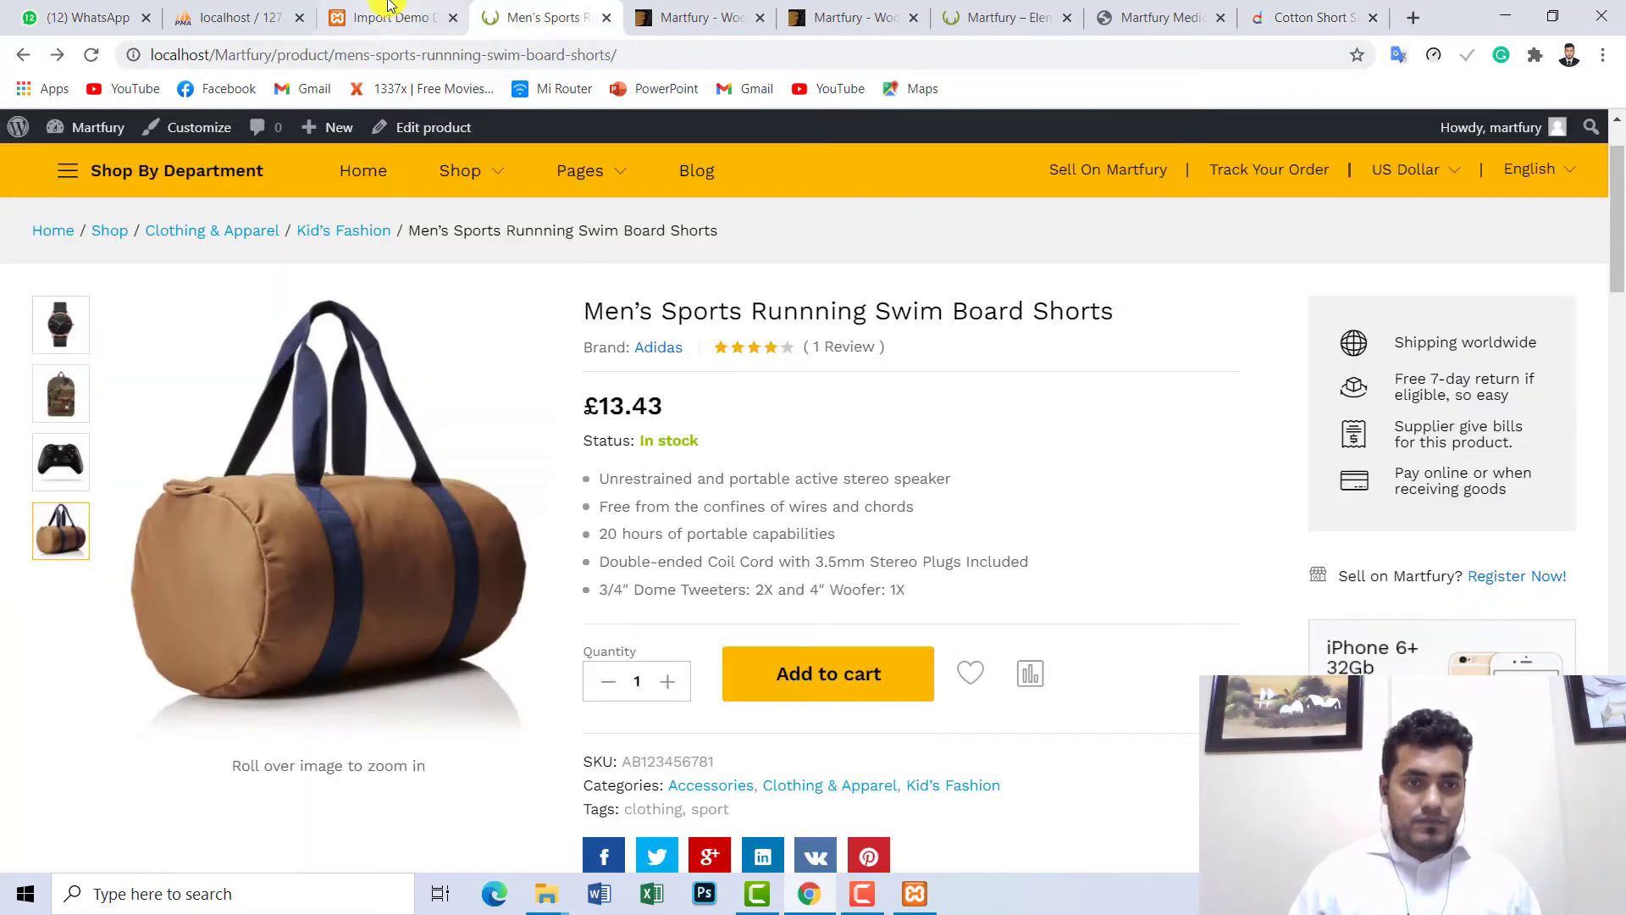
- Add the swim board shorts to the cart and open the full cart page from the header
left_click(794, 673)
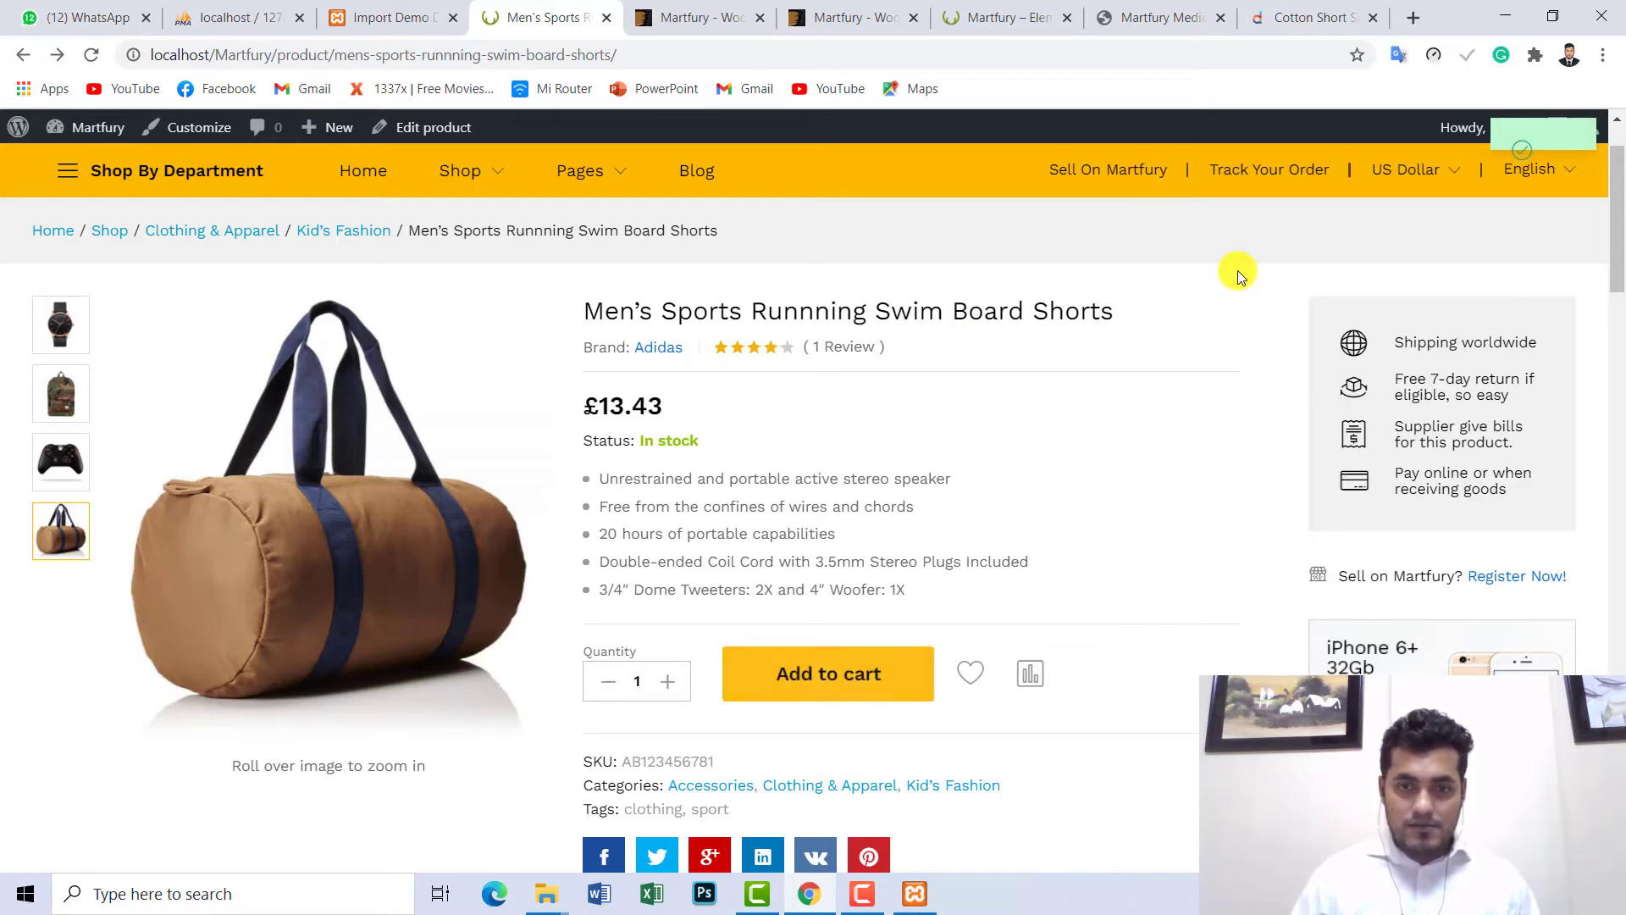
scroll(1604, 274, "up", 2)
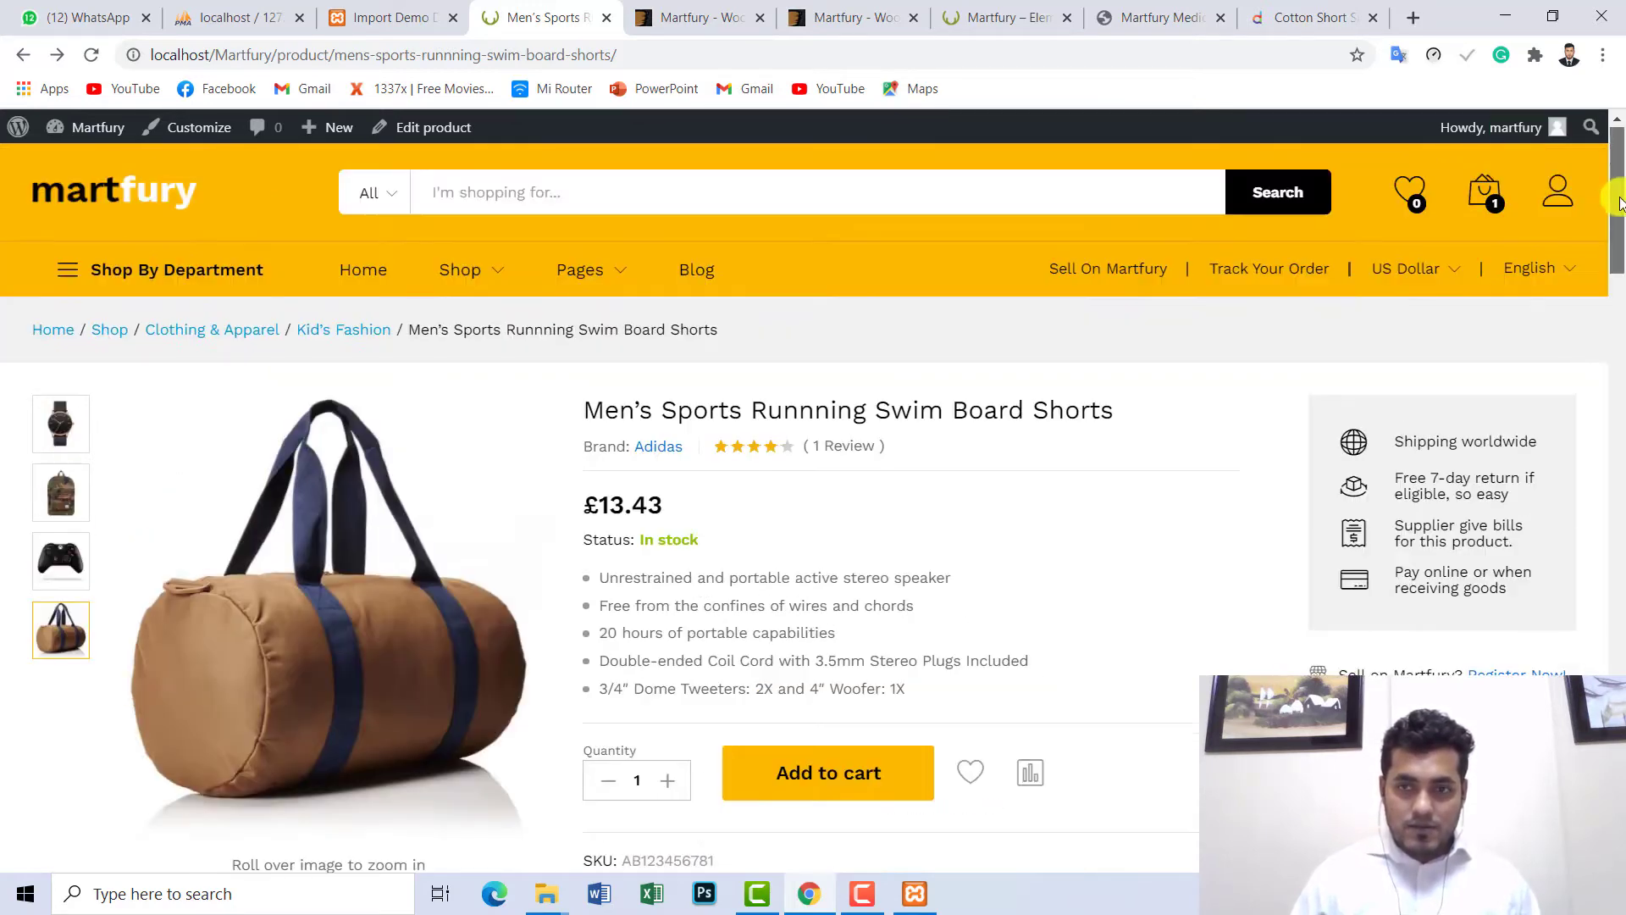
mouse_move(1482, 195)
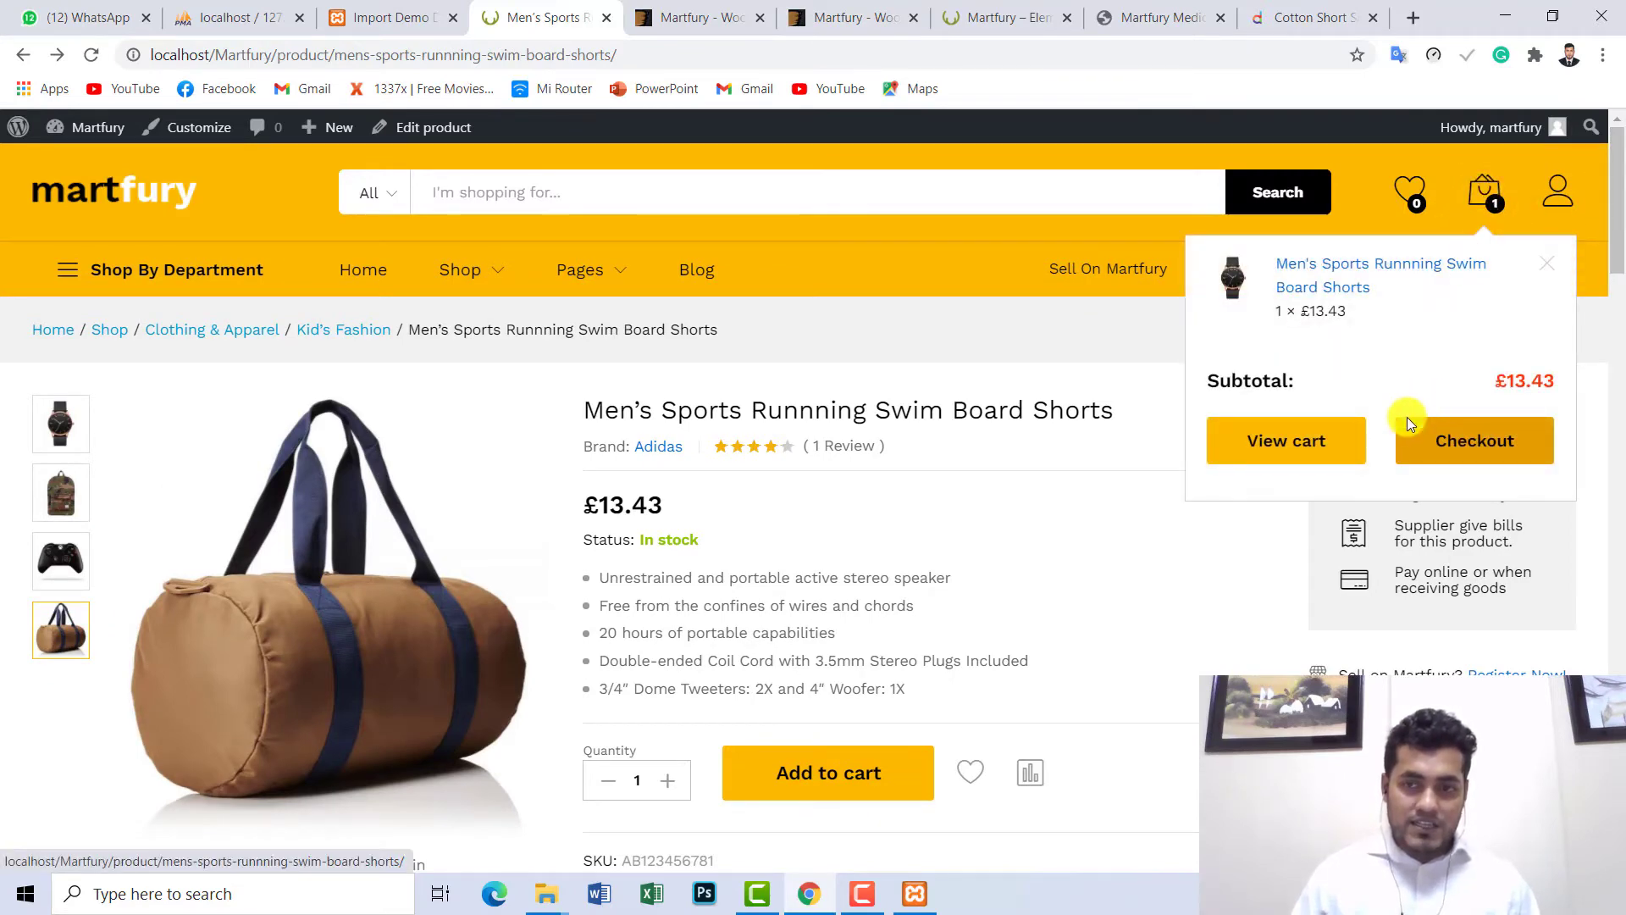
left_click(1291, 449)
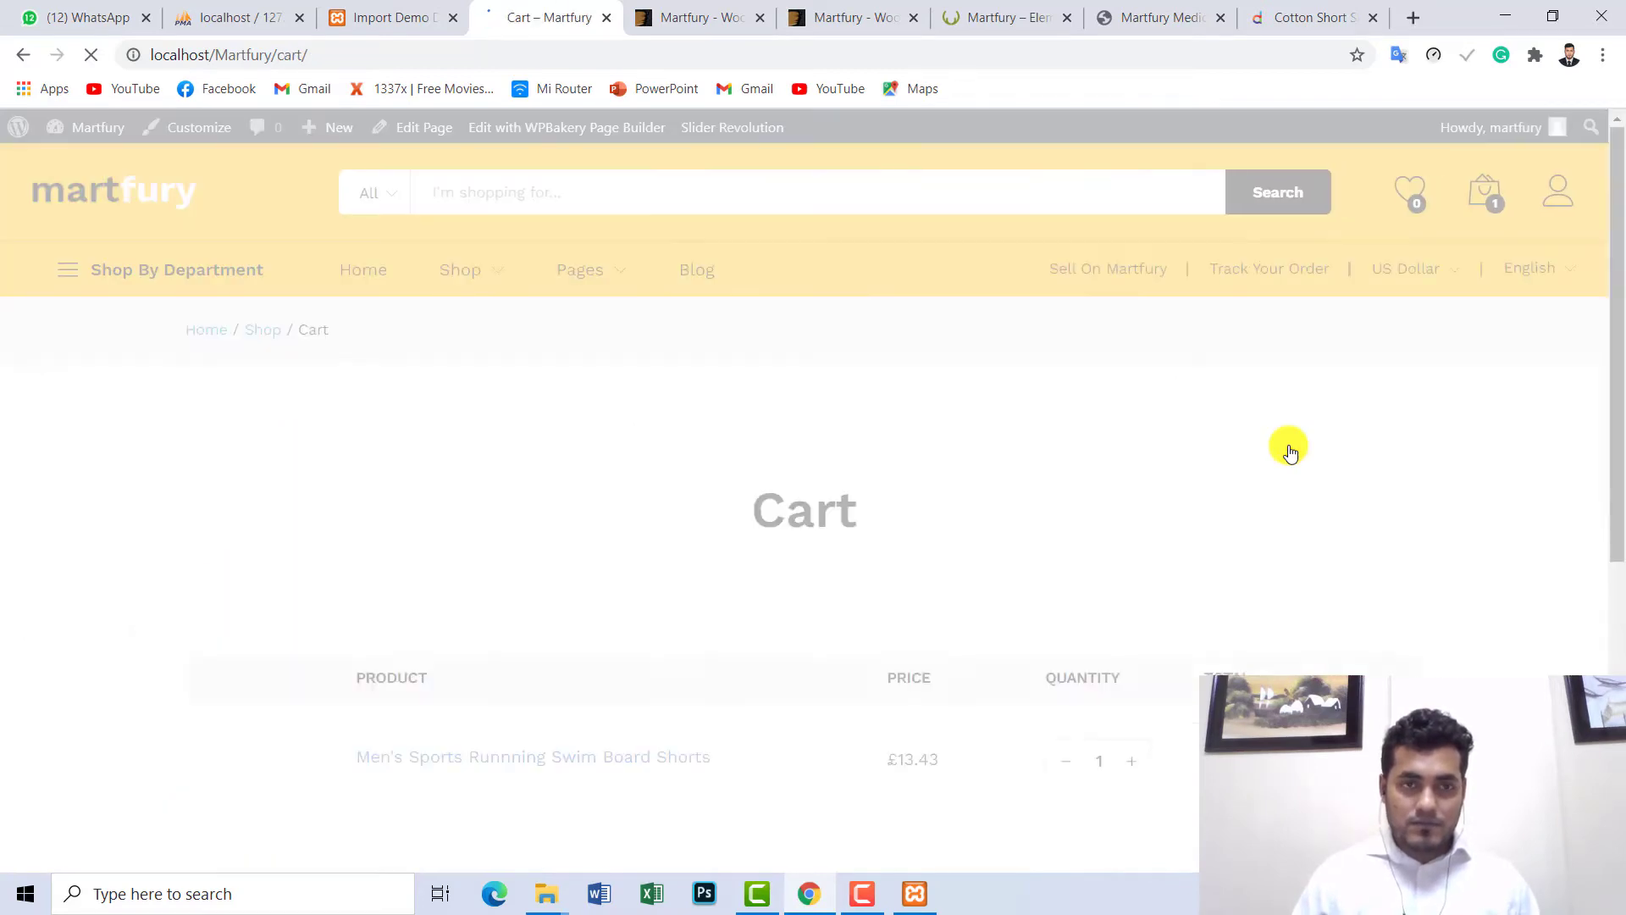
- Scroll down the checkout to the billing fields for the £13.43 order
scroll(1618, 268, "down", 4)
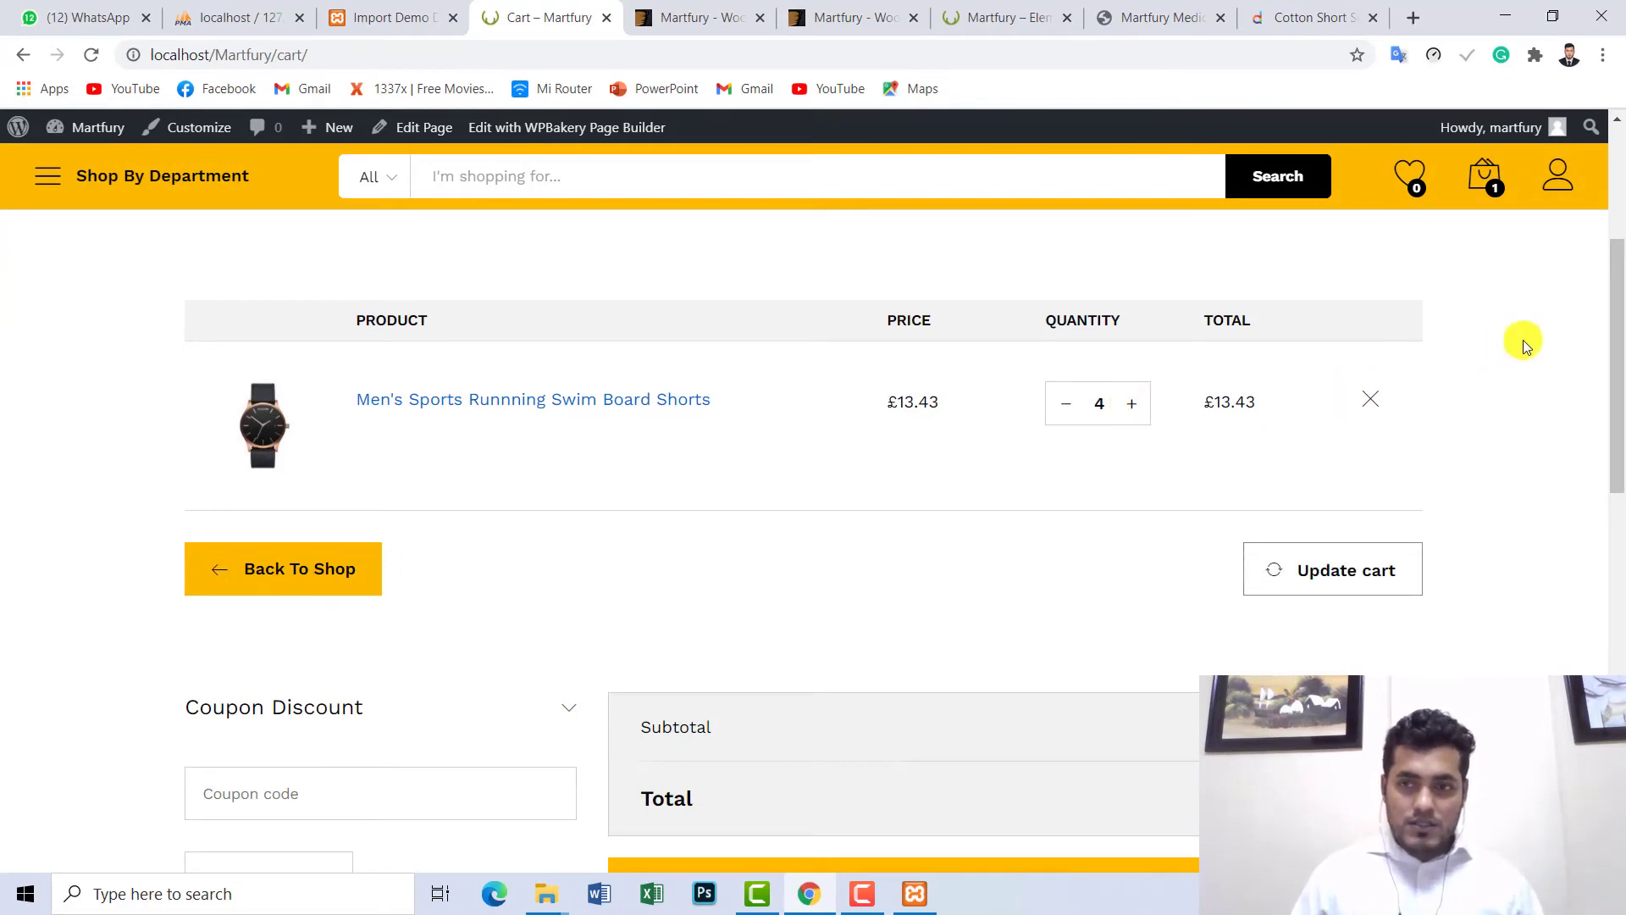
left_click_drag(1610, 326, 1614, 436)
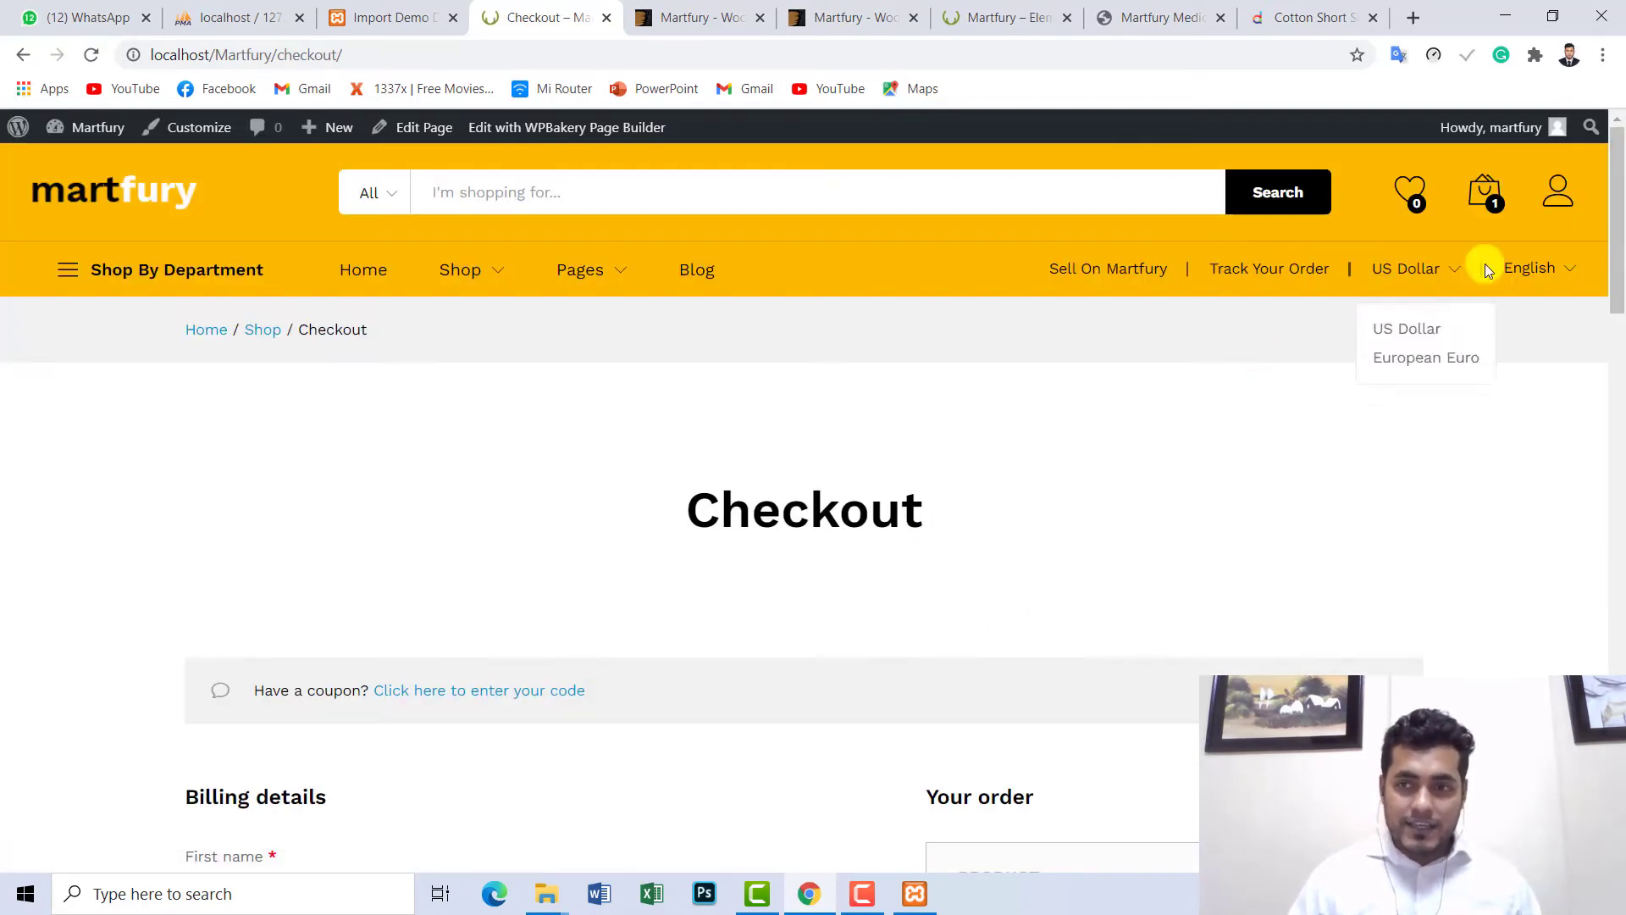
left_click_drag(1616, 229, 1618, 354)
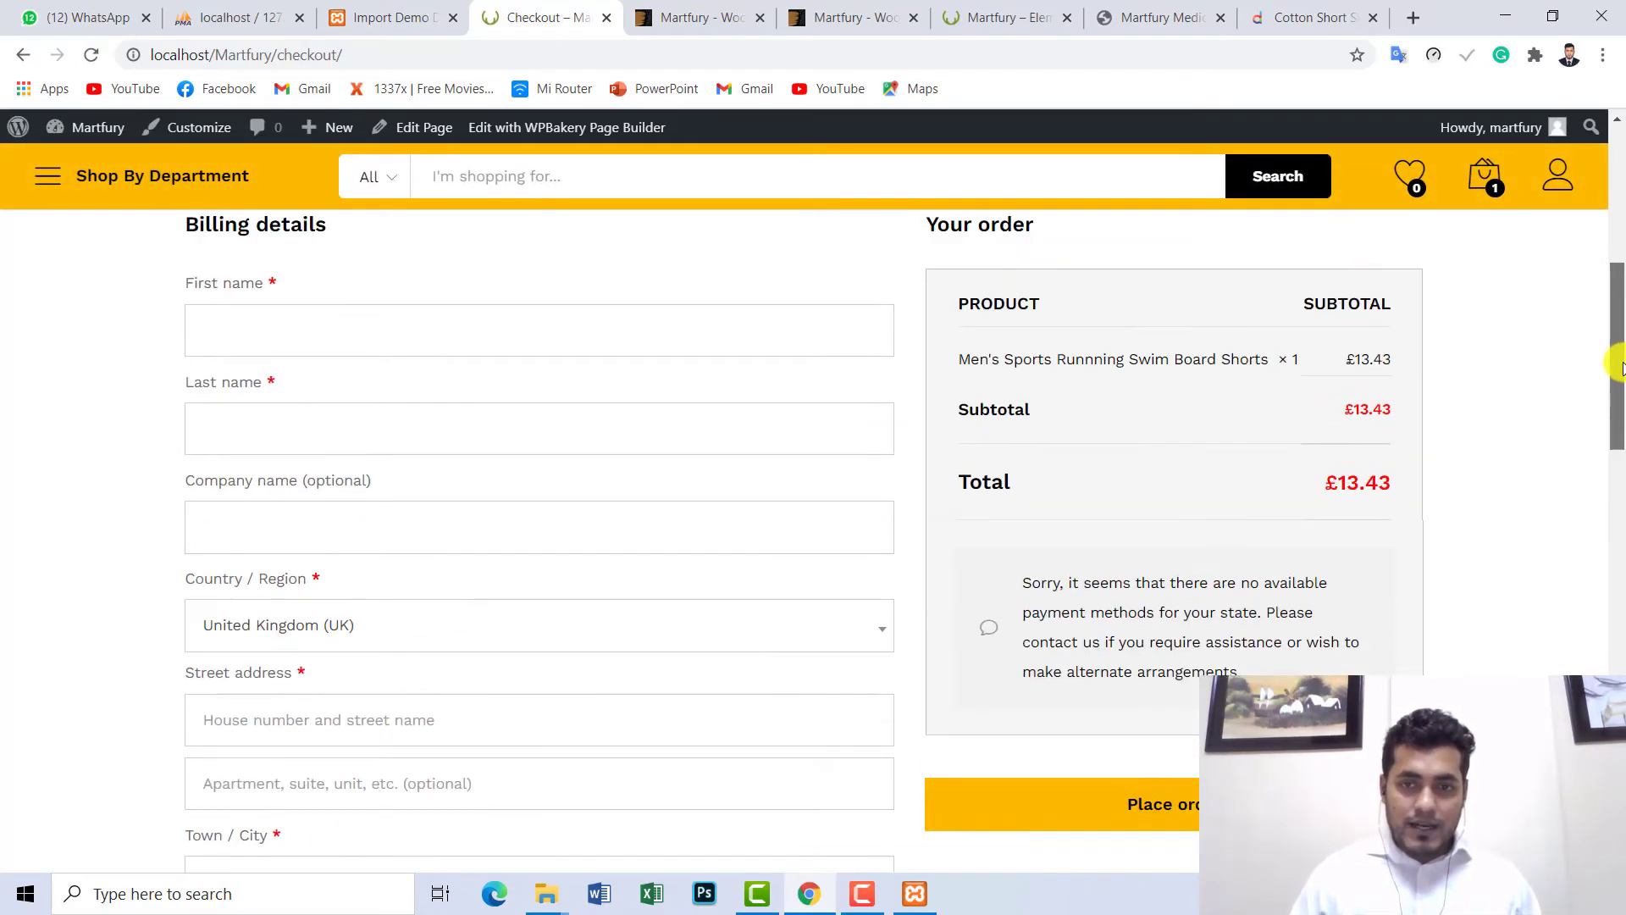
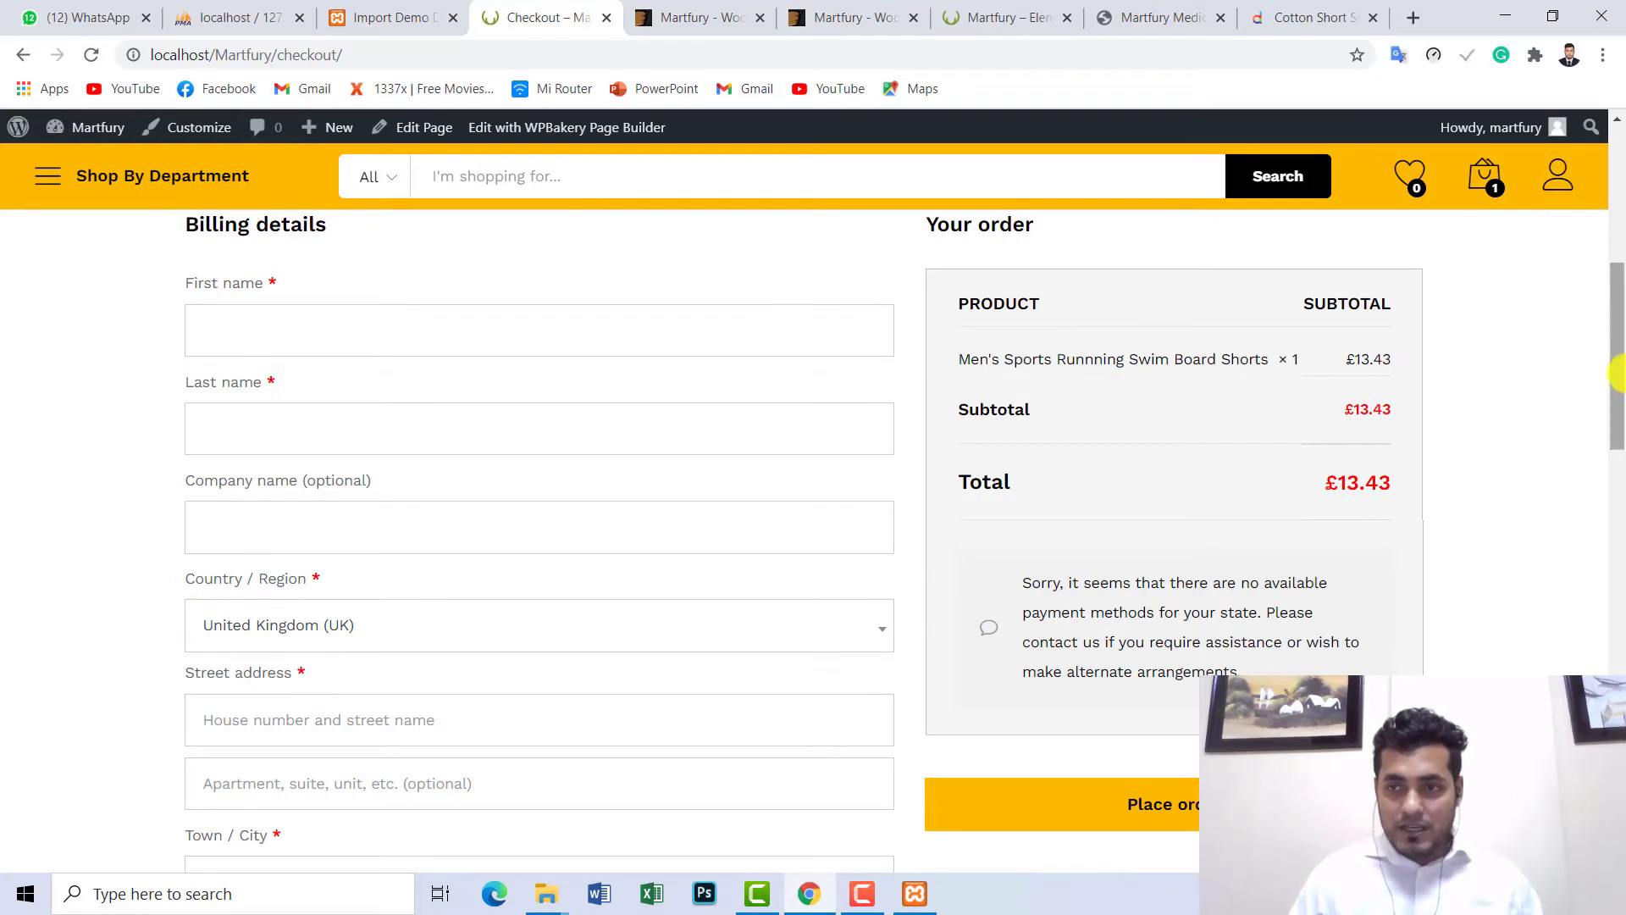
- Leave the checkout for the Martfury home page, then return to the Import Demo Data admin page
left_click_drag(1615, 370, 1616, 235)
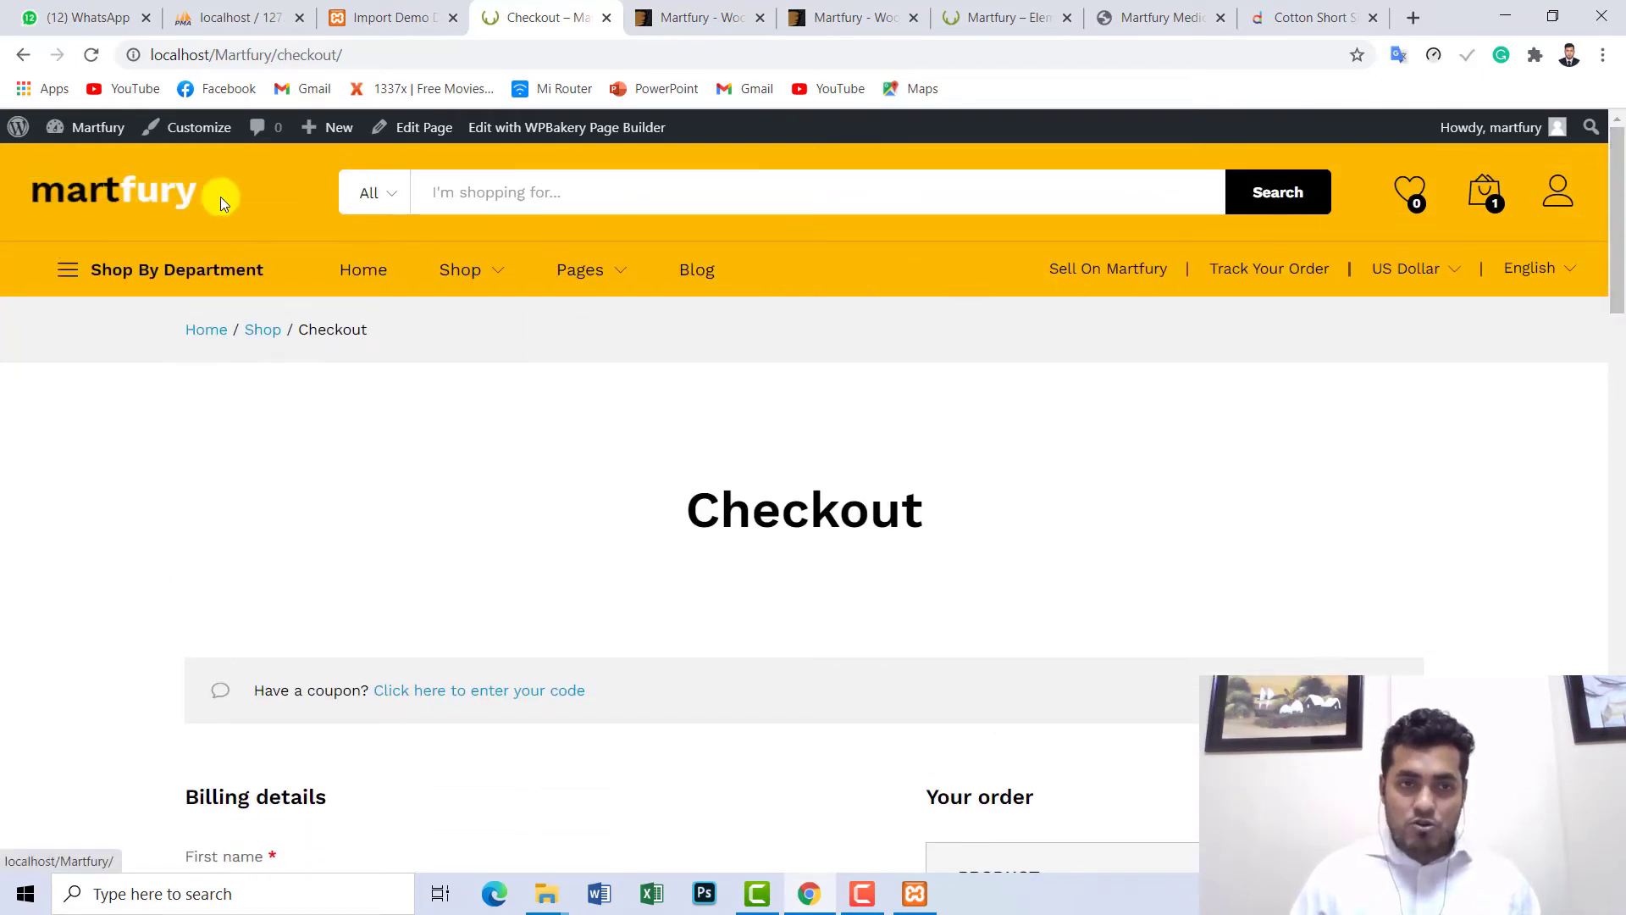
left_click(139, 210)
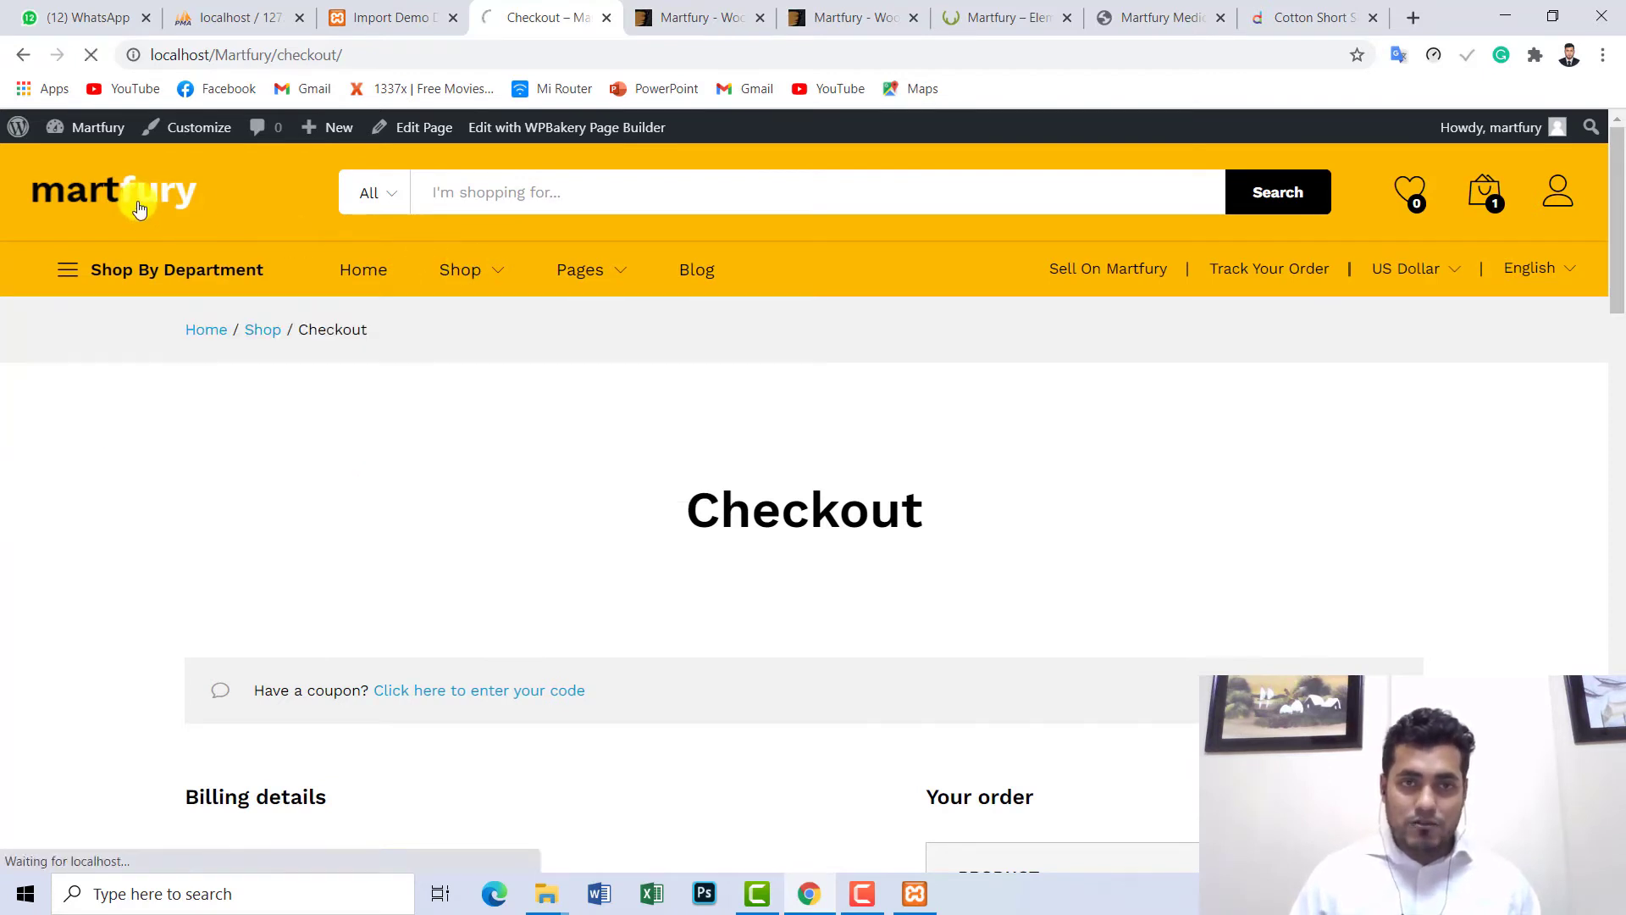
left_click(399, 12)
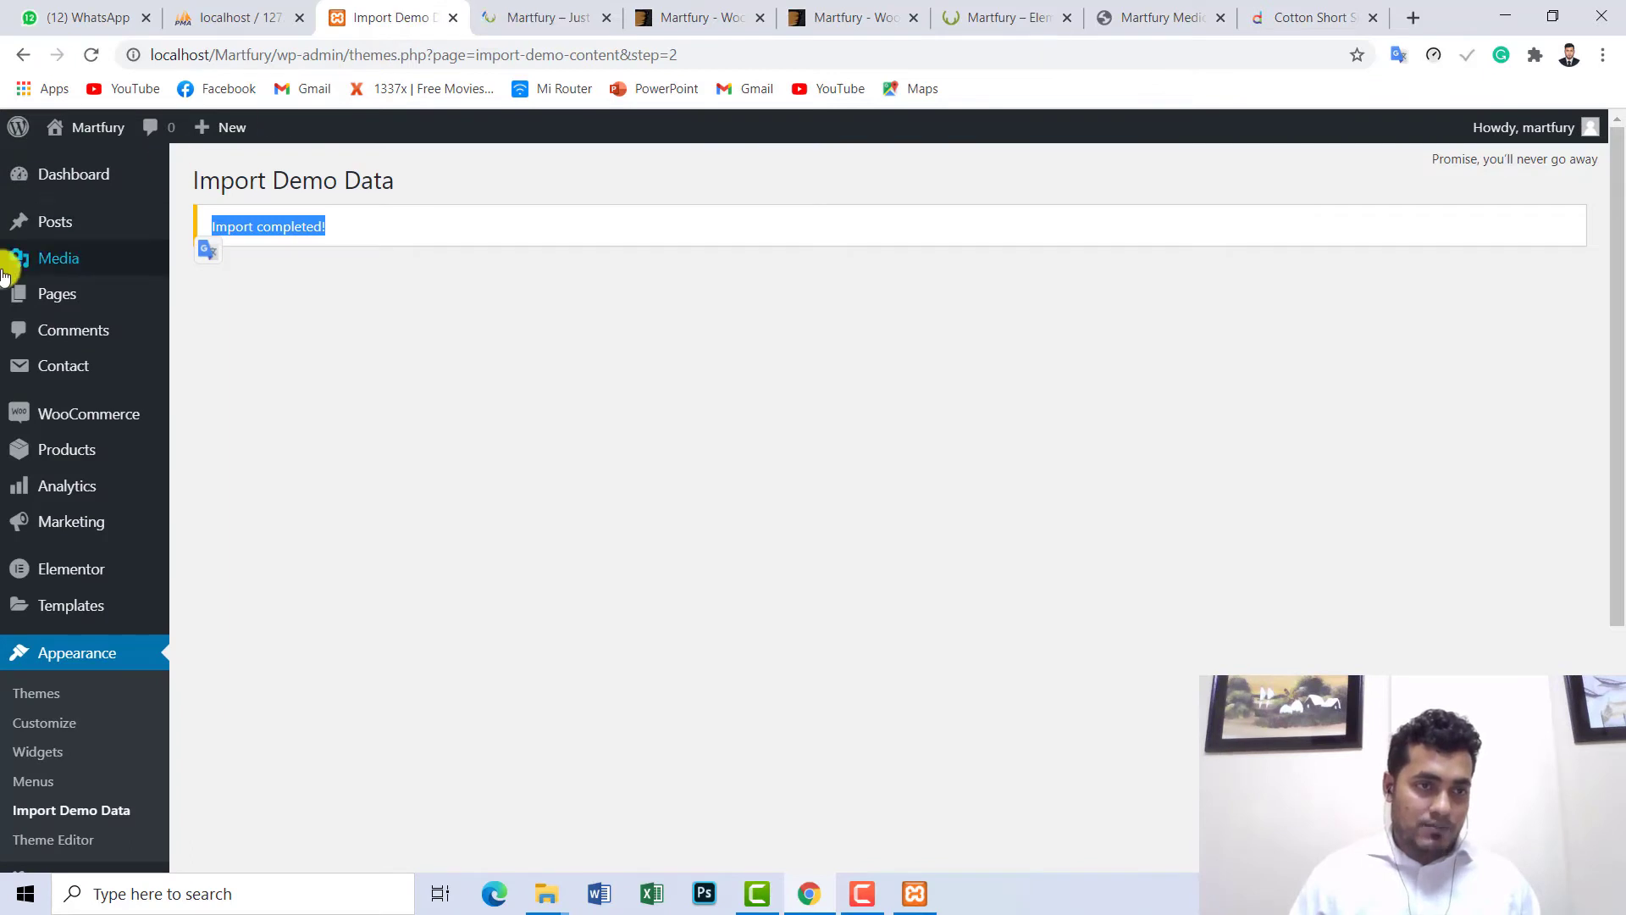
scroll(61, 385, "down", 4)
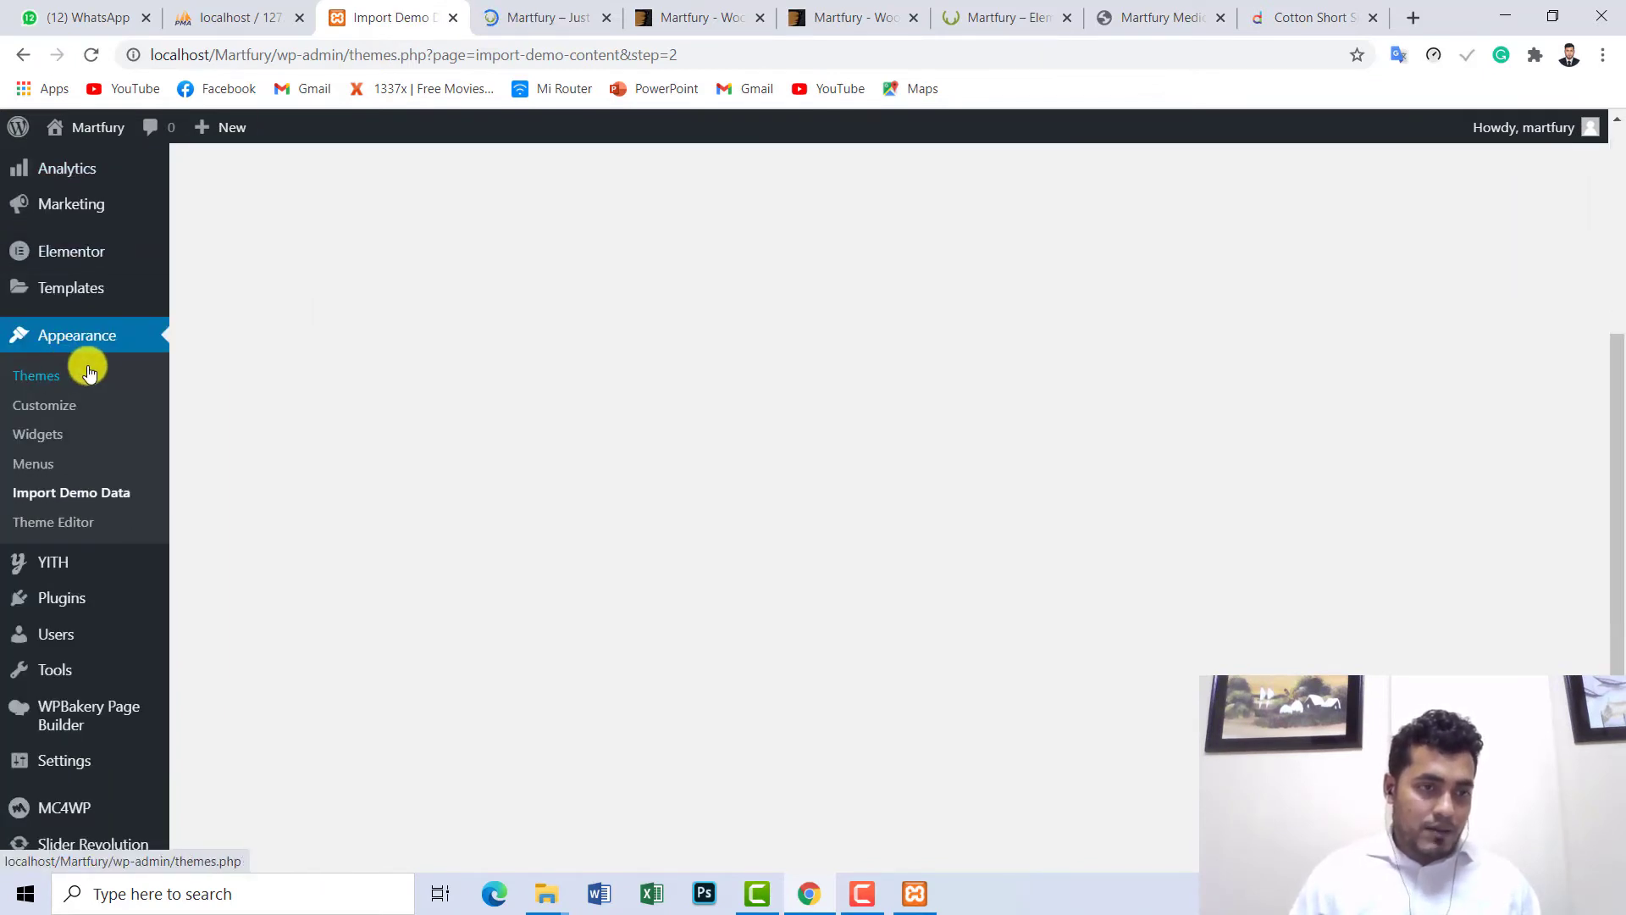
- Open the Appearance > Customize theme Customizer in a new browser tab
right_click(45, 413)
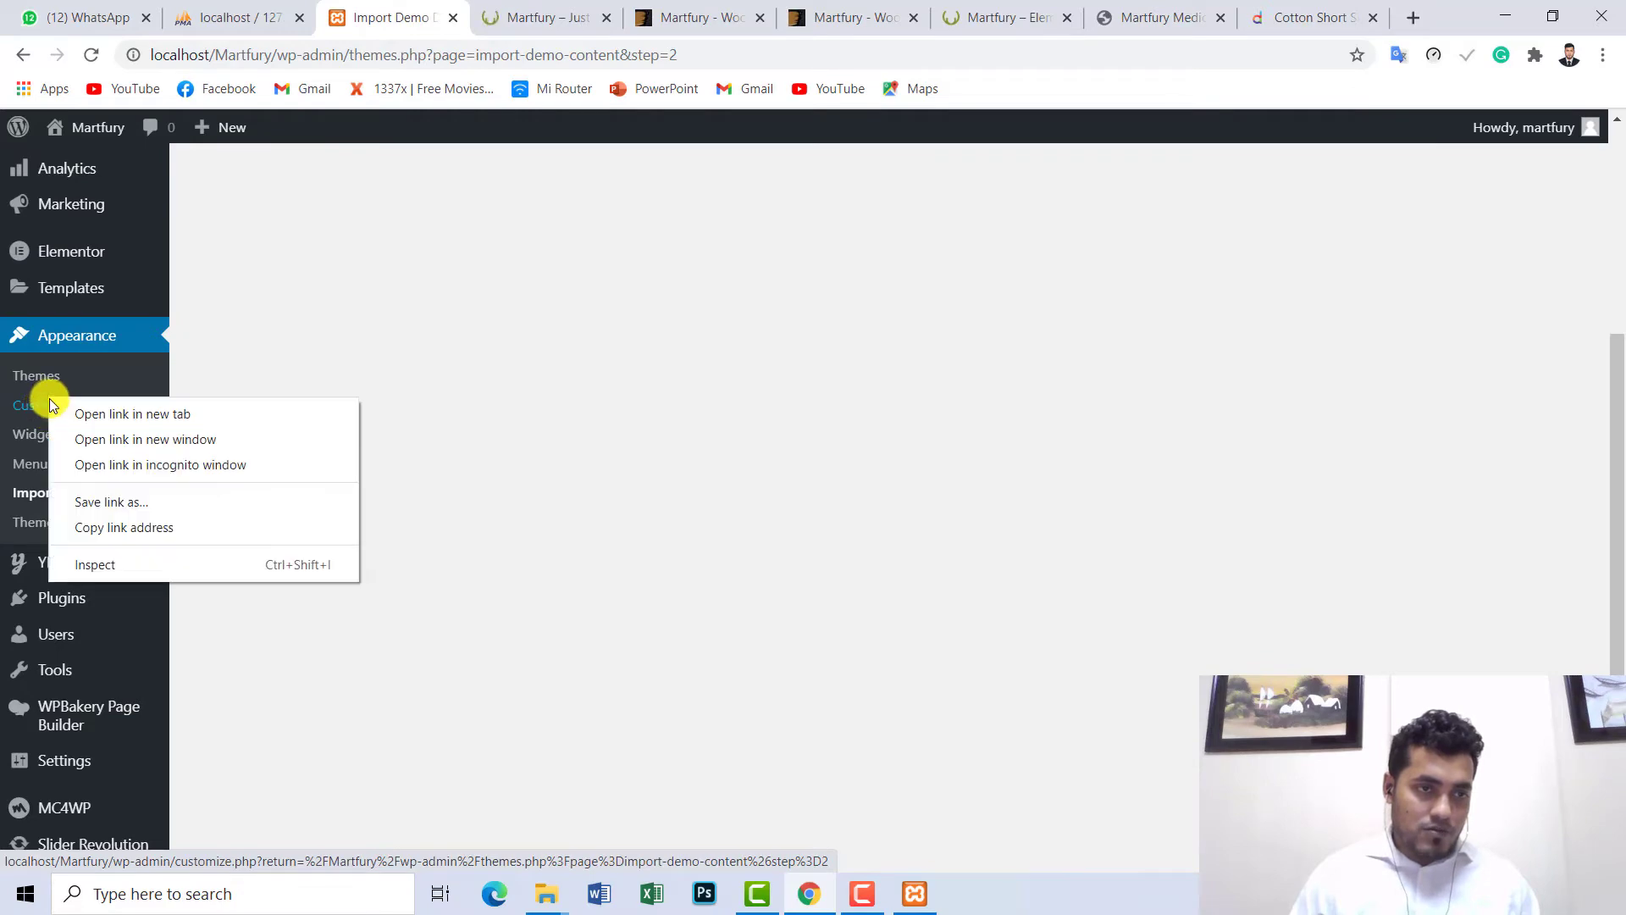
left_click(113, 415)
left_click(509, 7)
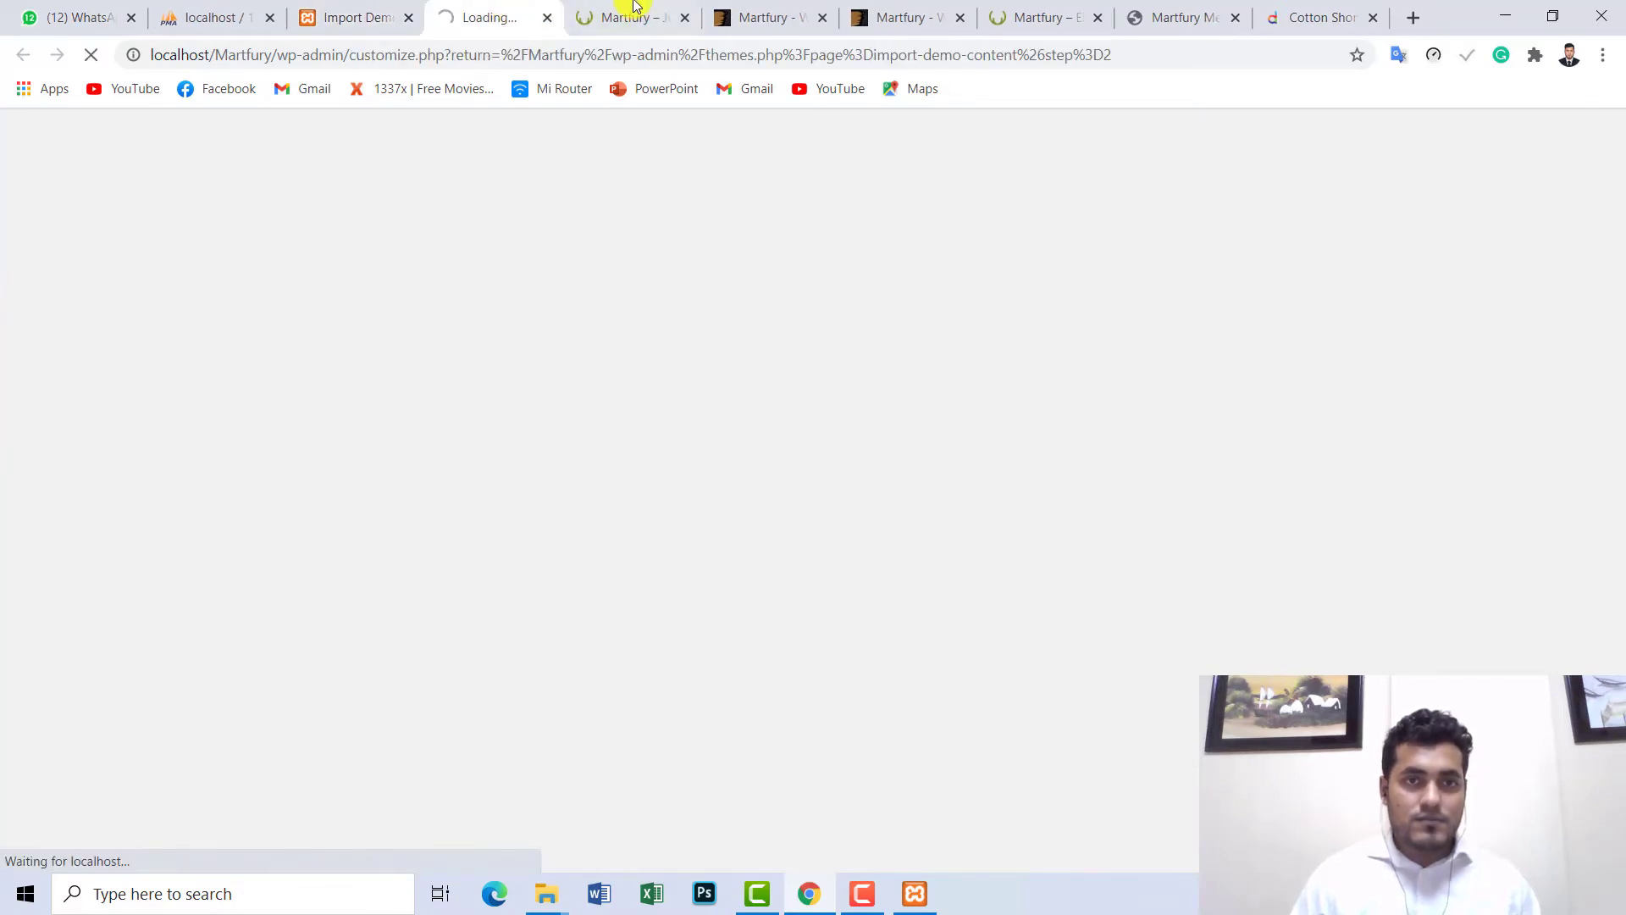
left_click(636, 7)
mouse_move(1618, 225)
left_mouse_down()
mouse_move(1618, 373)
mouse_move(1616, 229)
left_mouse_up()
- Check on the loading Customizer across tabs, ending on the Daraz cotton T-shirt product page
left_click(487, 17)
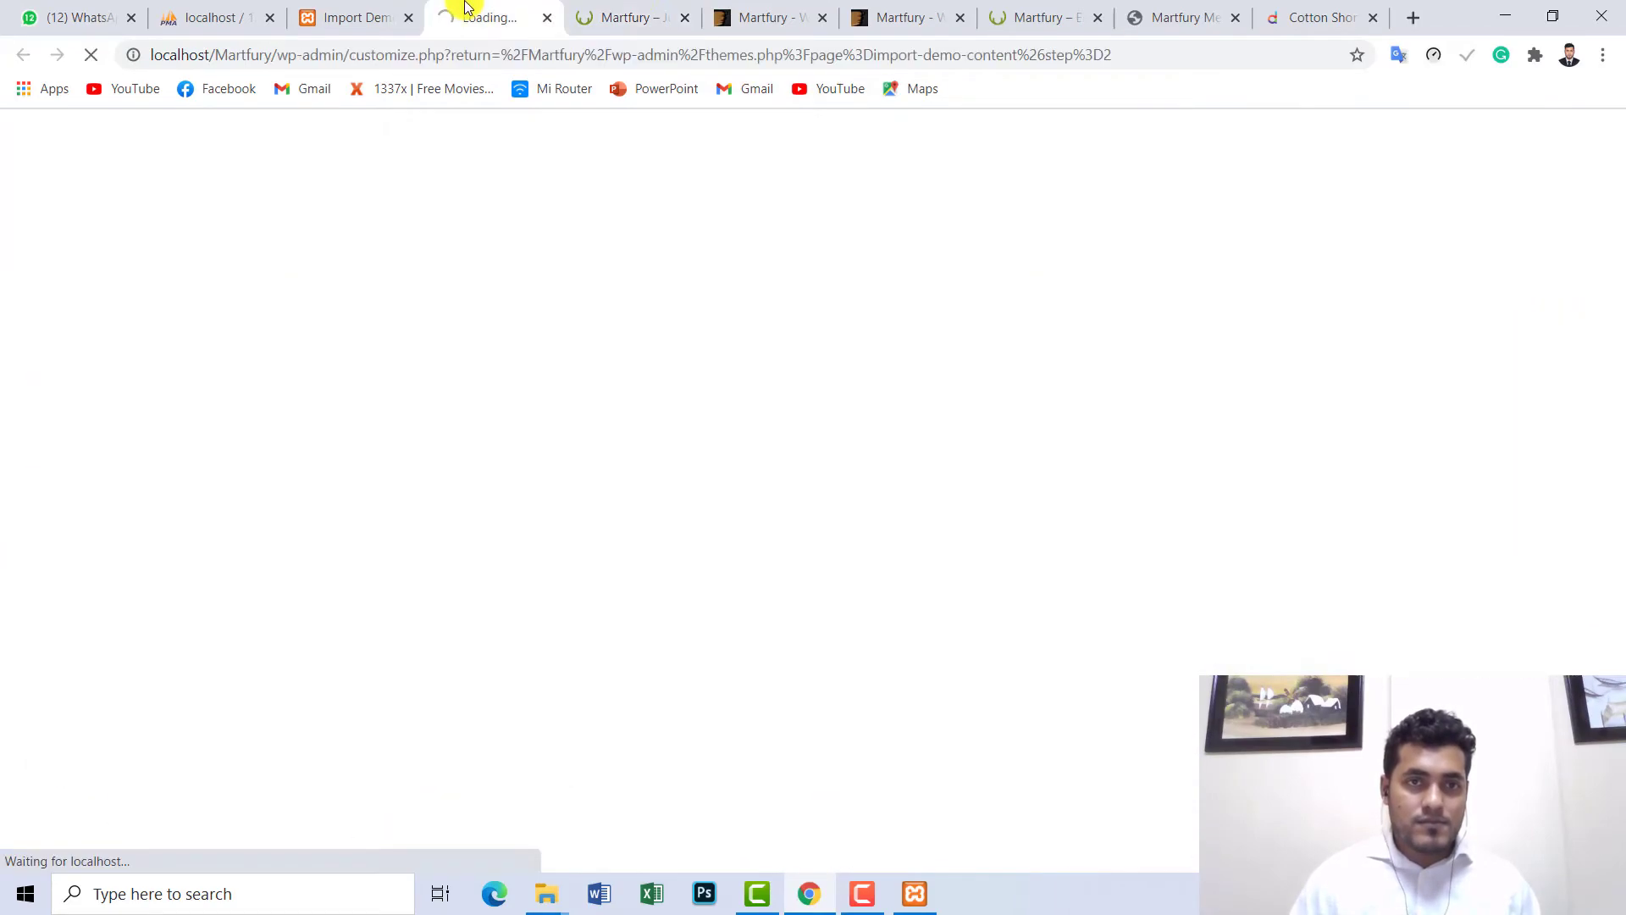
left_click(631, 17)
left_click_drag(1618, 180, 1579, 180)
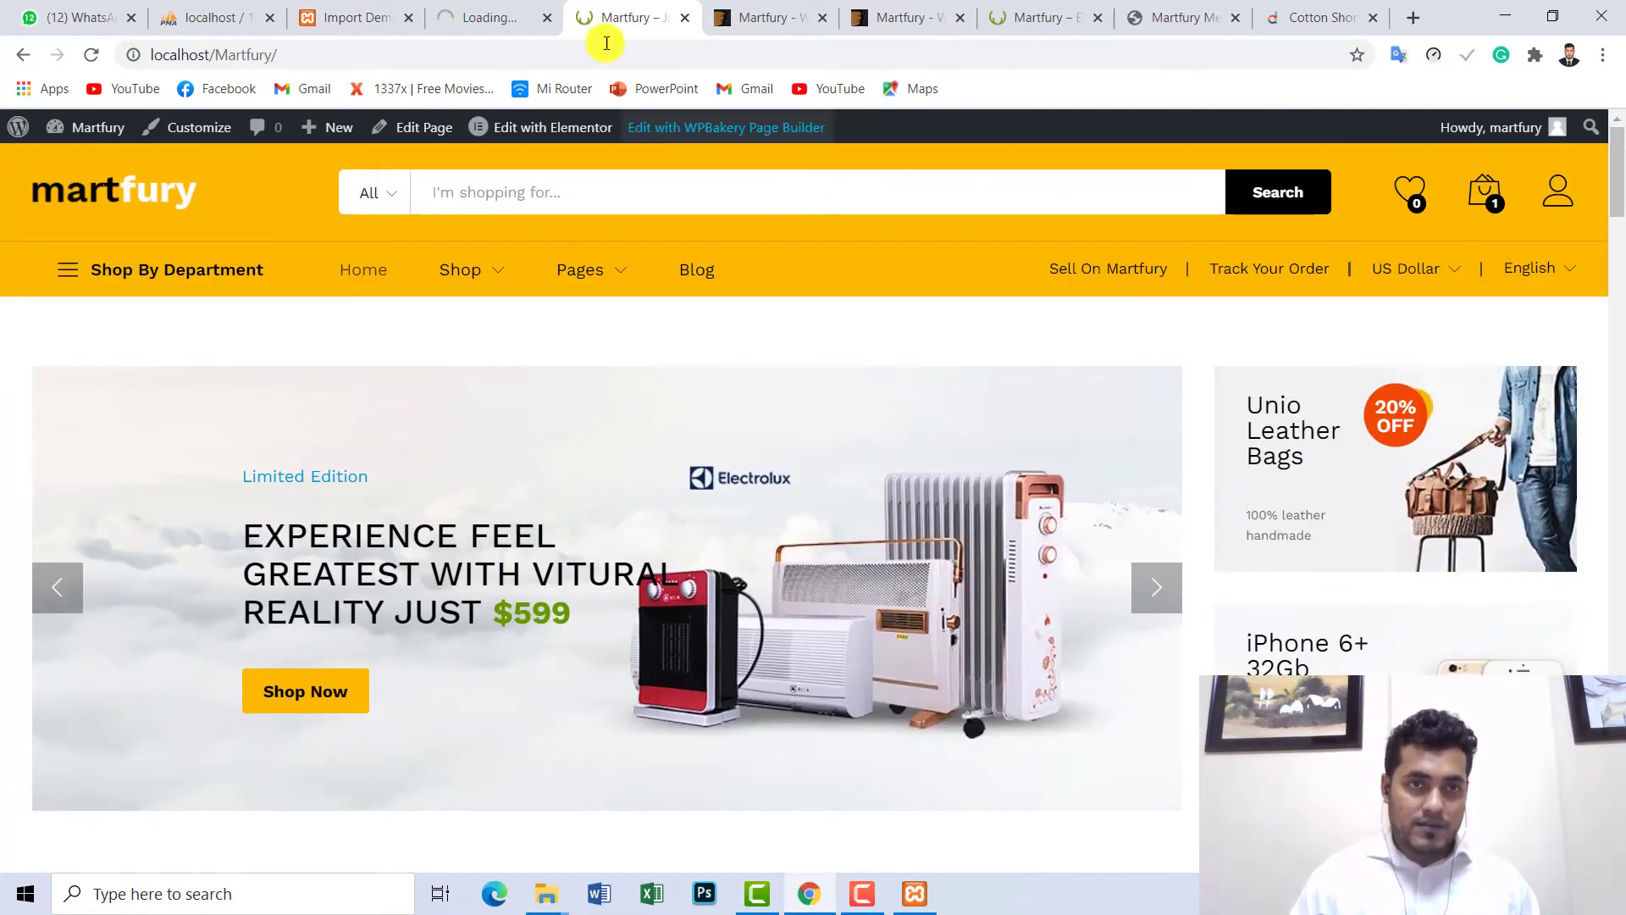
left_click(500, 15)
left_click(610, 10)
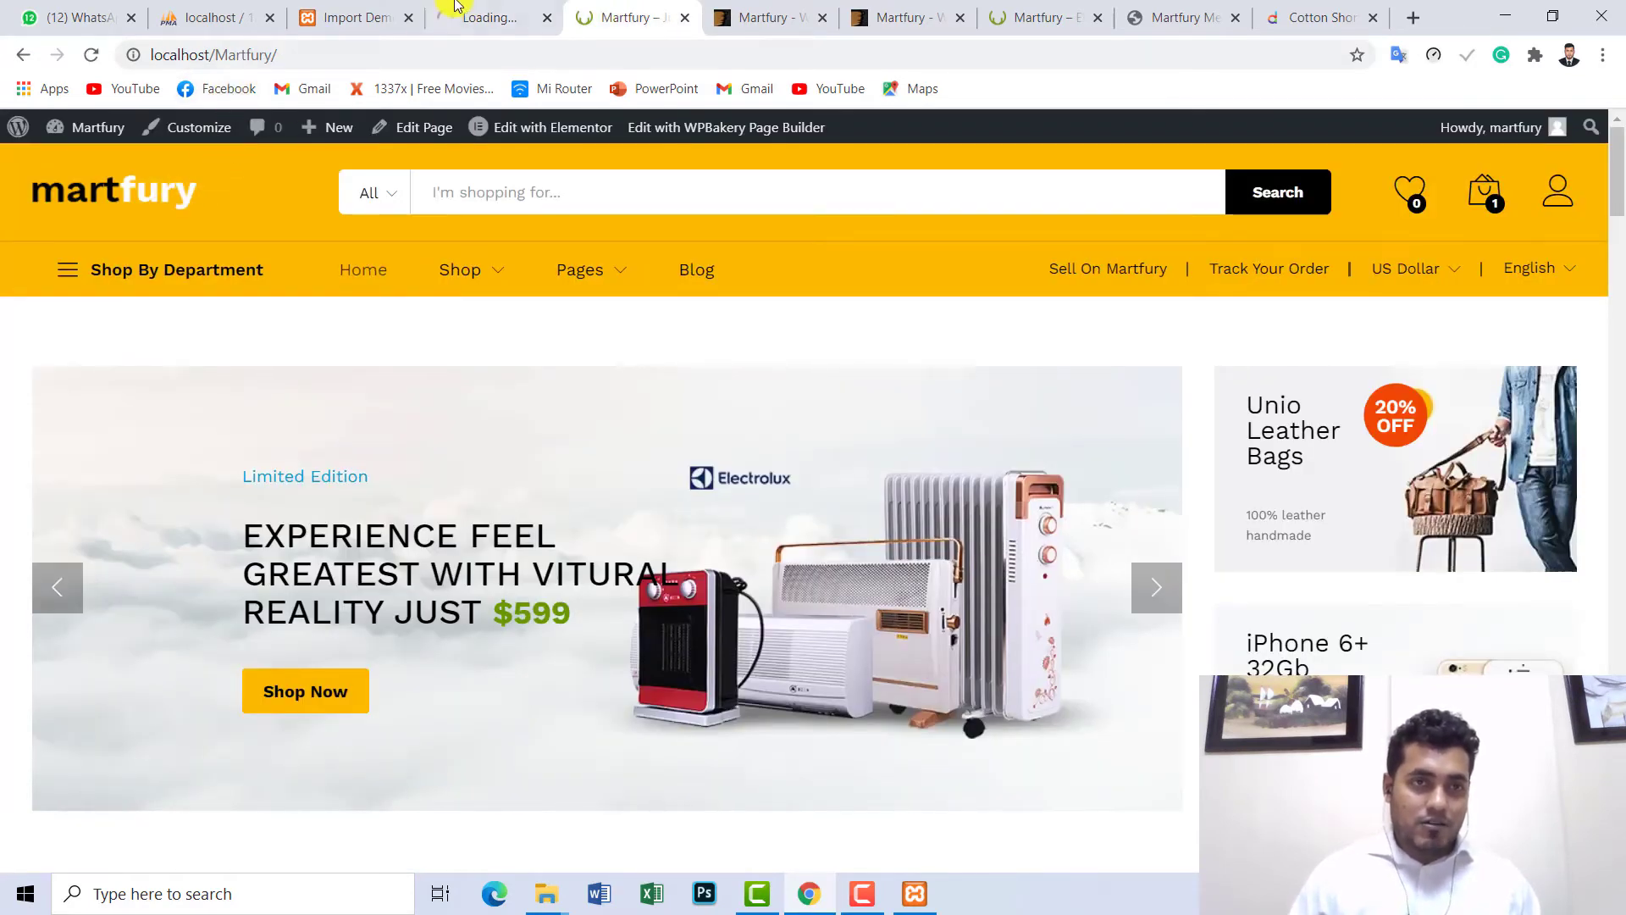
left_click(330, 10)
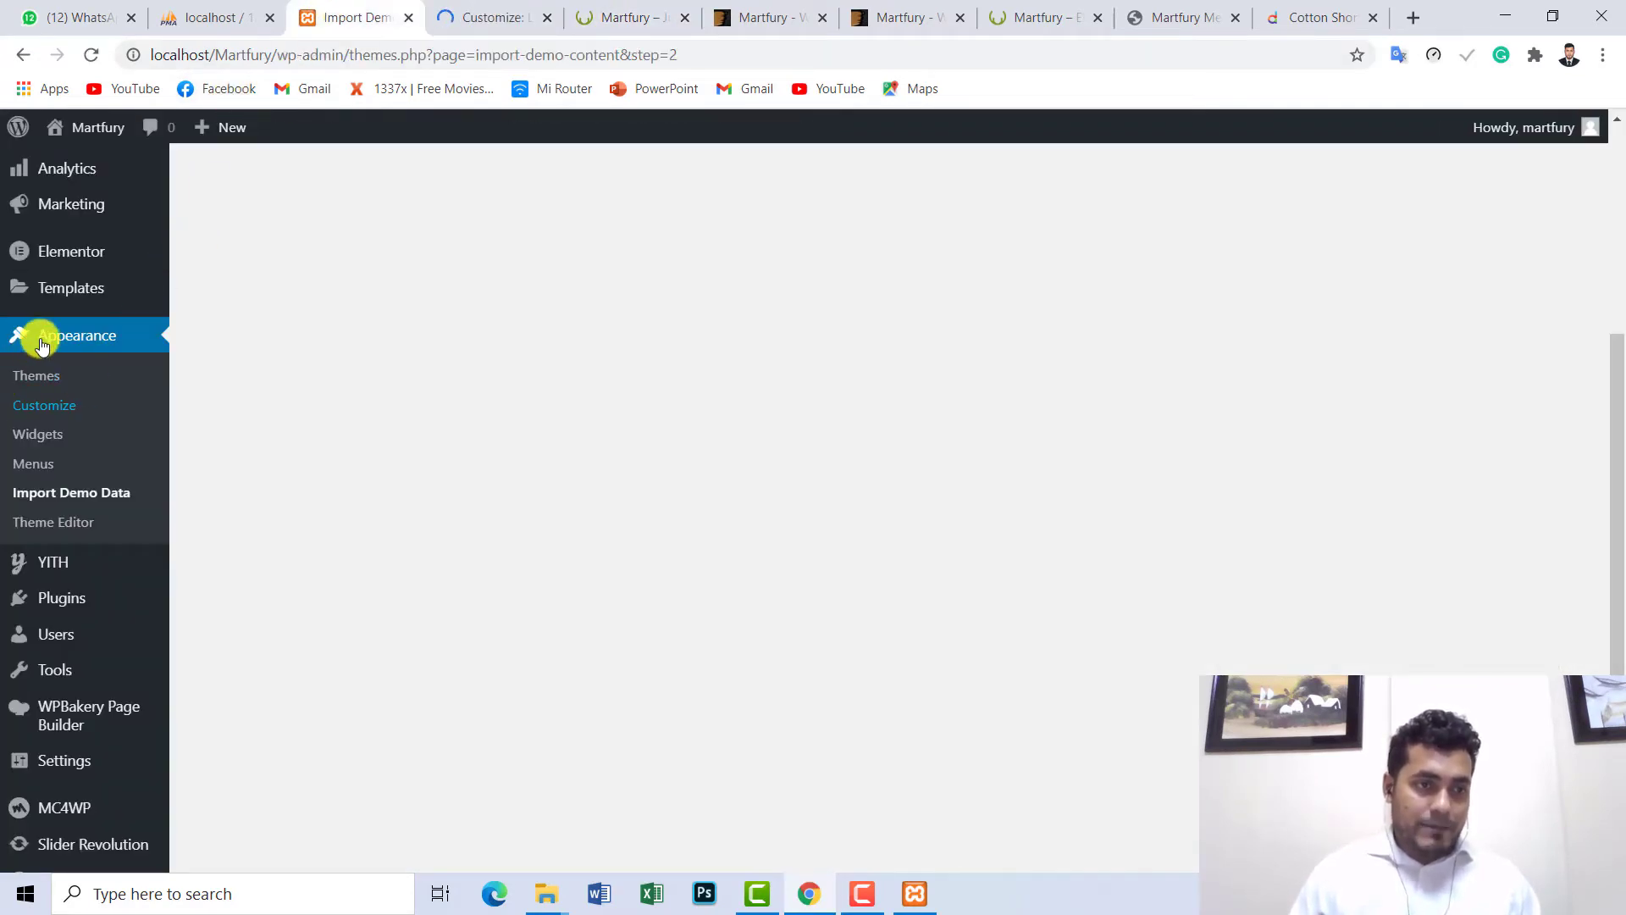
left_click(504, 22)
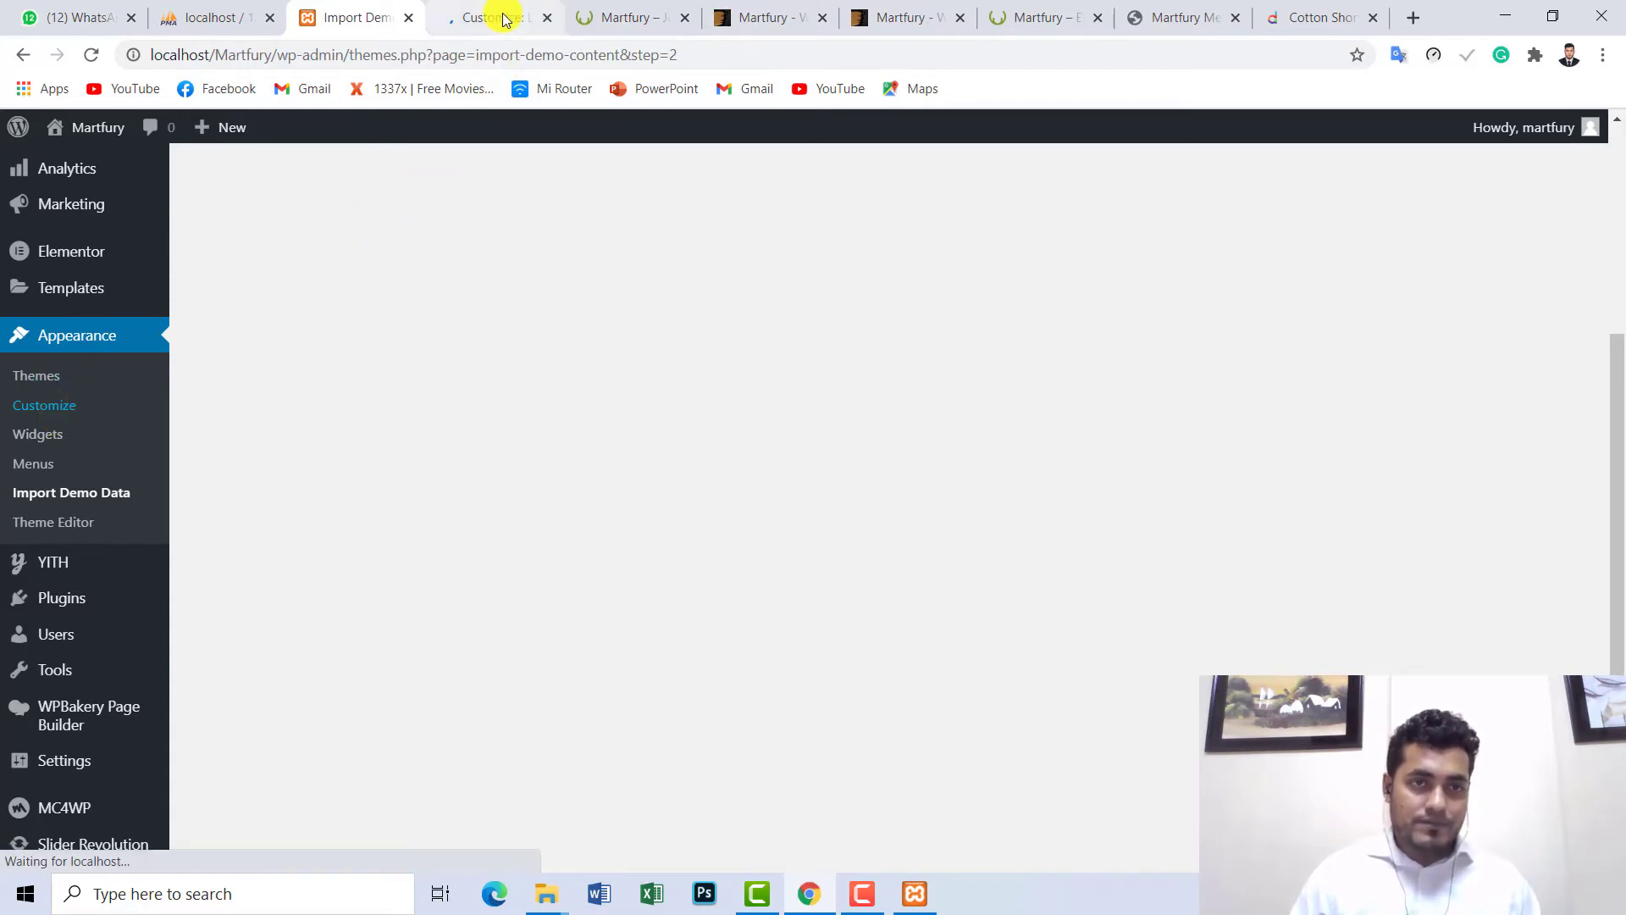
left_click(1343, 17)
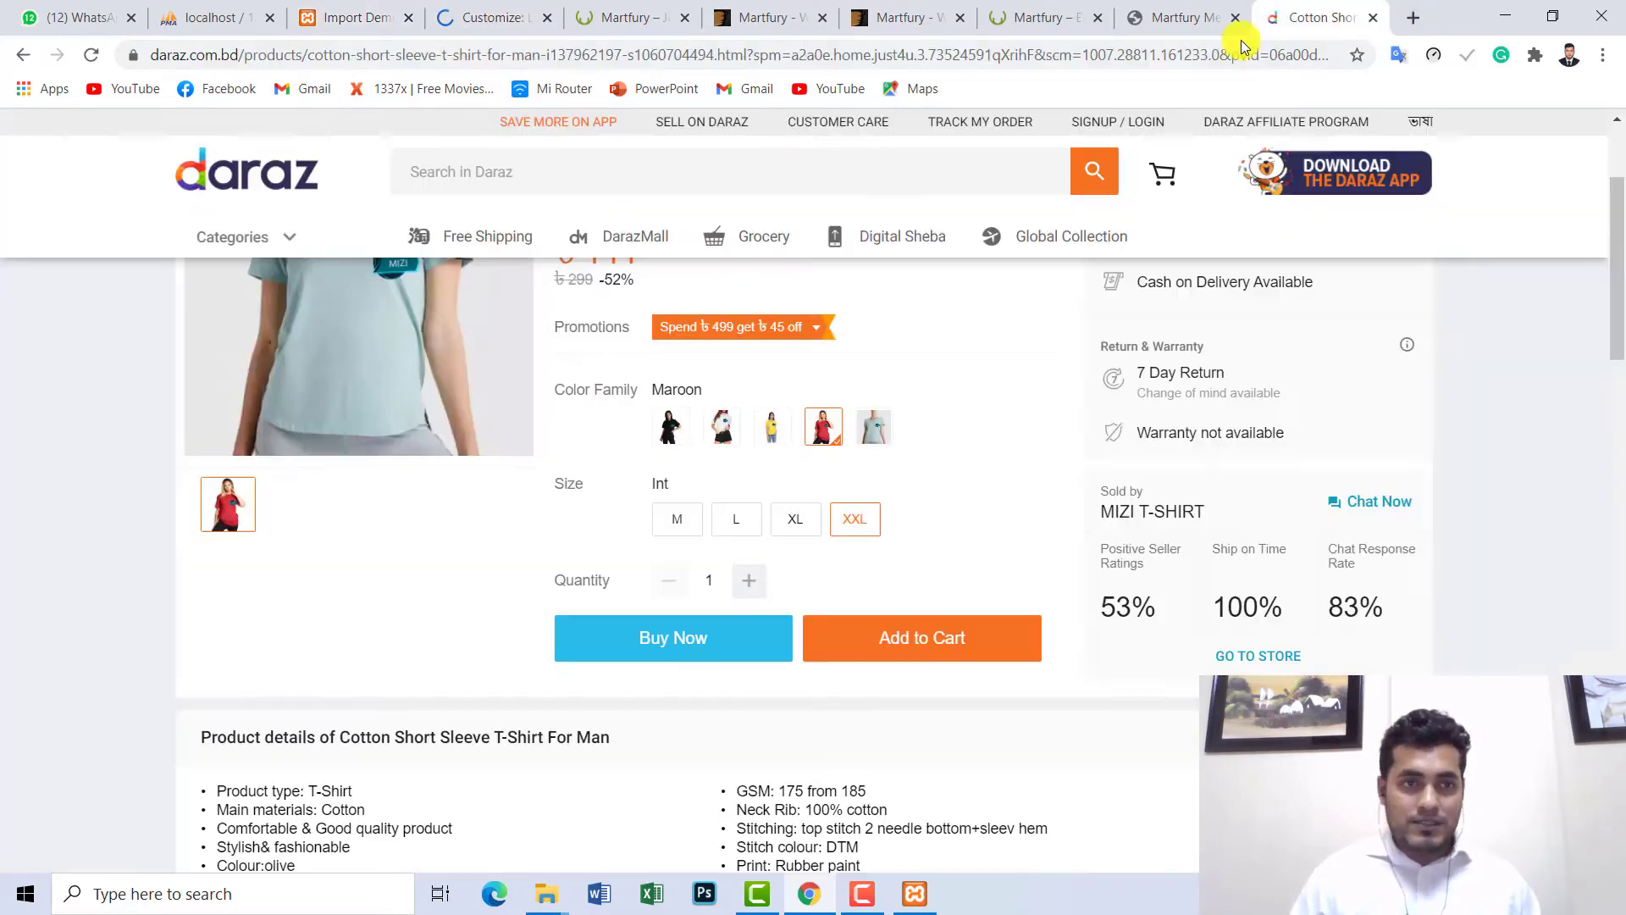
- Save the Daraz logo image to the Desktop as sample_logo.png
right_click(298, 190)
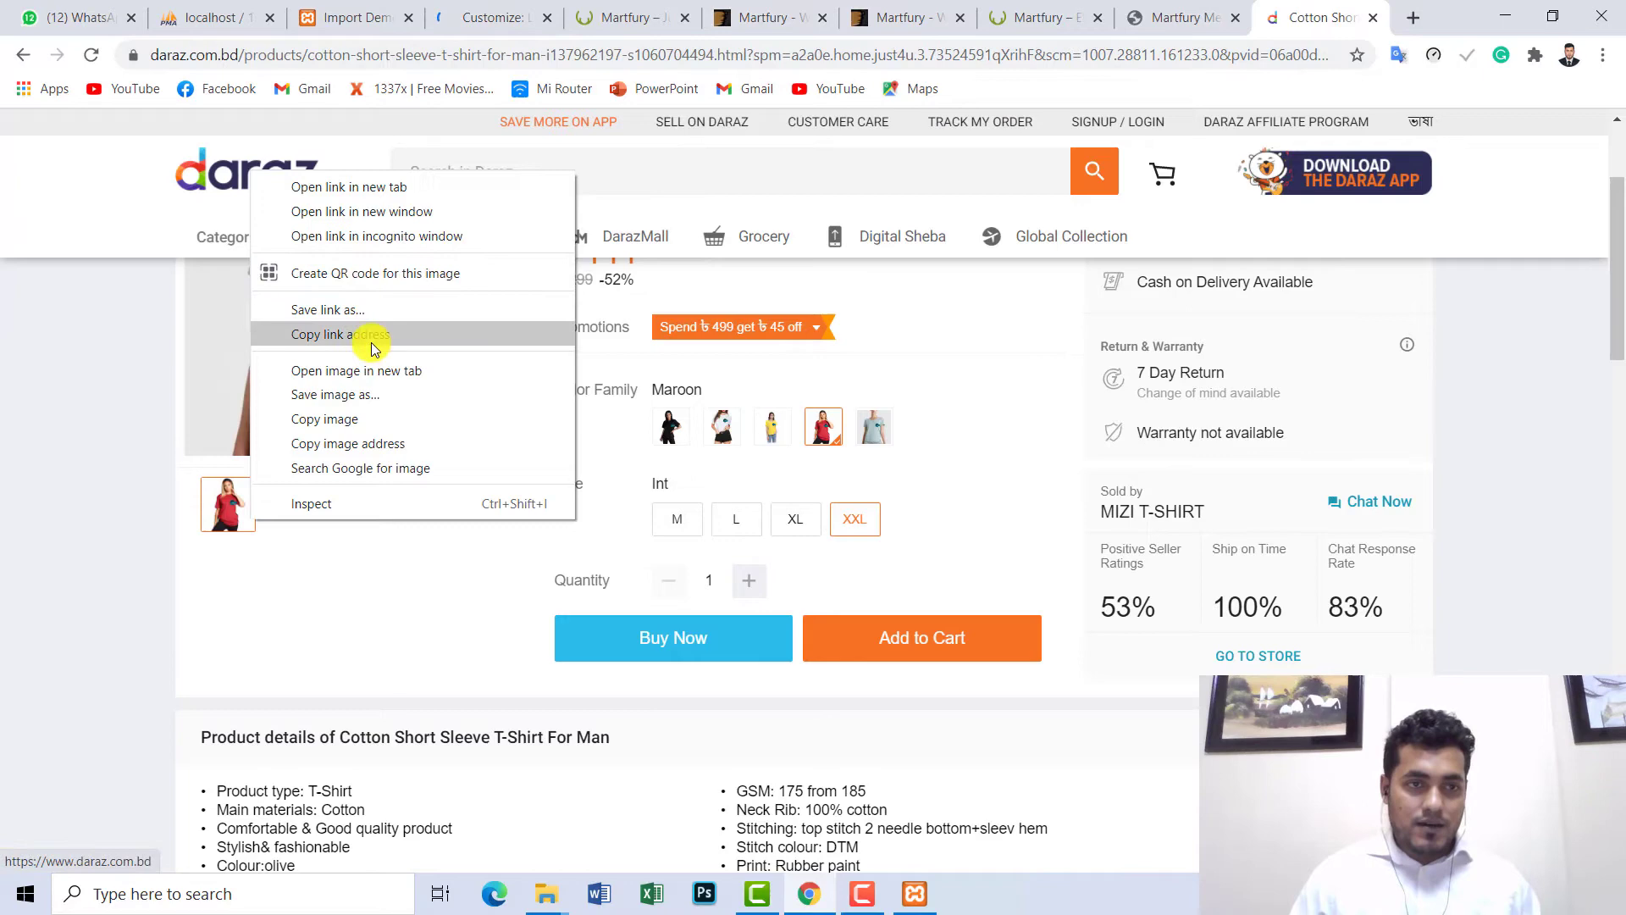
left_click(347, 398)
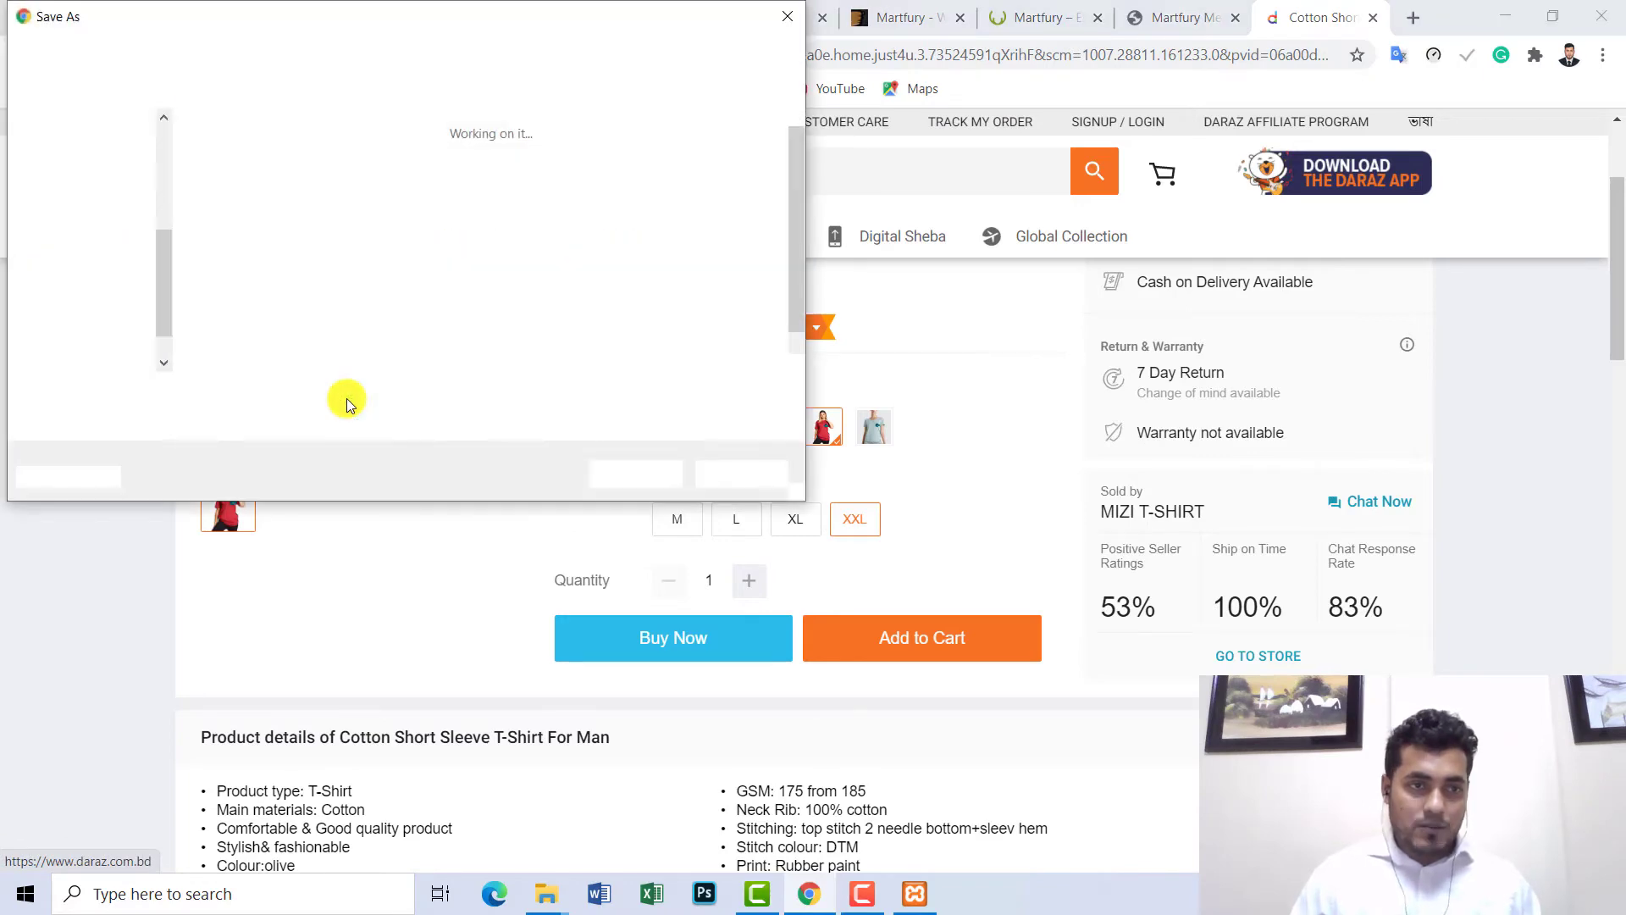
left_click(93, 138)
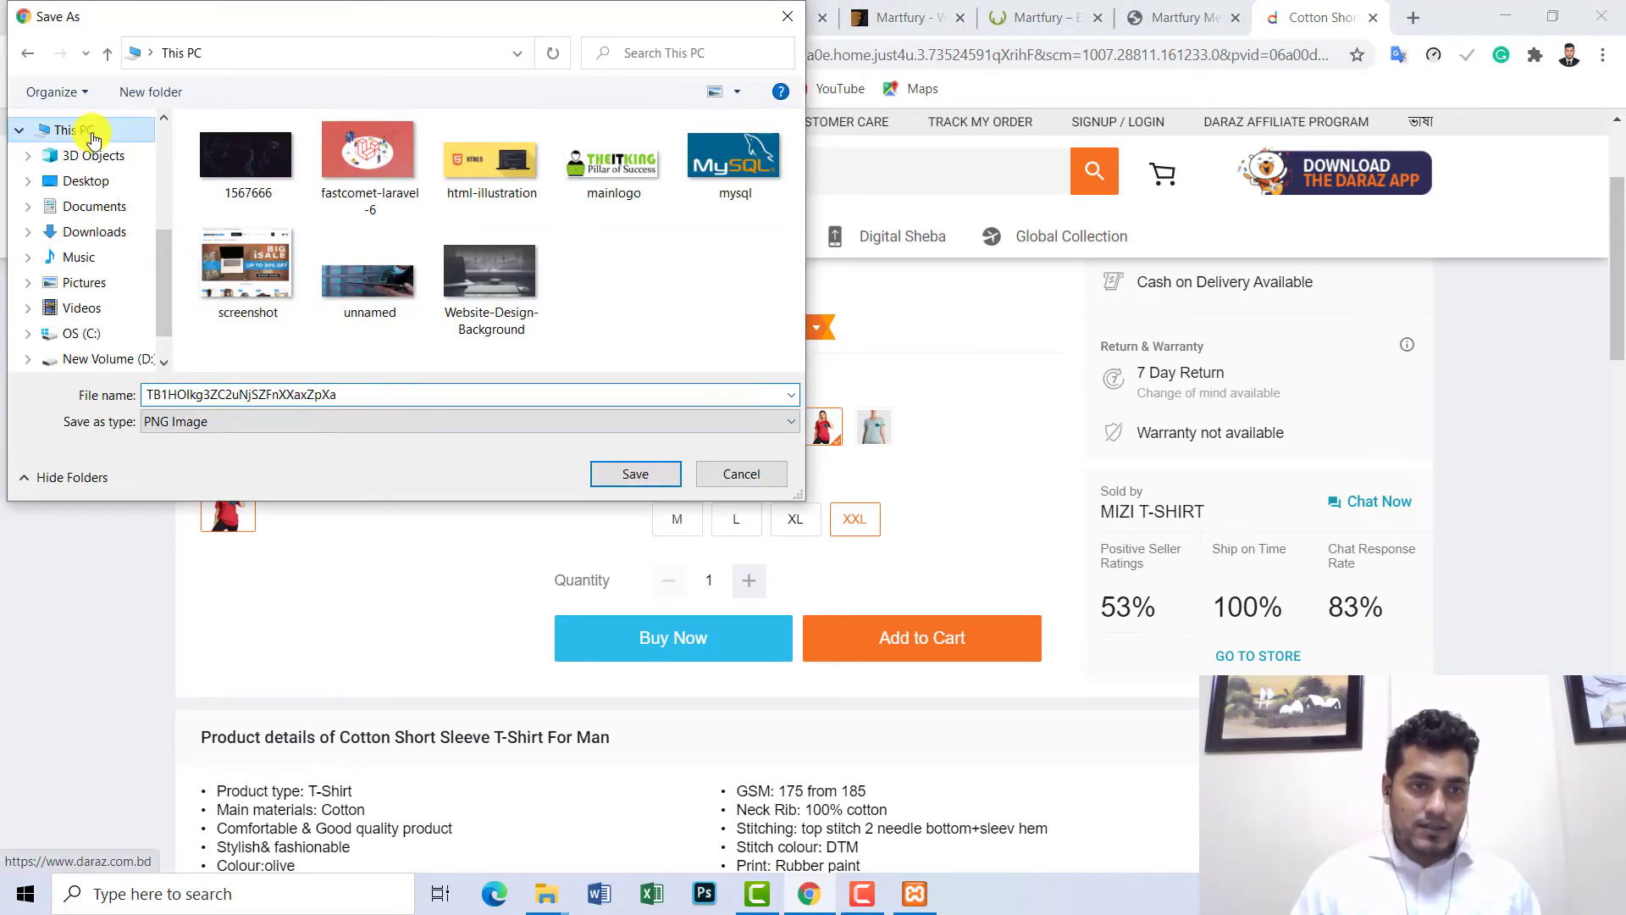
left_click(283, 397)
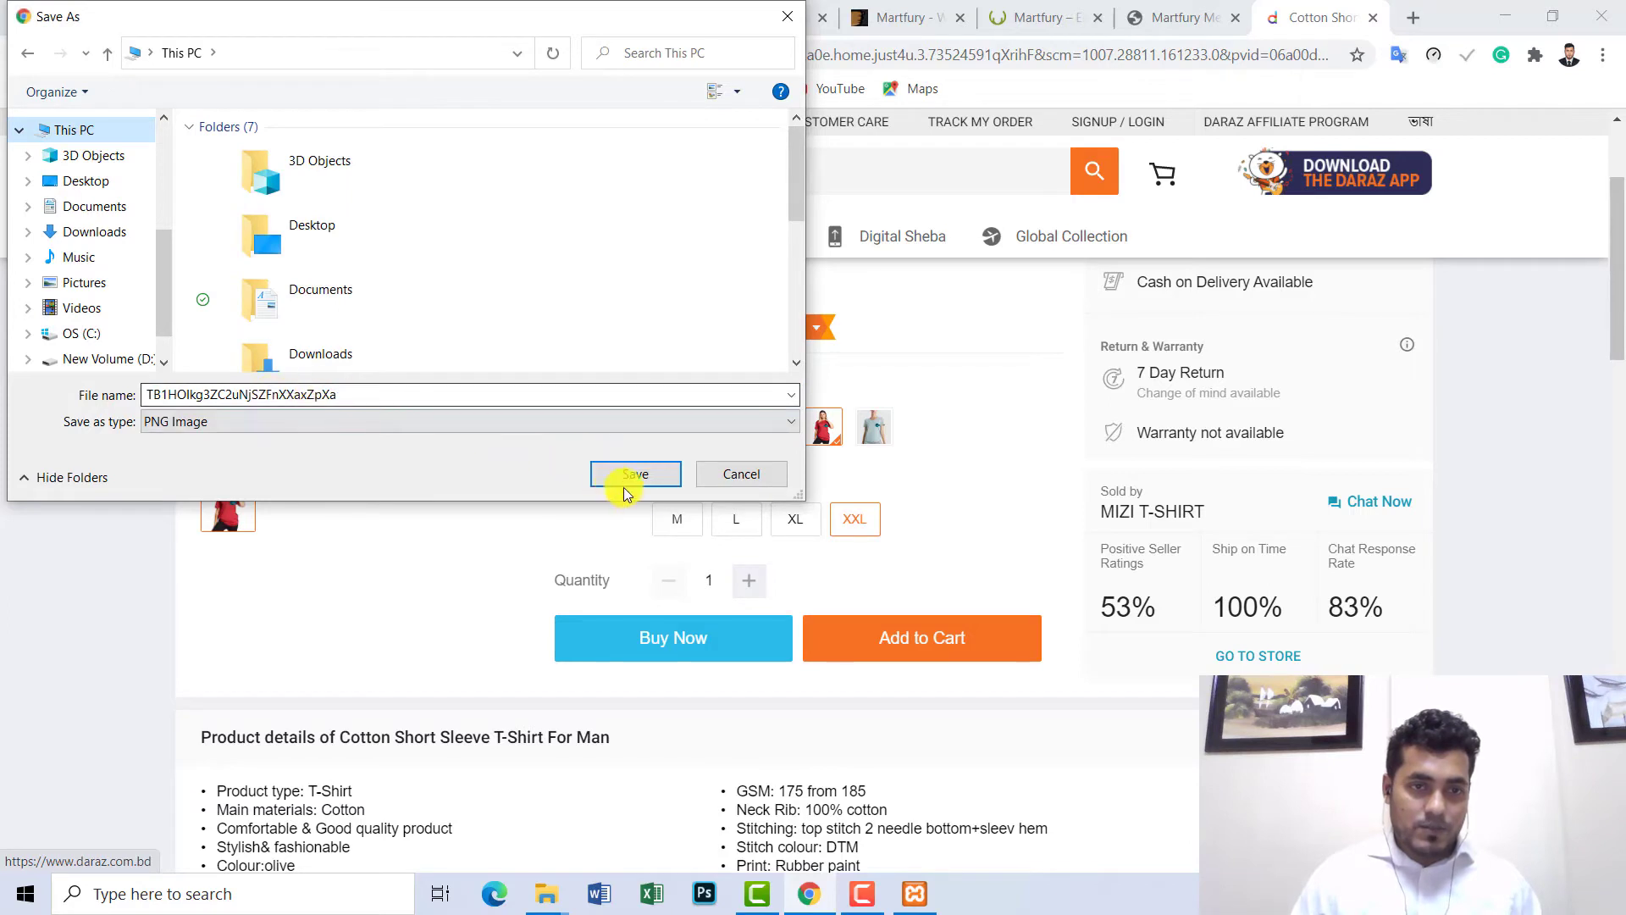
double_click(448, 405)
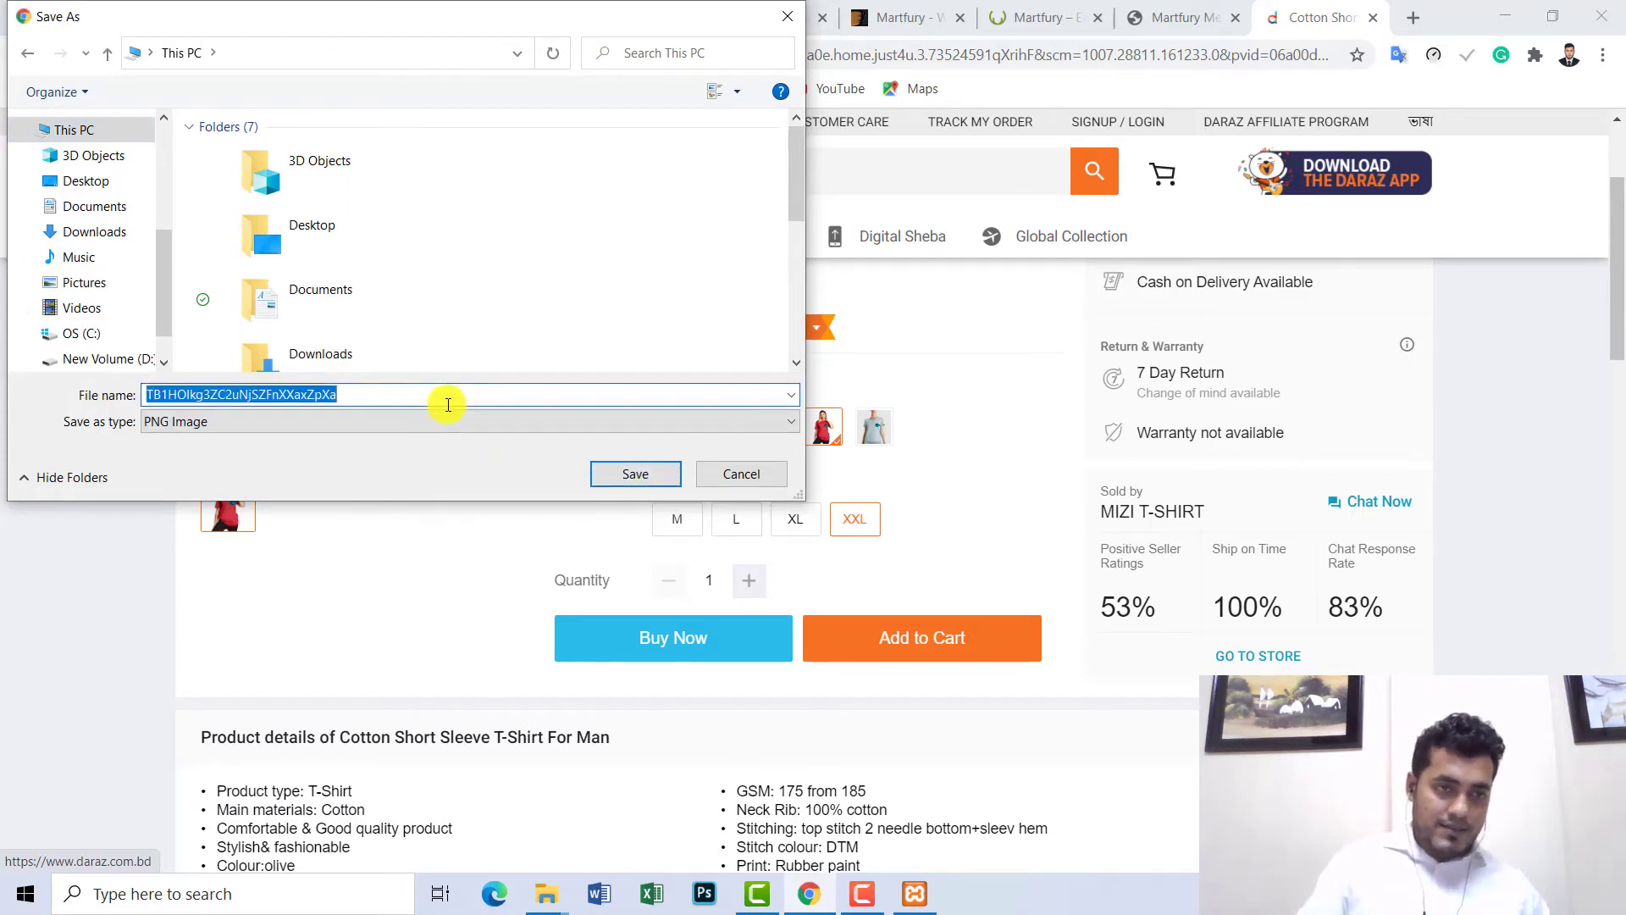
type("sample")
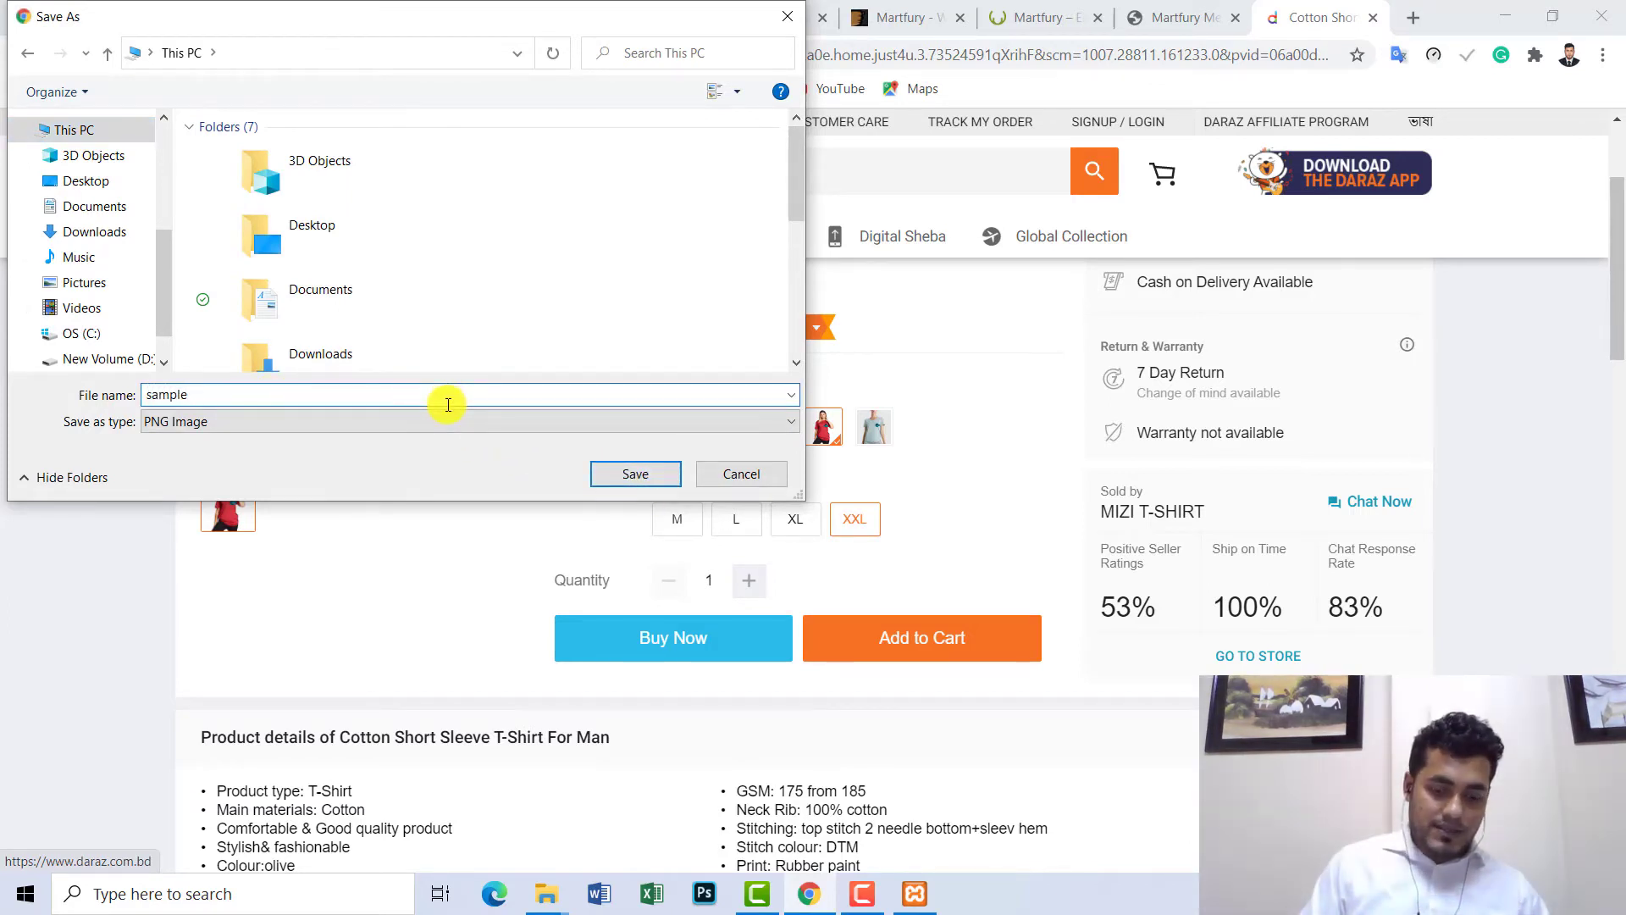
type("_logo")
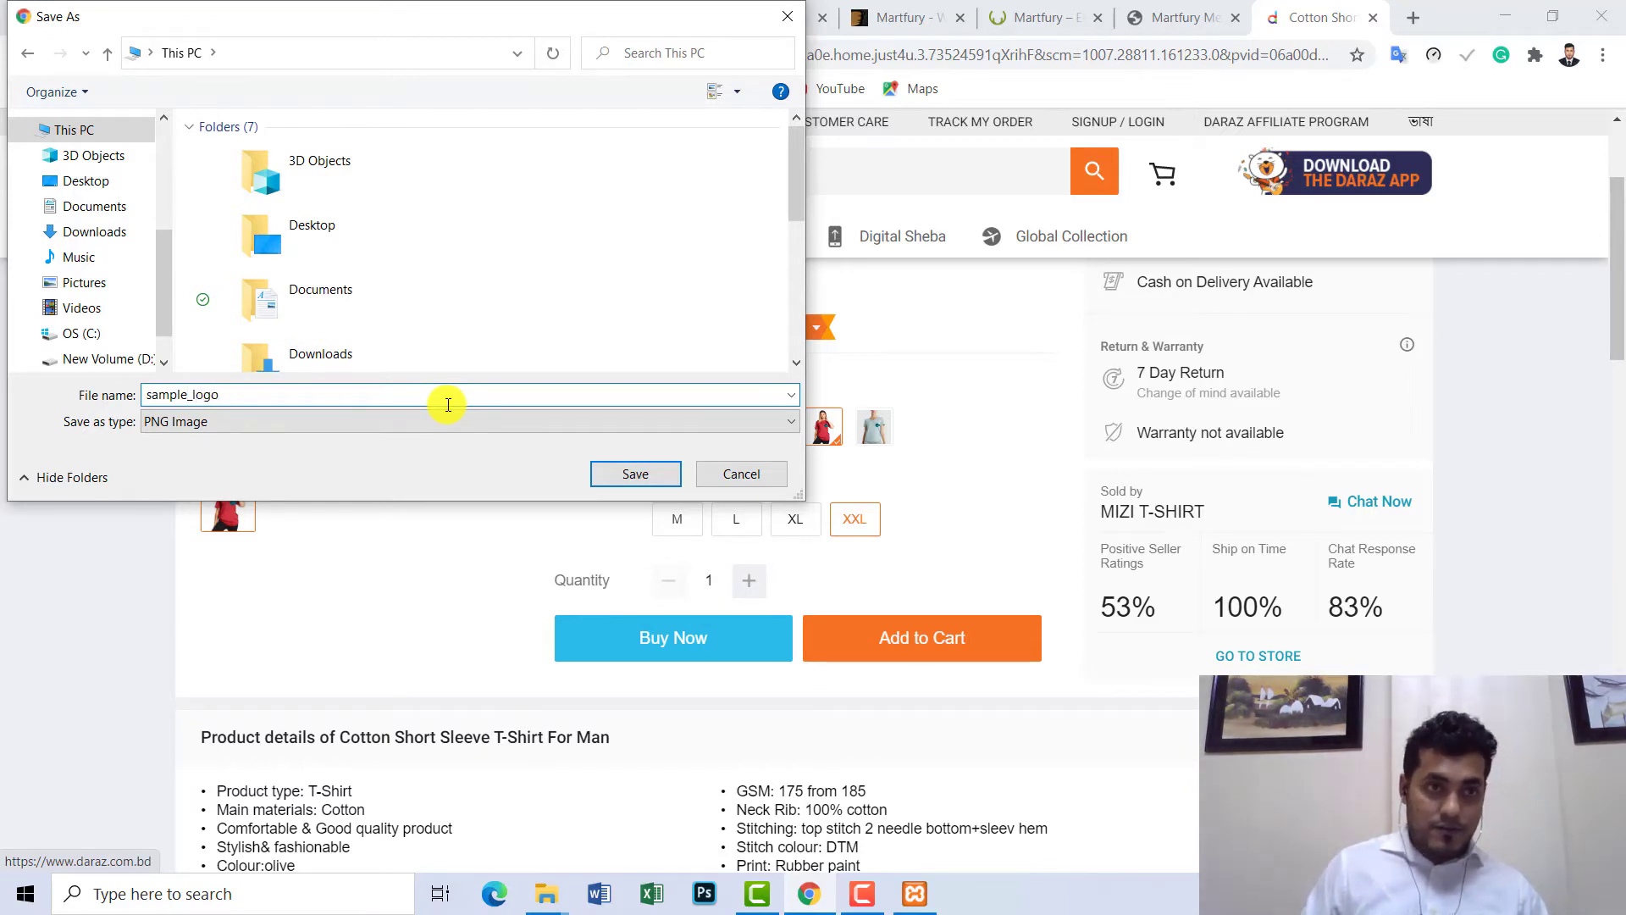
left_click(83, 180)
key("Return")
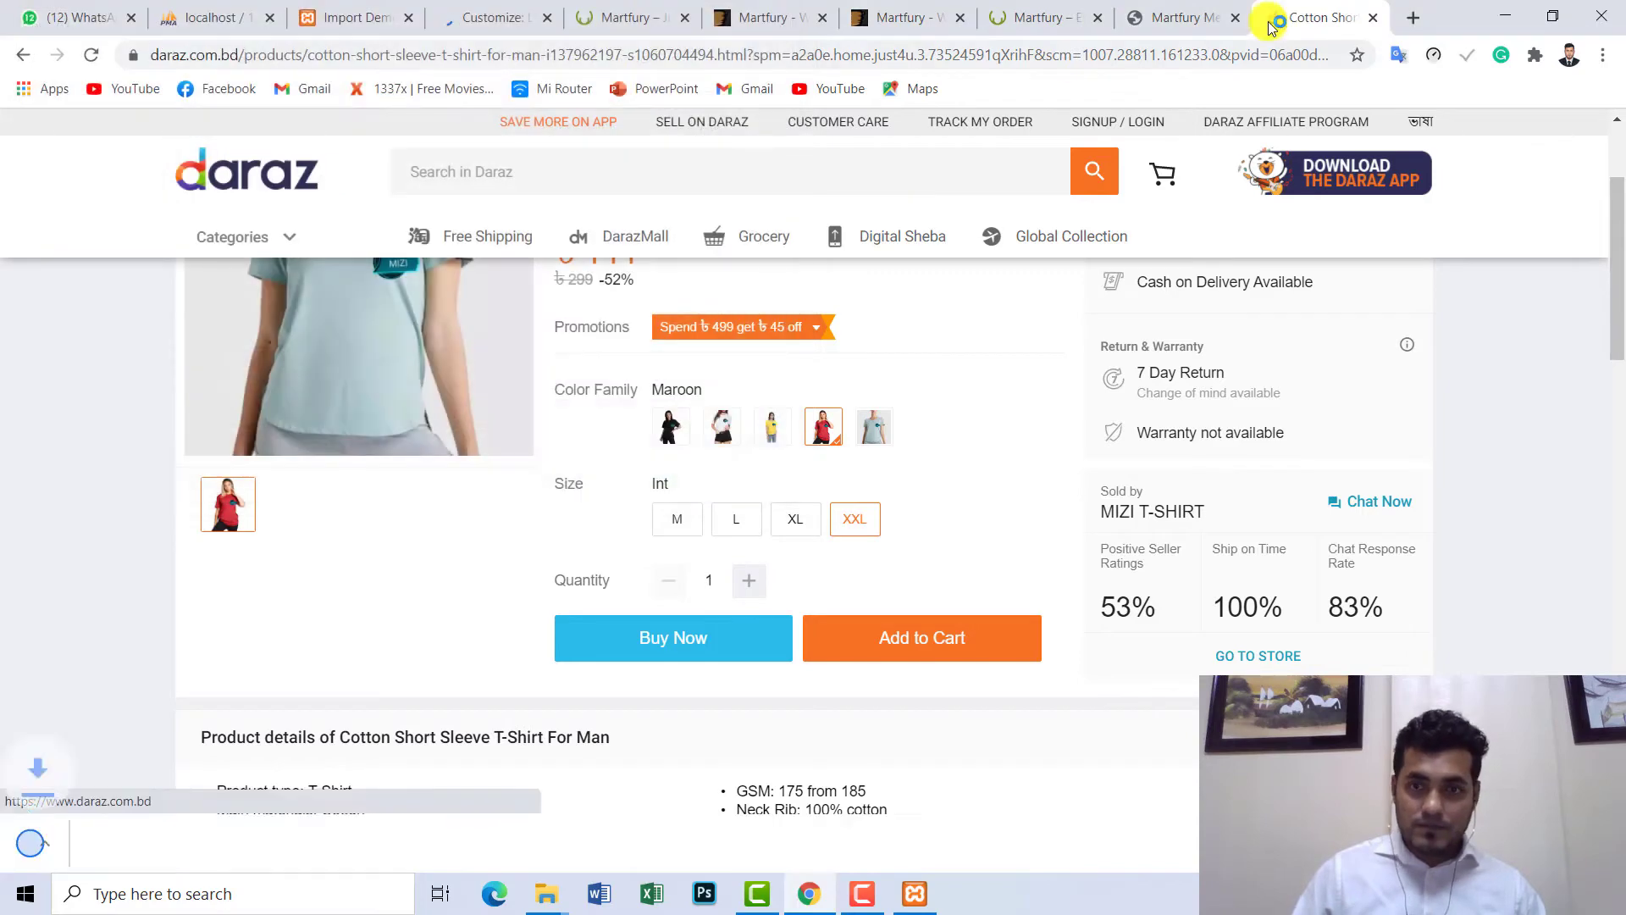
- Check the saved logo on the desktop, then return to the Import Demo admin page
left_click(1507, 15)
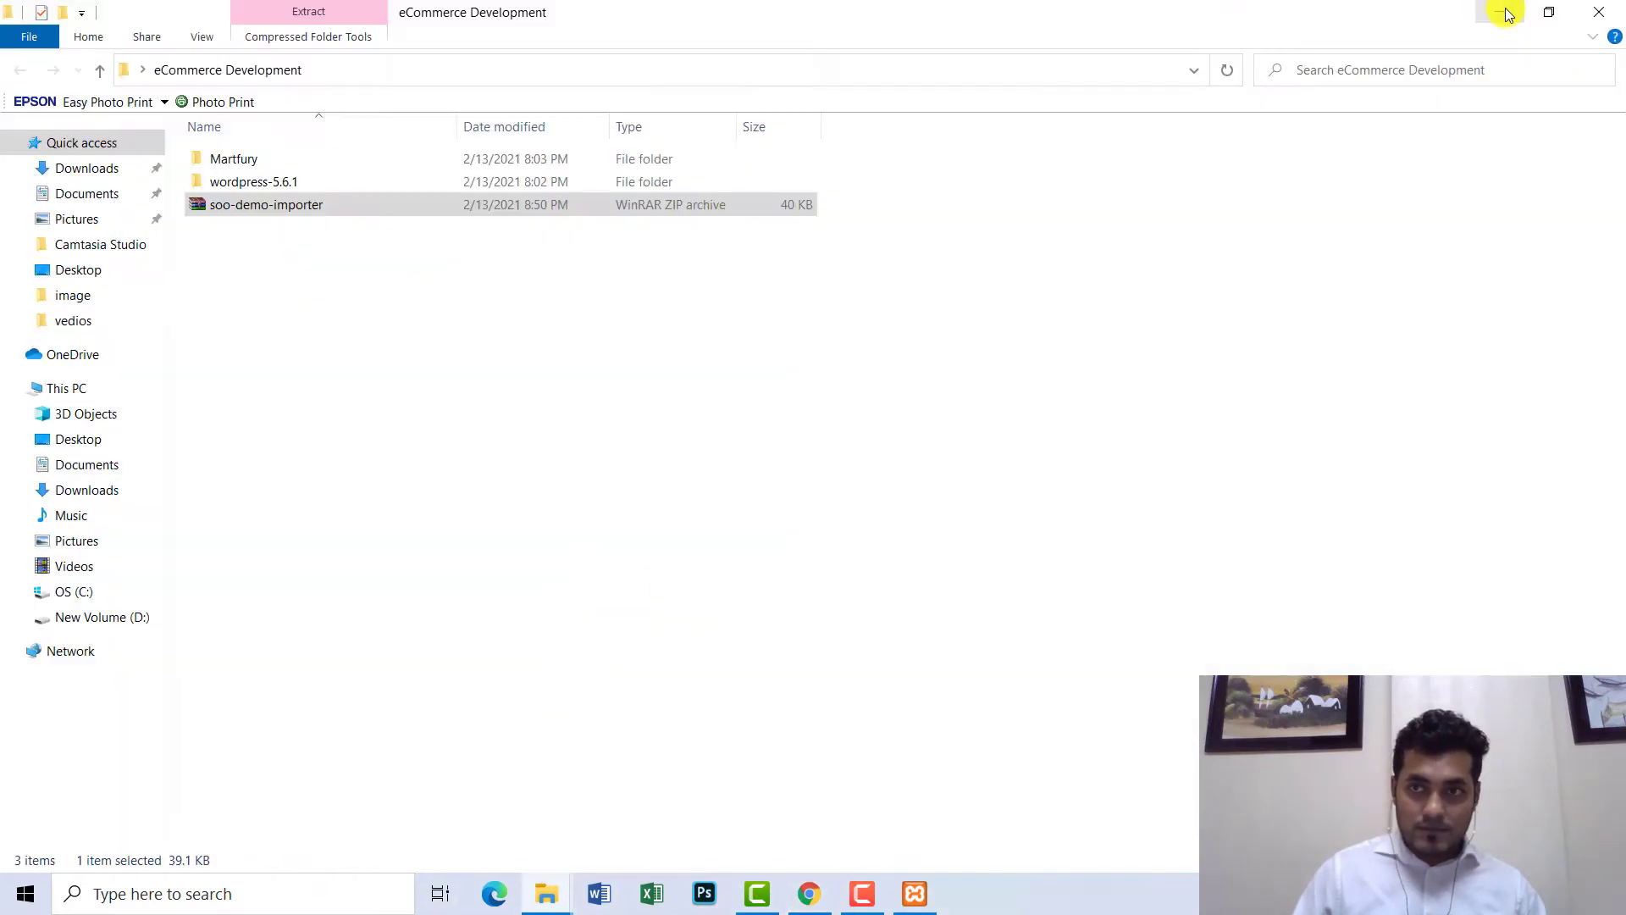
left_click(1505, 14)
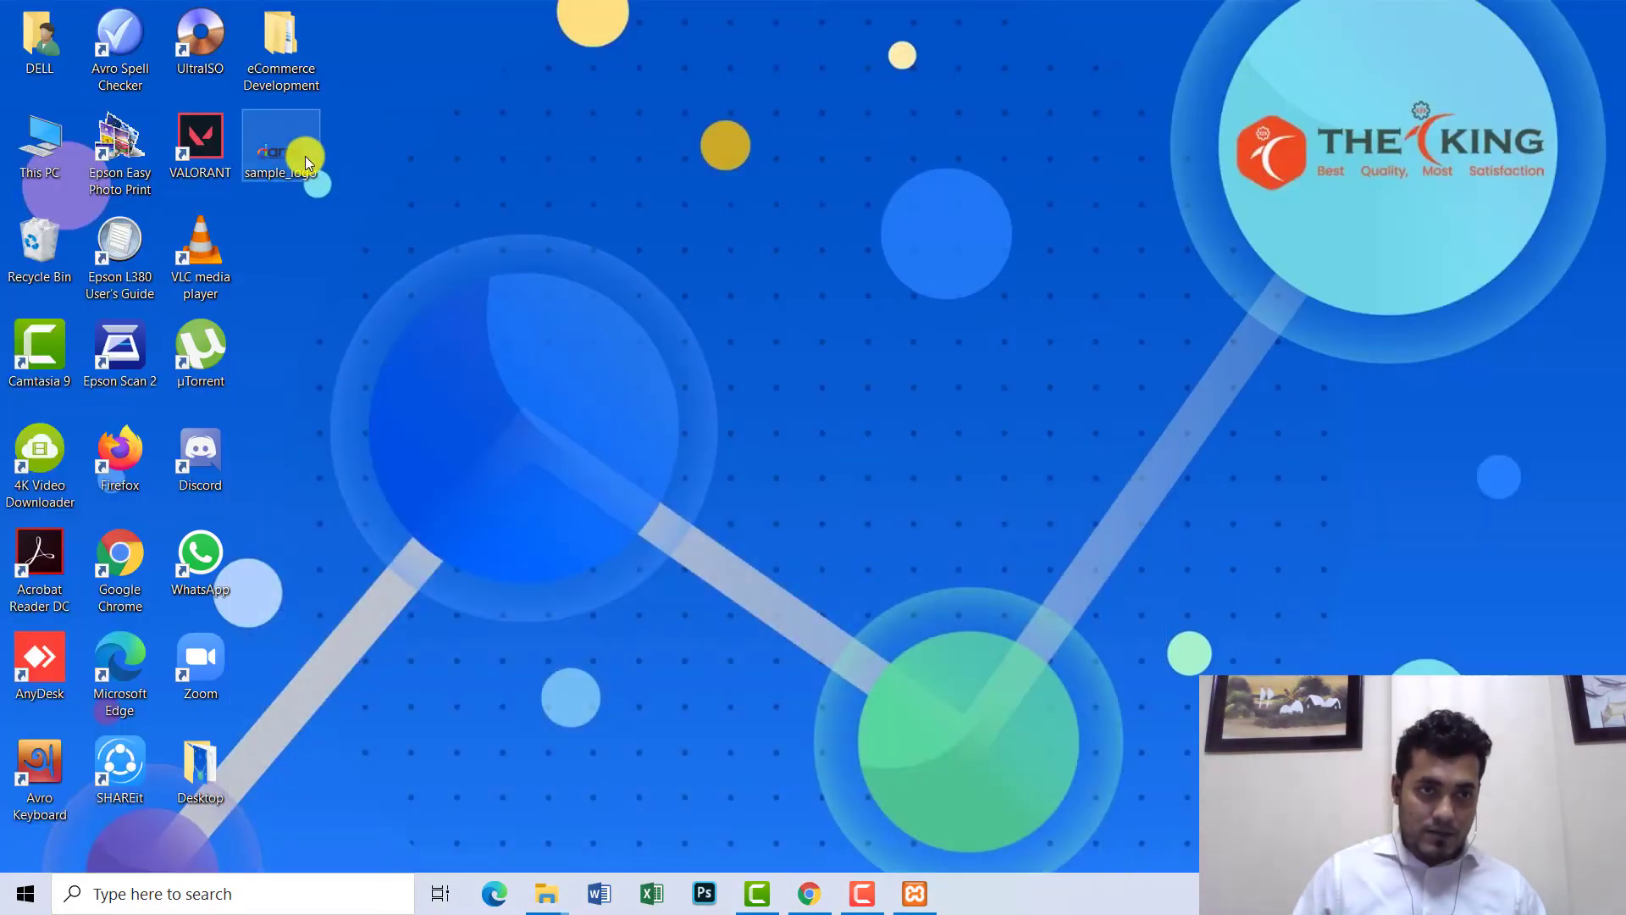
left_click(809, 893)
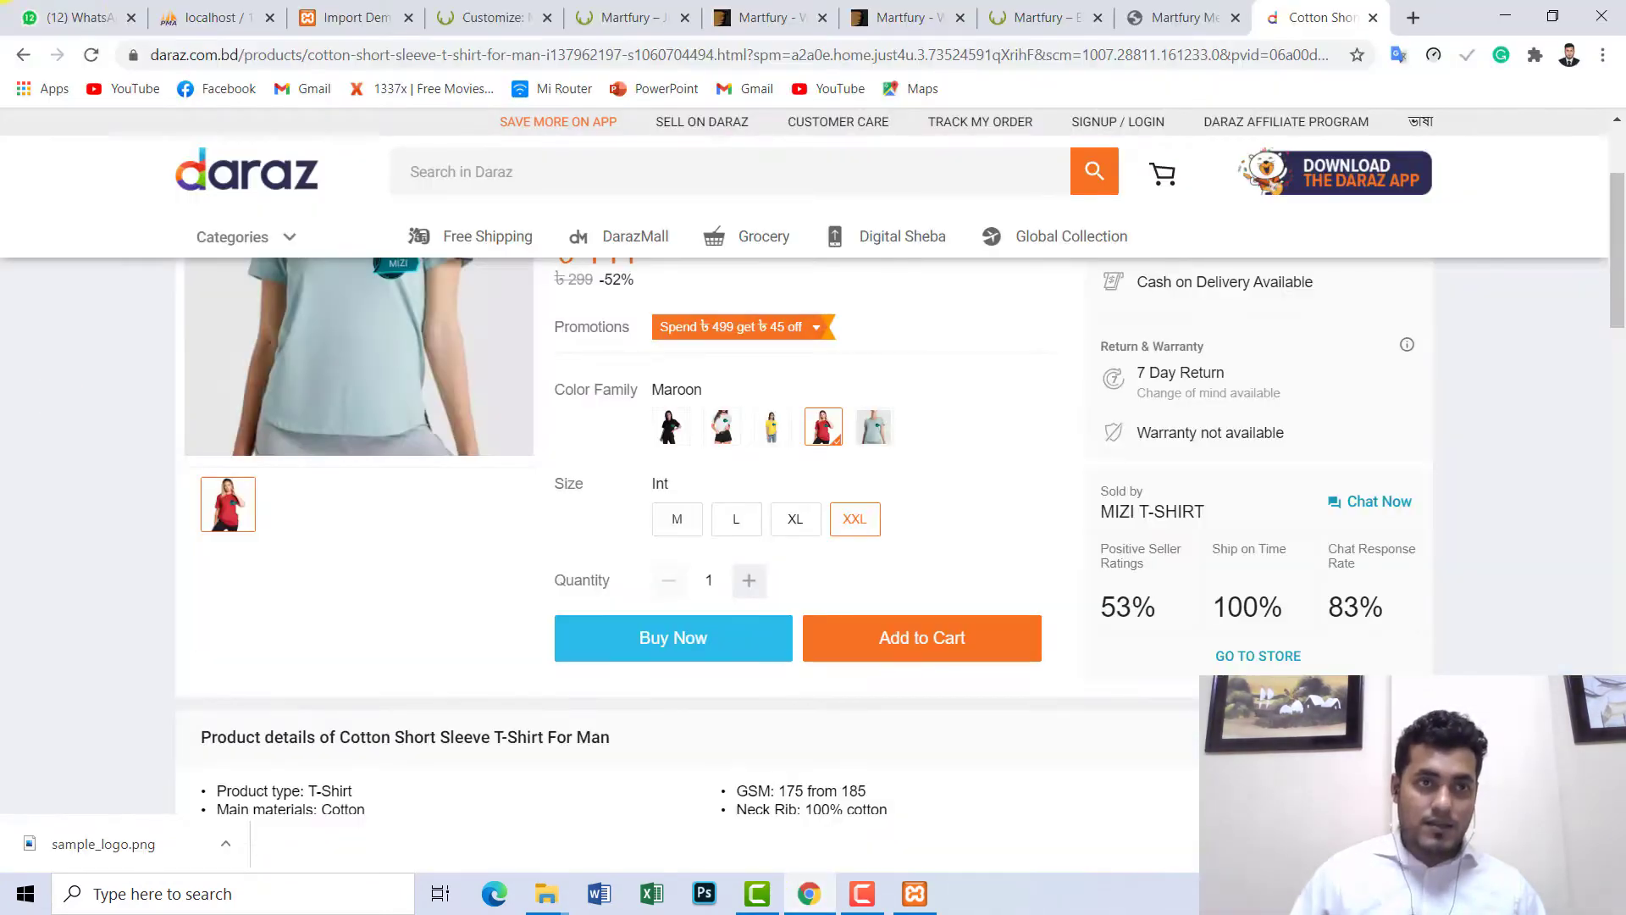
left_click(322, 10)
- Review the Import Demo Data page and storefront while the Customizer is still loading
left_click(471, 10)
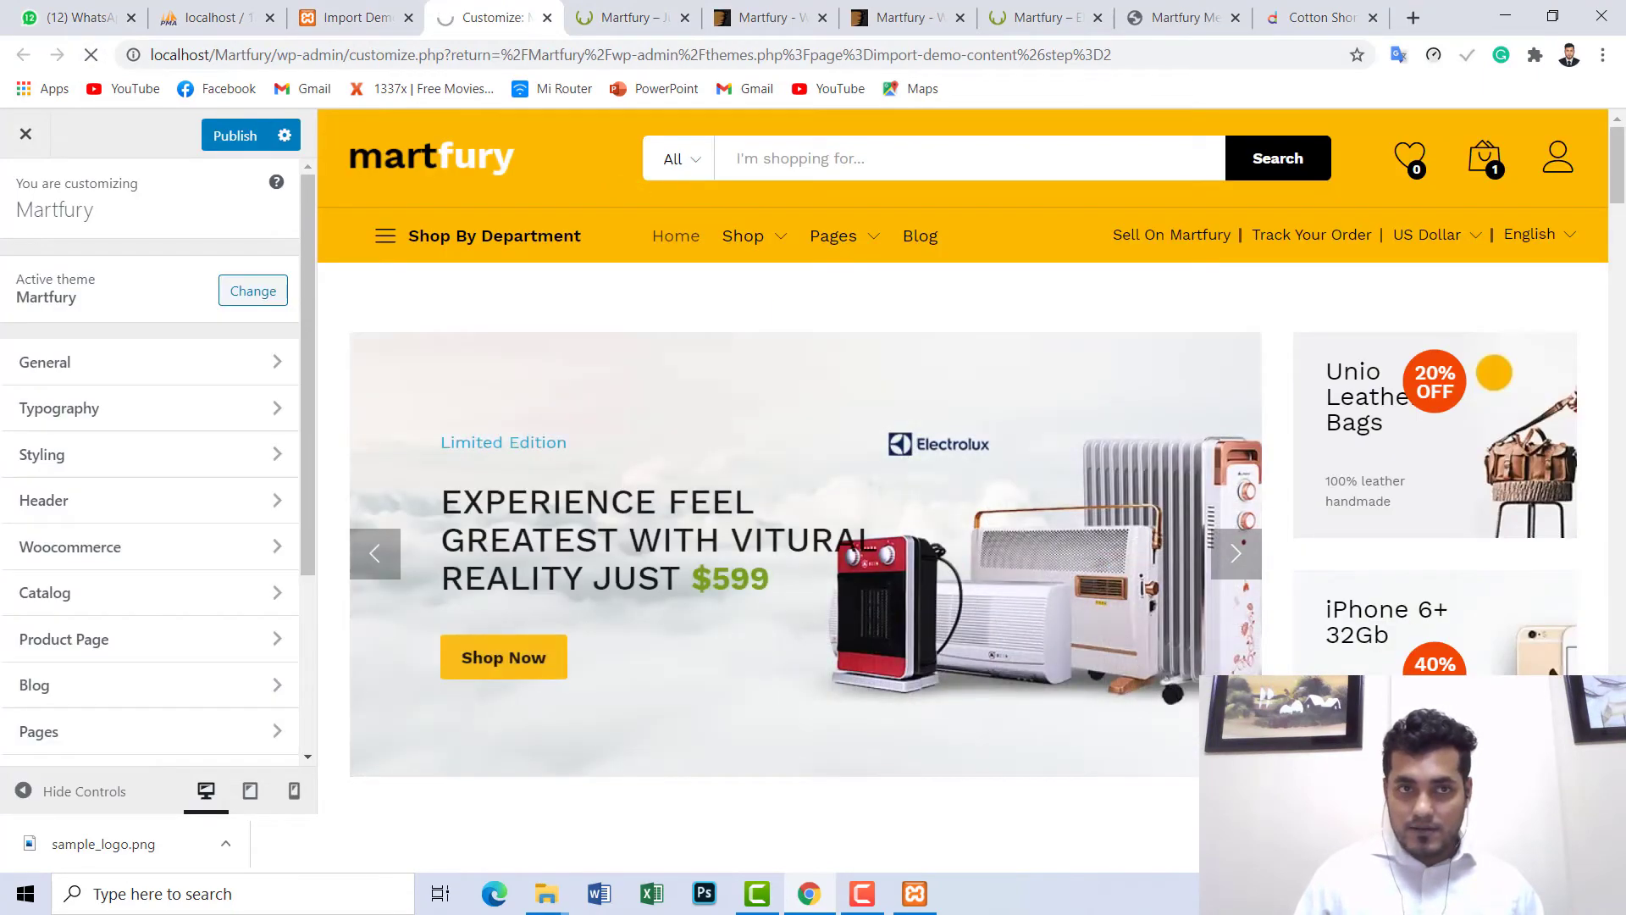
left_click(368, 18)
scroll(240, 316, "up", 4)
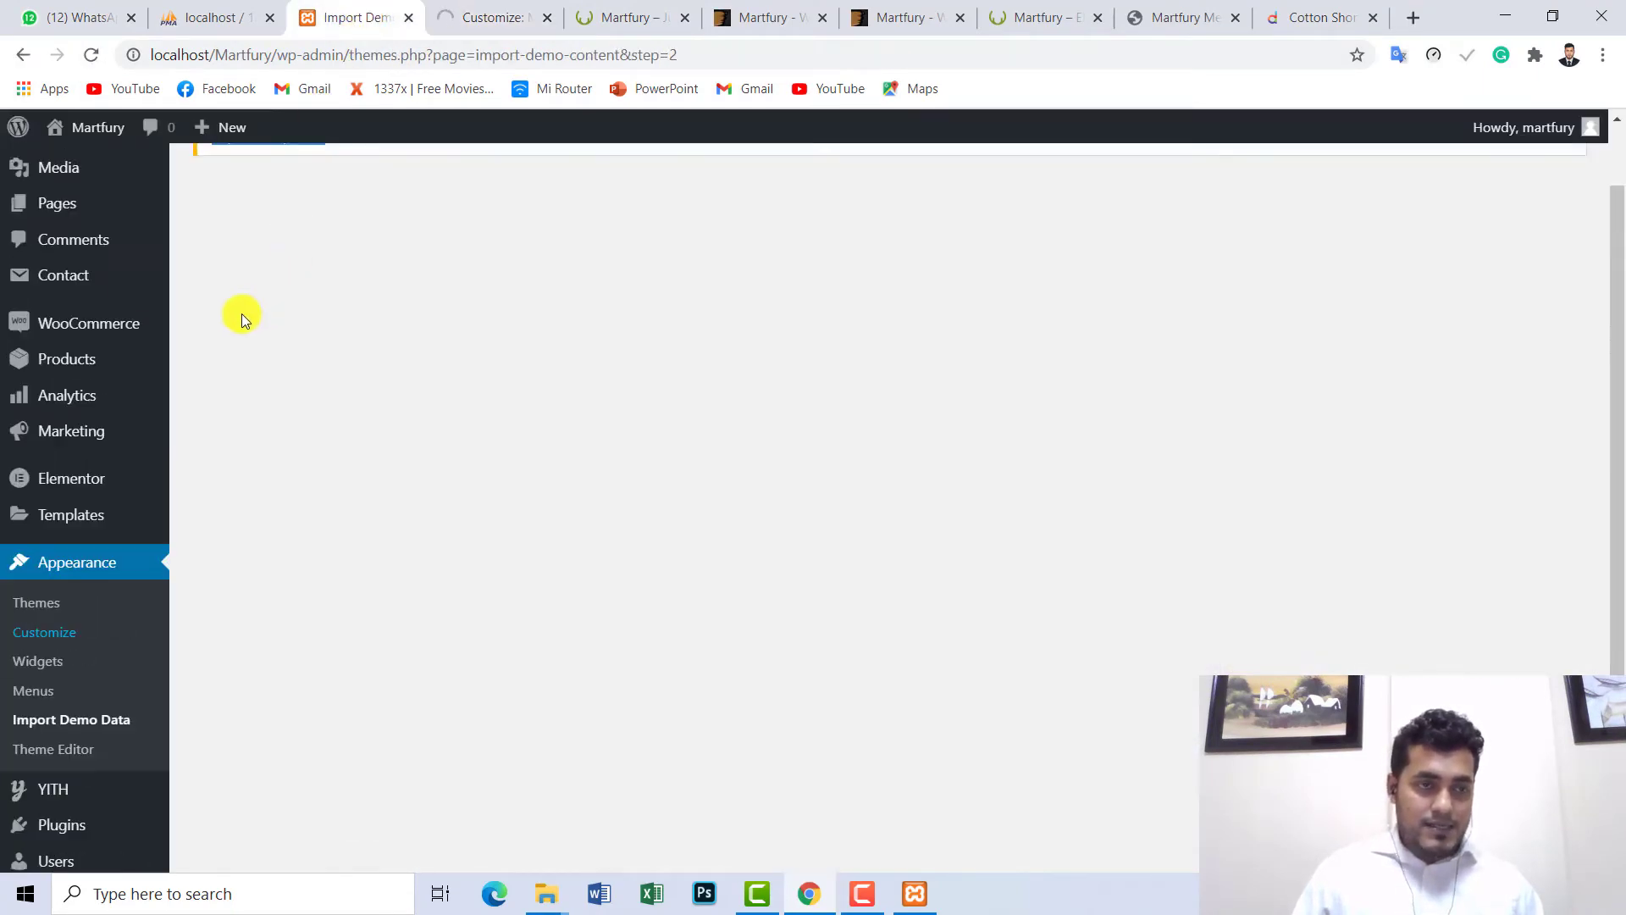
scroll(85, 312, "down", 1)
scroll(85, 312, "down", 3)
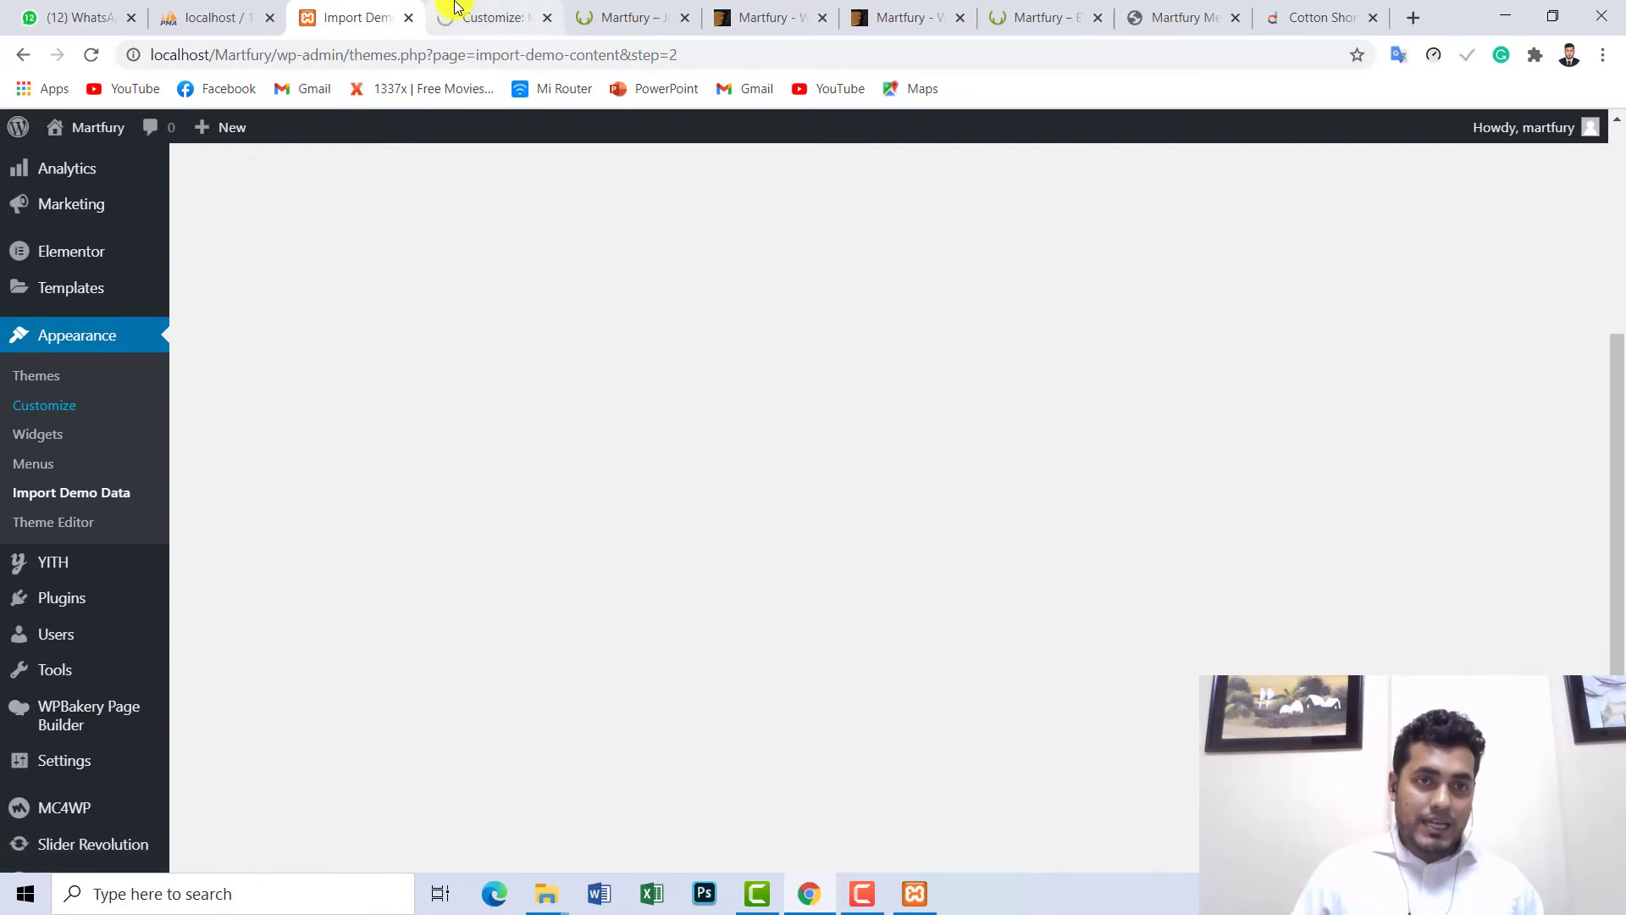
left_click(491, 17)
left_click(622, 15)
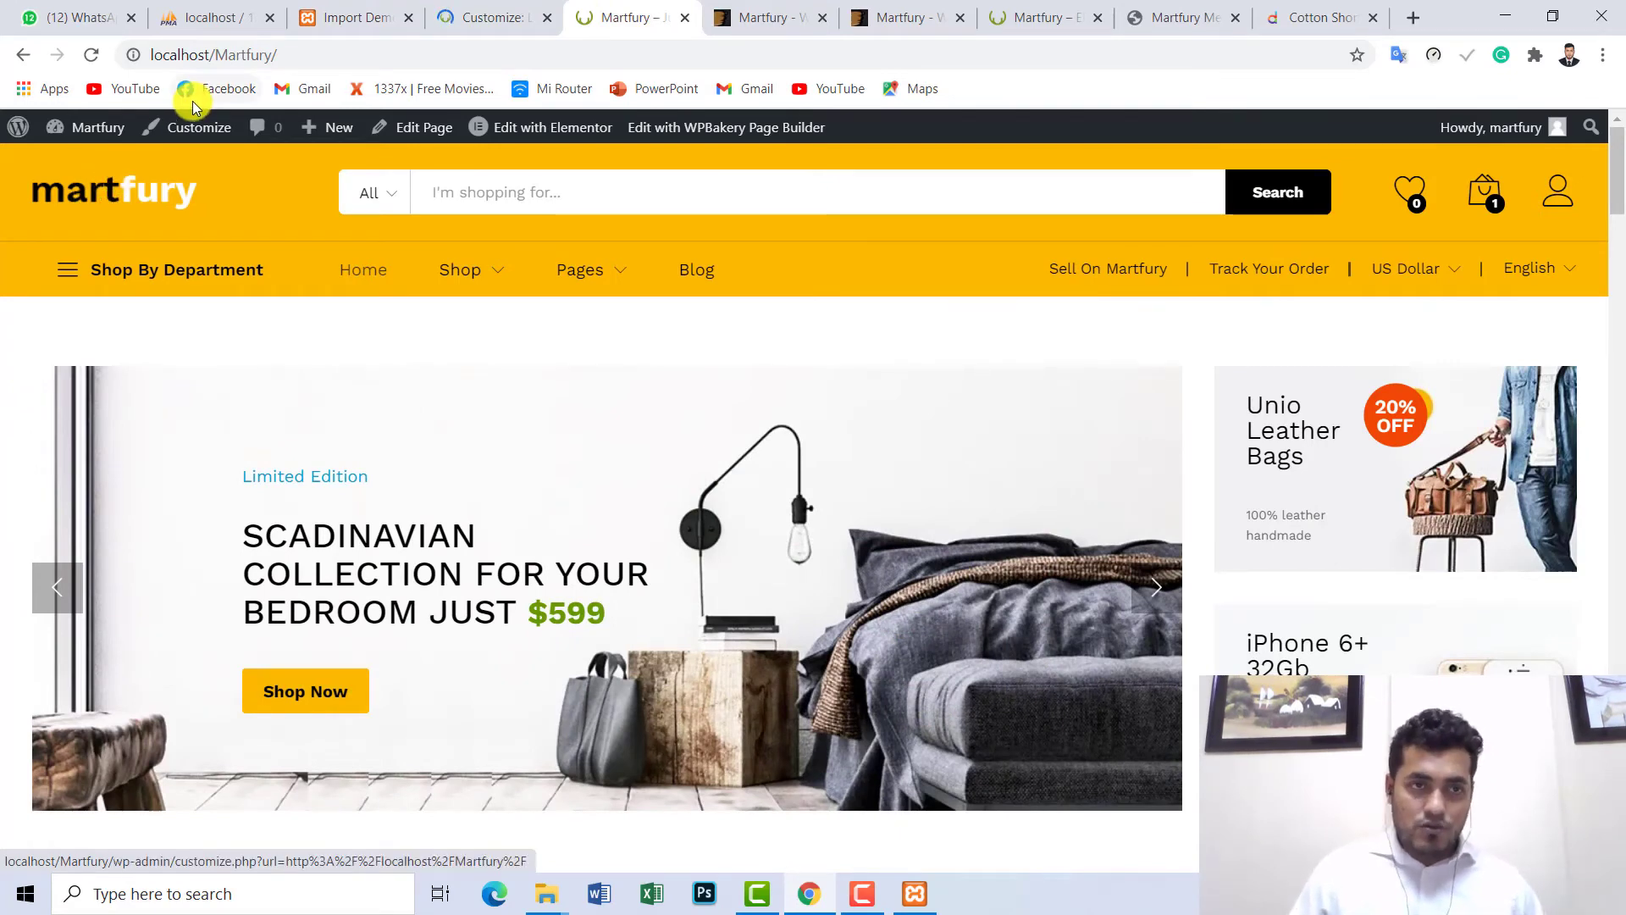
- Confirm the demo page shows 'Import completed!' and return to the fully rendered Martfury Customizer
left_click(345, 10)
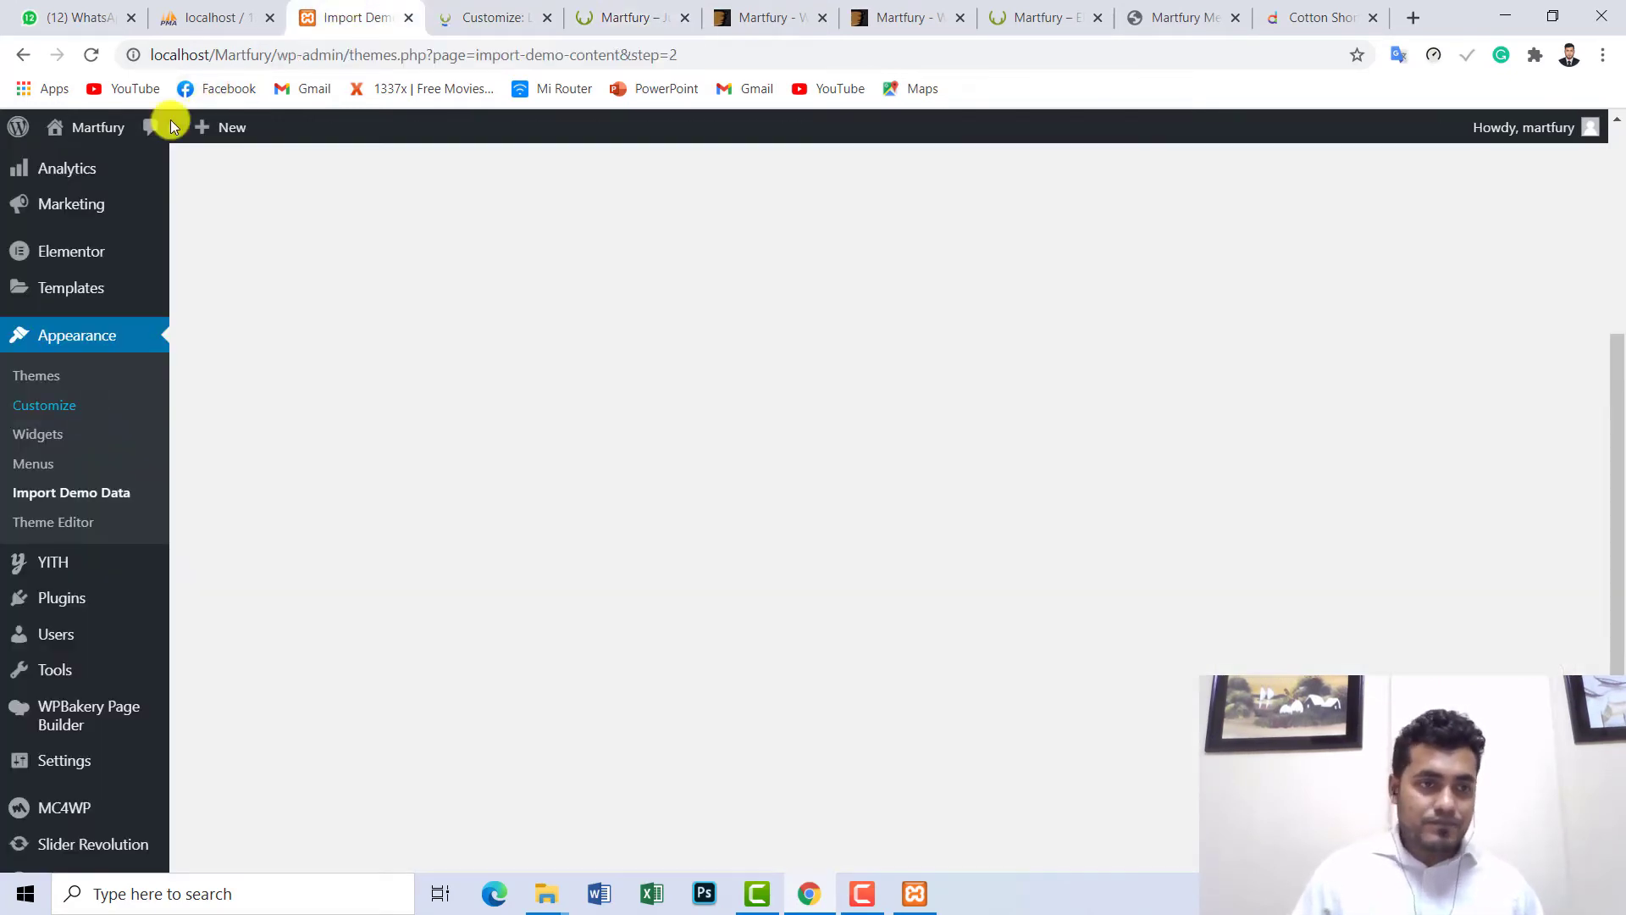
scroll(81, 449, "up", 4)
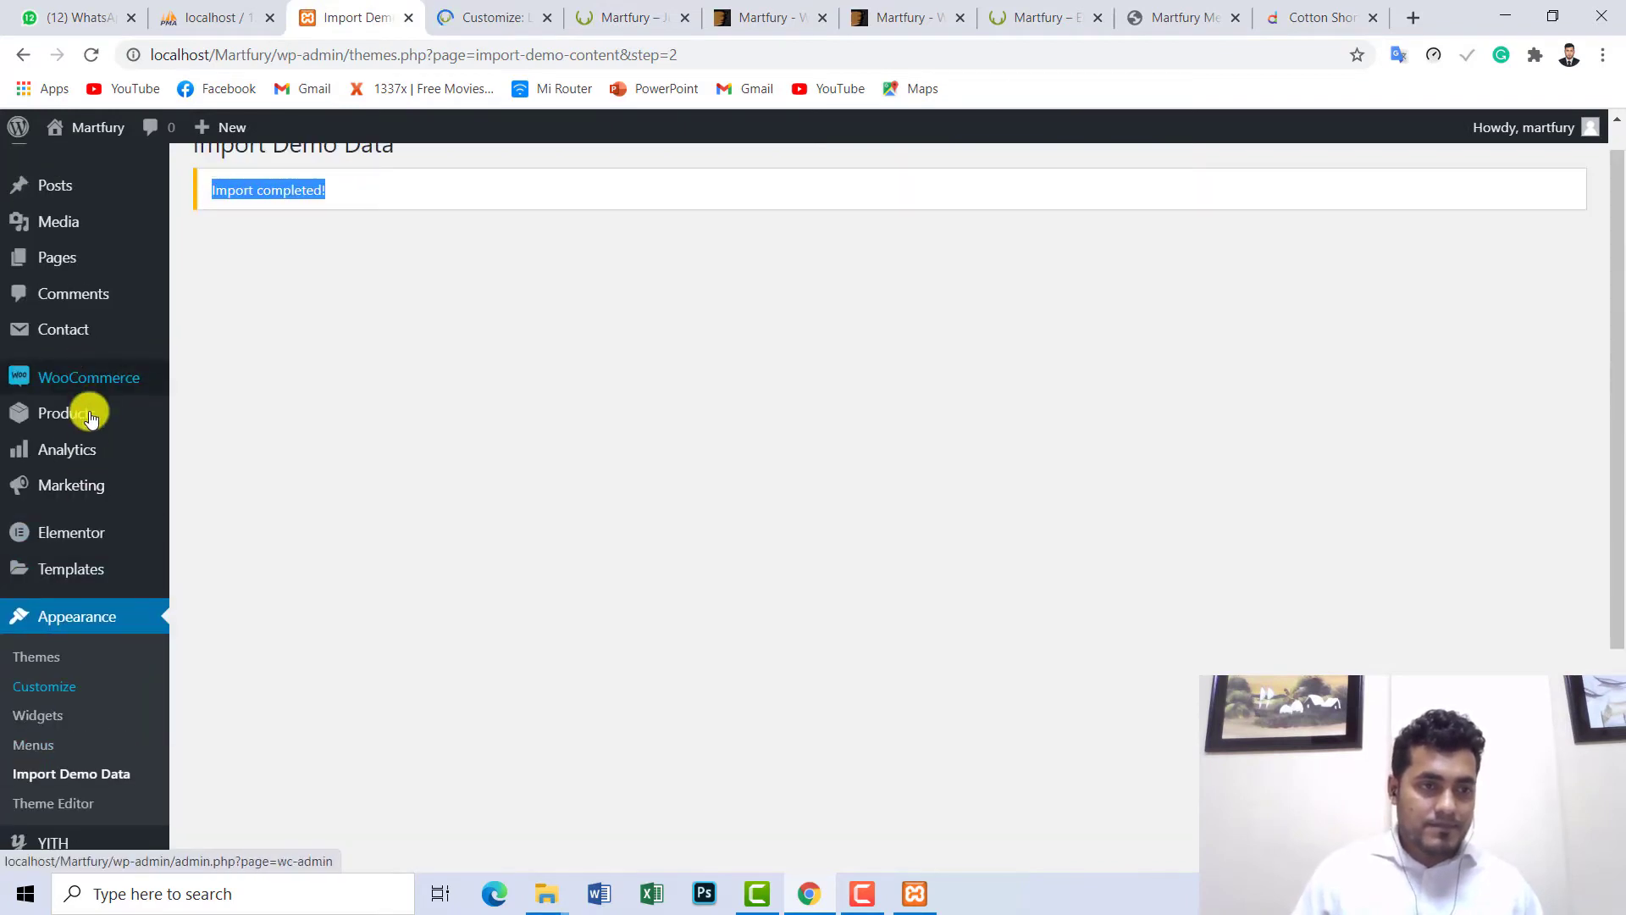
scroll(93, 475, "up", 1)
scroll(98, 542, "down", 3)
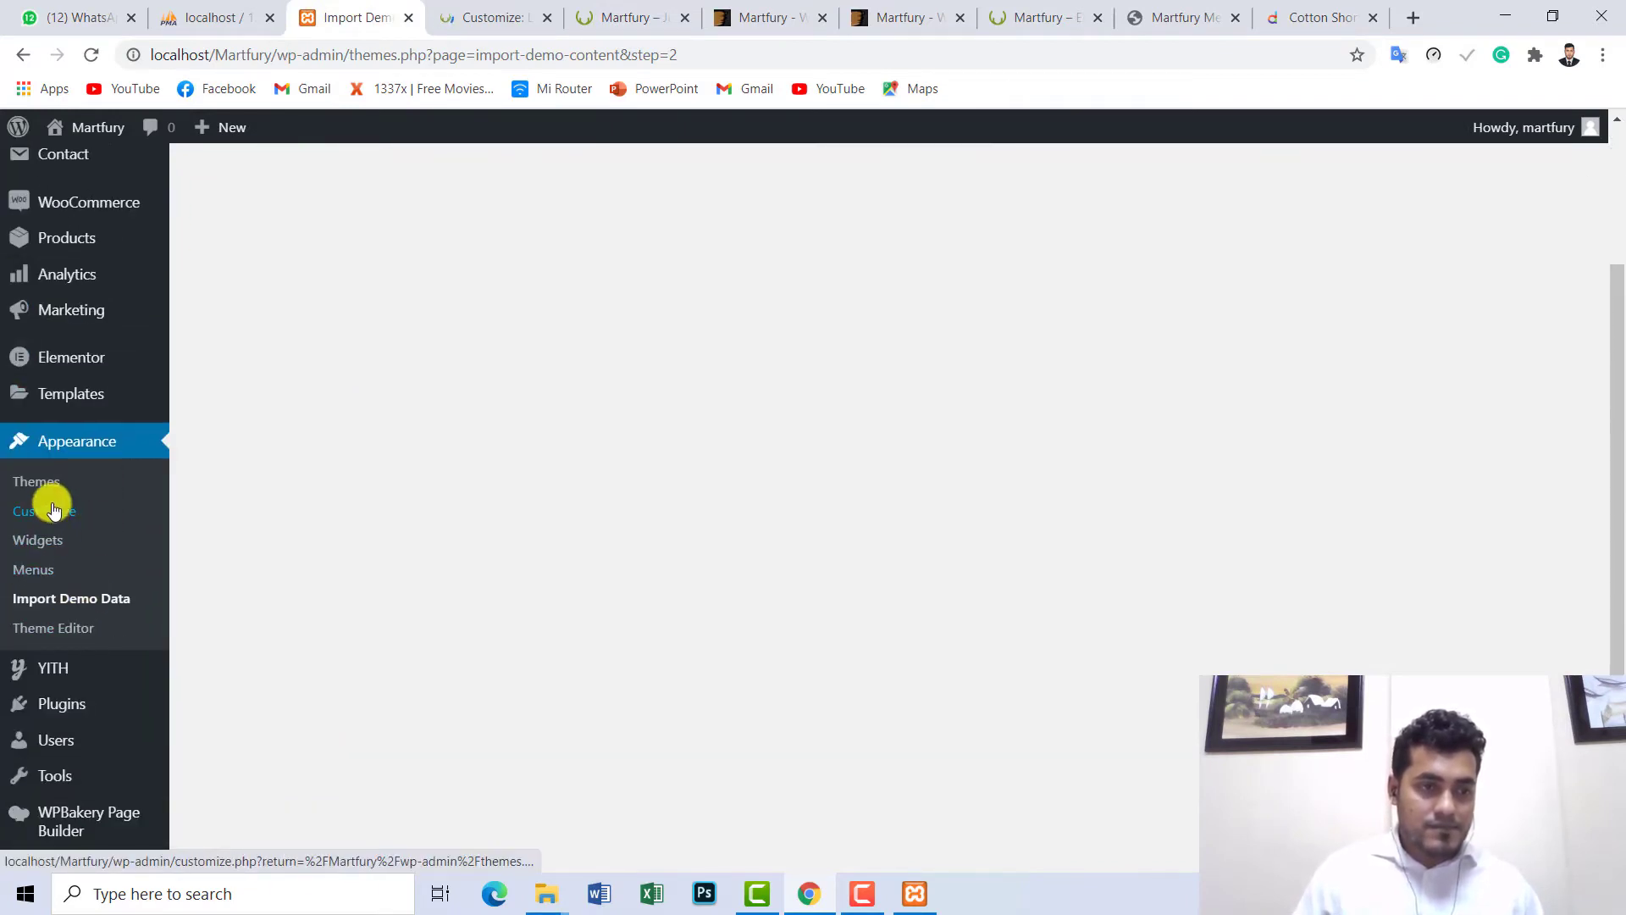
scroll(38, 584, "down", 1)
scroll(41, 597, "down", 2)
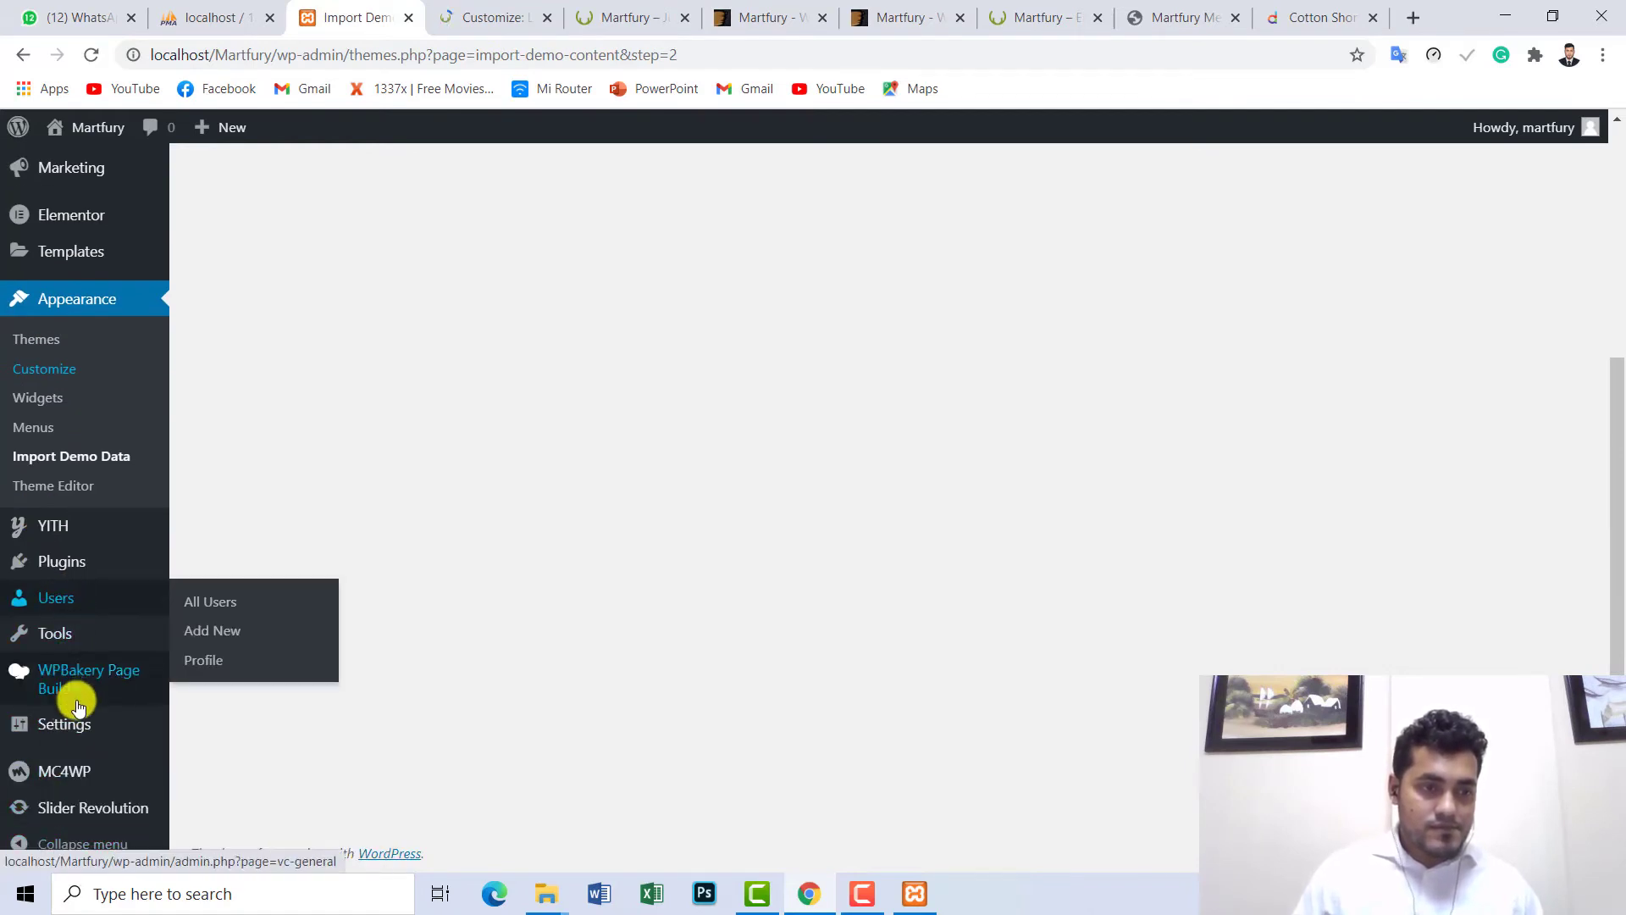
mouse_move(94, 720)
scroll(129, 322, "up", 4)
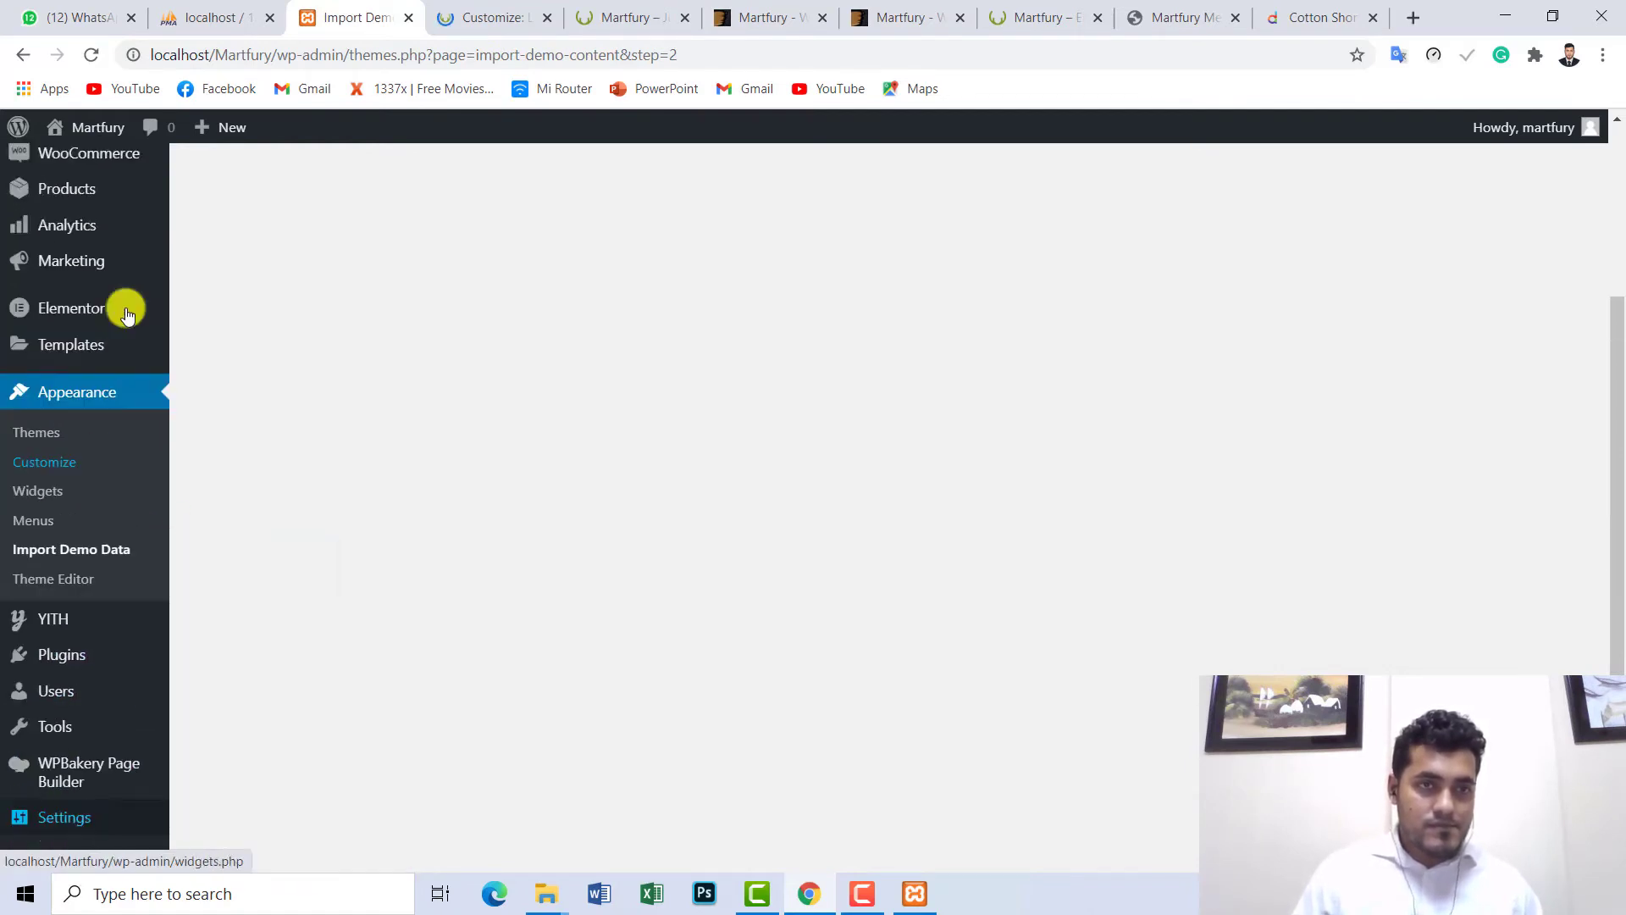
left_click(472, 11)
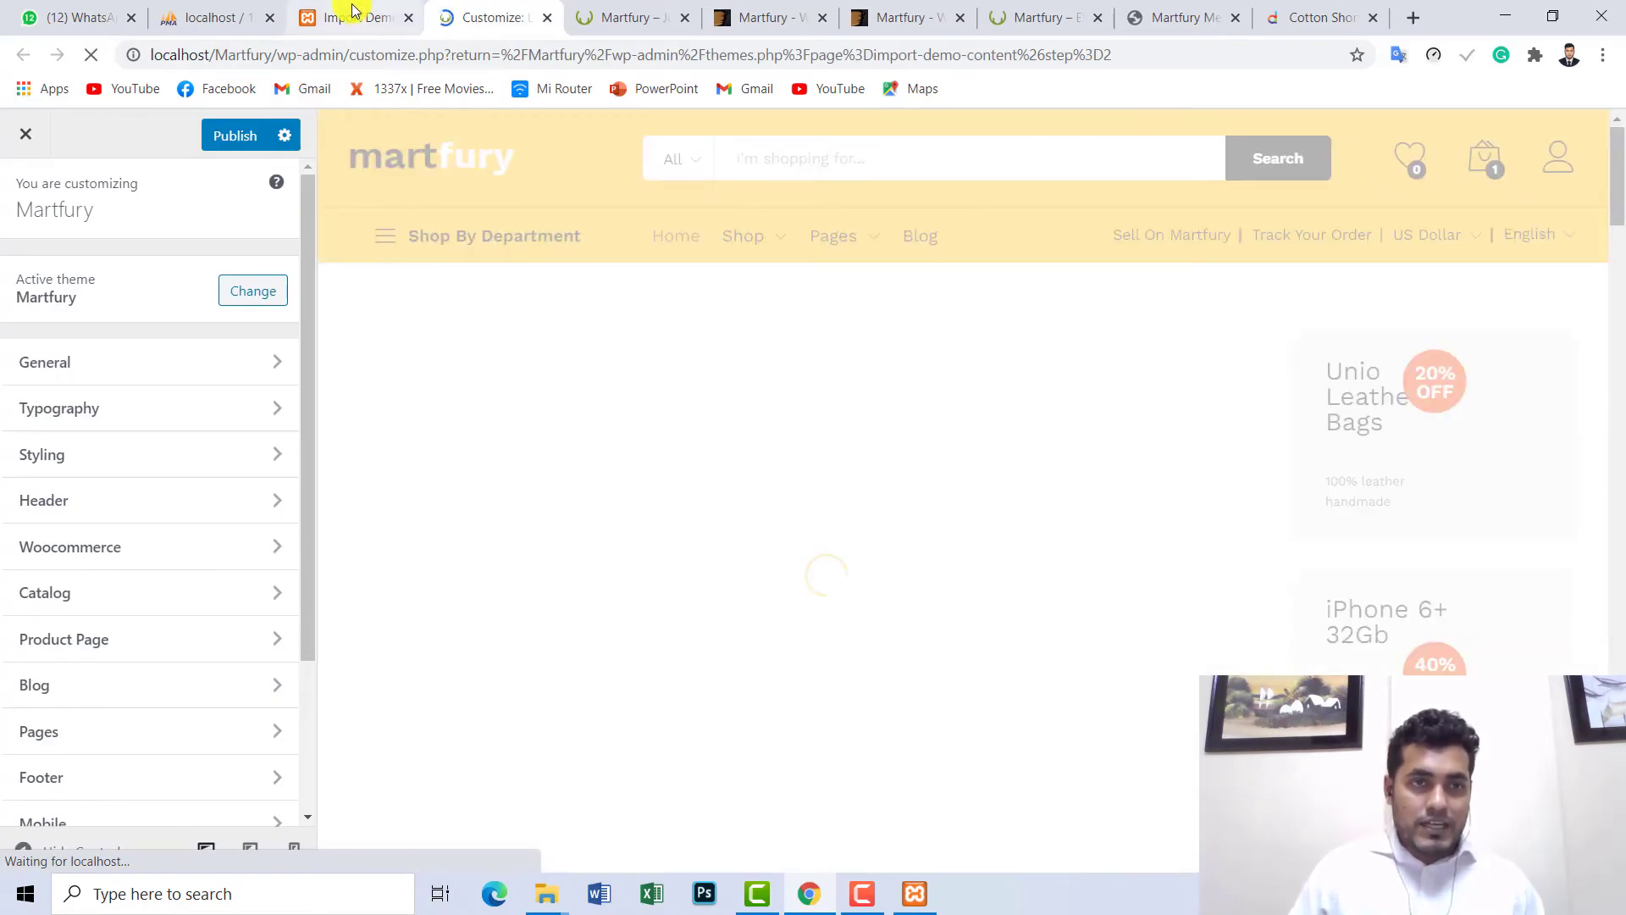
left_click(320, 12)
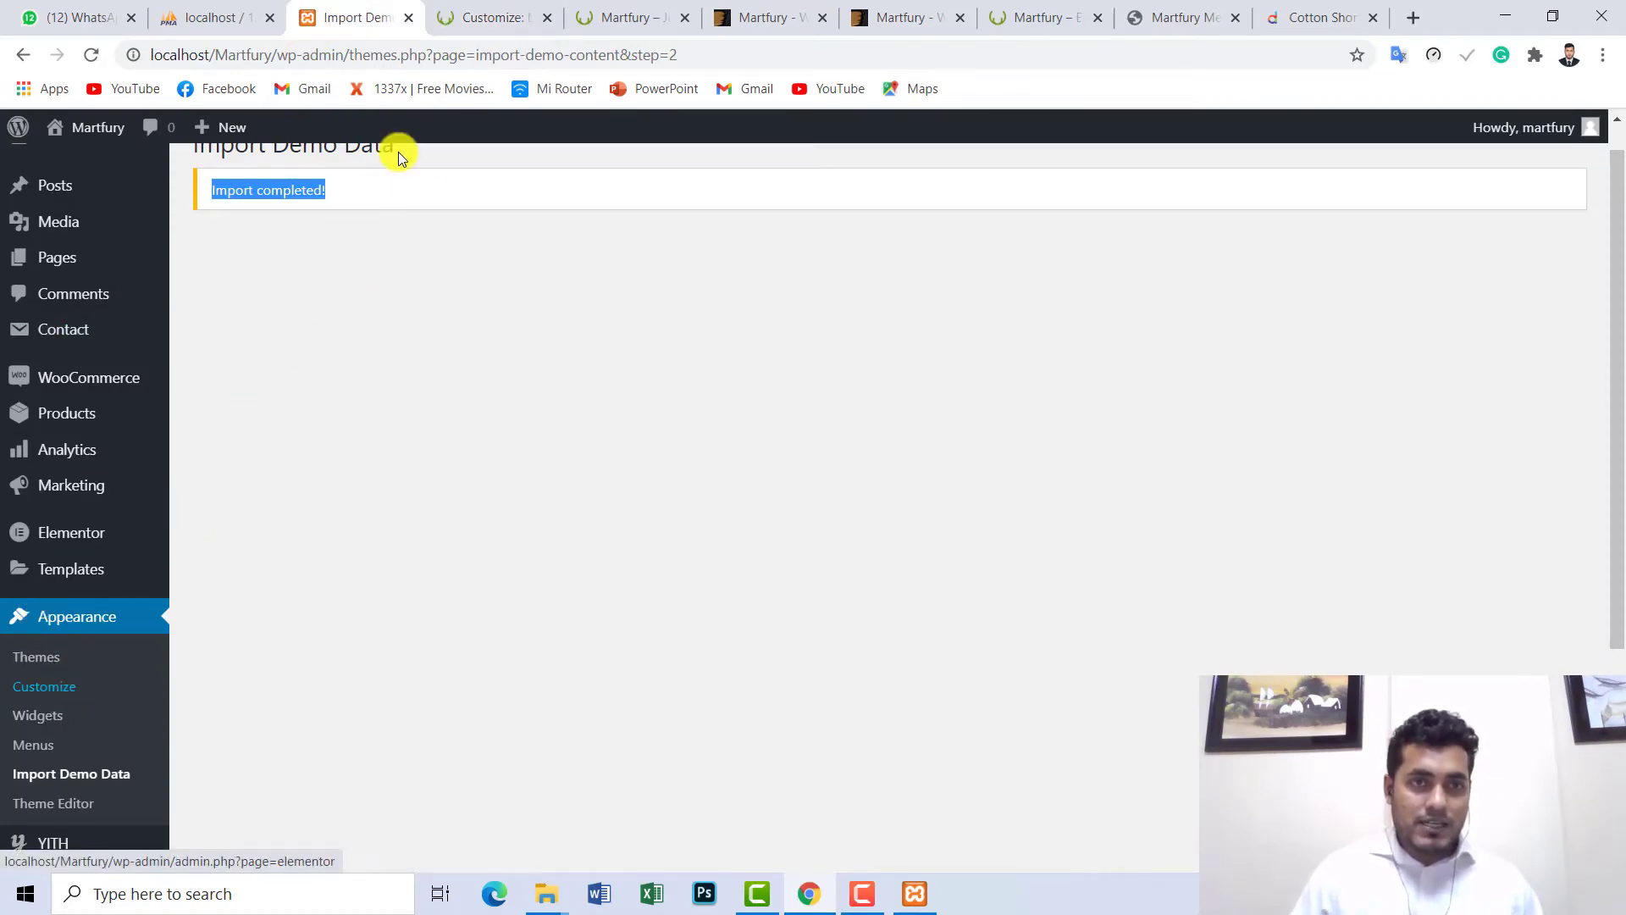
left_click(446, 19)
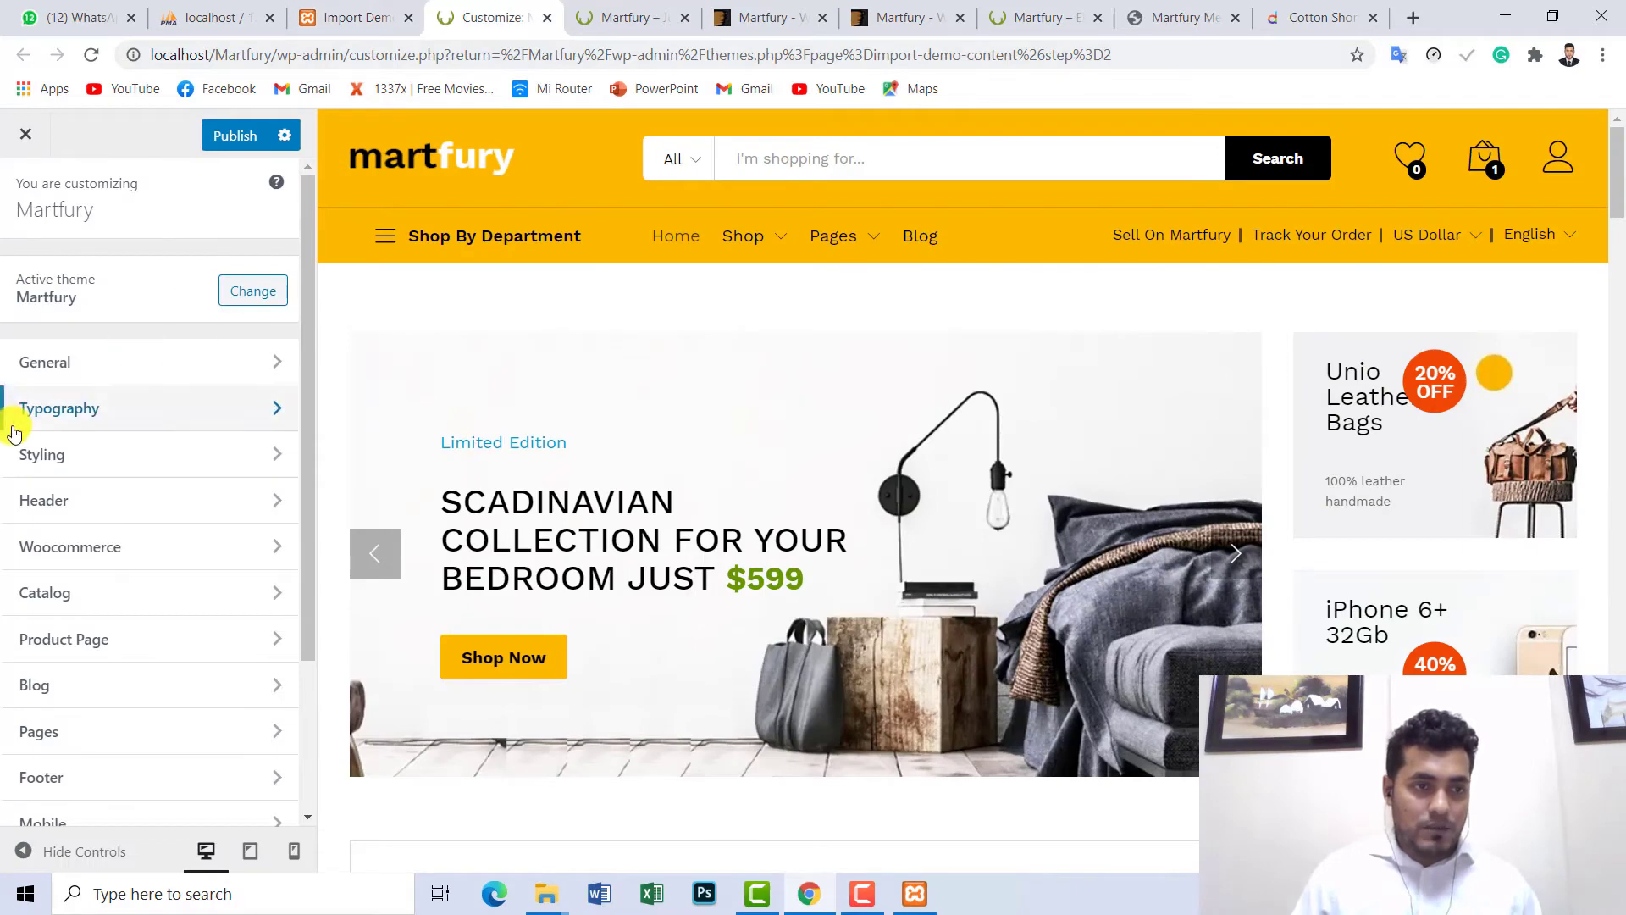
- Remove the current Martfury logo under the Customizer's Header > Logo setting
scroll(127, 599, "down", 3)
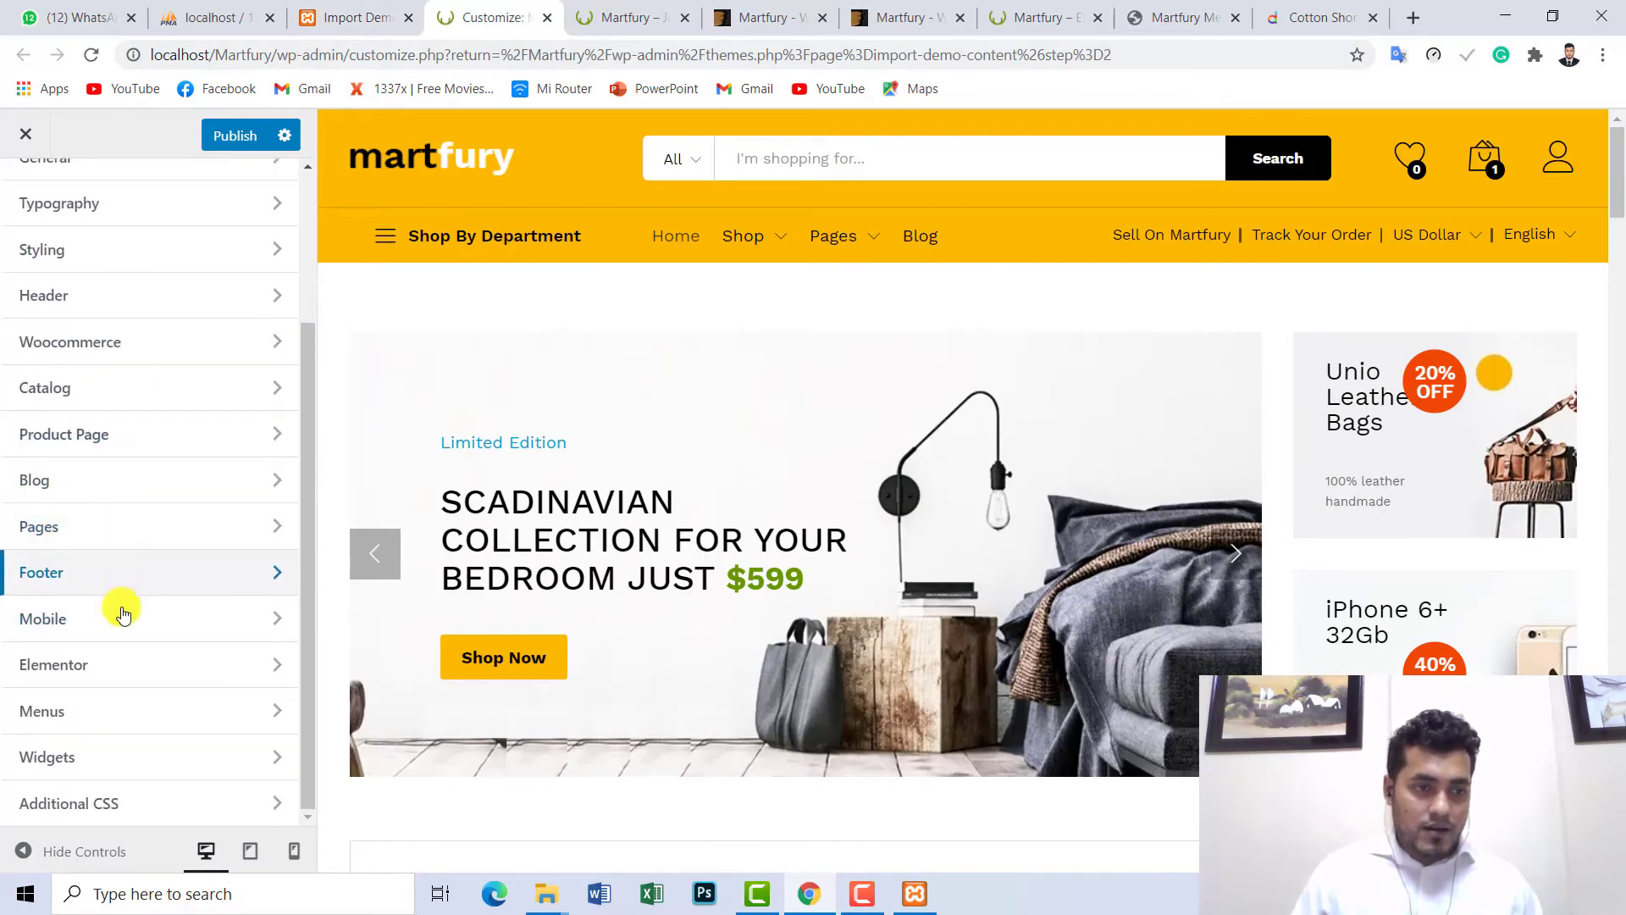
scroll(51, 475, "up", 3)
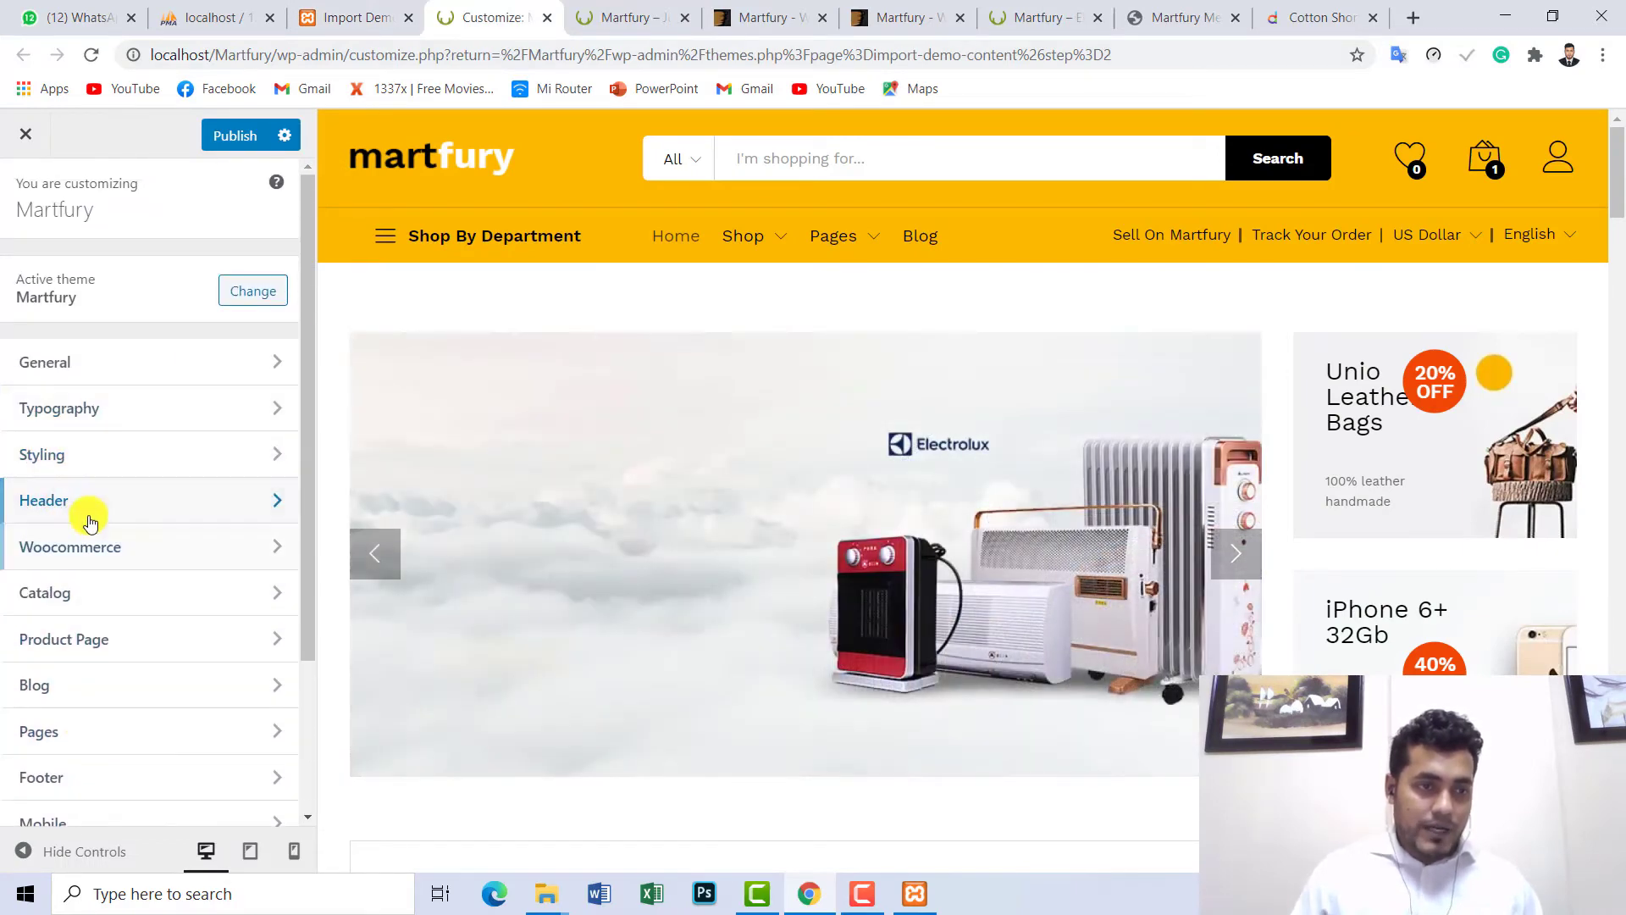
left_click(52, 501)
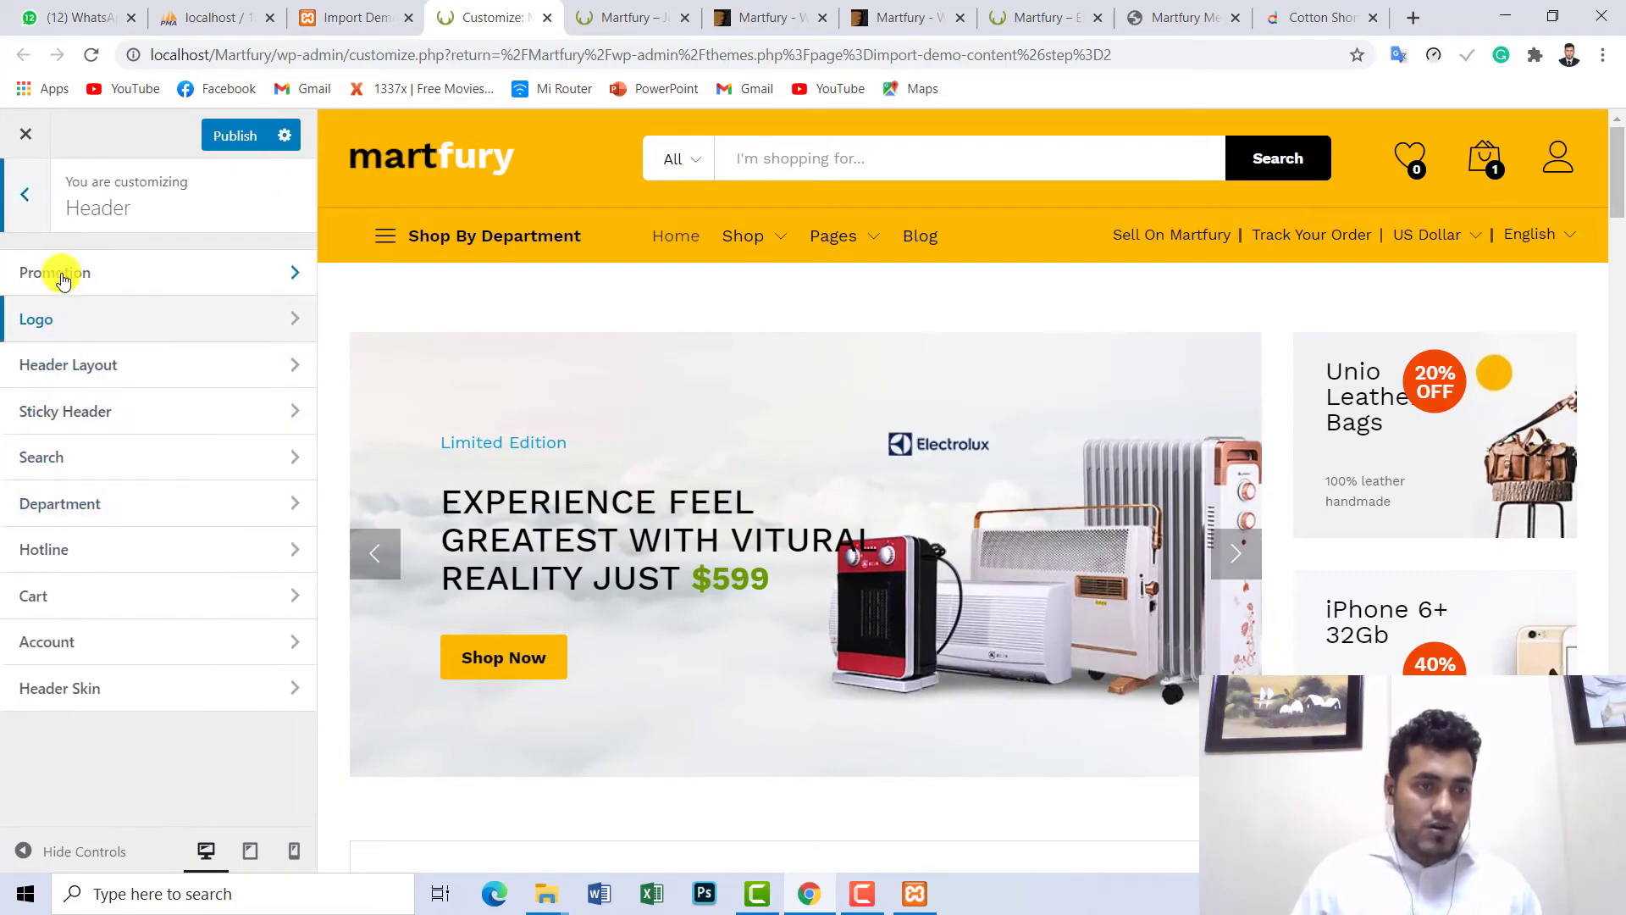
left_click(38, 319)
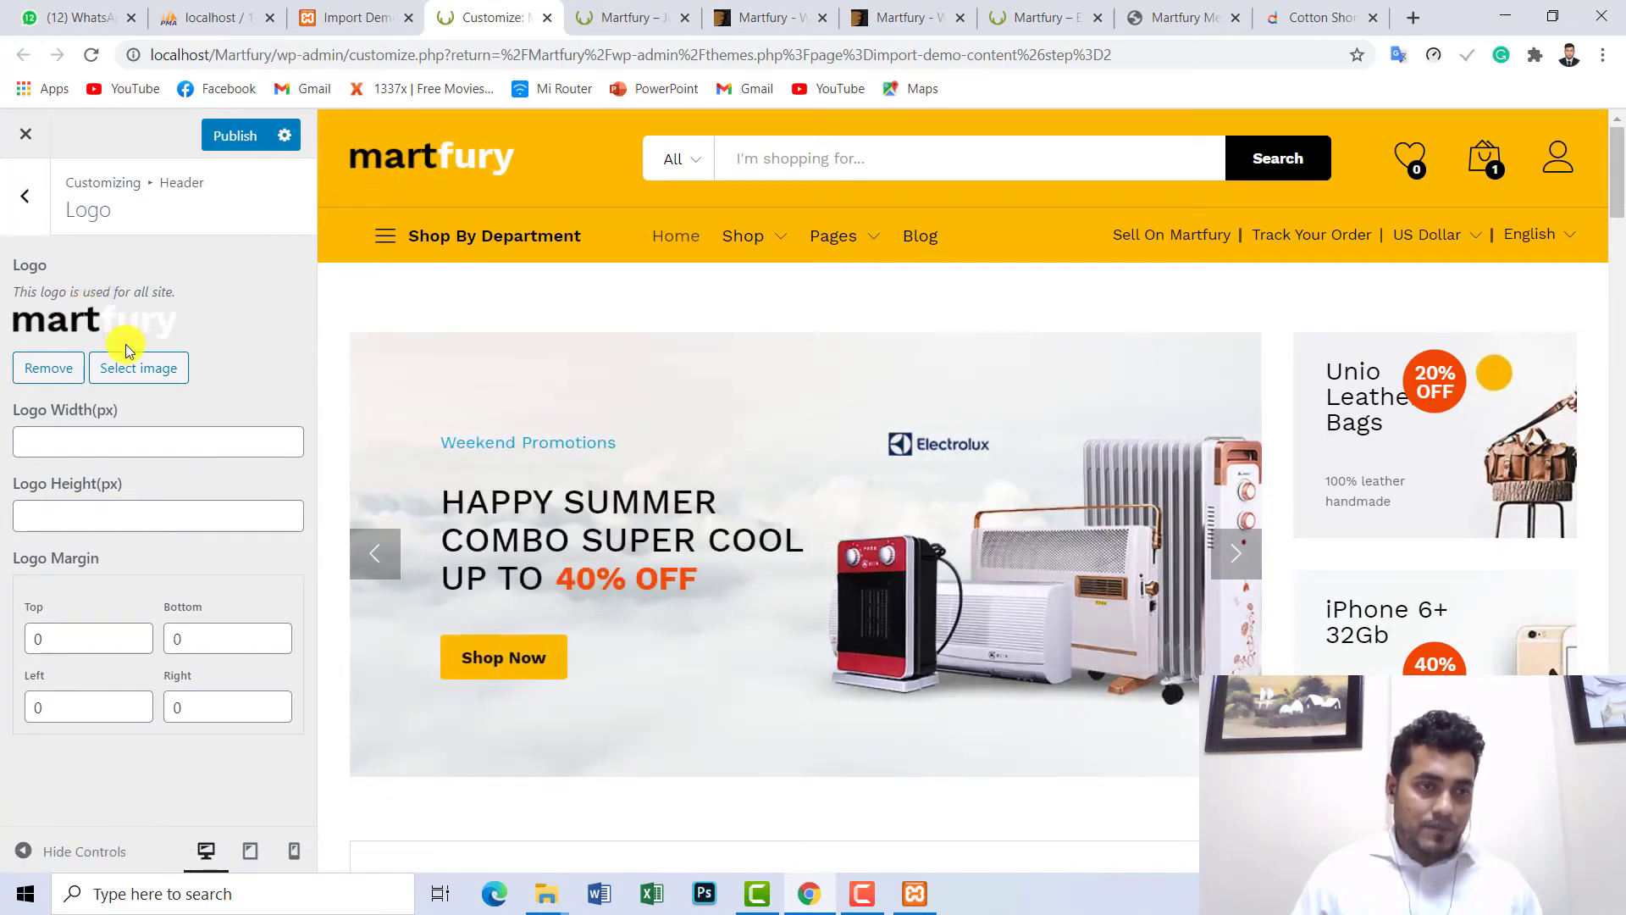
left_click(47, 369)
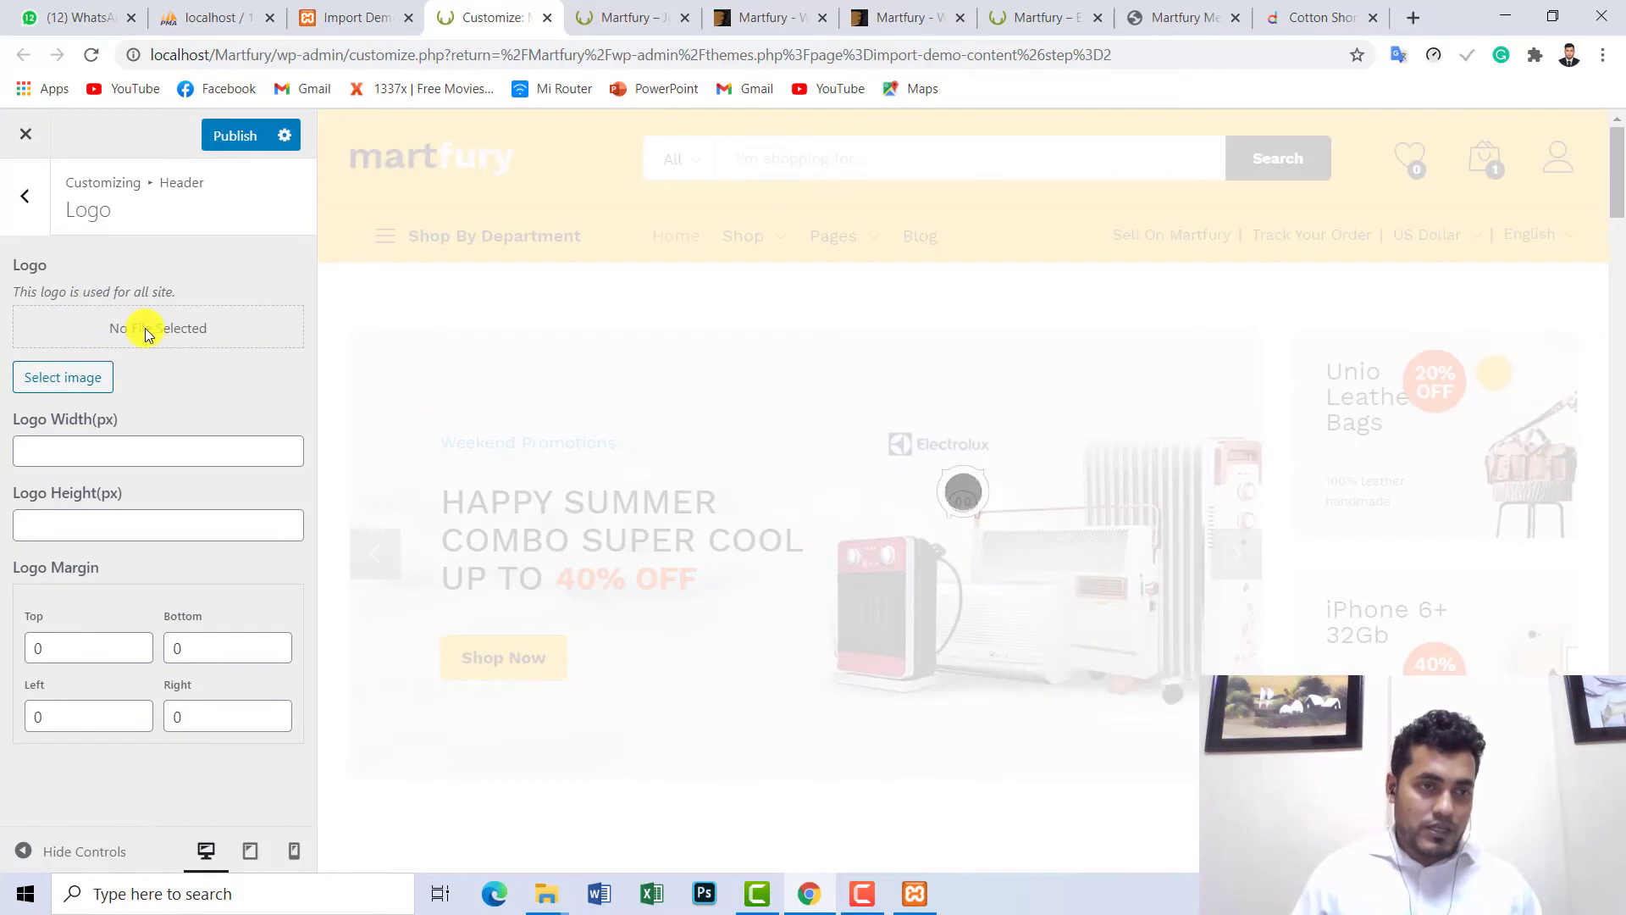
- Upload sample_logo.png from the Desktop, set it as the header logo, and publish
left_click(65, 380)
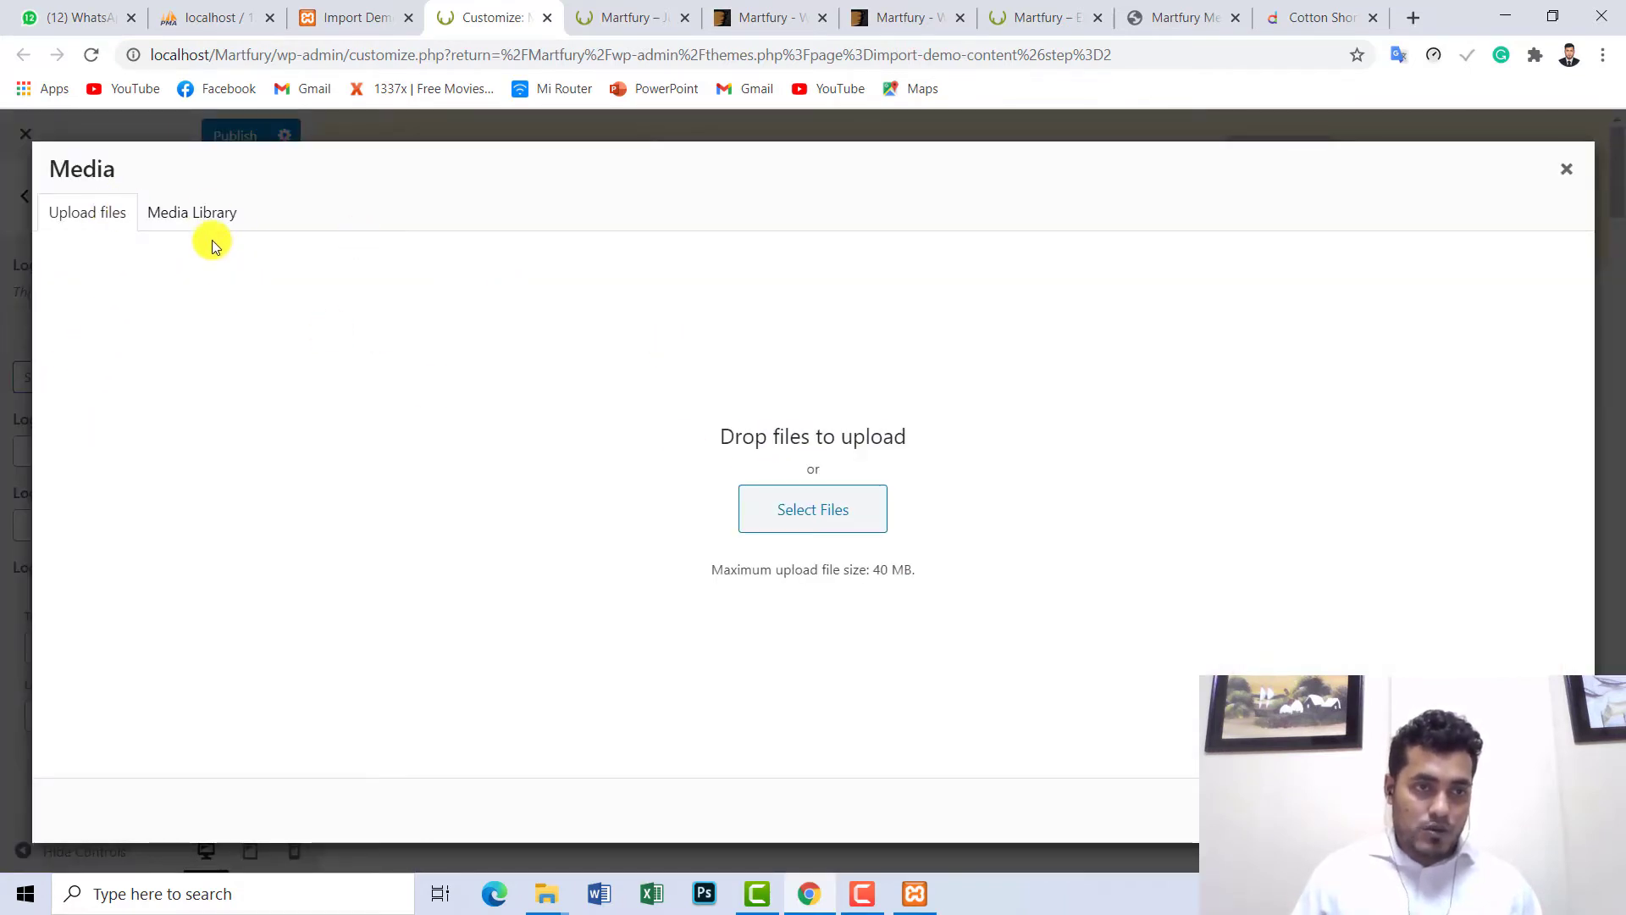
left_click(210, 215)
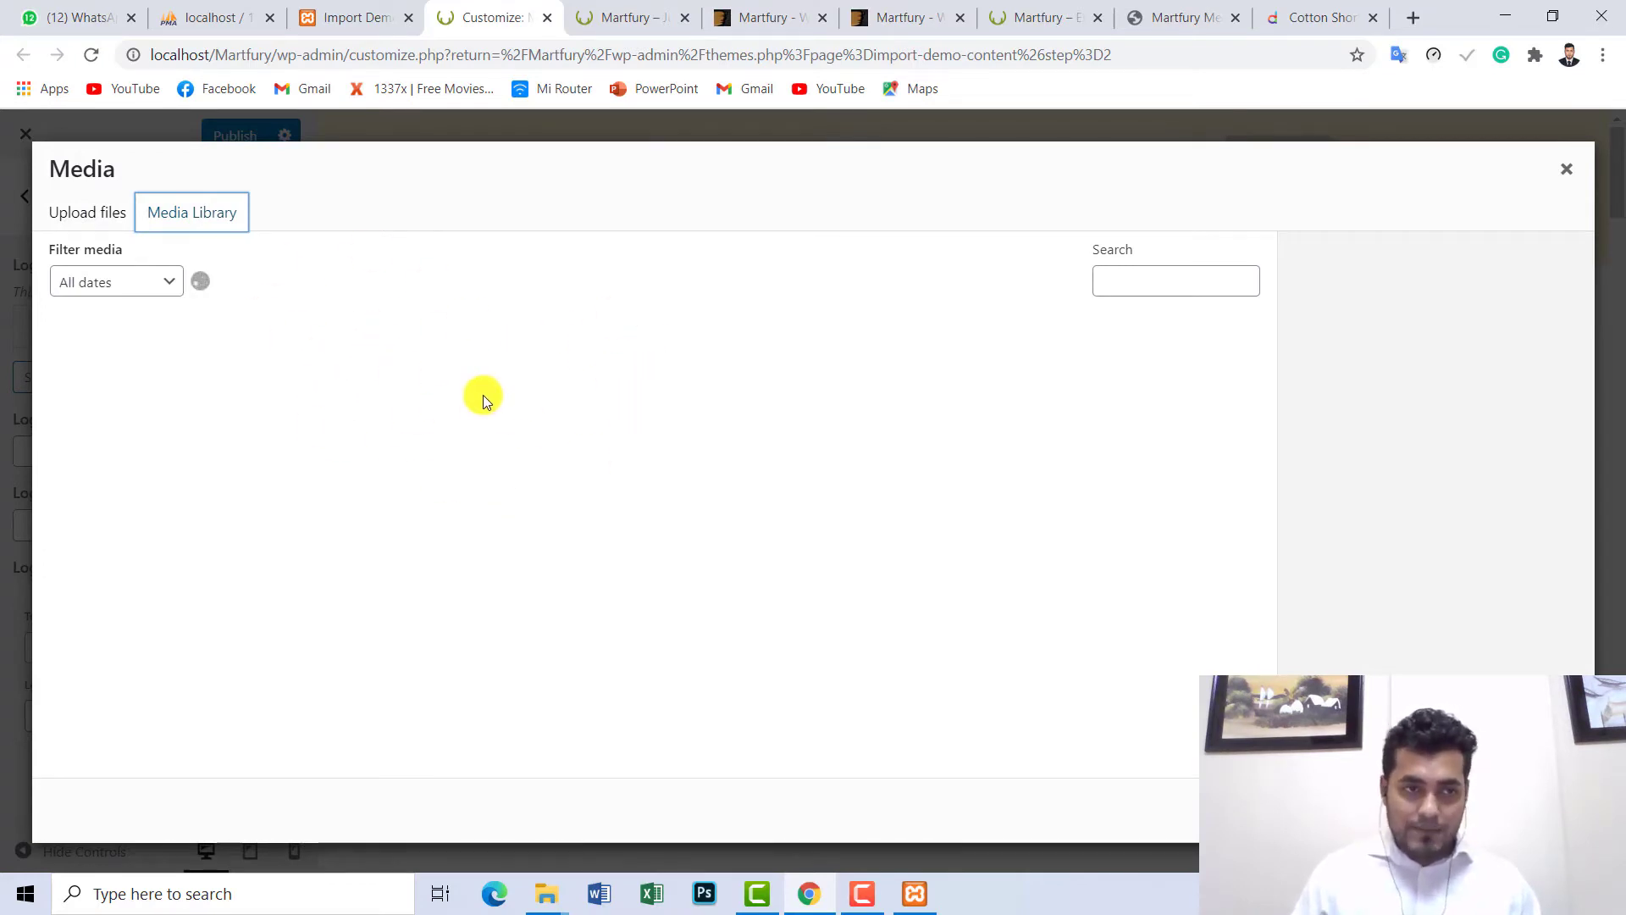
left_click(94, 214)
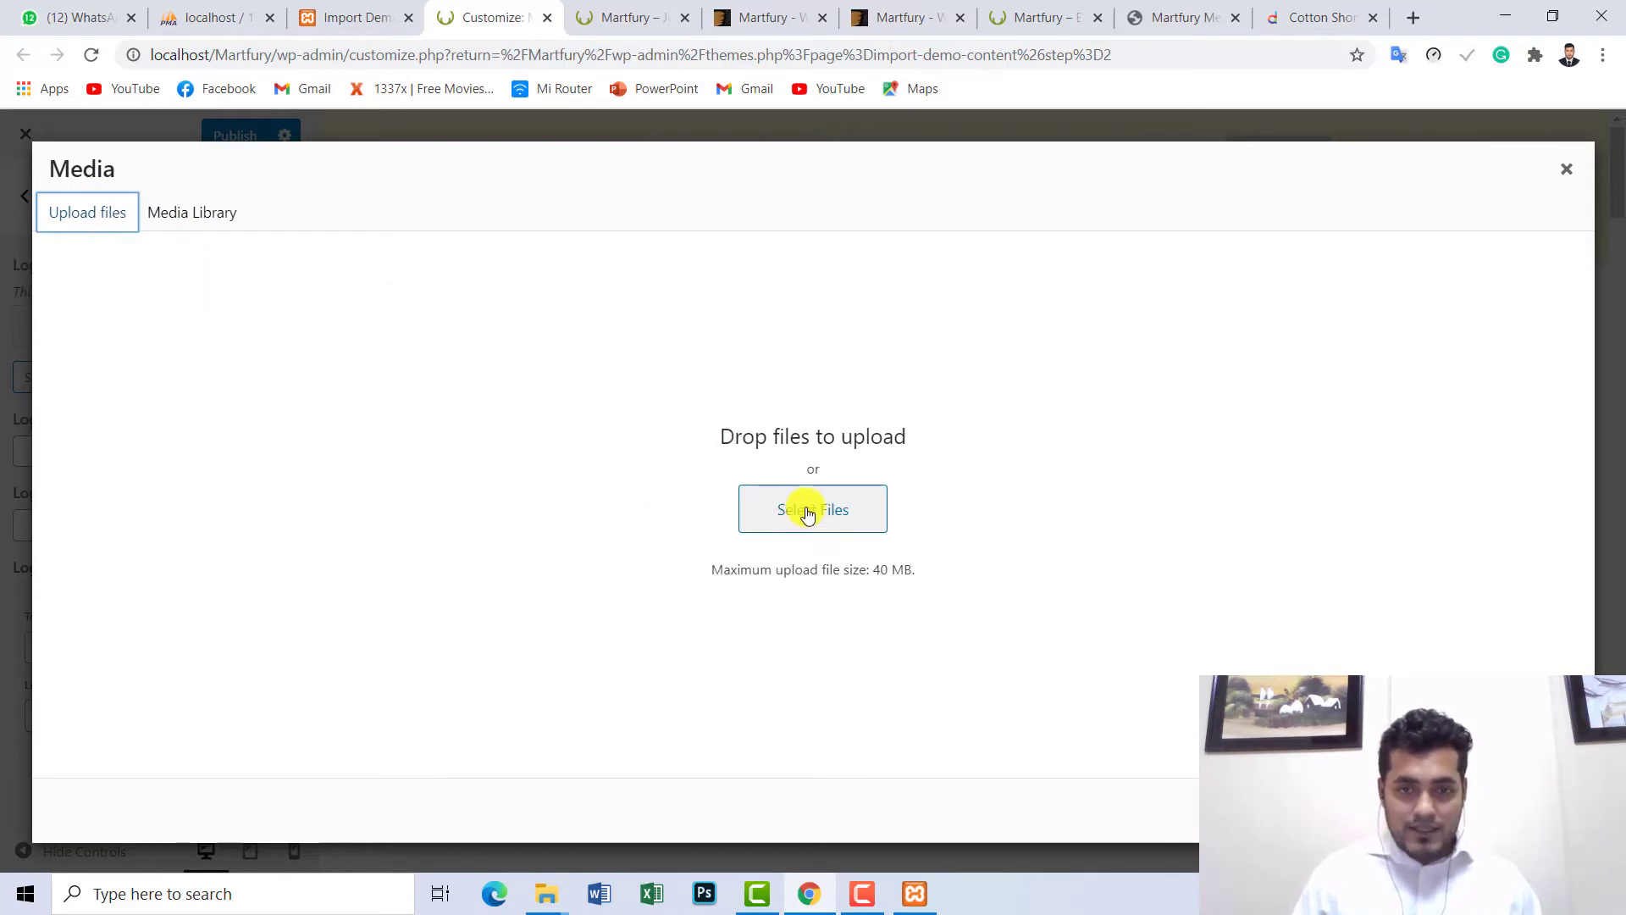
left_click(807, 514)
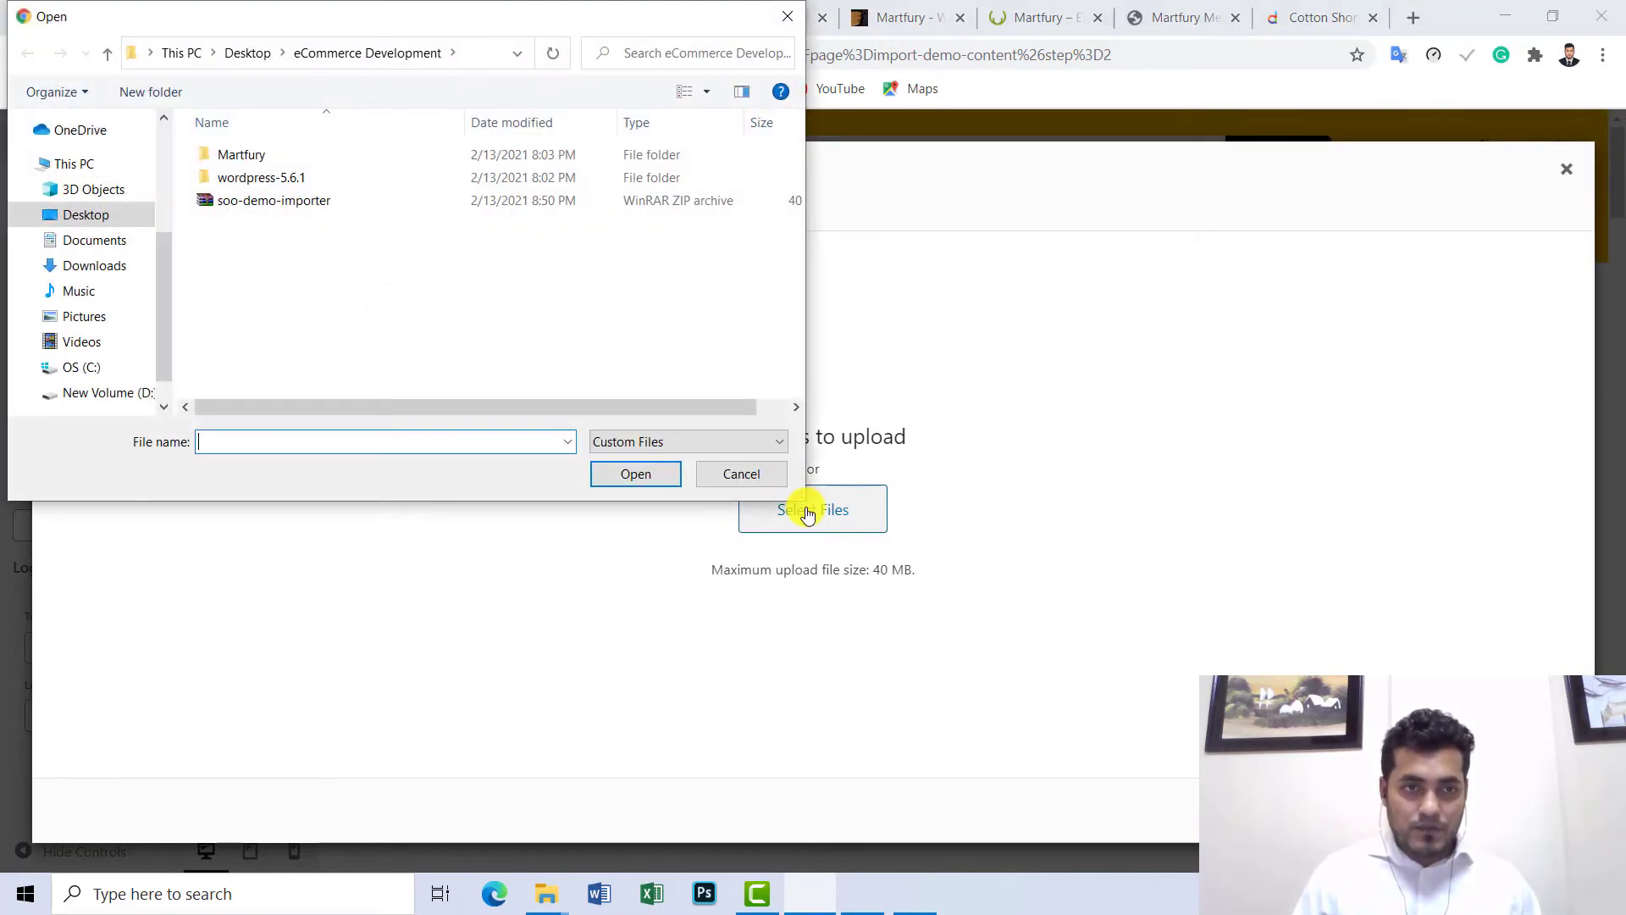
left_click(105, 224)
left_click(262, 203)
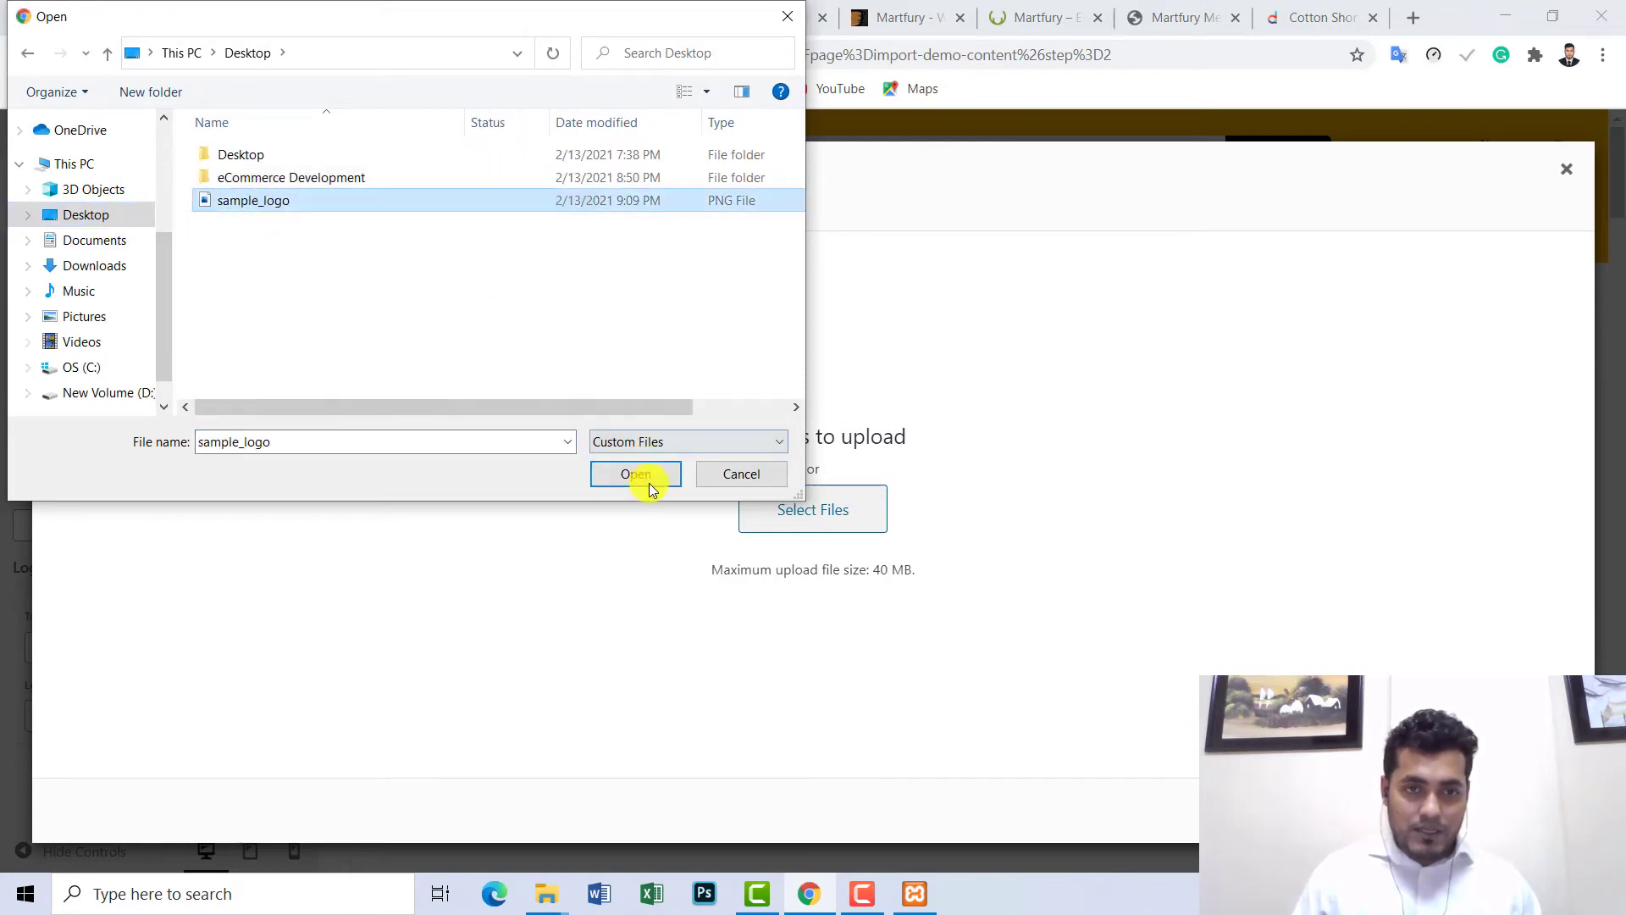
left_click(649, 483)
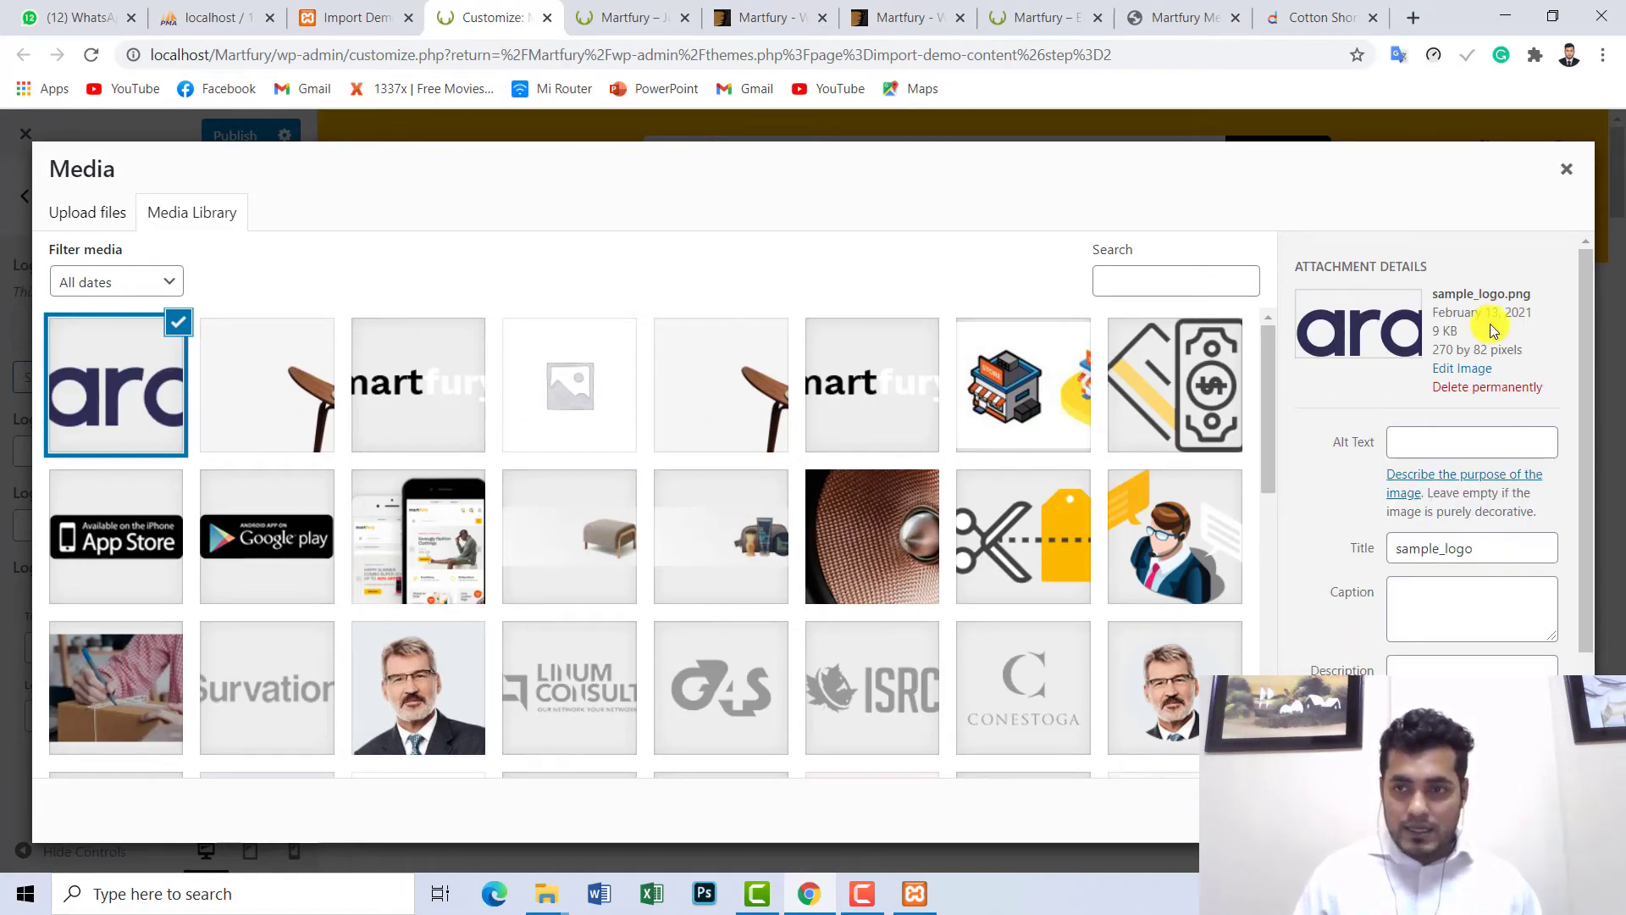
left_click(1538, 809)
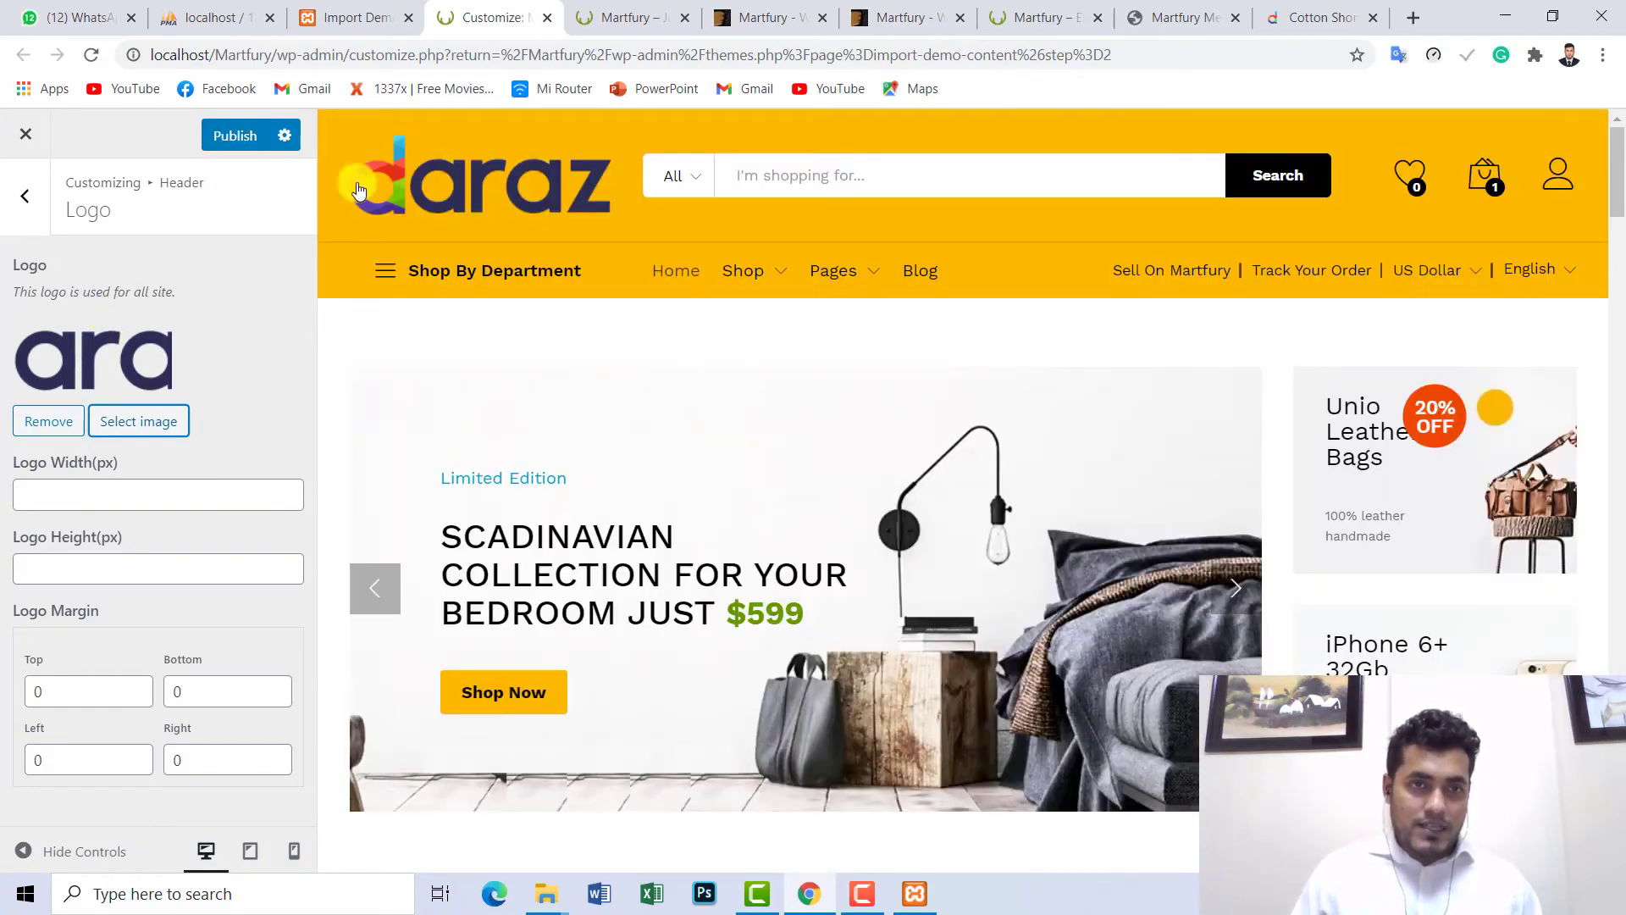
left_click(235, 138)
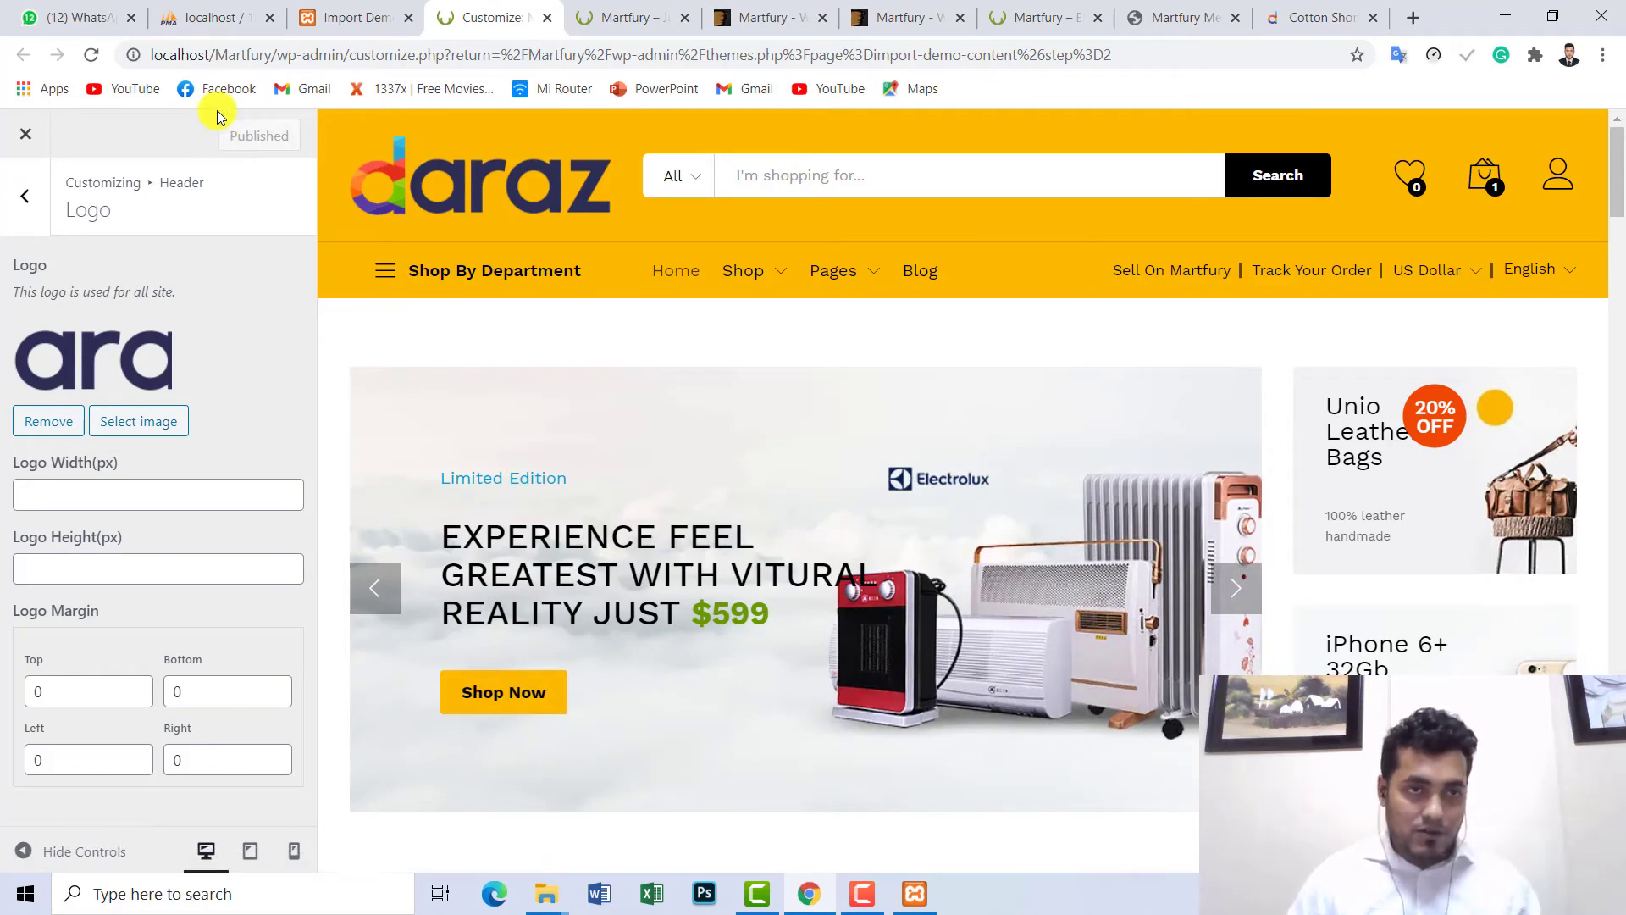
- Reload the live storefront showing the daraz logo, close three extra Martfury tabs, and review the page
left_click(593, 15)
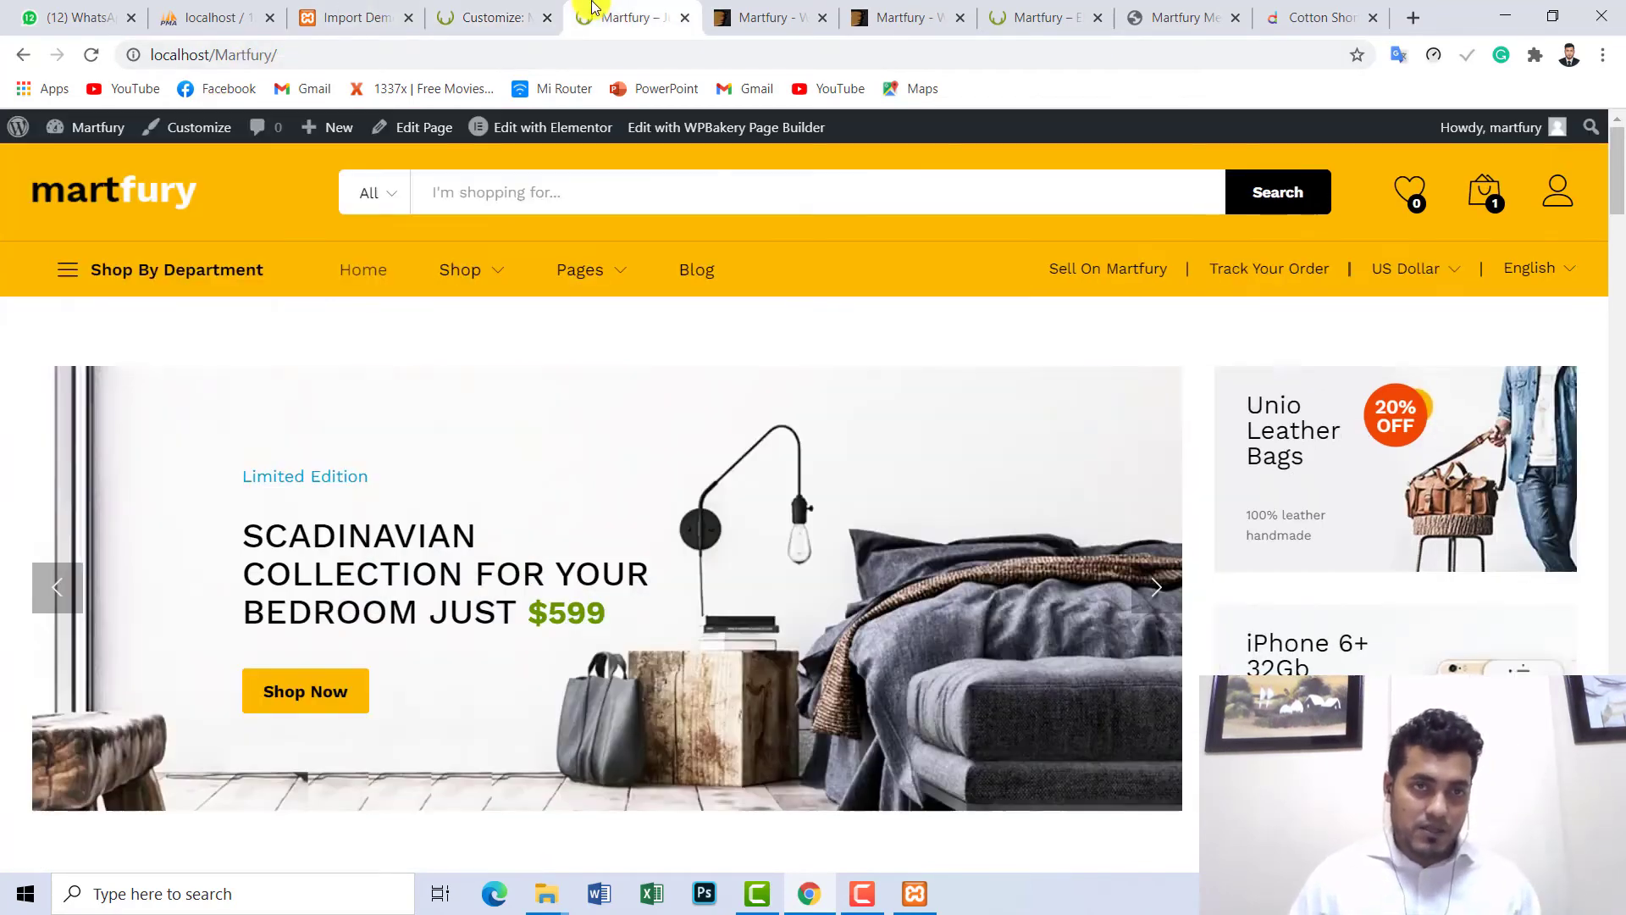
left_click(88, 56)
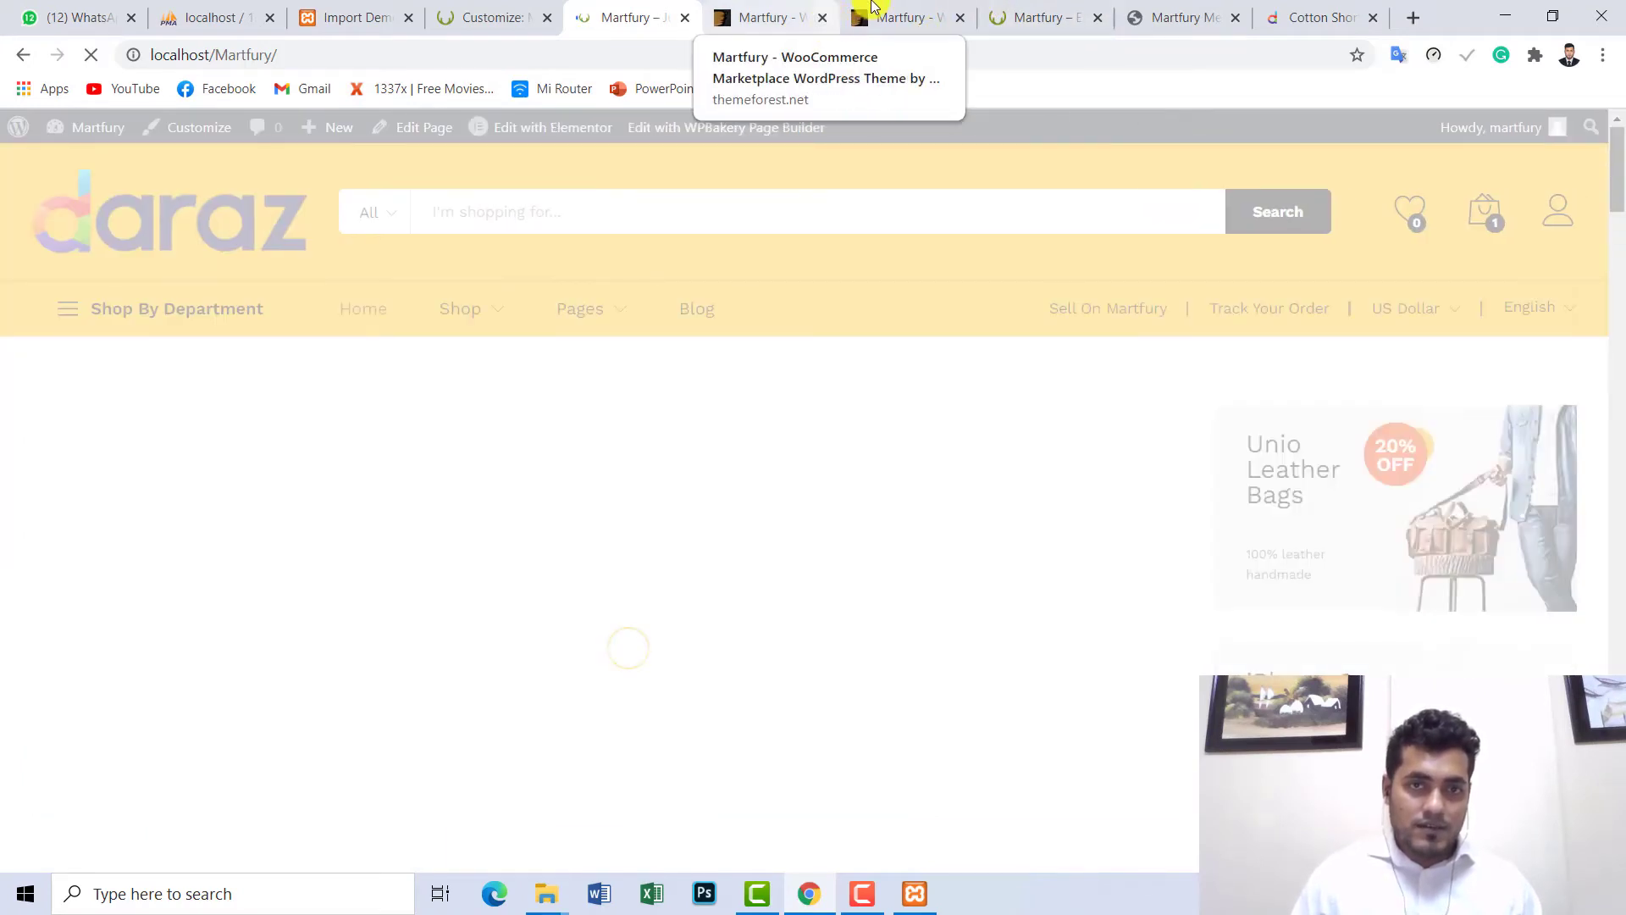
left_click(824, 19)
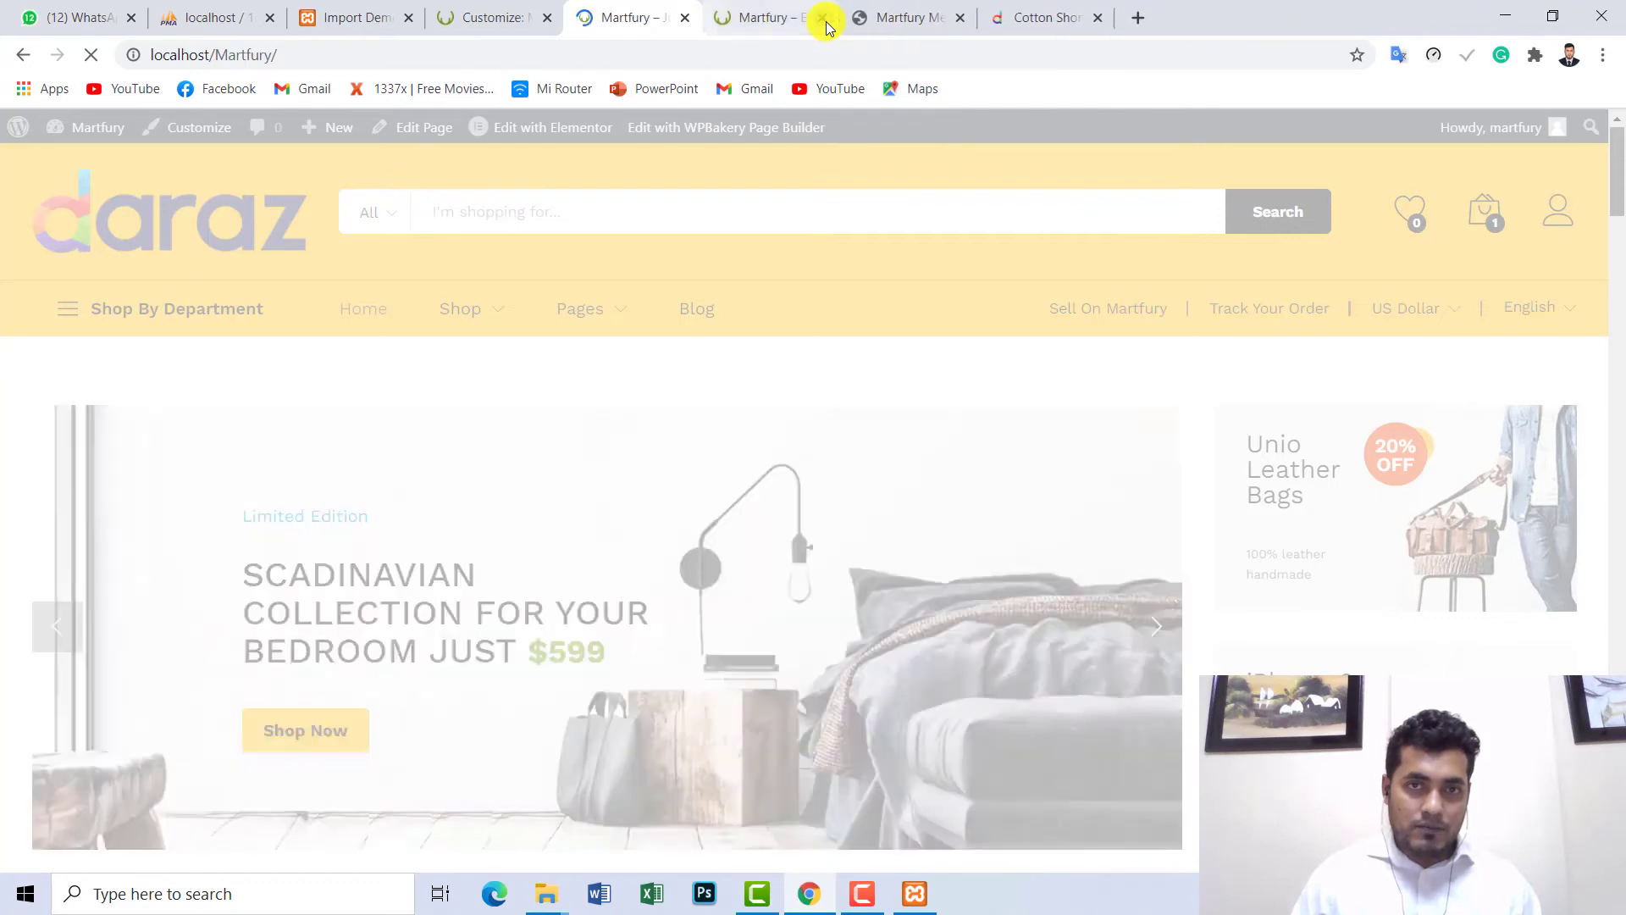
left_click(824, 19)
left_click(823, 19)
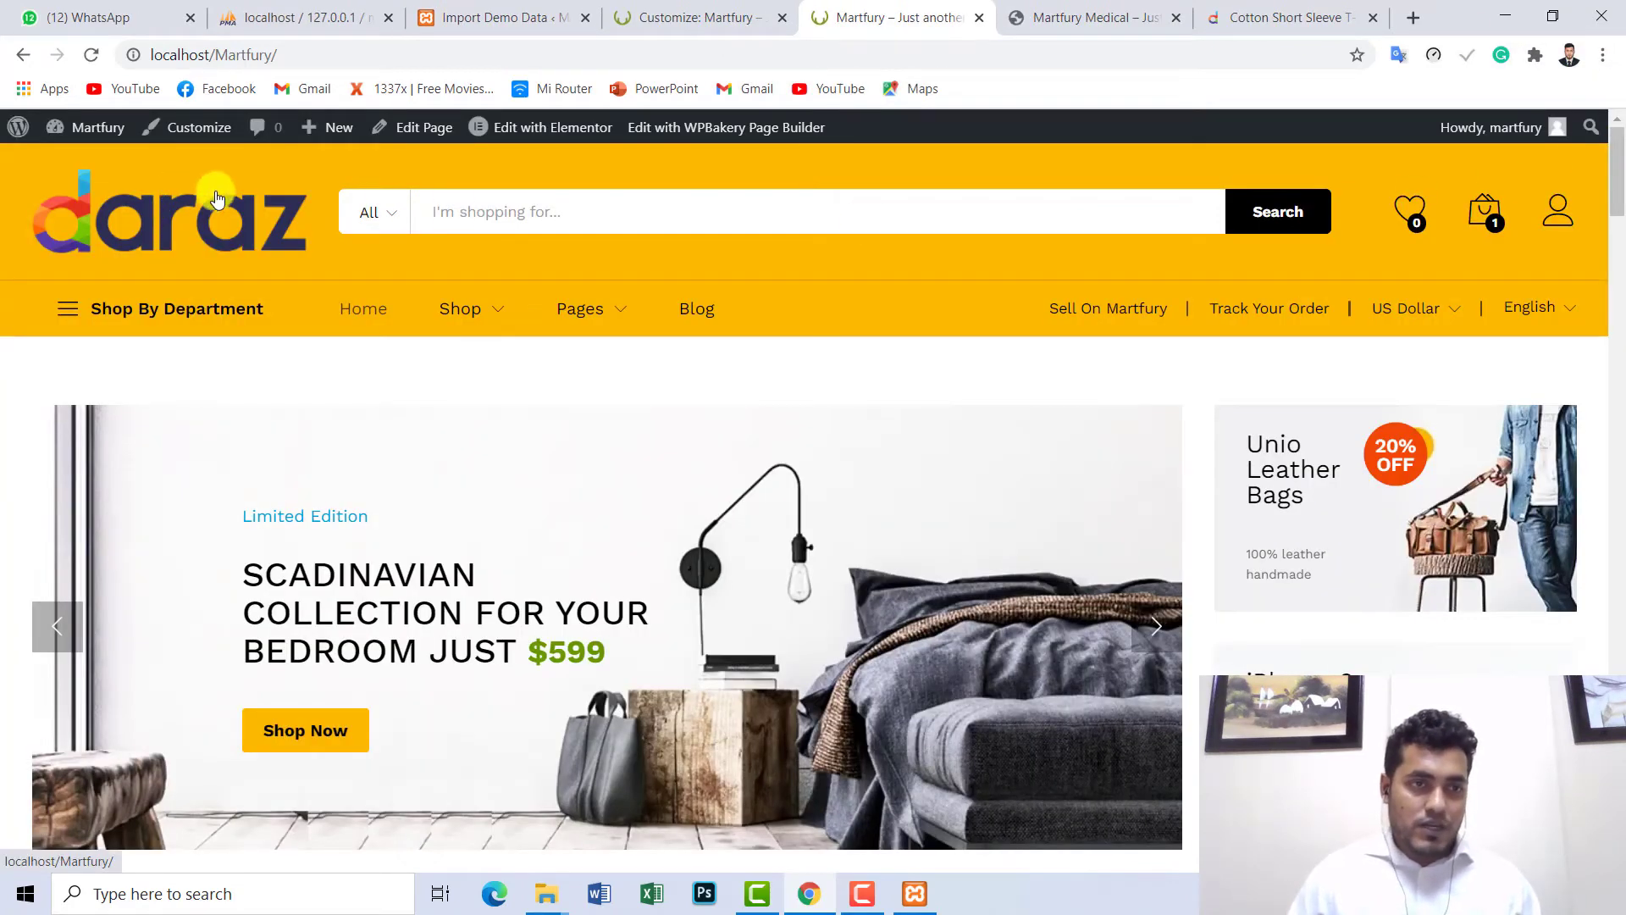
scroll(1618, 542, "down", 20)
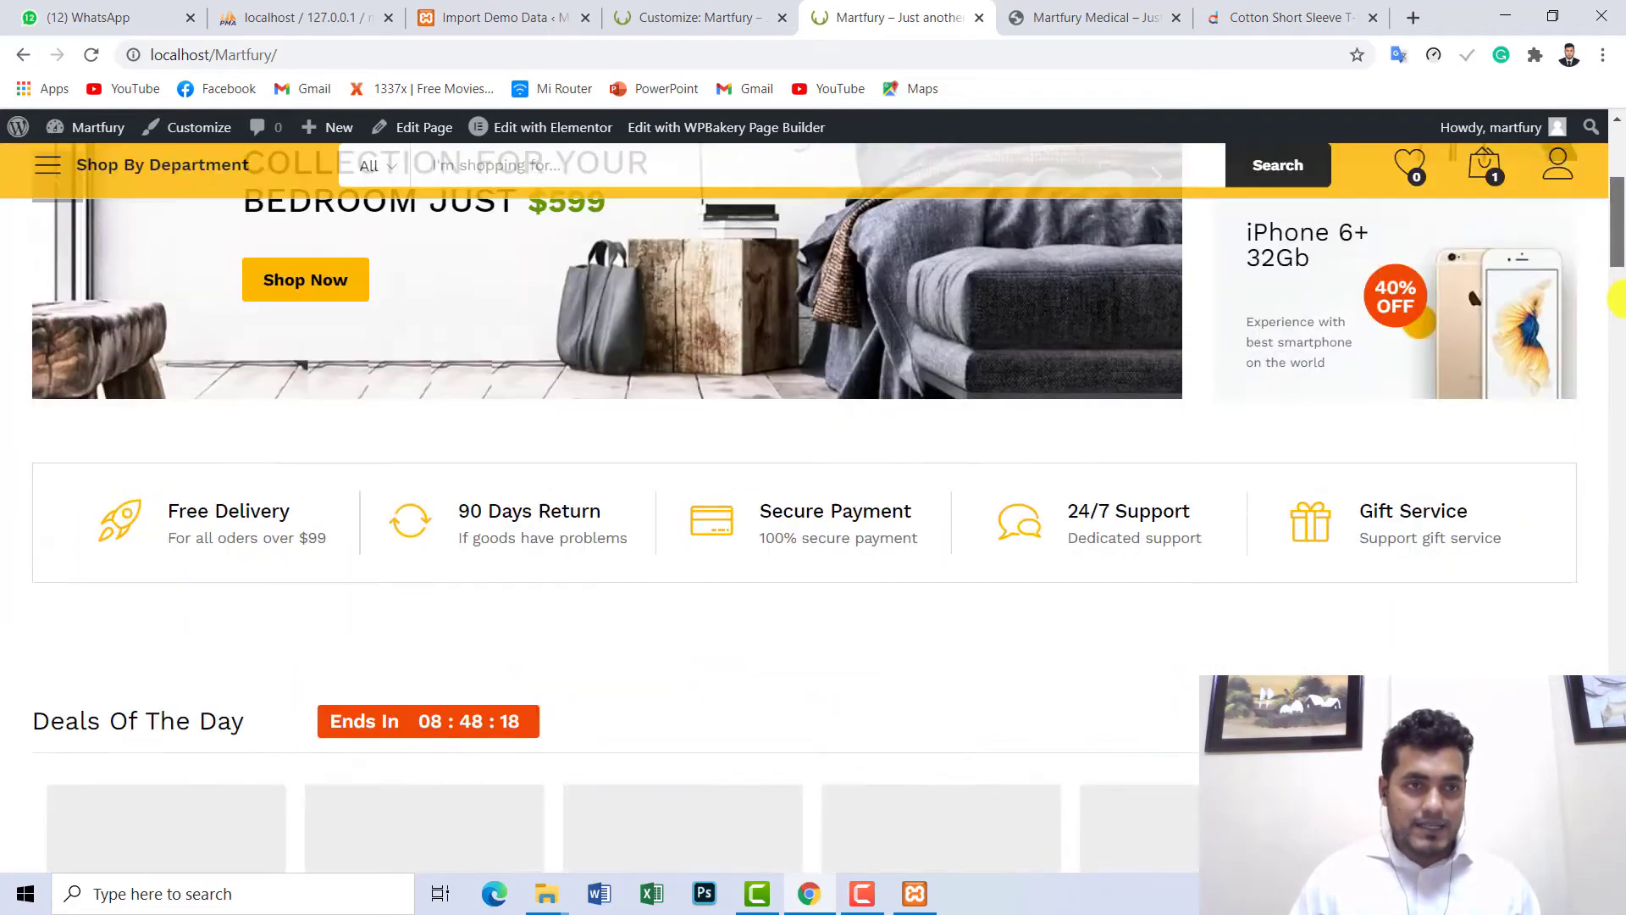
scroll(1618, 542, "down", 15)
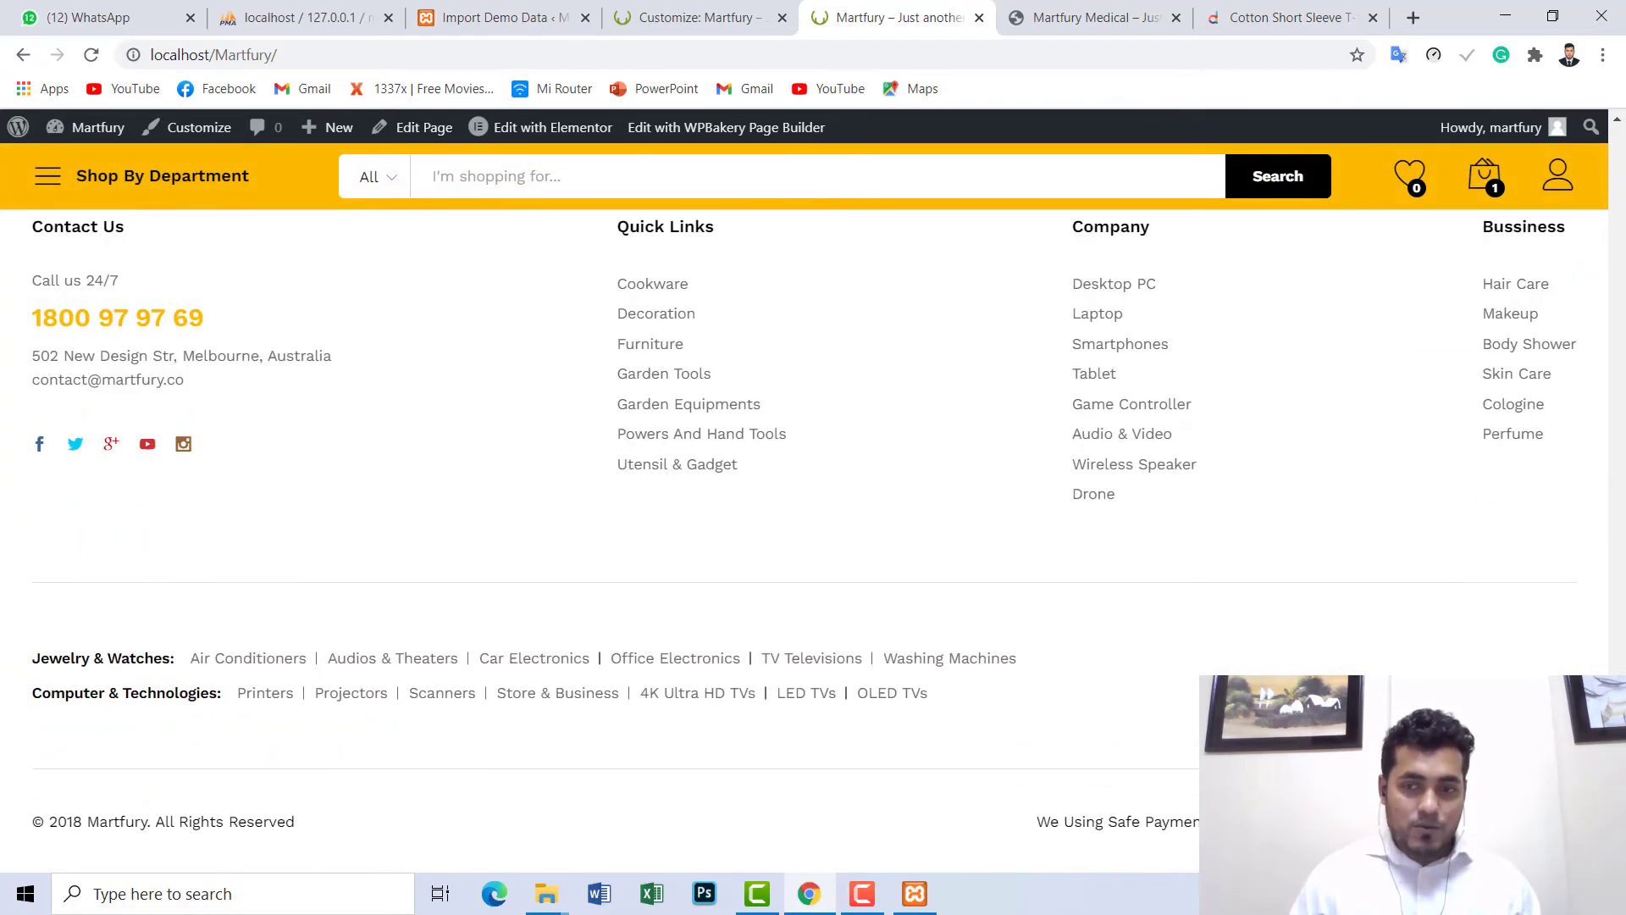
scroll(1617, 436, "up", 20)
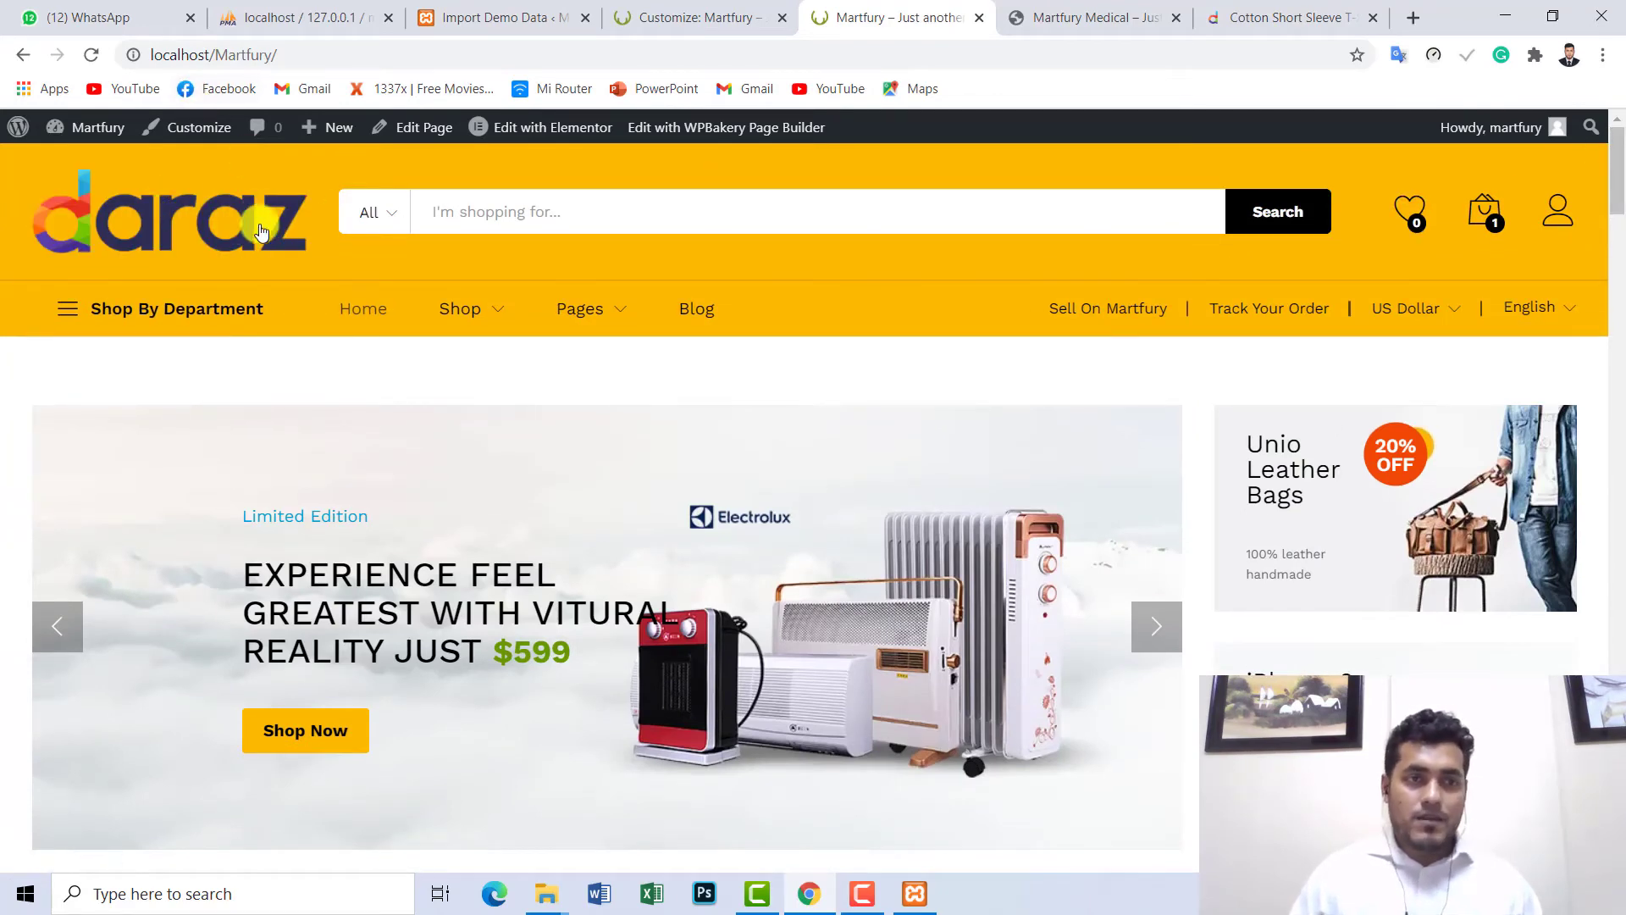
left_click(703, 17)
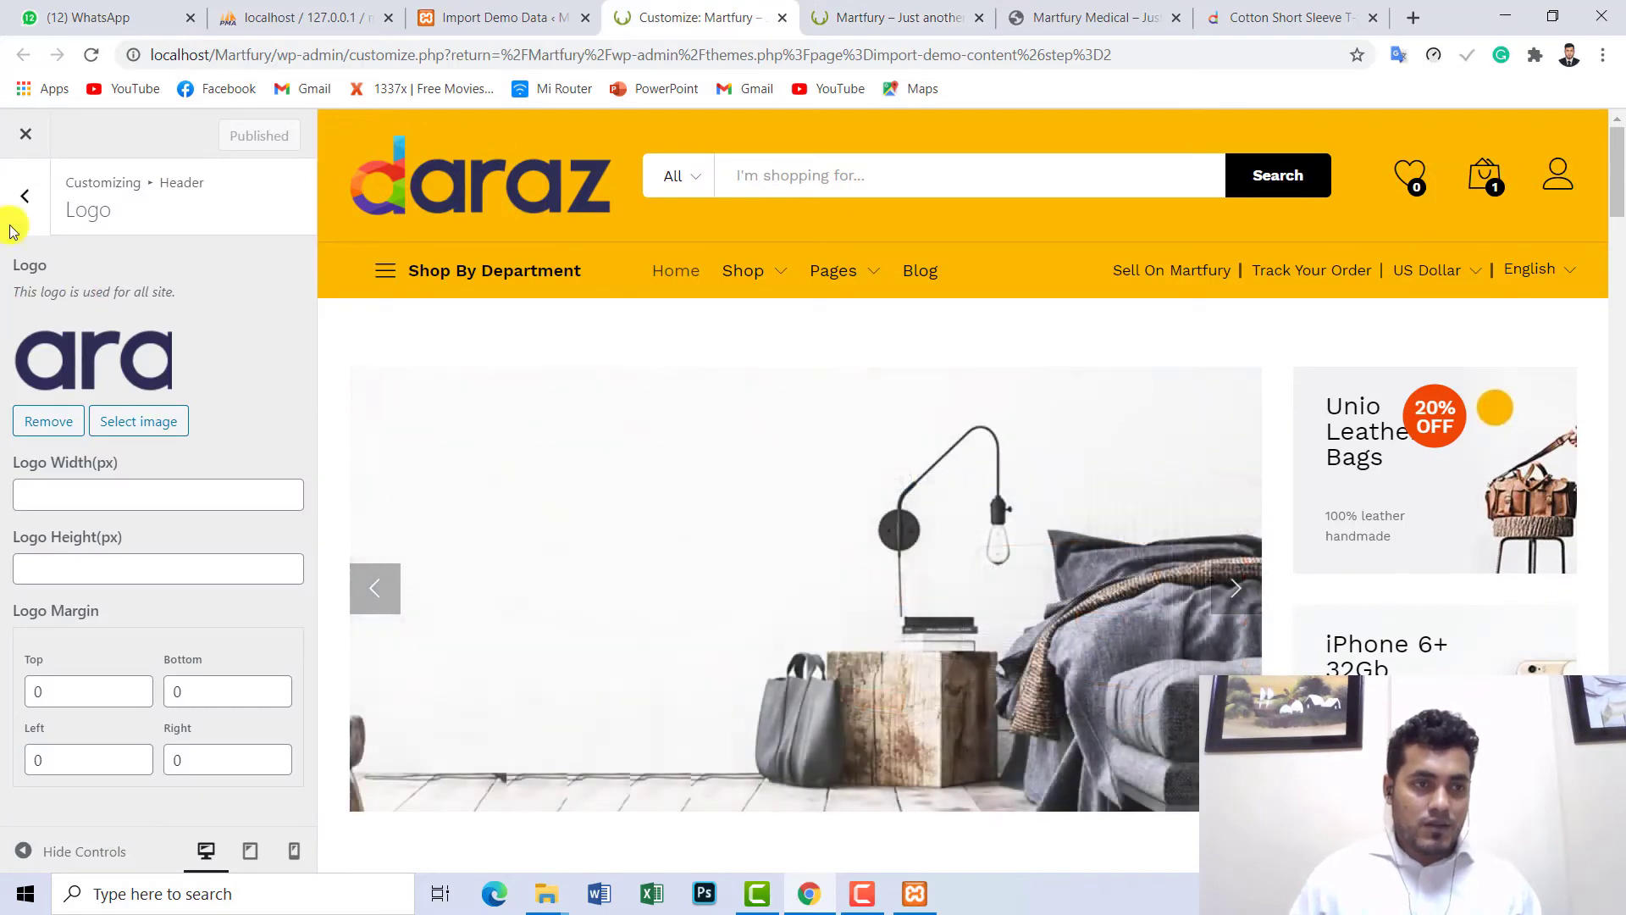
- Navigate to the Customizer's Footer section, glance at Footer Layout, and open Footer Copyright
left_click(42, 203)
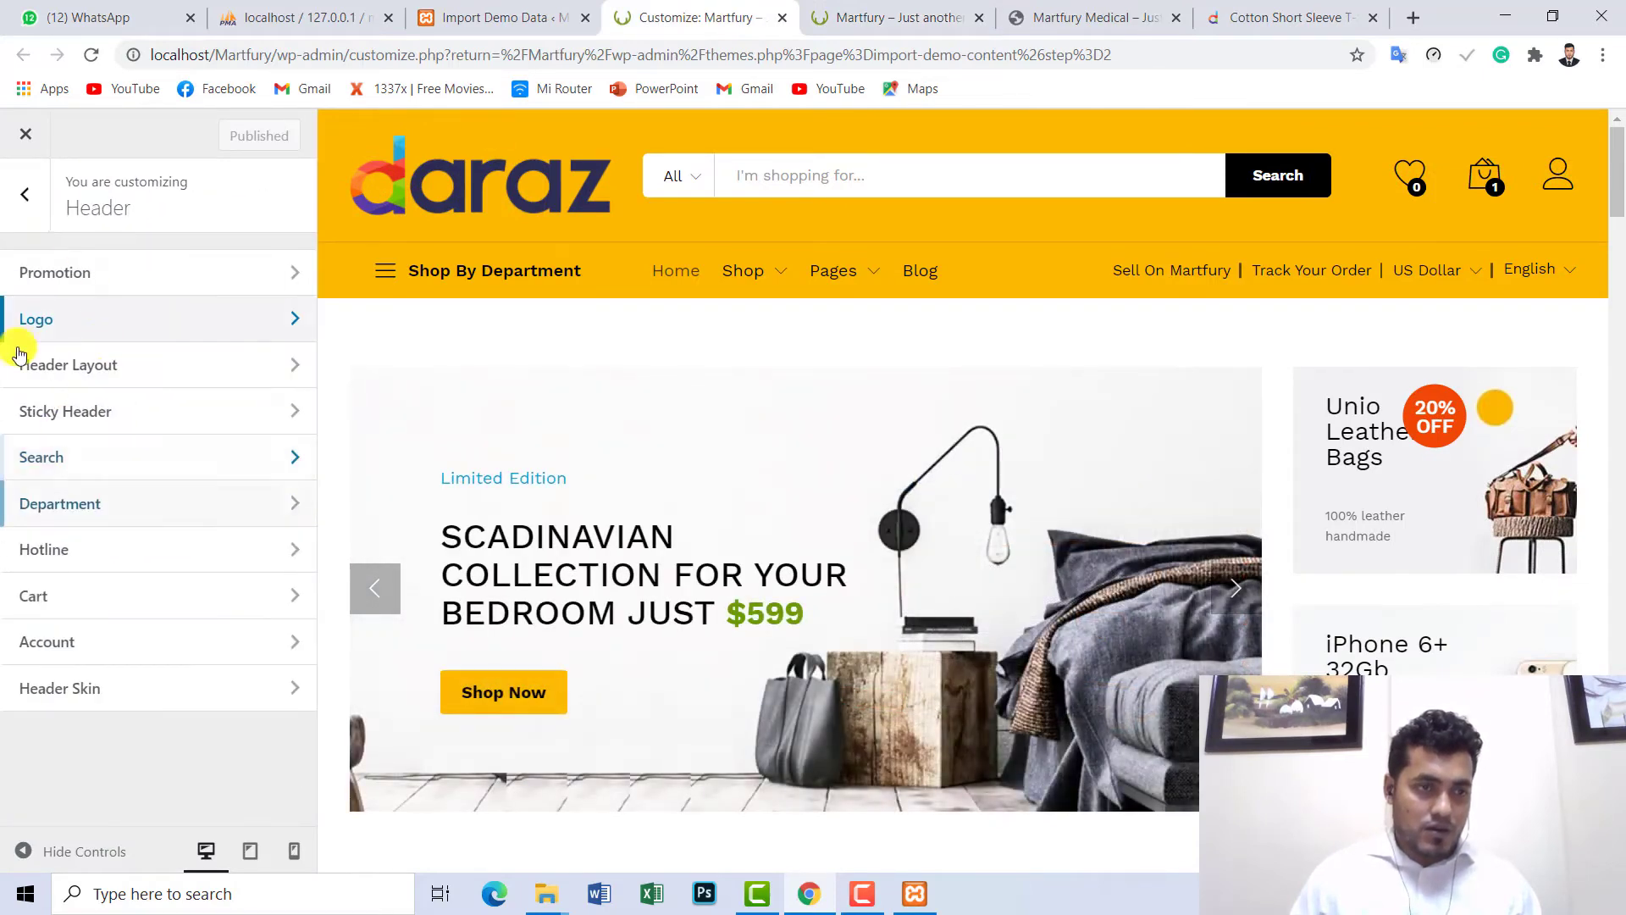
left_click(28, 195)
scroll(80, 570, "down", 3)
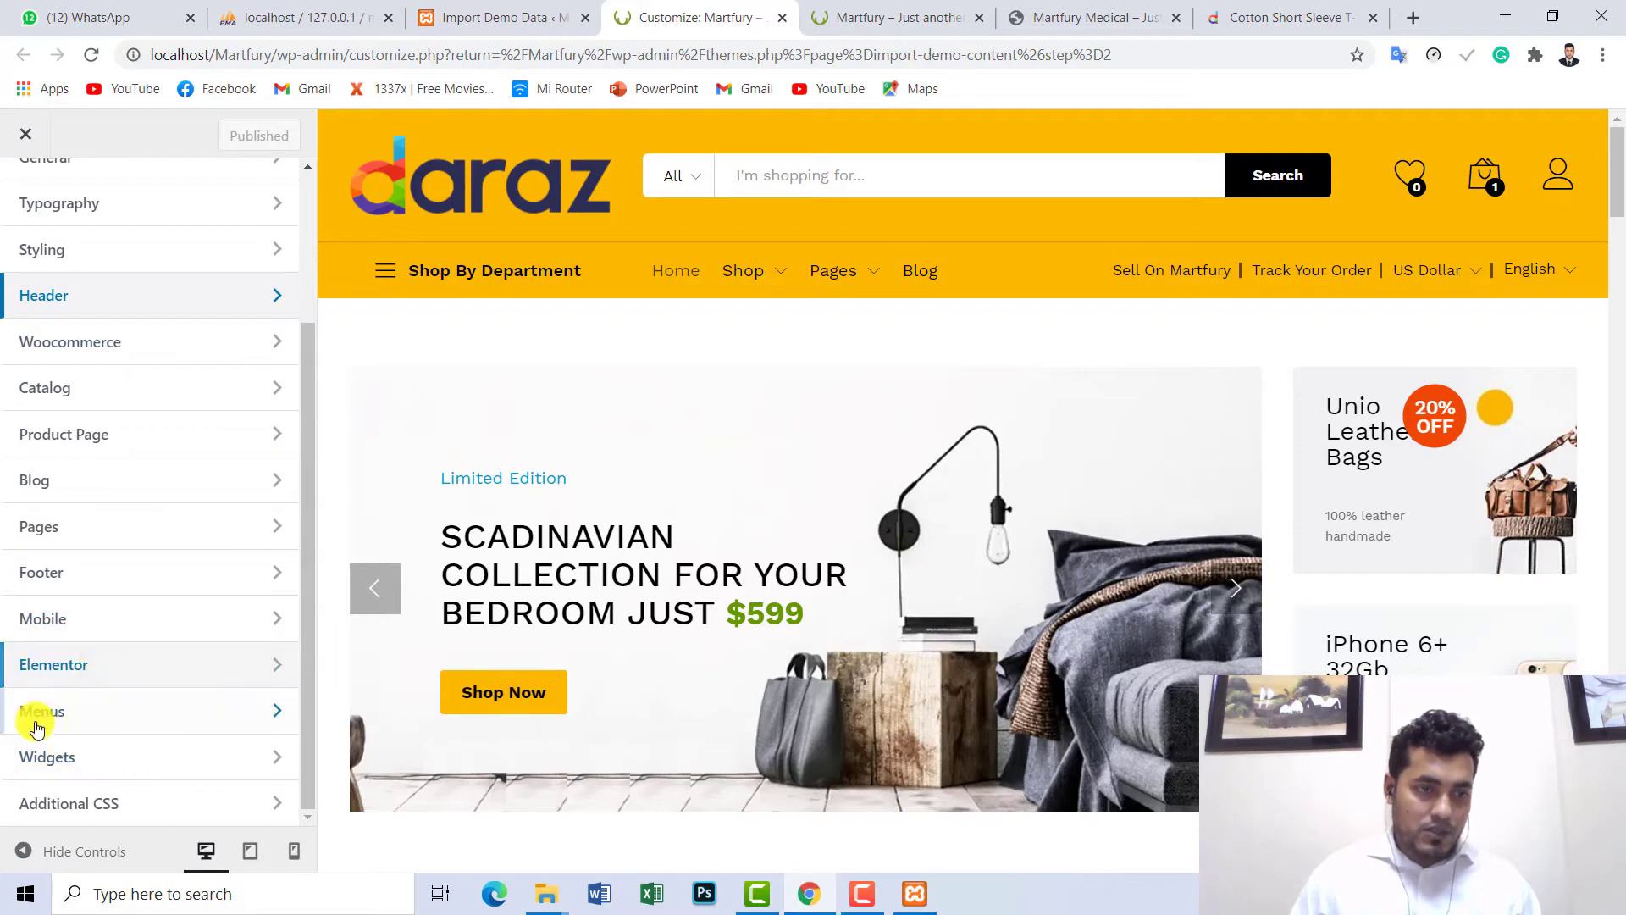
left_click(43, 569)
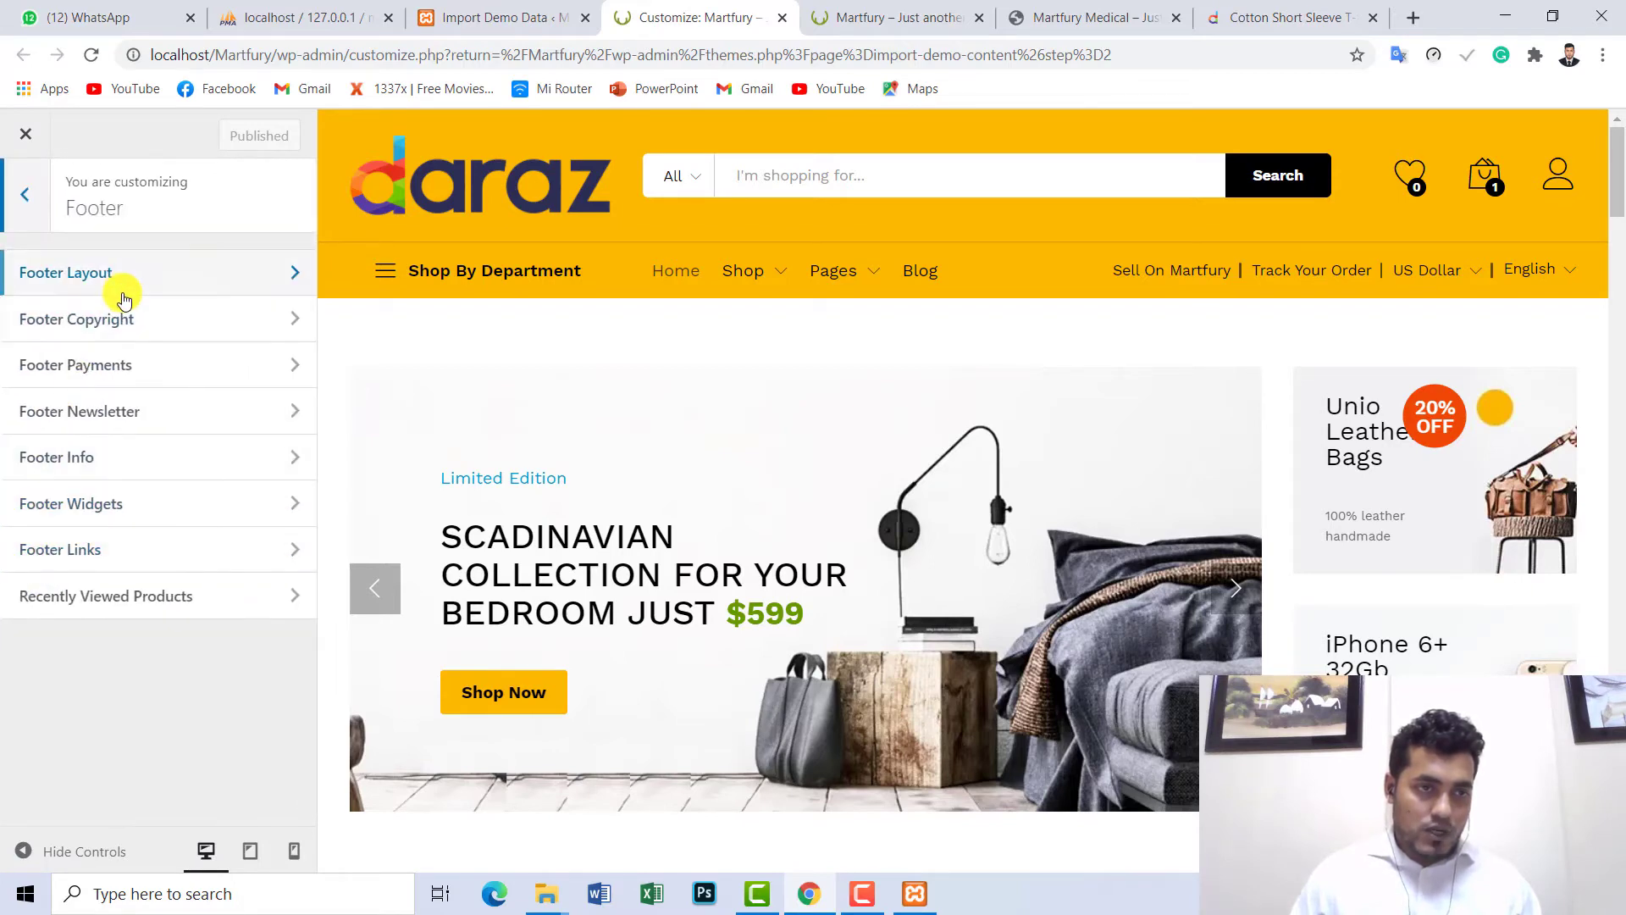
scroll(1614, 490, "down", 10)
scroll(1614, 489, "down", 10)
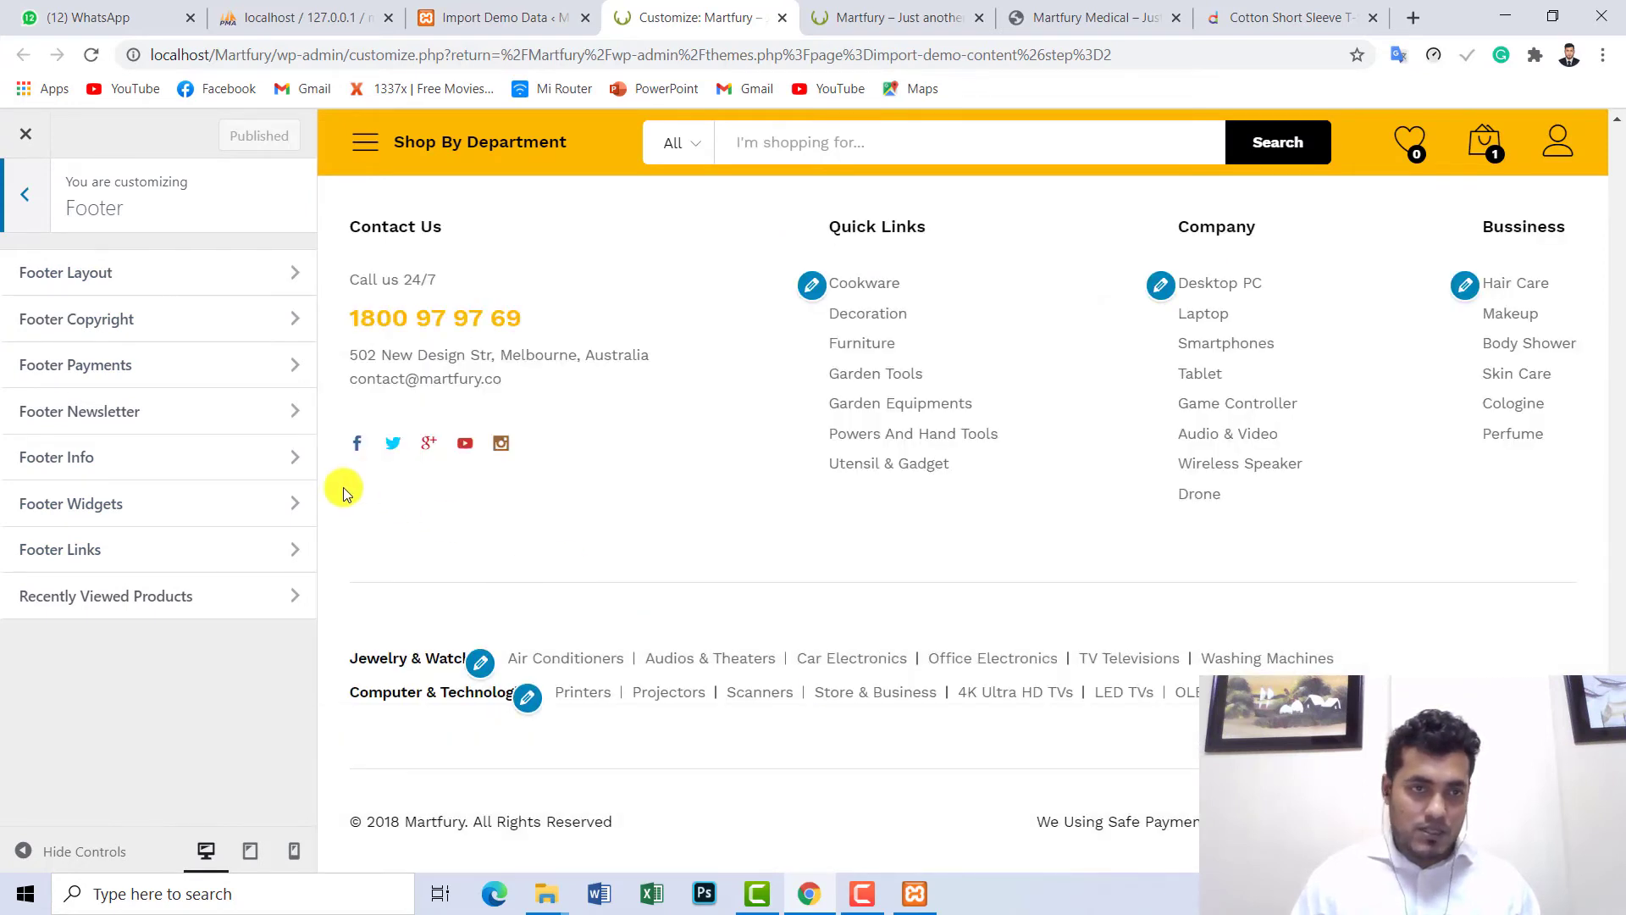
left_click(88, 279)
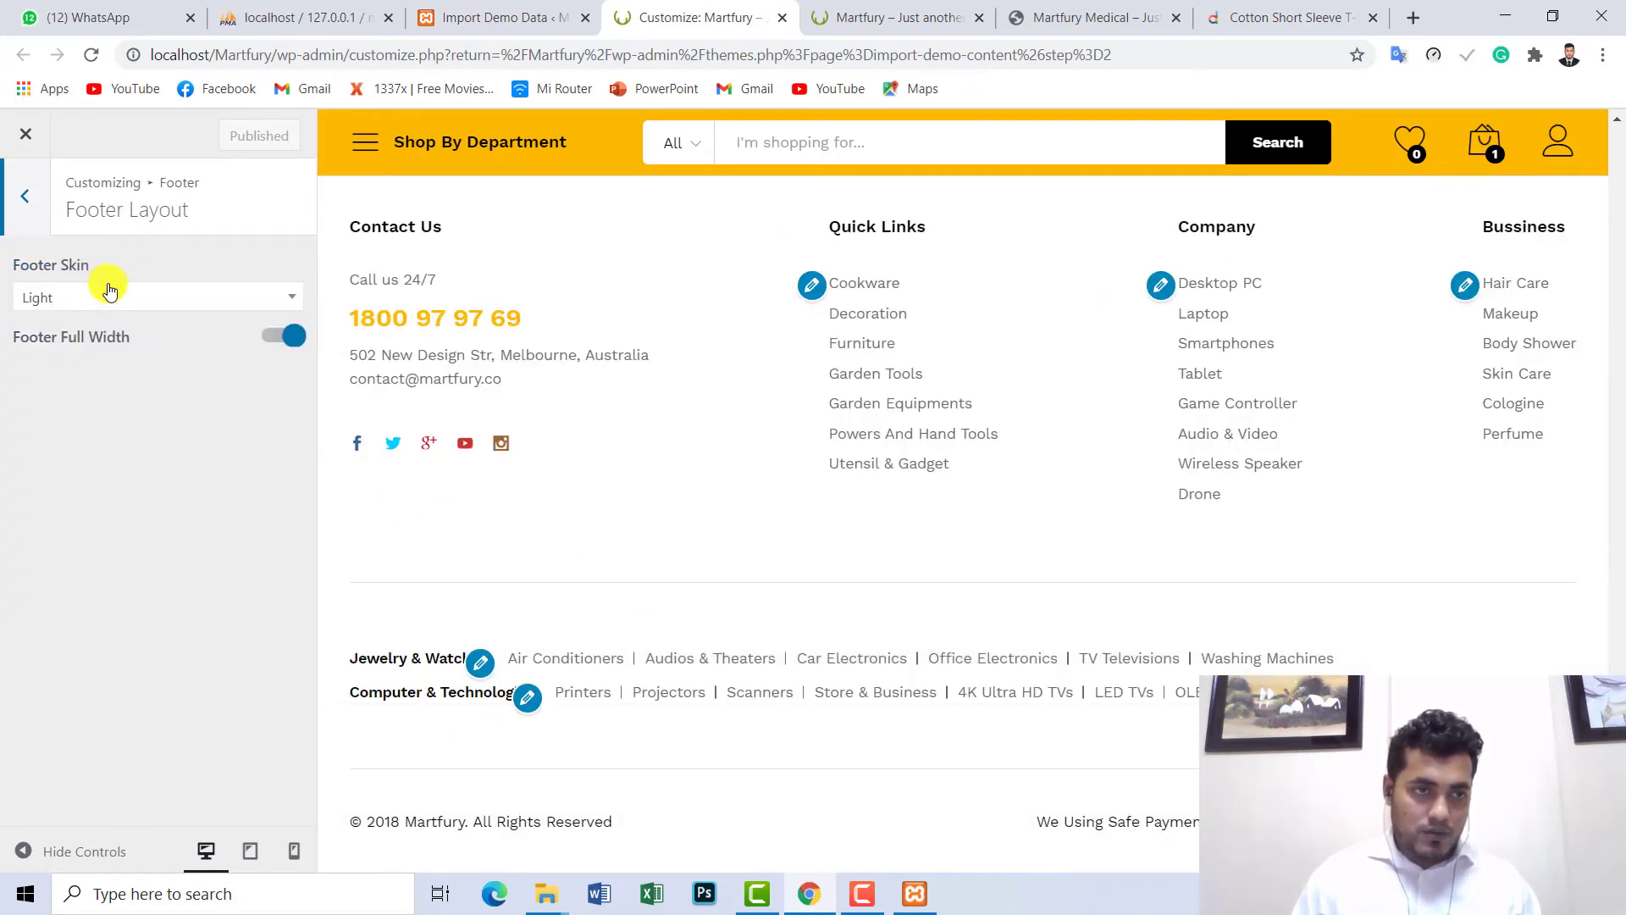
left_click(19, 202)
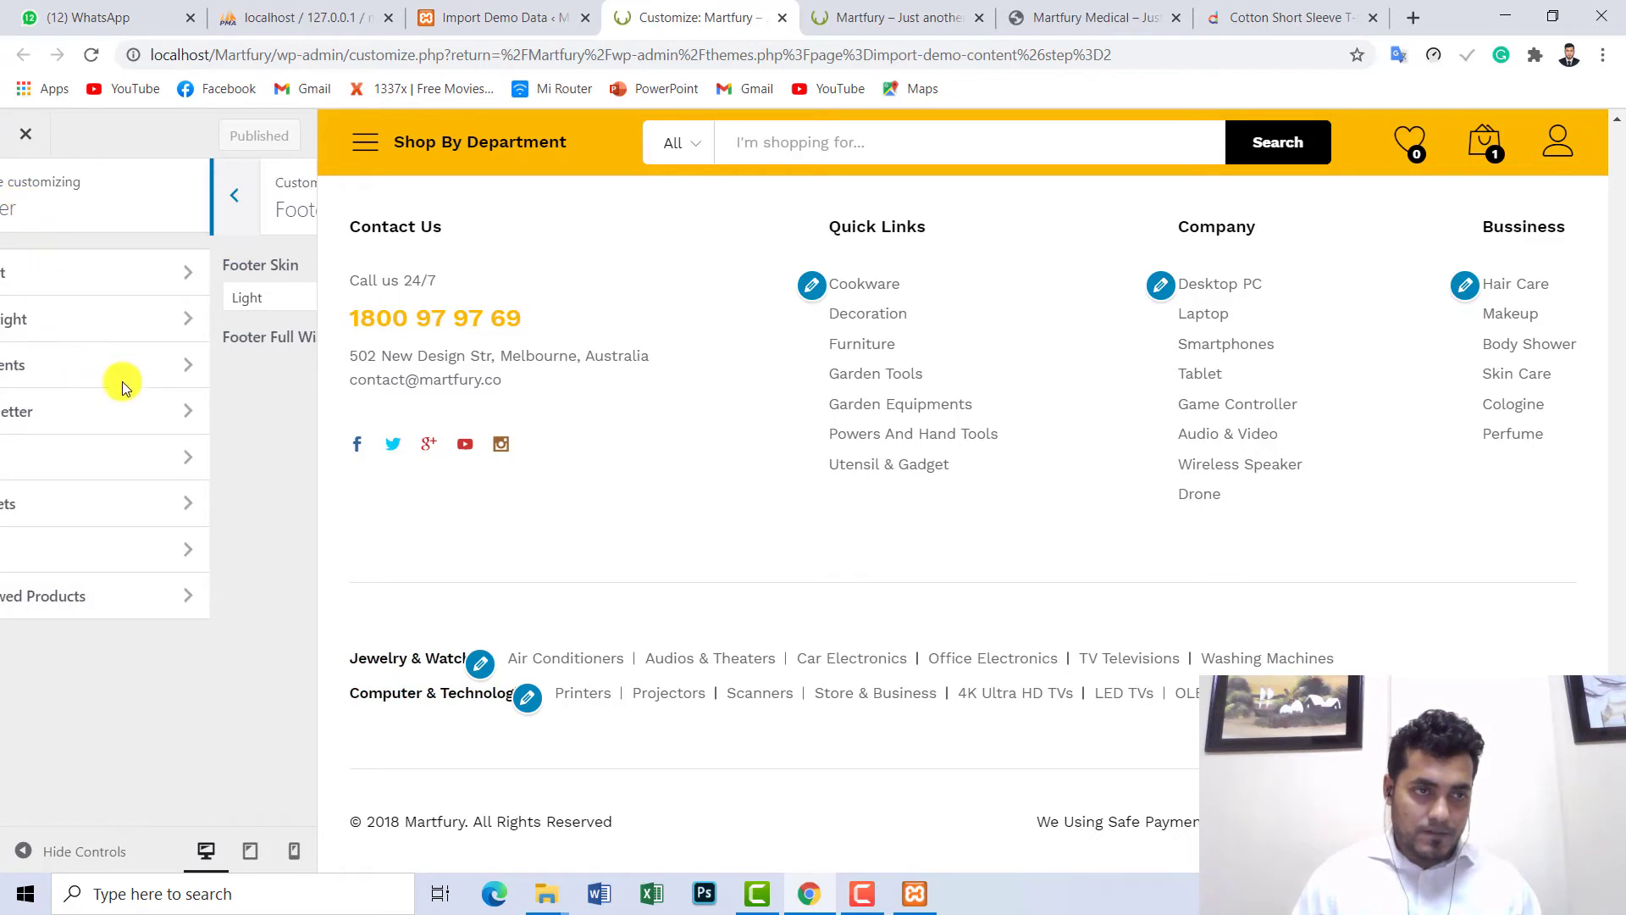
left_click(108, 317)
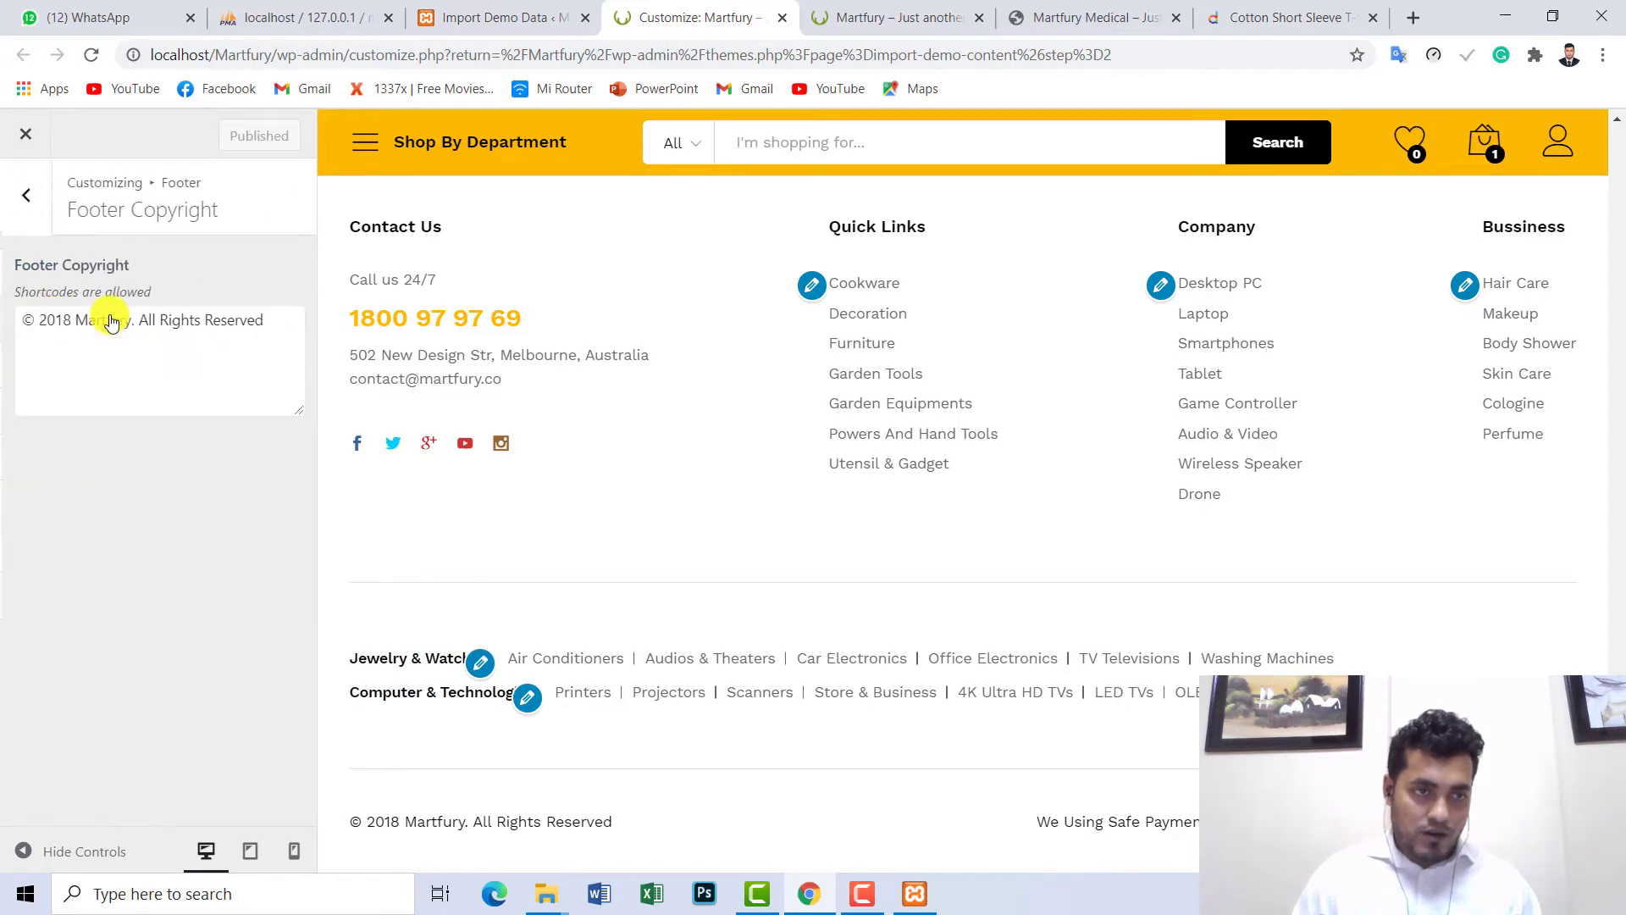
- Replace the copyright text with 'dfgdffsdfsadfsdfdsf', then undo it with Ctrl+Z
left_click_drag(635, 826, 355, 814)
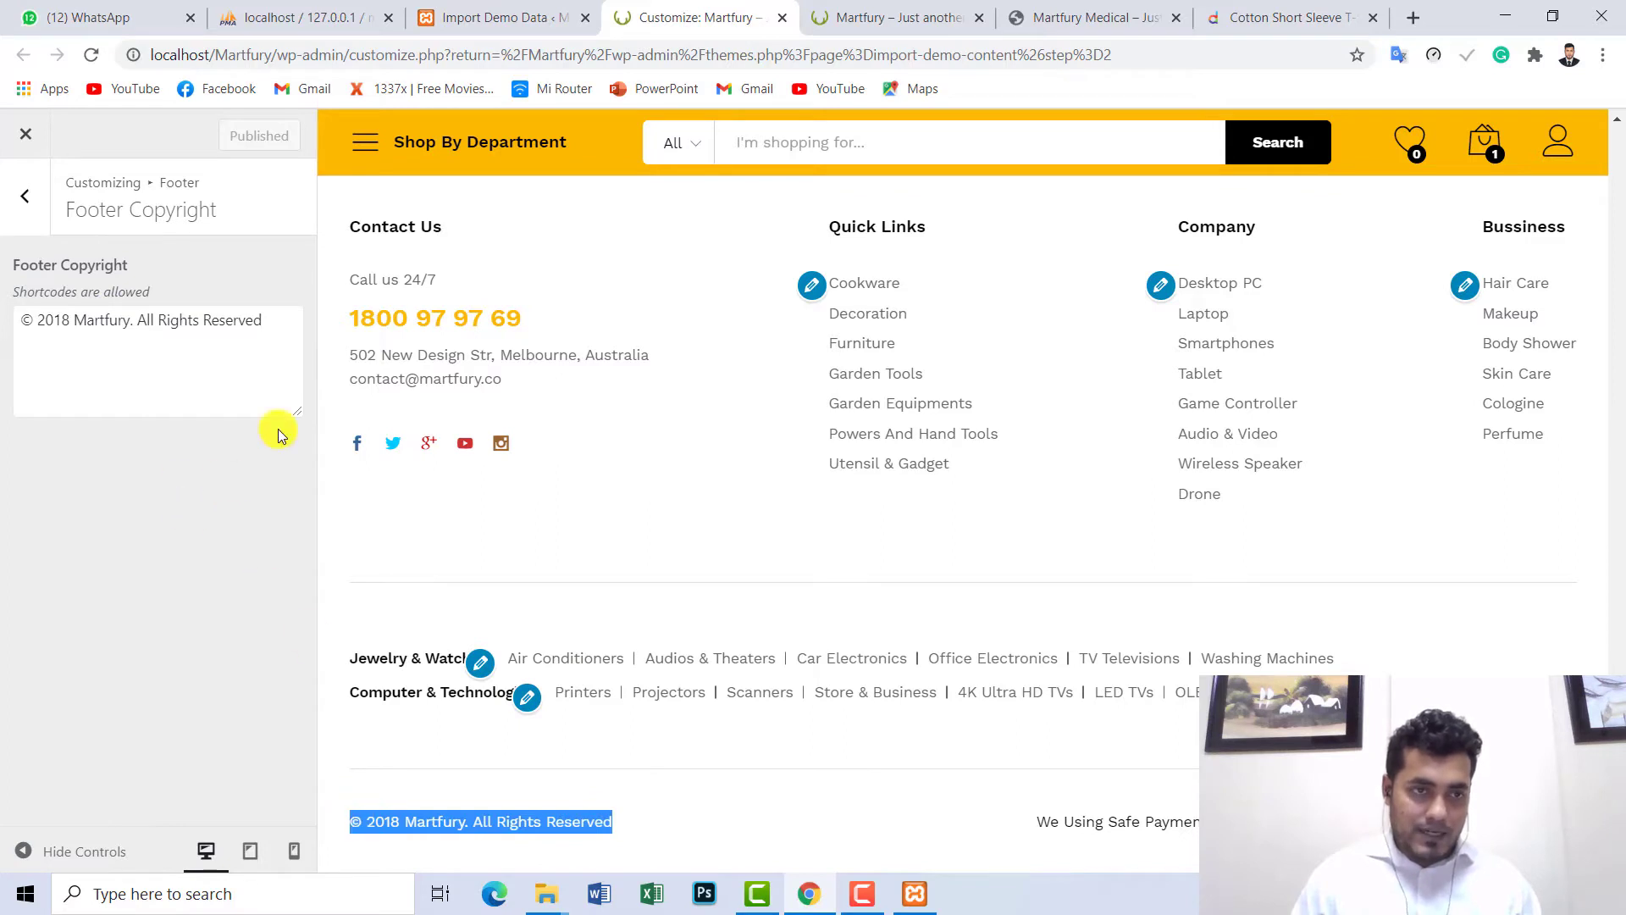
left_click_drag(282, 327, 11, 331)
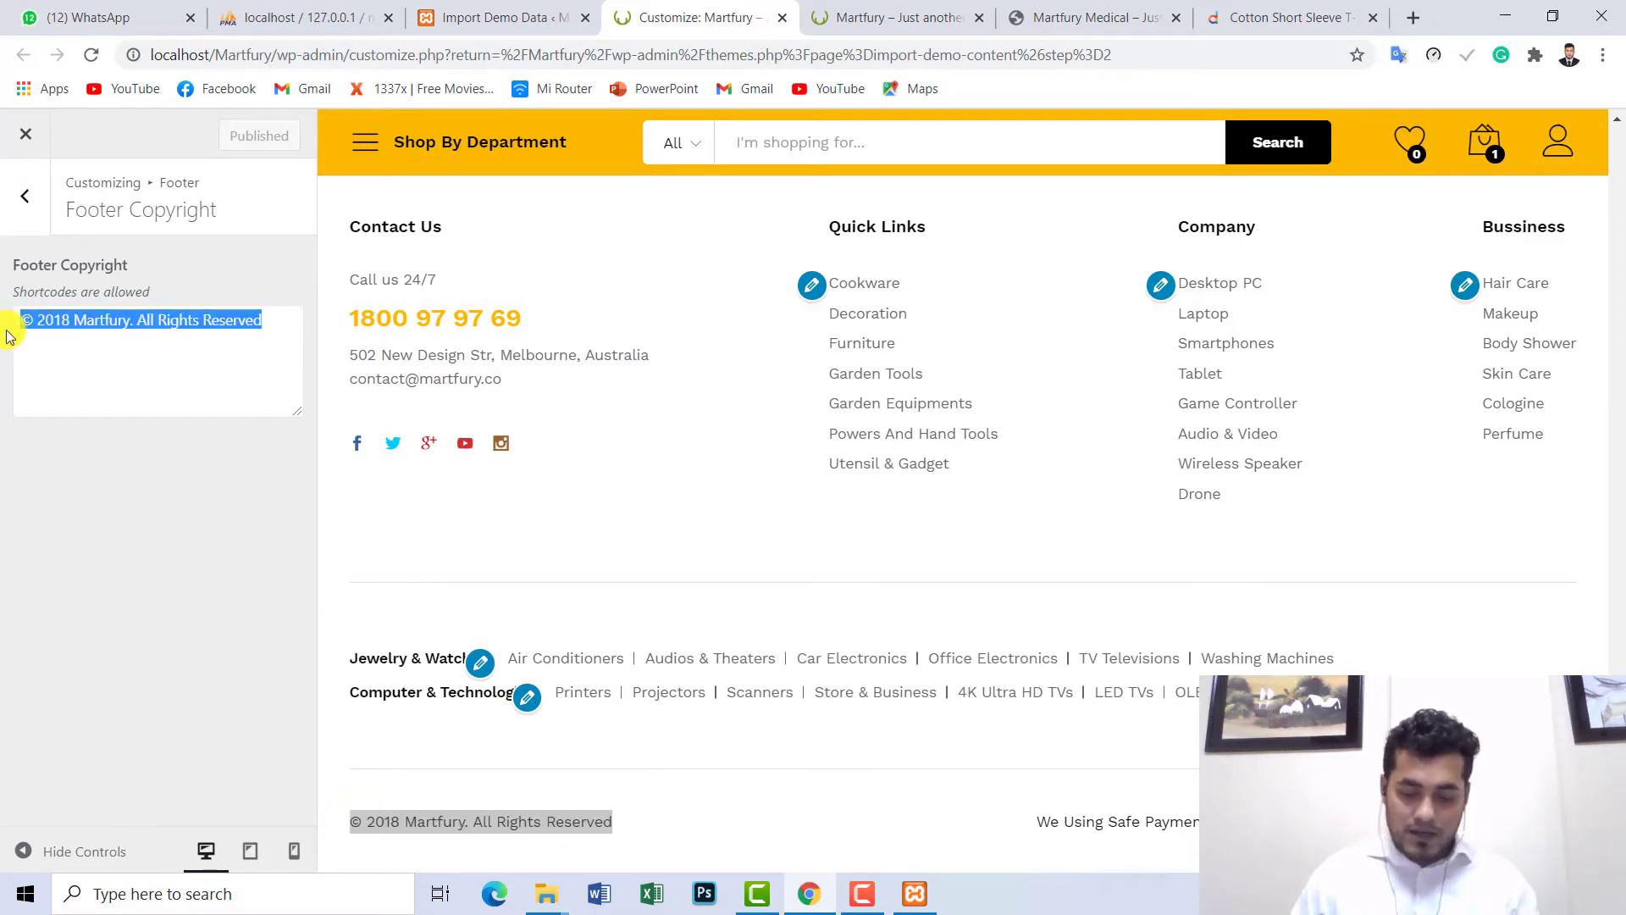
key("BackSpace")
type("dfg")
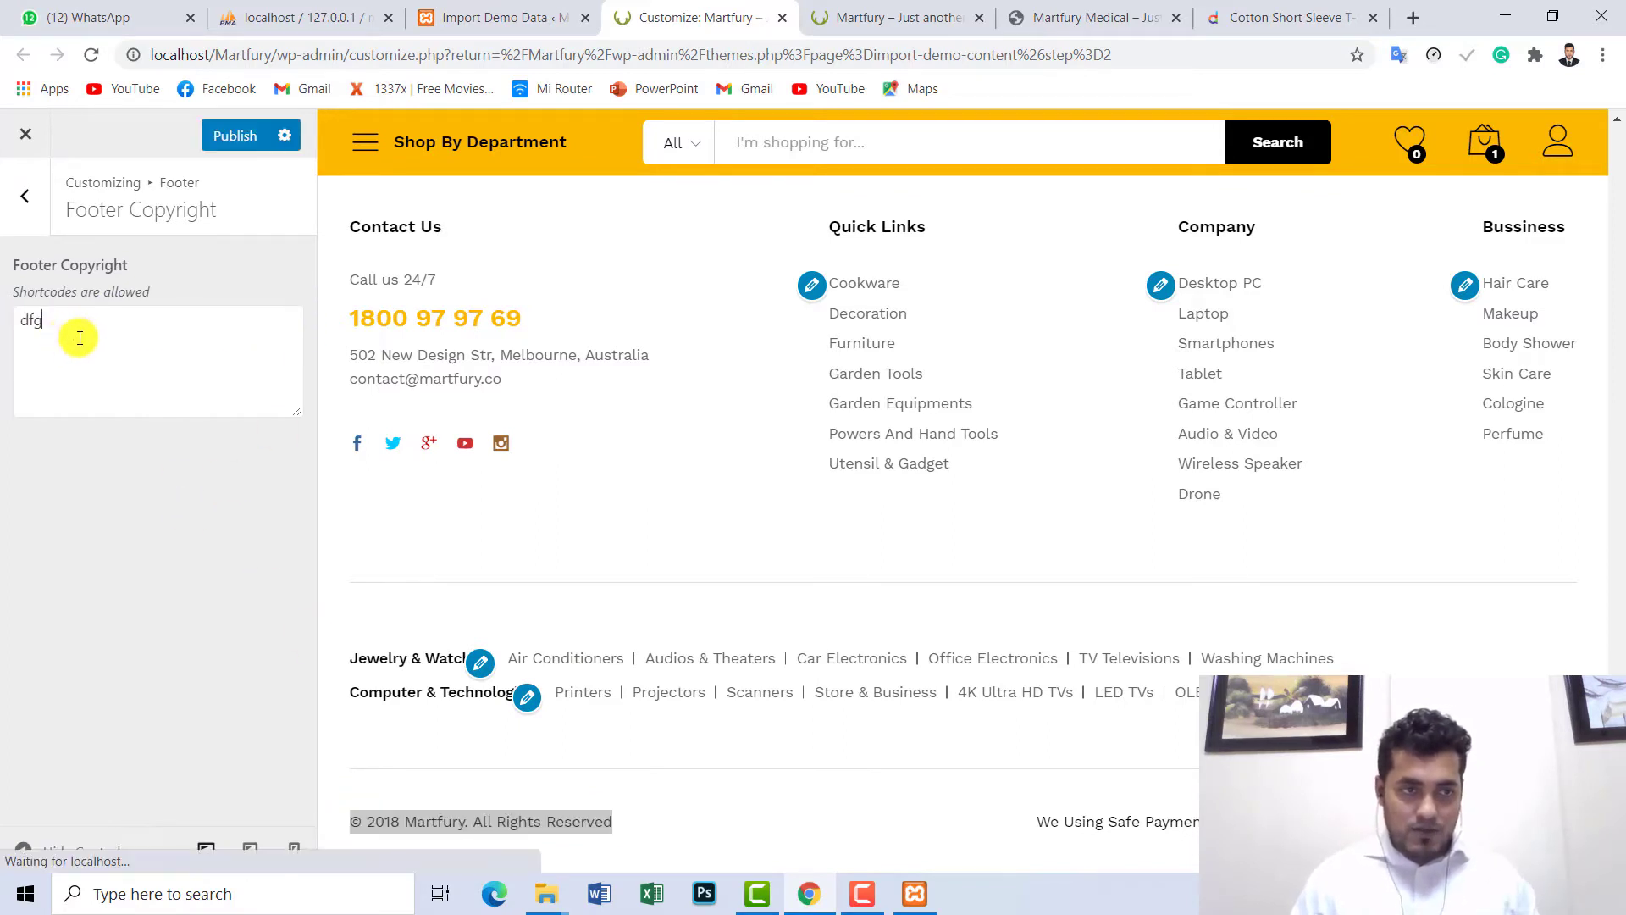
type("dffsdfsadfsdfdsf")
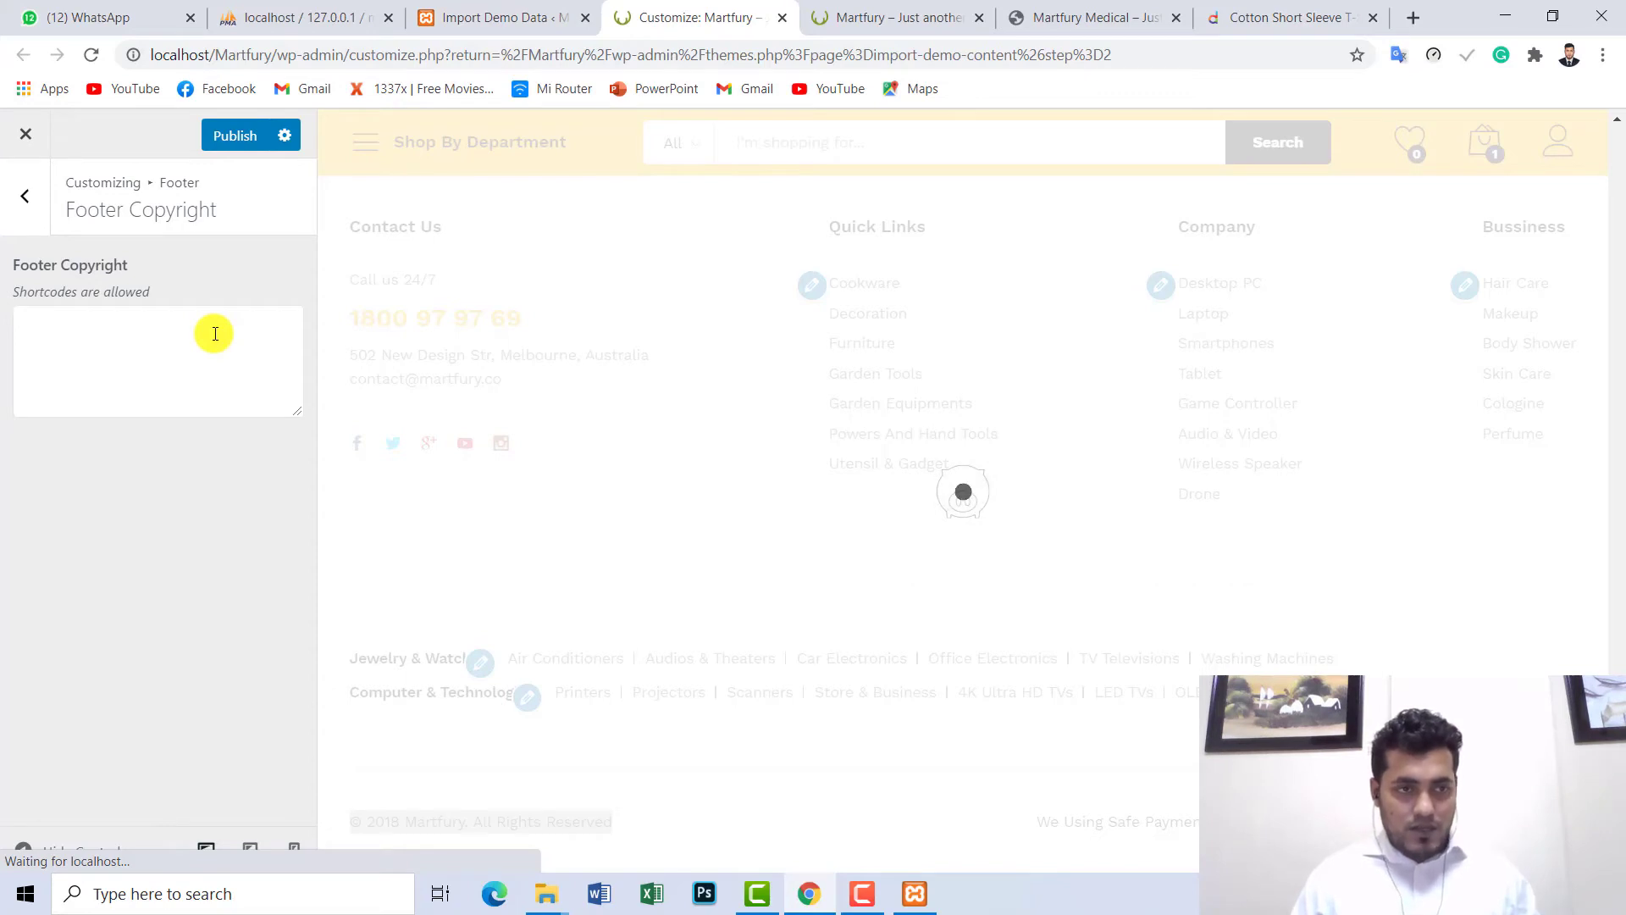
key("ctrl+z")
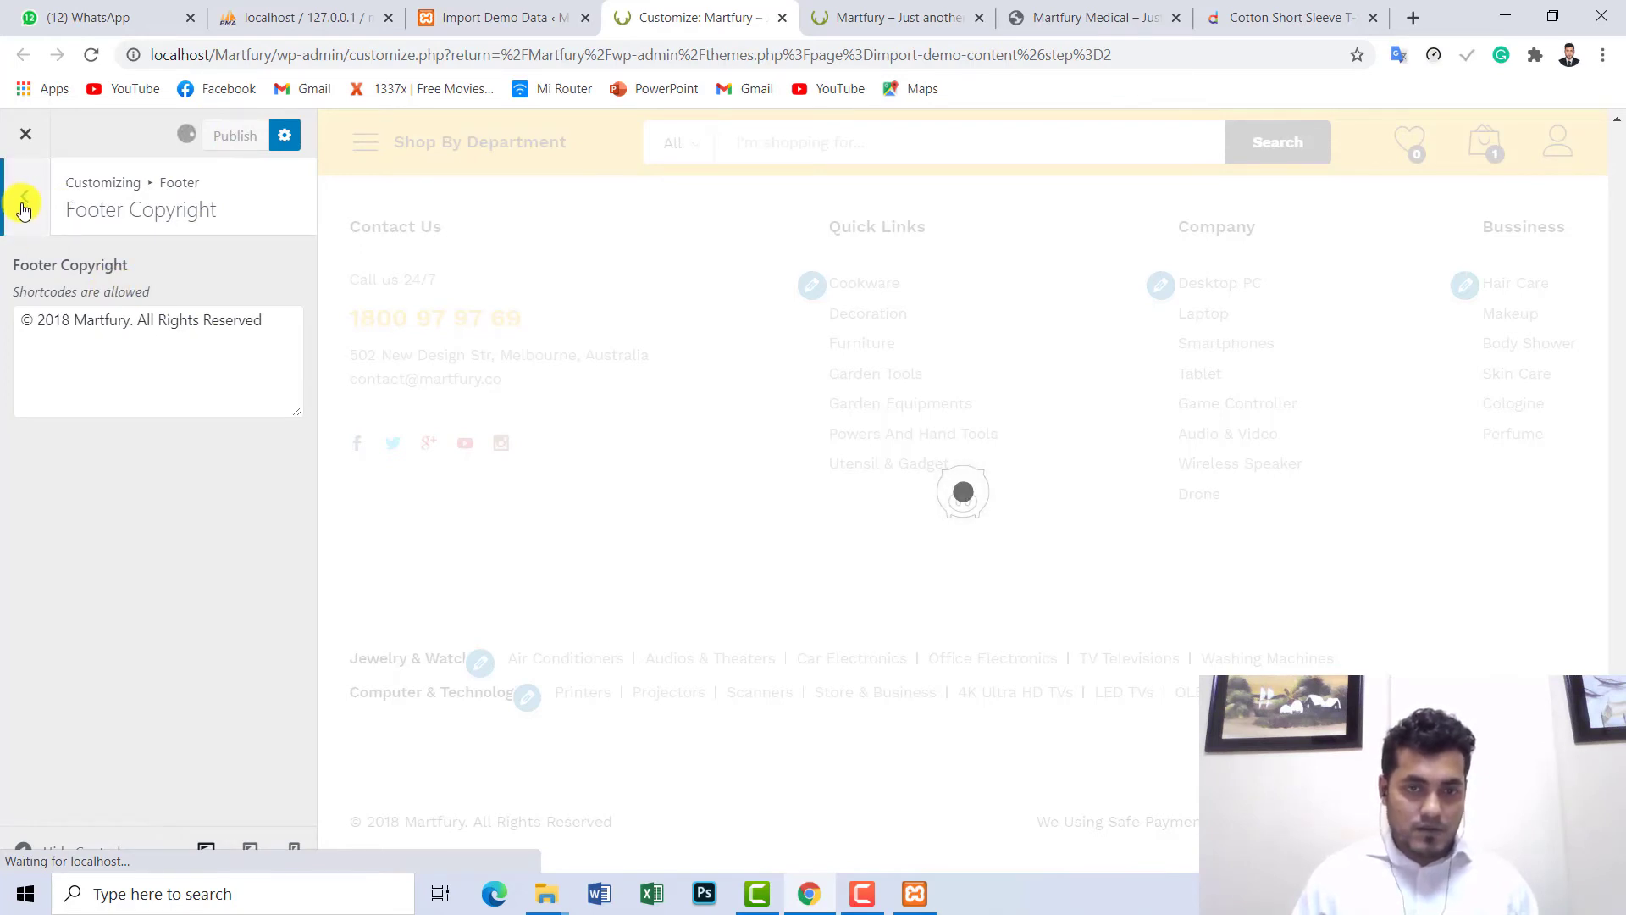
- Check the live storefront footer, reloading it to see the current © 2018 Martfury copyright
left_click(847, 12)
scroll(421, 247, "down", 1)
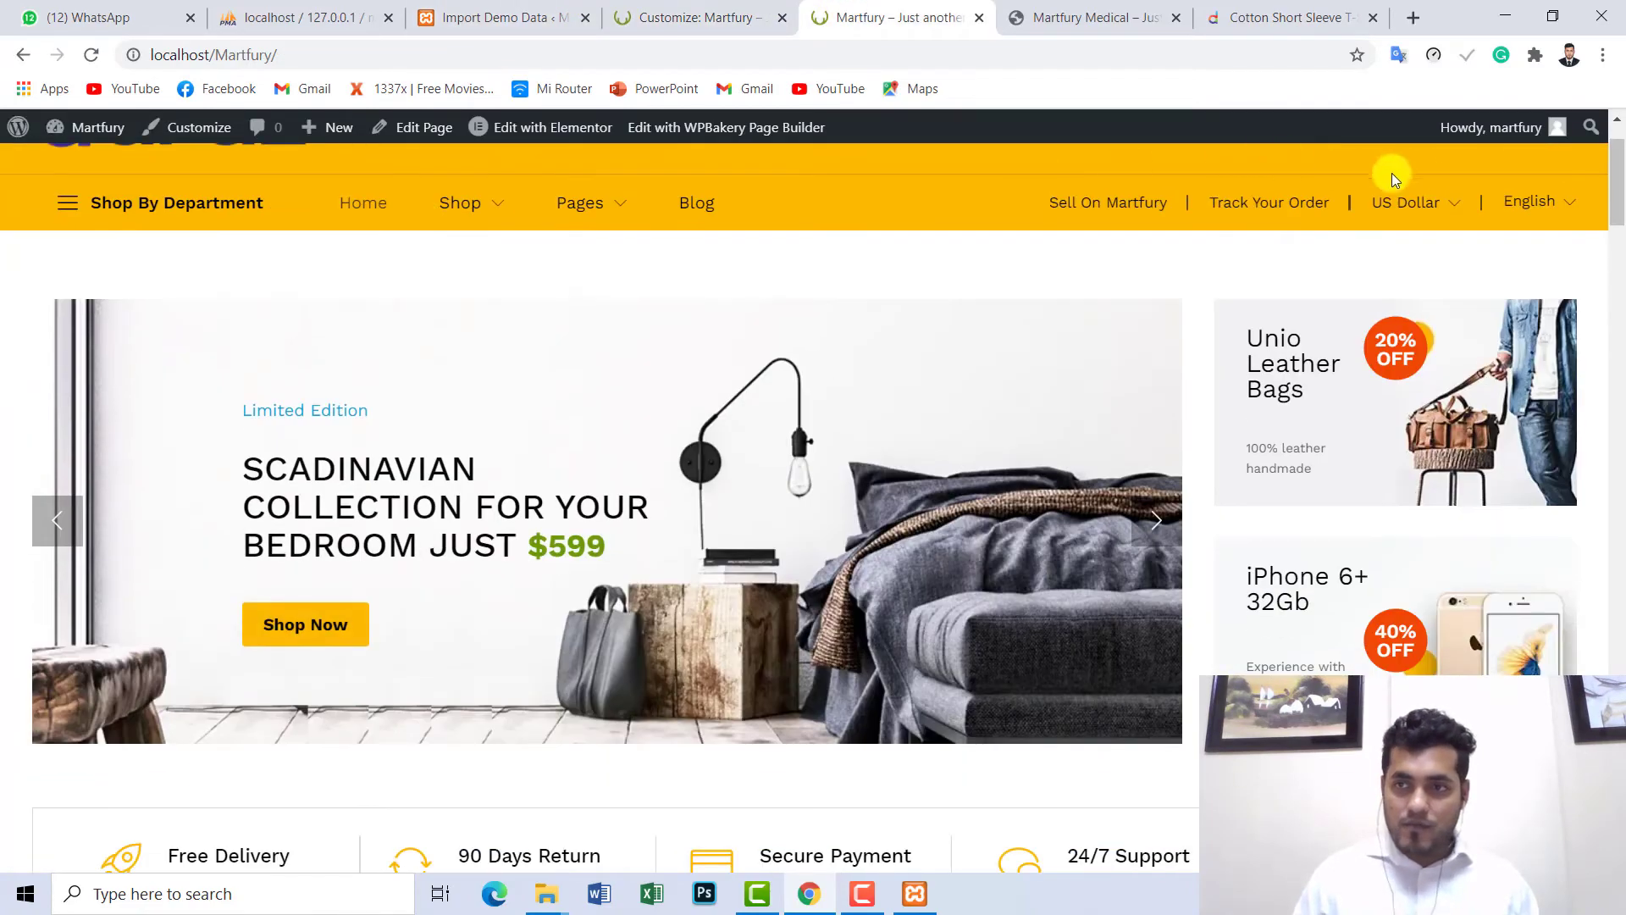
mouse_move(1617, 183)
left_mouse_down()
mouse_move(1617, 826)
mouse_move(1606, 170)
left_mouse_up()
left_click(728, 19)
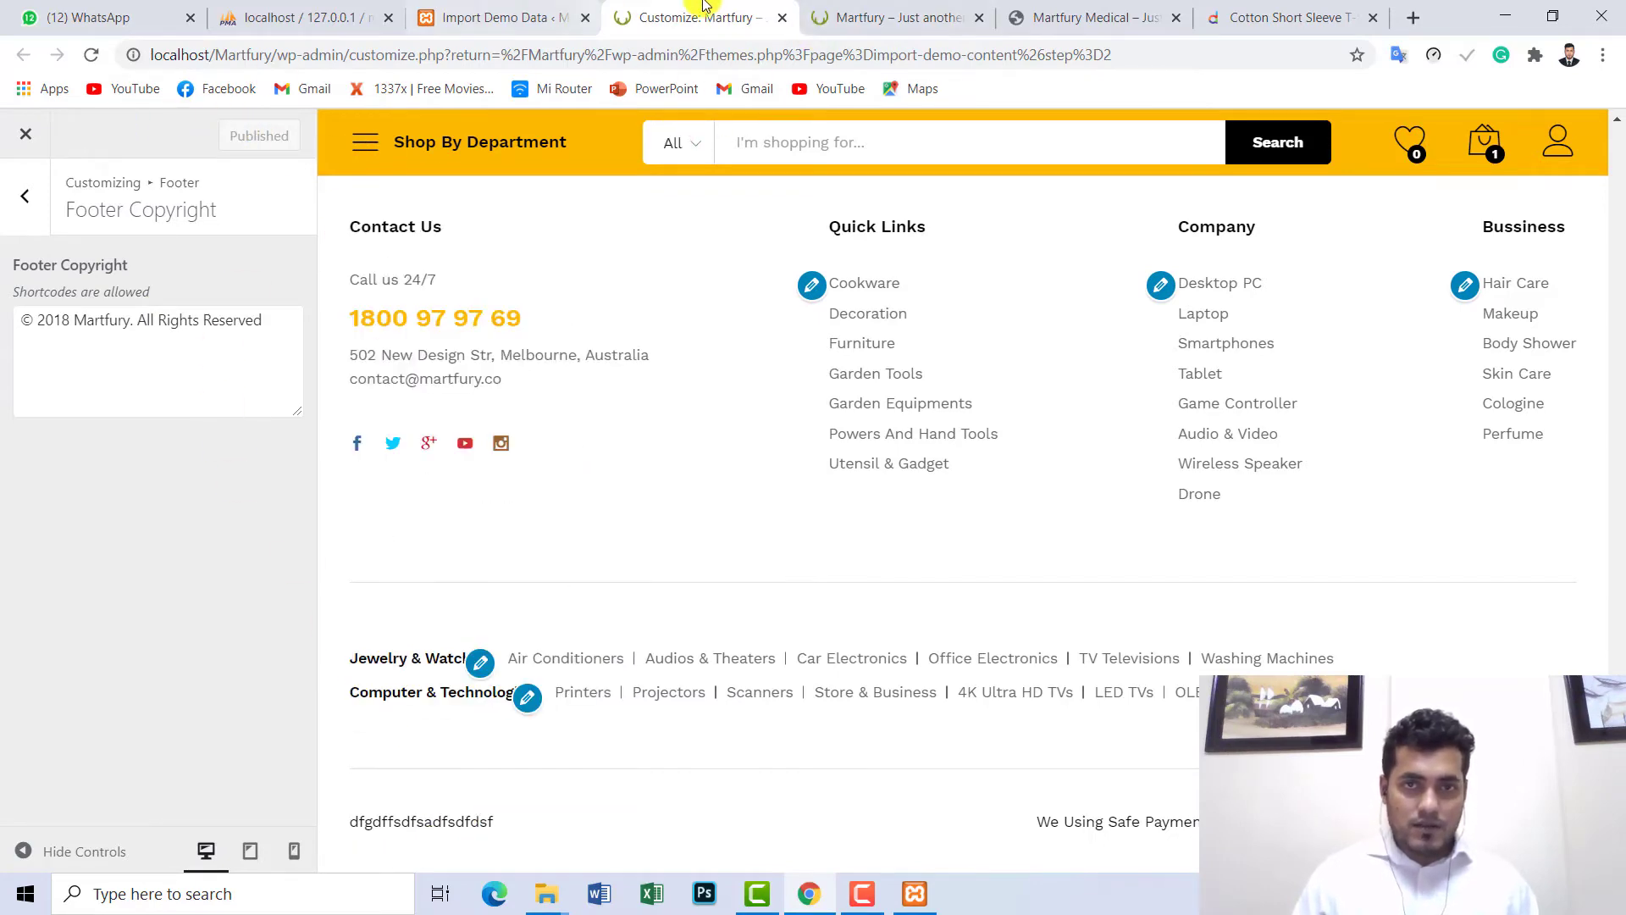
left_click(848, 16)
left_click(89, 54)
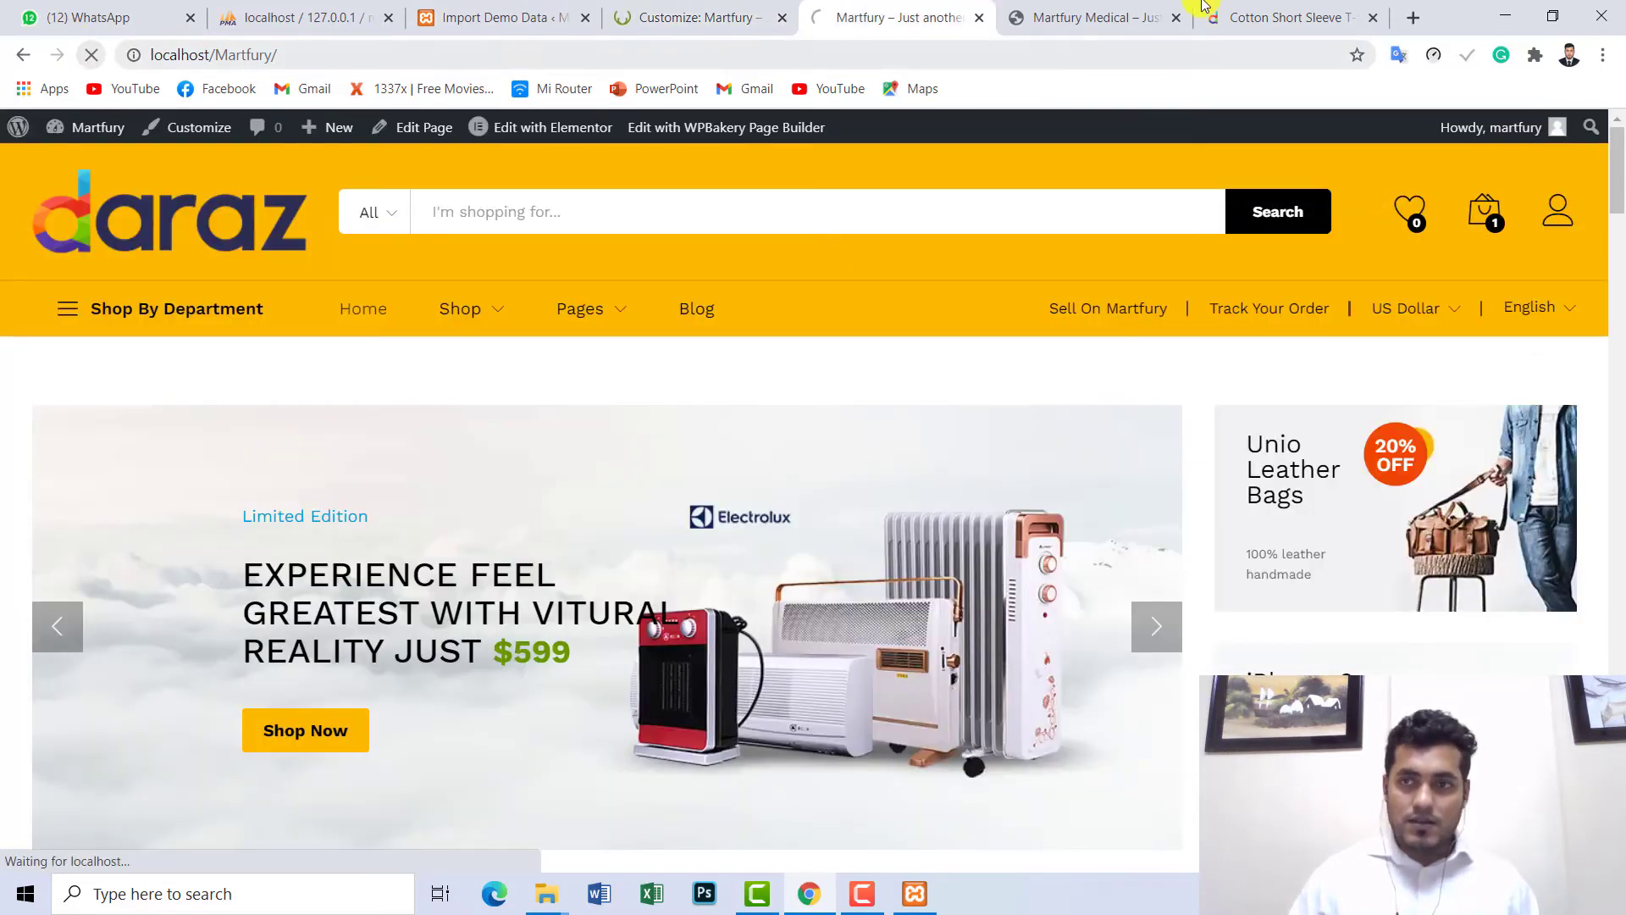
left_click_drag(1616, 169, 1616, 762)
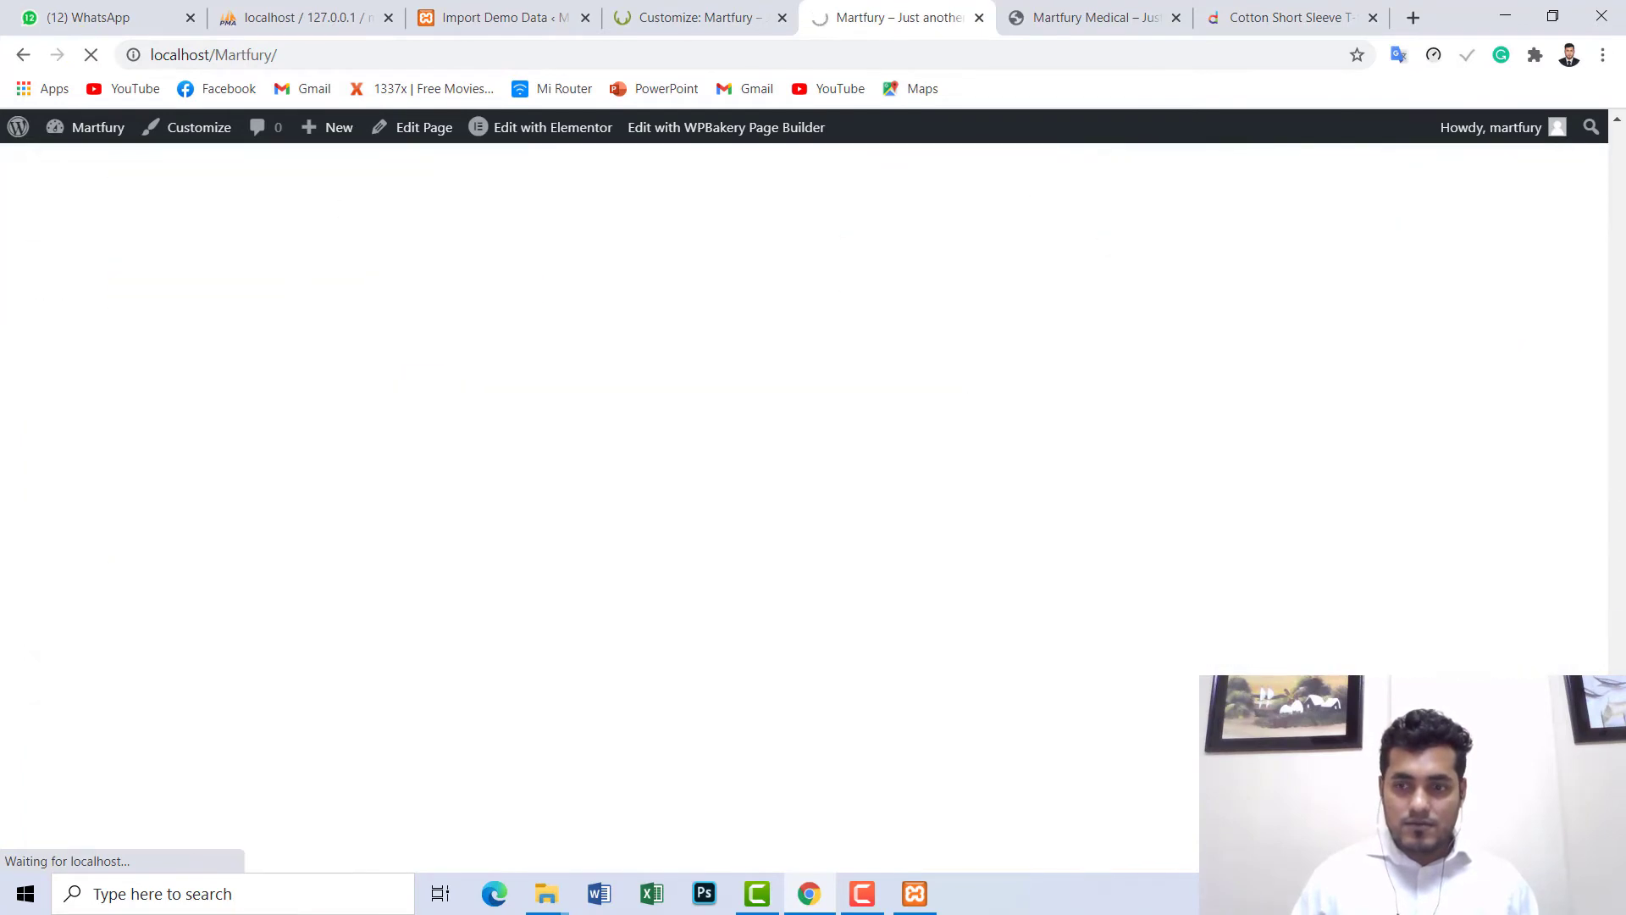
left_click(683, 17)
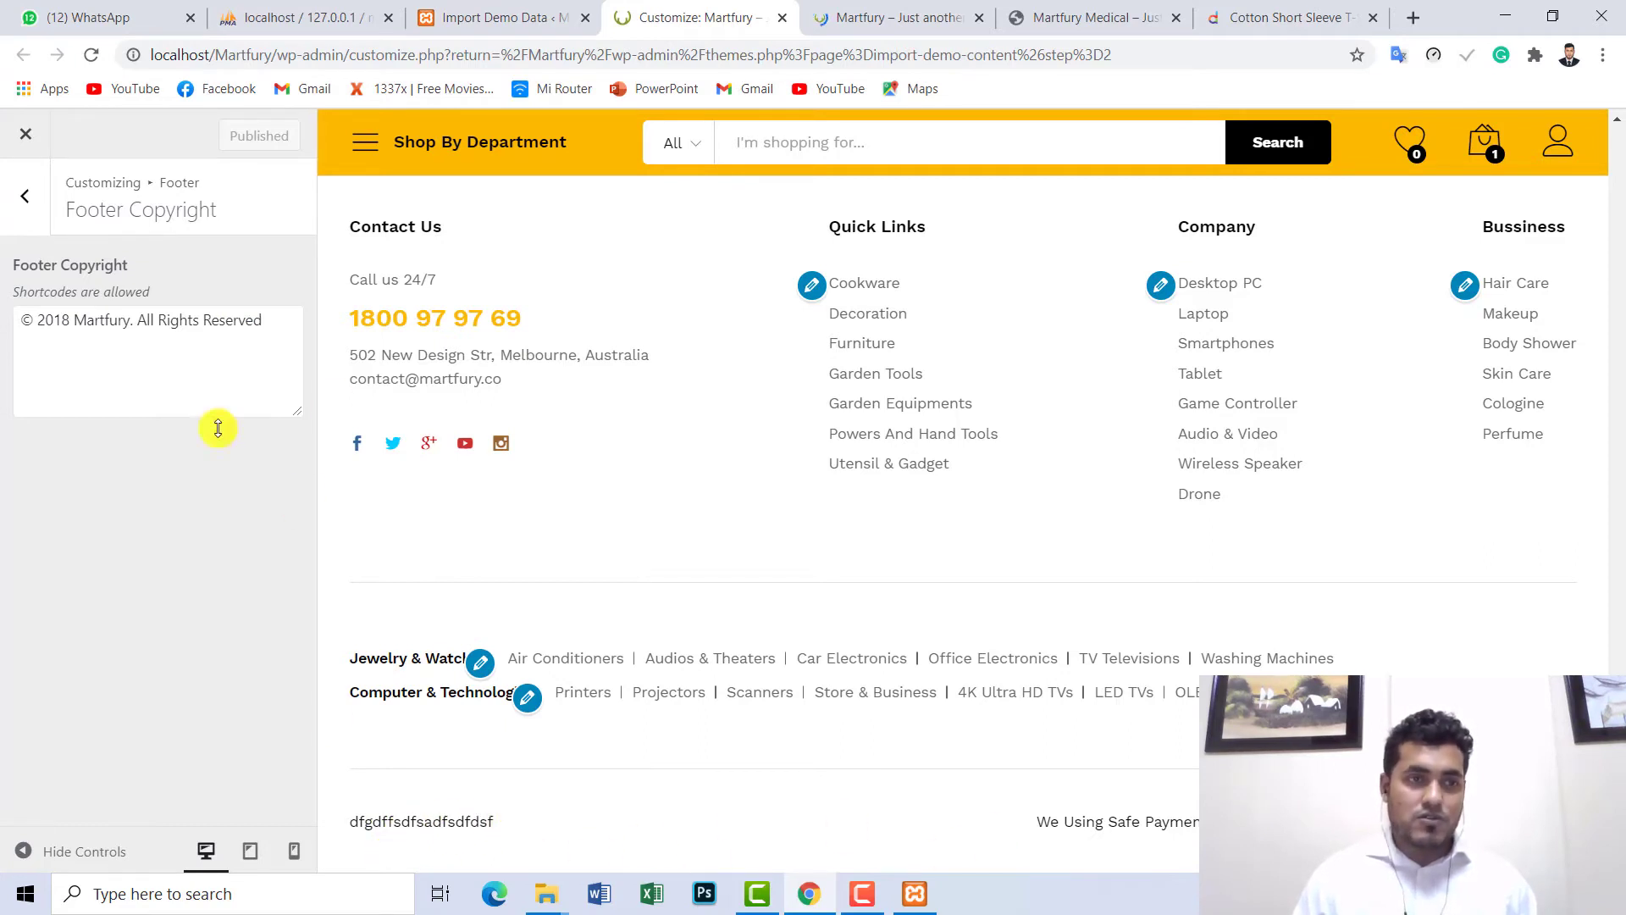
- Look at the Customizer's Footer Widgets settings, then move to the admin area's Appearance menu
left_click(30, 207)
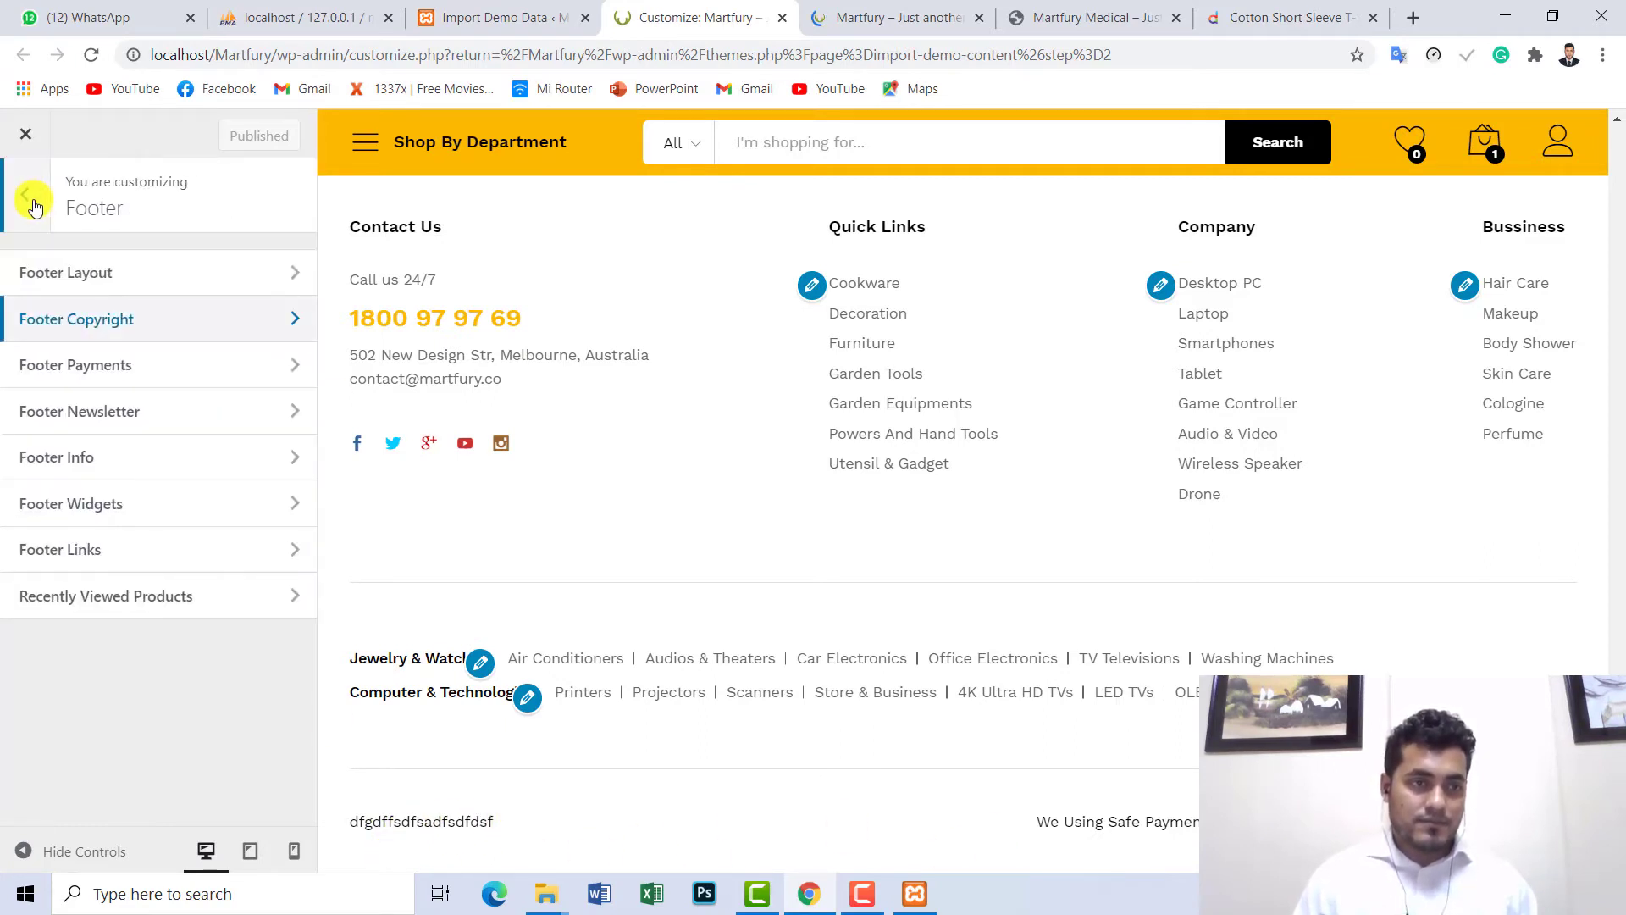
left_click(114, 521)
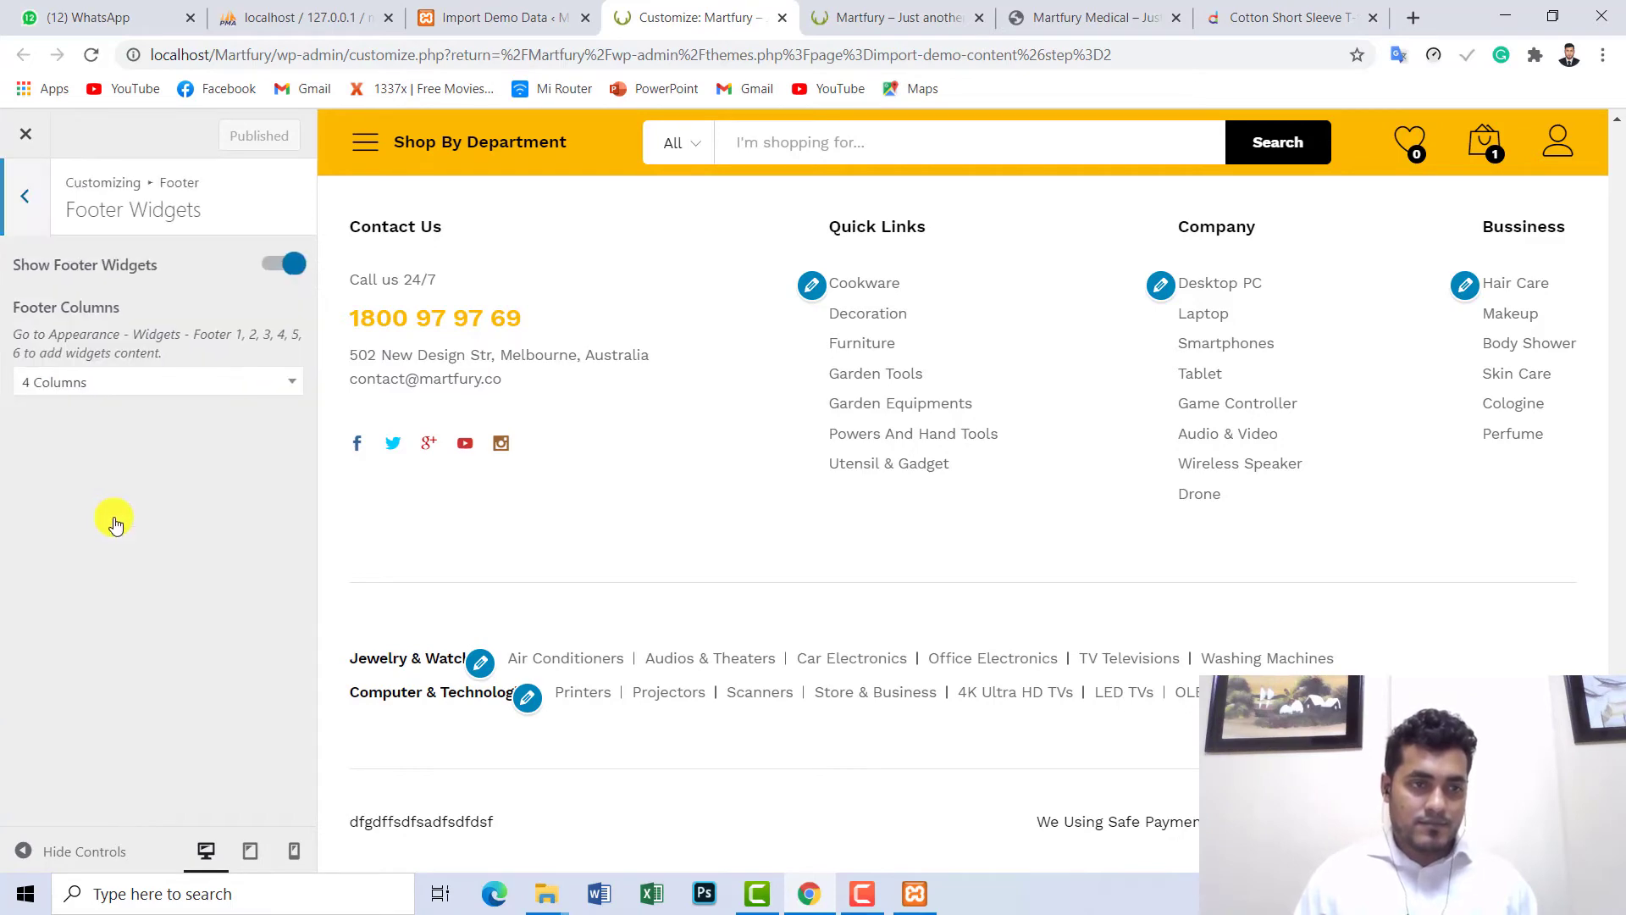
left_click(23, 207)
left_click(881, 18)
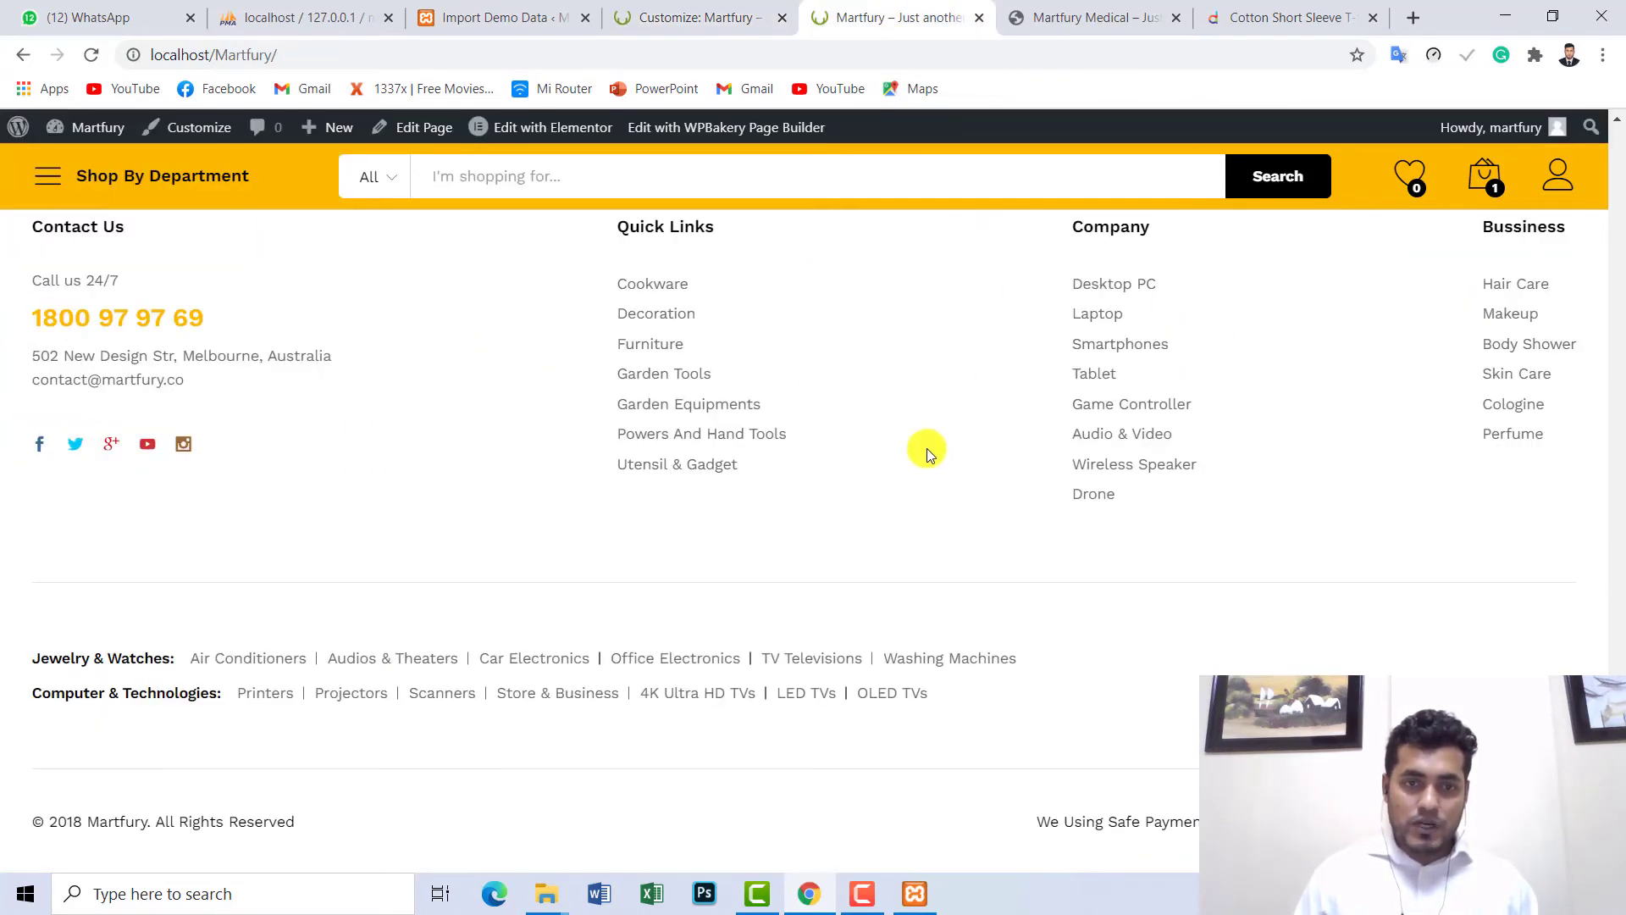
scroll(847, 453, "up", 1)
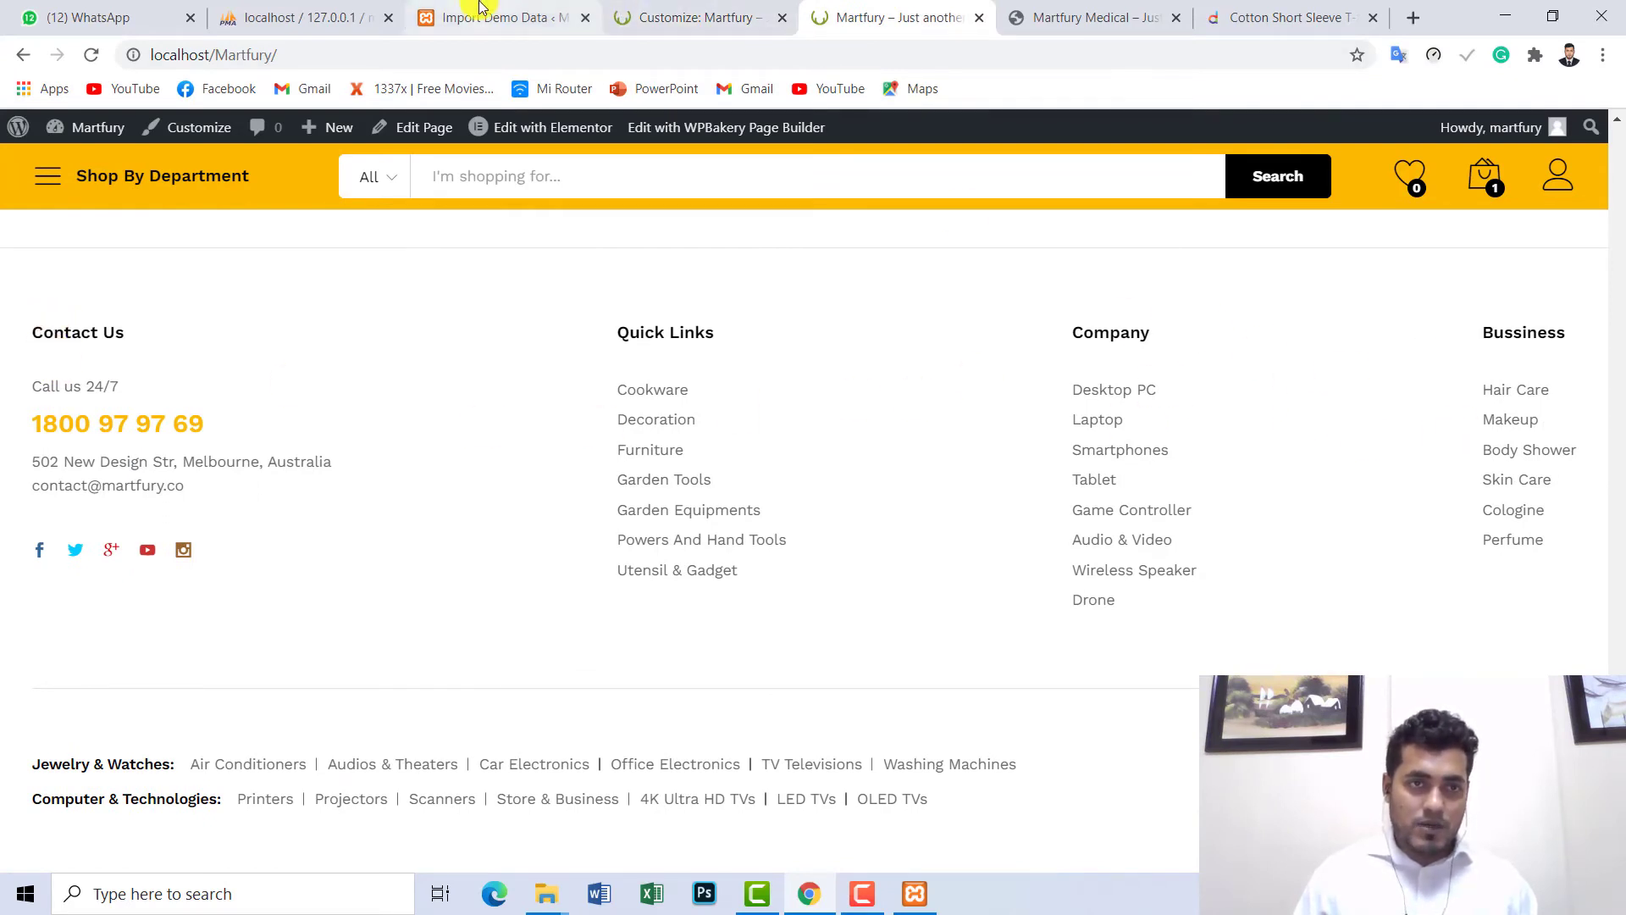
left_click(551, 7)
mouse_move(38, 172)
scroll(51, 246, "down", 3)
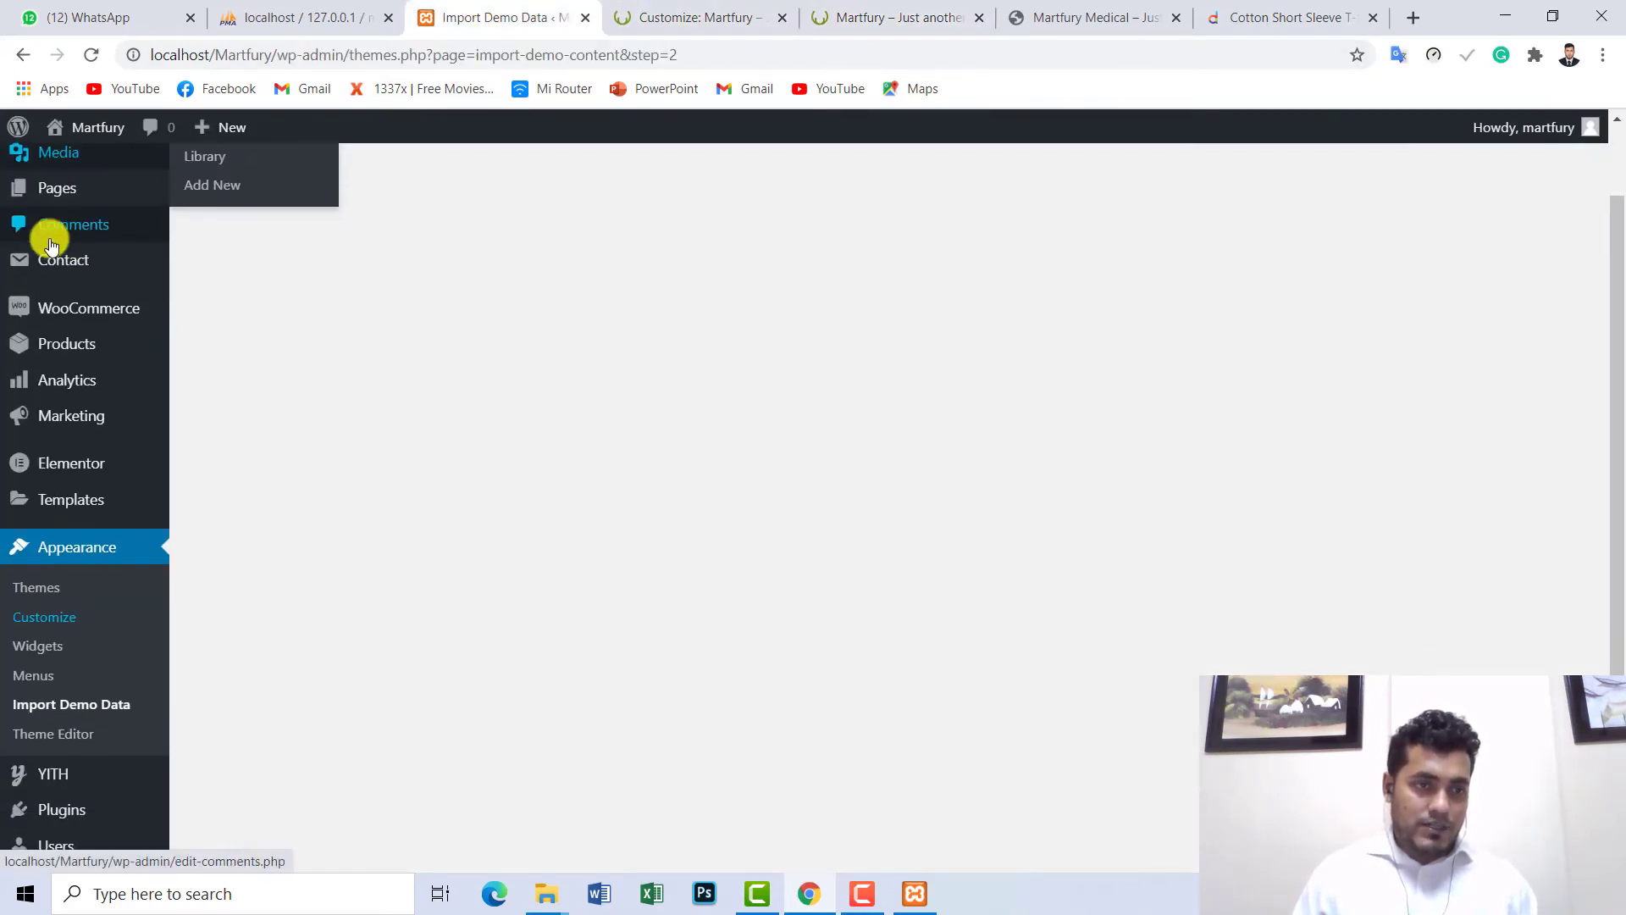
- Open the Widgets admin page, comparing it with the footer Customizer and live site
left_click(47, 435)
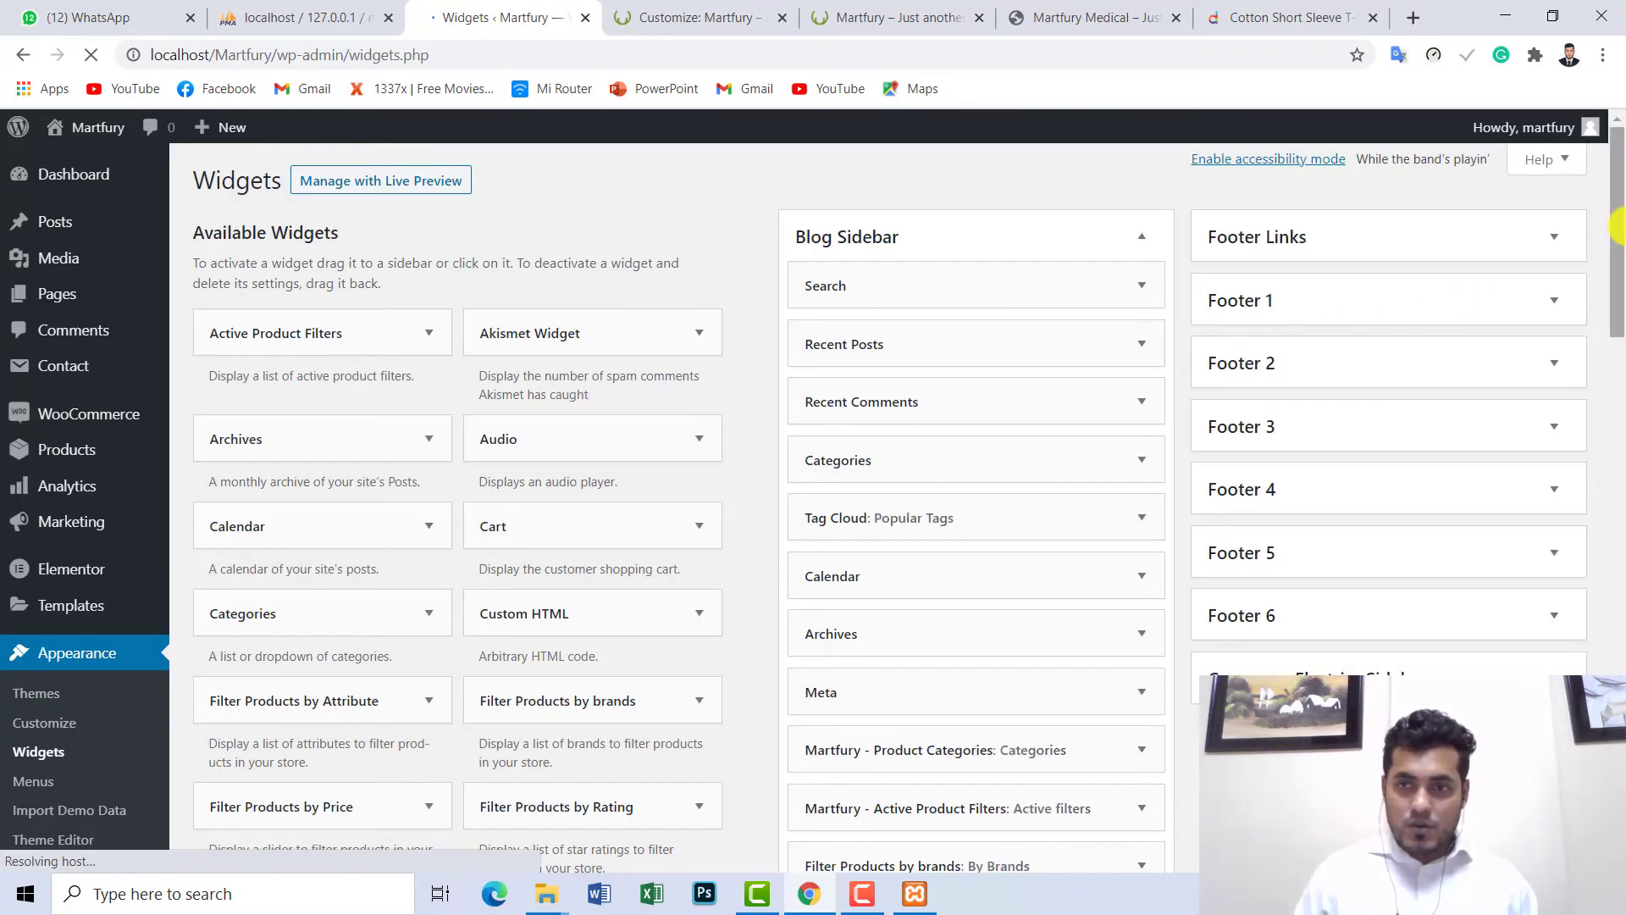
scroll(1524, 246, "down", 1)
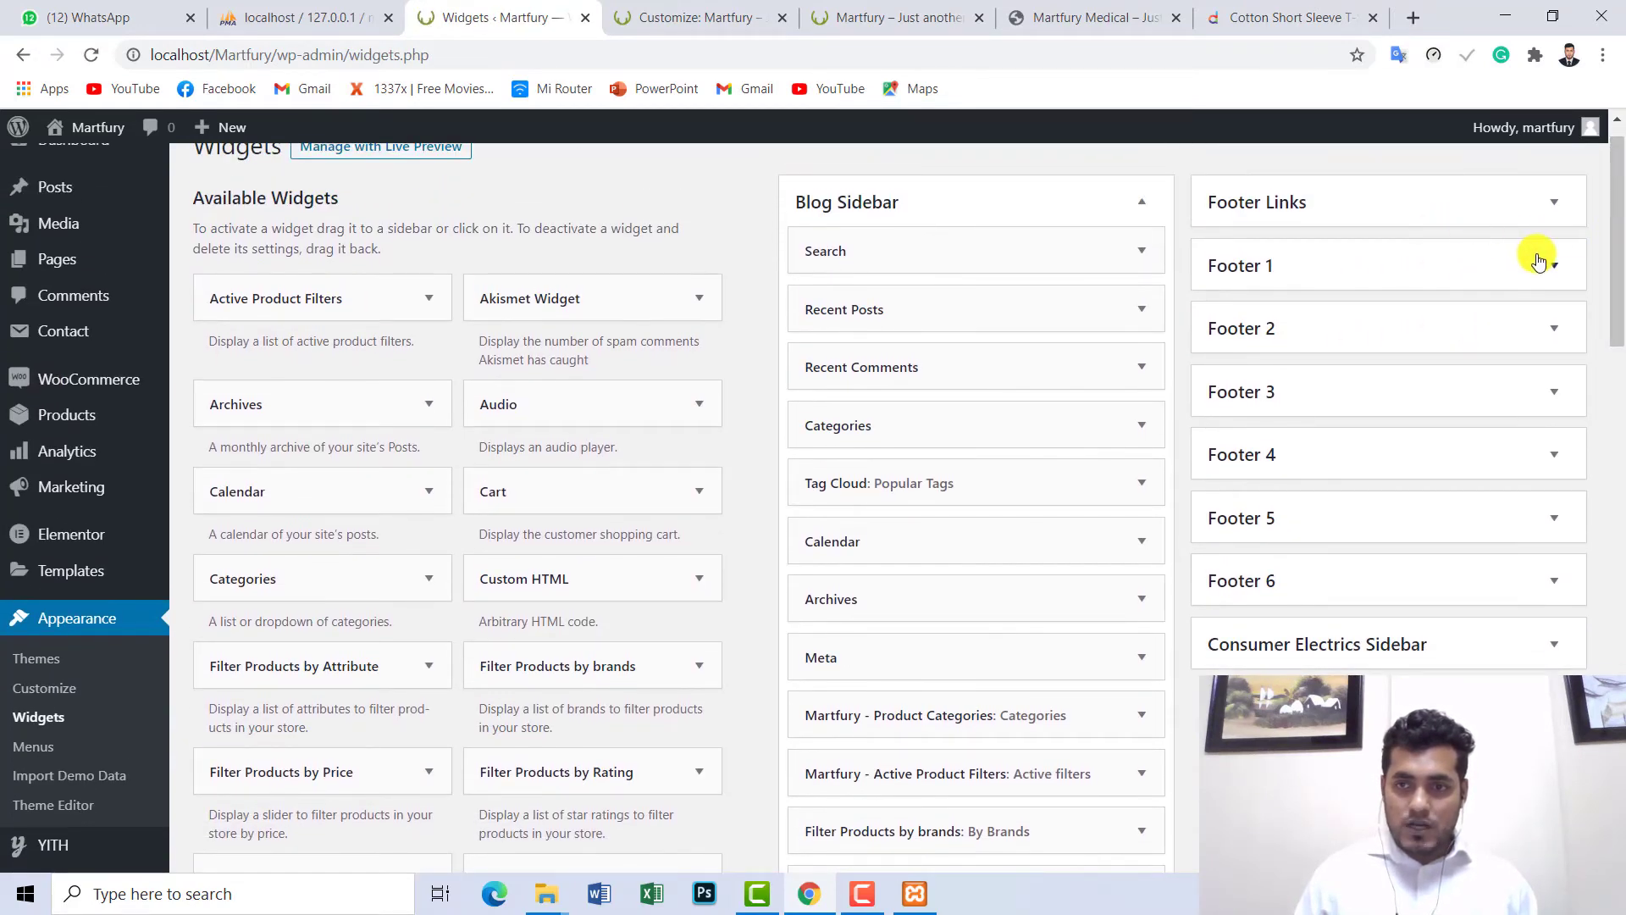
left_click(695, 17)
left_click(865, 10)
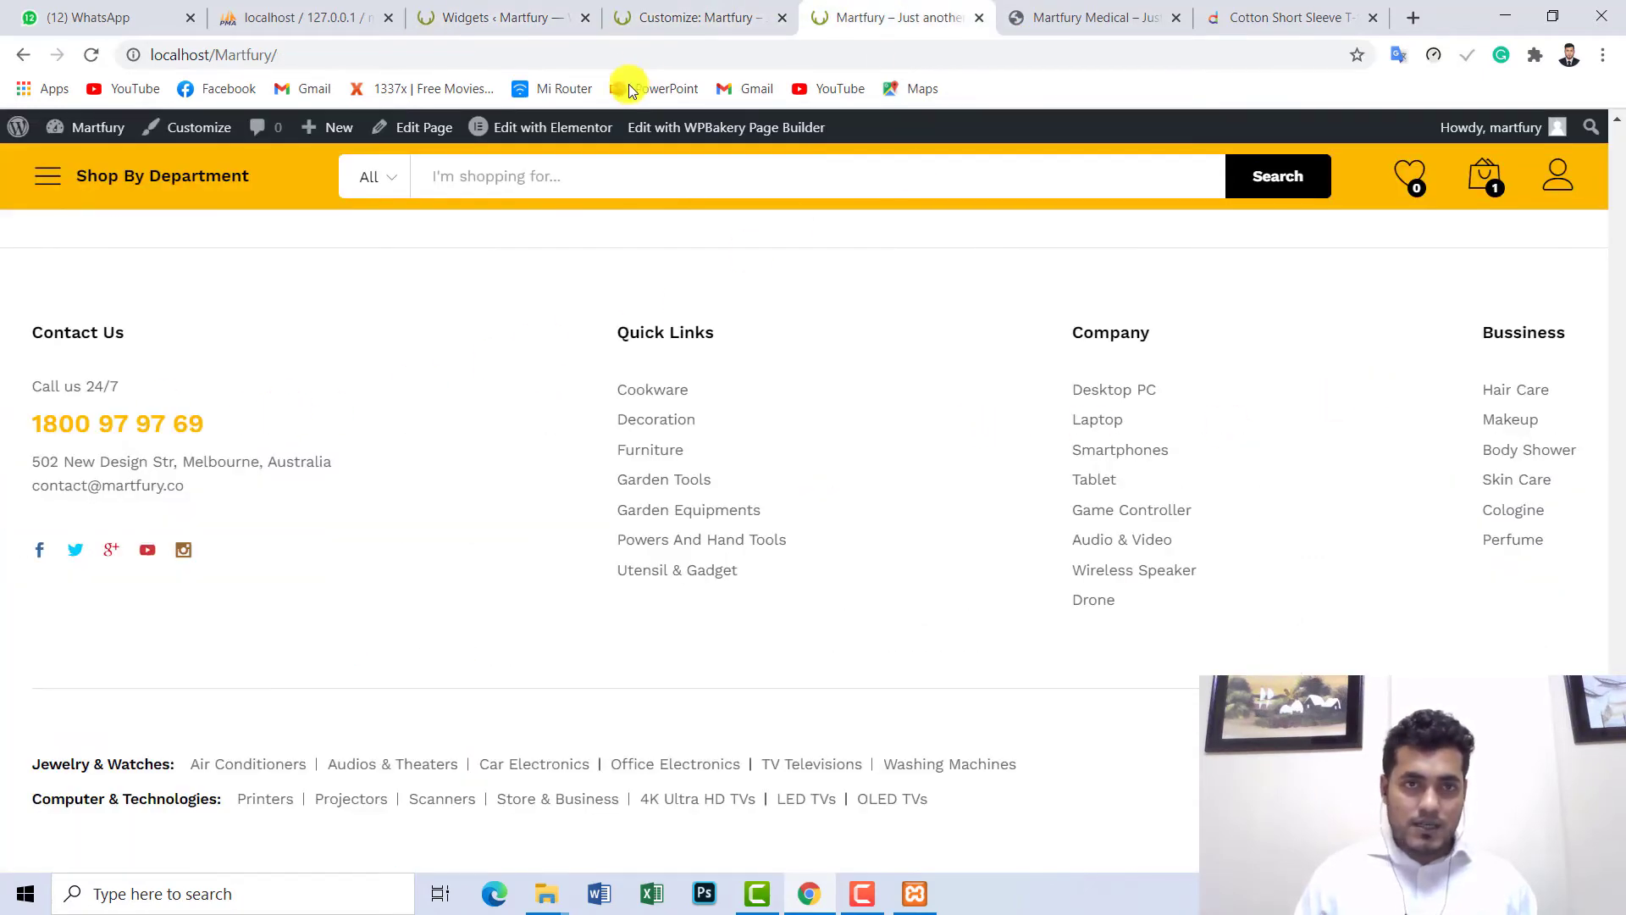
left_click(681, 14)
left_click(522, 7)
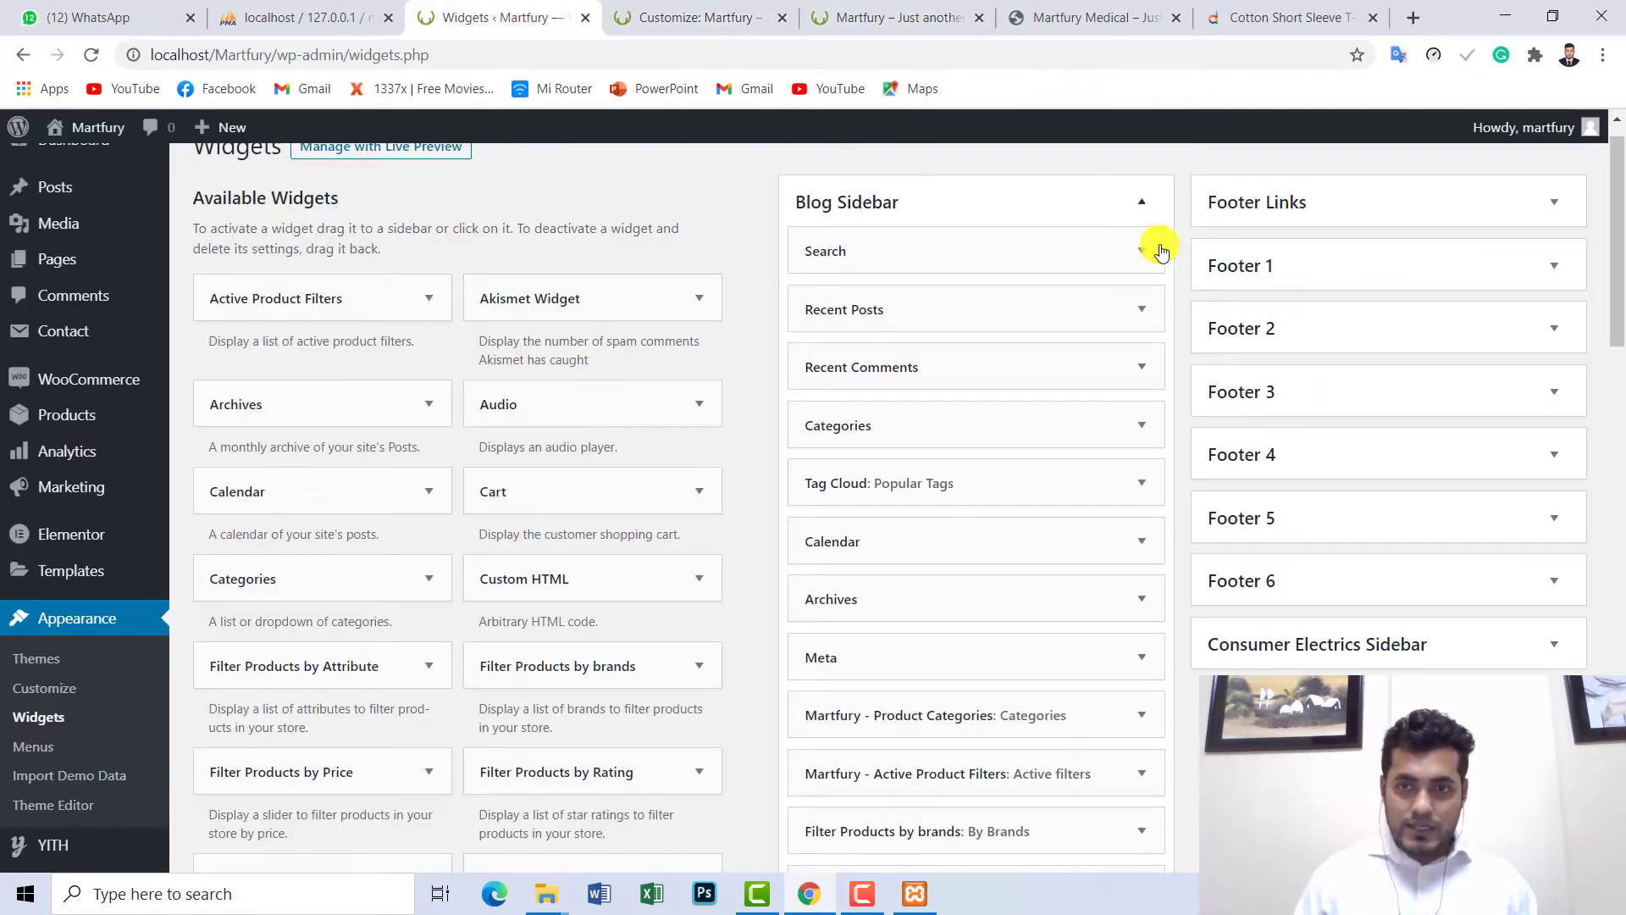
- Expand Footer 1's Contact Us widget and compare its HTML with the live footer text
left_click(1556, 265)
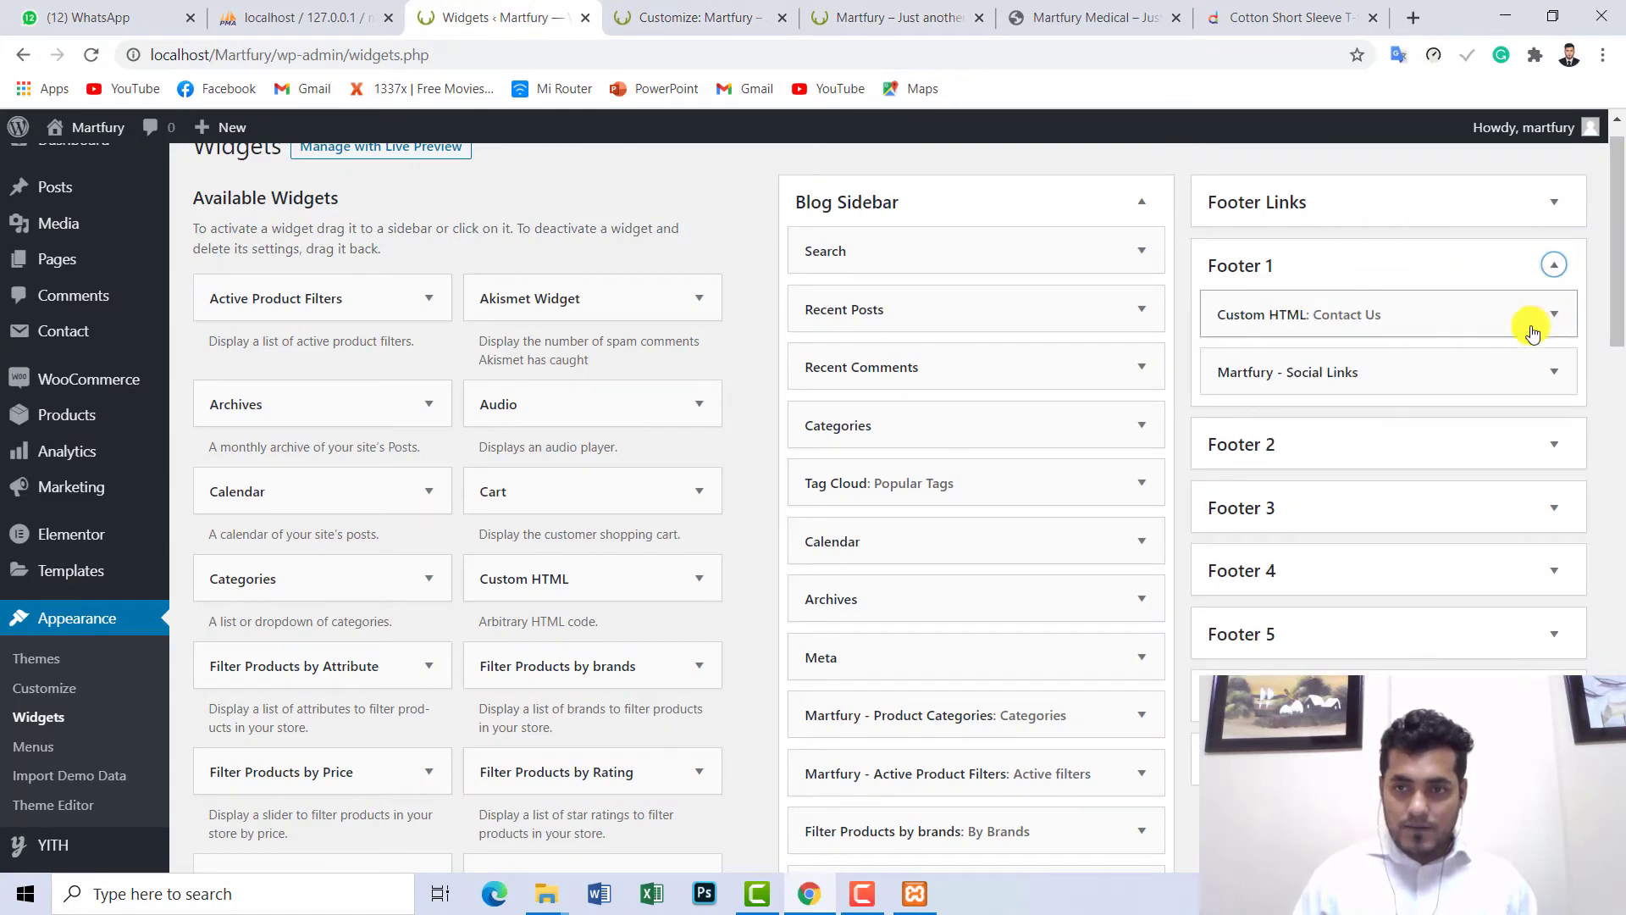
left_click(1555, 315)
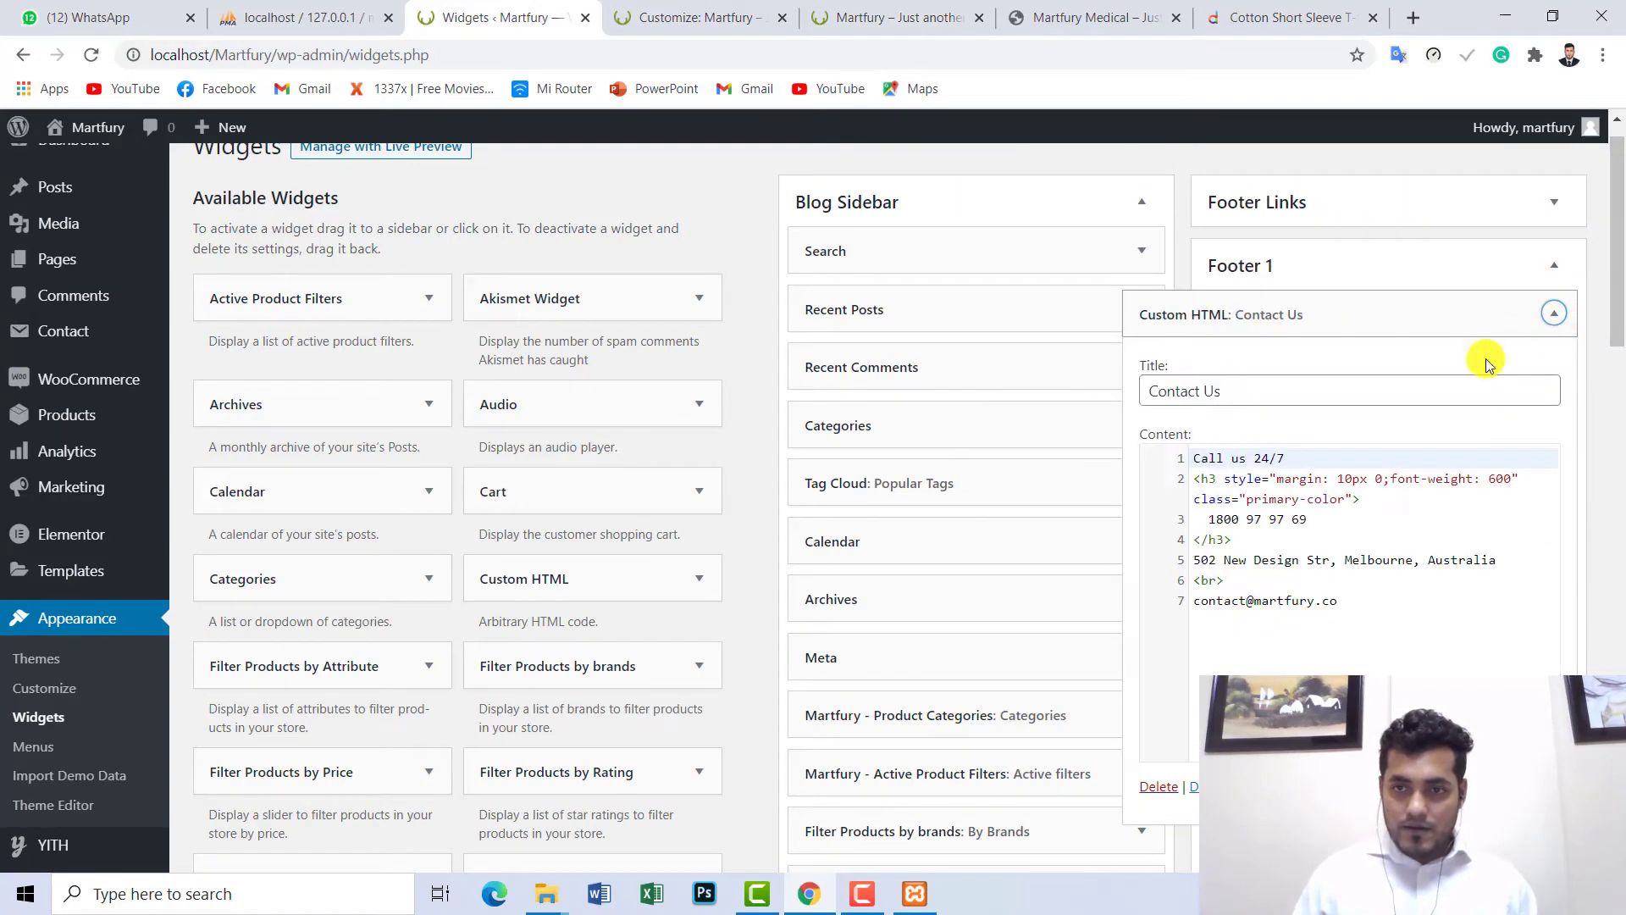
left_click(847, 15)
left_click_drag(198, 498, 34, 393)
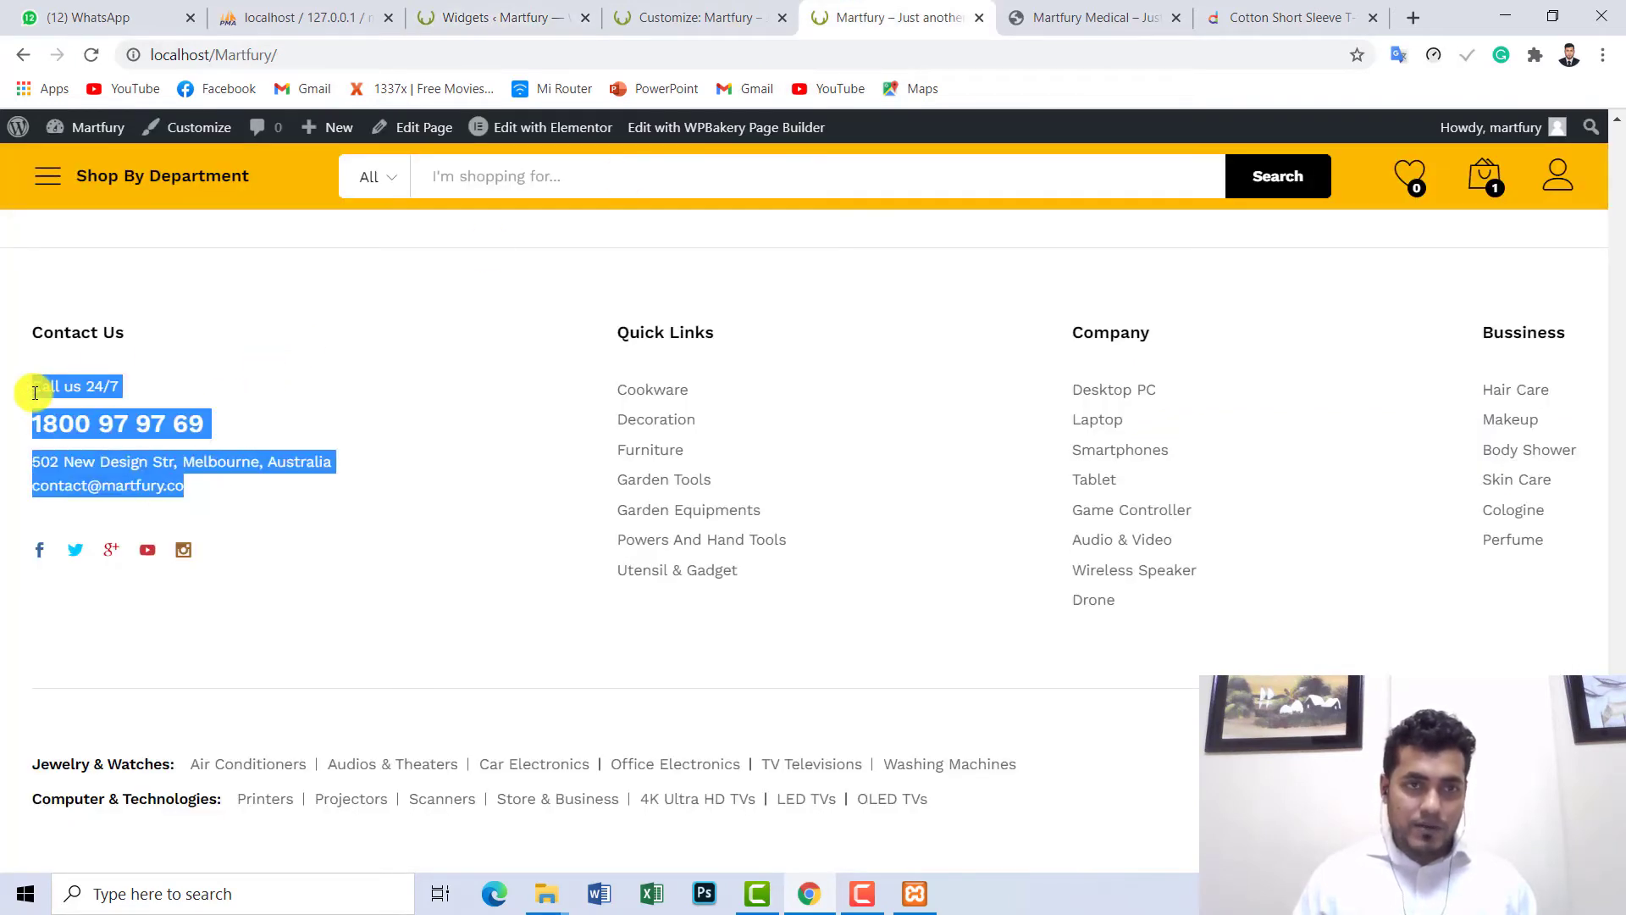
left_click(533, 13)
left_click_drag(1356, 601, 1183, 446)
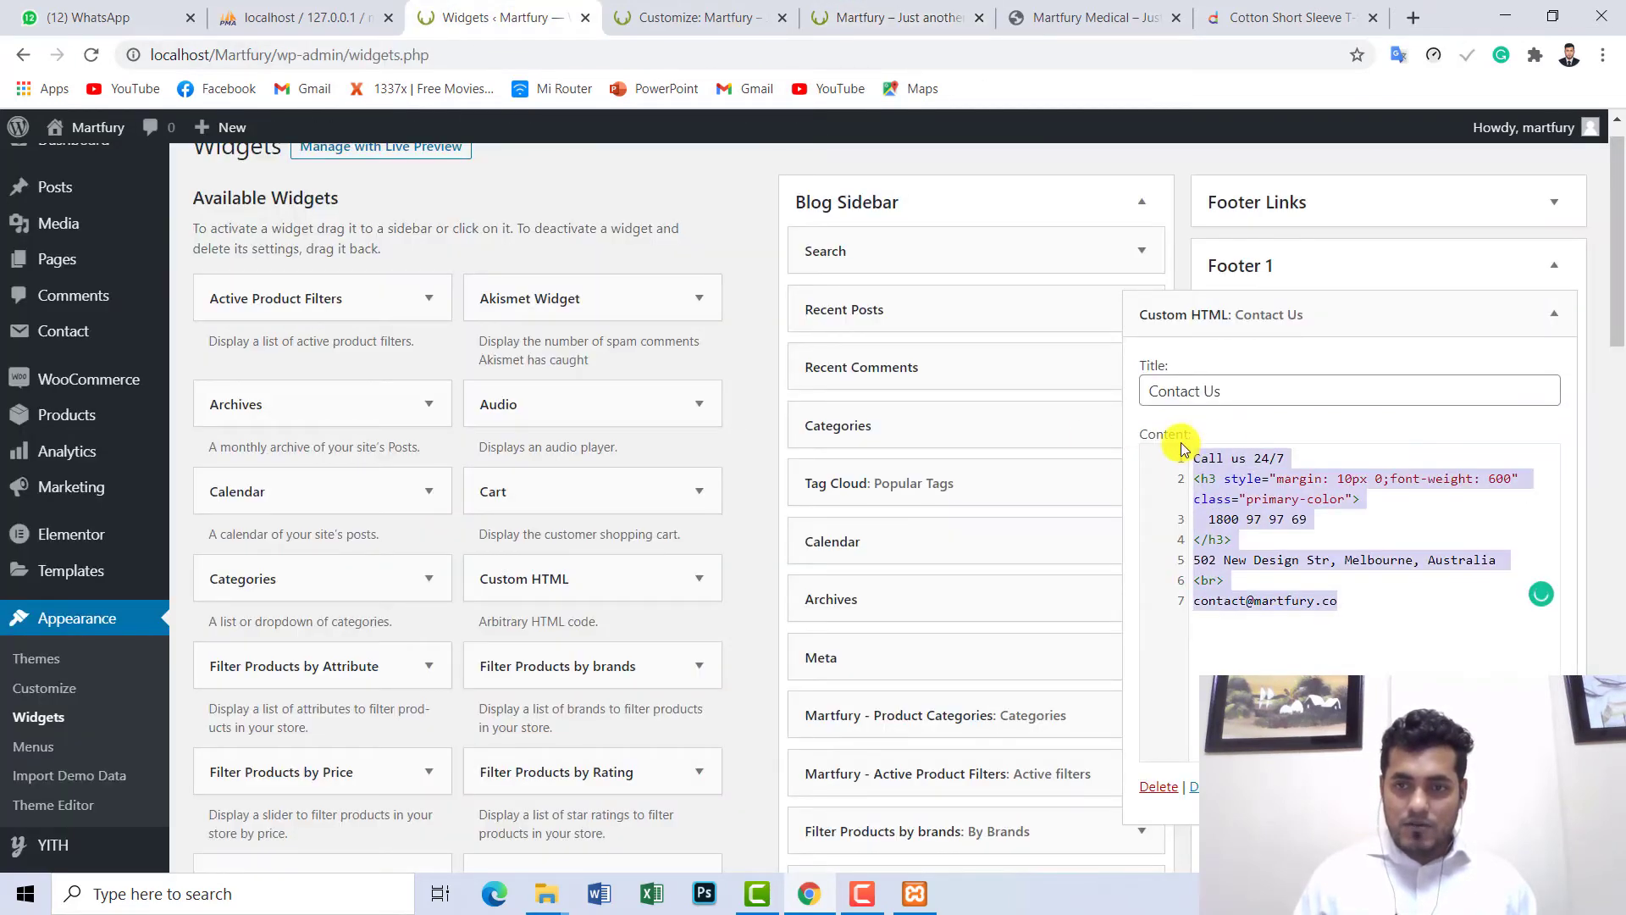
left_click(1550, 317)
- Inspect the Social Links widget's Facebook link placeholder against the live footer, then collapse it
left_click(1553, 371)
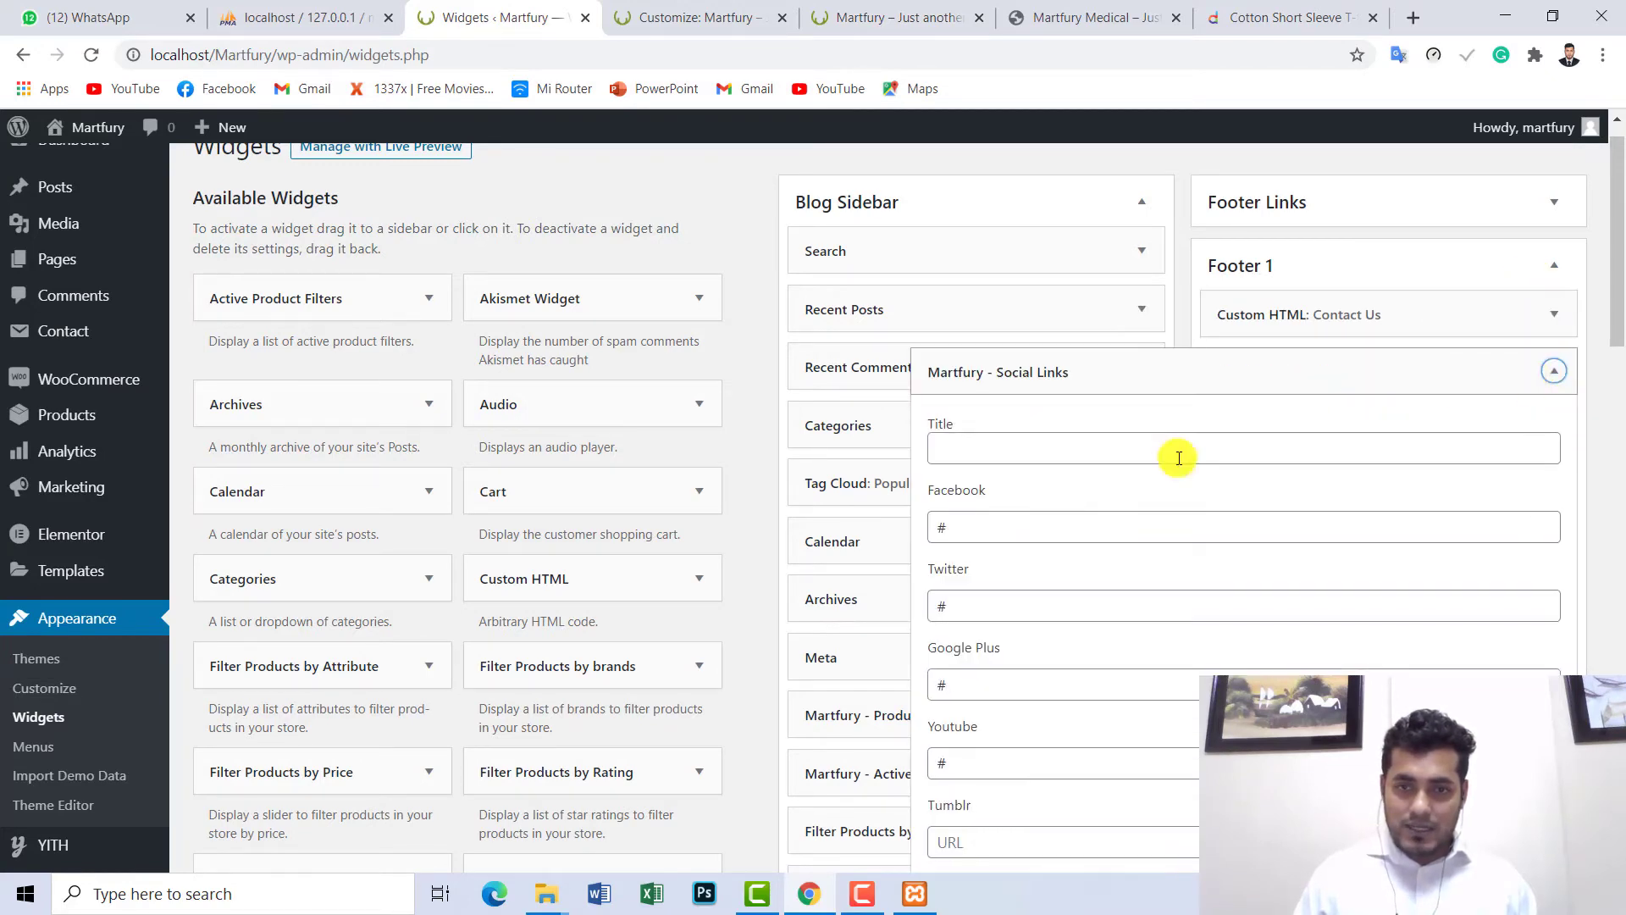
double_click(940, 527)
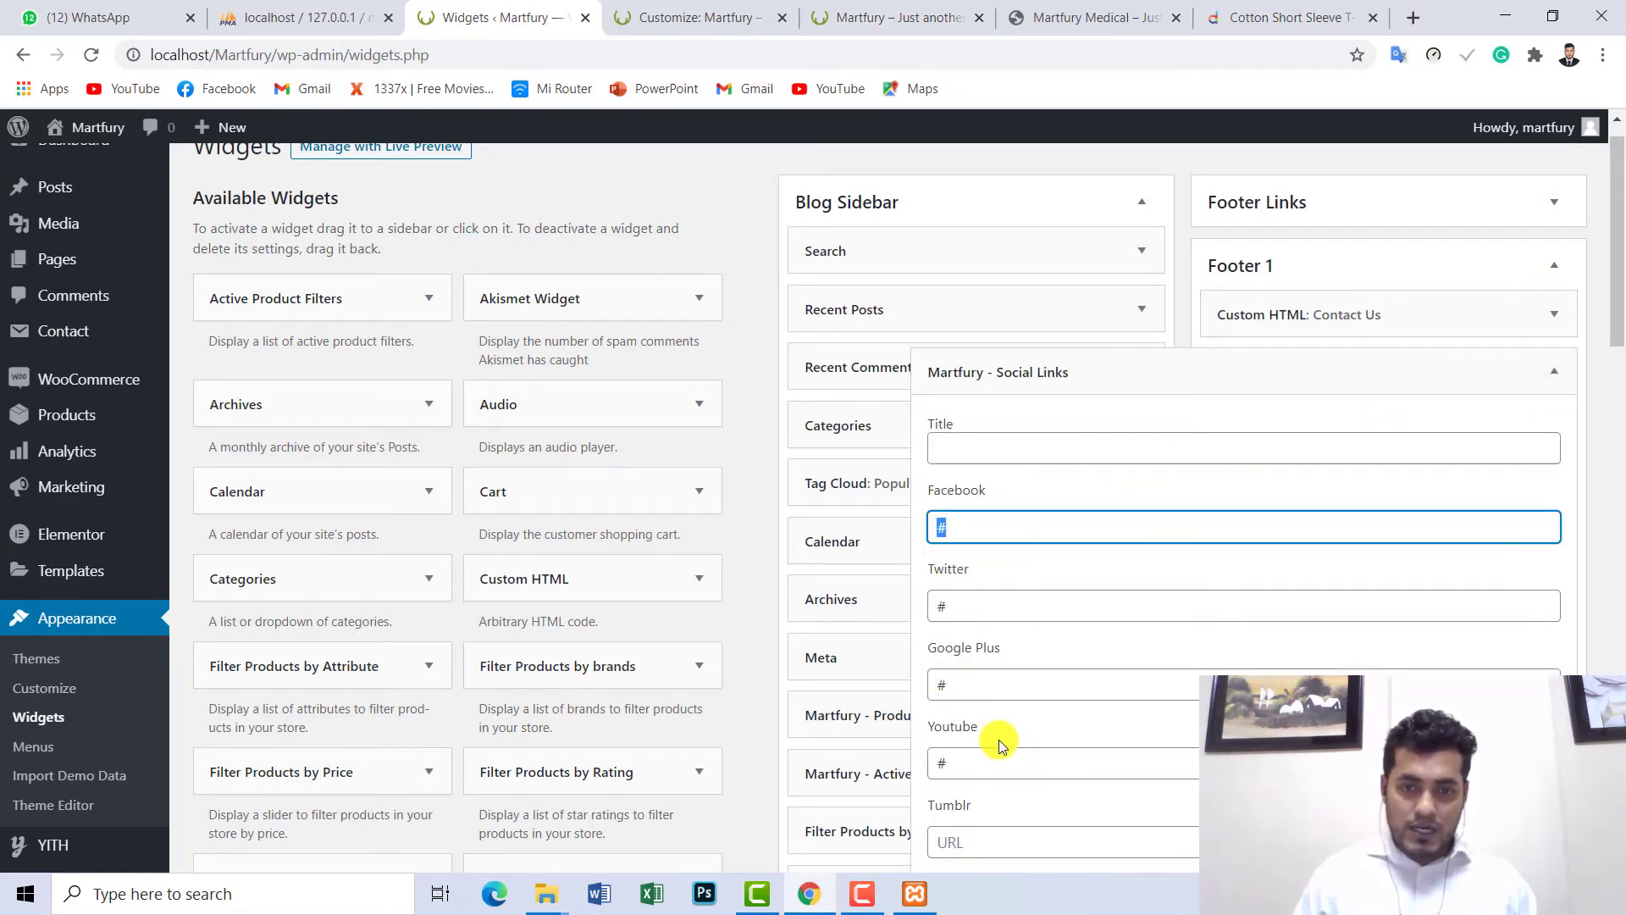
left_click(847, 19)
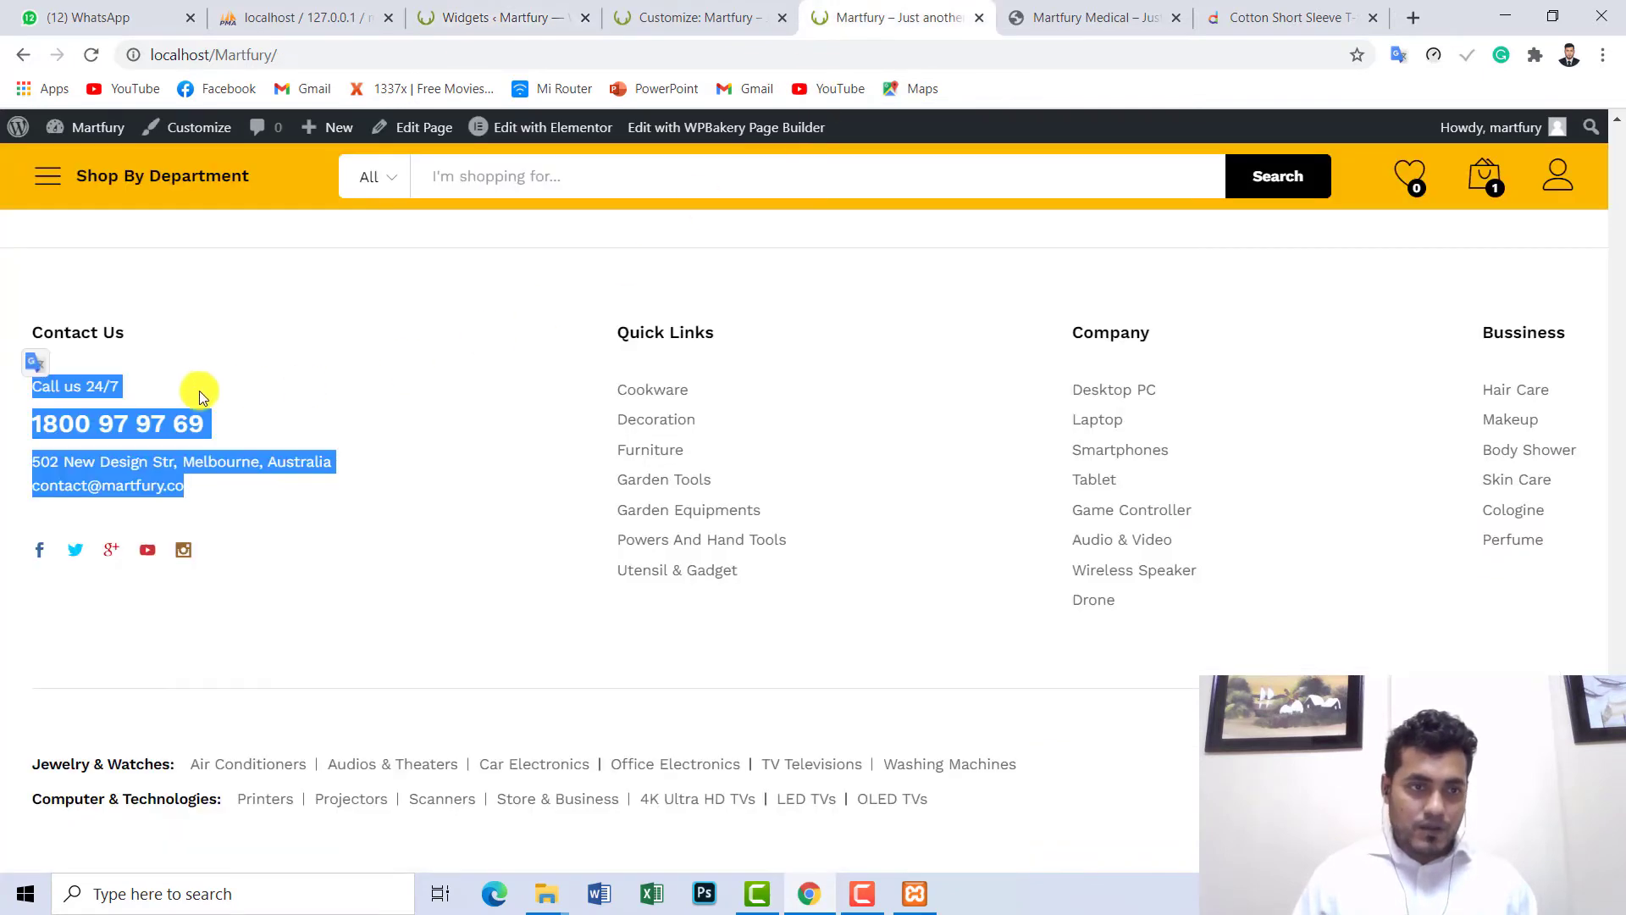
left_click(355, 517)
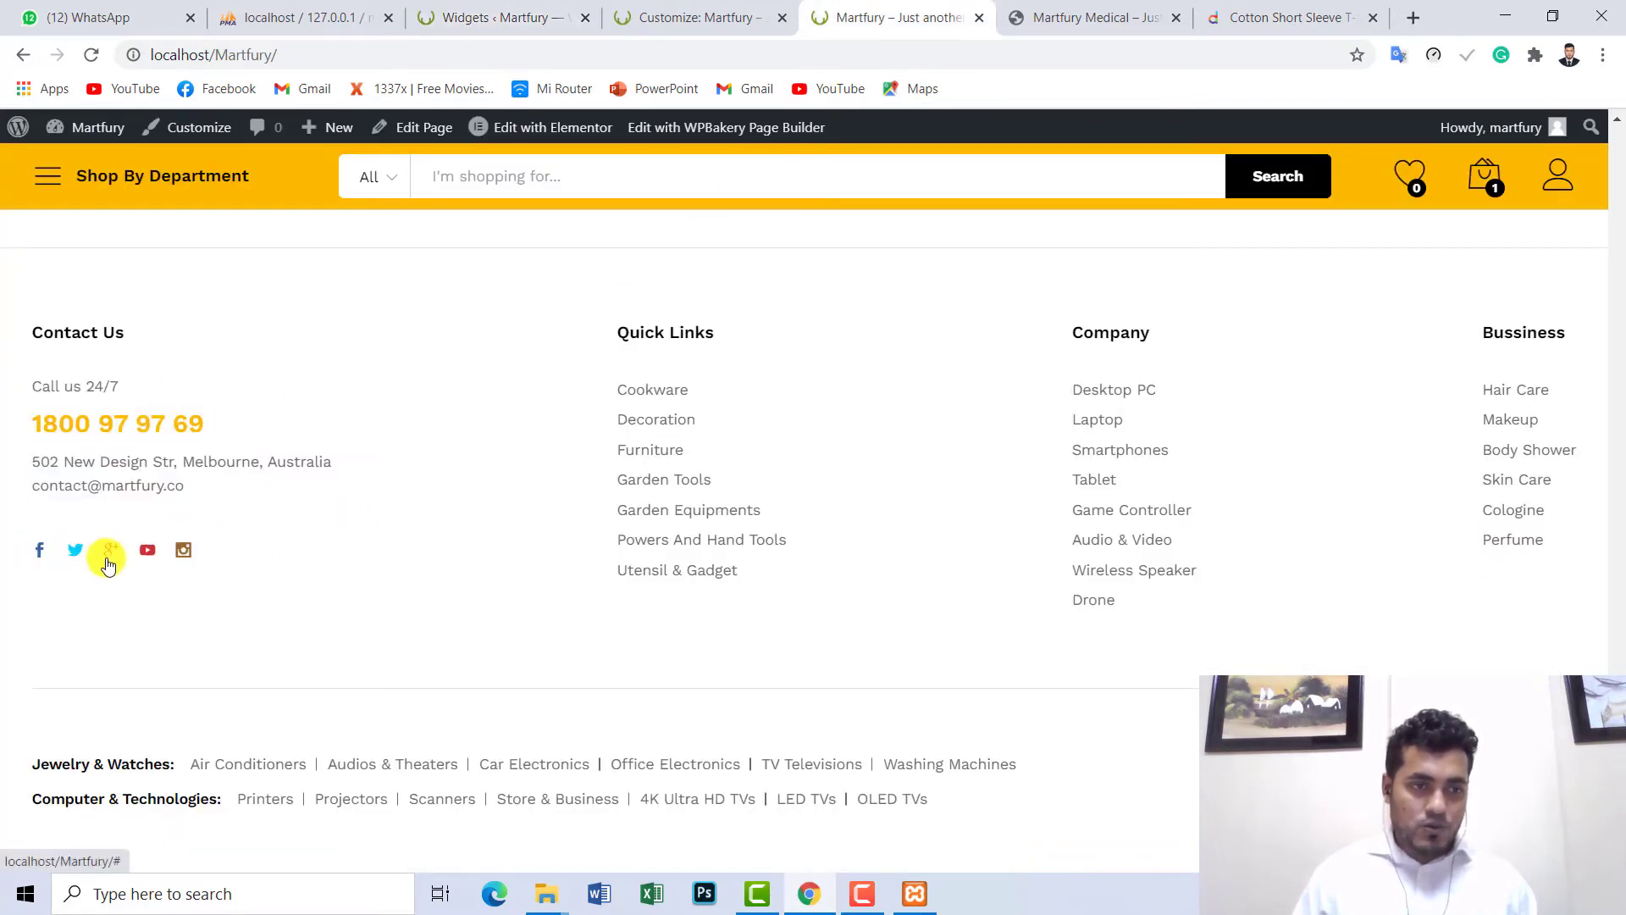
left_click(650, 21)
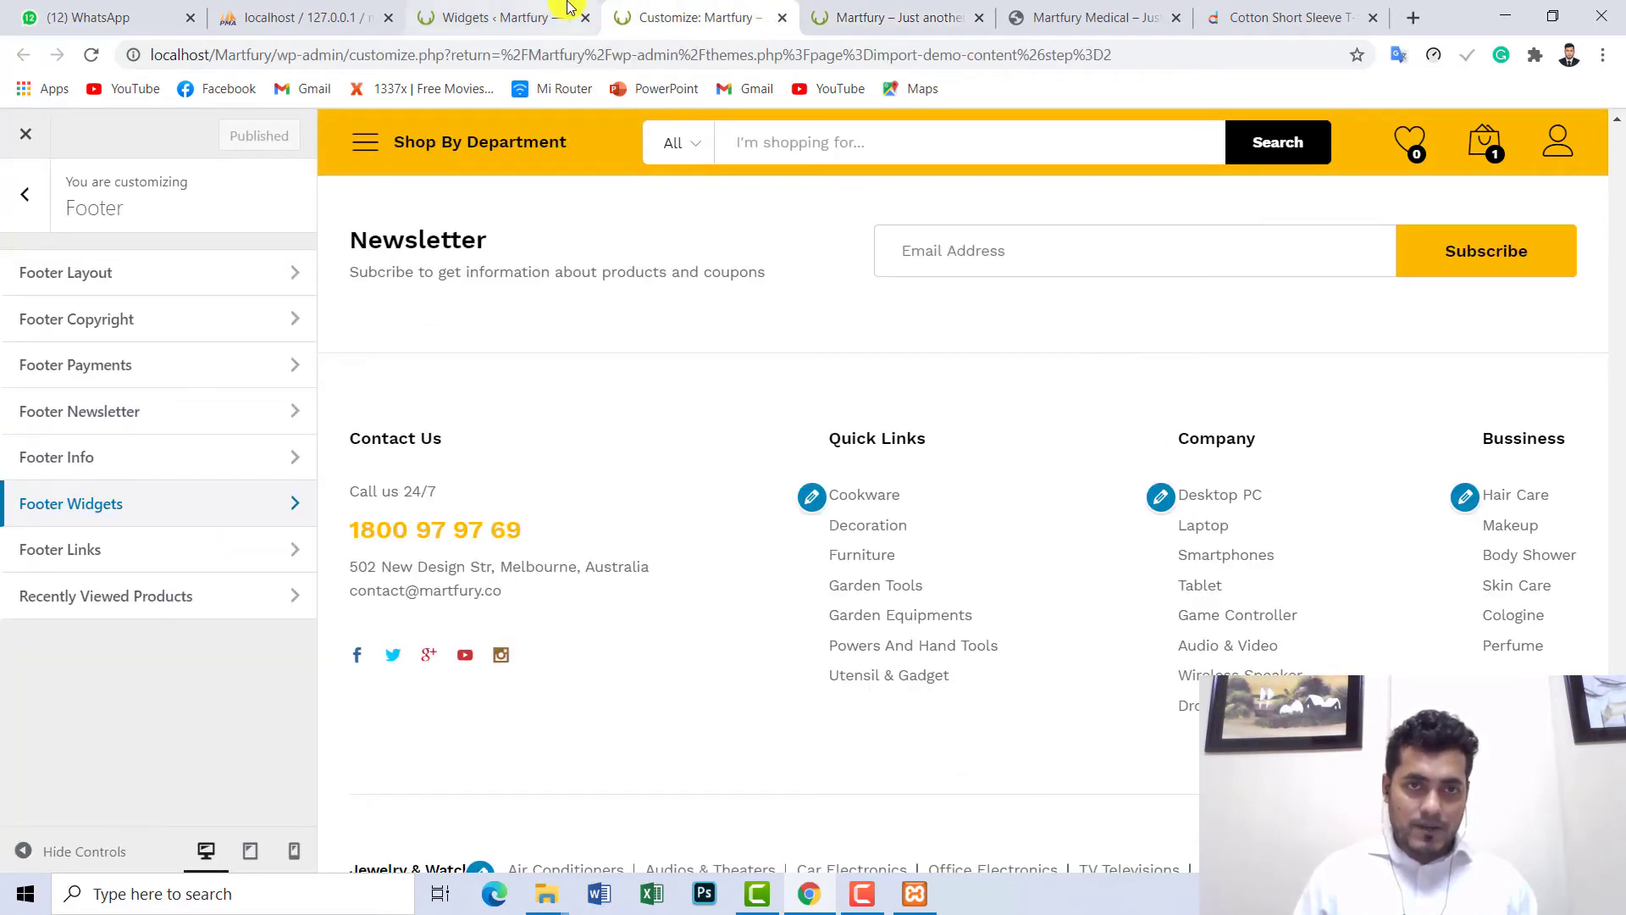
left_click(568, 10)
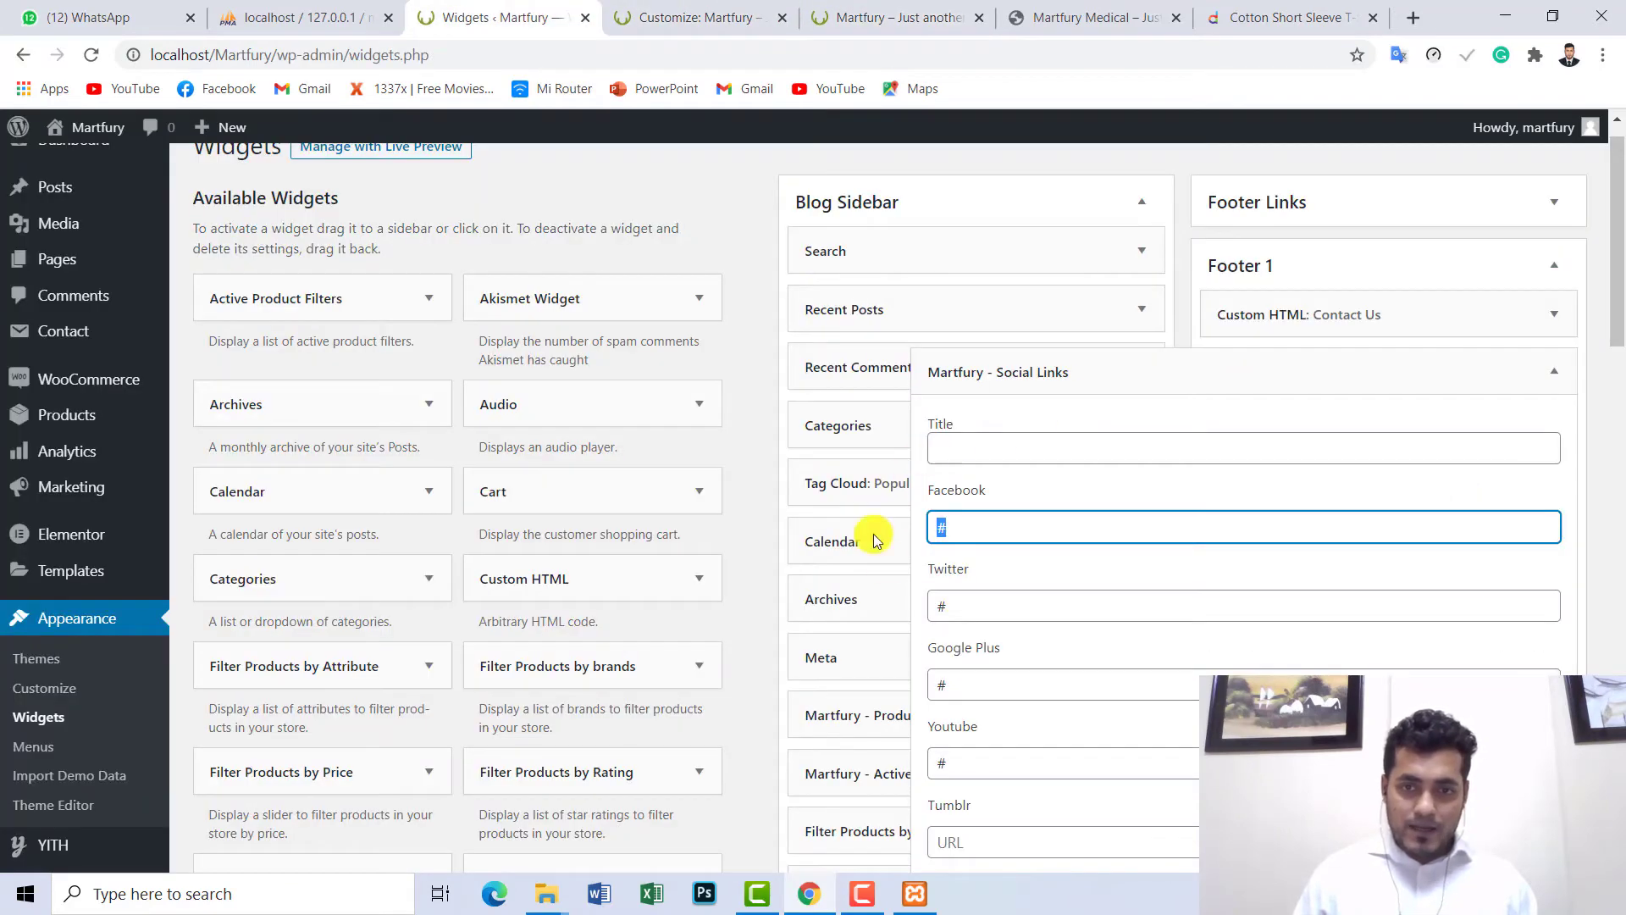
left_click(1557, 377)
- Expand Footer 2's Quick Links menu widget, set to Footer Link 3, and the Footer 3 area
left_click(1562, 452)
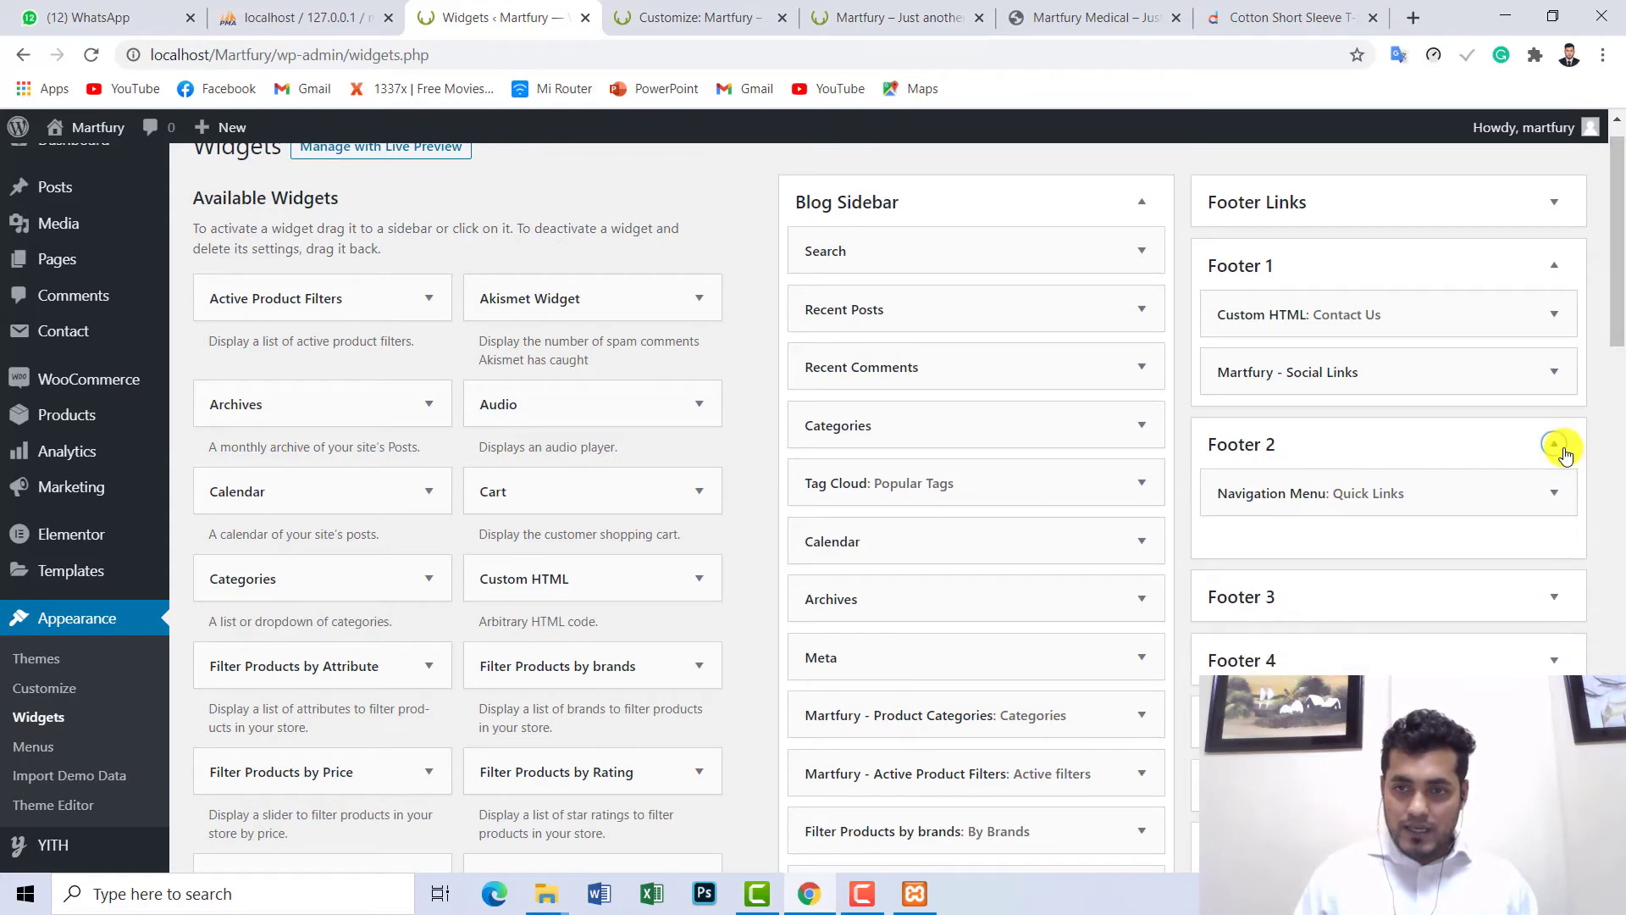
left_click(1557, 500)
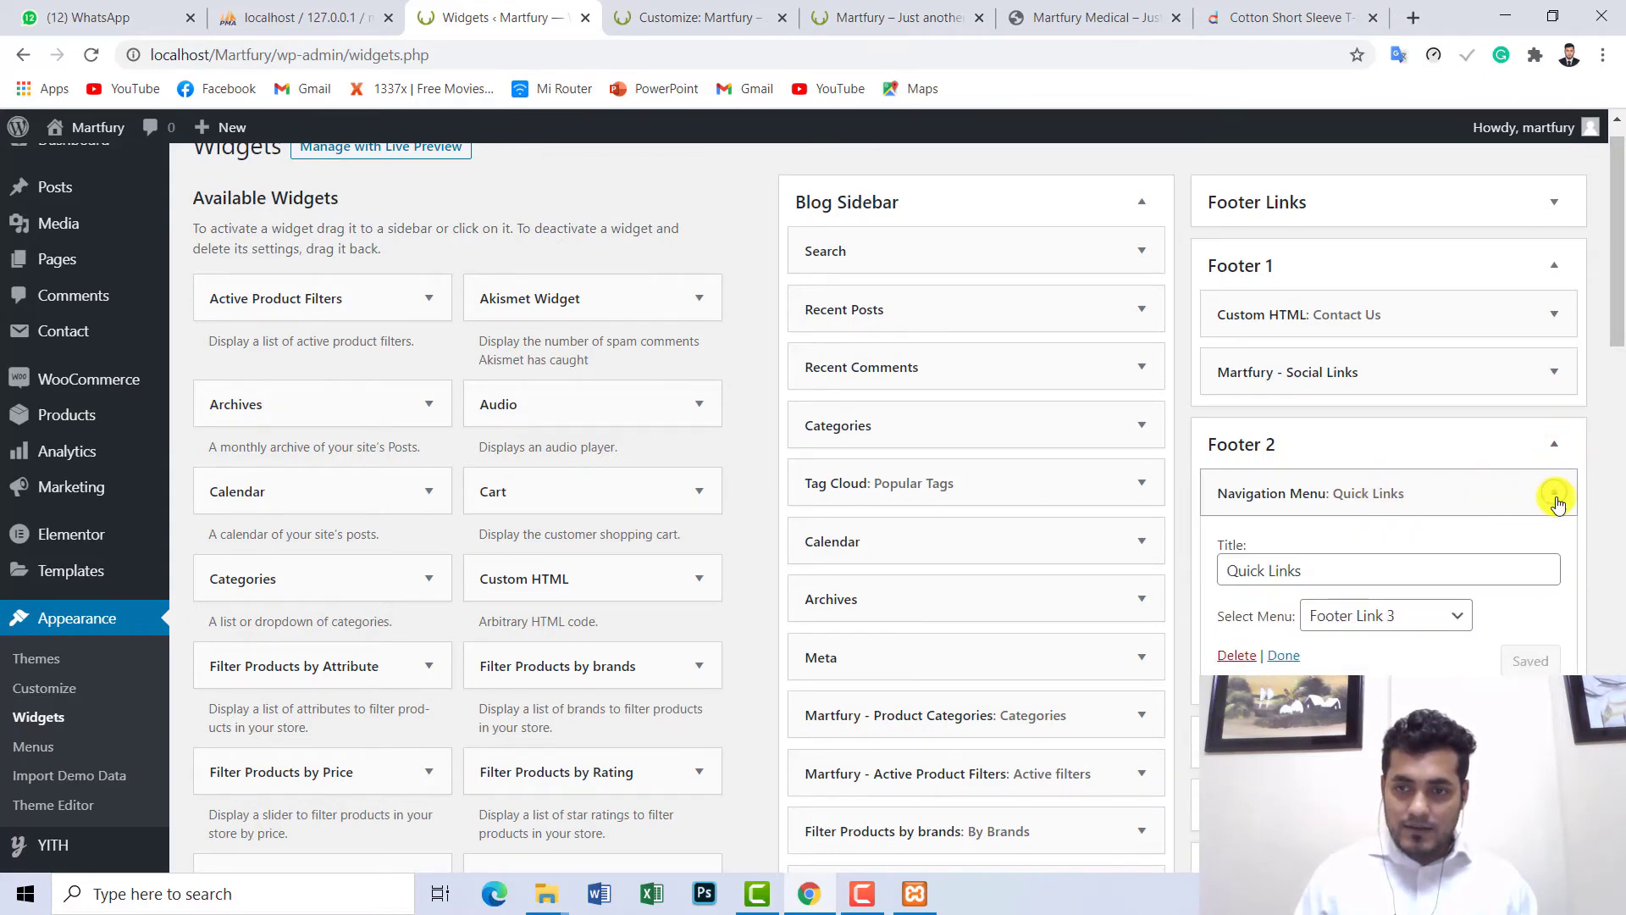
scroll(1460, 530, "down", 3)
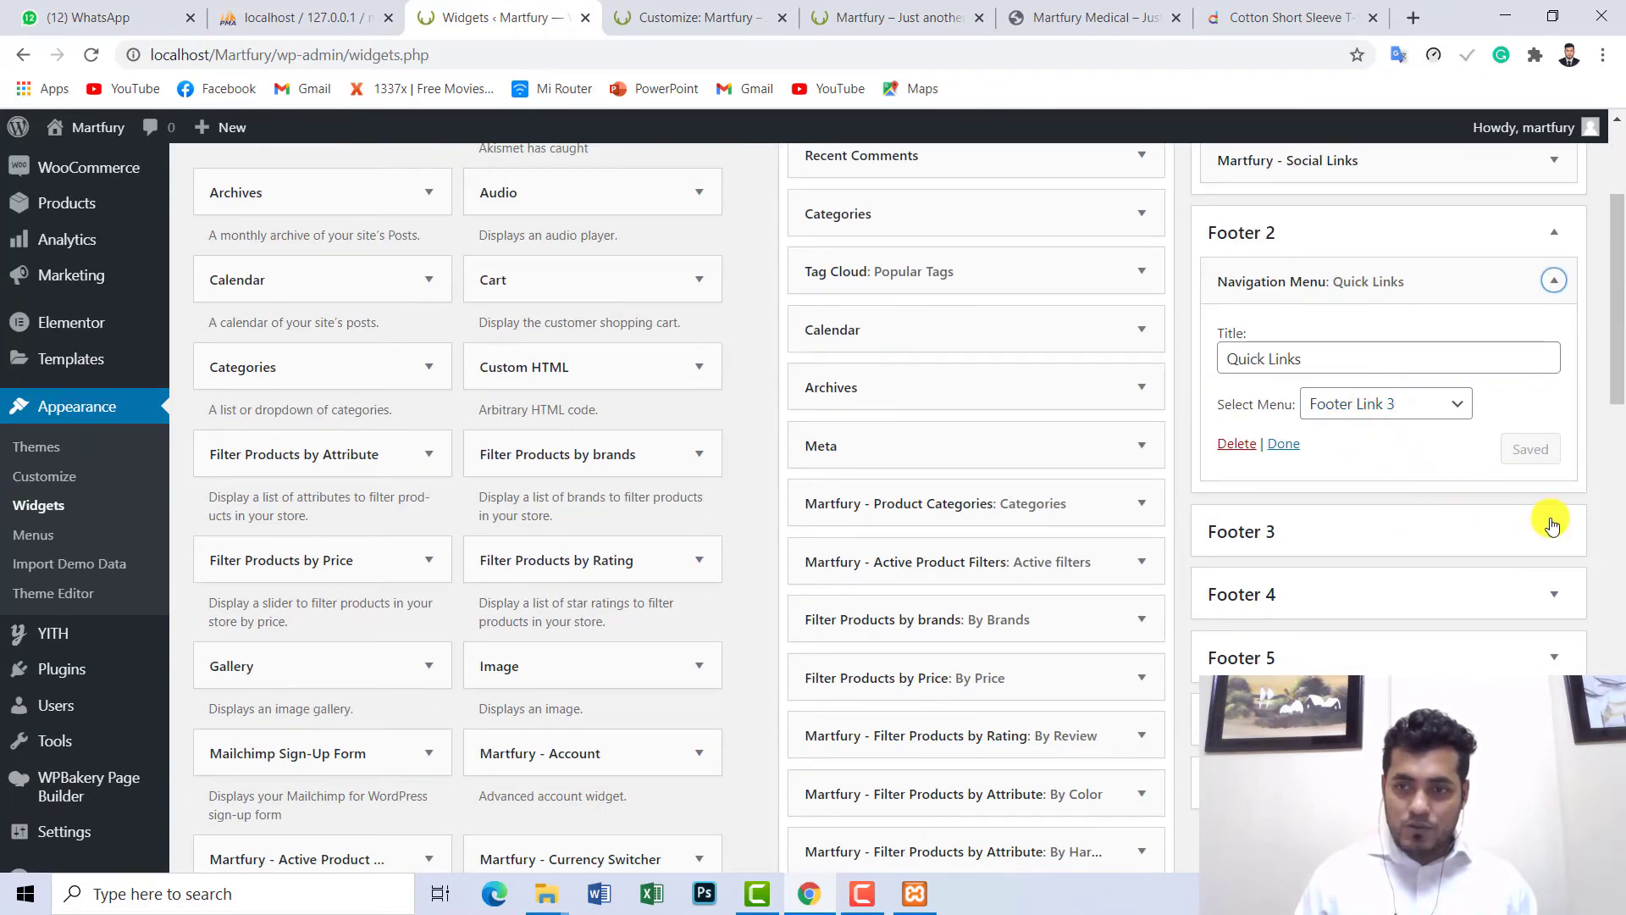
left_click(1553, 532)
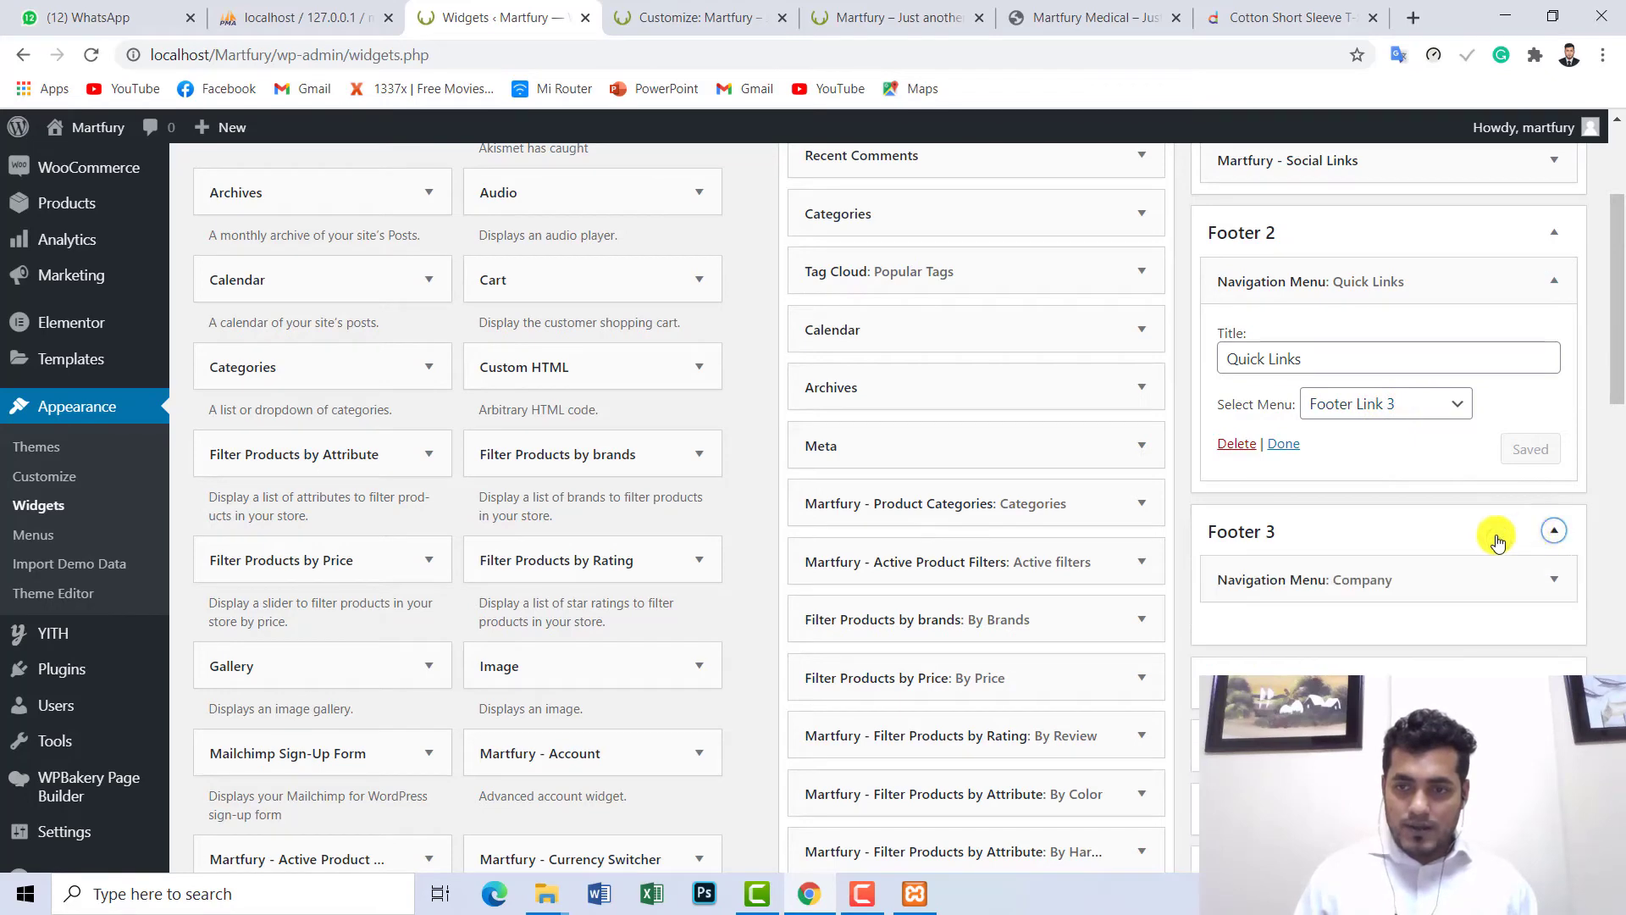
- Expand the Company menu widget in Footer 3 and the Bussiness menu widget in Footer 4
left_click(1555, 582)
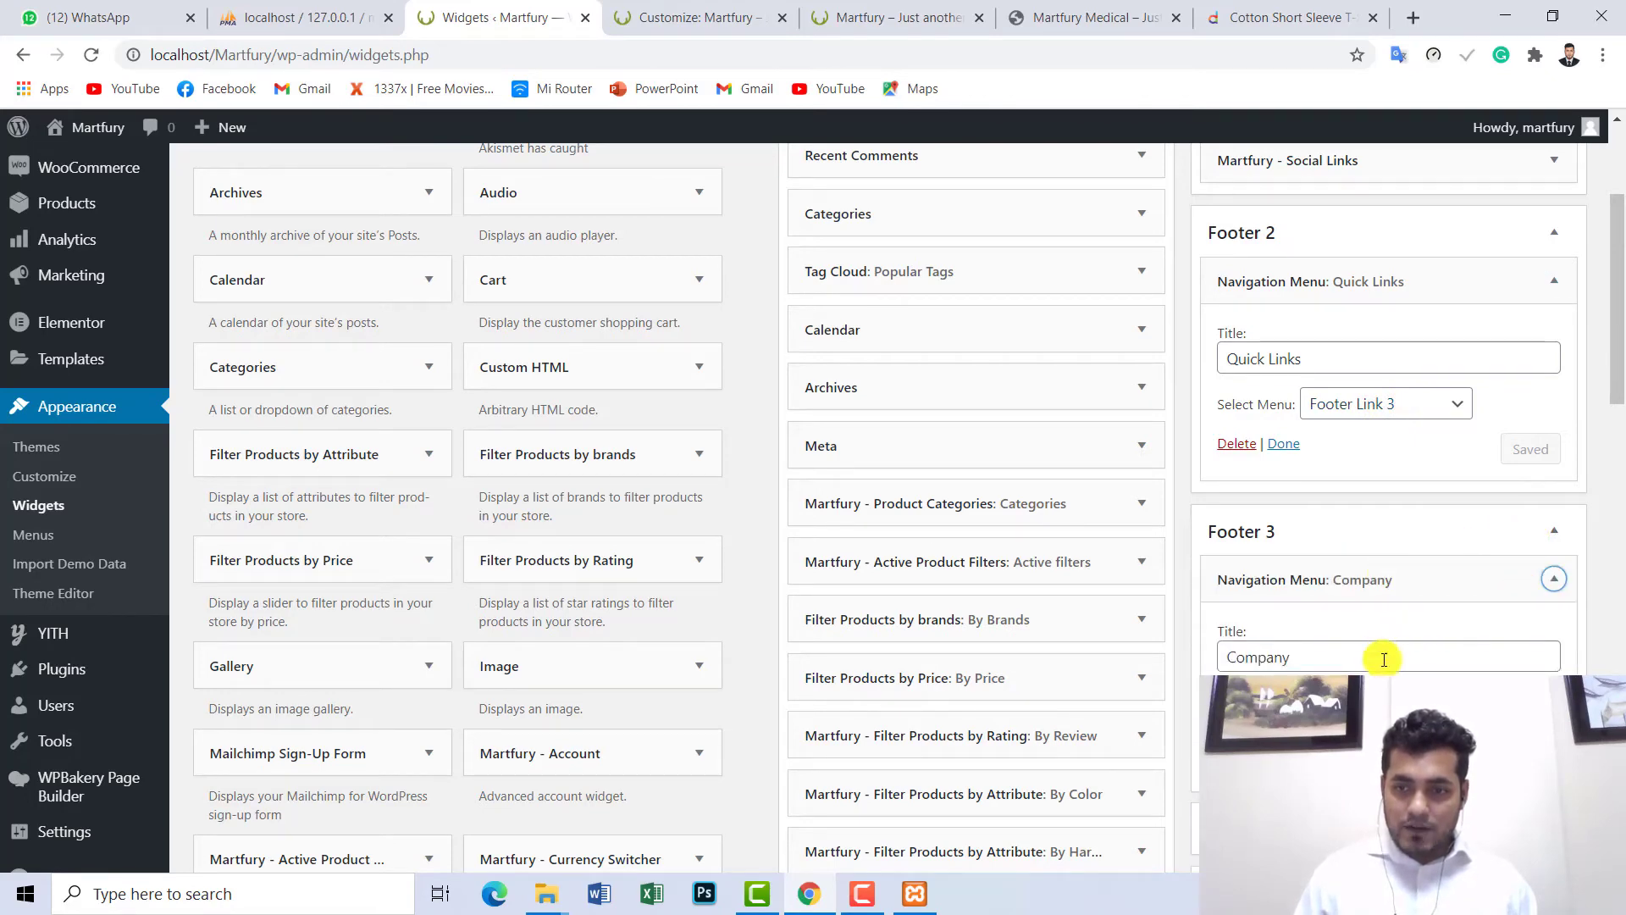
left_click(1554, 534)
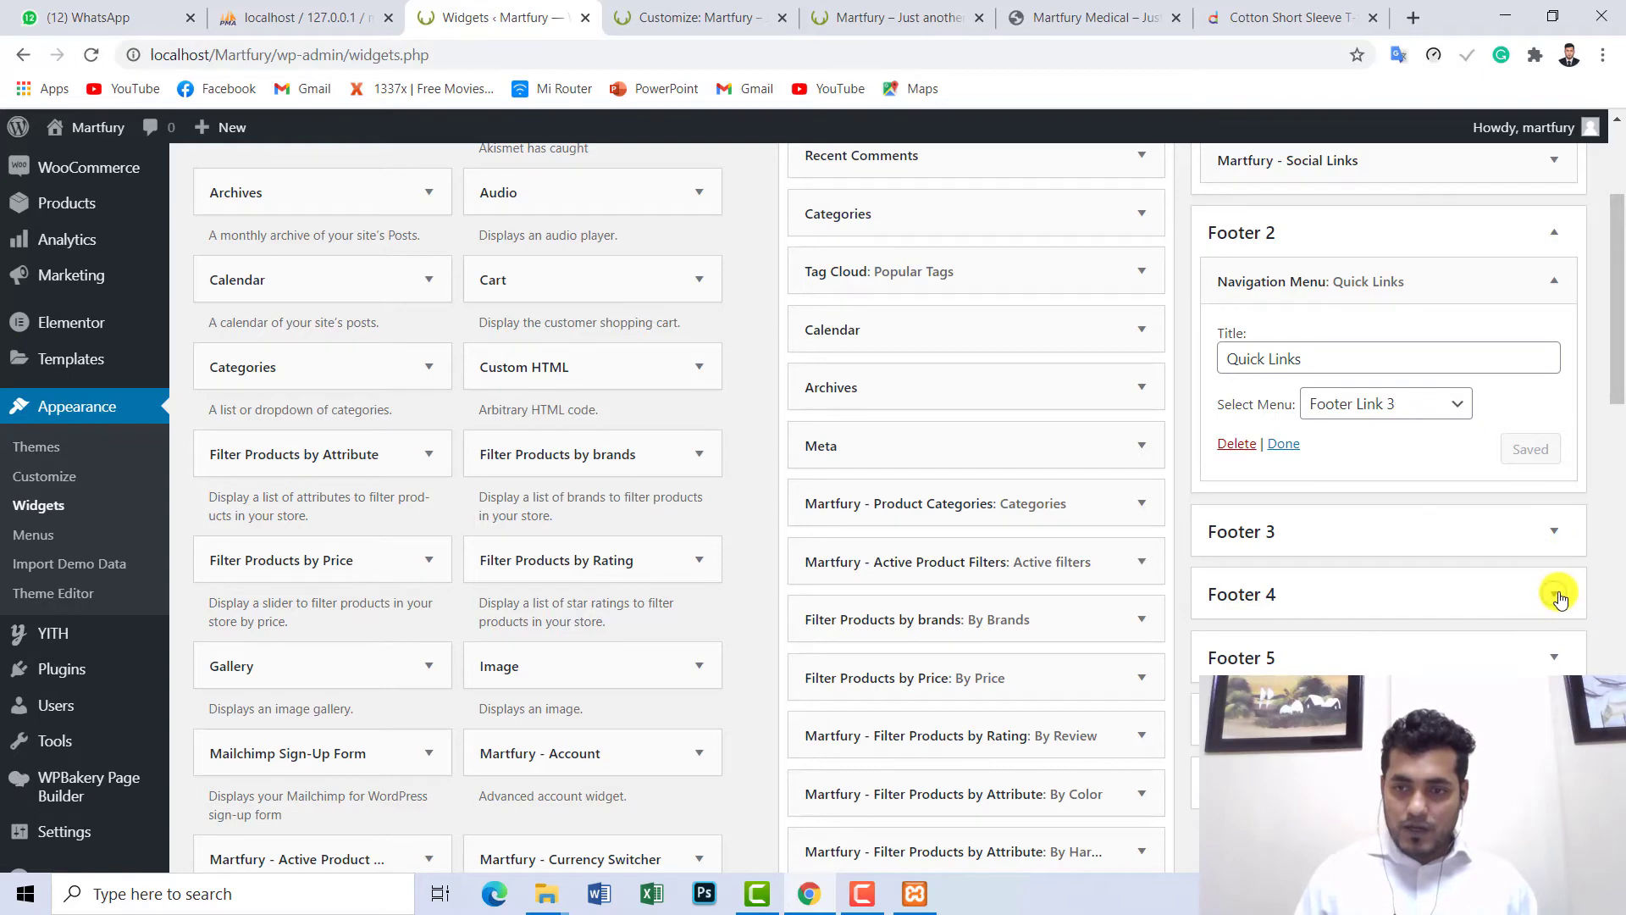
left_click(1560, 599)
scroll(1516, 610, "down", 3)
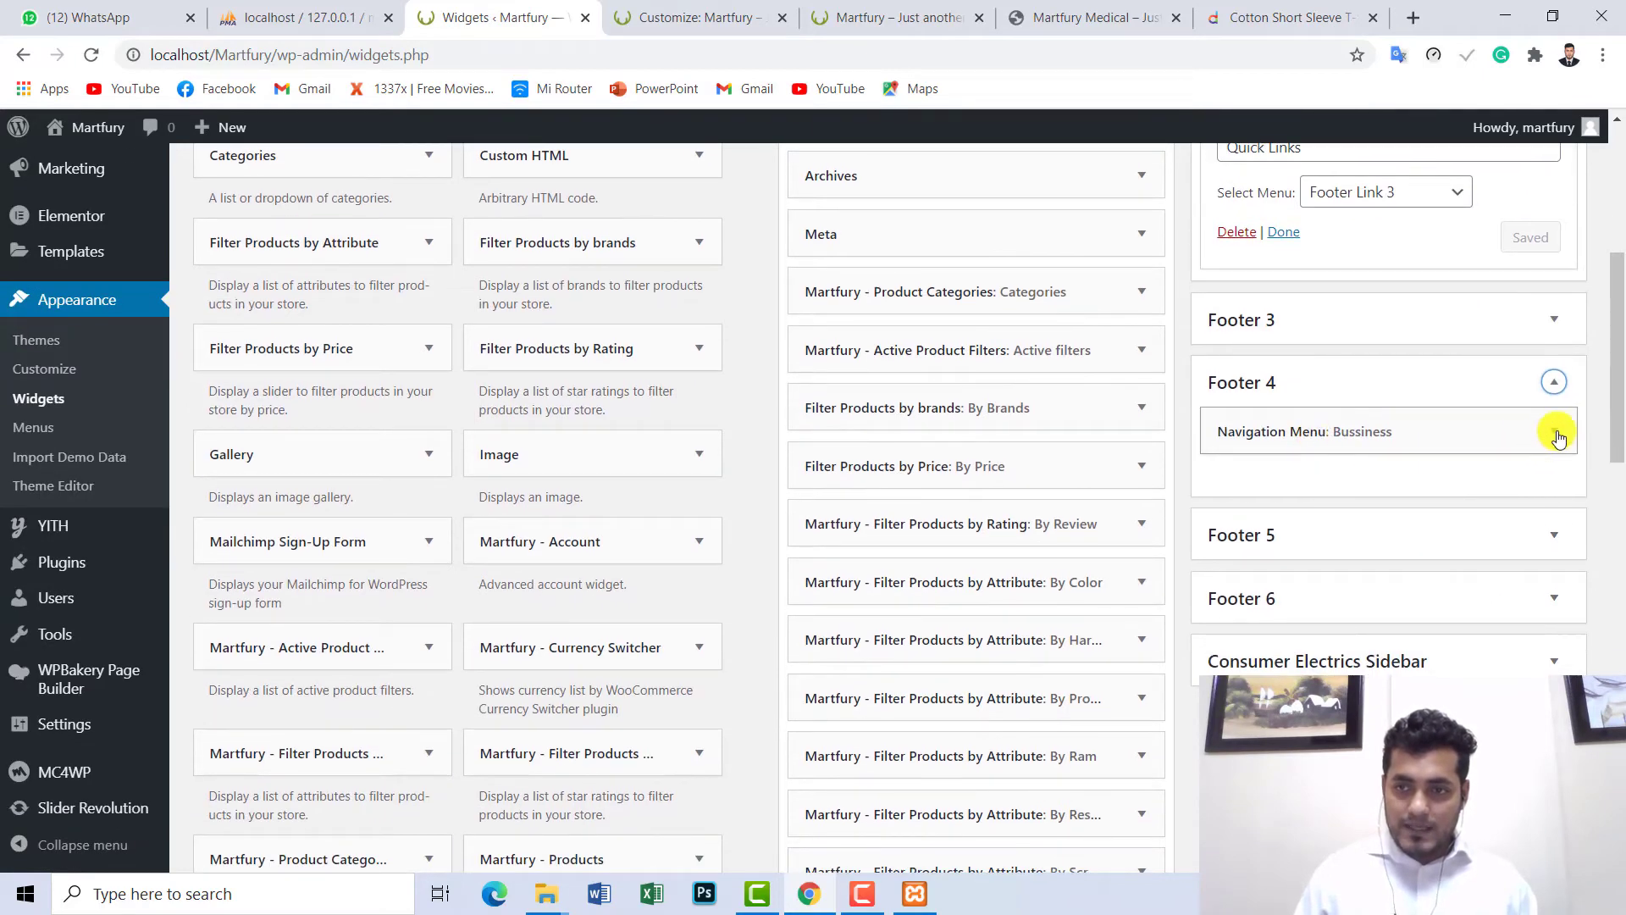
left_click(1557, 434)
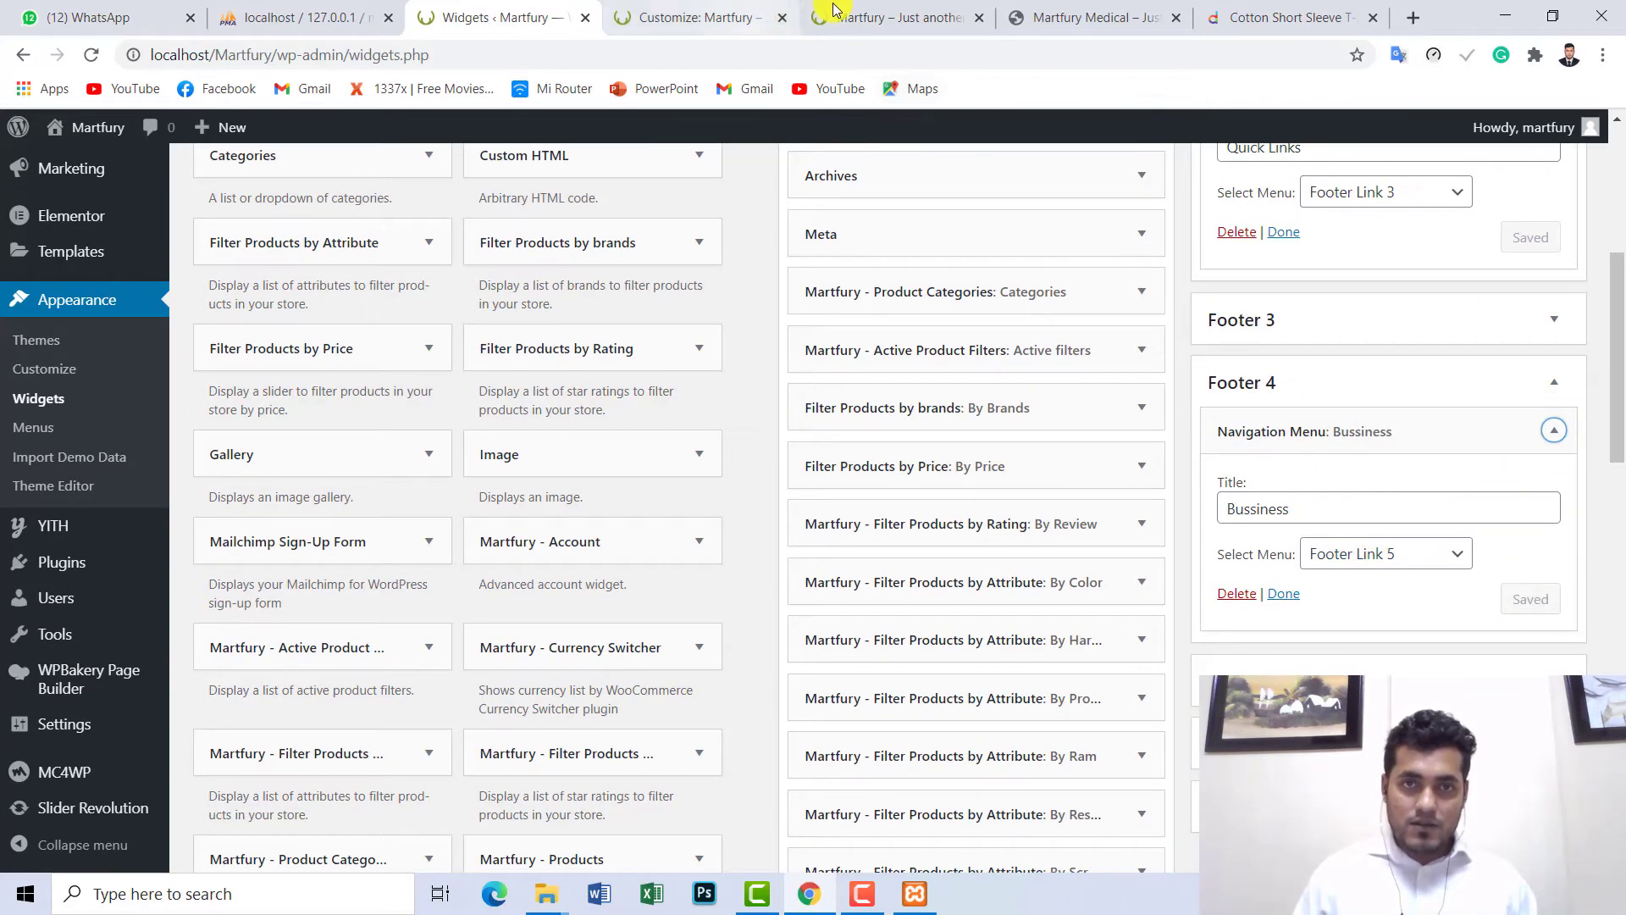
- Compare with the live storefront footer, highlighting its Quick Links and Company columns
left_click(843, 11)
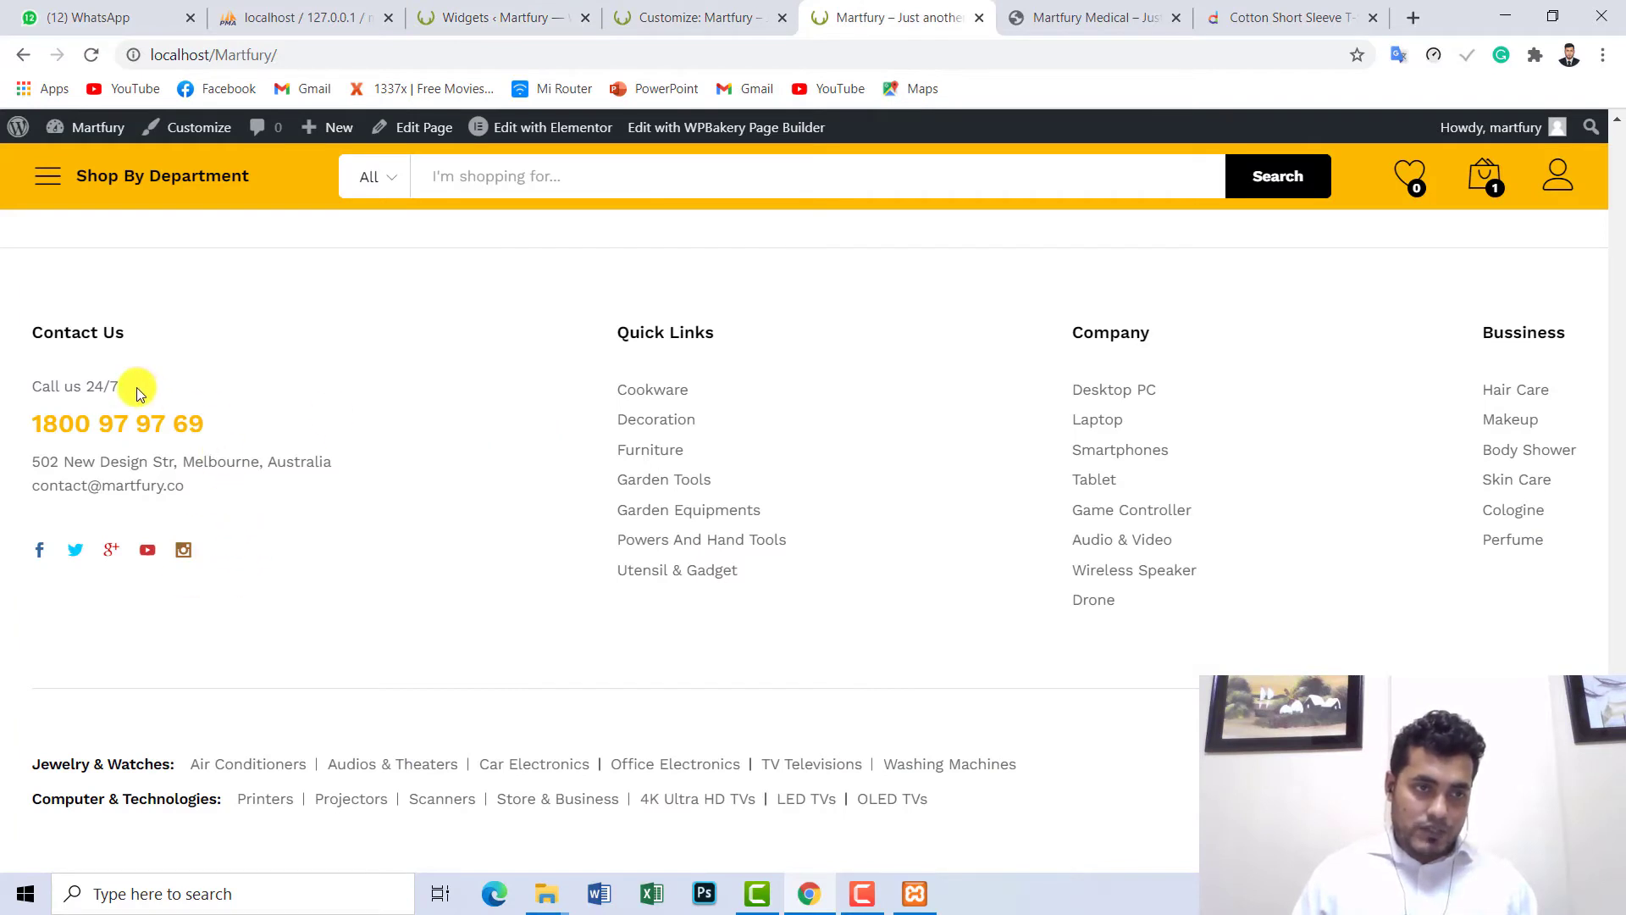
scroll(136, 388, "up", 2)
scroll(145, 424, "down", 1)
left_click_drag(135, 442, 52, 431)
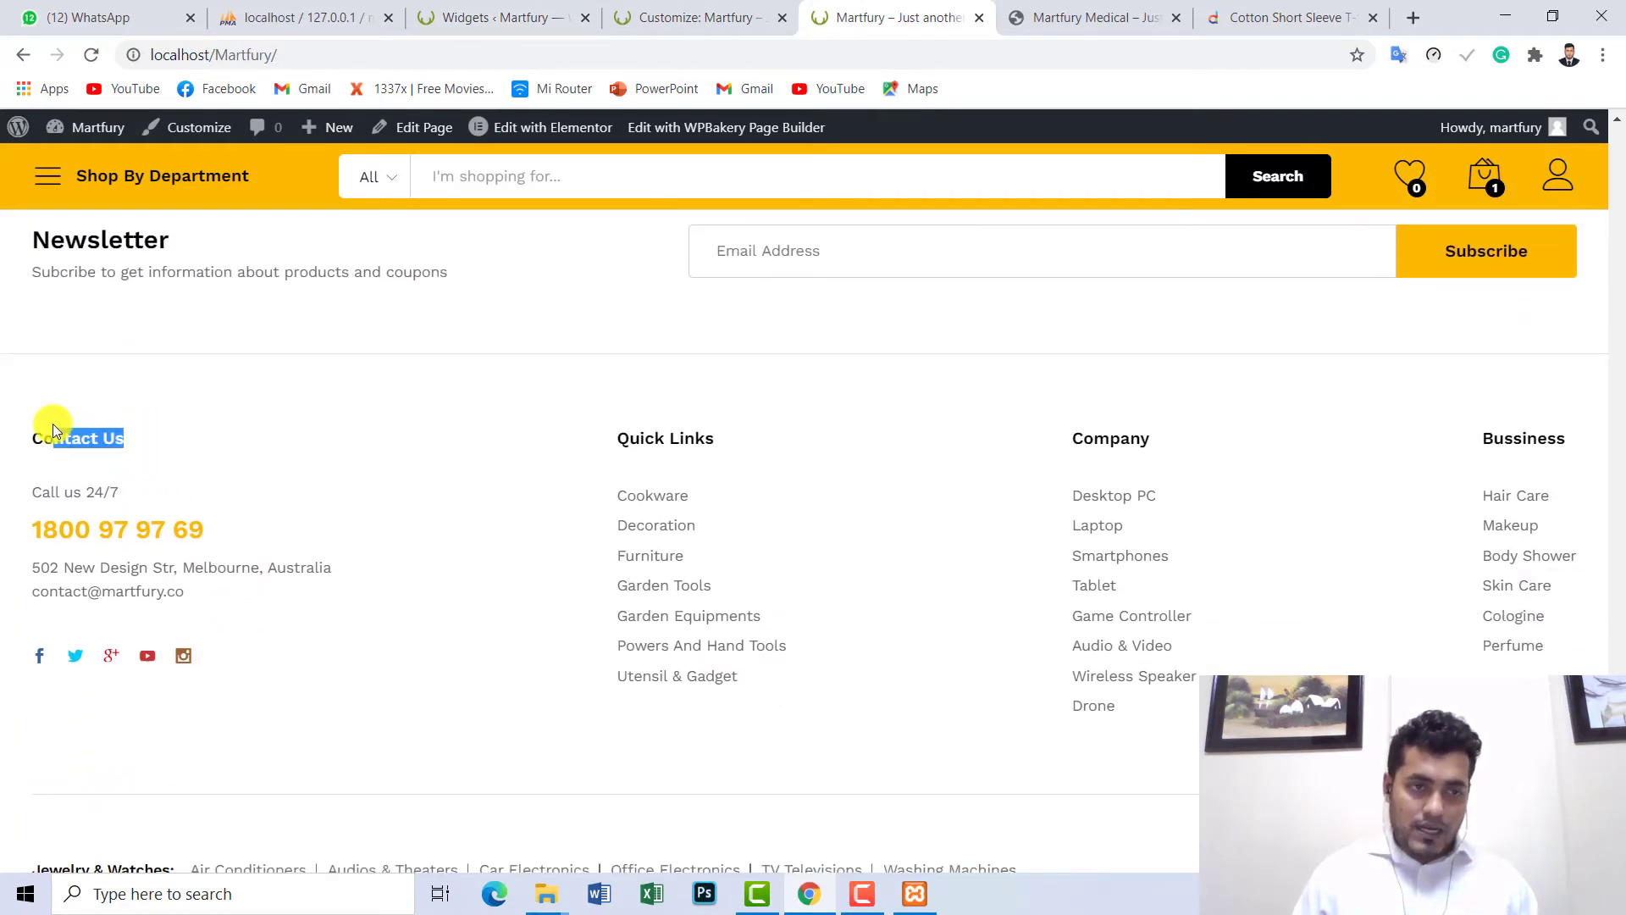
left_click_drag(703, 442, 1207, 457)
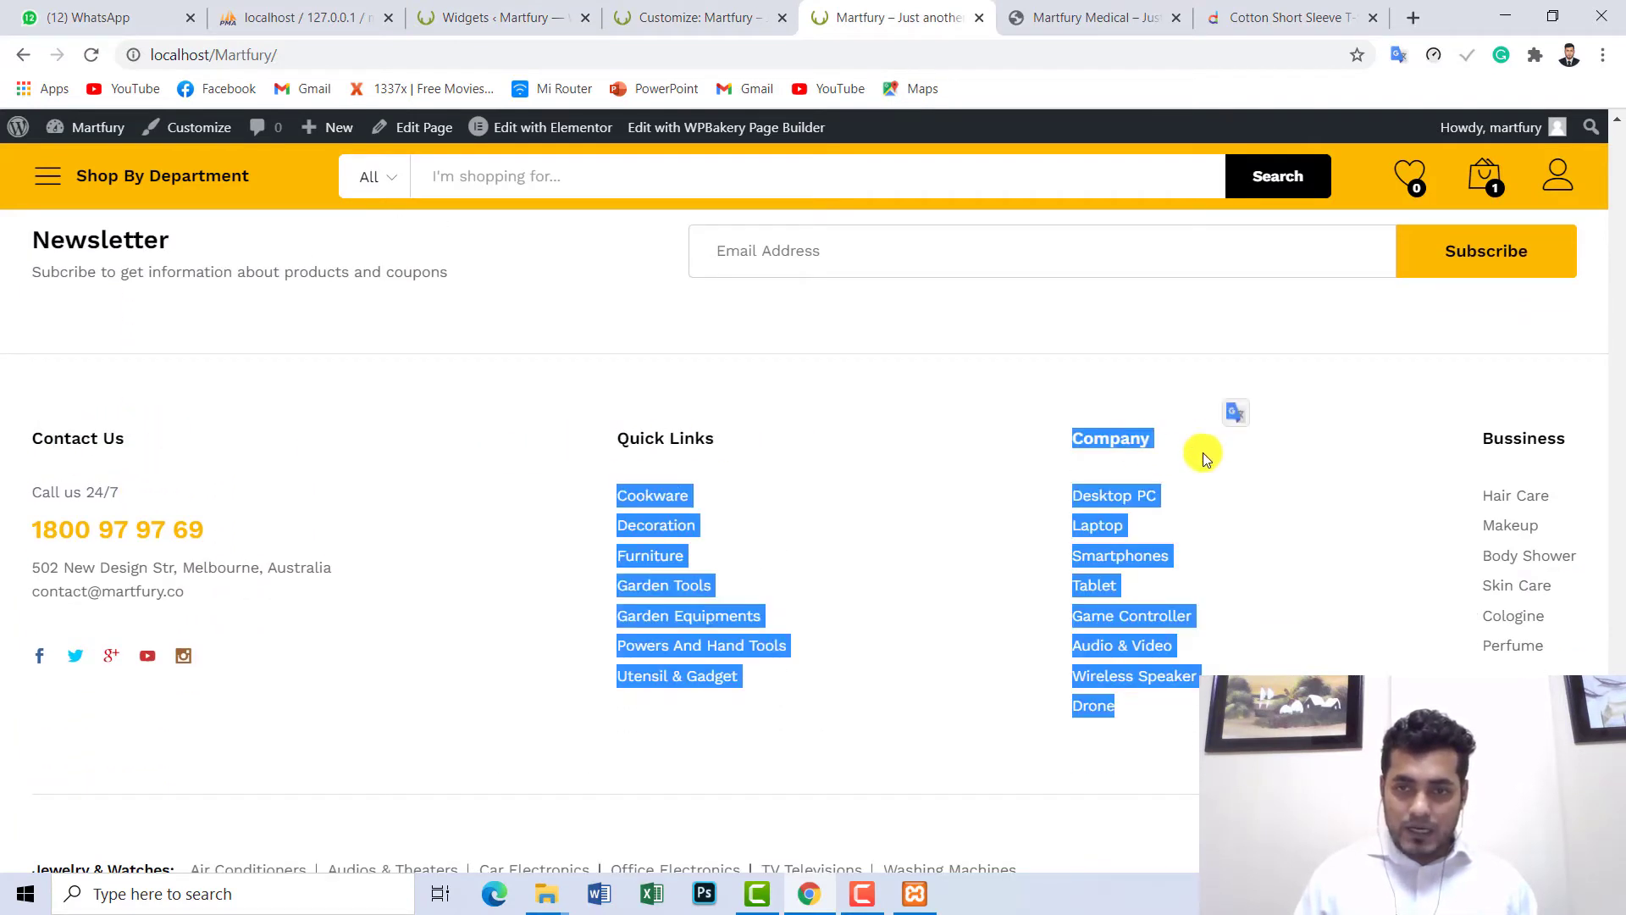
left_click(1211, 457)
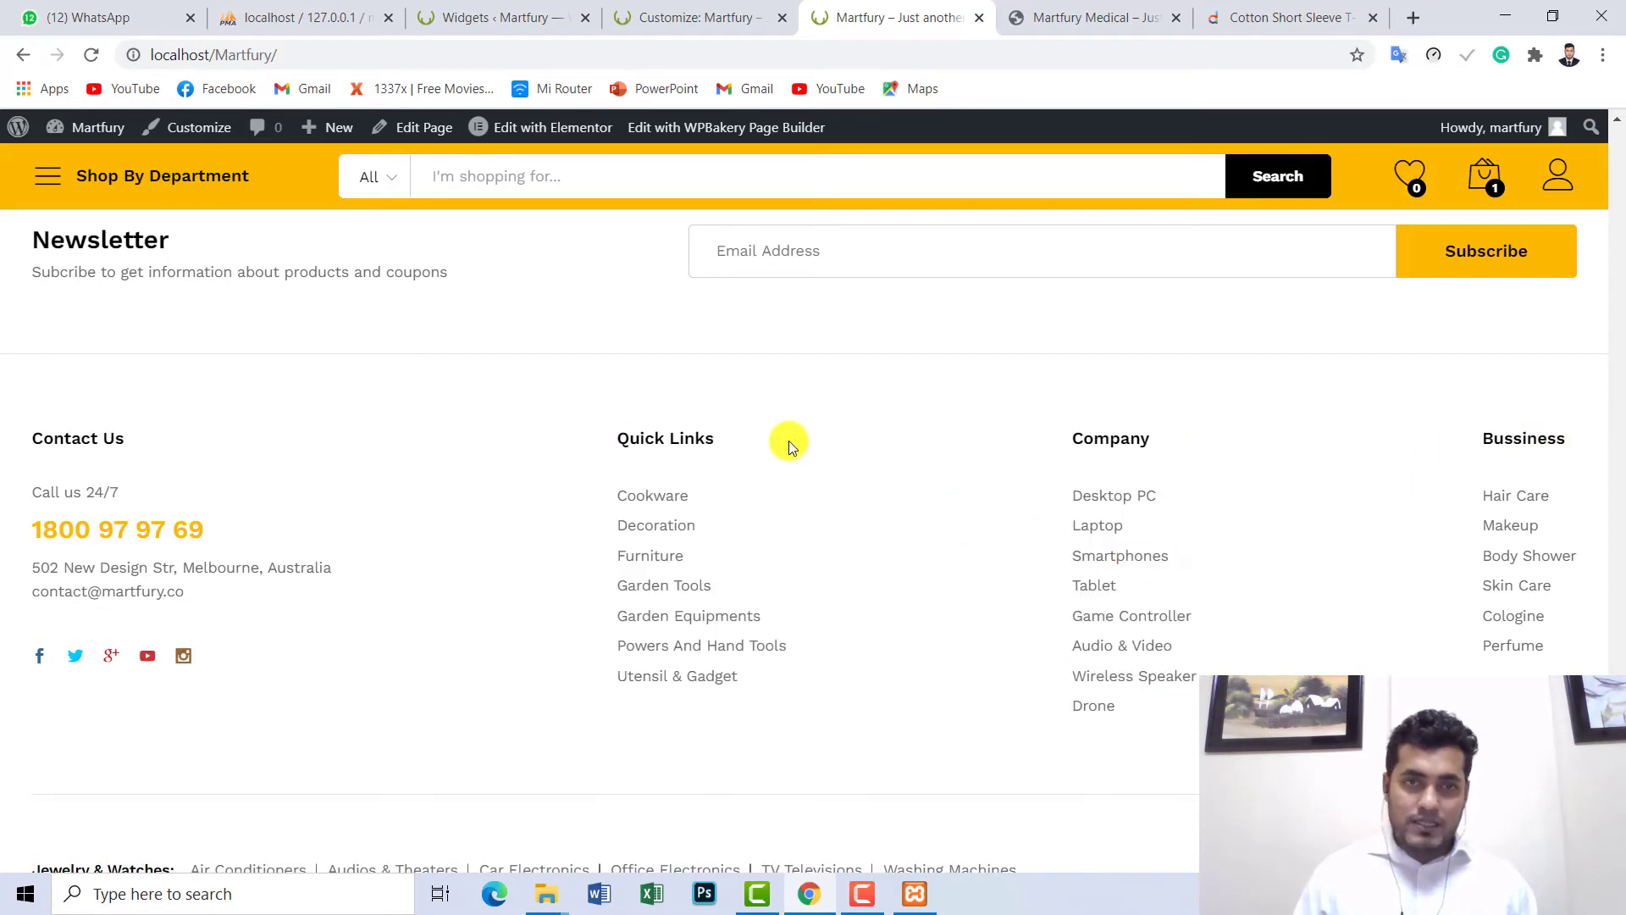
left_click(716, 17)
left_click(500, 10)
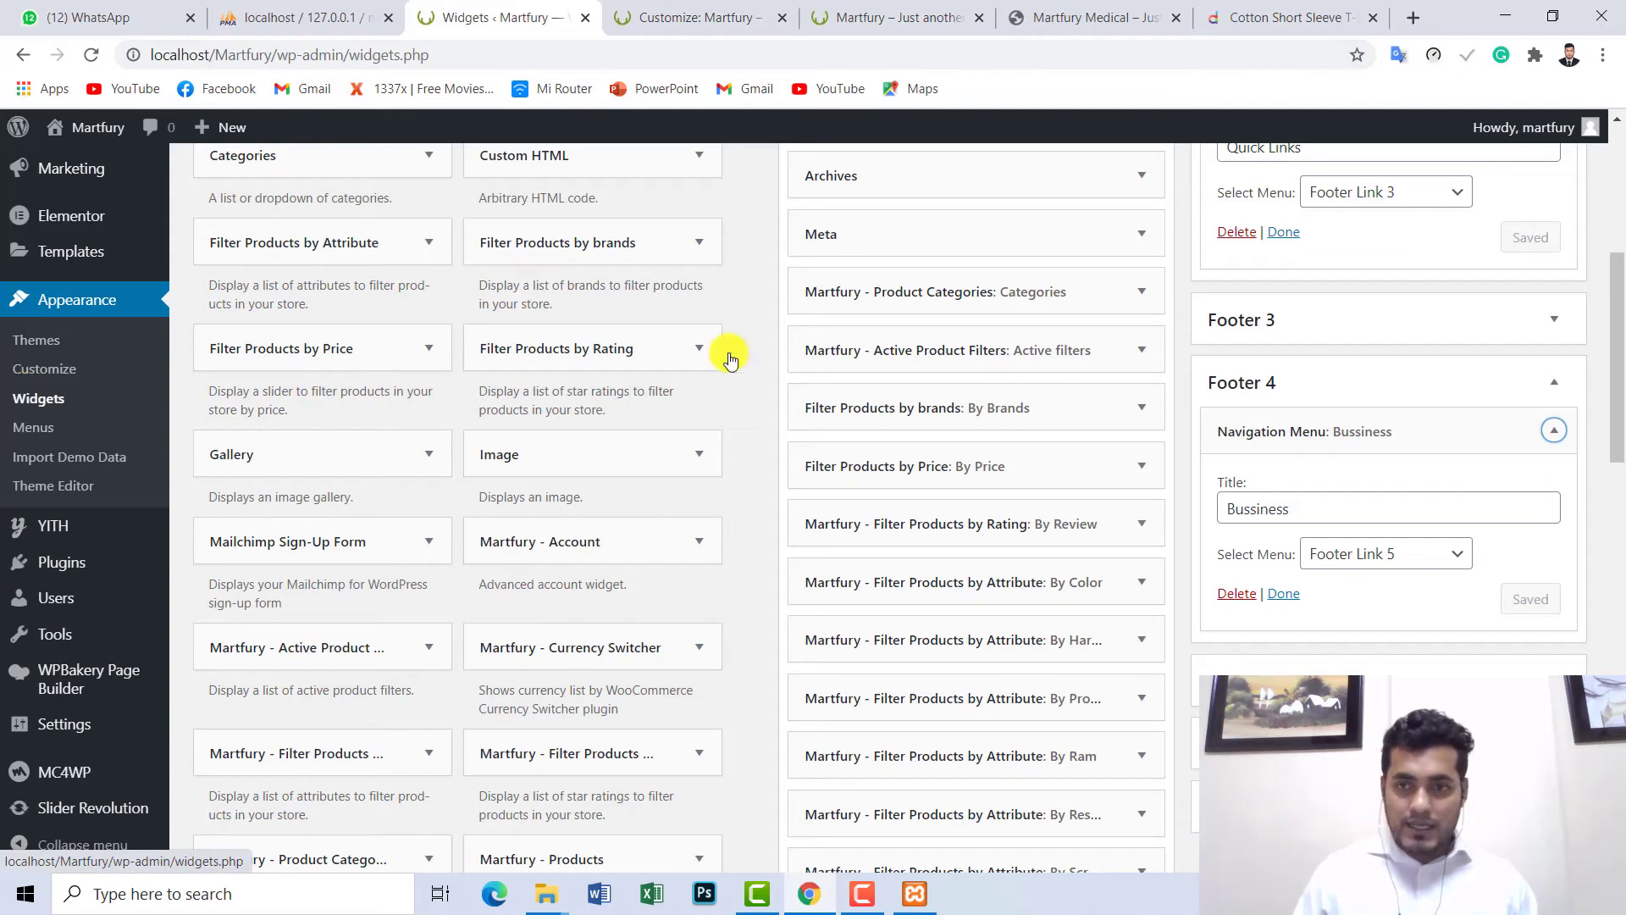
- Collapse the Bussiness widget and check the Quick Links widget in Footer 2
scroll(1423, 418, "up", 4)
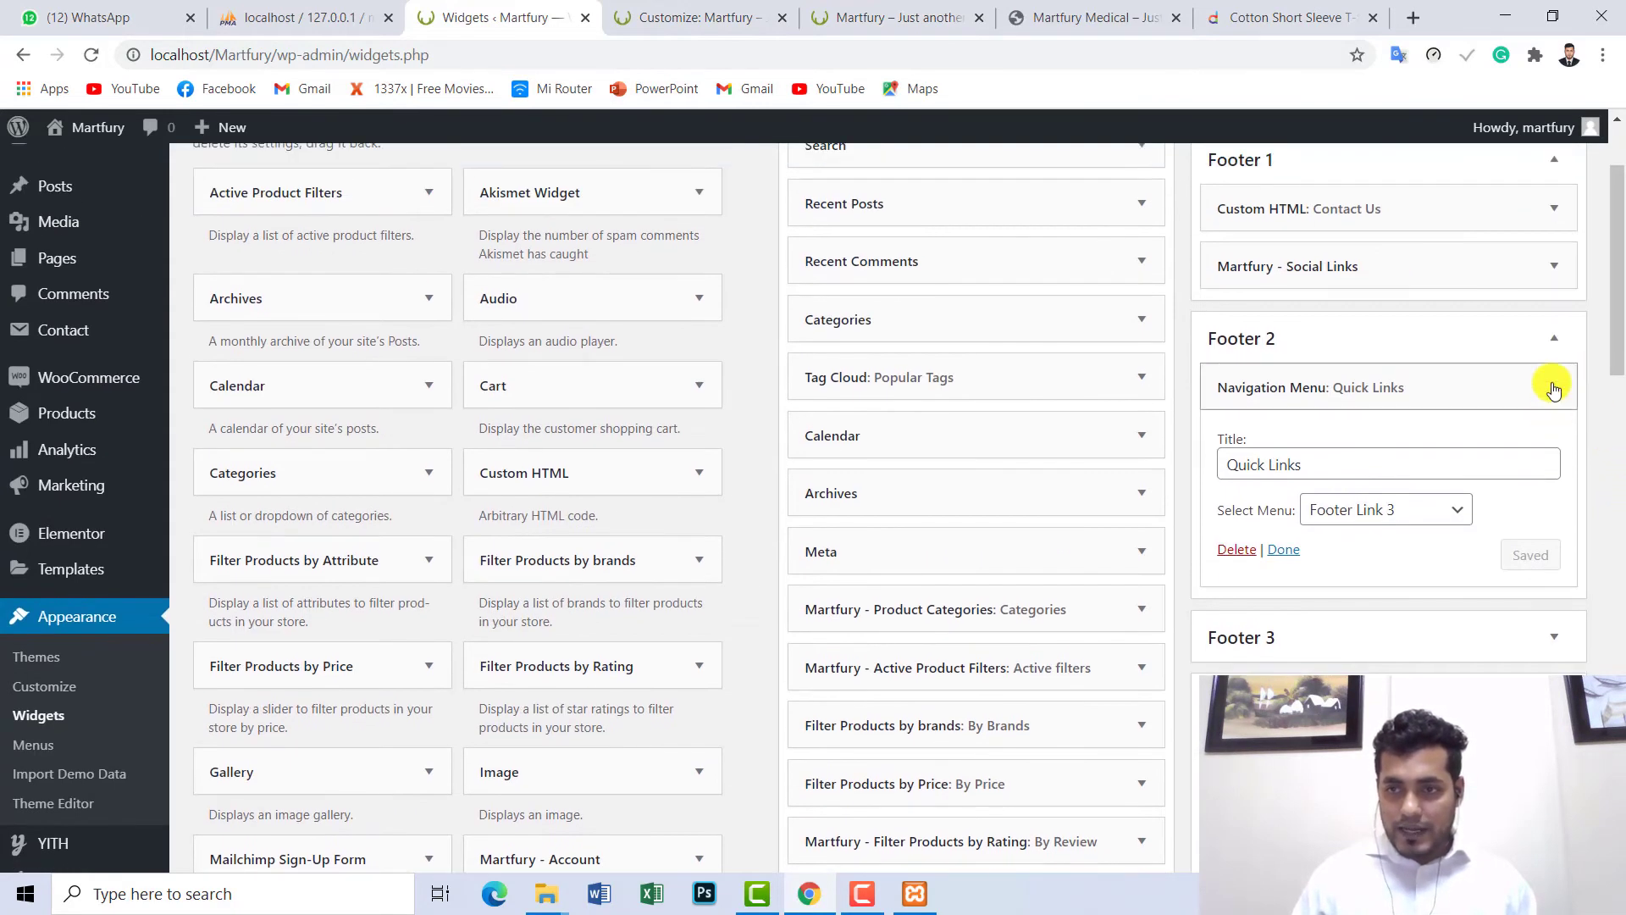
left_click(1554, 338)
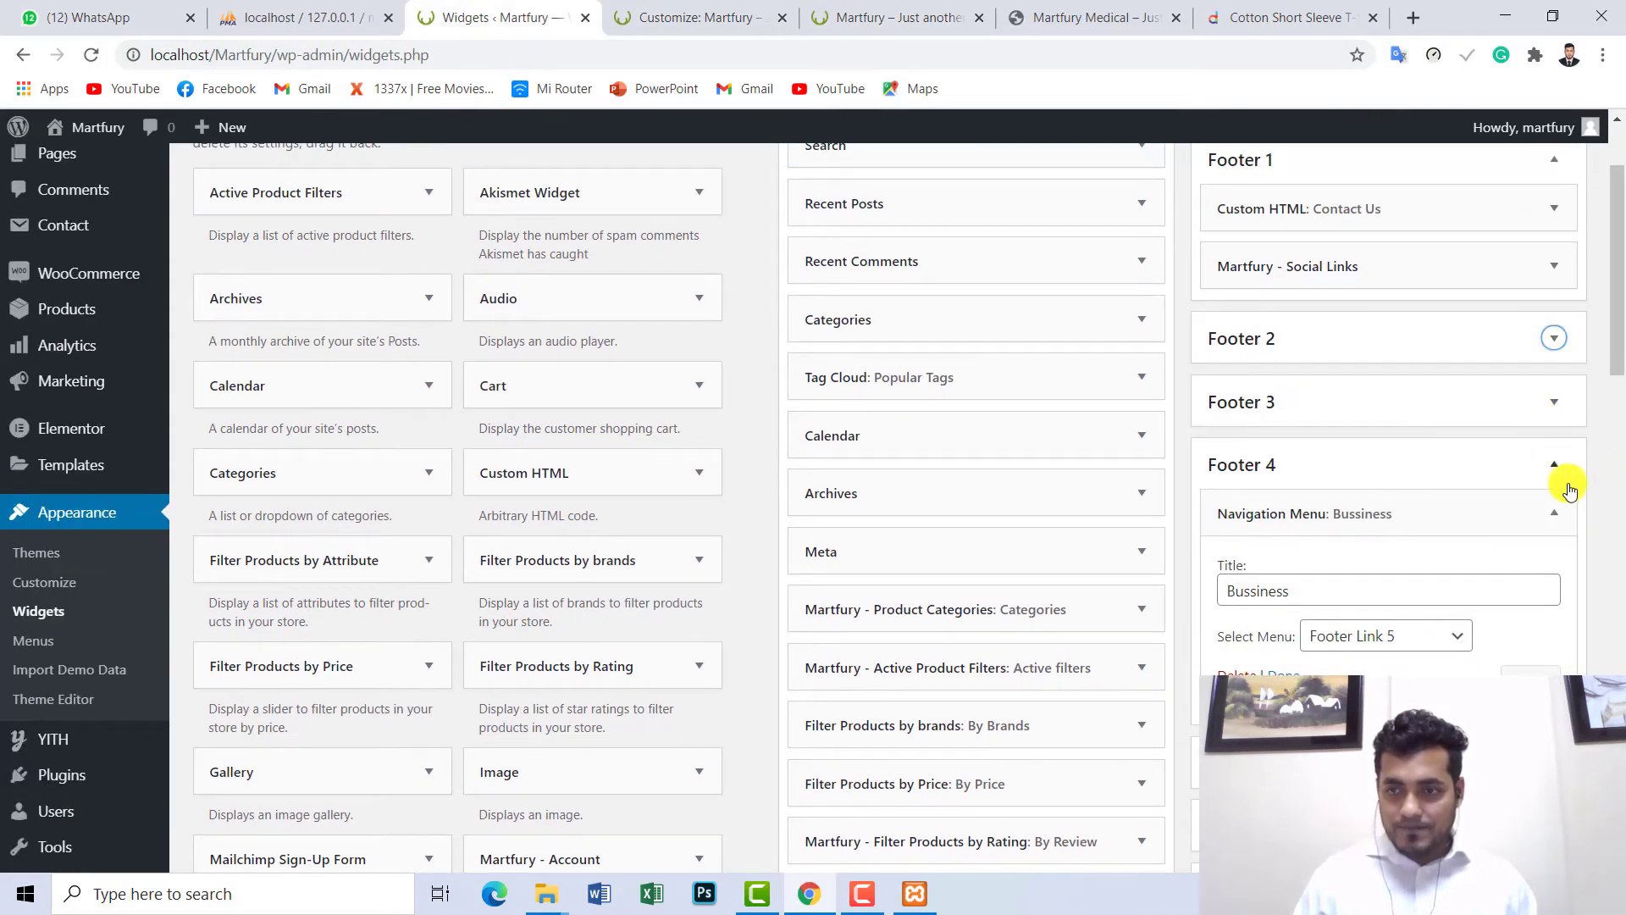
left_click(1553, 513)
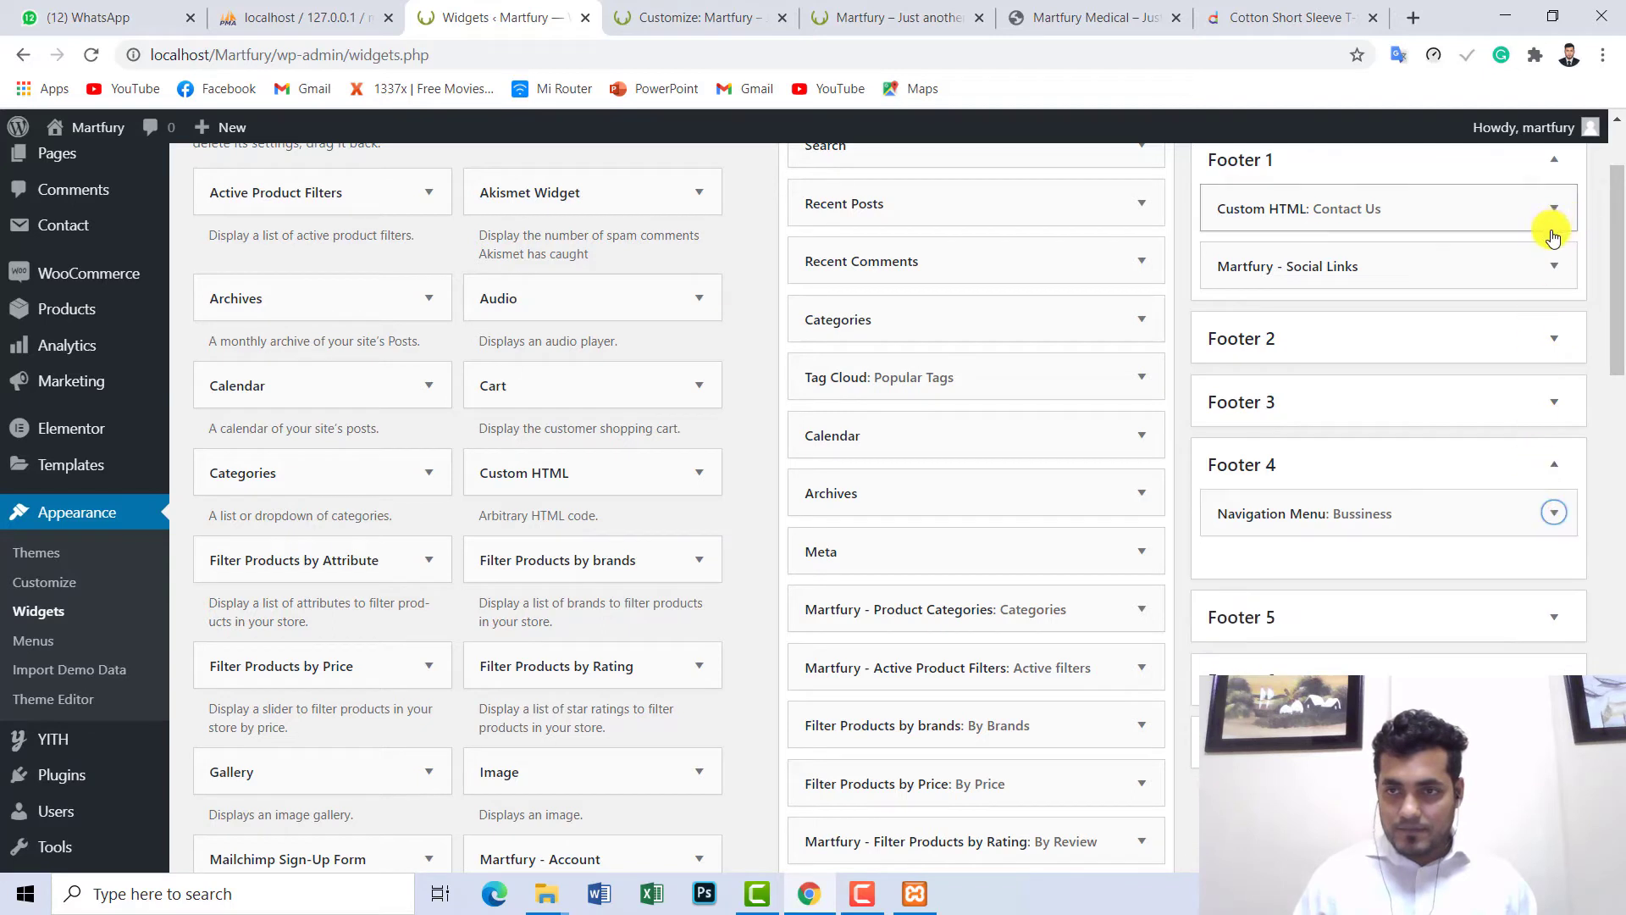
scroll(1559, 254, "up", 1)
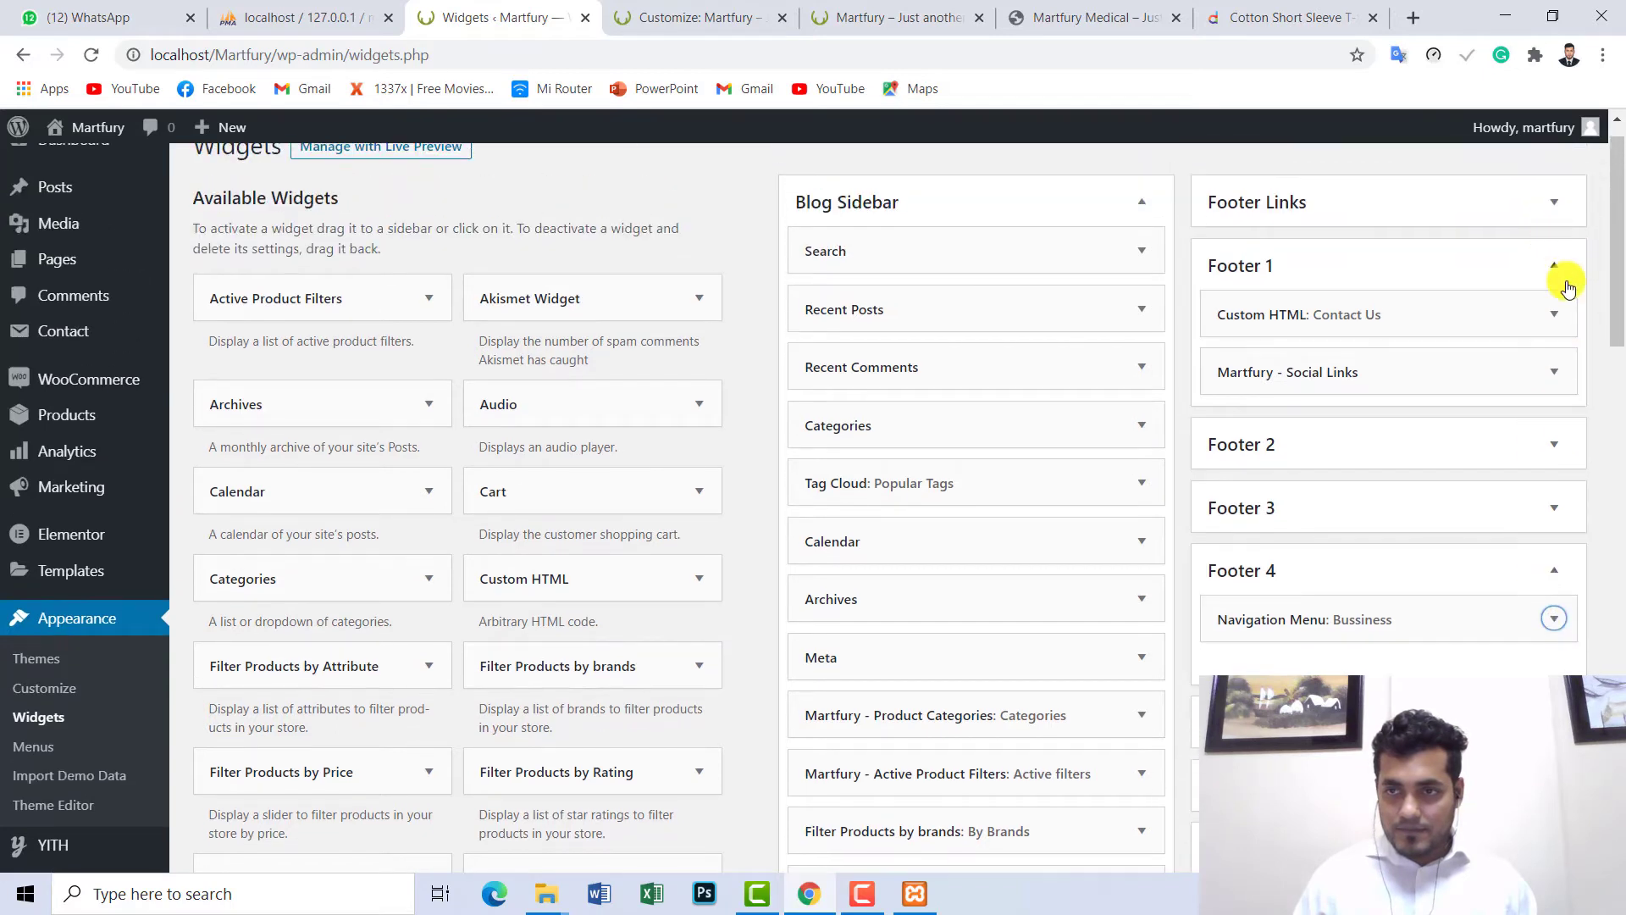
left_click(1556, 330)
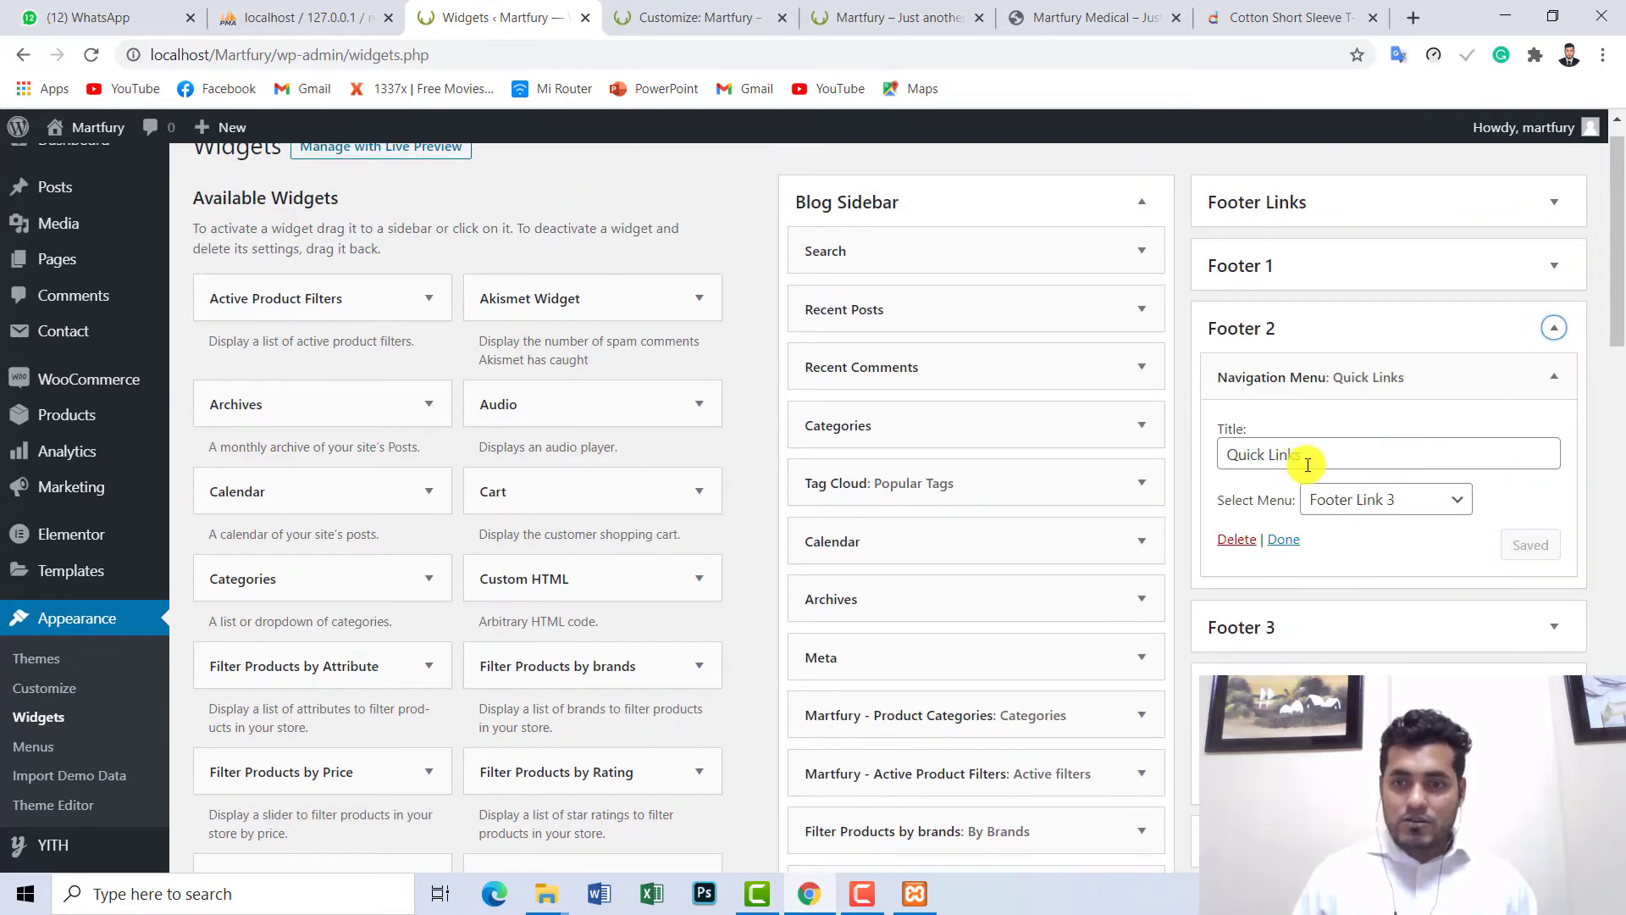
left_click(1557, 335)
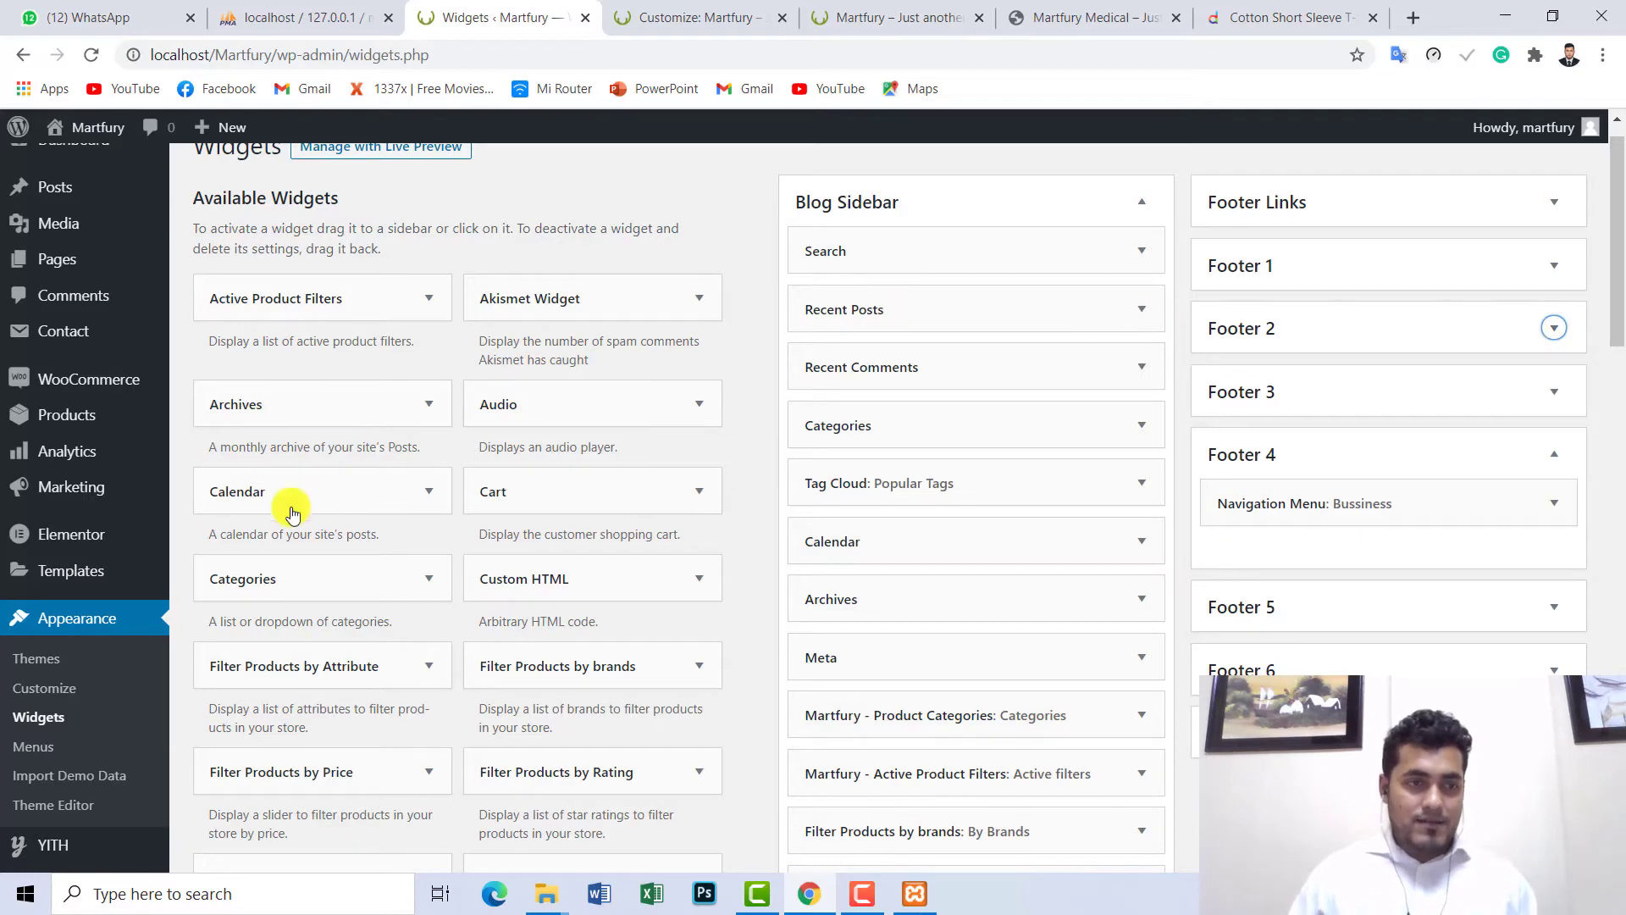
scroll(865, 406, "down", 2)
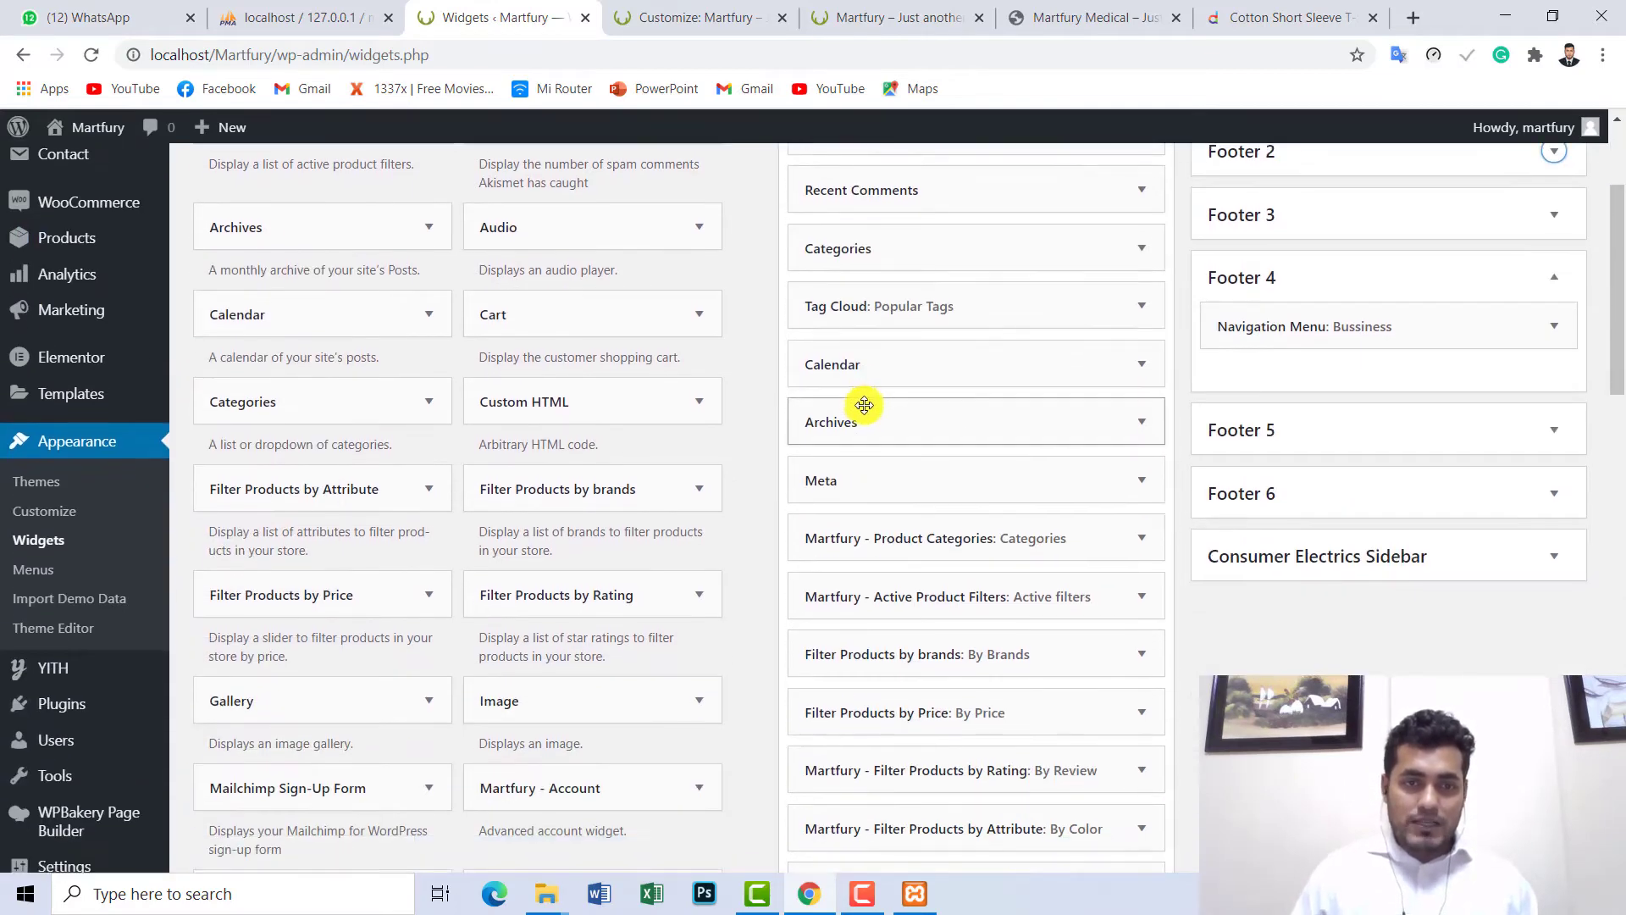
- Recheck the storefront footer, then return to the Customizer's Footer settings
left_click(898, 17)
scroll(687, 216, "up", 8)
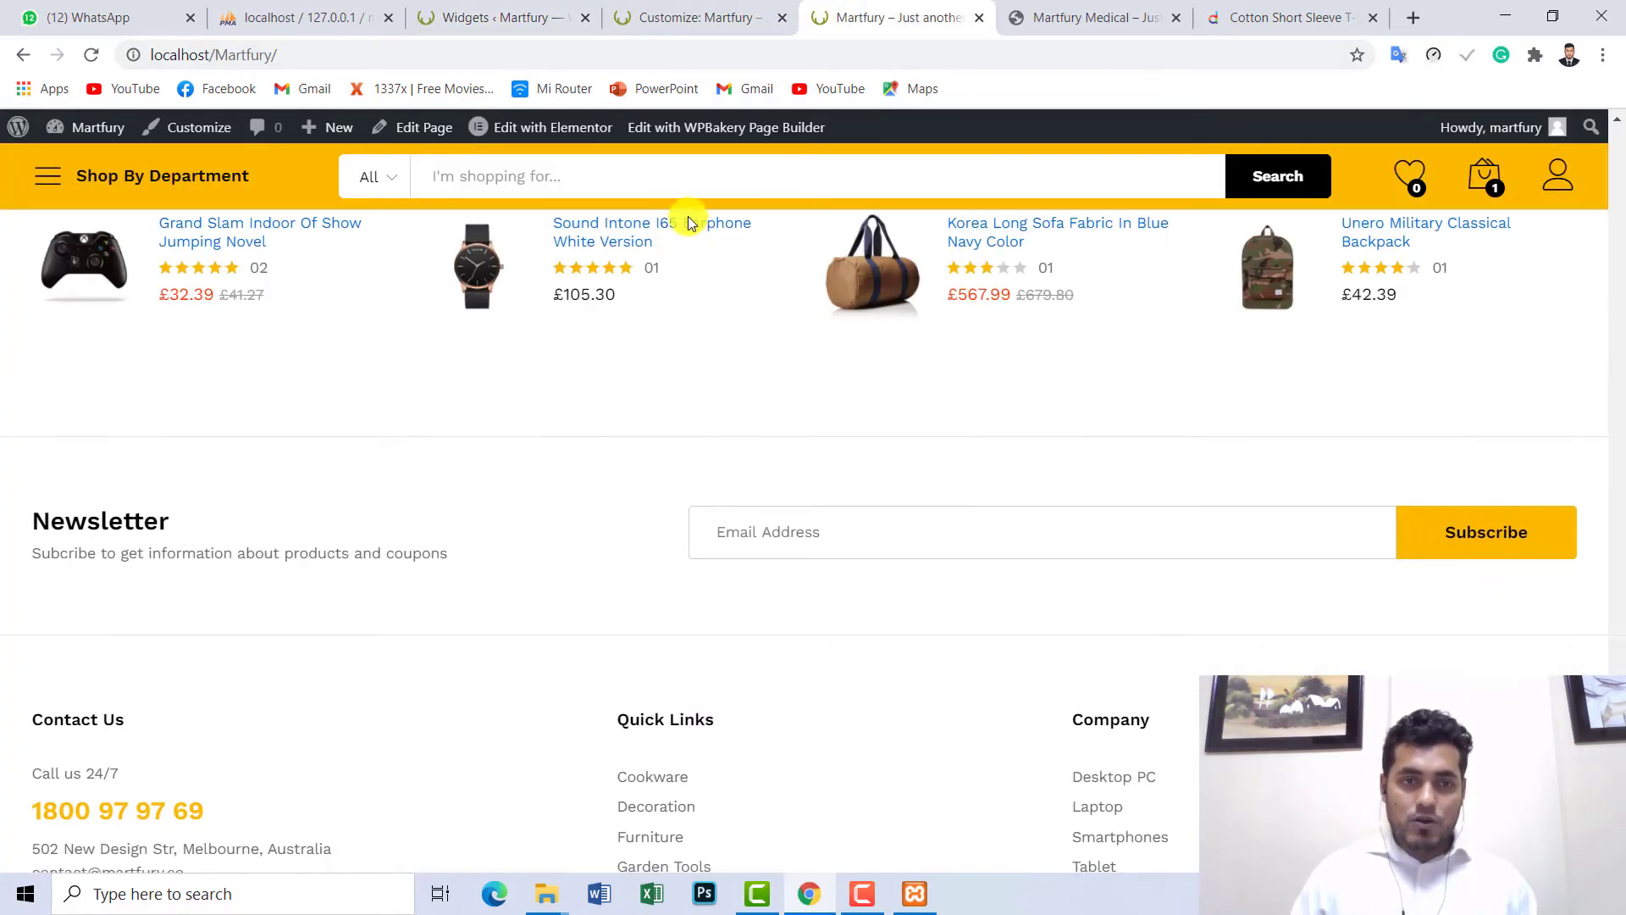
scroll(695, 258, "down", 6)
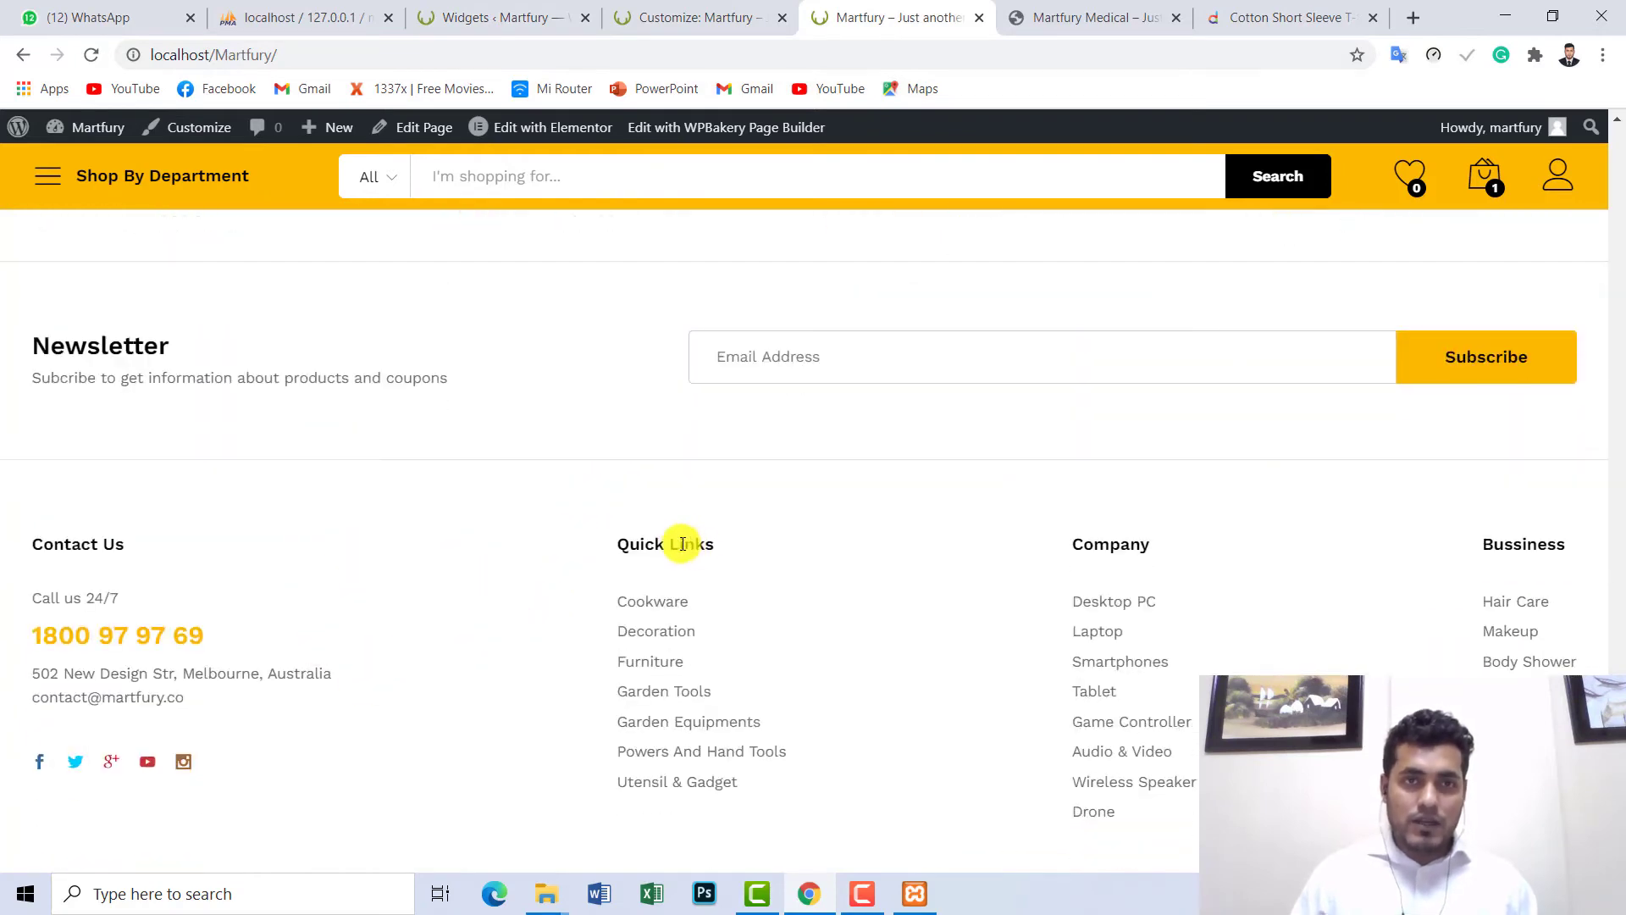
left_click(499, 12)
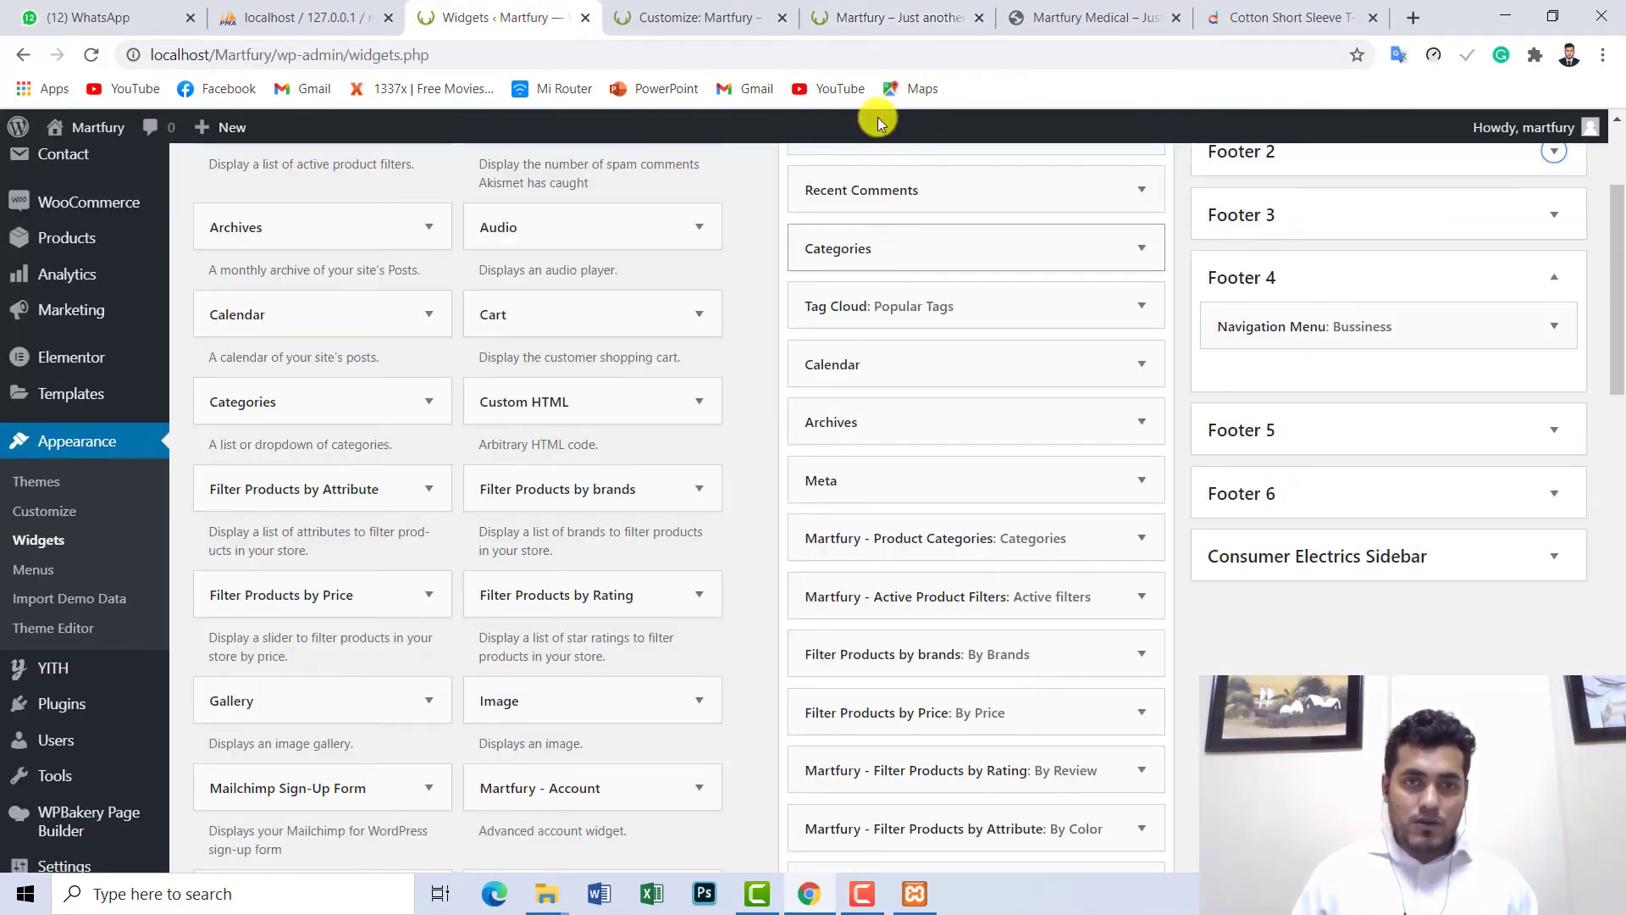
left_click(881, 15)
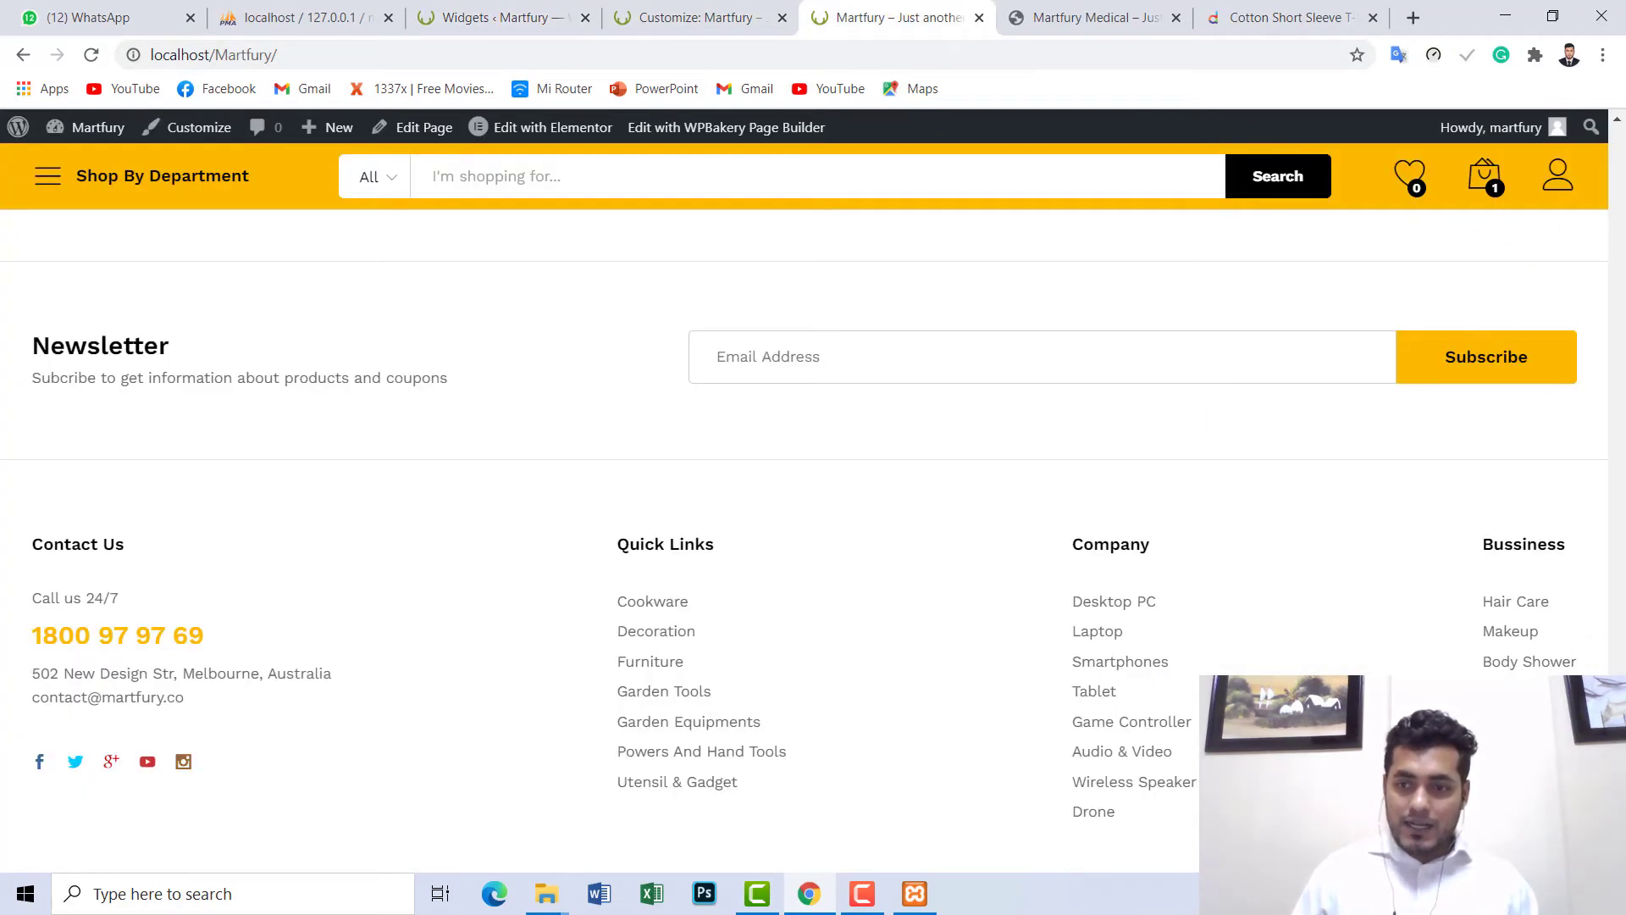
scroll(717, 332, "up", 15)
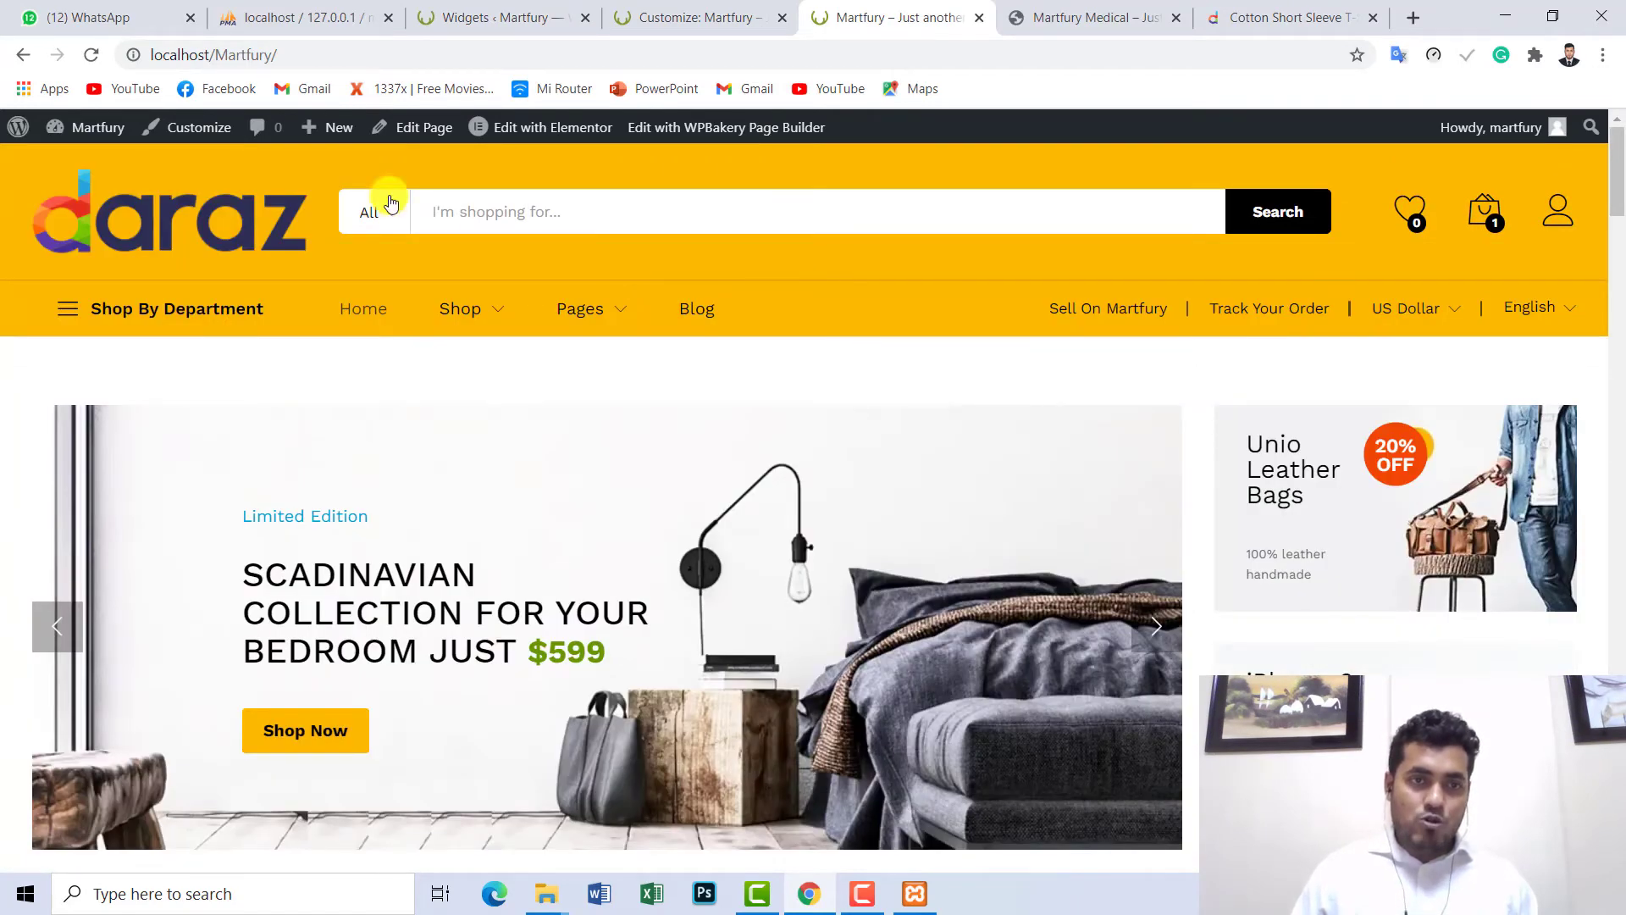
left_click(669, 17)
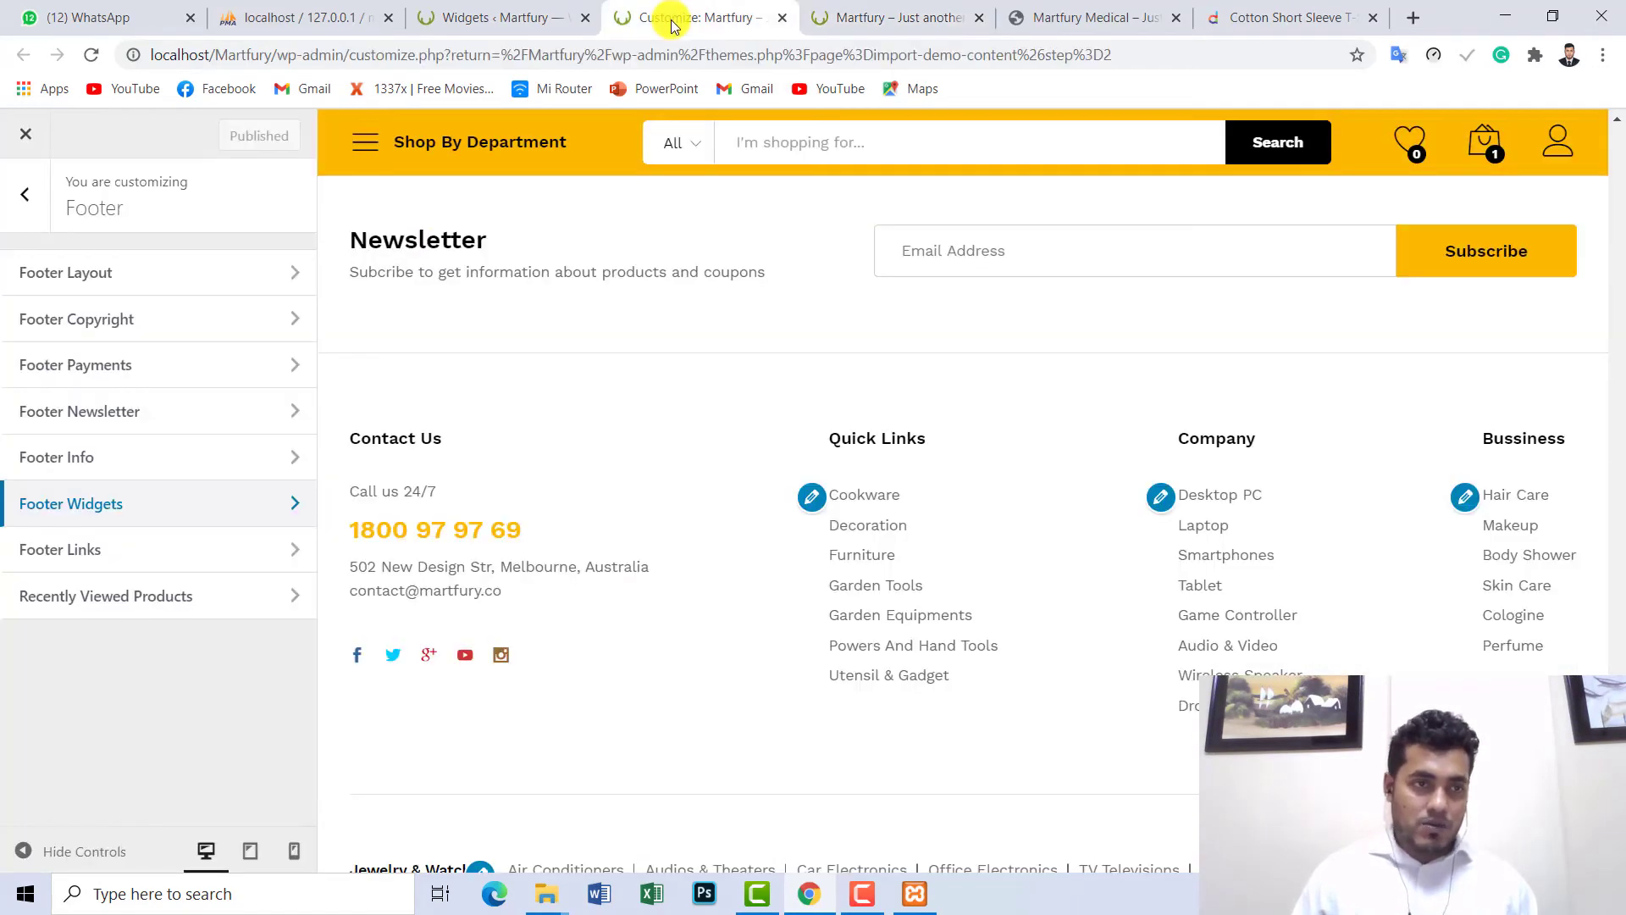
- Go back to the Customizer's Header section and open its Header Layout settings
left_click(18, 195)
scroll(151, 434, "up", 3)
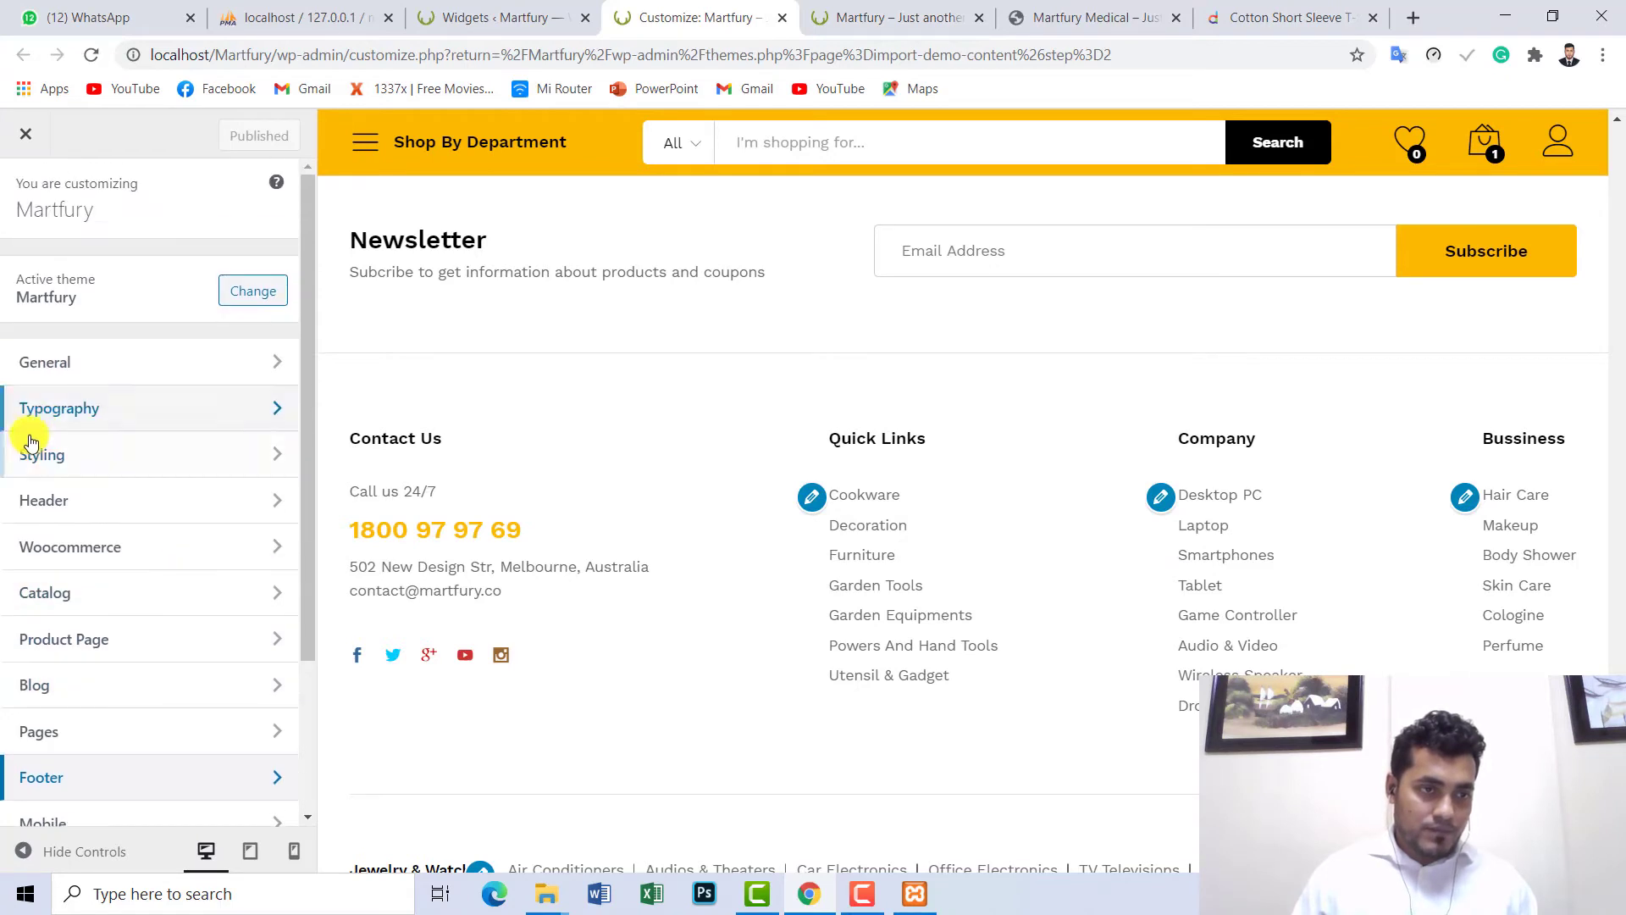
left_click(36, 501)
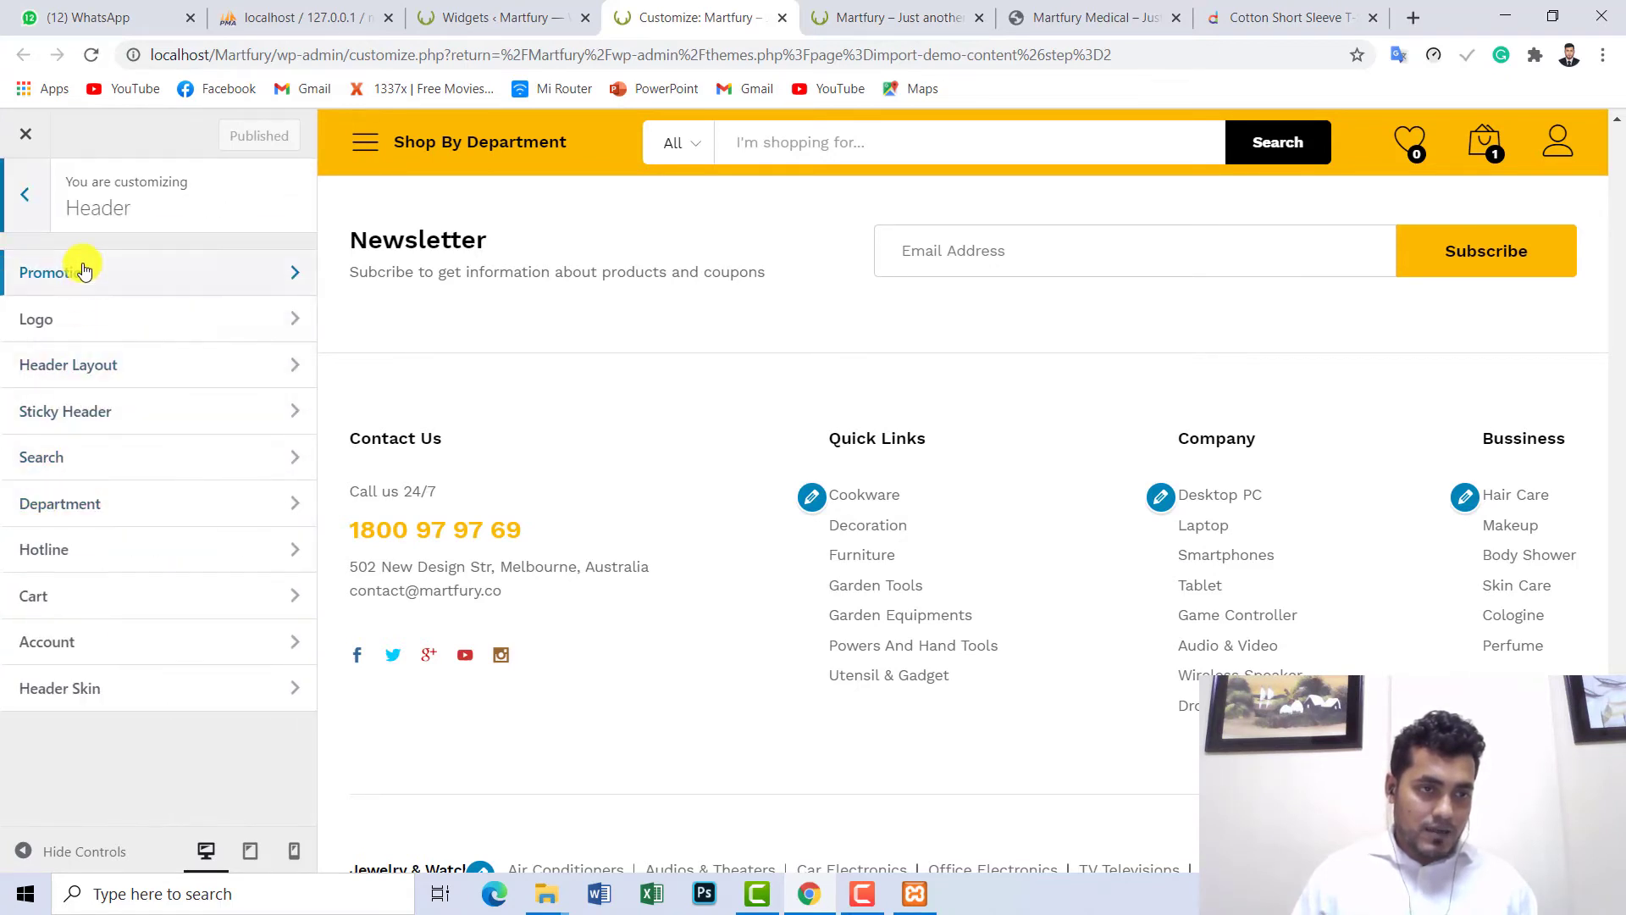
left_click(51, 374)
left_click(1576, 834)
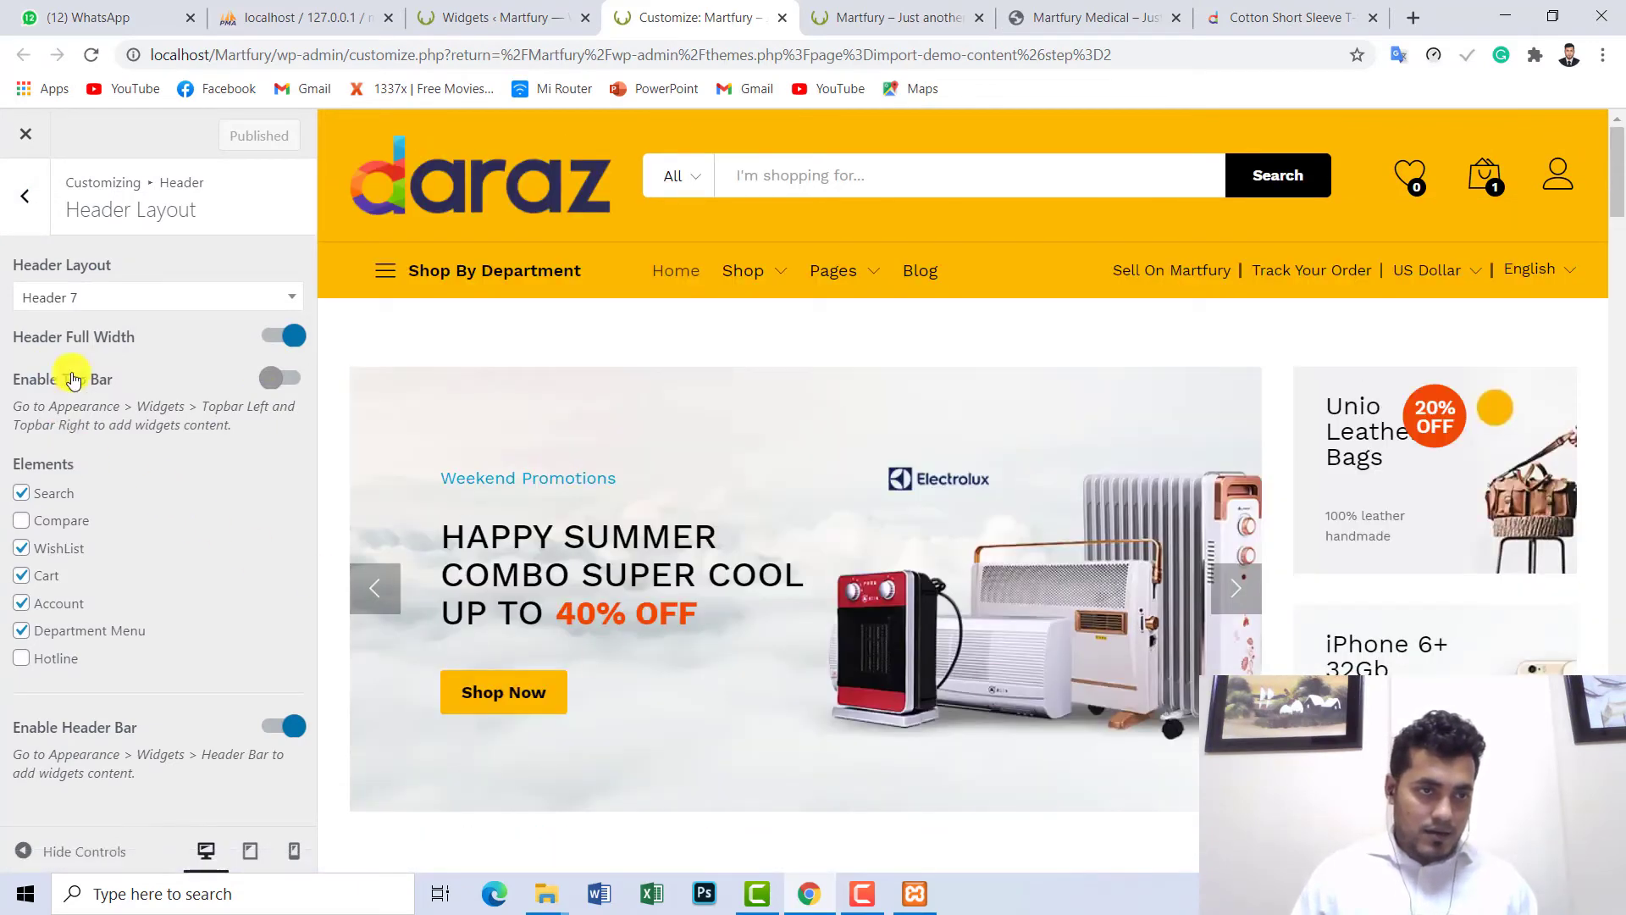
- Choose Header 1 in the Header Layout dropdown and publish the change
left_click(101, 301)
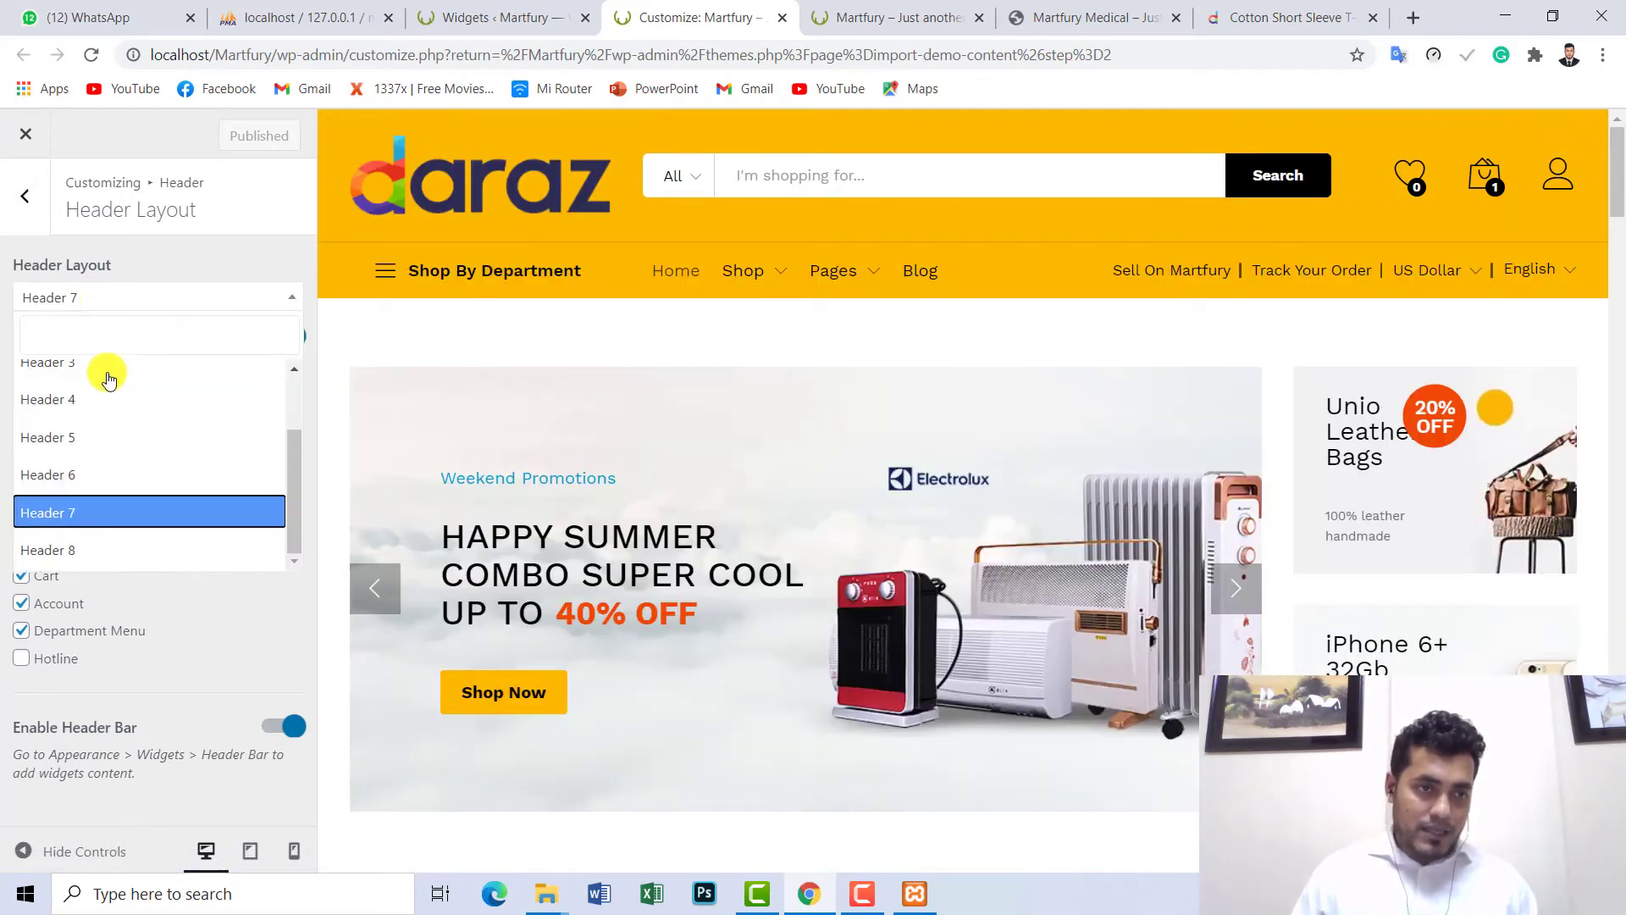
scroll(303, 487, "up", 2)
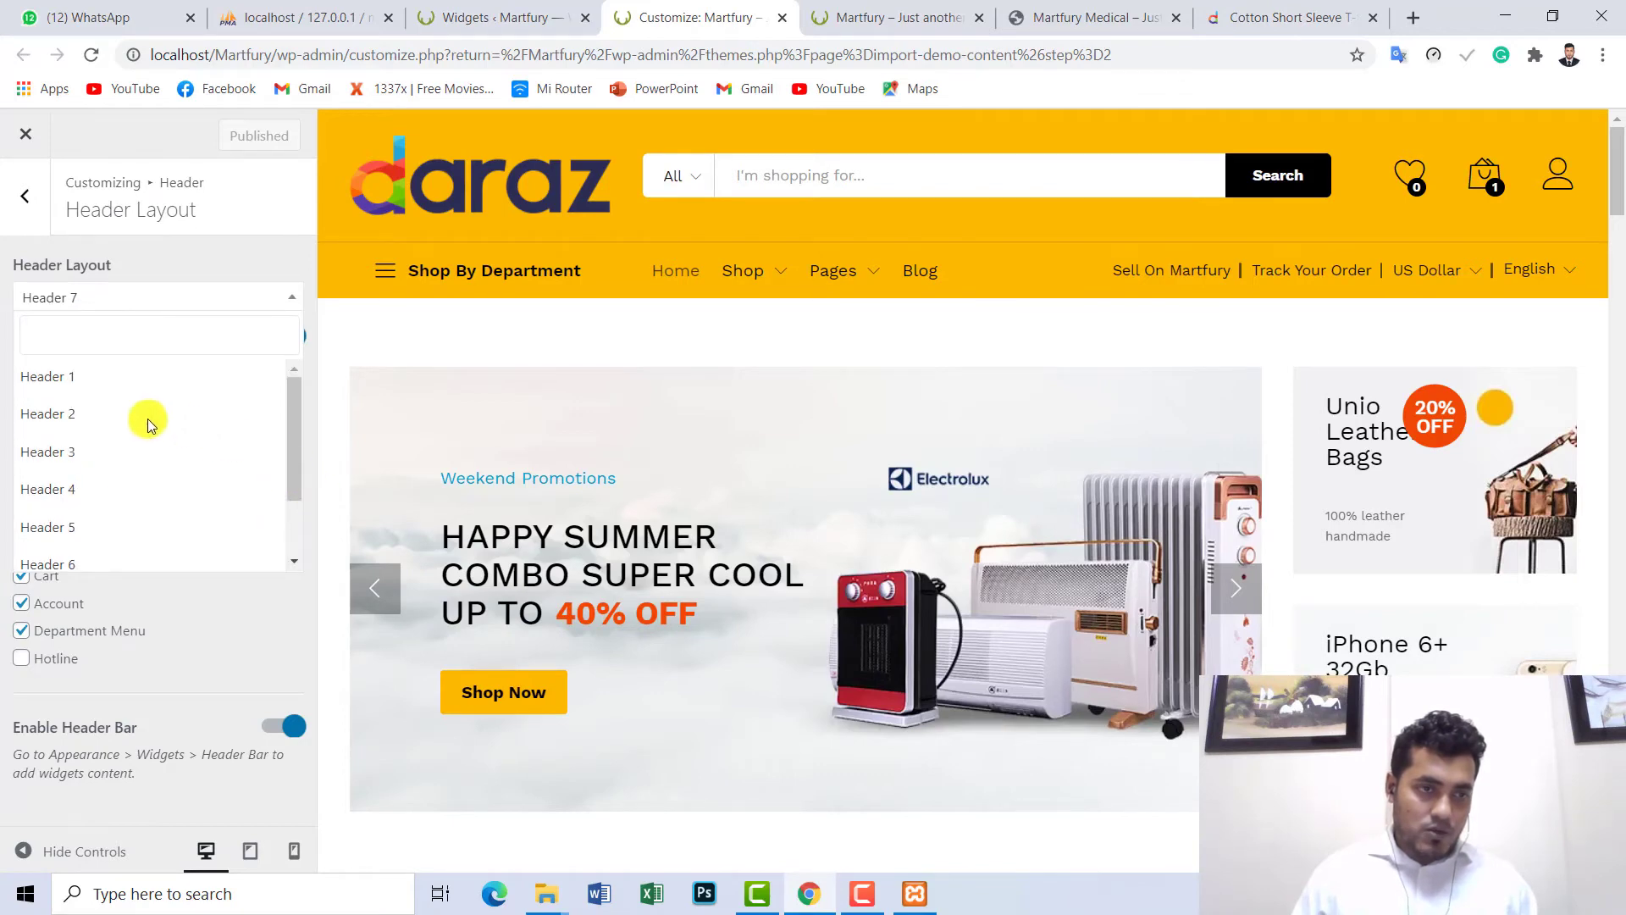
left_click(66, 375)
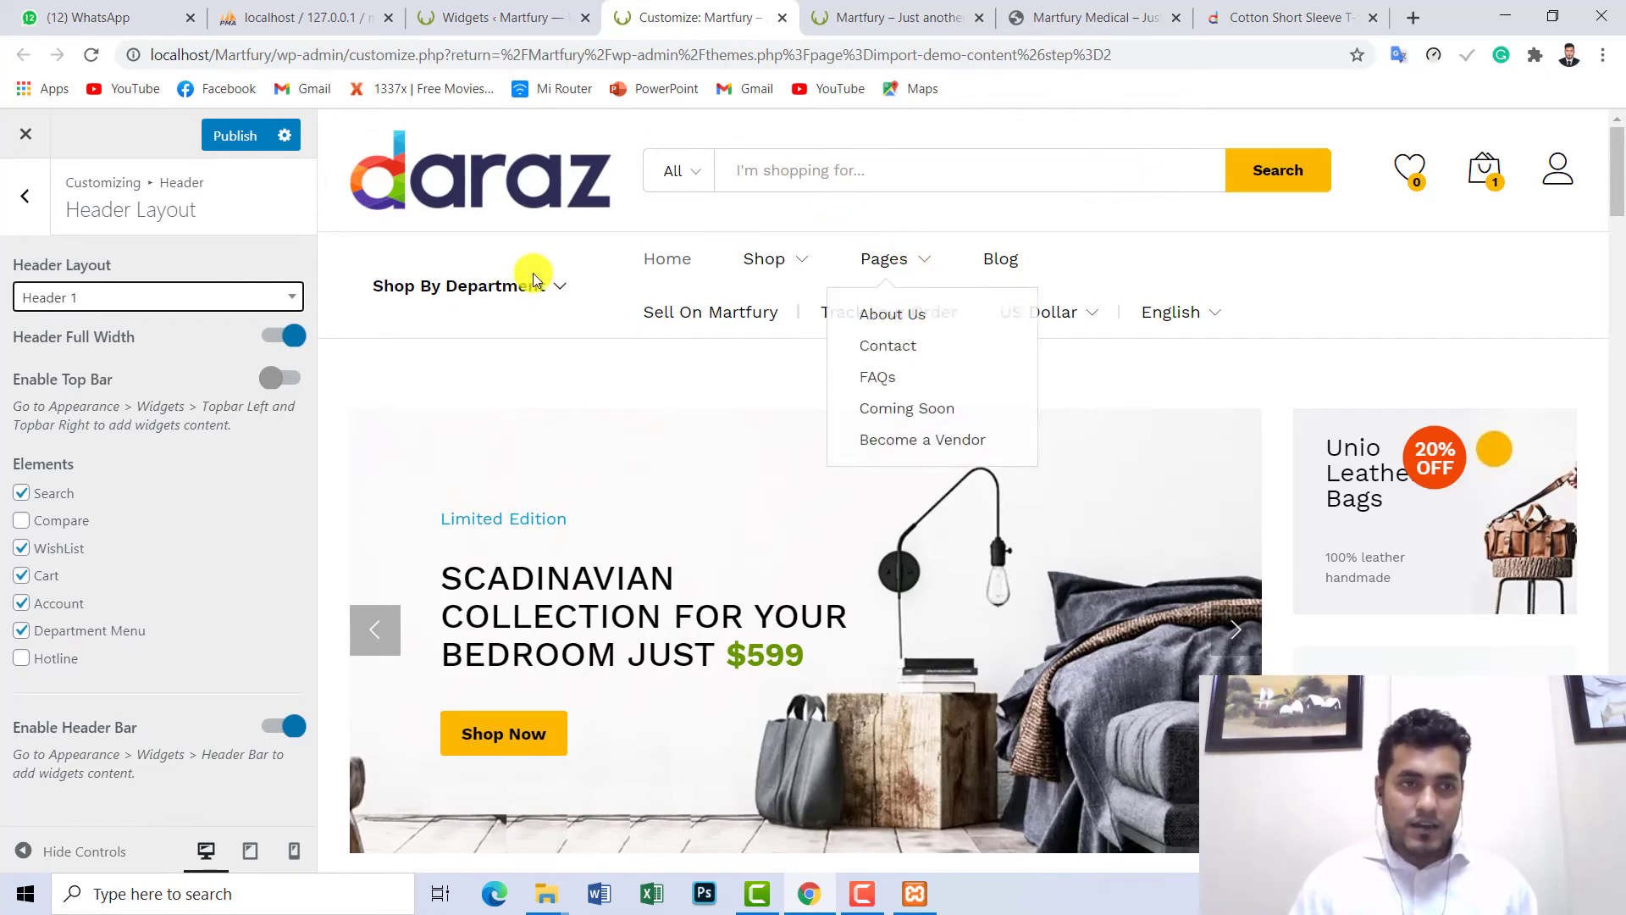
left_click(161, 305)
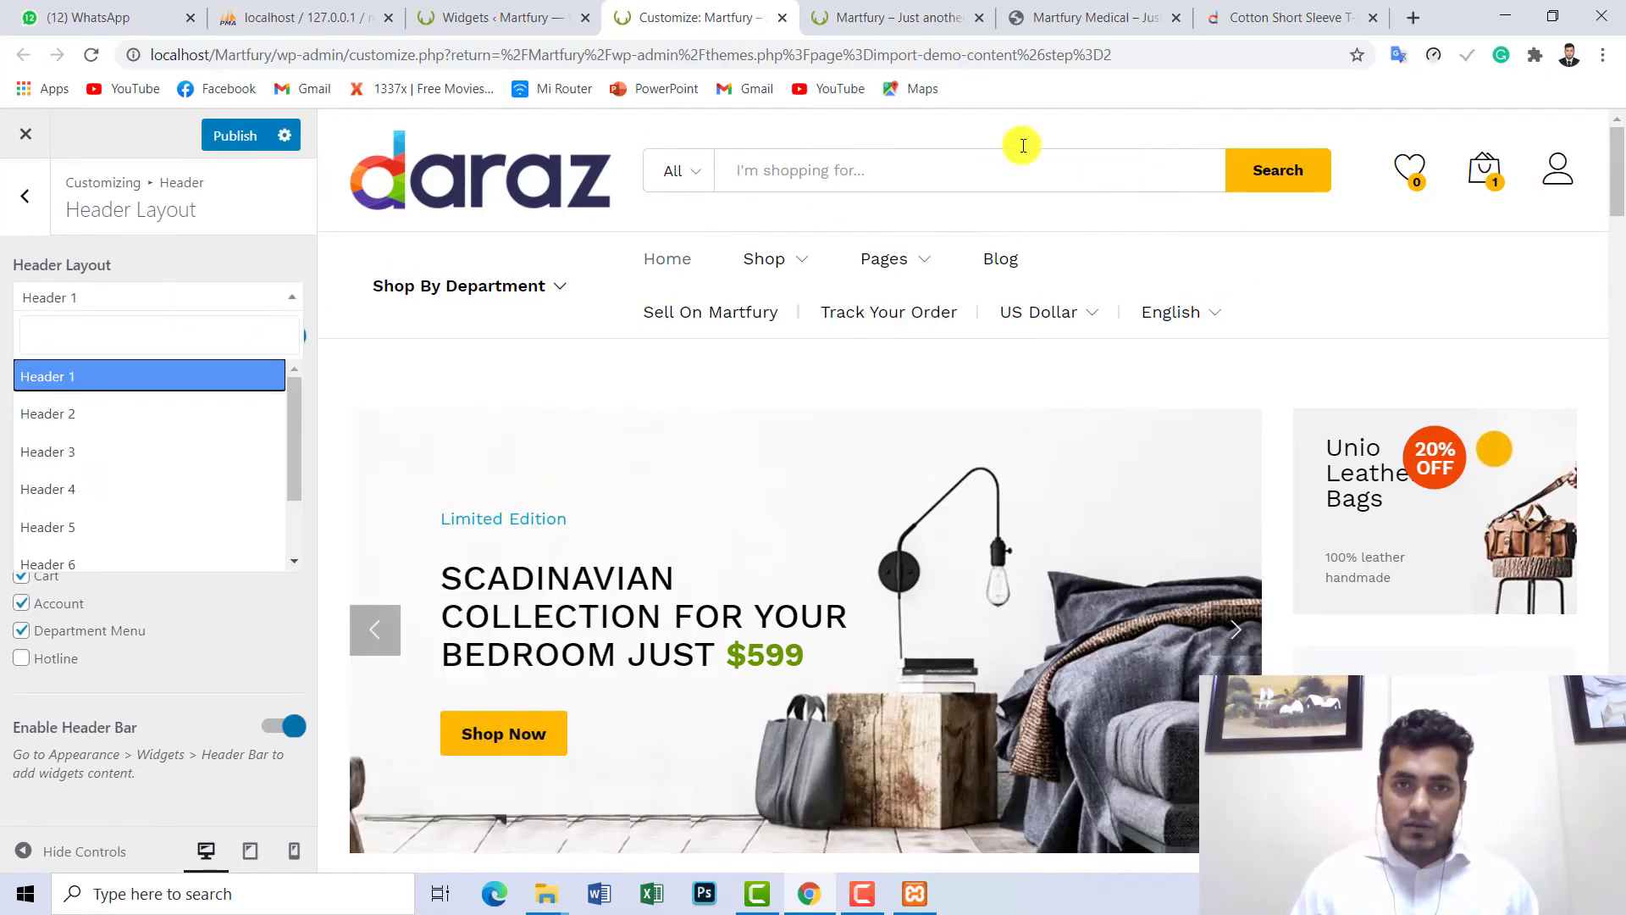
left_click(234, 138)
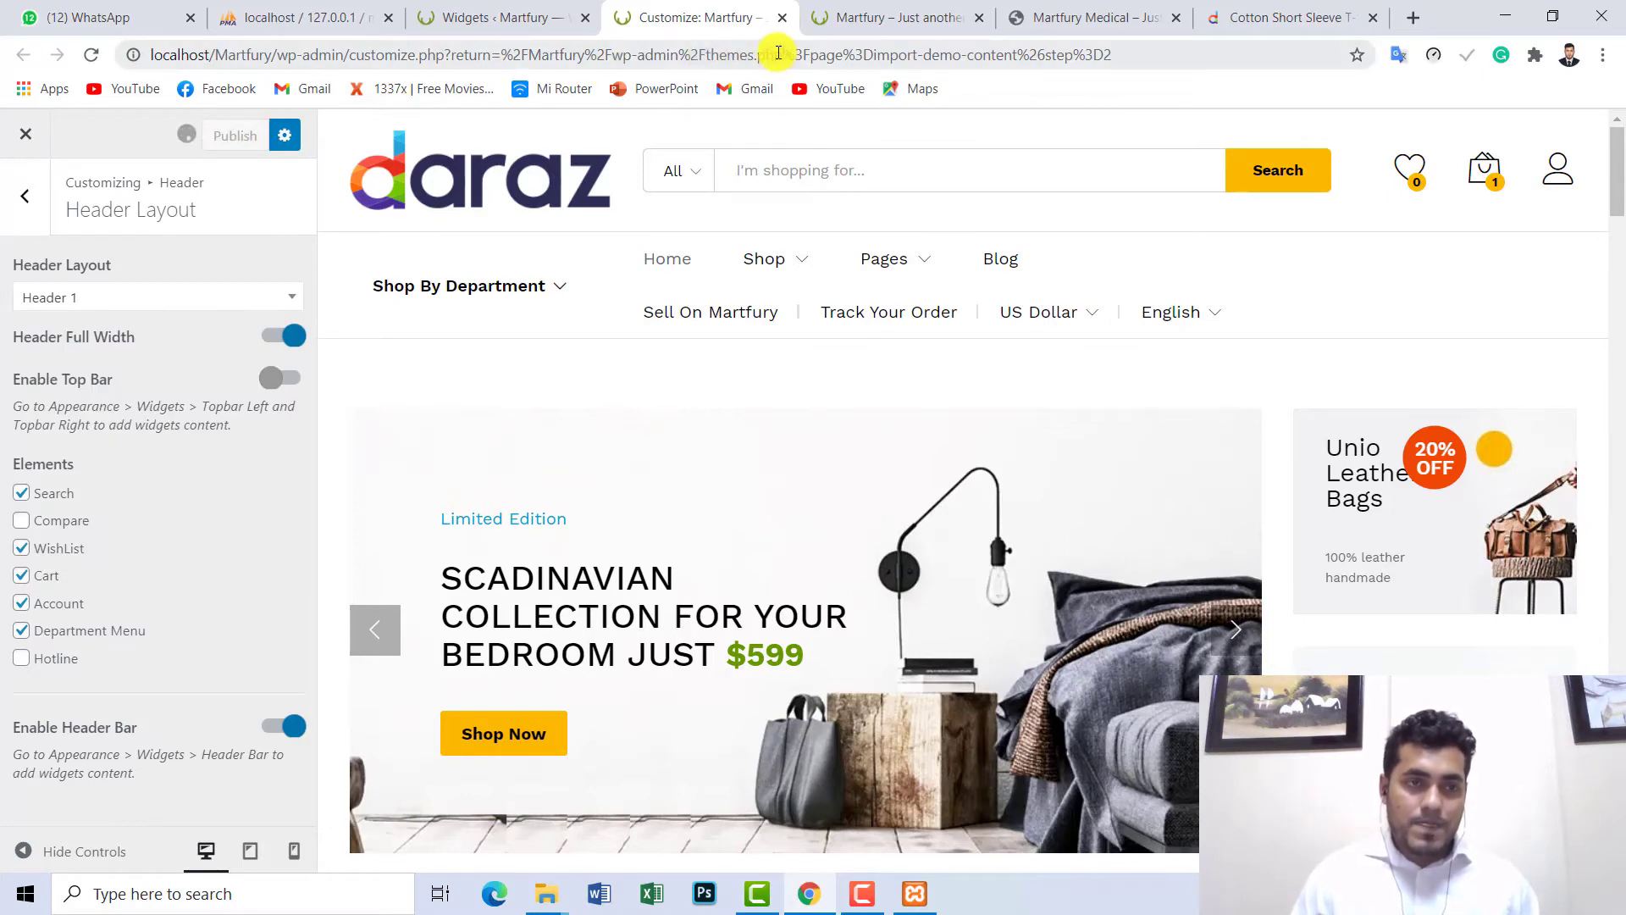
left_click(865, 8)
- Reload the storefront, then select Header 7 as the header layout and publish it
left_click(91, 56)
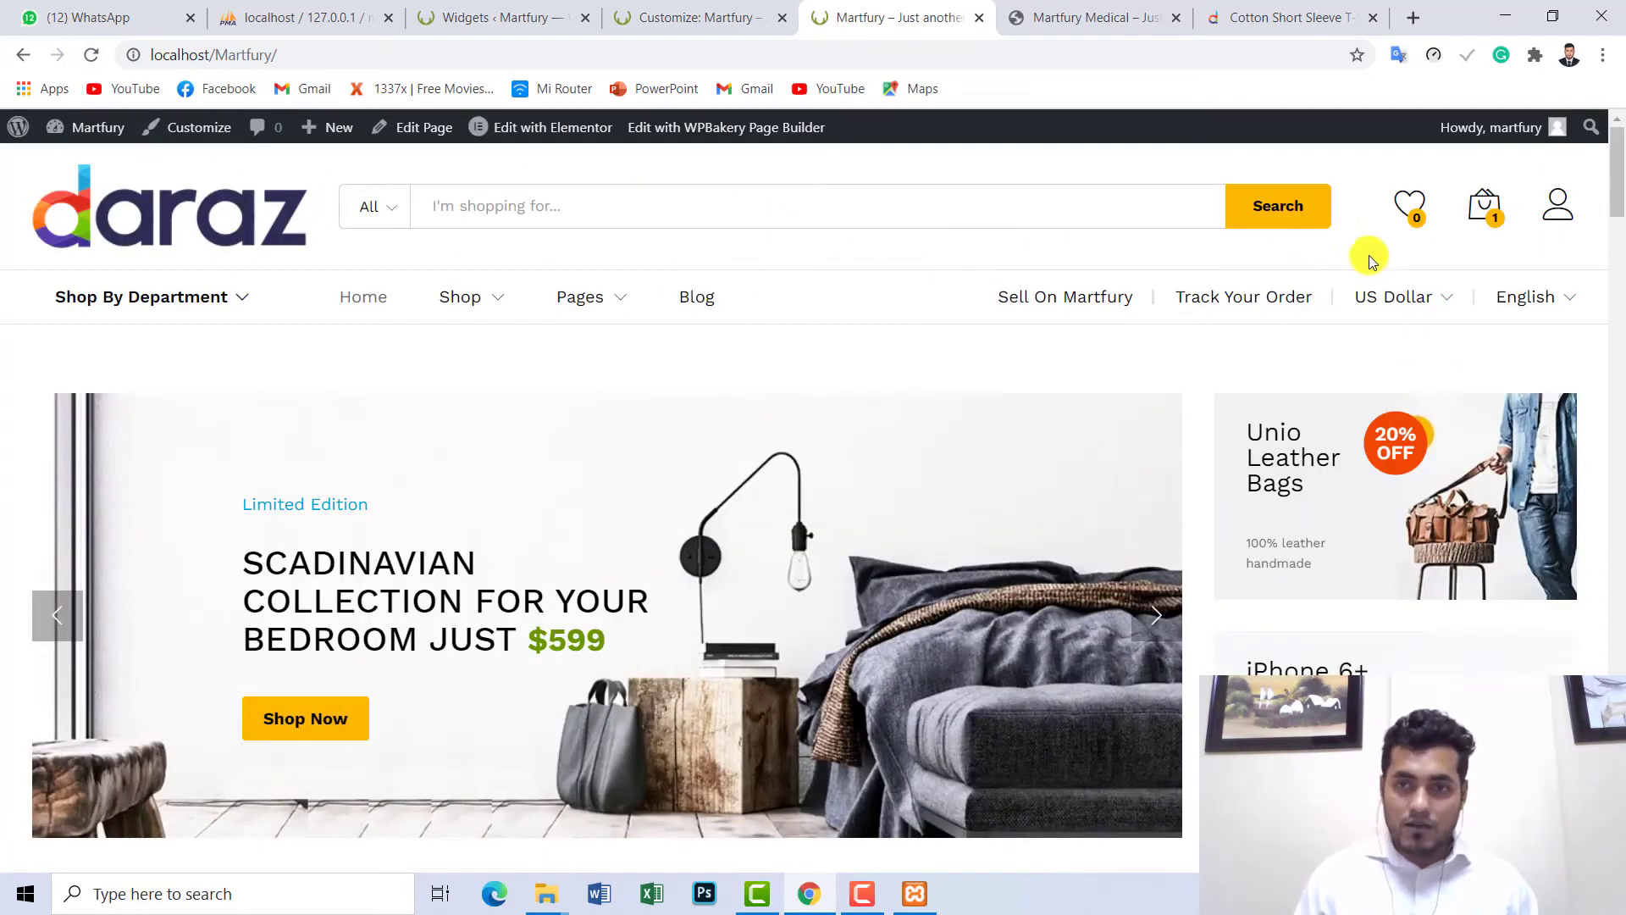
left_click(666, 12)
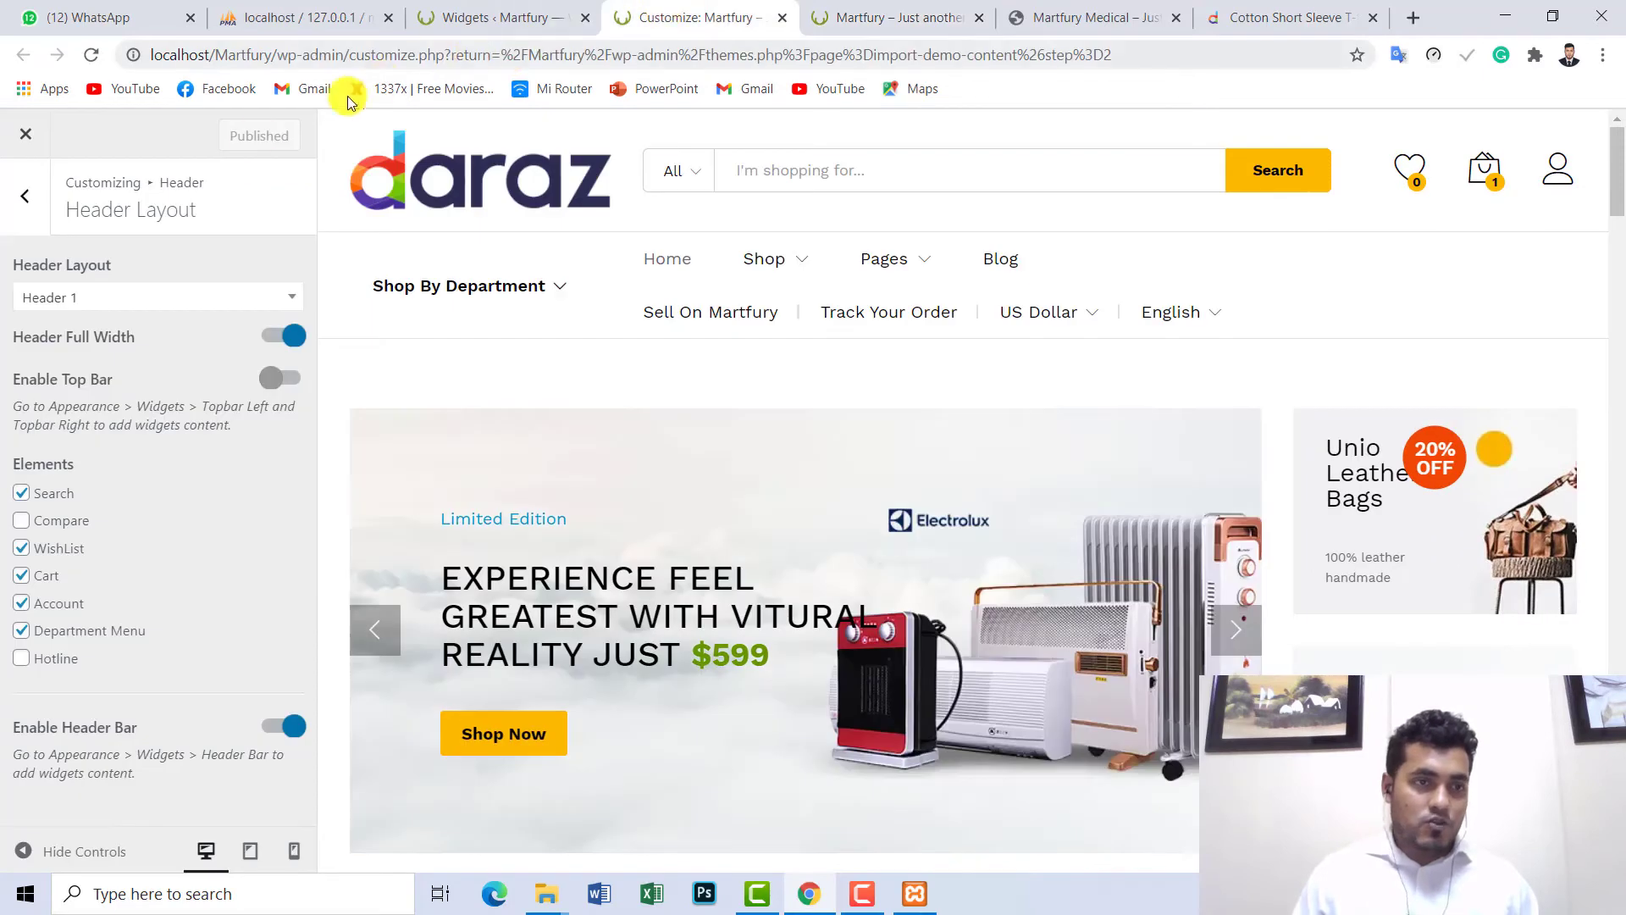
left_click(84, 298)
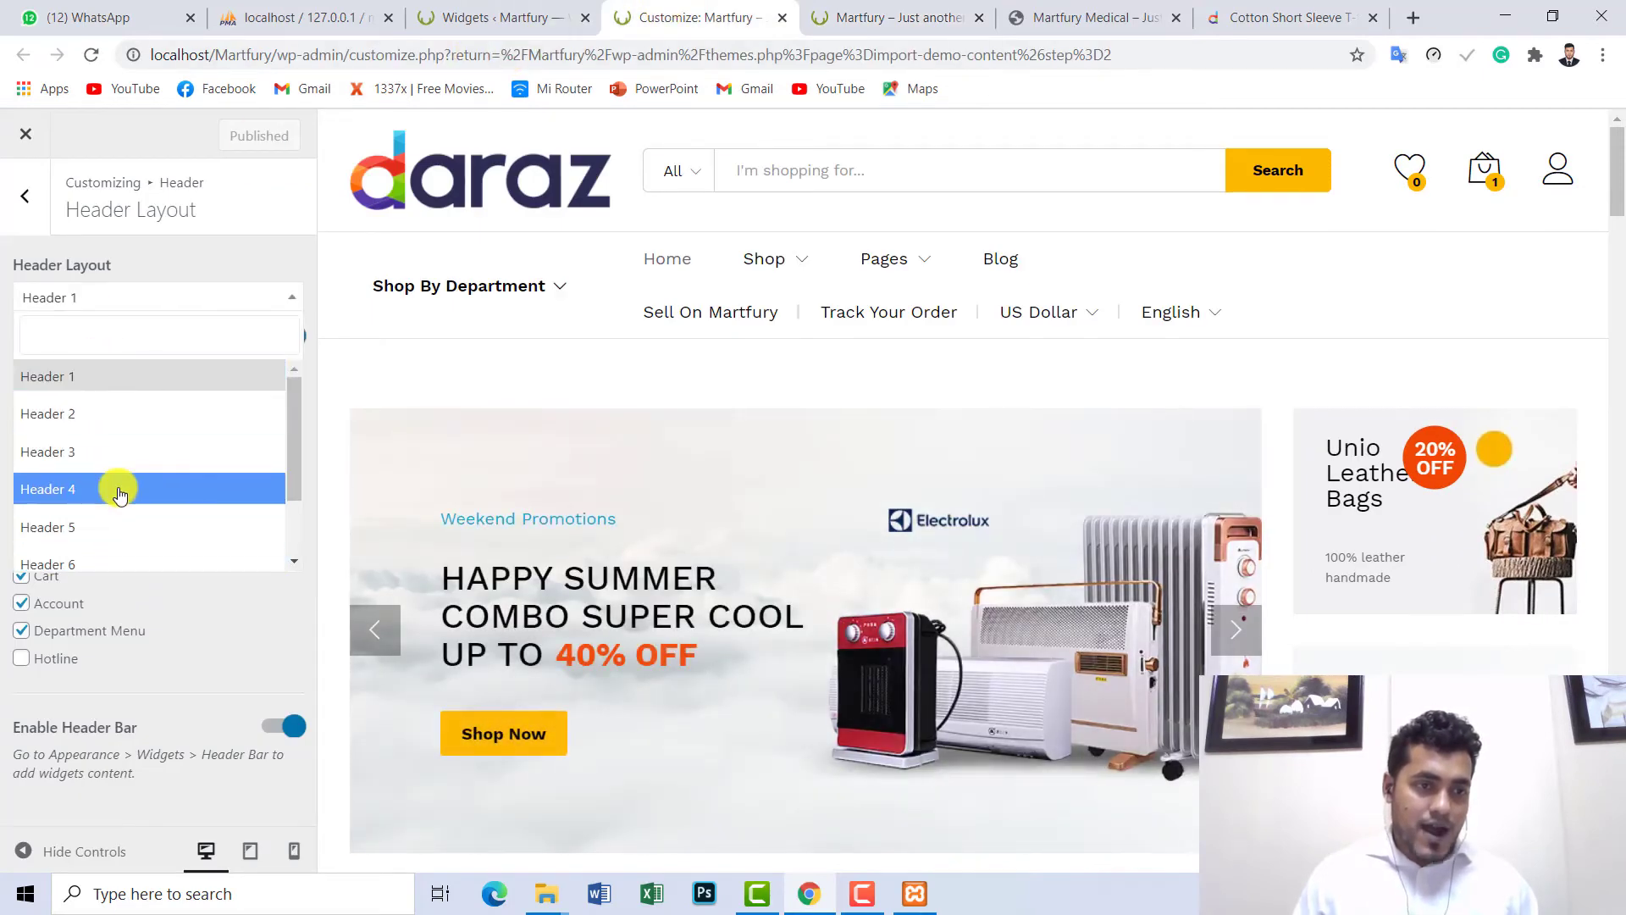
scroll(120, 482, "down", 2)
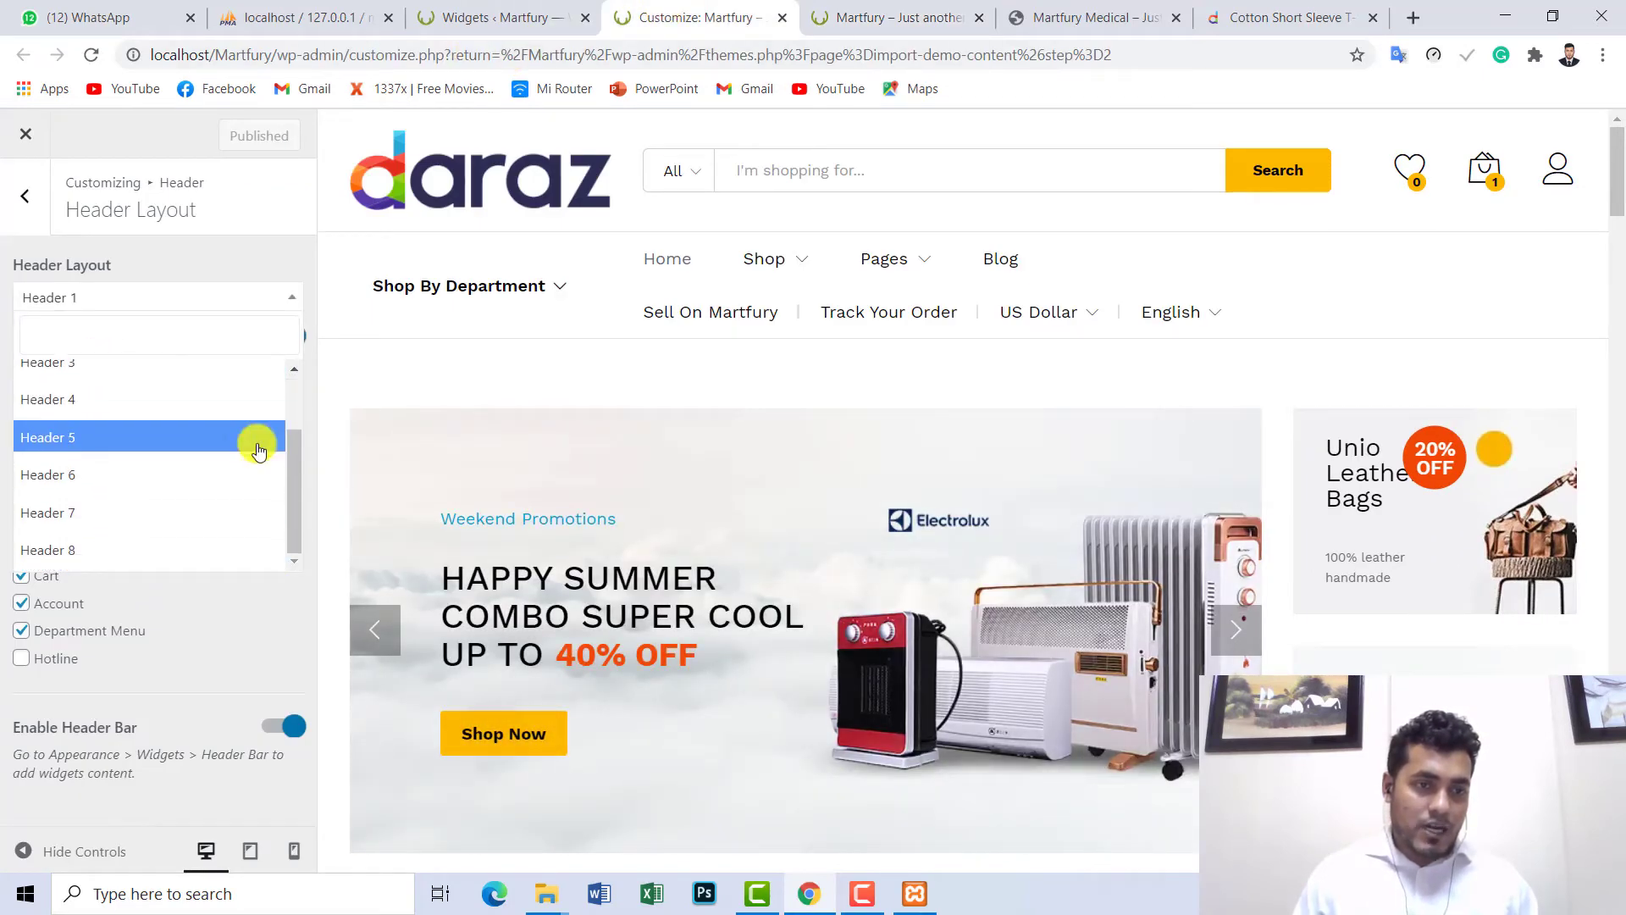
left_click(88, 525)
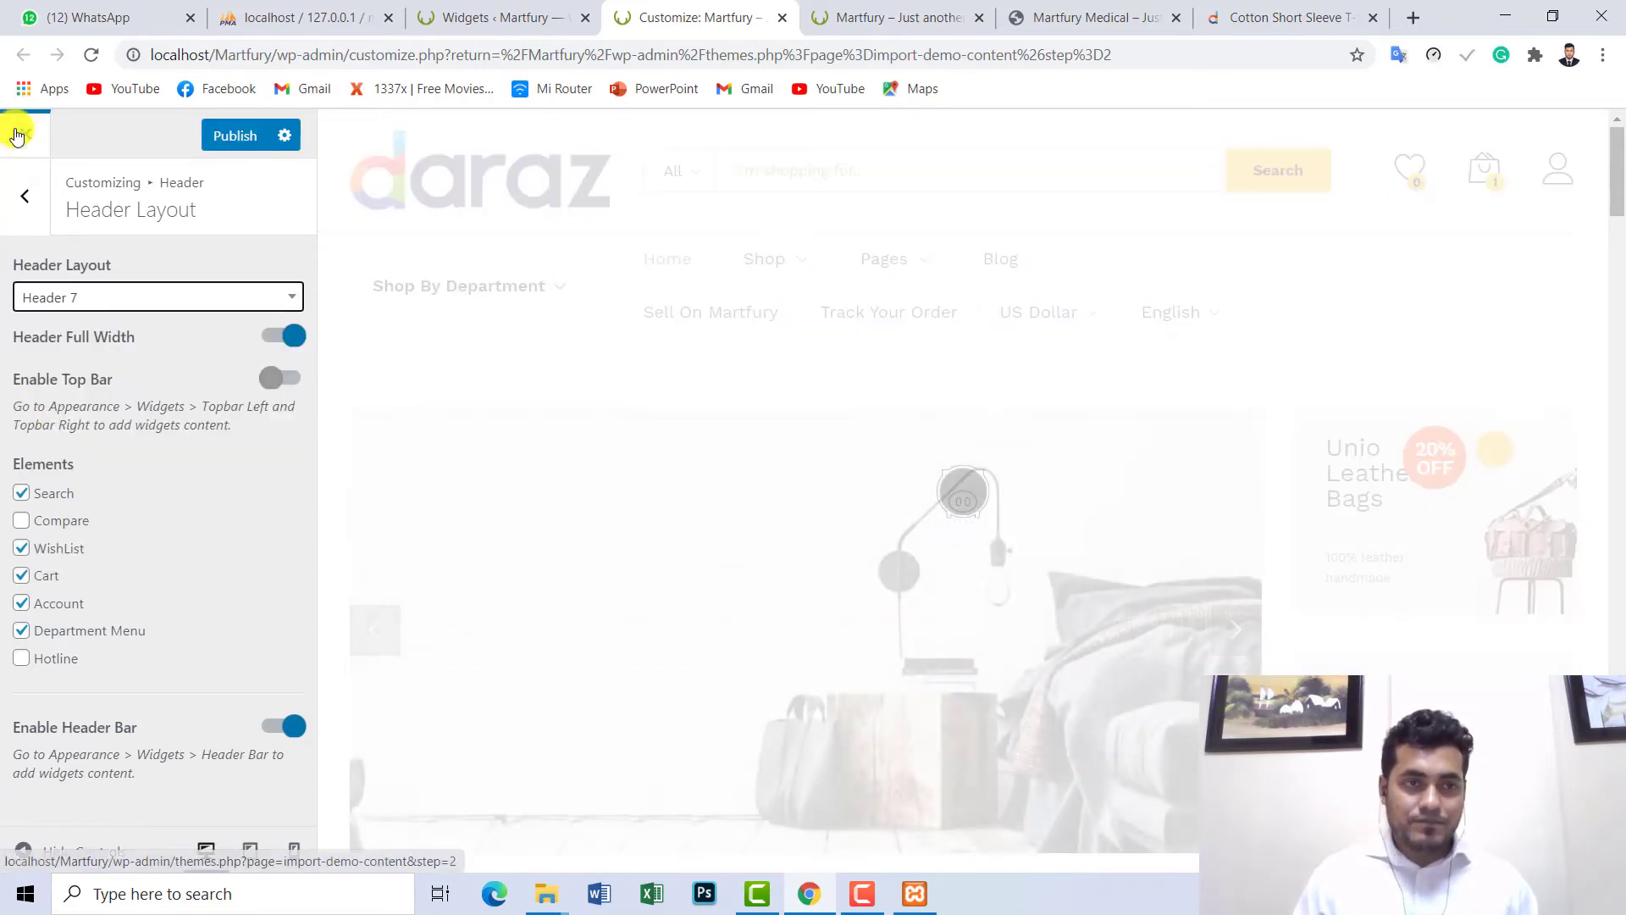
left_click(246, 137)
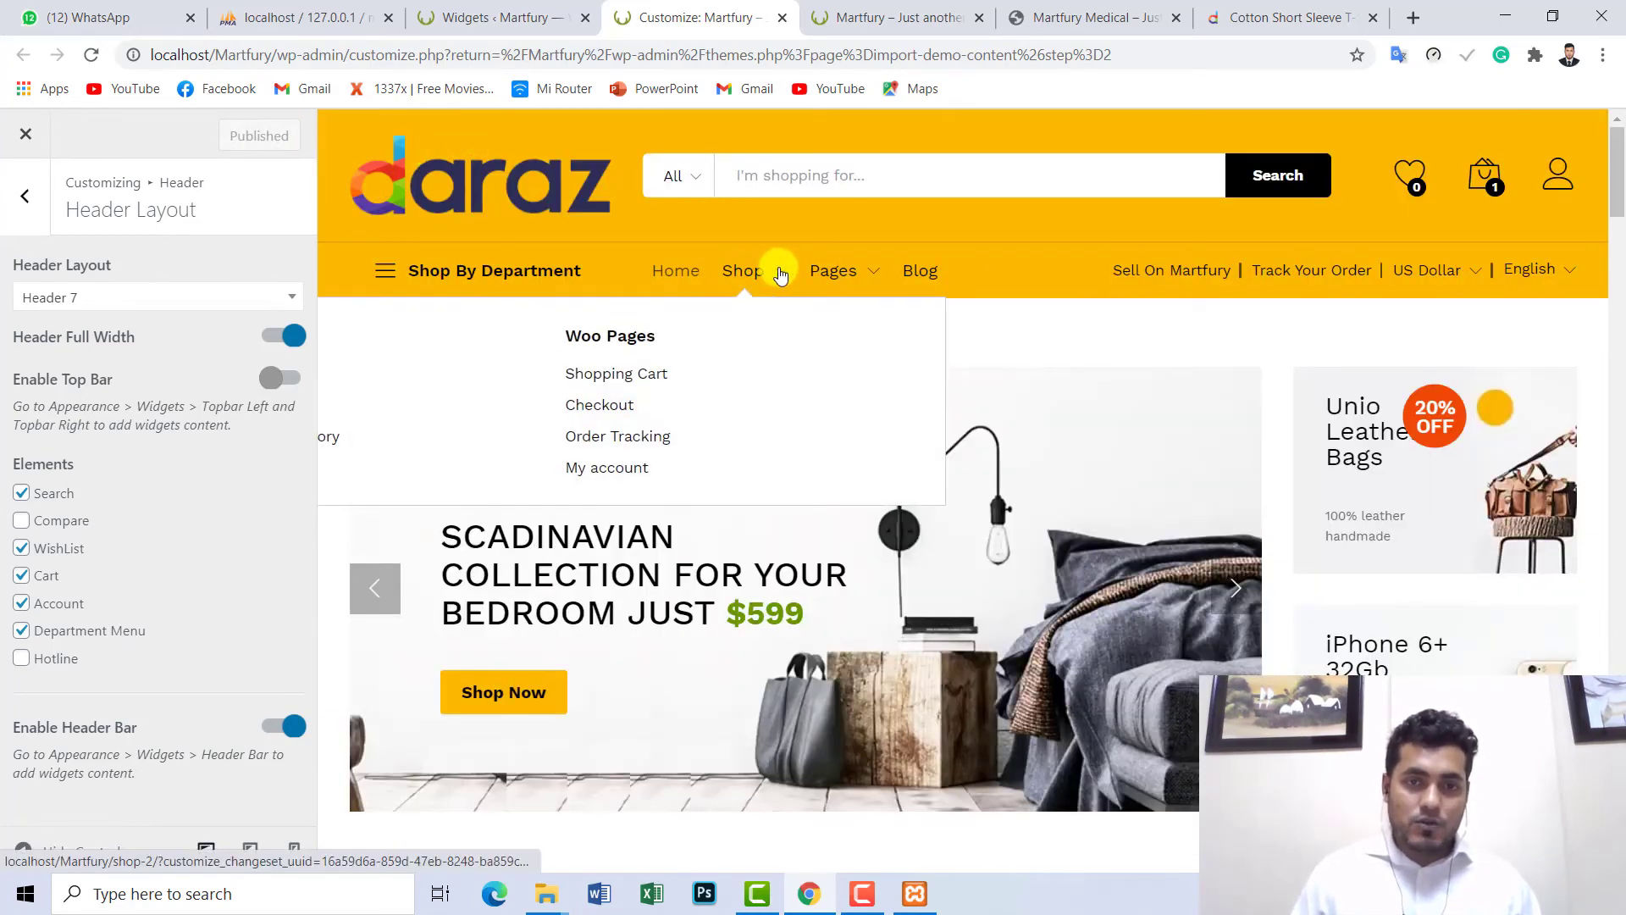
- Confirm the Header 7 layout on the live storefront, then go to the Widgets admin page
mouse_move(857, 282)
left_click(856, 16)
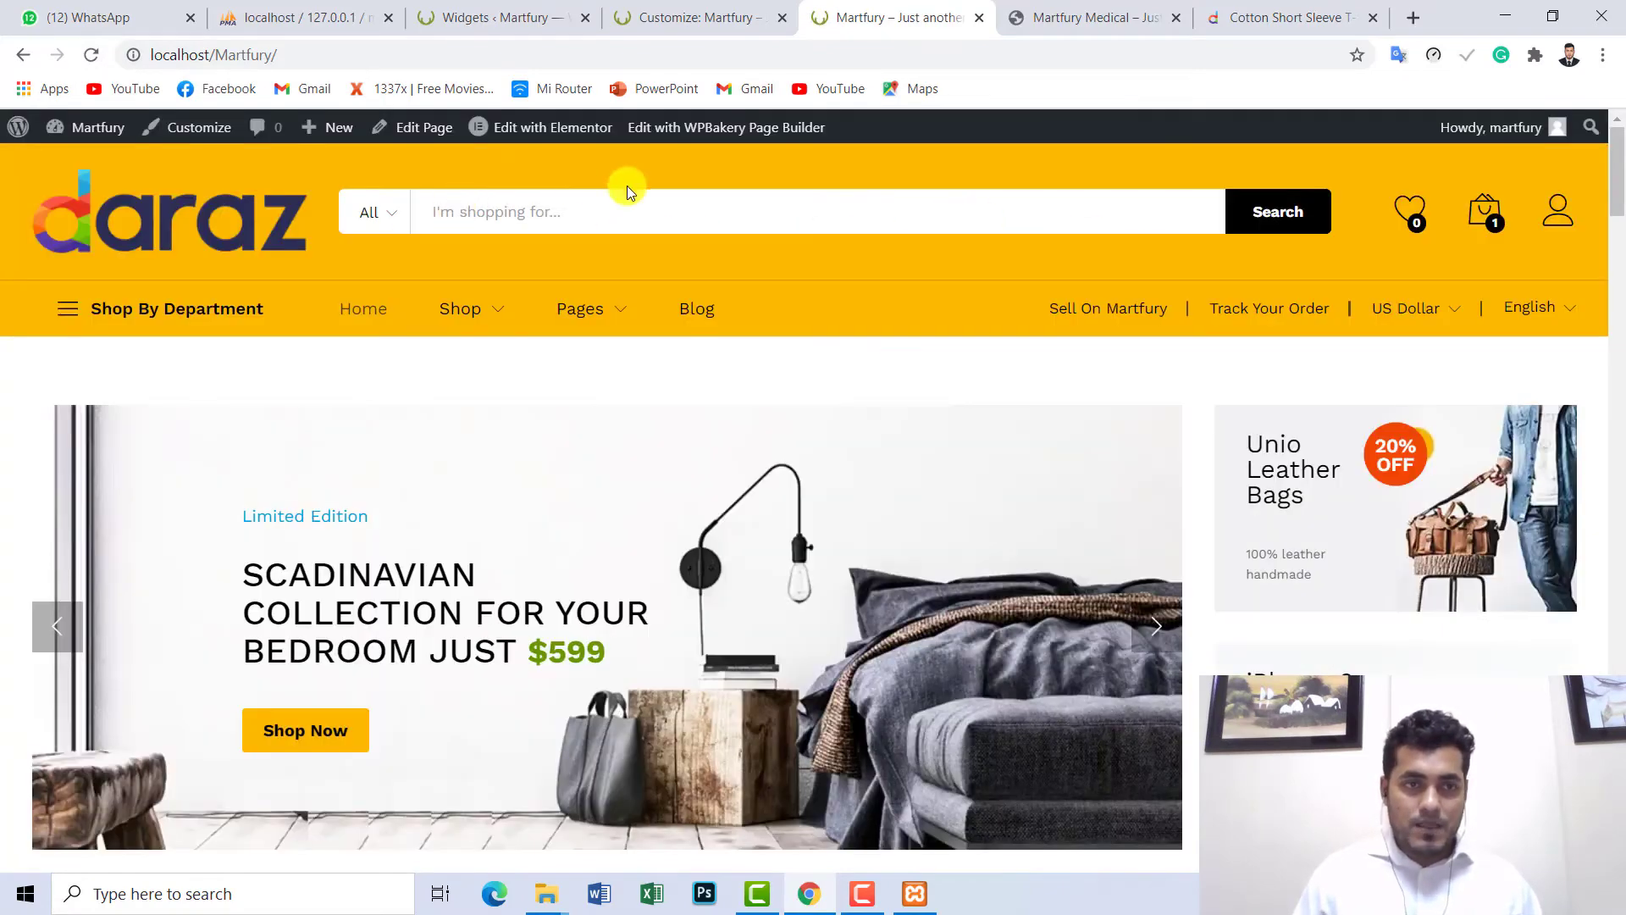
left_click(664, 21)
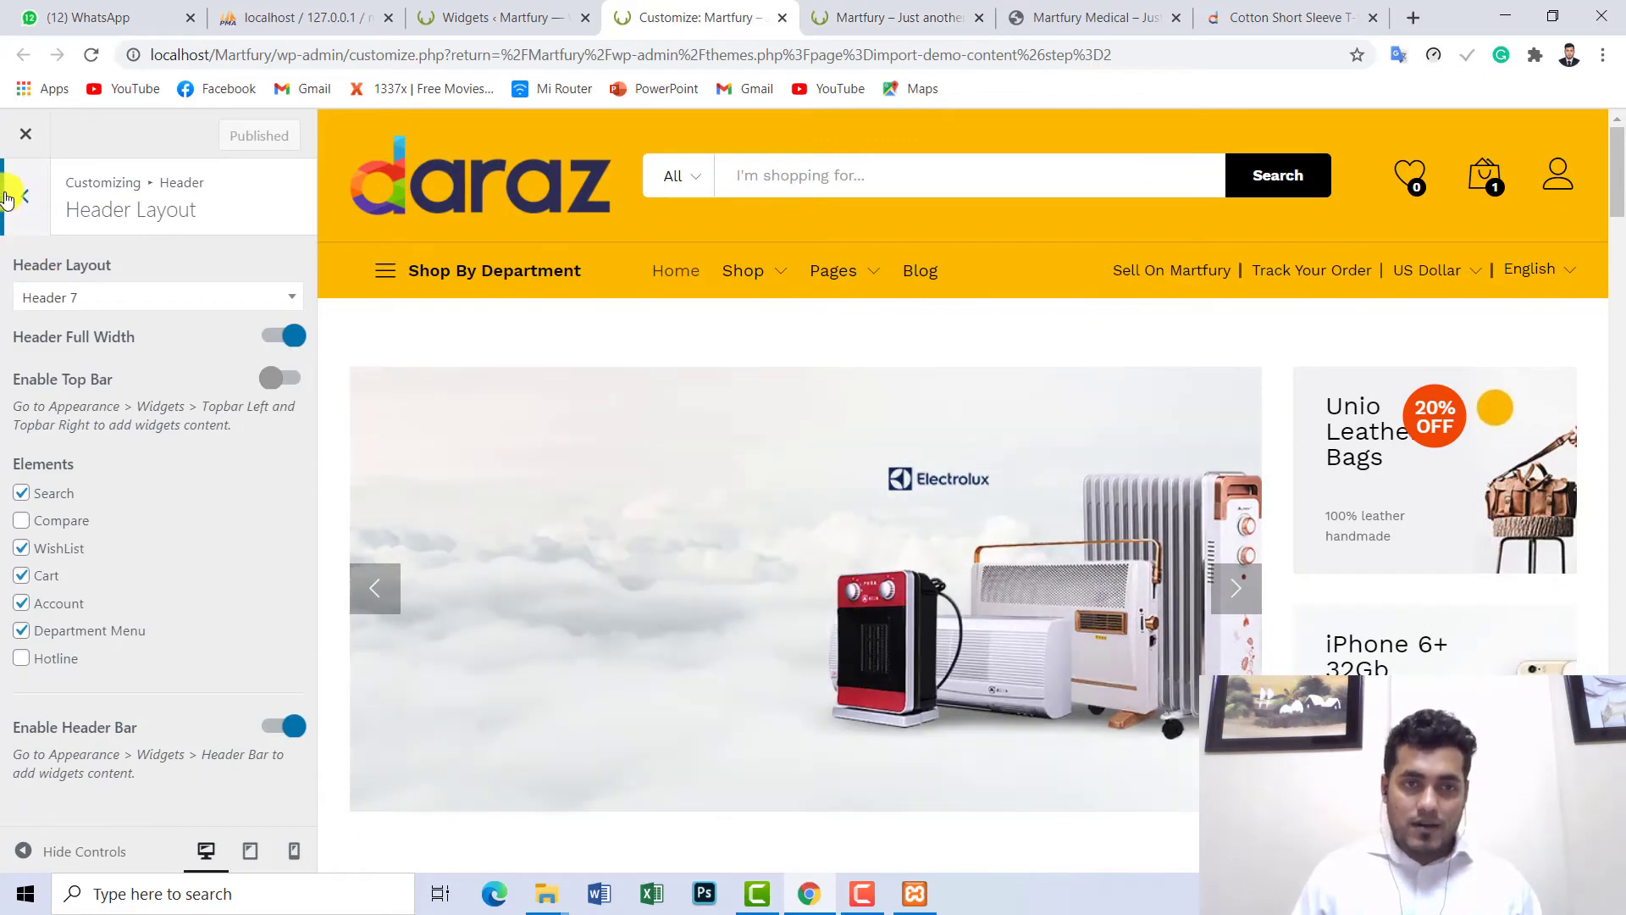
left_click(894, 17)
mouse_move(570, 319)
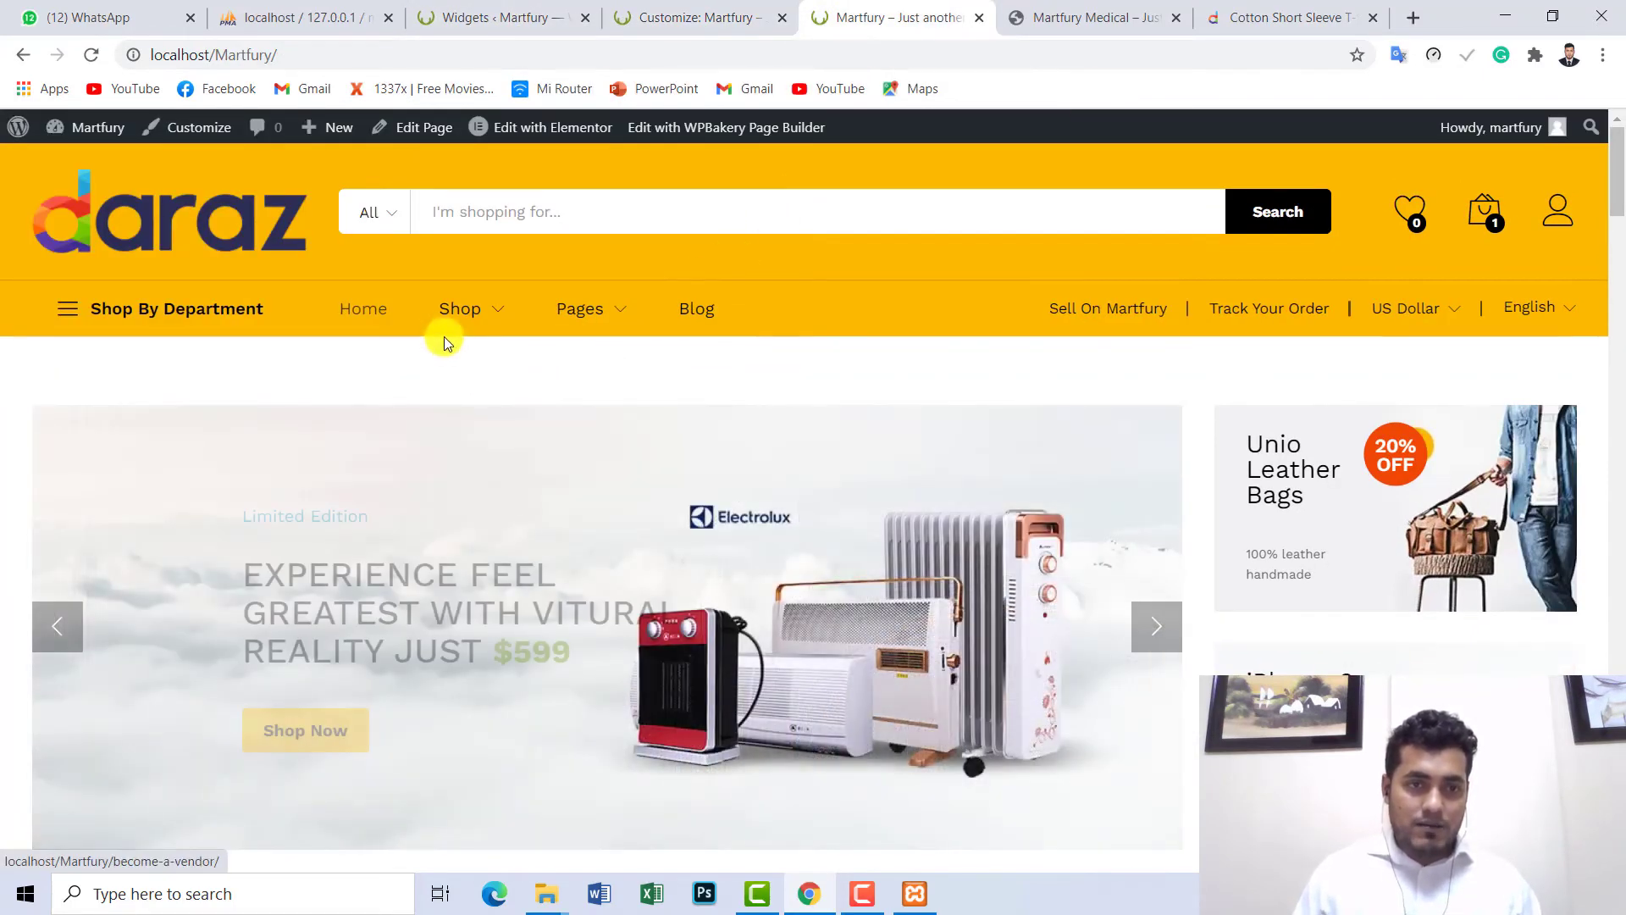
left_click(495, 19)
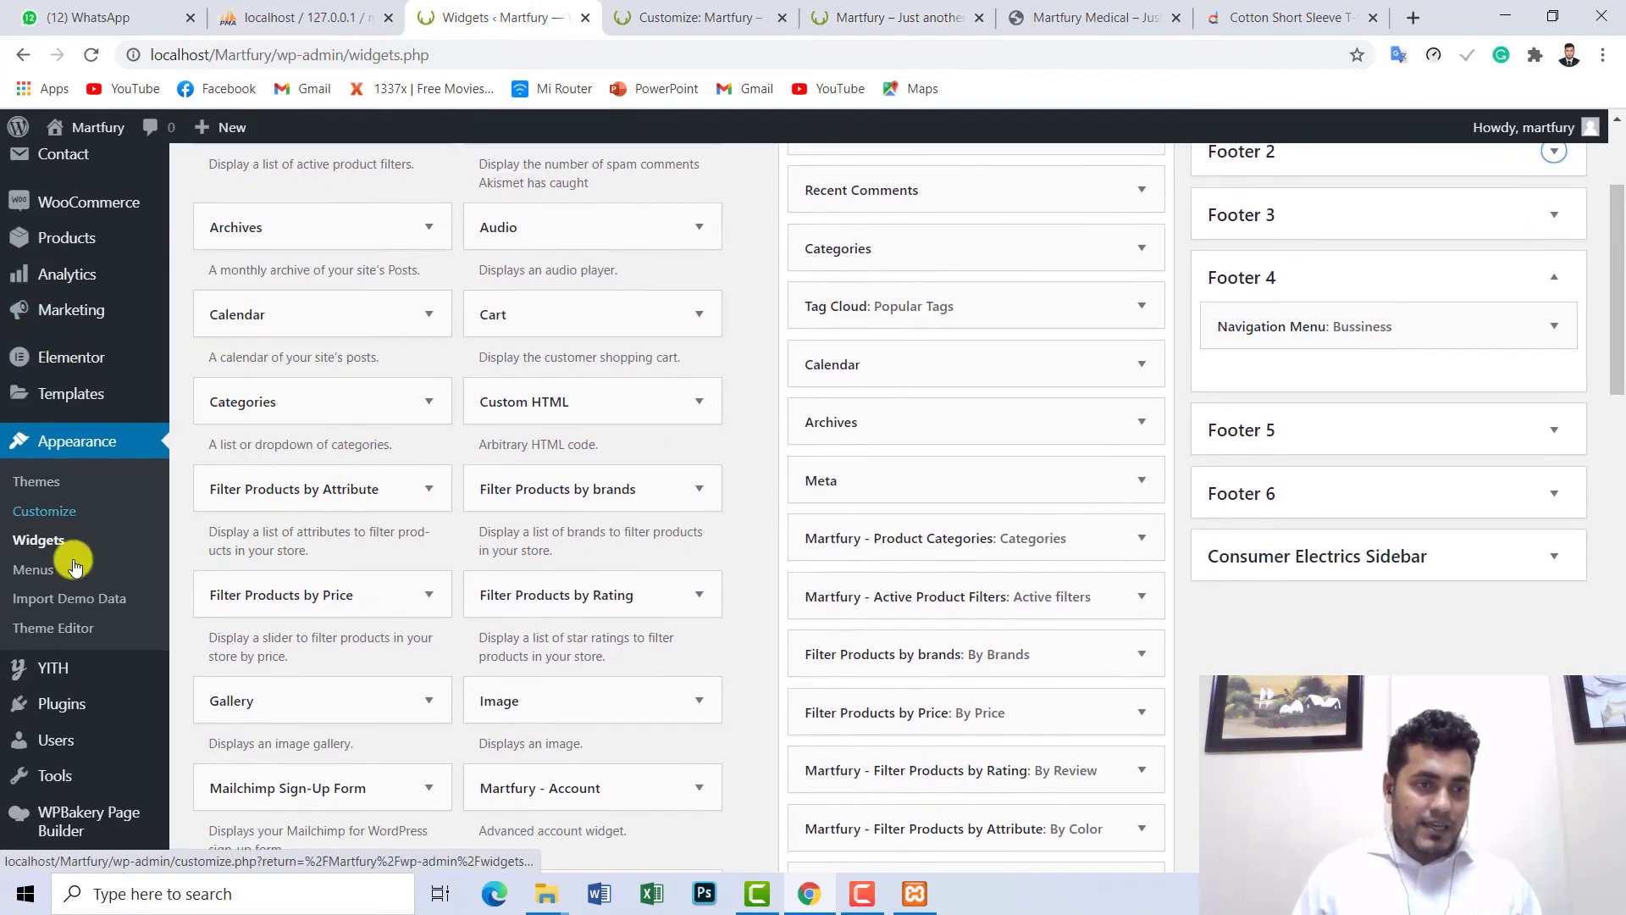
- Open Appearance > Menus, then inspect the Quick Links footer column on the live storefront
left_click(39, 572)
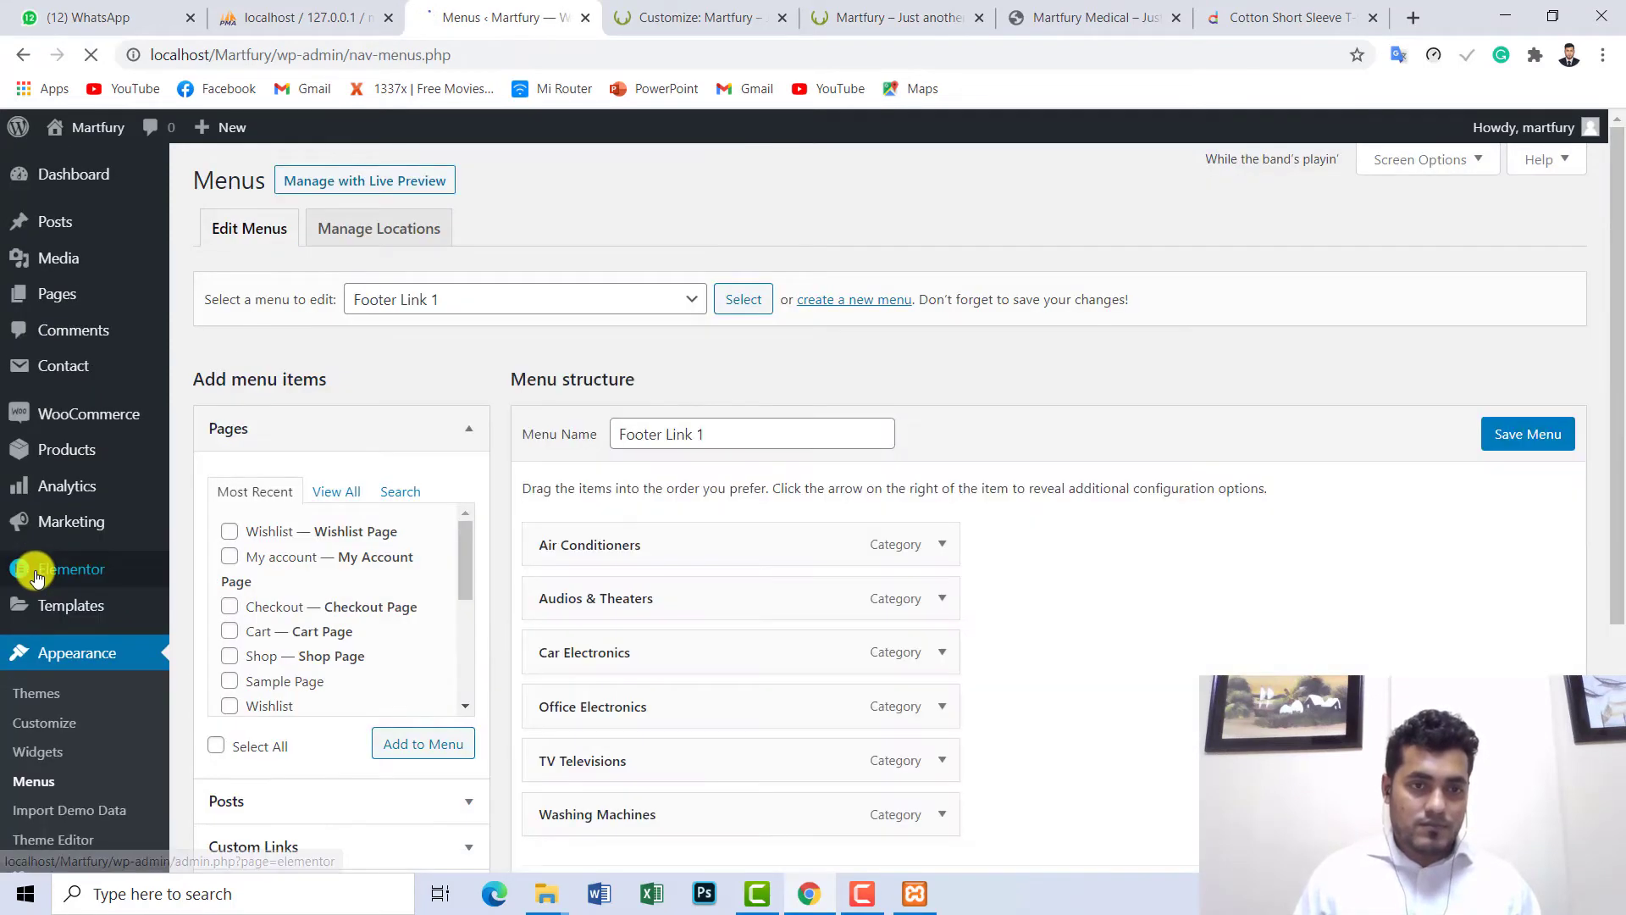
scroll(1617, 338, "down", 2)
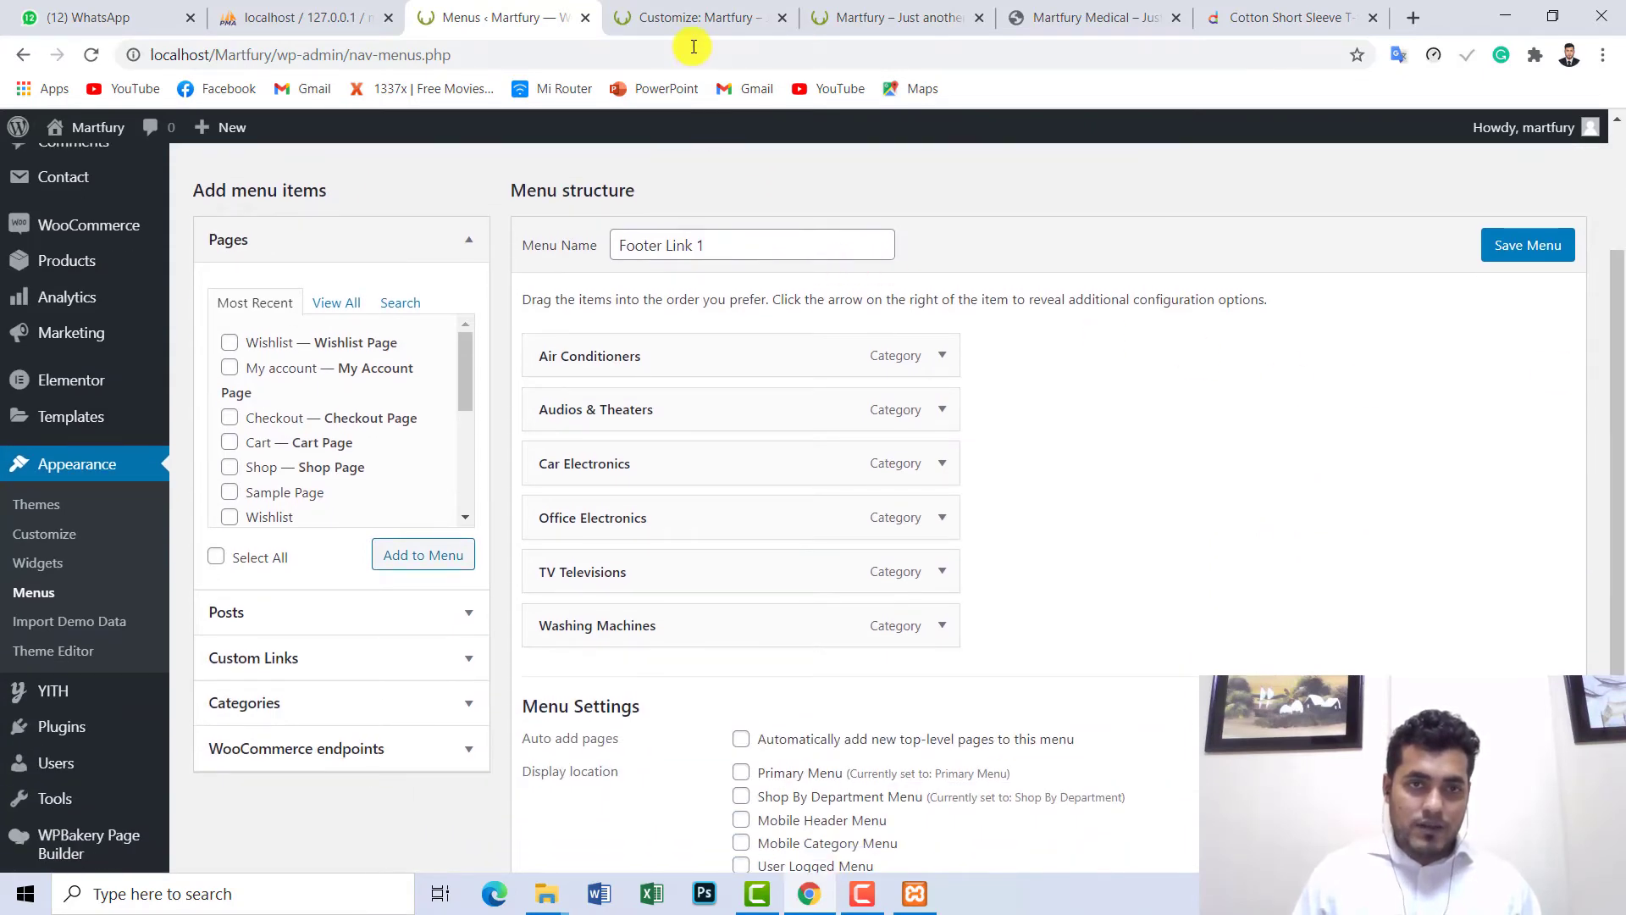
left_click(691, 17)
left_click(898, 17)
scroll(1614, 228, "down", 1)
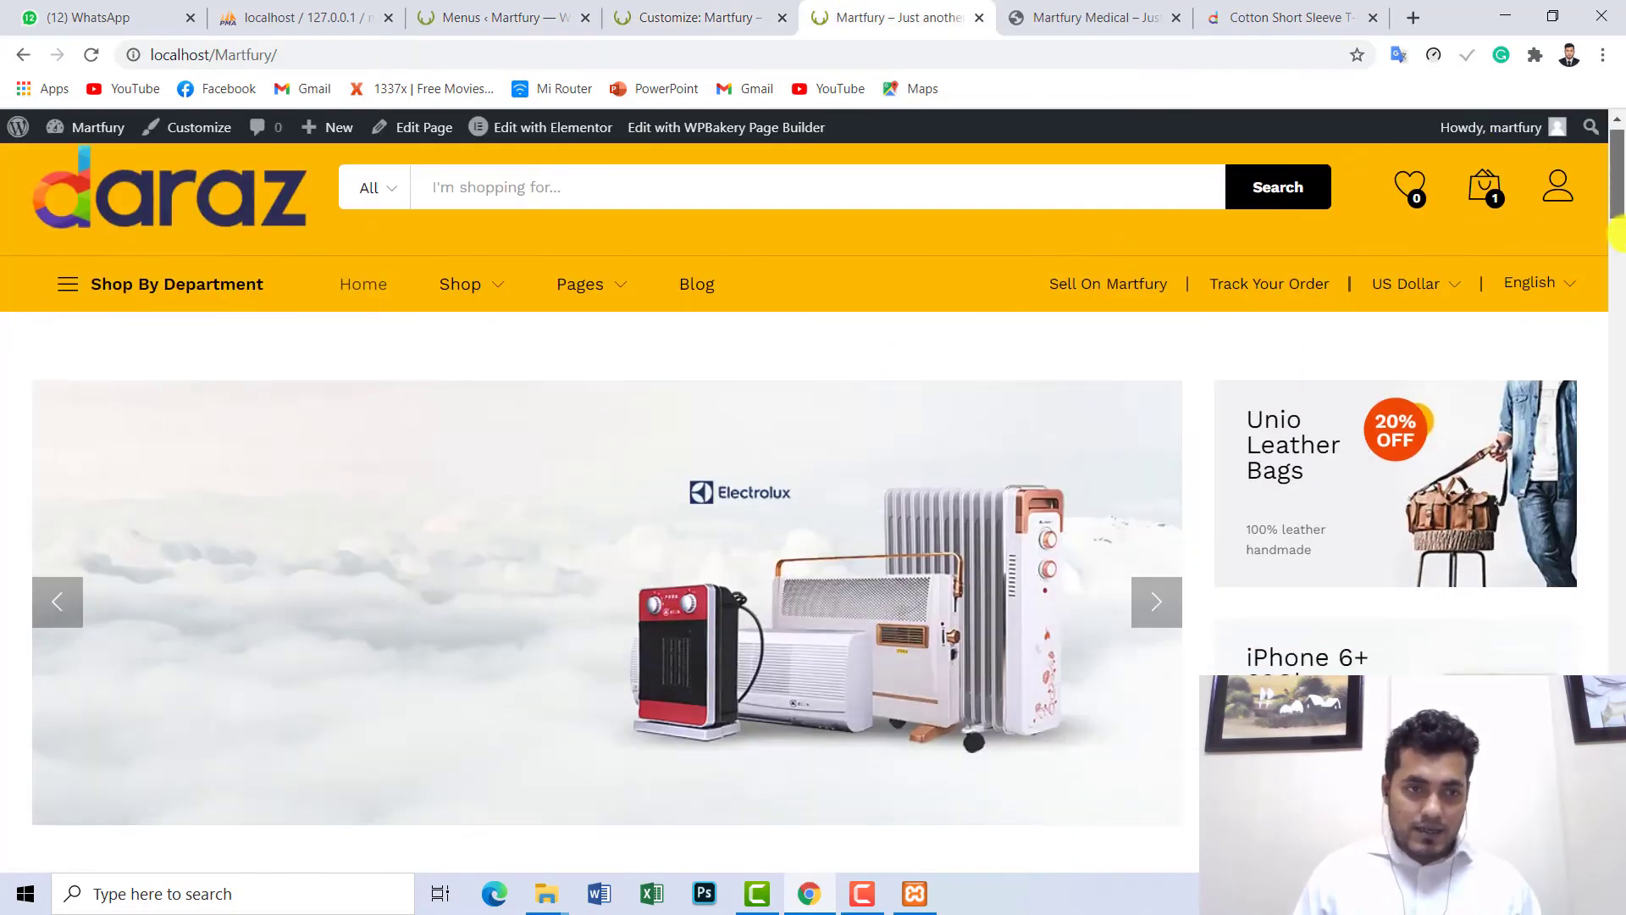
left_click_drag(1617, 229, 1617, 855)
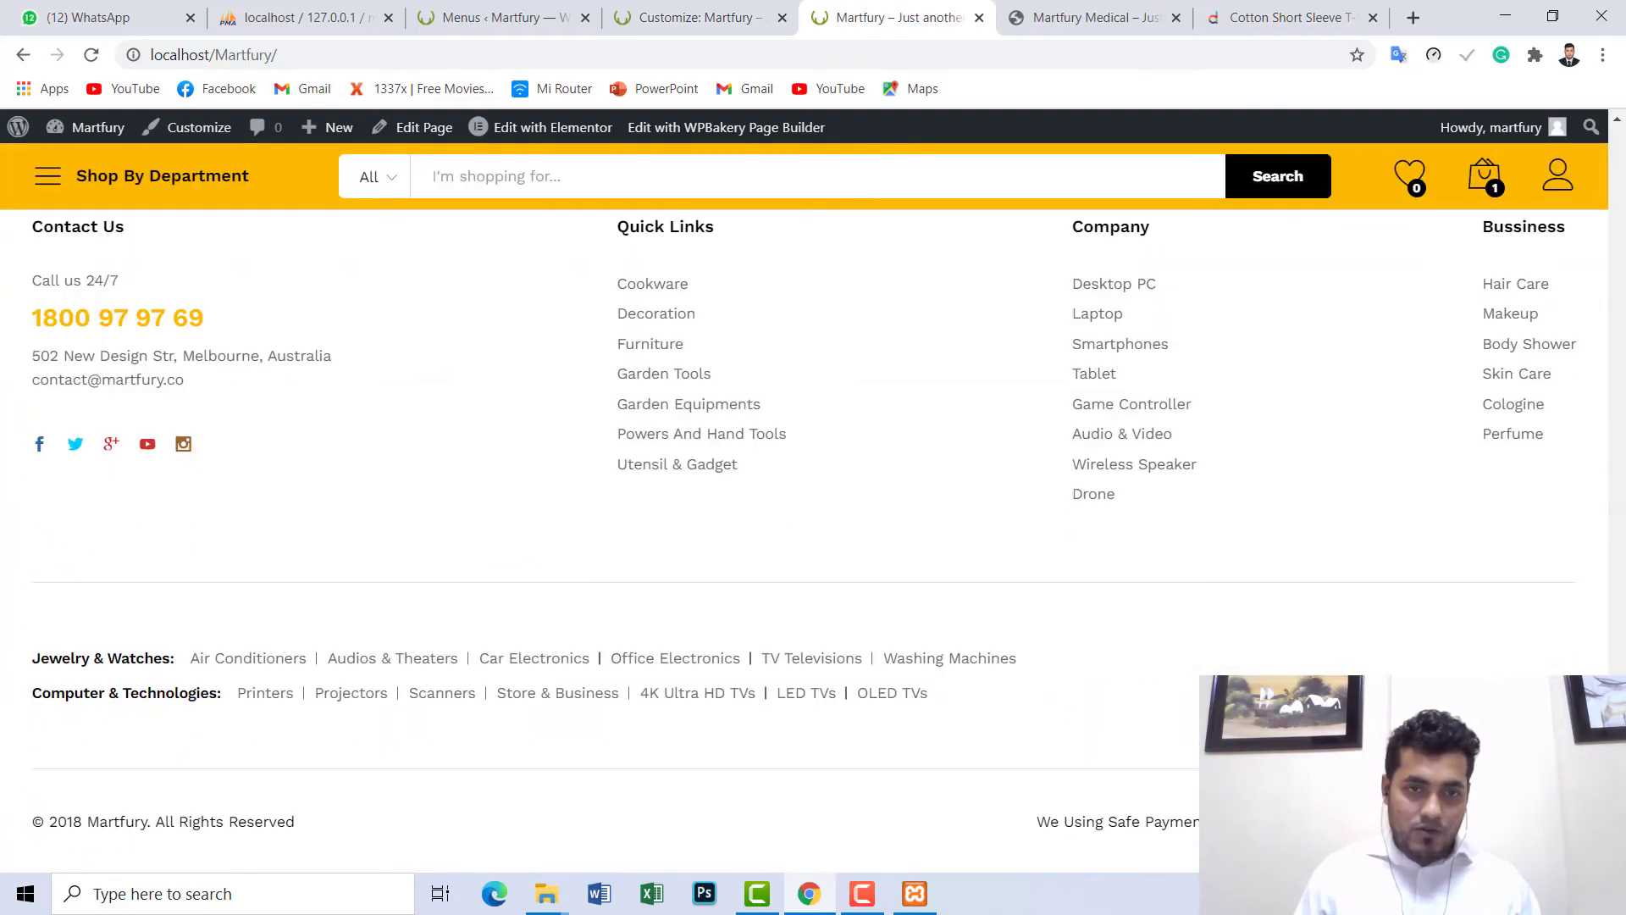
scroll(804, 534, "up", 3)
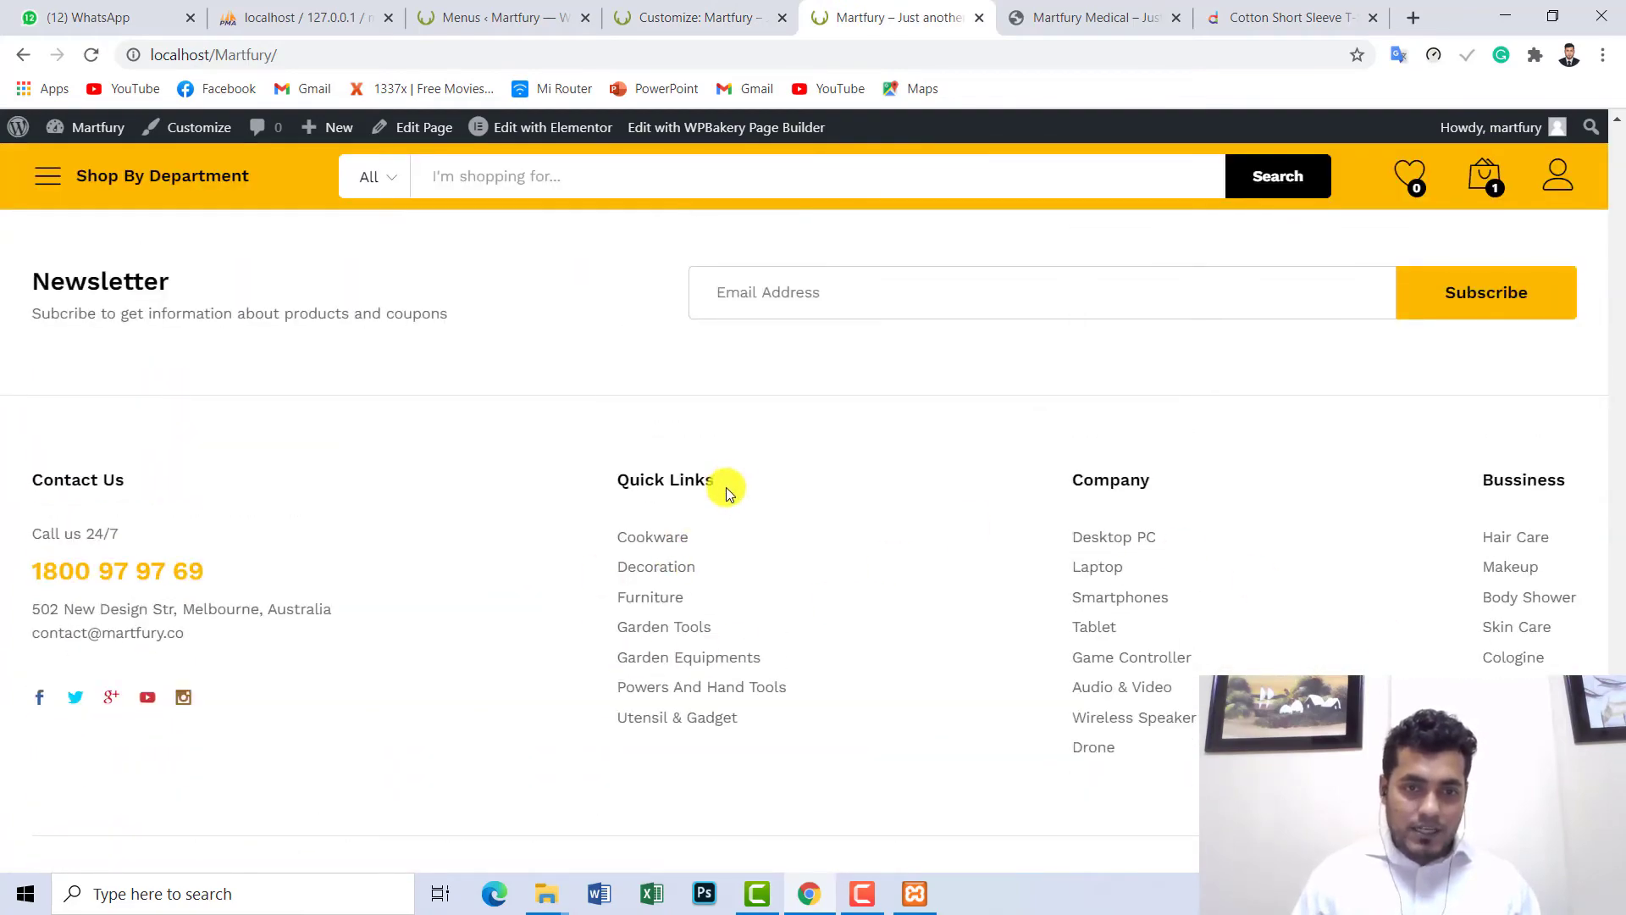
left_click_drag(732, 481, 613, 484)
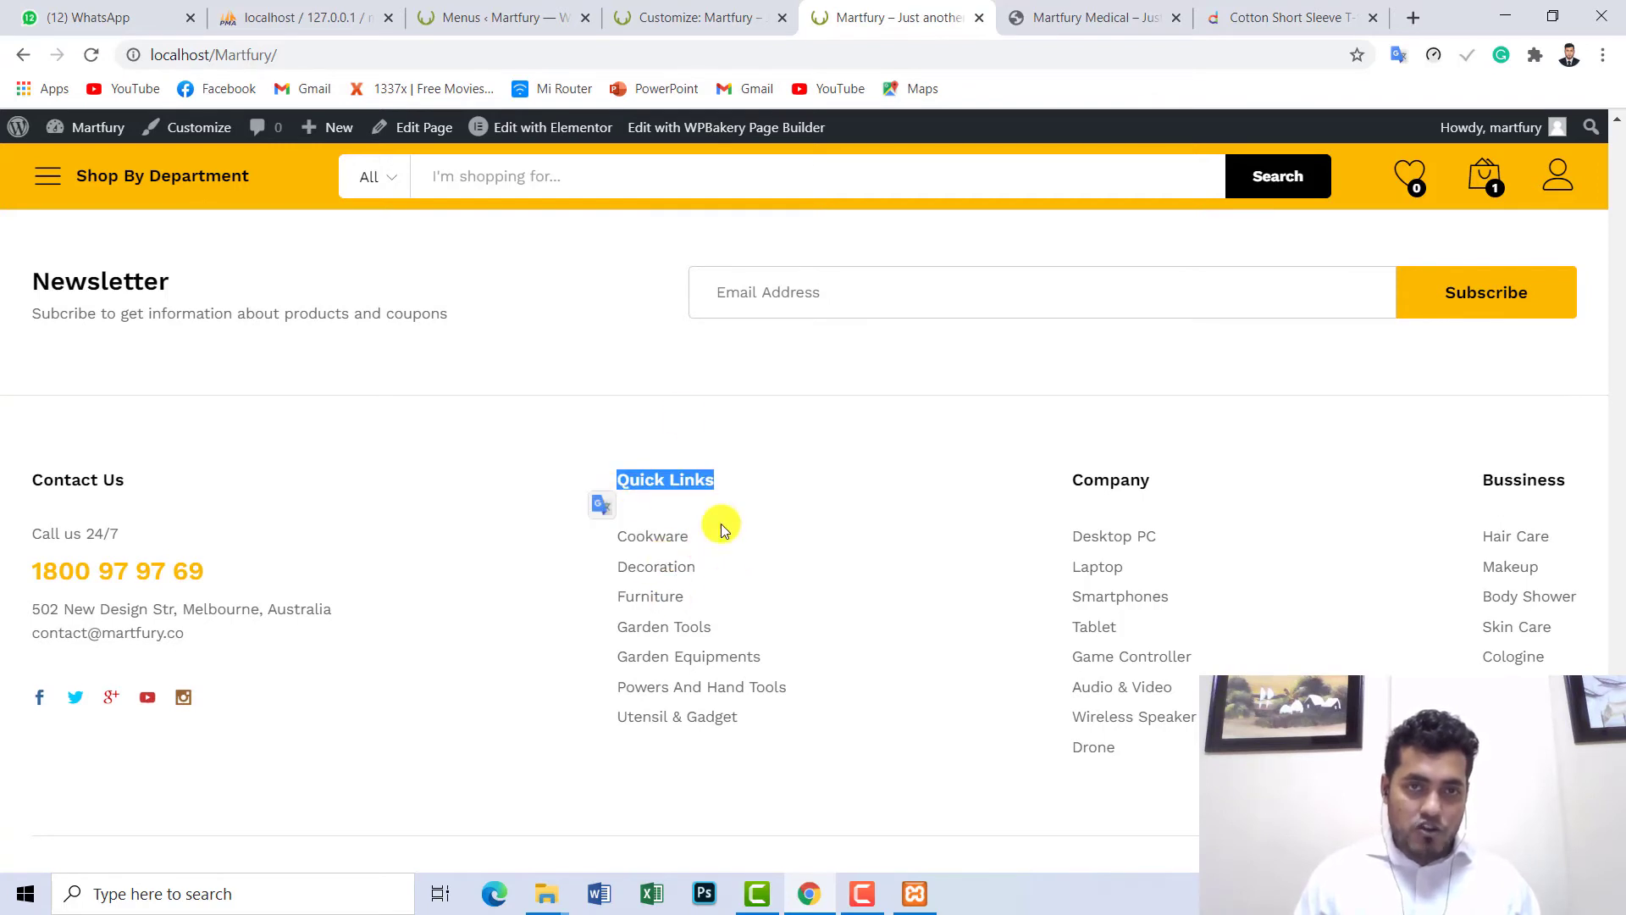
- Back in the menu editor, load the Footer Widget 1 menu for editing
left_click(559, 16)
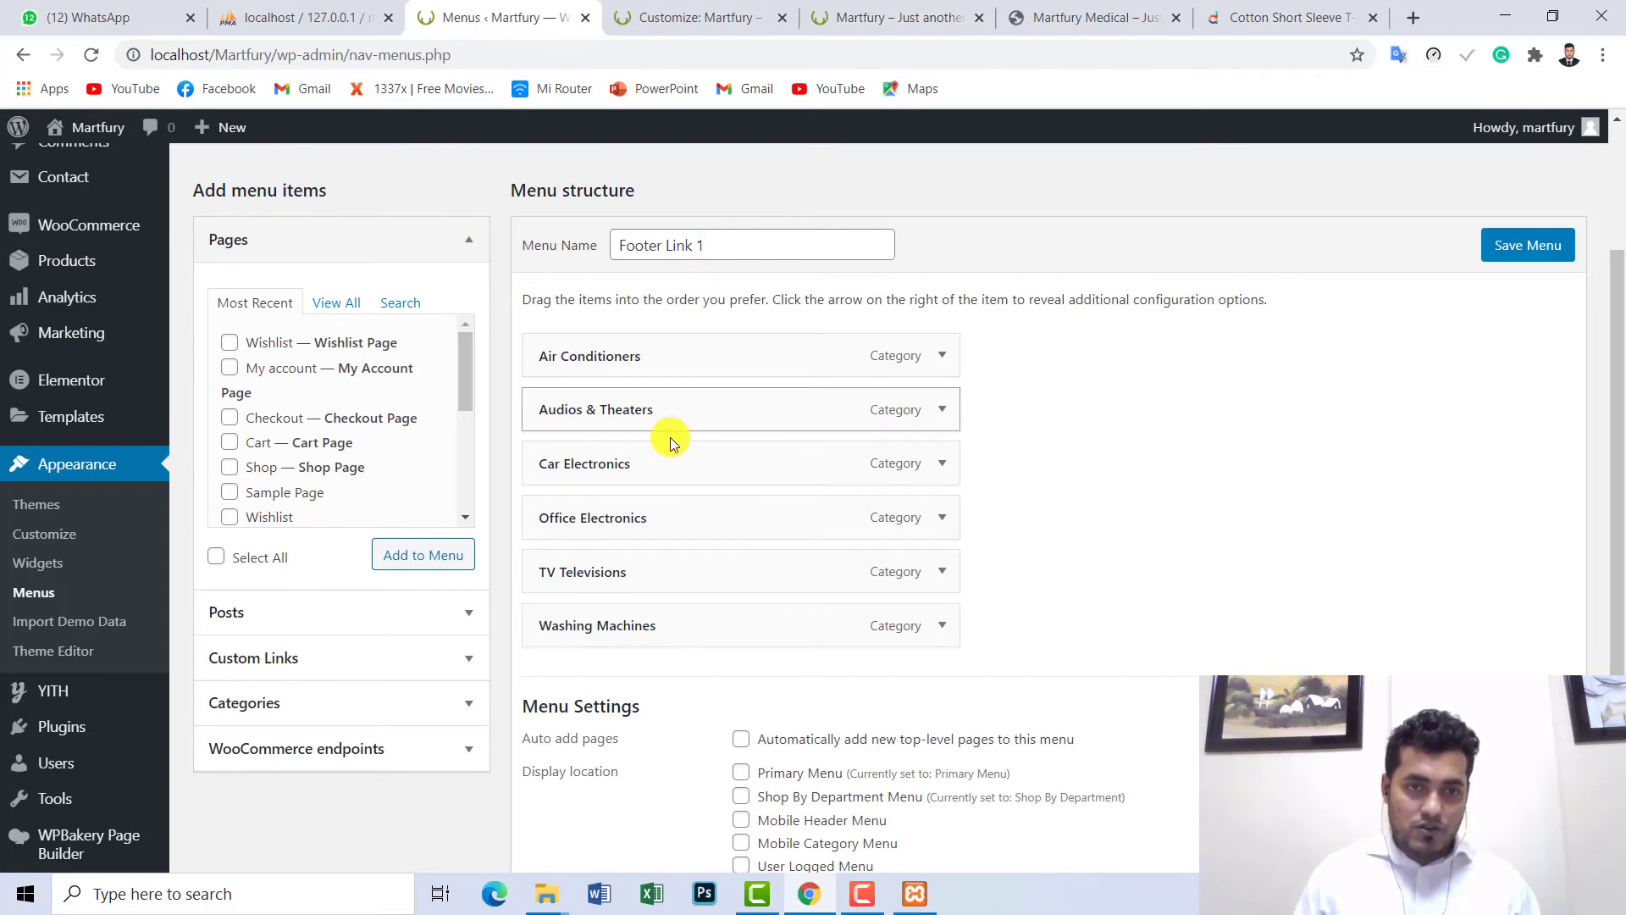
left_click(721, 10)
left_click(881, 16)
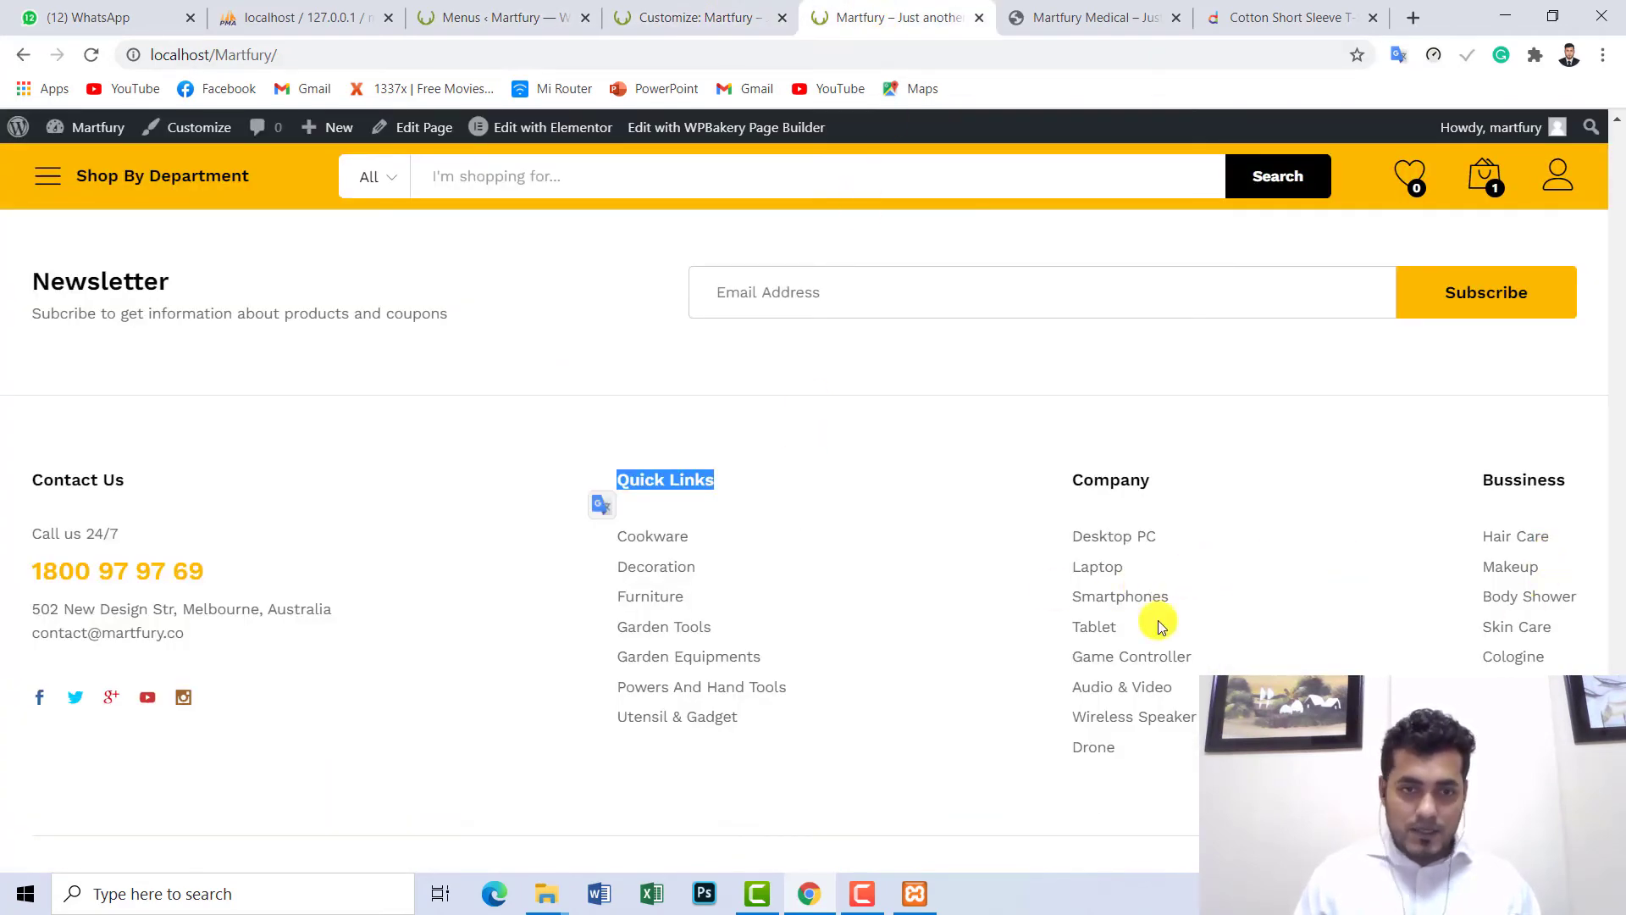
left_click(711, 17)
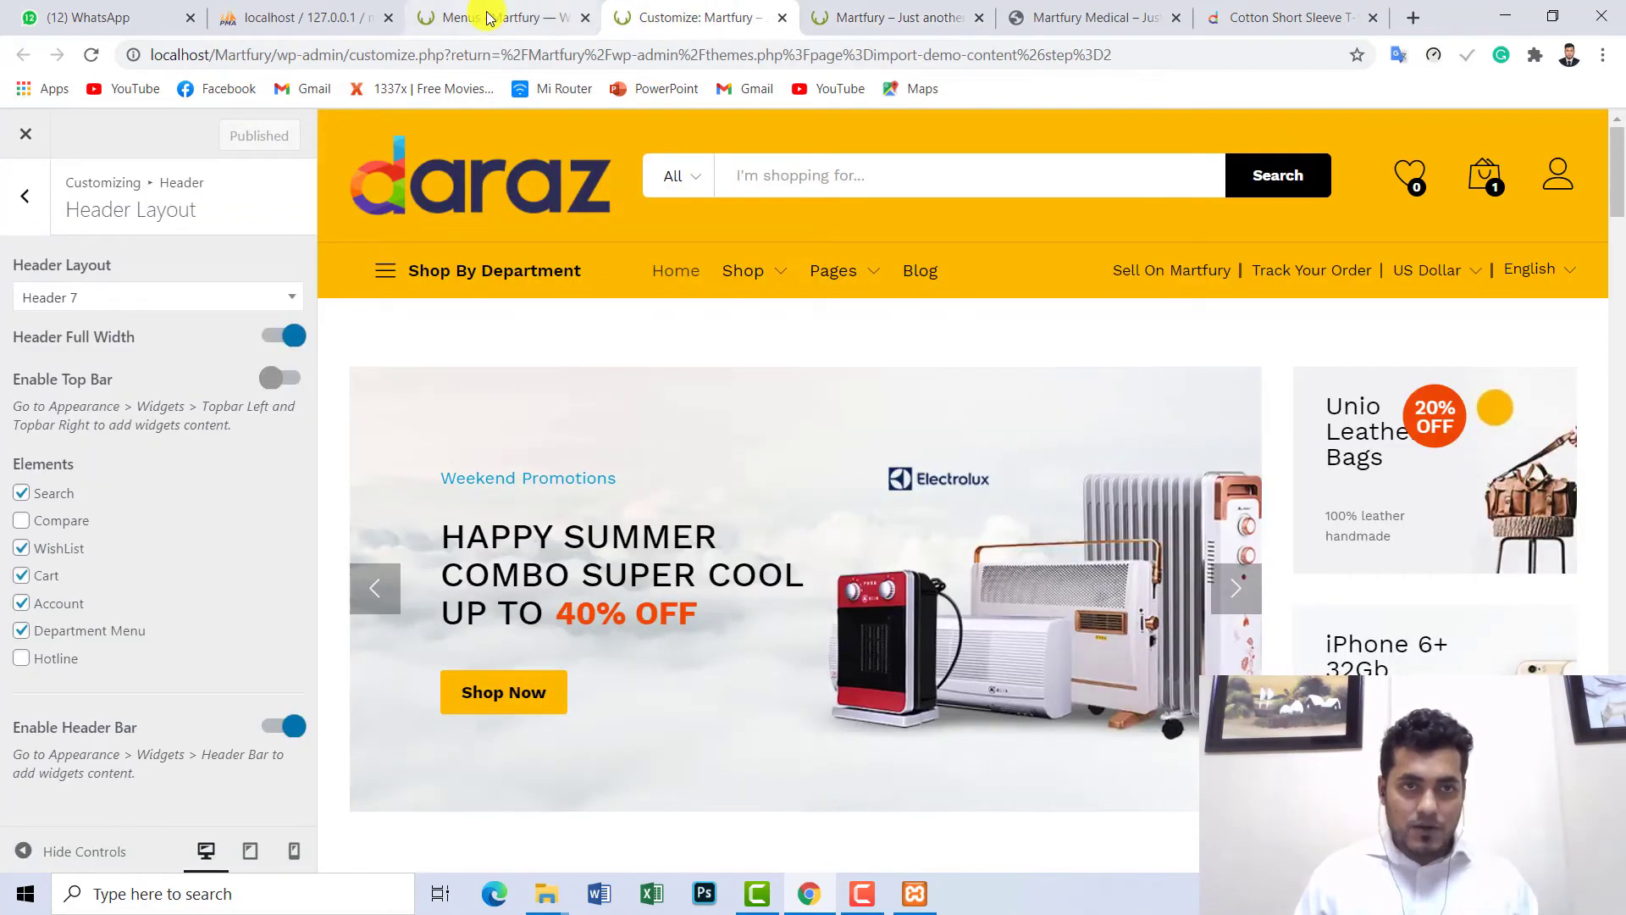
left_click(490, 17)
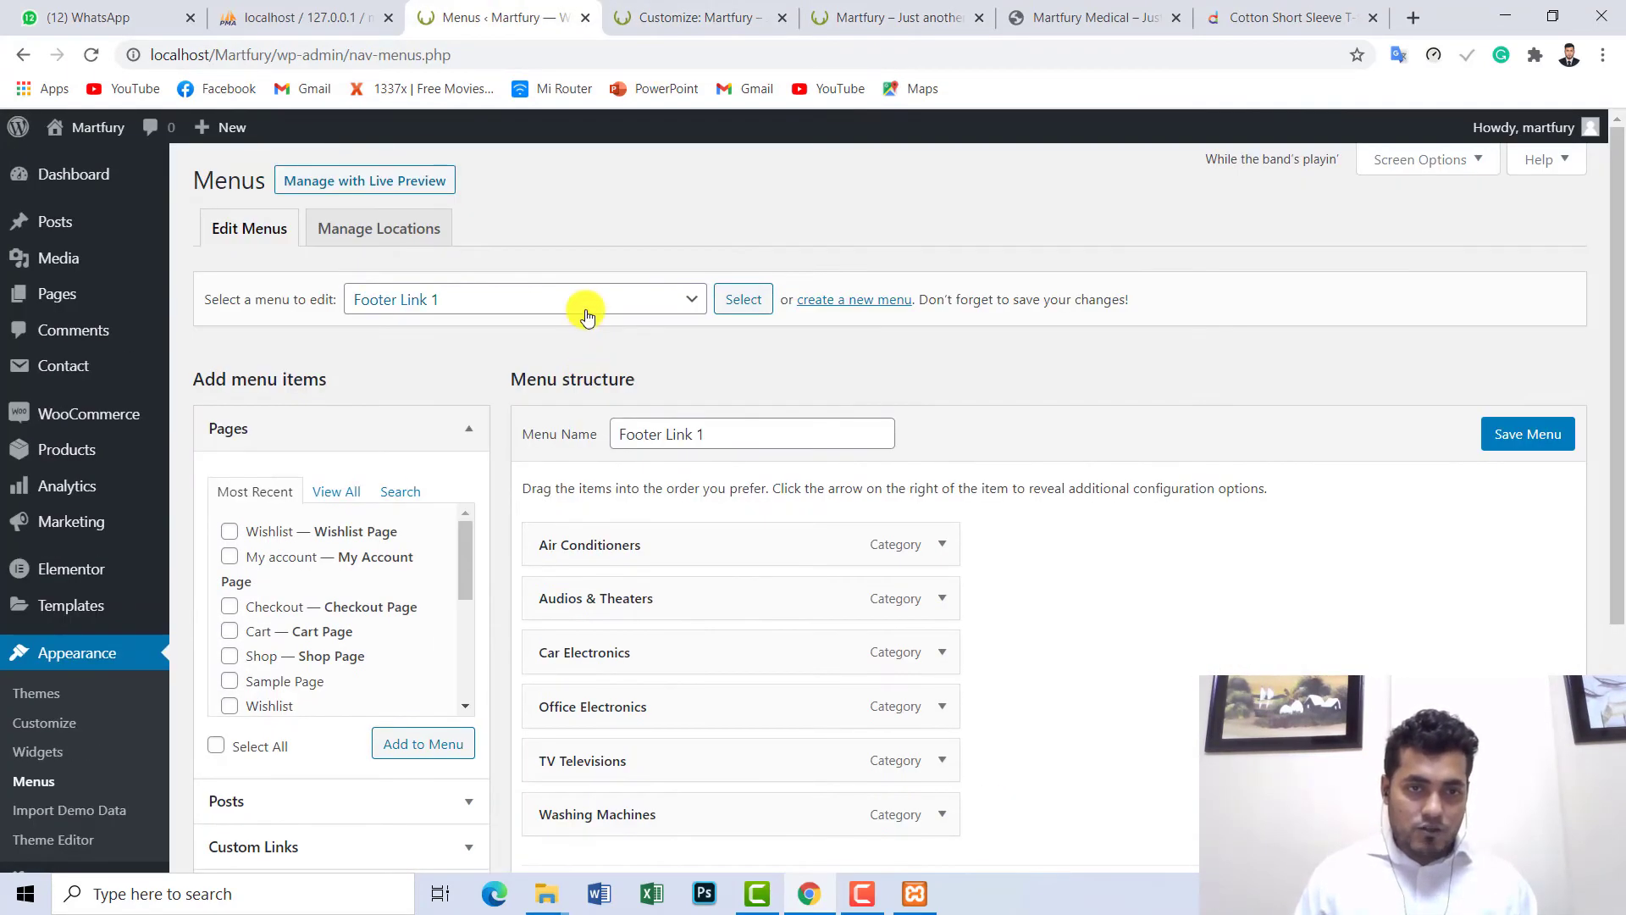
left_click(587, 315)
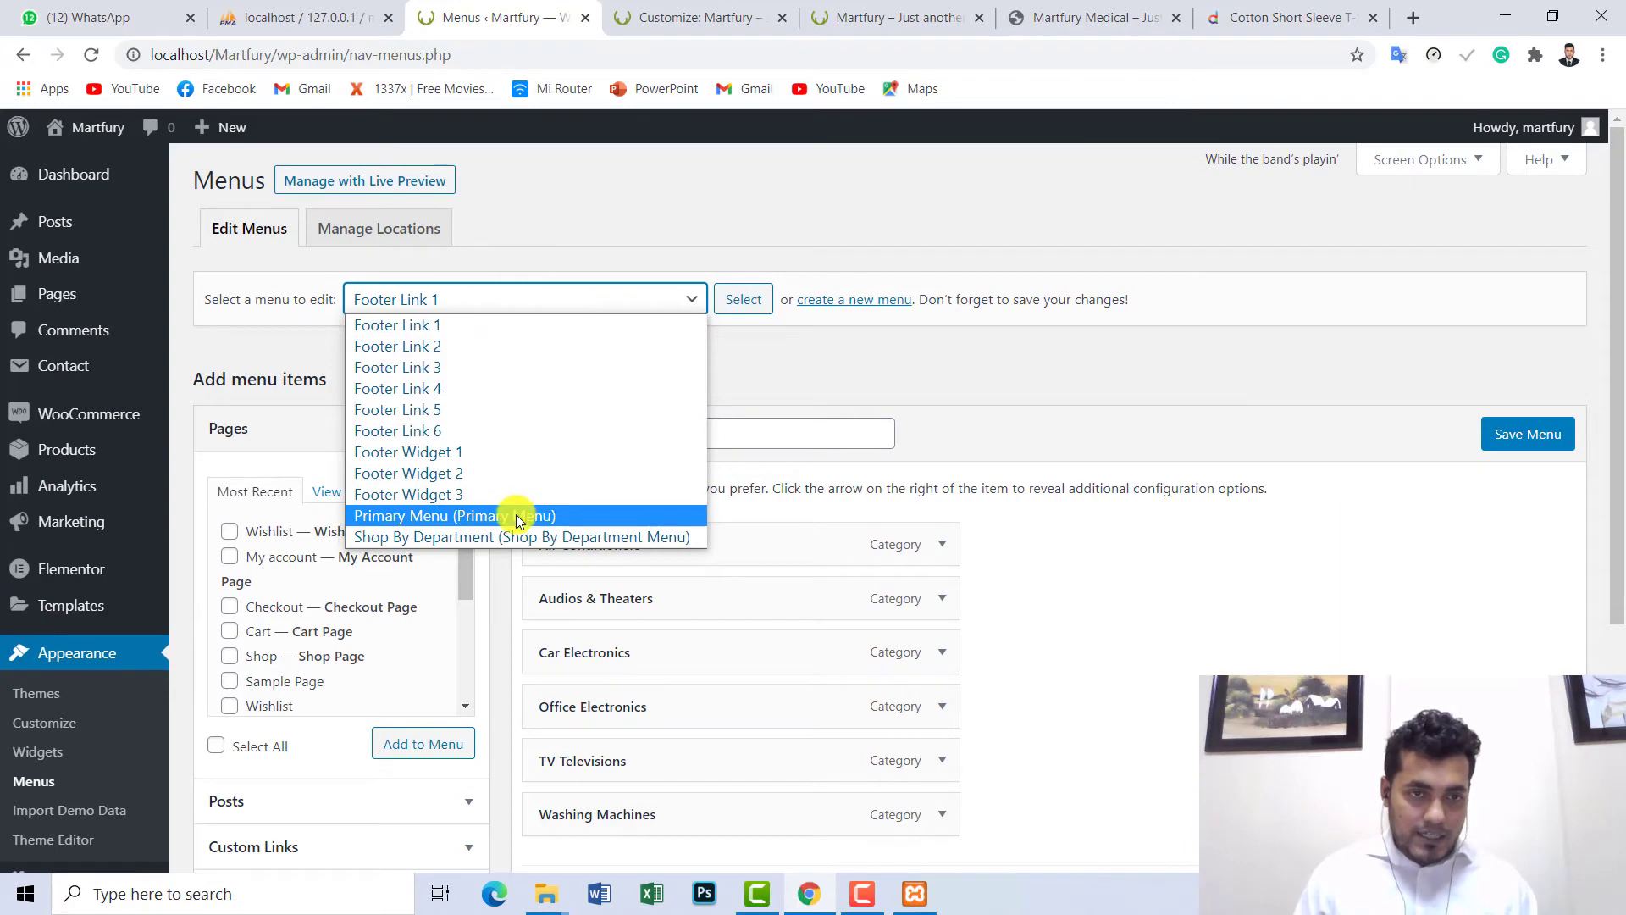
left_click(450, 454)
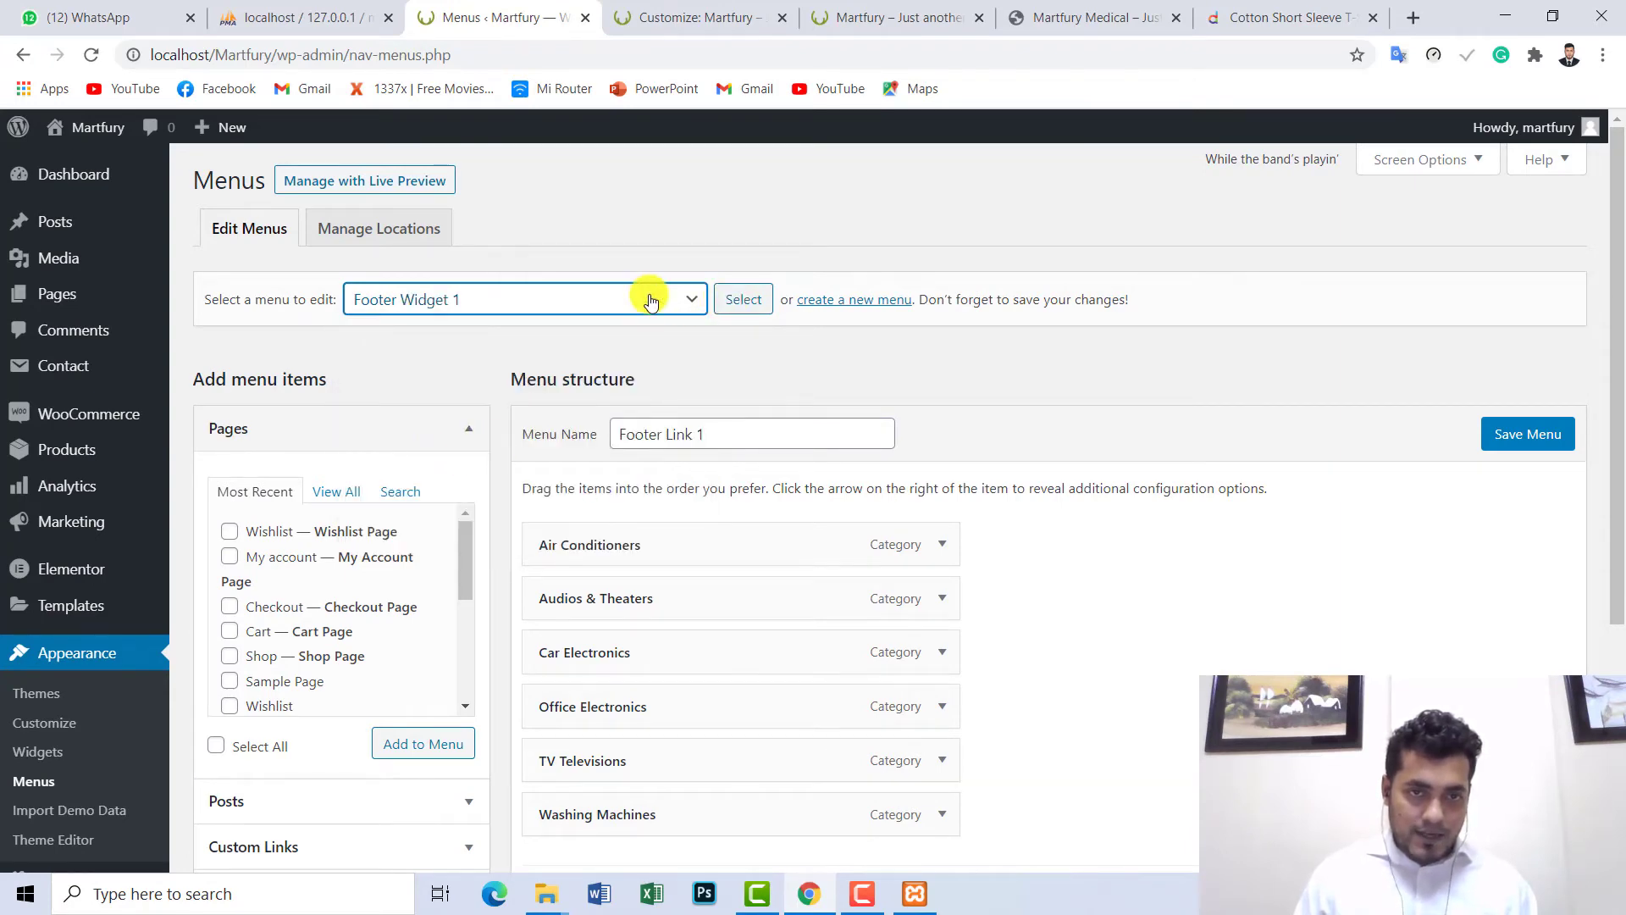
left_click(743, 303)
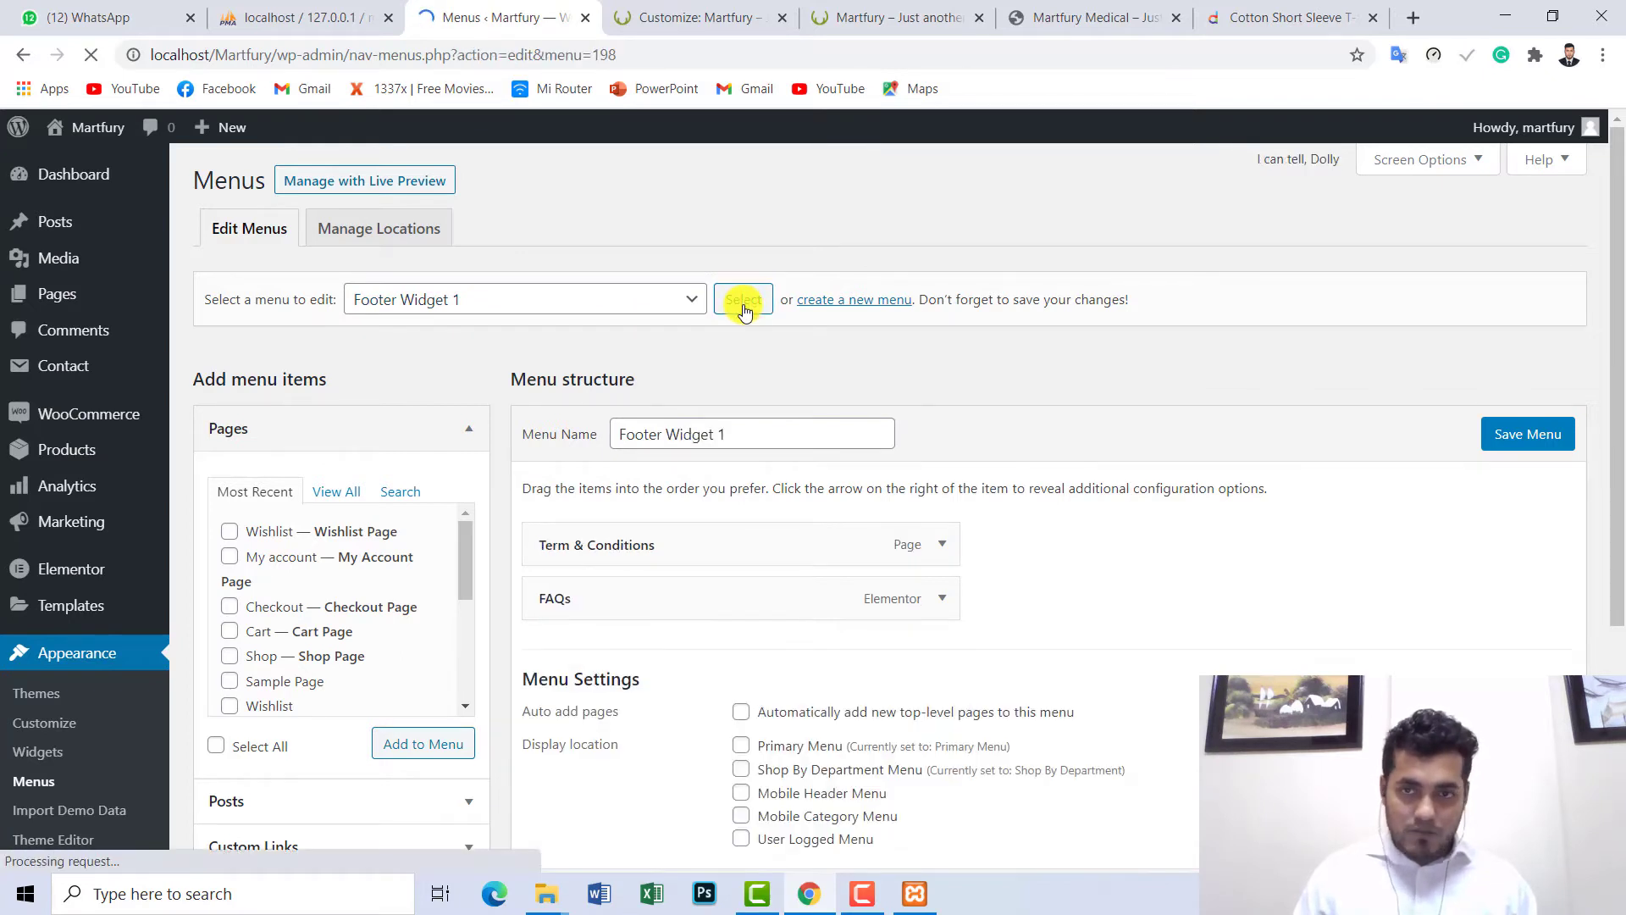
- Load Footer Widget 2, then the Primary Menu, for editing
scroll(1620, 237, "down", 1)
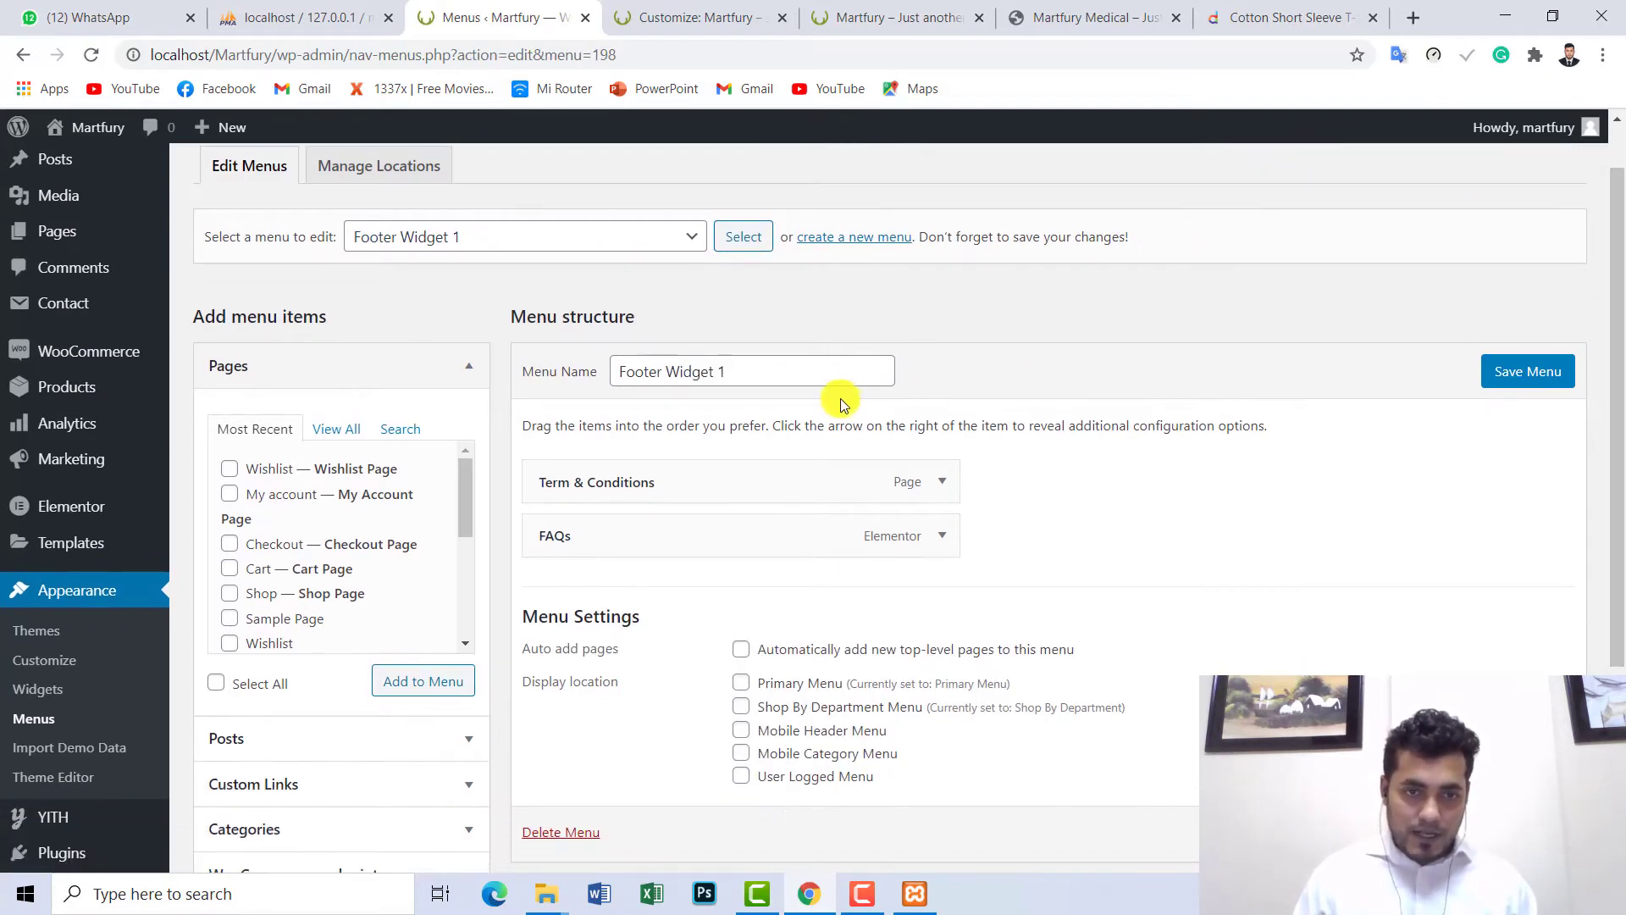
left_click(610, 241)
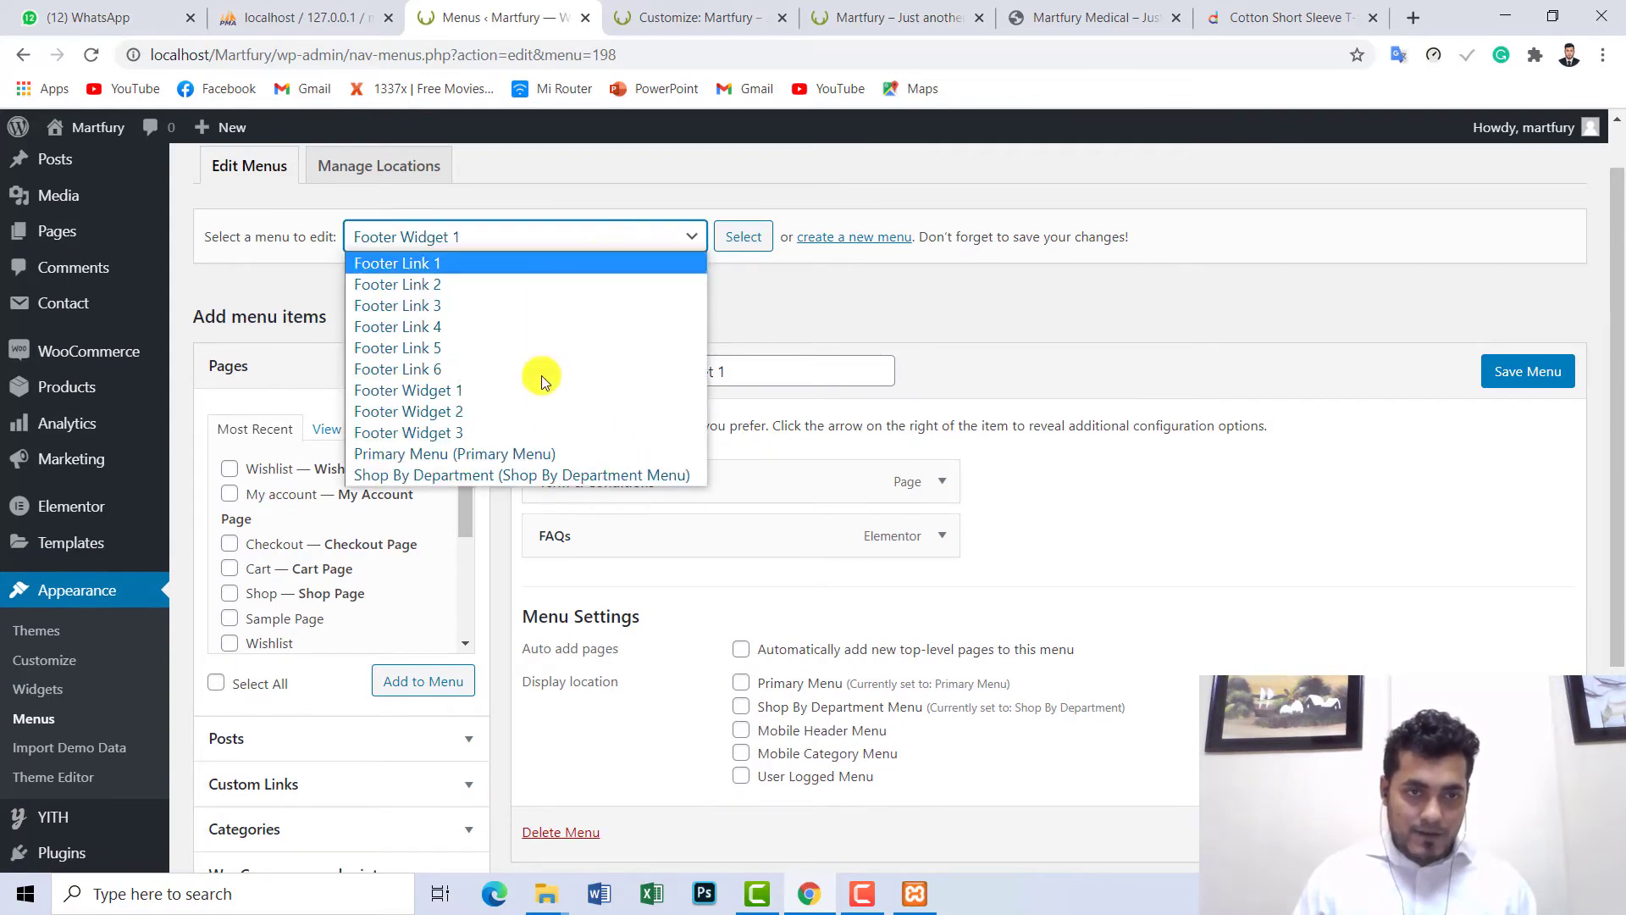
left_click(458, 417)
left_click(733, 244)
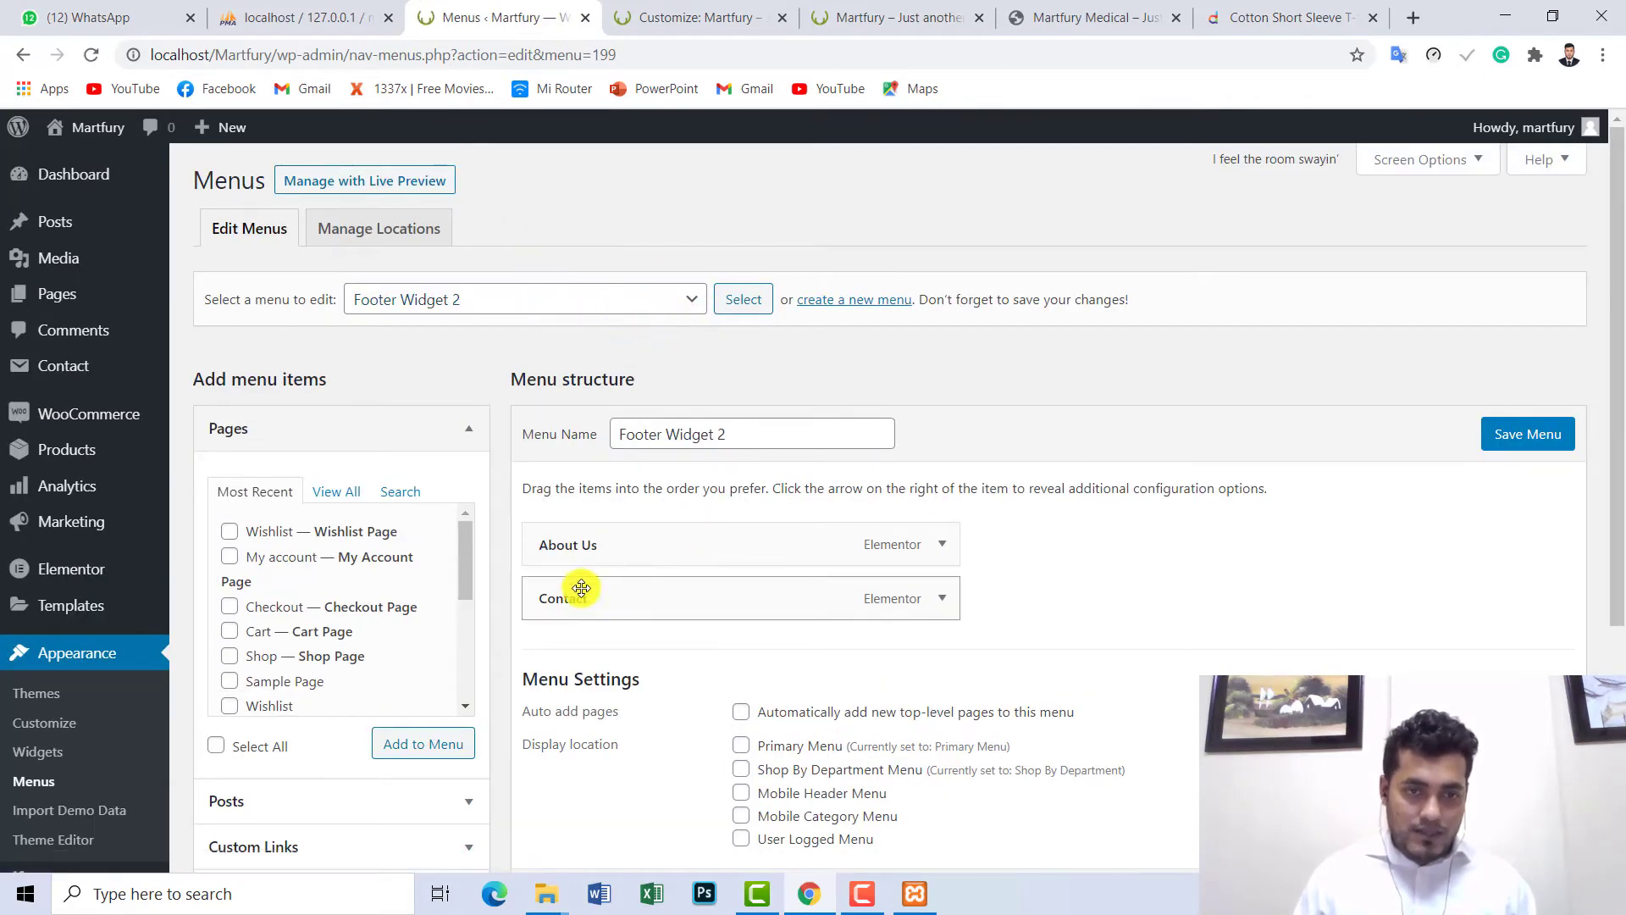
left_click(558, 315)
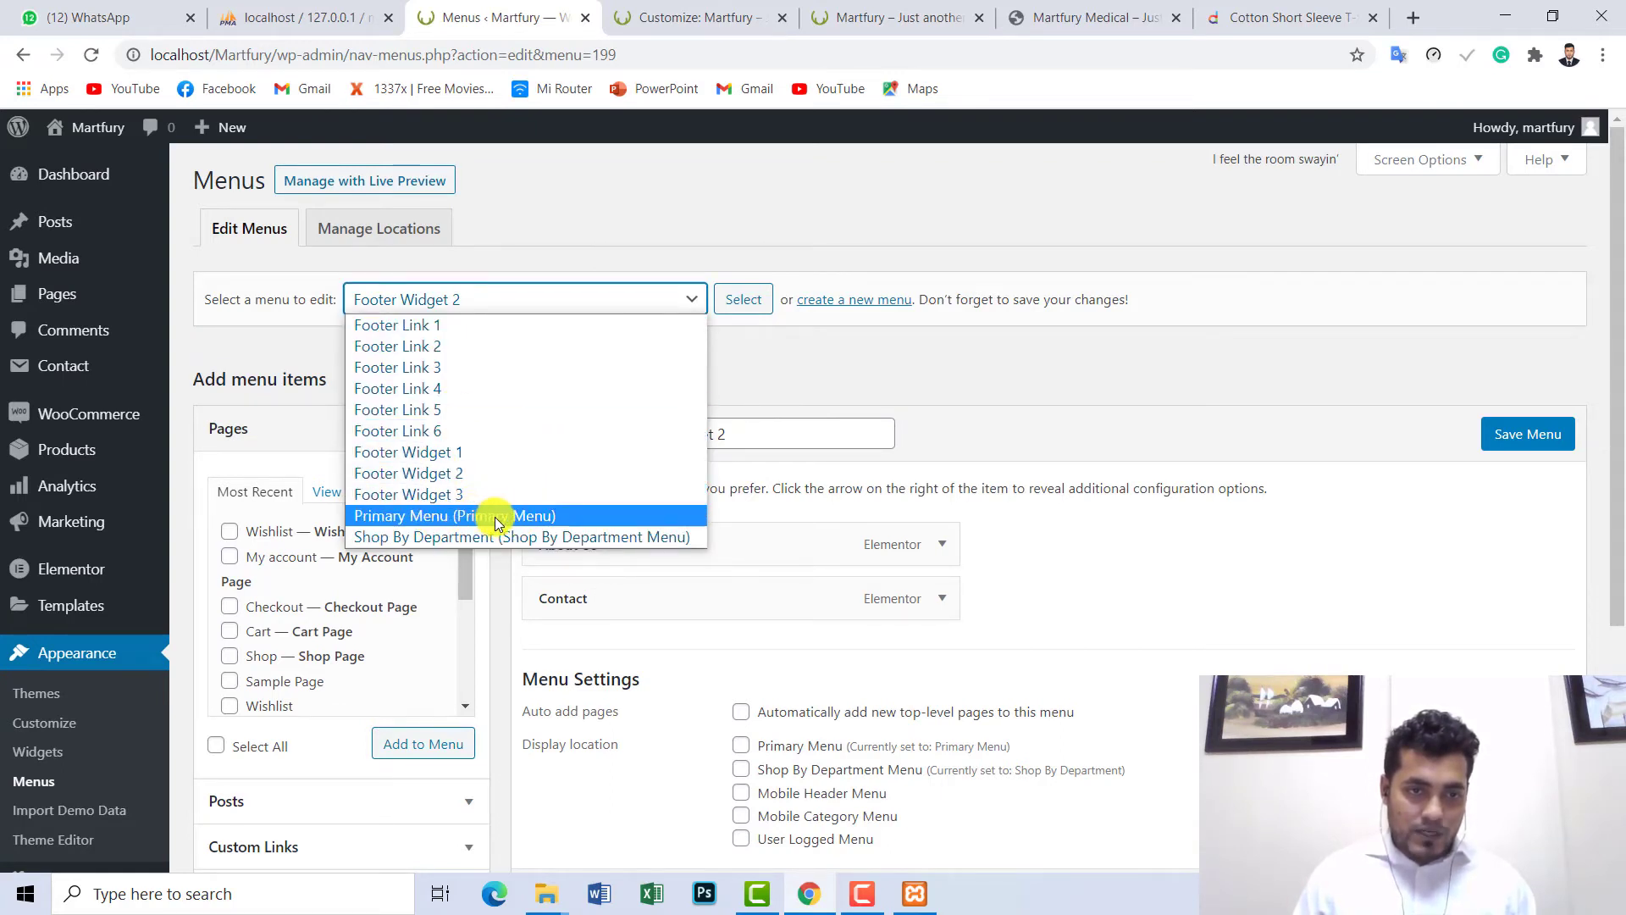
left_click(498, 519)
left_click(742, 298)
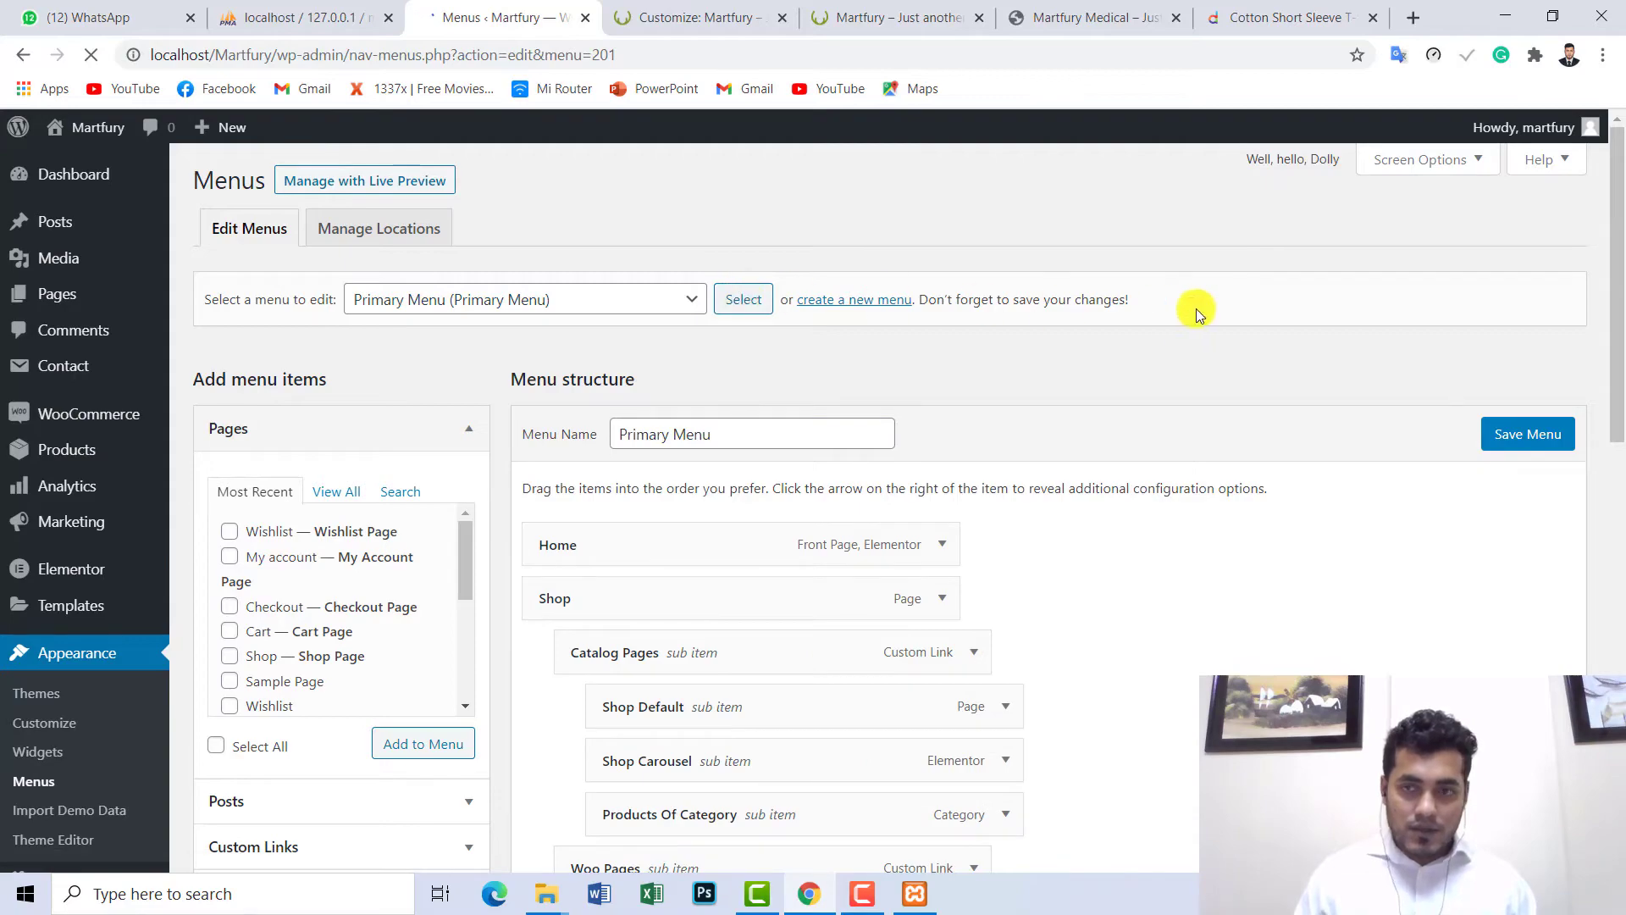
- Check the live storefront and close the Customizer browser tab
scroll(1618, 233, "down", 3)
left_click(896, 18)
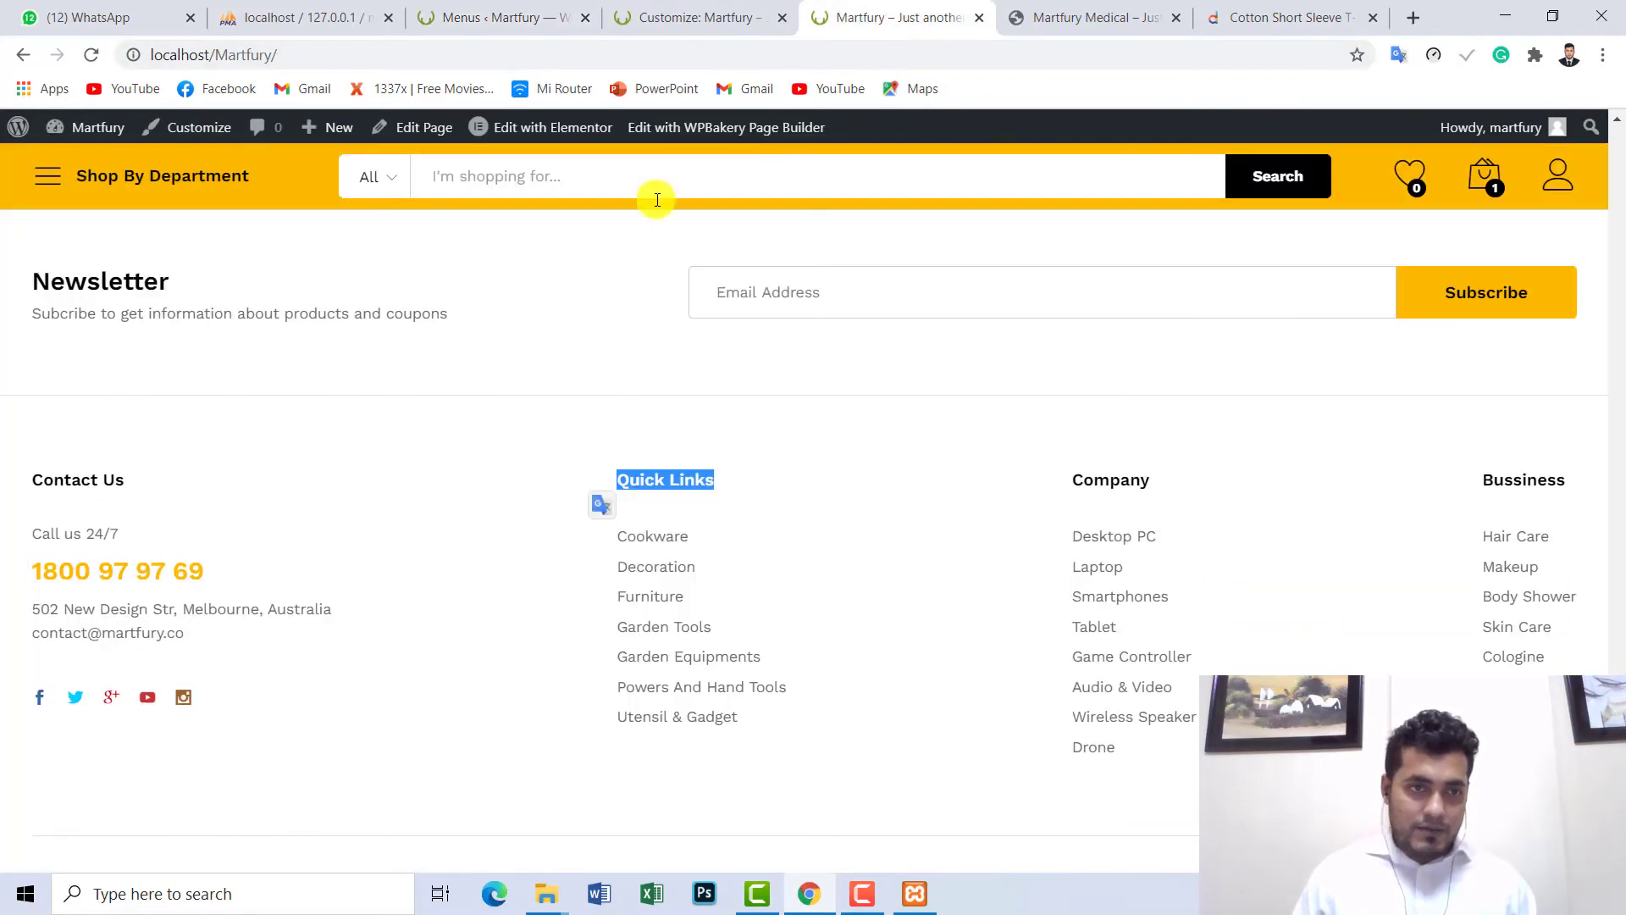
scroll(813, 508, "up", 20)
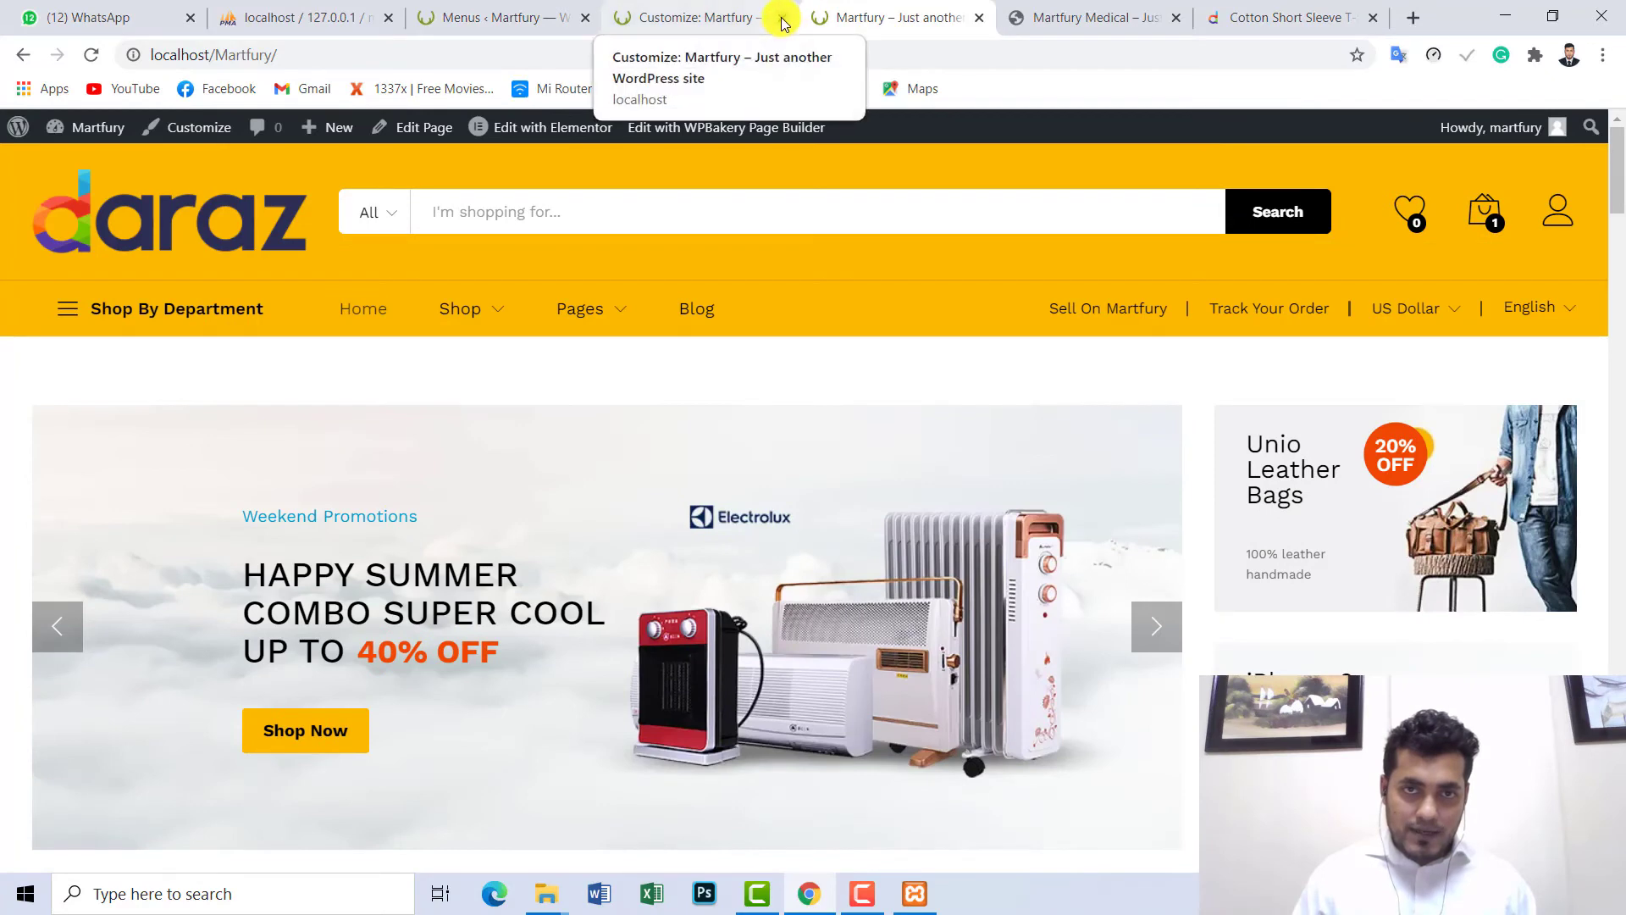
left_click(784, 18)
mouse_move(453, 309)
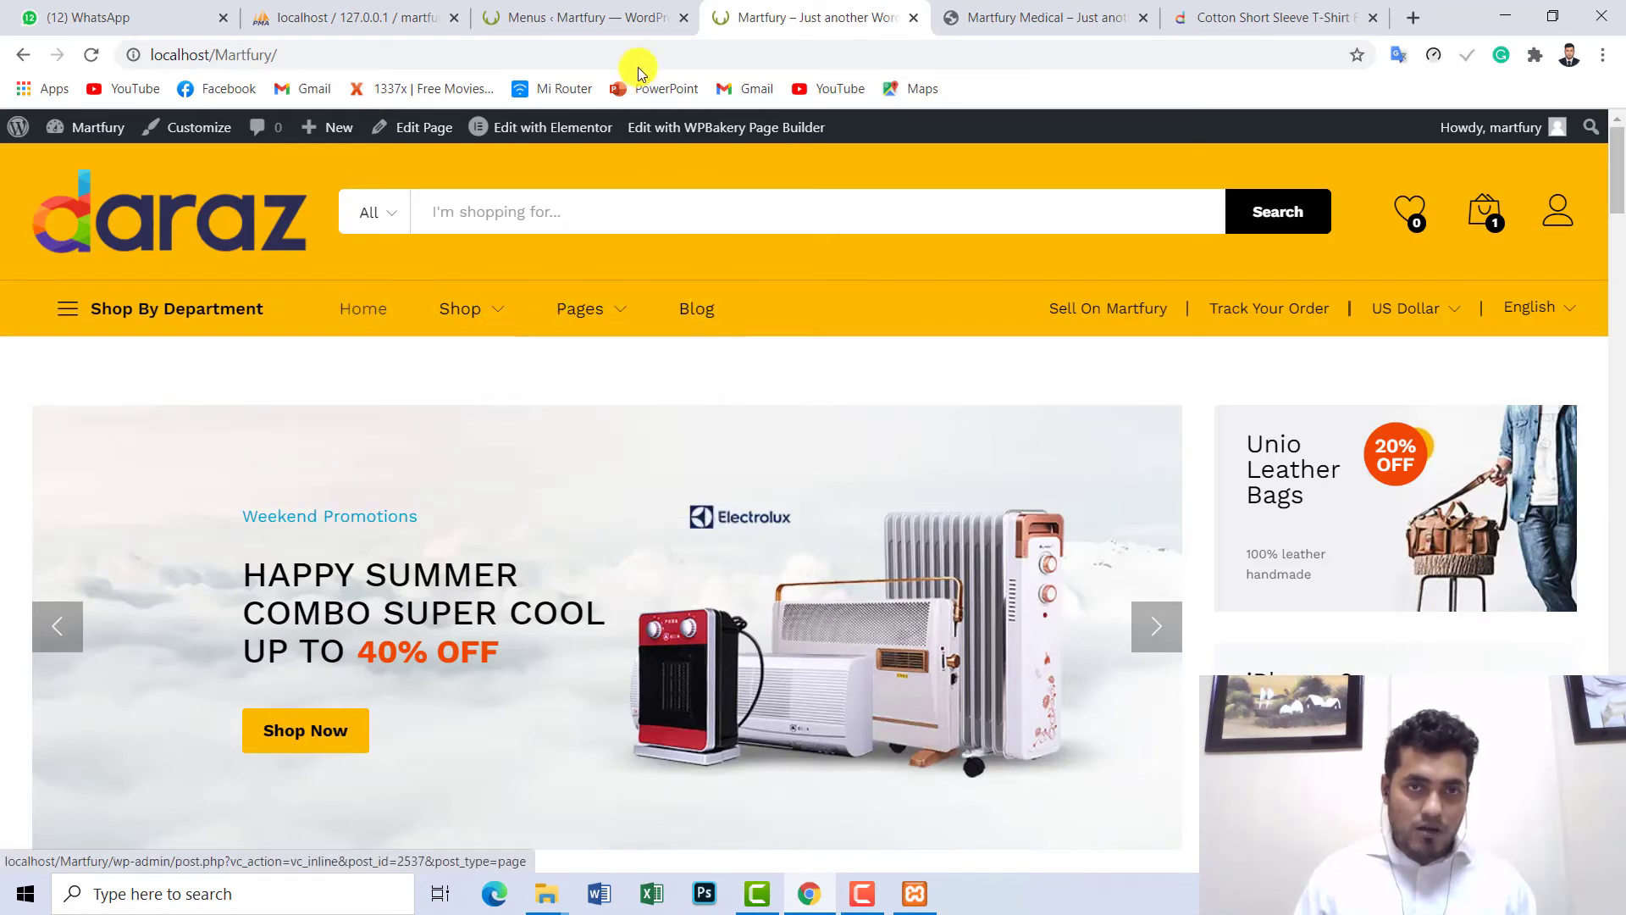
left_click(636, 20)
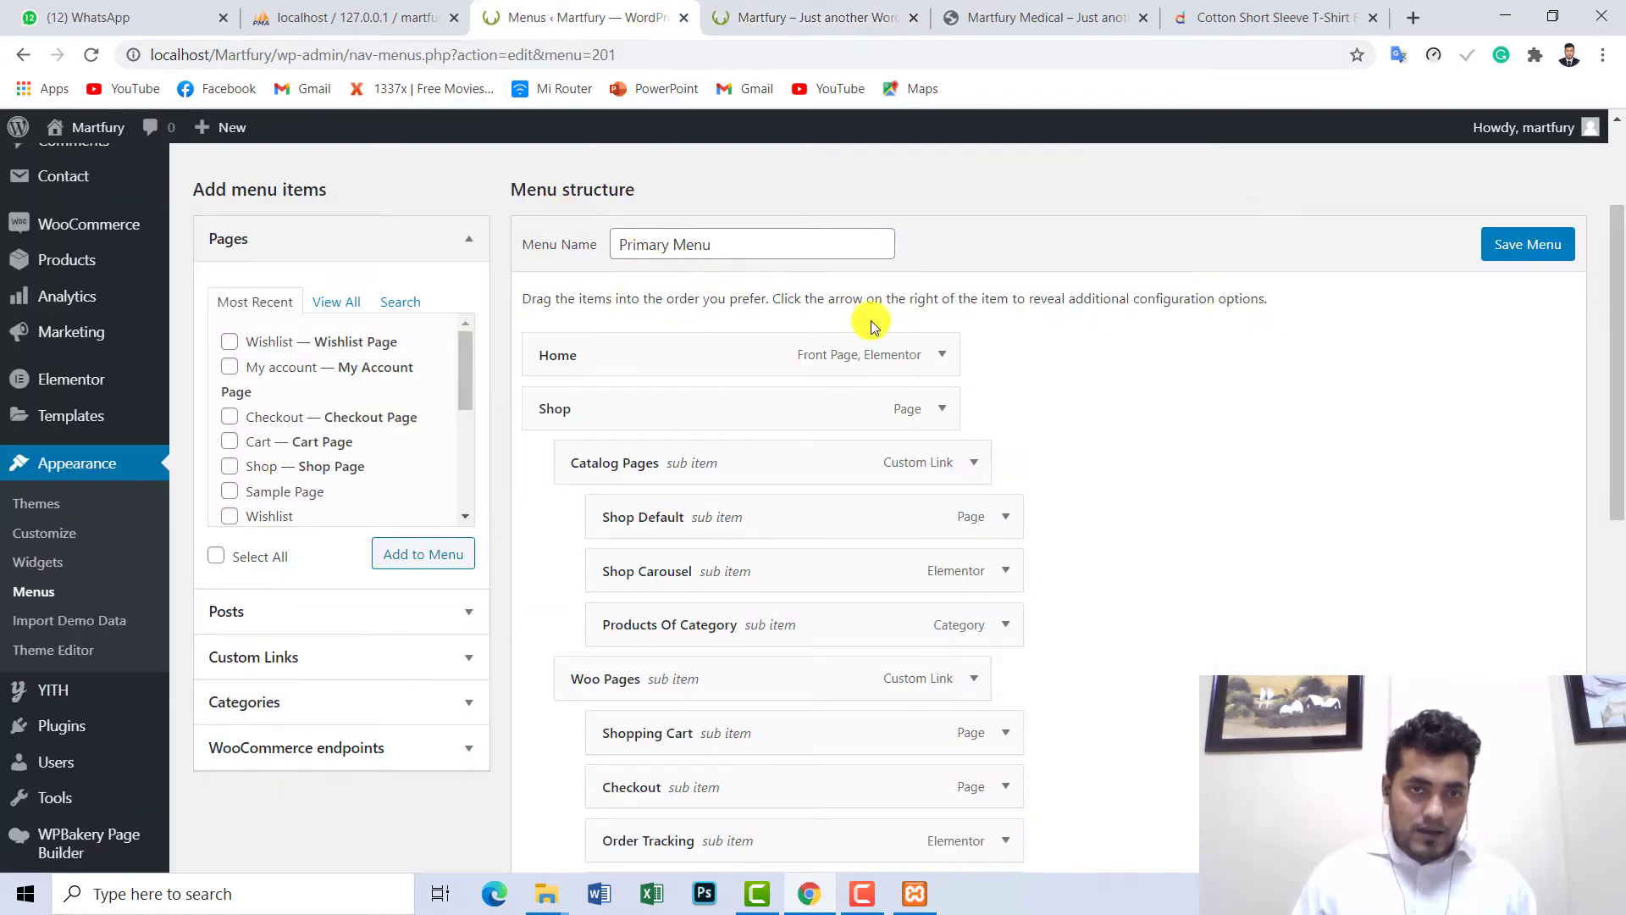
- Scroll through the Primary Menu items down to the Pages group and Blog
scroll(1618, 313, "up", 1)
left_click(610, 225)
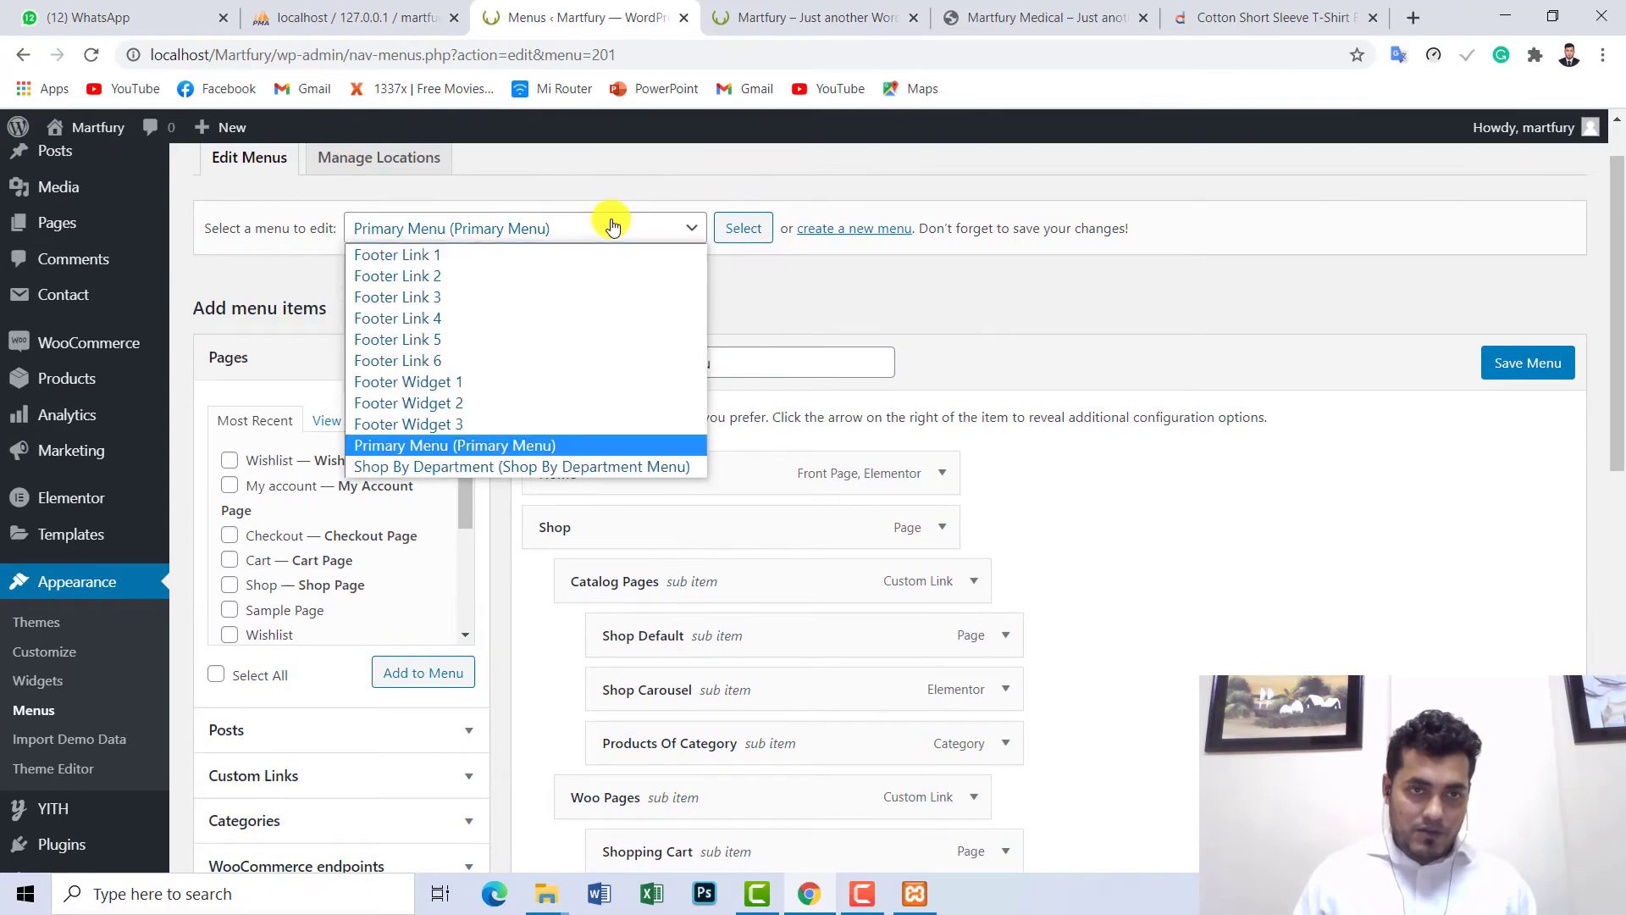
left_click(610, 225)
left_click_drag(1618, 280, 1618, 707)
scroll(879, 407, "up", 3)
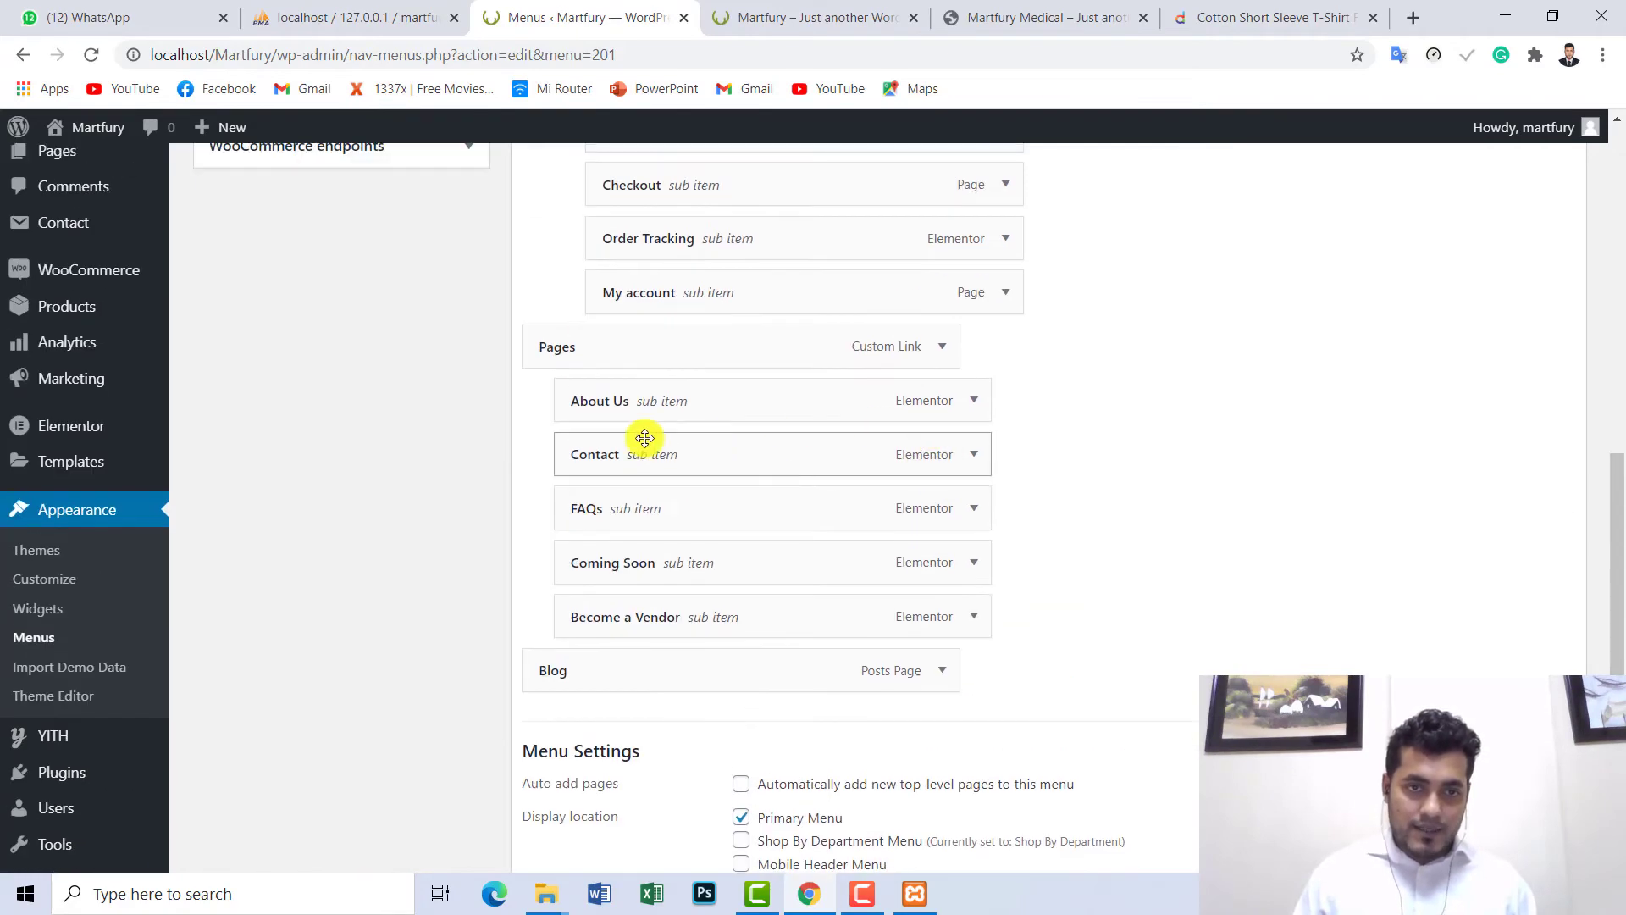
scroll(606, 392, "up", 6)
scroll(639, 399, "down", 1)
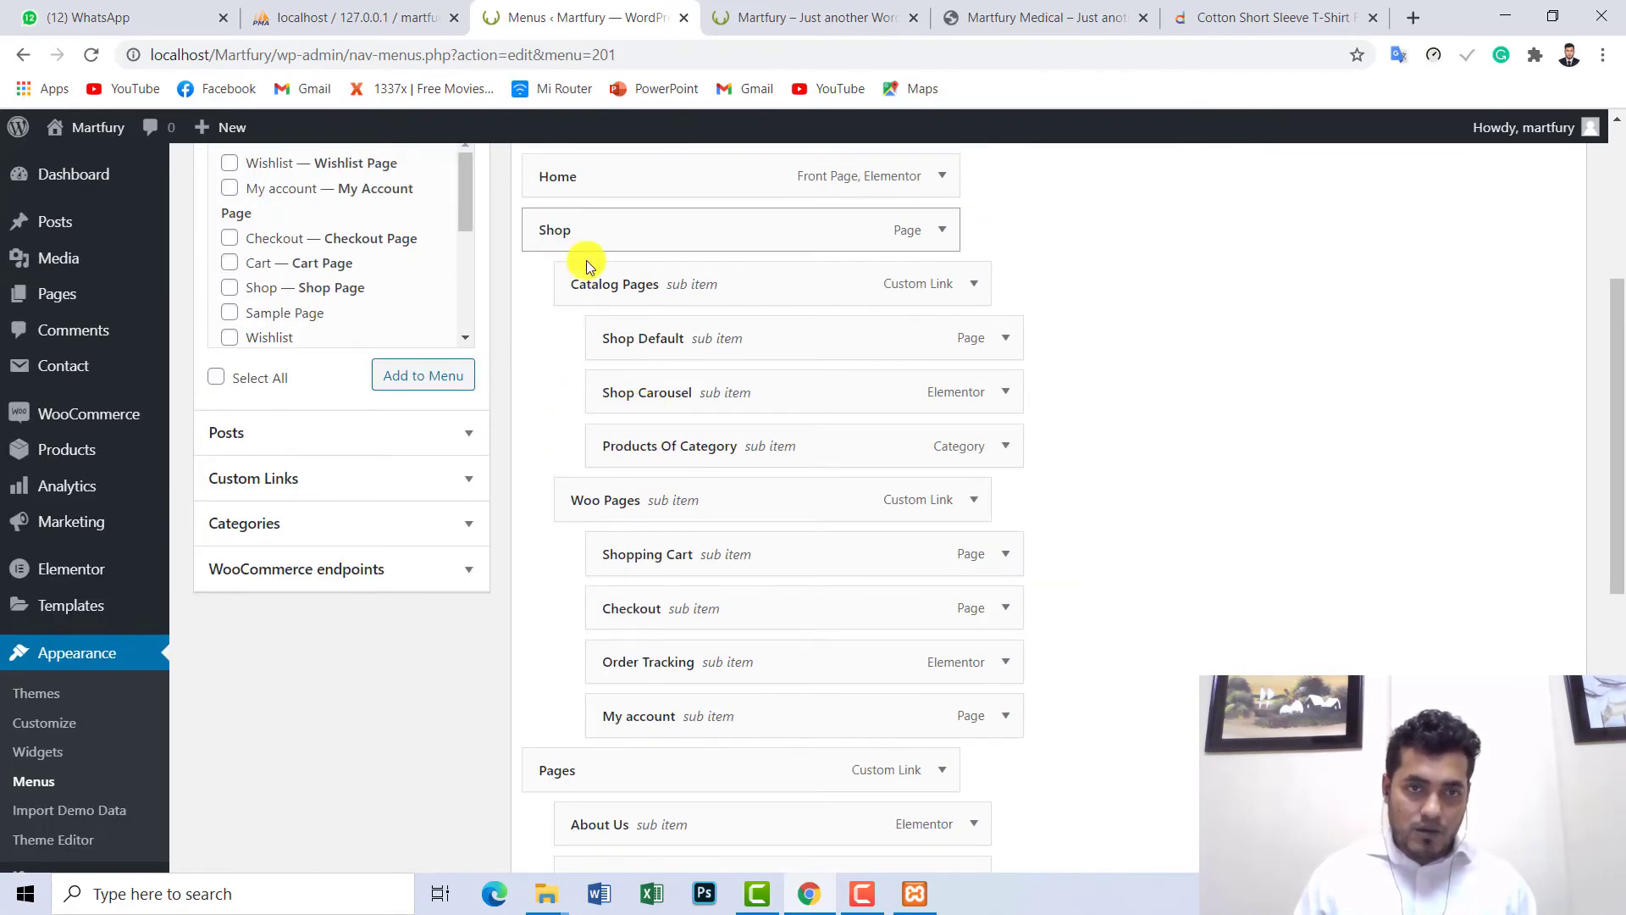
scroll(710, 323, "up", 4)
scroll(740, 359, "down", 7)
scroll(746, 373, "down", 5)
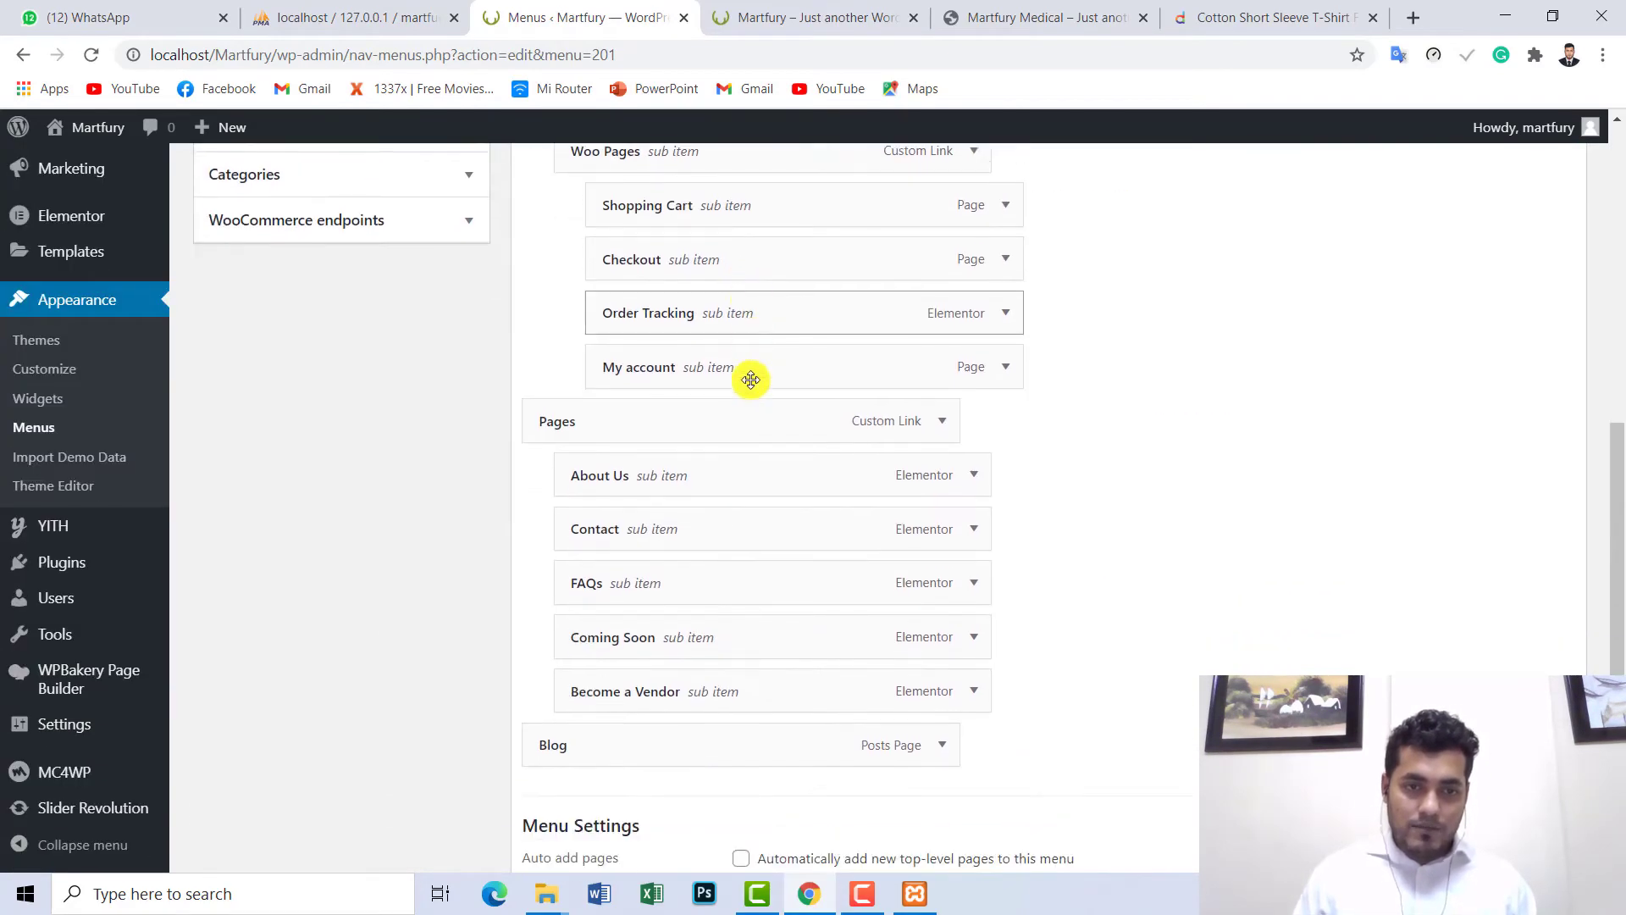
scroll(1228, 534, "up", 3)
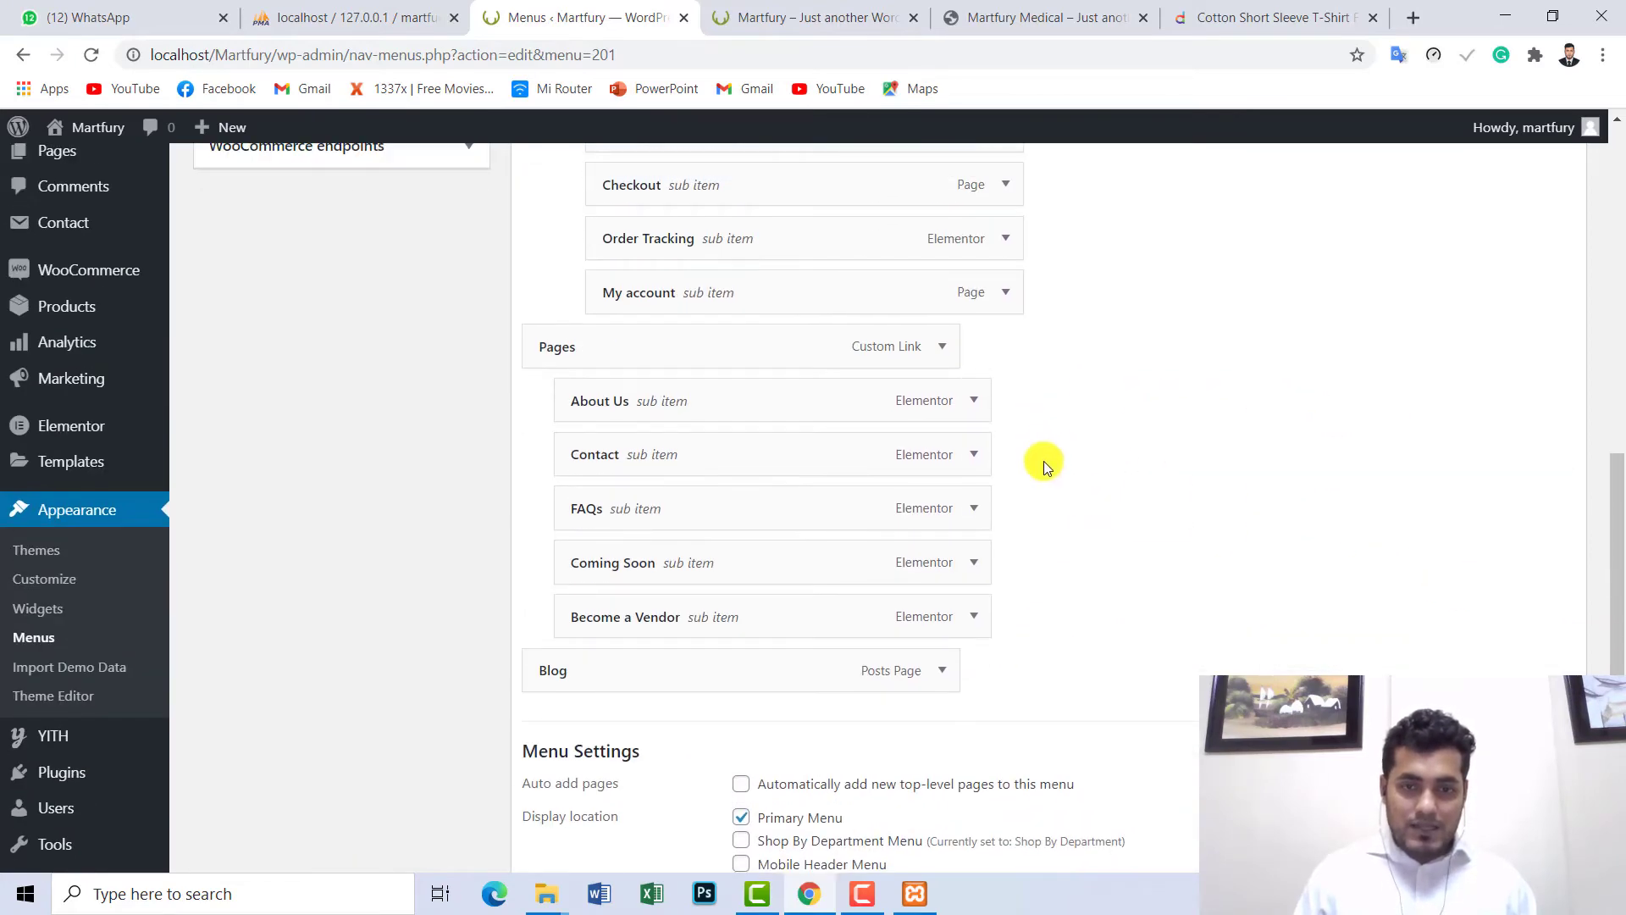
- Remove the Blog item from the Primary Menu
left_click(942, 671)
scroll(1065, 654, "down", 1)
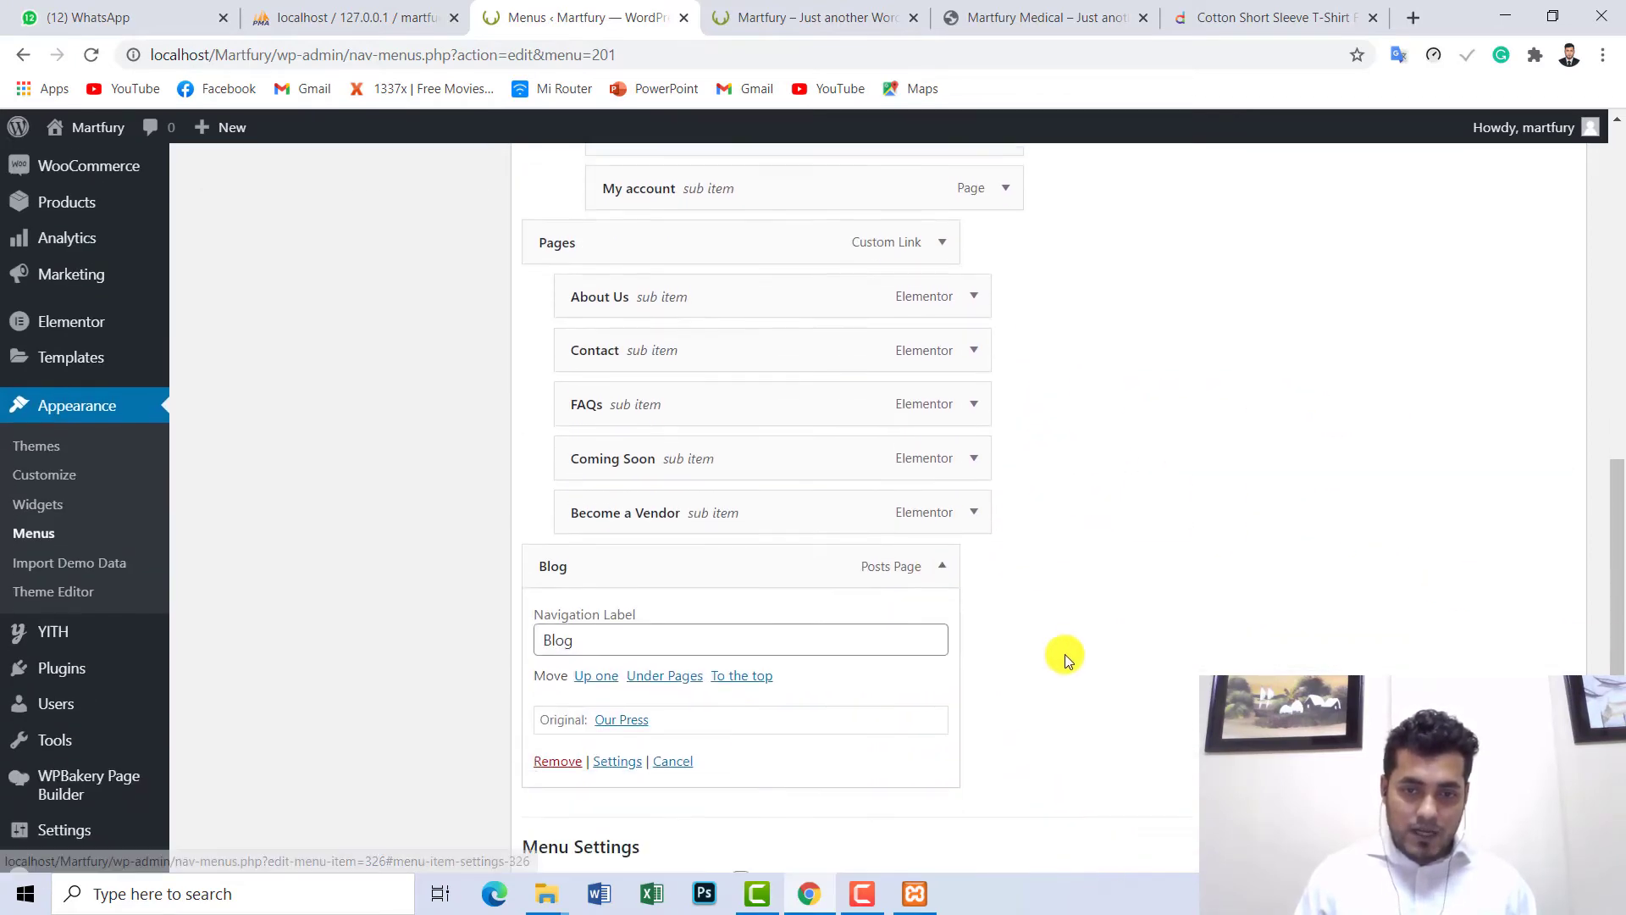
scroll(1065, 654, "down", 1)
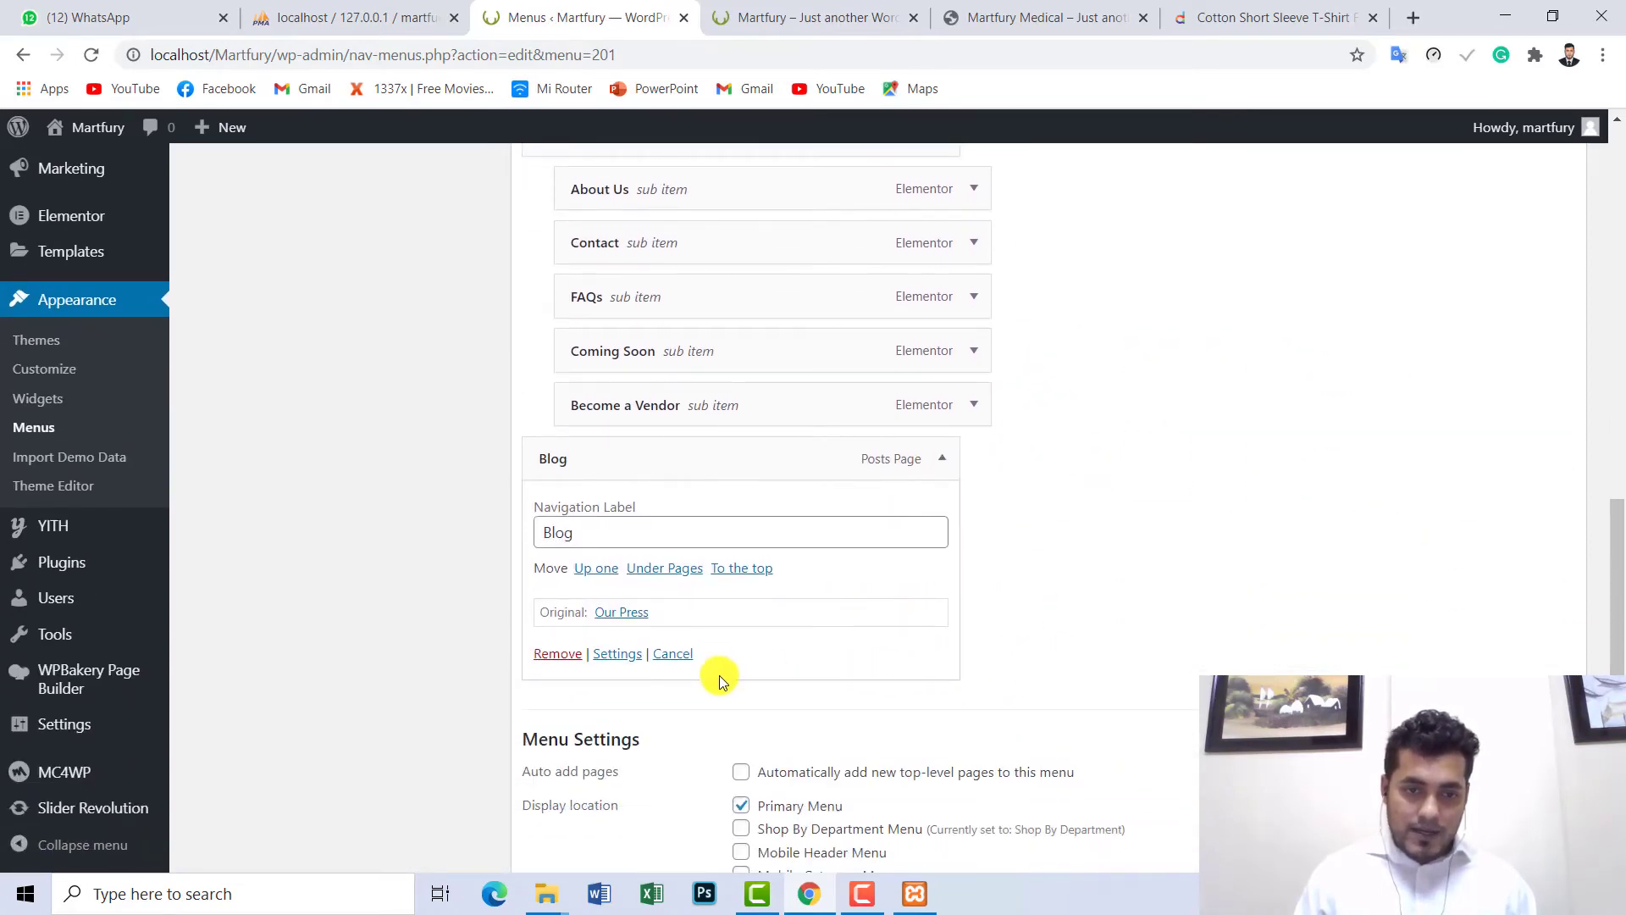
left_click(563, 656)
scroll(713, 618, "up", 5)
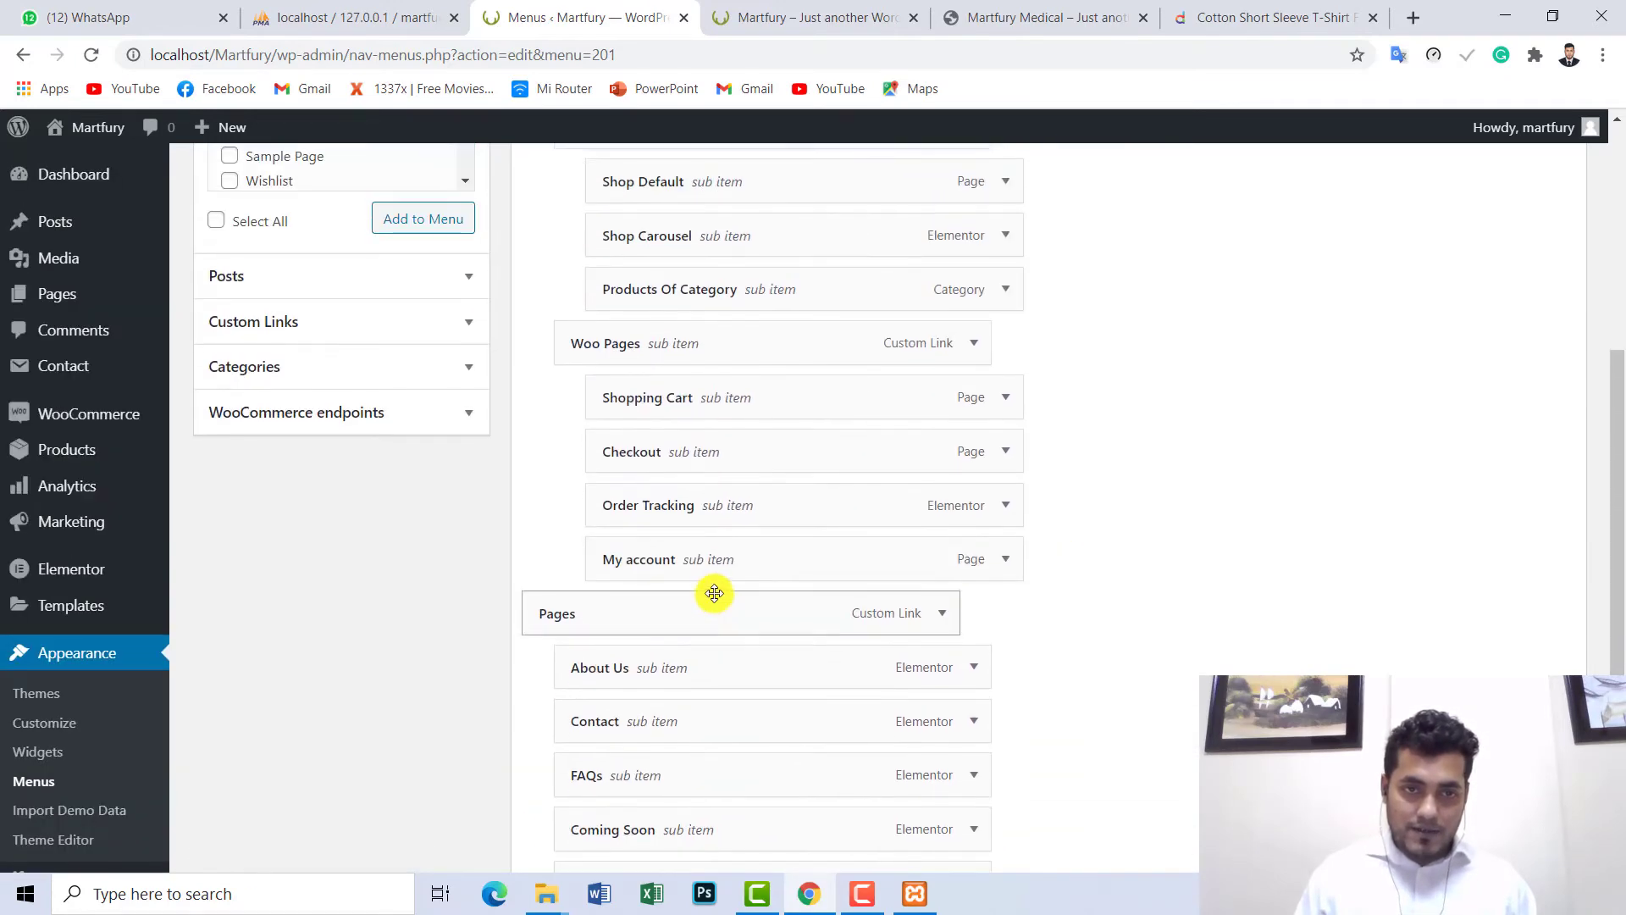
scroll(714, 593, "up", 4)
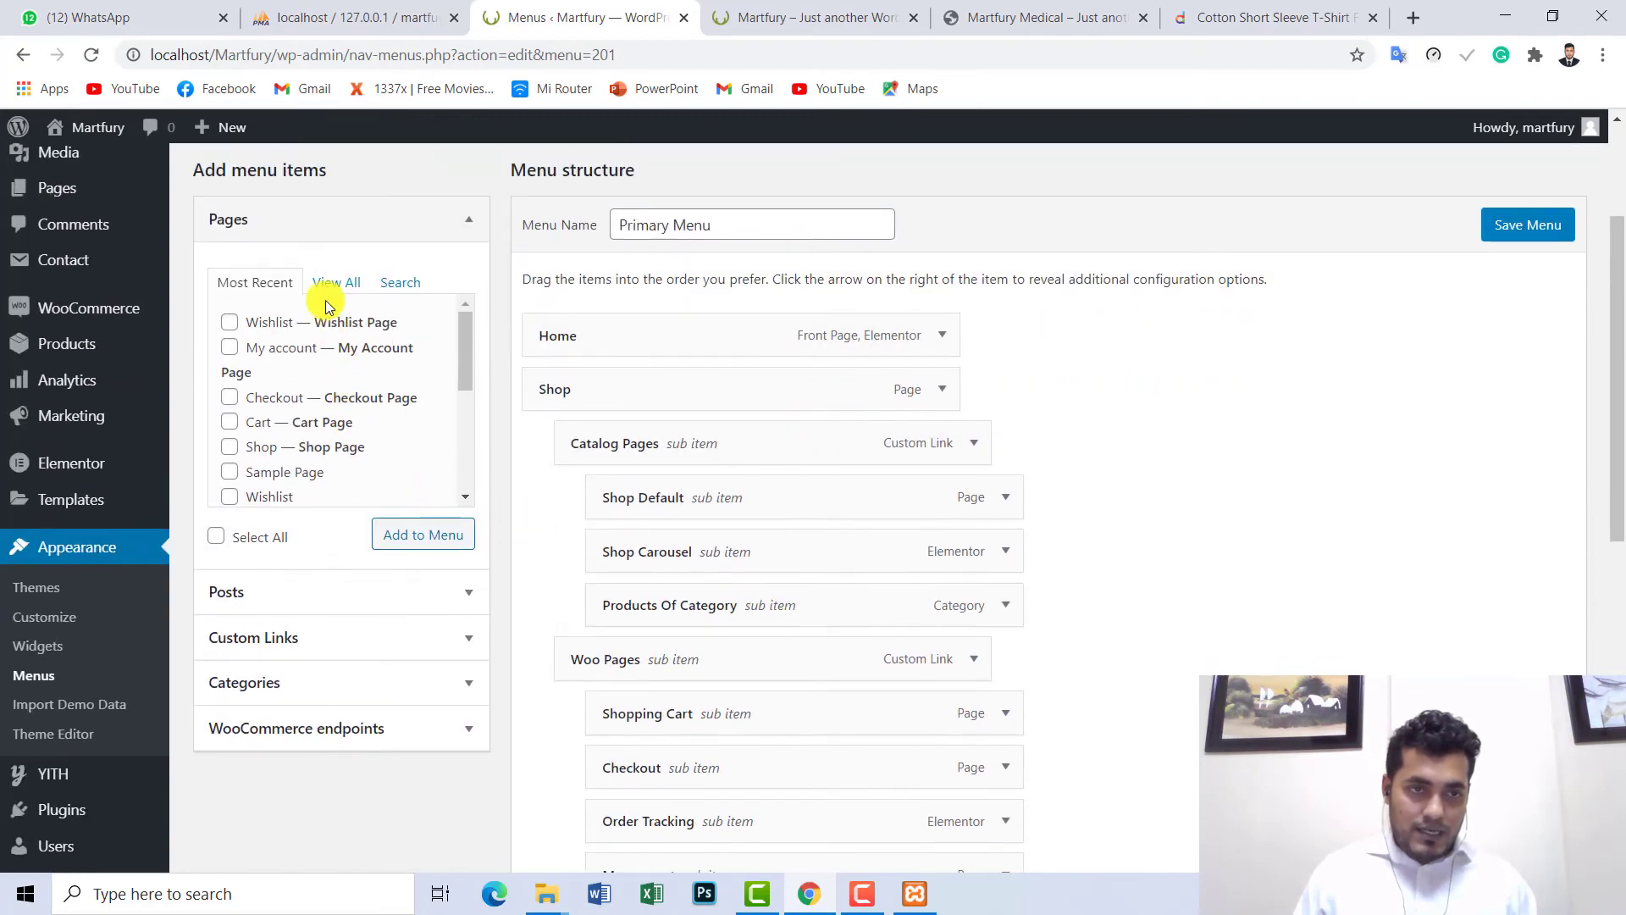
- Show all pages in the Pages panel and tick the Contact page
left_click(330, 282)
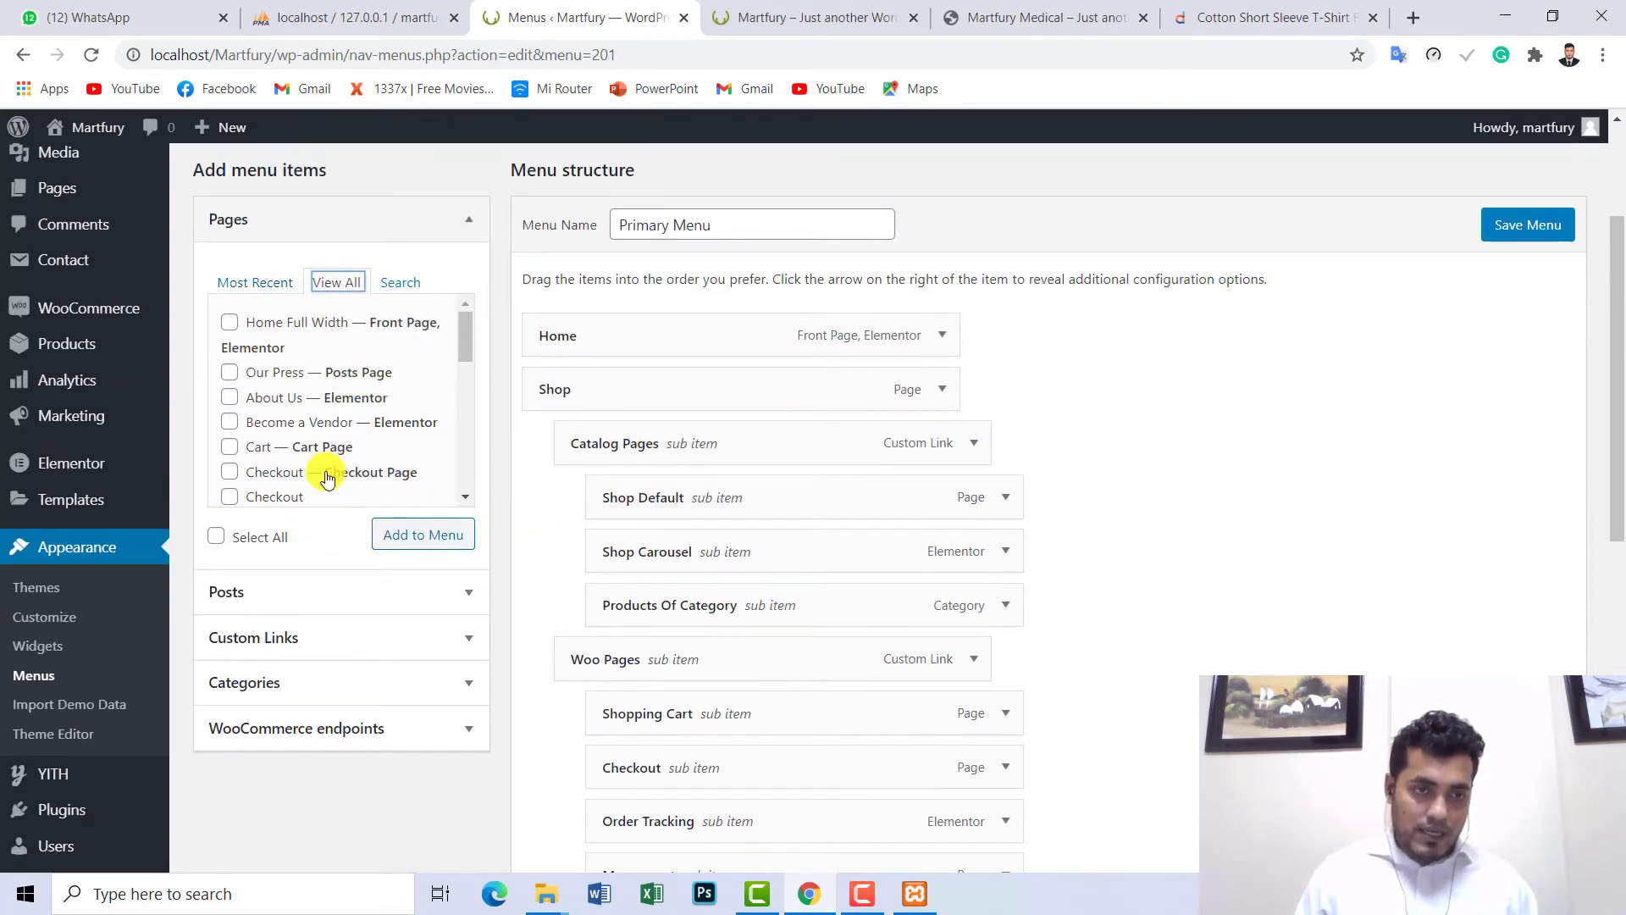
left_click(403, 282)
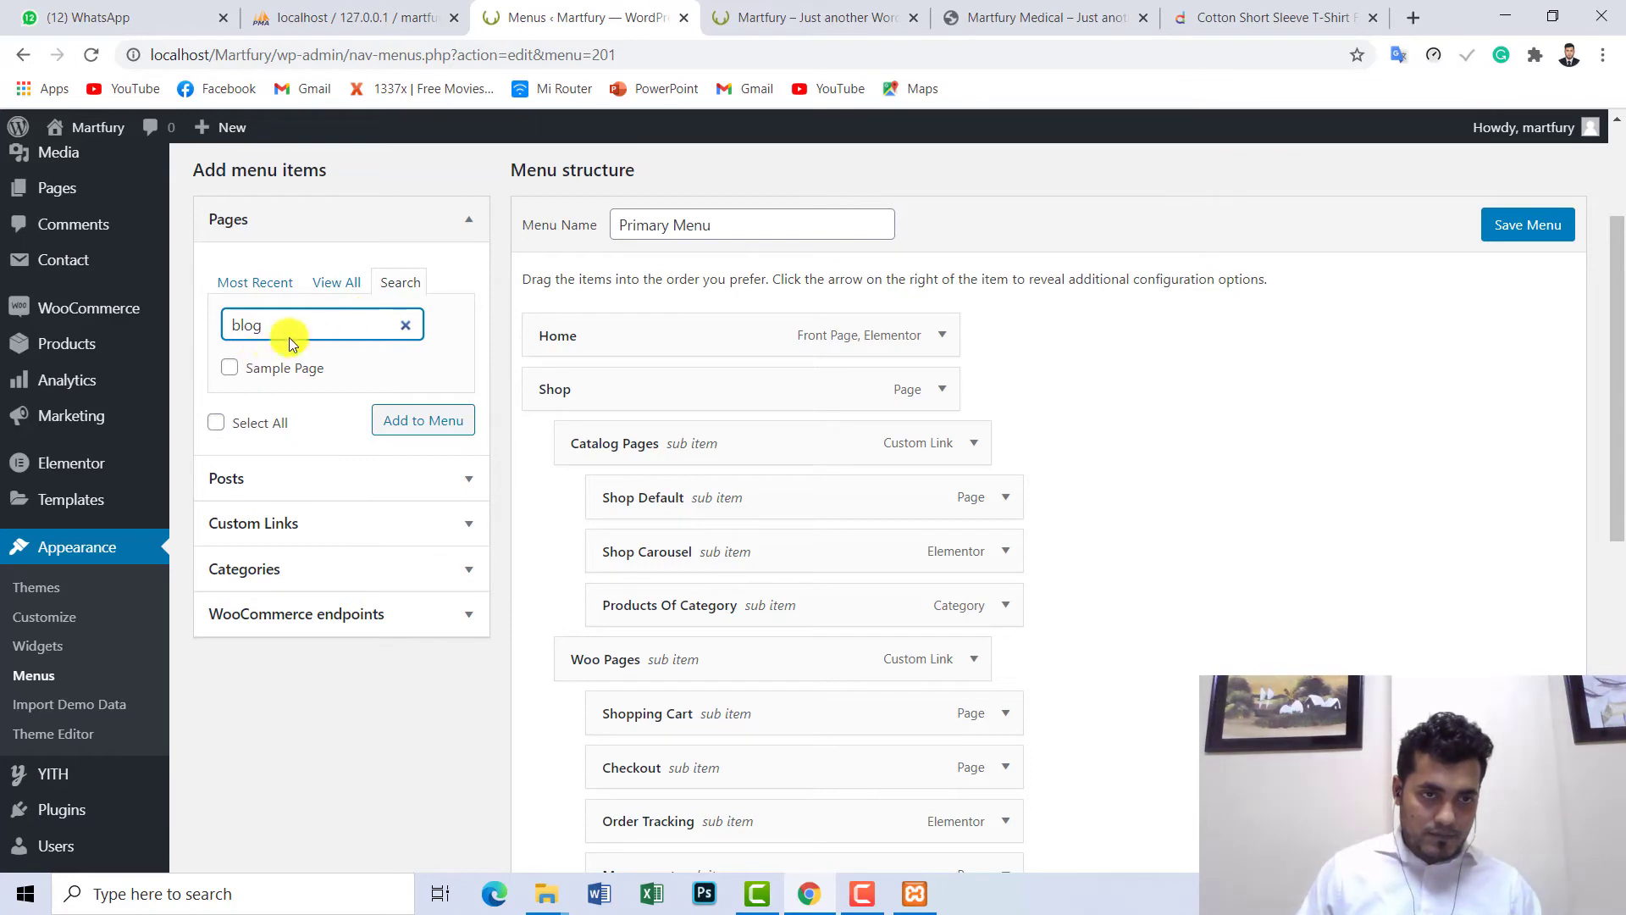
left_click(308, 281)
scroll(325, 437, "down", 3)
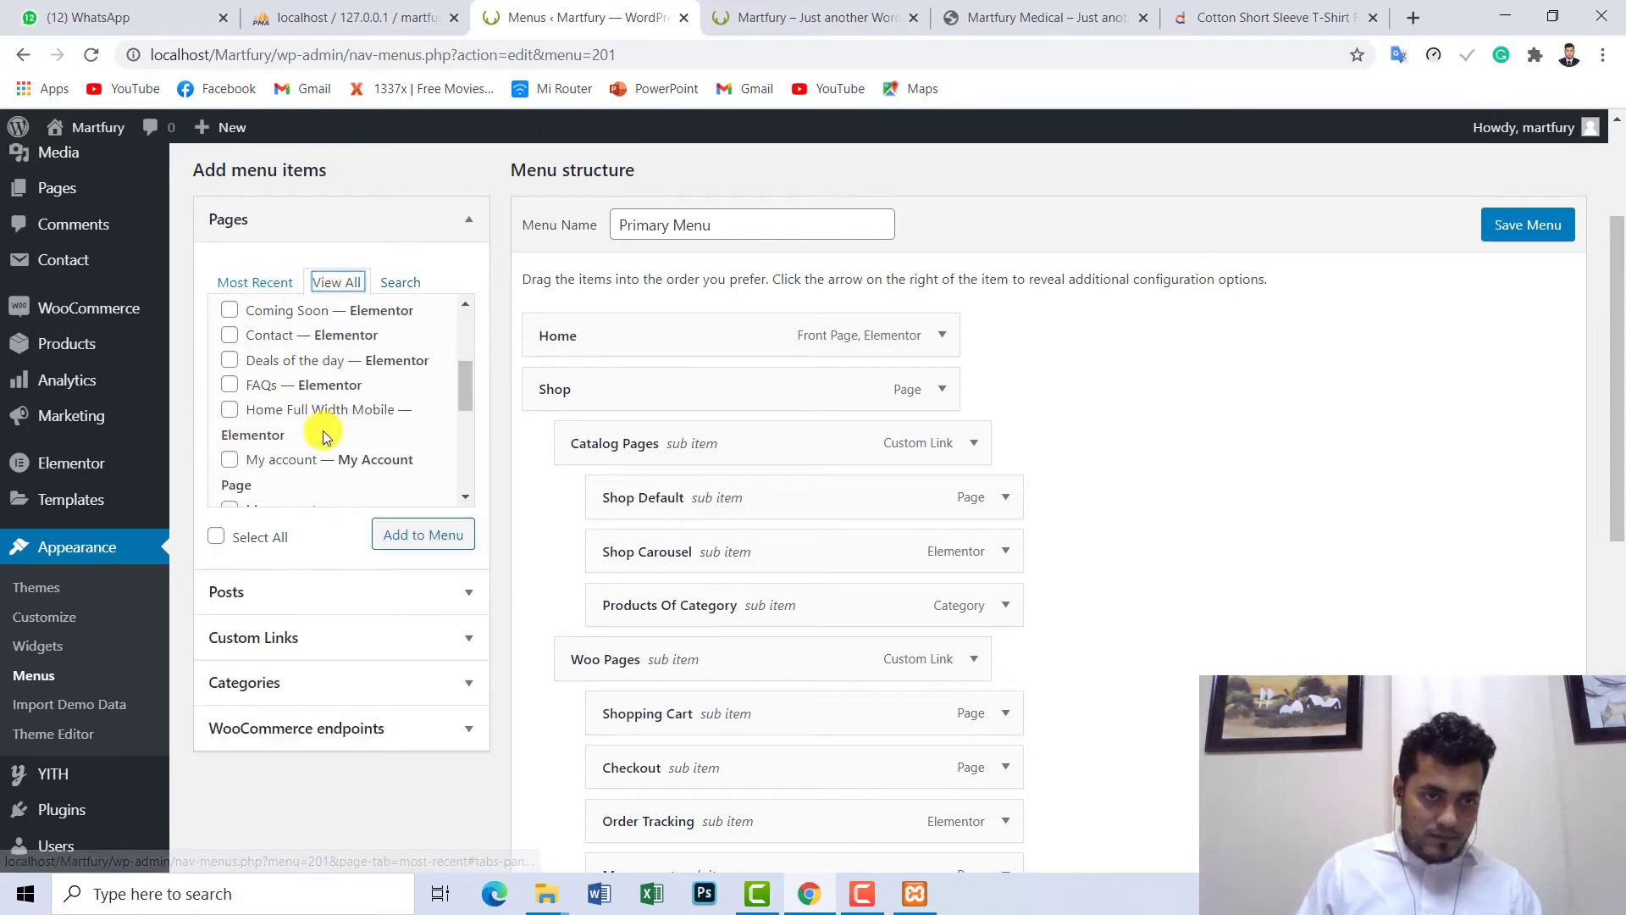
scroll(324, 436, "down", 5)
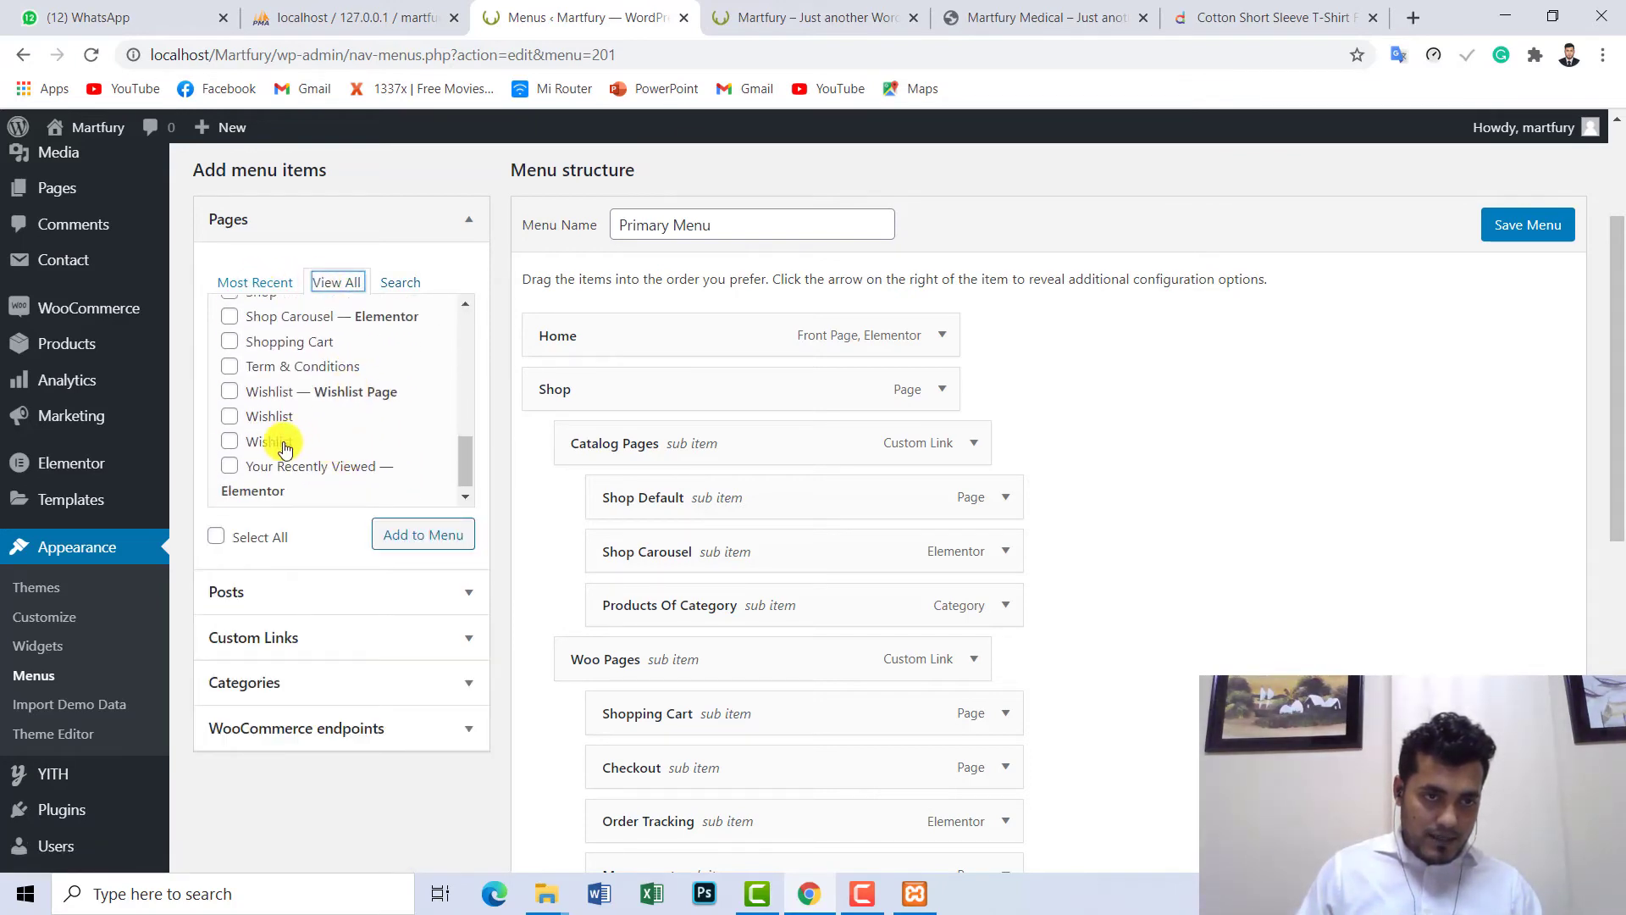
scroll(297, 449, "up", 3)
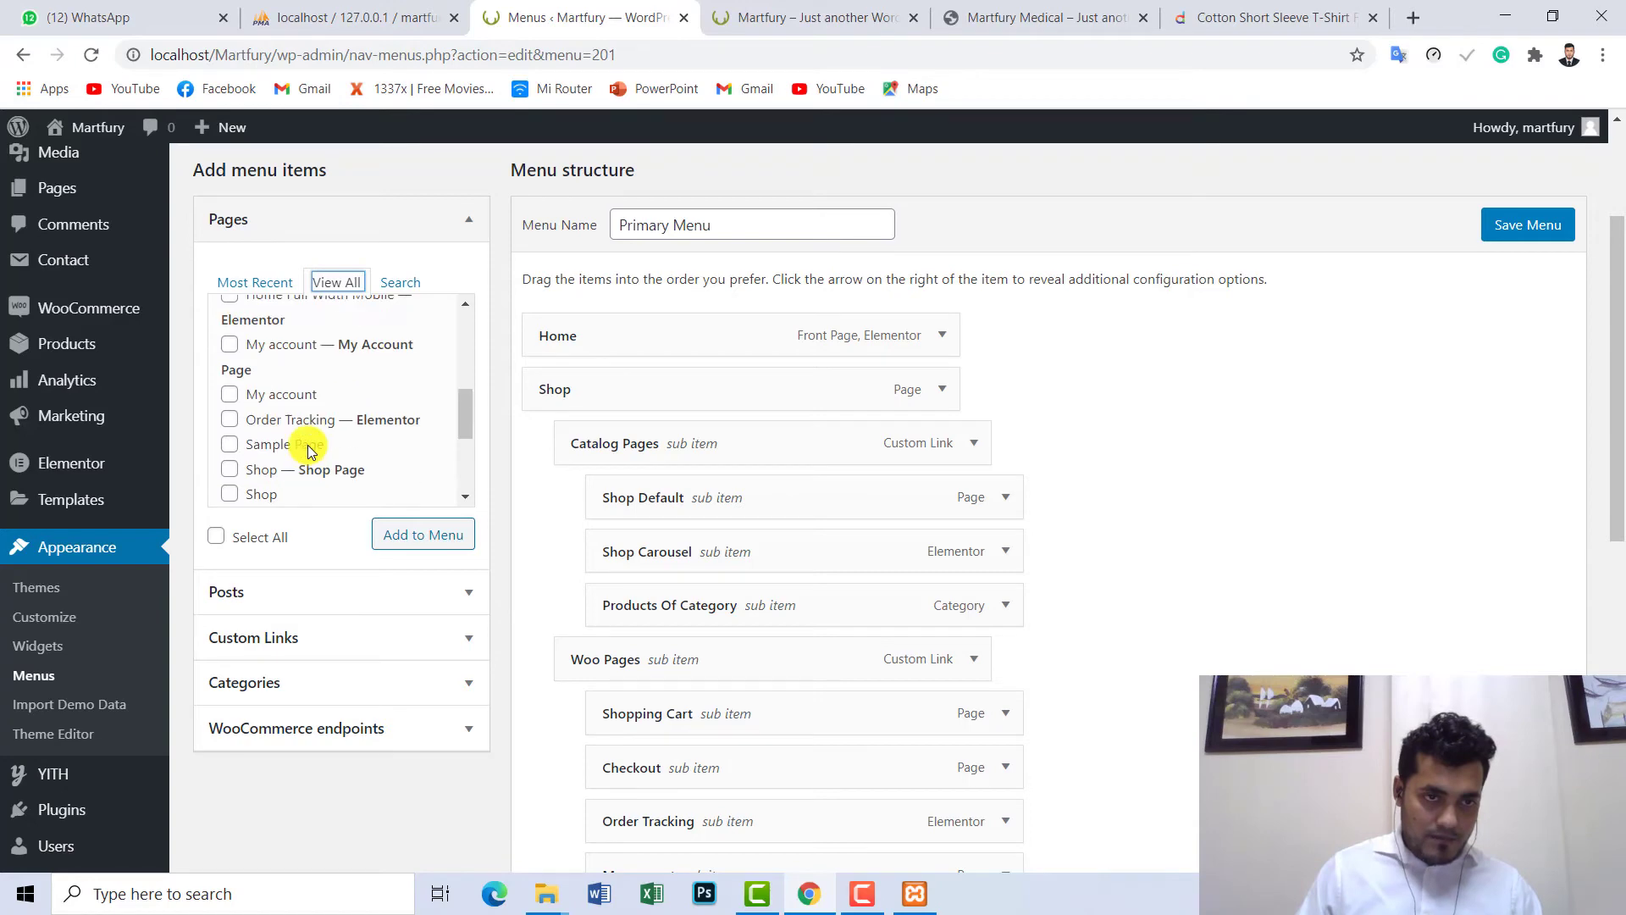
scroll(310, 451, "up", 4)
scroll(310, 452, "up", 1)
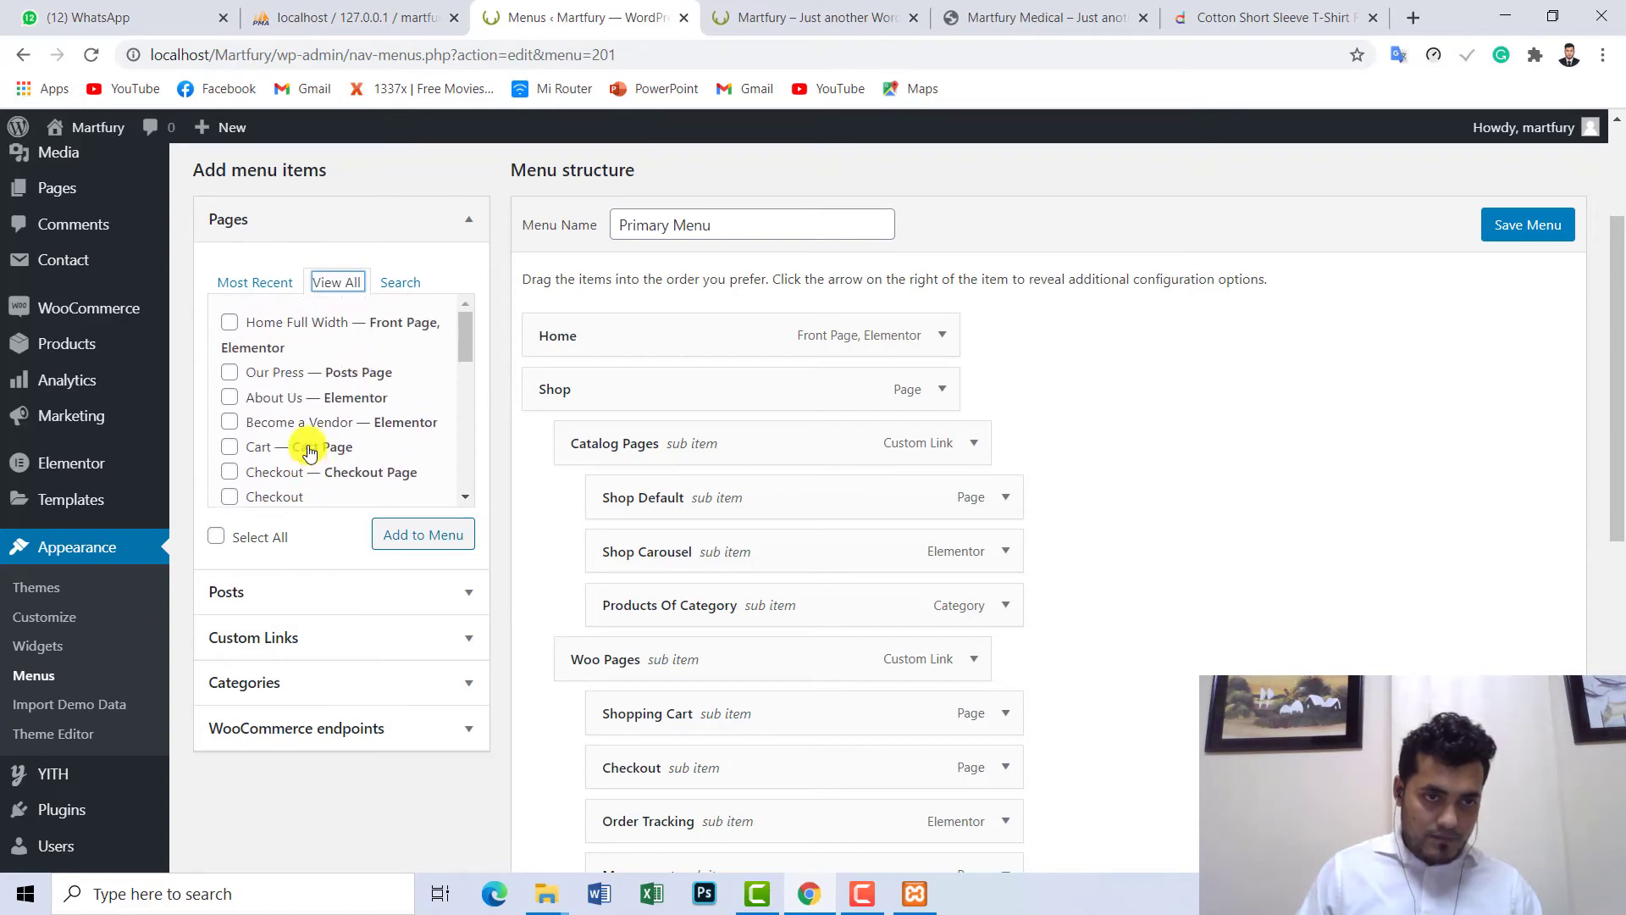
scroll(343, 359, "down", 2)
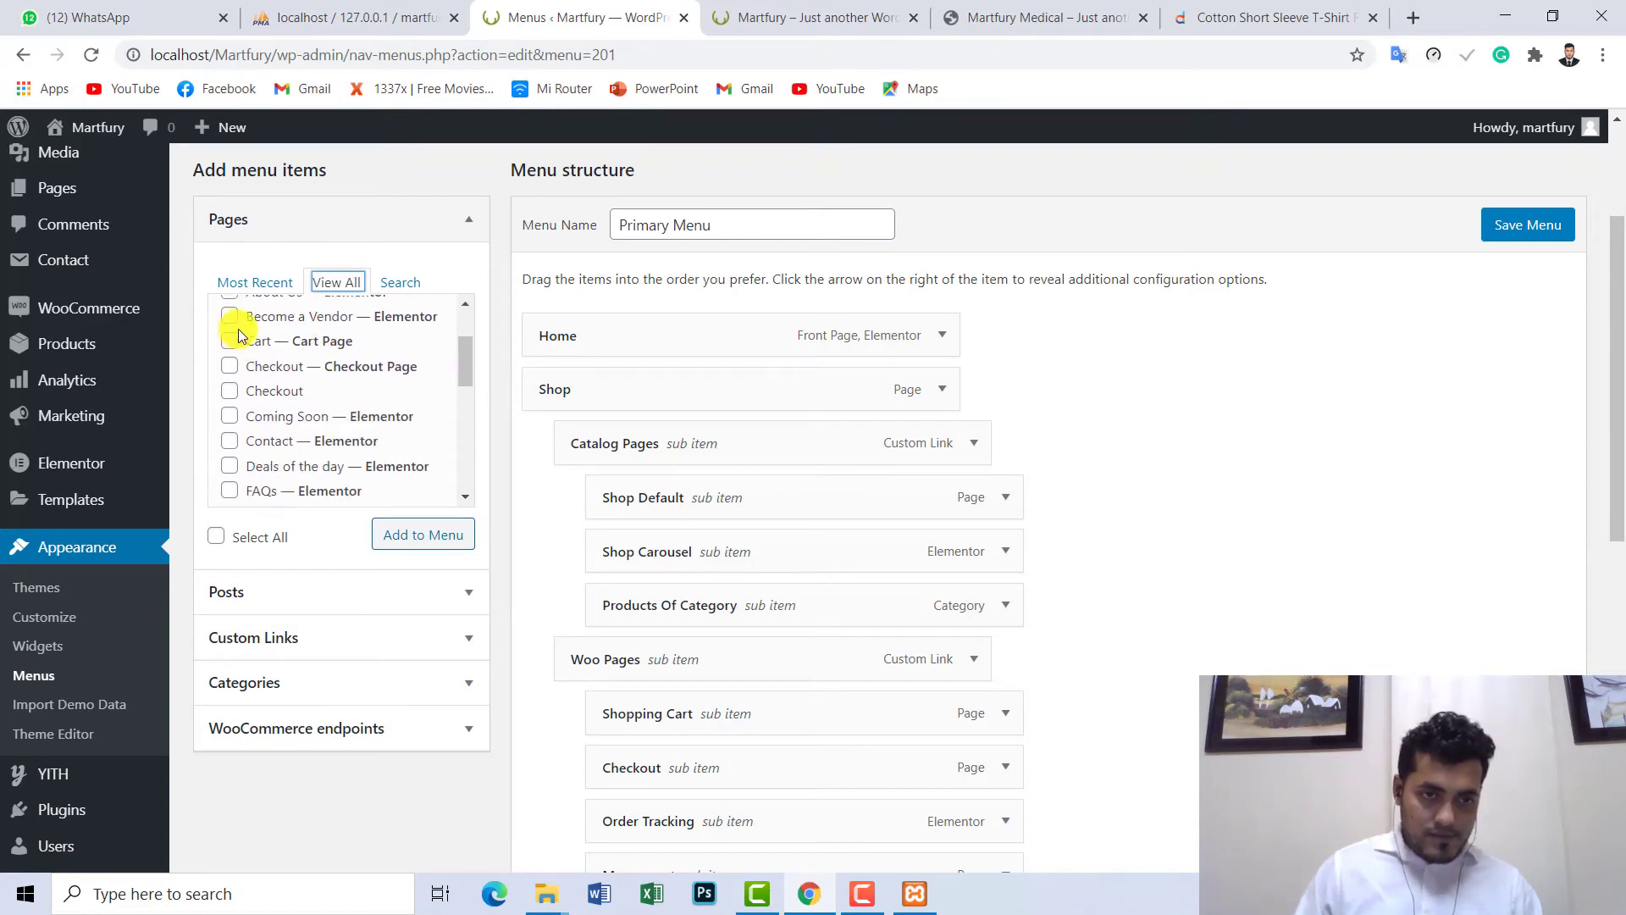
left_click(302, 444)
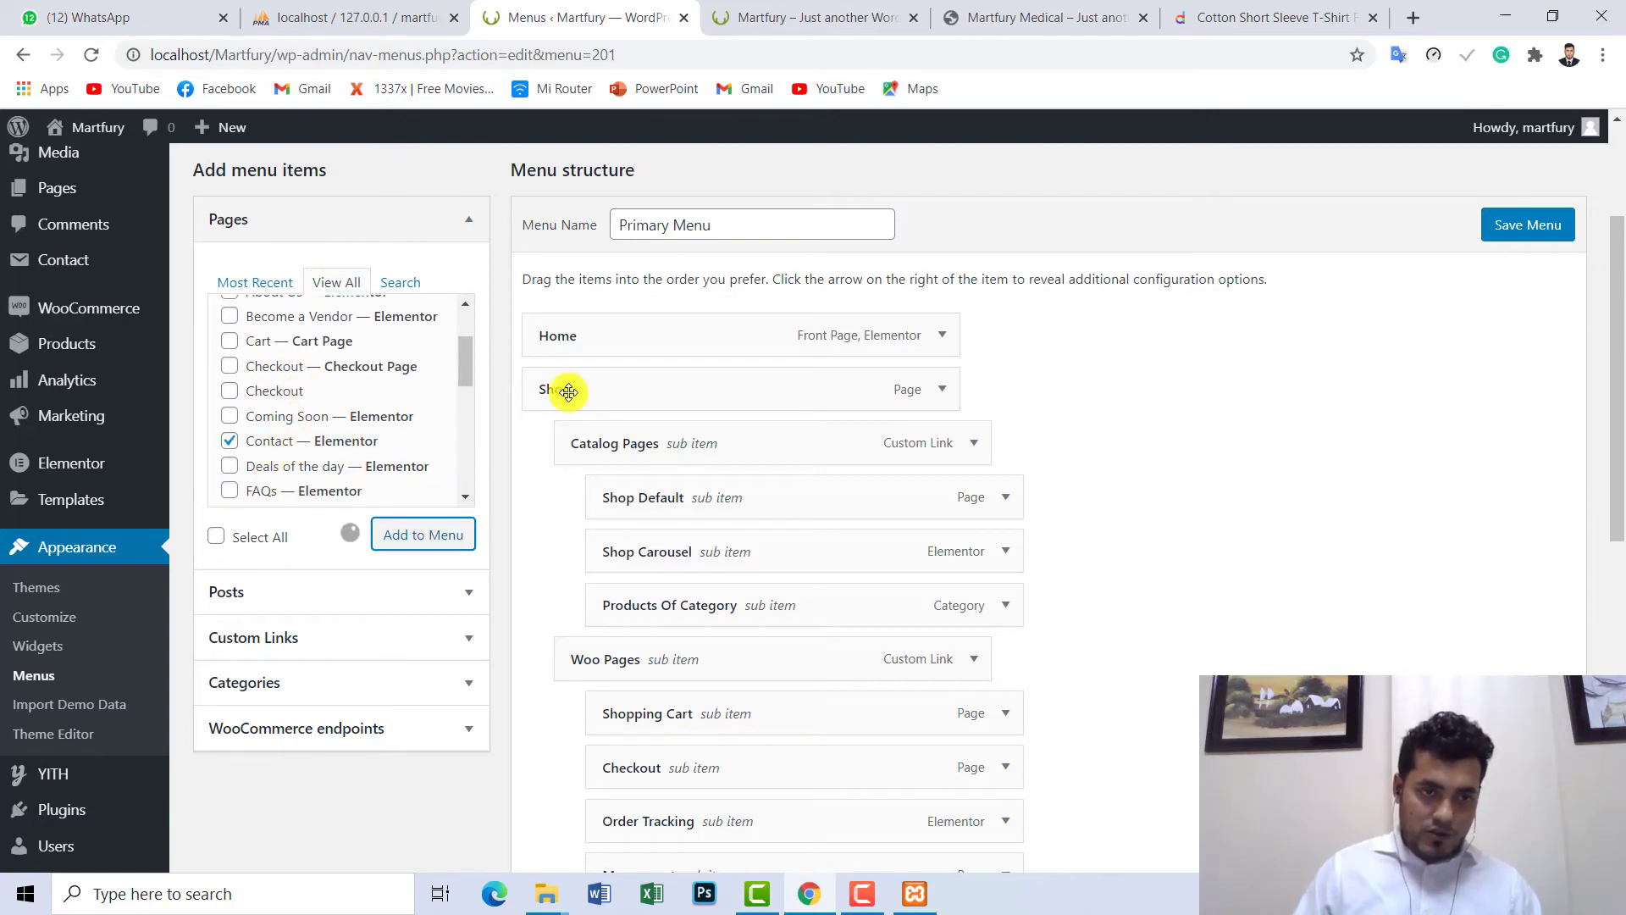
- Also tick the FAQs page in the Pages list
scroll(1613, 389, "down", 2)
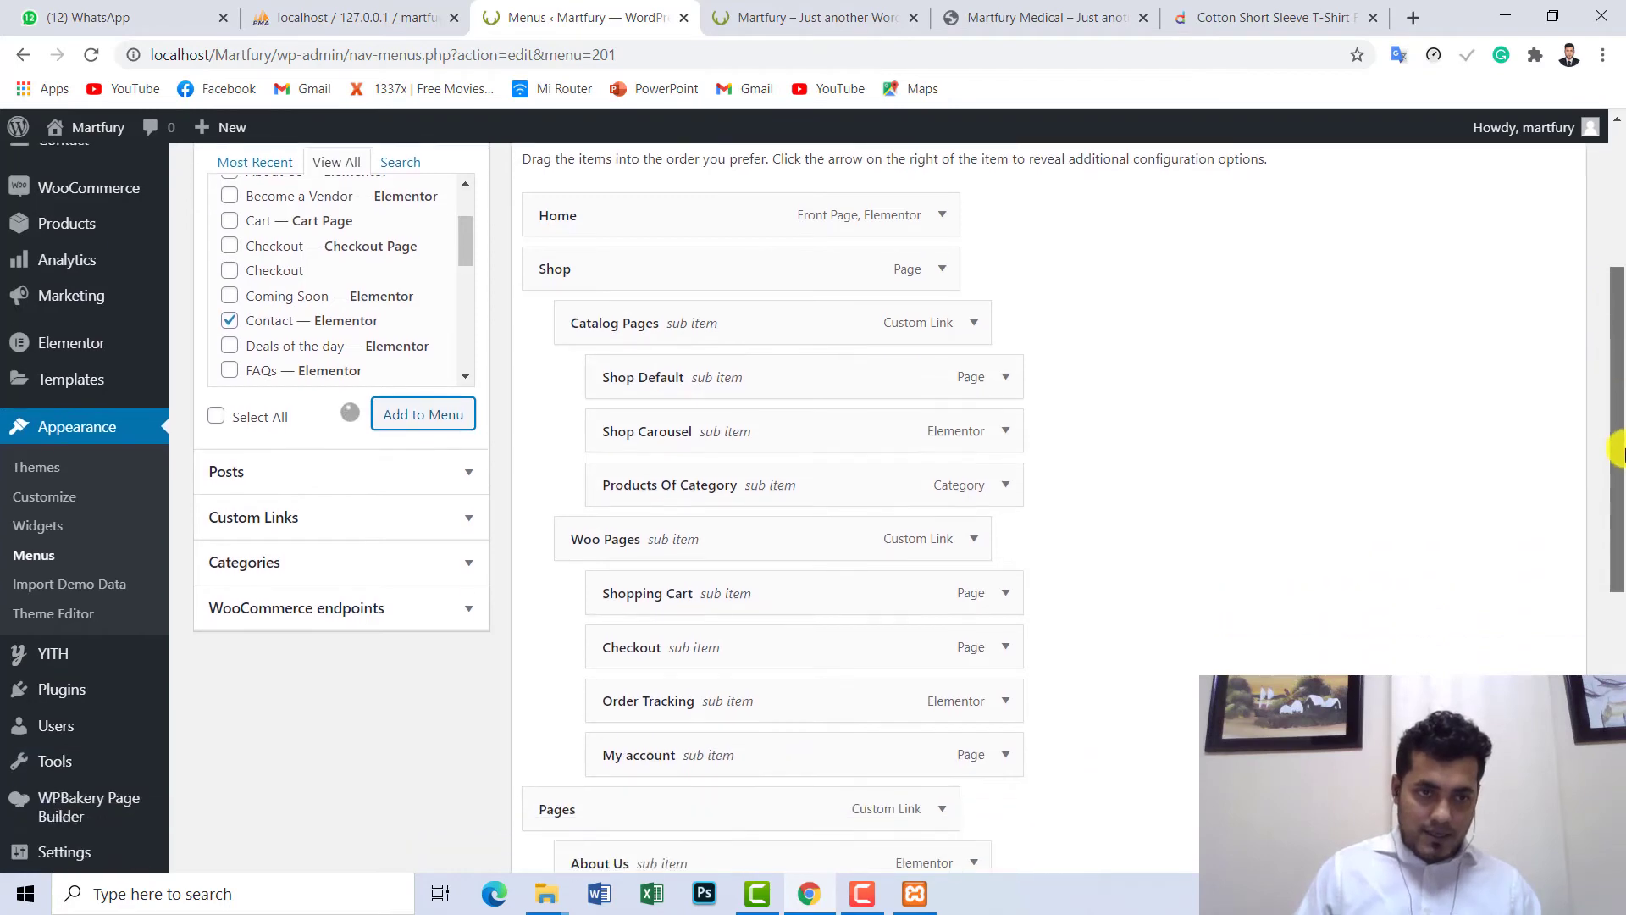
scroll(1616, 465, "down", 3)
scroll(1584, 441, "up", 3)
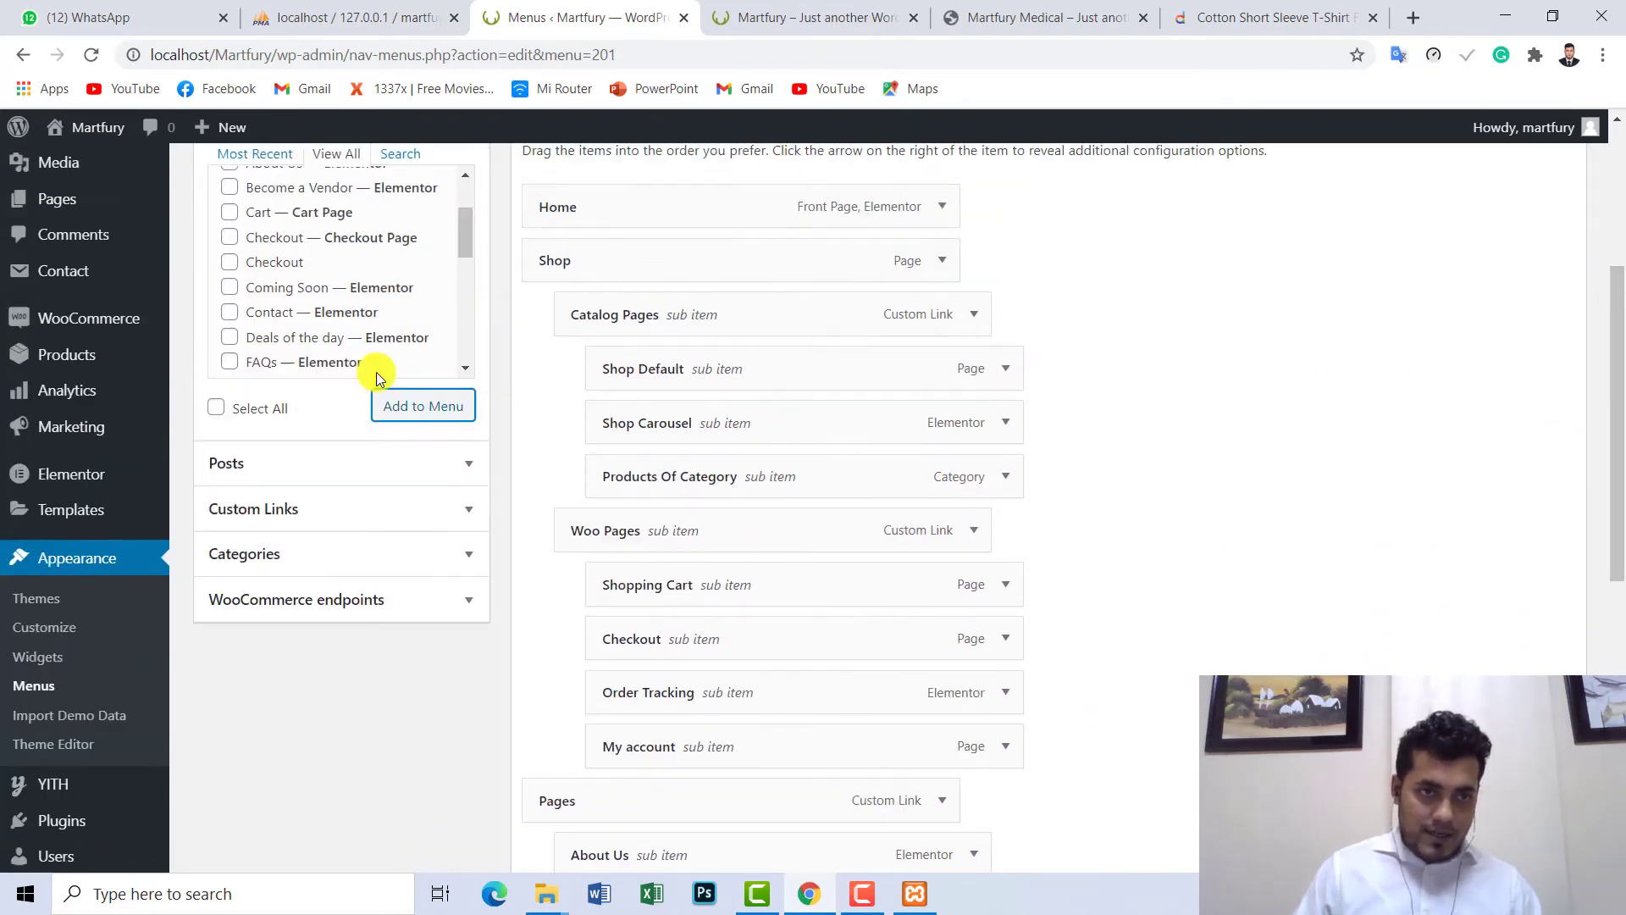
scroll(379, 377, "up", 3)
scroll(352, 424, "down", 3)
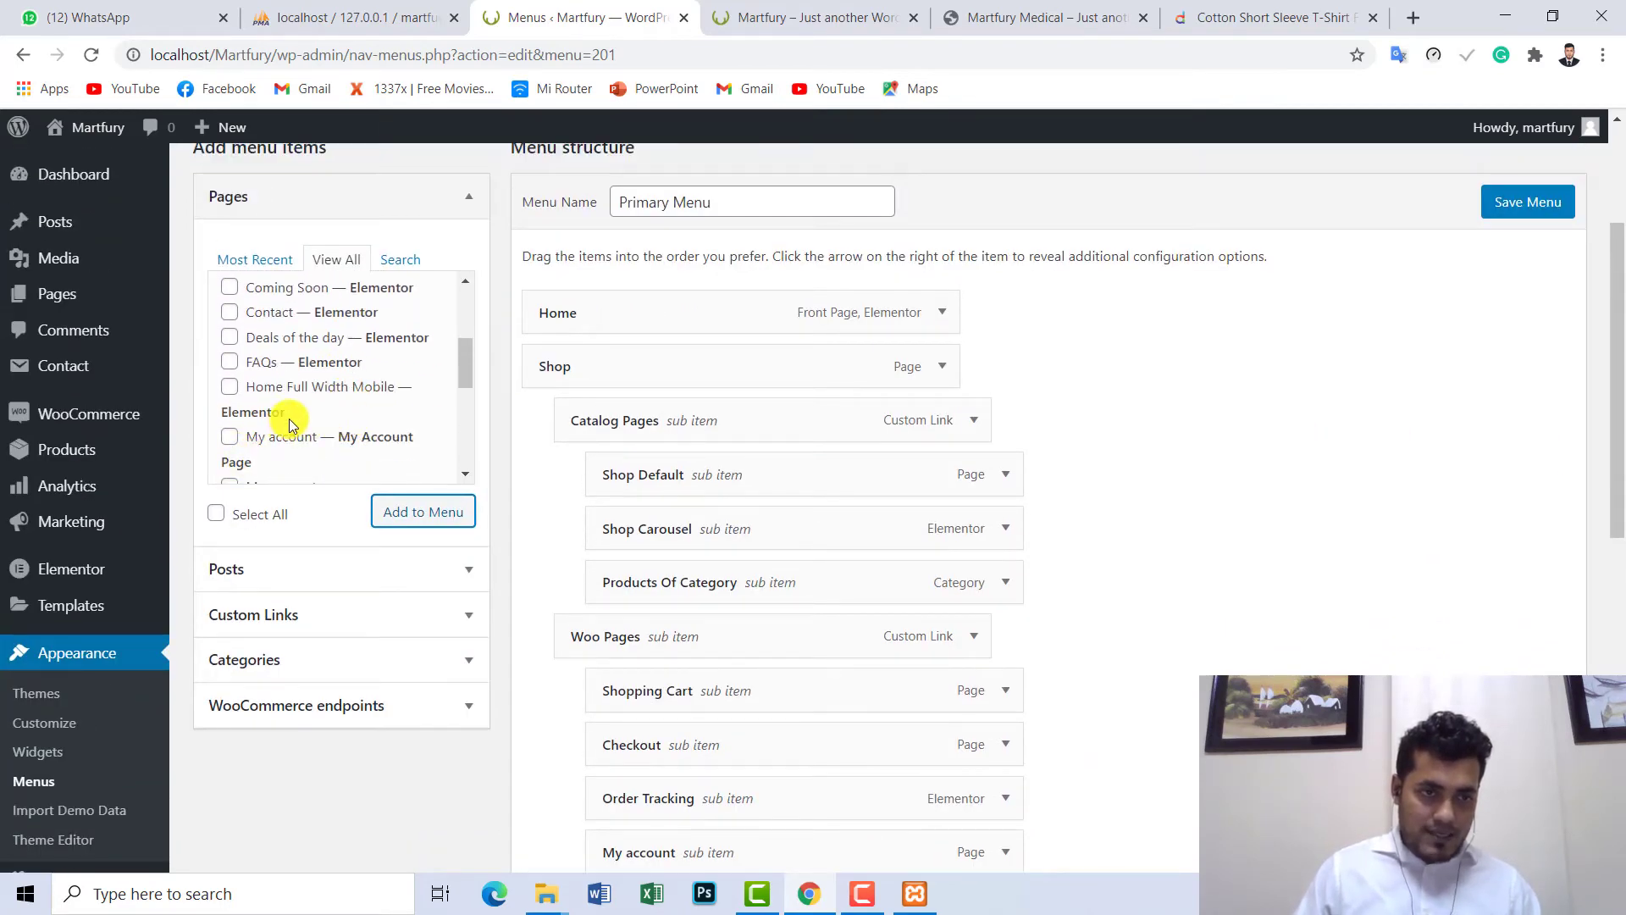
scroll(286, 434, "down", 3)
scroll(286, 398, "up", 3)
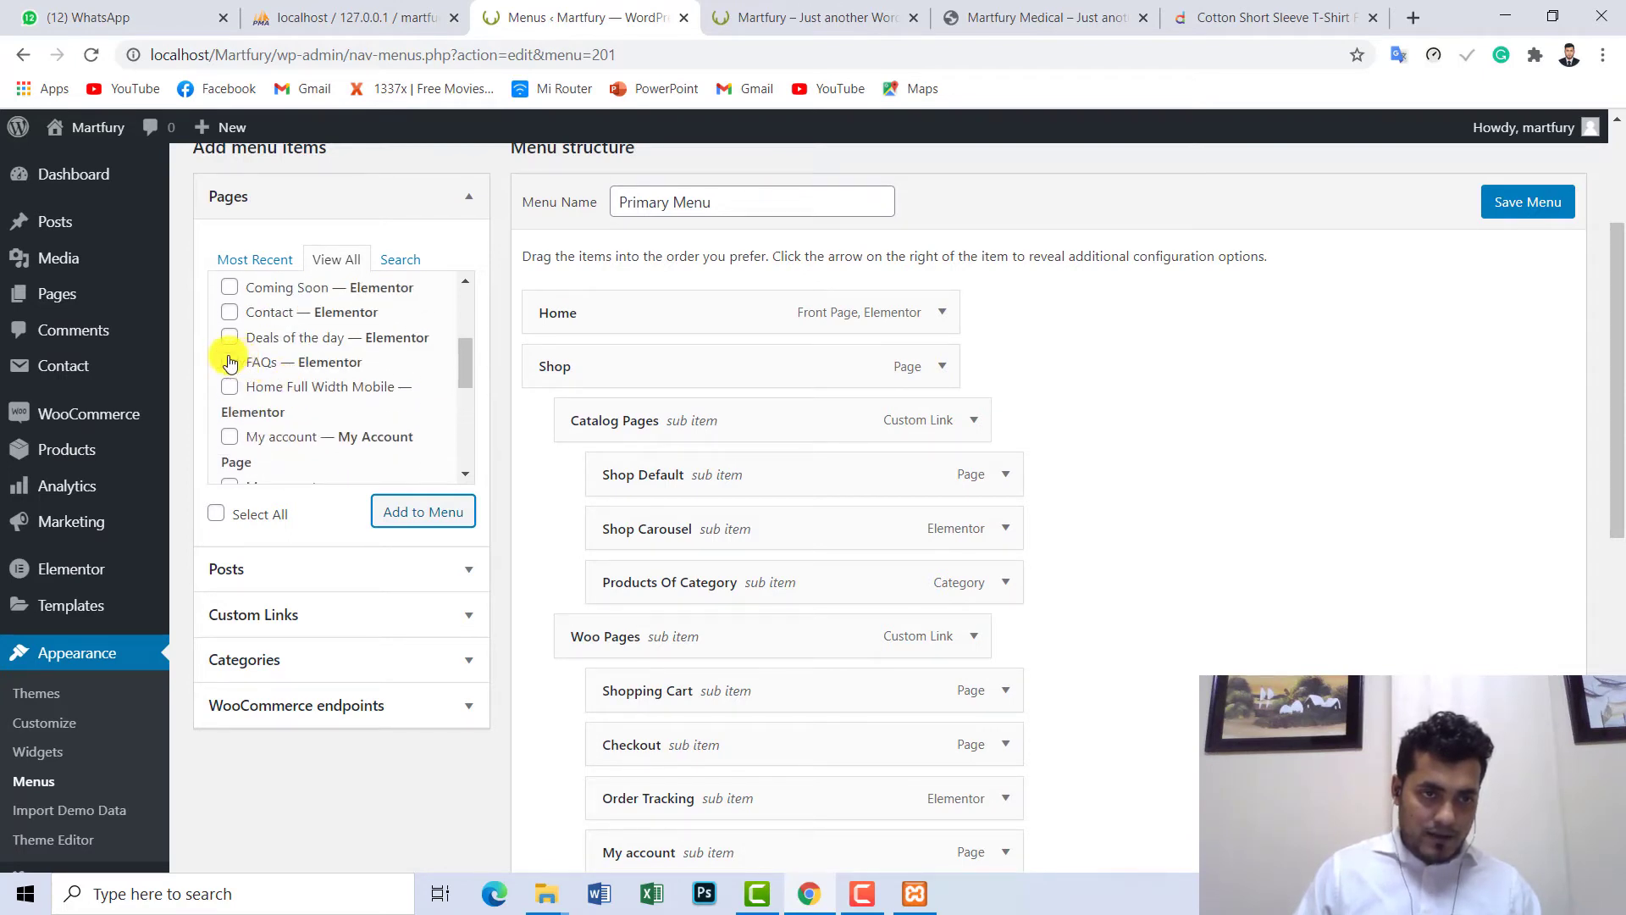
left_click(230, 362)
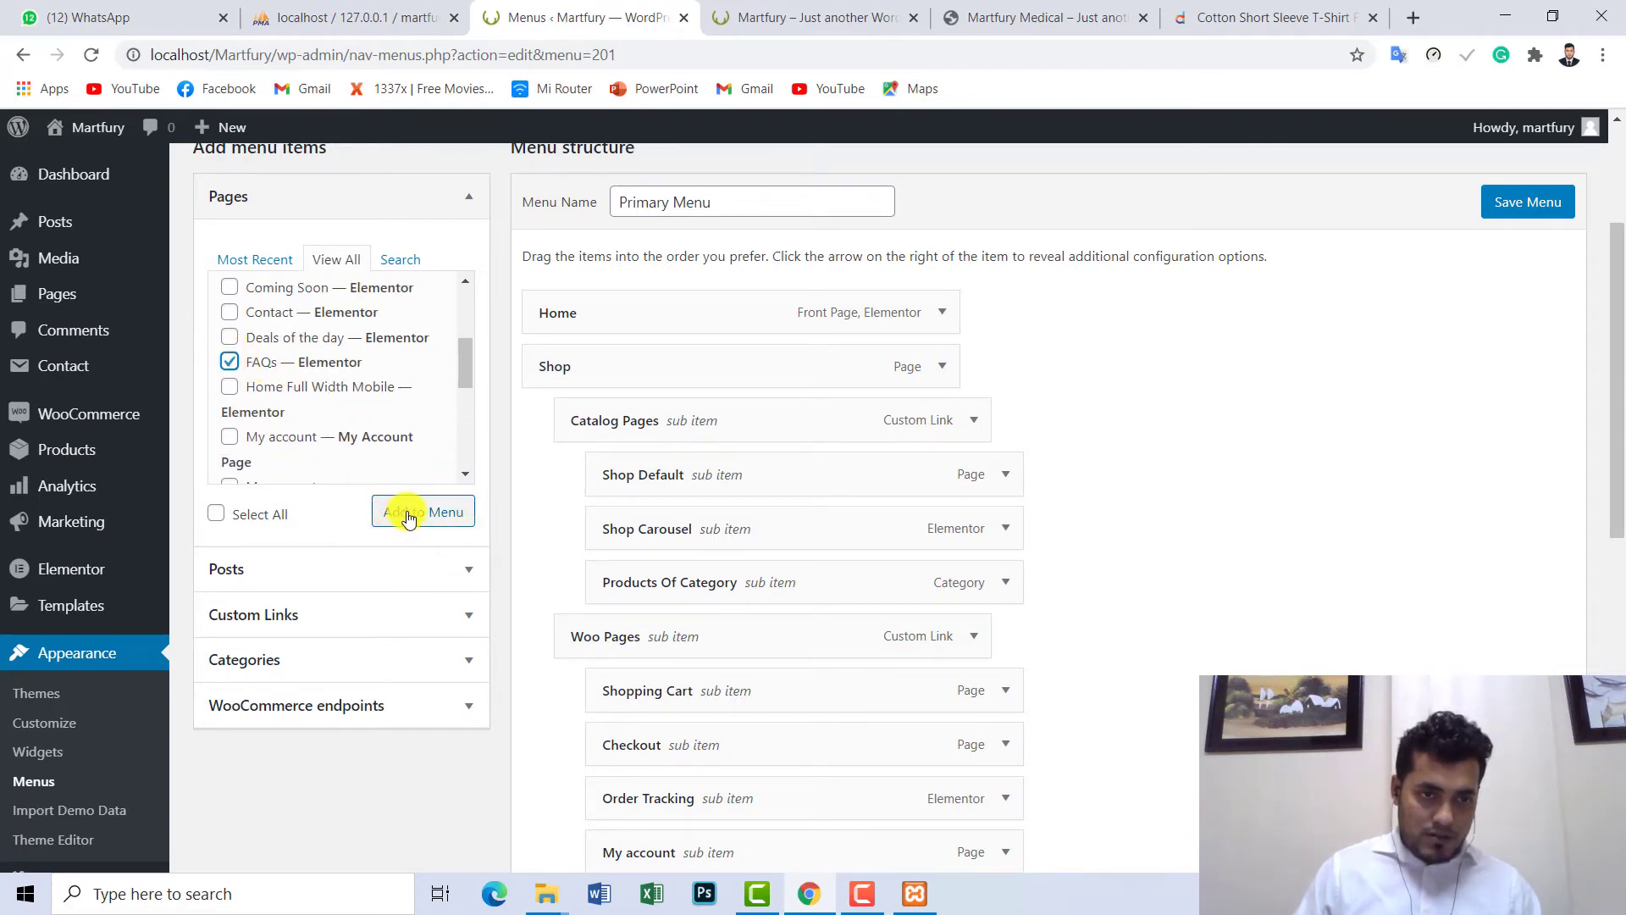
- Drag FAQs beneath Contact so it becomes Contact's indented sub item
left_click_drag(1618, 311, 1618, 614)
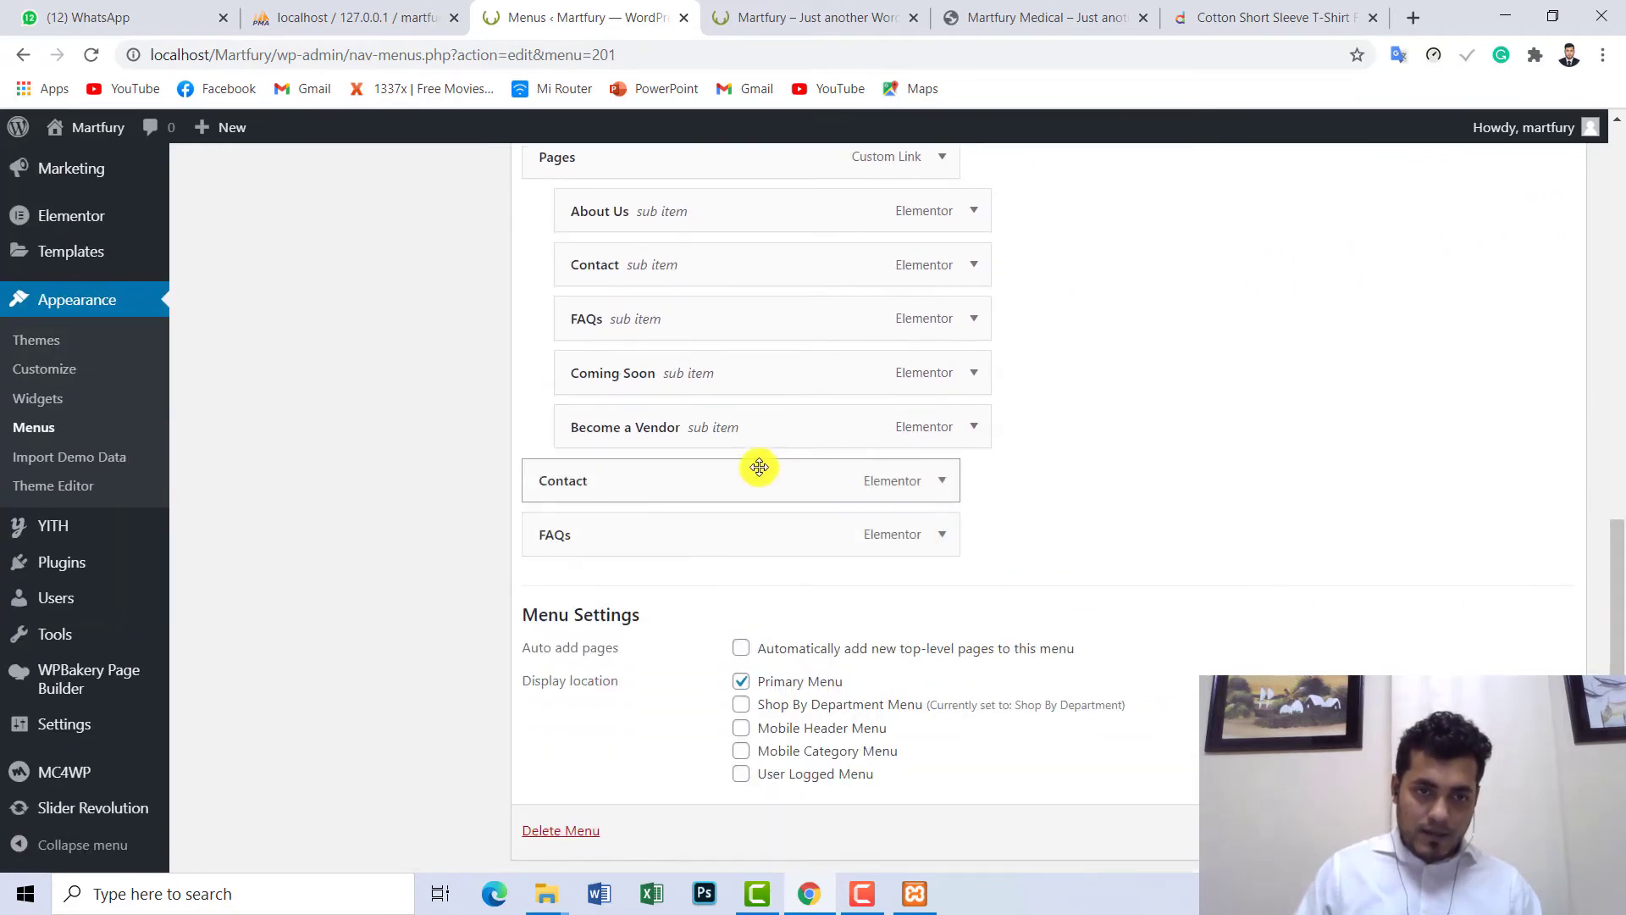
left_click_drag(562, 563, 652, 480)
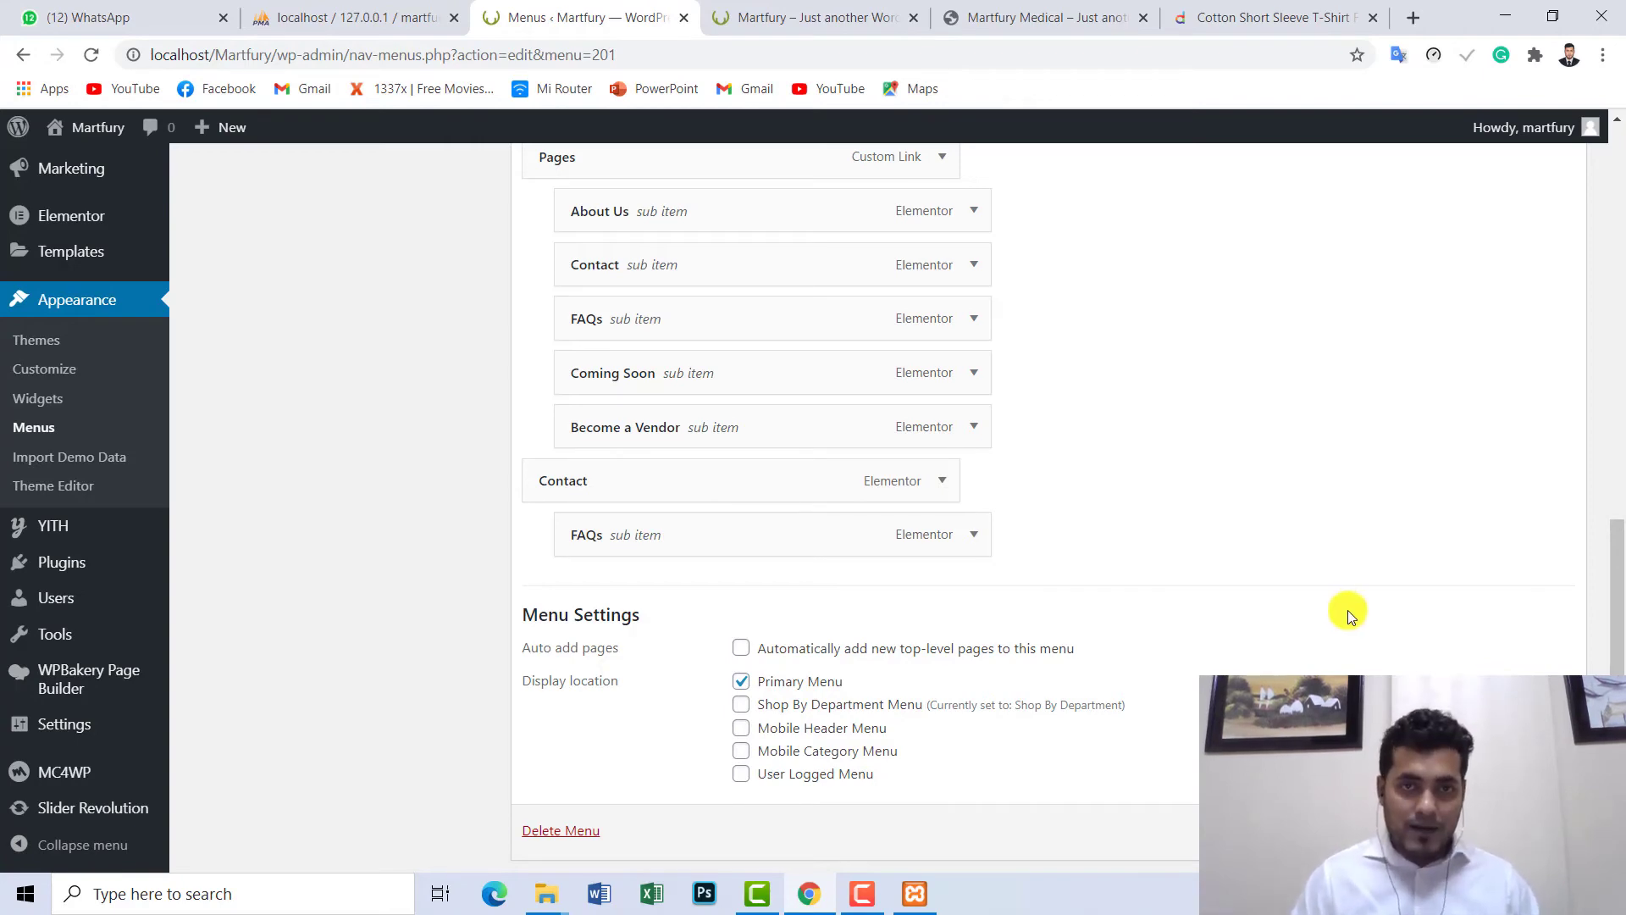
scroll(1186, 434, "up", 10)
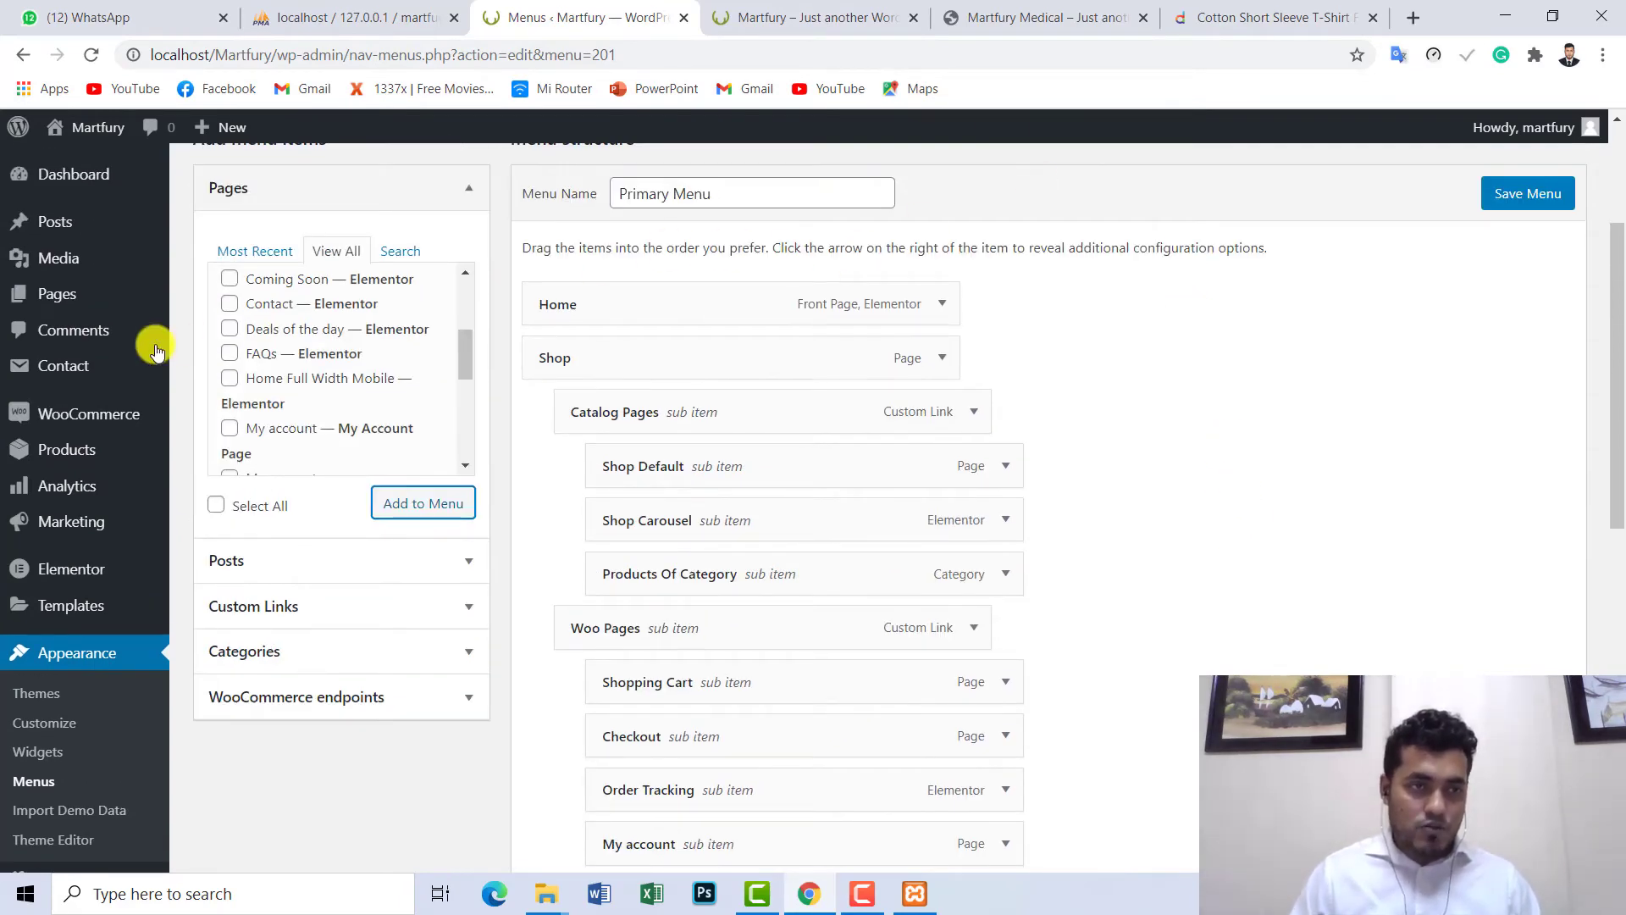
scroll(91, 548, "down", 1)
scroll(92, 549, "down", 1)
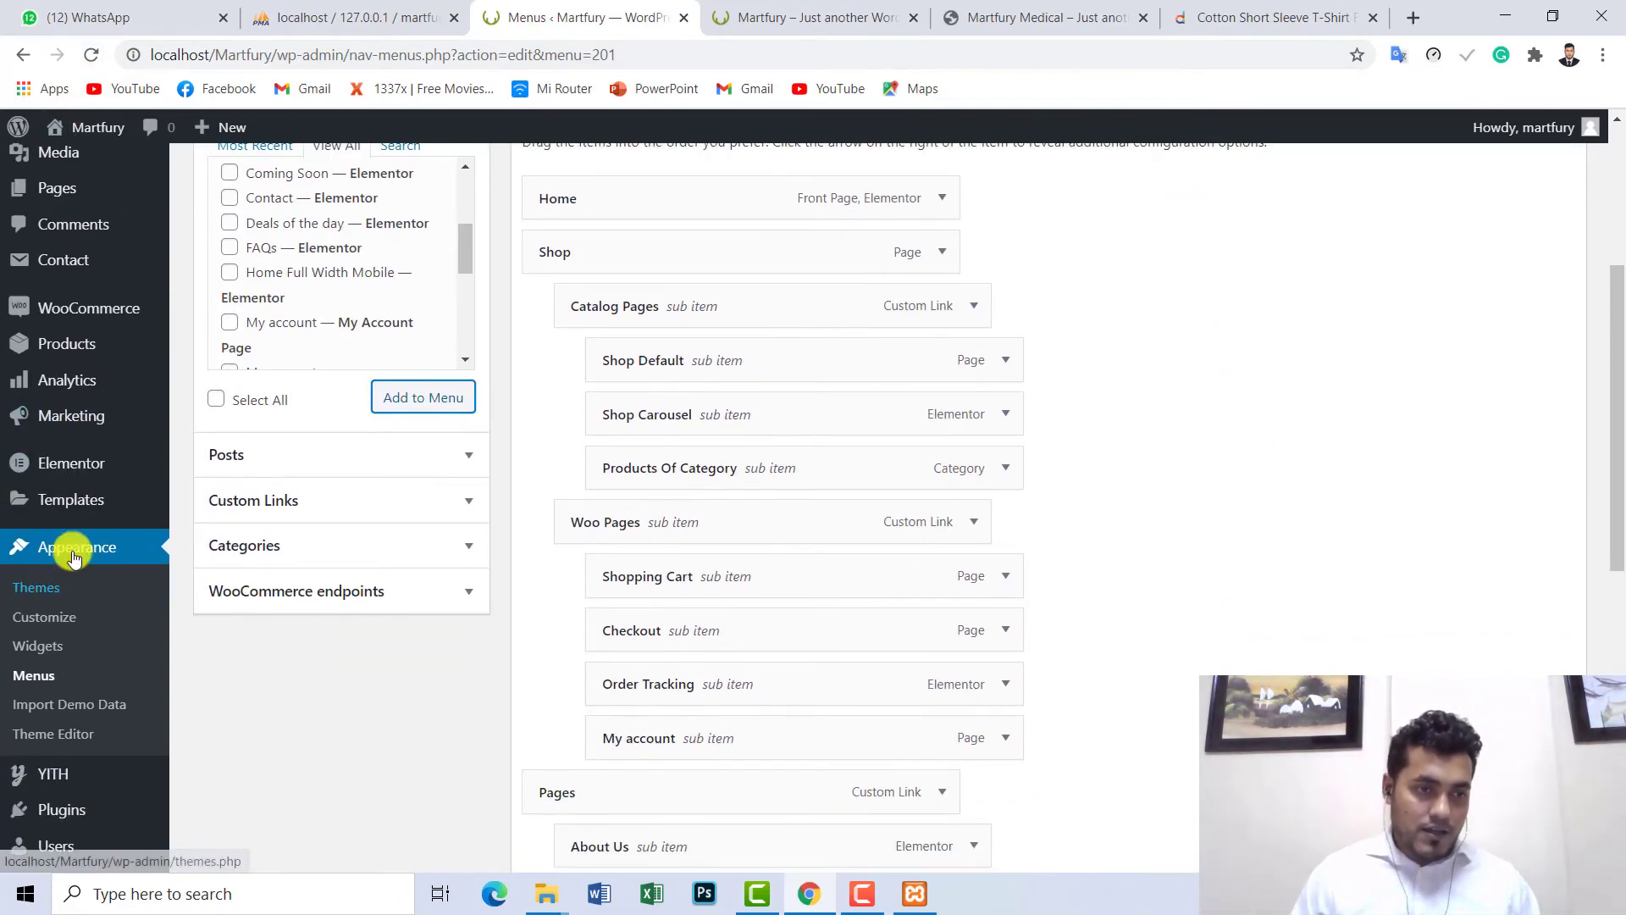
- Reload Appearance > Menus, choosing Leave to discard the unsaved menu change
left_click(20, 675)
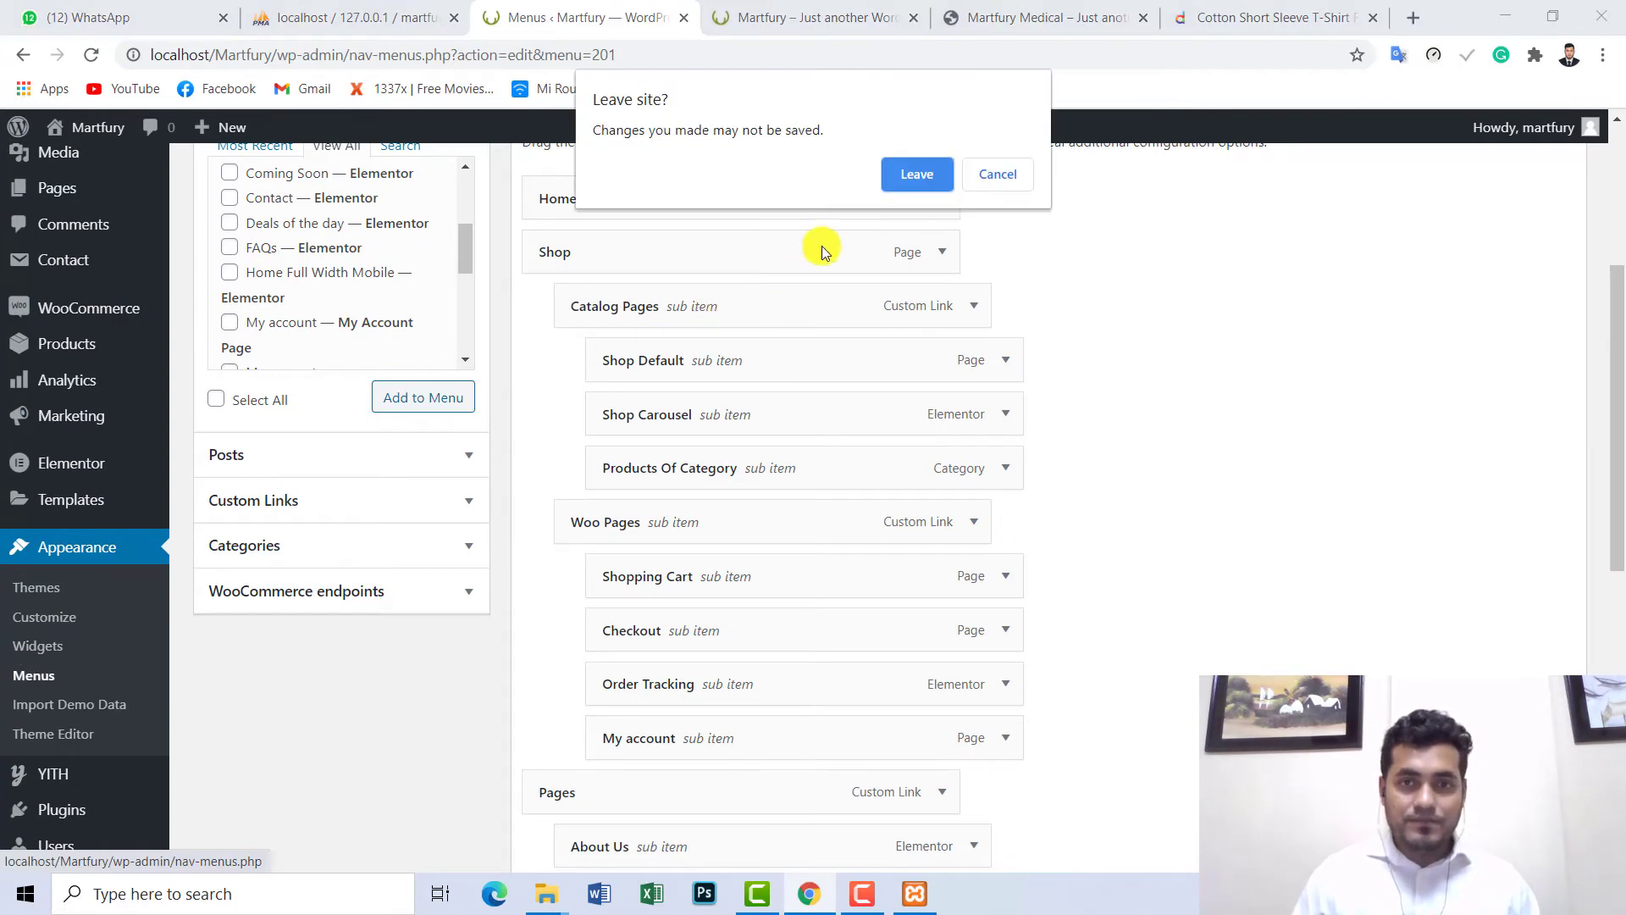
left_click(920, 171)
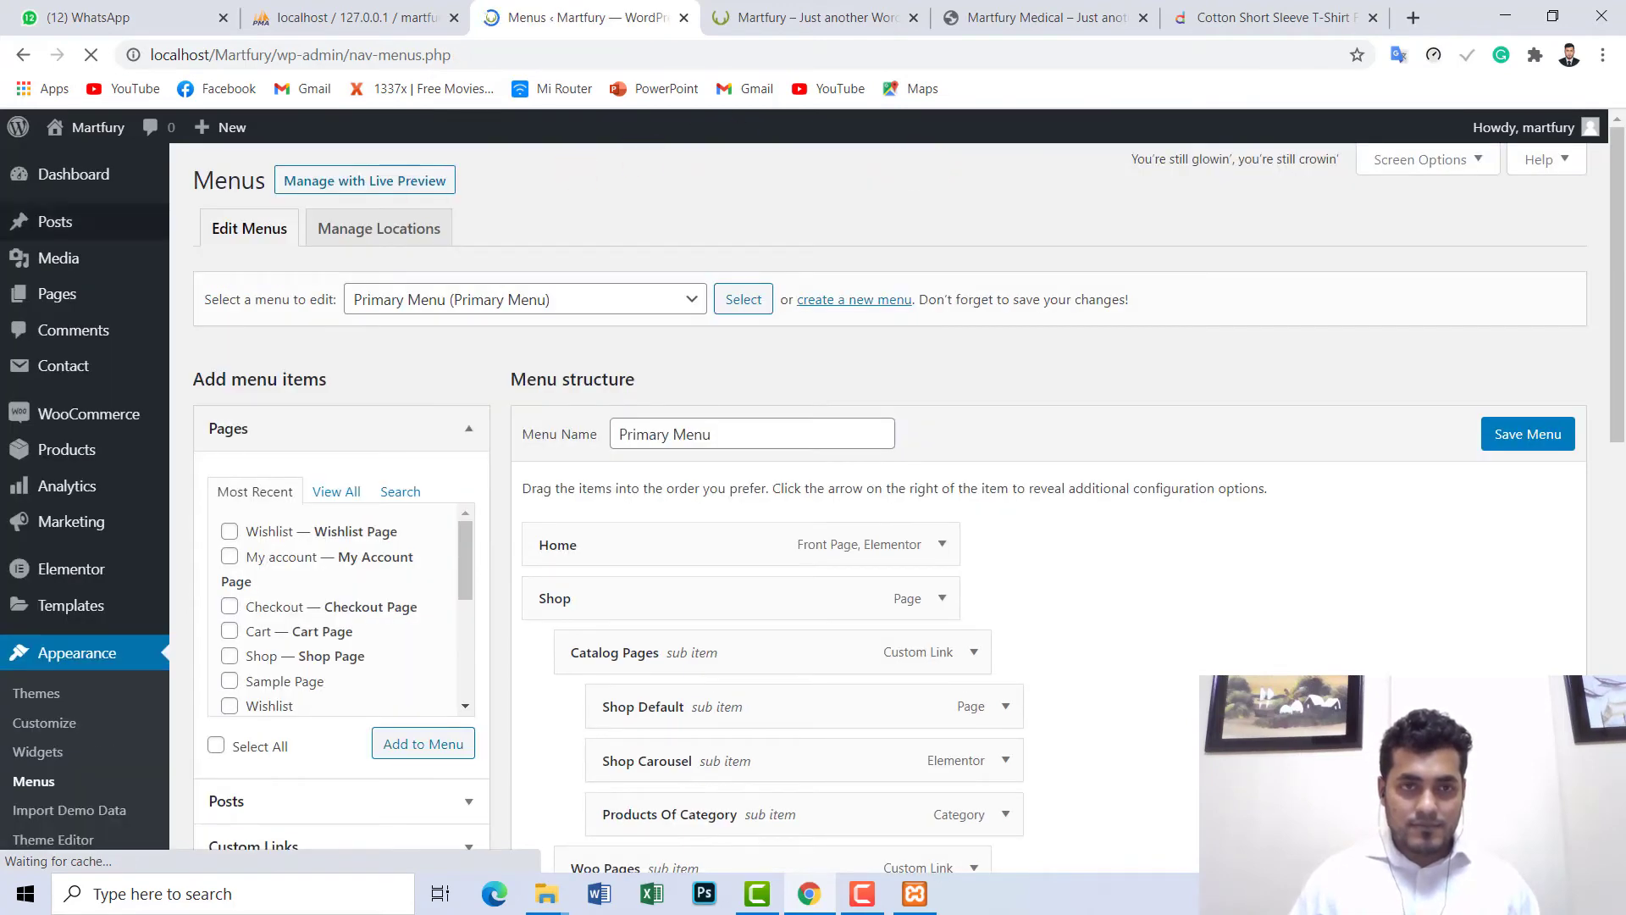
left_click_drag(1616, 174, 1601, 226)
scroll(890, 639, "down", 1)
- Check the storefront menus, then return and open and close the menu selector unchanged
left_click(828, 25)
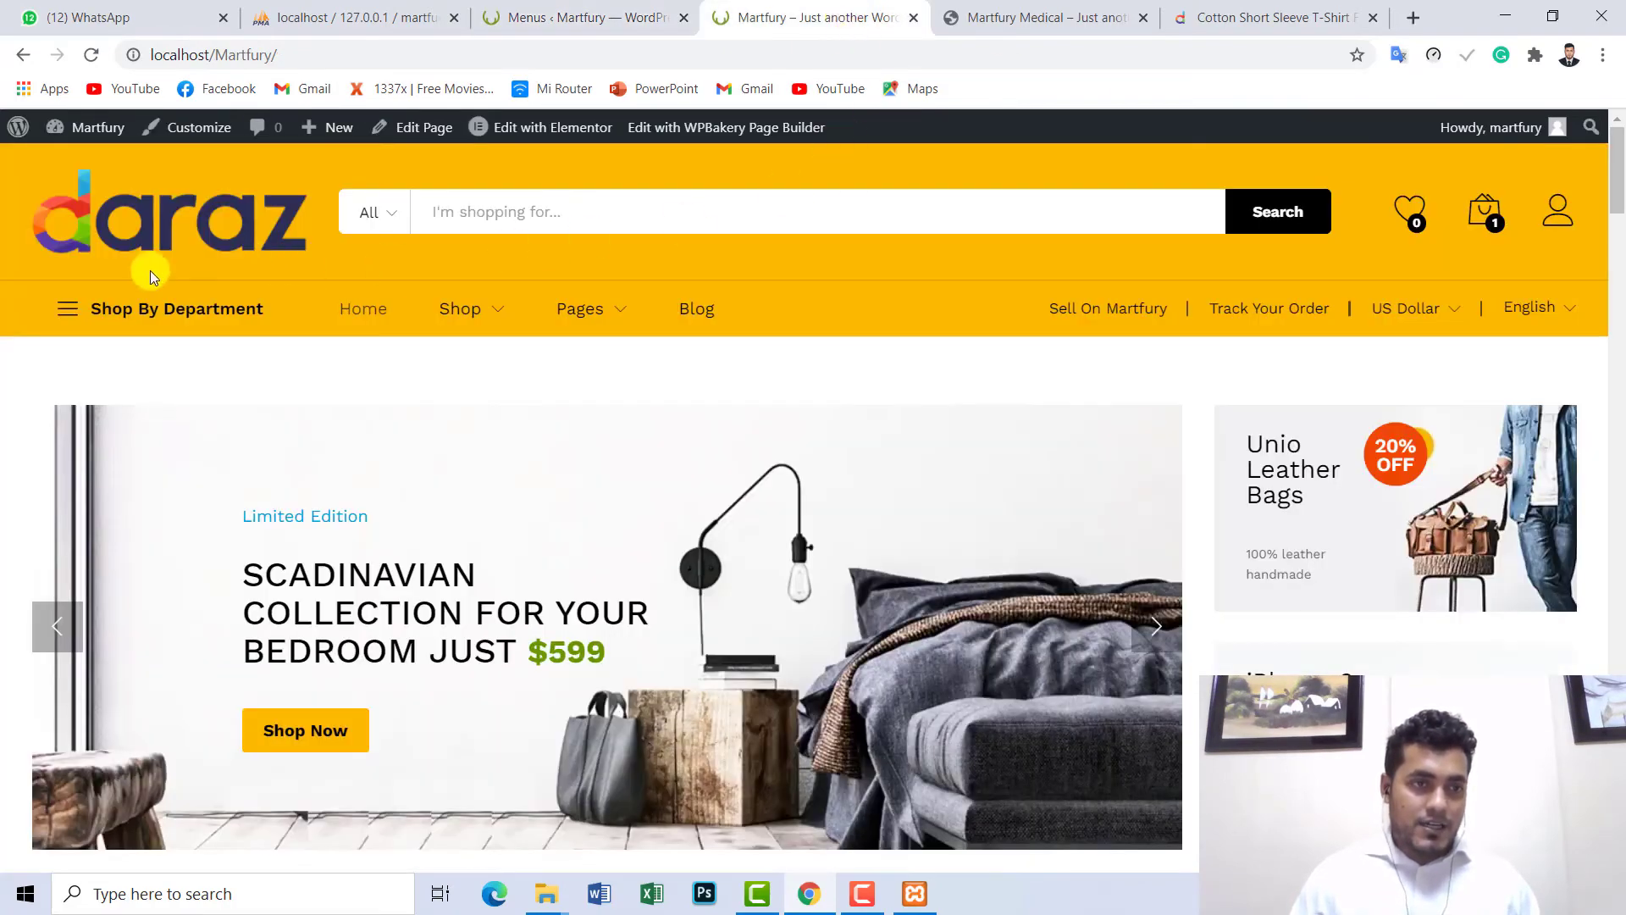
mouse_move(127, 305)
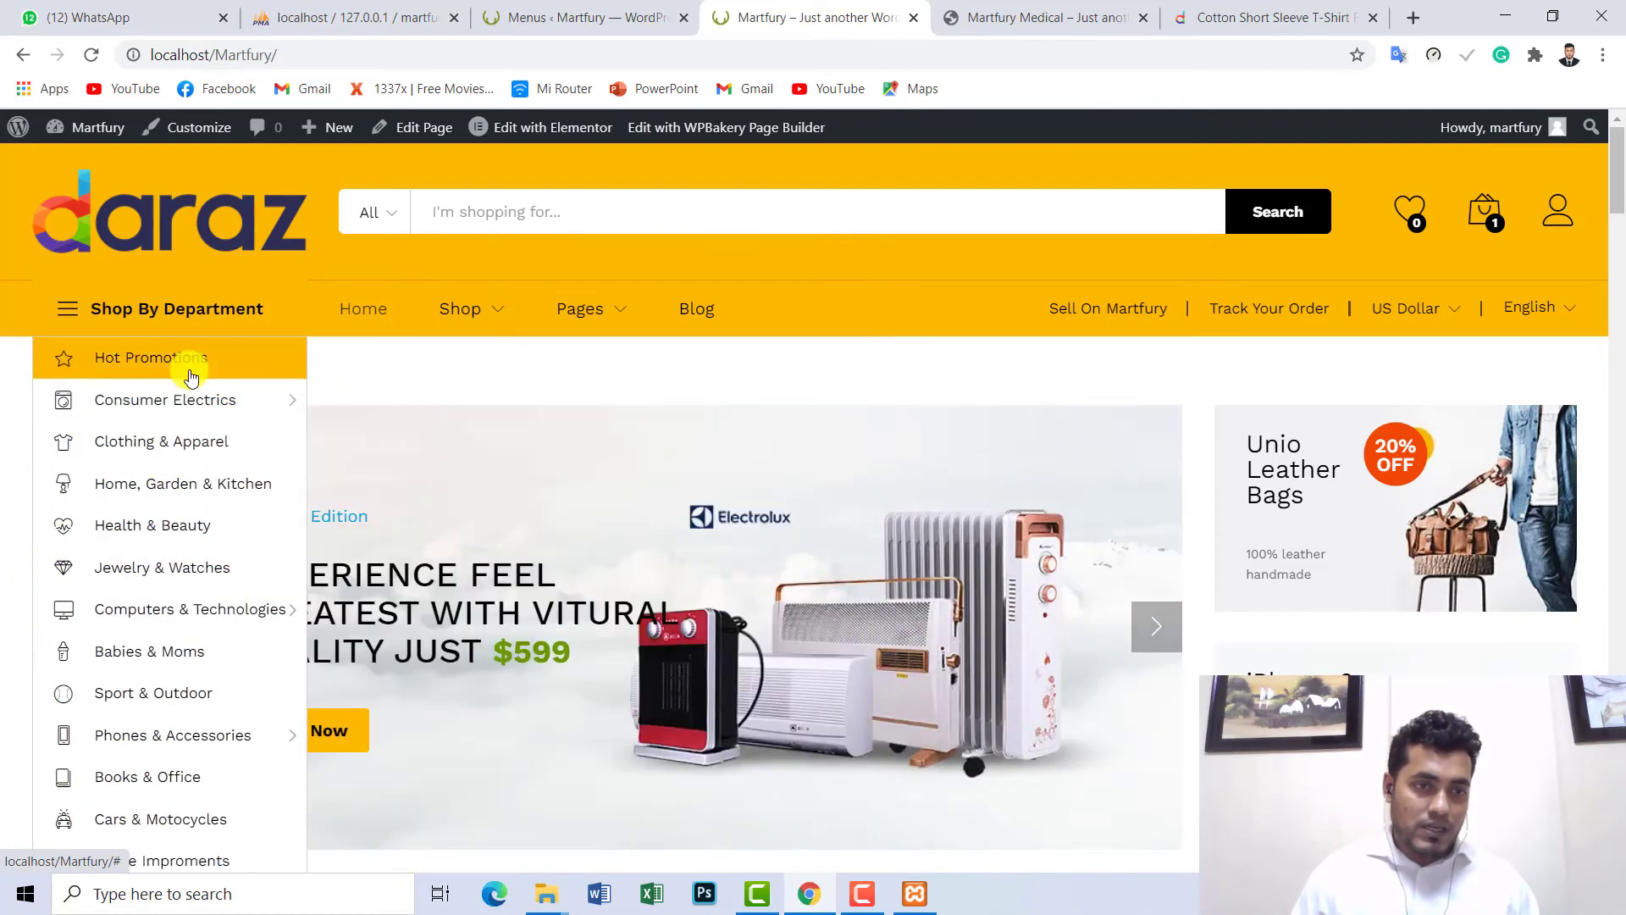
mouse_move(182, 400)
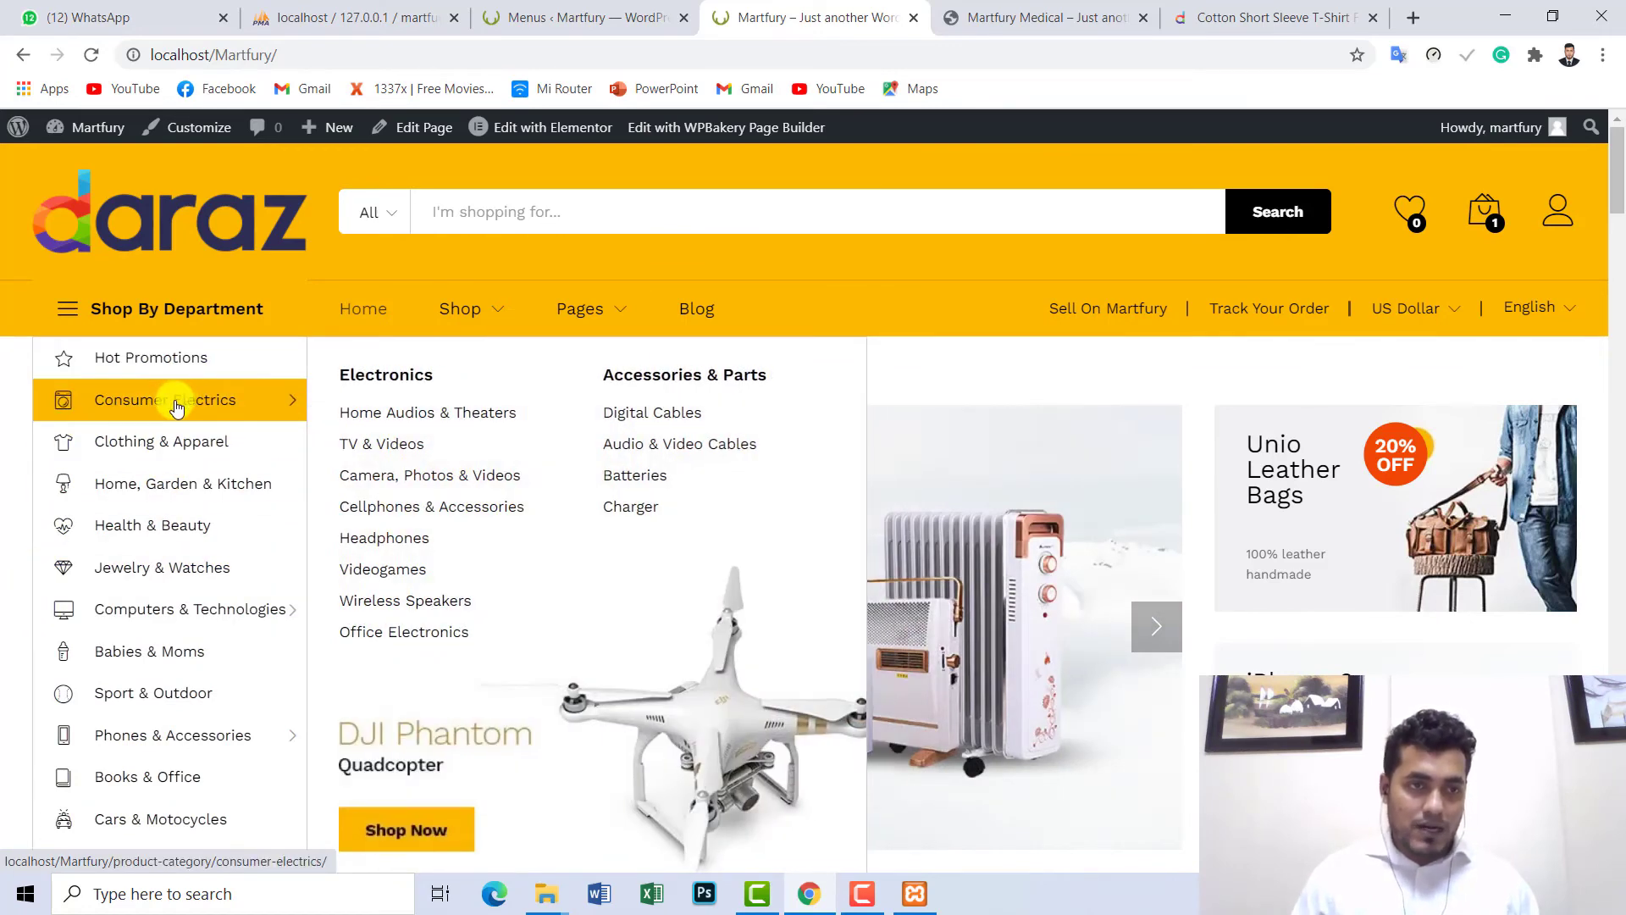
left_click(536, 12)
left_click(443, 305)
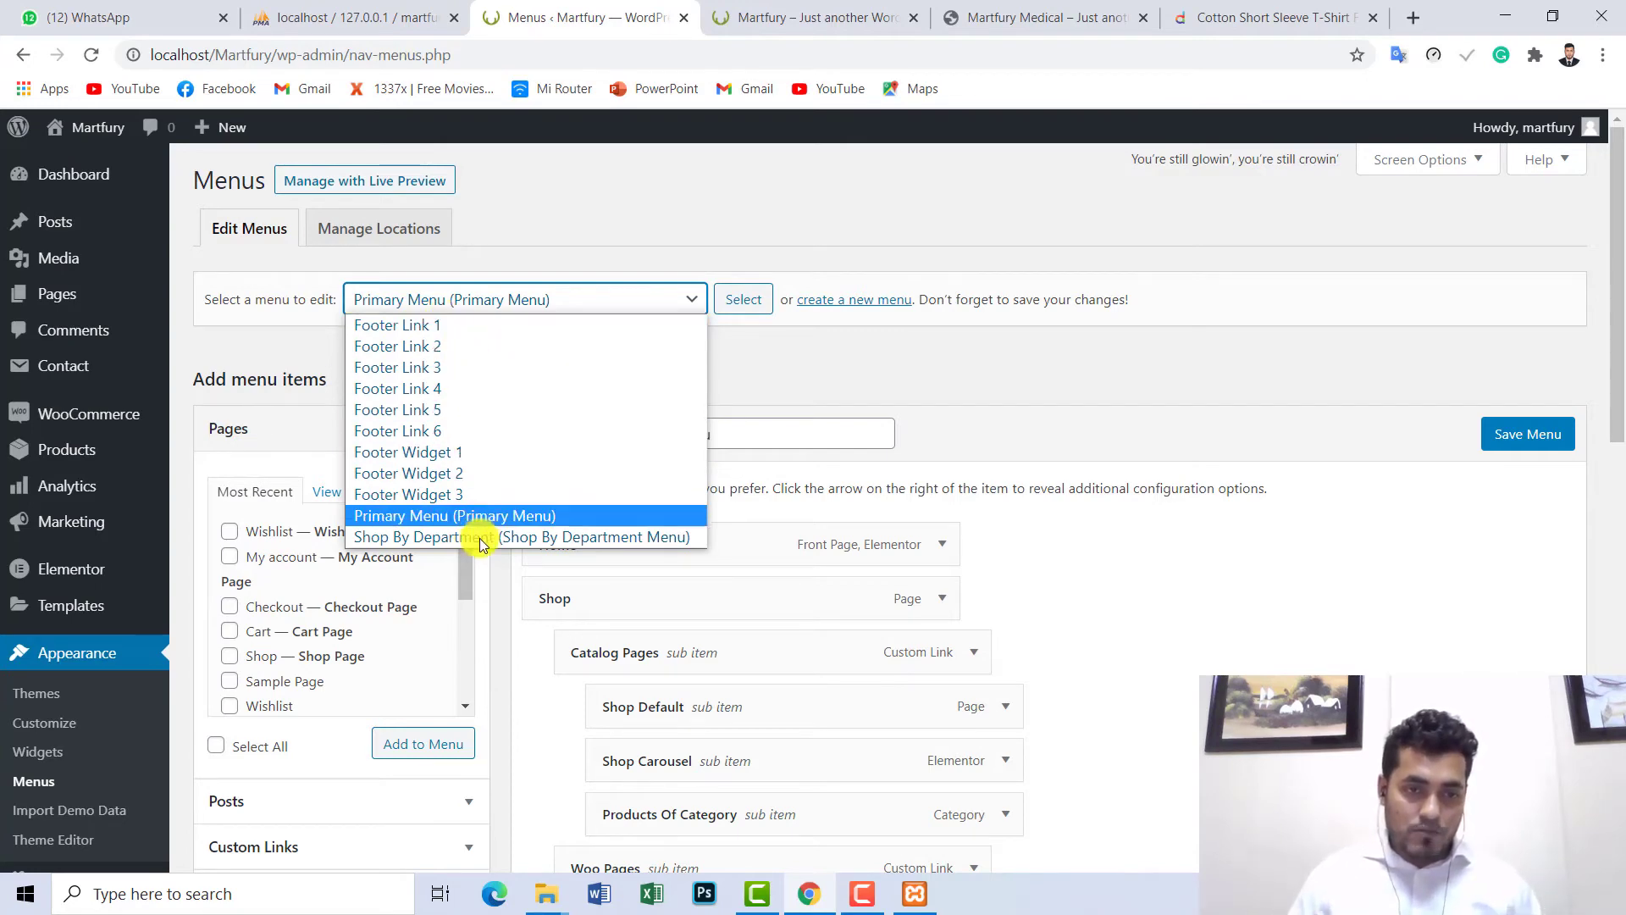
left_click(657, 550)
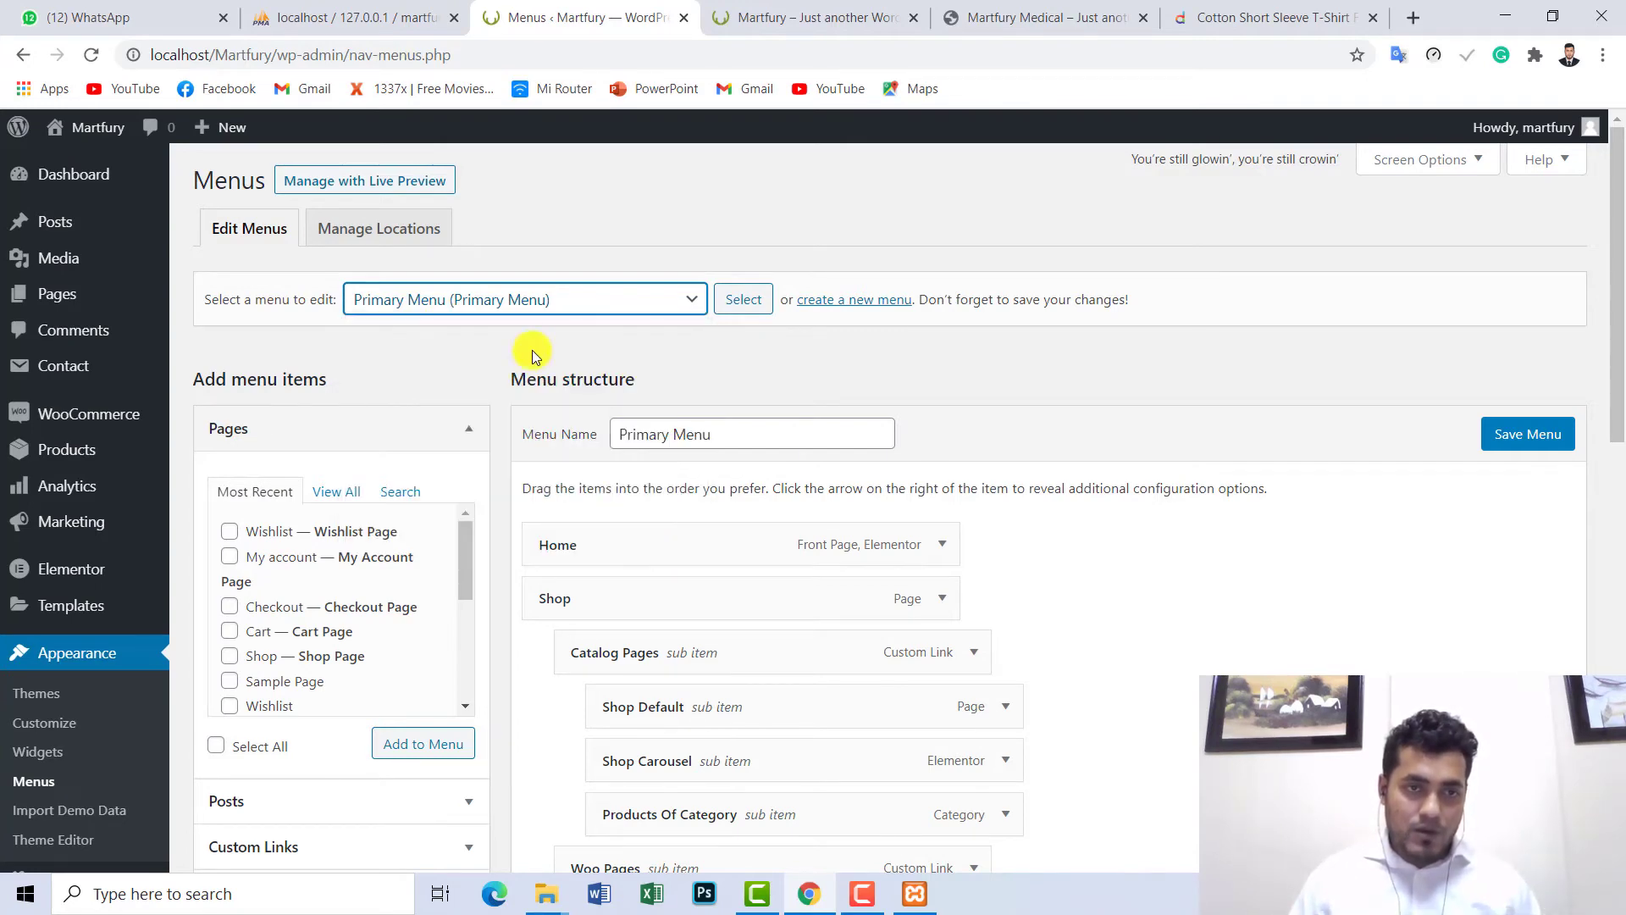
left_click(460, 312)
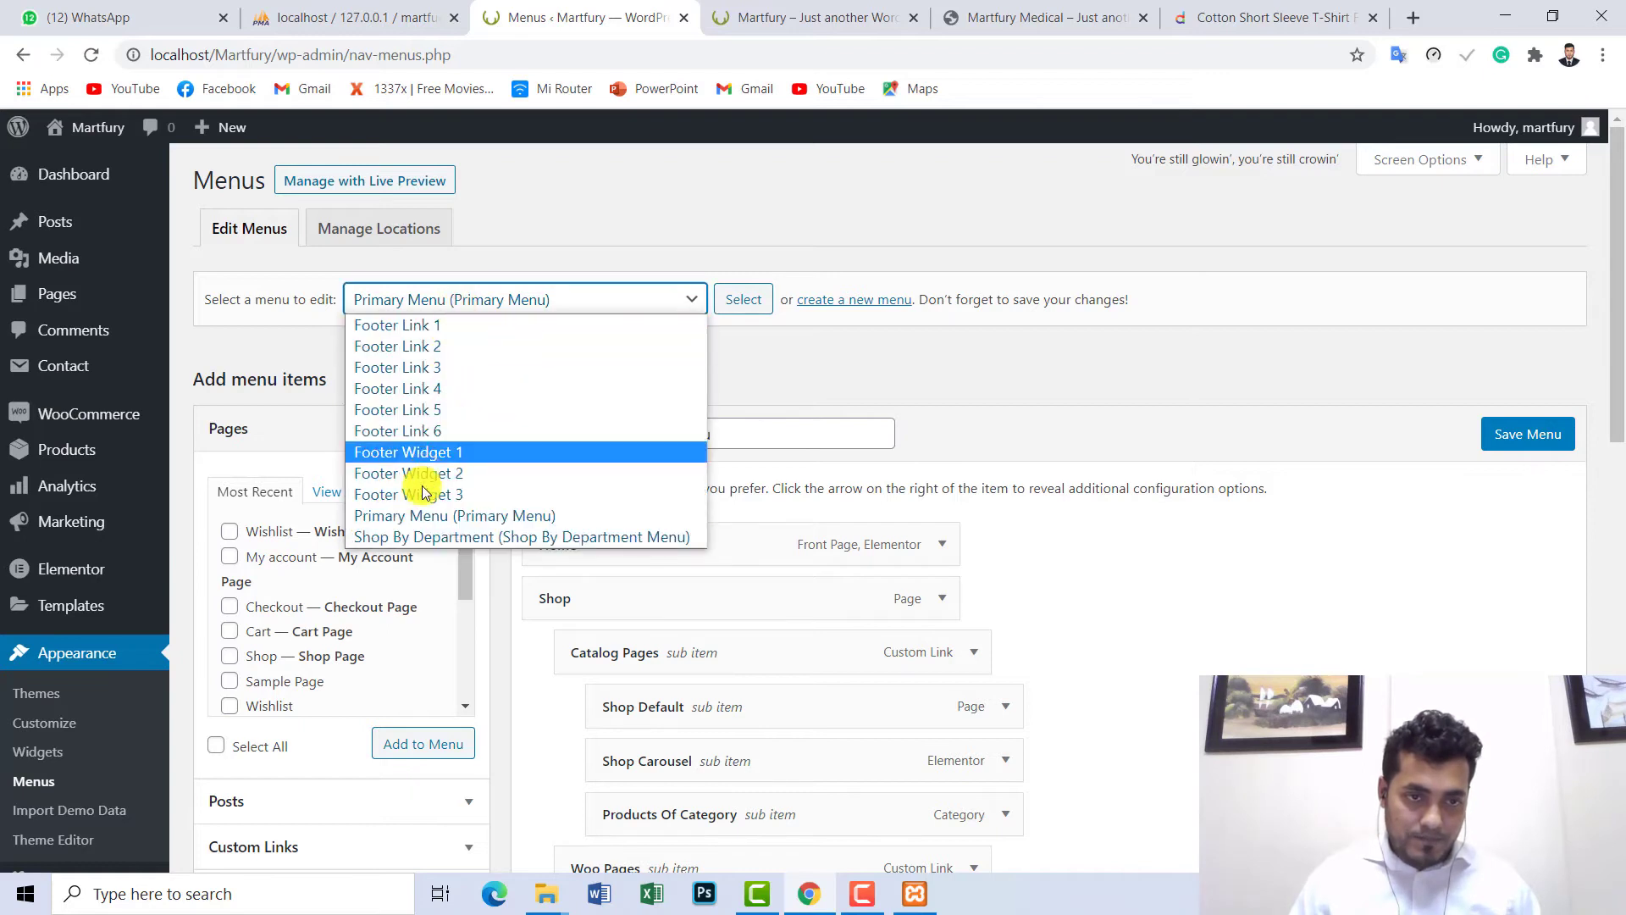
left_click(410, 540)
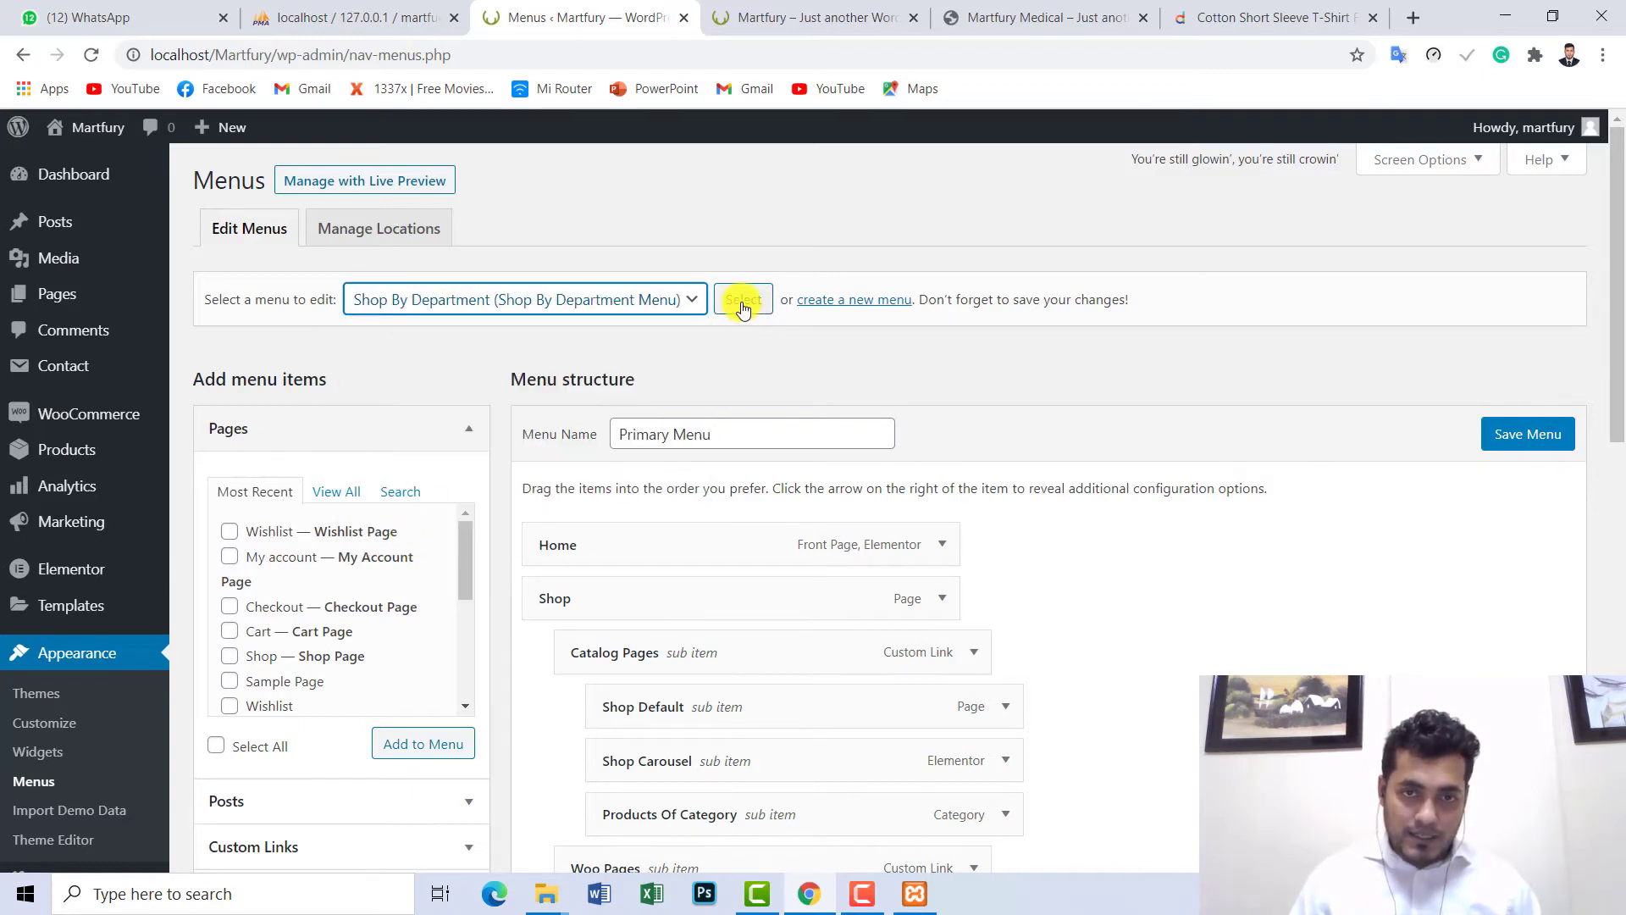
left_click(742, 302)
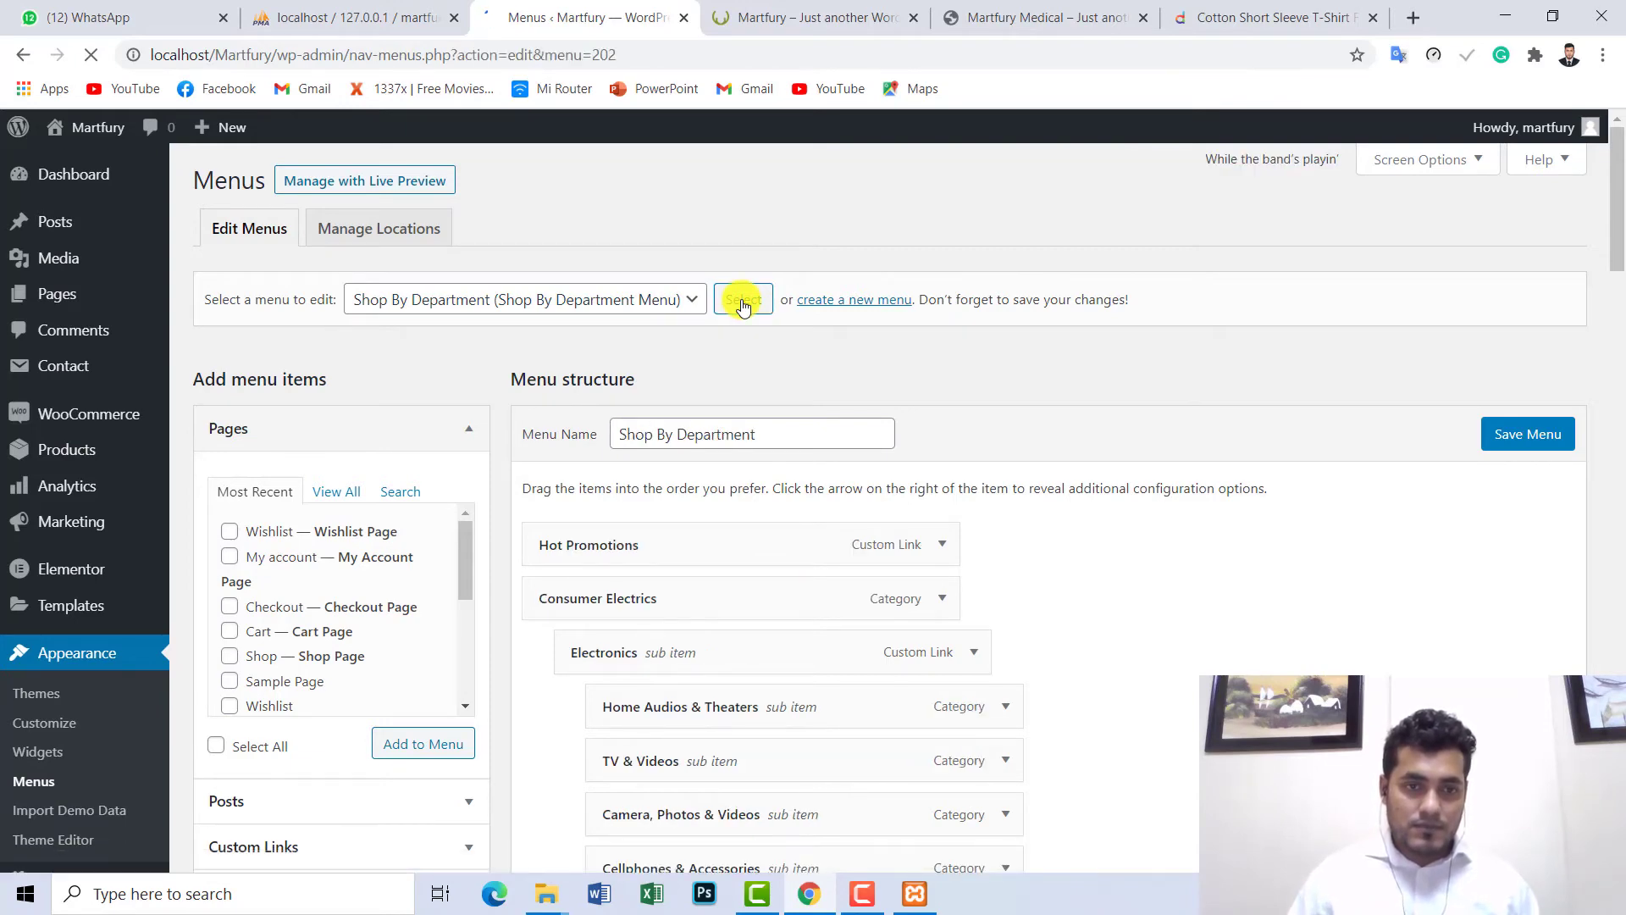
scroll(1618, 204, "down", 2)
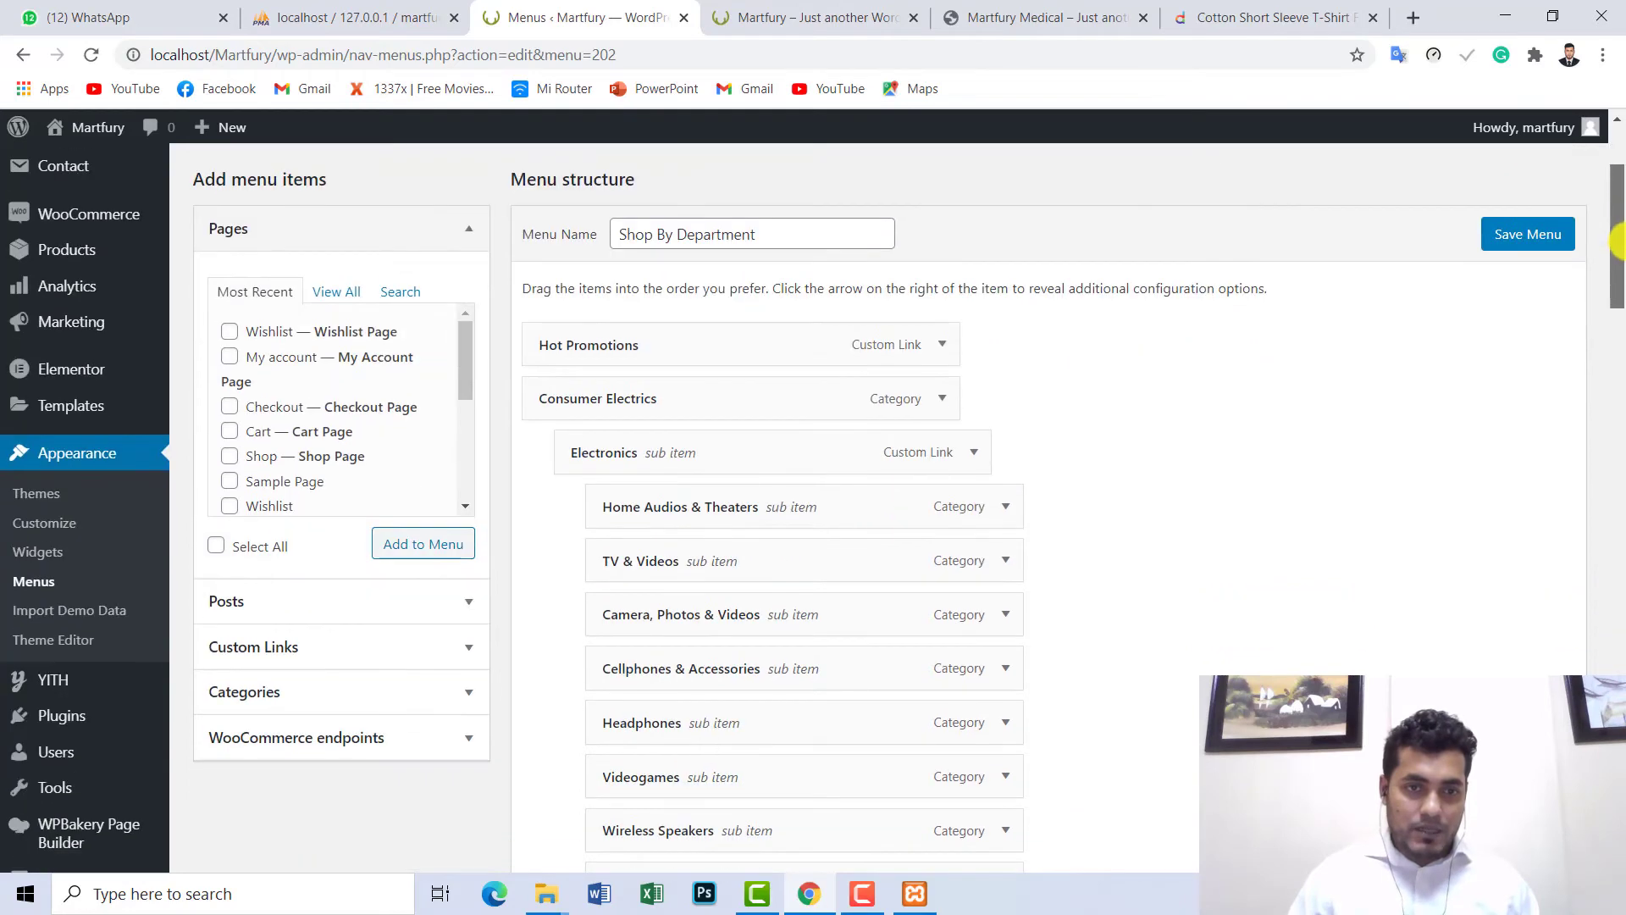
left_click(832, 17)
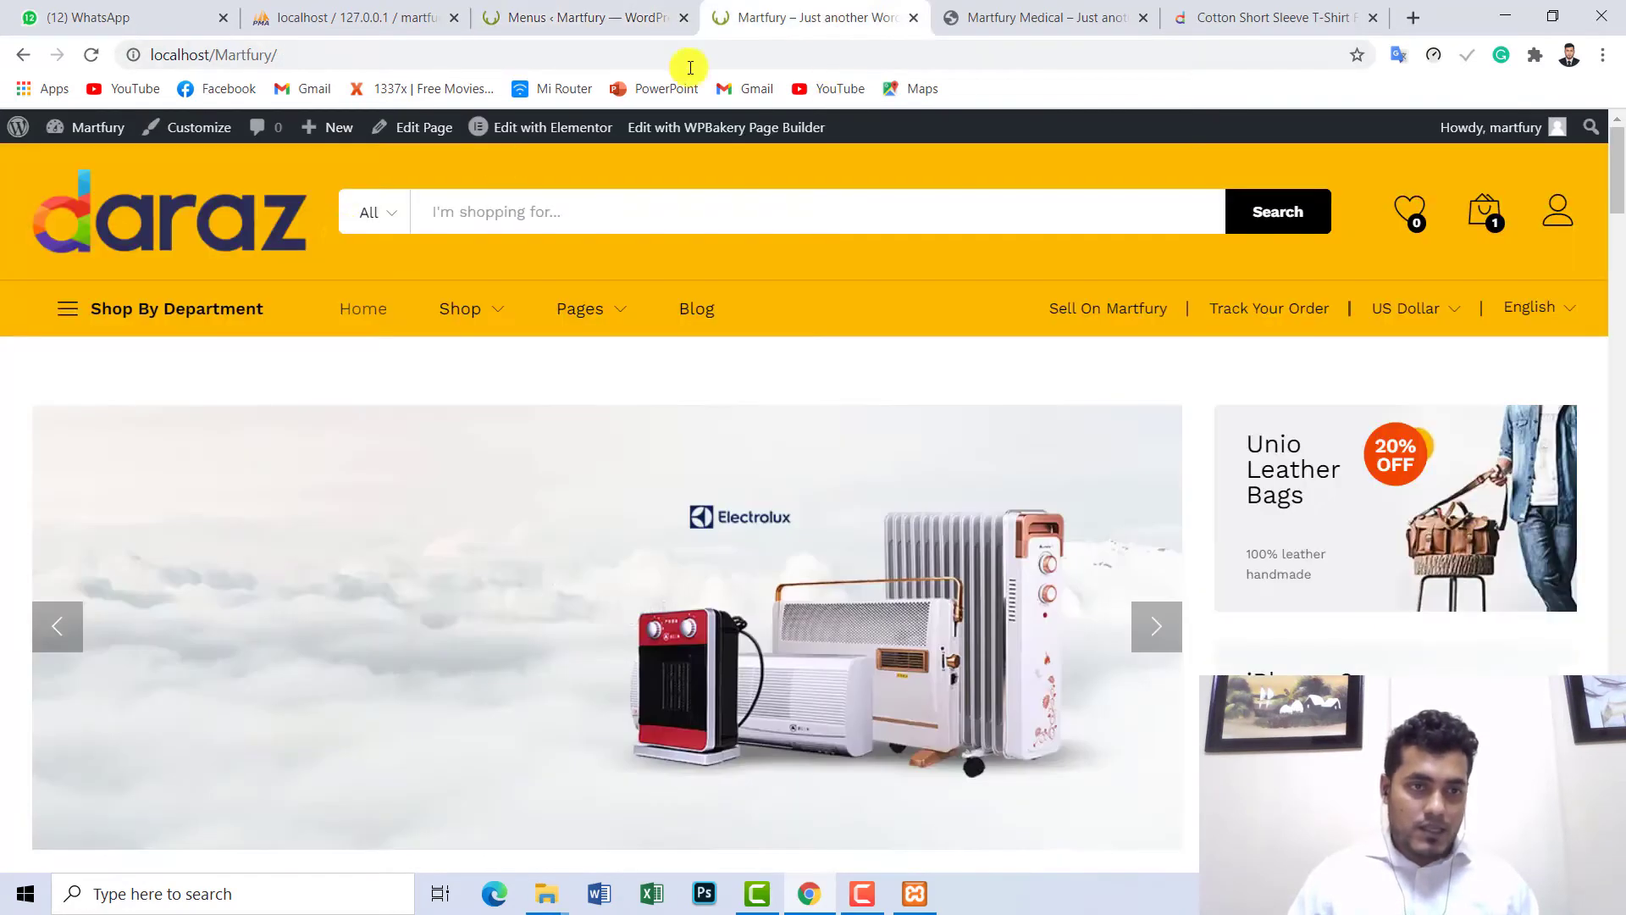
mouse_move(169, 323)
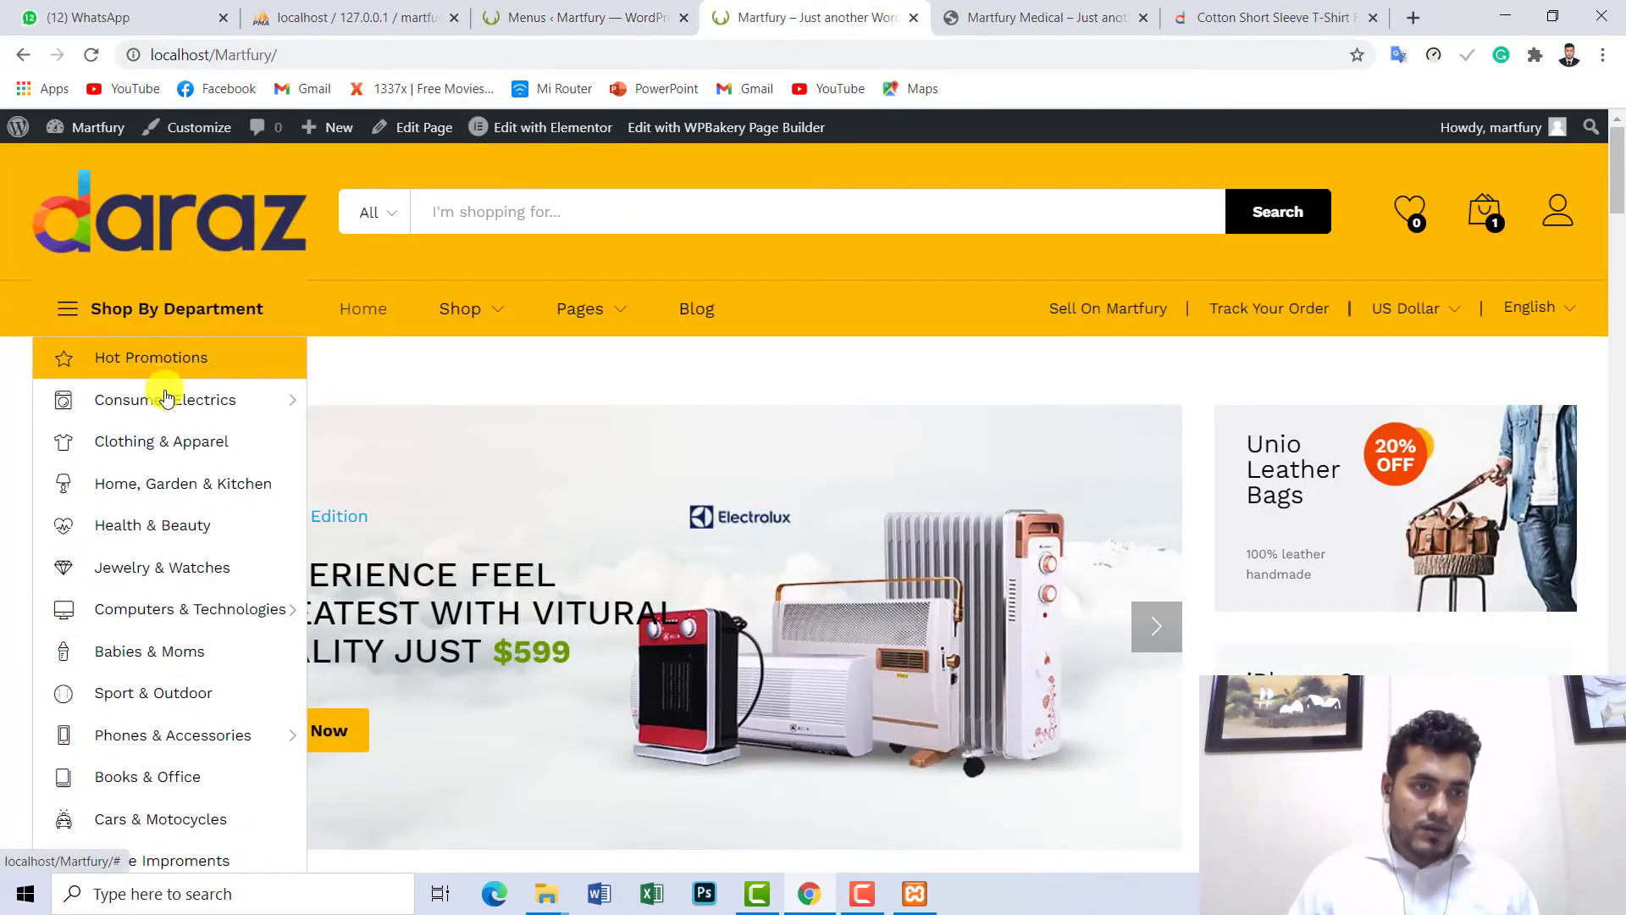
left_click(627, 17)
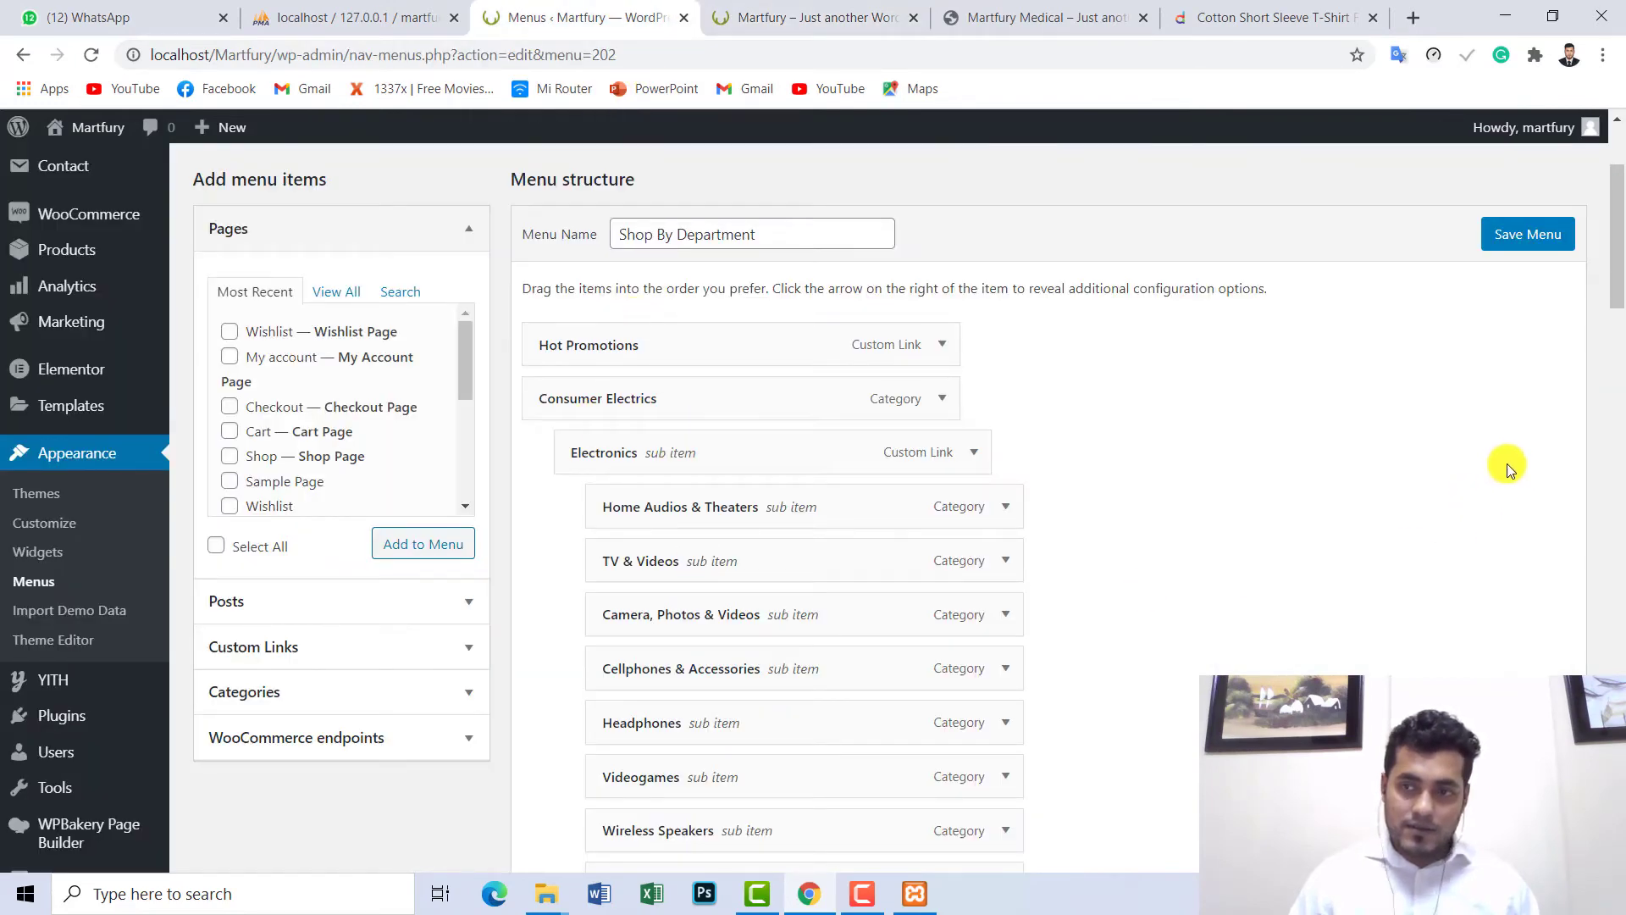
scroll(1622, 280, "down", 9)
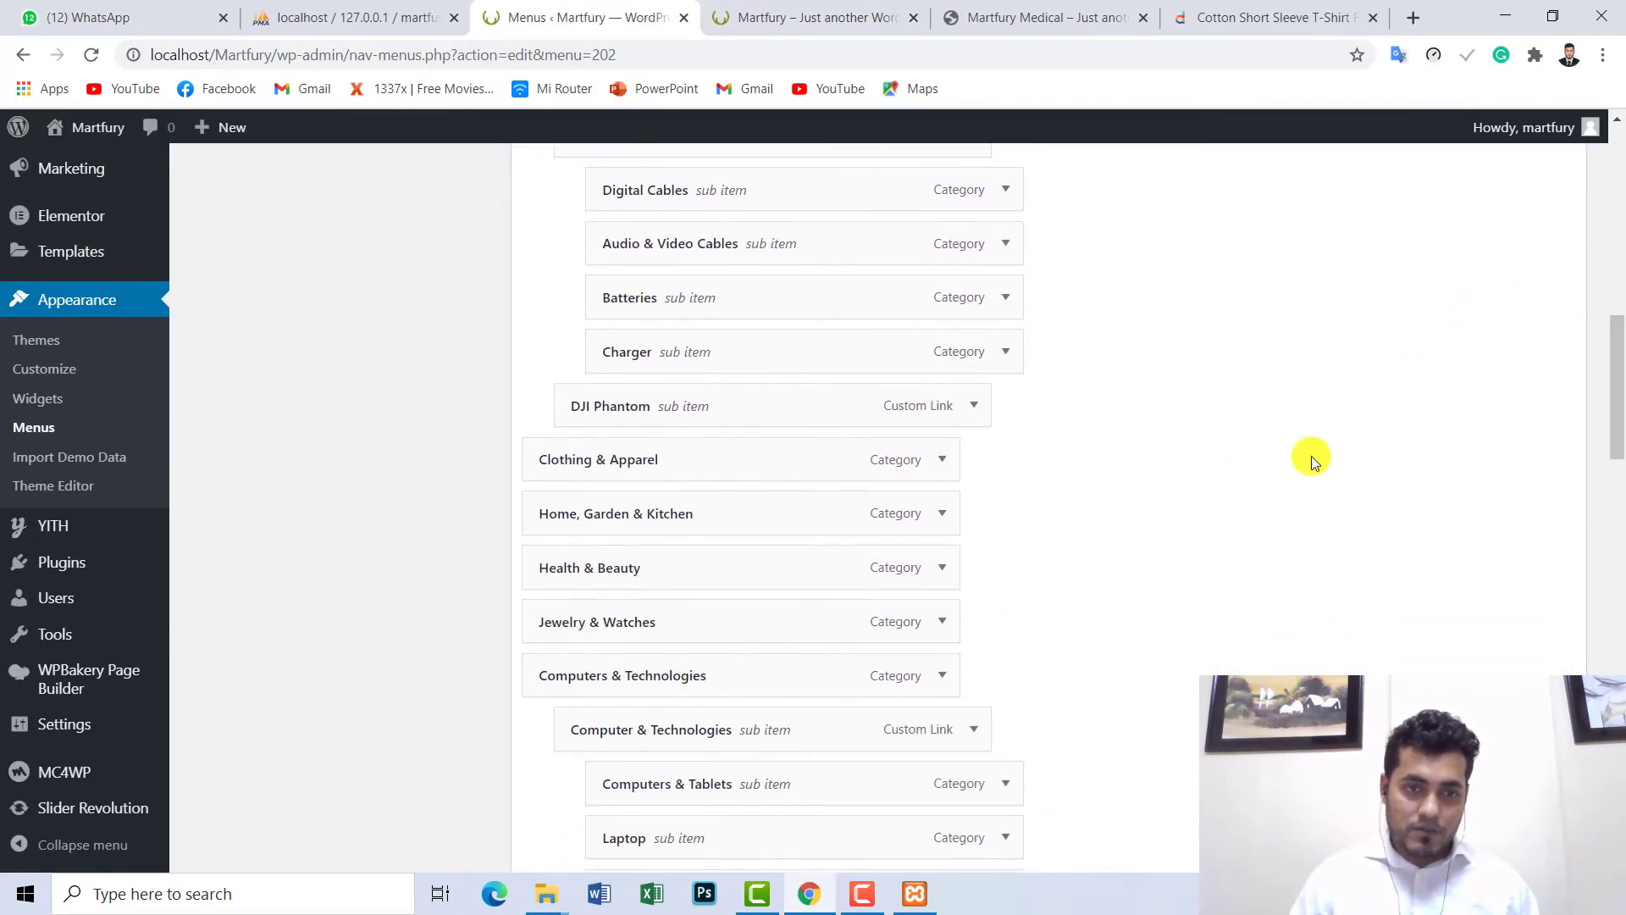
left_click(768, 32)
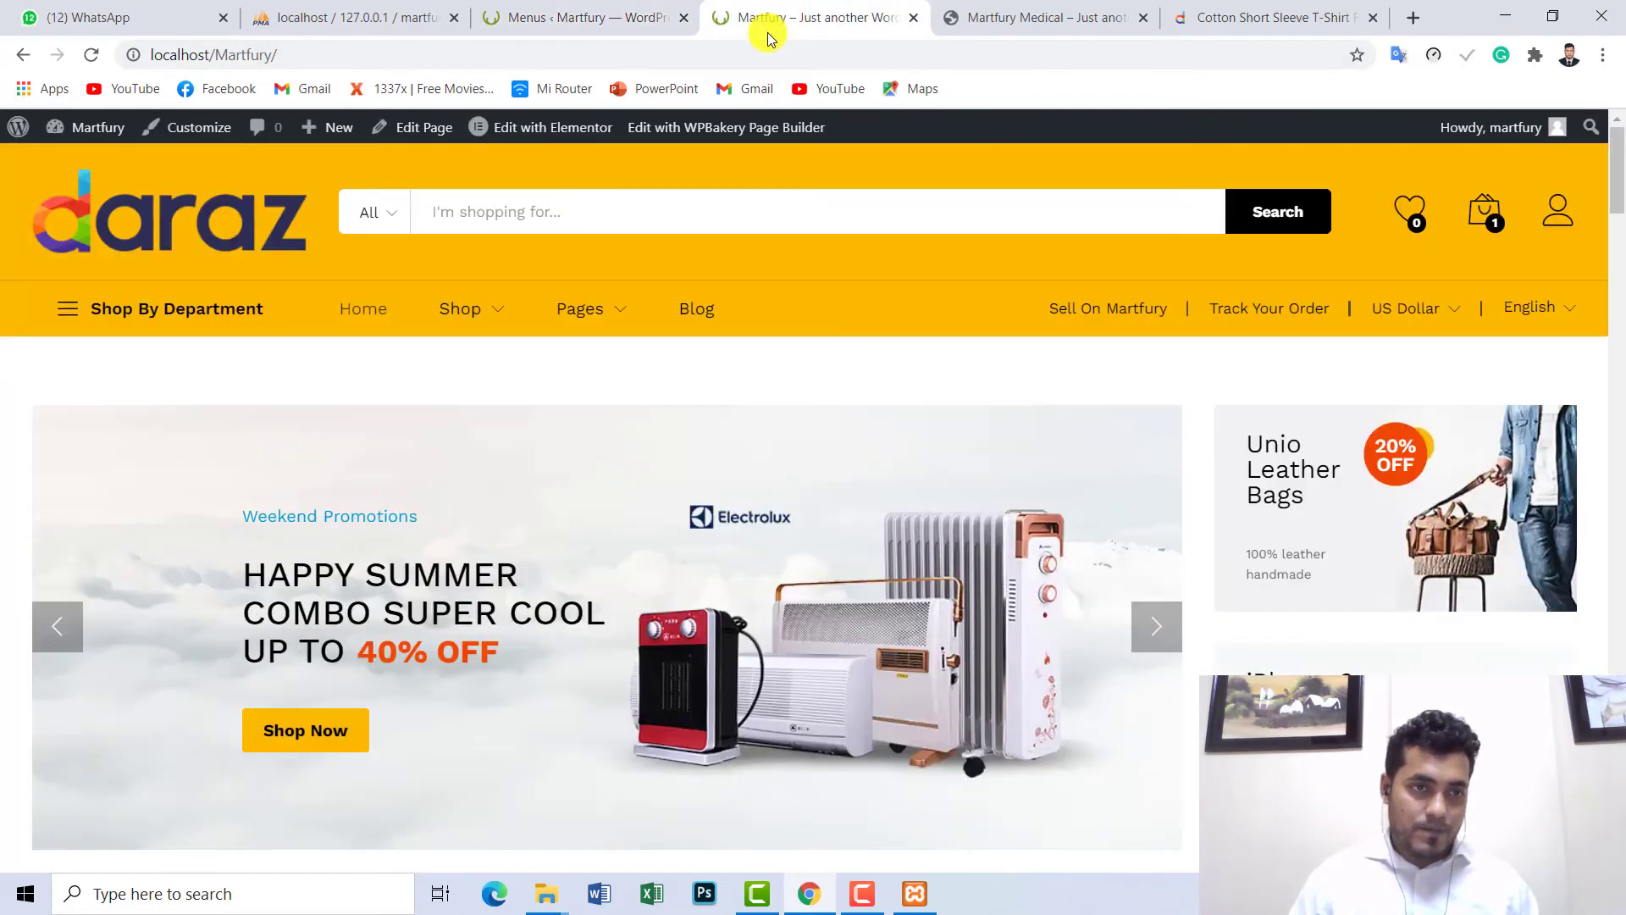
mouse_move(184, 318)
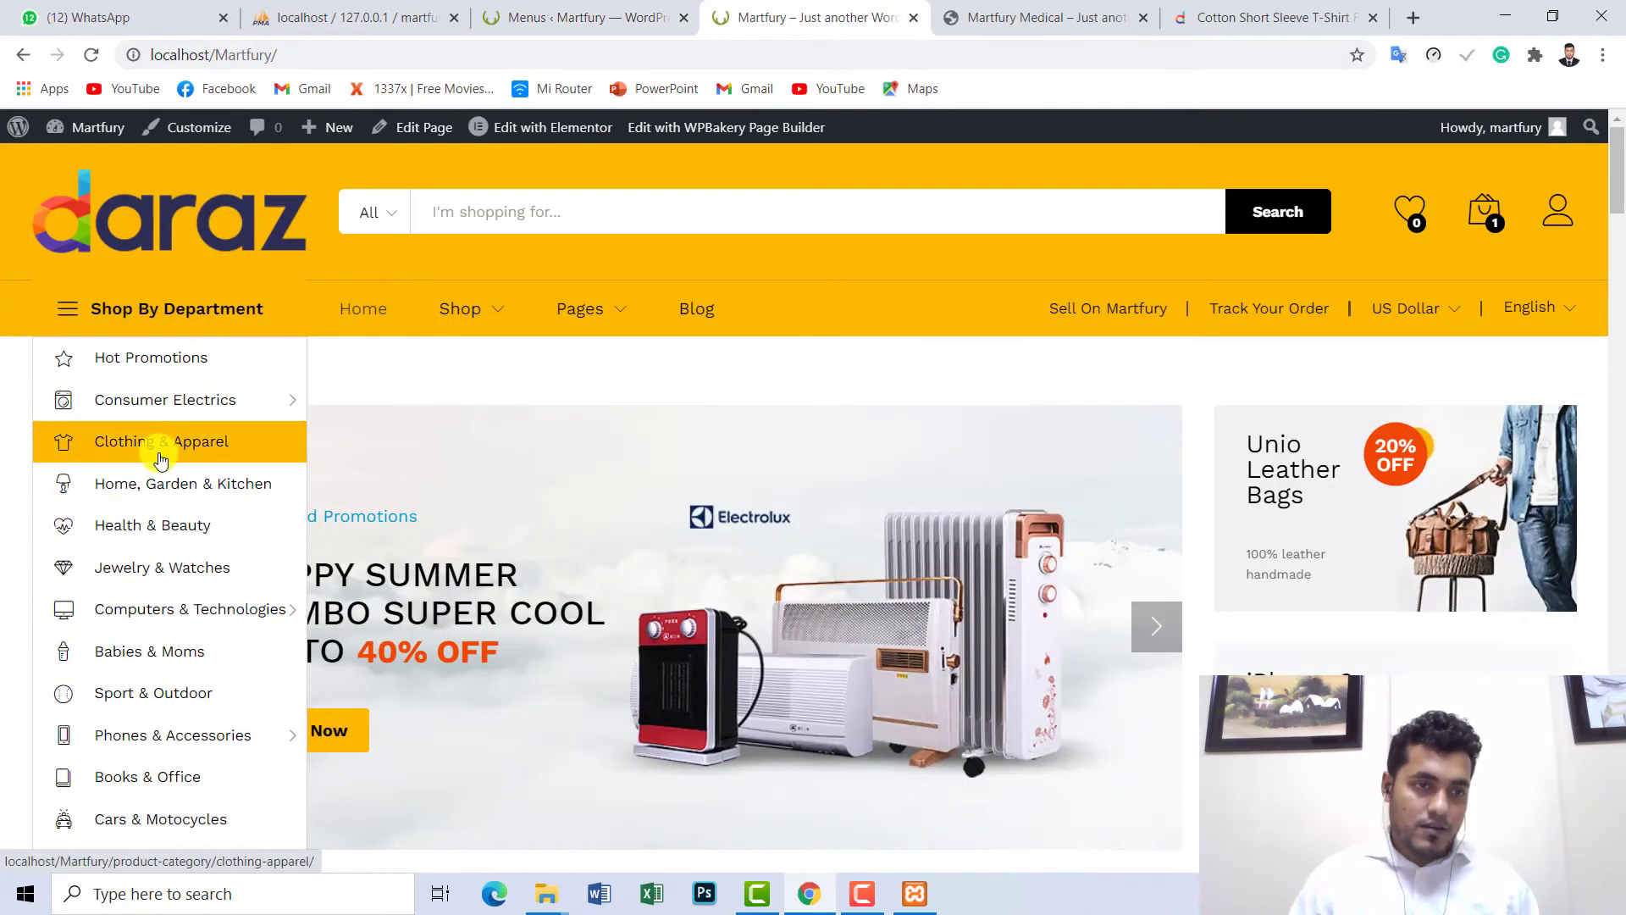
mouse_move(235, 407)
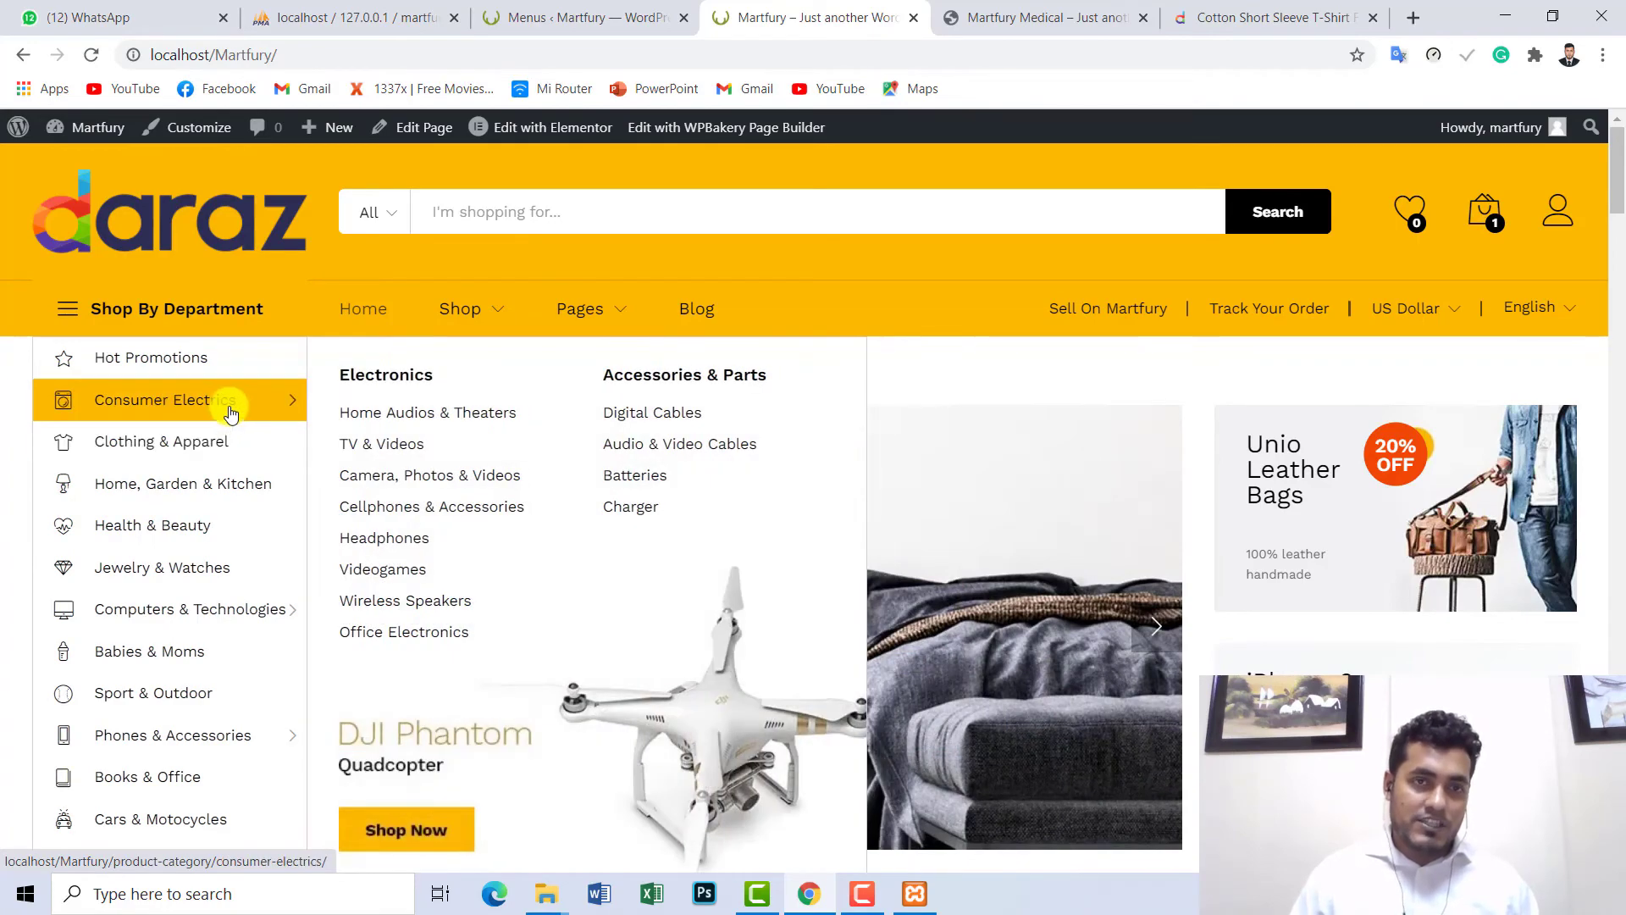
left_click(581, 18)
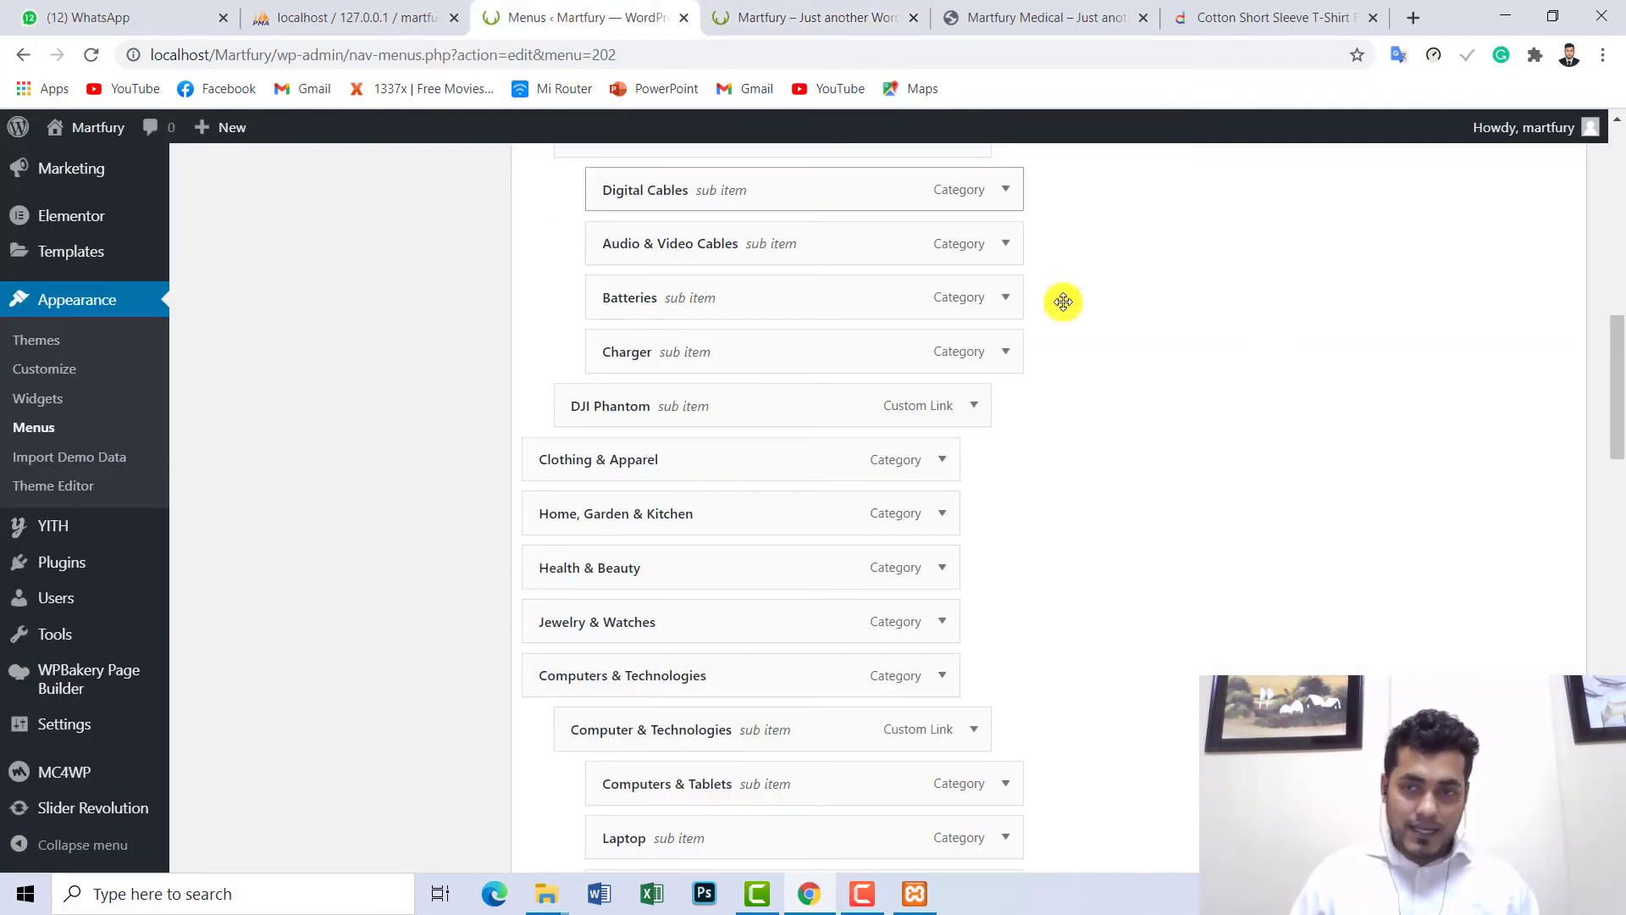
left_click_drag(1617, 369, 1614, 763)
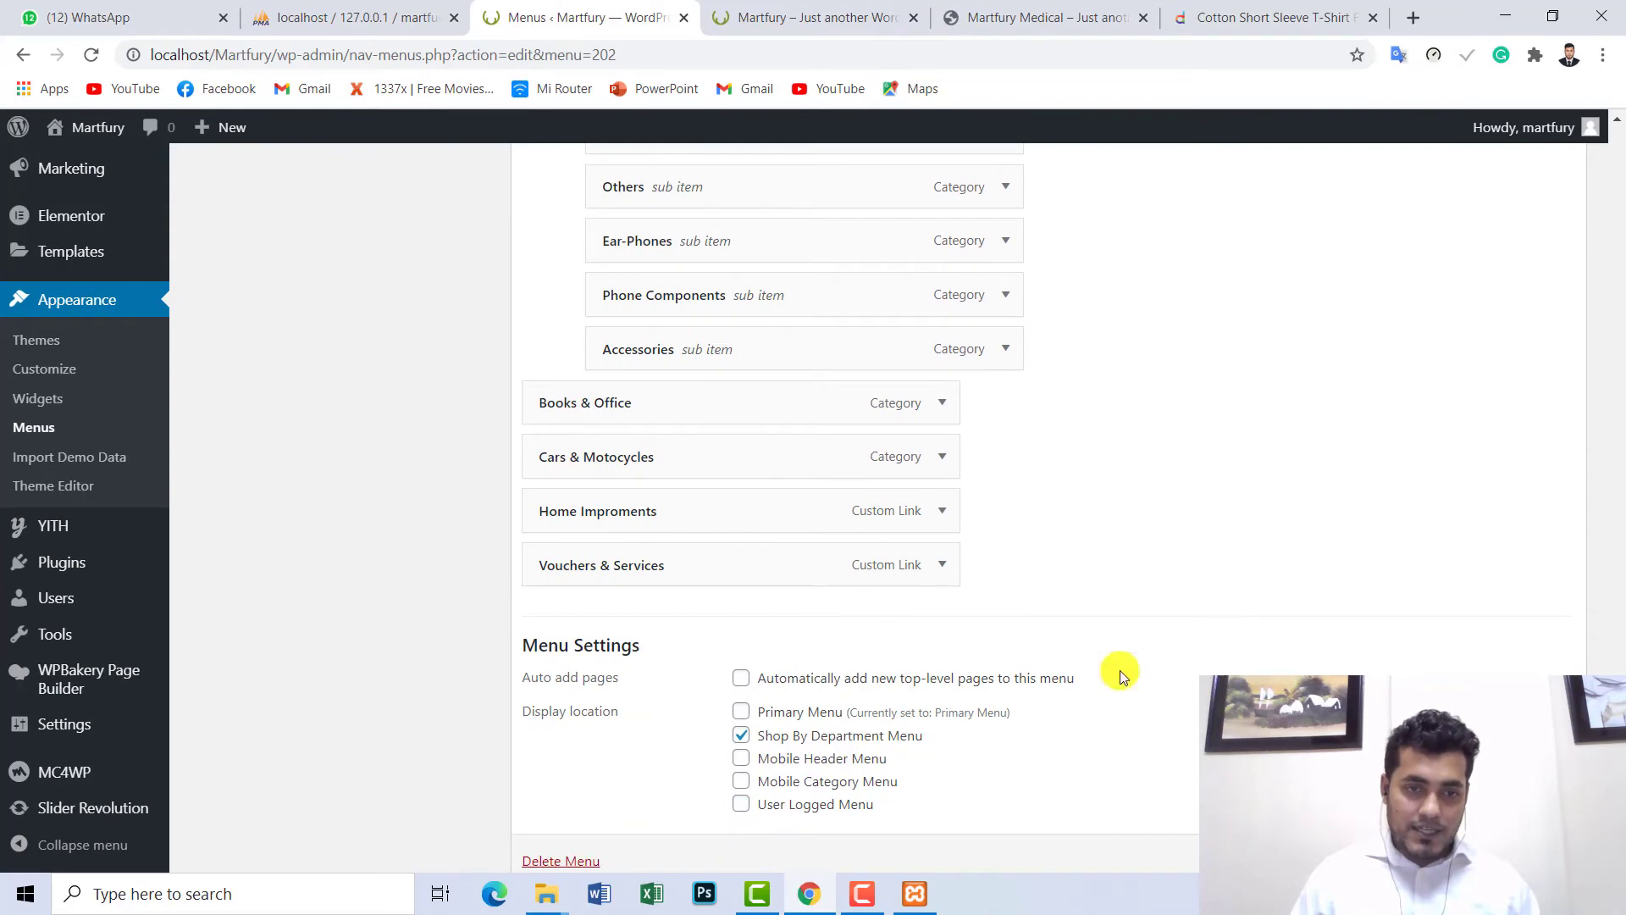
left_click(805, 7)
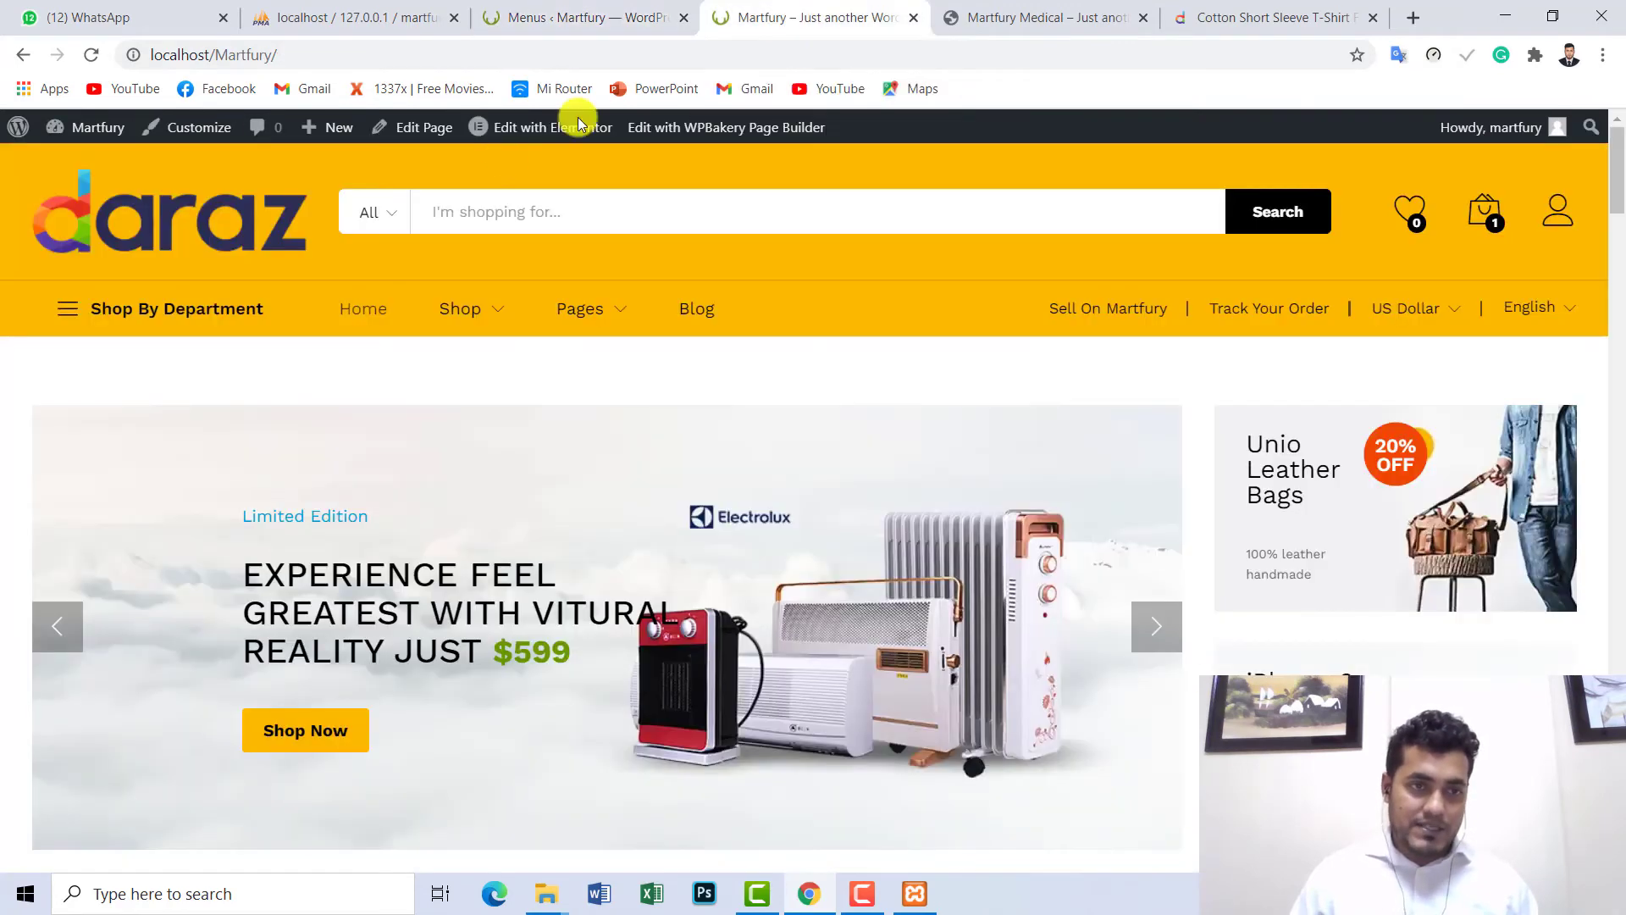
scroll(182, 610, "down", 4)
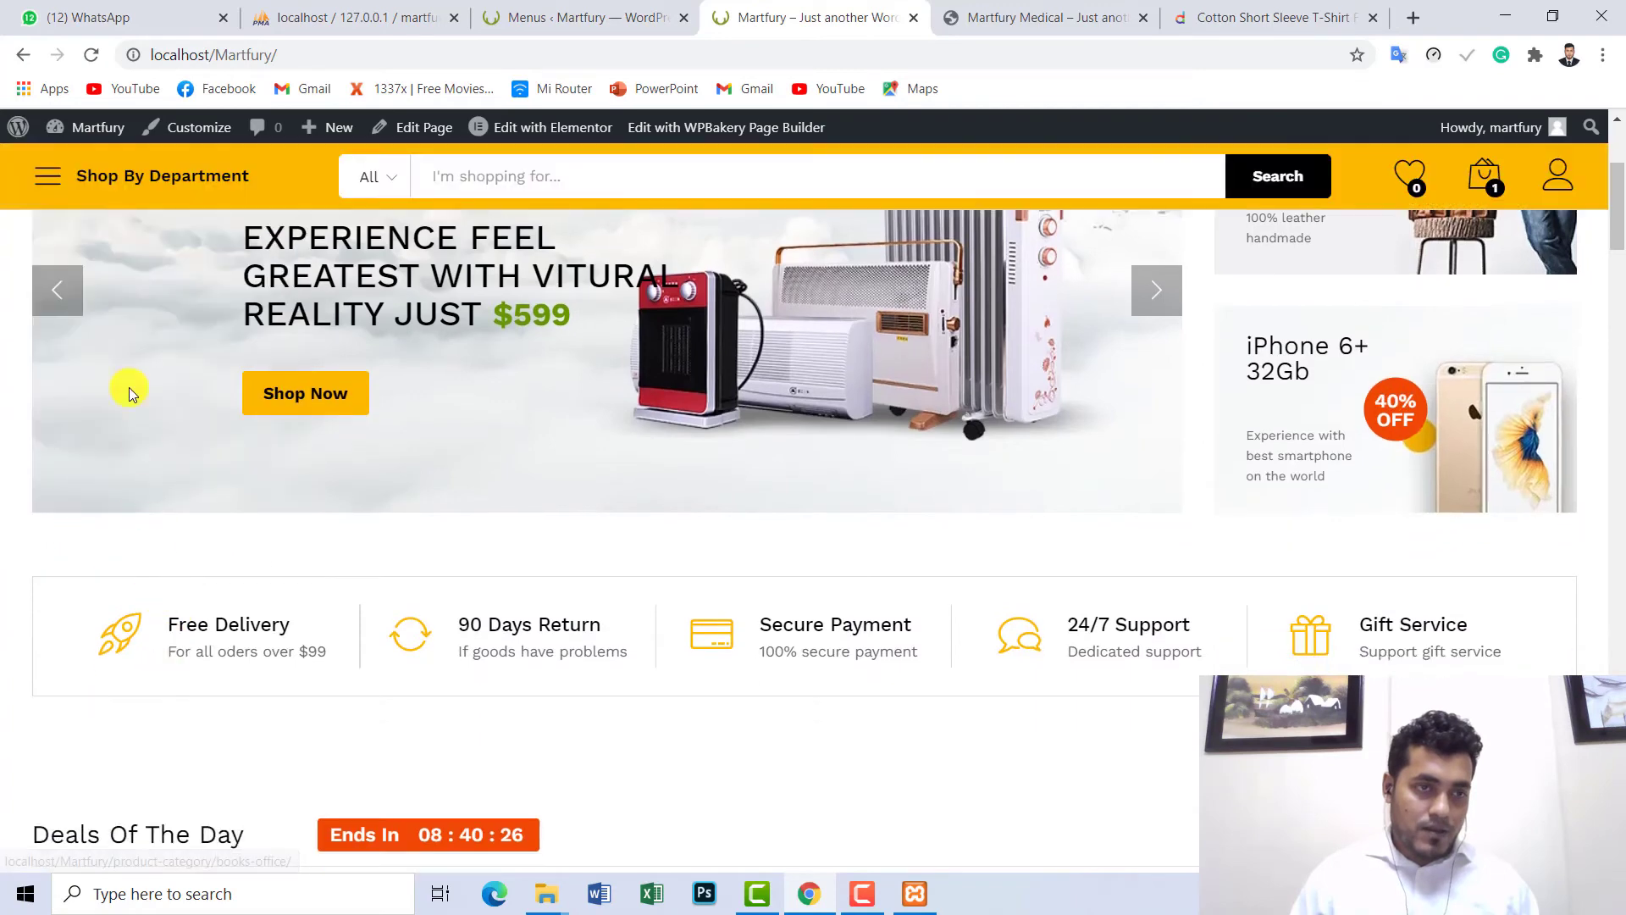
mouse_move(146, 216)
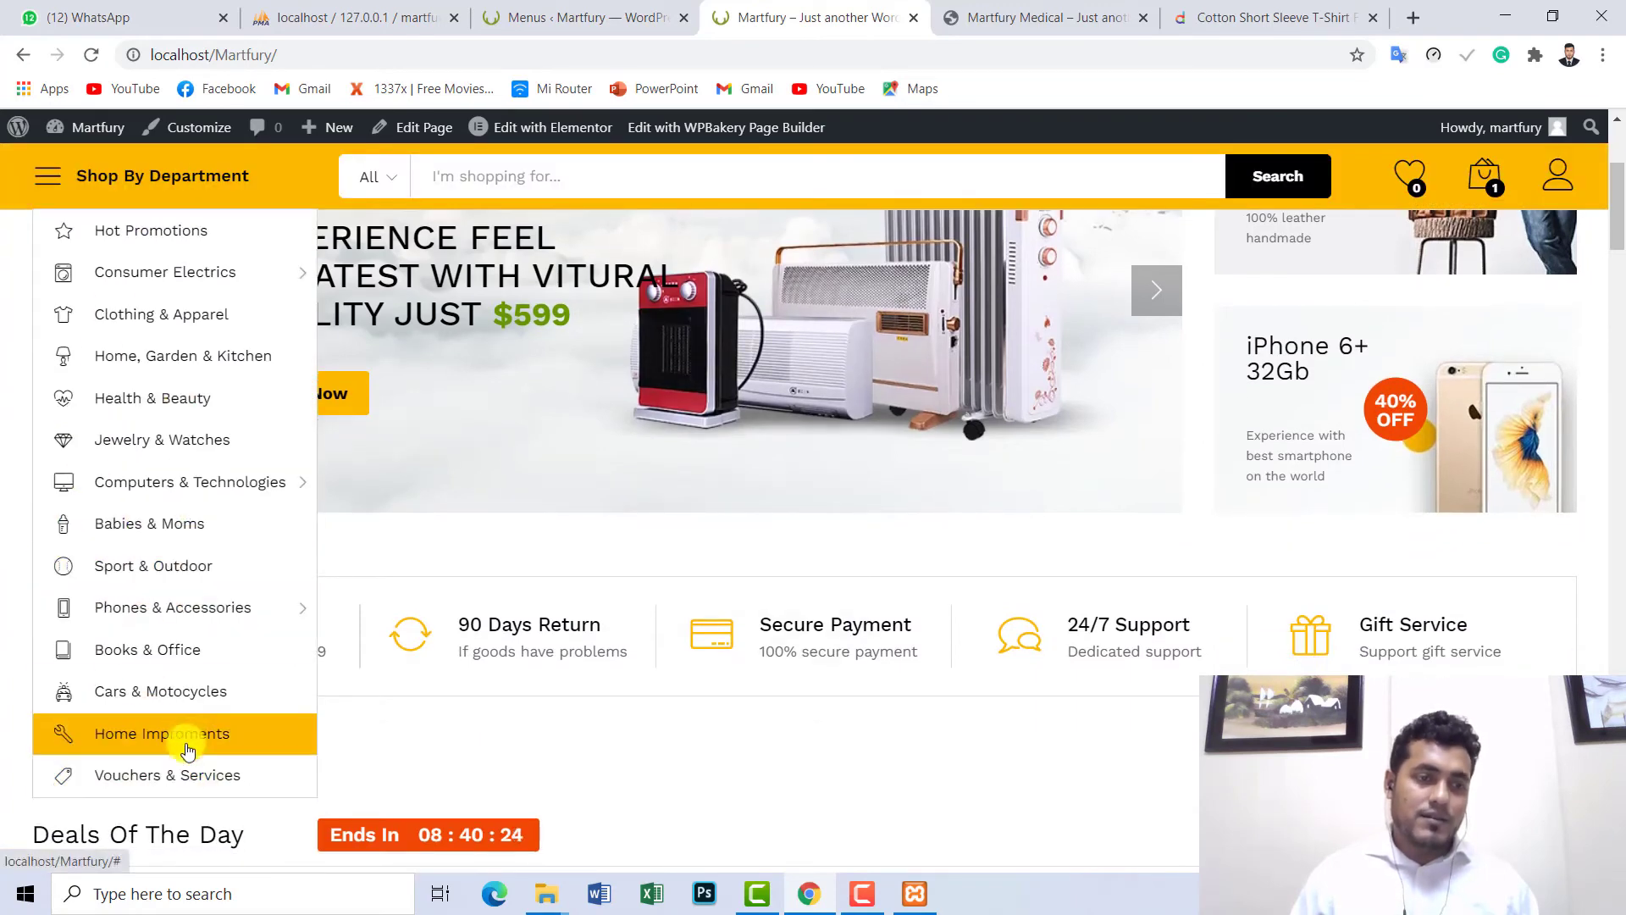
scroll(254, 373, "up", 5)
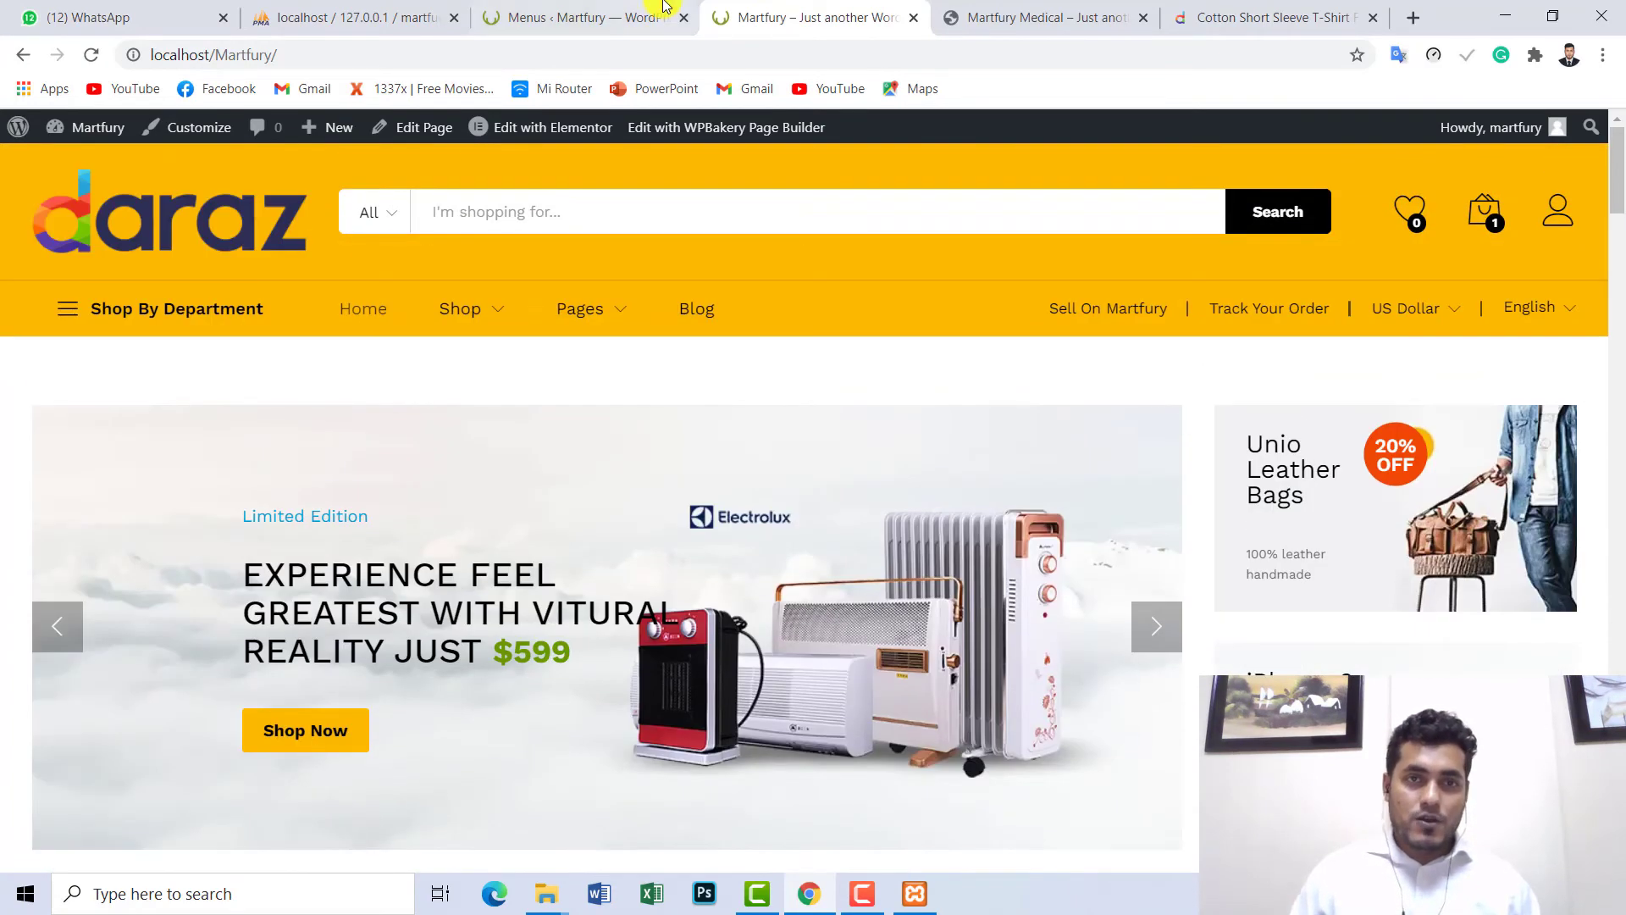
left_click(597, 10)
left_click(743, 12)
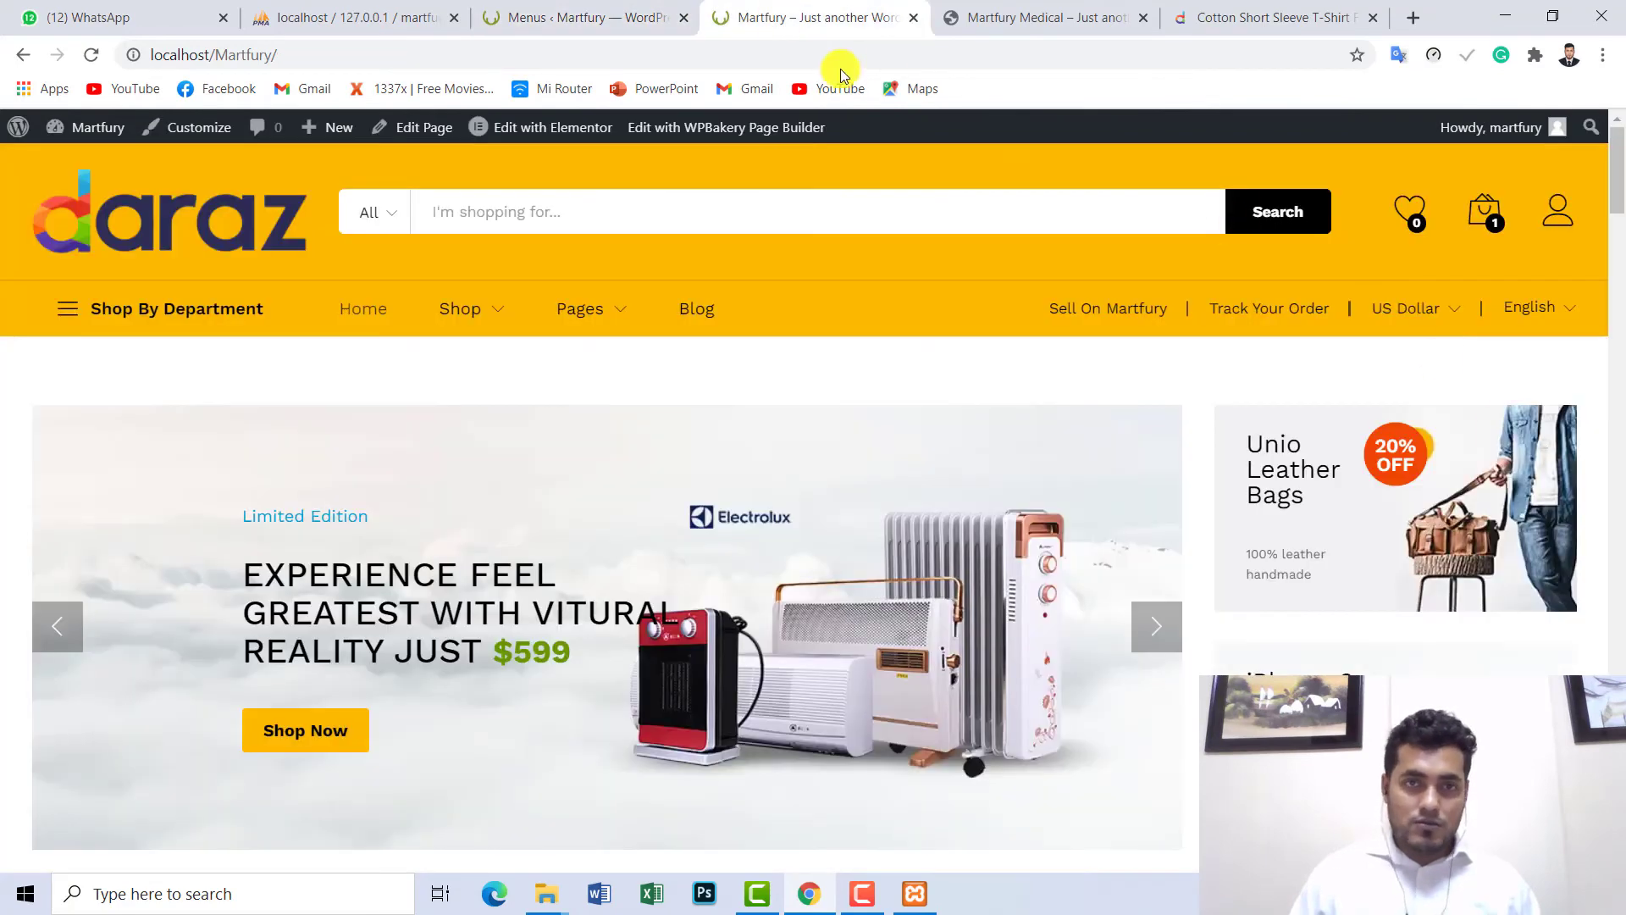
left_click(614, 10)
left_click_drag(1618, 382, 1618, 149)
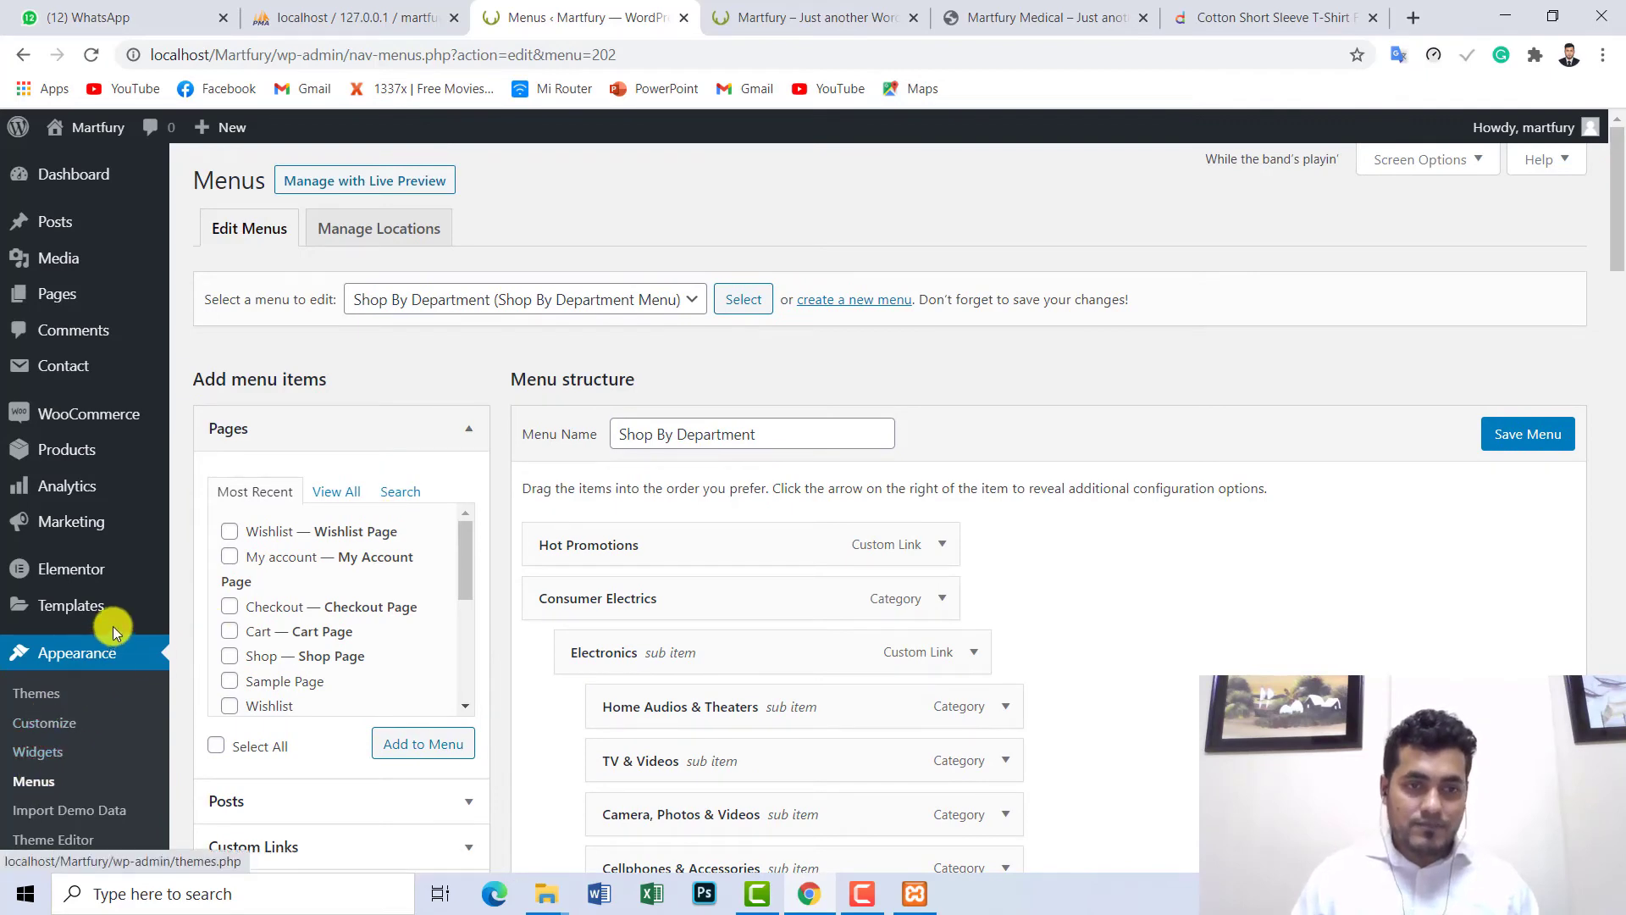
mouse_move(102, 568)
scroll(371, 418, "down", 1)
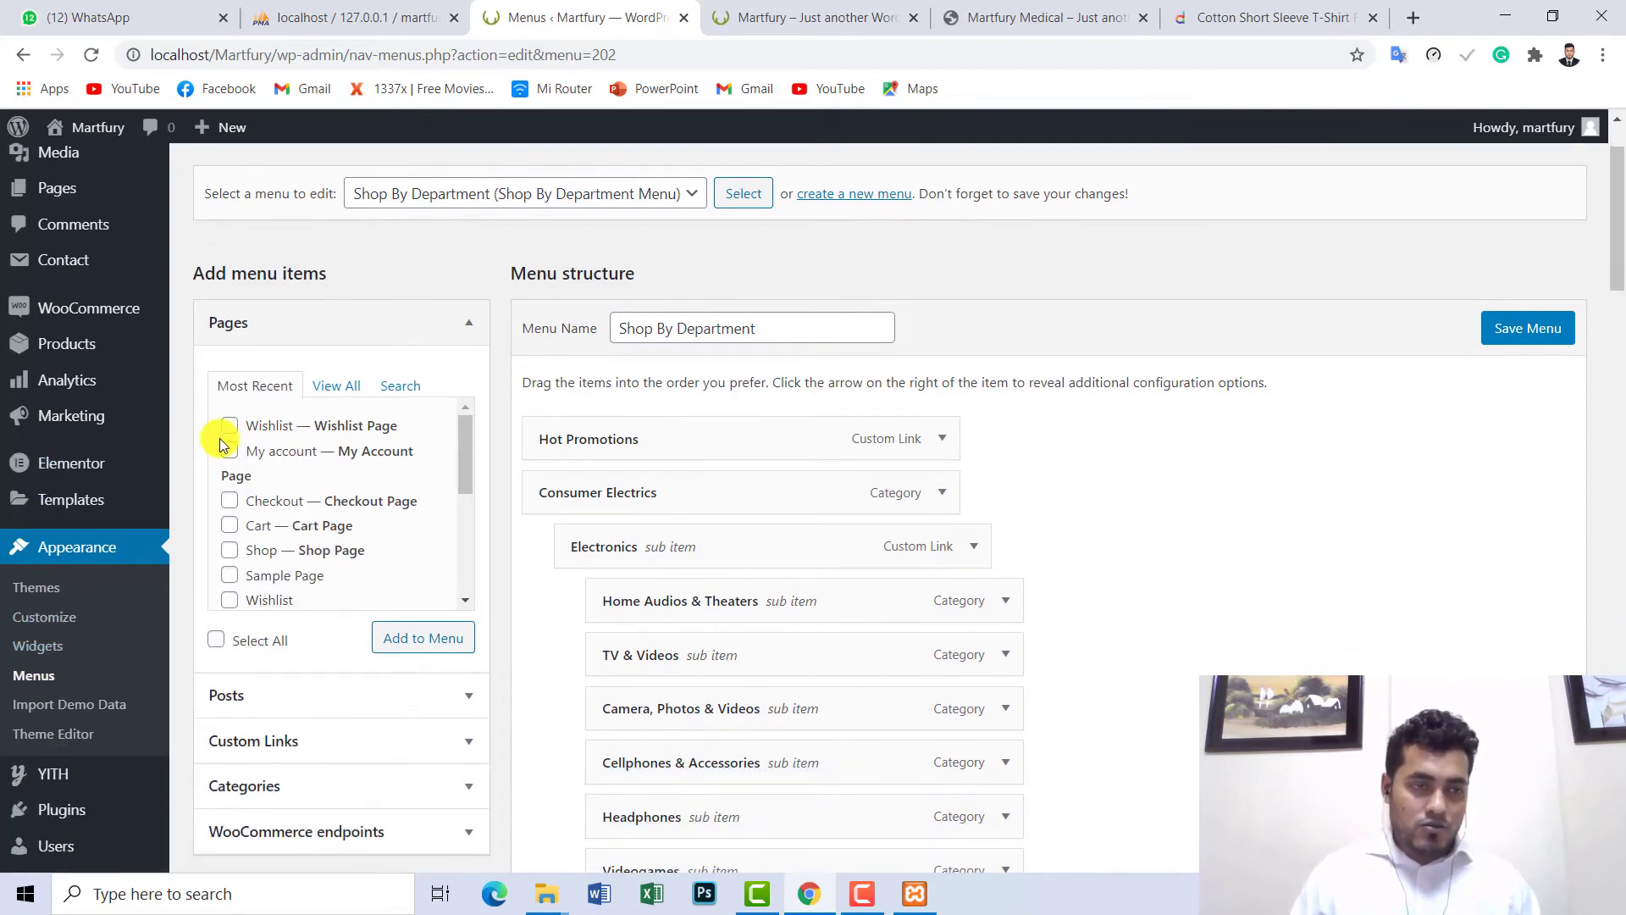
scroll(133, 452, "up", 1)
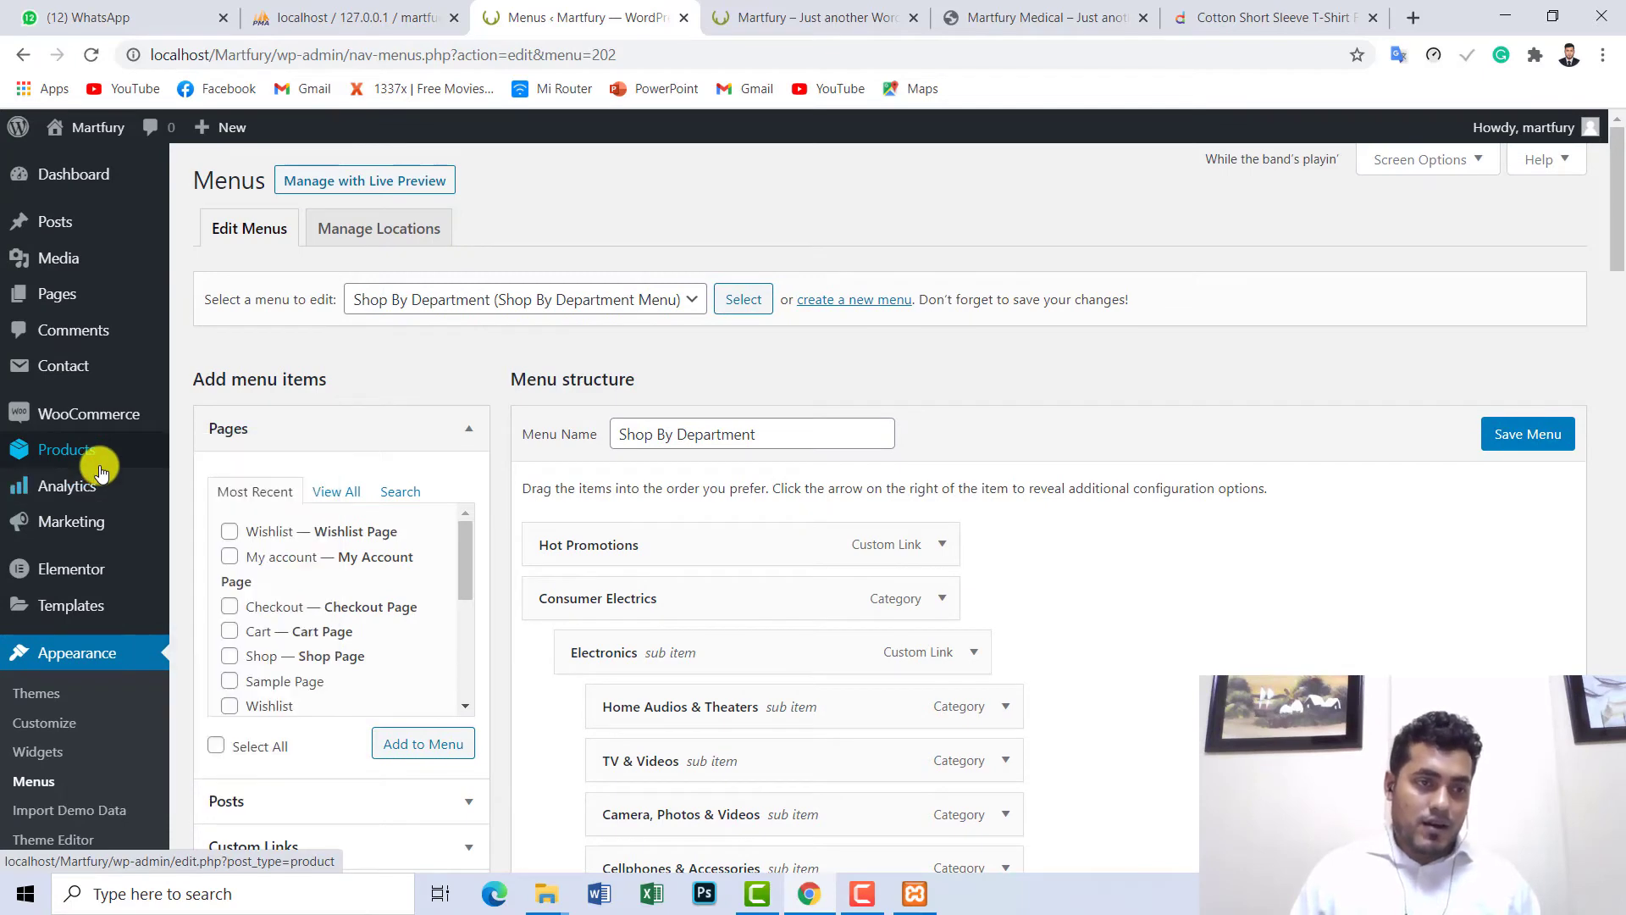
- Scroll through the first page of the product categories list
mouse_move(27, 459)
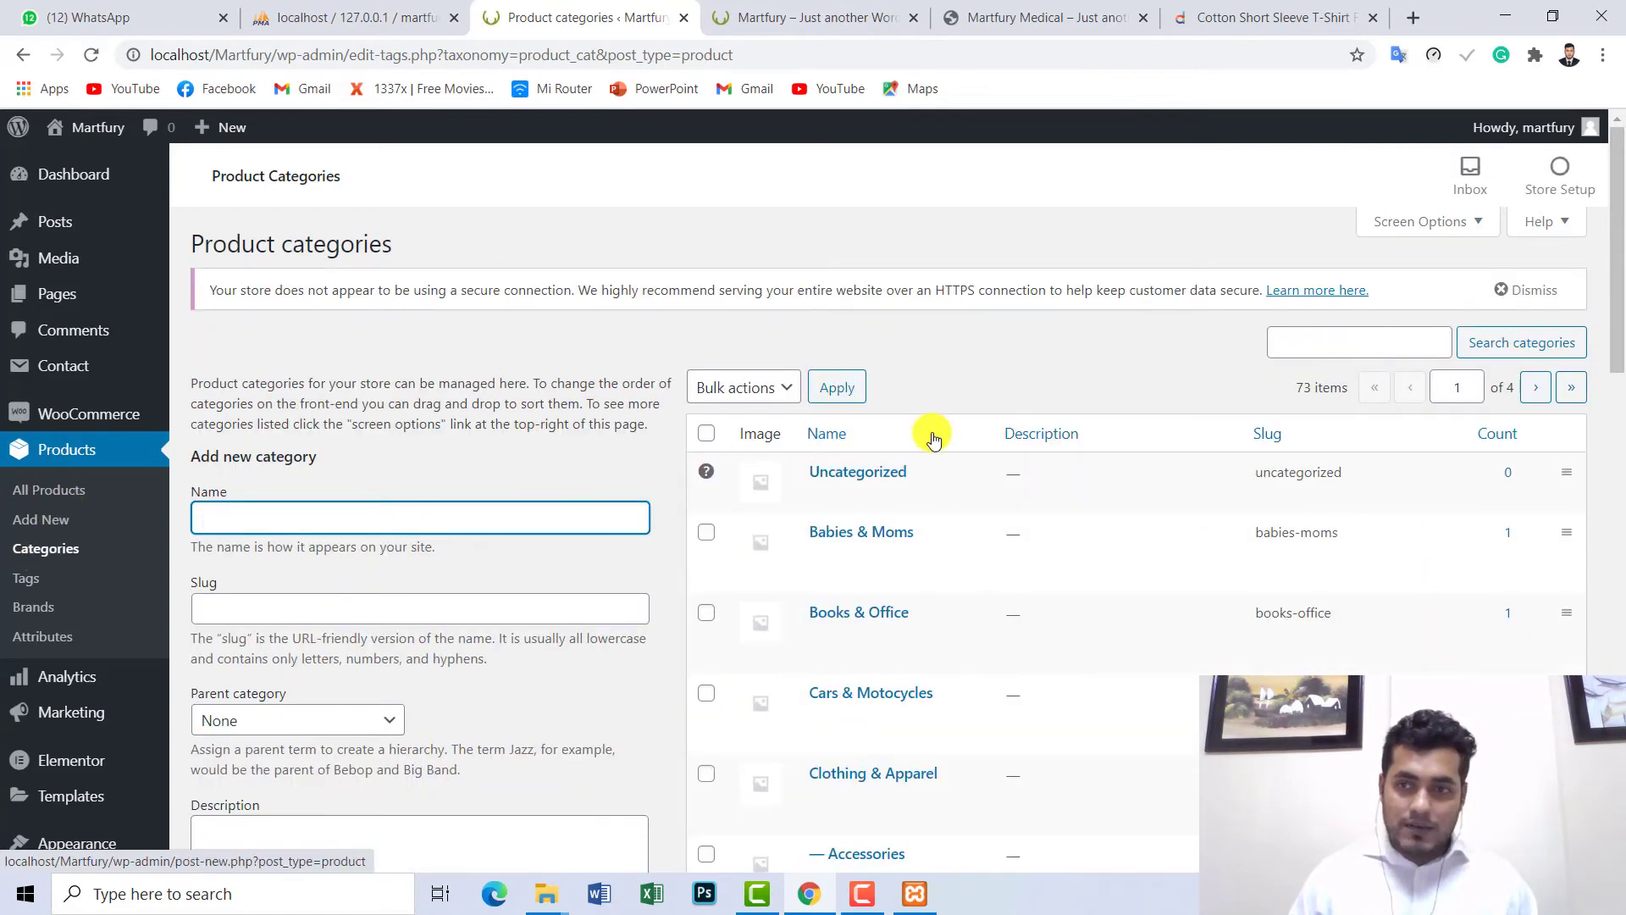
left_click_drag(1616, 230, 1617, 669)
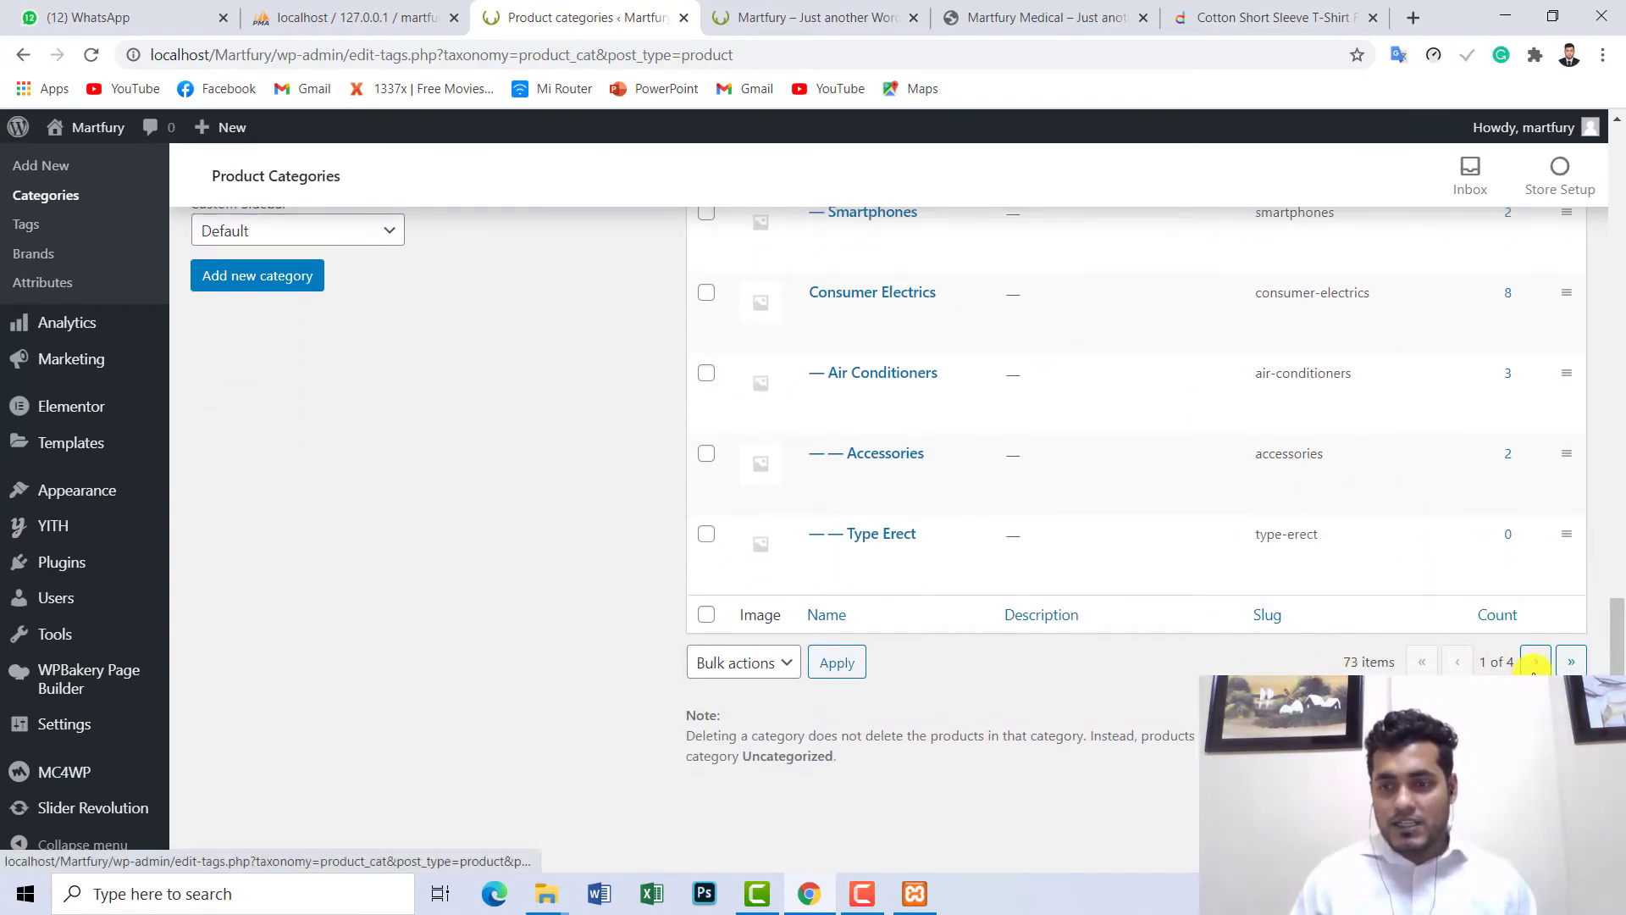
scroll(1613, 572, "up", 15)
scroll(1614, 572, "up", 3)
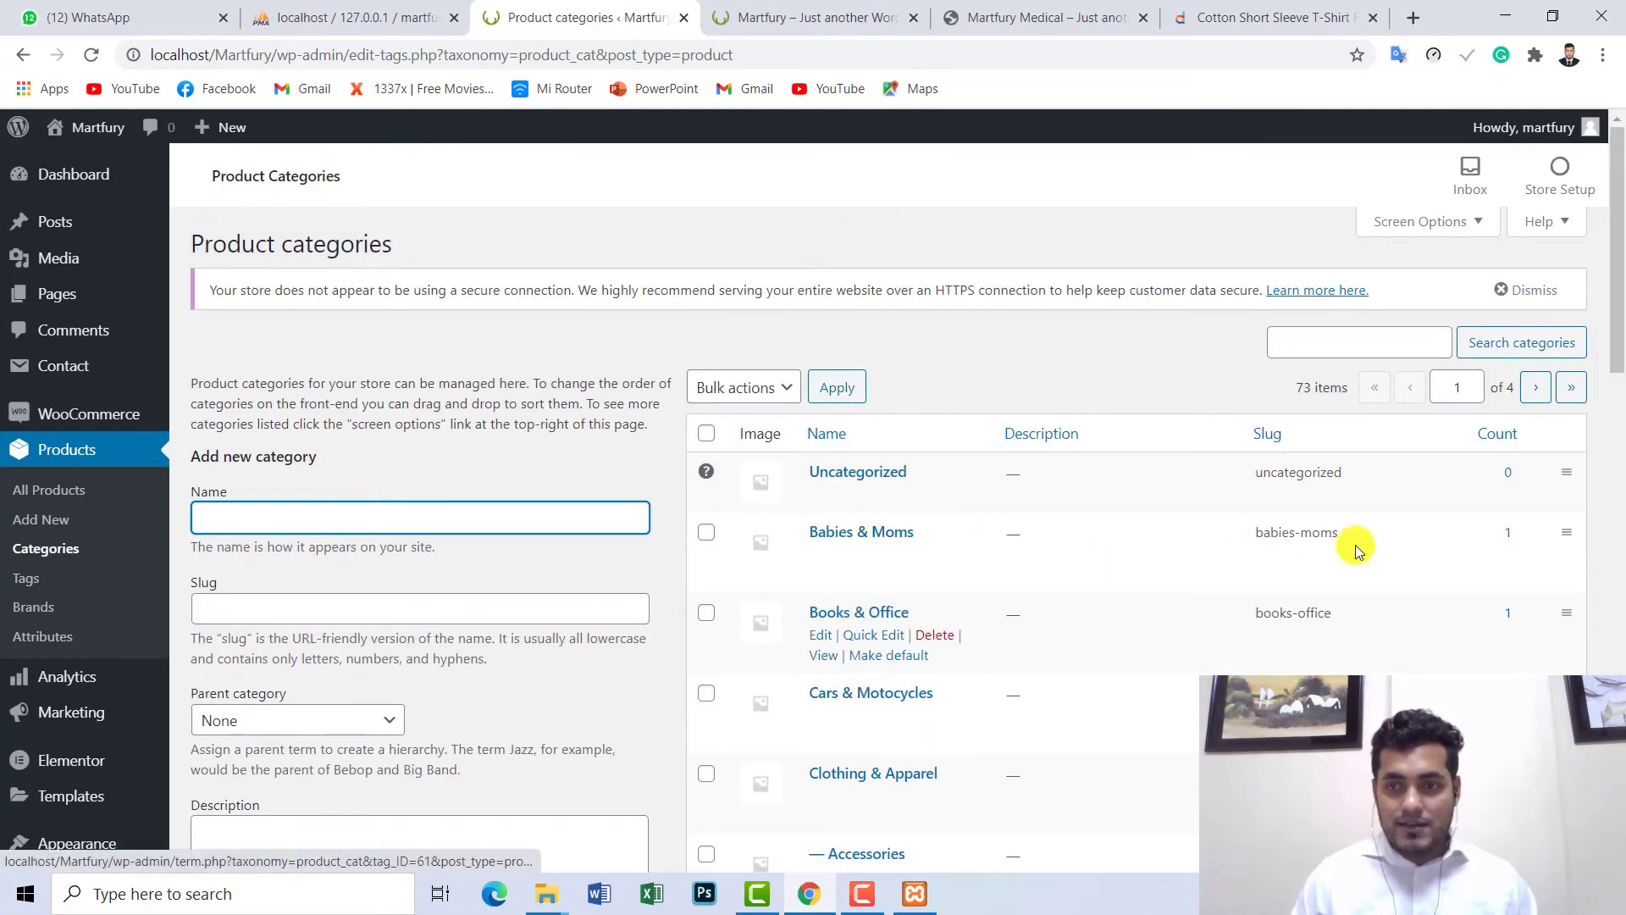
- Page forward to page 4 of 4, ending at Jewelry & Watches and its watch subcategories
left_click(1533, 391)
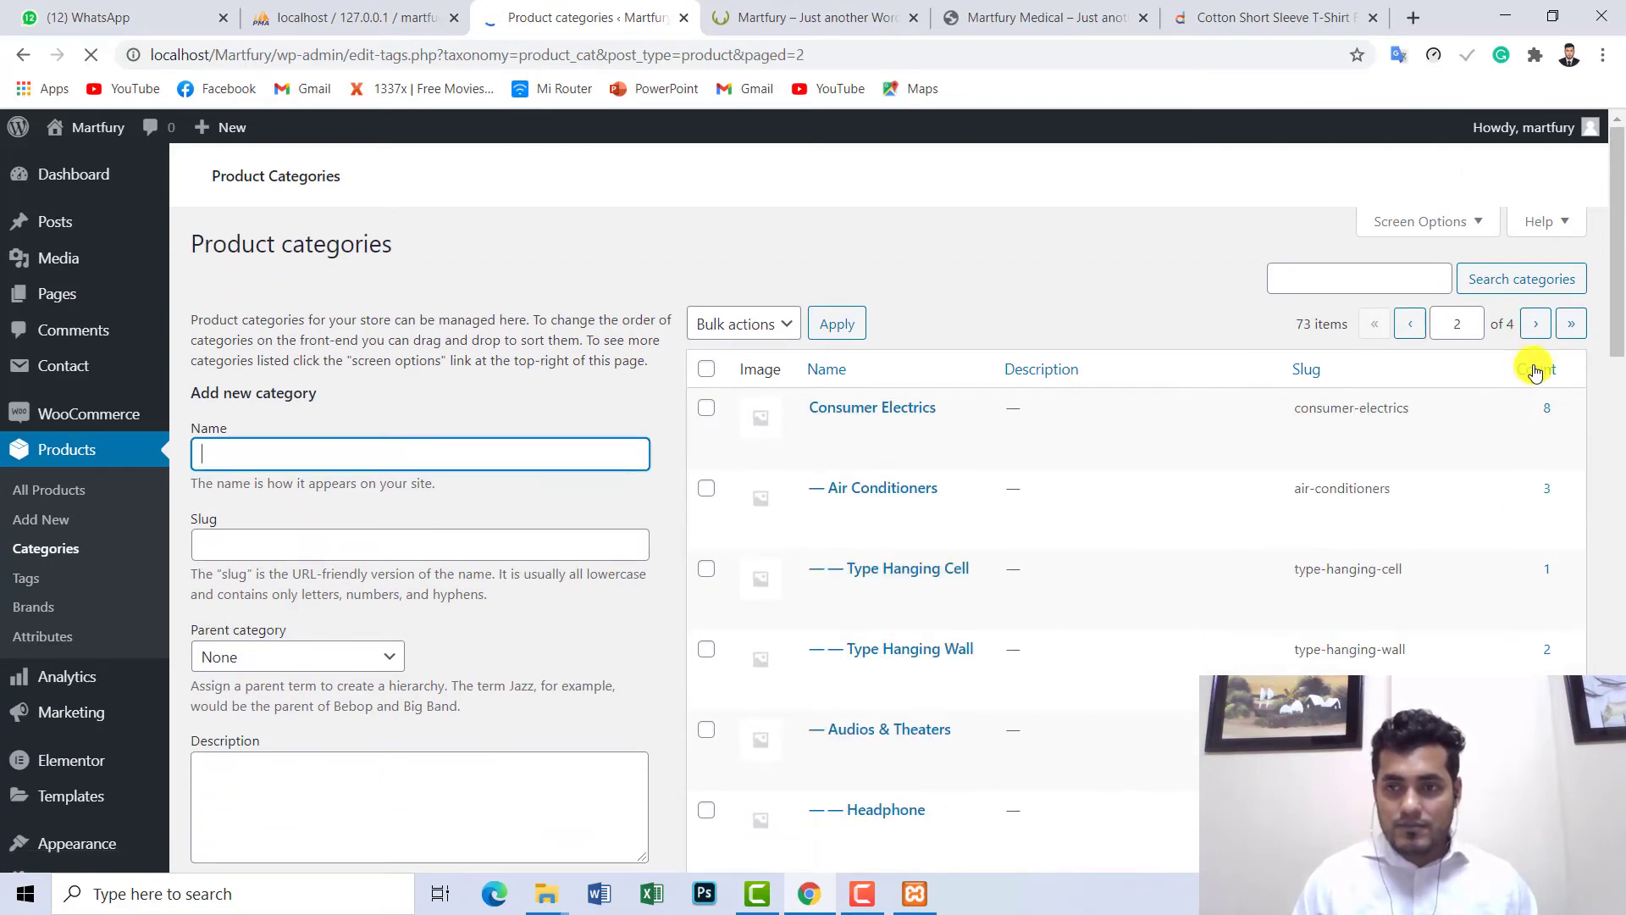
left_click(1545, 397)
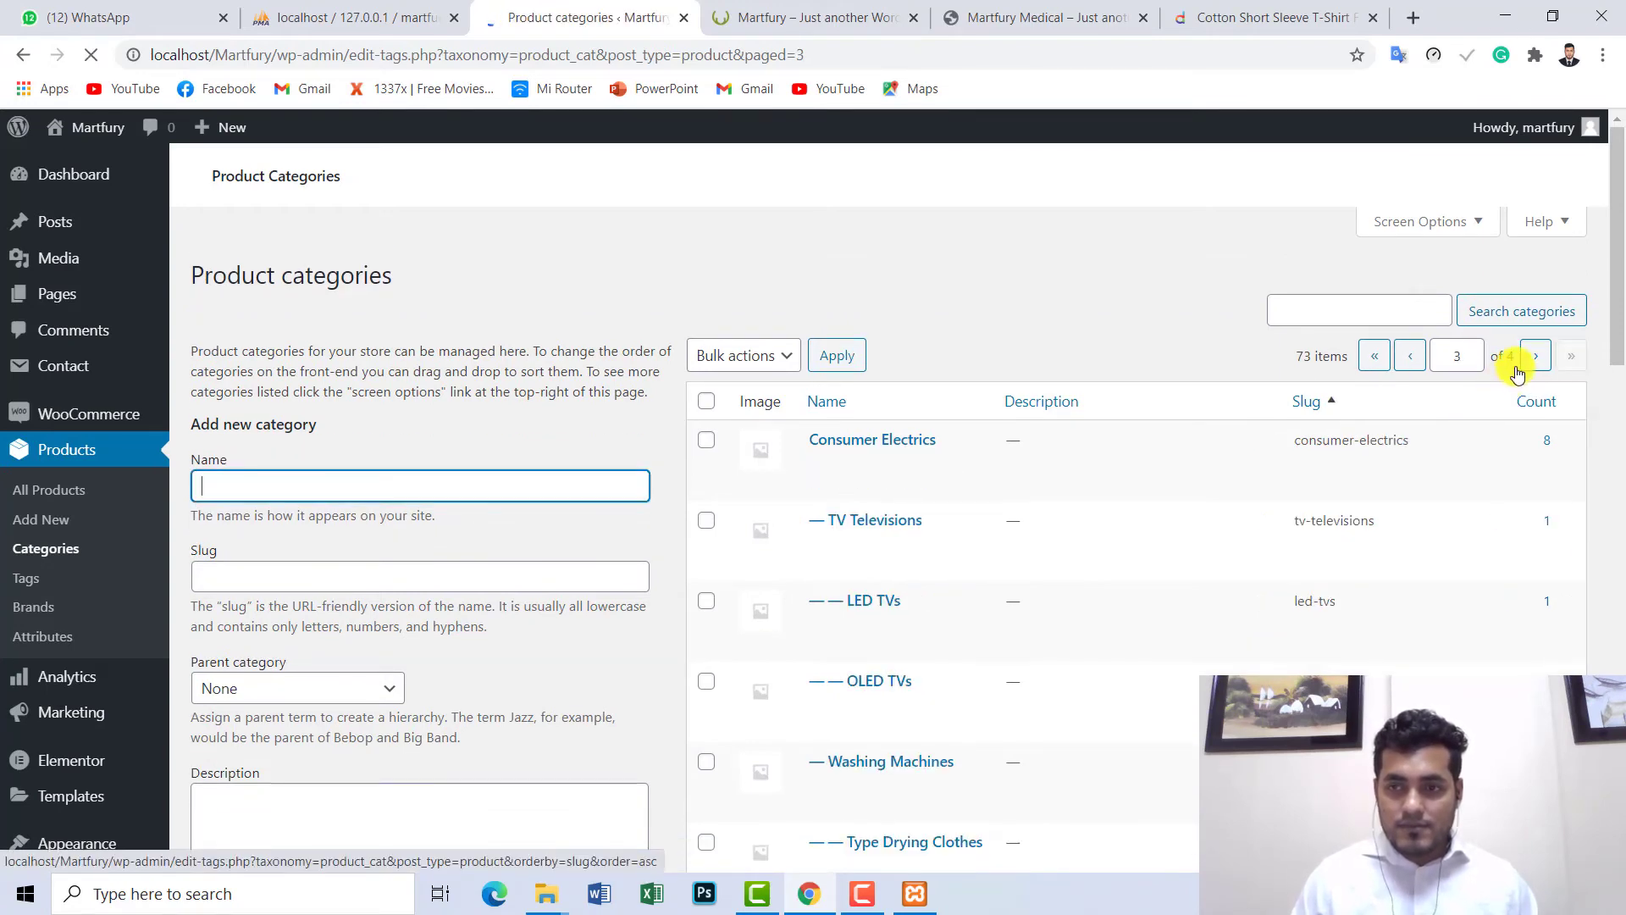
left_click(1538, 390)
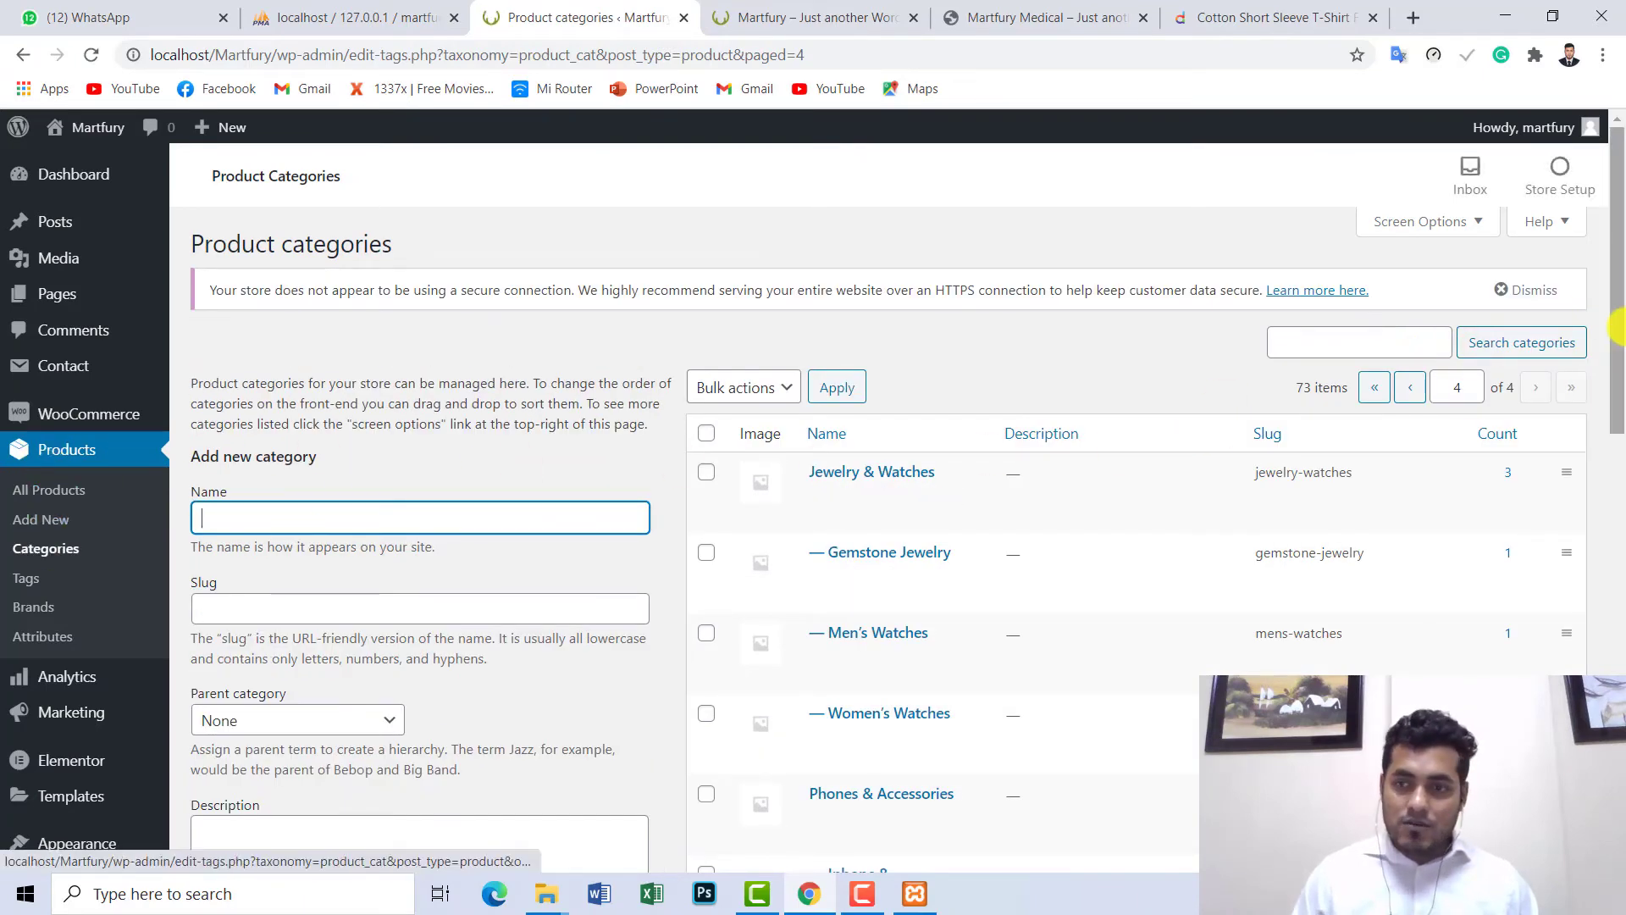
scroll(1618, 343, "down", 1)
left_click_drag(1618, 343, 1618, 246)
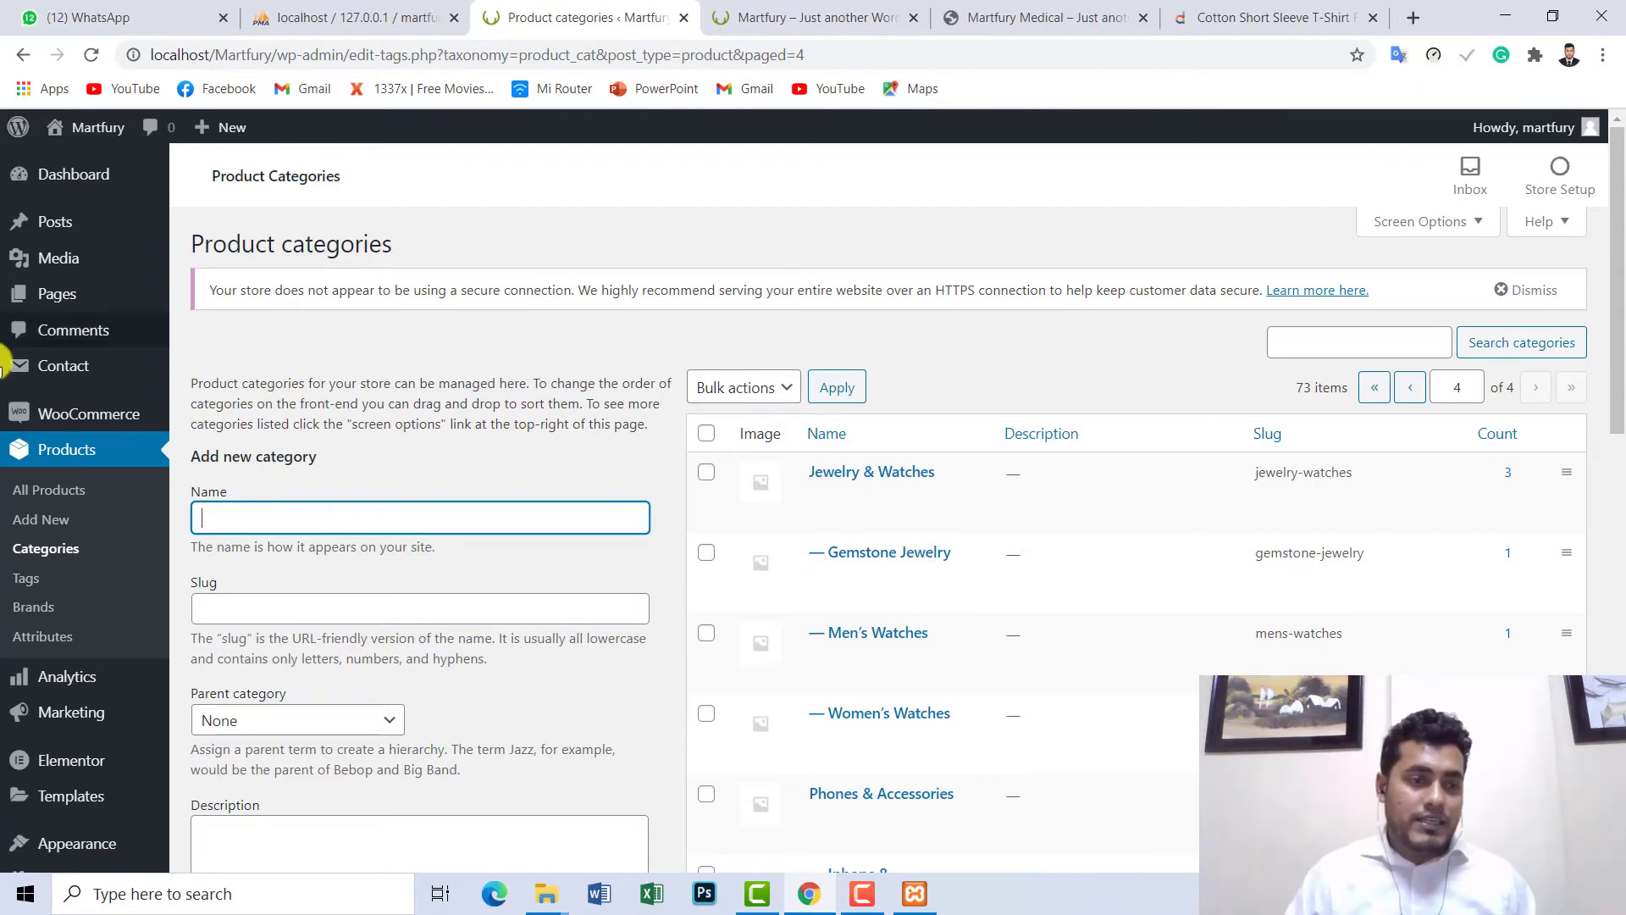
left_click(66, 498)
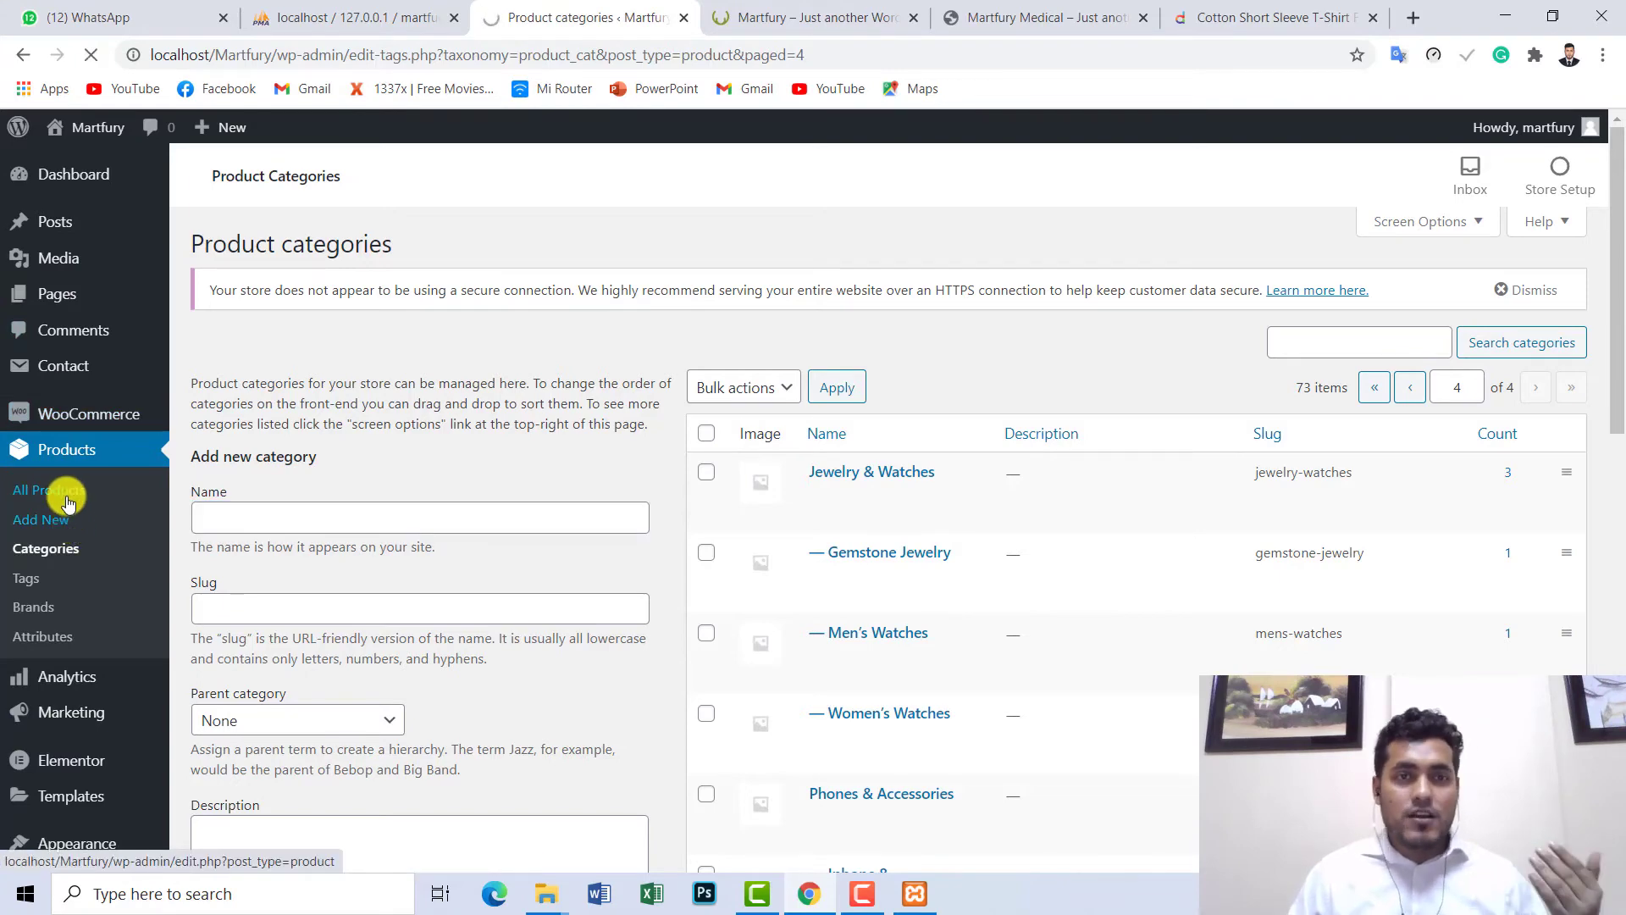
- Check the Daraz t-shirt tab, then return to Products > Categories by way of Add New
left_click(1236, 17)
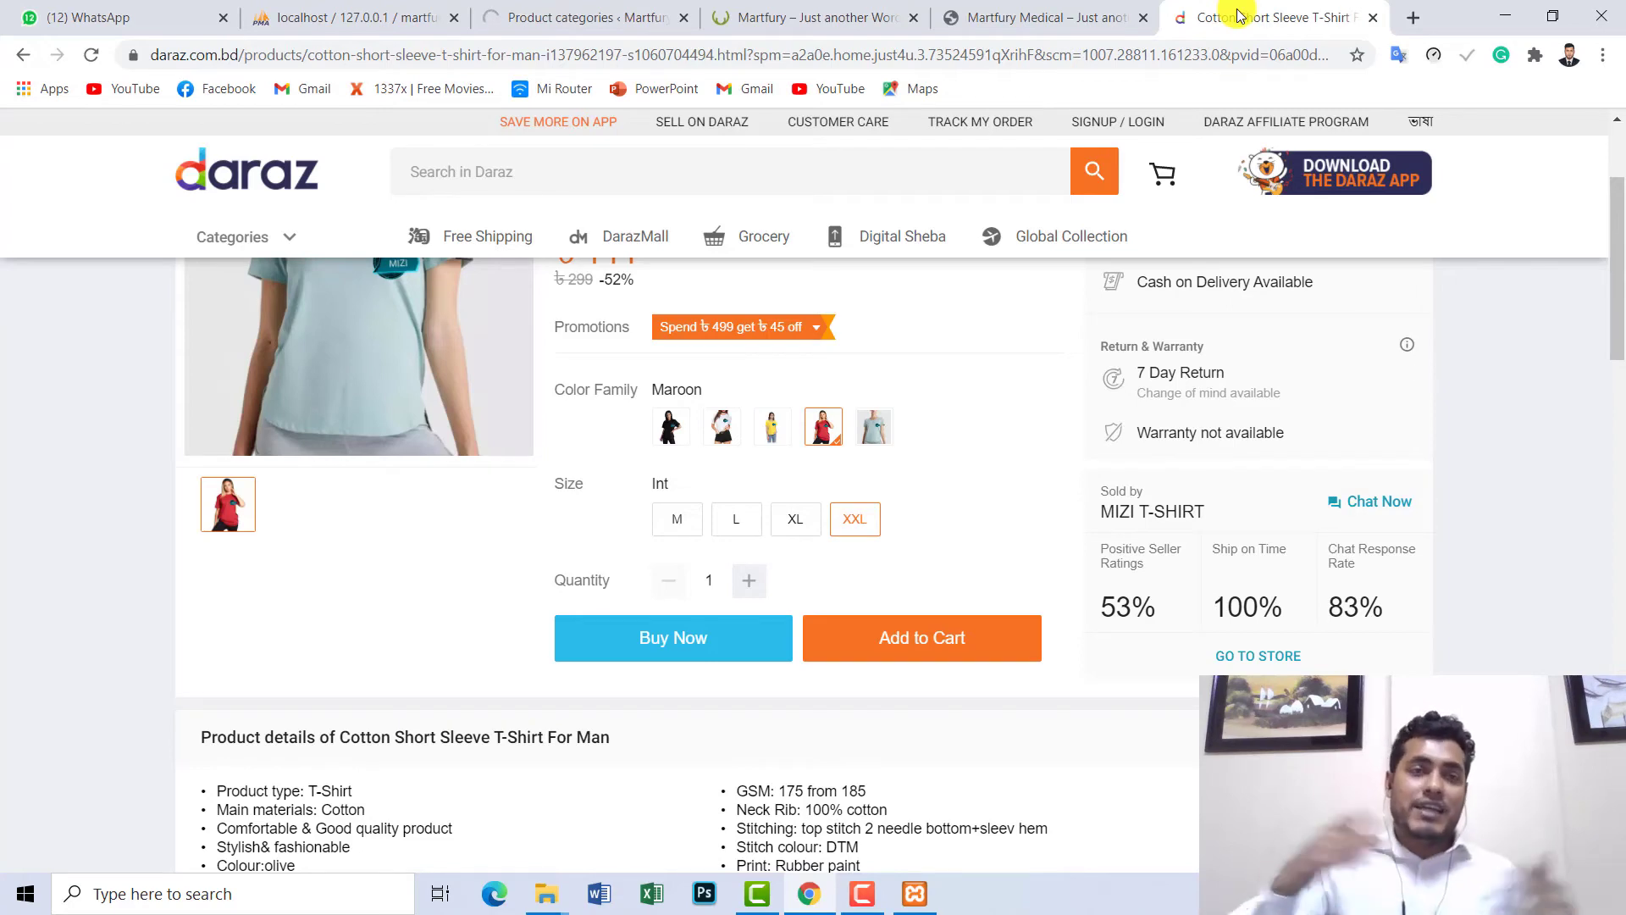
left_click(631, 16)
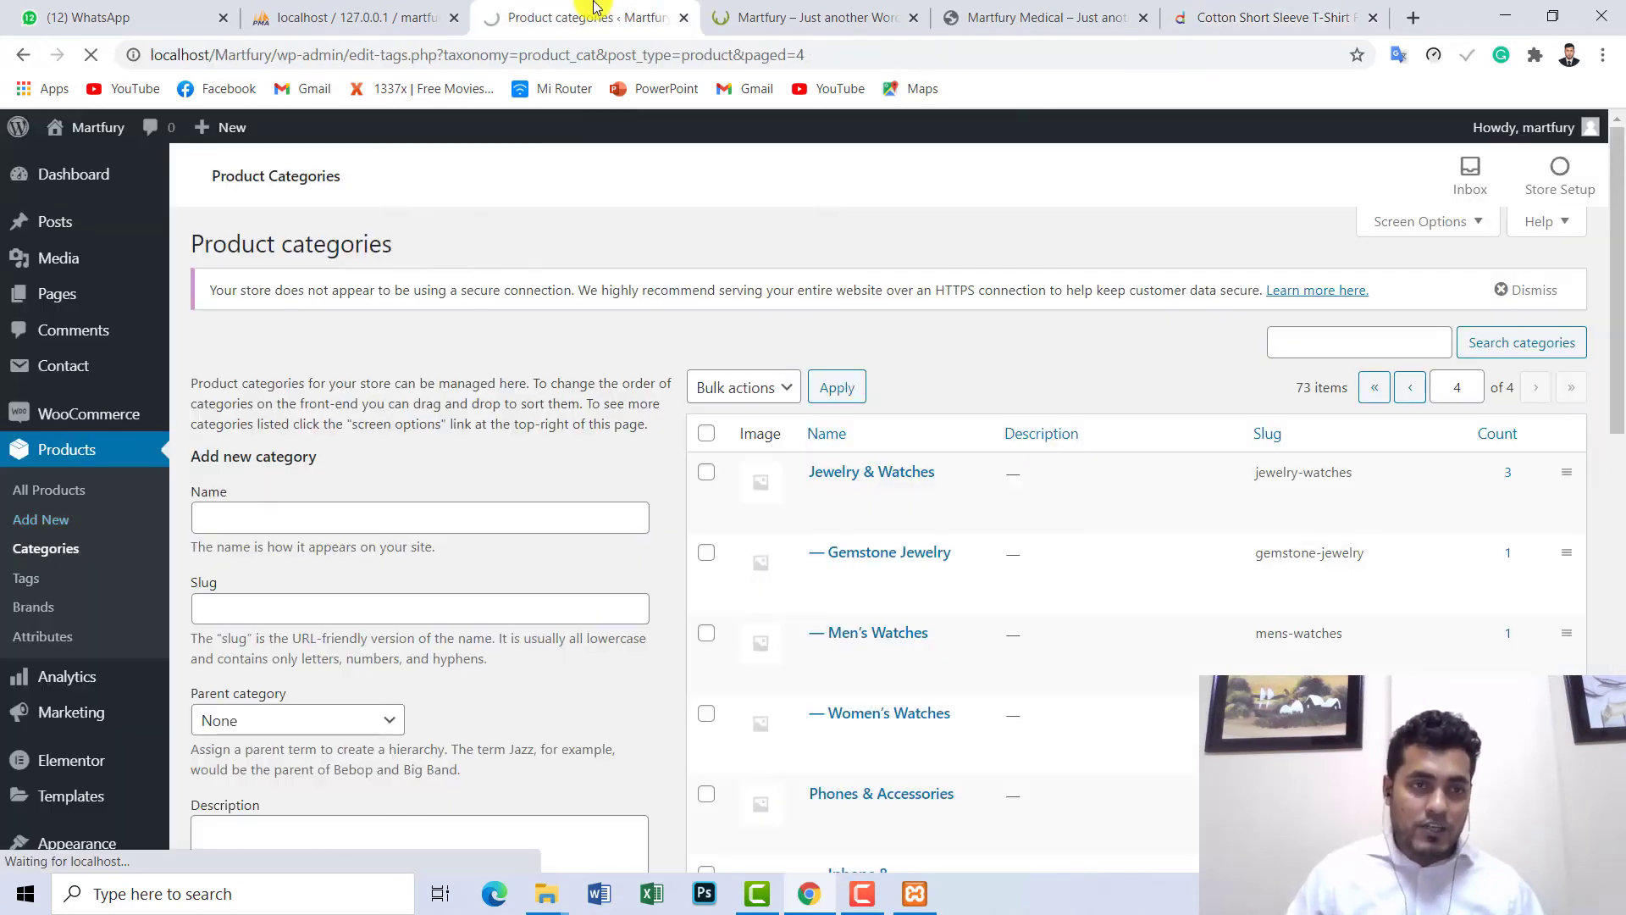
left_click(57, 525)
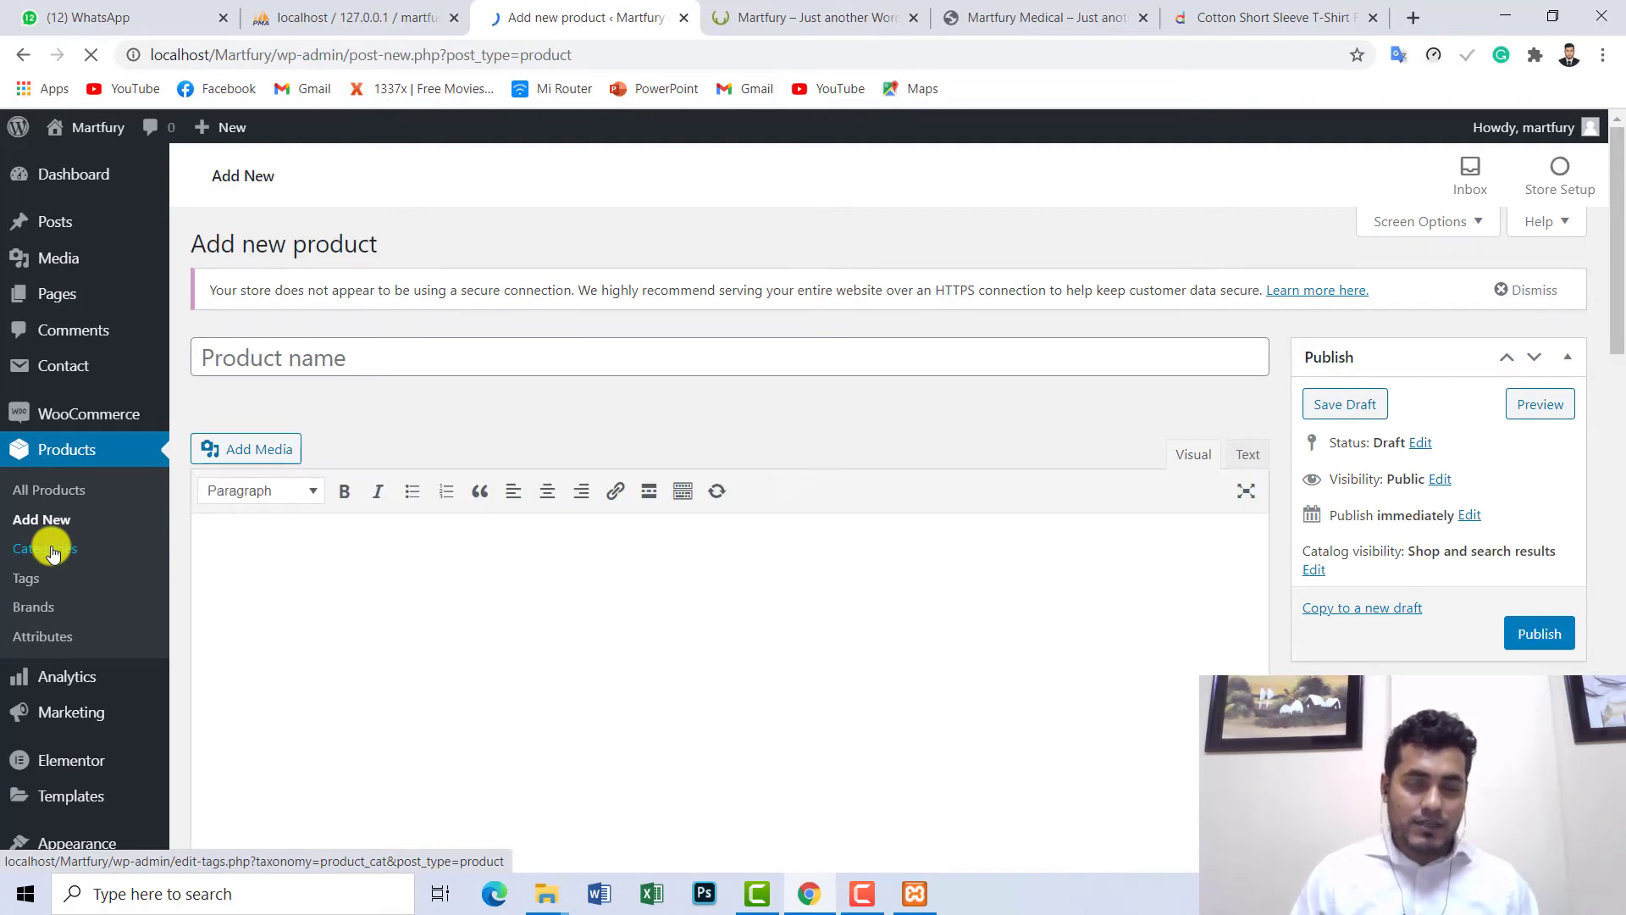
left_click(51, 552)
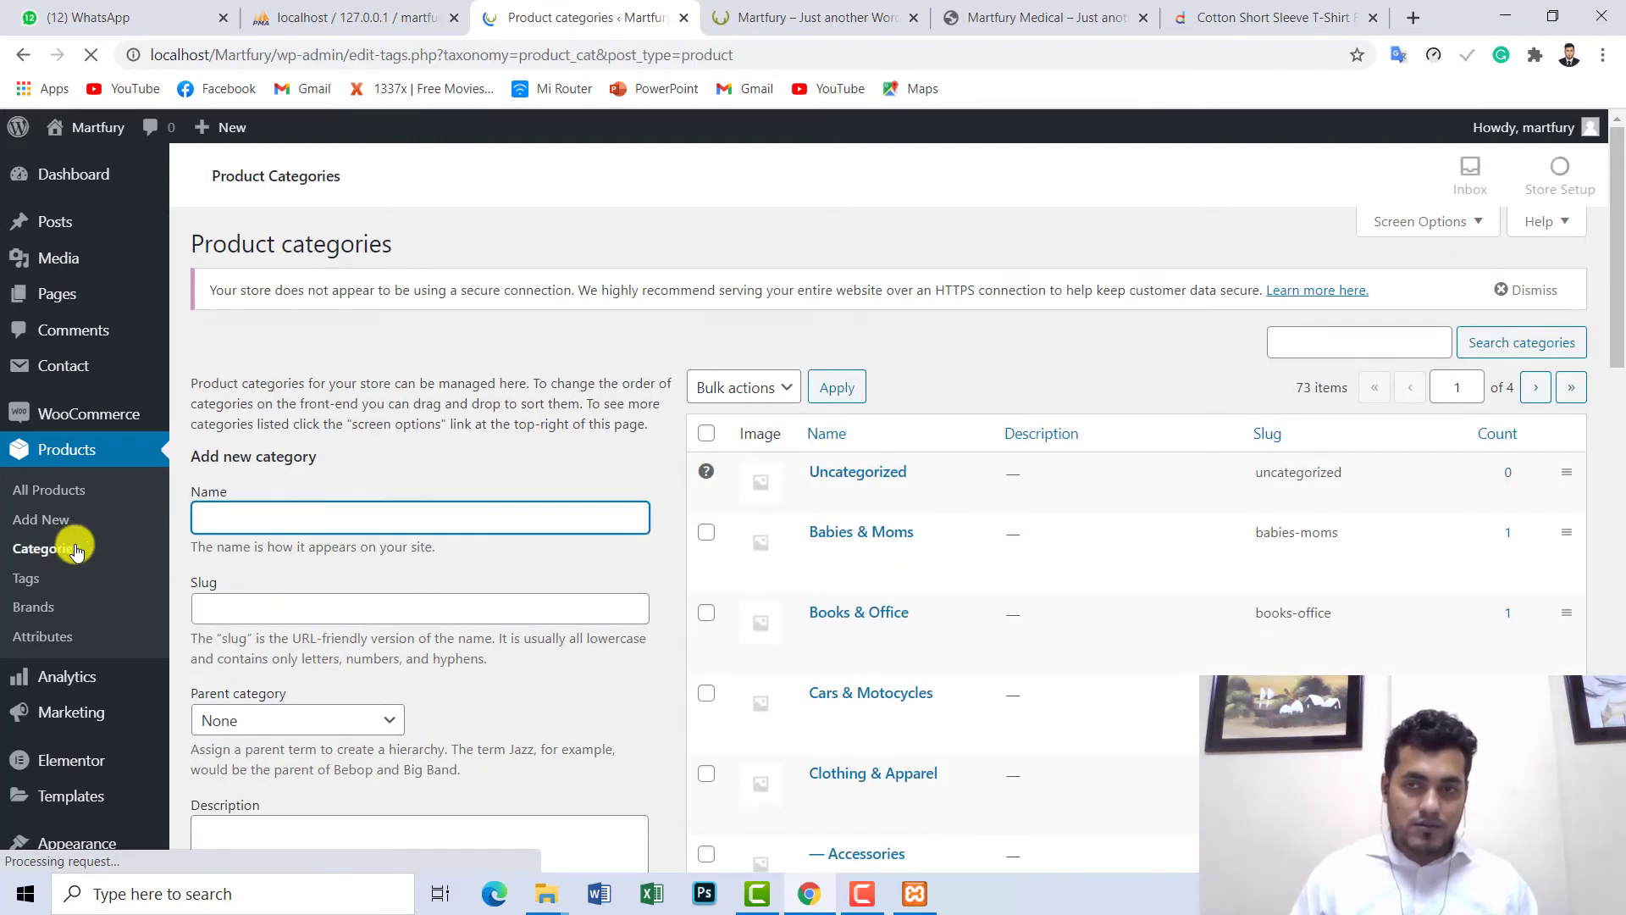
- Enter 'Test Category' as the name of a new product category
scroll(1618, 242, "down", 1)
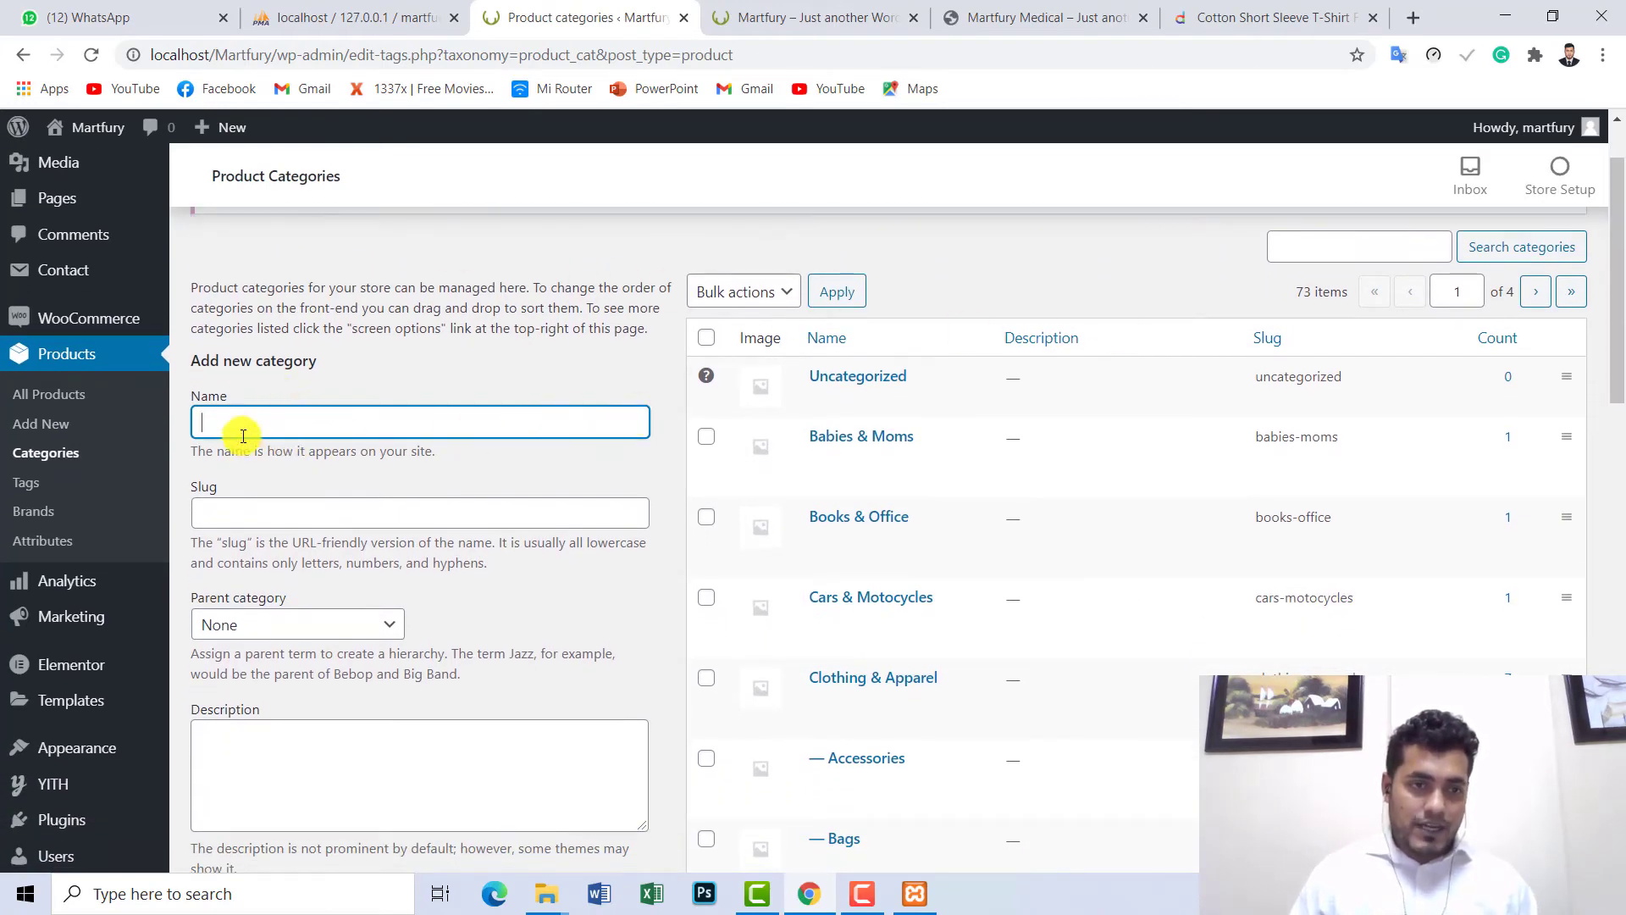
left_click_drag(325, 365, 200, 362)
left_click(232, 419)
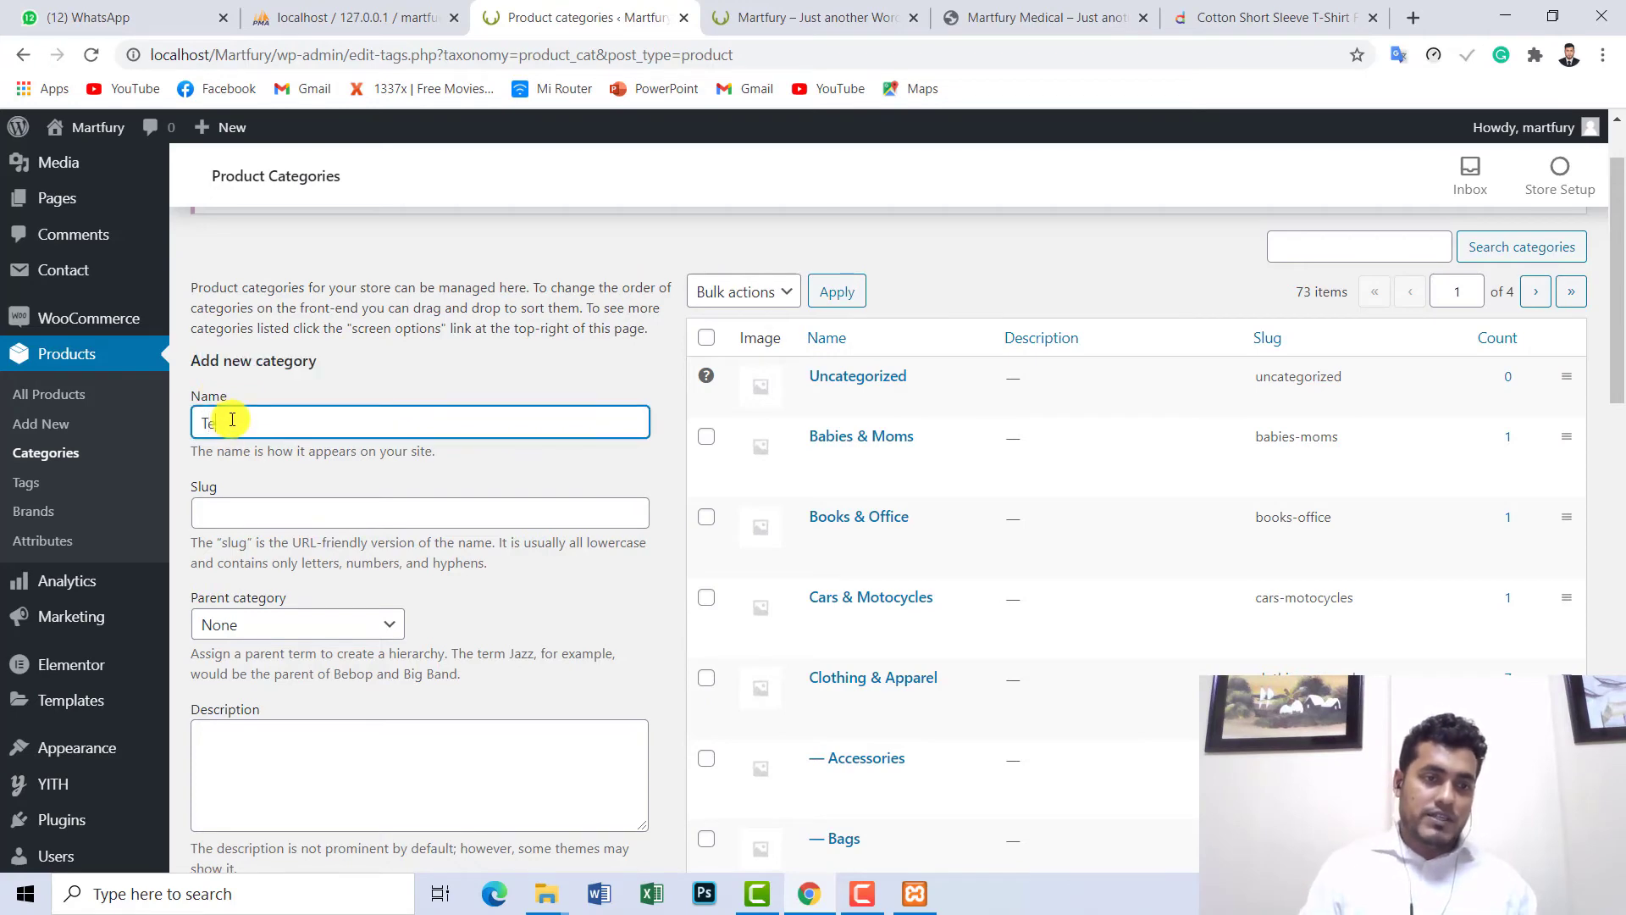
type("Test Category")
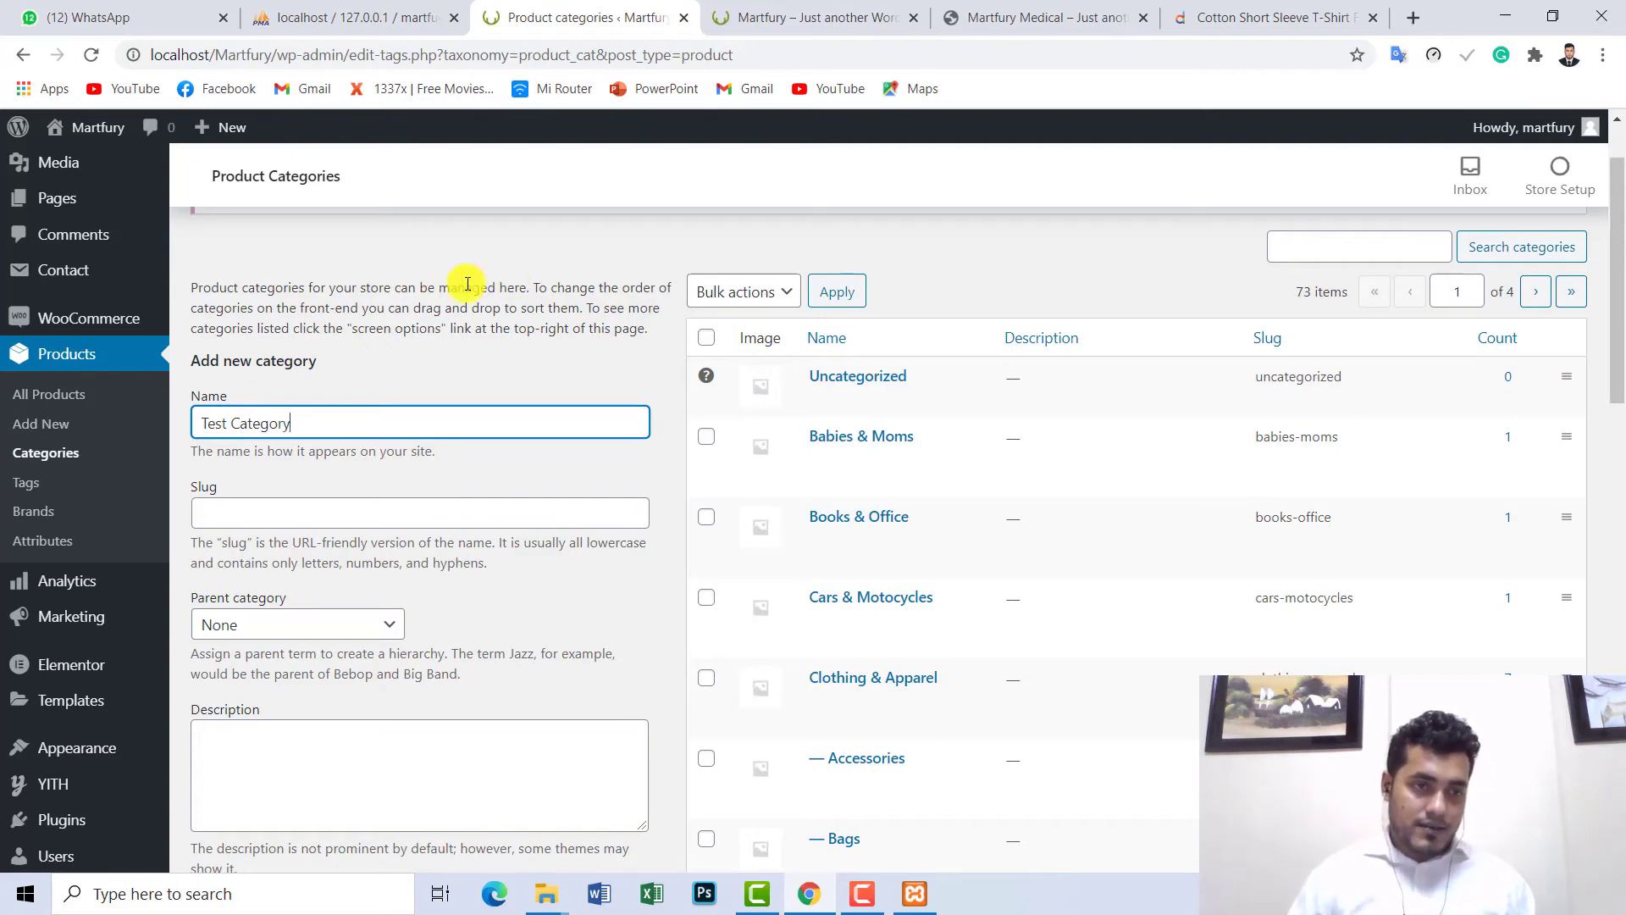
left_click_drag(327, 423, 178, 423)
- Delete the Test Category row from the categories list and confirm with OK
scroll(291, 664, "down", 9)
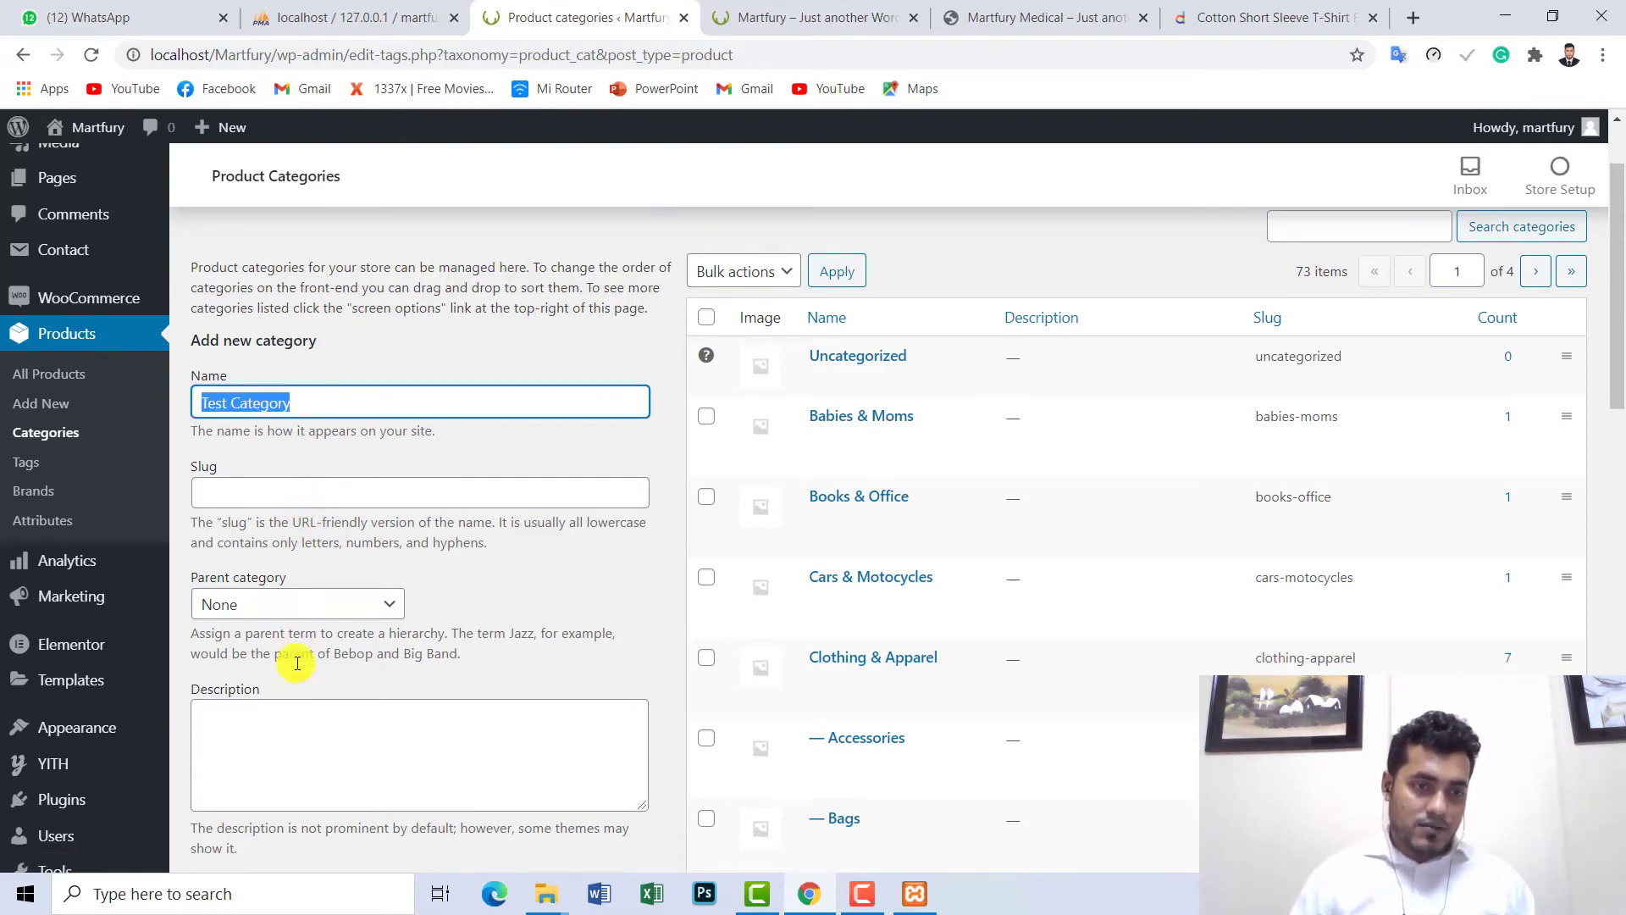
scroll(278, 754, "down", 4)
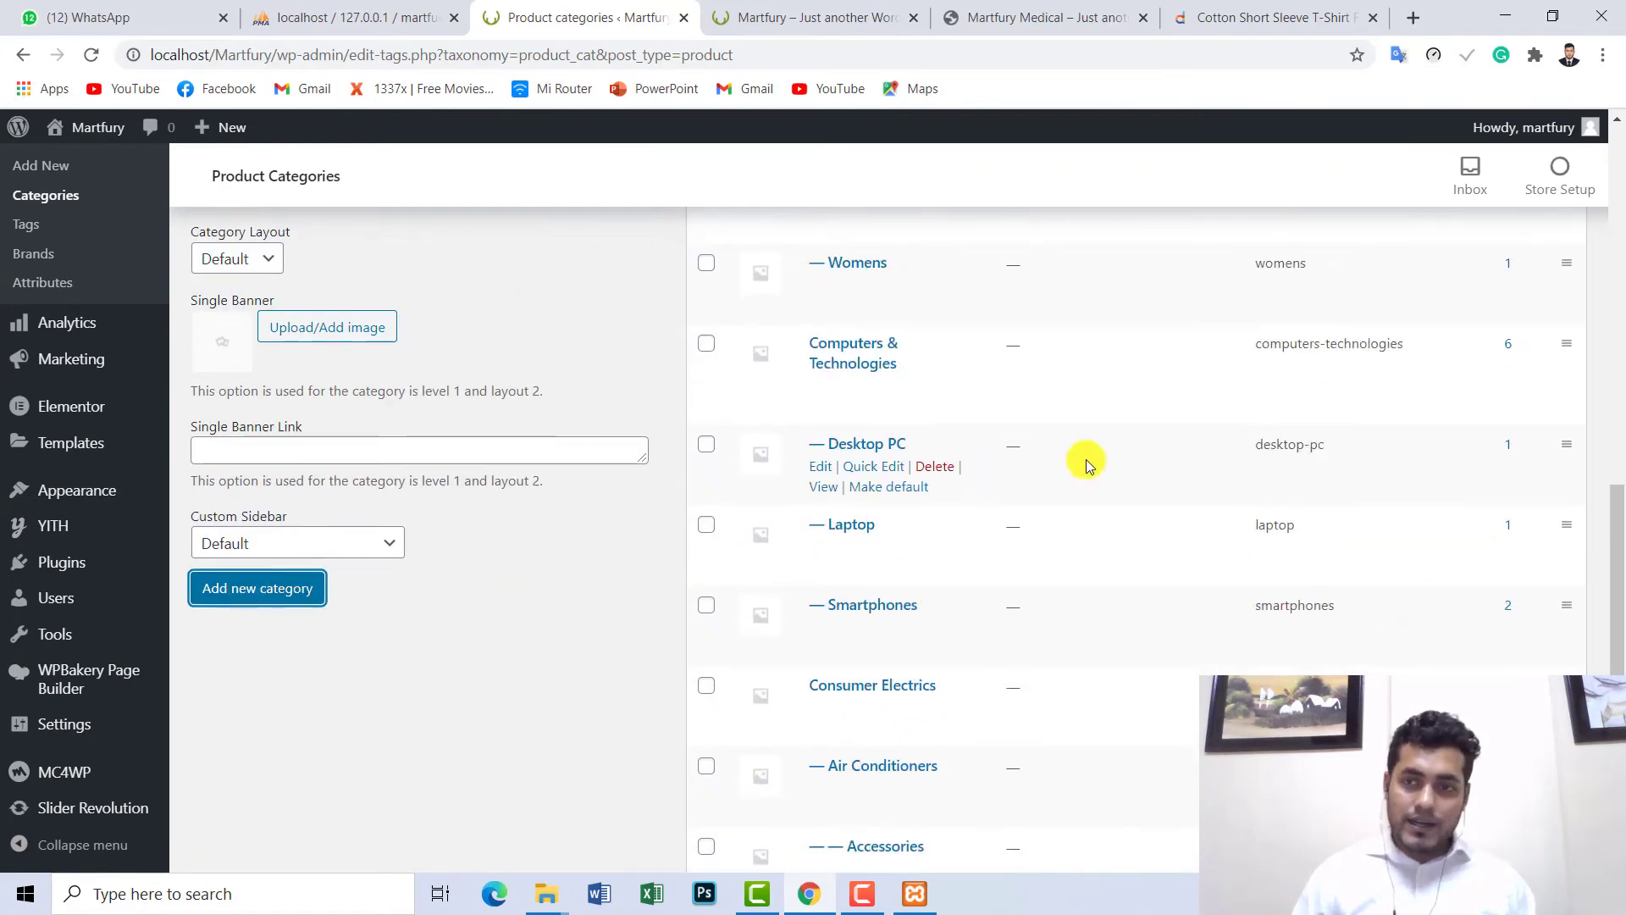
left_click_drag(1618, 490, 1616, 136)
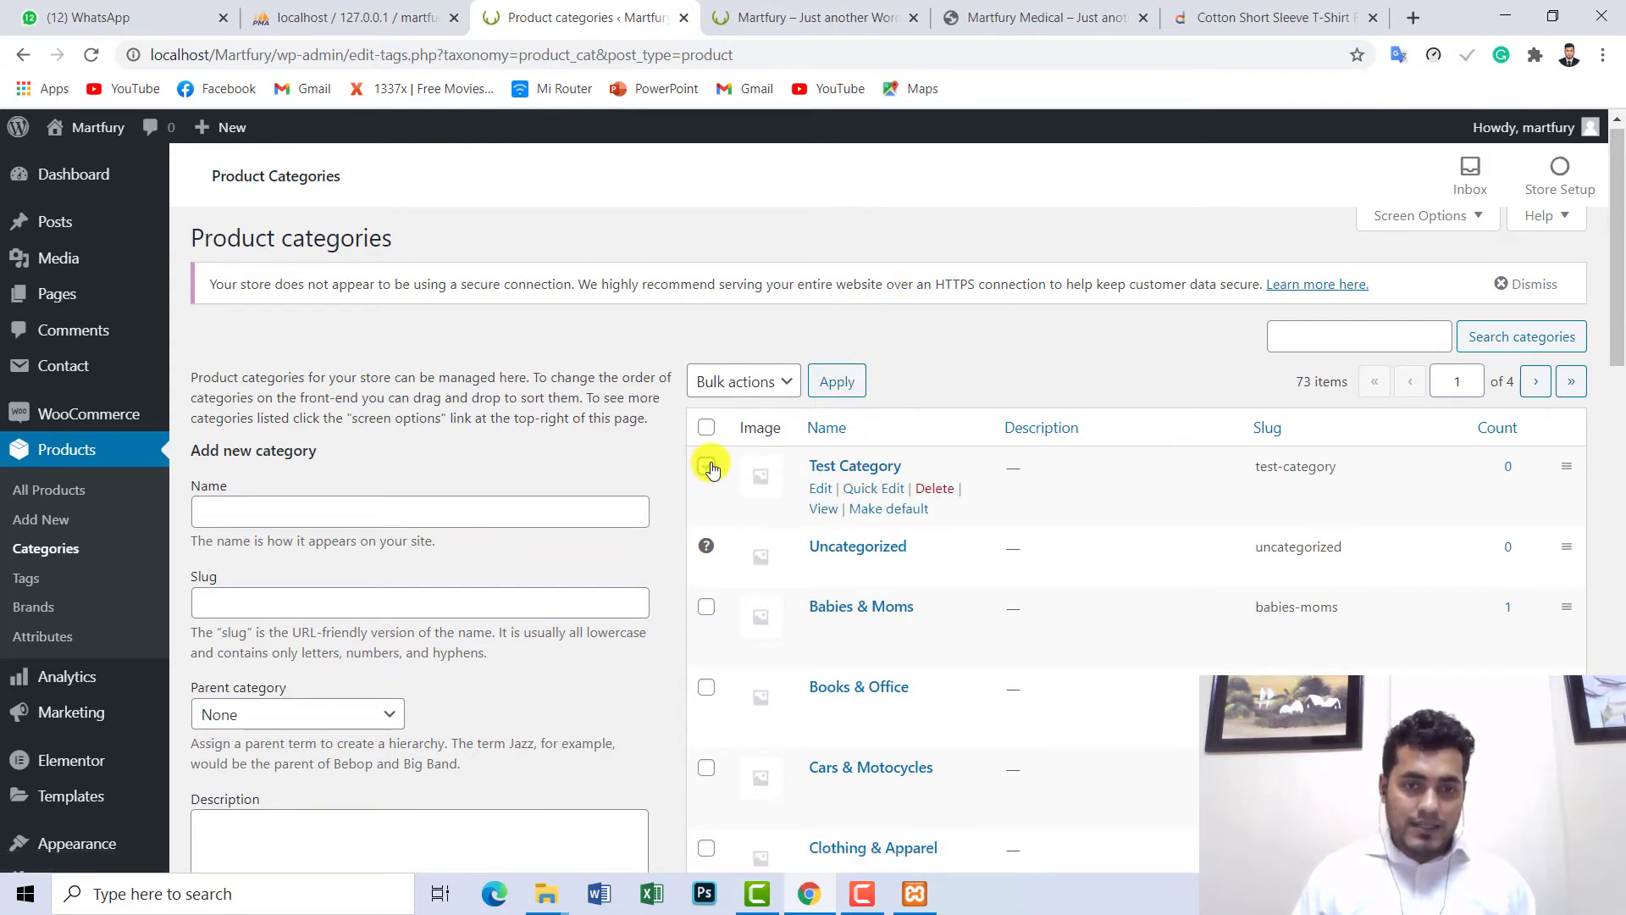
left_click(934, 490)
left_click(918, 217)
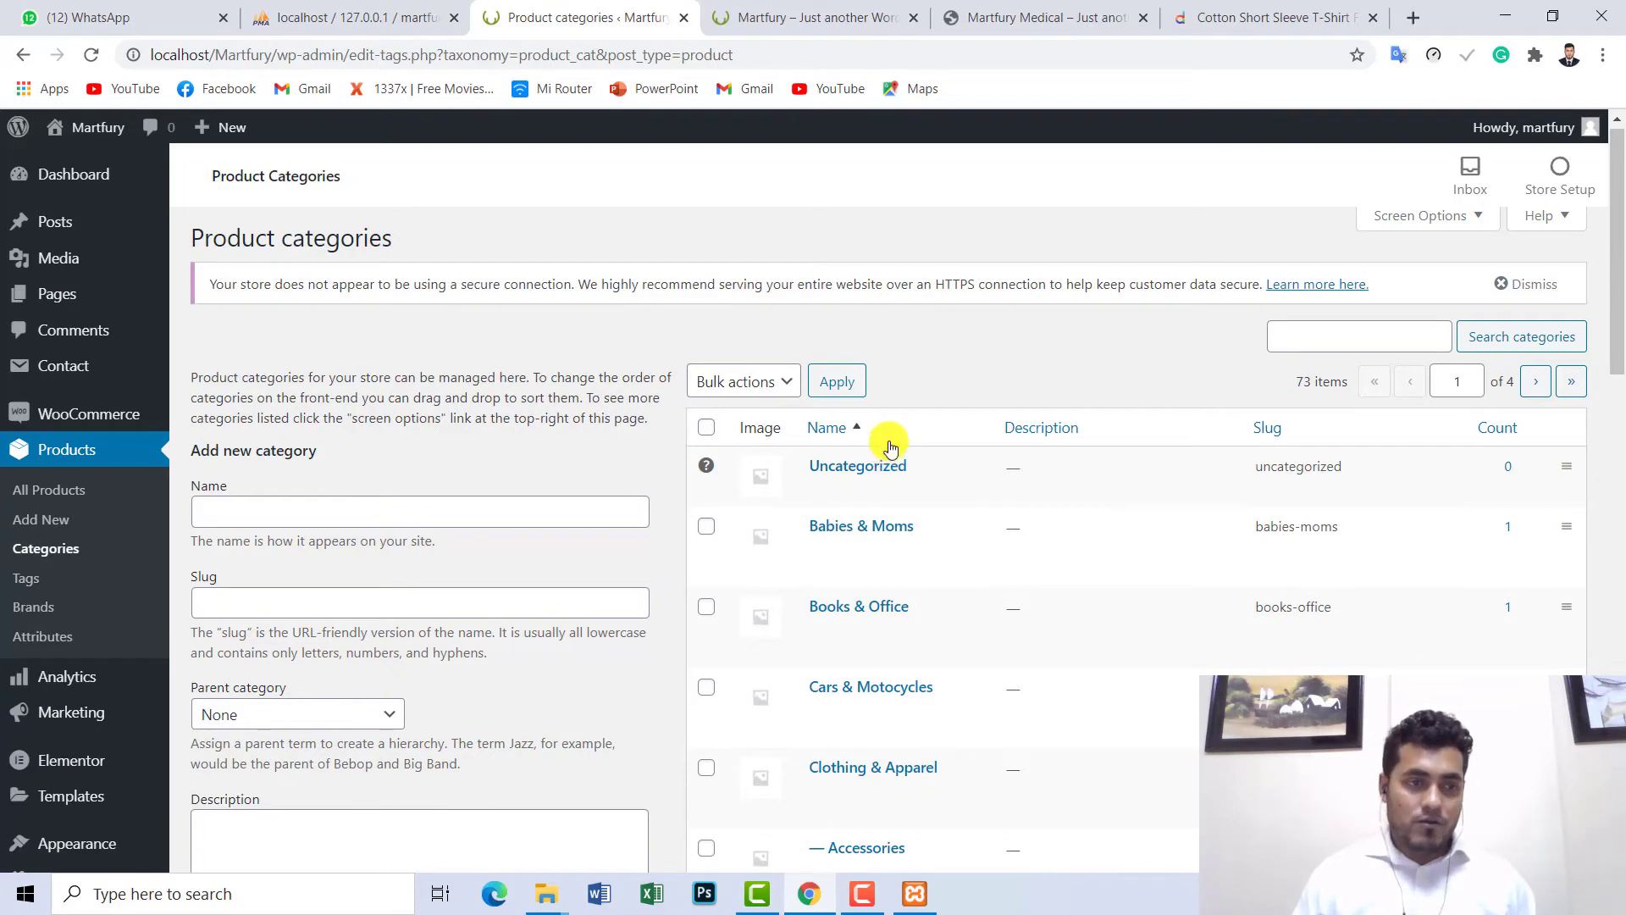
- Show the second page of the All Products list
left_click(54, 491)
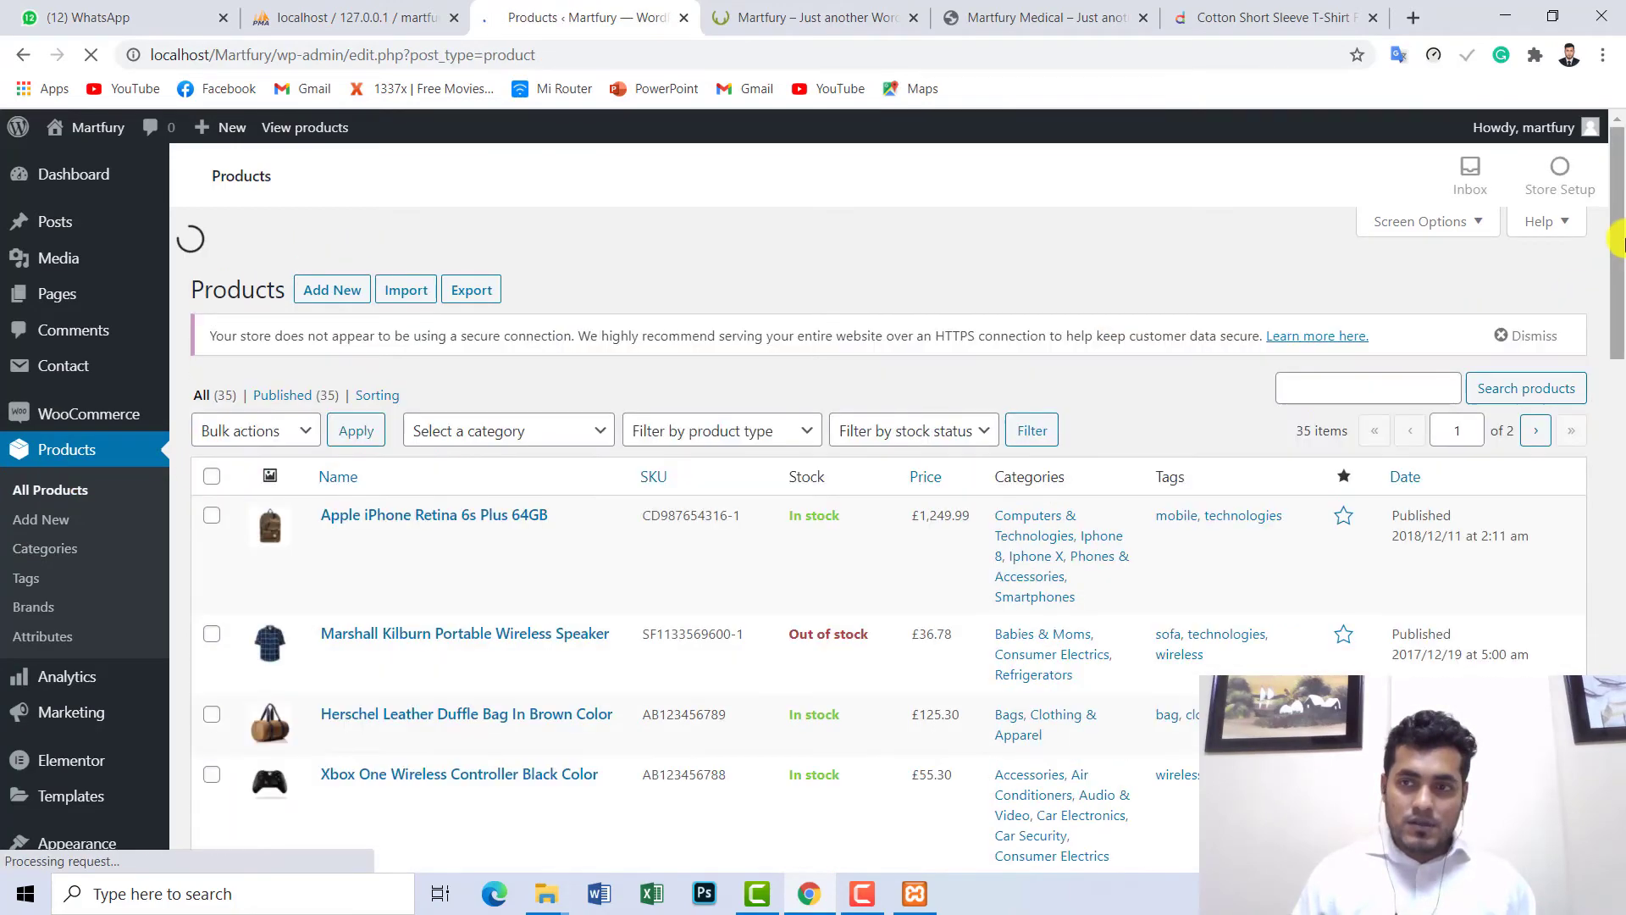
left_click_drag(1618, 264, 1601, 233)
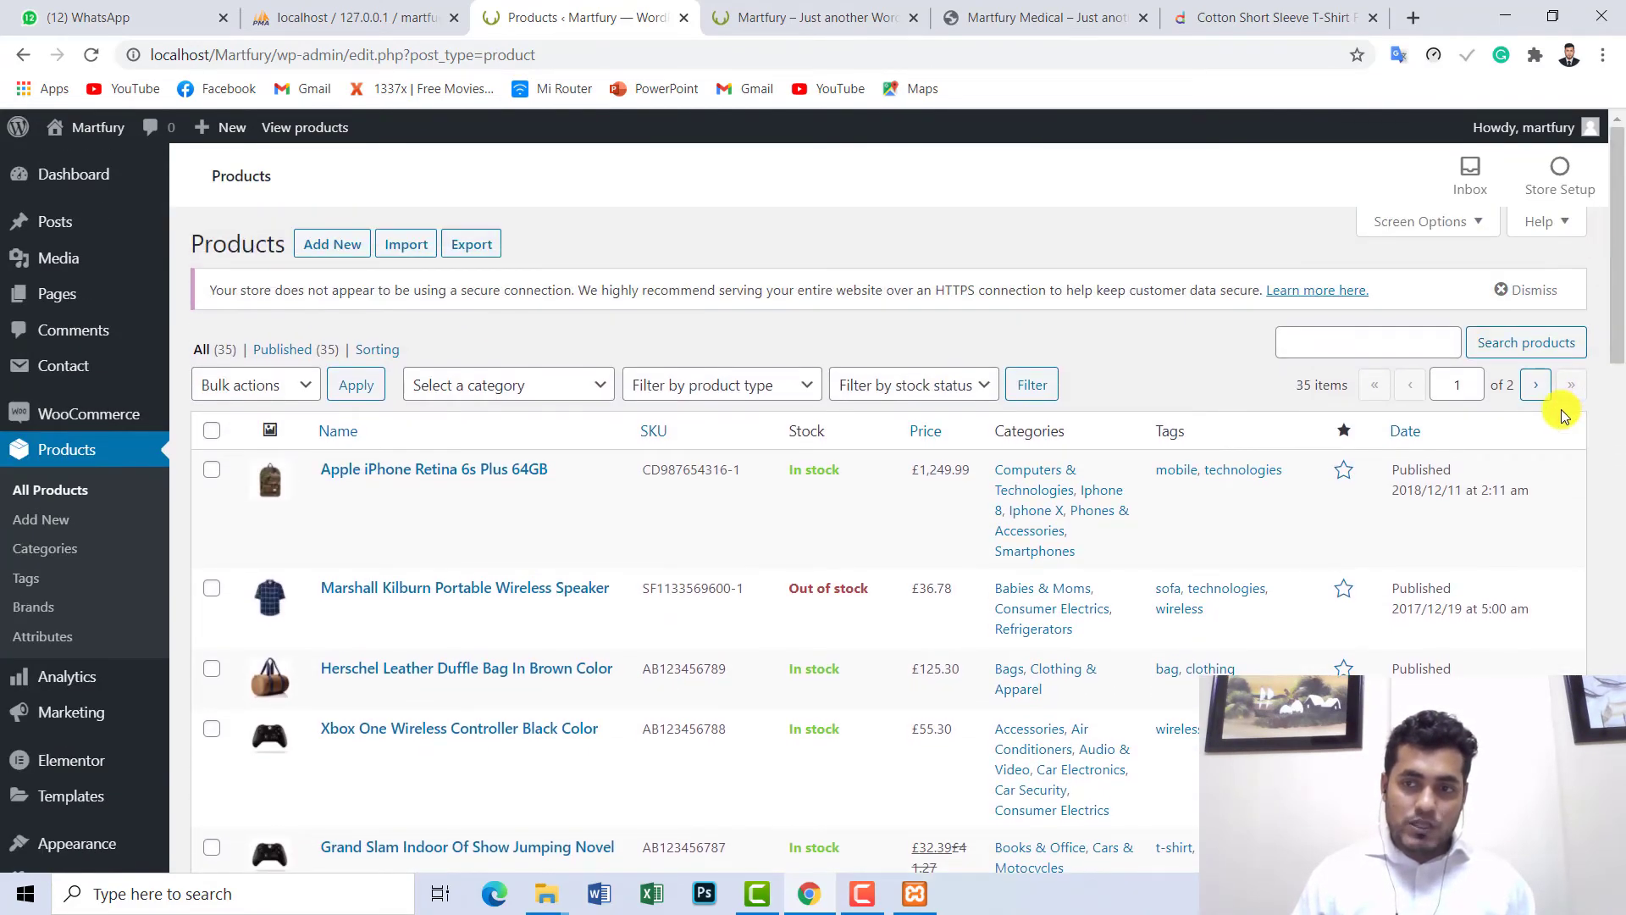
left_click(1540, 394)
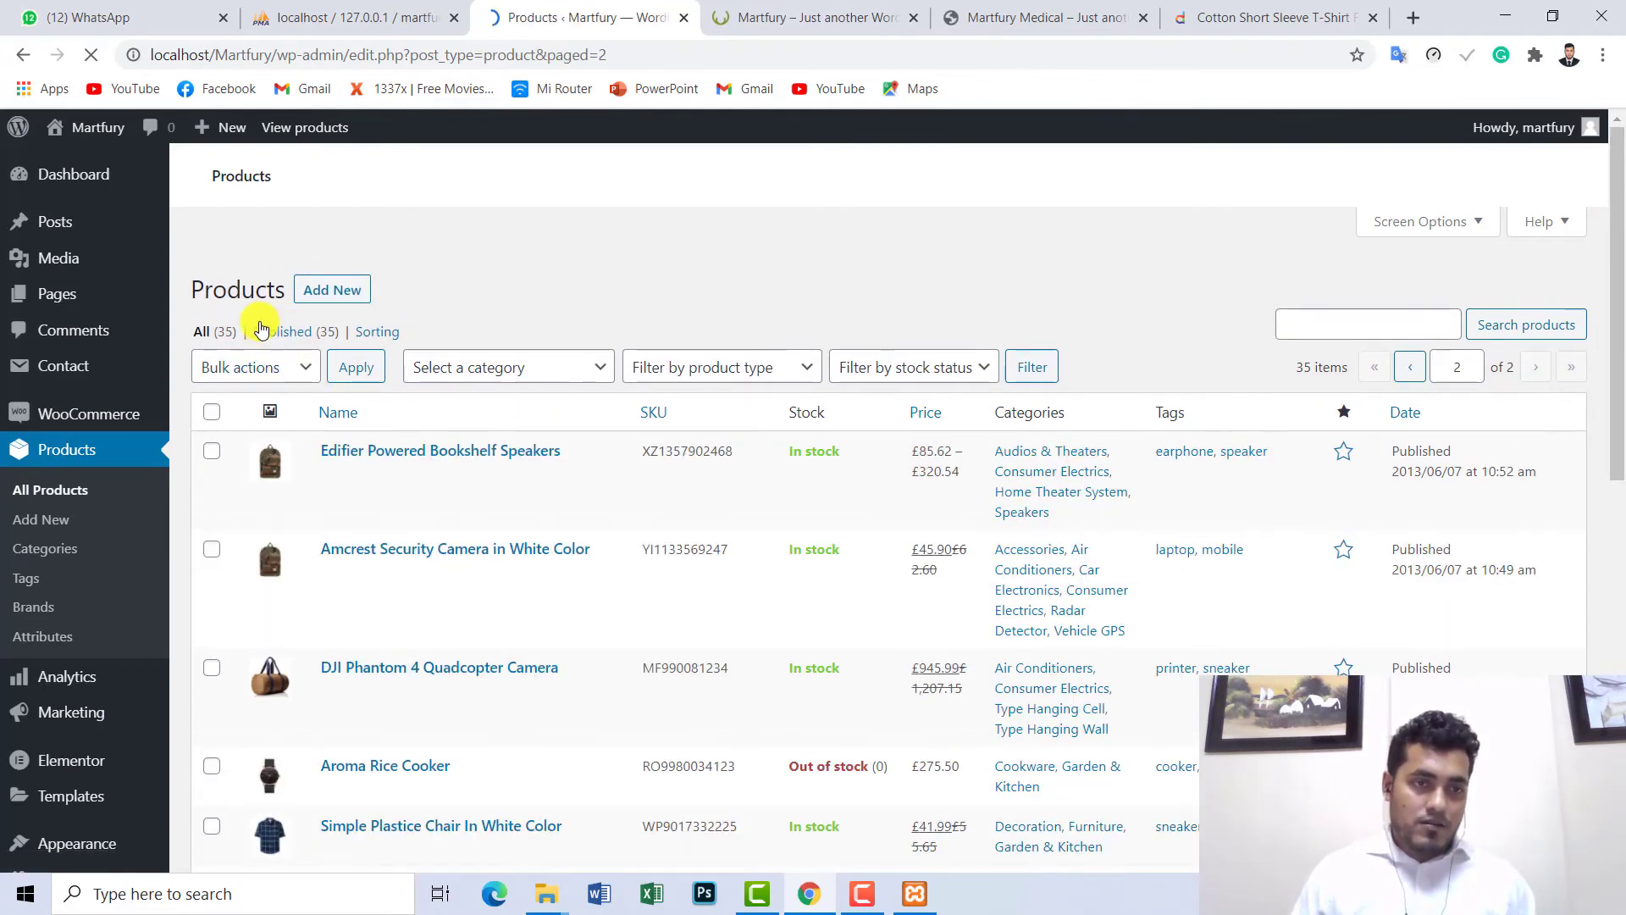
scroll(1294, 305, "down", 10)
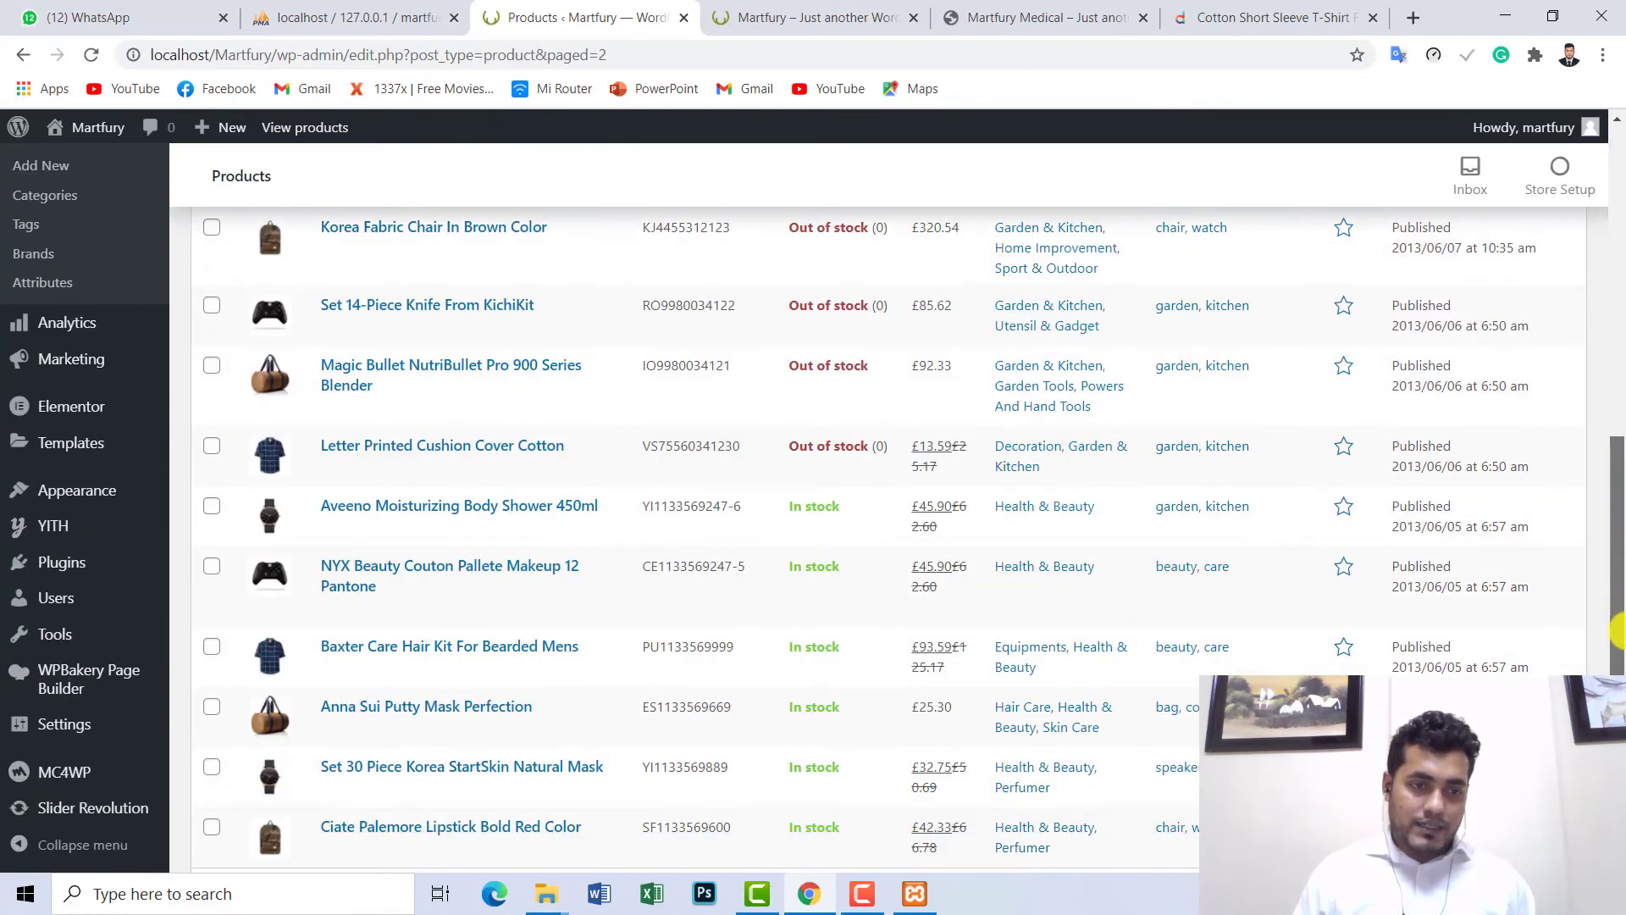
scroll(1608, 345, "up", 10)
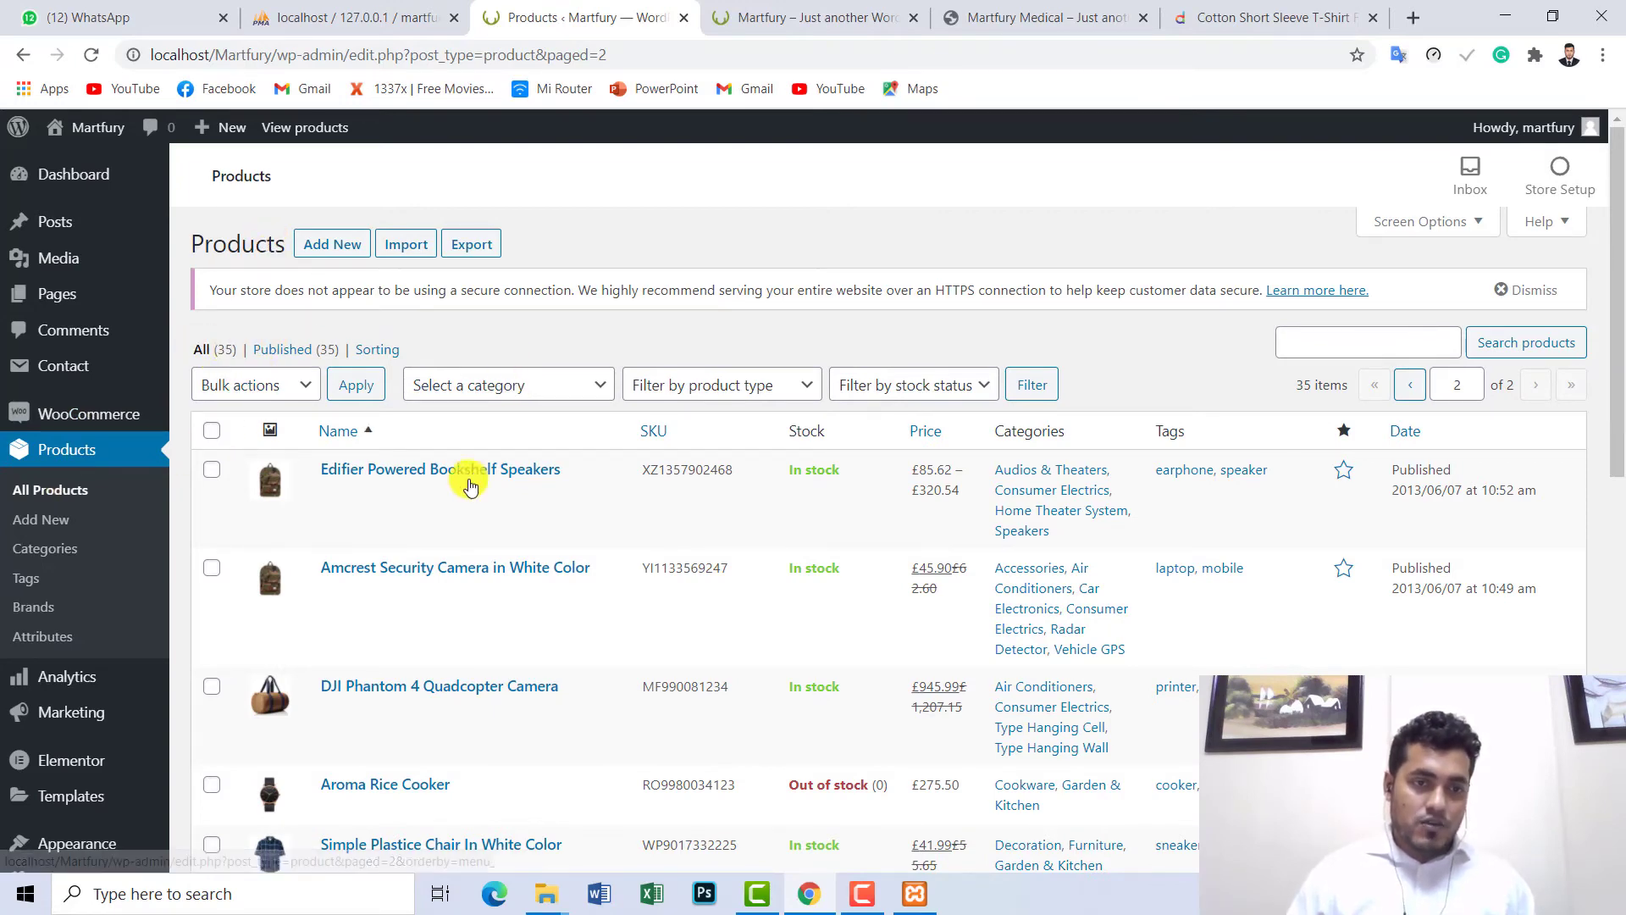
- Open the Edifier Powered Bookshelf Speakers product page in a new tab and switch to it
mouse_move(451, 482)
right_click(534, 493)
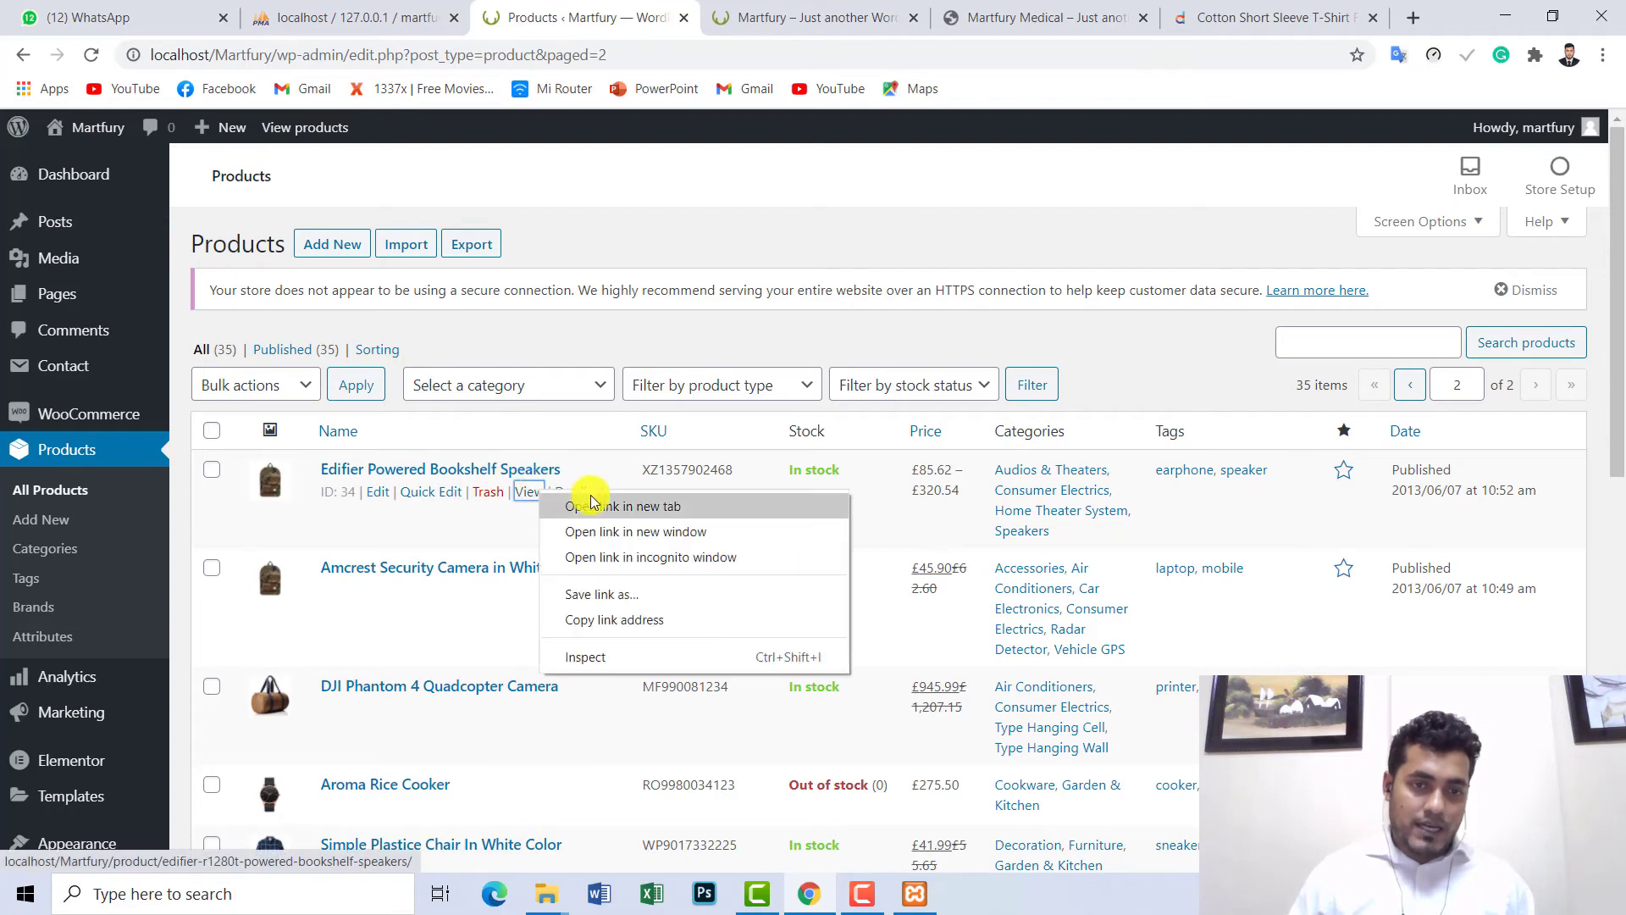
left_click(581, 508)
left_click(680, 18)
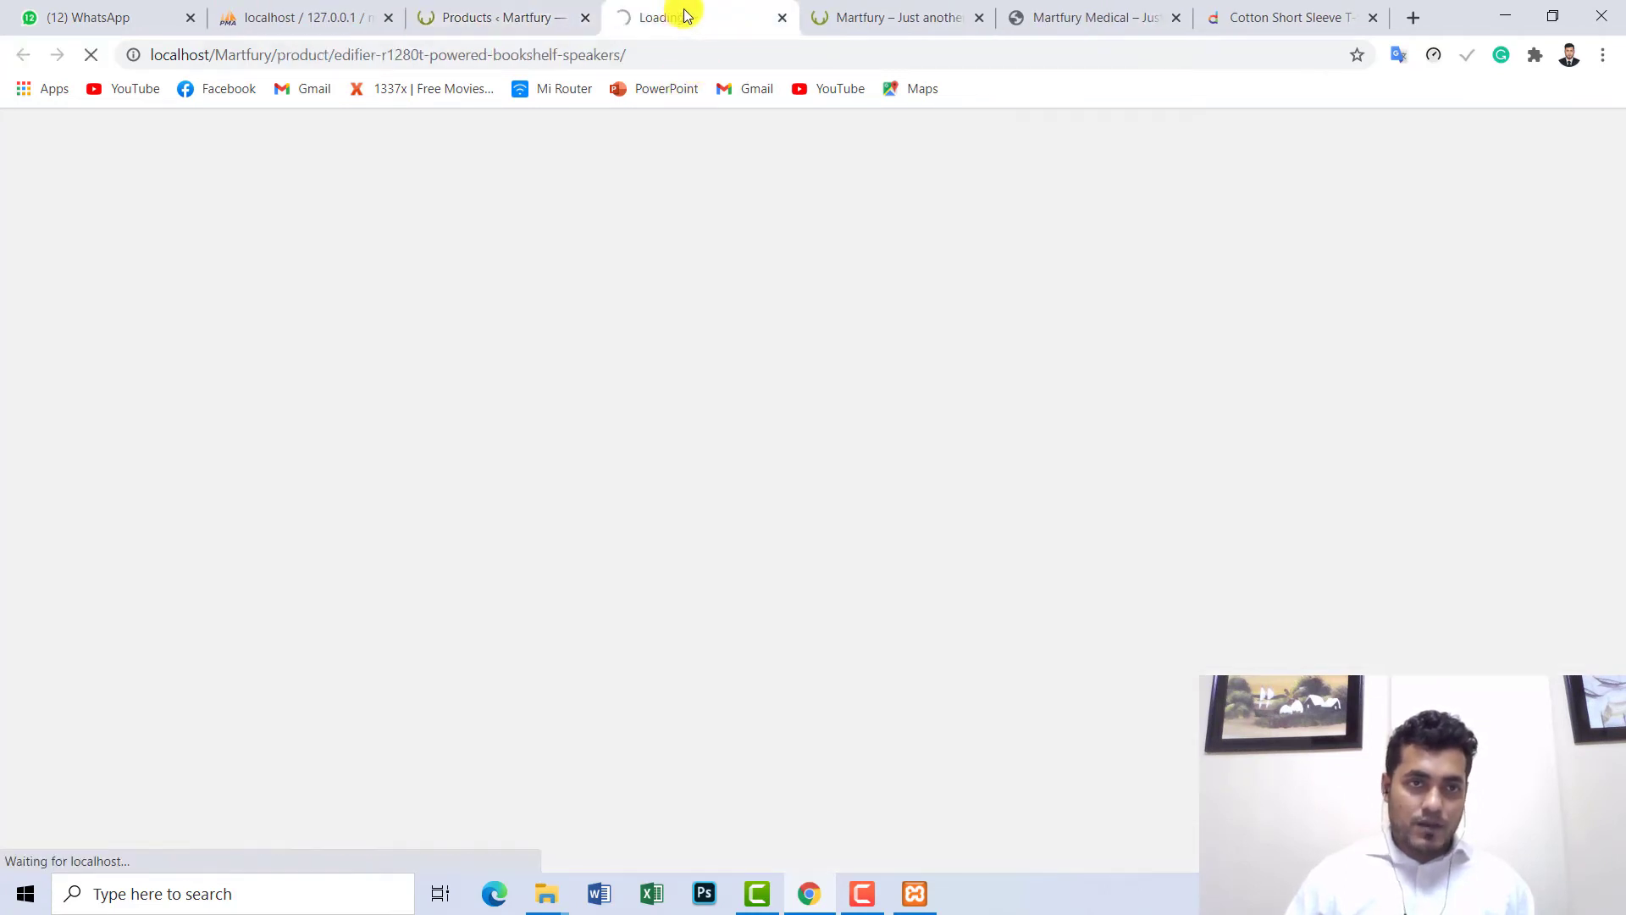
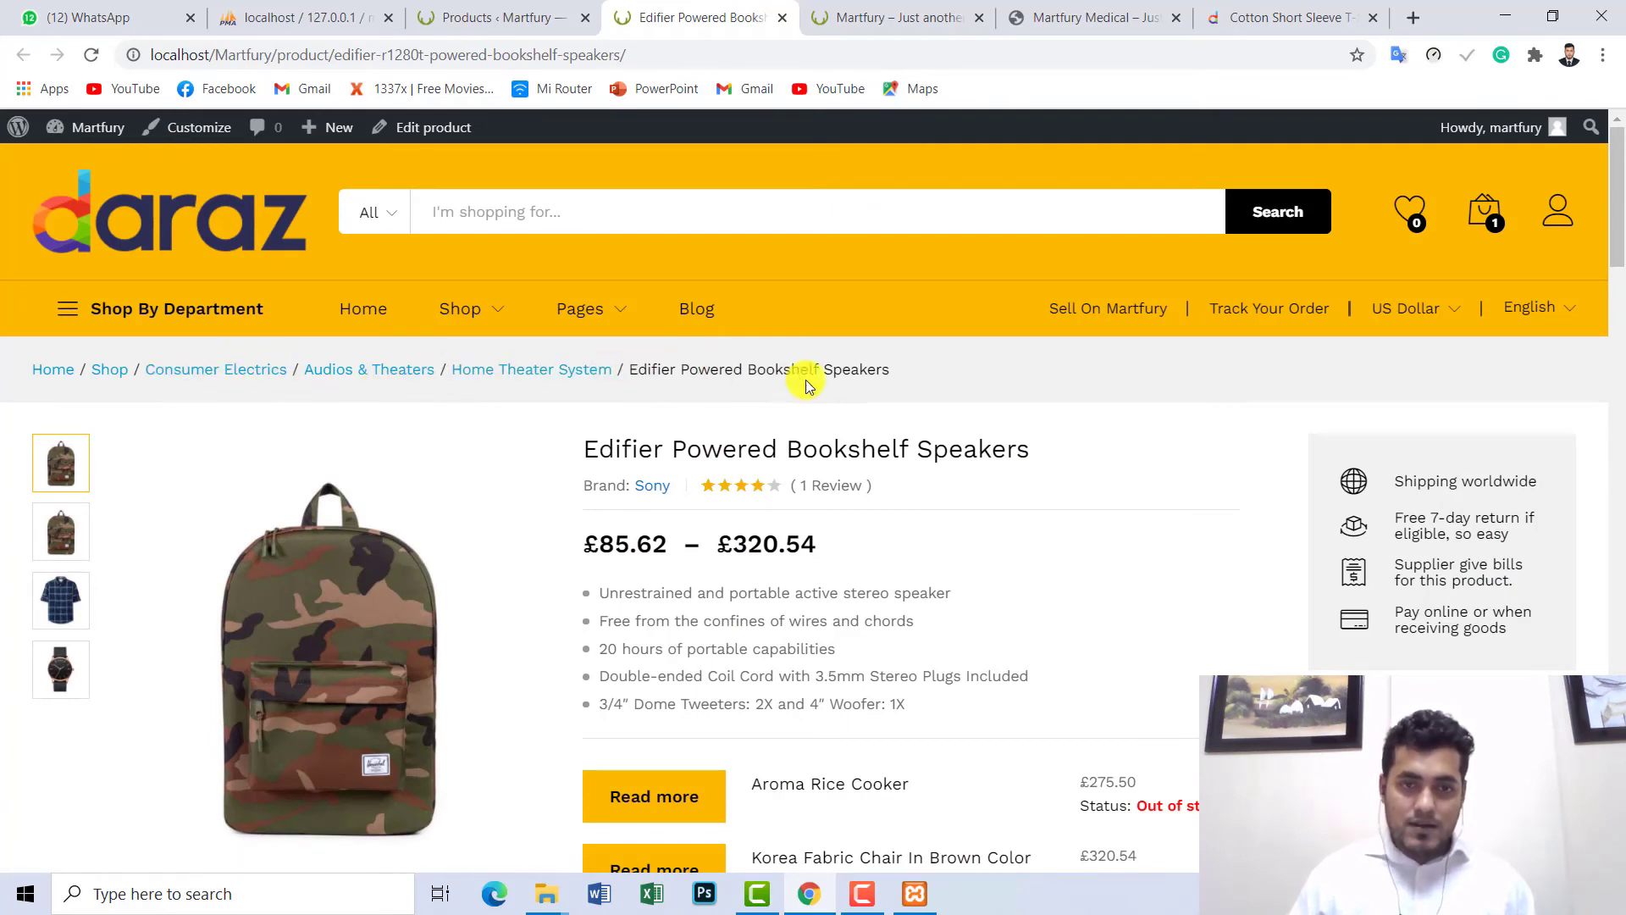
- Open the Marshall Kilburn Portable Wireless Speaker product page on the storefront
left_click_drag(1618, 244, 1618, 670)
left_click(260, 568)
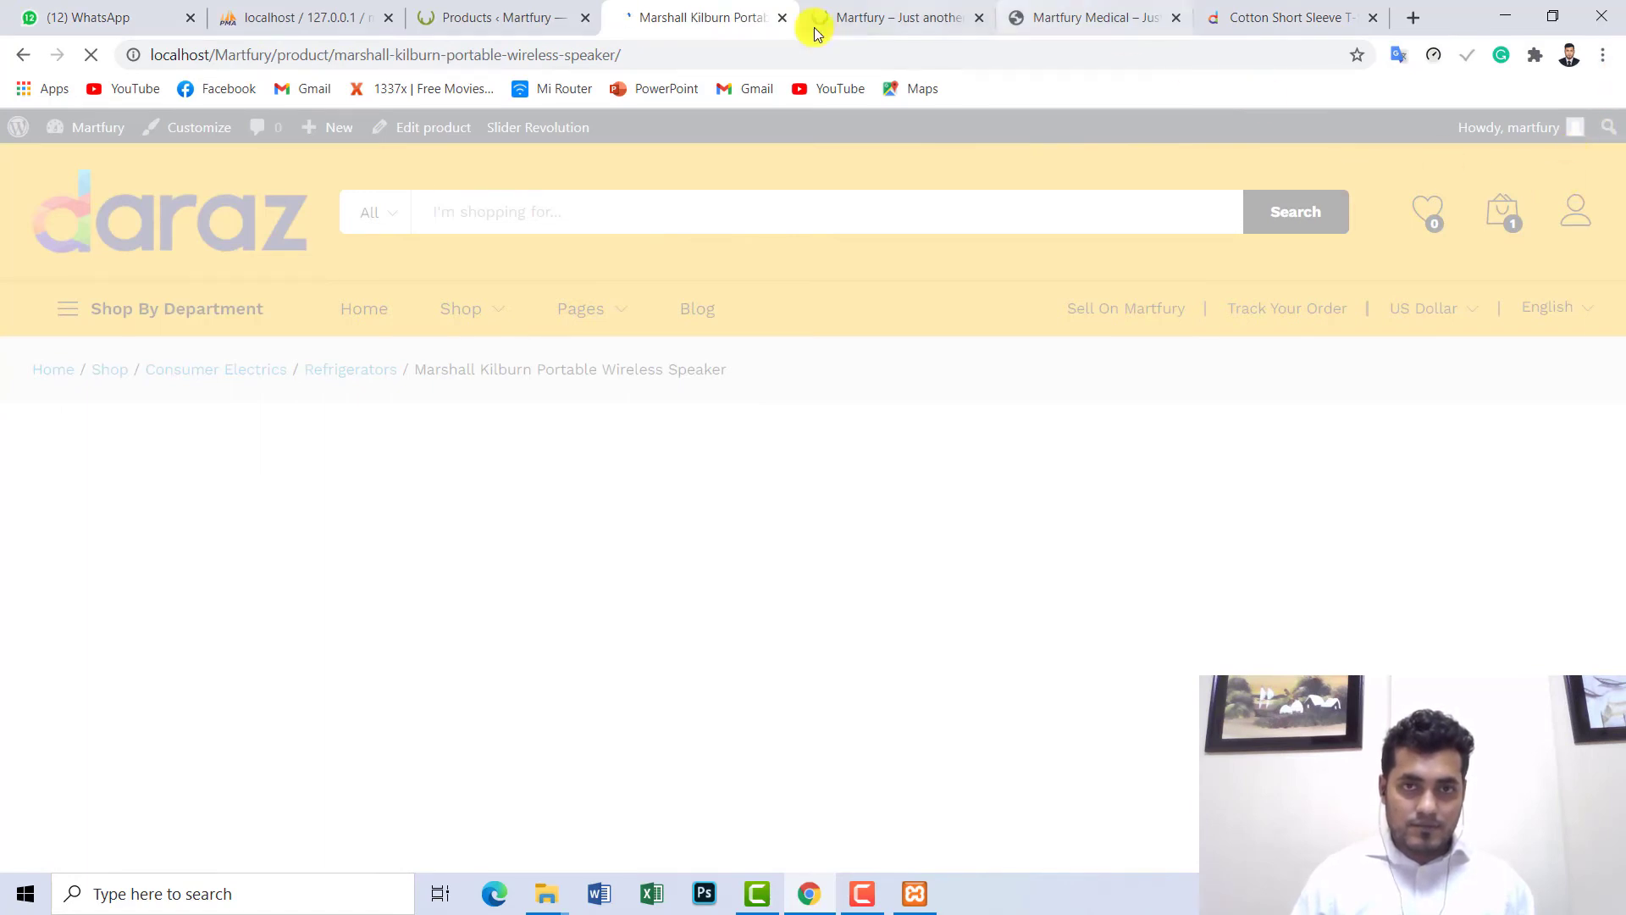
scroll(1008, 517, "down", 6)
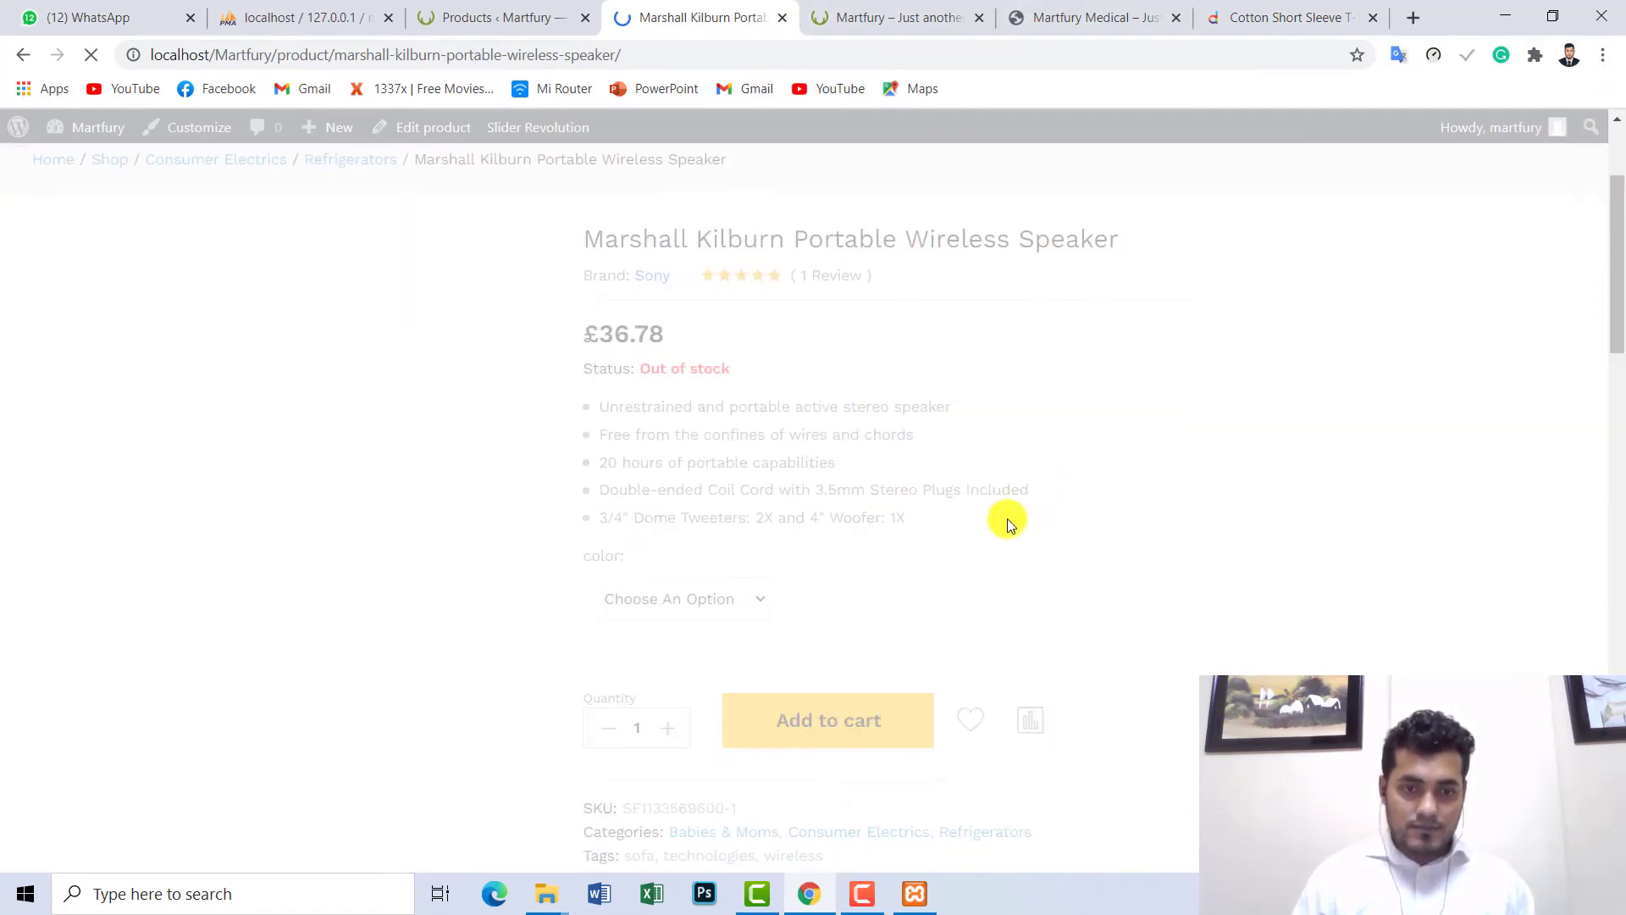
scroll(1157, 476, "up", 4)
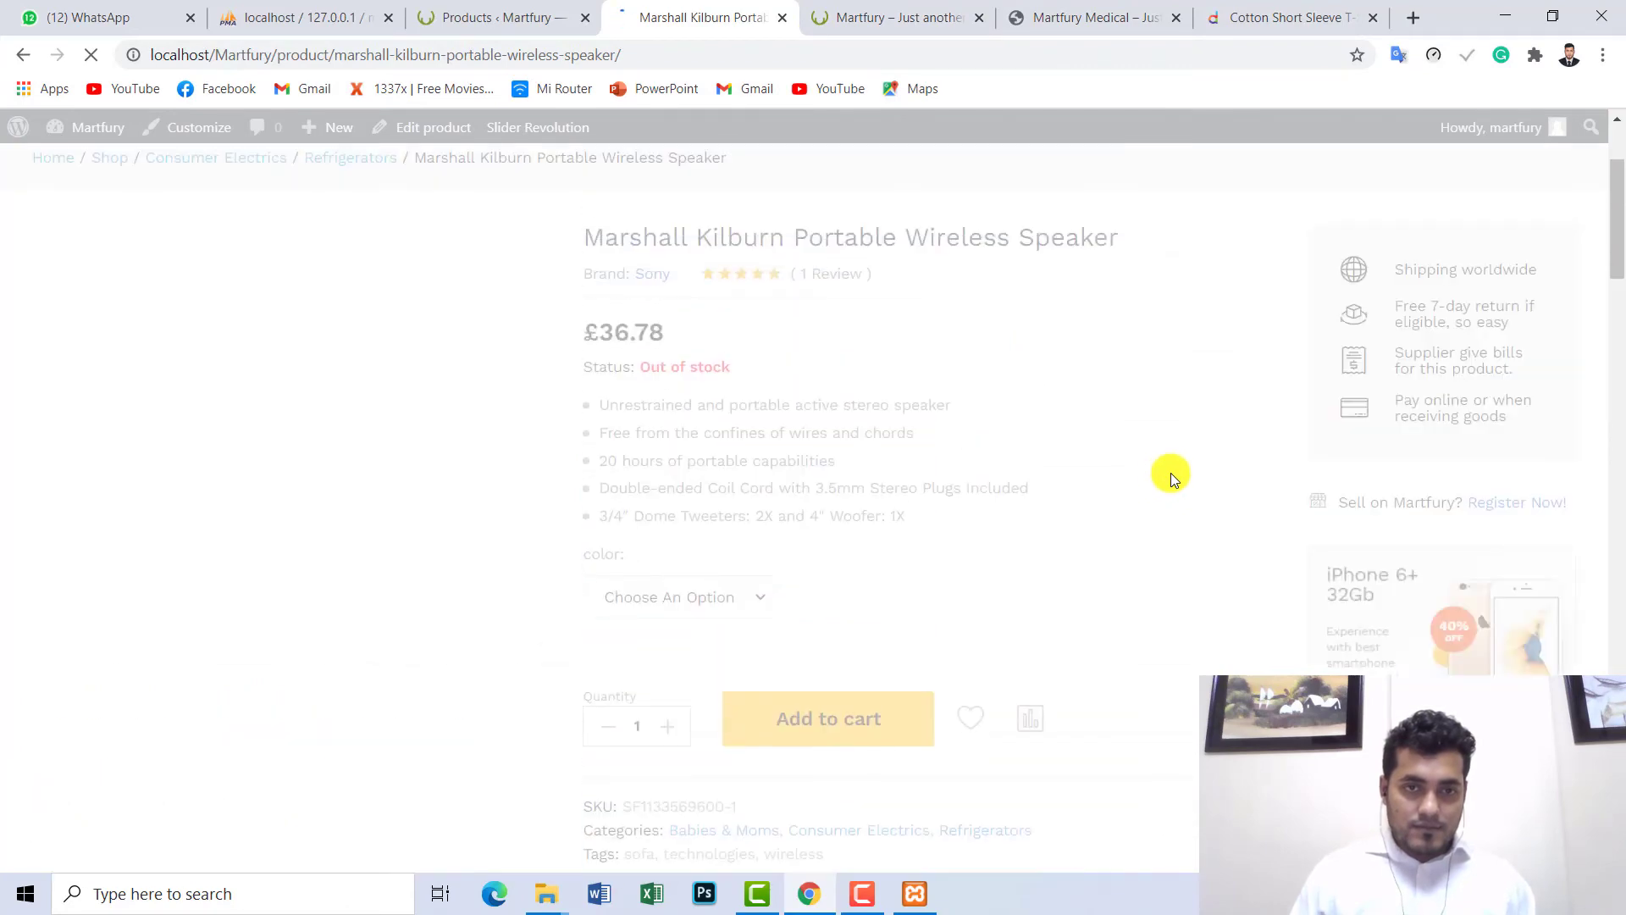
- Review the 35 products in the admin list, then move on to the Daraz T-shirt tab
left_click(528, 8)
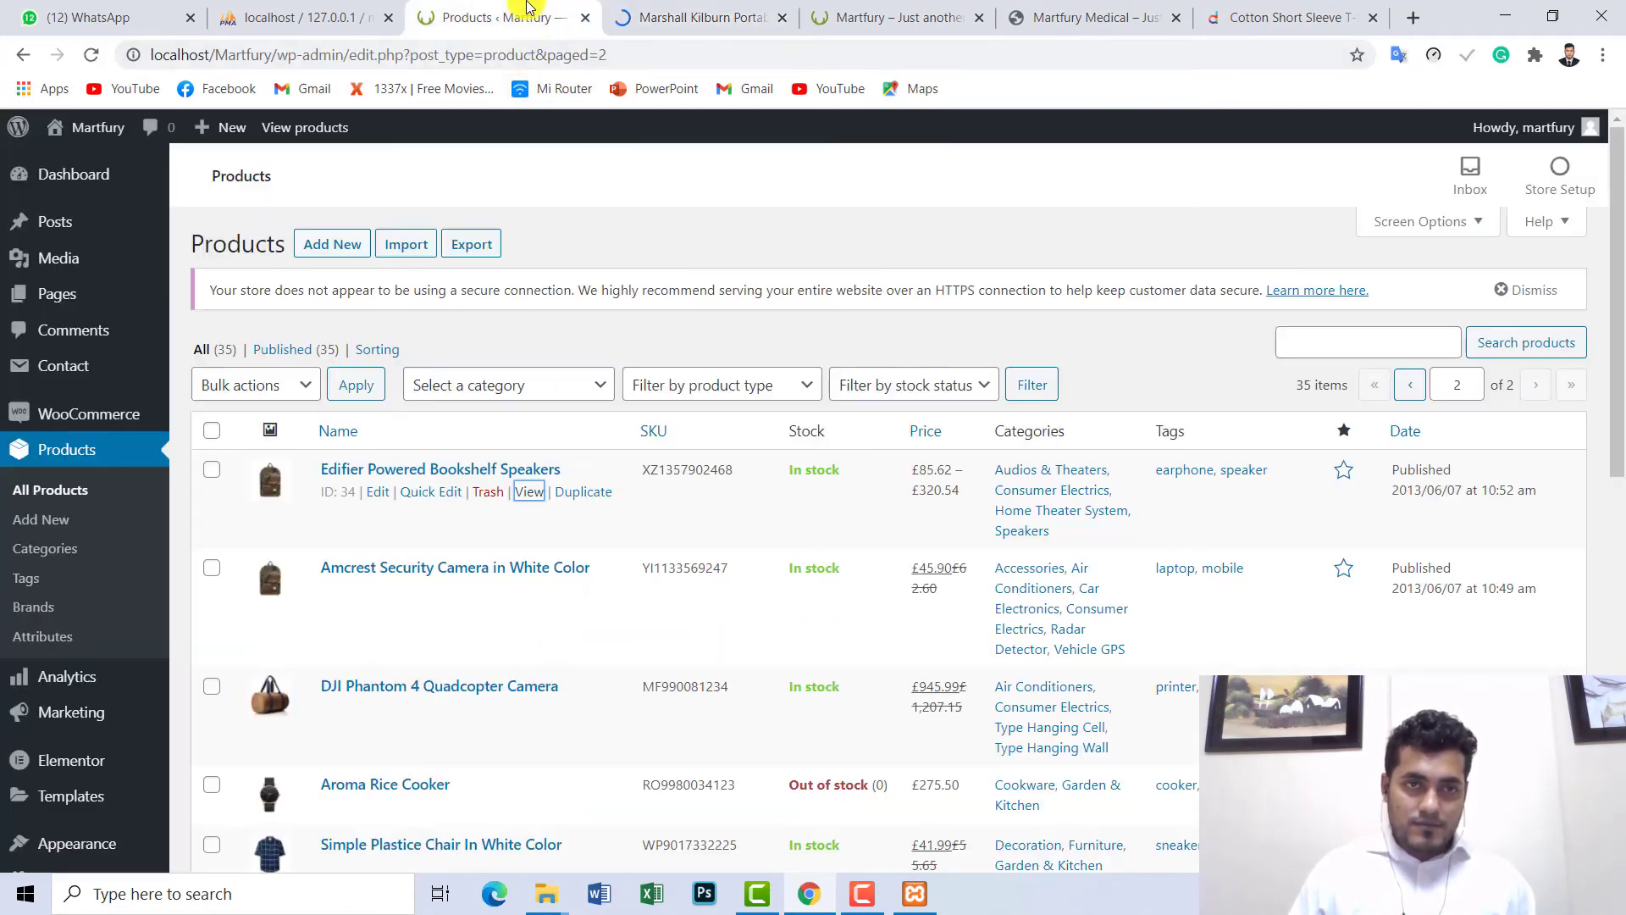
scroll(508, 565, "down", 3)
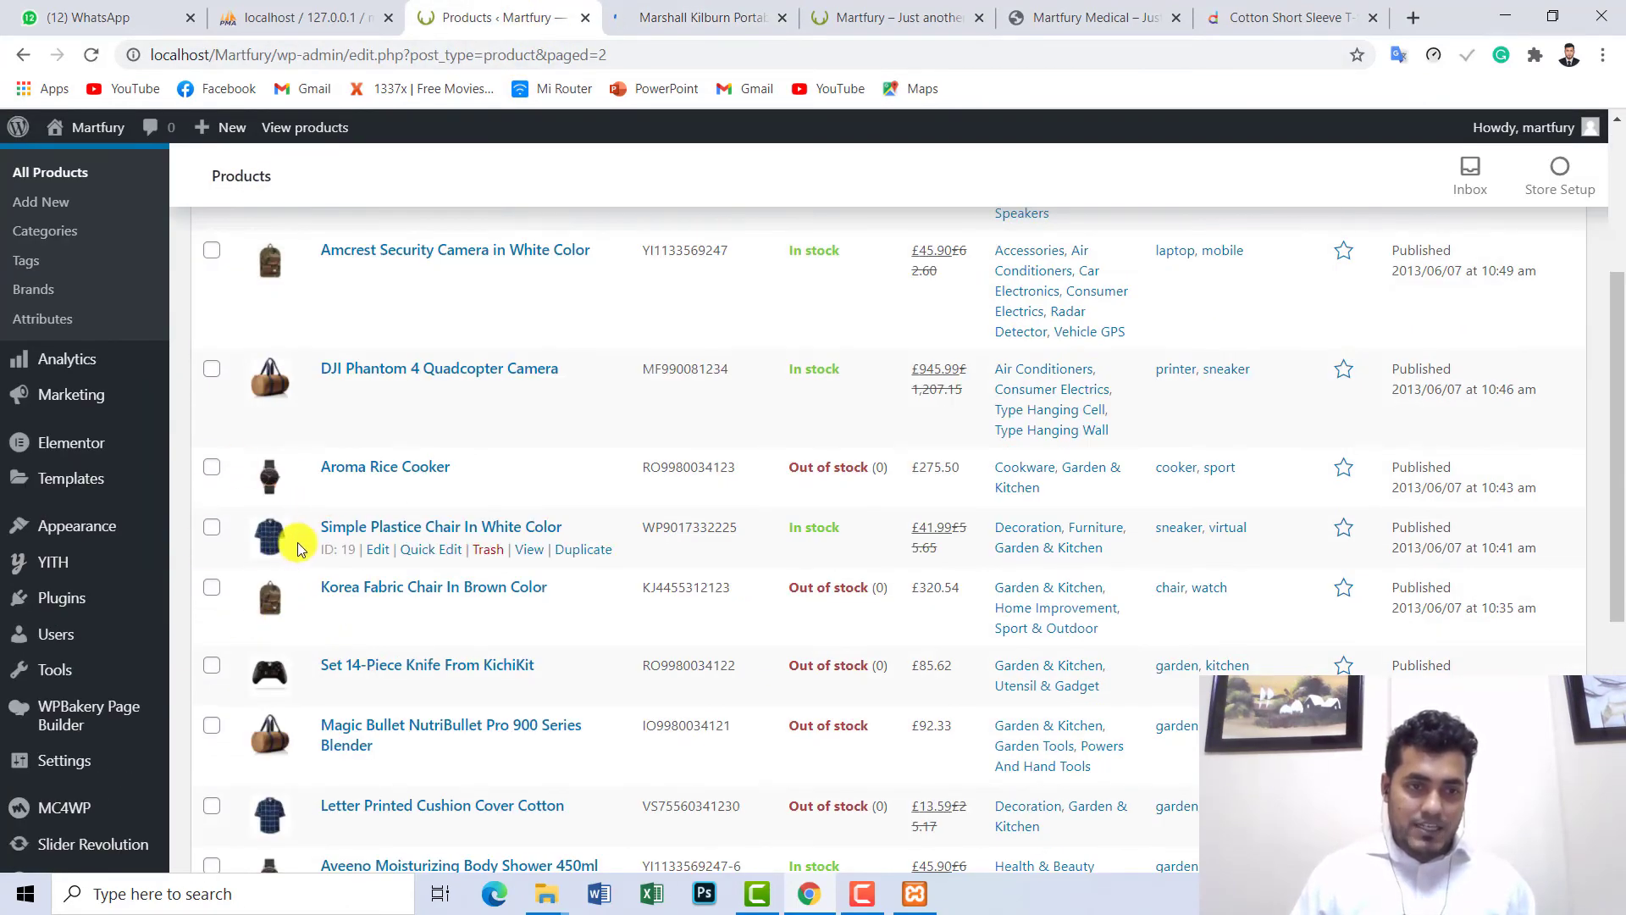
scroll(319, 524, "up", 3)
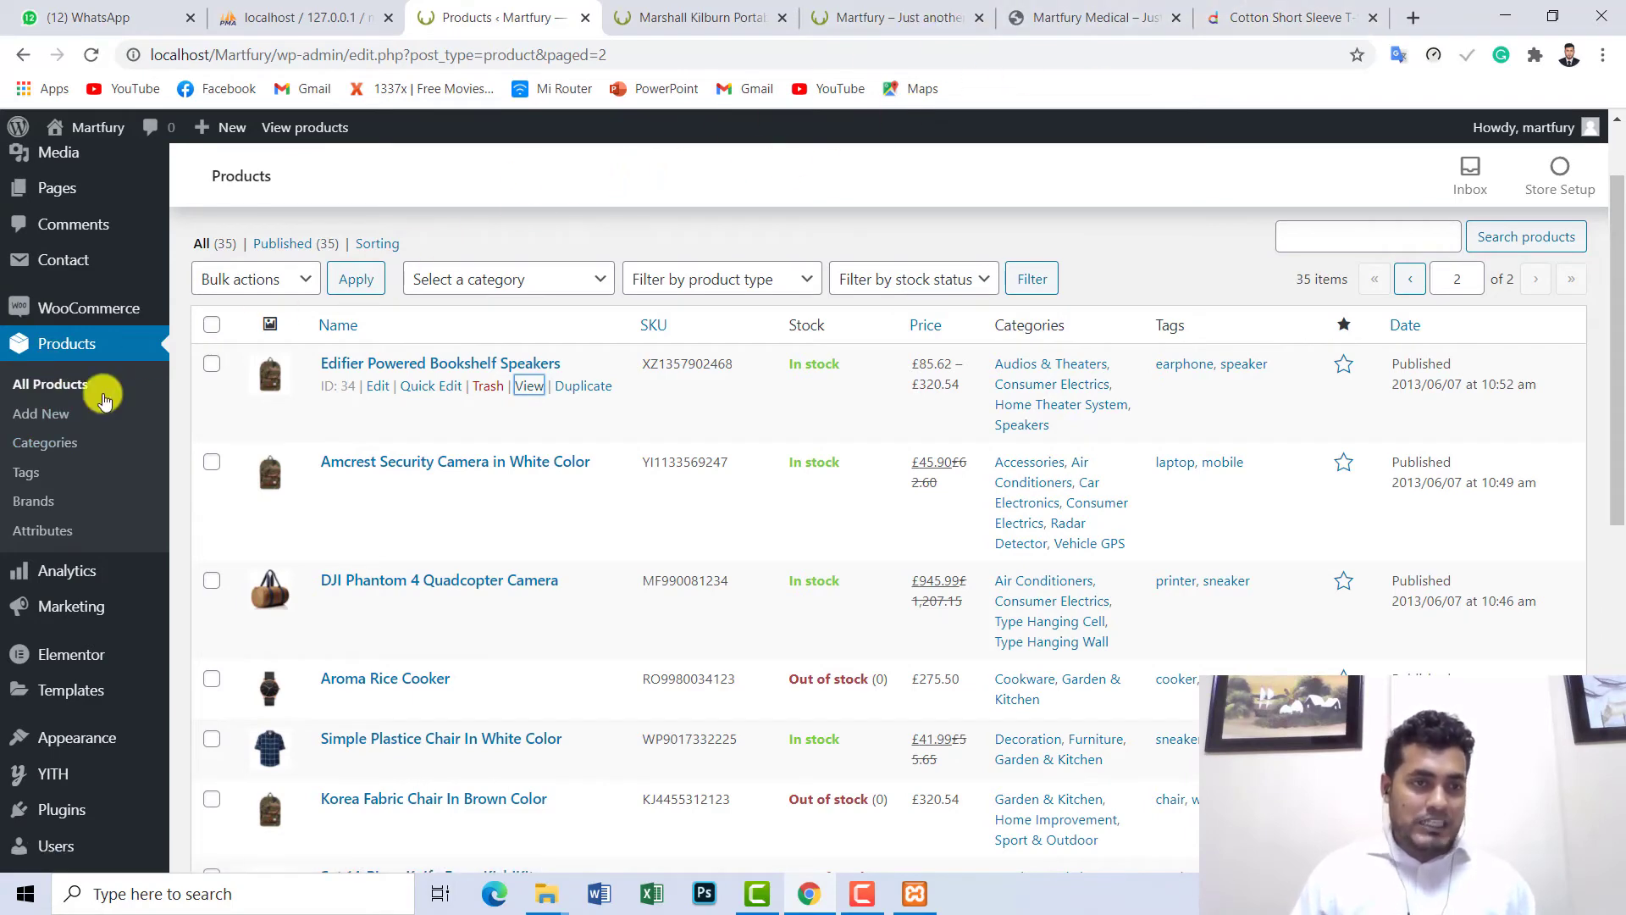
scroll(110, 392, "up", 2)
scroll(110, 392, "down", 5)
left_click(669, 17)
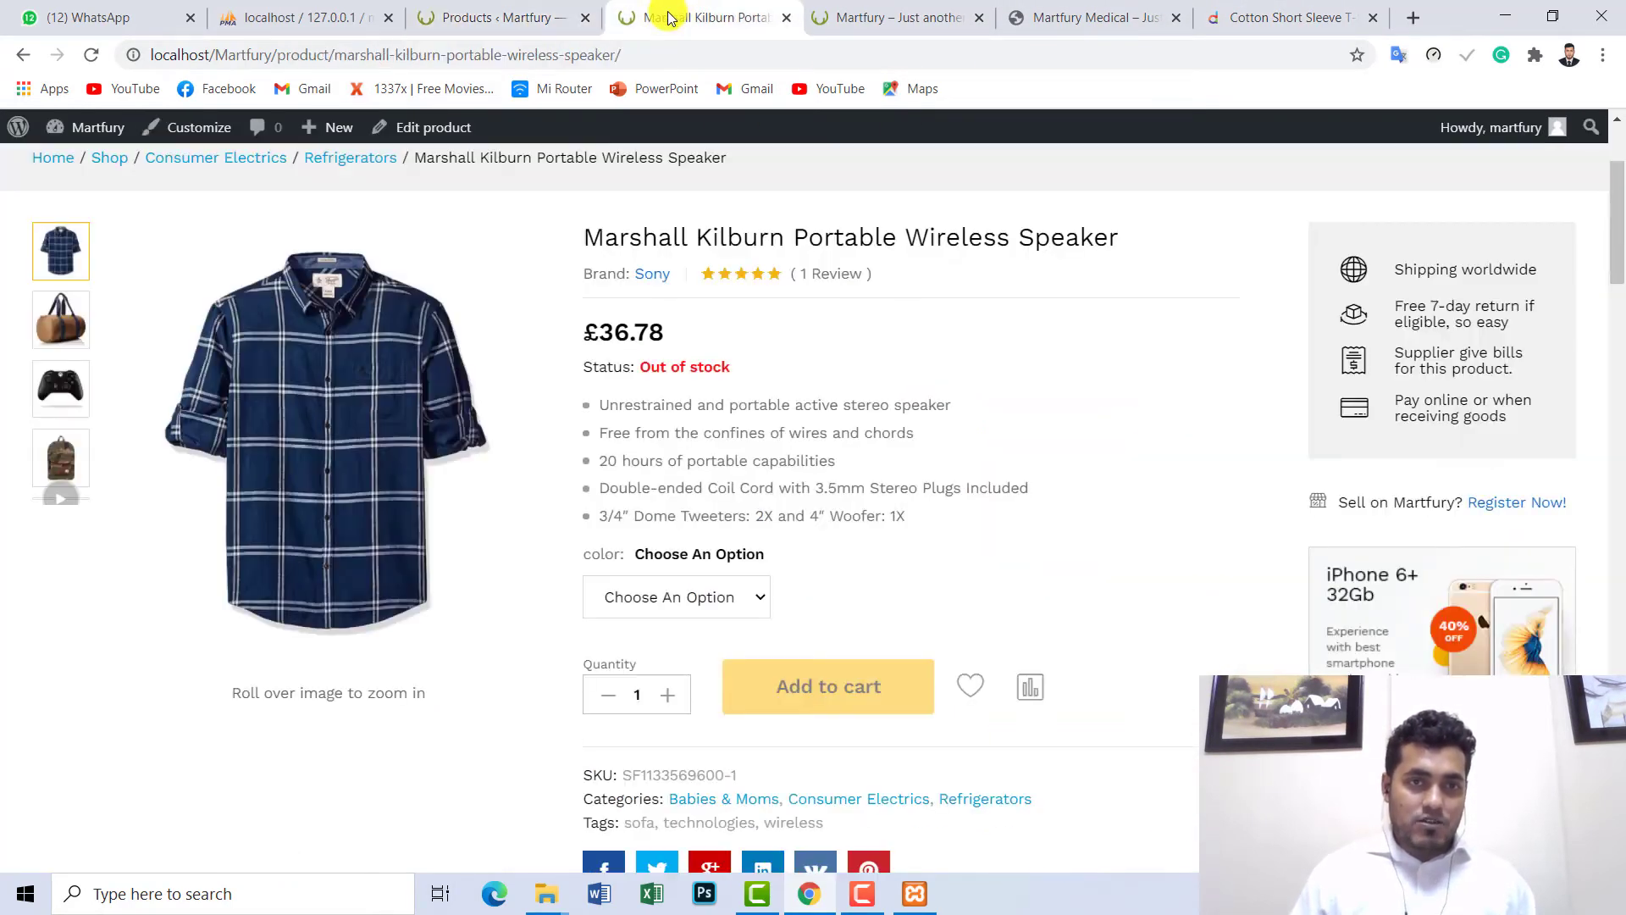
scroll(1069, 264, "up", 3)
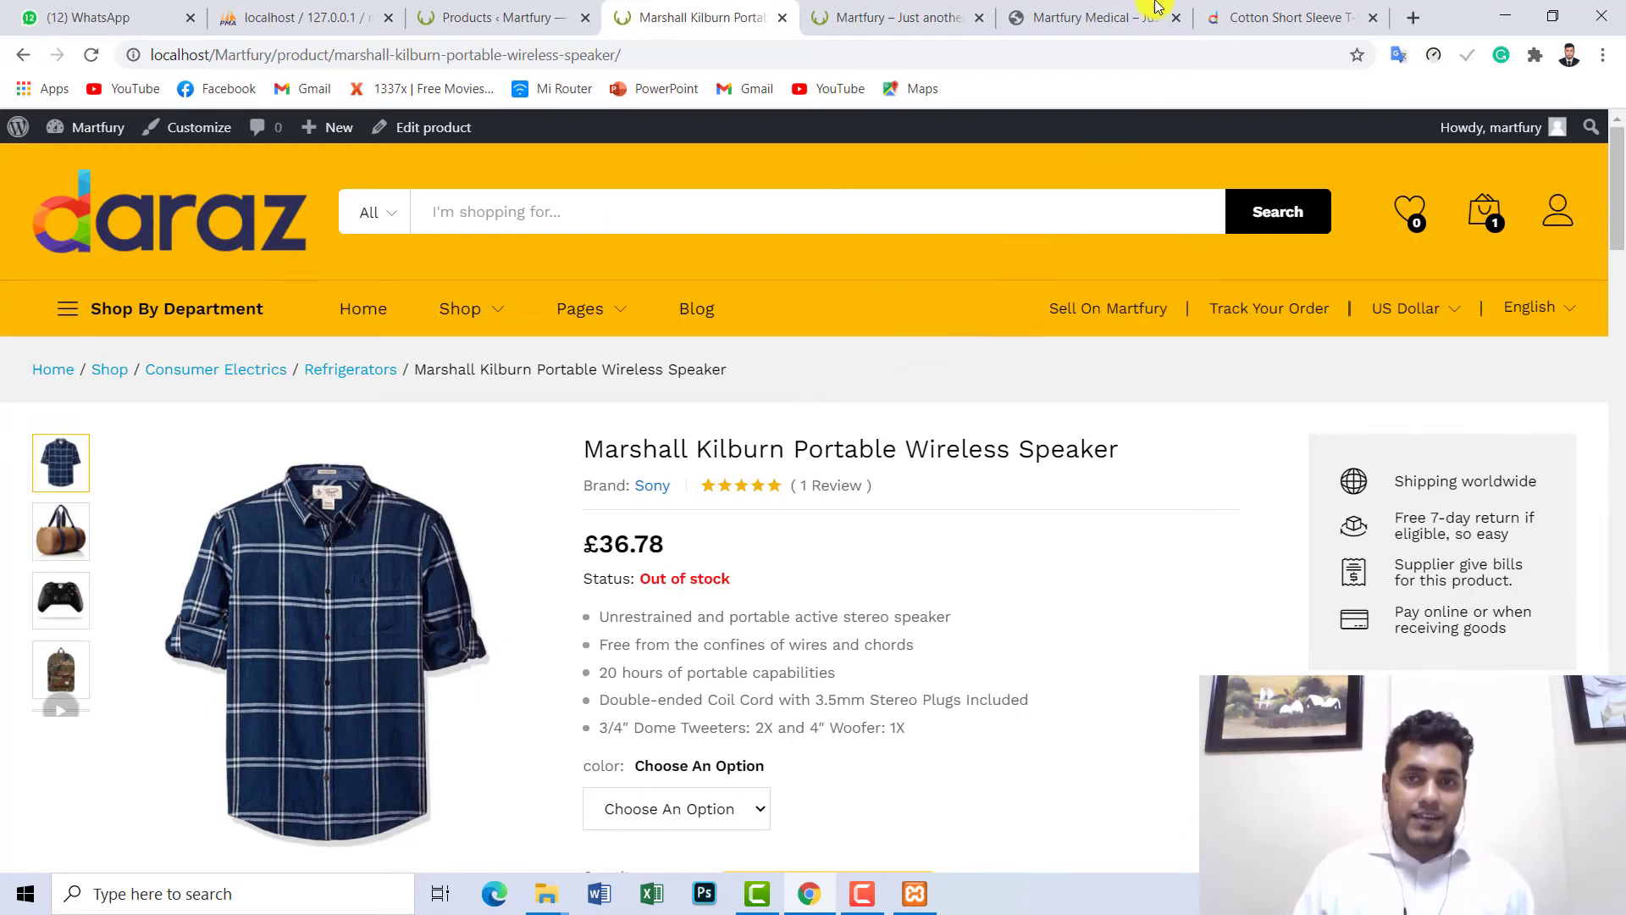
left_click(1287, 17)
- Go to evaly.com.bd and open the Digital World class Tiger king Locker/Safe listing at ৳45000
left_click(968, 52)
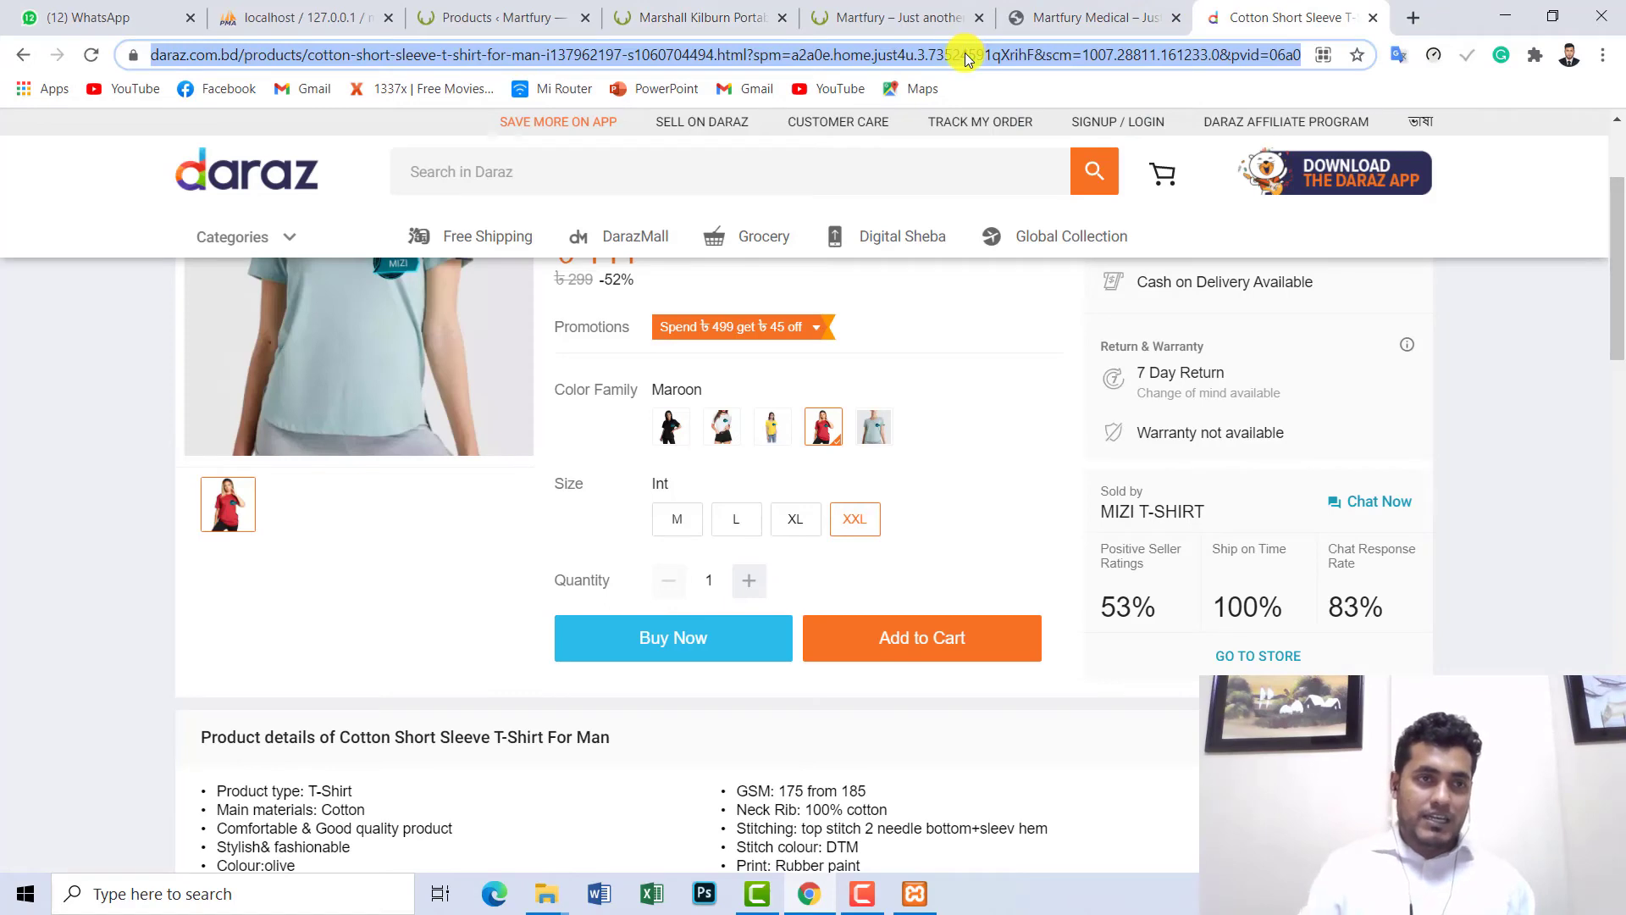
type("eva")
key("Return")
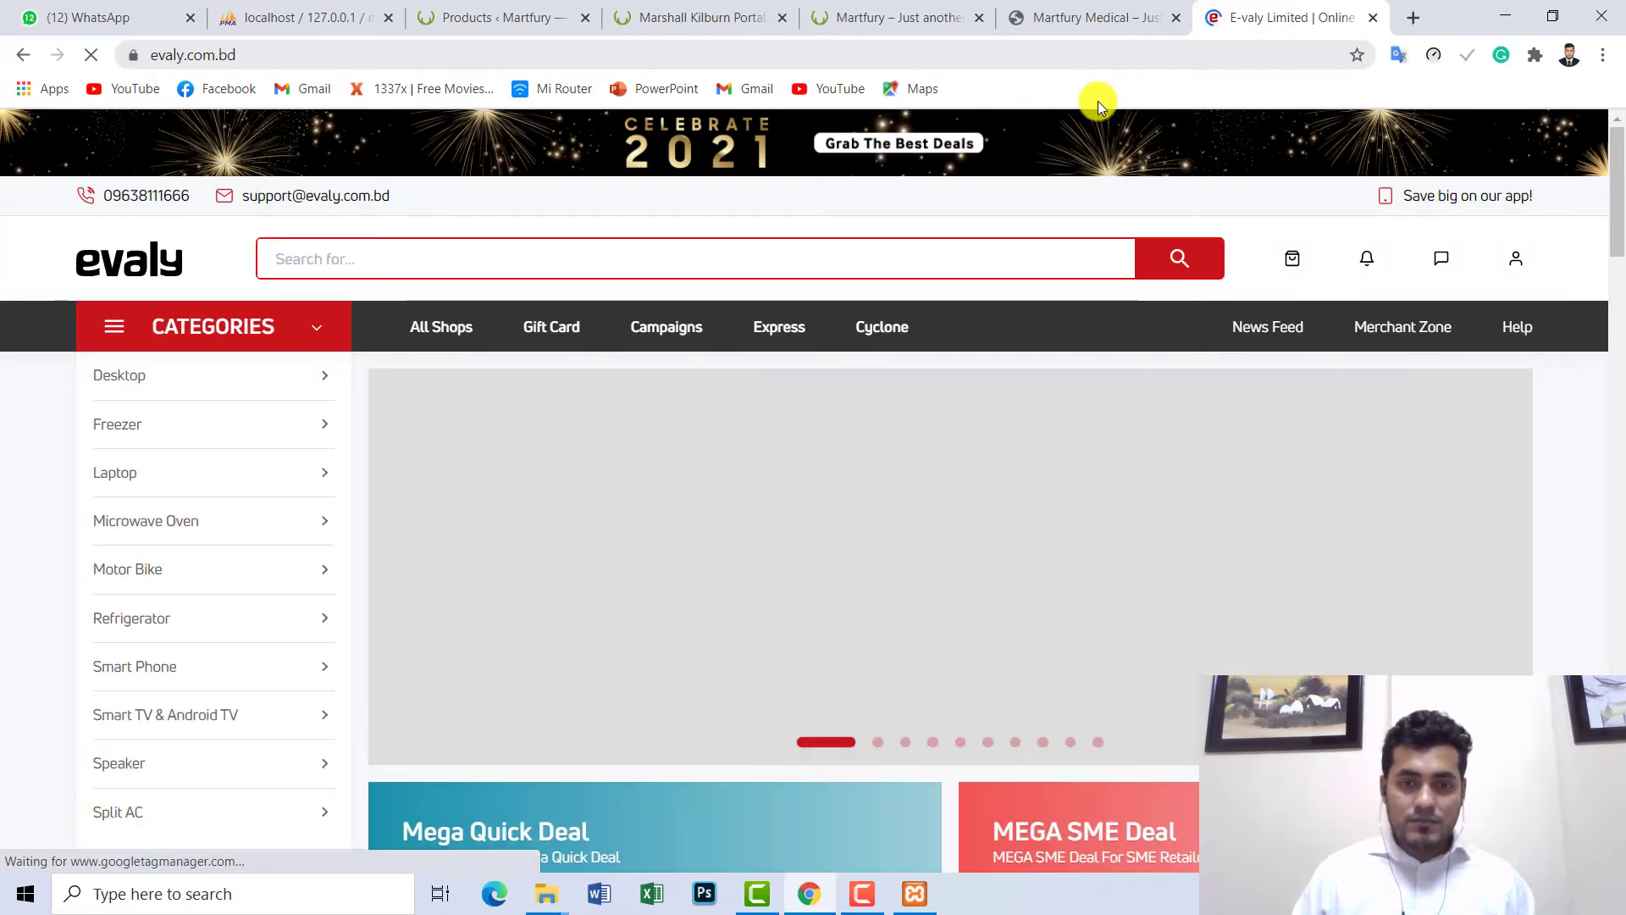
scroll(1619, 196, "down", 20)
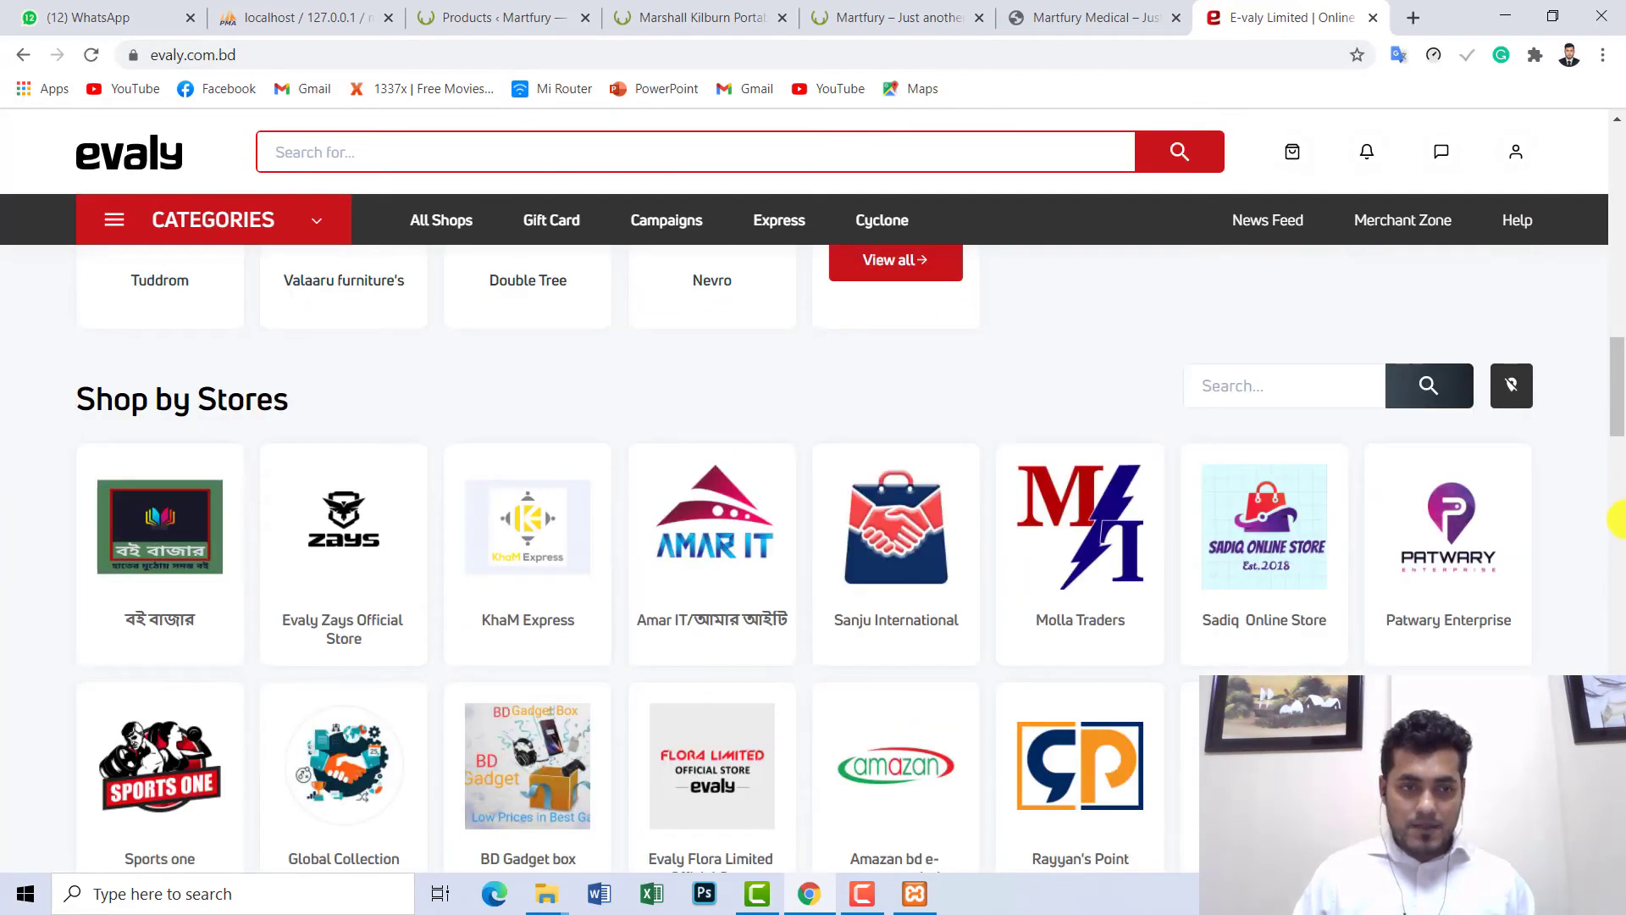
left_click_drag(1620, 399, 1618, 597)
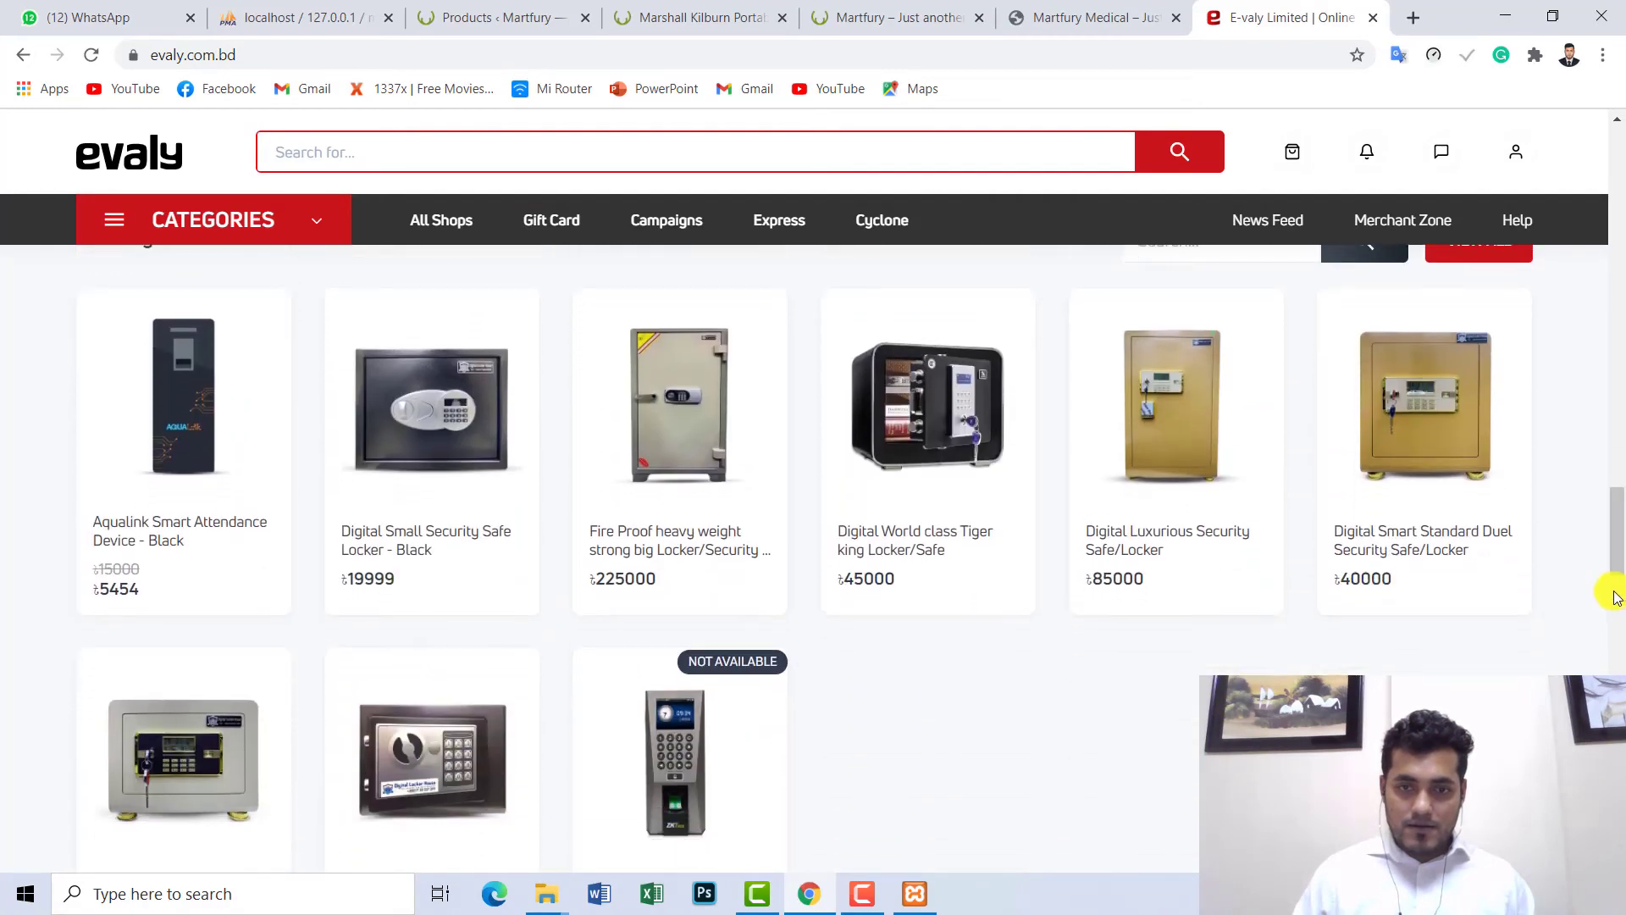
left_click(899, 431)
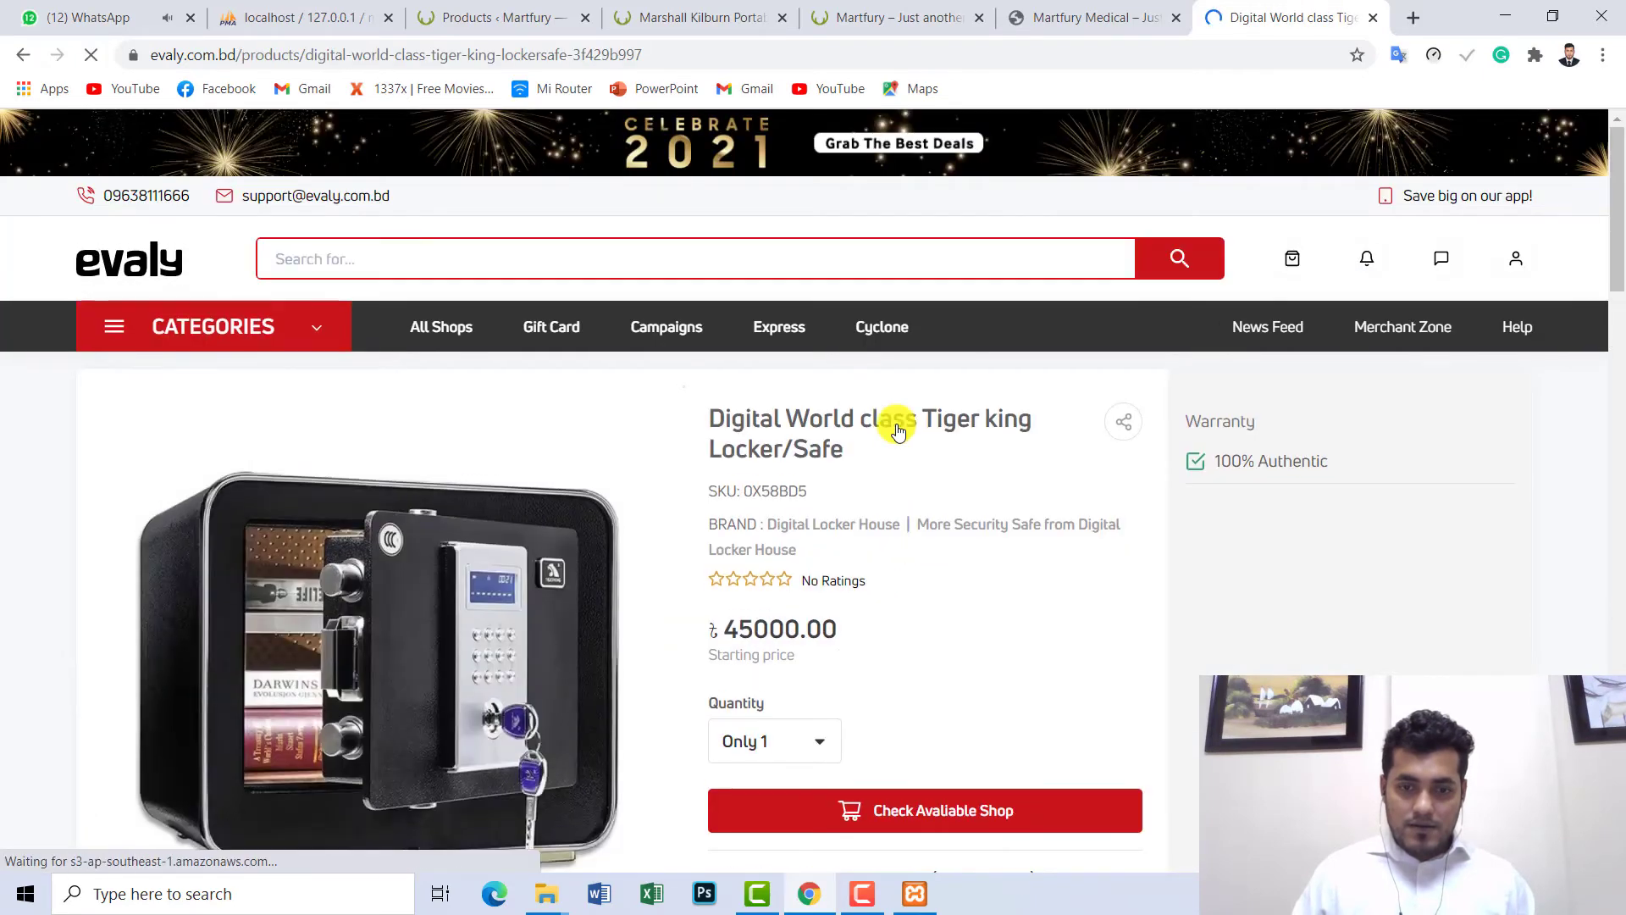
left_click_drag(1619, 217, 1619, 240)
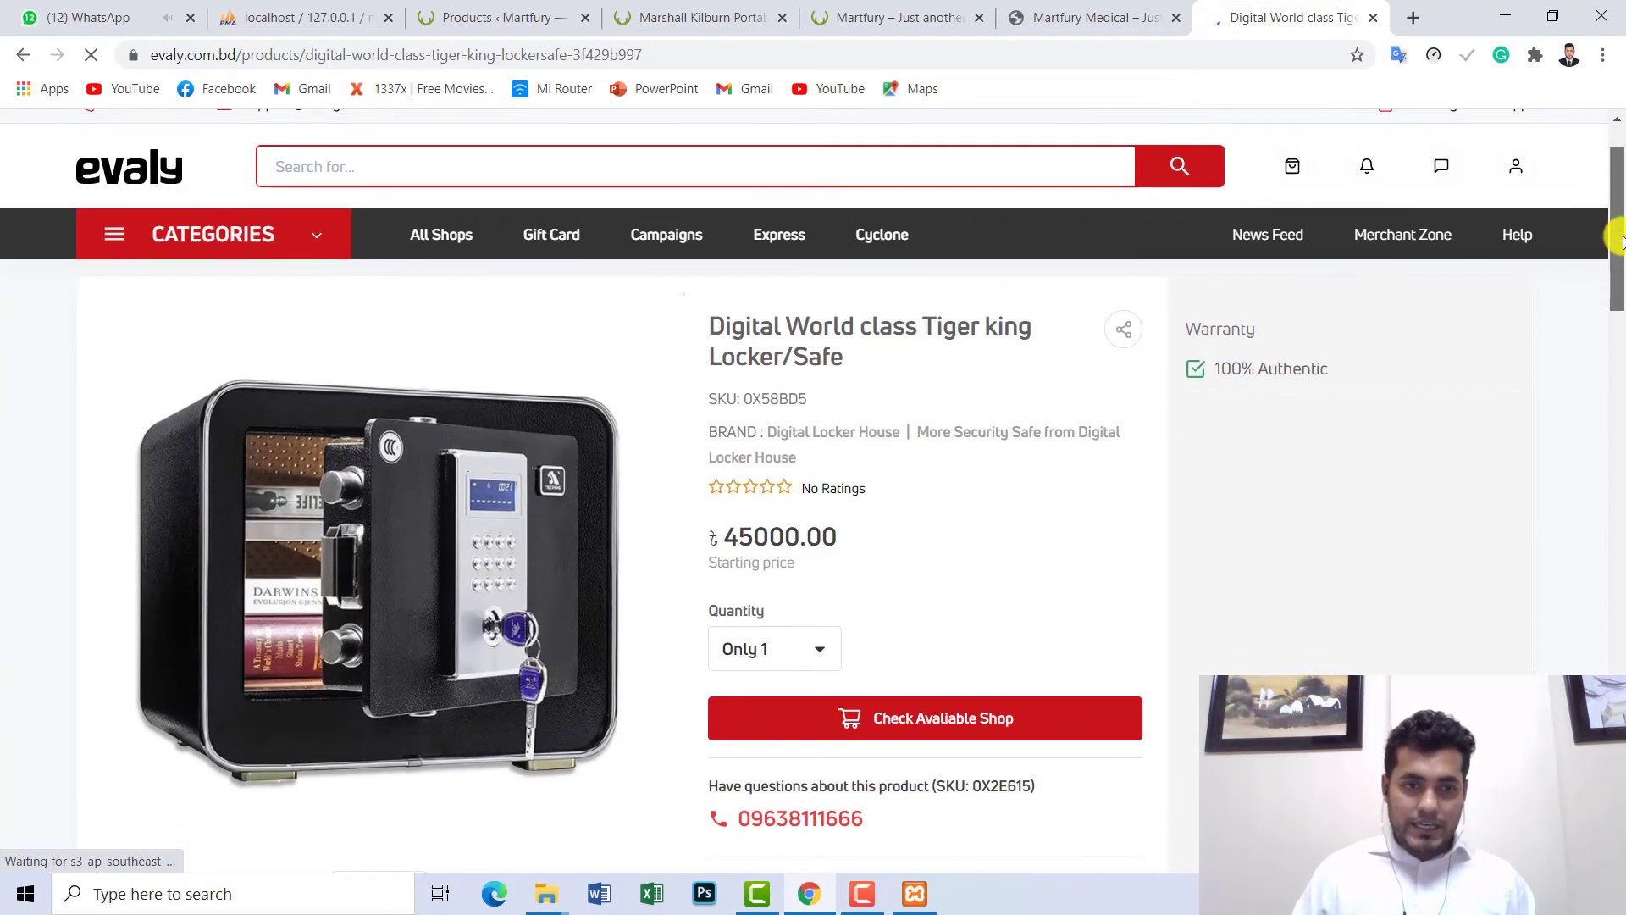
scroll(805, 464, "down", 4)
- Save the locker's product photo to disk as evaly.test.product
right_click(373, 597)
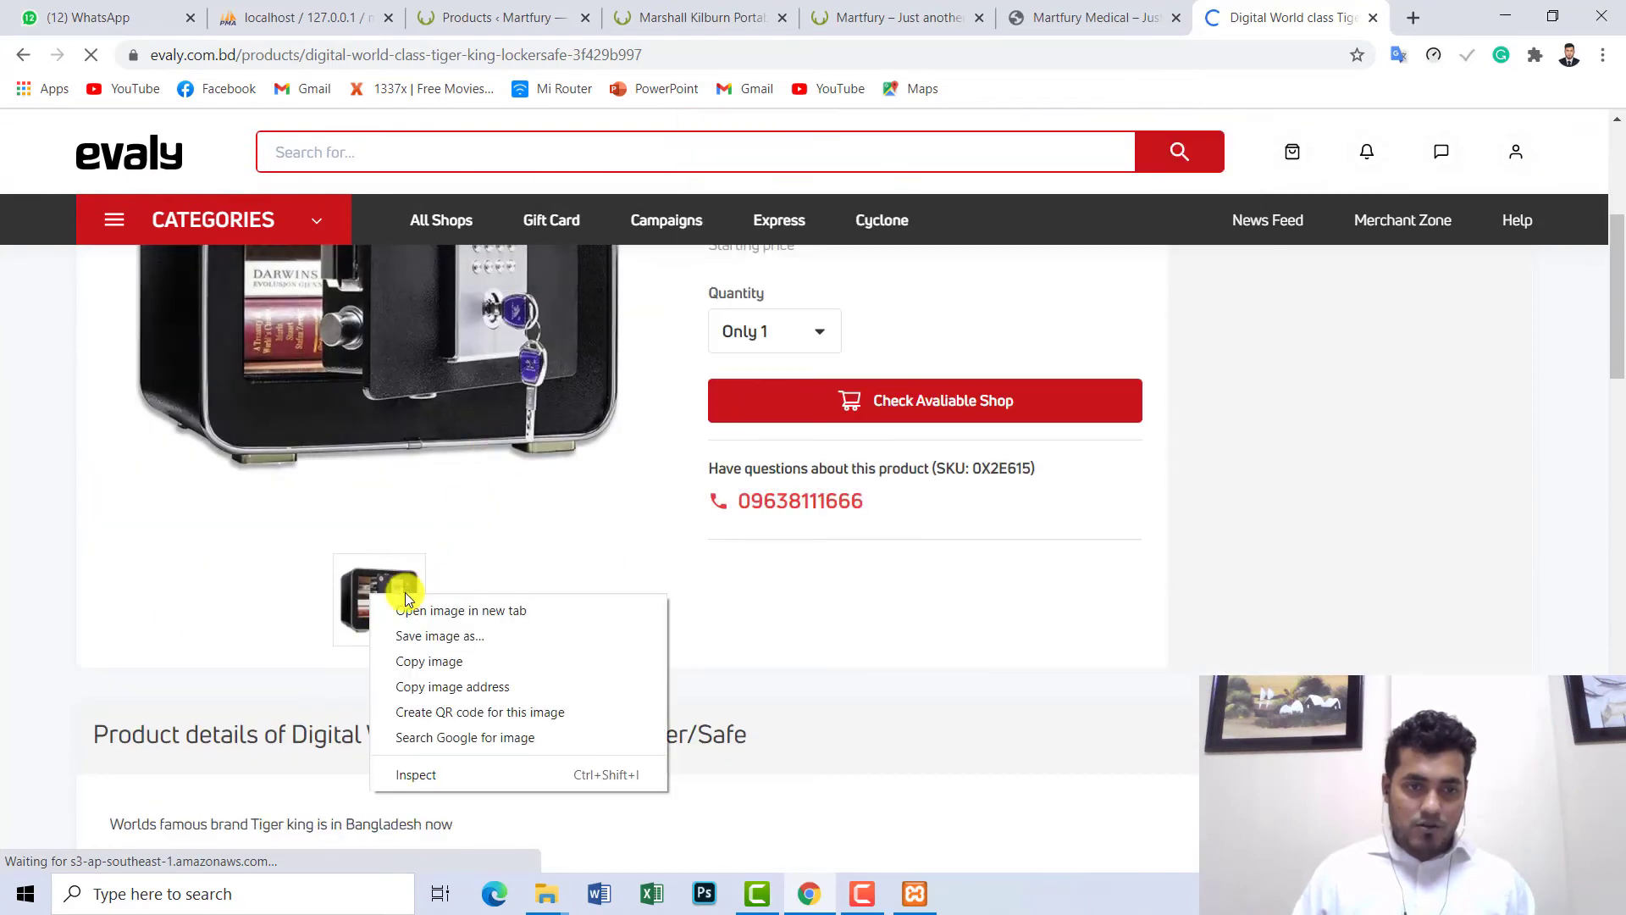
left_click(451, 636)
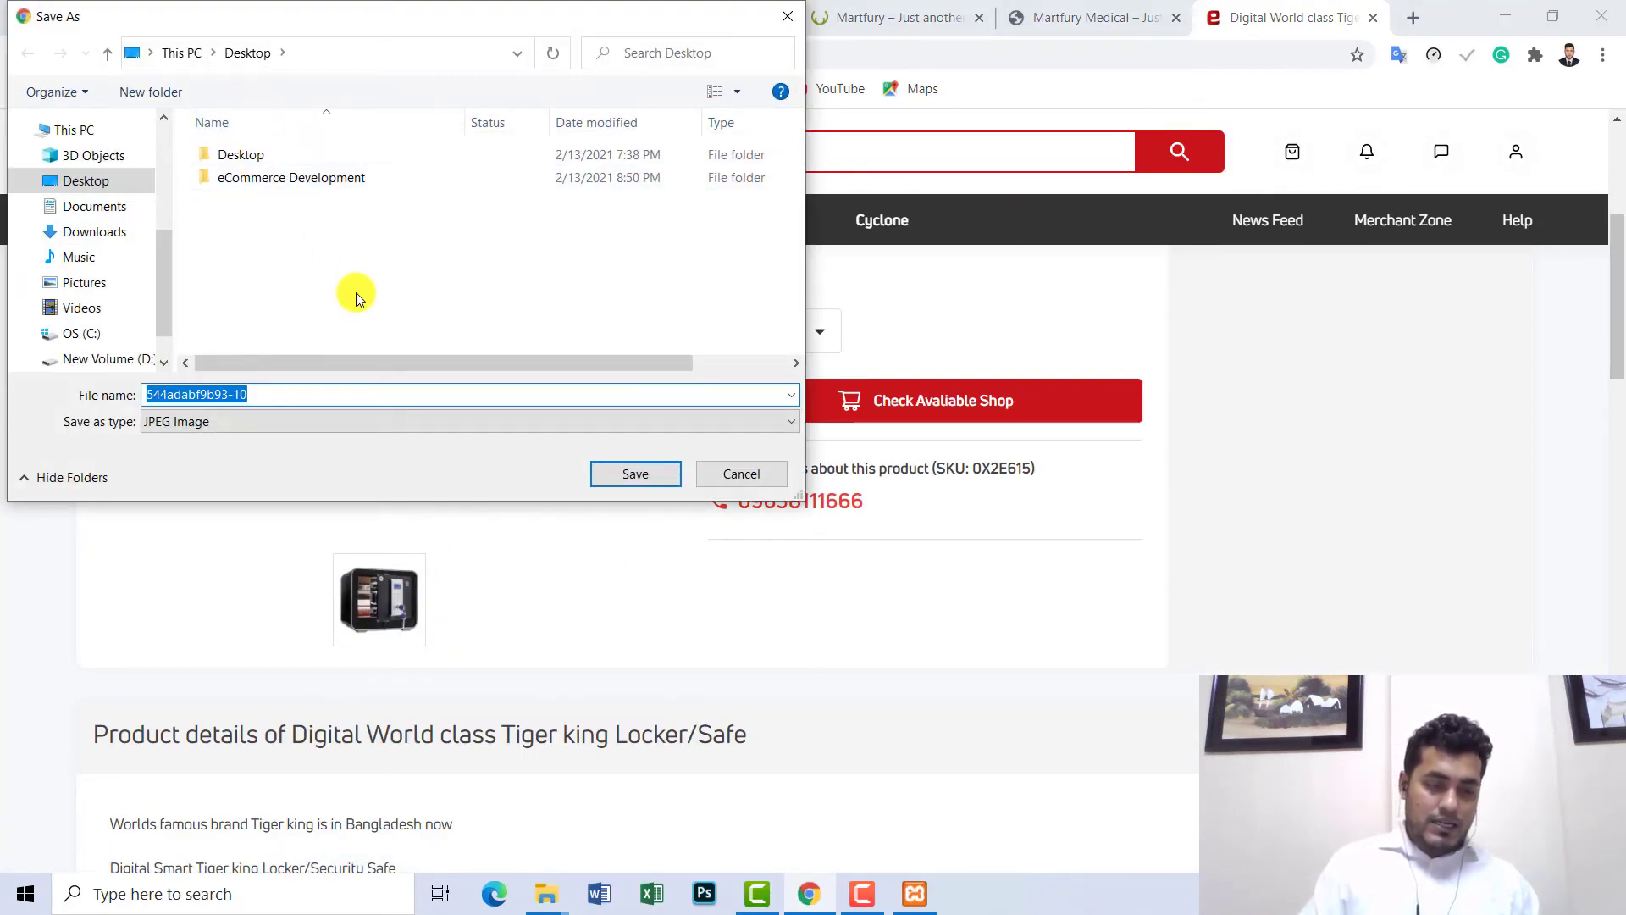
type("evaly.t")
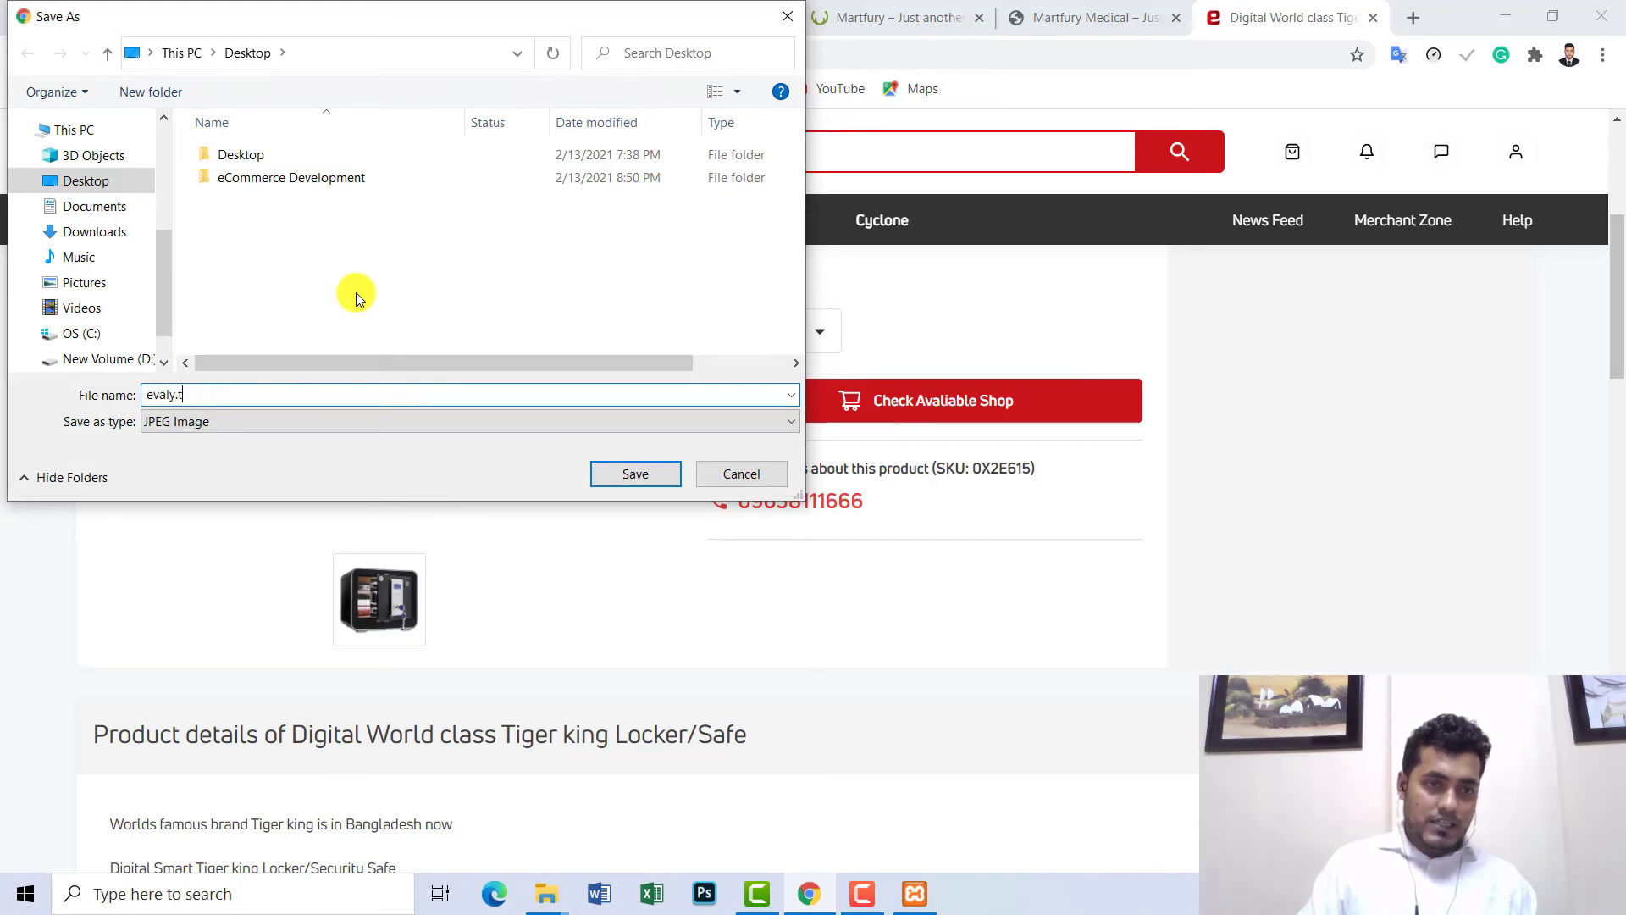
type("est.produc")
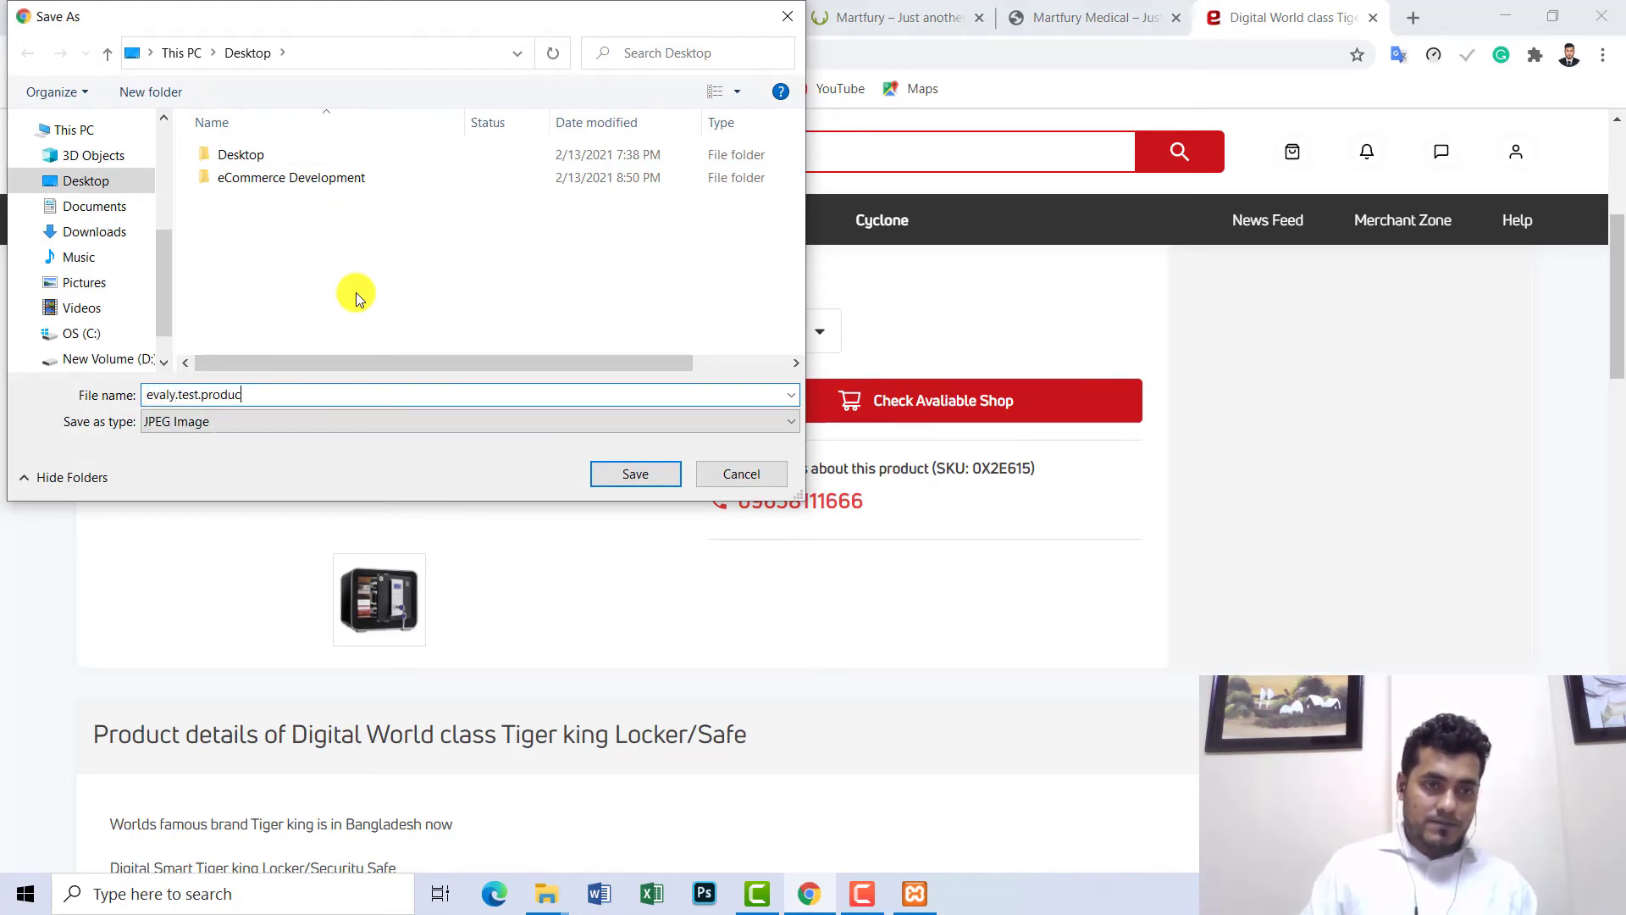
type("t")
key("Return")
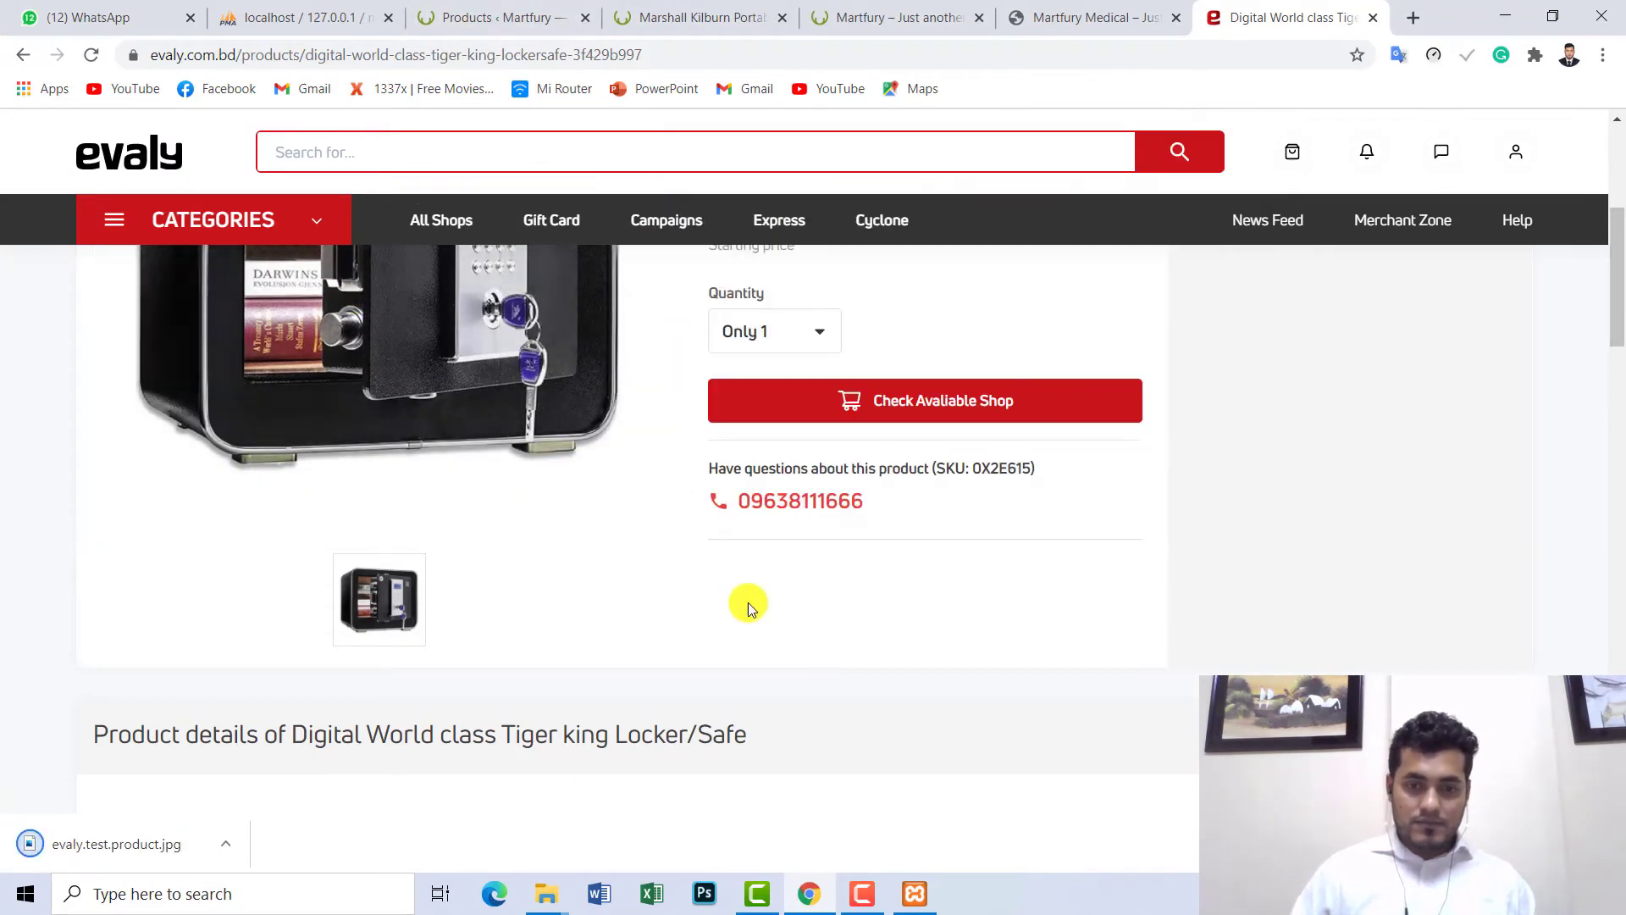
left_click(866, 896)
left_click(864, 893)
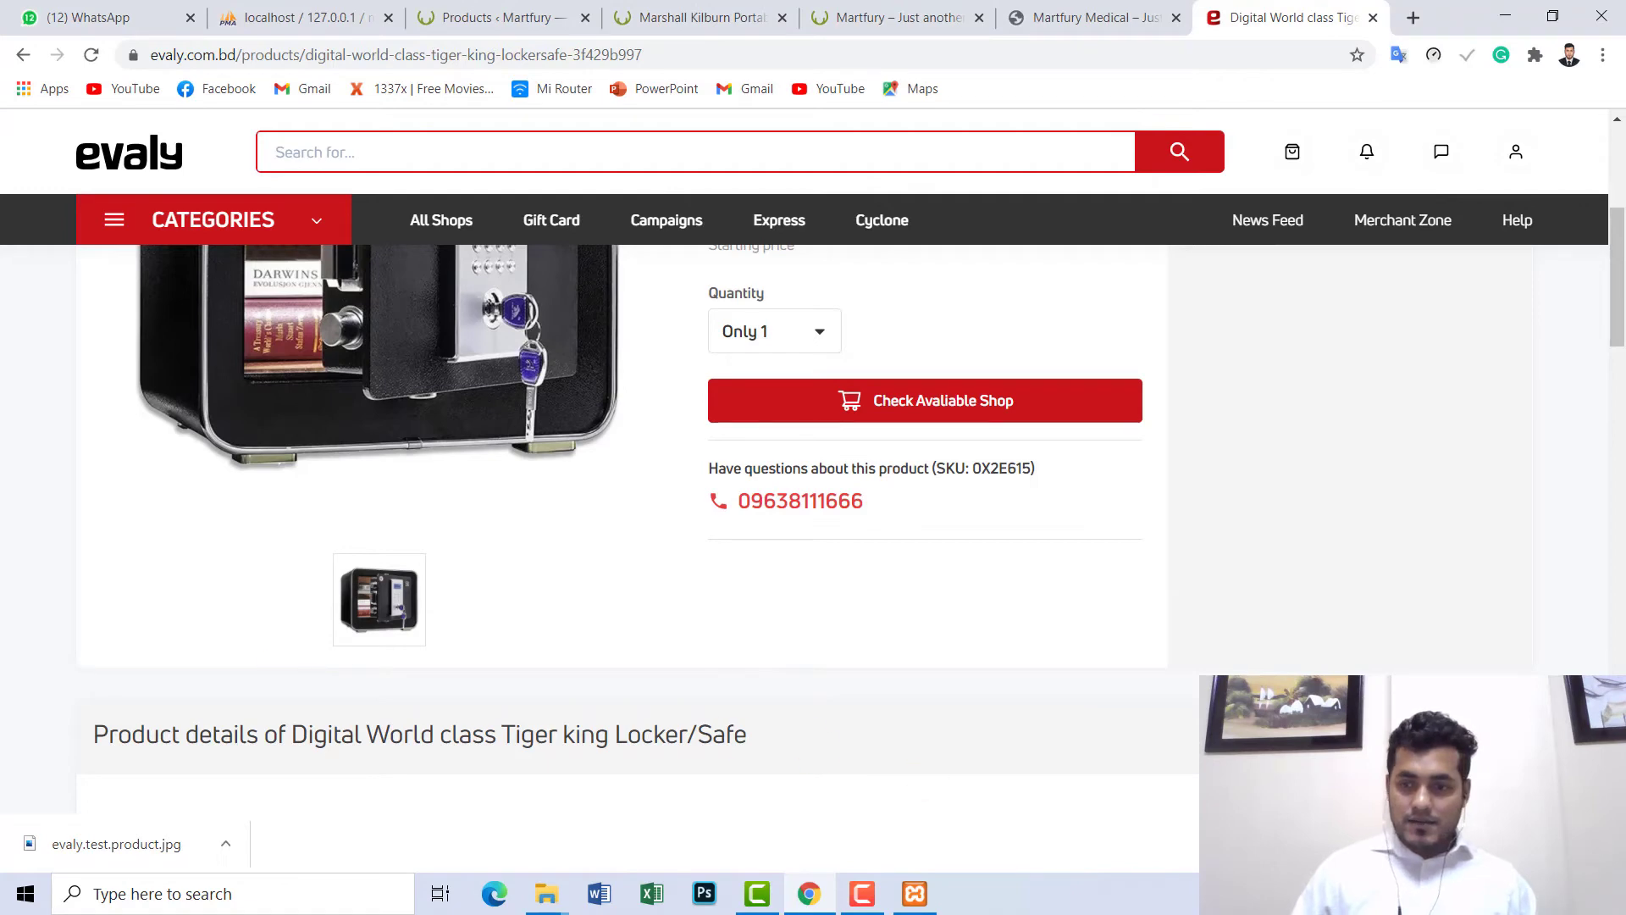
- Copy the locker's product title and go back to the WordPress products list
scroll(1238, 593, "up", 4)
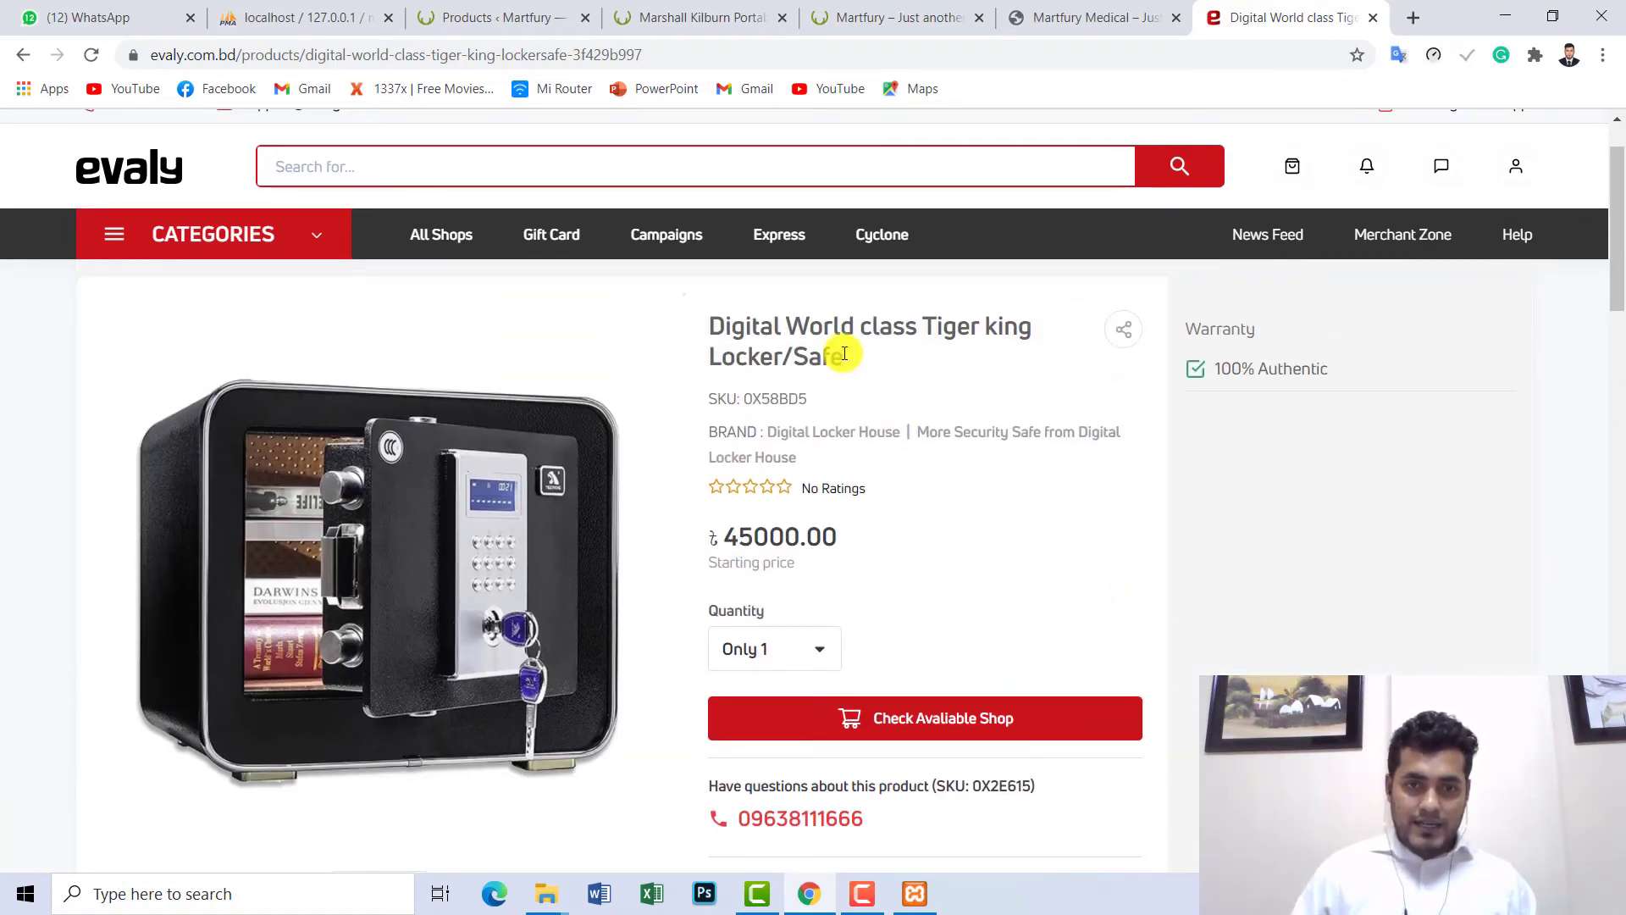
left_click_drag(844, 356, 715, 325)
key("ctrl+c")
right_click(720, 329)
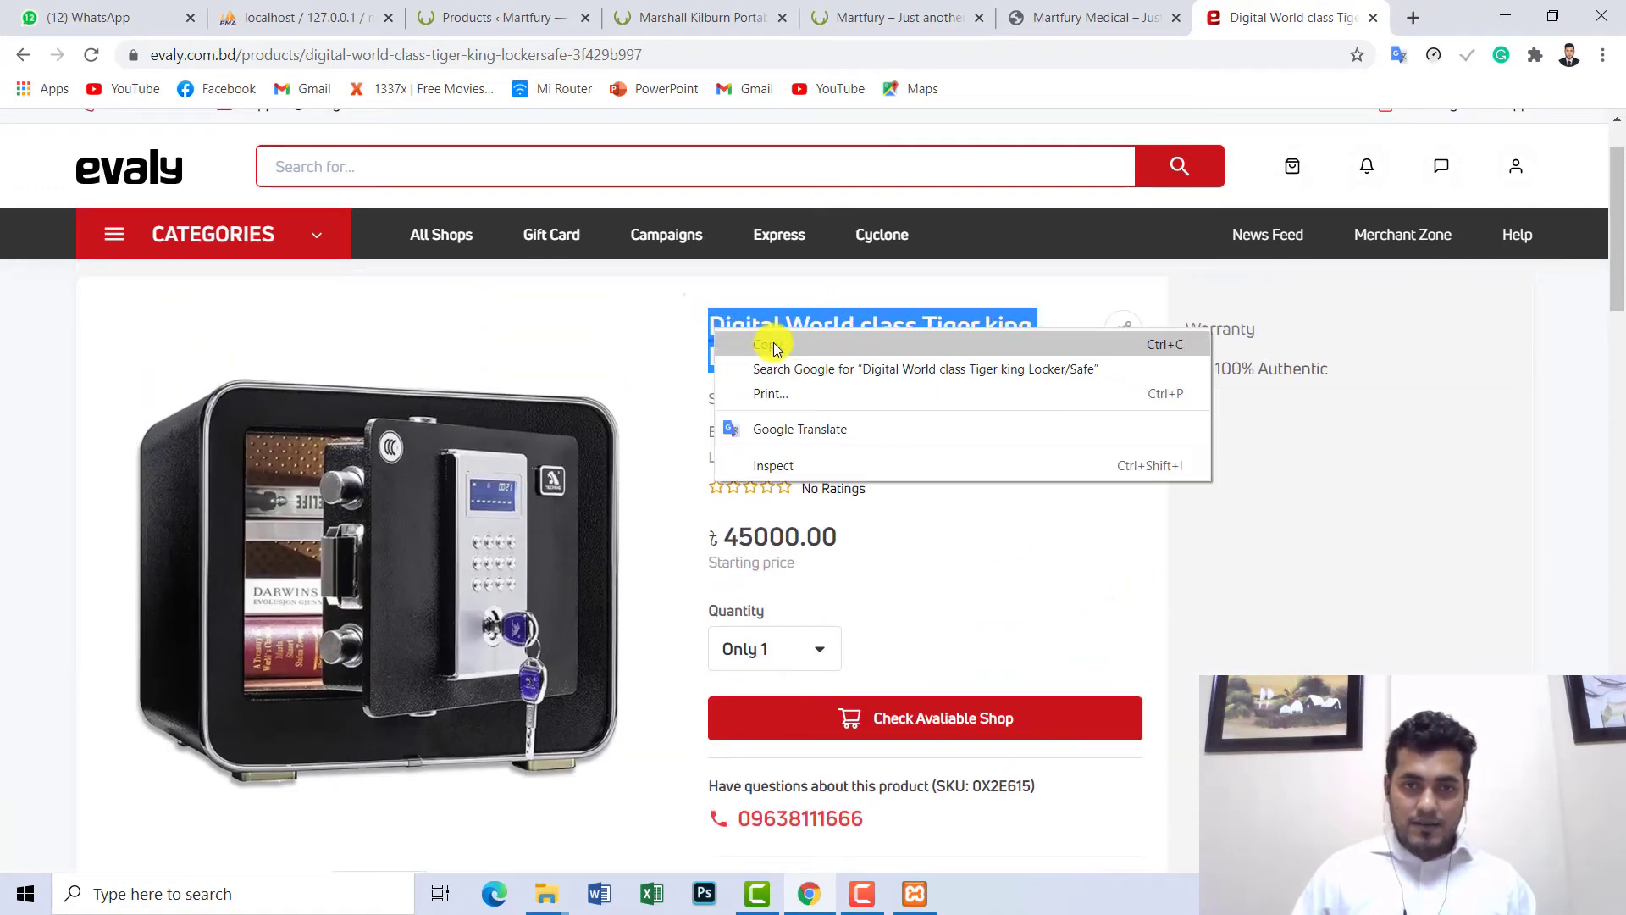
left_click(768, 340)
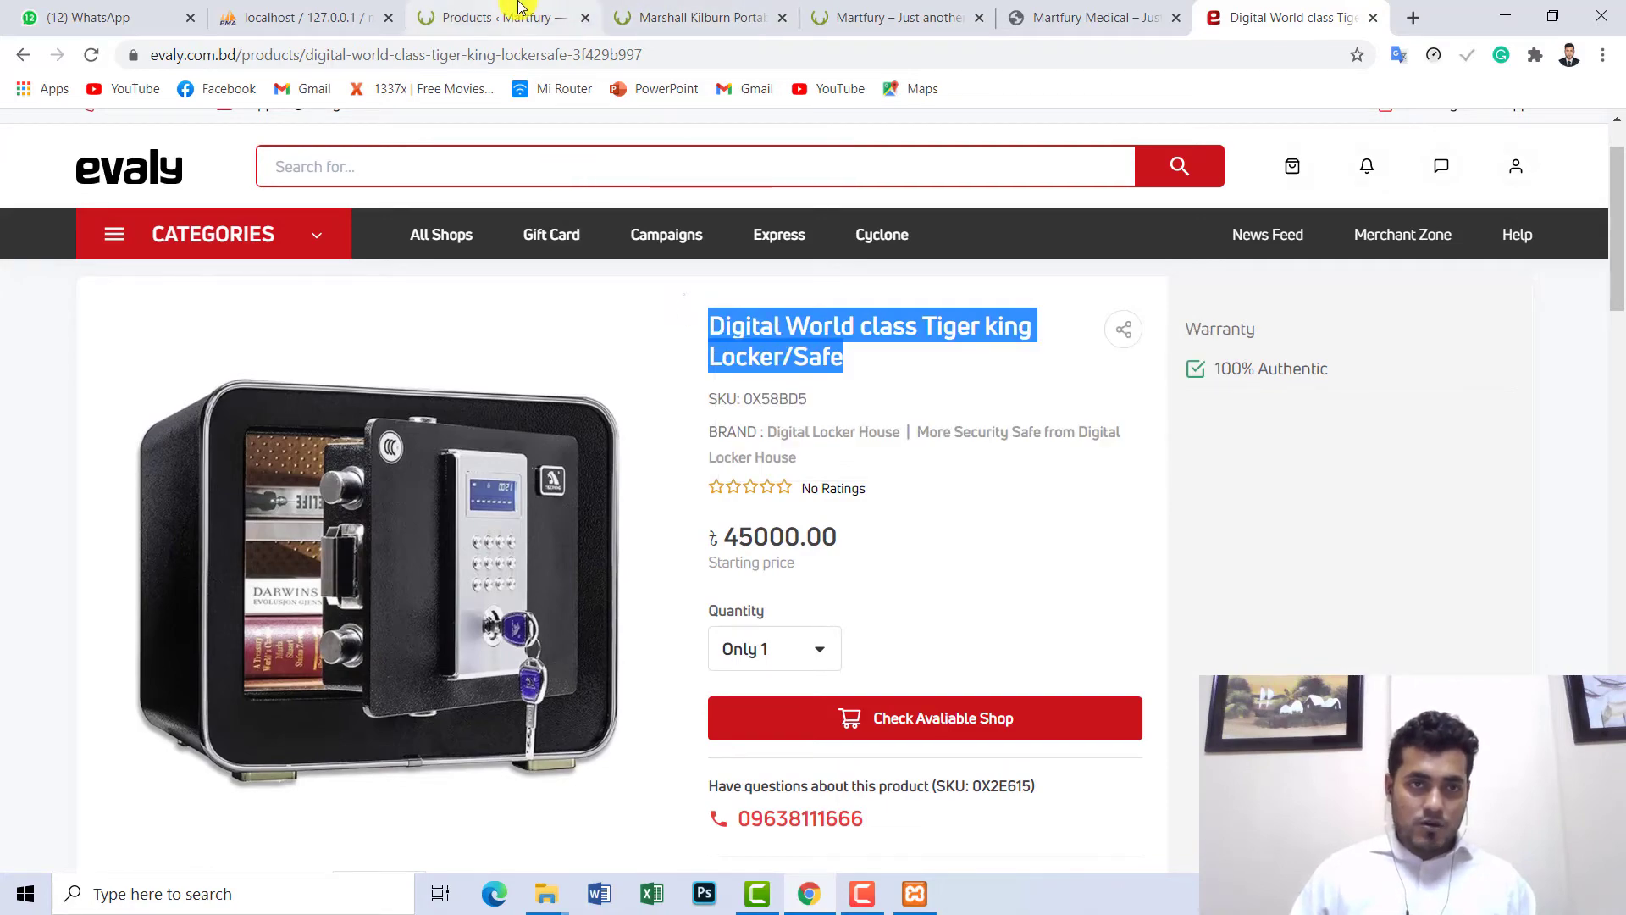
left_click(520, 9)
scroll(339, 464, "up", 3)
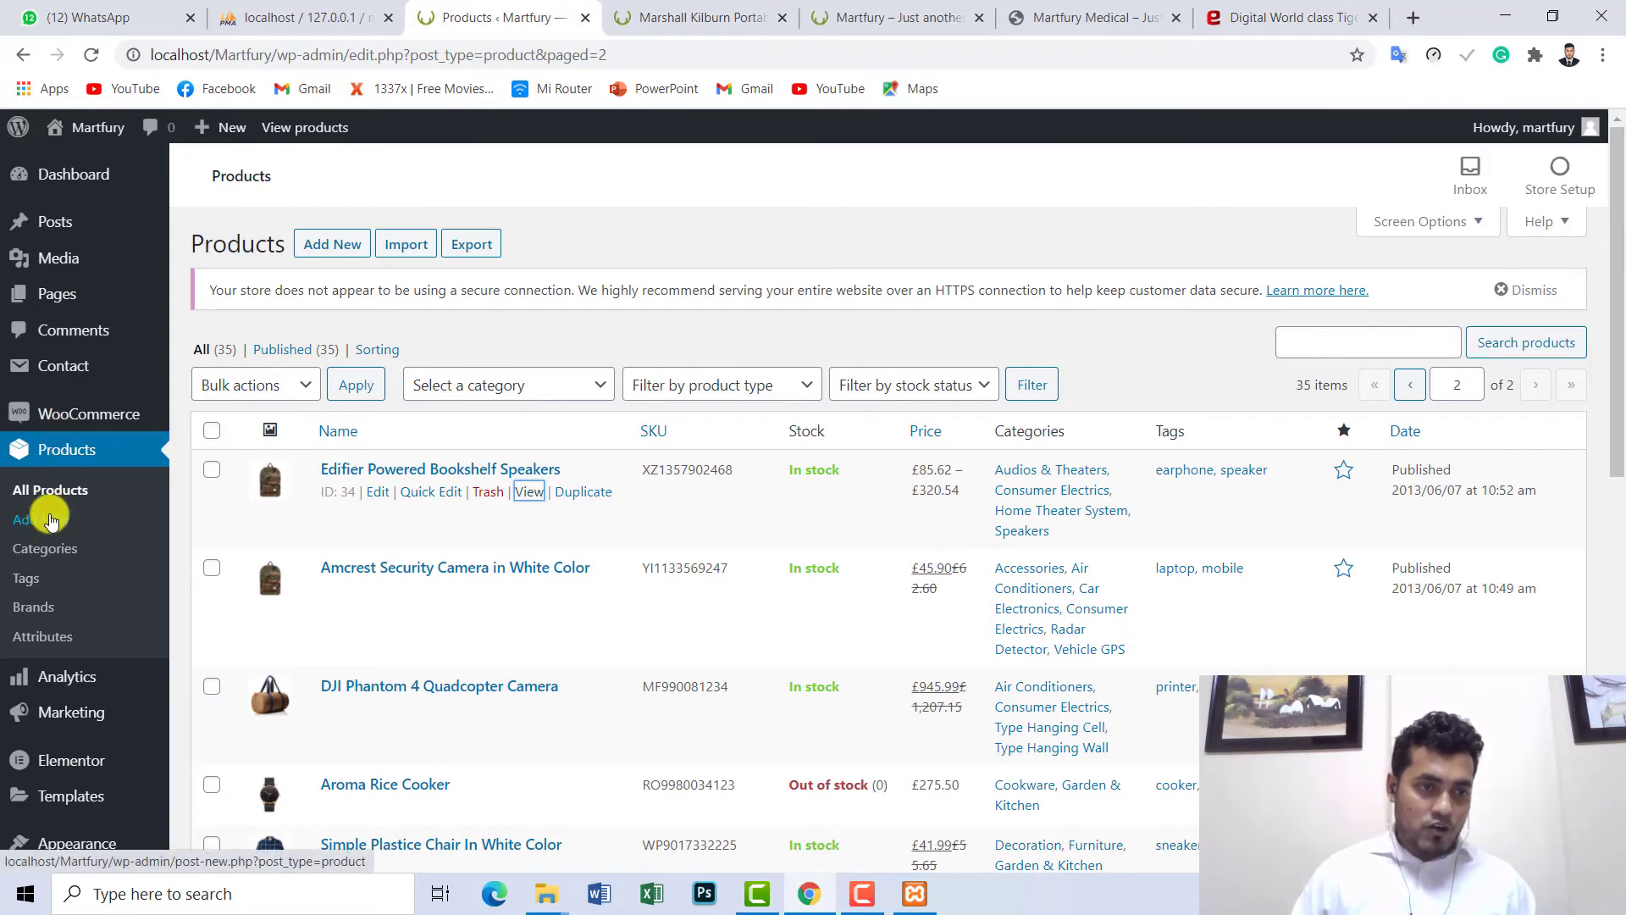
- Start a new product in a separate tab and paste 'Digital World class Tiger king Locker/Safe' as its name
right_click(51, 521)
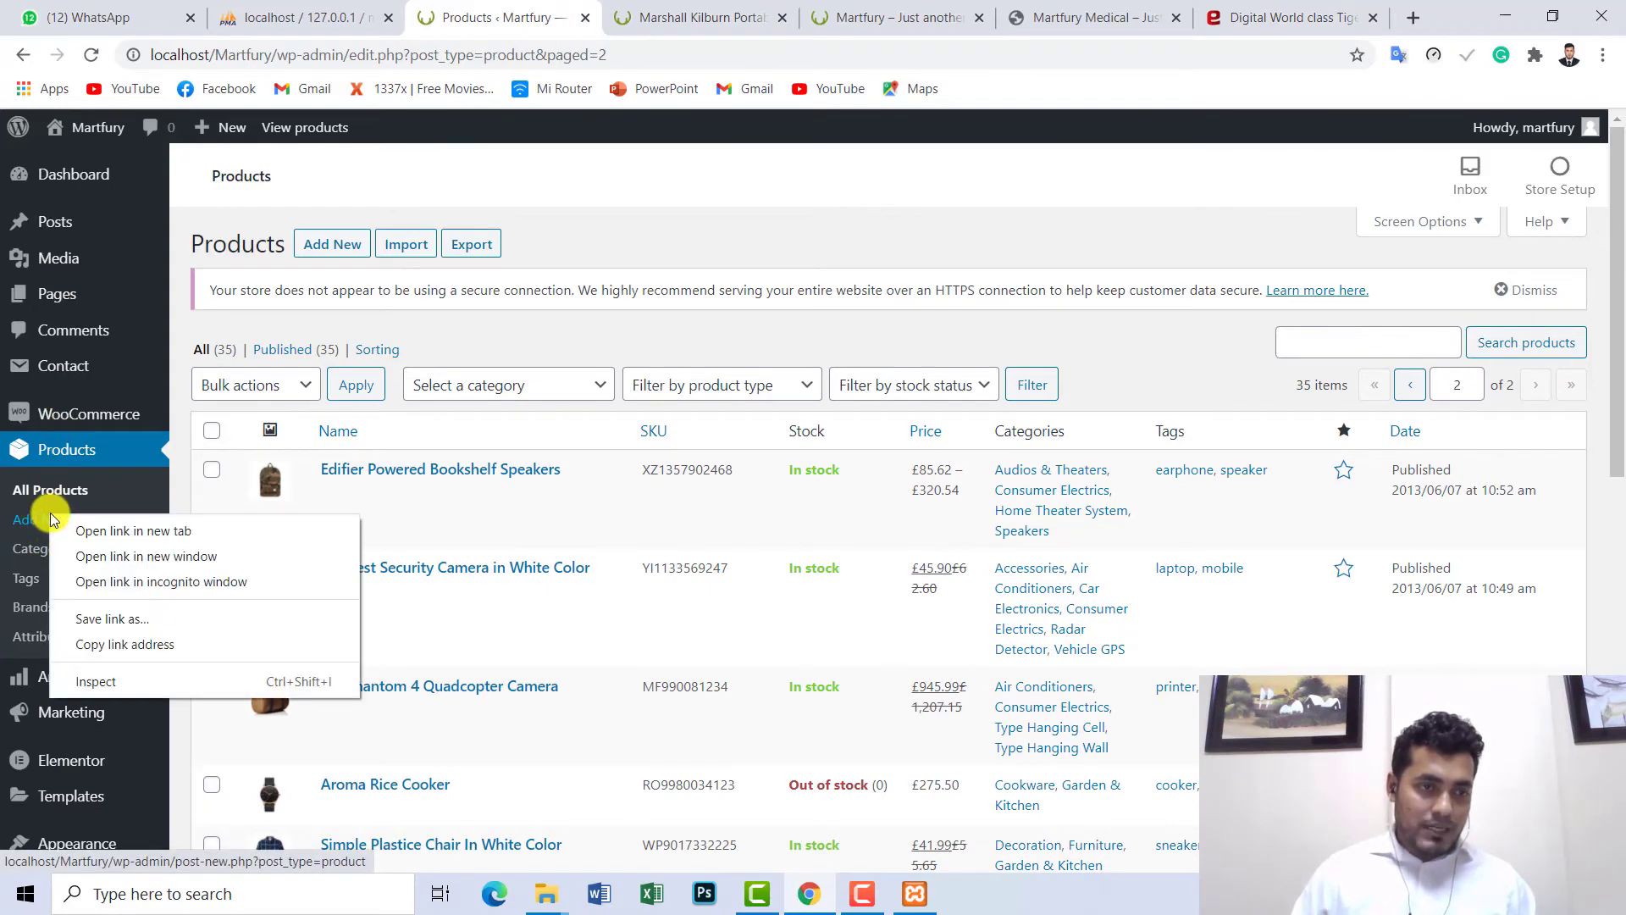
left_click(141, 539)
left_click(599, 17)
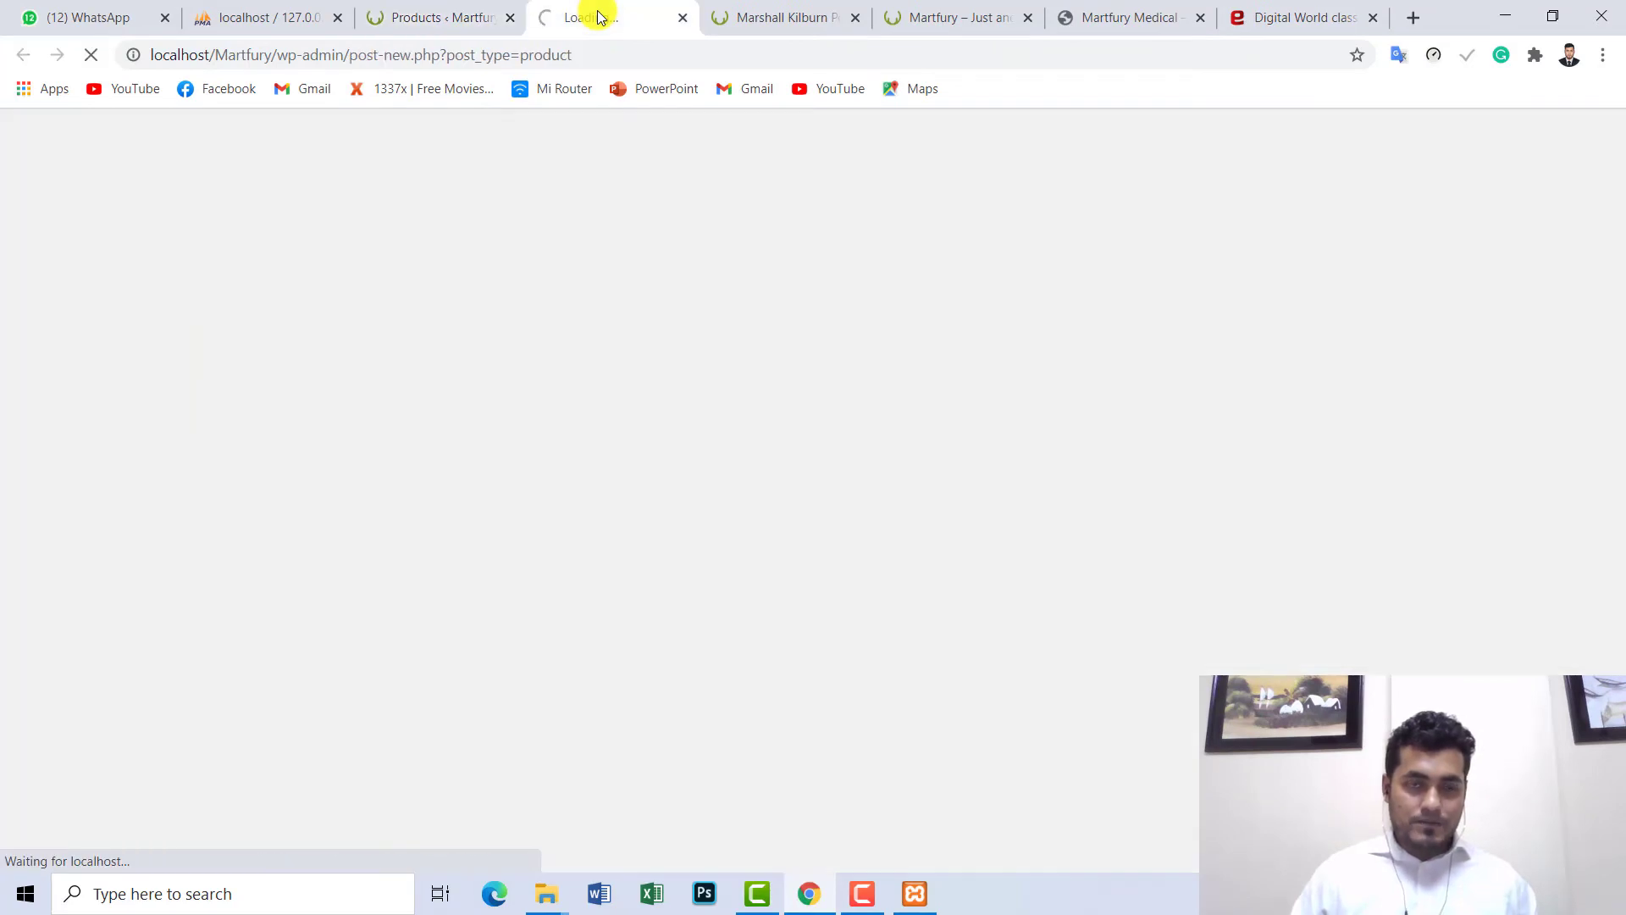
left_click(466, 16)
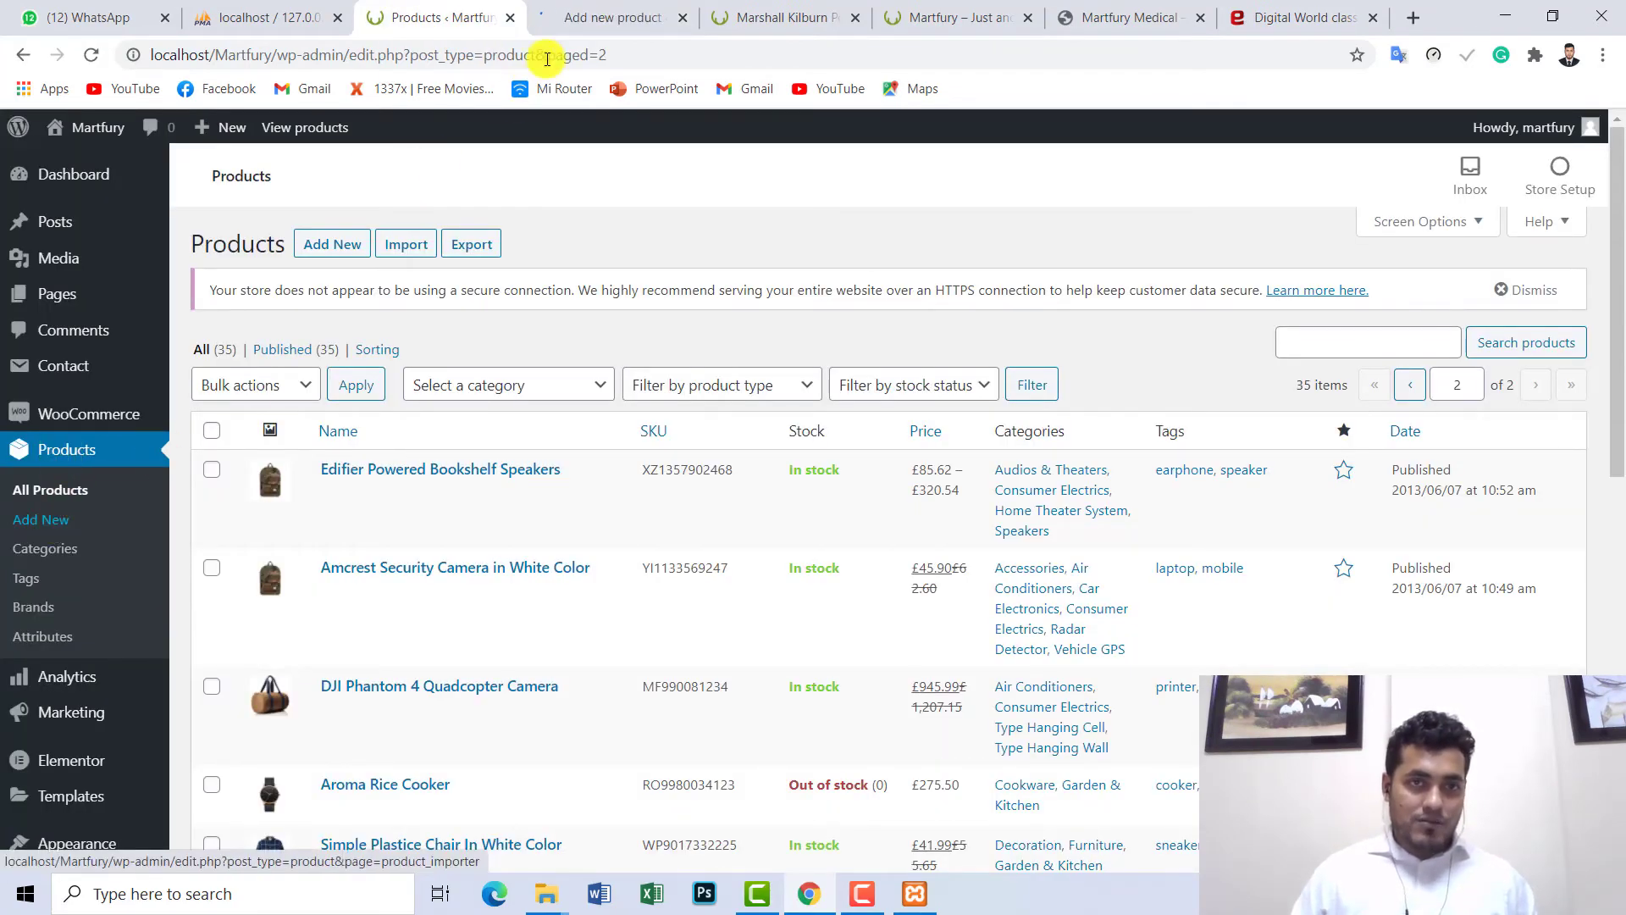
left_click(574, 15)
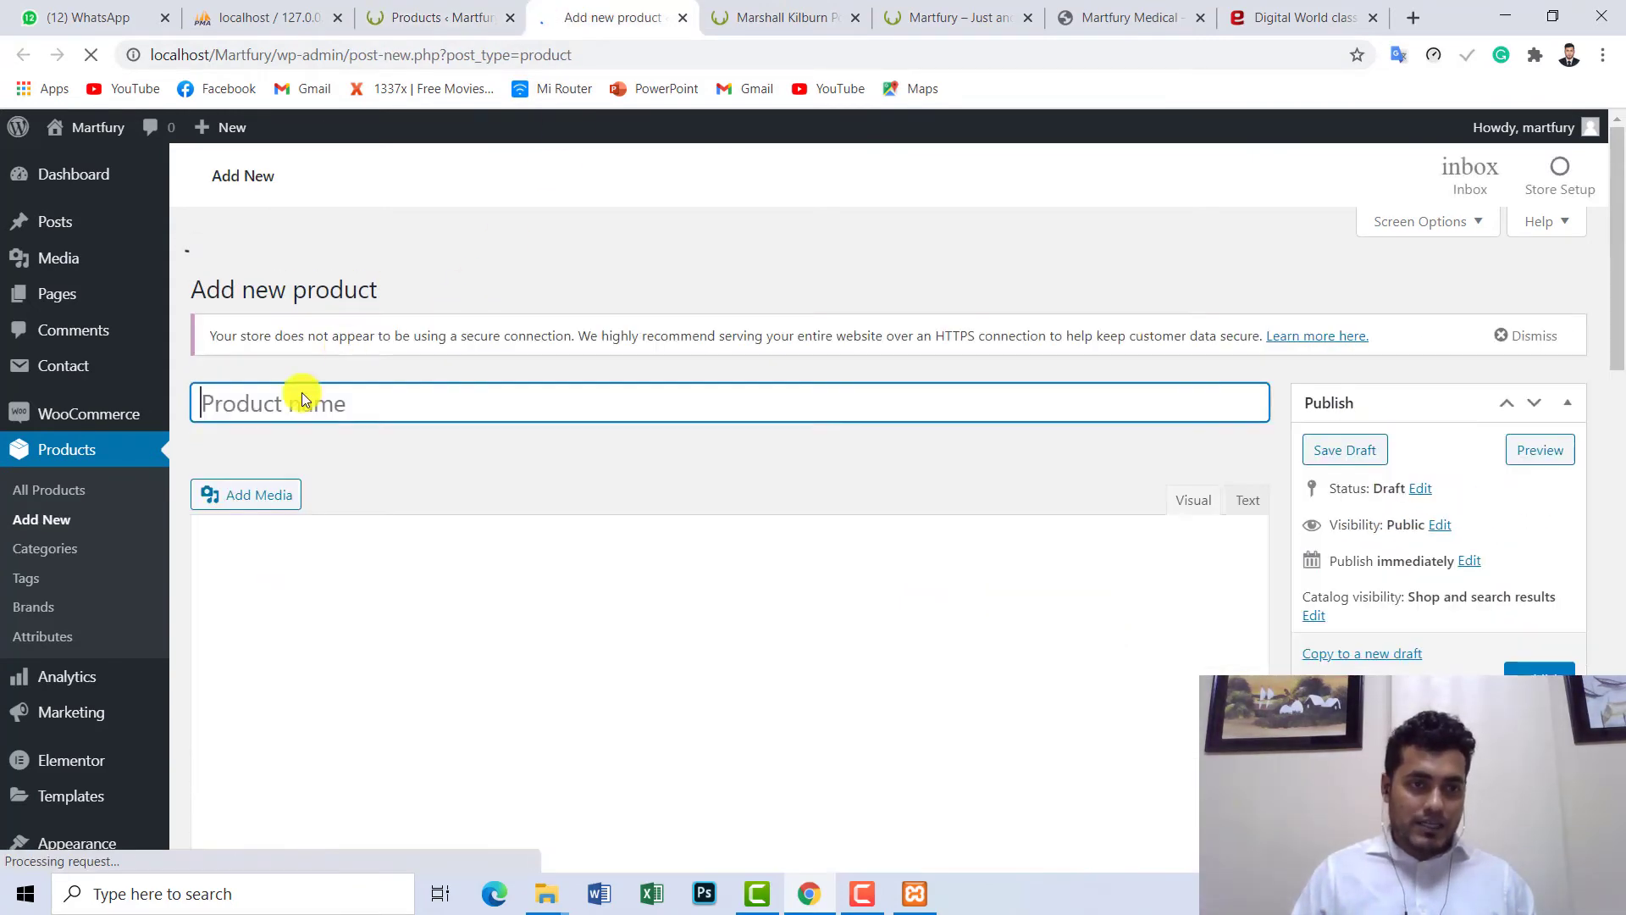
right_click(280, 408)
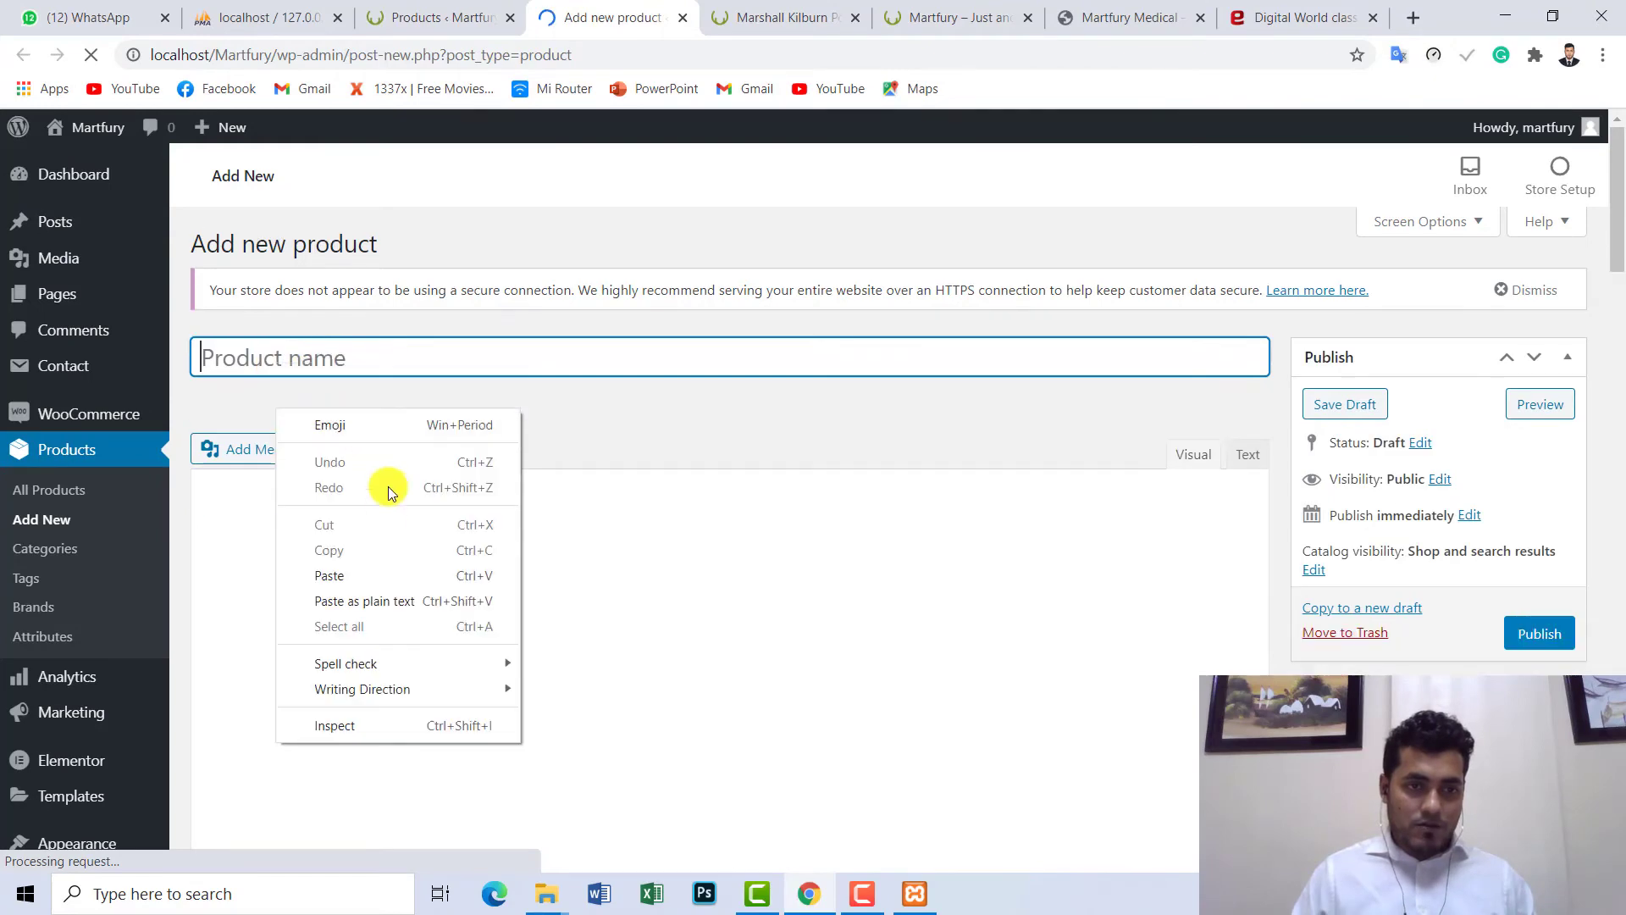
left_click(368, 574)
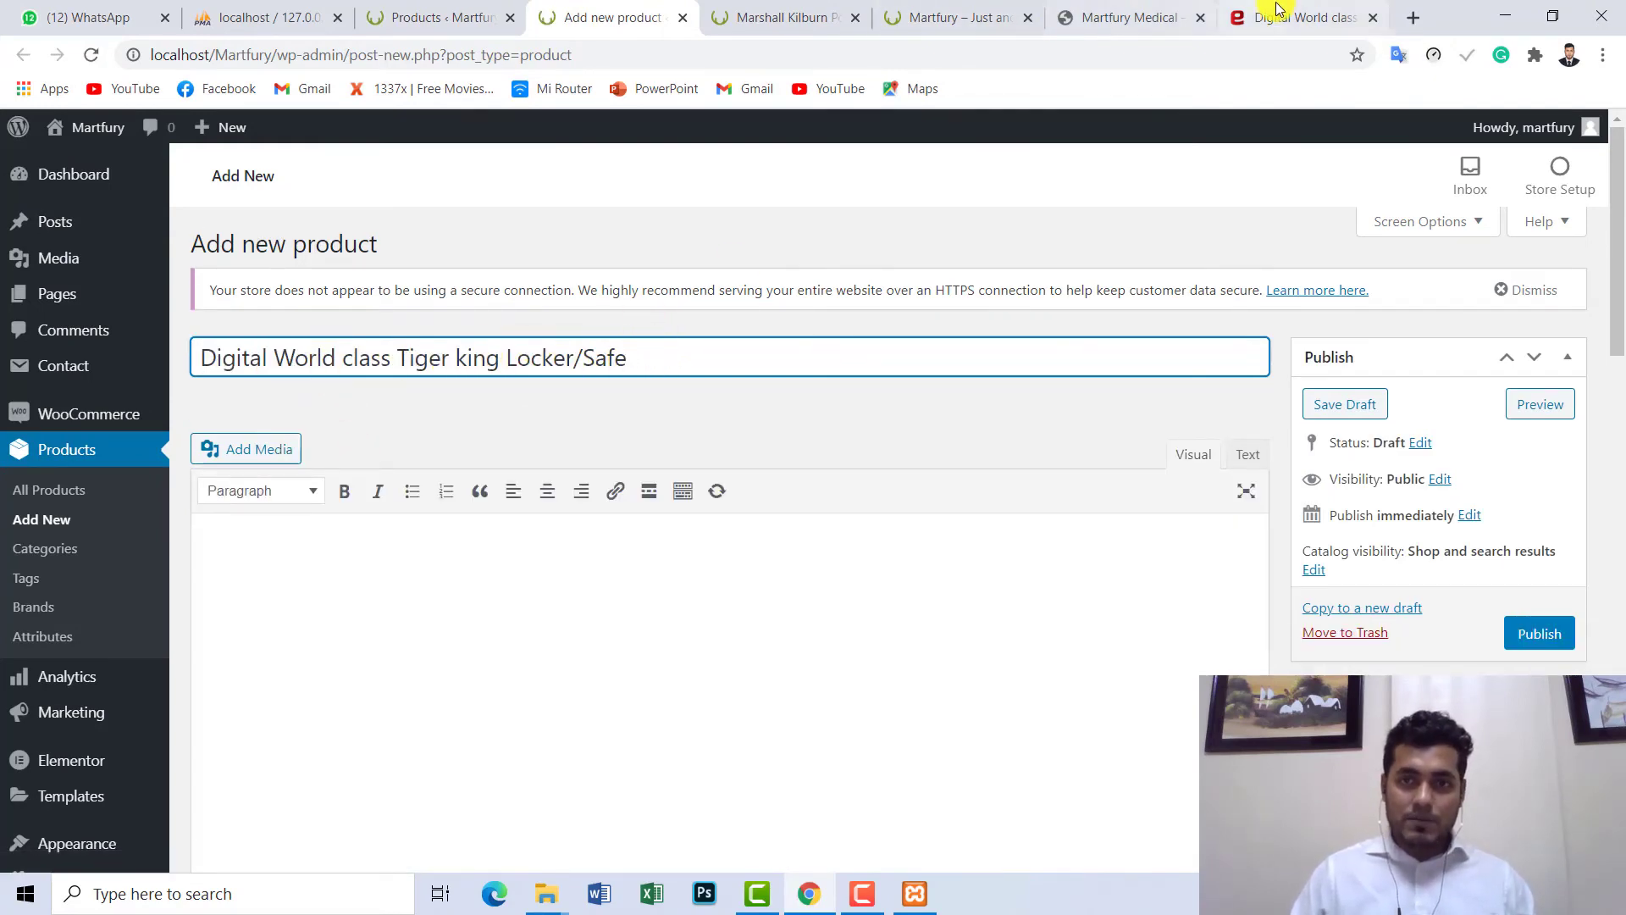
- Copy the locker's feature-list description from the Evaly page
left_click(1305, 16)
scroll(928, 428, "down", 1)
scroll(927, 428, "down", 8)
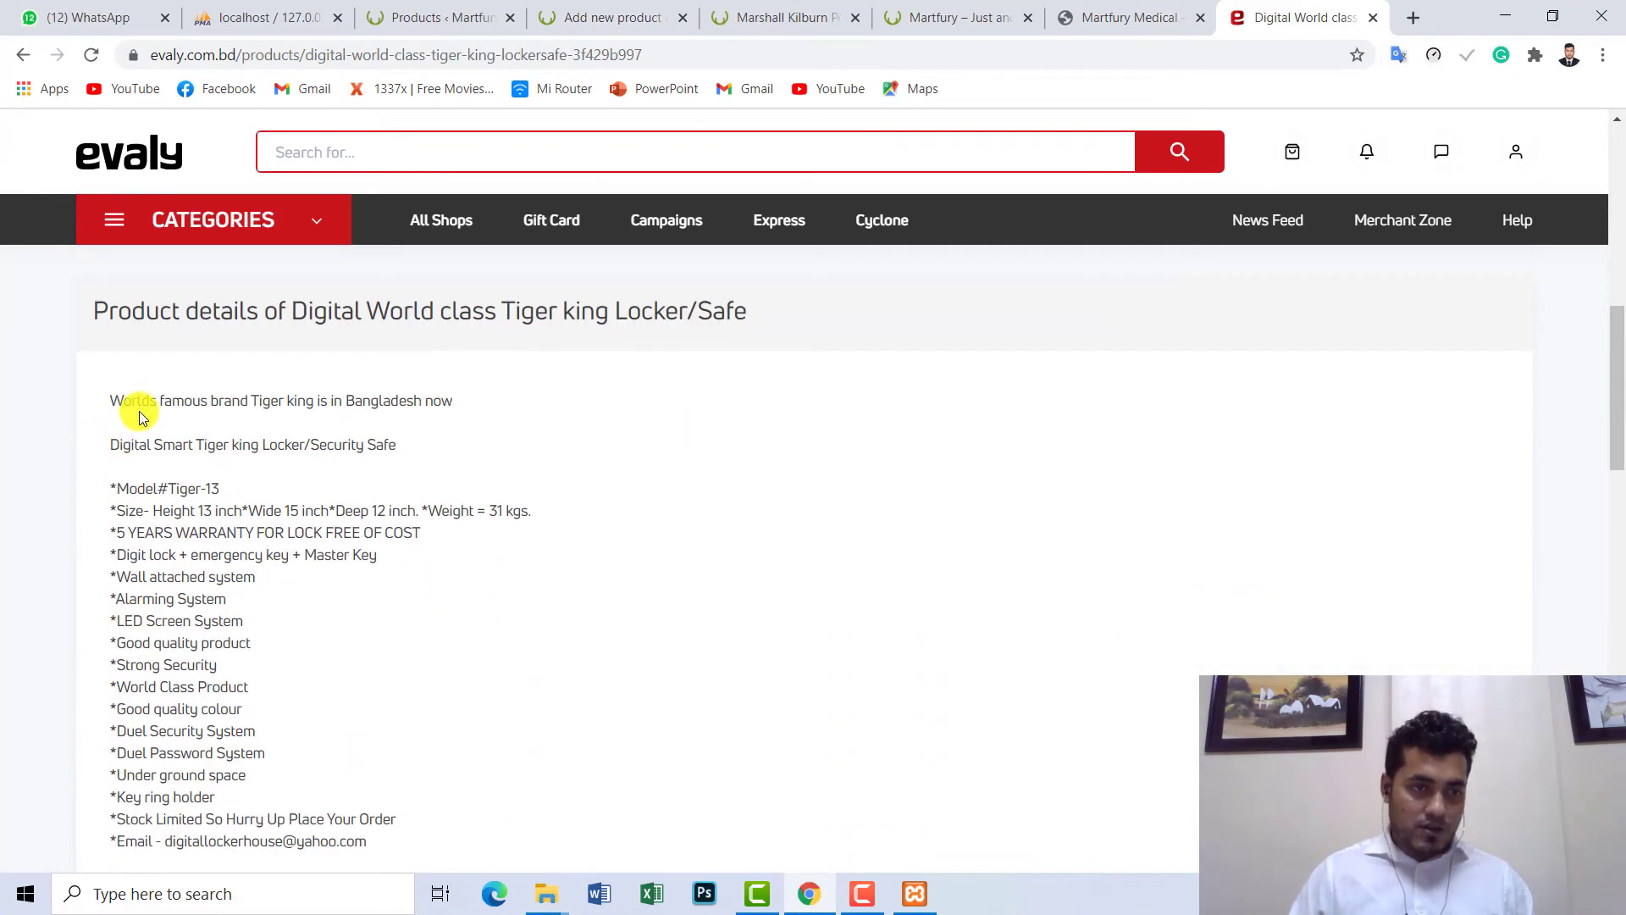
left_click_drag(130, 417, 398, 625)
right_click(404, 600)
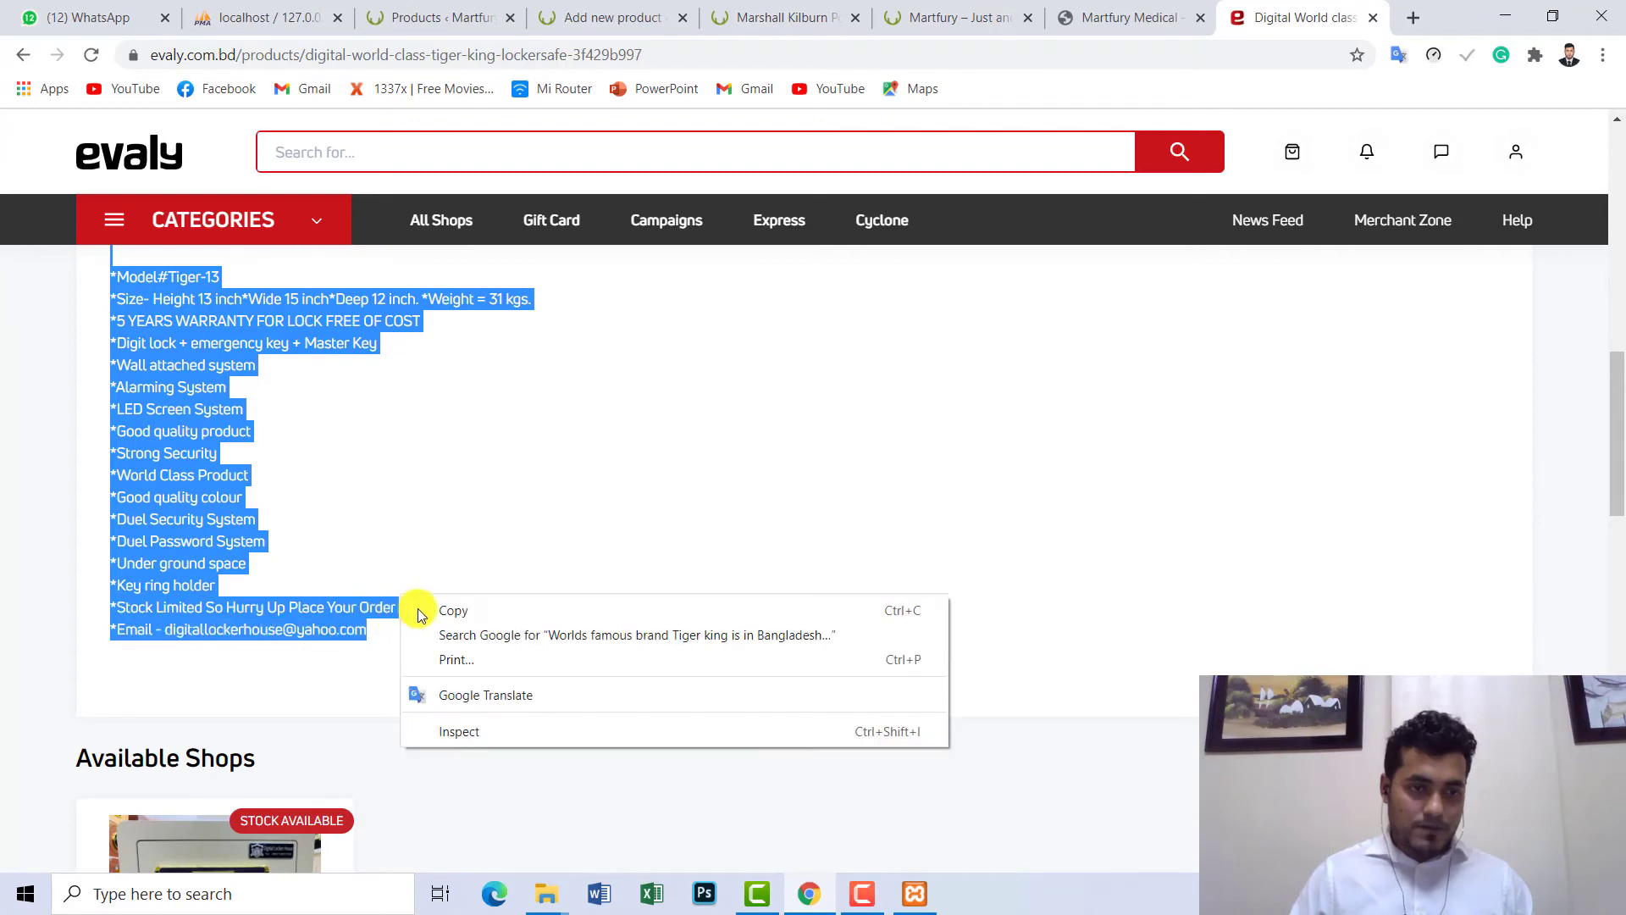
left_click(465, 610)
left_click(1112, 10)
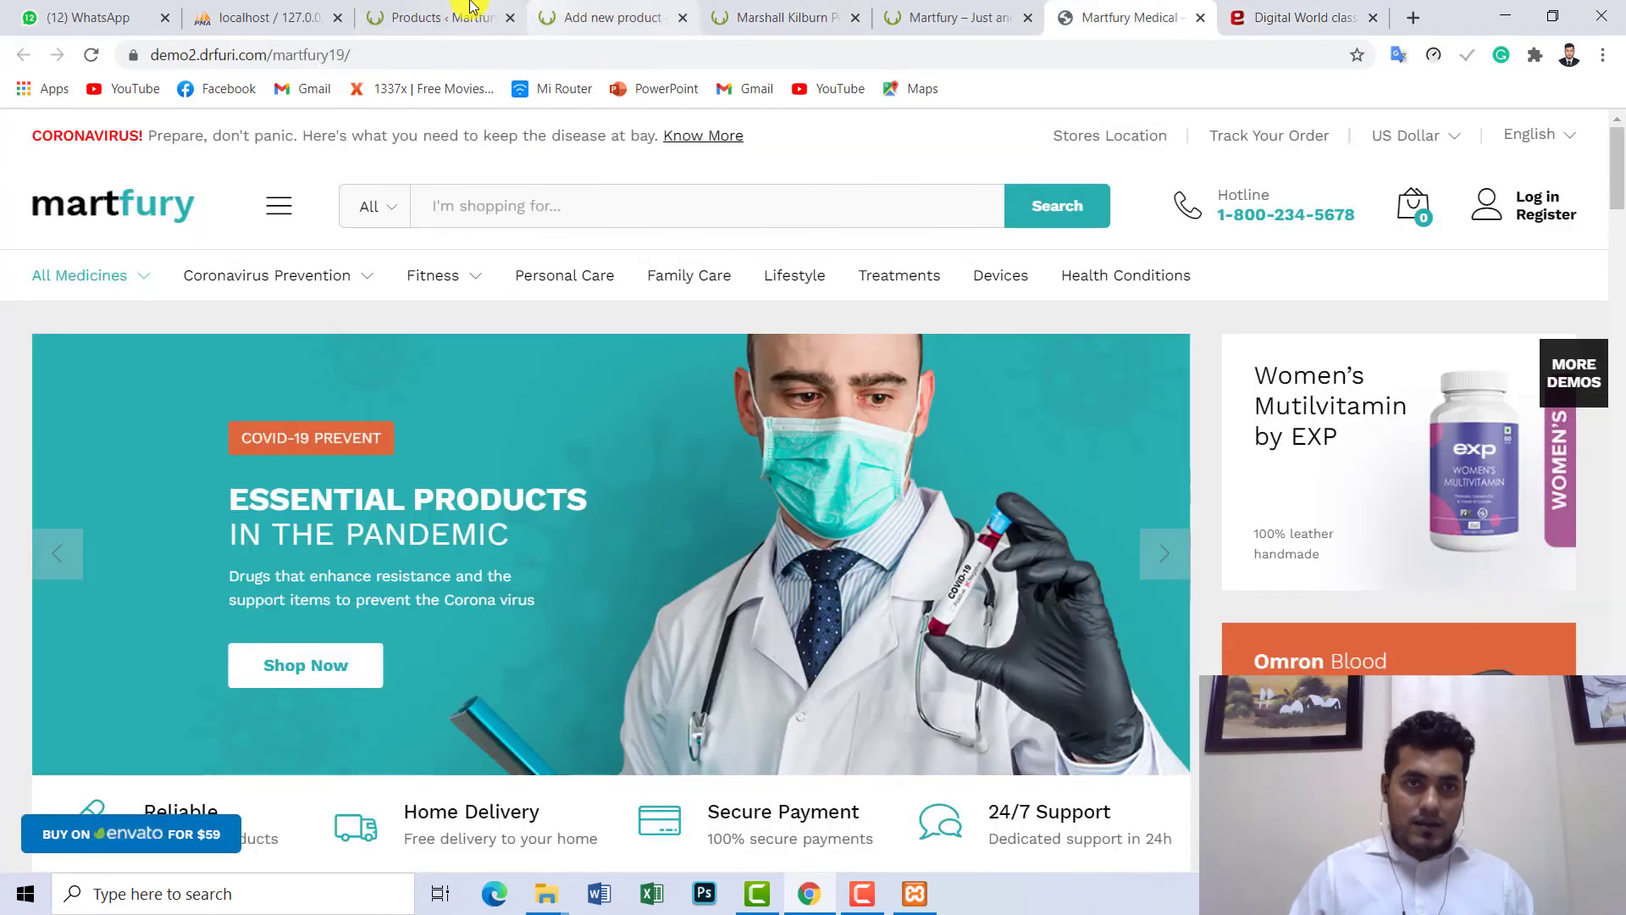
- Paste the Evaly feature list into the product description in Text mode
left_click(610, 17)
scroll(635, 475, "down", 2)
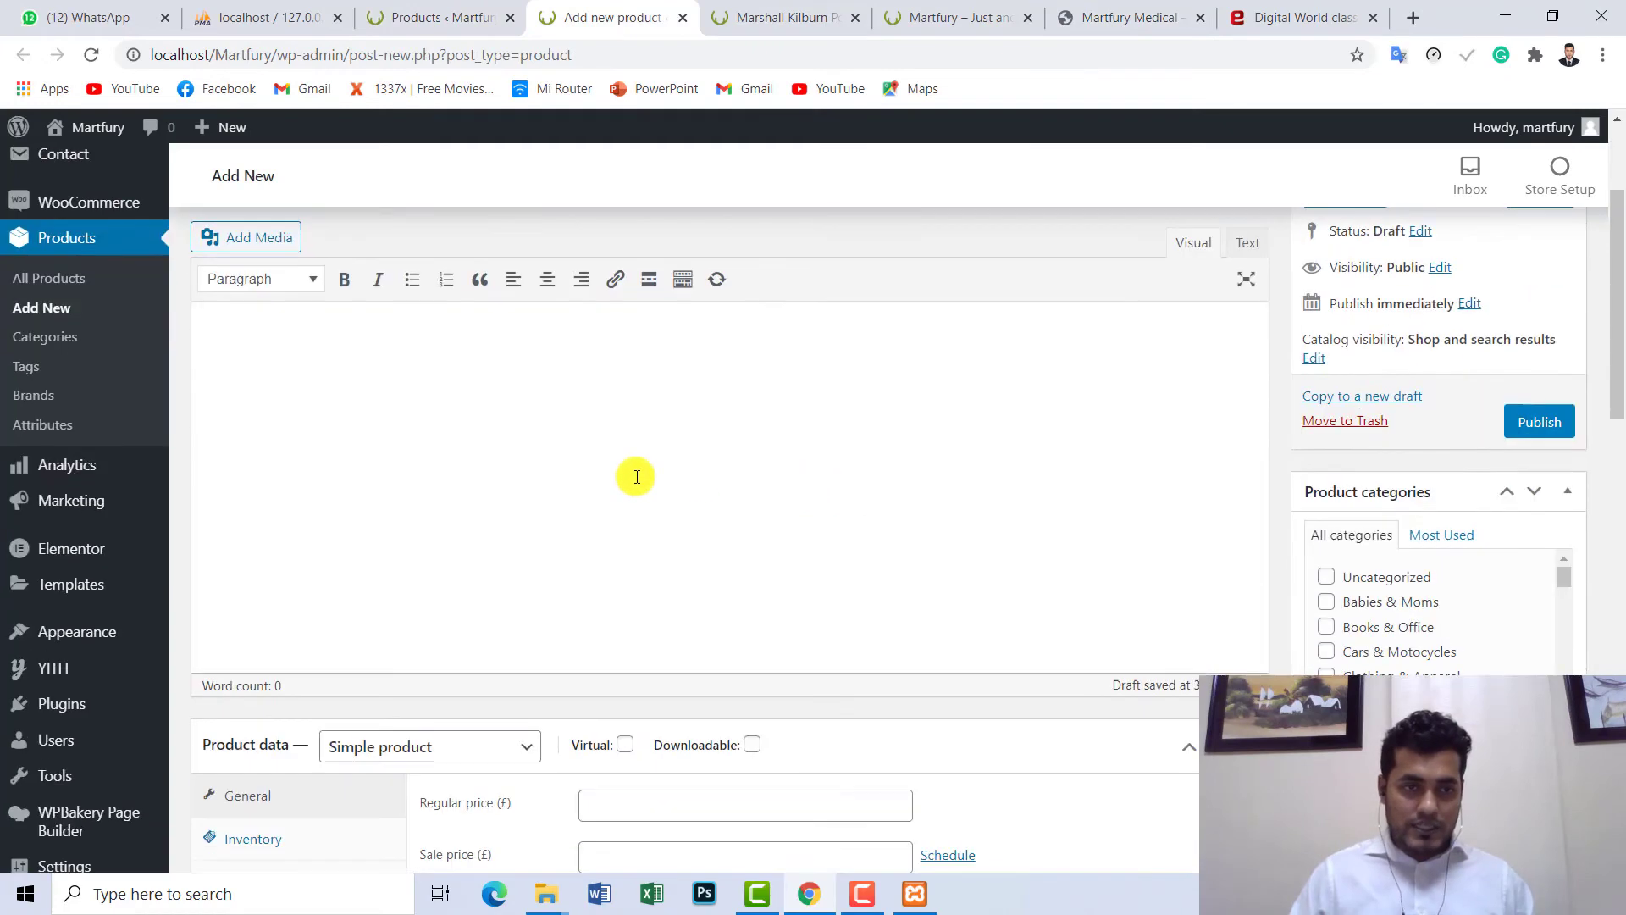
scroll(1326, 409, "up", 1)
left_click(1243, 359)
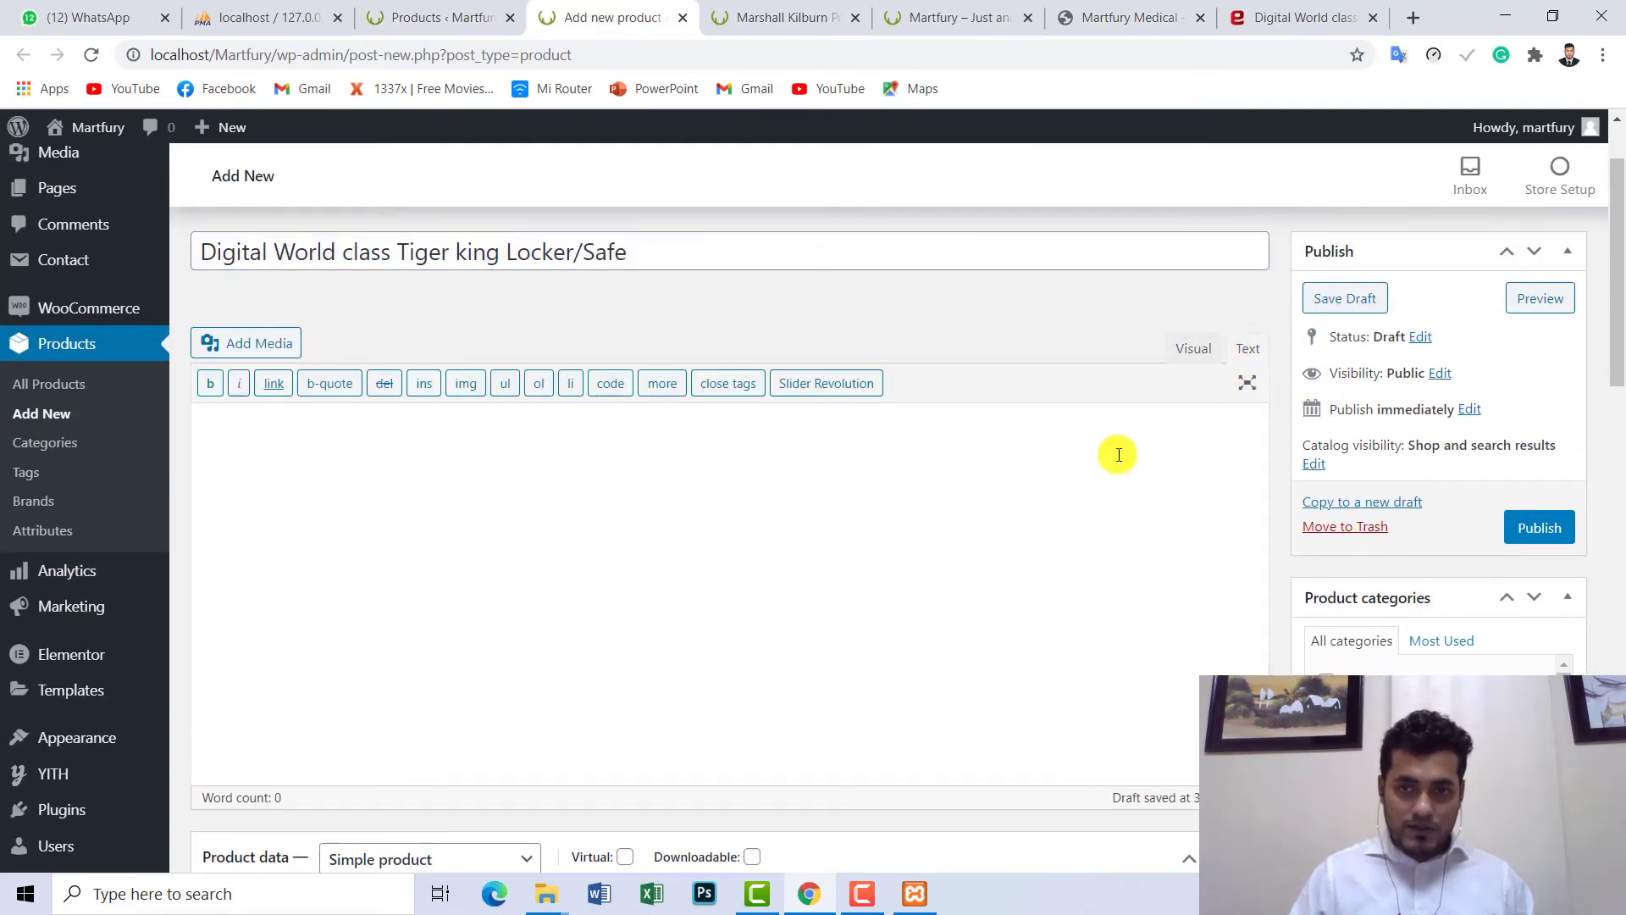
left_click(1060, 465)
key("ctrl+v")
scroll(996, 437, "down", 15)
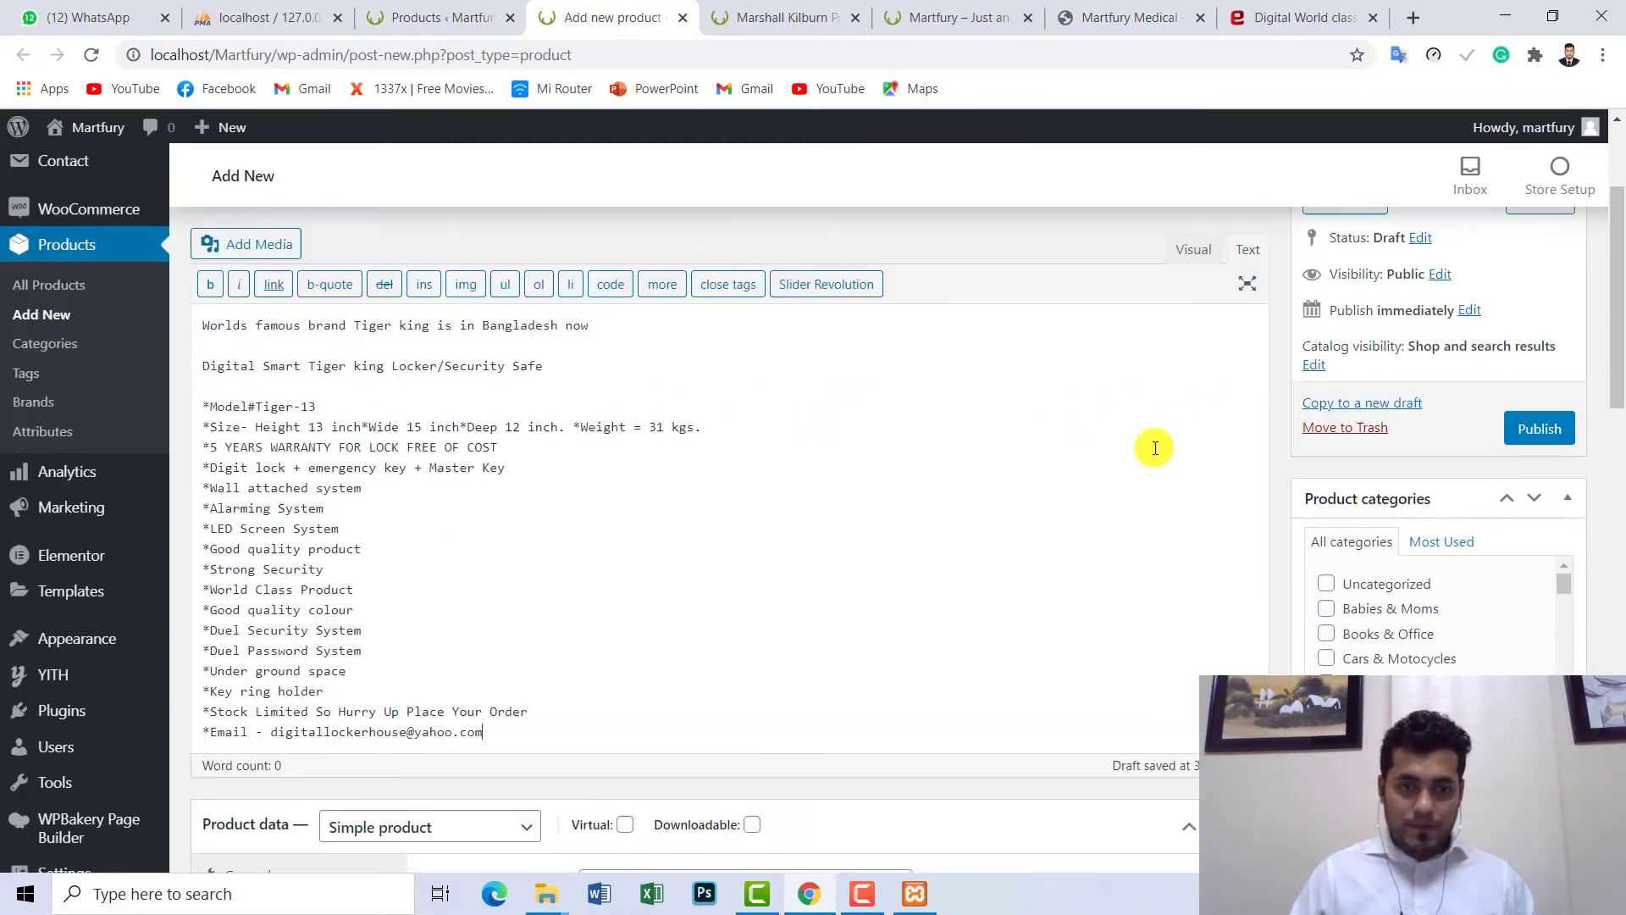
scroll(1062, 412, "down", 6)
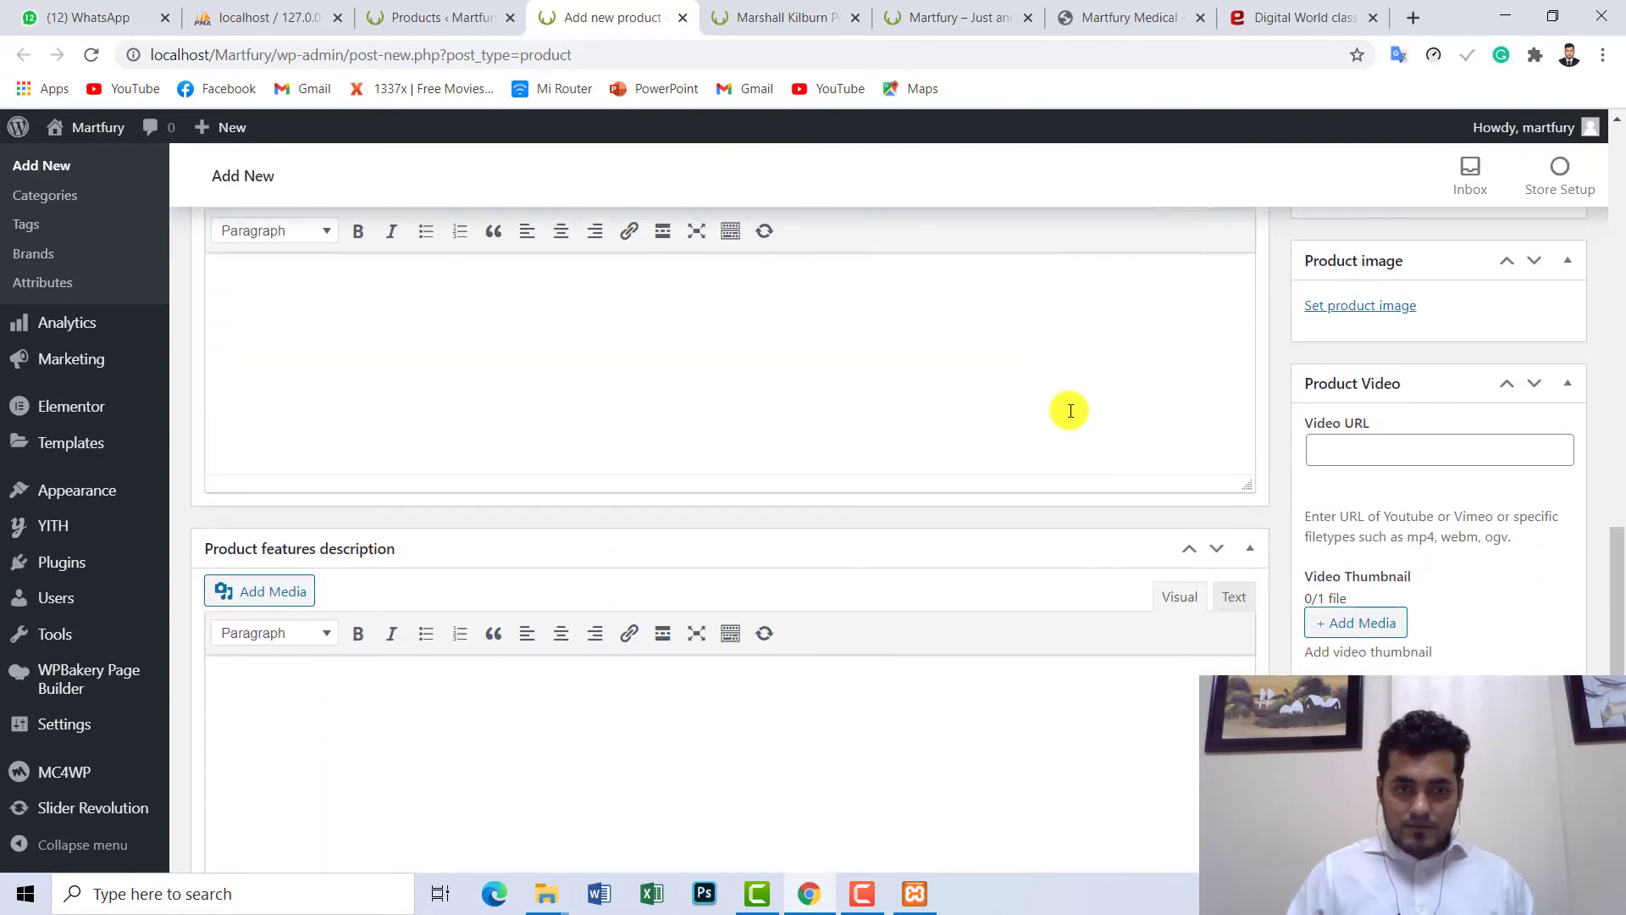
scroll(1194, 433, "up", 4)
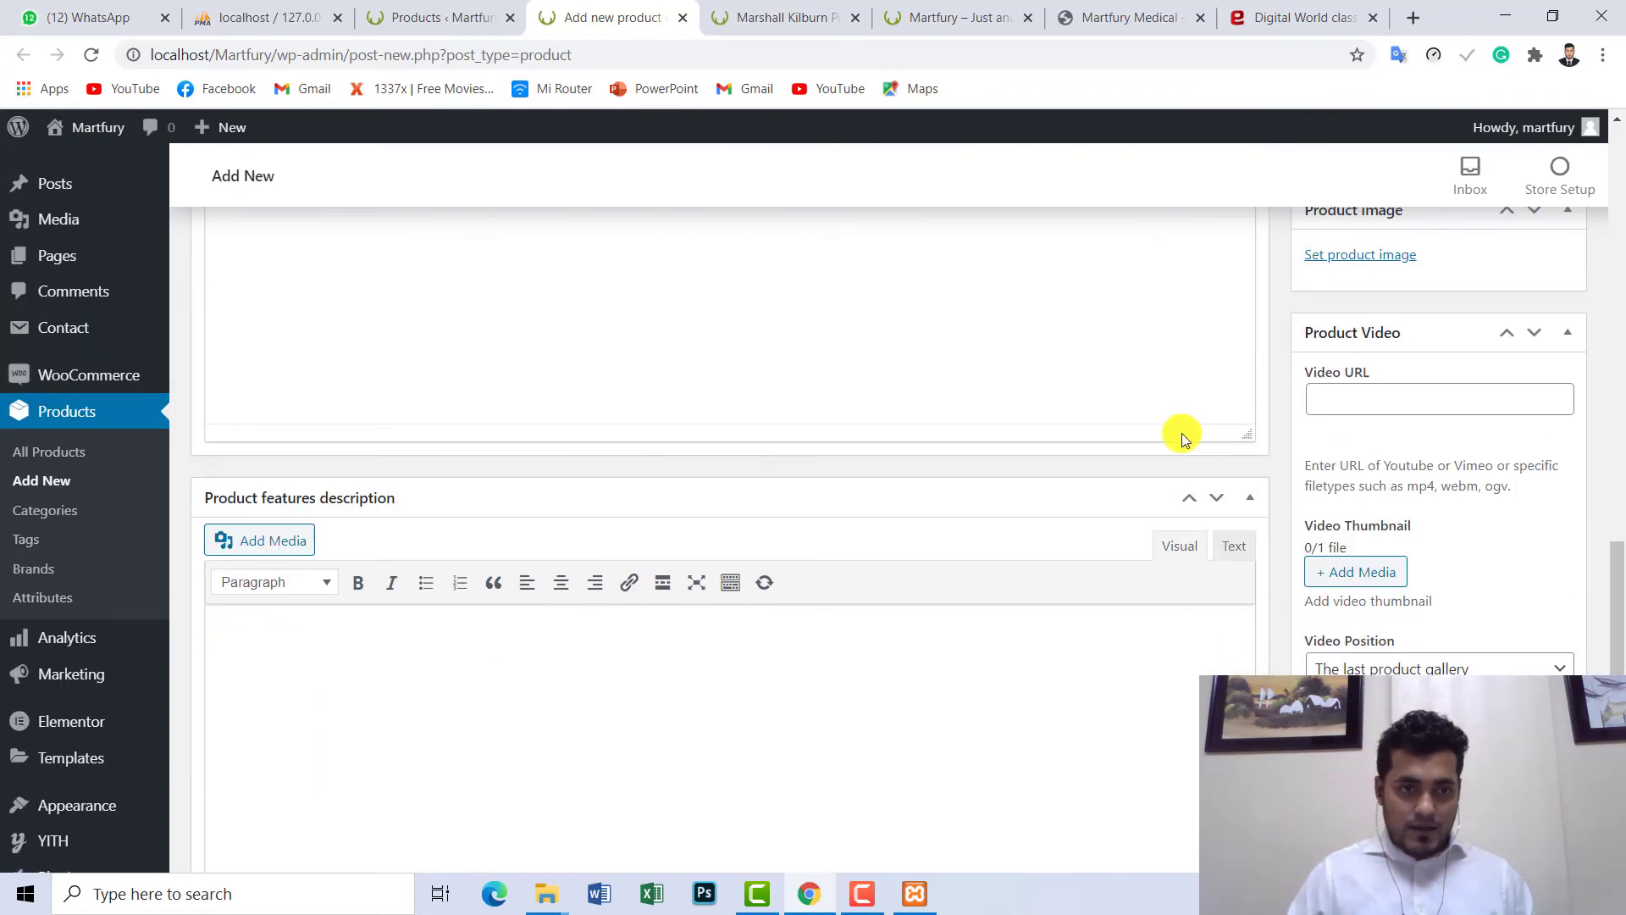
scroll(450, 487, "up", 5)
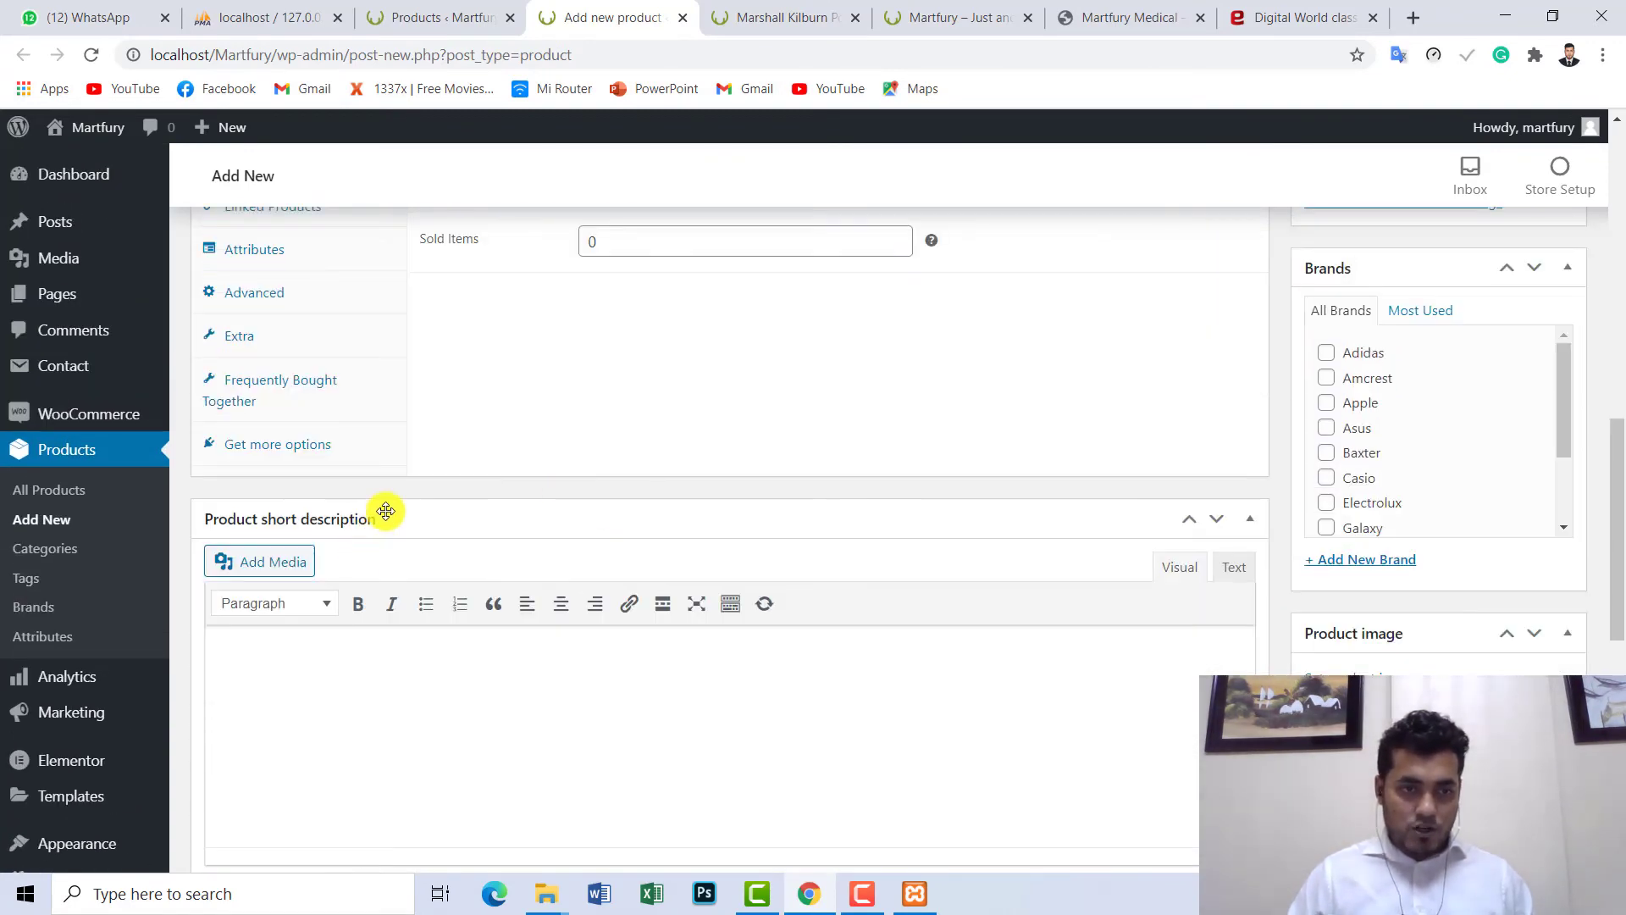
- Paste the Tiger king feature list into the Product short description in Text mode
left_click(1235, 568)
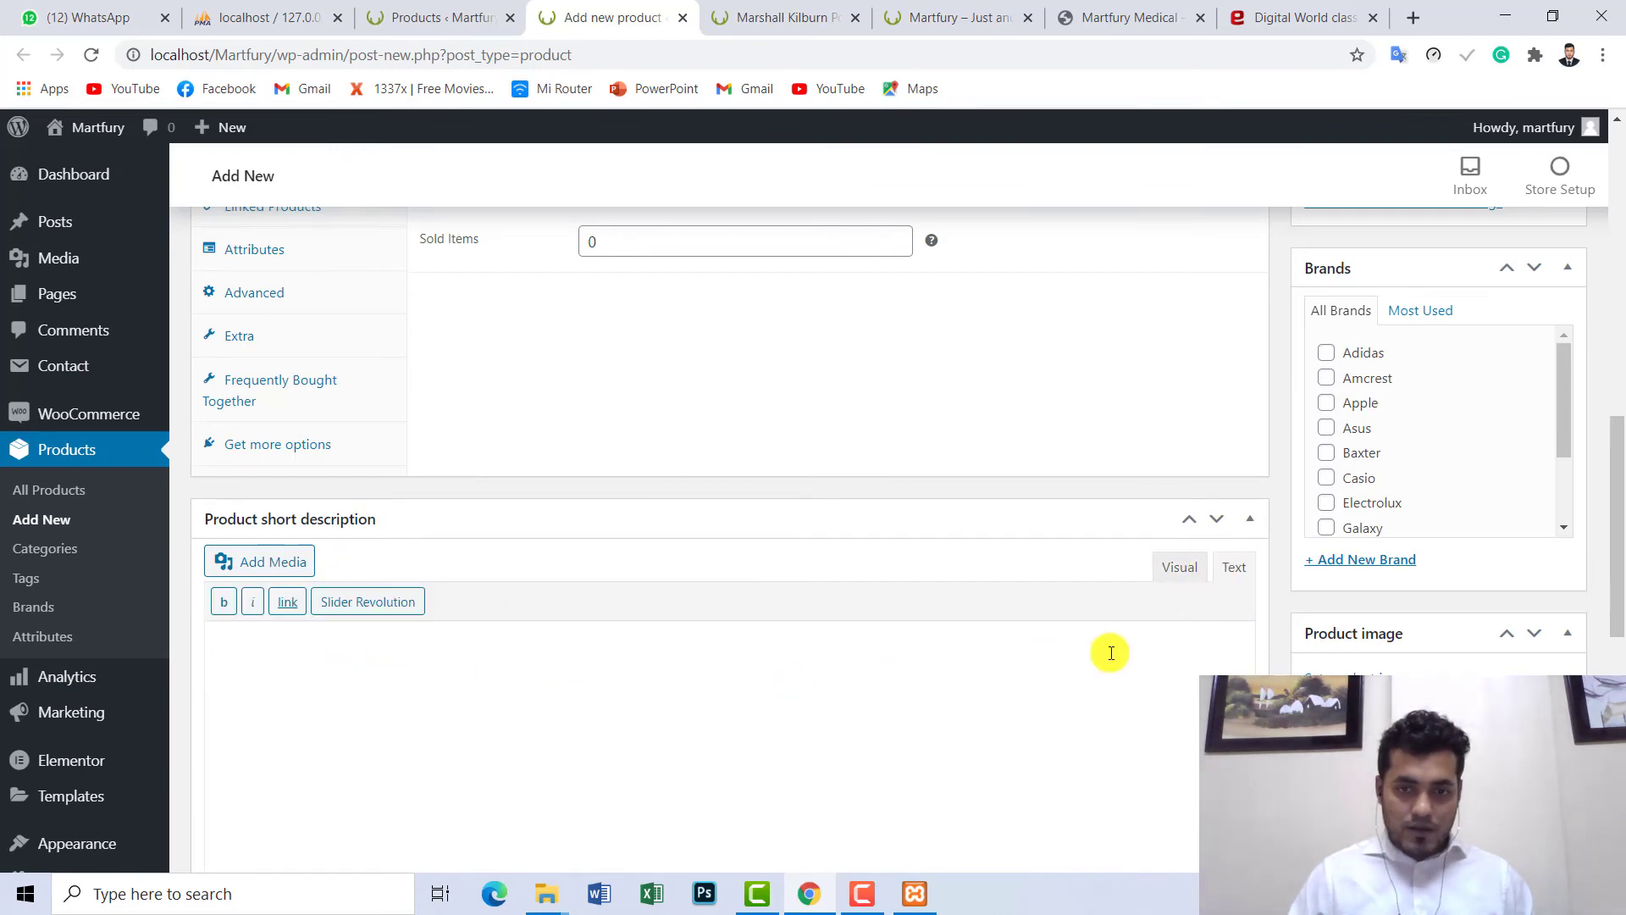
key("ctrl+v")
scroll(362, 664, "up", 7)
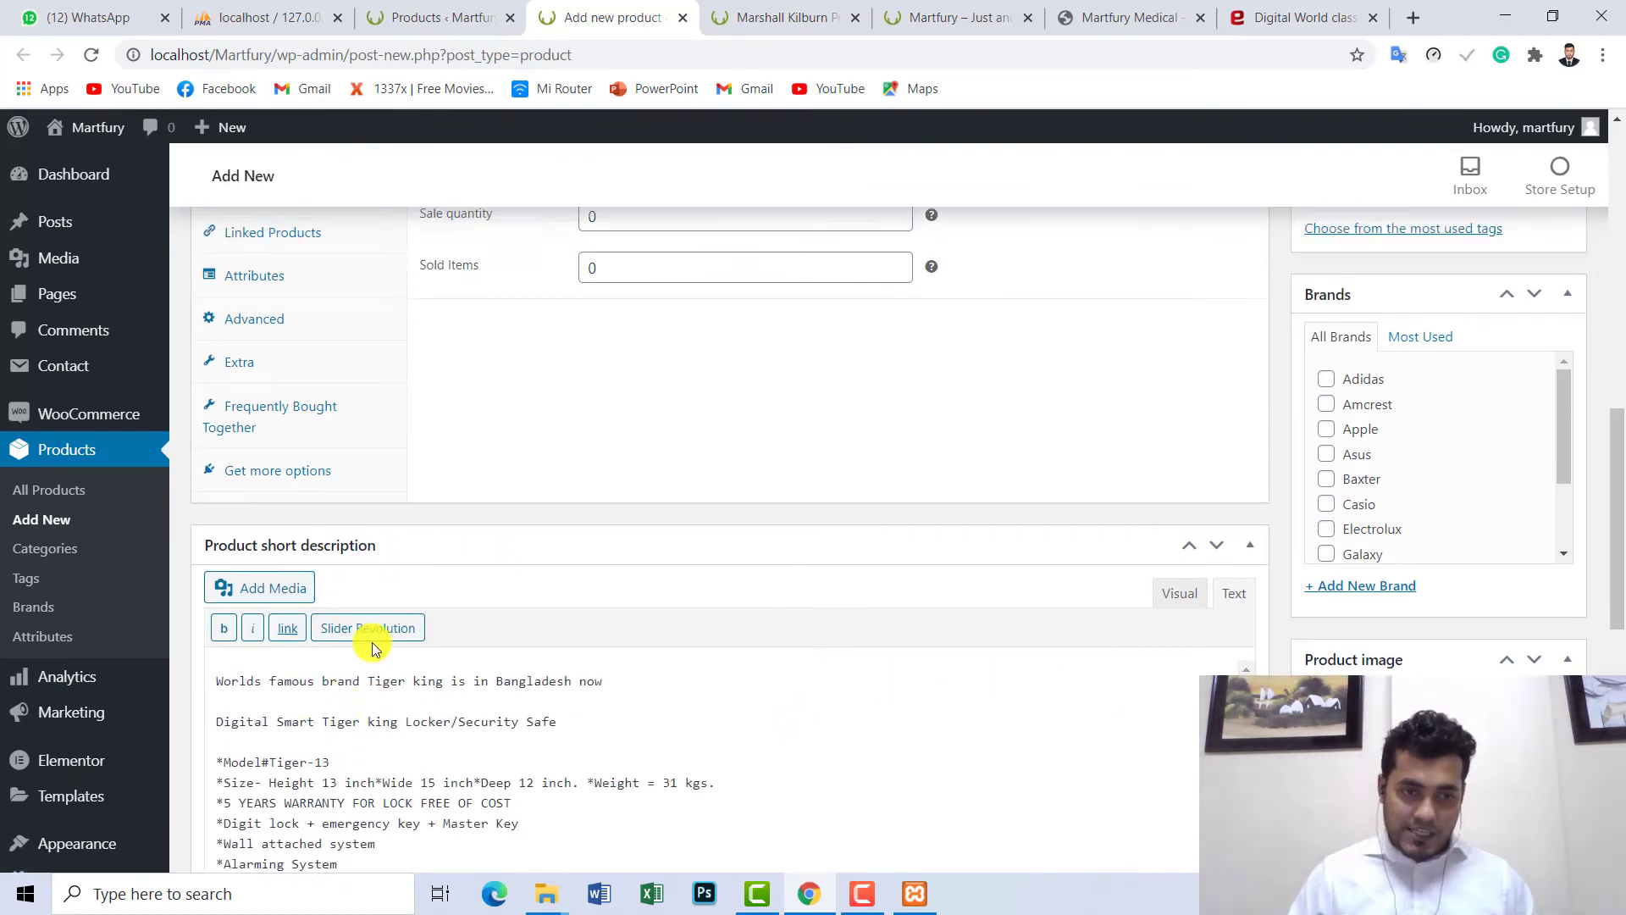
- Compare the draft against the Marshall Kilburn product page's description
left_click(766, 17)
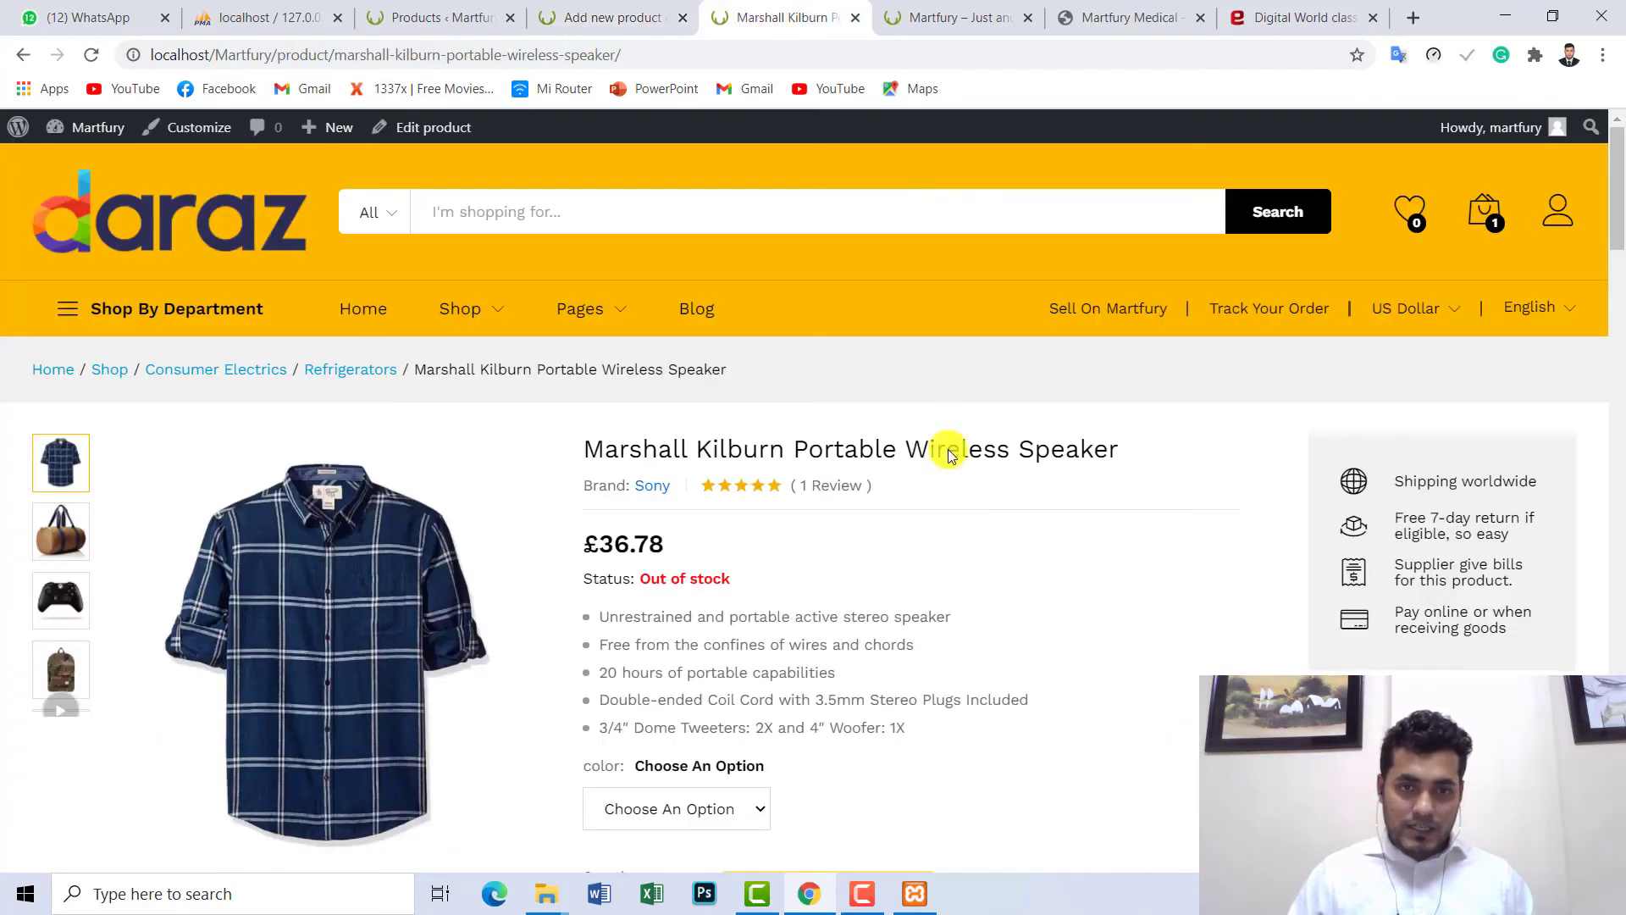
left_click(602, 19)
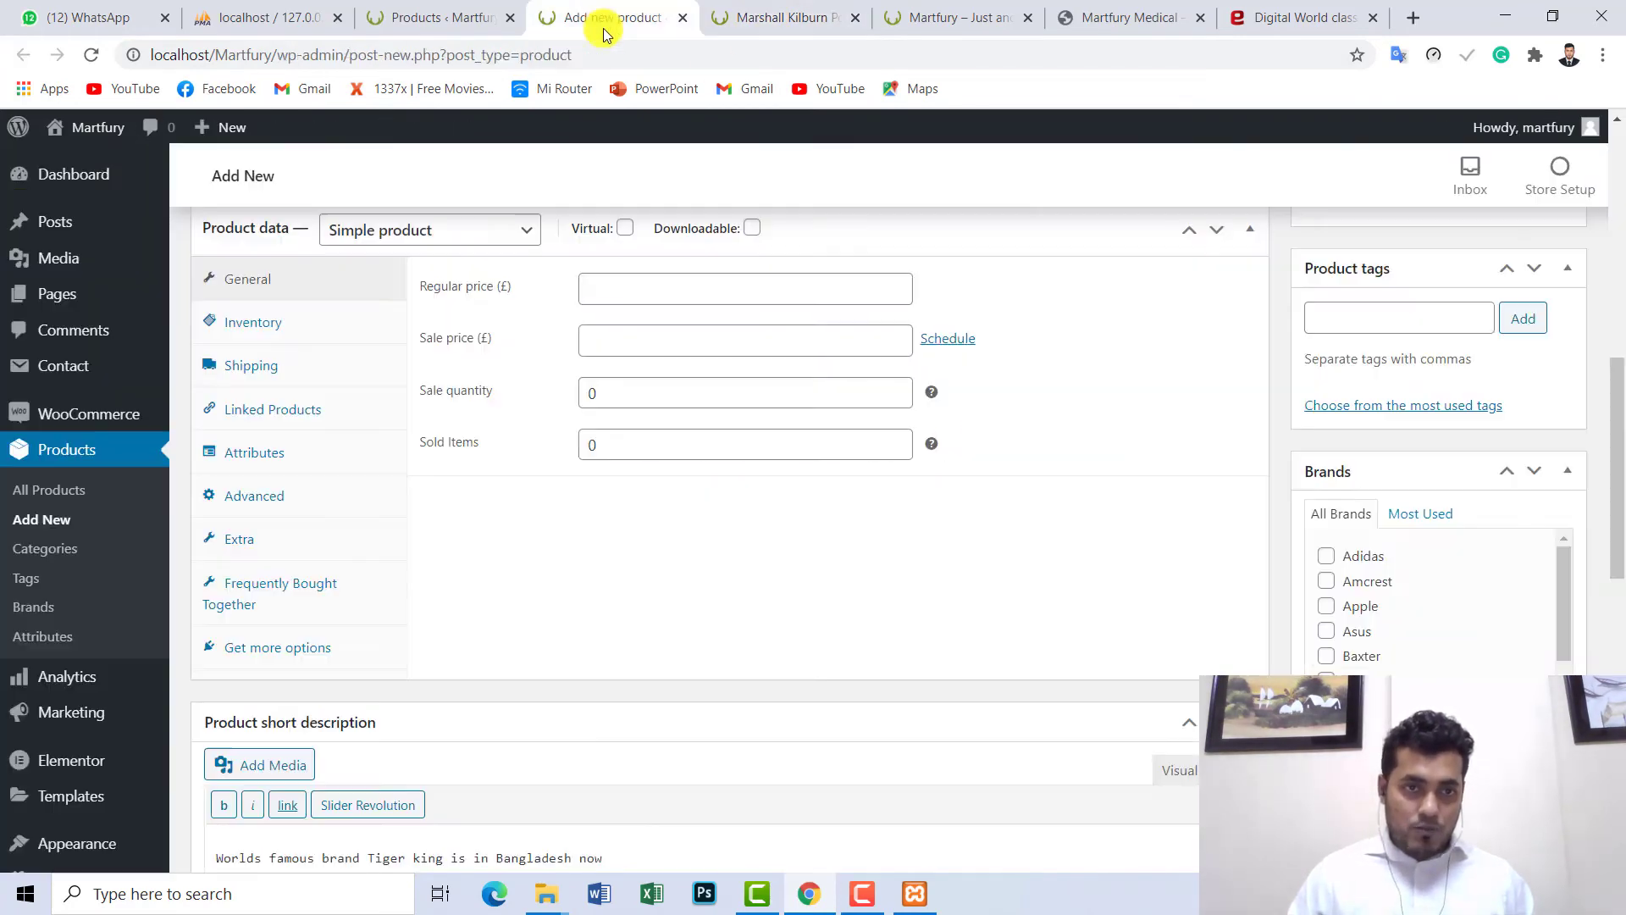
scroll(526, 465, "up", 10)
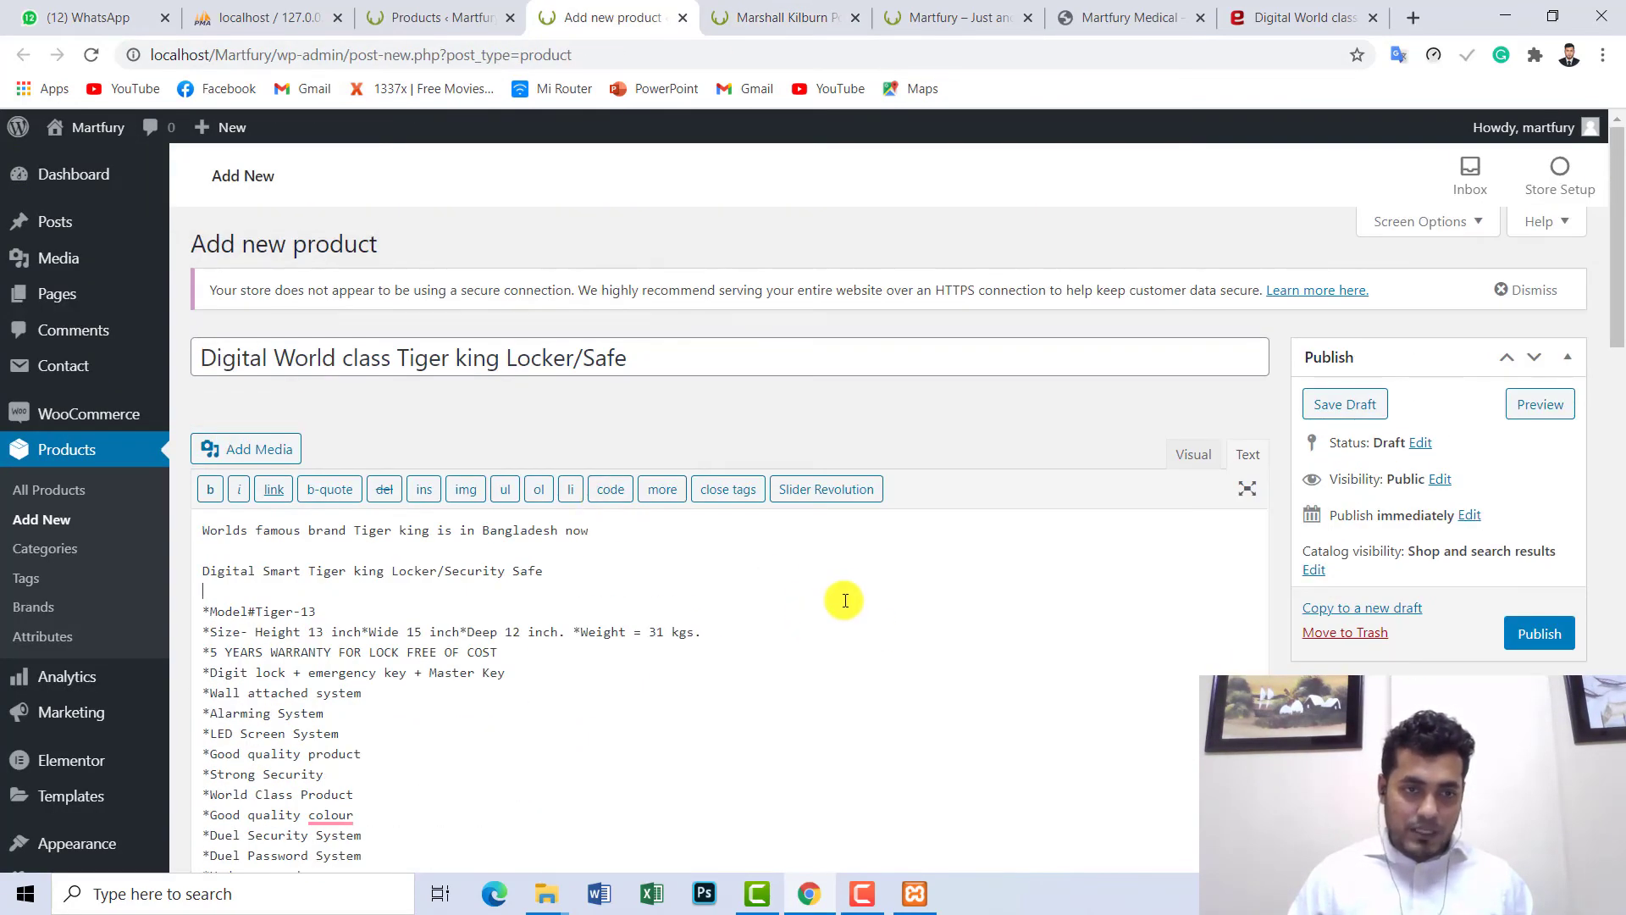
left_click(783, 17)
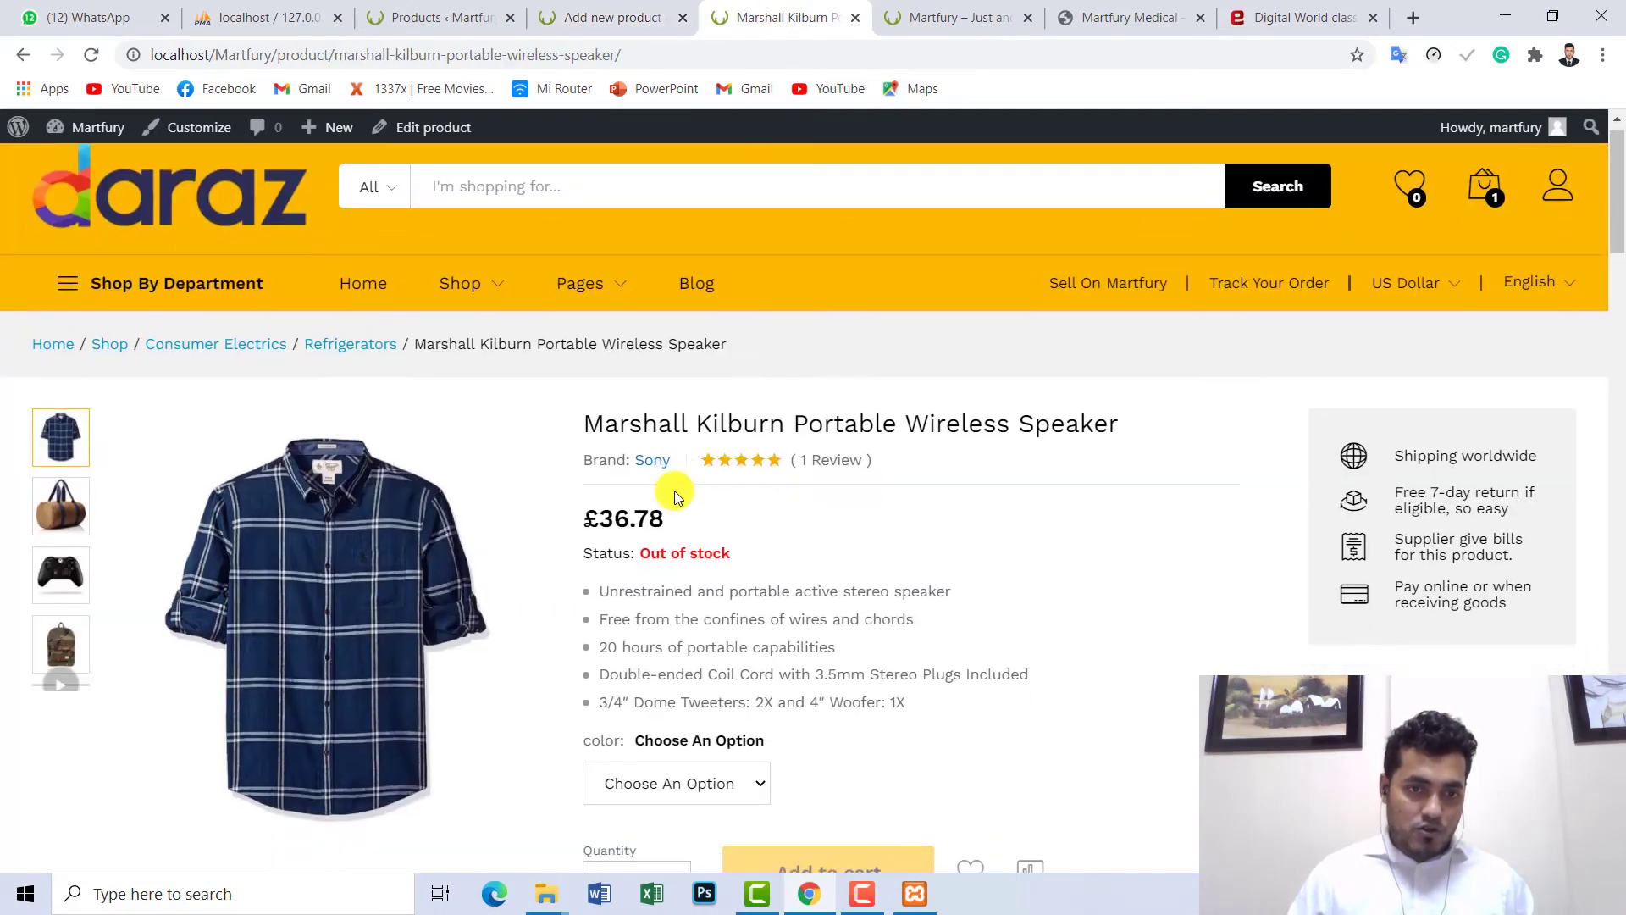
scroll(675, 491, "down", 7)
scroll(105, 659, "down", 3)
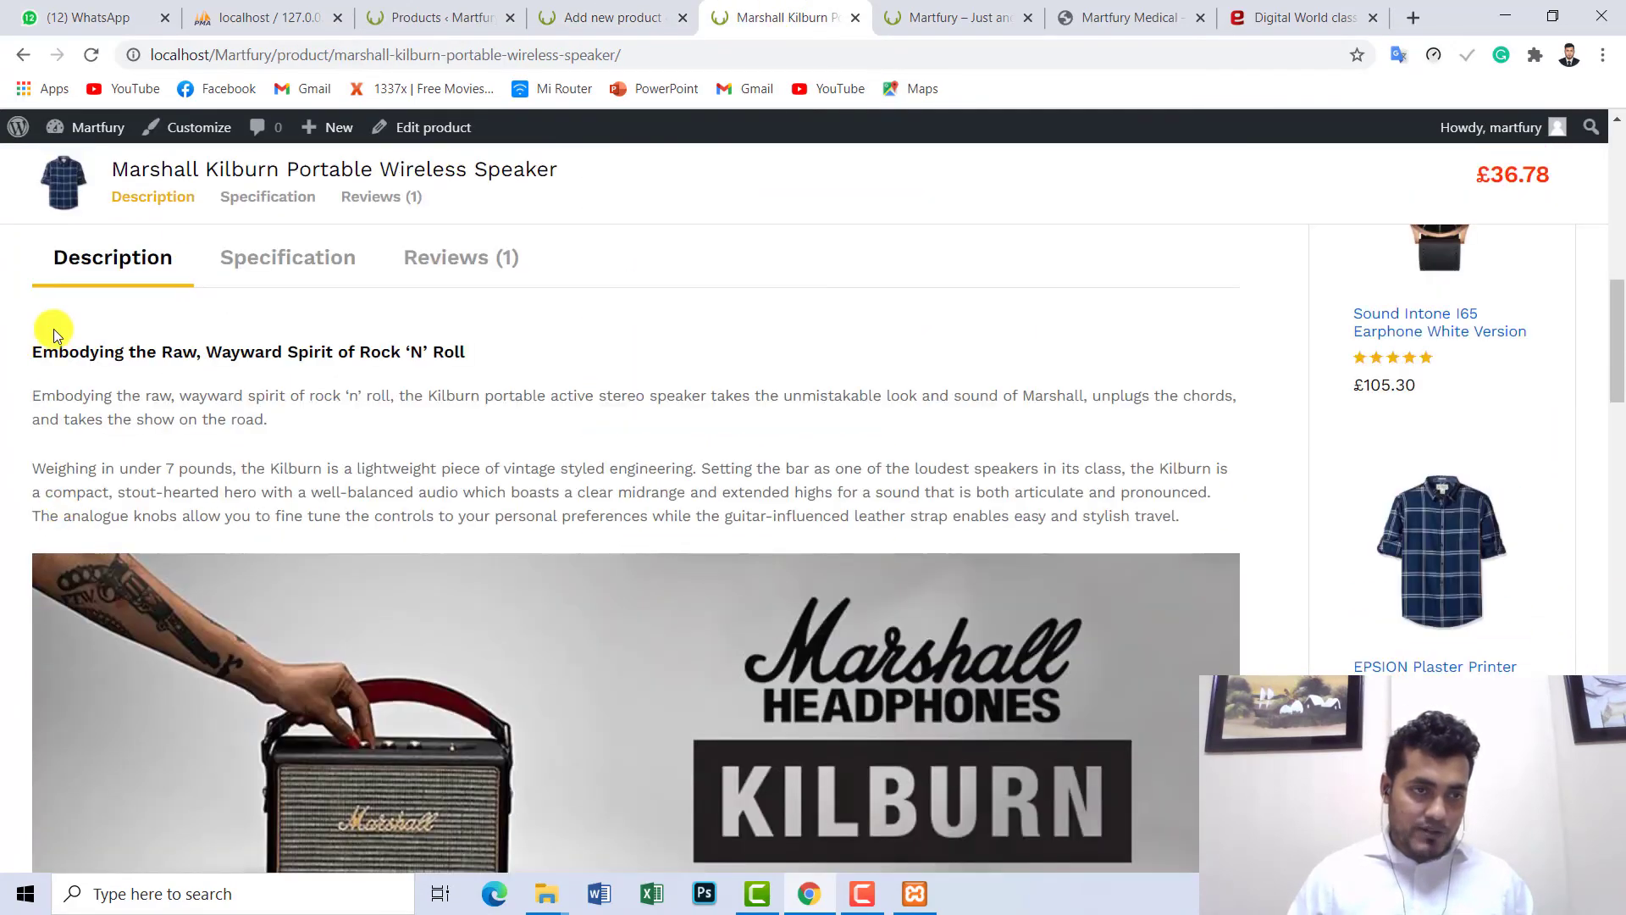
left_click_drag(38, 351, 1211, 542)
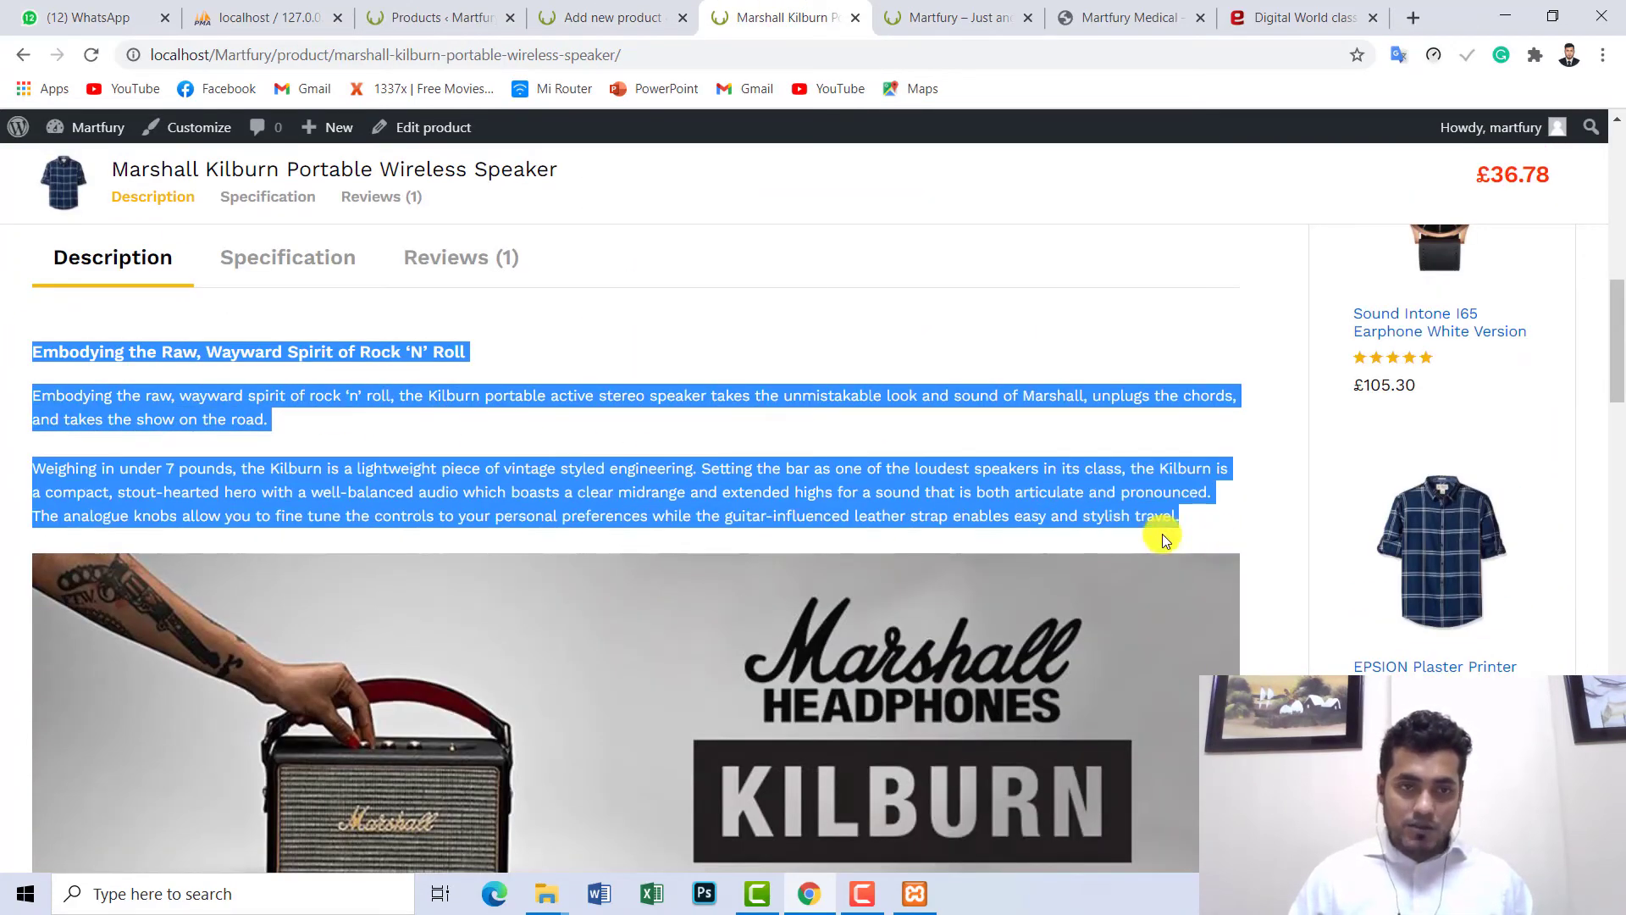
scroll(846, 551, "up", 12)
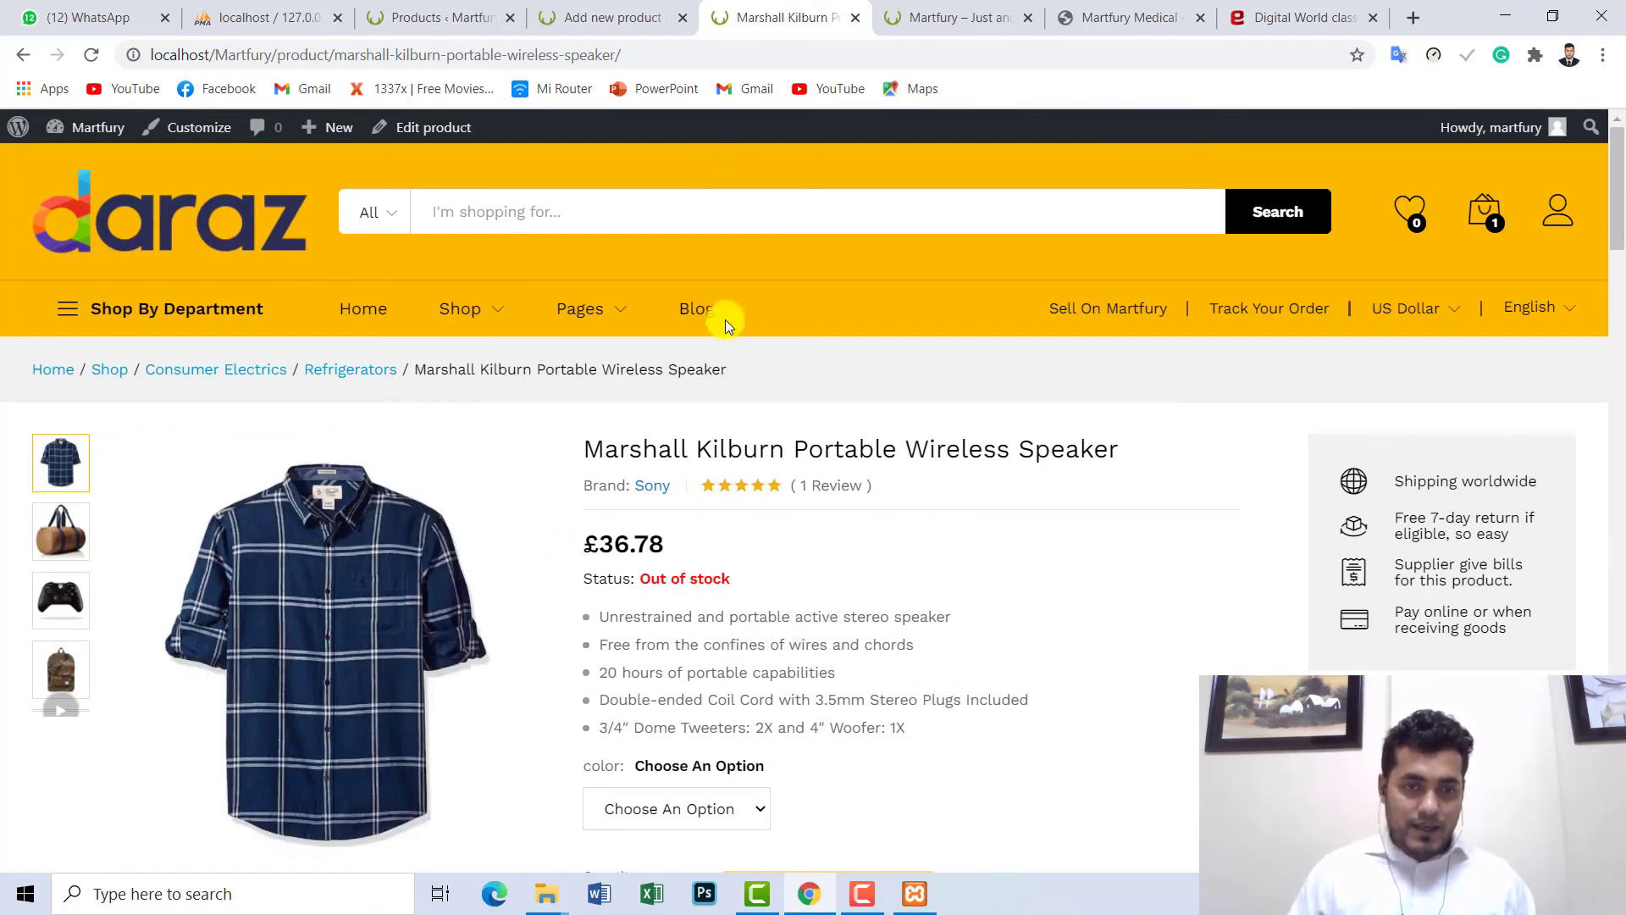
left_click(611, 18)
scroll(796, 529, "down", 4)
scroll(818, 540, "down", 10)
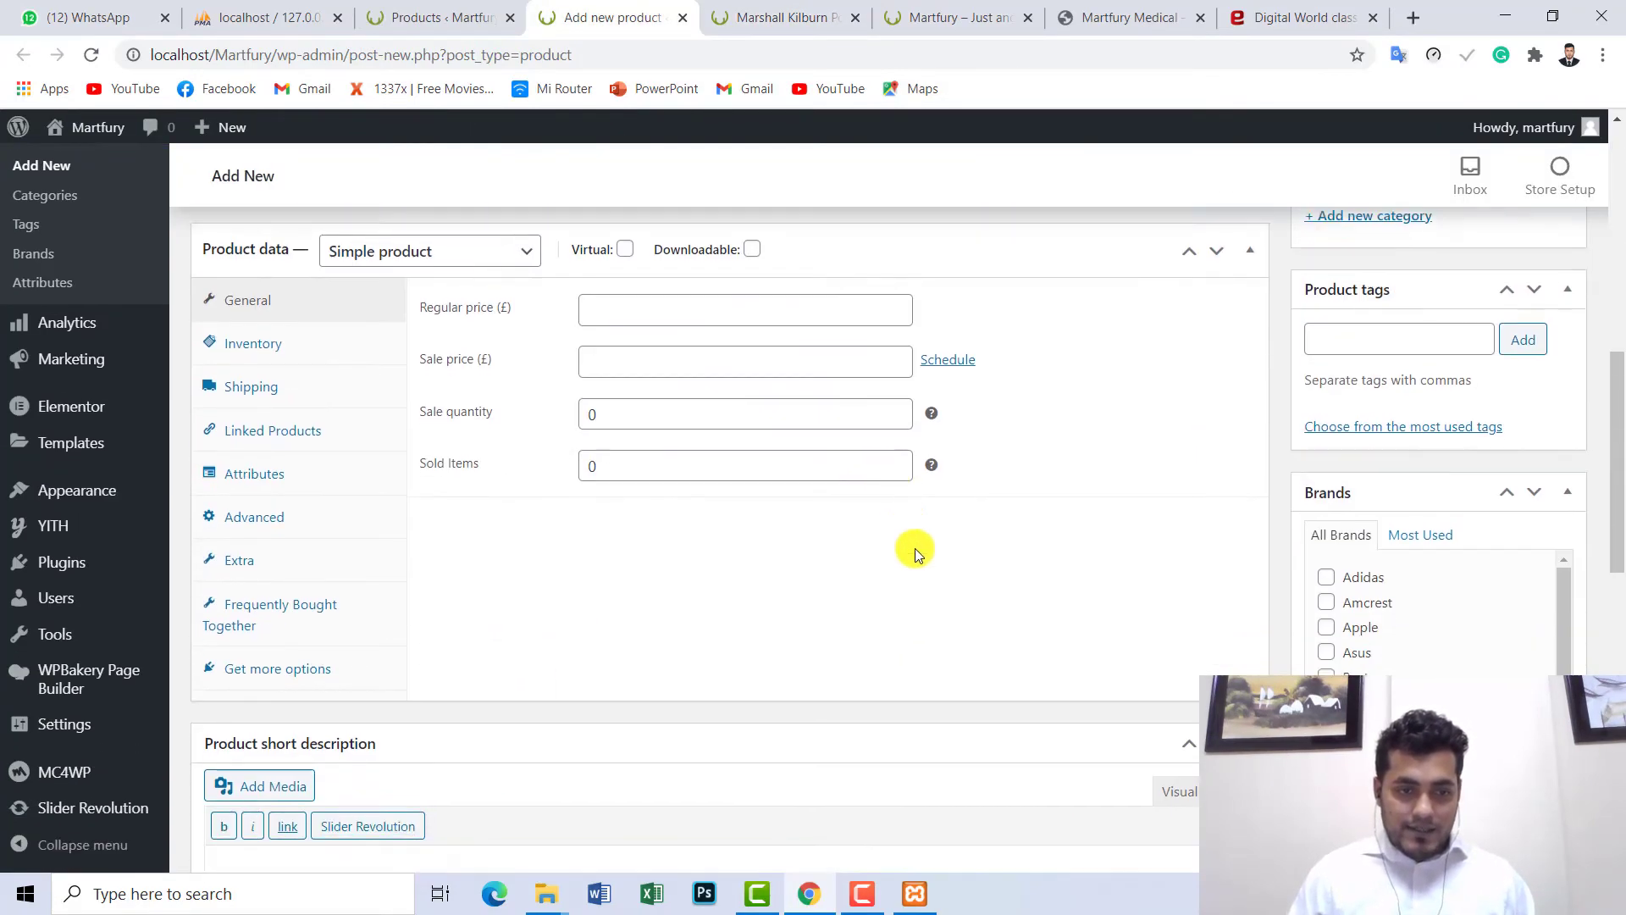
scroll(871, 542, "up", 3)
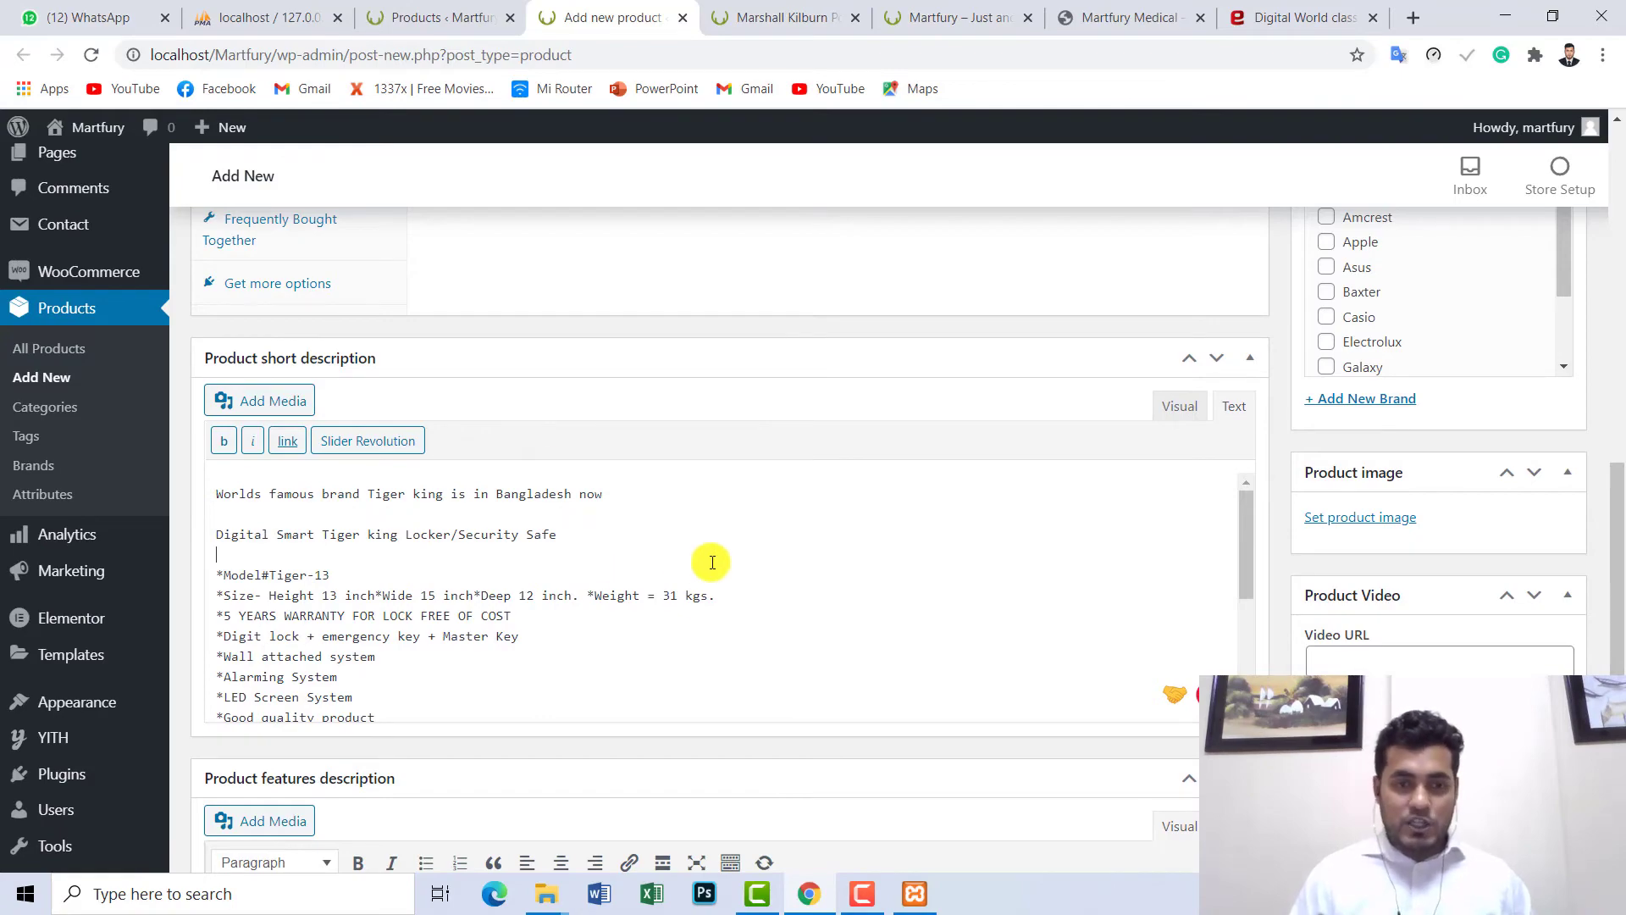
- Recheck the Marshall Kilburn page and the draft, then view the storefront homepage
left_click(783, 19)
scroll(1619, 306, "down", 10)
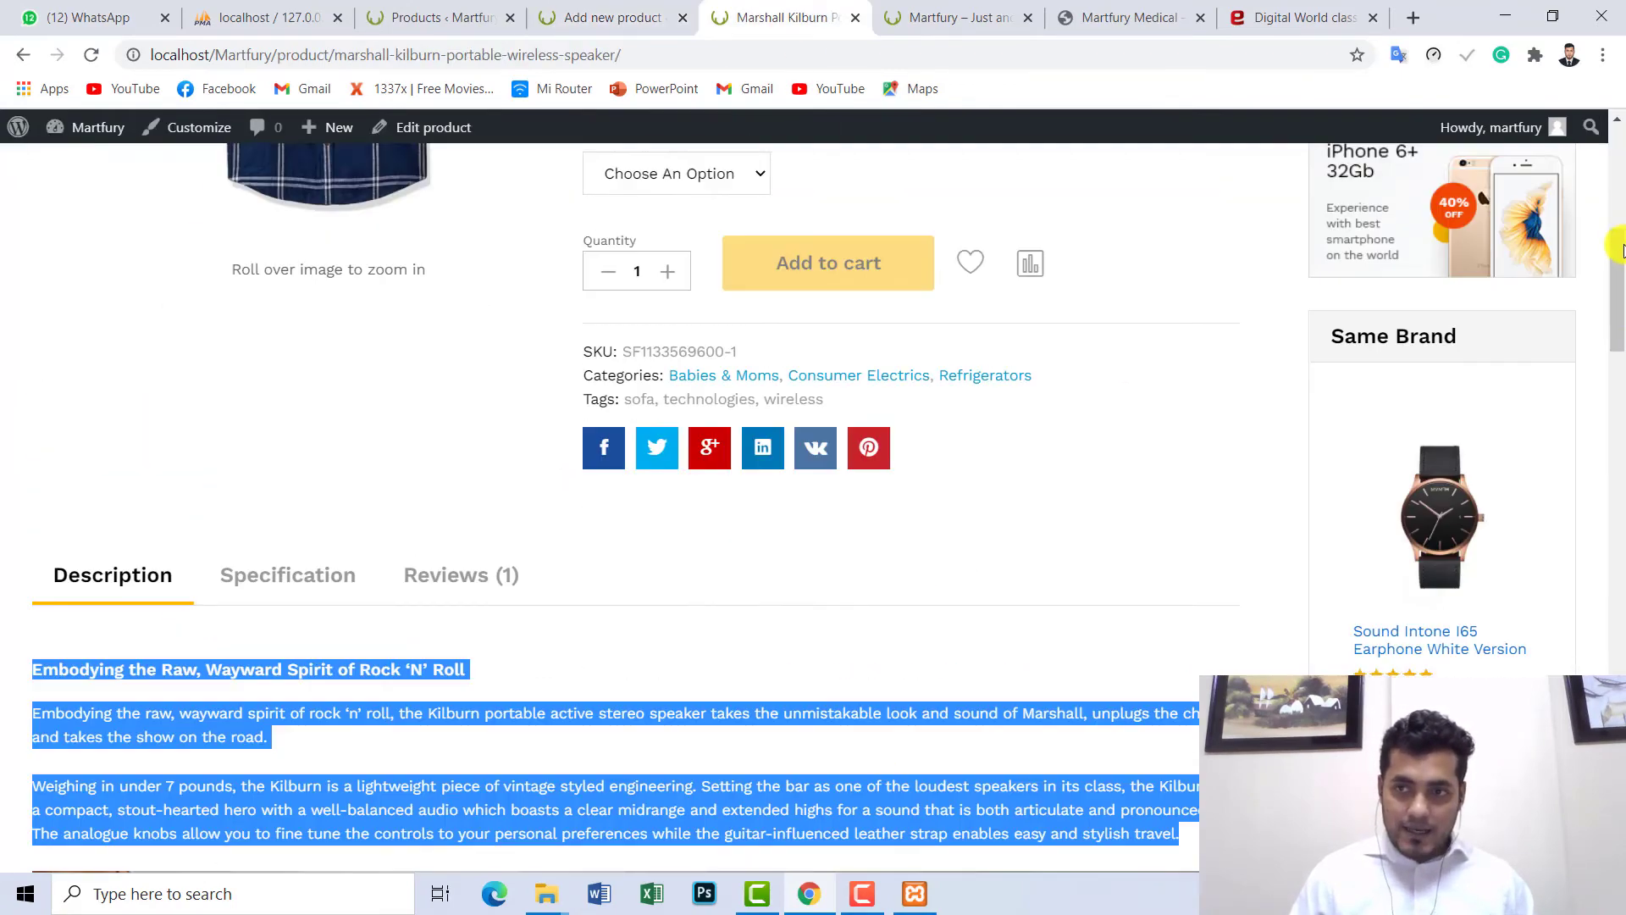
scroll(449, 461, "down", 6)
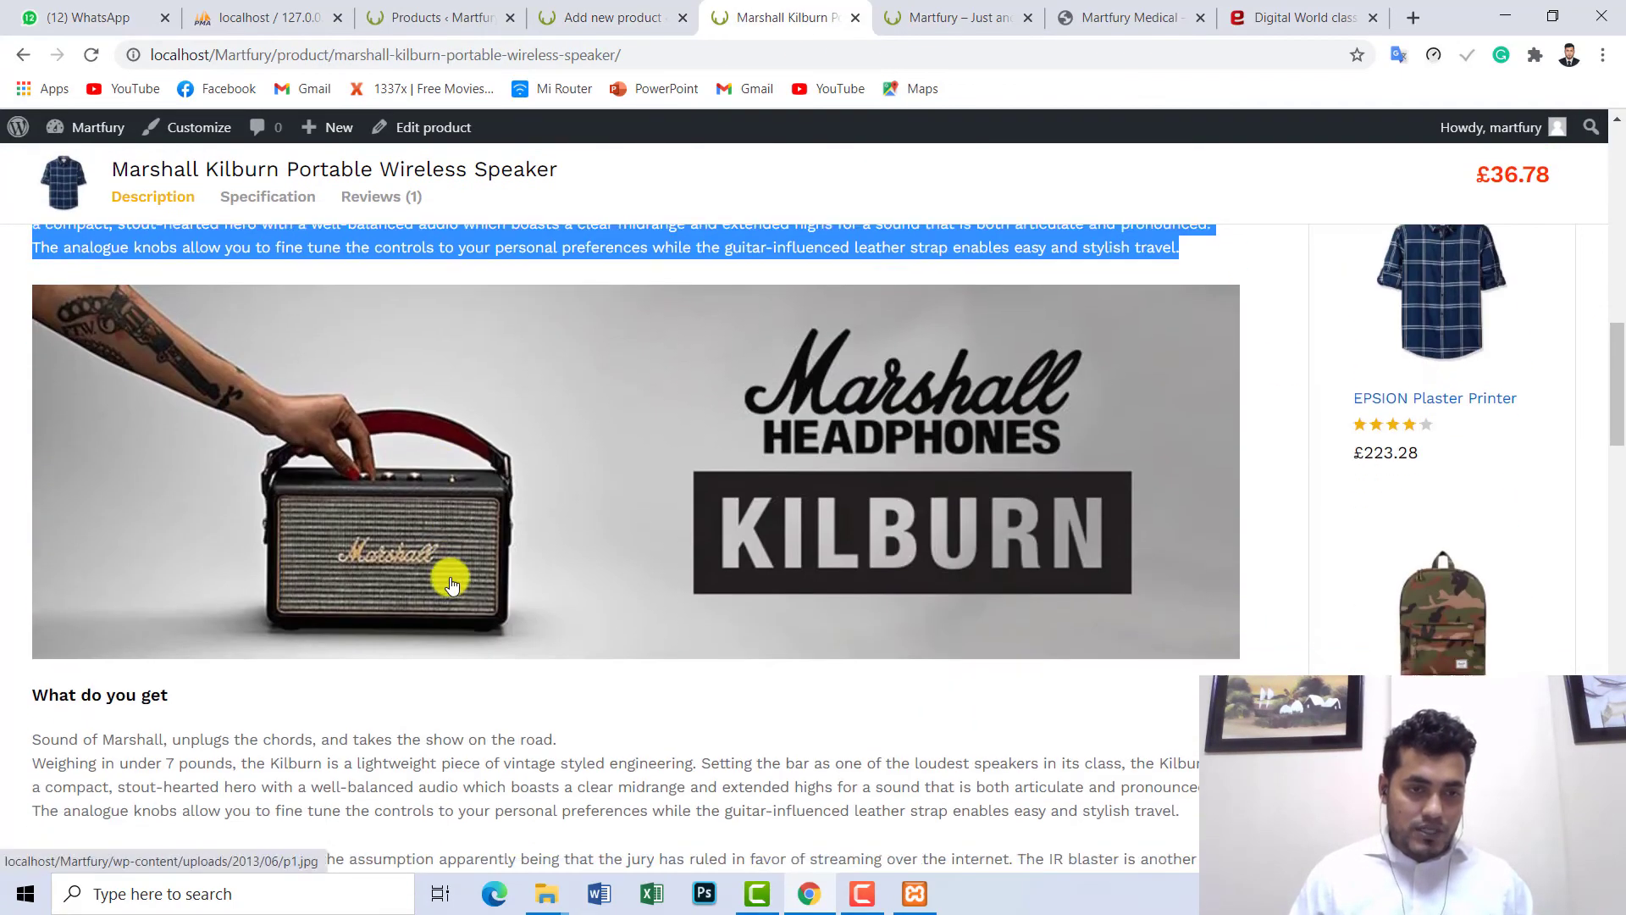
scroll(889, 521, "up", 1)
left_click_drag(1618, 432, 1616, 203)
left_click(461, 17)
left_click(584, 21)
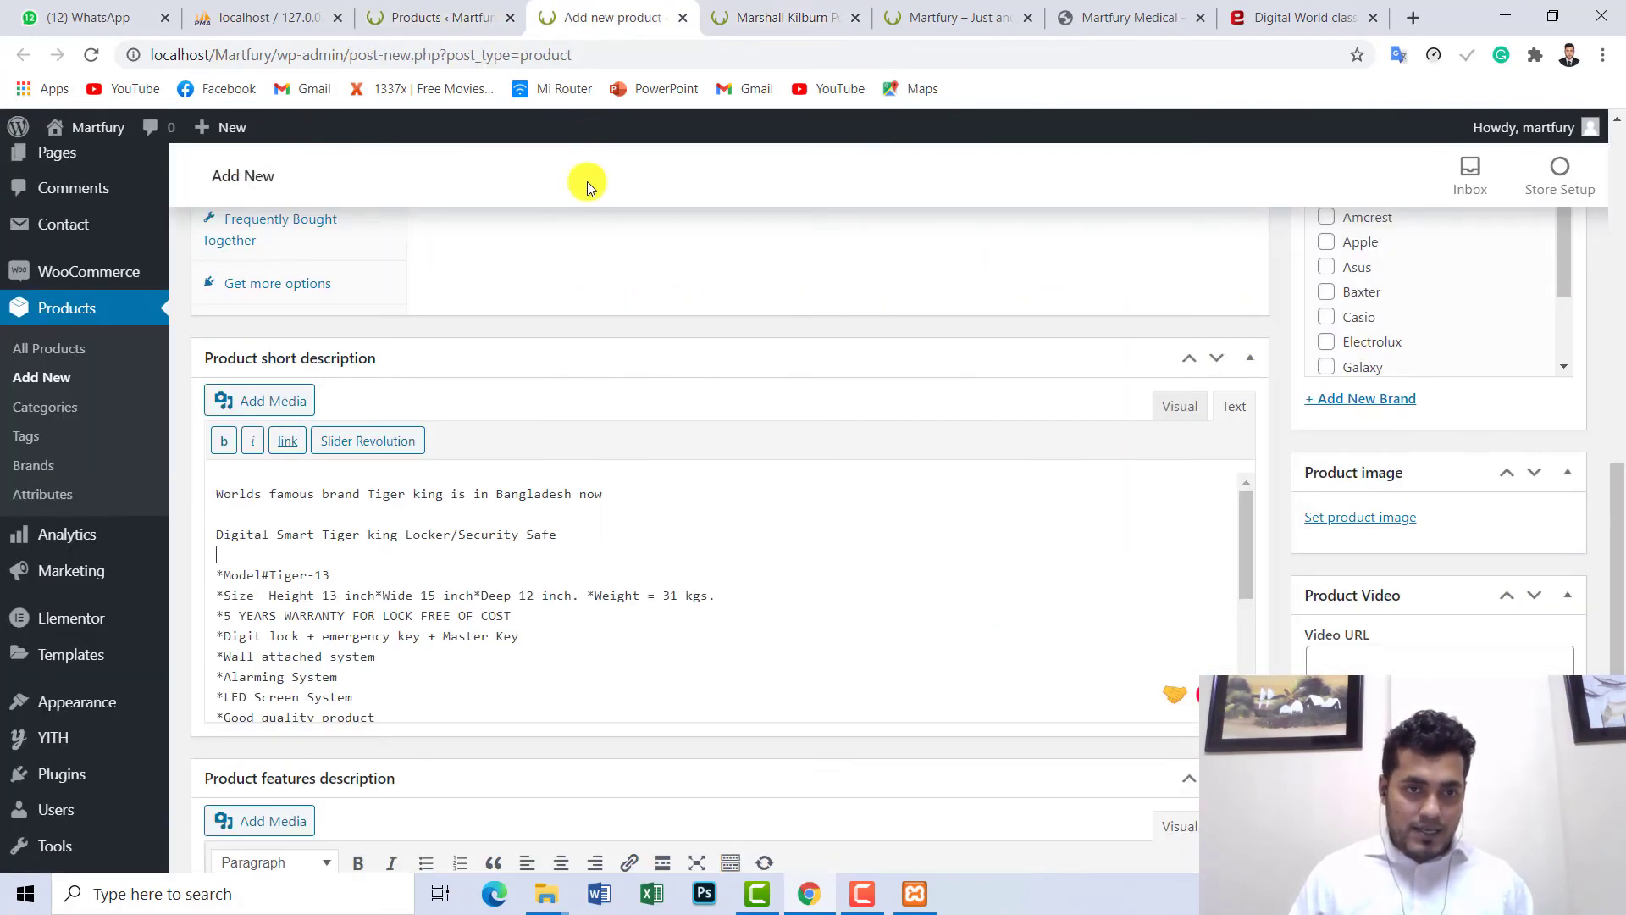
scroll(671, 545, "up", 10)
left_click(664, 538)
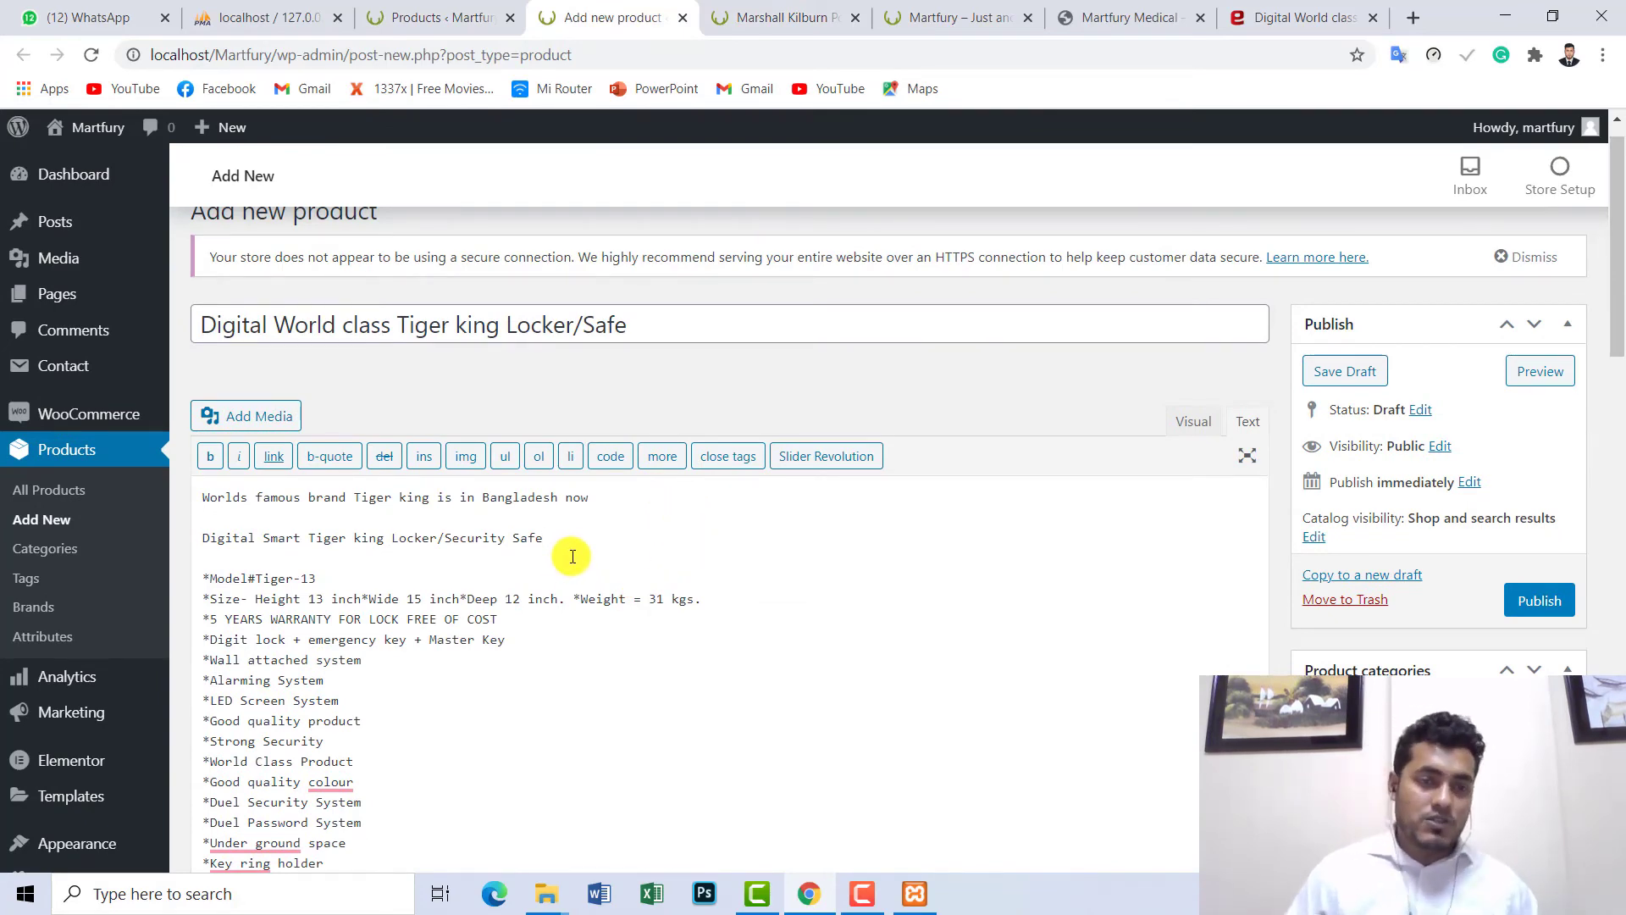
left_click(916, 12)
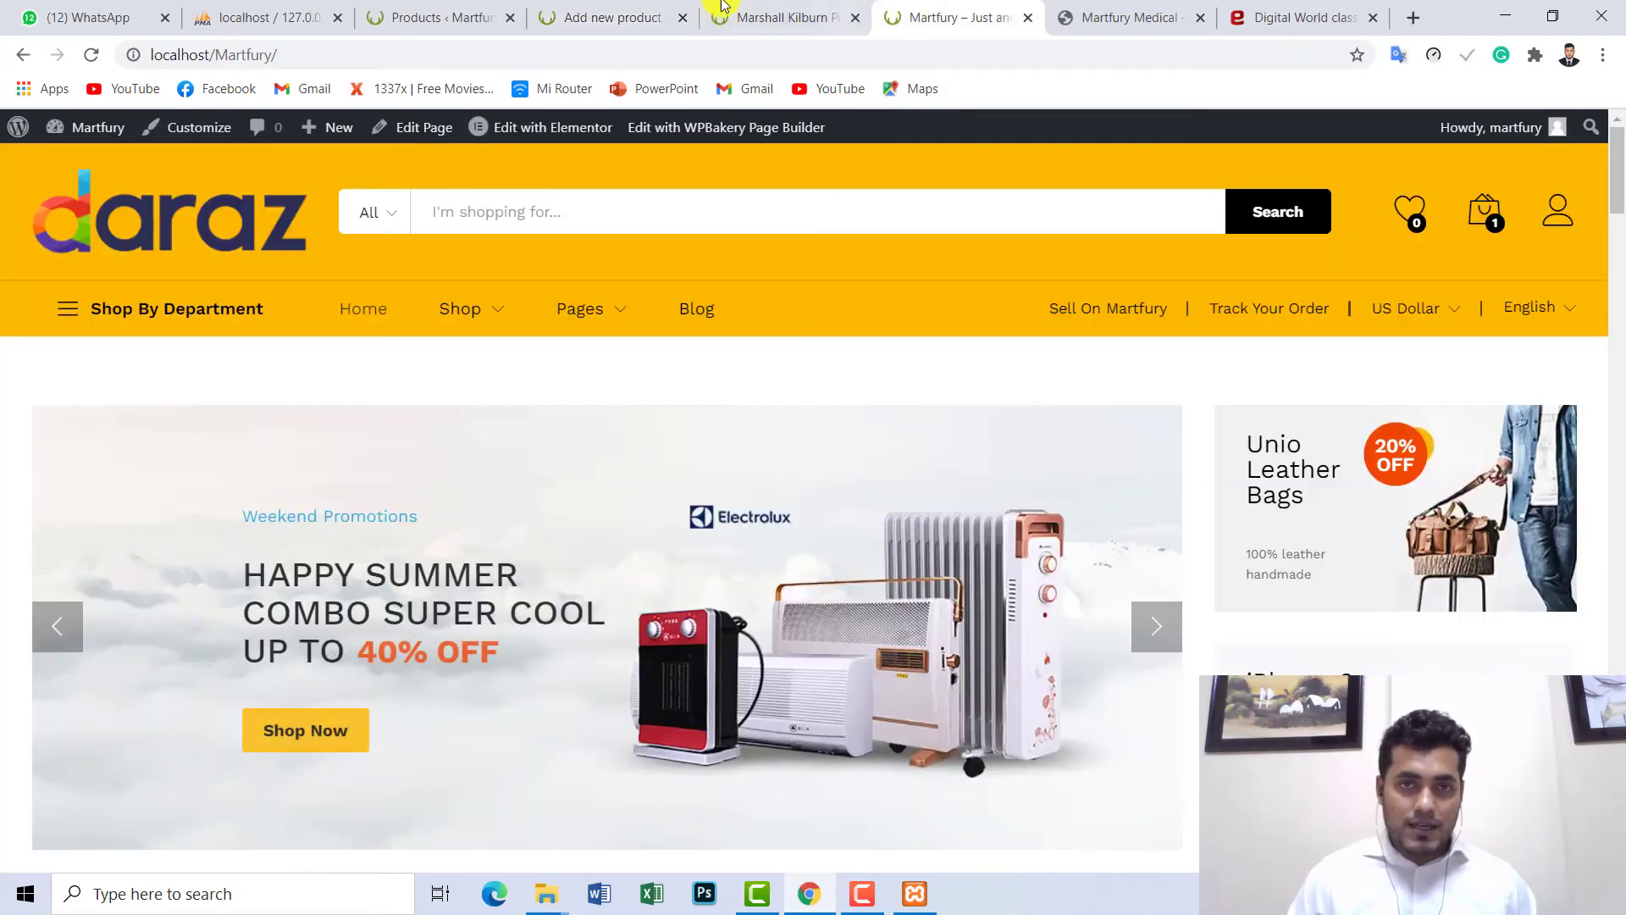
left_click(623, 6)
scroll(730, 616, "down", 15)
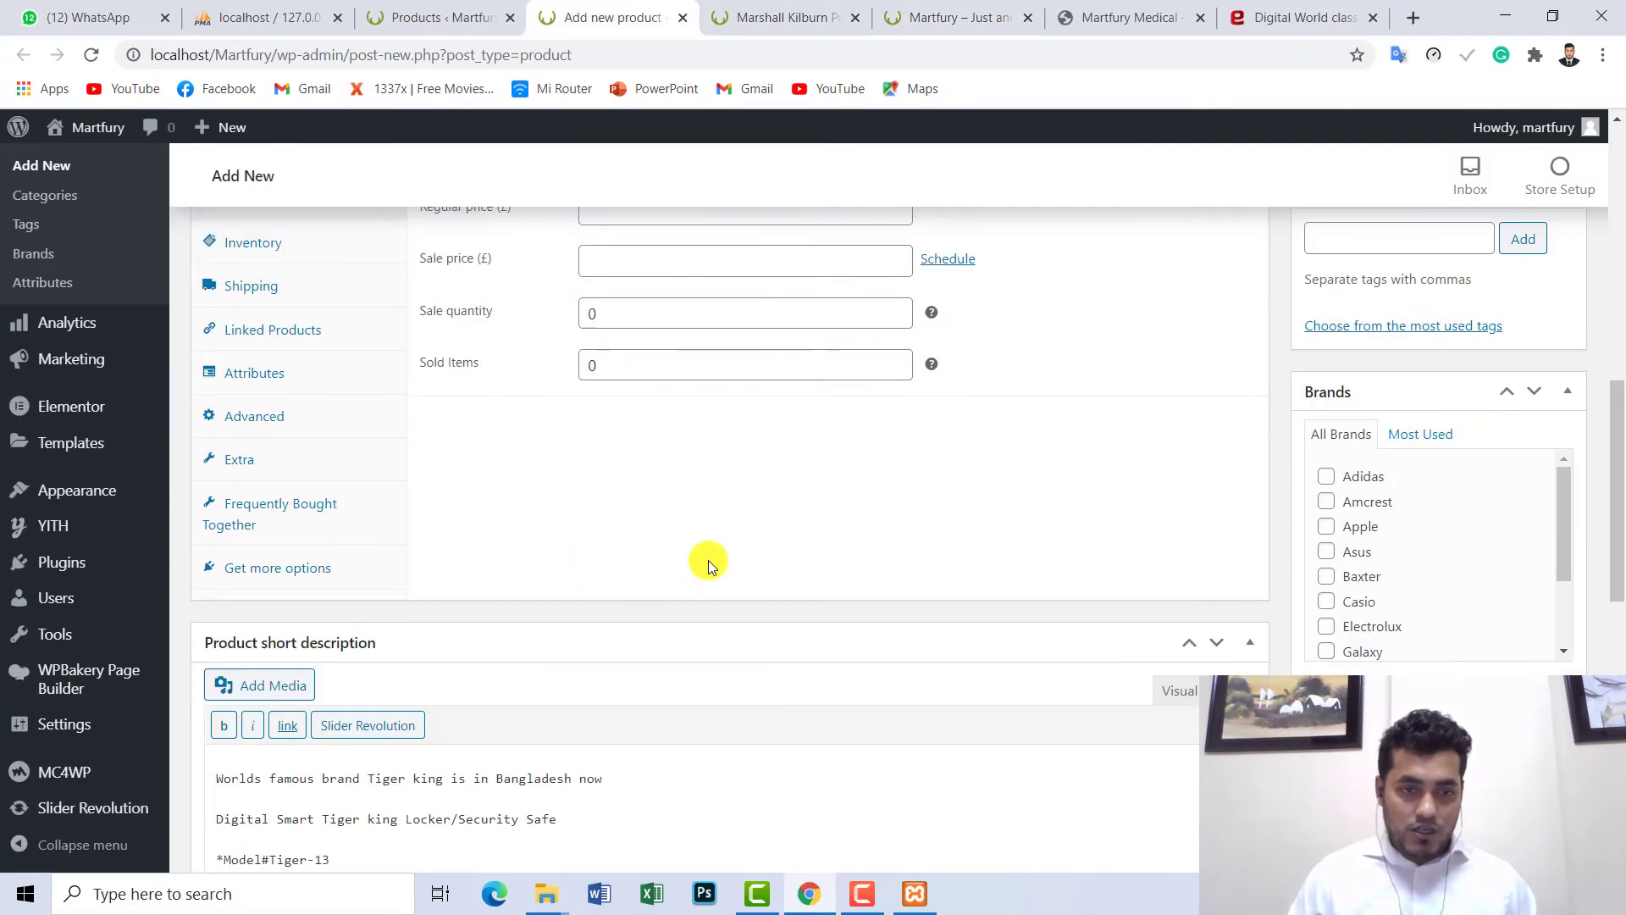
scroll(418, 634, "up", 3)
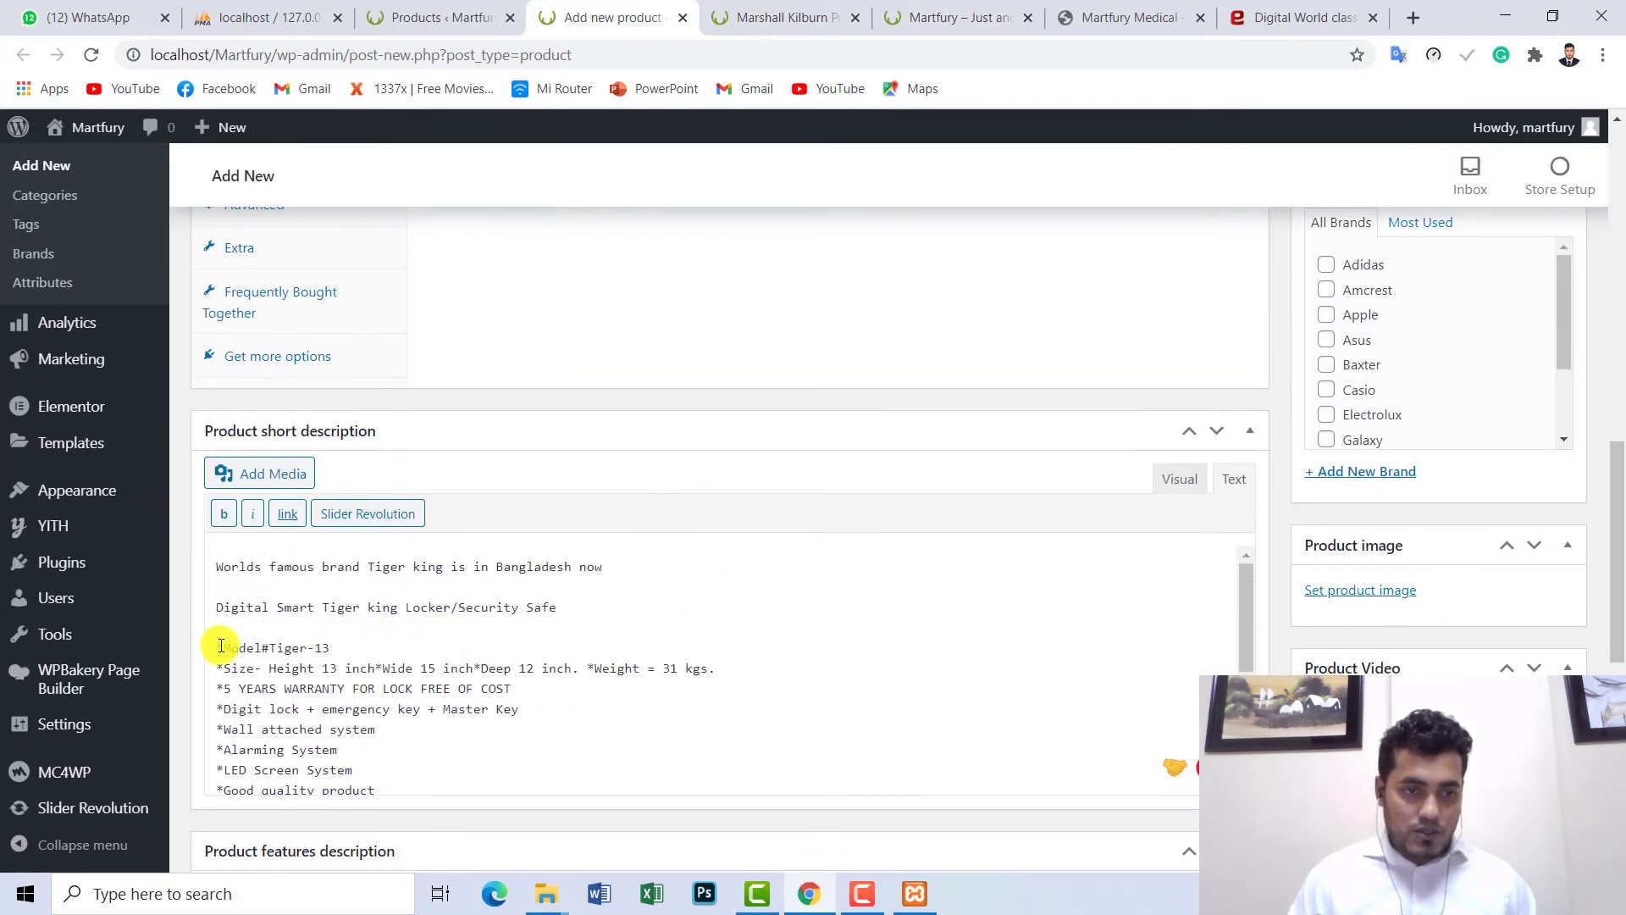
left_click_drag(218, 642, 743, 815)
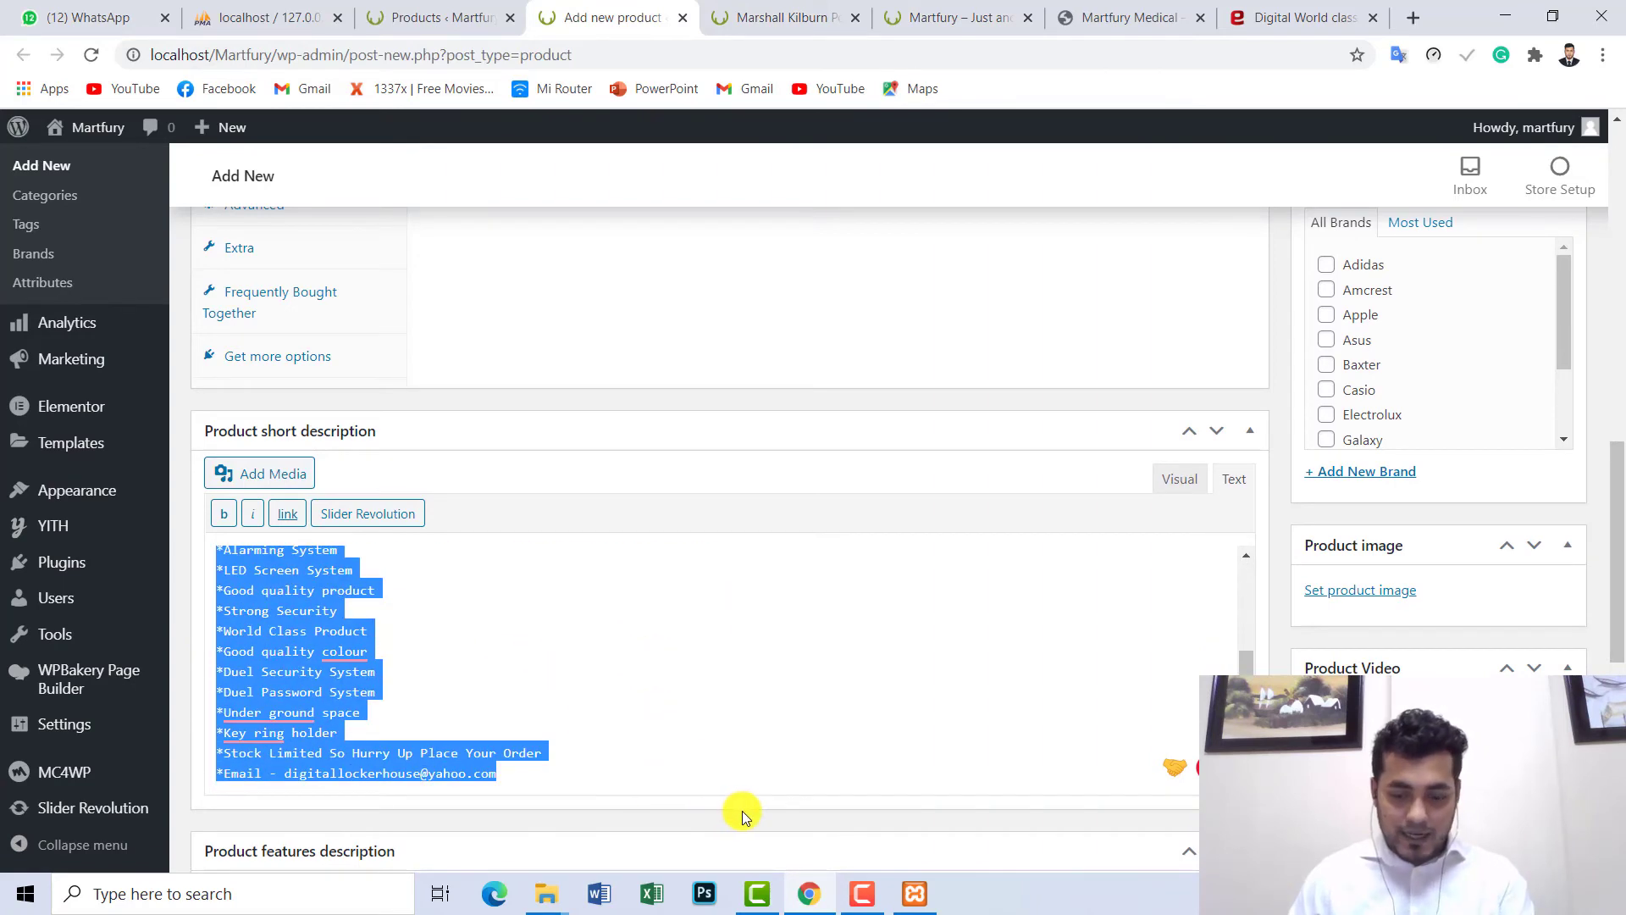
key("BackSpace")
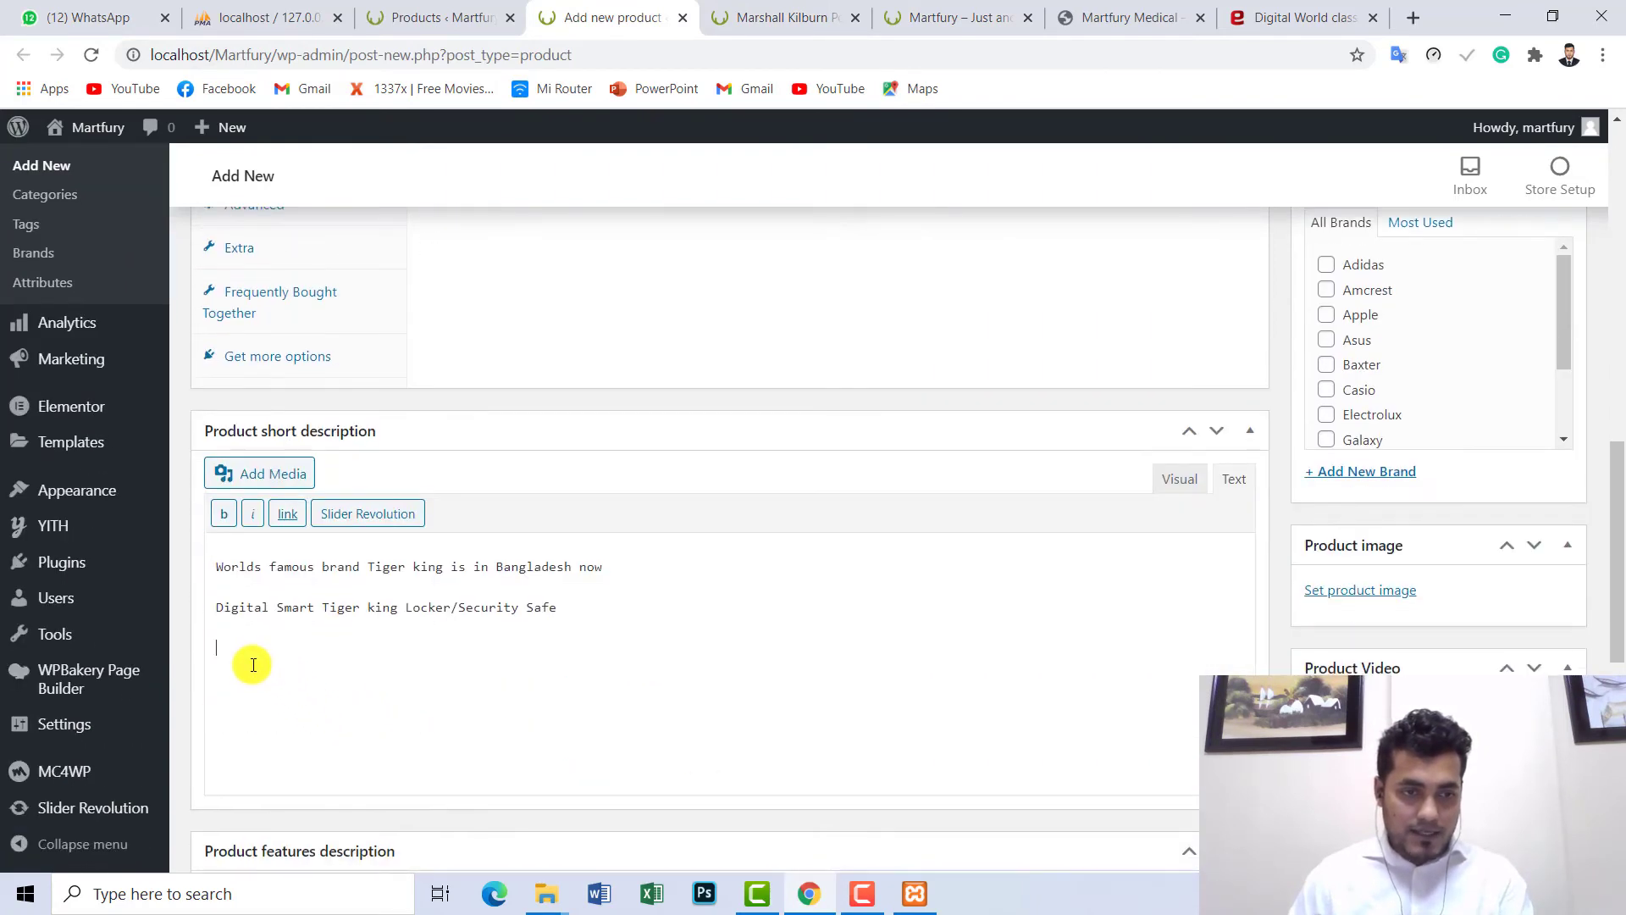
key("BackSpace")
key("BackSpace")
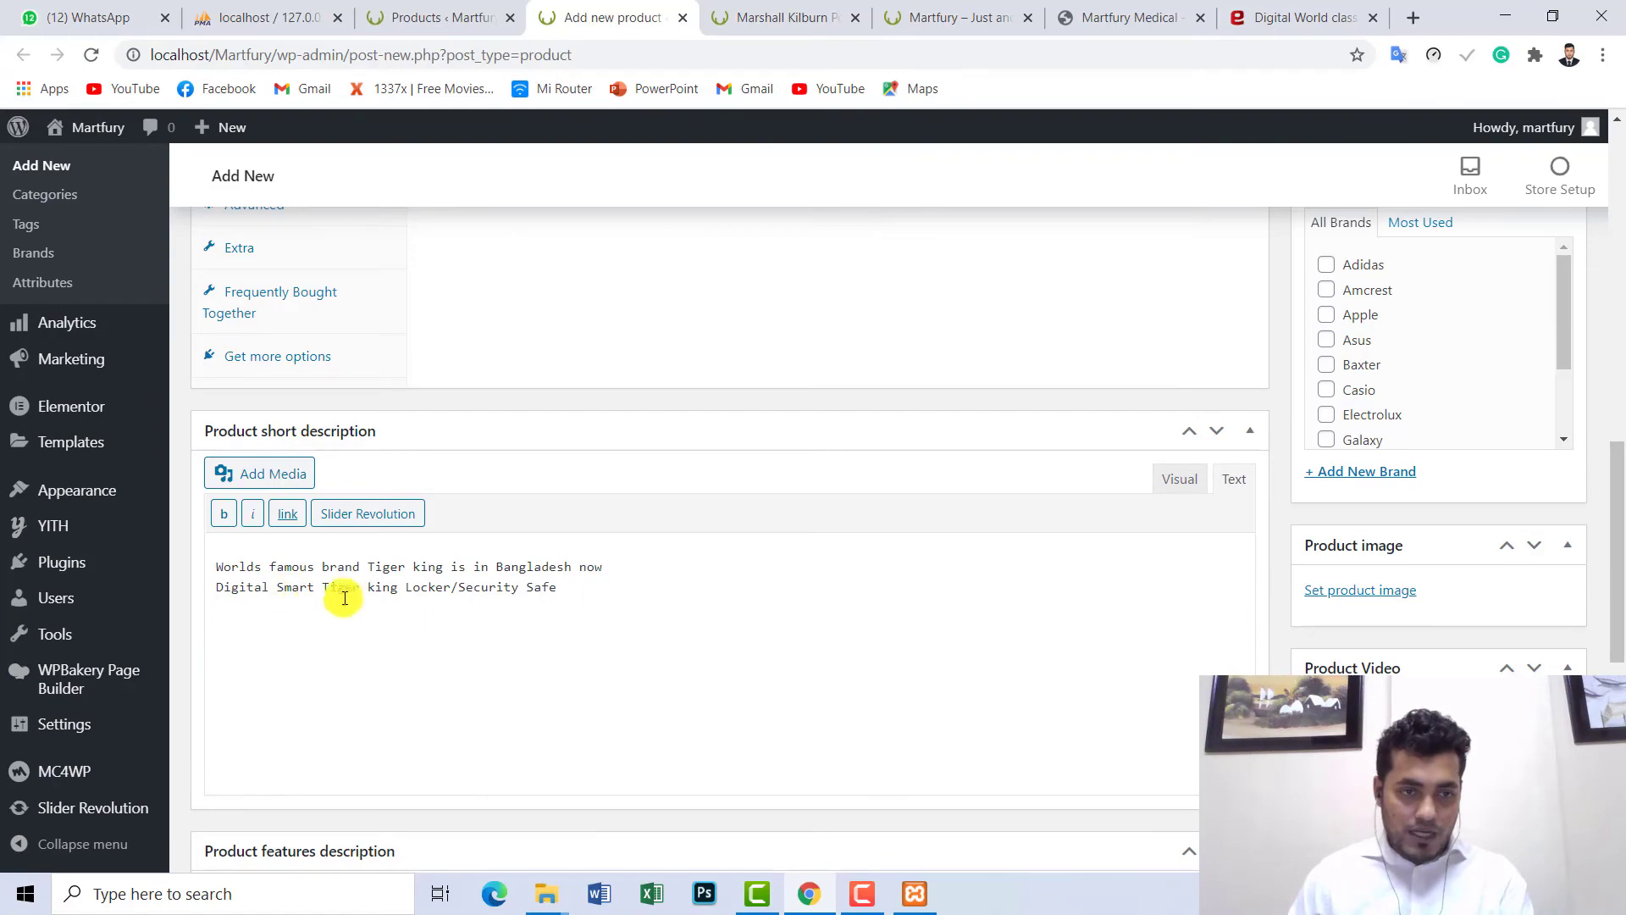
key("ctrl+z")
key("ctrl+z")
key("ctrl+z")
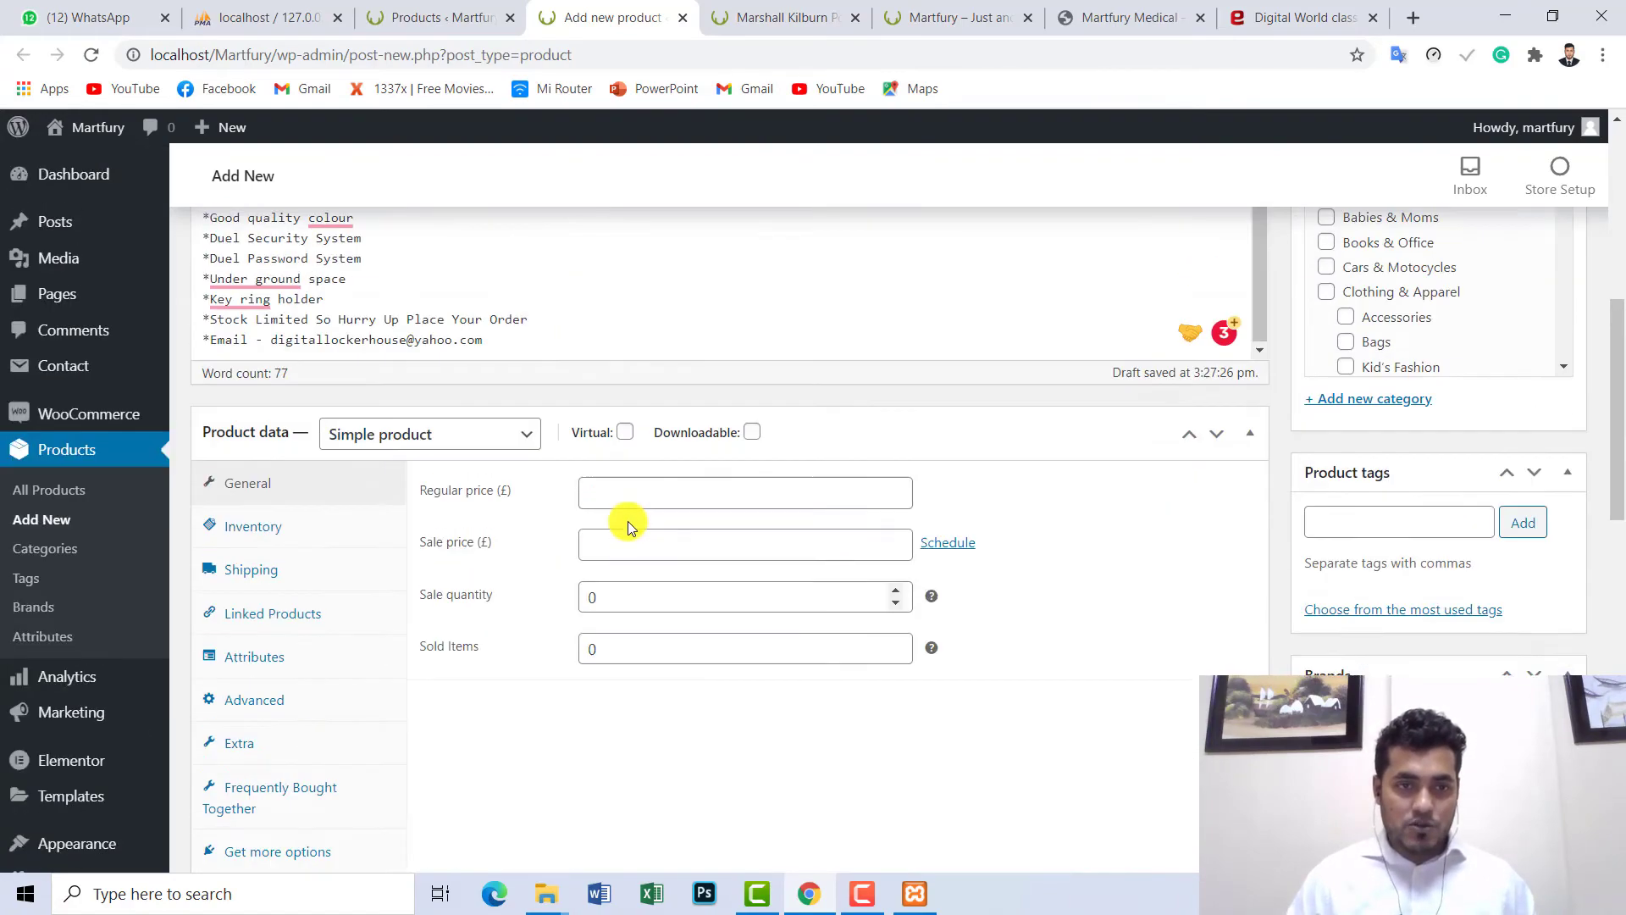
scroll(581, 516, "up", 8)
left_click(726, 636)
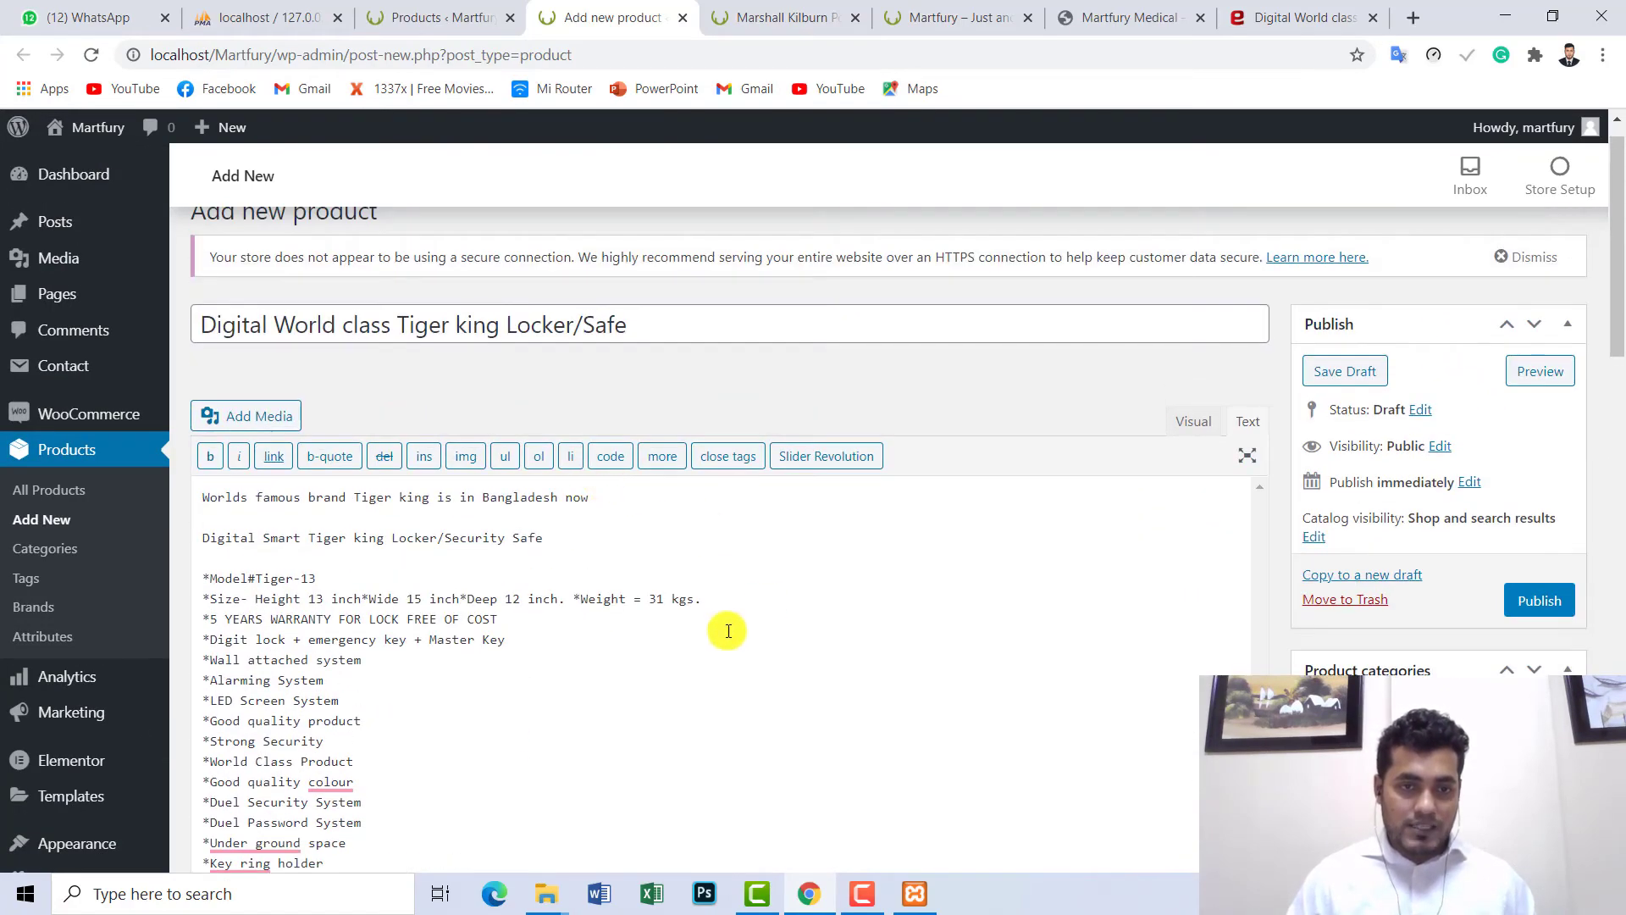
scroll(732, 622, "up", 1)
scroll(593, 551, "down", 4)
scroll(507, 500, "up", 5)
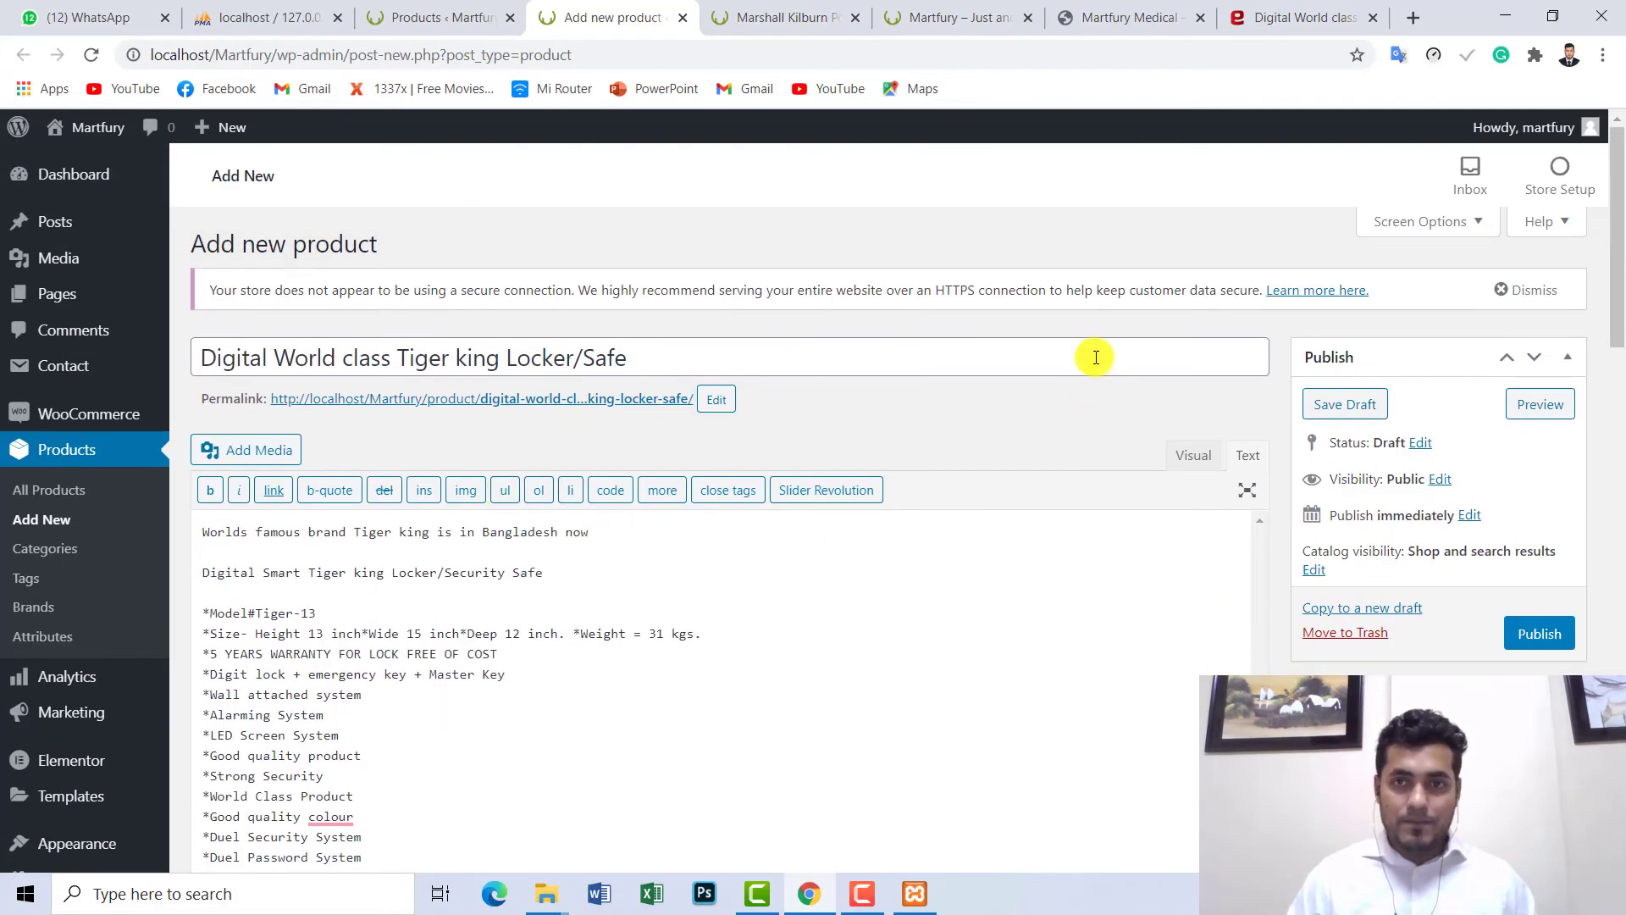
scroll(850, 552, "down", 5)
- Set regular price 45000, matching the Evaly listing, and sale quantity 5000 in General
left_click(1266, 17)
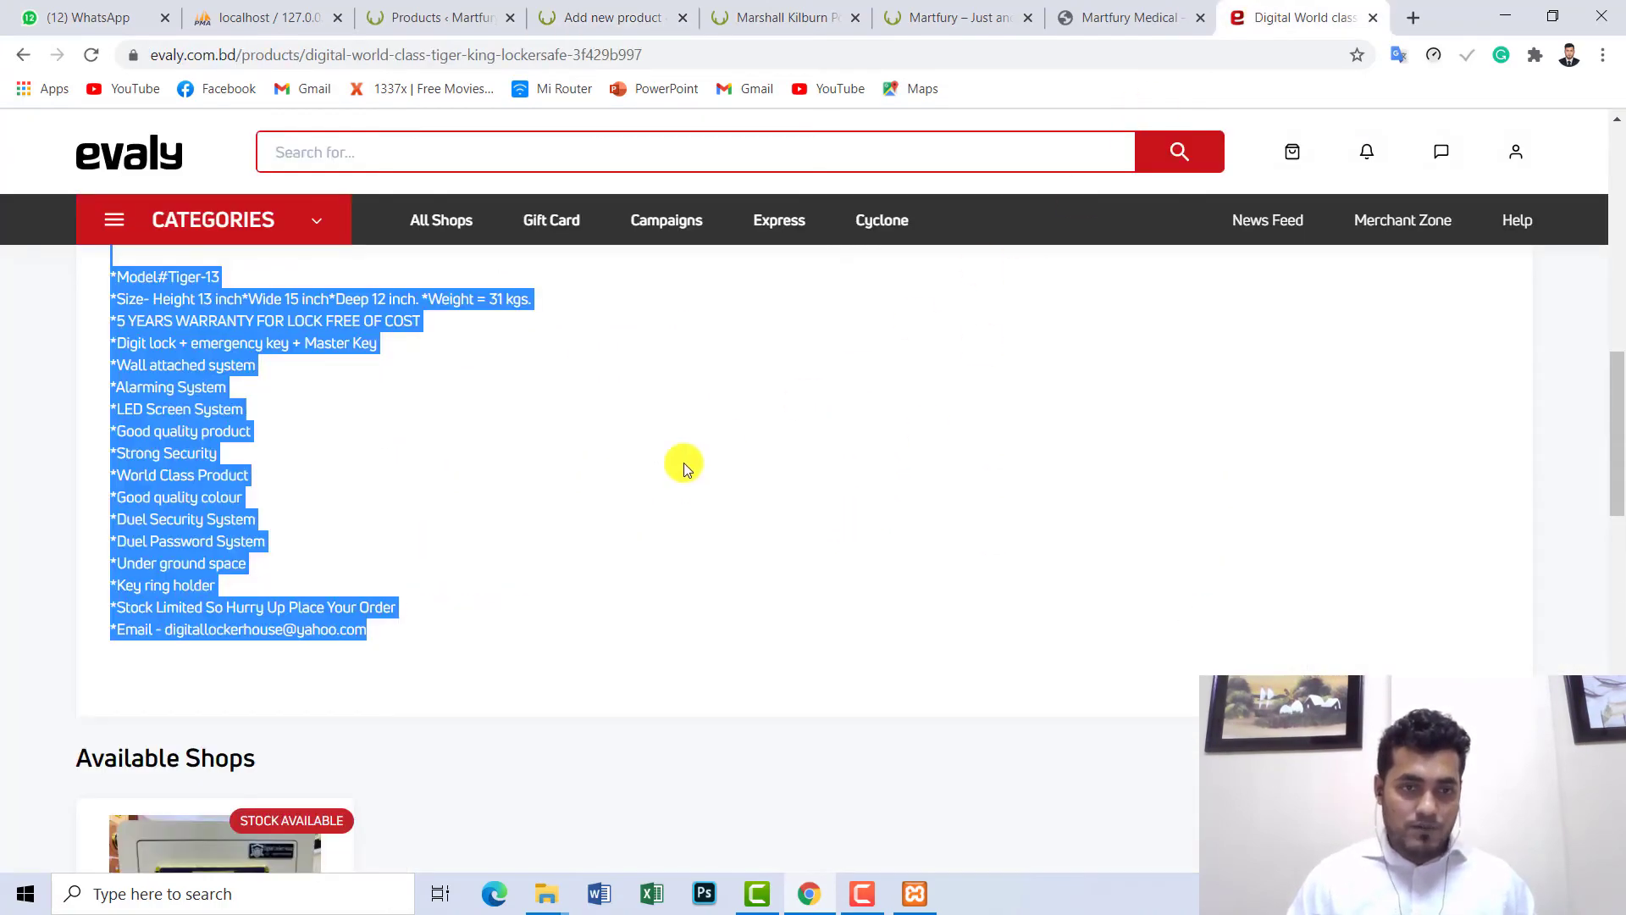
left_click(715, 475)
scroll(725, 472, "up", 10)
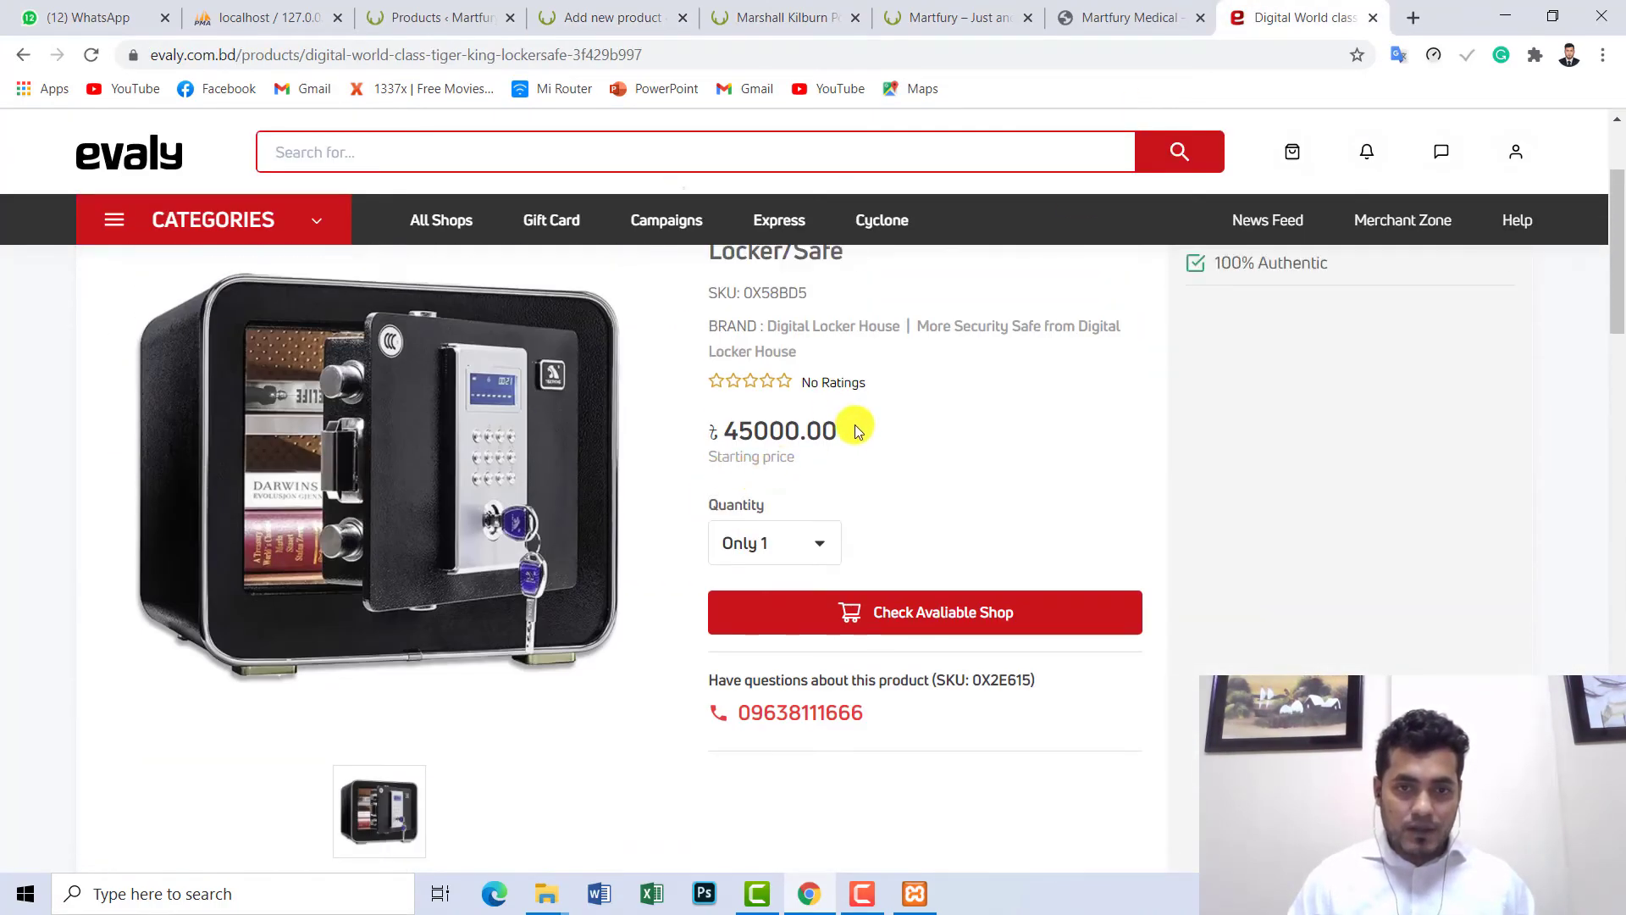
double_click(743, 430)
scroll(847, 440, "up", 1)
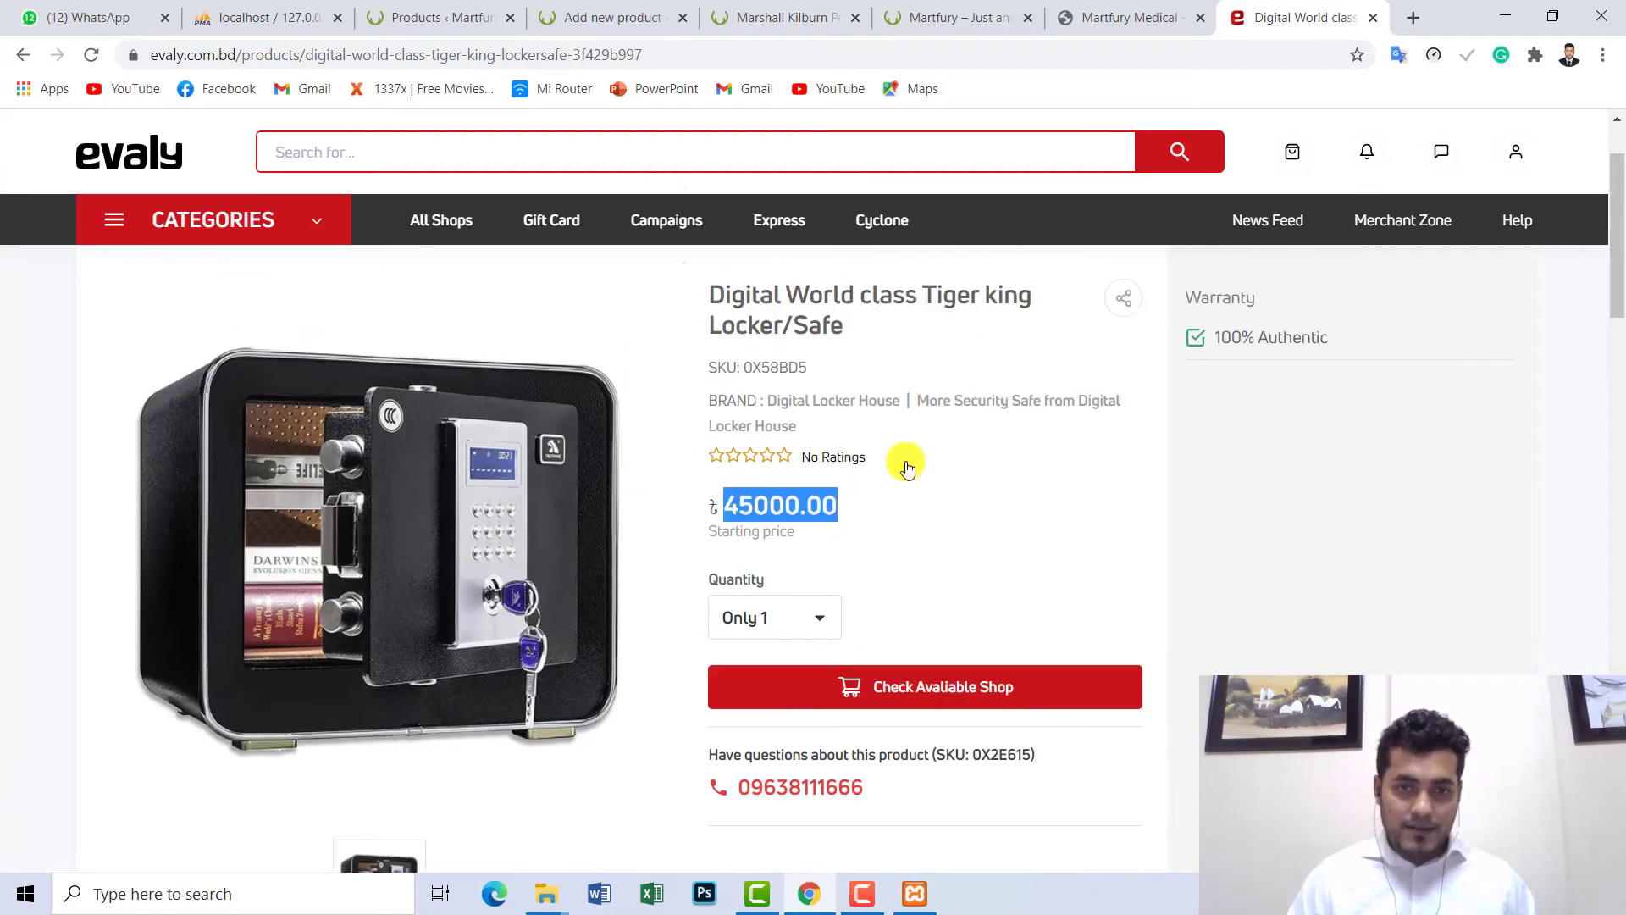
scroll(907, 468, "up", 2)
left_click(566, 7)
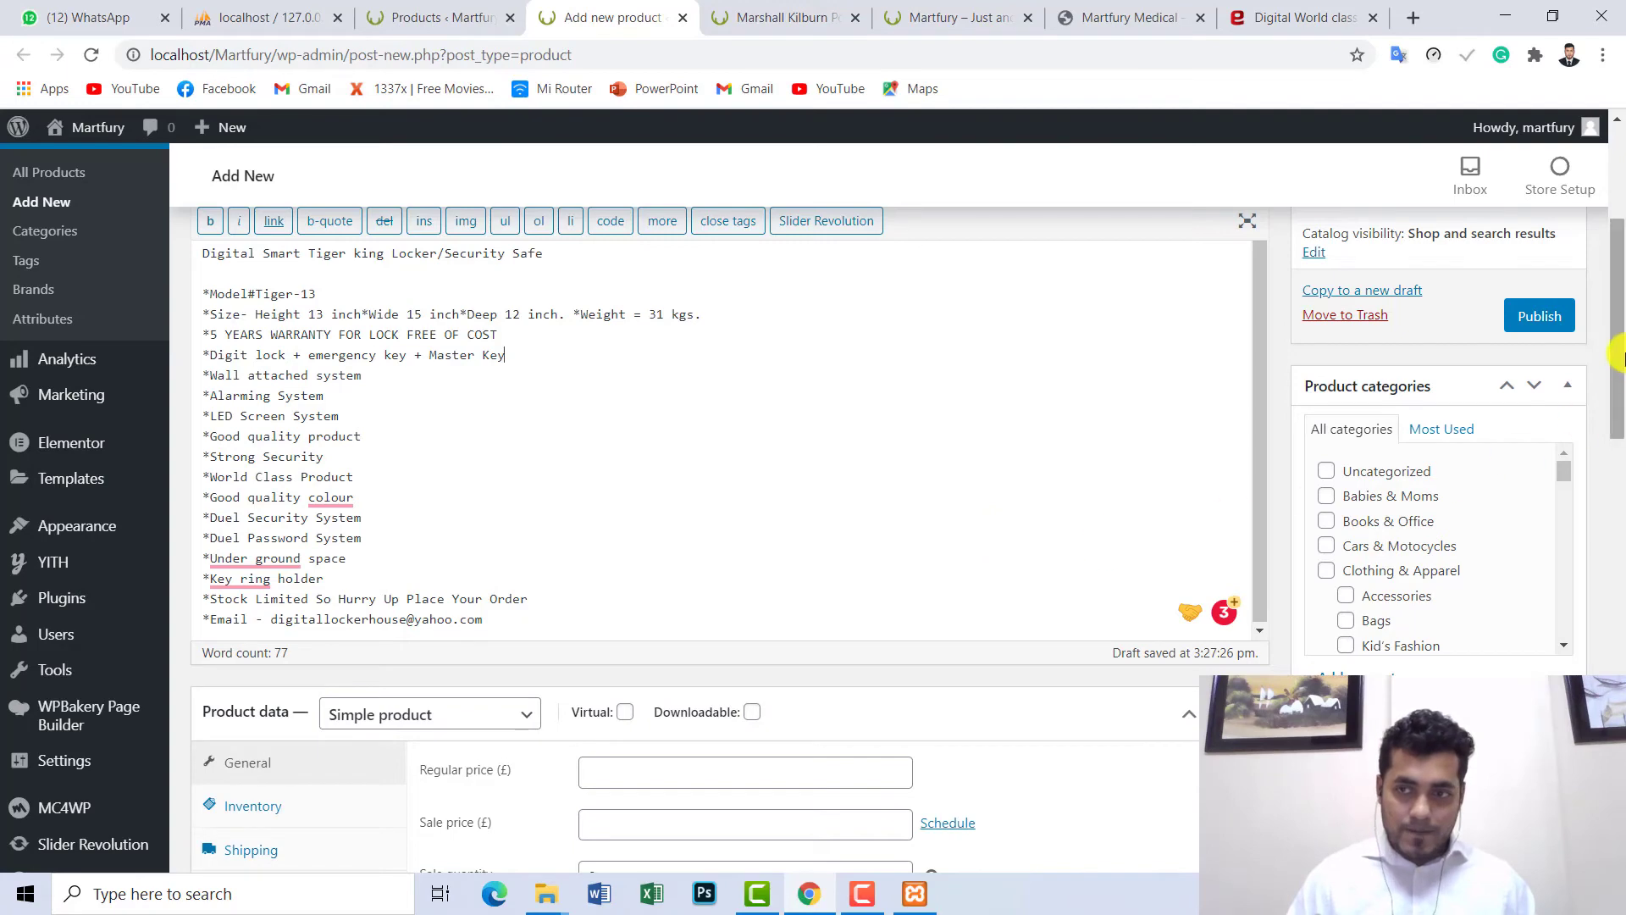
scroll(1618, 461, "down", 4)
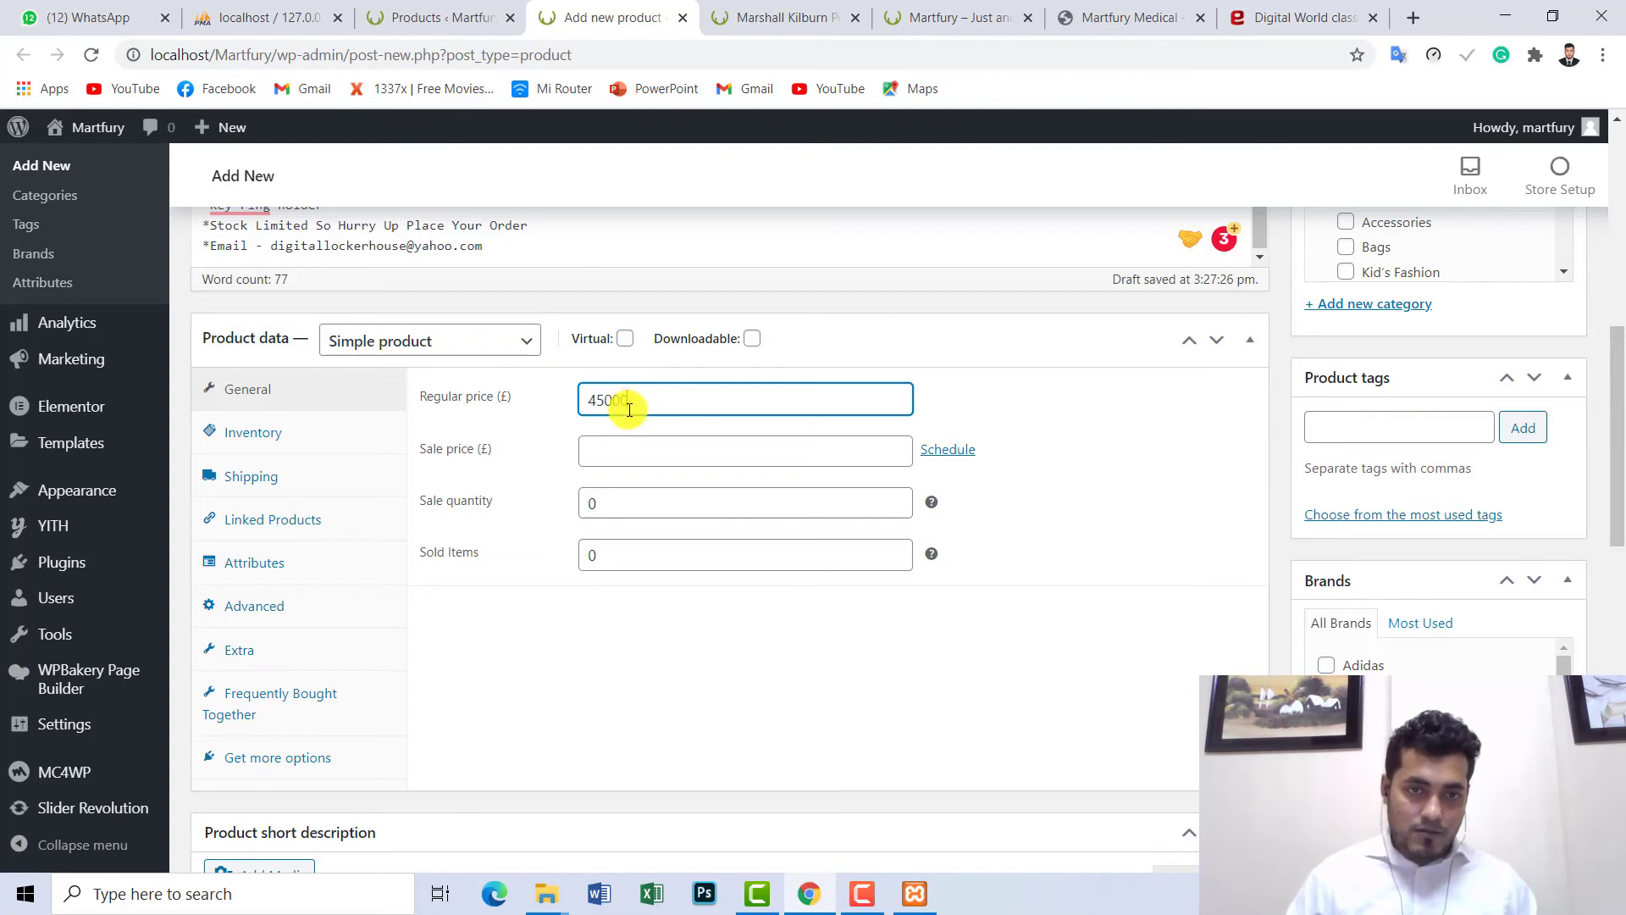
left_click_drag(629, 410, 563, 407)
left_click(582, 502)
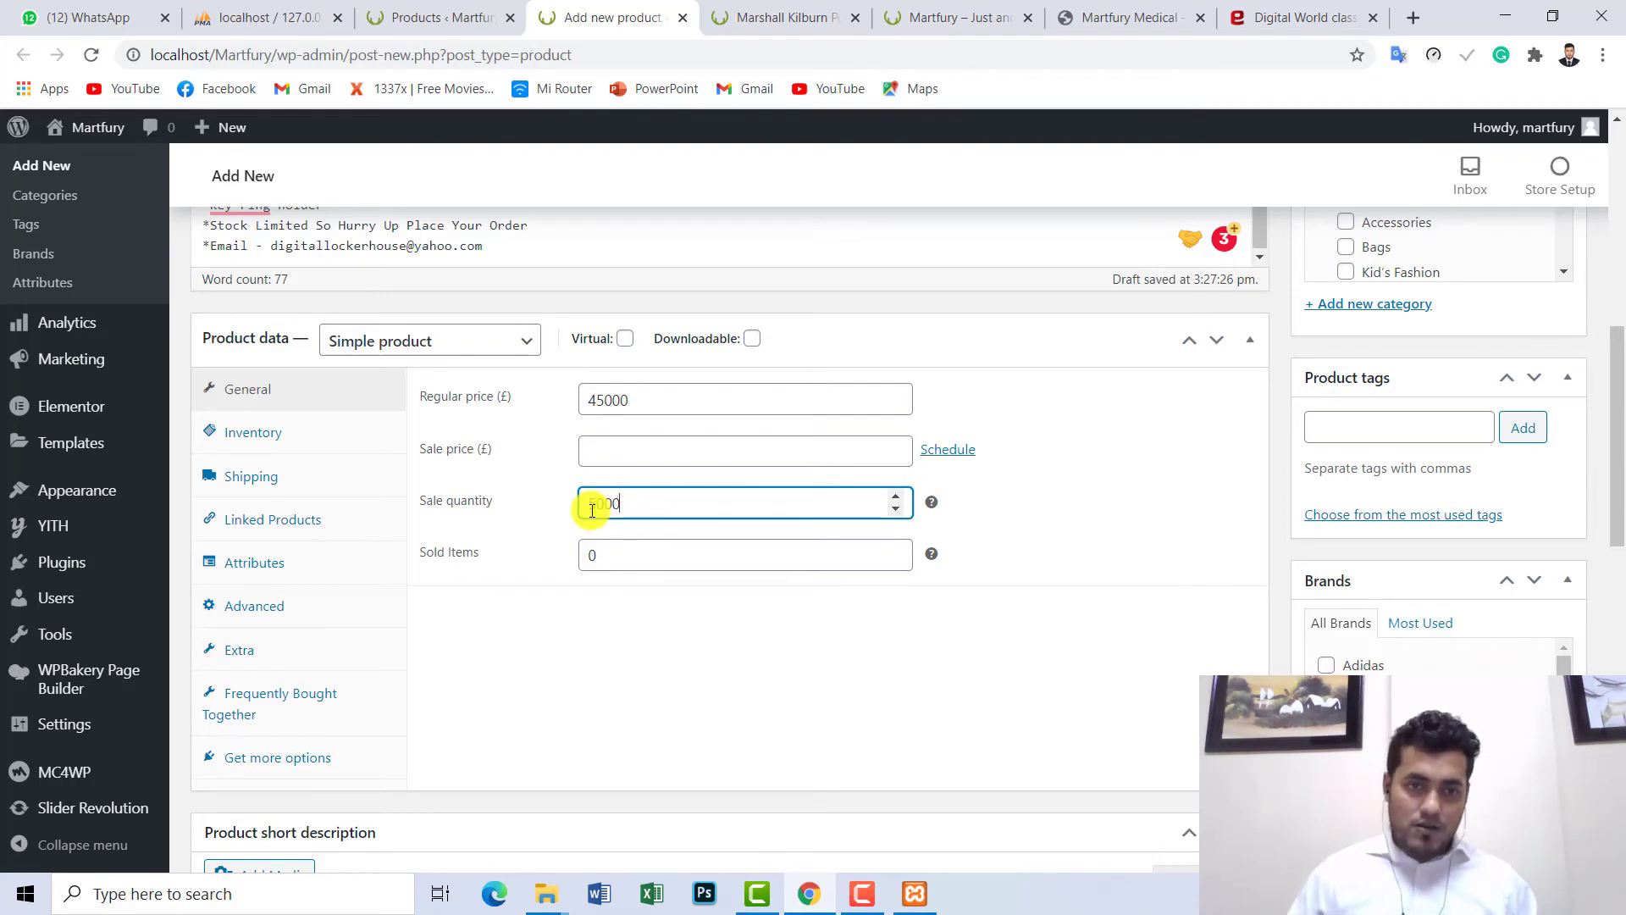
left_click(591, 558)
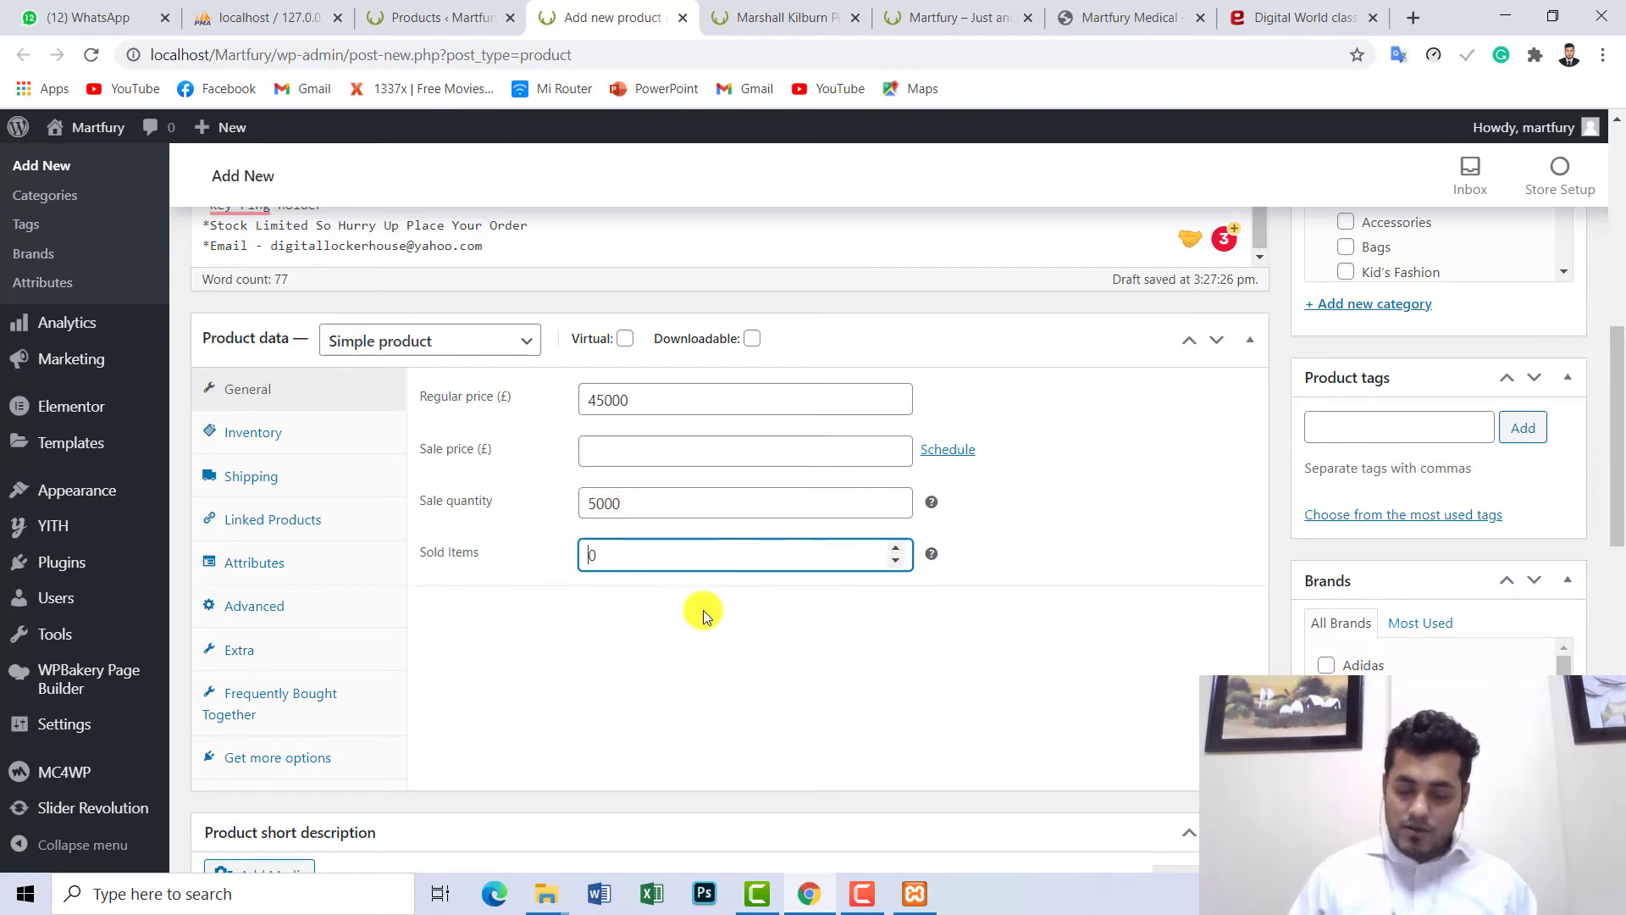
- Enter 2400 as the locker's sold items count
type("2400")
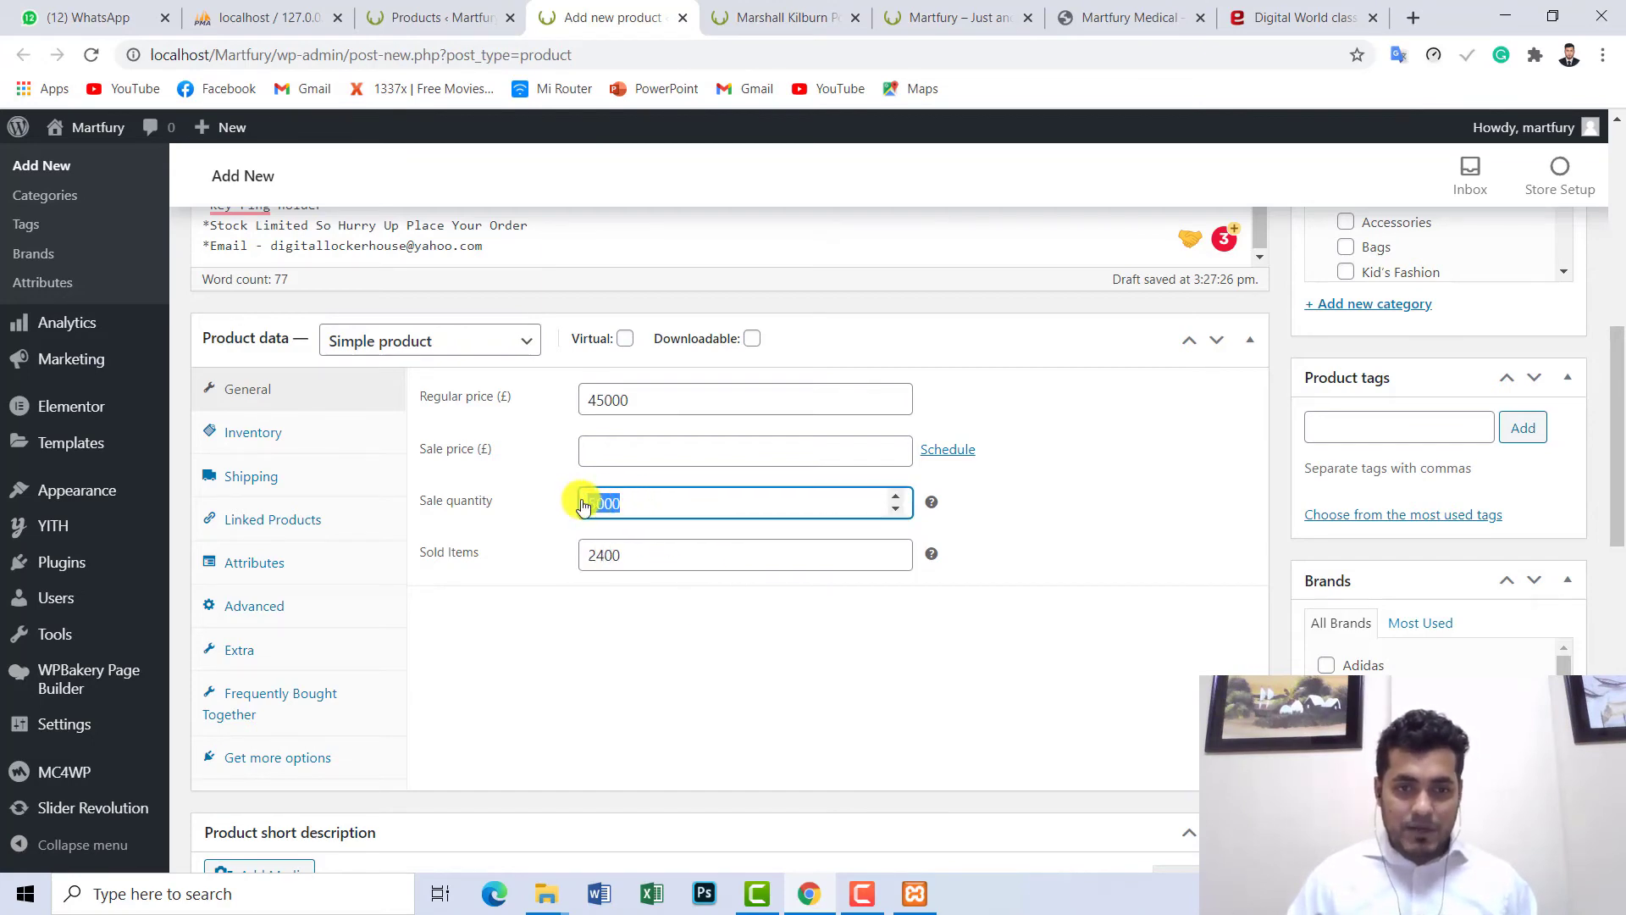
left_click_drag(633, 554, 580, 561)
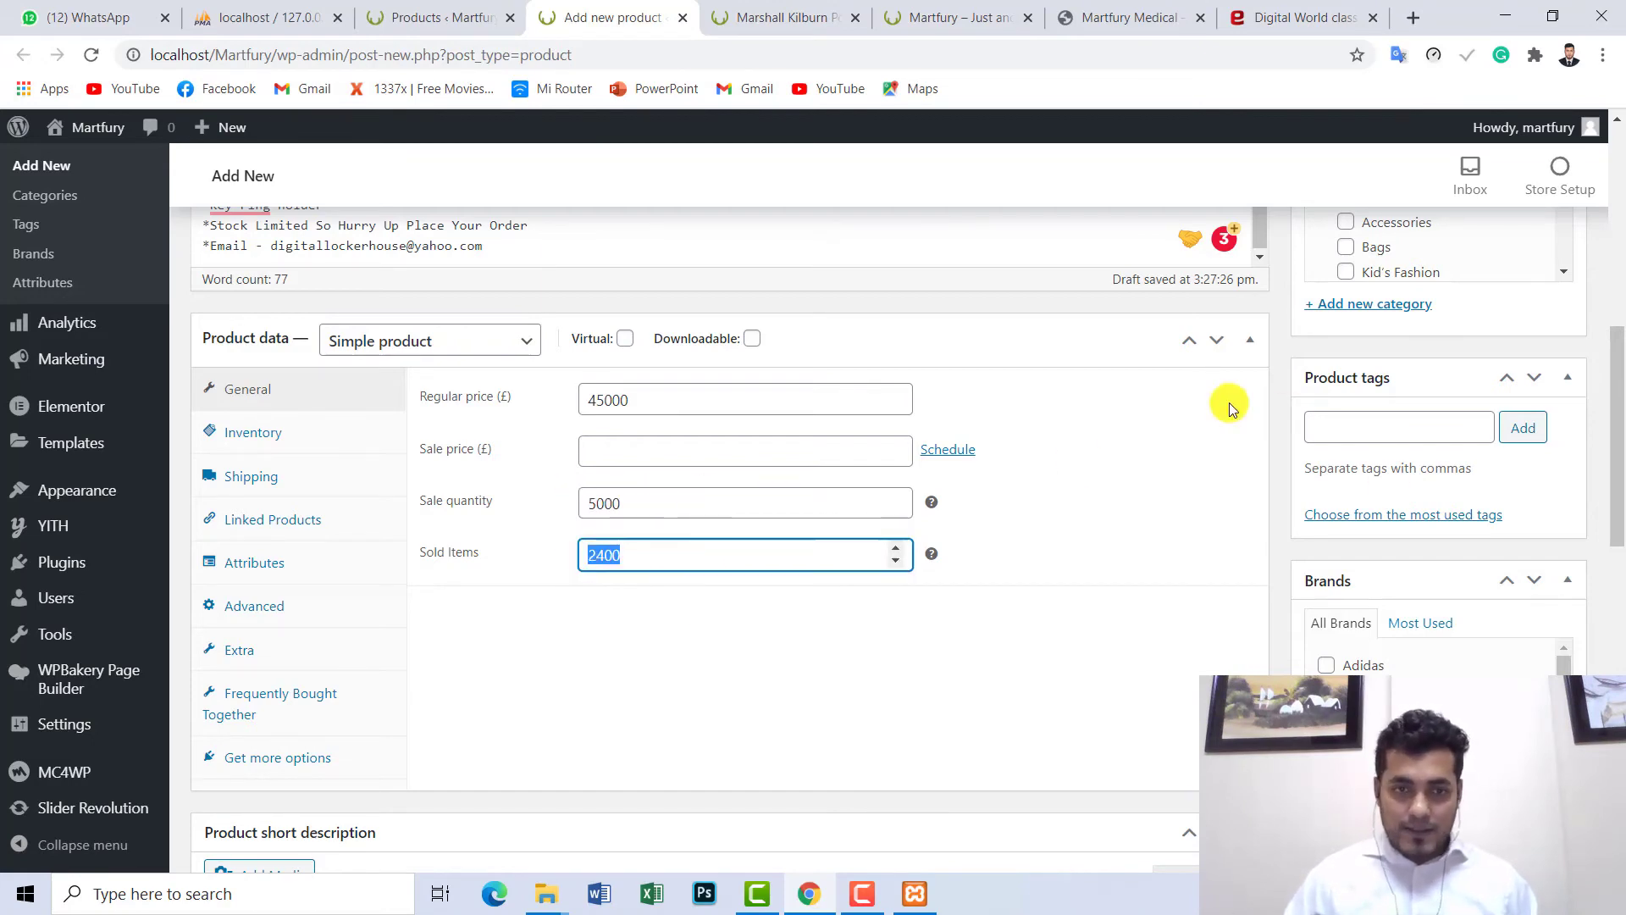
scroll(1157, 459, "down", 2)
scroll(1609, 455, "up", 7)
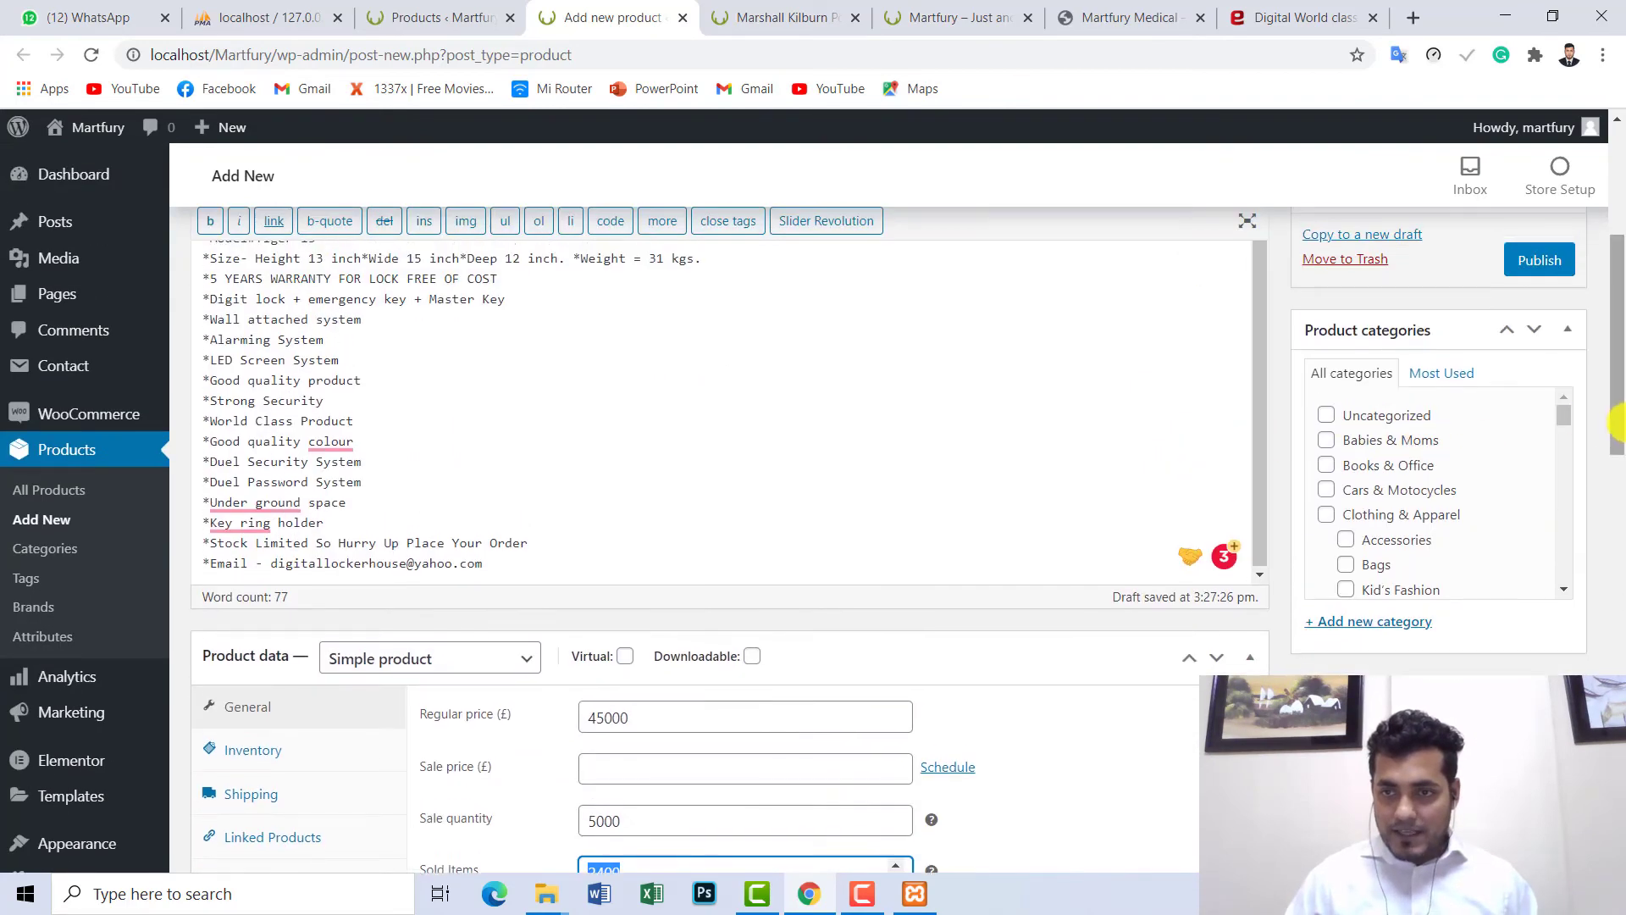
scroll(1614, 455, "down", 4)
scroll(1592, 449, "up", 3)
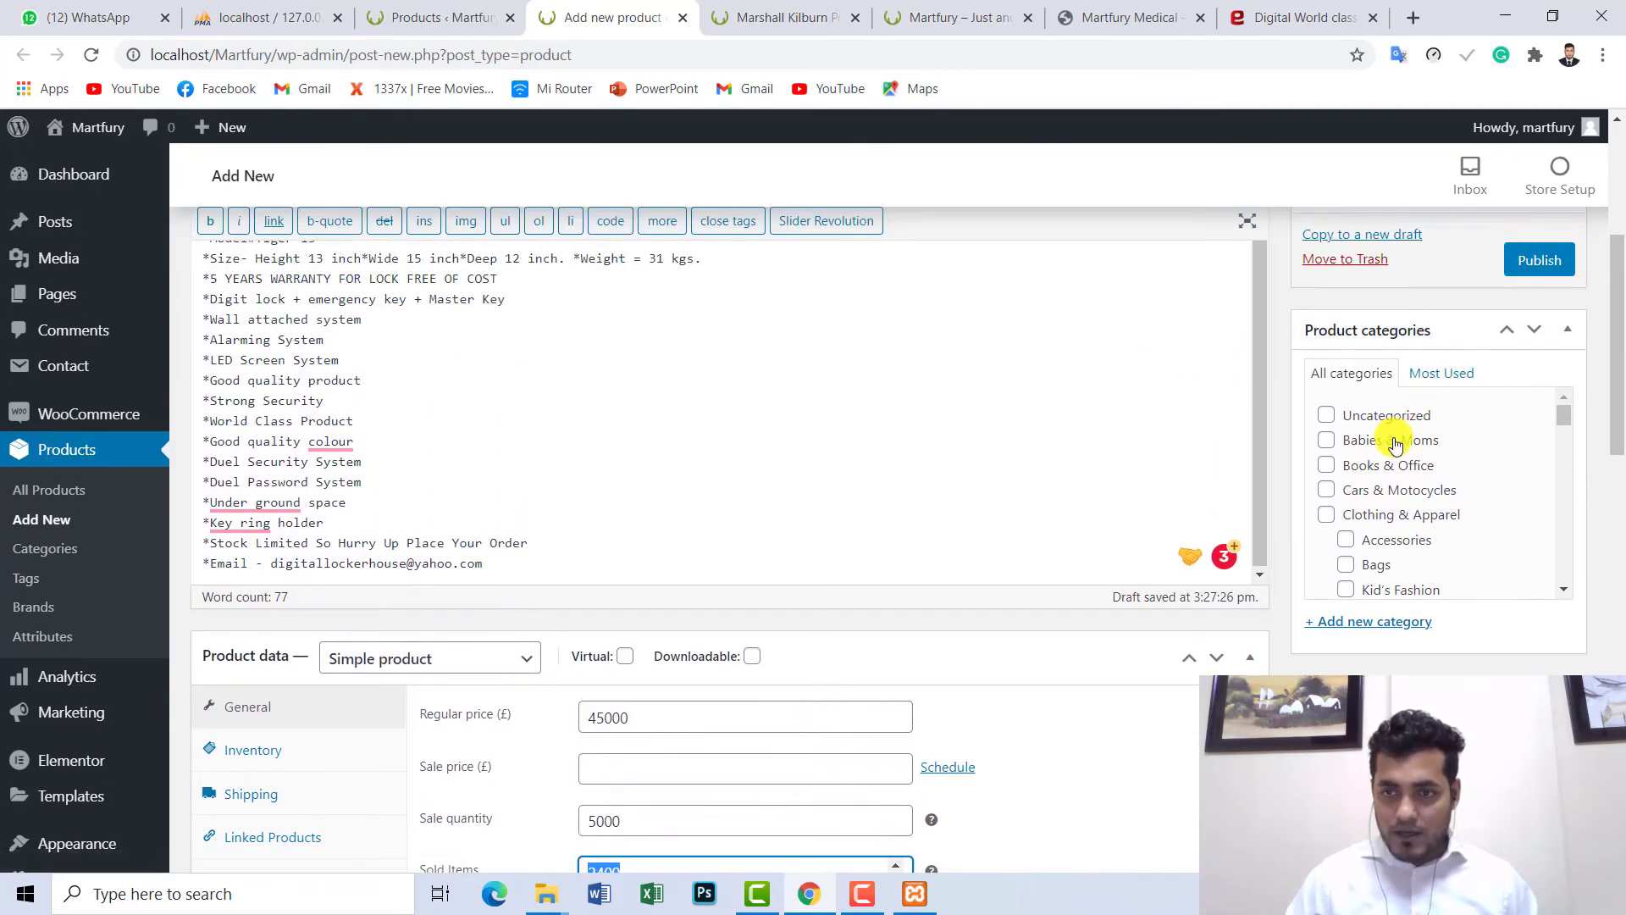
scroll(1395, 444, "up", 1)
scroll(1304, 429, "down", 3)
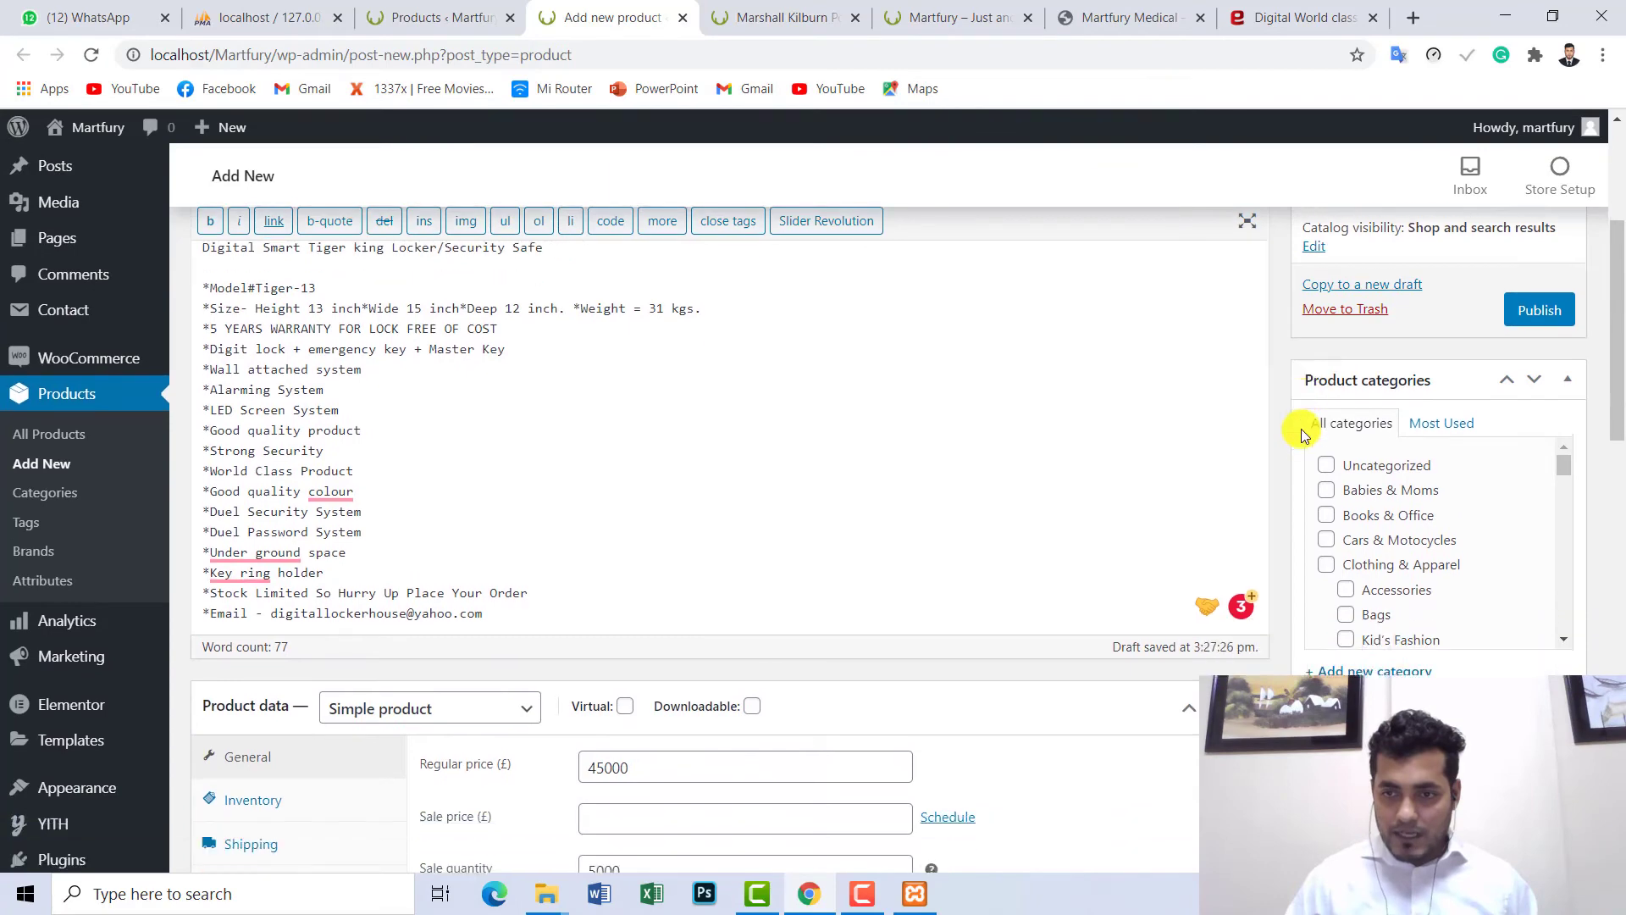
- Glance at the Marshall Kilburn page and products list, then scroll the Product categories box
left_click(788, 17)
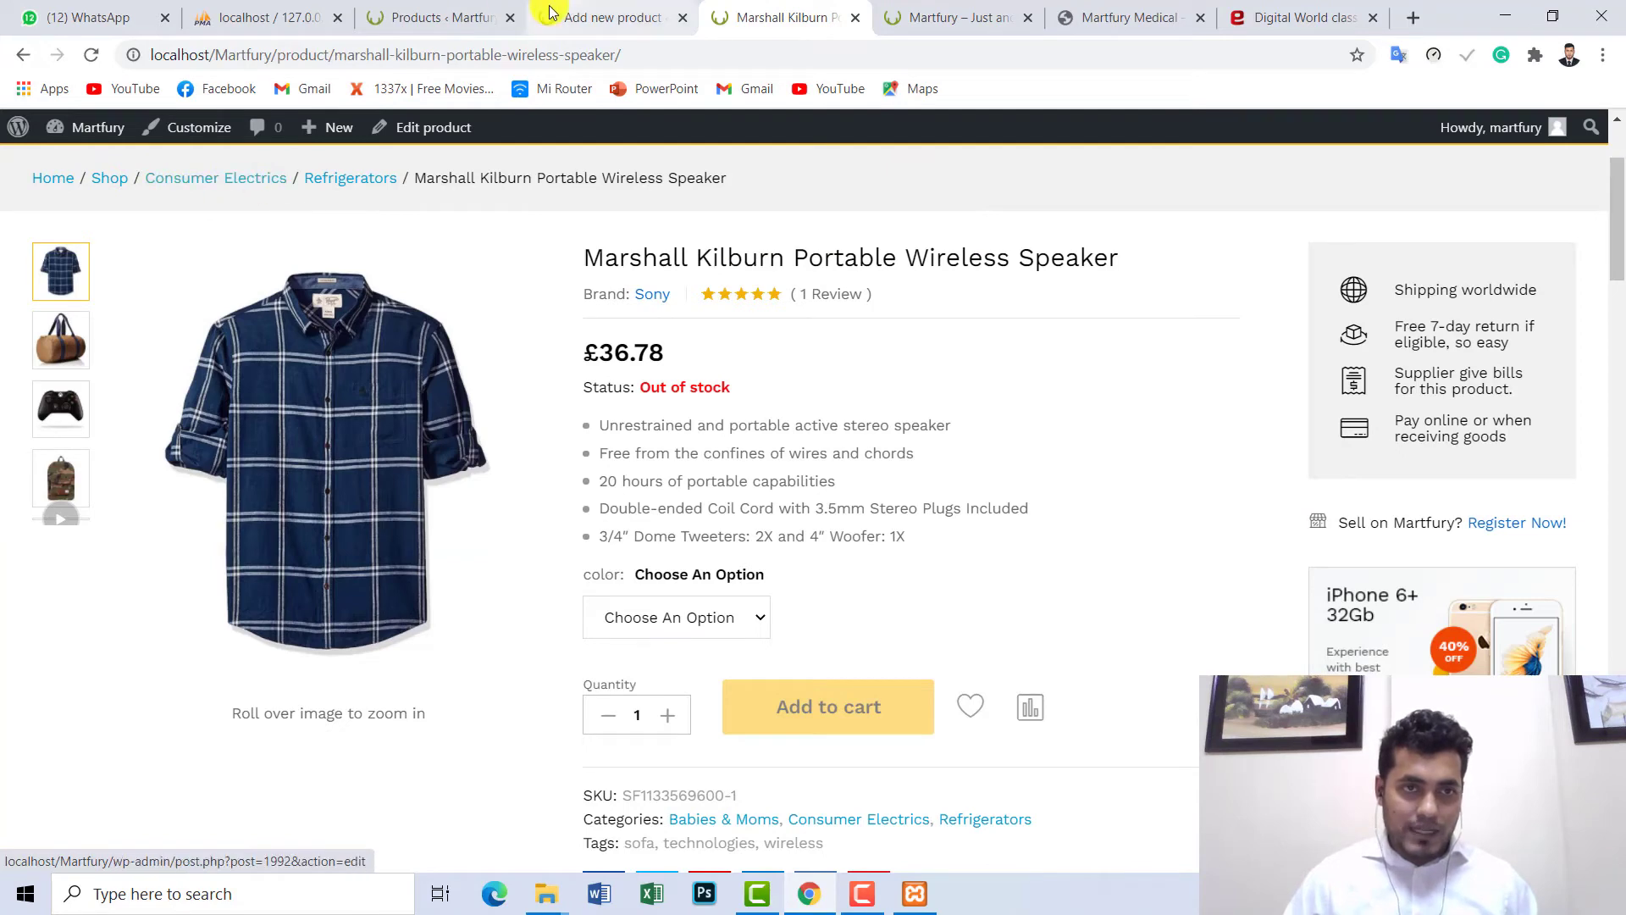
left_click(458, 17)
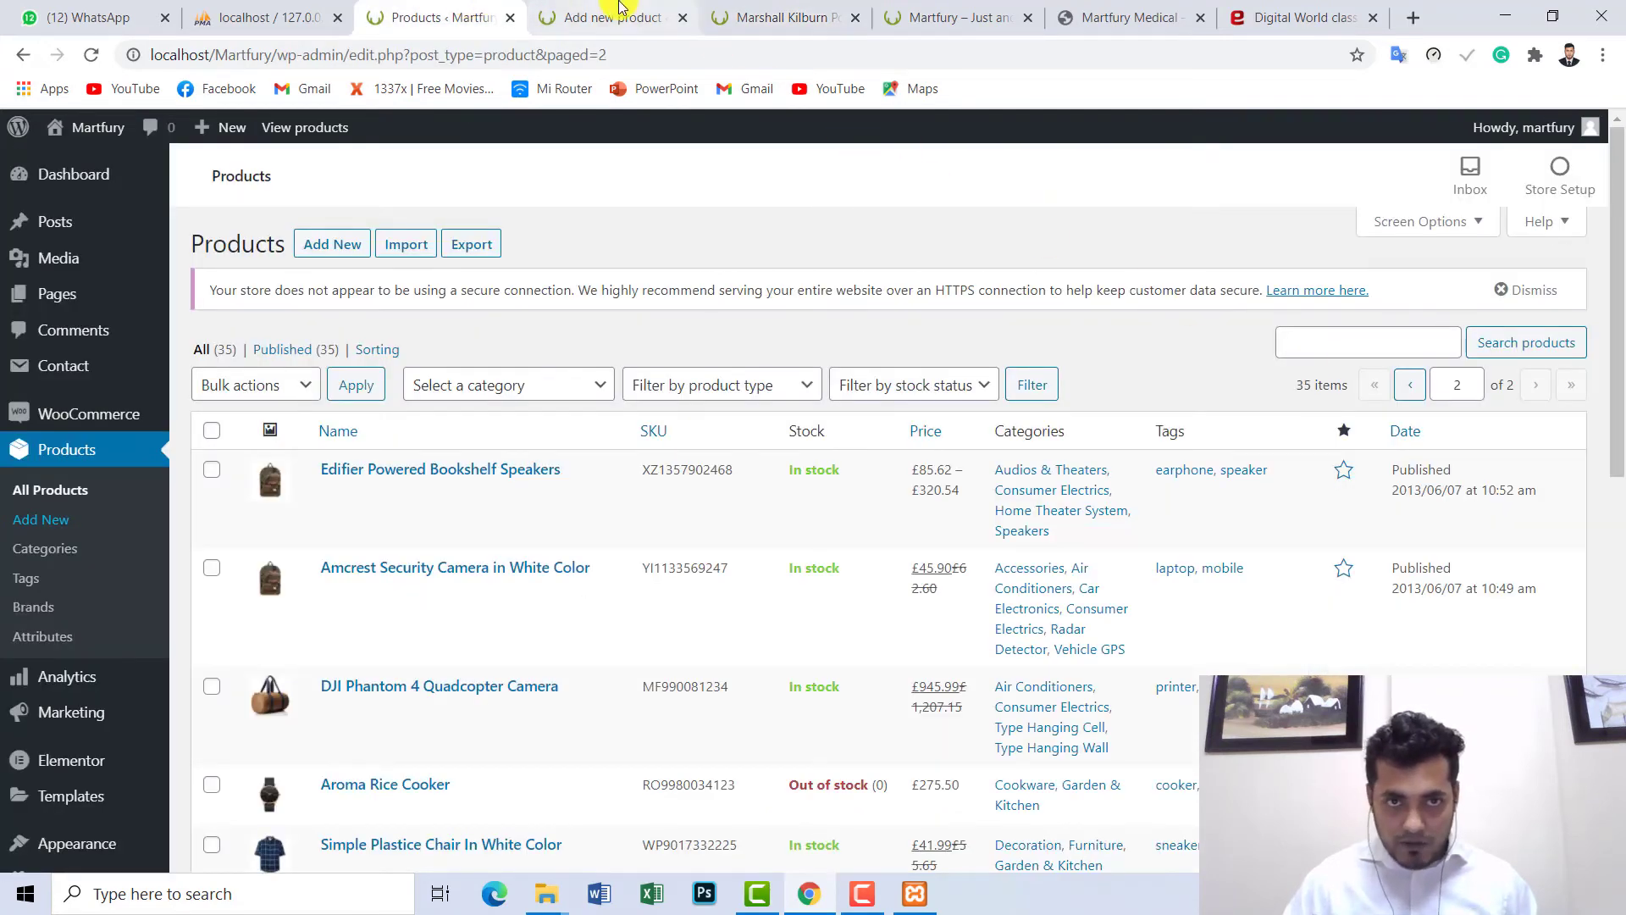
left_click(614, 17)
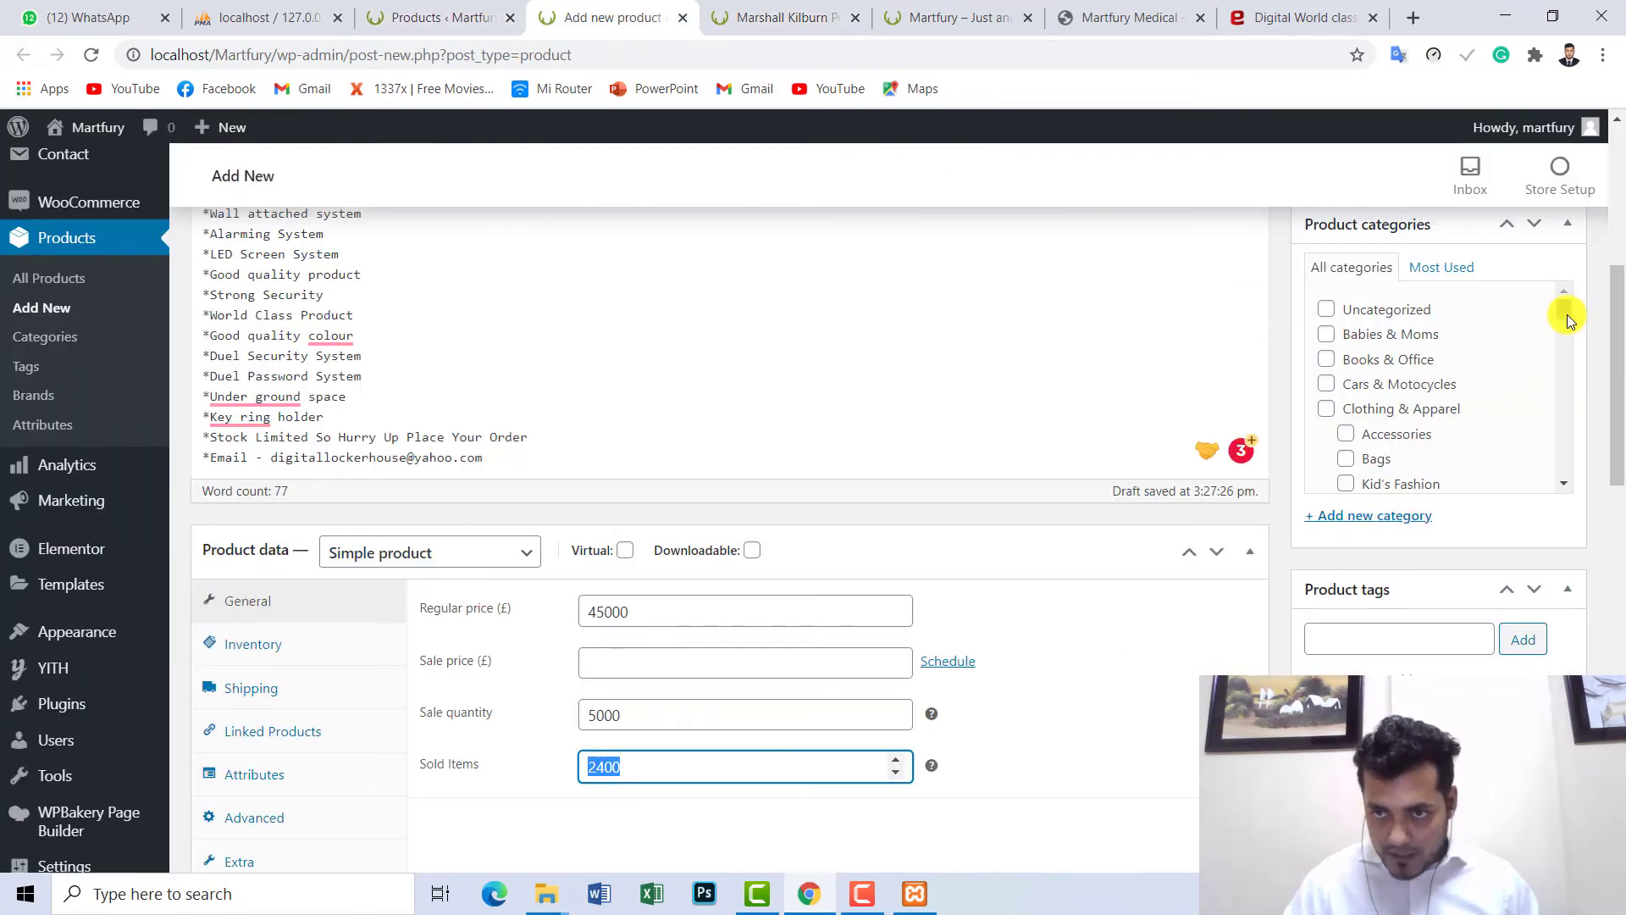
scroll(1567, 313, "down", 2)
scroll(1516, 308, "up", 3)
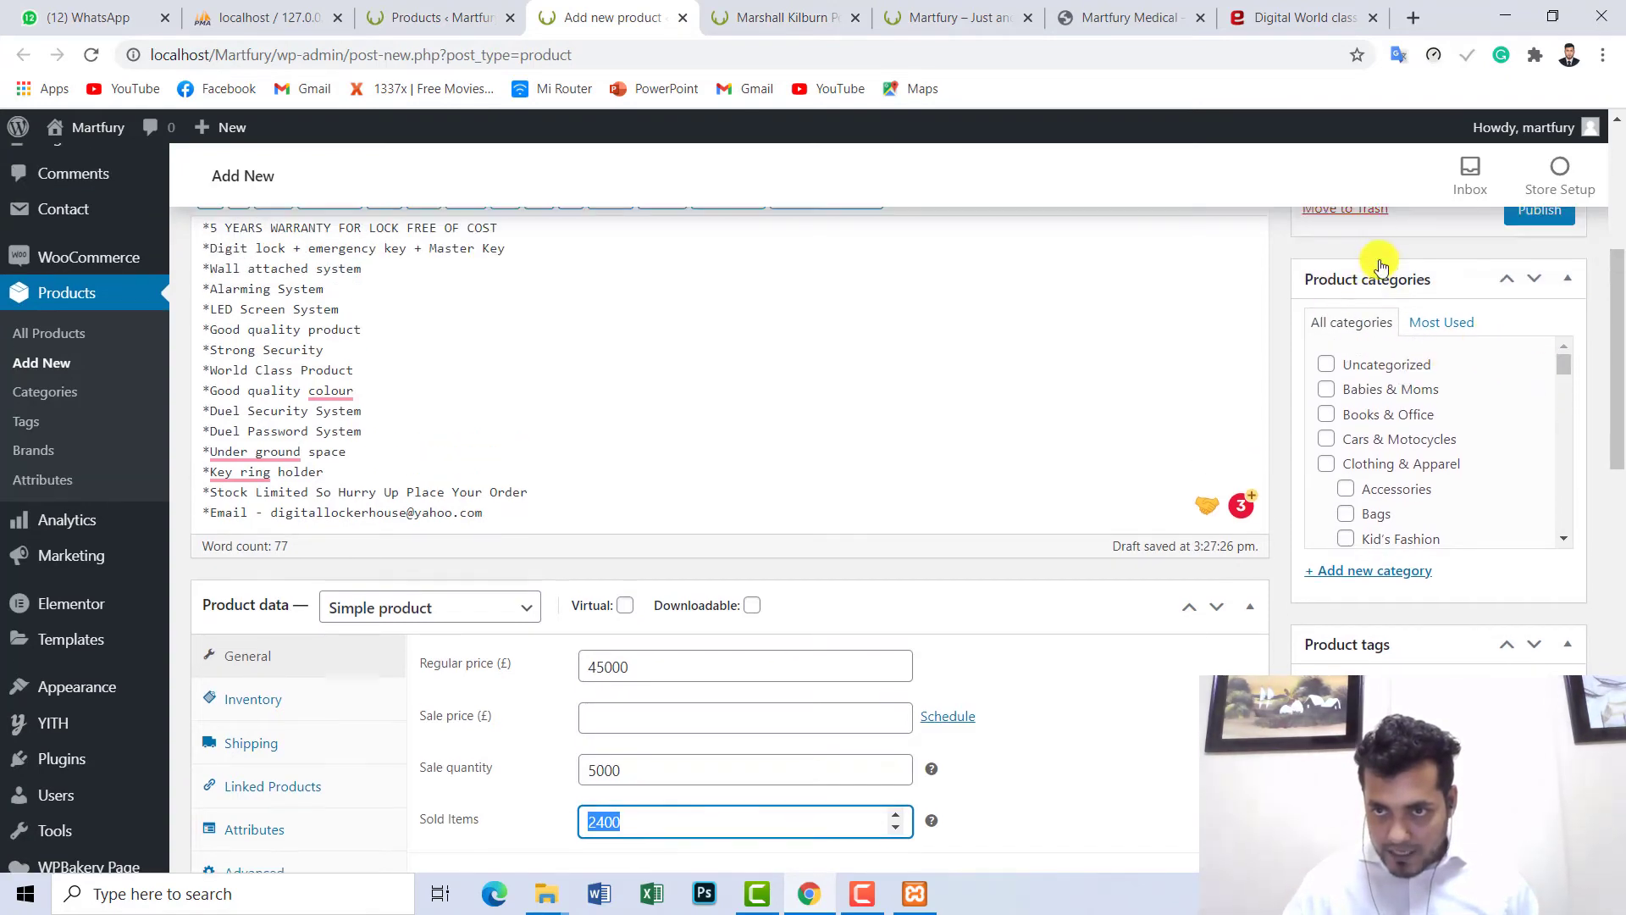
left_click_drag(1567, 417, 1564, 451)
- Tick Consumer Electrics and Refrigerators, comparing with the Marshall Kilburn product's categories
left_click(1401, 432)
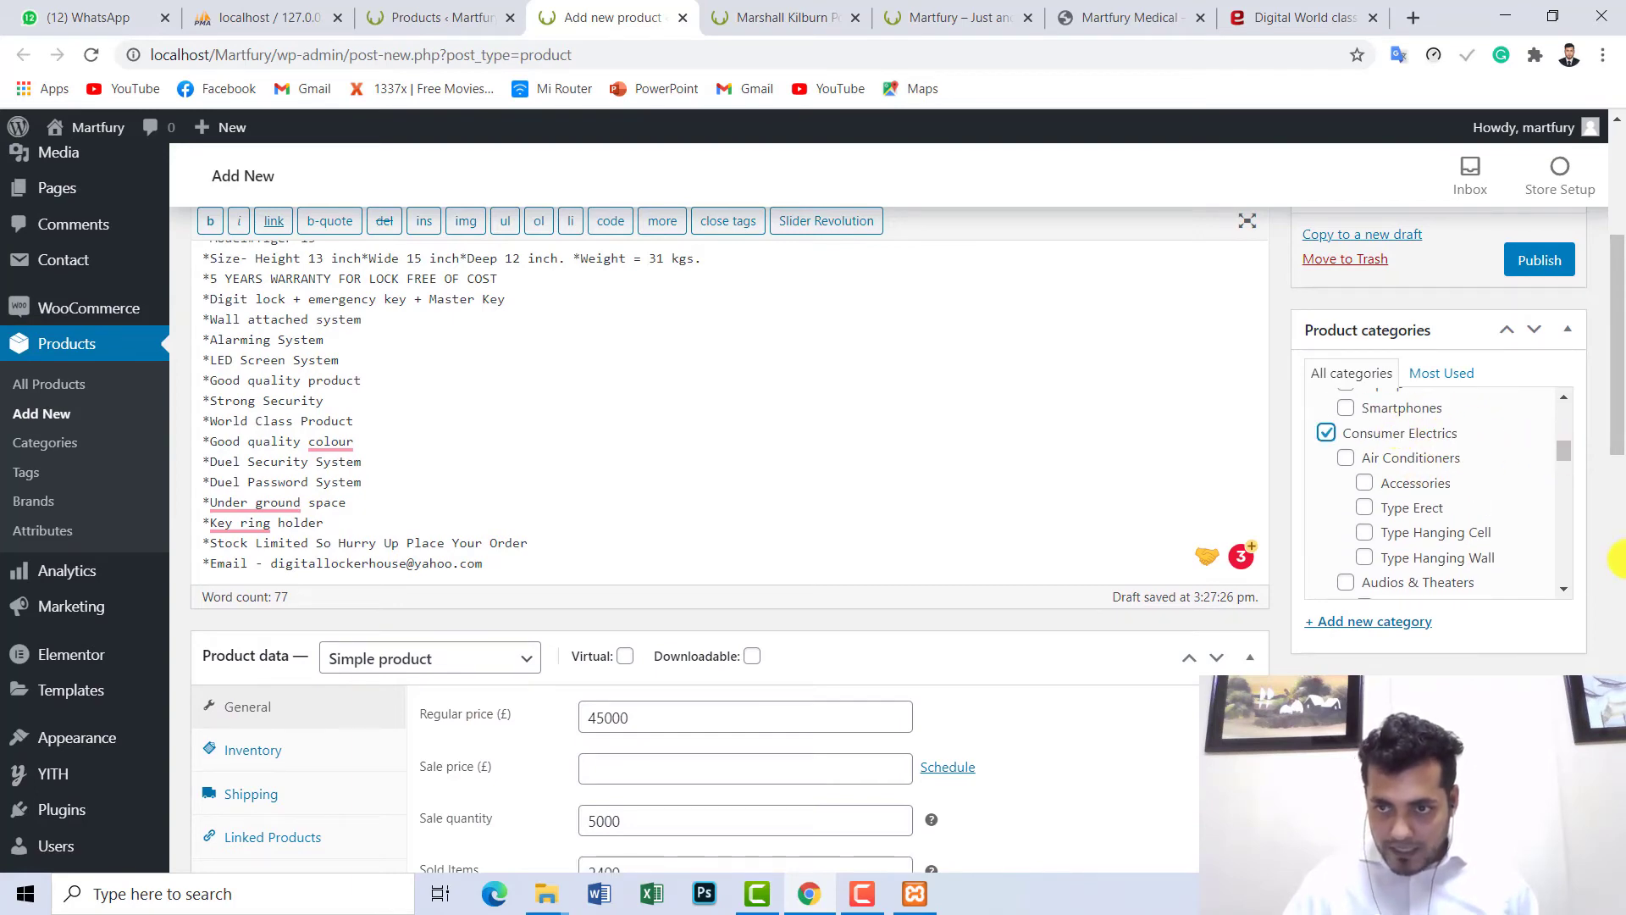
left_click(780, 17)
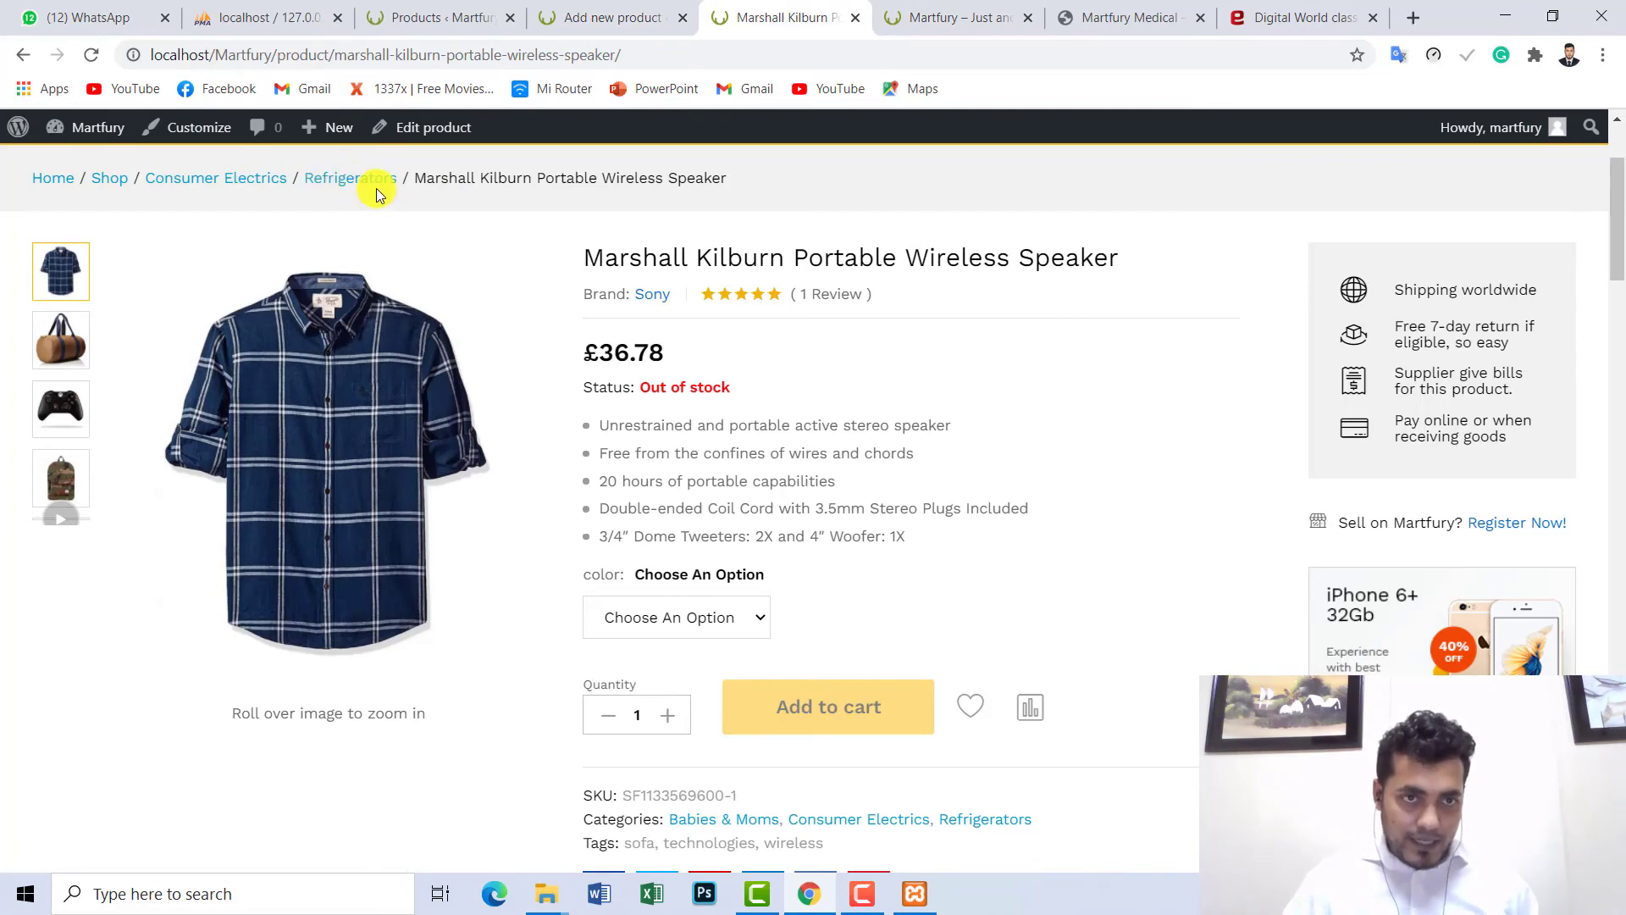
left_click(599, 17)
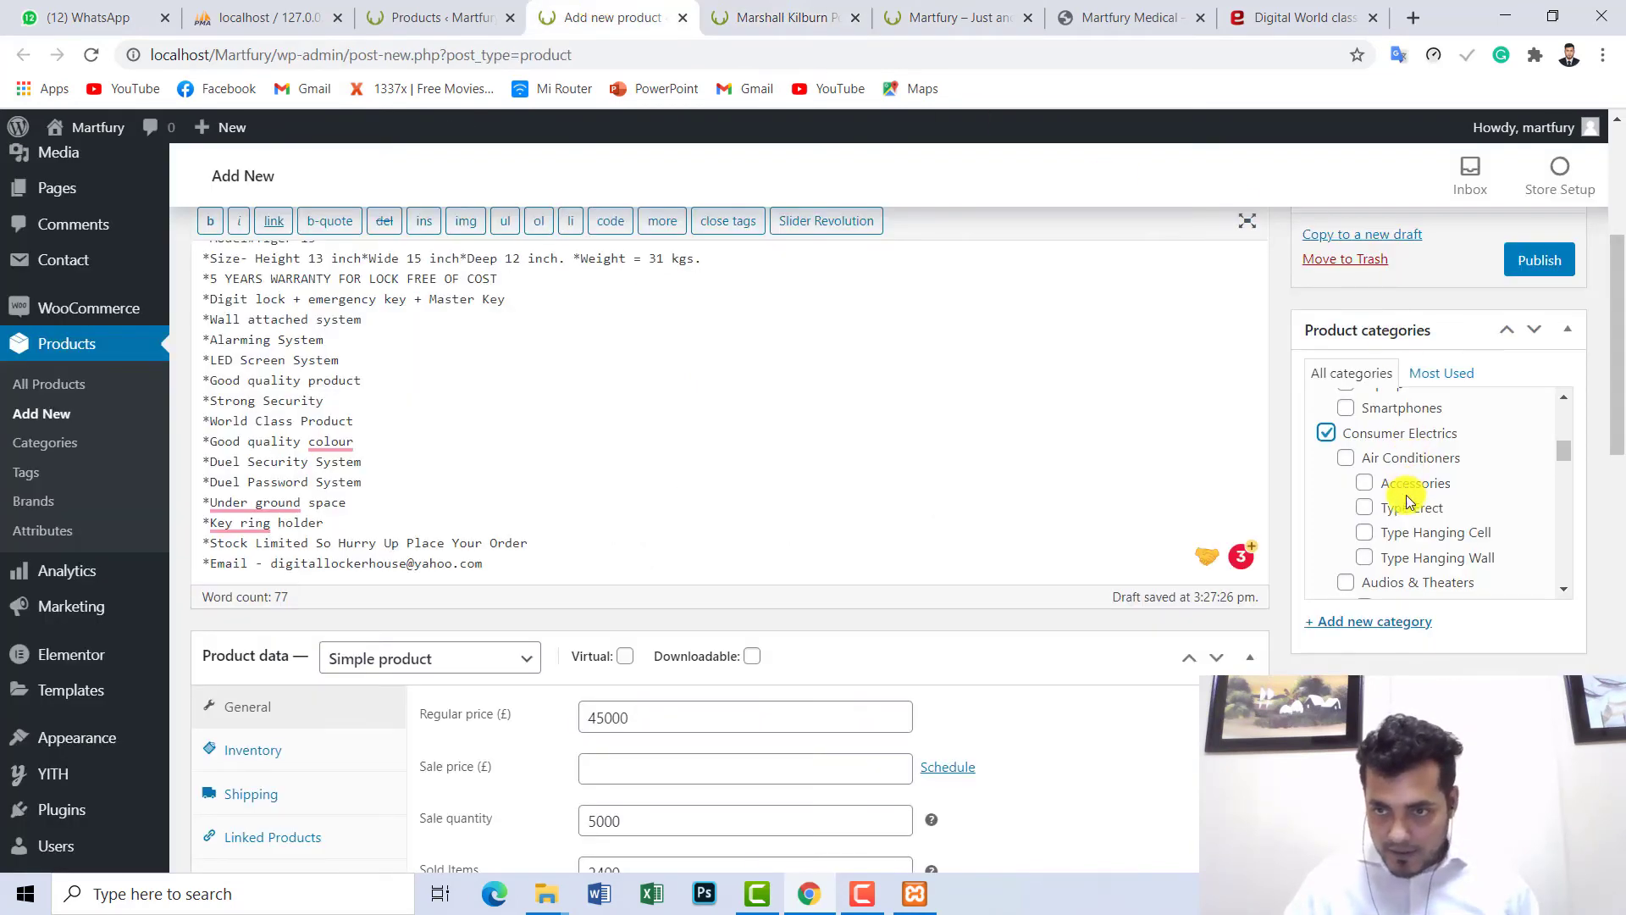
scroll(1423, 511, "down", 5)
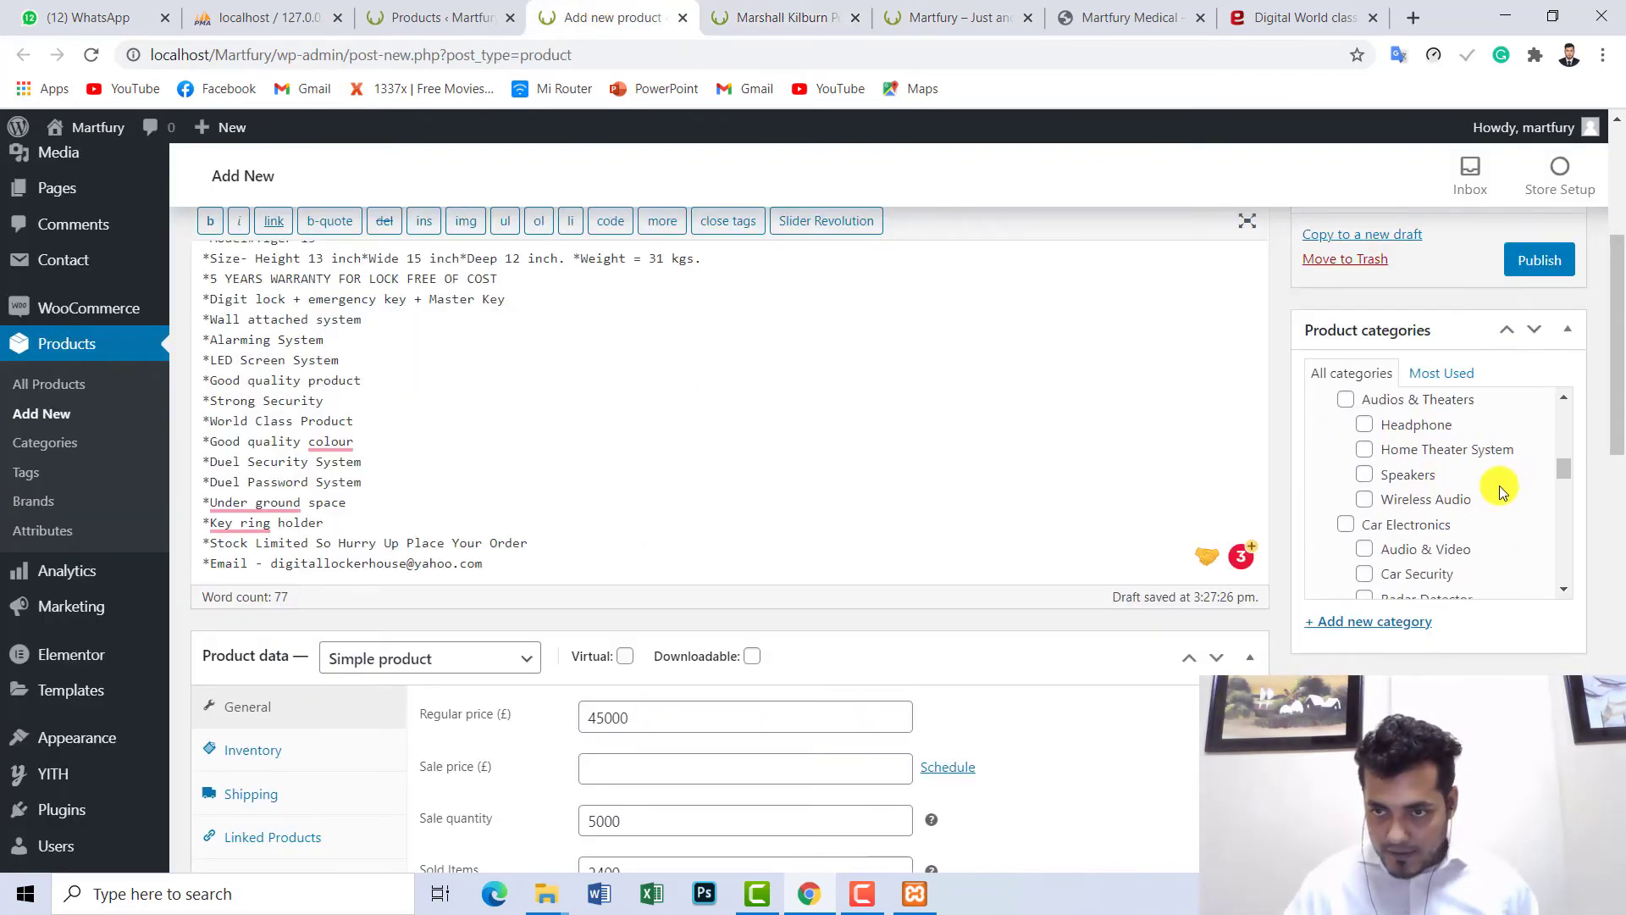
scroll(1491, 494, "down", 3)
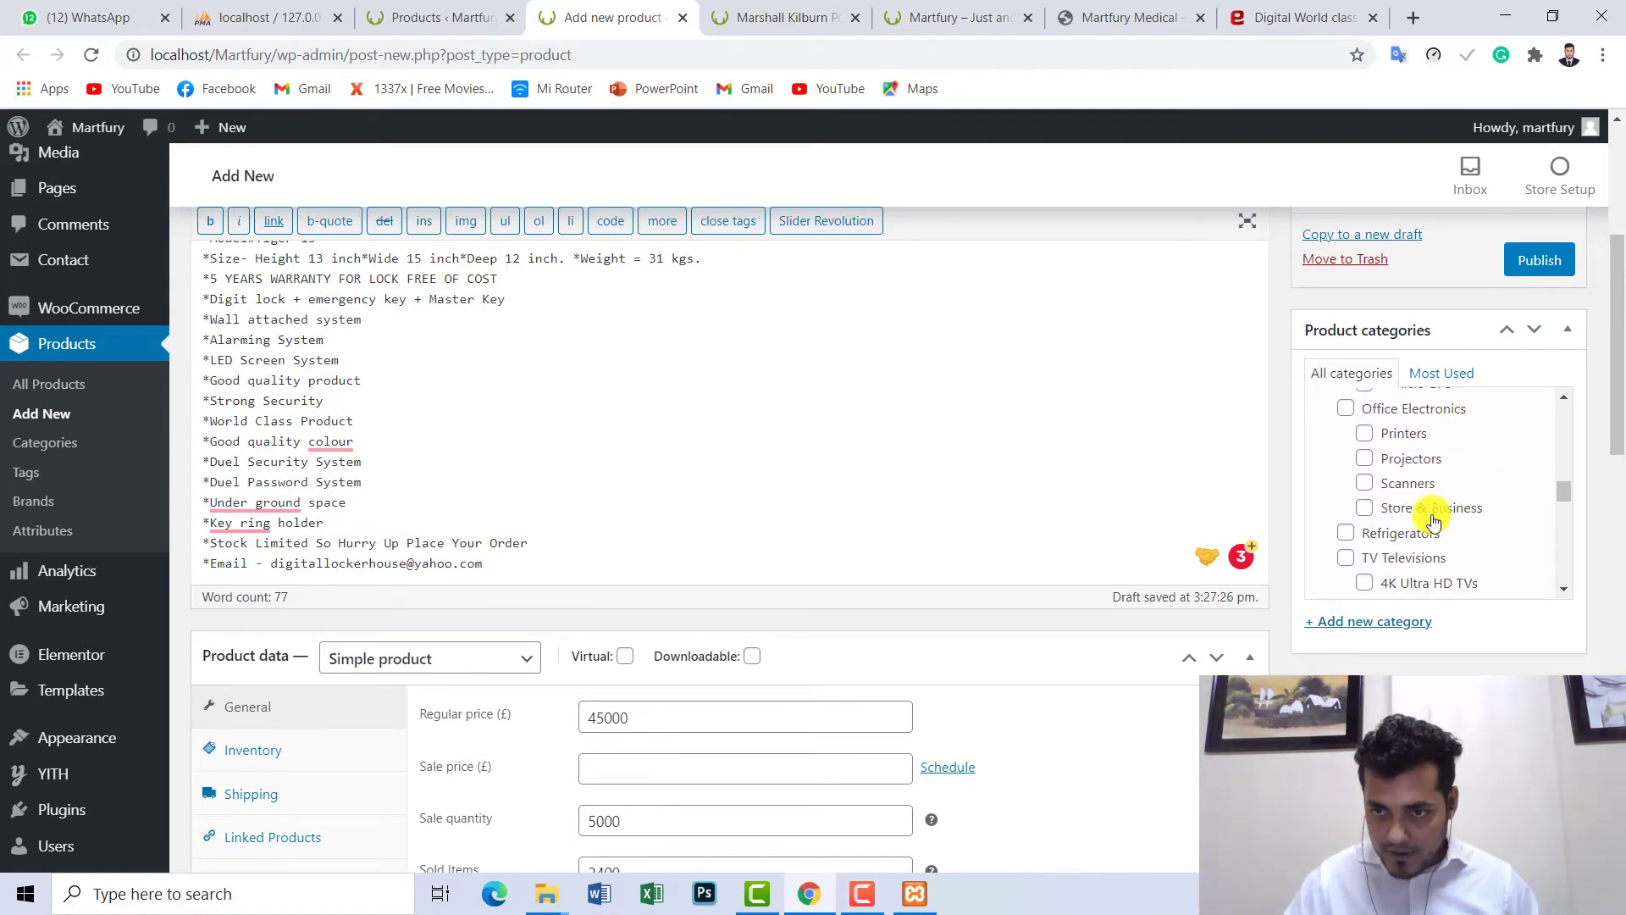
left_click(1347, 534)
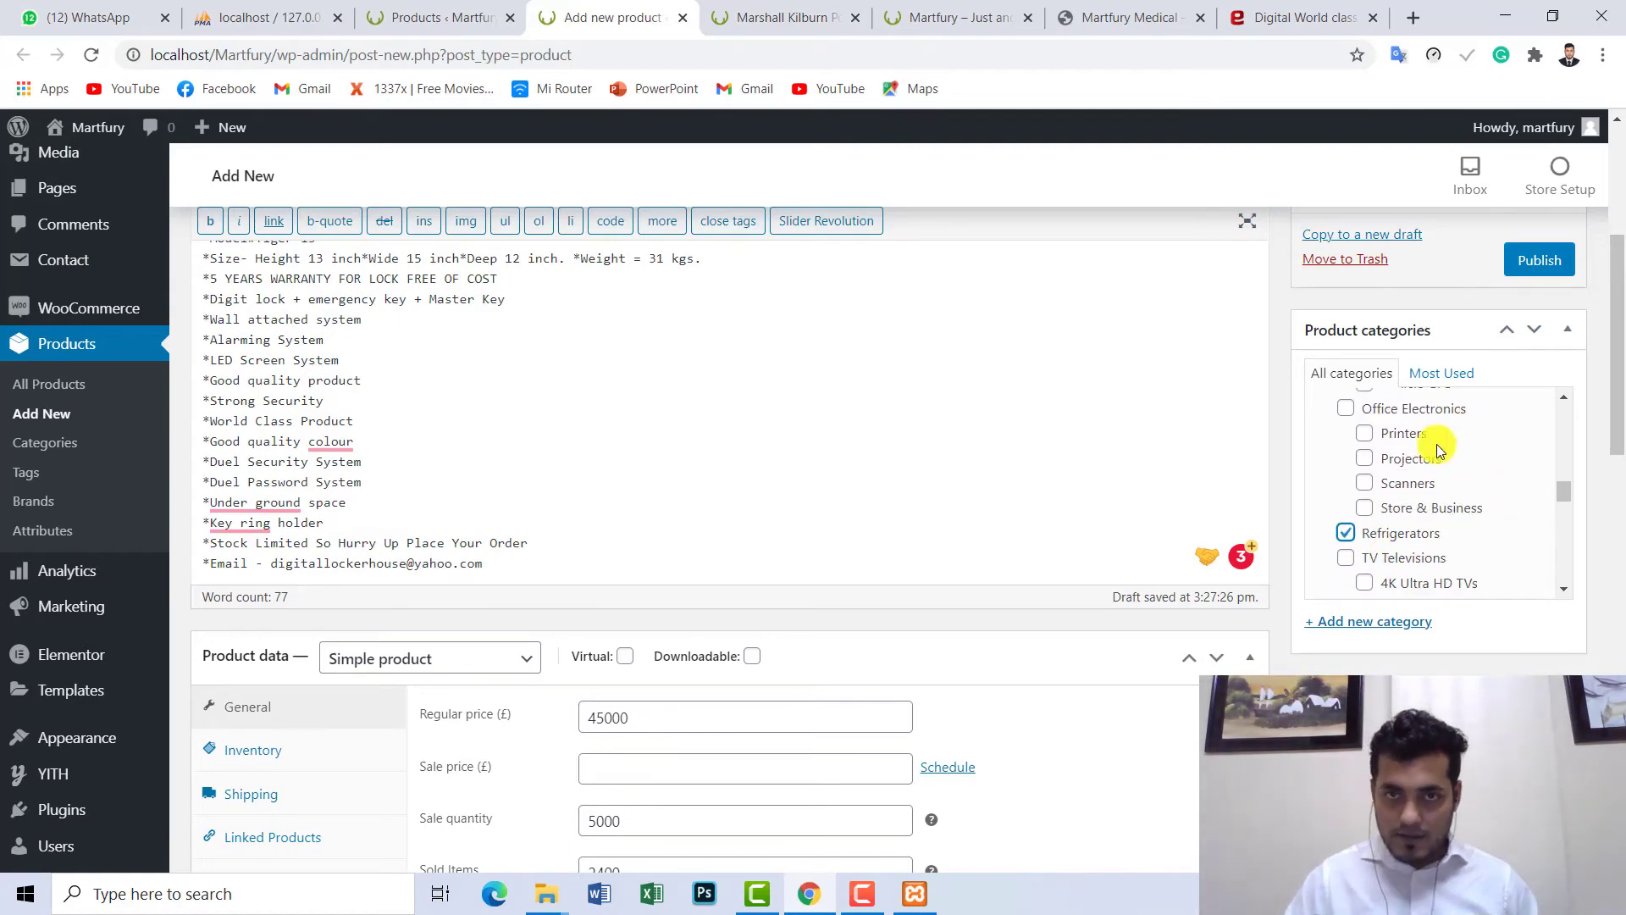
left_click(783, 17)
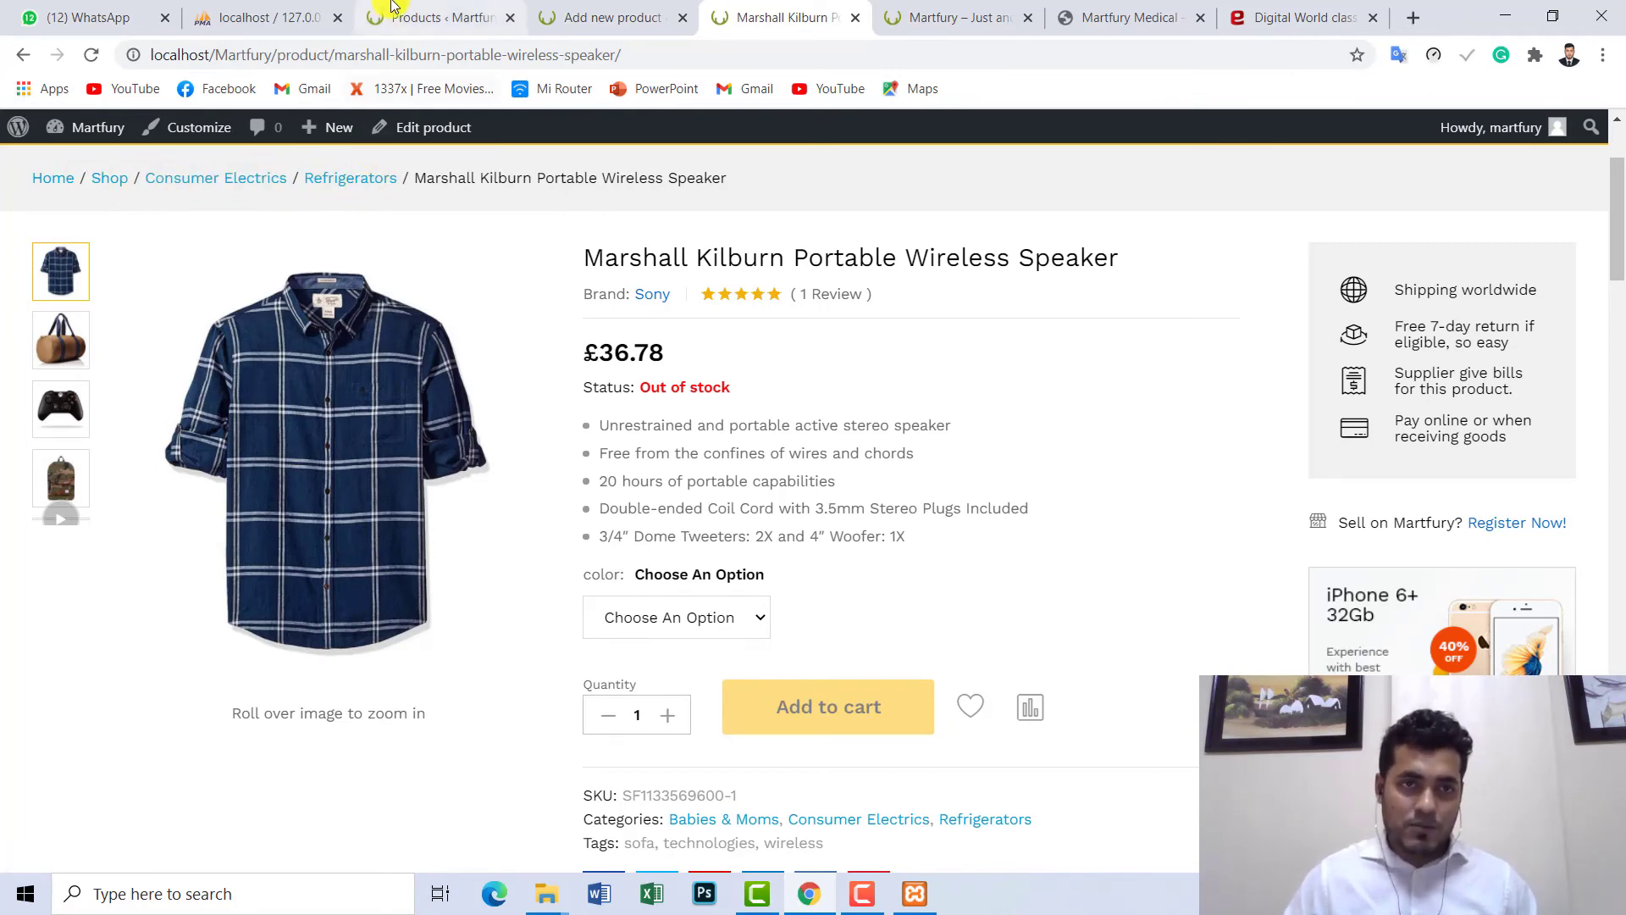
left_click(456, 7)
left_click(612, 17)
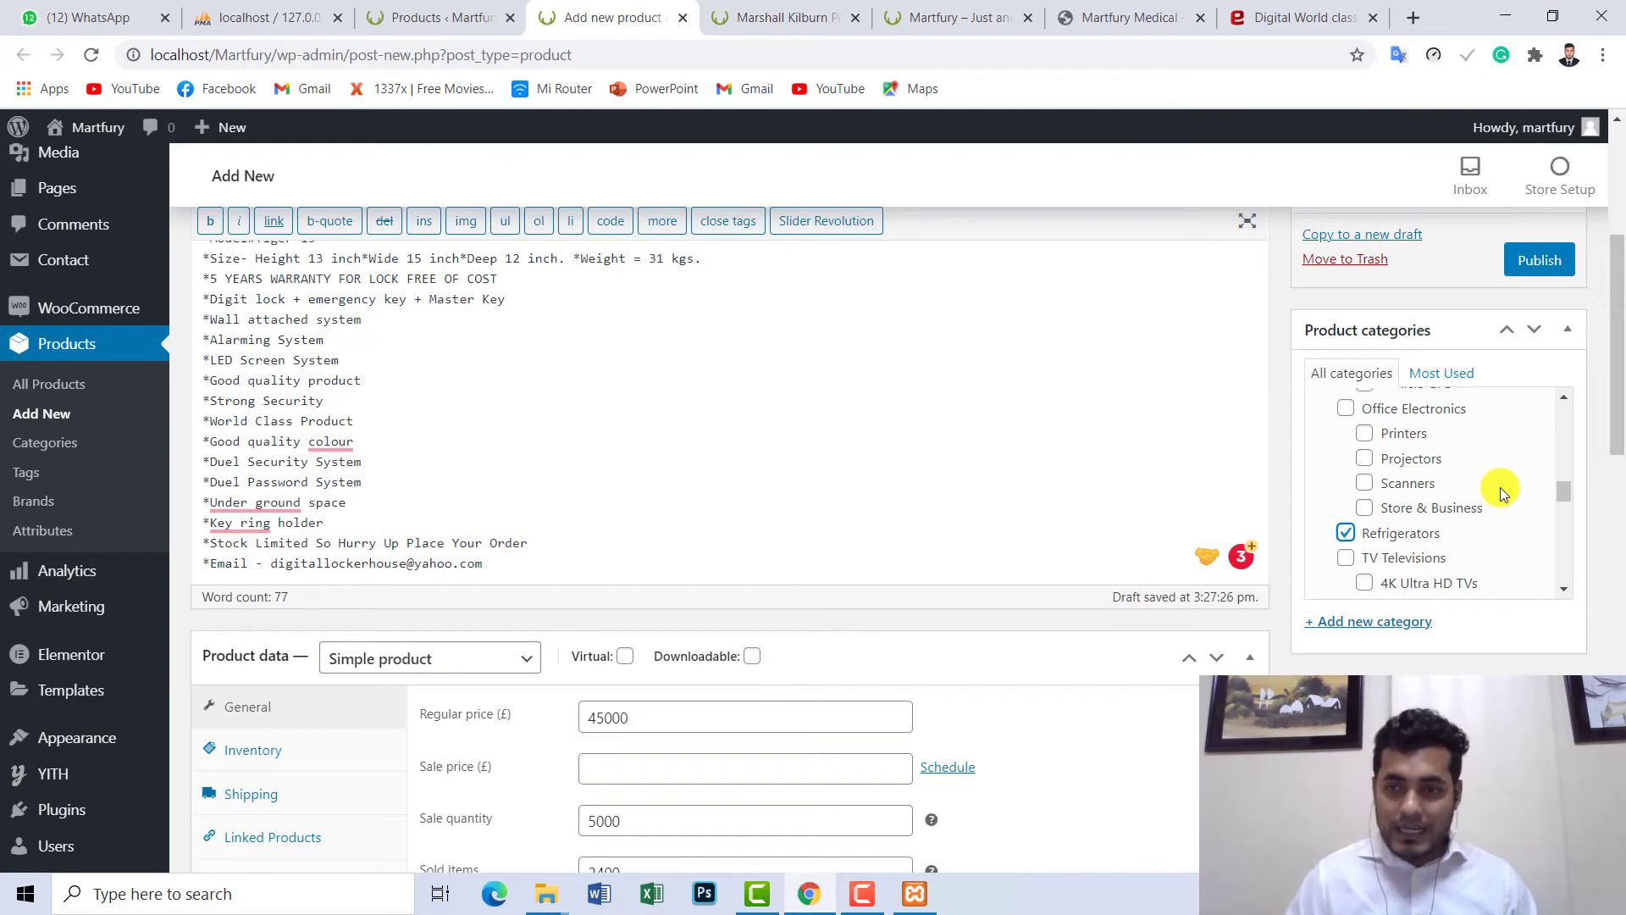
scroll(1501, 486, "up", 2)
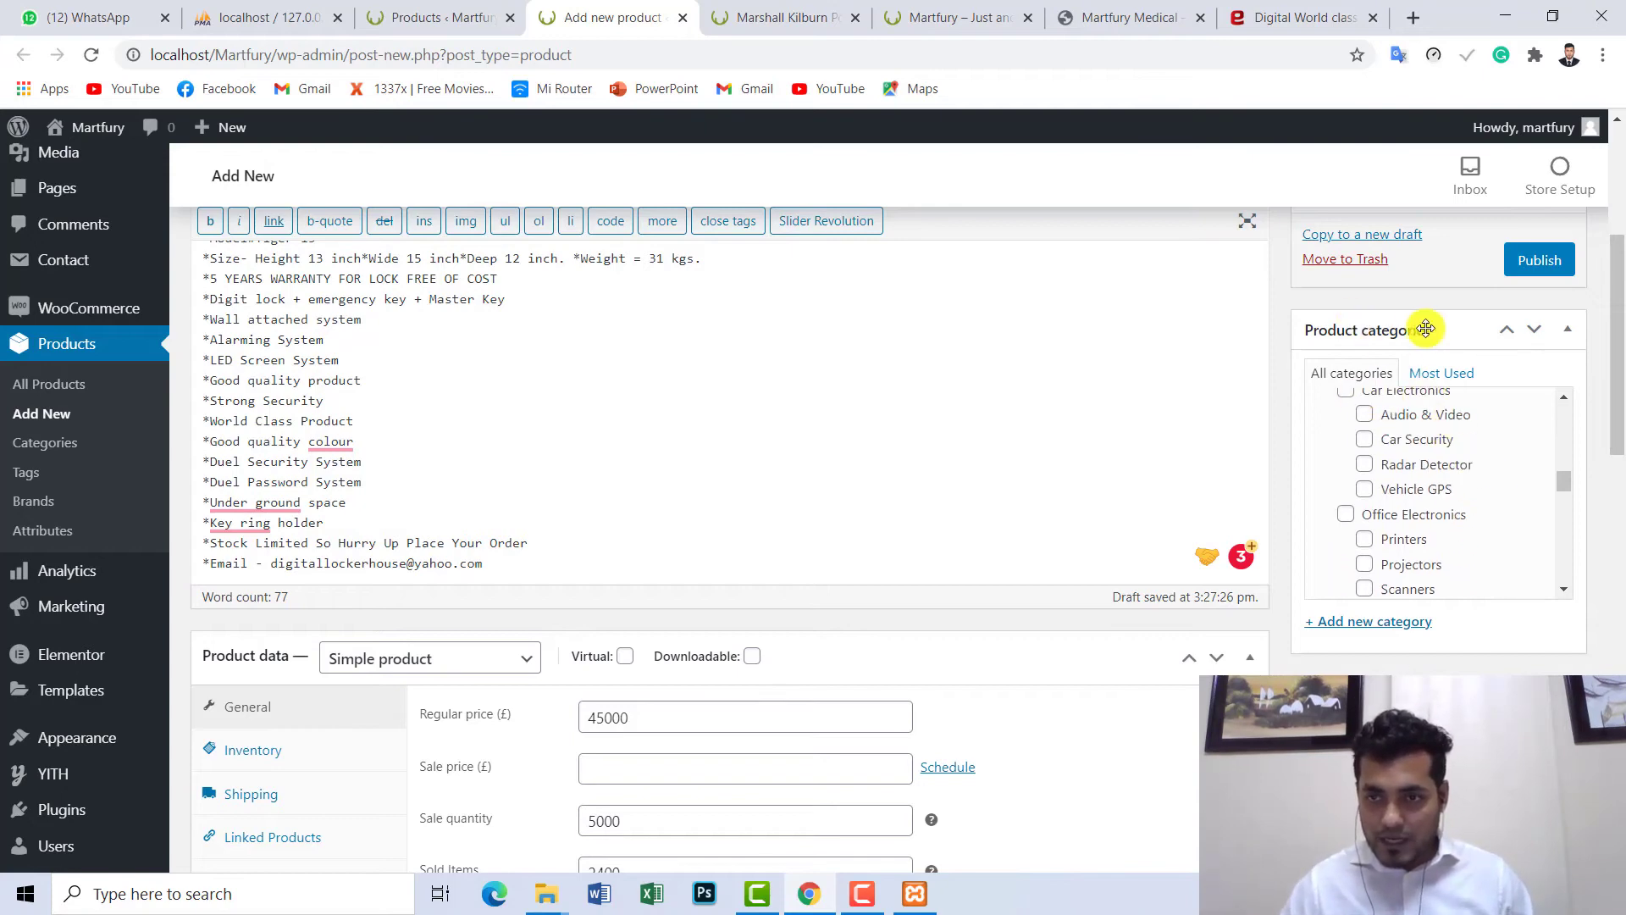
left_click_drag(1563, 491, 1568, 443)
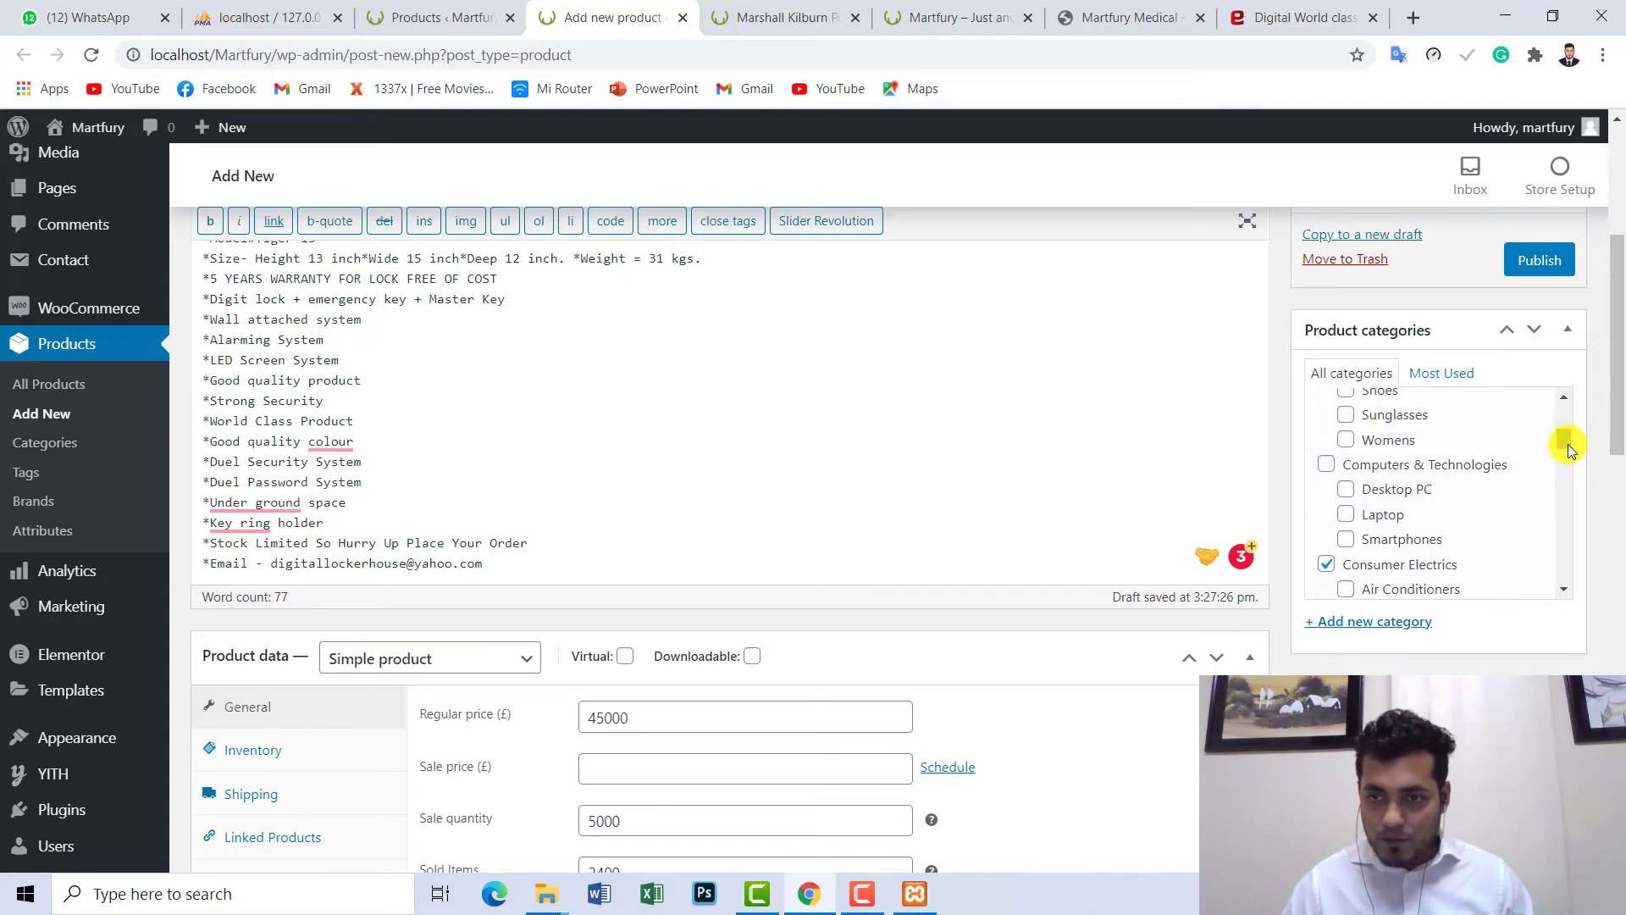
- Add Computers & Technologies, Desktop PC, Clothing & Apparel, Bags and Accessories categories
left_click(1326, 468)
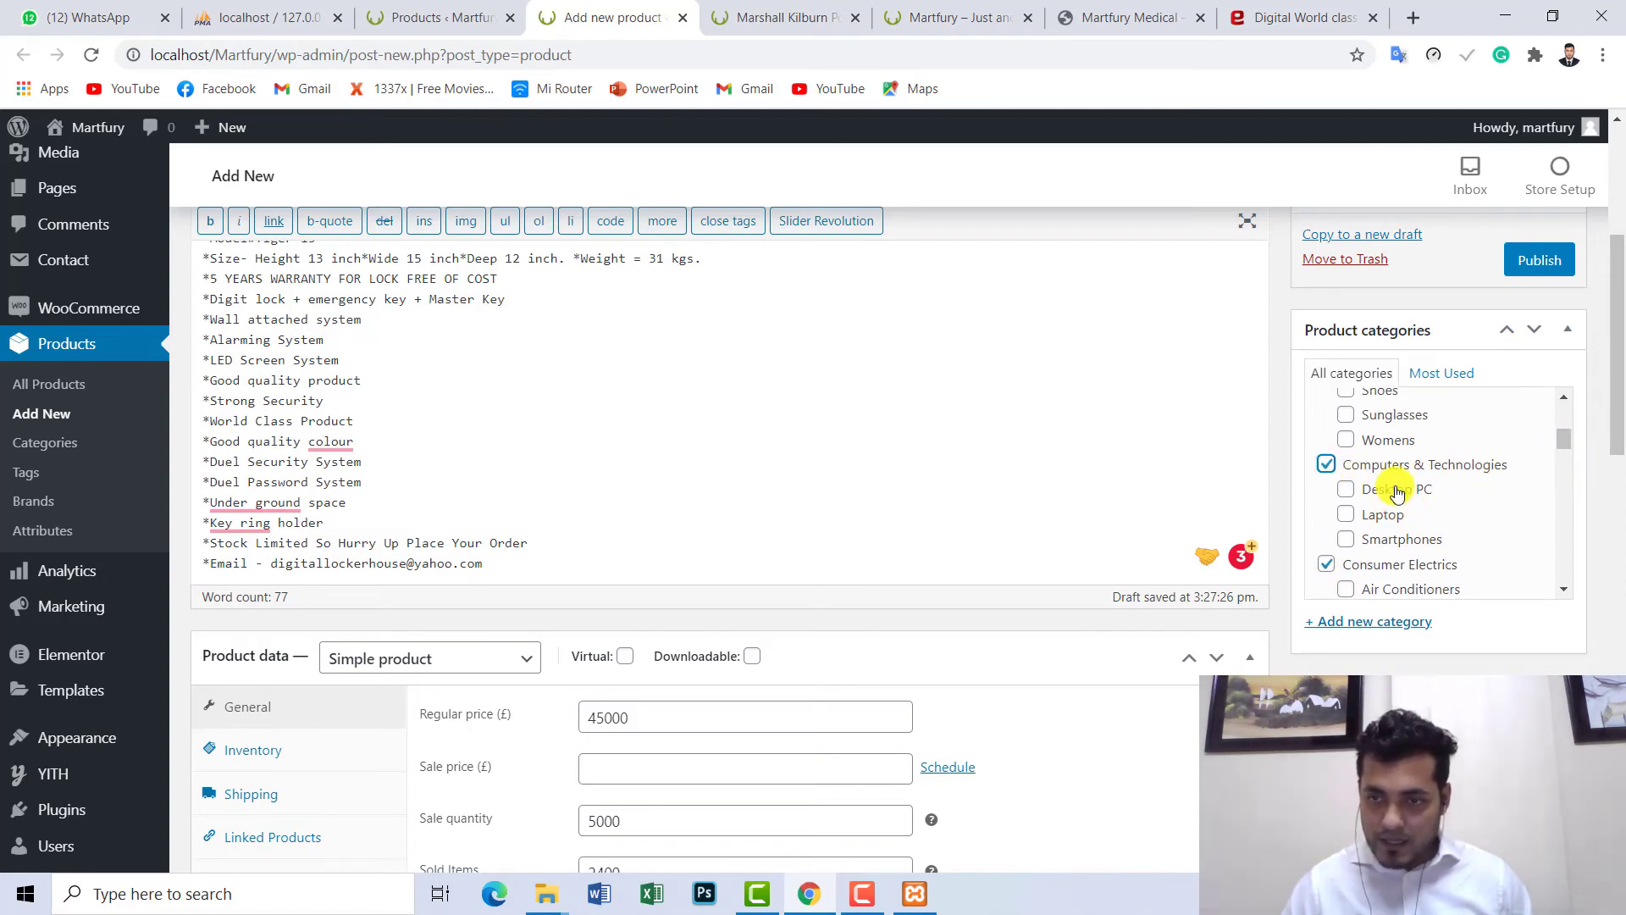
left_click(1398, 492)
left_click_drag(1568, 438, 1565, 419)
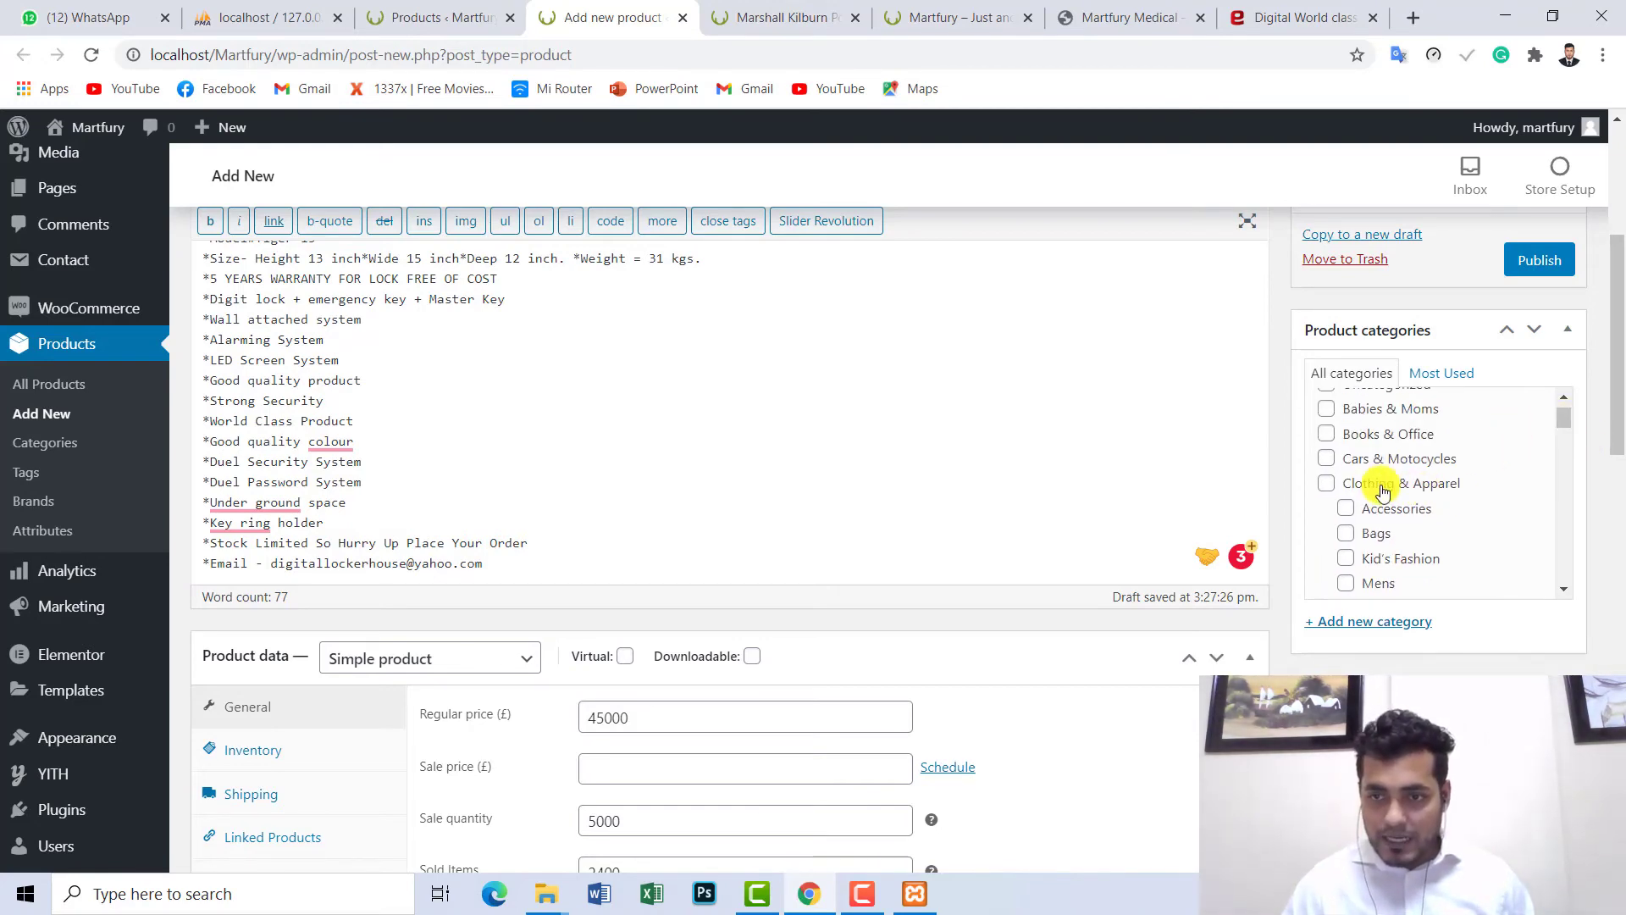
left_click(1327, 484)
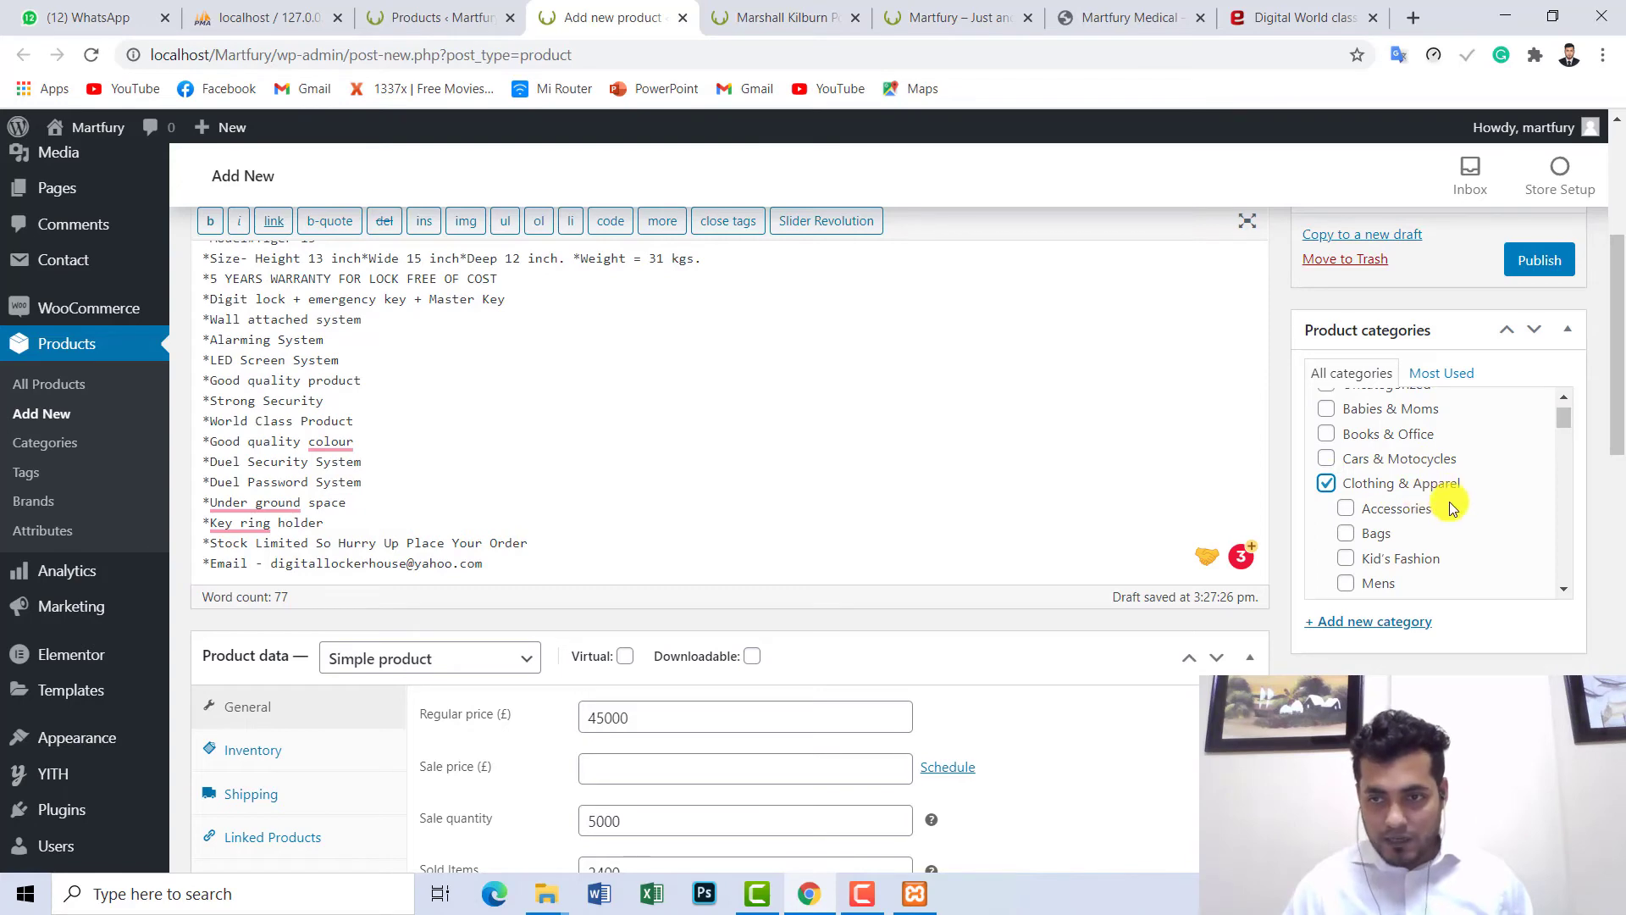
left_click(1377, 539)
left_click(1396, 512)
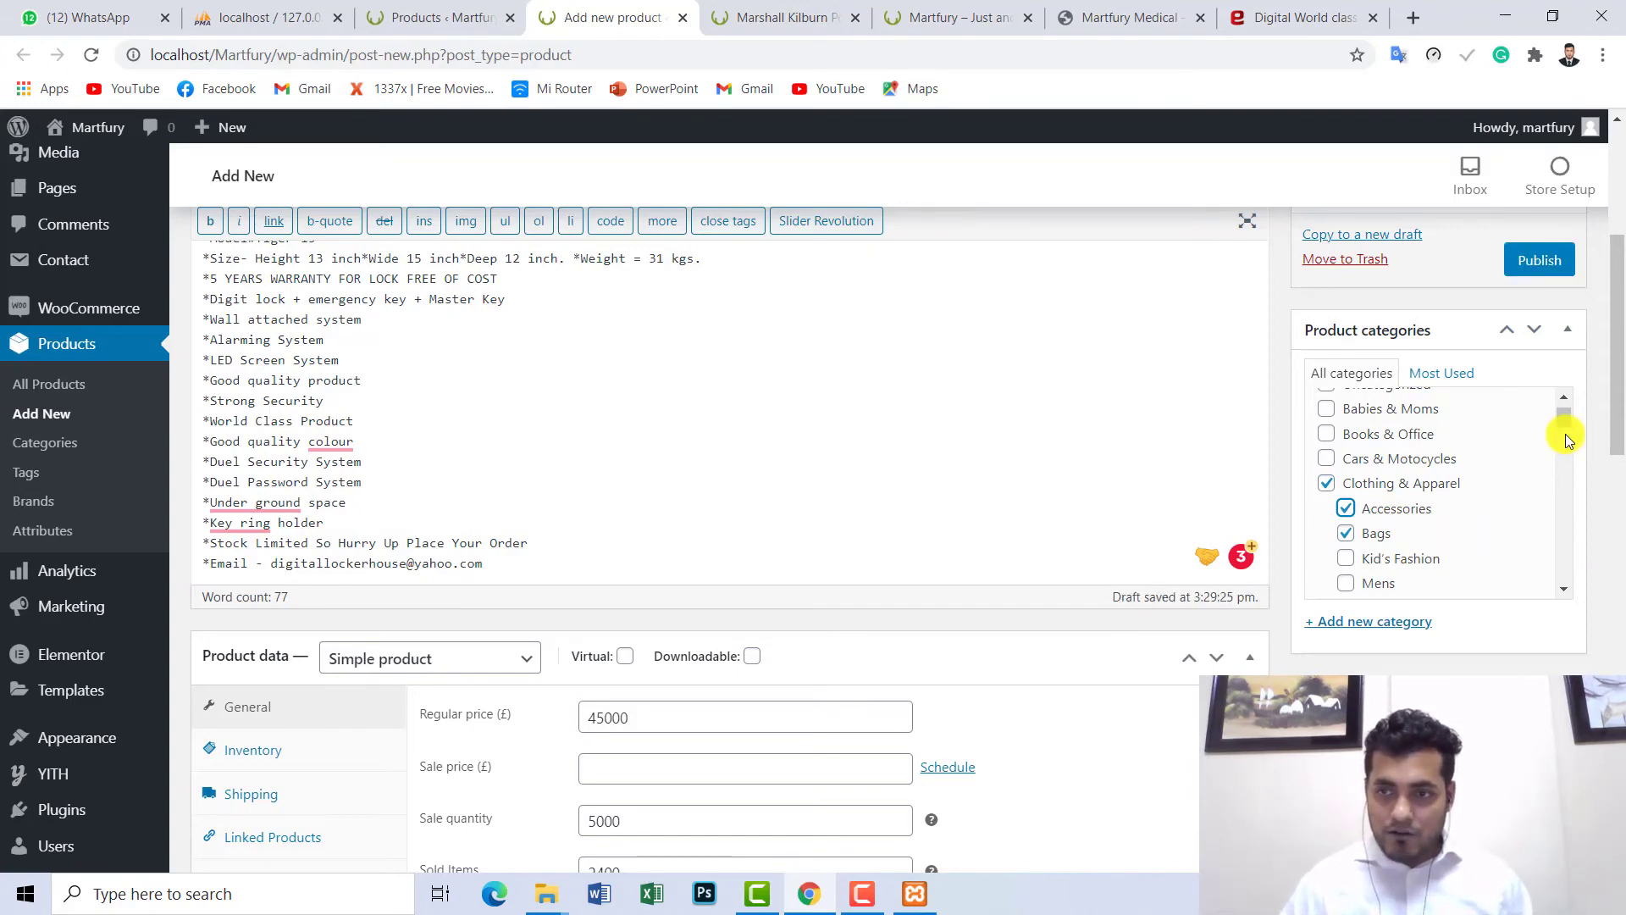
left_click_drag(1565, 430, 1621, 612)
- Upload evaly.test.product from the computer as the product's main image
scroll(1404, 617, "down", 3)
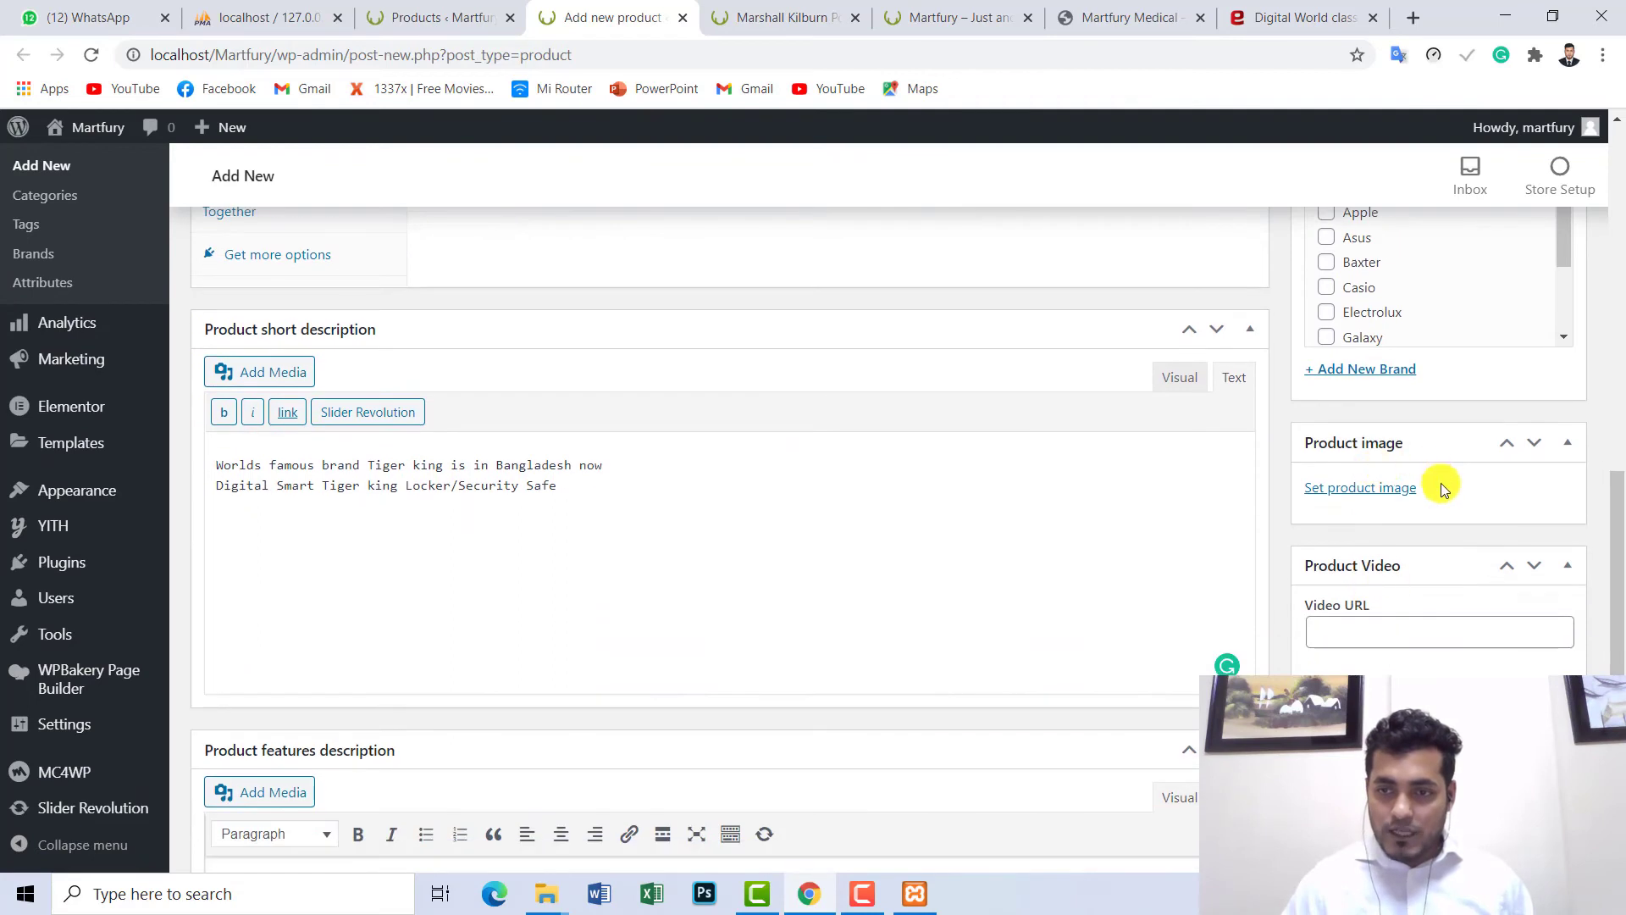
left_click(1354, 489)
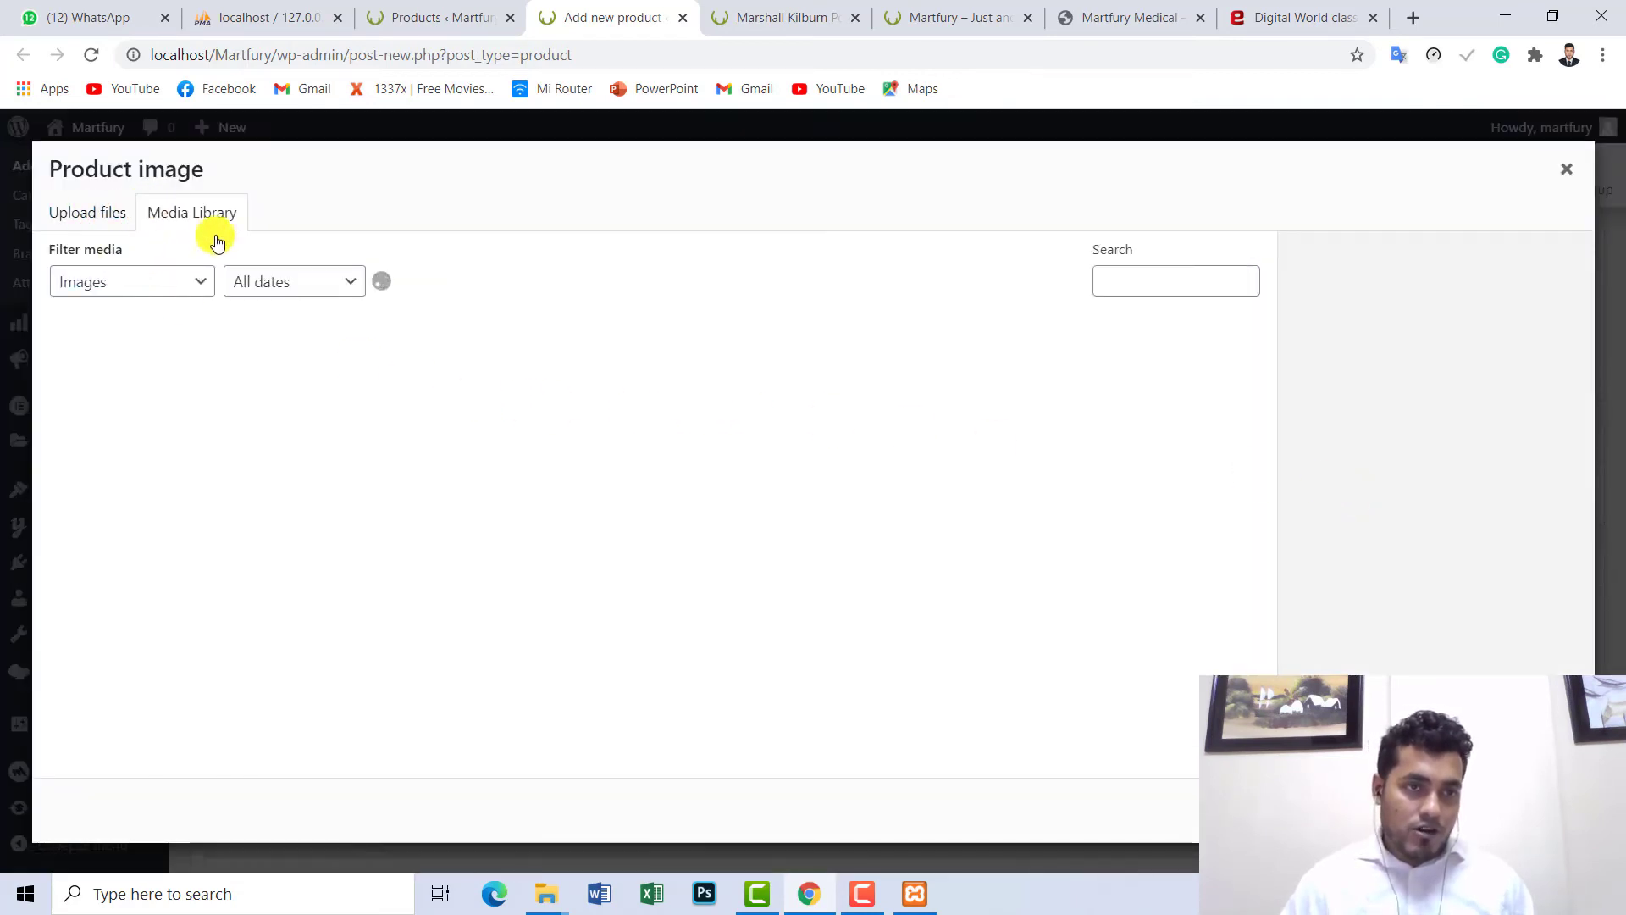
left_click(116, 215)
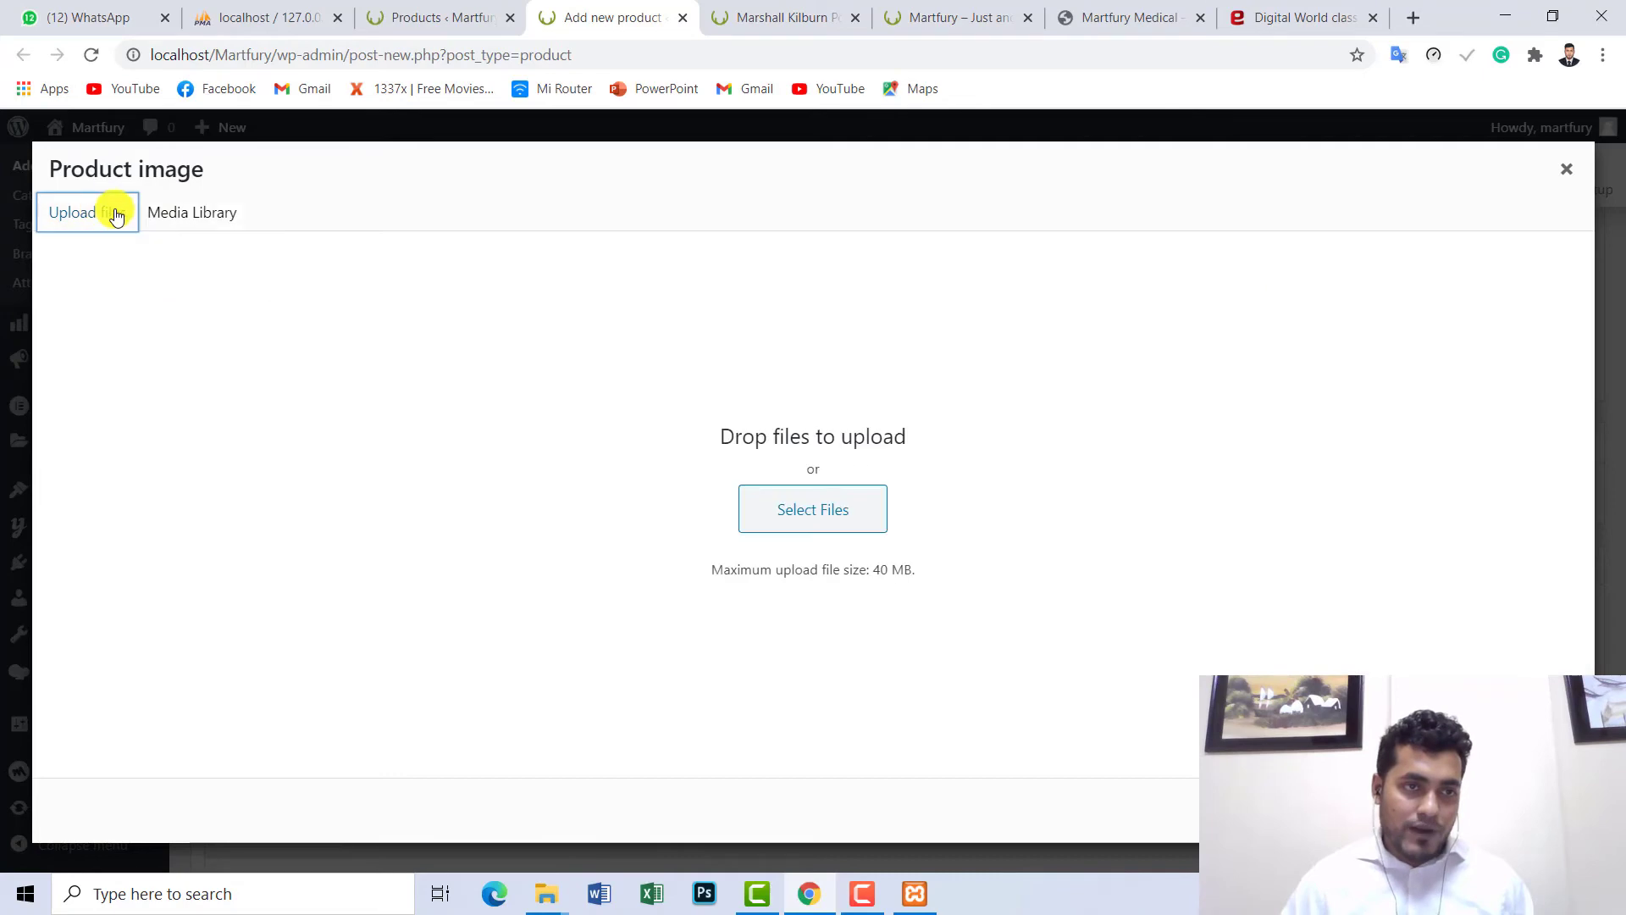
left_click(778, 518)
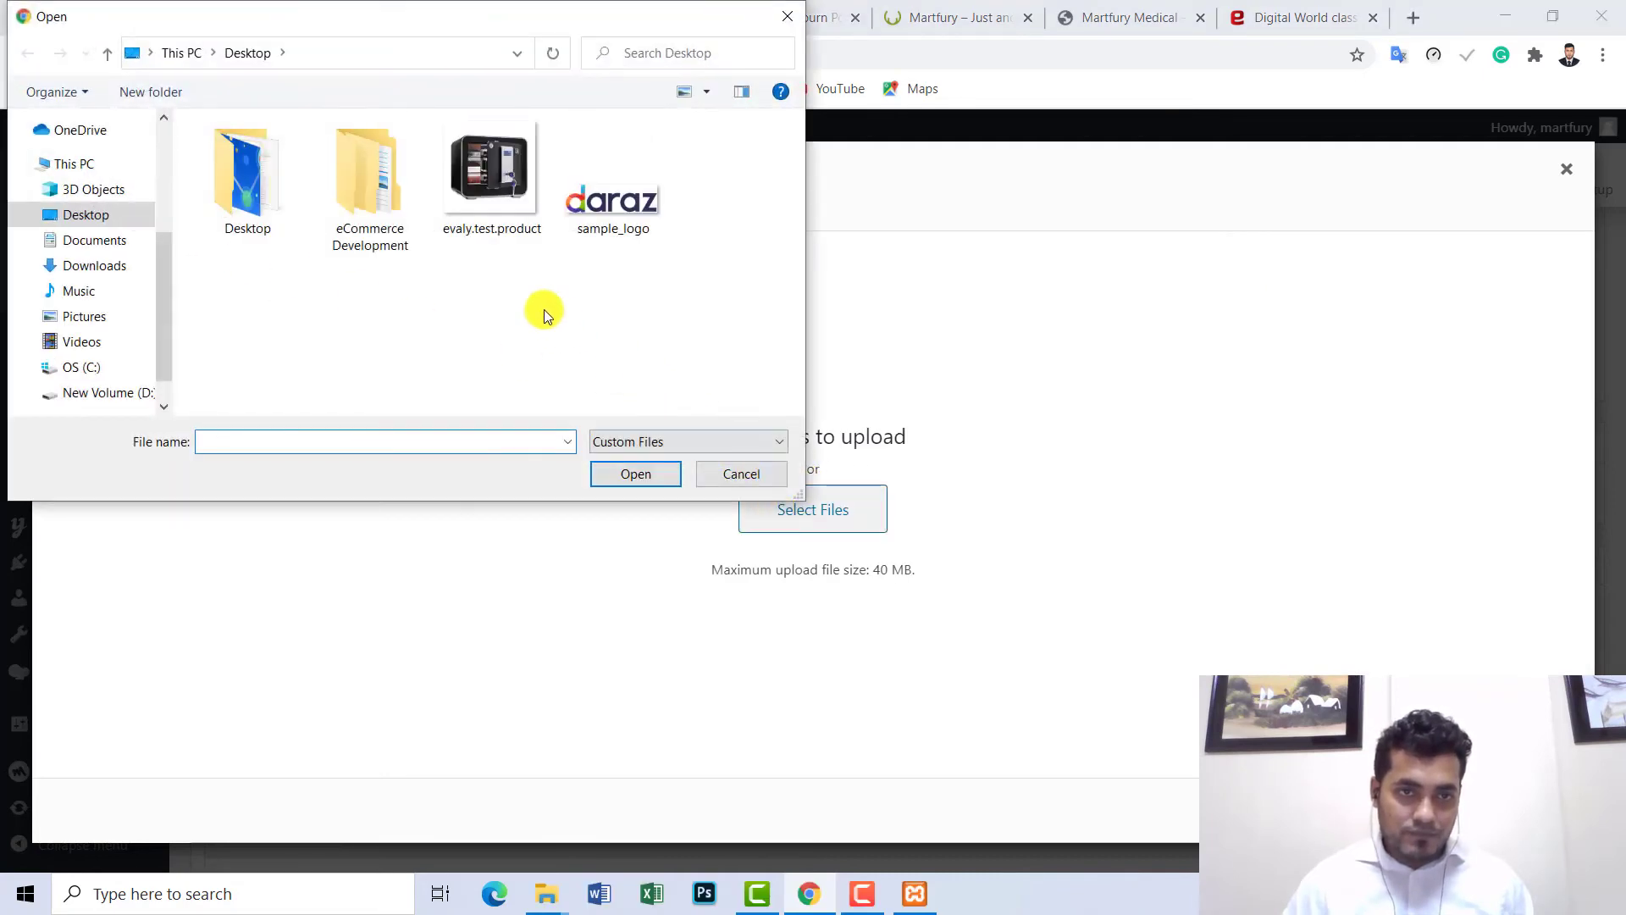
left_click(459, 172)
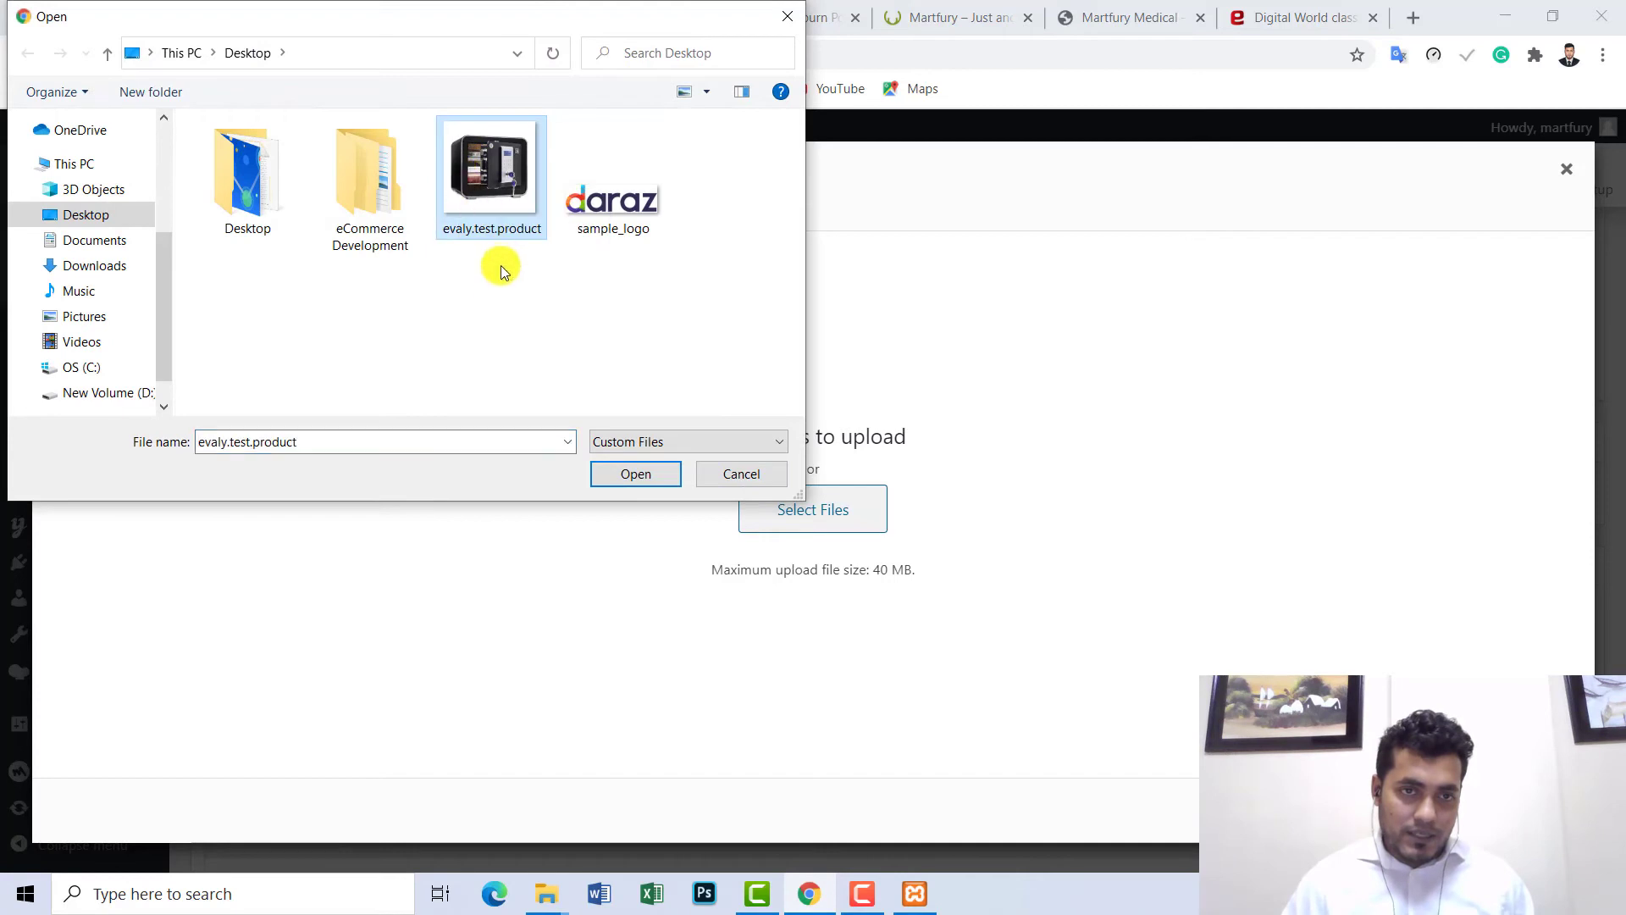
left_click(637, 475)
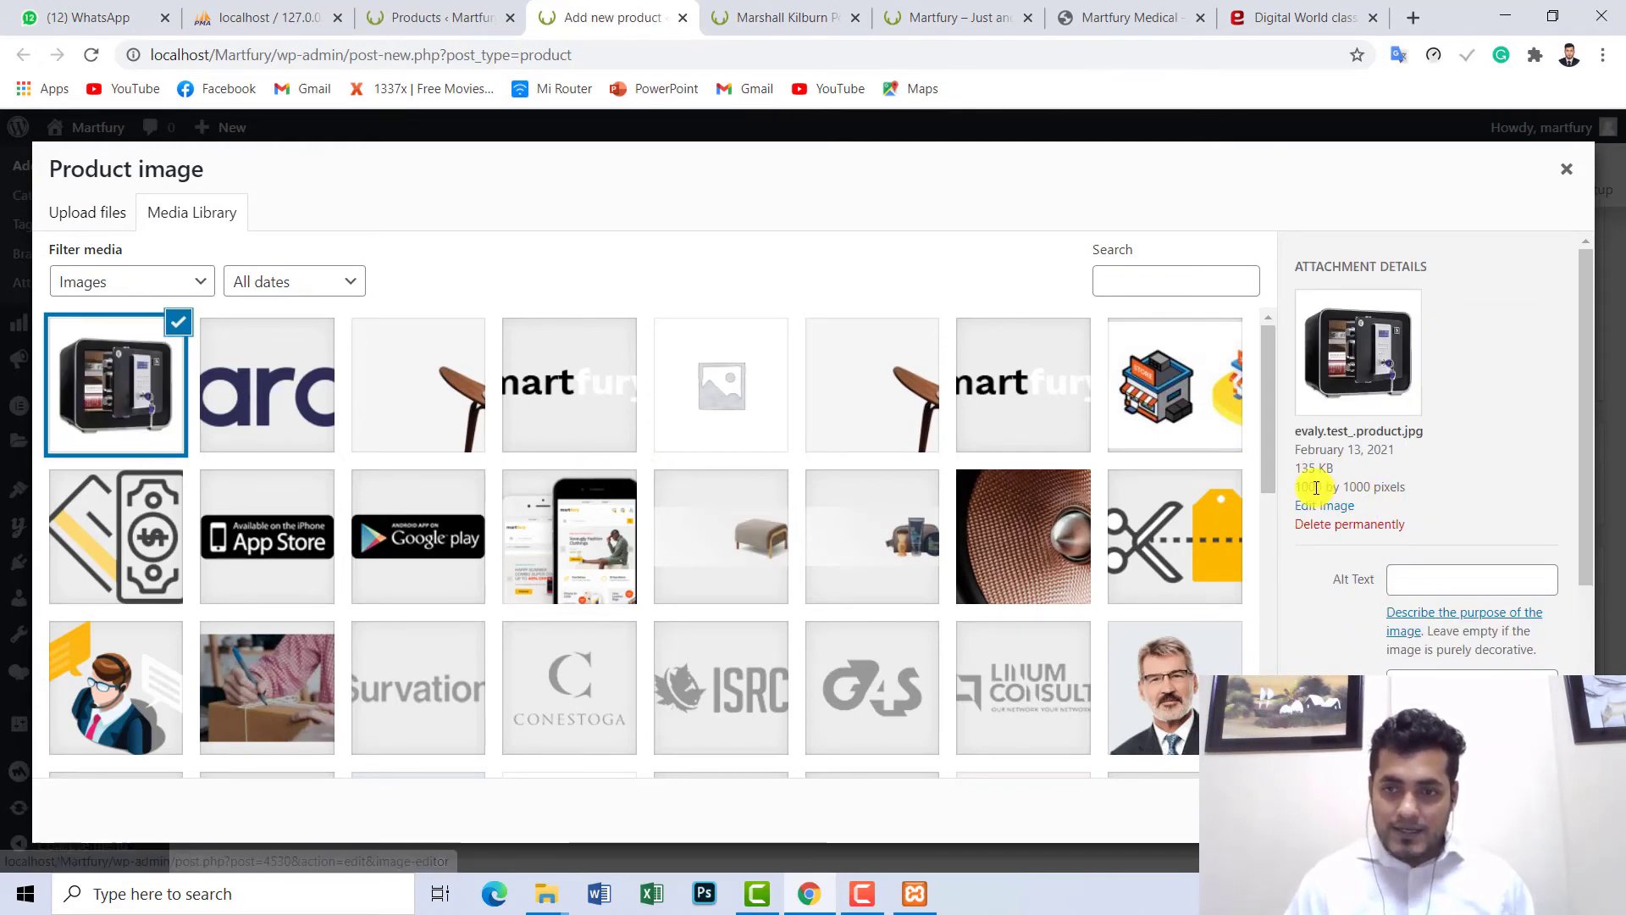
left_click_drag(1317, 487, 1324, 487)
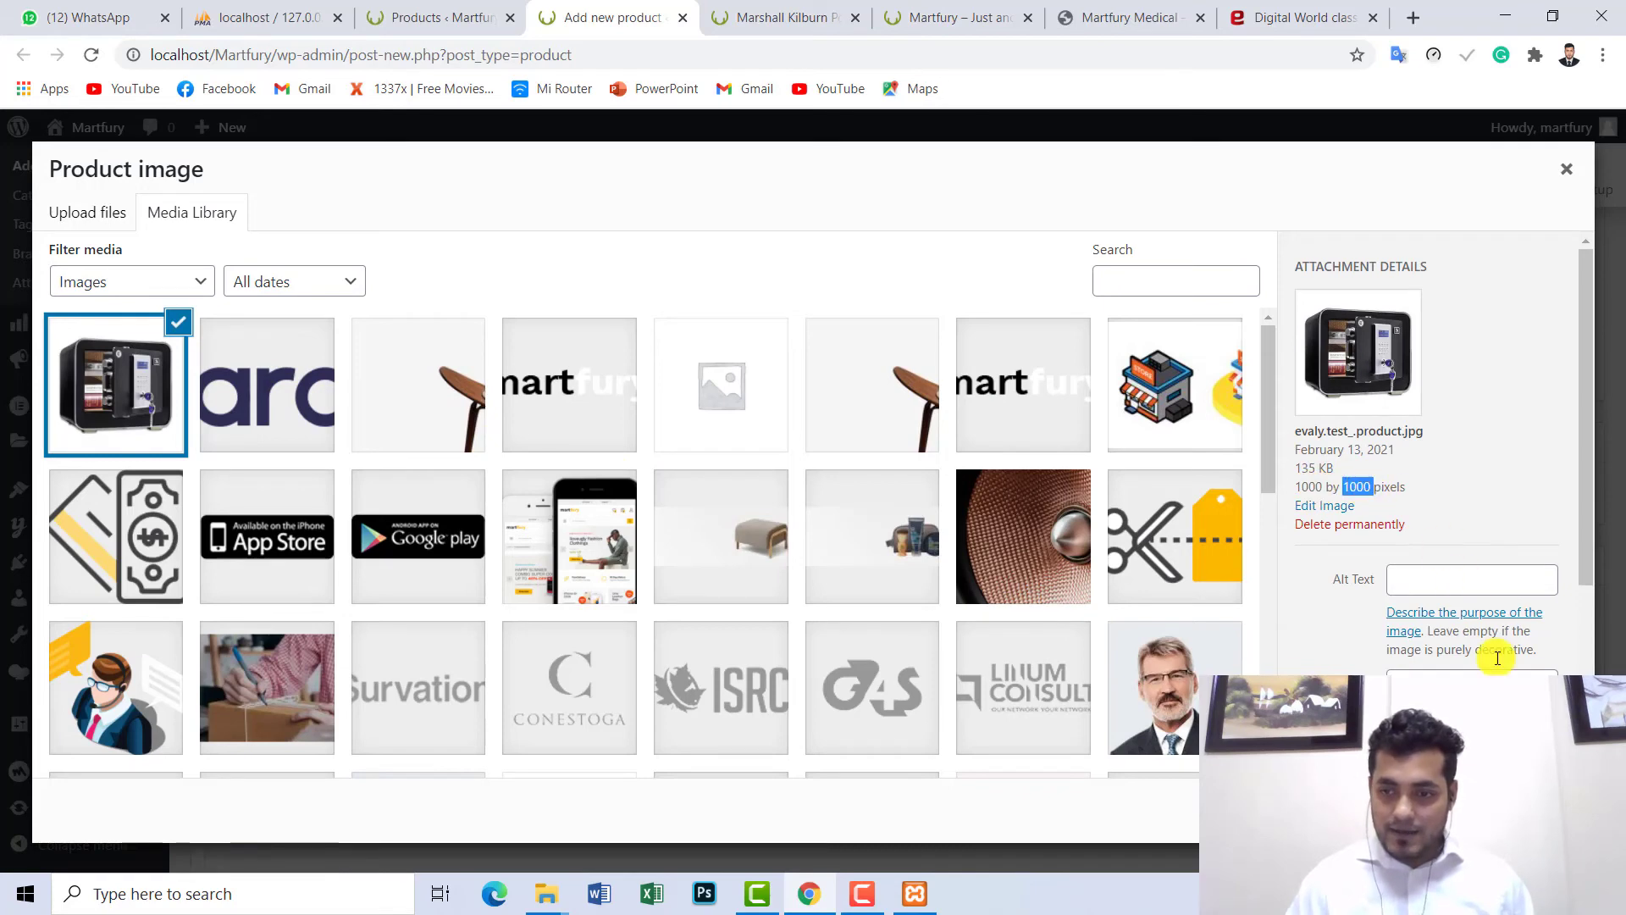
key("Escape")
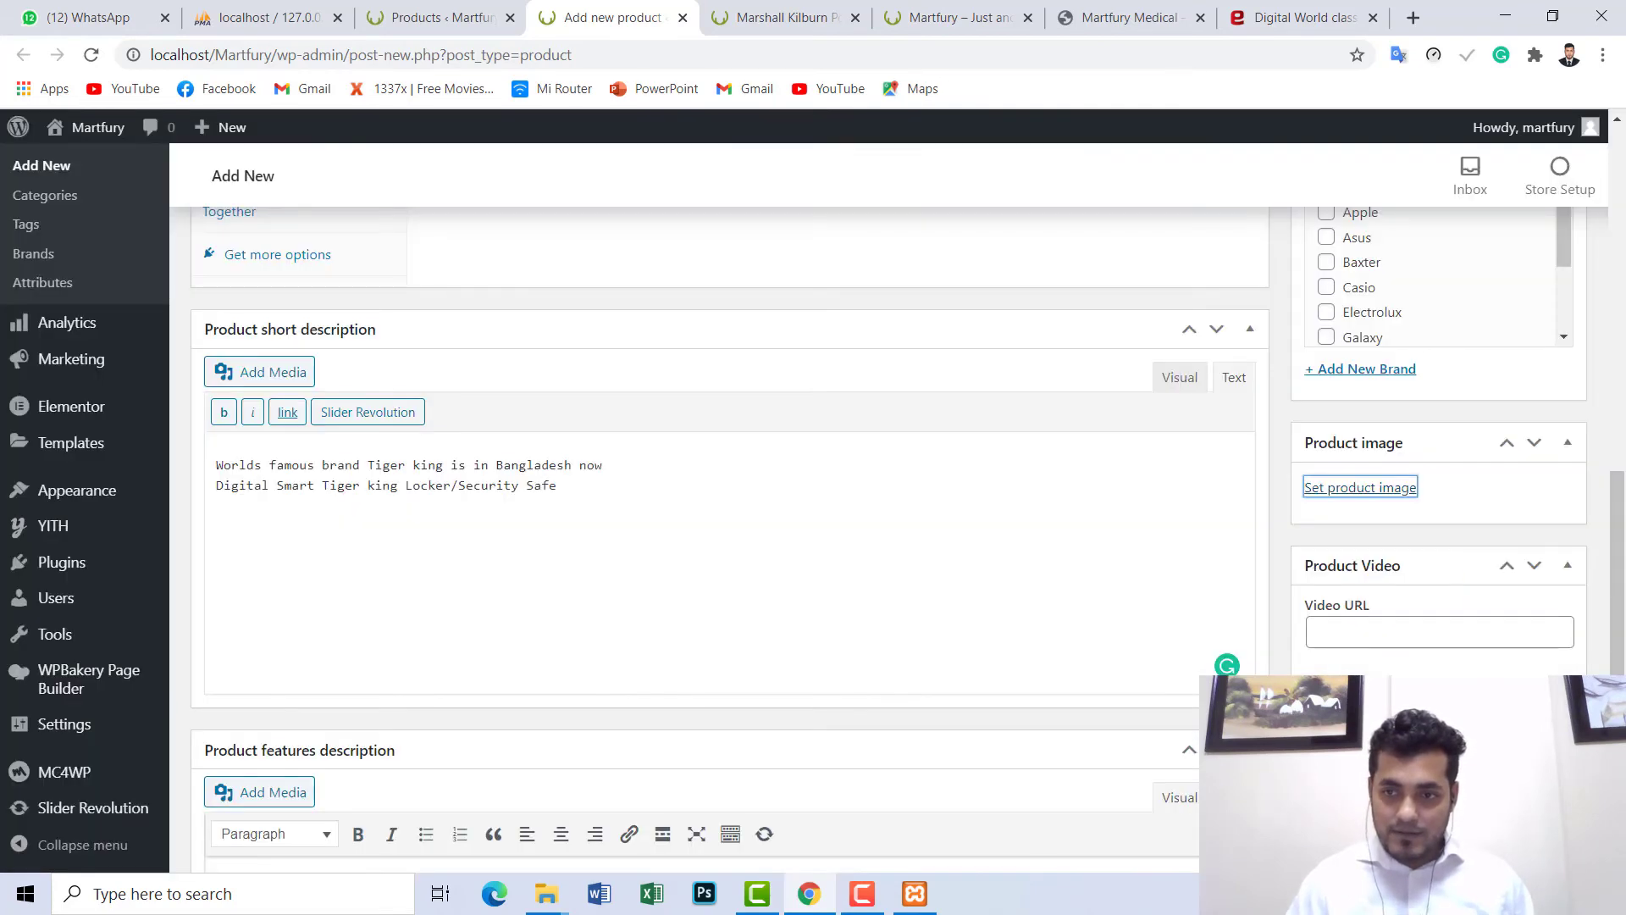
scroll(1614, 669, "down", 4)
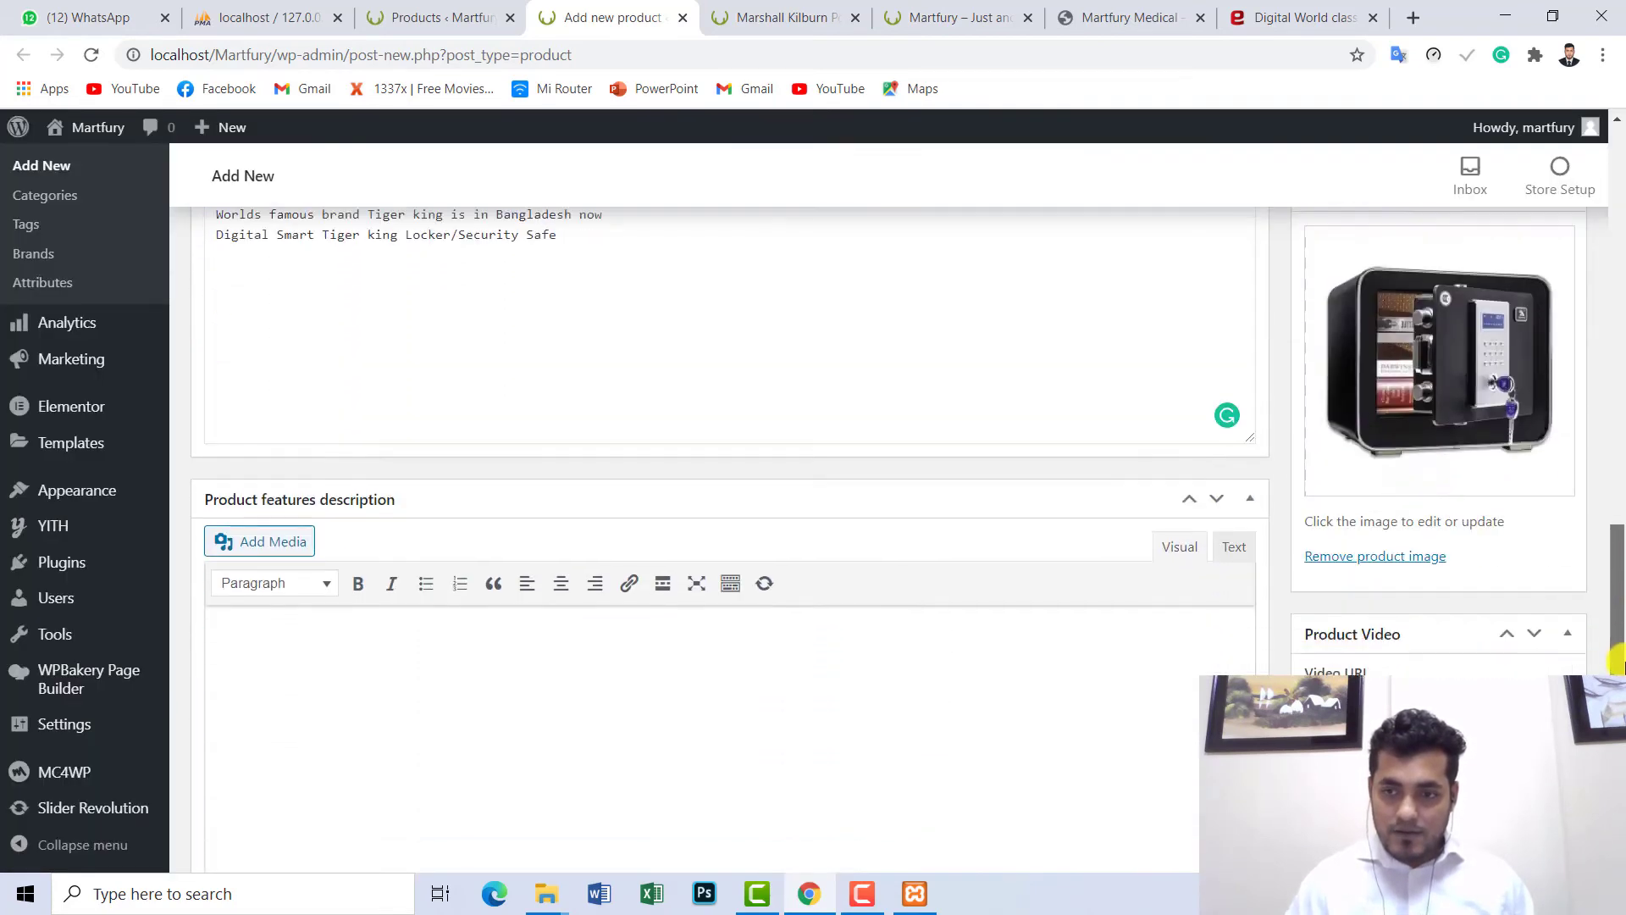
left_click_drag(1614, 669, 1597, 241)
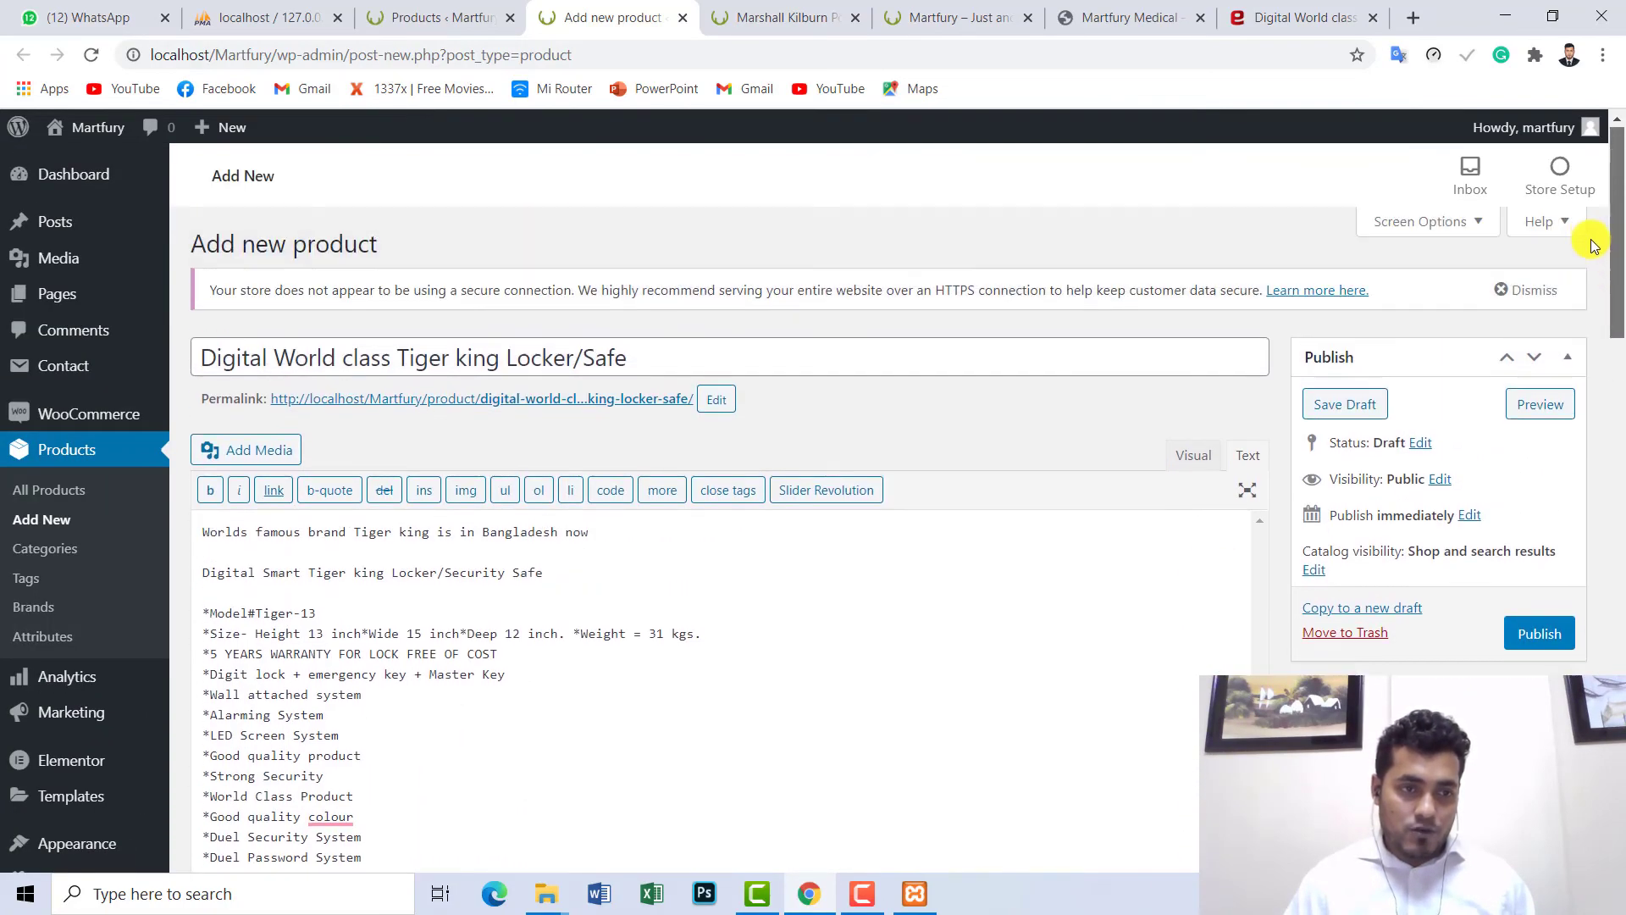
left_click_drag(651, 353, 195, 356)
left_click(597, 582)
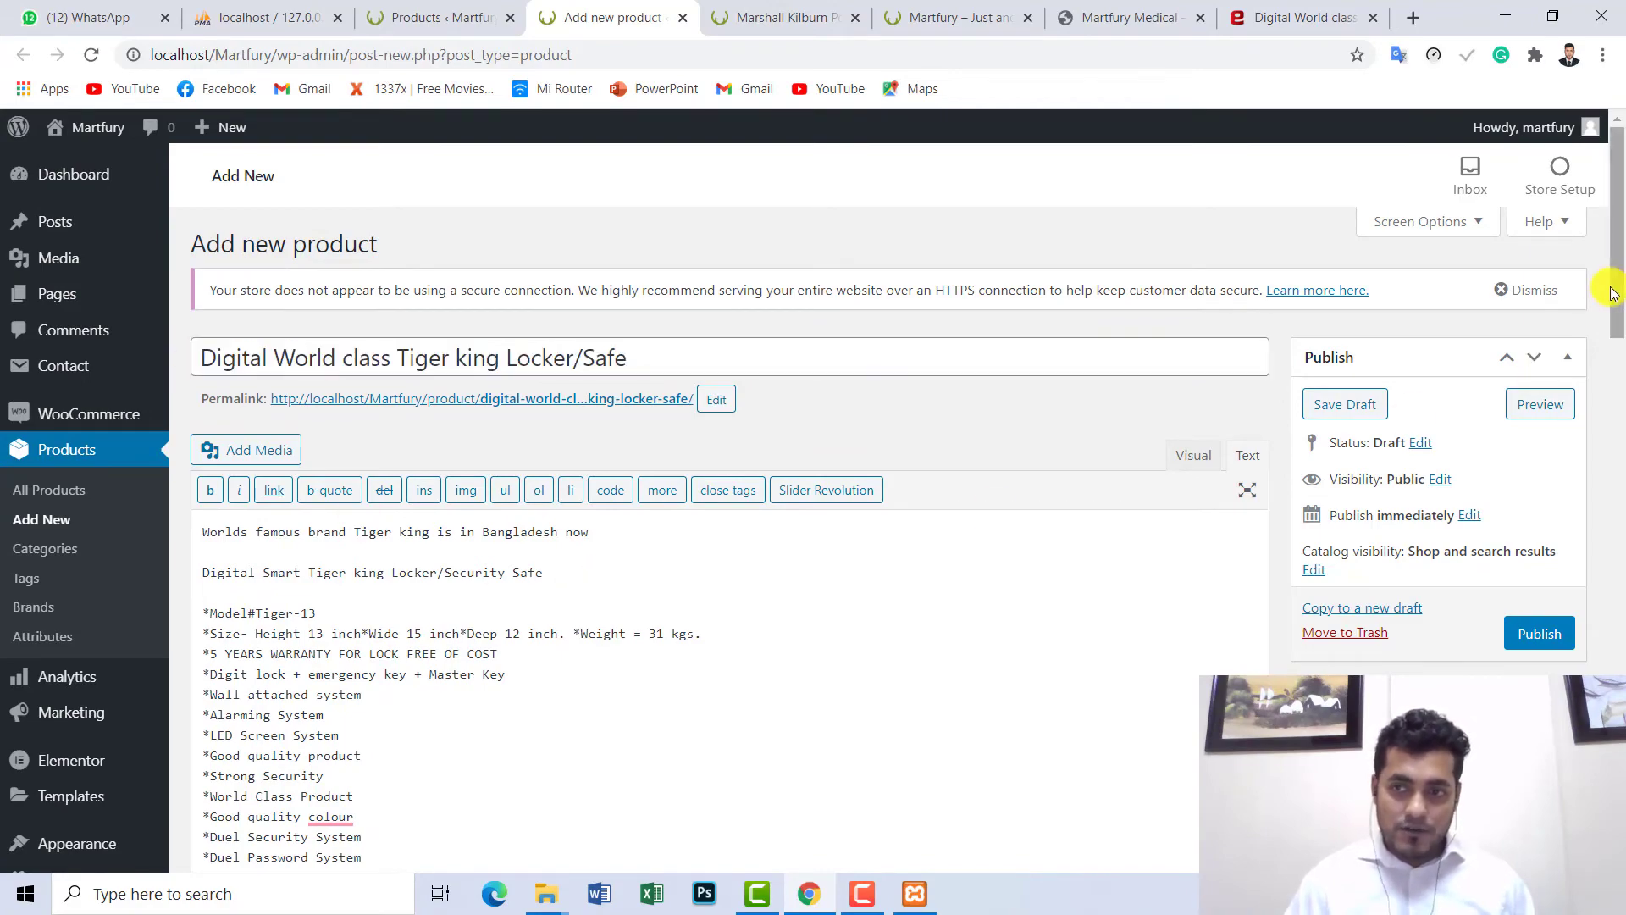
left_click_drag(1614, 237, 1601, 621)
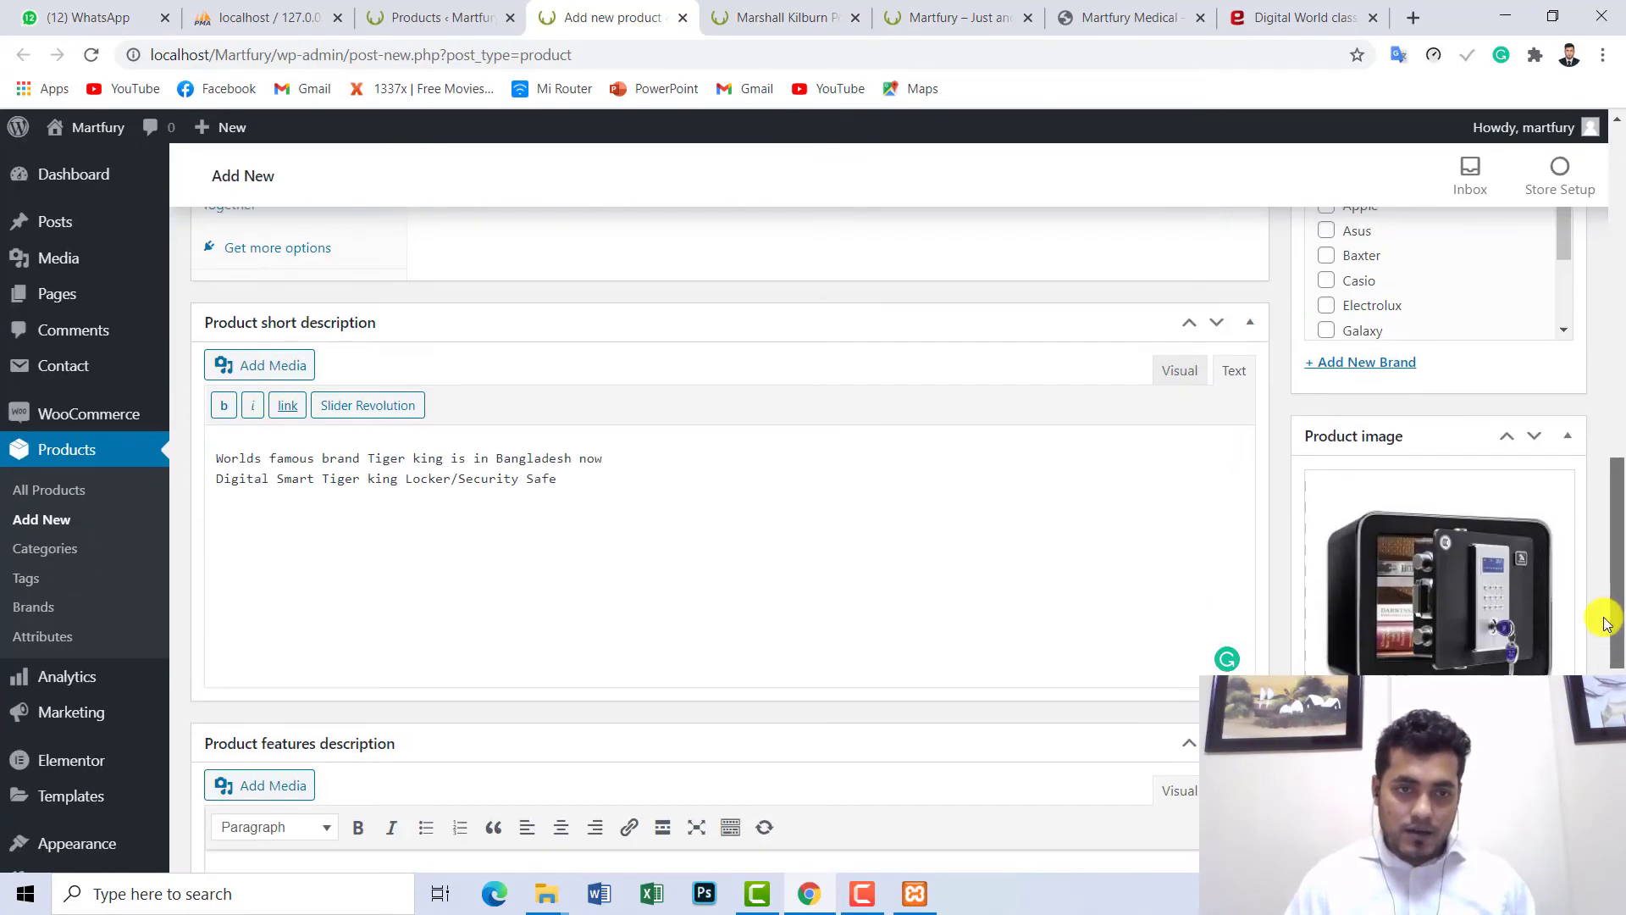
left_click_drag(1616, 516, 1617, 301)
left_click(675, 675)
scroll(1060, 614, "down", 3)
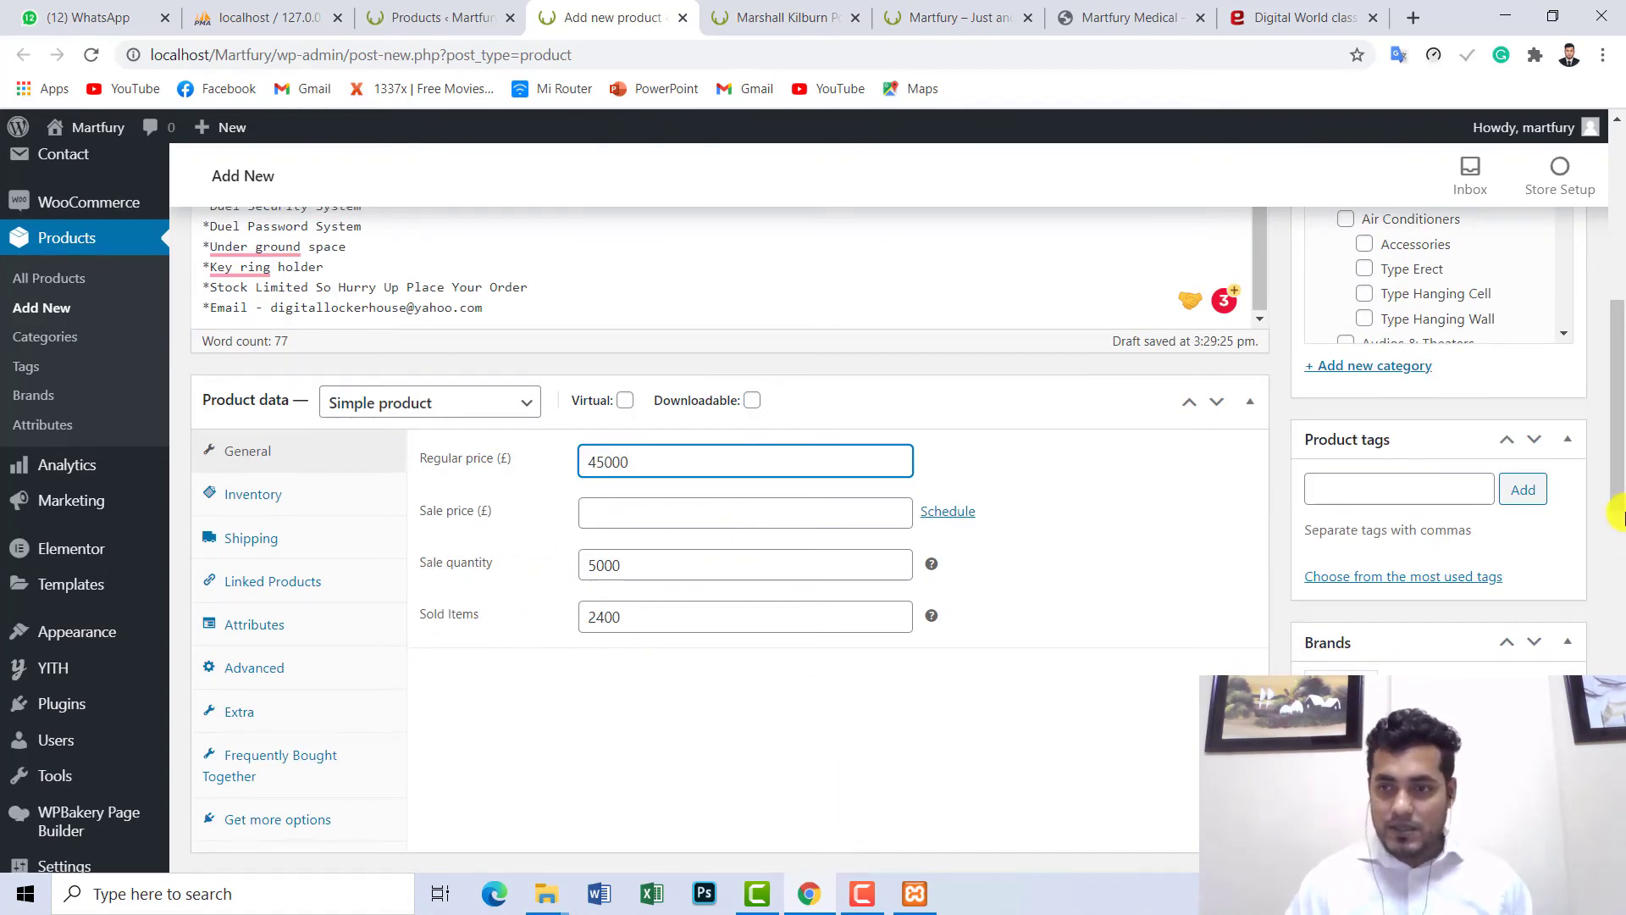
left_click_drag(1616, 512, 1620, 296)
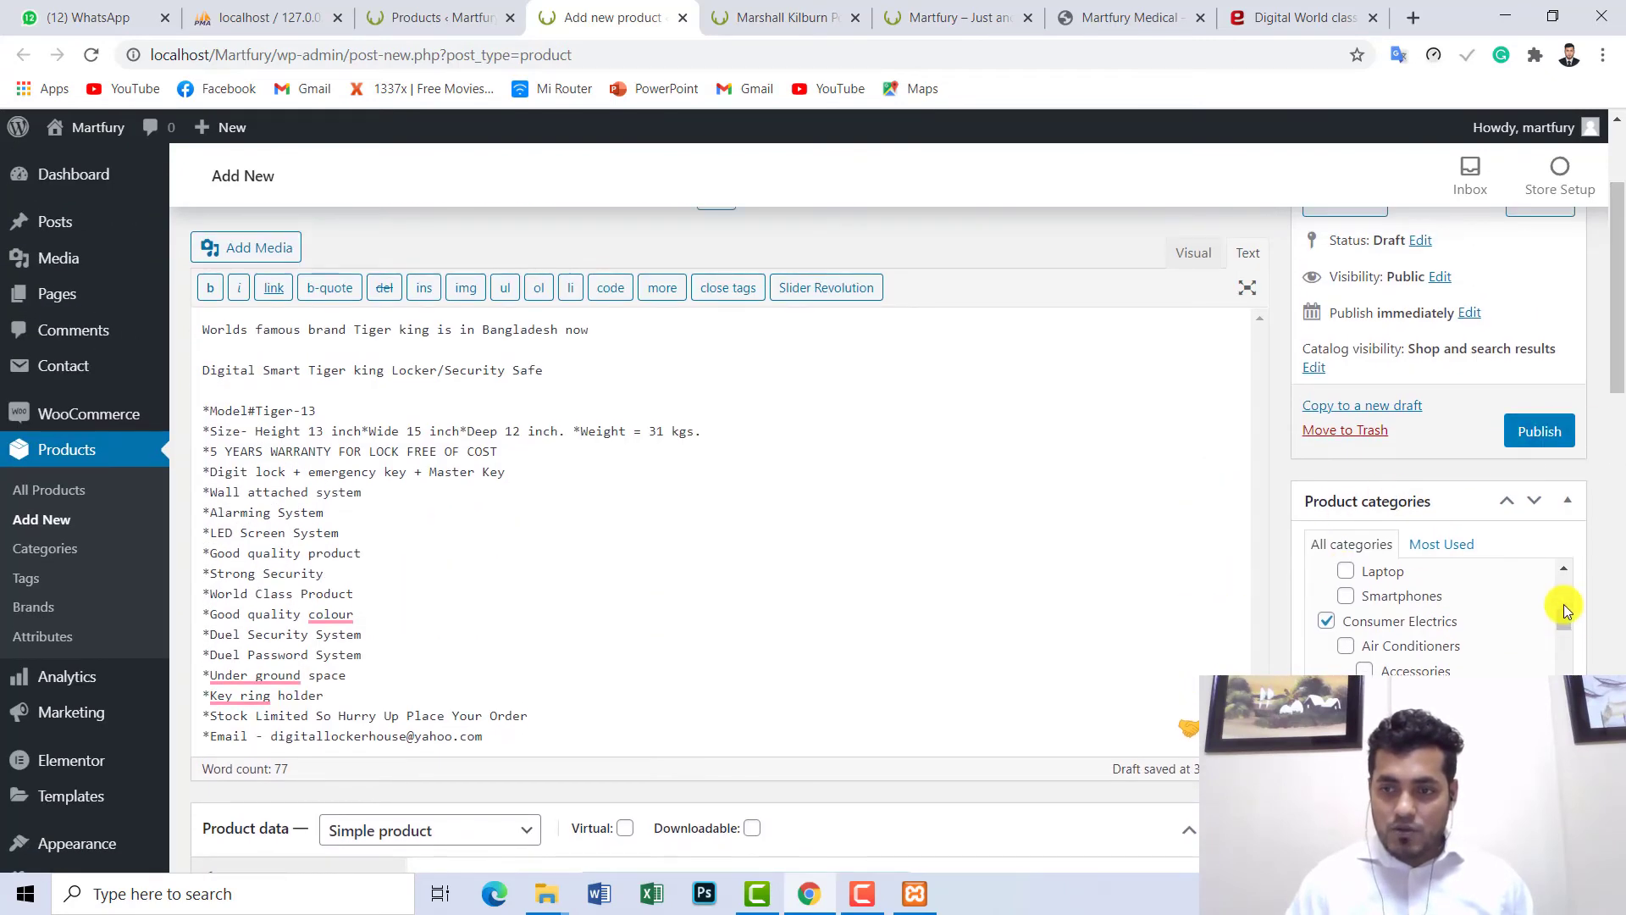
scroll(1563, 603, "down", 10)
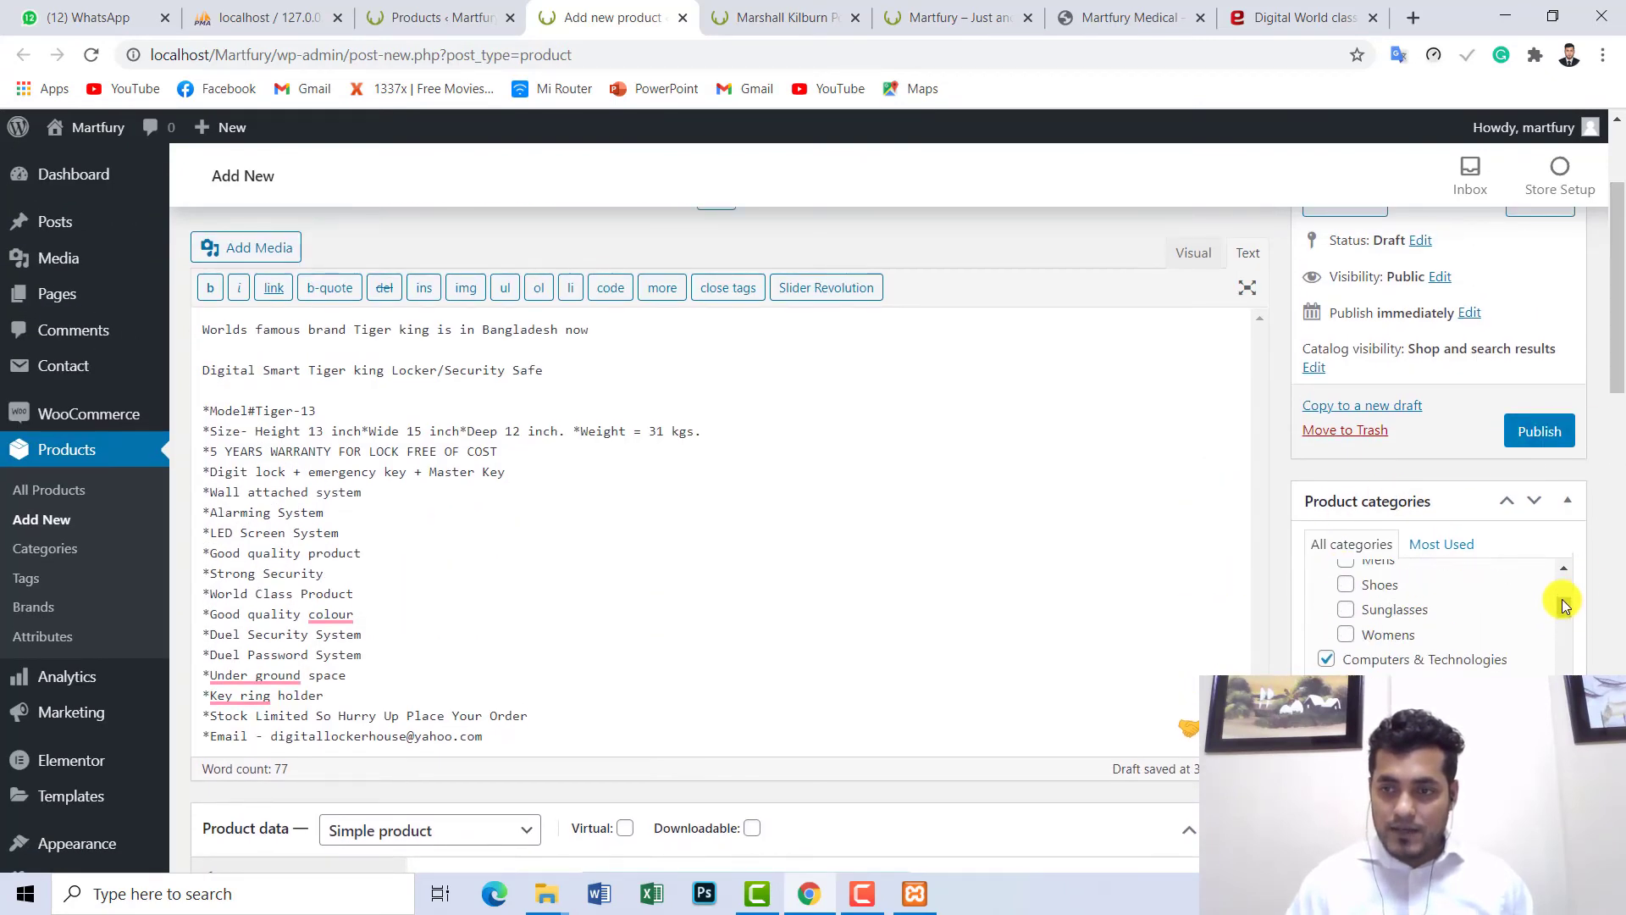
left_click_drag(1613, 338, 1620, 637)
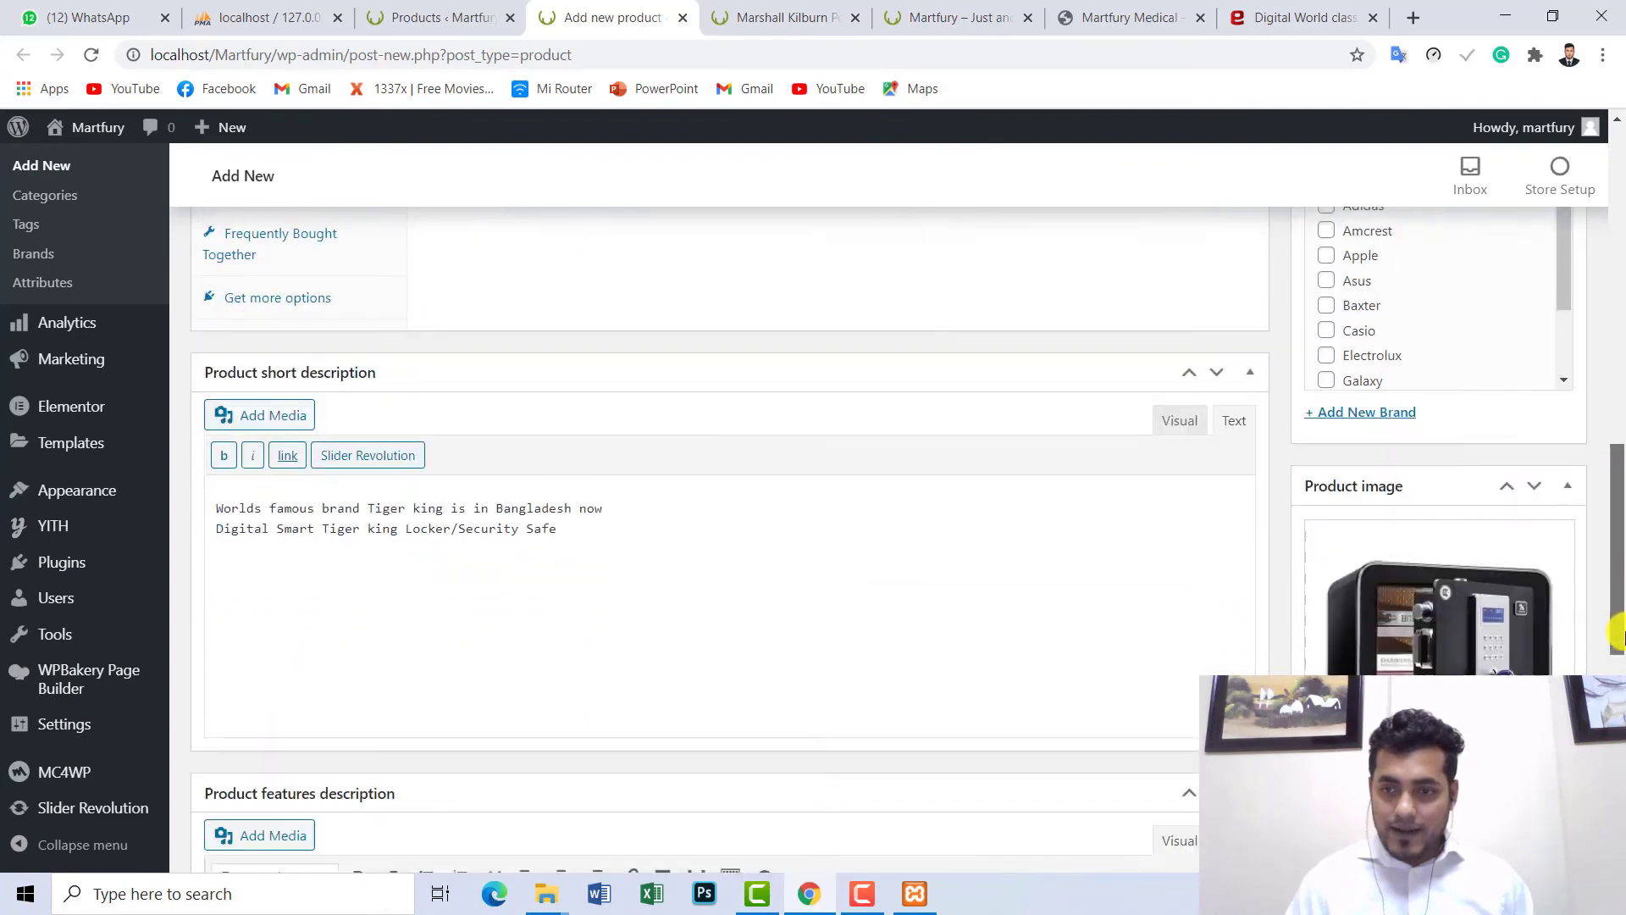
scroll(1619, 637, "down", 2)
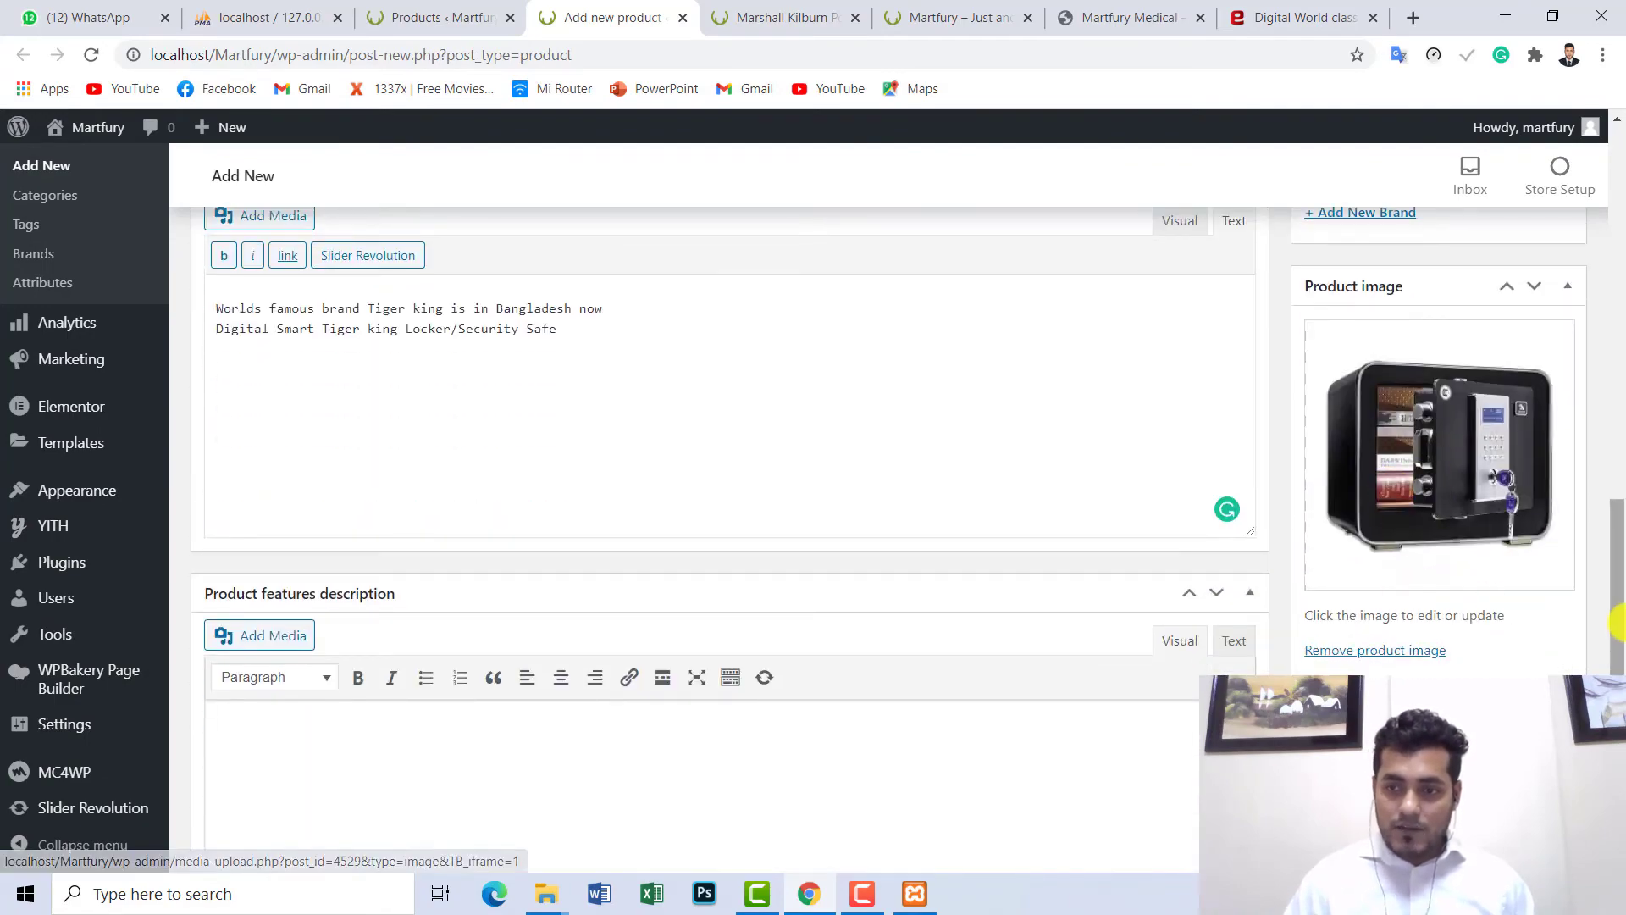
scroll(1620, 627, "down", 7)
scroll(1618, 336, "up", 12)
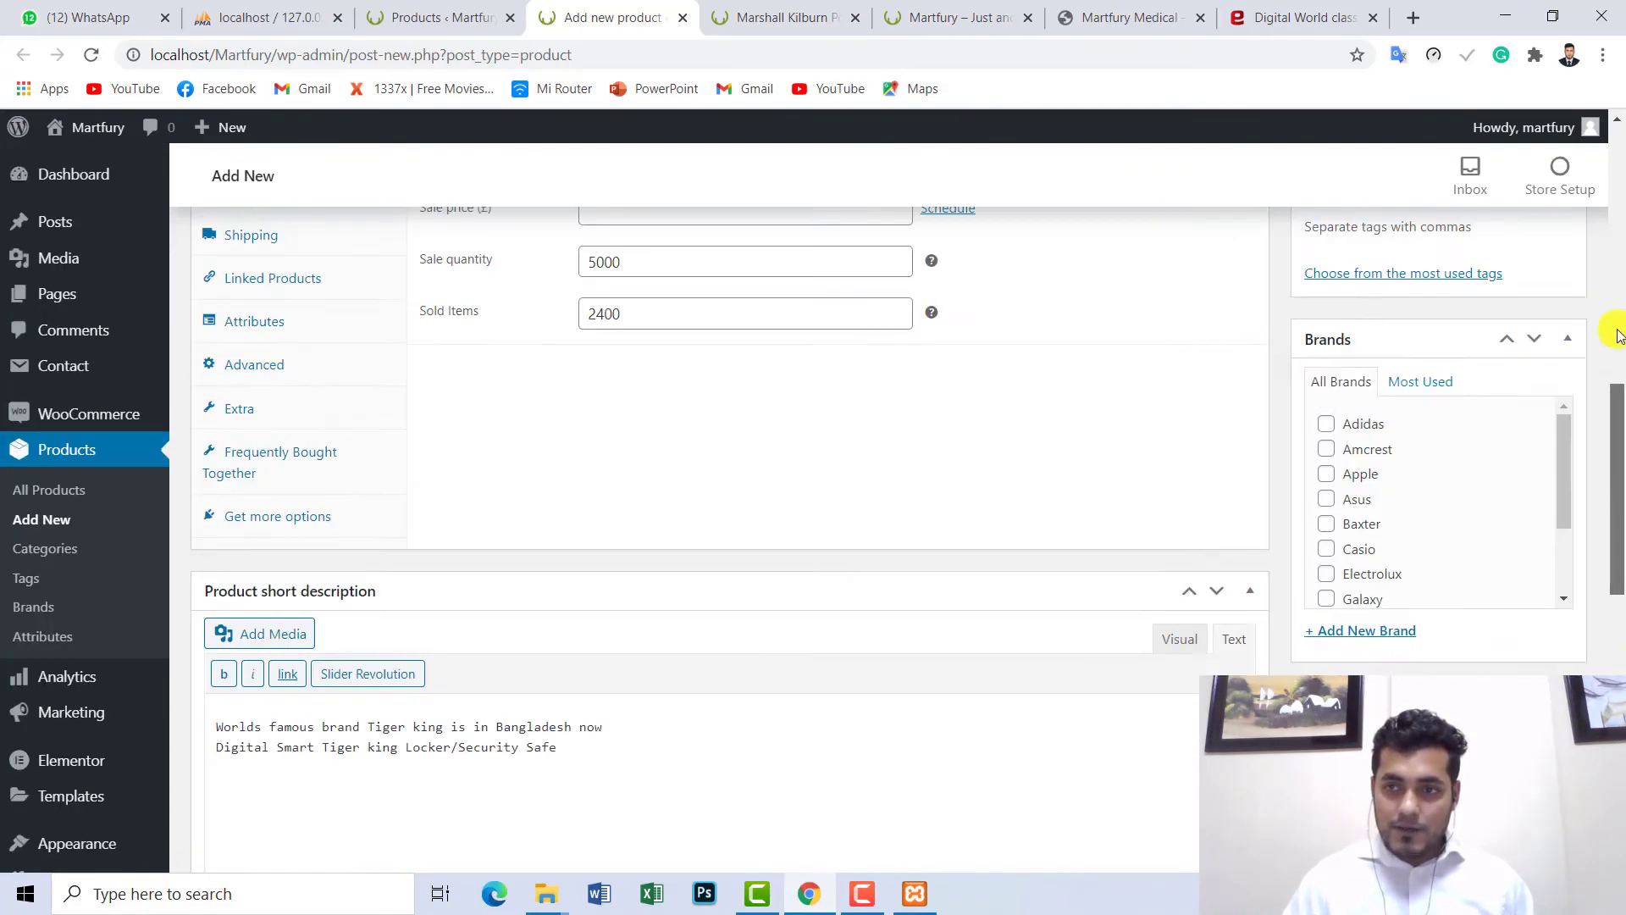
scroll(1618, 336, "up", 8)
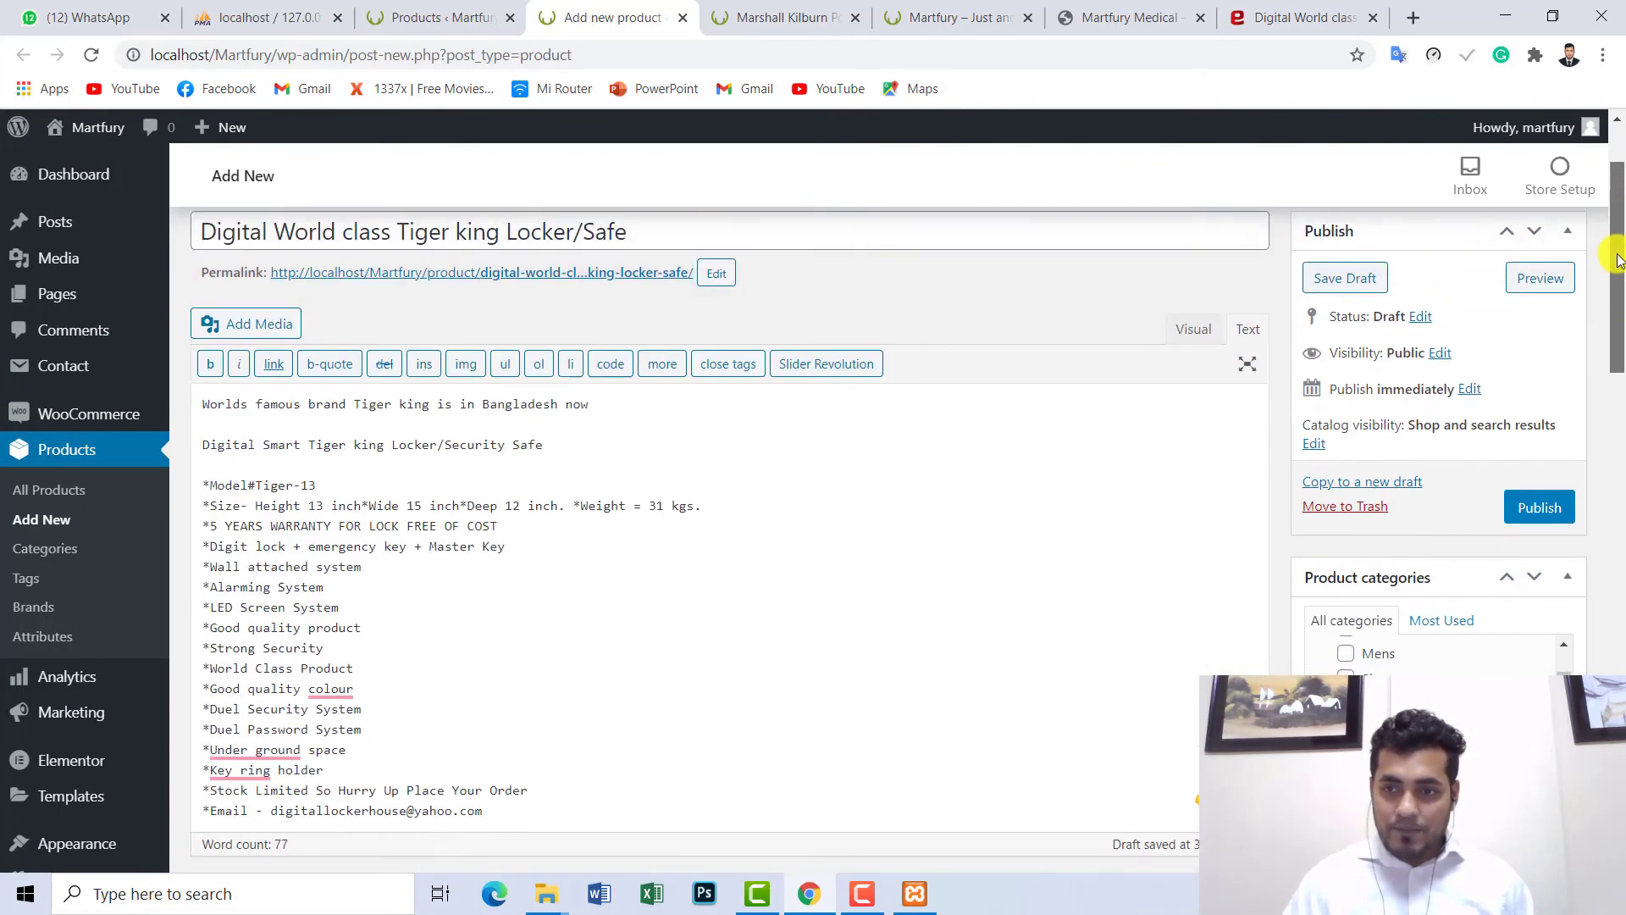
- Publish the locker product and view its permalink page in a new tab
left_click(1529, 513)
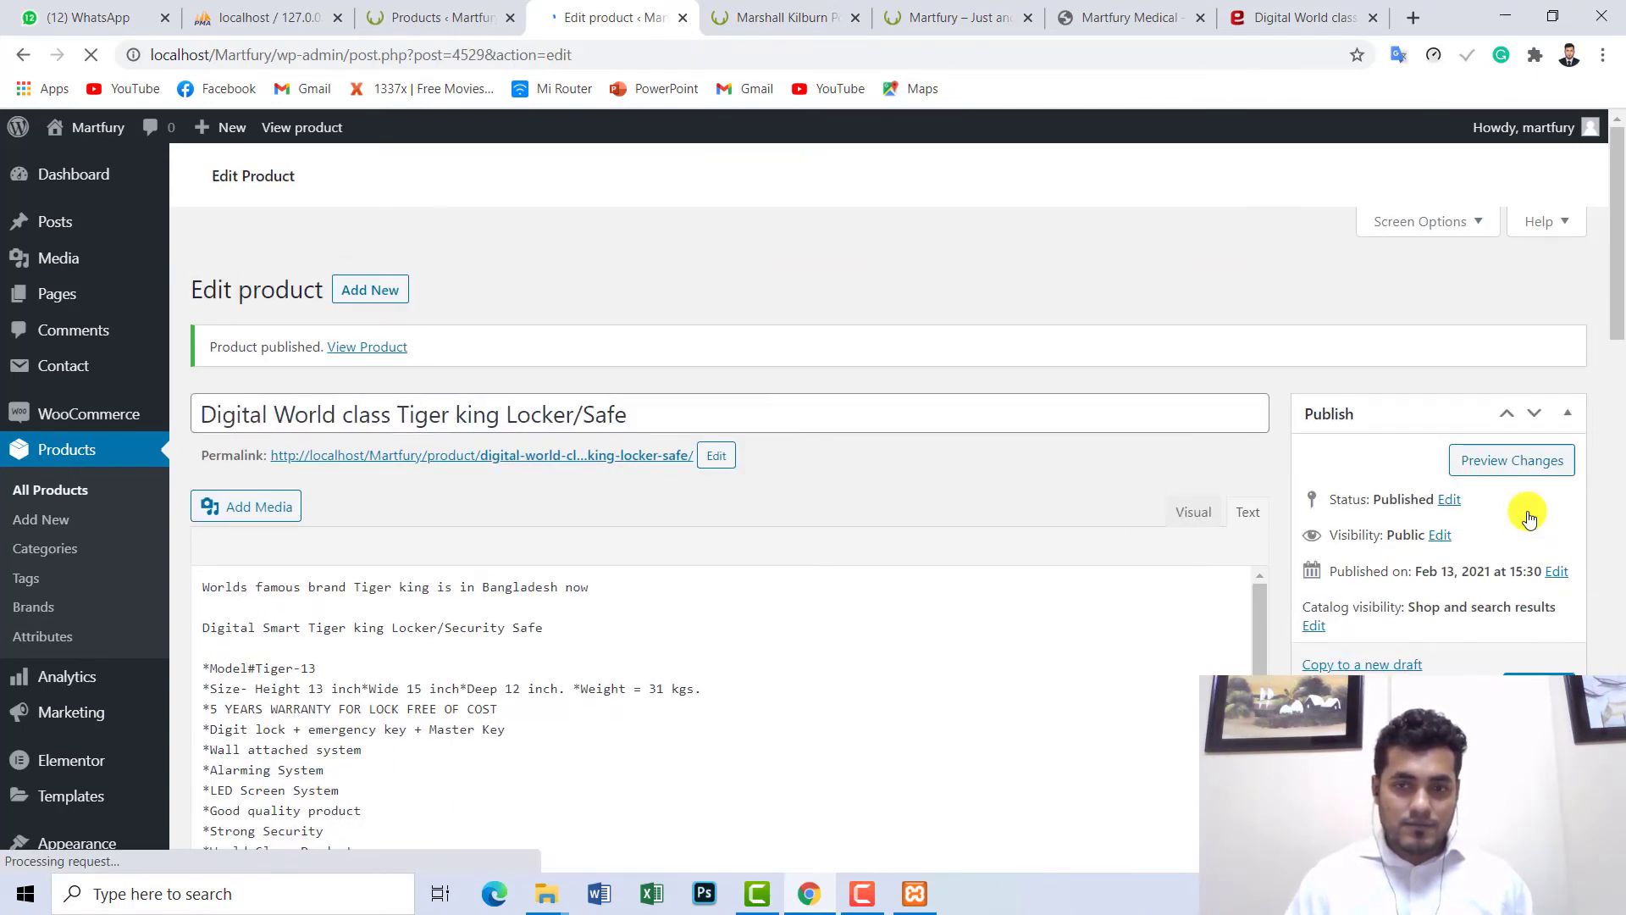
scroll(1620, 288, "down", 3)
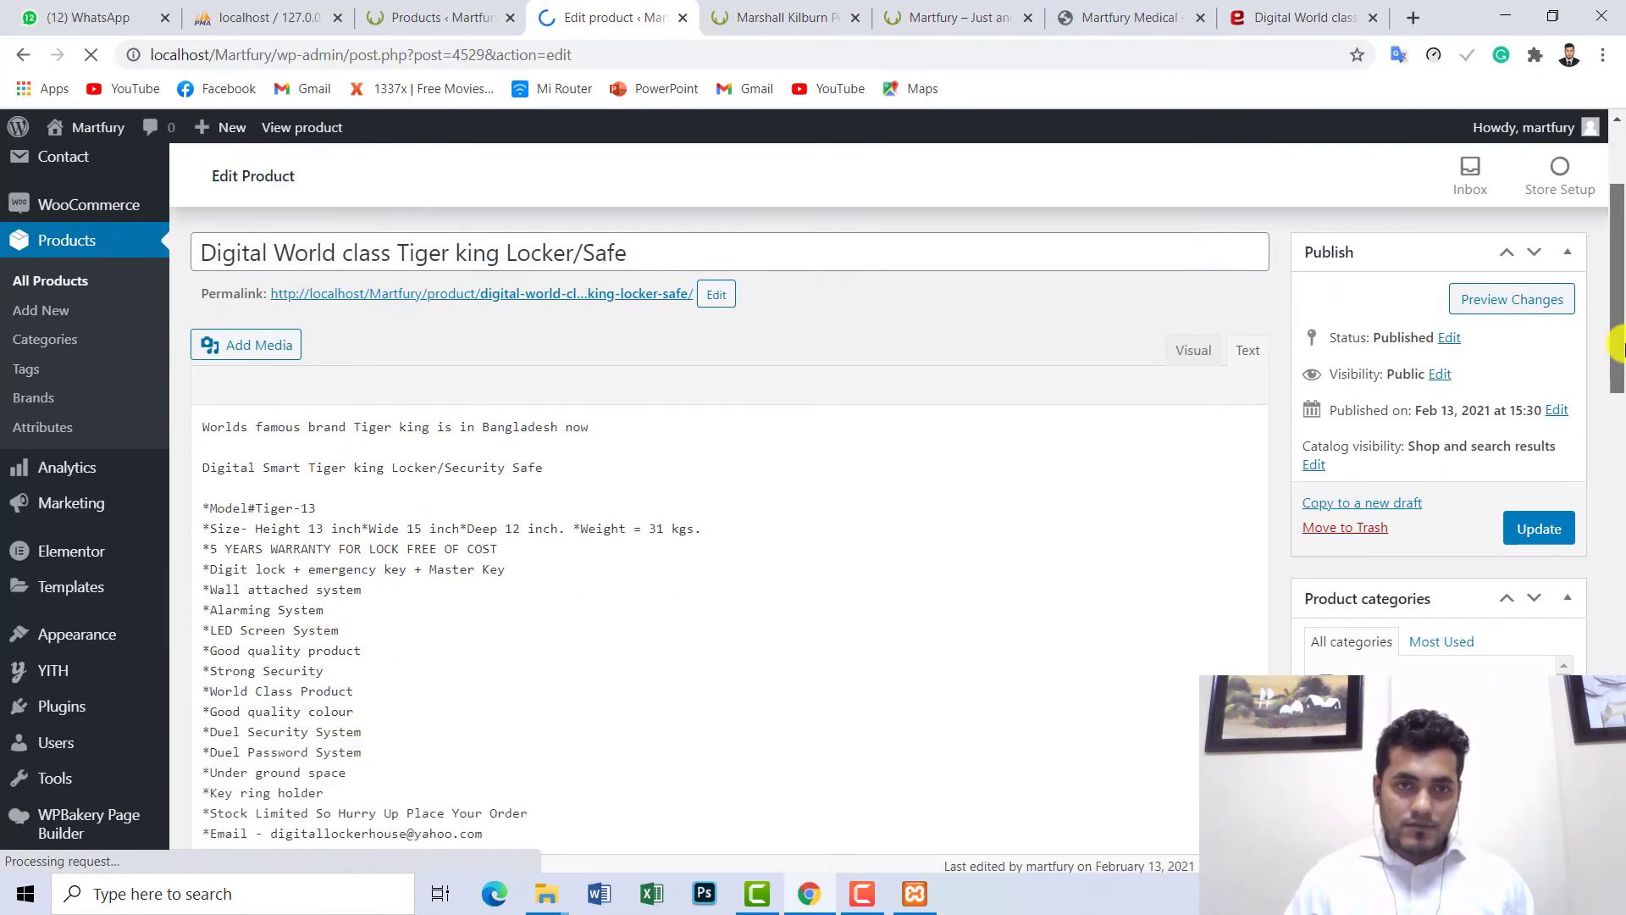
scroll(1620, 268, "up", 3)
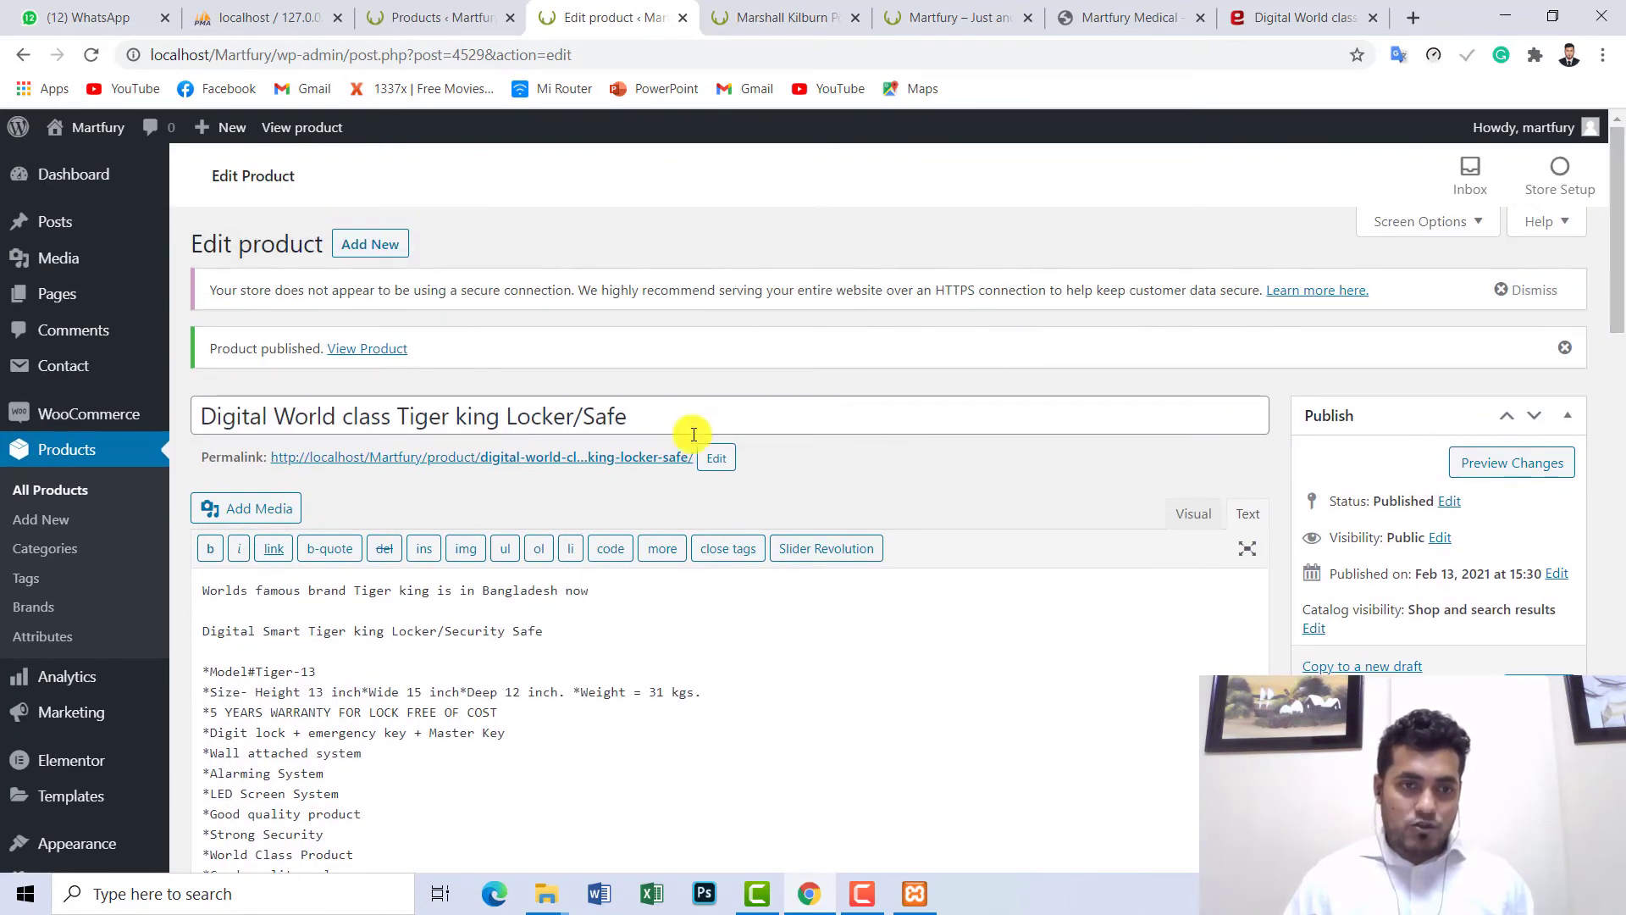
right_click(530, 462)
left_click(563, 466)
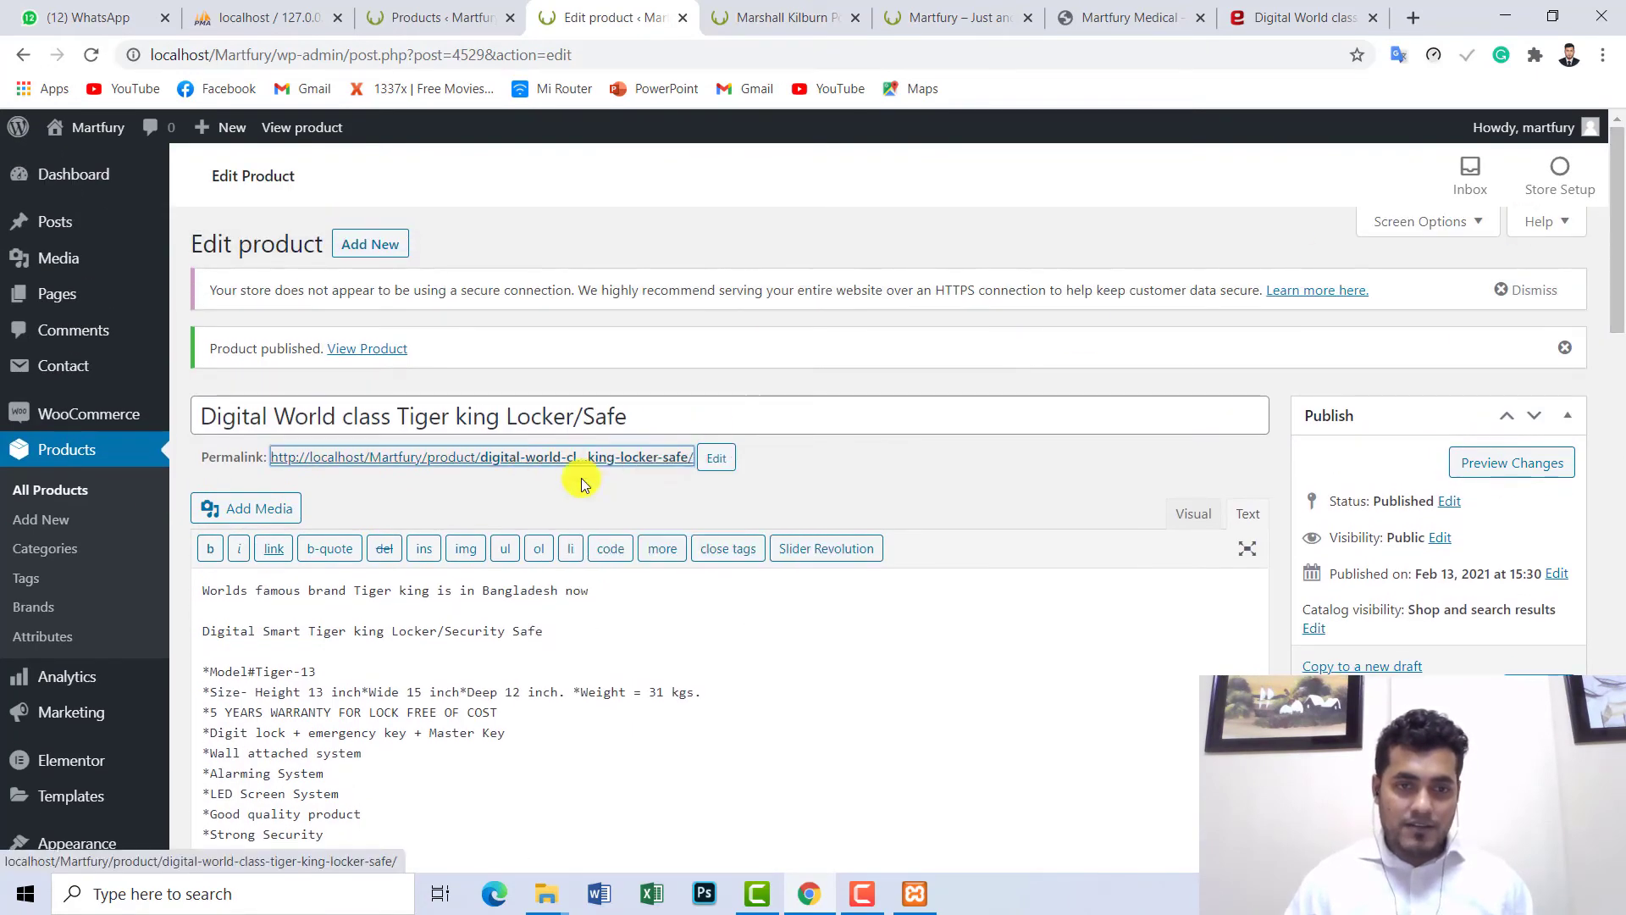
left_click(690, 13)
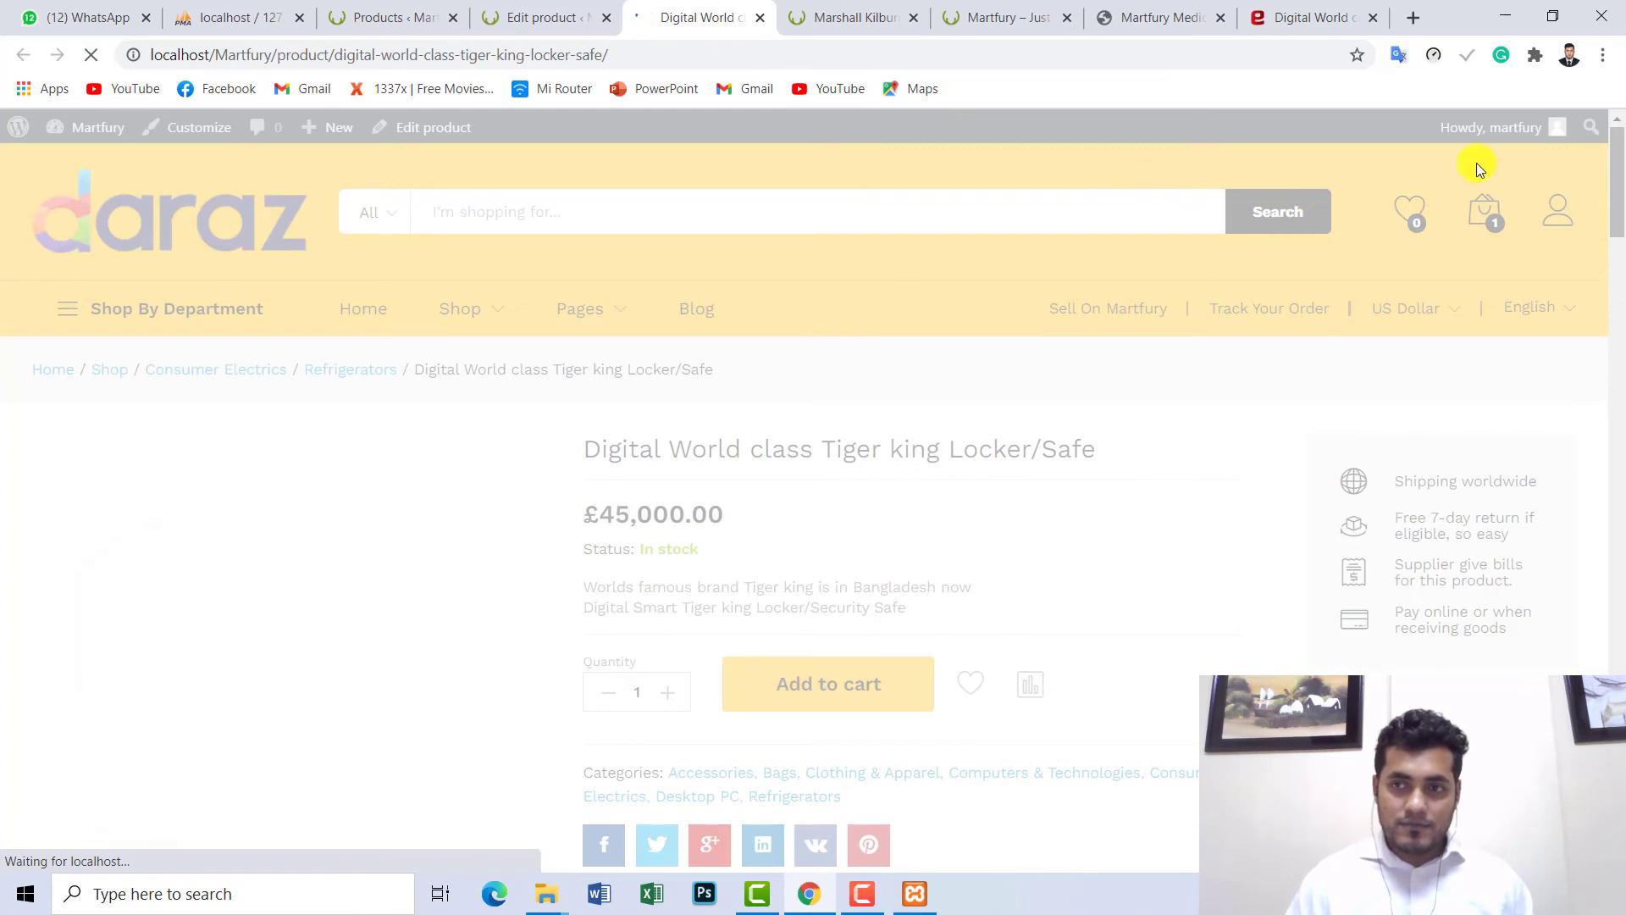
scroll(1620, 222, "down", 3)
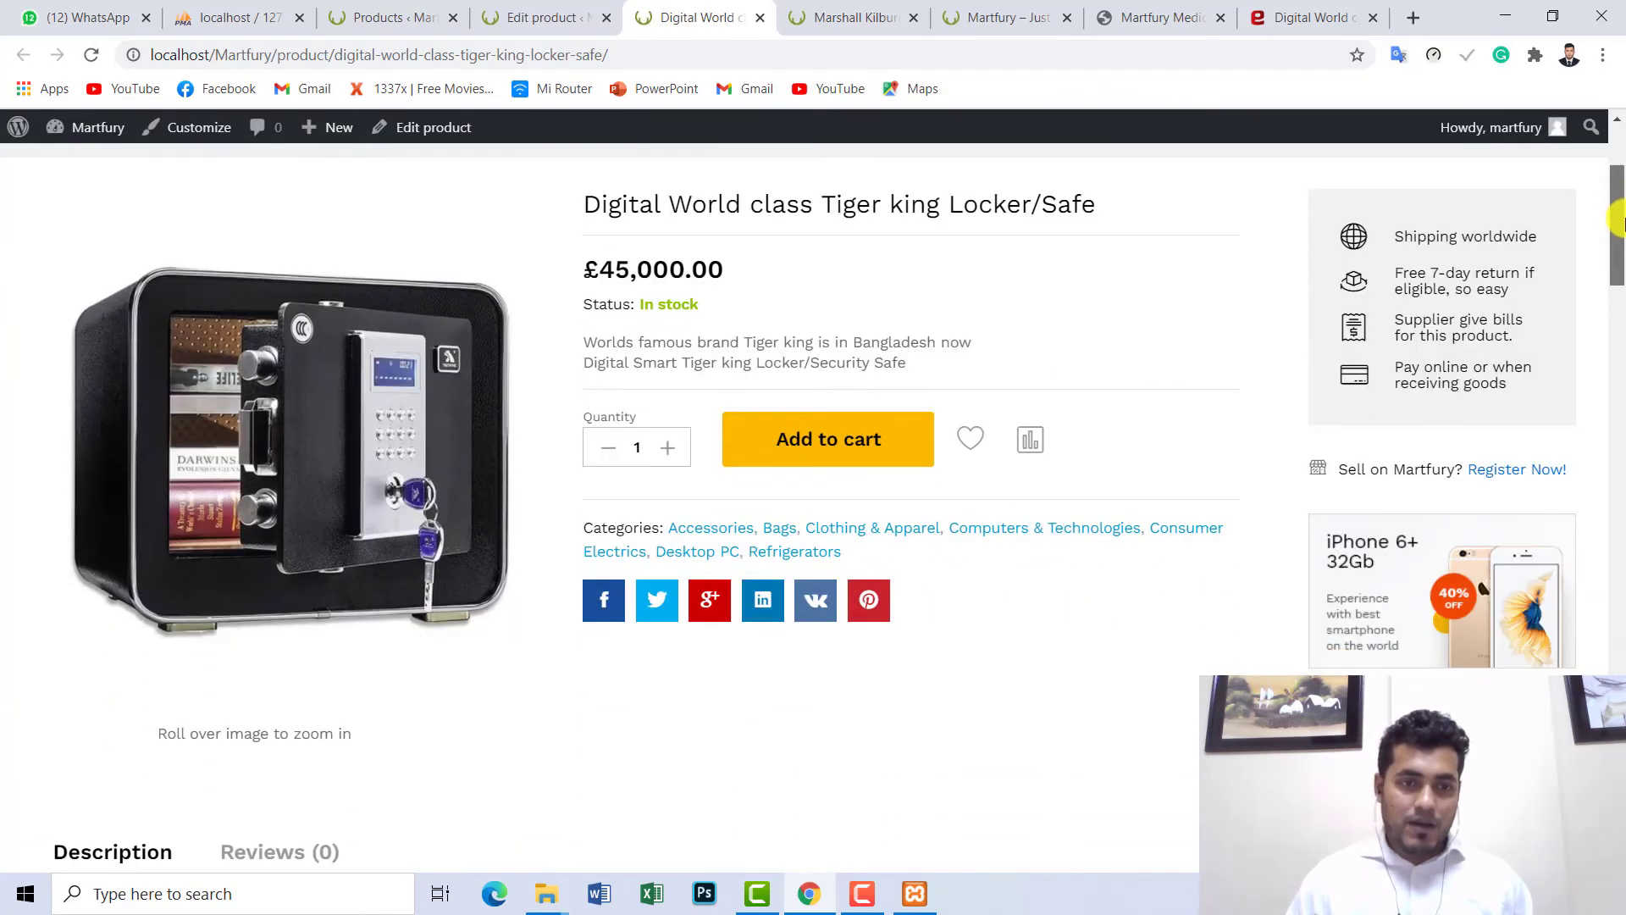
mouse_move(1620, 222)
left_mouse_down()
mouse_move(1619, 259)
mouse_move(1602, 206)
left_mouse_up()
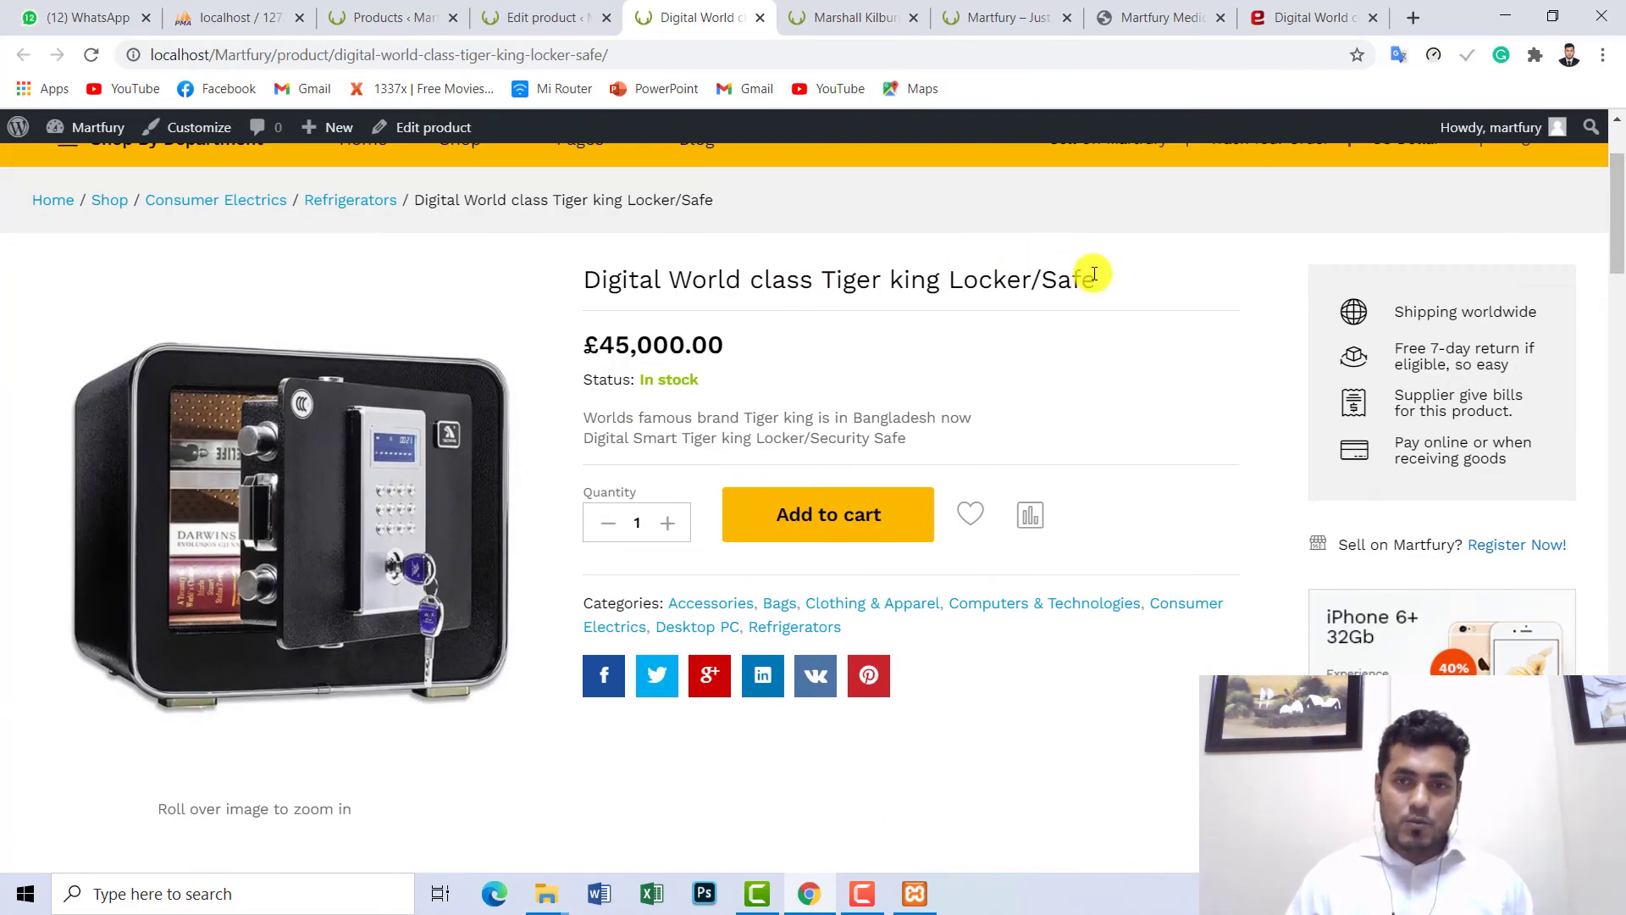
left_click_drag(1094, 273, 596, 341)
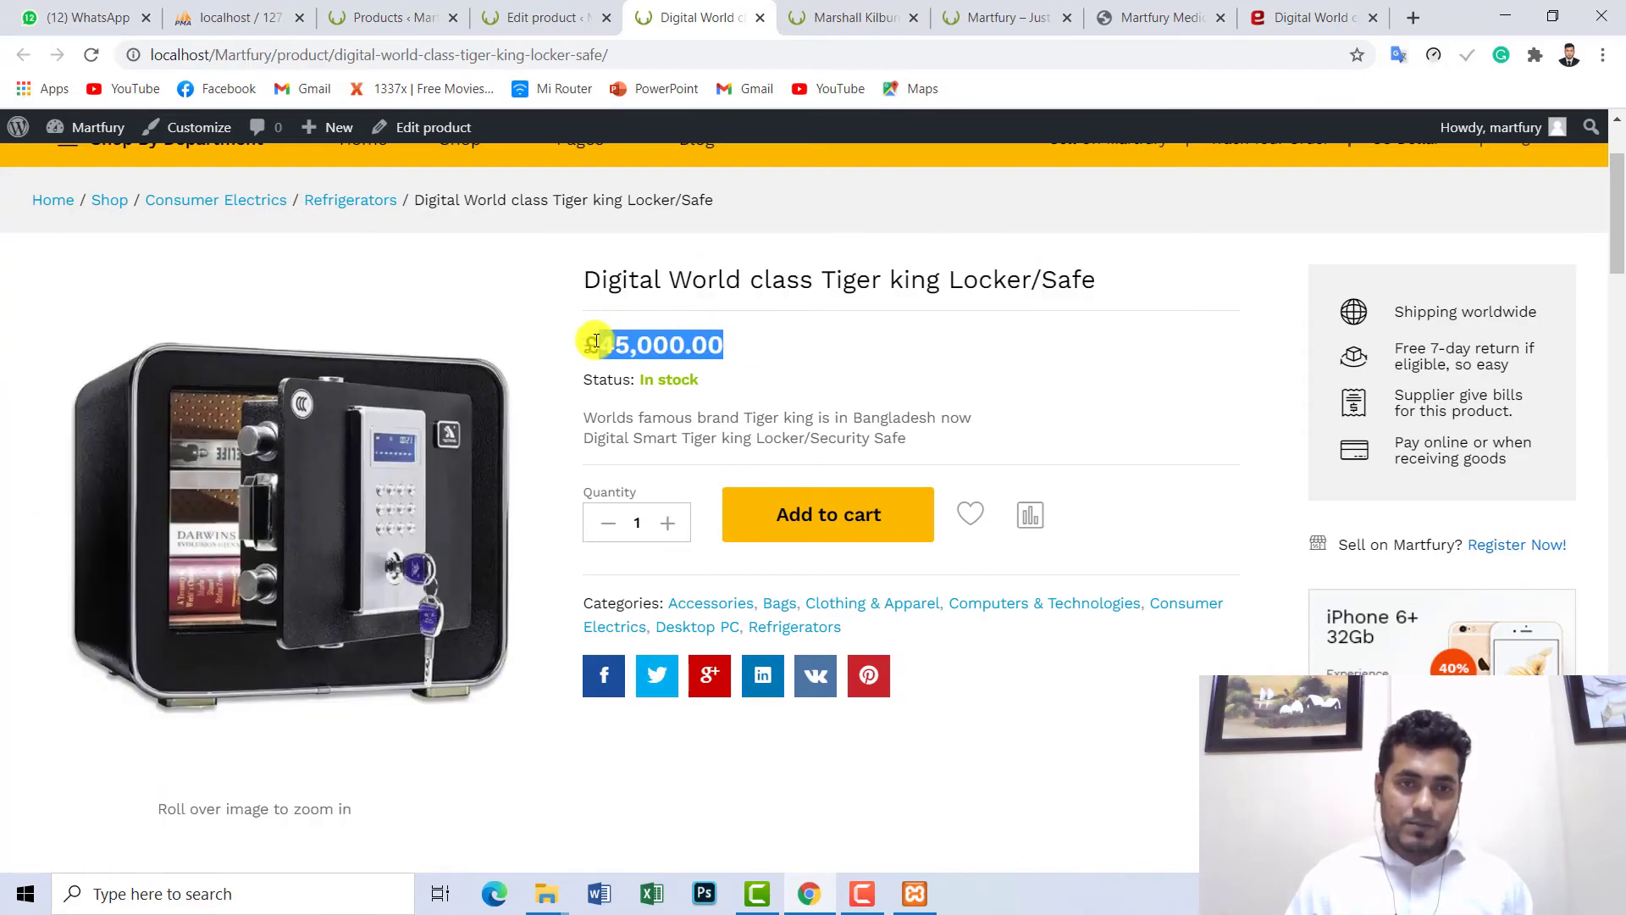
left_click_drag(934, 430, 625, 416)
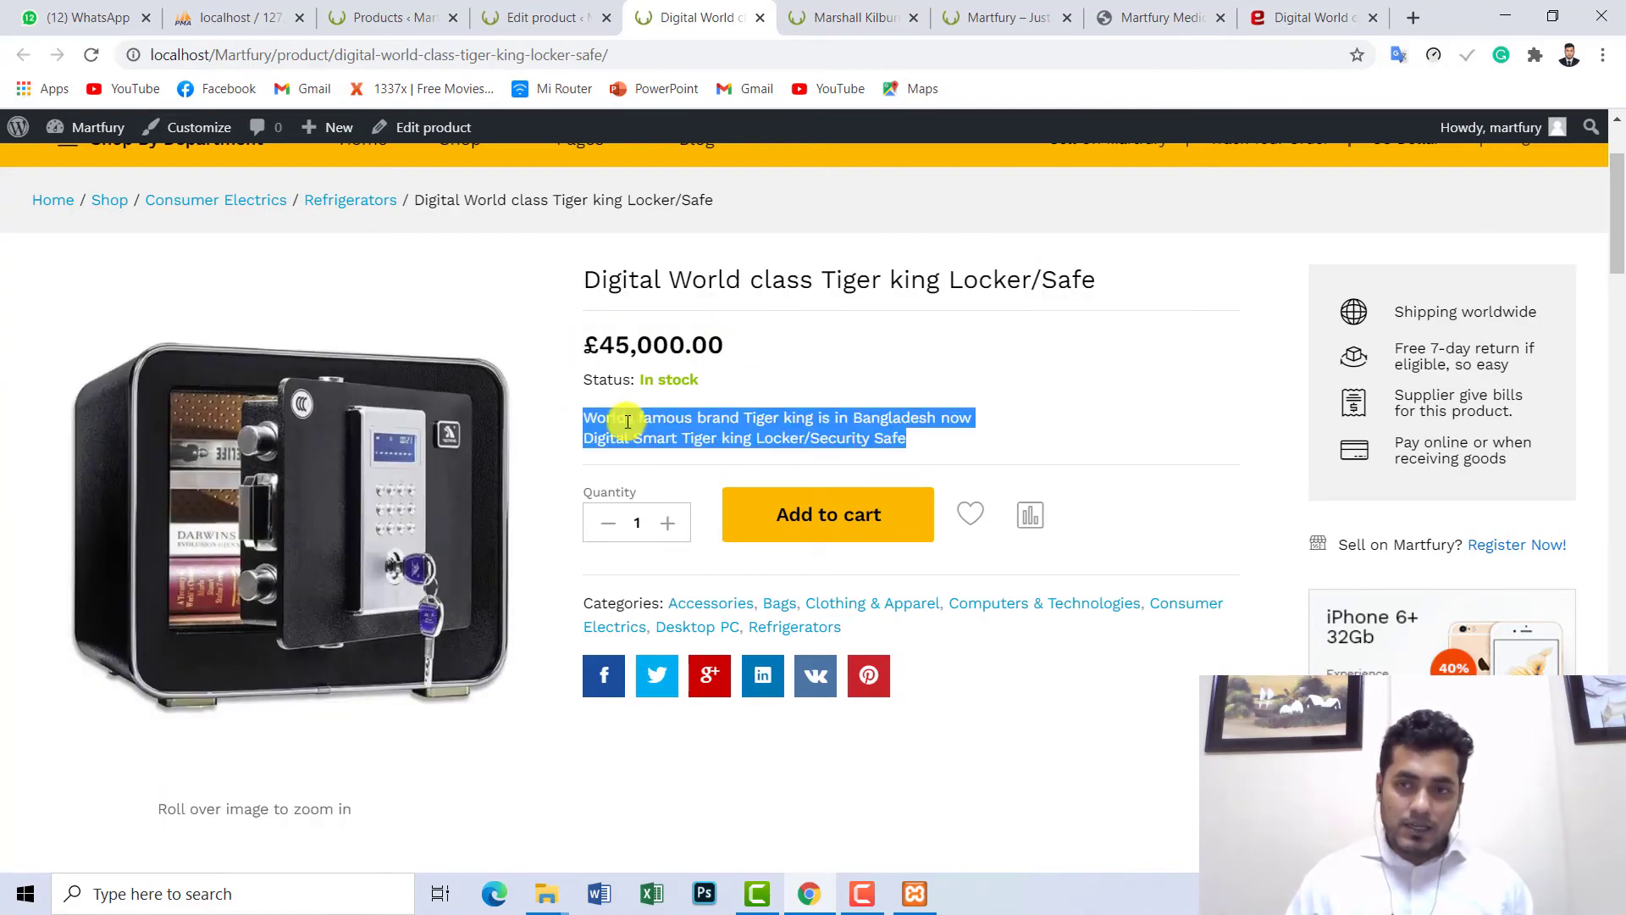
left_click_drag(1618, 204, 1618, 341)
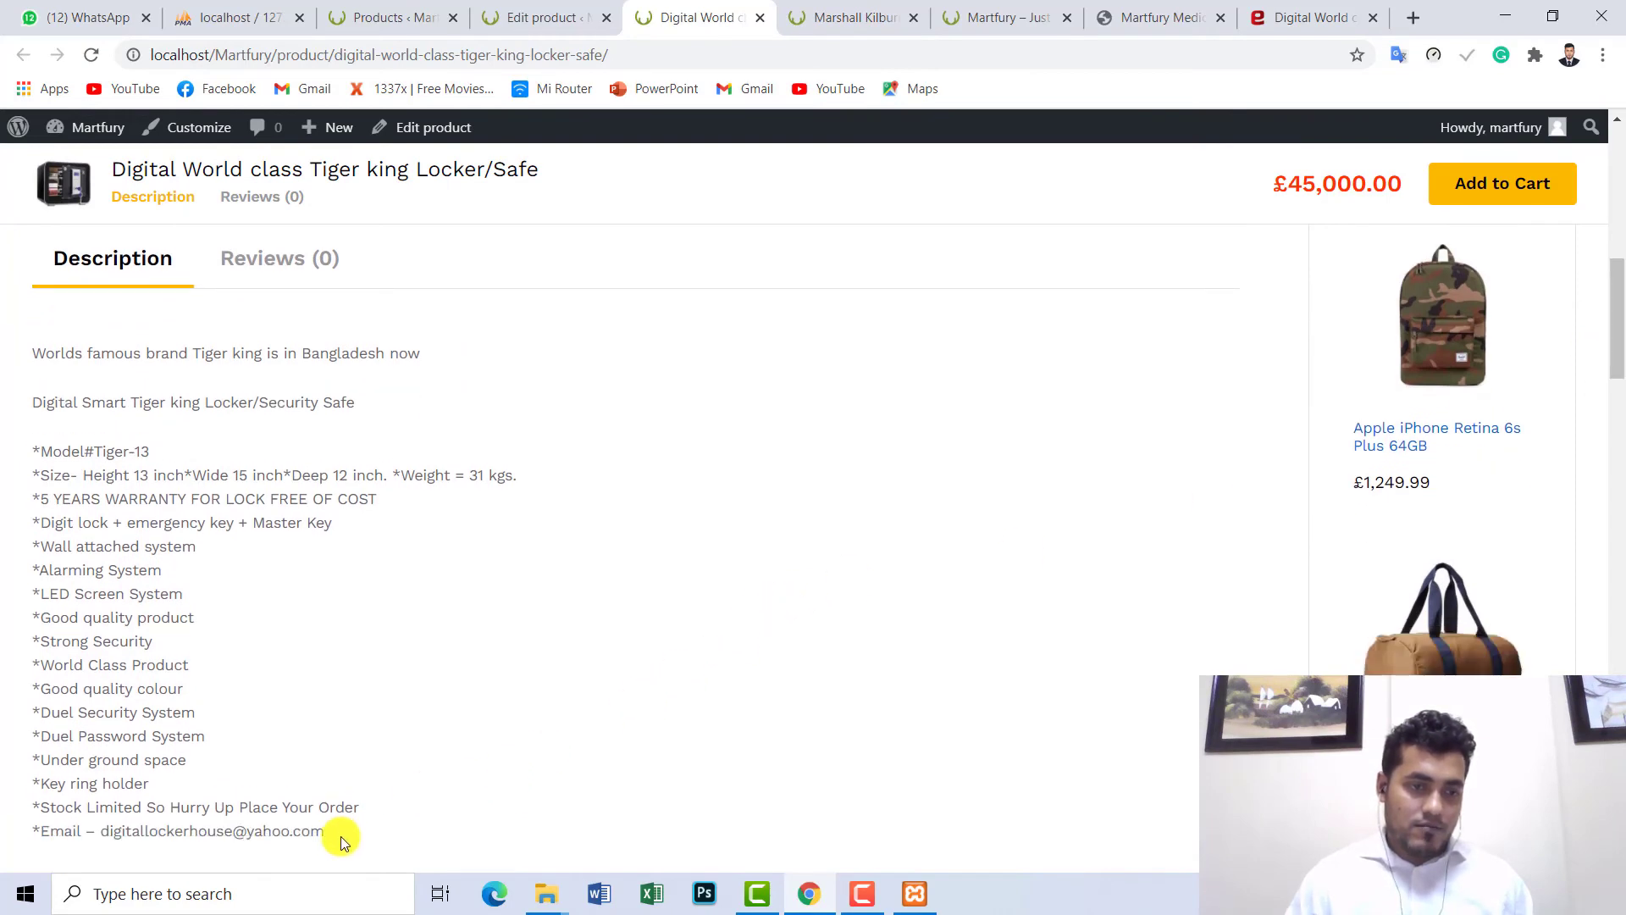
left_click_drag(341, 836, 39, 333)
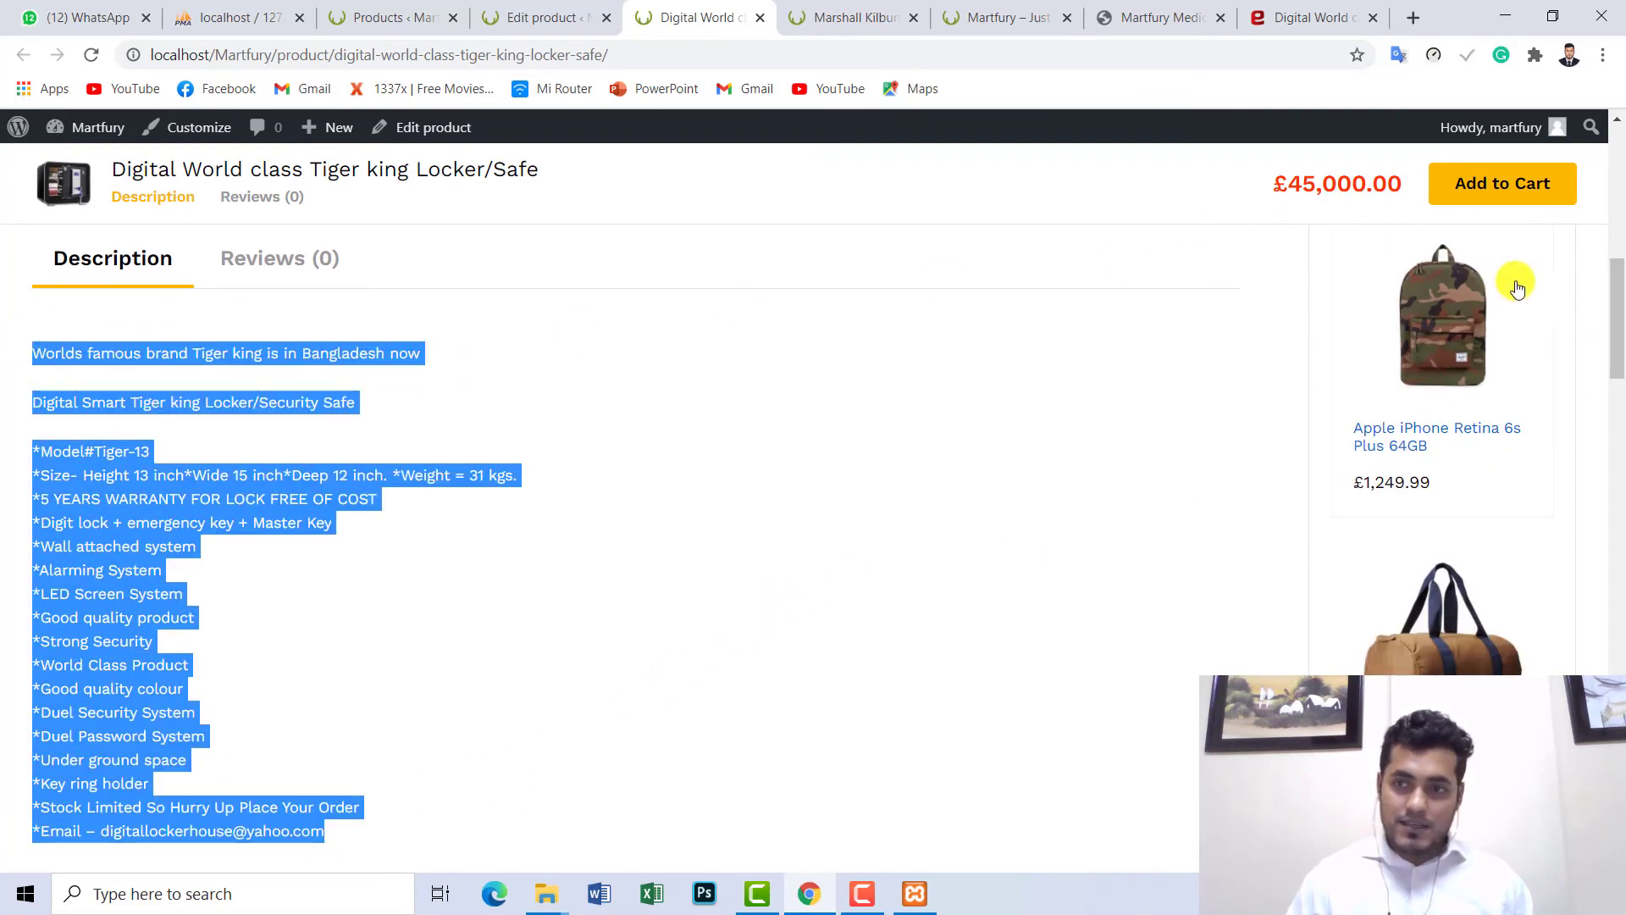
left_click_drag(1614, 335, 1609, 202)
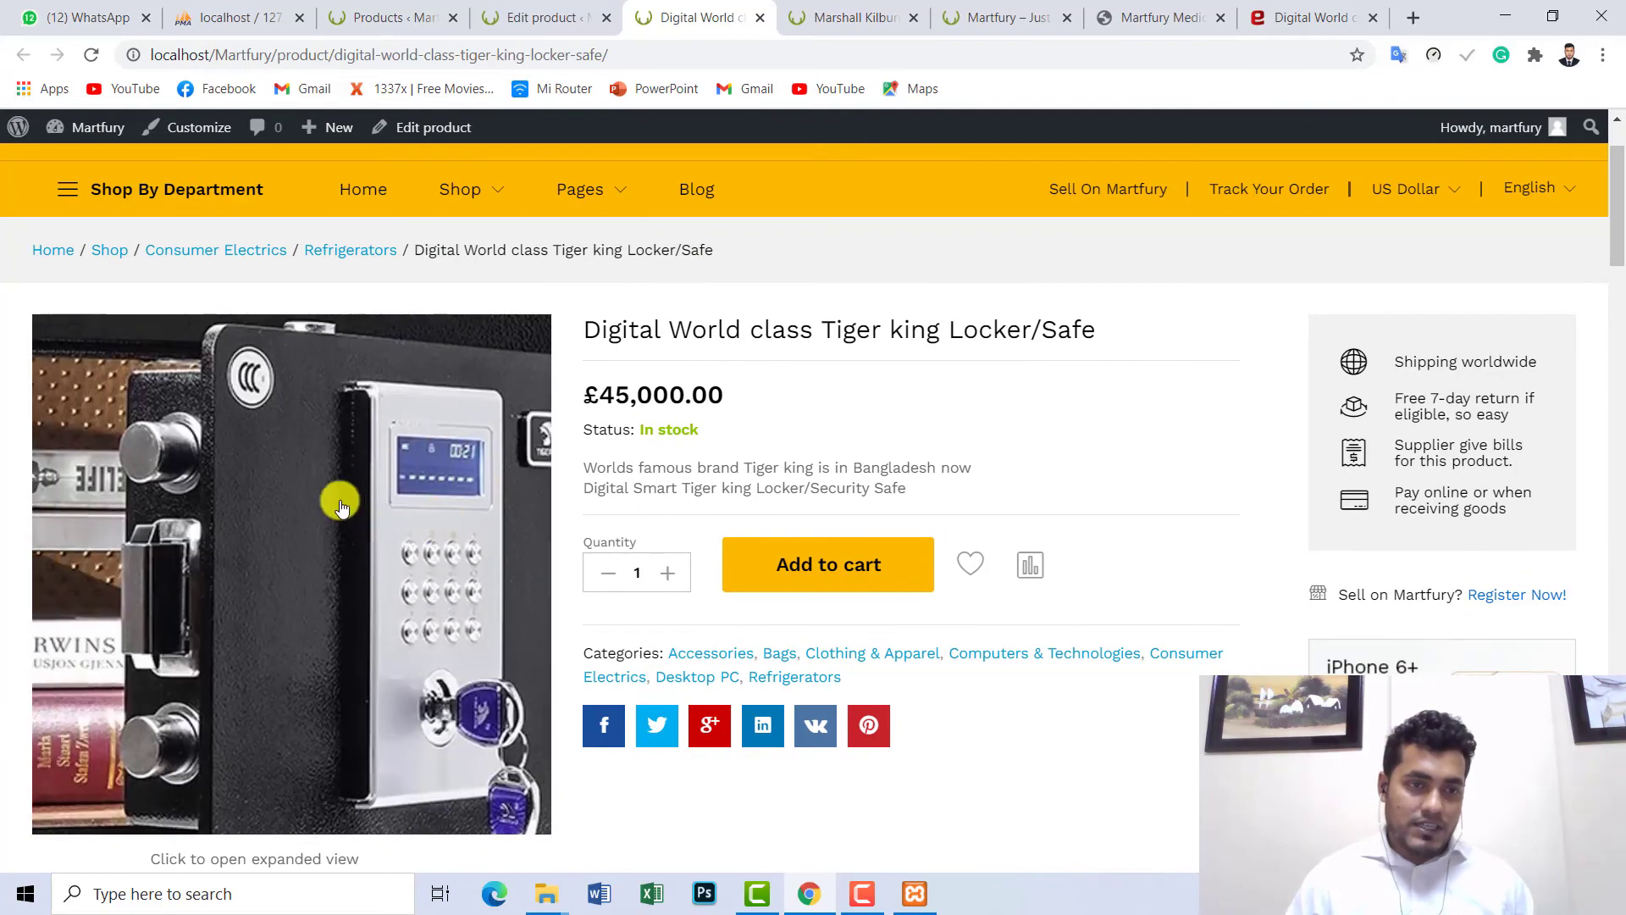
left_click(339, 501)
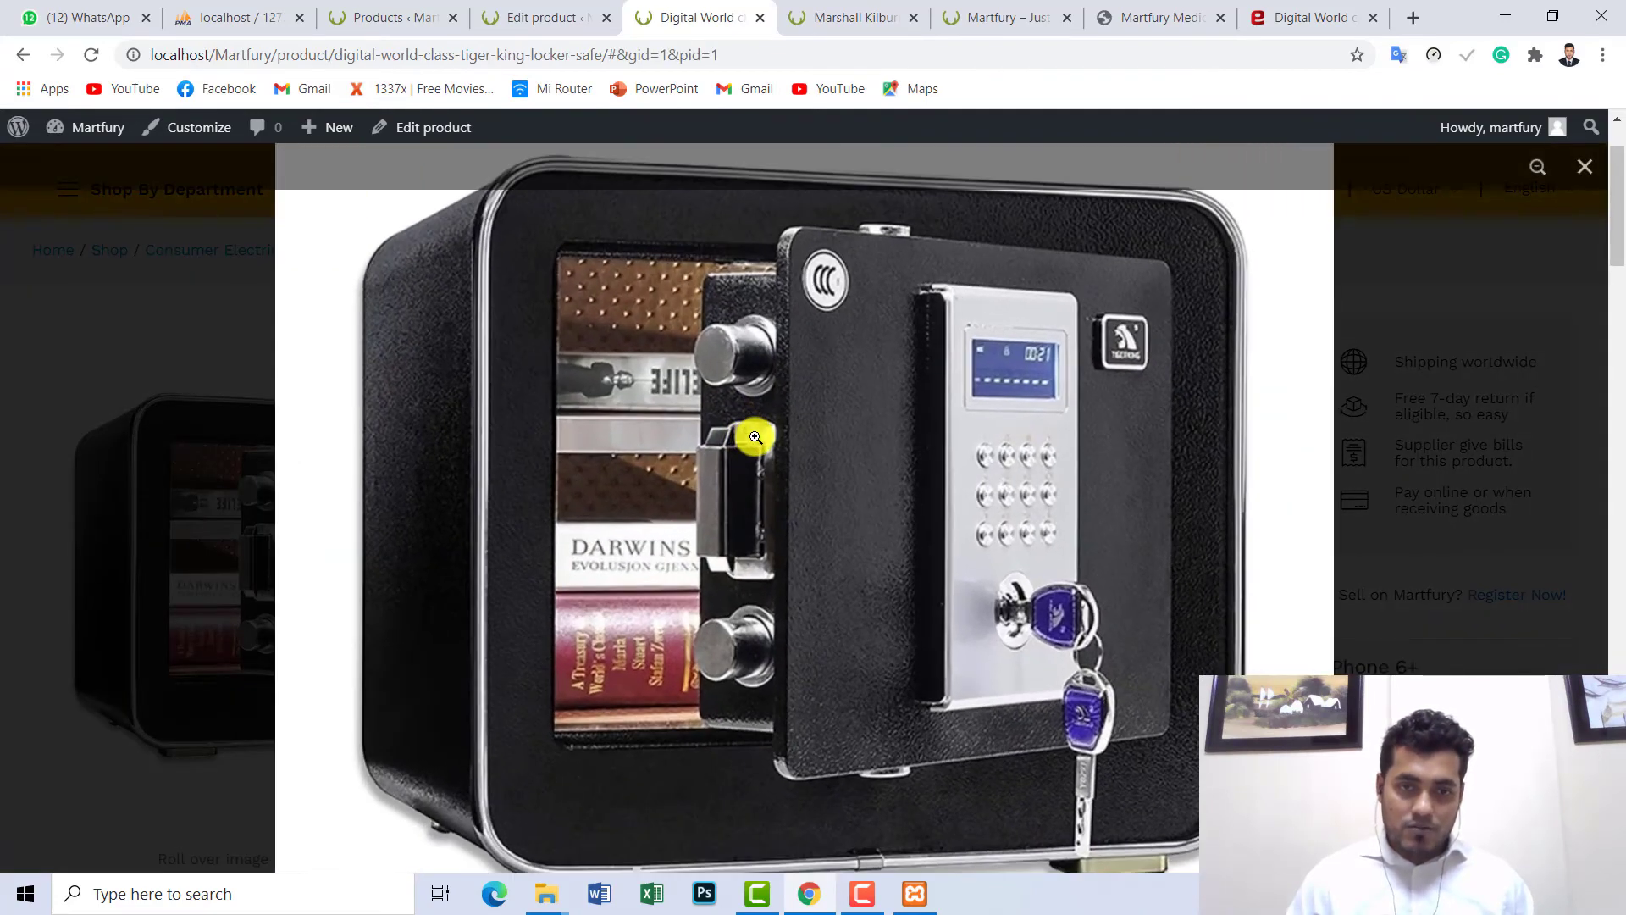
left_click(756, 437)
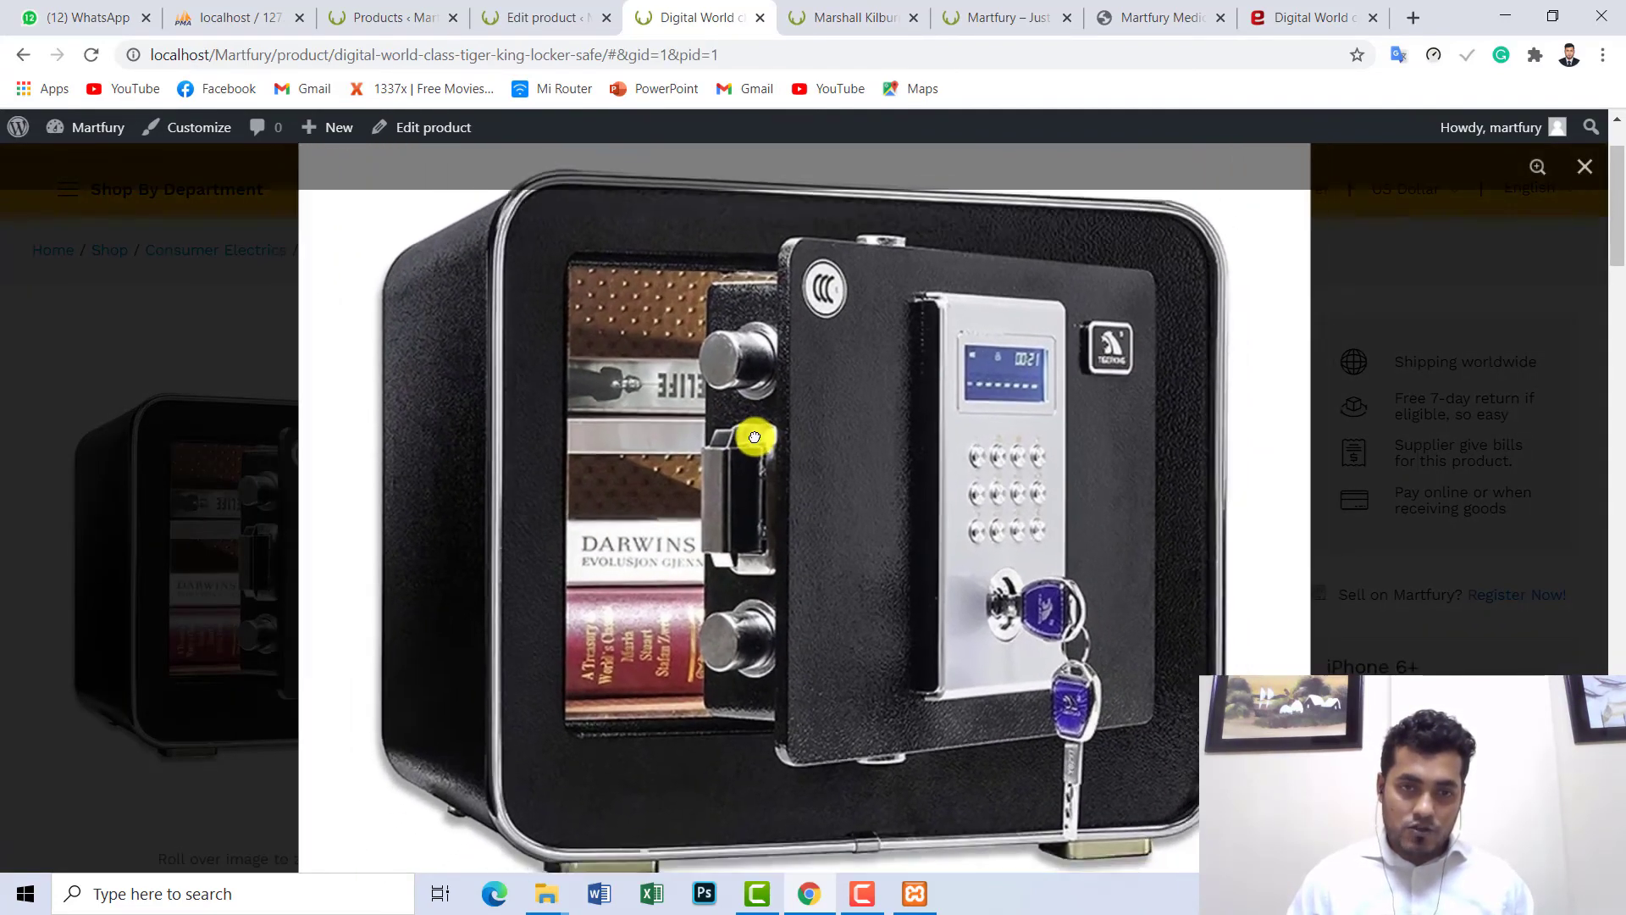
left_click(754, 437)
left_click(752, 436)
left_click(762, 434)
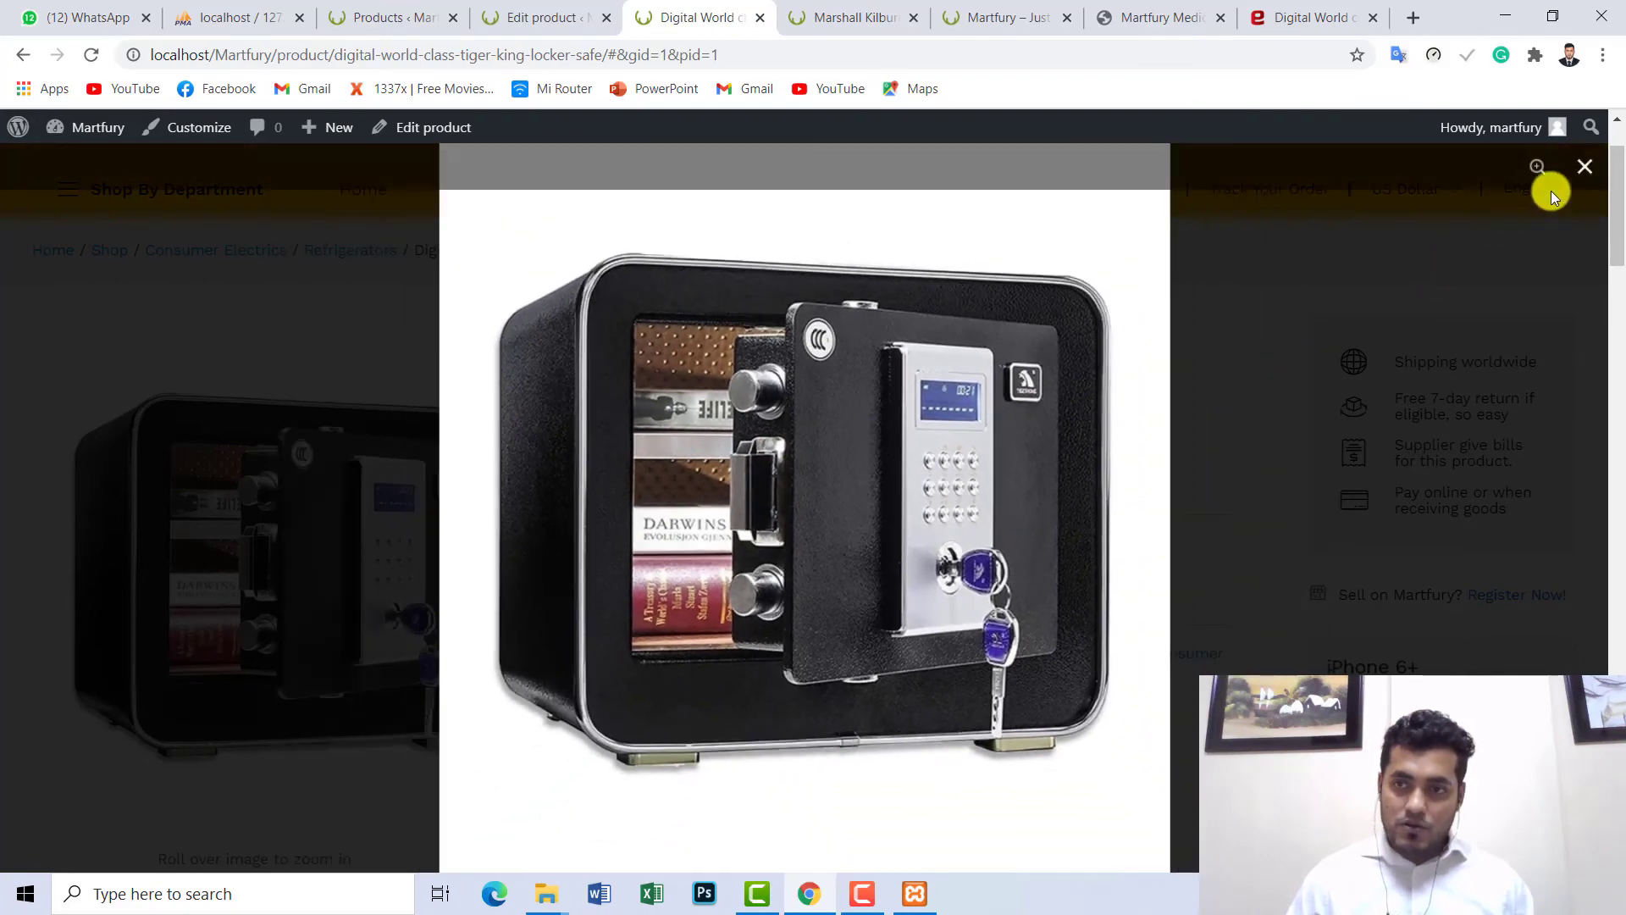
left_click(1593, 174)
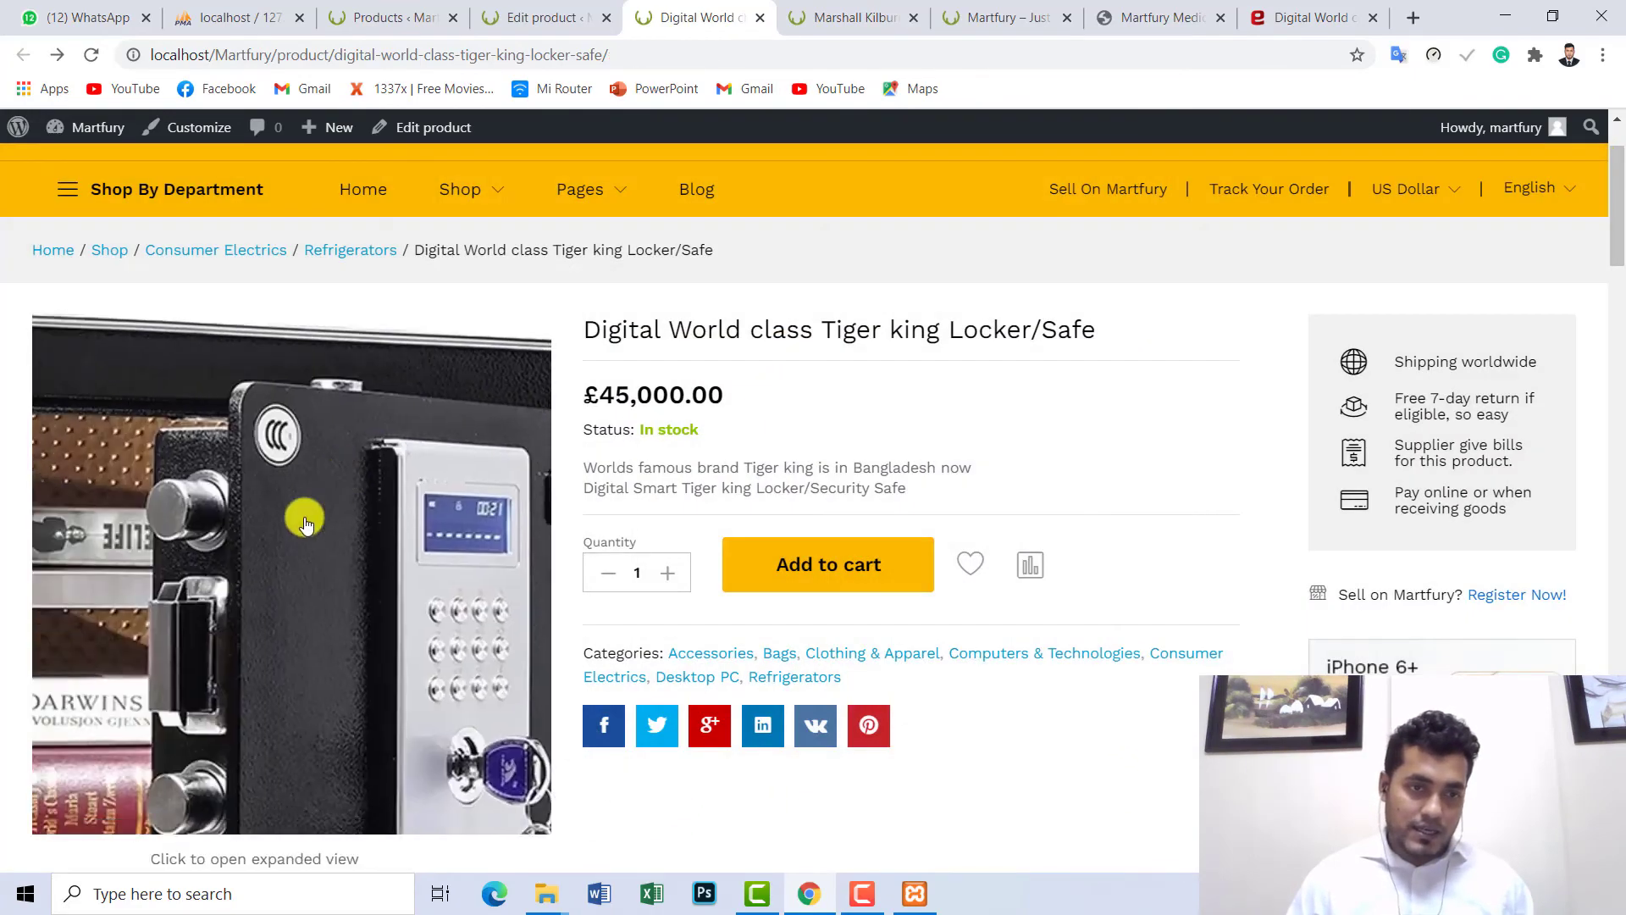
scroll(207, 708, "down", 1)
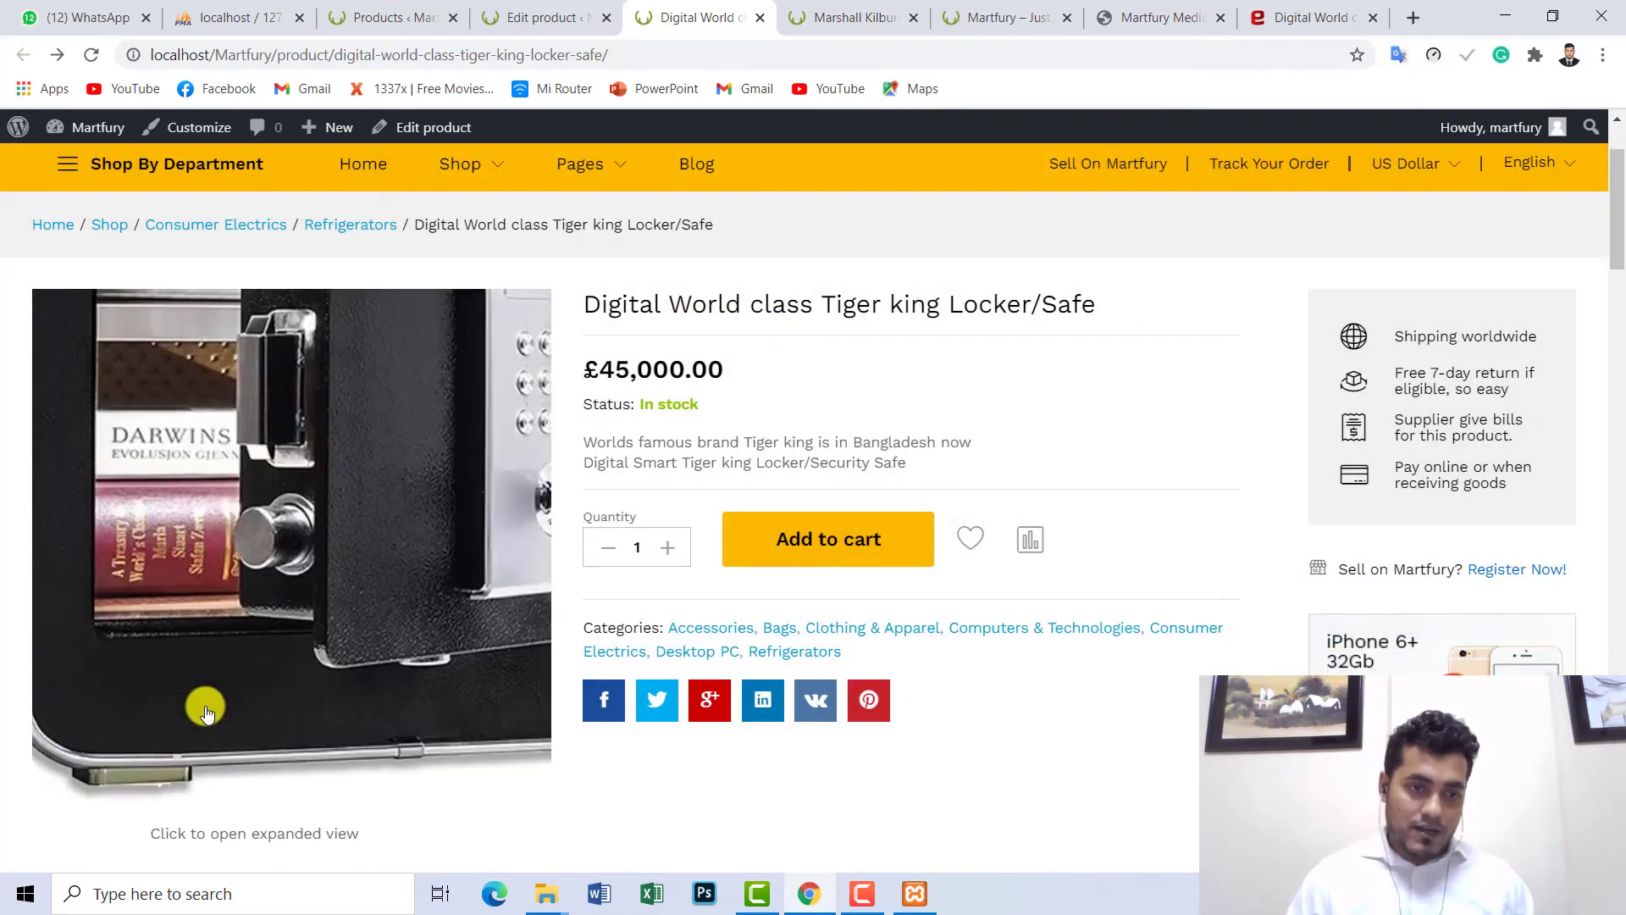
scroll(290, 354, "up", 1)
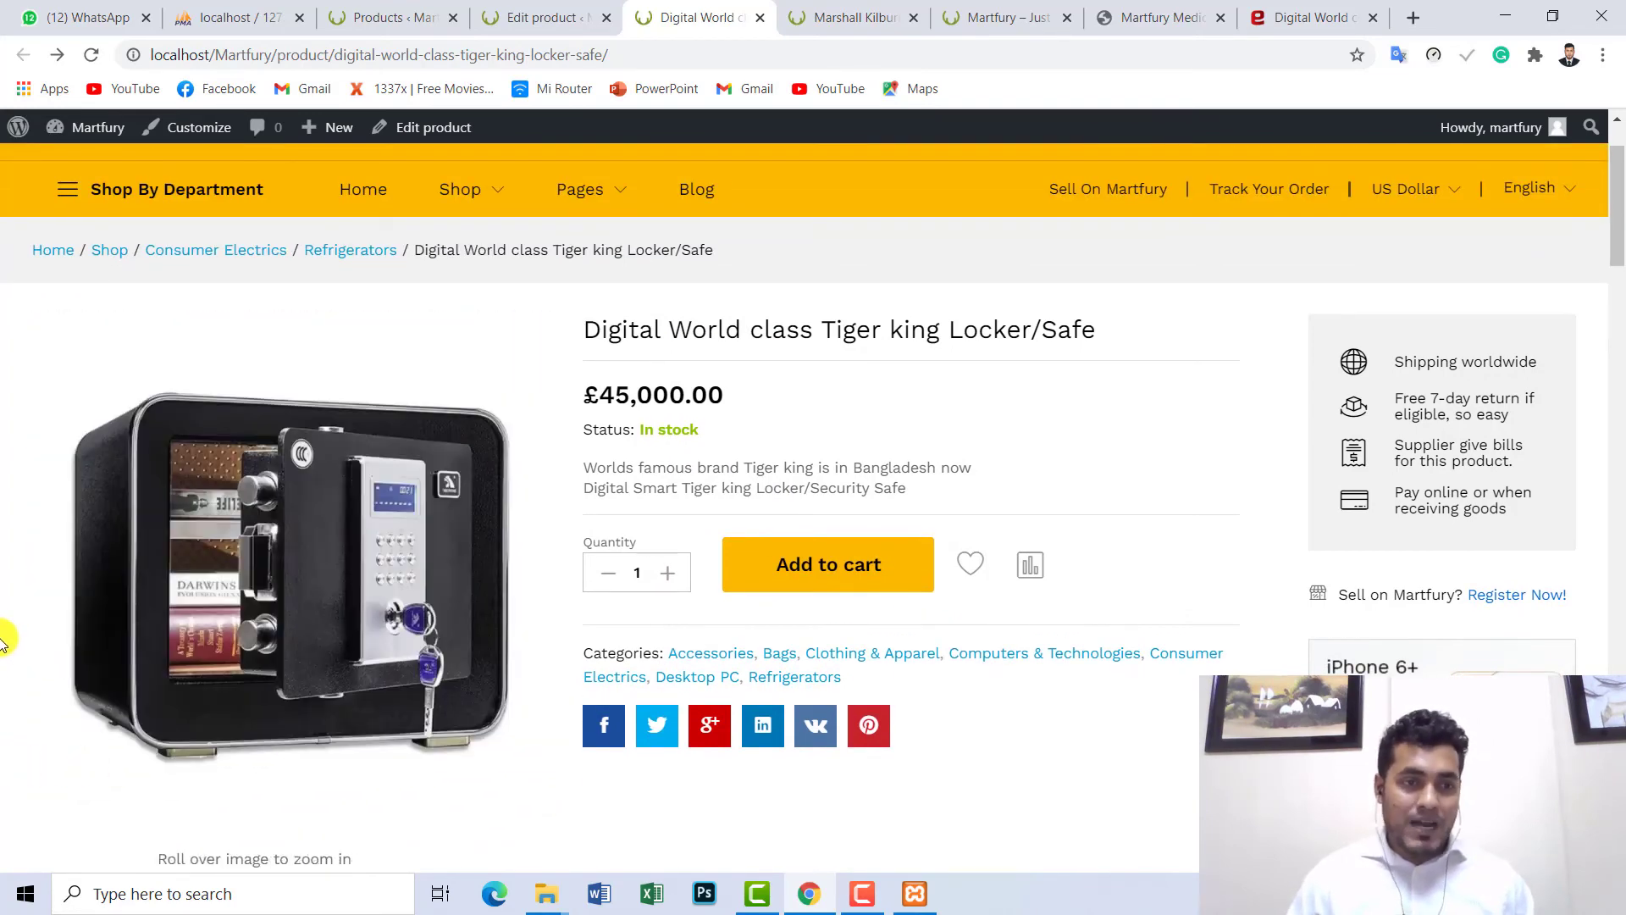
- Go from the Evaly locker product page back to the Evaly homepage and browse its listings
left_click(1308, 17)
scroll(951, 458, "down", 8)
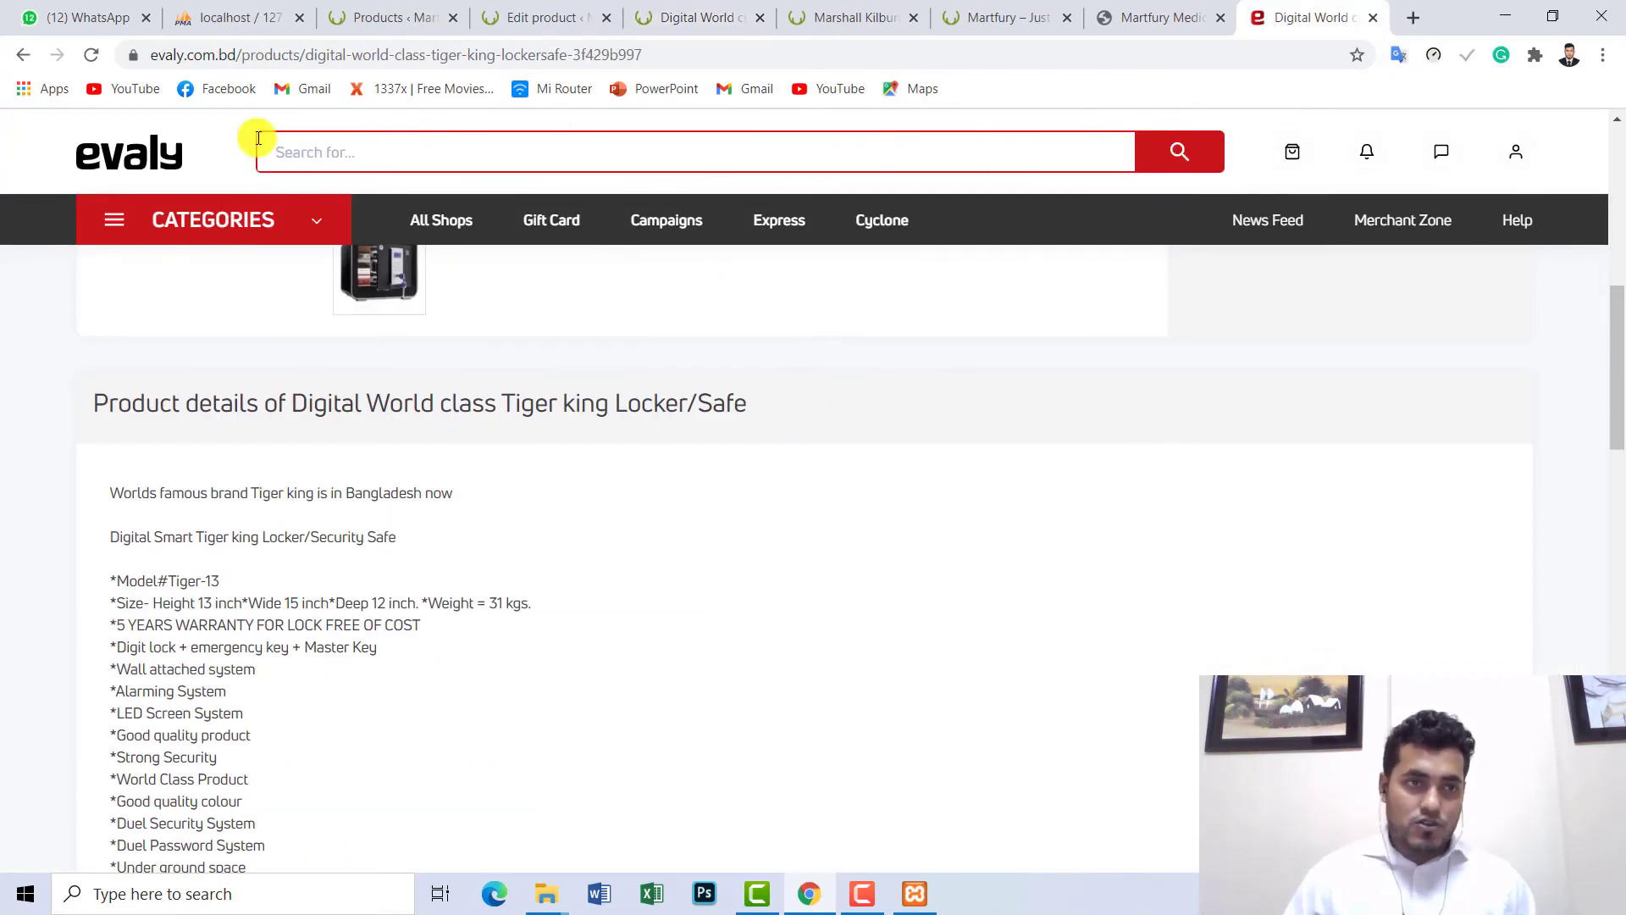
left_click(23, 54)
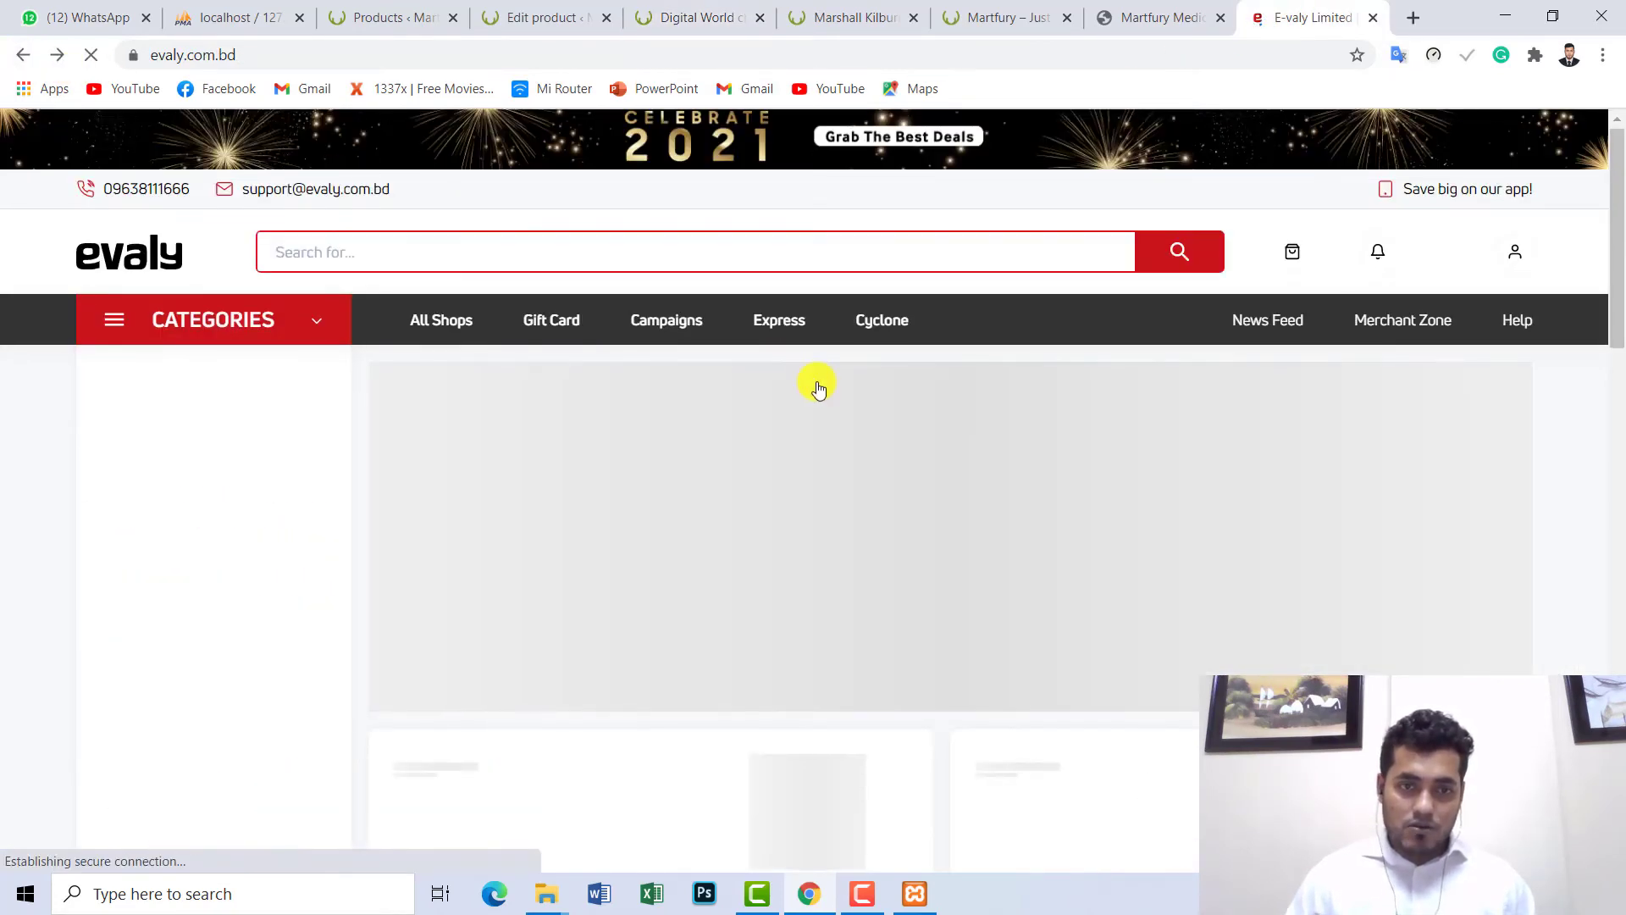
scroll(857, 472, "down", 2)
scroll(872, 475, "down", 5)
scroll(868, 481, "down", 15)
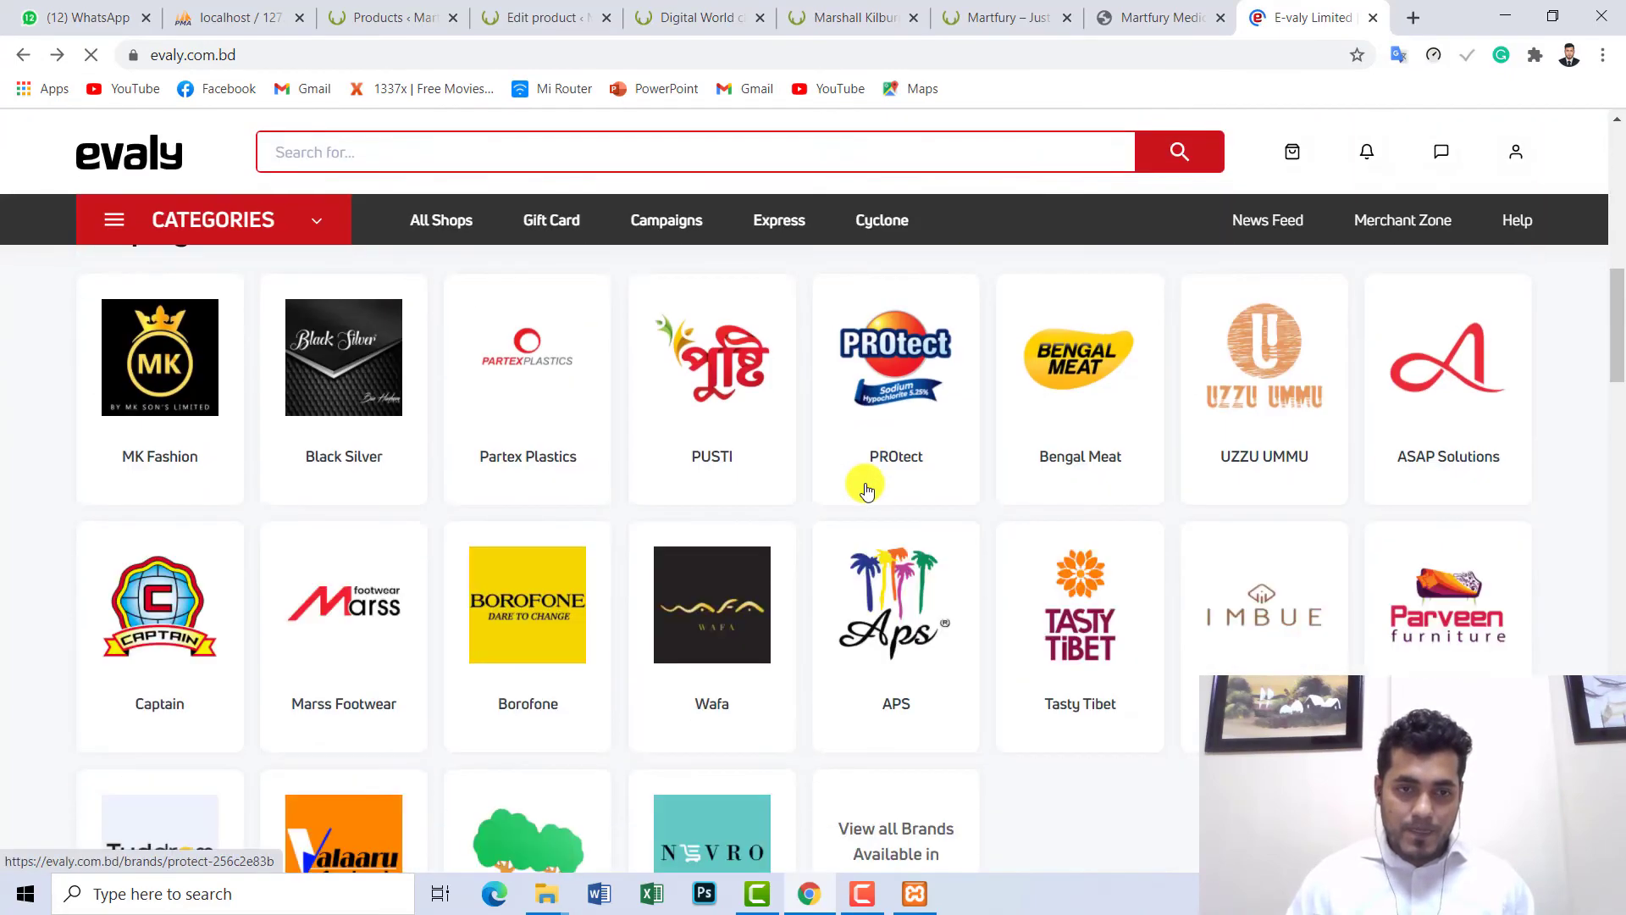
scroll(650, 537, "down", 10)
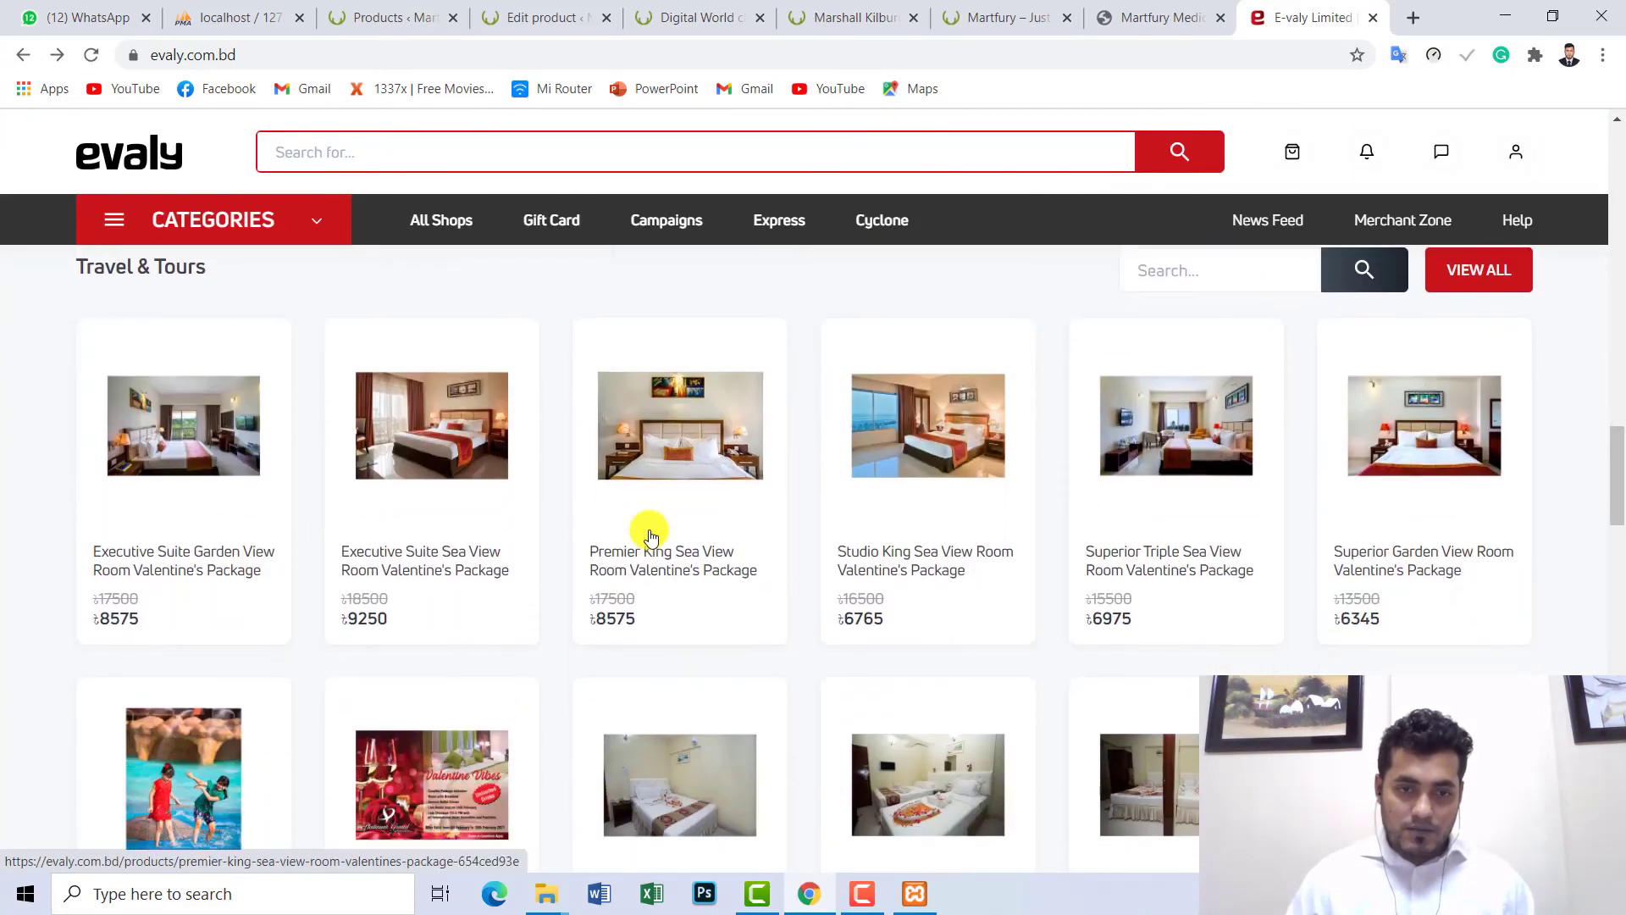
scroll(937, 319, "up", 3)
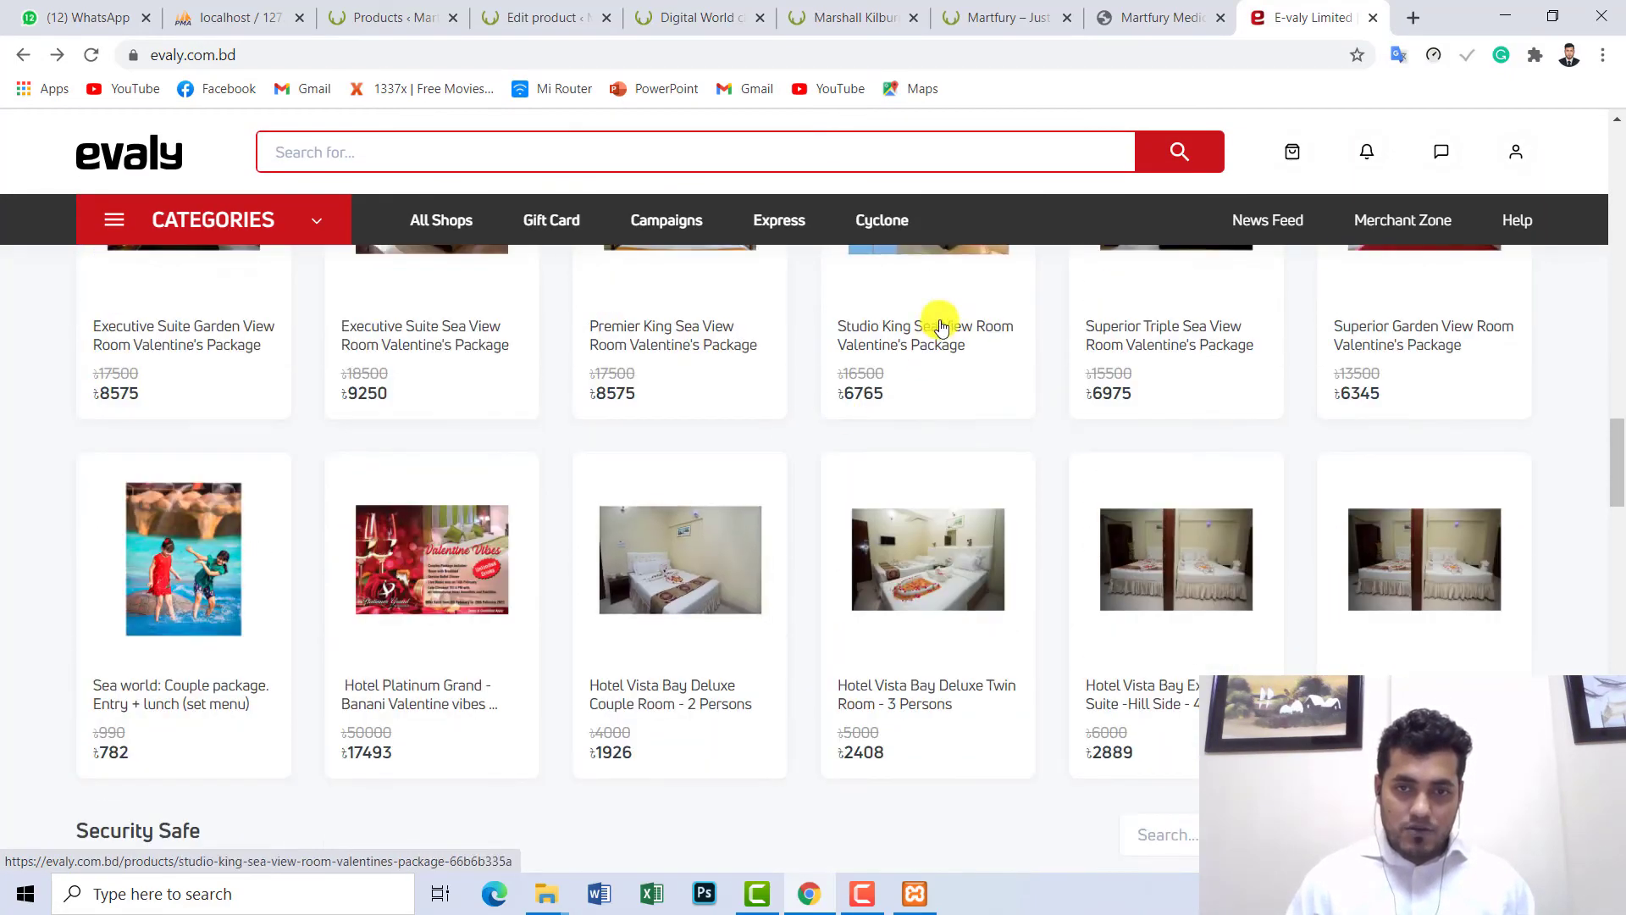
- Open the Studio King and Superior Garden View room listings in new tabs
right_click(984, 410)
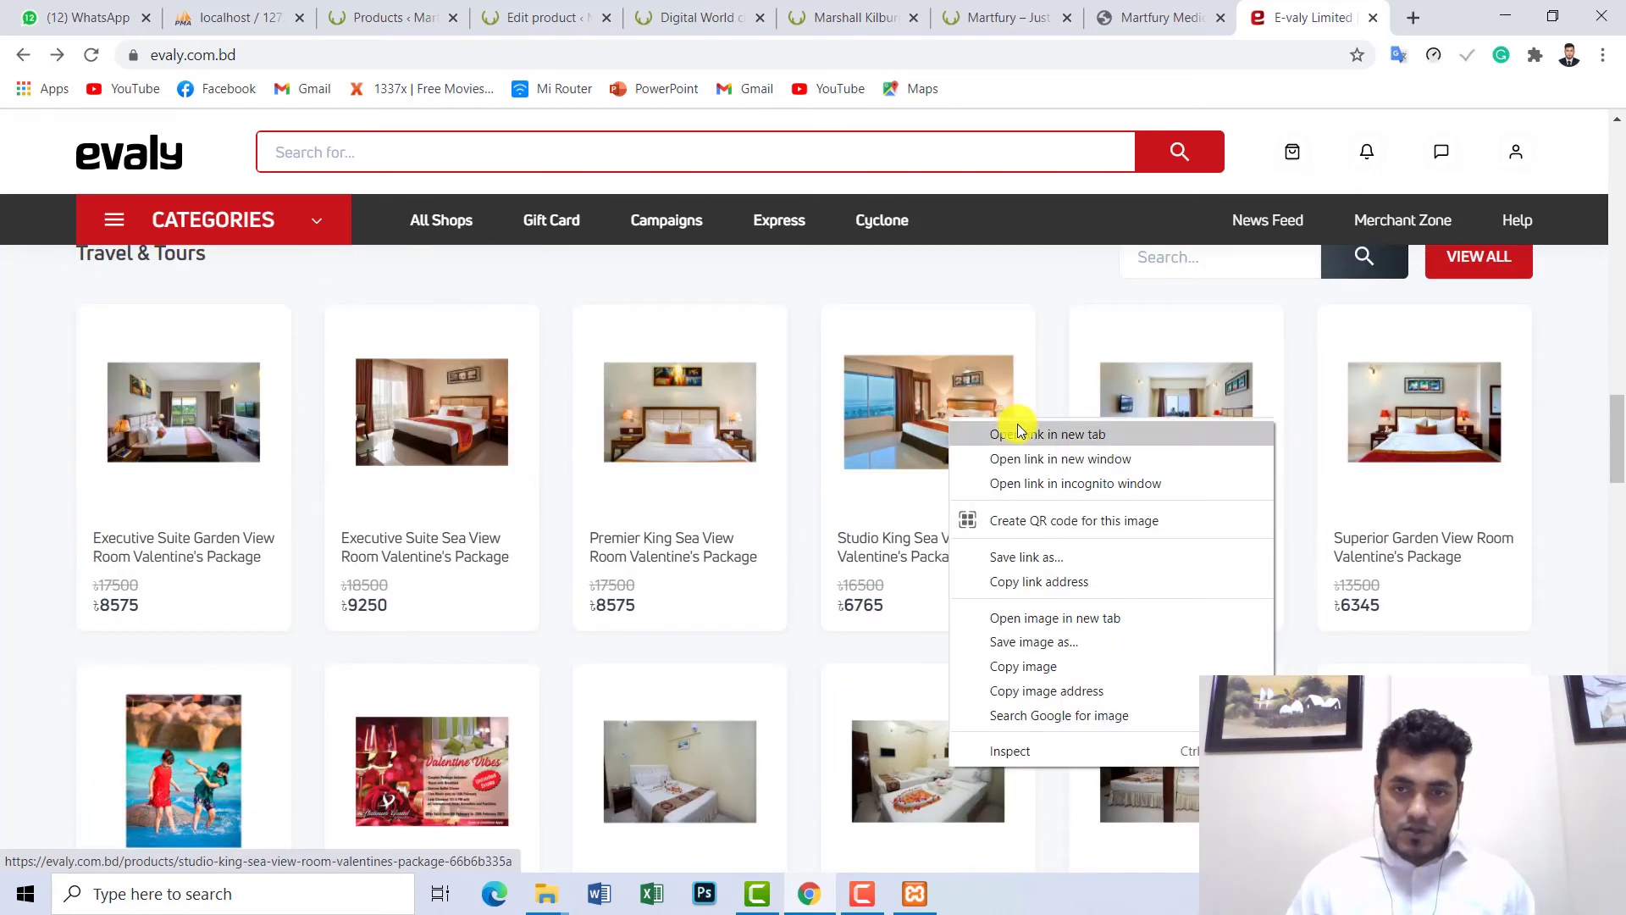
left_click(1021, 434)
right_click(1440, 410)
left_click(1462, 423)
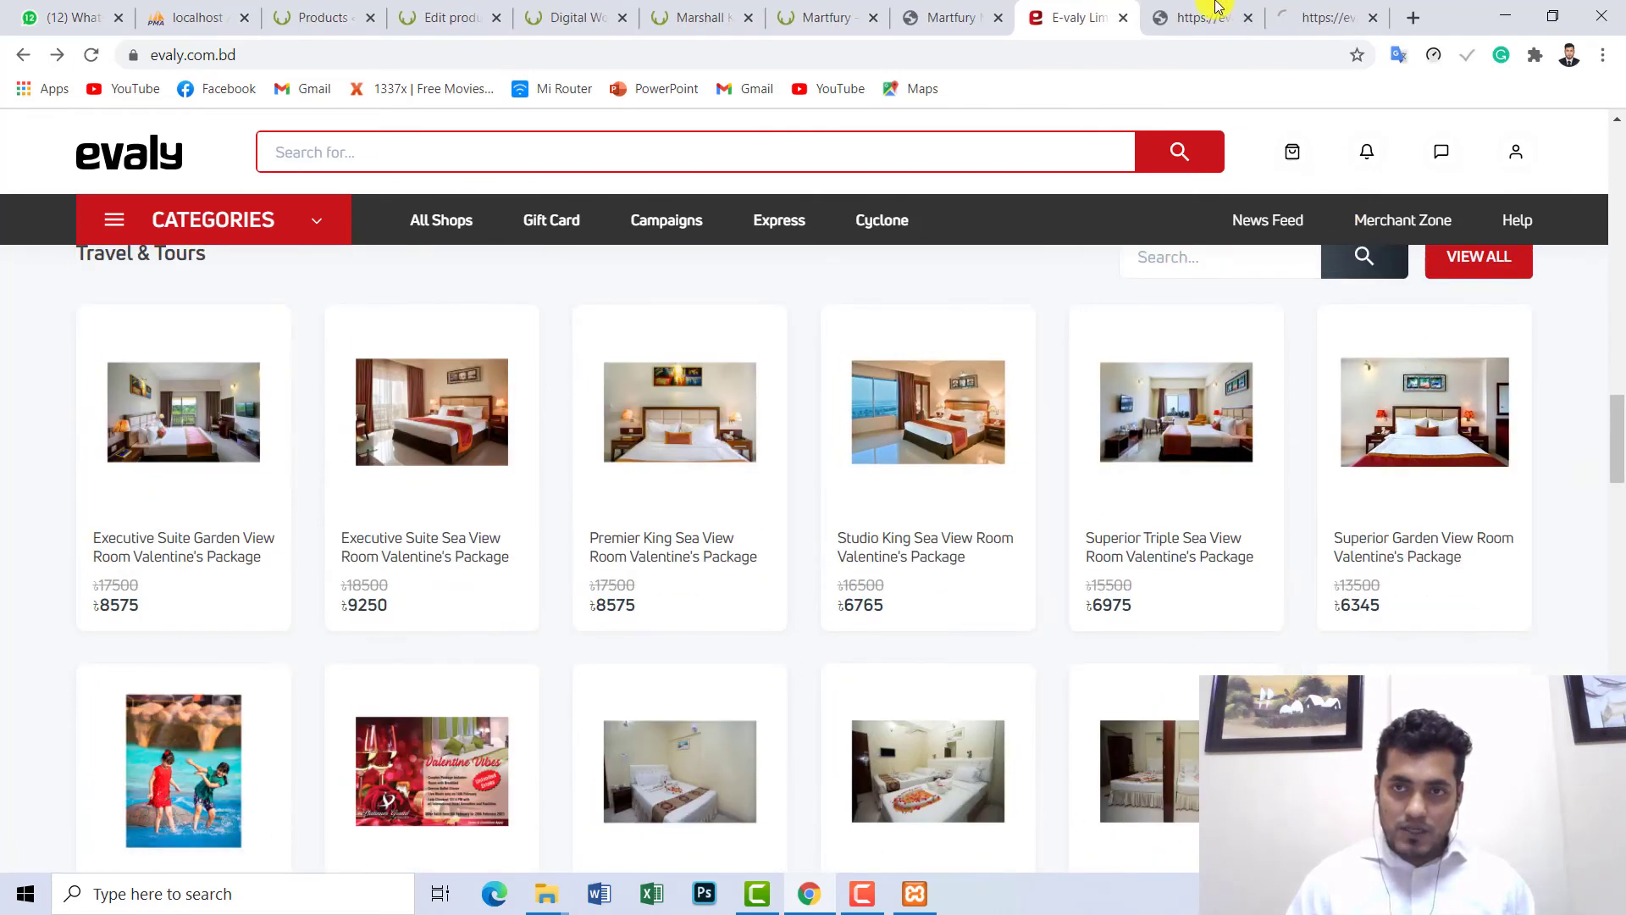
left_click(1205, 29)
left_click(1042, 26)
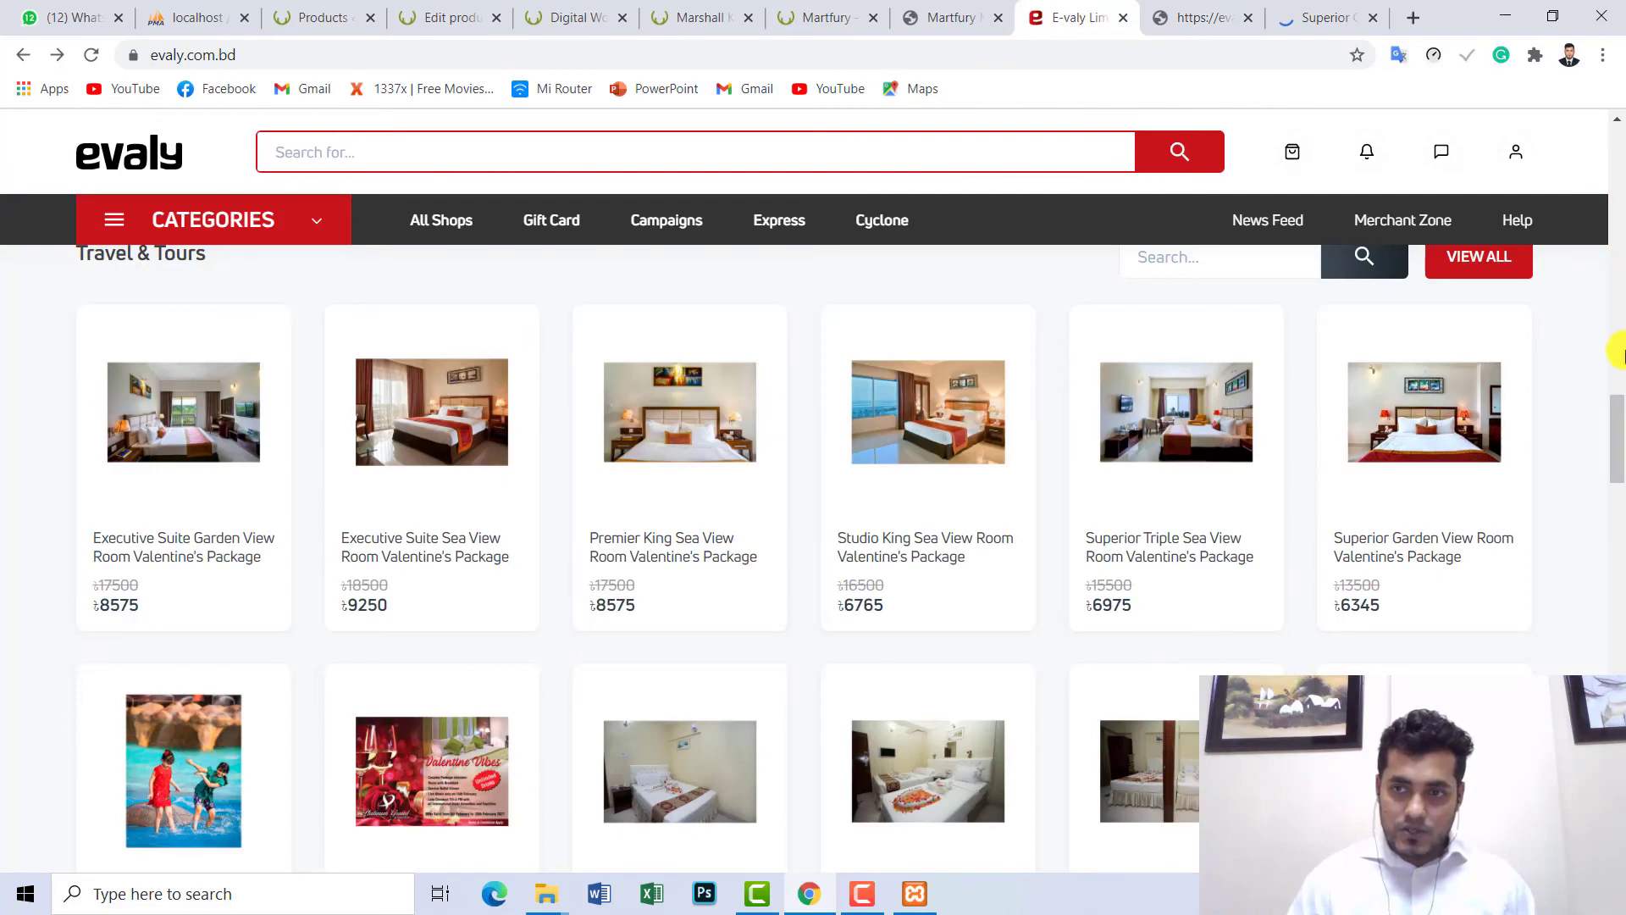
- Open the Angle Grinder 2000W and FujiMoto 8-inch pliers listings in new tabs
left_click_drag(1618, 454, 1619, 563)
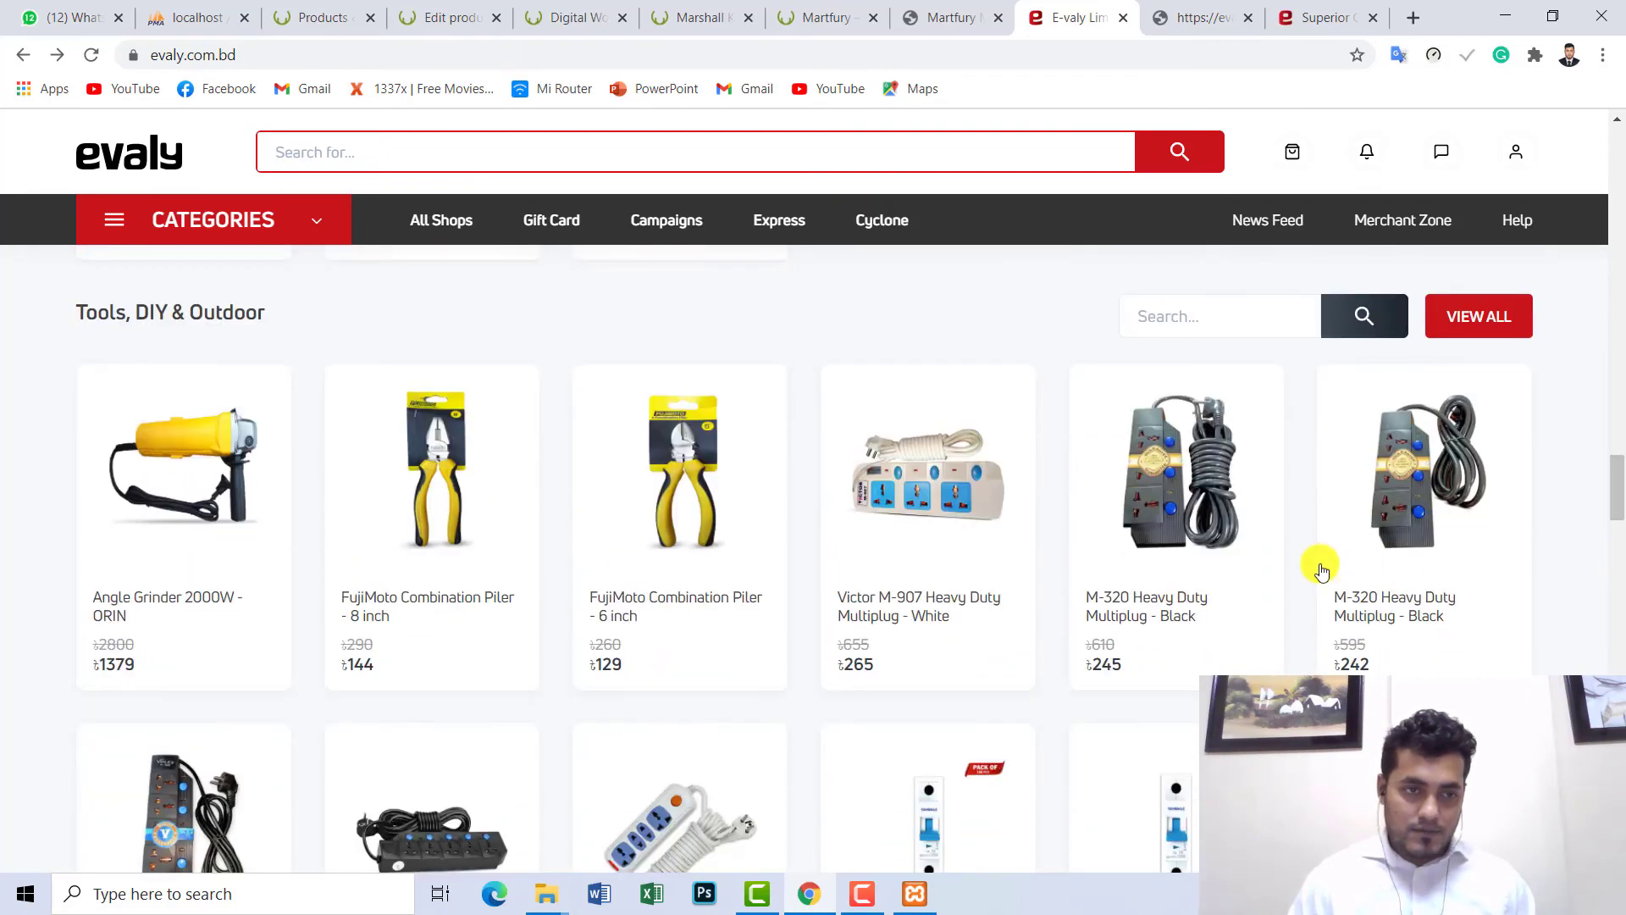
right_click(229, 453)
left_click(235, 459)
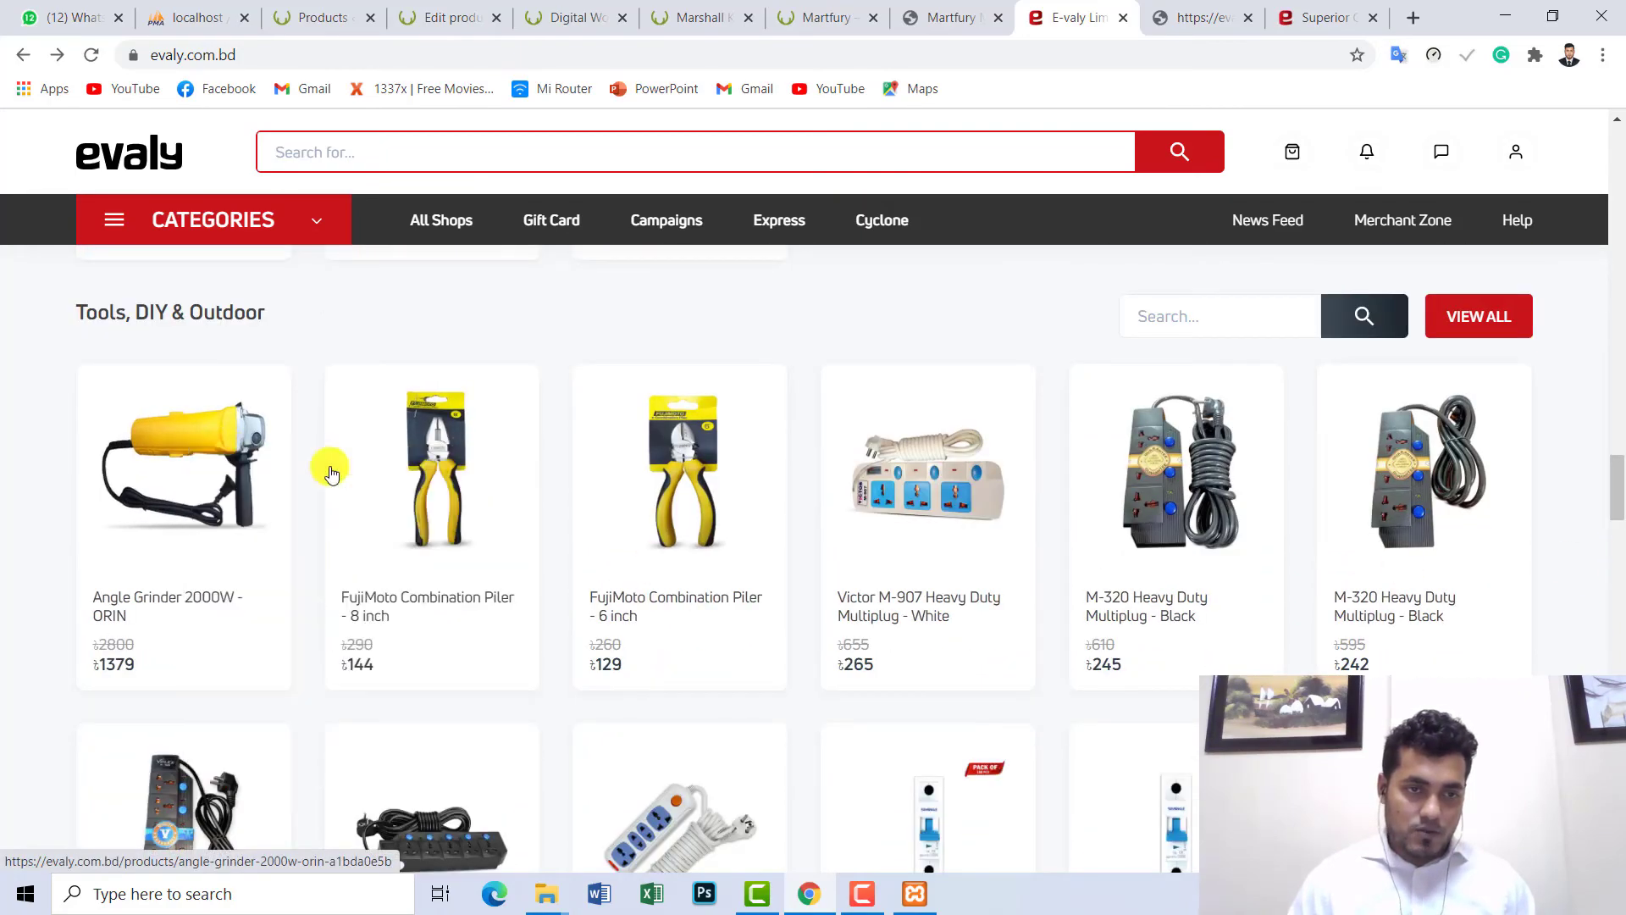
right_click(454, 472)
left_click(462, 476)
left_click(1237, 21)
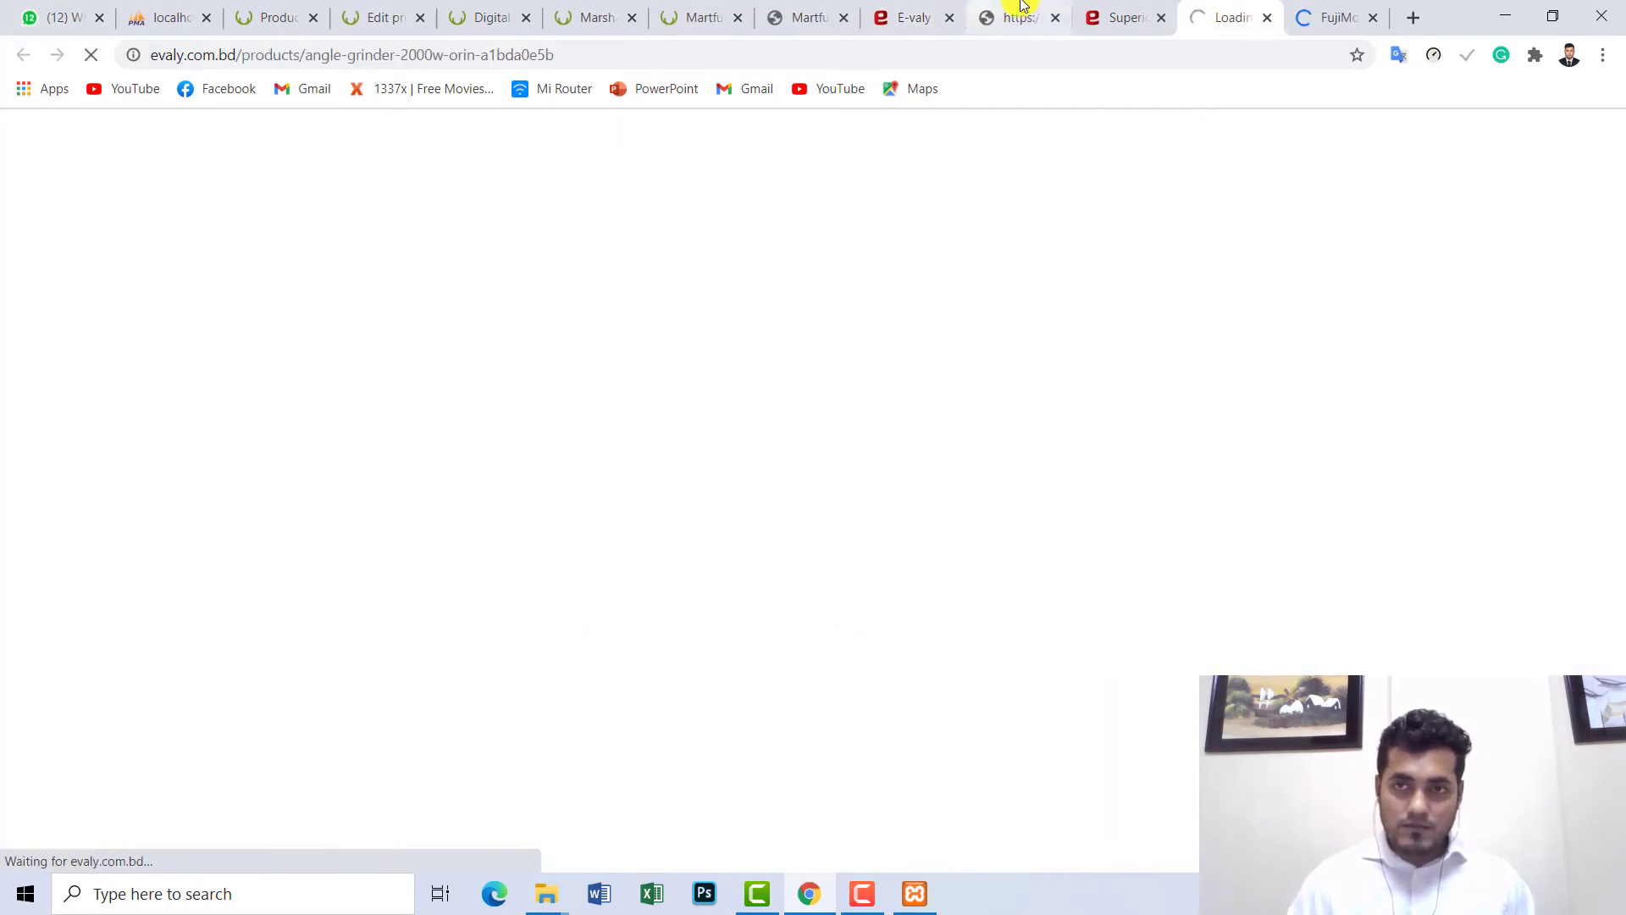
left_click(1343, 13)
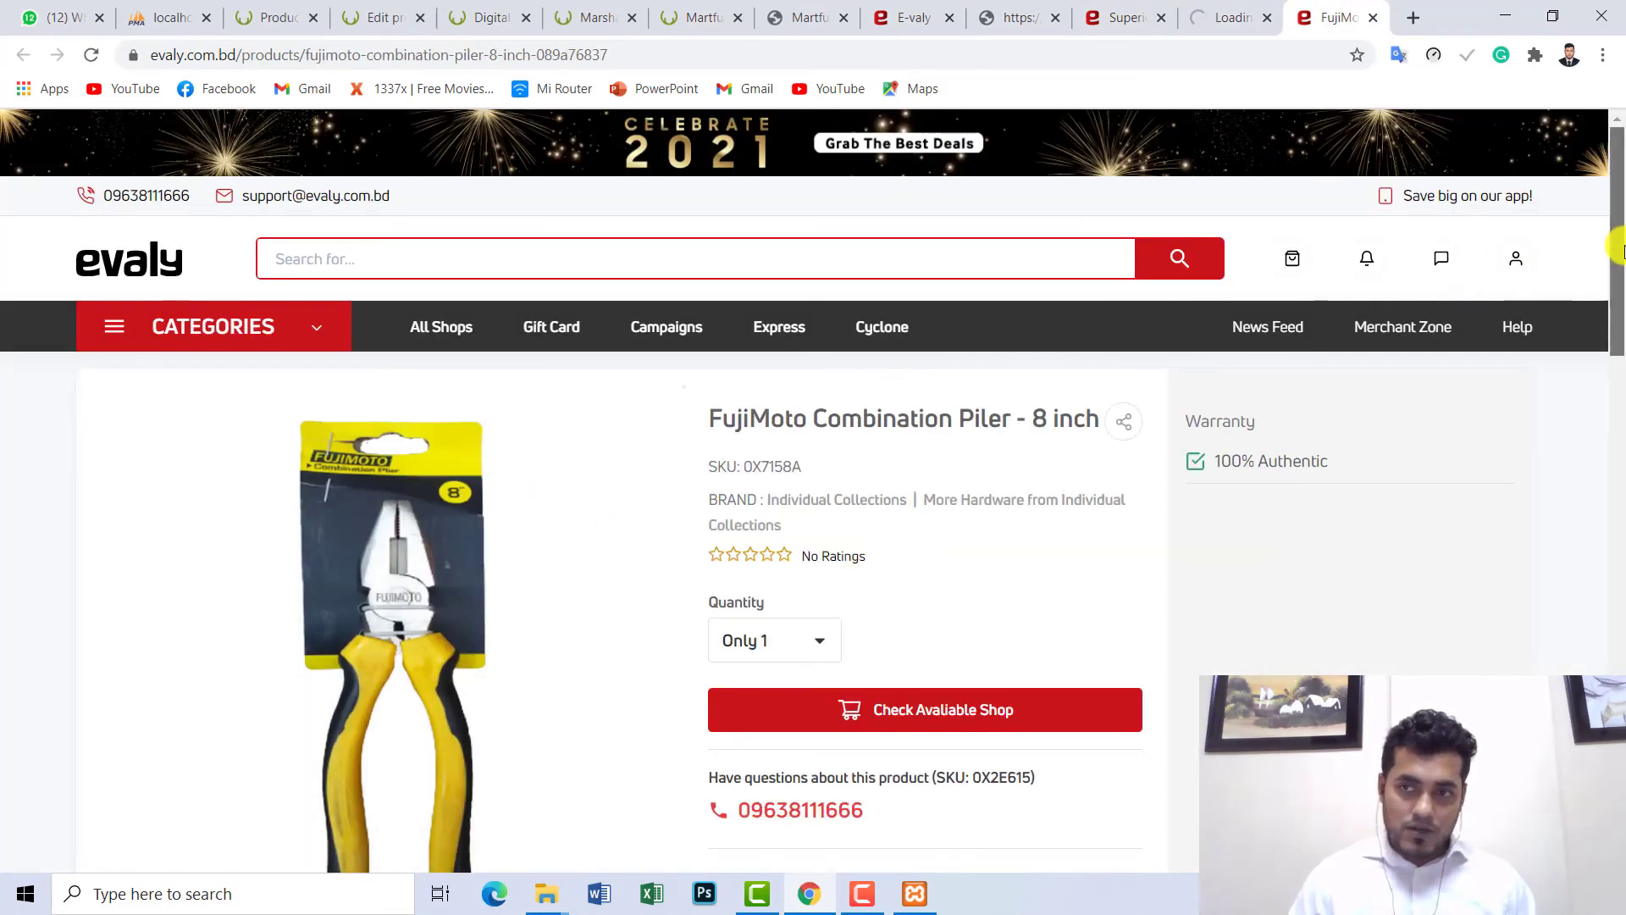
- Save the pliers product image to the Desktop as test.img1
left_click_drag(1611, 253, 1612, 327)
right_click(402, 734)
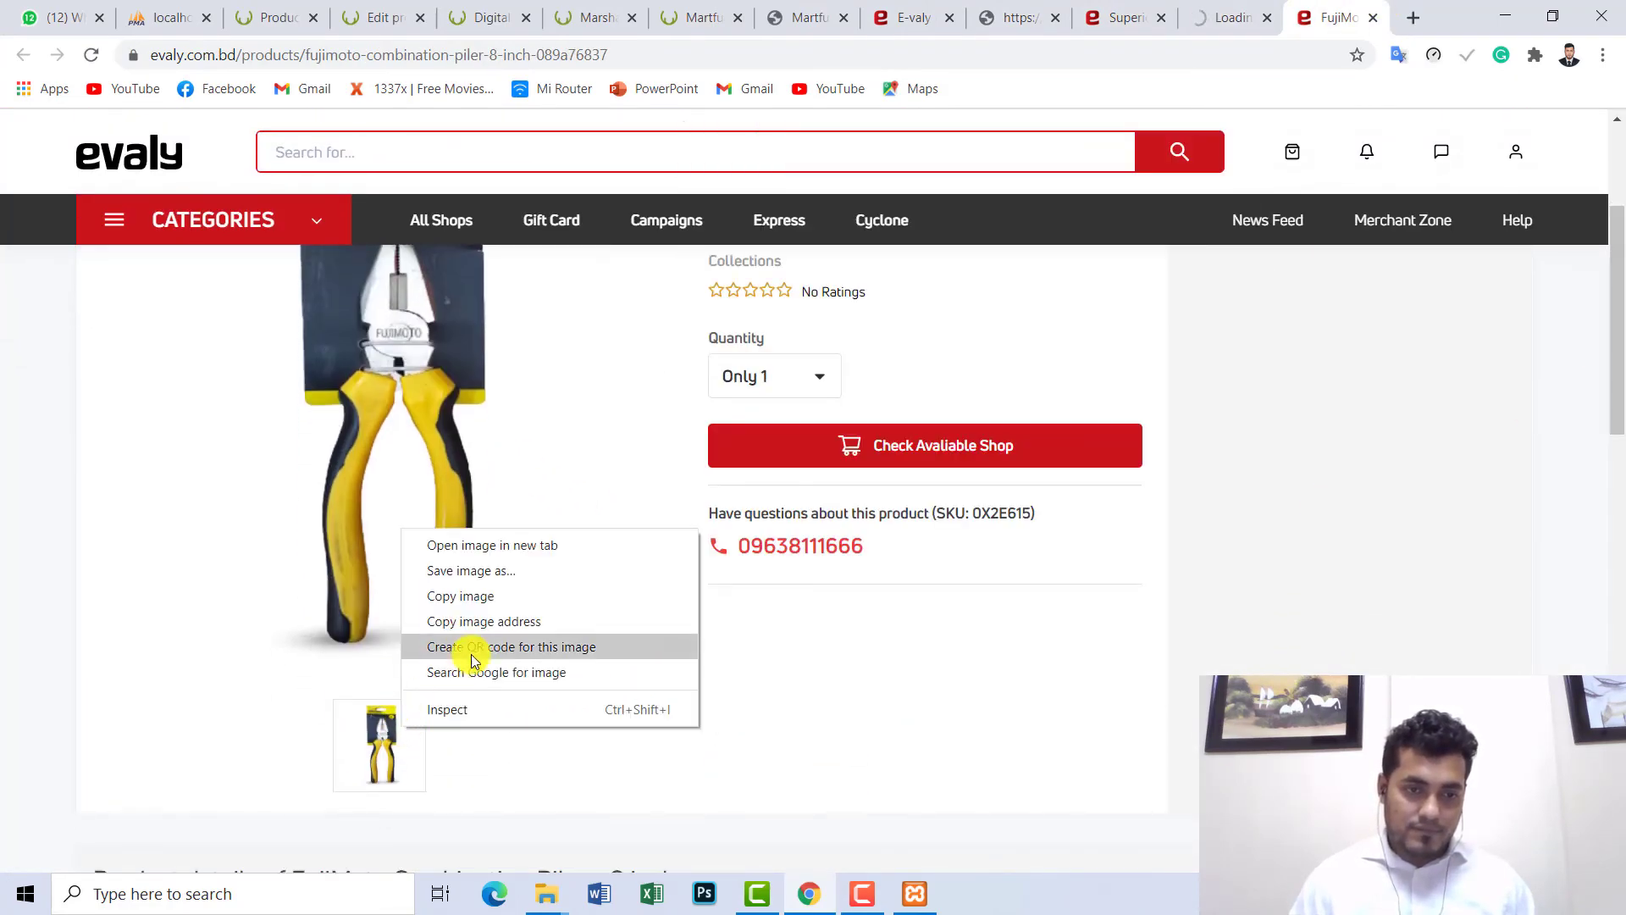
left_click(517, 577)
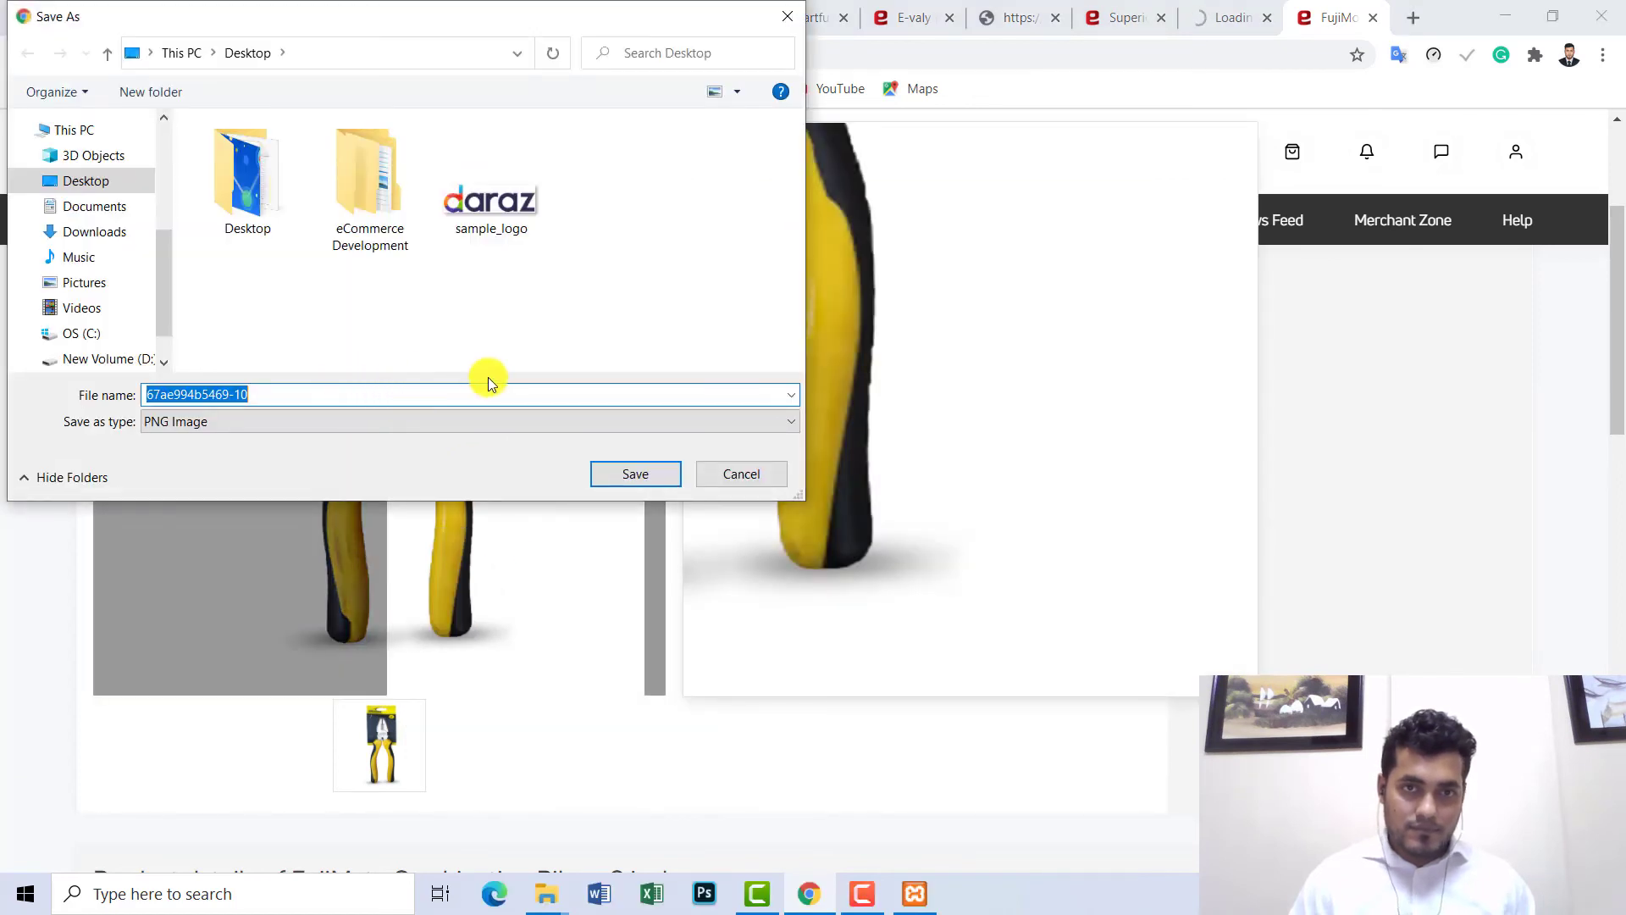
type("test.img1")
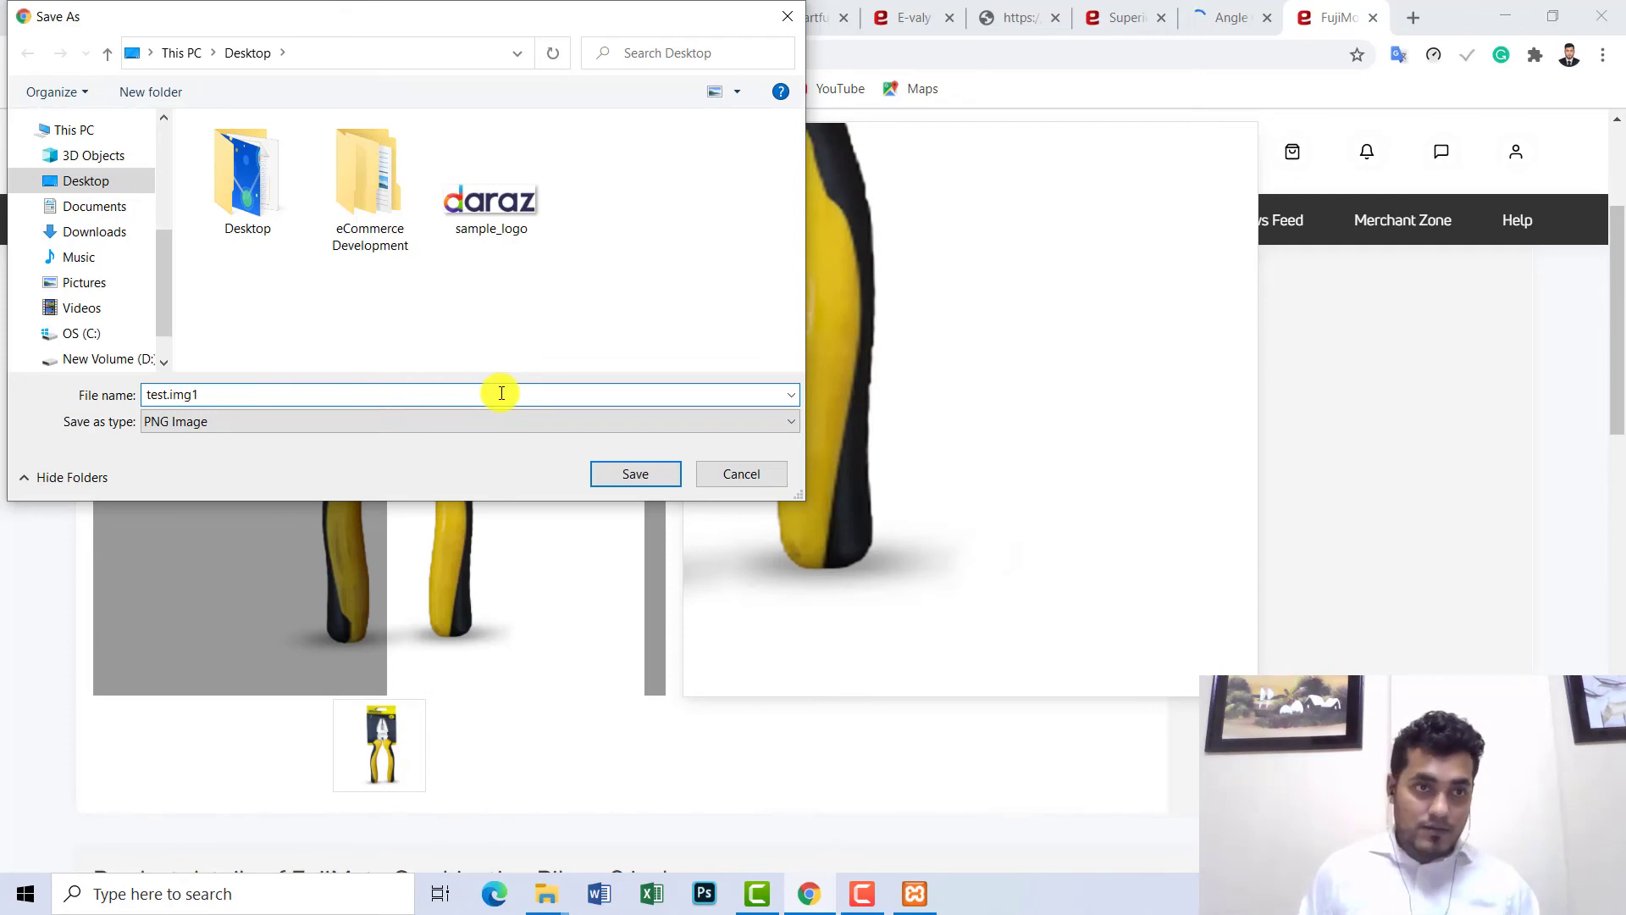
key("Return")
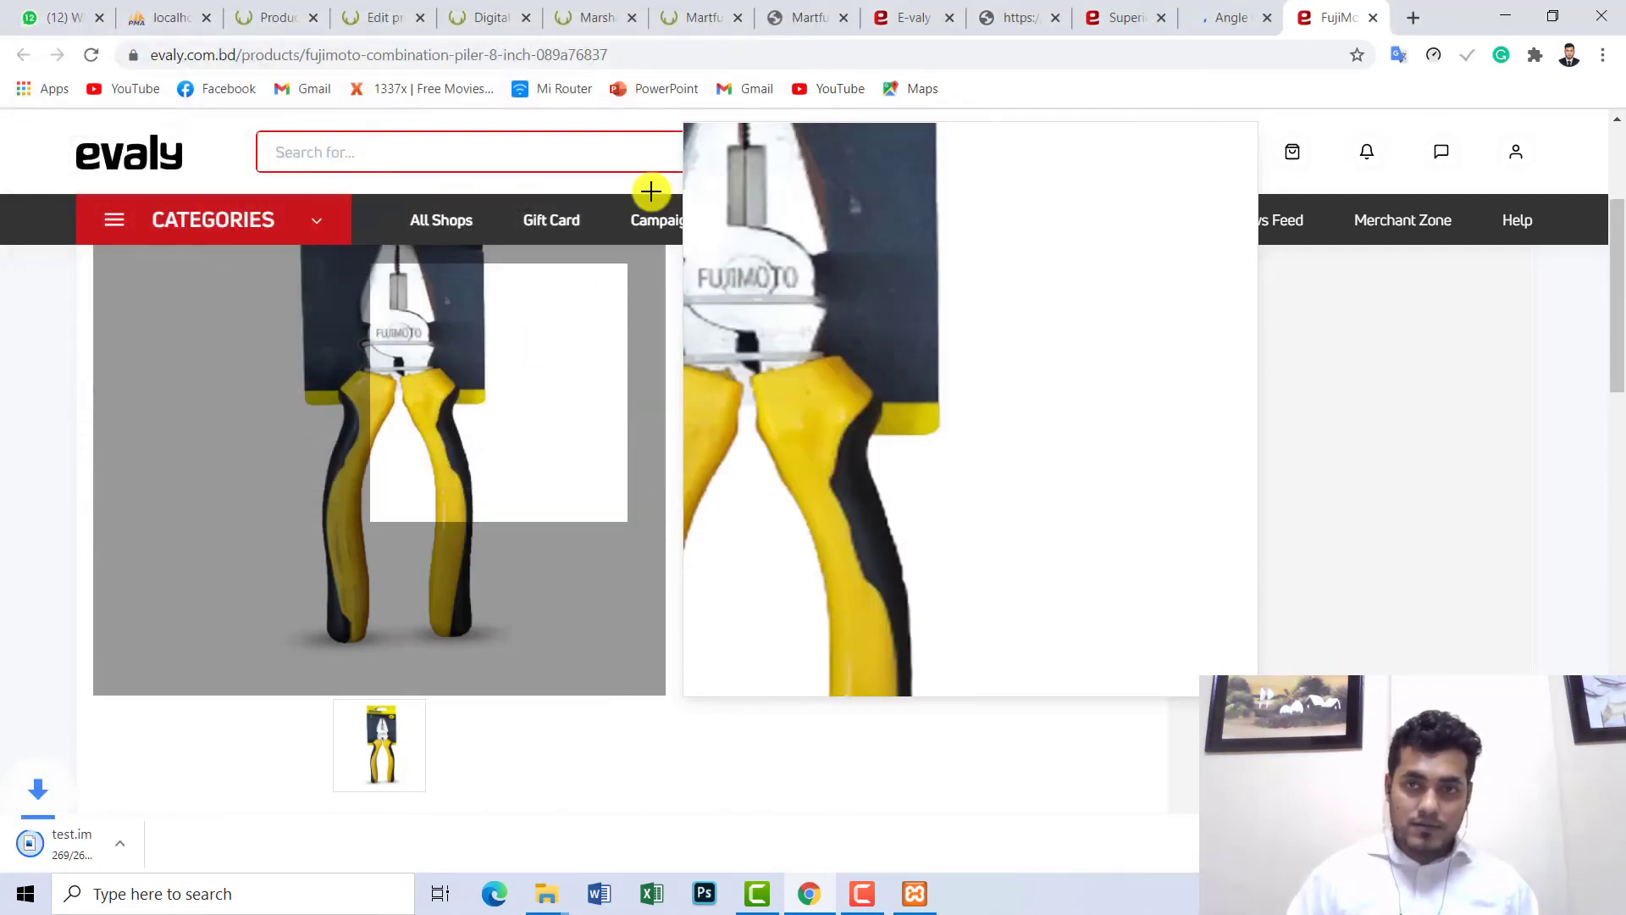
- Save the angle grinder thumbnail image to the Desktop as test.img.2
left_click(1230, 17)
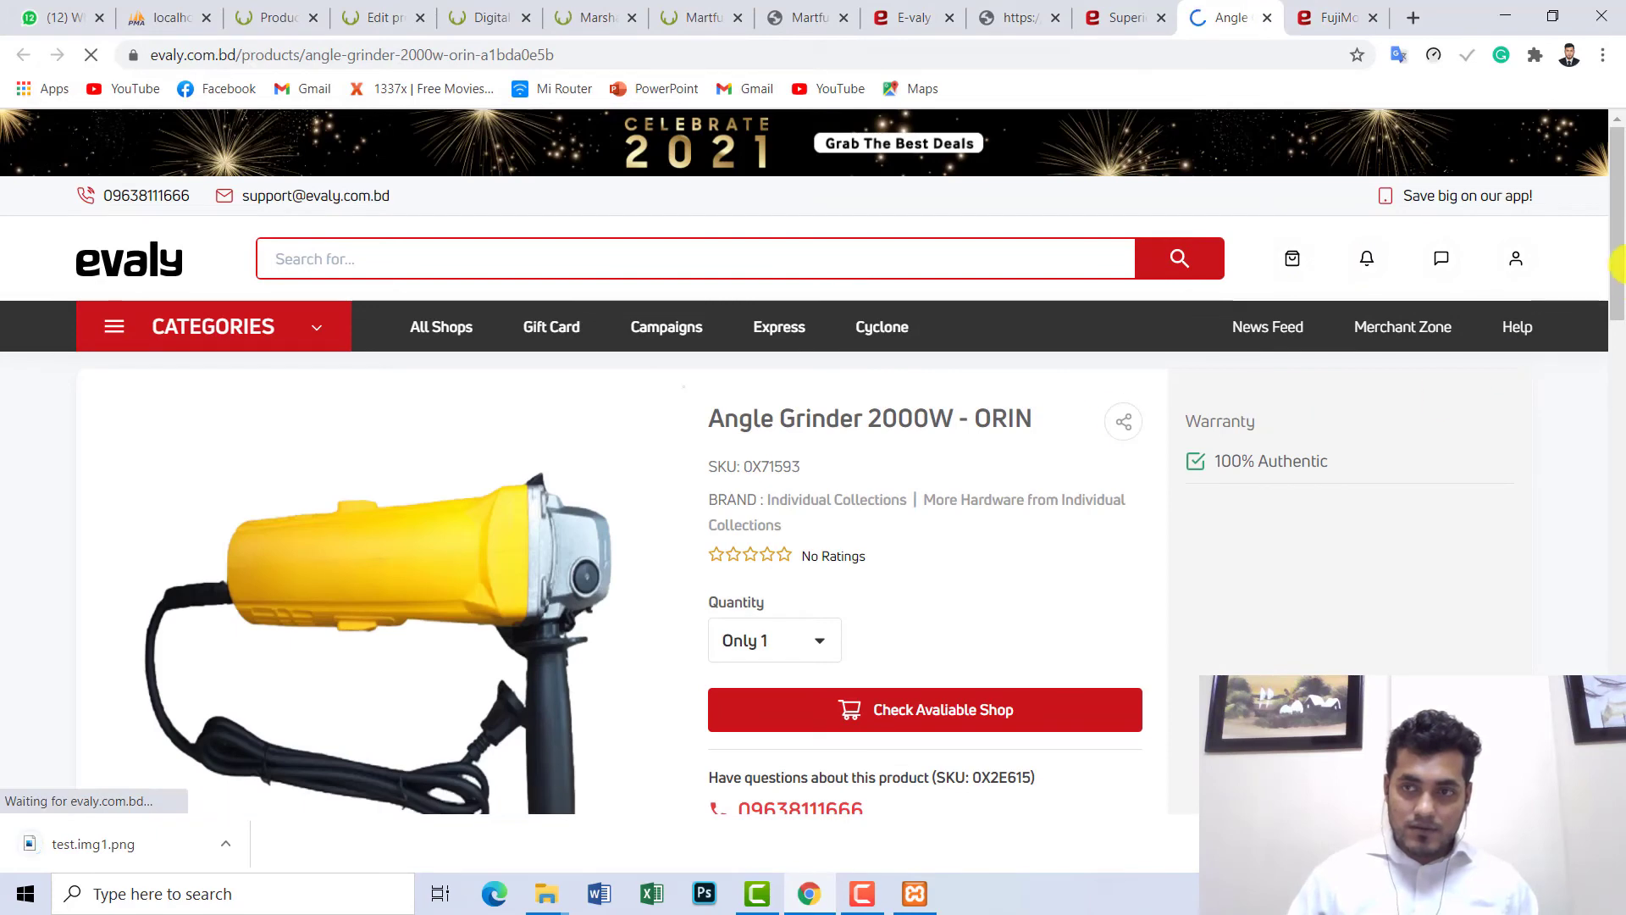
left_click_drag(1616, 271, 1618, 366)
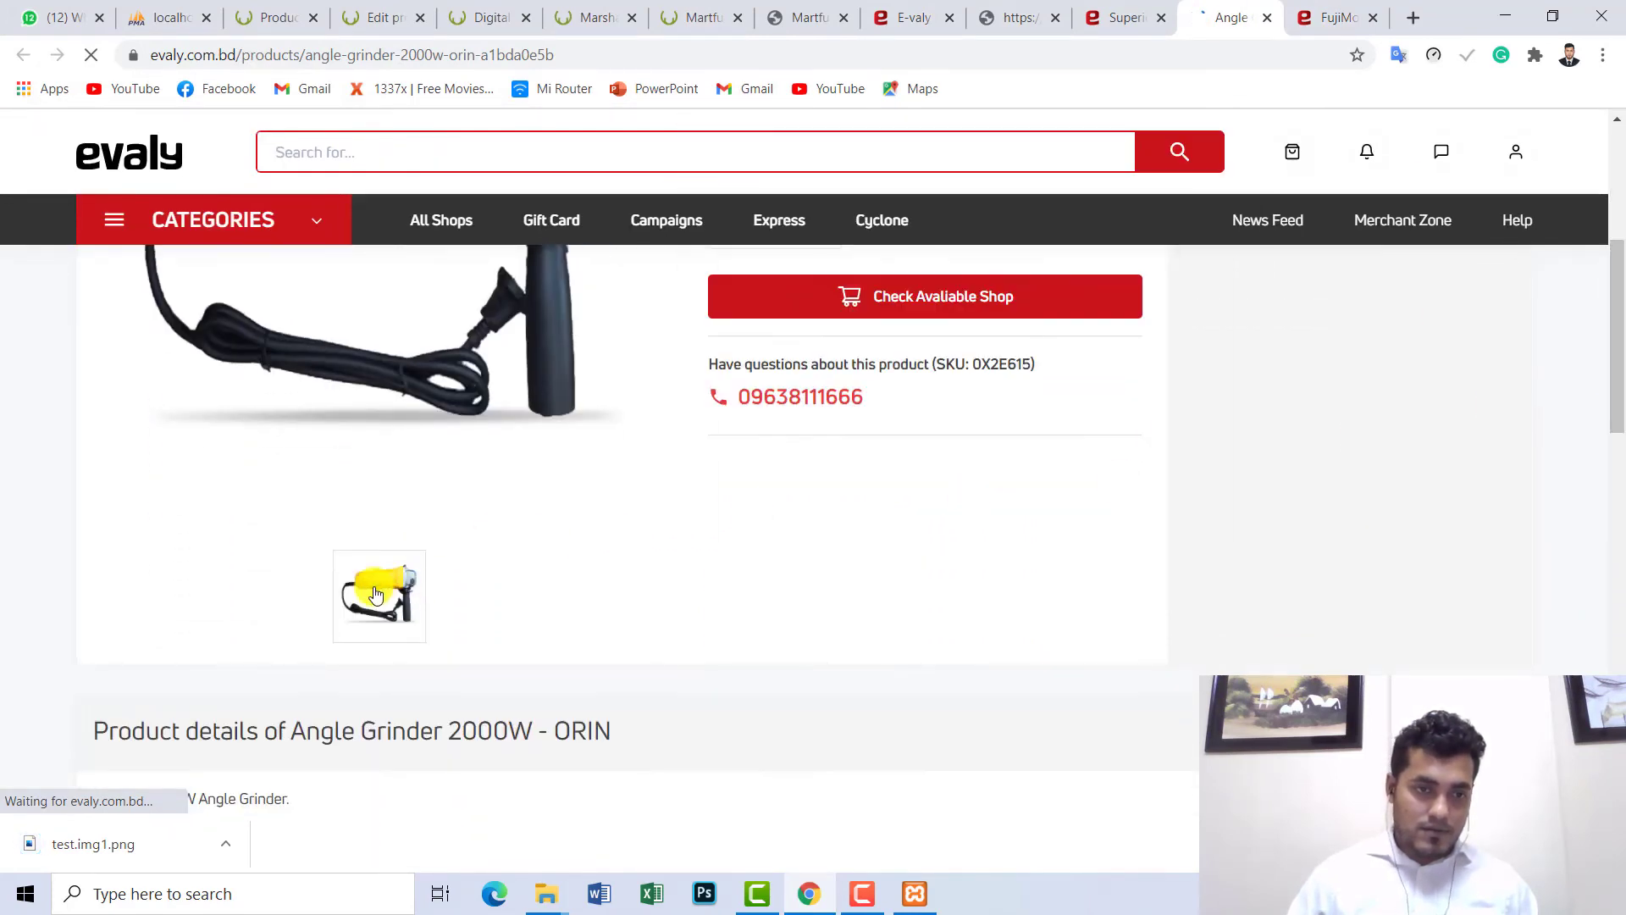
right_click(377, 585)
left_click(440, 631)
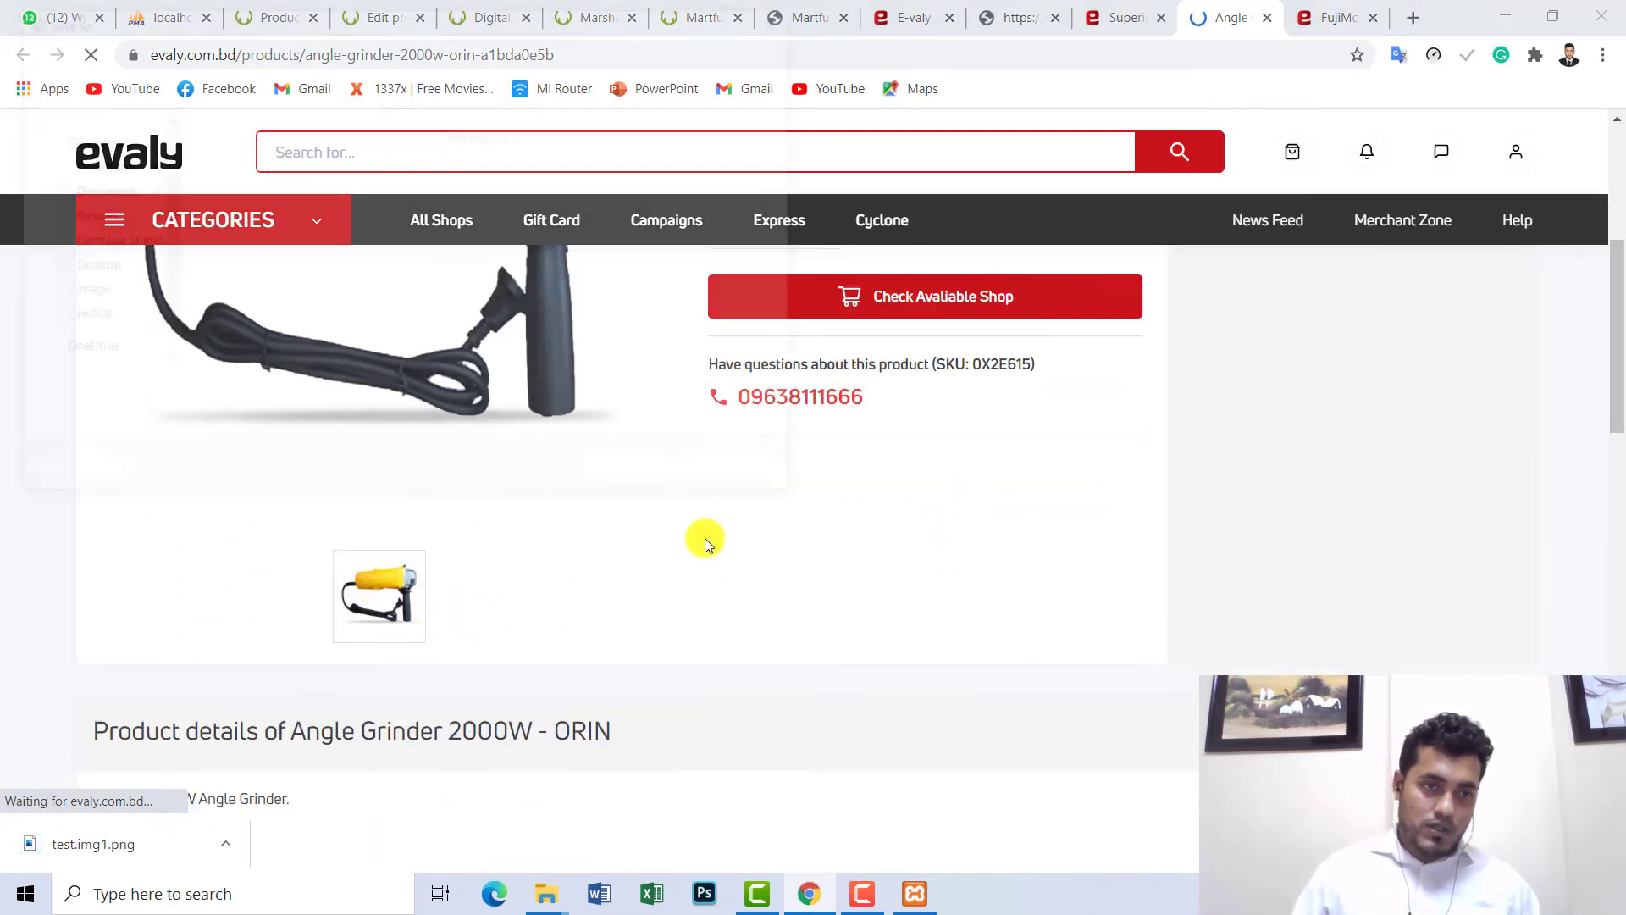
type("test.")
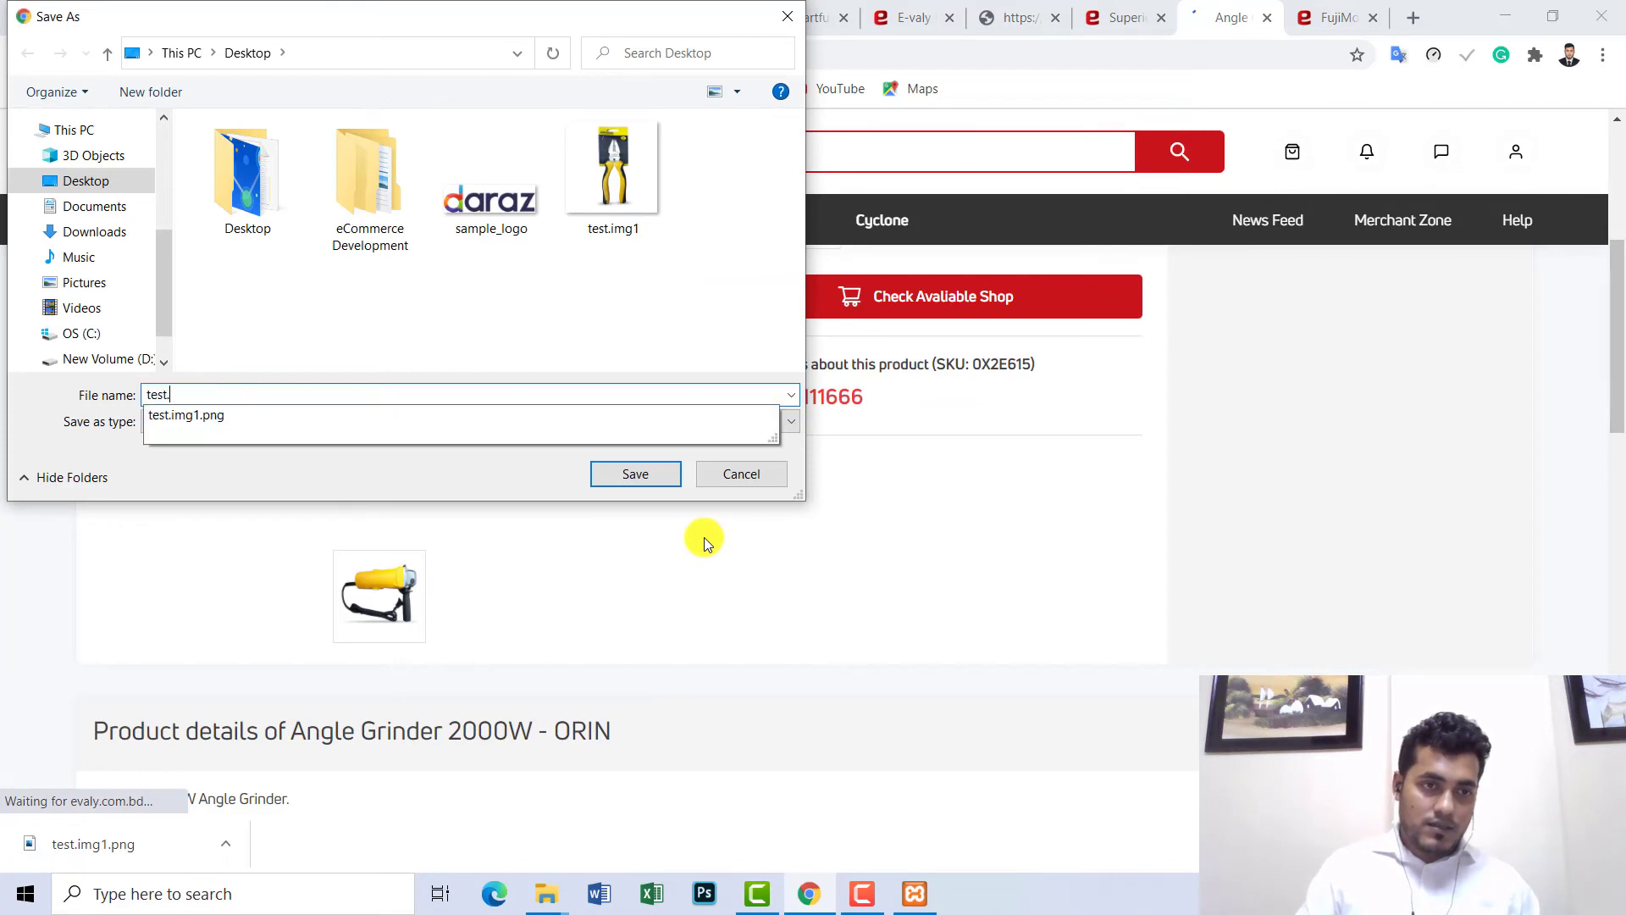
type("img.")
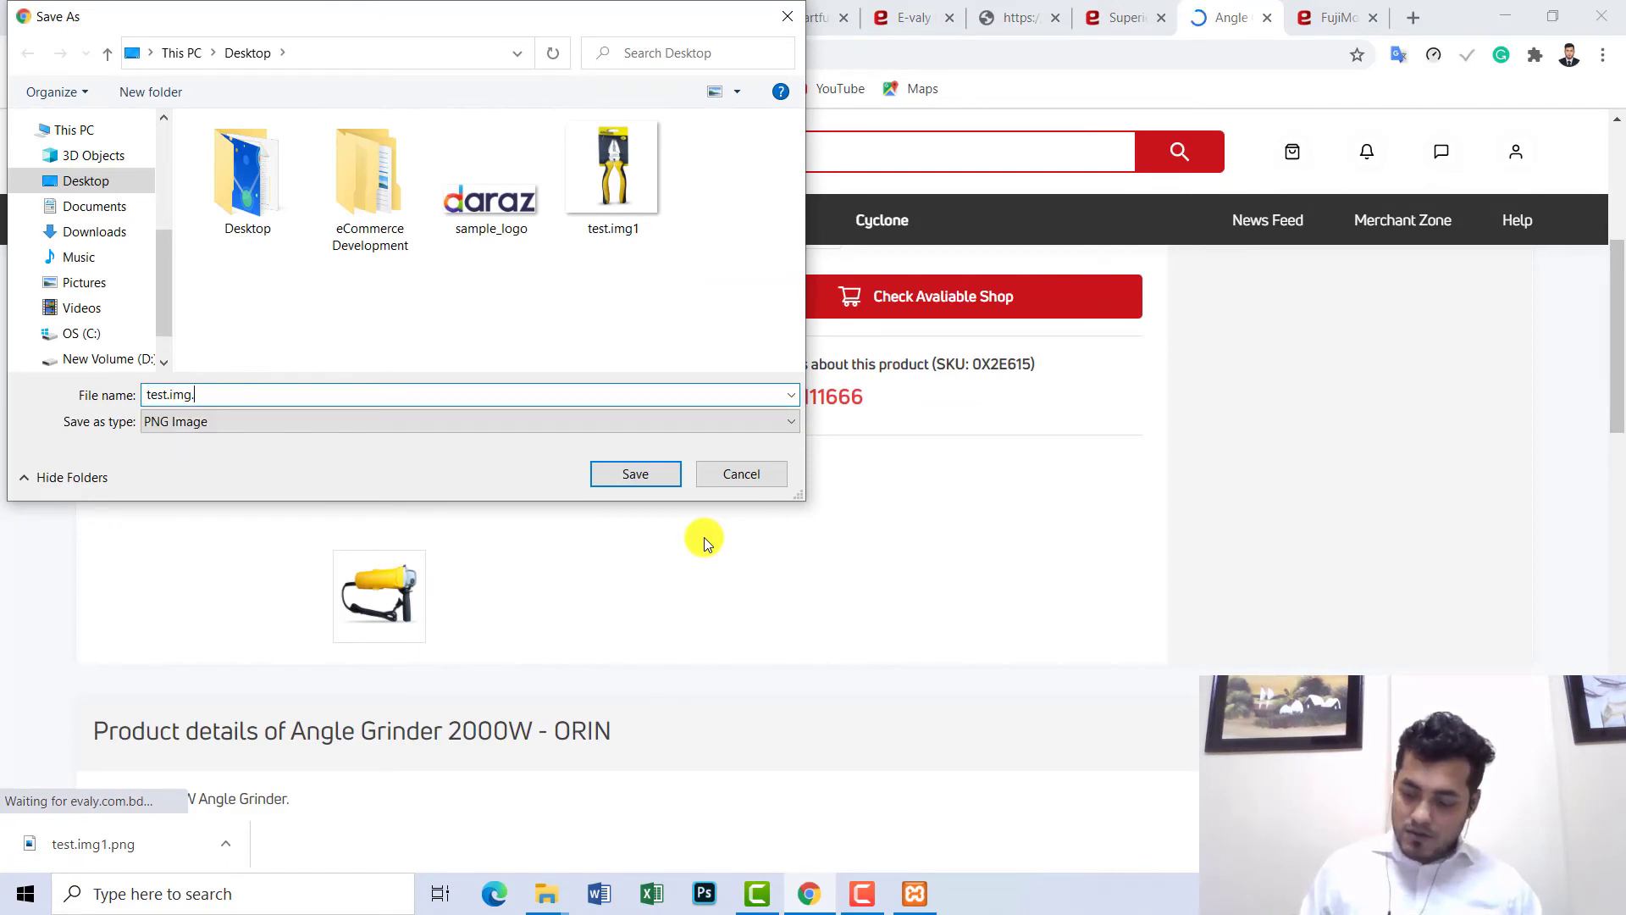
type("2")
key("Return")
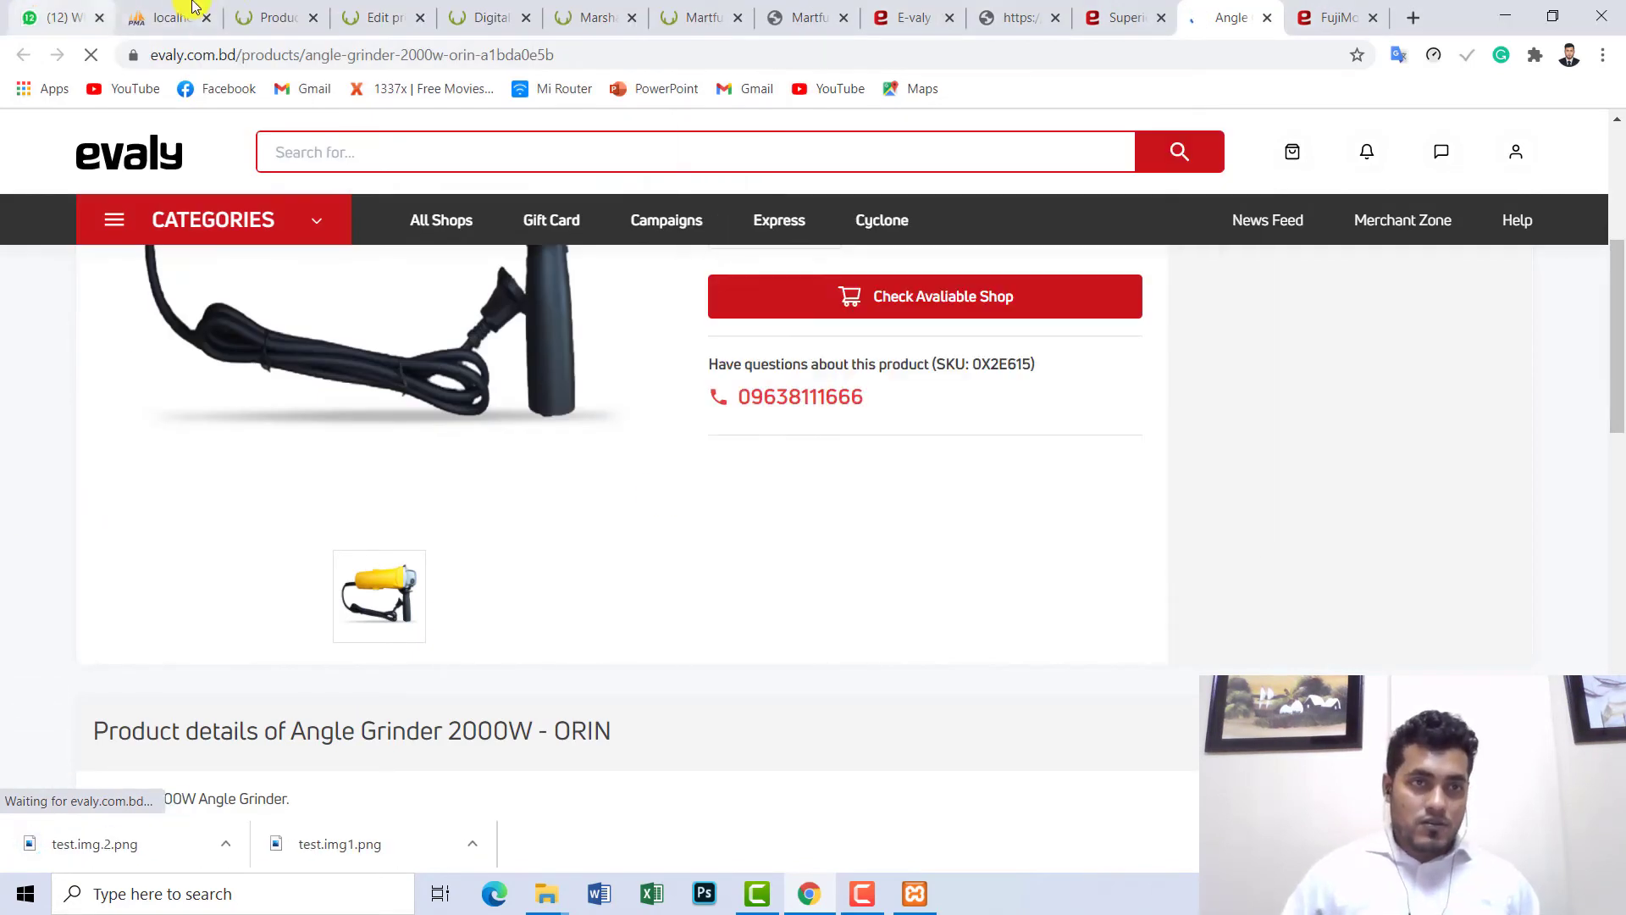
left_click(284, 10)
- In the Tiger king Locker/Safe editor, start adding images to the Product gallery
left_click(383, 15)
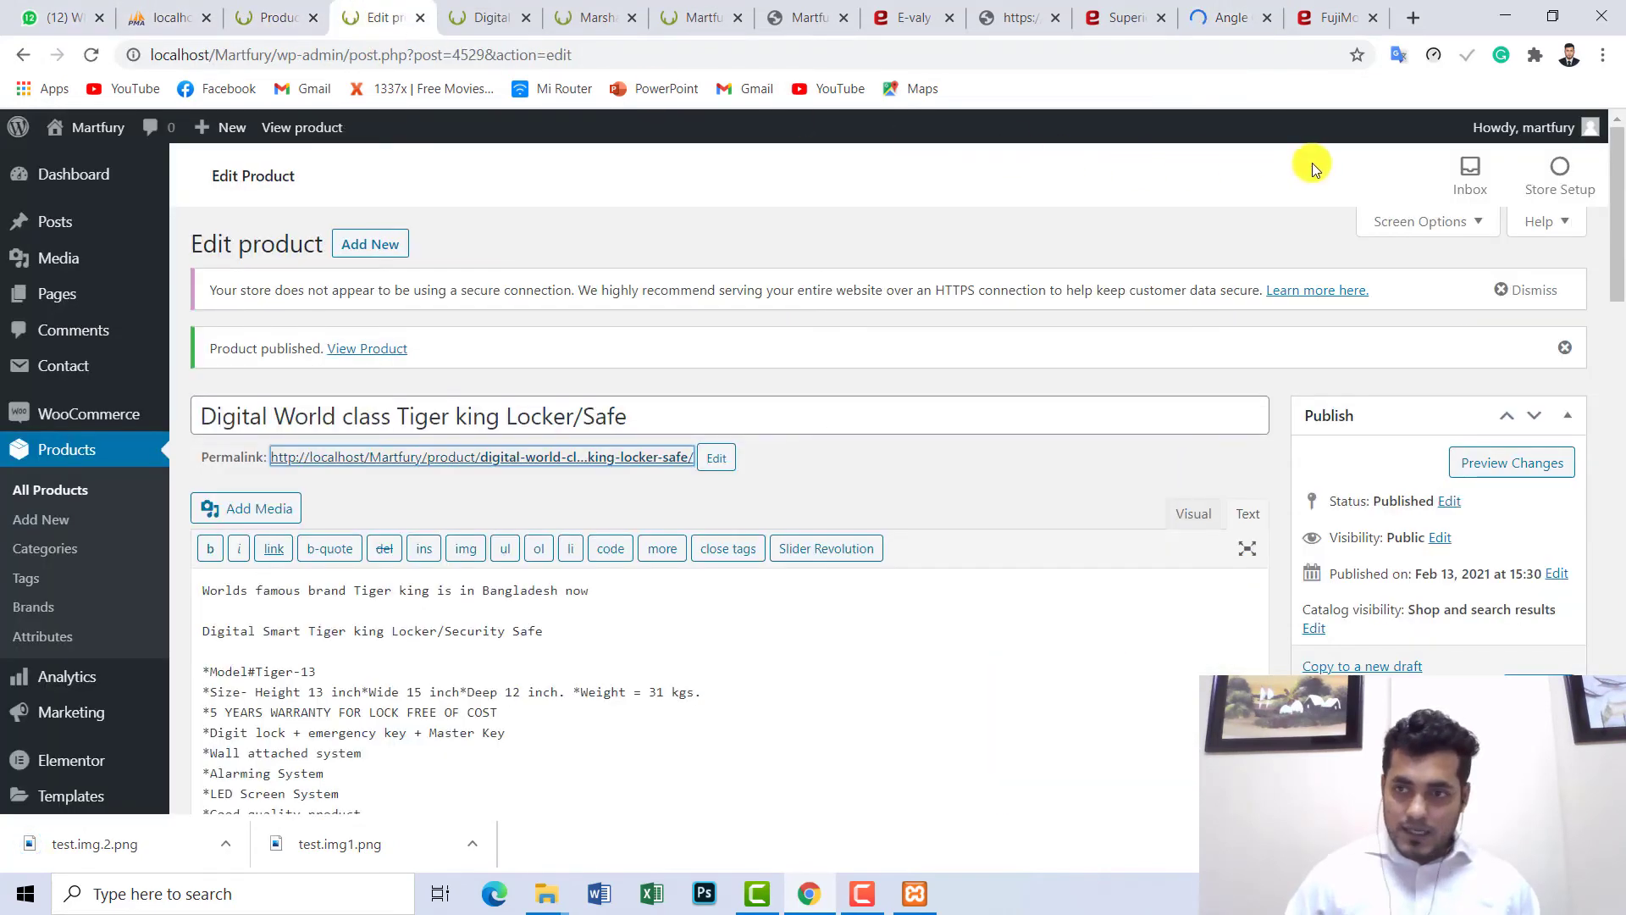
left_click_drag(1622, 204, 1618, 675)
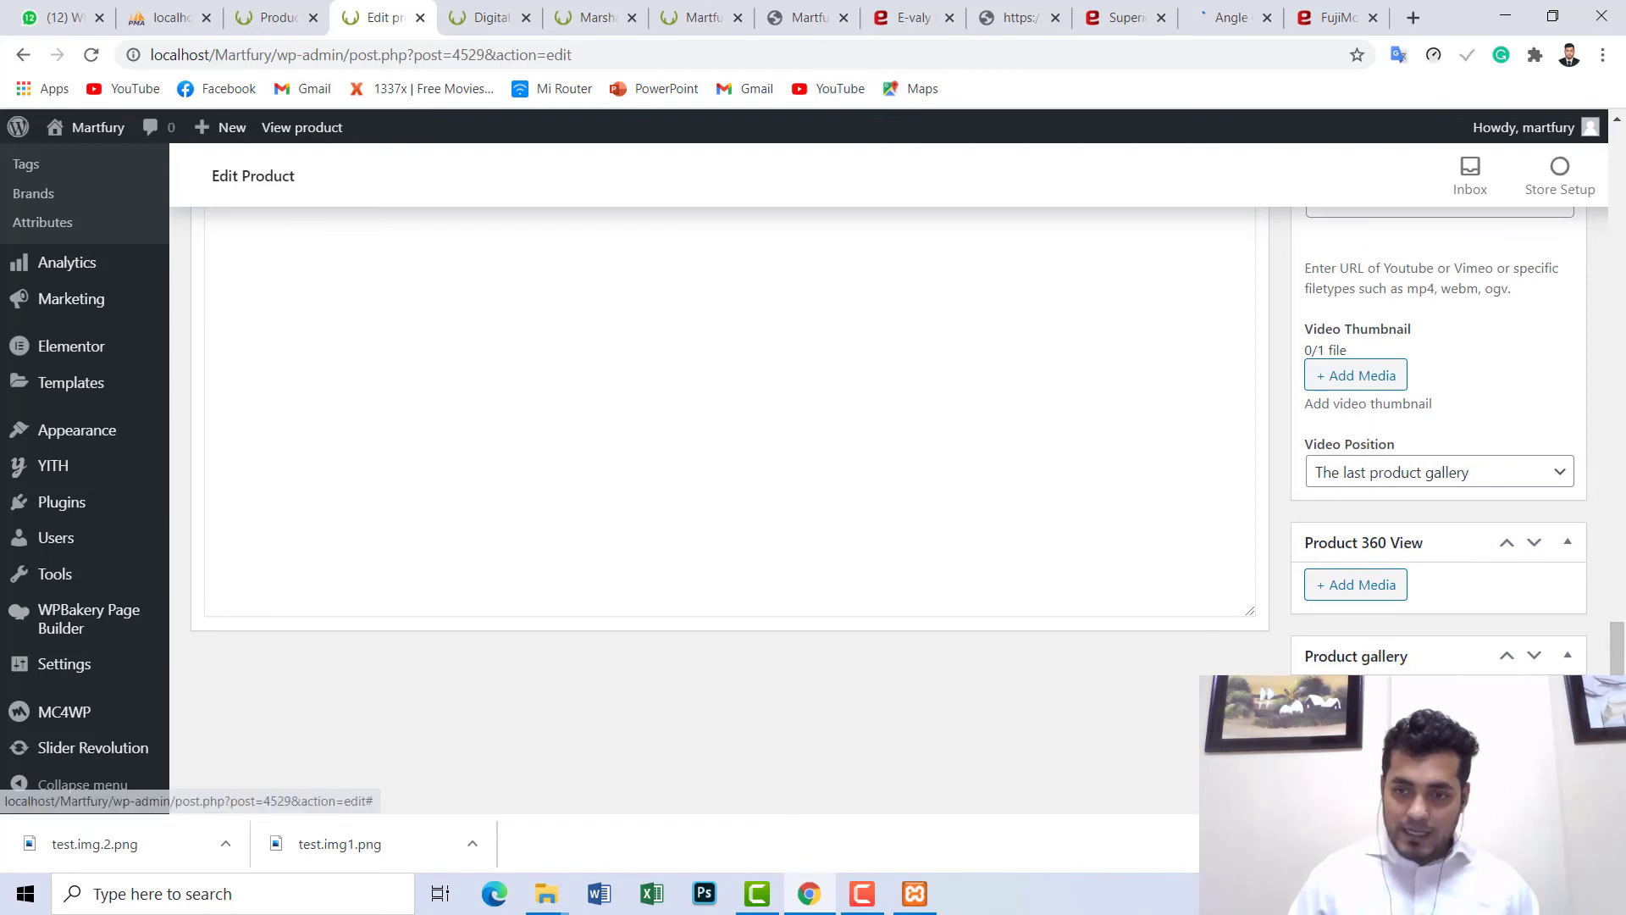
left_click(1364, 697)
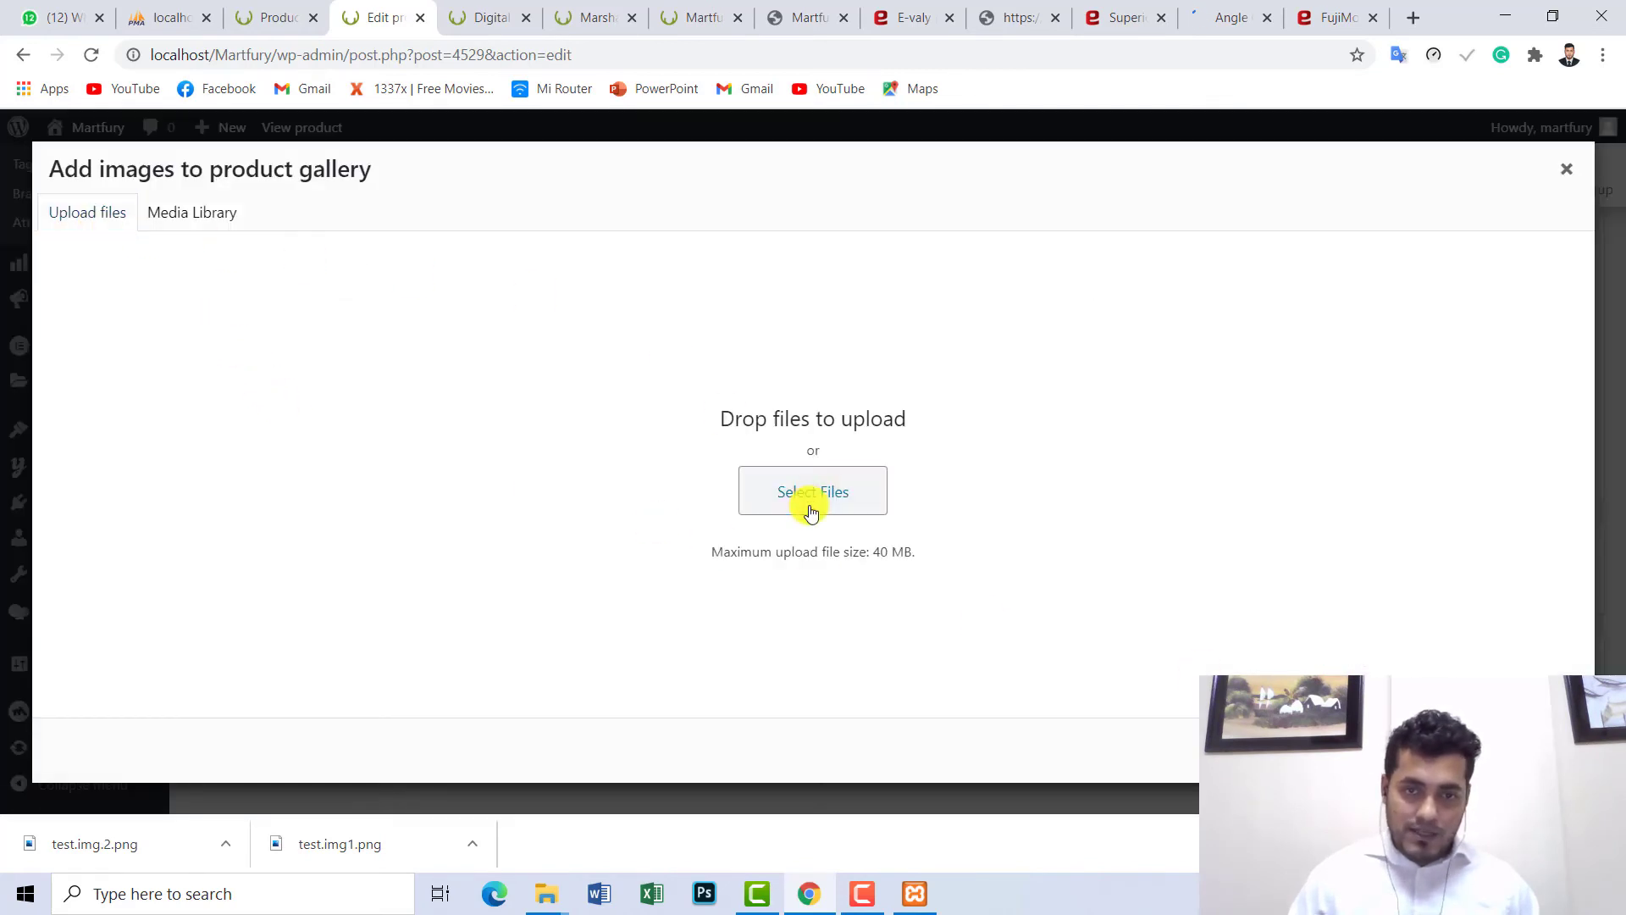
- Upload test.img.2 and test.img1 from the Desktop into the product gallery
left_click(811, 508)
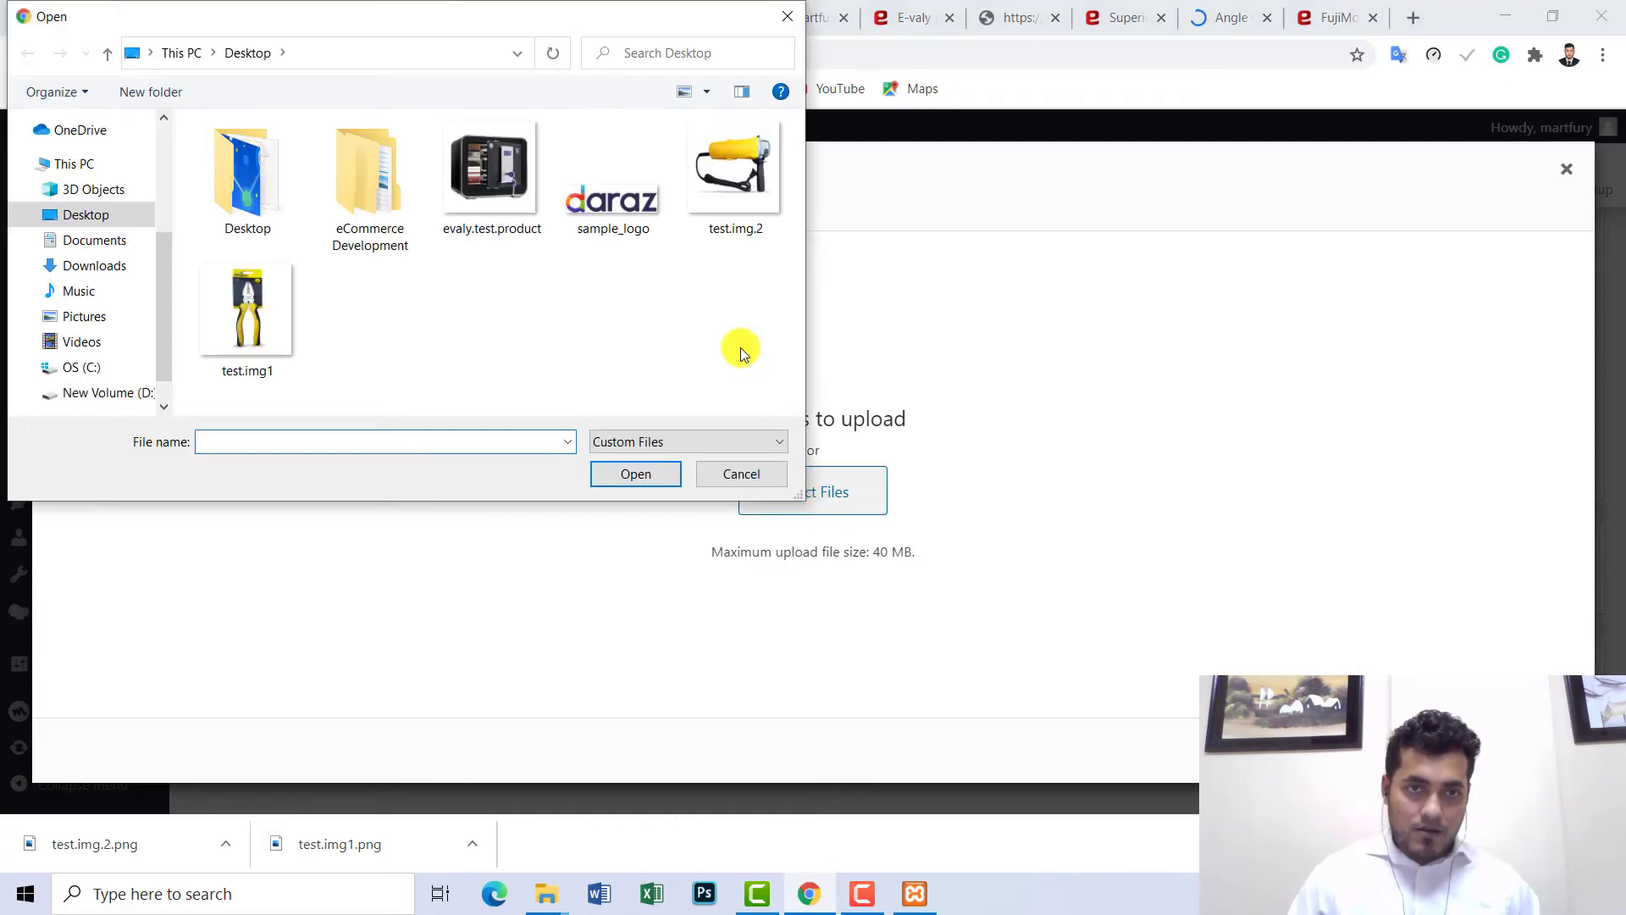
left_click(751, 166)
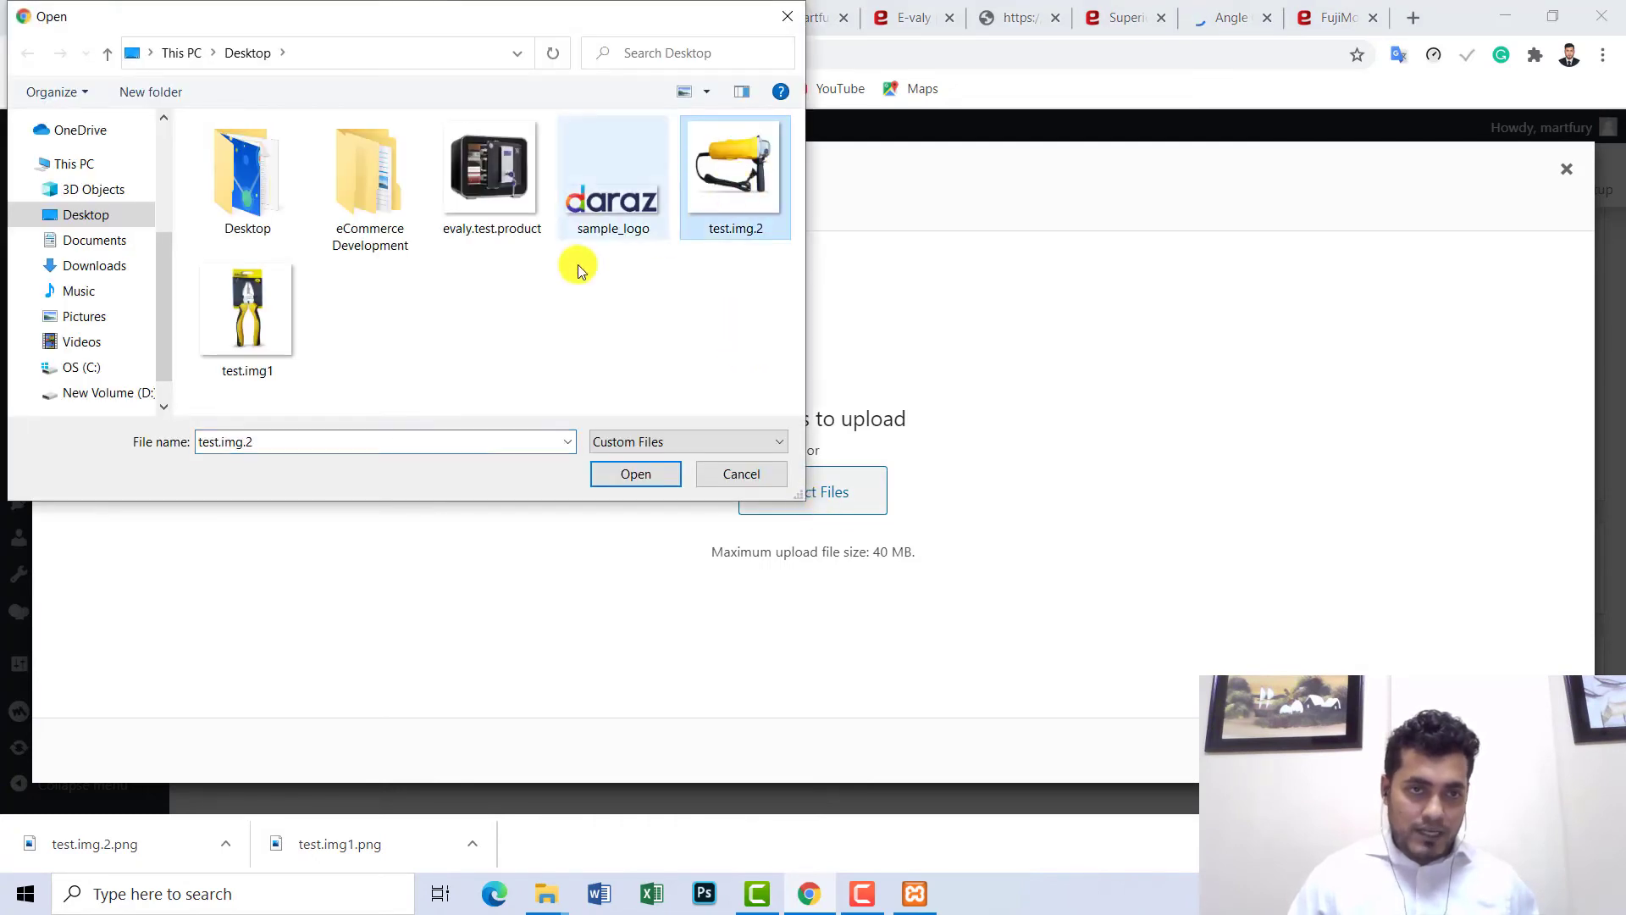
left_click(230, 327, "ctrl")
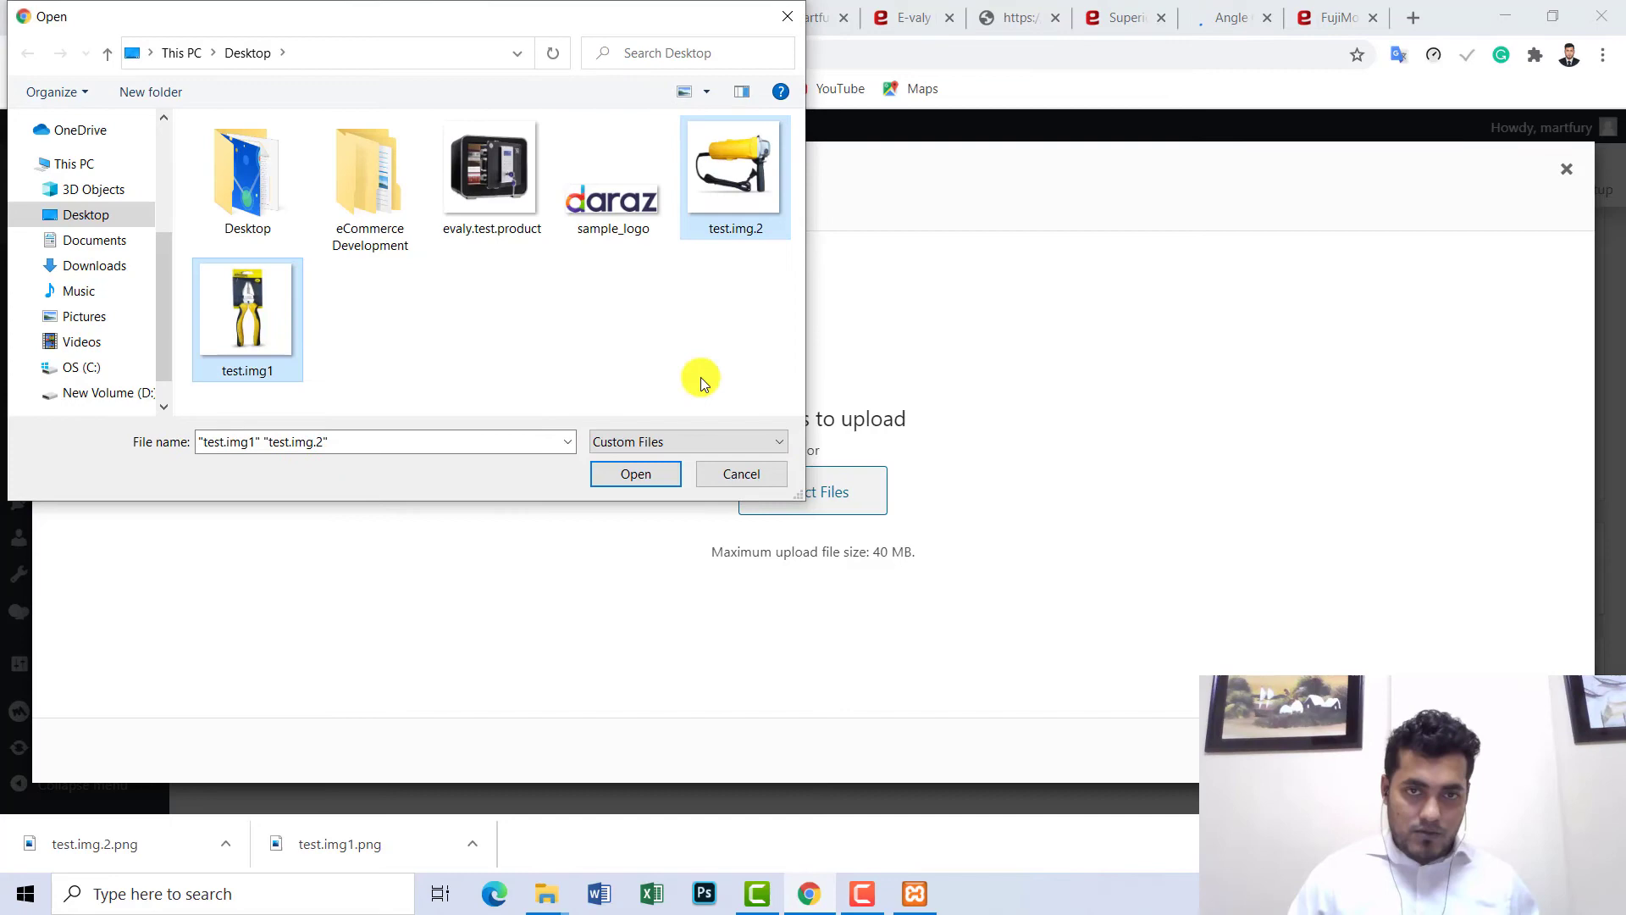
left_click(617, 475)
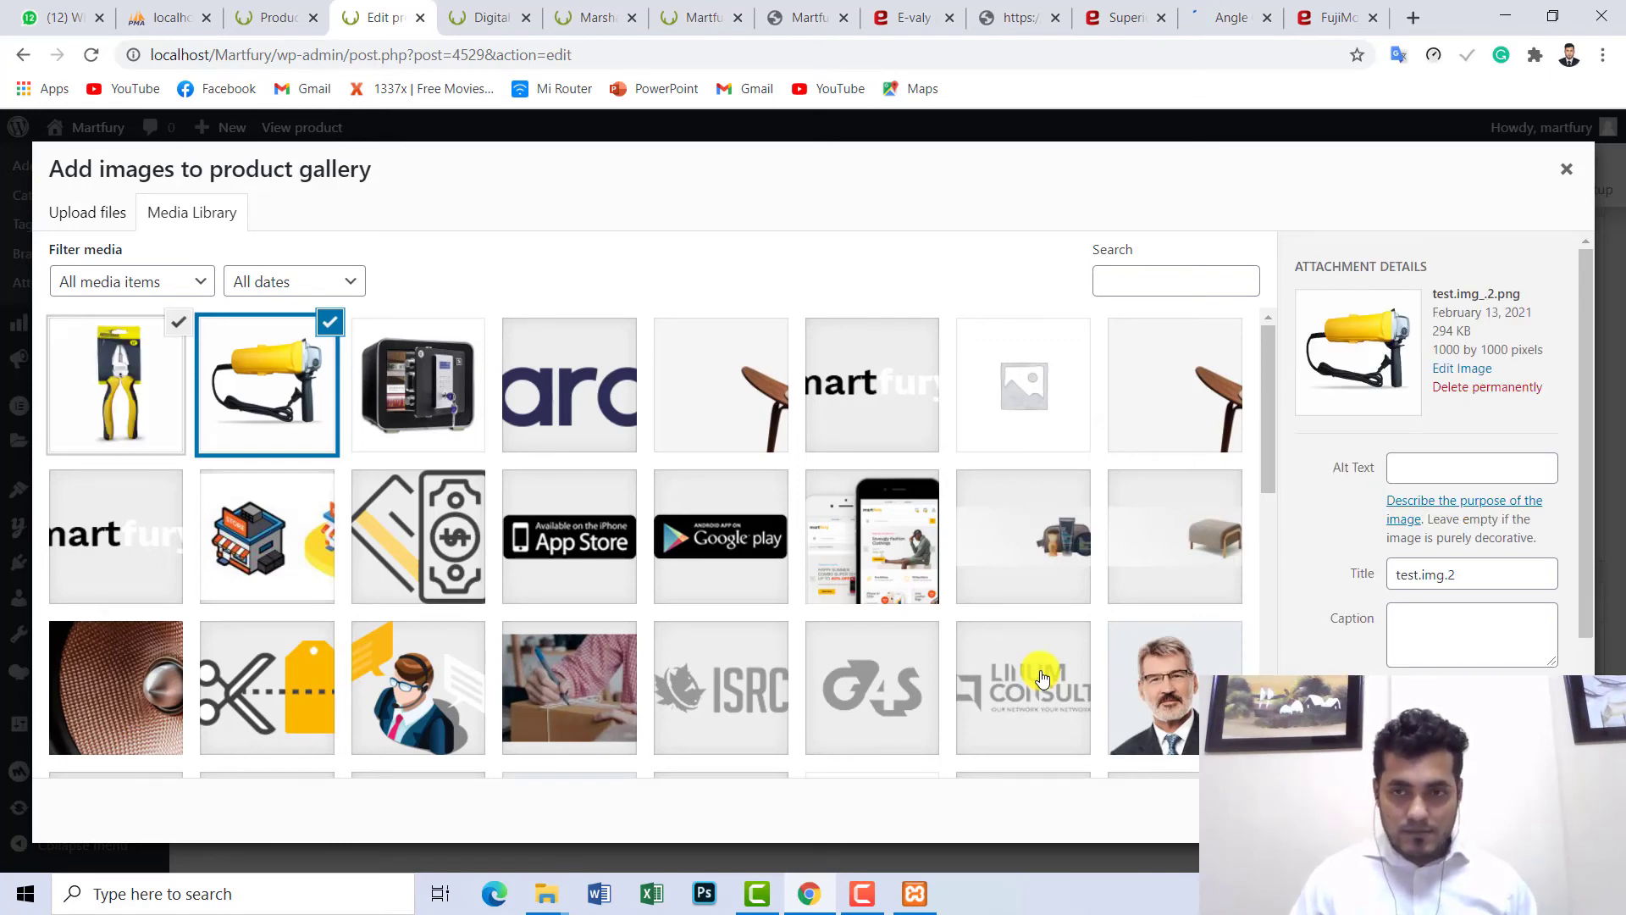
- Close the media dialog, update the locker product with its new gallery, and return to its storefront page
key("Escape")
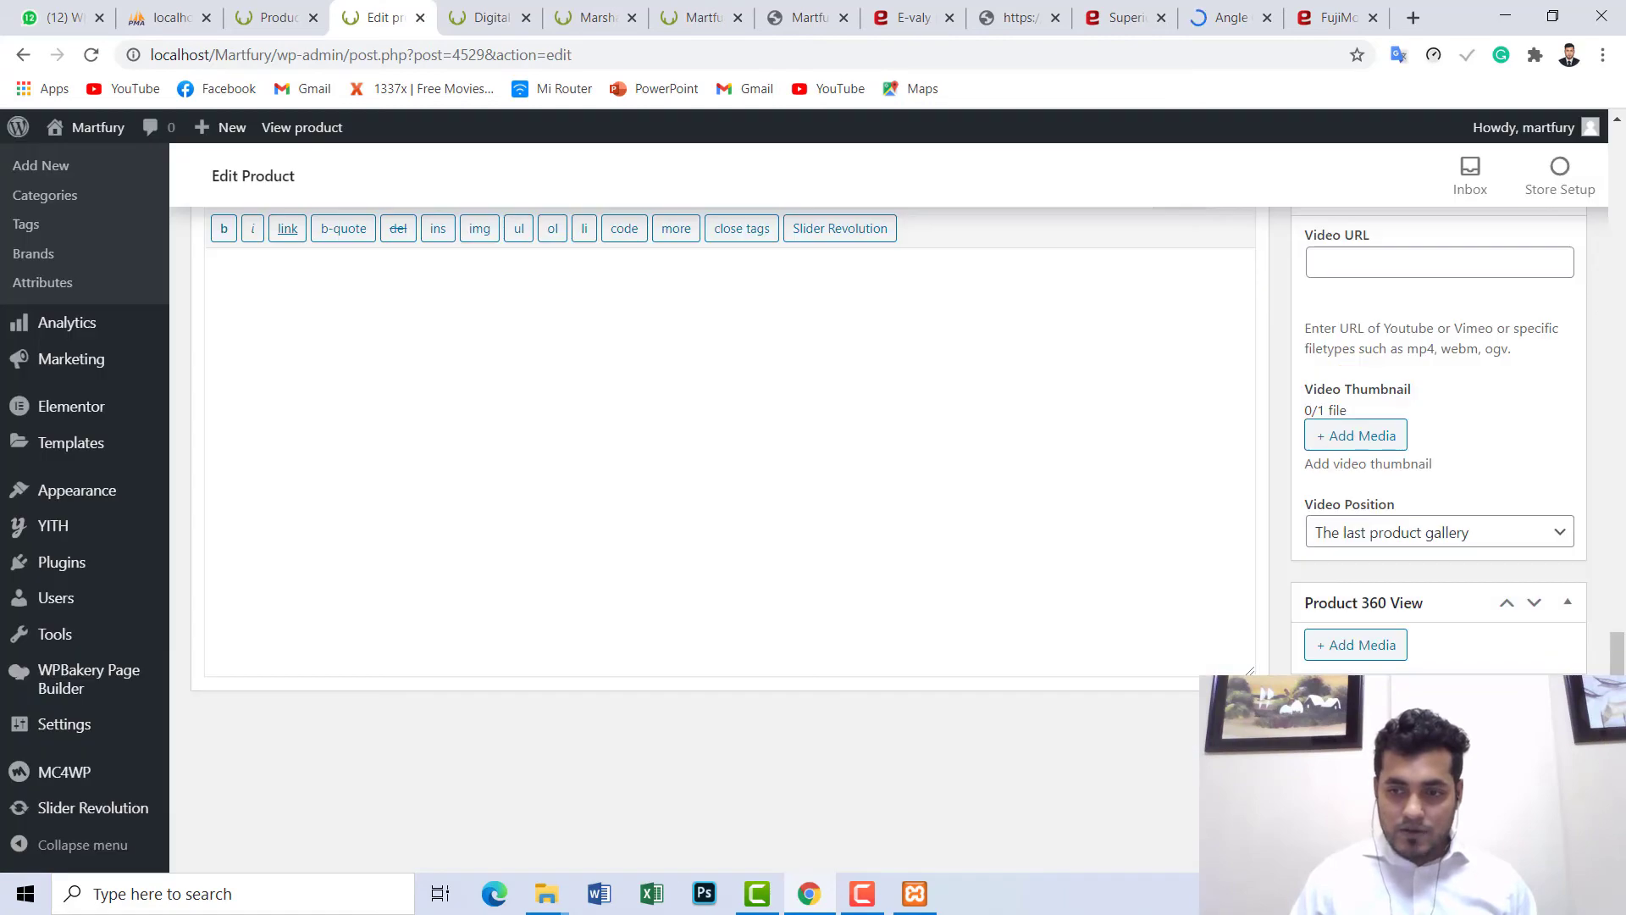
scroll(729, 423, "down", 1)
scroll(1440, 665, "up", 2)
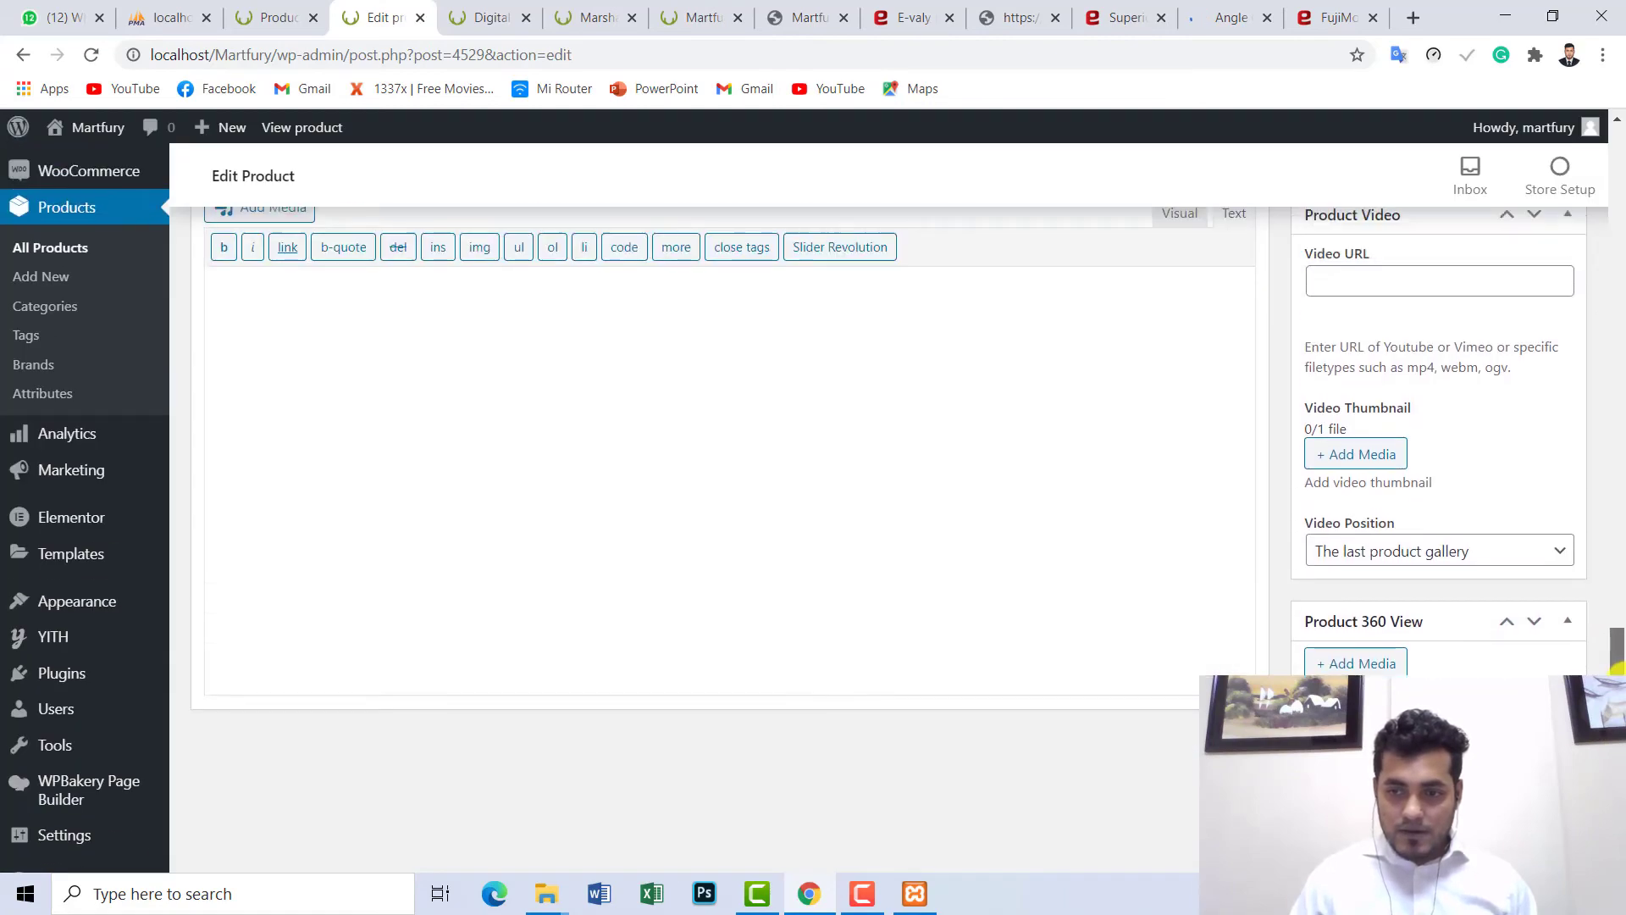
scroll(1441, 665, "down", 2)
scroll(1576, 516, "up", 10)
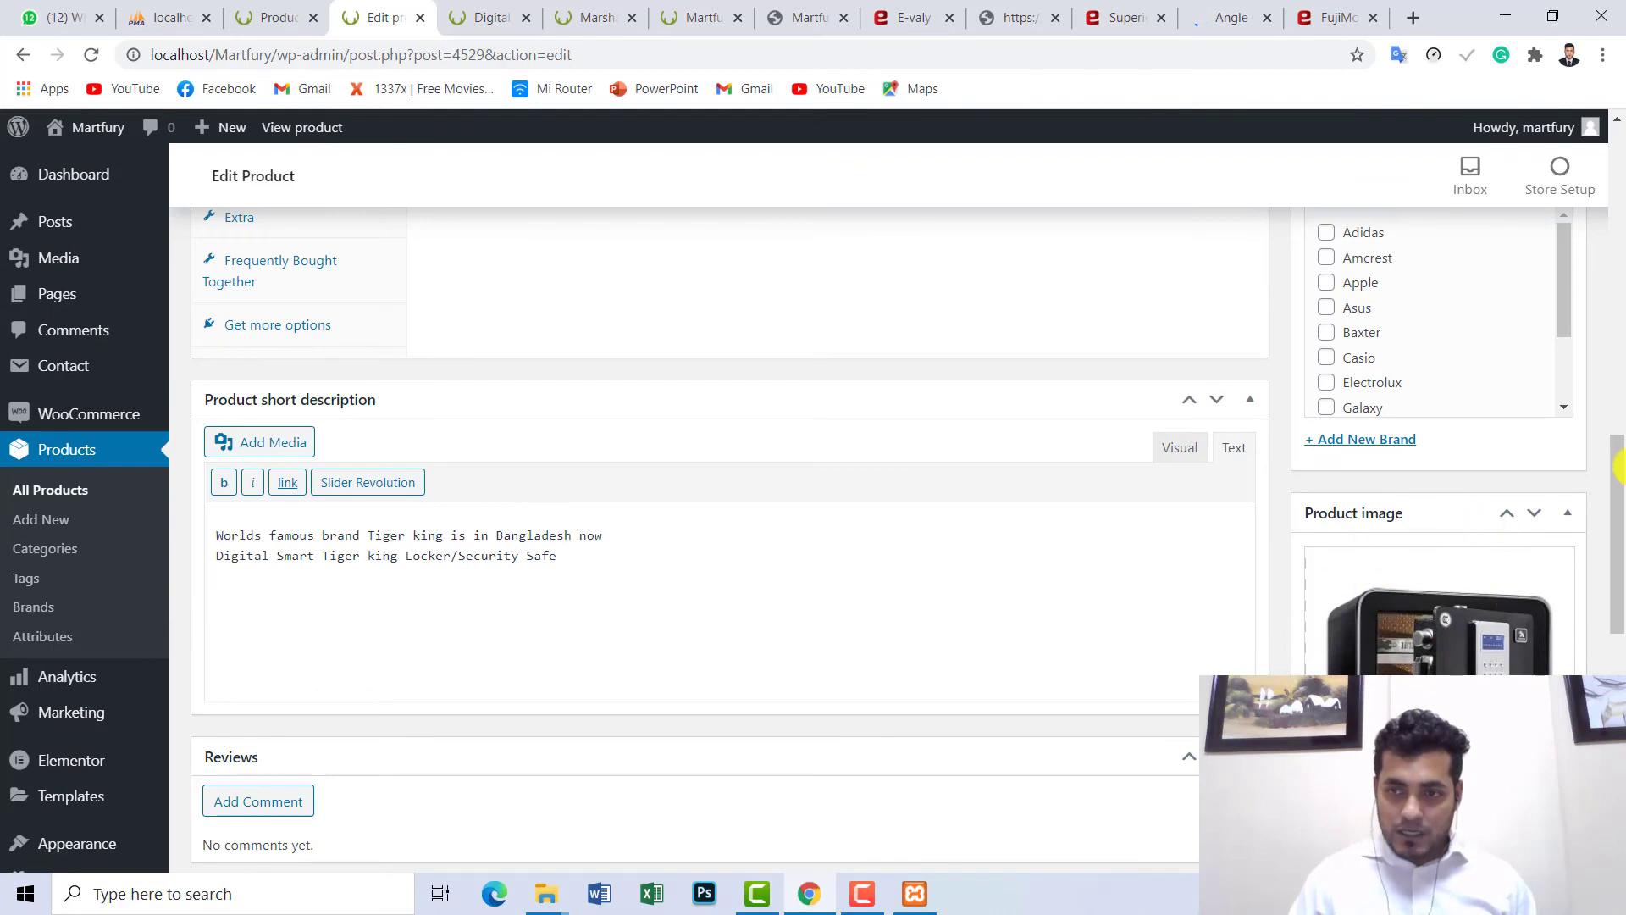
left_click_drag(1614, 453, 1616, 207)
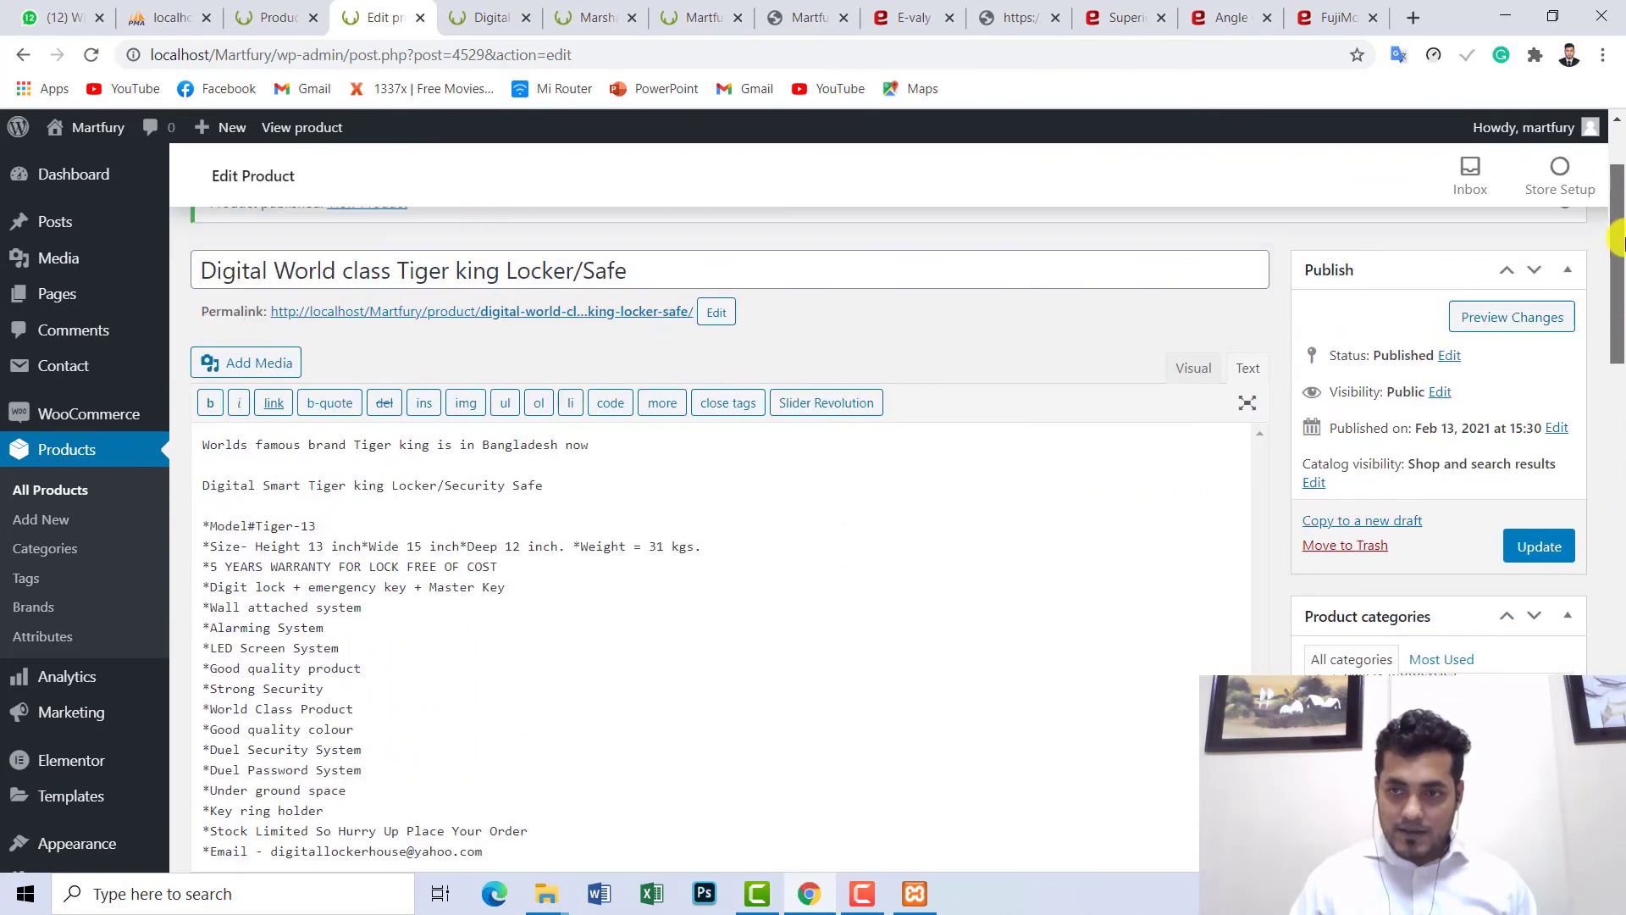
left_click(1536, 546)
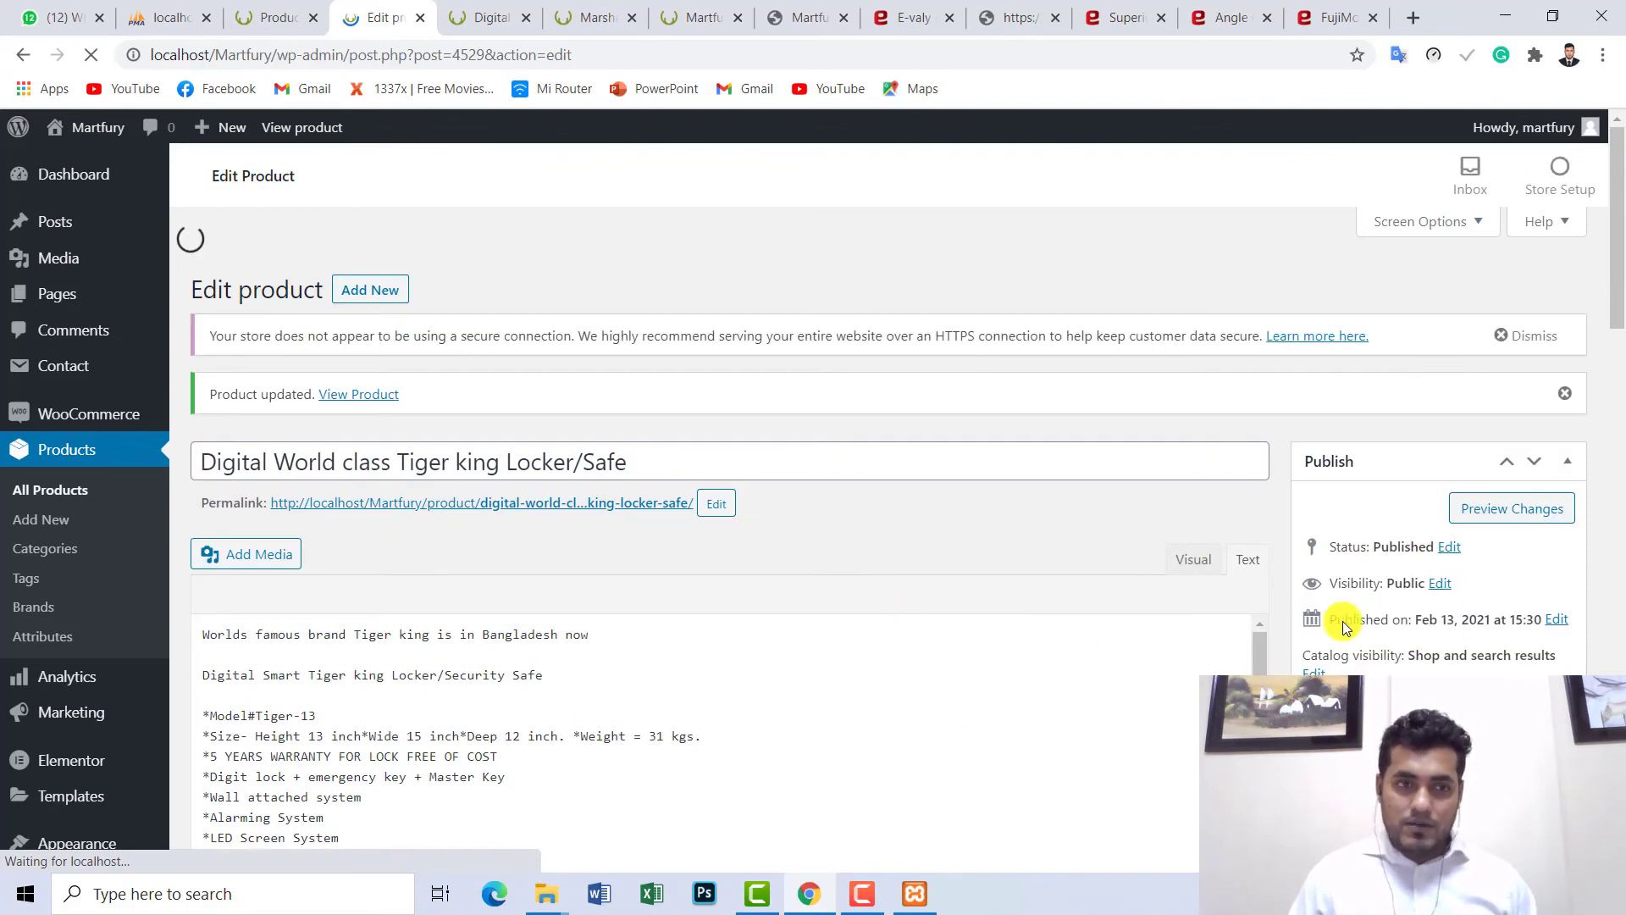
left_click(489, 17)
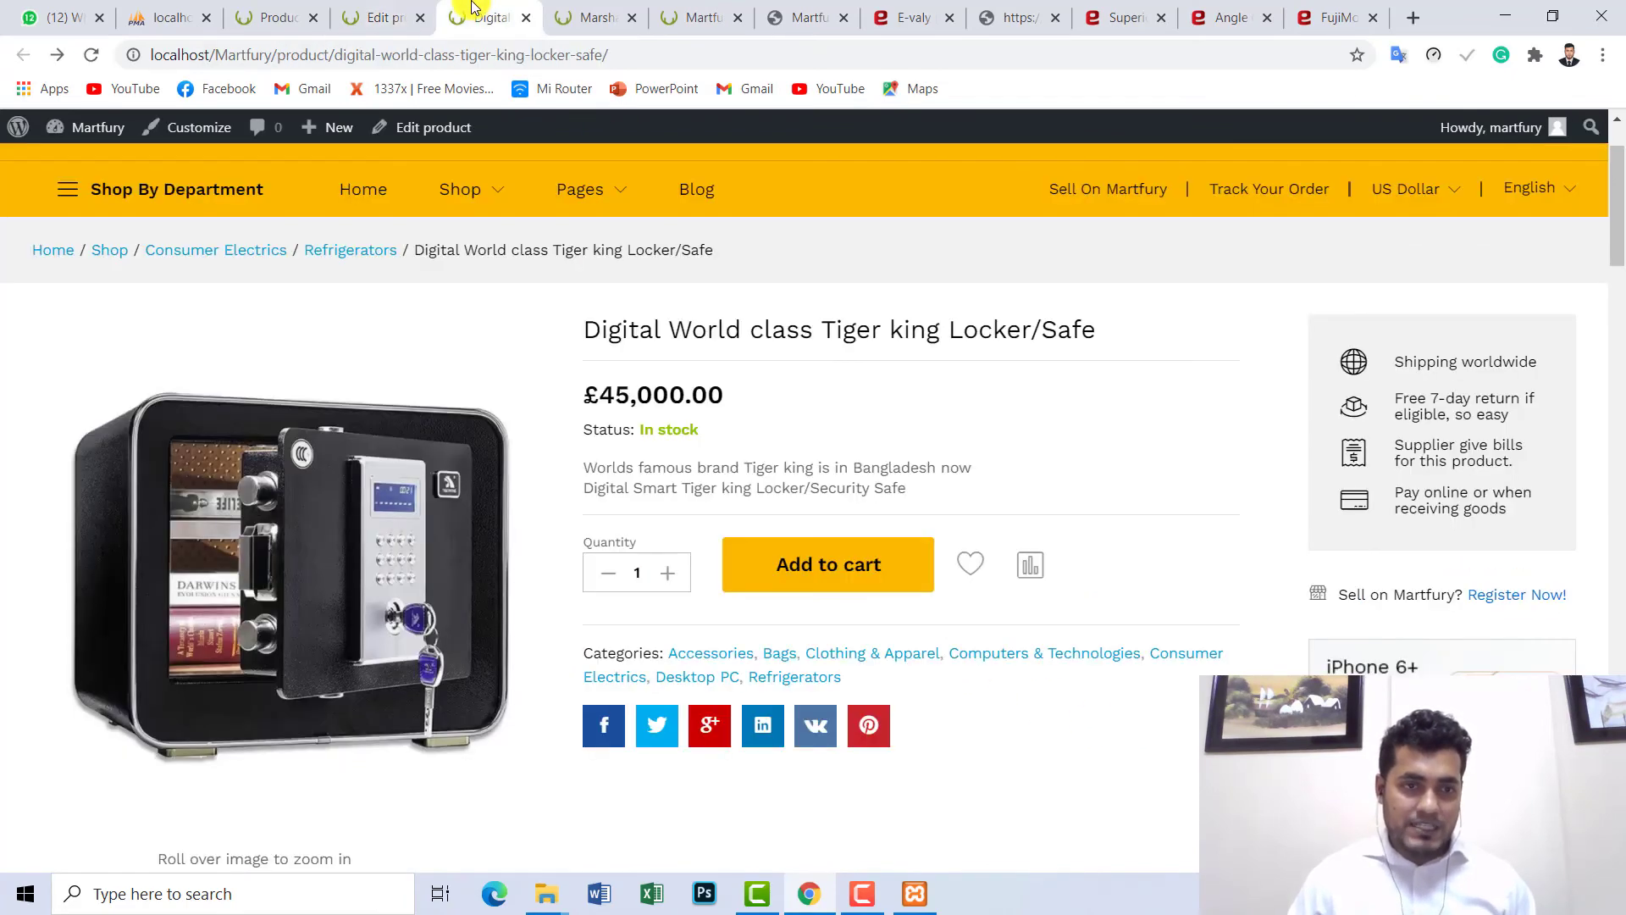
- Reload the locker's storefront page to show the new gallery
left_click(82, 57)
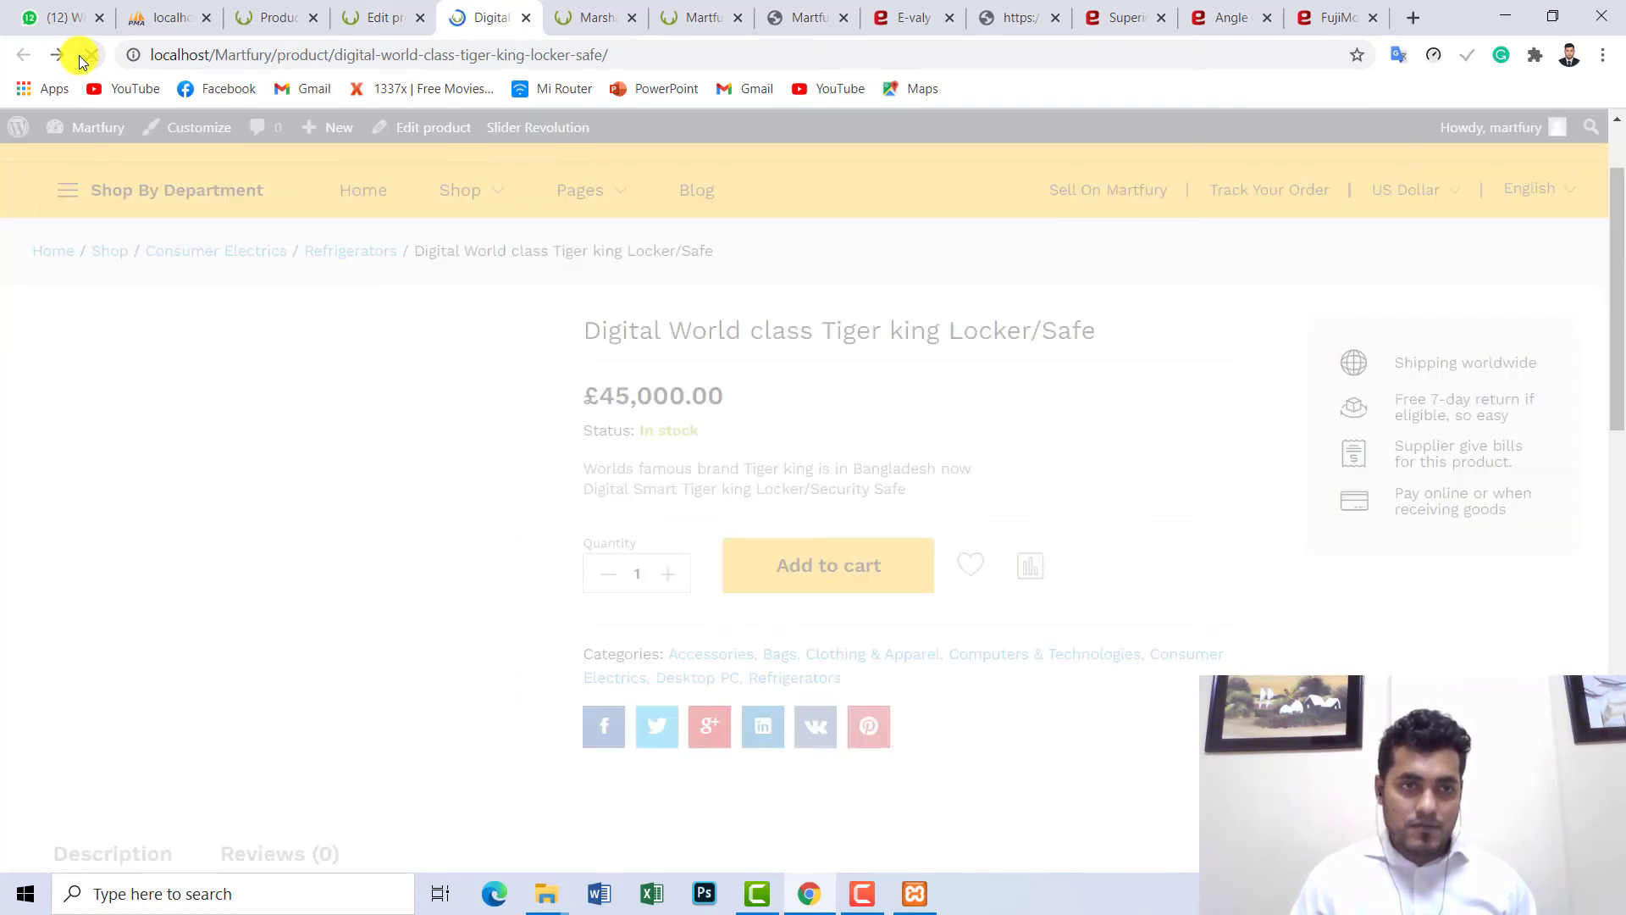
left_click_drag(1607, 203, 1620, 176)
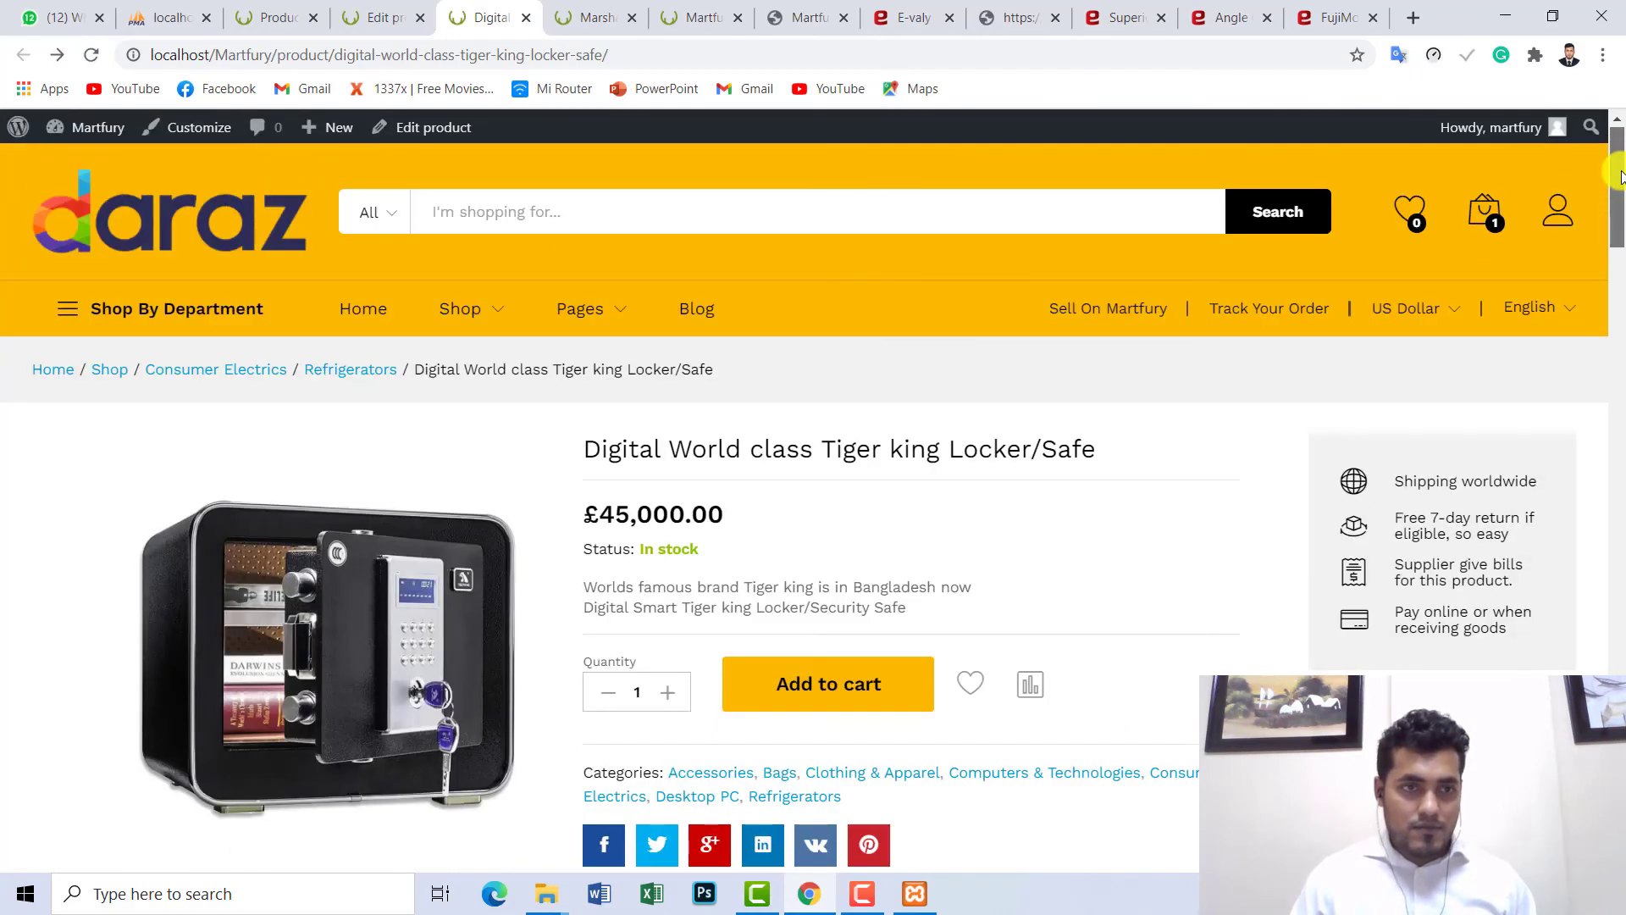
scroll(1620, 176, "down", 3)
scroll(1621, 177, "up", 2)
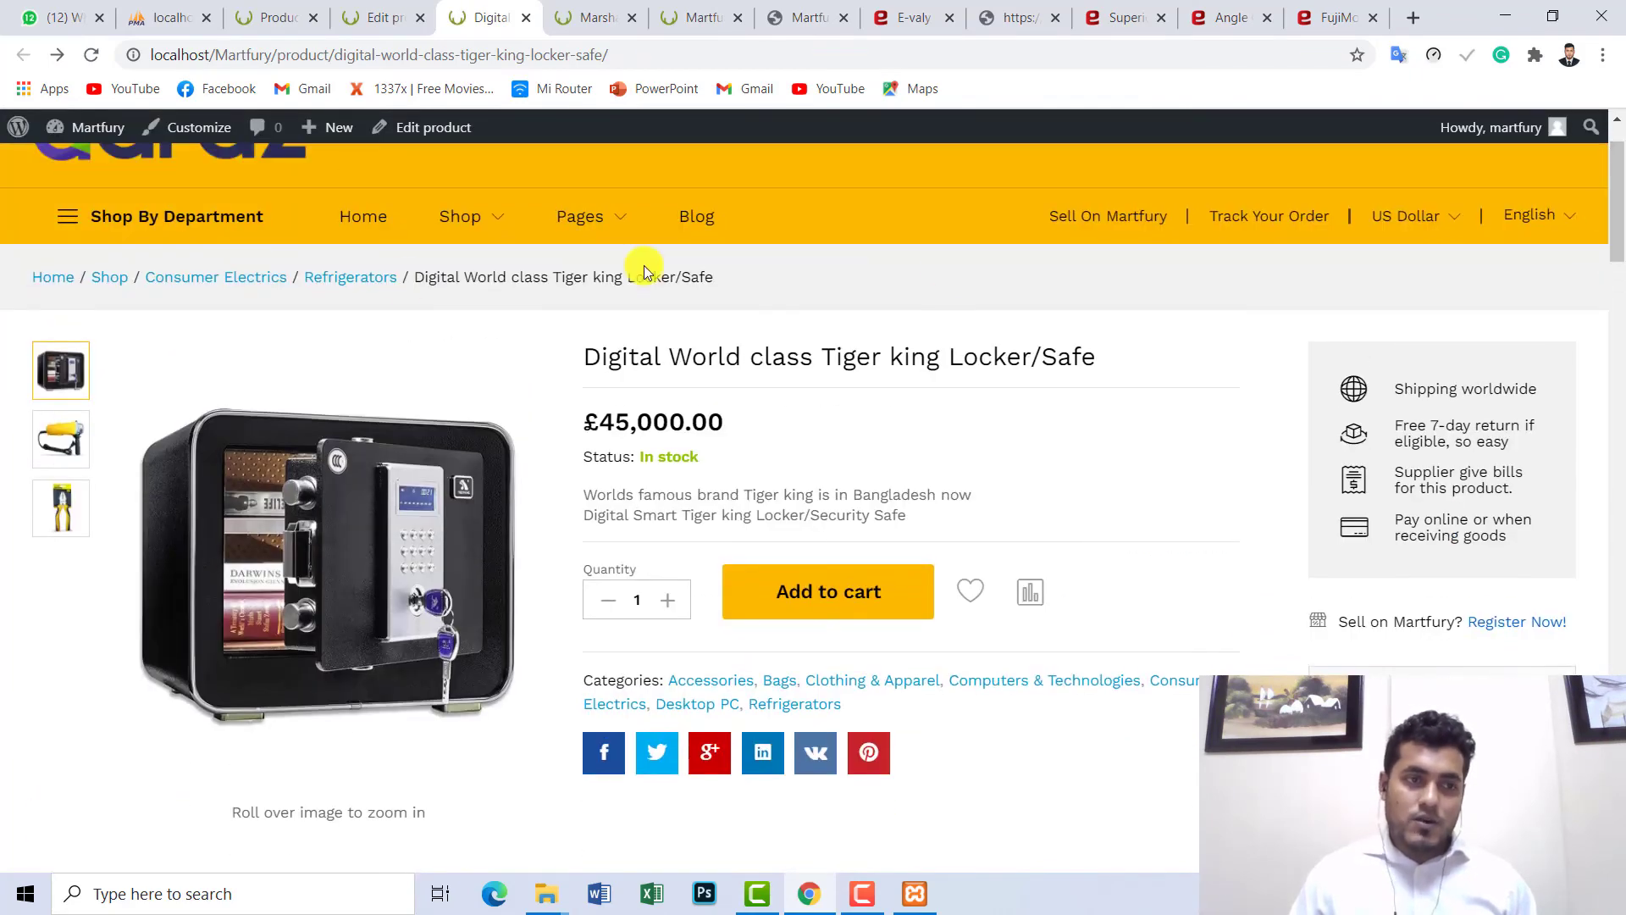
- Flip through the safe, angle grinder and pliers images in the product gallery
left_click(61, 441)
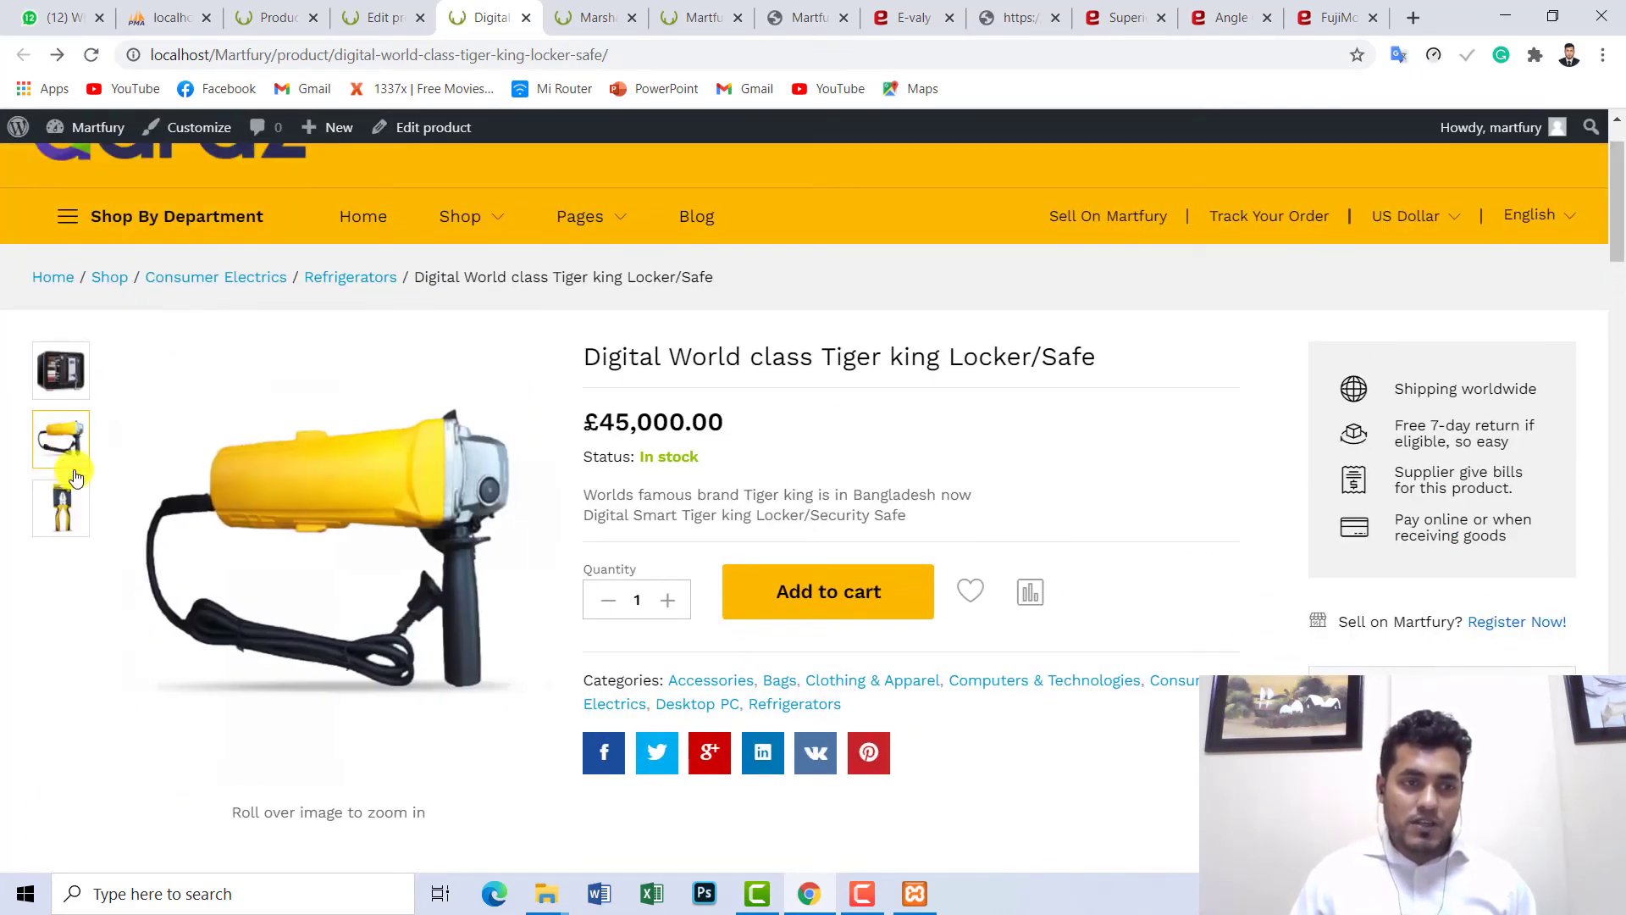
left_click(76, 513)
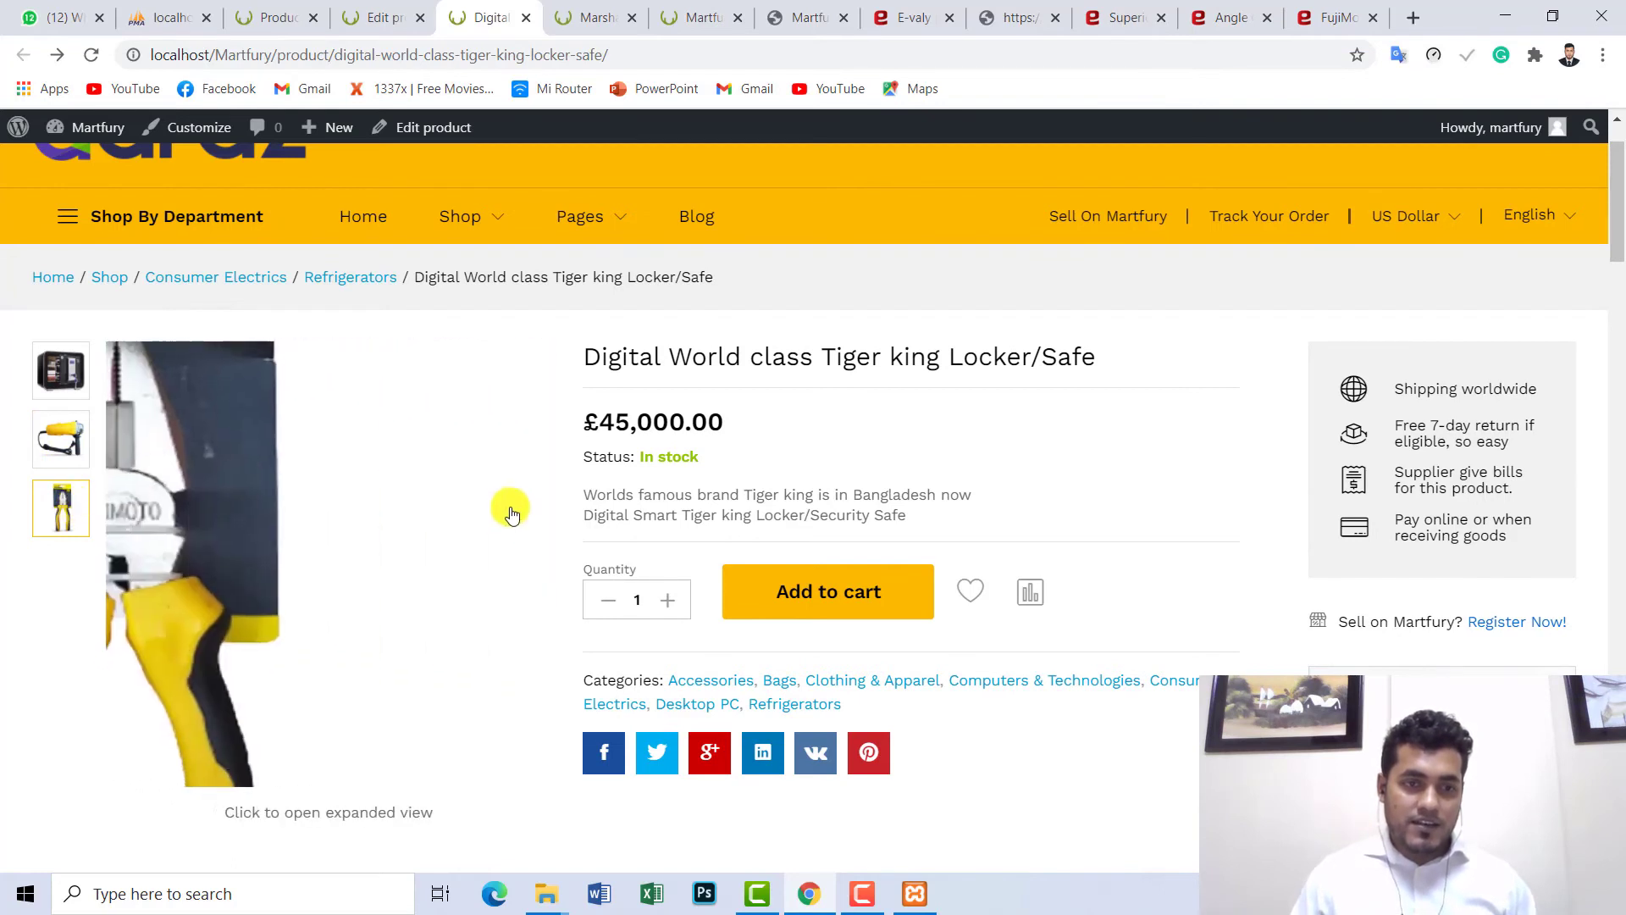
left_click(68, 466)
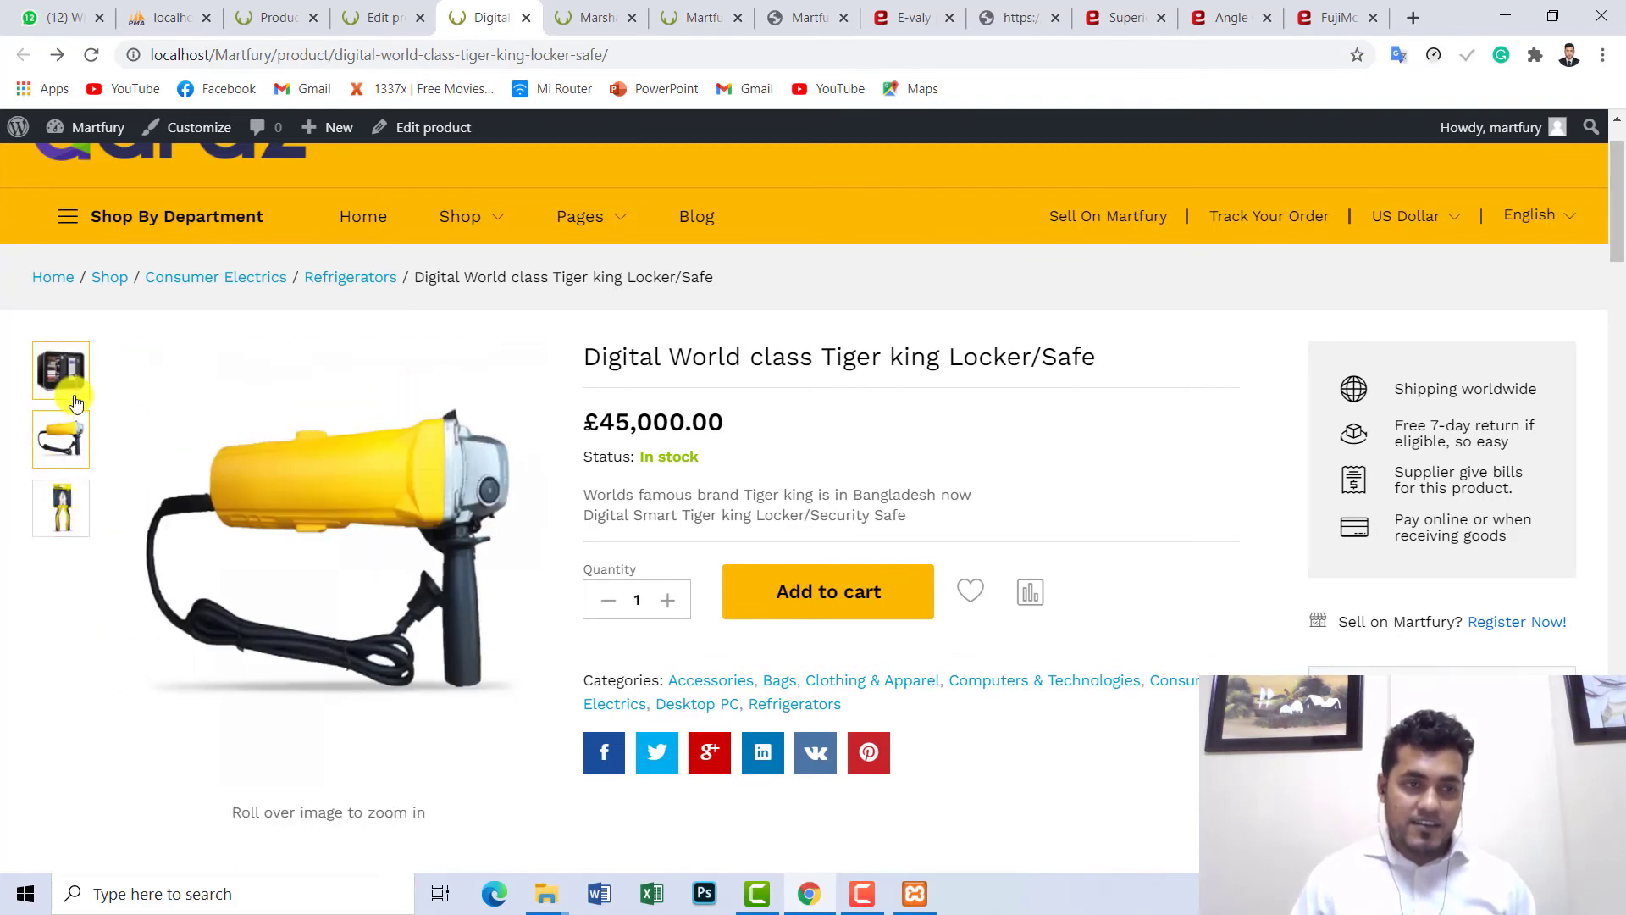
left_click(76, 402)
left_click(65, 441)
left_click(65, 482)
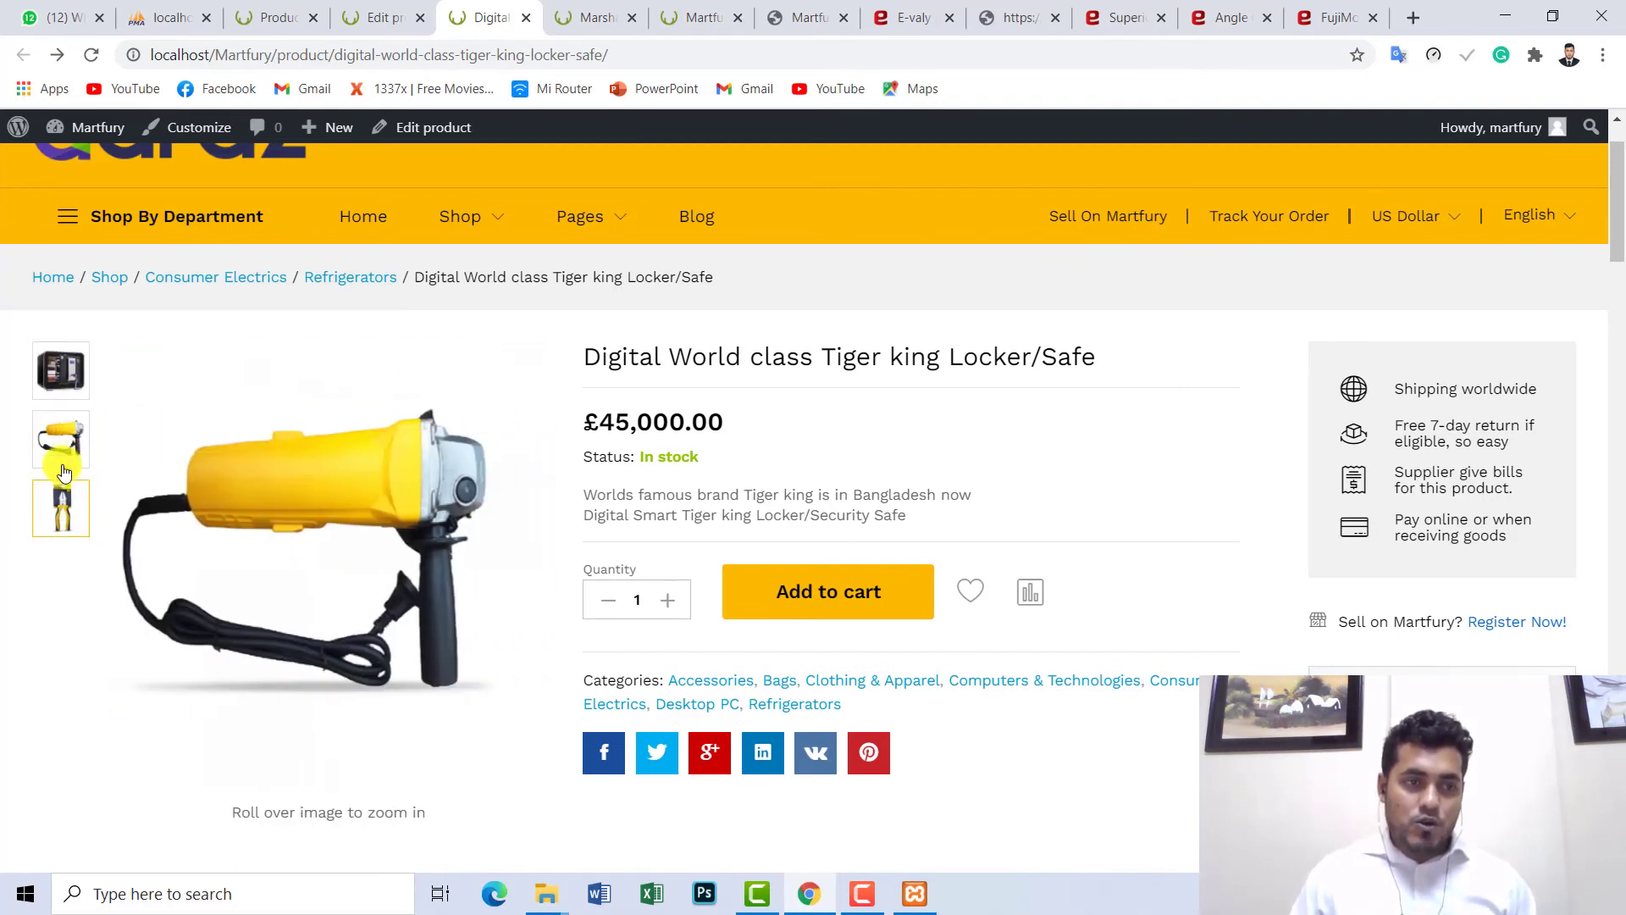
left_click(61, 440)
left_click(61, 371)
left_click(66, 519)
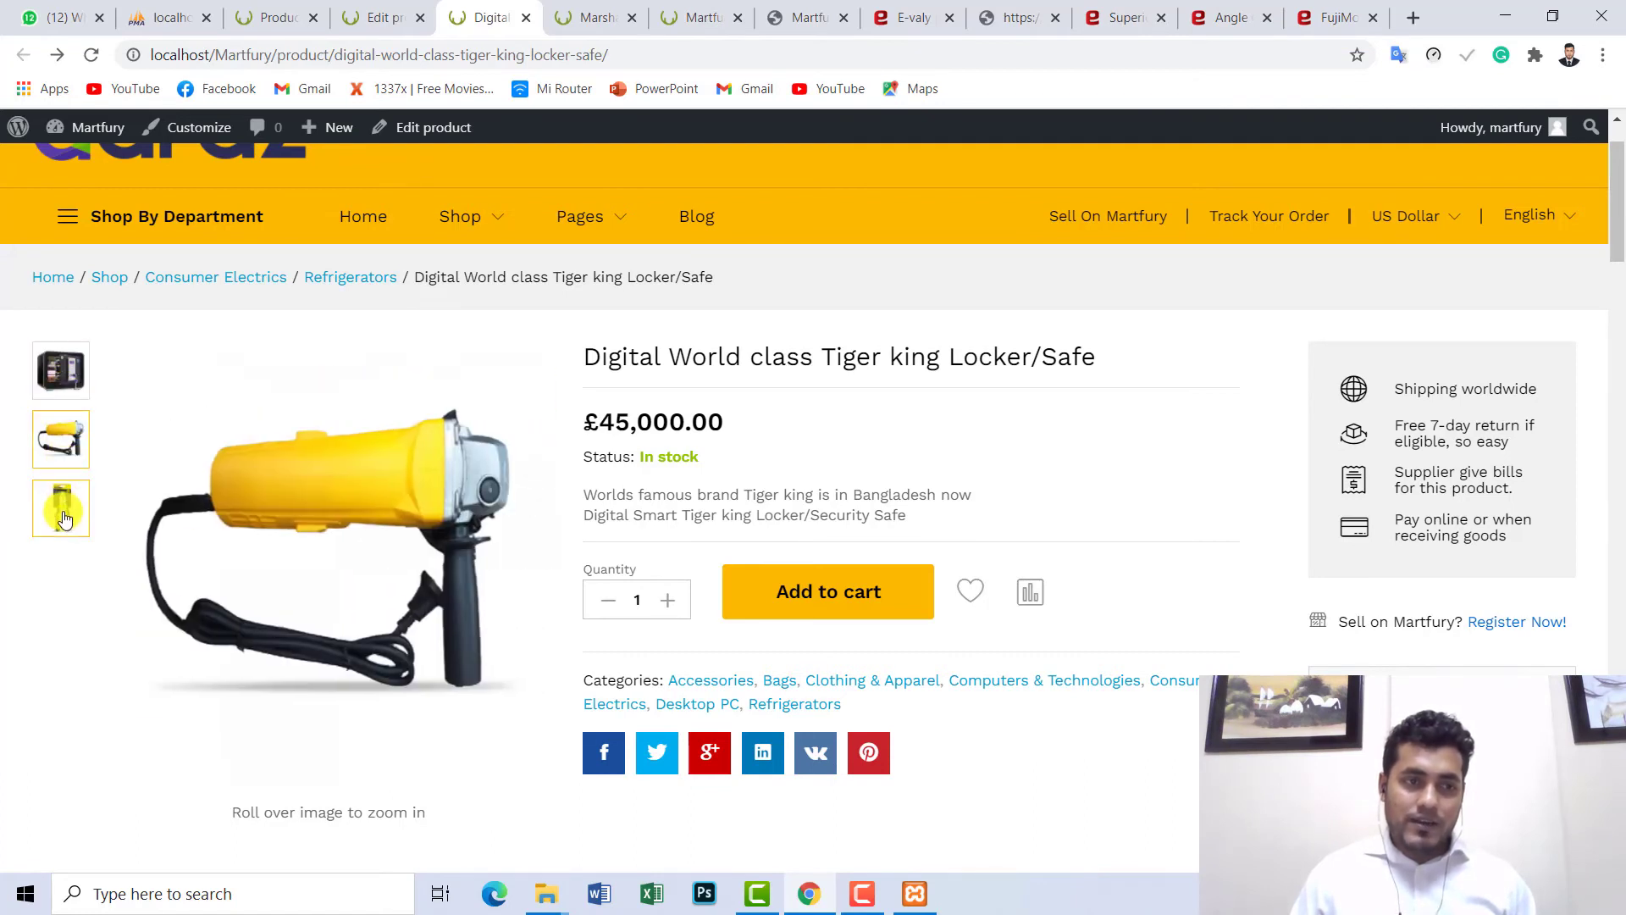
left_click(60, 368)
- Point out the regular £45,000.00 price, then return to the product's edit page
scroll(4, 436, "up", 1)
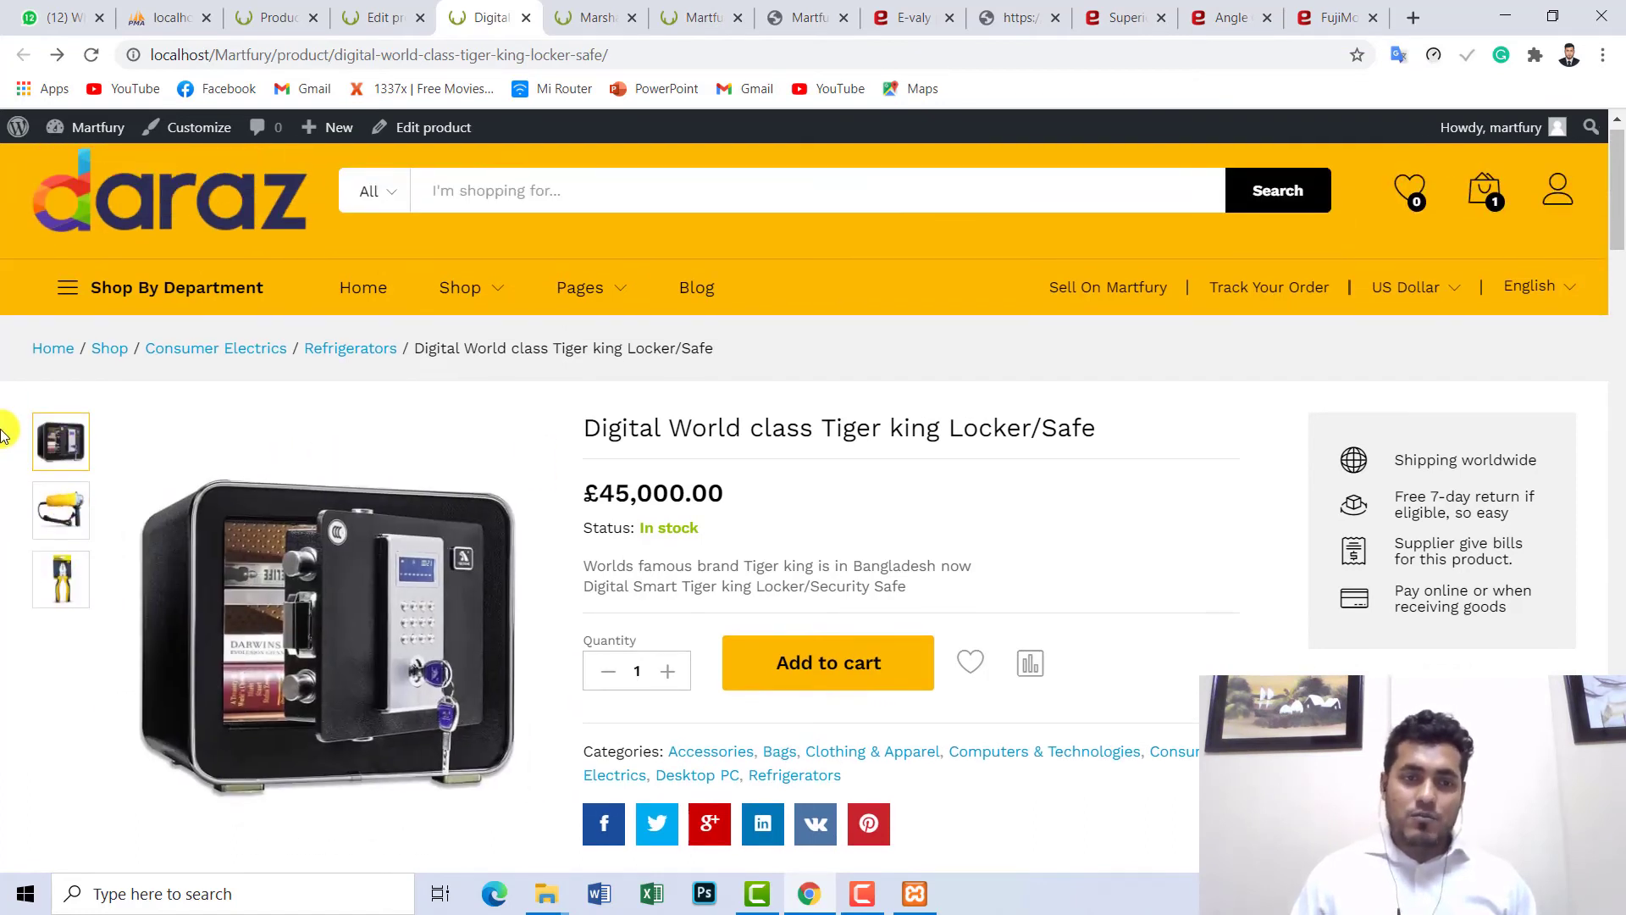
scroll(7, 432, "down", 3)
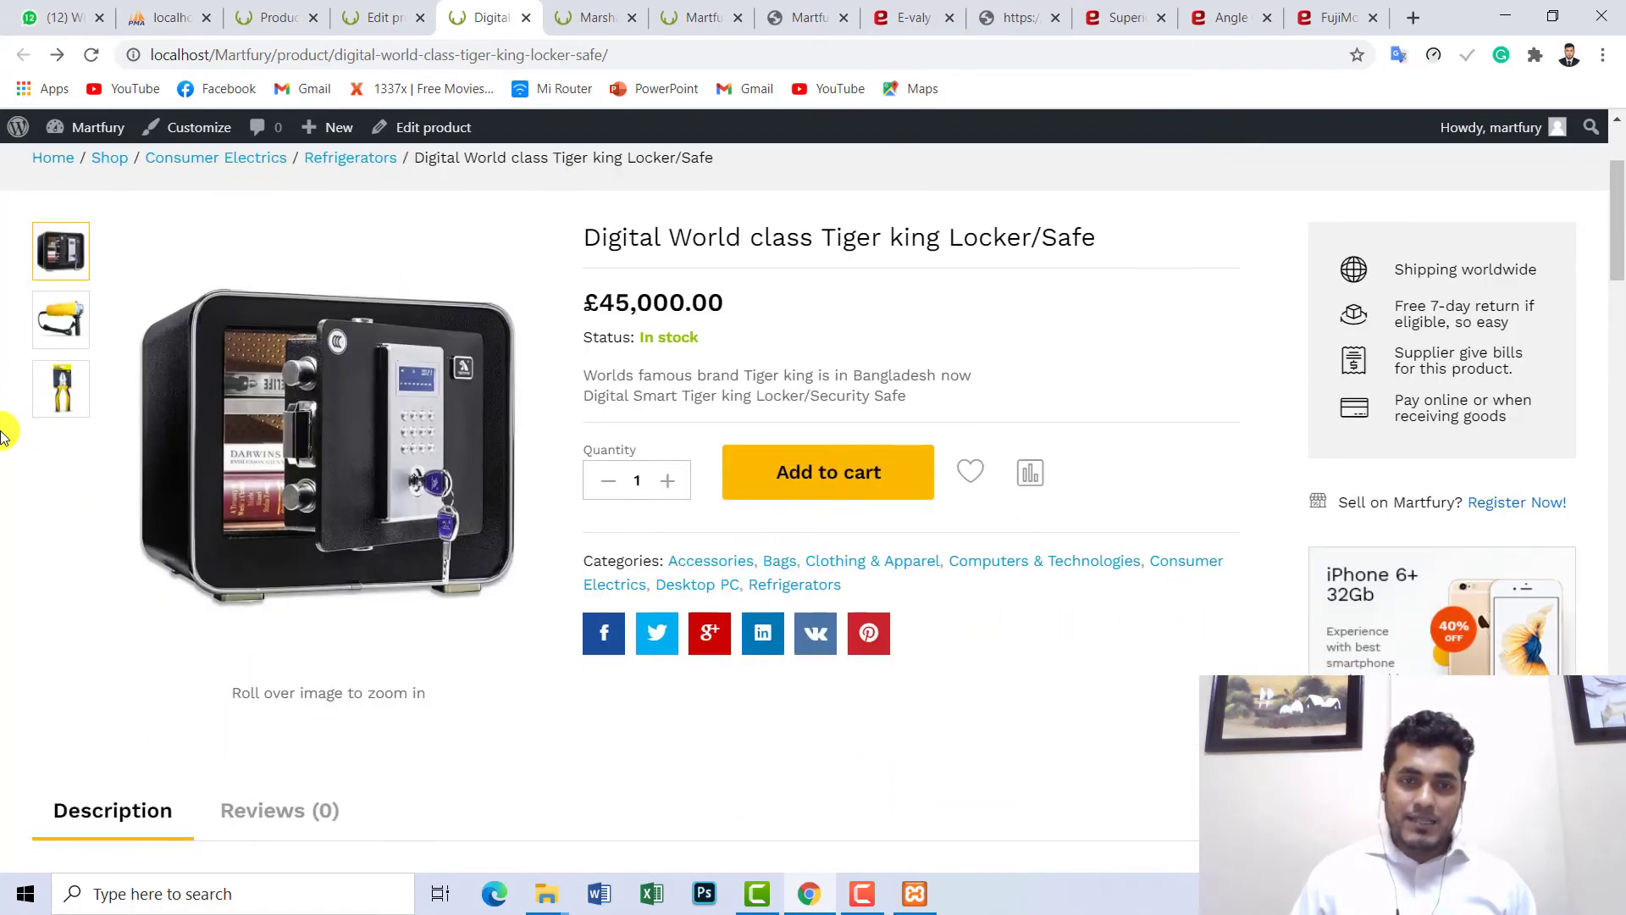
scroll(11, 429, "up", 3)
left_click_drag(705, 516, 574, 499)
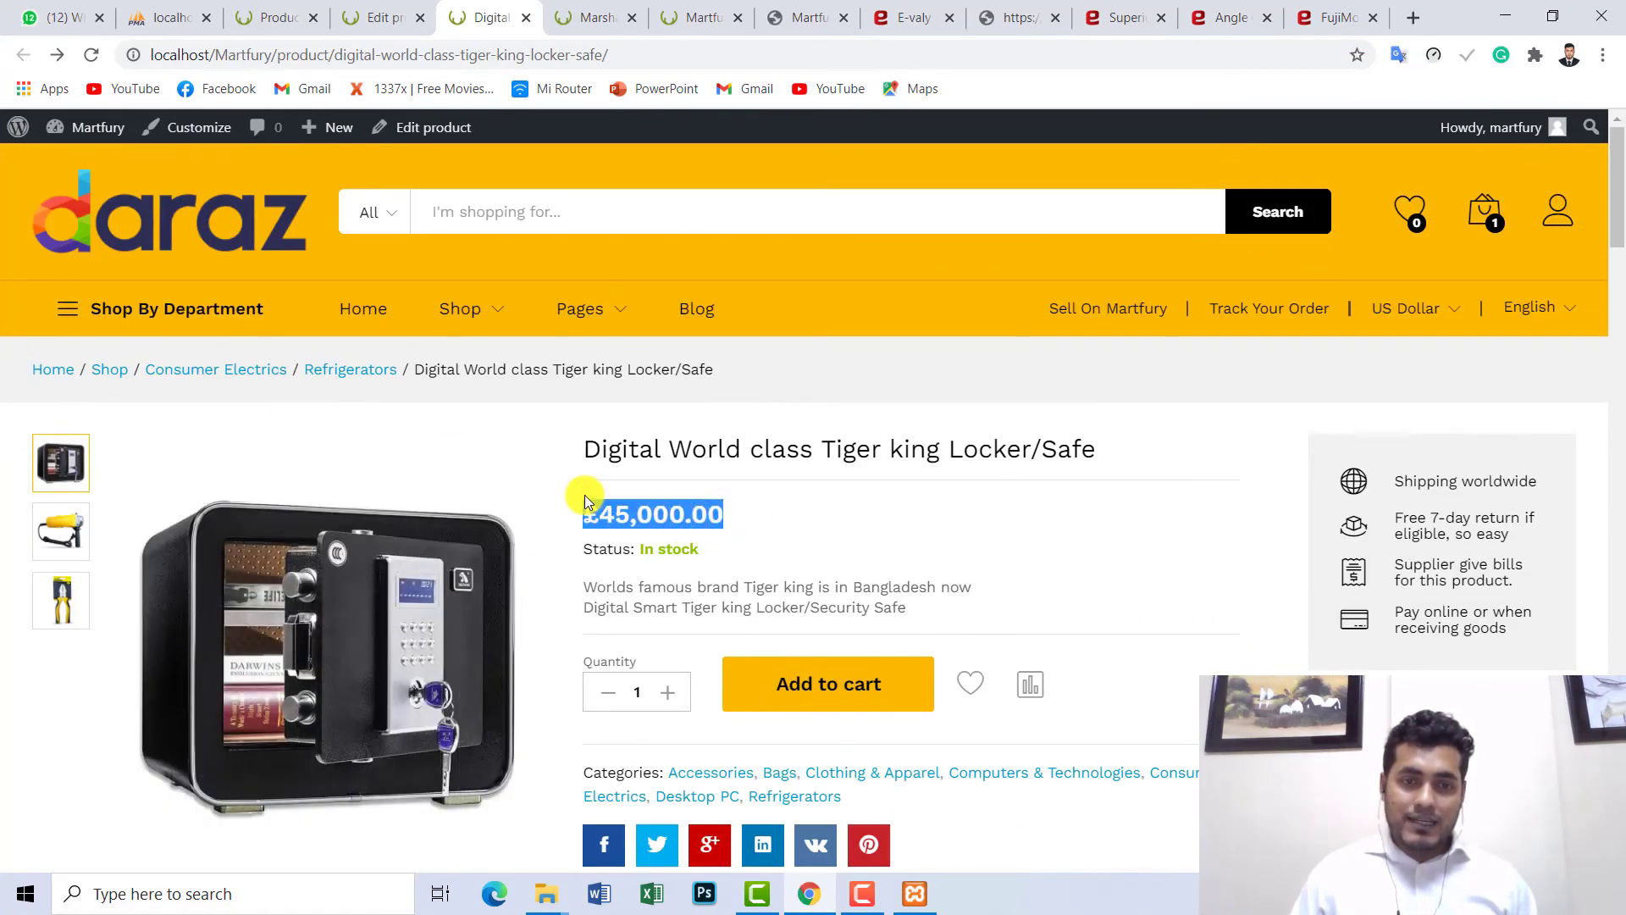
left_click(672, 511)
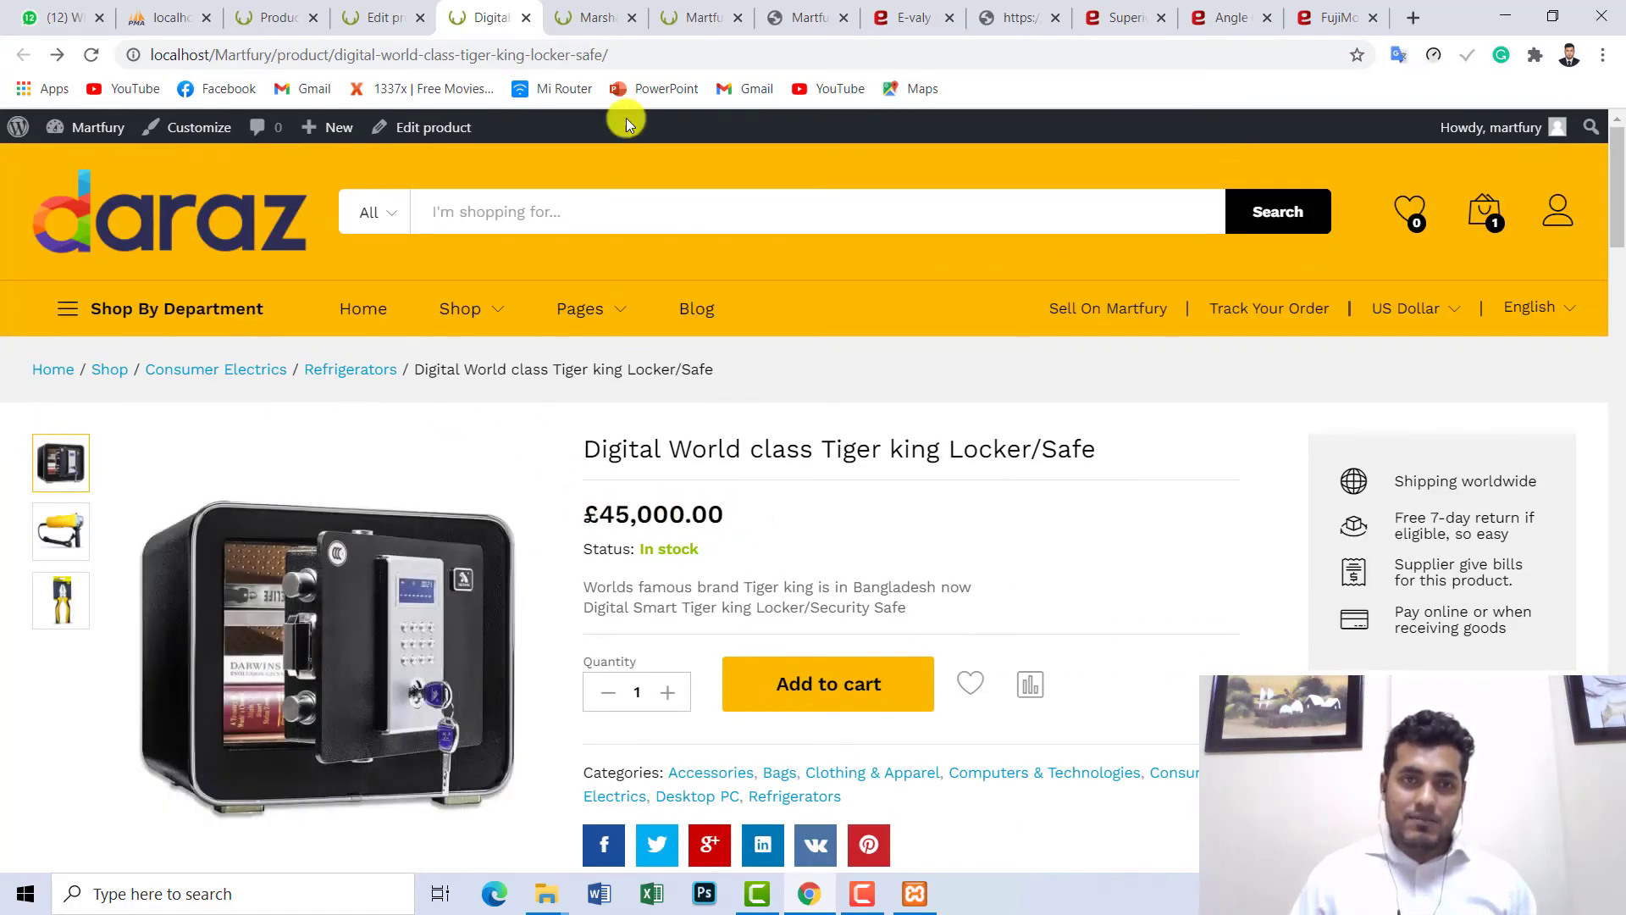
left_click(390, 16)
- Enter a 42000 sale price alongside the 45000 regular price and update the locker
scroll(990, 364, "down", 3)
scroll(990, 359, "down", 10)
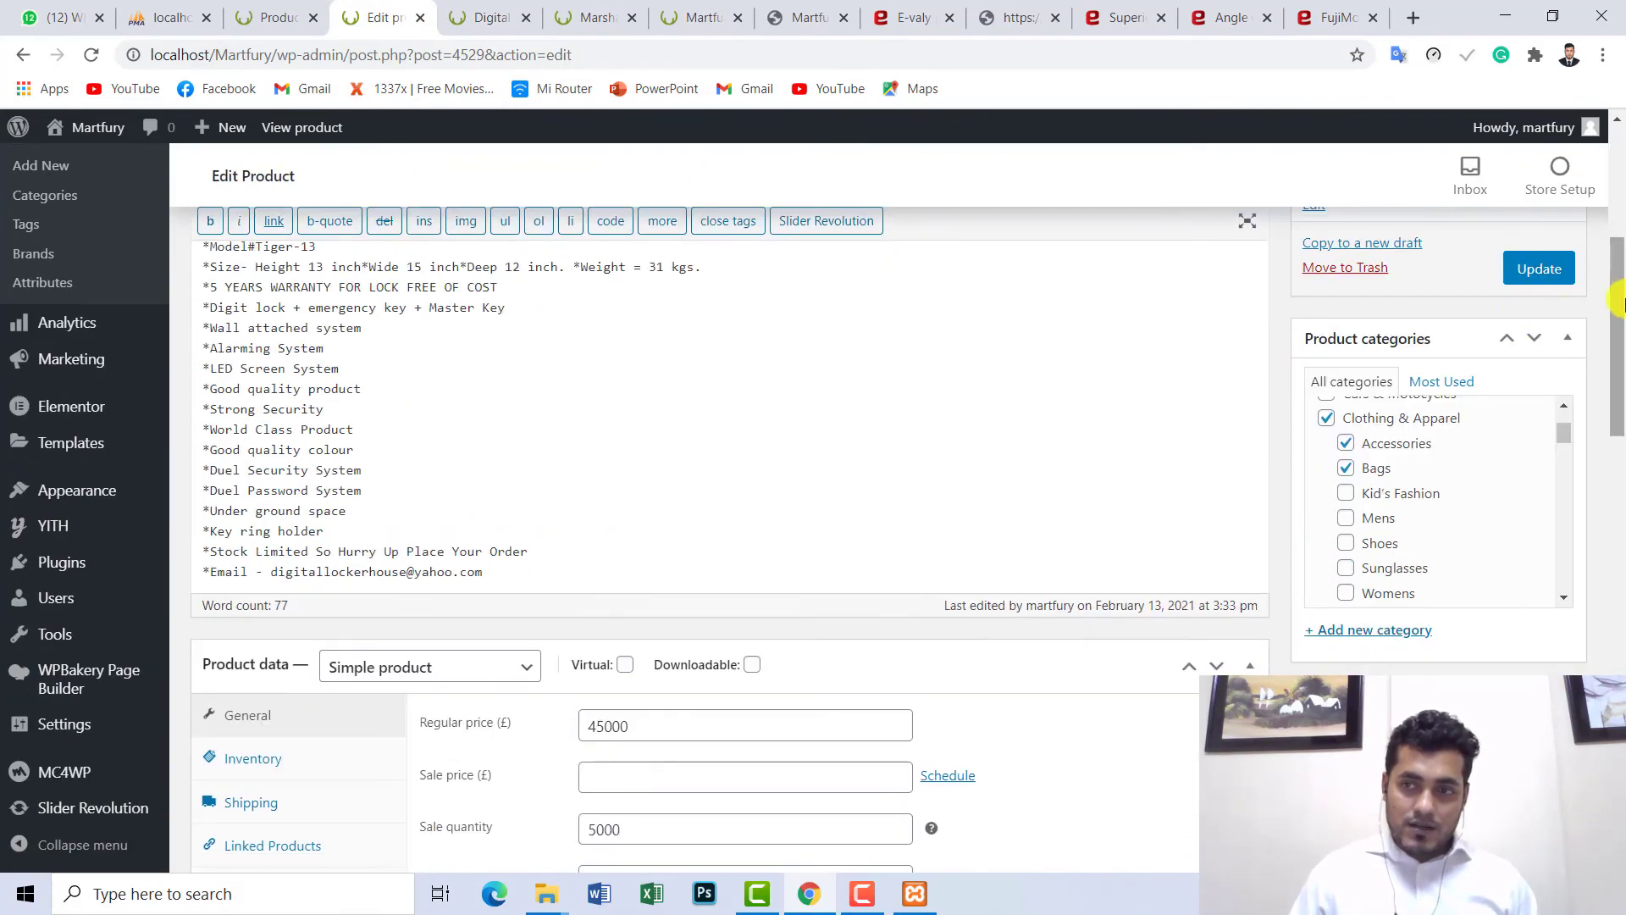
scroll(757, 353, "up", 3)
left_click_drag(636, 371, 595, 377)
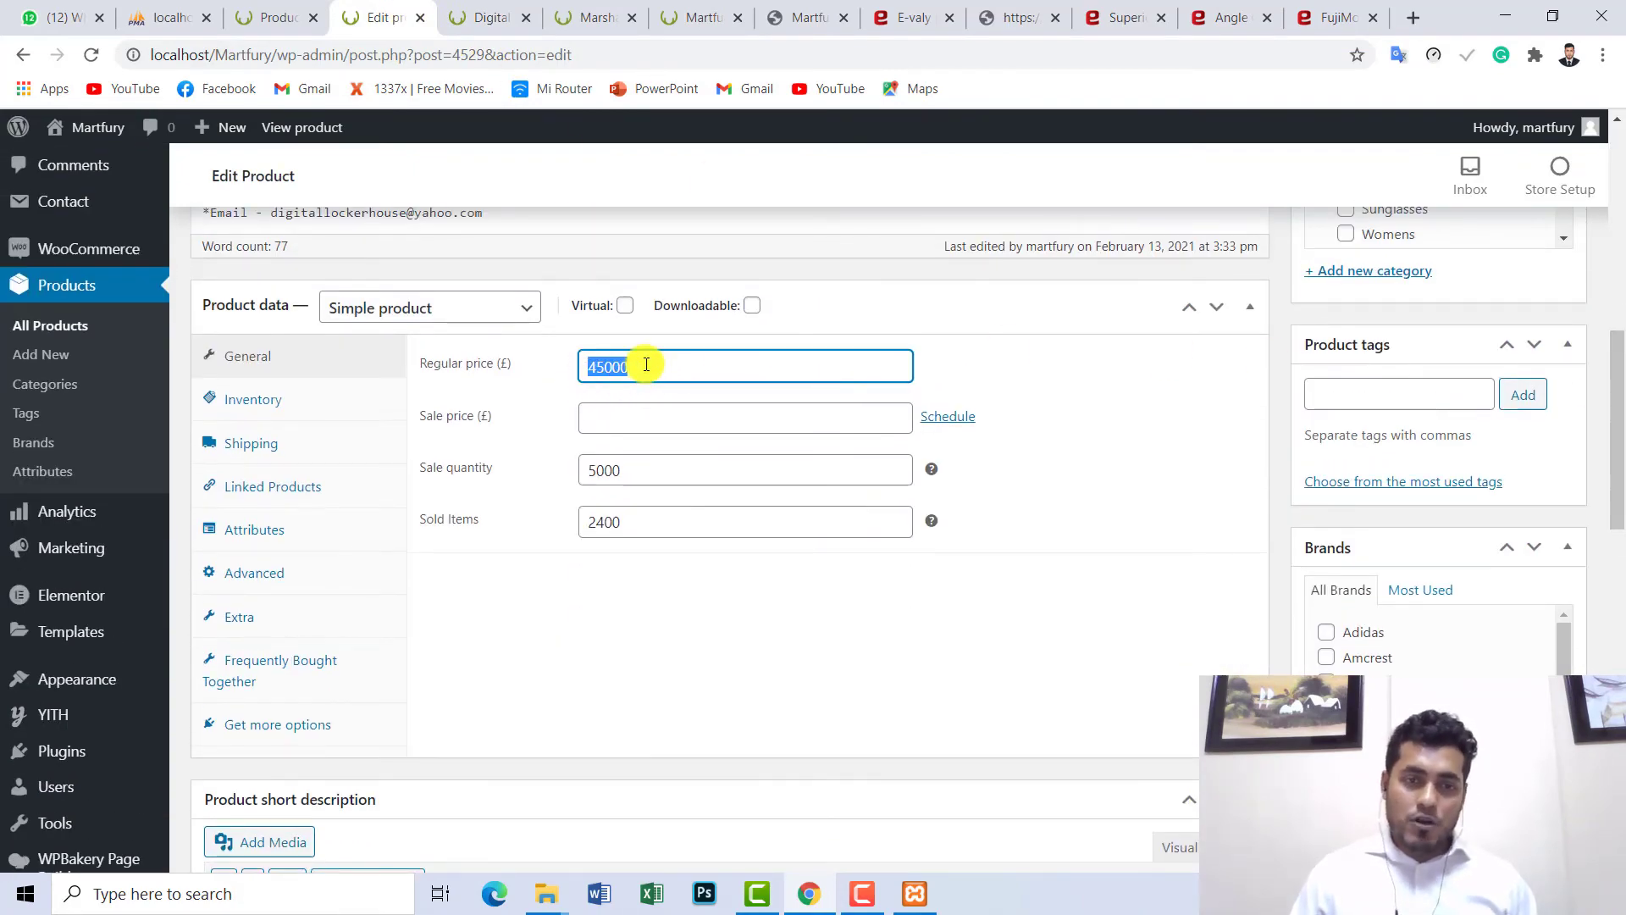
left_click(625, 422)
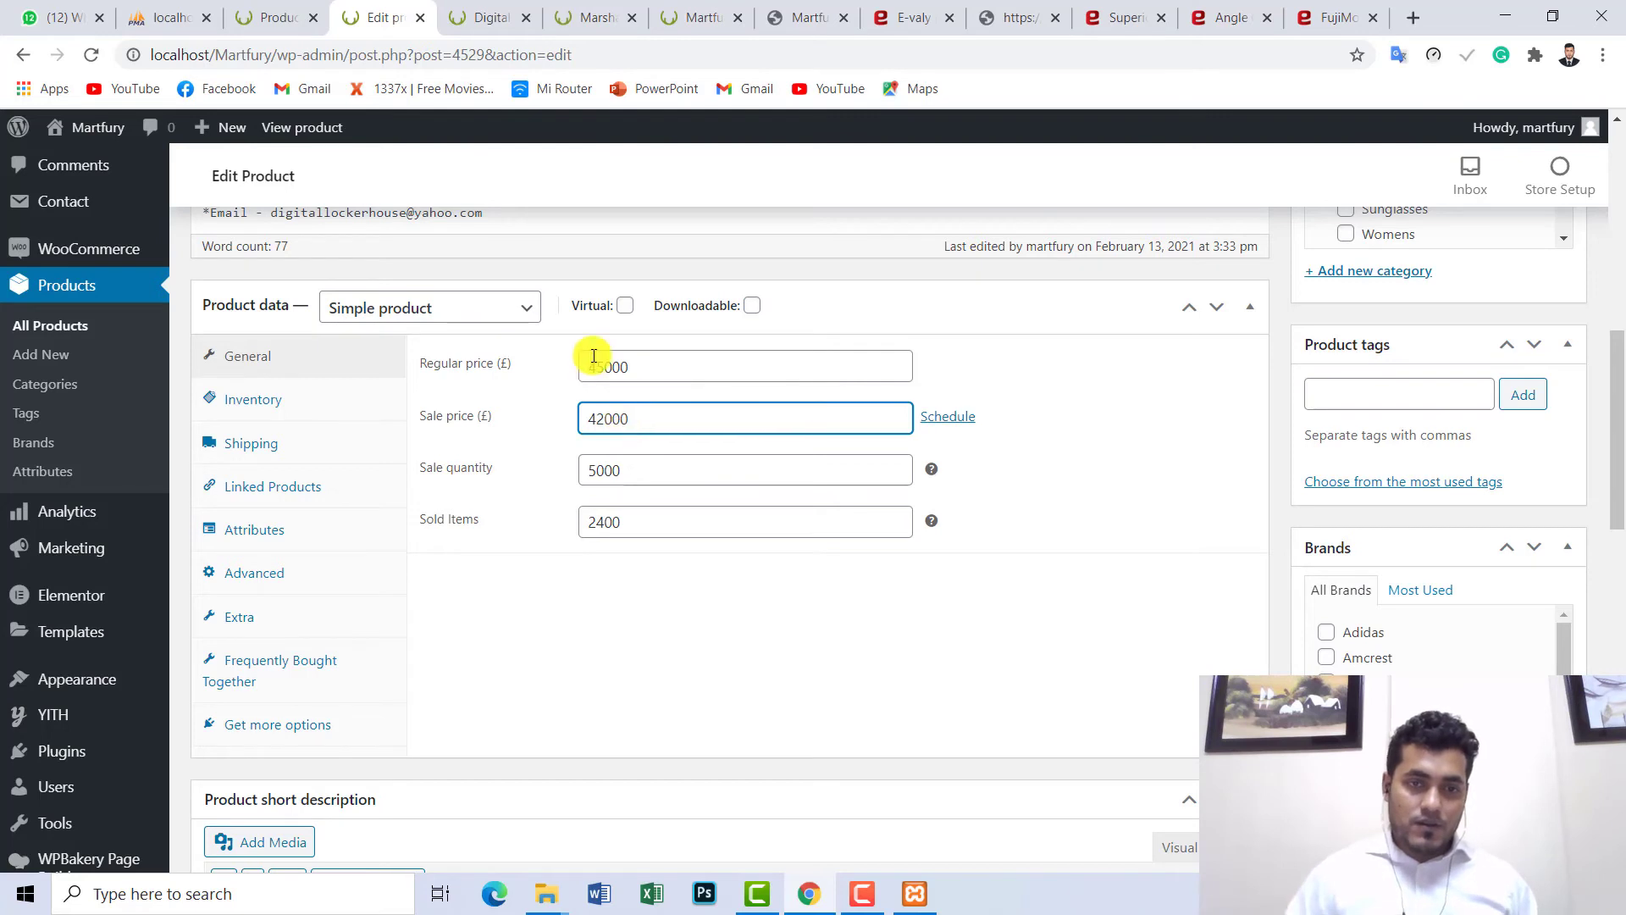
left_click_drag(657, 367, 565, 364)
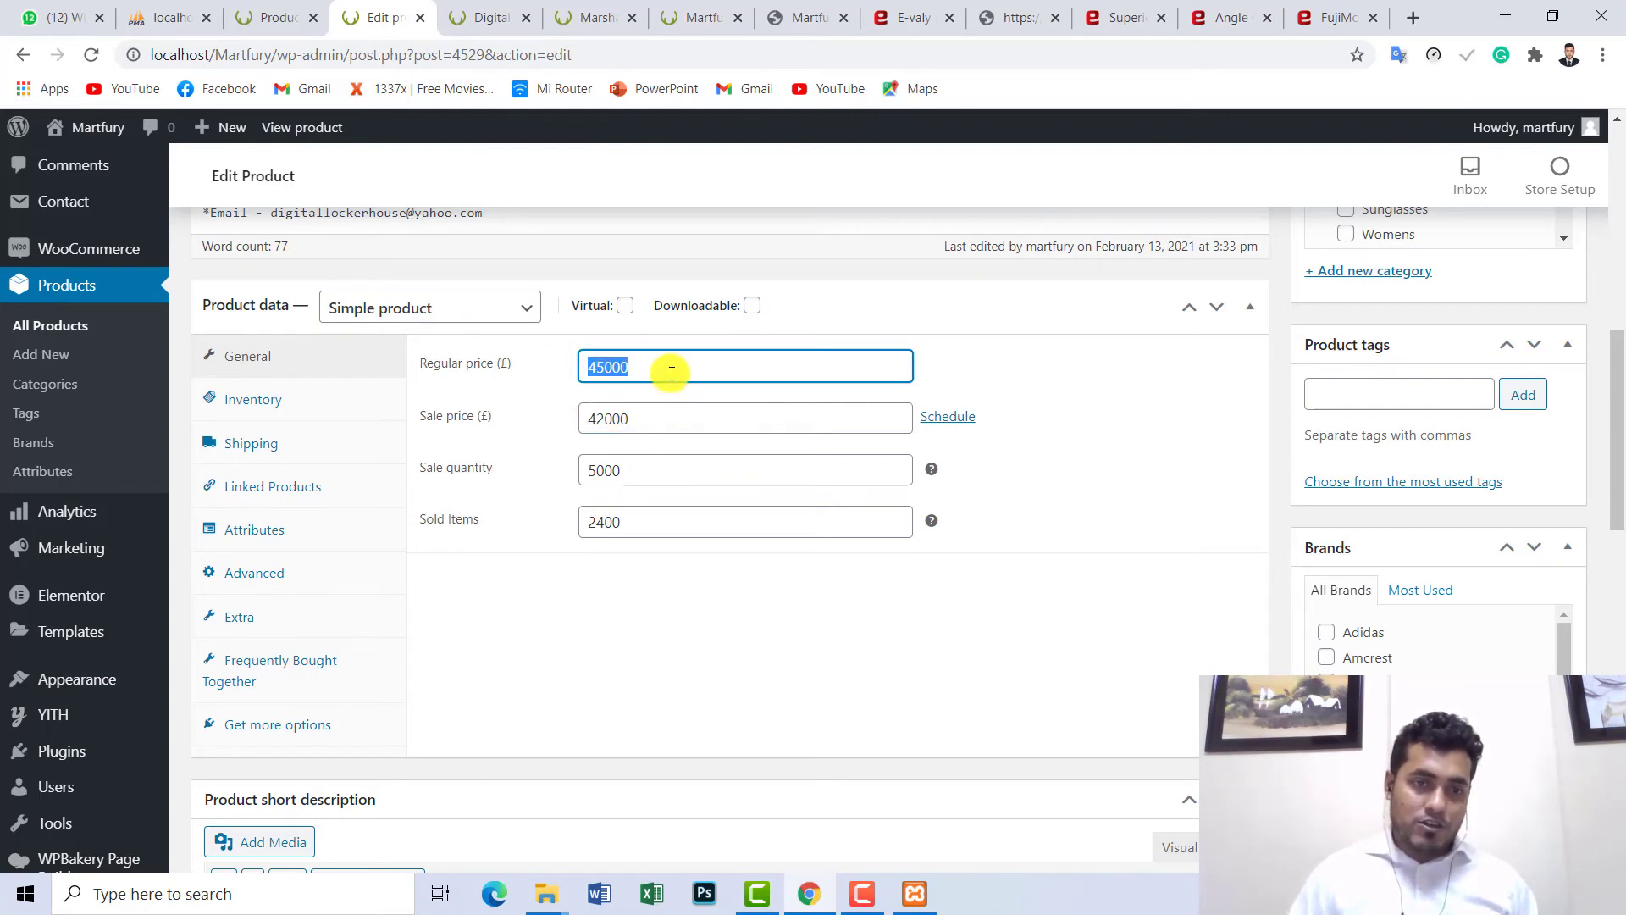
left_click_drag(662, 424, 592, 424)
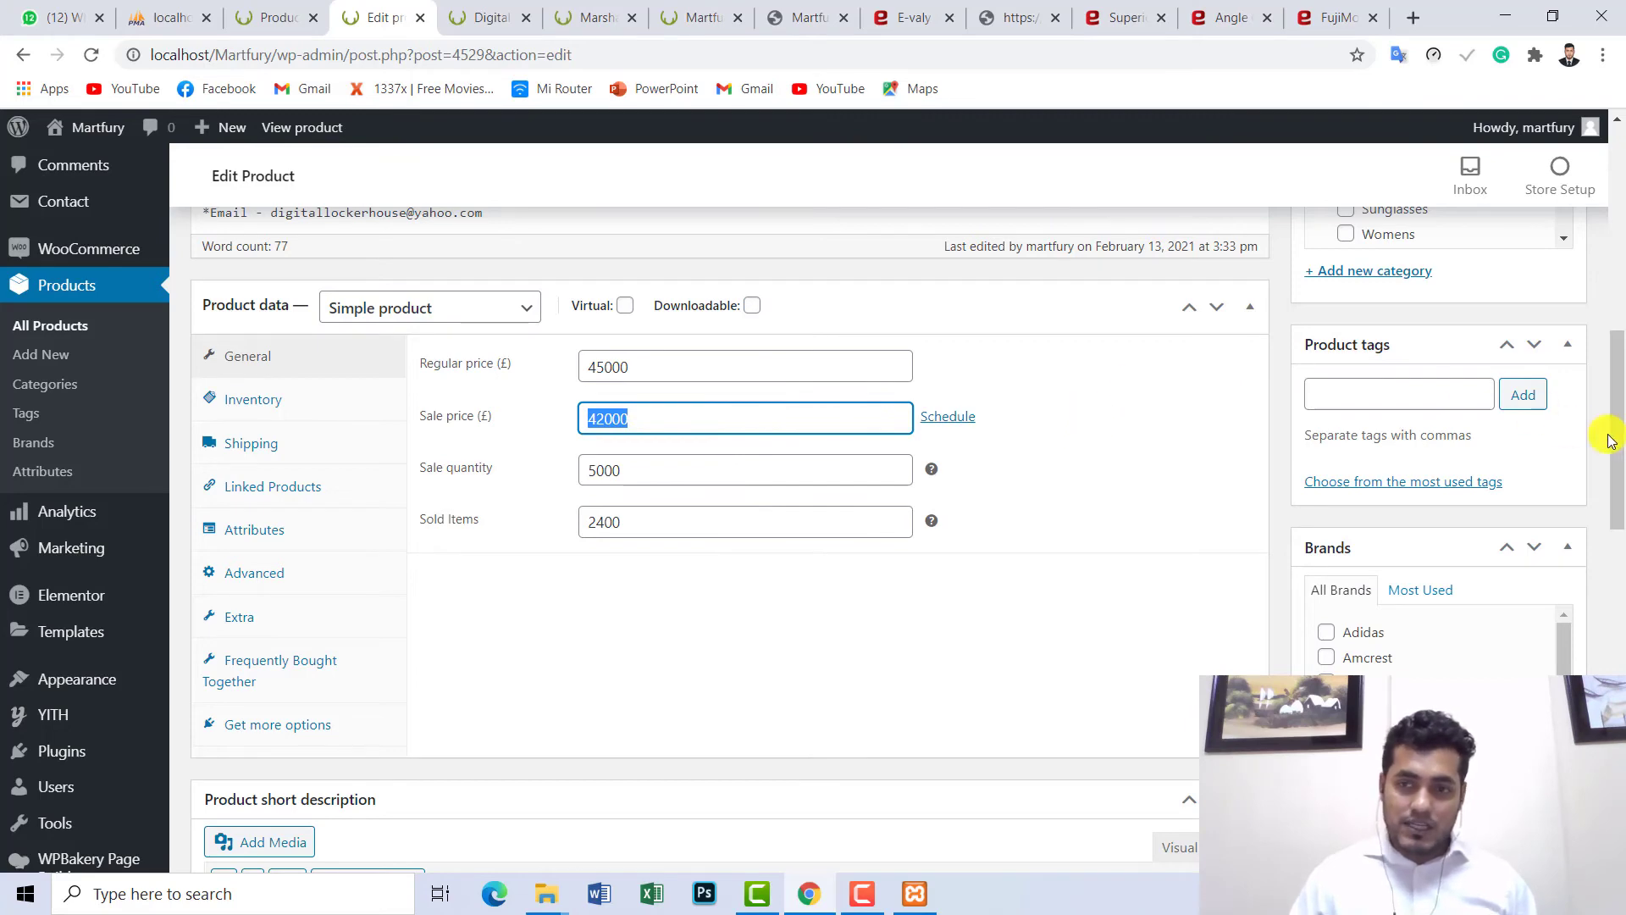
left_click_drag(1613, 423, 1571, 318)
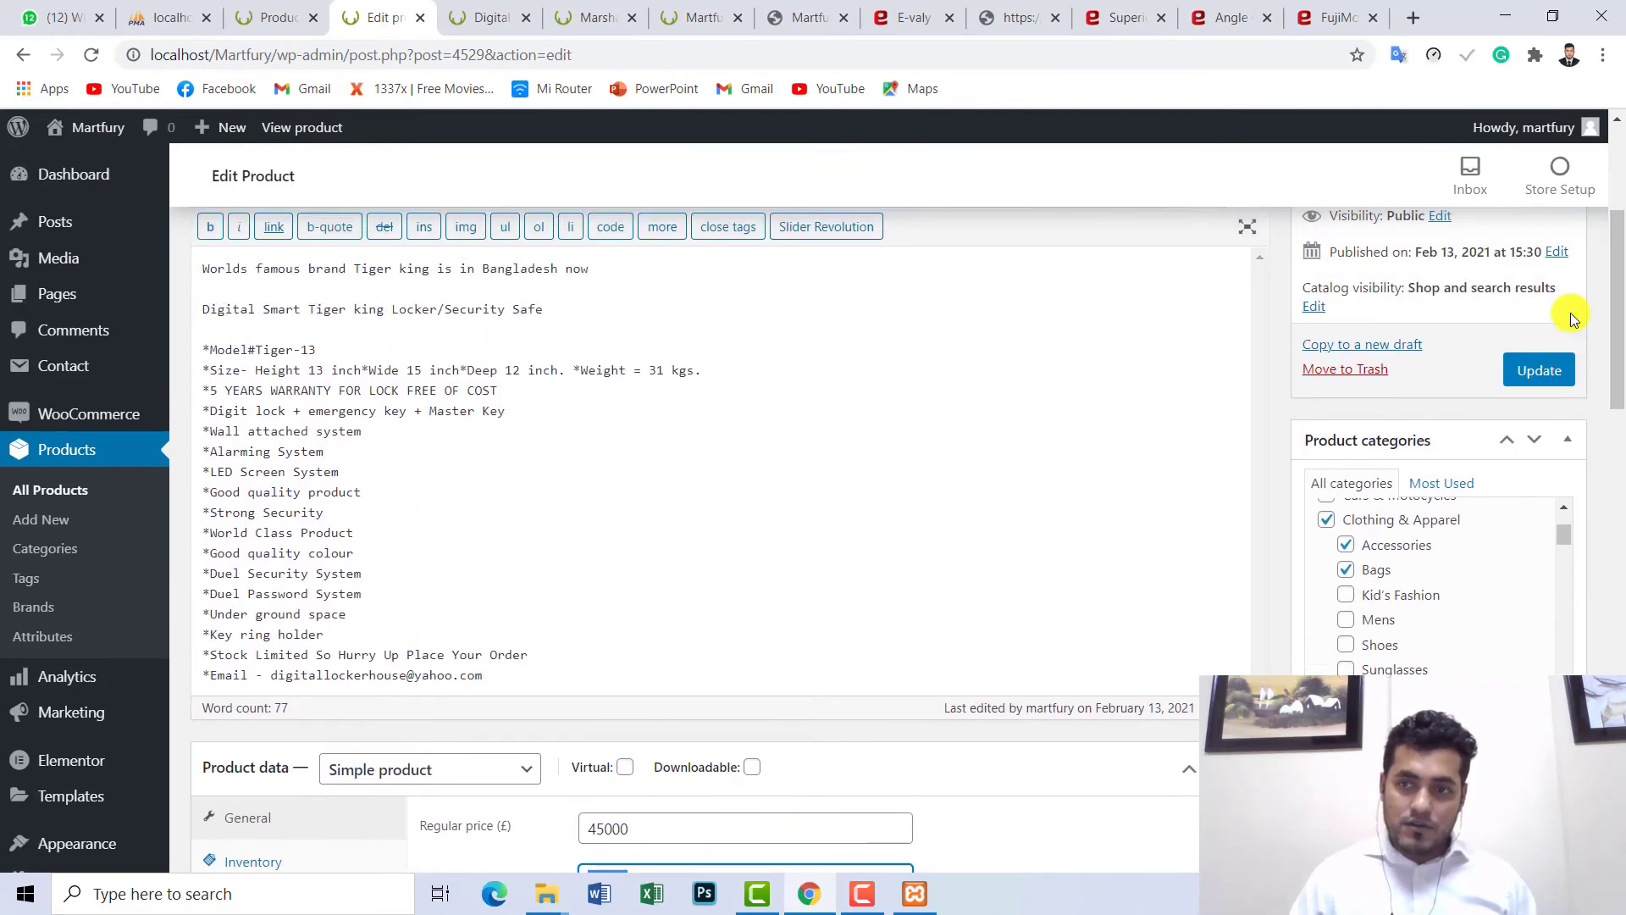
left_click(1525, 372)
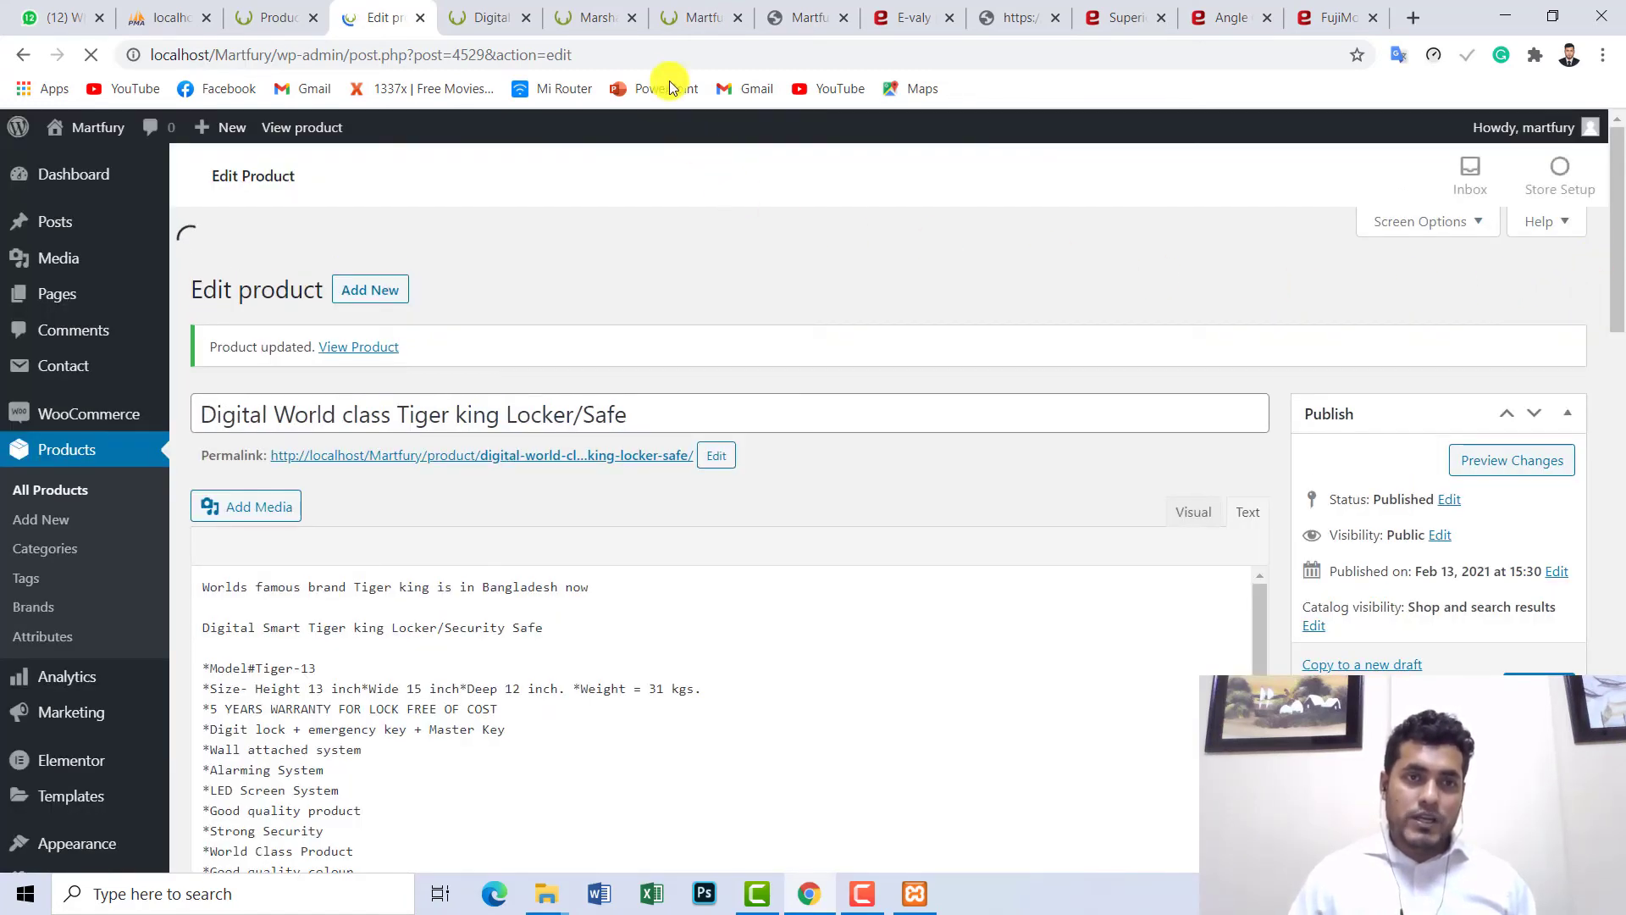
- Reload the locker's storefront page and highlight the £42,000.00 sale price beside £45,000.00
left_click(498, 11)
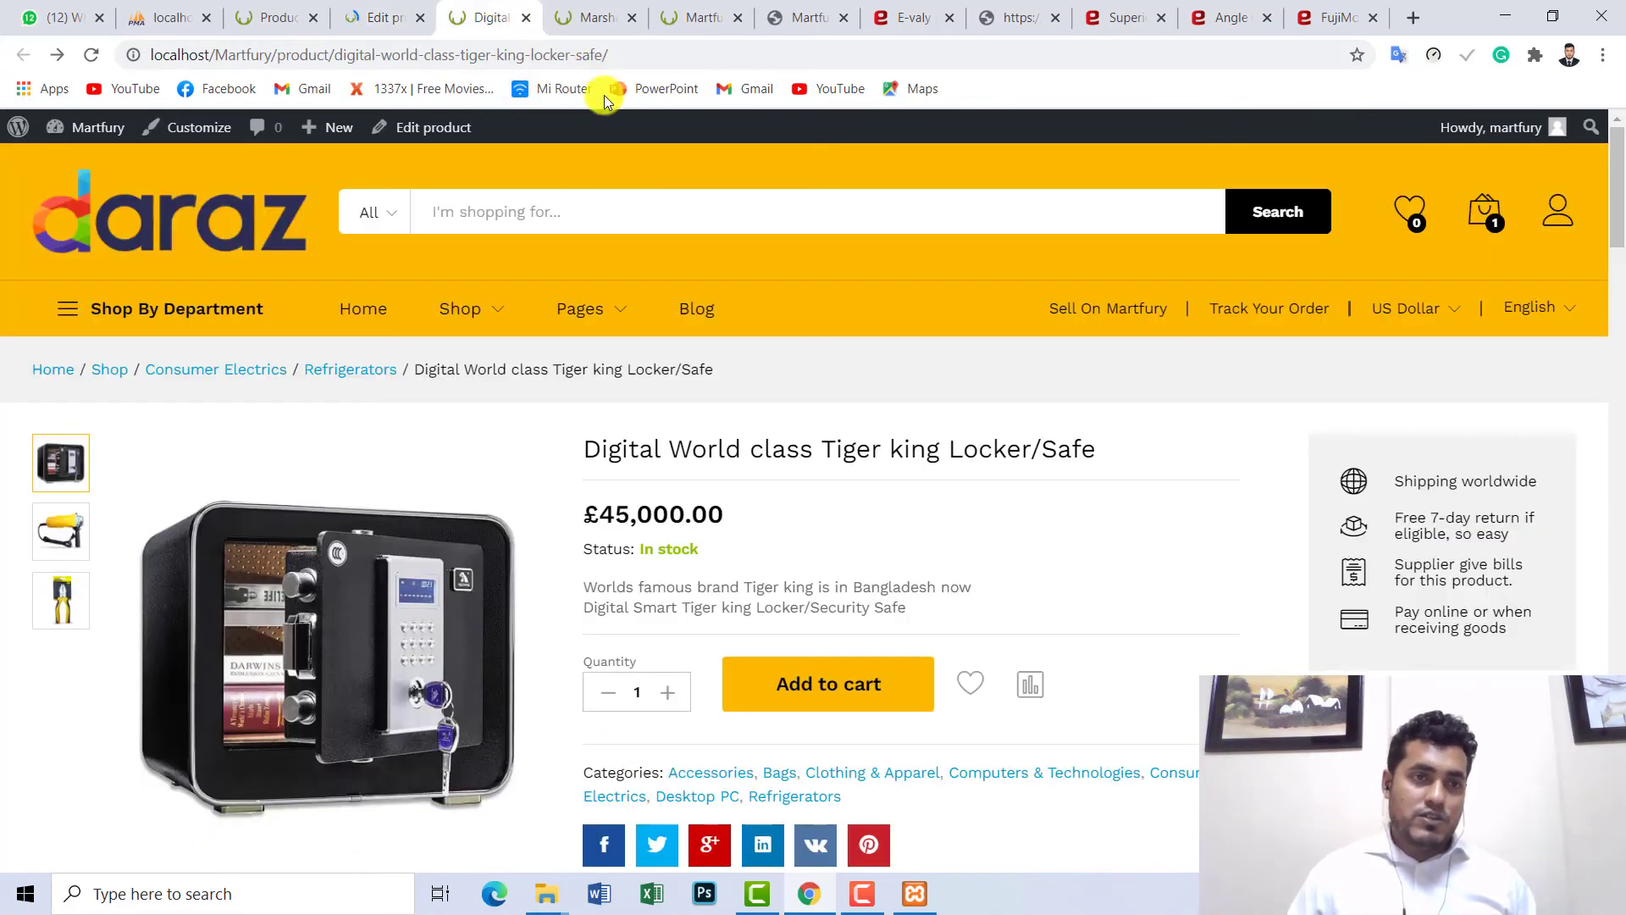
left_click(92, 55)
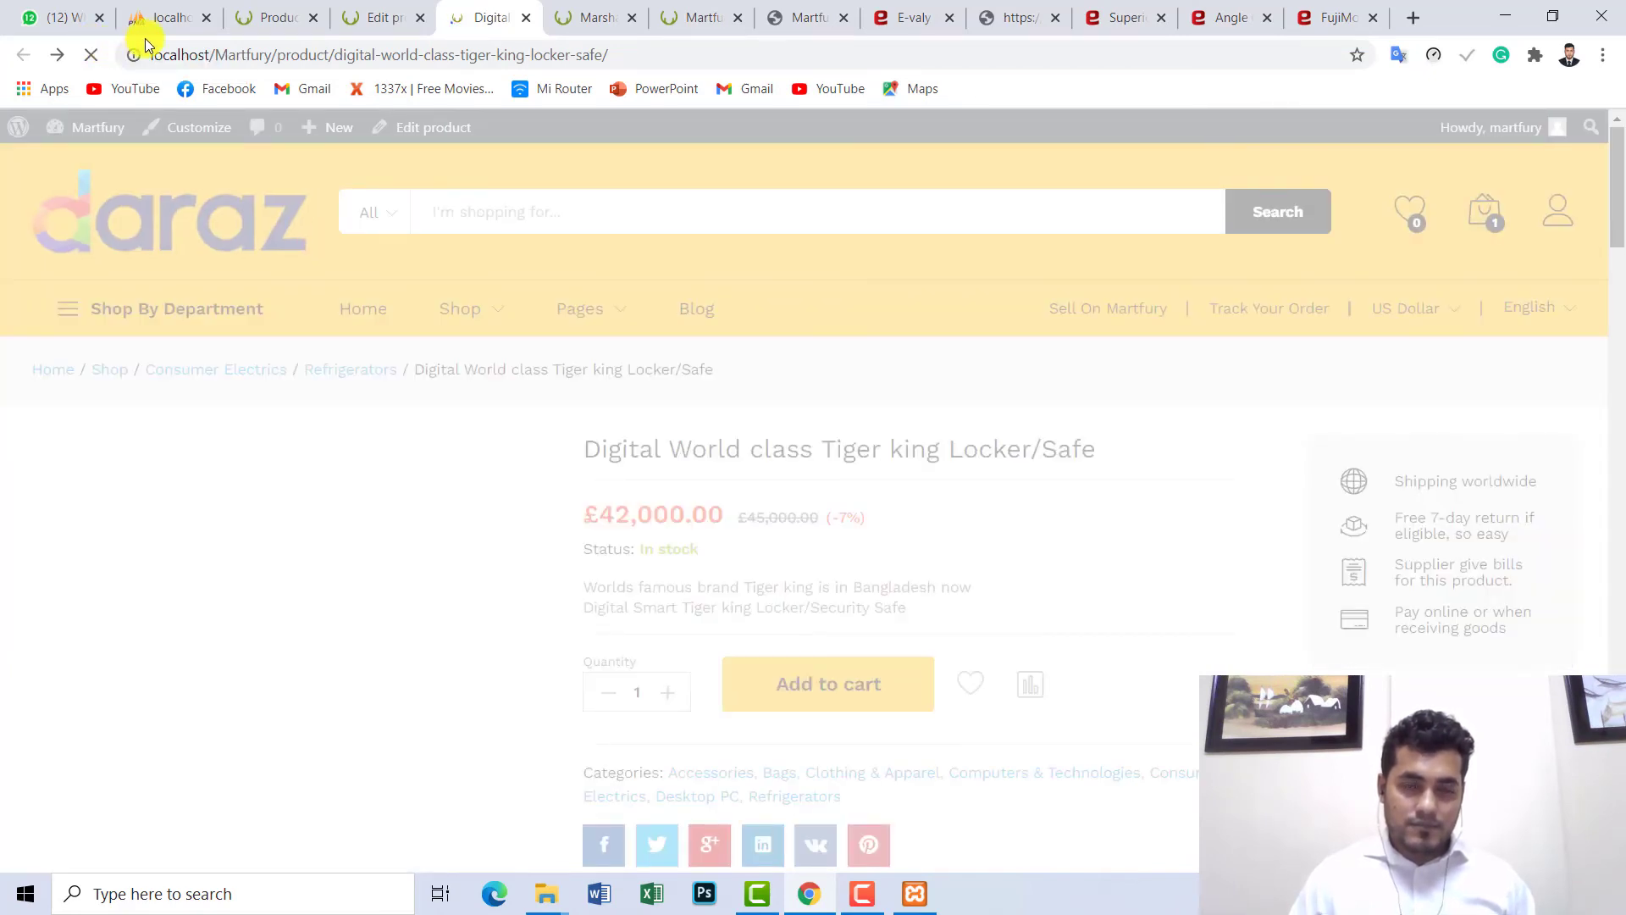
scroll(1618, 187, "down", 1)
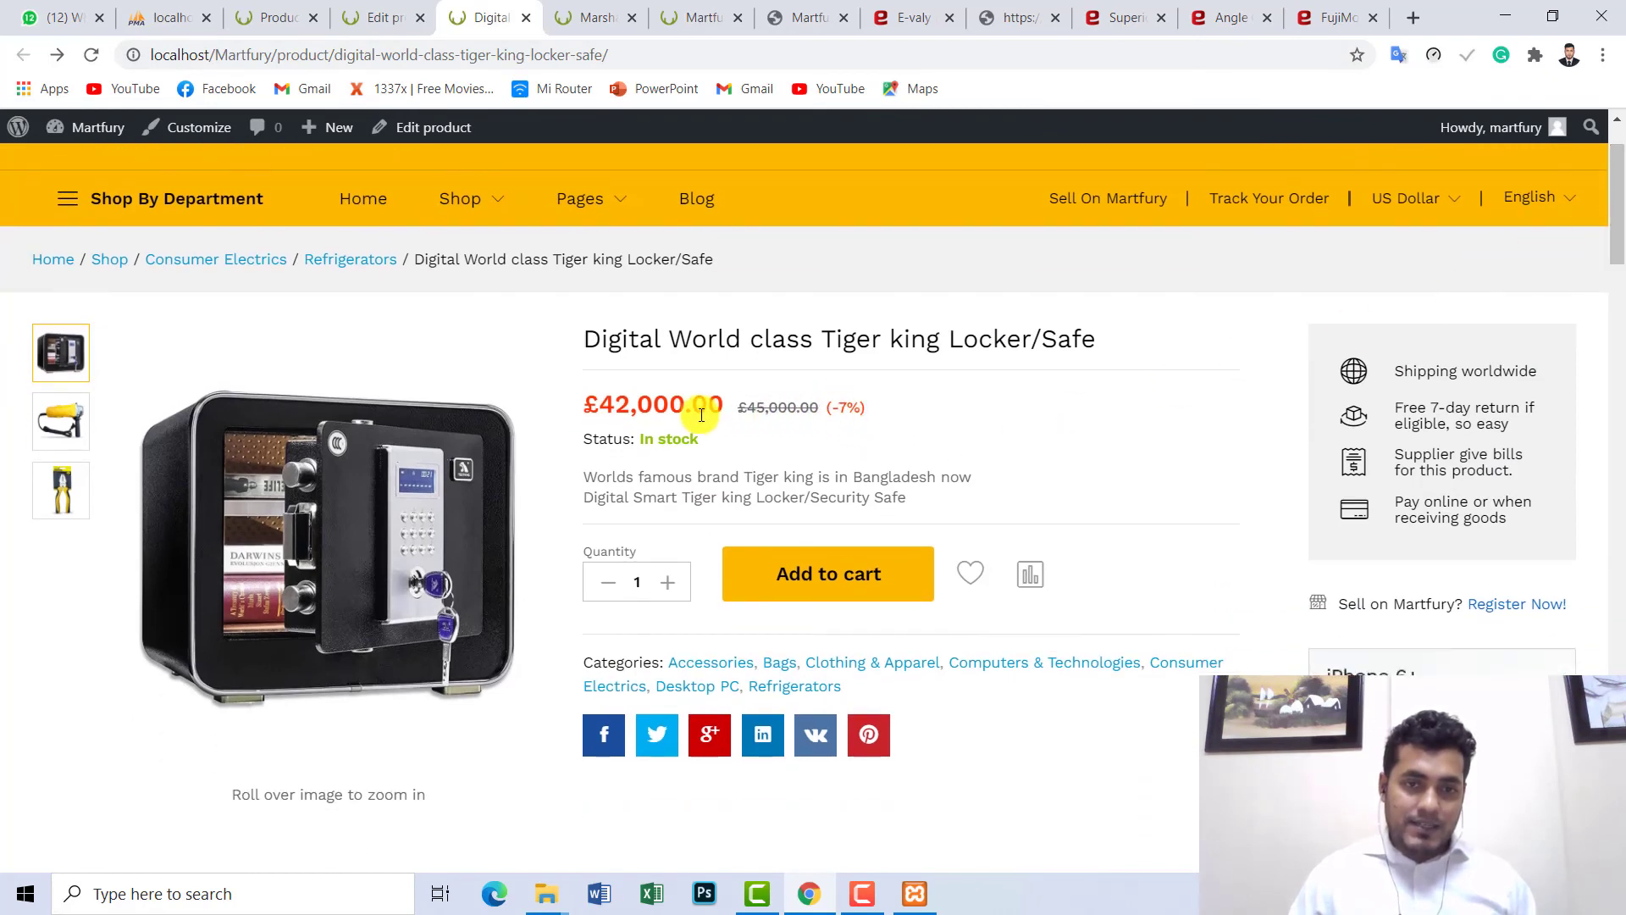
left_click_drag(589, 407, 817, 408)
left_click(750, 408)
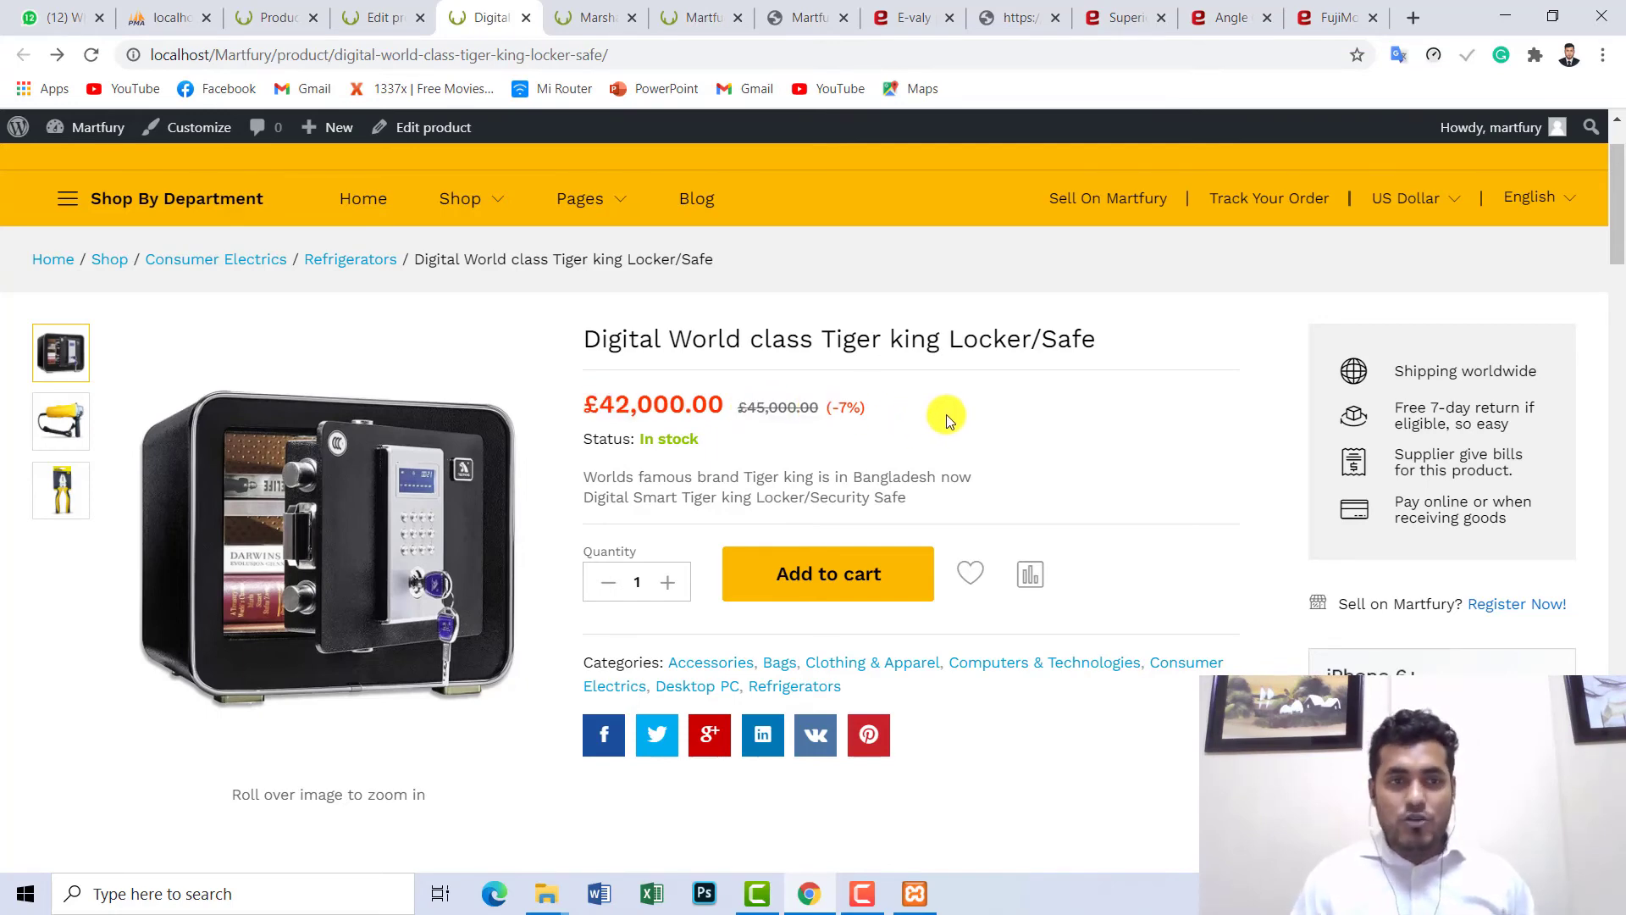
scroll(1601, 354, "up", 2)
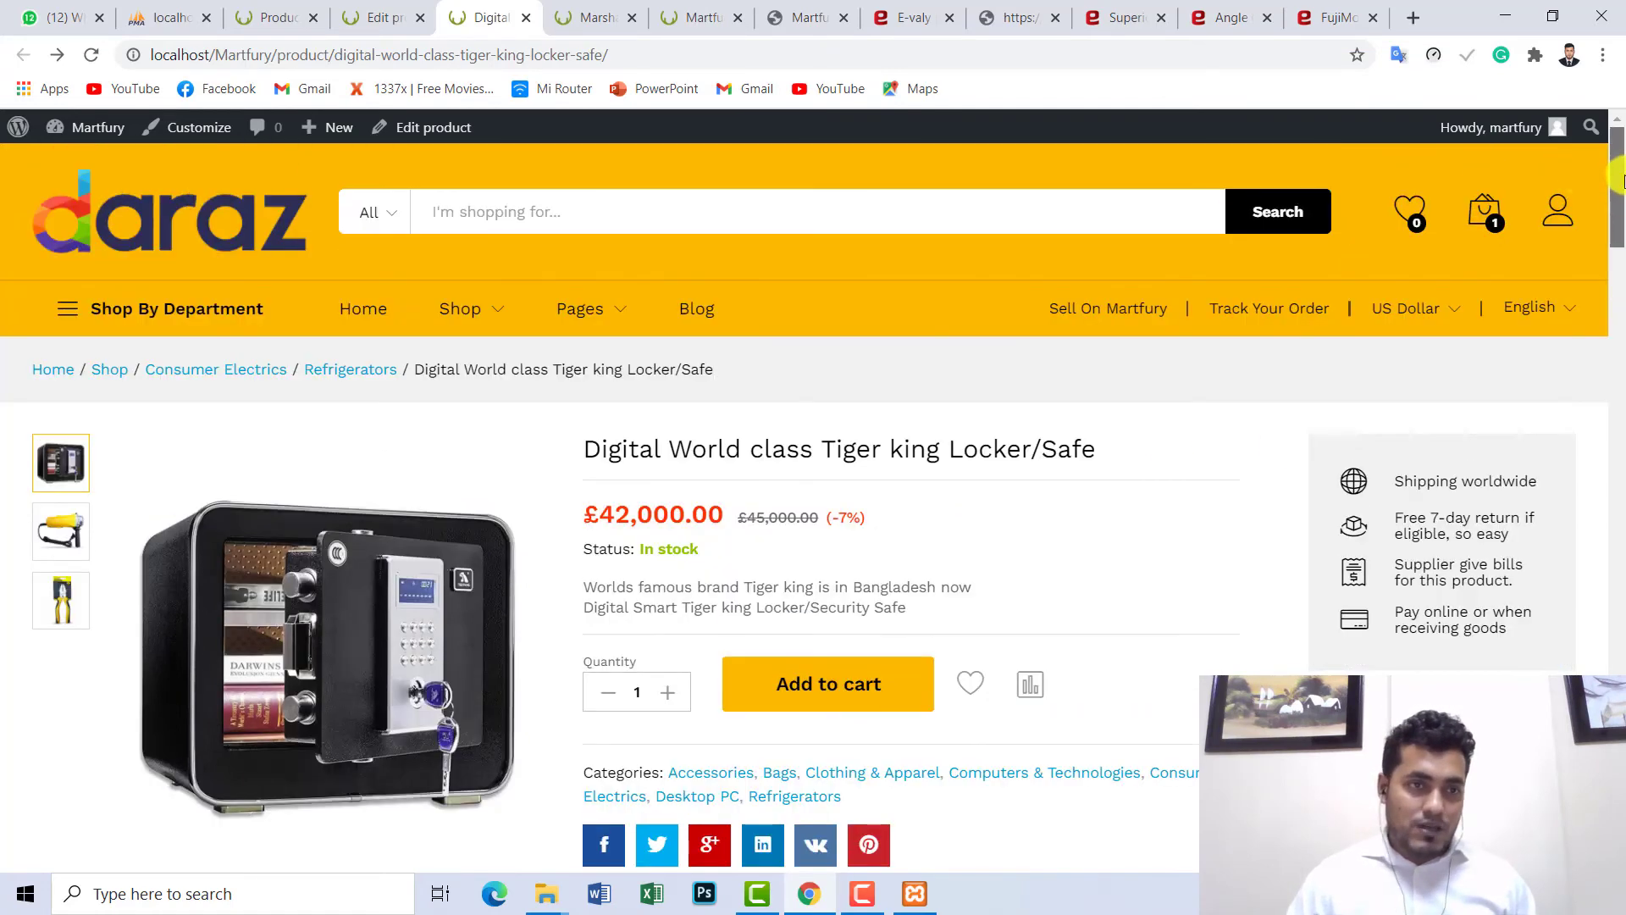
- Check the homepage Deals Of The Day and Apparels & Clothings rows showing the locker at £42,000.00
left_click(357, 319)
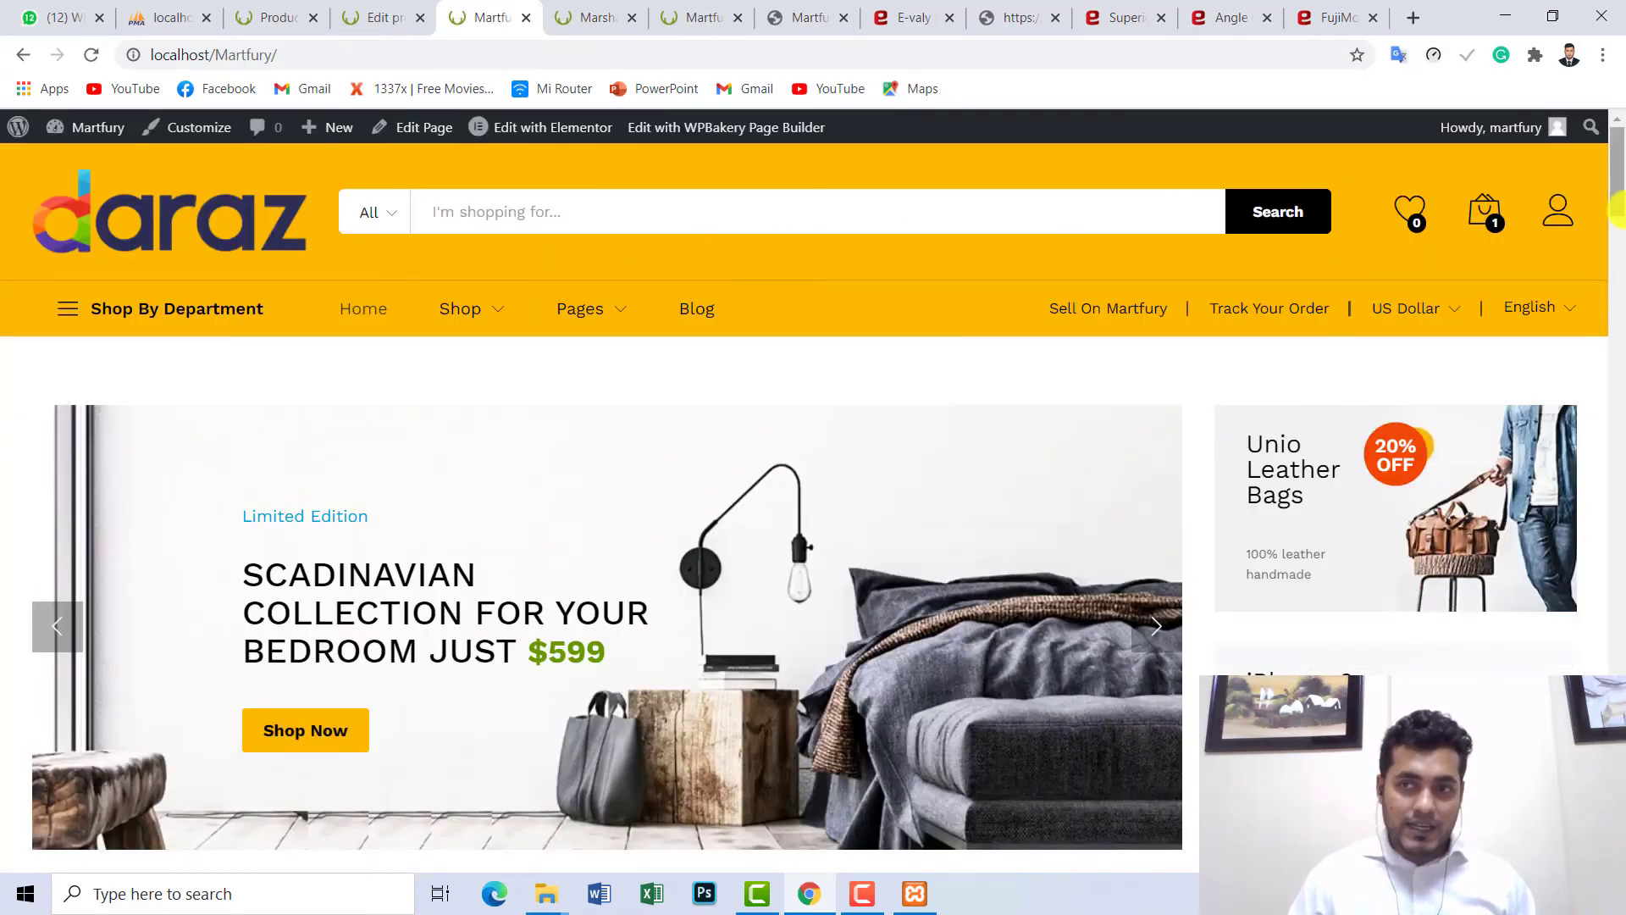
left_click_drag(1618, 199, 1614, 287)
left_click_drag(269, 339, 29, 356)
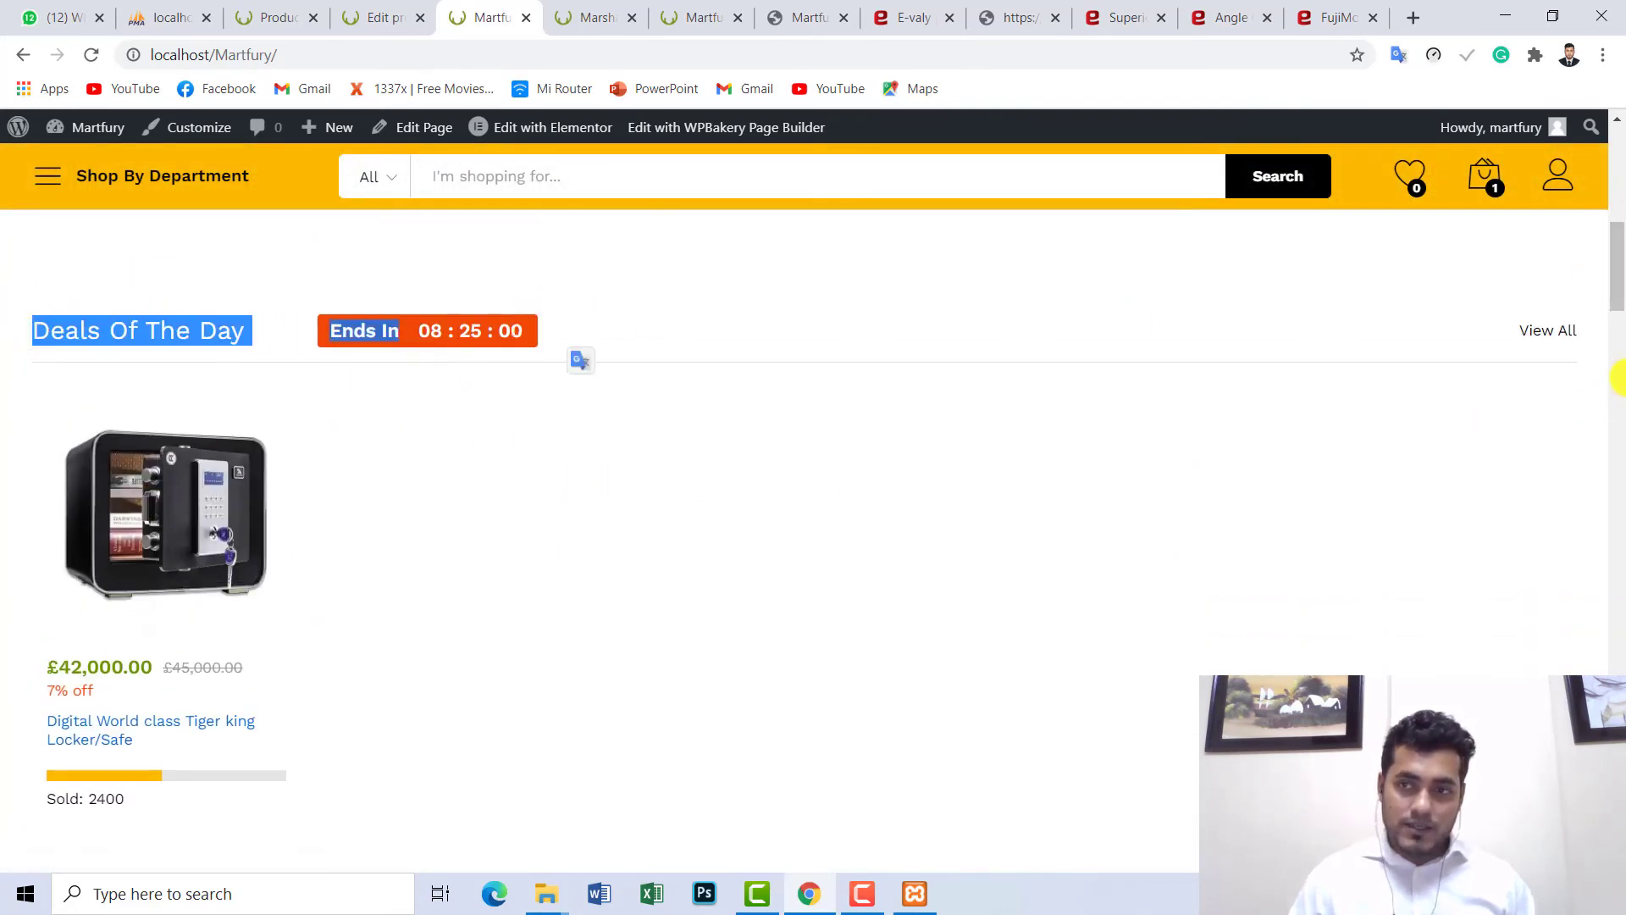
left_click(1245, 298)
left_click_drag(1618, 288, 1618, 483)
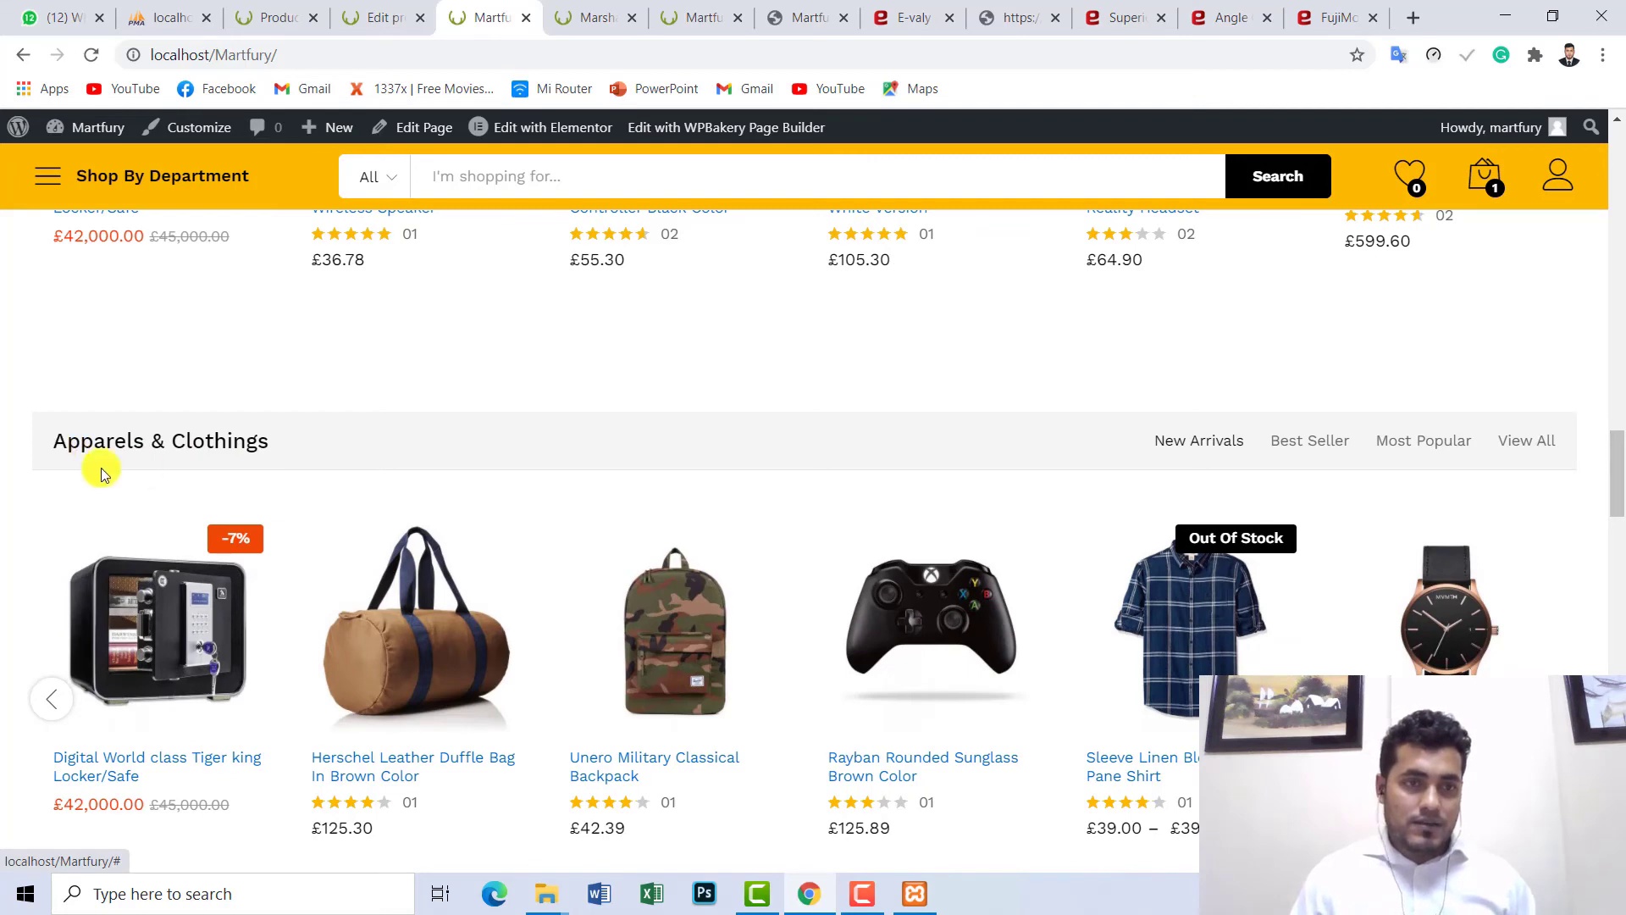
left_click(375, 17)
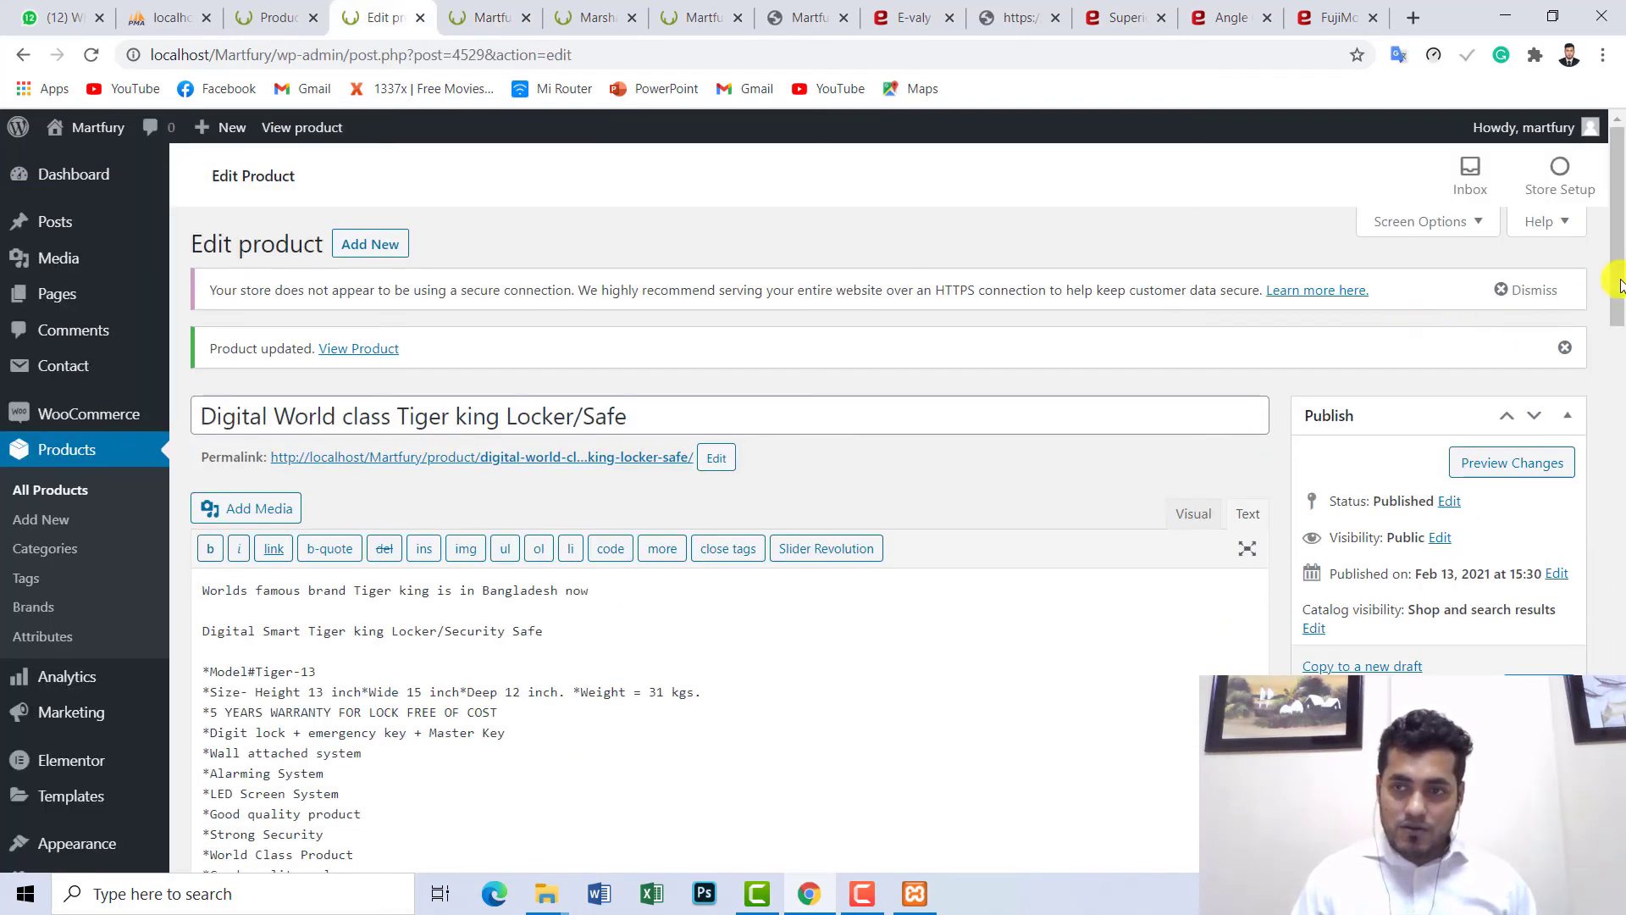
- Confirm the Clothing & Apparel category, then view the locker first in Apparels & Clothings at £42,000.00
left_click_drag(1620, 286, 1620, 422)
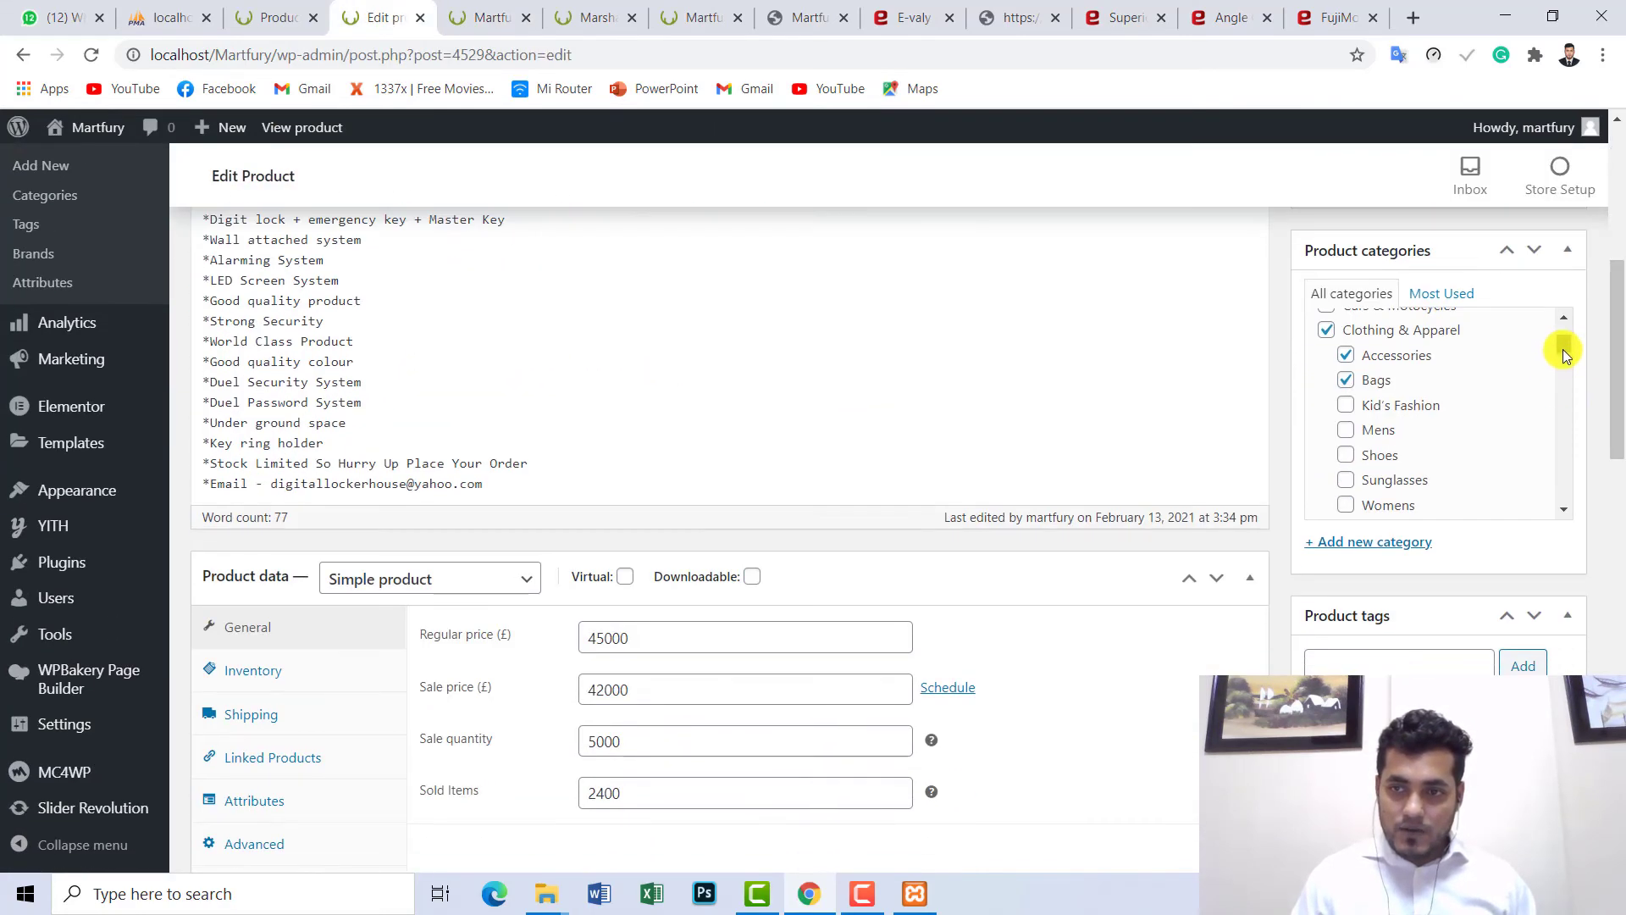
left_click_drag(1563, 349, 1563, 344)
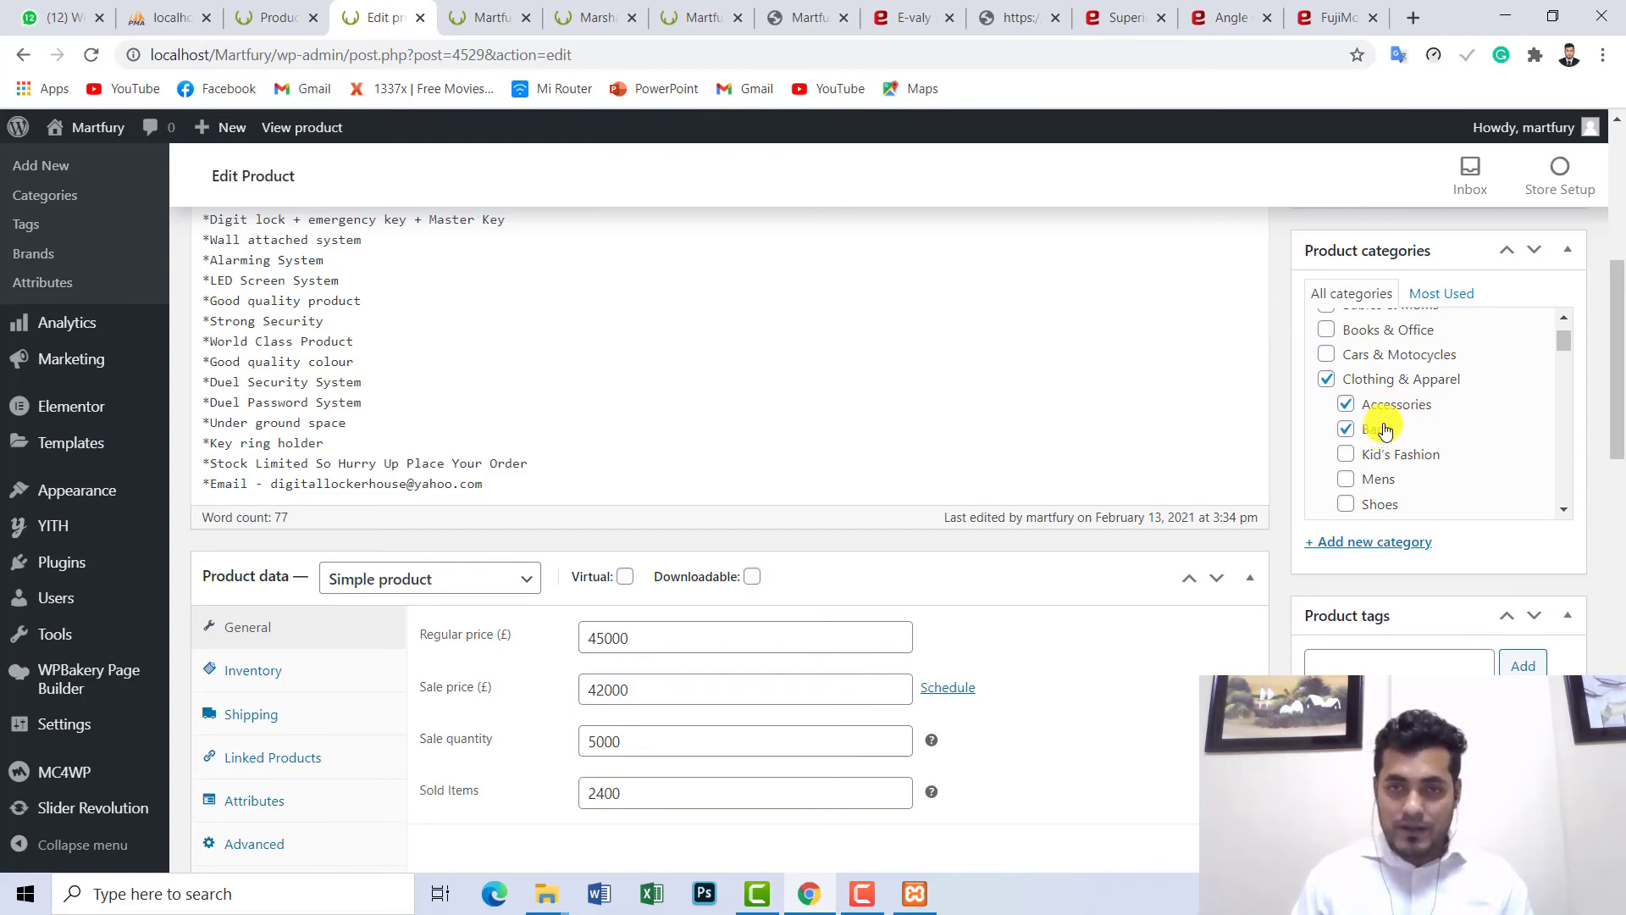
left_click(487, 17)
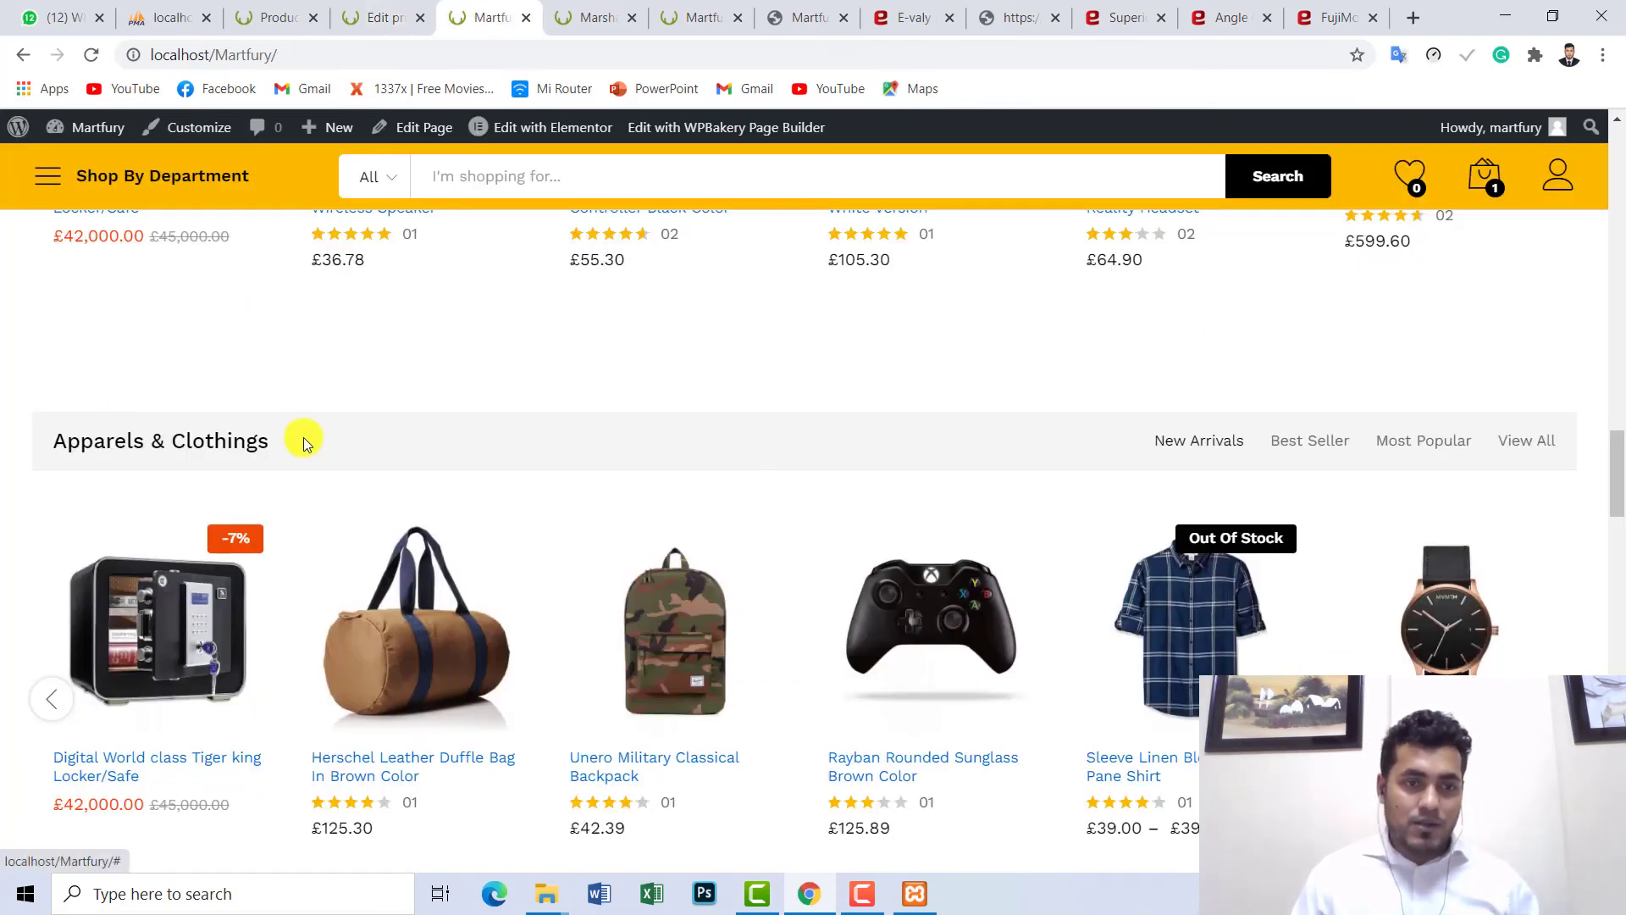
scroll(411, 440, "down", 2)
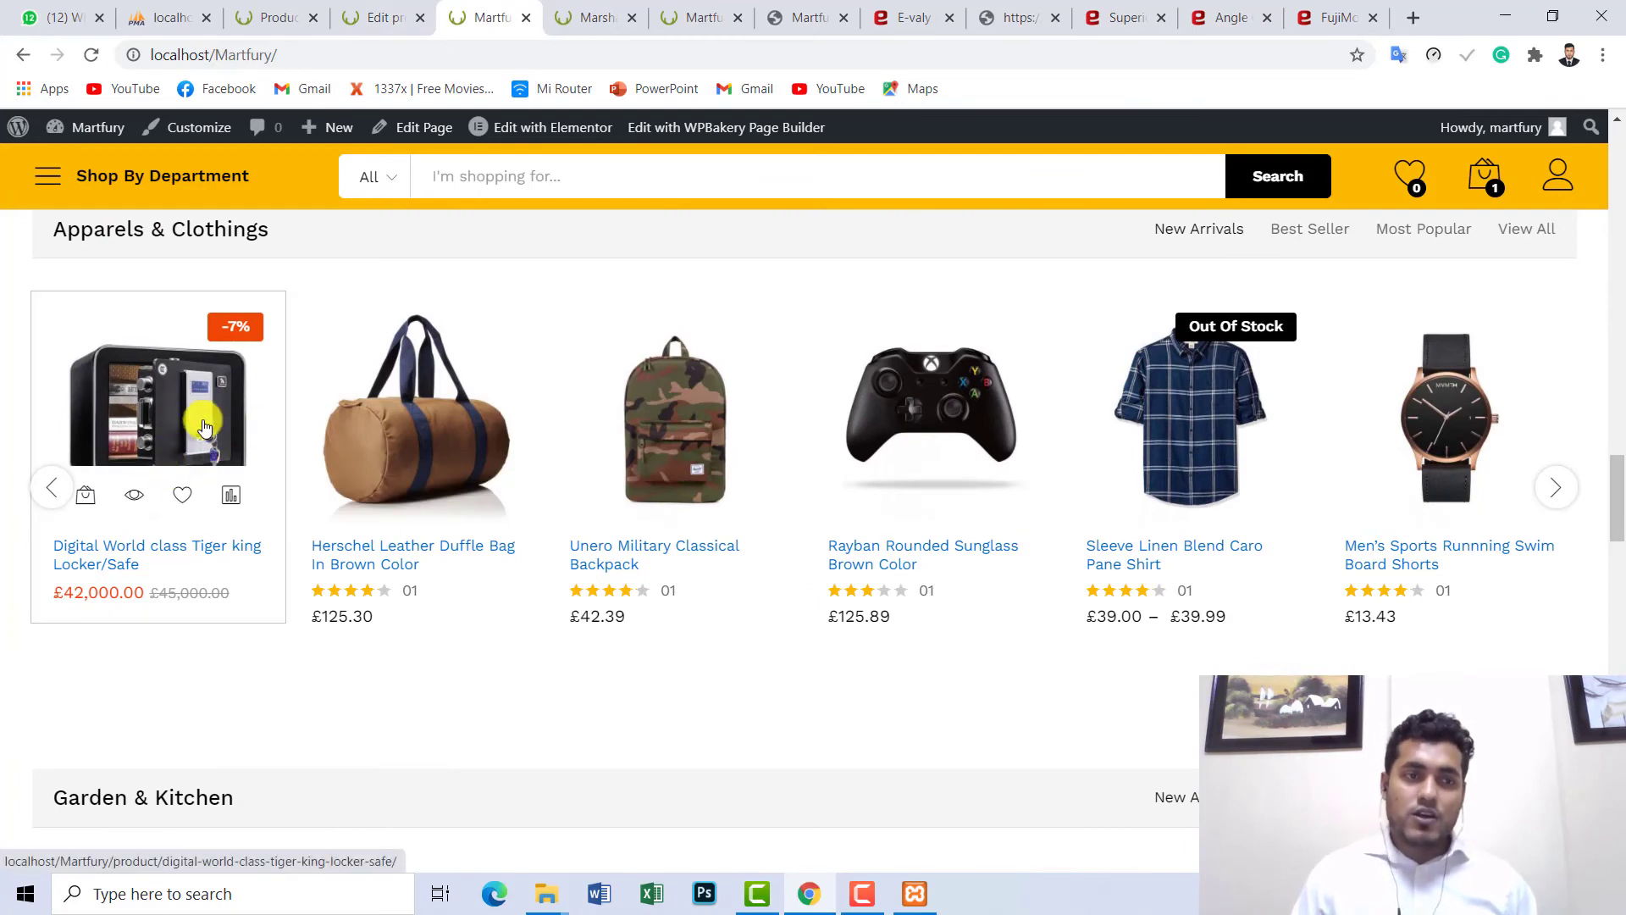
scroll(198, 425, "up", 1)
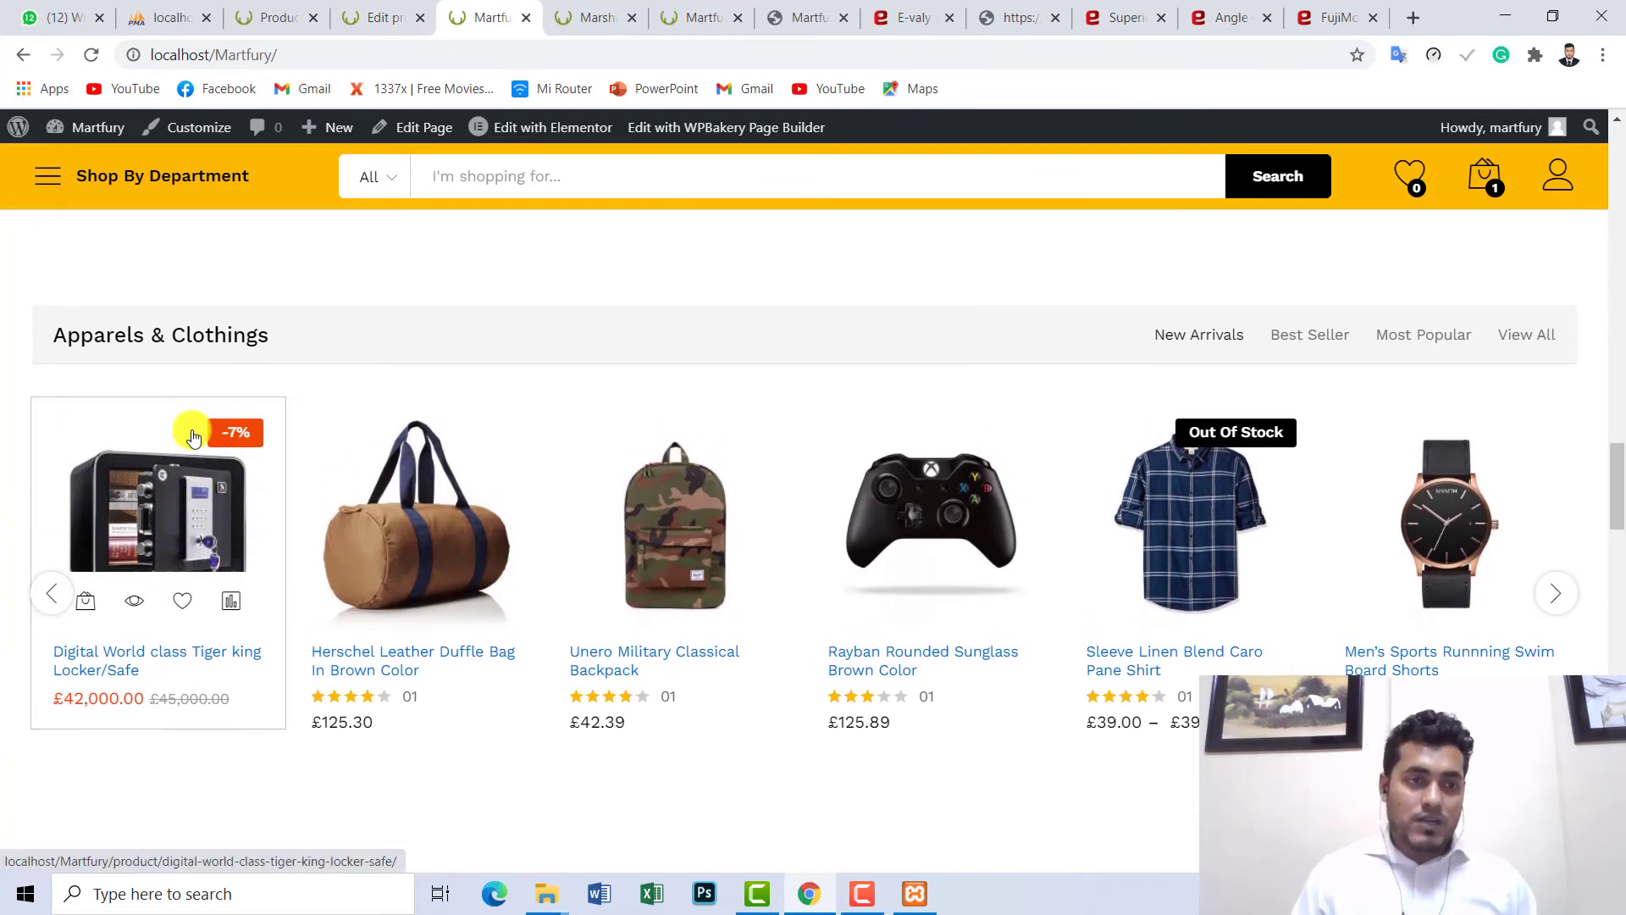